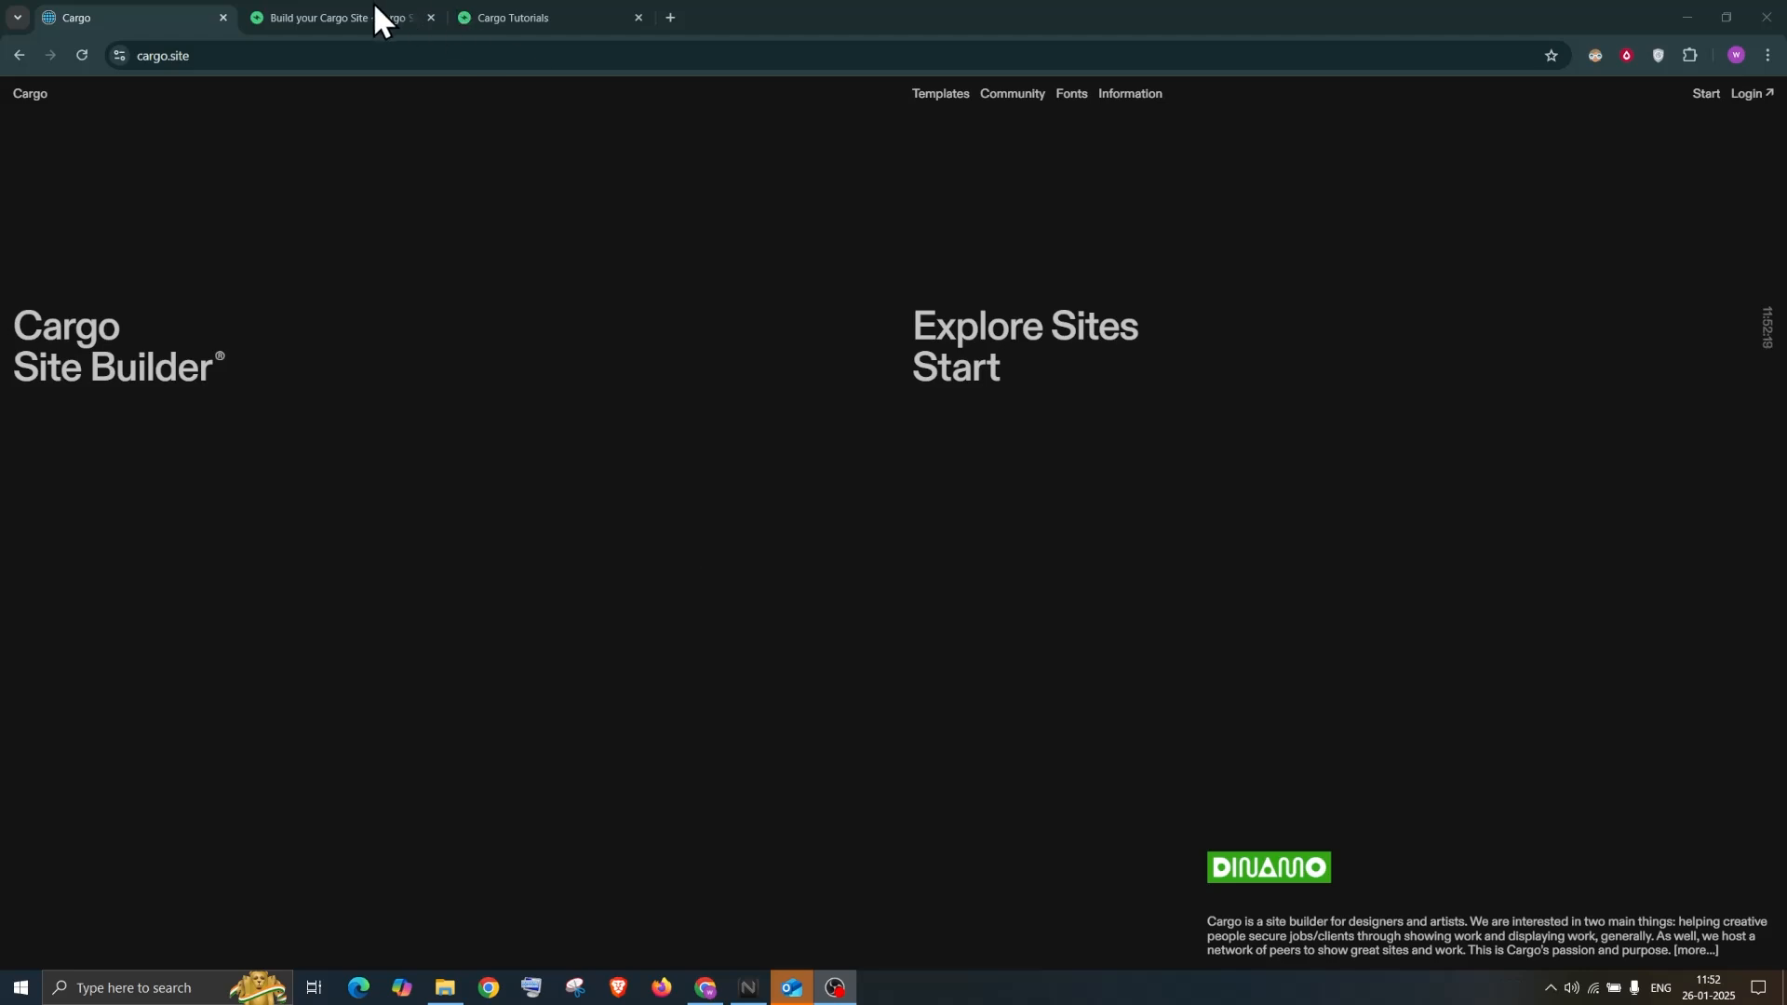
# Bring up the Build Your Professional Cargo Site page and browse its Latest Posts
pyautogui.click(391, 19)
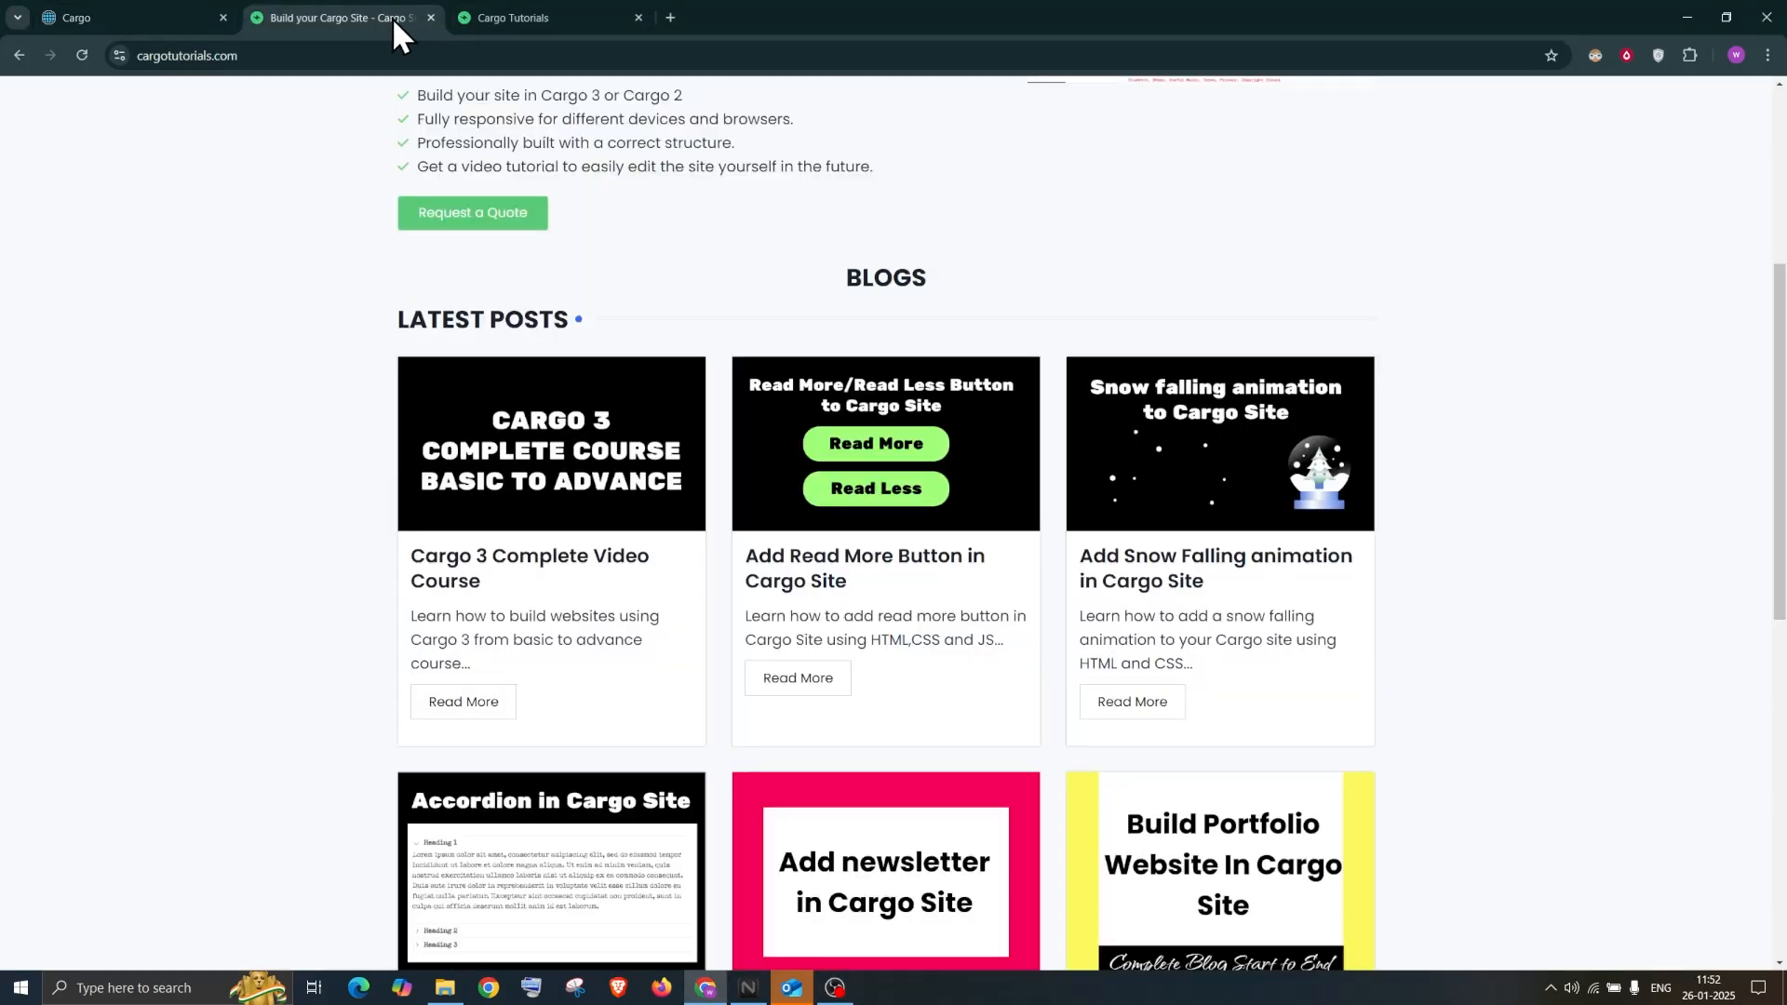
pyautogui.scroll(5, 866, 451)
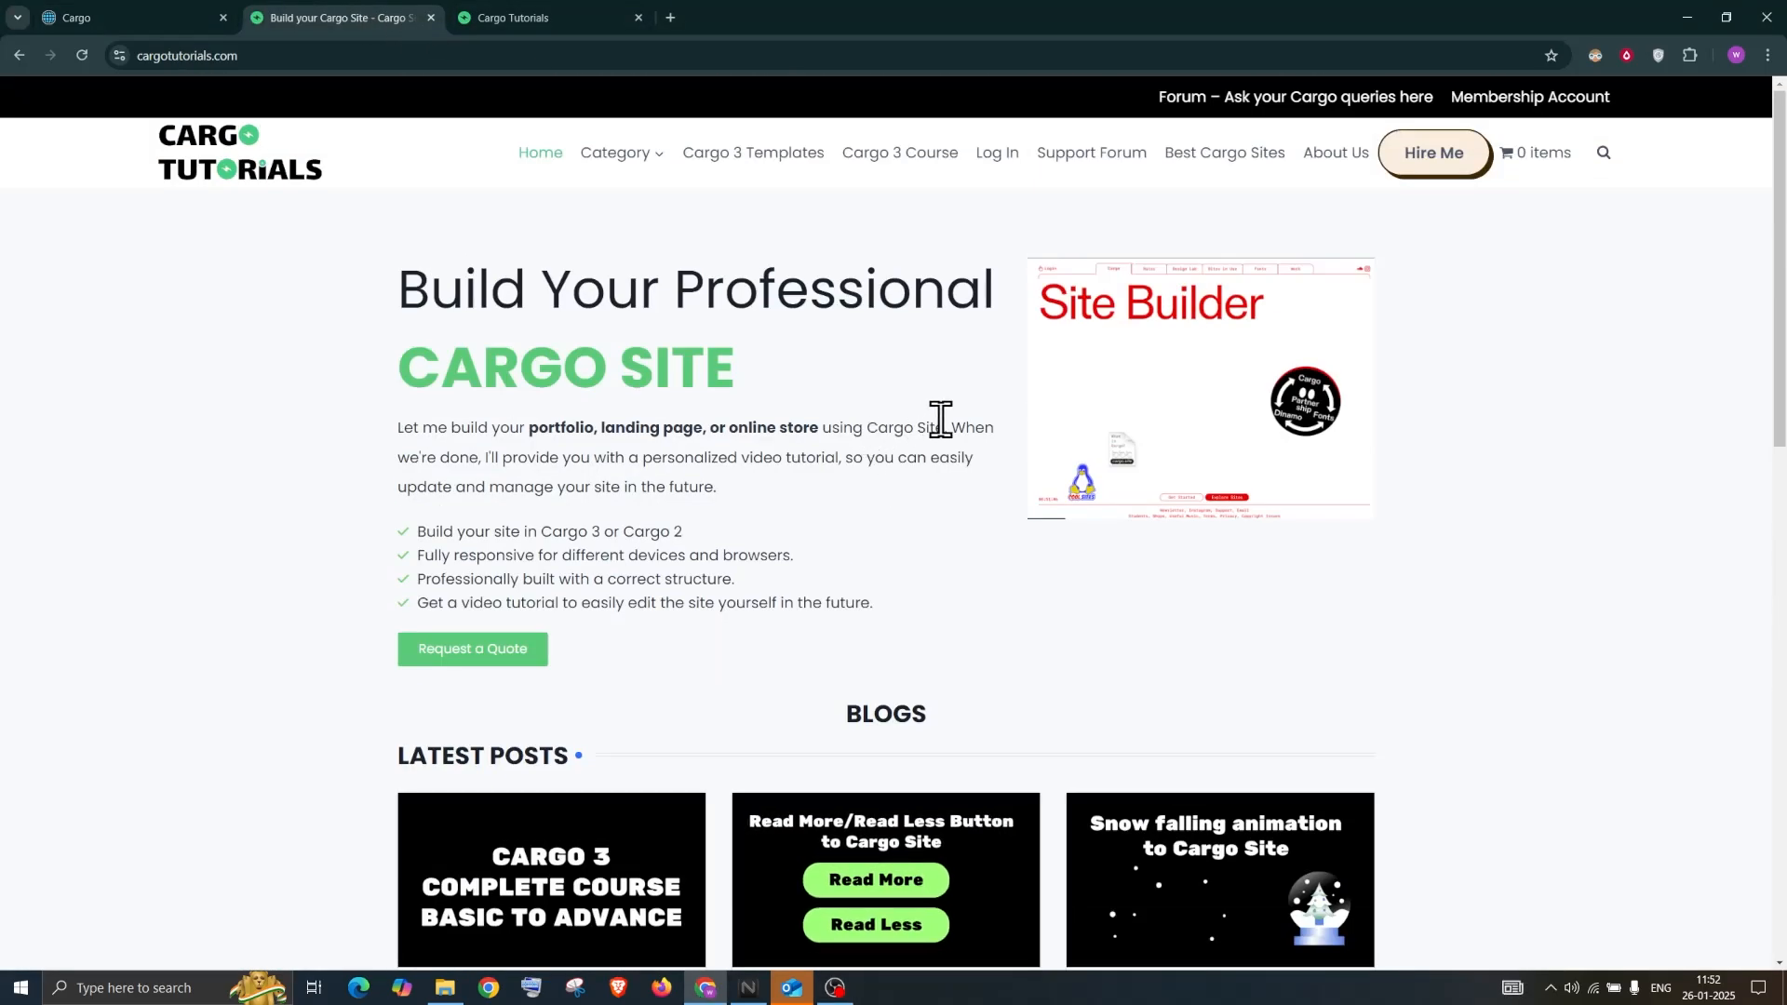
pyautogui.scroll(-3, 942, 421)
pyautogui.scroll(-2, 944, 425)
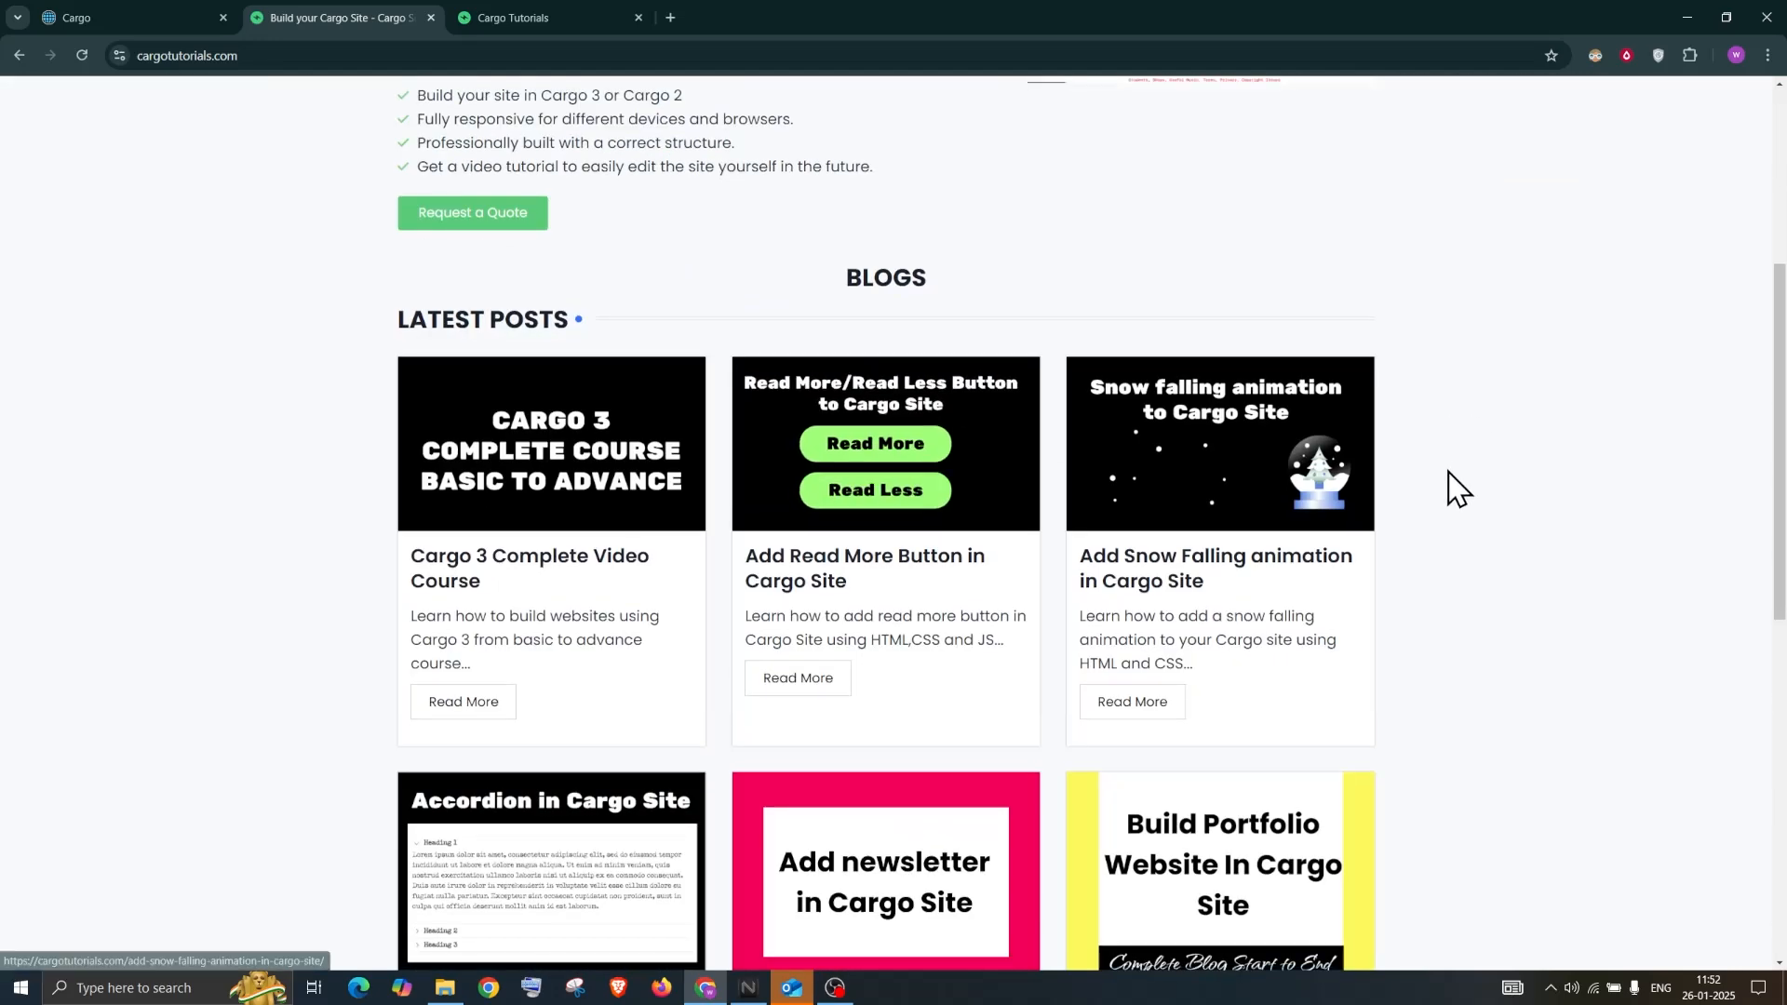
pyautogui.scroll(-3, 1452, 479)
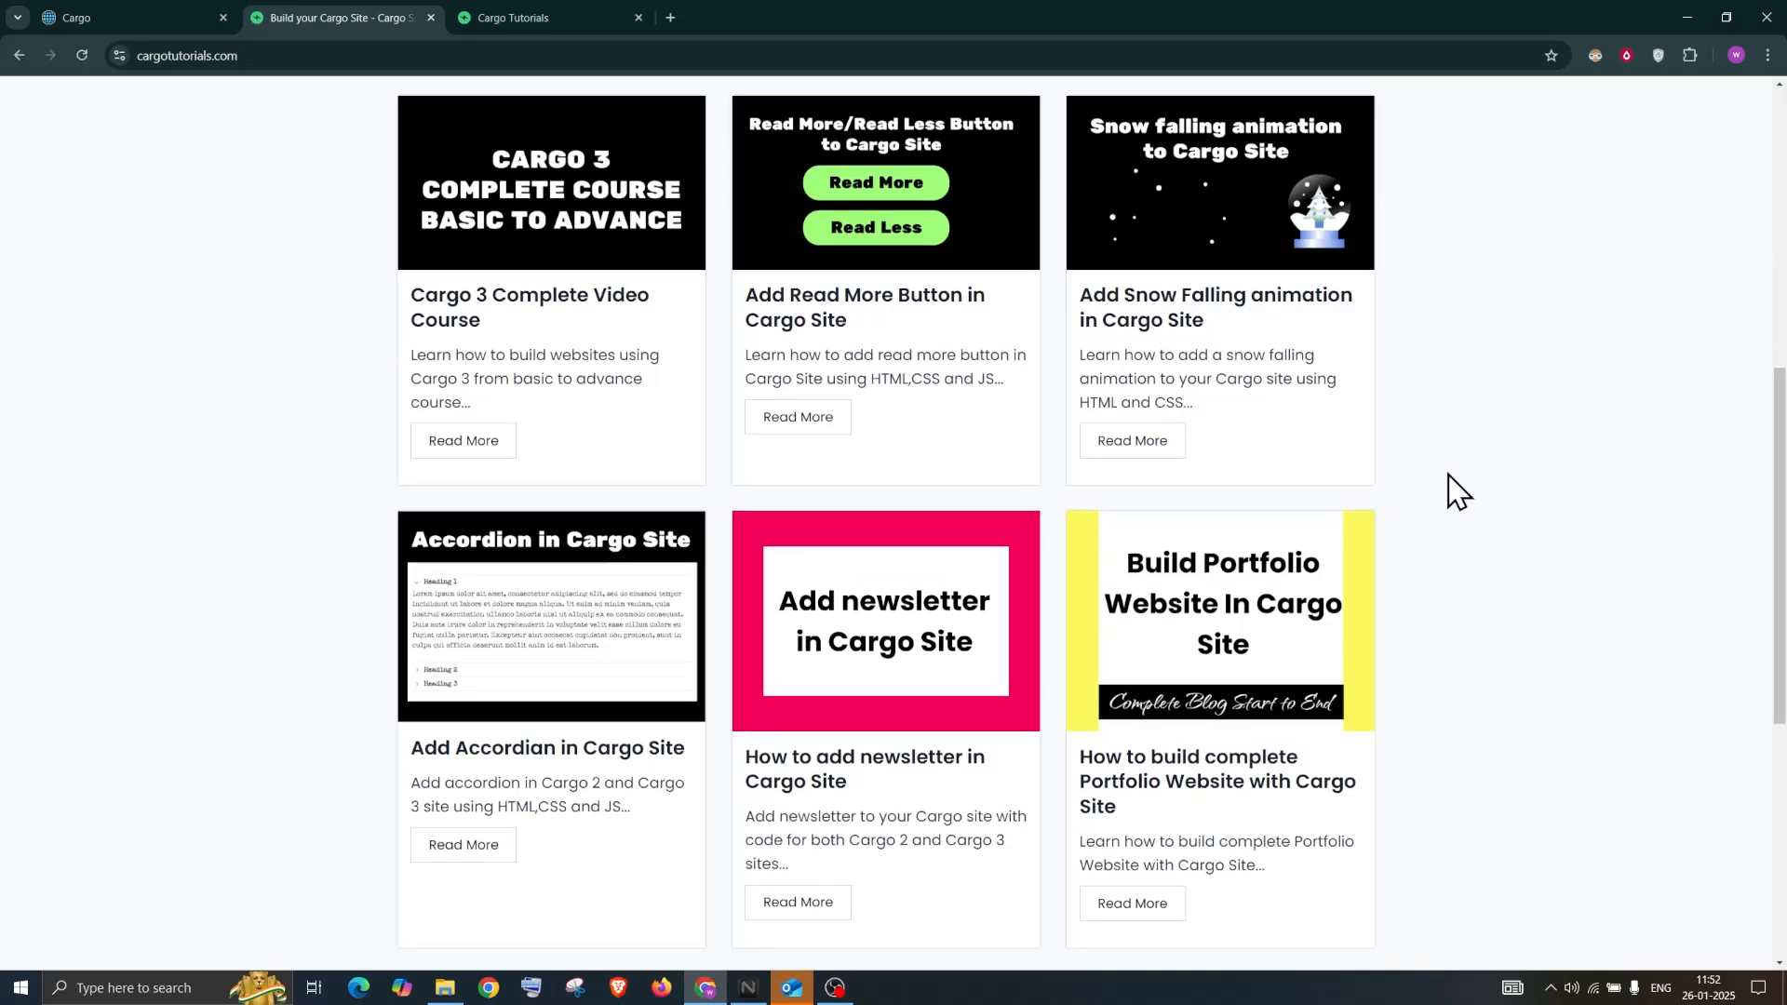
pyautogui.scroll(8, 1458, 490)
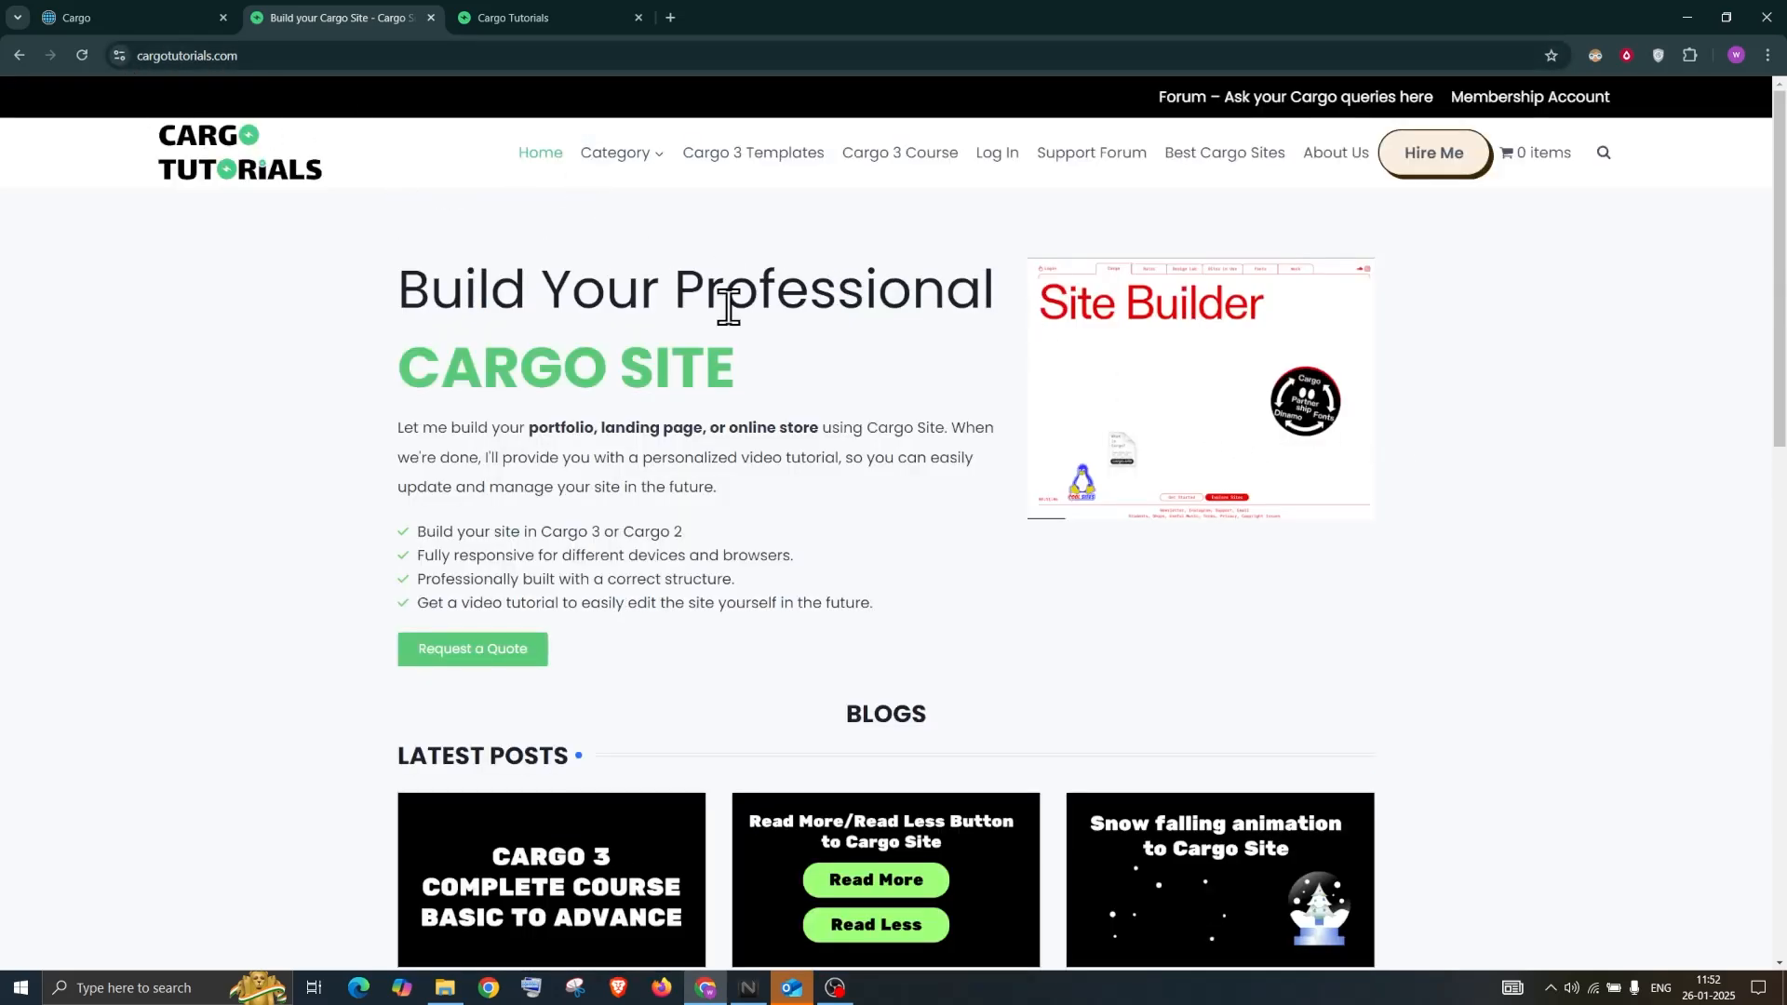
pyautogui.scroll(-1, 847, 359)
pyautogui.scroll(1, 847, 359)
pyautogui.scroll(-1, 888, 545)
pyautogui.scroll(1, 888, 545)
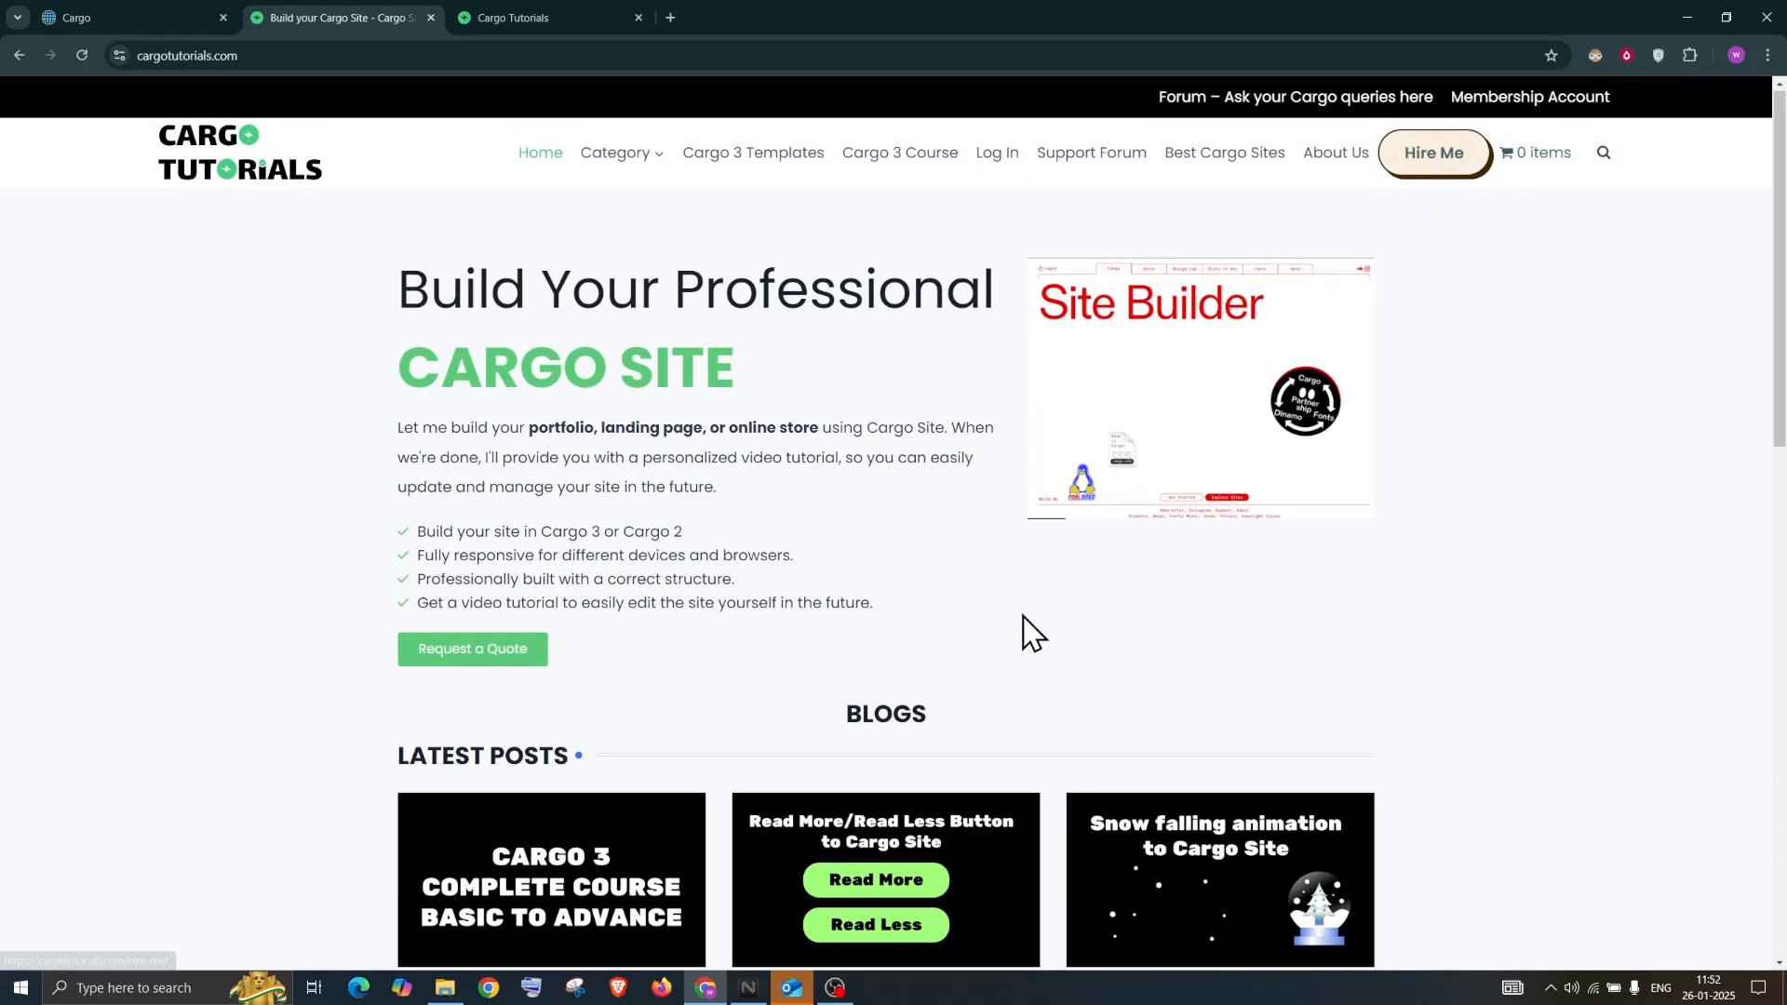
# Return to the top and bring up the Cargo Tutorials Buy Me a Coffee support page
pyautogui.scroll(-5, 1029, 633)
pyautogui.scroll(-3, 1089, 628)
pyautogui.scroll(6, 1145, 630)
pyautogui.scroll(2, 700, 337)
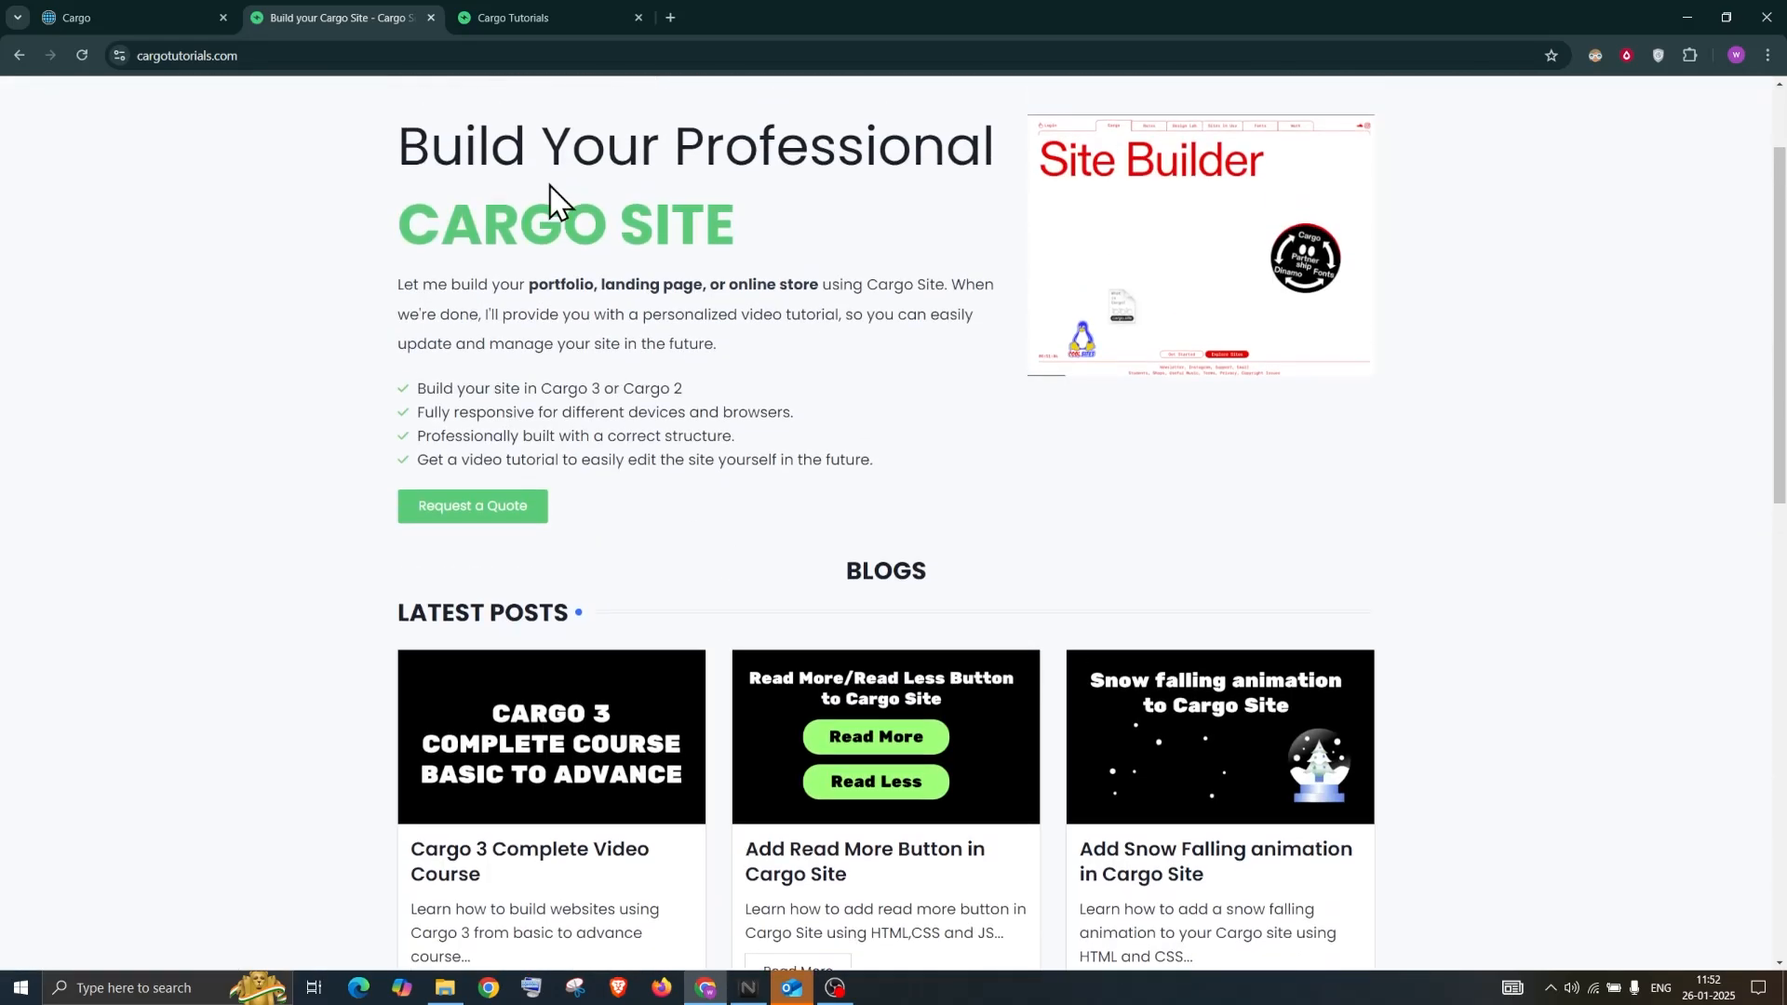
pyautogui.click(504, 13)
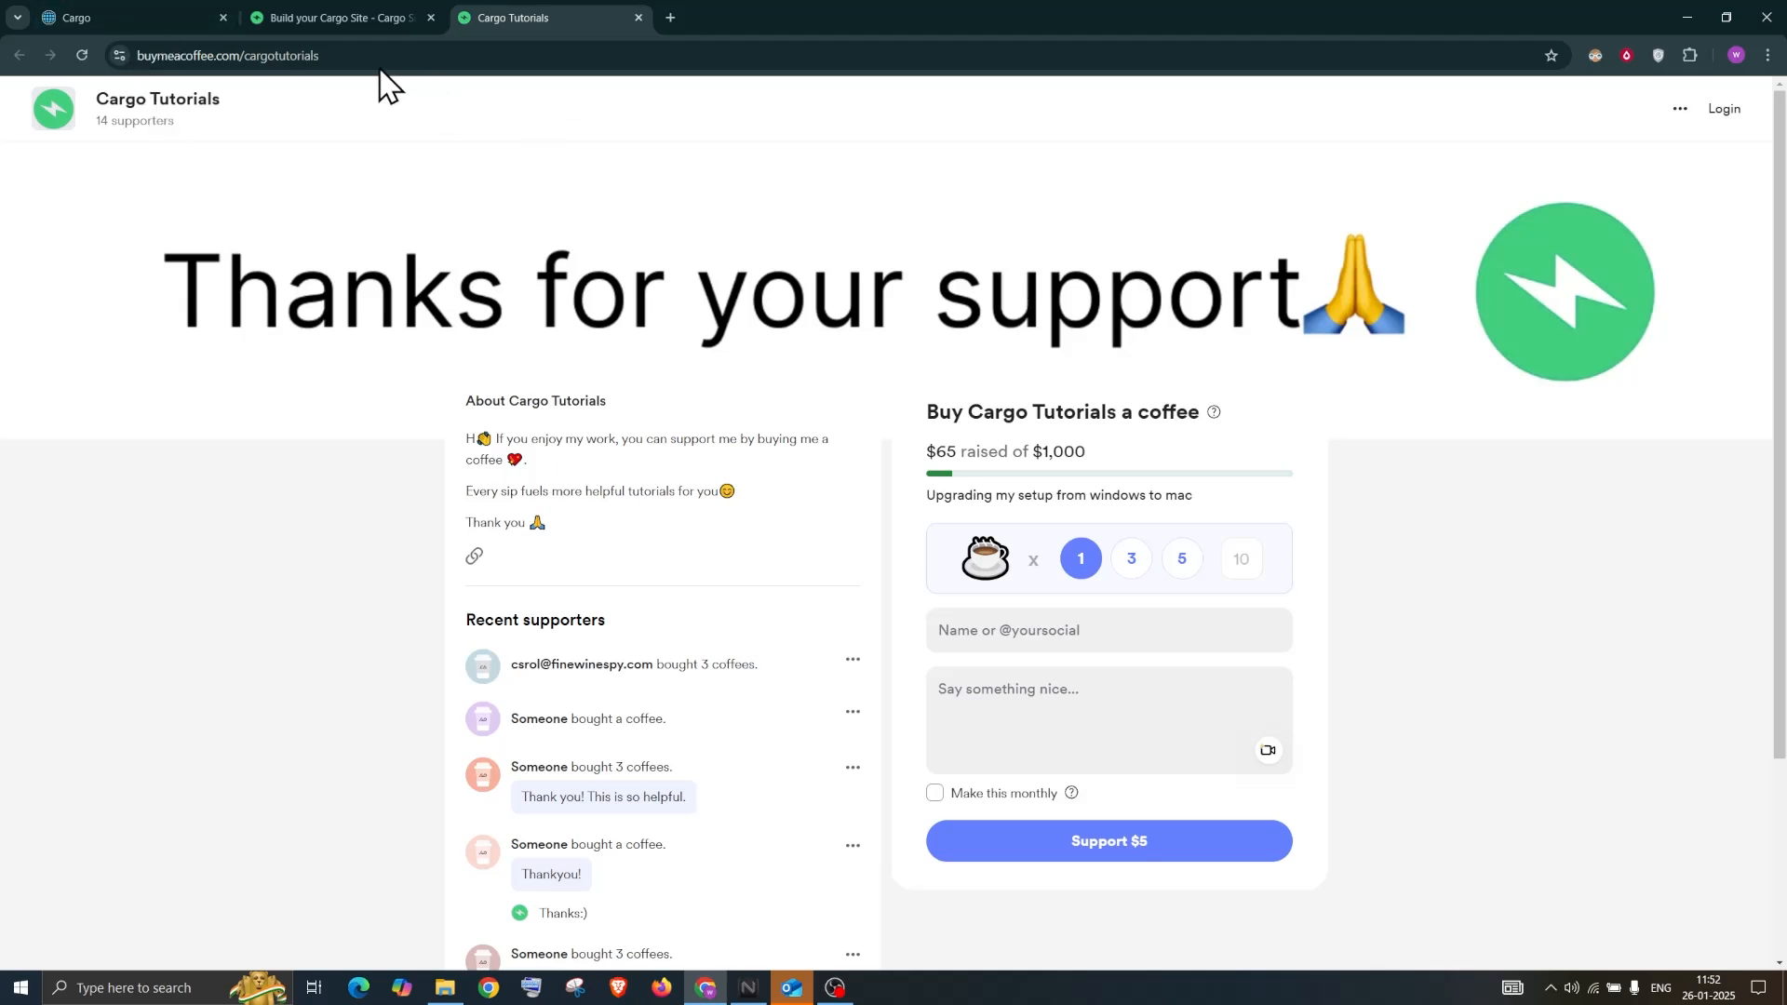
# Leave the Buy Me a Coffee page for the Cargo Site Builder homepage at cargo.site
pyautogui.click(160, 17)
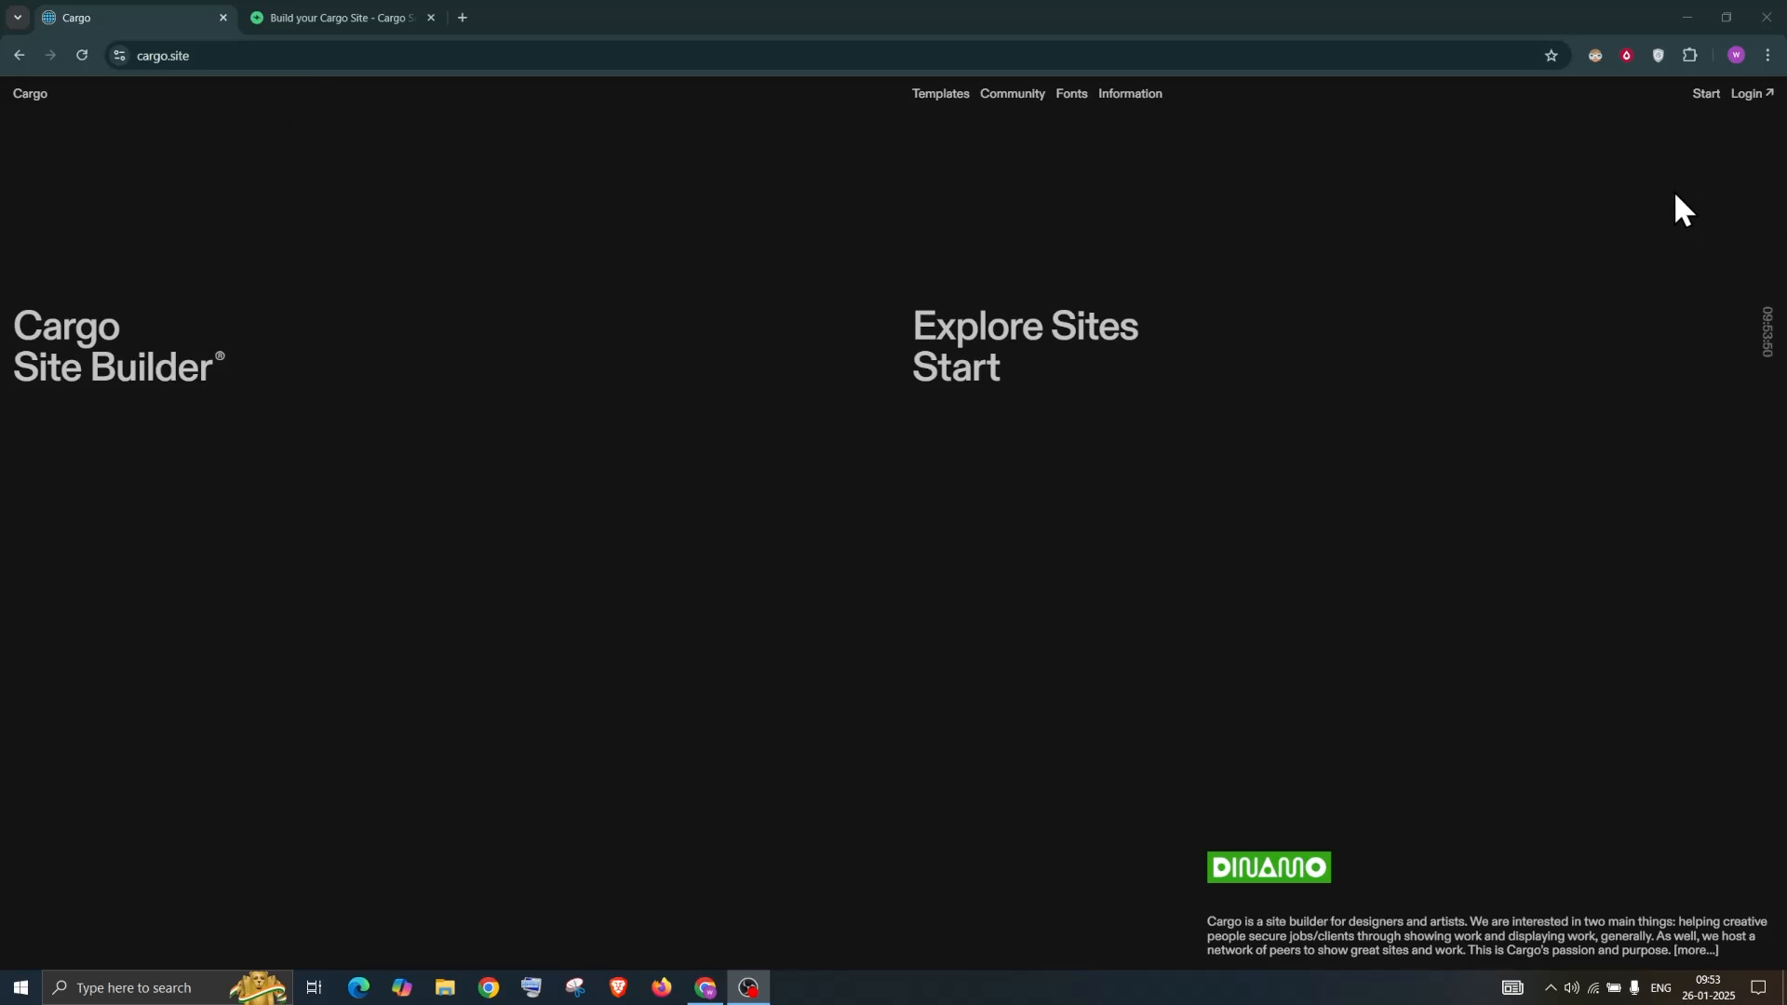
# Log in to the existing Cargo account with the saved e-mail and password from autofill
pyautogui.click(1711, 98)
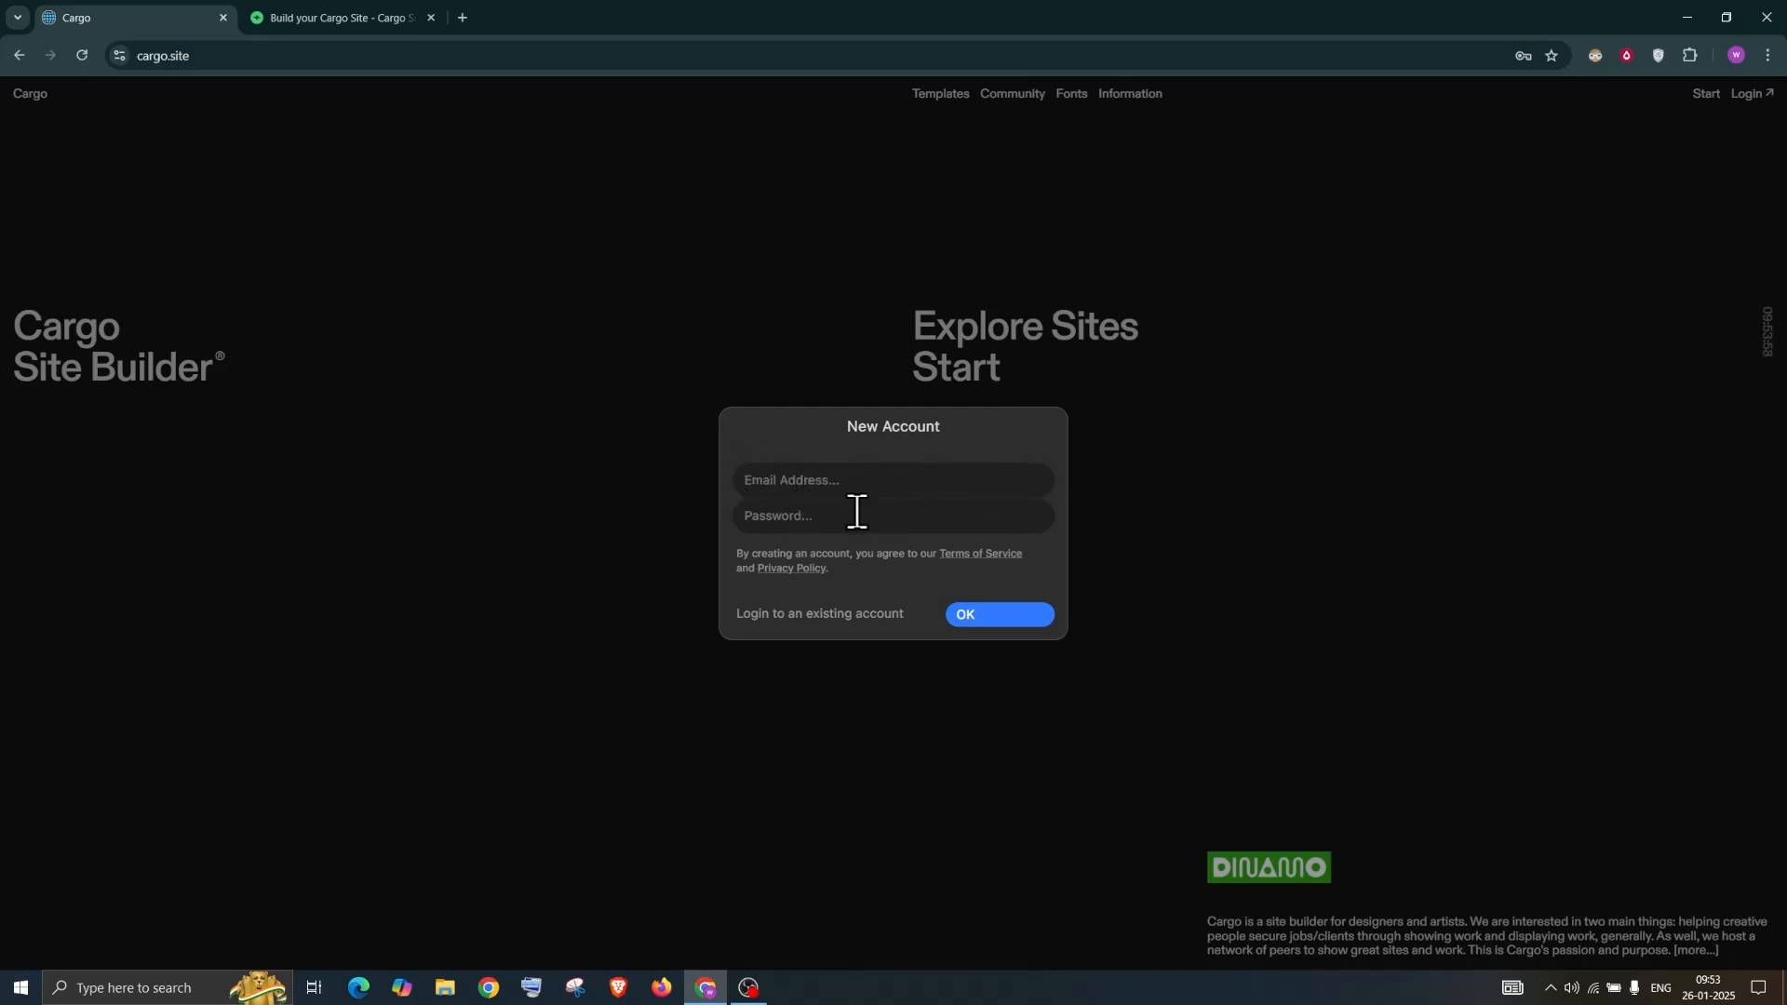
pyautogui.click(1743, 99)
pyautogui.click(786, 489)
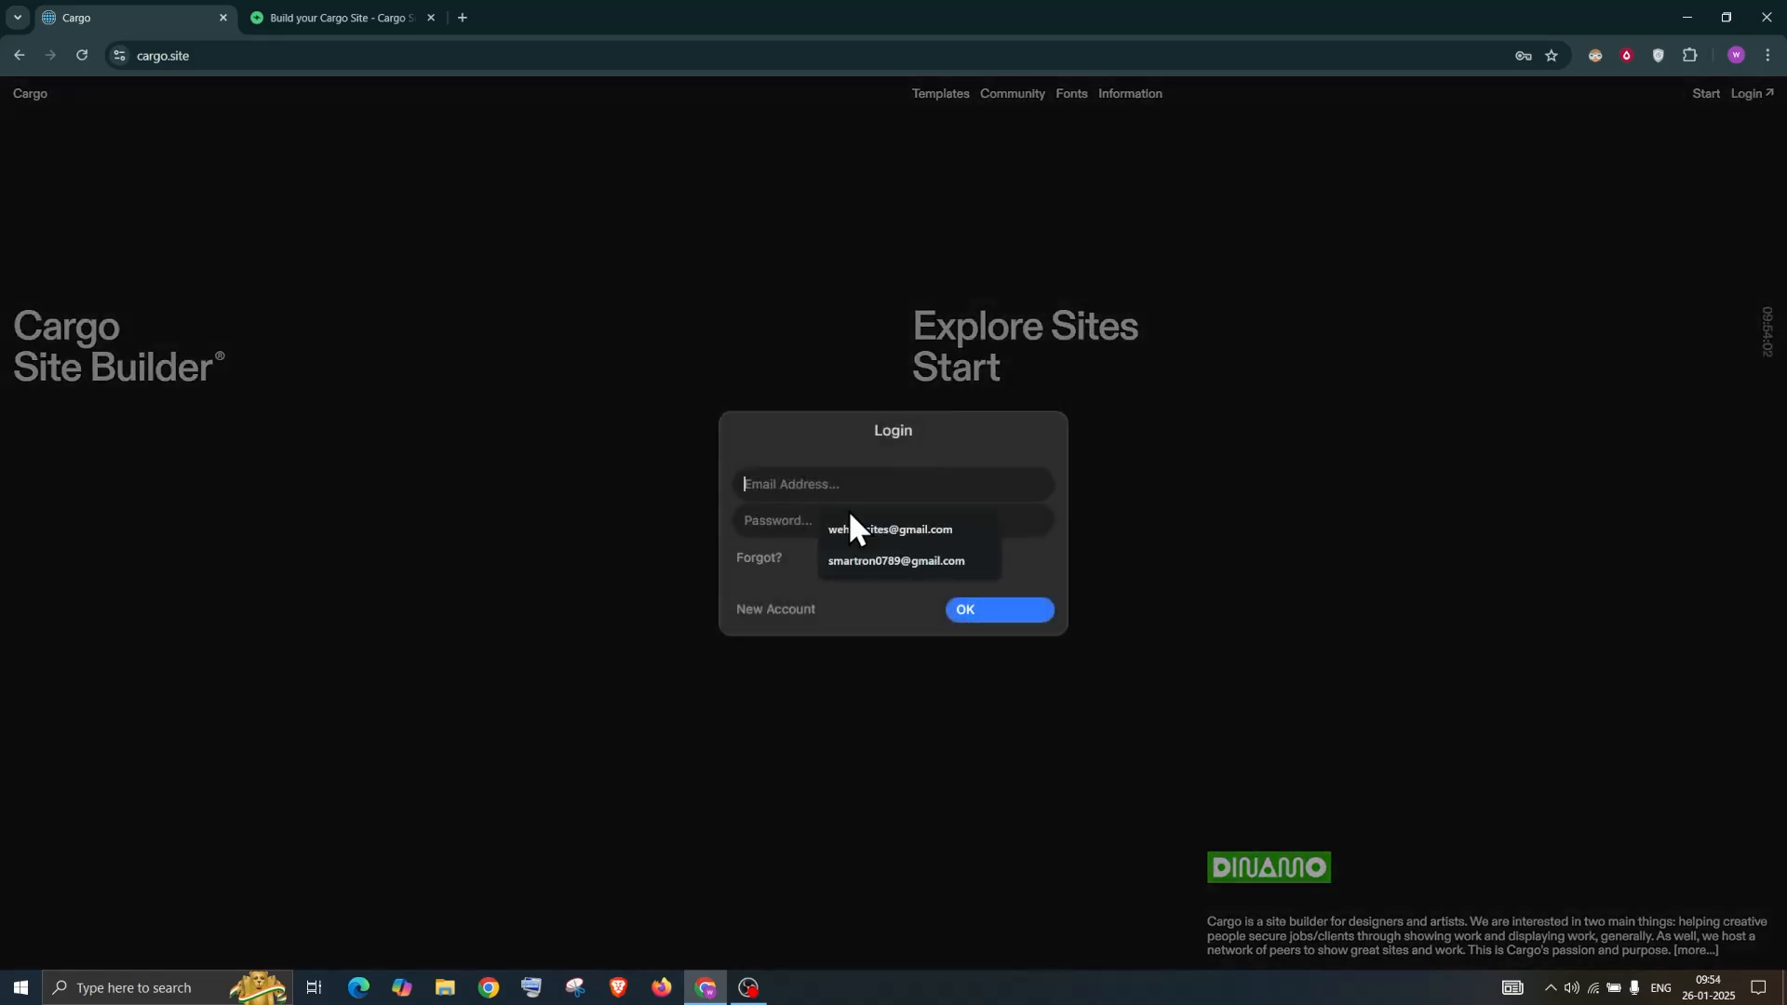
pyautogui.click(885, 563)
pyautogui.click(822, 519)
pyautogui.click(884, 569)
pyautogui.click(979, 610)
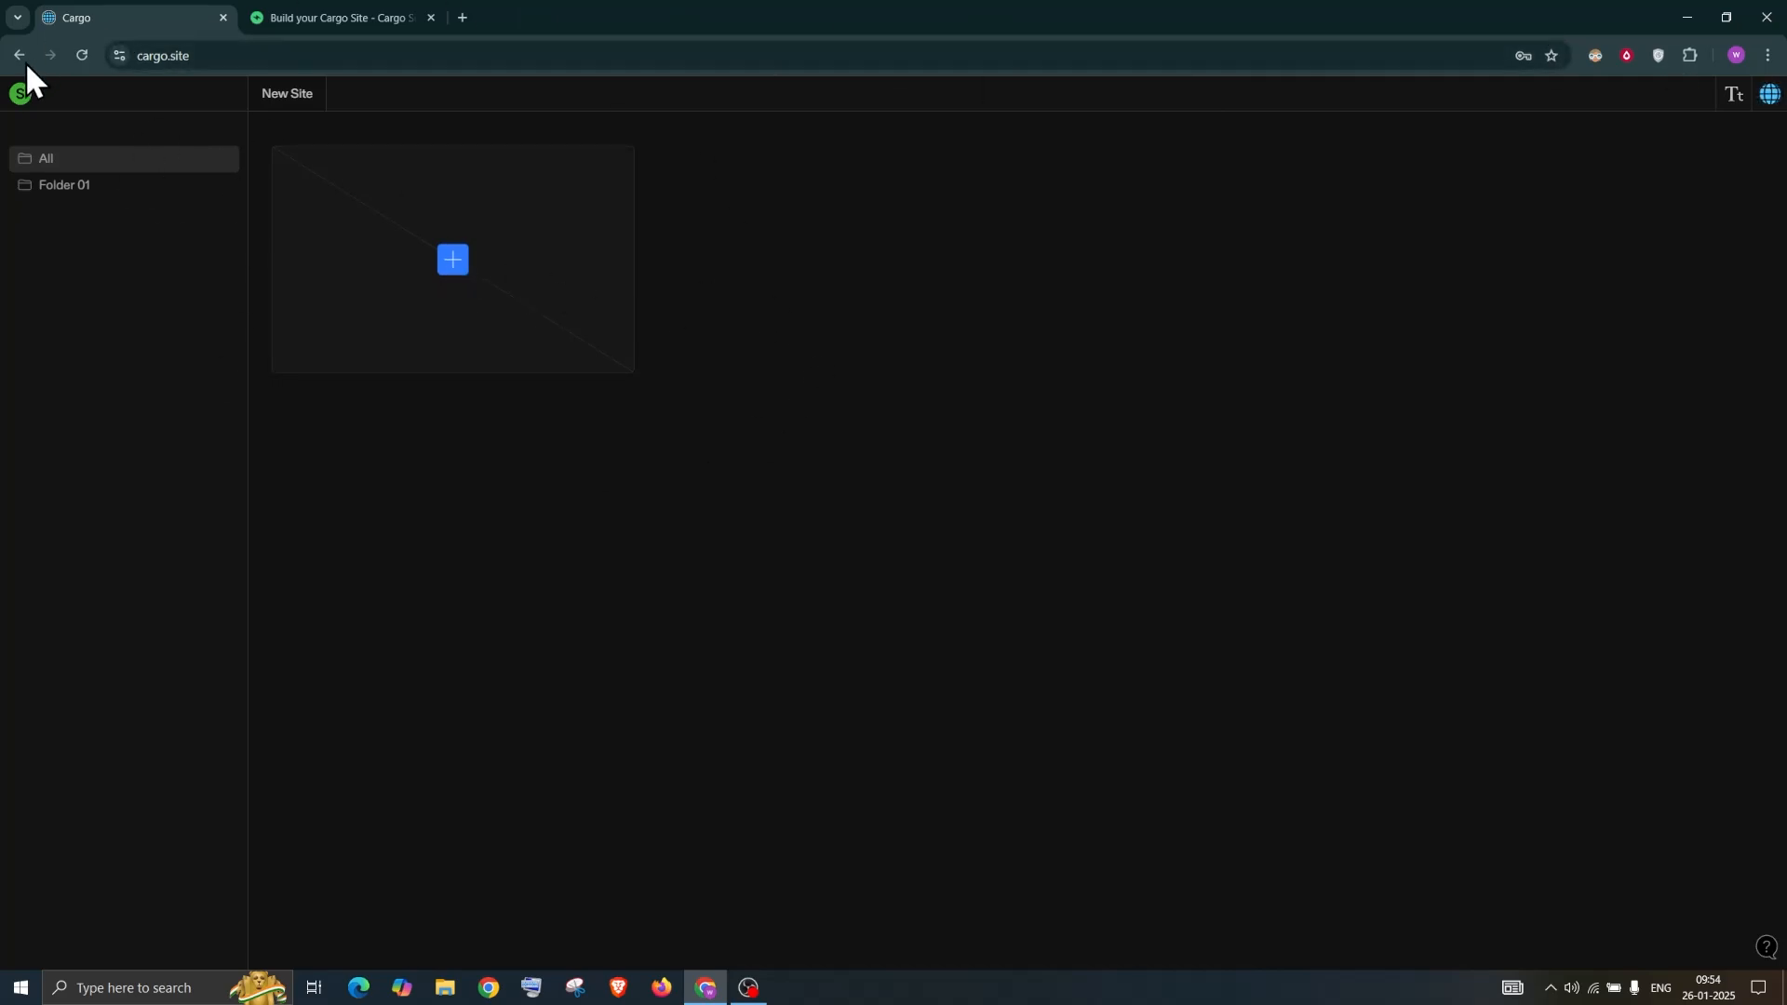
# In Account Settings, rename the account to 'Cargo Tutorials', save, and view Cargo Subscription
pyautogui.click(28, 97)
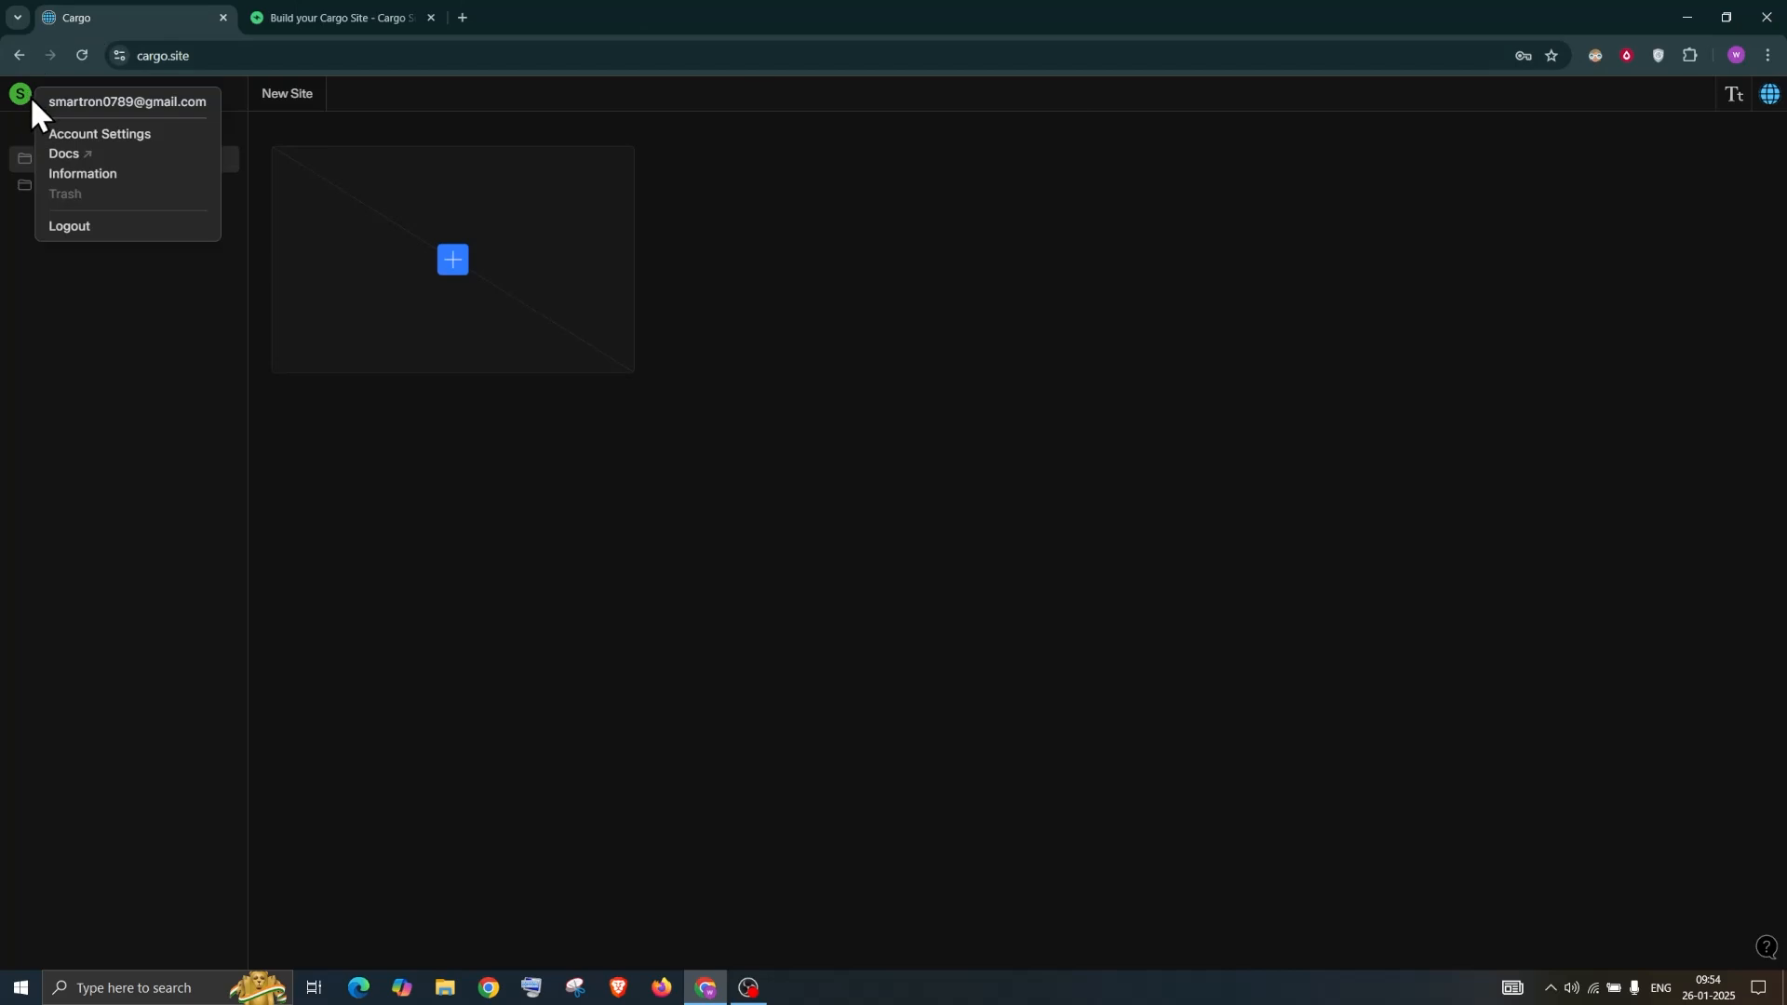
pyautogui.click(74, 136)
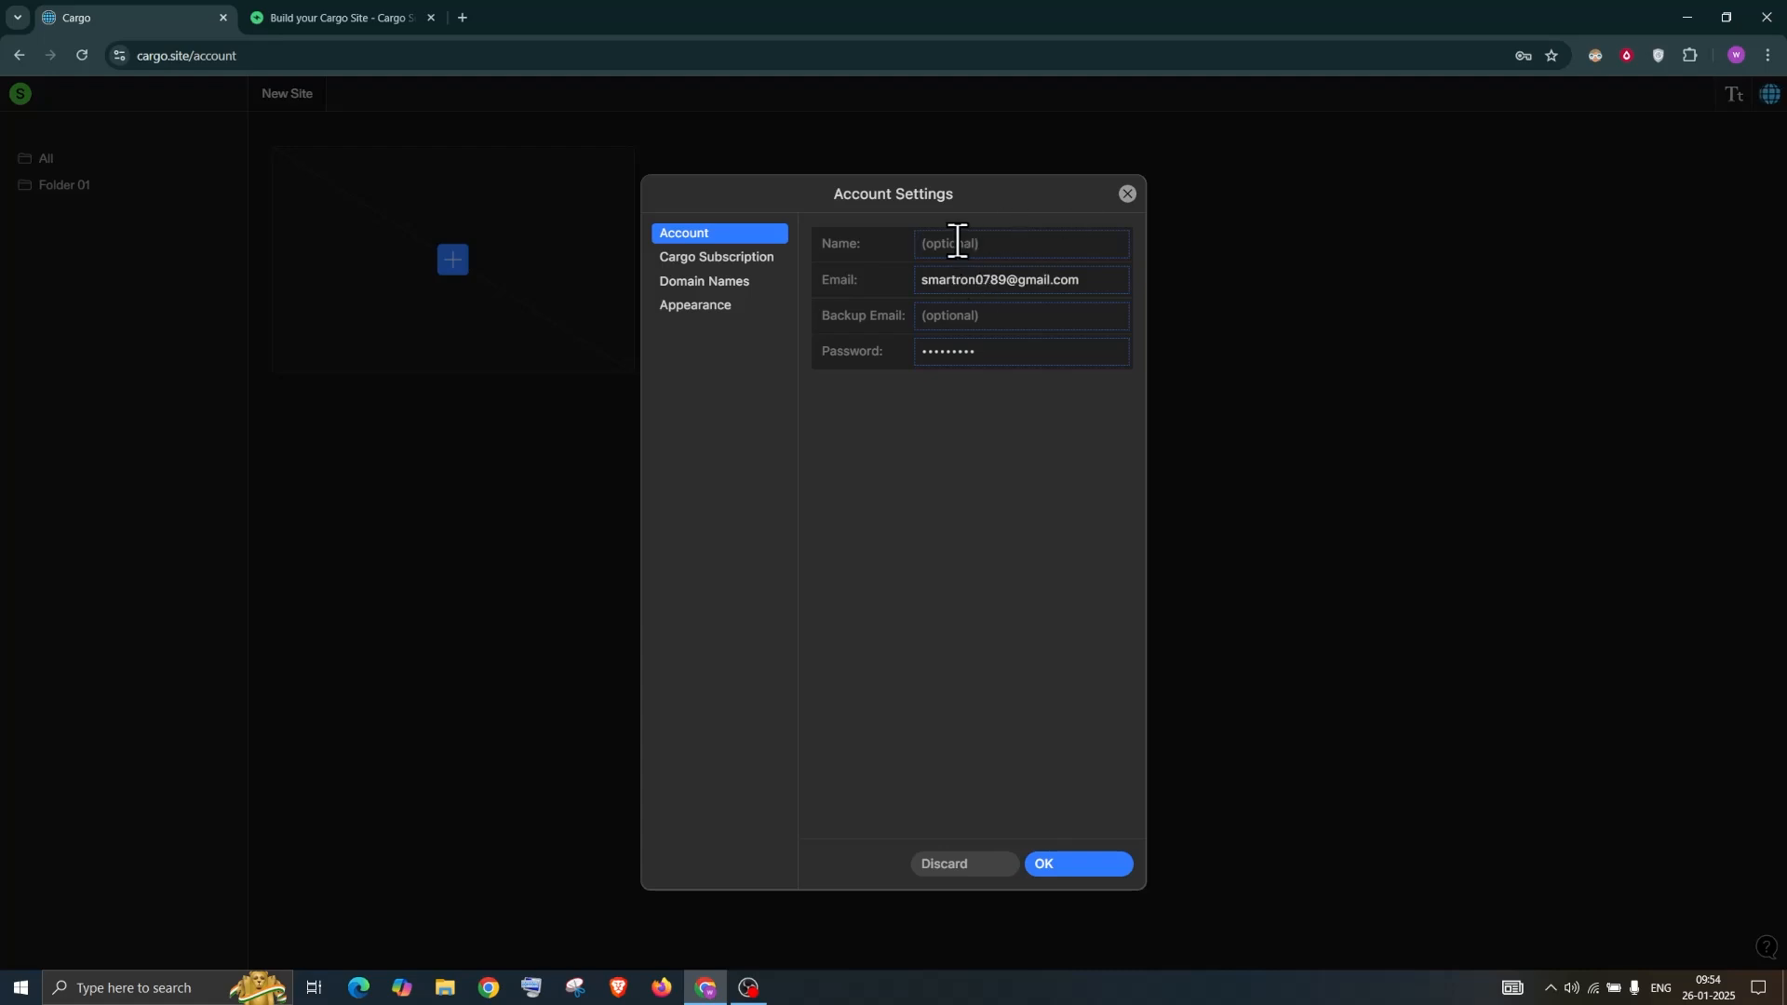
pyautogui.write('C')
pyautogui.press('BackSpace')
pyautogui.write('Cargo Tutorials')
pyautogui.click(1077, 864)
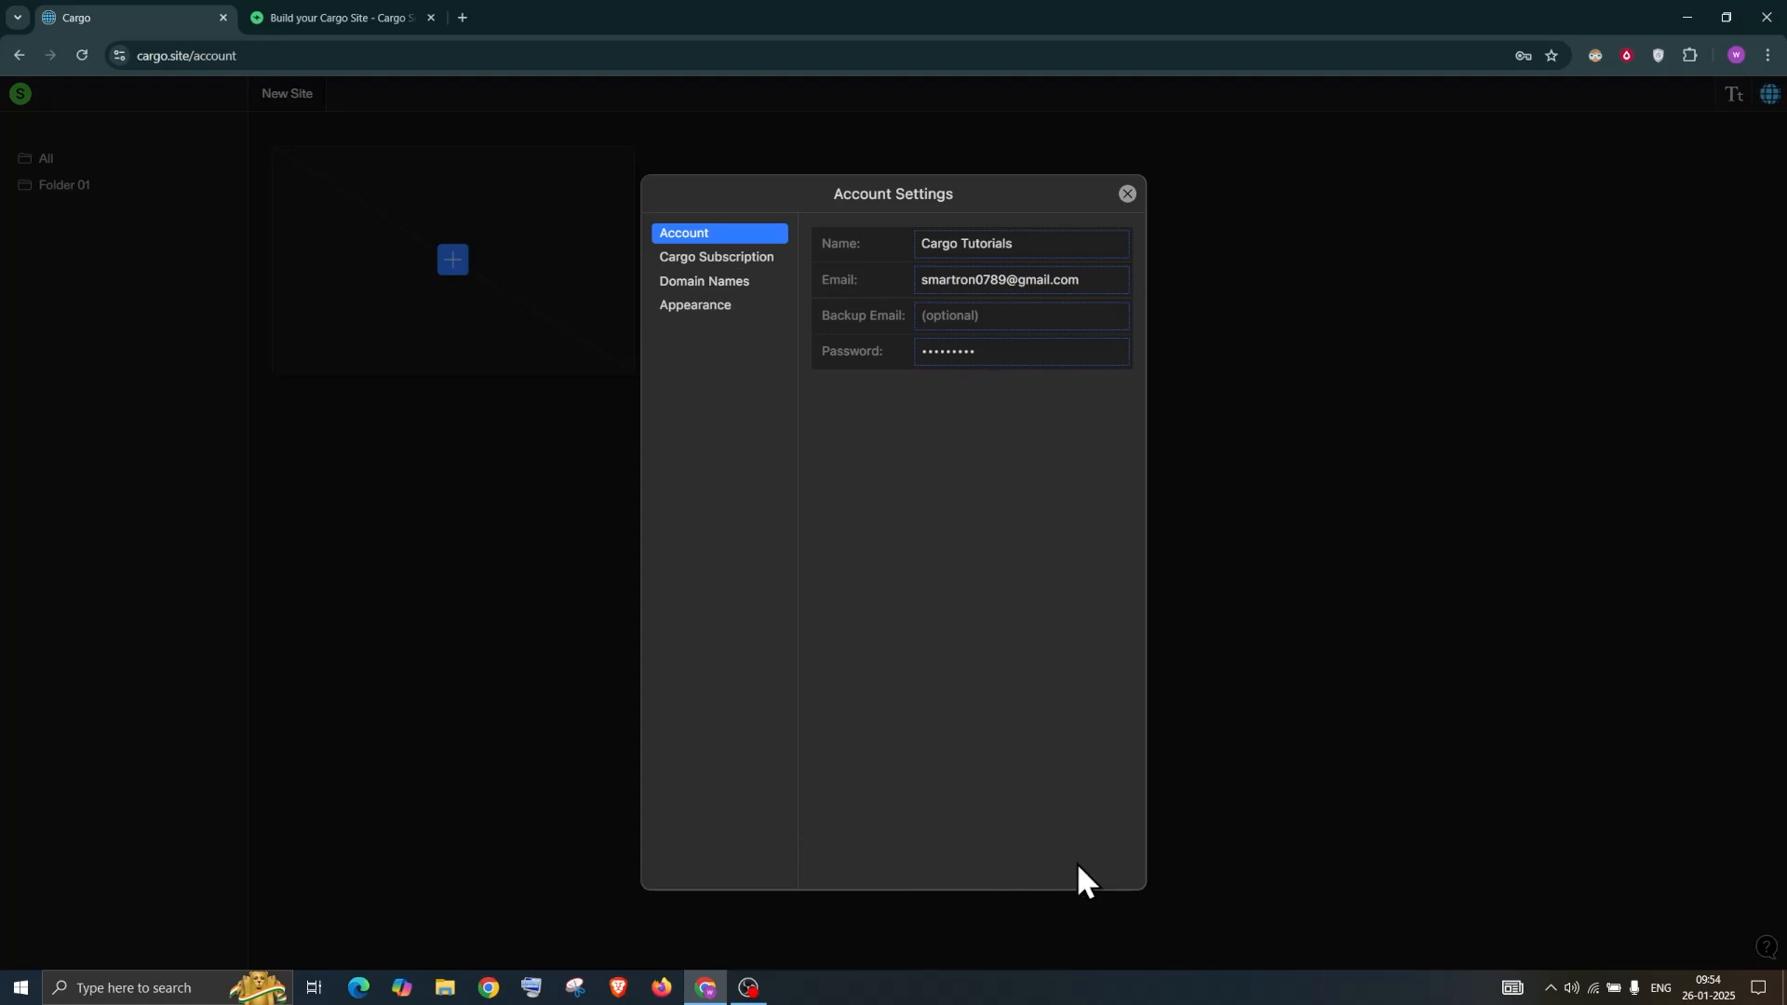
pyautogui.click(728, 262)
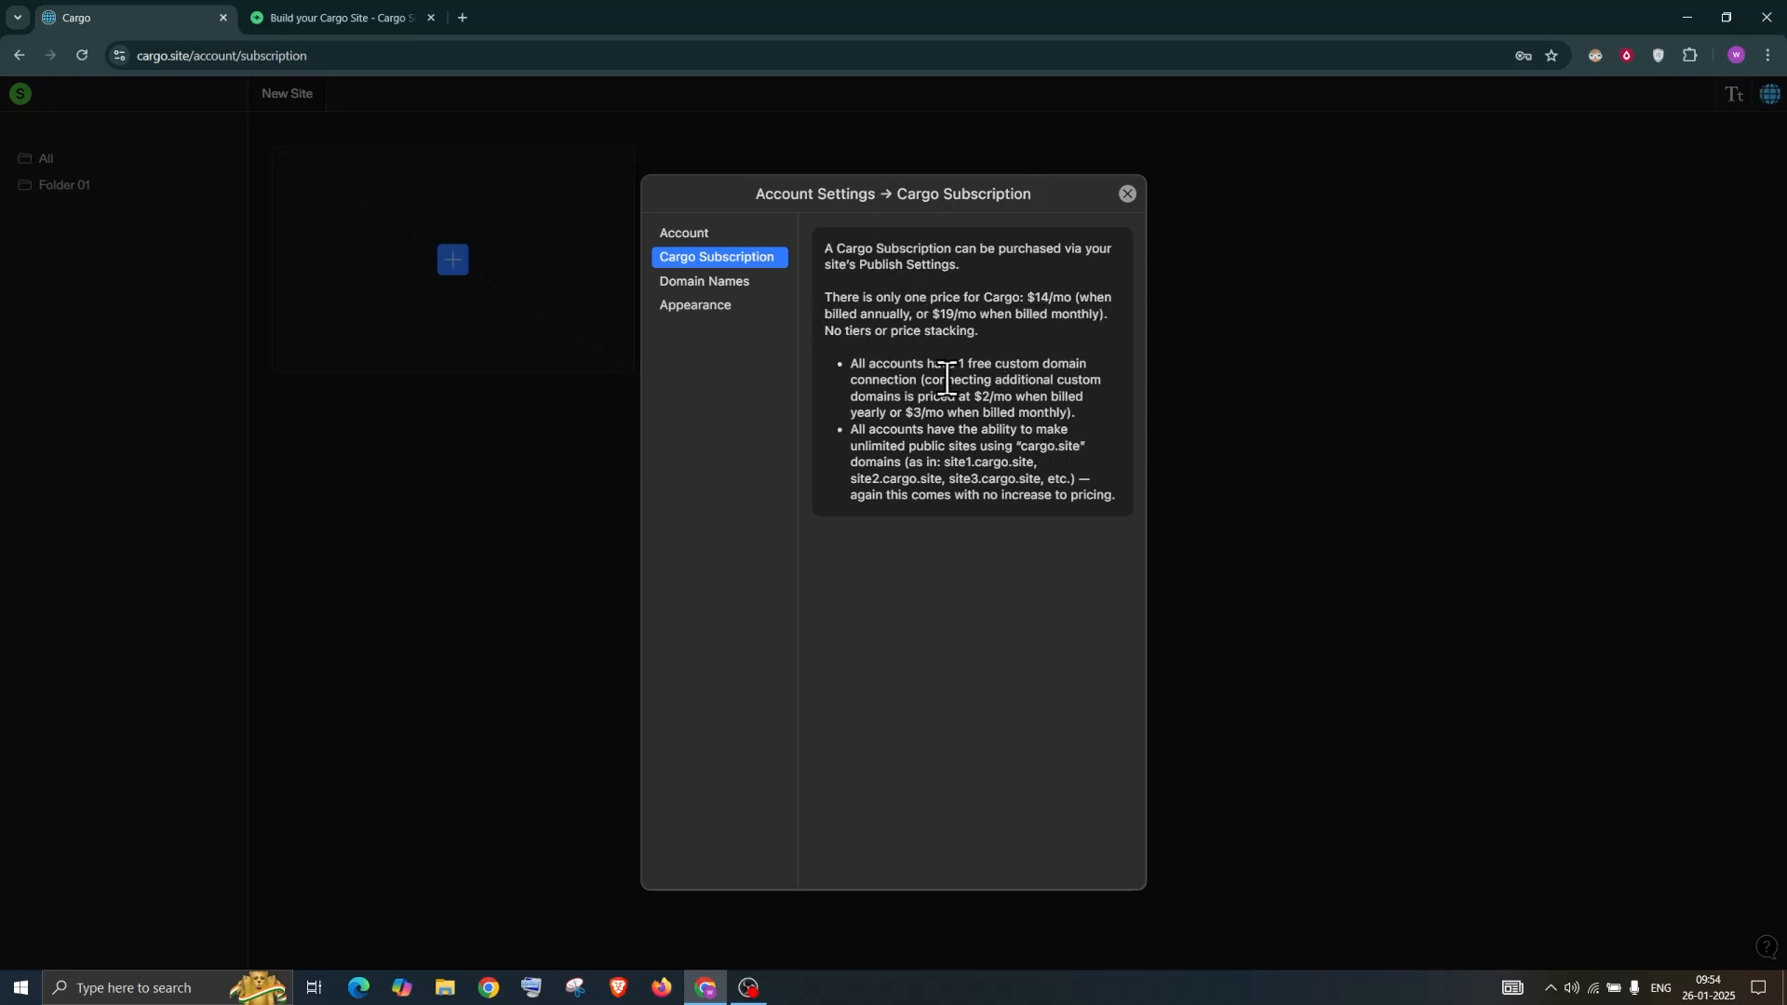
# Highlight the $14/mo and $19/mo subscription prices, then go to Domain Names
pyautogui.moveTo(1011, 294); pyautogui.dragTo(1100, 317)
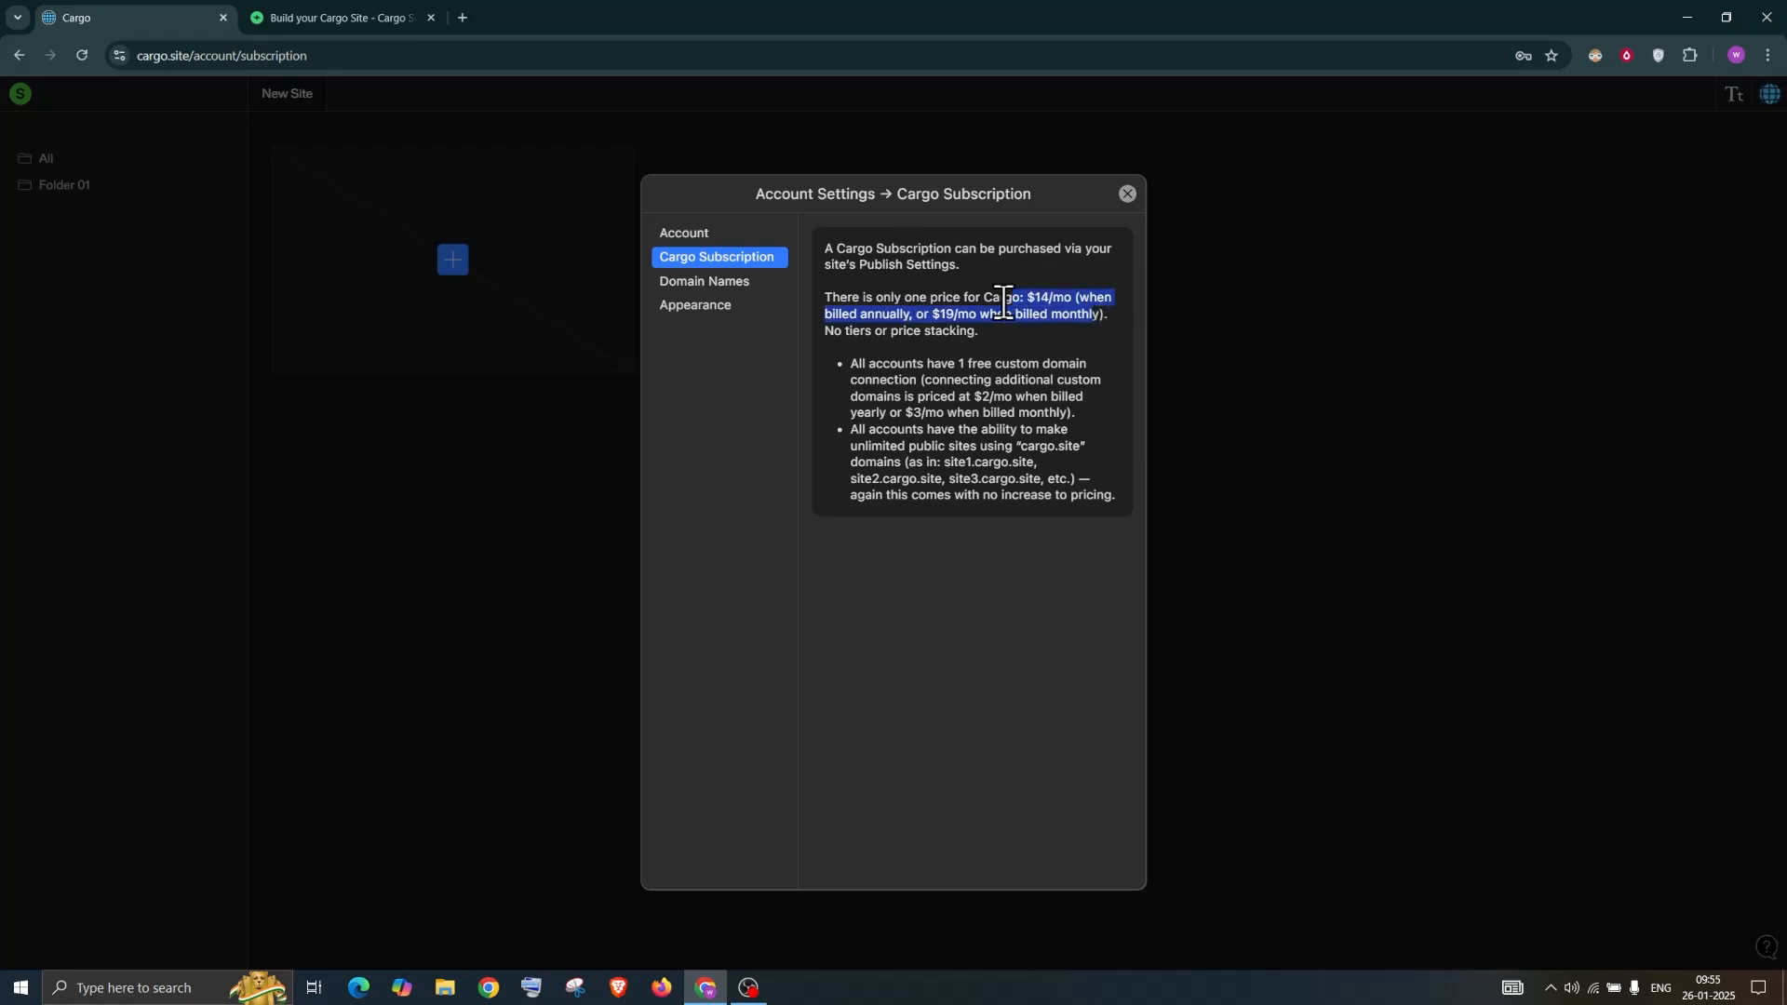
pyautogui.click(705, 296)
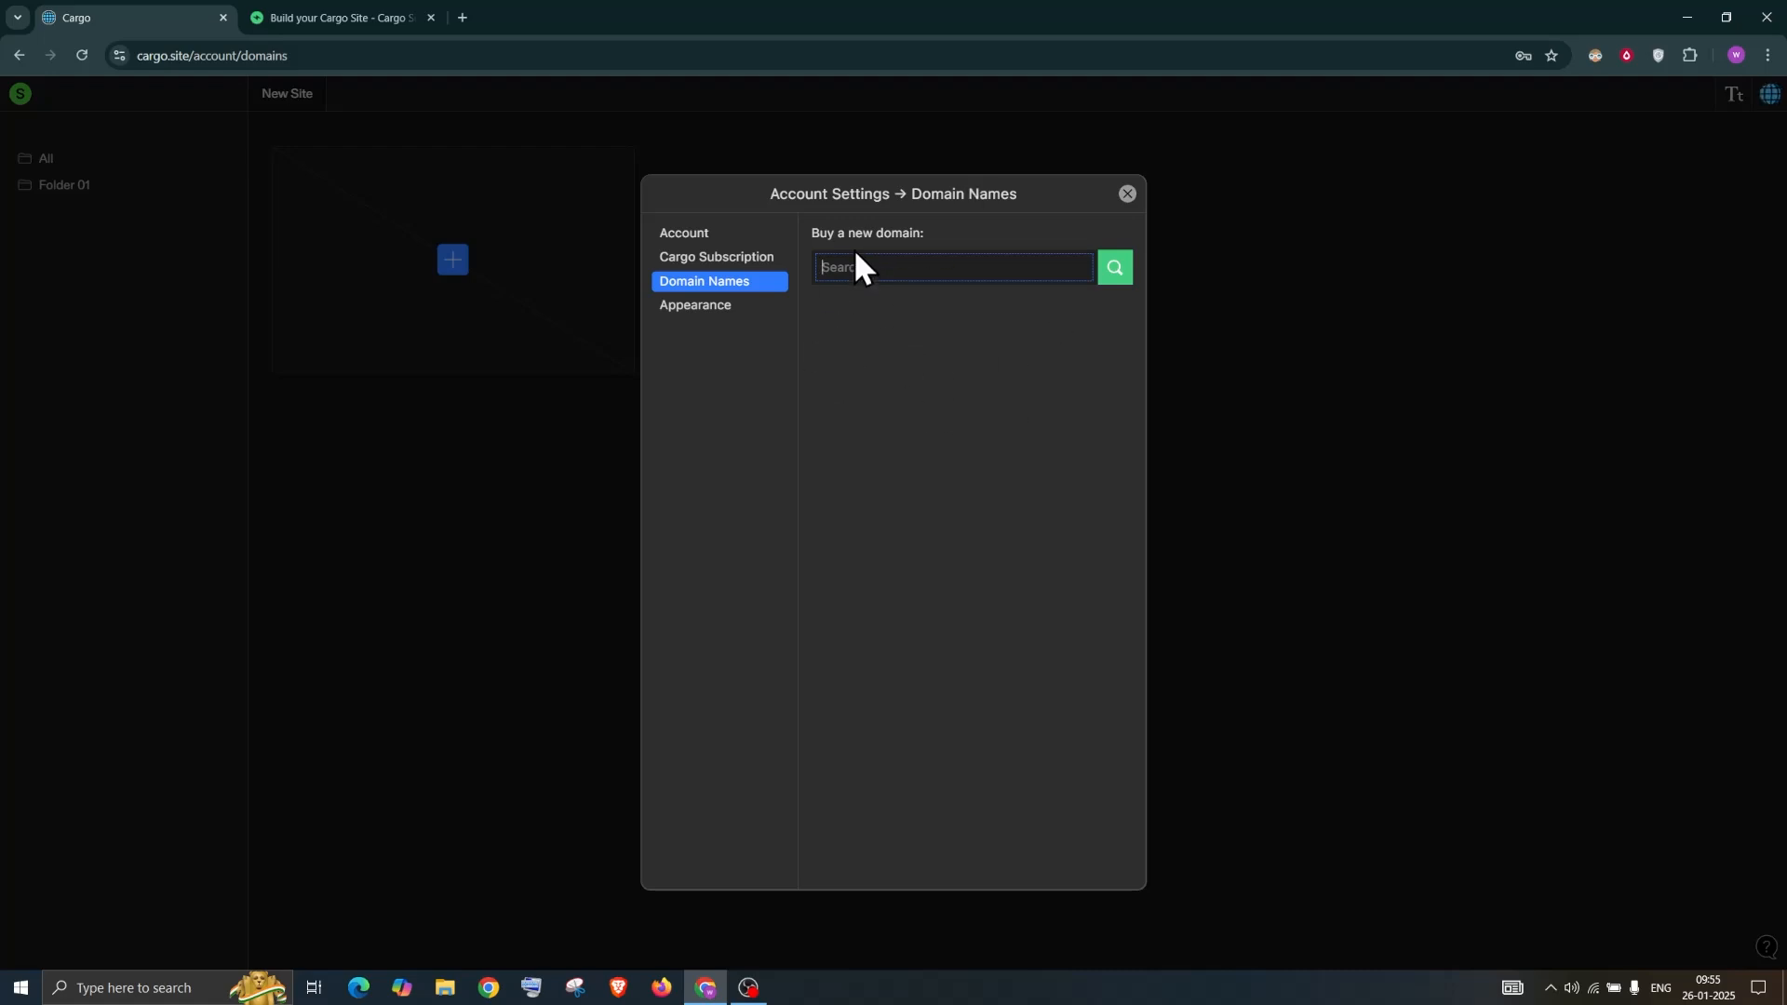
# Search domains for 'cargoturoials' and select cargoturoials.com at $17/yr
pyautogui.write('cargoturoials')
pyautogui.click(1122, 270)
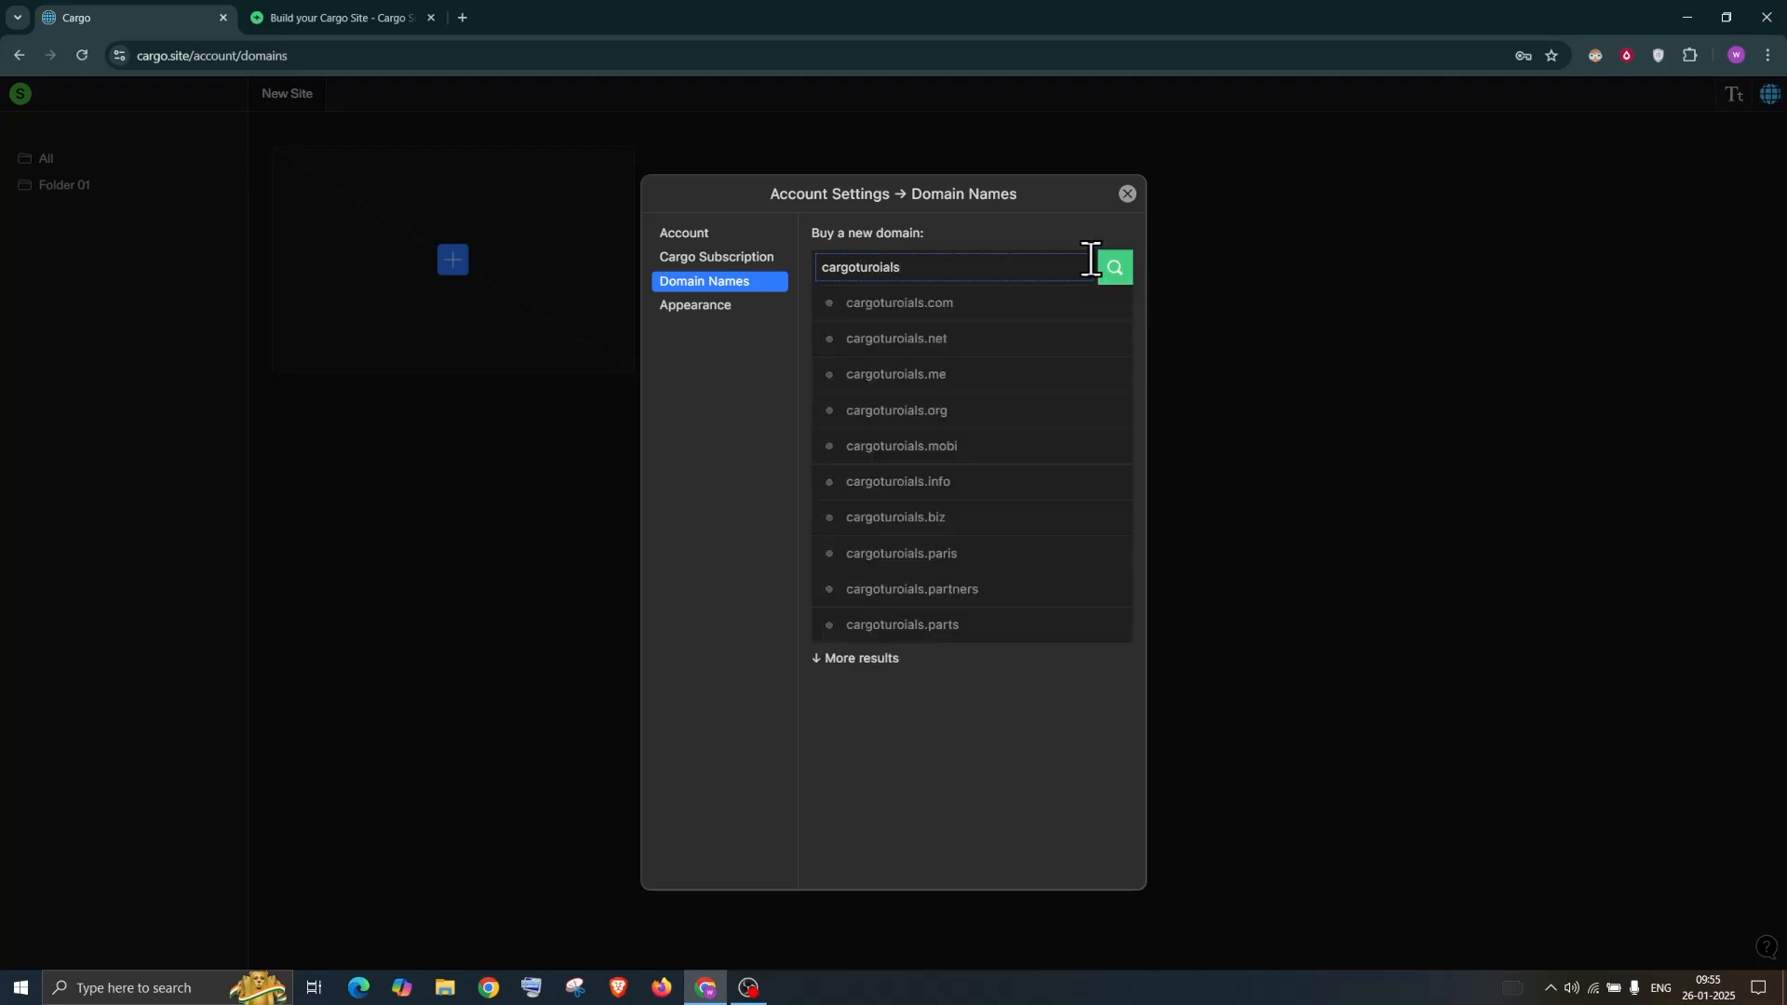
pyautogui.click(923, 305)
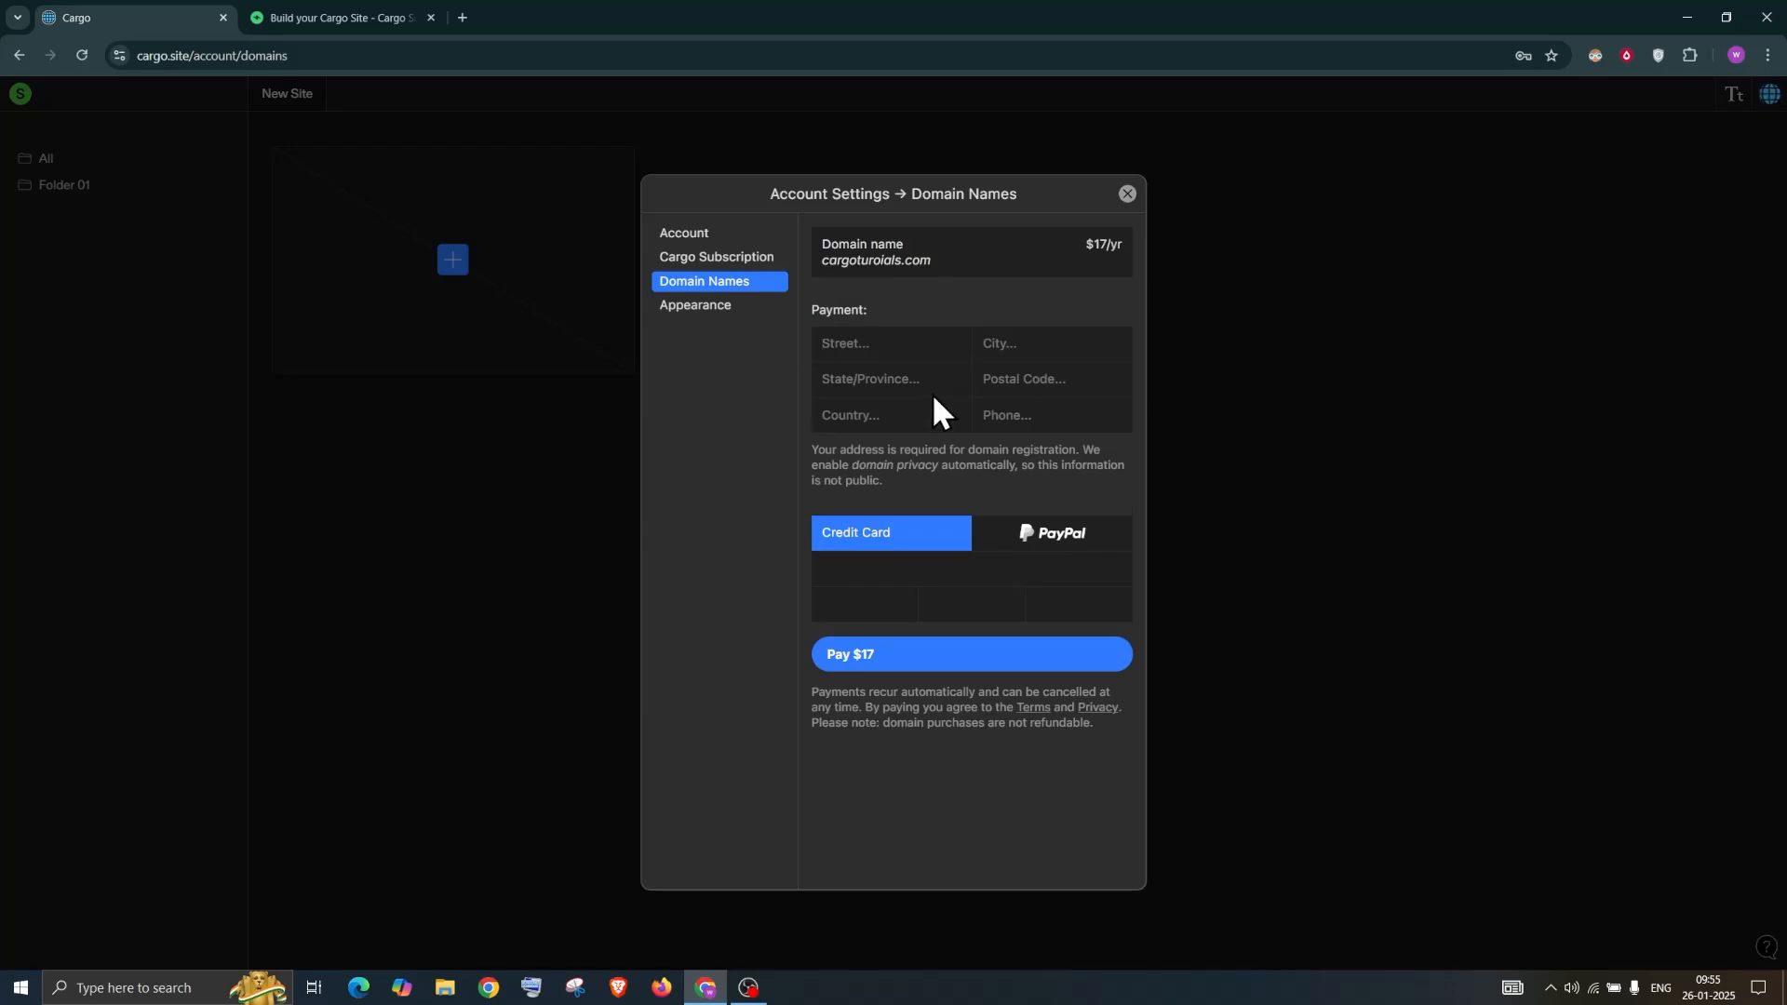
# Preview the Light and Dark appearance modes, leave Auto selected, and close Account Settings
pyautogui.click(710, 308)
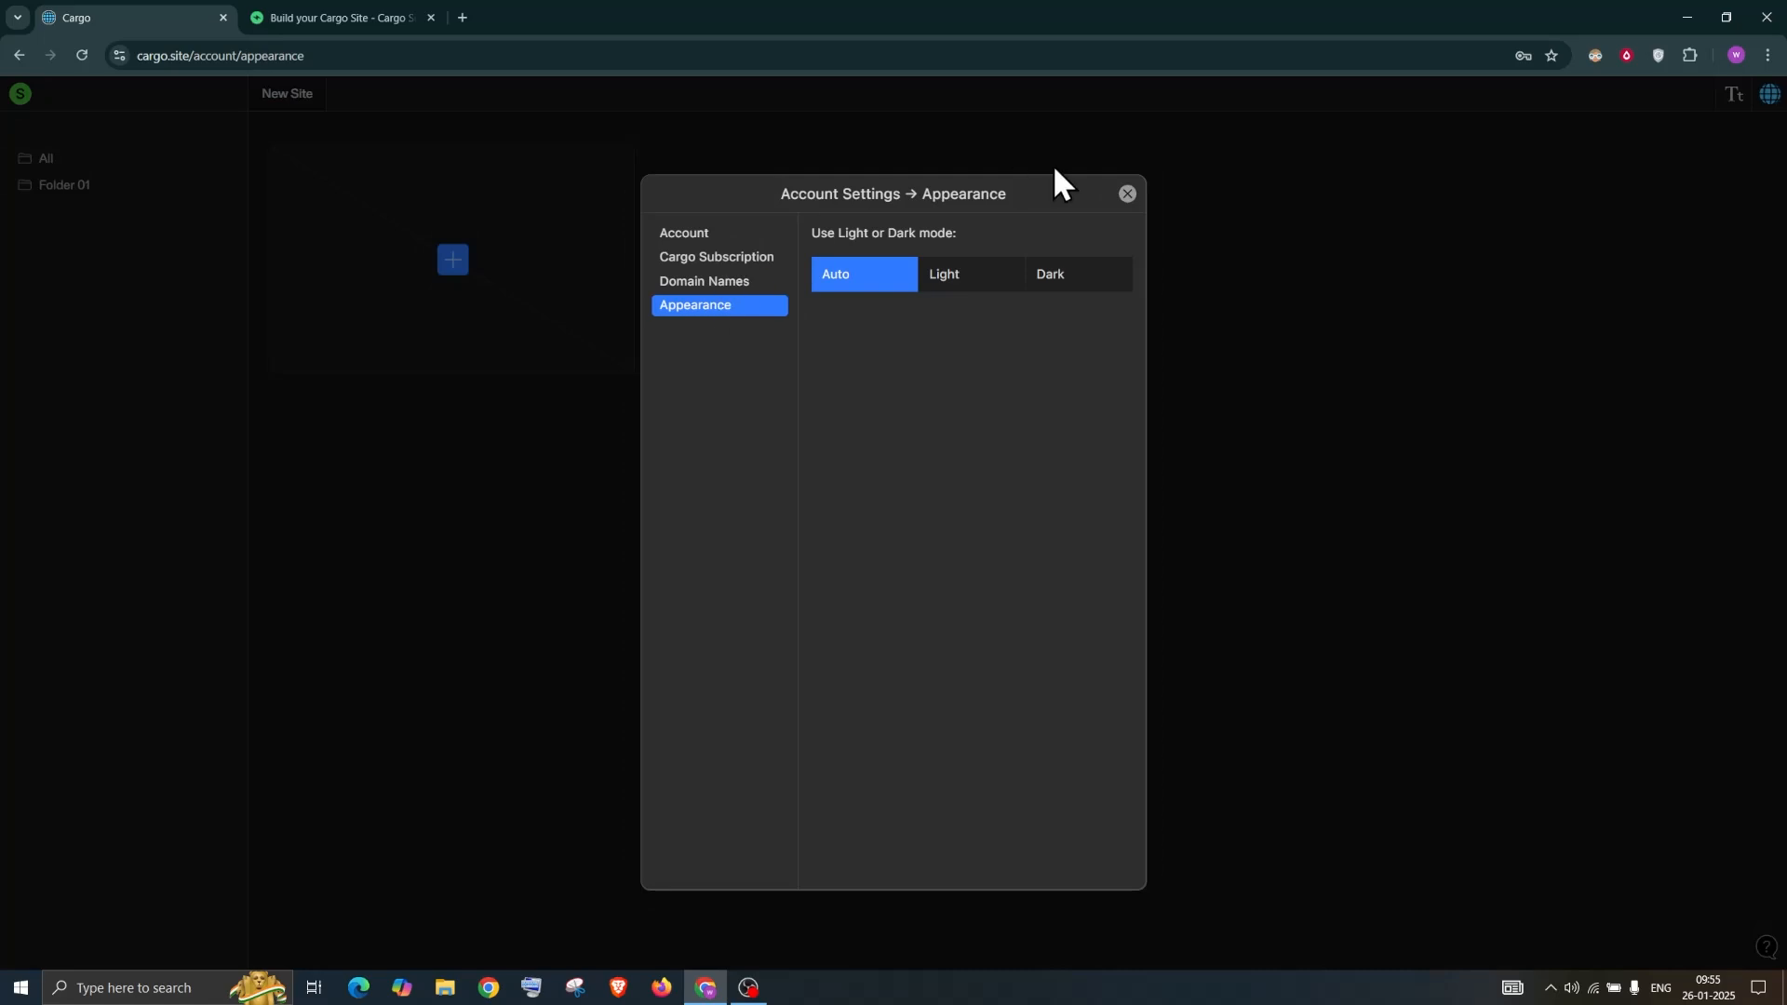
pyautogui.click(731, 283)
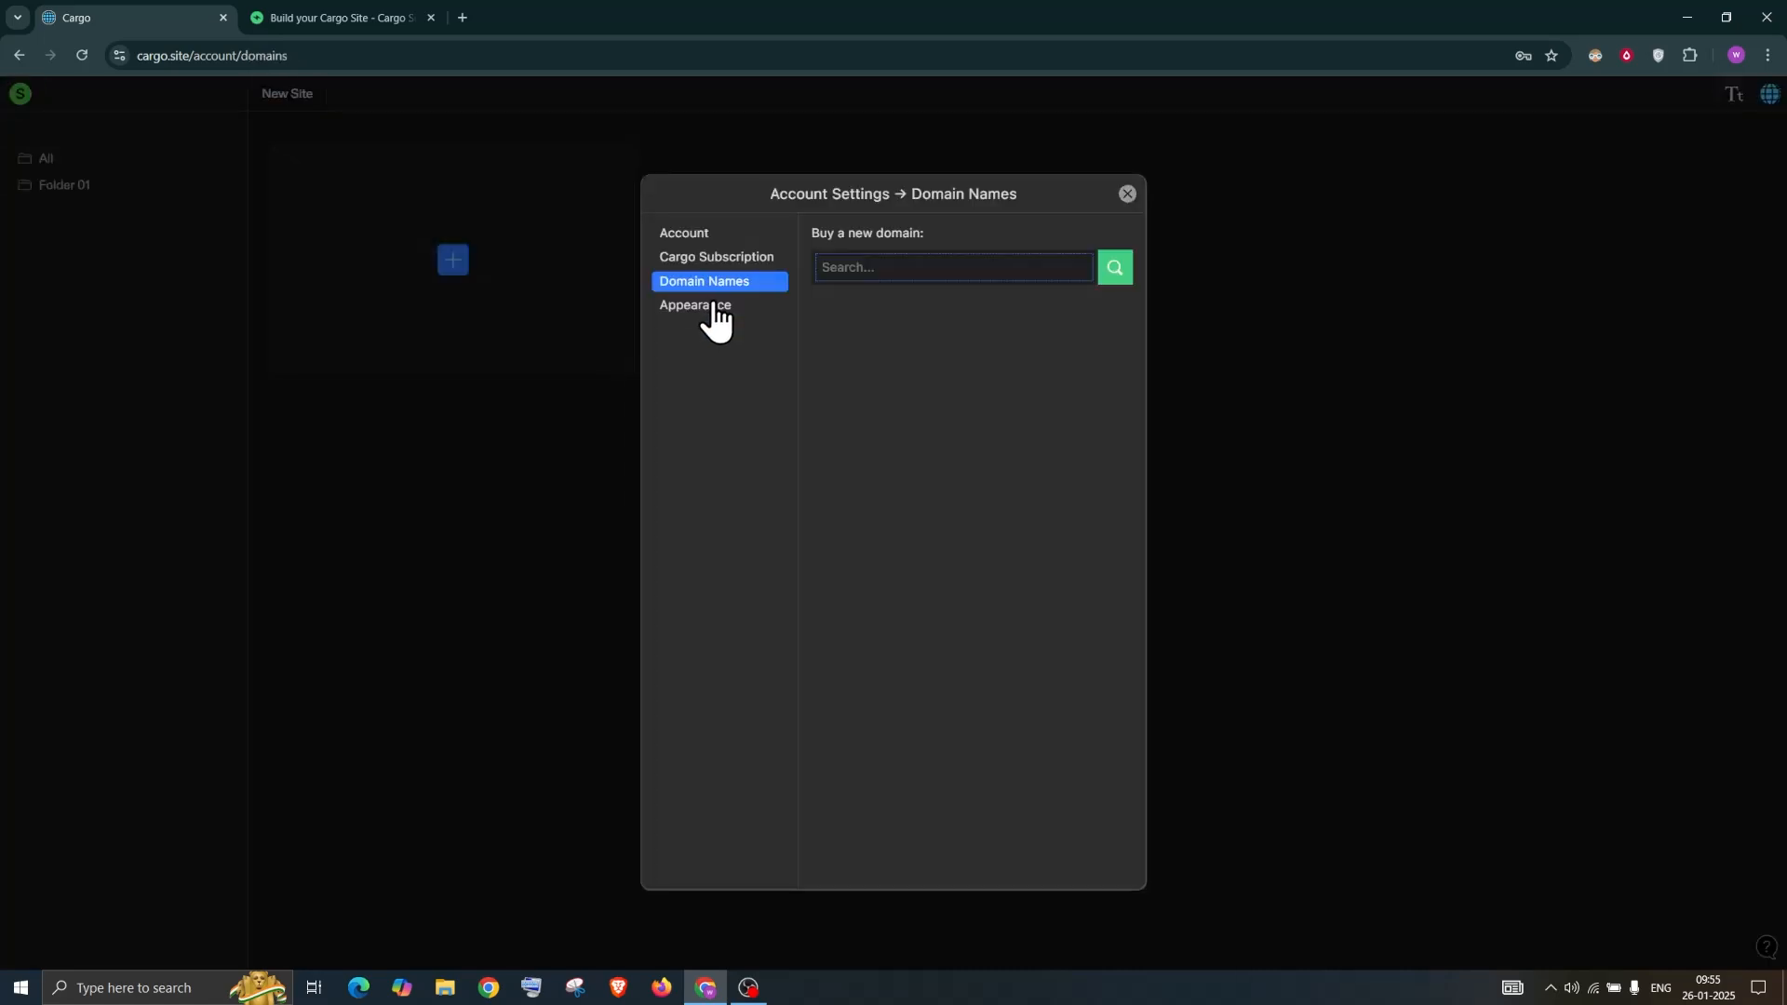
pyautogui.click(714, 310)
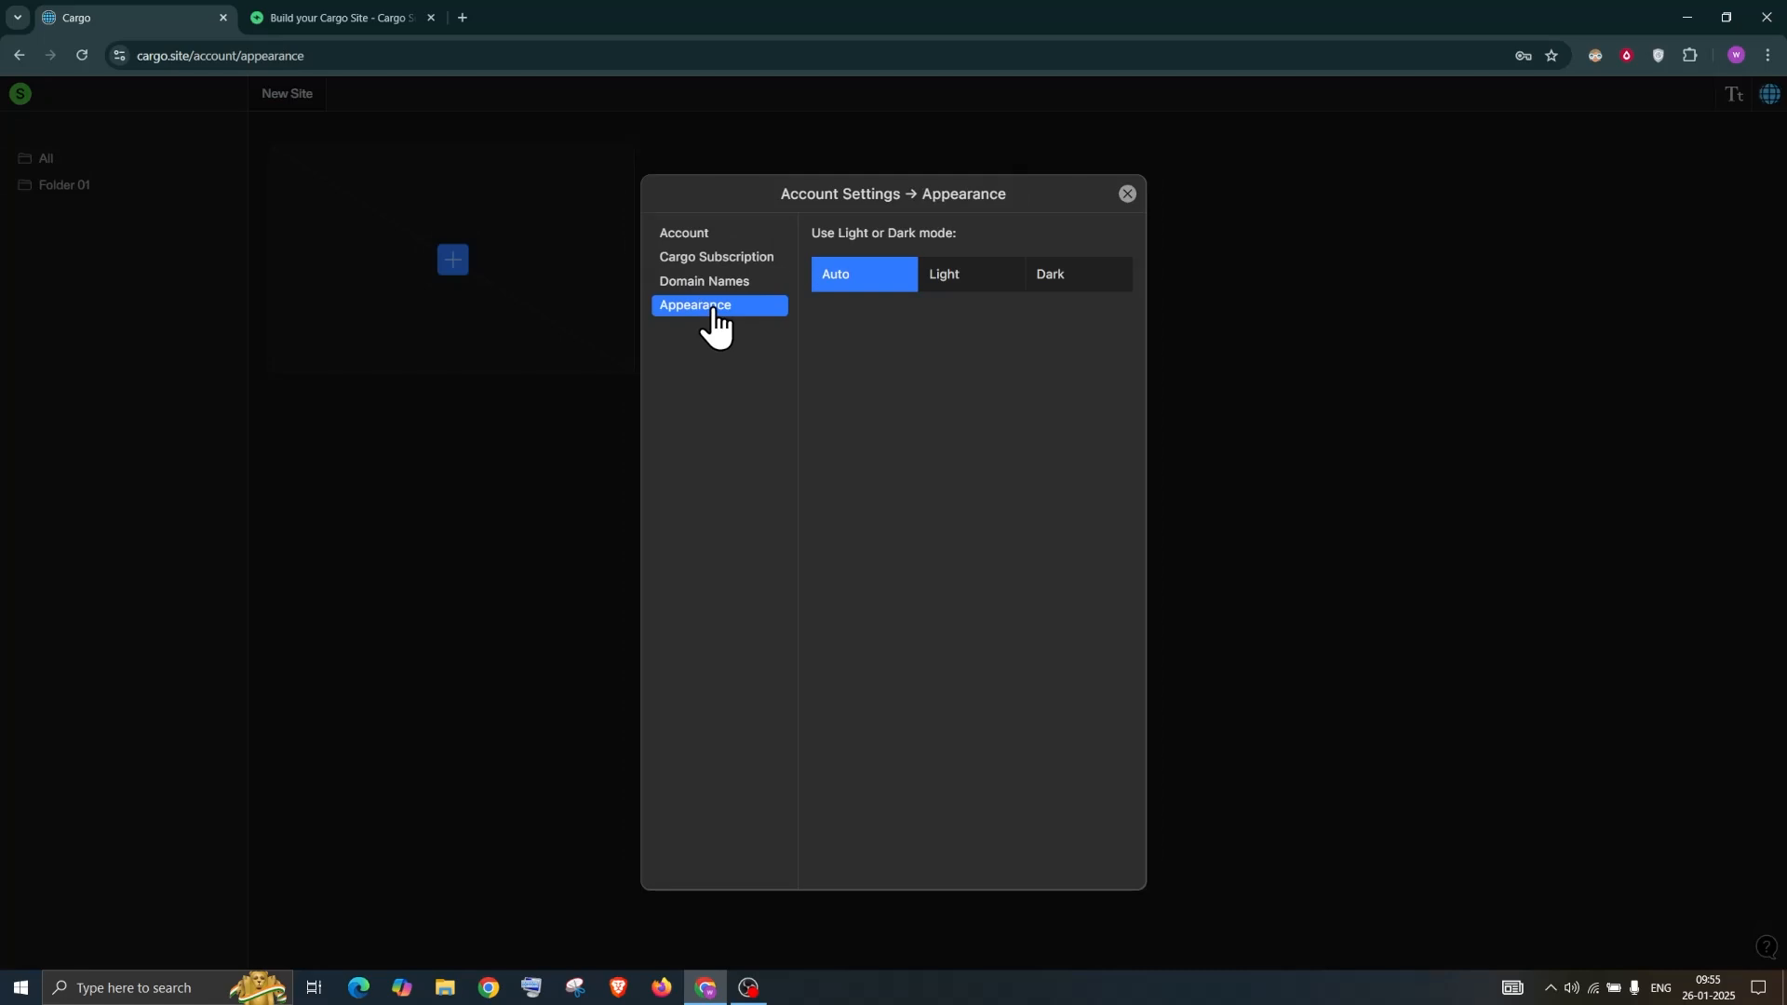
pyautogui.click(948, 286)
pyautogui.click(1070, 279)
pyautogui.click(869, 288)
pyautogui.click(1128, 194)
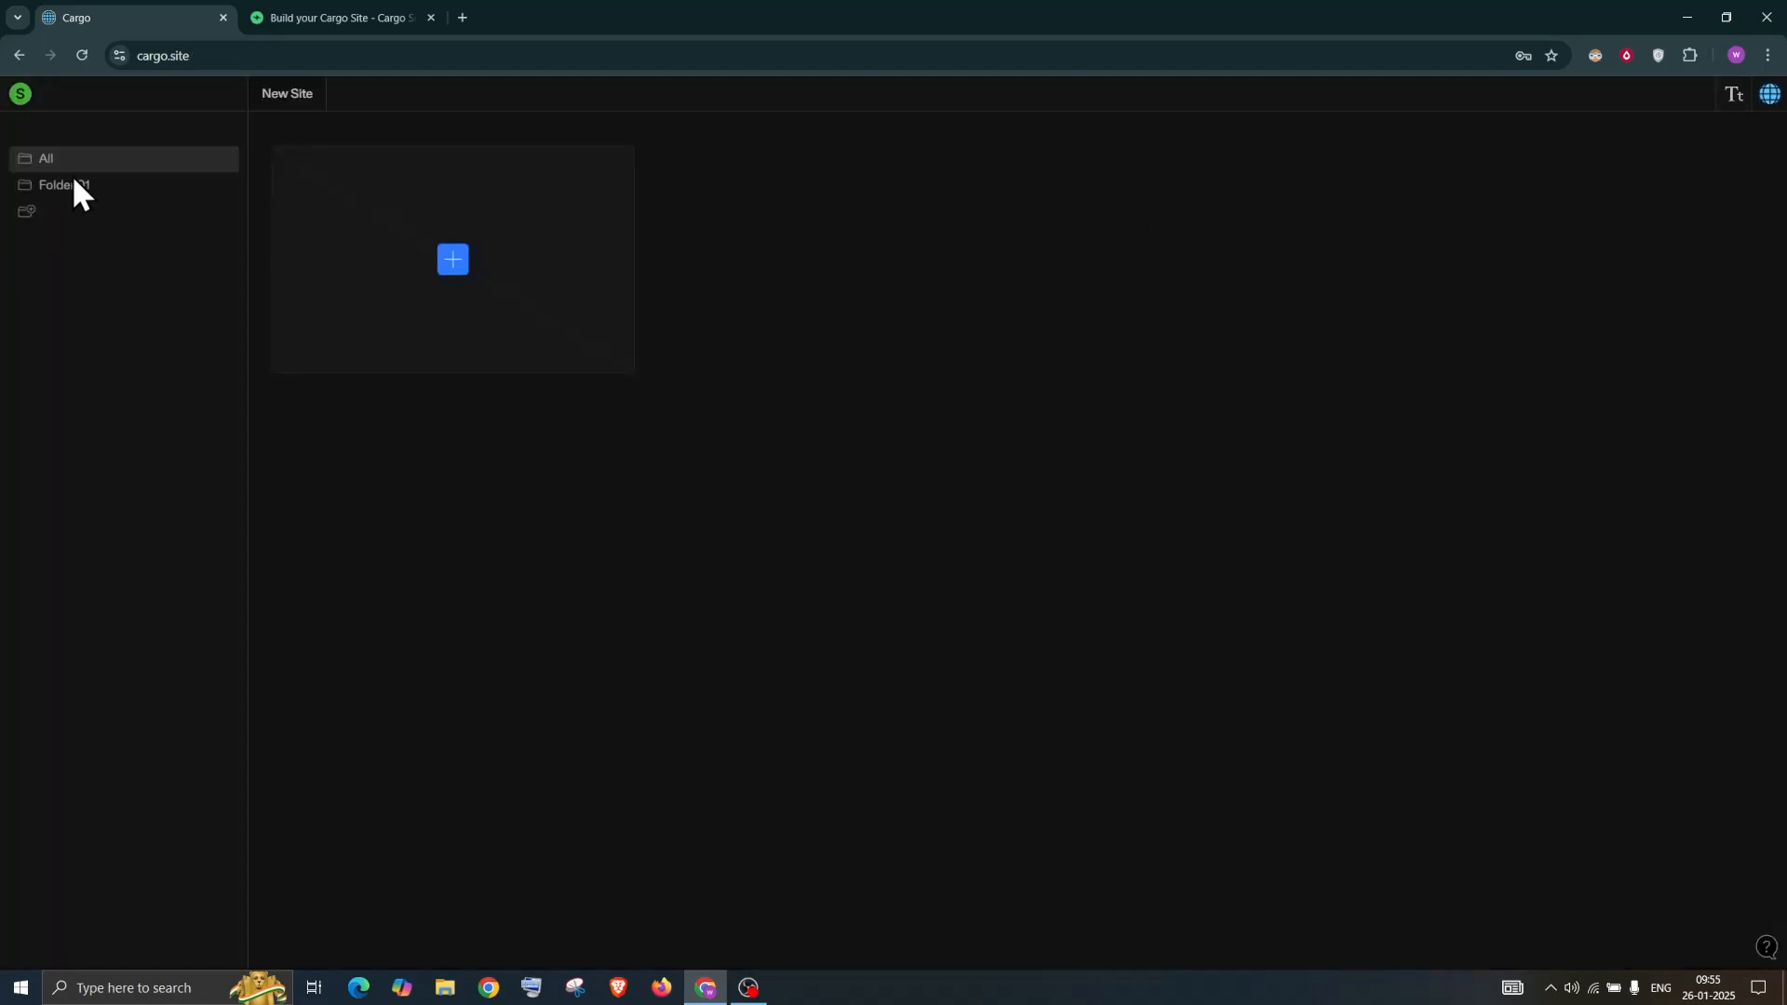
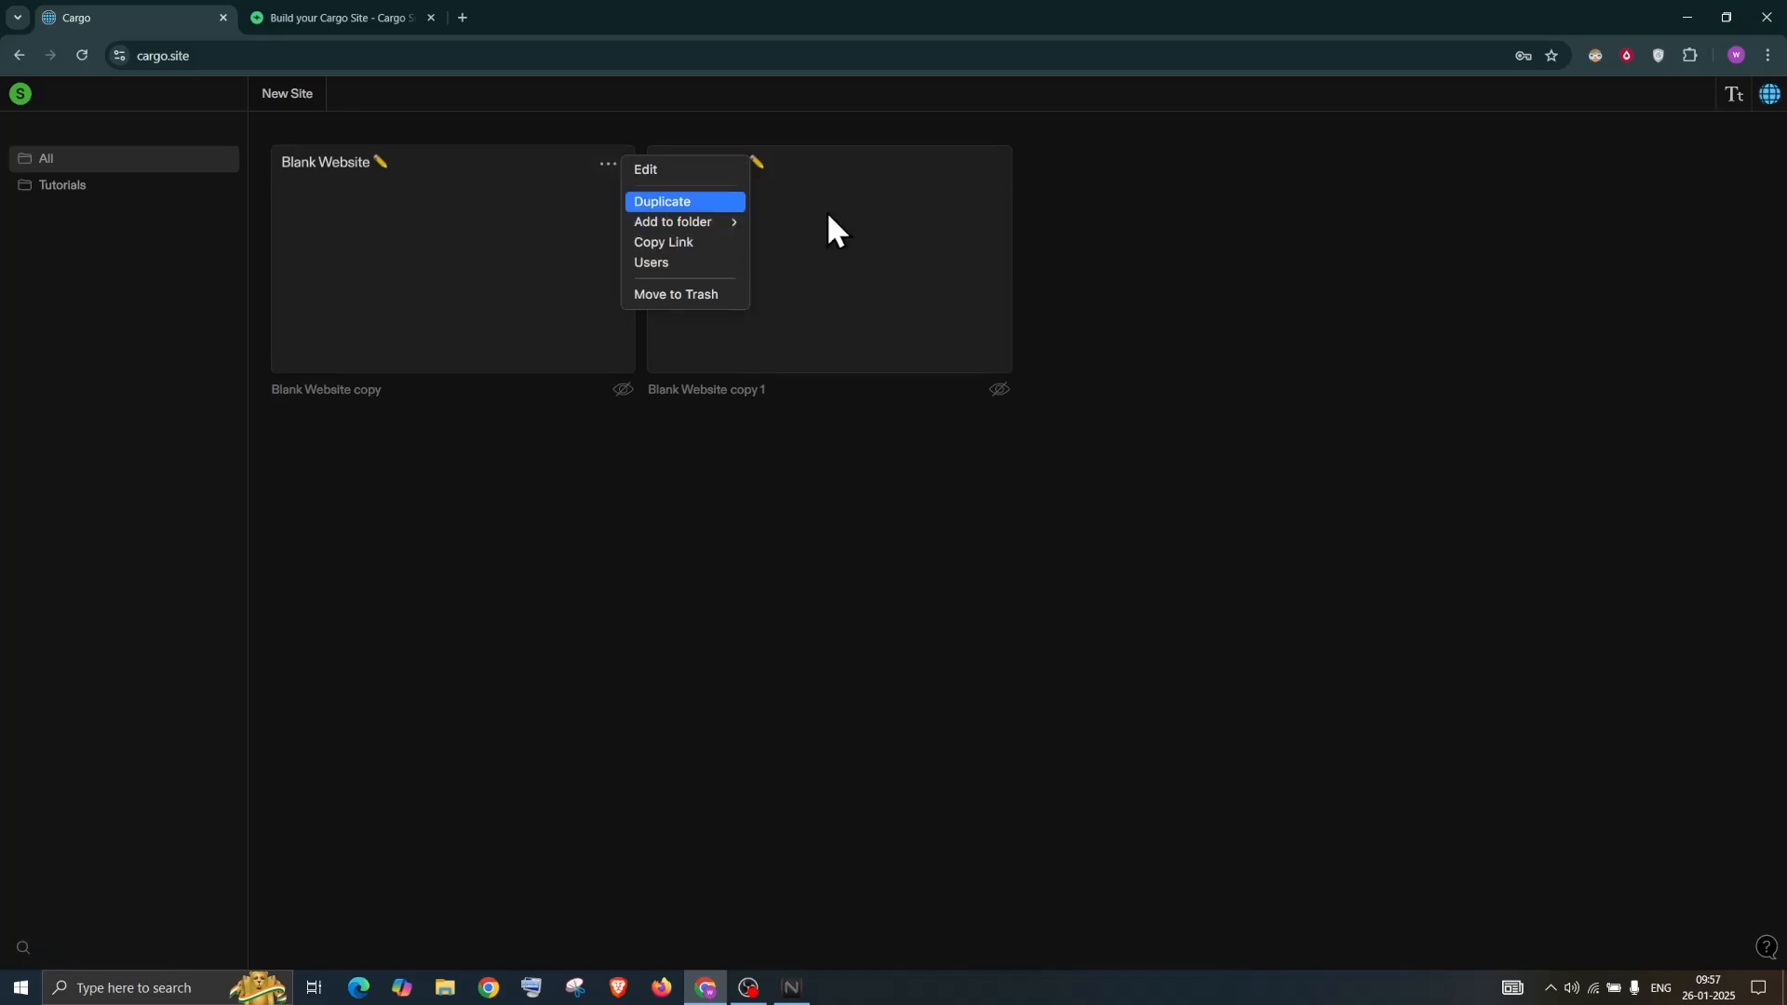
# Load the Blank Website copy site's live page in a new browser tab, then return to the Cargo dashboard
pyautogui.click(680, 240)
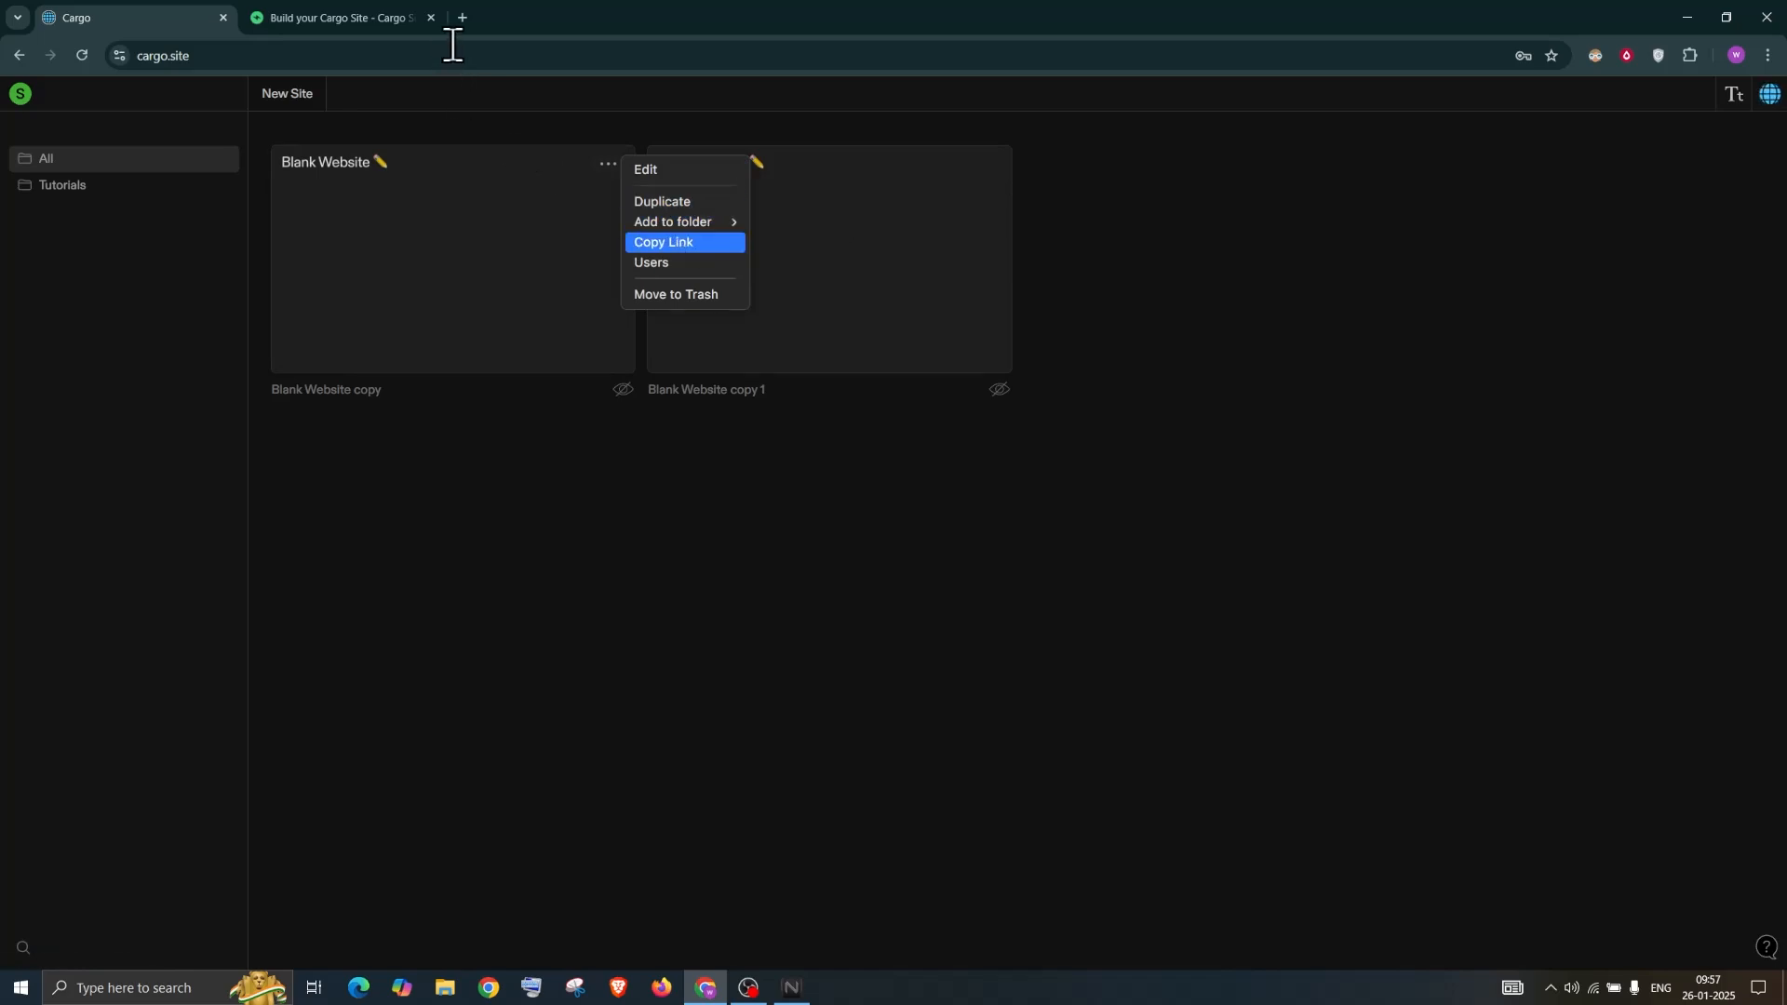
pyautogui.click(463, 19)
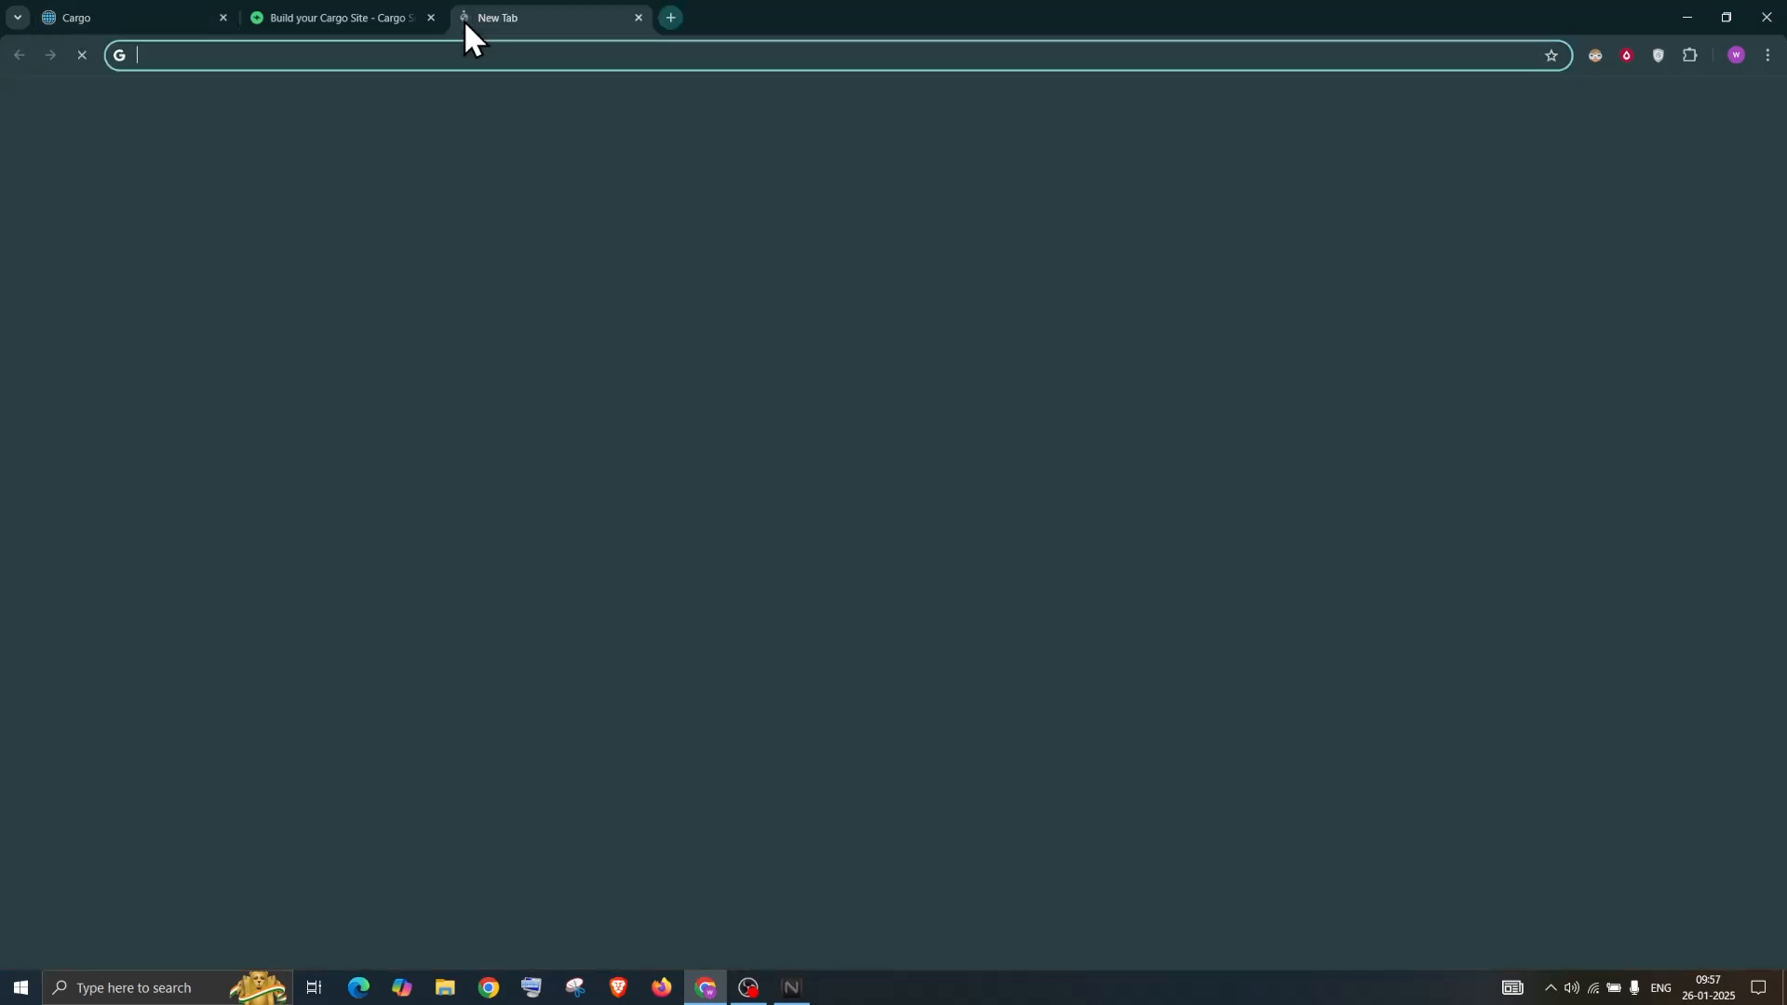
pyautogui.hotkey('ctrl', 'v')
pyautogui.press('Return')
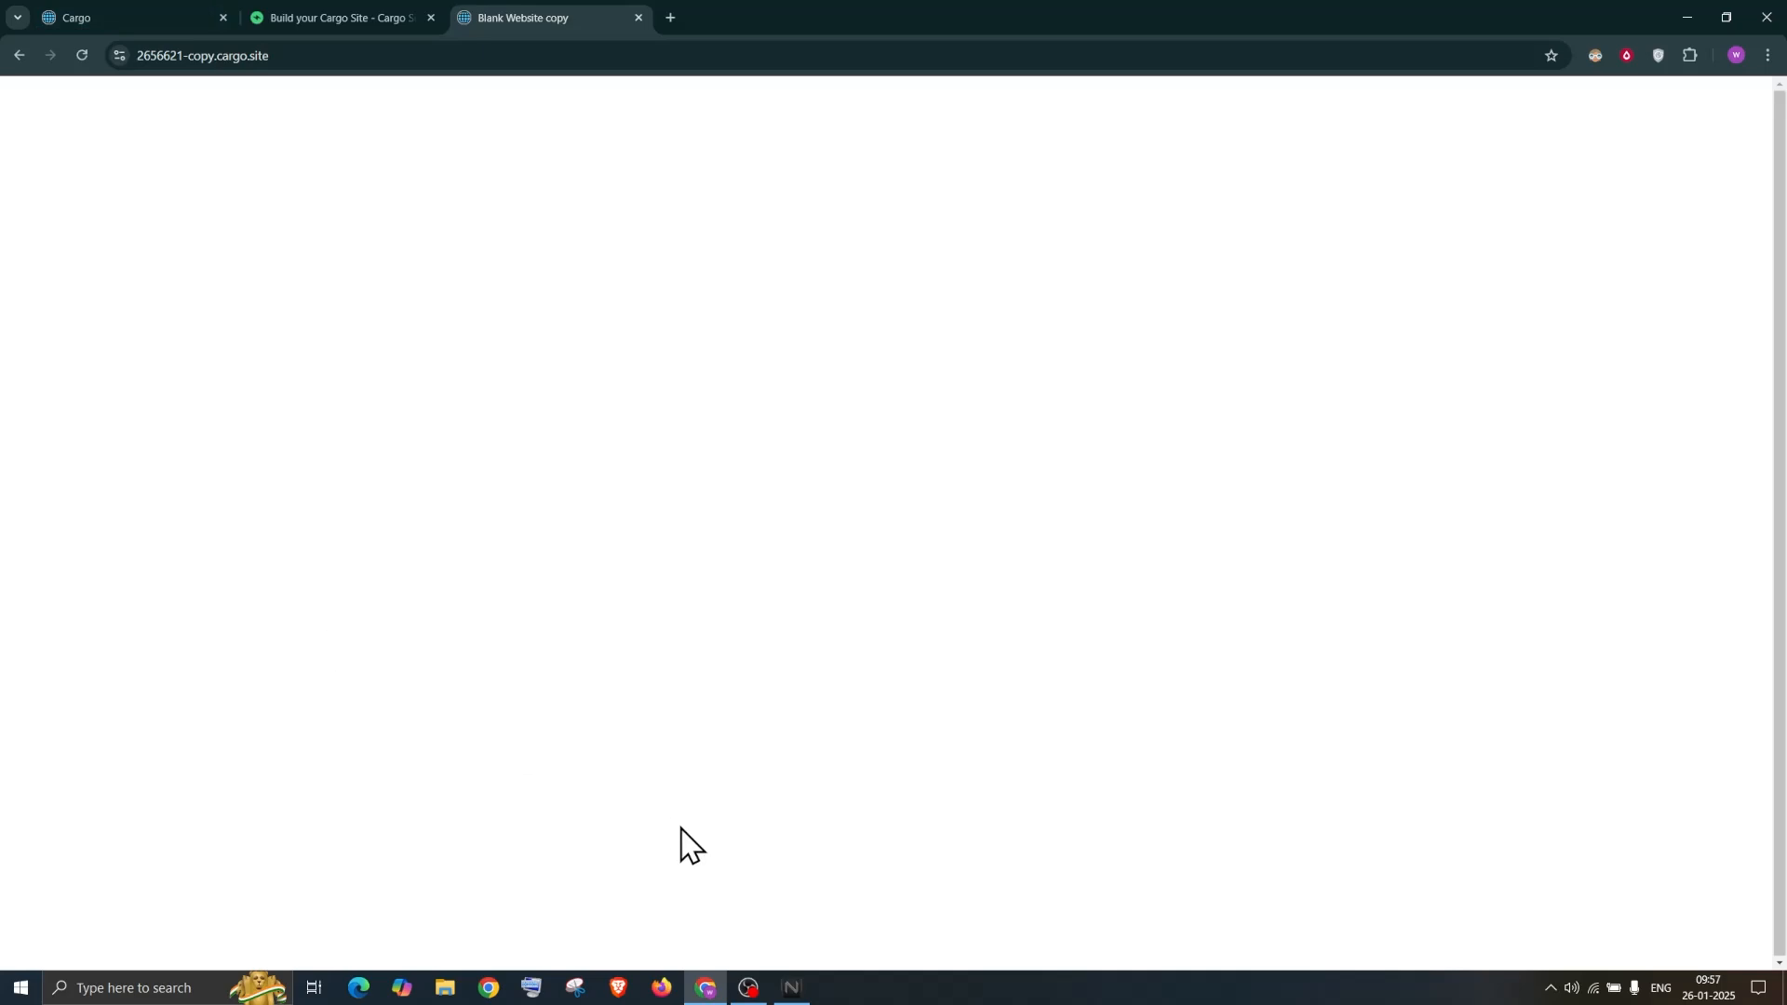
pyautogui.click(791, 988)
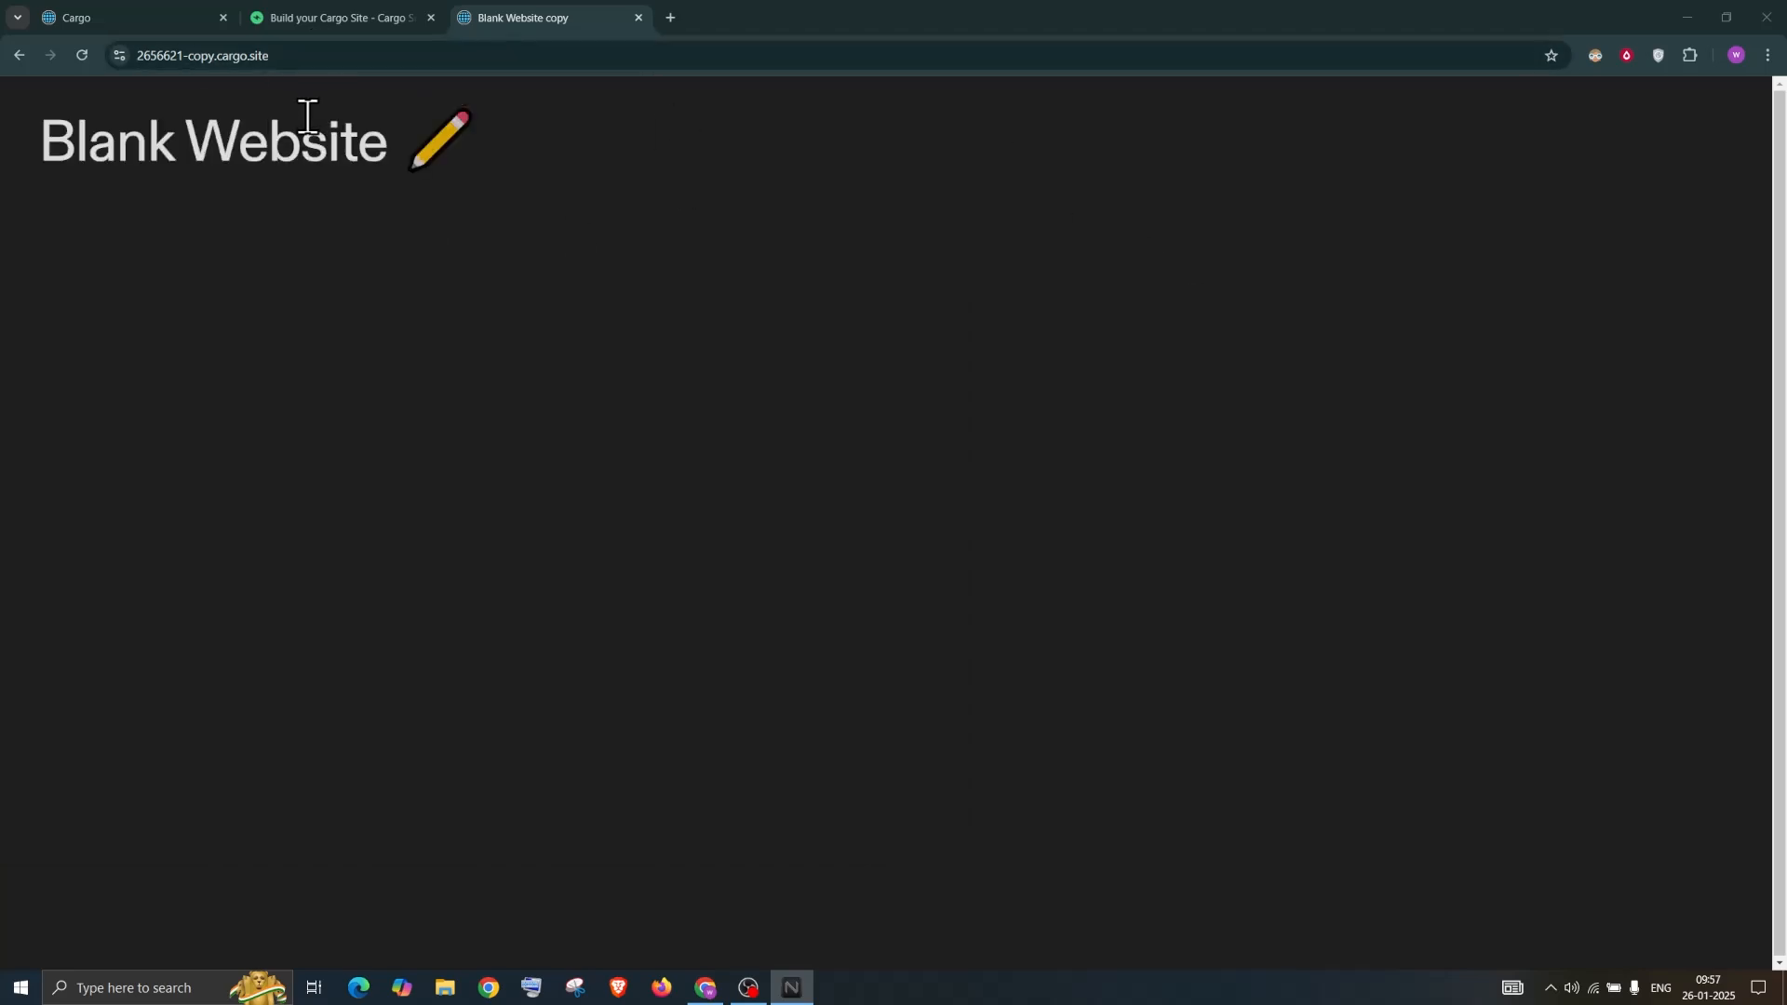
pyautogui.click(307, 55)
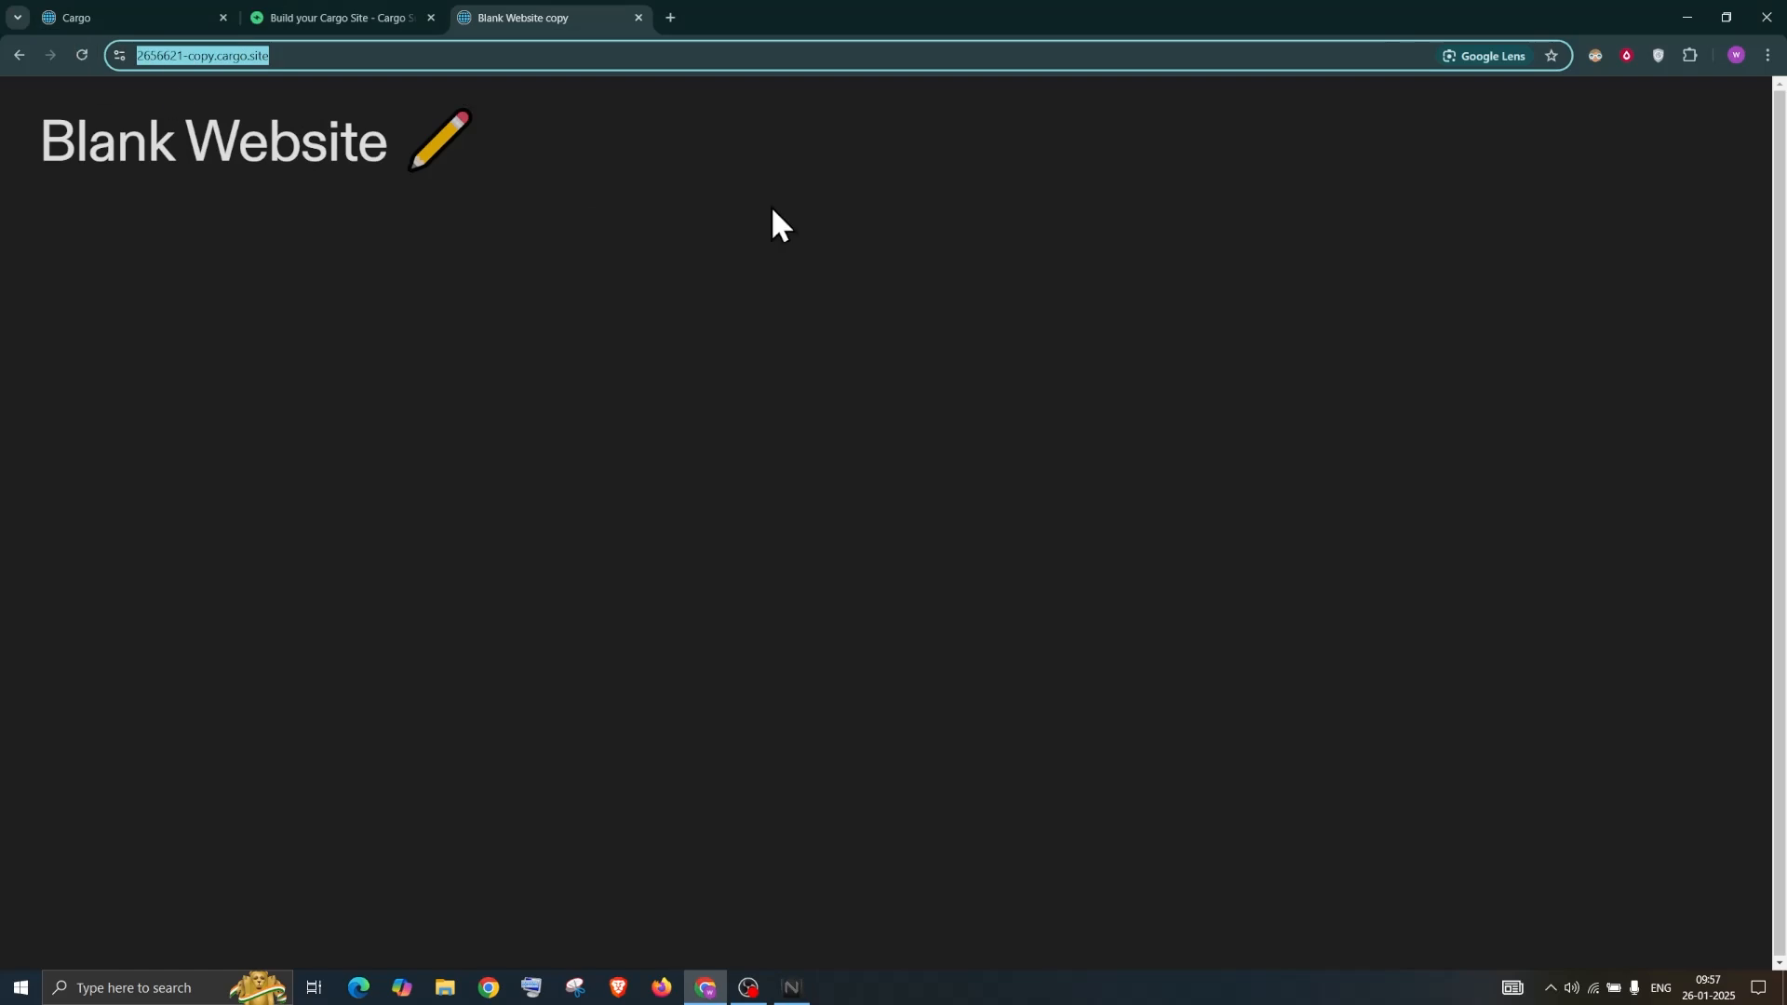
pyautogui.click(159, 13)
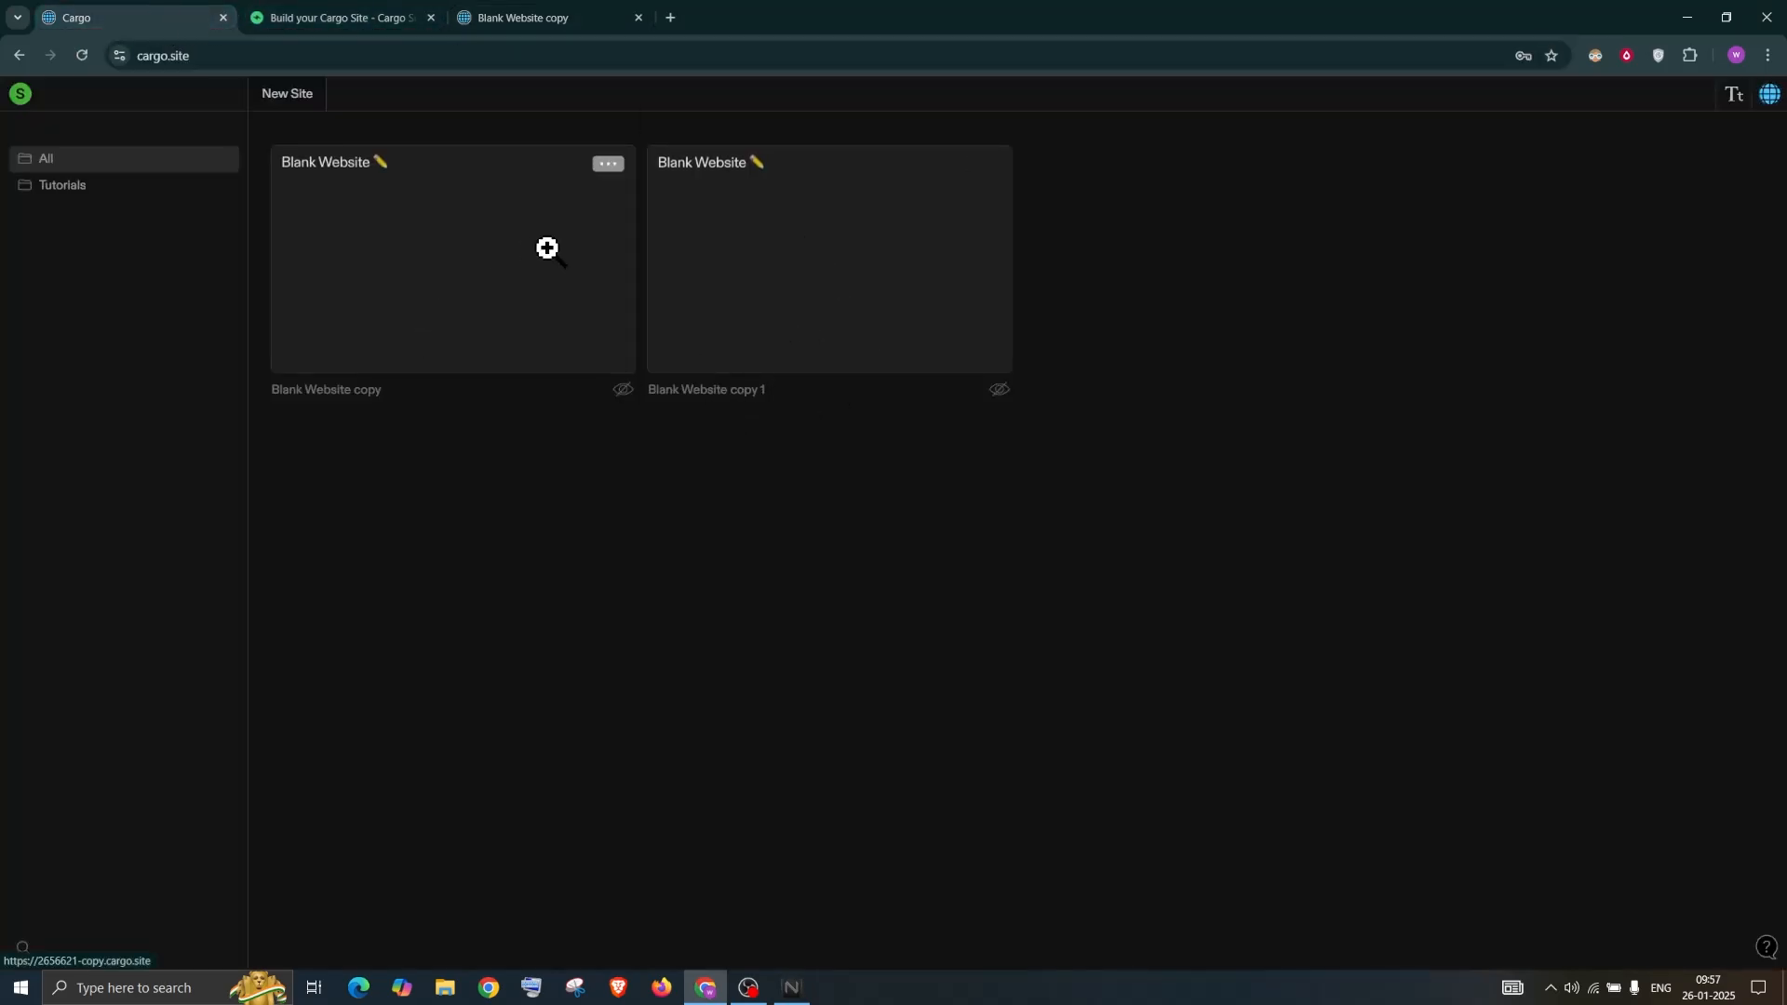
pyautogui.click(608, 164)
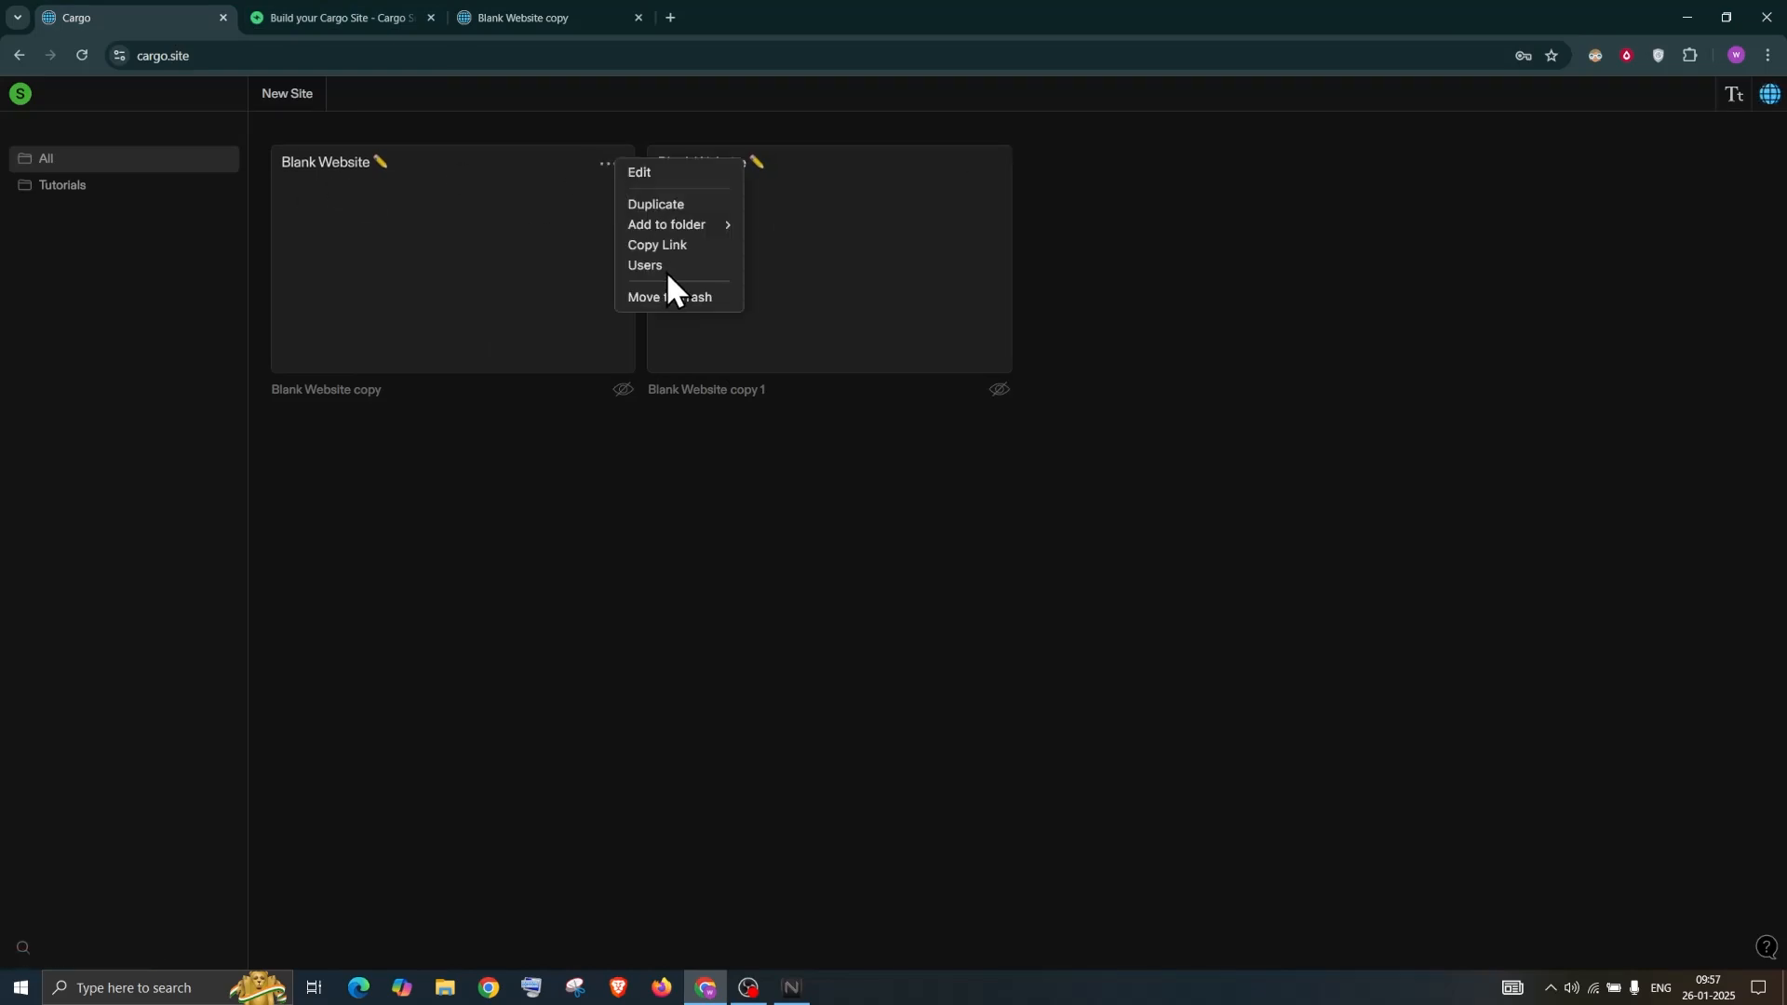
pyautogui.click(666, 267)
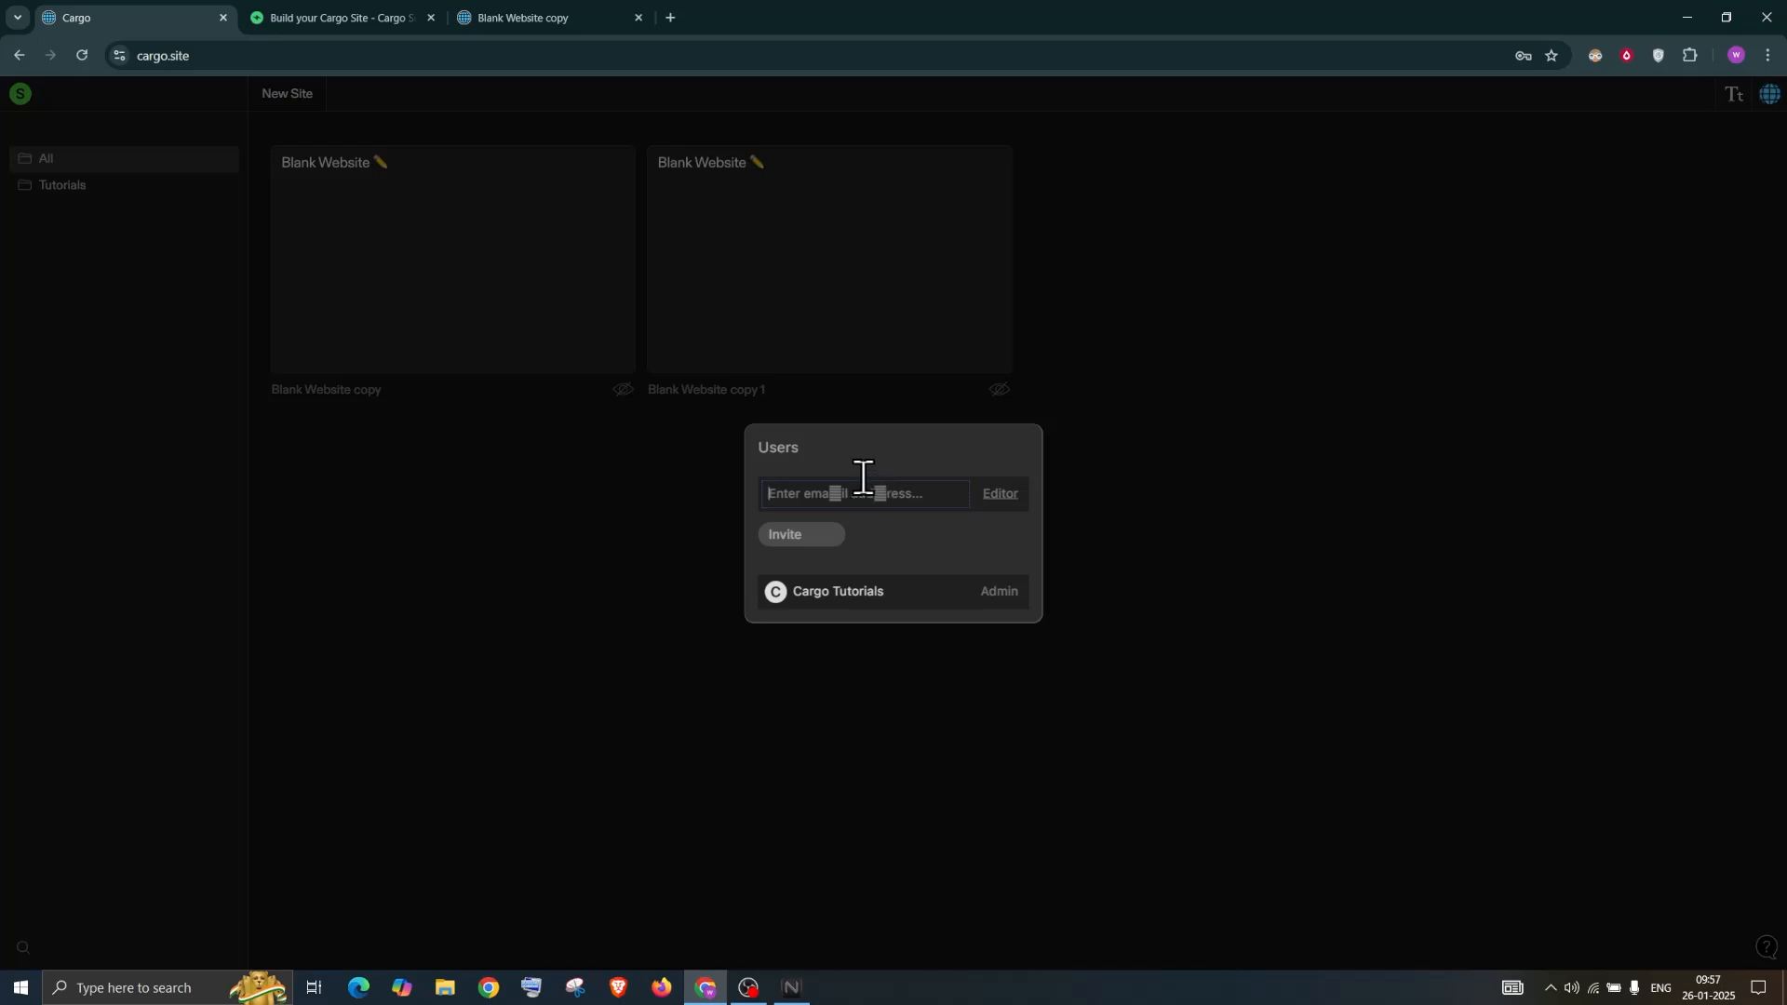
pyautogui.click(1002, 511)
pyautogui.click(1051, 503)
pyautogui.click(994, 494)
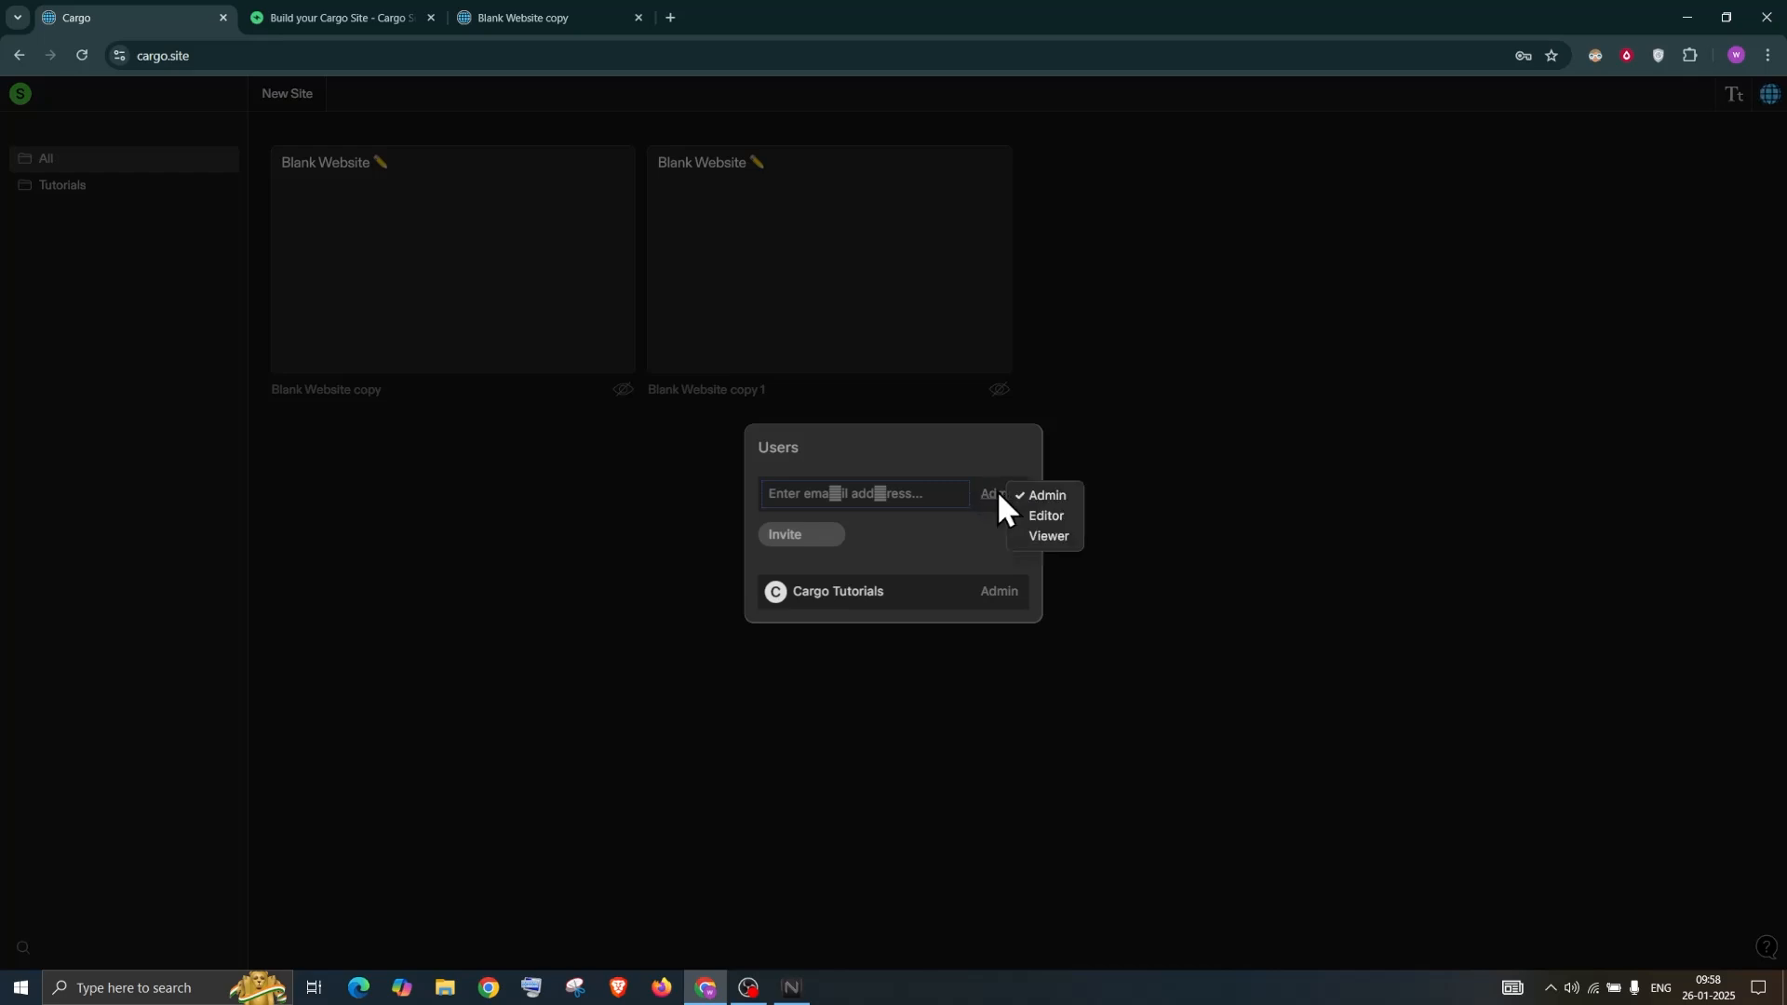
pyautogui.click(1042, 517)
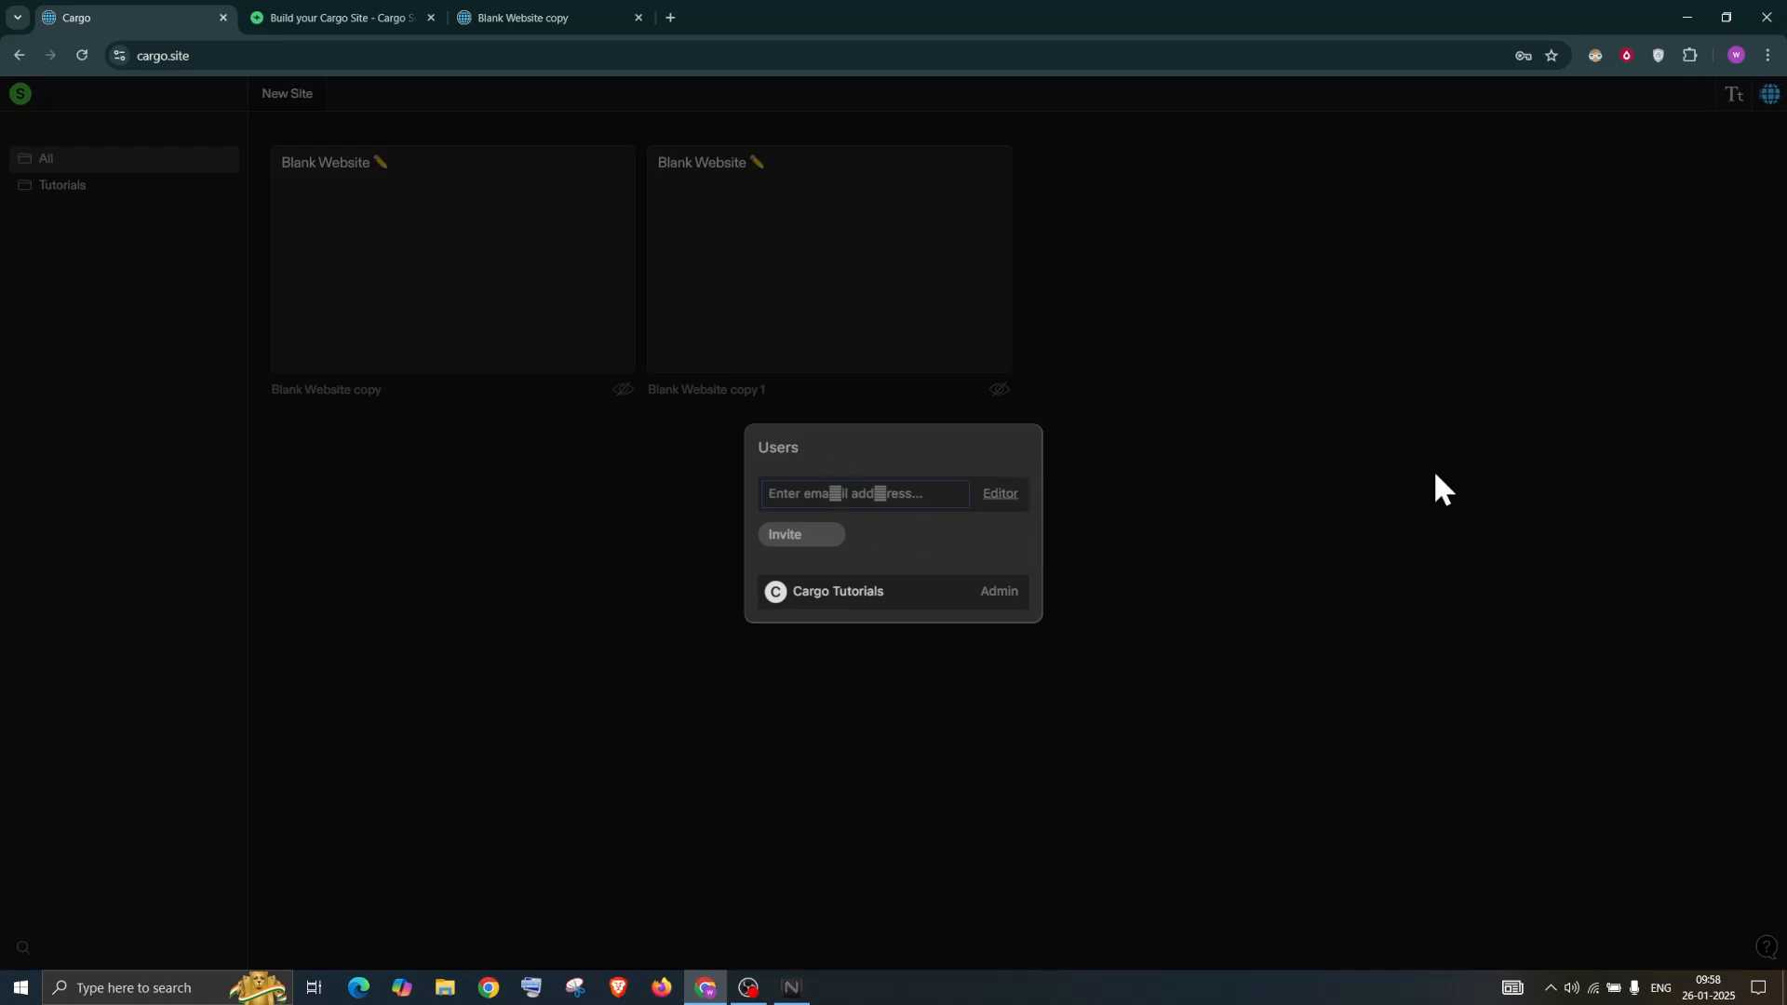
pyautogui.click(1424, 484)
# Move the Blank Website copy site to Trash and view the trashed sites
pyautogui.click(606, 172)
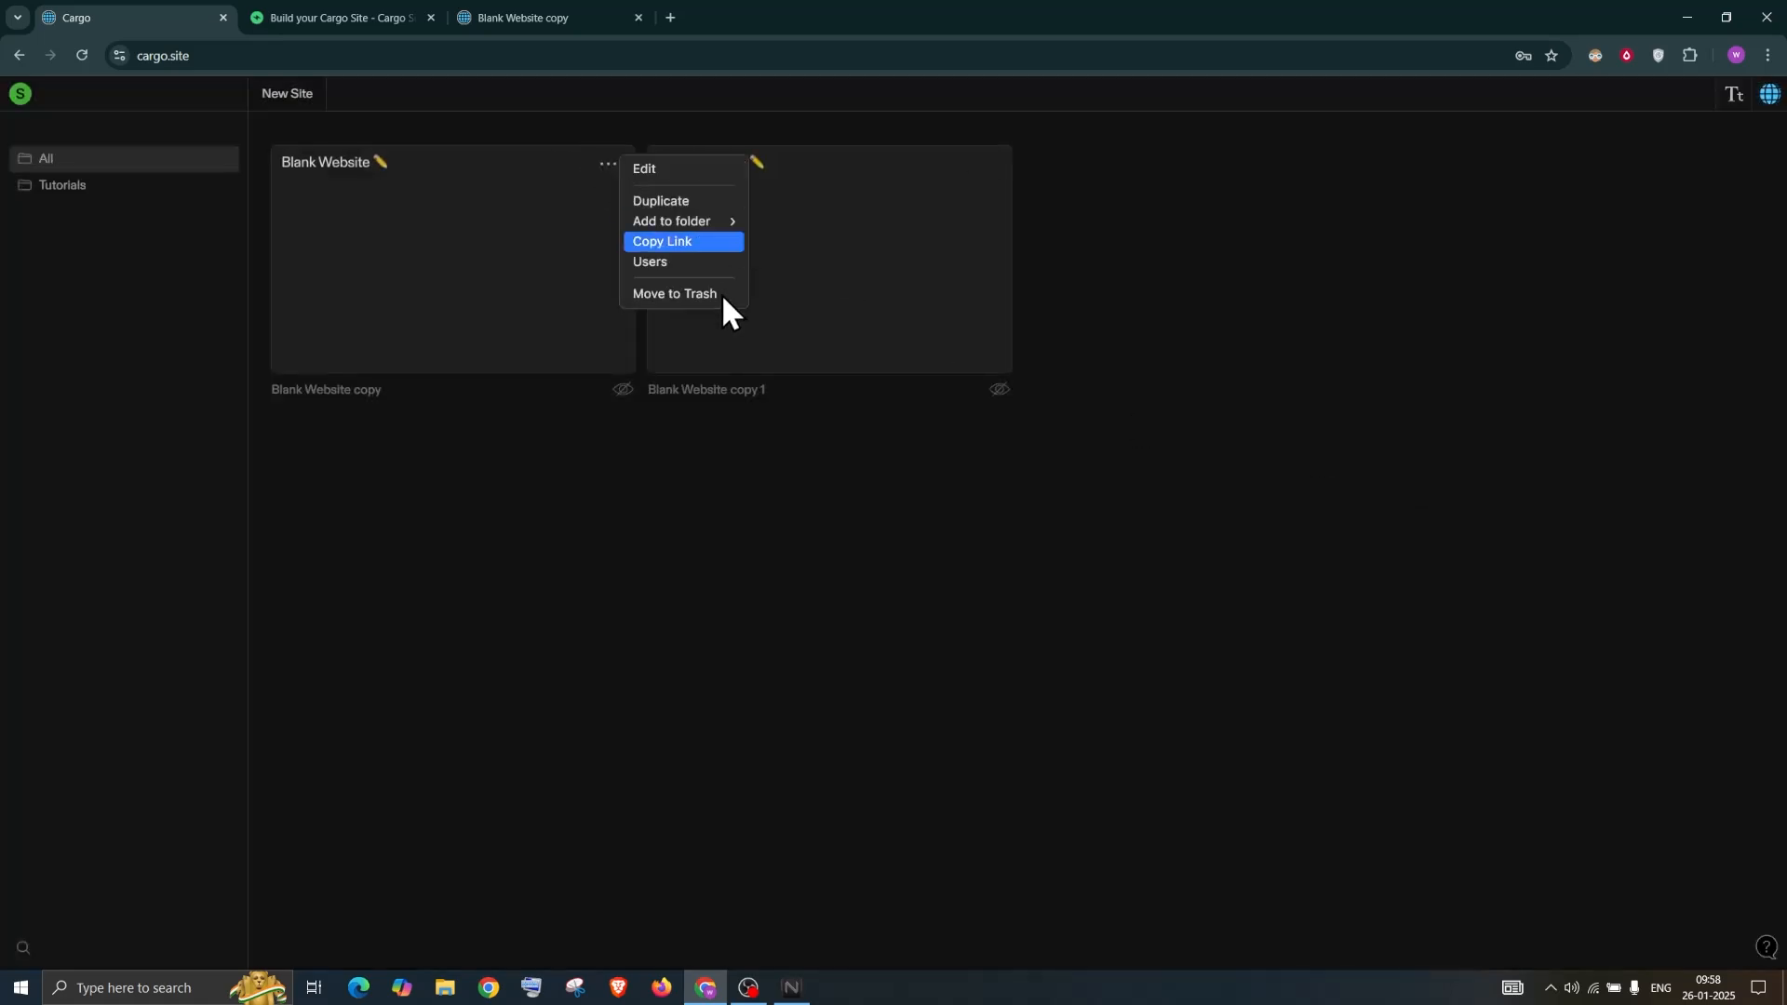
pyautogui.click(712, 296)
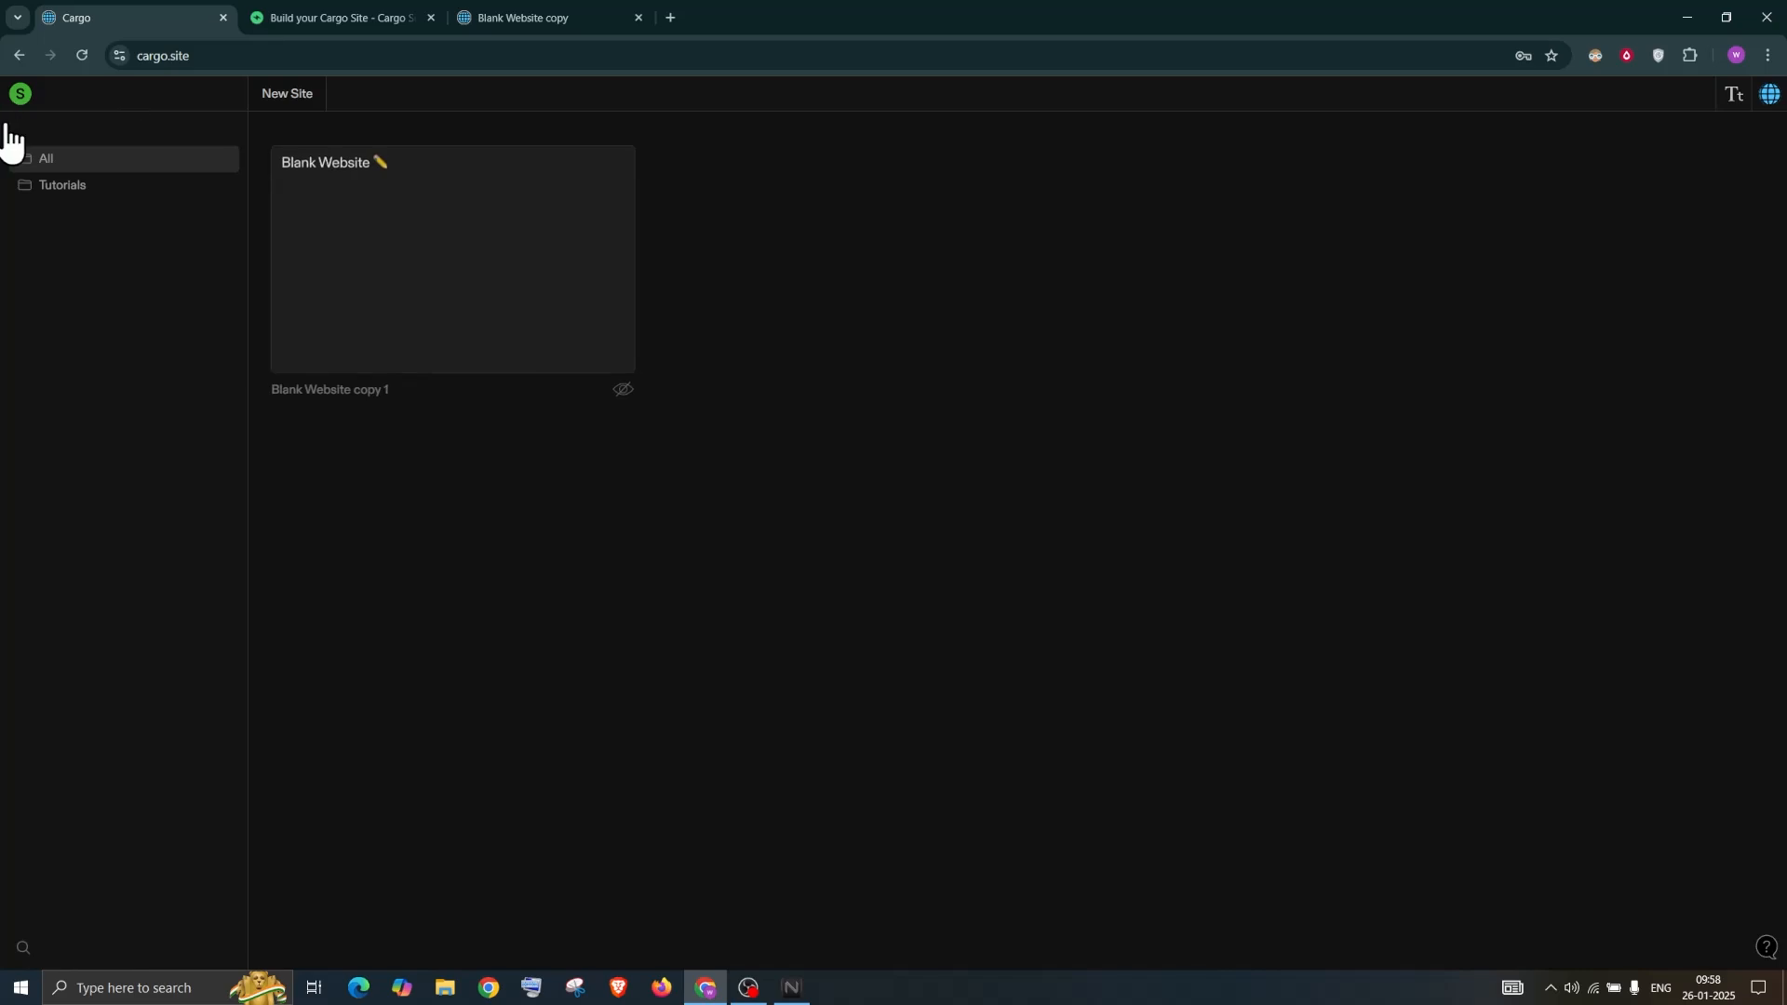
pyautogui.click(27, 99)
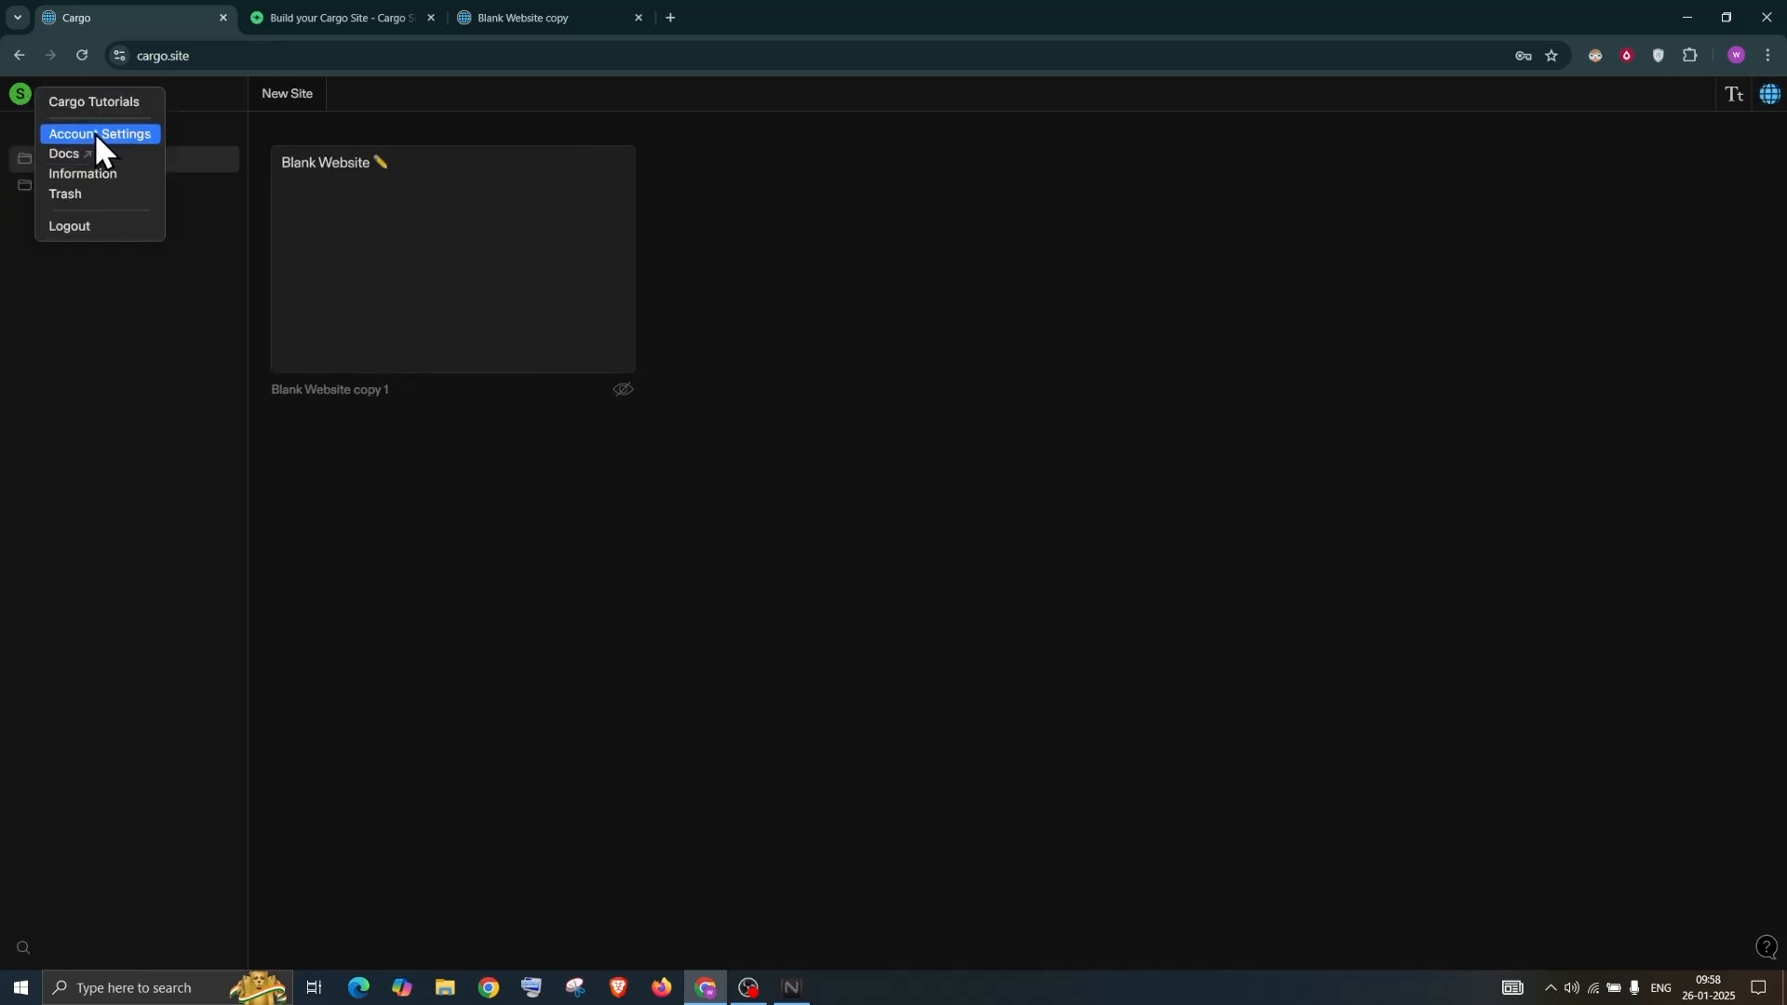
pyautogui.click(84, 191)
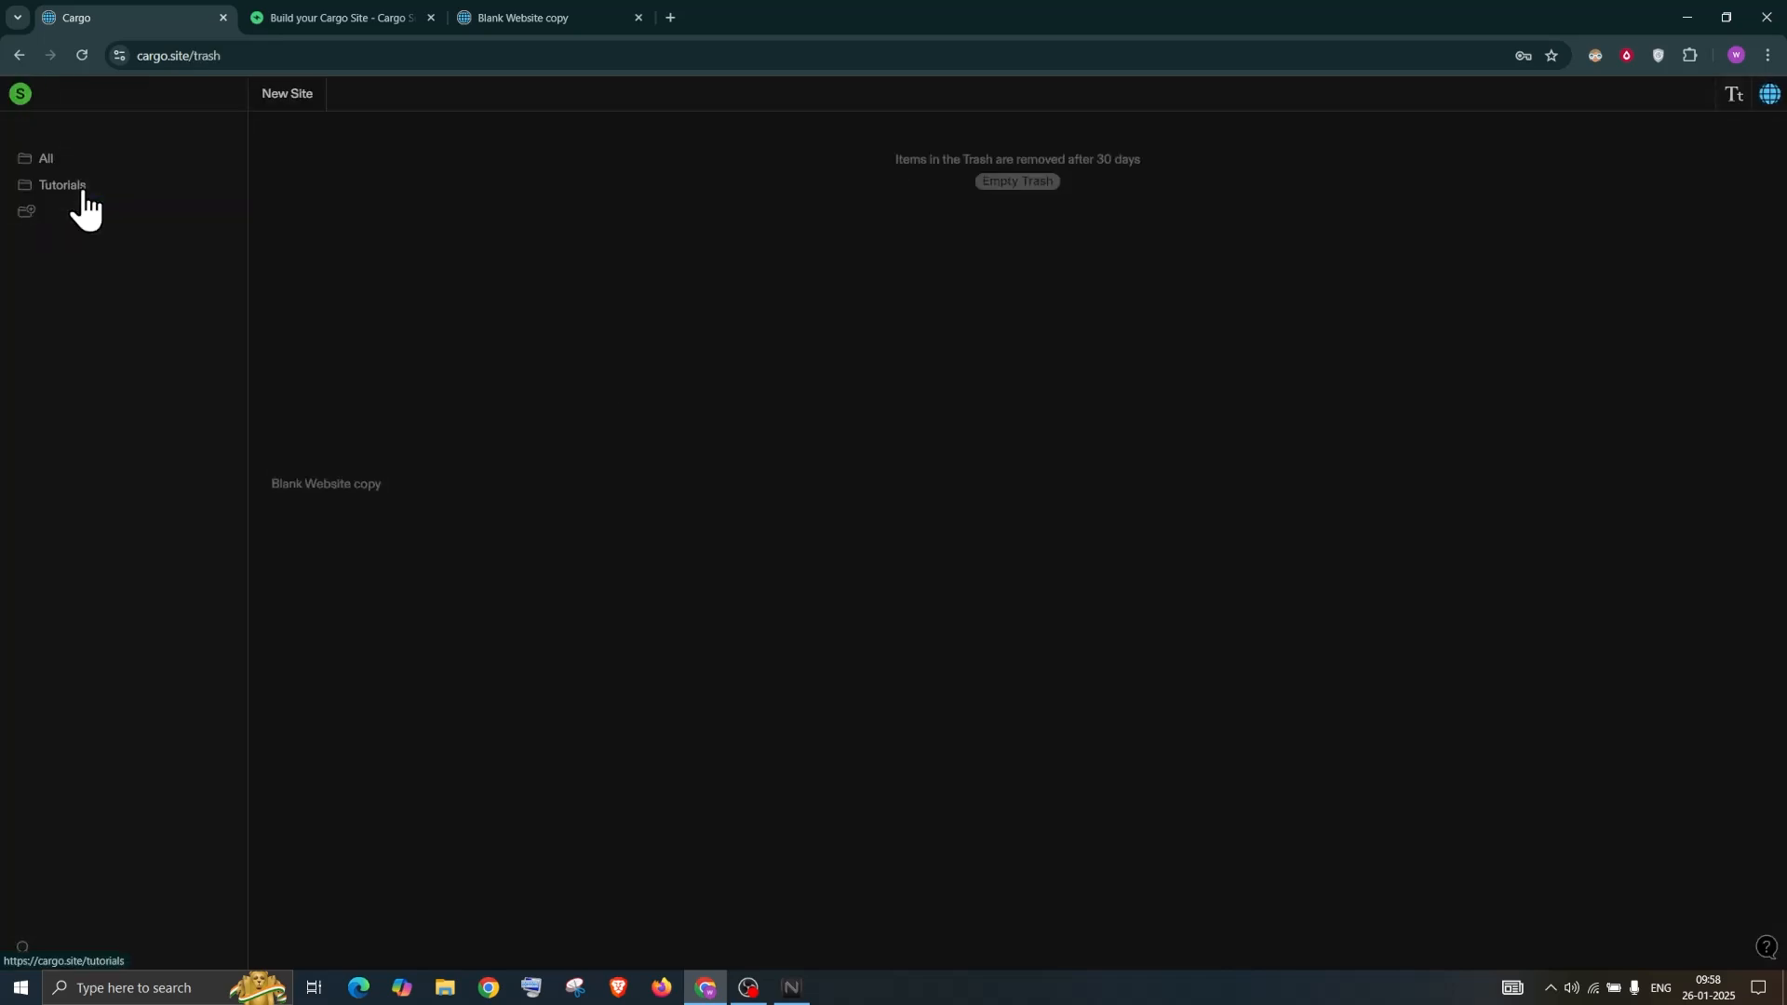
# Permanently delete Blank Website copy from Trash and return to All sites
pyautogui.moveTo(543, 321)
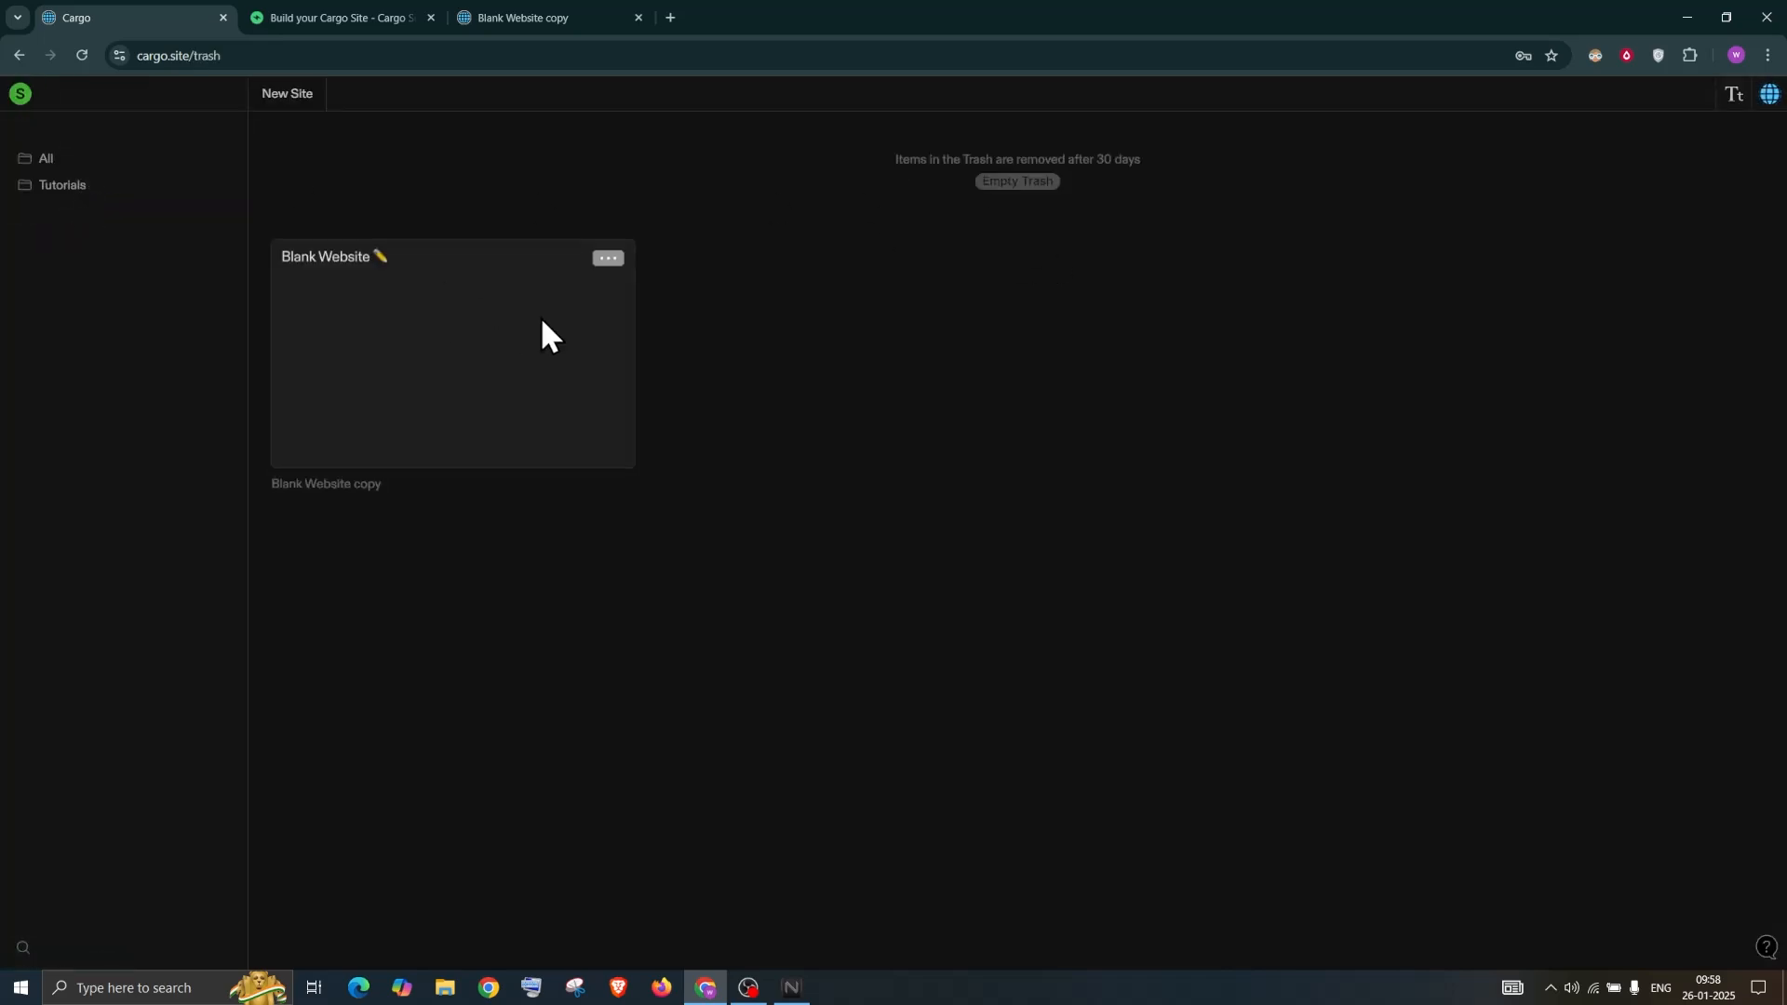
pyautogui.click(607, 262)
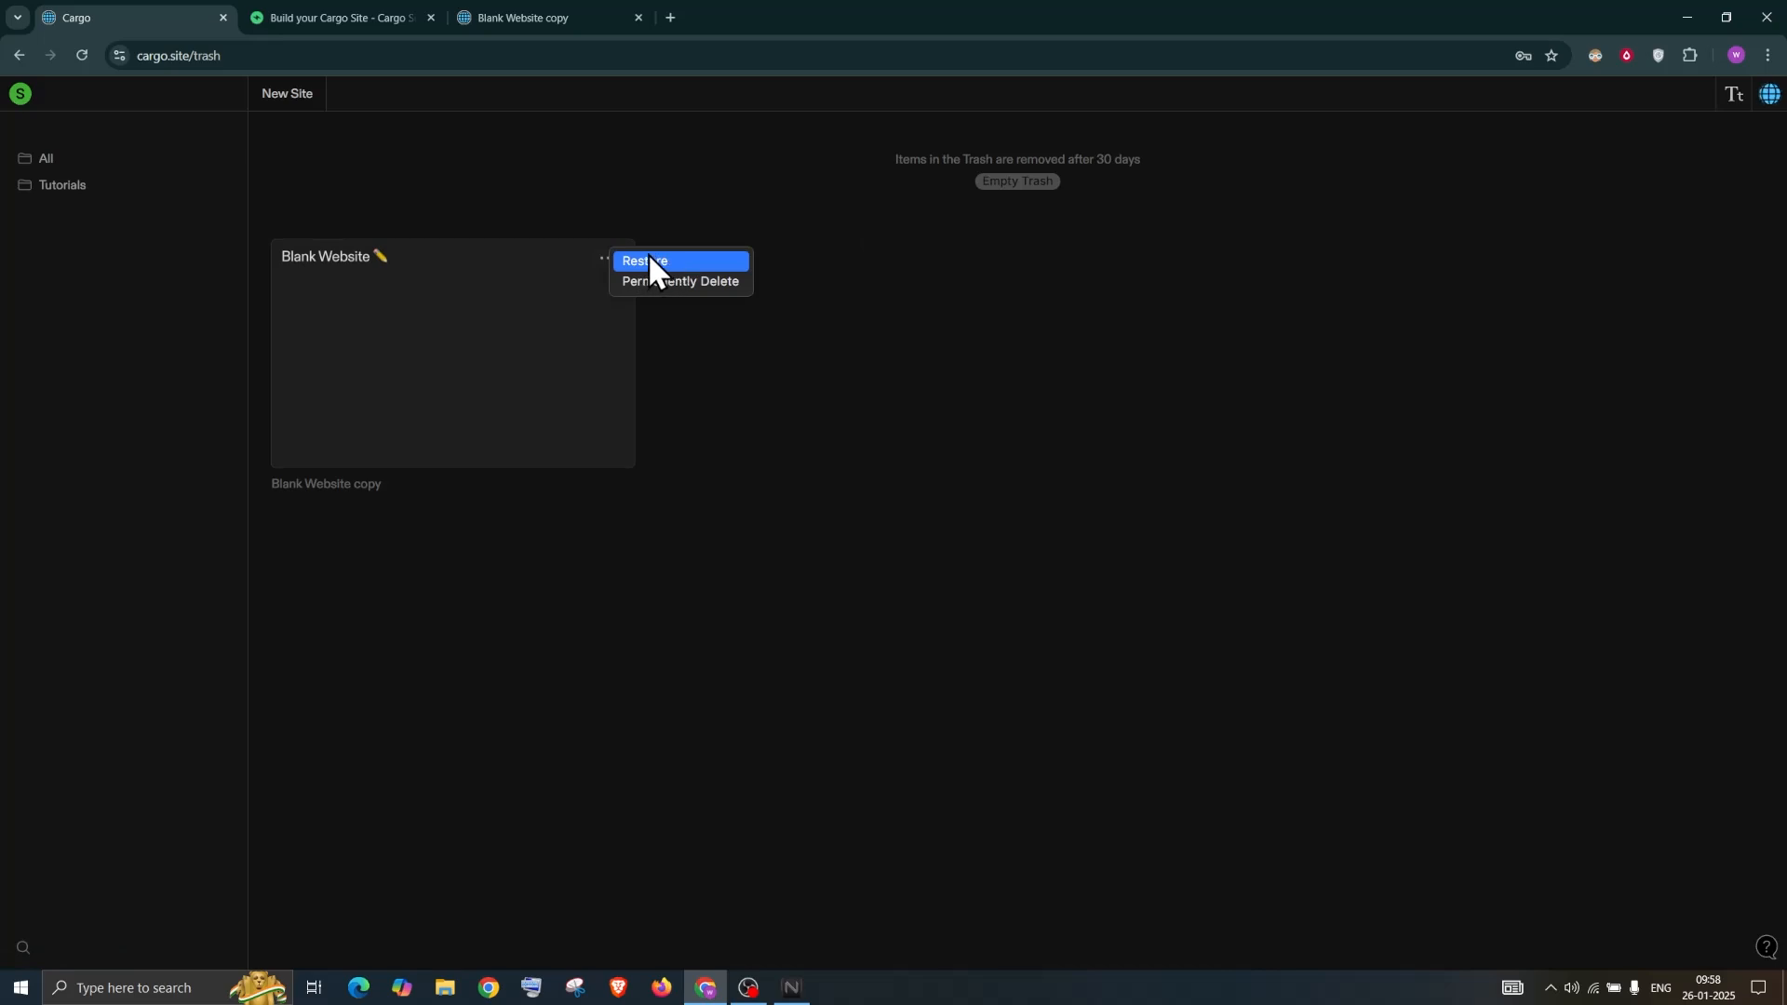
pyautogui.click(689, 283)
pyautogui.moveTo(887, 612); pyautogui.dragTo(1152, 623)
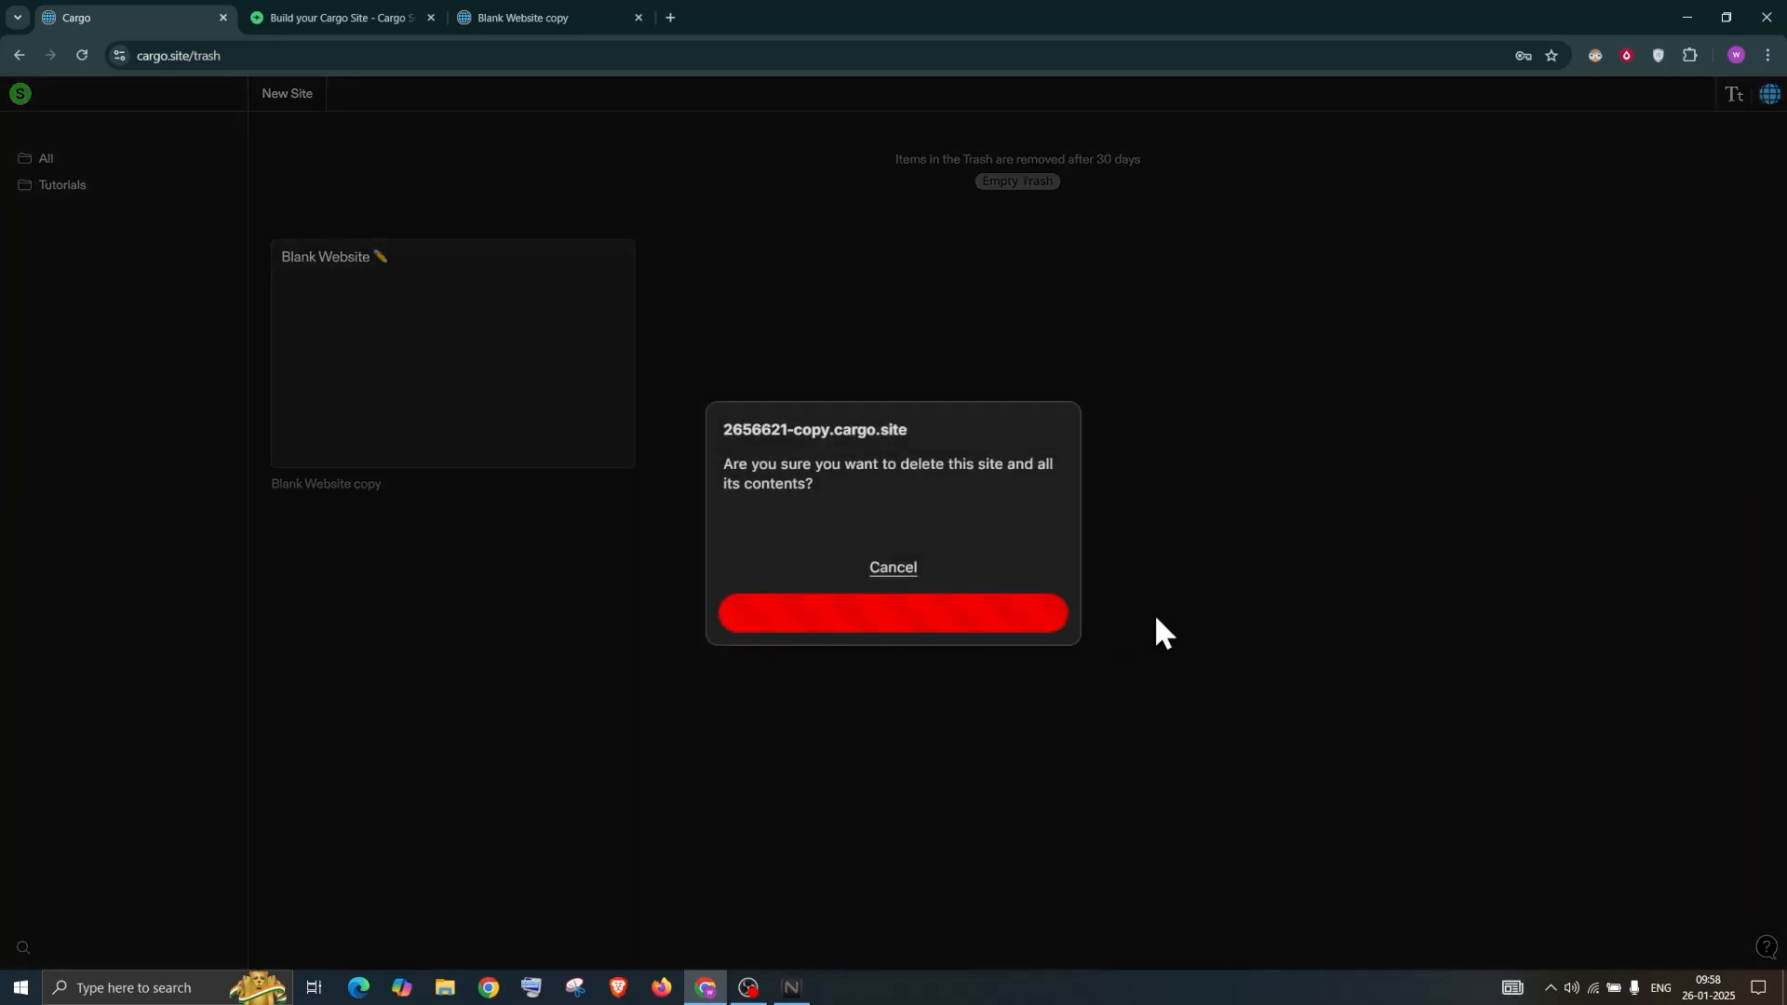
pyautogui.click(46, 160)
pyautogui.click(608, 165)
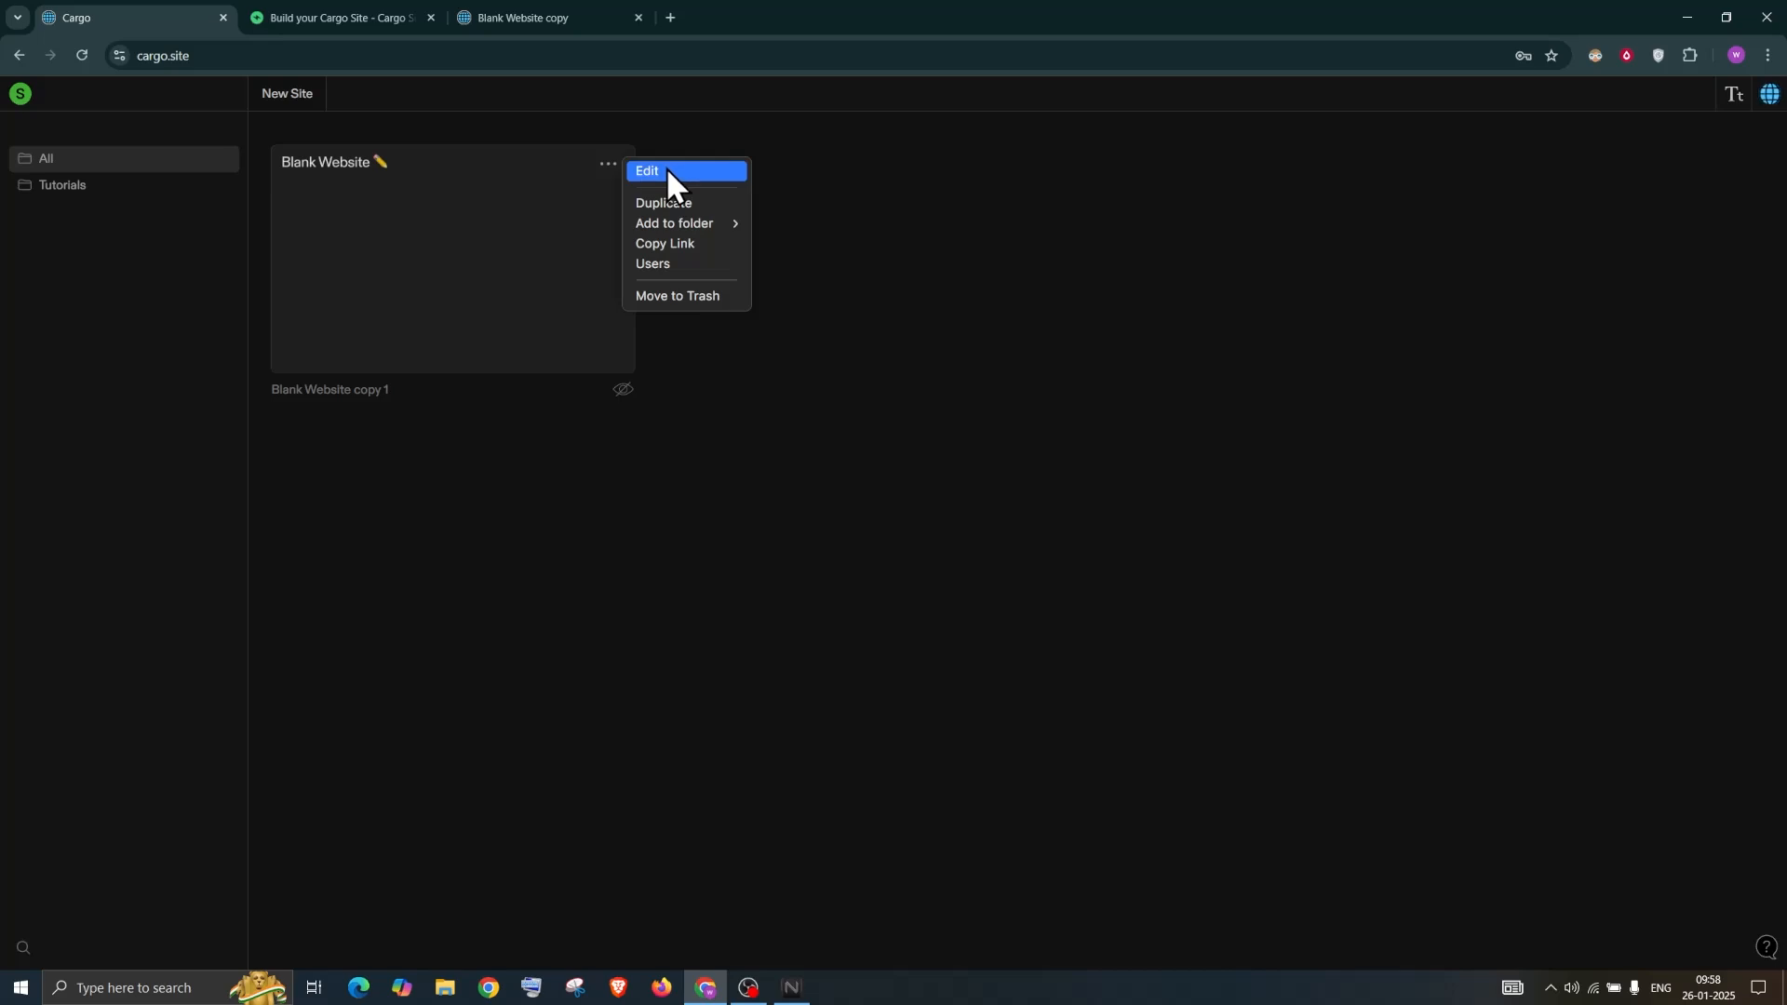
# Choose Edit on the Blank Website copy 1 site card
pyautogui.click(668, 173)
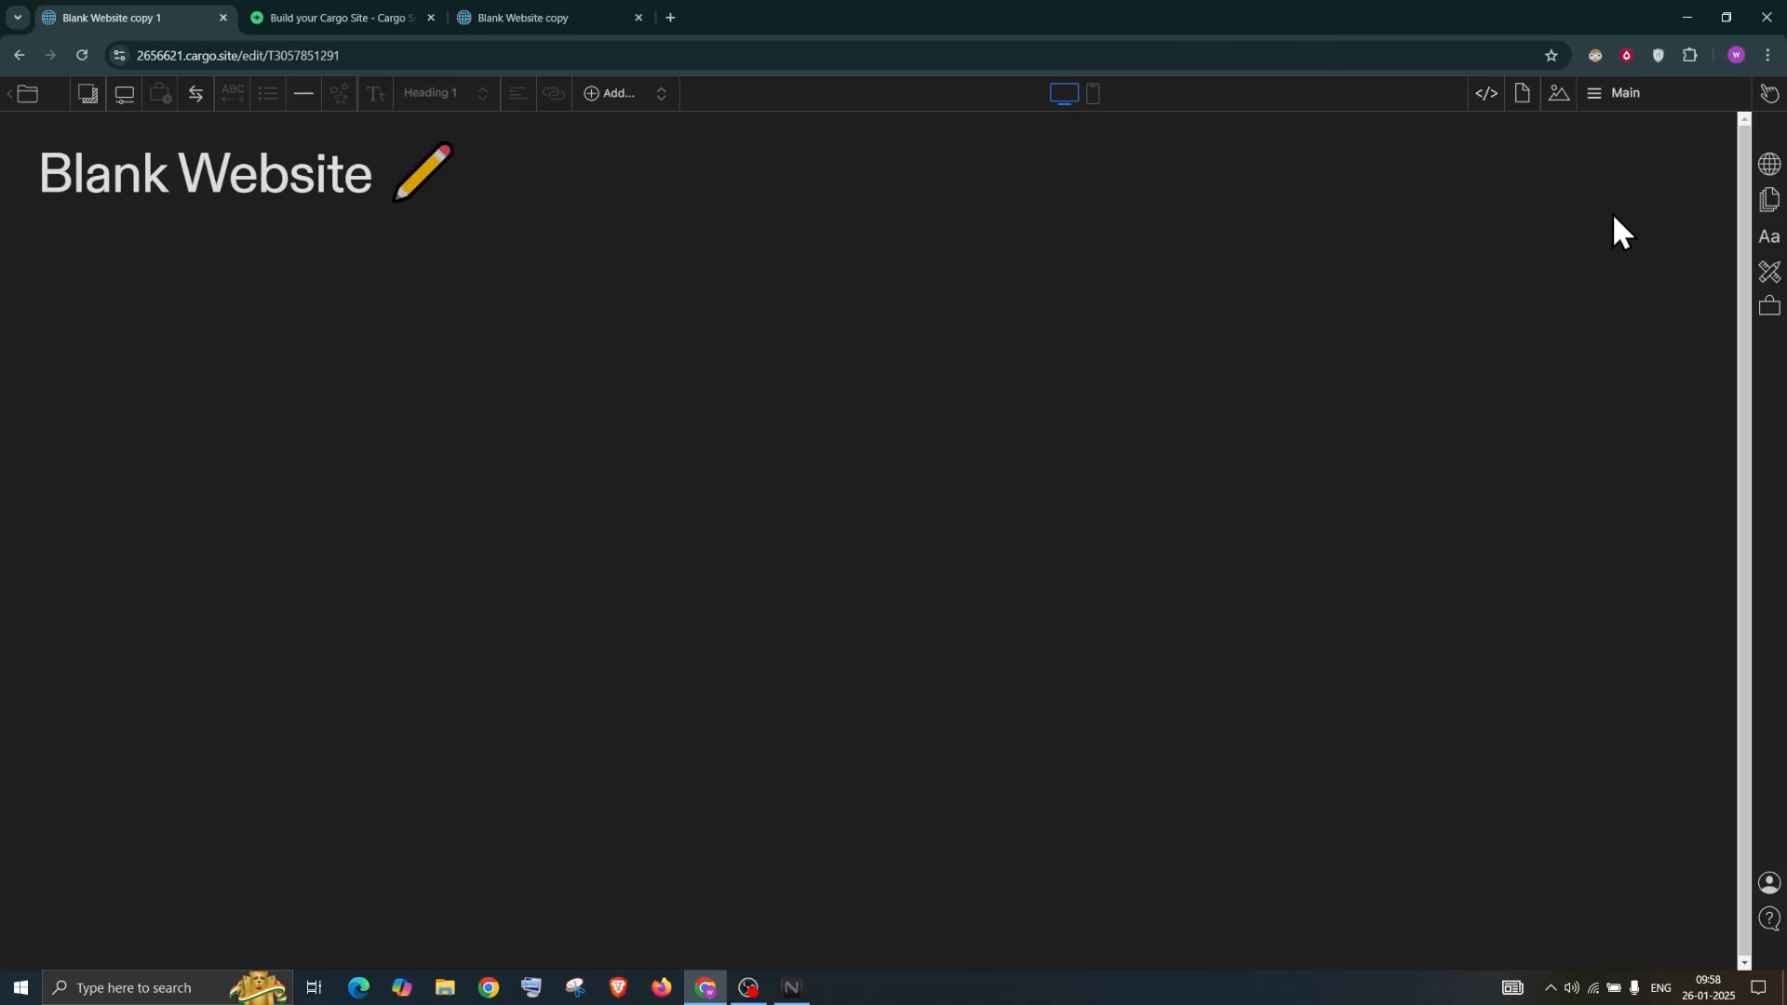
# Change the Site Name in Publish Settings to 'Cargo 3 Tutorials' and publish the changes
pyautogui.click(1769, 167)
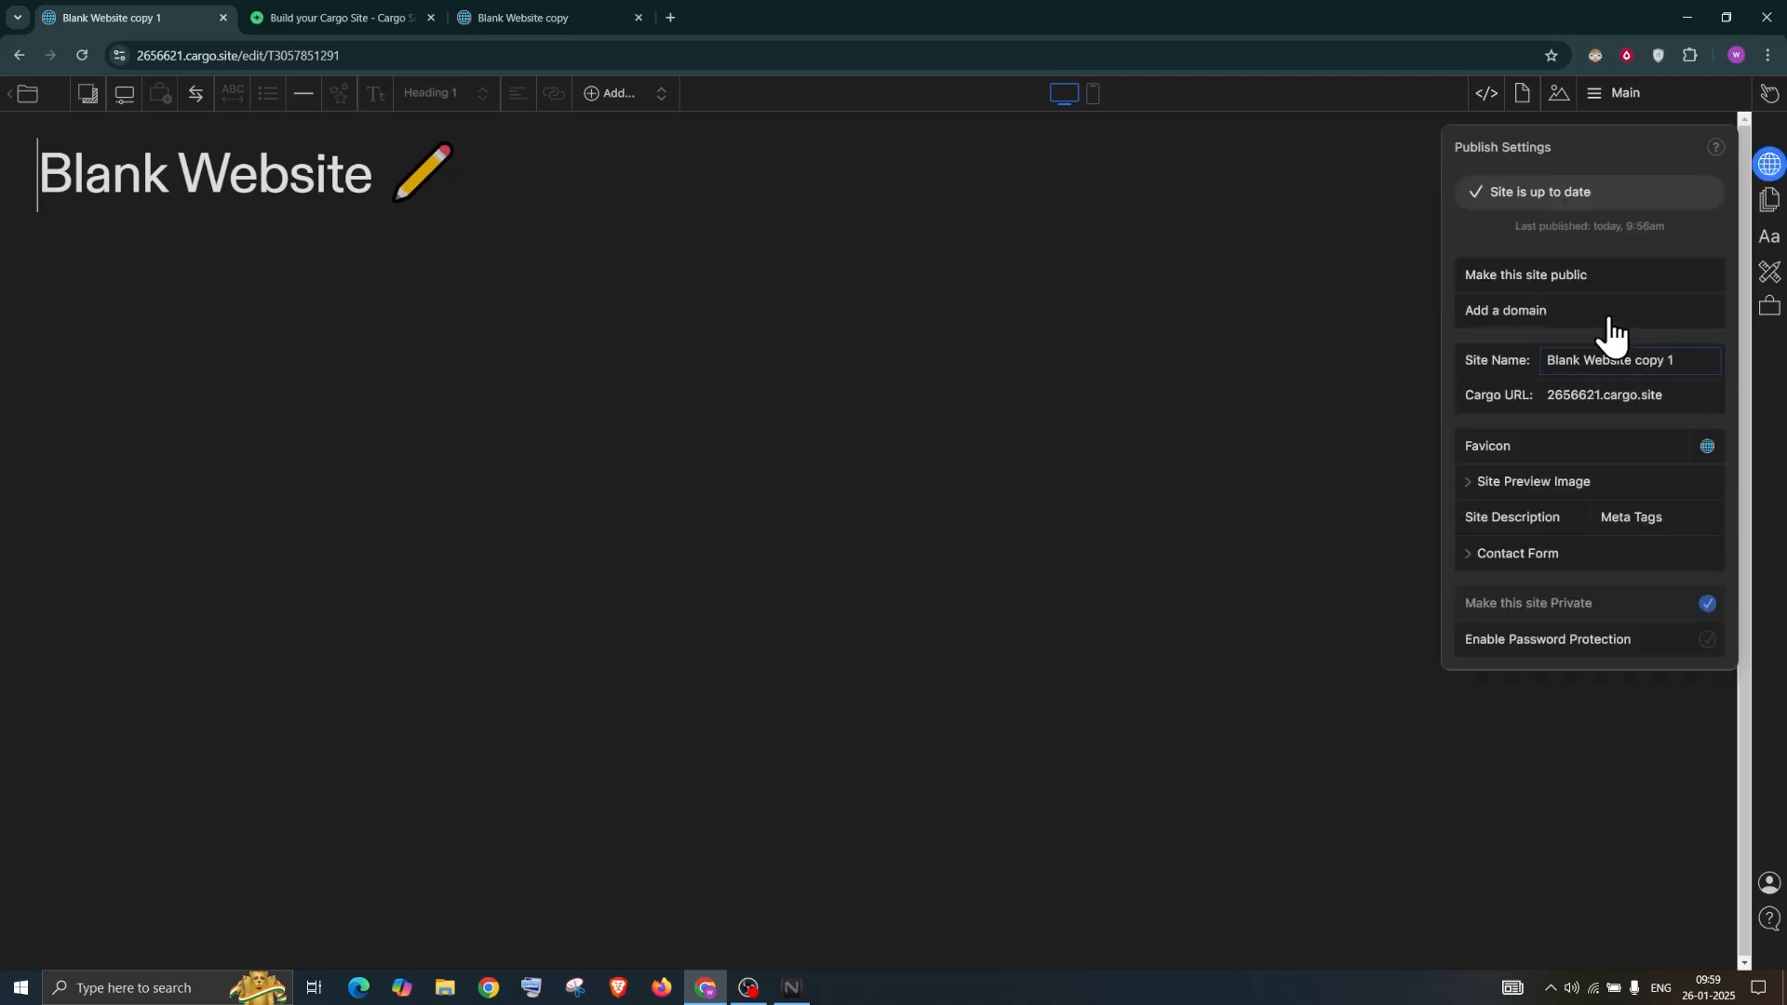
pyautogui.moveTo(1686, 360); pyautogui.dragTo(1665, 360)
pyautogui.moveTo(1538, 365); pyautogui.dragTo(1536, 365)
pyautogui.write('CArgo')
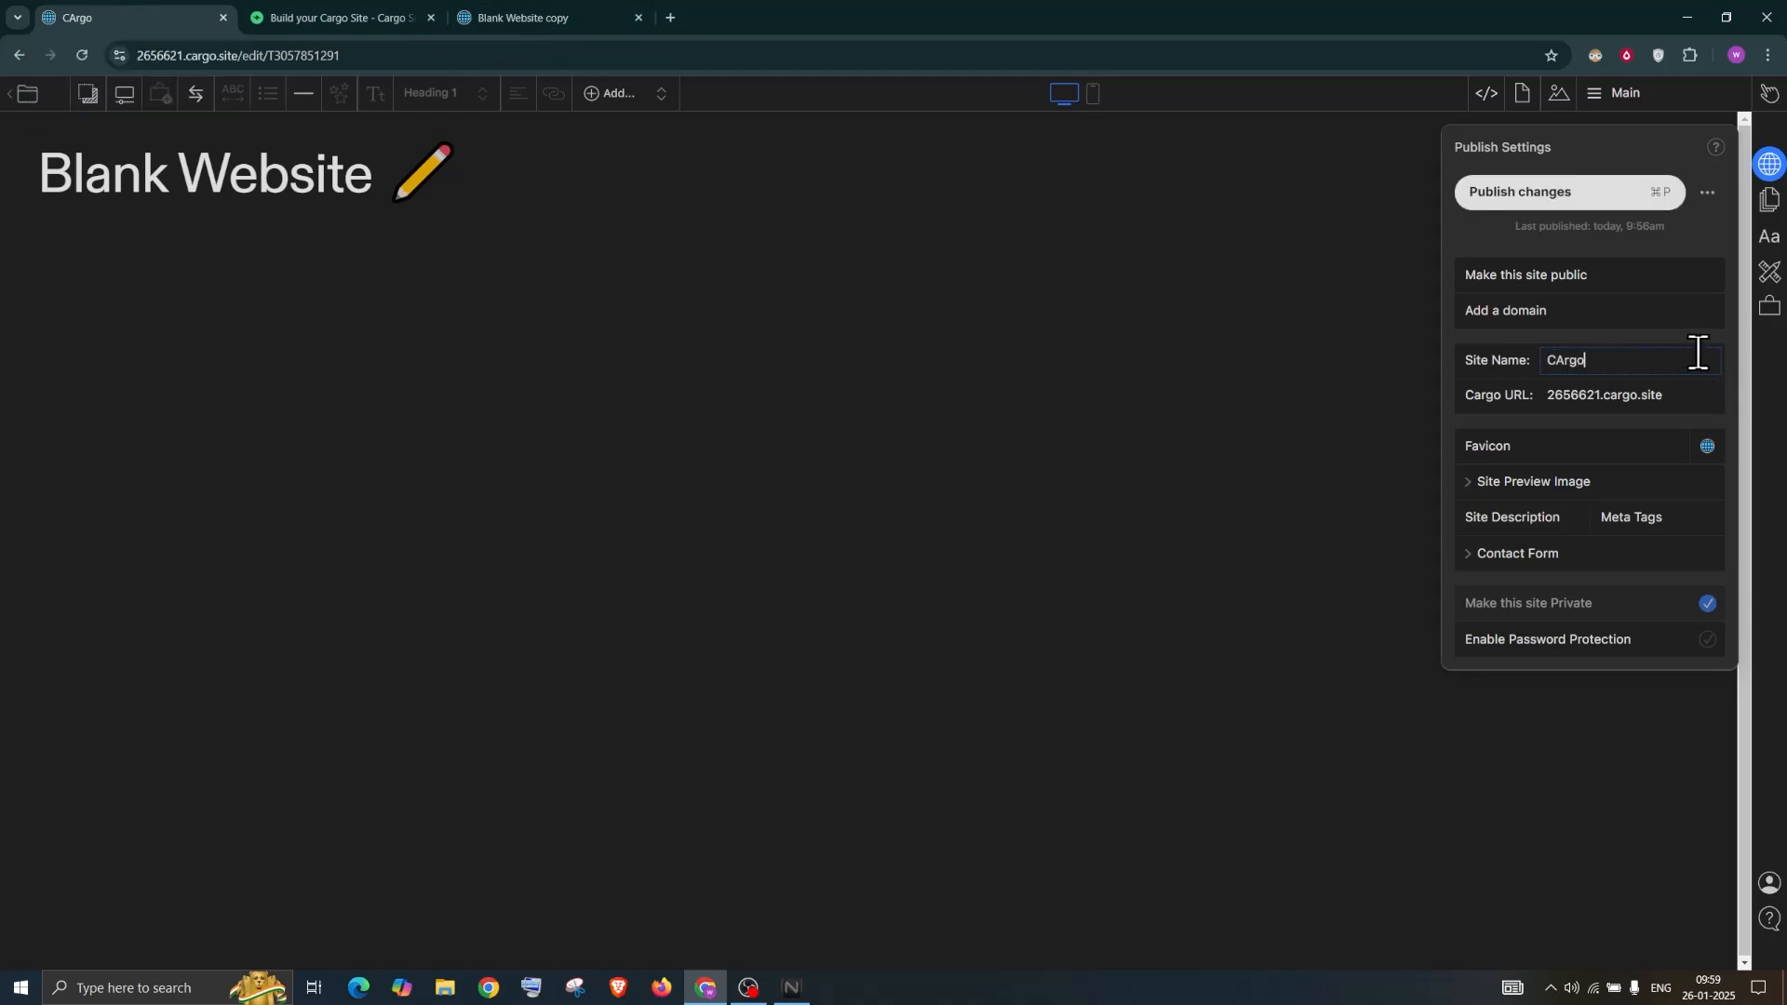
pyautogui.press('BackSpace')
pyautogui.press('BackSpace')
pyautogui.press('BackSpace')
pyautogui.press('BackSpace')
pyautogui.write('arhgo')
pyautogui.press('BackSpace')
pyautogui.press('BackSpace')
pyautogui.write('go 3 Tutorials')
pyautogui.click(1541, 194)
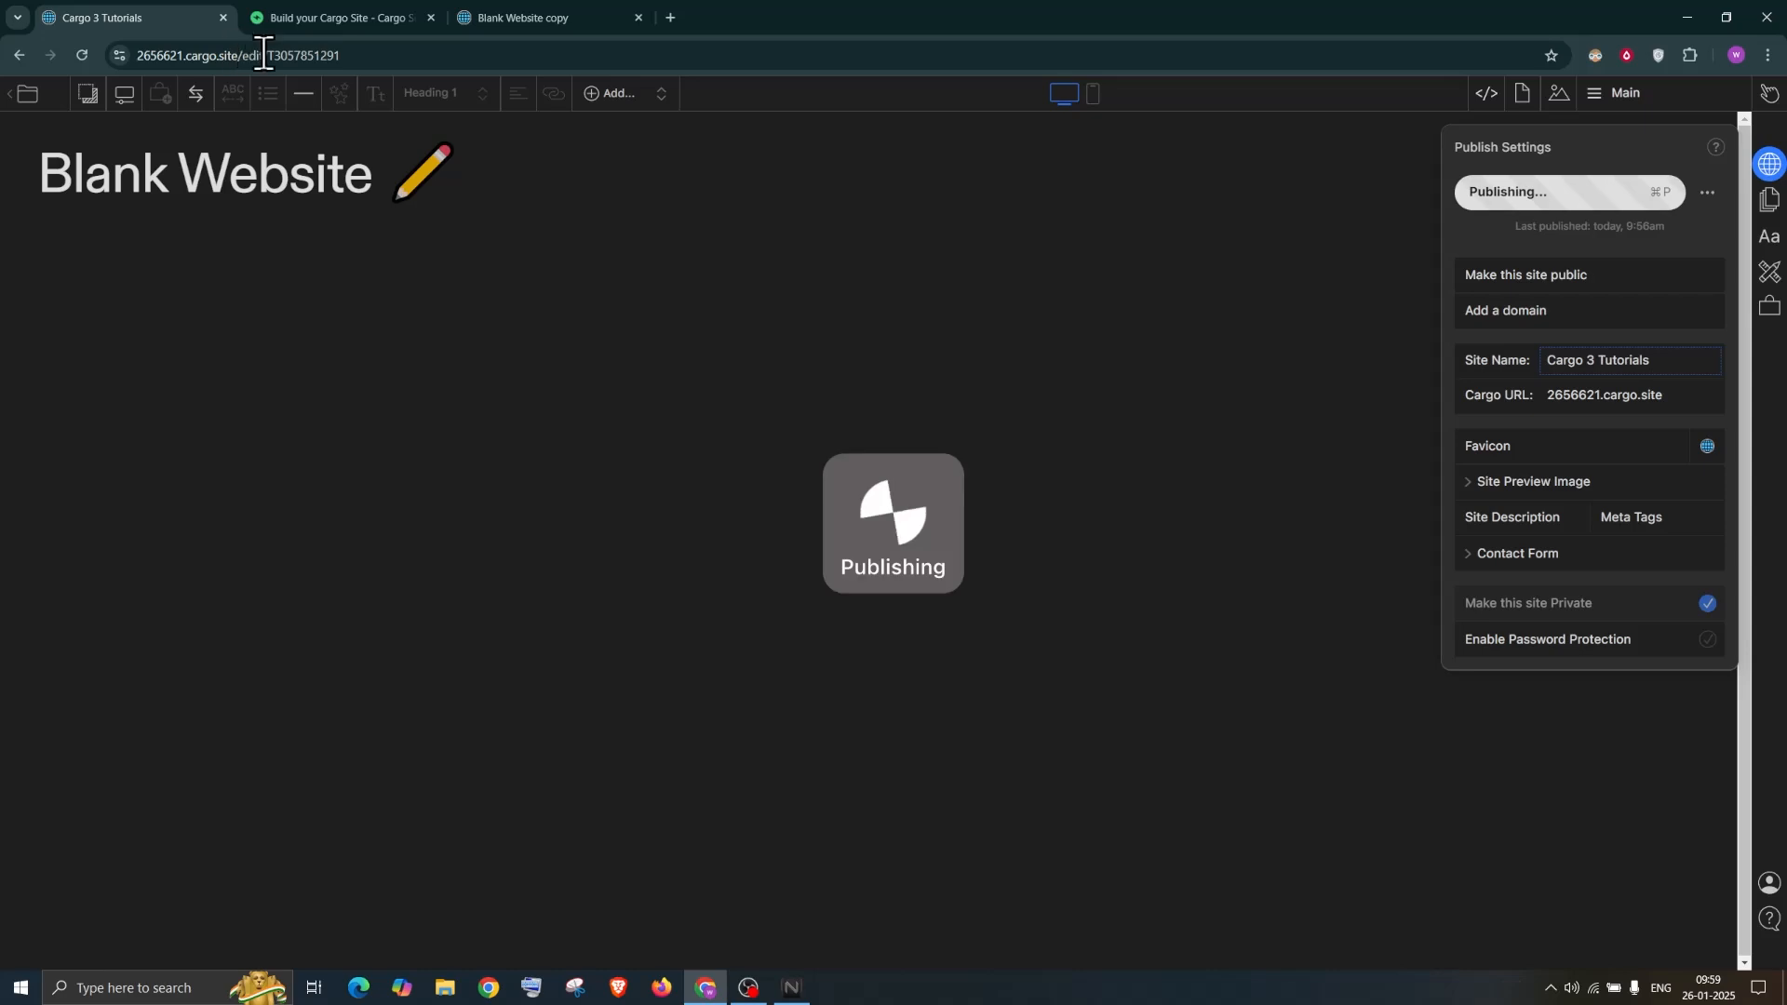
# Load the published site at 2656621.cargo.site in the other browser tab, then return to the editor
pyautogui.moveTo(240, 58); pyautogui.dragTo(116, 58)
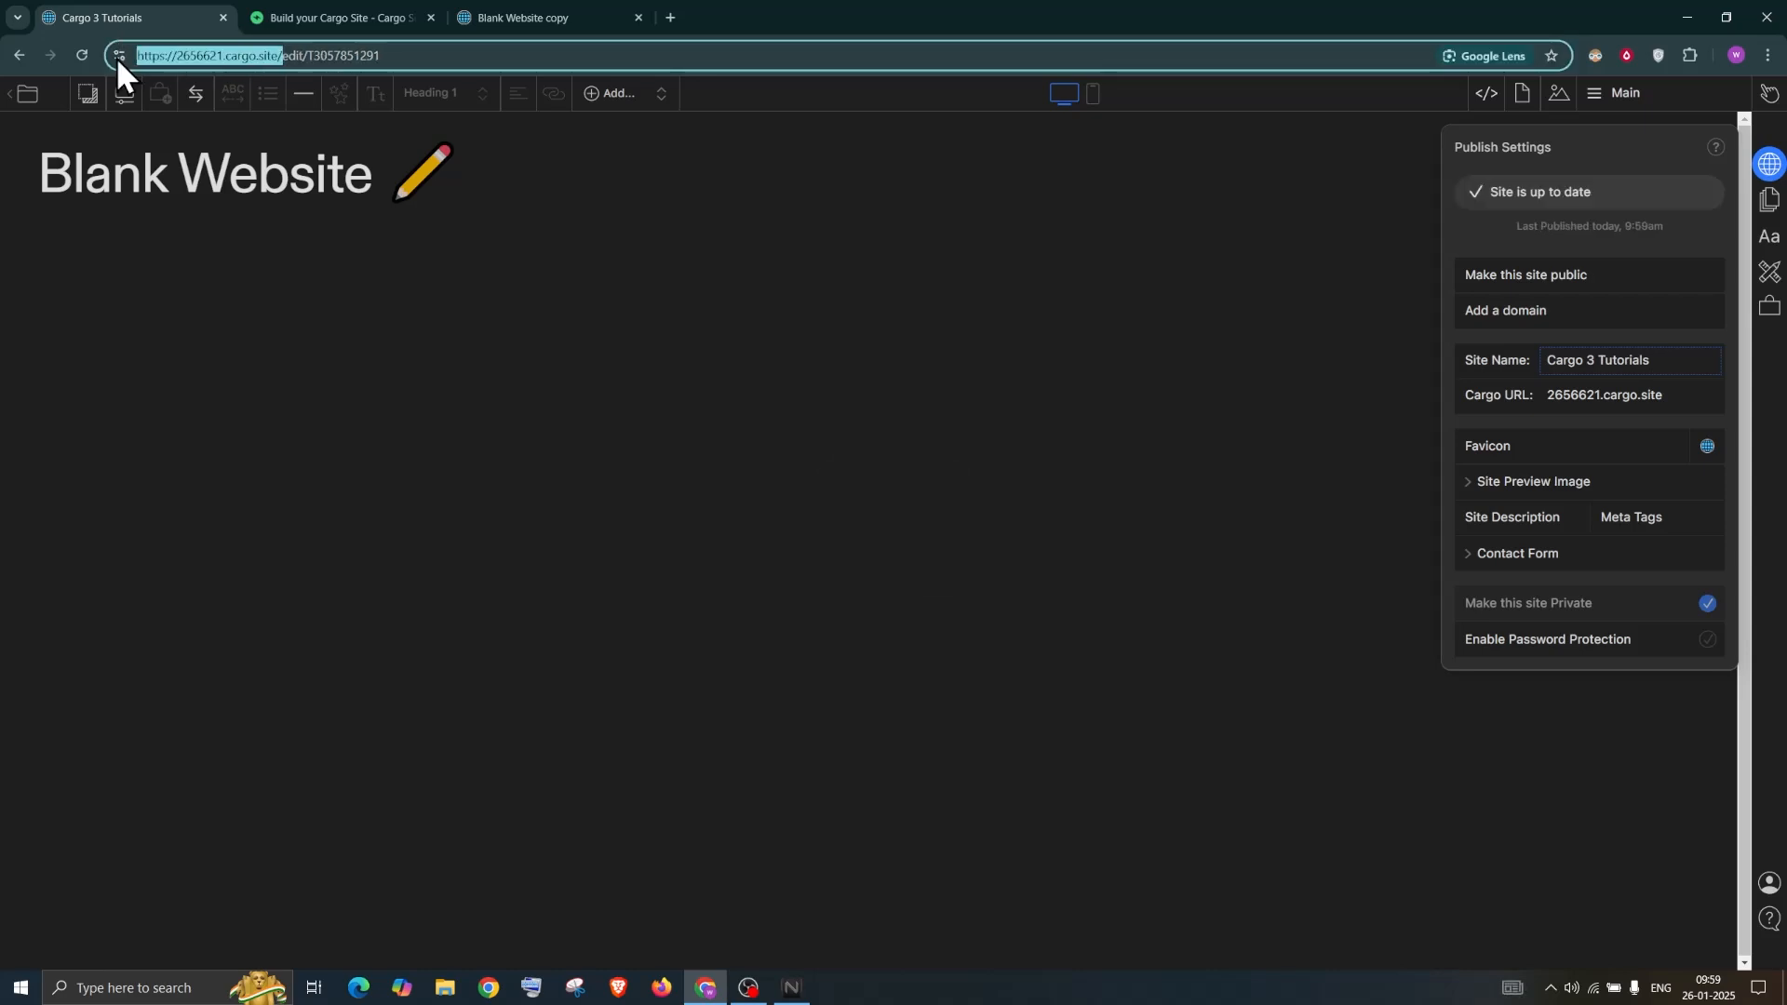
pyautogui.click(540, 18)
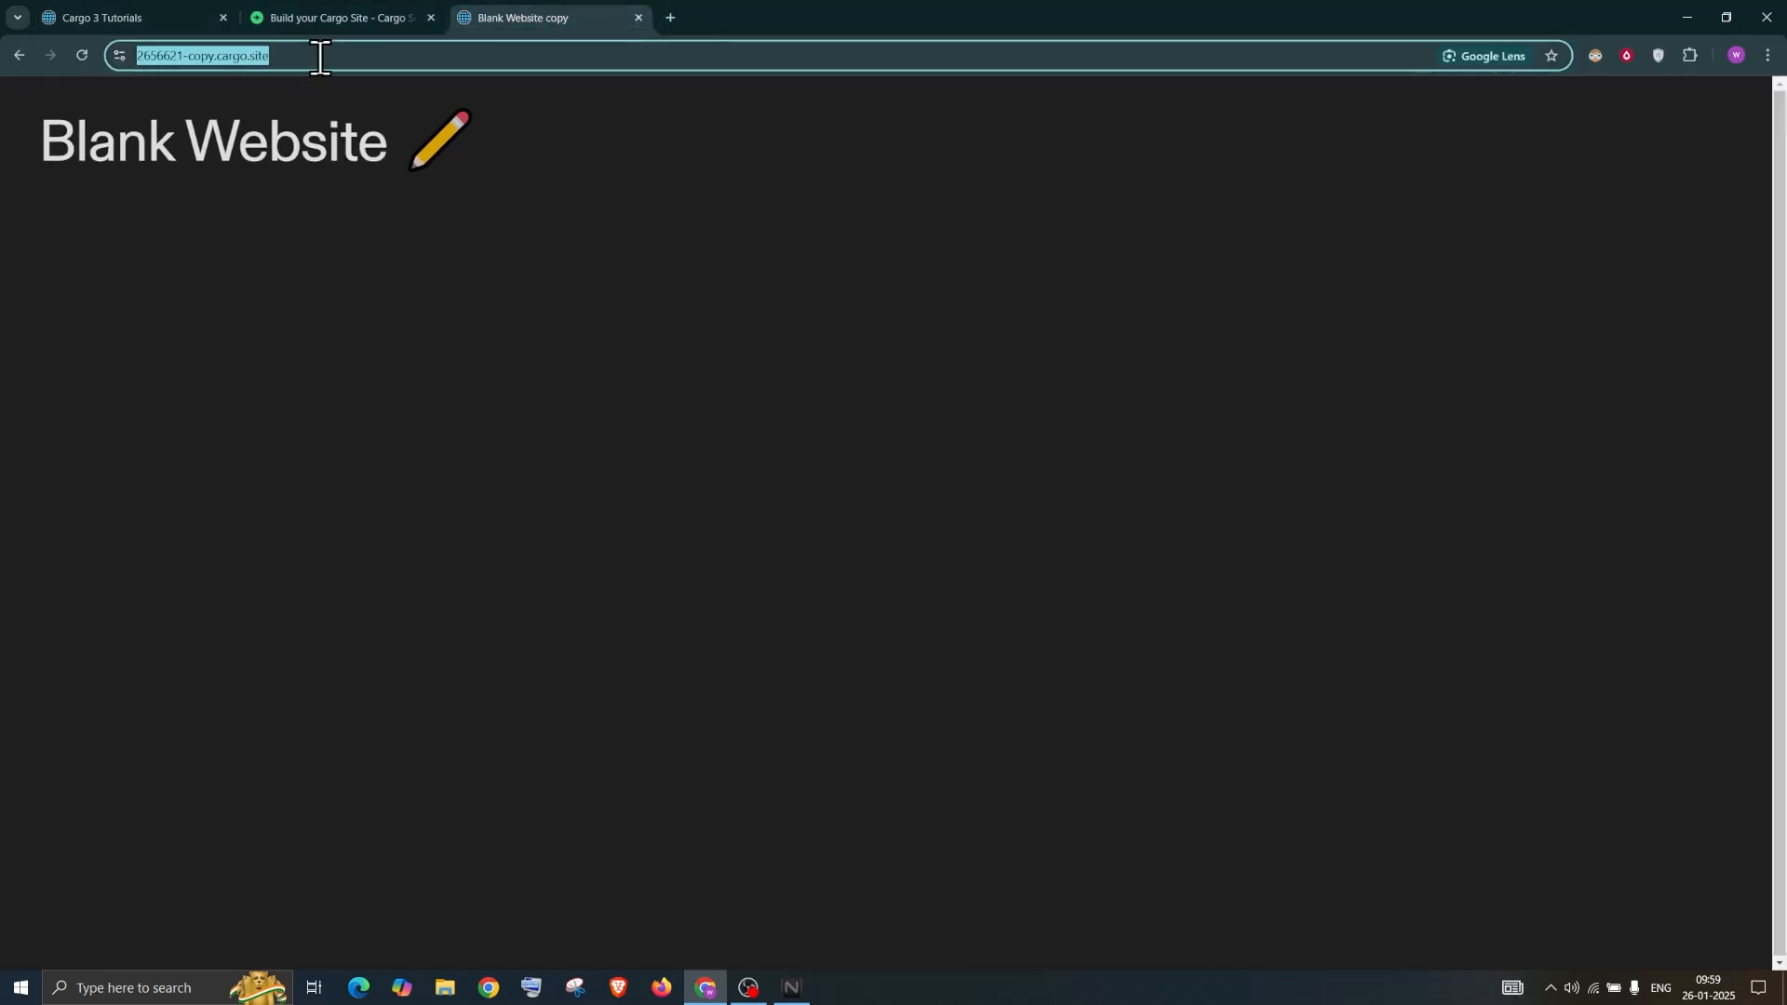
pyautogui.hotkey('ctrl', 'v')
pyautogui.press('Return')
pyautogui.moveTo(480, 24); pyautogui.dragTo(328, 24)
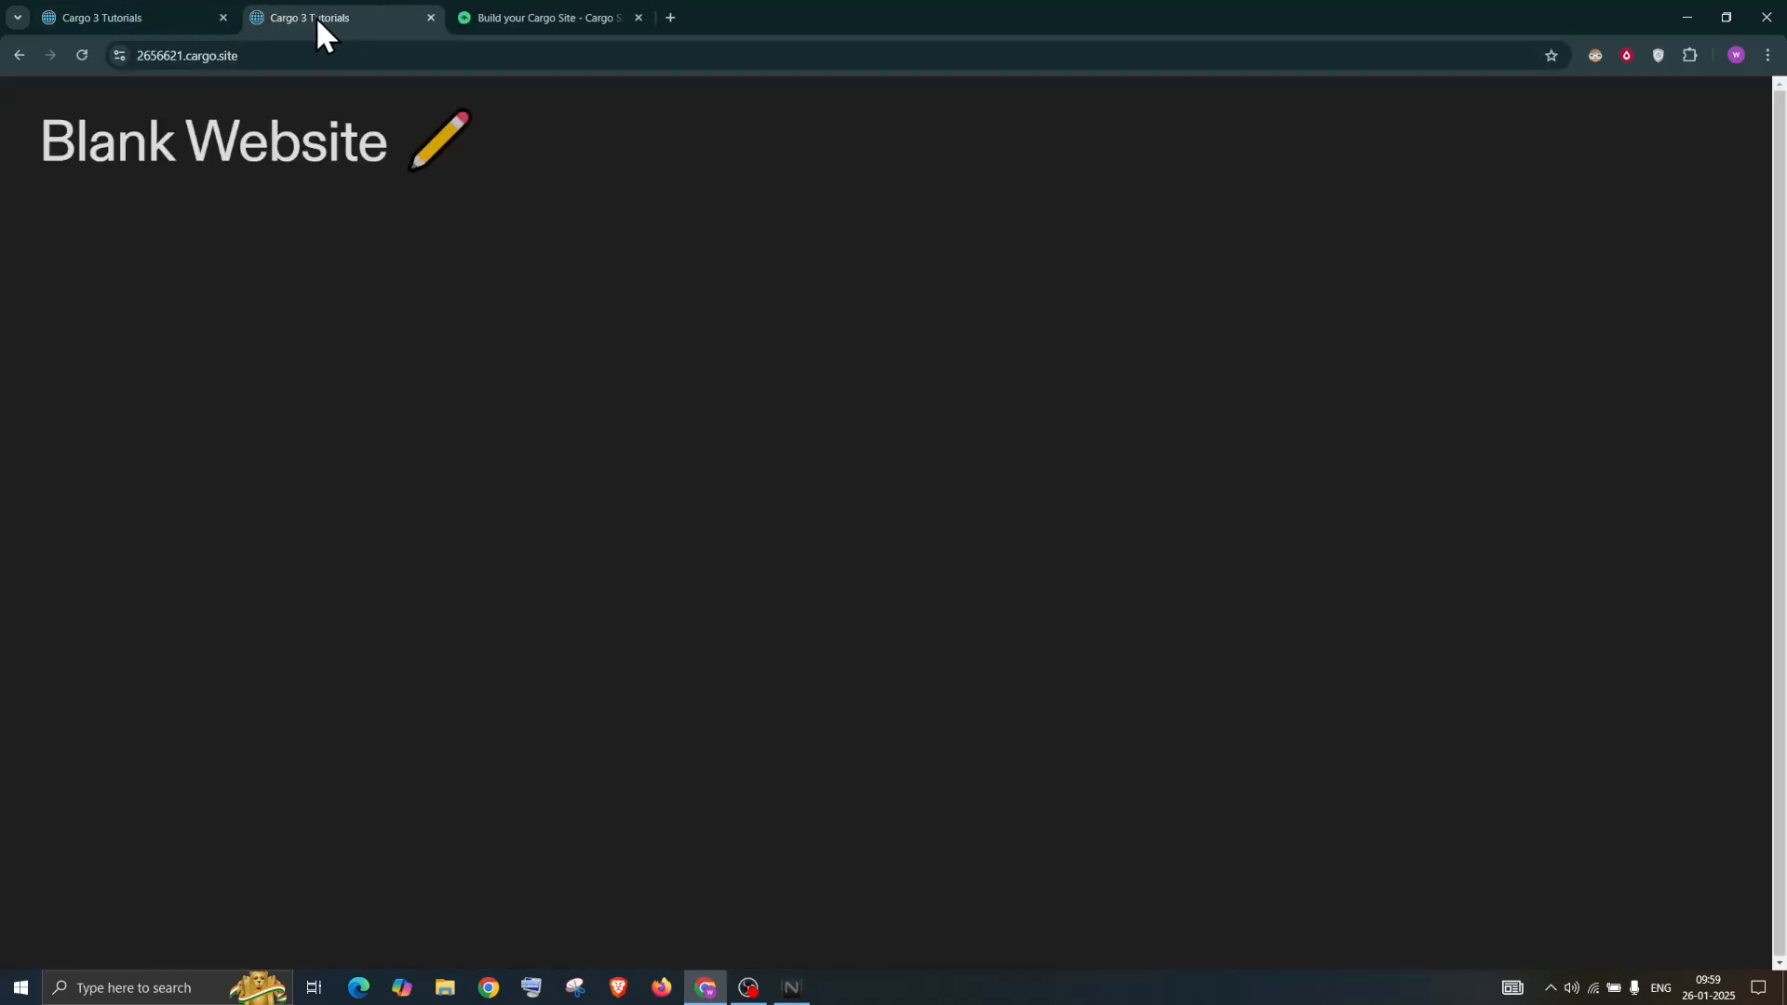
pyautogui.click(136, 13)
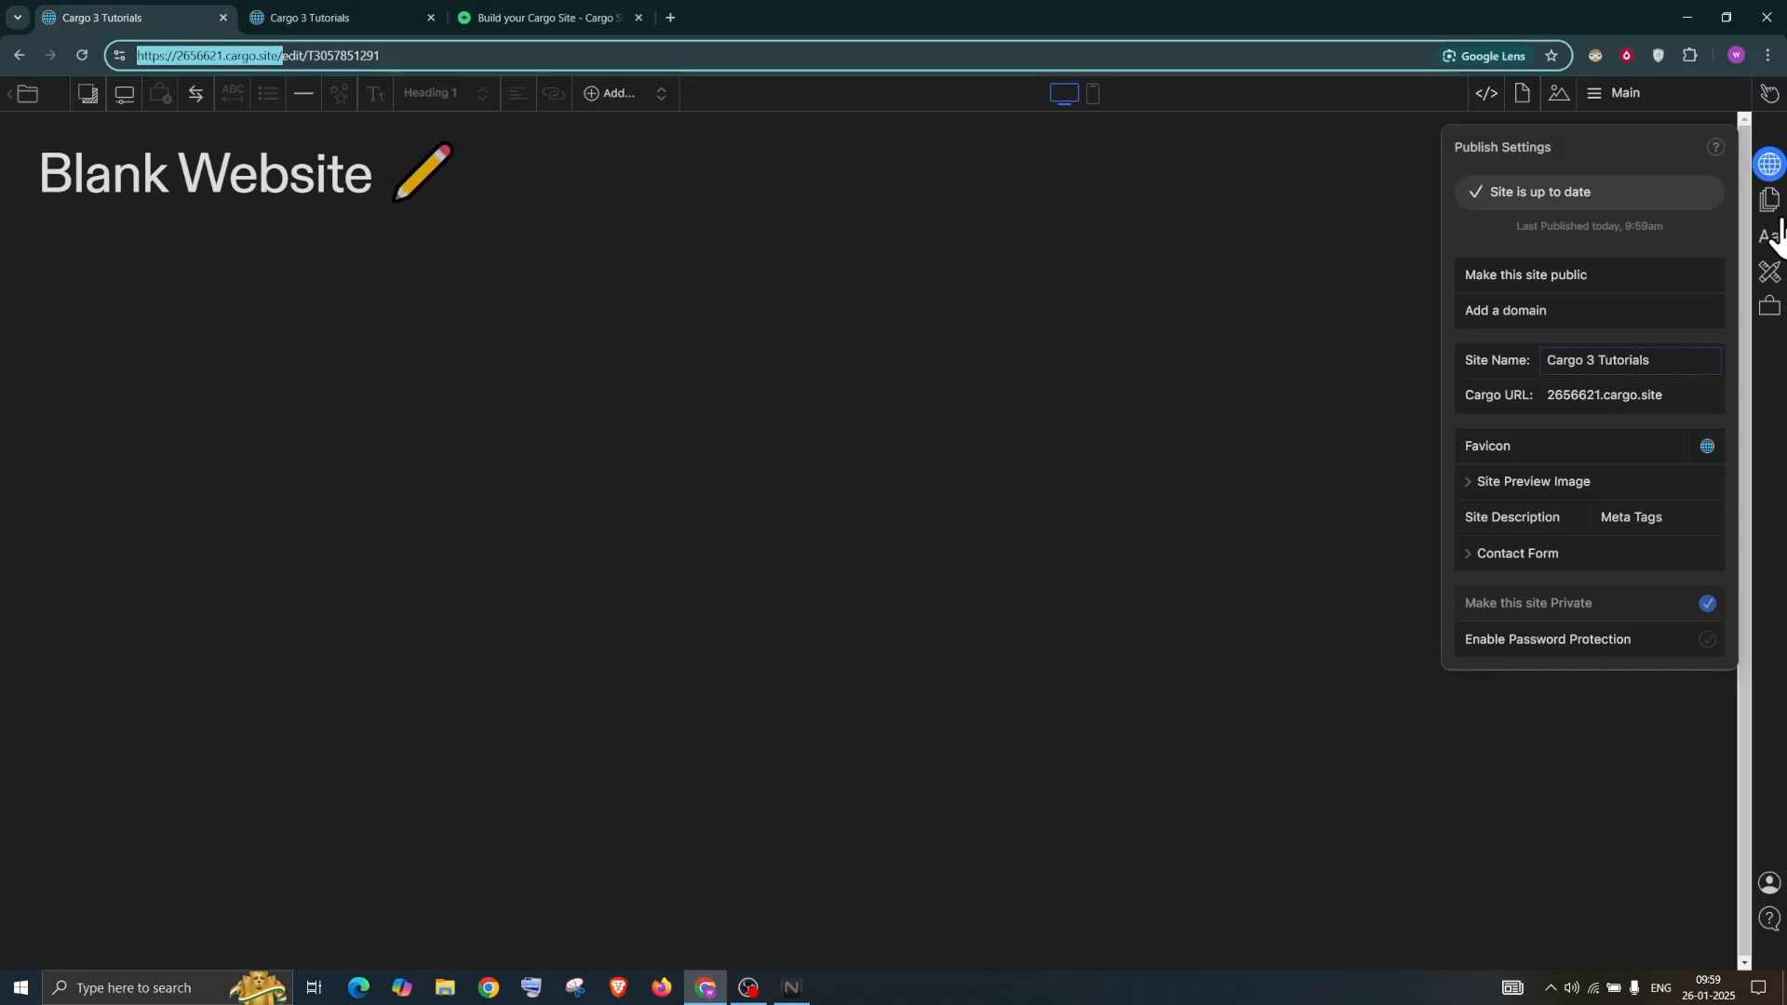
# Replace the numeric Cargo URL subdomain with 'cargo3tutorialdemo' and confirm with OK
pyautogui.click(1571, 405)
pyautogui.click(1570, 394)
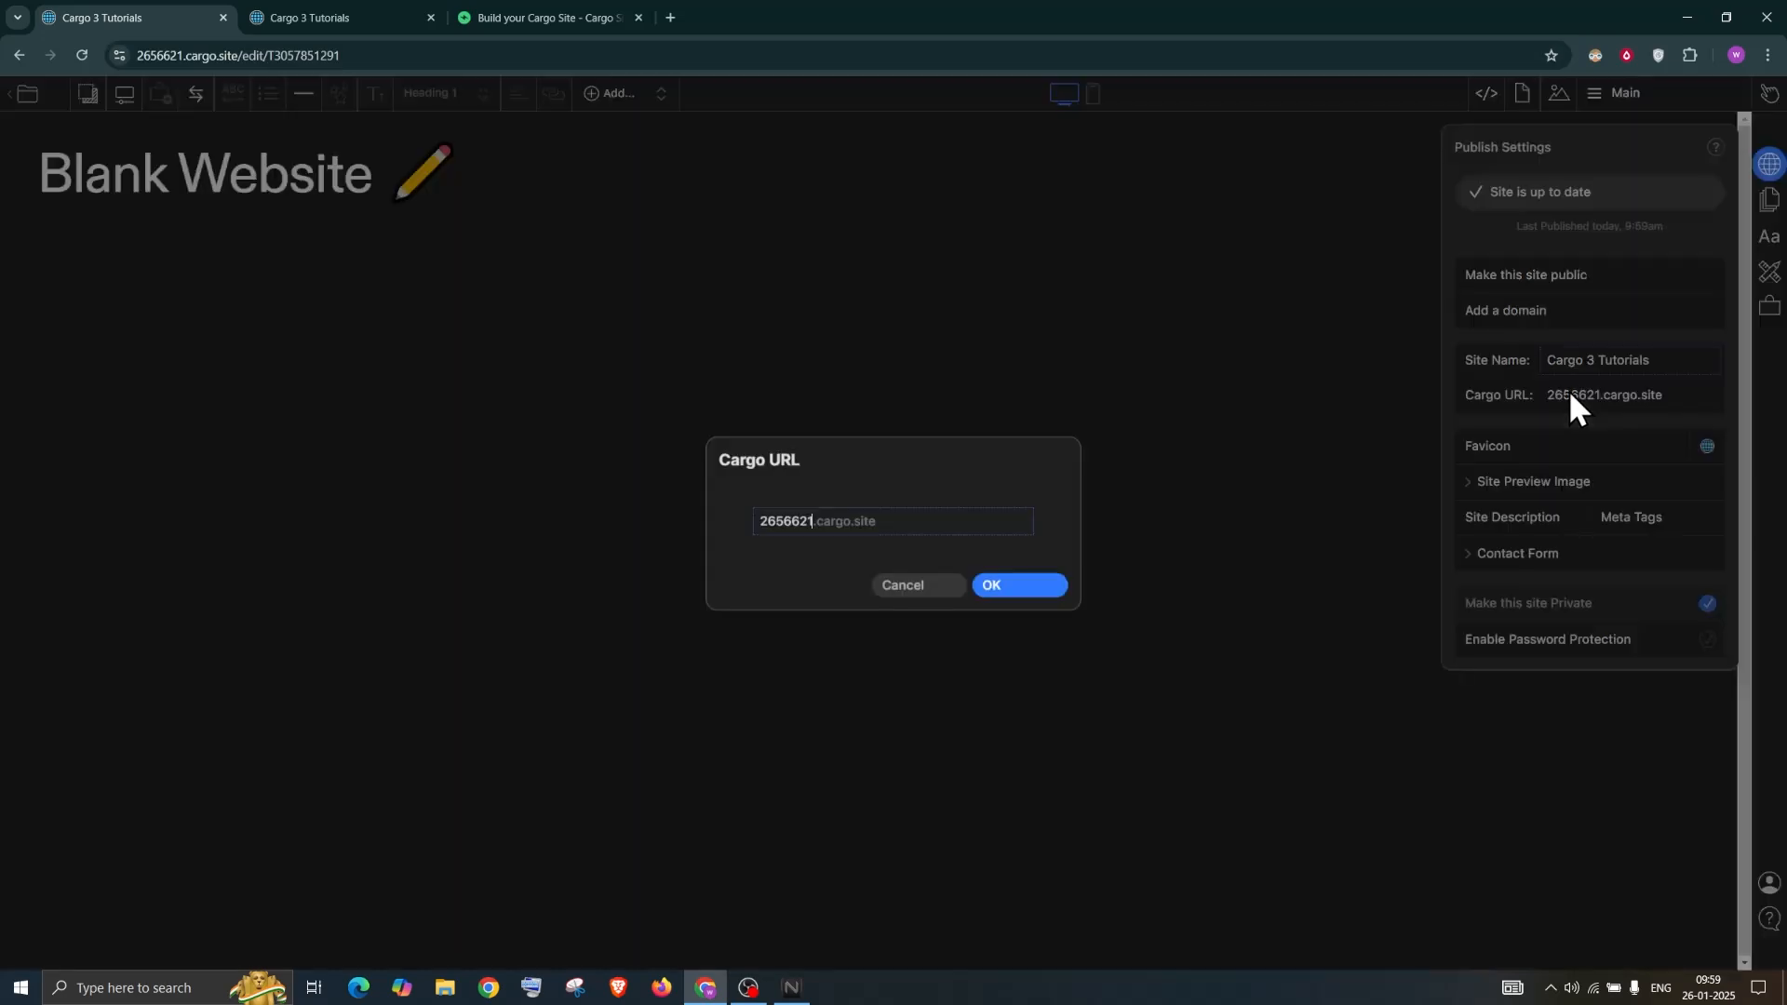
pyautogui.doubleClick(800, 521)
pyautogui.write('cargo3')
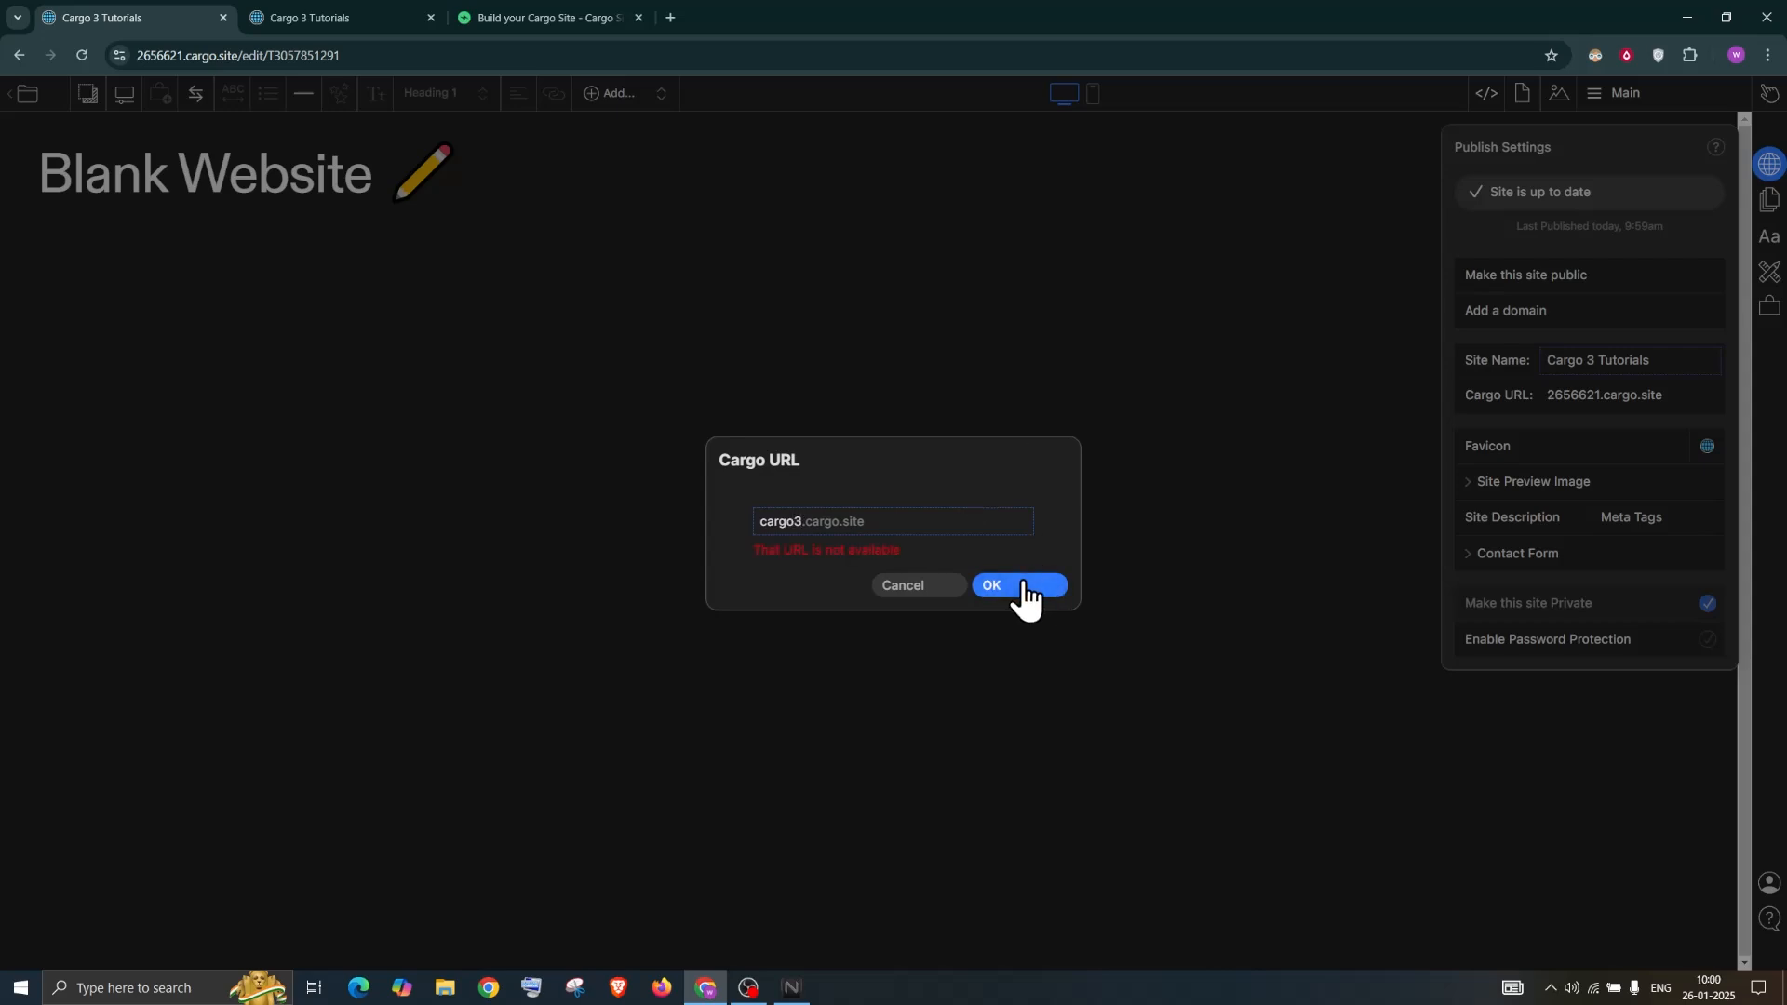
pyautogui.write('tutorialdemo')
pyautogui.click(1011, 595)
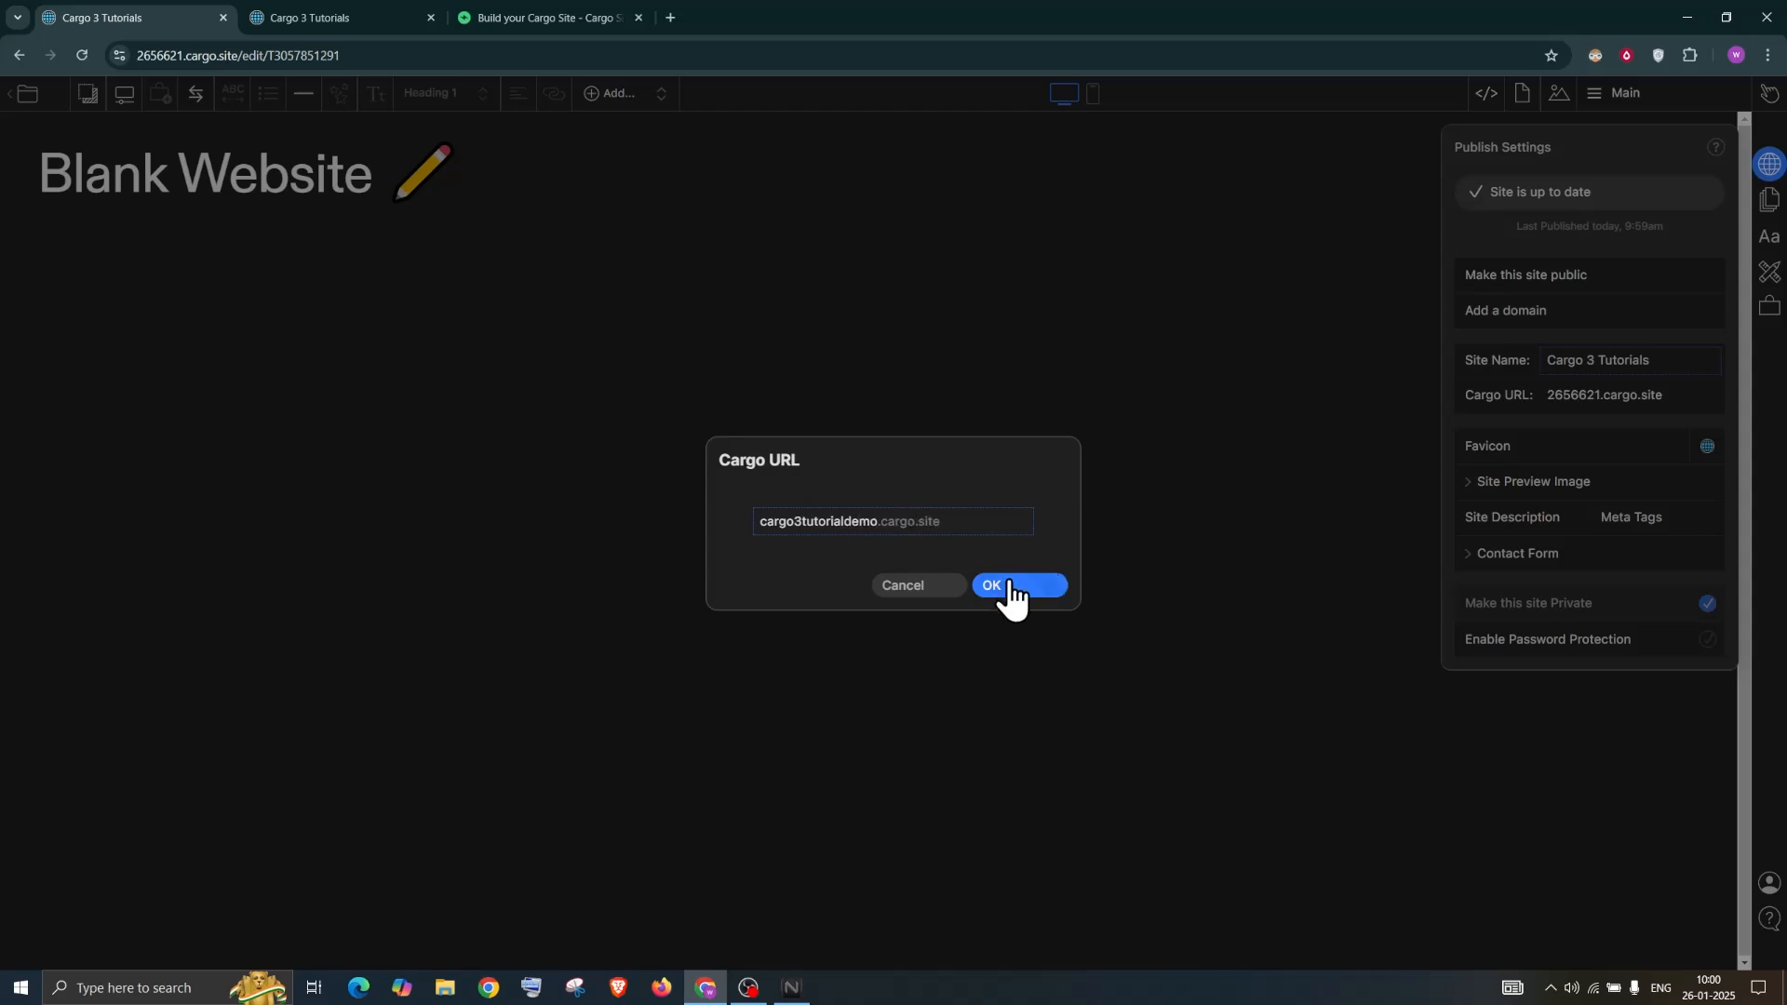
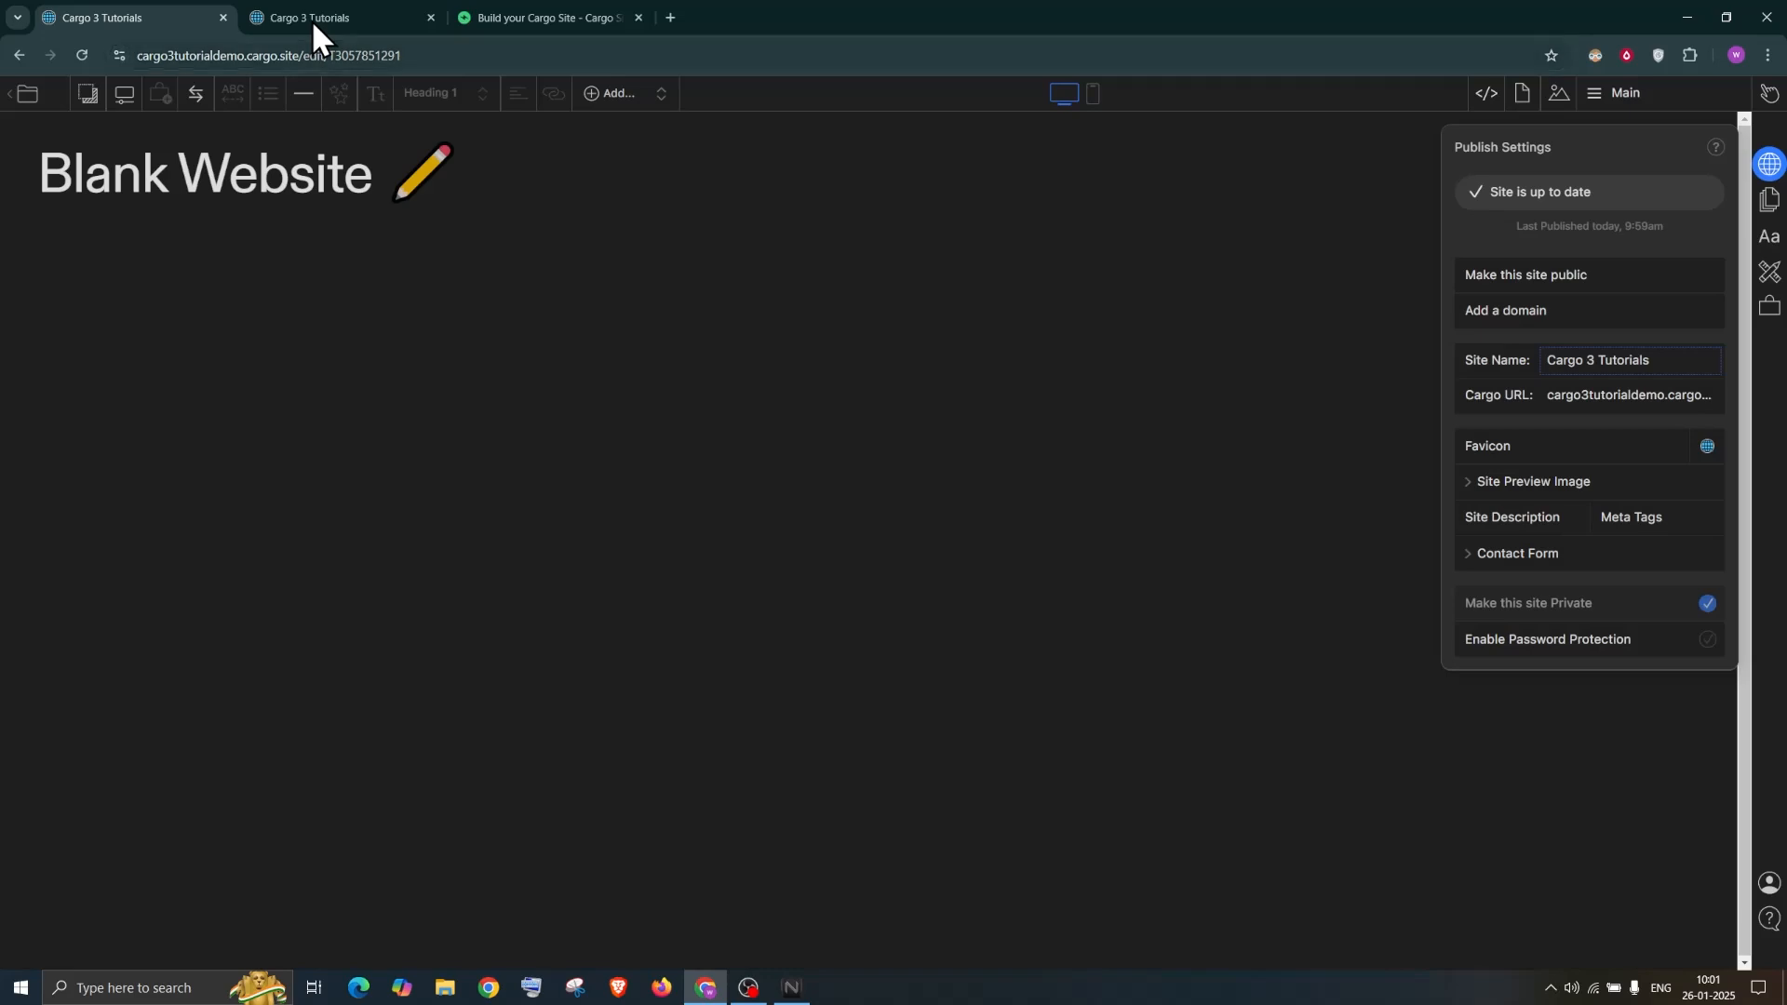
# Return to the Cargo editor tab with the Publish Settings panel showing
pyautogui.click(155, 13)
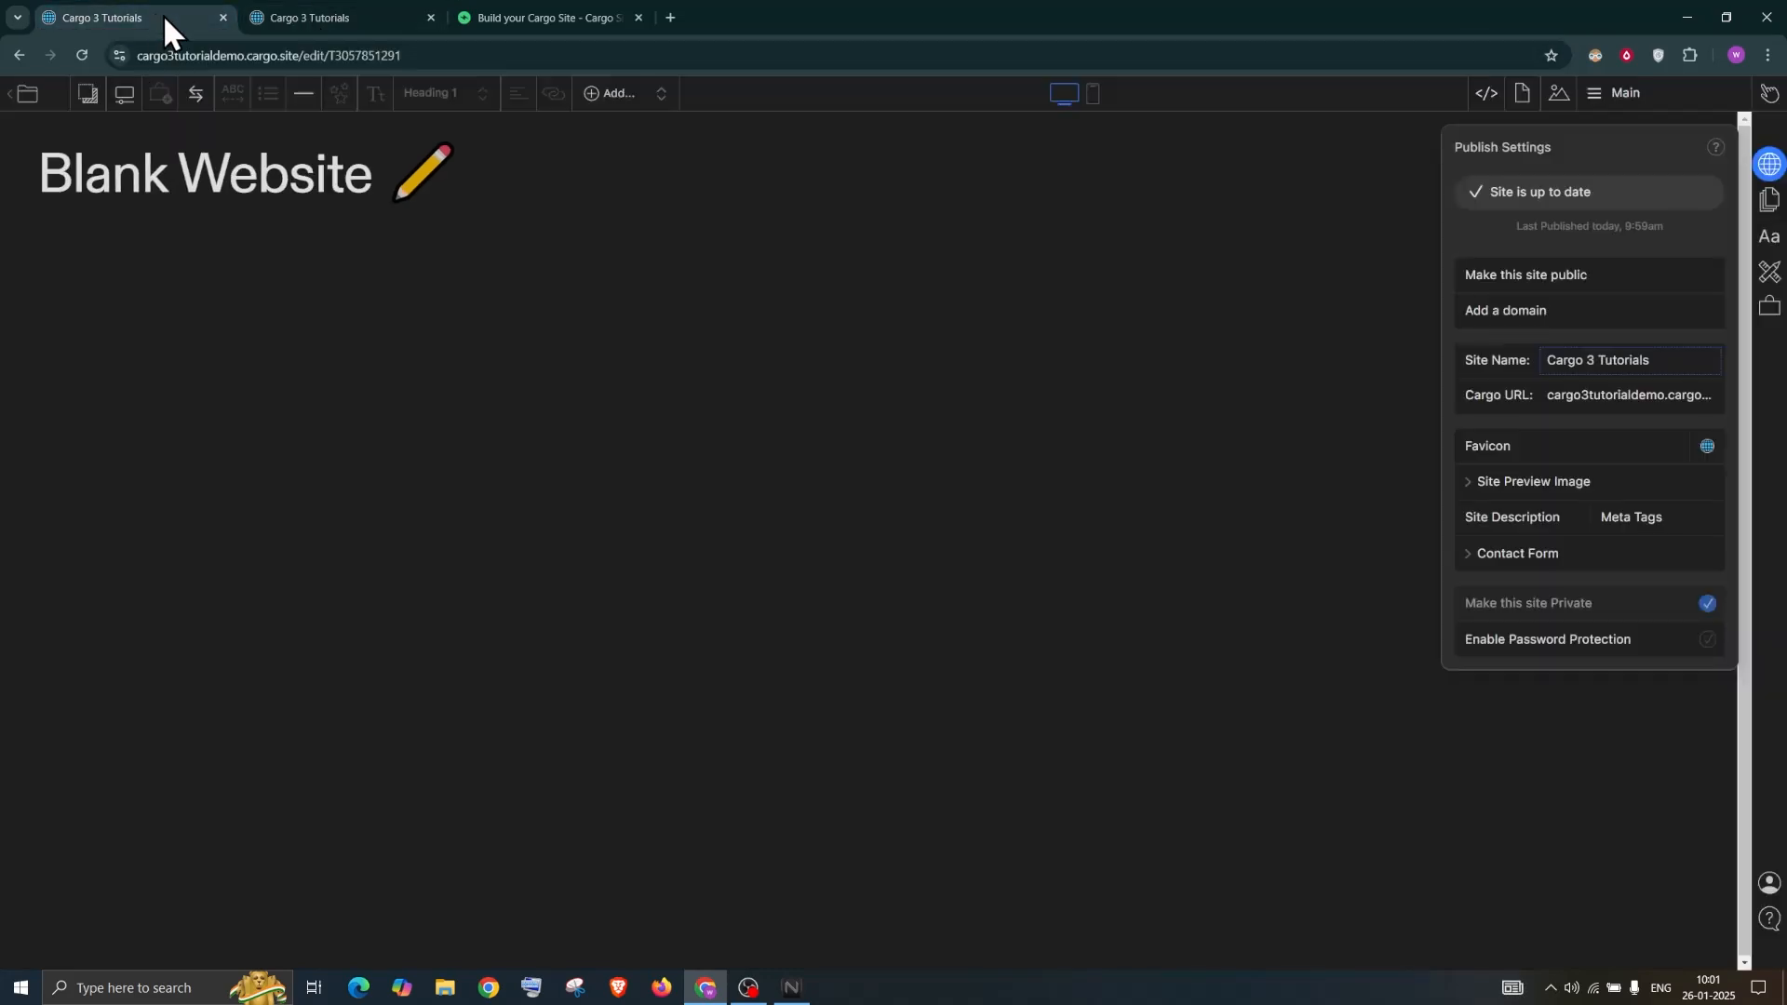
pyautogui.click(1706, 642)
pyautogui.write('1')
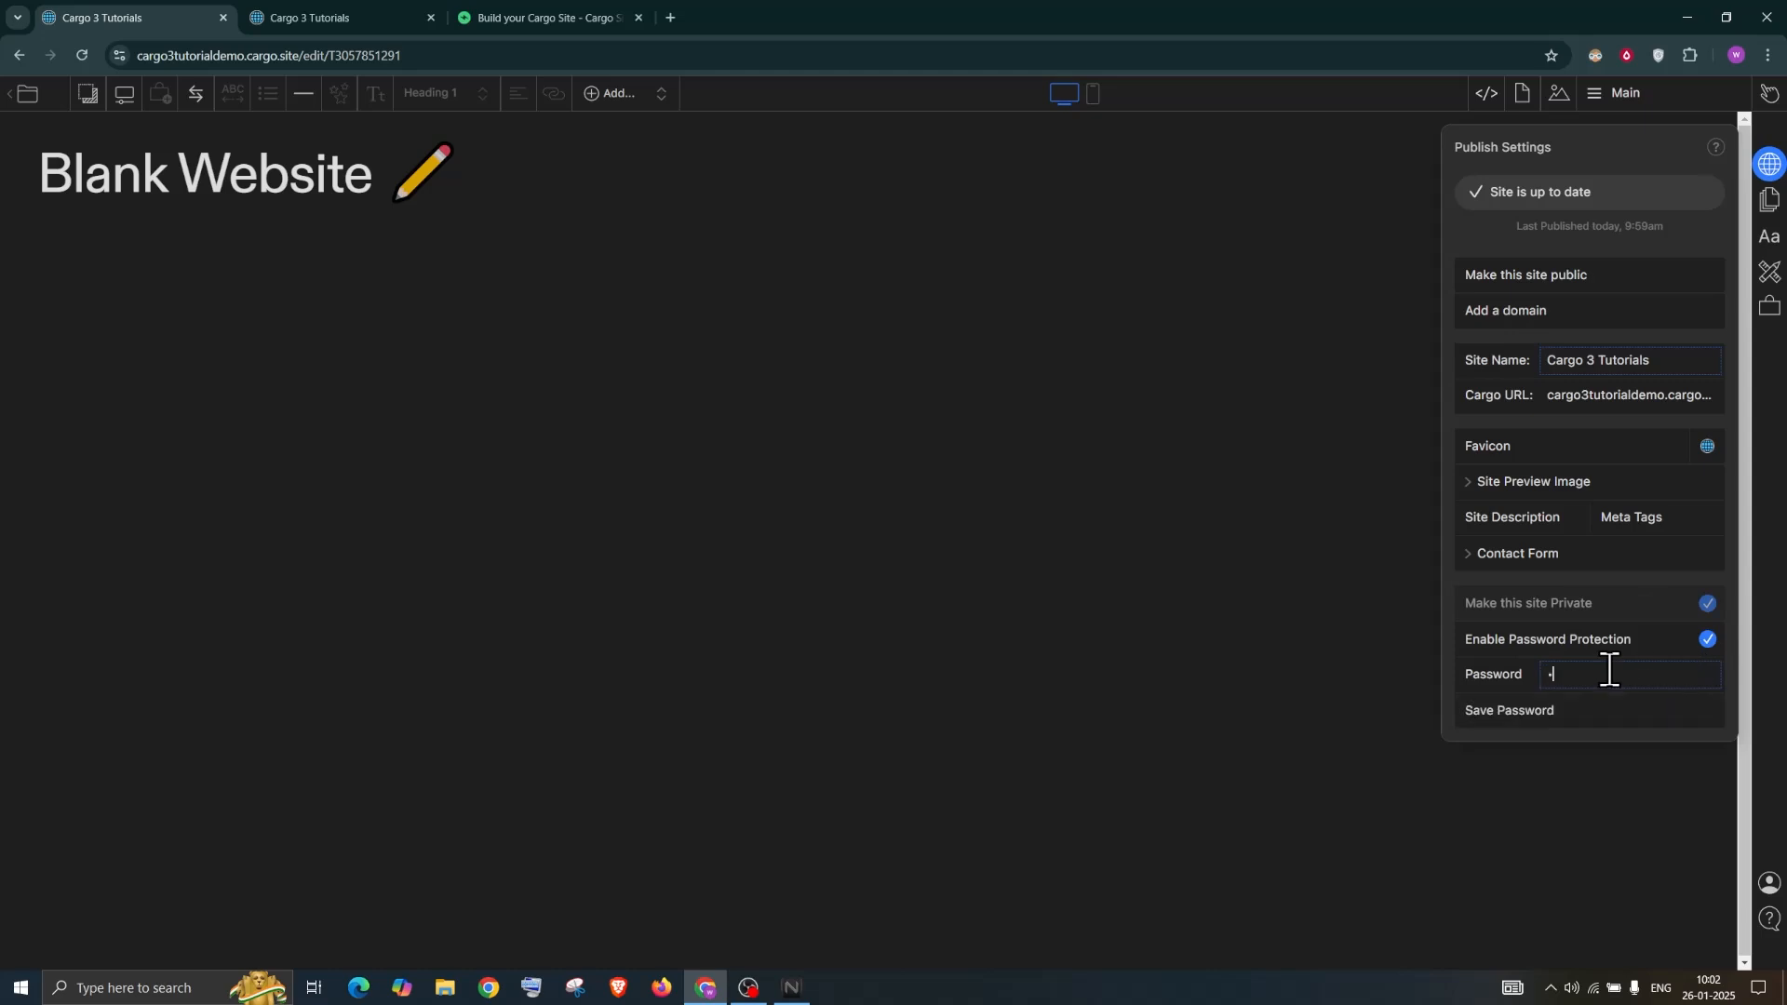
pyautogui.write('2345')
pyautogui.click(304, 15)
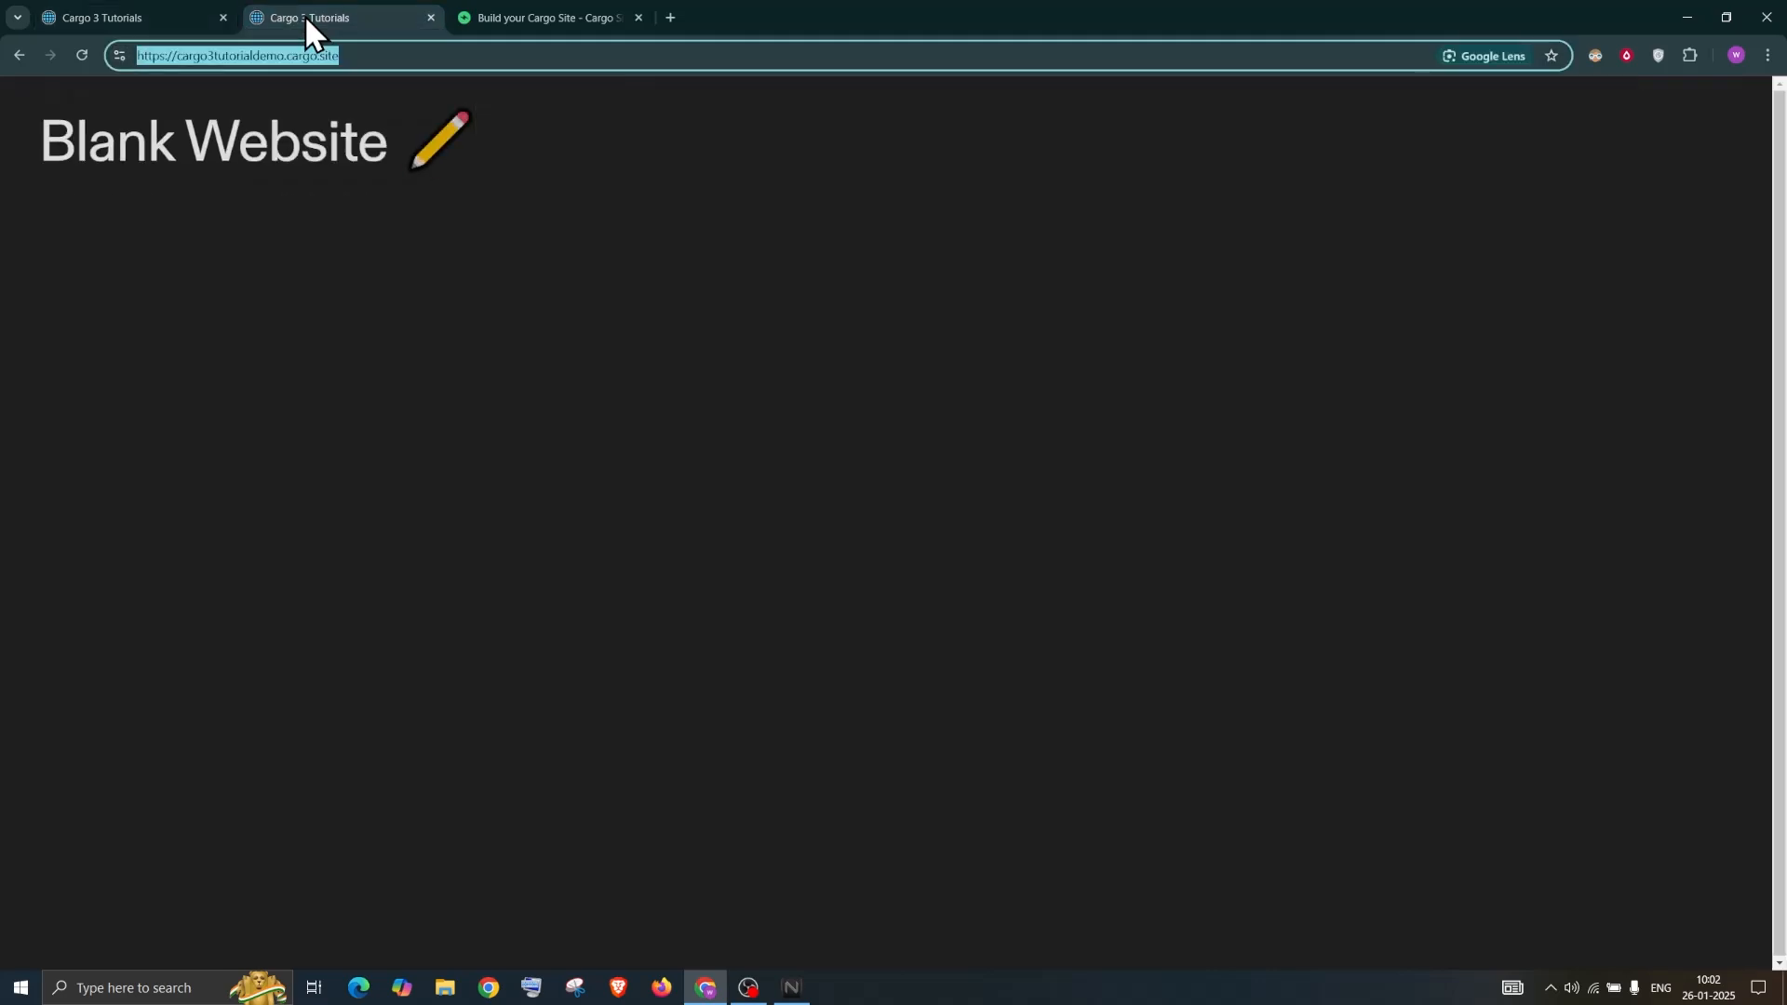
pyautogui.click(410, 53)
pyautogui.press('Return')
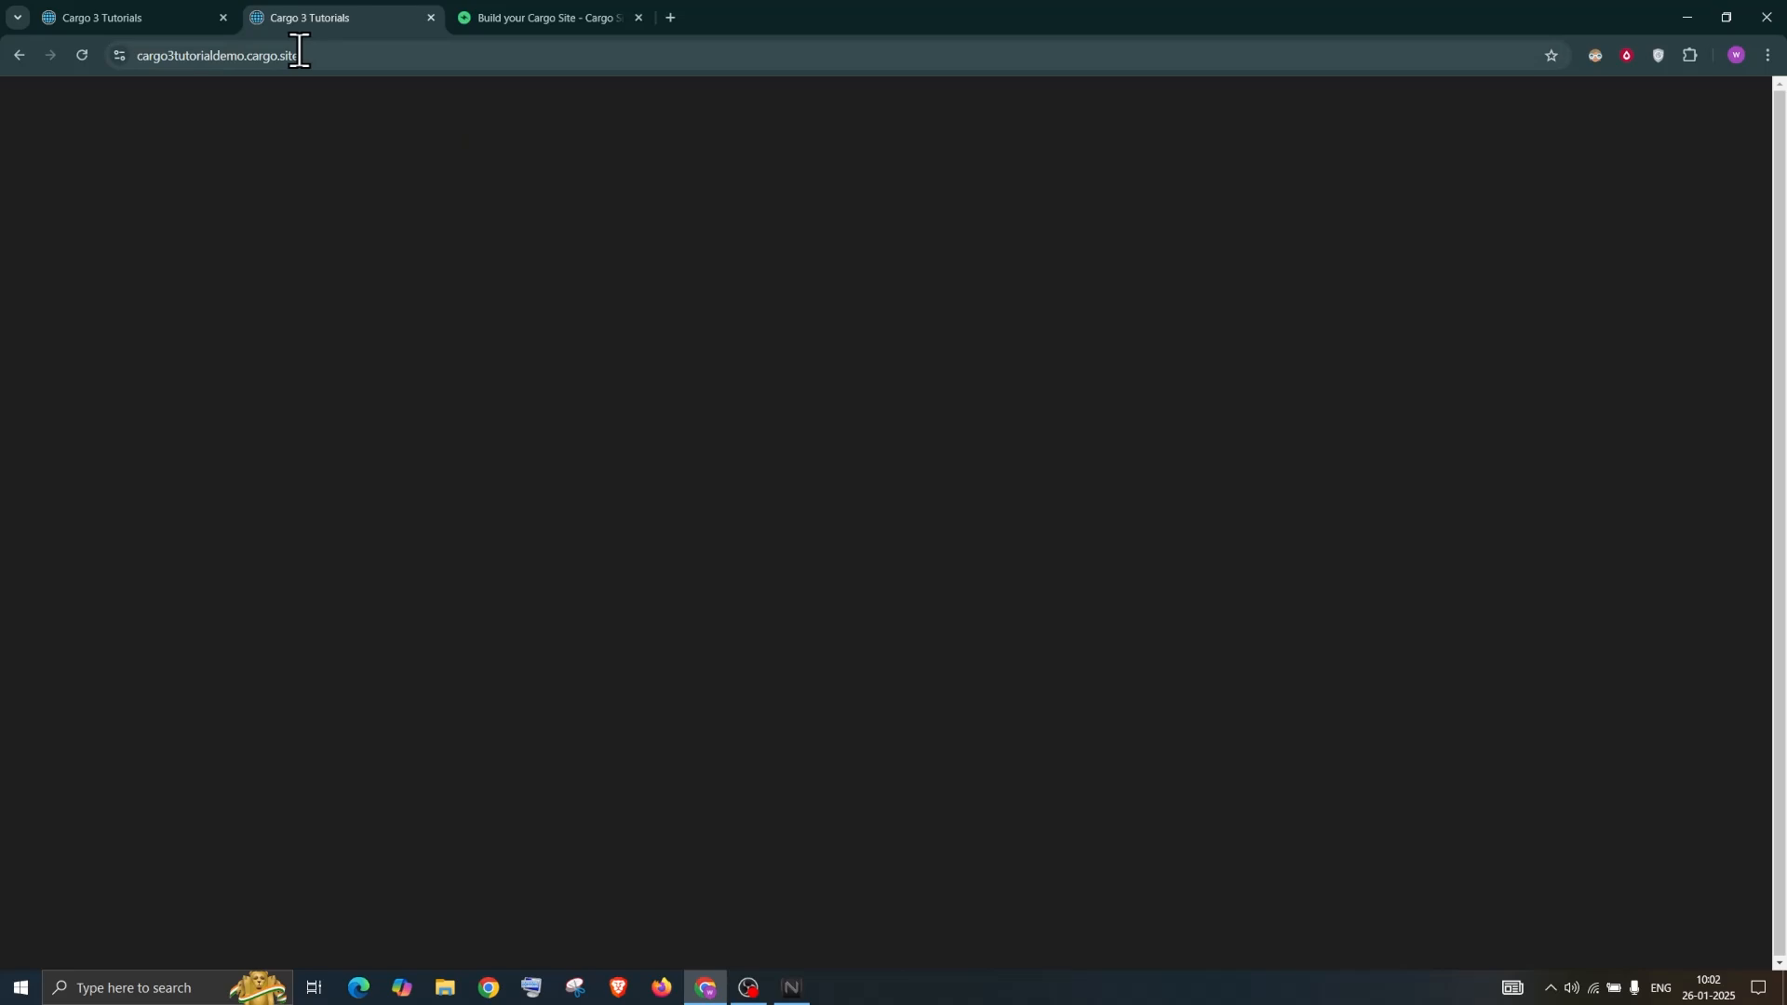
pyautogui.click(136, 56)
pyautogui.click(171, 9)
pyautogui.click(307, 13)
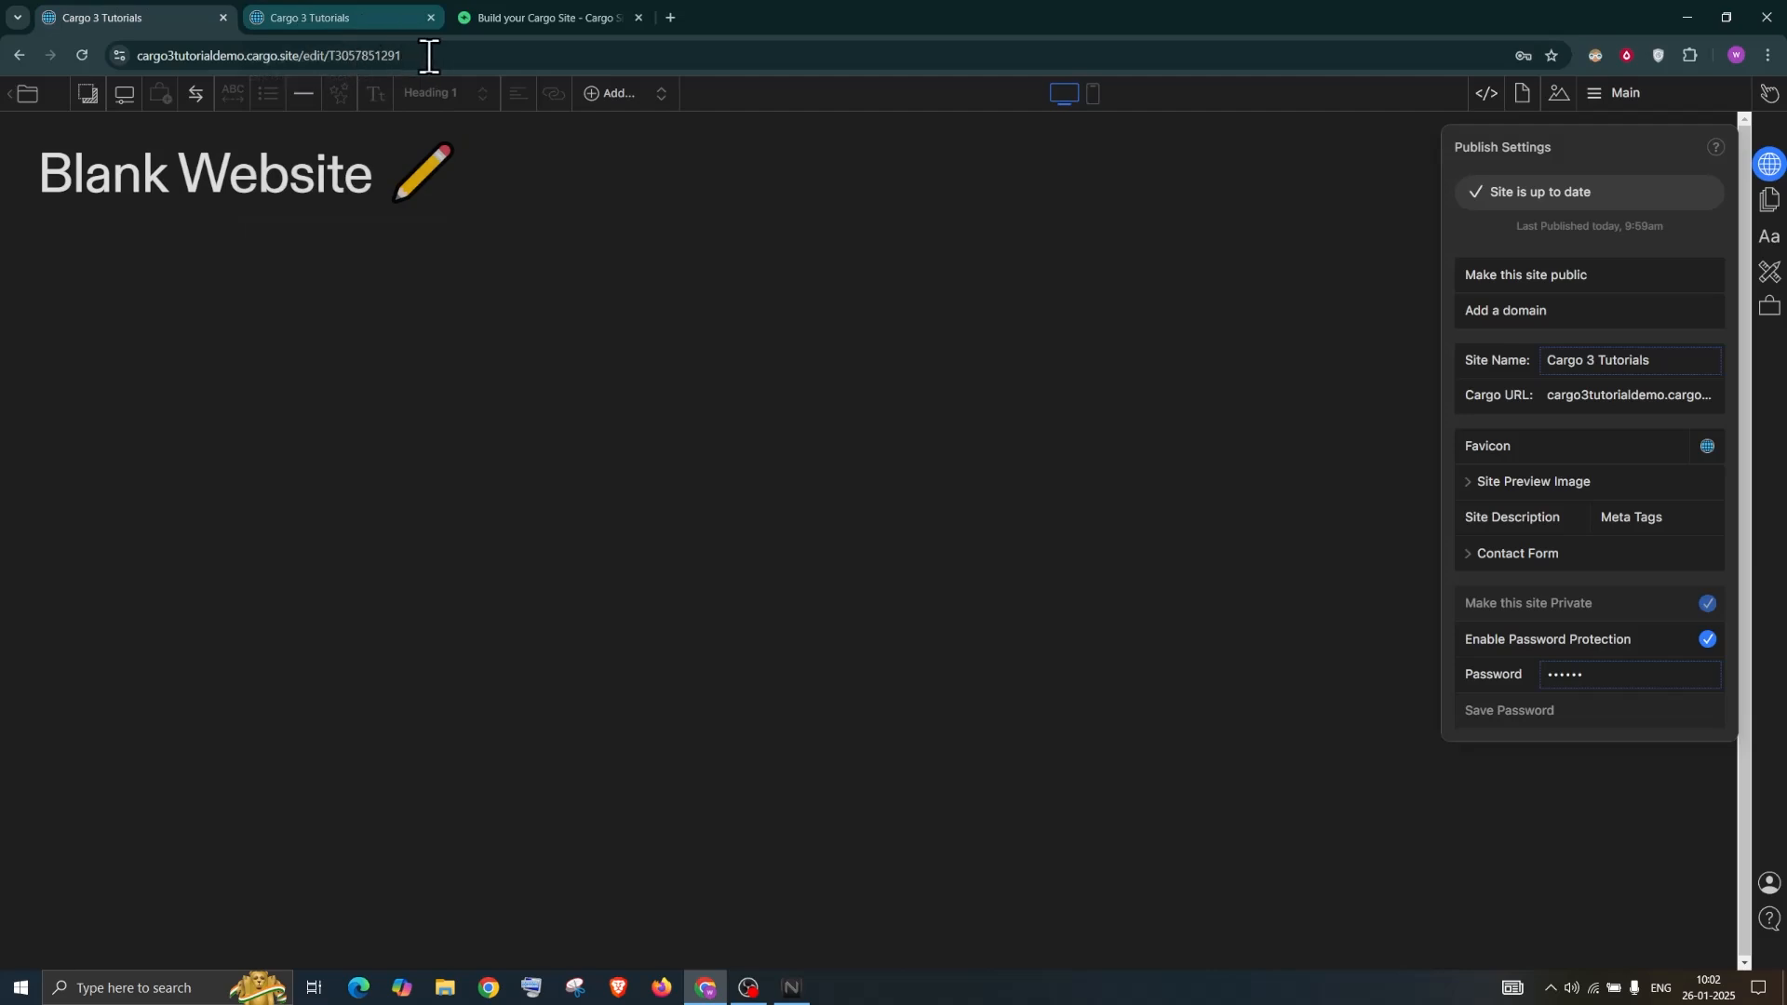
pyautogui.click(348, 18)
pyautogui.click(150, 9)
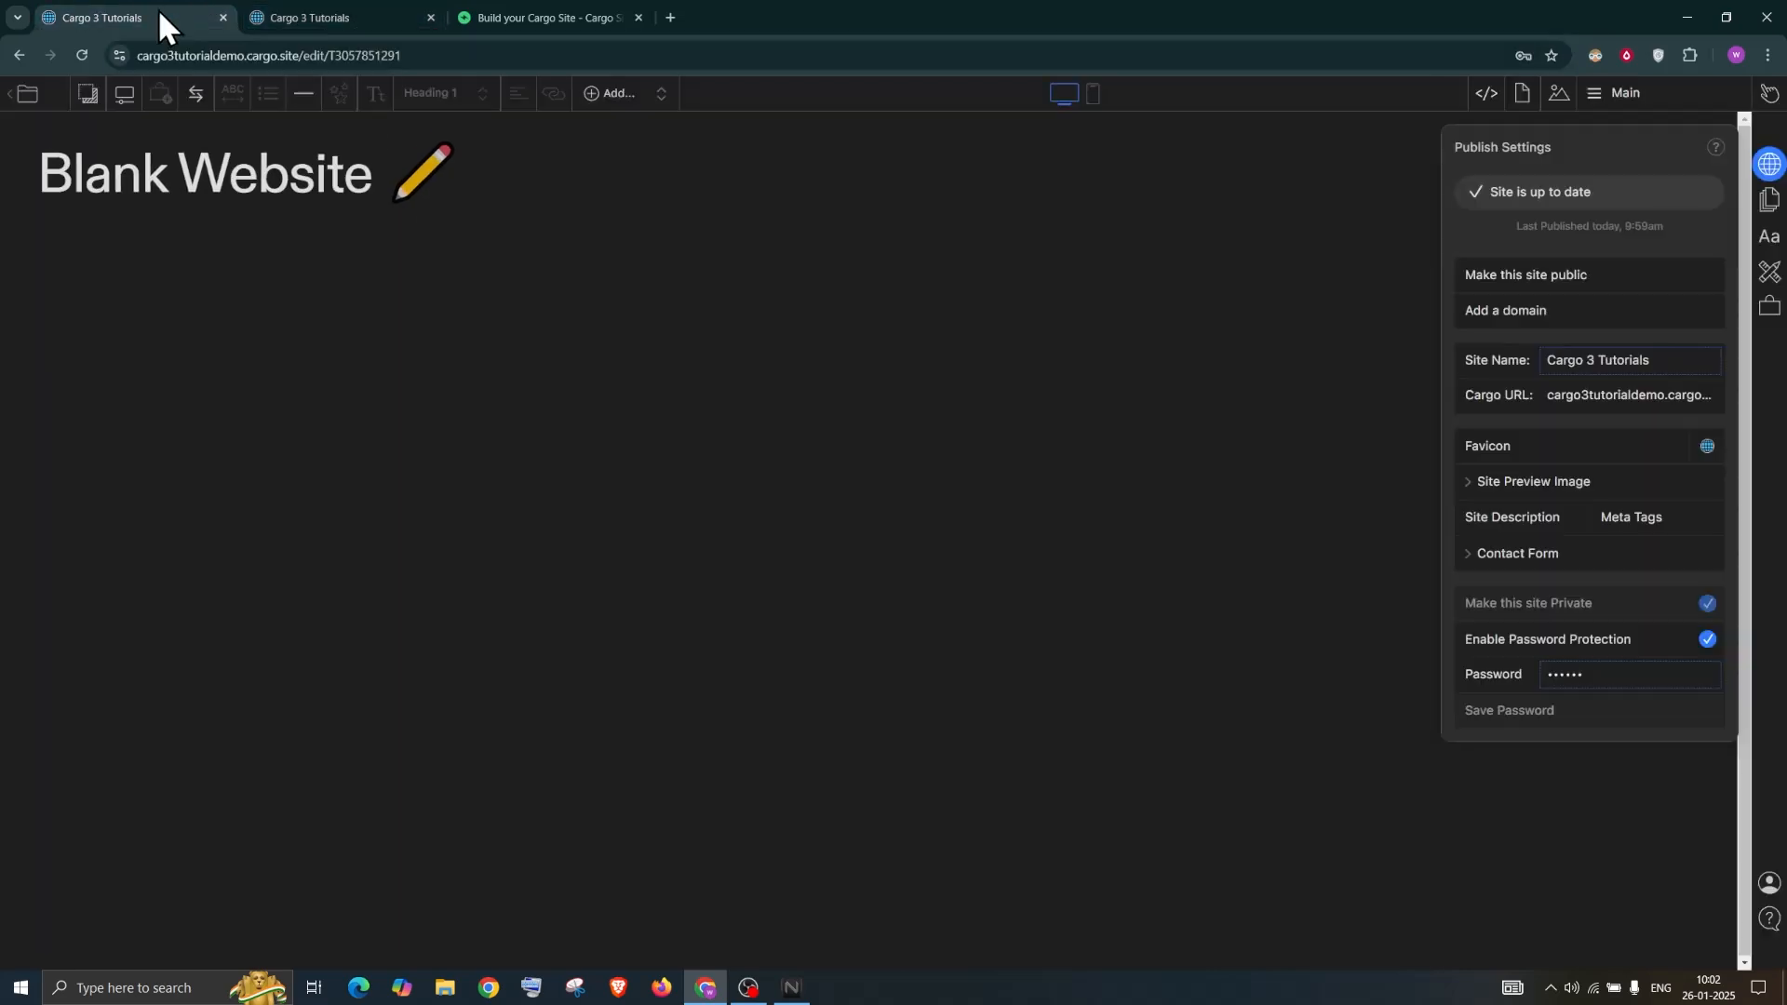
pyautogui.click(317, 16)
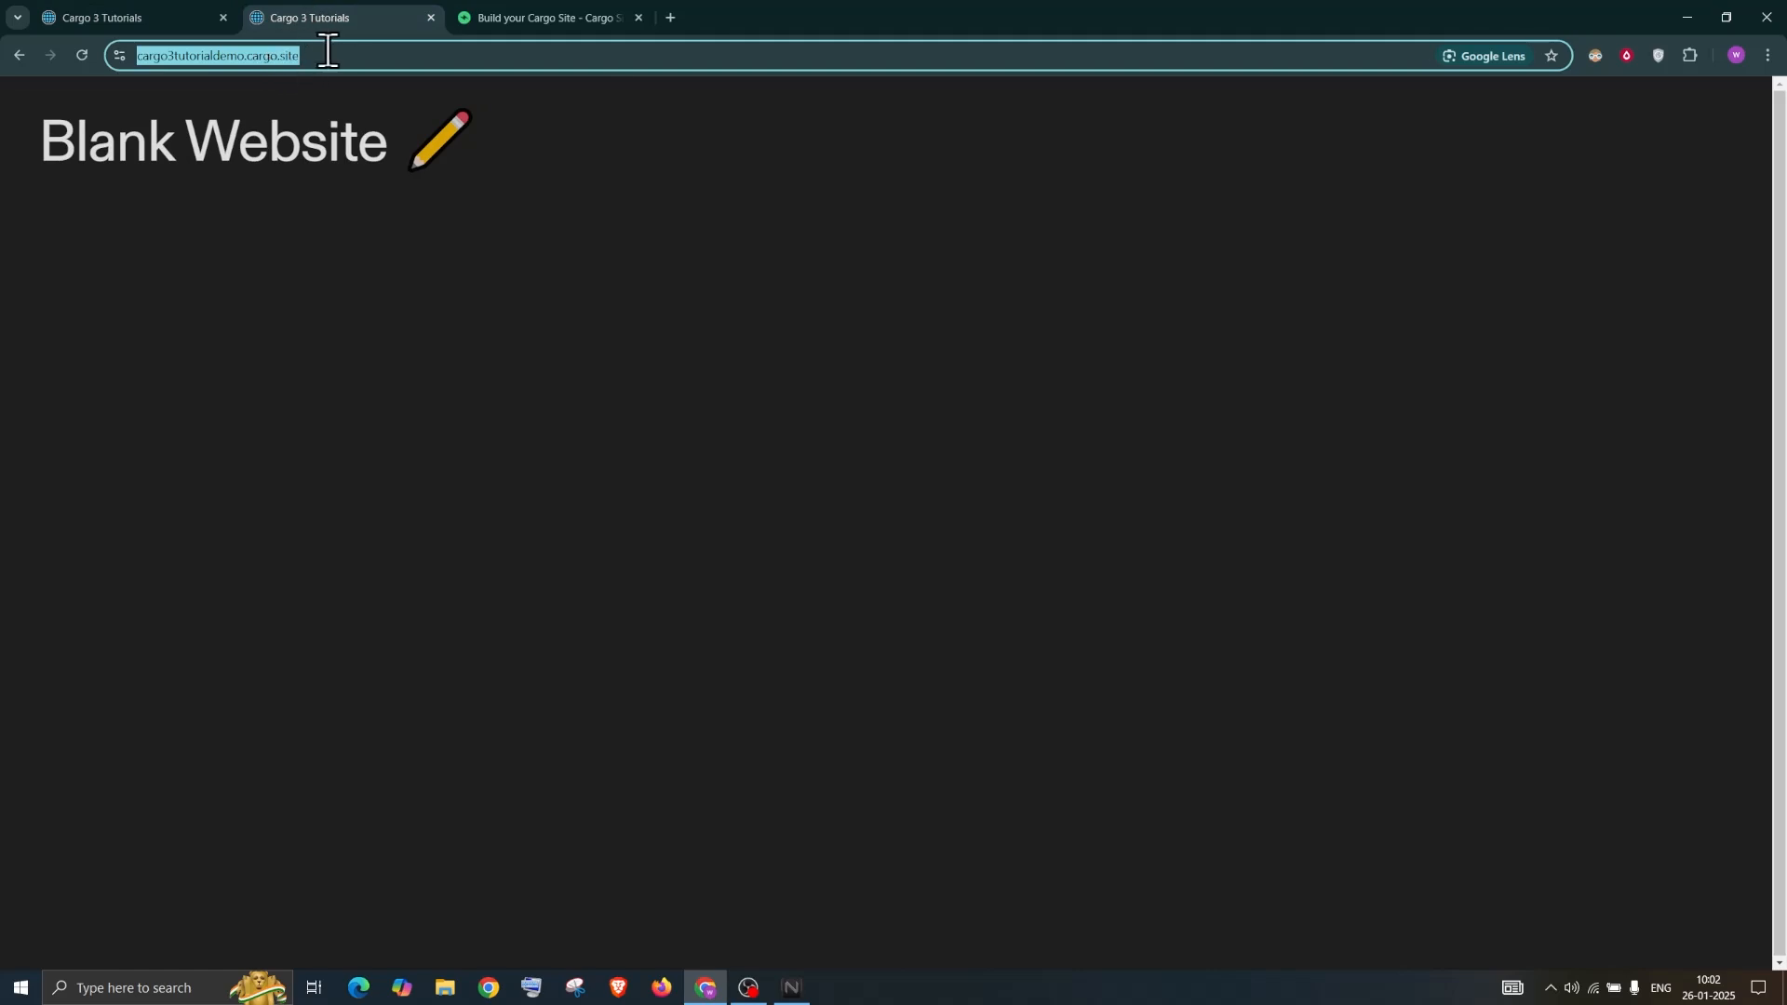
pyautogui.click(155, 15)
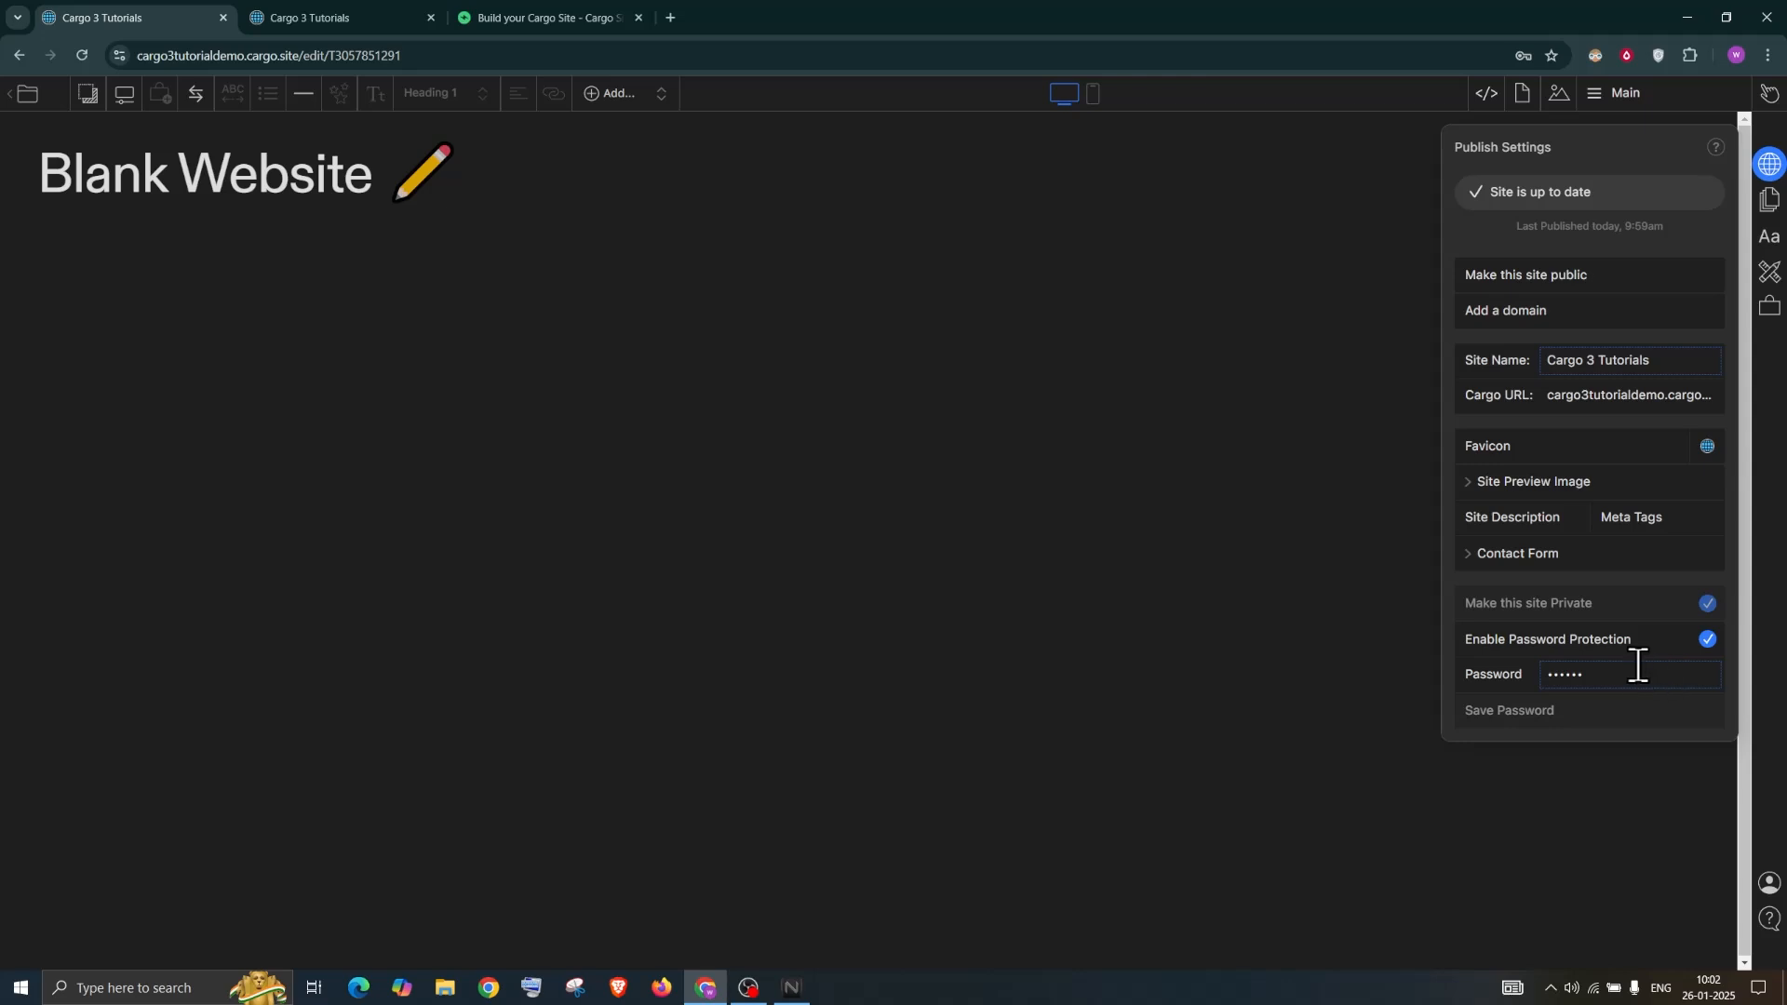
pyautogui.click(1561, 673)
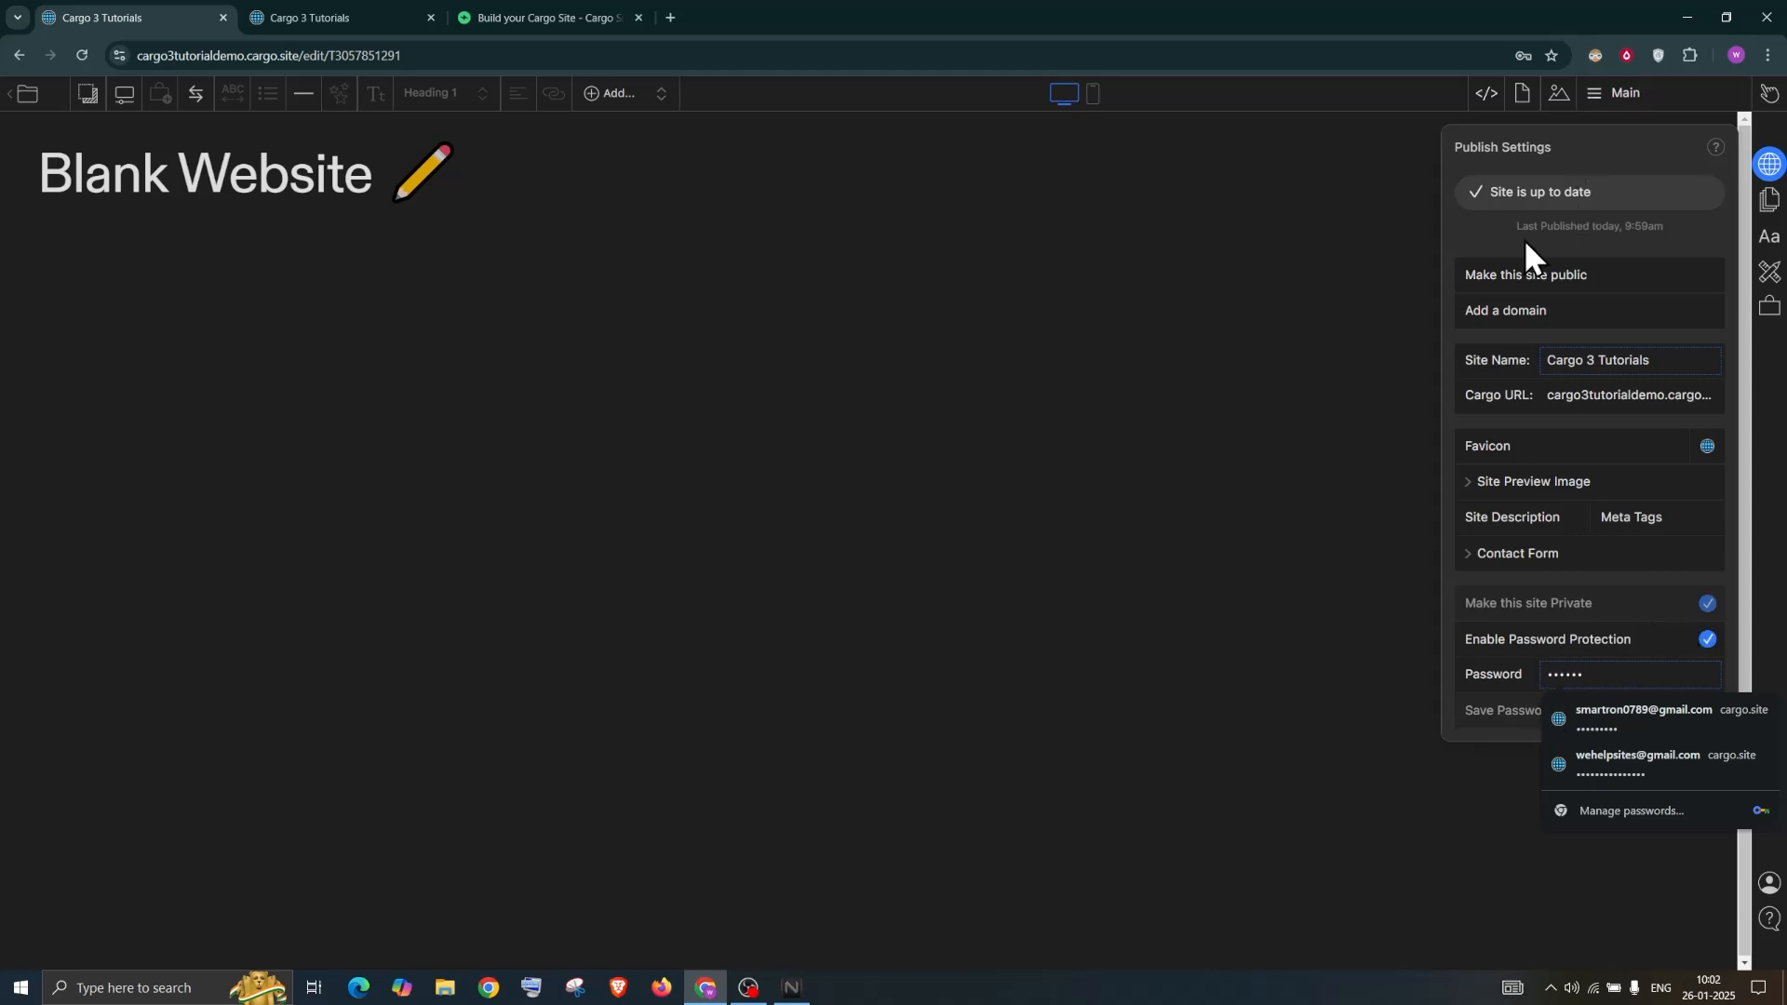
pyautogui.click(1543, 136)
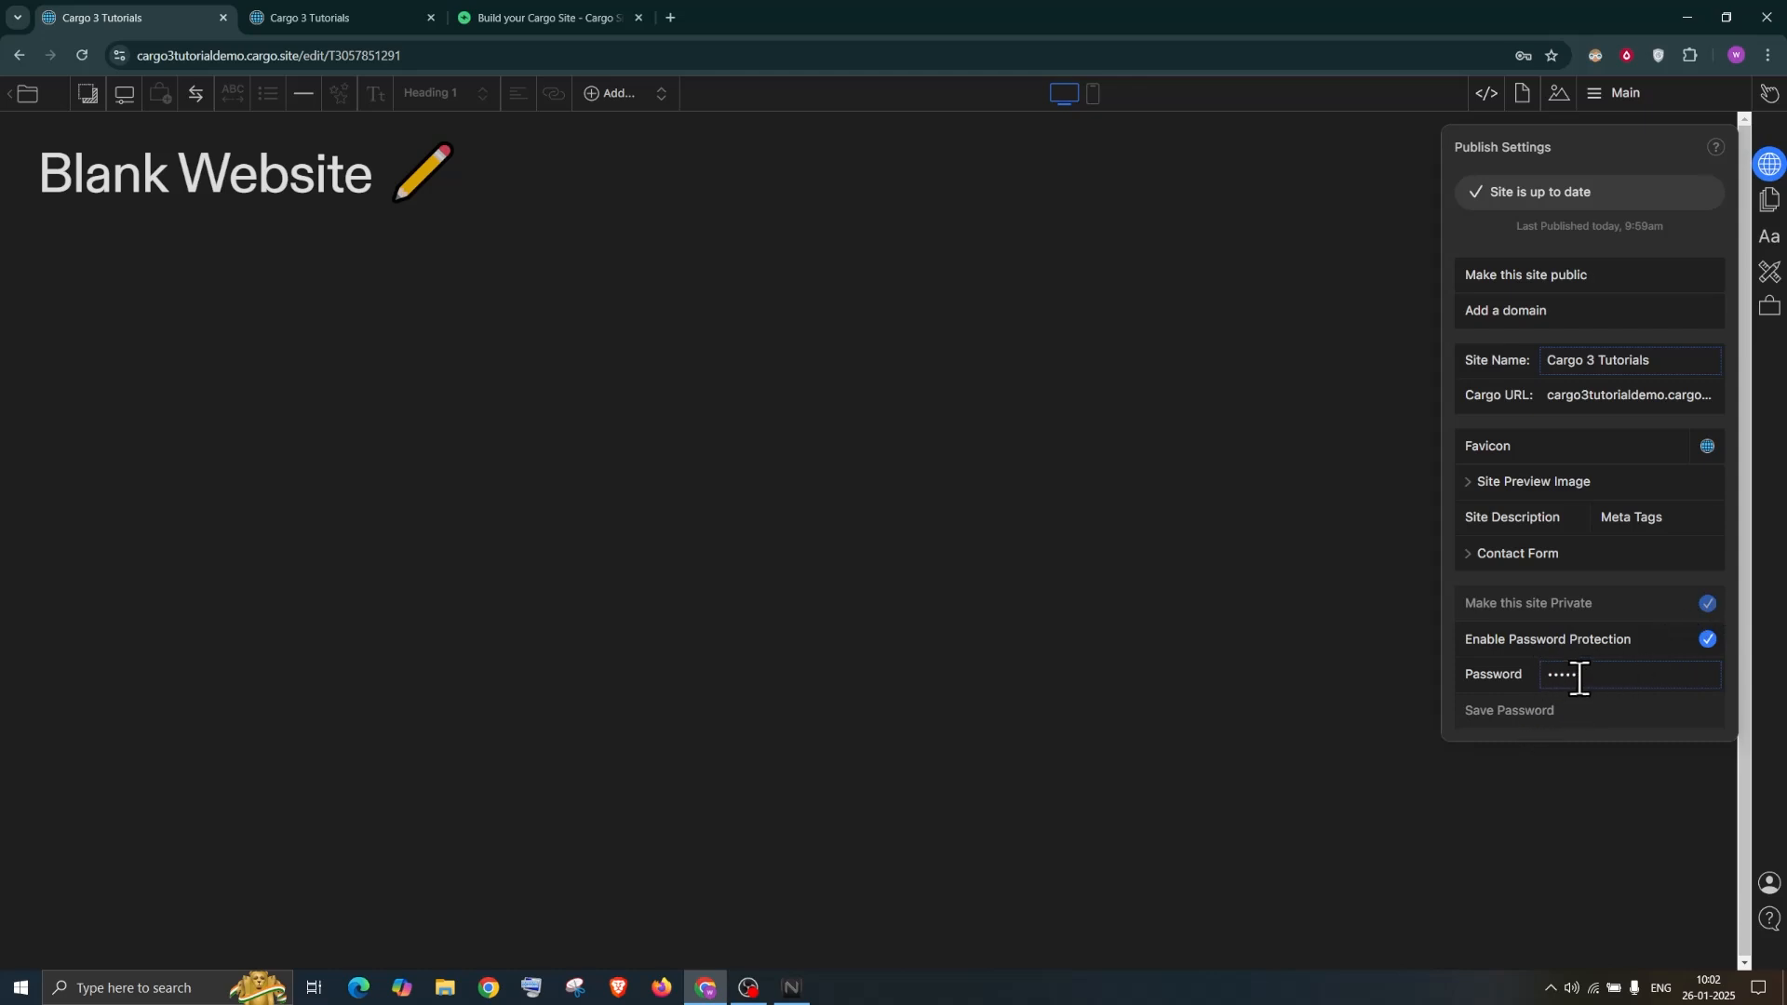
pyautogui.click(1707, 640)
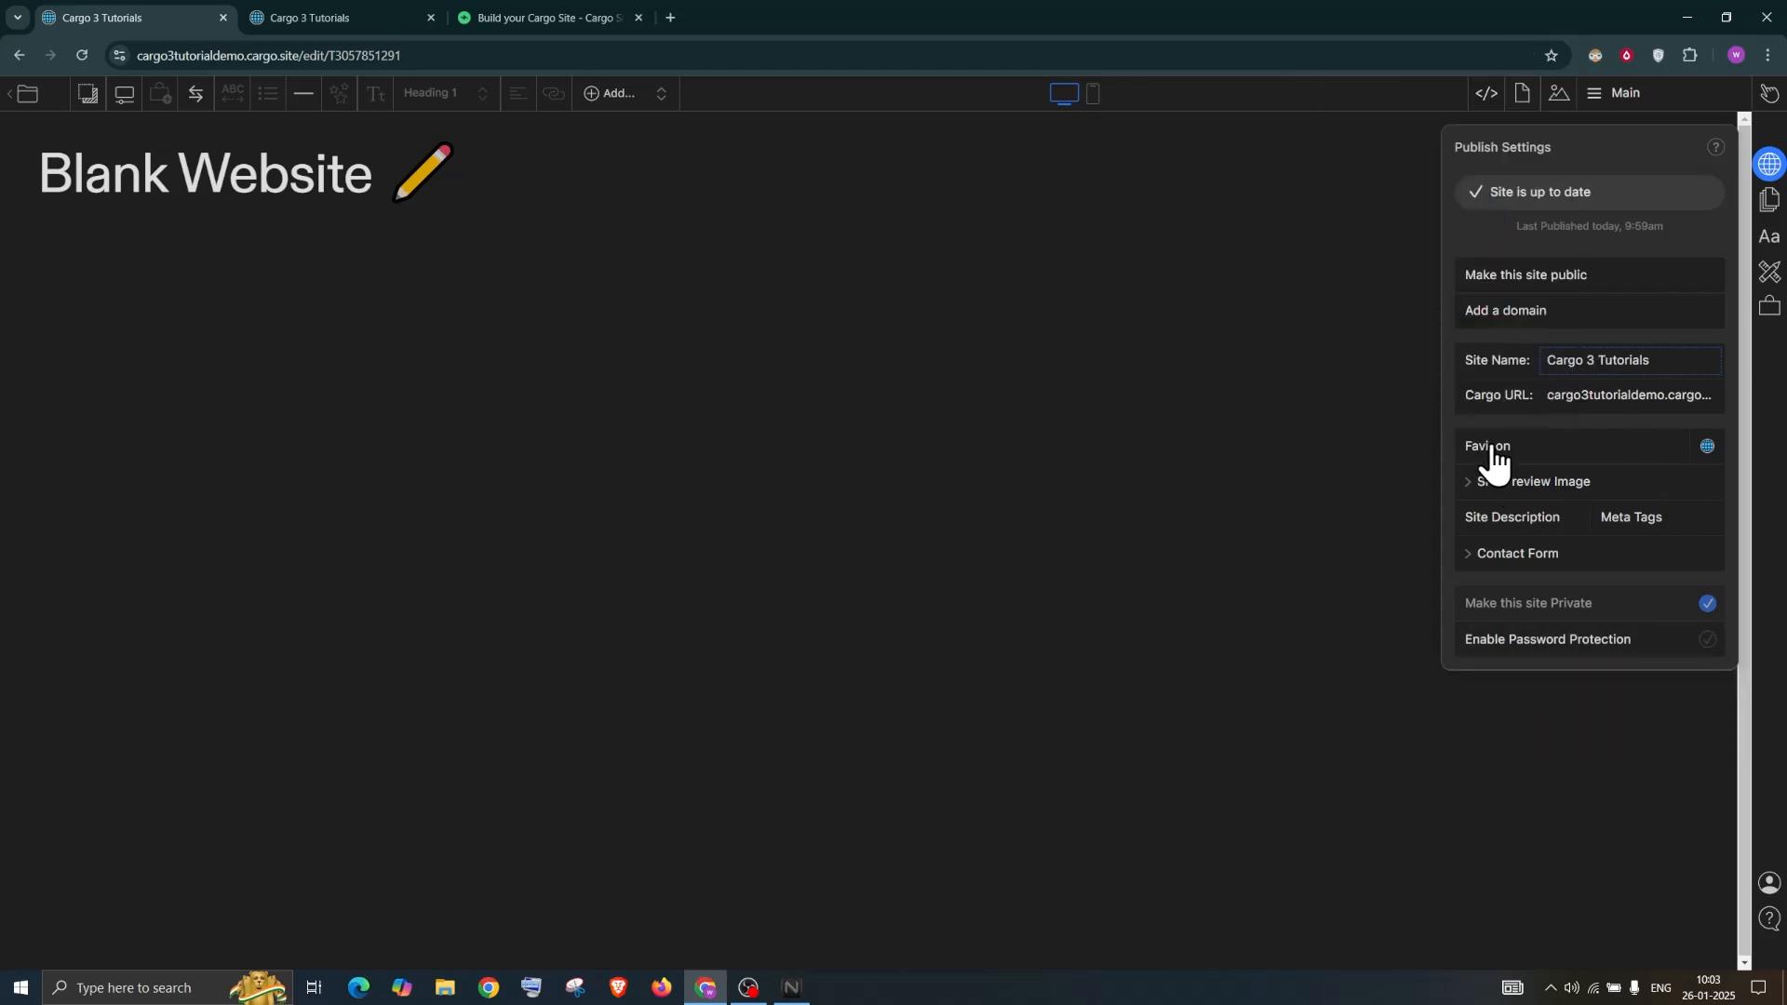
# Set the site favicon to pexels-steve-johnson-1789968 from the cargo images folder
pyautogui.click(1711, 446)
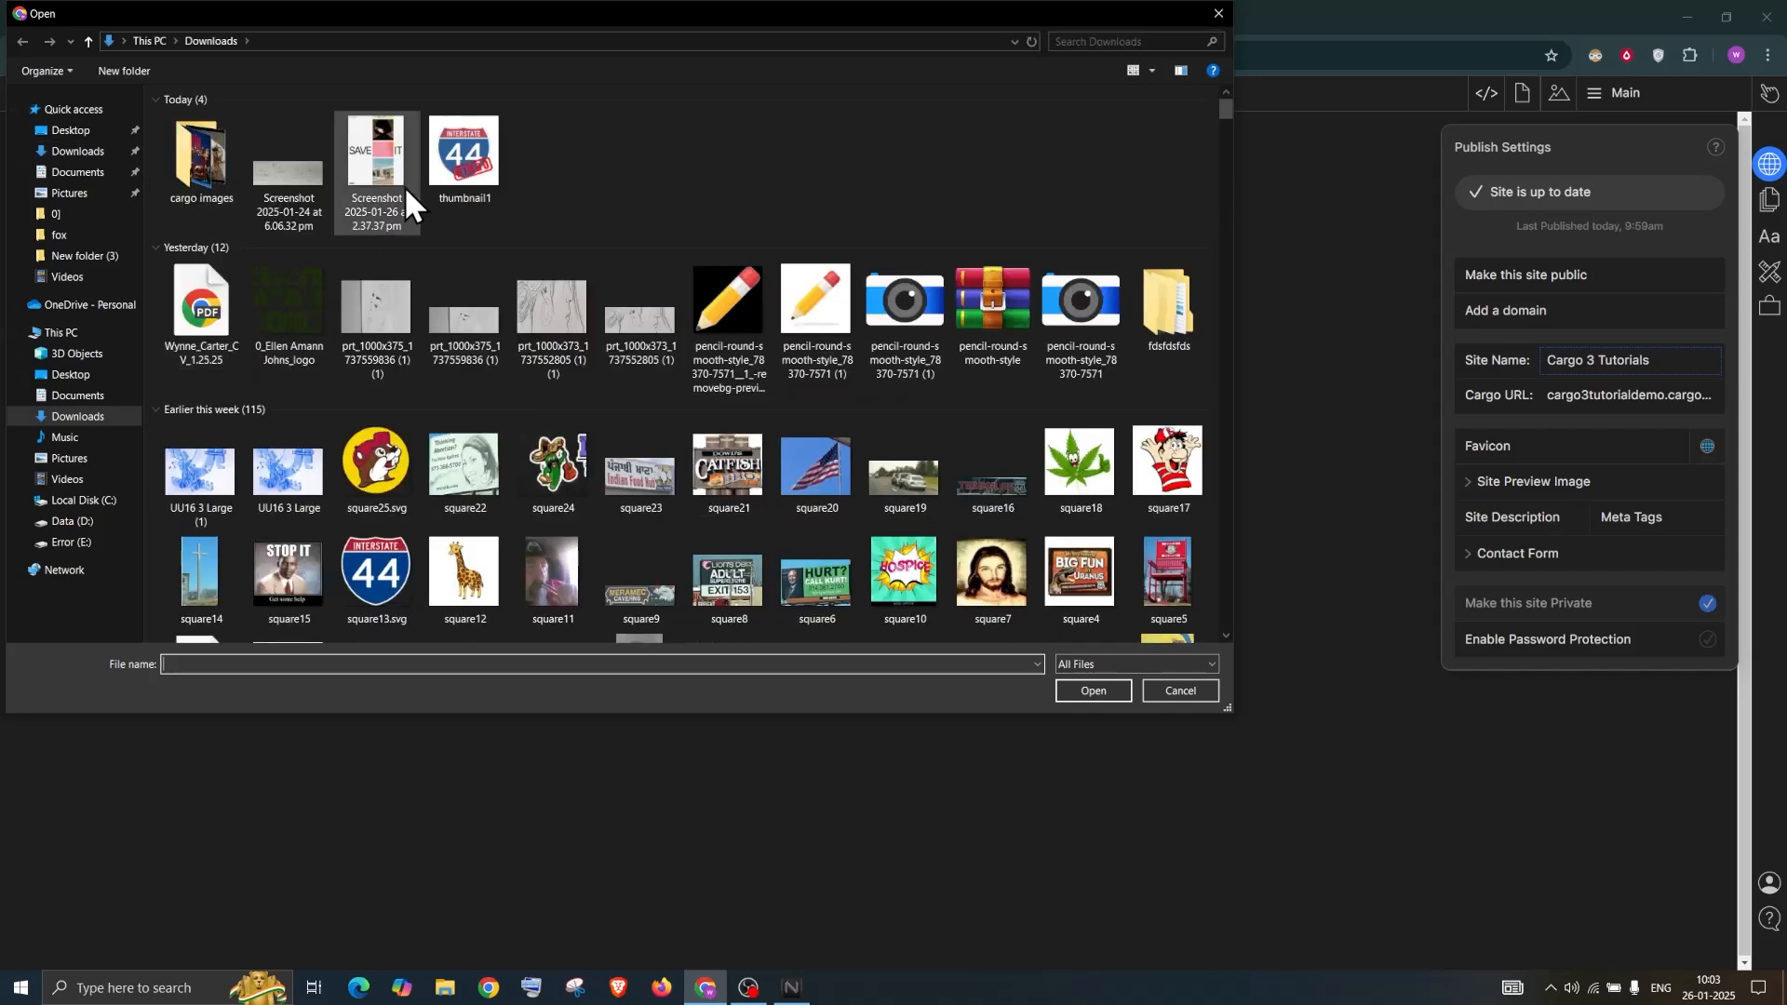
pyautogui.doubleClick(216, 151)
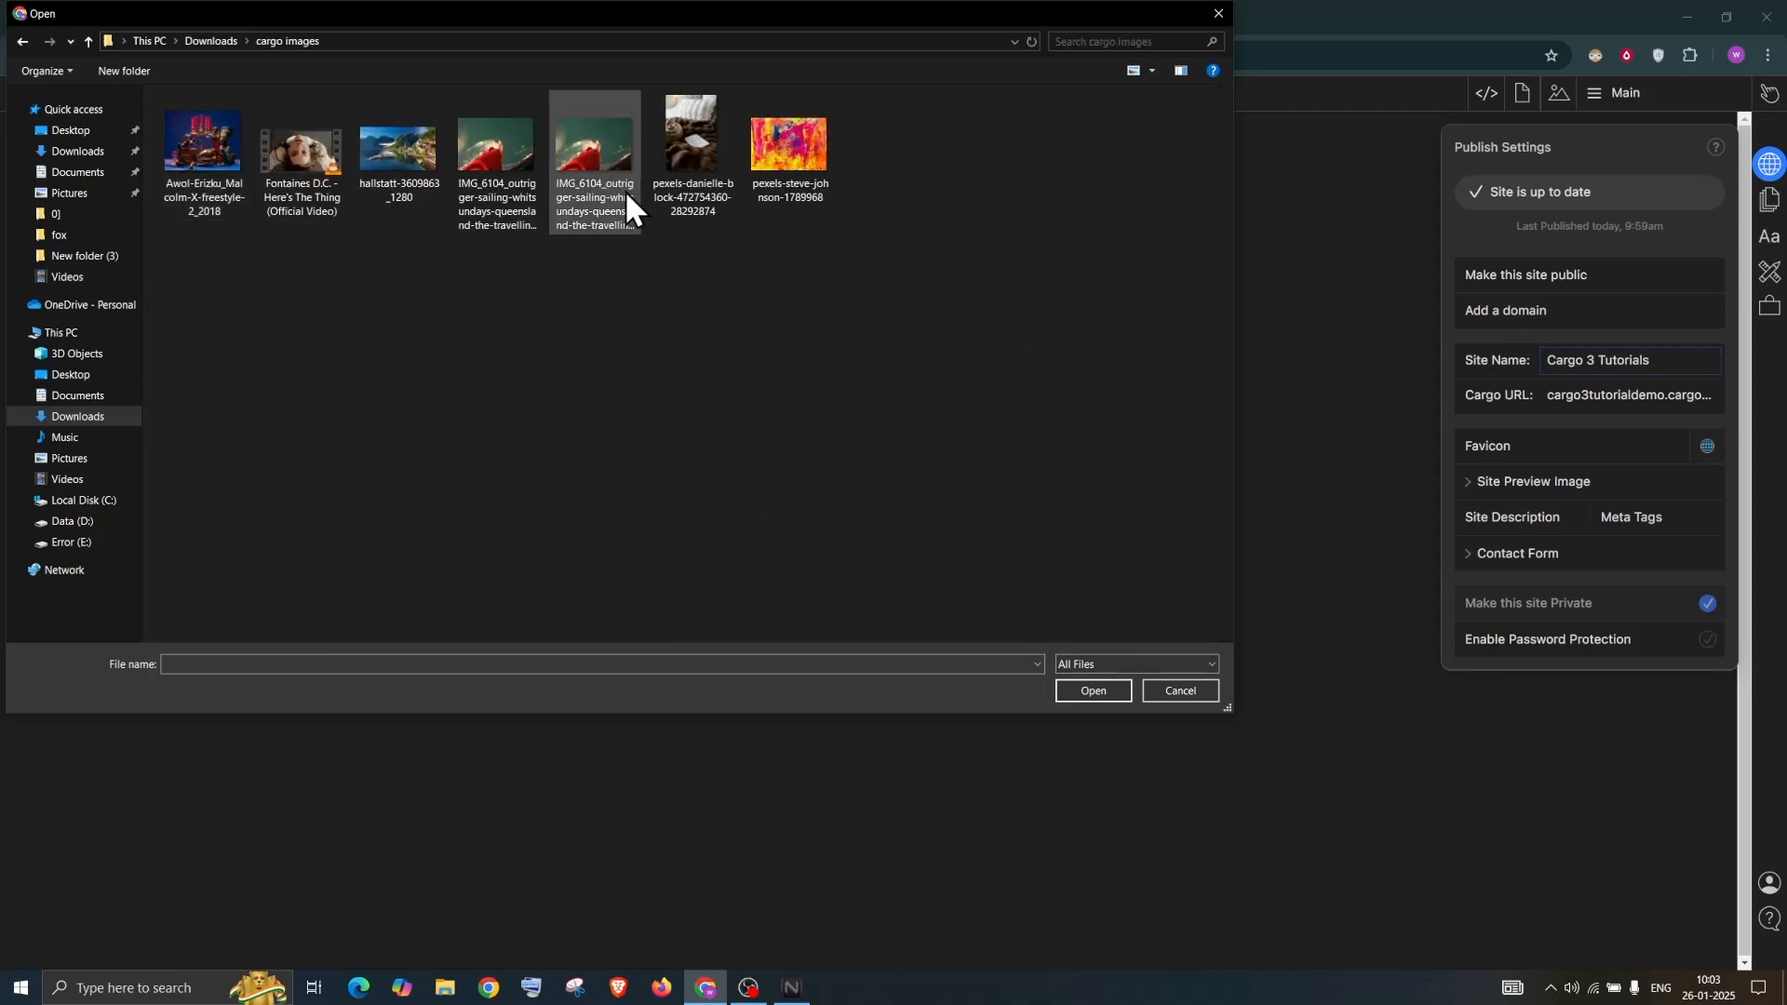
pyautogui.doubleClick(790, 144)
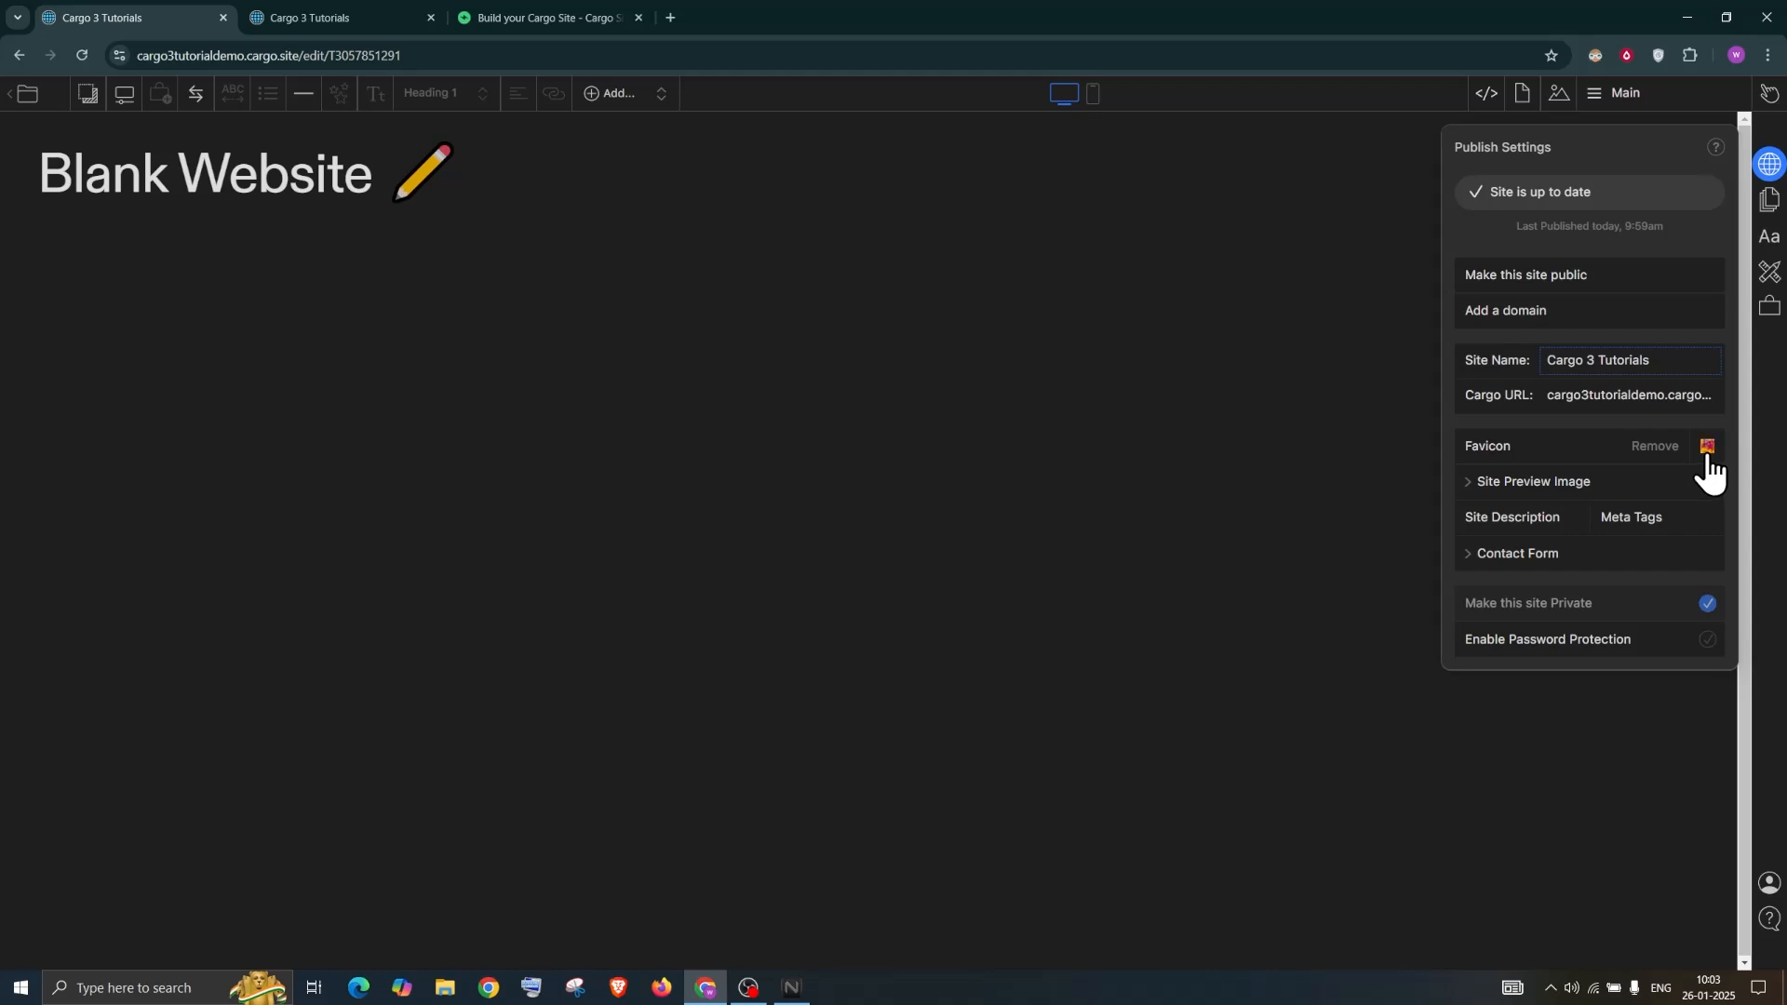
# Reload the live site to confirm the new favicon, then go back to the editor
pyautogui.click(354, 17)
pyautogui.click(81, 58)
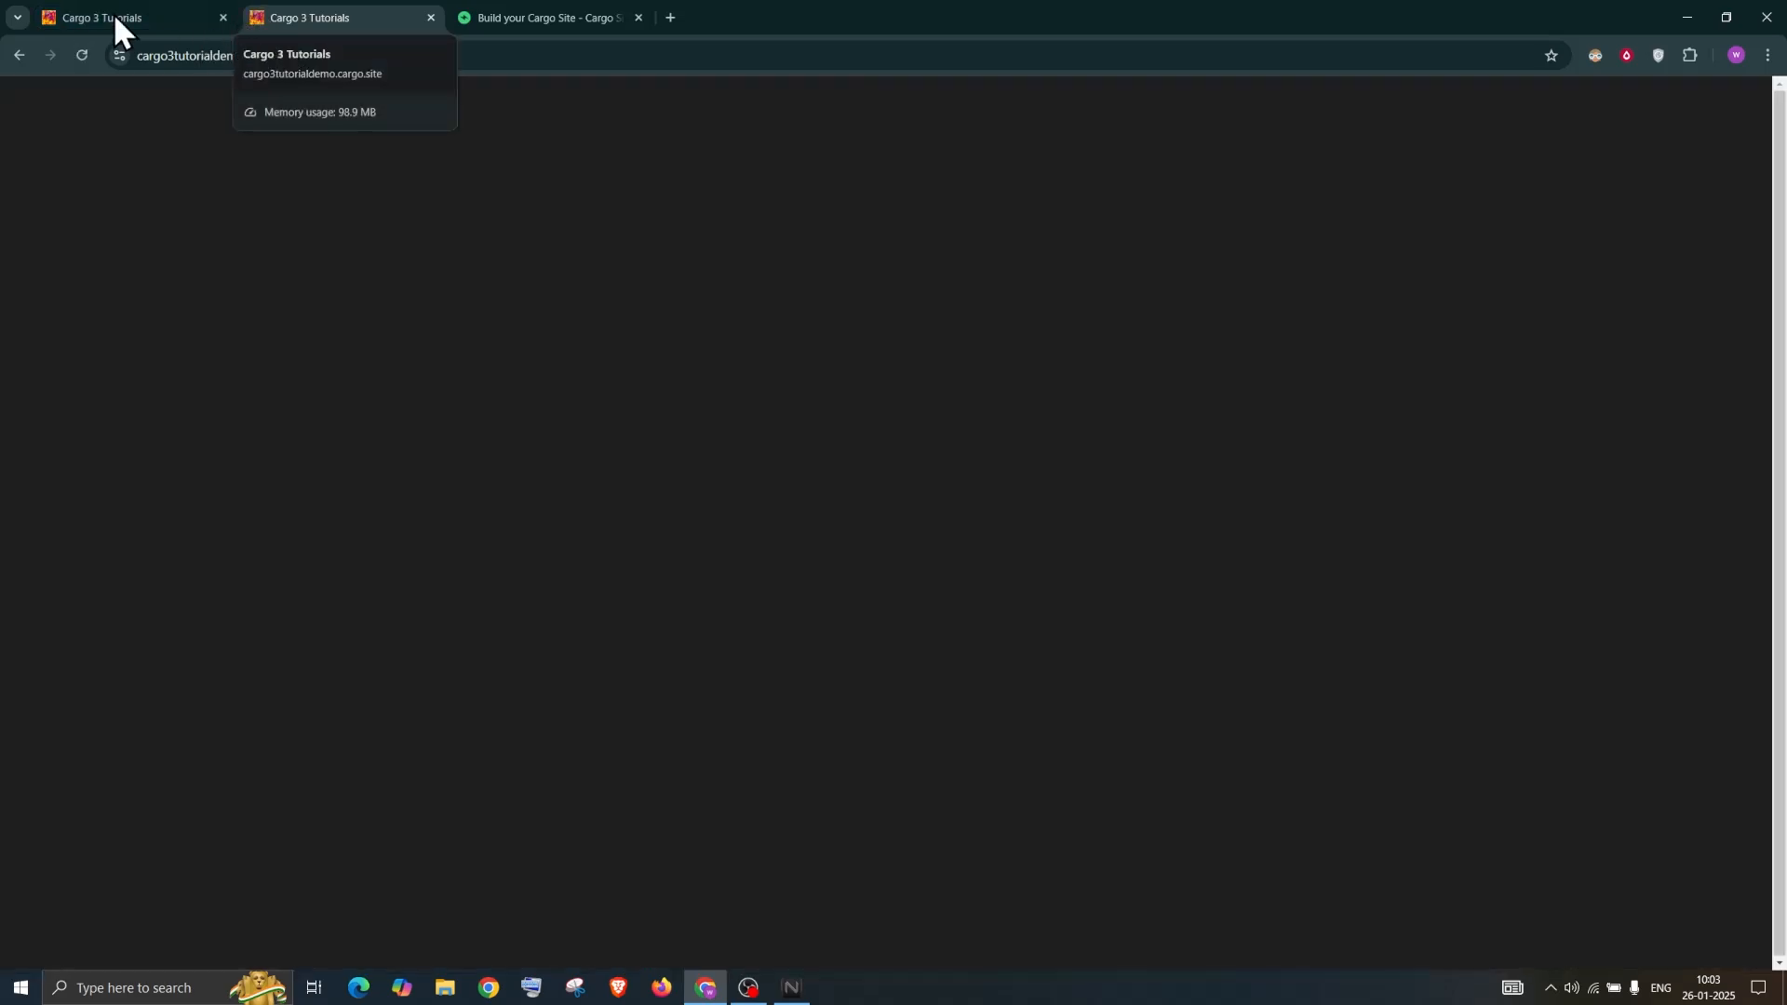
pyautogui.click(114, 15)
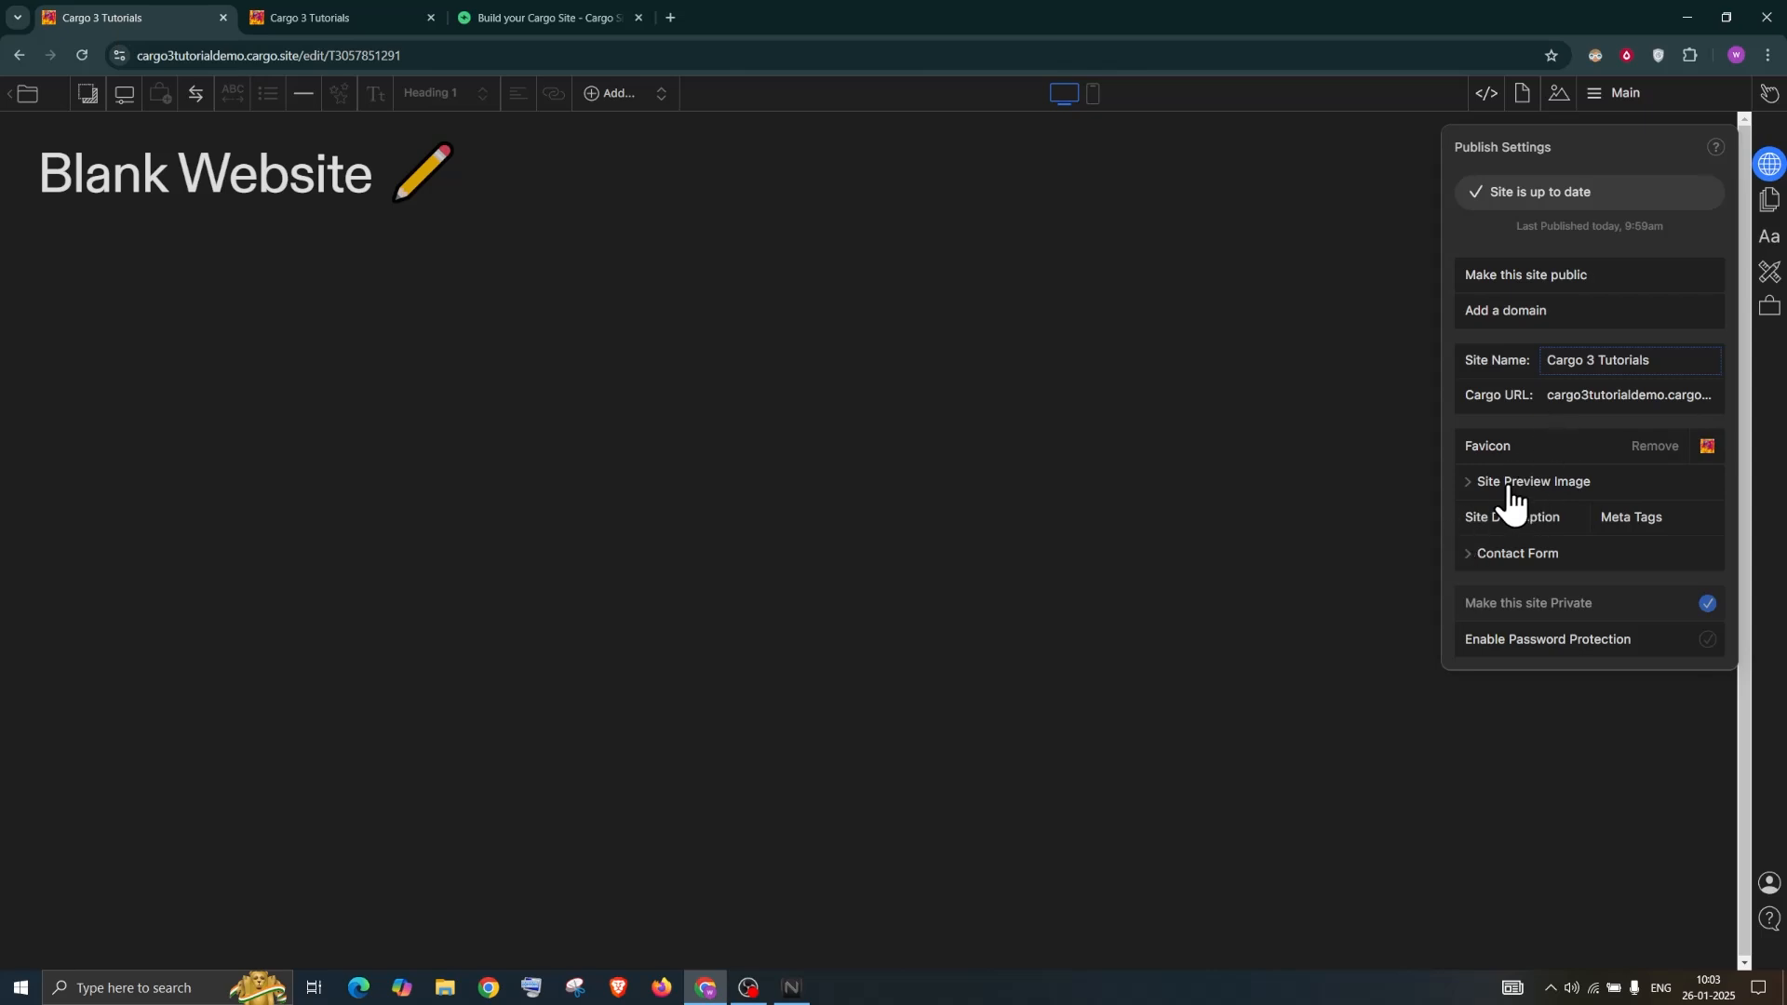
# Upload pexels-steve-johnson-1789968 as the site preview image and publish
pyautogui.click(1510, 494)
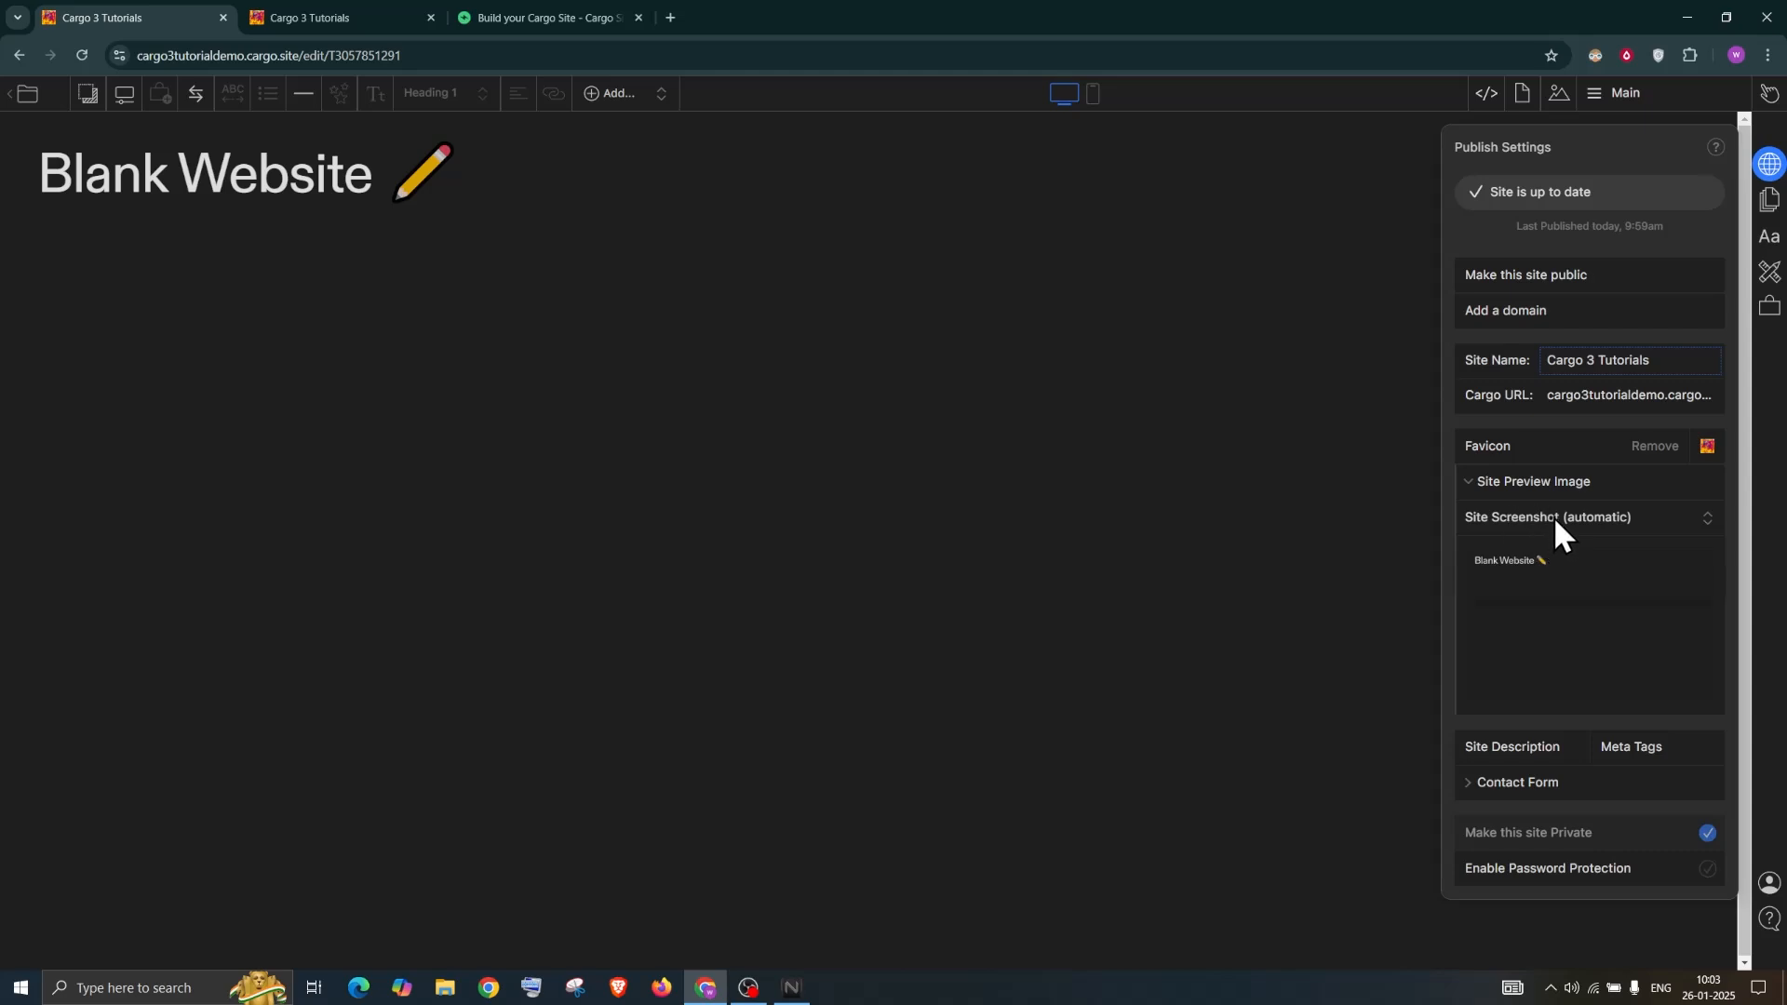
pyautogui.click(1554, 519)
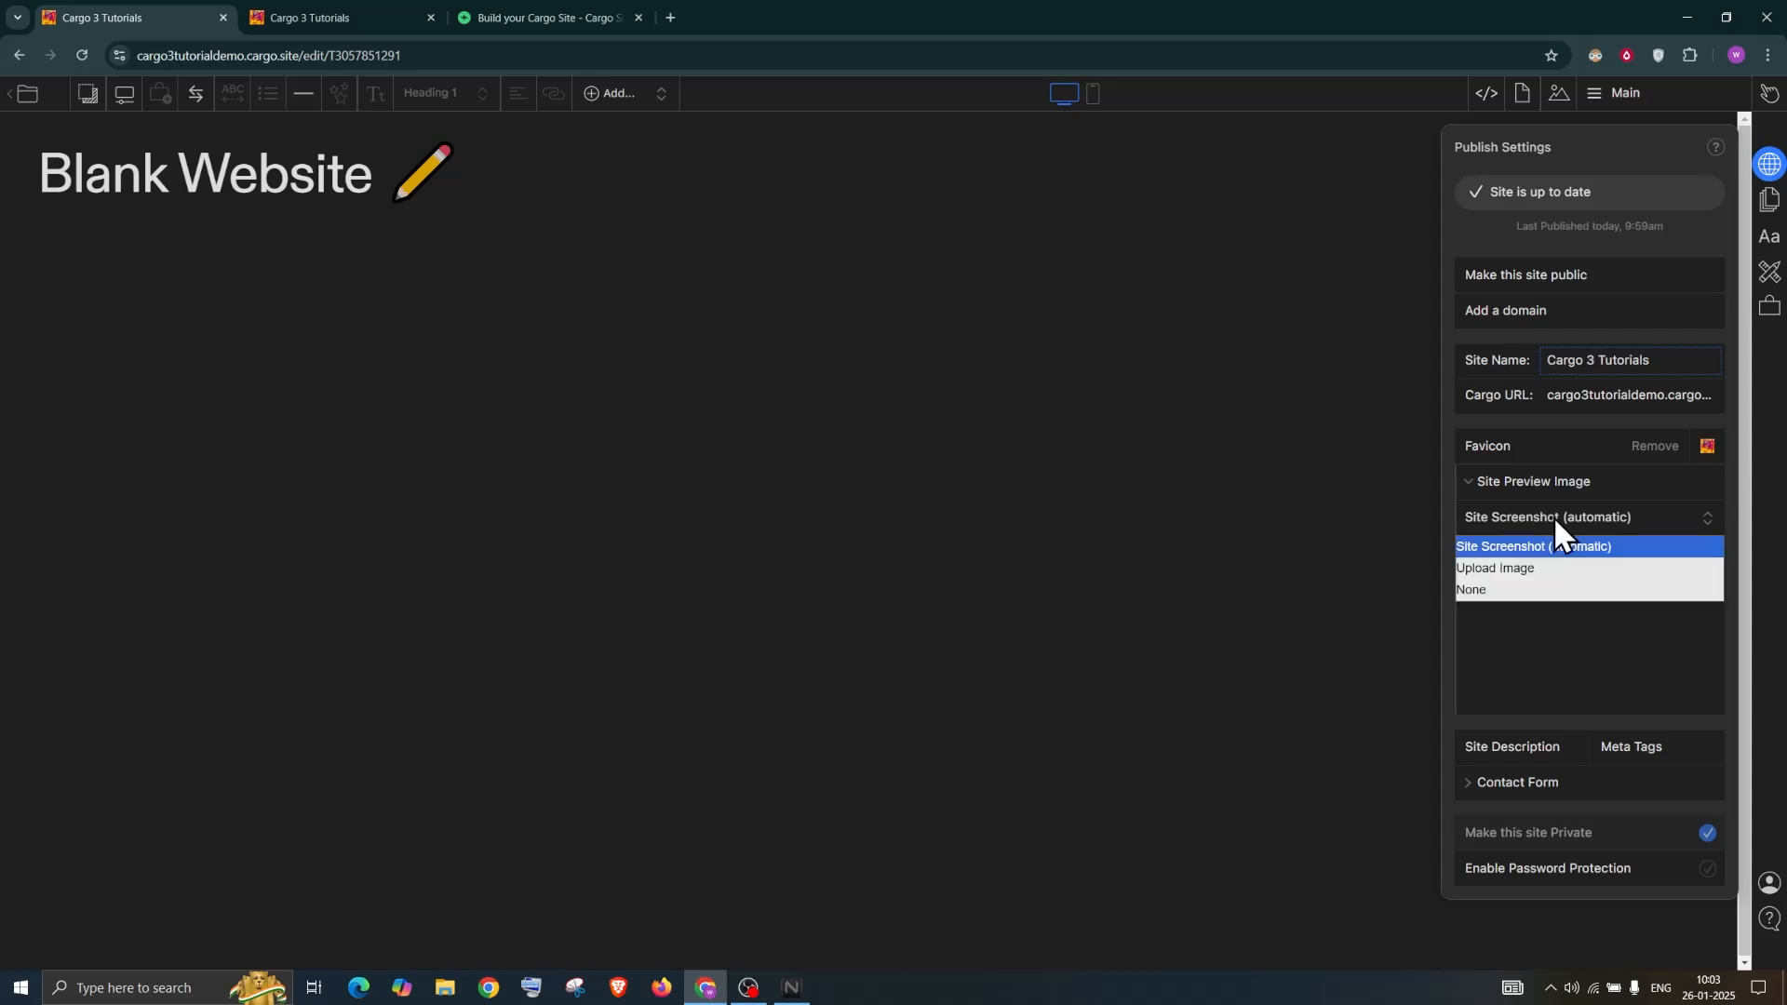
pyautogui.click(1509, 574)
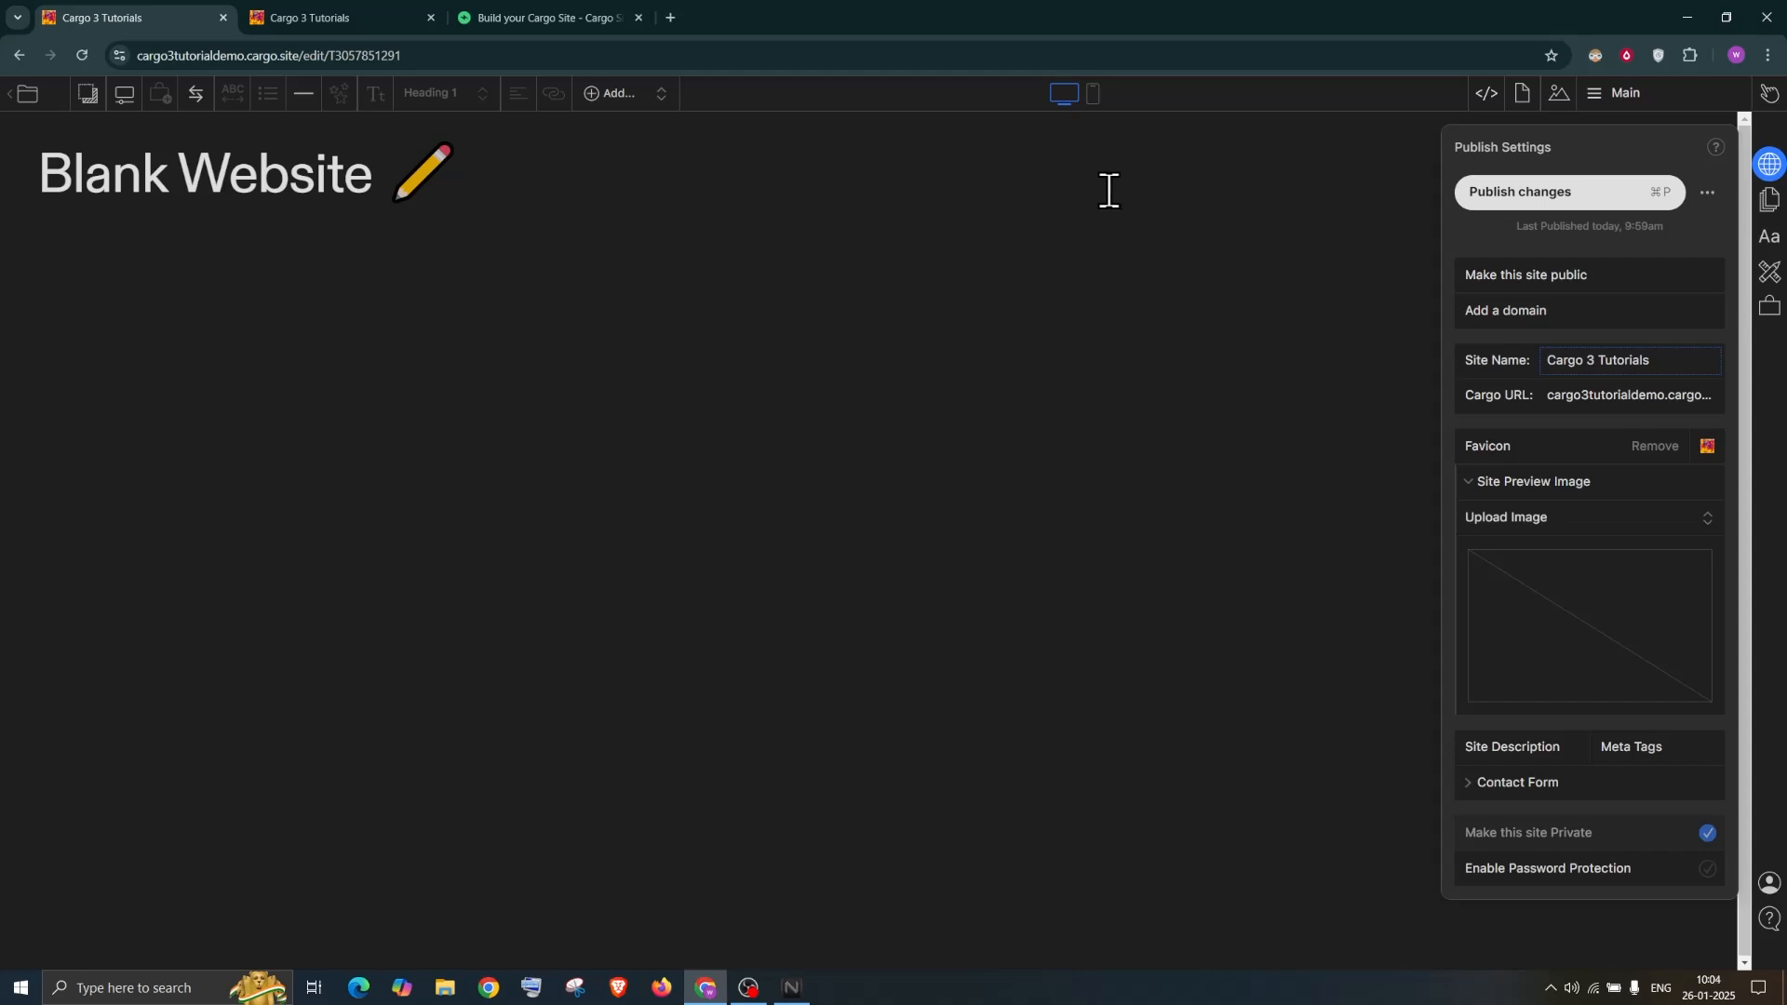
pyautogui.click(1561, 573)
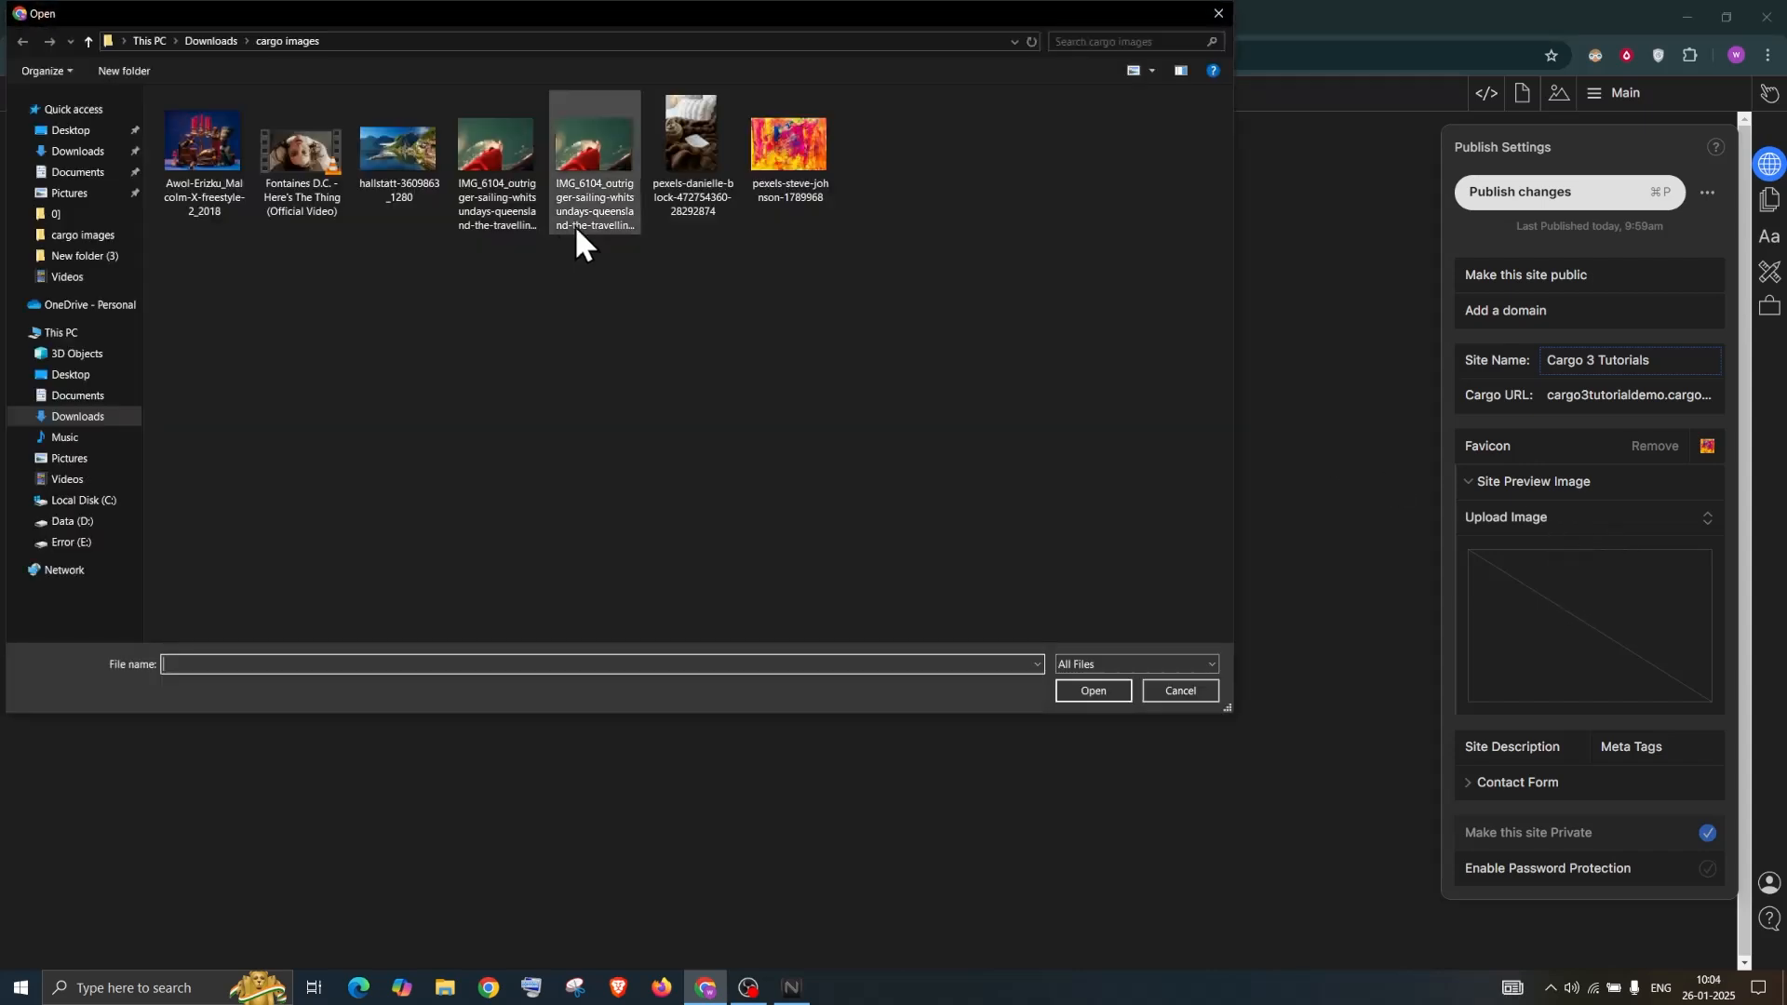
pyautogui.click(778, 147)
pyautogui.doubleClick(778, 147)
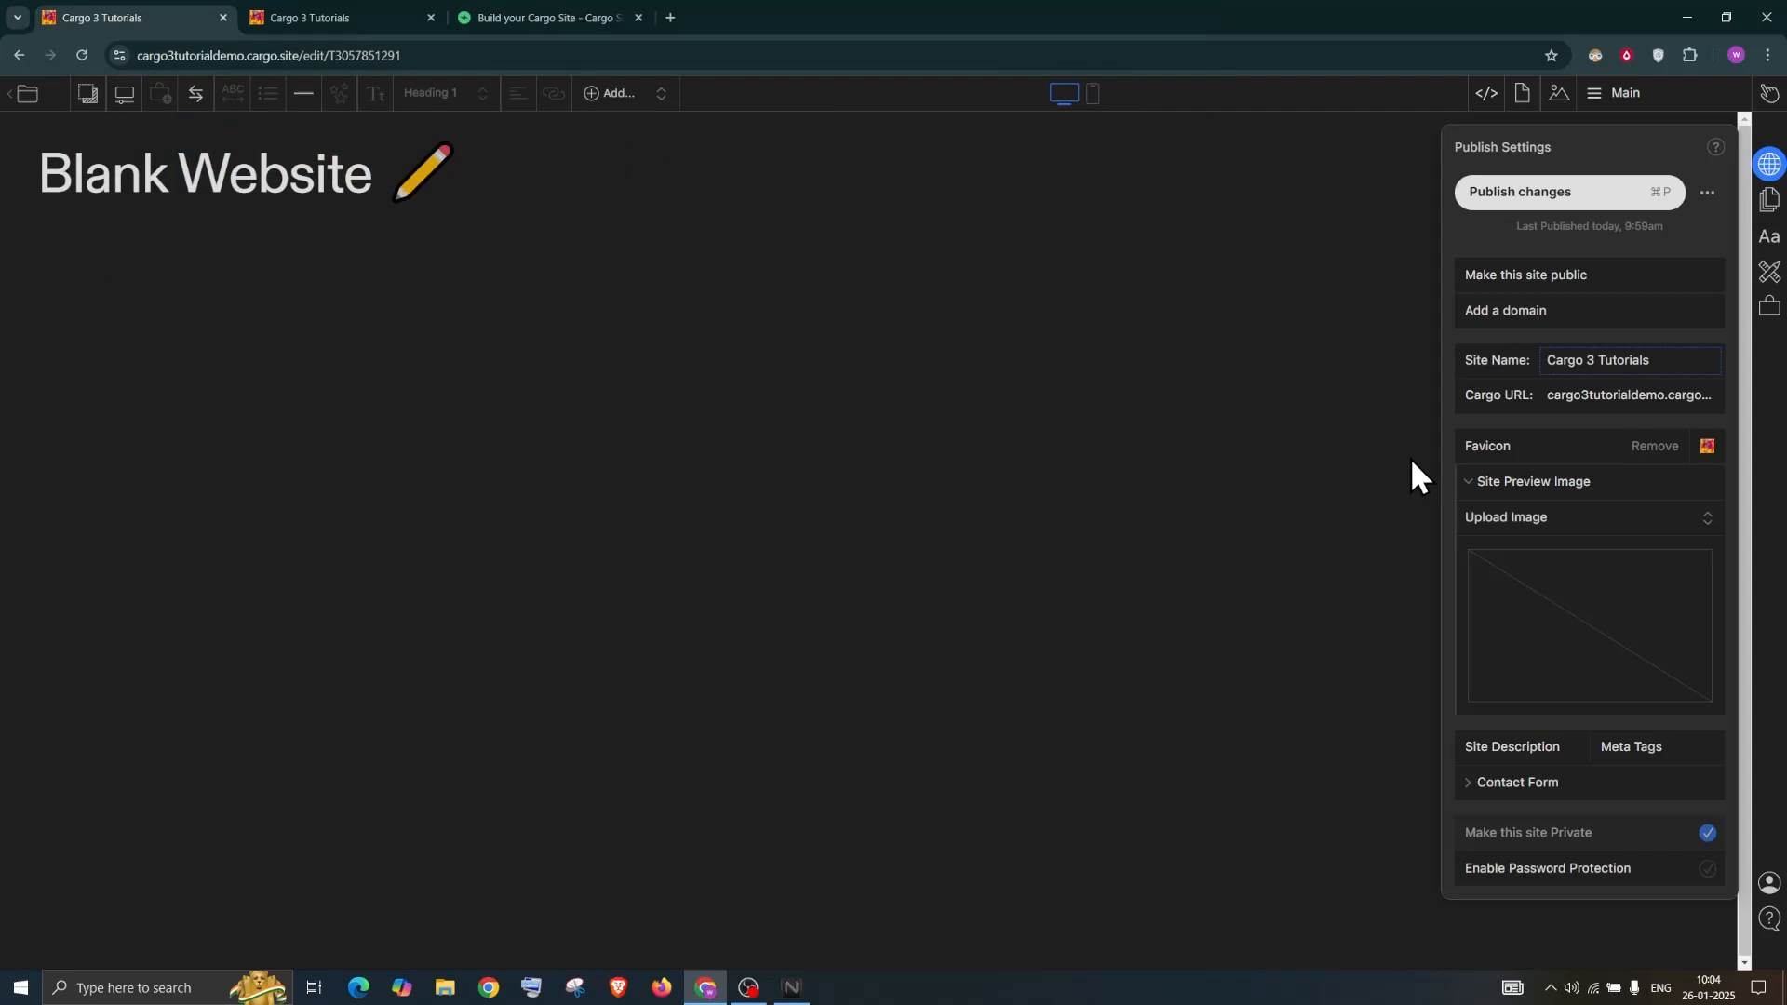
pyautogui.click(1515, 206)
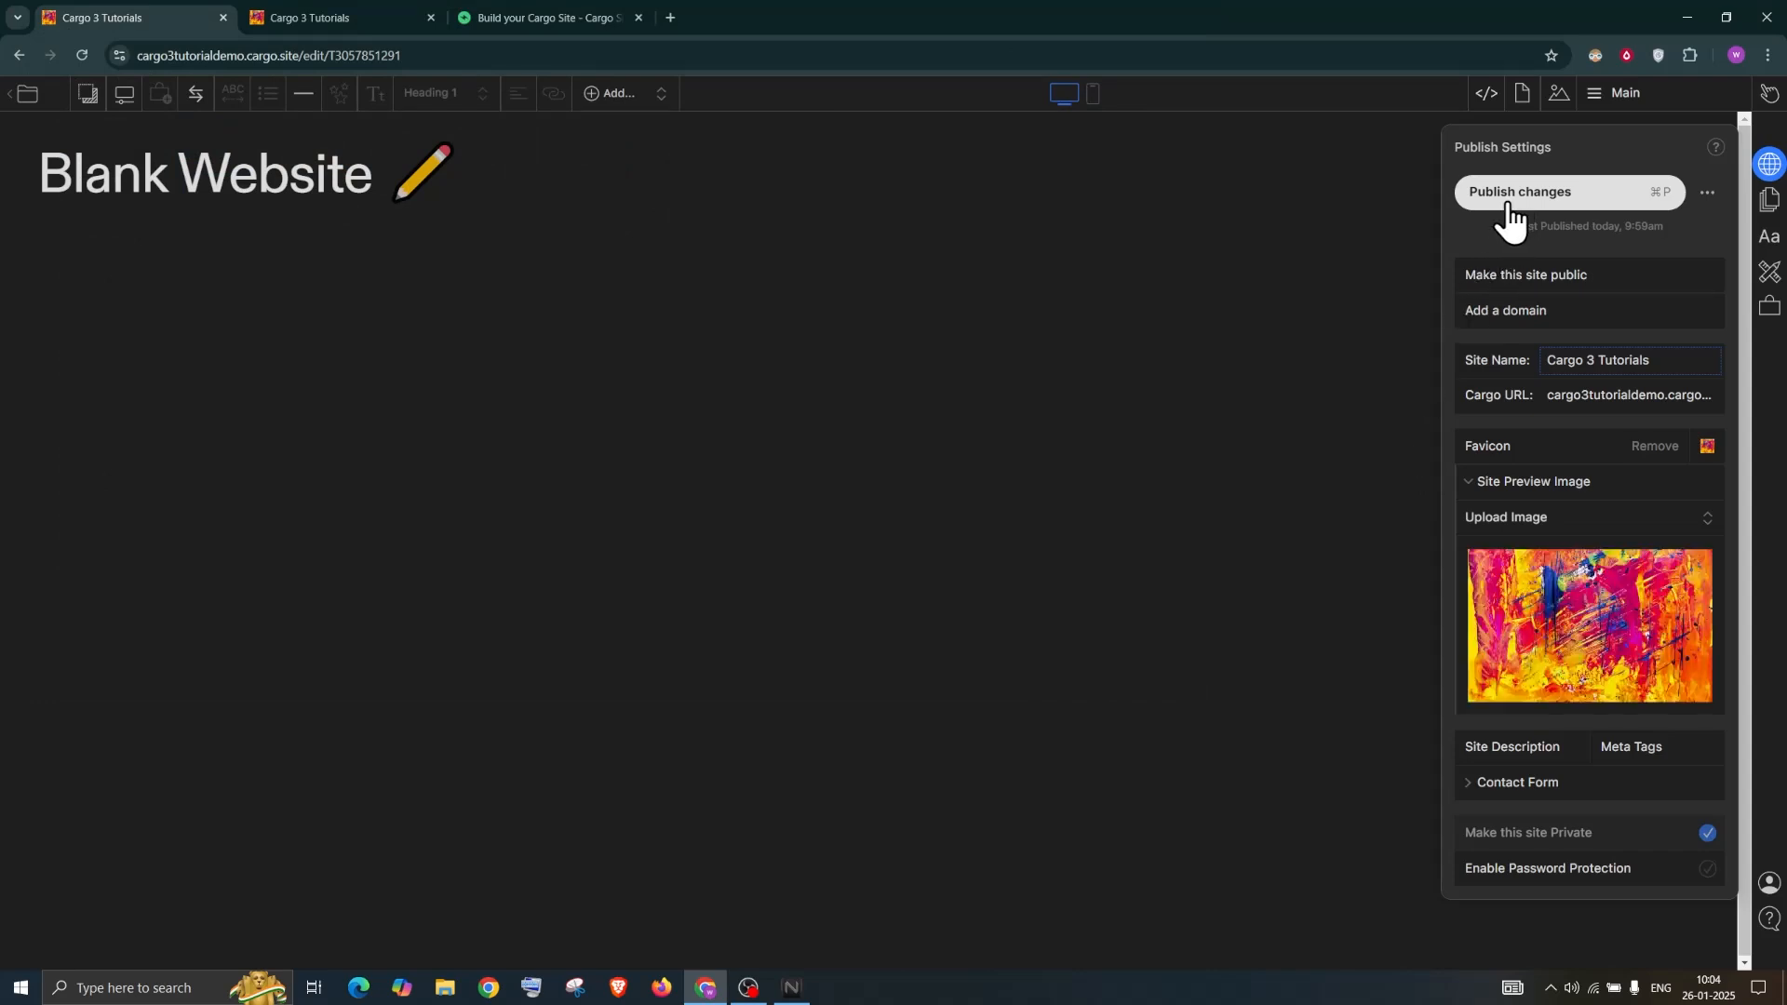
# Replace the site description with 'This is my site description' and publish again
pyautogui.click(1508, 750)
pyautogui.moveTo(1335, 741); pyautogui.dragTo(1255, 735)
pyautogui.press('BackSpace')
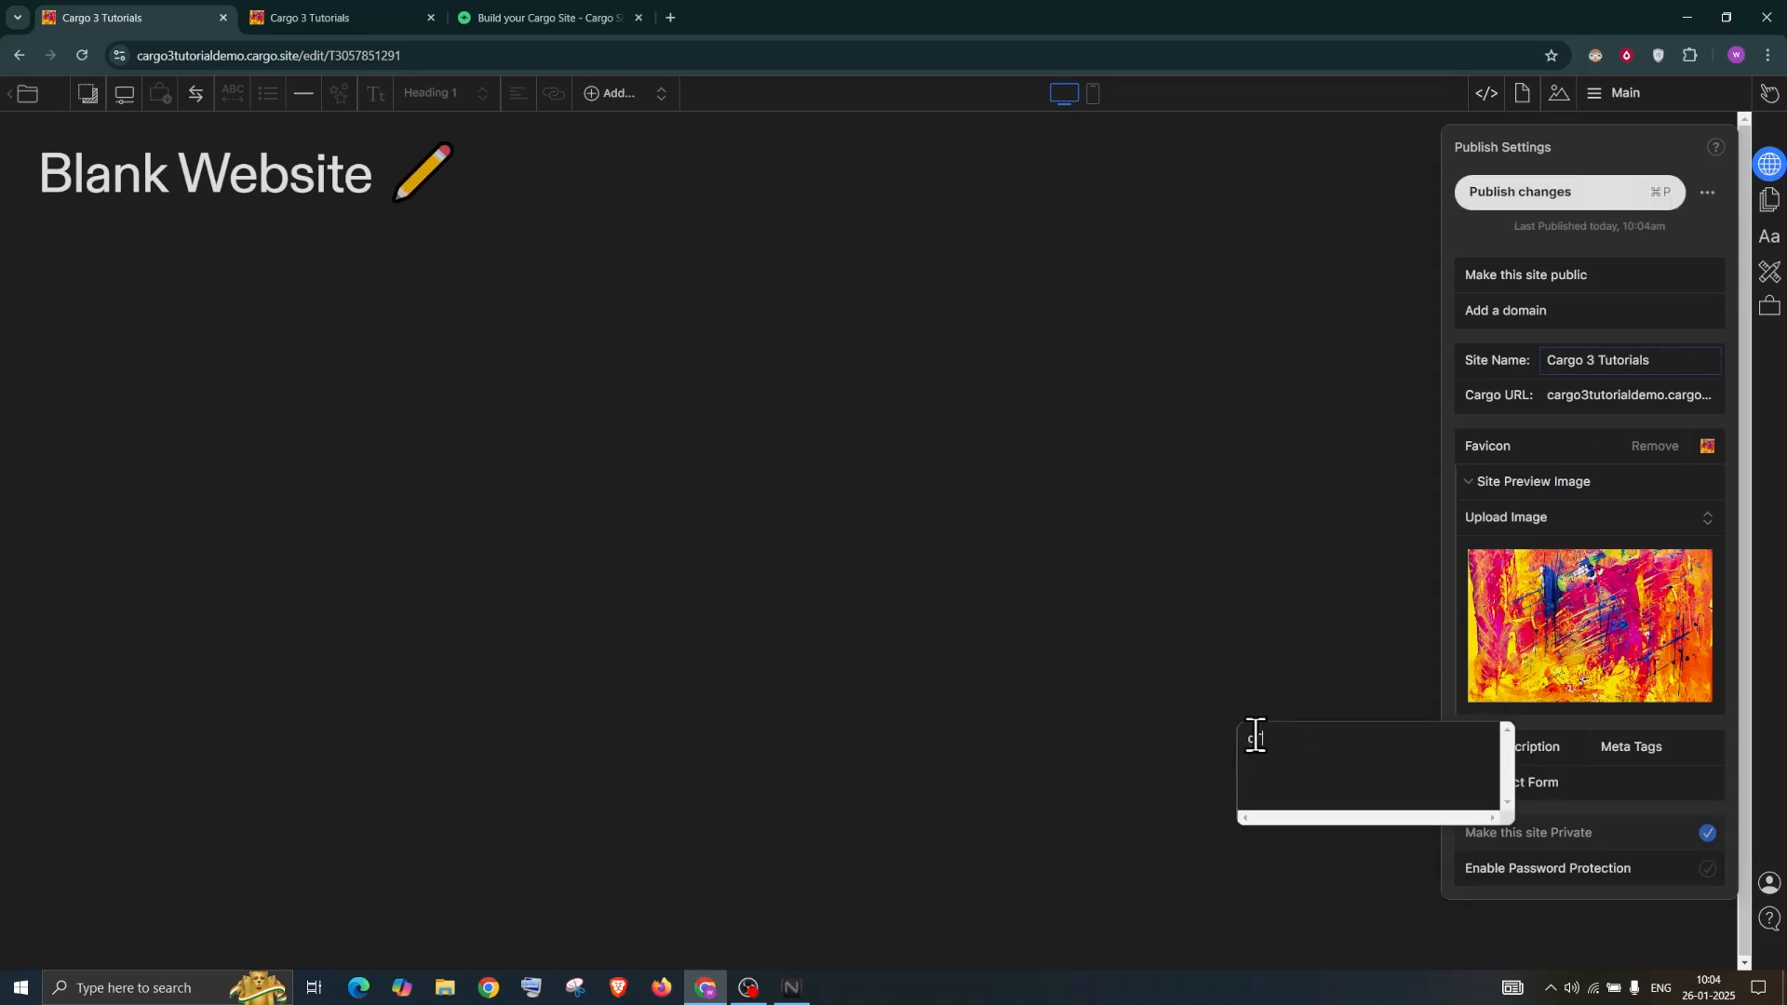
pyautogui.press('BackSpace')
pyautogui.write('This is my site description')
pyautogui.click(1483, 216)
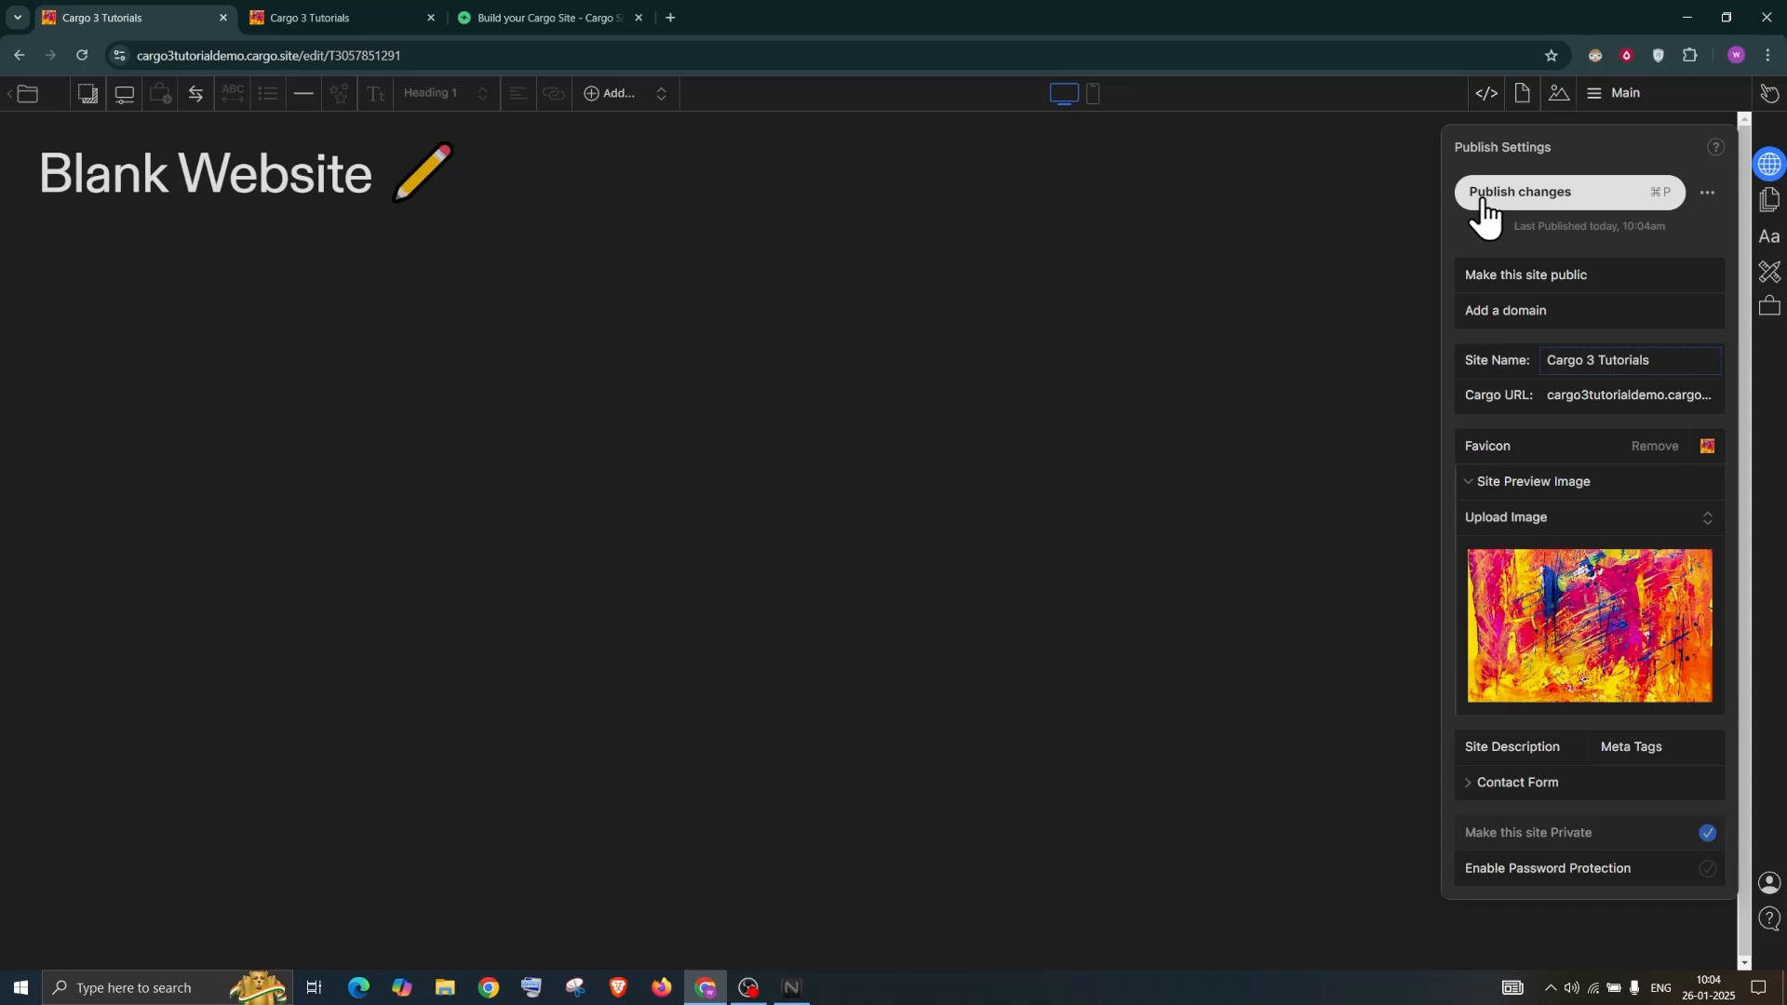
pyautogui.click(1509, 193)
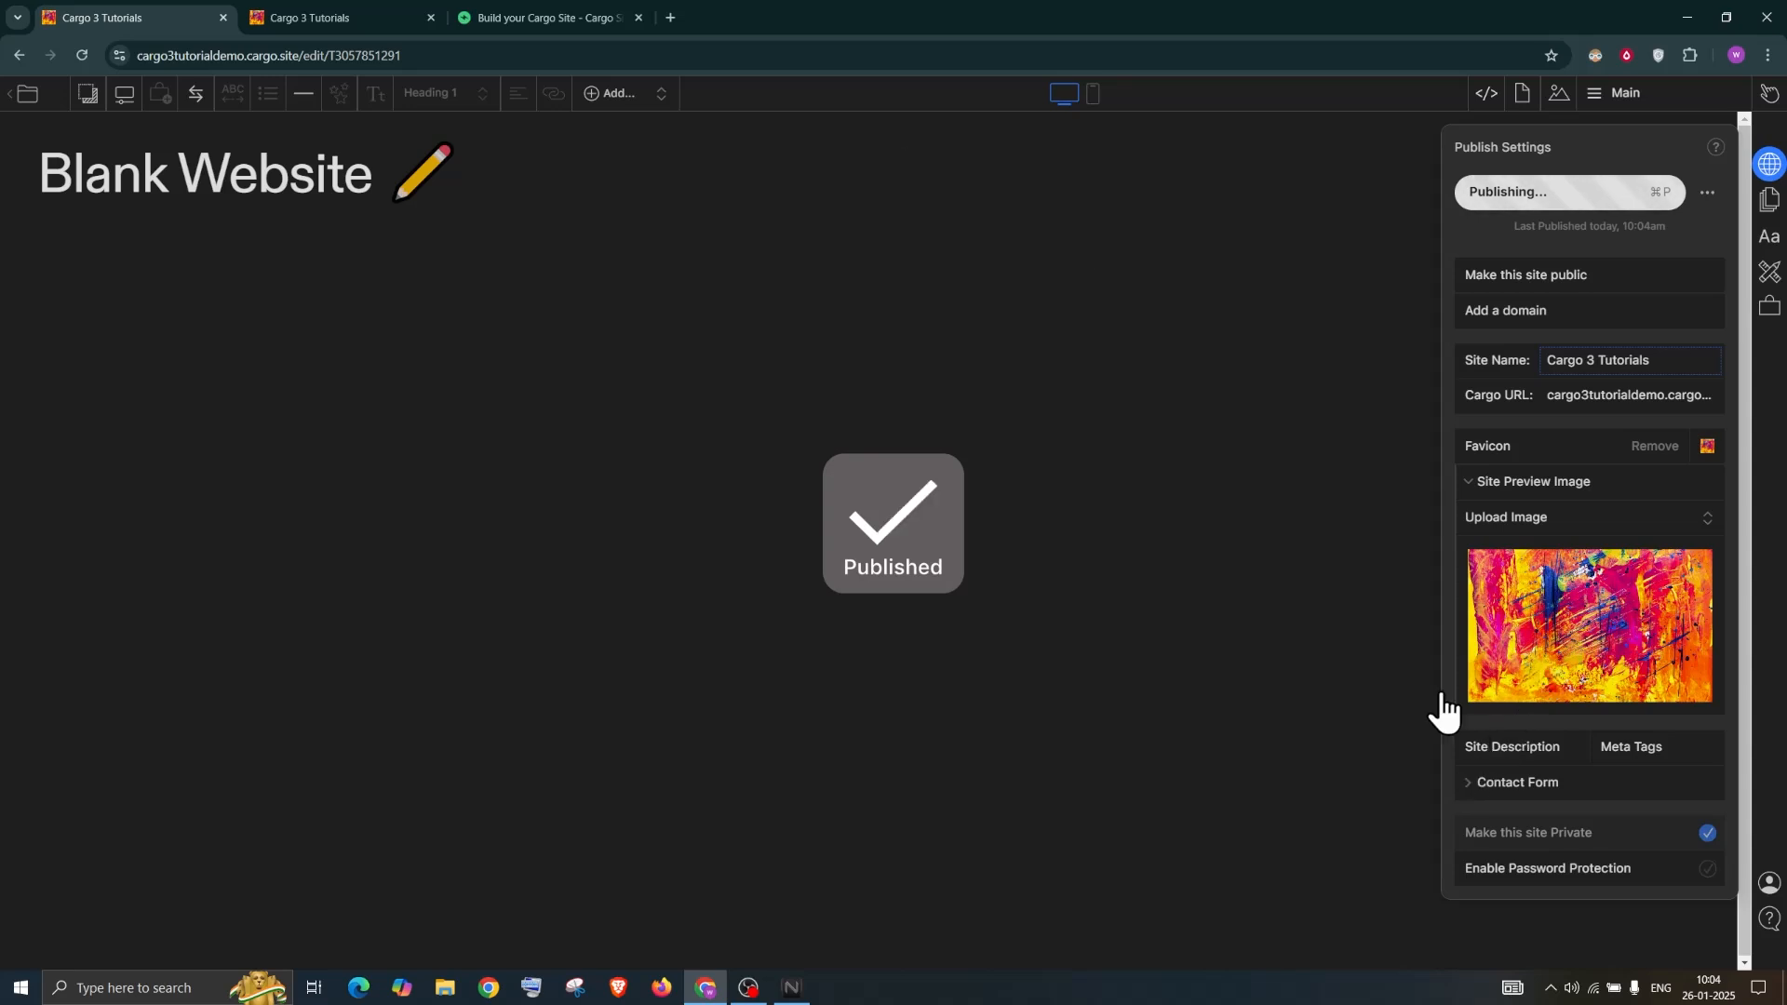
pyautogui.click(494, 15)
pyautogui.click(287, 51)
pyautogui.hotkey('ctrl', 'c')
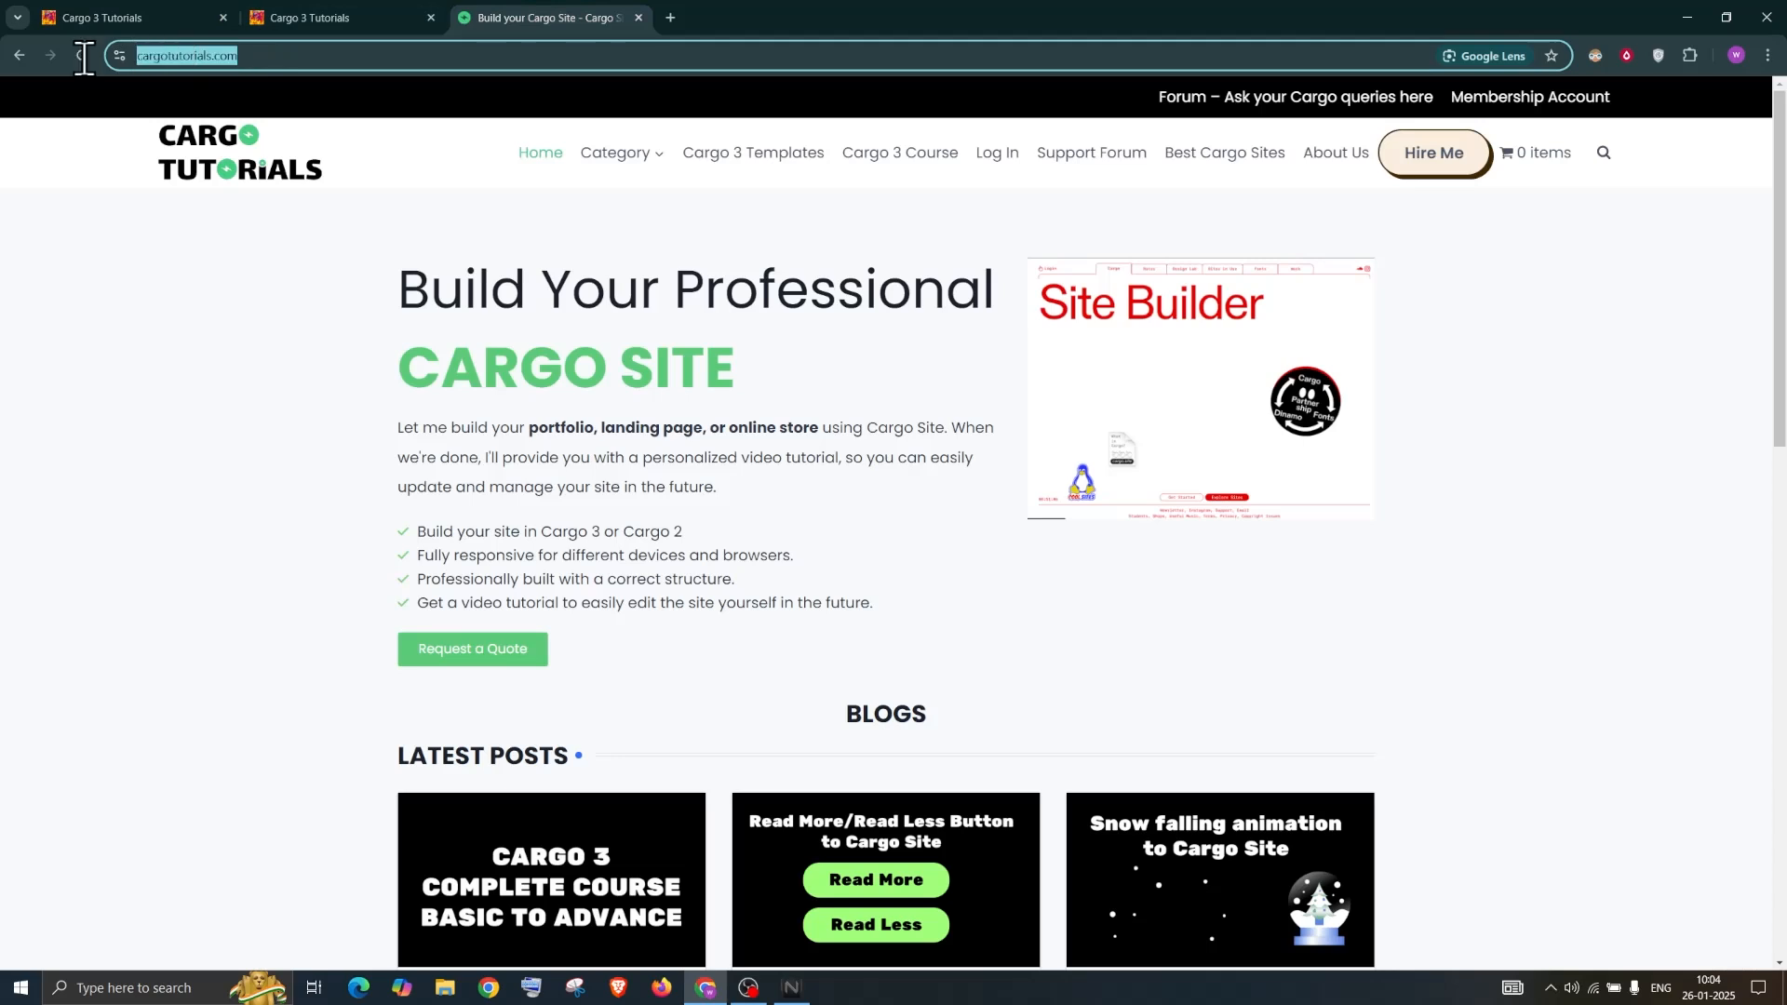
pyautogui.click(669, 17)
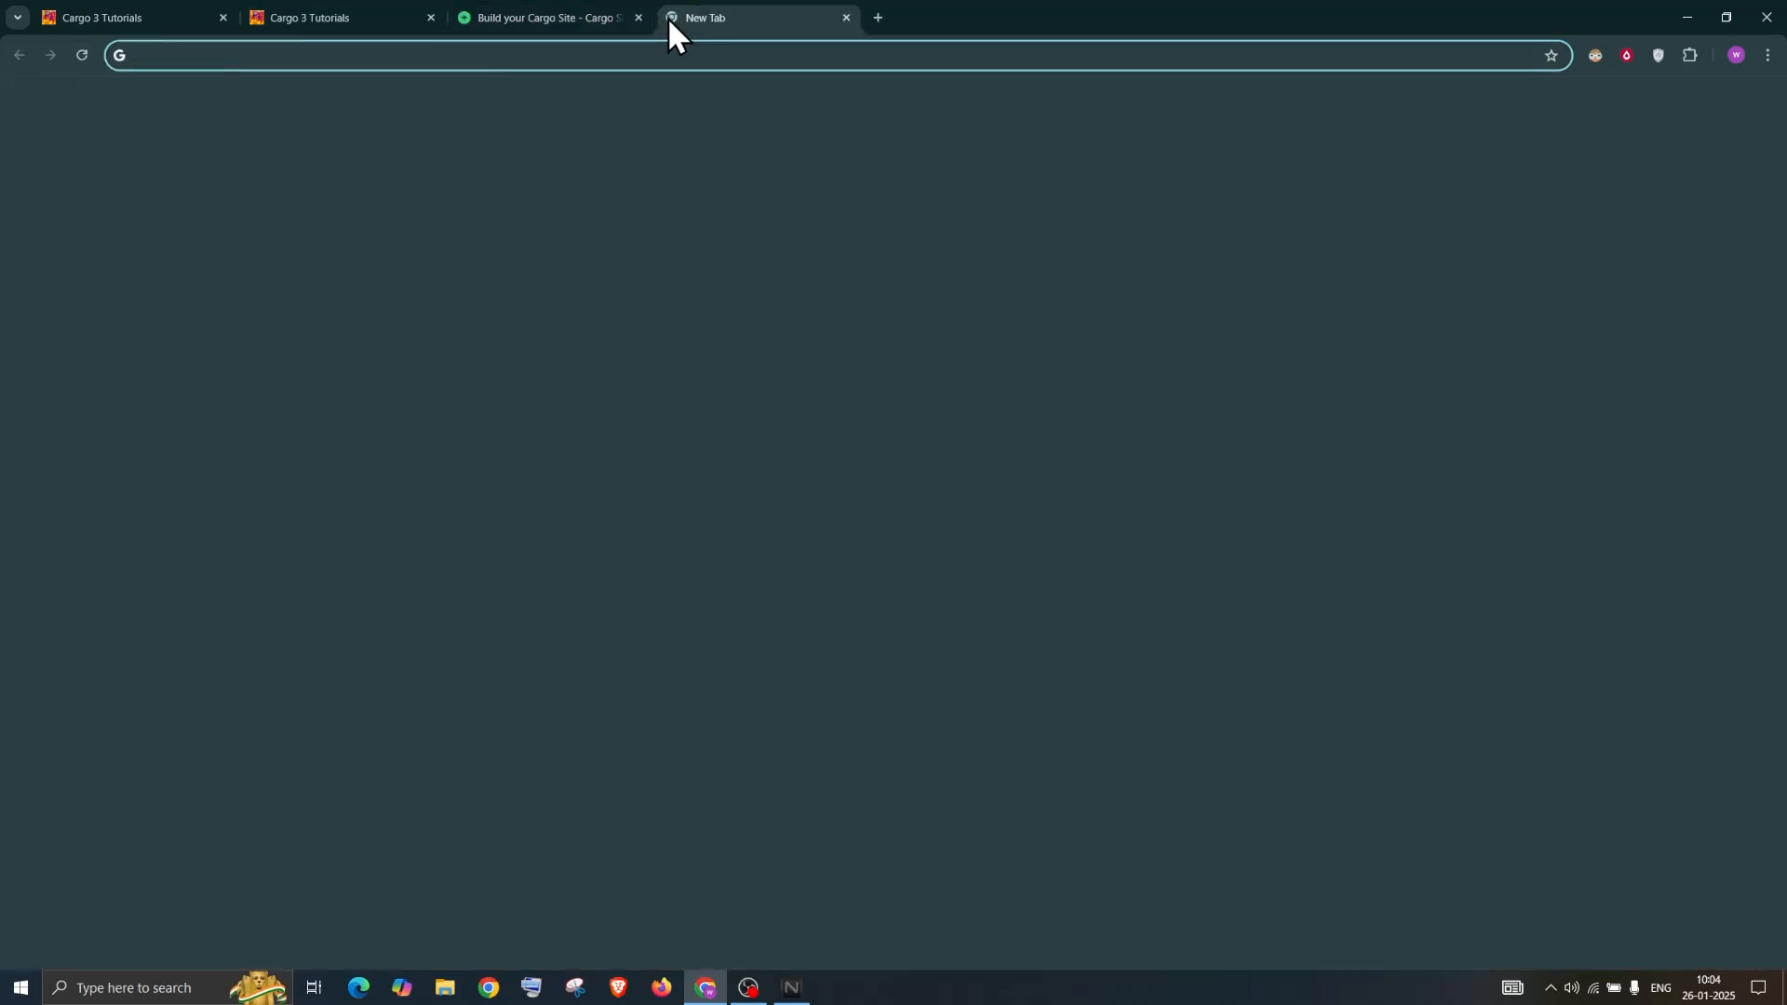
pyautogui.write('site')
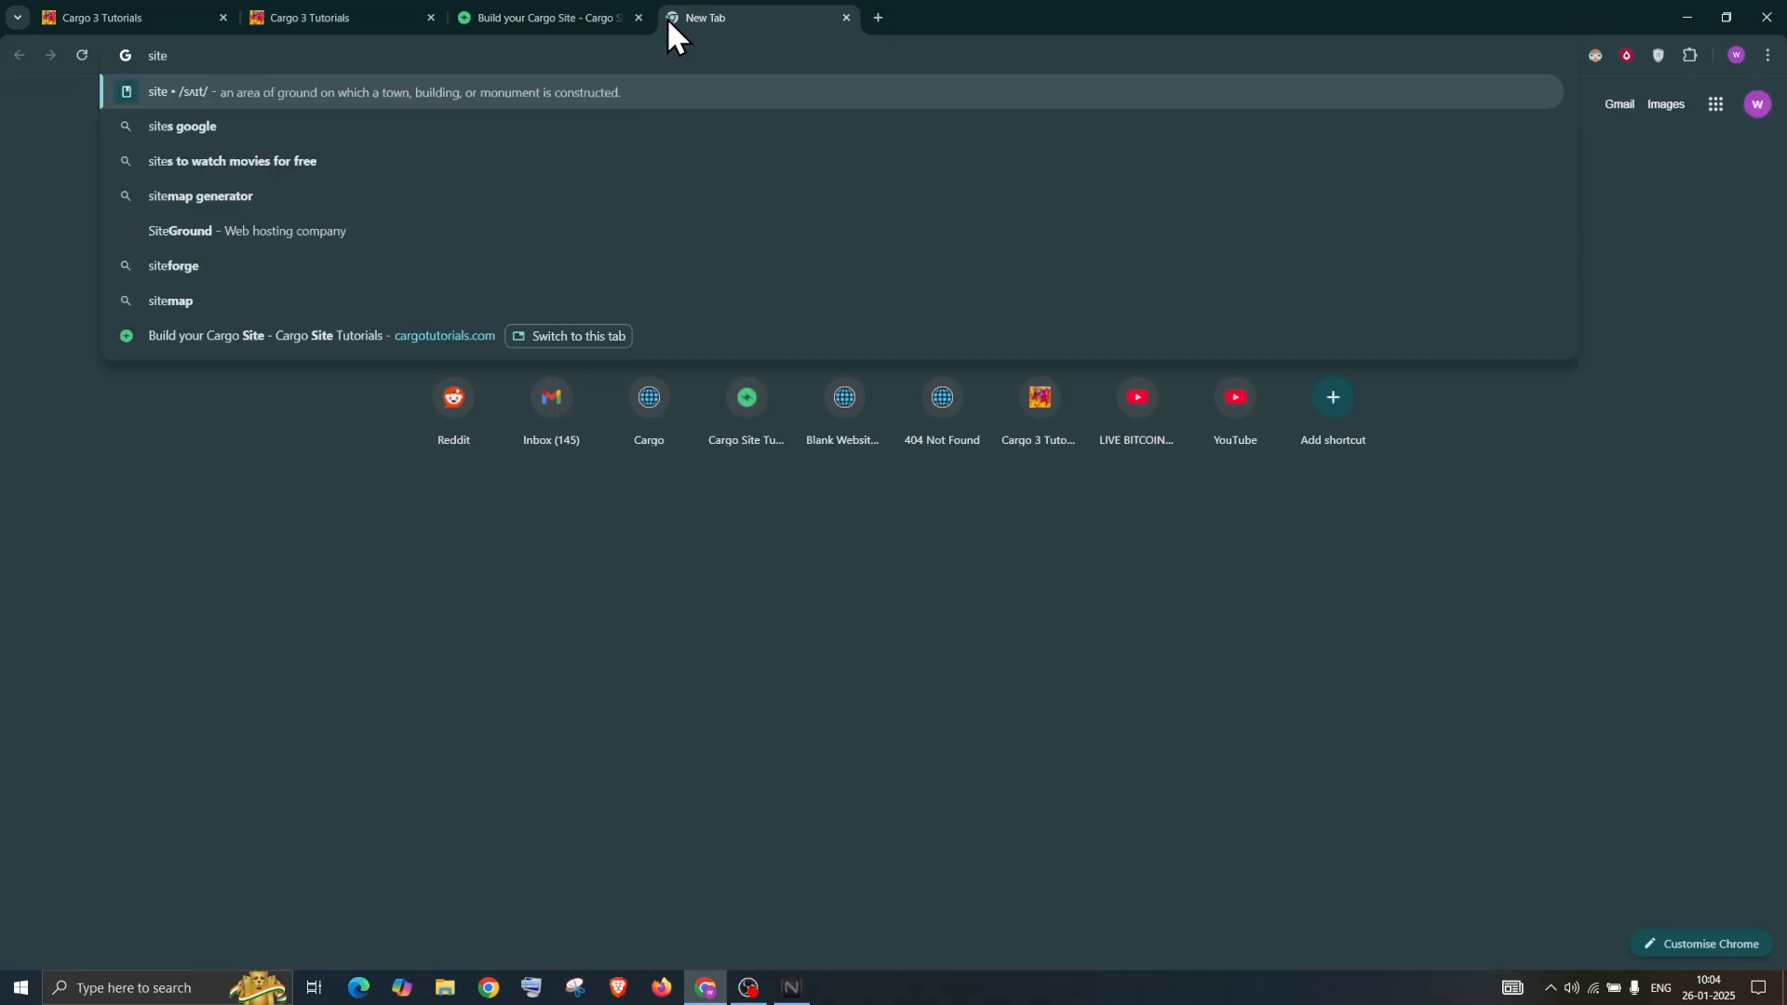
pyautogui.write(':')
pyautogui.hotkey('ctrl', 'v')
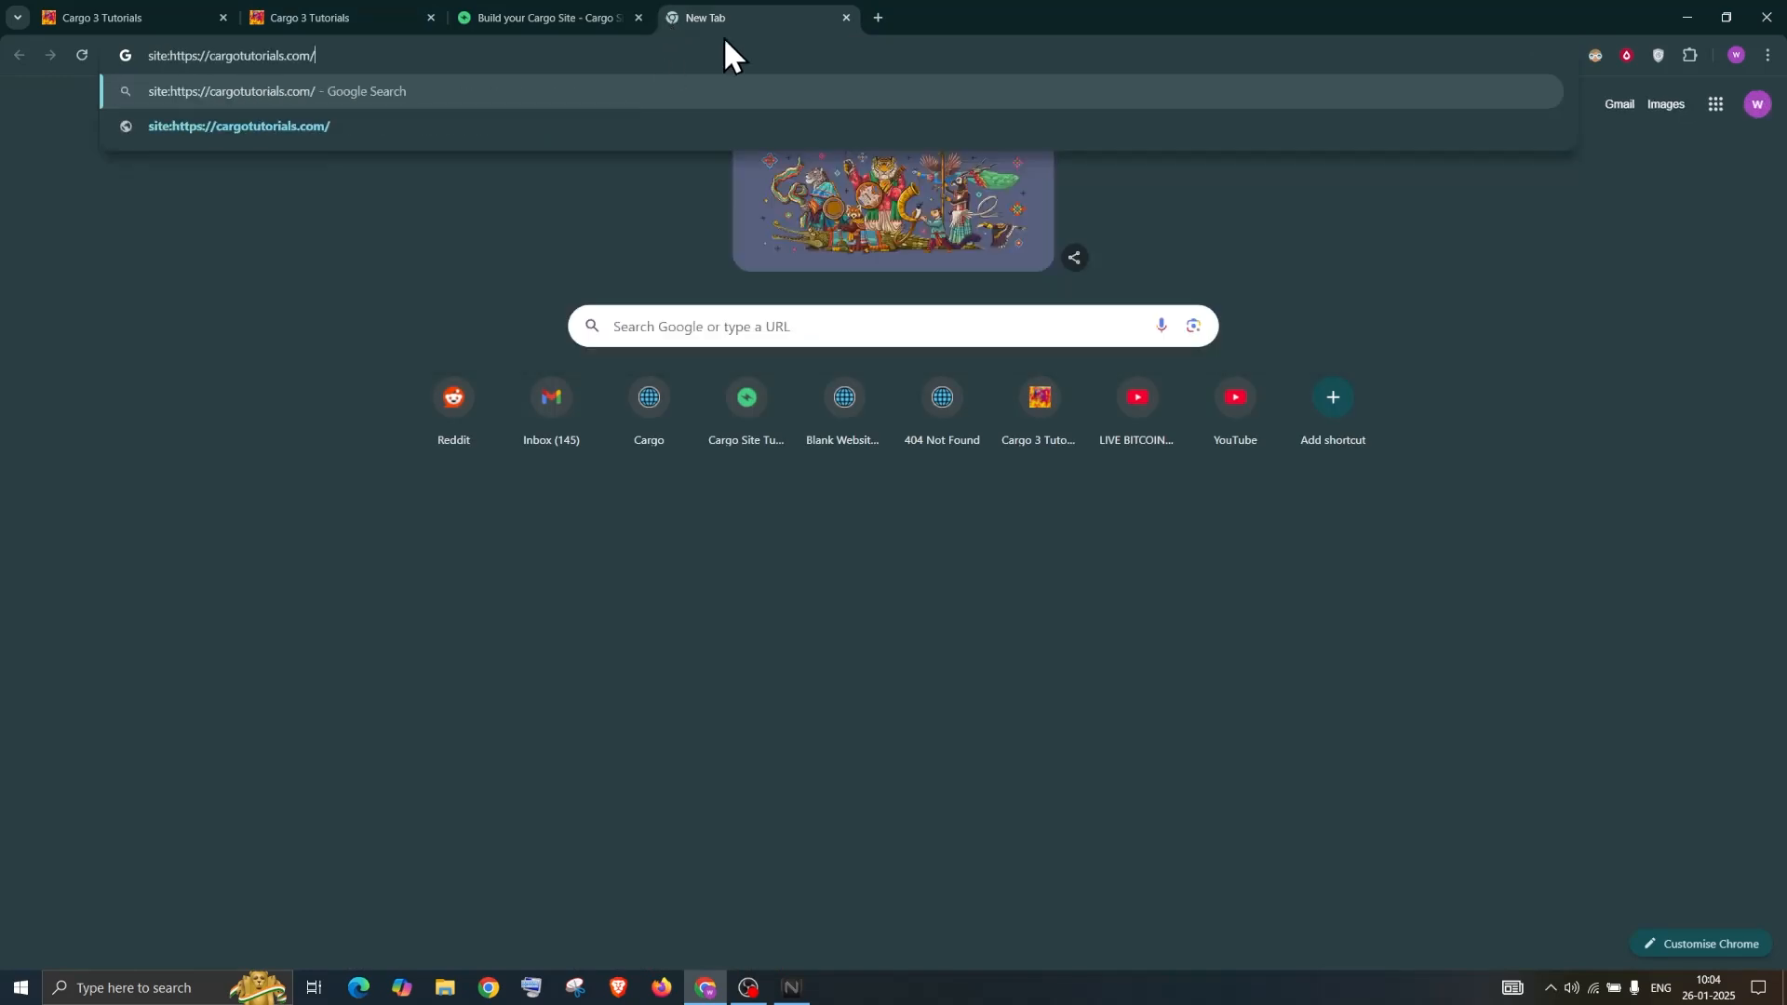
pyautogui.press('Return')
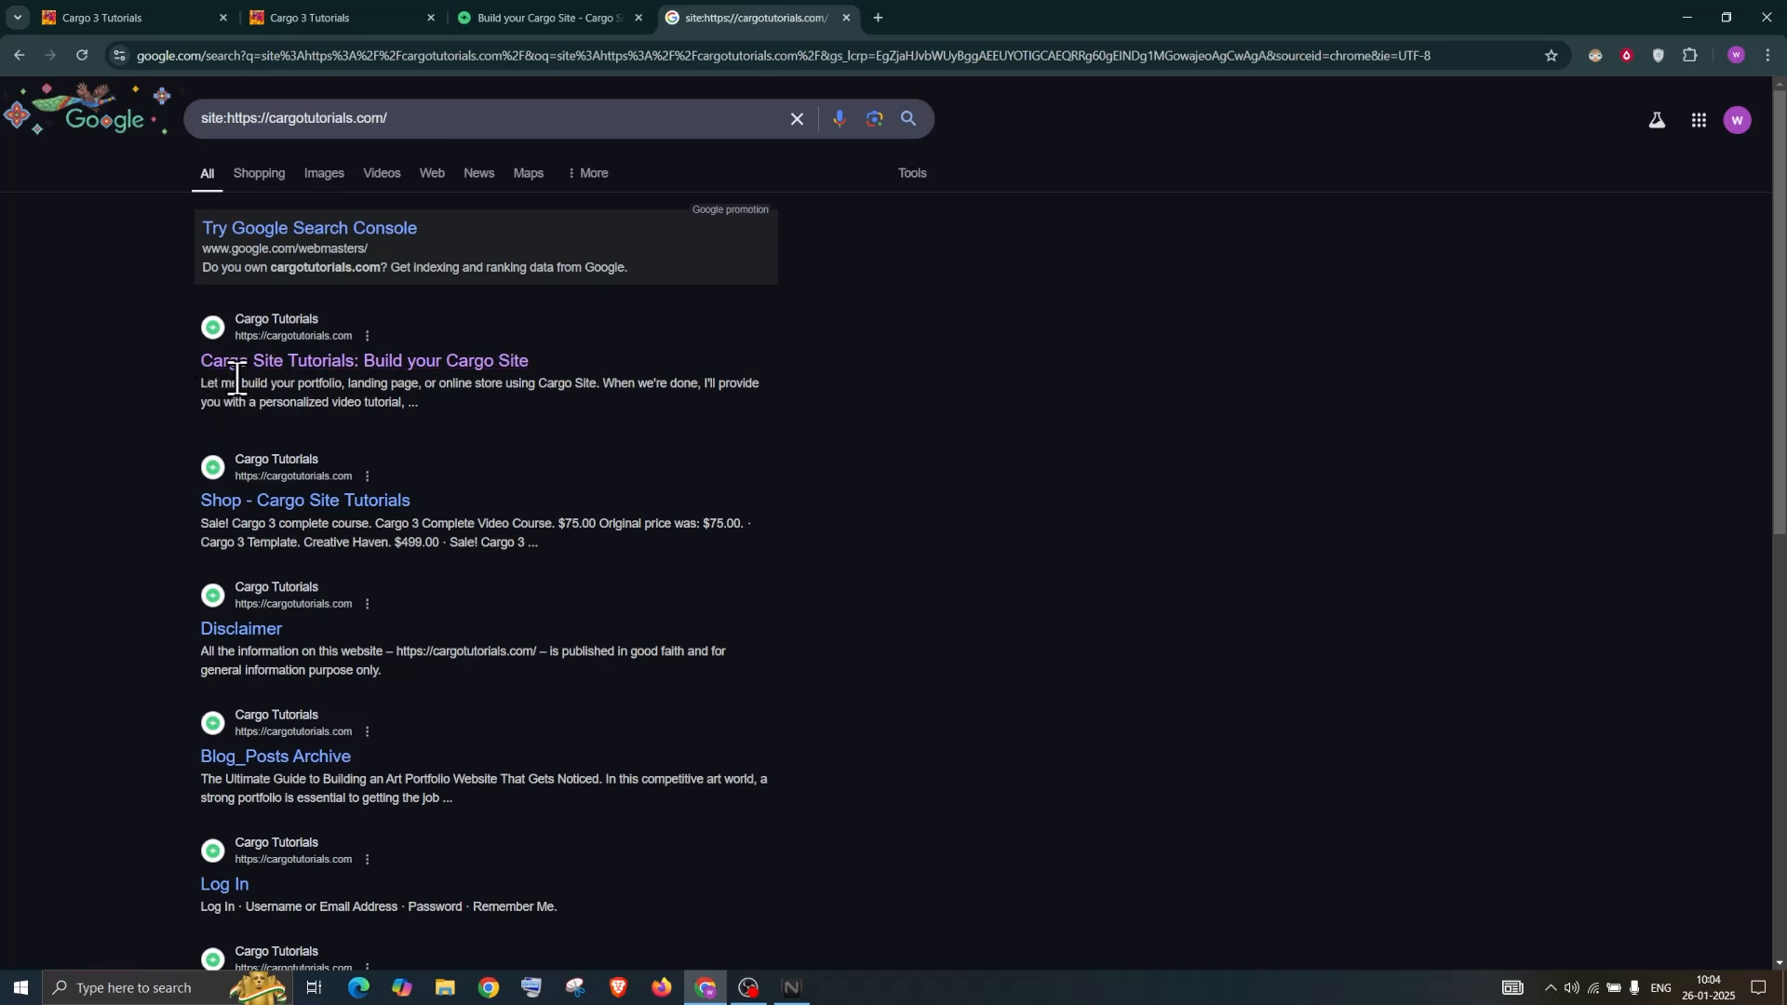
pyautogui.moveTo(203, 384); pyautogui.dragTo(446, 407)
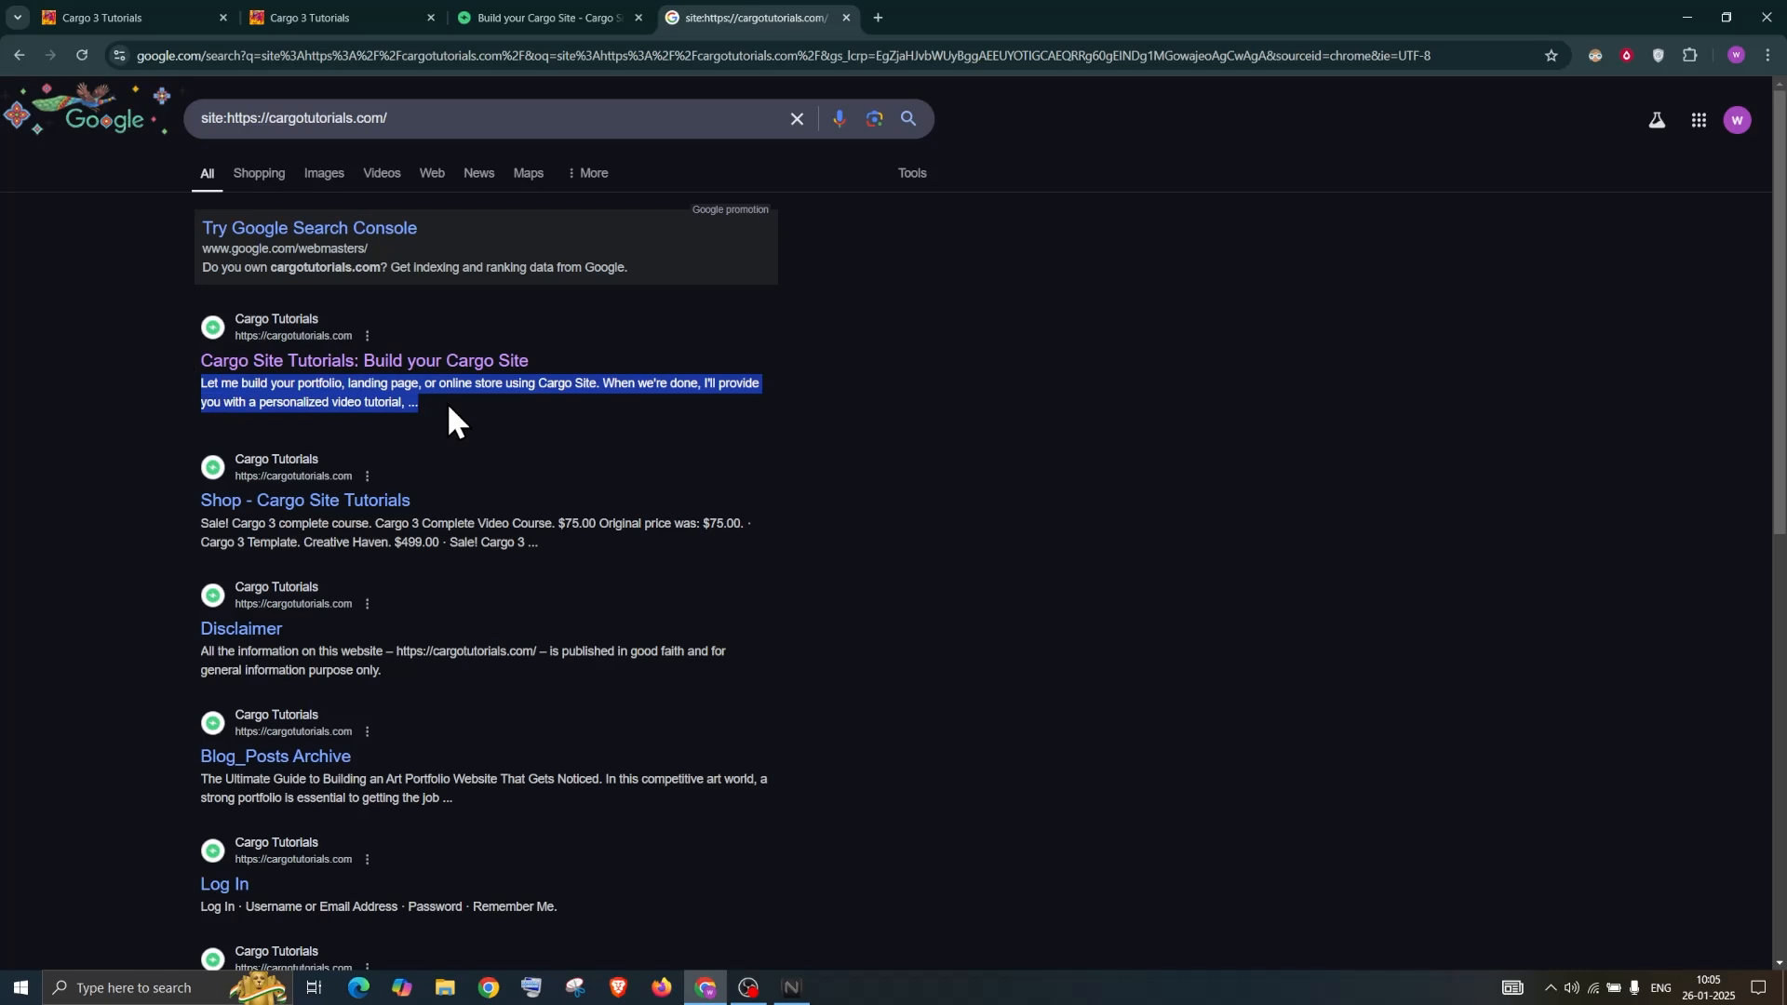
# Back in the Cargo editor, review the Site Description and Meta Tags panels
pyautogui.click(114, 9)
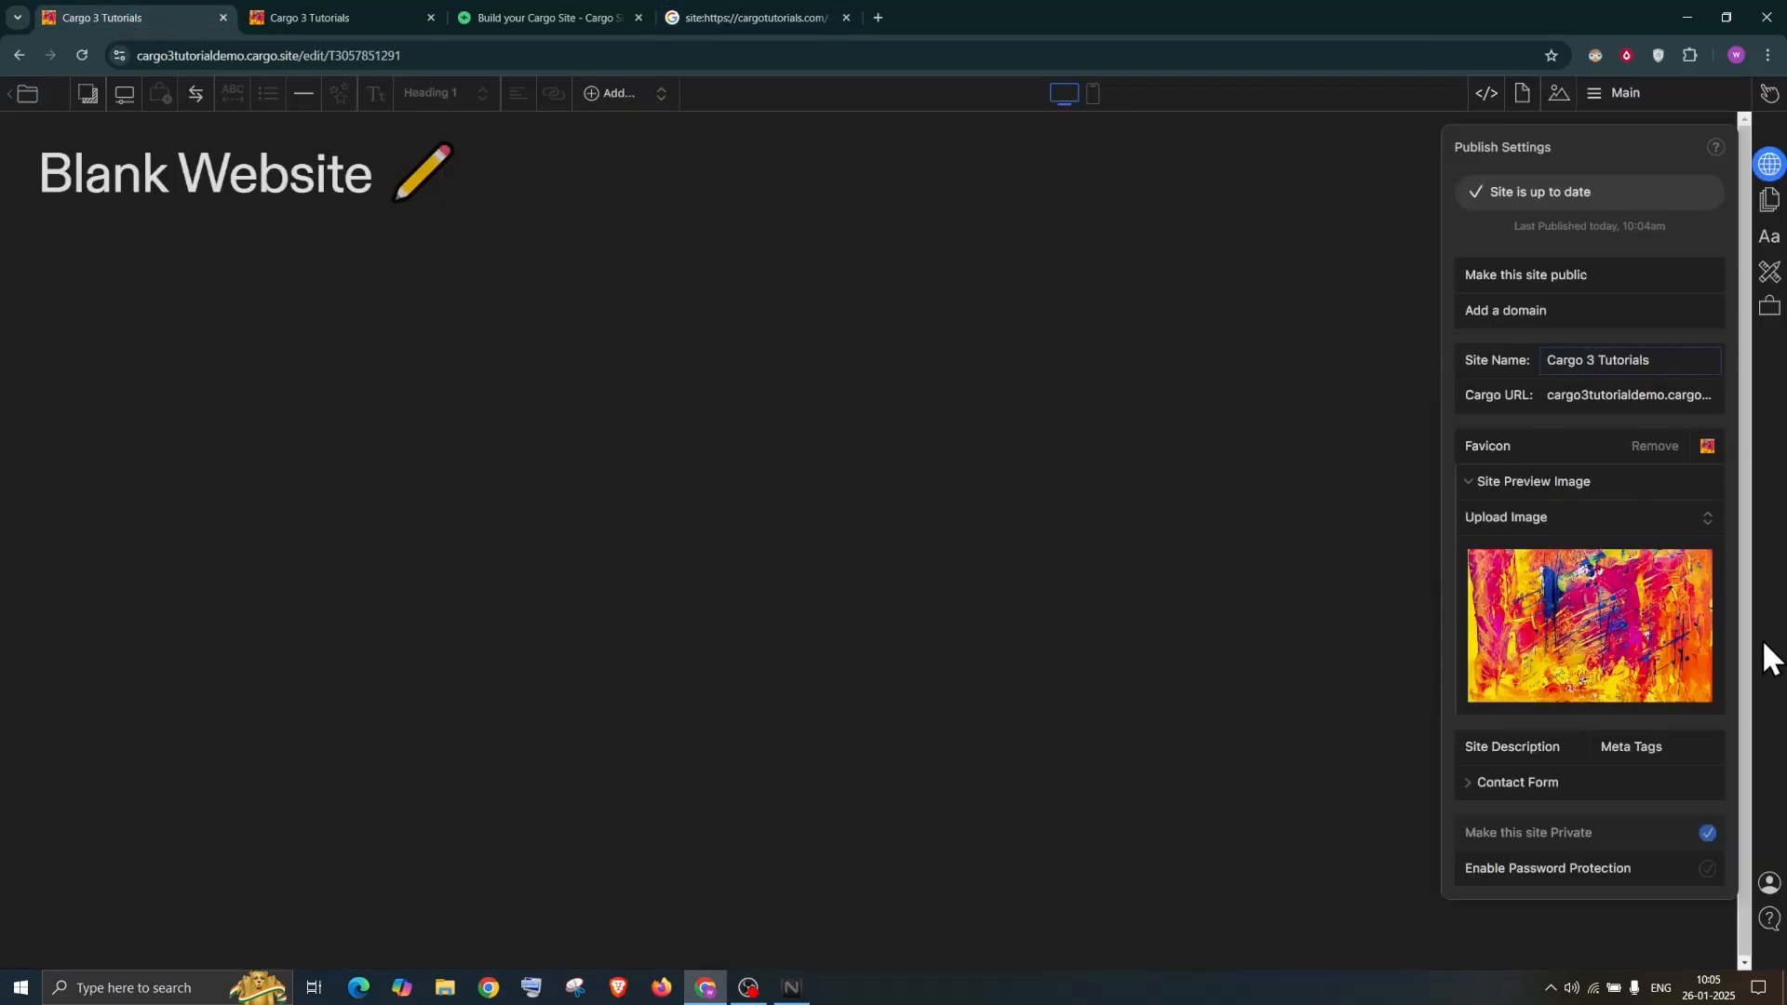
pyautogui.click(1527, 786)
pyautogui.click(1521, 745)
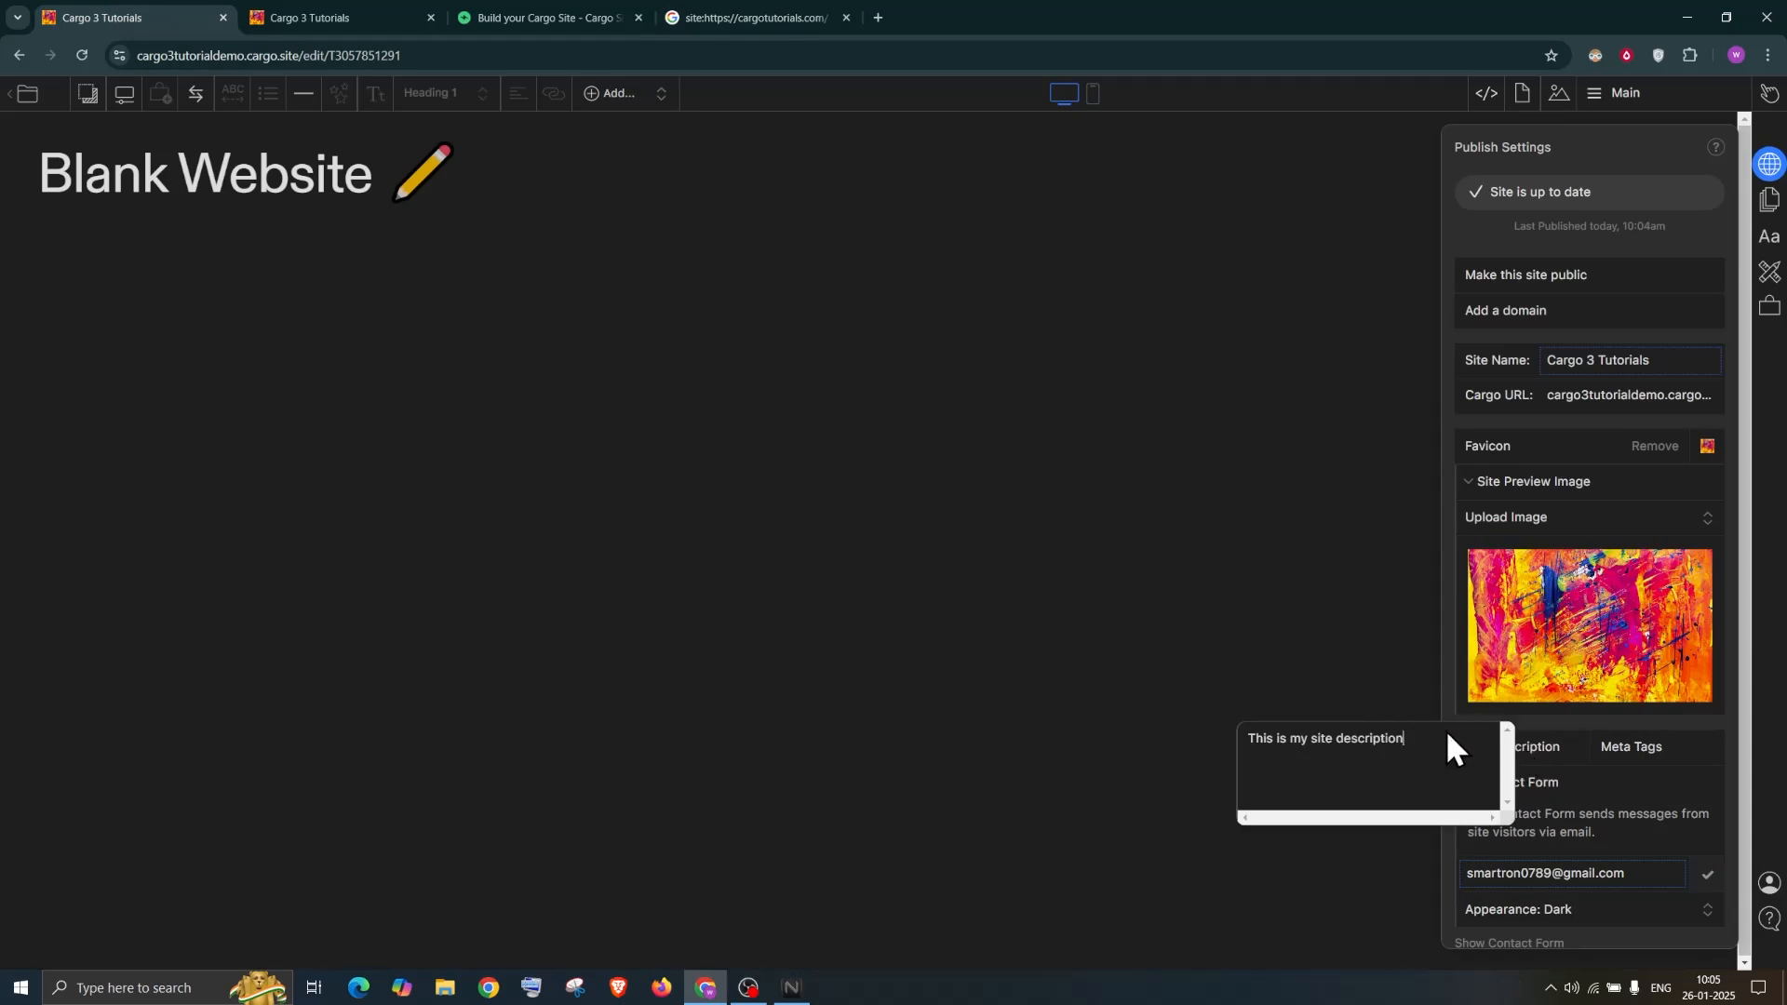
pyautogui.click(1549, 718)
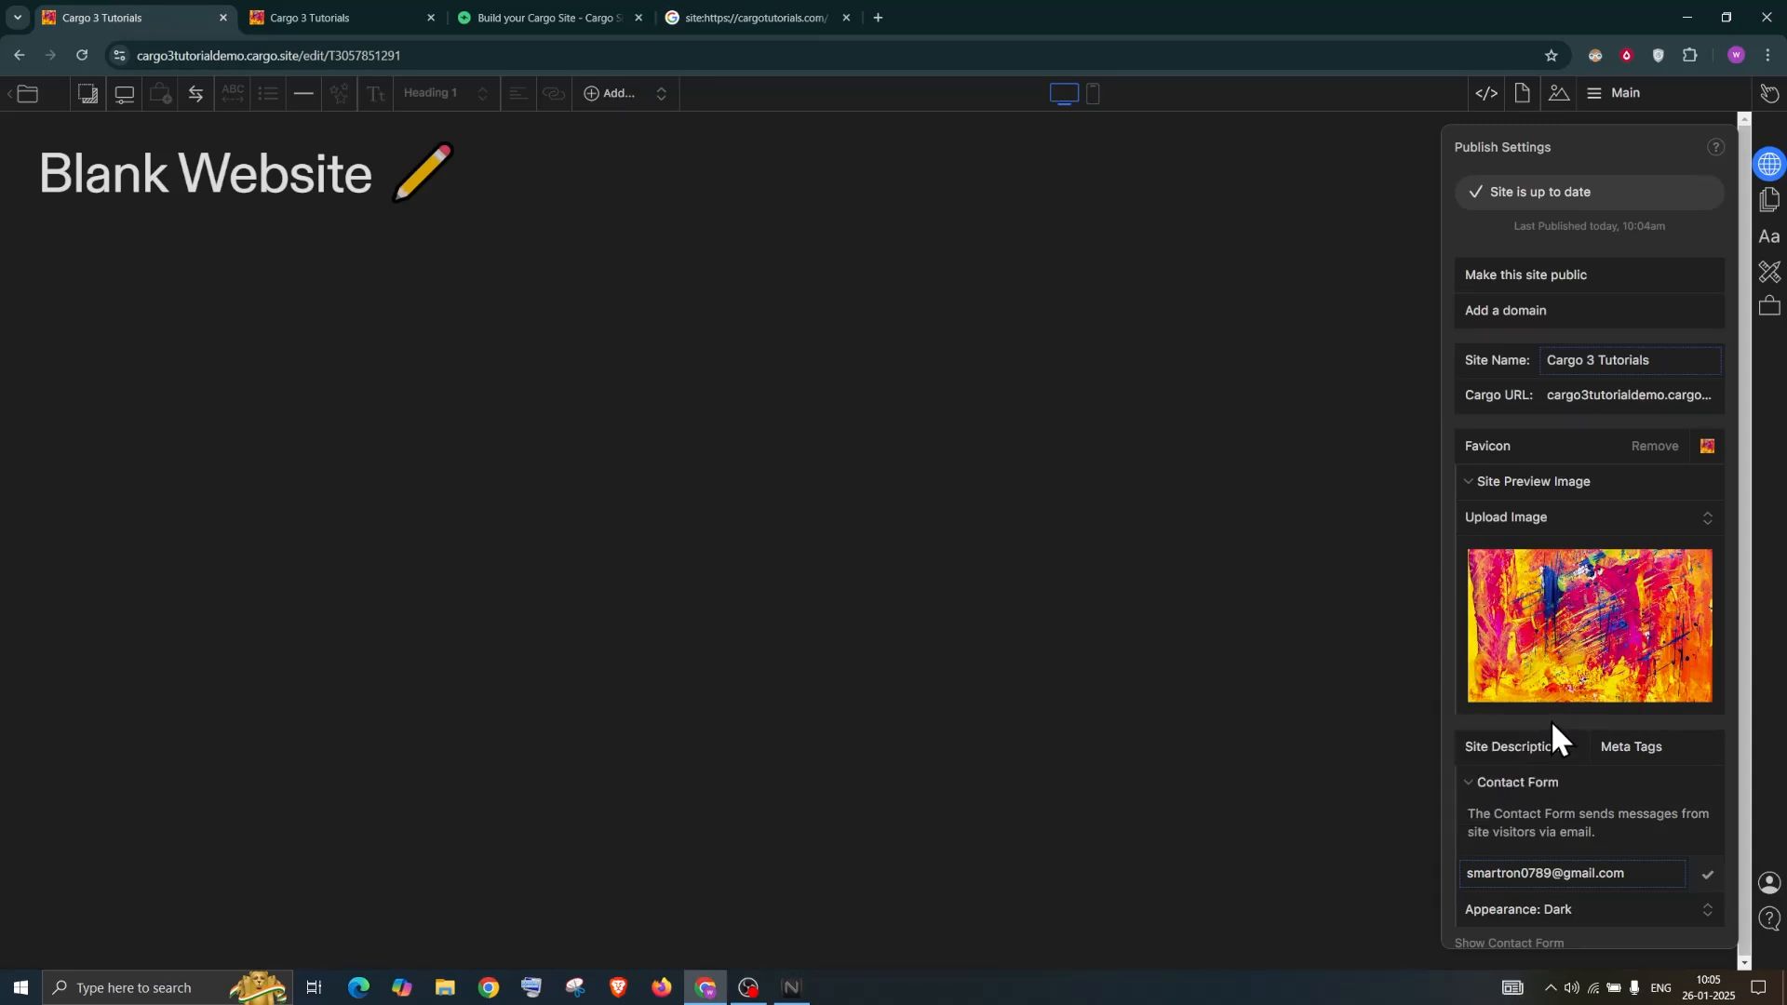
pyautogui.click(1631, 747)
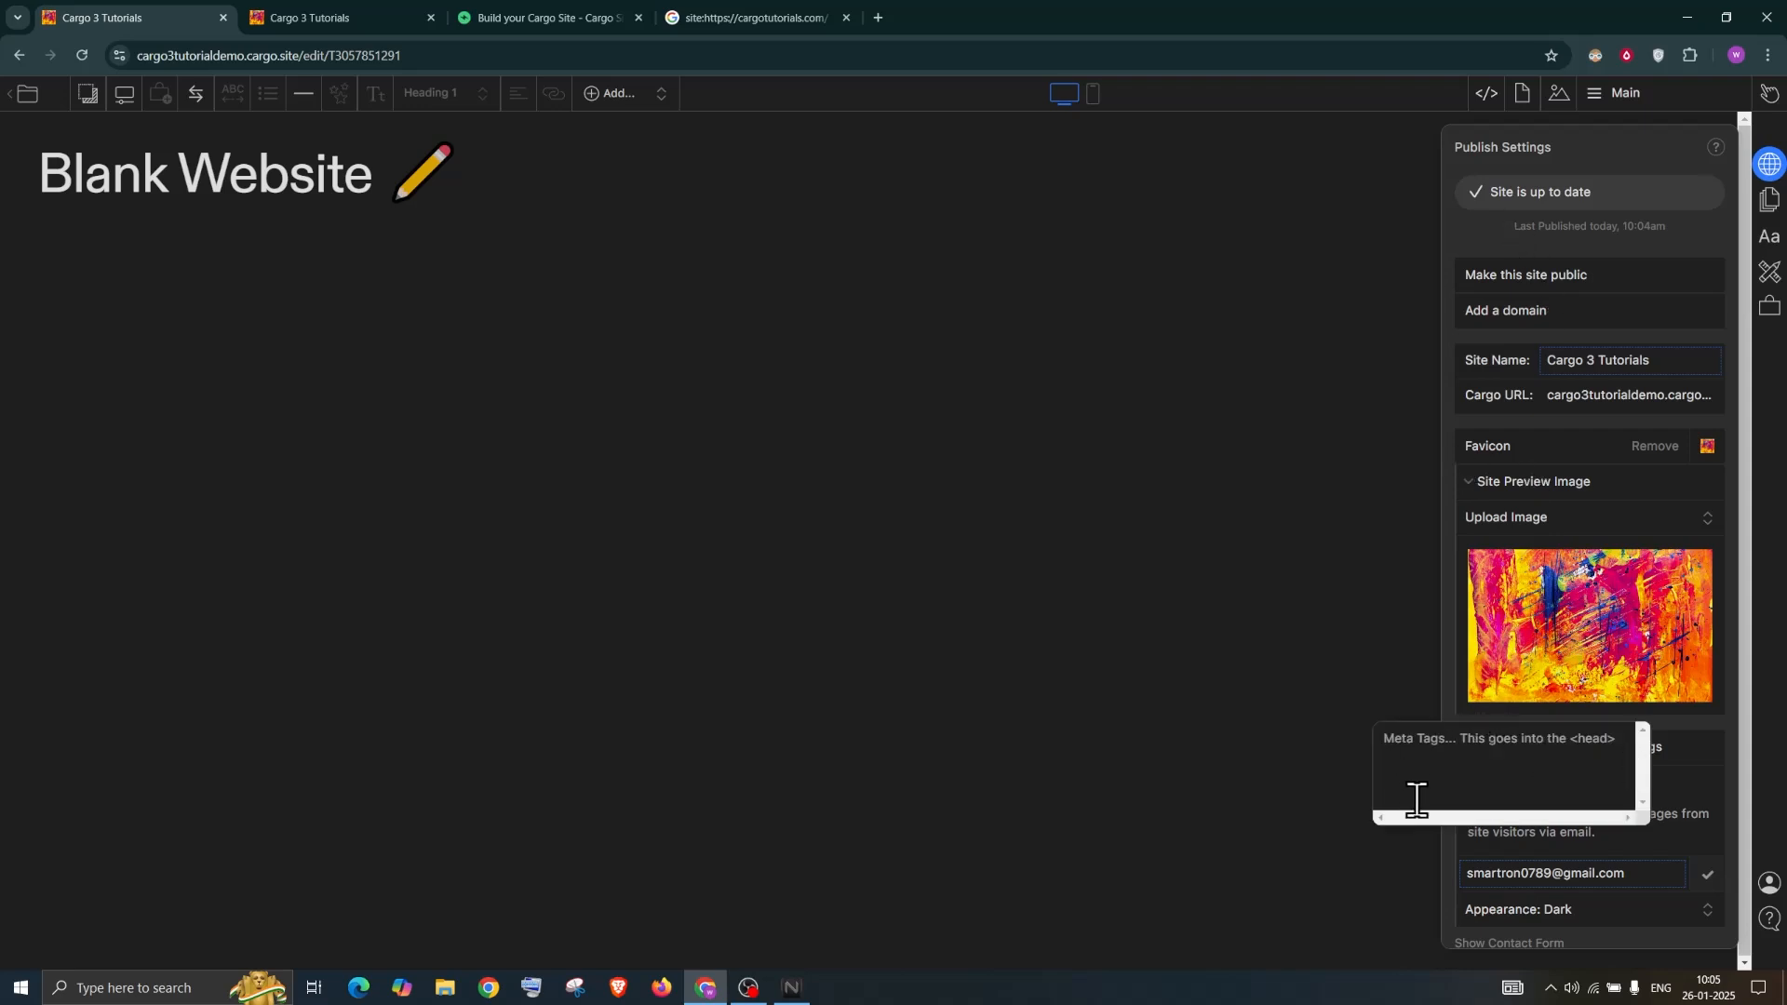
pyautogui.click(1493, 141)
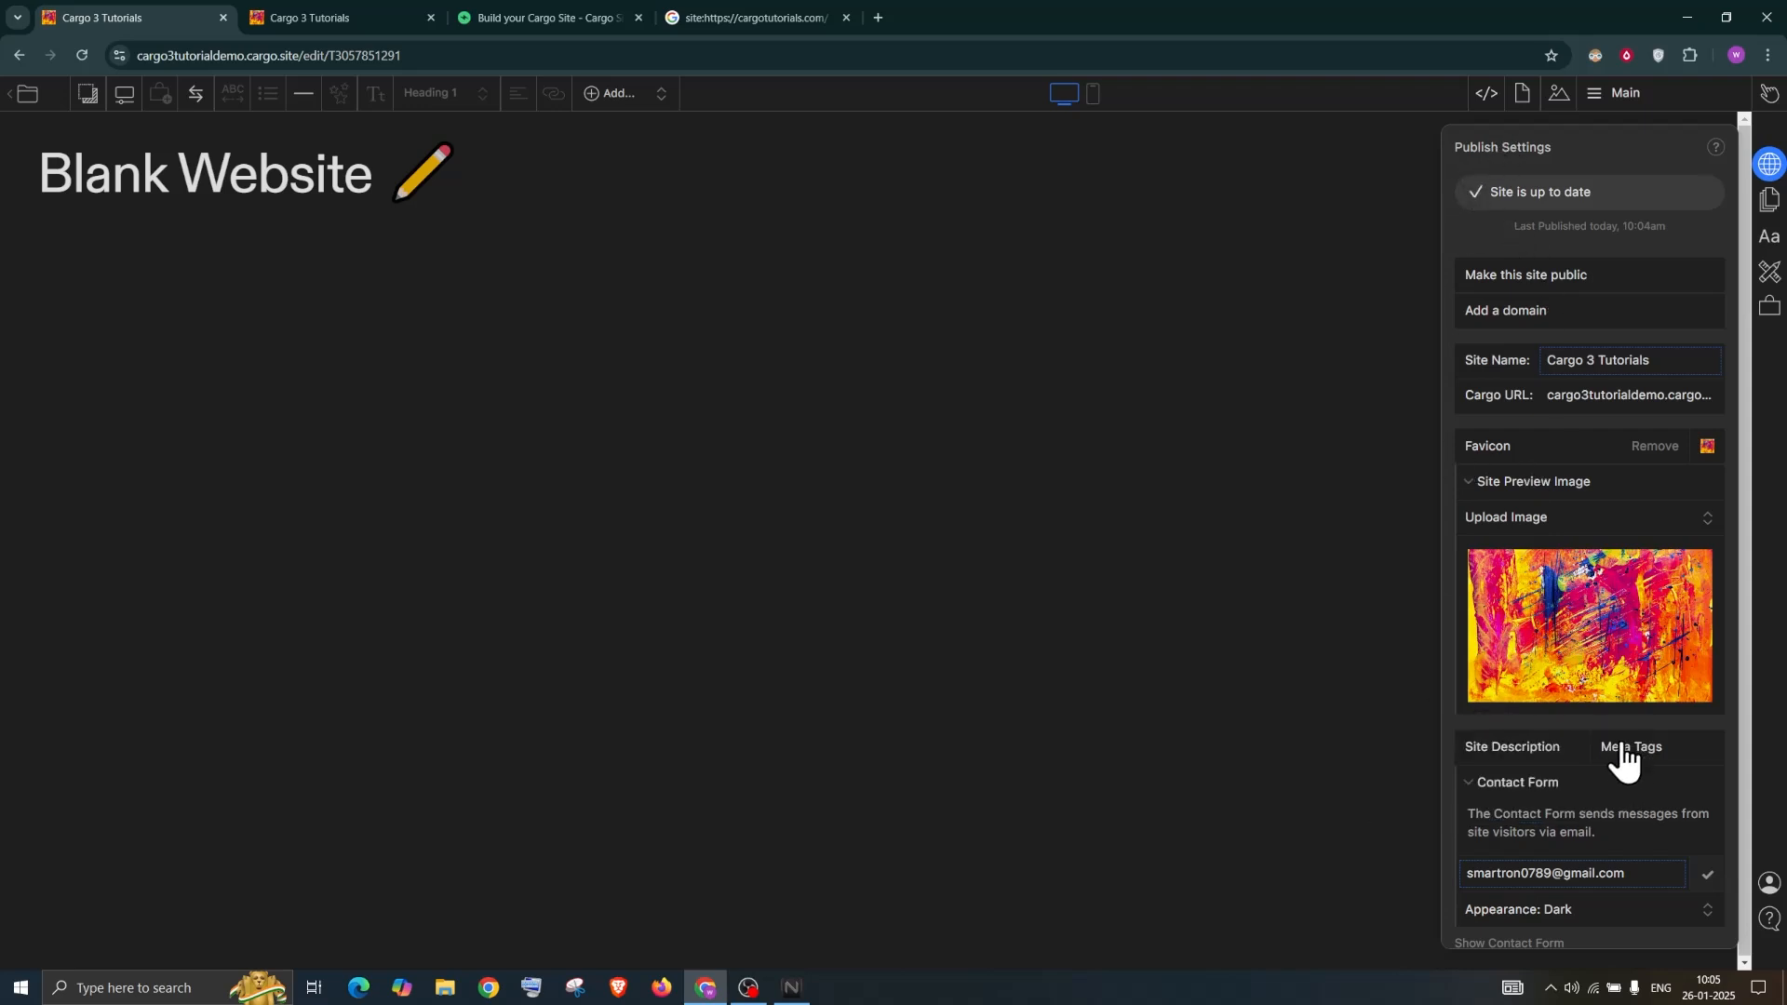
# Check the Contact Form settings, then close the Google results tab
pyautogui.click(1502, 783)
pyautogui.click(1505, 787)
pyautogui.click(1519, 786)
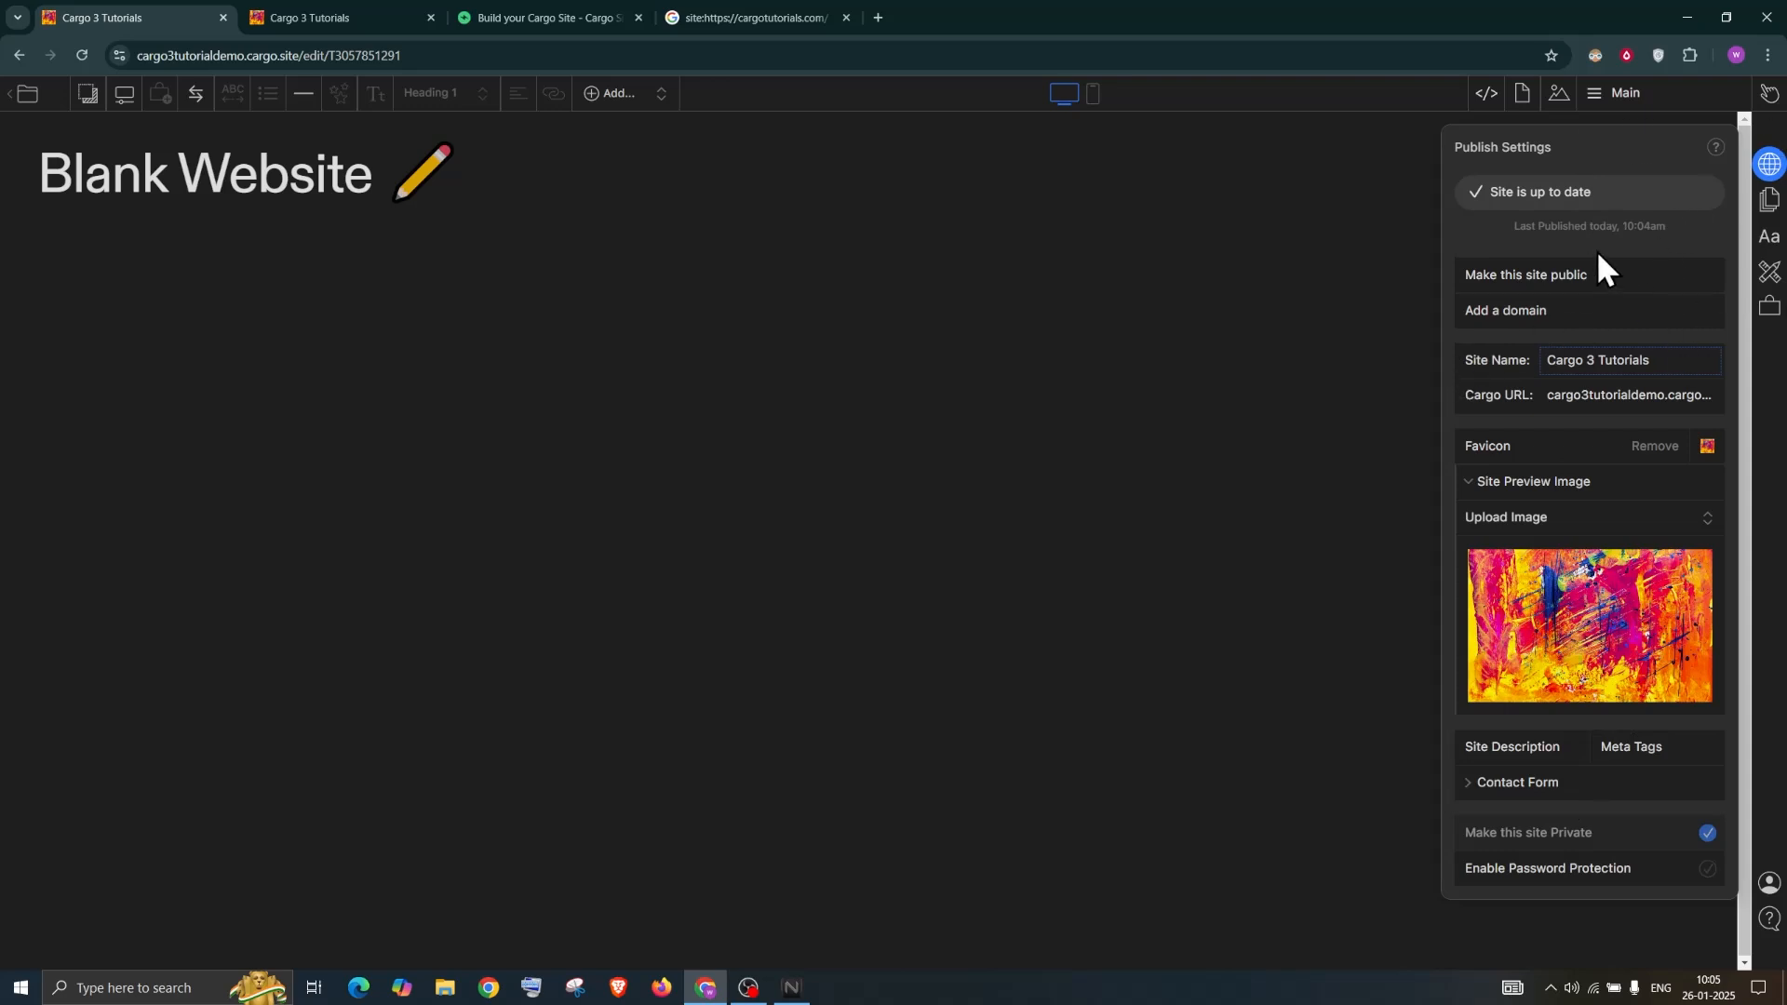
pyautogui.click(845, 16)
# Append 'fsfdsfdsdf' to the Blank Website heading and reload the live site to compare
pyautogui.click(1770, 99)
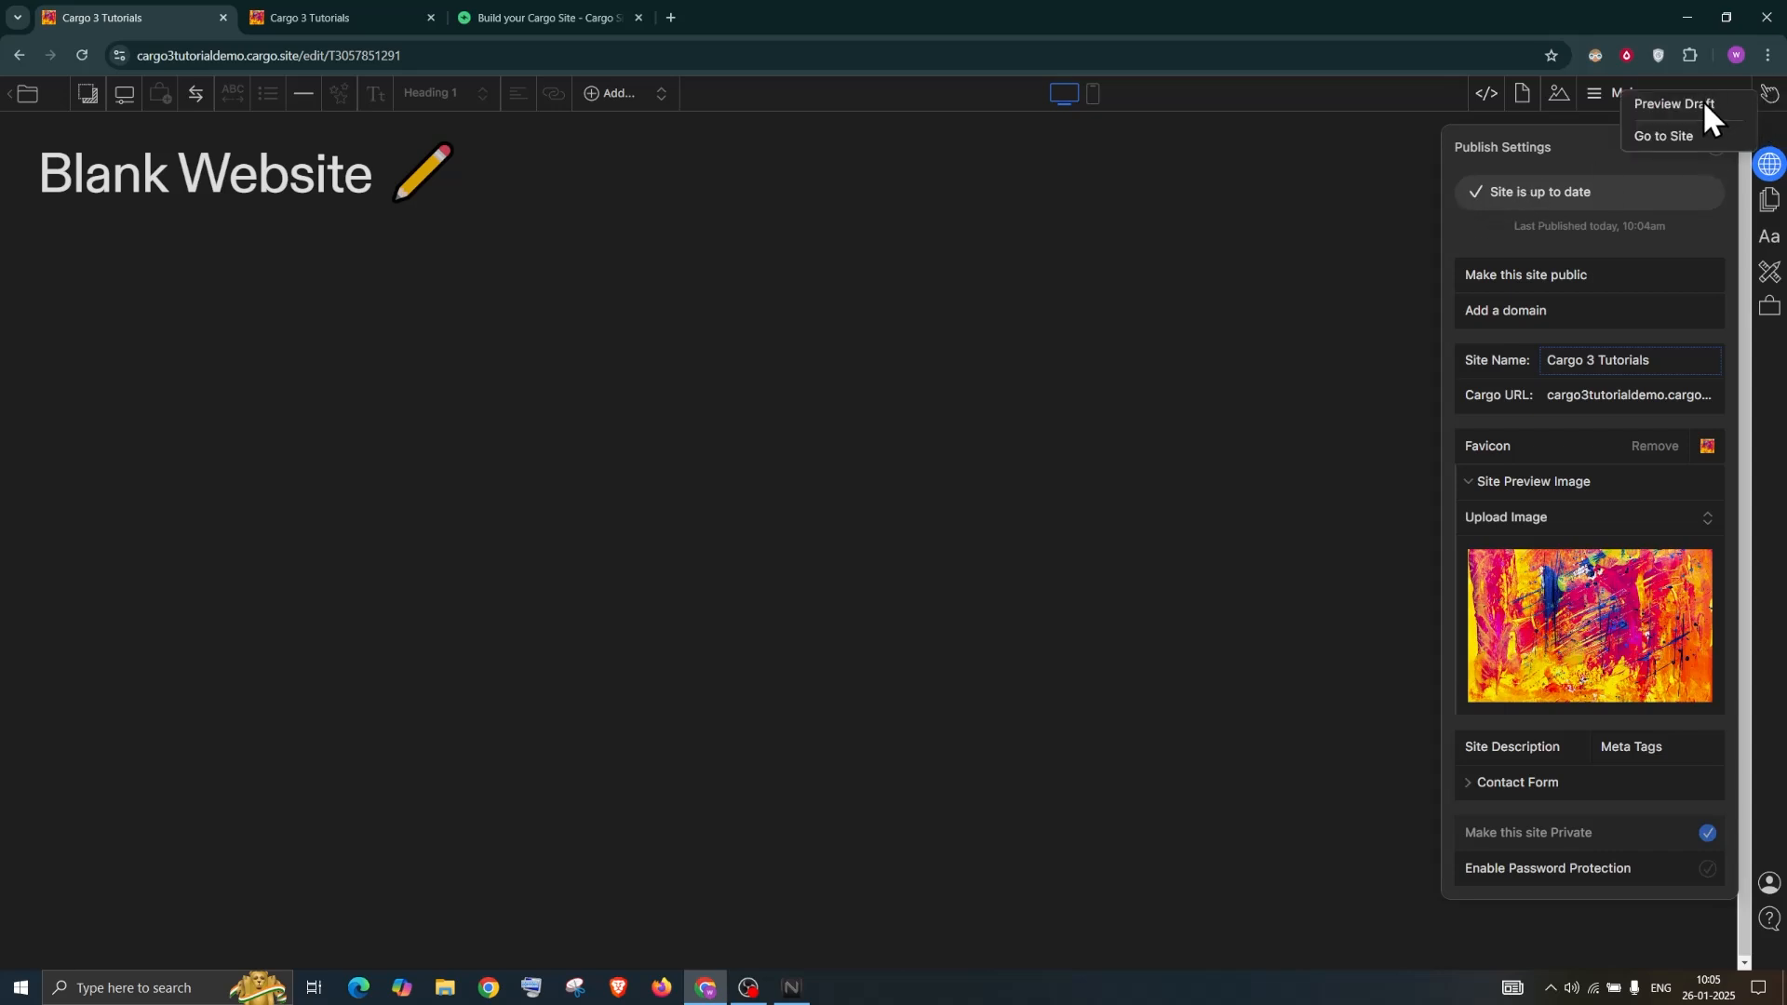
pyautogui.click(372, 172)
pyautogui.write('fsfdsfdsdf')
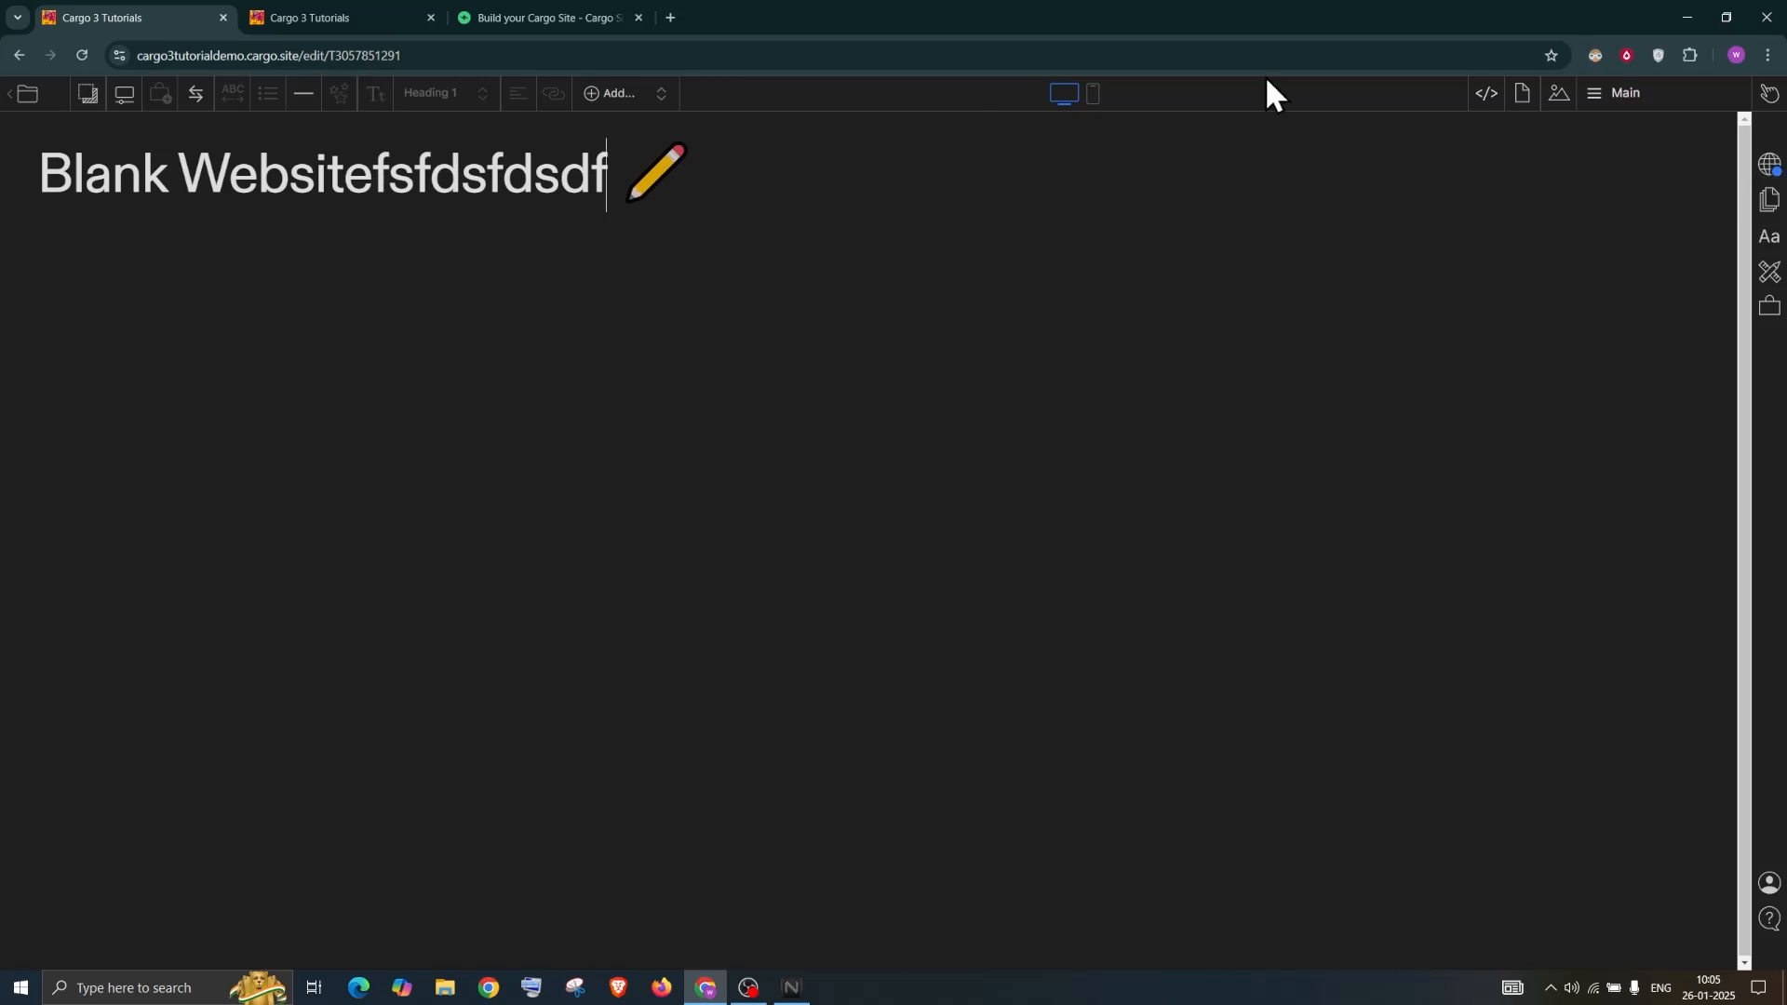
pyautogui.click(365, 20)
pyautogui.click(82, 56)
# Preview the unpublished draft, then visit the live site and return to the editor
pyautogui.click(1768, 95)
pyautogui.click(1722, 98)
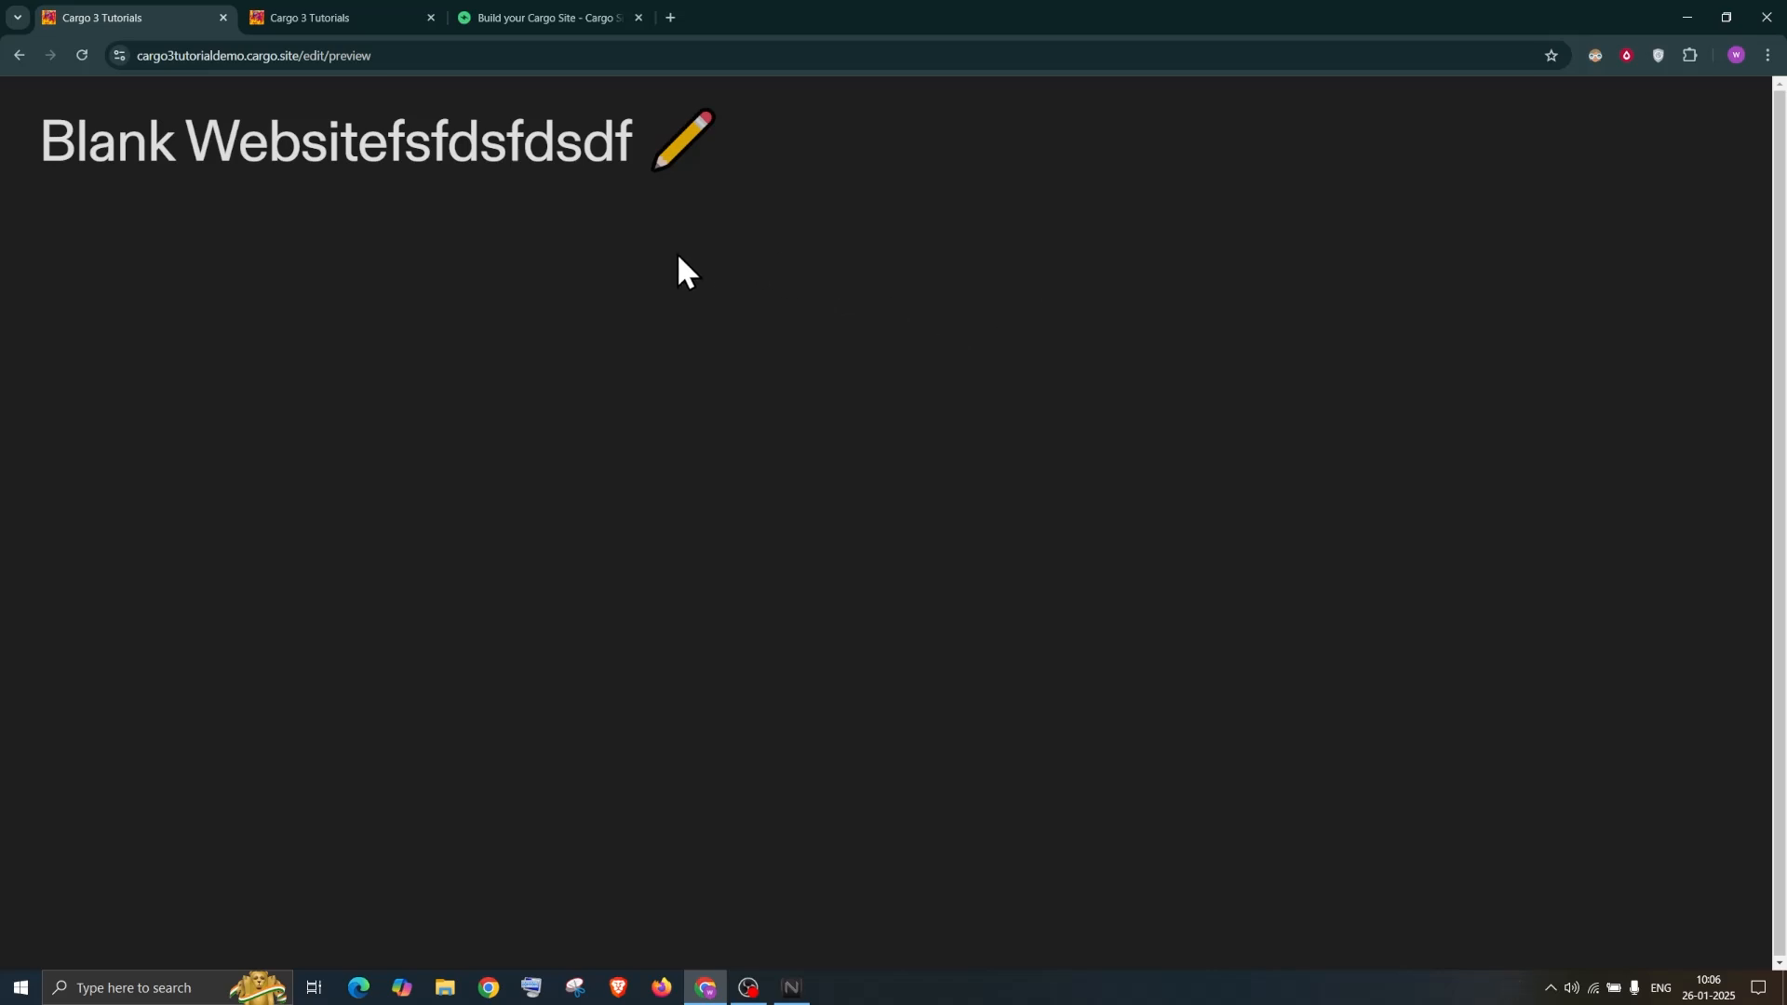
pyautogui.press('Escape')
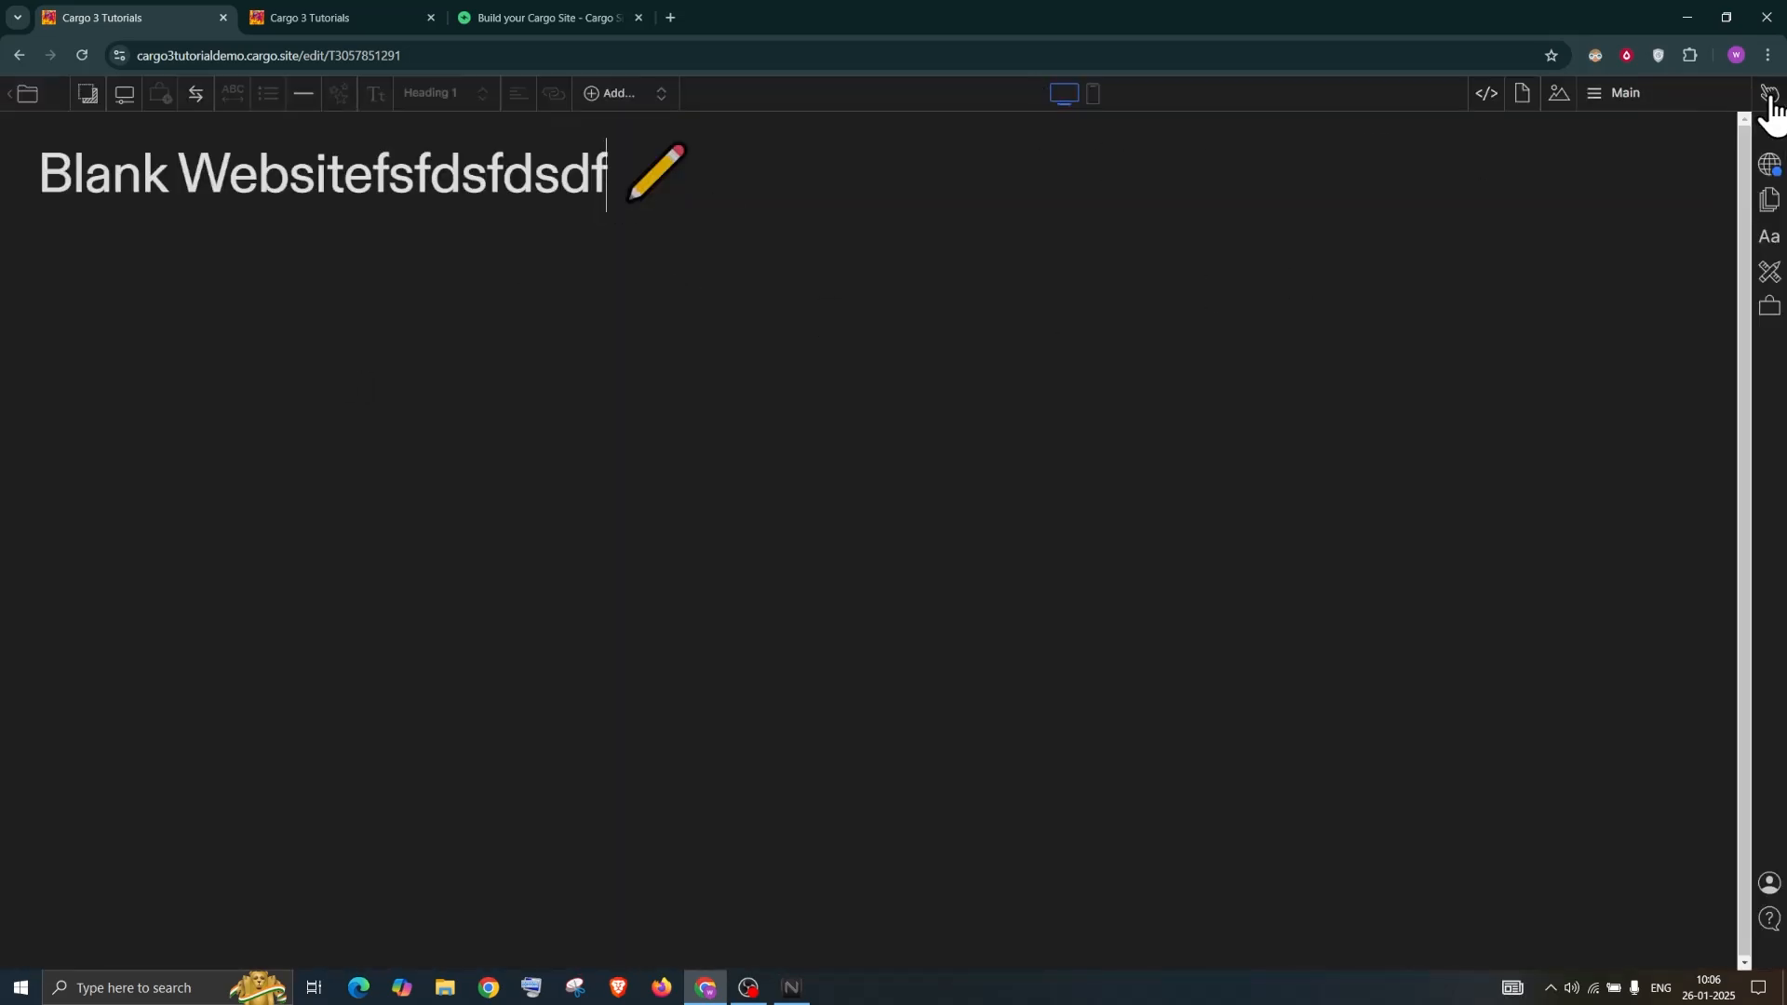
pyautogui.moveTo(1773, 102)
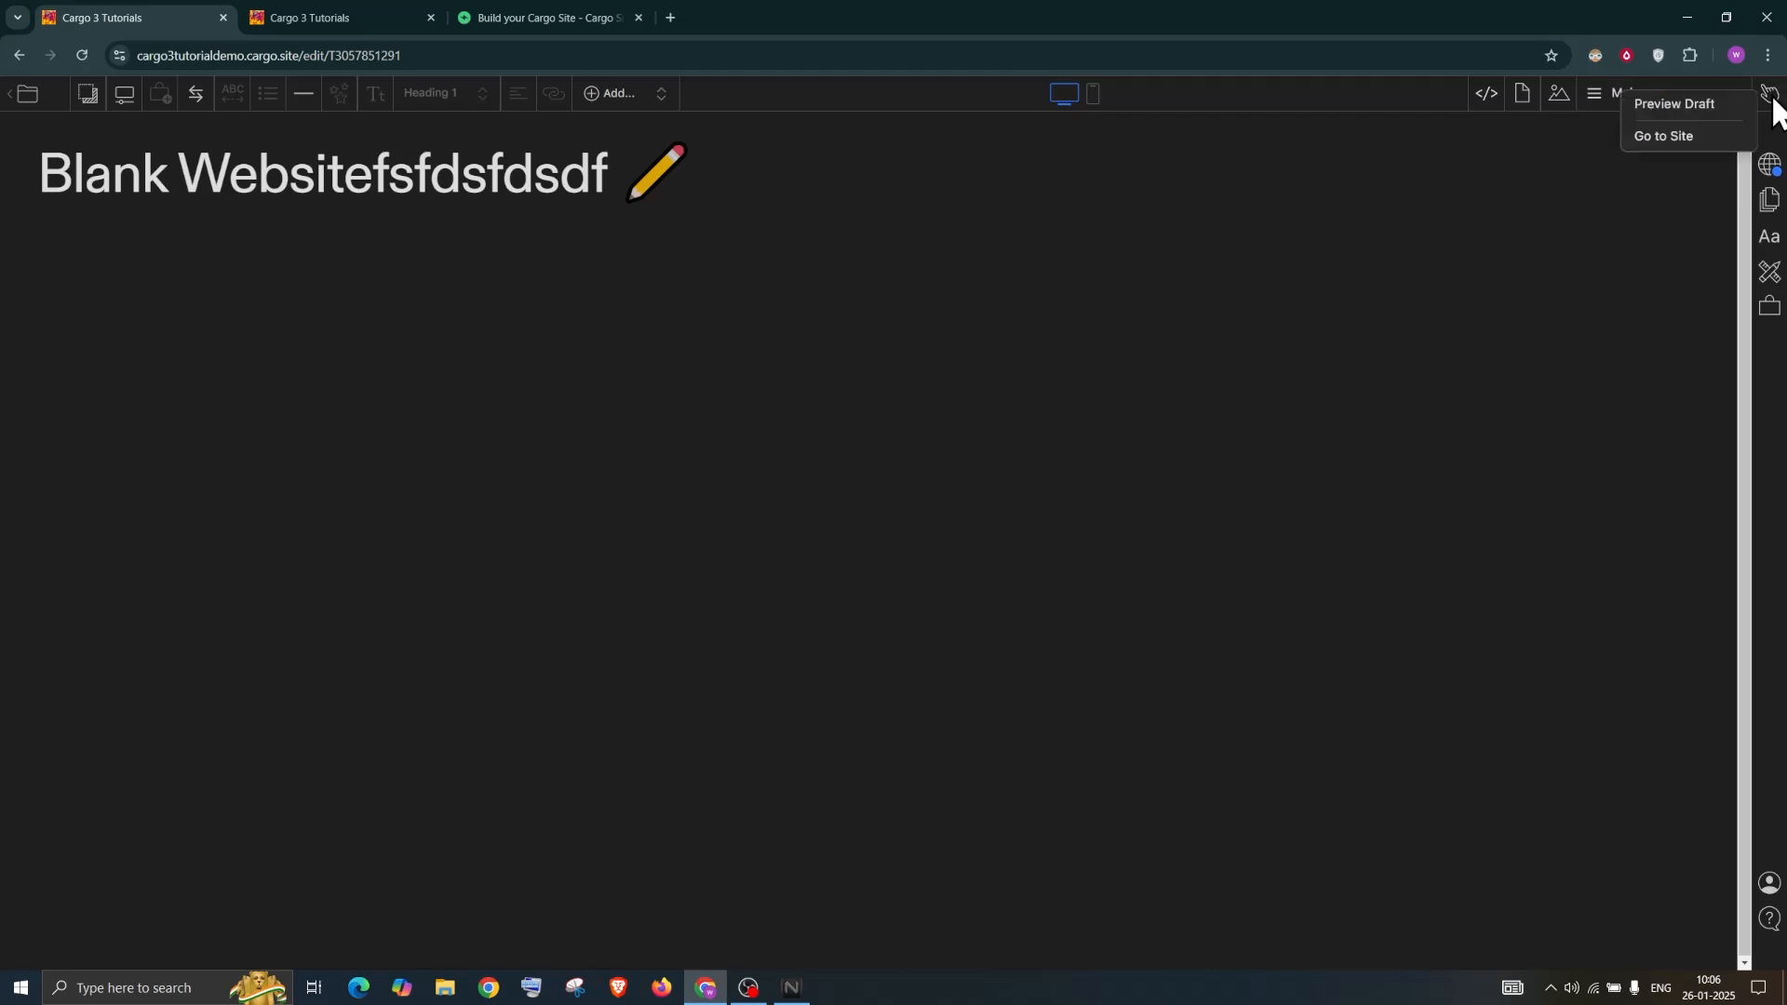
pyautogui.click(1690, 140)
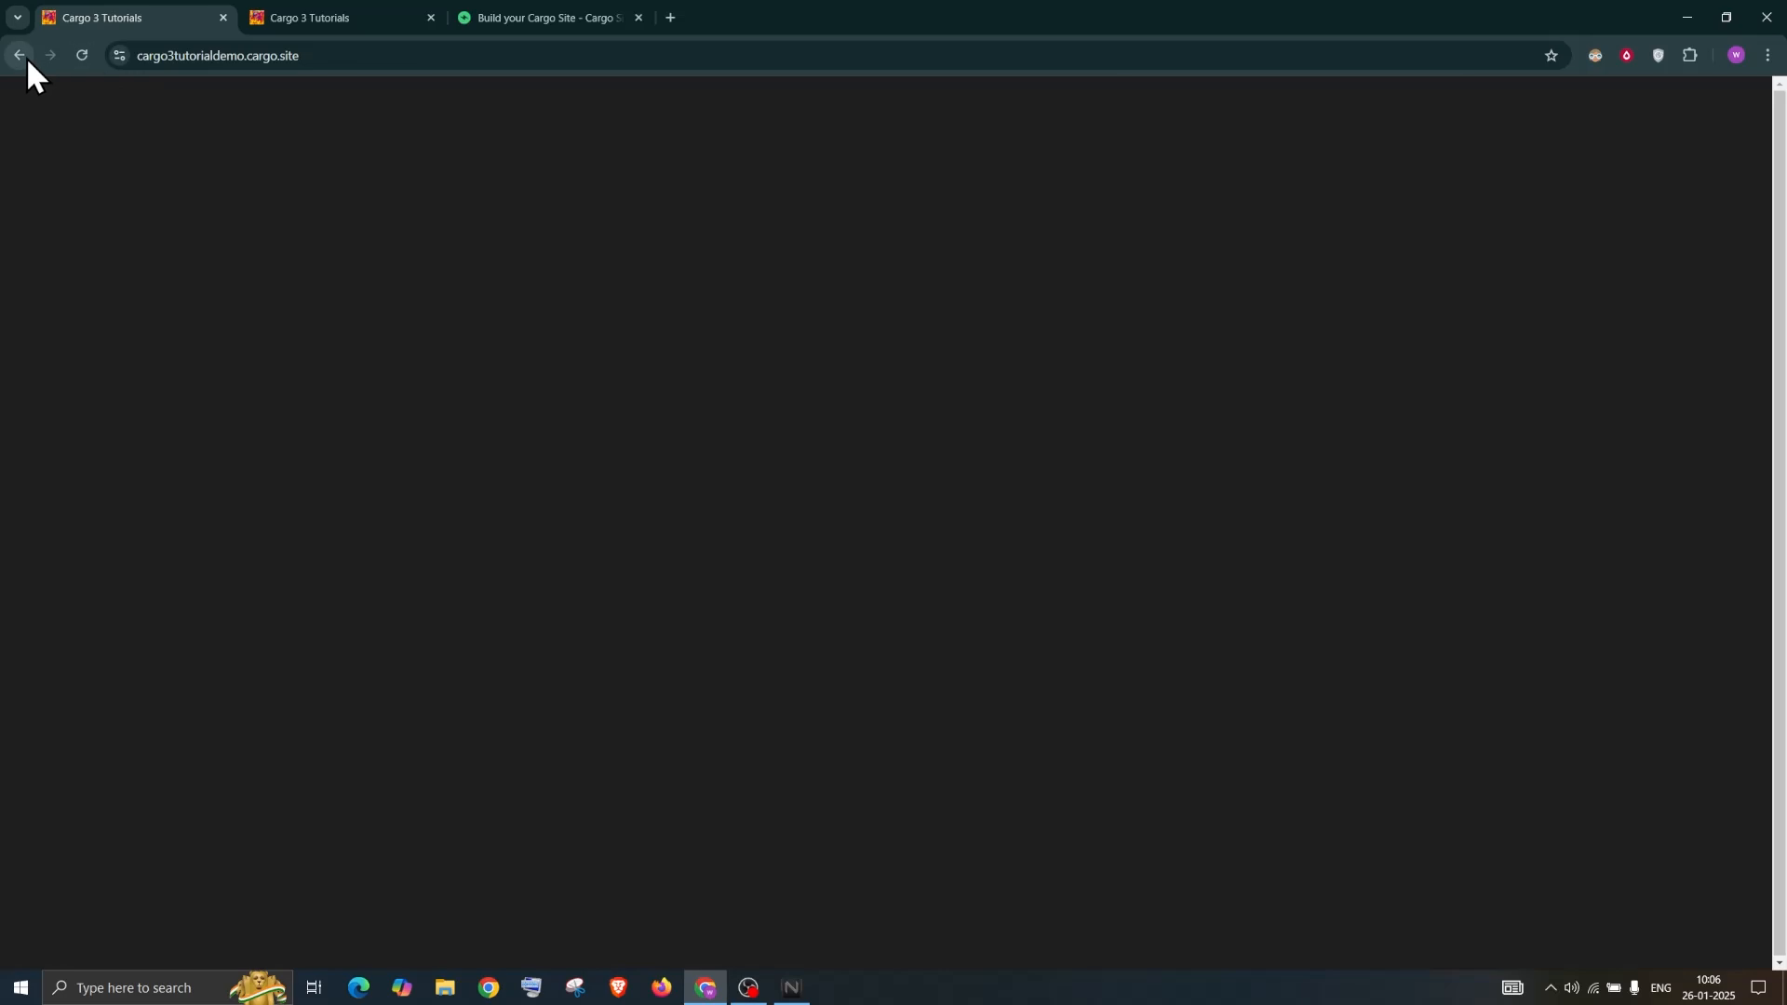
pyautogui.click(19, 54)
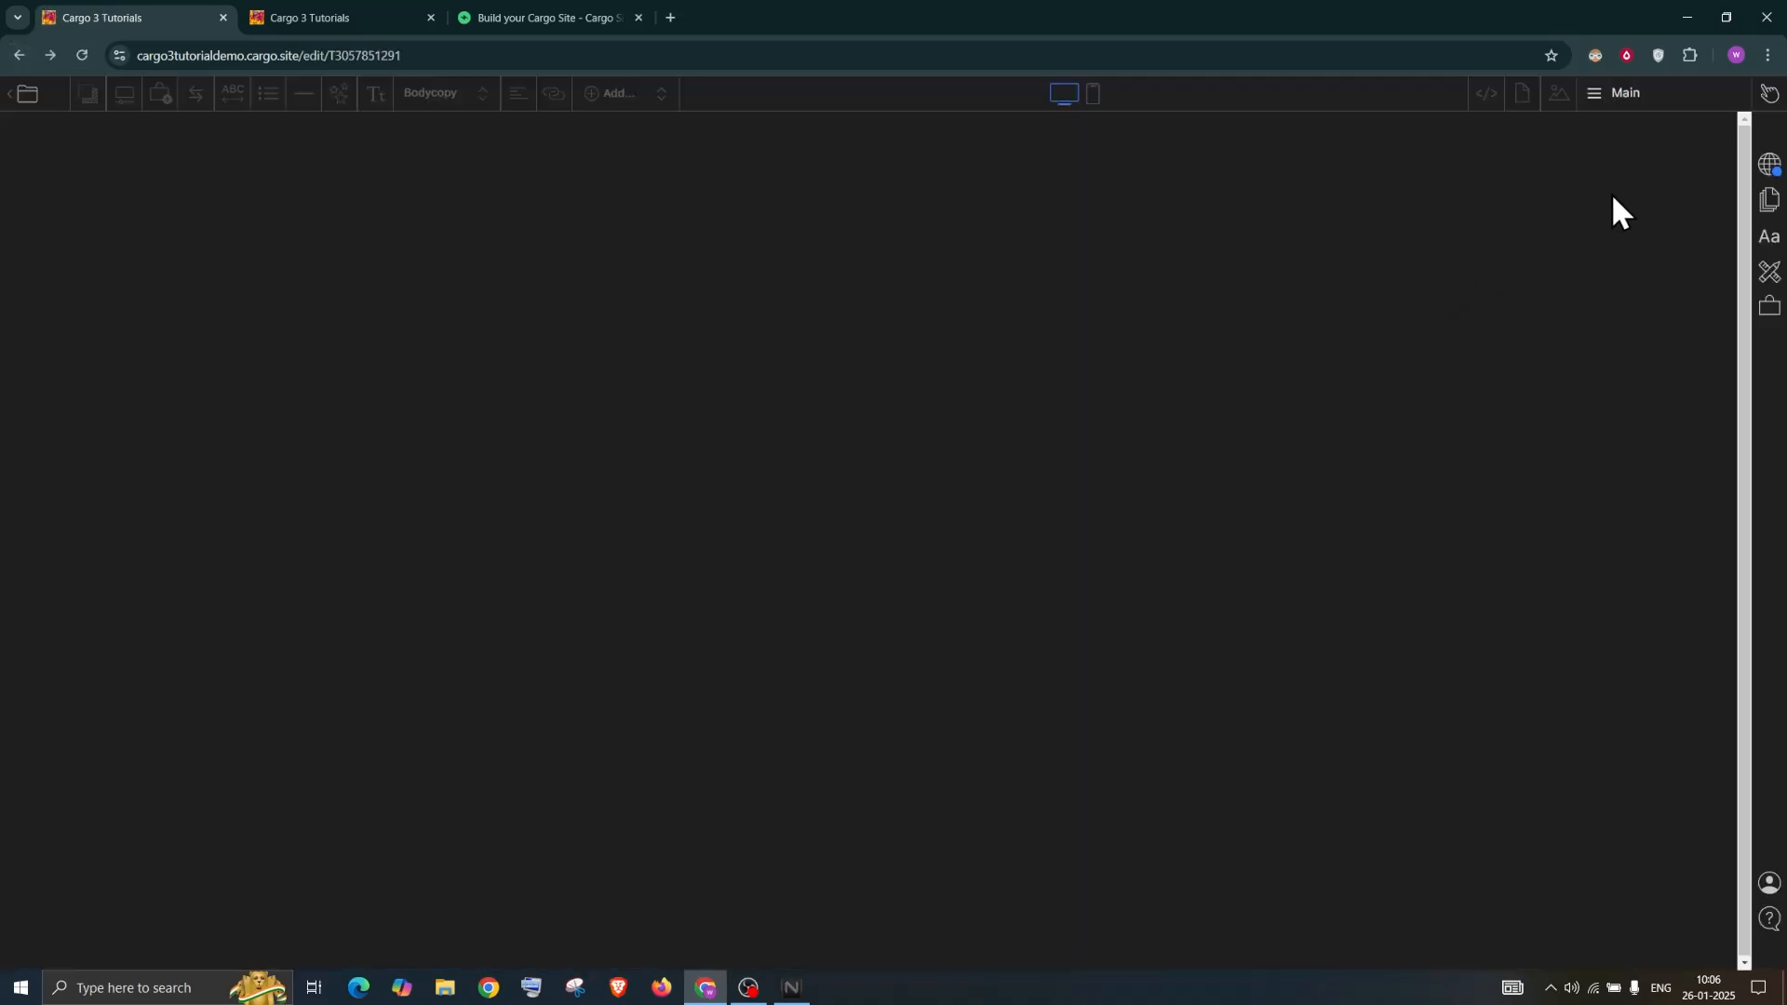
# Delete the test characters from the heading and publish with Ctrl+P
pyautogui.click(1770, 168)
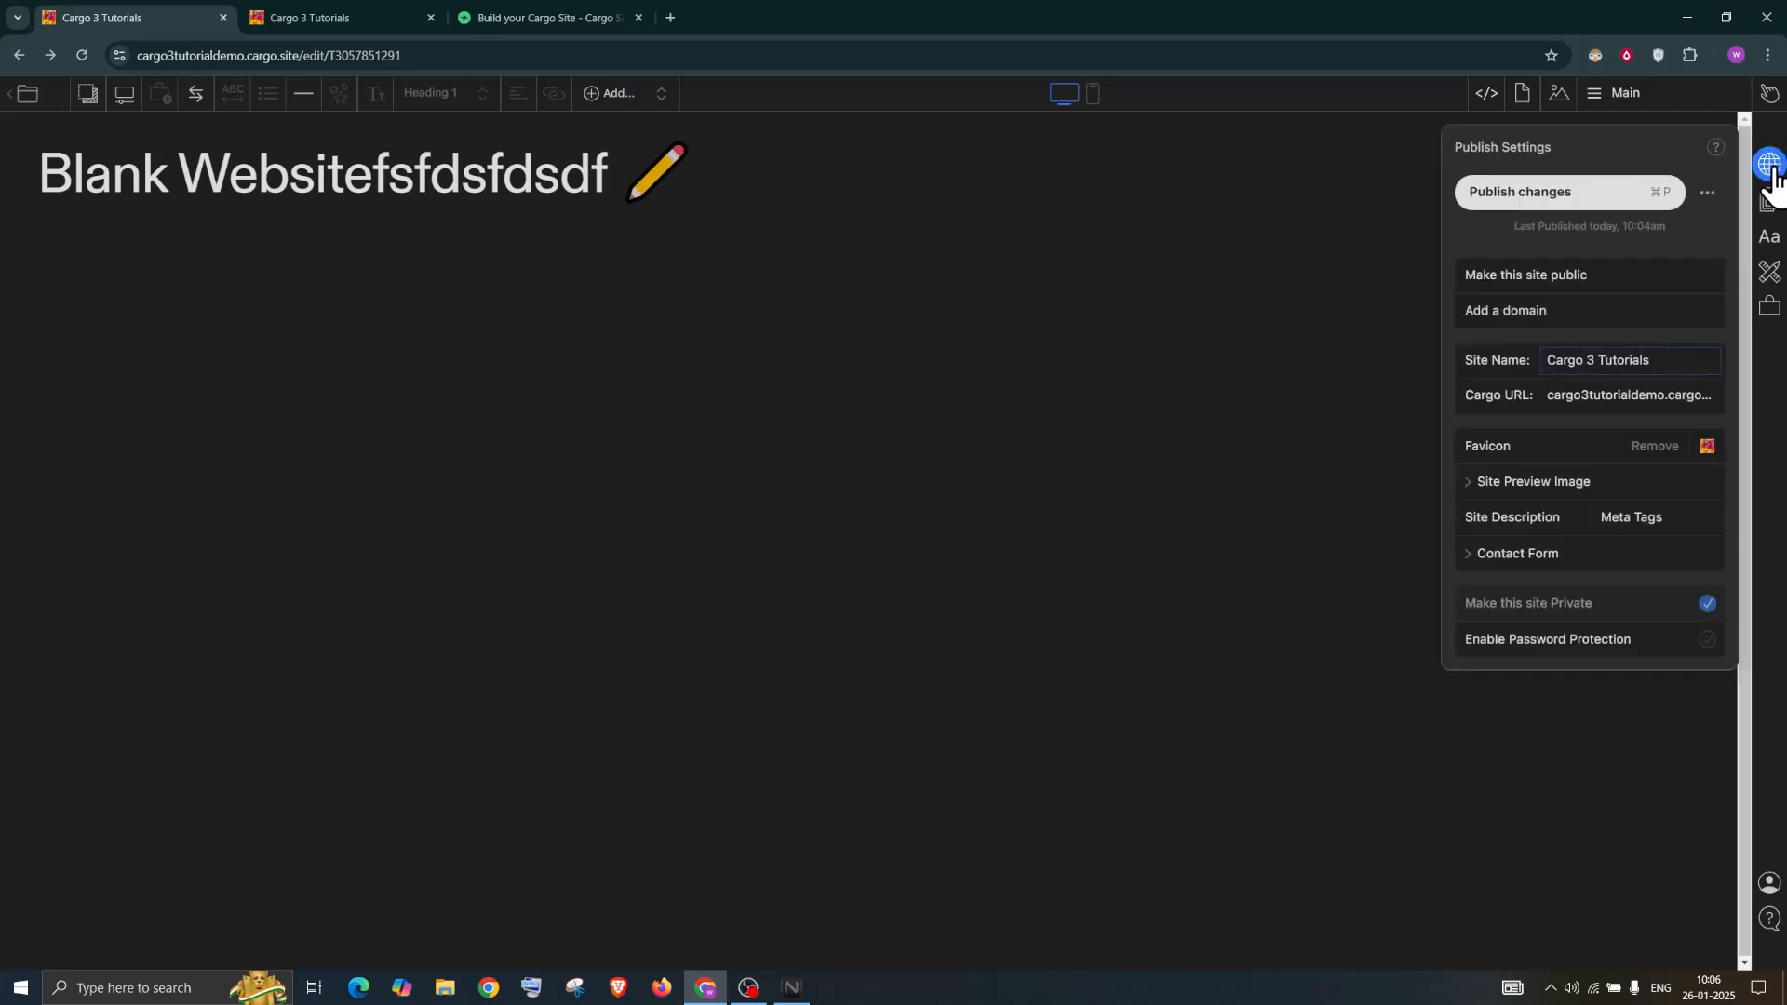
pyautogui.moveTo(595, 175); pyautogui.dragTo(365, 175)
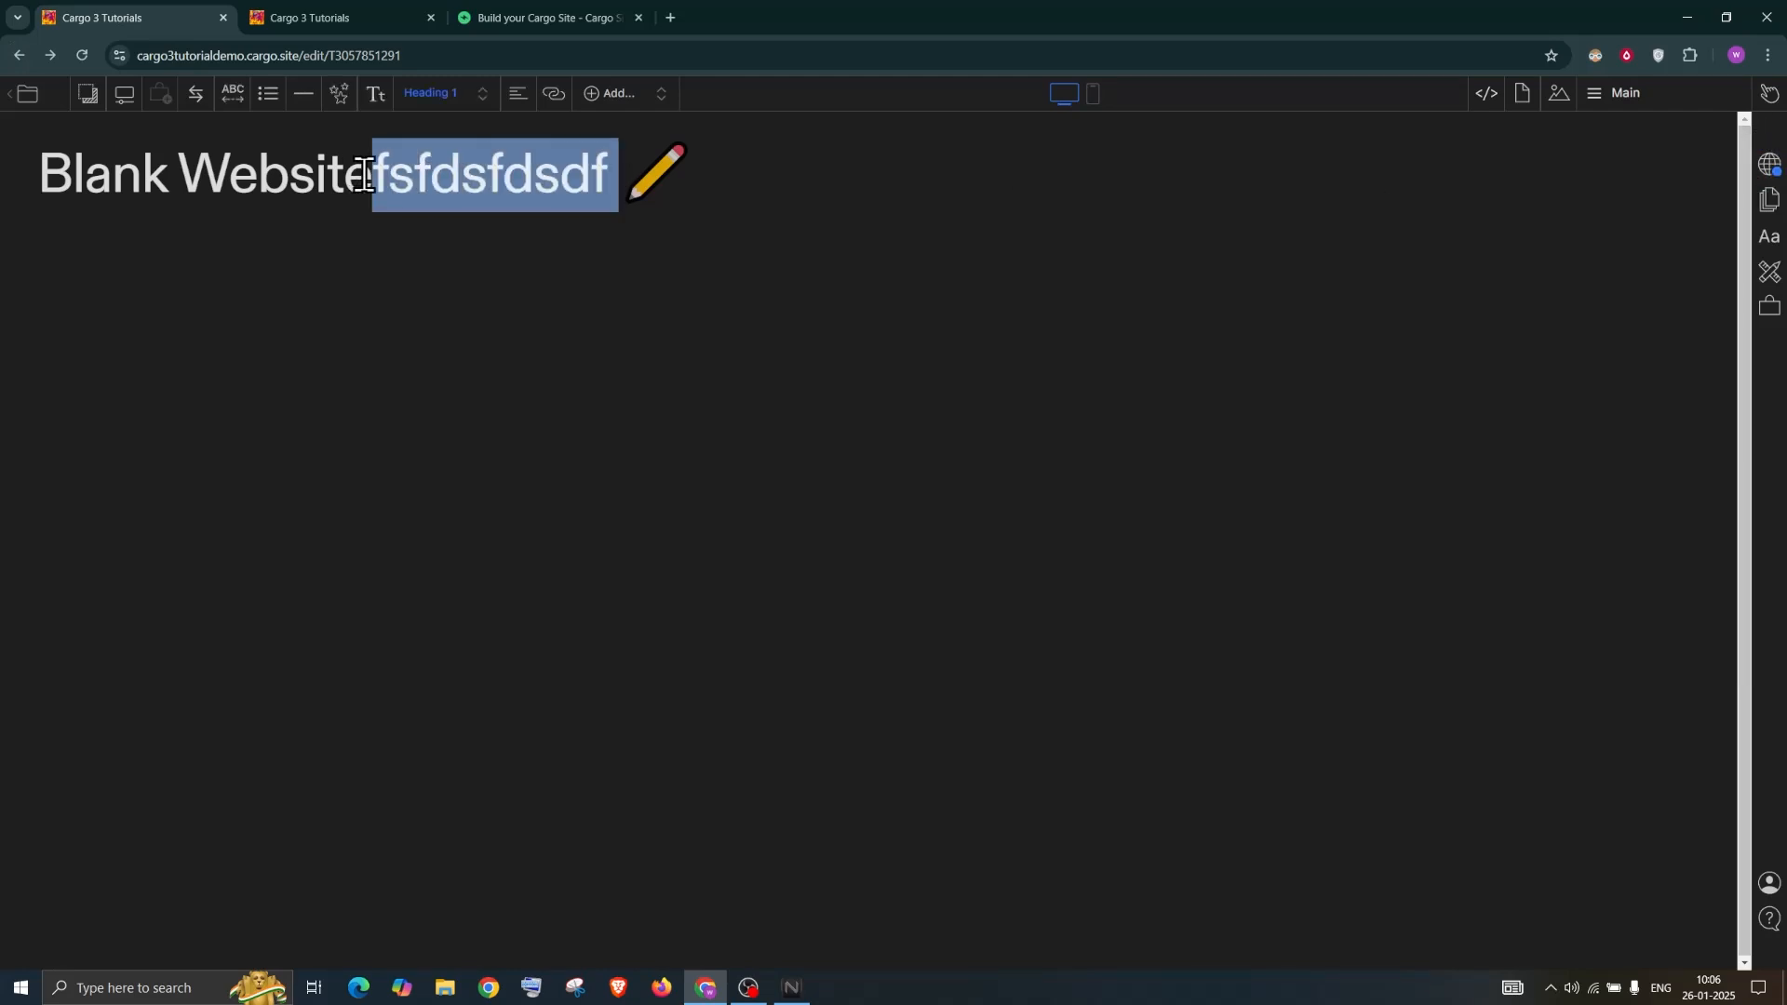
pyautogui.press('BackSpace')
pyautogui.click(1768, 168)
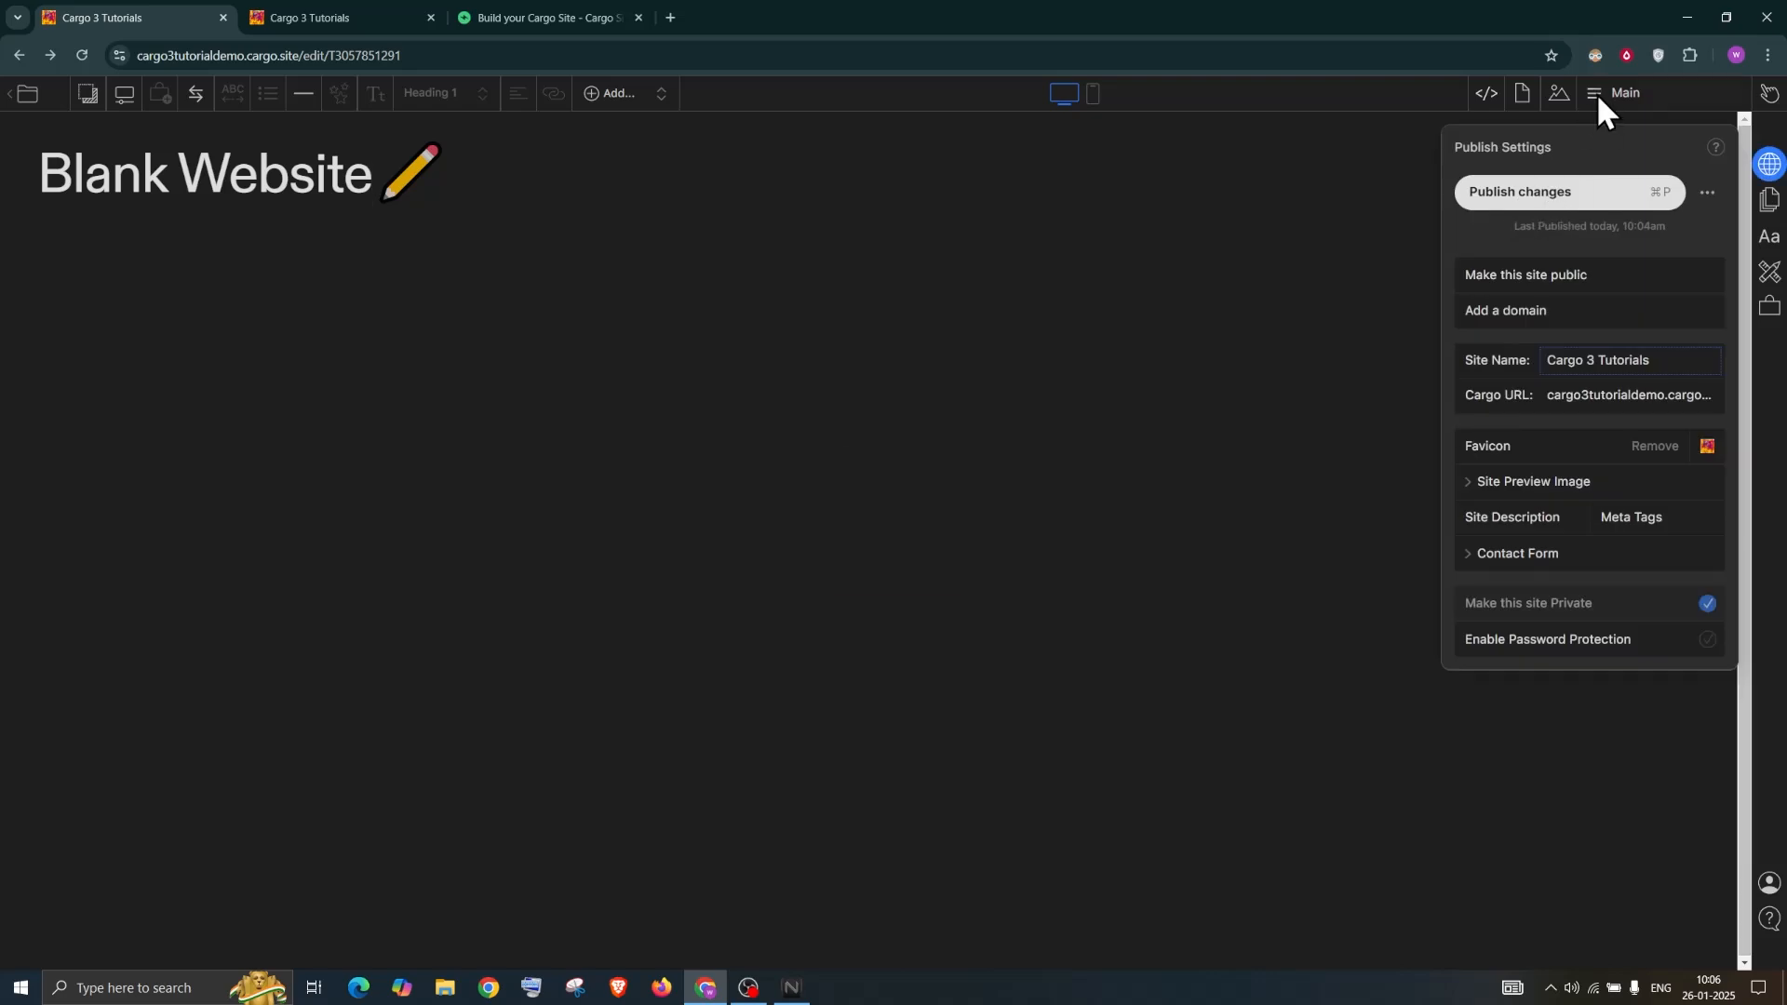
pyautogui.hotkey('ctrl', 'p')
# Bring up the default page settings from the right sidebar
pyautogui.click(1679, 104)
pyautogui.click(1769, 167)
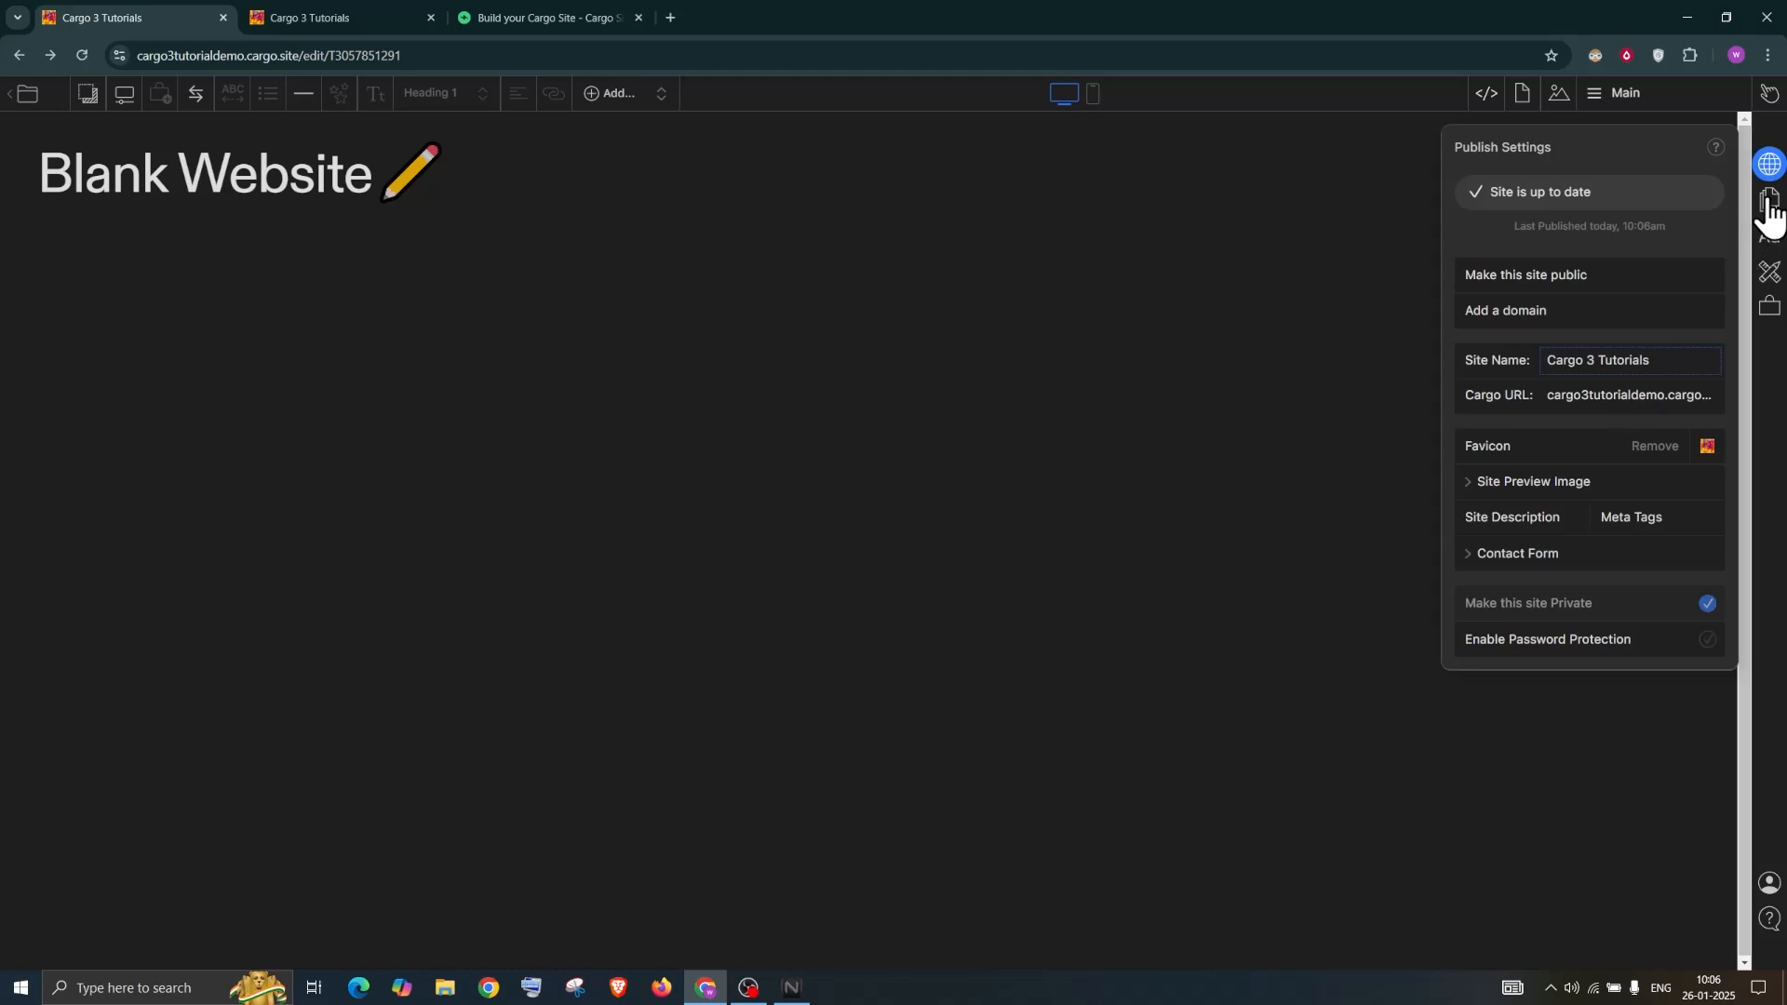
pyautogui.click(1767, 201)
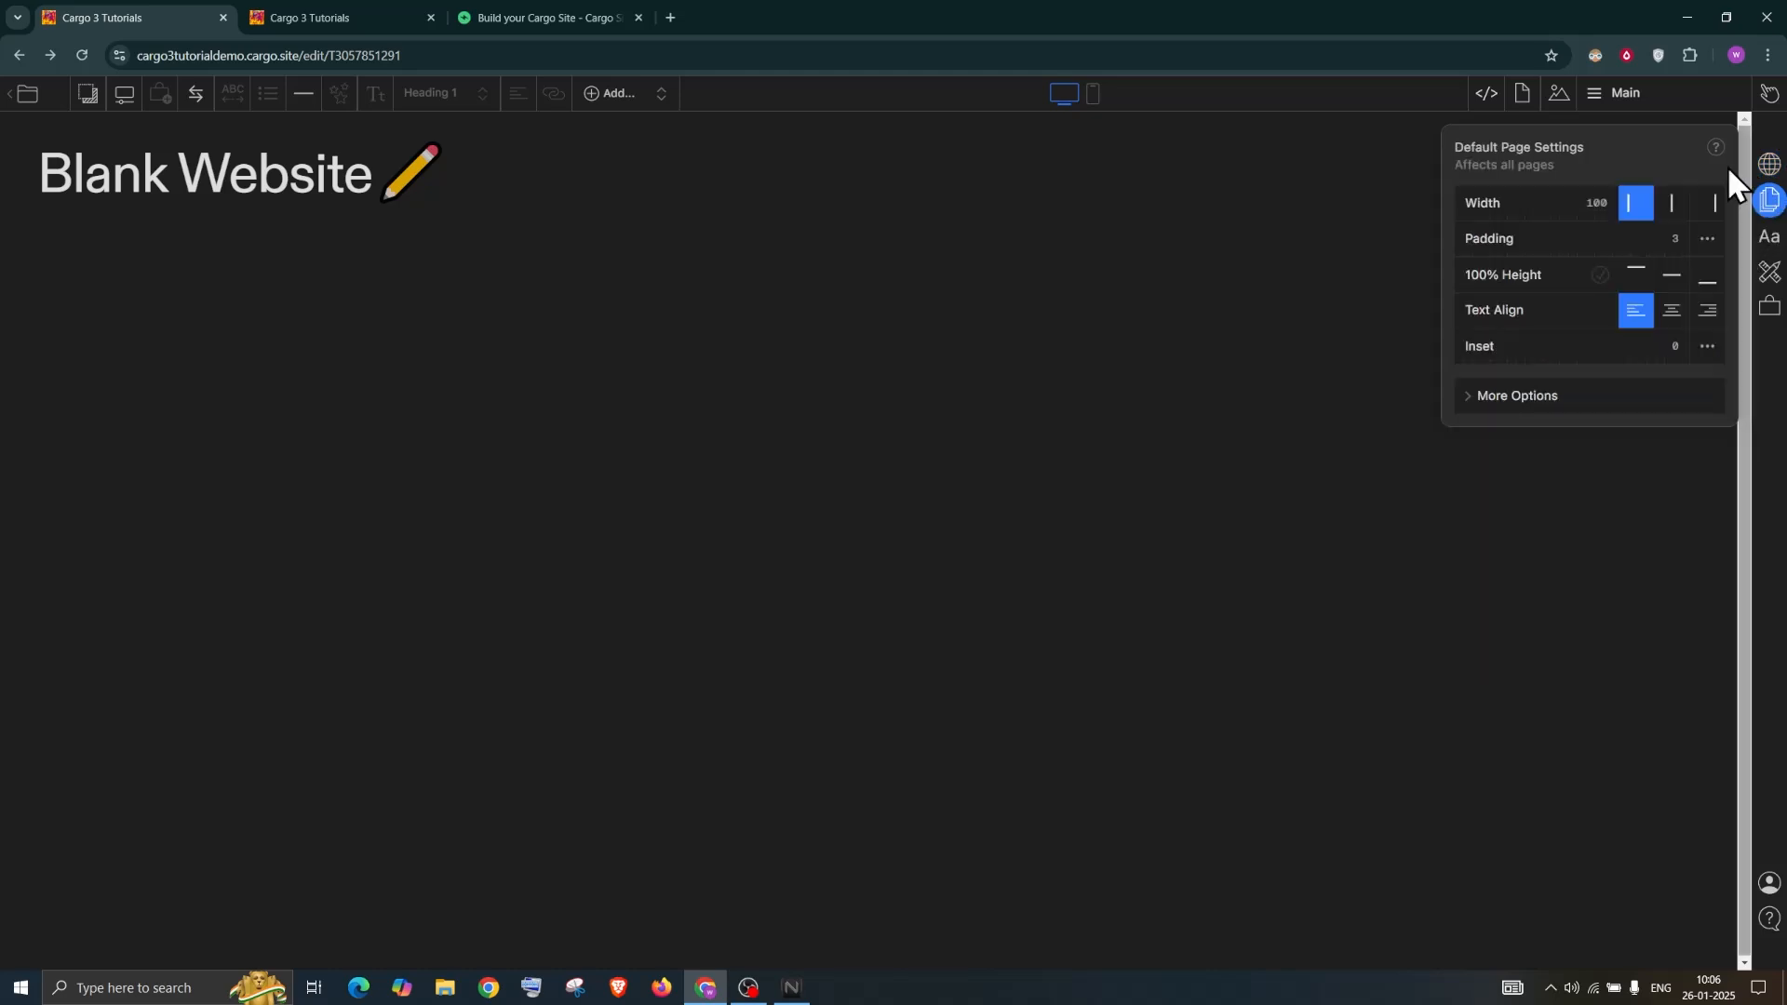
# In Site Settings, set Site Background to translucent grey rgba(141,136,136,0.37)
pyautogui.click(1768, 274)
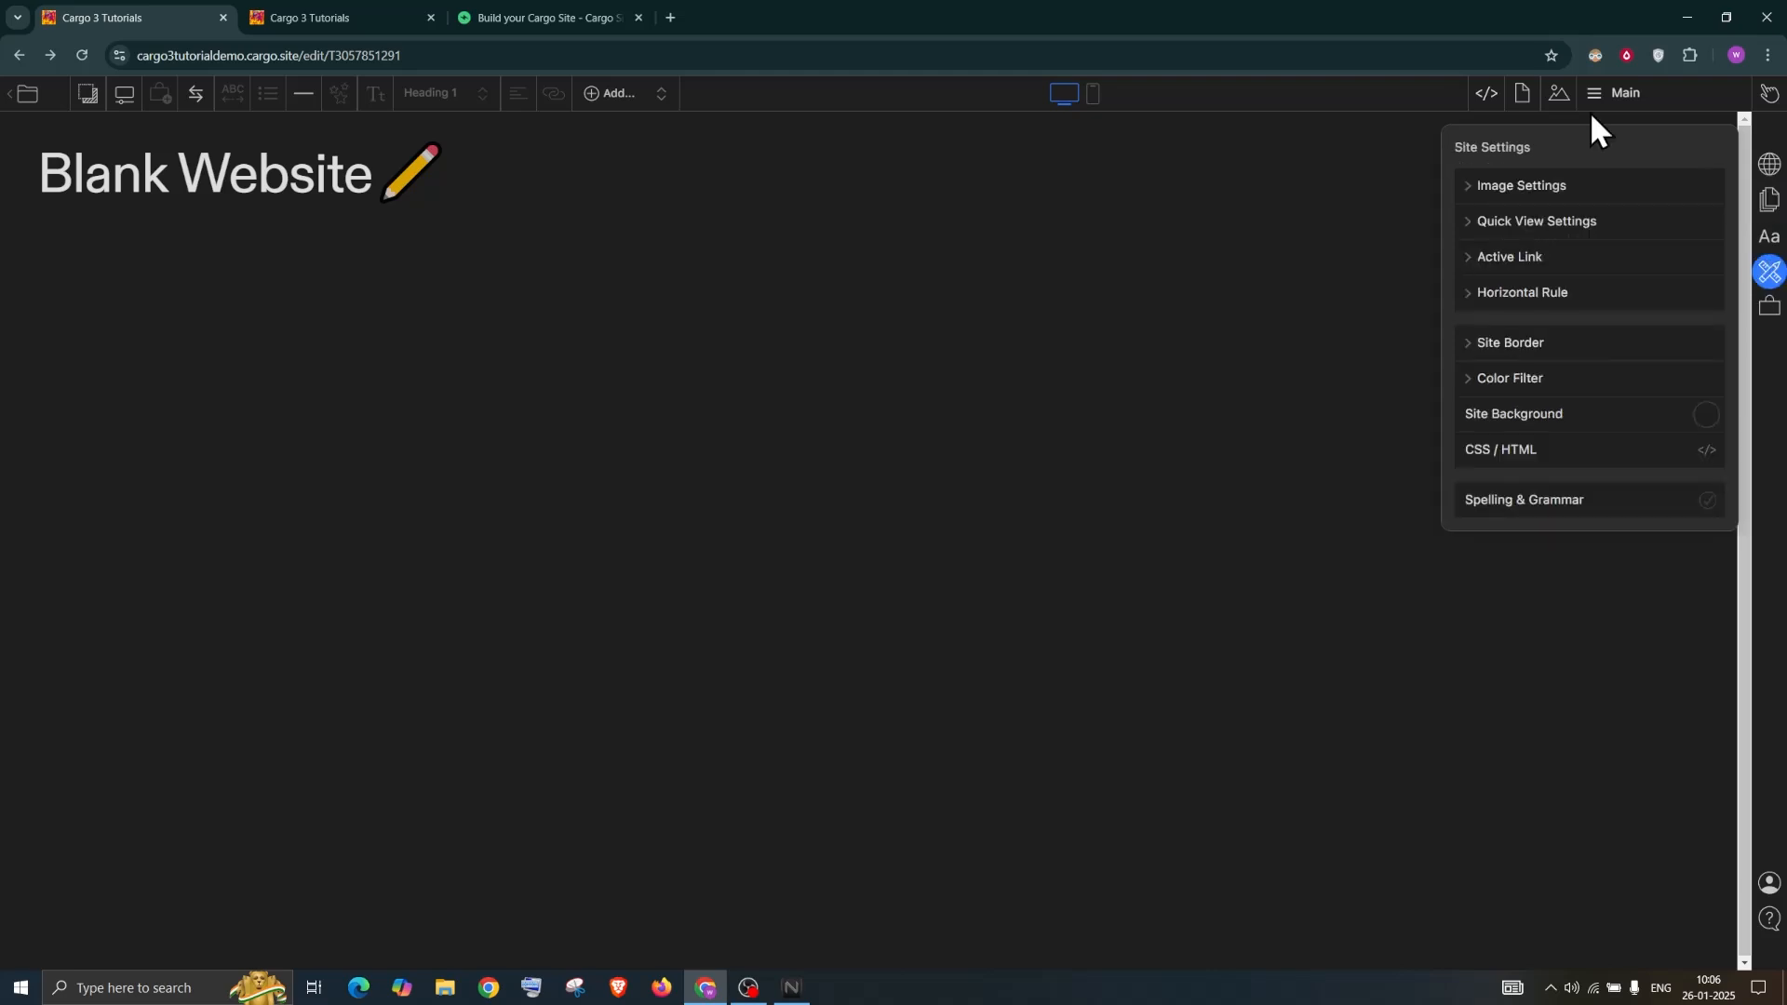
pyautogui.click(1709, 417)
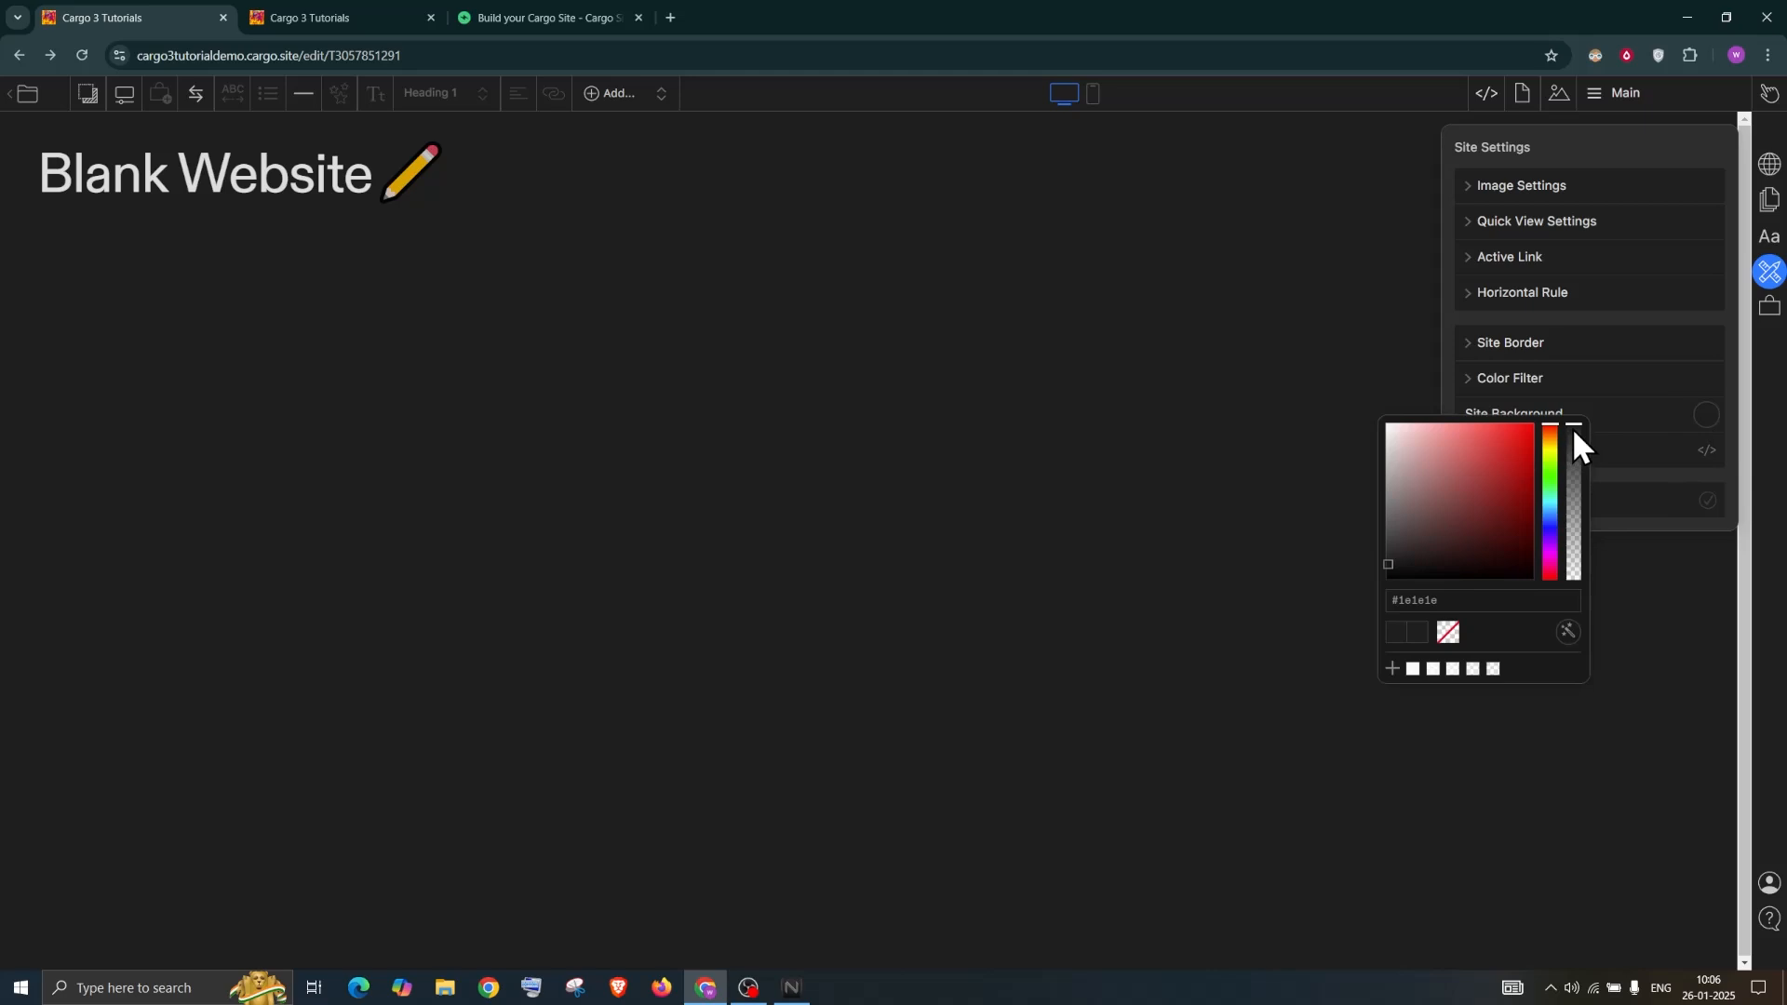
pyautogui.click(1578, 474)
pyautogui.moveTo(1577, 515); pyautogui.dragTo(1569, 556)
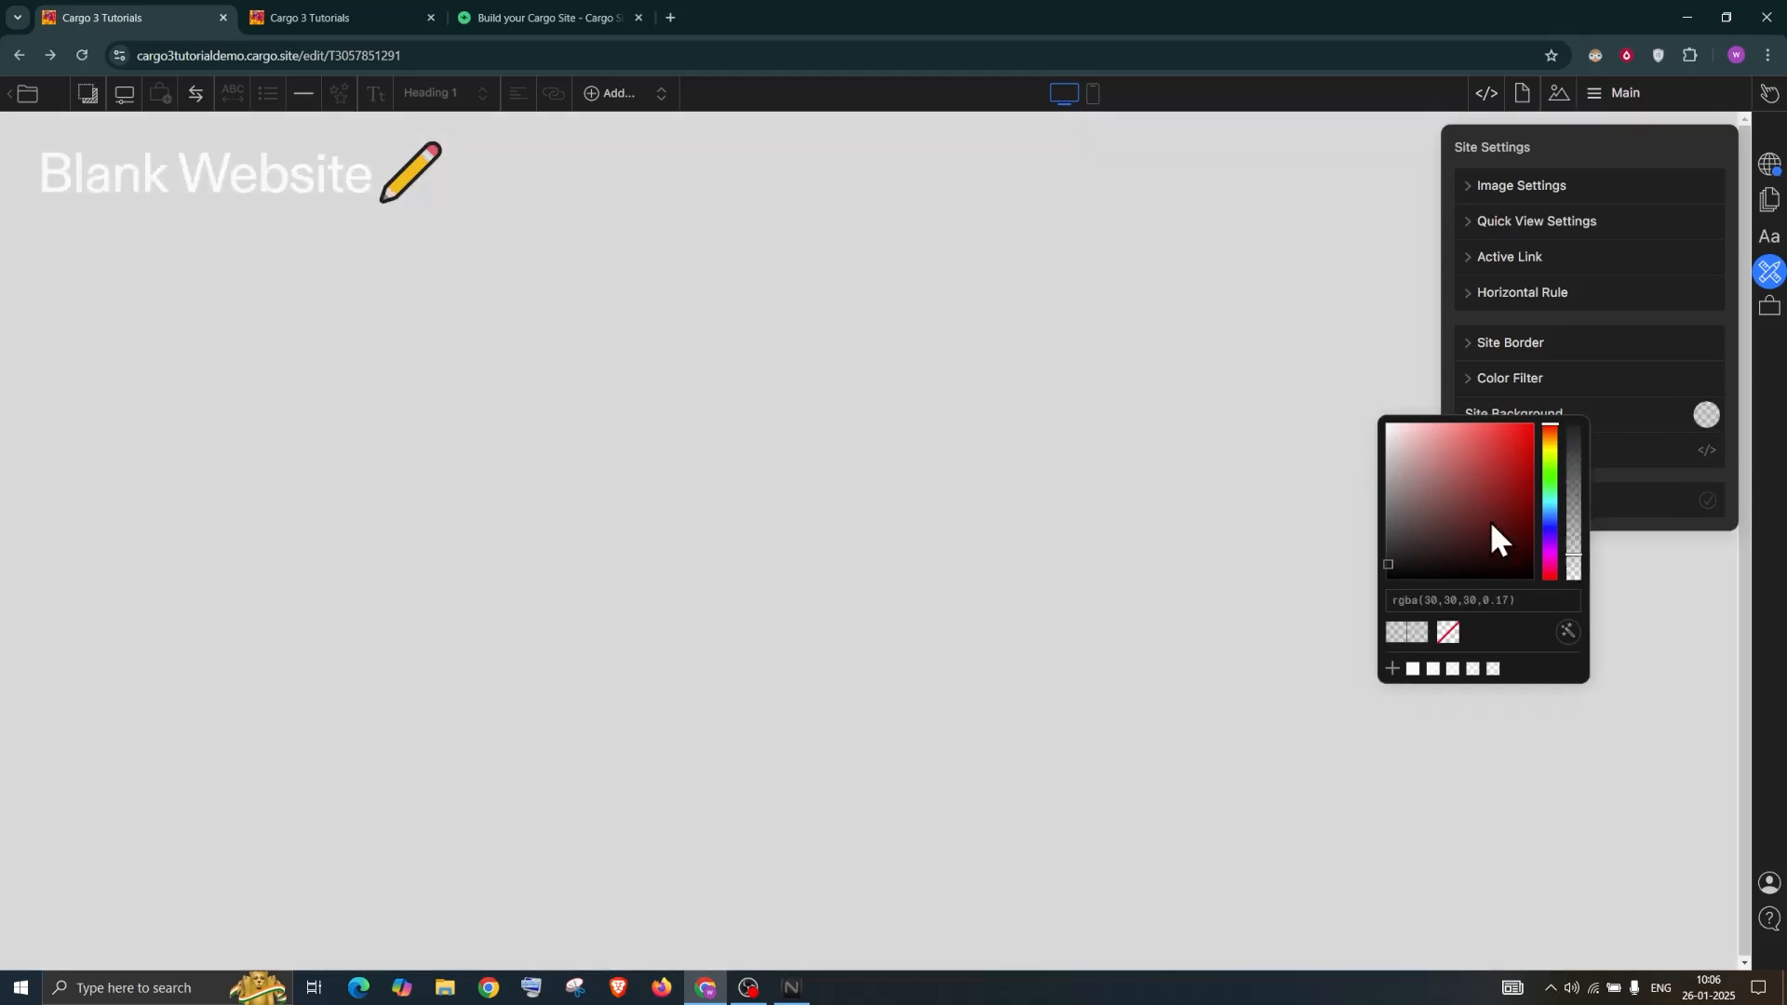
pyautogui.click(1569, 523)
pyautogui.click(1392, 495)
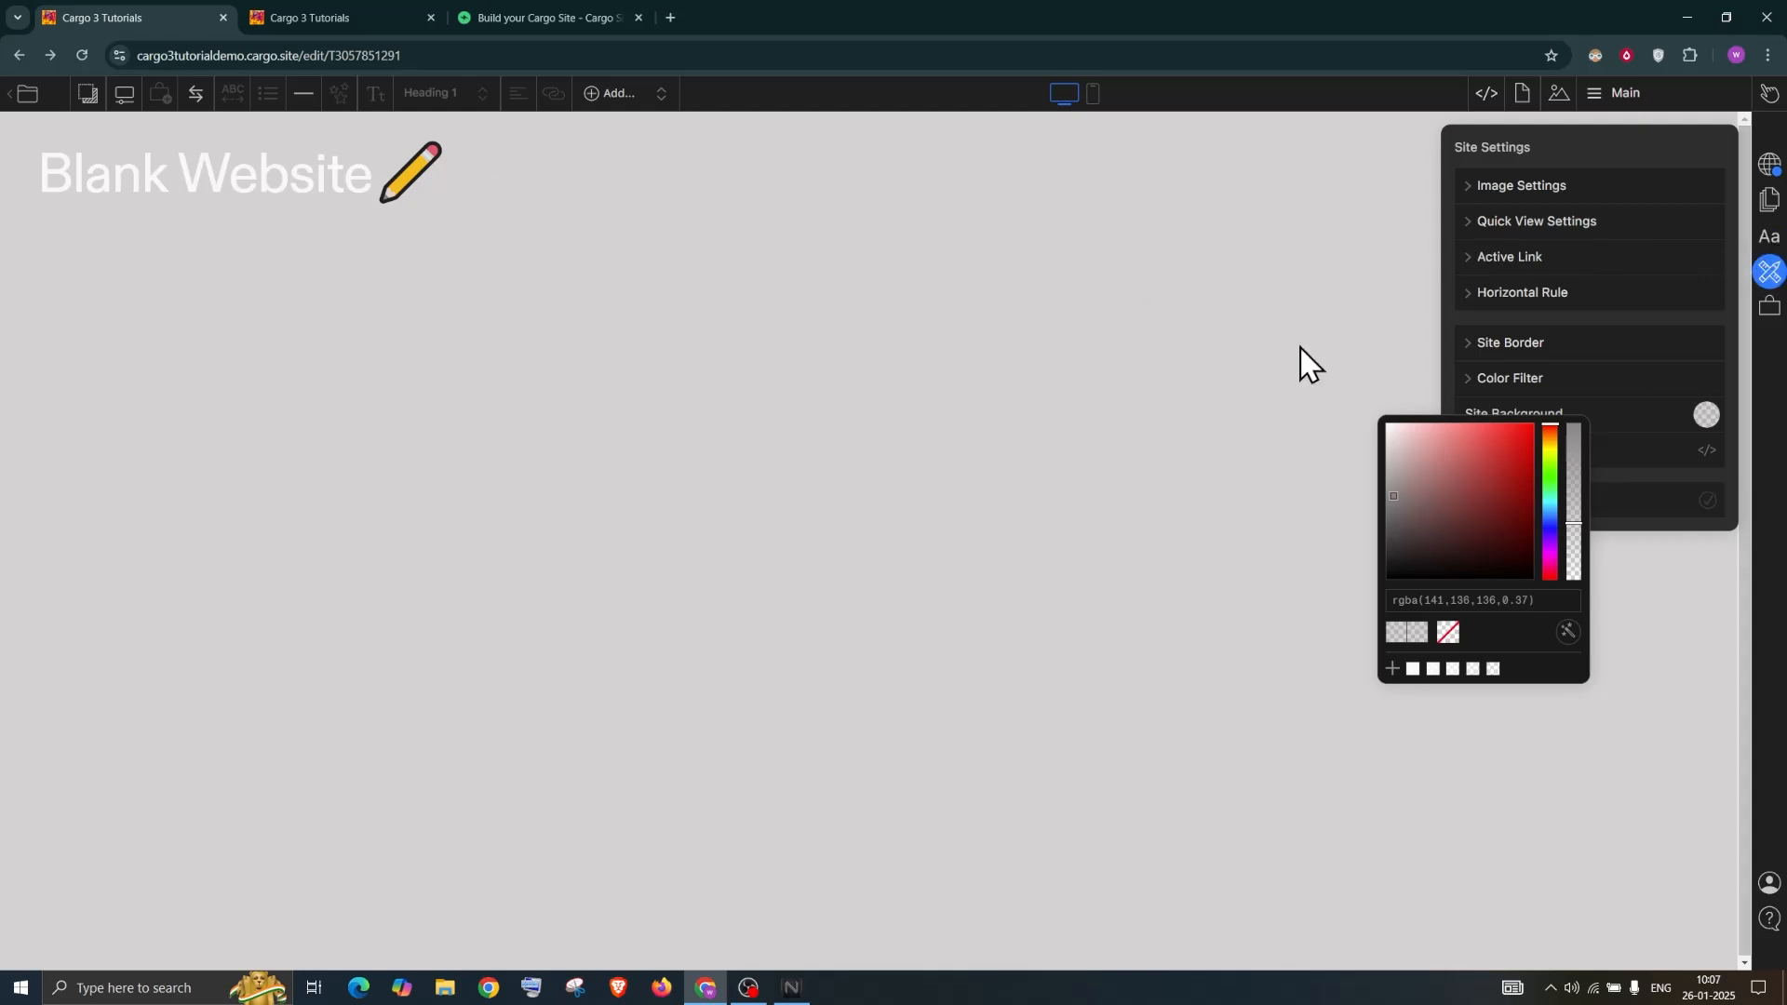
pyautogui.click(1621, 138)
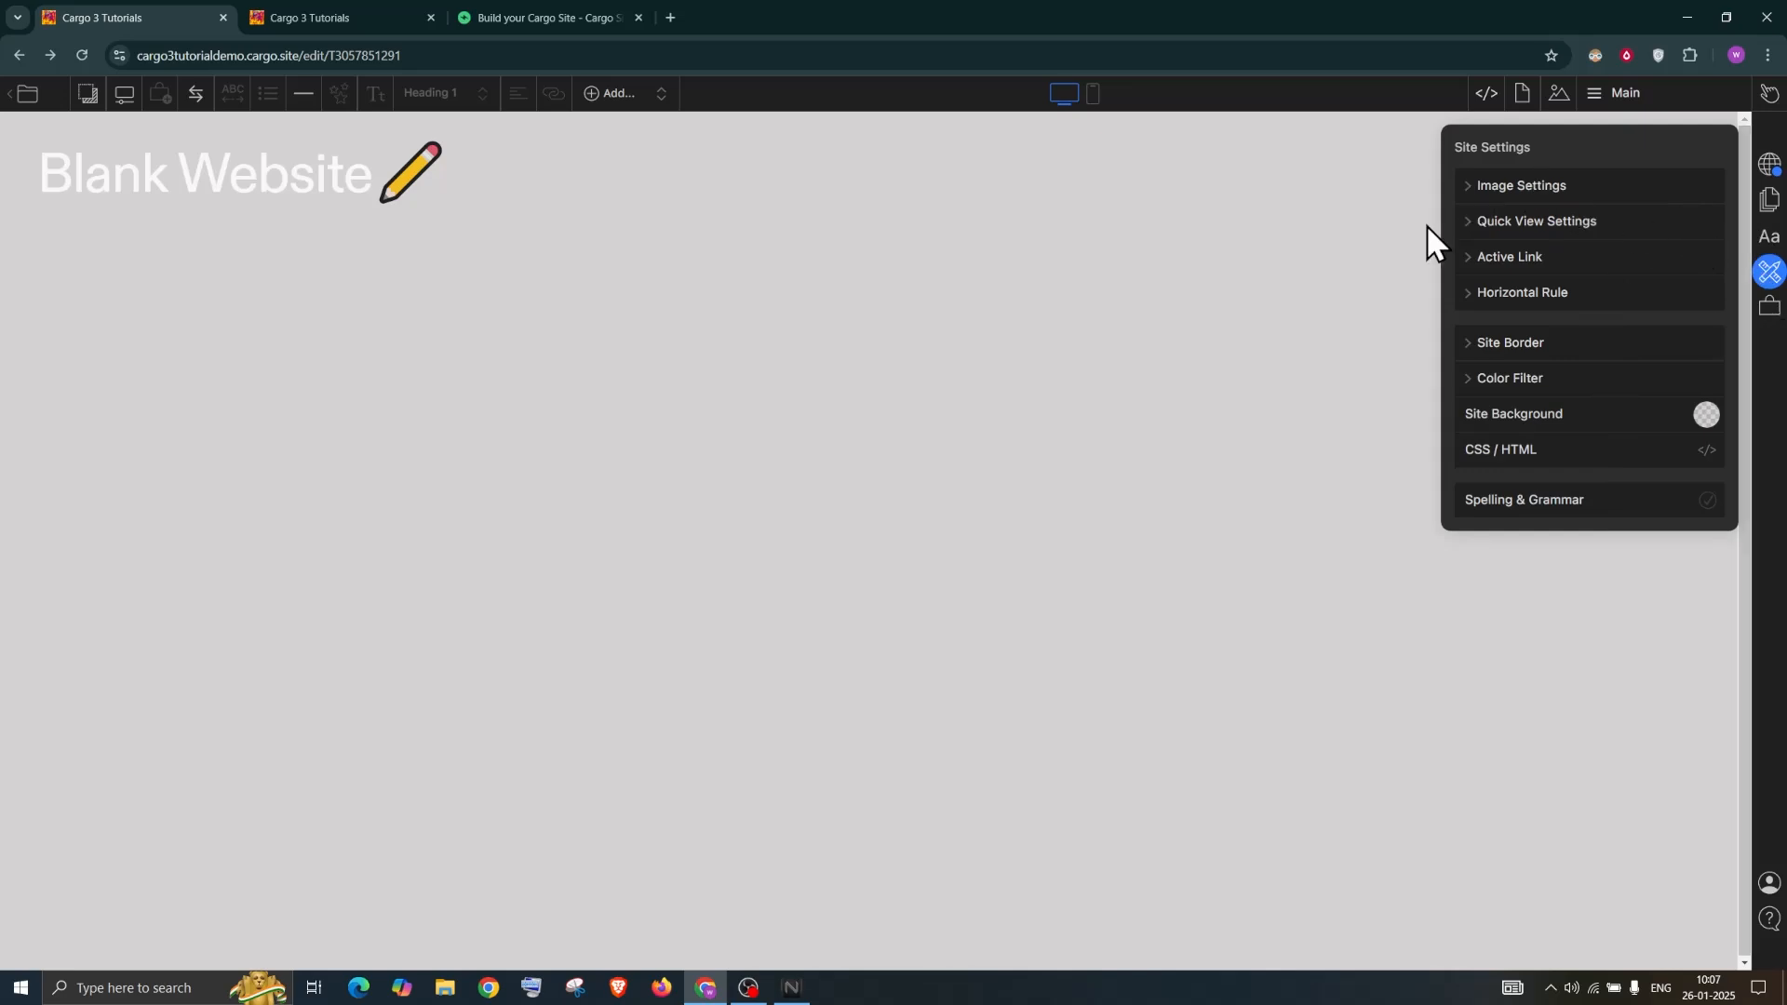
# Open the custom CSS editor and select the body background-color rule on line 12
pyautogui.click(1707, 454)
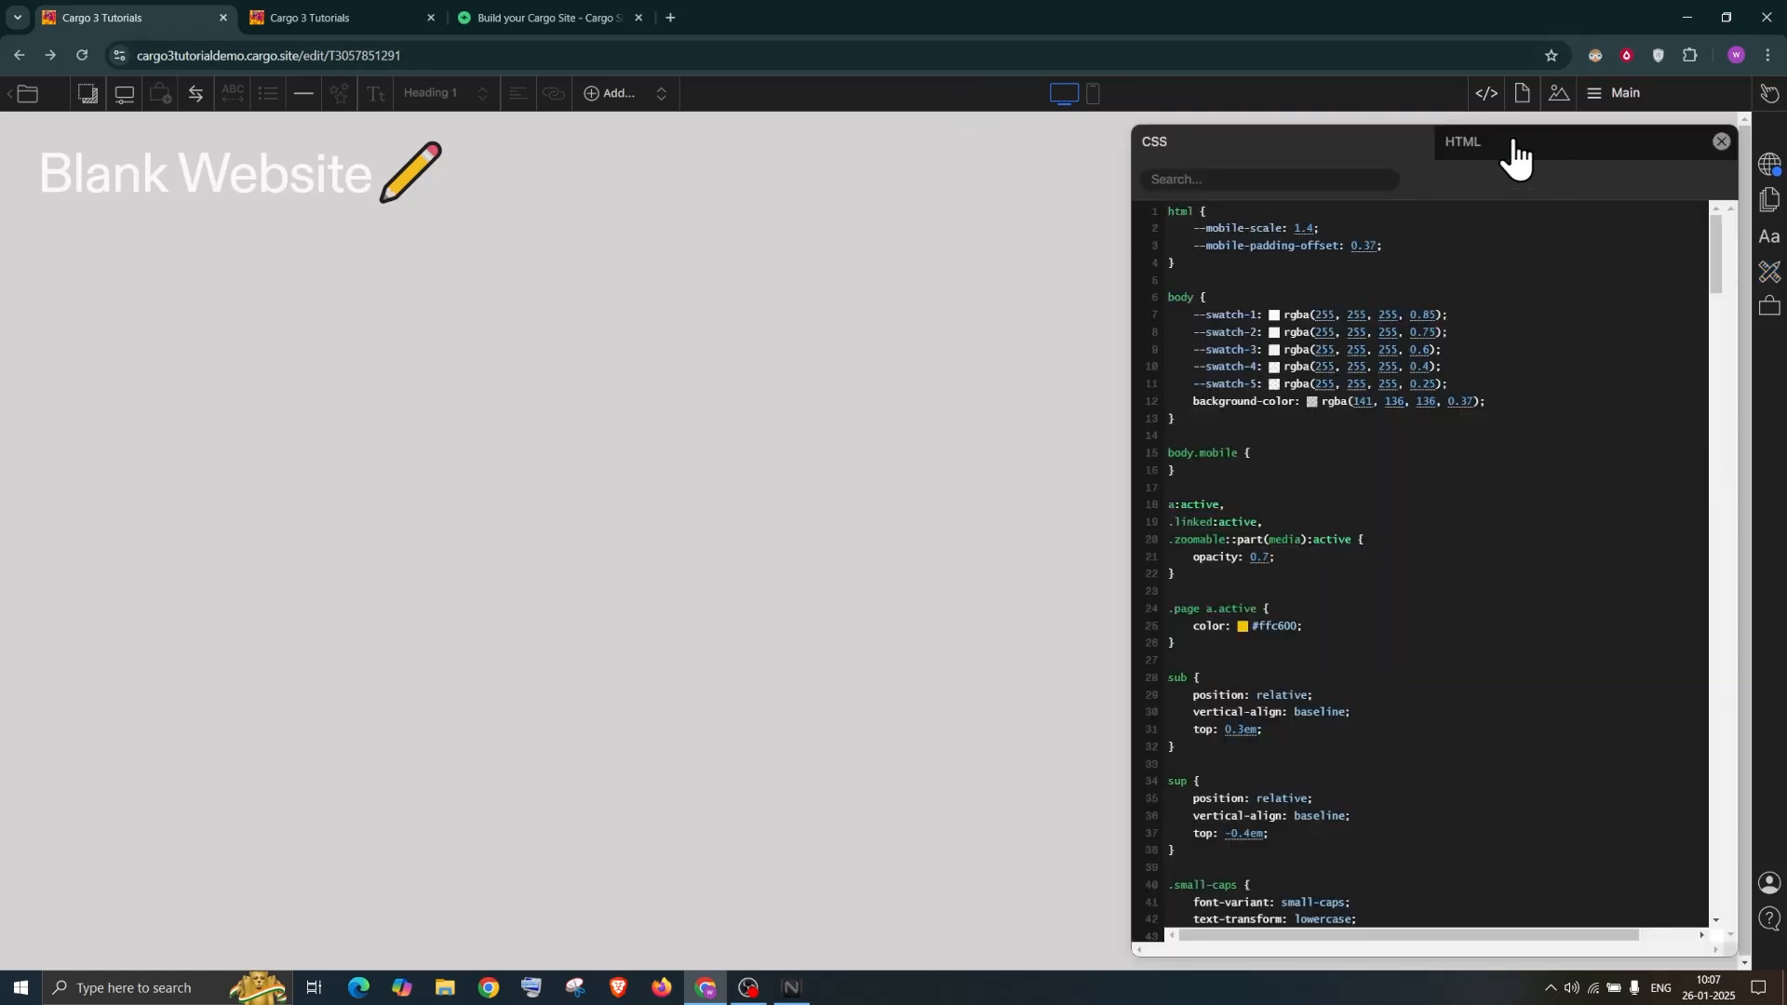
pyautogui.click(1478, 151)
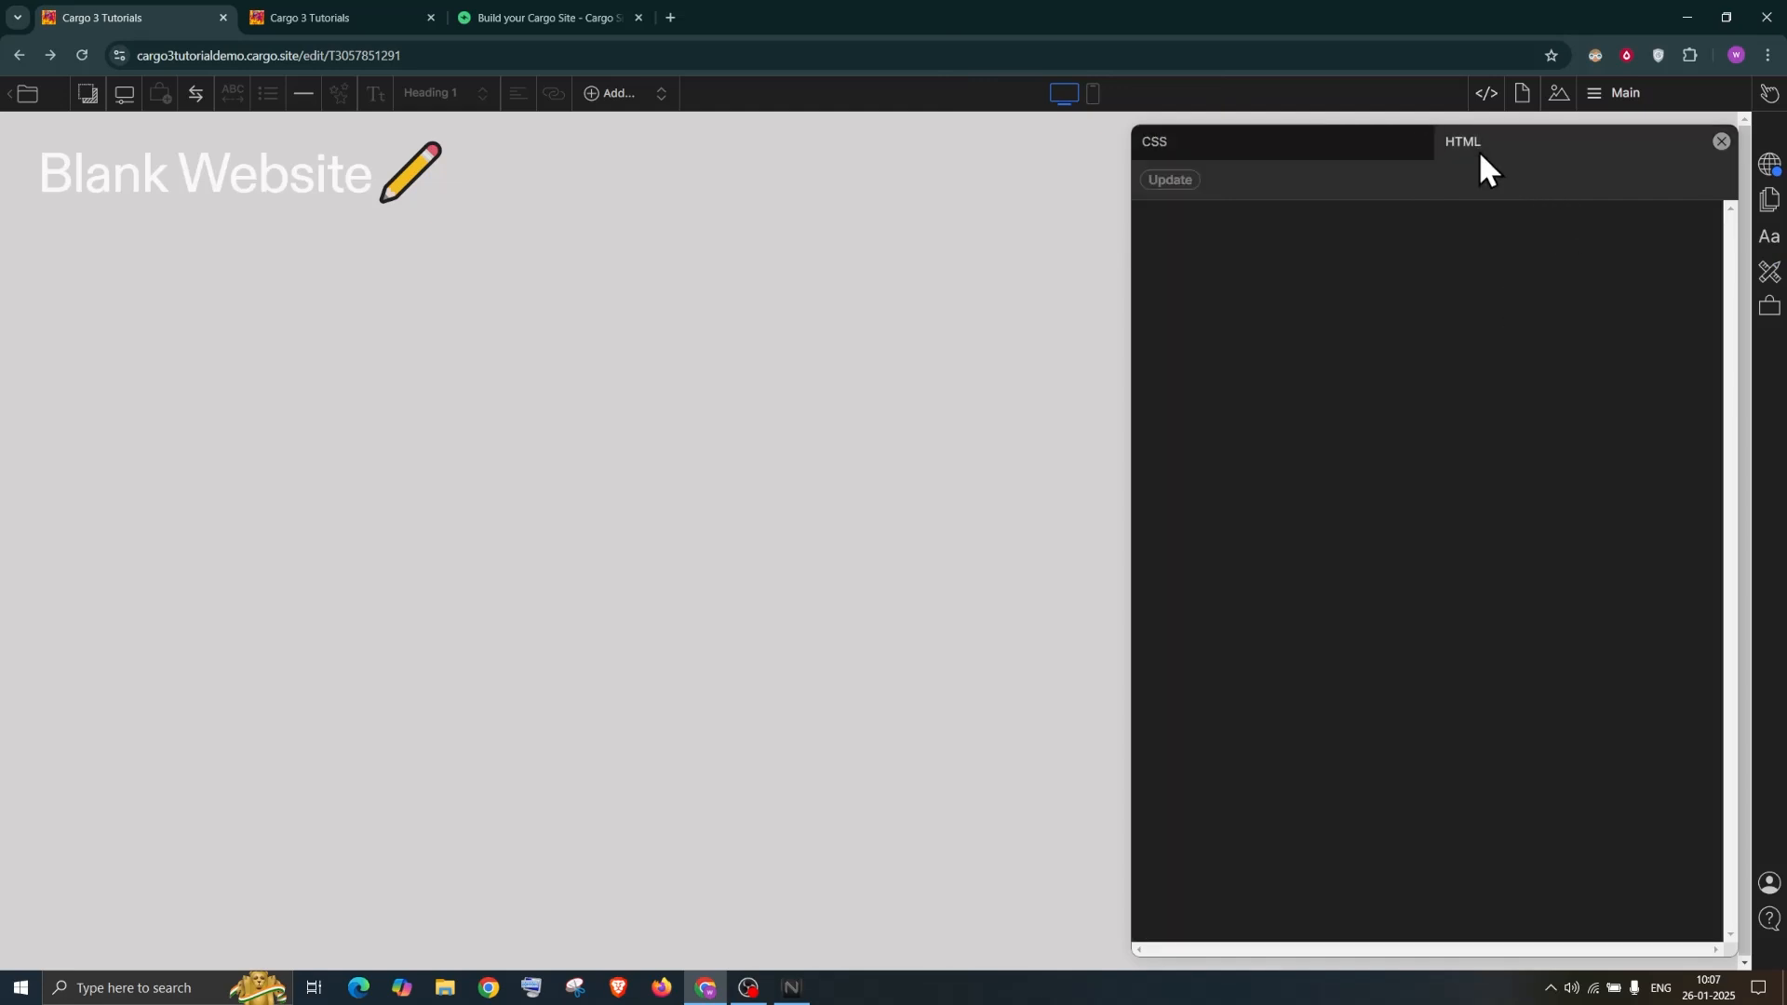
pyautogui.click(1326, 149)
pyautogui.click(1515, 144)
pyautogui.click(1334, 151)
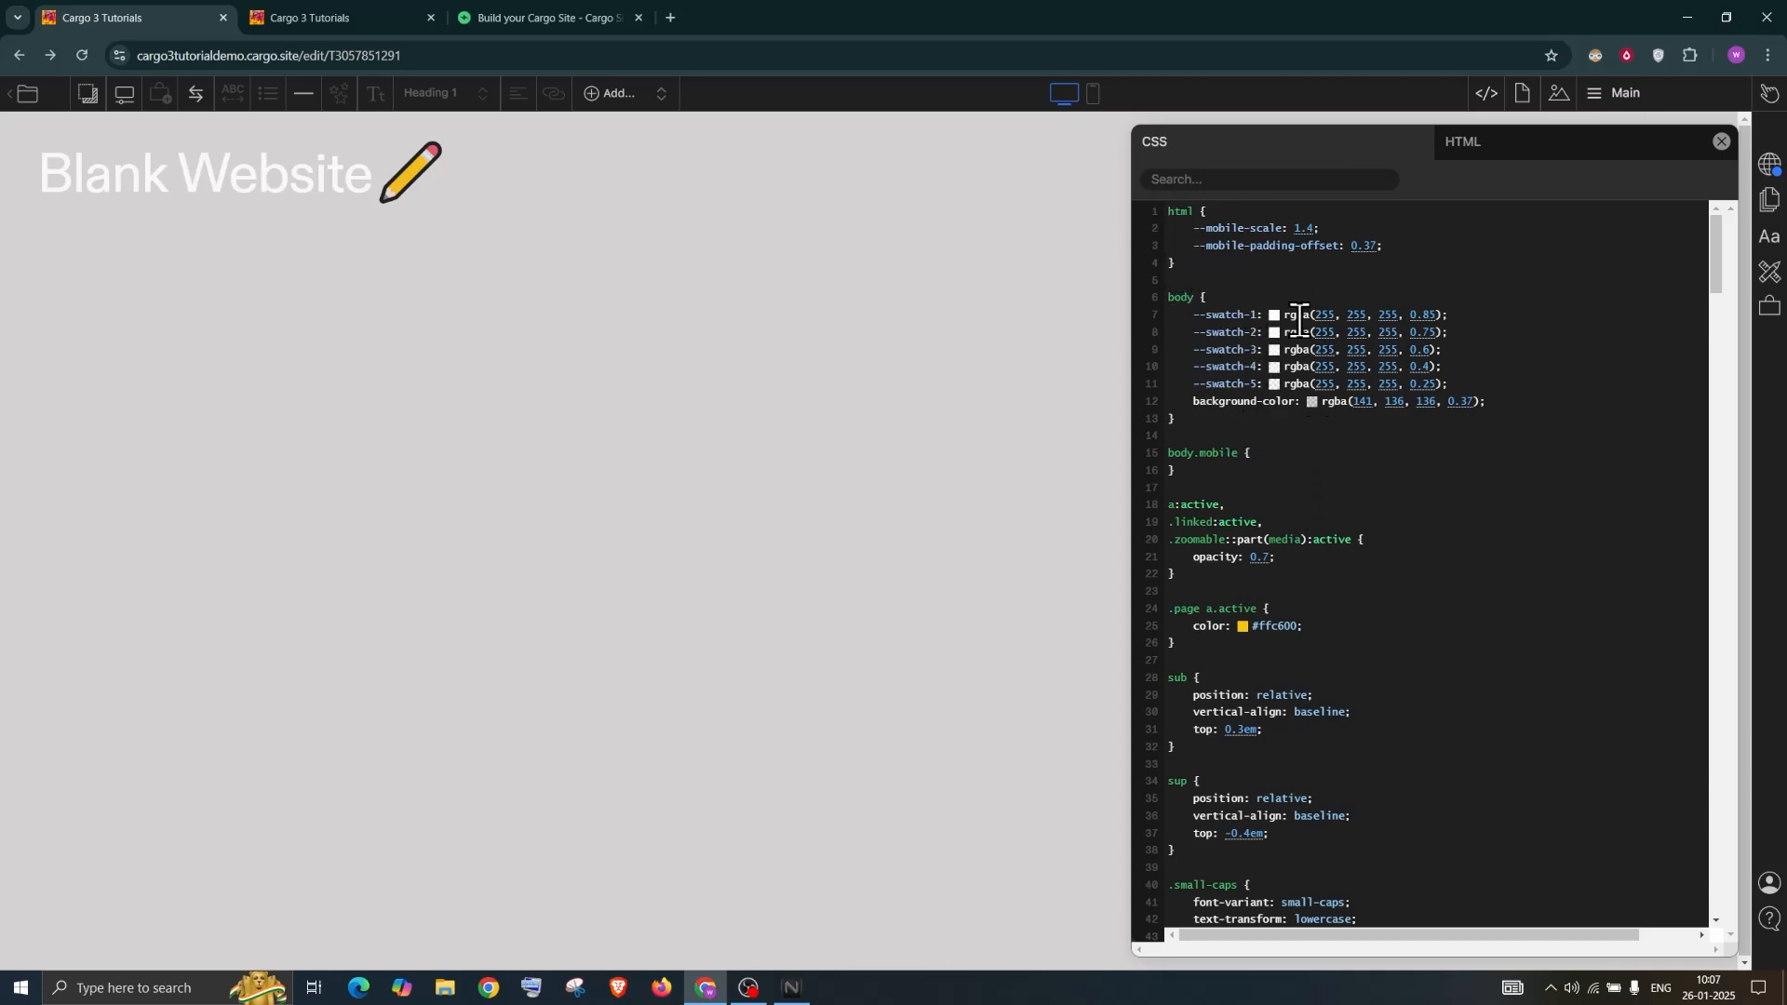
pyautogui.scroll(-10, 1336, 503)
pyautogui.scroll(-7, 1336, 480)
pyautogui.scroll(1, 1334, 475)
pyautogui.scroll(16, 1331, 470)
pyautogui.moveTo(1170, 402); pyautogui.dragTo(1488, 403)
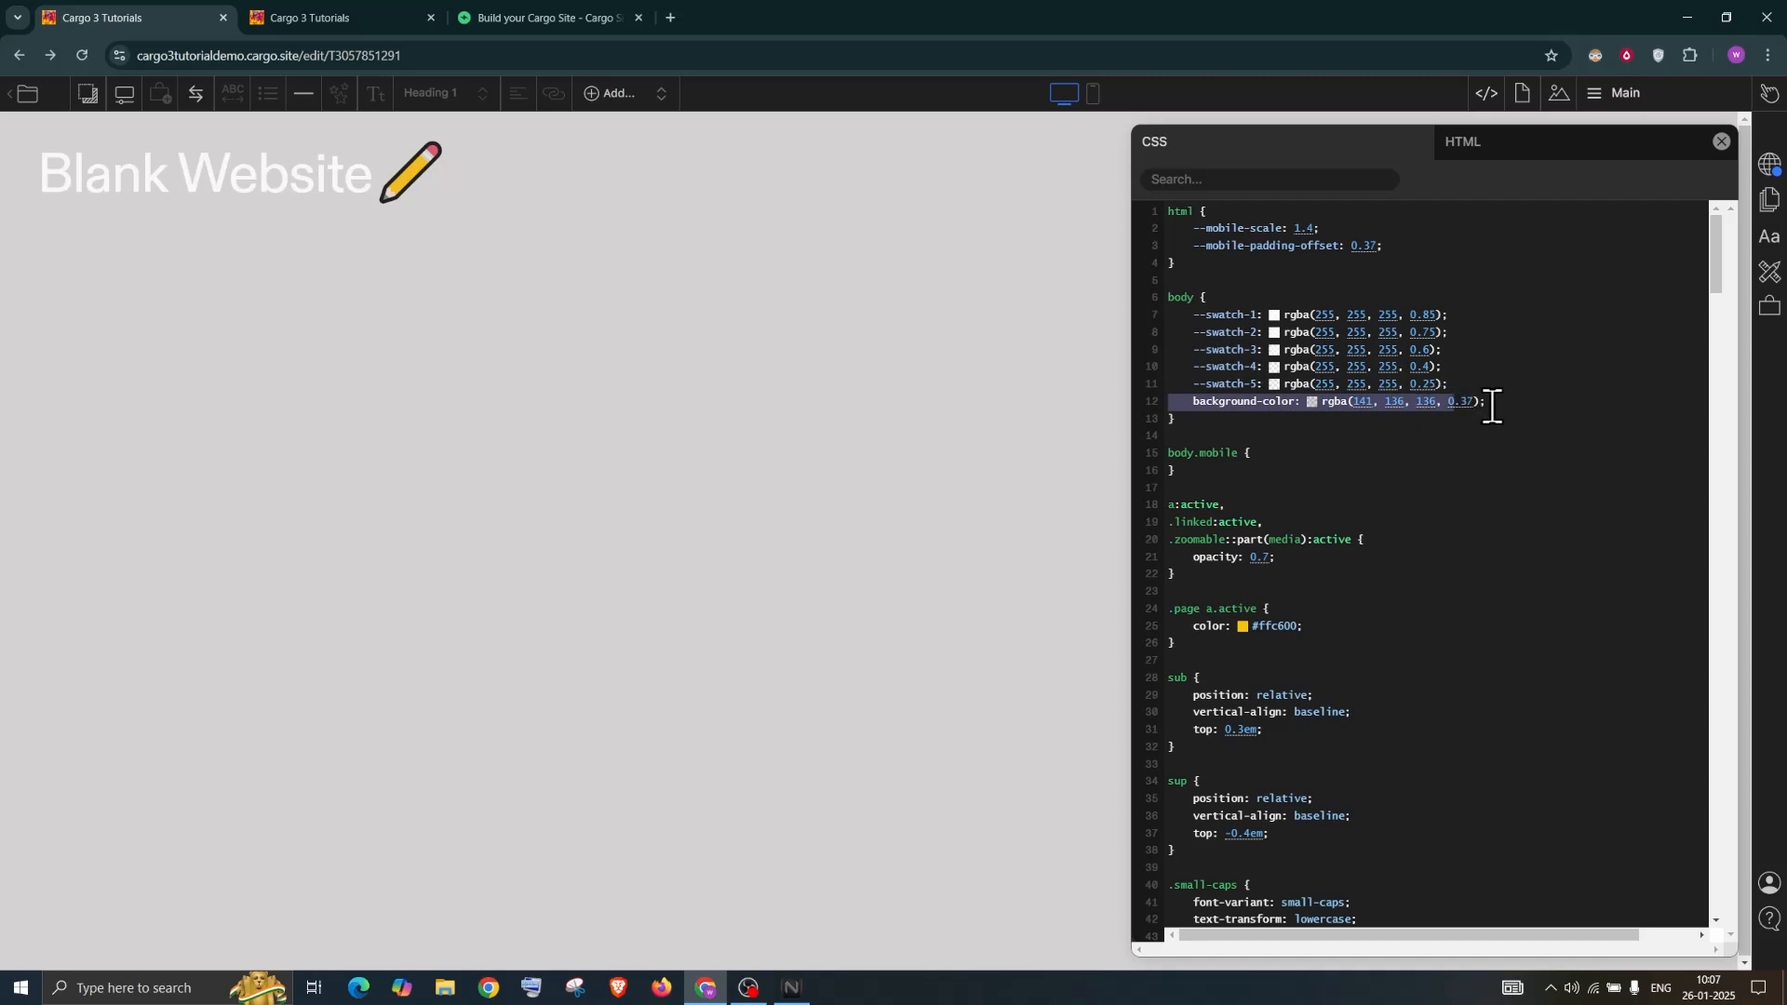
# Change the body background-color to translucent grey rgba(109,104,104,0.37)
pyautogui.click(1314, 403)
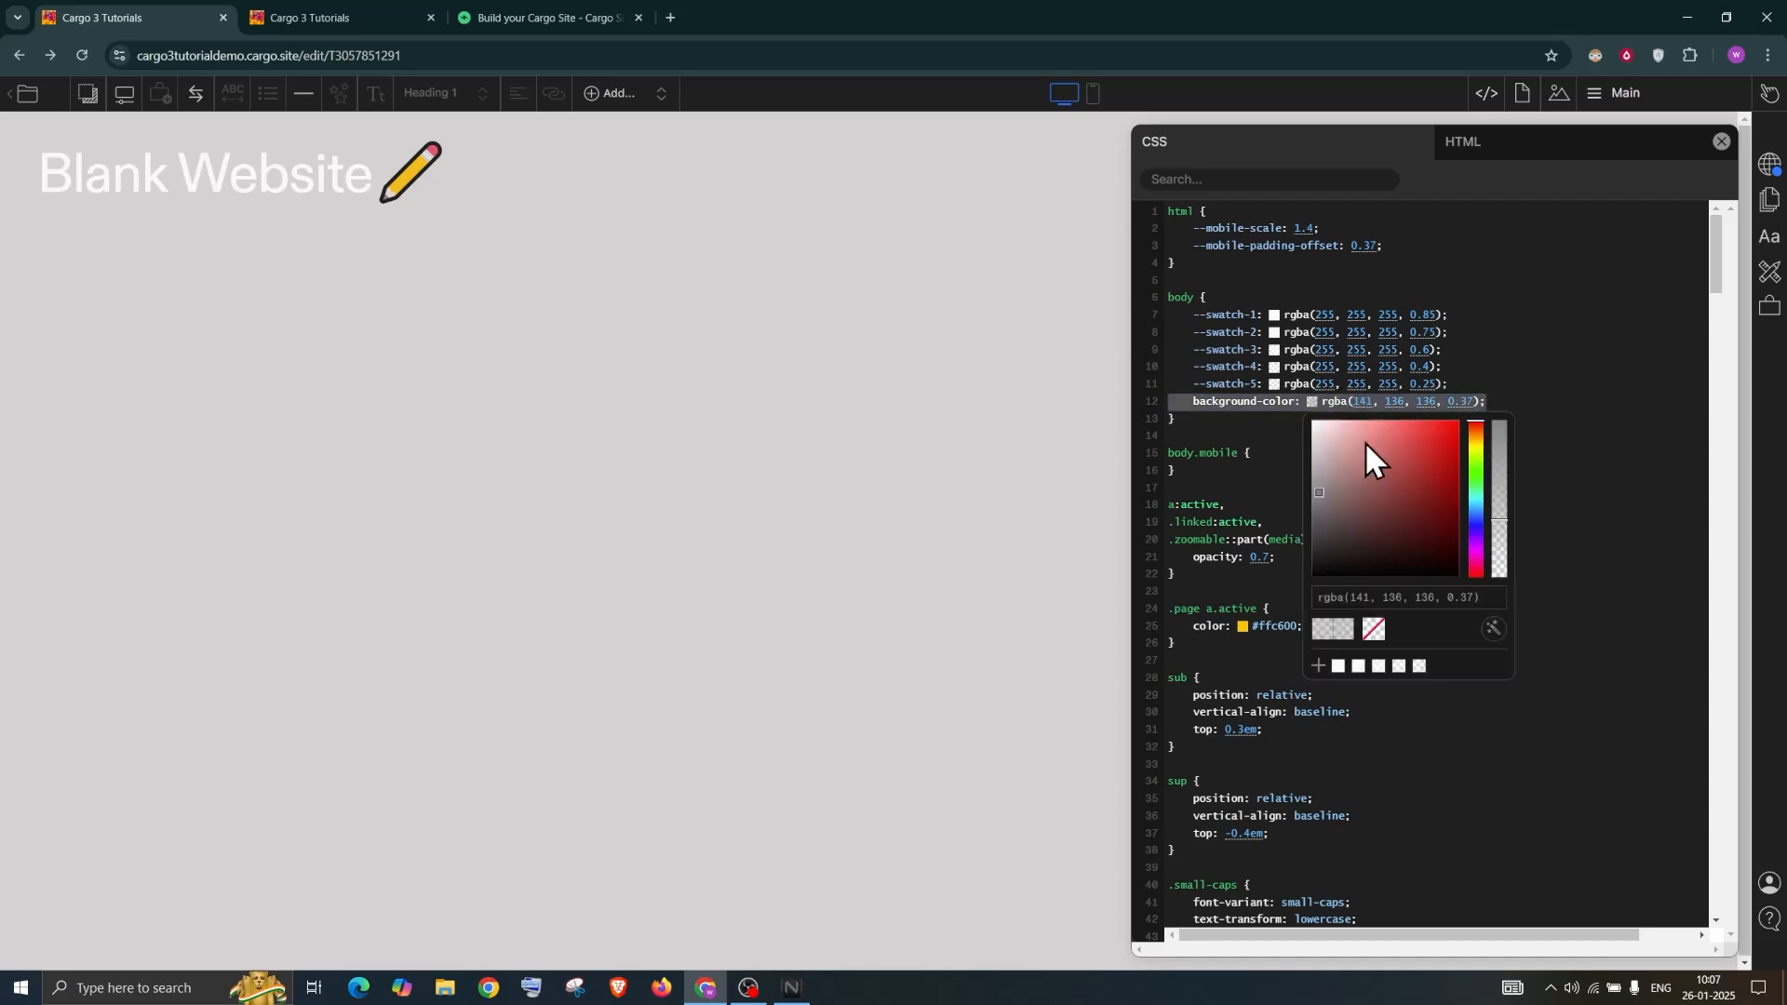
pyautogui.click(1410, 430)
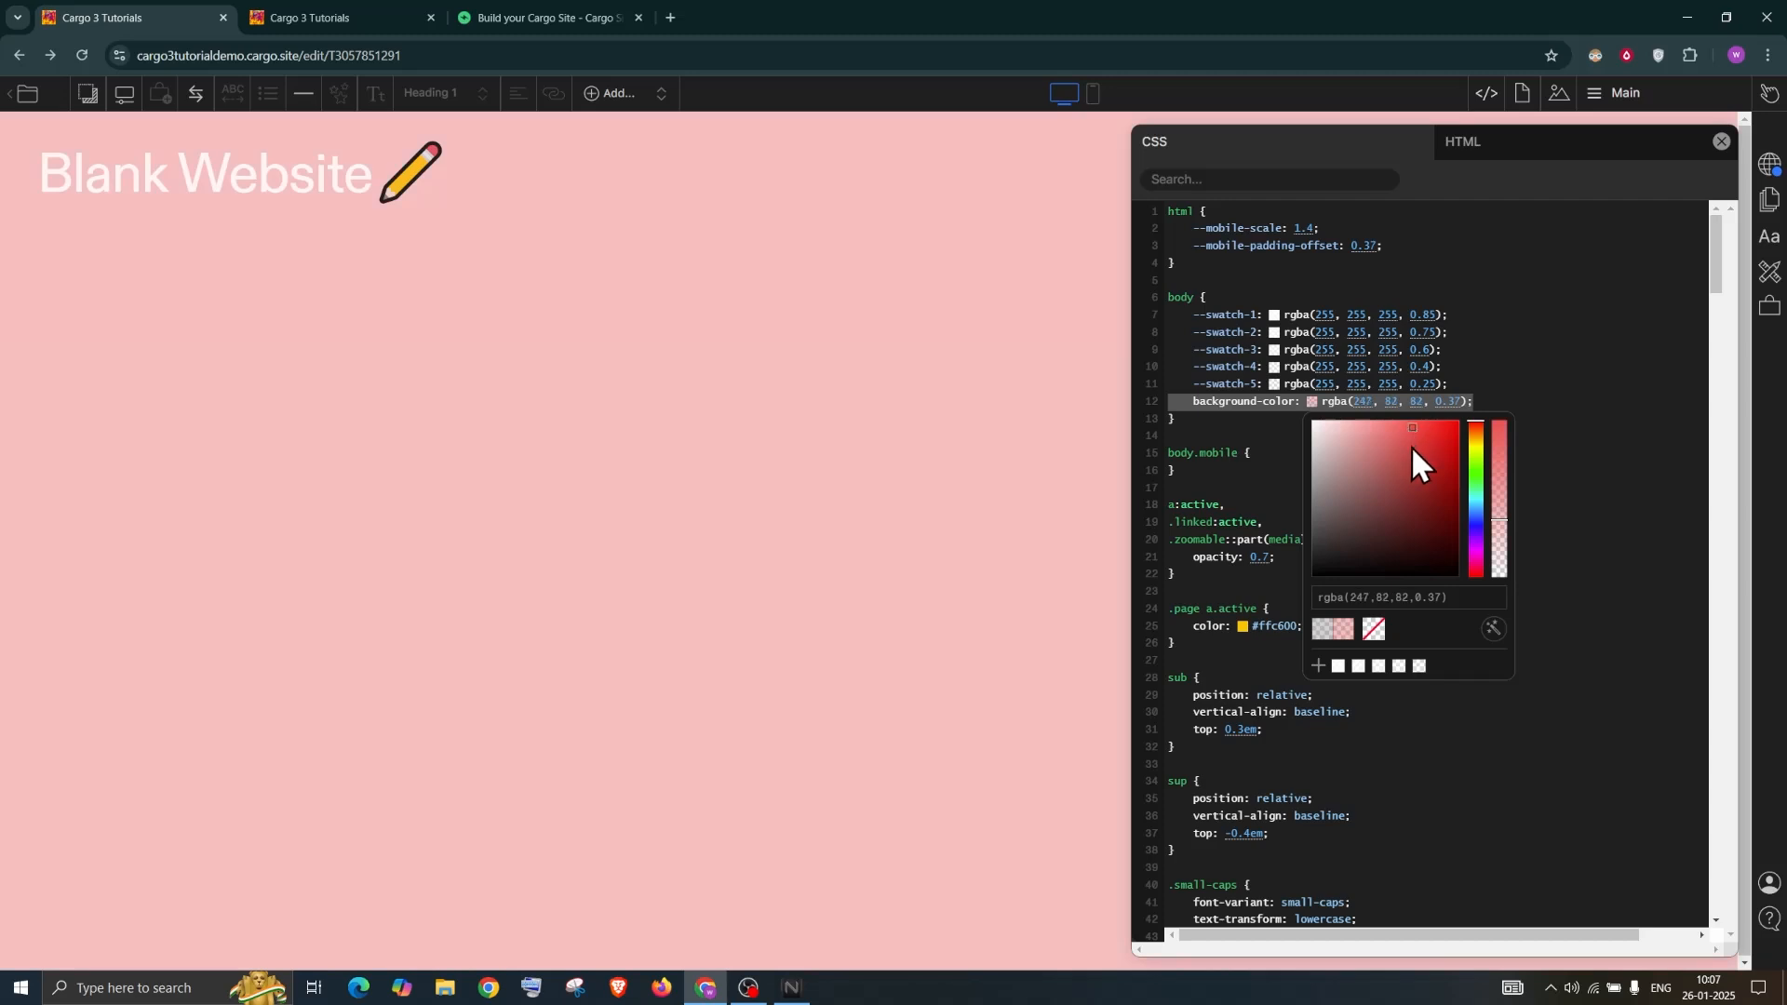
pyautogui.click(1324, 508)
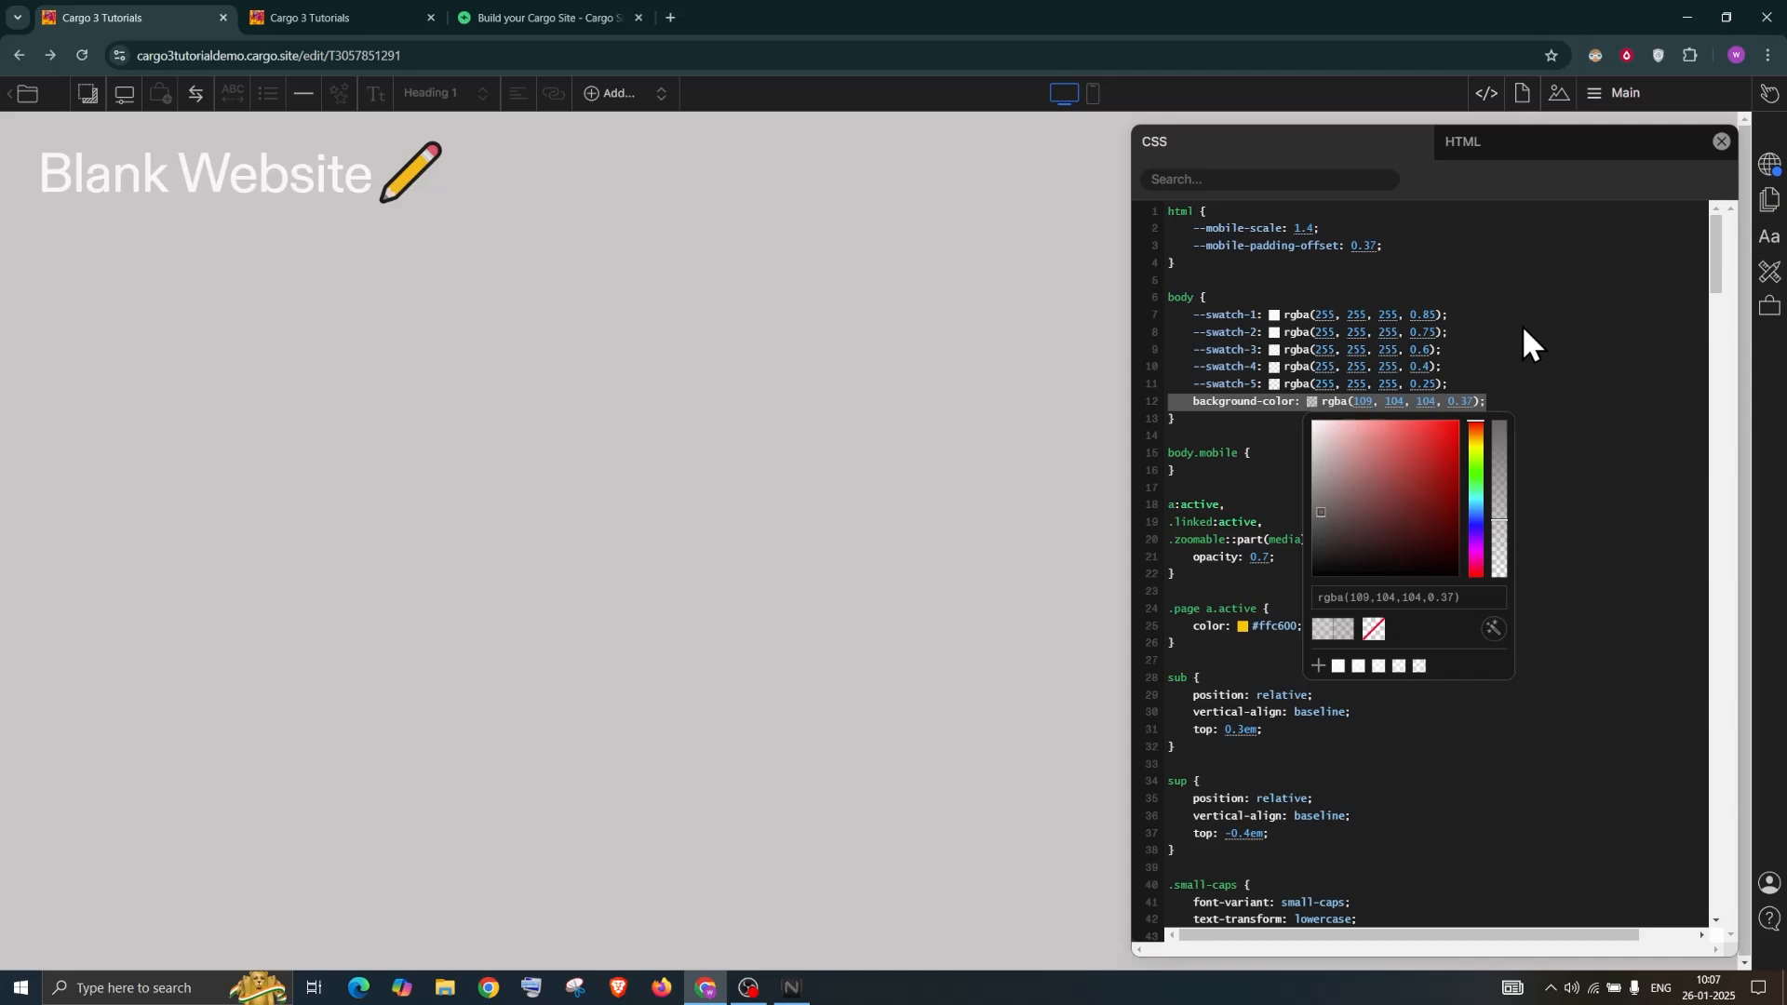
# Publish the grey background change and view the Pages panel listing the Main homepage
pyautogui.click(1772, 172)
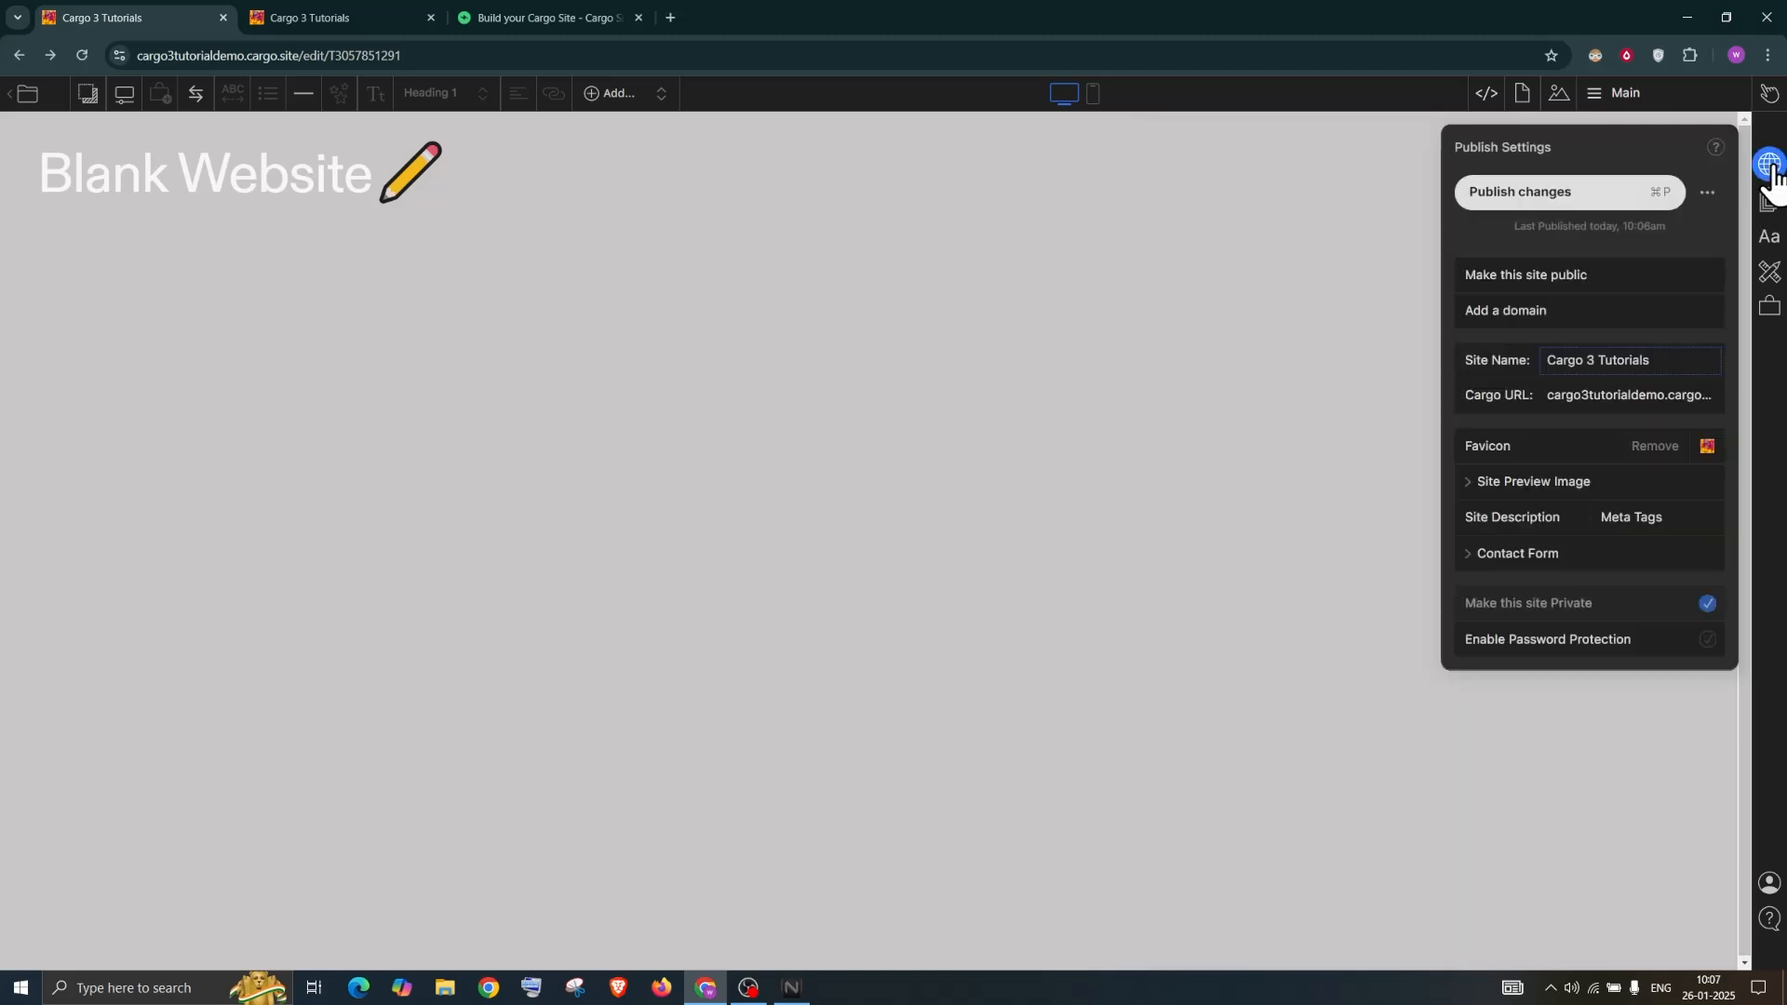
pyautogui.click(1523, 198)
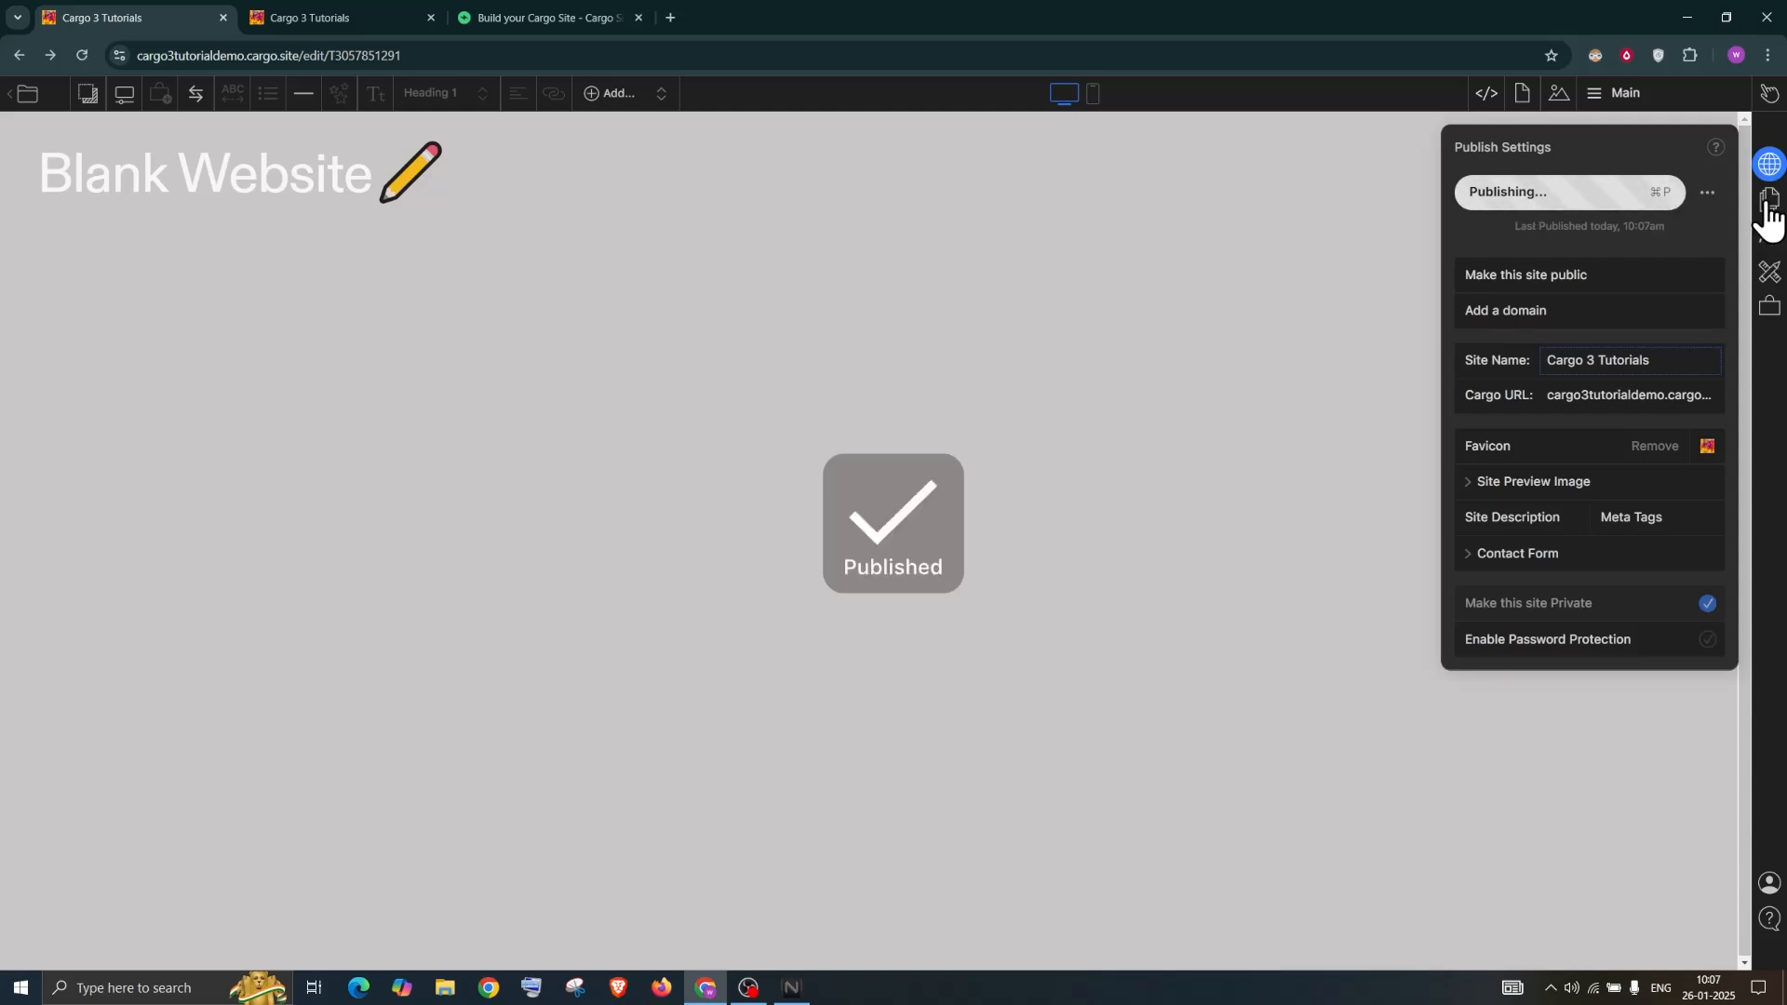
pyautogui.click(1624, 97)
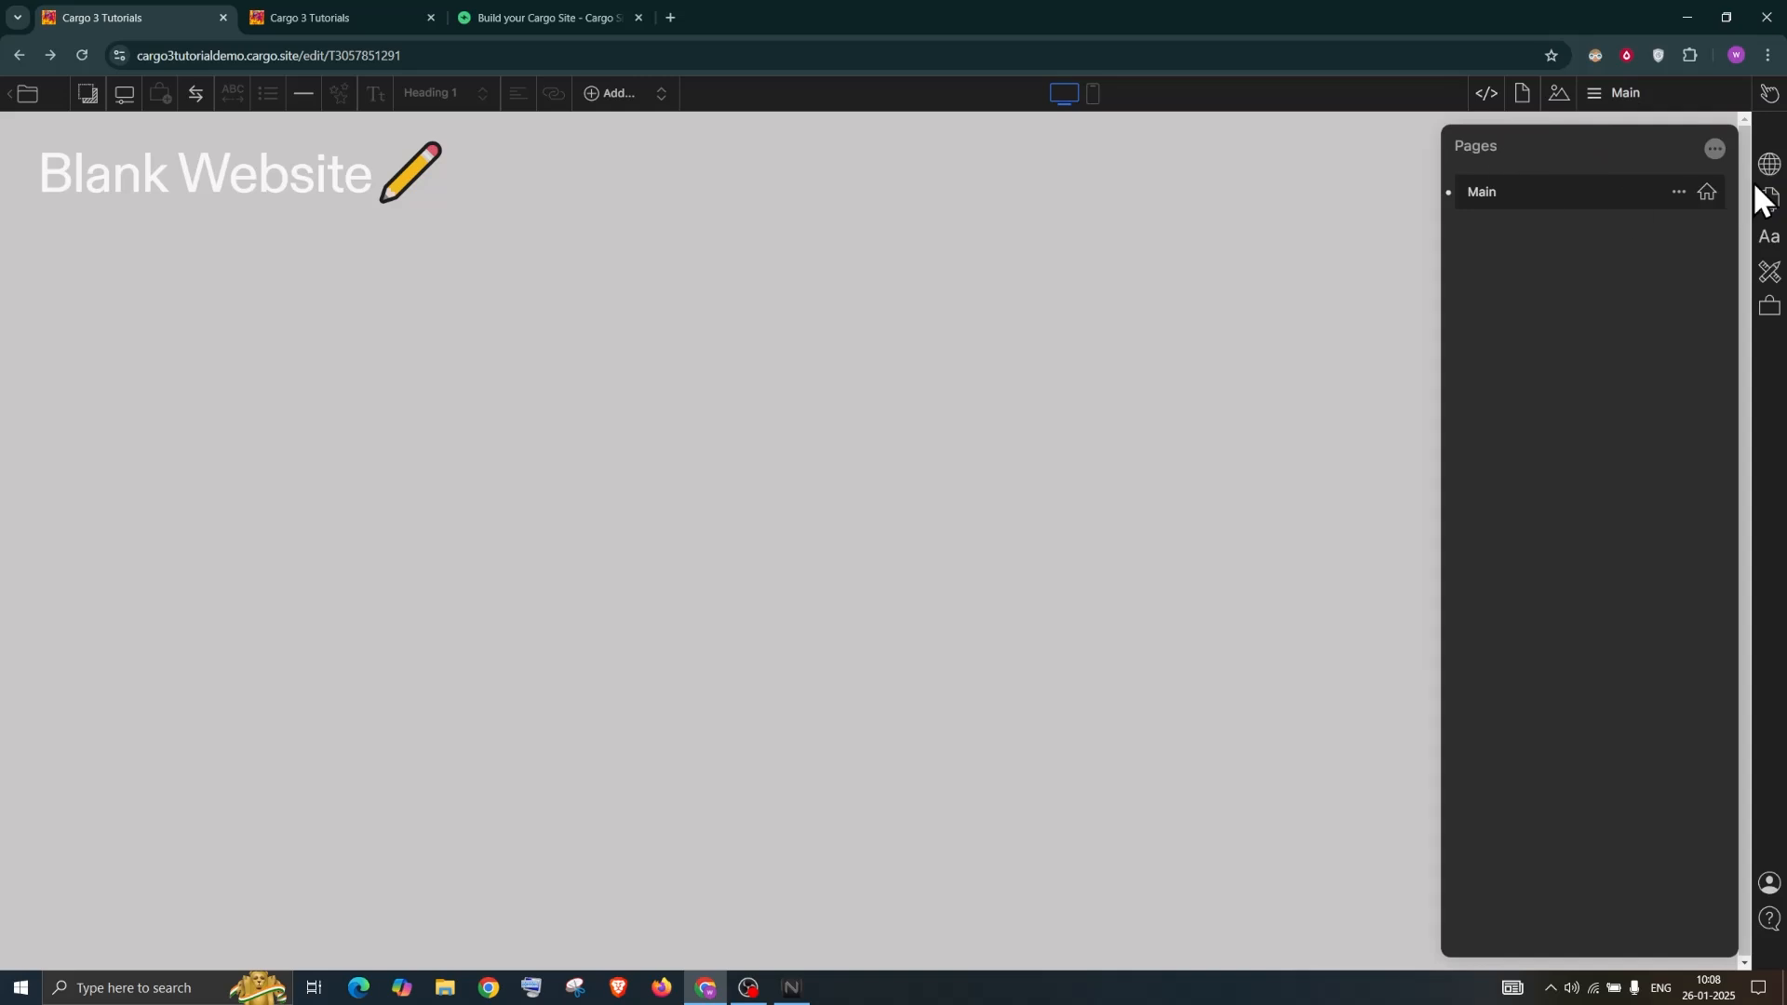
pyautogui.moveTo(1637, 207)
pyautogui.click(1680, 192)
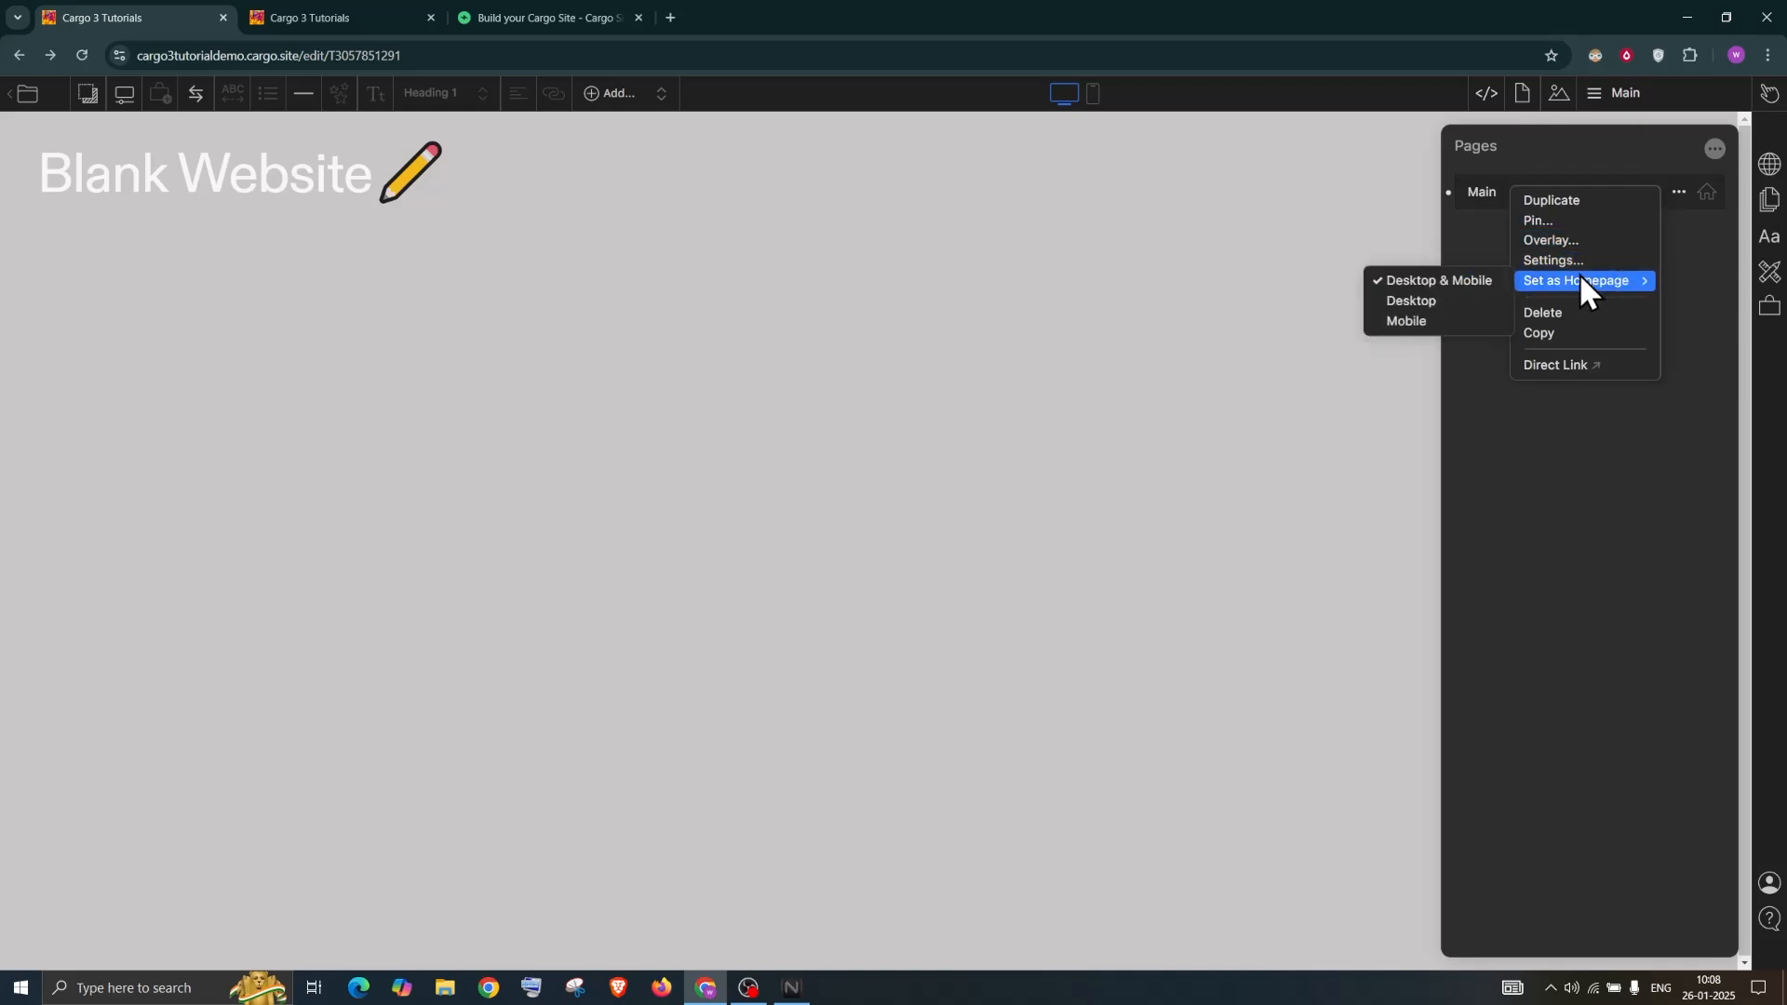
pyautogui.moveTo(1543, 277)
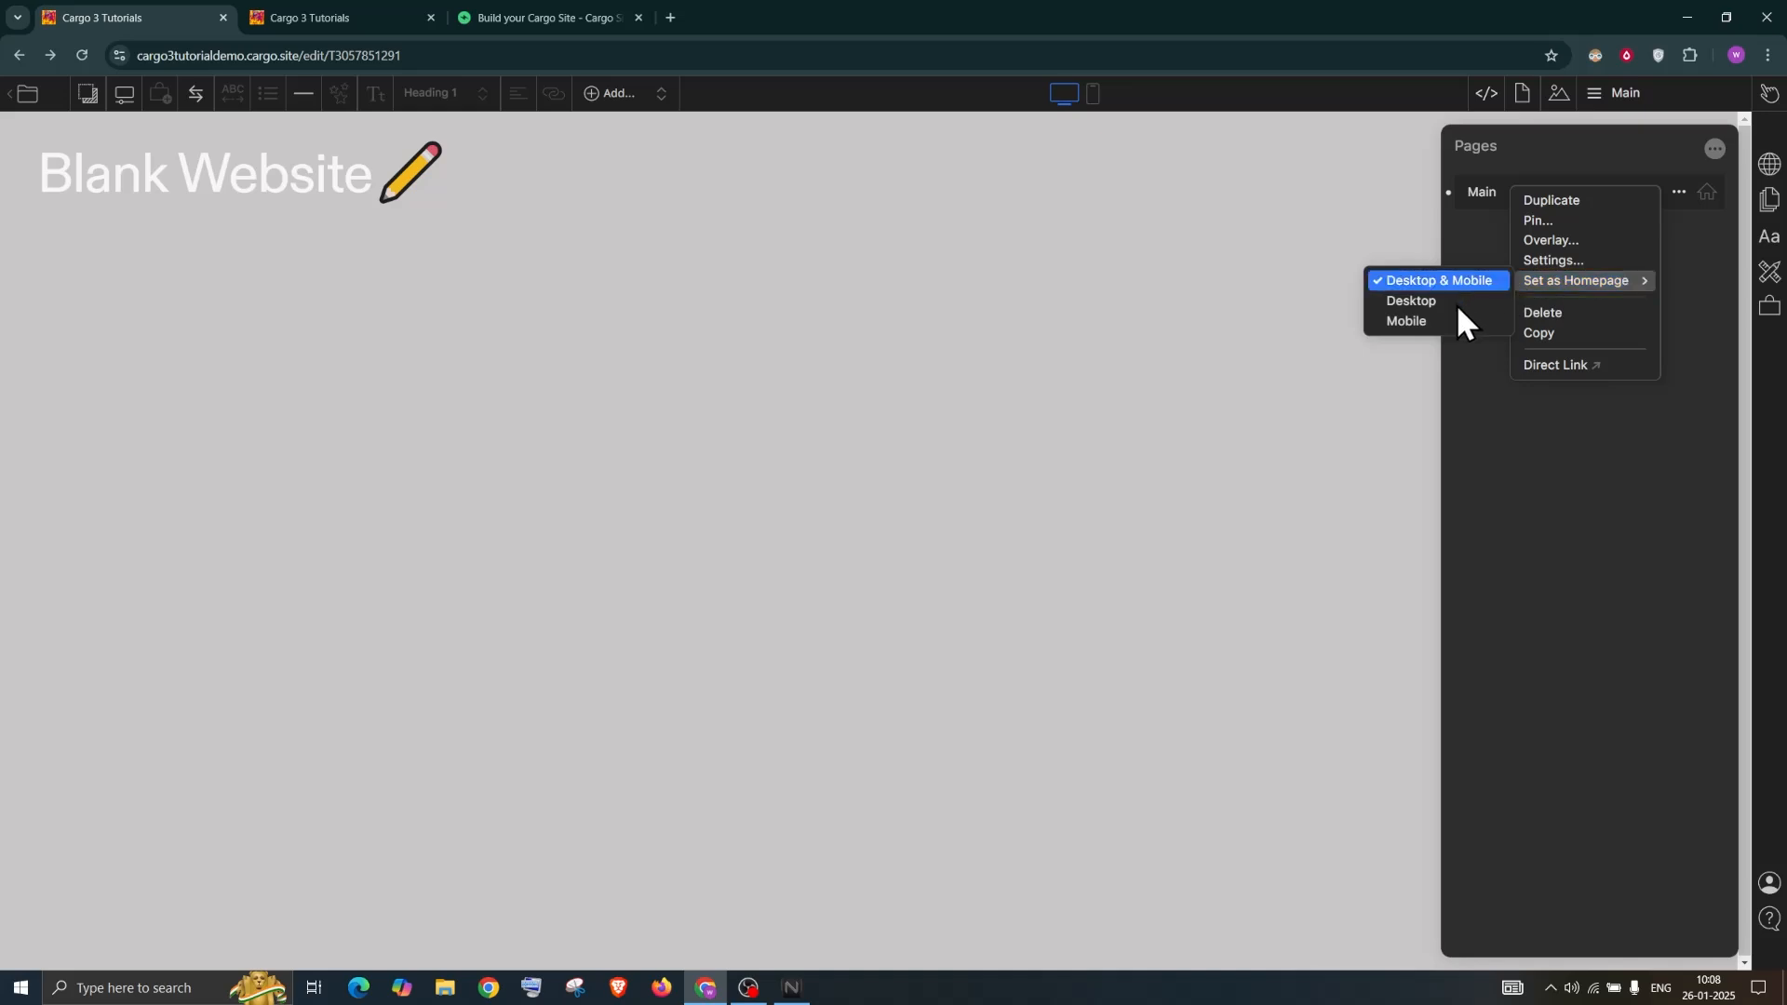
pyautogui.click(1483, 406)
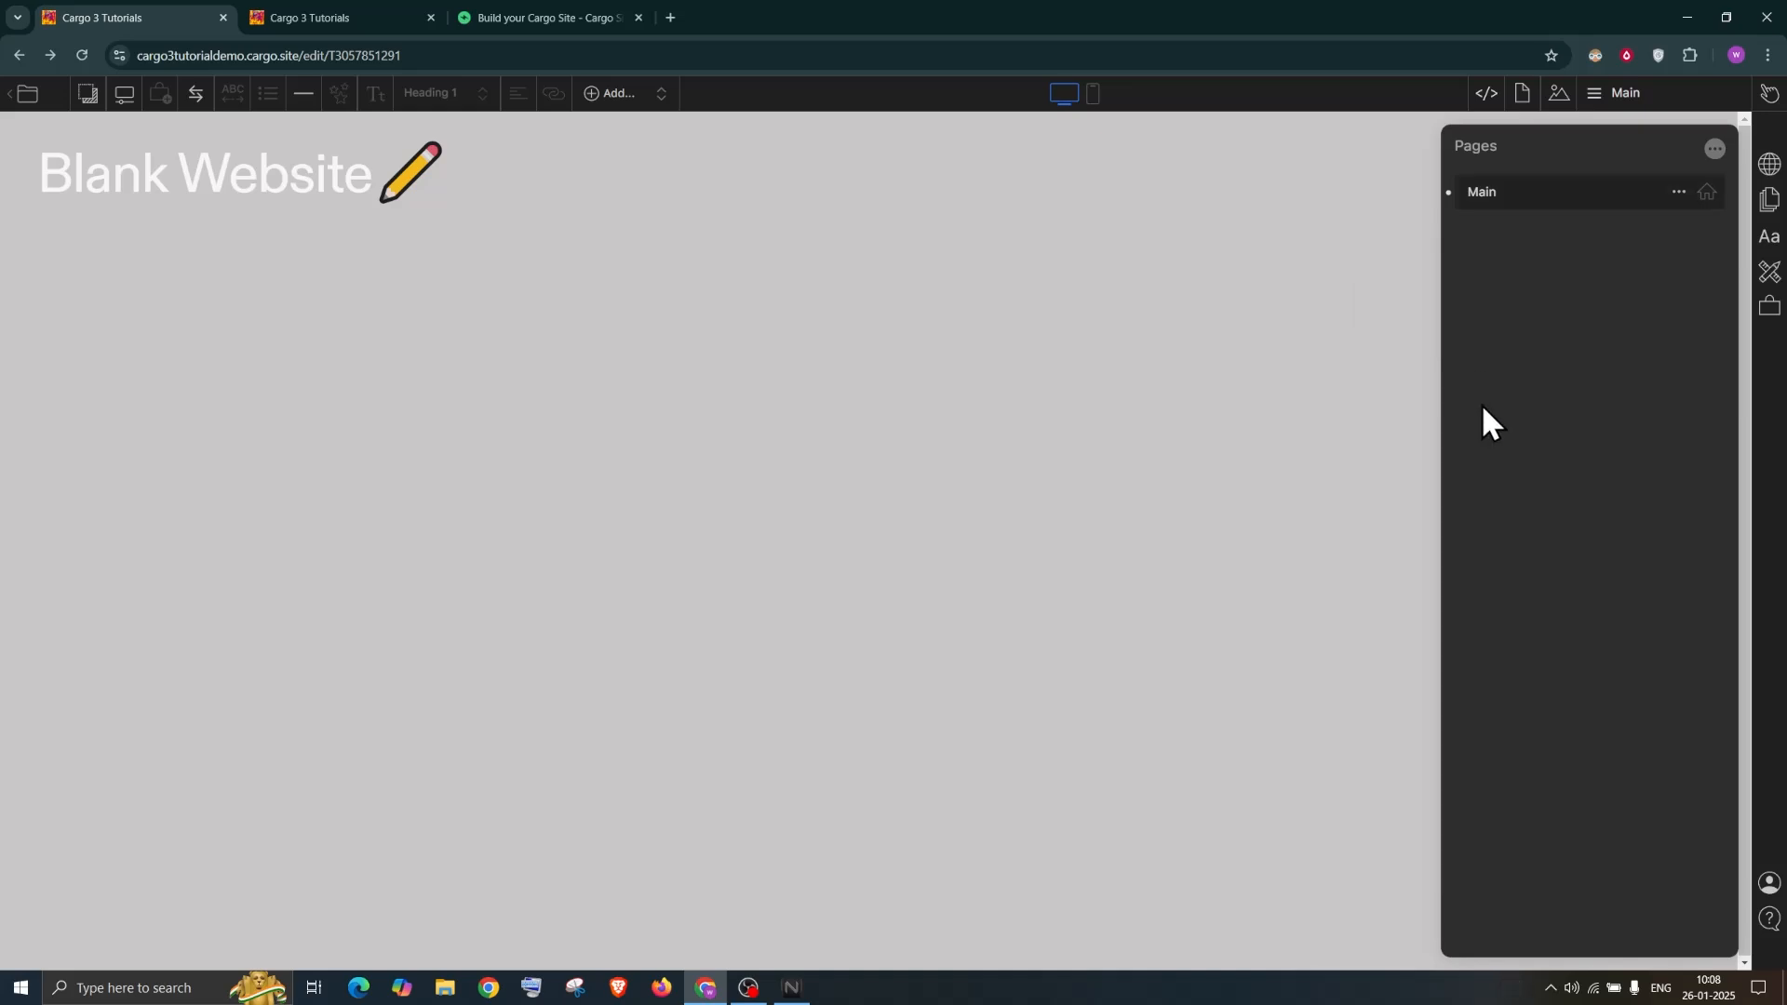
# Rename the Main page to 'Home - PC' and set it as the desktop homepage
pyautogui.doubleClick(1477, 194)
pyautogui.write('lo')
pyautogui.click(1572, 283)
pyautogui.click(1678, 191)
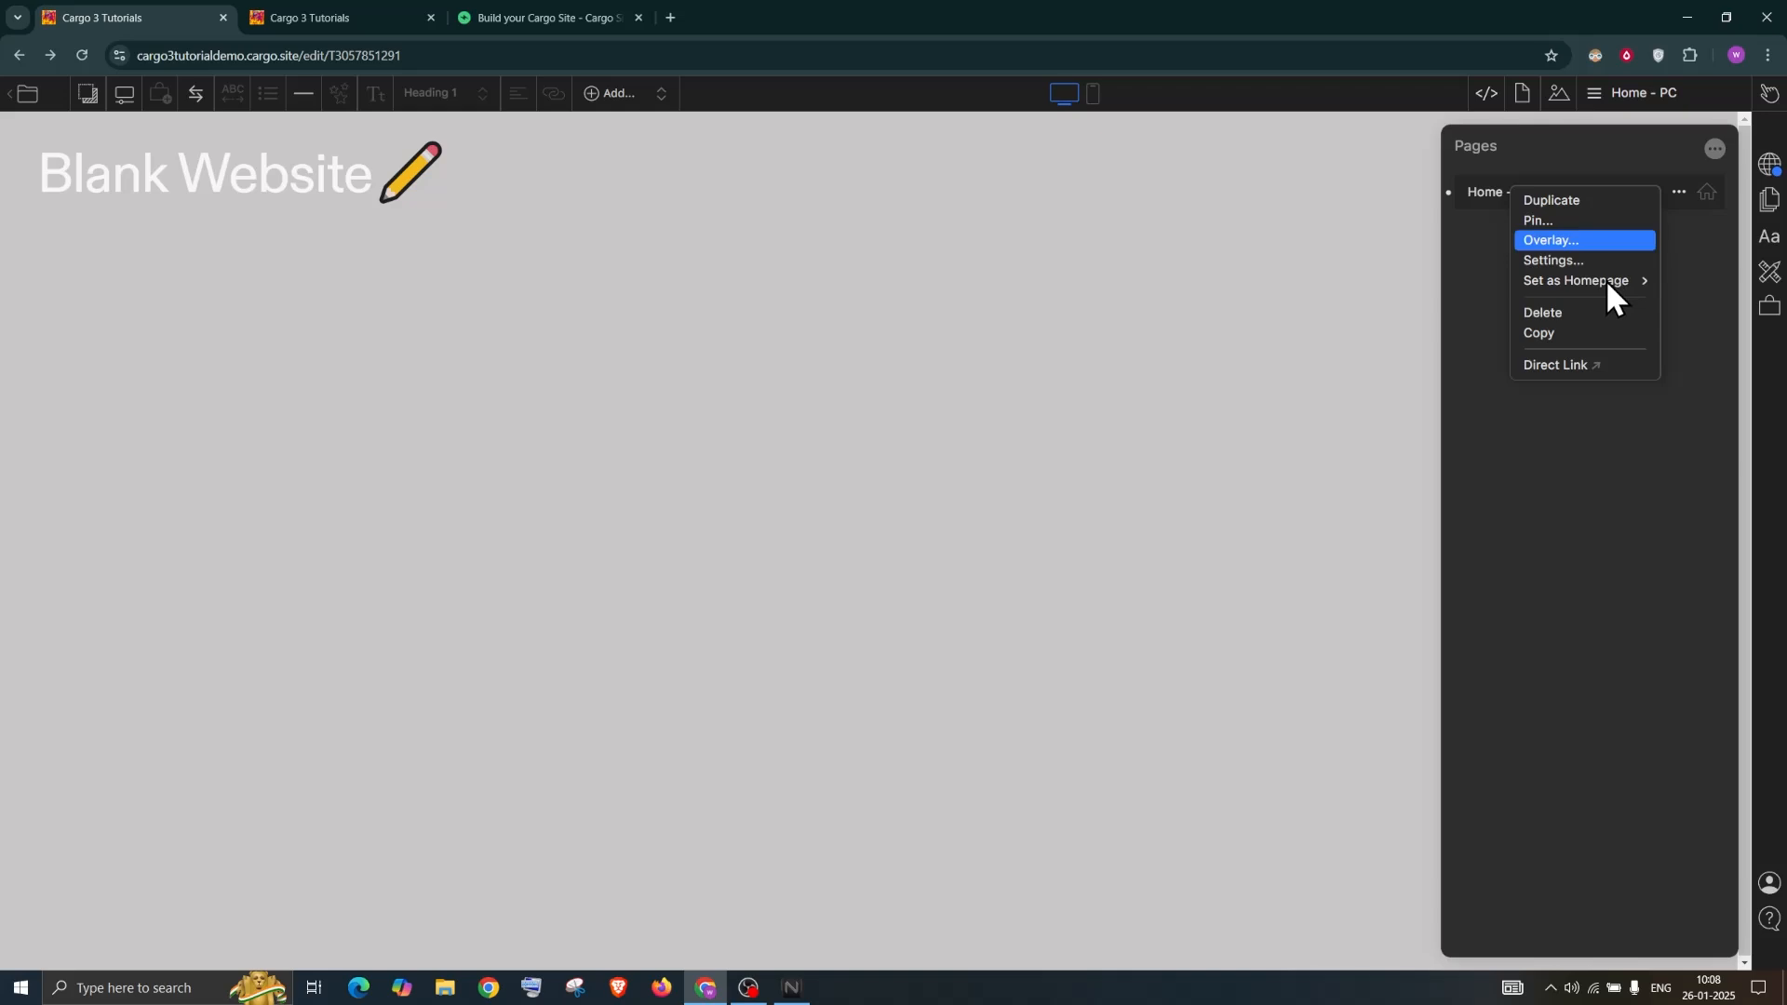
pyautogui.moveTo(1607, 282)
pyautogui.click(1472, 300)
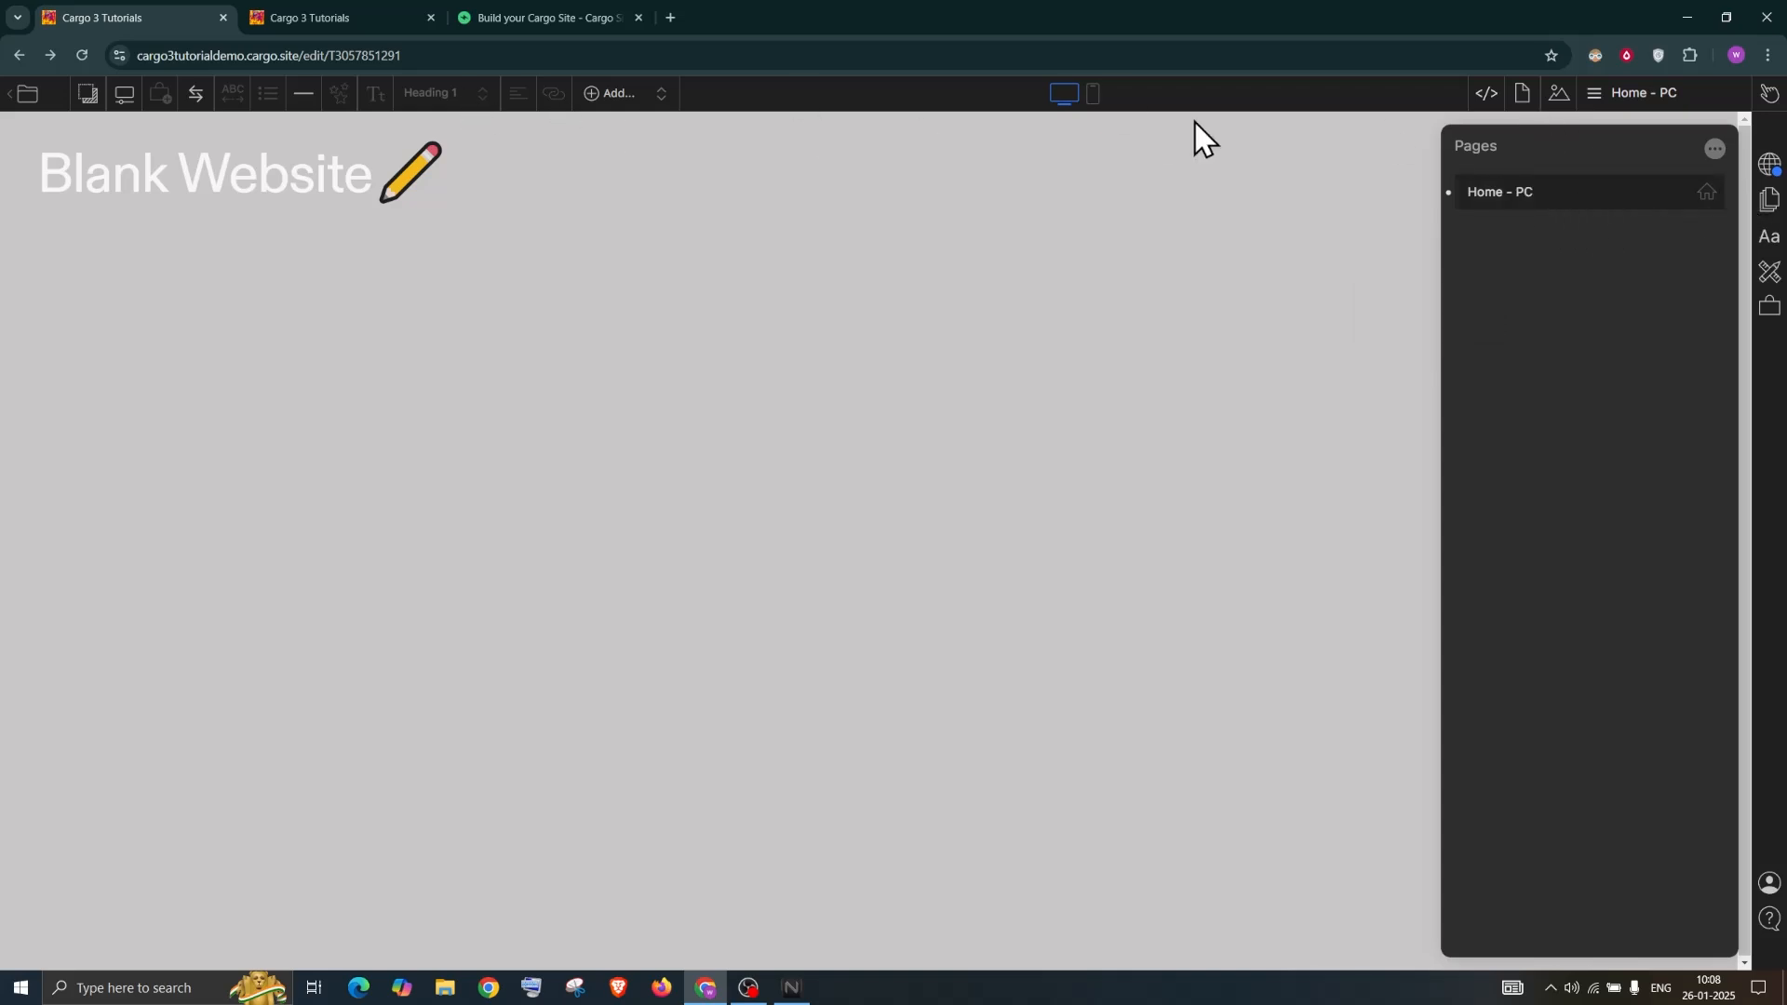
# Preview at mobile width, return to desktop, and check the page and page-list options
pyautogui.click(1097, 96)
pyautogui.click(1064, 96)
pyautogui.click(1678, 193)
pyautogui.click(1623, 412)
pyautogui.click(1714, 149)
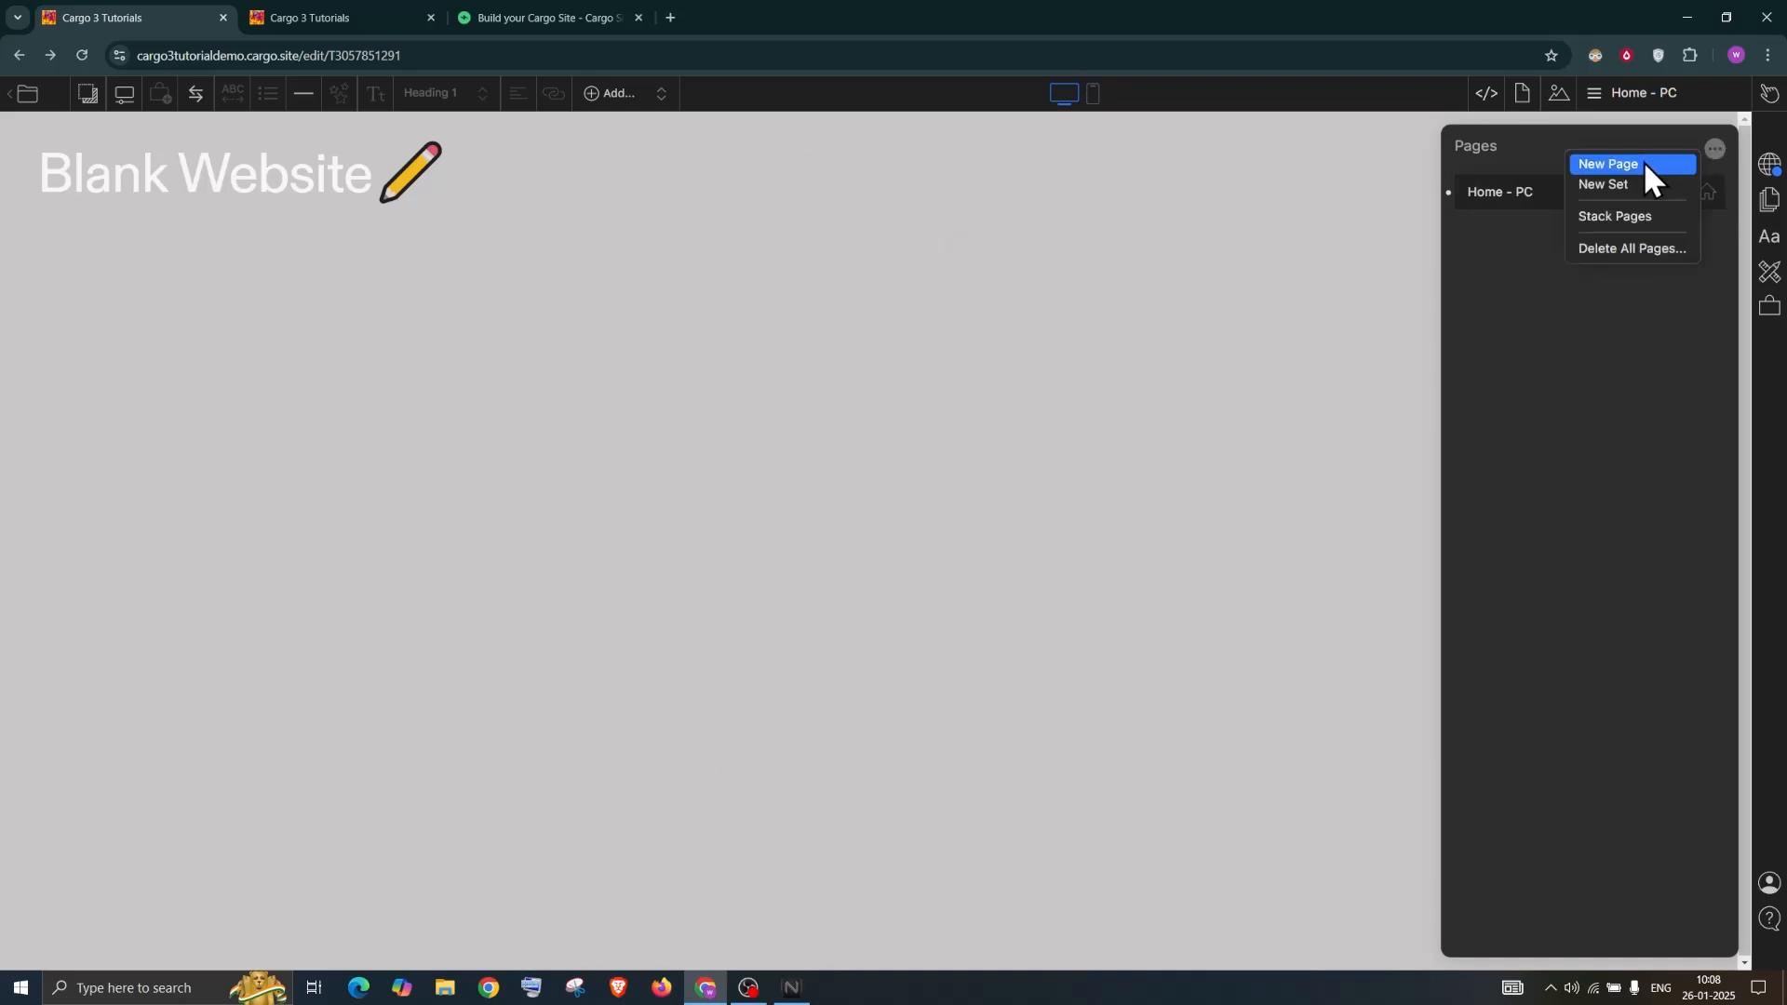
pyautogui.click(1704, 411)
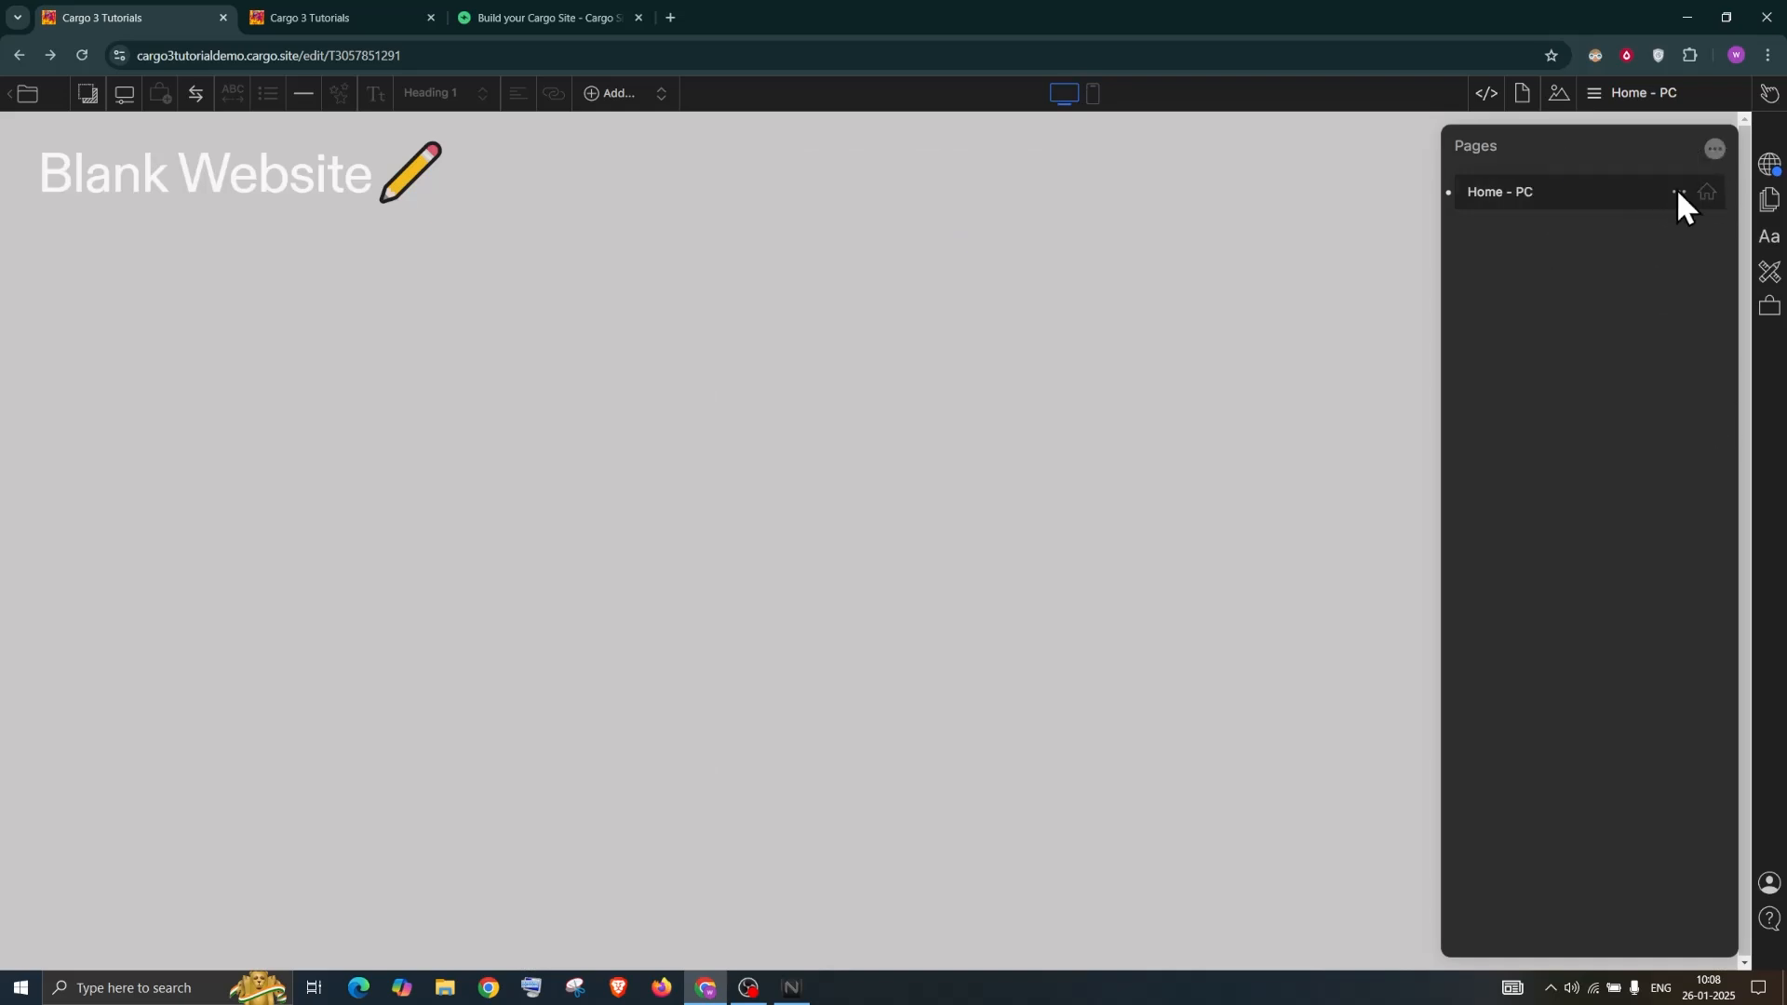
# Duplicate the Home - PC page and rename the copy 'Home - Mobile'
pyautogui.click(1678, 191)
pyautogui.click(1605, 200)
pyautogui.moveTo(1516, 228); pyautogui.dragTo(1606, 232)
pyautogui.write('Mobile')
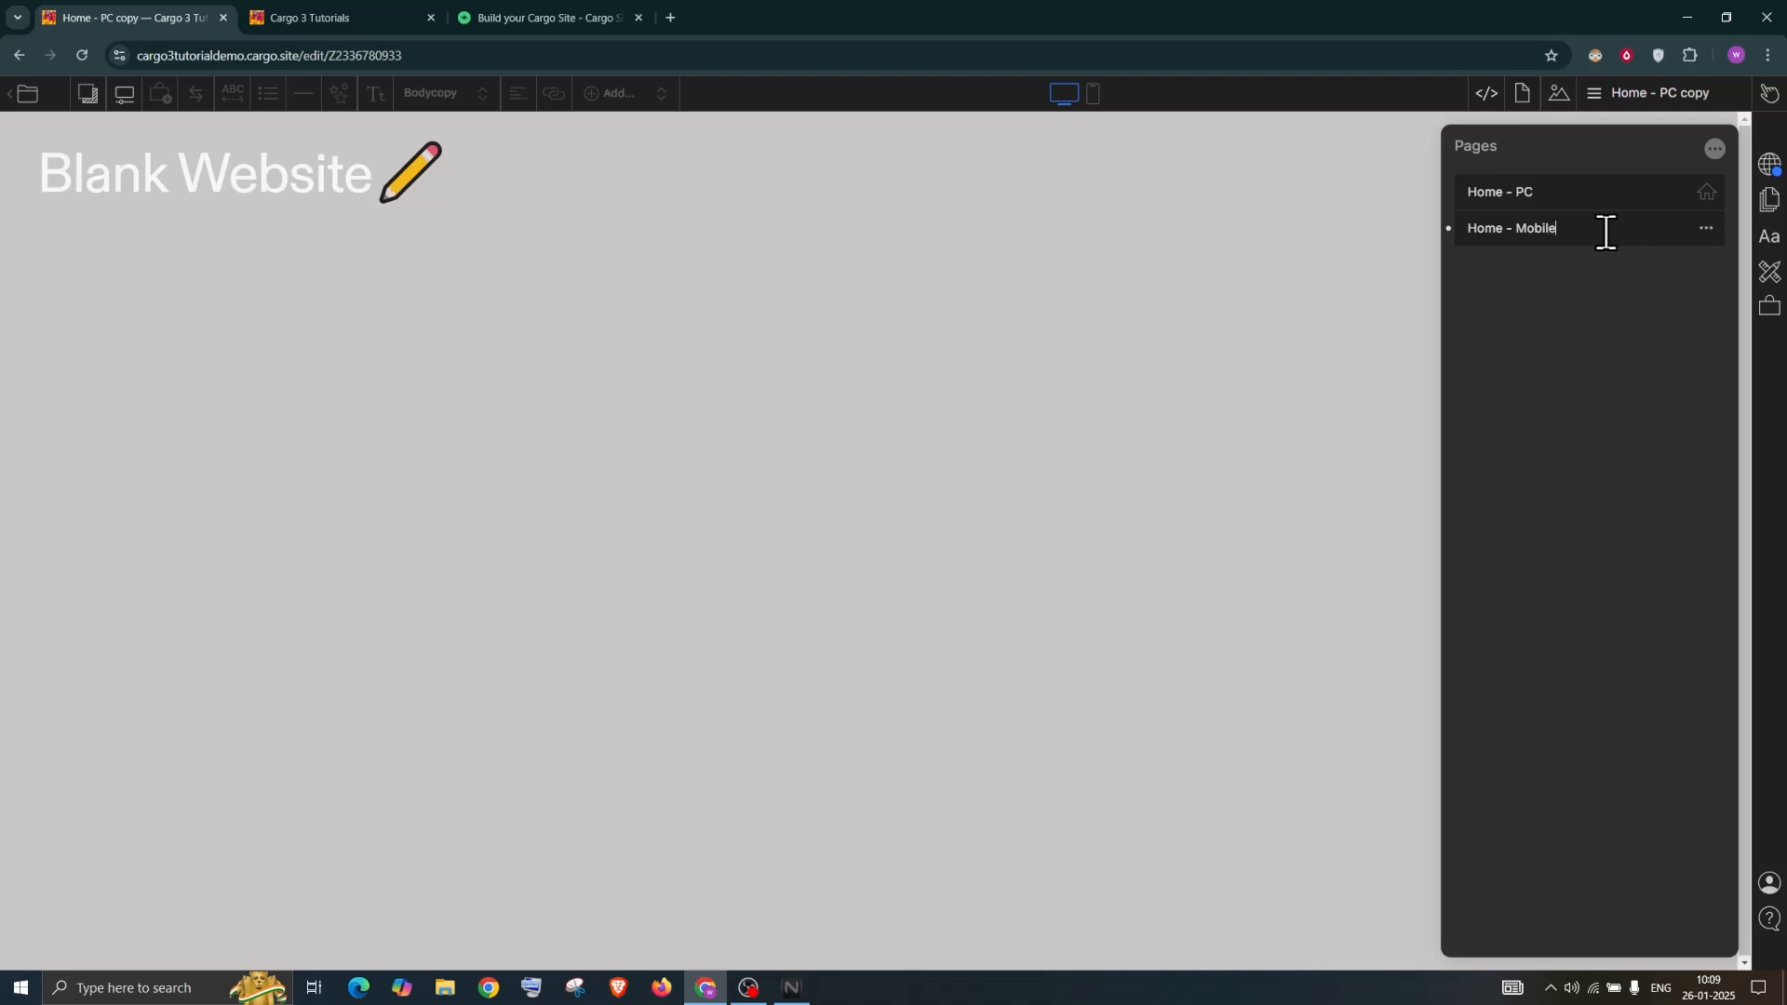
pyautogui.press('Return')
# Set Home - Mobile as the mobile homepage and preview it at mobile width
pyautogui.click(1703, 228)
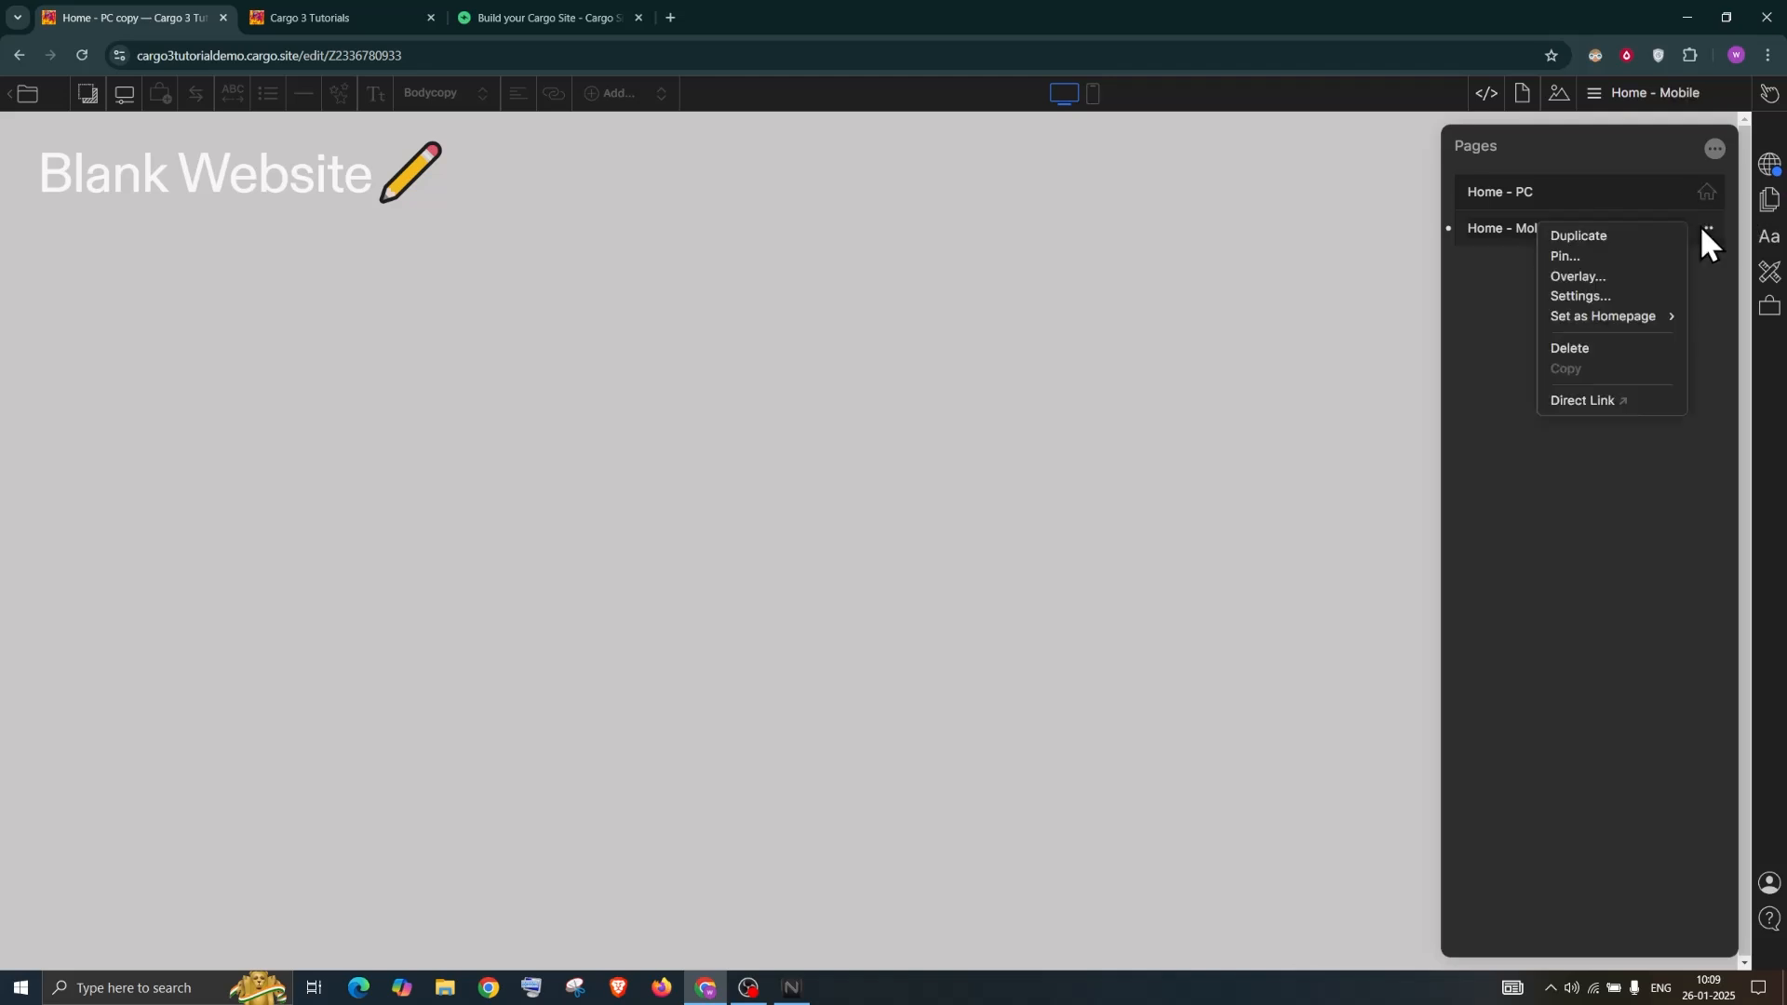
pyautogui.moveTo(1624, 316)
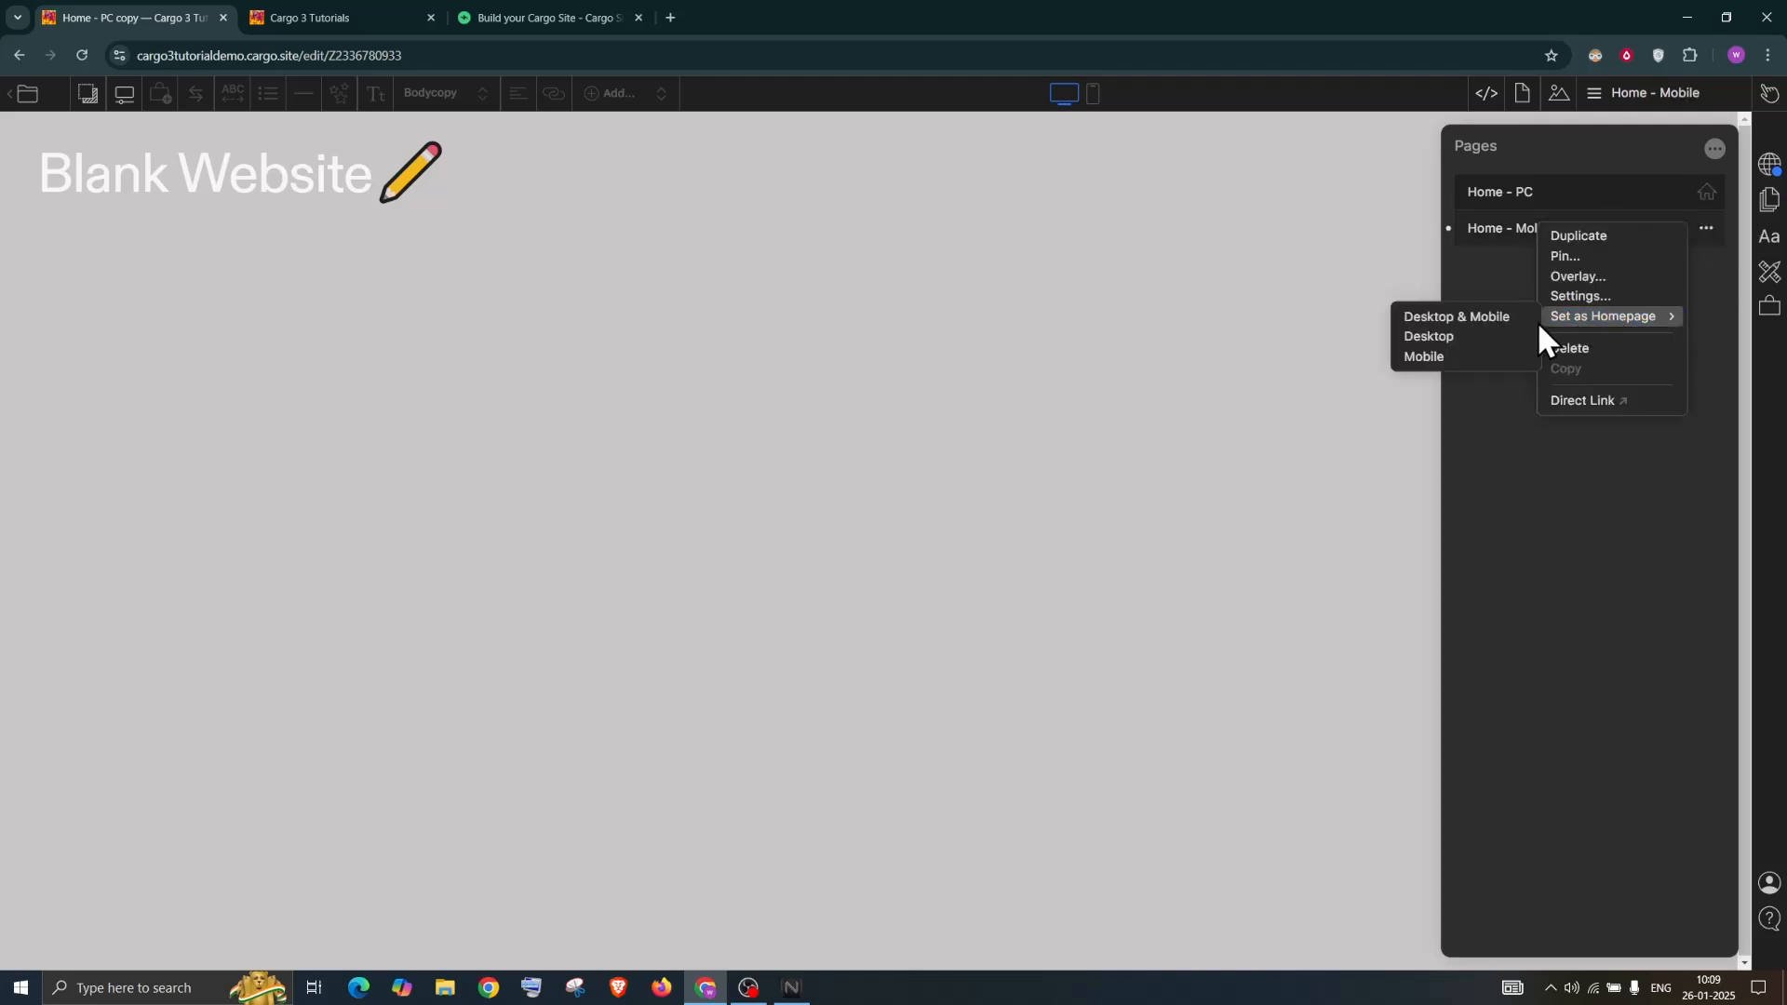
pyautogui.click(1444, 355)
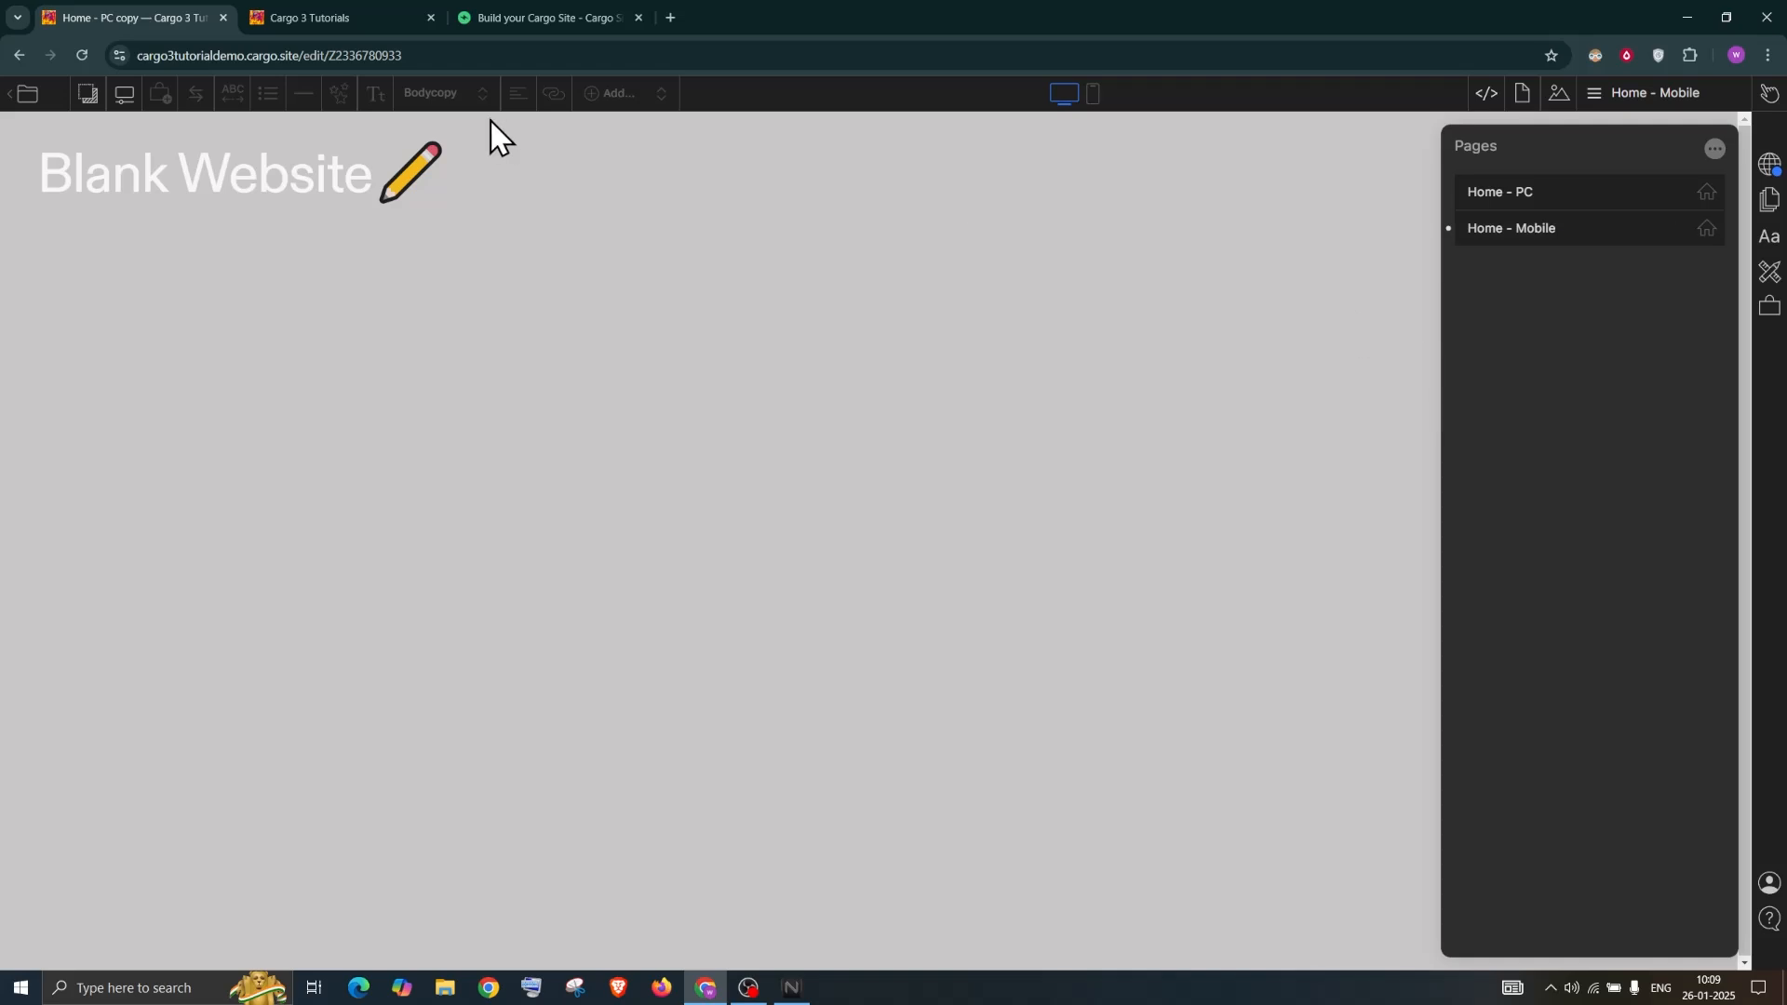
pyautogui.click(1091, 99)
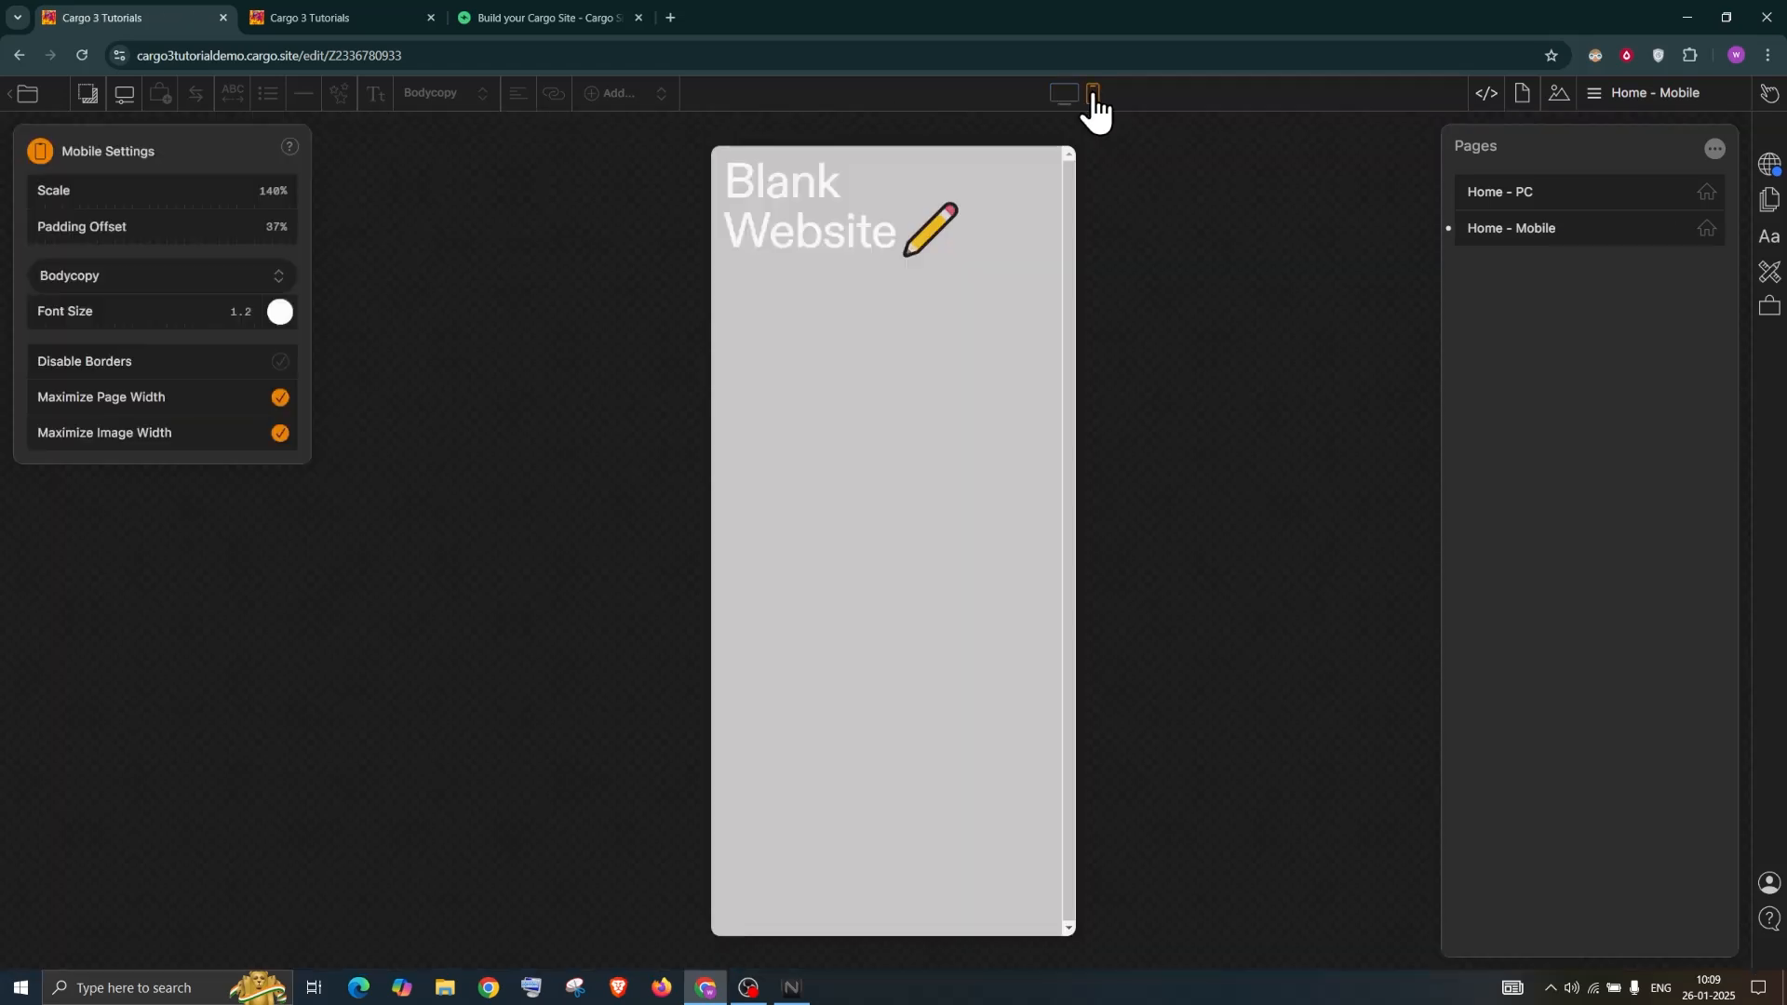
# Select and delete the 'Blank Website' heading text, then undo the deletion
pyautogui.tripleClick(797, 179)
pyautogui.click(901, 226)
pyautogui.moveTo(1000, 234); pyautogui.dragTo(733, 169)
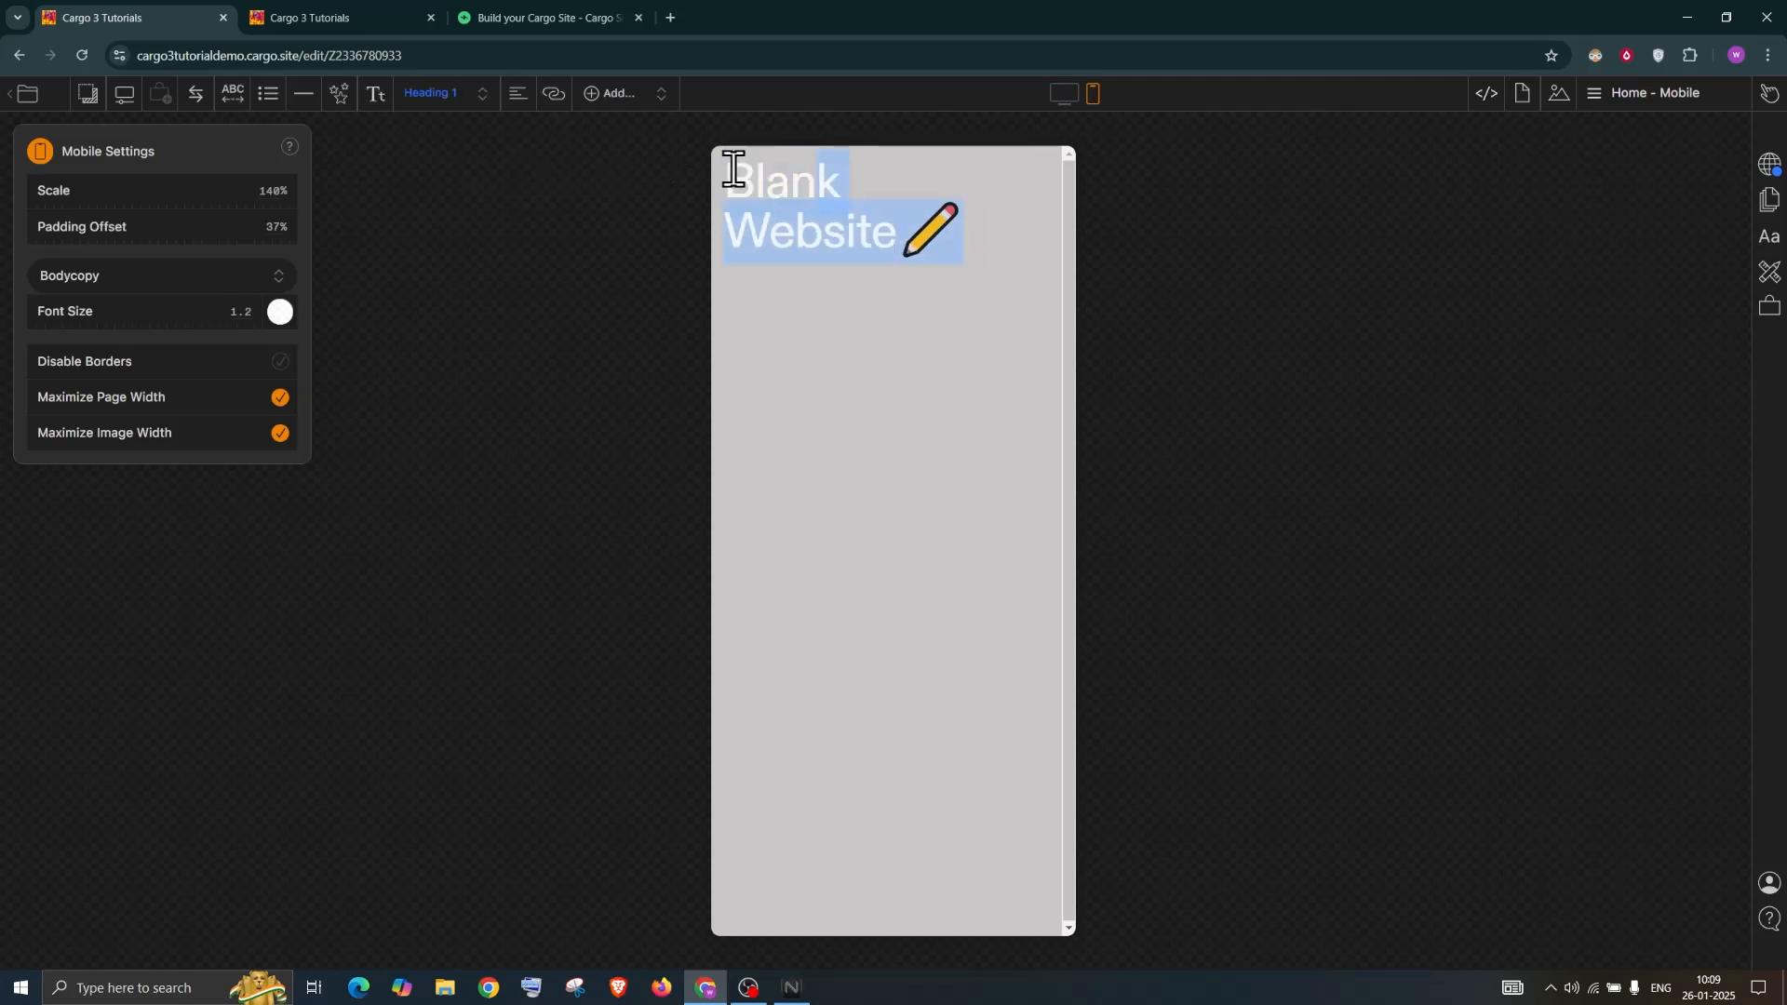
pyautogui.press('BackSpace')
pyautogui.press('BackSpace')
pyautogui.press('BackSpace')
pyautogui.press('BackSpace')
pyautogui.press('BackSpace')
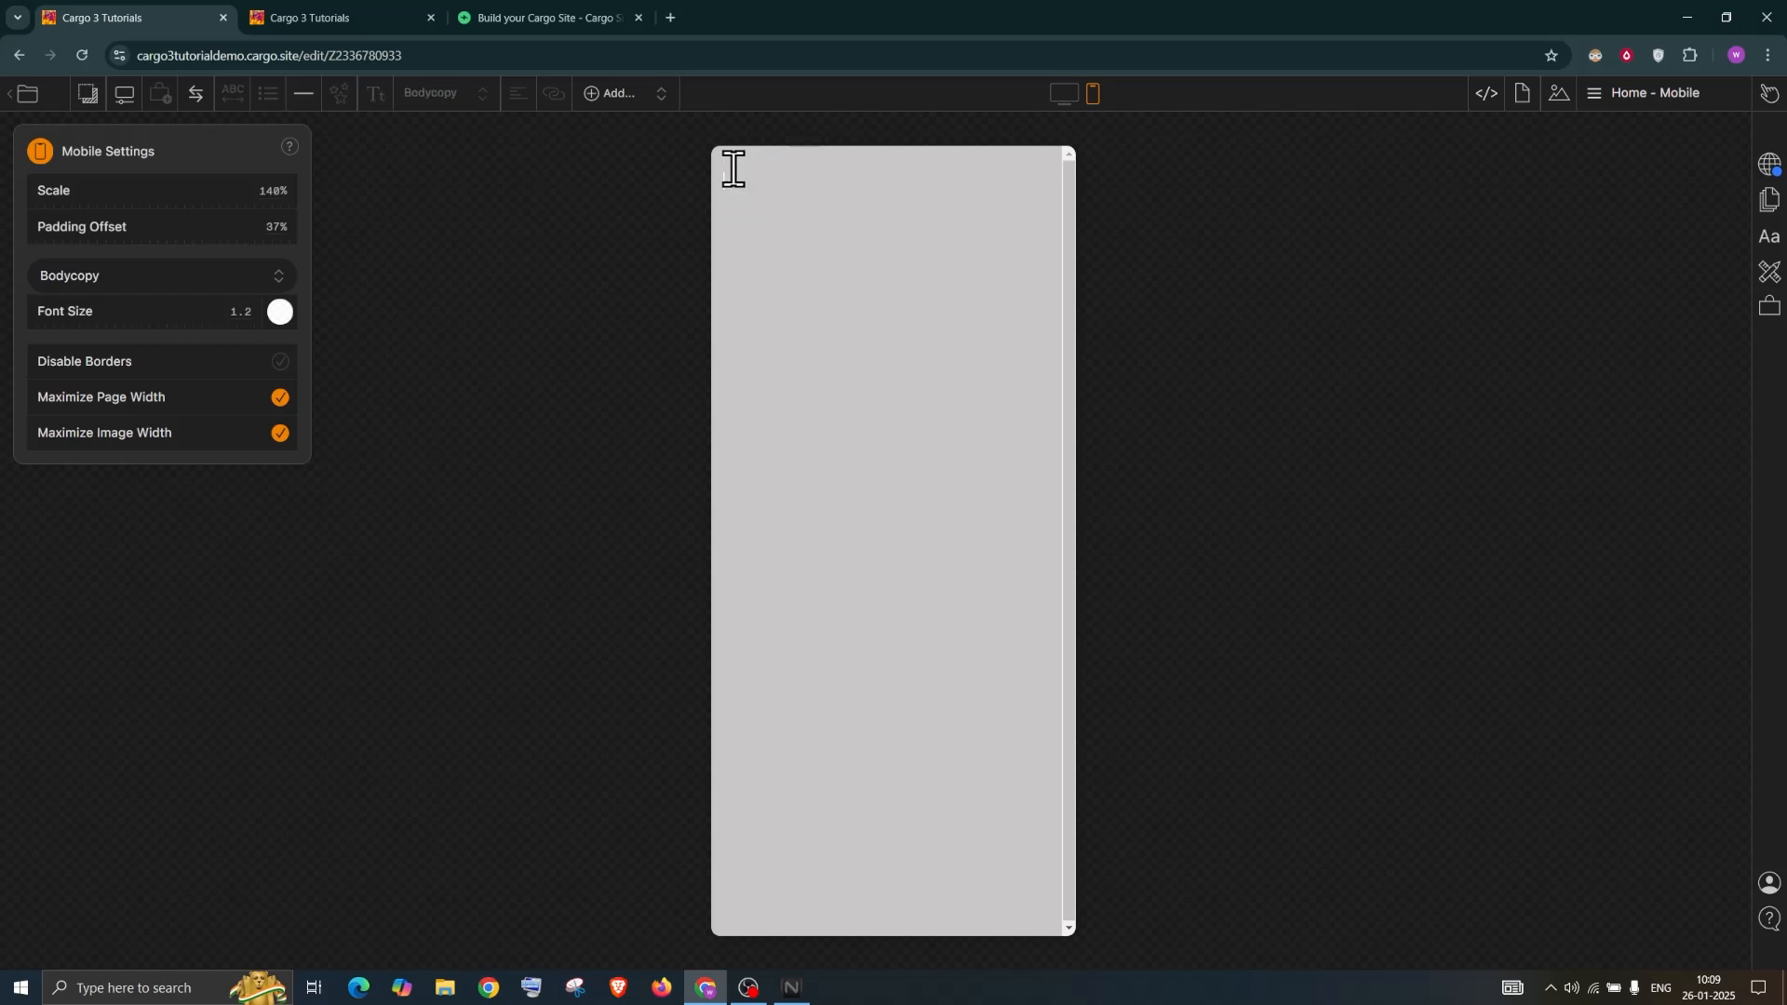
pyautogui.hotkey('ctrl', 'z')
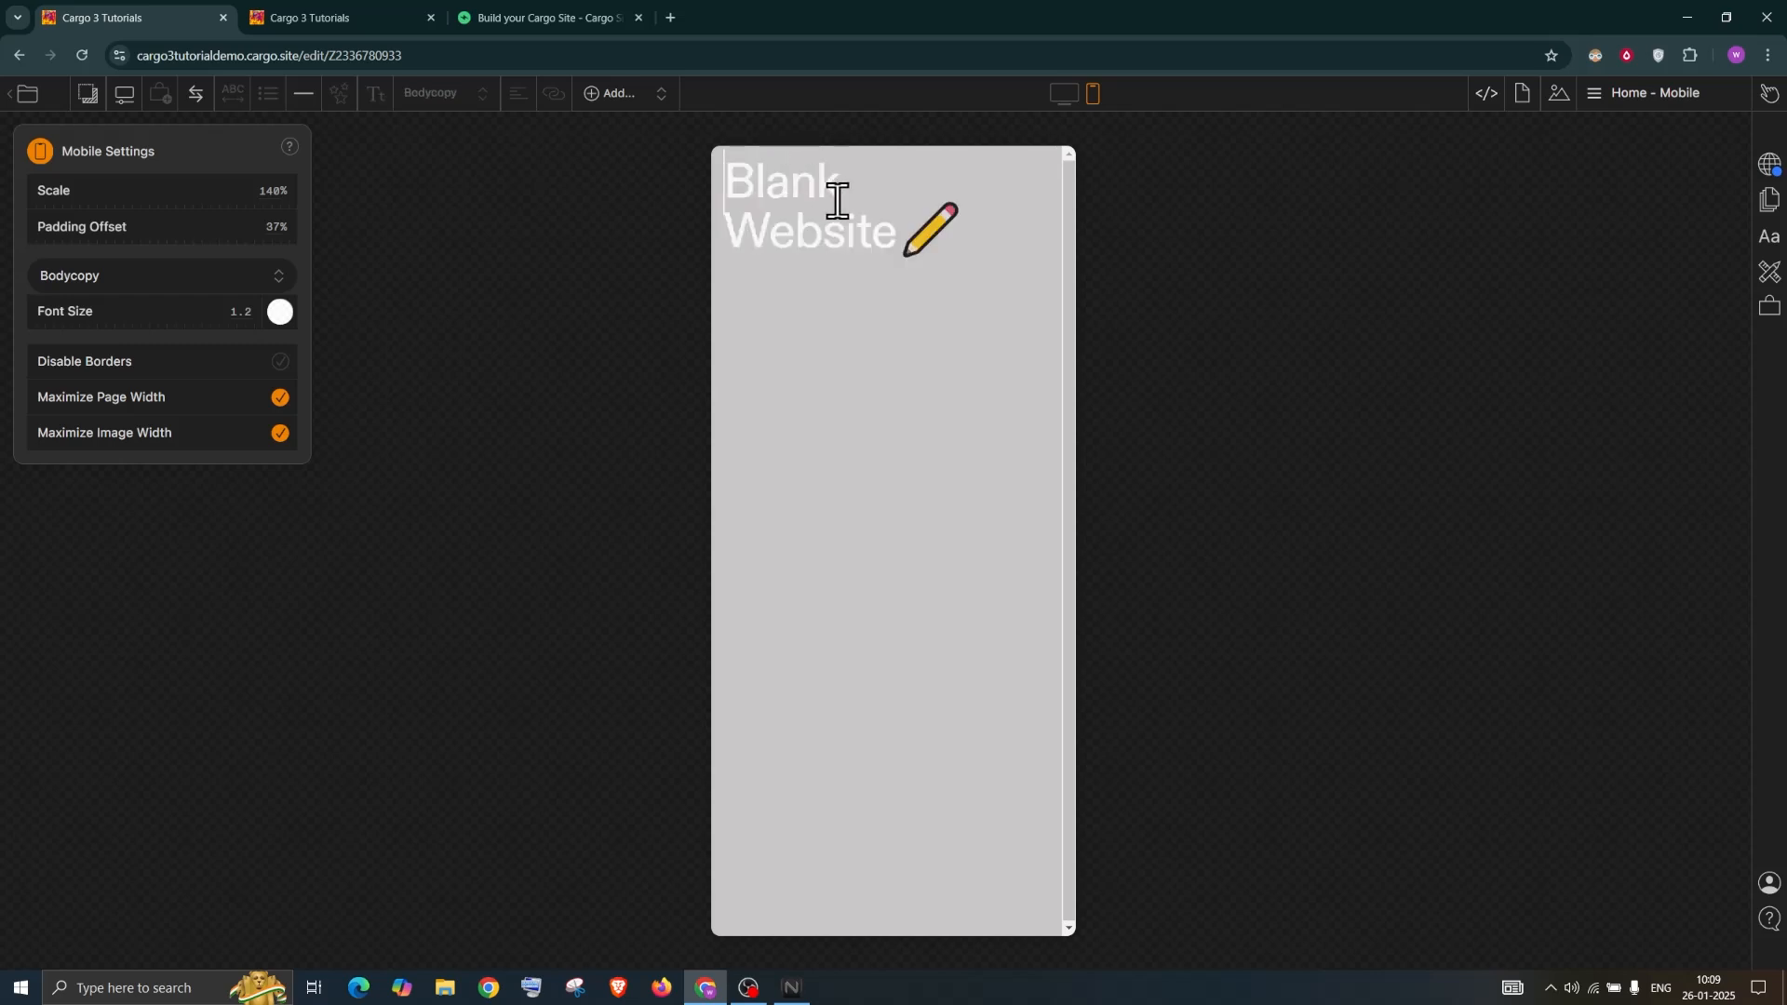
# Retype the heading as 'Home Page Mobile', remove the stray B, and return to desktop view
pyautogui.moveTo(968, 234); pyautogui.dragTo(756, 182)
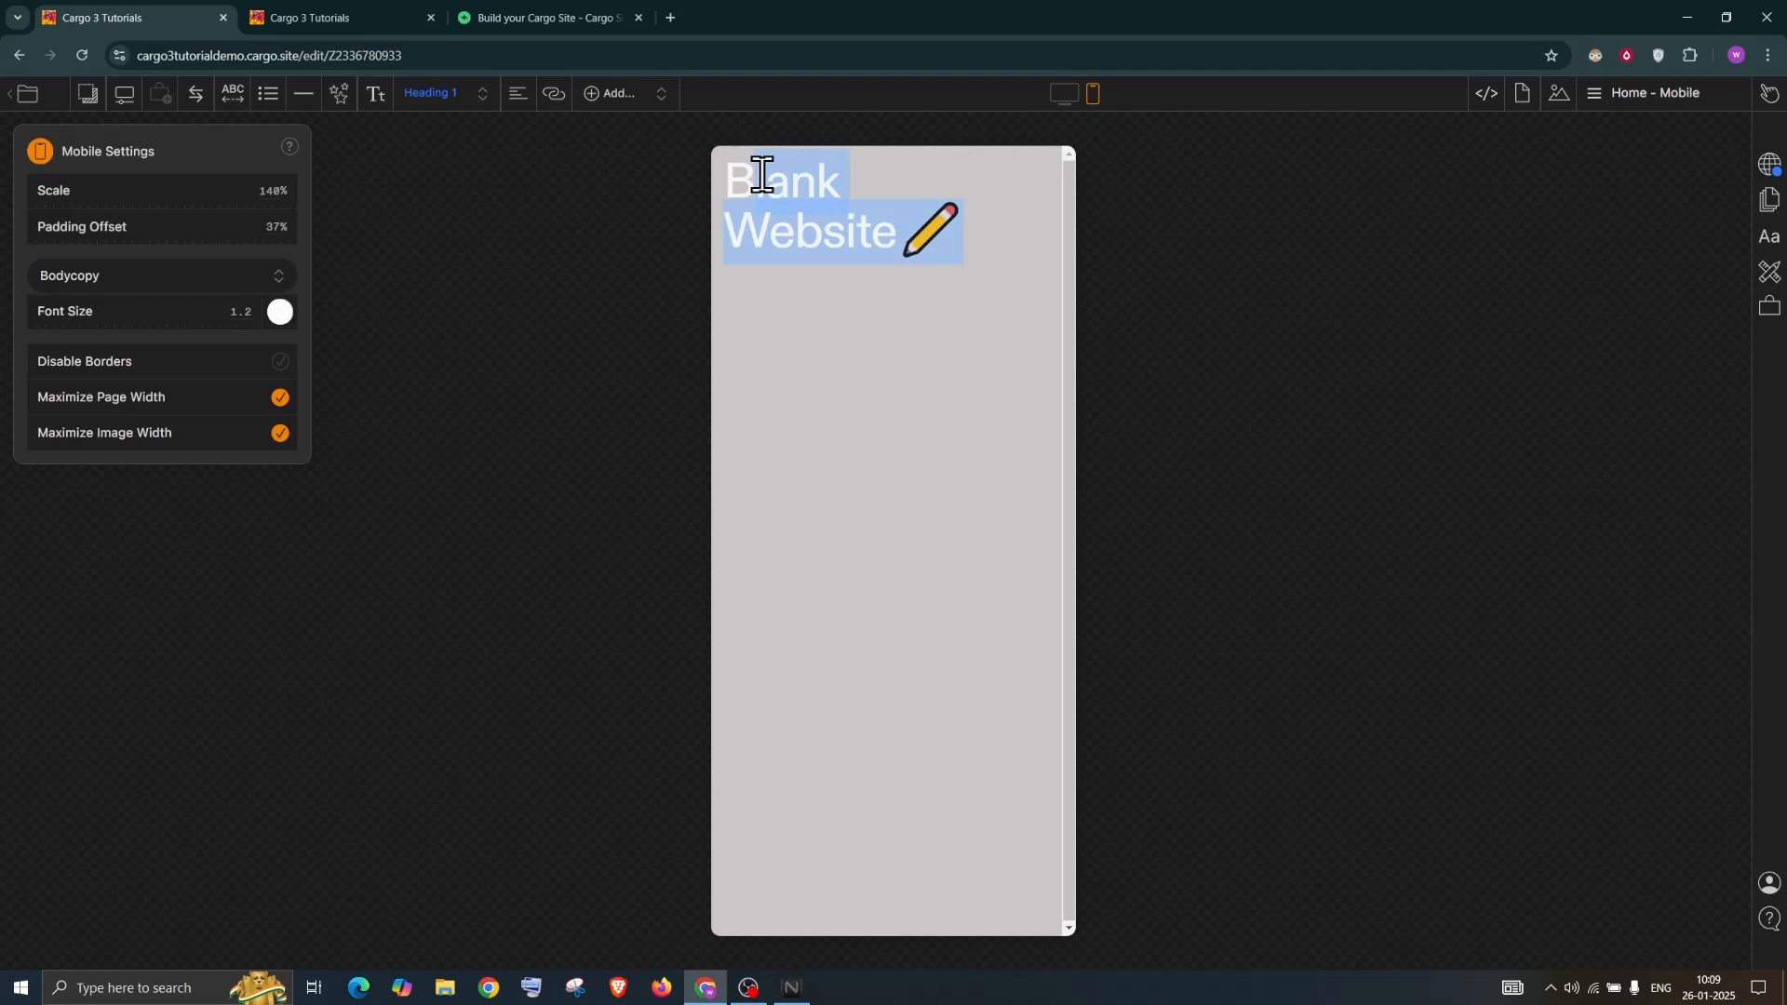
pyautogui.write('Home Page')
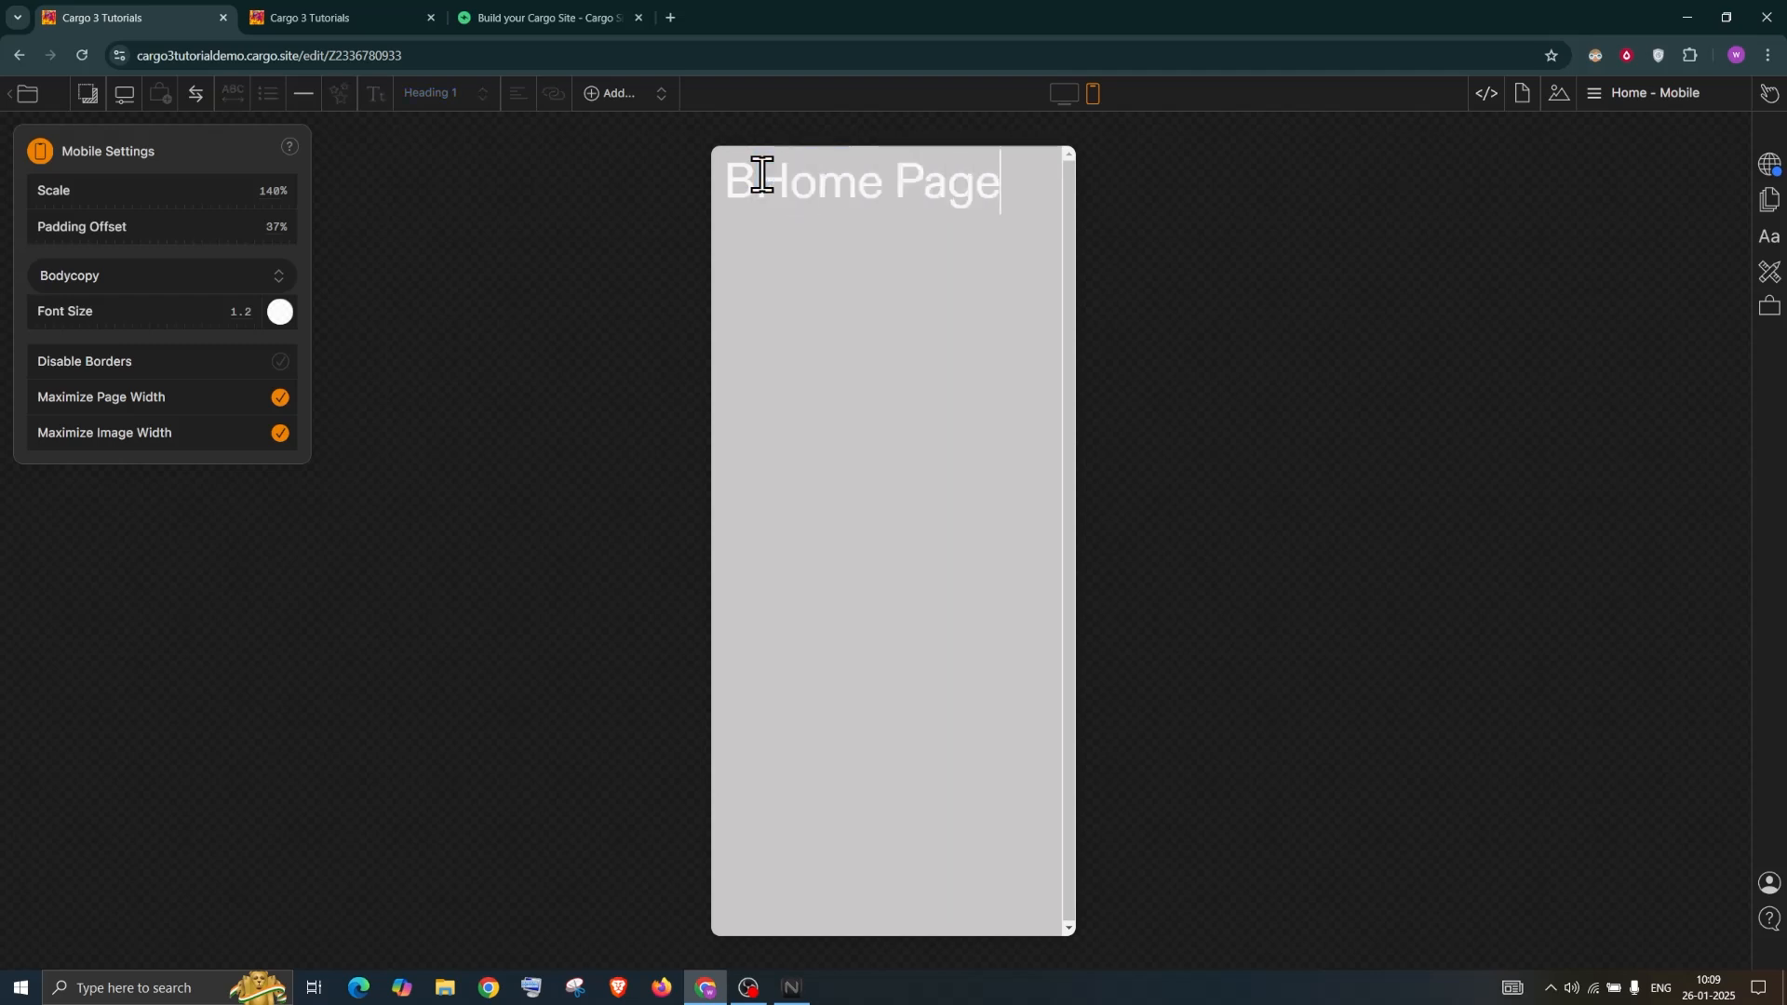
pyautogui.write(' Mobile')
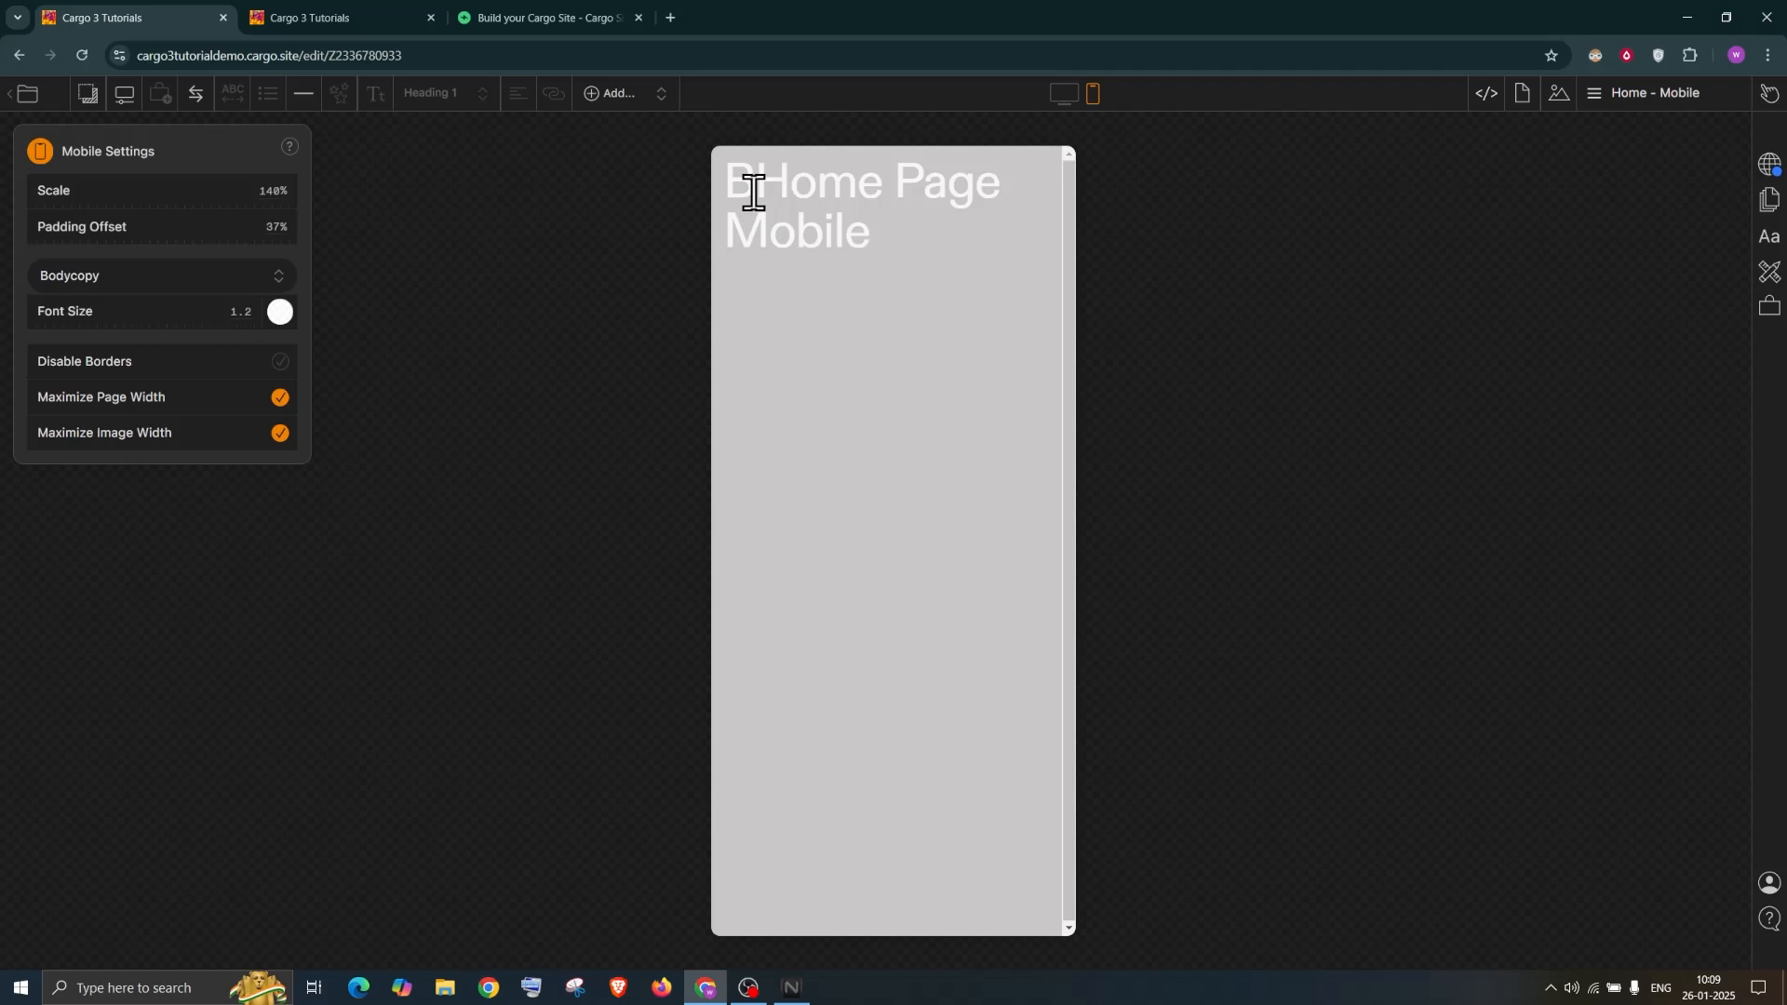
pyautogui.click(766, 191)
pyautogui.press('BackSpace')
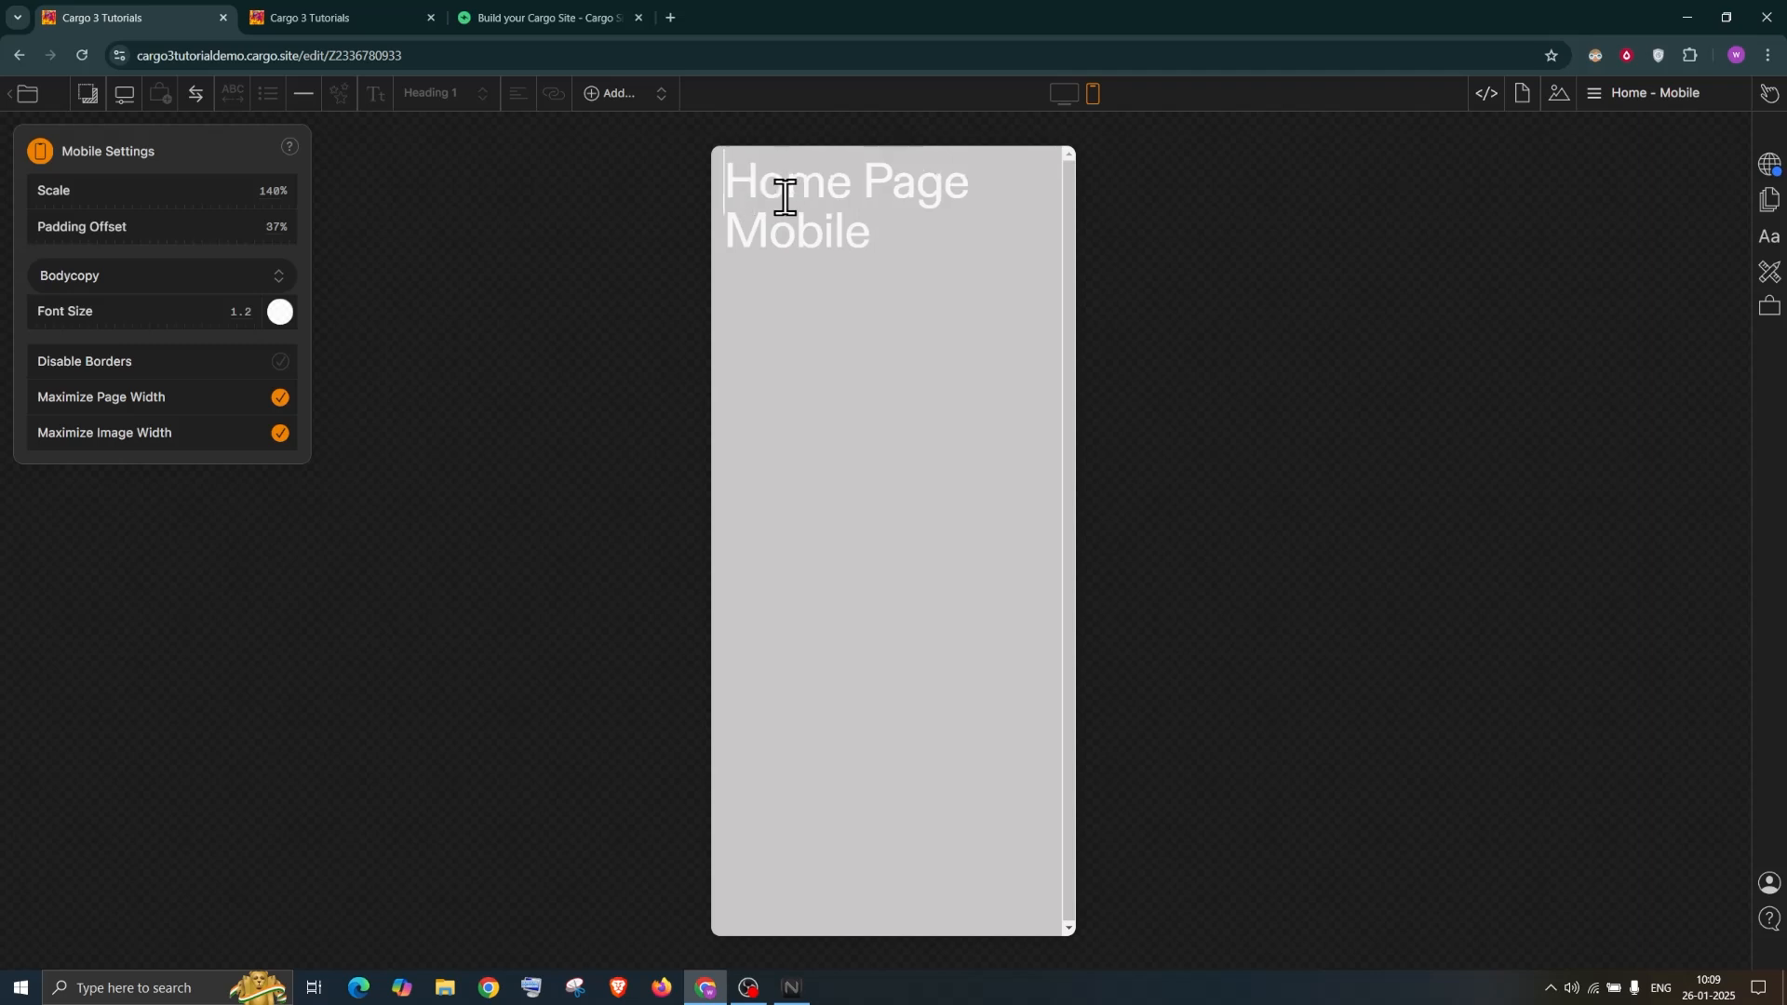
pyautogui.click(1061, 93)
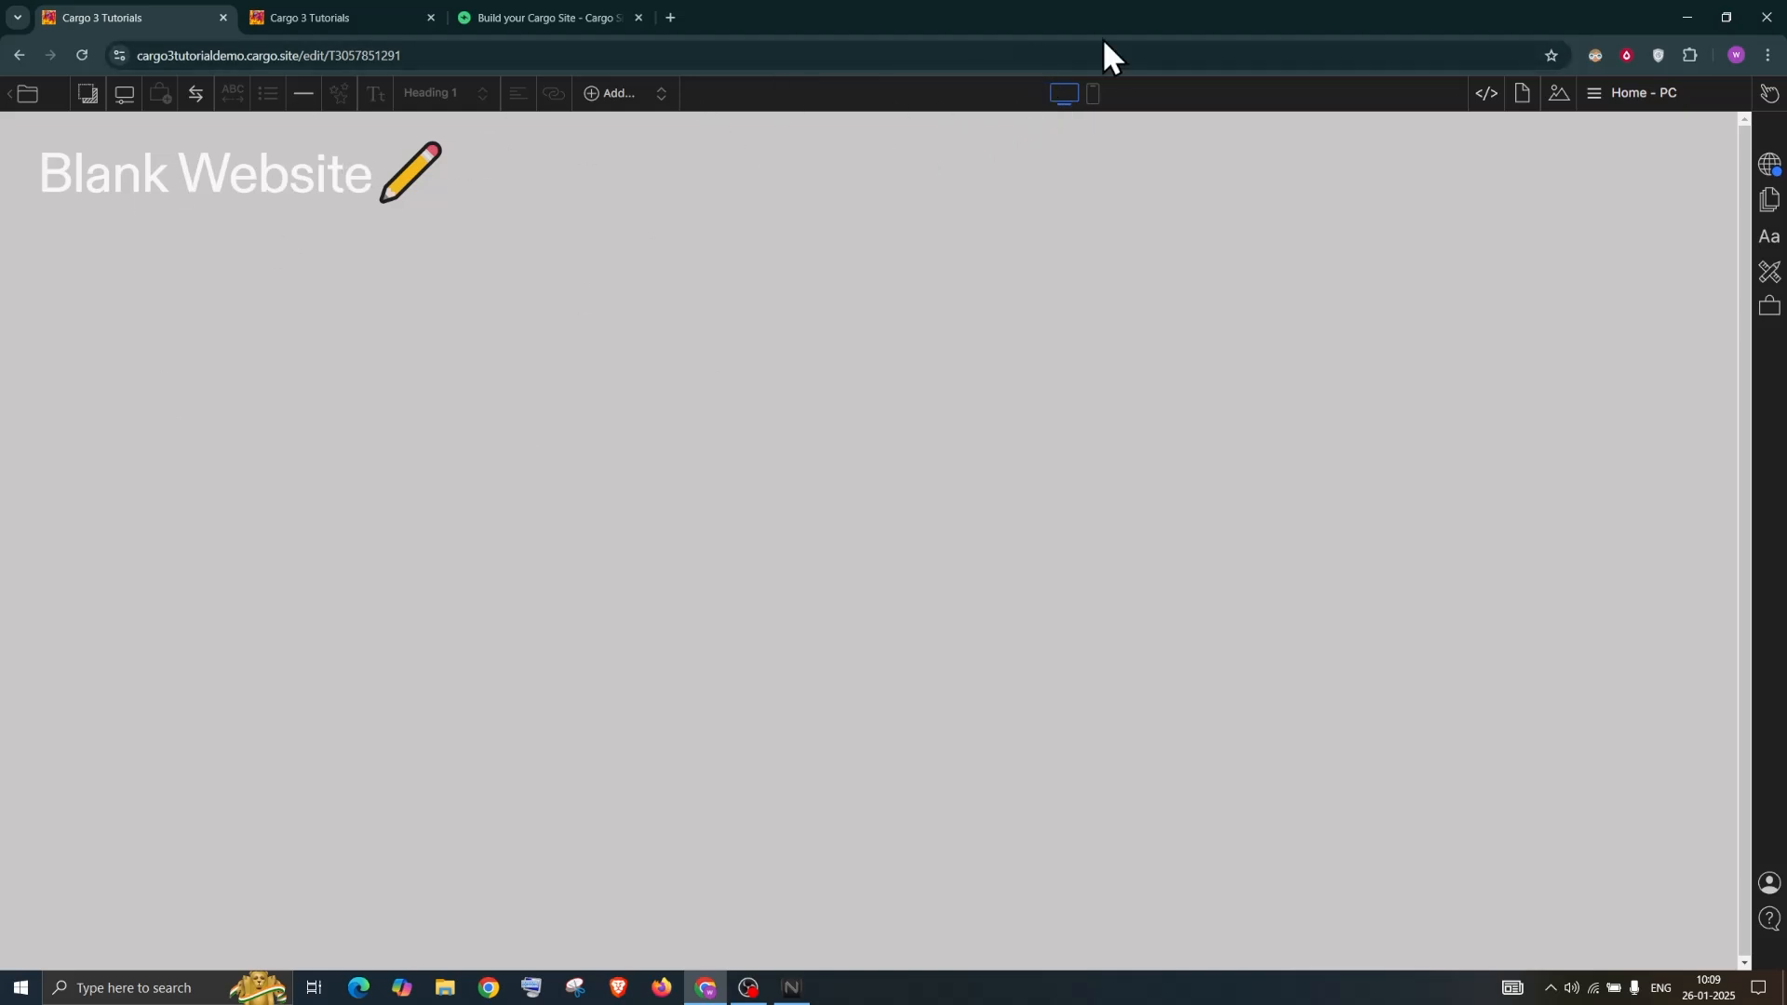
# Check the mobile homepage, return to desktop view, and publish the changes
pyautogui.click(1095, 95)
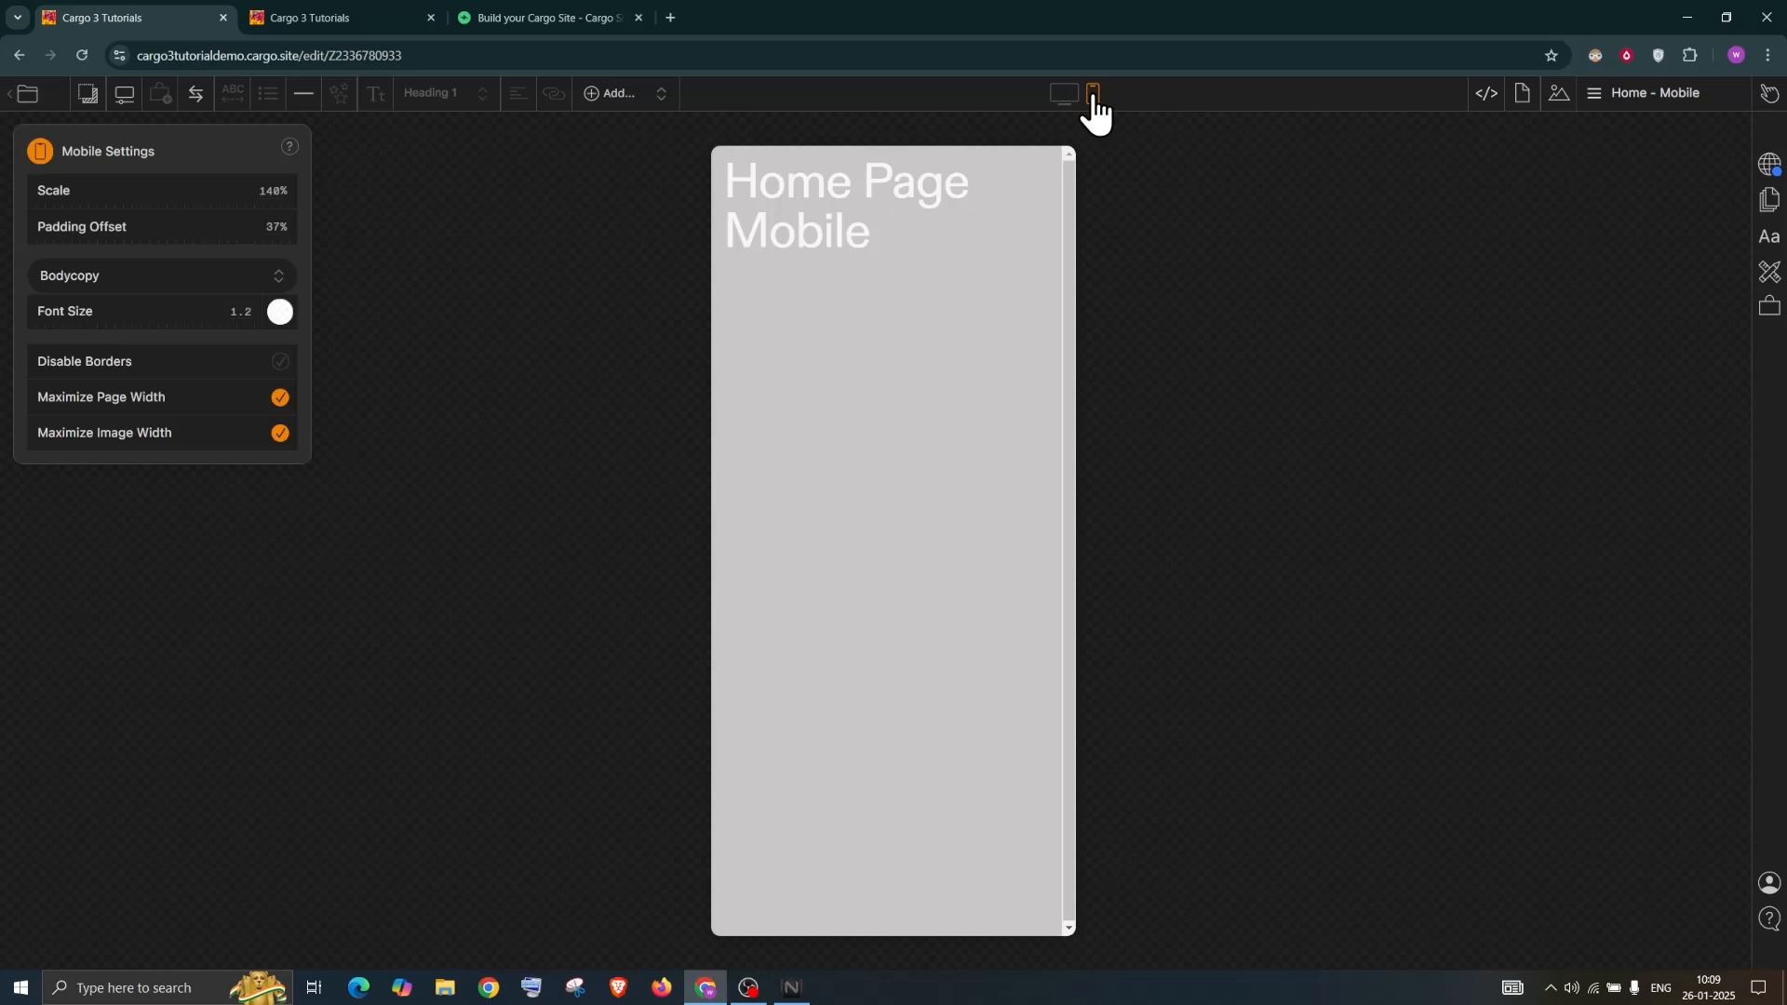
pyautogui.click(1065, 96)
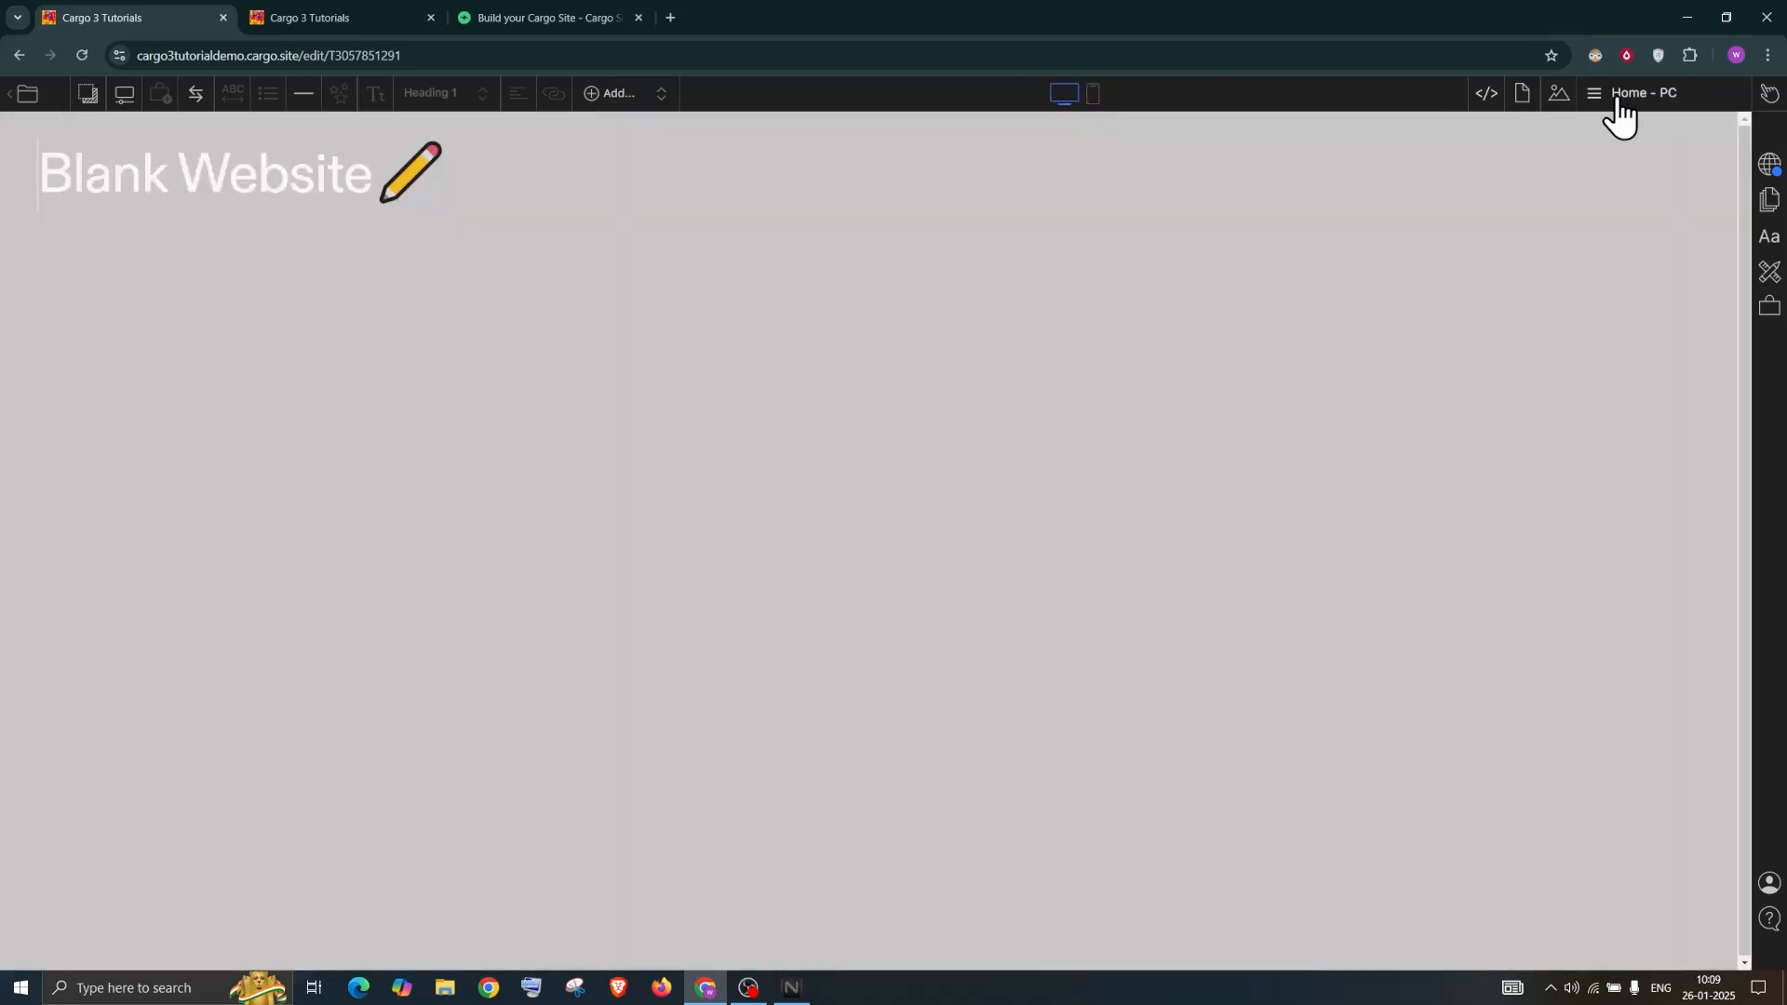
pyautogui.click(1772, 171)
pyautogui.click(1644, 192)
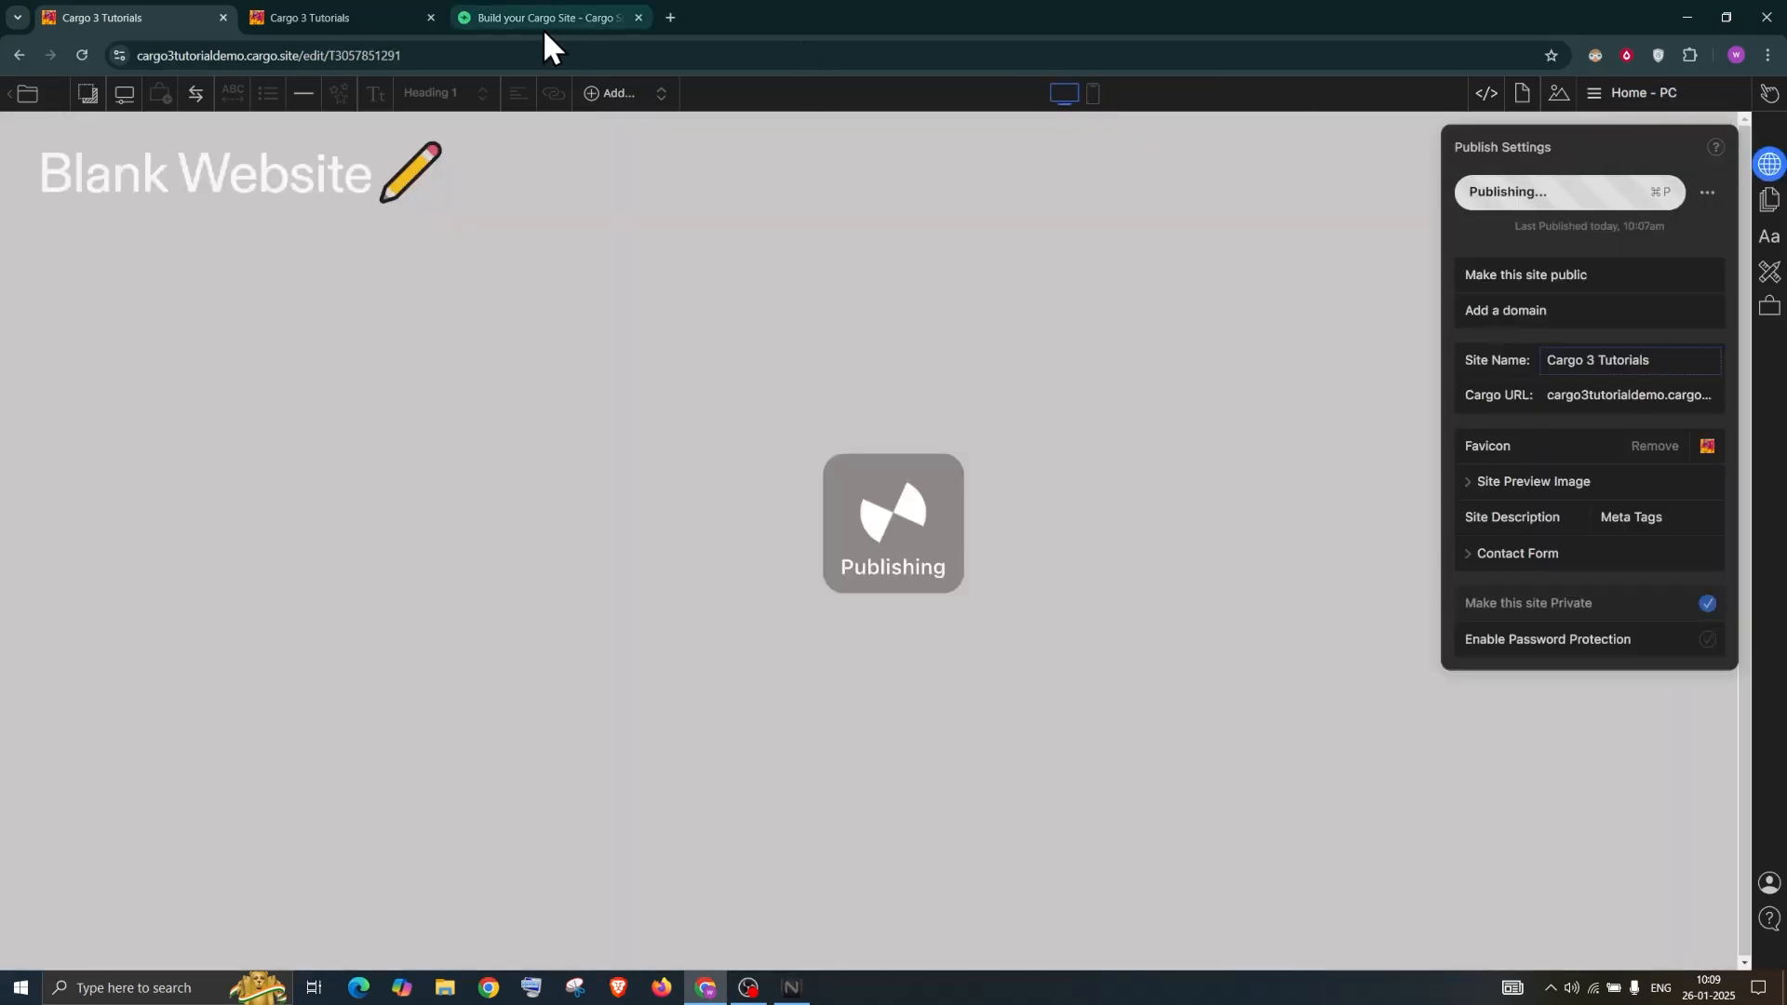
# Reload the live site in the second browser tab
pyautogui.click(365, 7)
pyautogui.click(363, 52)
pyautogui.press('Return')
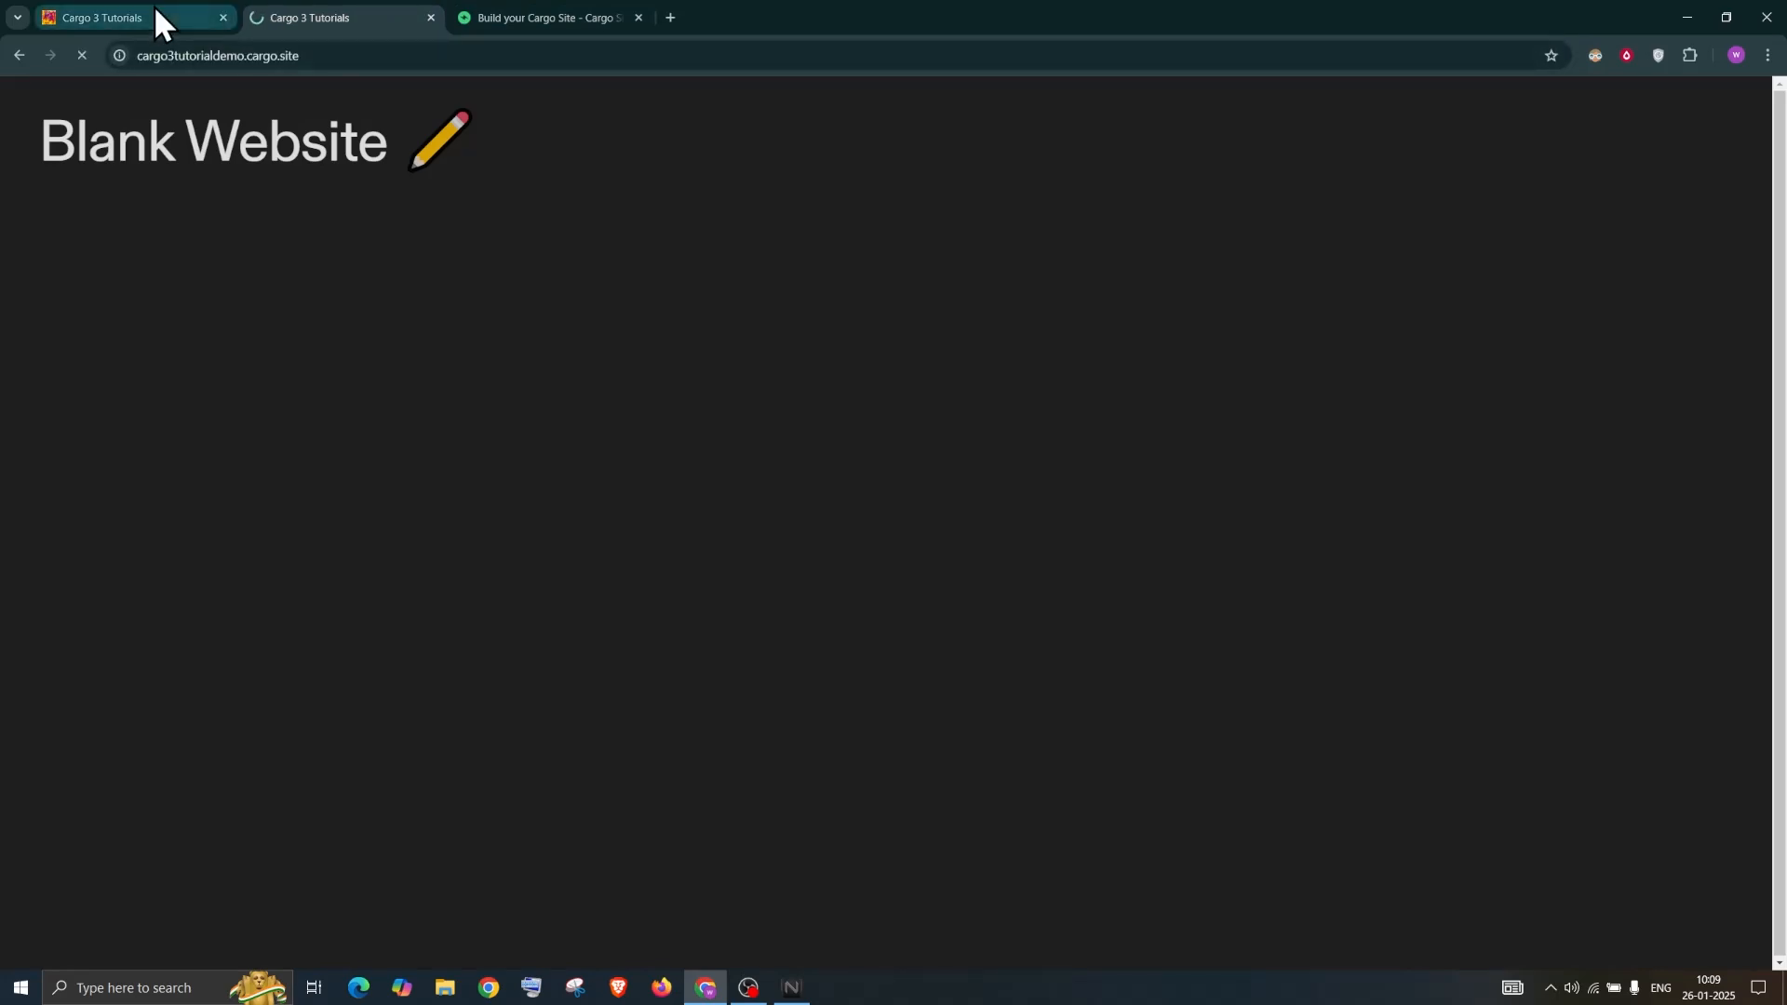
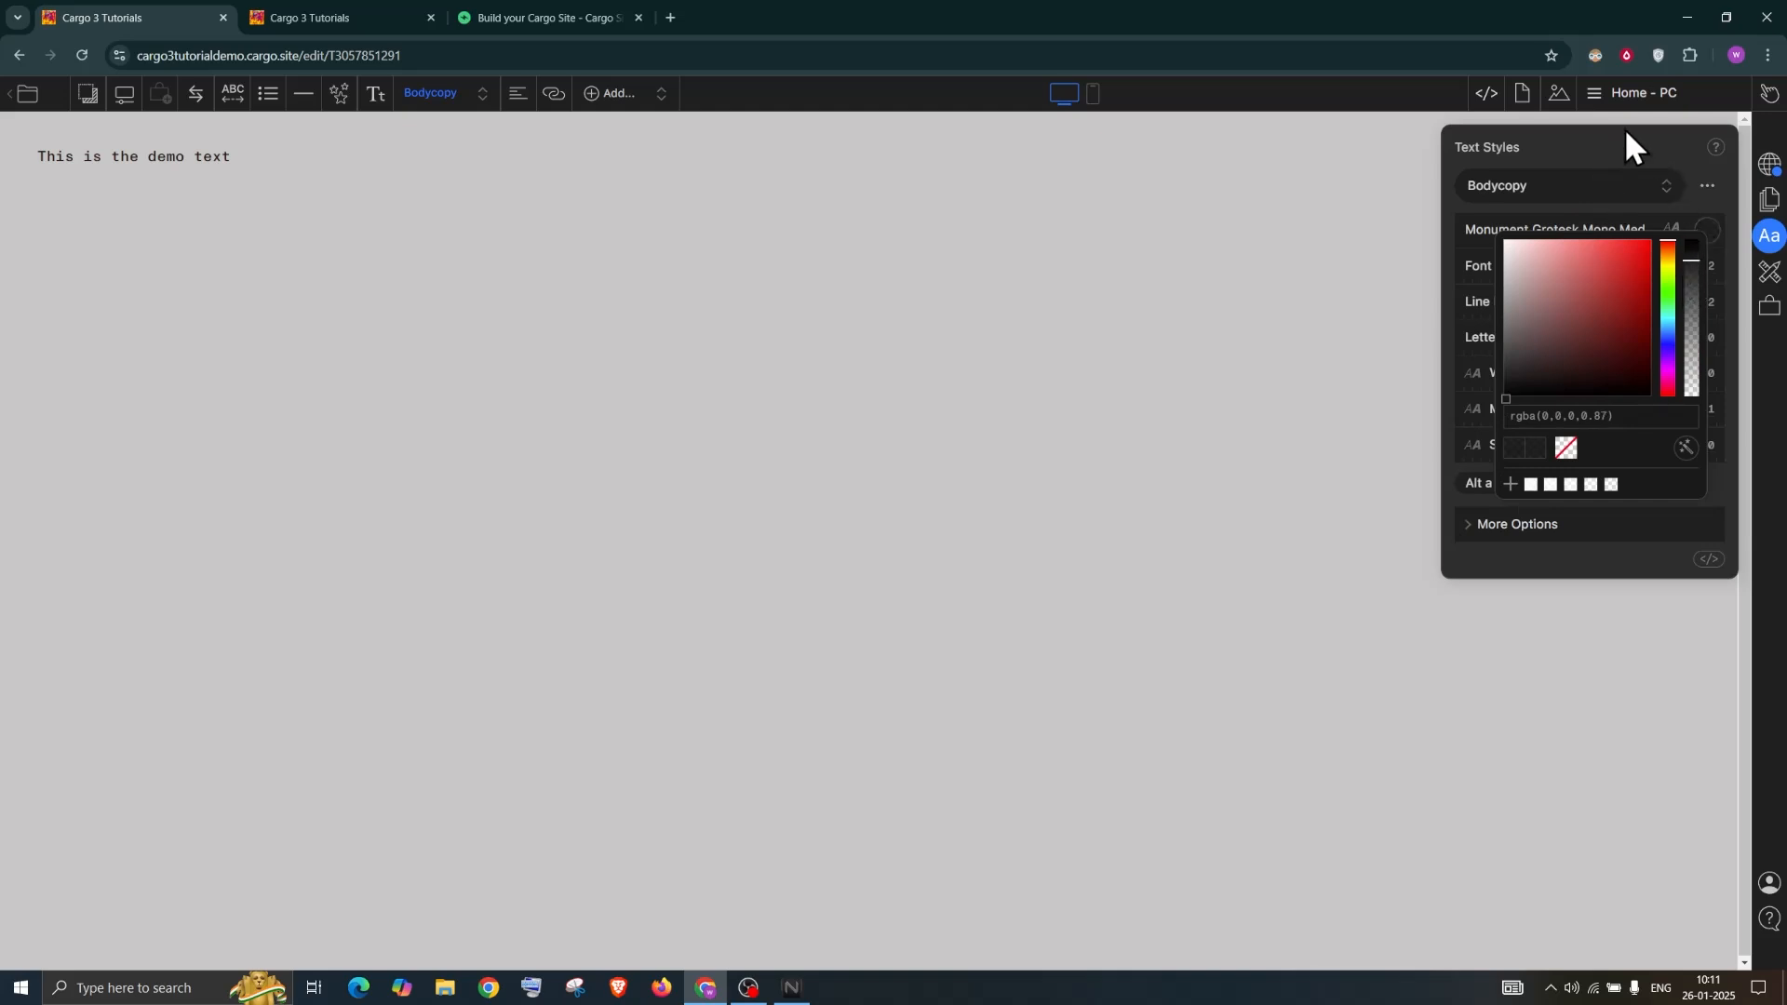
# Close the colour picker and raise the Bodycopy font size from 1.2 to 1.5
pyautogui.click(1625, 130)
pyautogui.click(1701, 266)
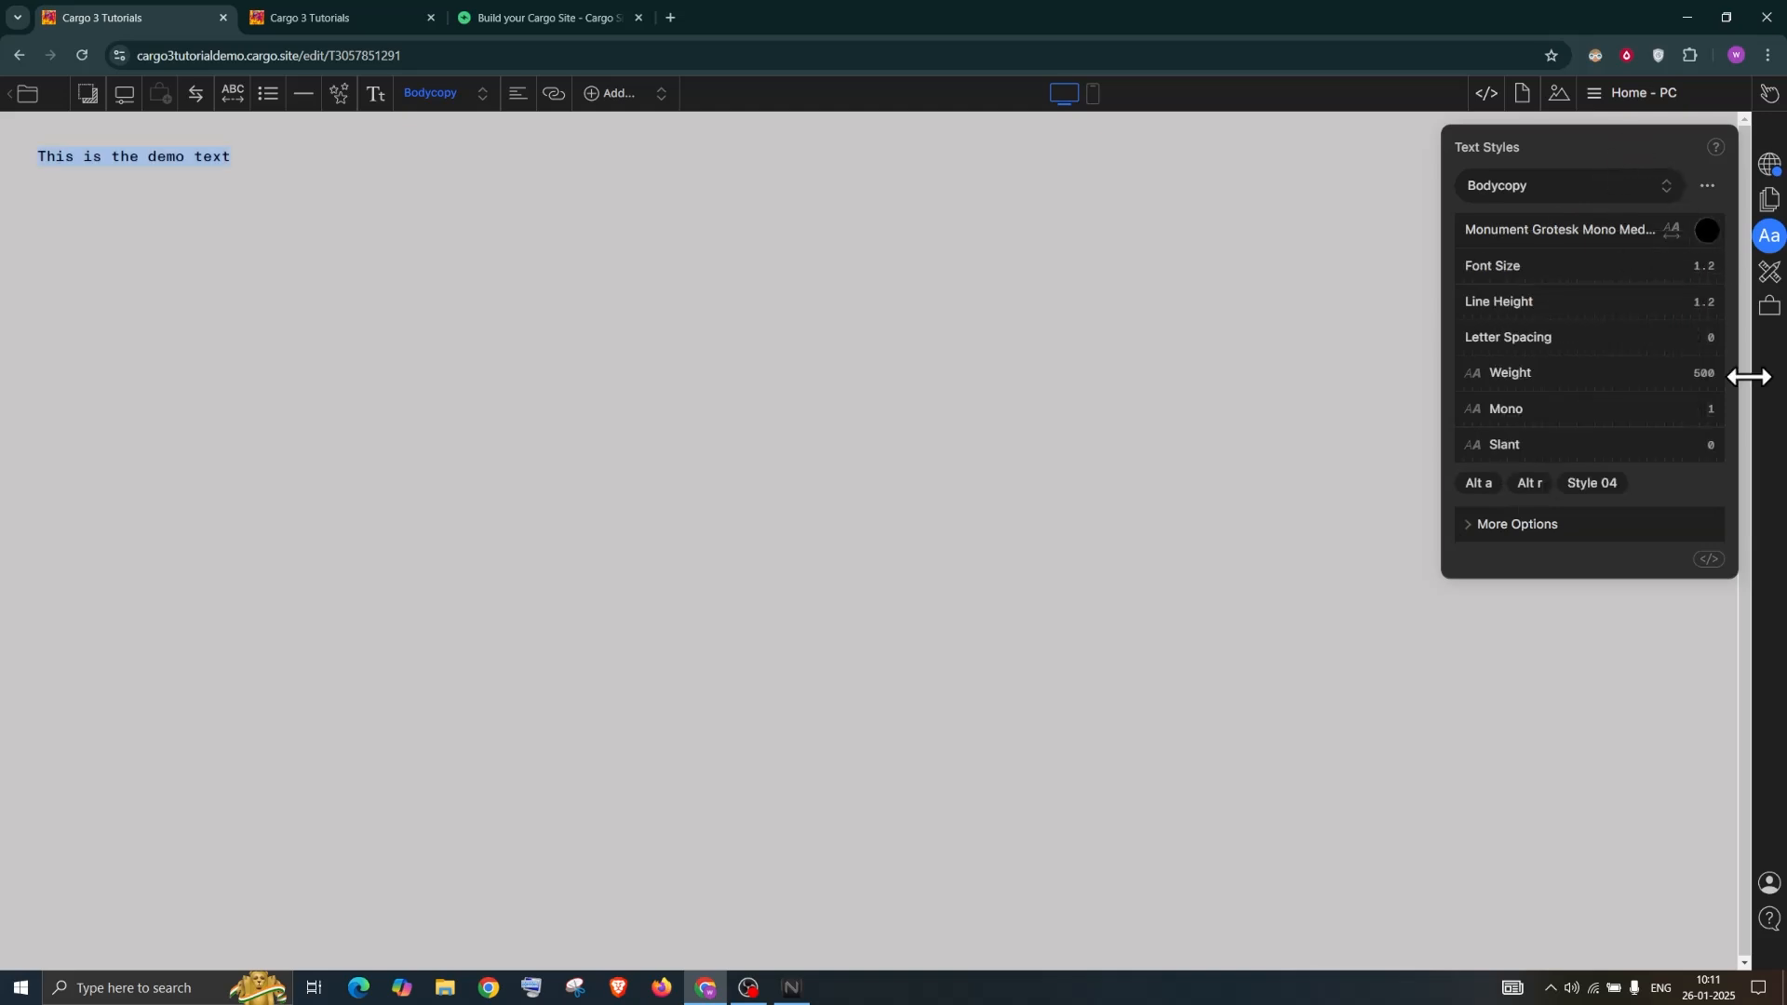
pyautogui.press('Up')
pyautogui.press('Up')
pyautogui.press('Up')
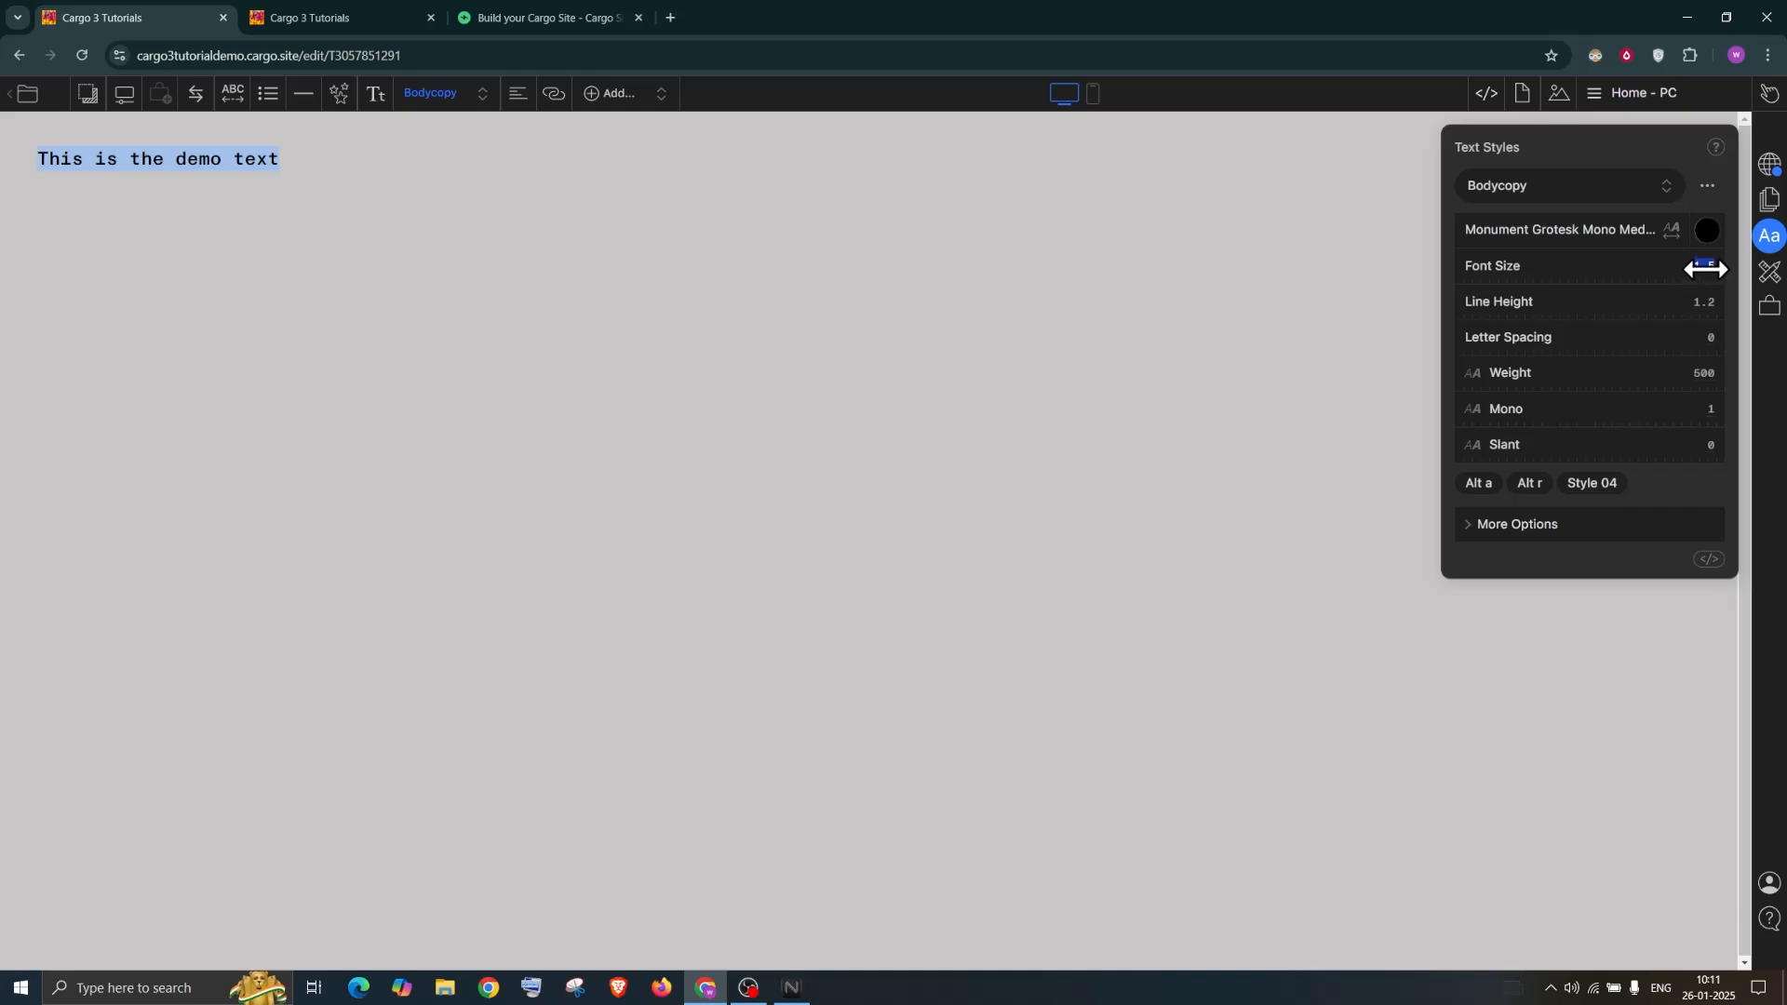
# Search for a rem to px converter in a new browser tab
pyautogui.click(670, 14)
pyautogui.write('rem')
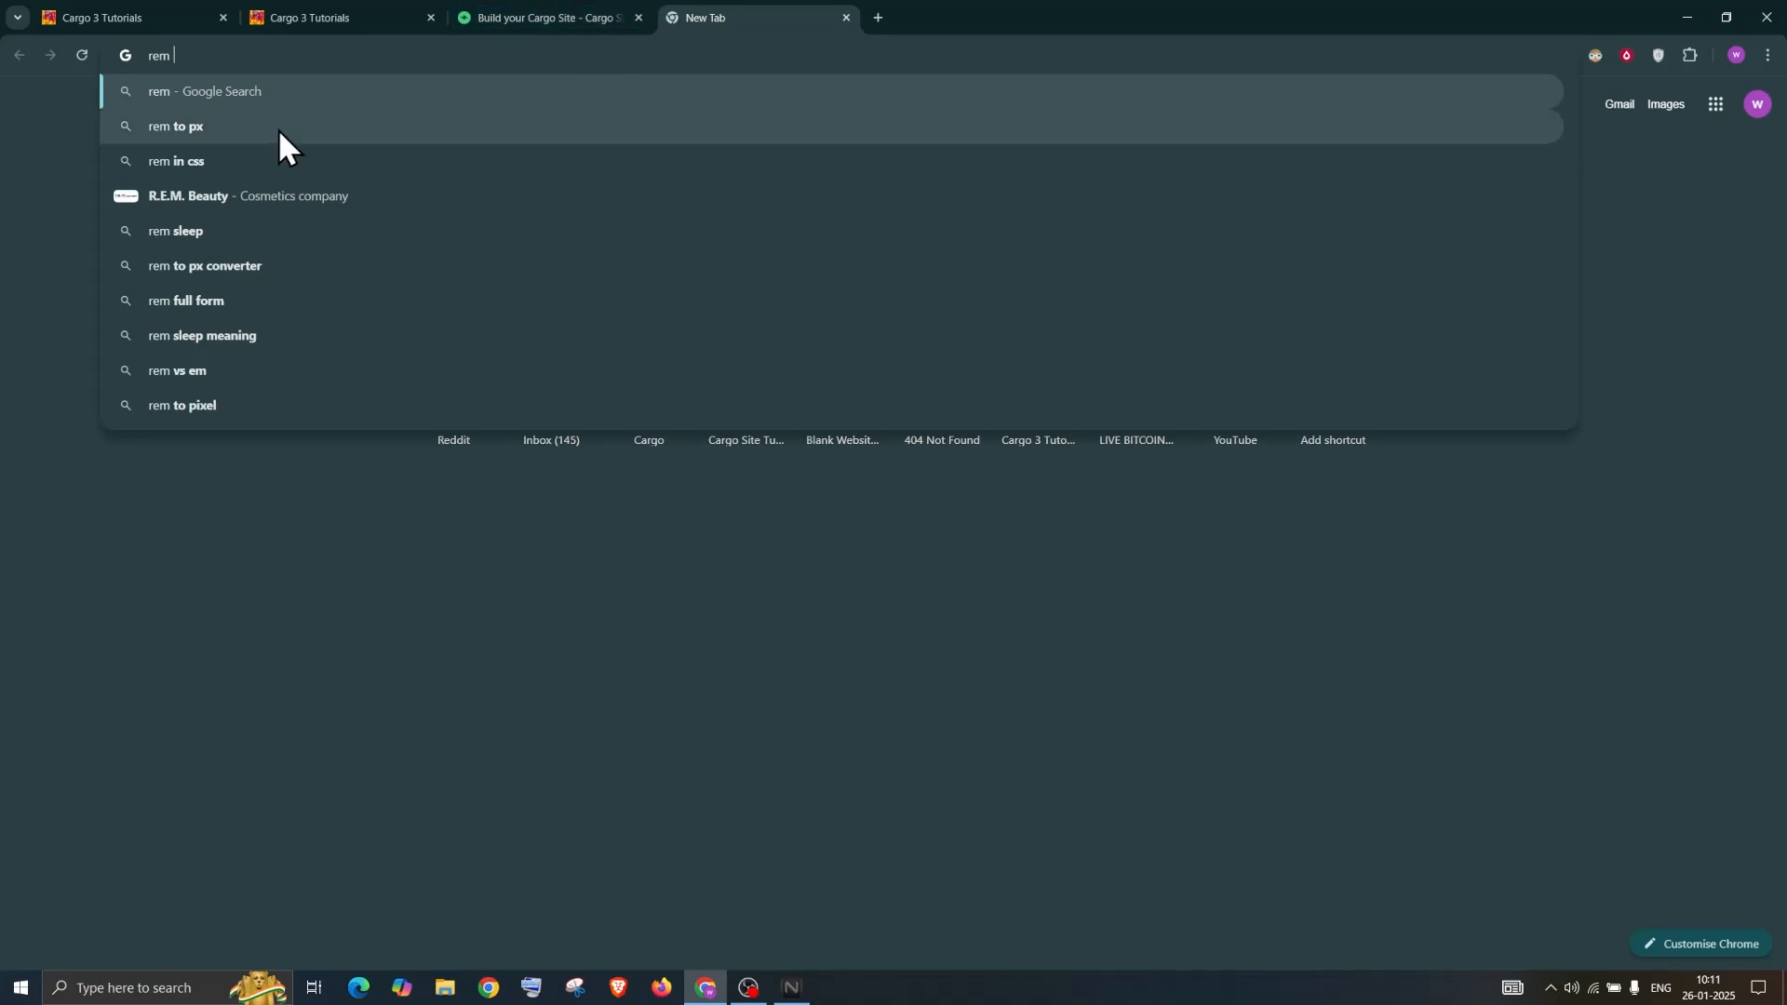
pyautogui.click(288, 127)
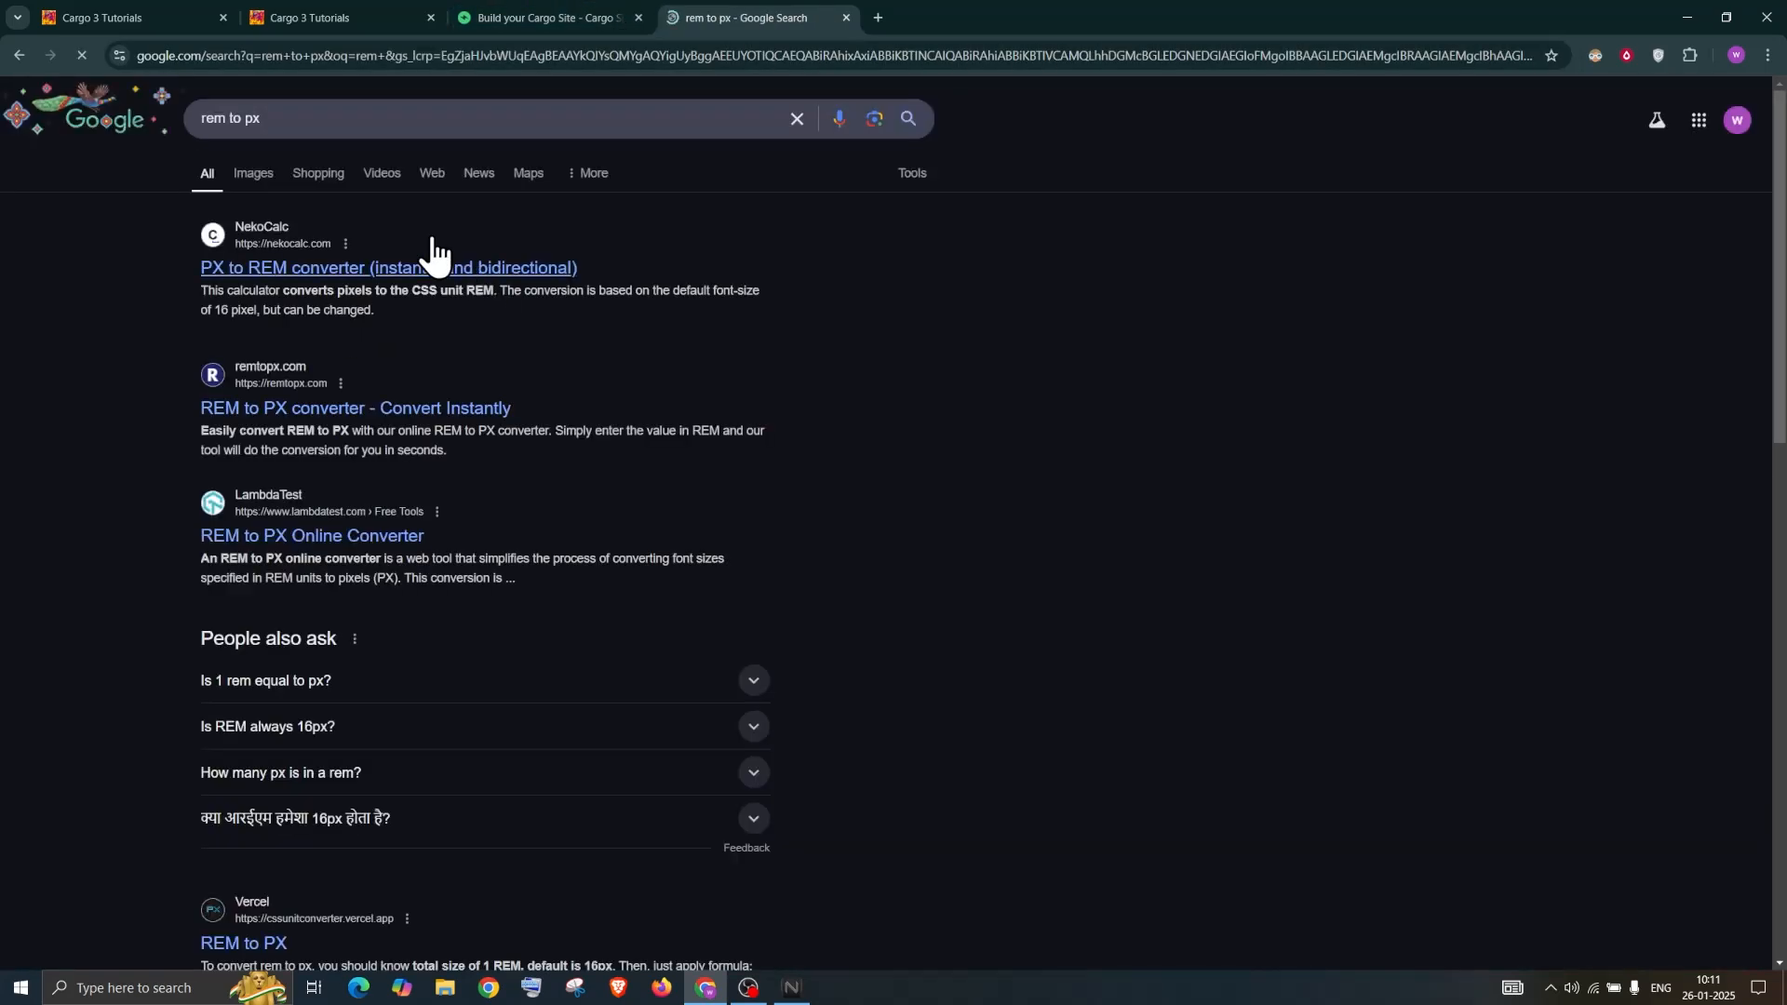
# Confirm in nekoCalc that 1.5 rem equals 24 px, then close it and return to Cargo
pyautogui.click(312, 269)
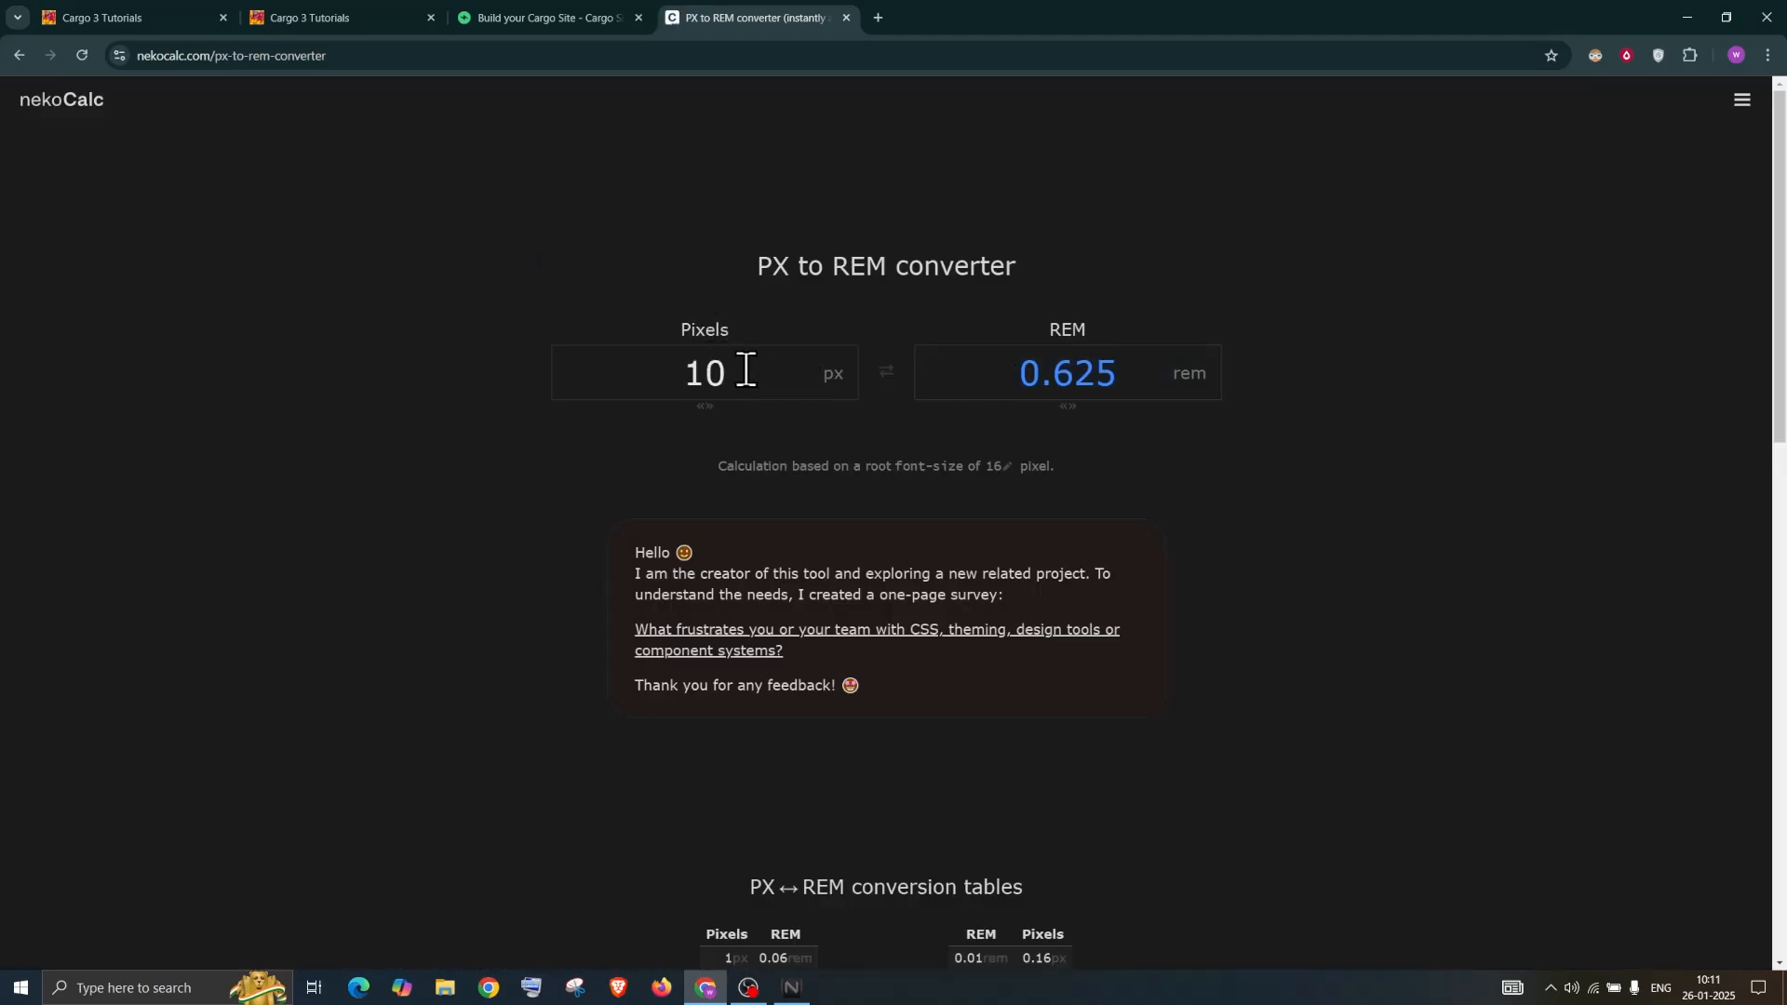
pyautogui.moveTo(704, 368); pyautogui.dragTo(1144, 379)
pyautogui.click(1019, 366)
pyautogui.write('1')
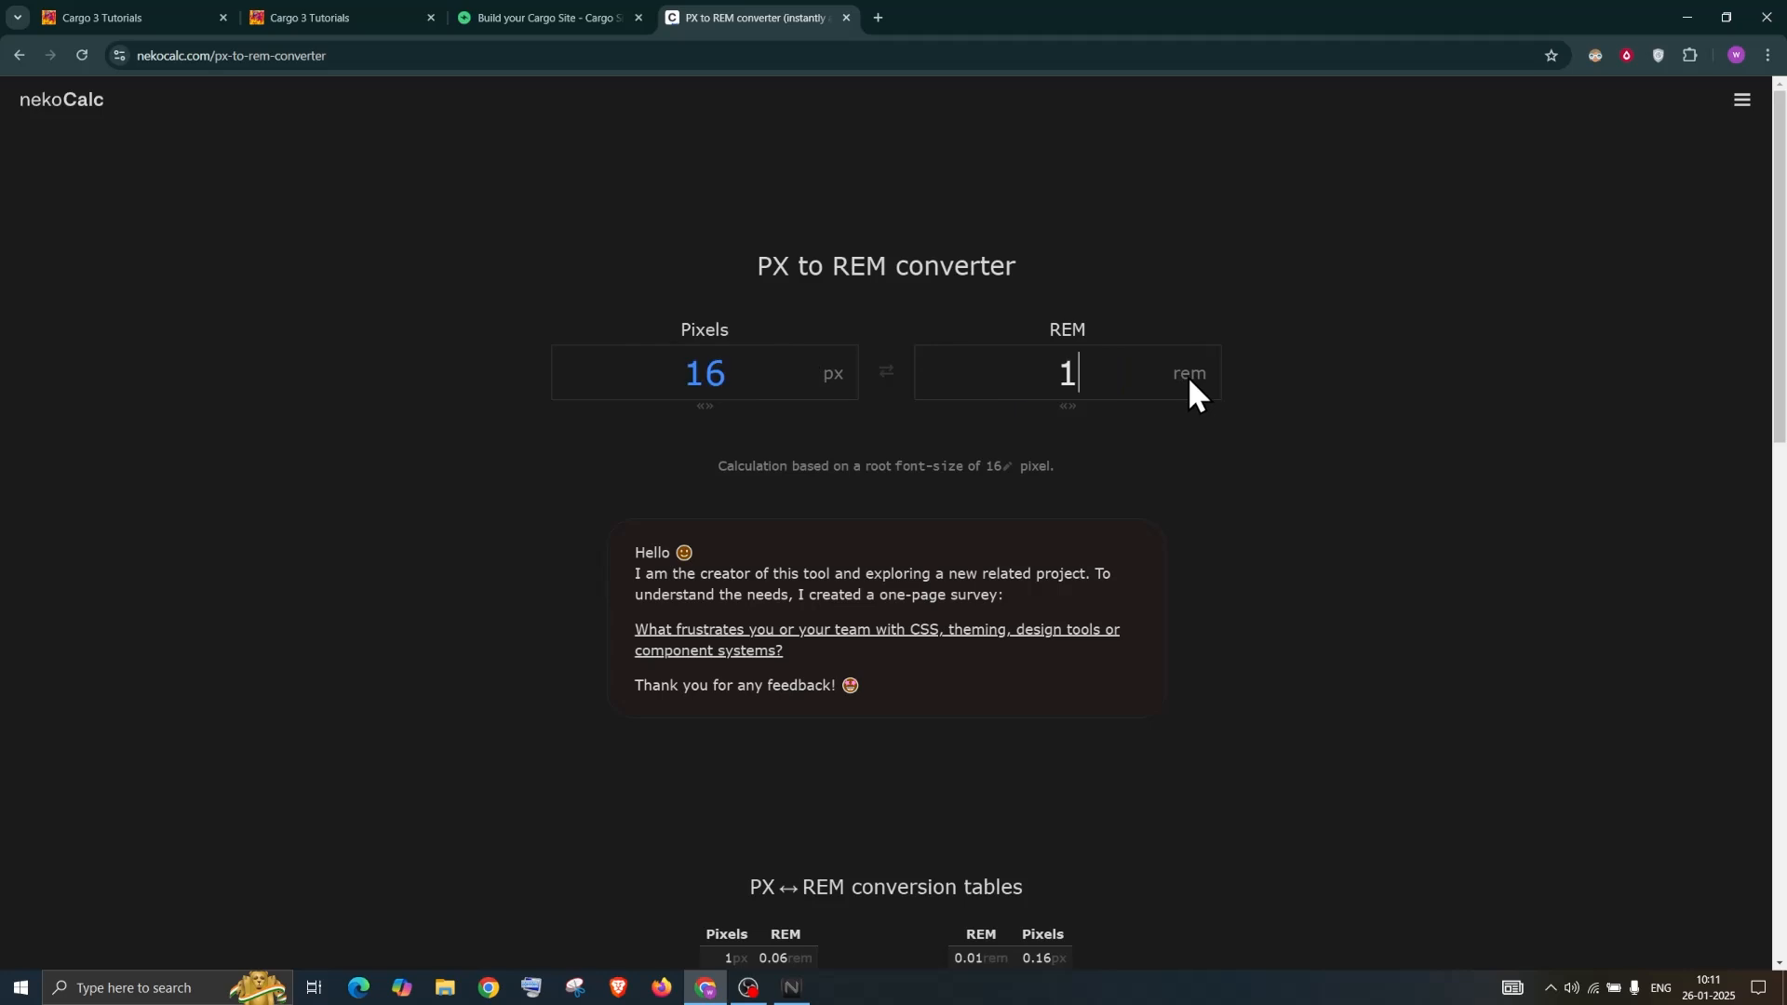
pyautogui.click(177, 13)
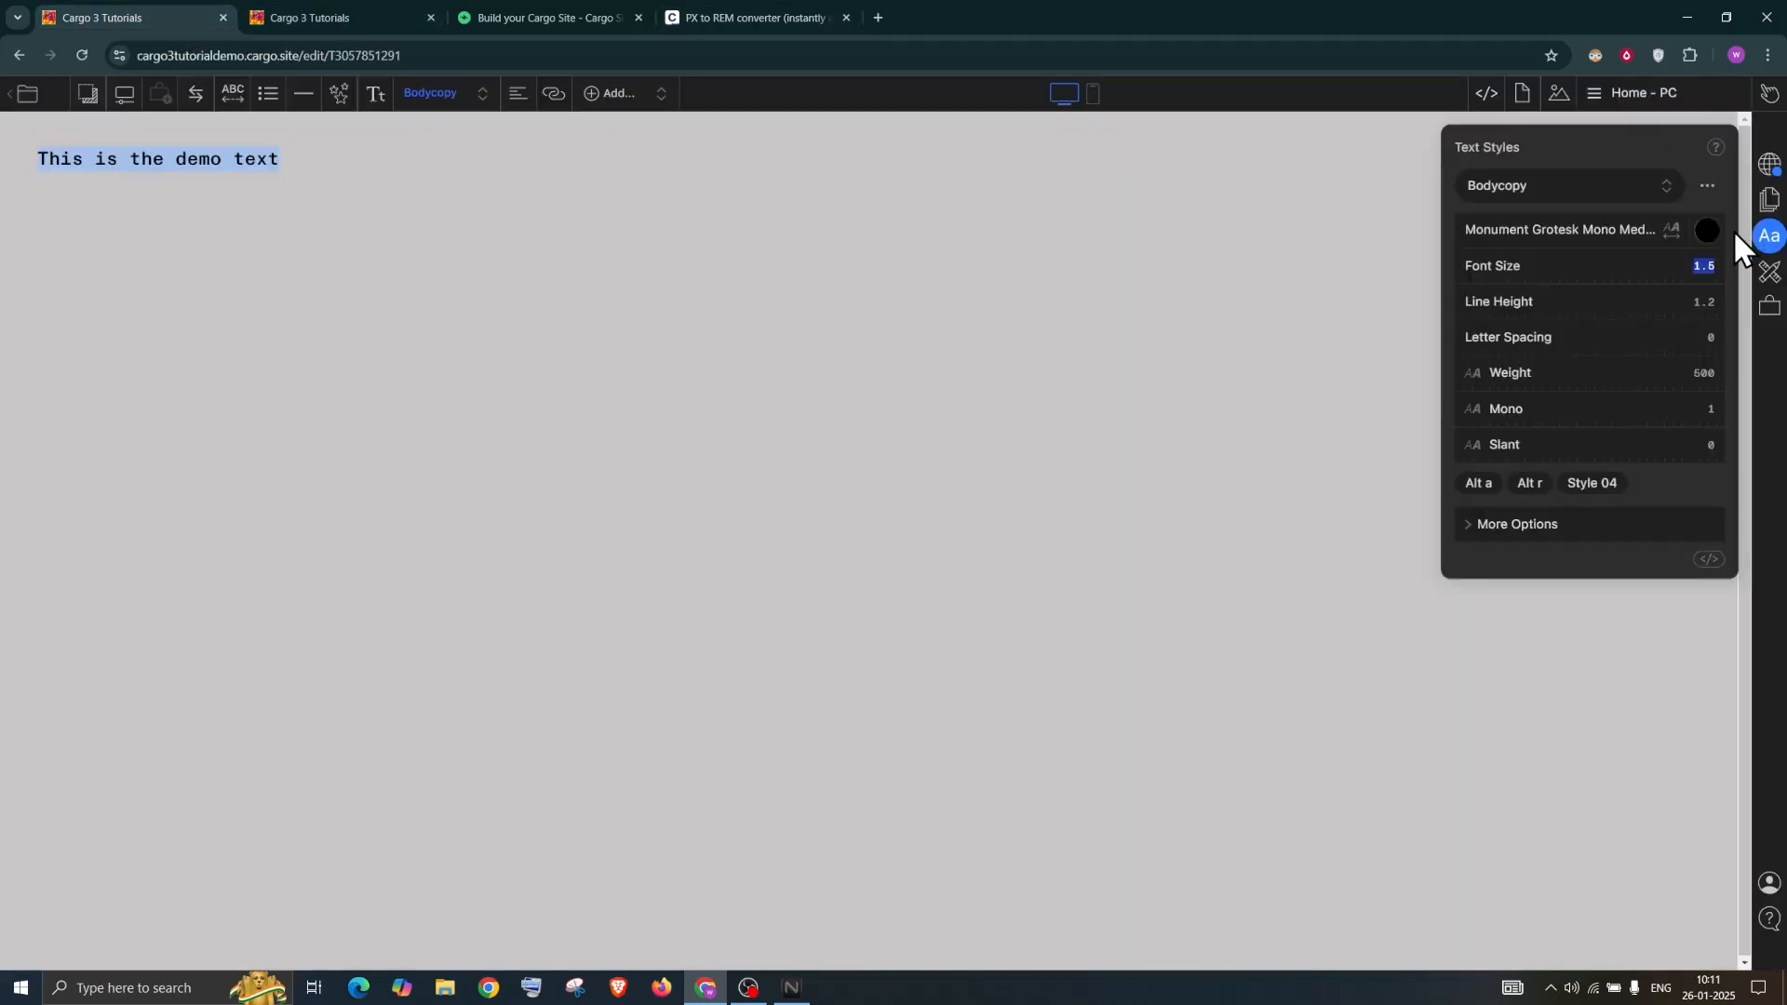
pyautogui.click(754, 15)
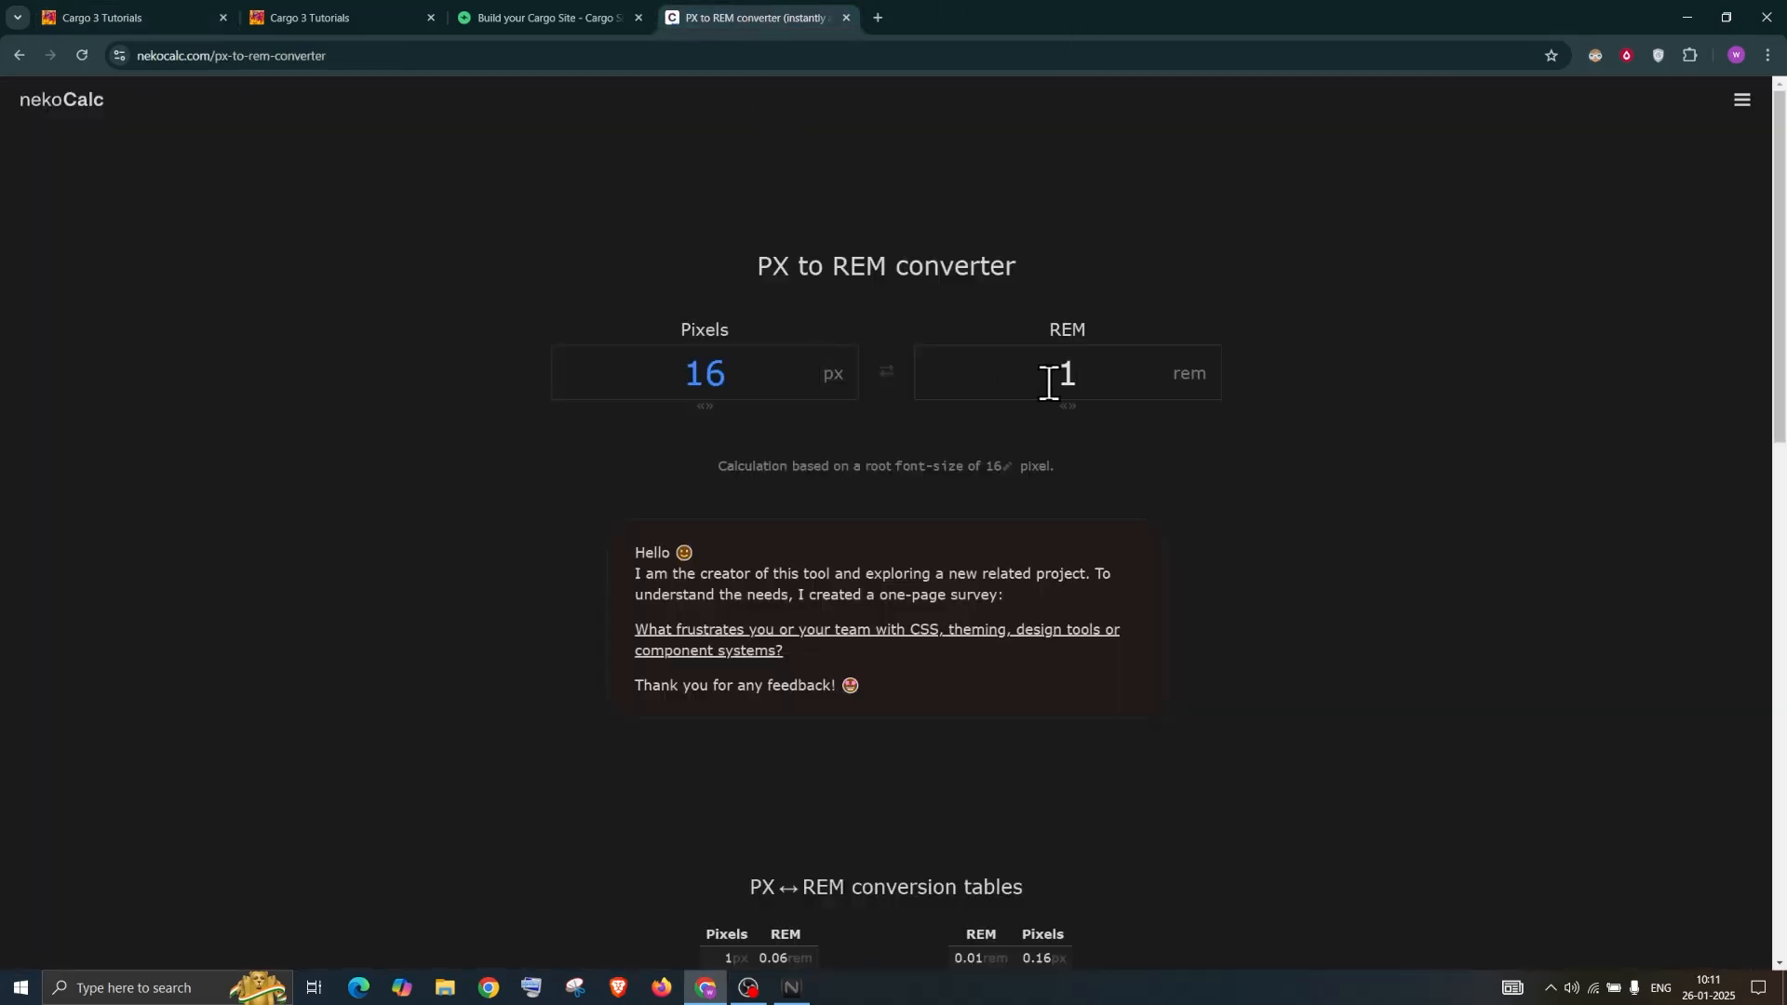
pyautogui.click(1101, 382)
pyautogui.write('.5')
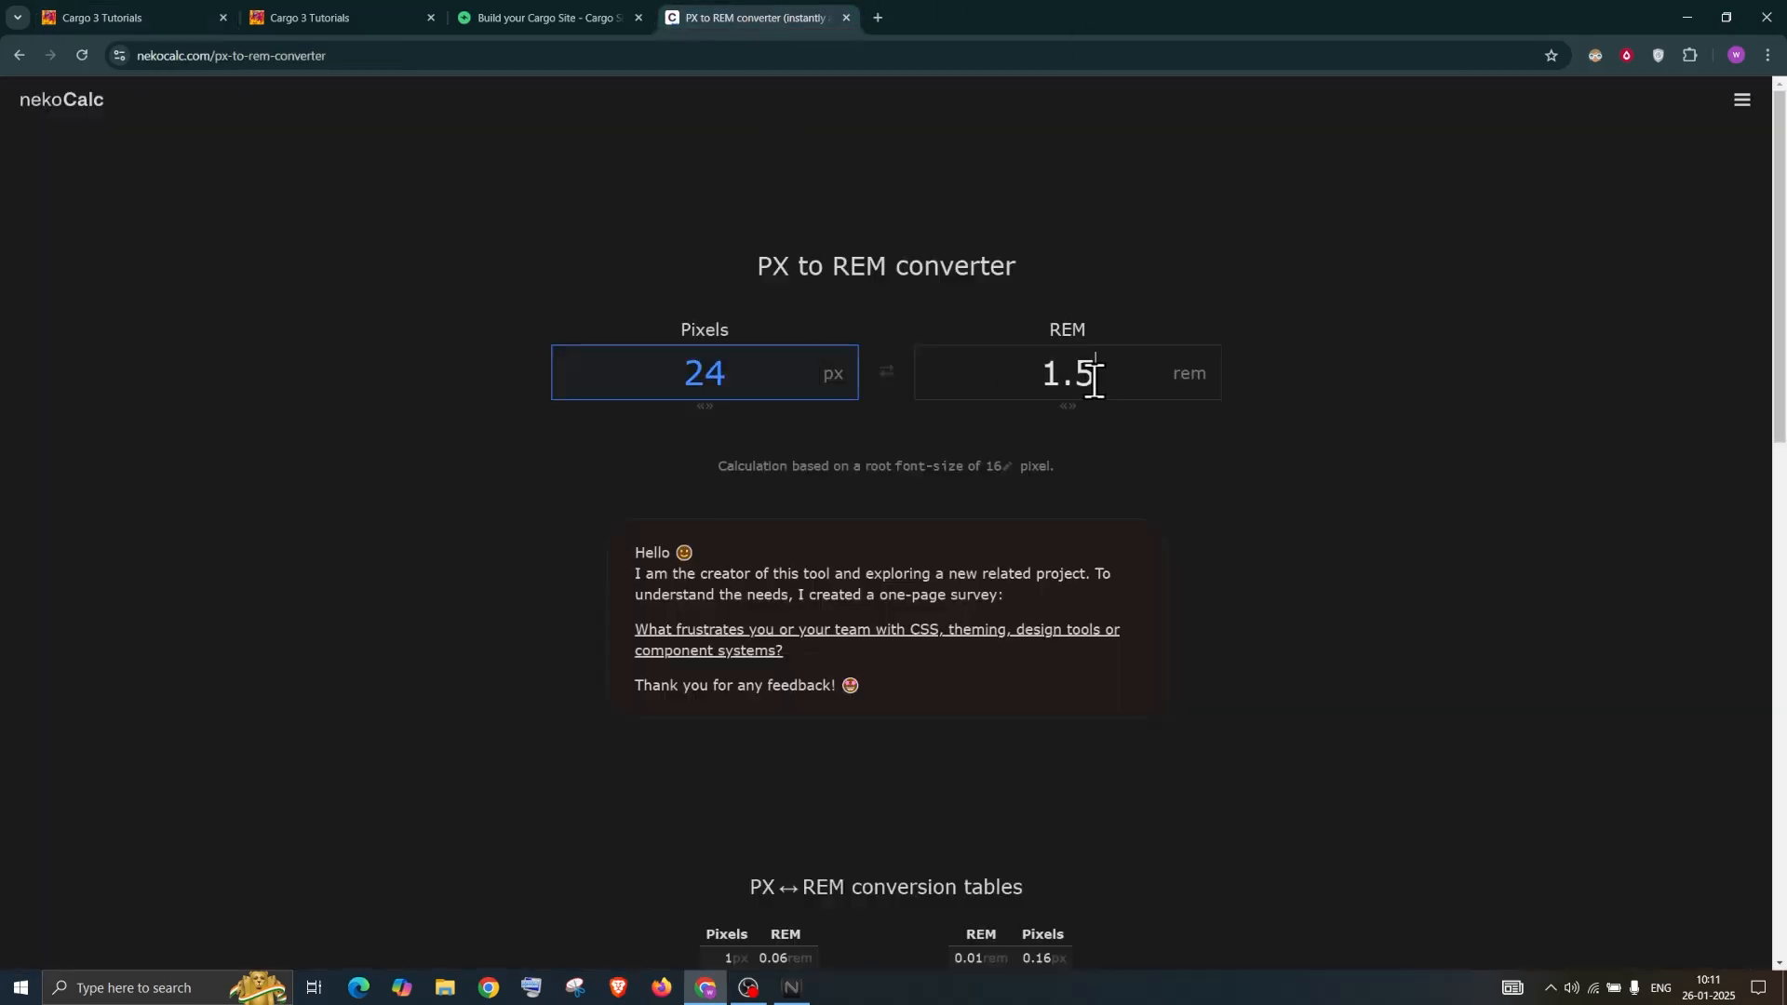
pyautogui.click(846, 17)
pyautogui.click(177, 13)
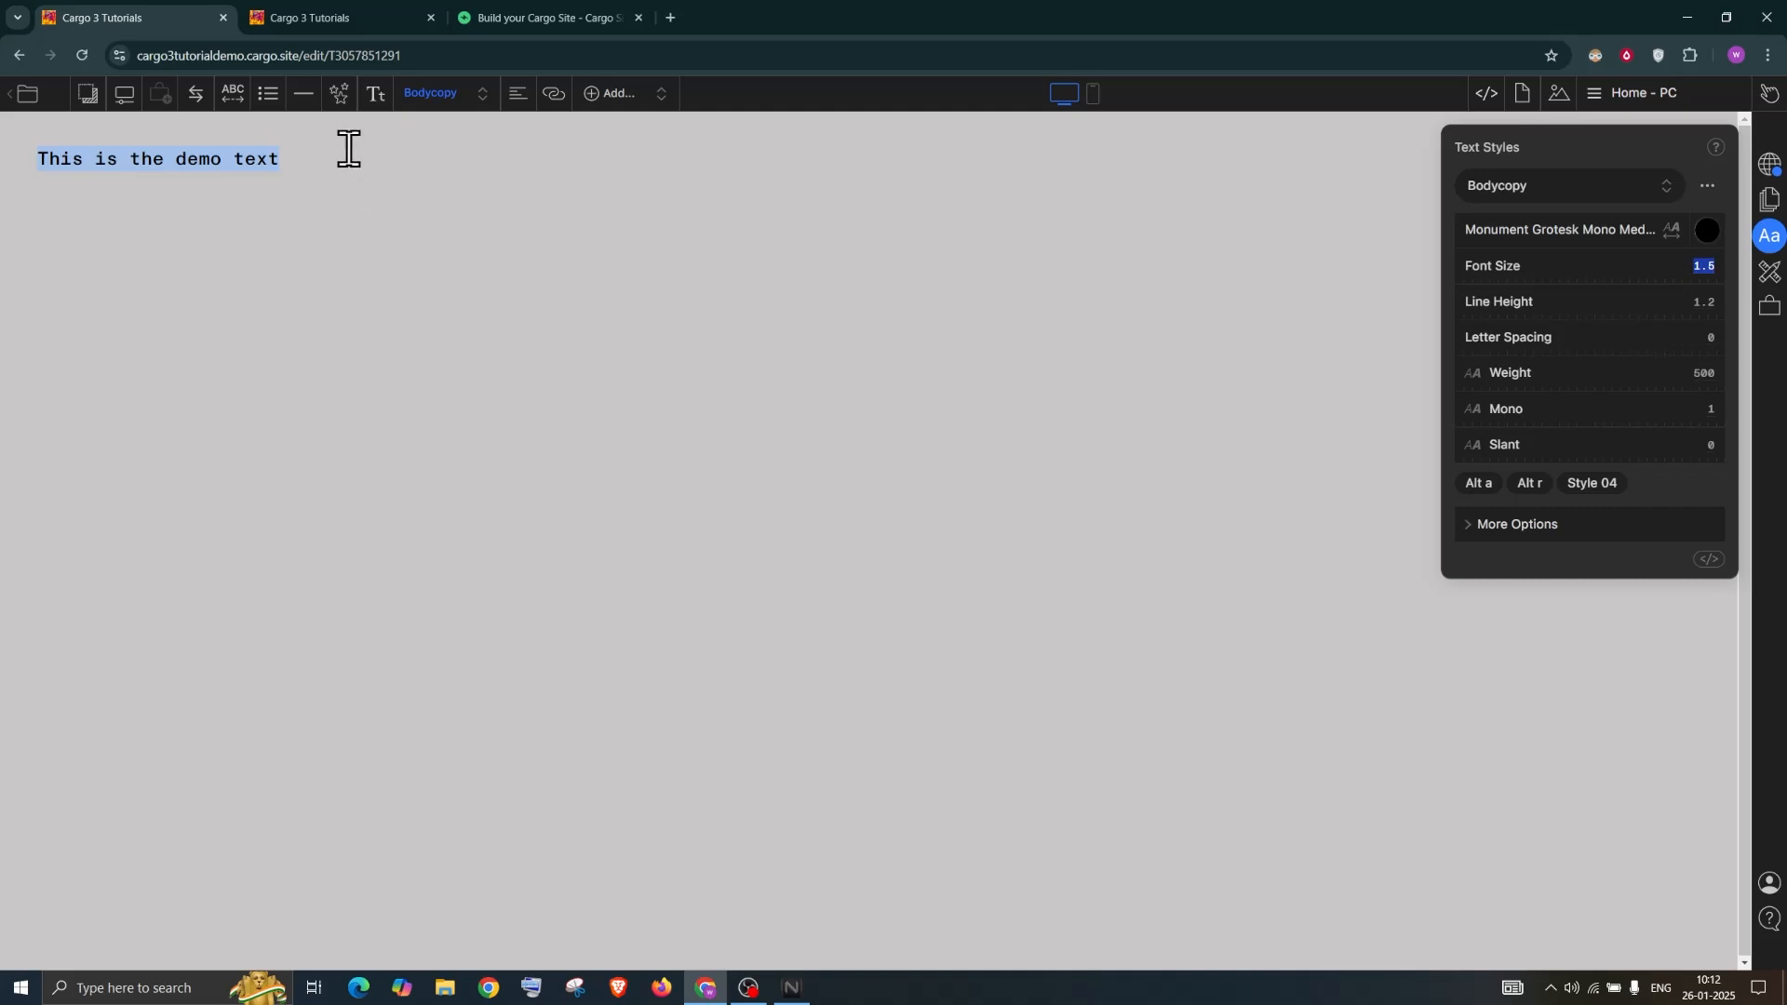
# Add the line 'This is second line' below the demo text
pyautogui.click(307, 155)
pyautogui.press('BackSpace')
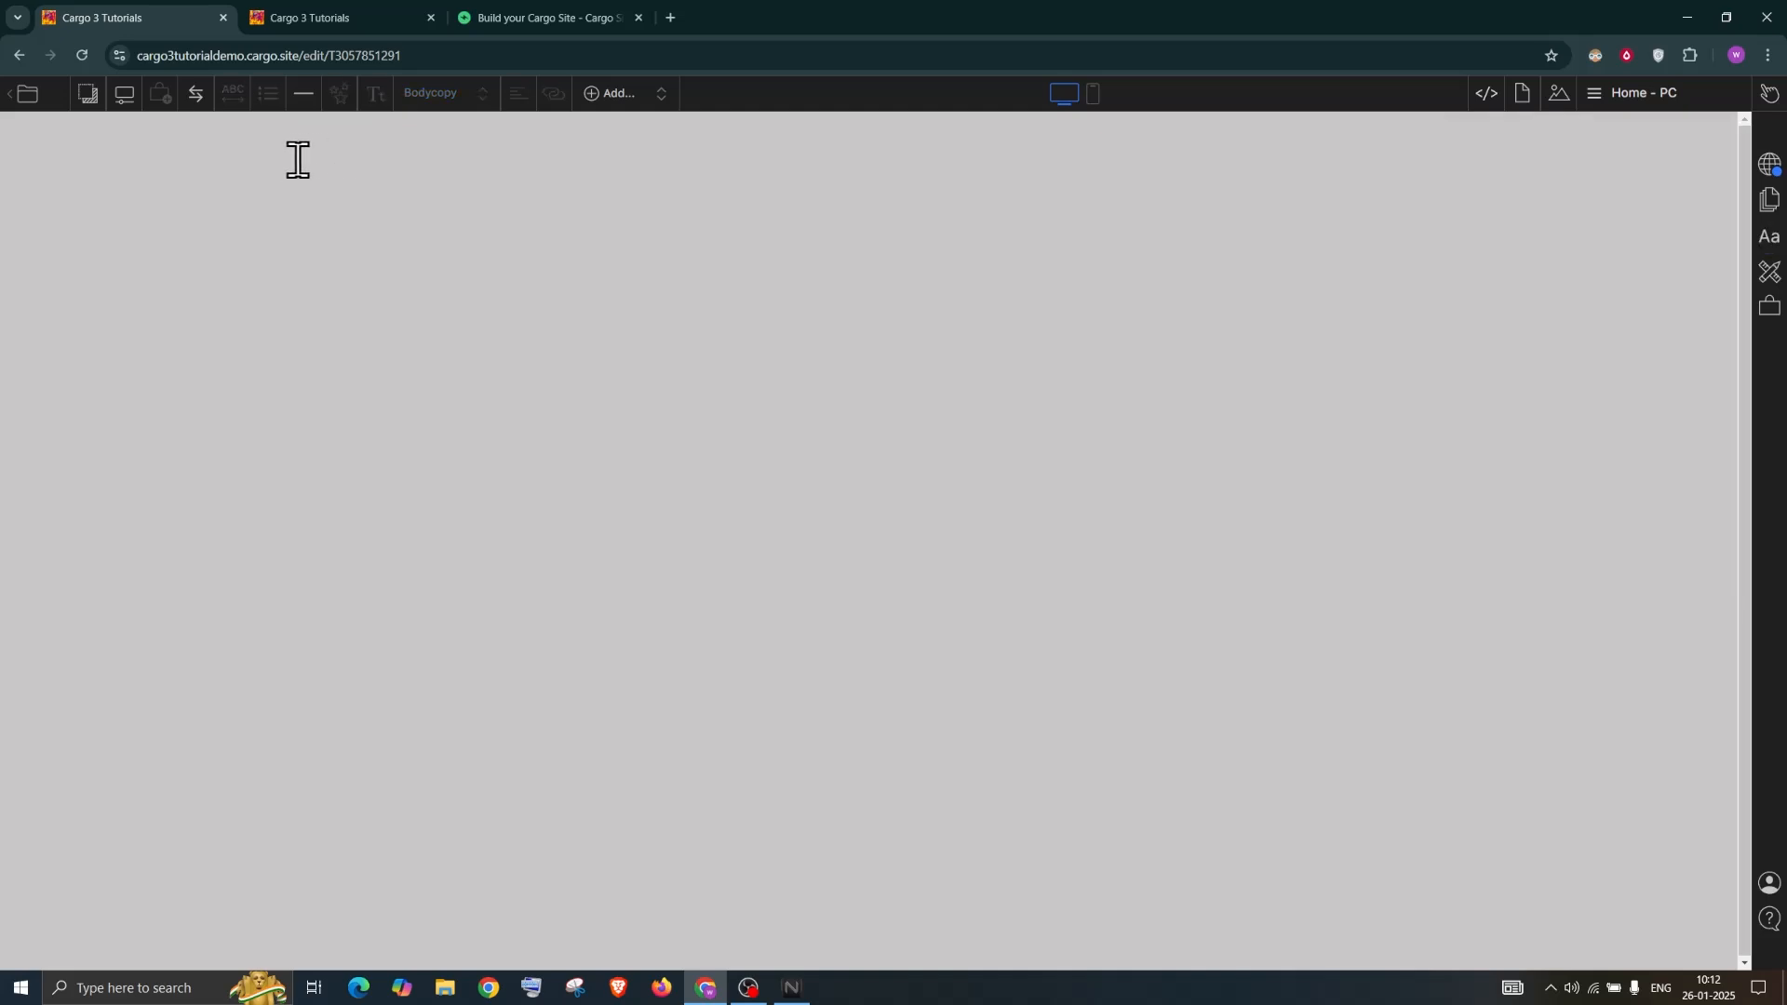
pyautogui.hotkey('ctrl', 'z')
pyautogui.click(319, 160)
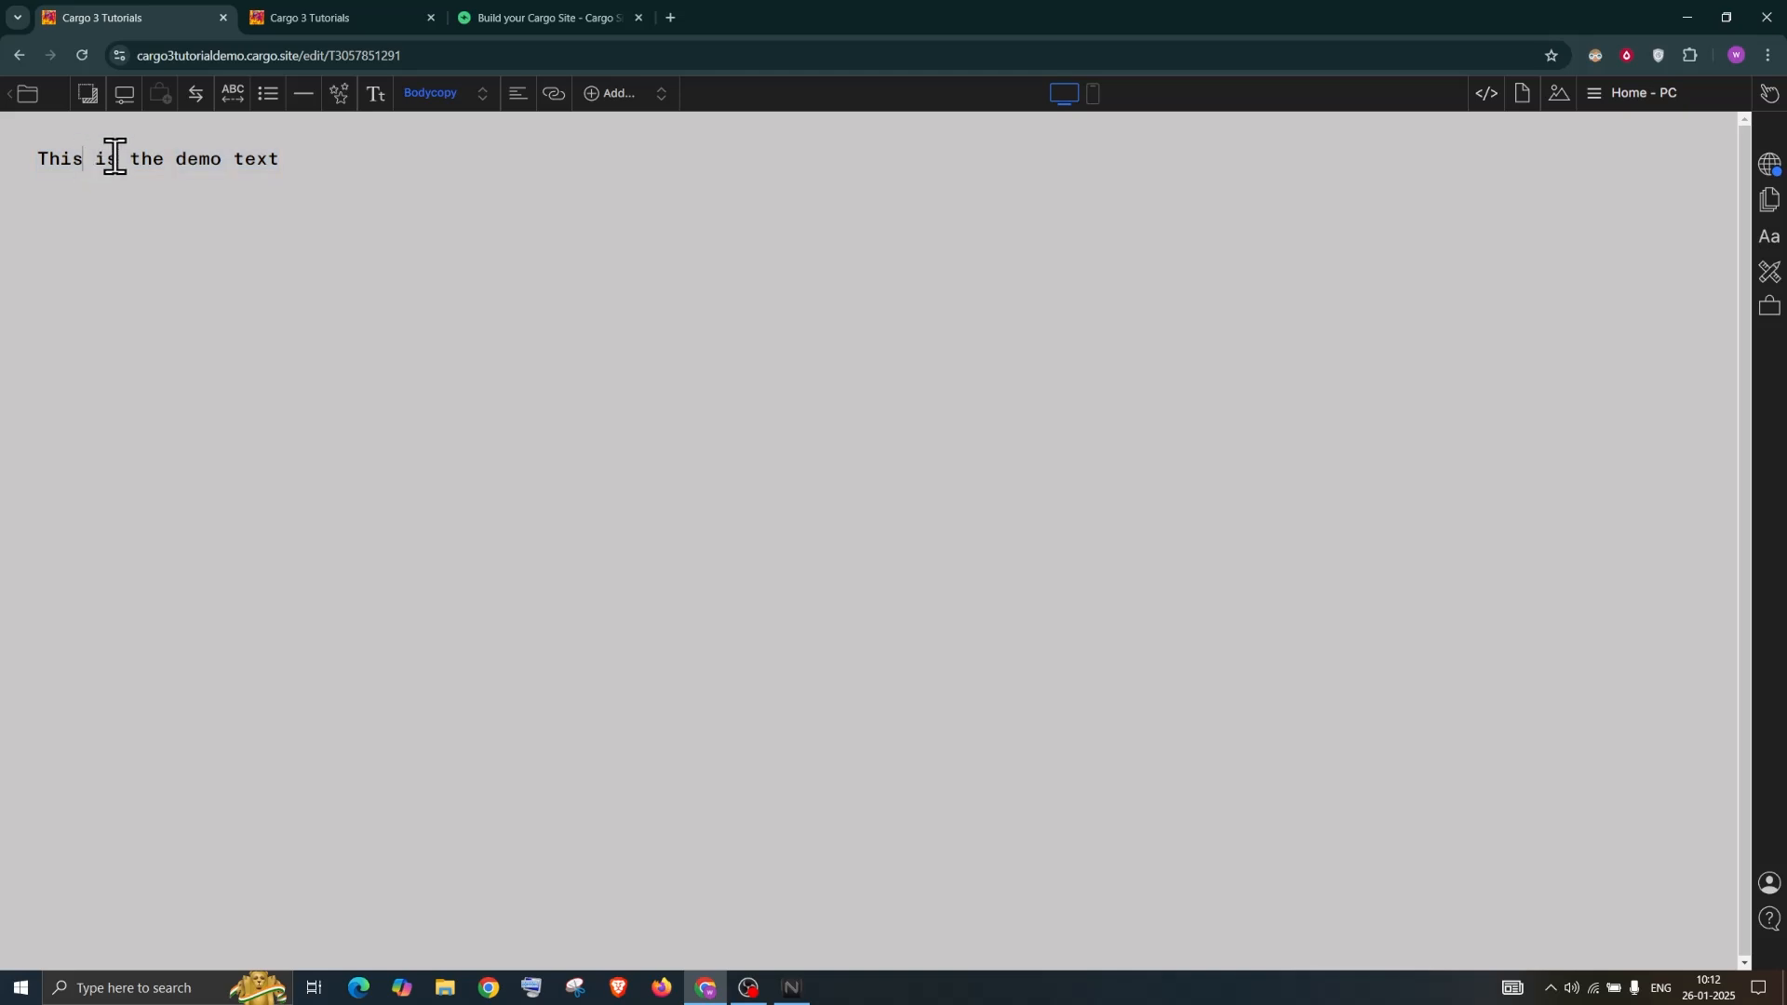
pyautogui.moveTo(40, 156); pyautogui.dragTo(312, 157)
pyautogui.click(317, 158)
pyautogui.write('This is second line')
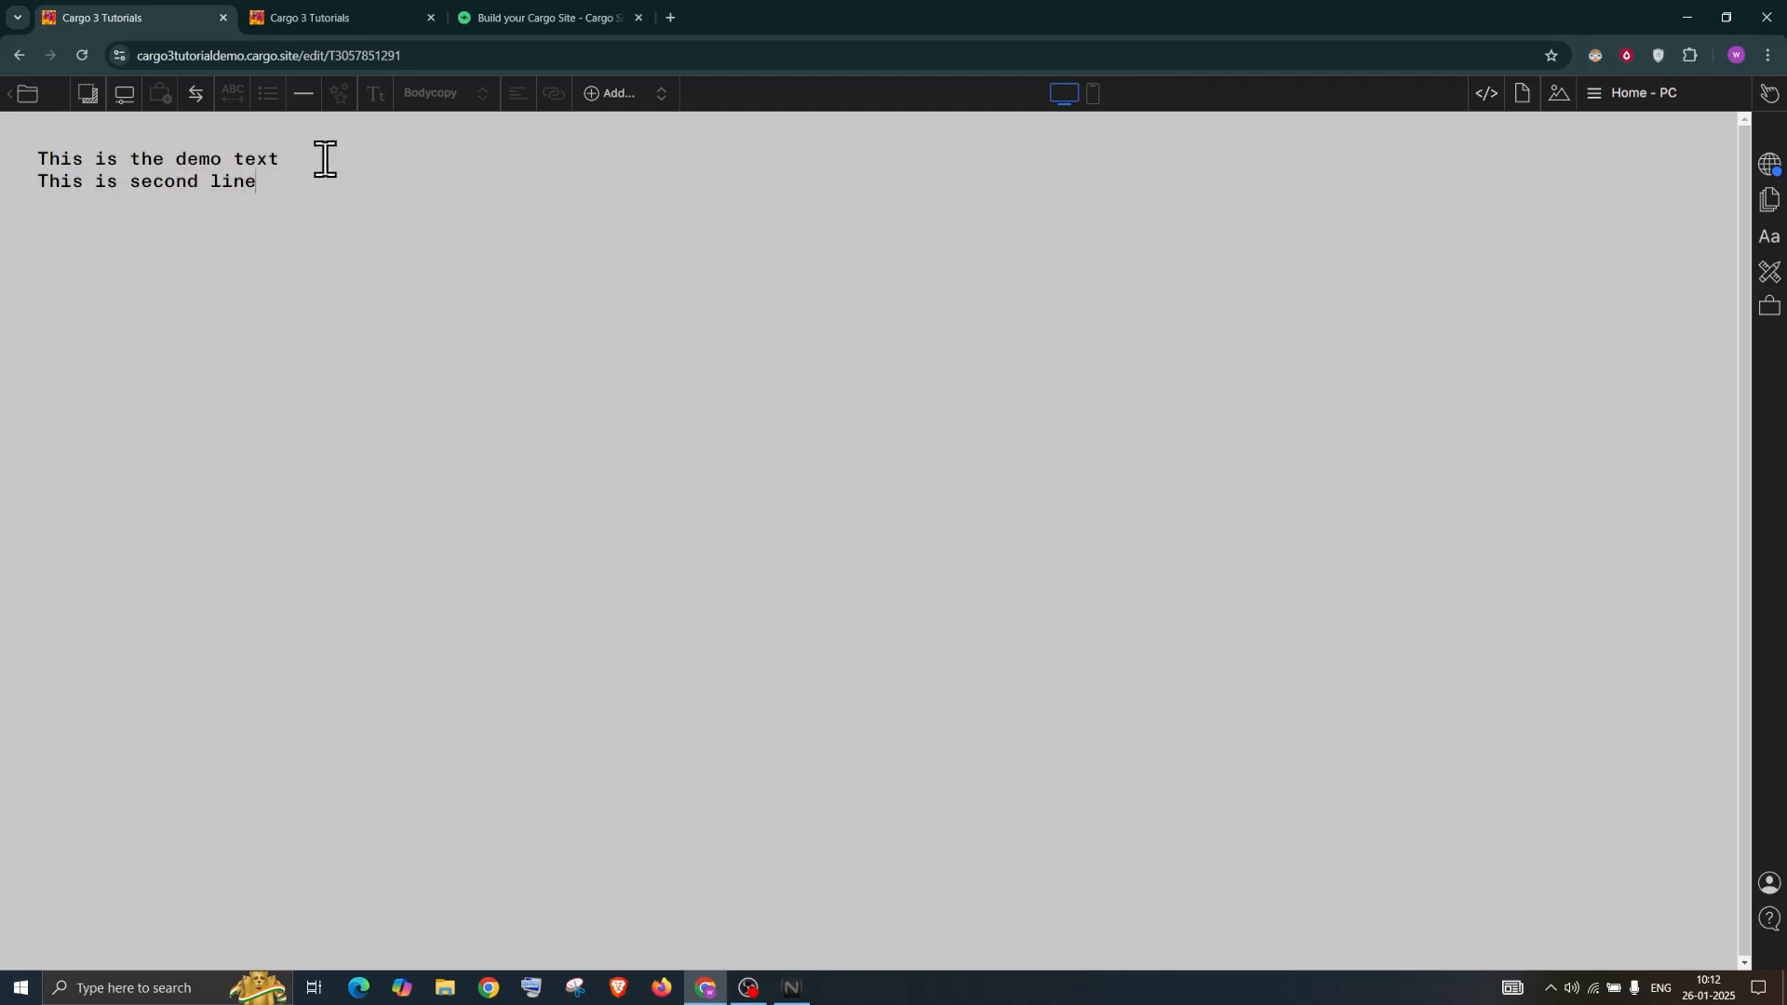
# Set Bodycopy line height to 2.15, letter spacing to 0.054 and weight to 300
pyautogui.click(1771, 240)
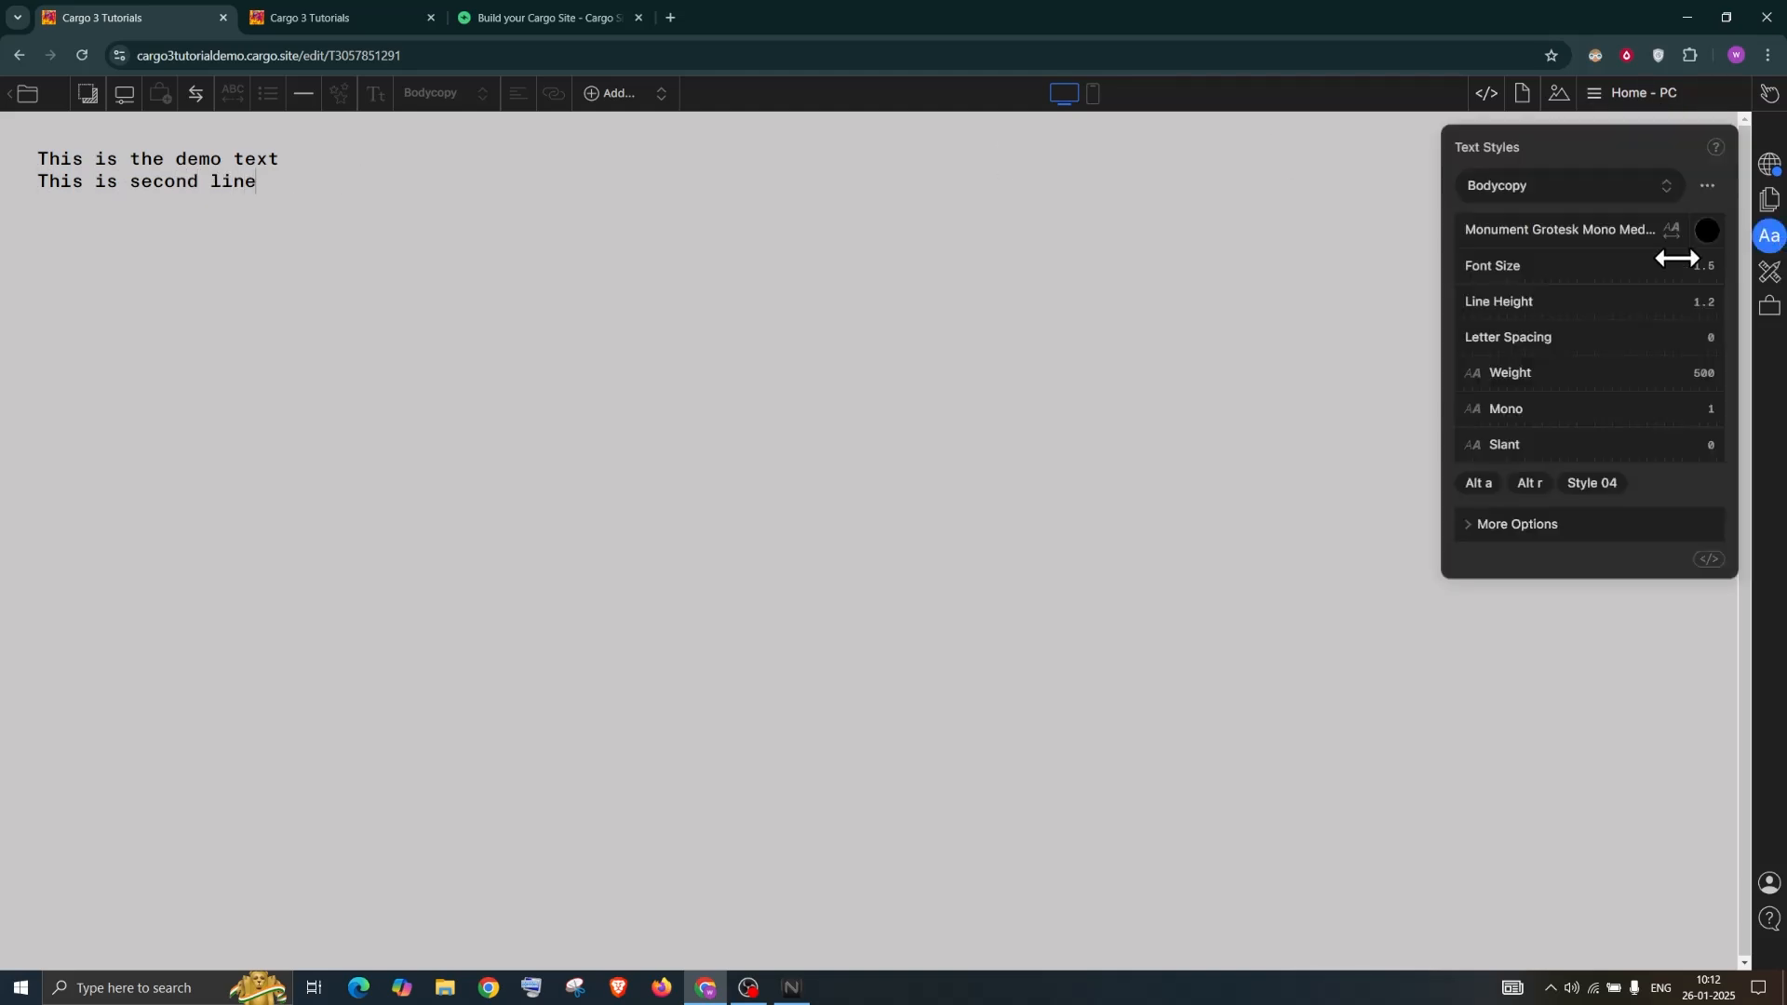
pyautogui.click(1702, 300)
pyautogui.press('Up')
pyautogui.press('Up')
pyautogui.press('Up')
pyautogui.press('Up')
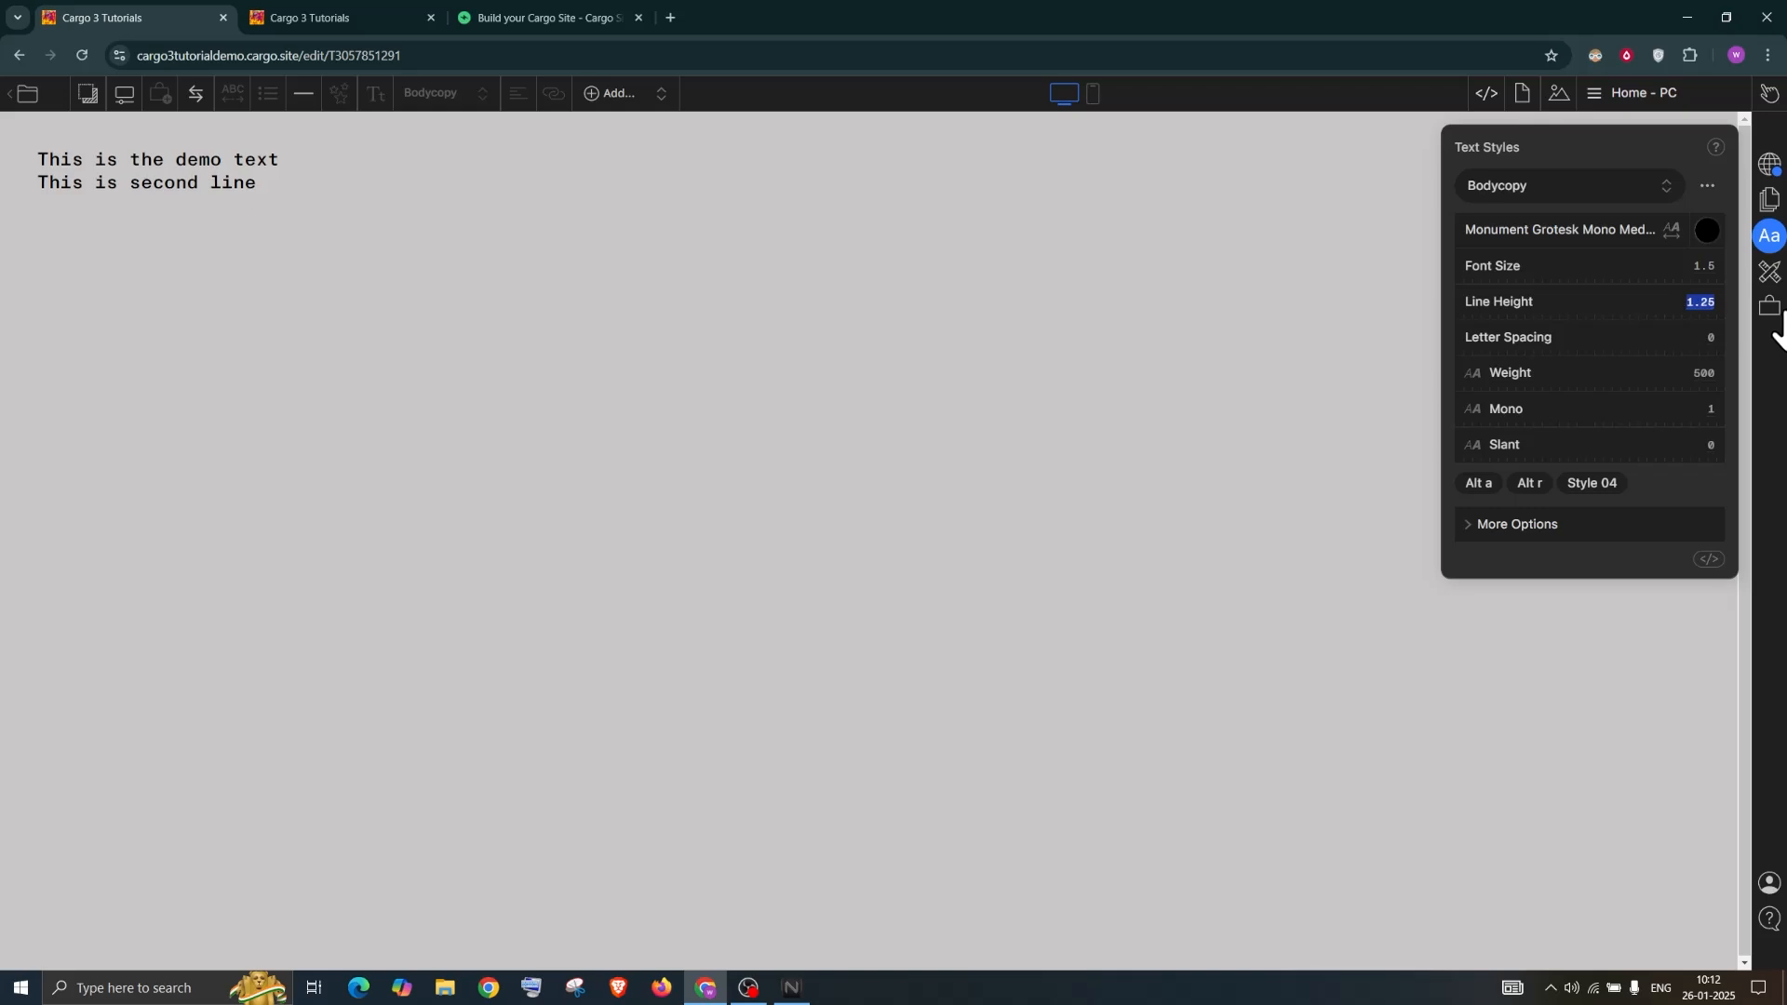
pyautogui.press('Up')
pyautogui.press('Up')
pyautogui.press('Up')
pyautogui.press('Up')
pyautogui.press('Up')
pyautogui.press('Up')
pyautogui.press('Up')
pyautogui.press('Up')
pyautogui.press('Up')
pyautogui.press('Up')
pyautogui.press('Up')
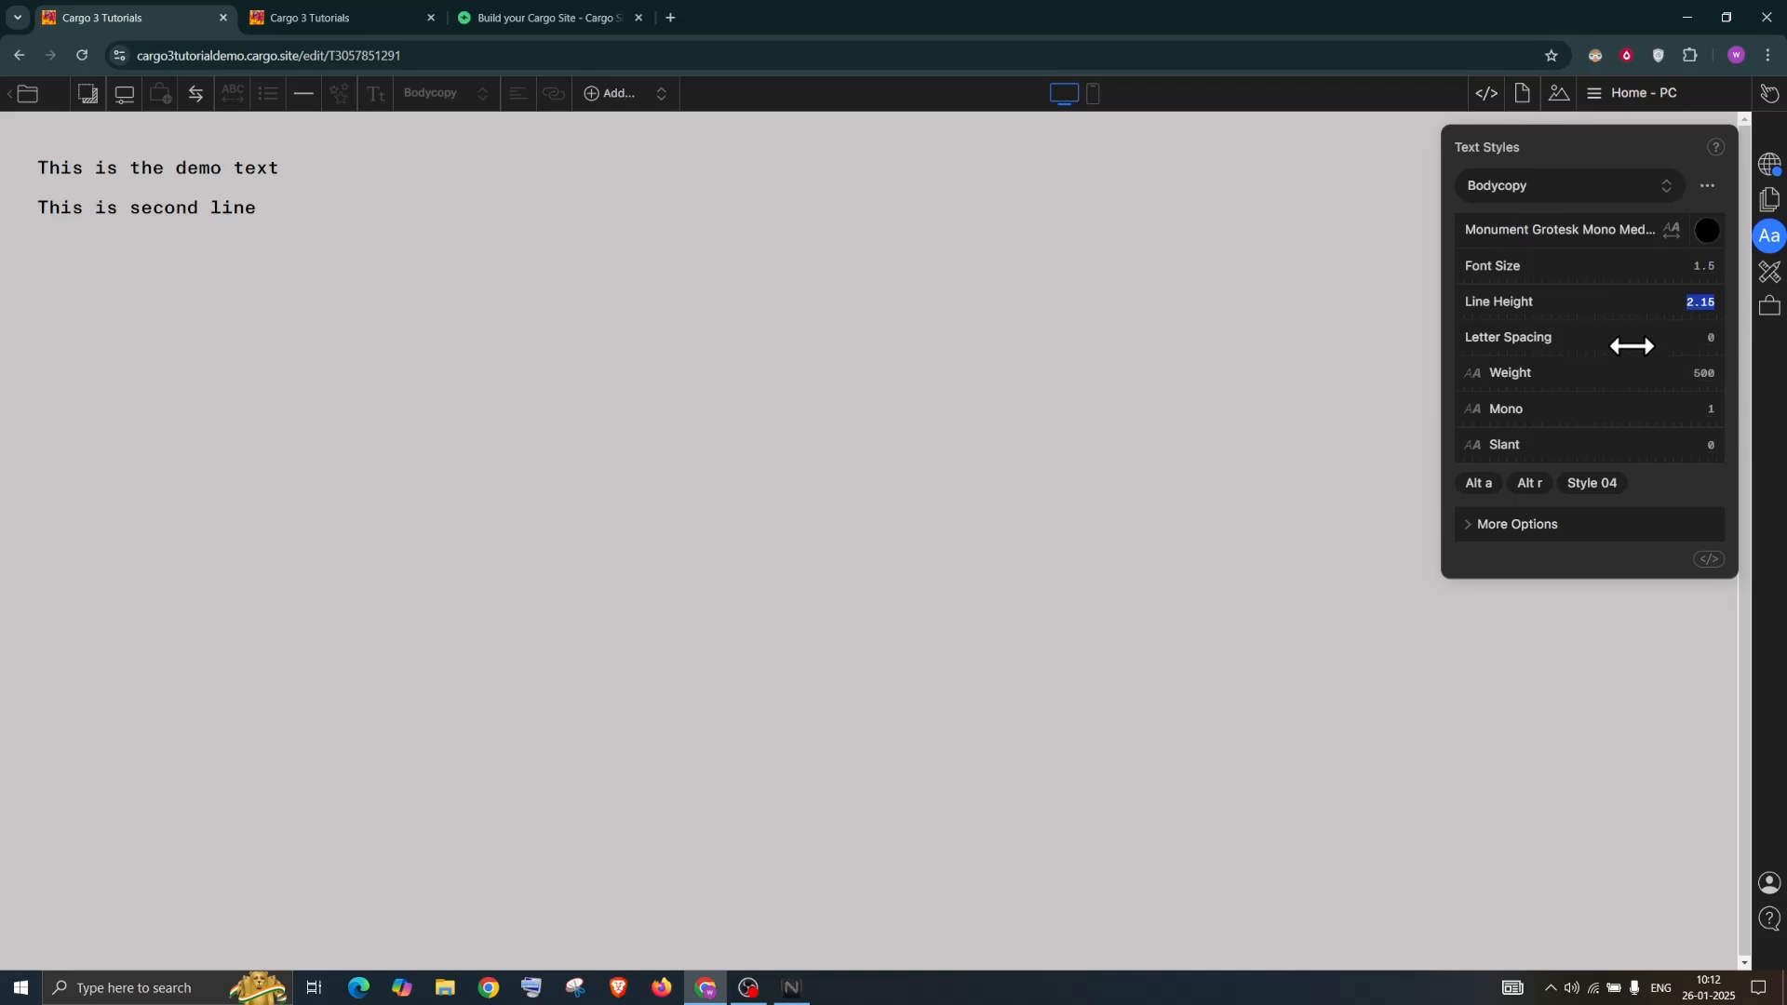
pyautogui.moveTo(1480, 335); pyautogui.dragTo(1527, 337)
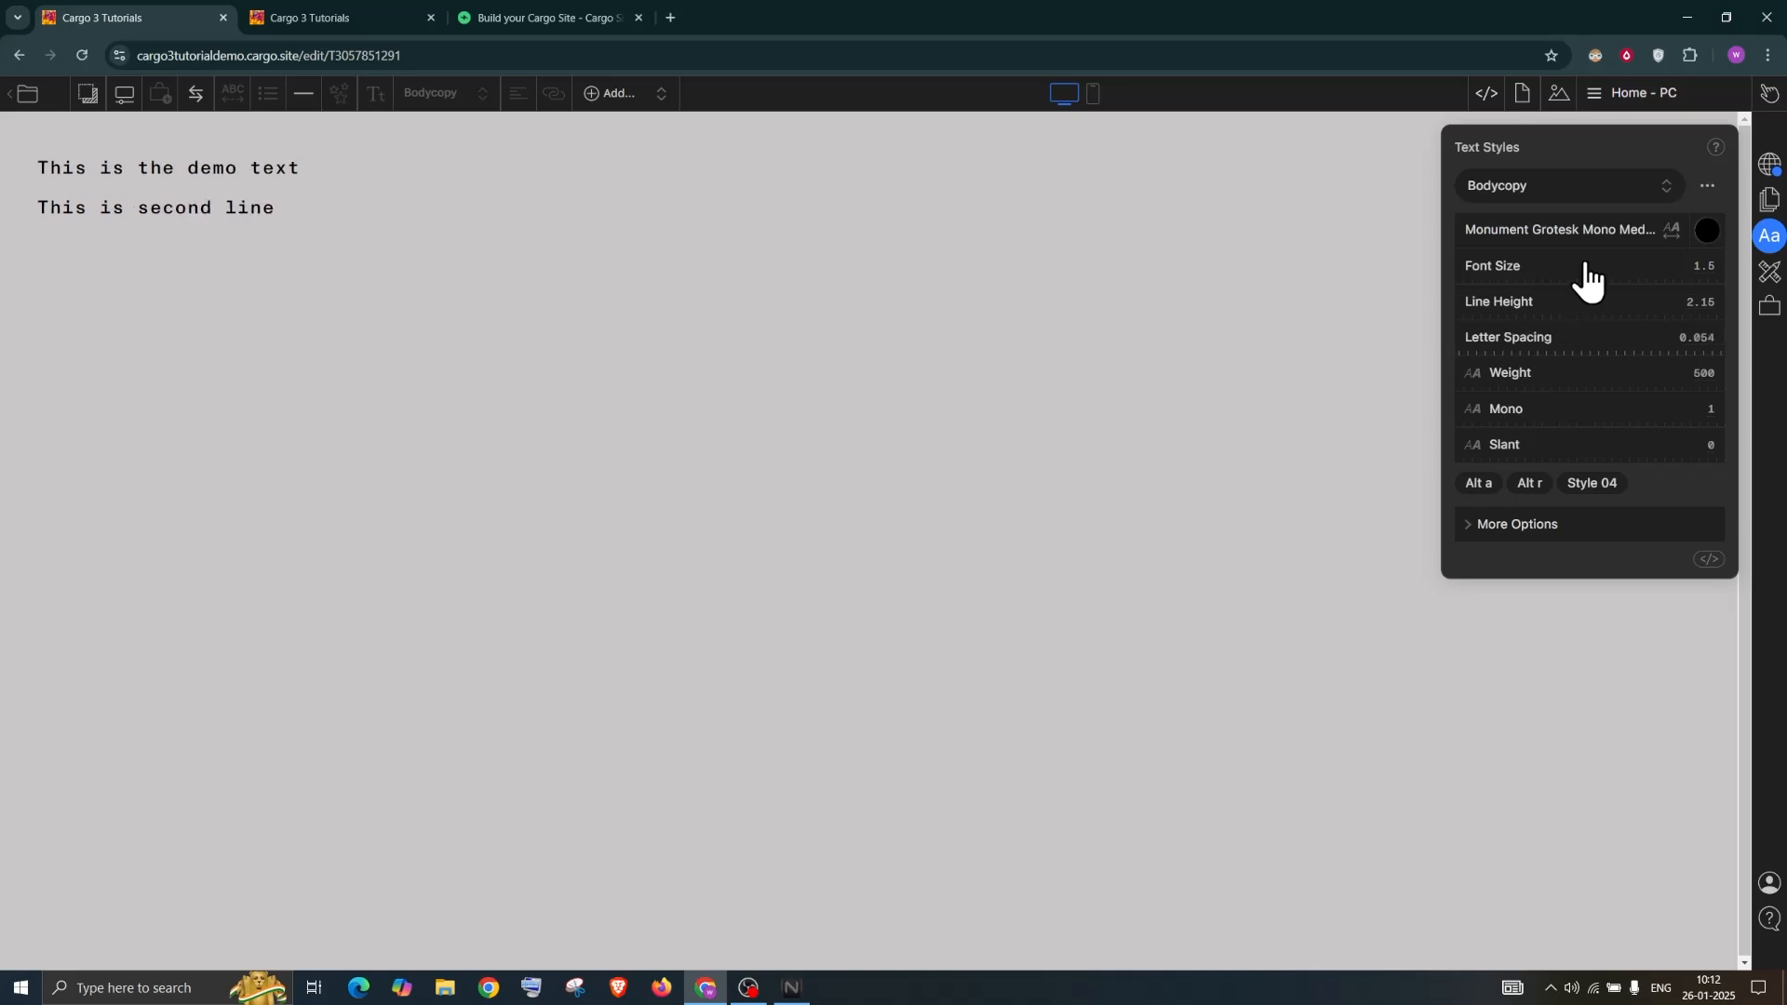
pyautogui.moveTo(1503, 374); pyautogui.dragTo(1749, 376)
pyautogui.write('800')
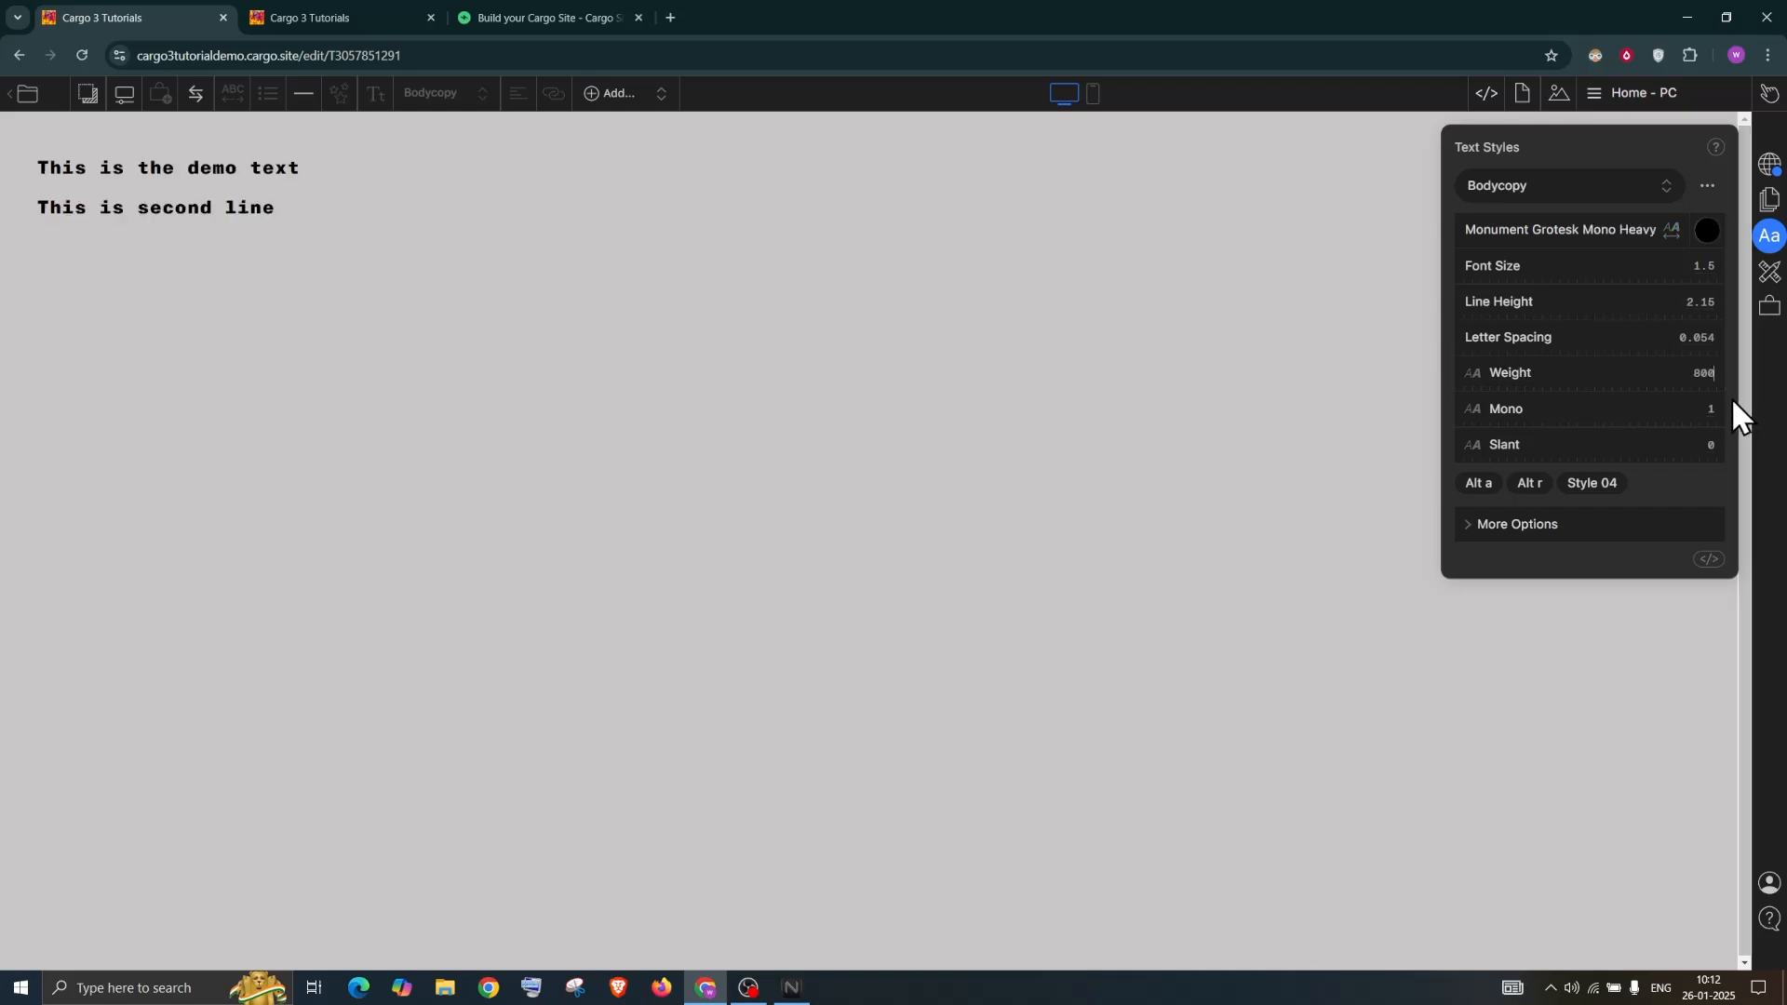
pyautogui.moveTo(1710, 373); pyautogui.dragTo(1785, 375)
pyautogui.write('30')
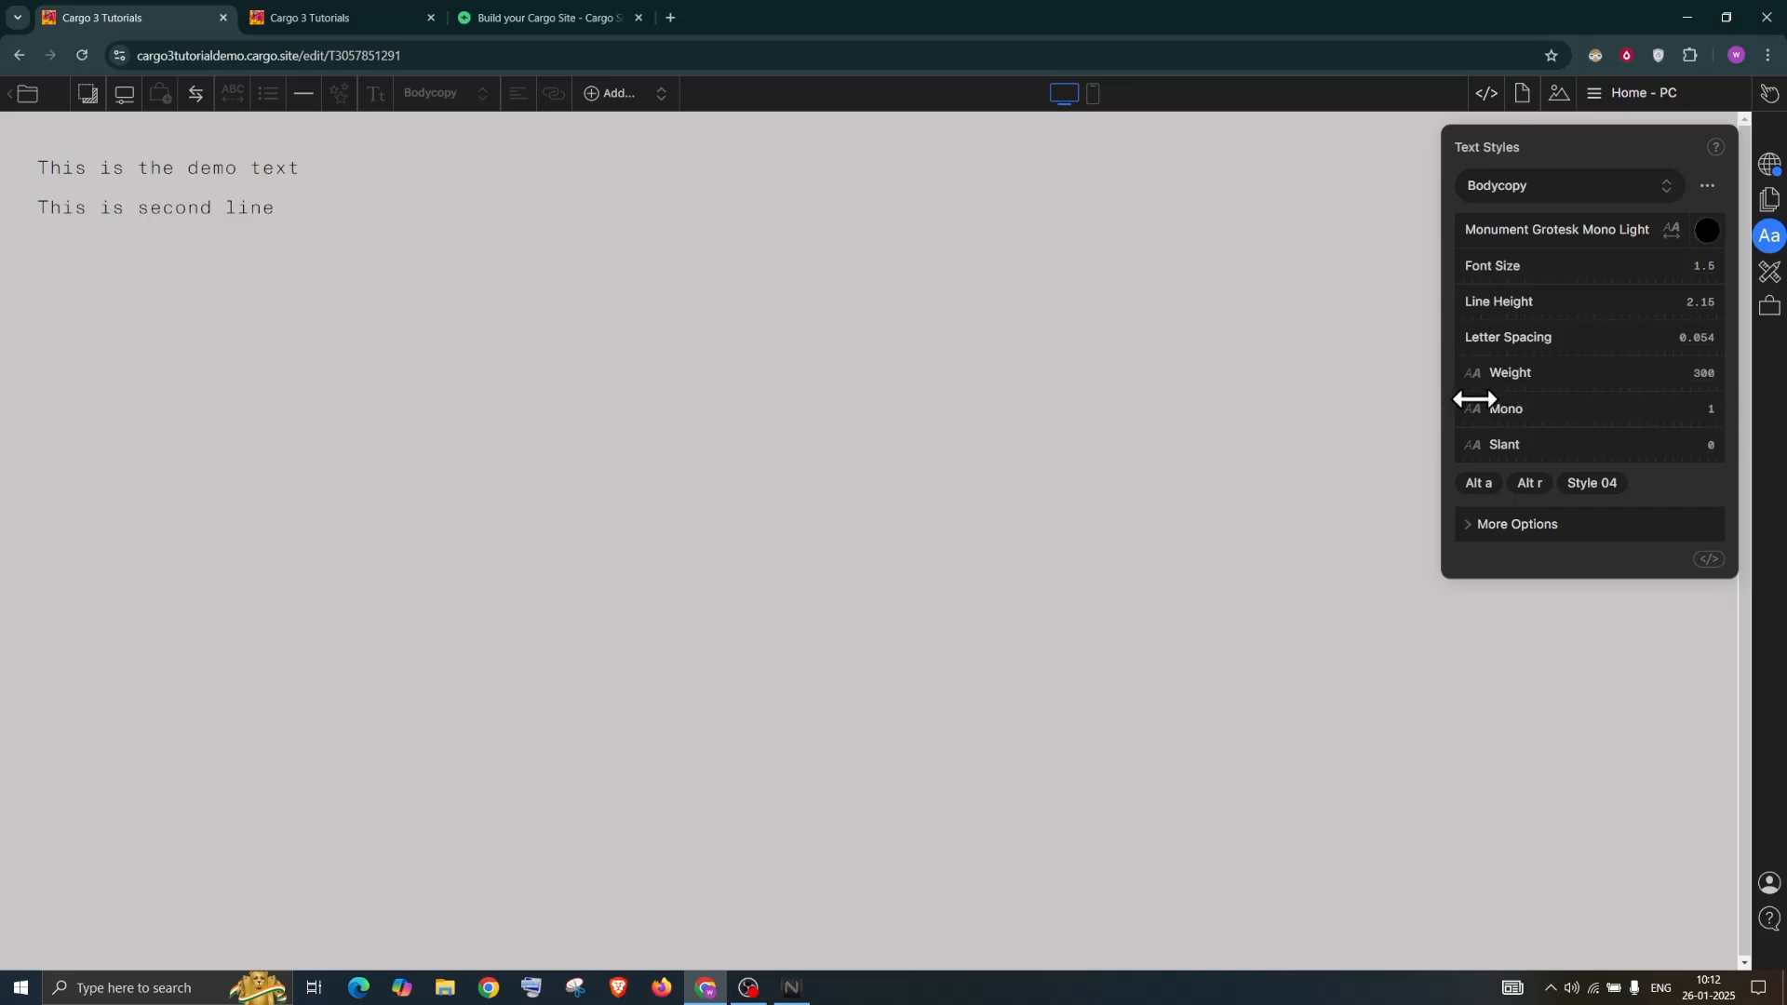
# Set Bodycopy's Mono and Slant values to 1
pyautogui.click(1705, 409)
pyautogui.write('1000')
pyautogui.press('BackSpace')
pyautogui.moveTo(1729, 466); pyautogui.dragTo(1786, 406)
pyautogui.write('100')
pyautogui.press('Return')
# Turn on the Alt a alternate glyphs, after trying Alt r and Style 04
pyautogui.click(1479, 484)
pyautogui.click(1524, 485)
pyautogui.click(1604, 487)
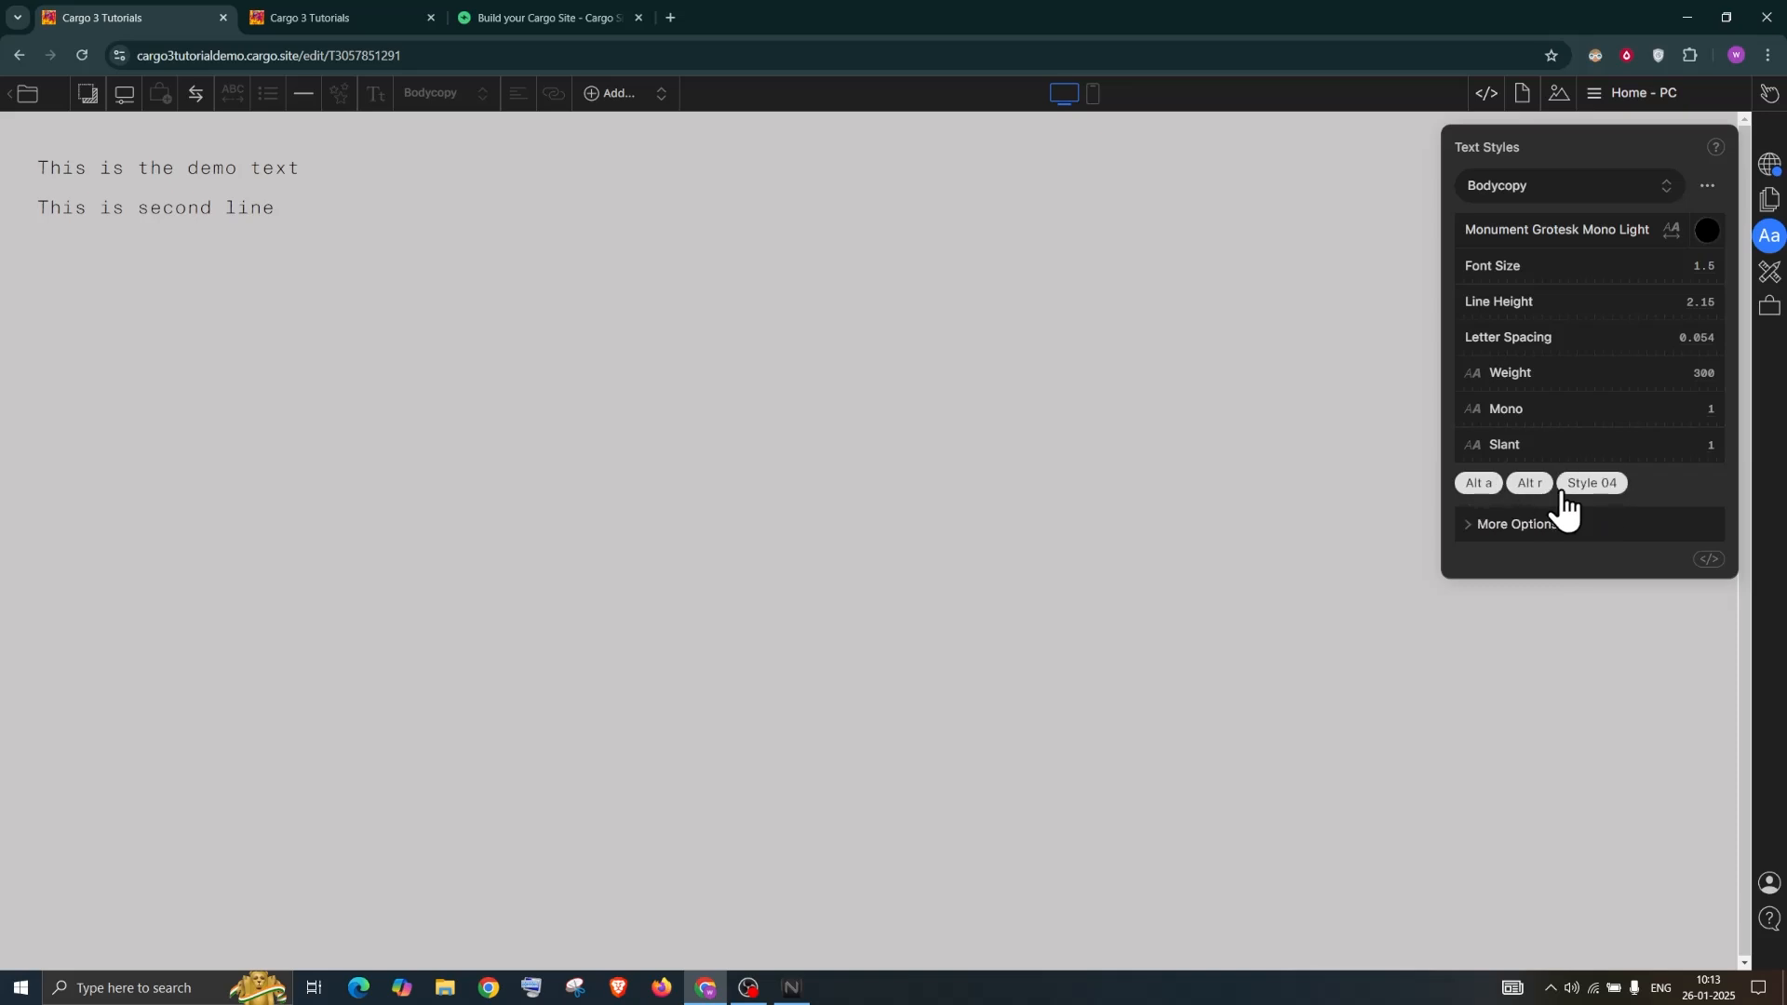
pyautogui.click(1534, 486)
pyautogui.click(1589, 486)
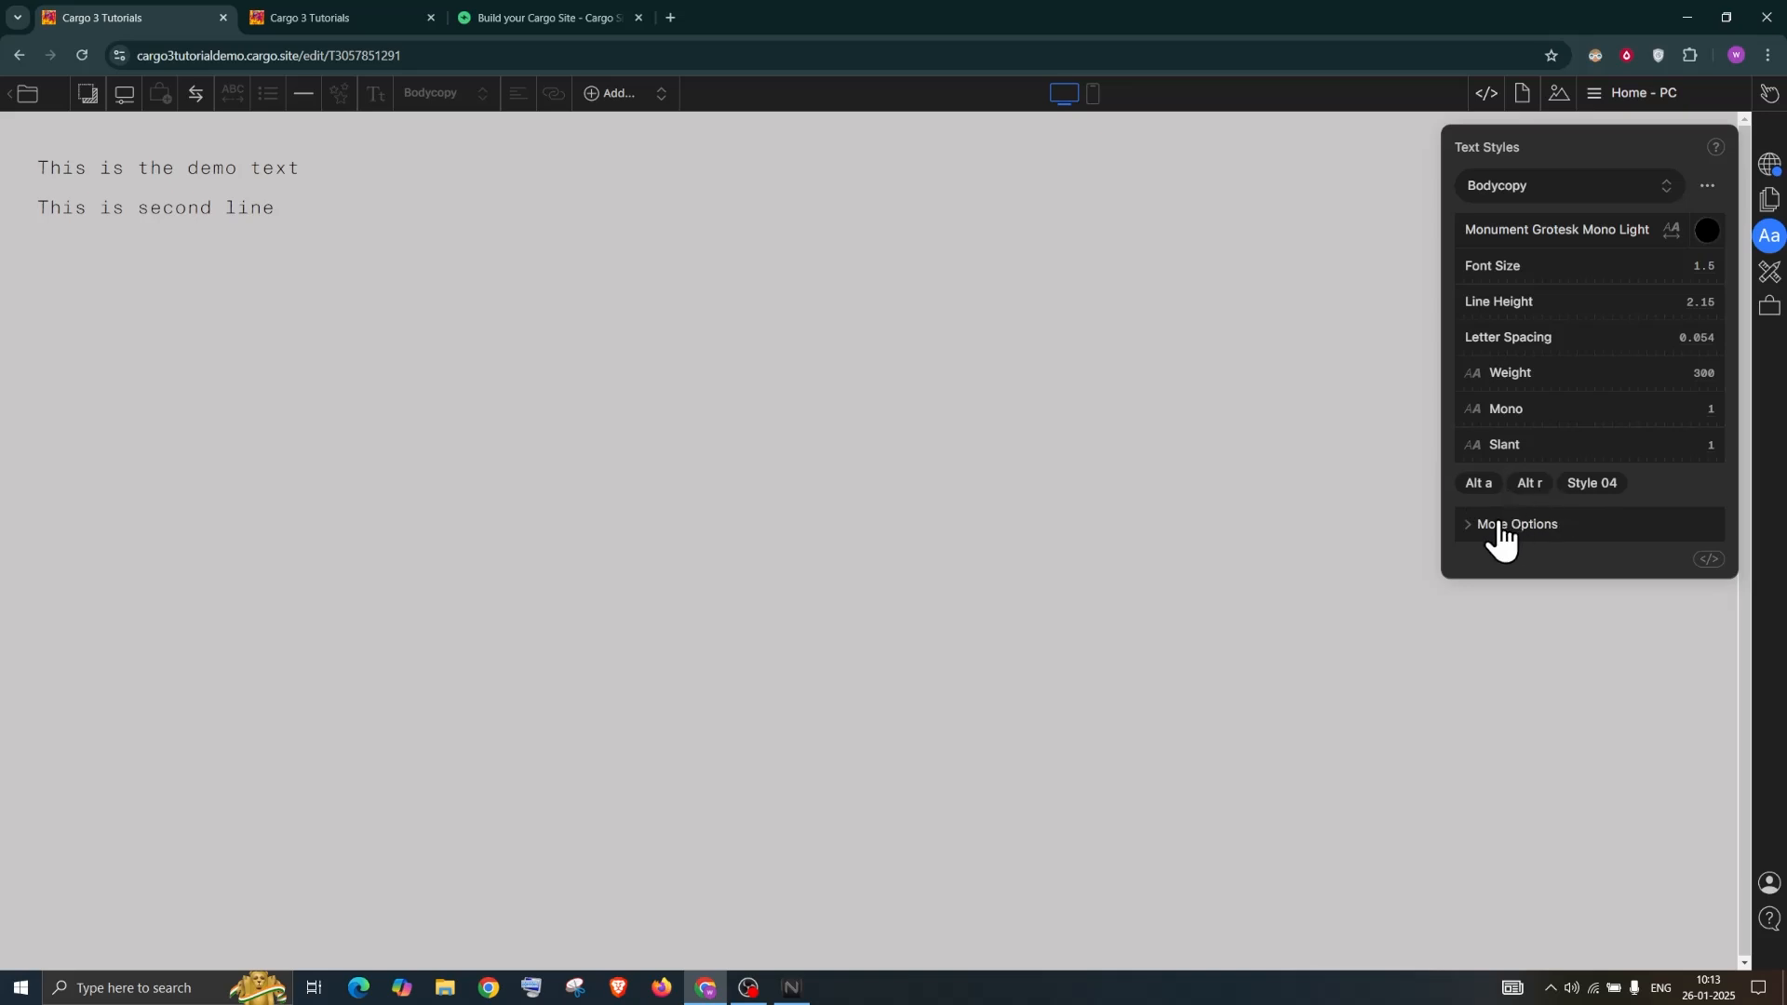
# Browse Bodycopy's Type Settings & Glyphs view under More Options
pyautogui.click(1535, 523)
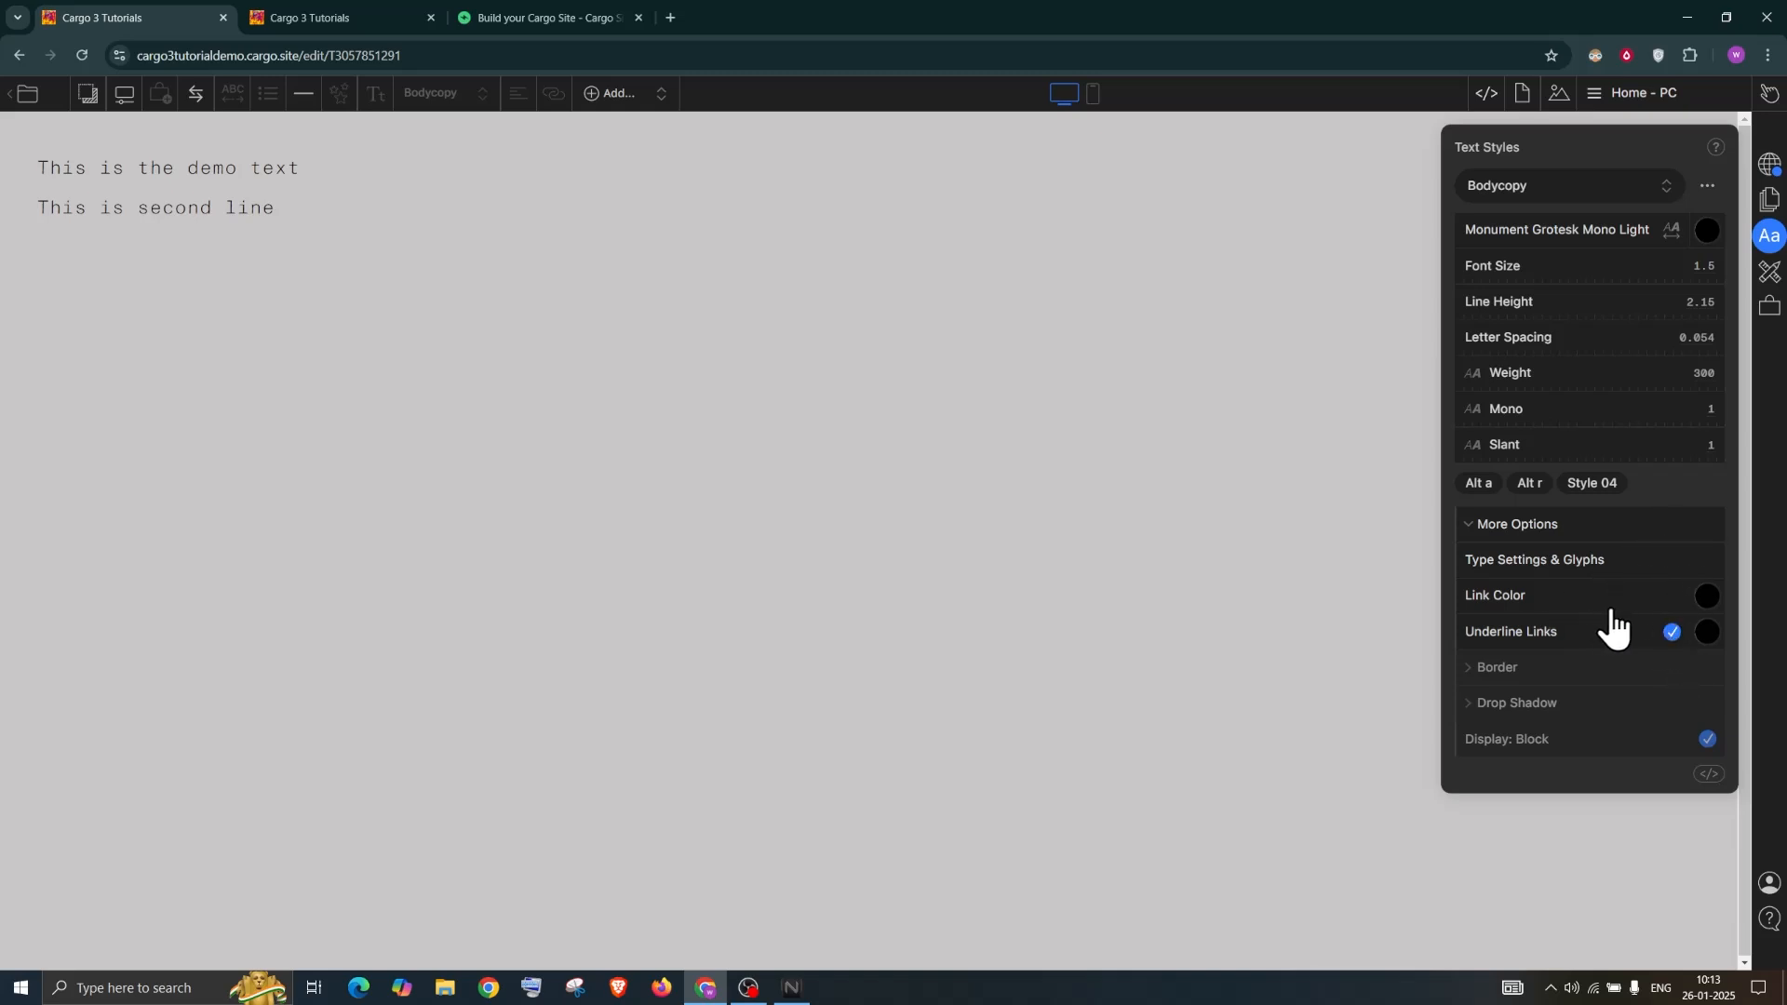
pyautogui.click(1534, 564)
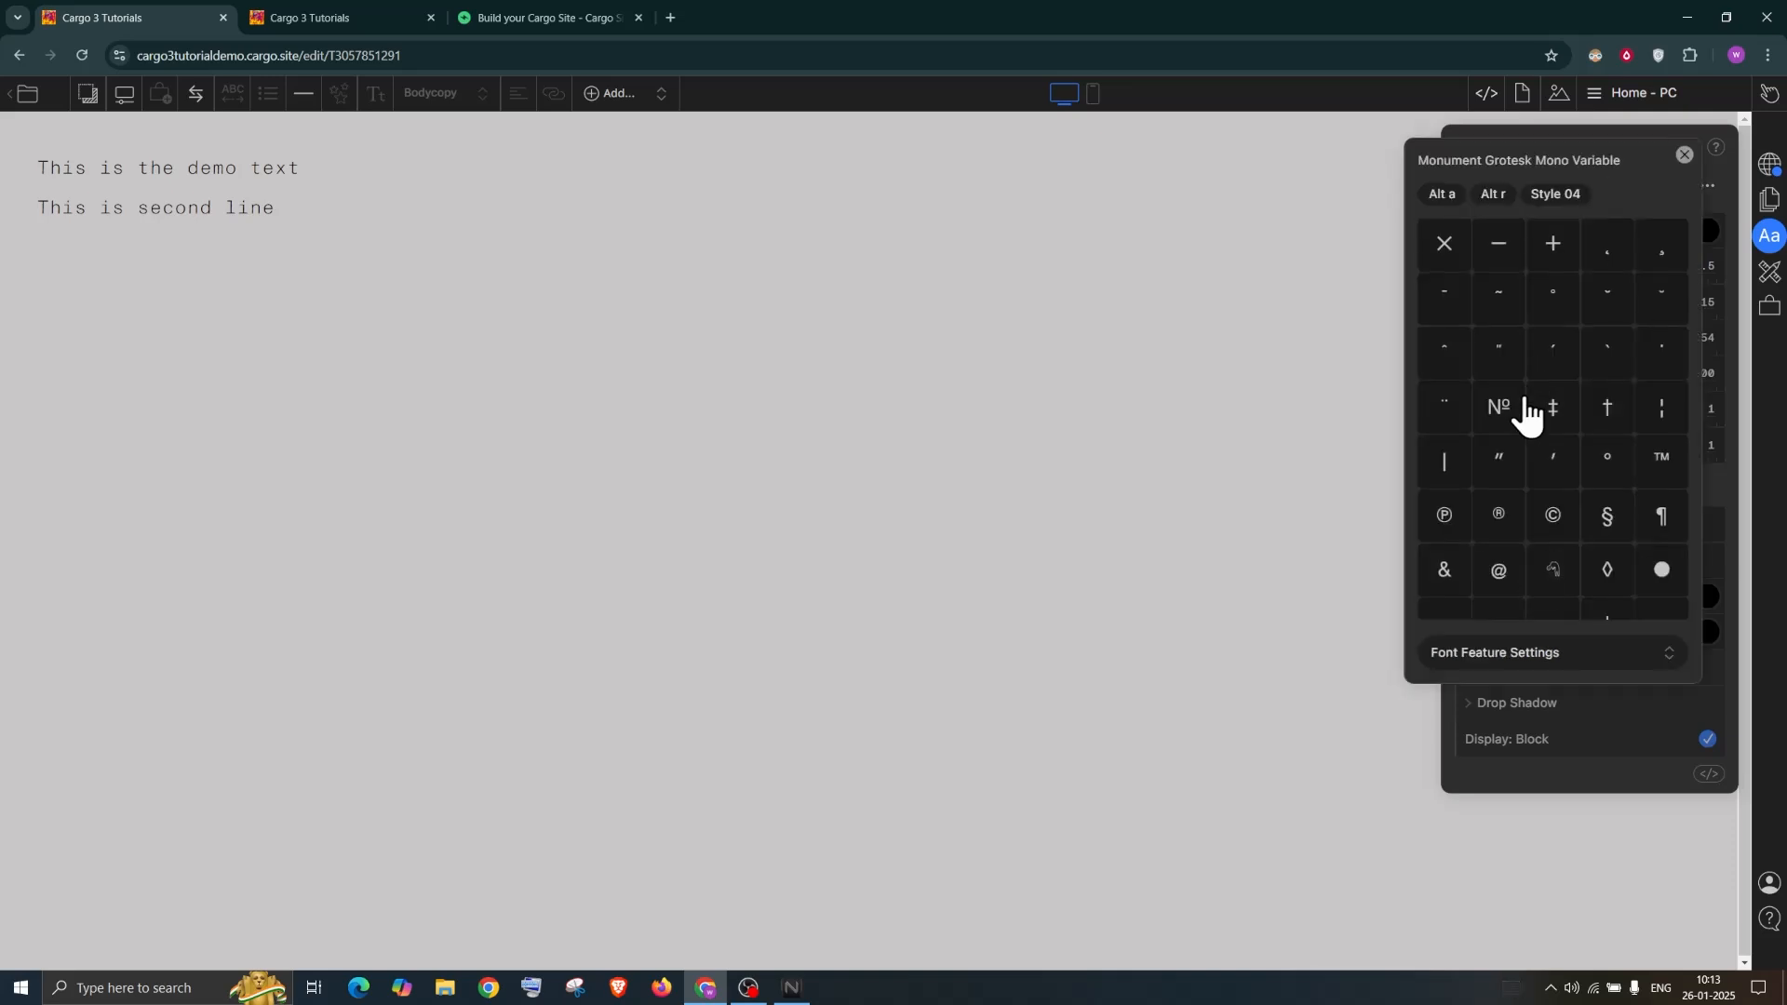
pyautogui.scroll(5, 1529, 419)
pyautogui.scroll(15, 1529, 421)
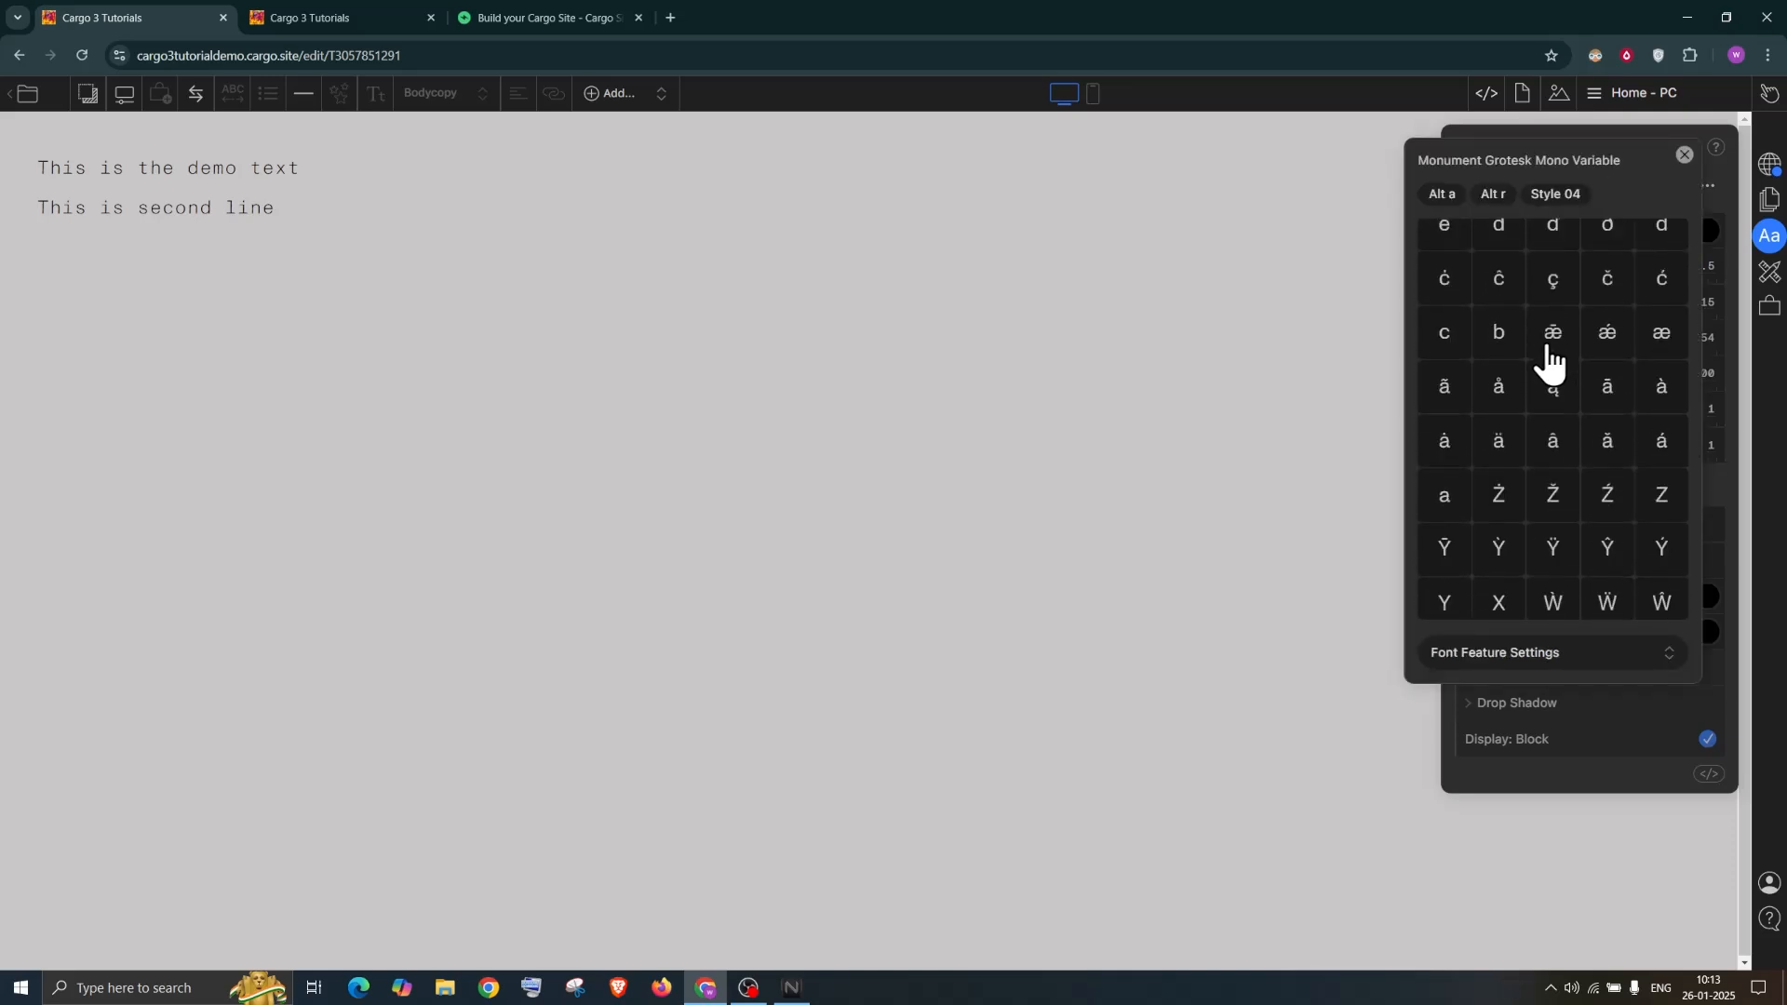
pyautogui.scroll(5, 1550, 437)
pyautogui.click(1684, 156)
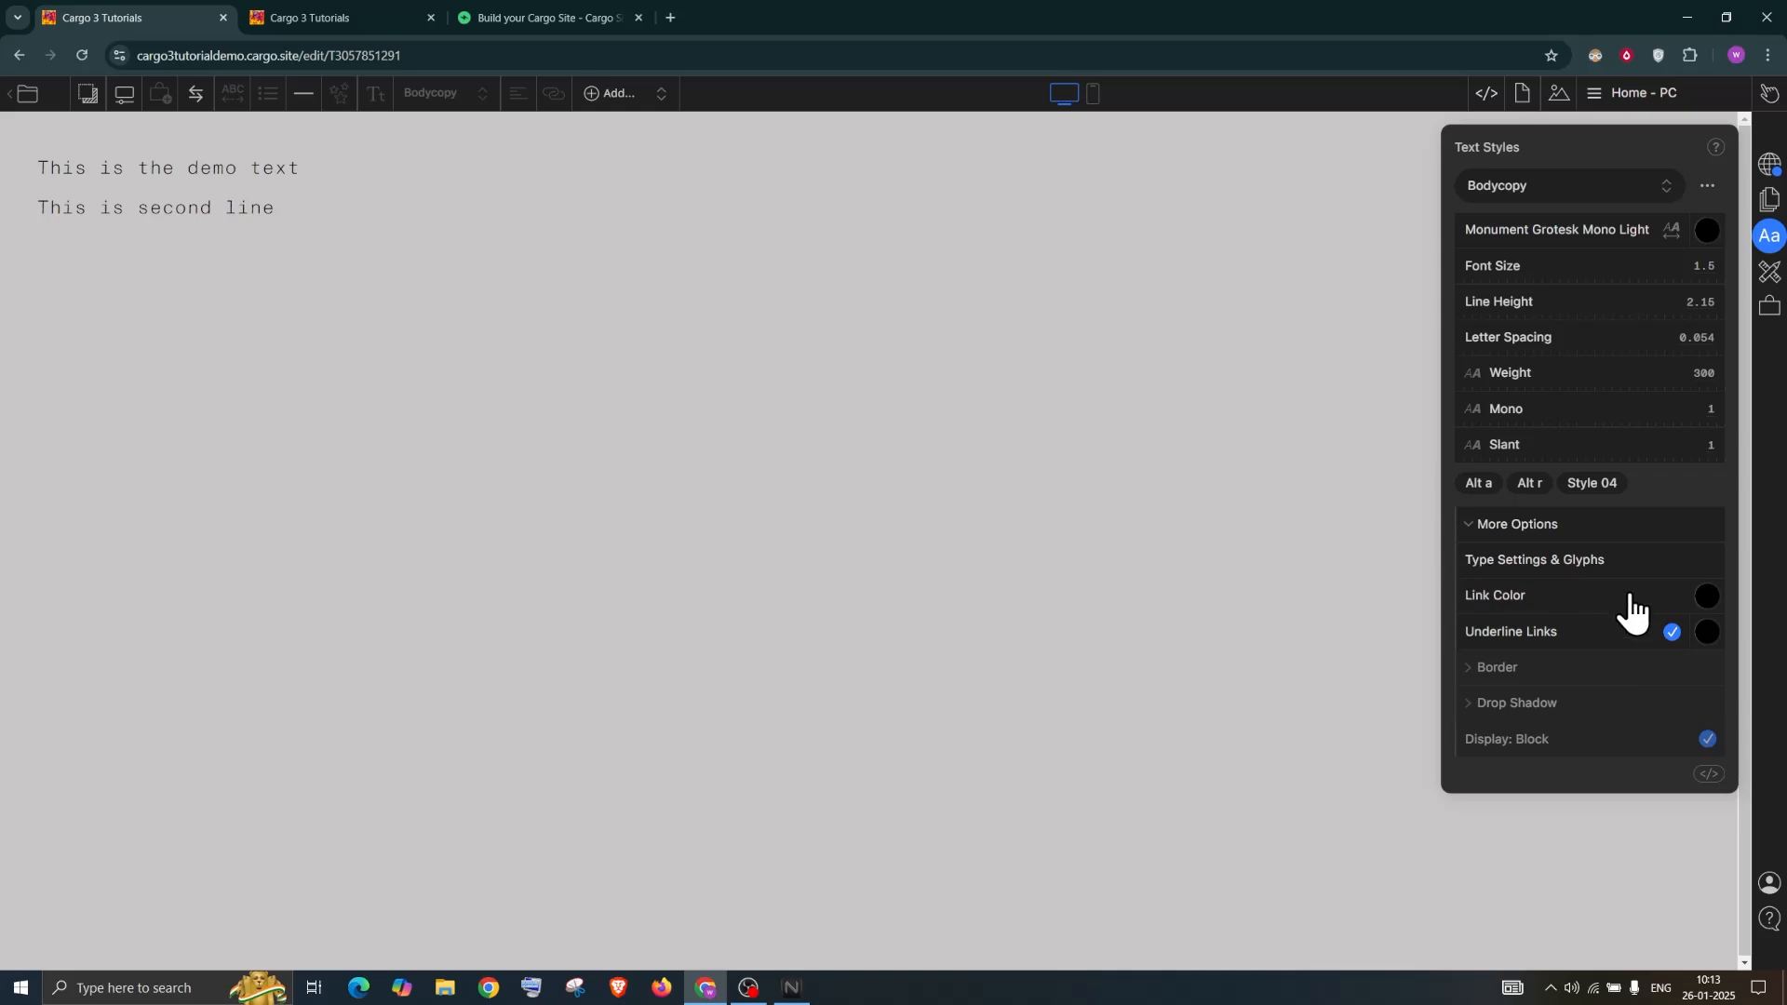
# Toggle the Underline Links option and close the text styles panel
pyautogui.click(1671, 634)
pyautogui.click(1671, 634)
pyautogui.click(539, 187)
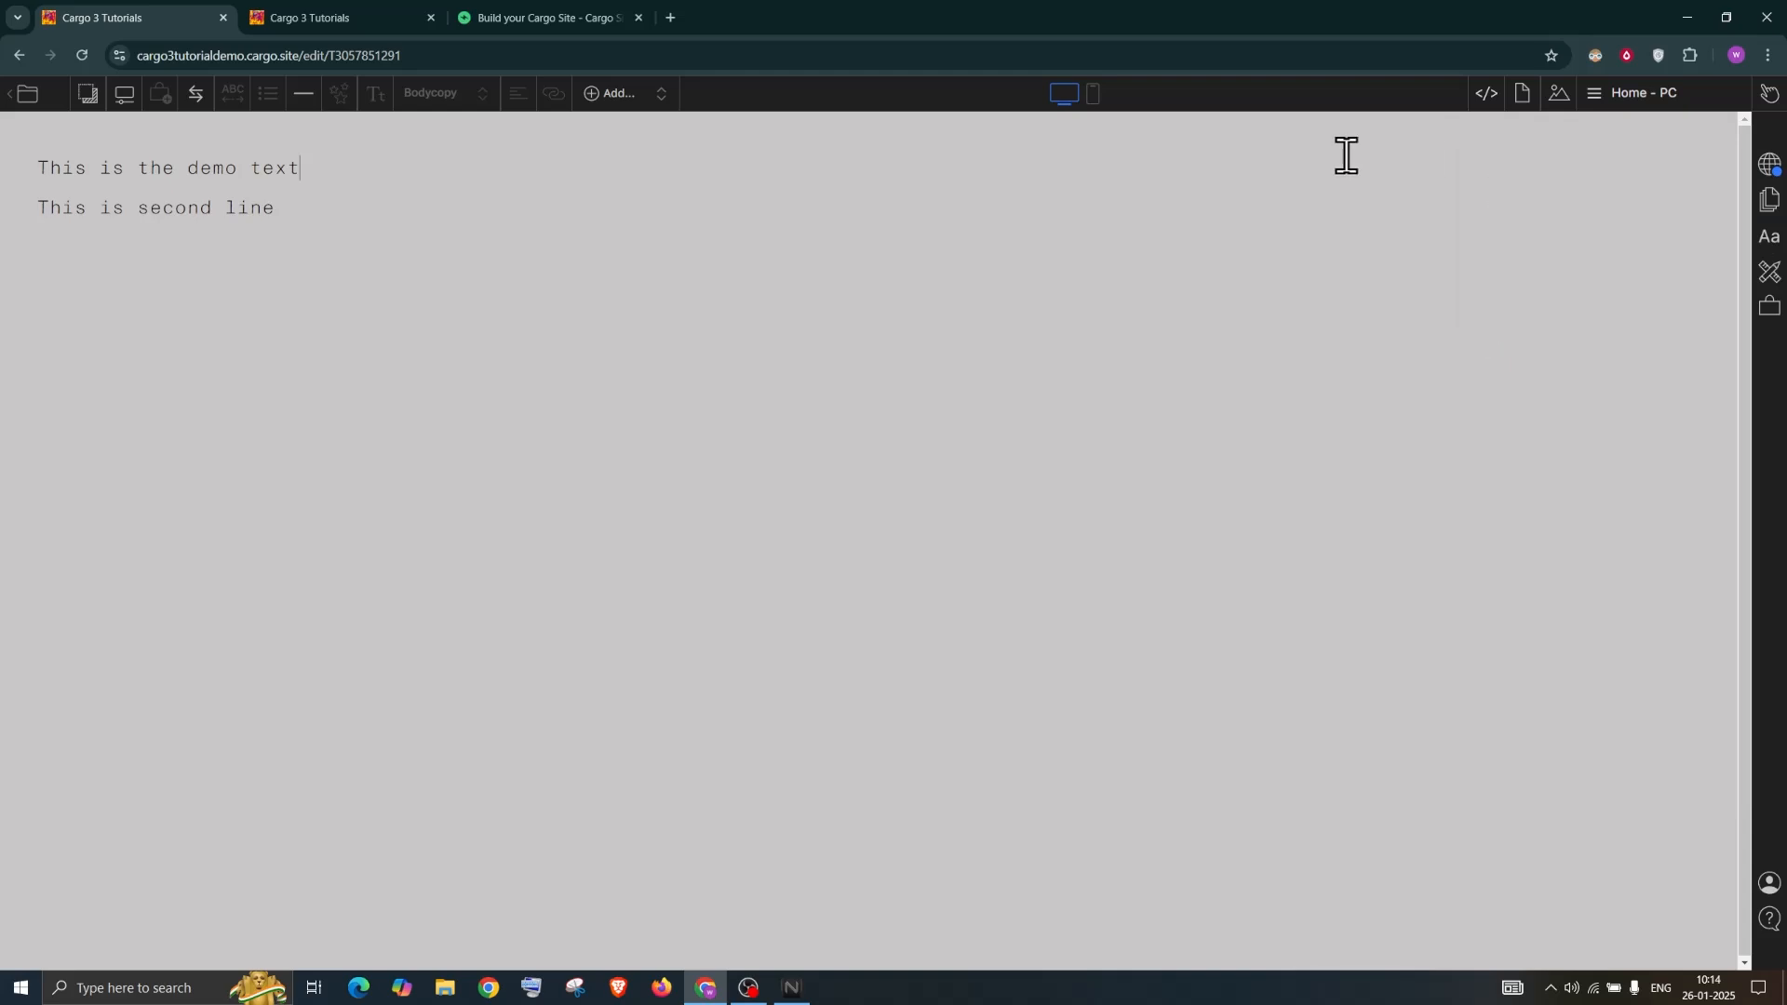
pyautogui.moveTo(44, 169); pyautogui.dragTo(335, 164)
pyautogui.click(430, 94)
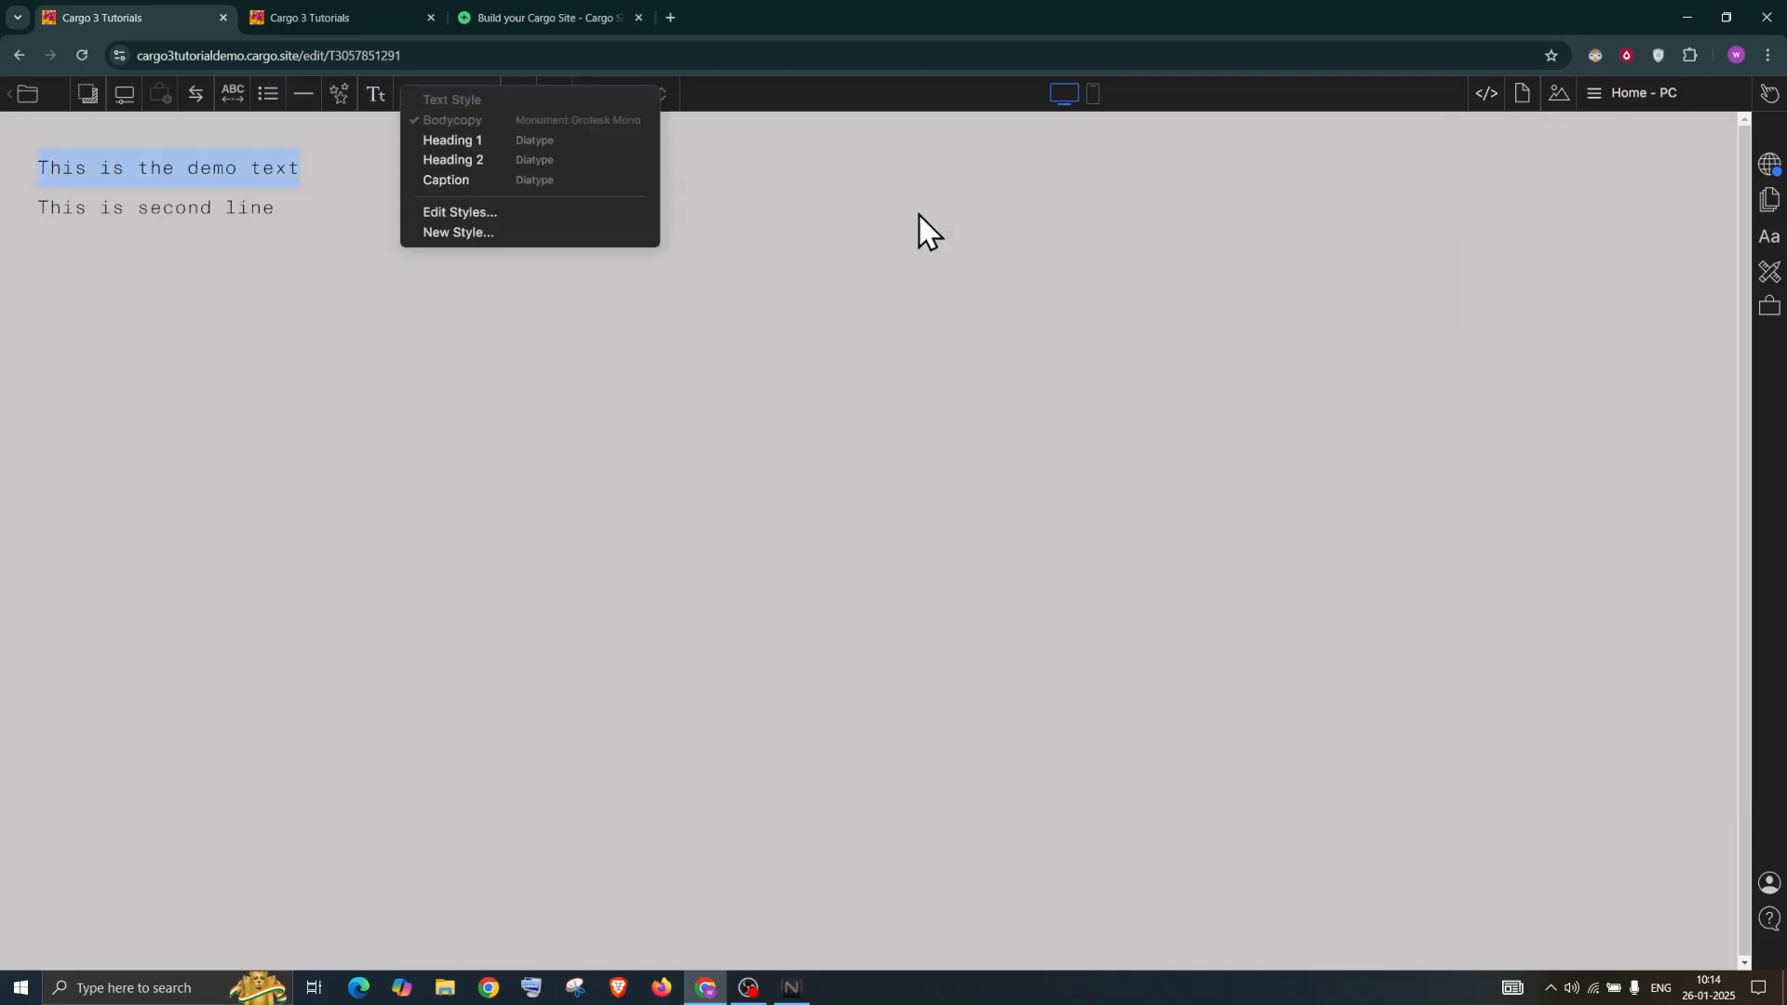
pyautogui.click(1172, 324)
pyautogui.click(1769, 244)
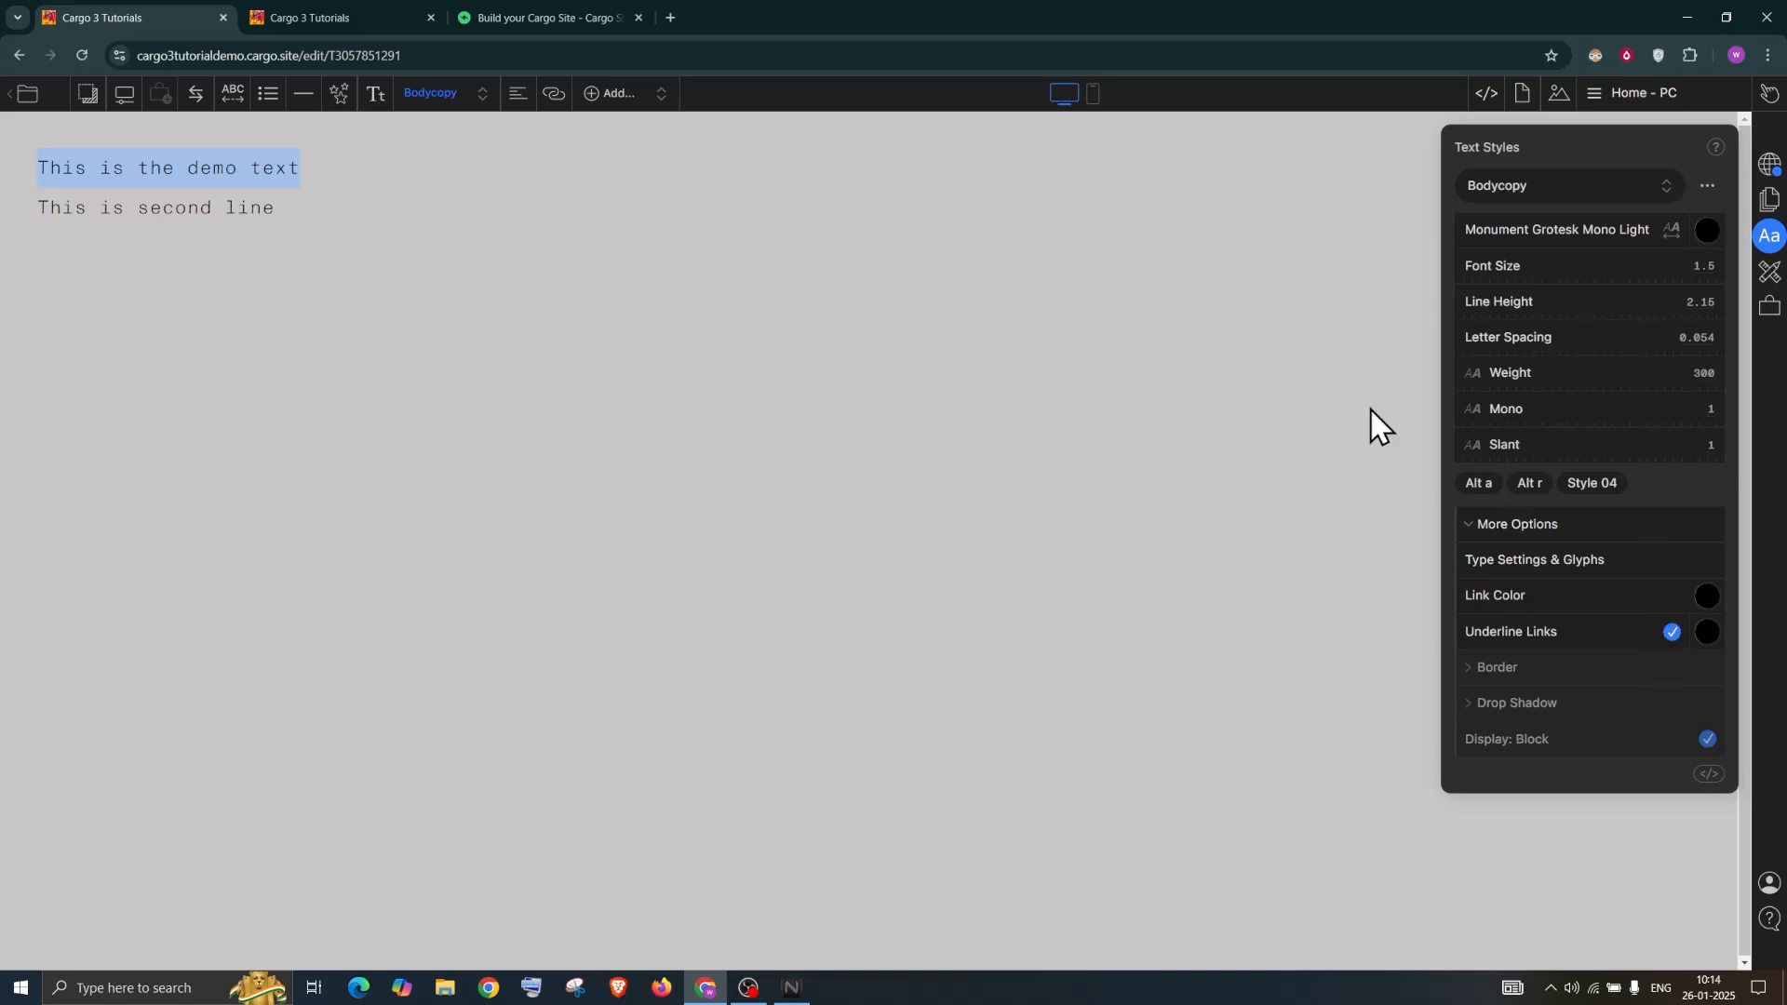
pyautogui.click(319, 203)
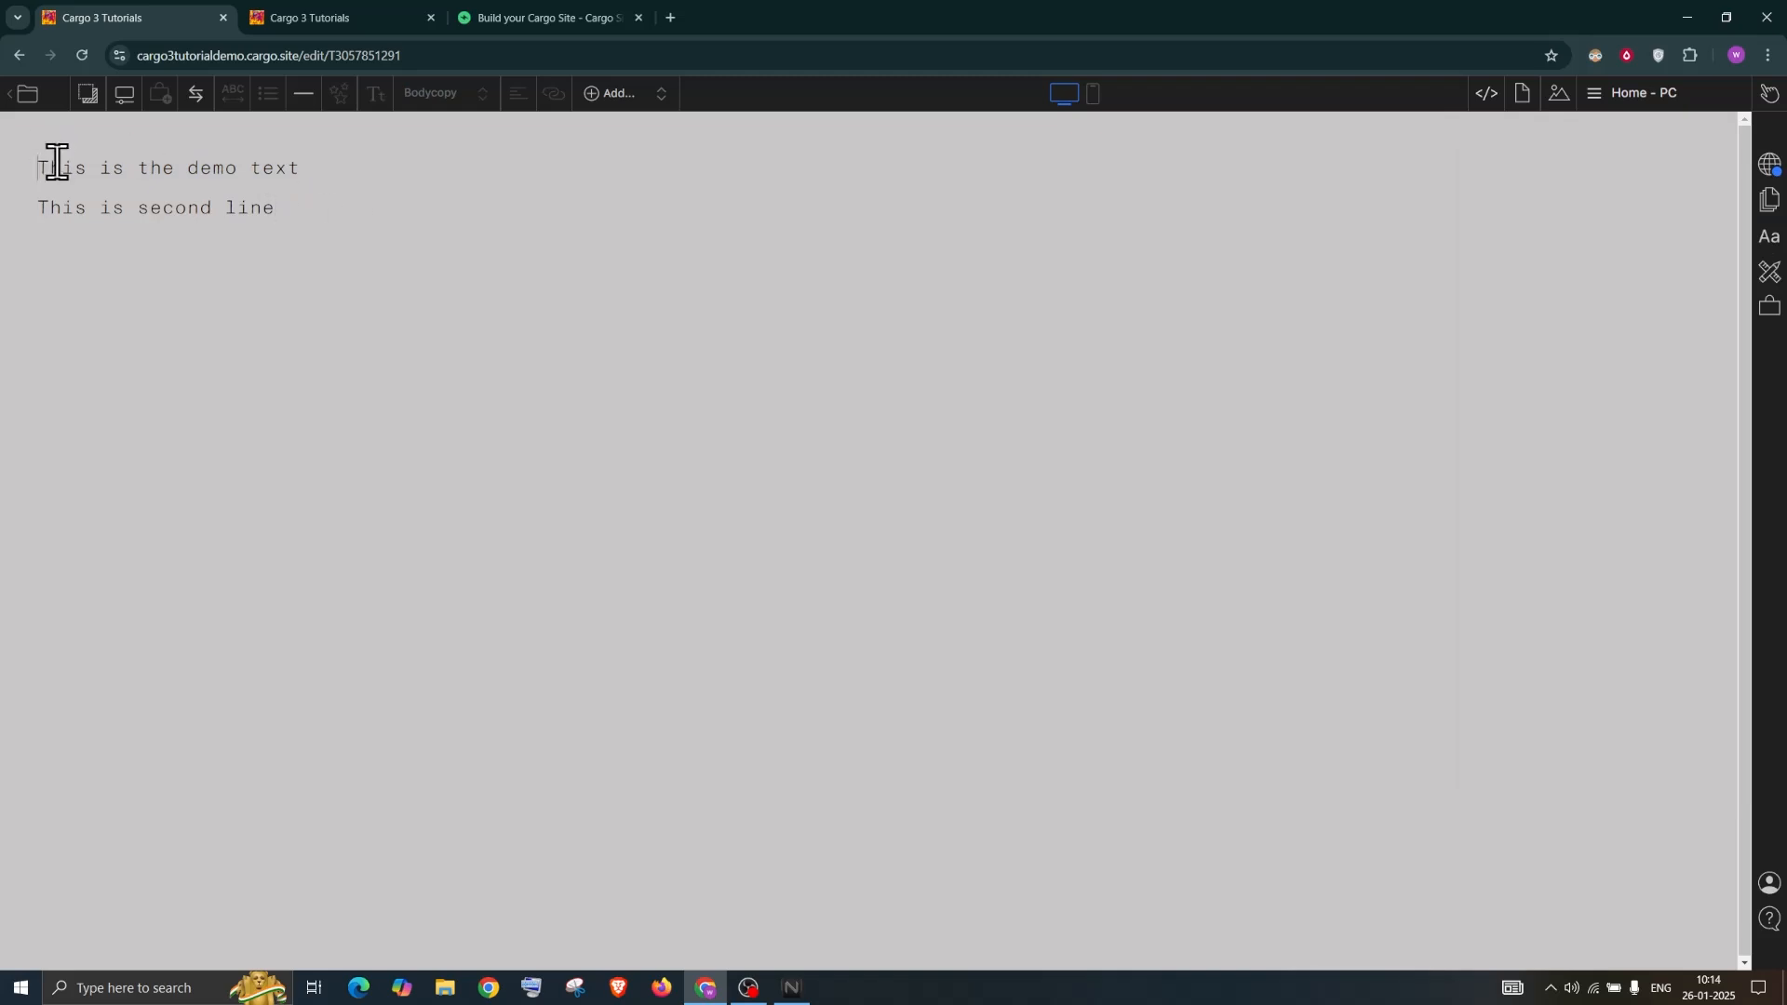
pyautogui.hotkey('ctrl', 'a')
pyautogui.press('BackSpace')
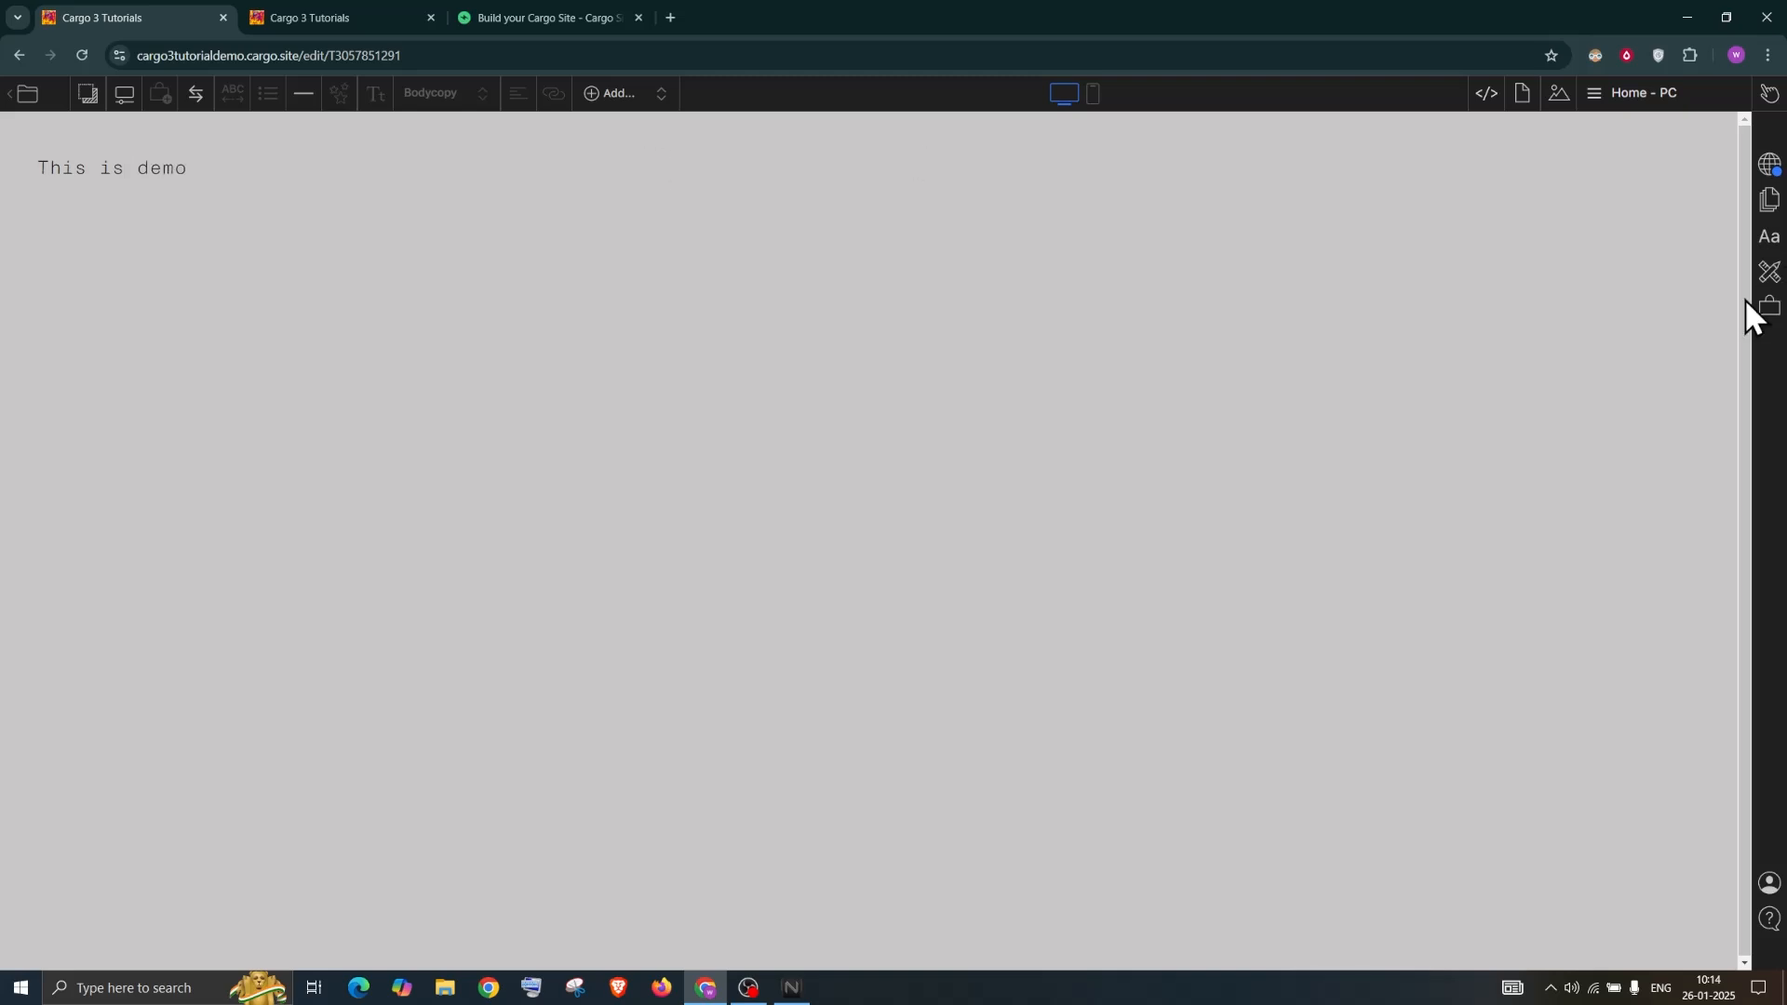
pyautogui.click(1770, 237)
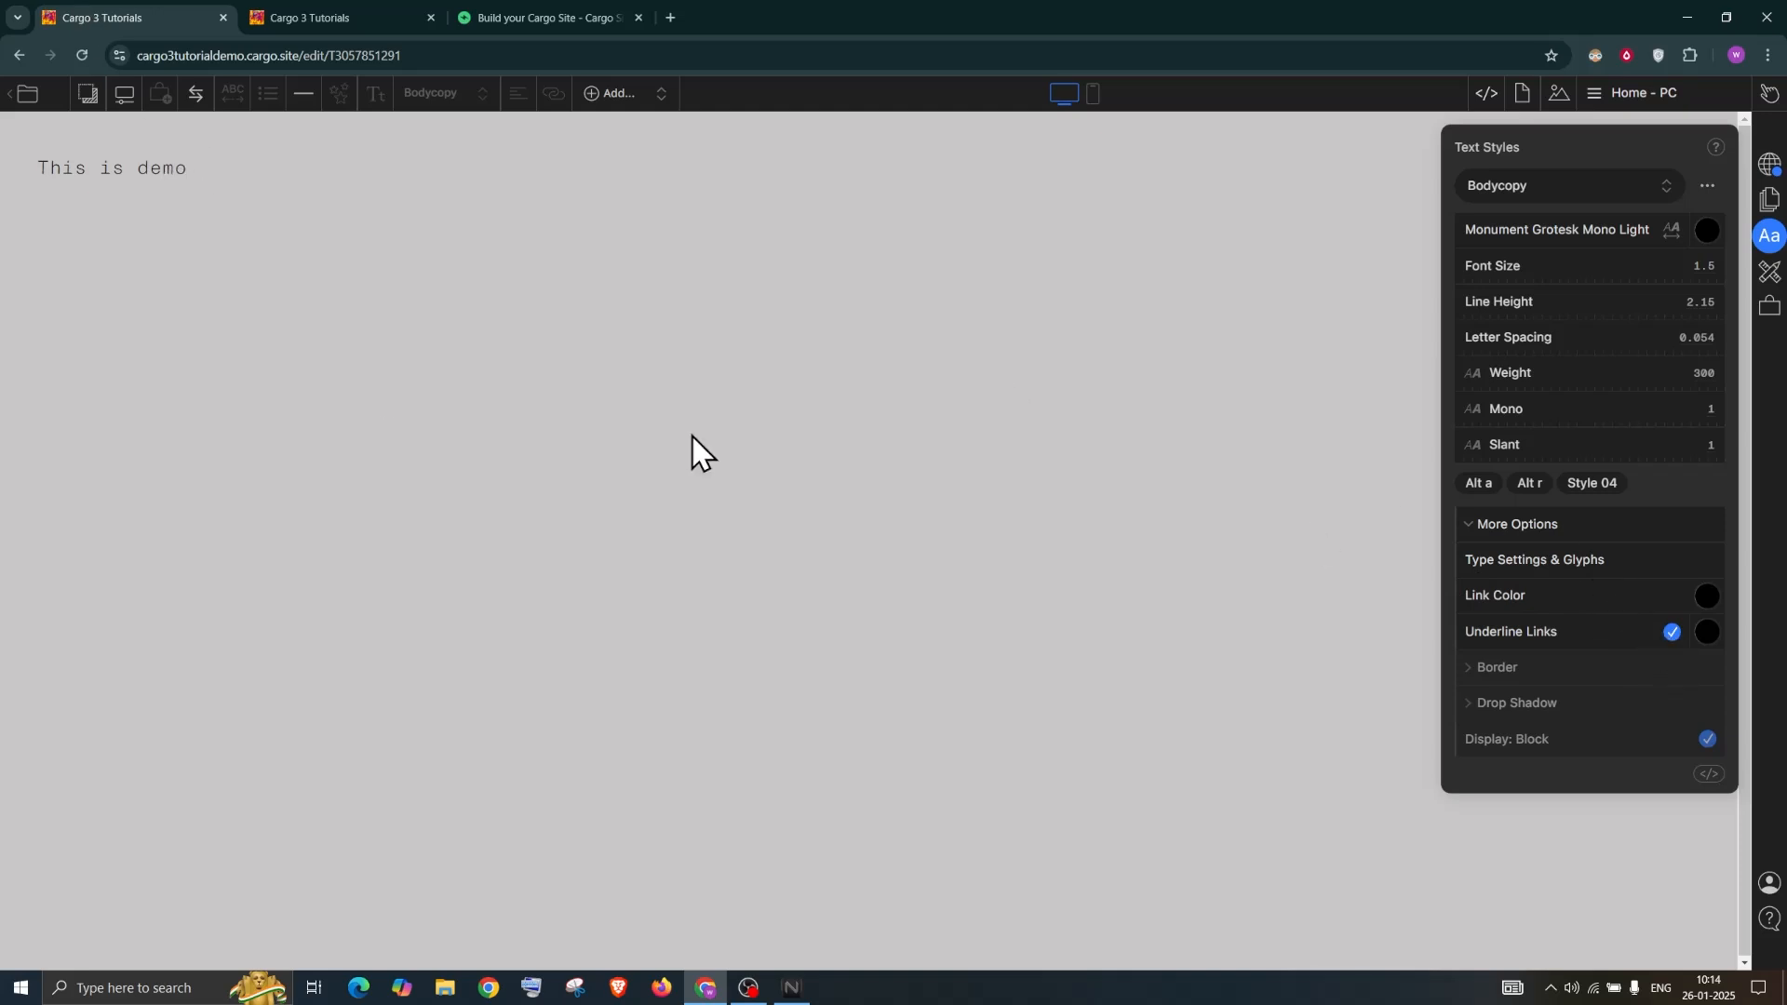
pyautogui.click(188, 167)
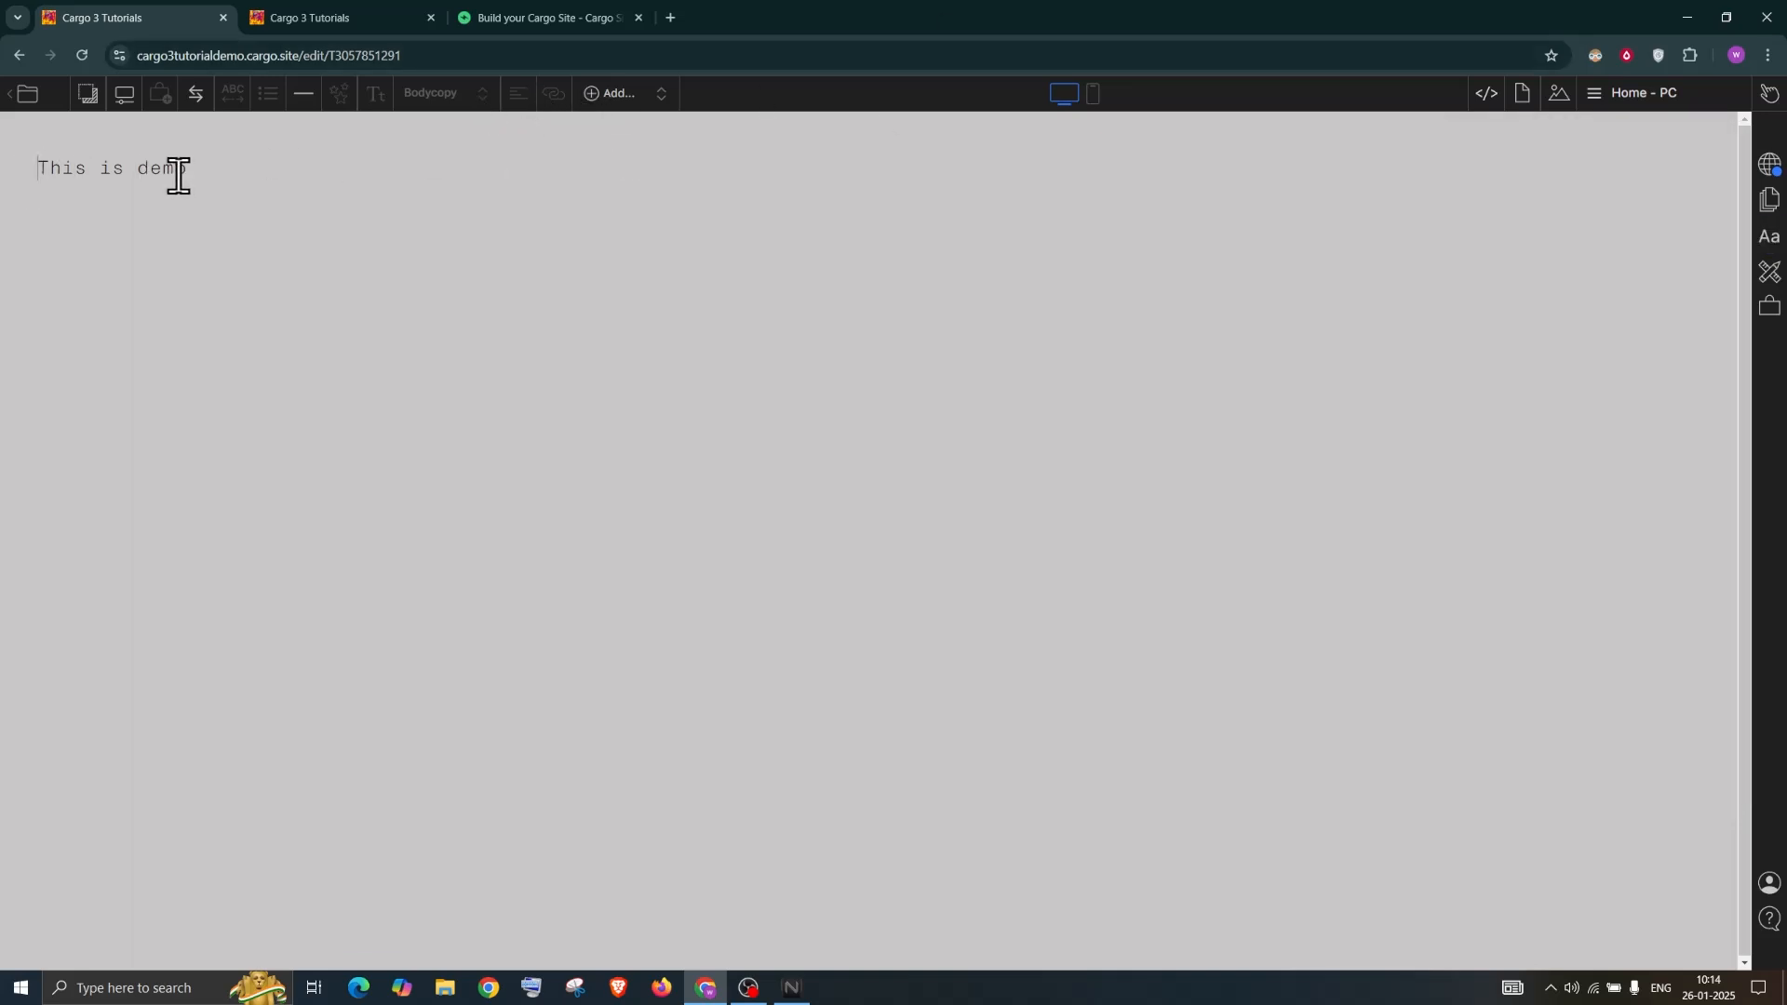
pyautogui.click(1638, 104)
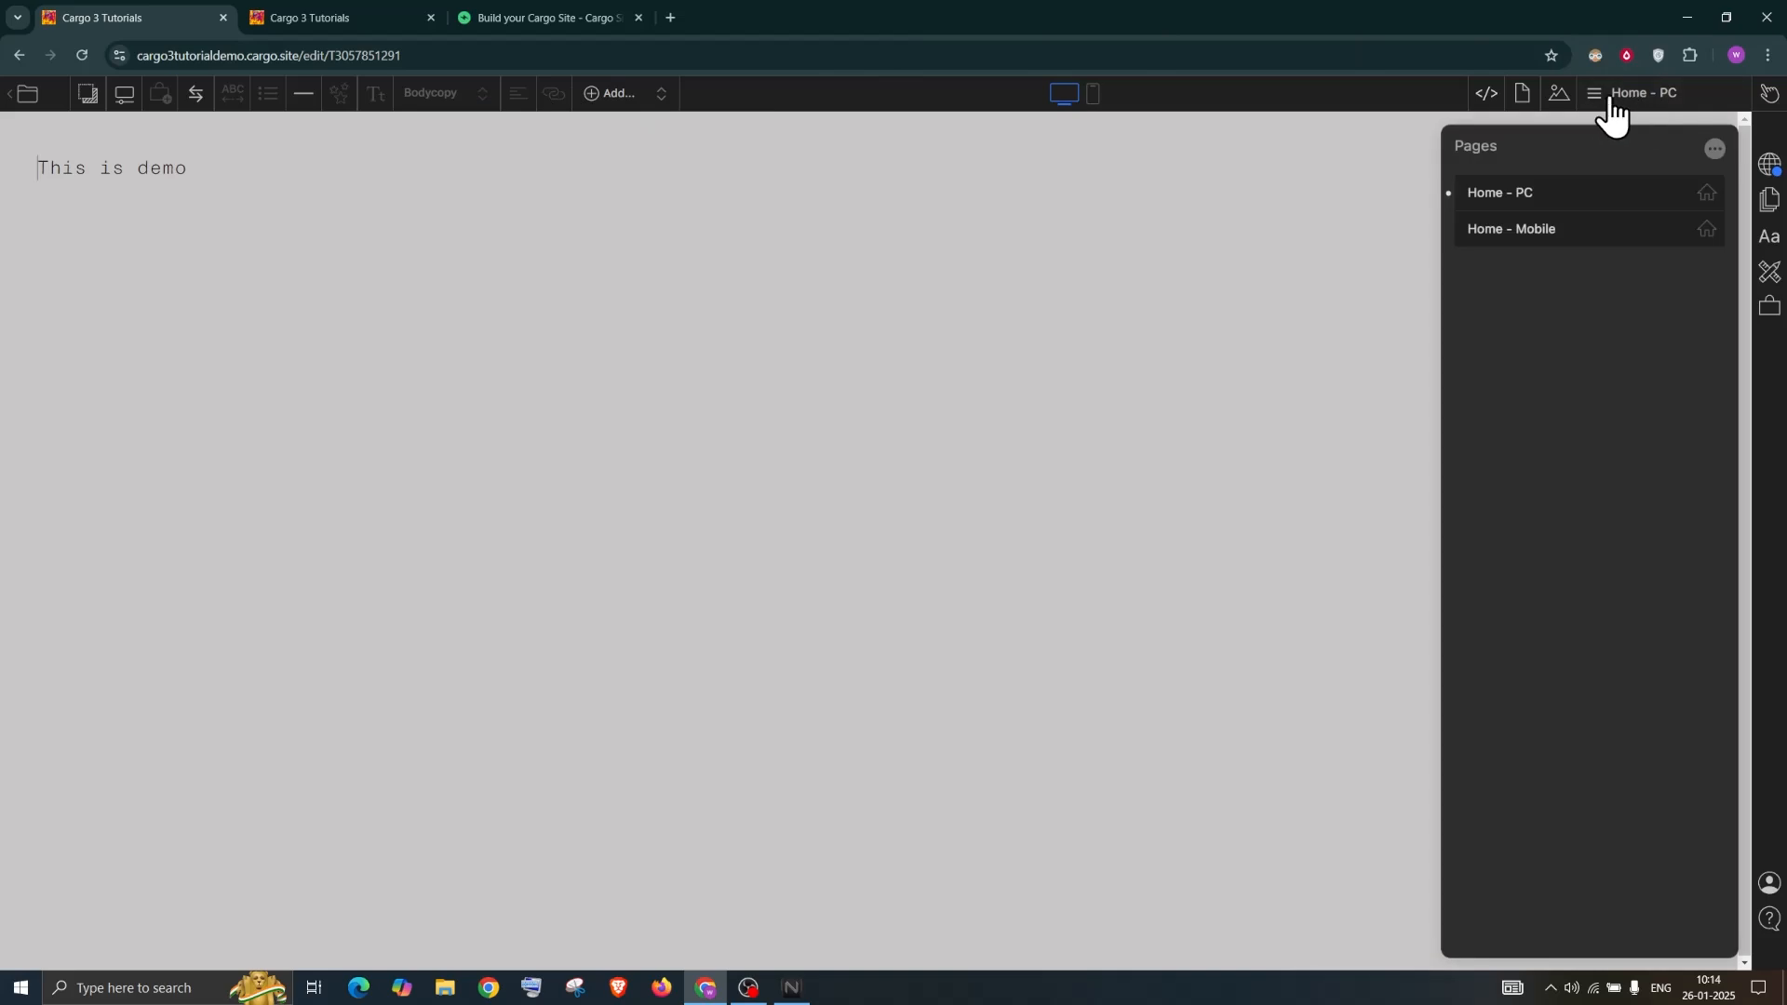
pyautogui.click(1774, 239)
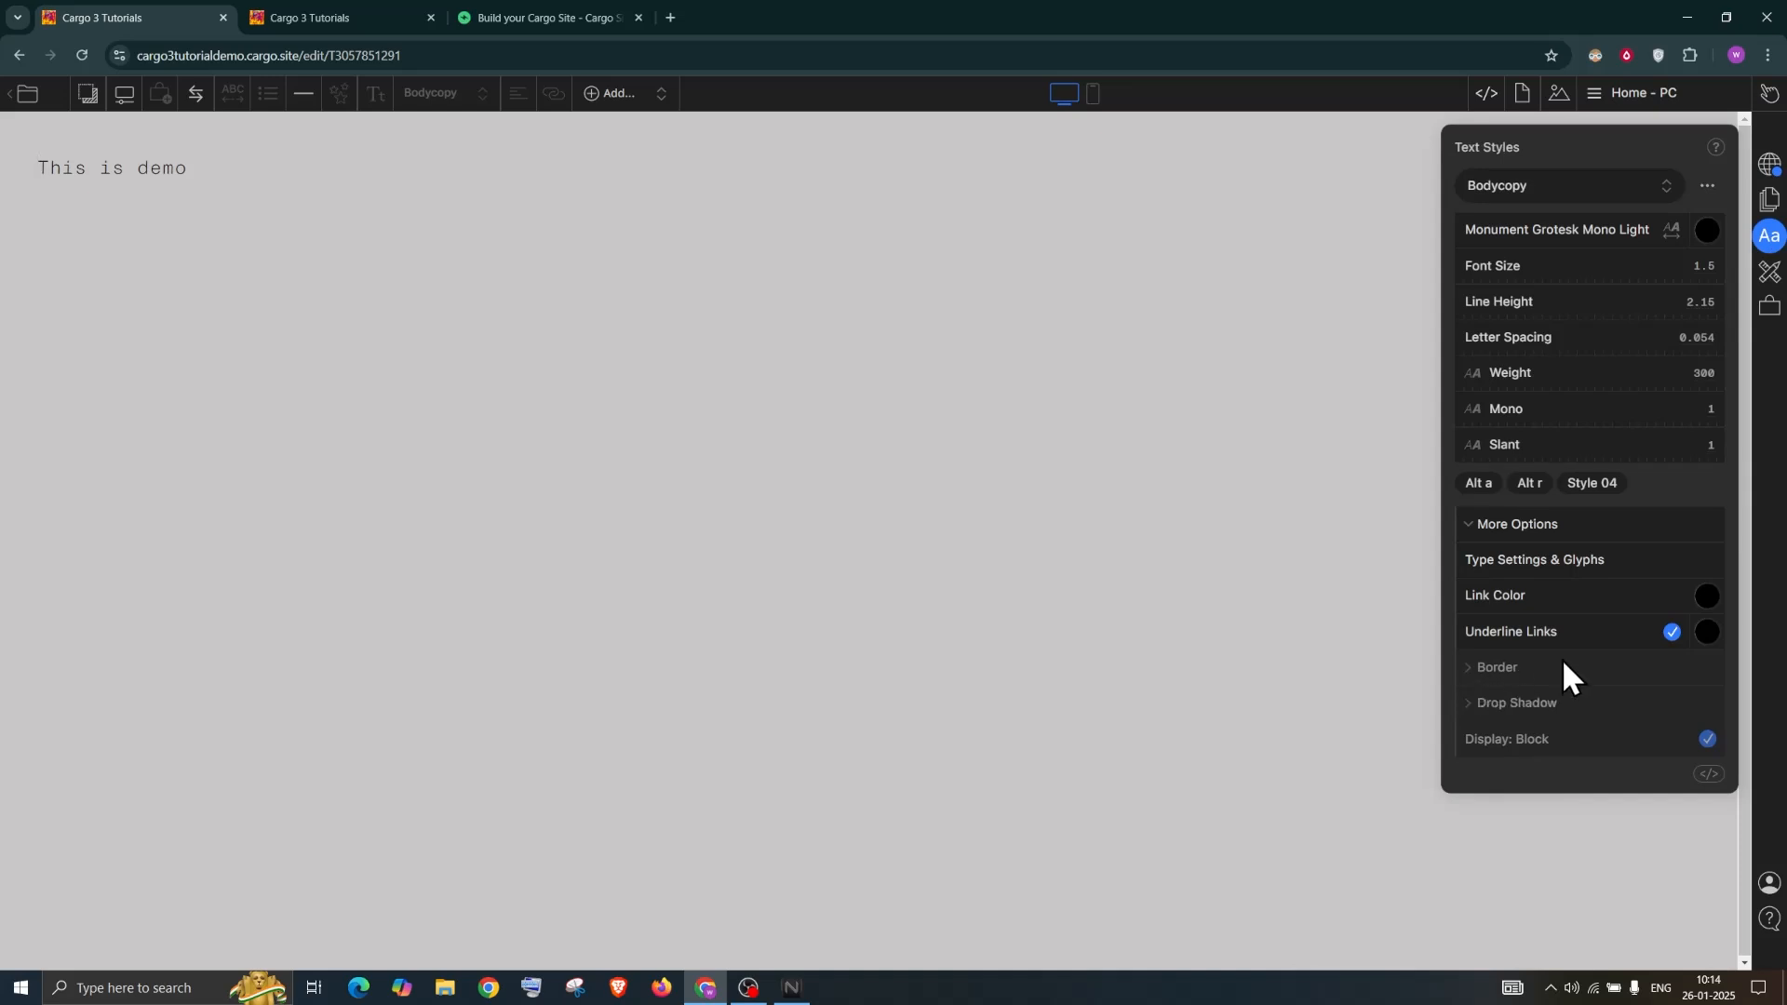
pyautogui.click(1528, 186)
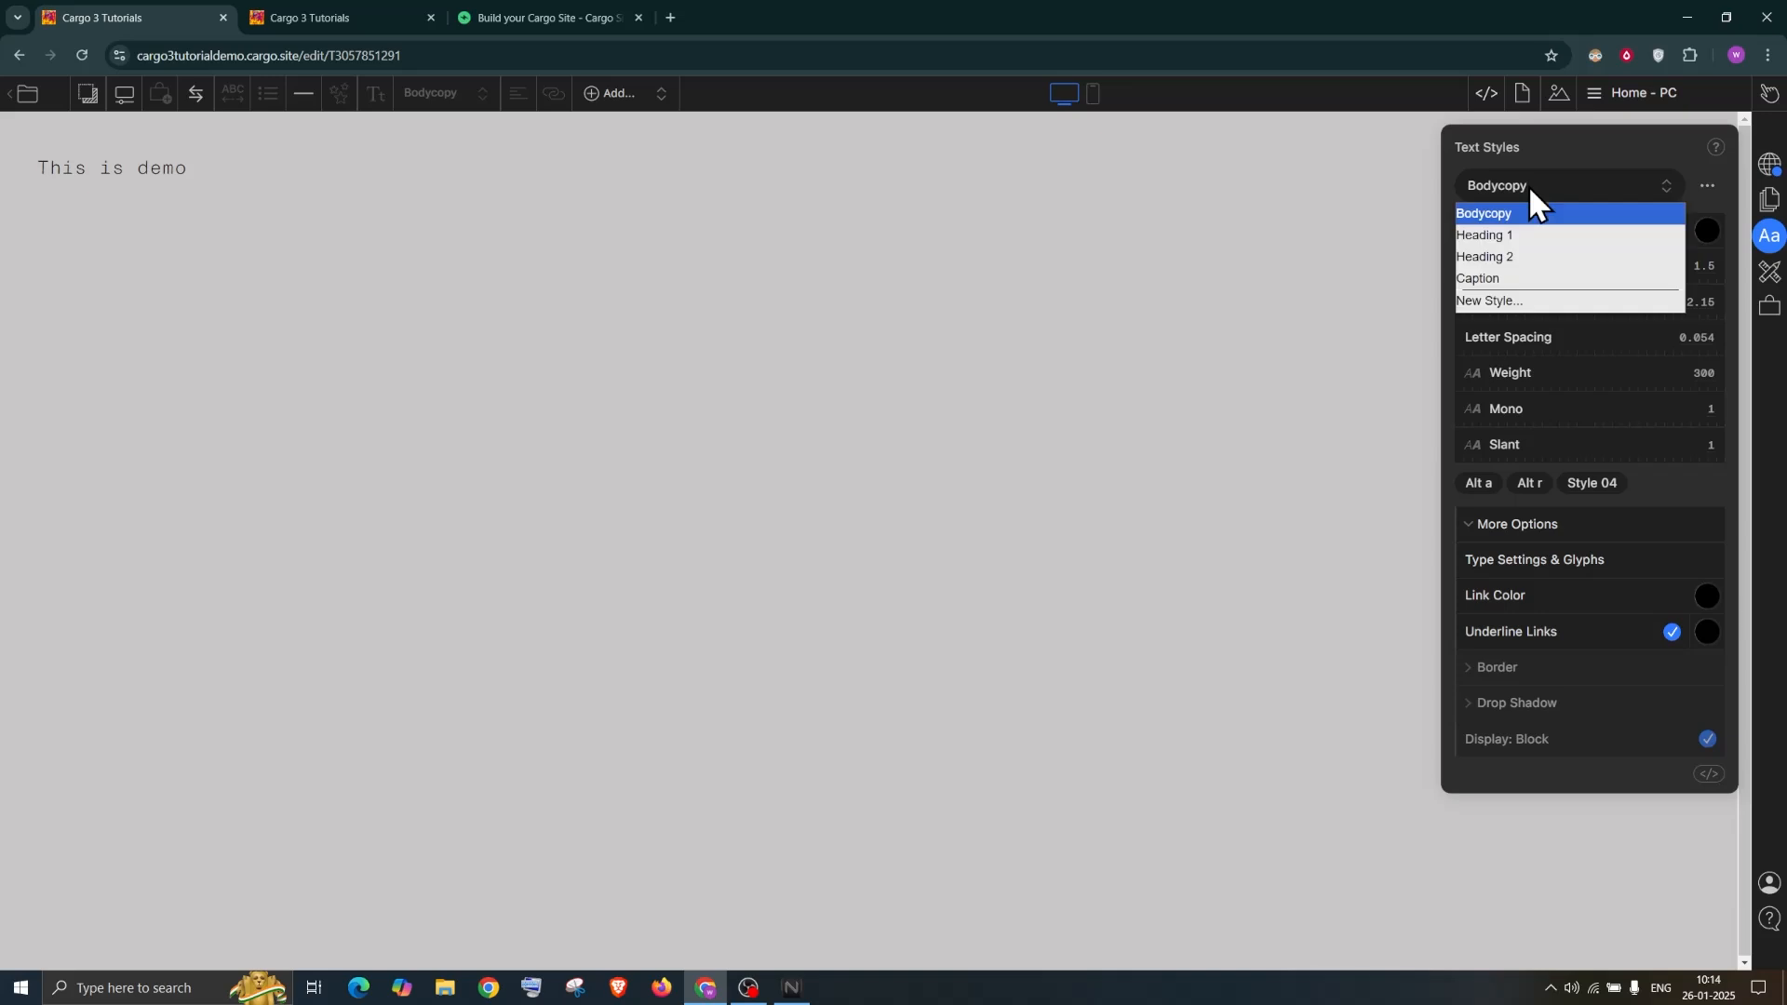
pyautogui.click(1518, 237)
pyautogui.click(1564, 187)
pyautogui.click(1502, 214)
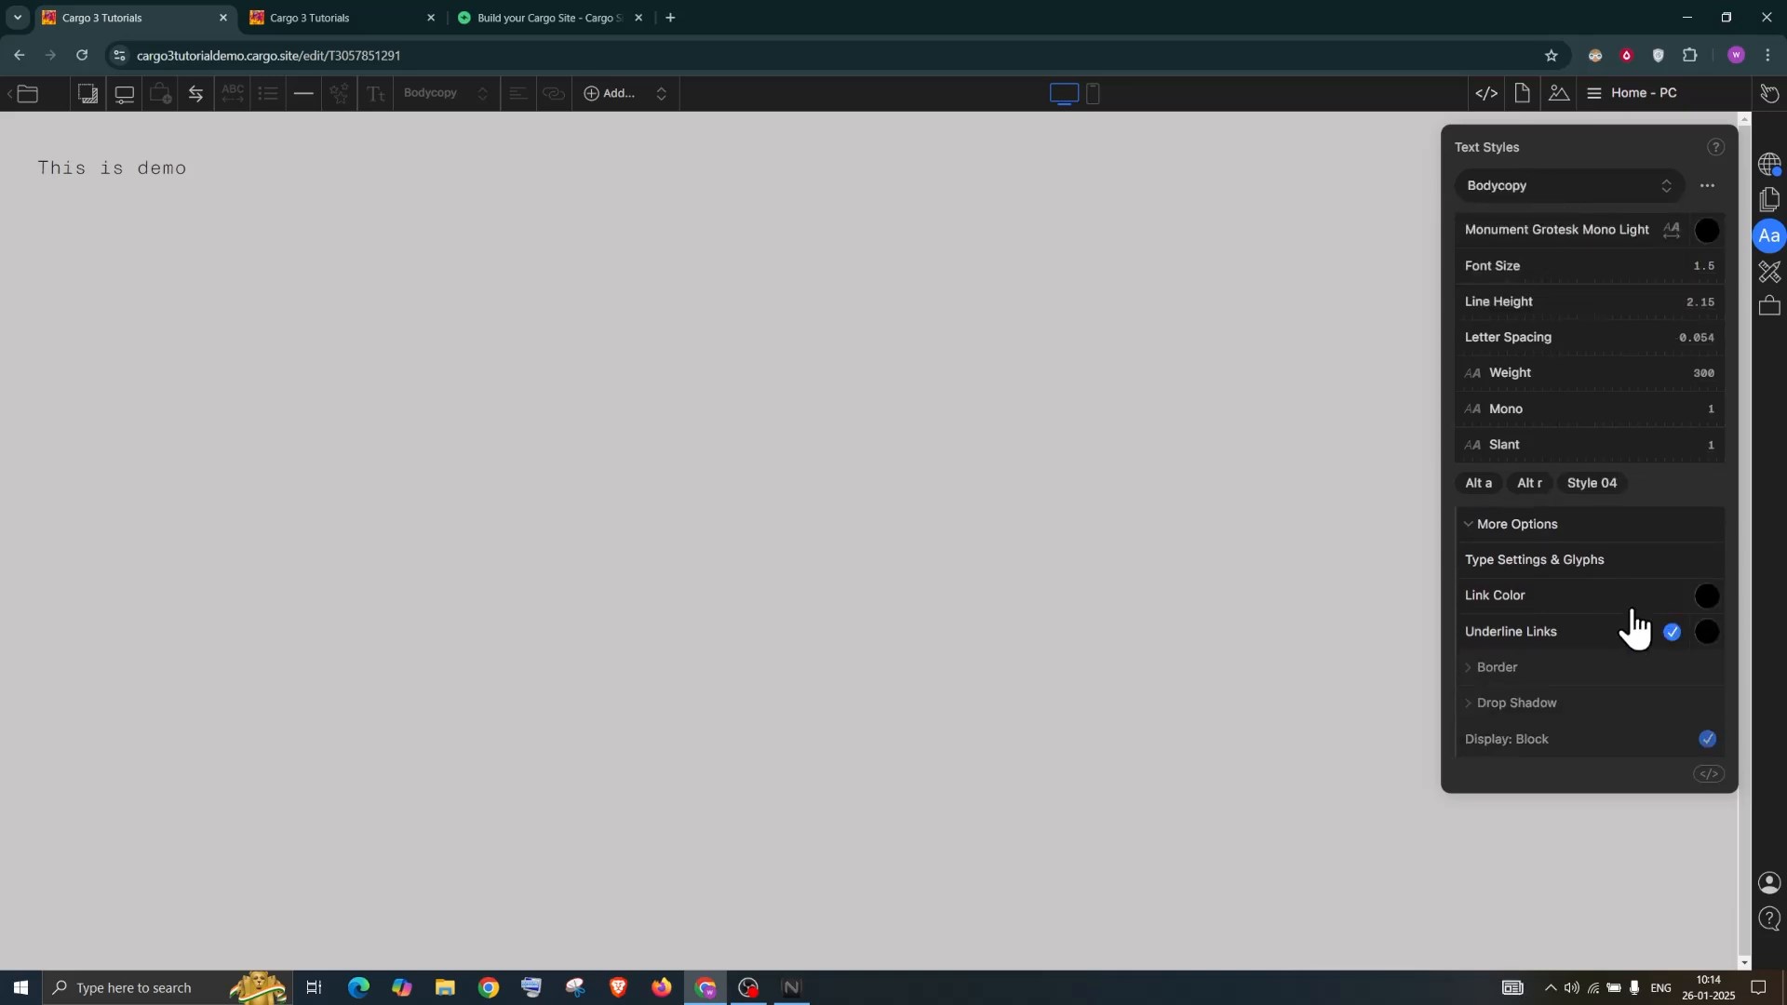
# Try word-spacing: 100px in the Bodycopy CSS, then delete that line
pyautogui.click(1709, 776)
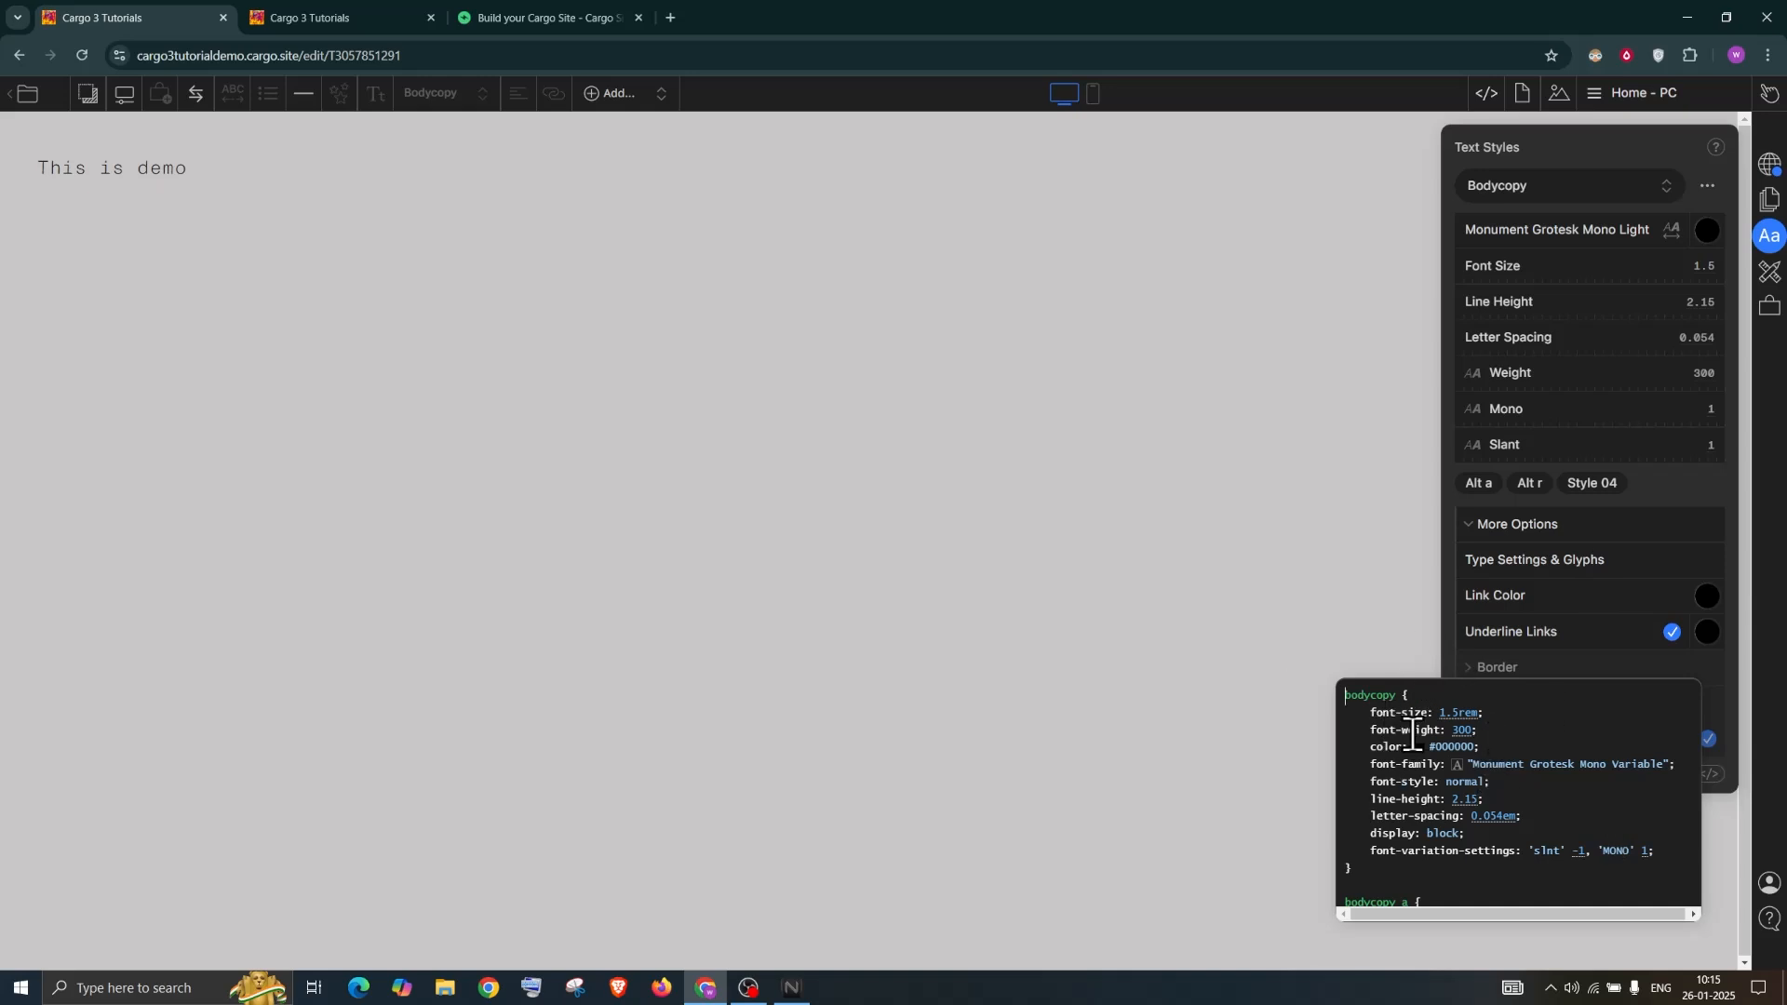
pyautogui.click(1666, 849)
pyautogui.write('wo')
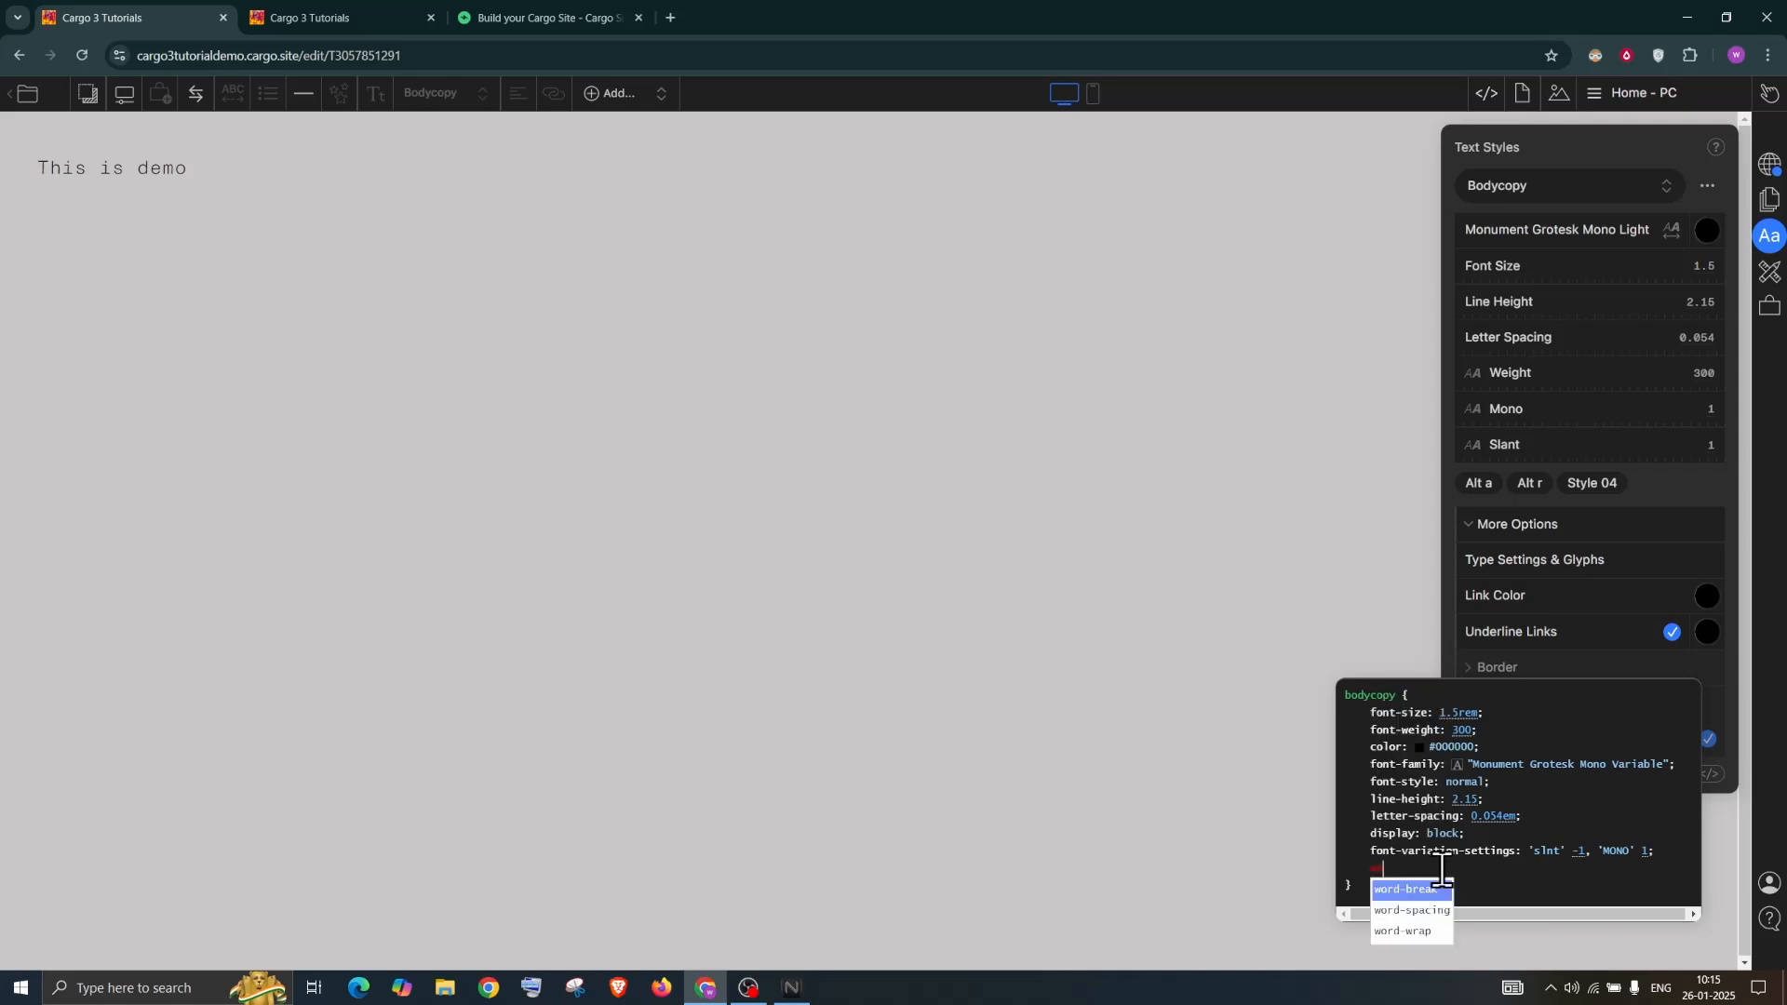
pyautogui.write('rd')
pyautogui.press('Down')
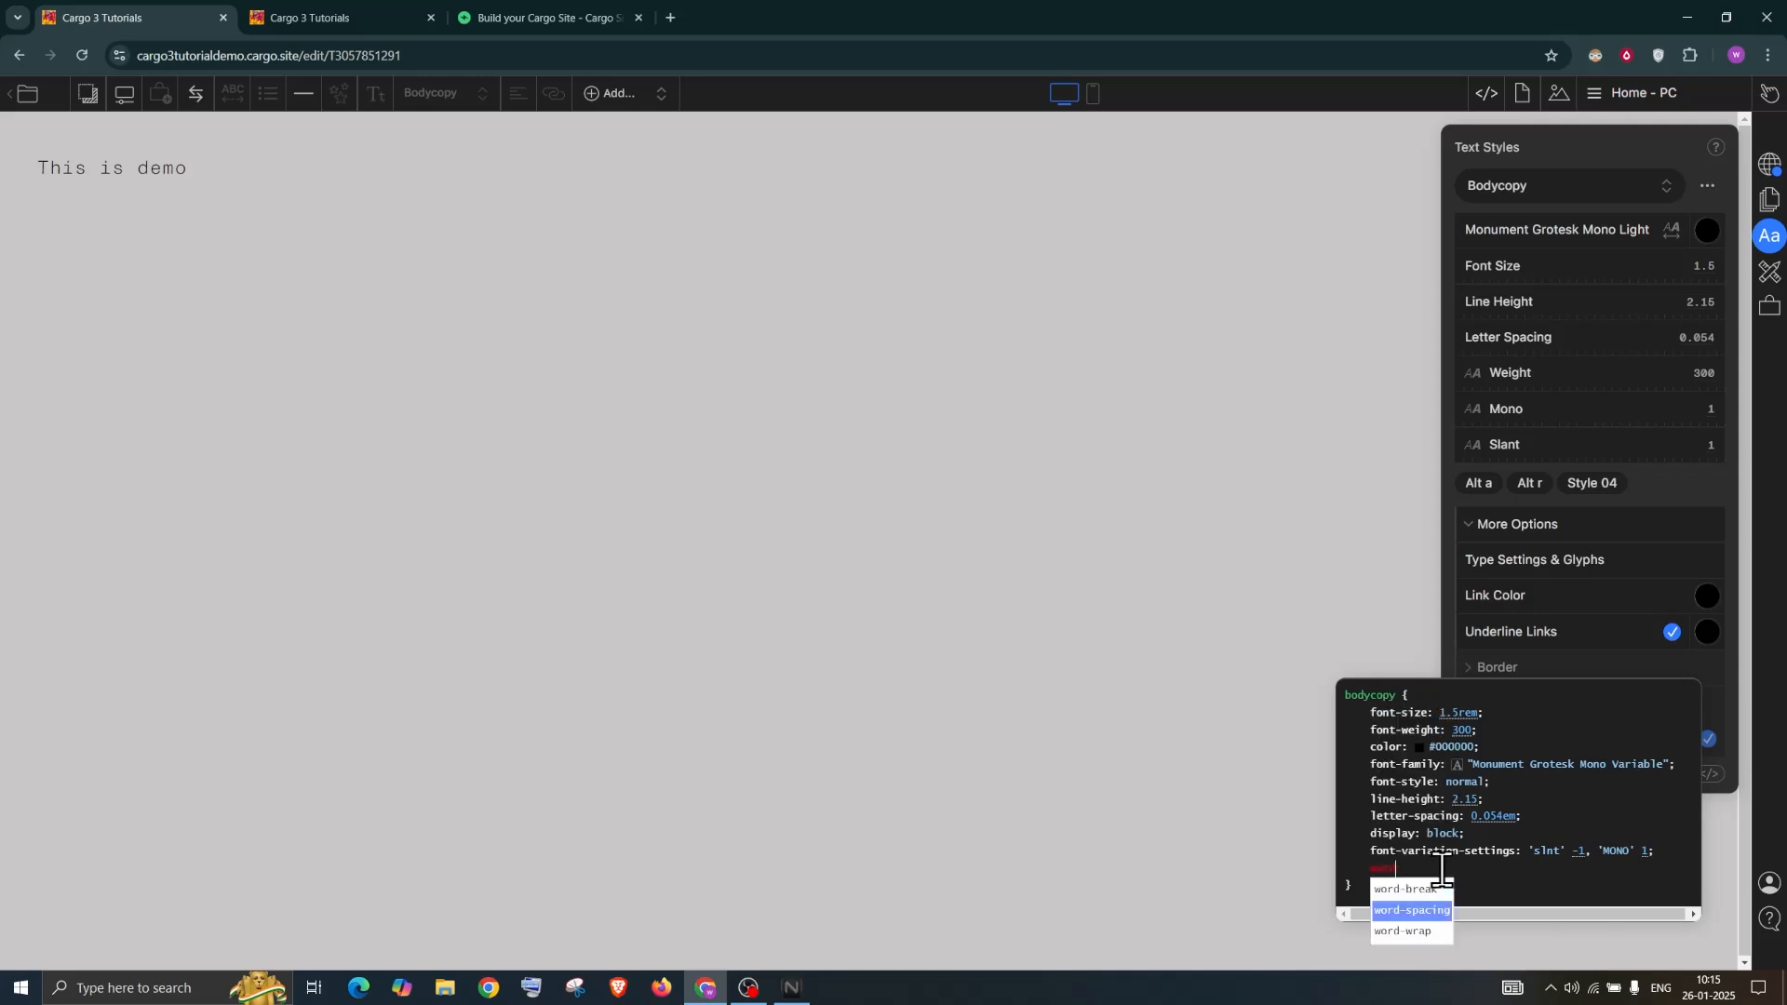
pyautogui.press('Return')
pyautogui.write('1')
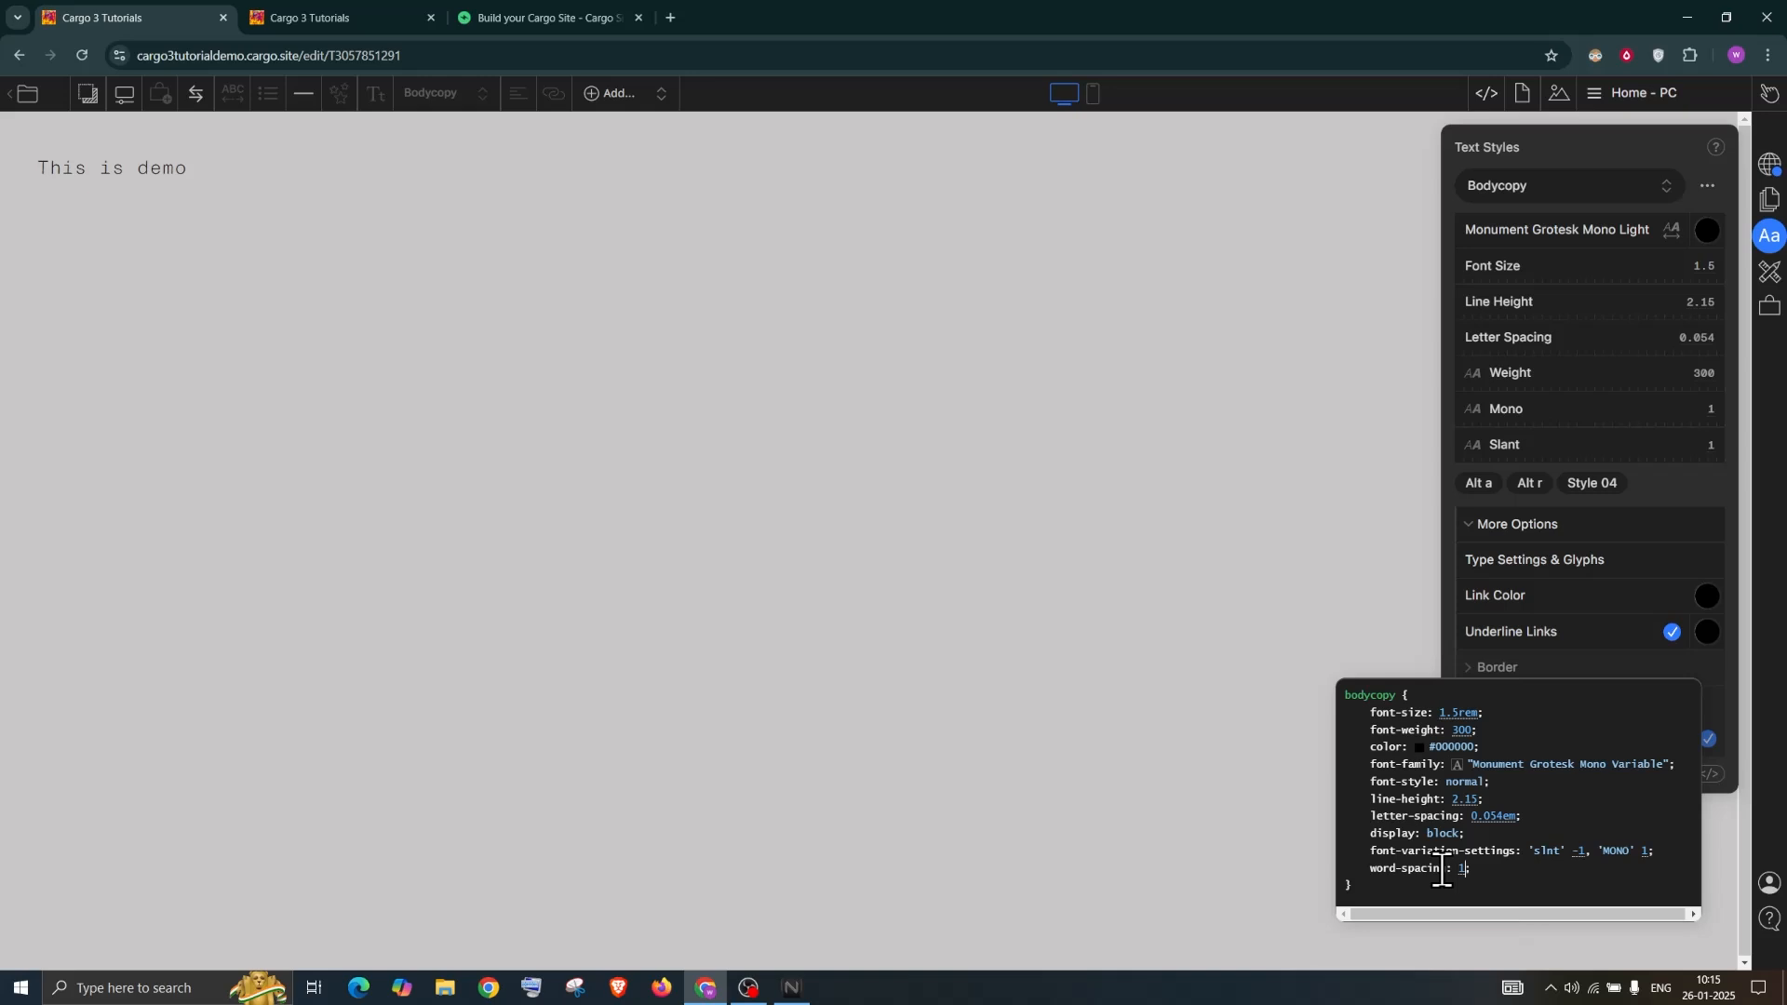
pyautogui.write('00px')
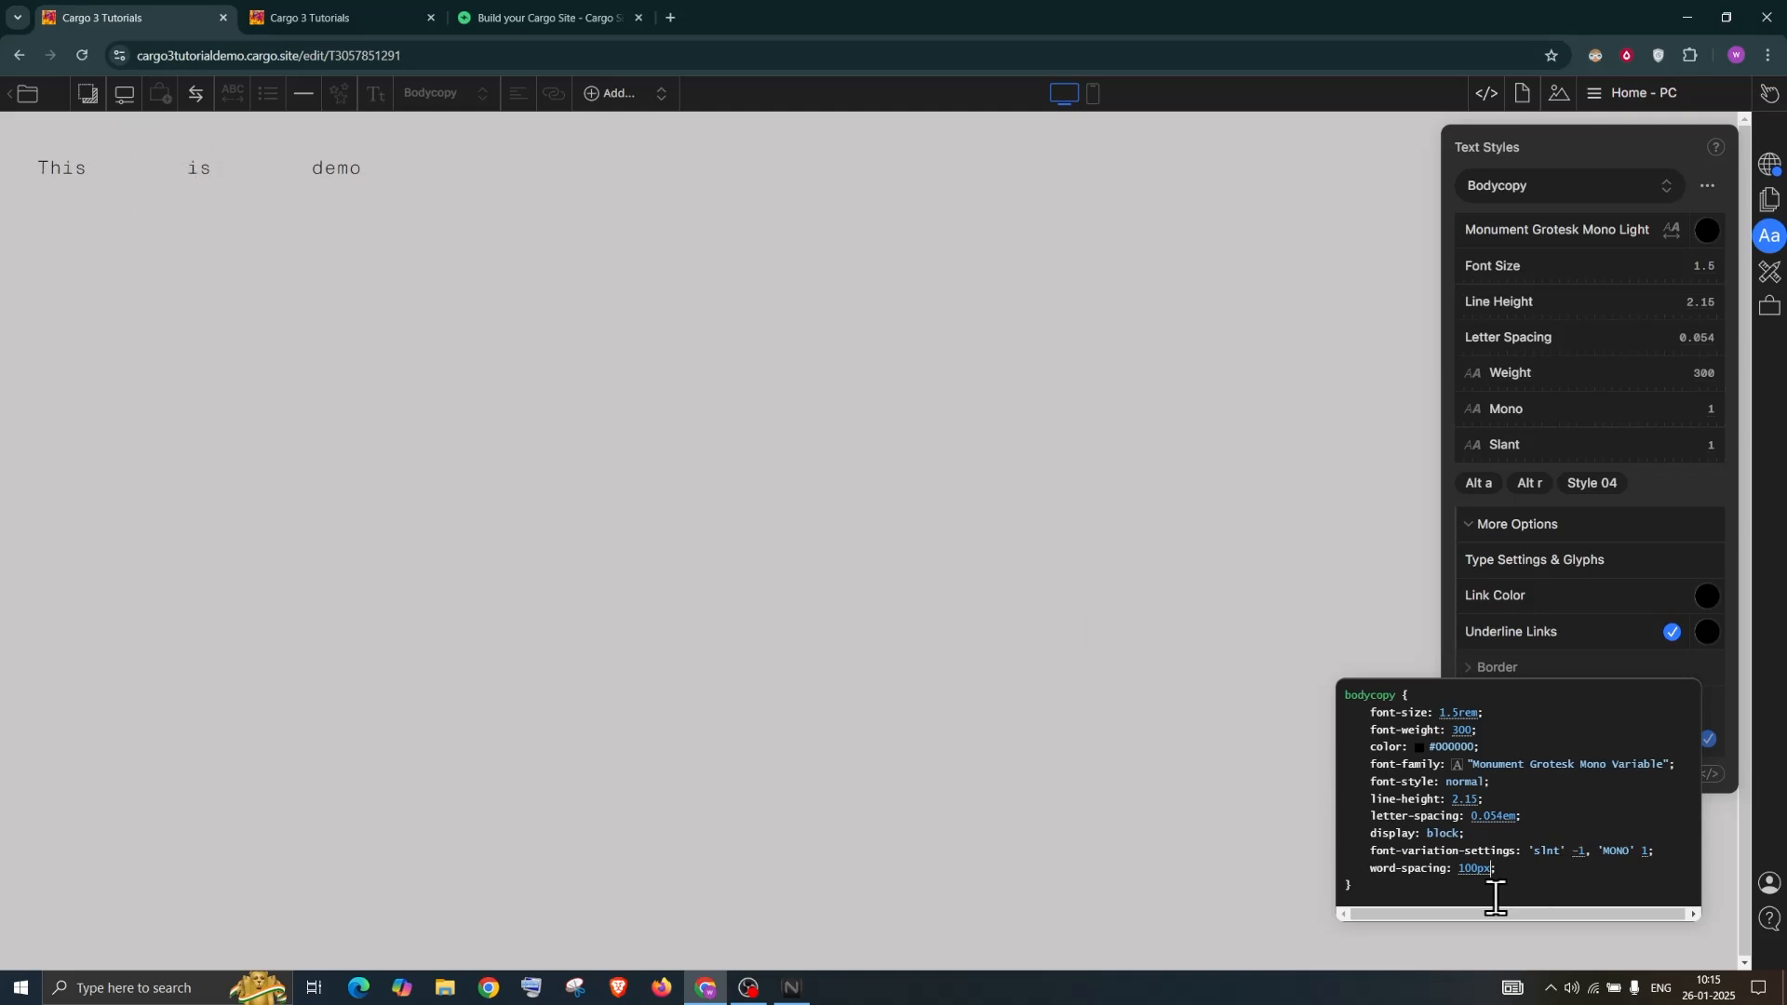
pyautogui.moveTo(1515, 875); pyautogui.dragTo(1362, 861)
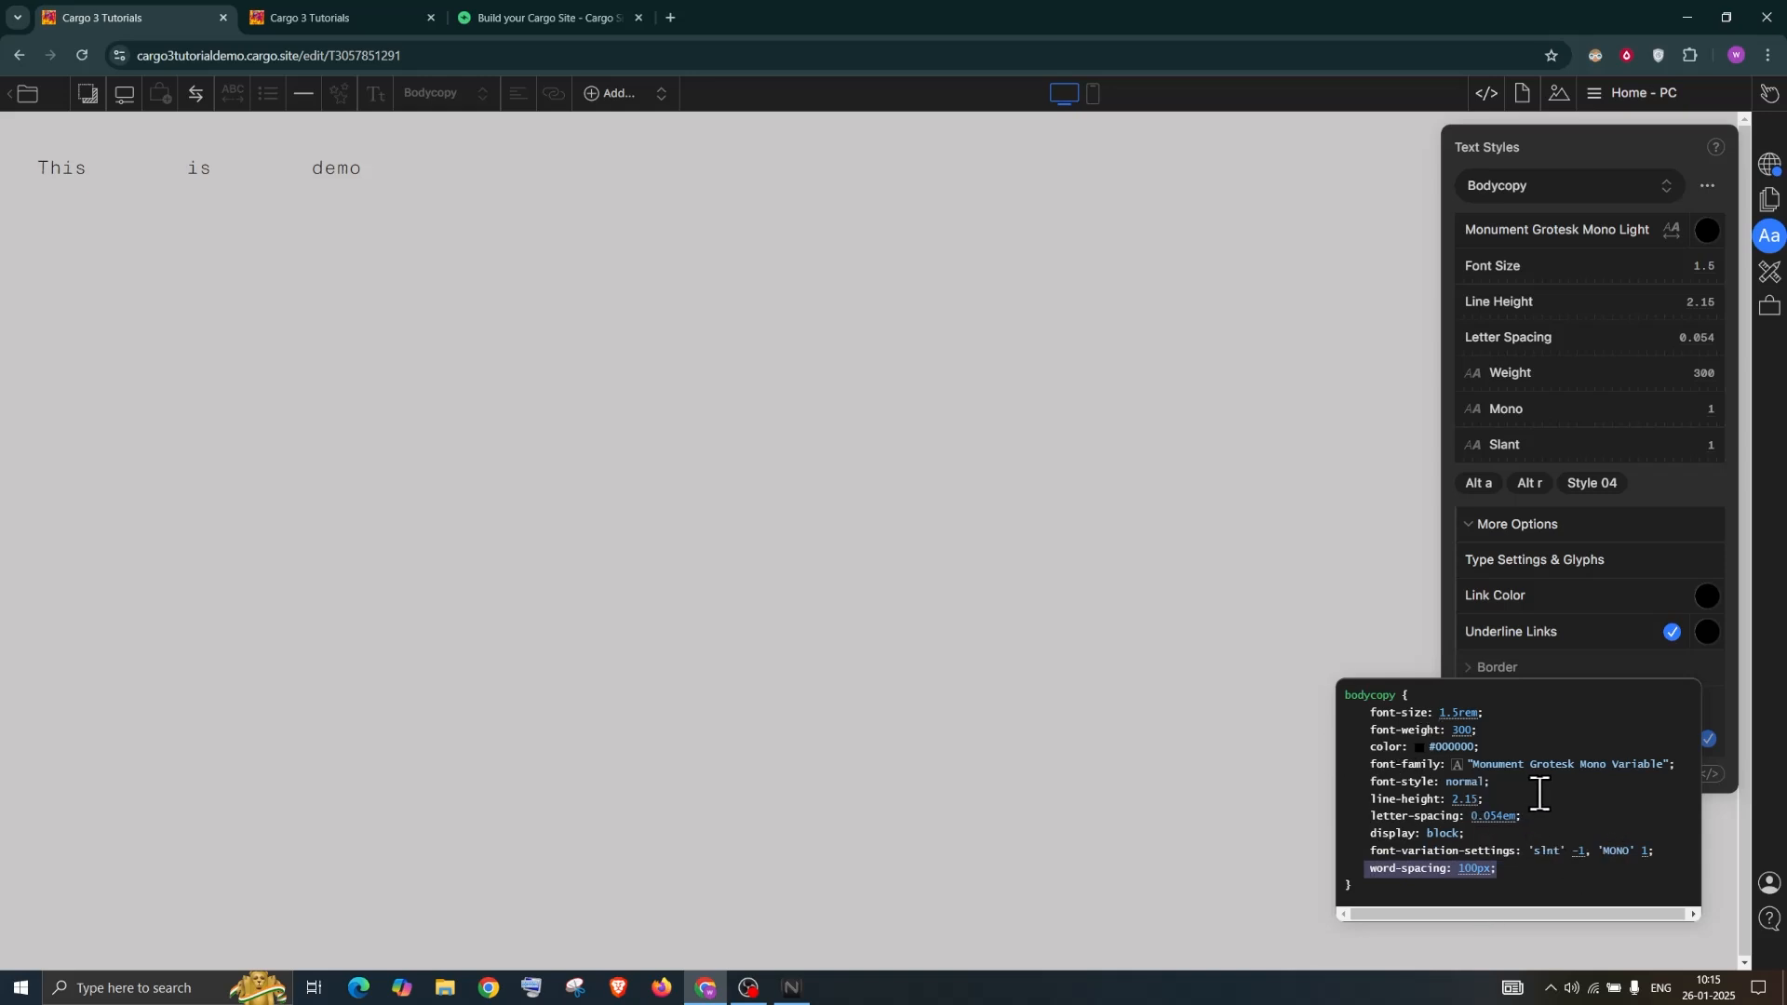
pyautogui.press('BackSpace')
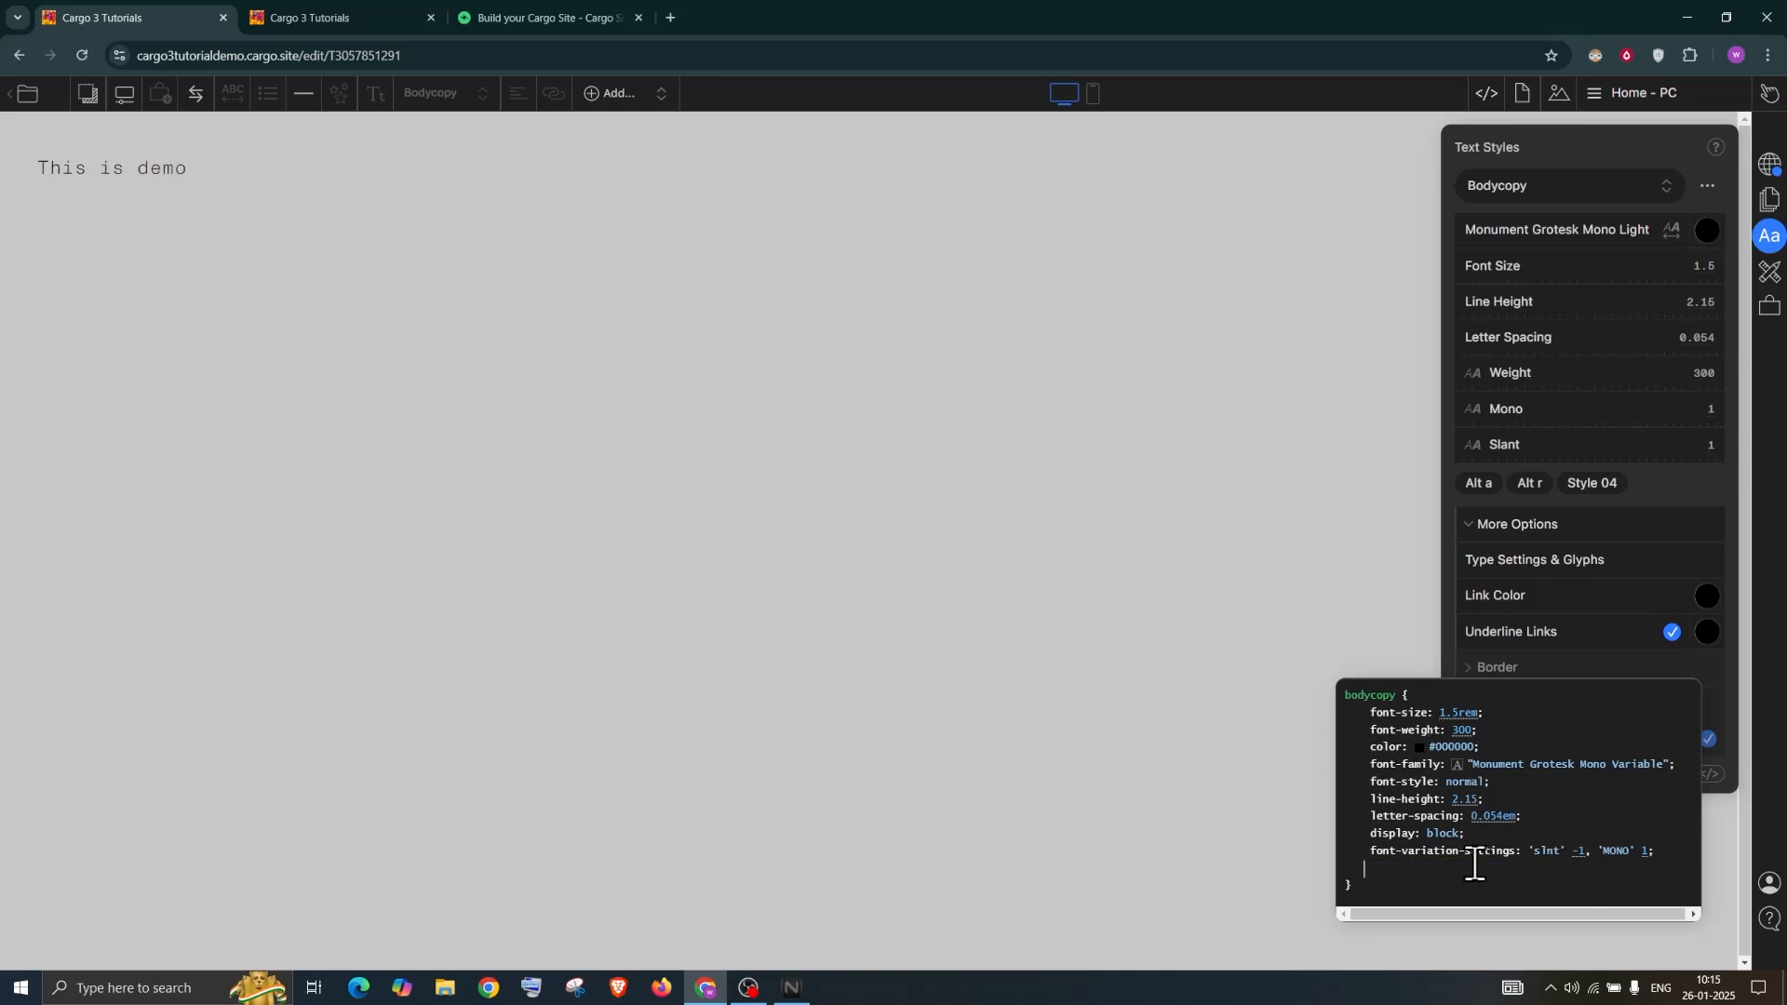
# Reopen the Bodycopy CSS and scroll down to the link and a:hover rules
pyautogui.click(1556, 134)
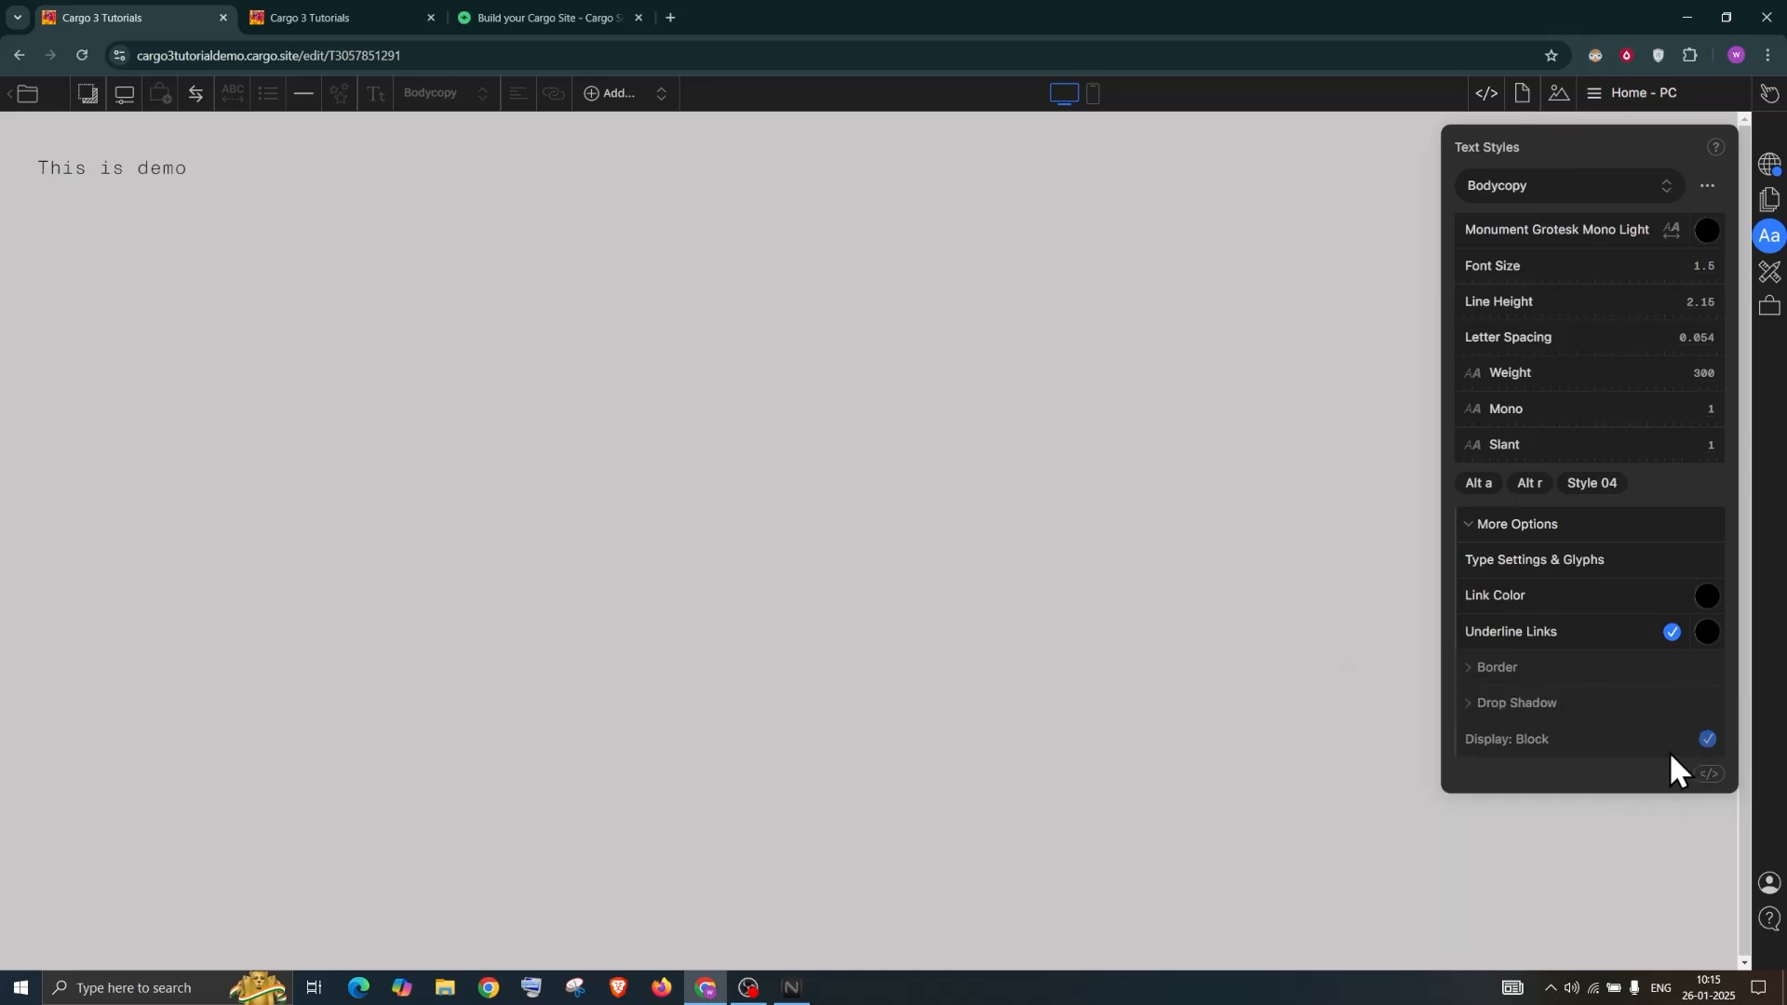
pyautogui.click(1711, 775)
pyautogui.scroll(-2, 1366, 865)
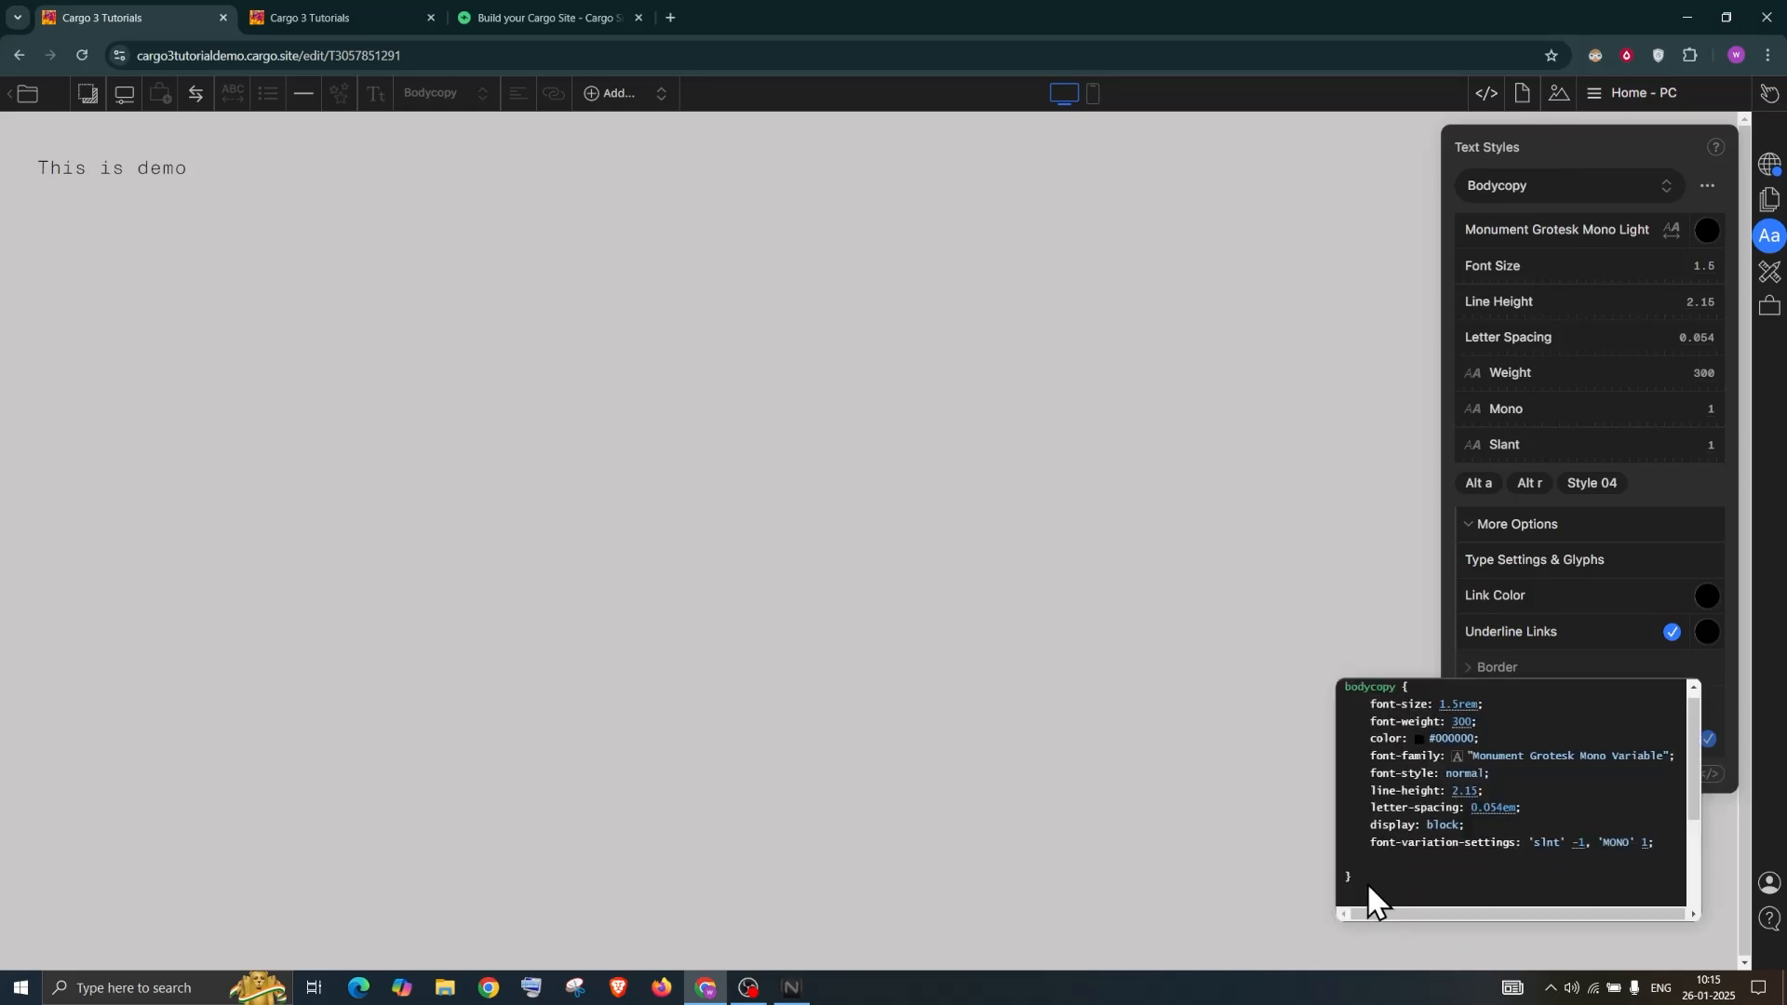
pyautogui.scroll(-3, 1366, 854)
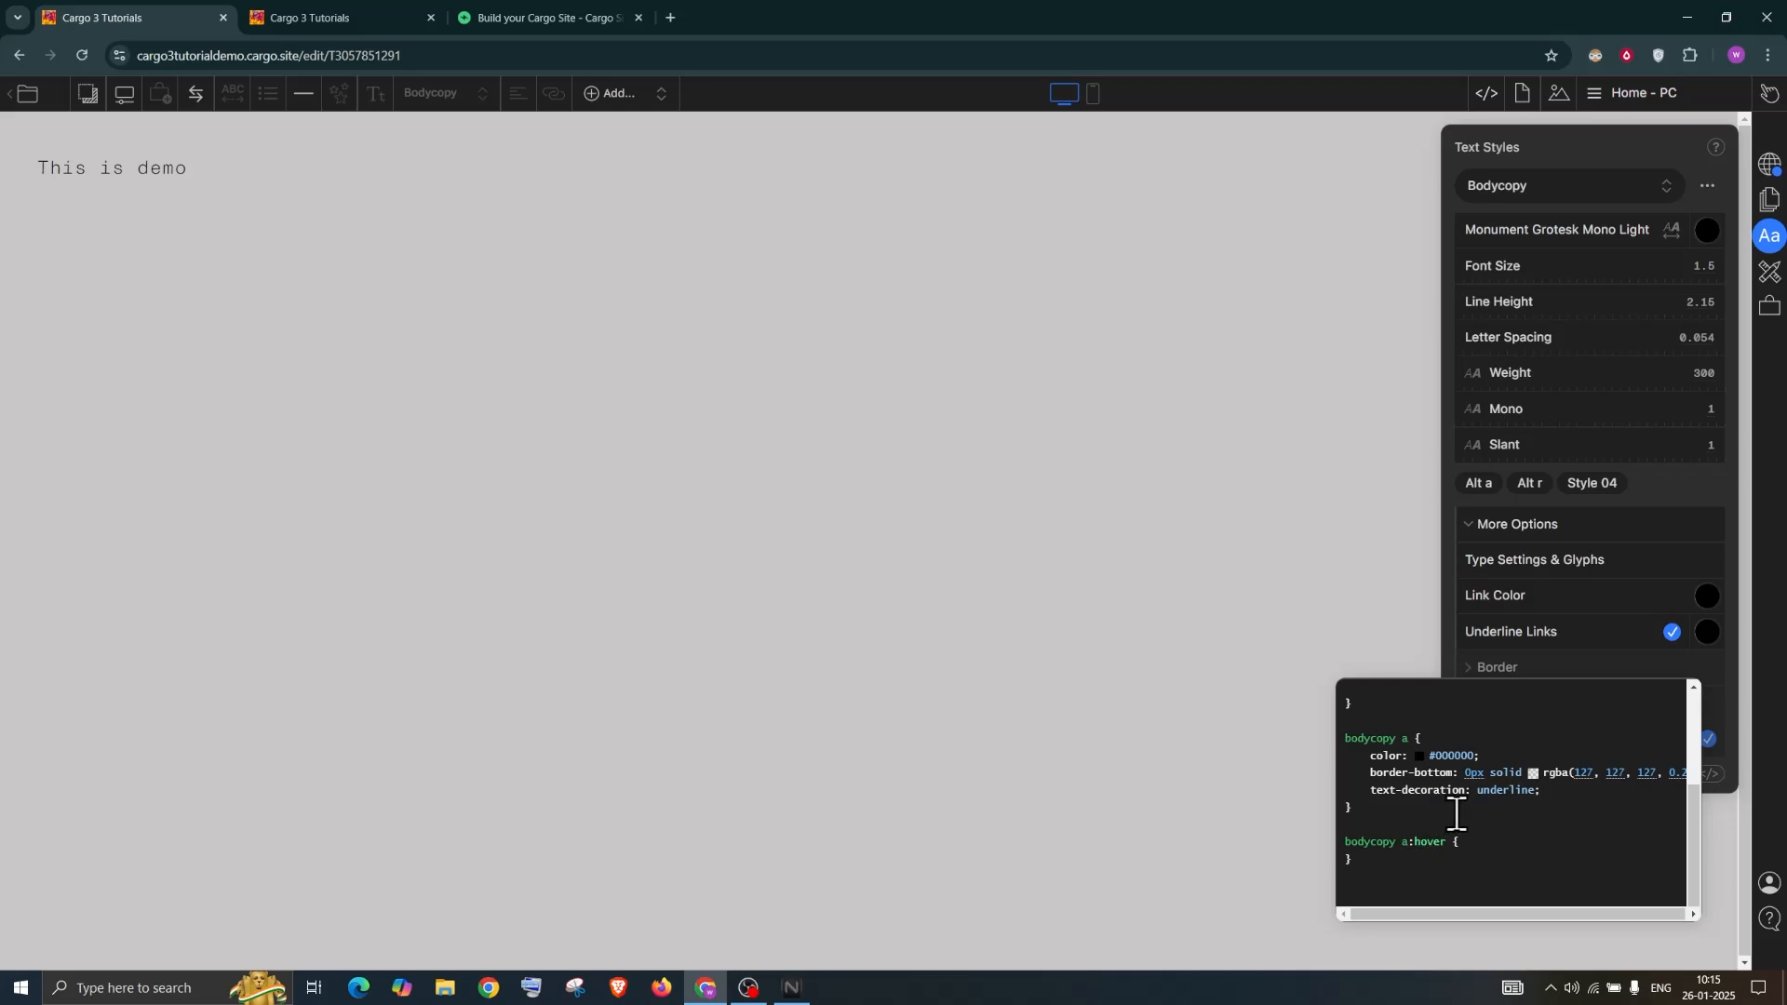
# Duplicate the a:hover rule above bodycopy a and rename it to bodycopy:hover
pyautogui.click(1472, 842)
pyautogui.scroll(3, 1406, 810)
pyautogui.scroll(-3, 1409, 806)
pyautogui.tripleClick(1345, 842)
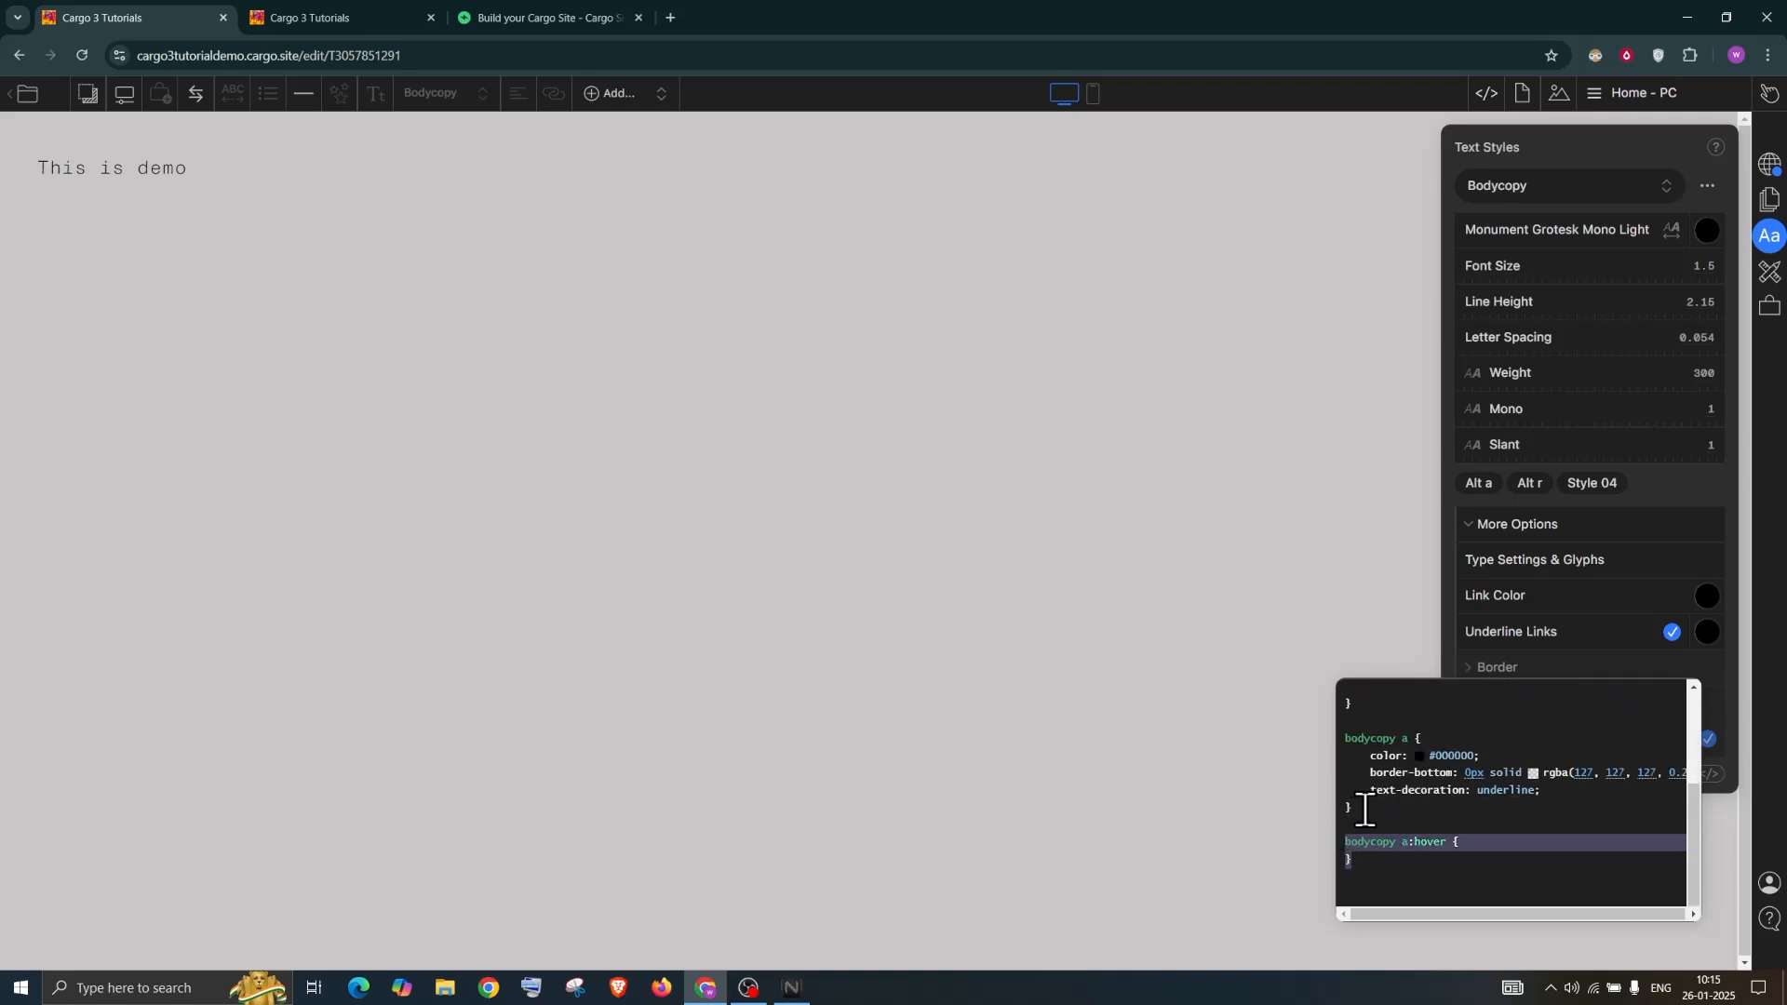
pyautogui.scroll(3, 1357, 824)
pyautogui.click(1361, 810)
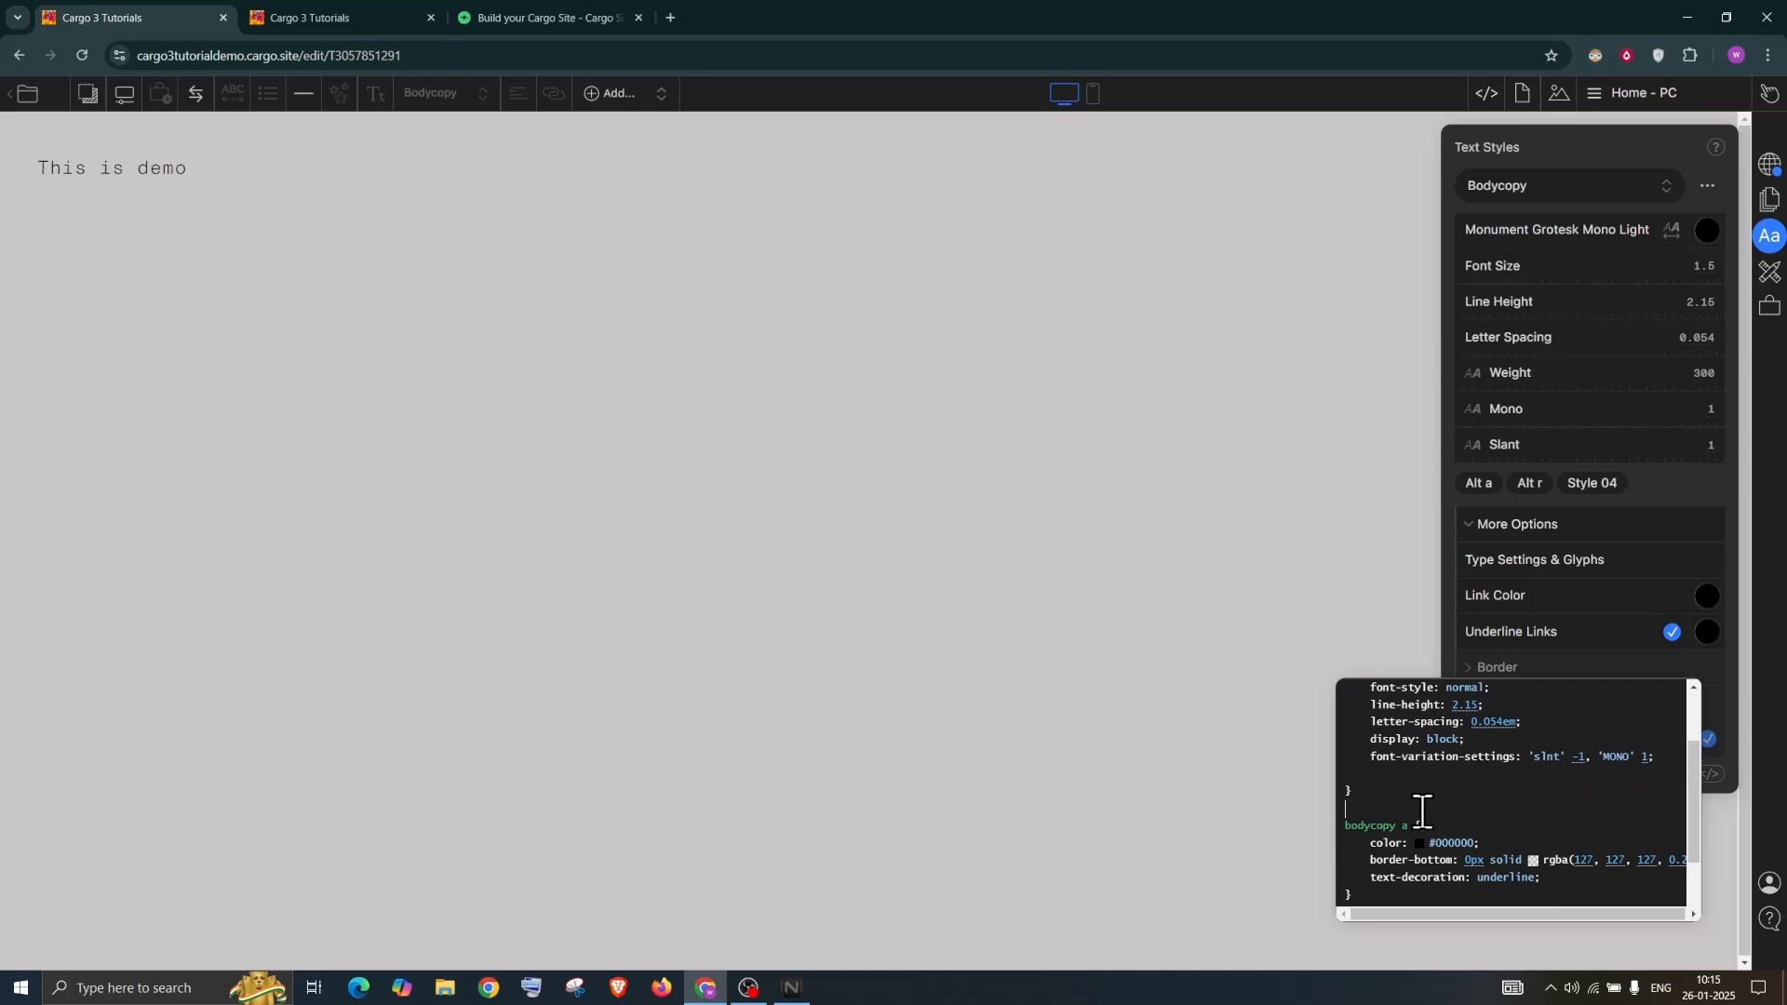
pyautogui.write('bodycopy a:hover { }')
pyautogui.click(1413, 810)
pyautogui.press('BackSpace')
pyautogui.press('BackSpace')
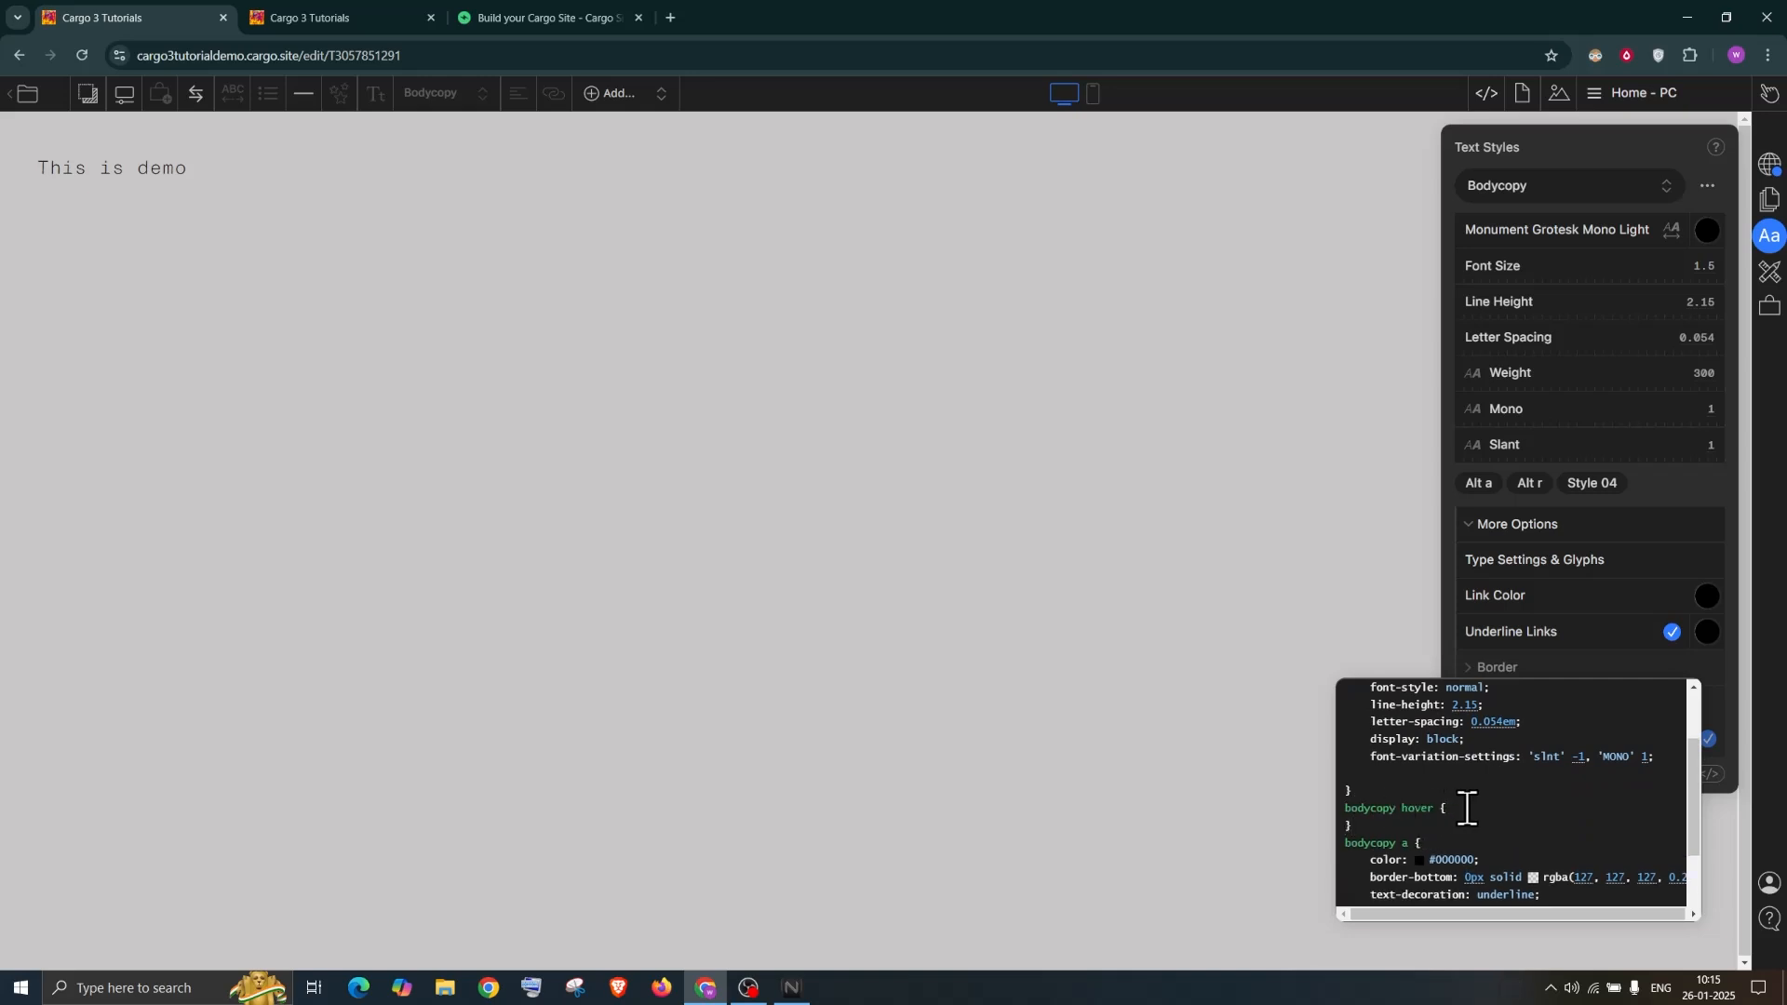
pyautogui.click(1402, 809)
pyautogui.press('BackSpace')
pyautogui.click(1480, 815)
pyautogui.scroll(-2, 1478, 815)
pyautogui.scroll(2, 1479, 815)
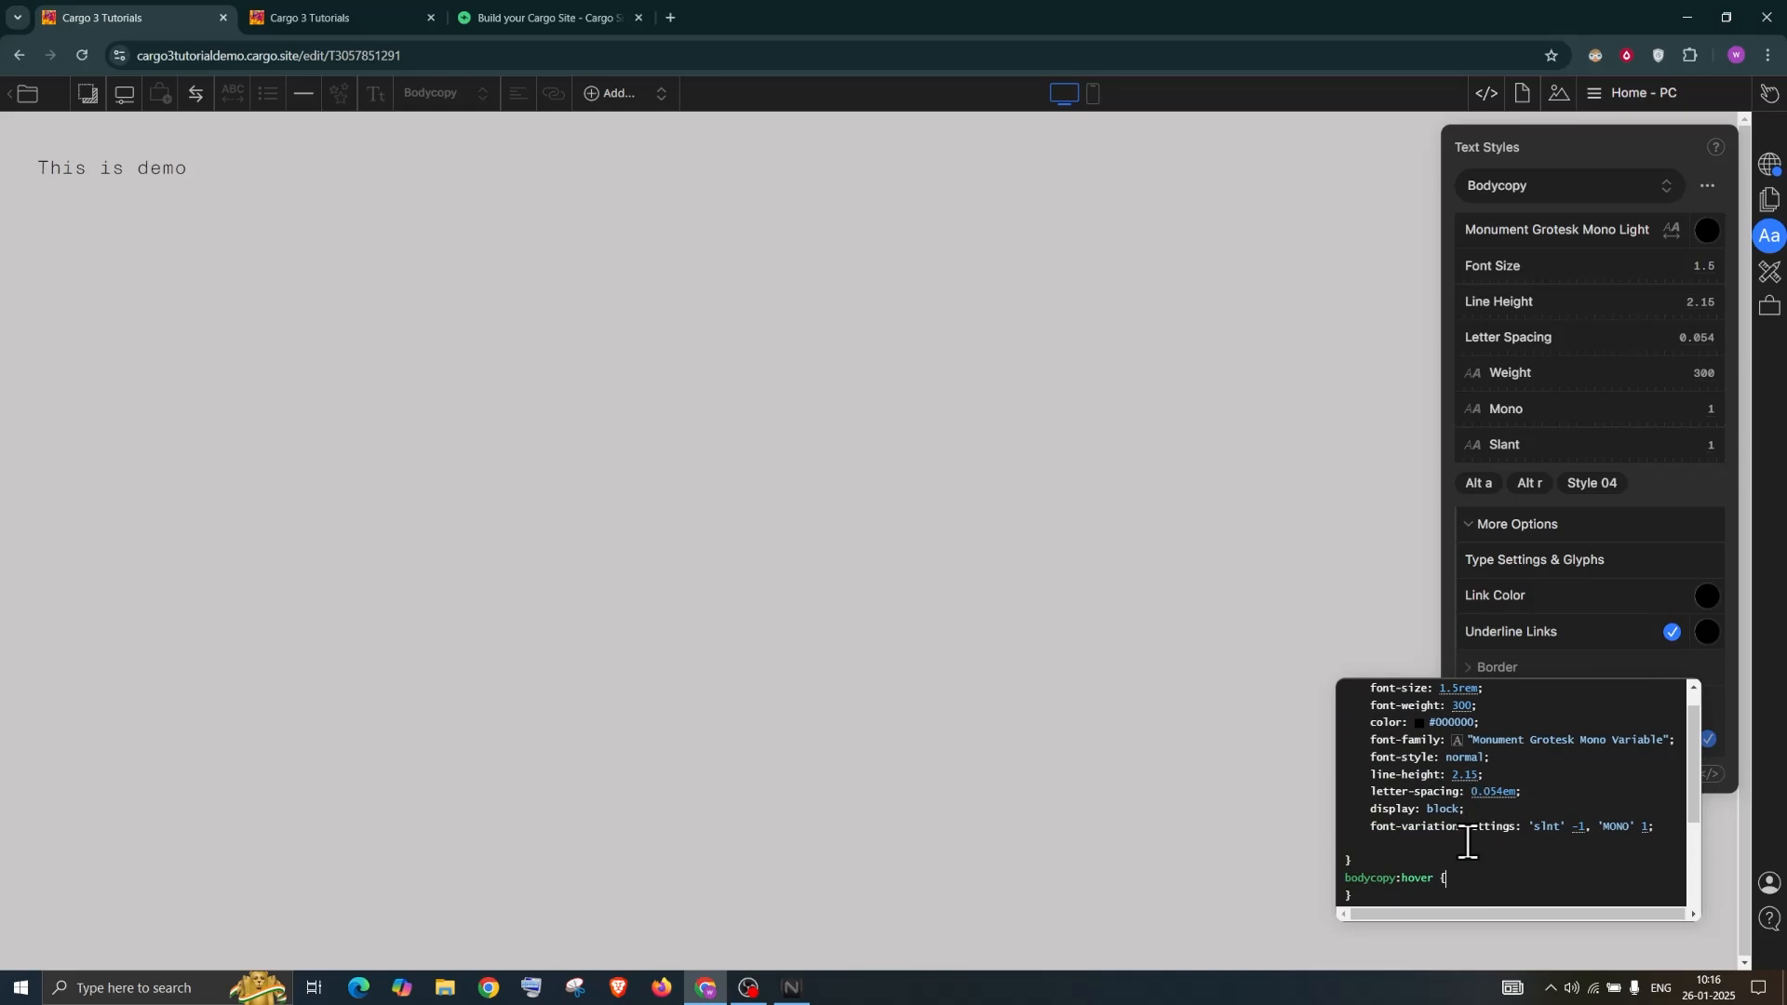
pyautogui.scroll(-1, 1495, 810)
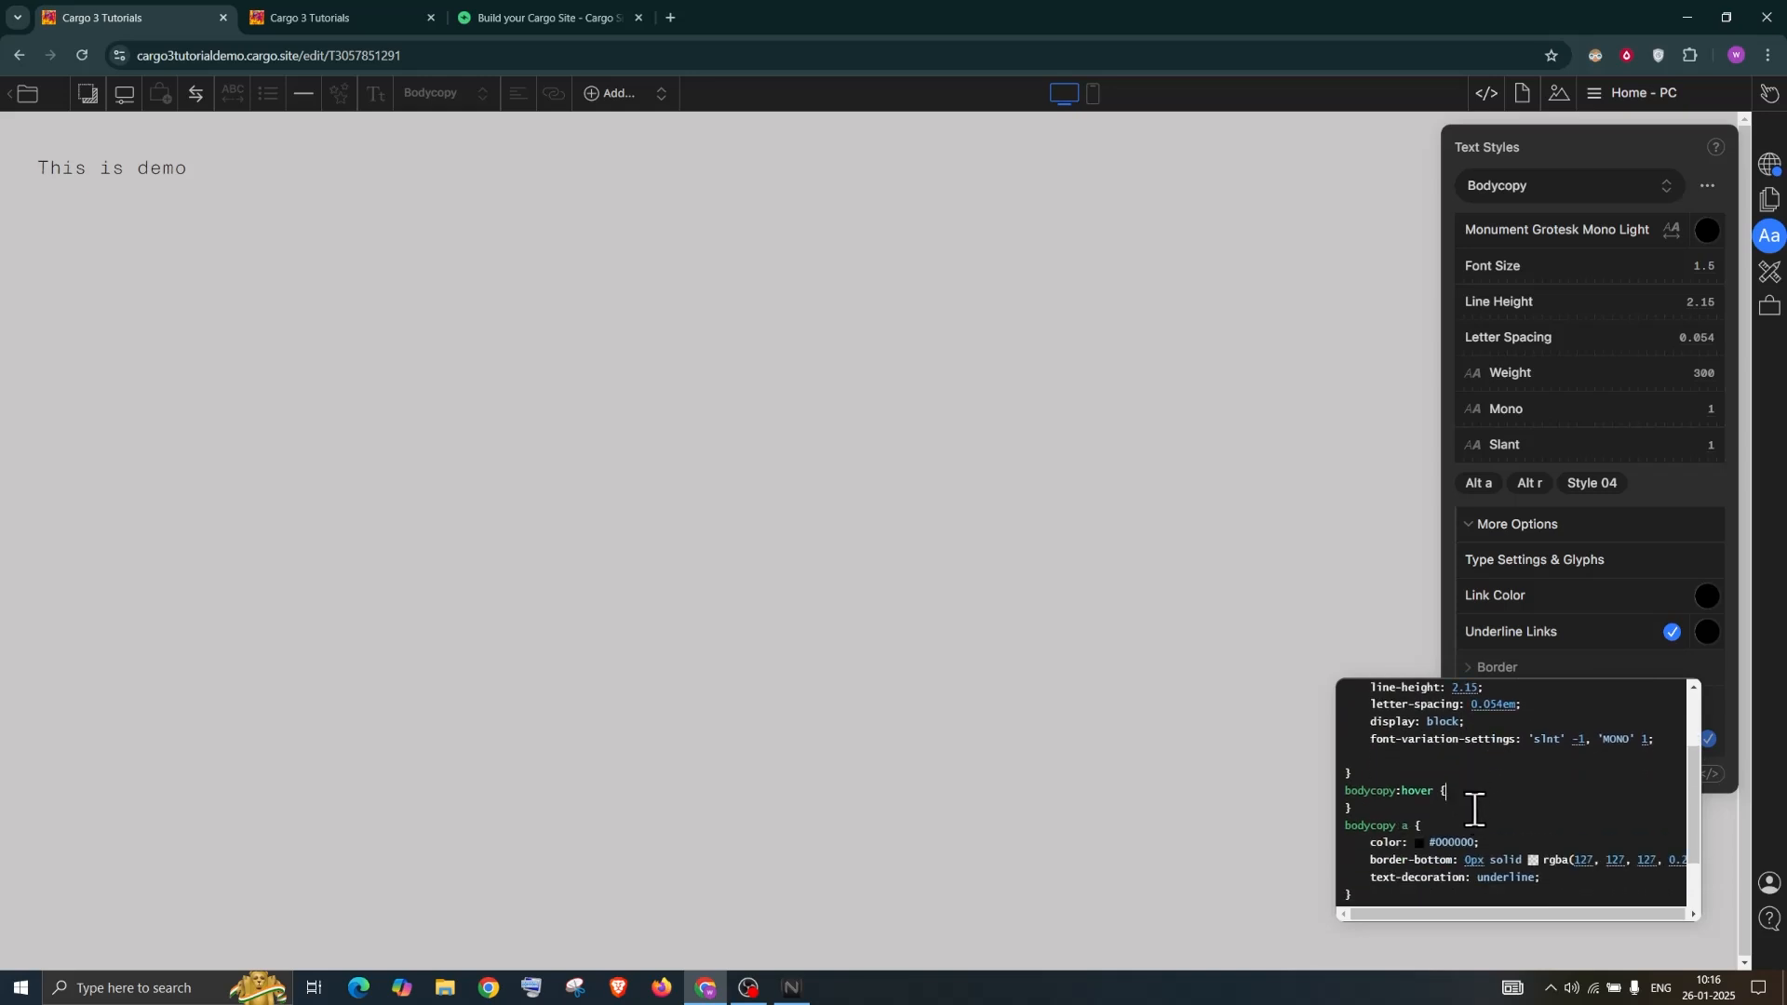
pyautogui.press('Return')
# Copy the link's color line into bodycopy:hover and set it to red #ff2424
pyautogui.moveTo(1482, 858); pyautogui.dragTo(1343, 858)
pyautogui.hotkey('ctrl', 'c')
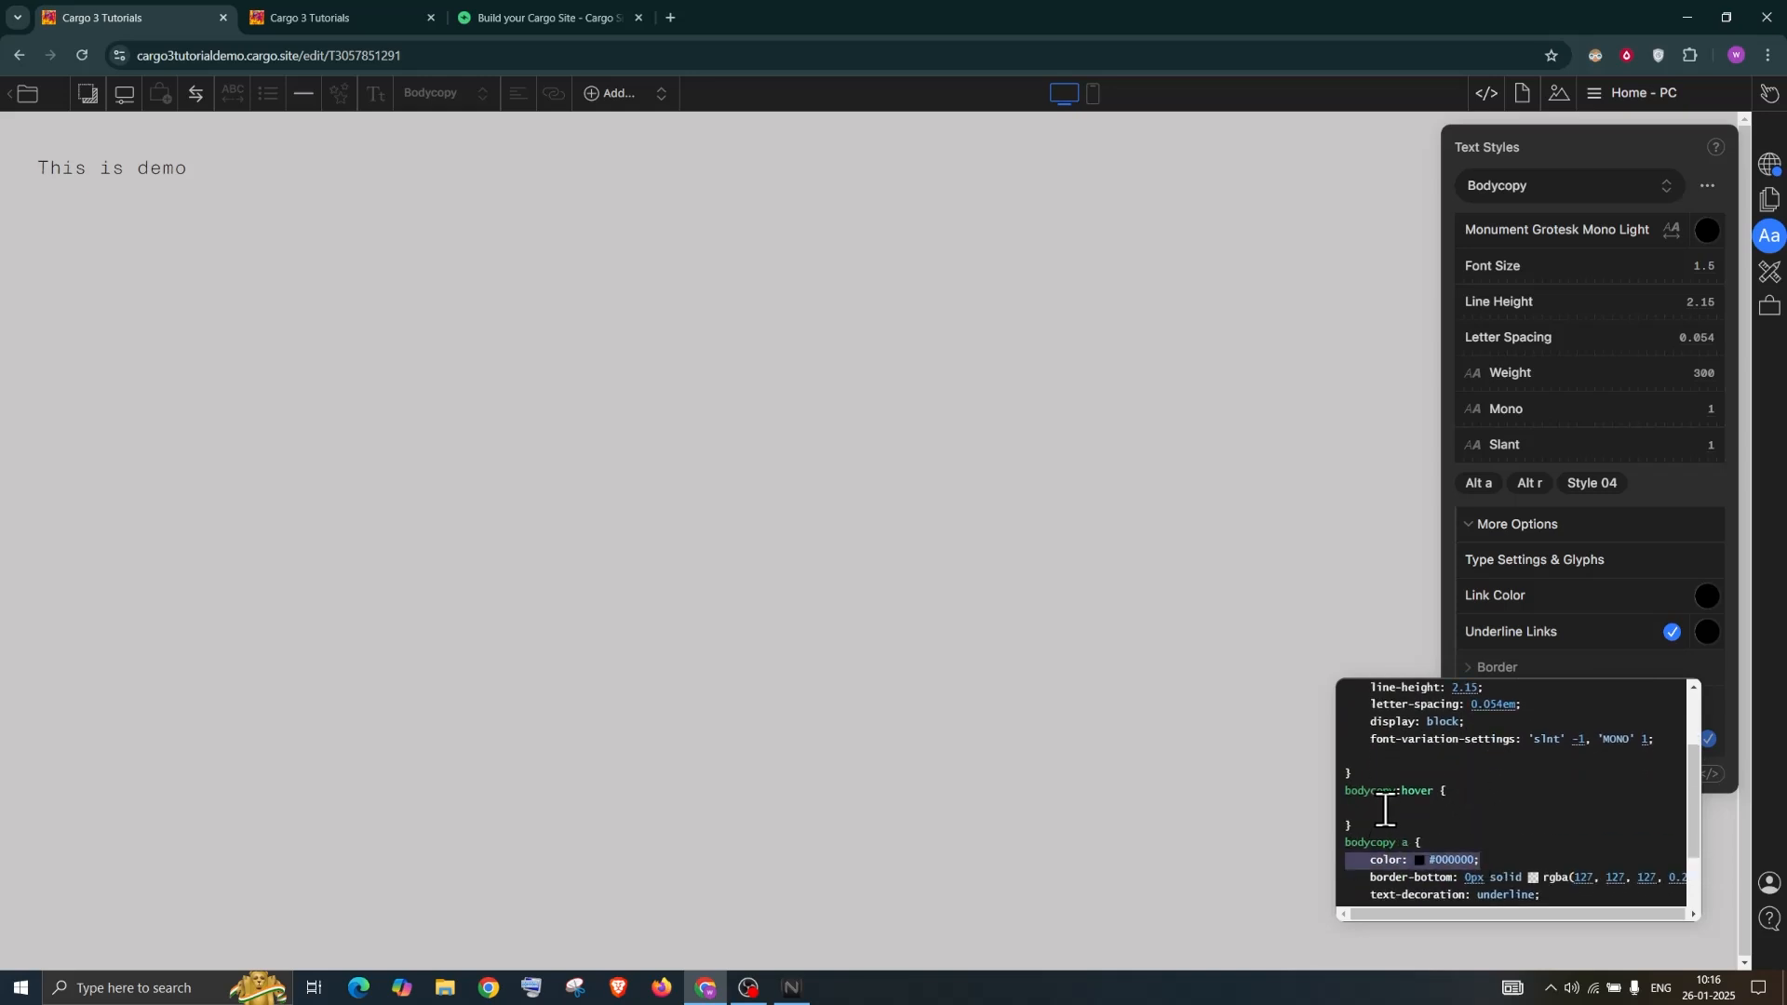
pyautogui.click(1384, 808)
pyautogui.hotkey('ctrl', 'v')
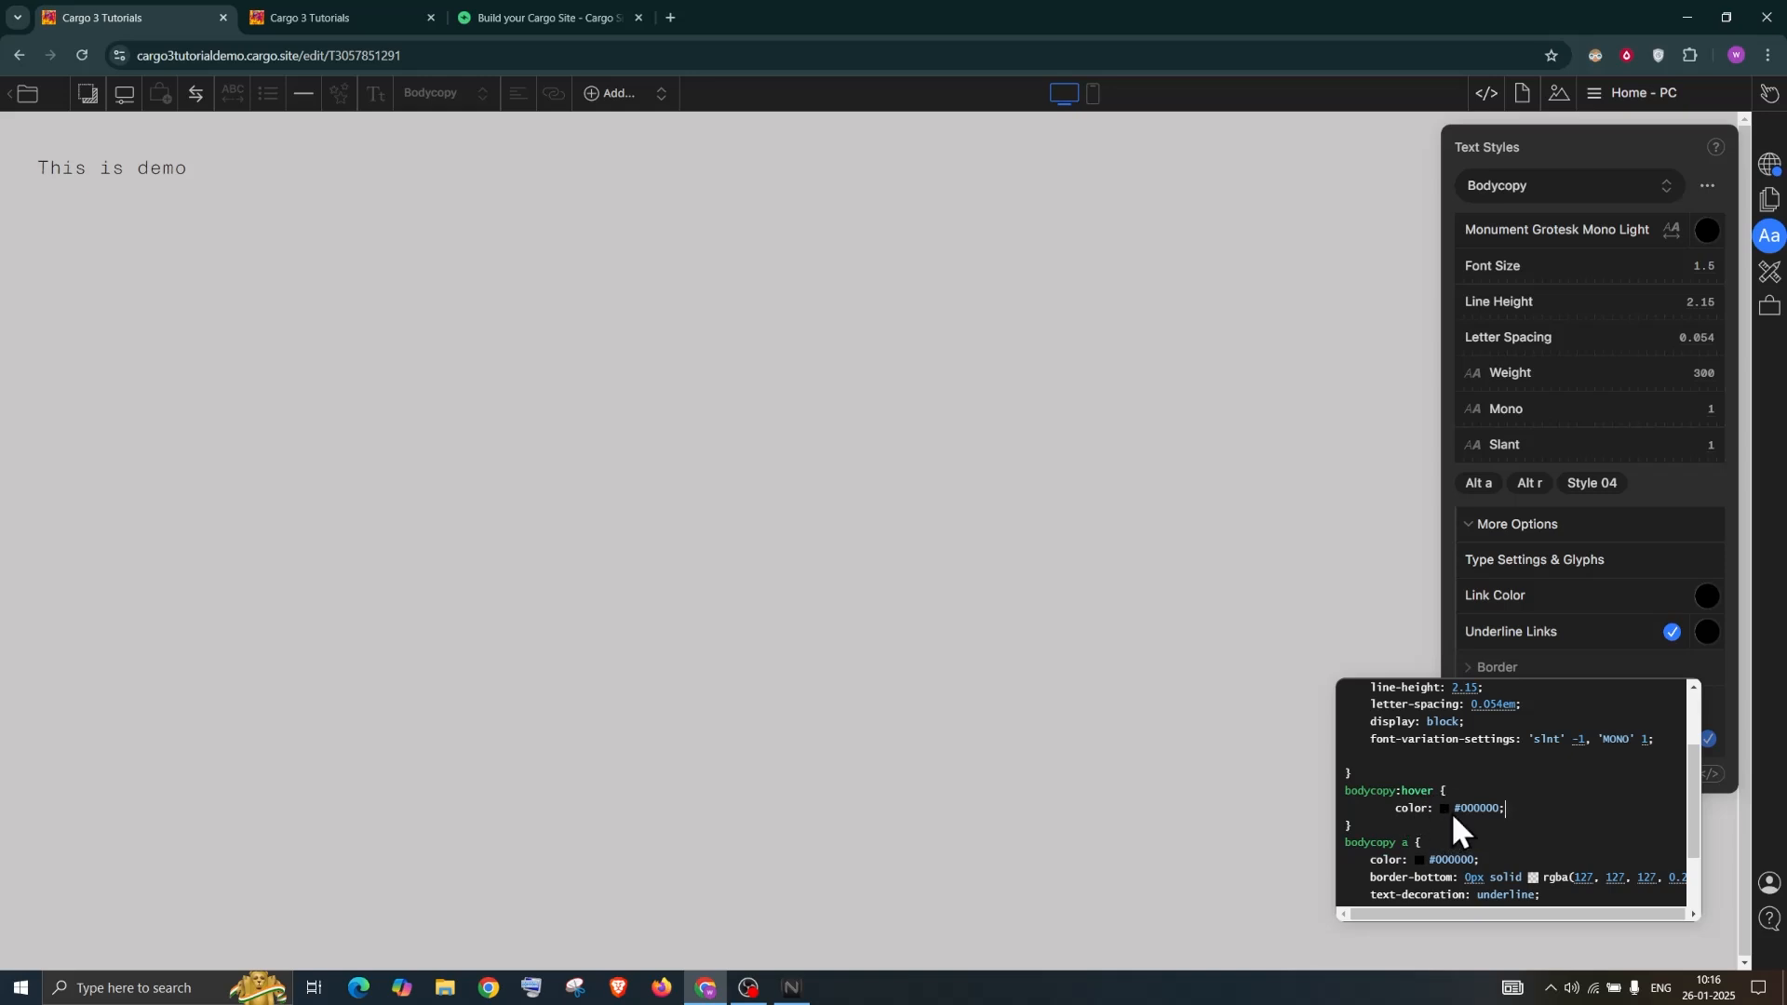
pyautogui.click(1445, 809)
pyautogui.click(1571, 698)
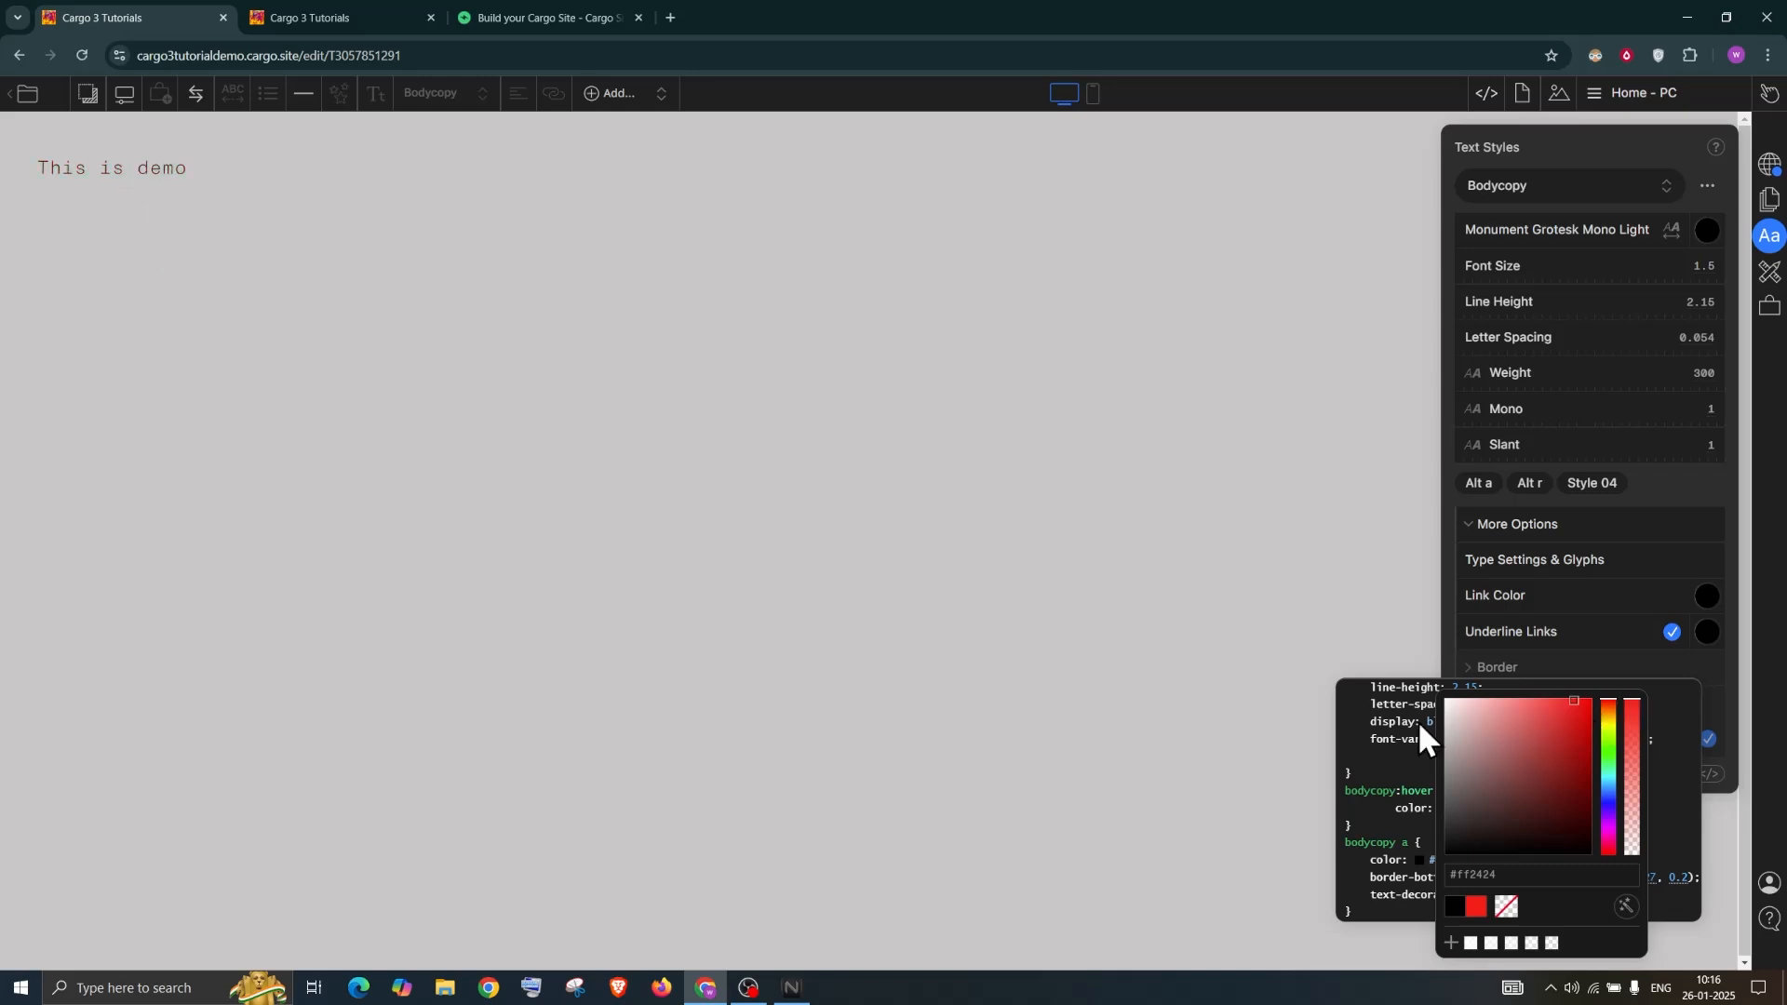
pyautogui.click(1101, 639)
# Create a new page named 'Demo page'
pyautogui.click(1498, 601)
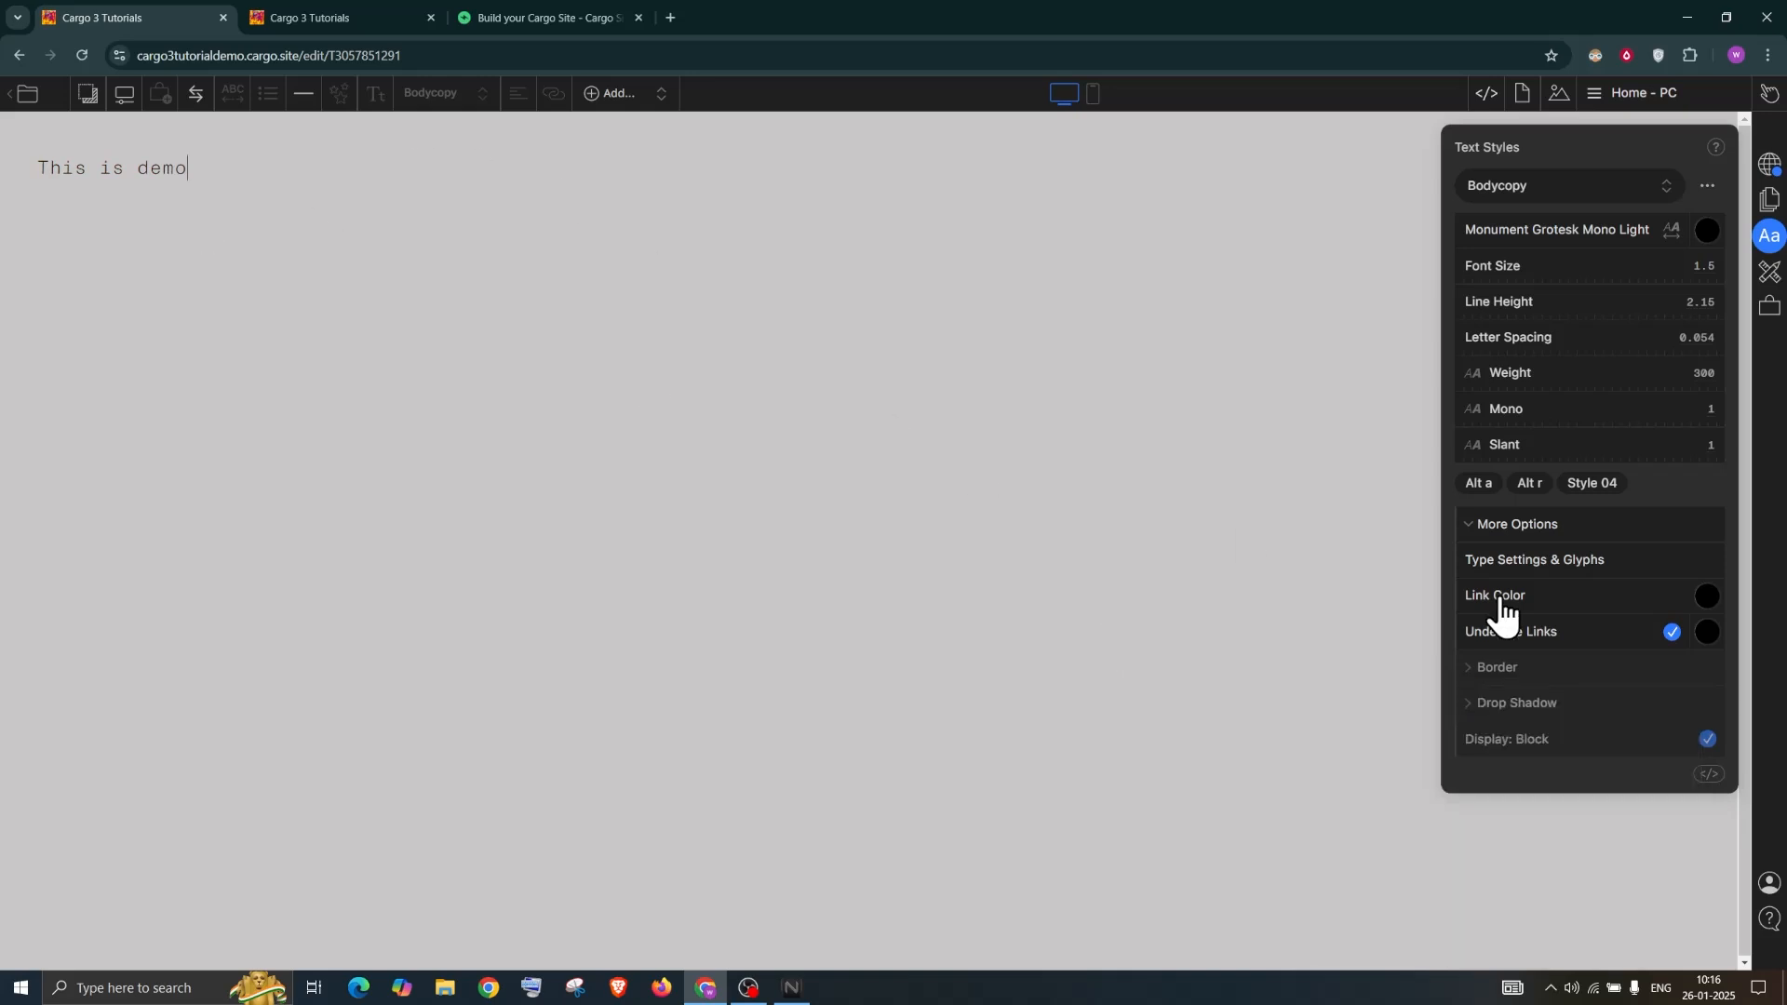
pyautogui.moveTo(196, 177); pyautogui.dragTo(37, 168)
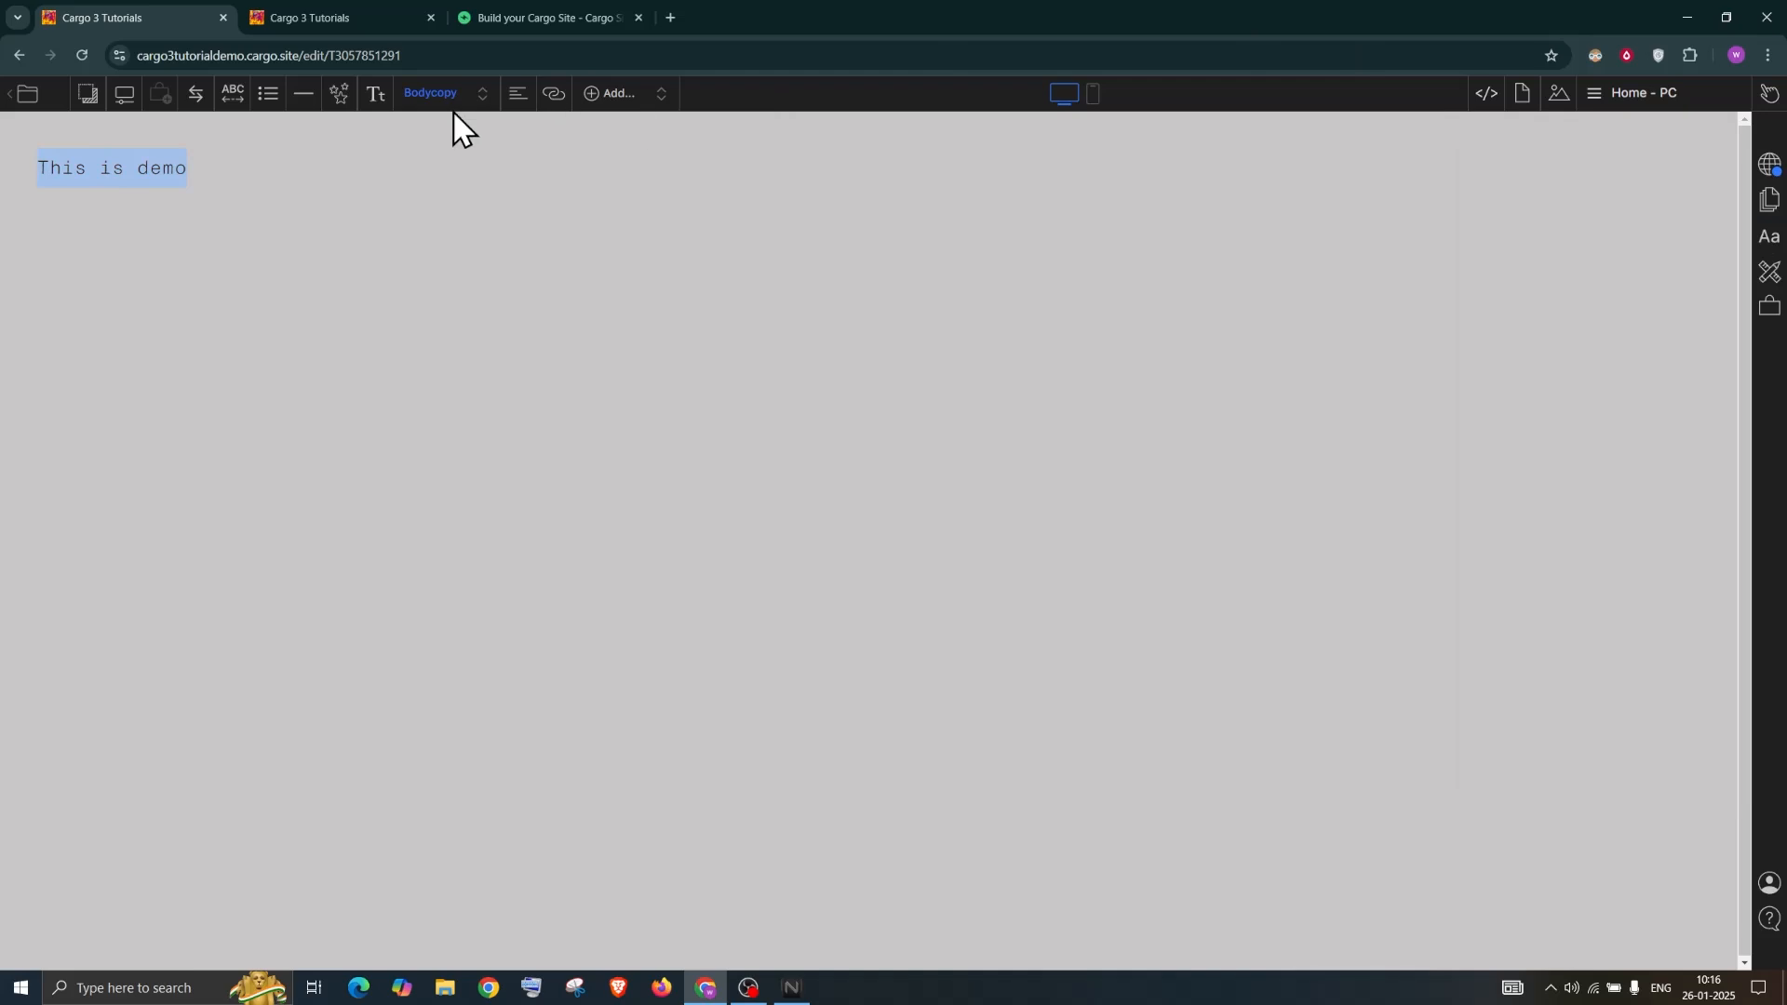
pyautogui.click(1630, 110)
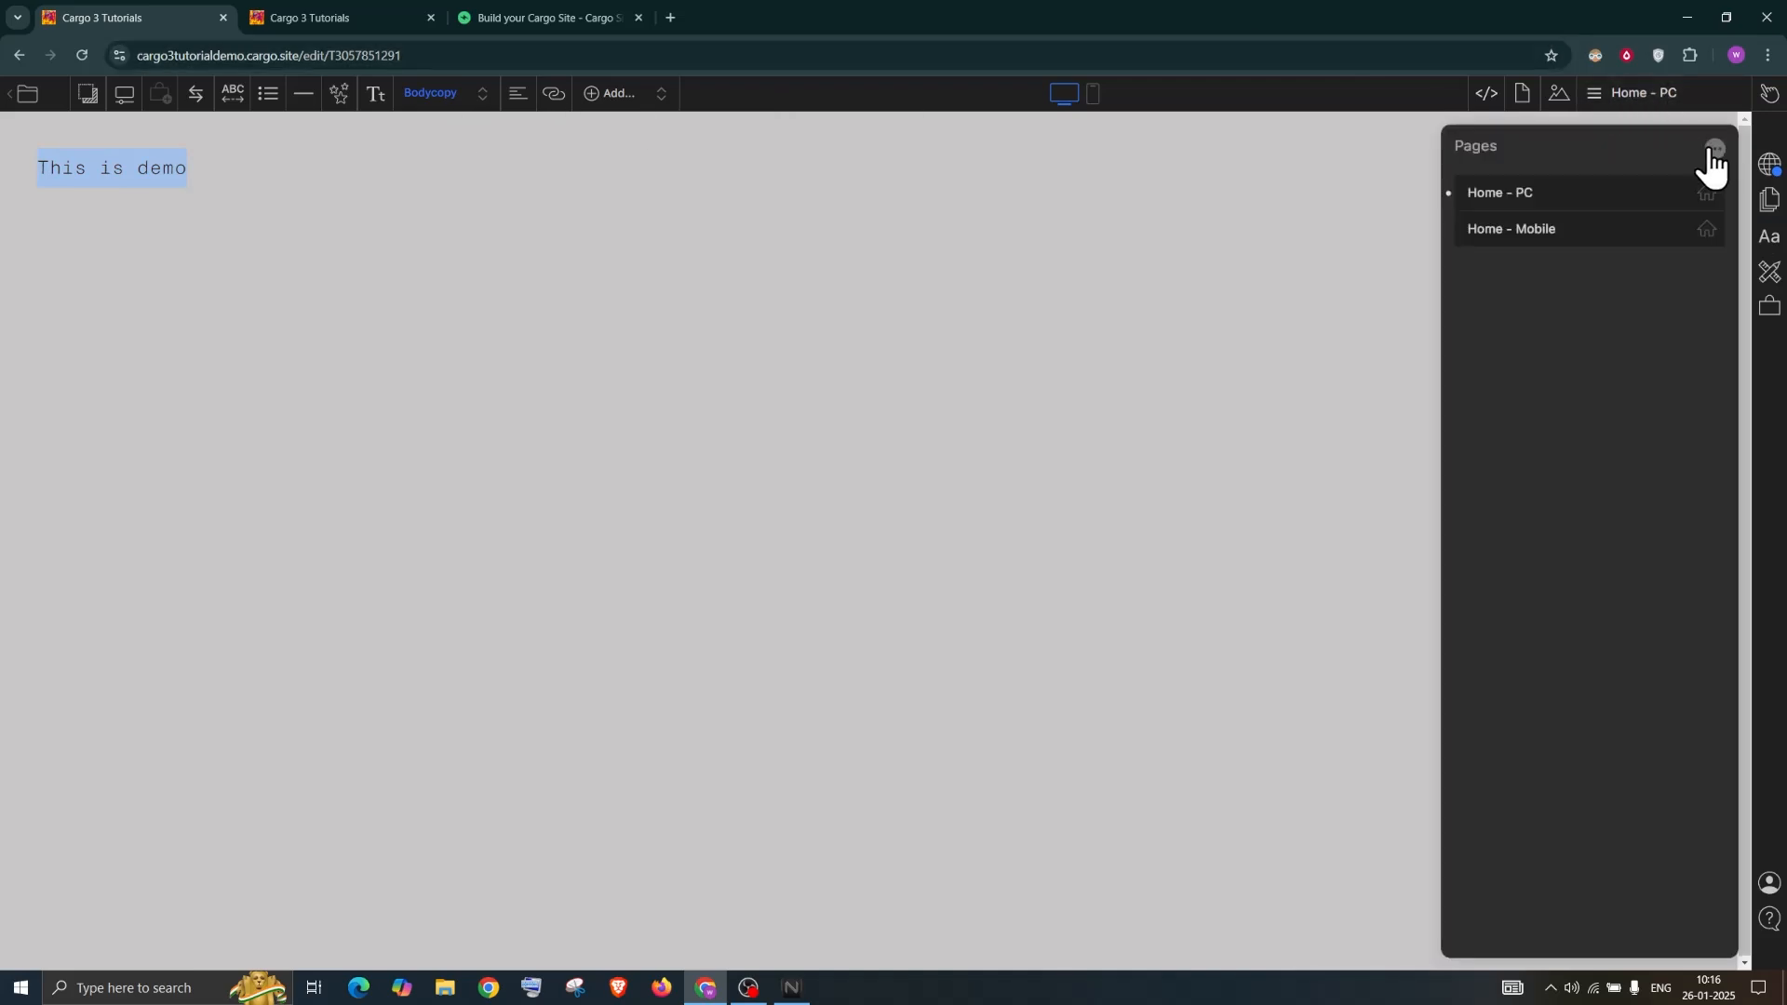
pyautogui.click(1714, 149)
pyautogui.click(1652, 153)
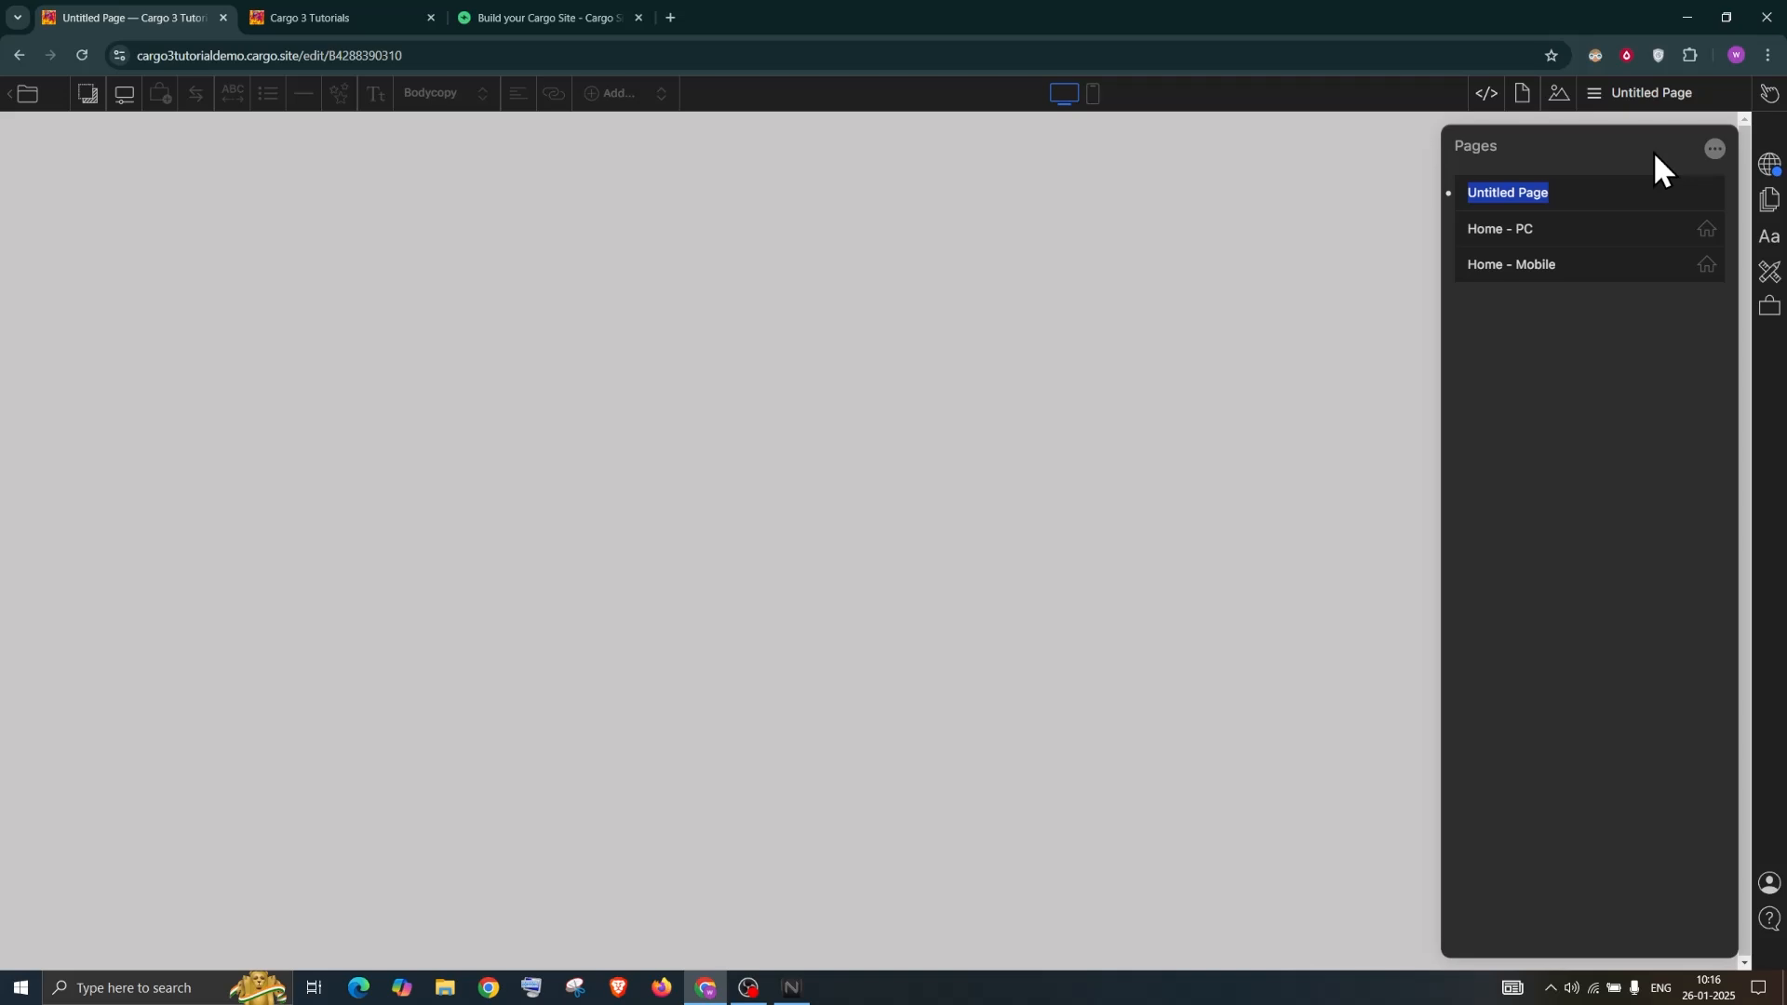
pyautogui.write('Tes')
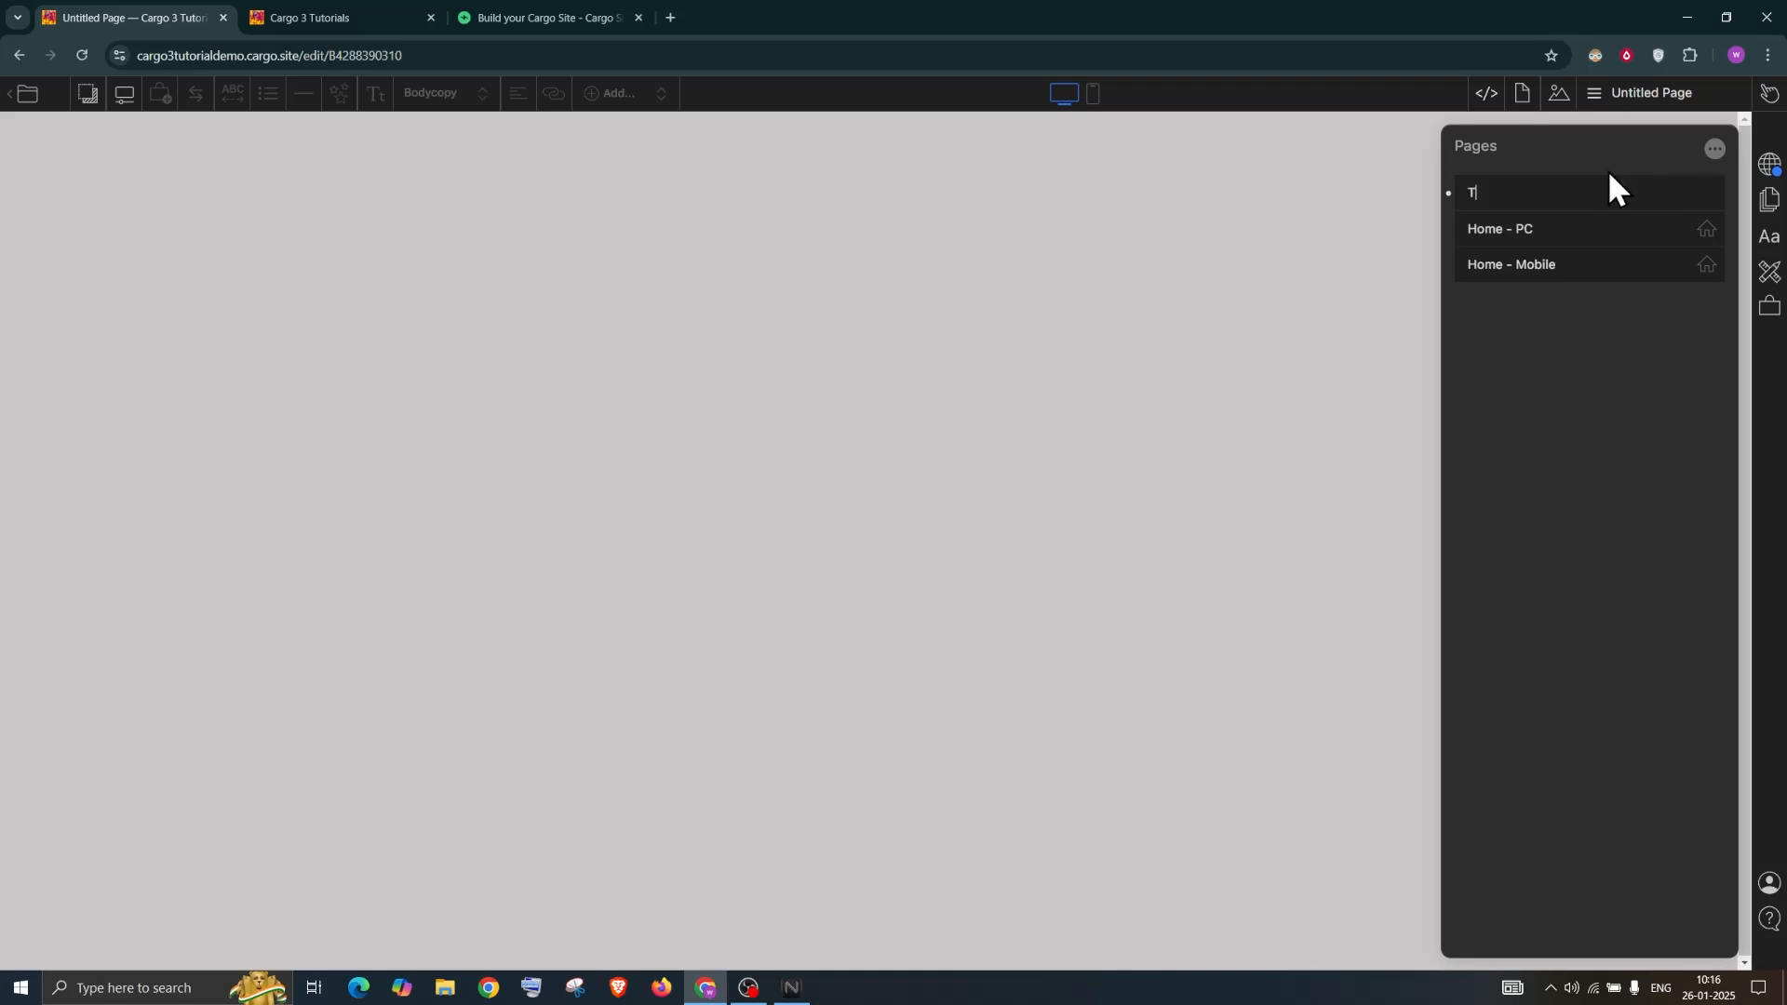
pyautogui.press('BackSpace')
pyautogui.press('BackSpace')
pyautogui.press('BackSpace')
pyautogui.write('Demo p[ag')
pyautogui.press('BackSpace')
pyautogui.press('BackSpace')
pyautogui.press('BackSpace')
pyautogui.write('age')
pyautogui.click(293, 170)
# Add a Lorem Ipsum paragraph to the Demo page, then open the Home - PC page
pyautogui.click(610, 93)
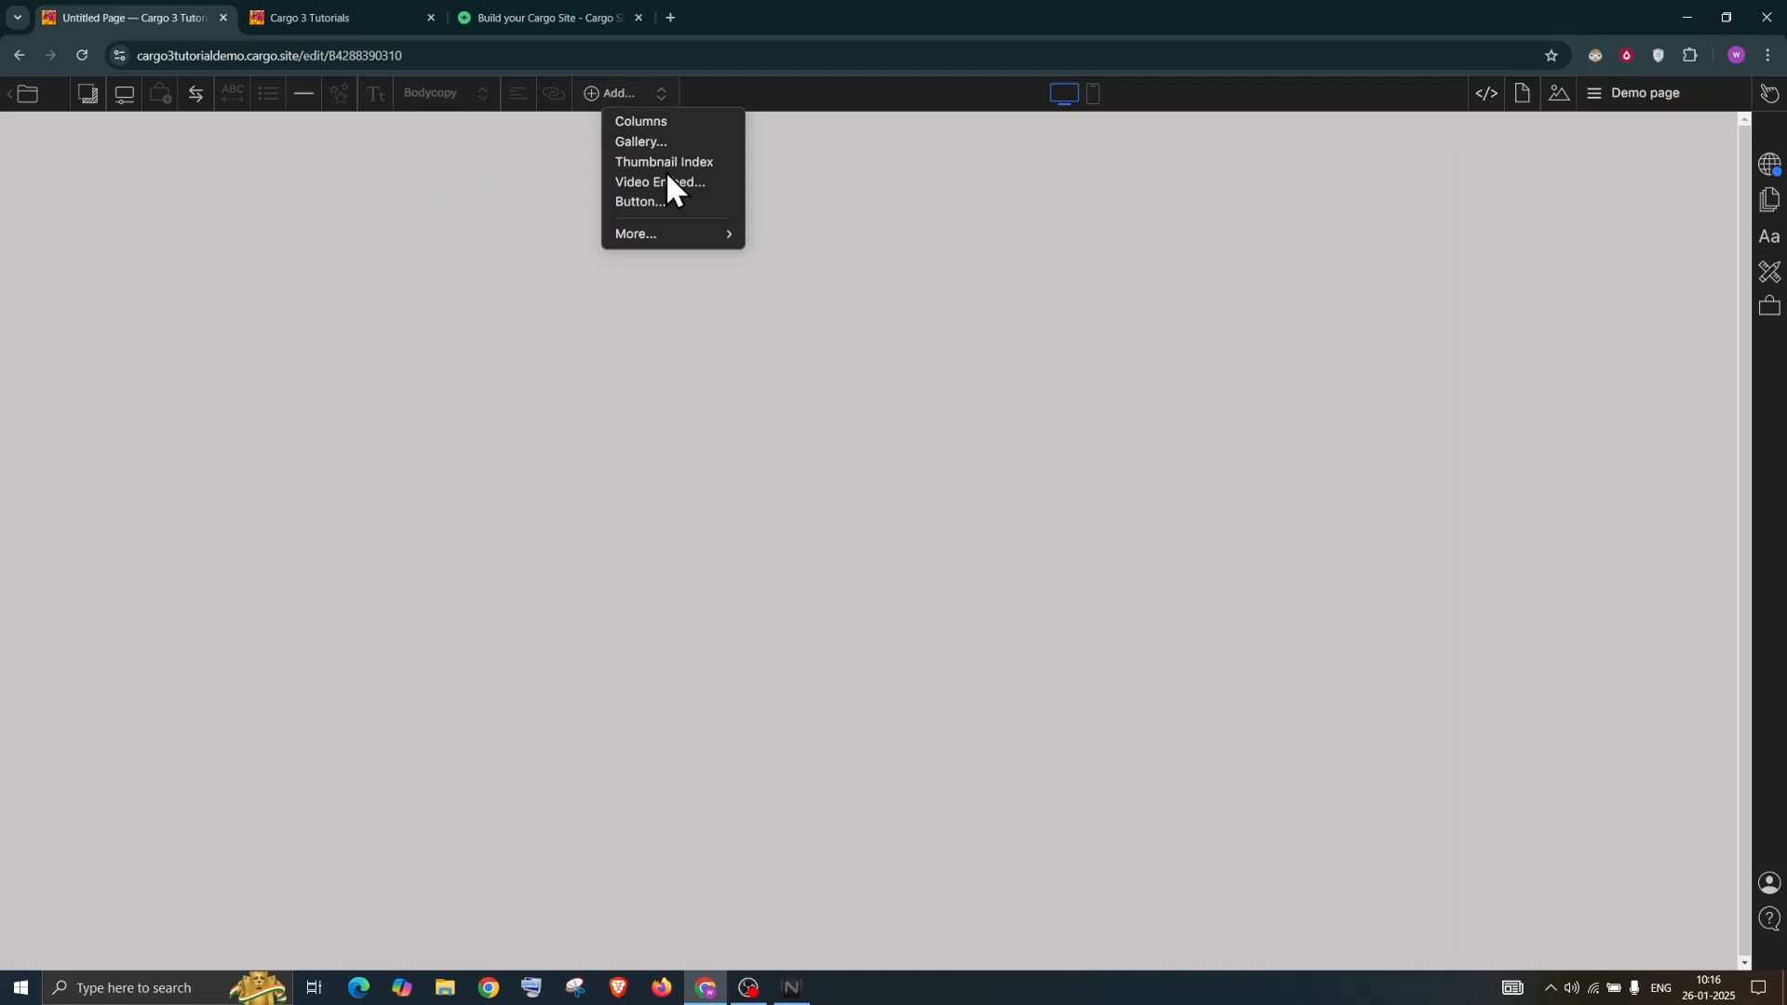
pyautogui.moveTo(679, 231)
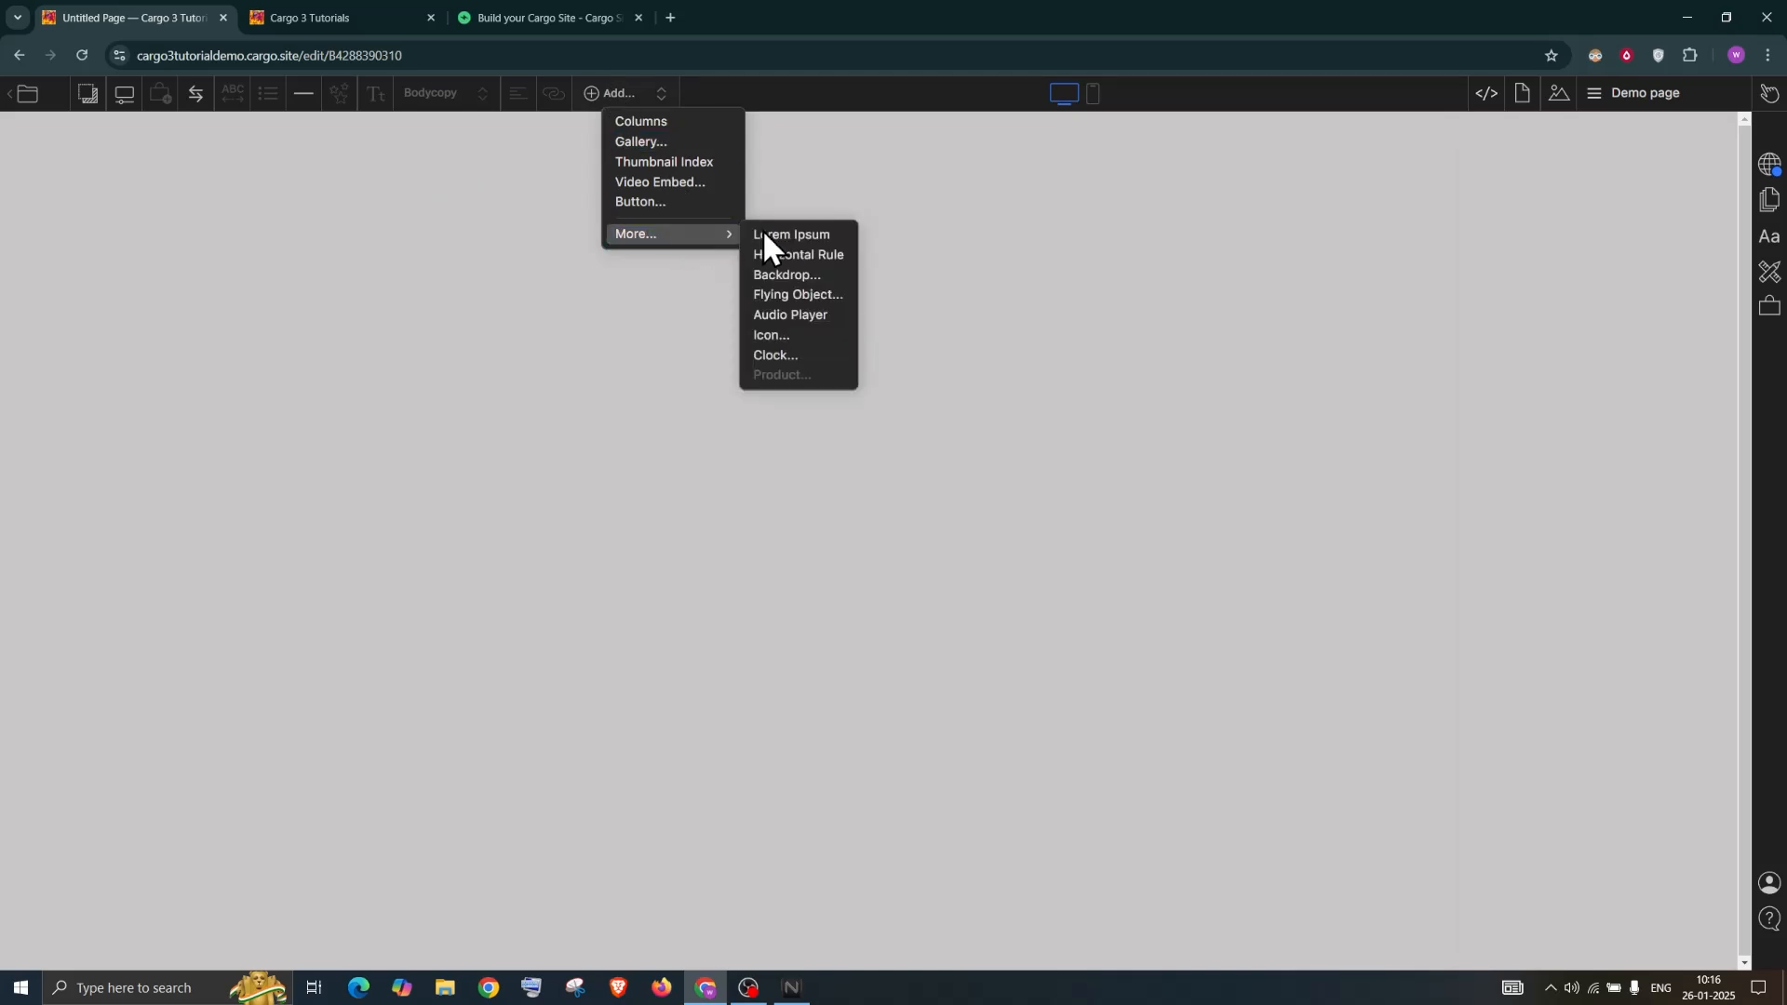
pyautogui.click(762, 233)
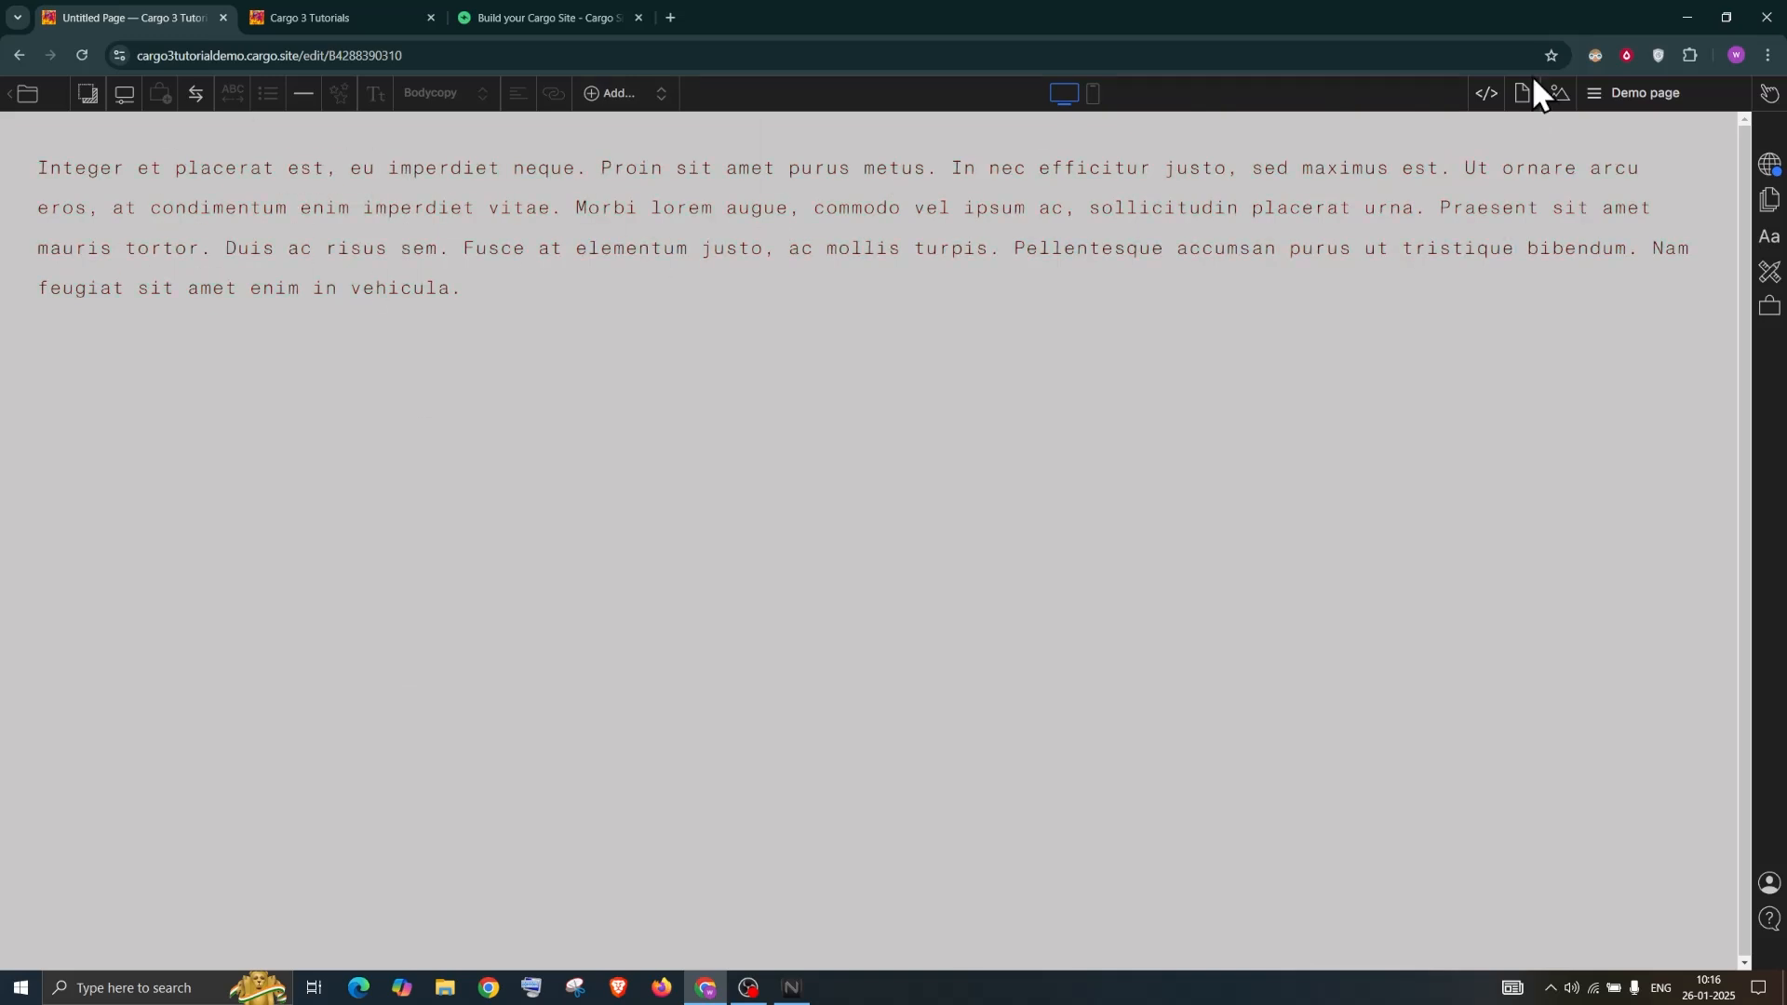
pyautogui.click(1638, 101)
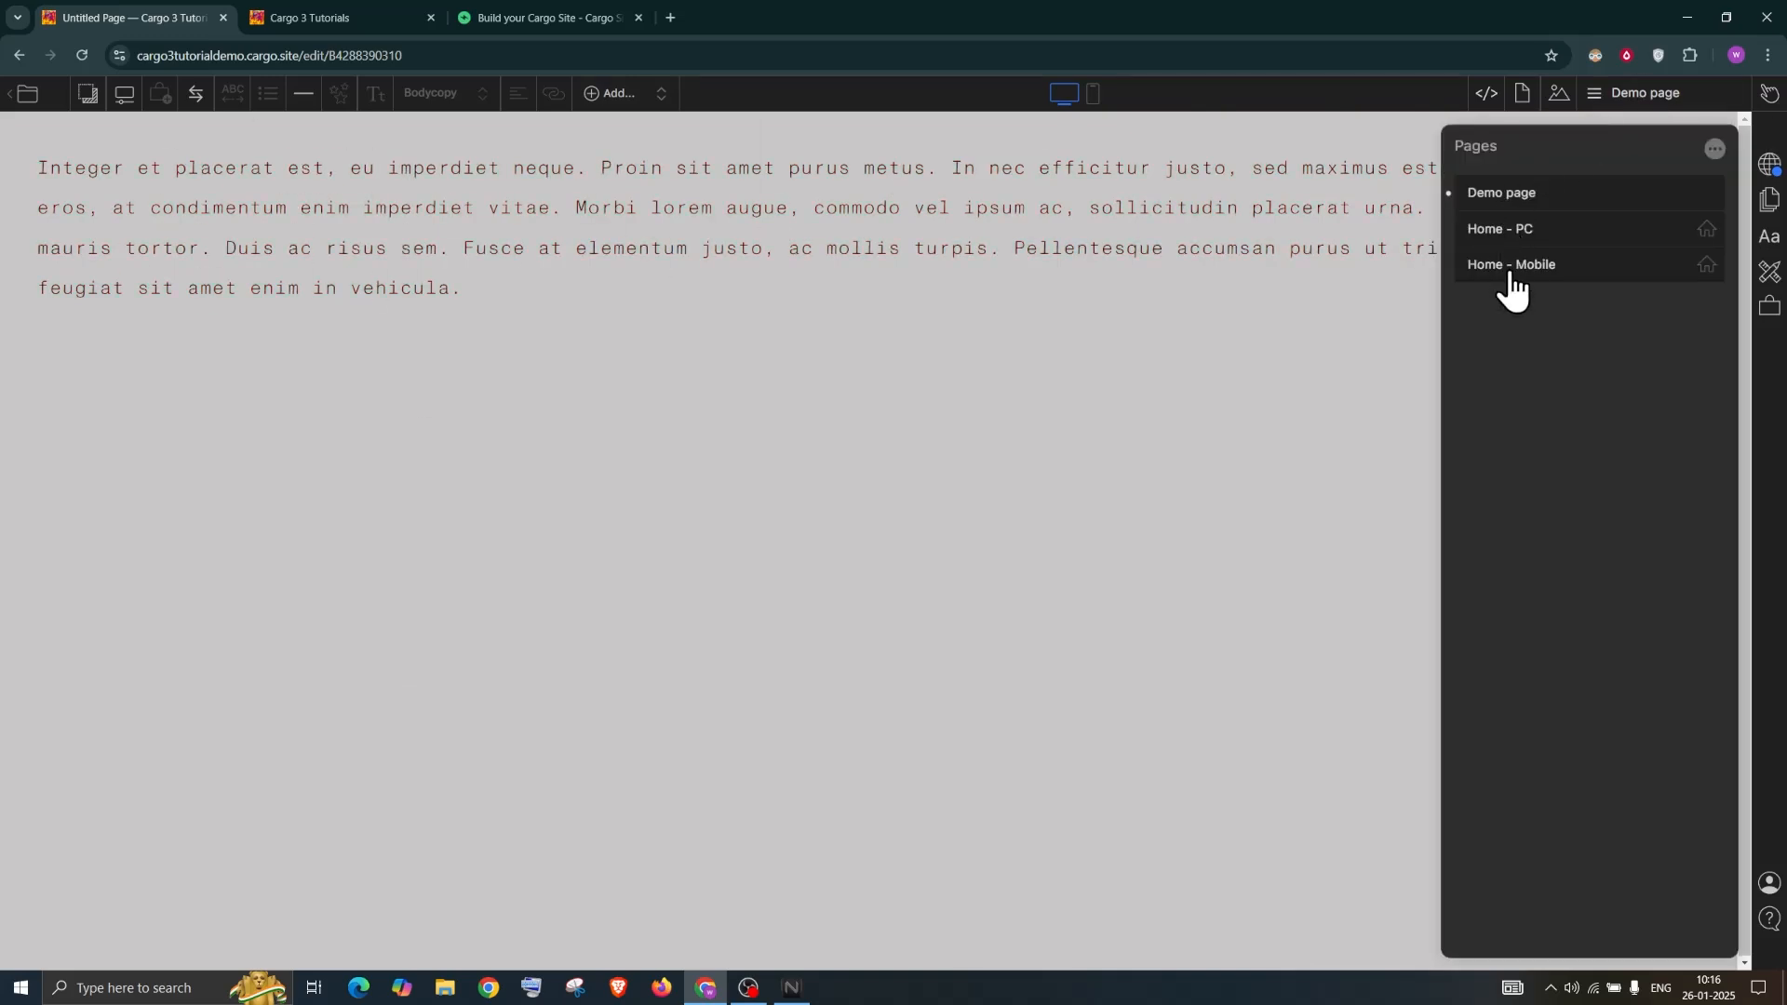
pyautogui.click(1472, 231)
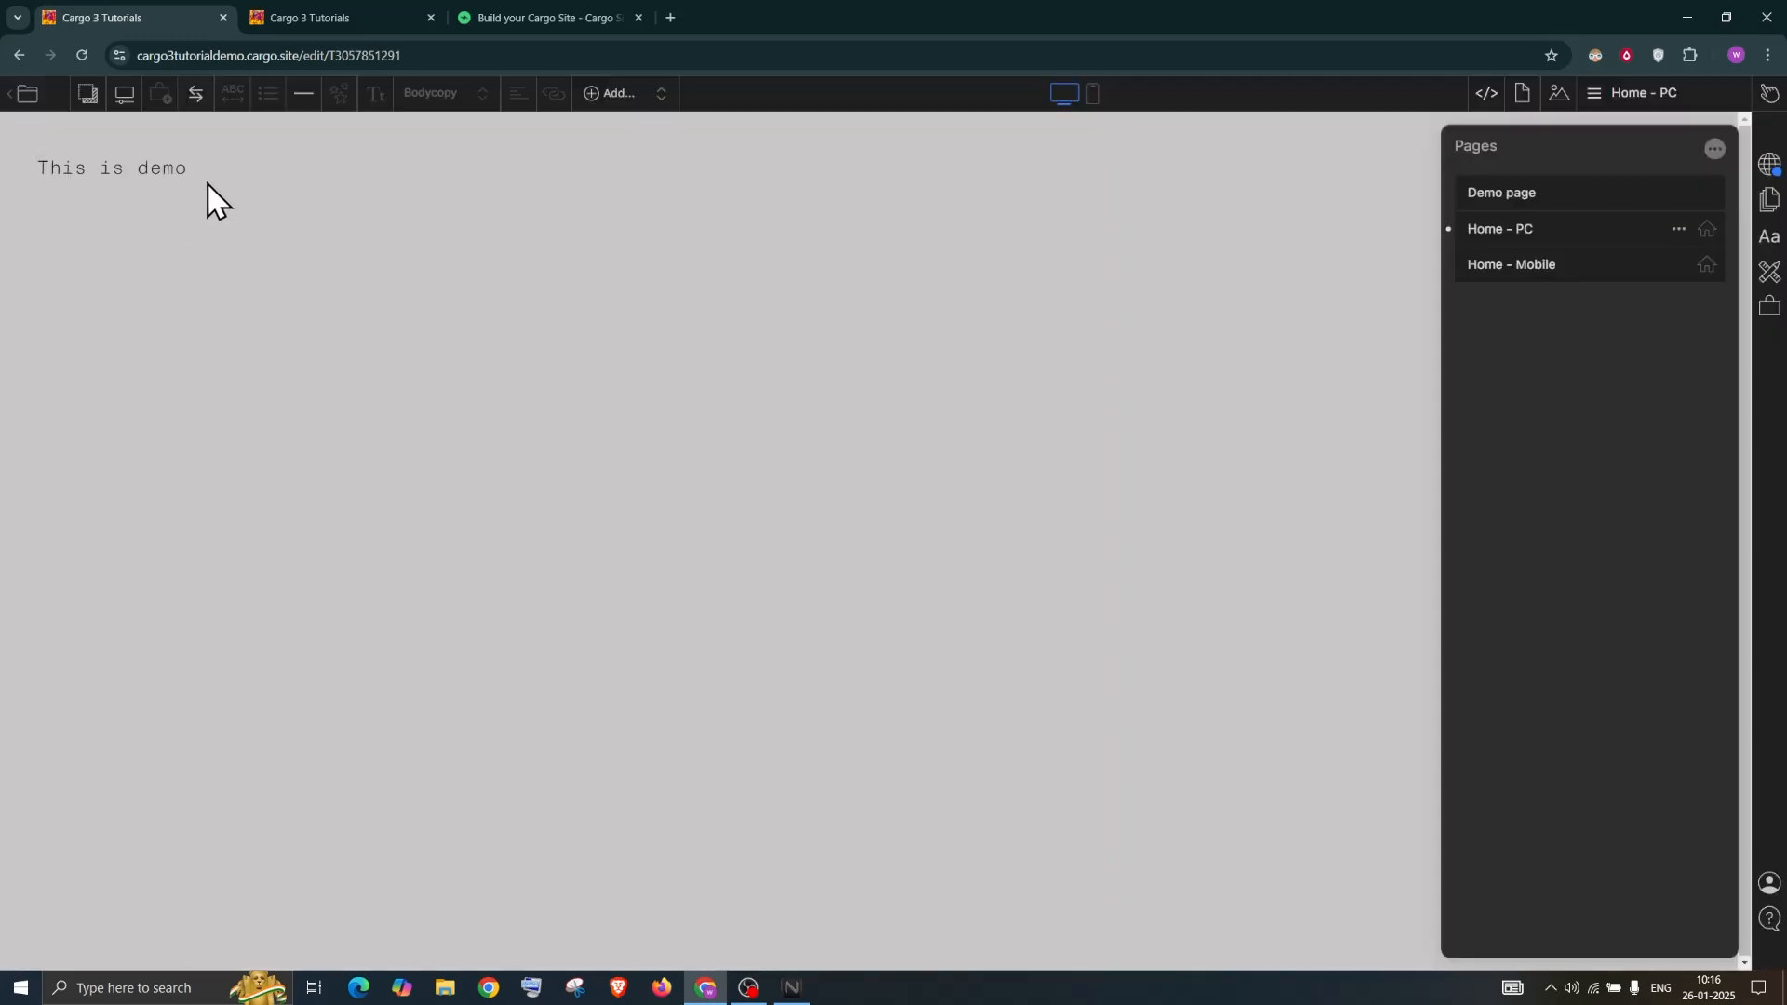
# Link the text 'This is demo' to the Demo page
pyautogui.moveTo(190, 169); pyautogui.dragTo(38, 170)
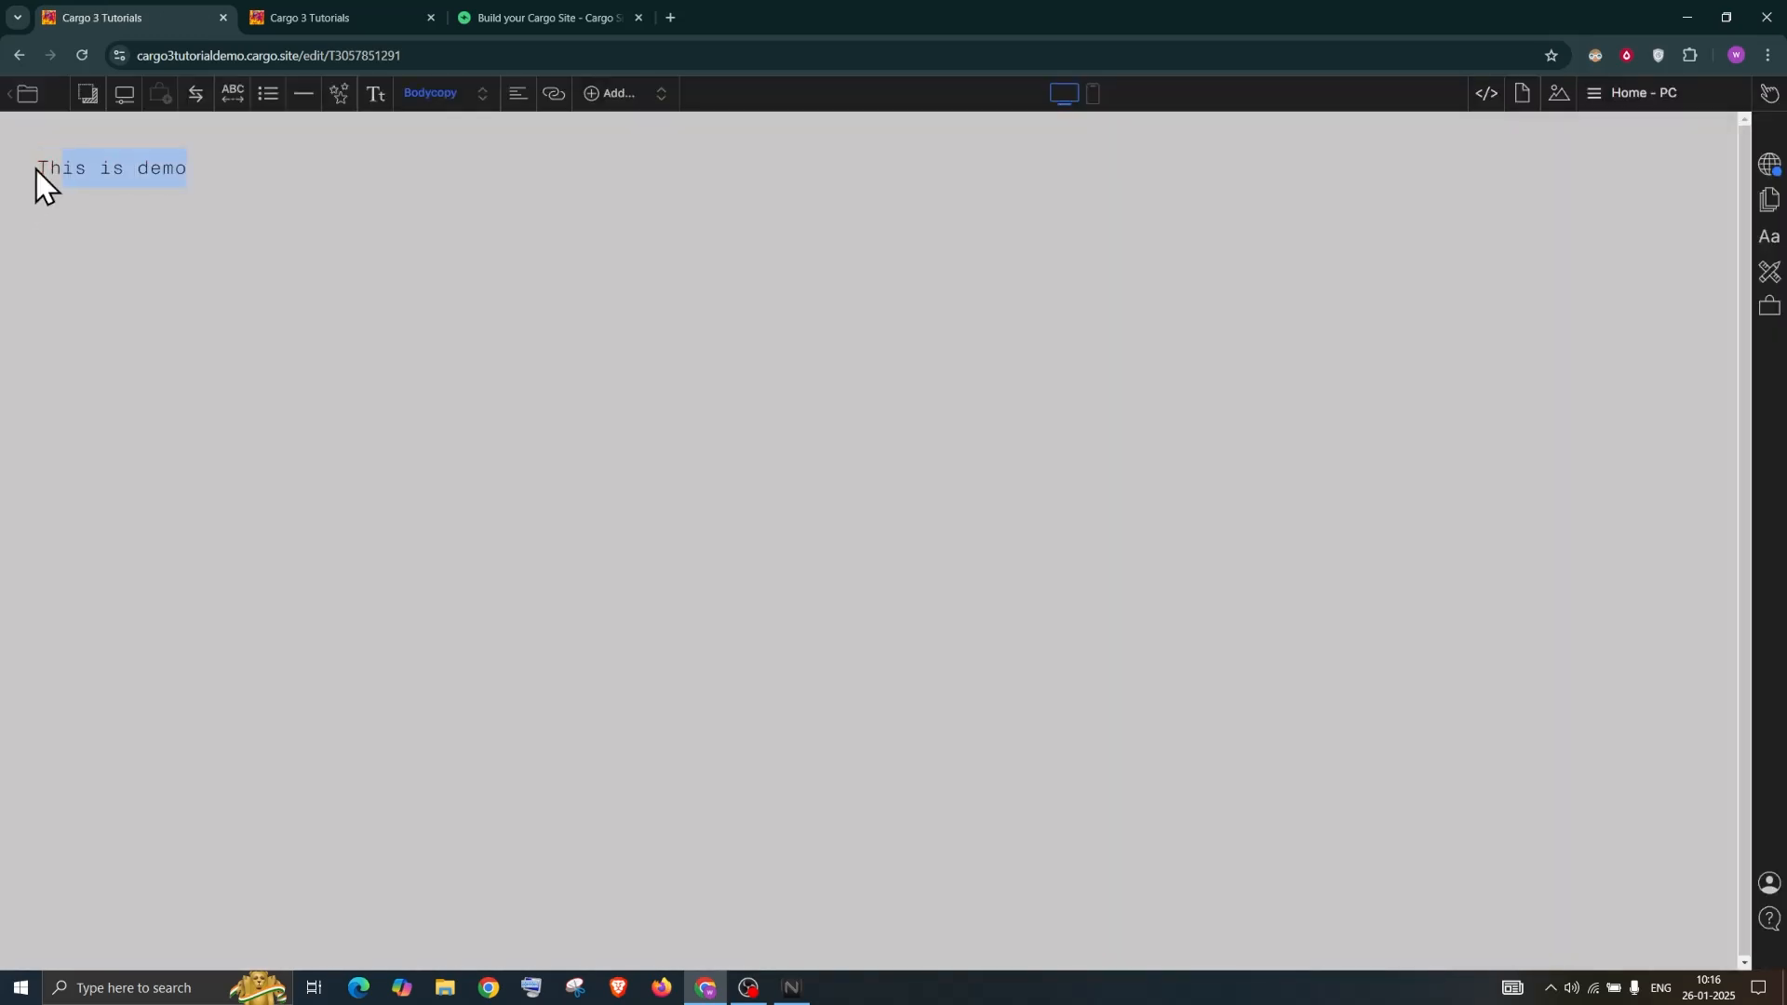
pyautogui.click(552, 97)
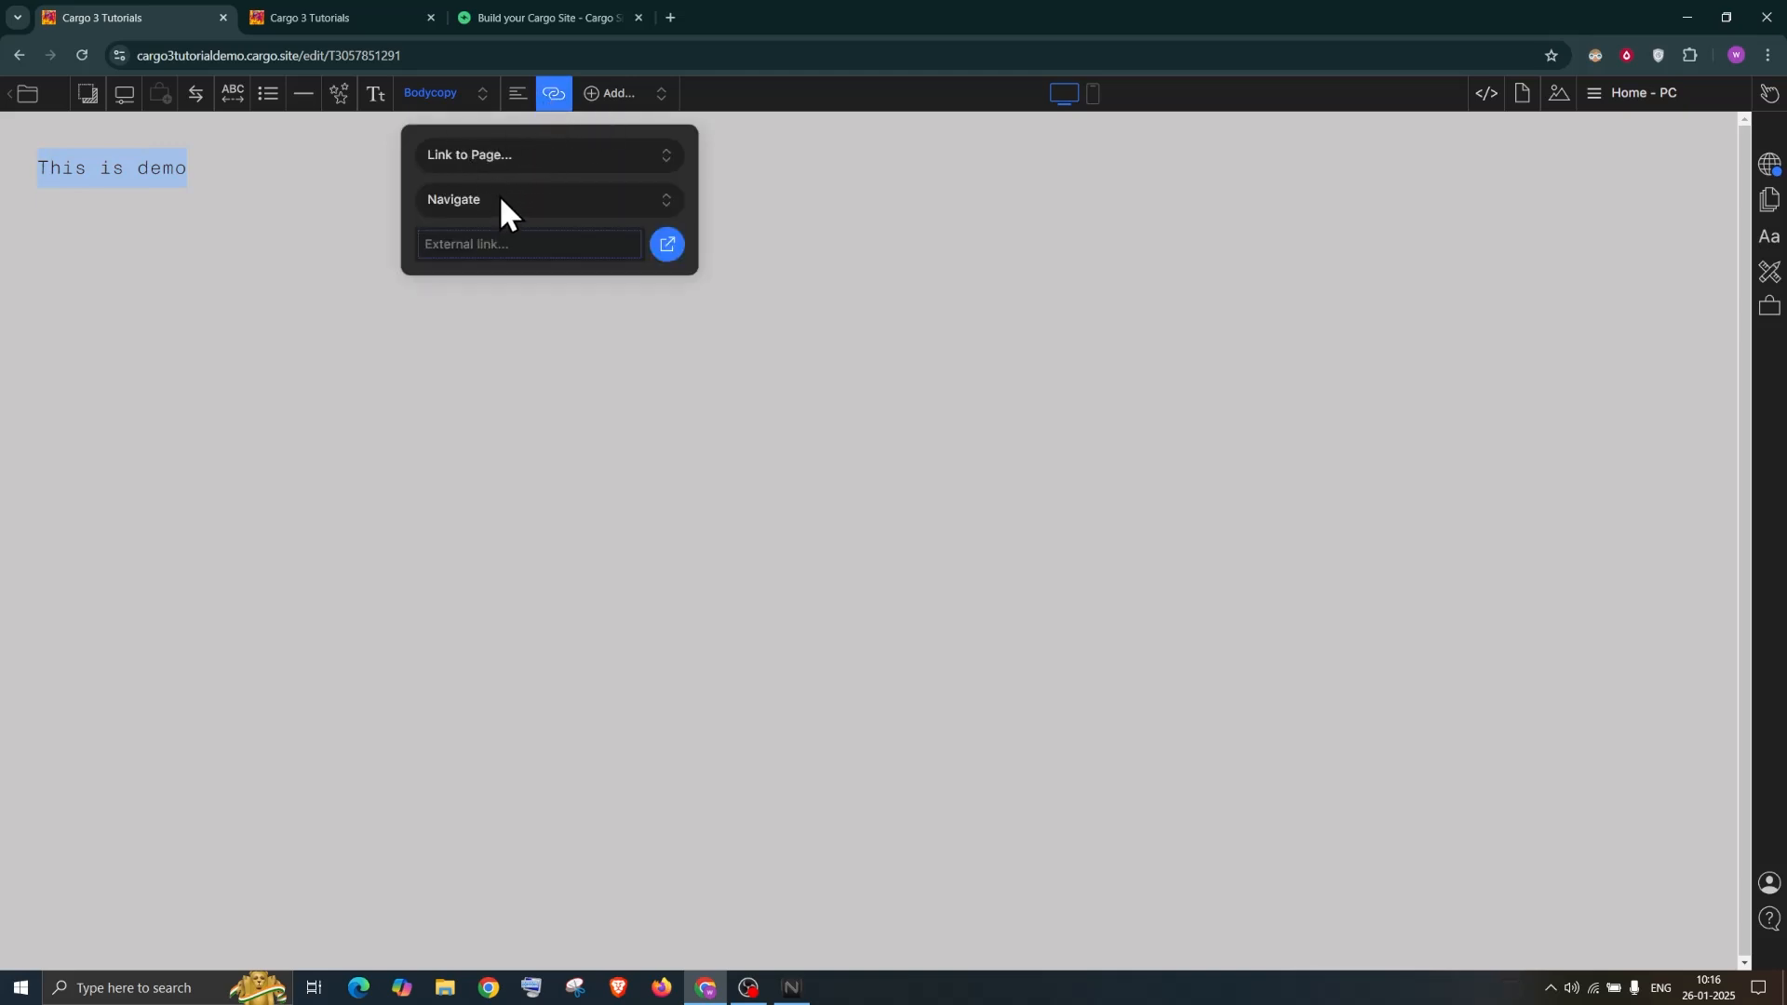
pyautogui.click(497, 149)
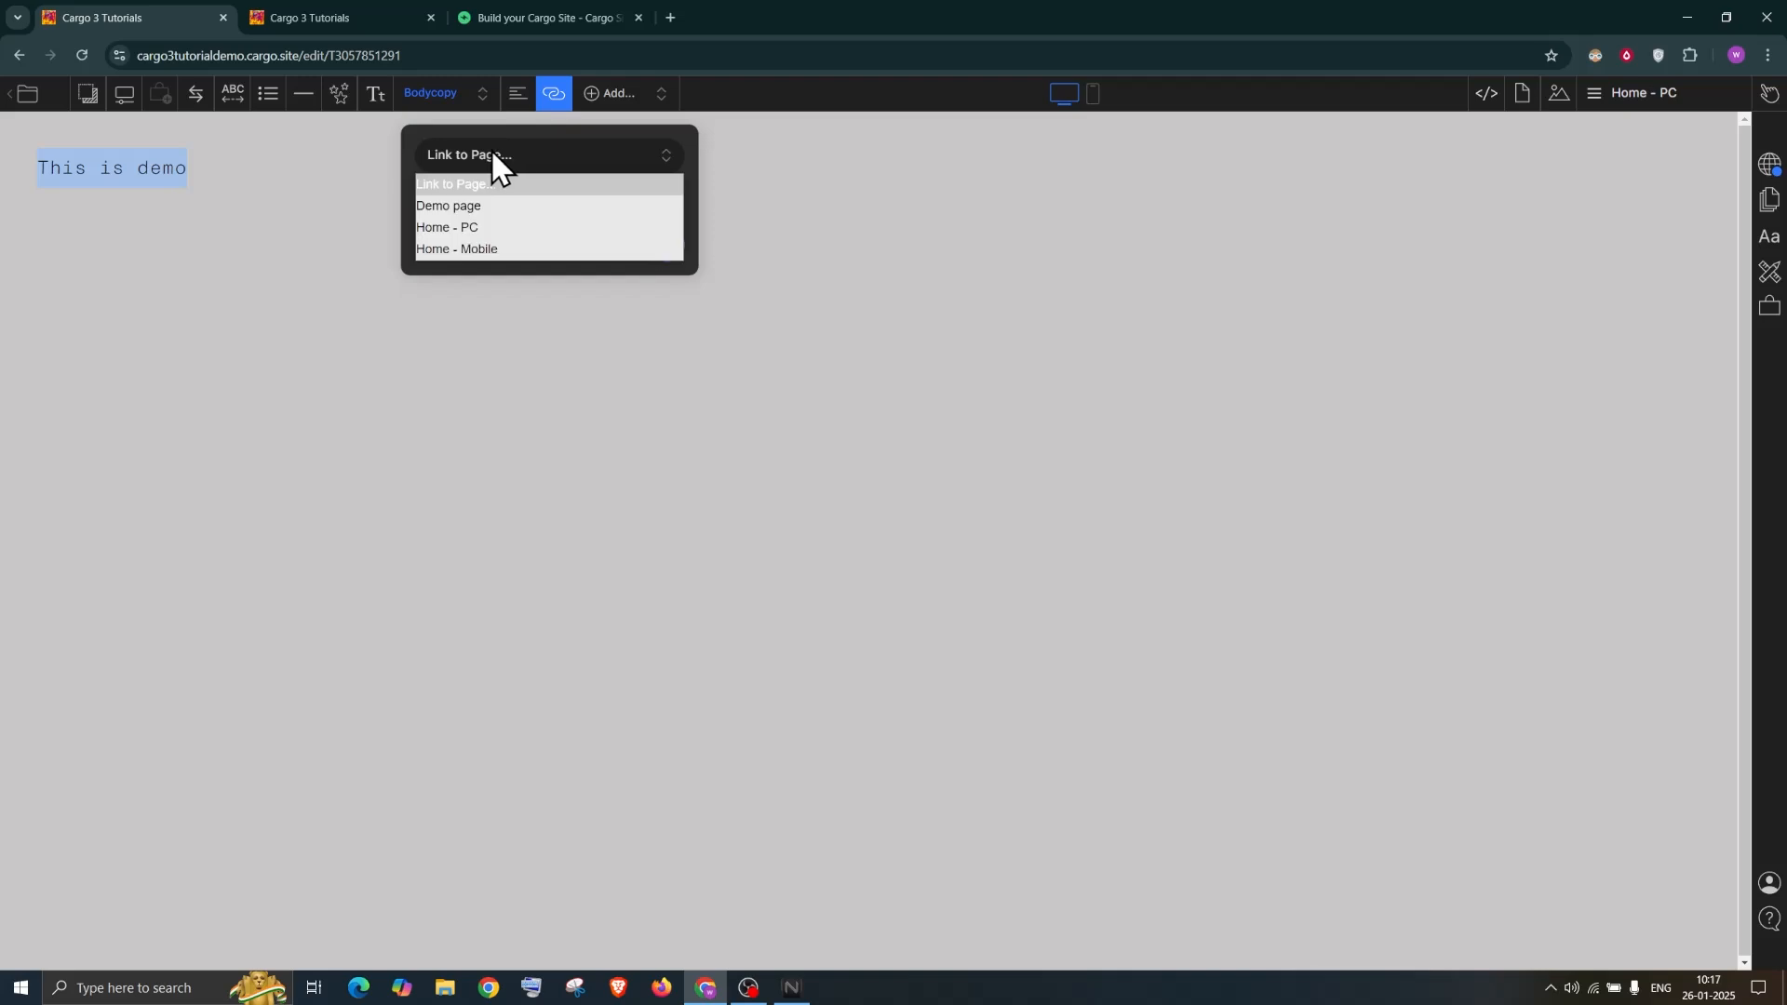
pyautogui.click(459, 207)
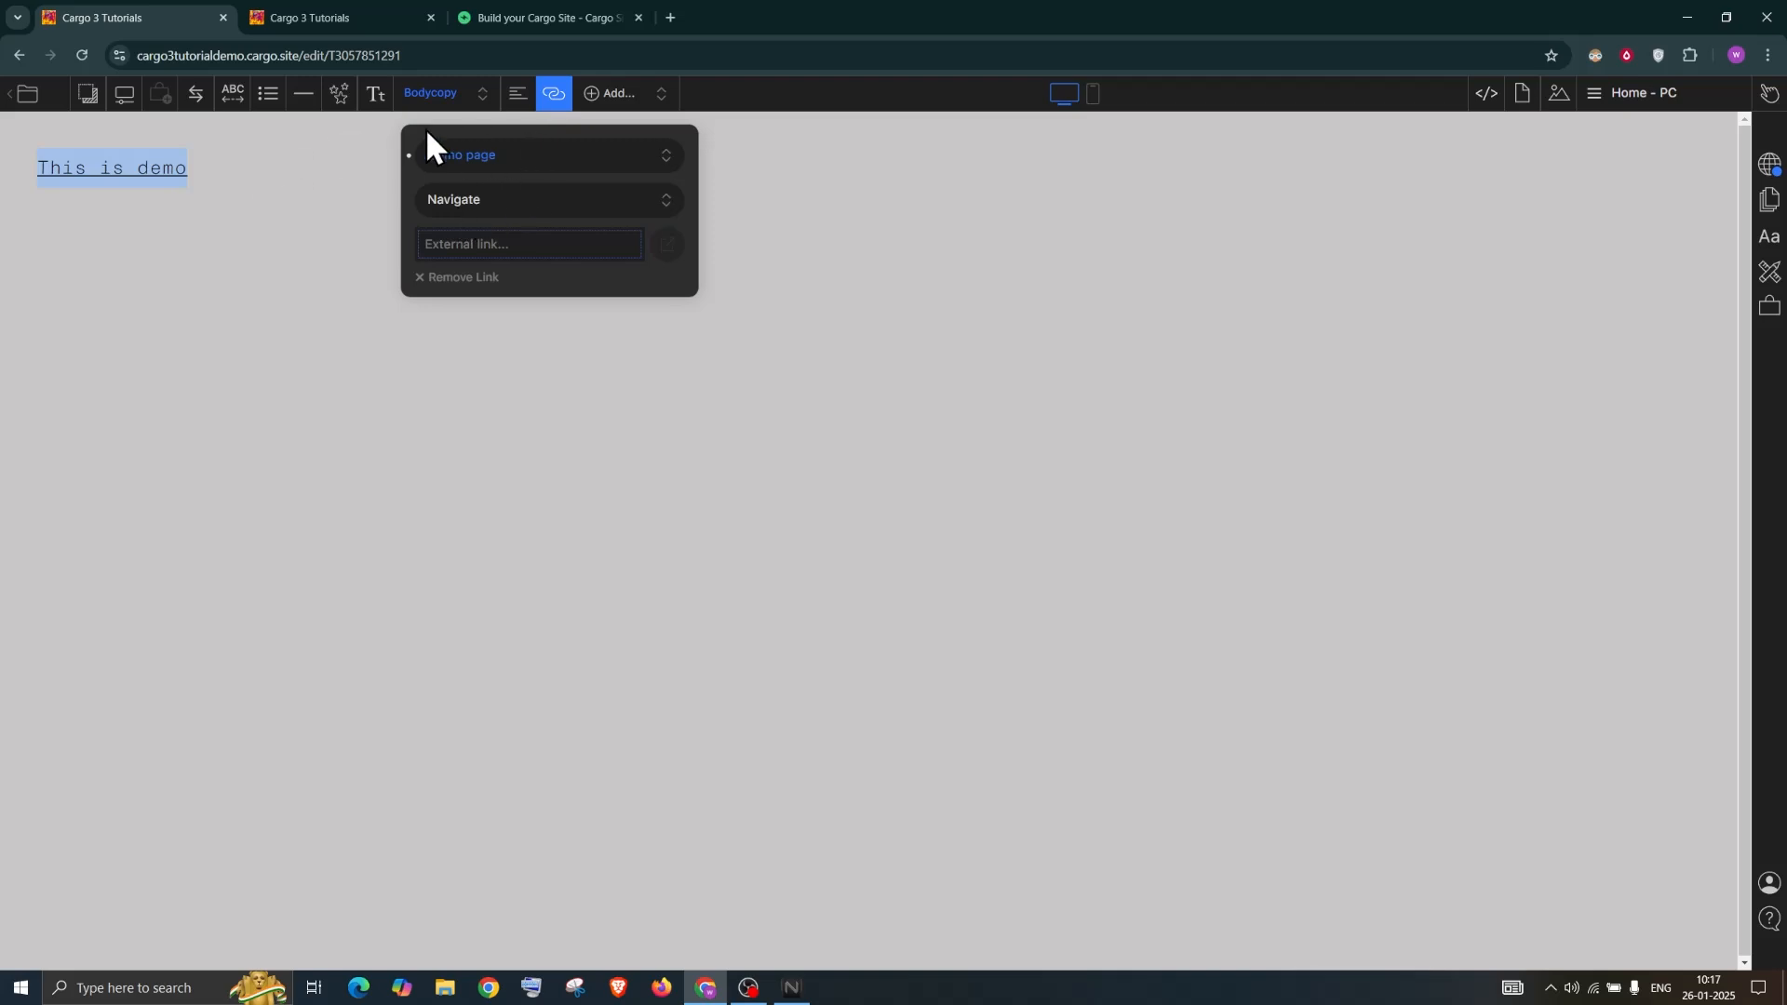
pyautogui.click(299, 171)
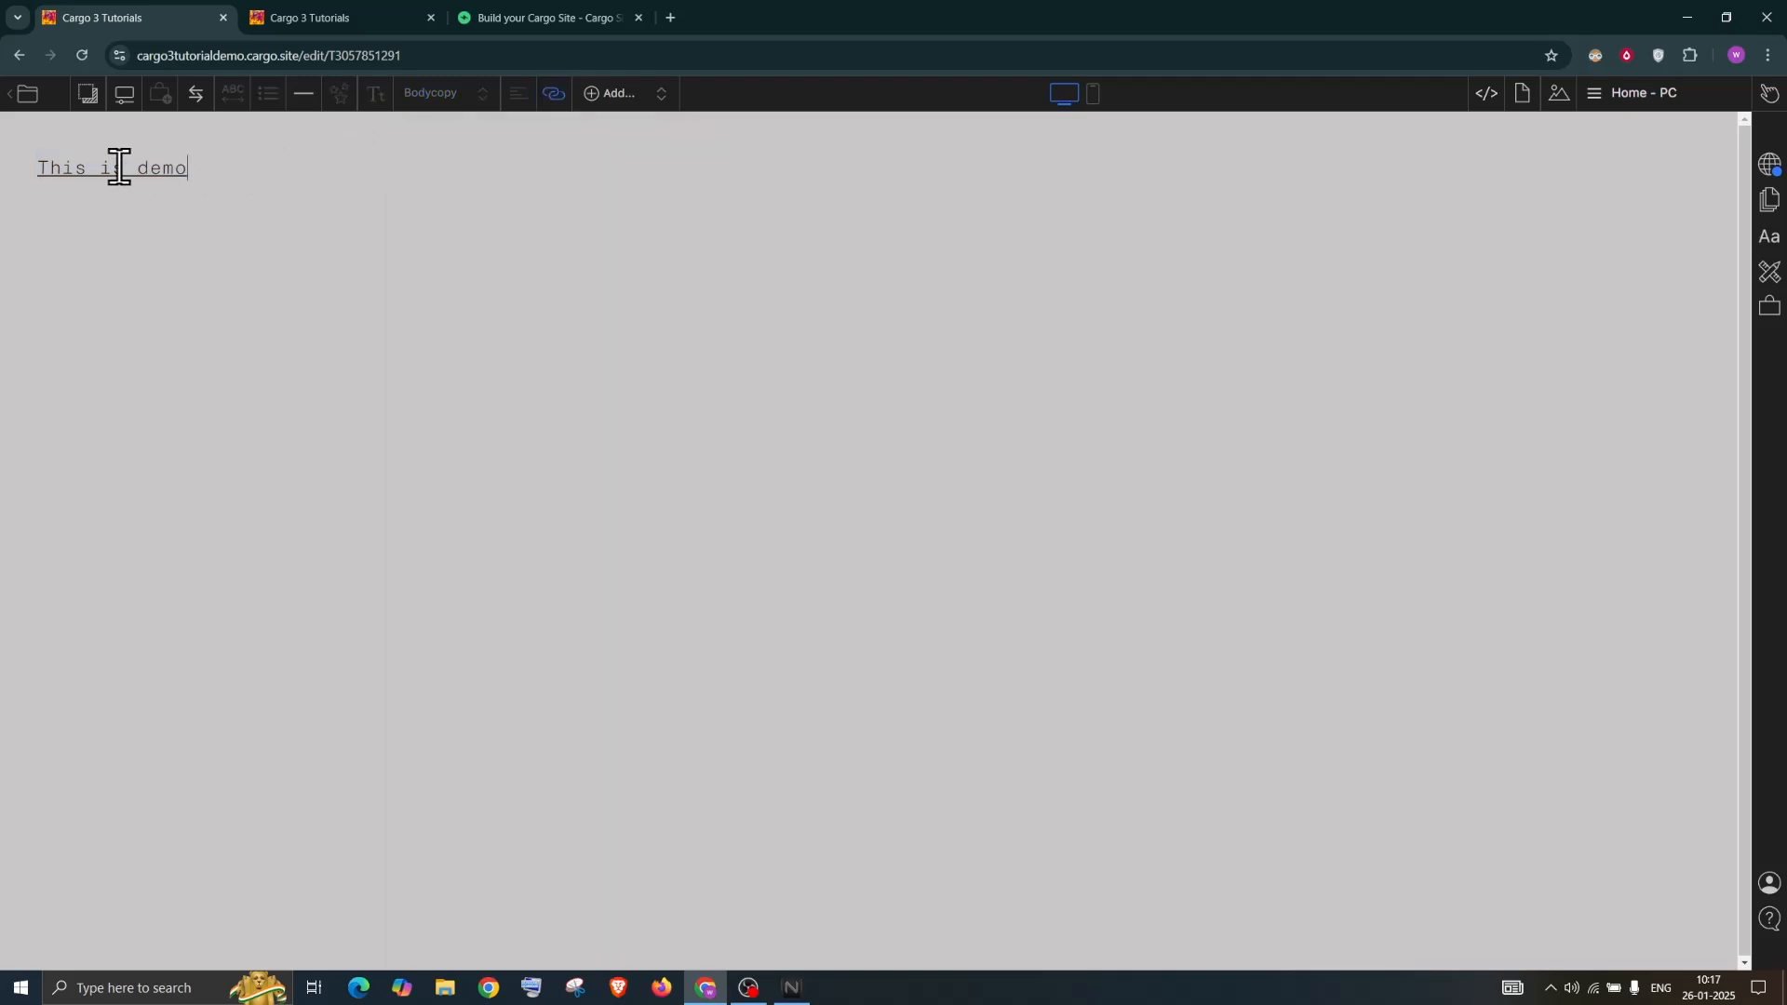
# Remove the underline from Bodycopy links, after trying a red underline
pyautogui.click(1769, 244)
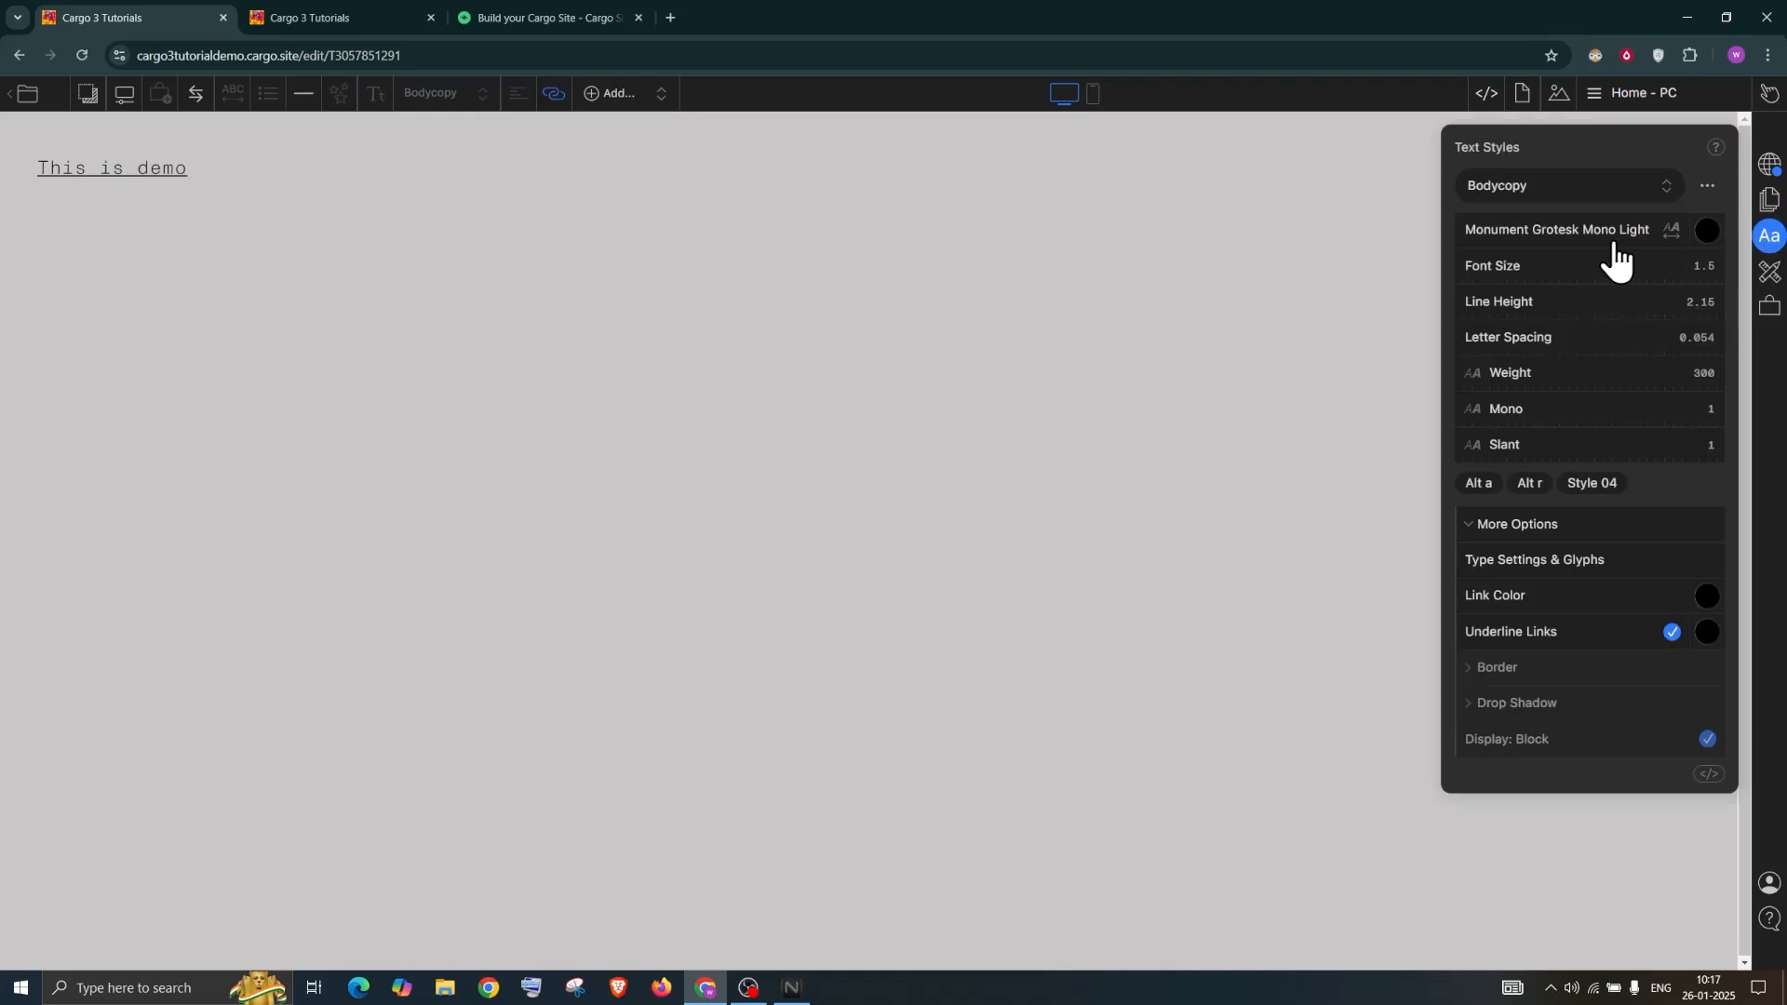
pyautogui.click(1532, 185)
pyautogui.click(1532, 185)
pyautogui.click(1672, 633)
pyautogui.click(1707, 635)
pyautogui.click(1707, 633)
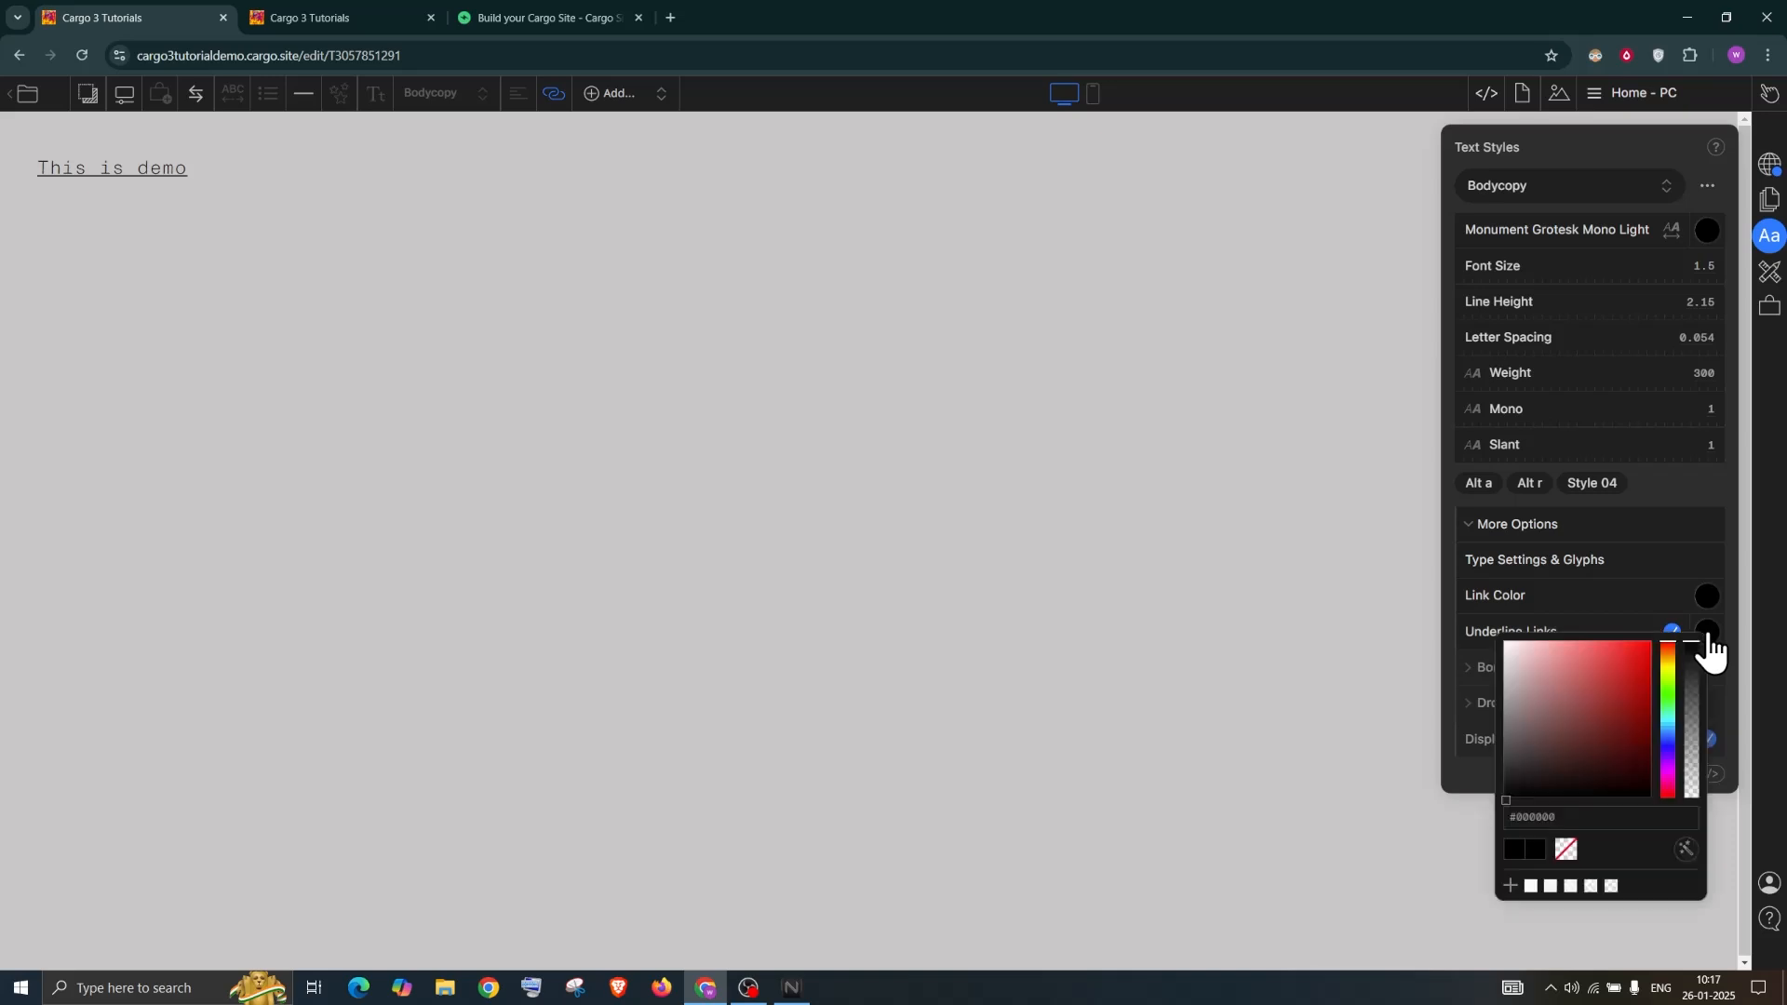
pyautogui.click(1645, 643)
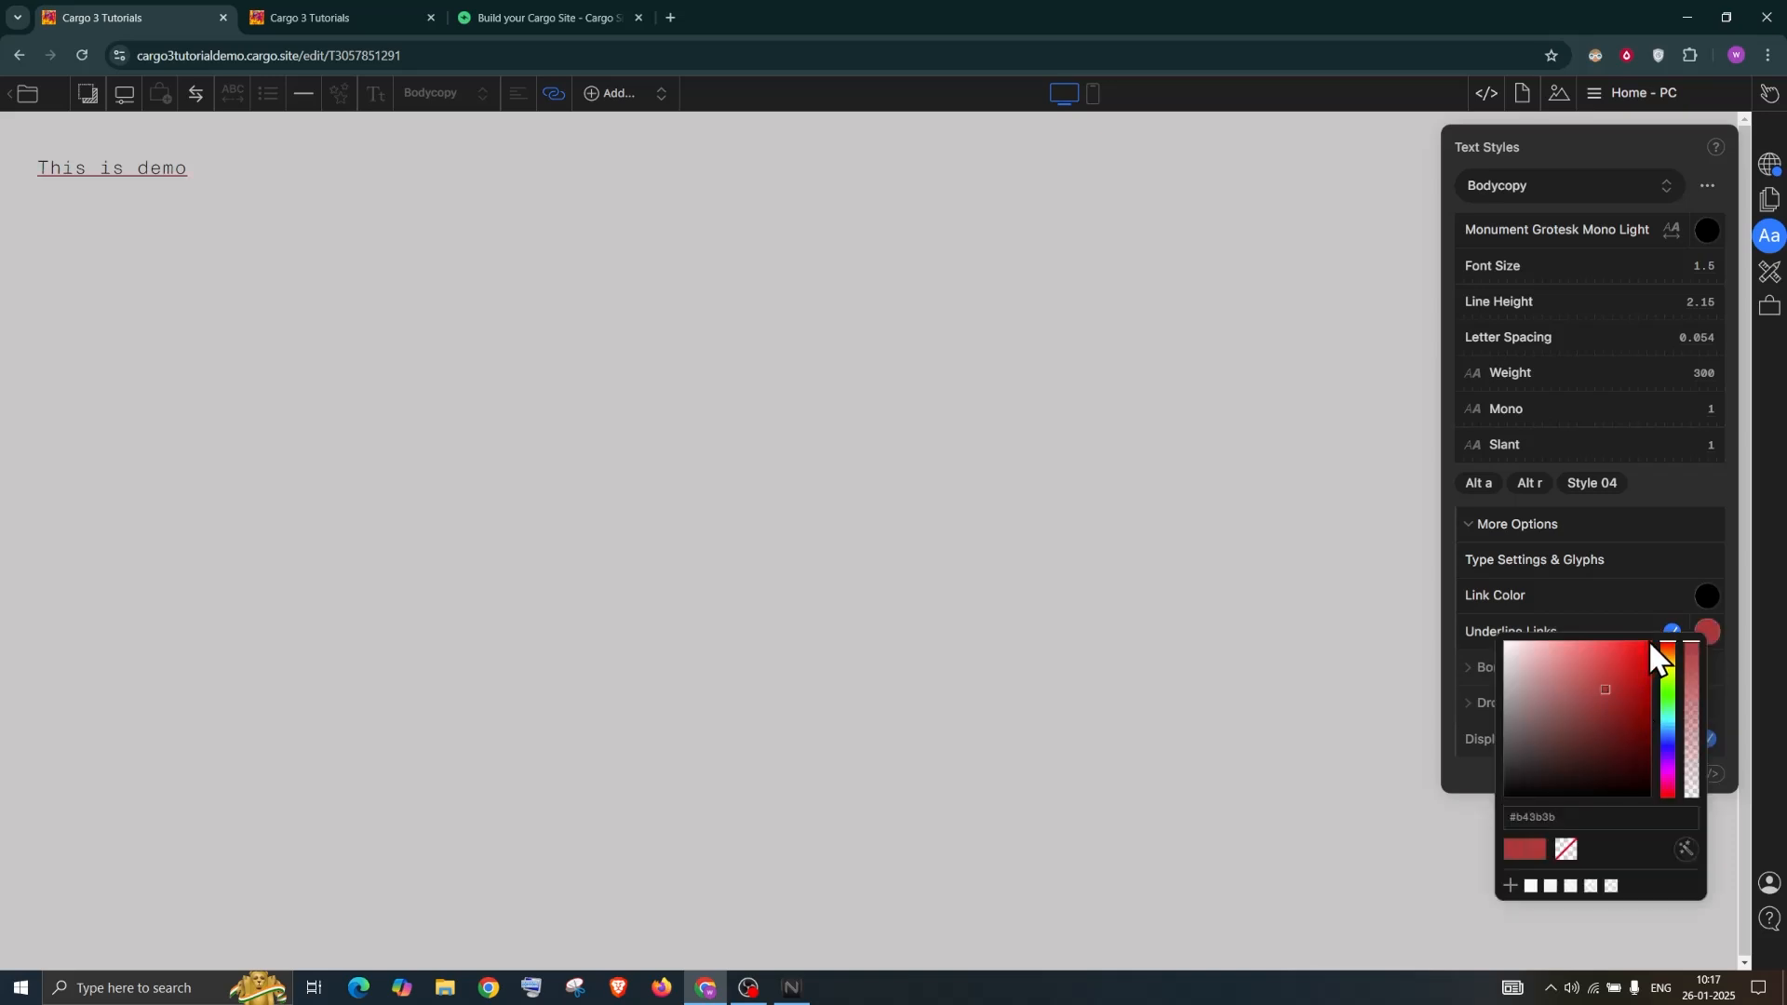
pyautogui.click(1604, 142)
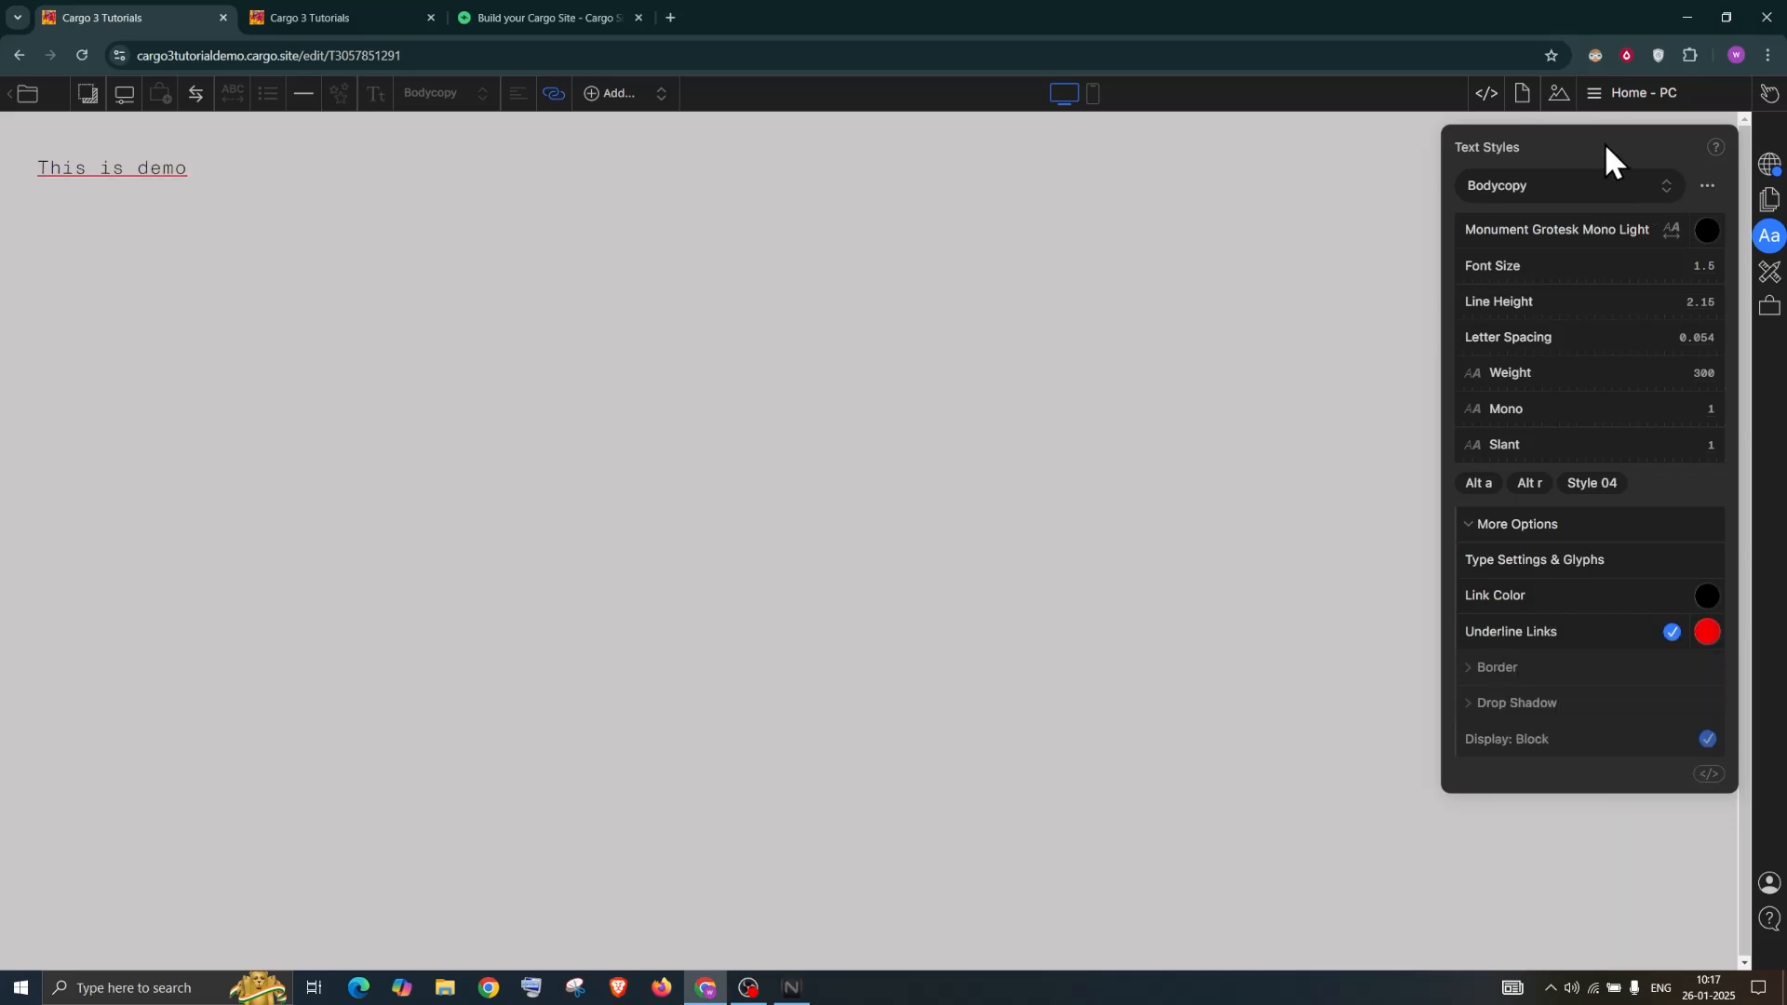
pyautogui.click(1672, 633)
# Set the Bodycopy link colour to blue #283dd7 after trying several shades
pyautogui.click(1707, 597)
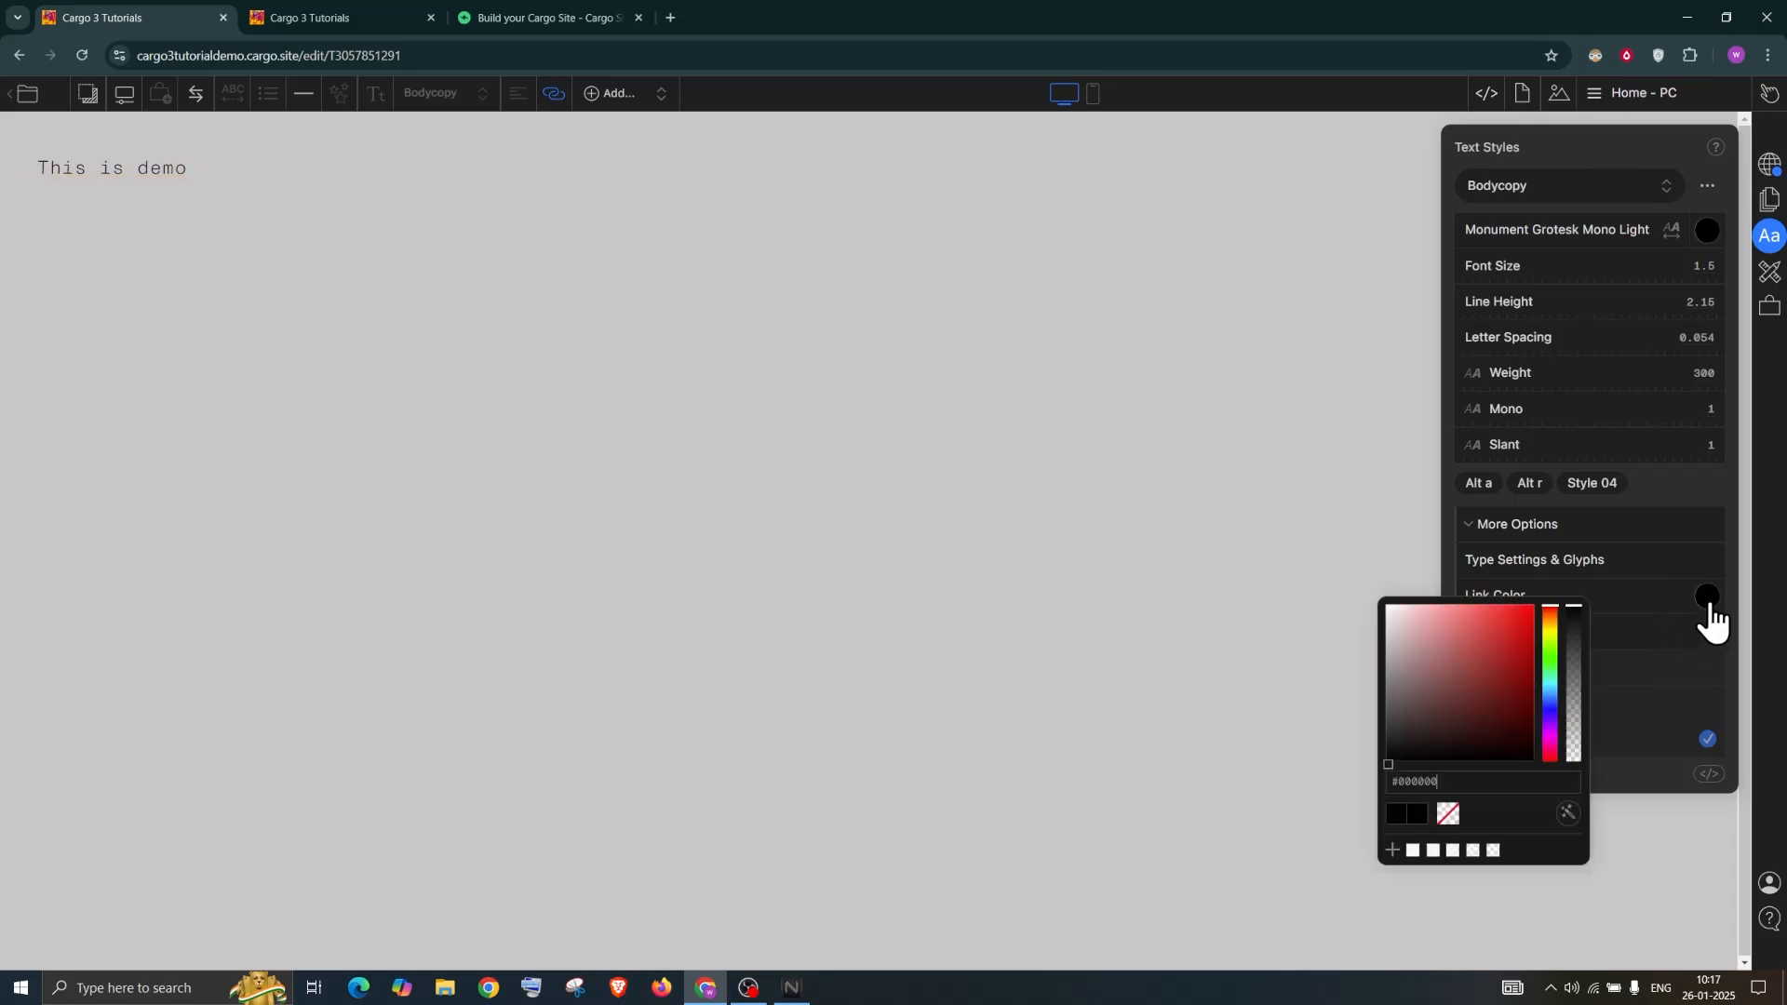
pyautogui.click(1554, 641)
pyautogui.click(1554, 628)
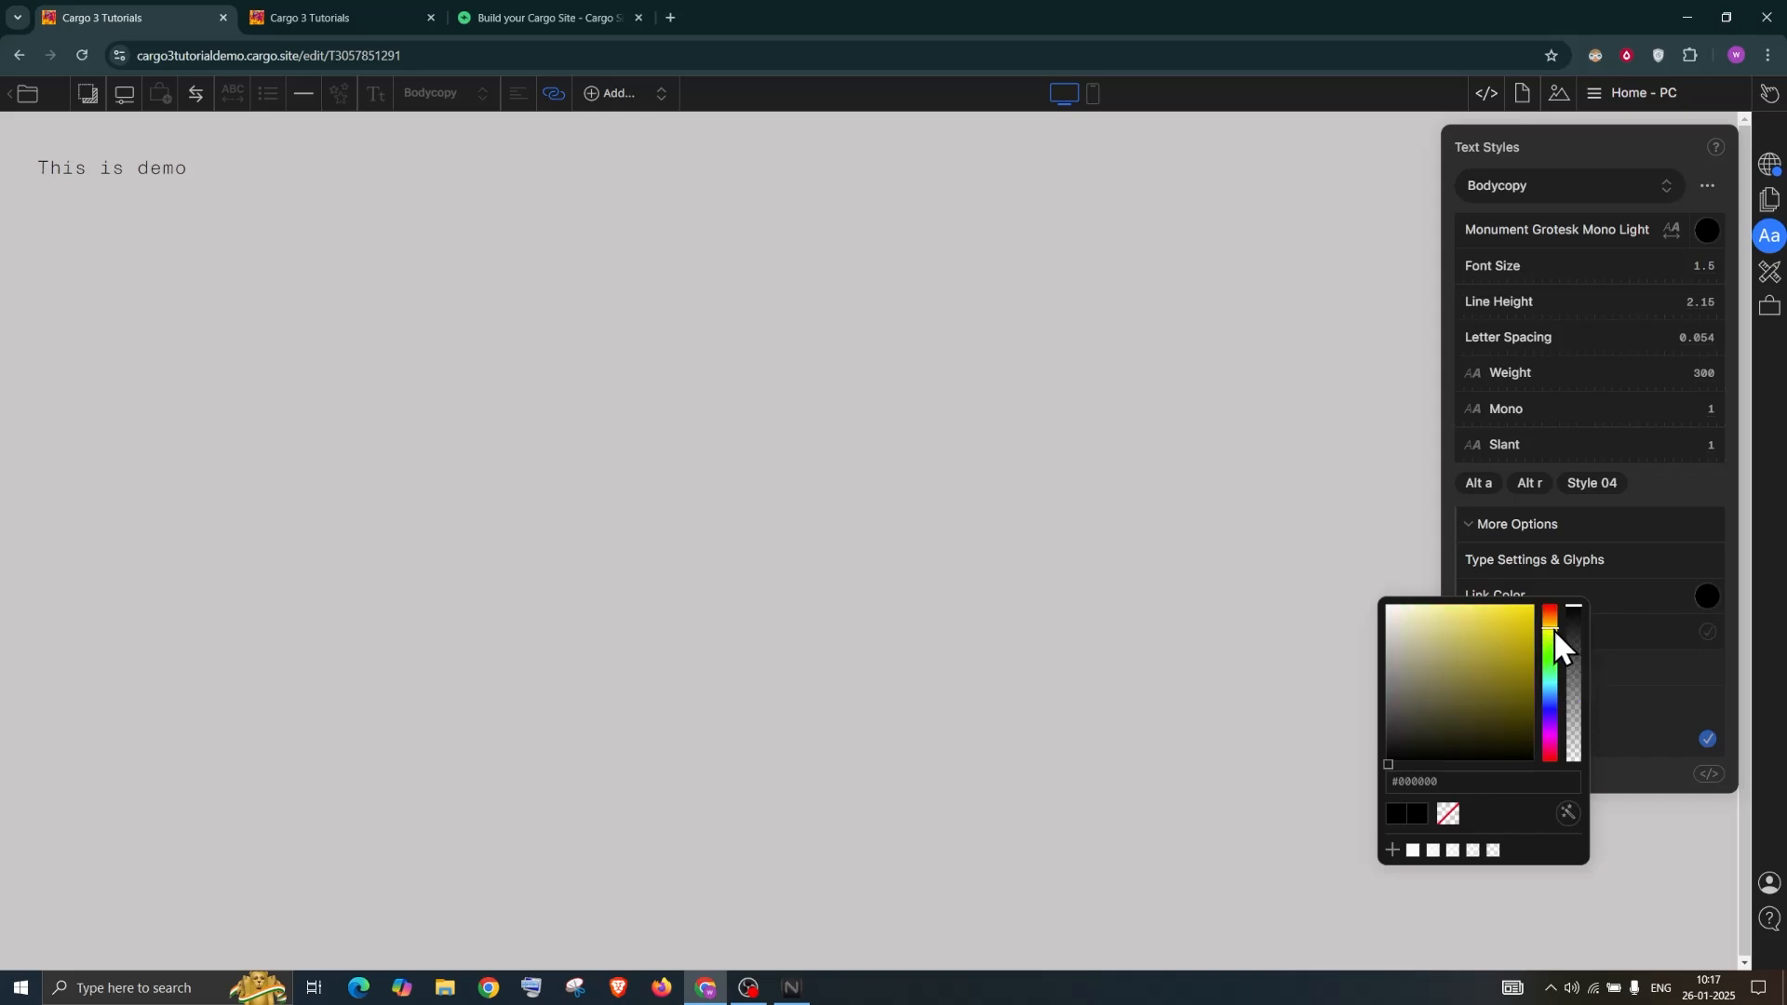
pyautogui.click(1413, 714)
pyautogui.moveTo(1476, 644)
pyautogui.mouseDown()
pyautogui.moveTo(1489, 624)
pyautogui.moveTo(1387, 674)
pyautogui.moveTo(1489, 756)
pyautogui.moveTo(1450, 662)
pyautogui.moveTo(1507, 668)
pyautogui.moveTo(1550, 618)
pyautogui.mouseUp()
pyautogui.click(1388, 633)
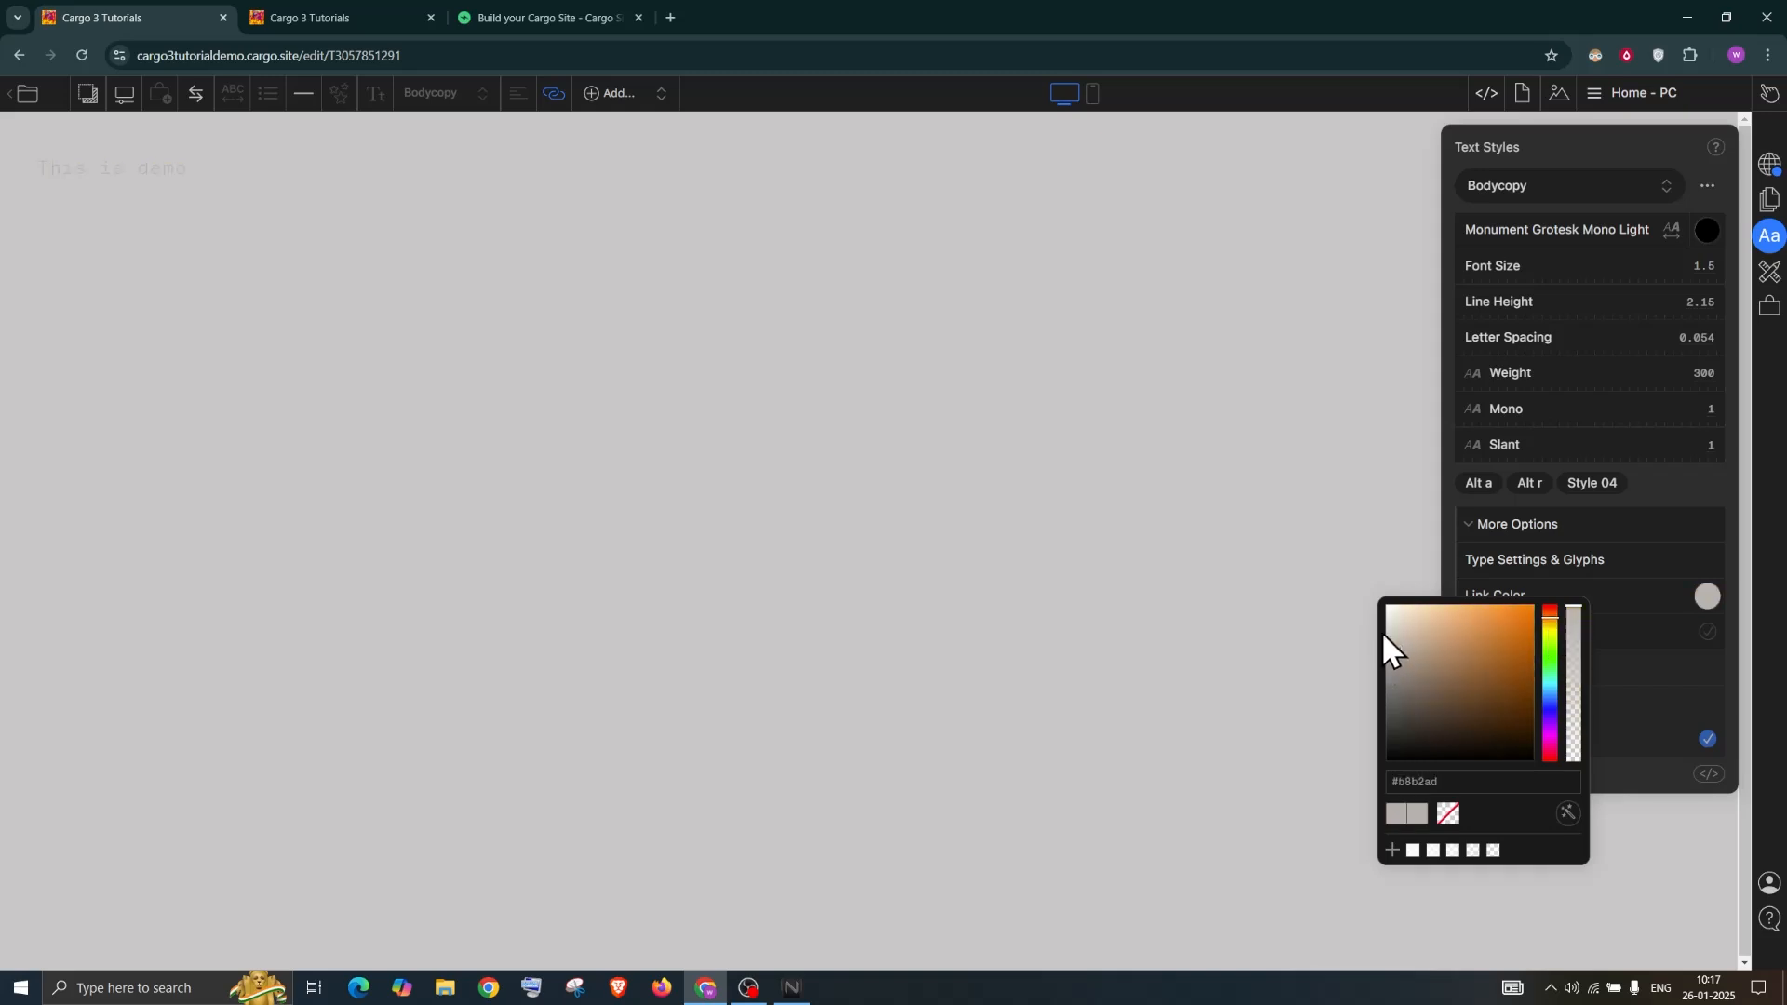
pyautogui.moveTo(1411, 657); pyautogui.dragTo(1439, 694)
pyautogui.moveTo(1500, 634); pyautogui.dragTo(1554, 747)
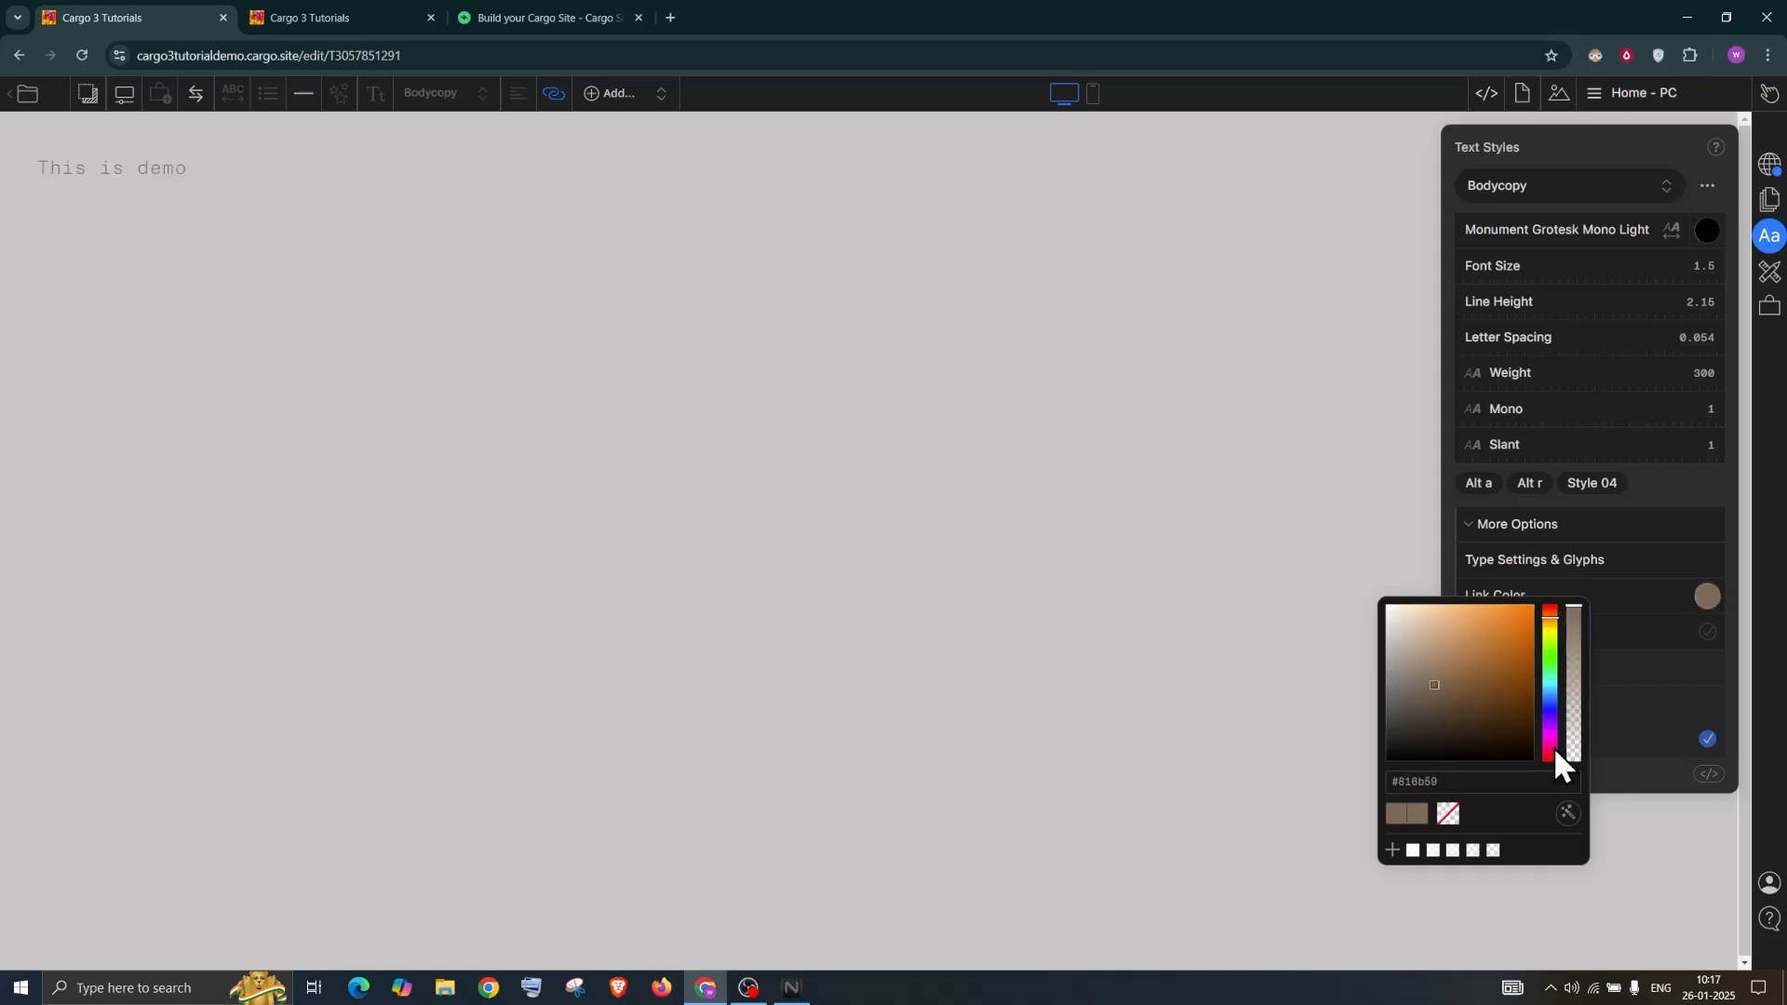
pyautogui.click(1550, 707)
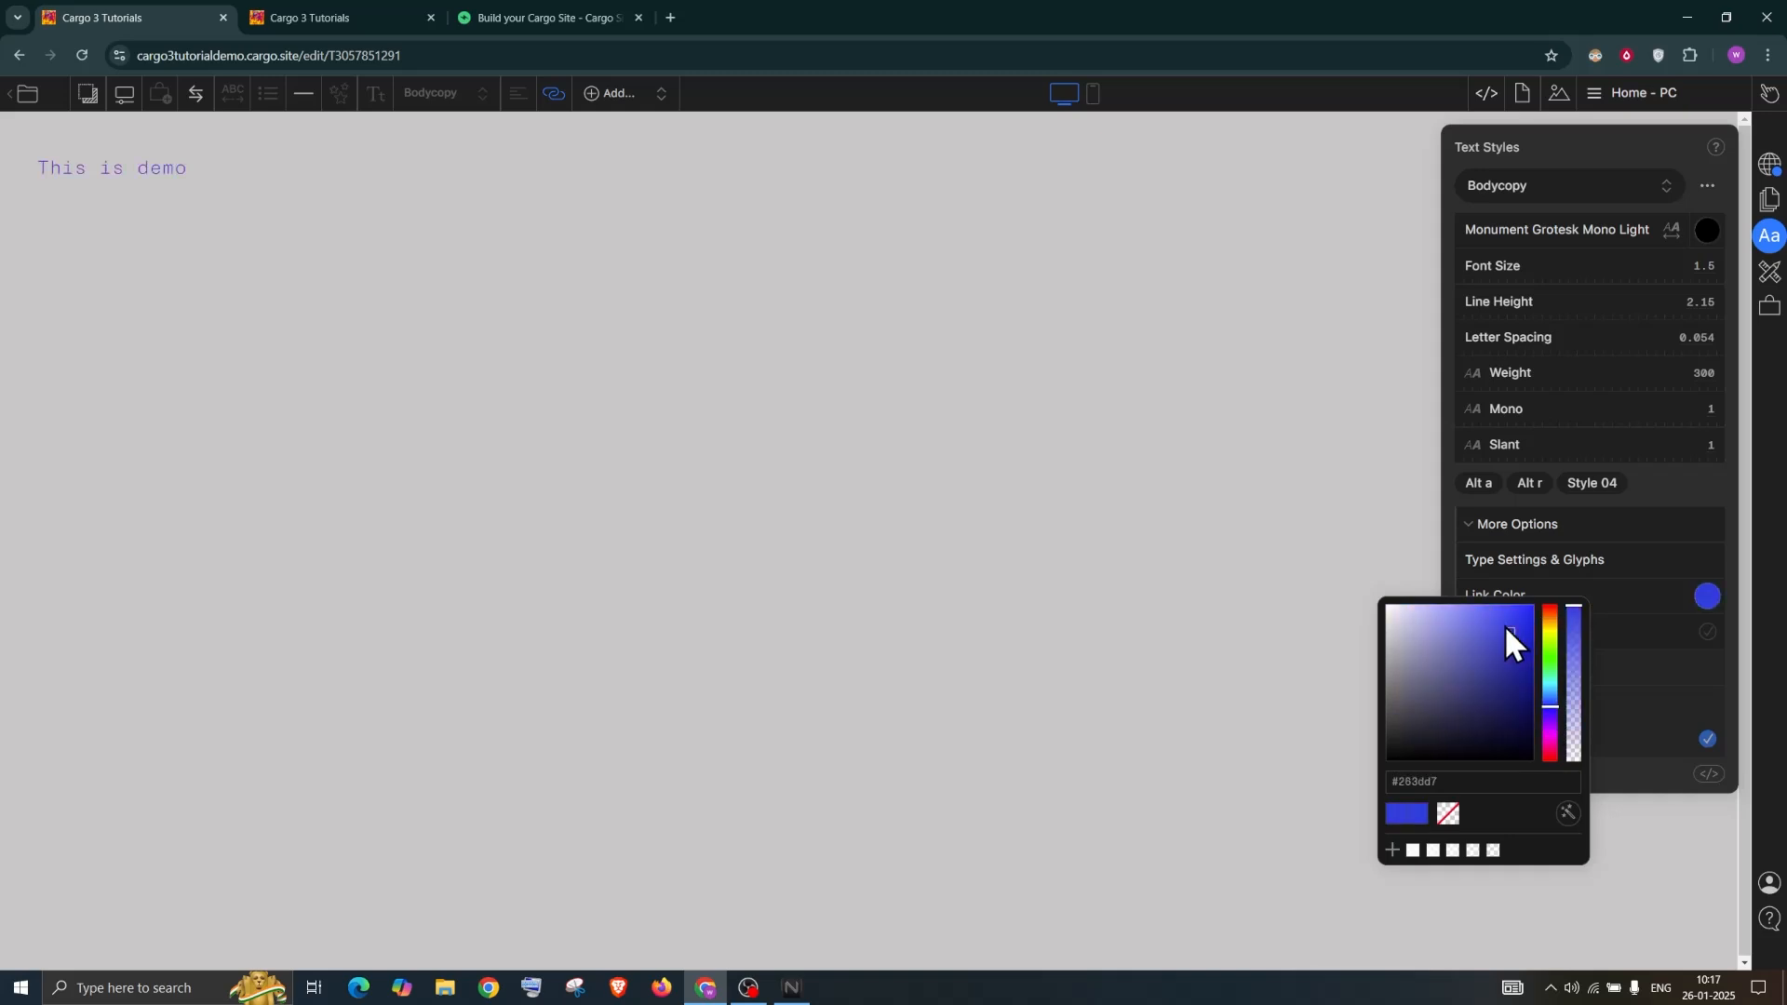
pyautogui.click(1609, 149)
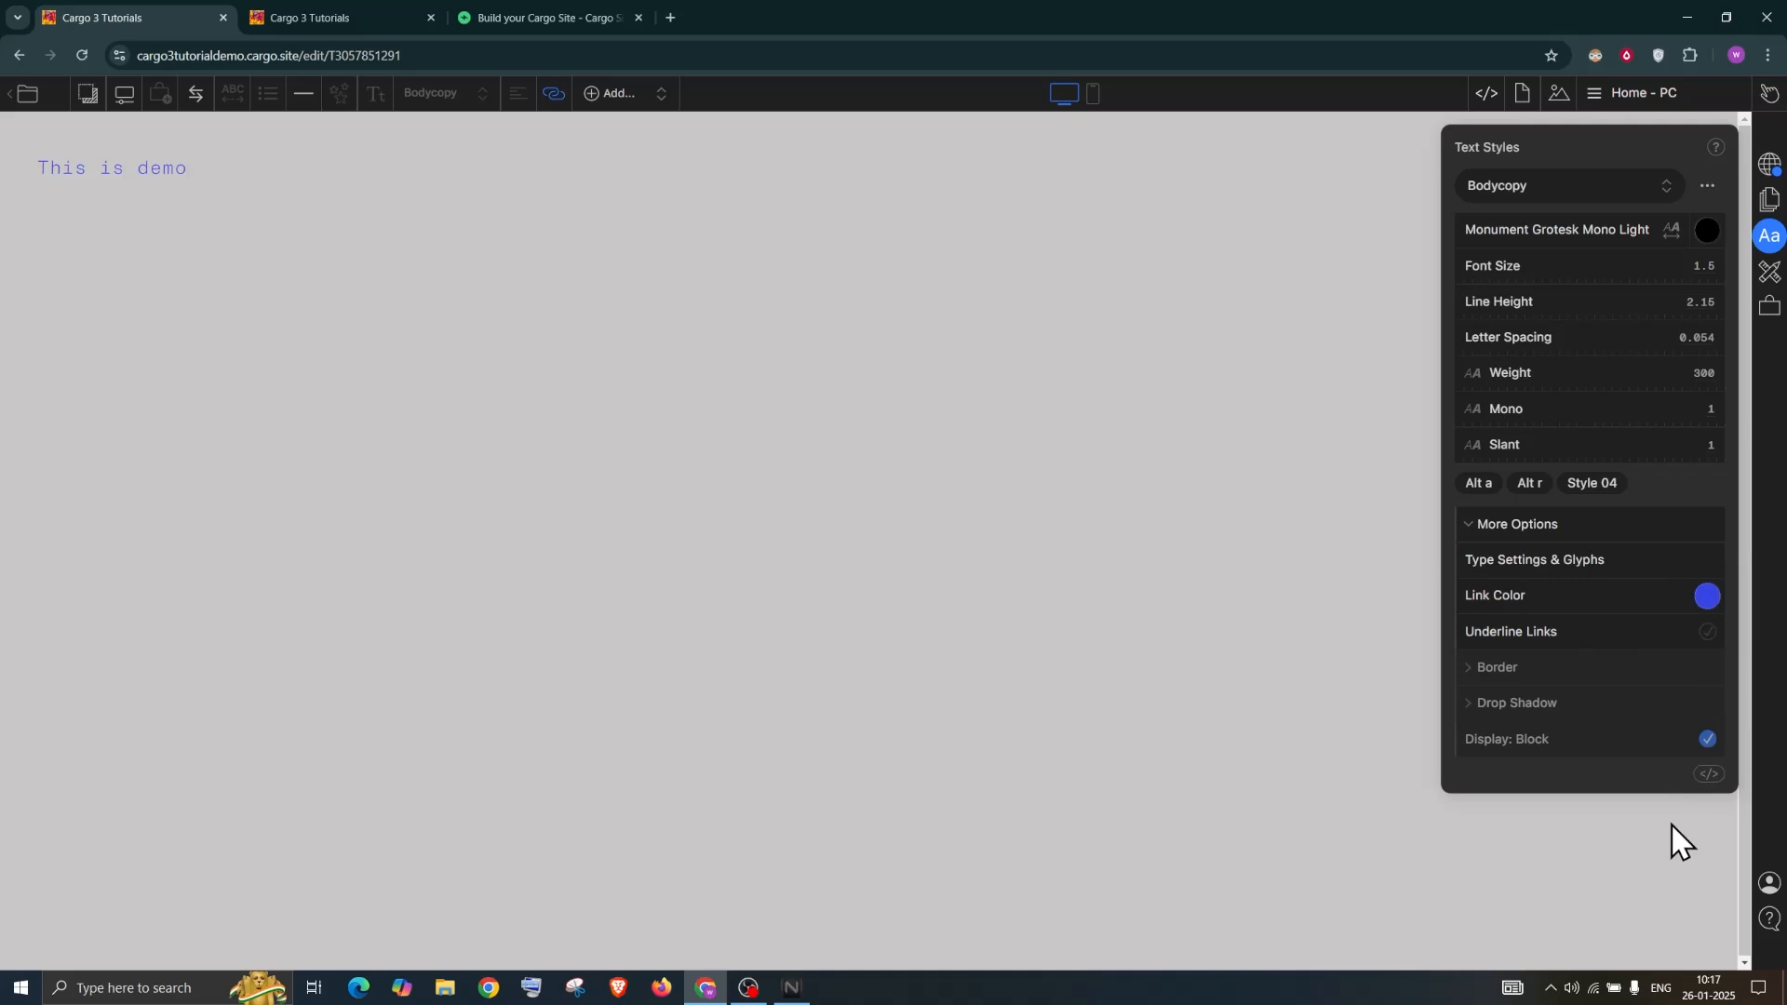
# In the Bodycopy style's CSS, add an empty line inside the bodycopy a:hover rule
pyautogui.click(1708, 775)
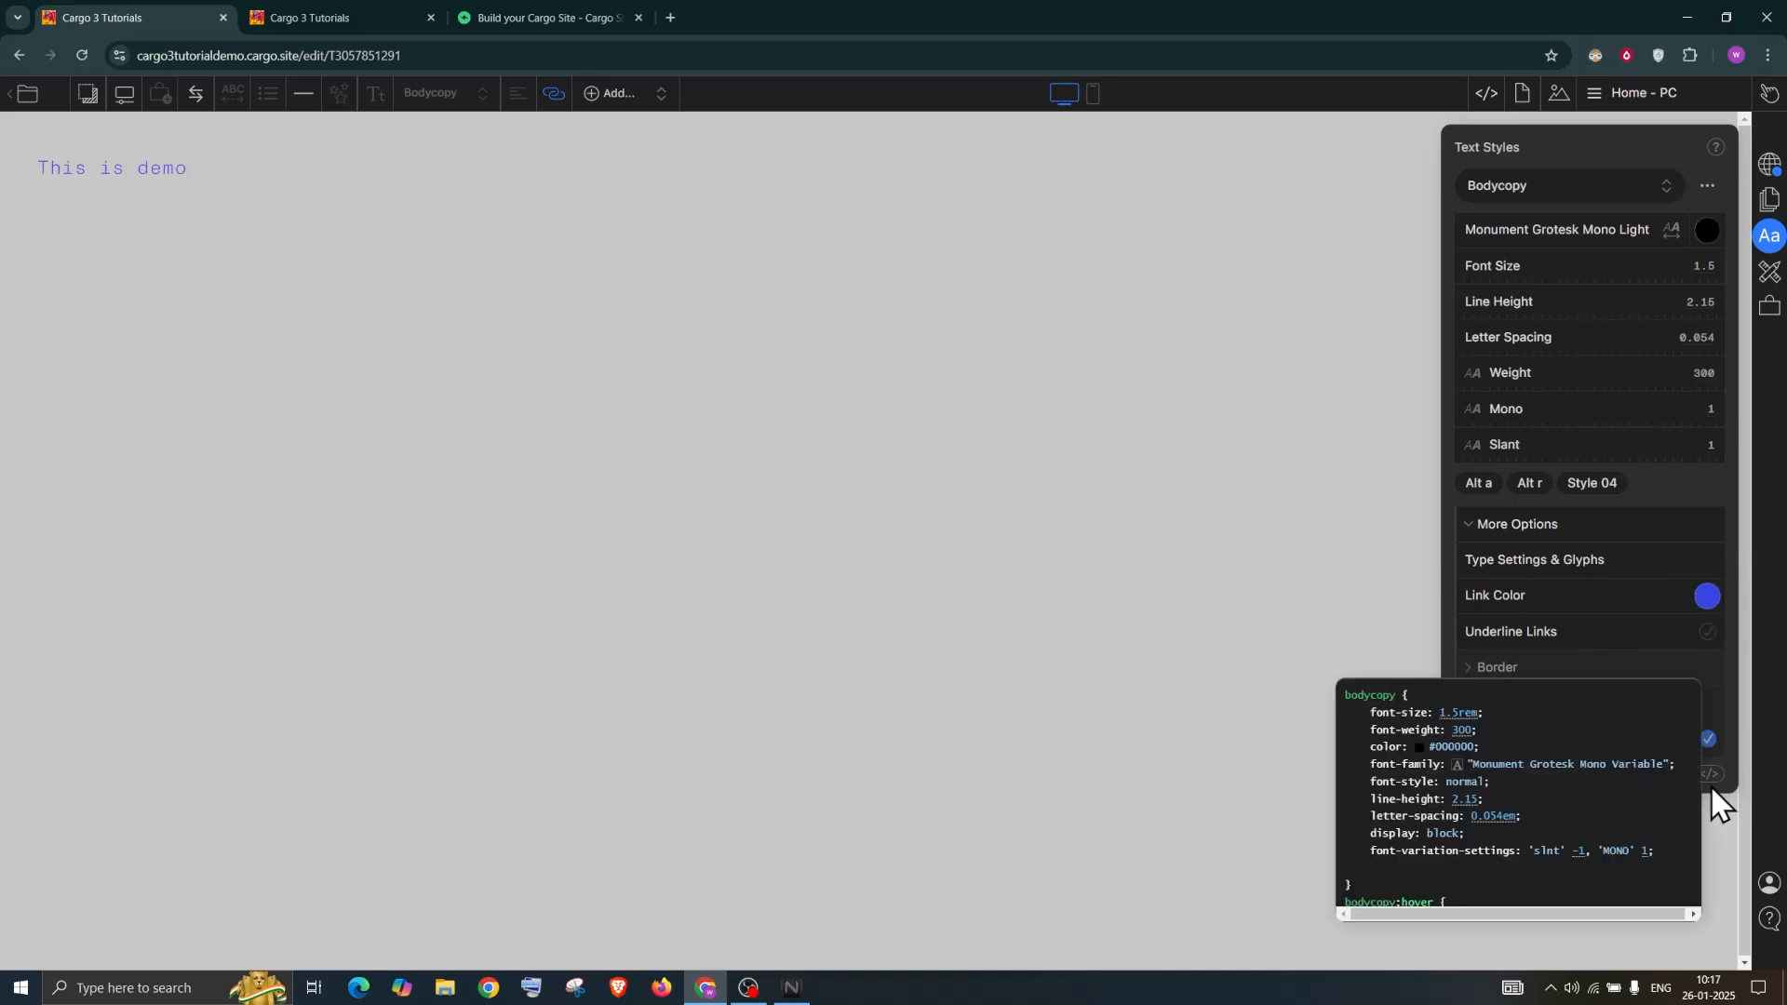
pyautogui.scroll(-5, 1417, 805)
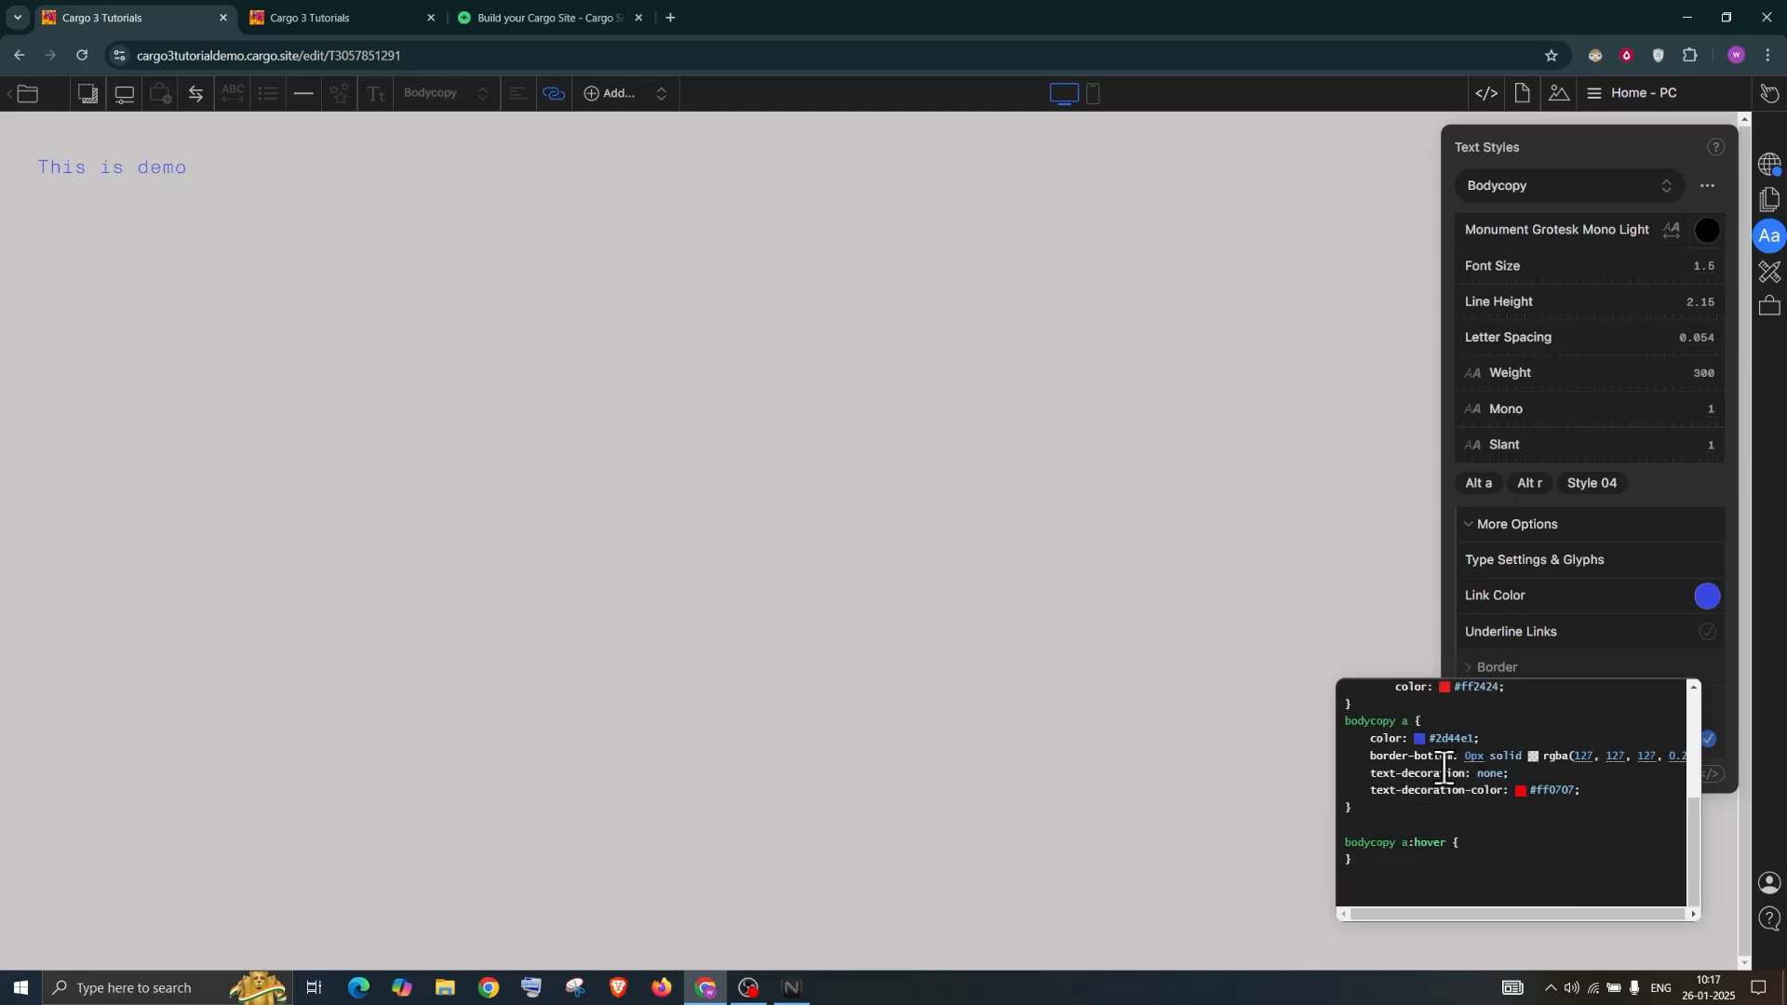
pyautogui.scroll(1, 1438, 786)
pyautogui.scroll(-3, 1434, 793)
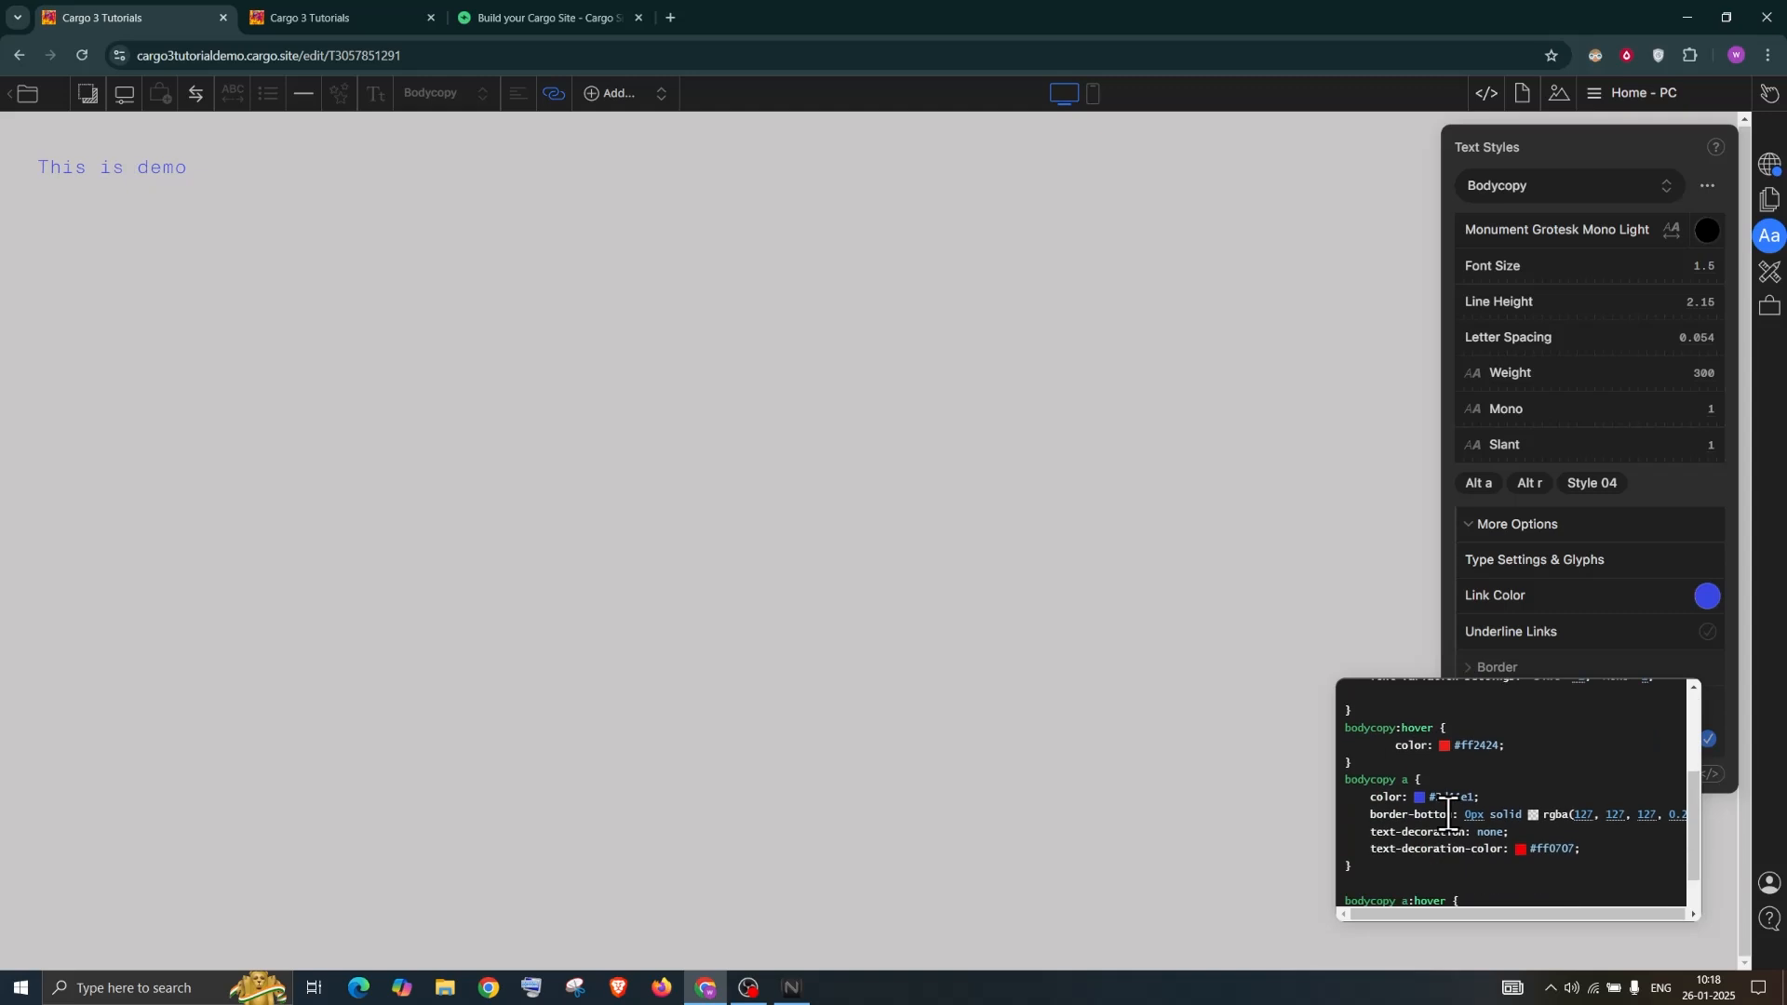
pyautogui.doubleClick(1370, 728)
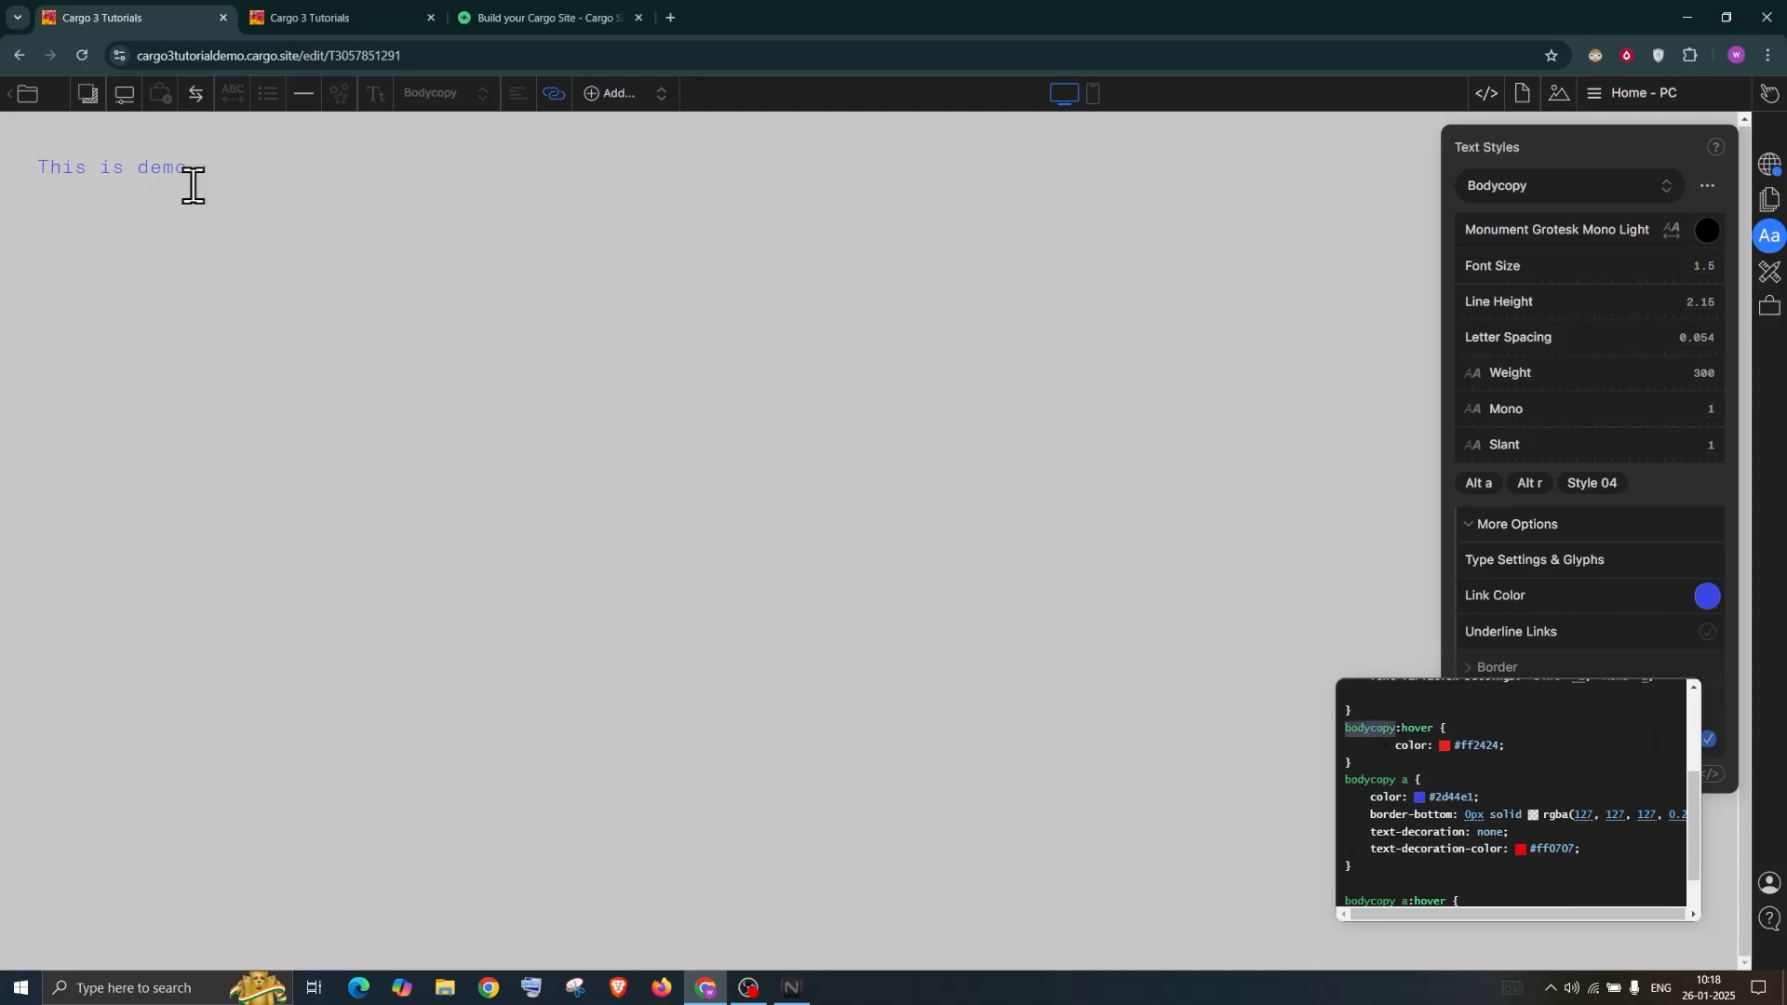
pyautogui.scroll(-1, 1449, 834)
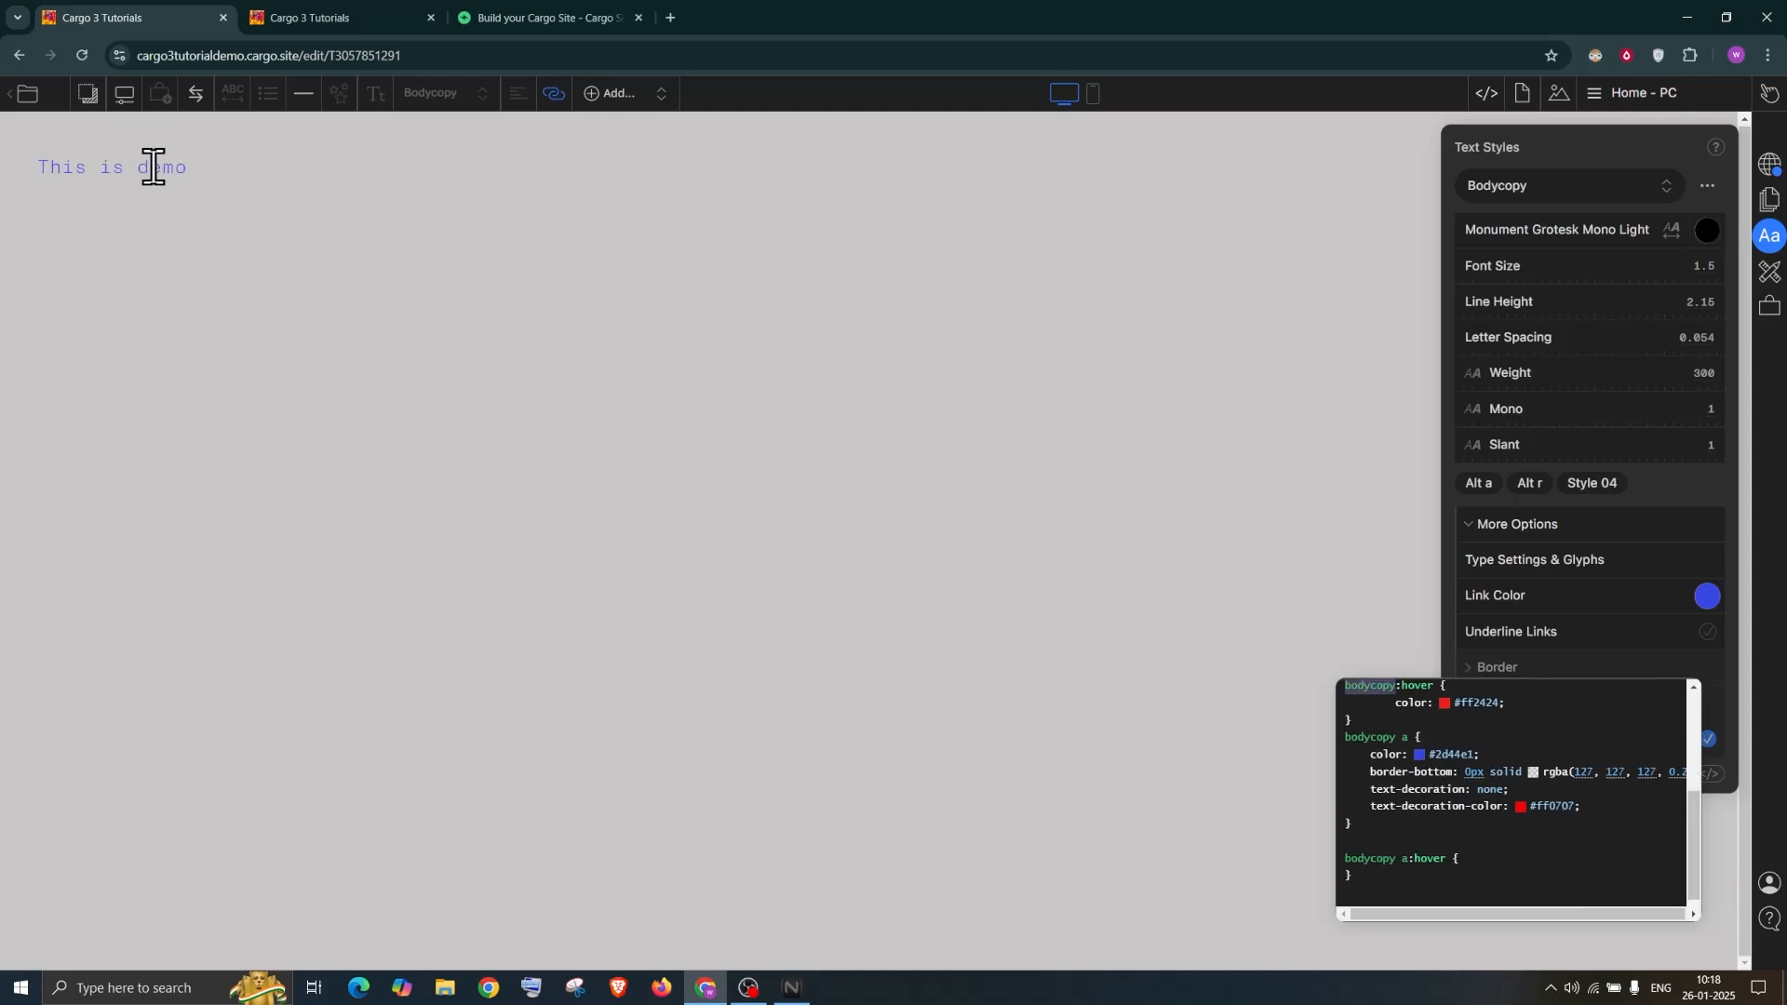
pyautogui.scroll(-1, 1369, 694)
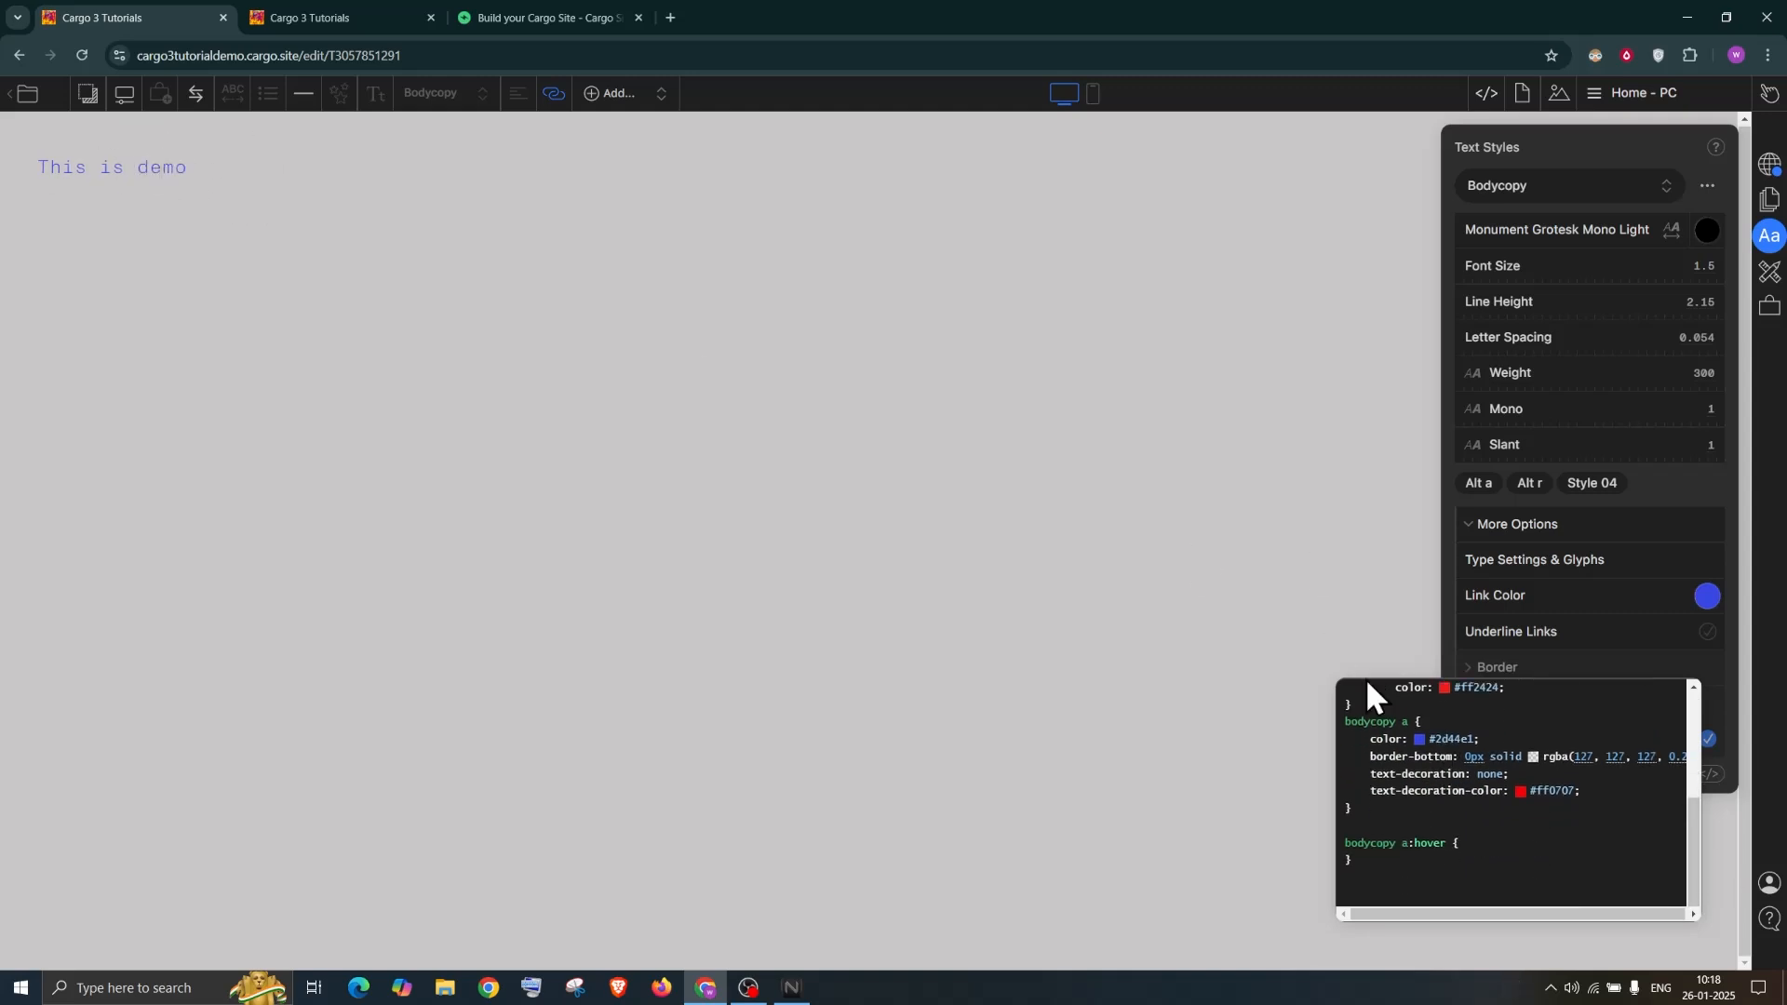
pyautogui.doubleClick(1406, 722)
pyautogui.click(1503, 843)
pyautogui.press('Return')
pyautogui.moveTo(1393, 842); pyautogui.dragTo(1340, 838)
pyautogui.click(1419, 842)
# Copy the link color declaration into the a:hover rule and make the hover colour green
pyautogui.moveTo(1368, 739); pyautogui.dragTo(1494, 738)
pyautogui.hotkey('ctrl', 'c')
pyautogui.click(1400, 860)
pyautogui.hotkey('ctrl', 'v')
pyautogui.click(1419, 860)
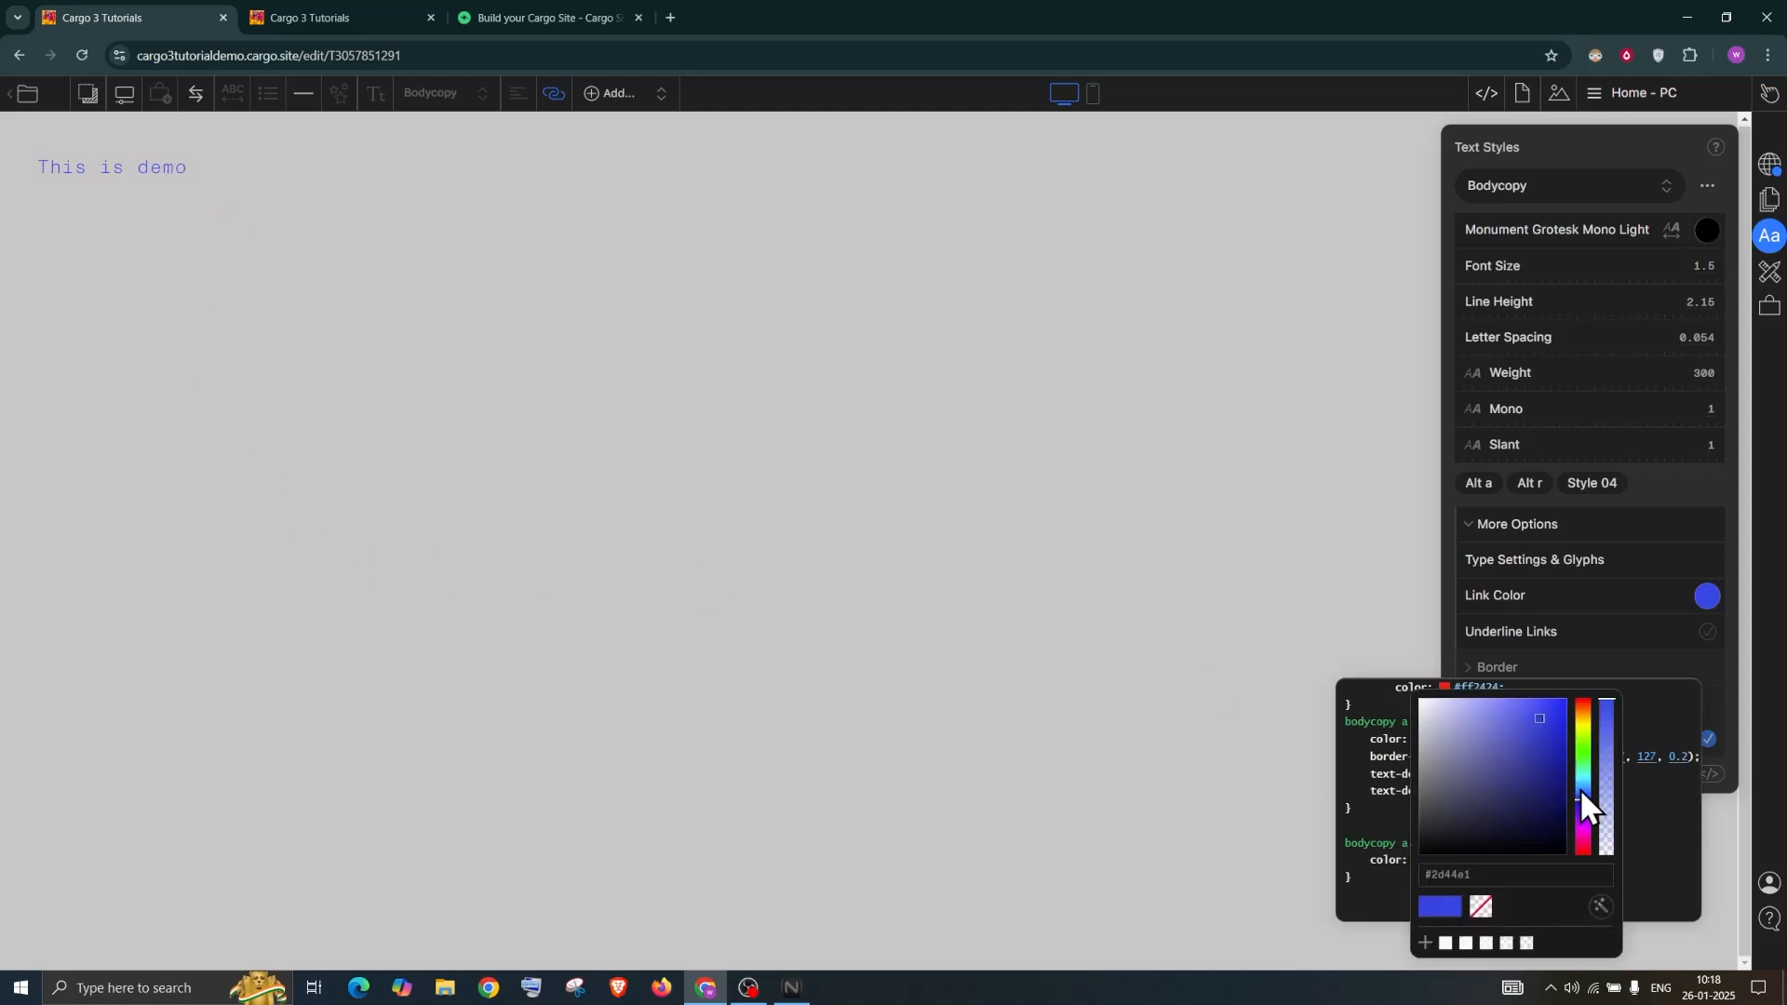
pyautogui.click(1587, 751)
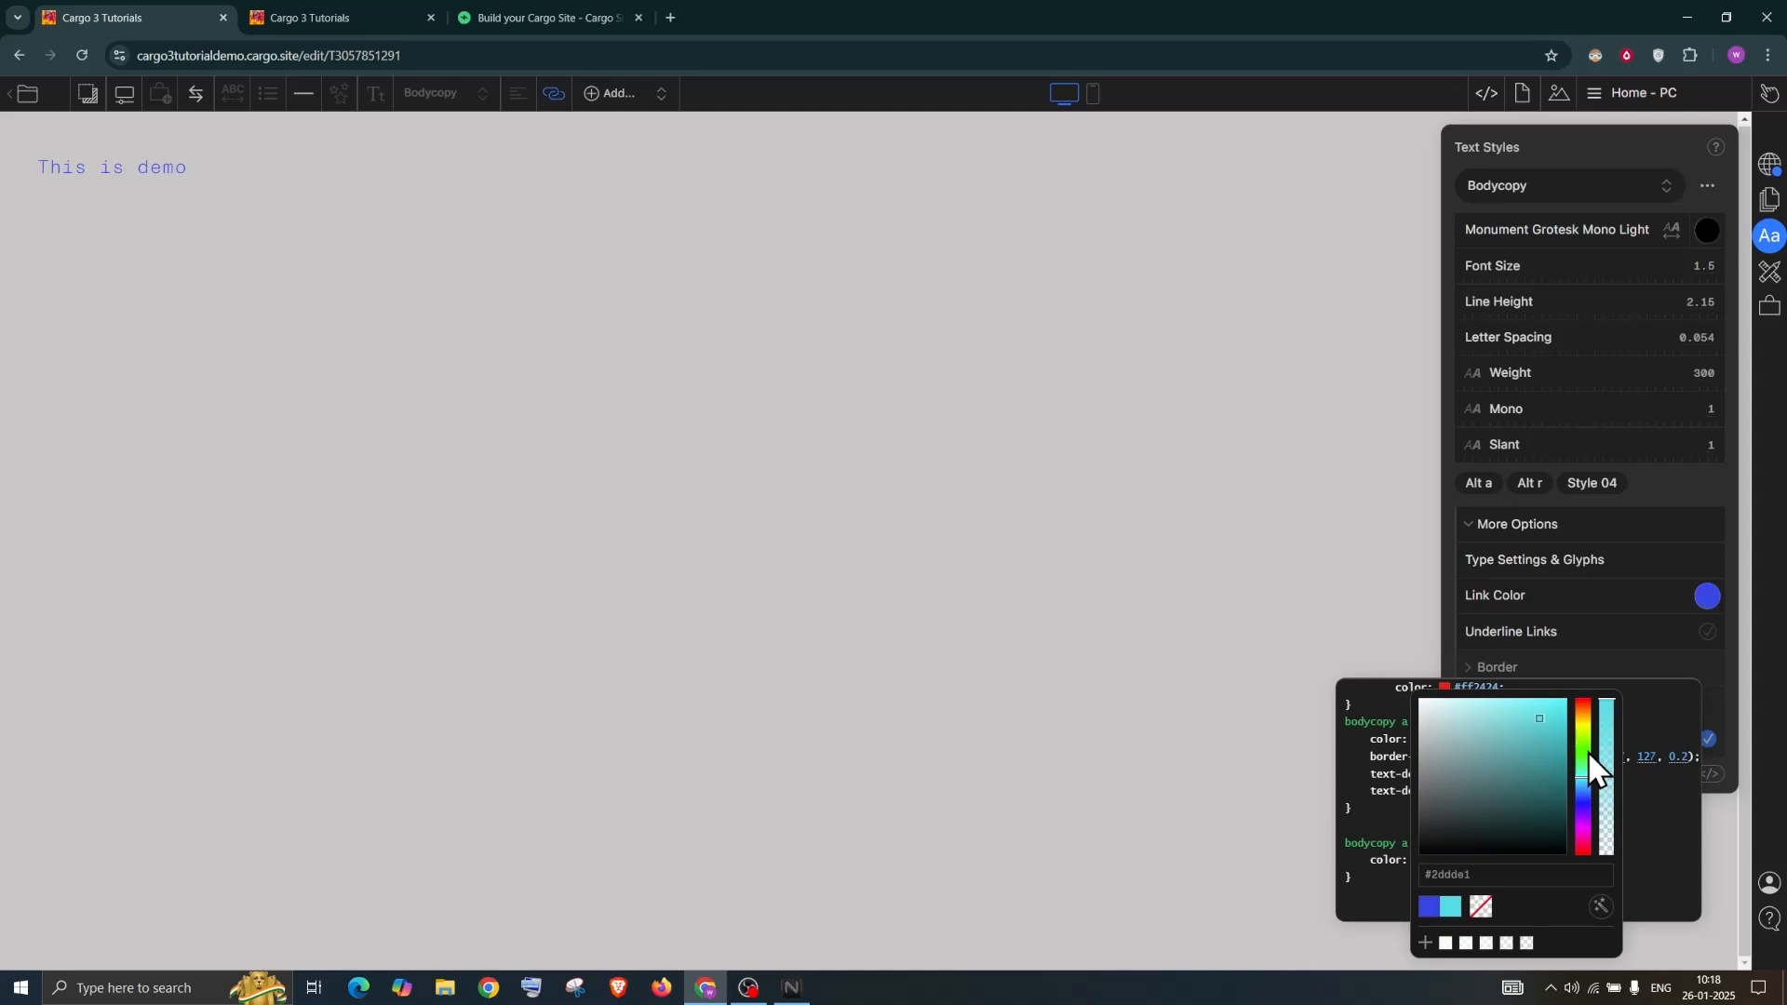
pyautogui.click(1677, 845)
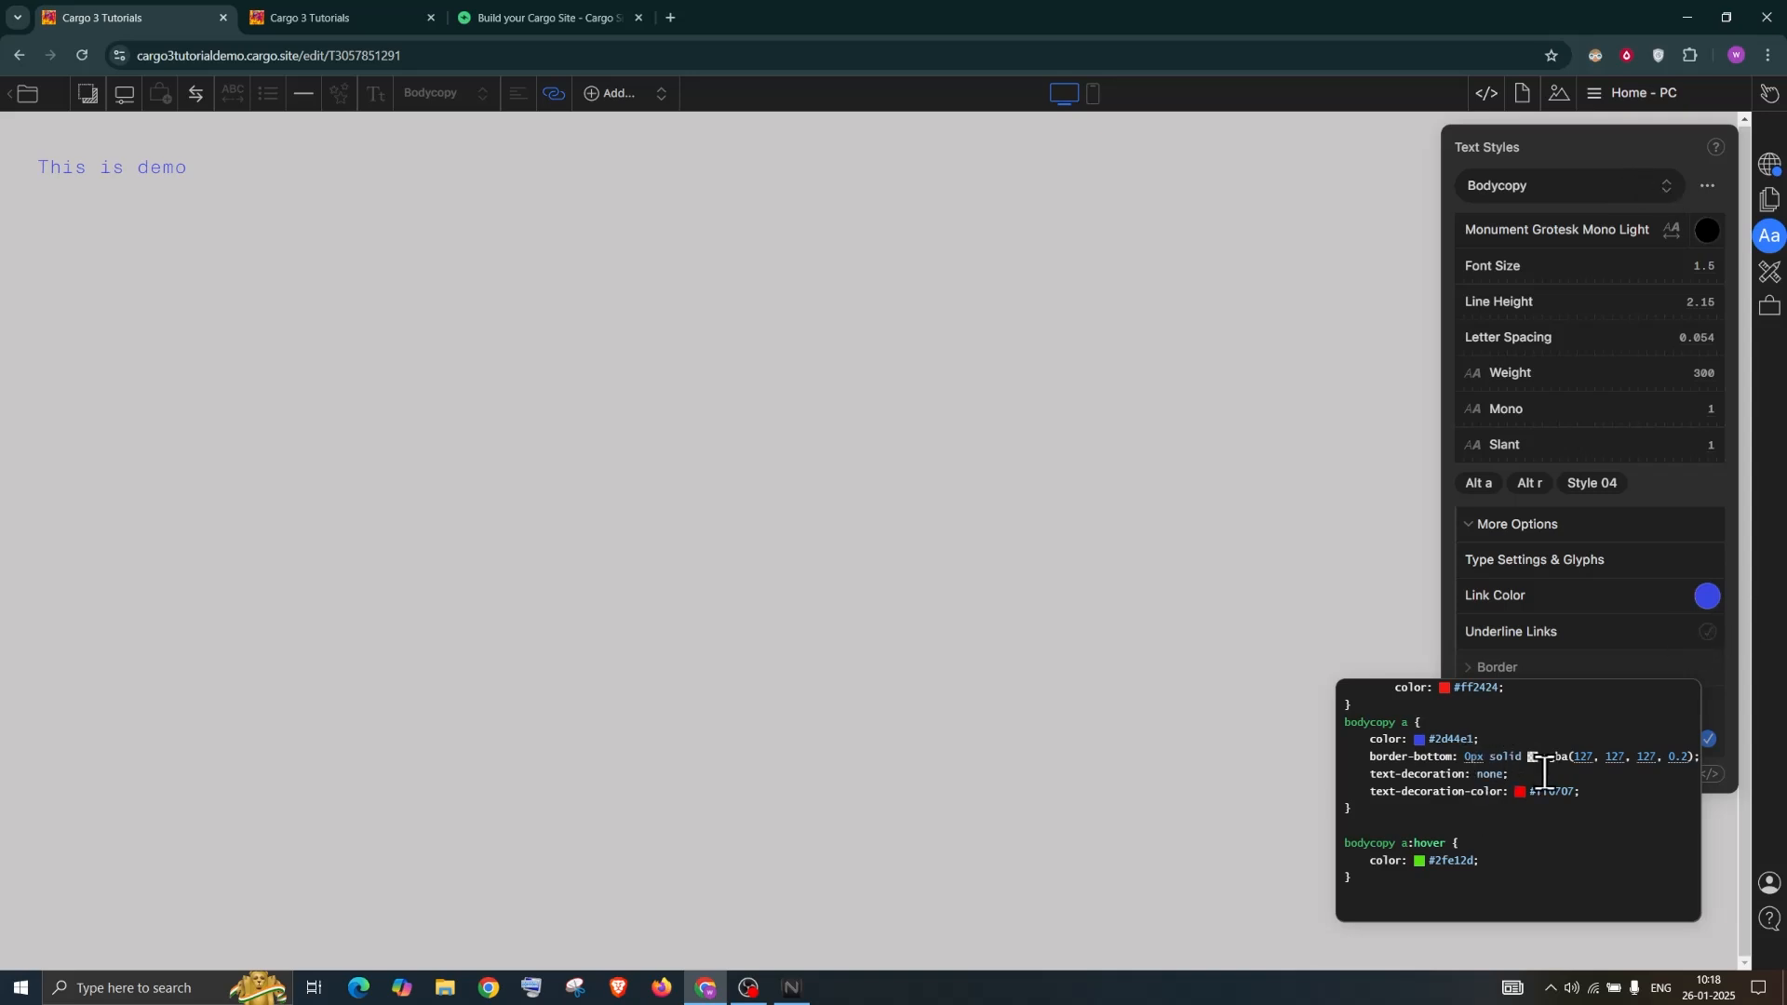
# Change the hover colour to black, then set the Bodycopy Link Color to black too
pyautogui.click(1418, 861)
pyautogui.moveTo(1483, 761); pyautogui.dragTo(1388, 858)
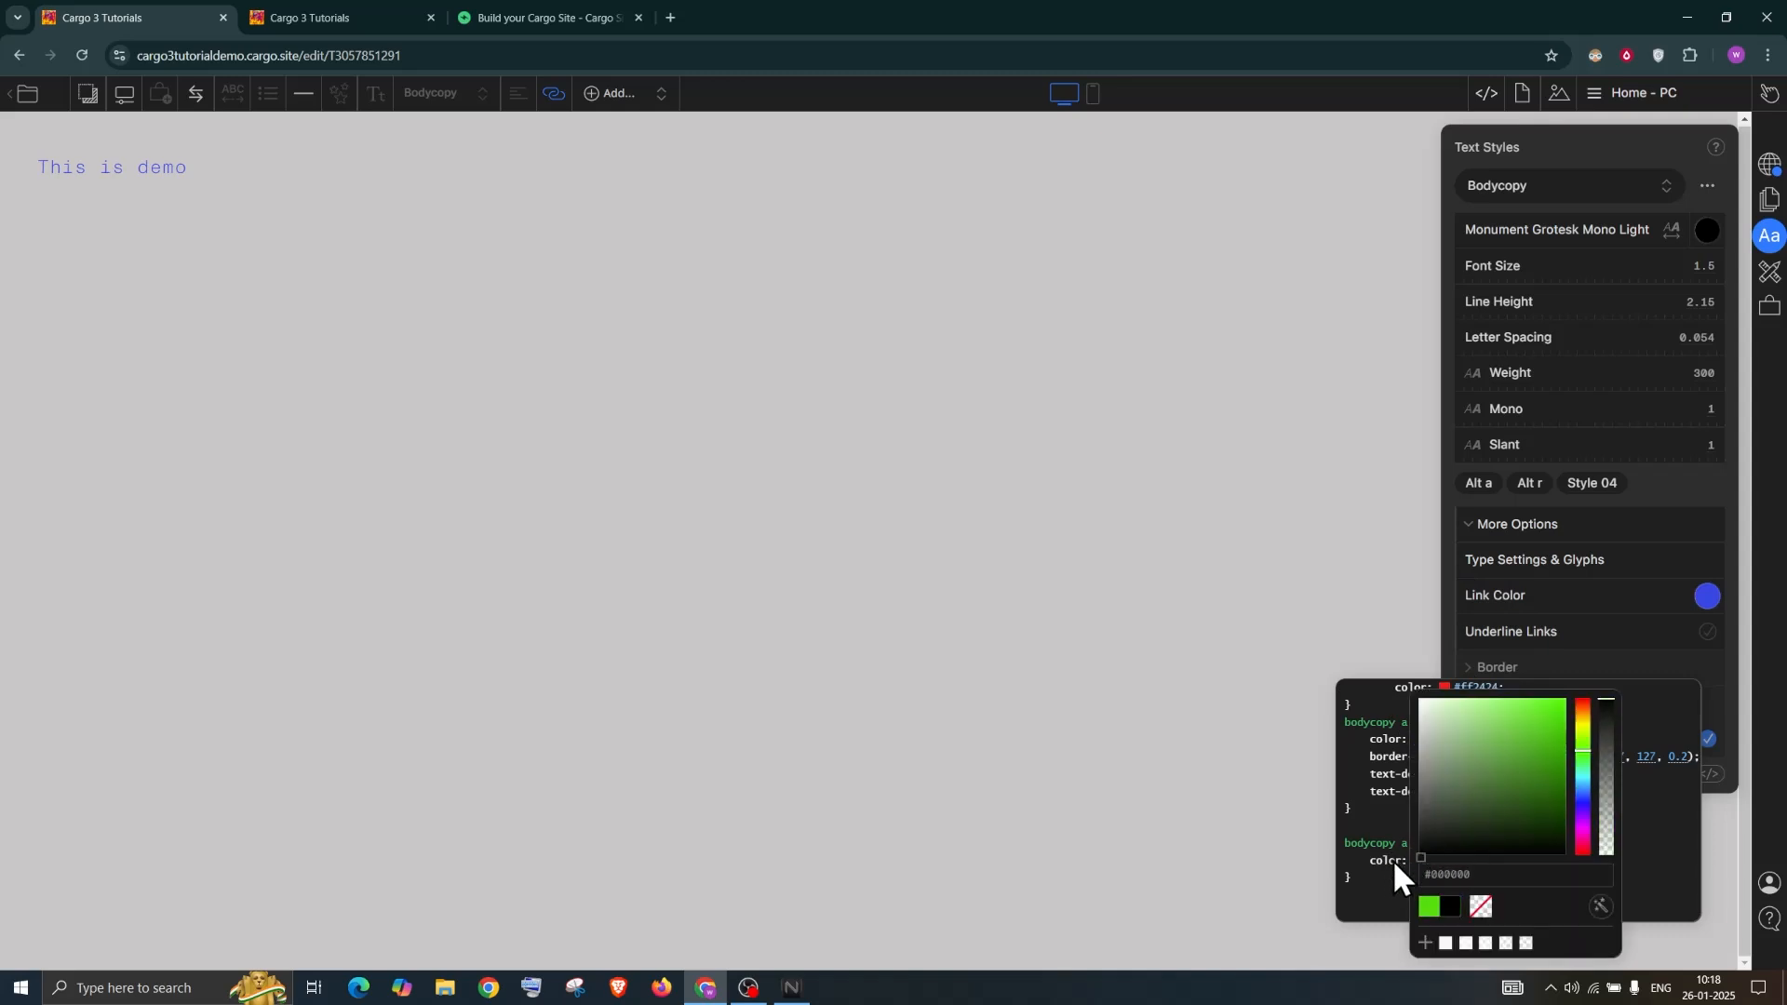
pyautogui.click(1655, 824)
pyautogui.click(1610, 146)
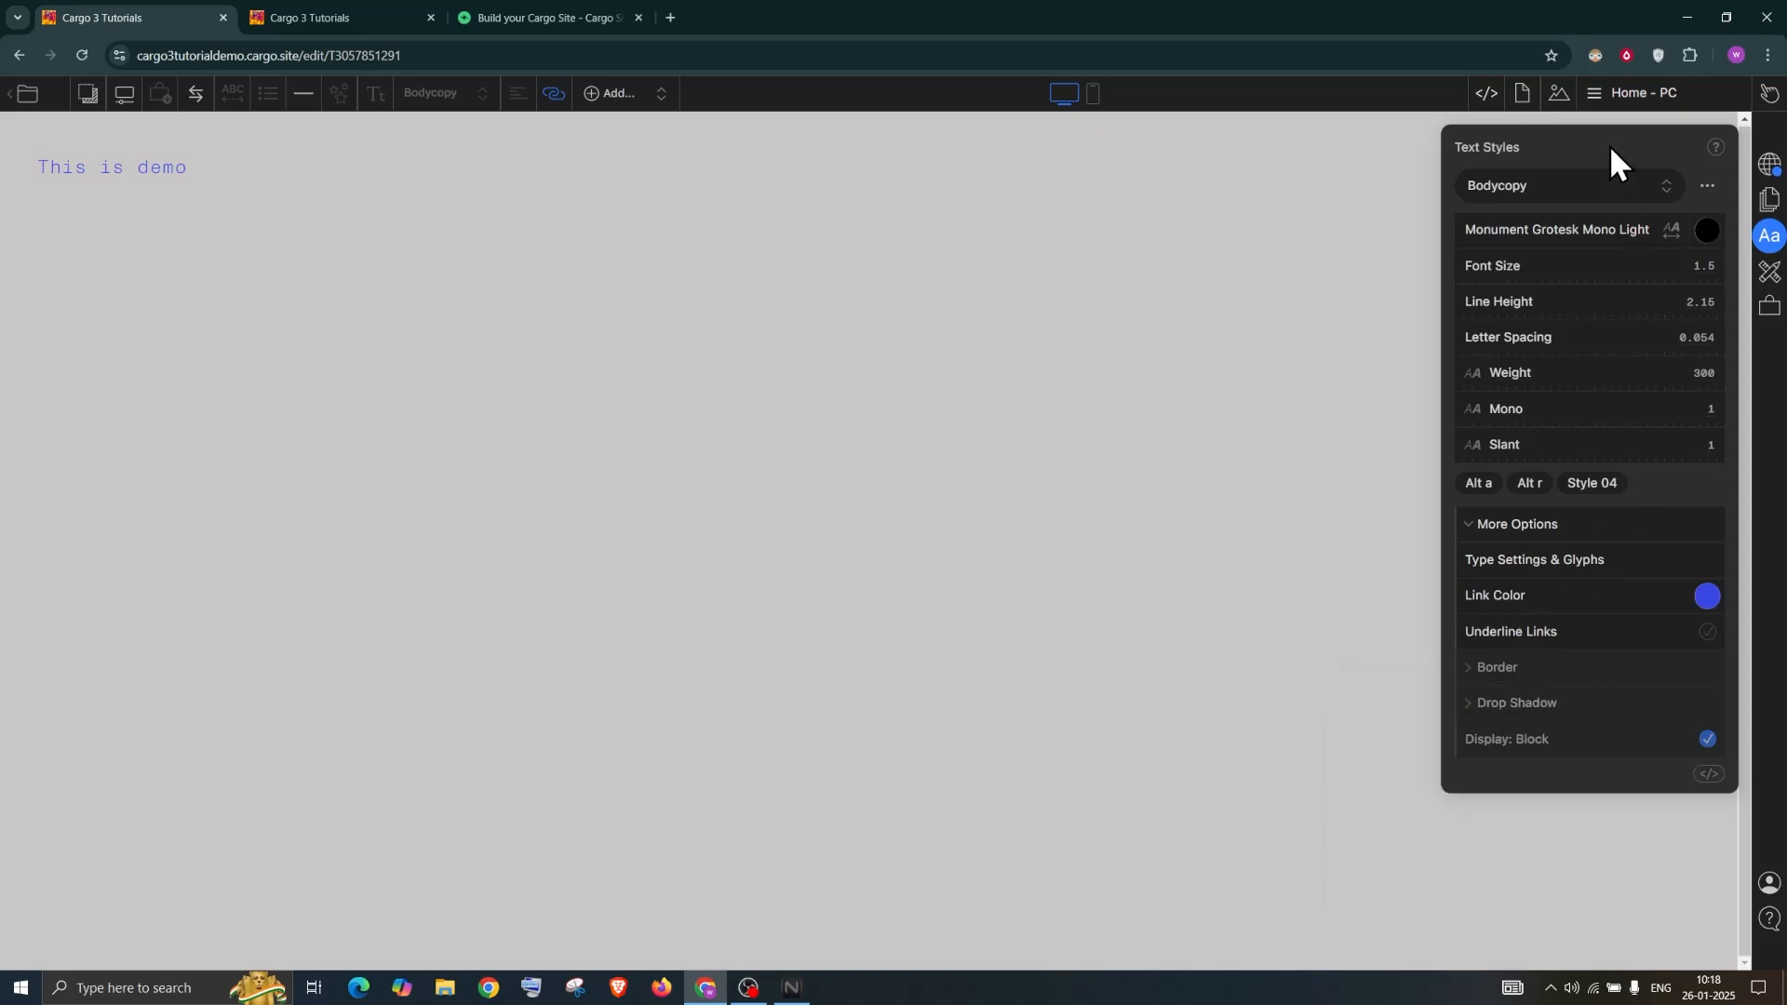
pyautogui.click(1706, 599)
pyautogui.moveTo(1381, 768); pyautogui.dragTo(1258, 942)
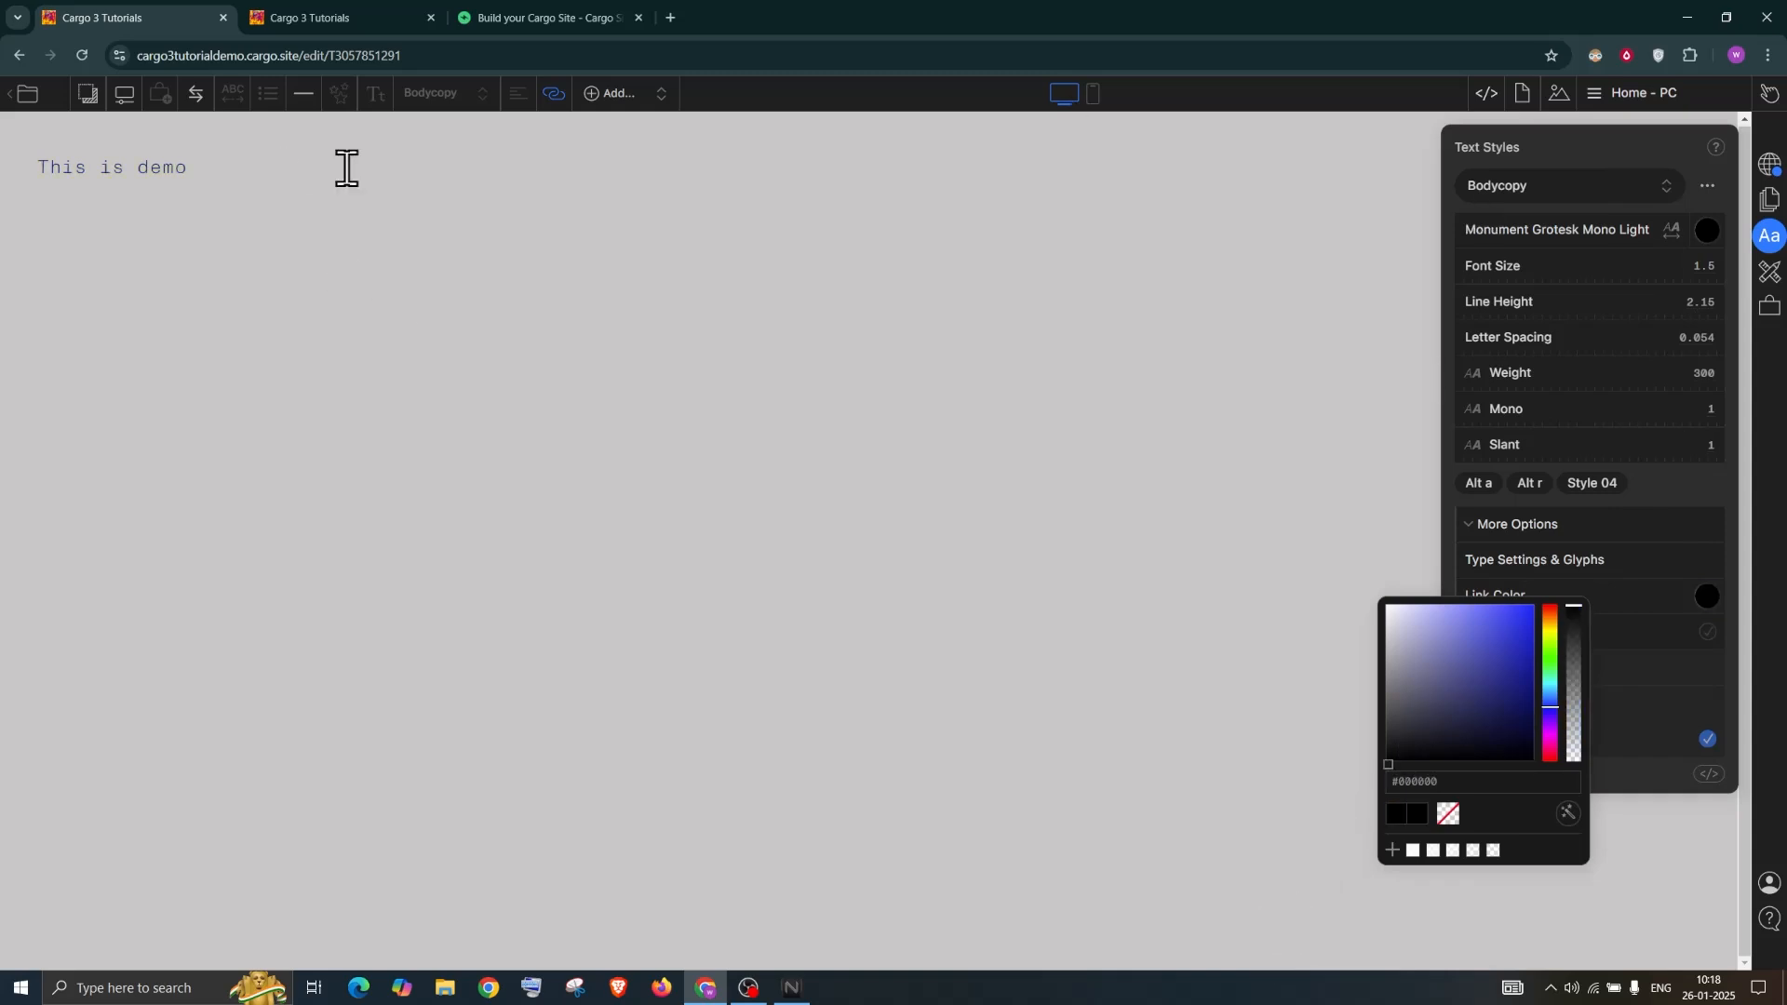
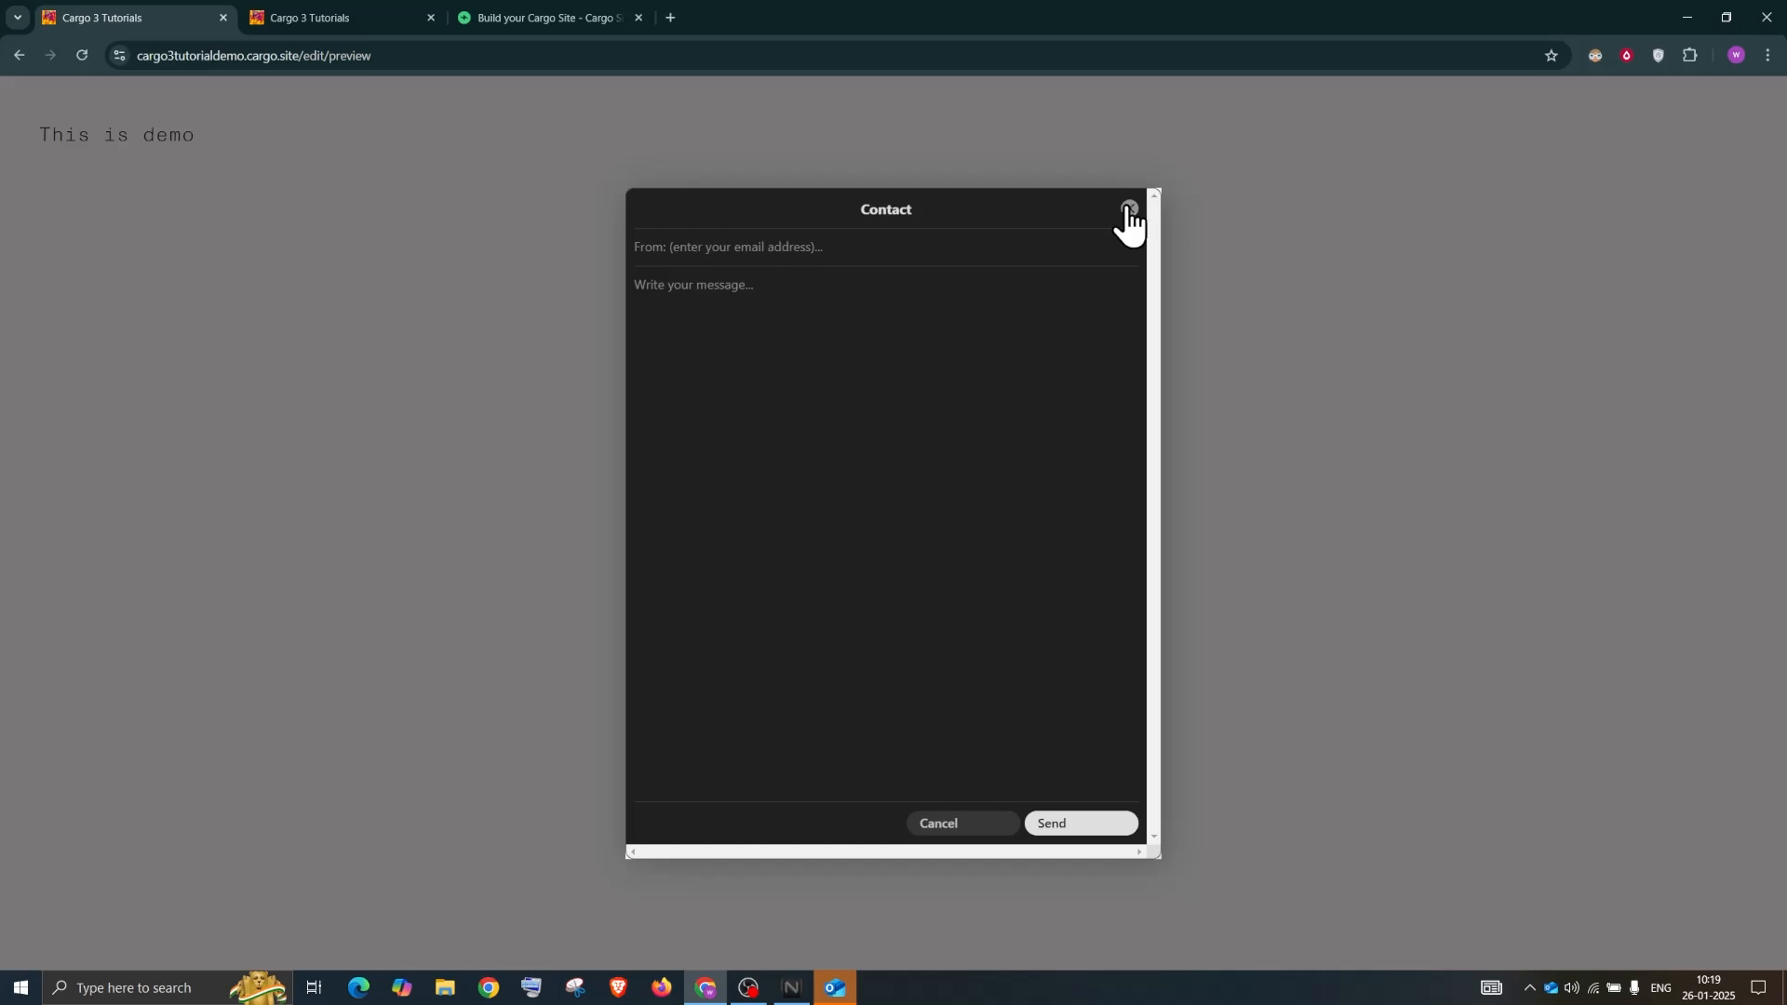
# Close the Contact form pop-up, bring it back with browser Back, and close it again
pyautogui.click(692, 179)
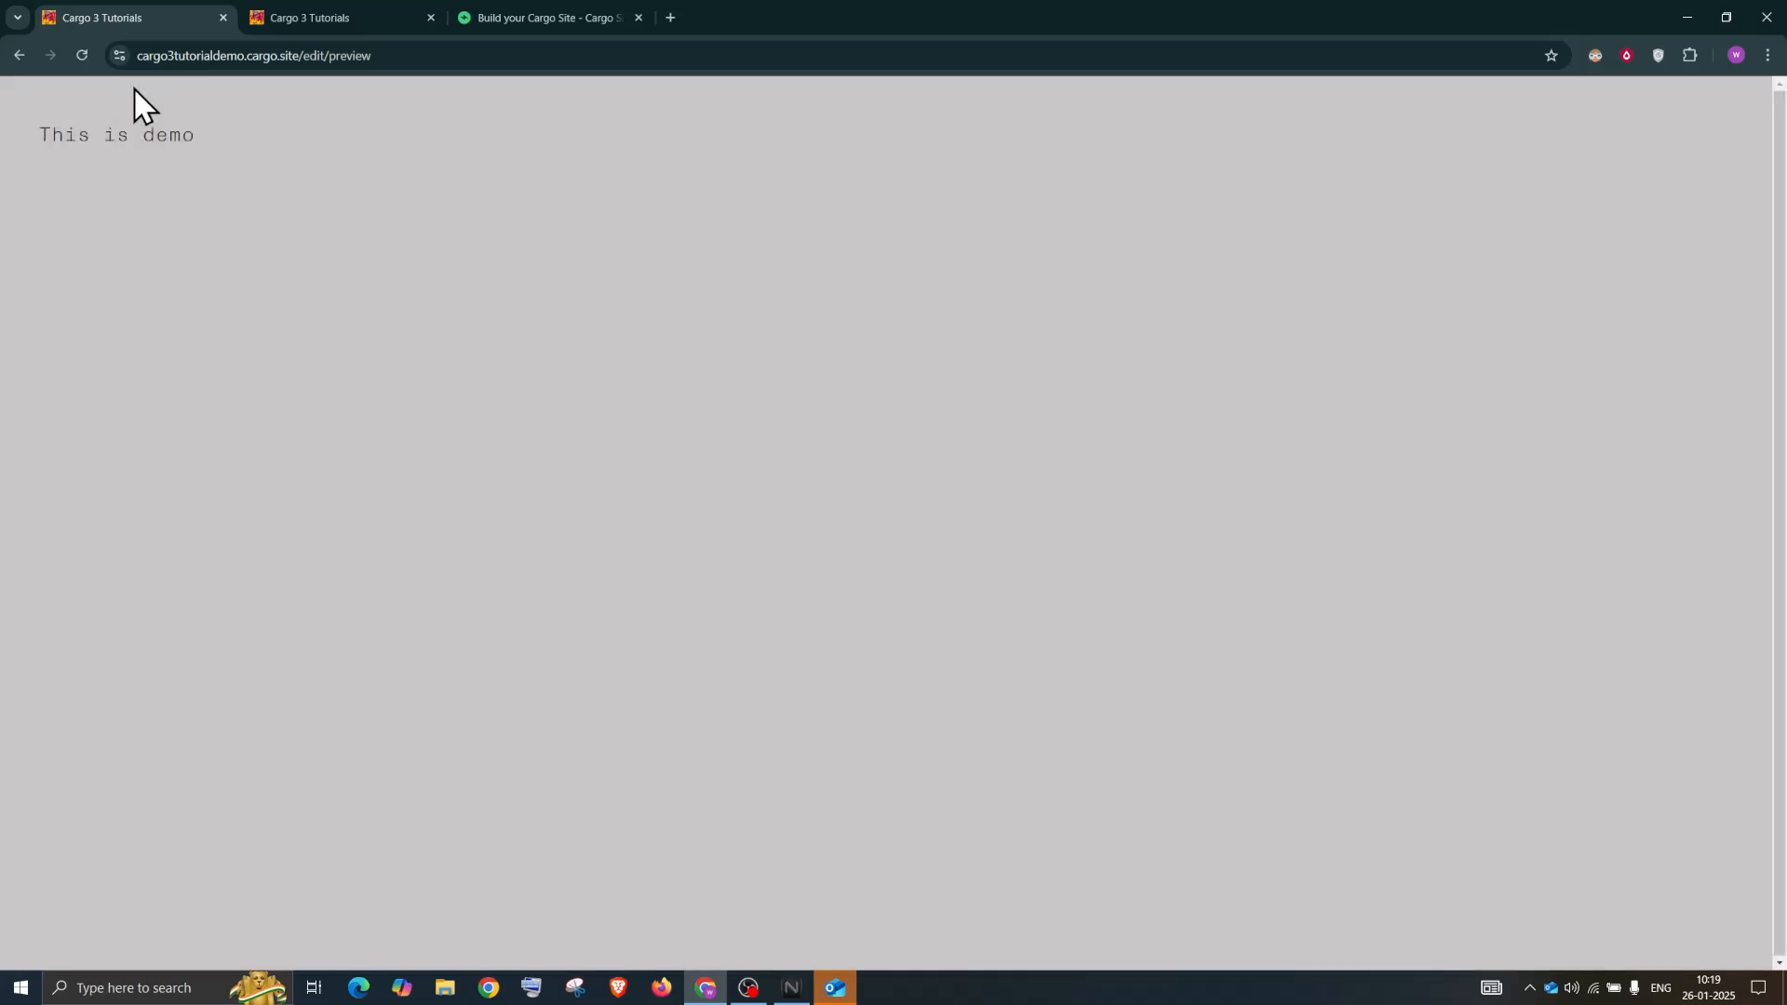
pyautogui.click(17, 56)
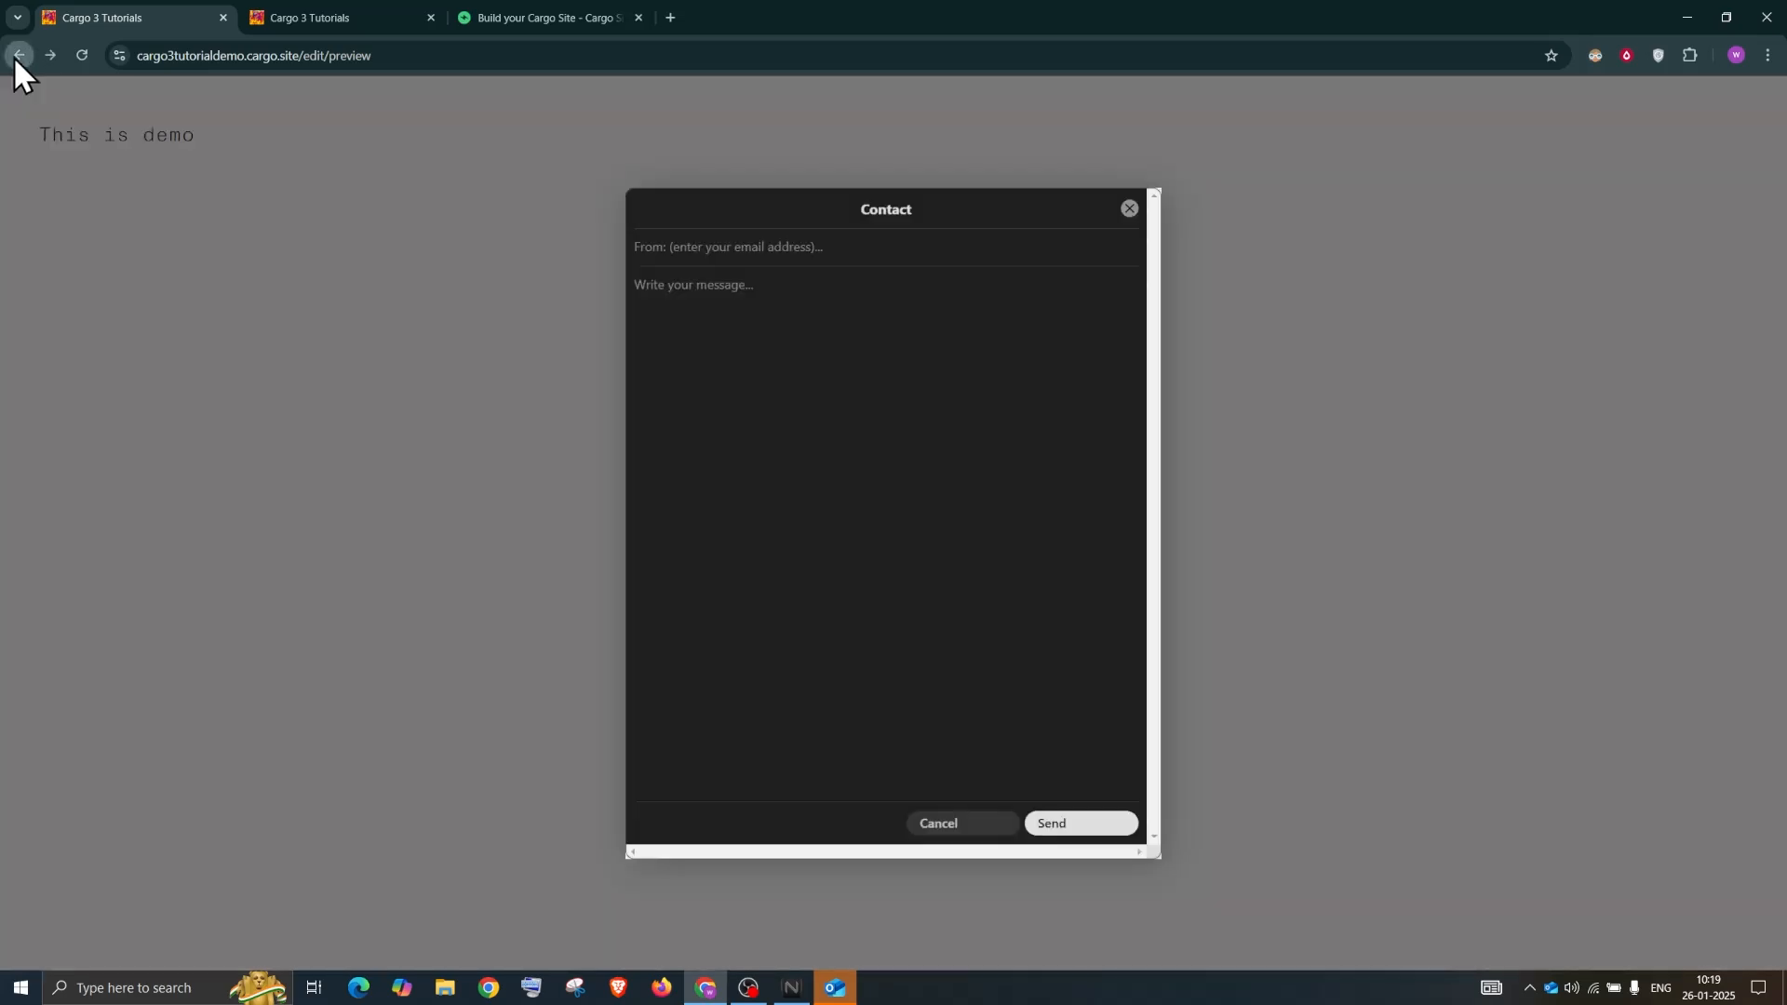
pyautogui.click(269, 216)
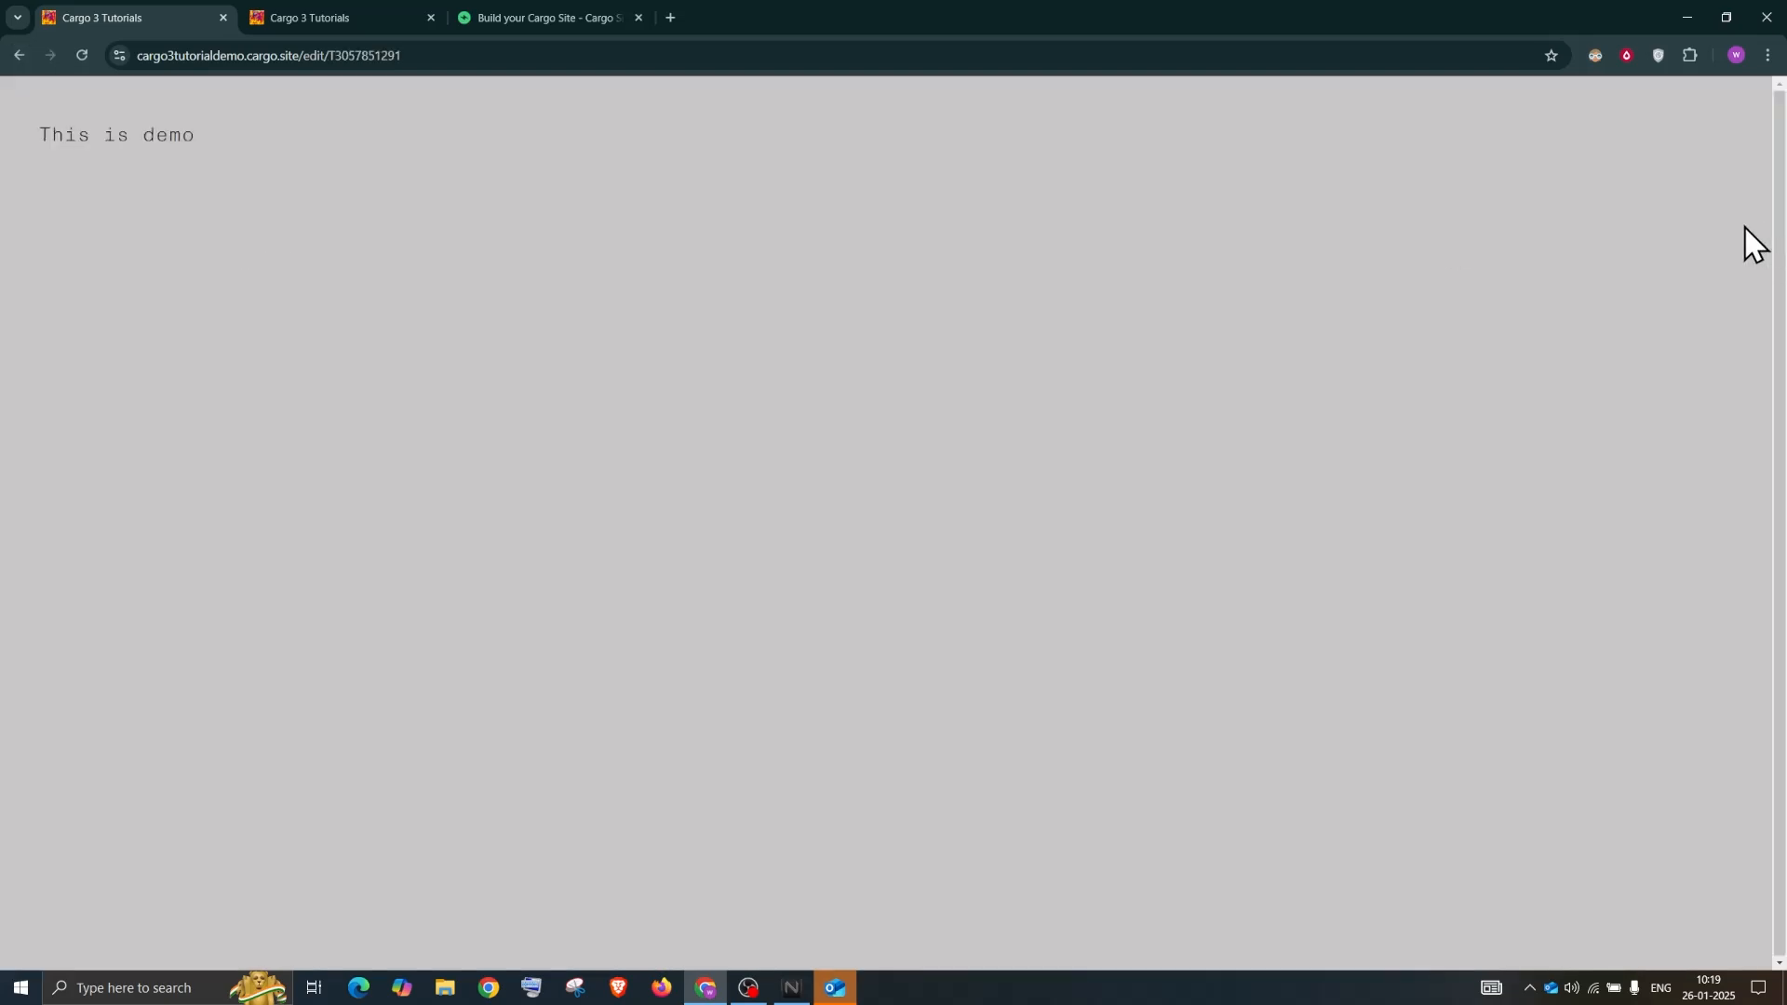
# In Publish Settings, change the Contact Form appearance from Dark to Light
pyautogui.click(1770, 273)
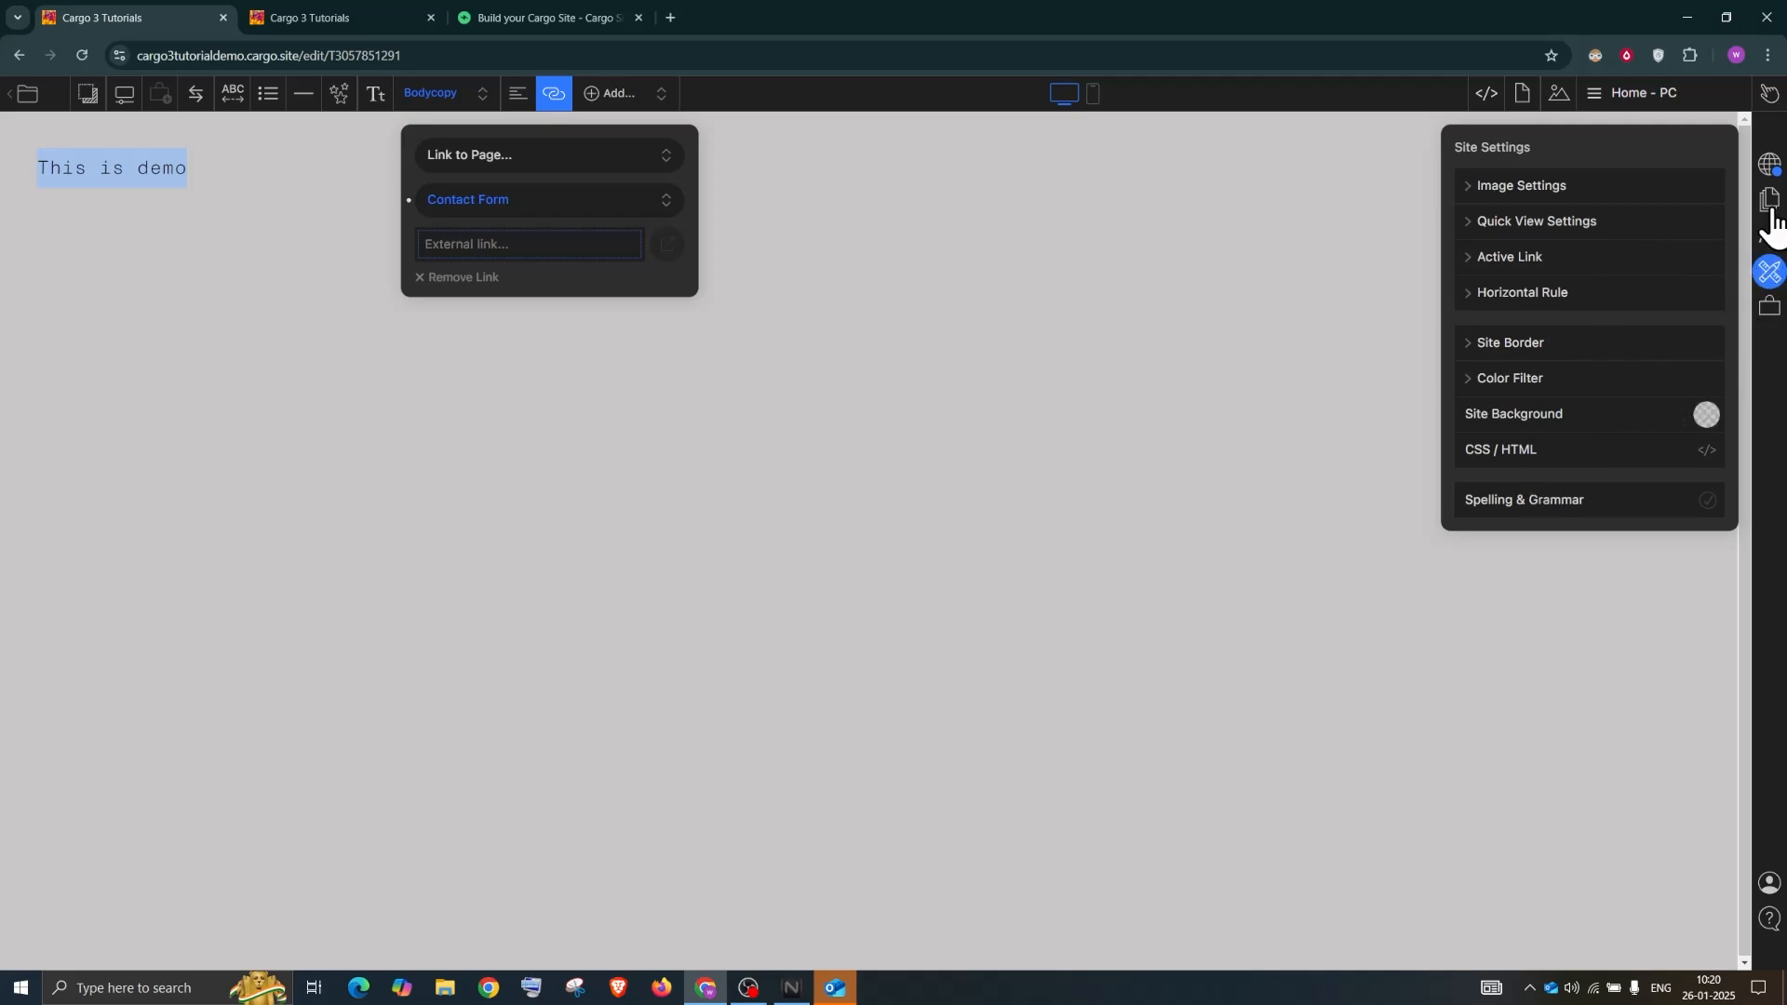
pyautogui.click(1769, 163)
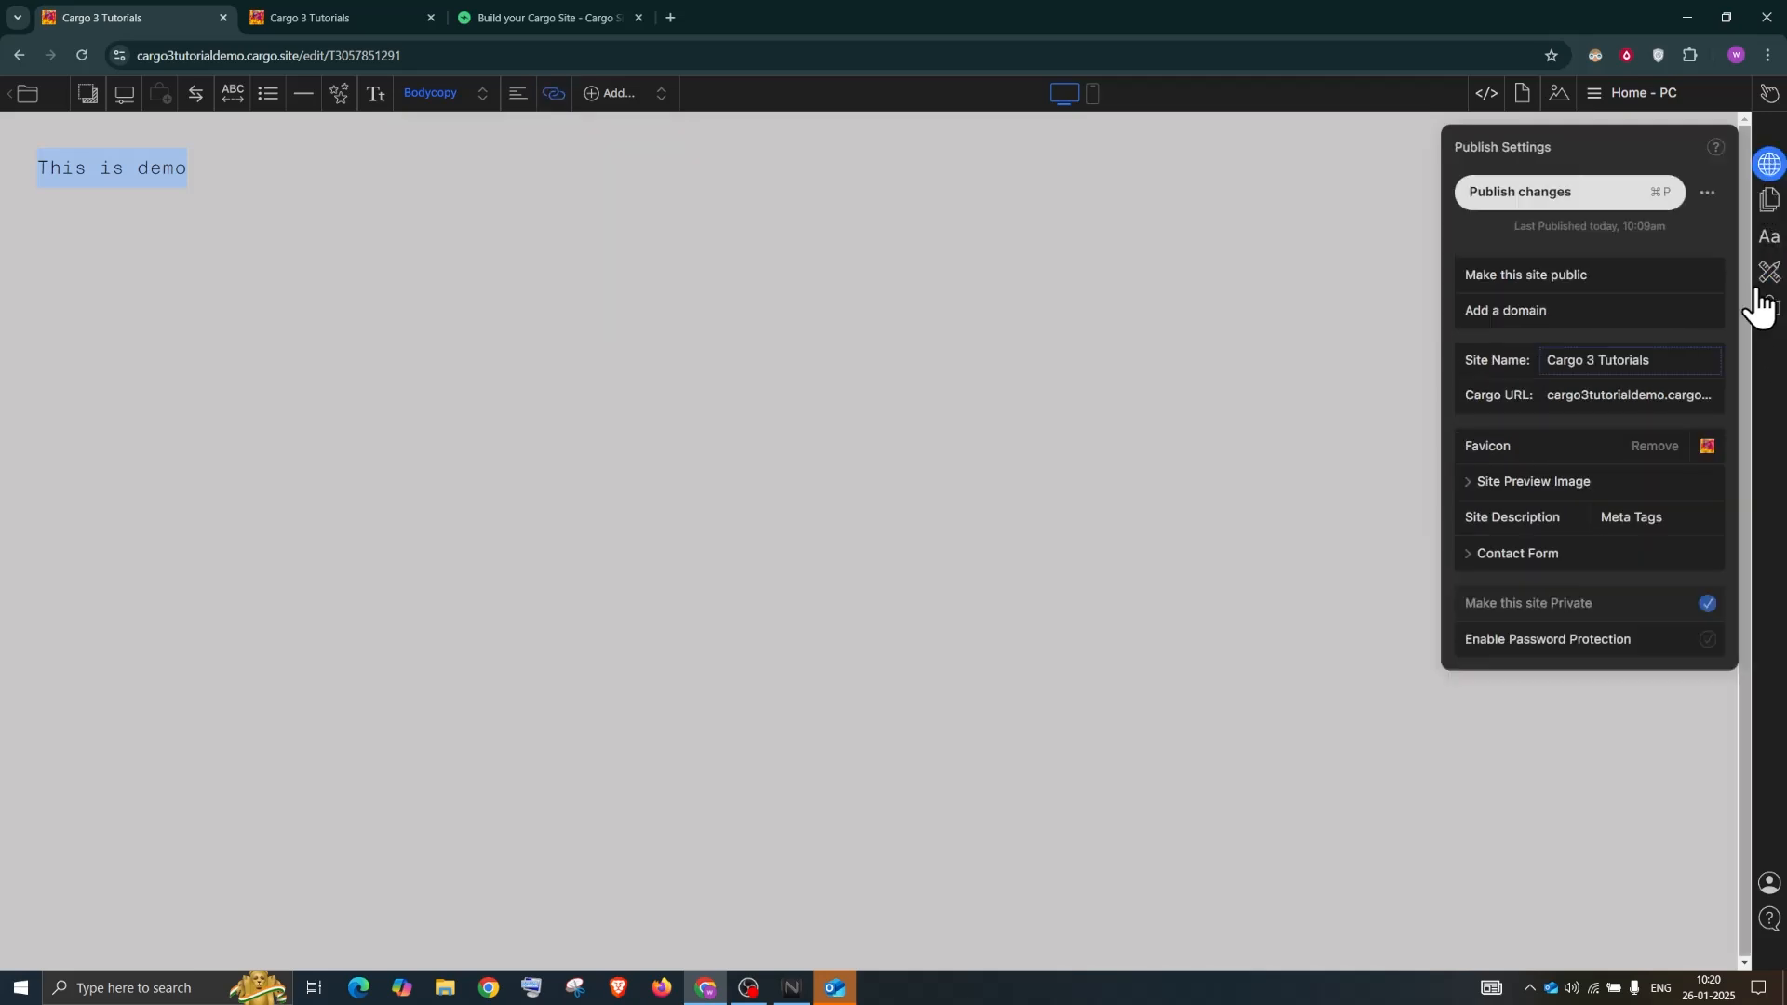
pyautogui.click(1505, 558)
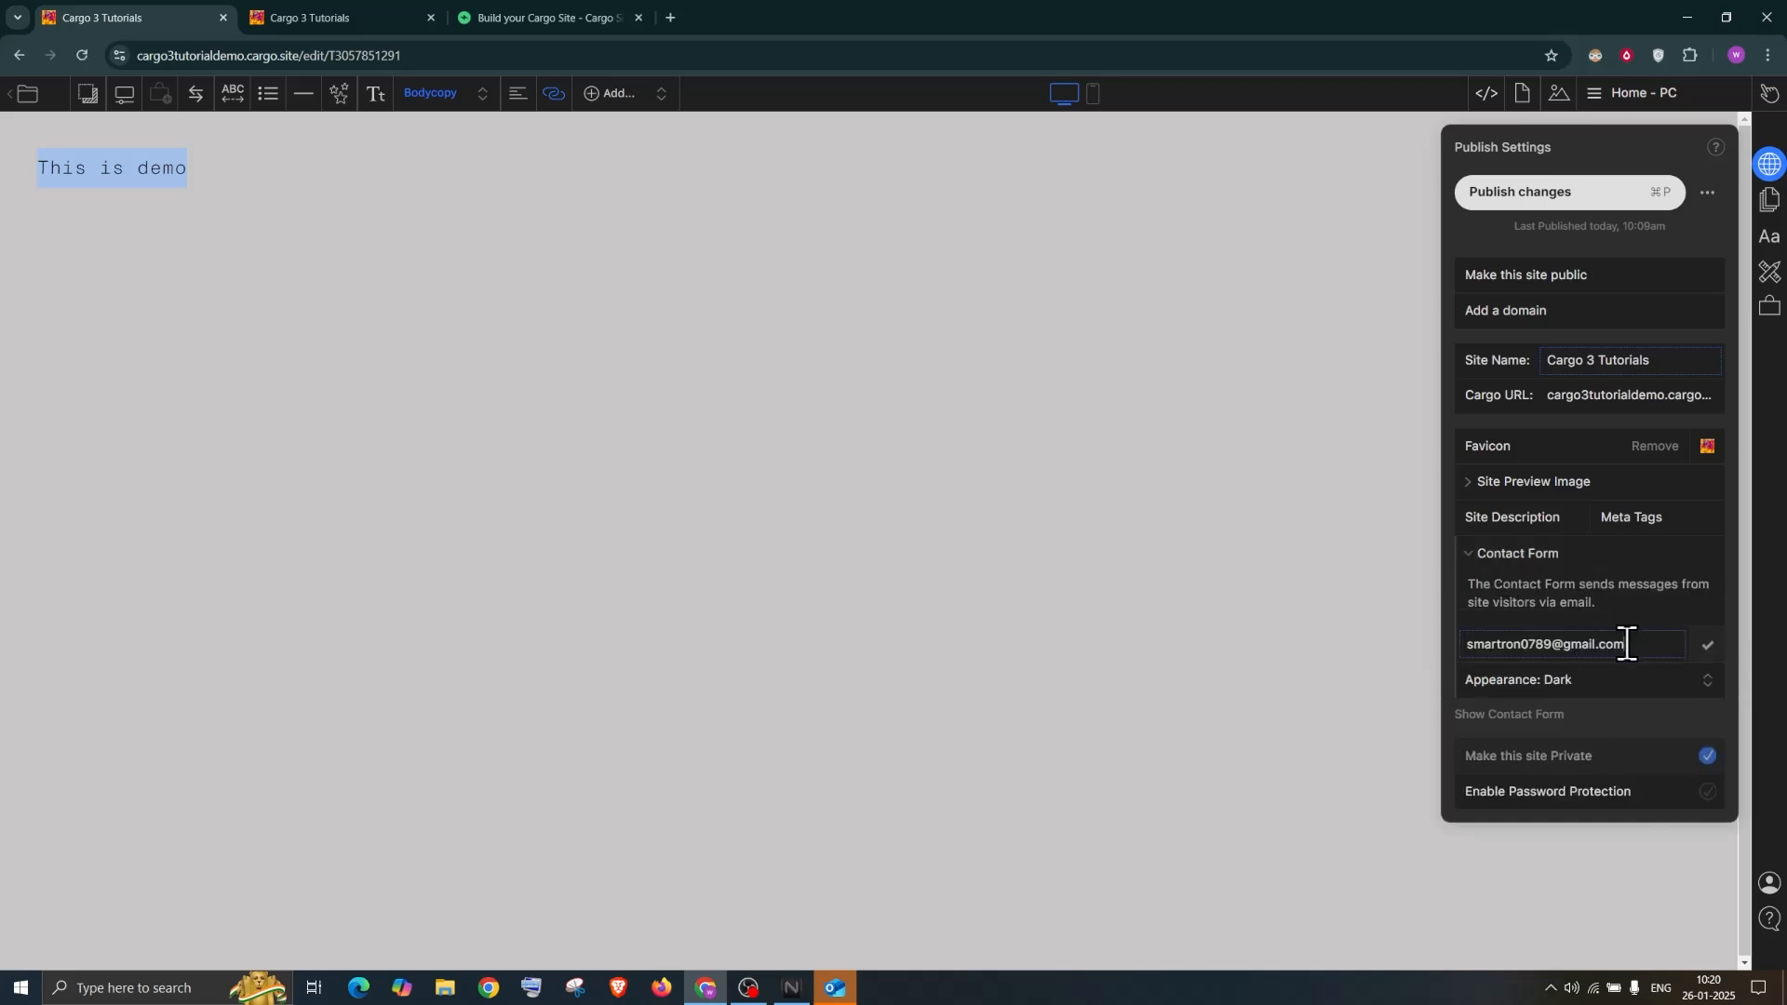
pyautogui.moveTo(1470, 635); pyautogui.dragTo(1470, 635)
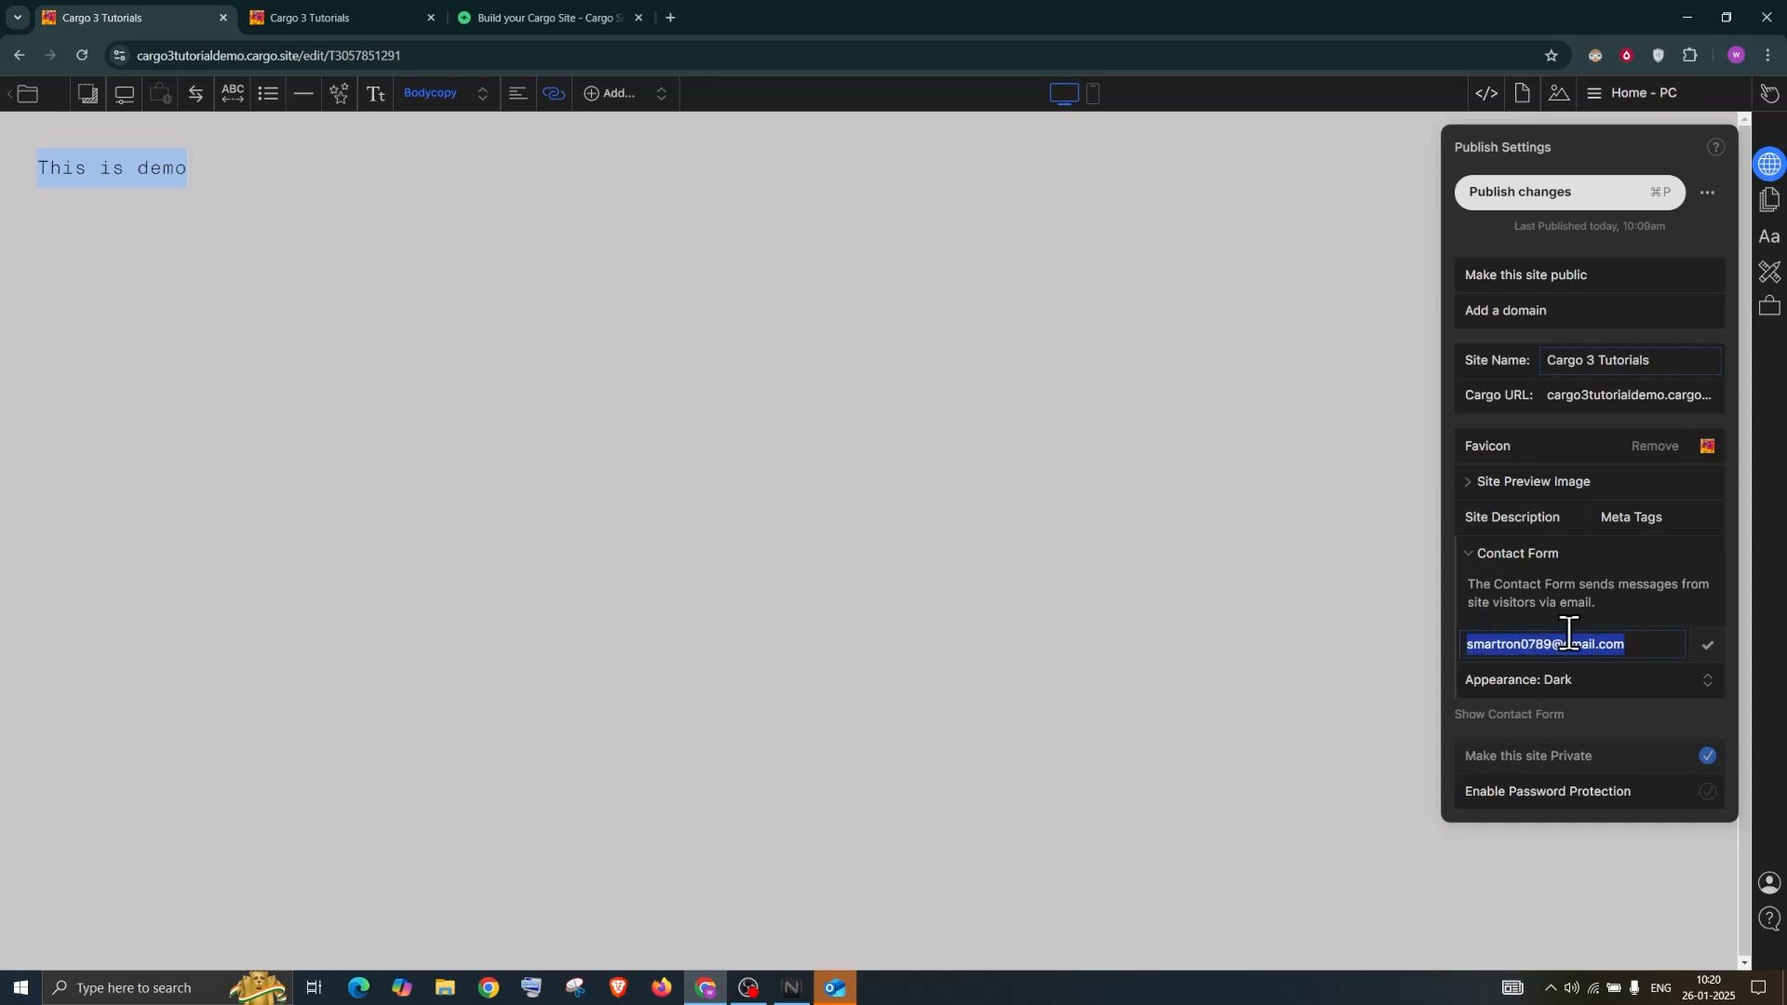
pyautogui.click(1583, 679)
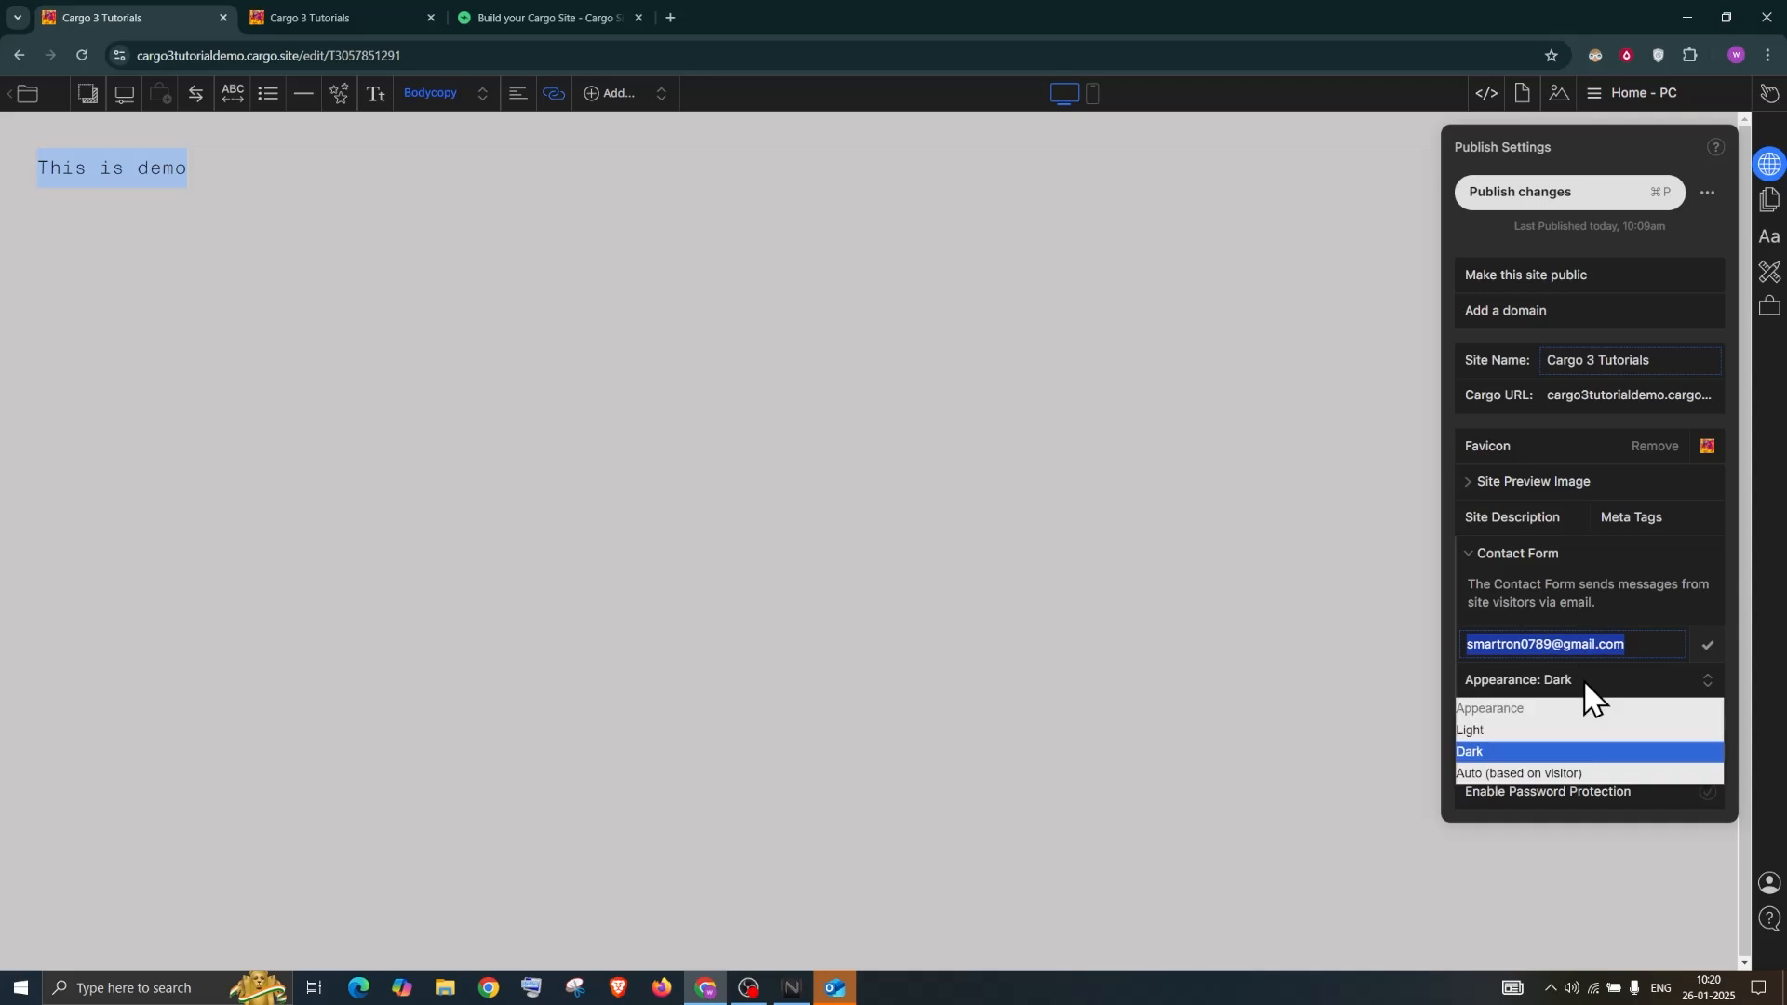
pyautogui.click(1513, 733)
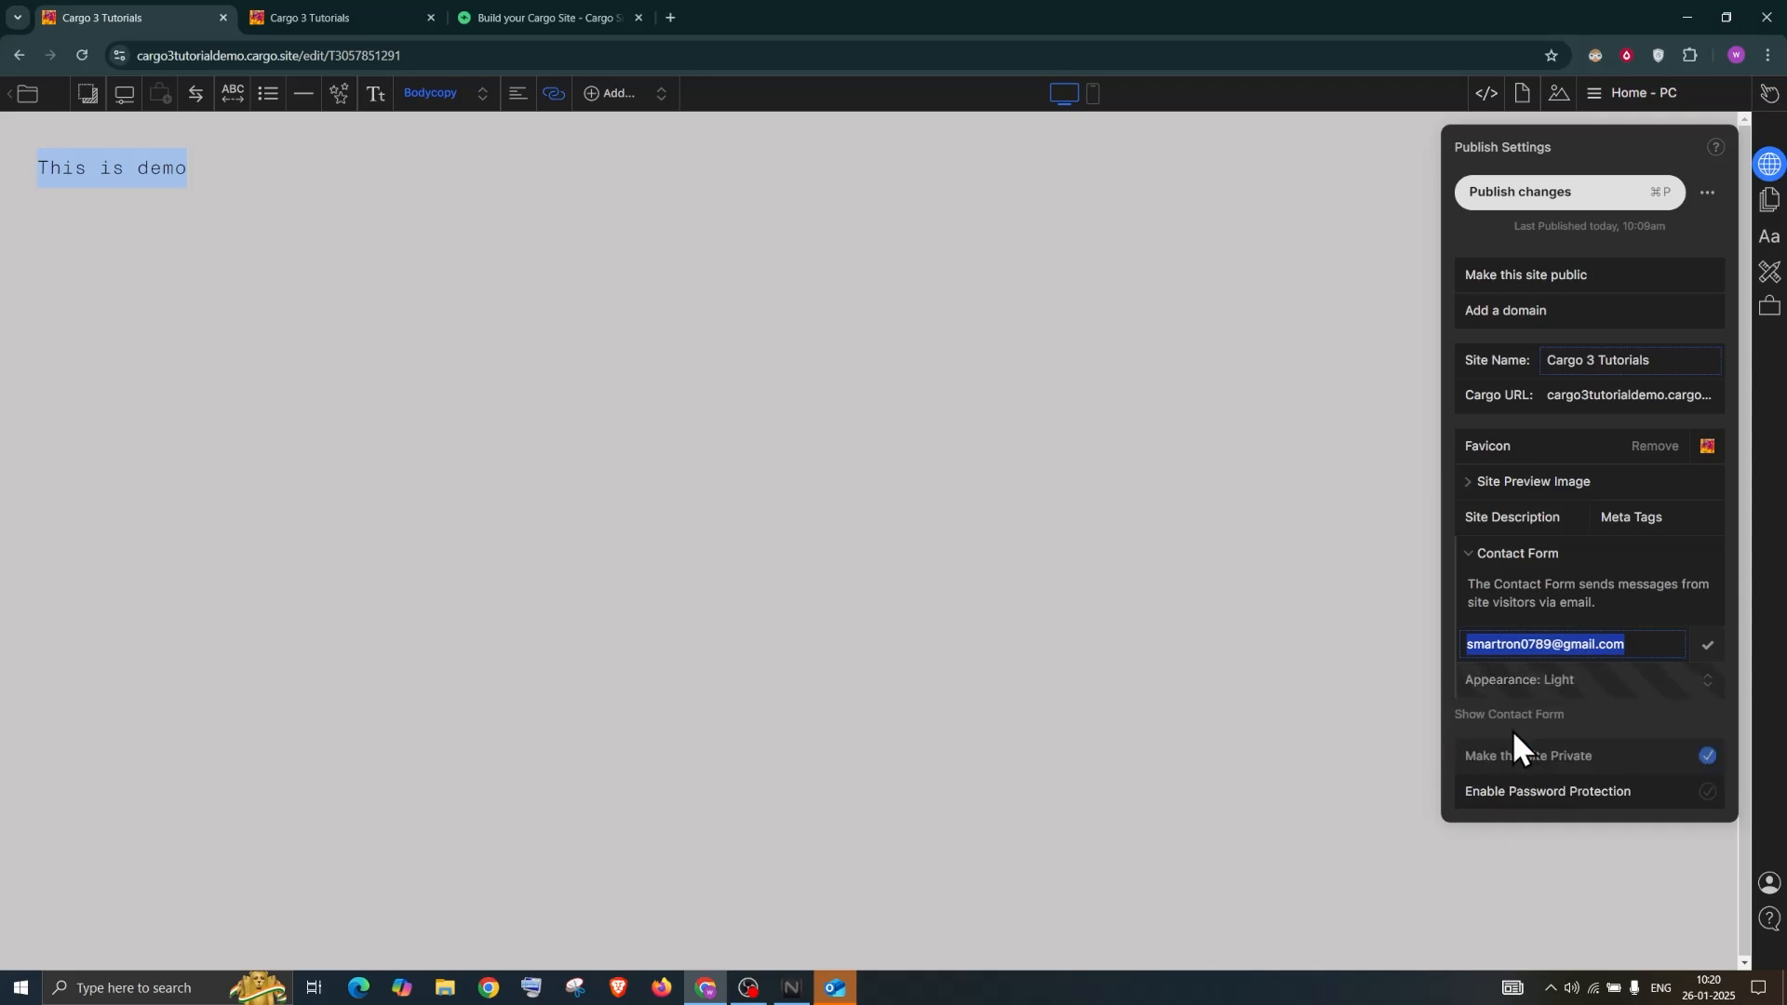
# Preview the draft, open and close the lighter Contact form, then switch to the cargotutorials tab
pyautogui.click(1770, 97)
pyautogui.click(1707, 102)
pyautogui.click(169, 144)
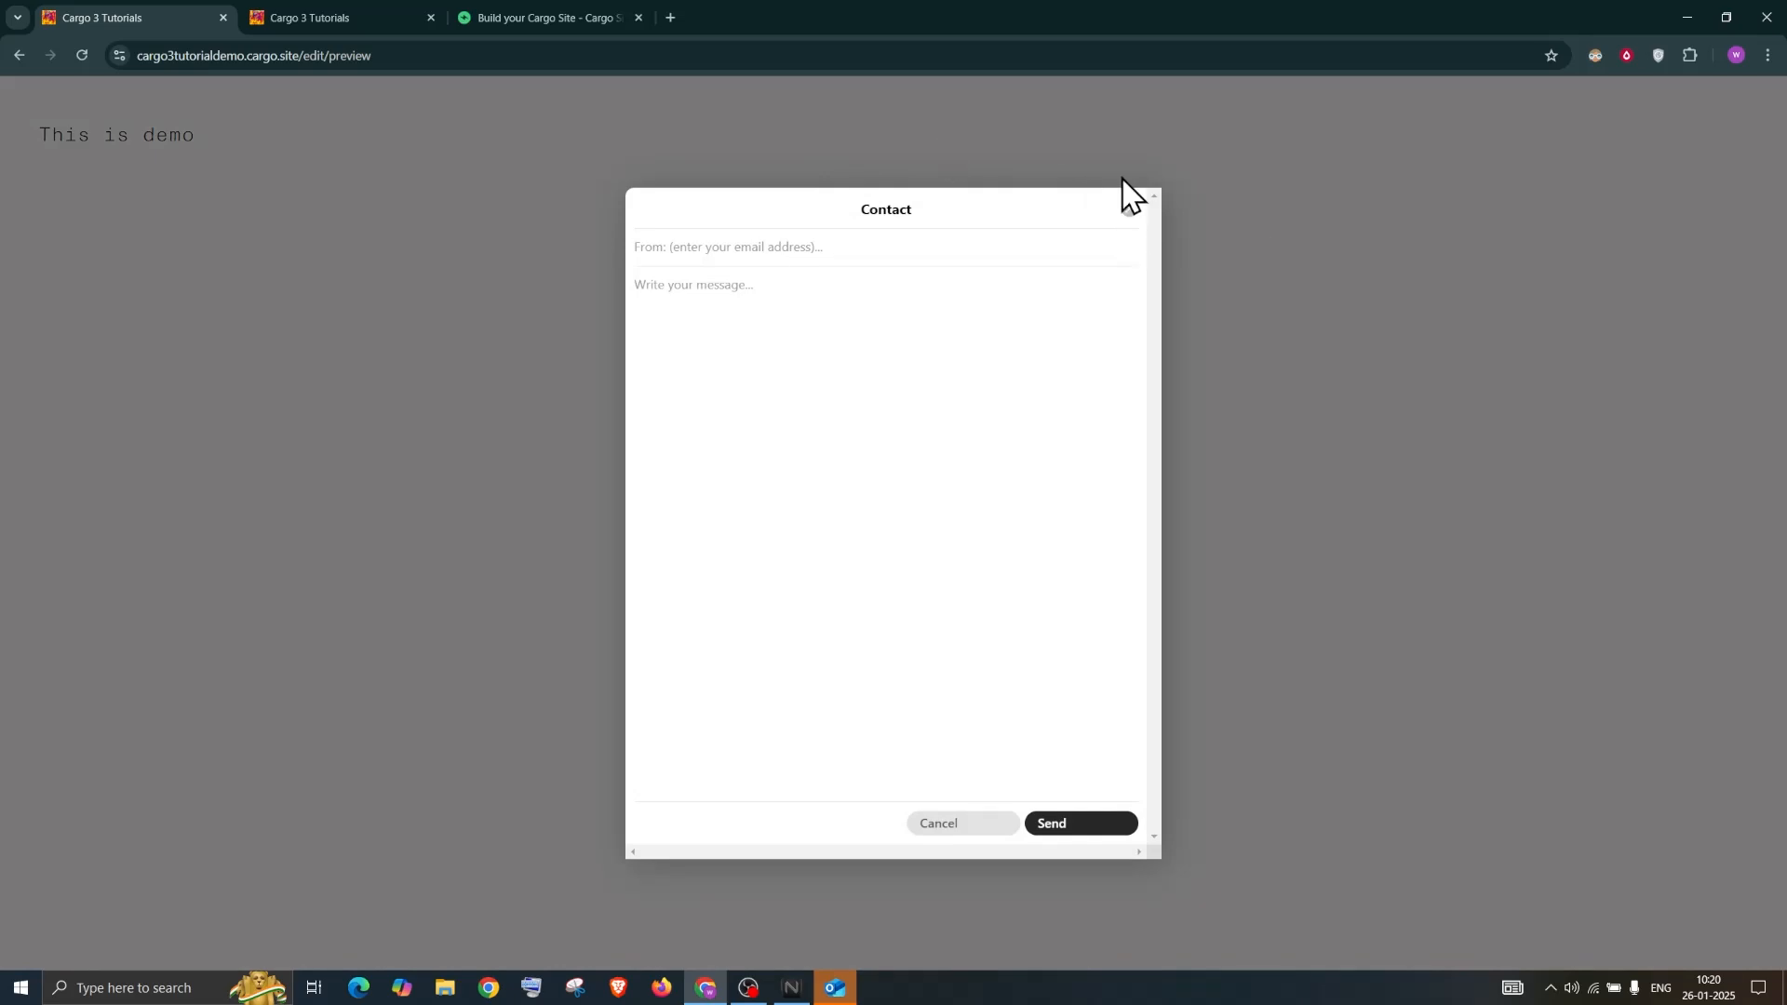
pyautogui.click(21, 54)
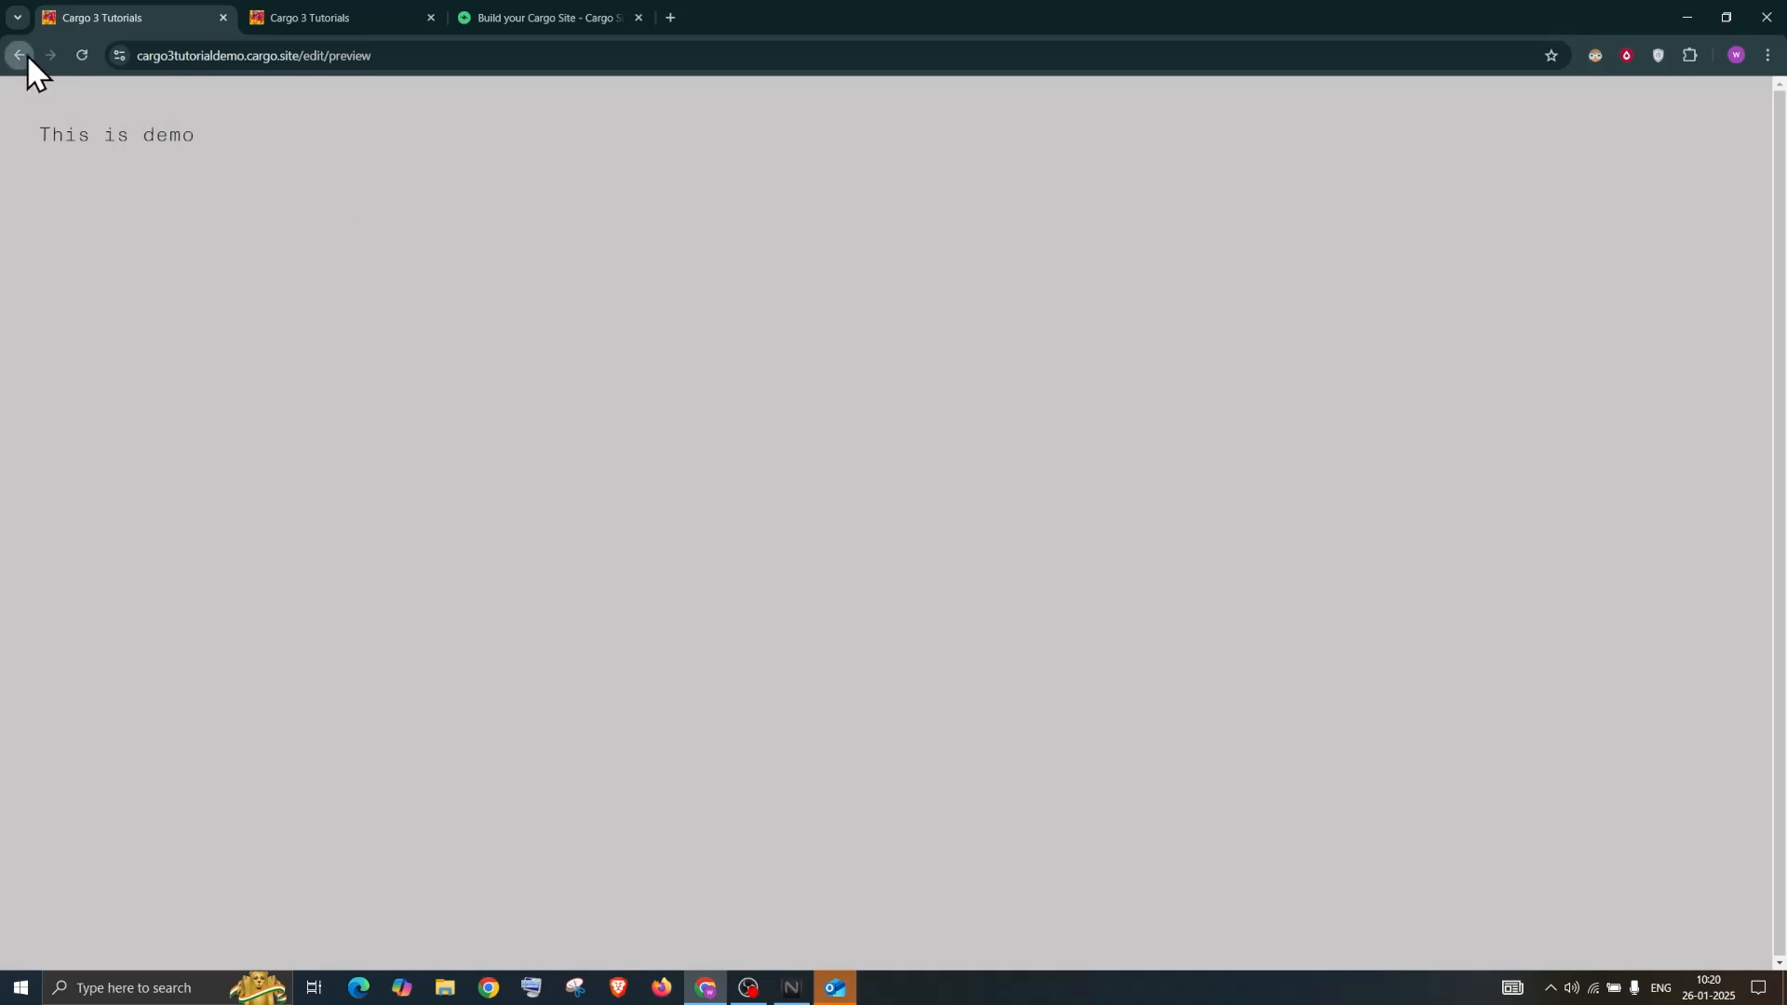
pyautogui.click(26, 53)
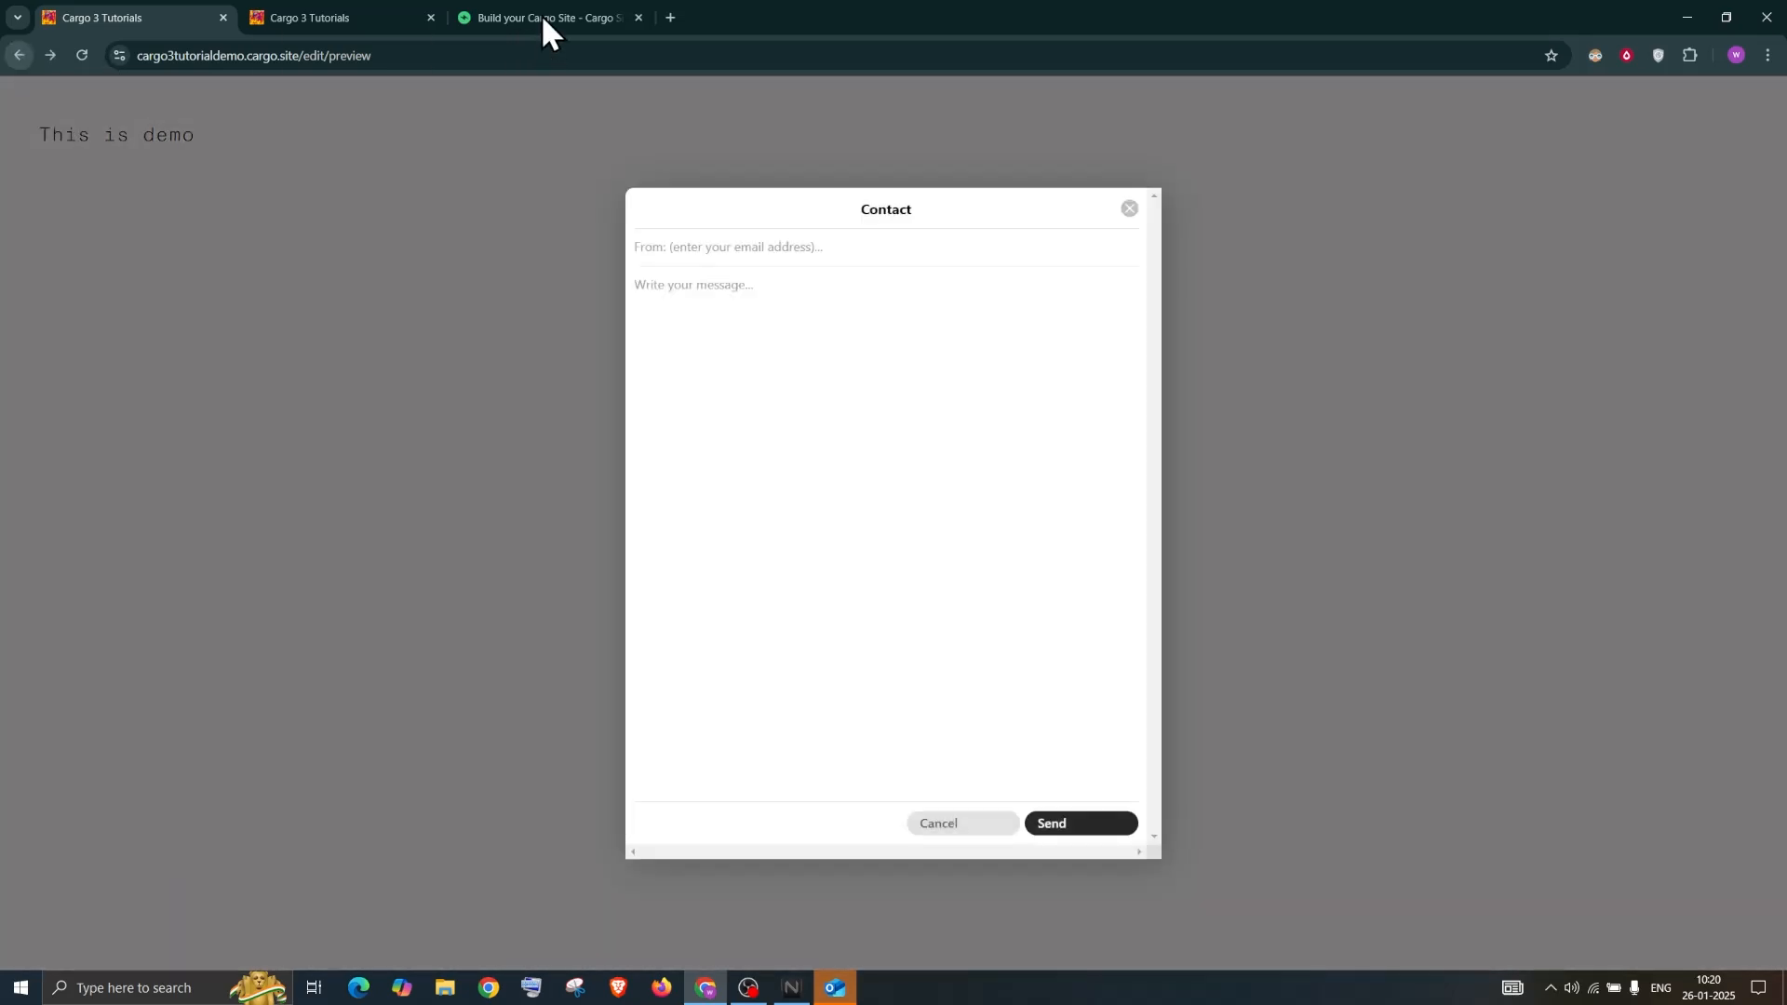
pyautogui.click(539, 16)
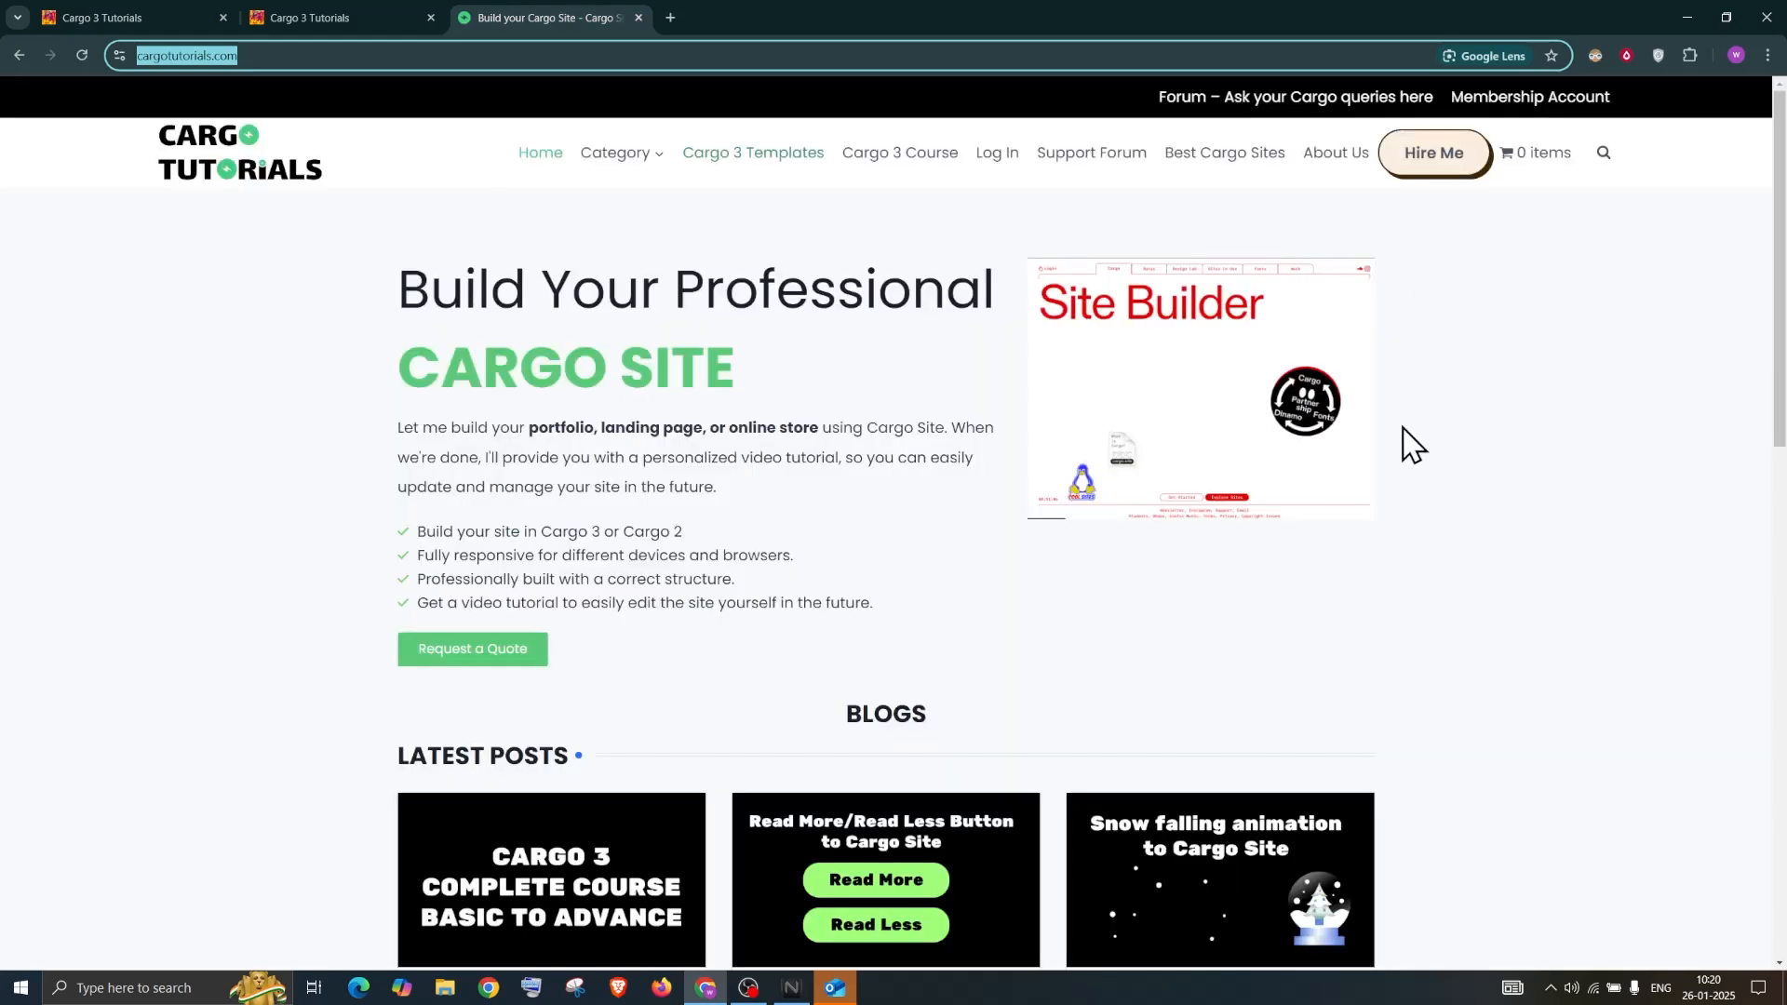
# Search cargotutorials.com for 'custom form' and open the custom contact form tutorial
pyautogui.scroll(-3, 1412, 449)
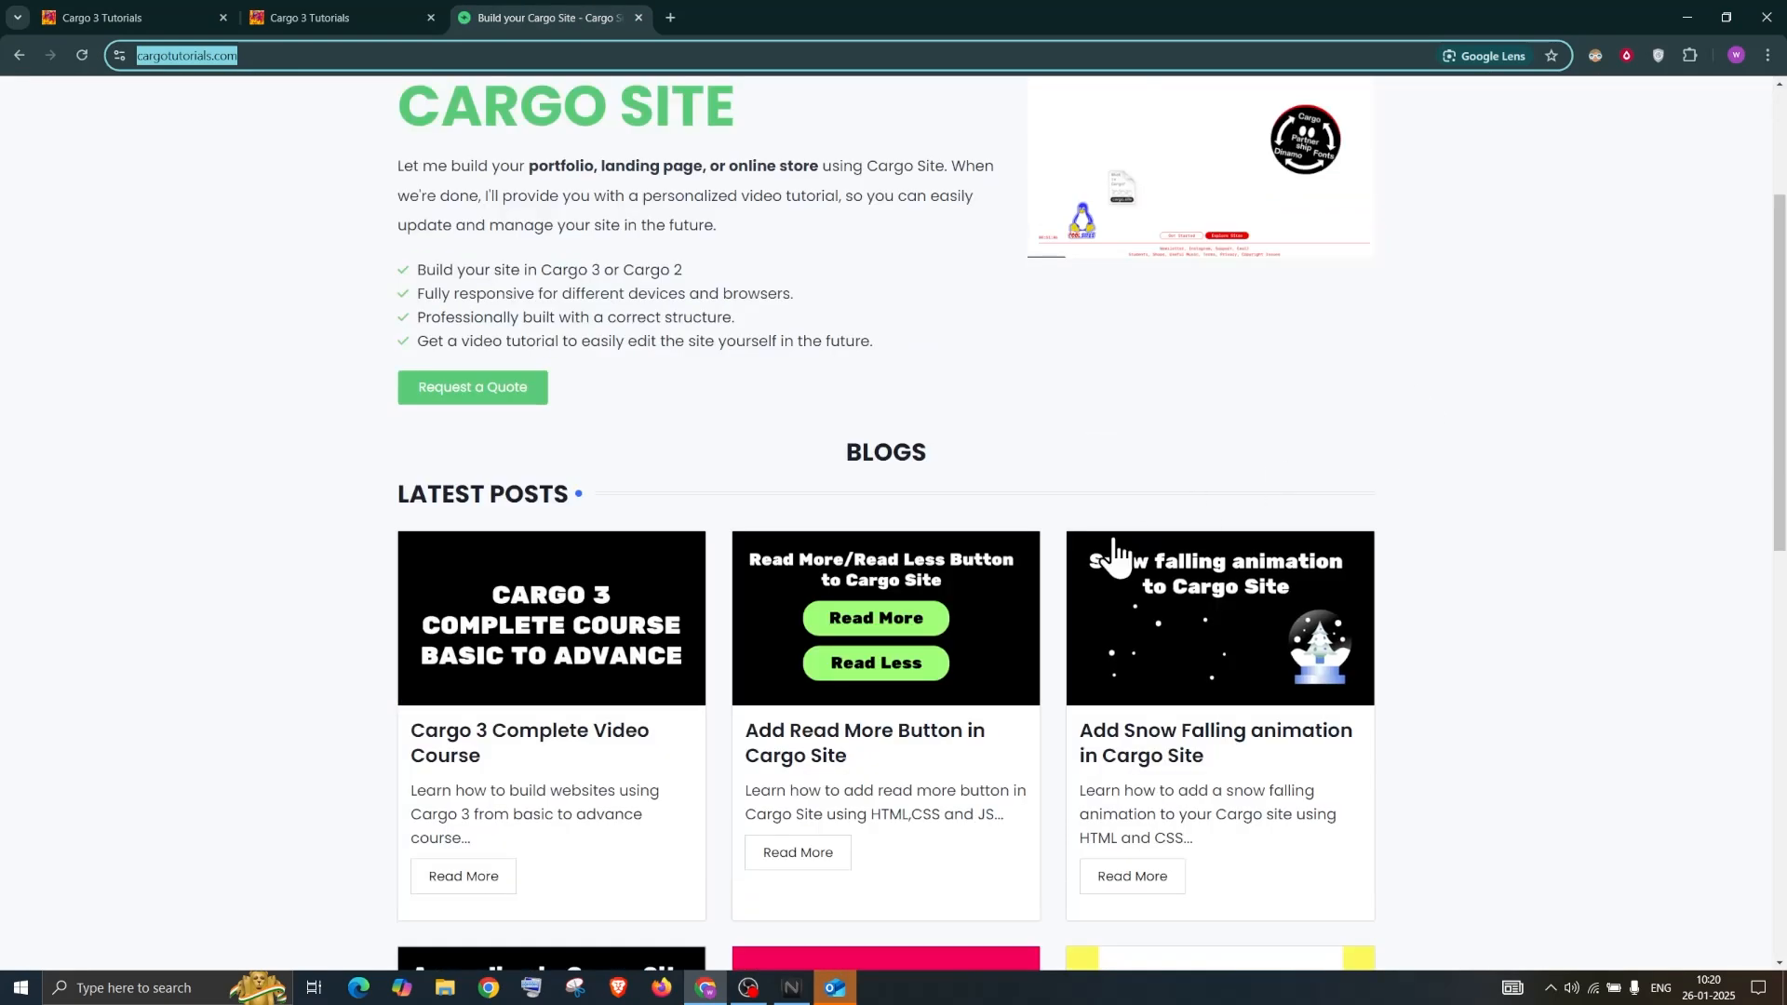
pyautogui.scroll(3, 1116, 499)
pyautogui.click(1604, 153)
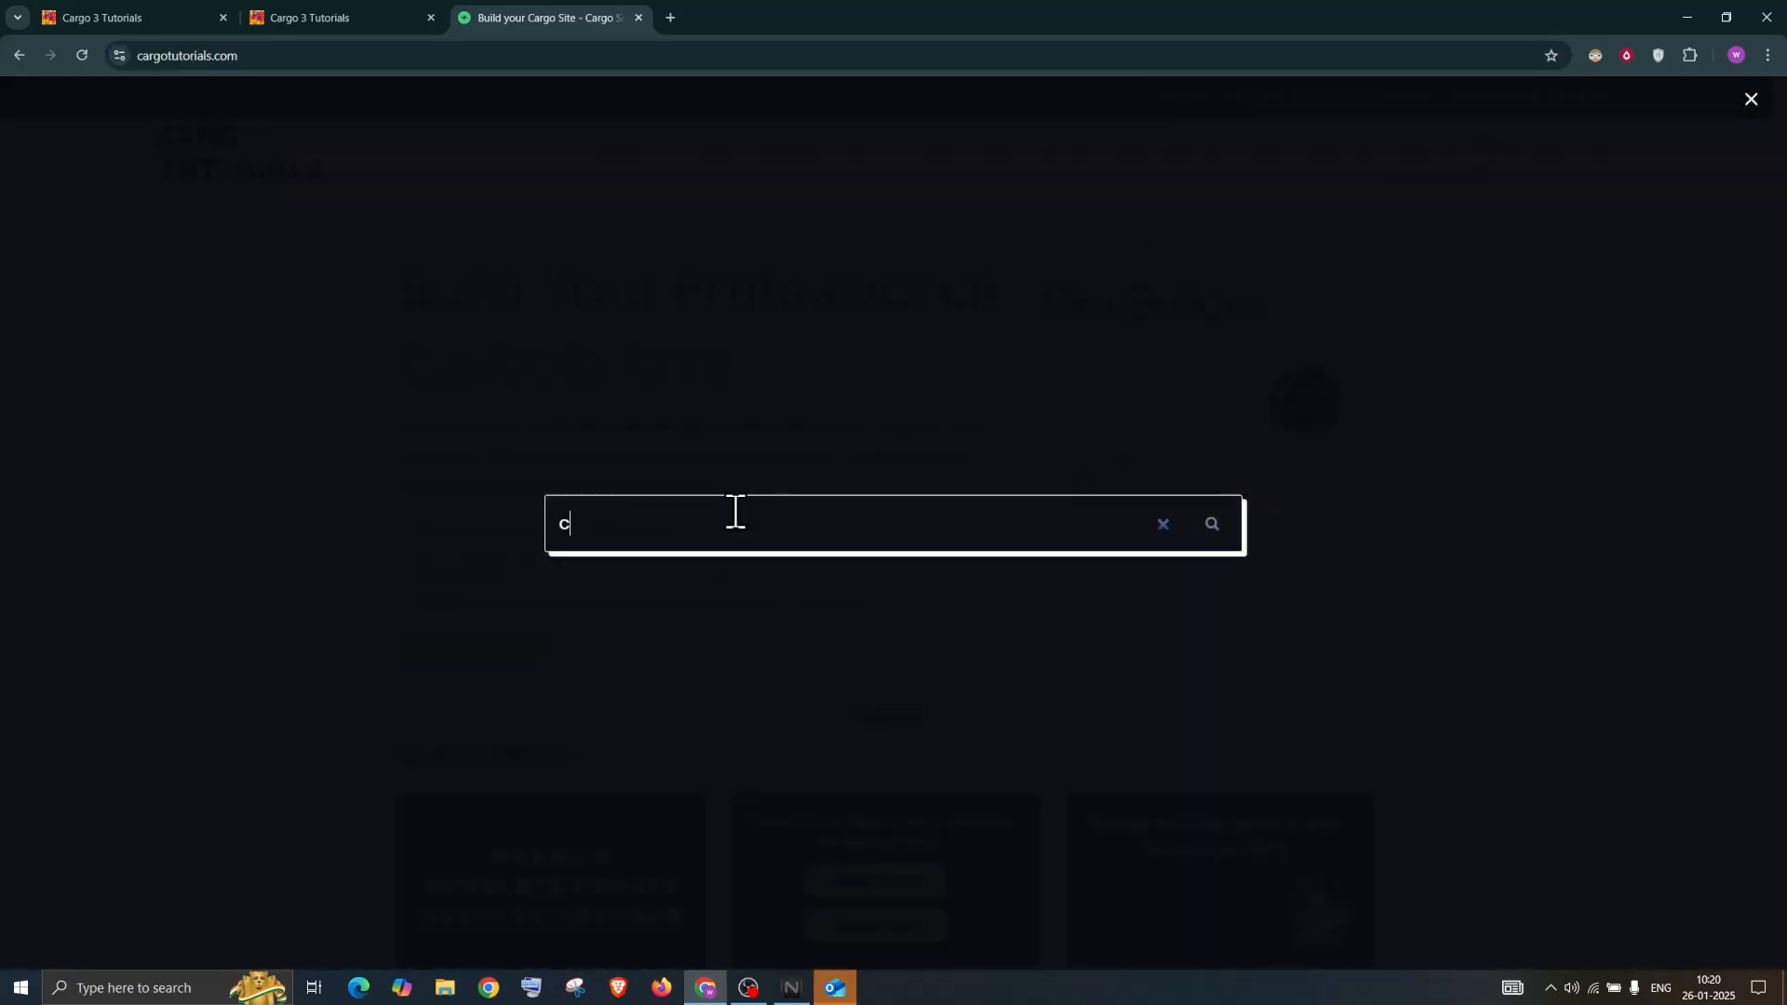
pyautogui.press('Return')
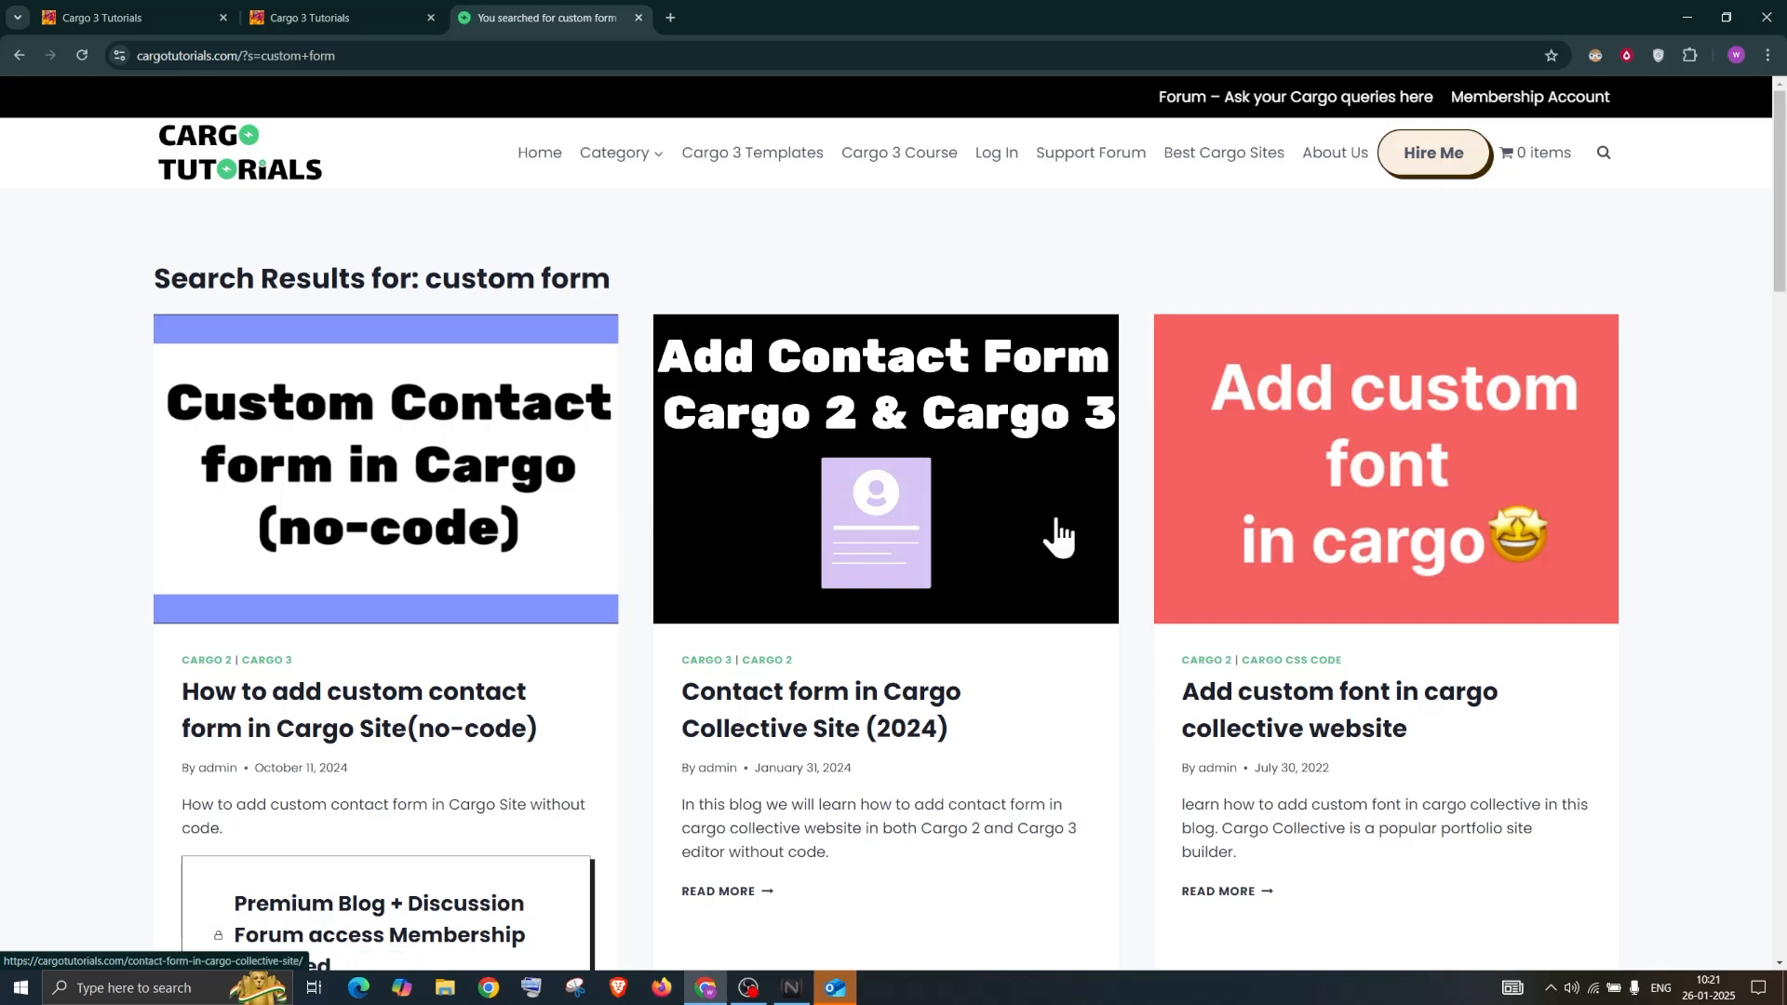
pyautogui.scroll(-3, 744, 616)
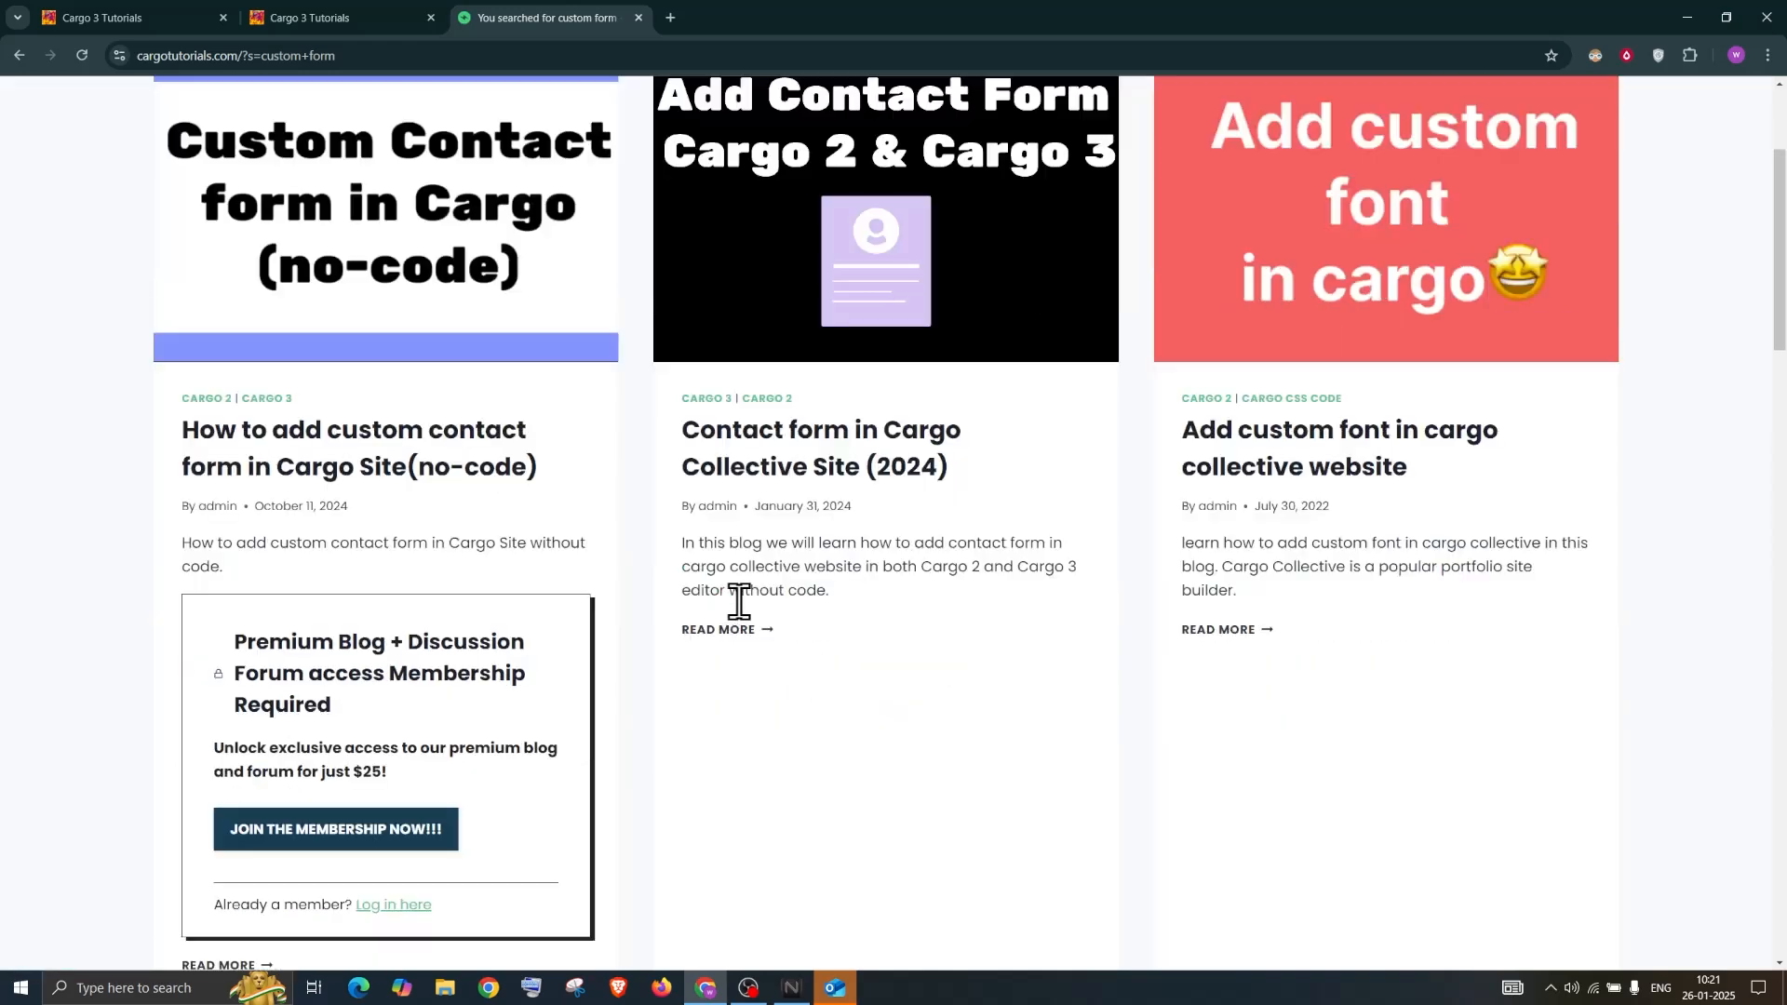
pyautogui.scroll(3, 749, 615)
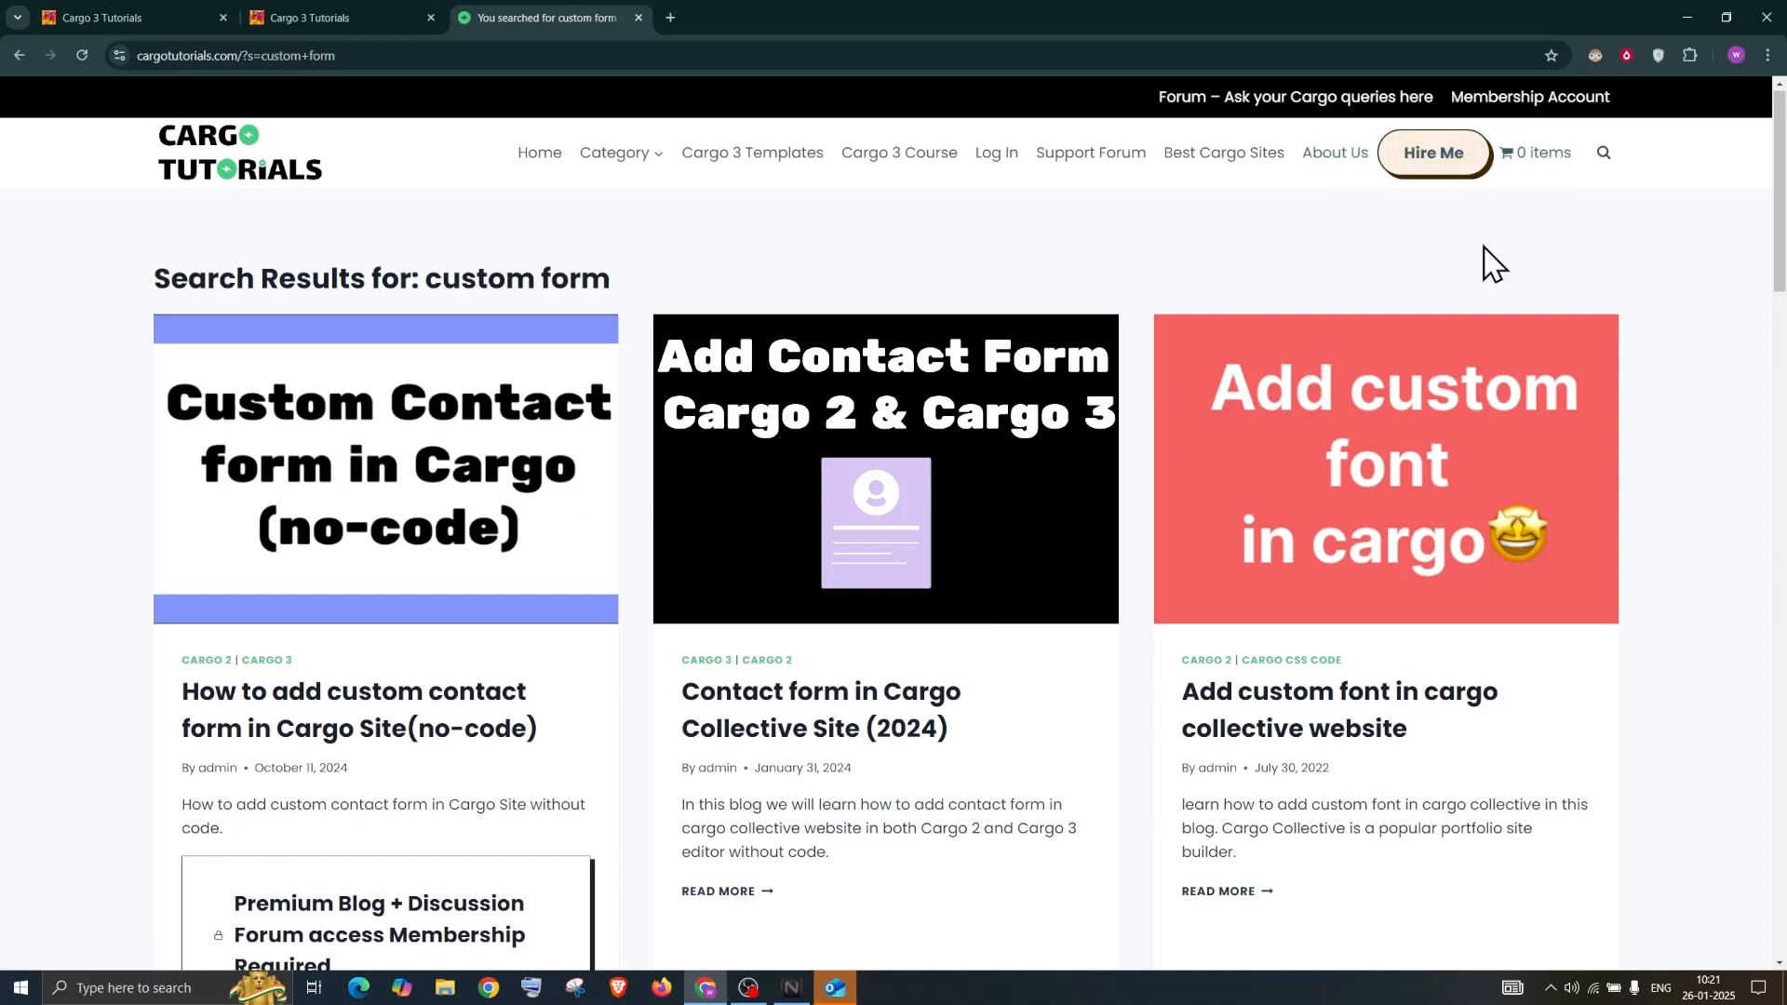
pyautogui.click(405, 521)
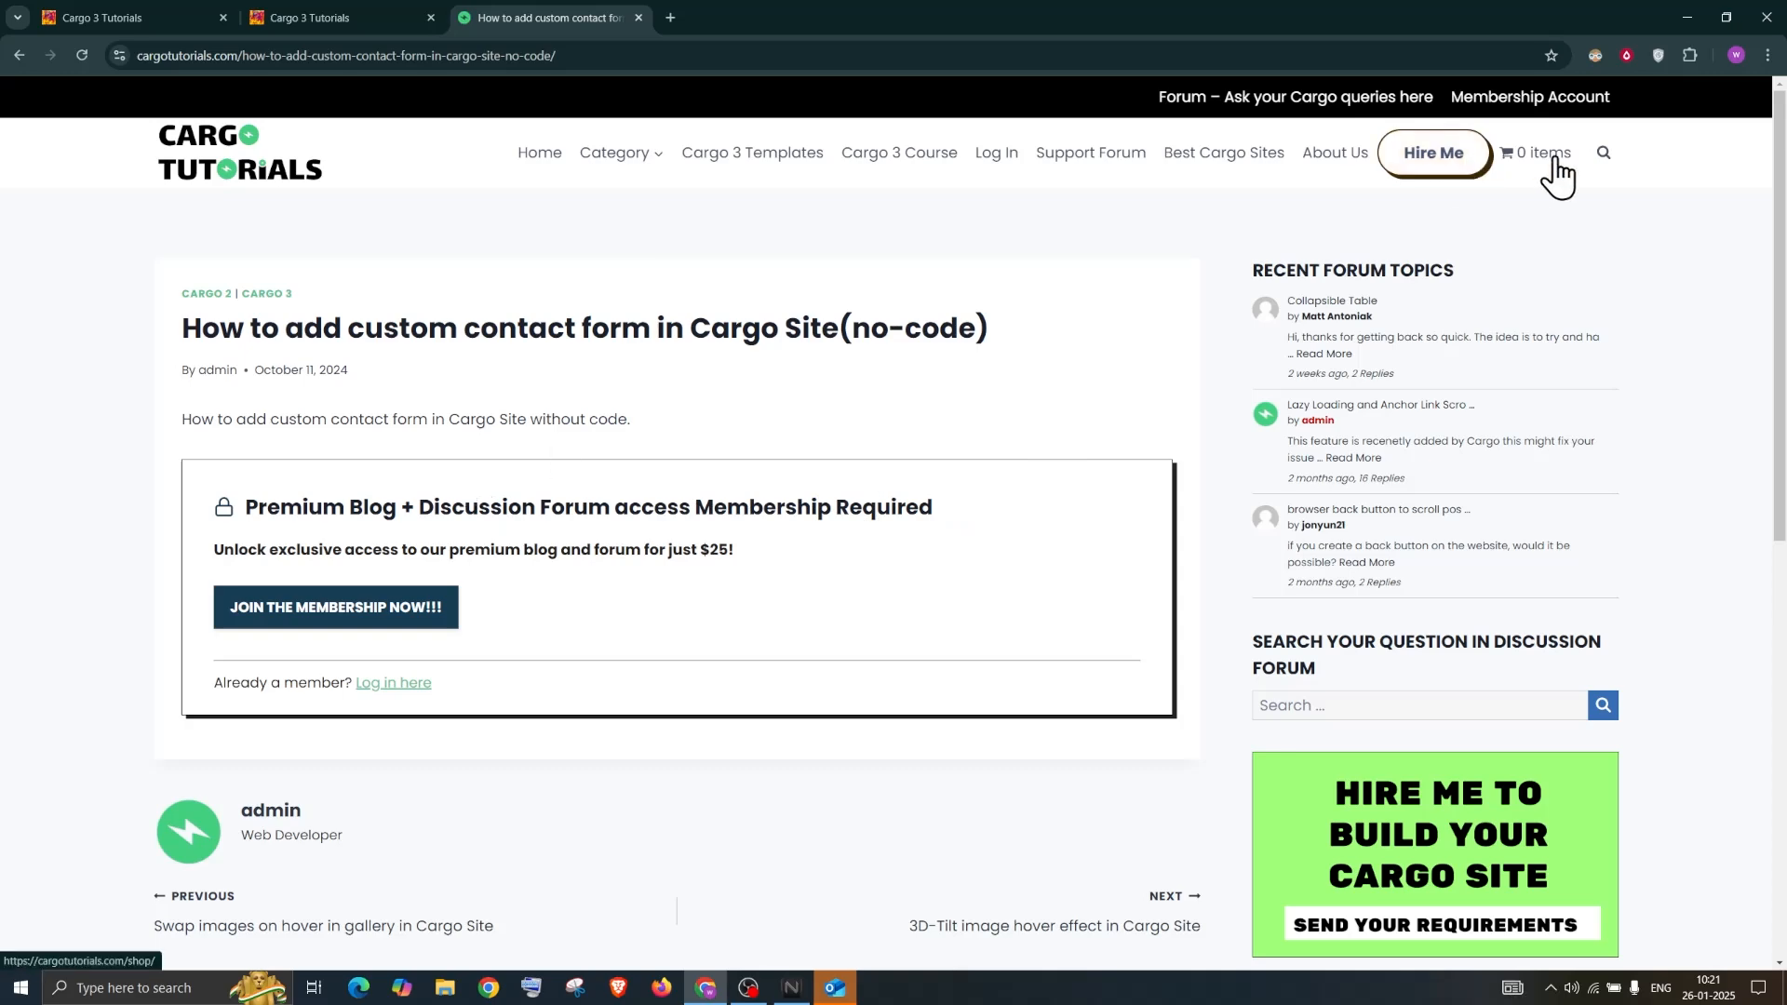
# Search the tutorial site for 'newsletter'
pyautogui.click(1601, 153)
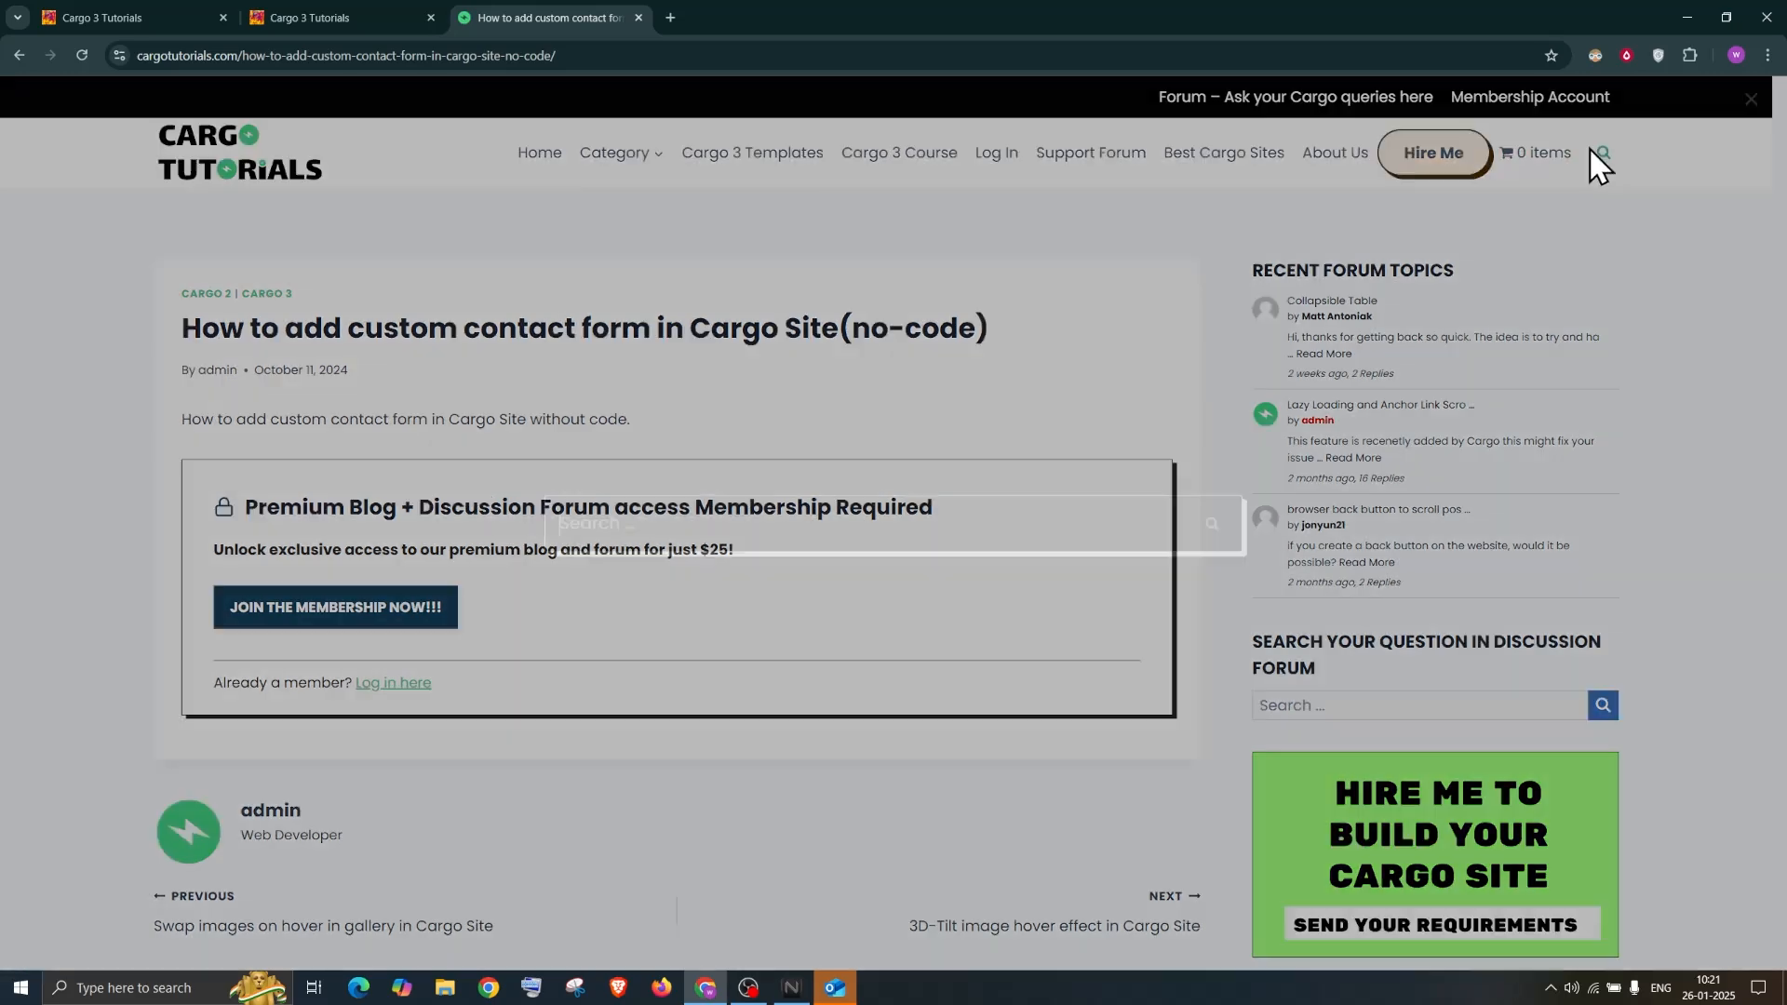
pyautogui.click(696, 522)
pyautogui.write('newsl')
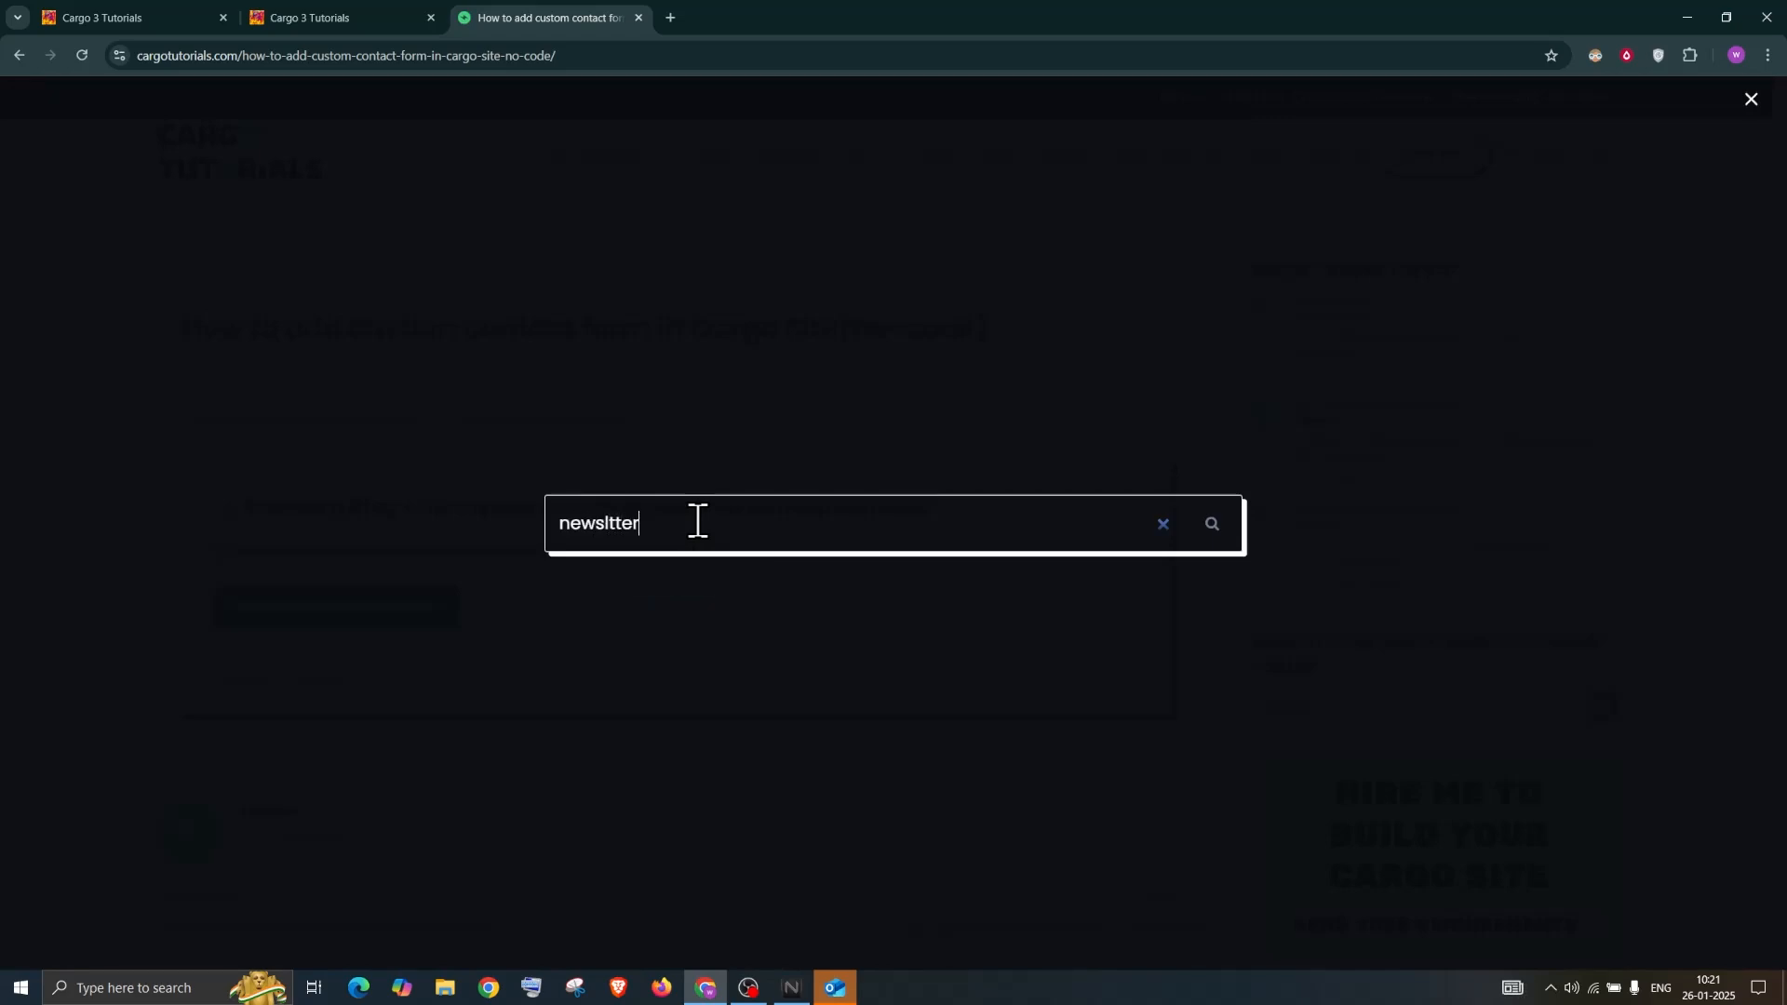
pyautogui.write('e')
pyautogui.click(1210, 530)
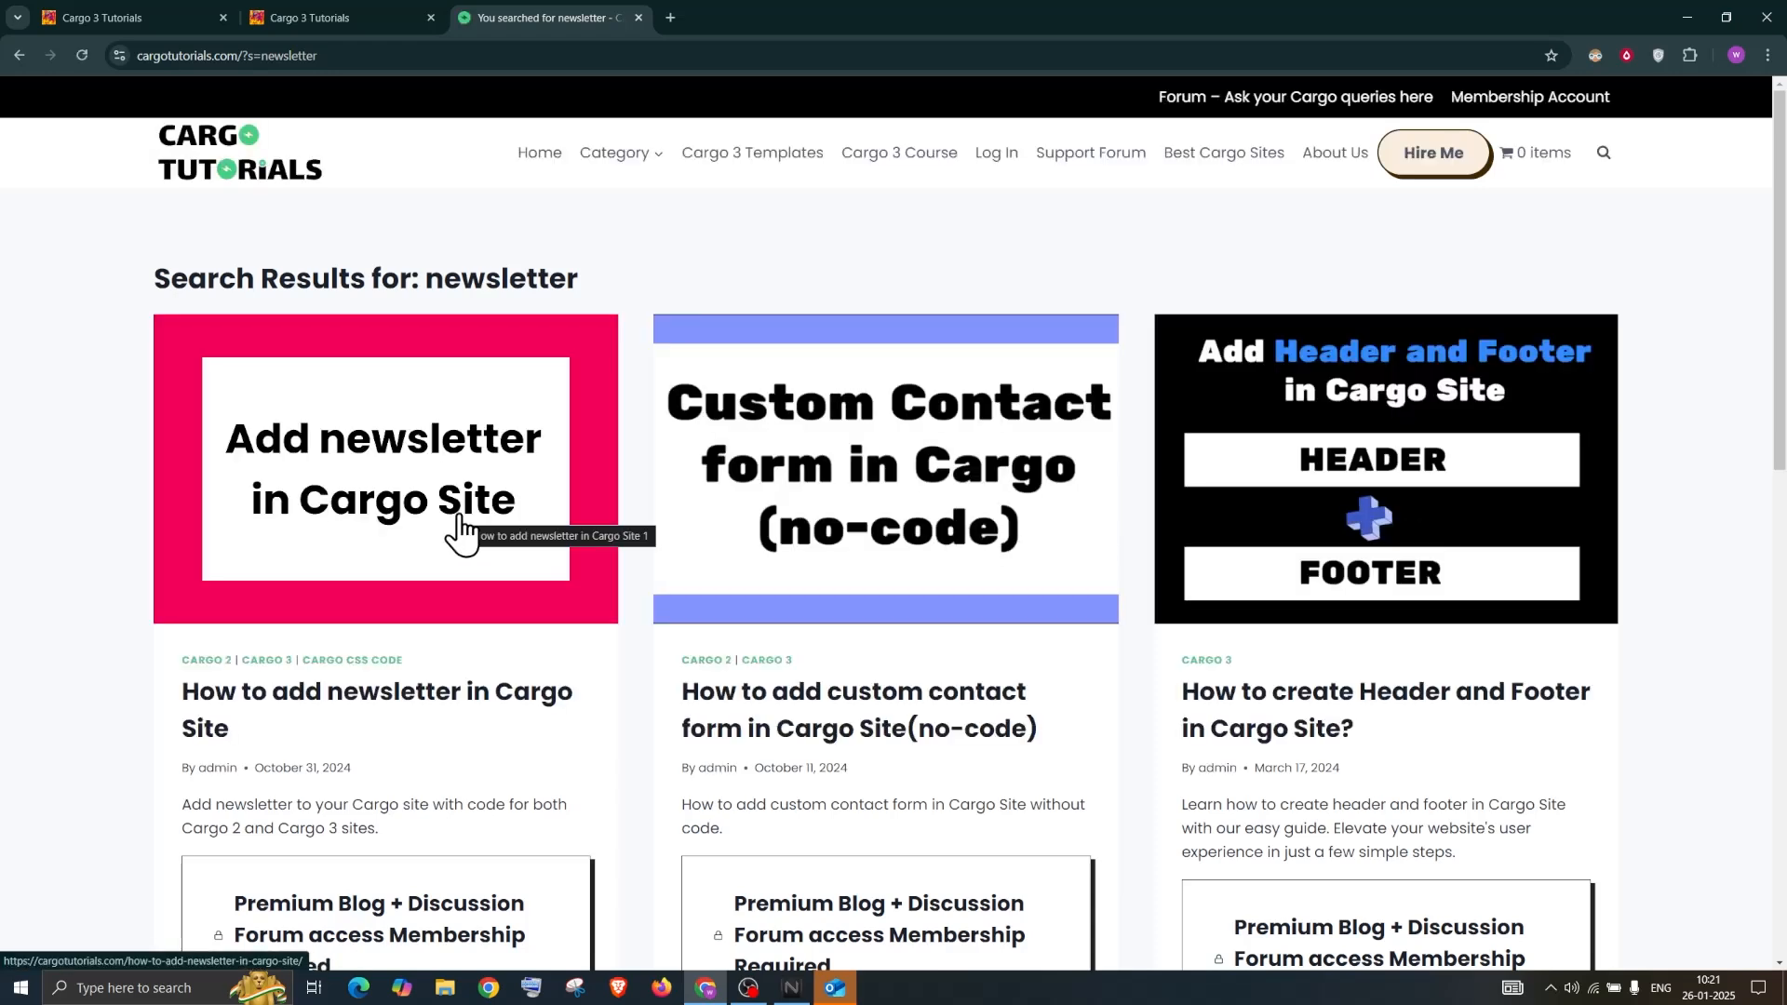
# Browse the newsletter results, return to the tutorials homepage, and switch back to the Cargo preview tab
pyautogui.scroll(-1, 673, 596)
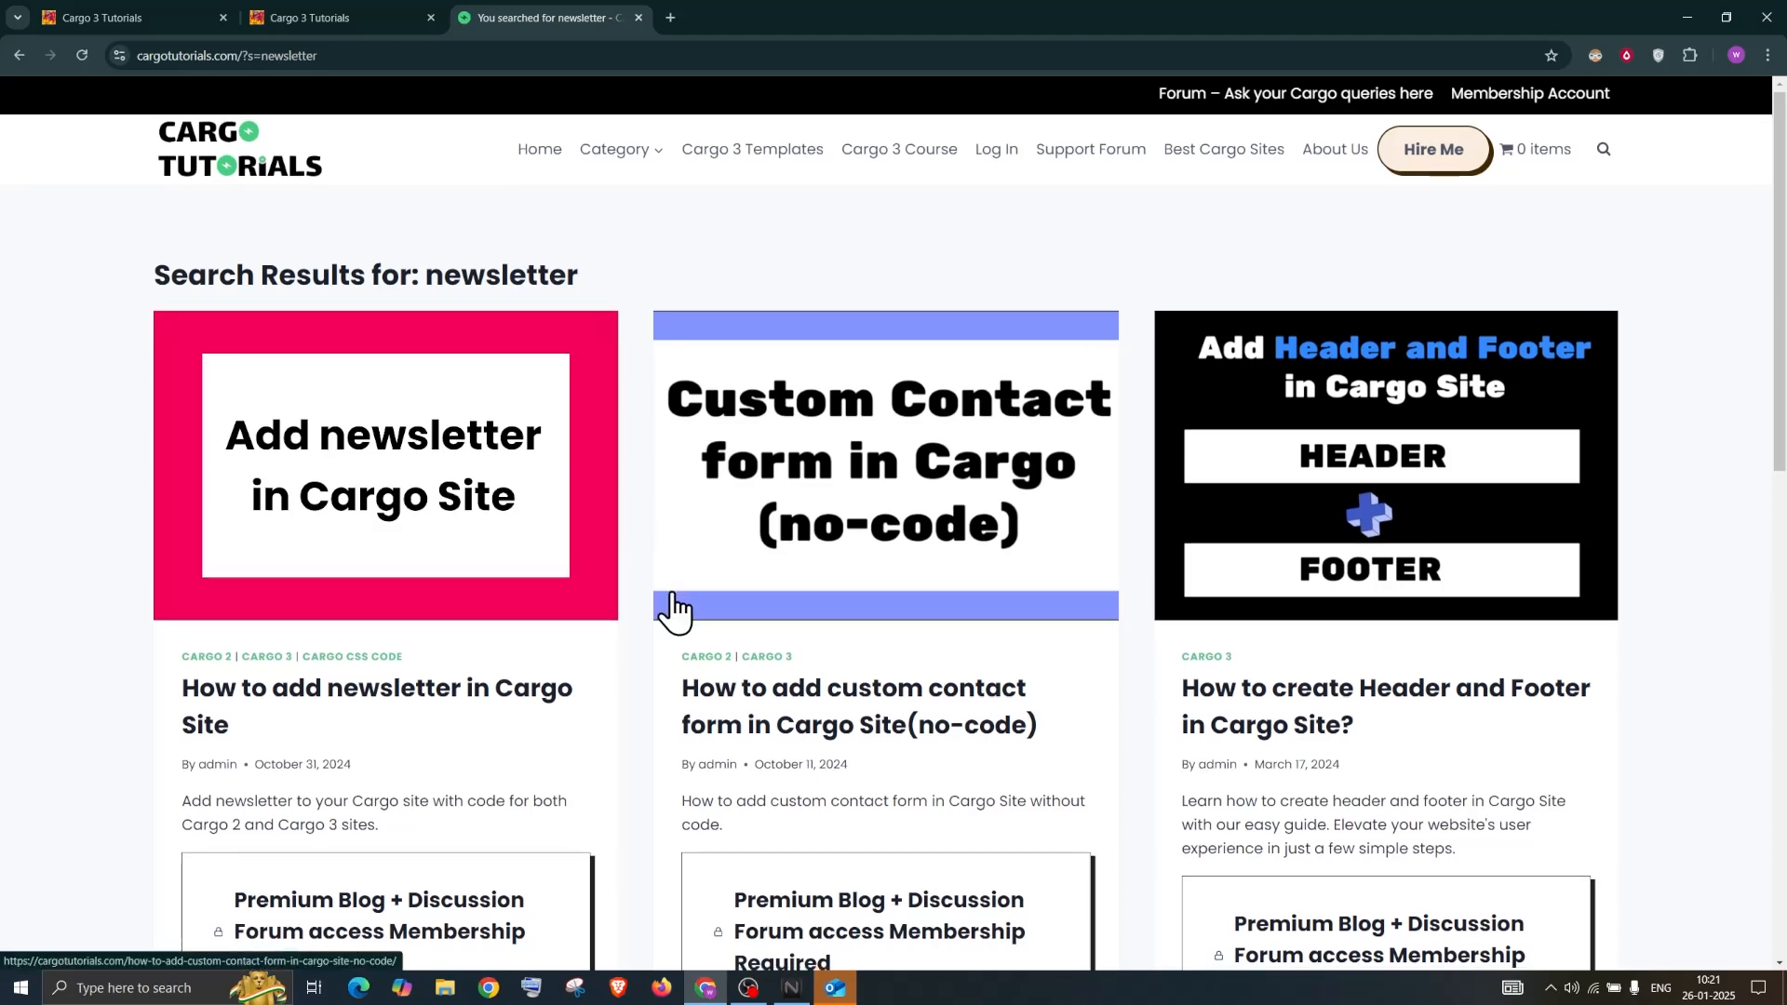
pyautogui.scroll(1, 684, 595)
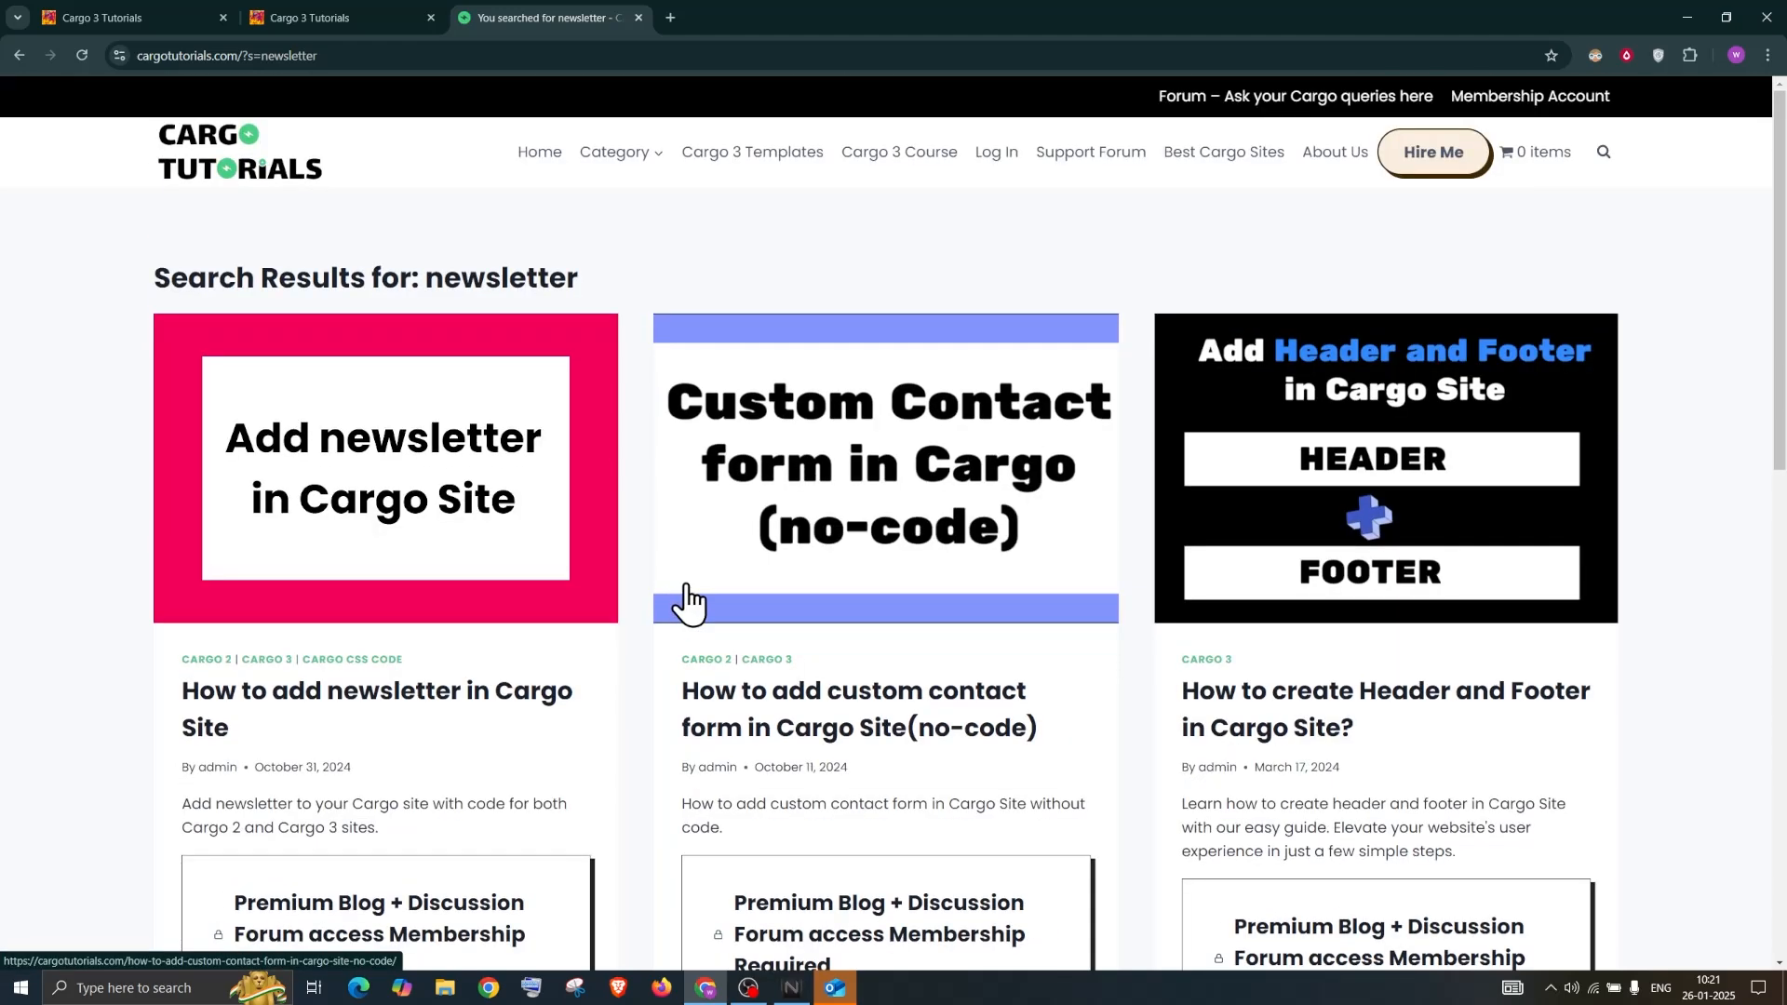
pyautogui.scroll(-2, 688, 588)
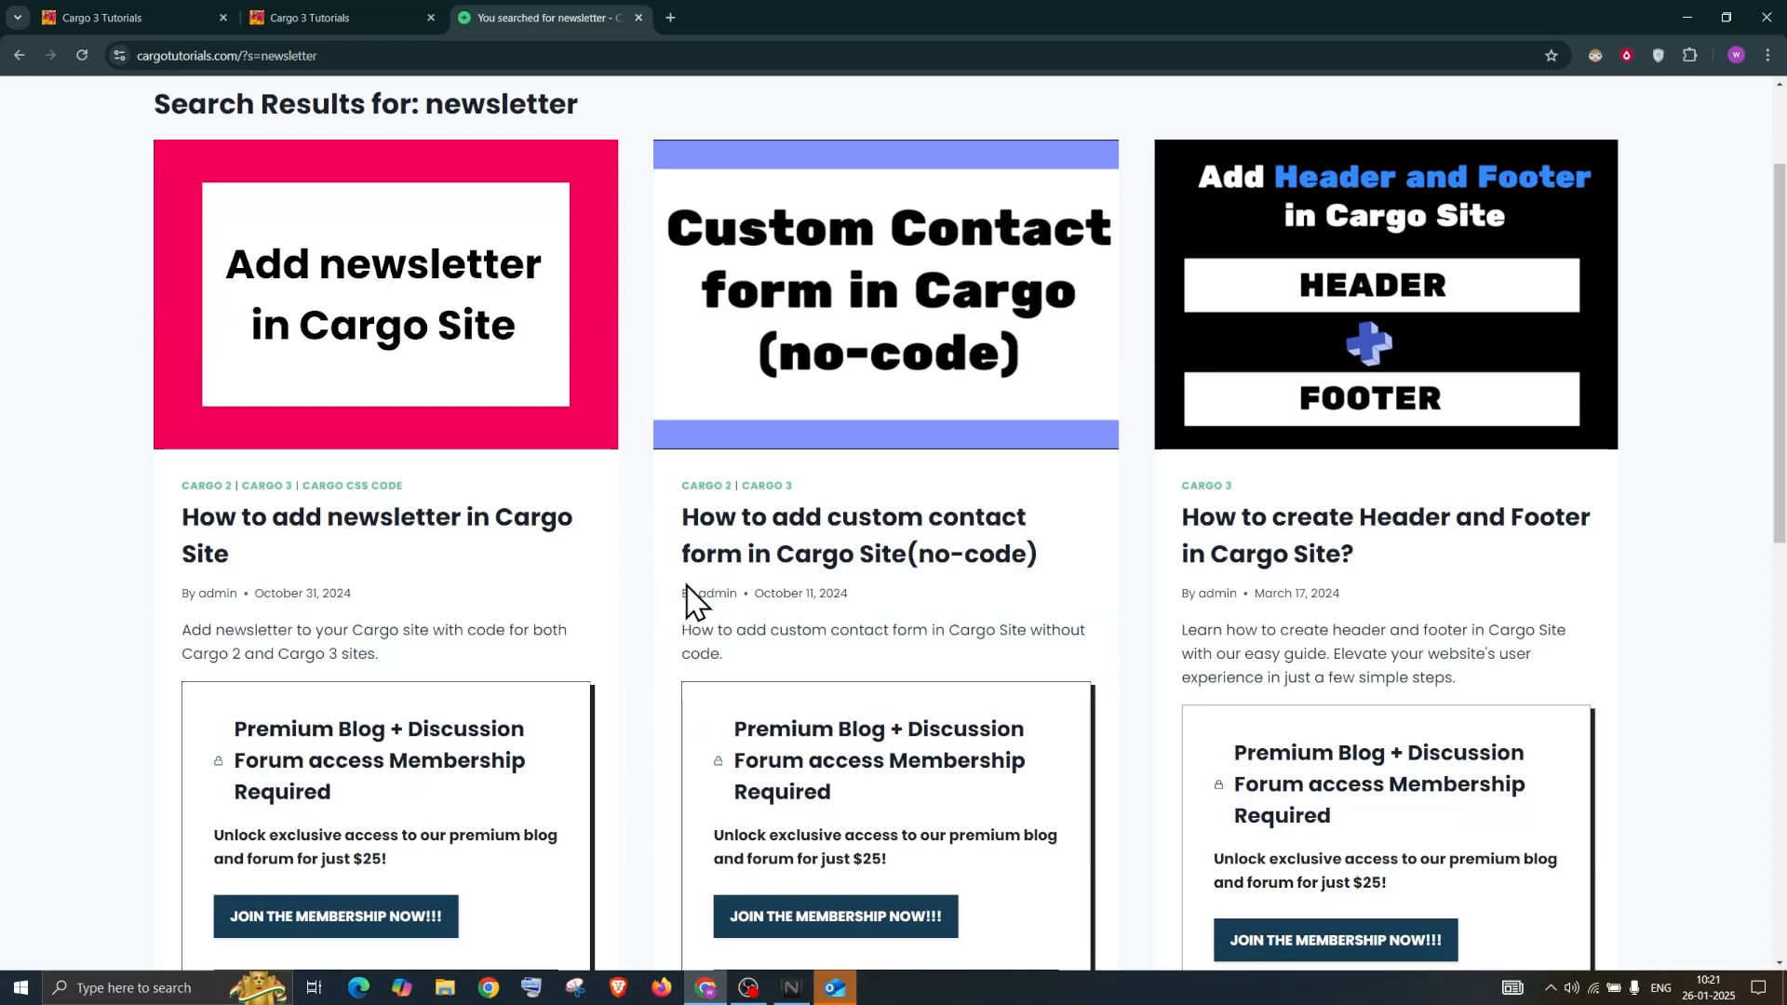
pyautogui.scroll(-2, 690, 598)
pyautogui.scroll(4, 702, 599)
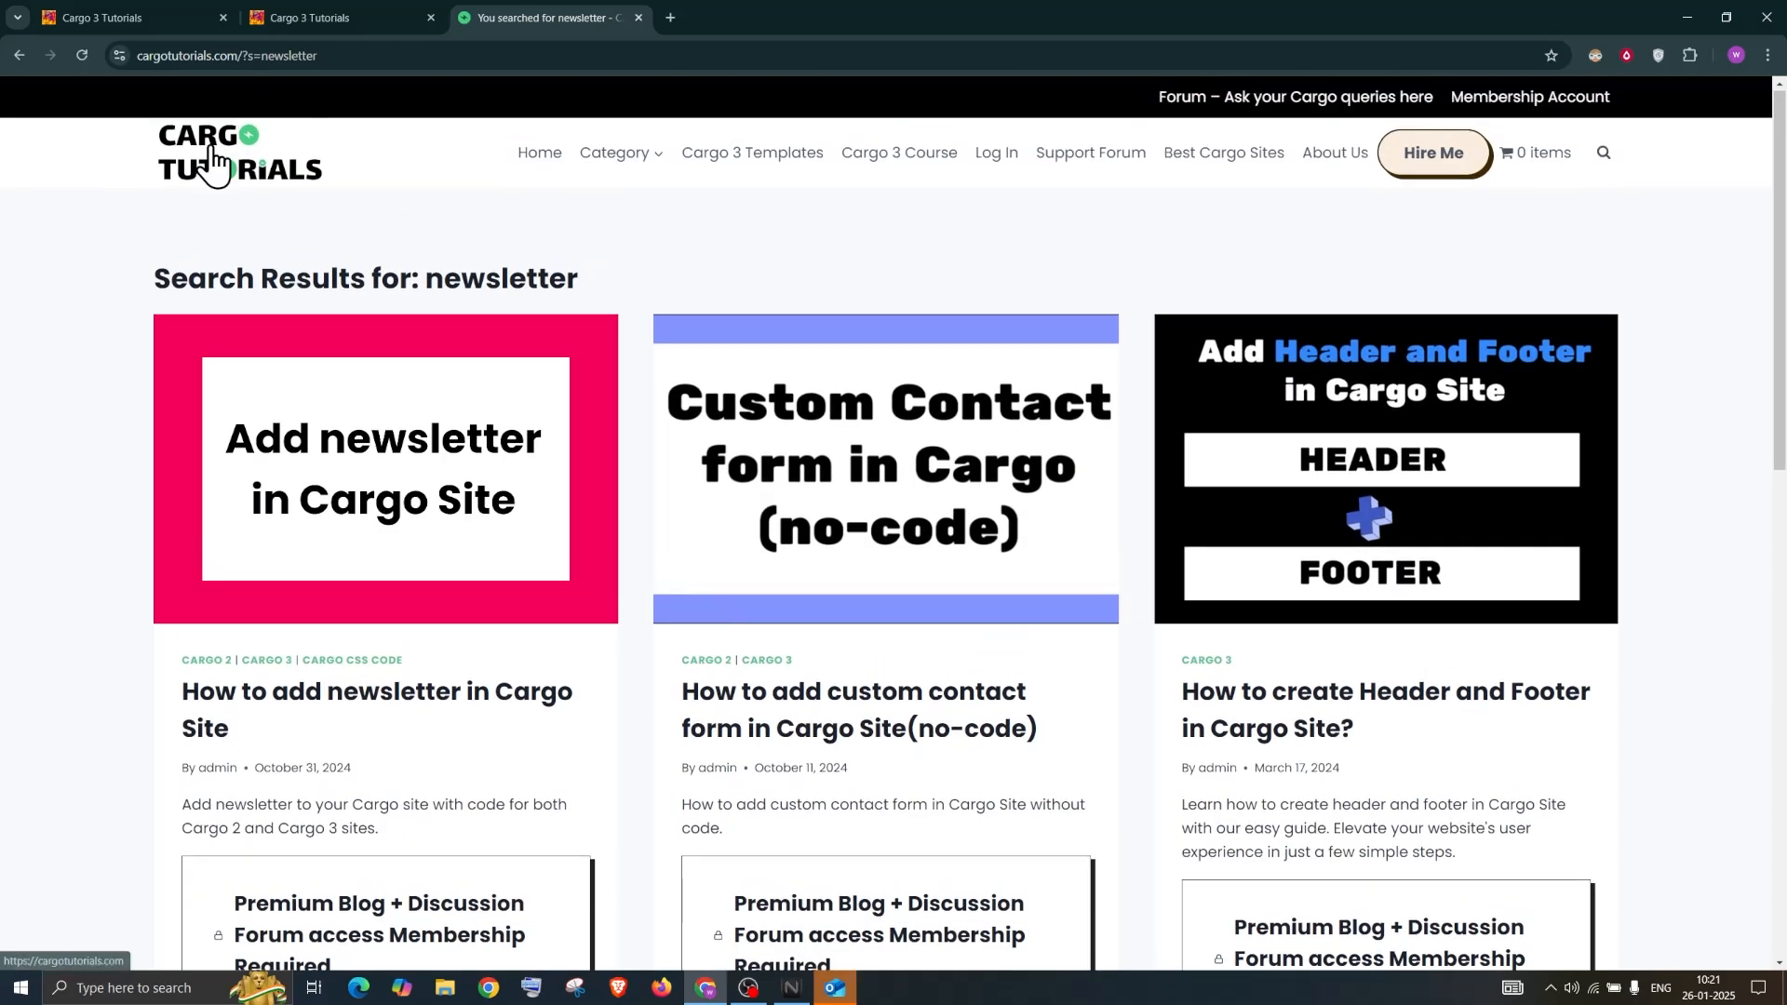
pyautogui.click(711, 191)
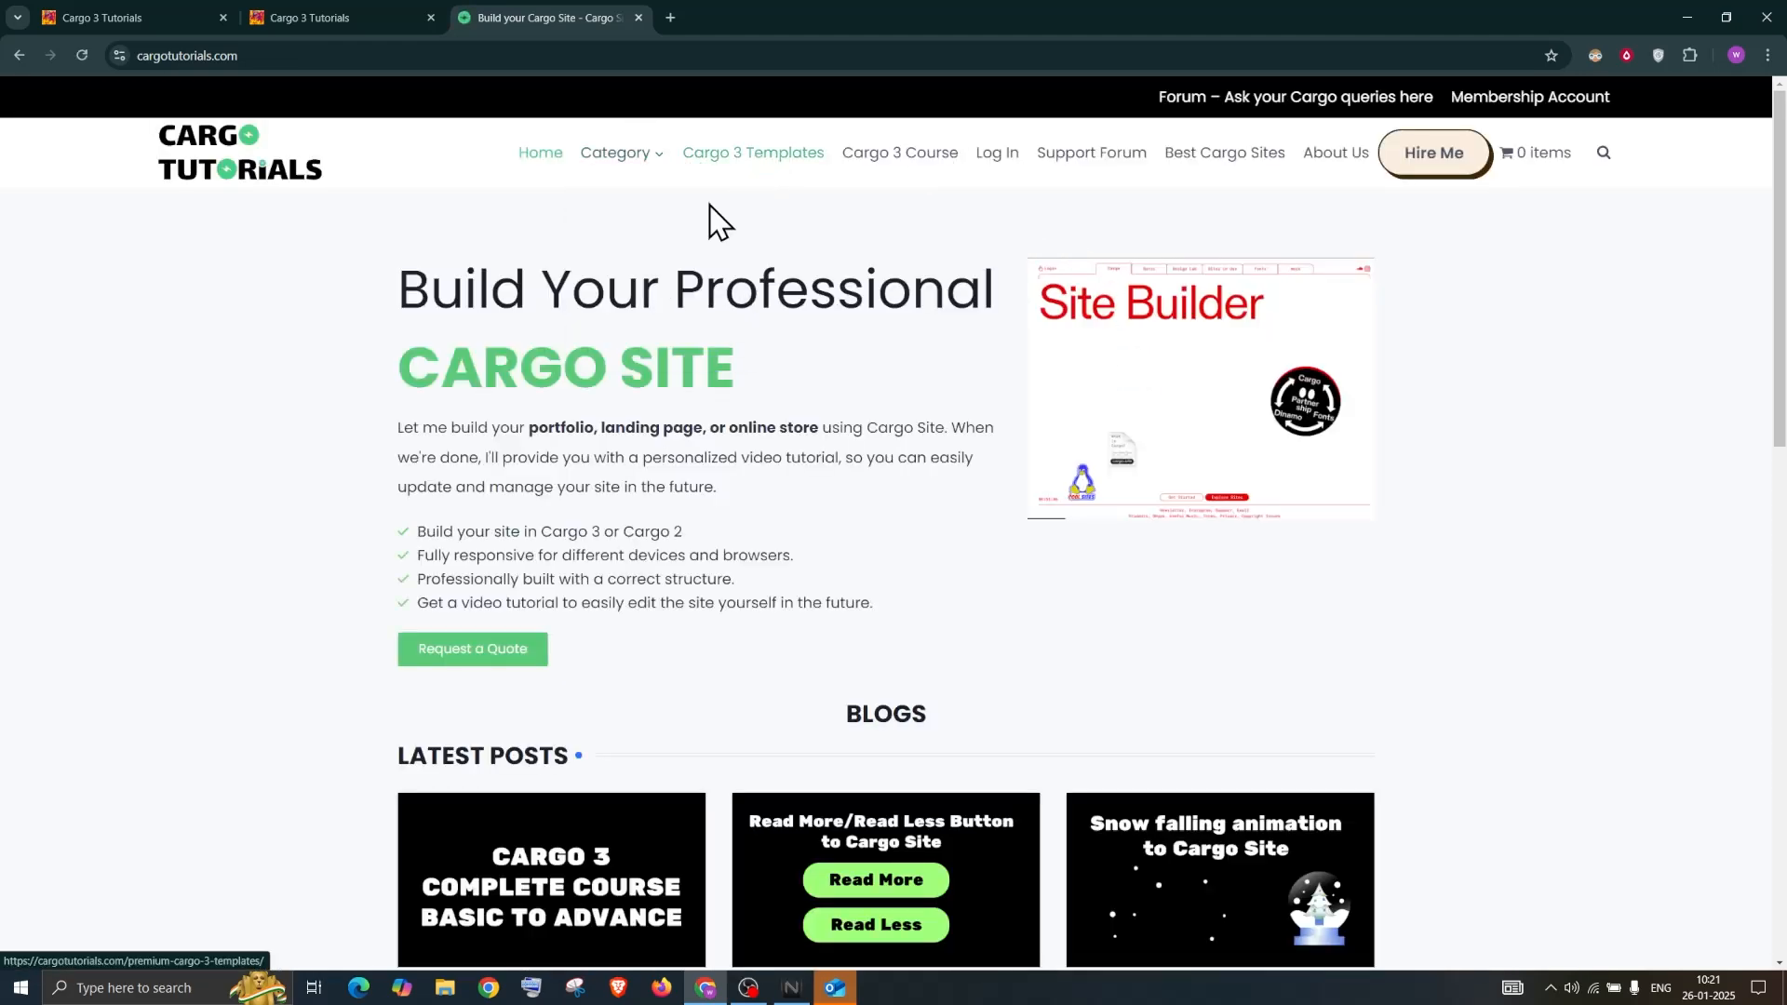
pyautogui.scroll(-3, 789, 555)
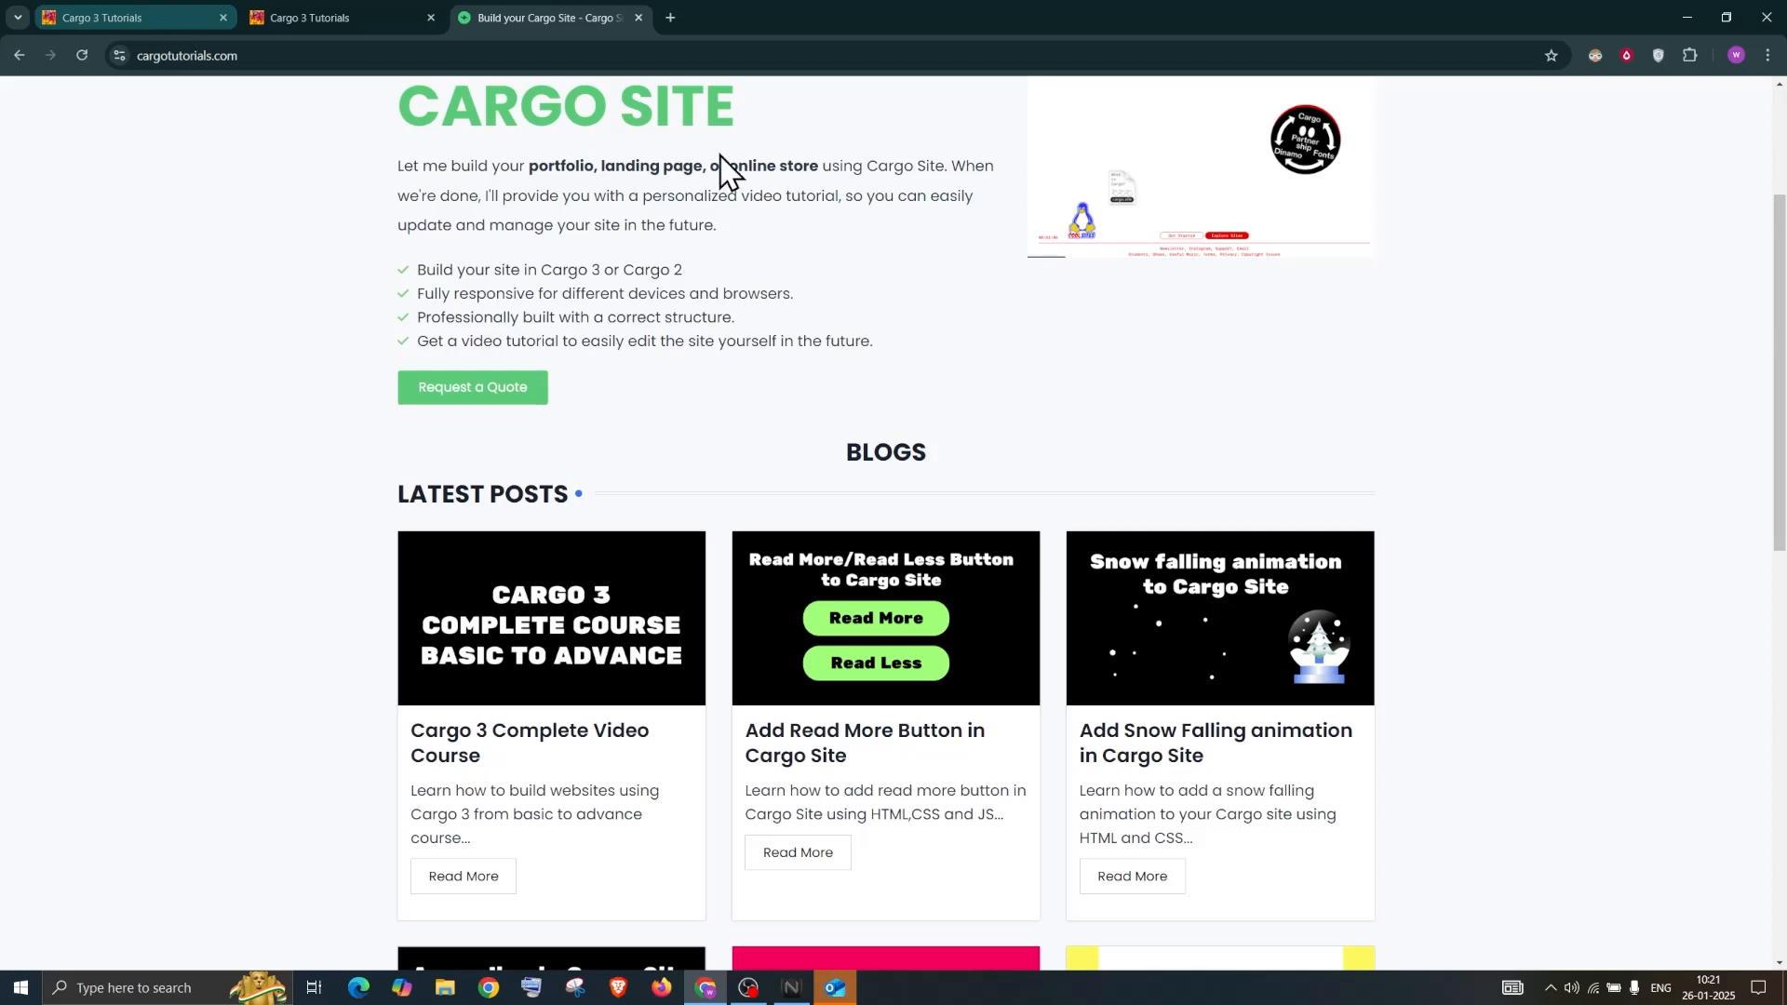
pyautogui.hotkey('ctrl', 'Tab')
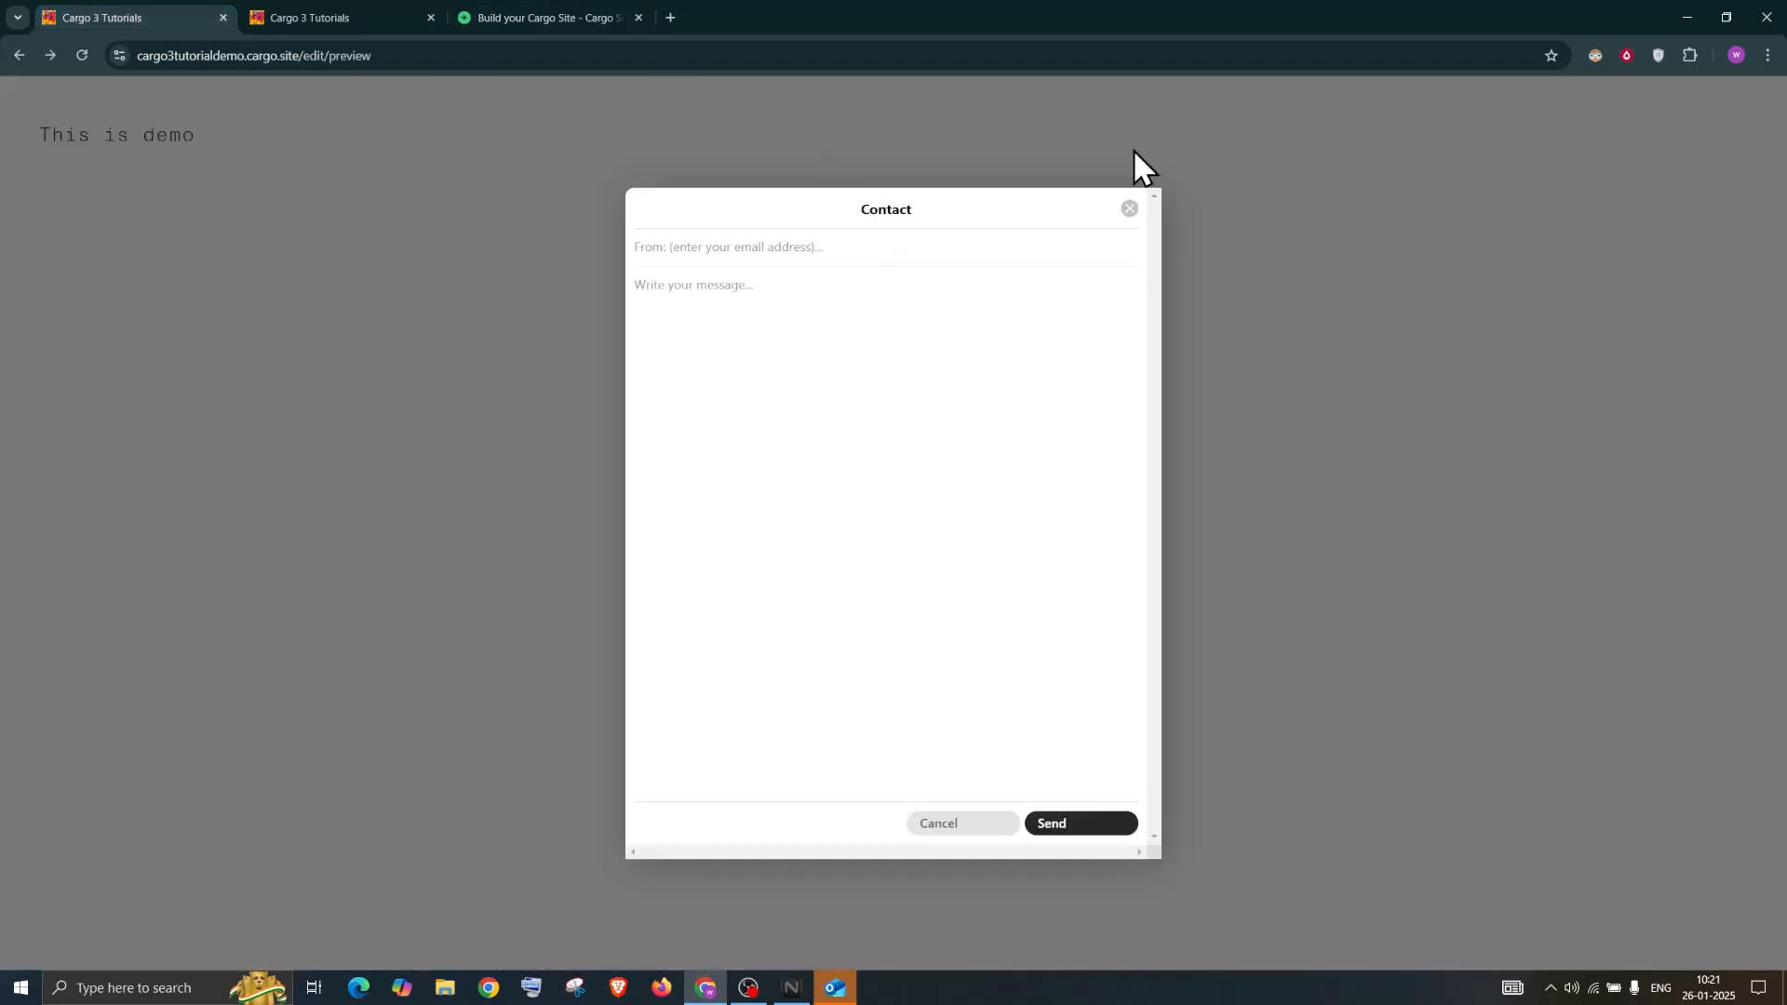
# Close the Contact dialog, exit the preview, and dismiss the Publish Settings panel
pyautogui.click(1114, 214)
pyautogui.press('Escape')
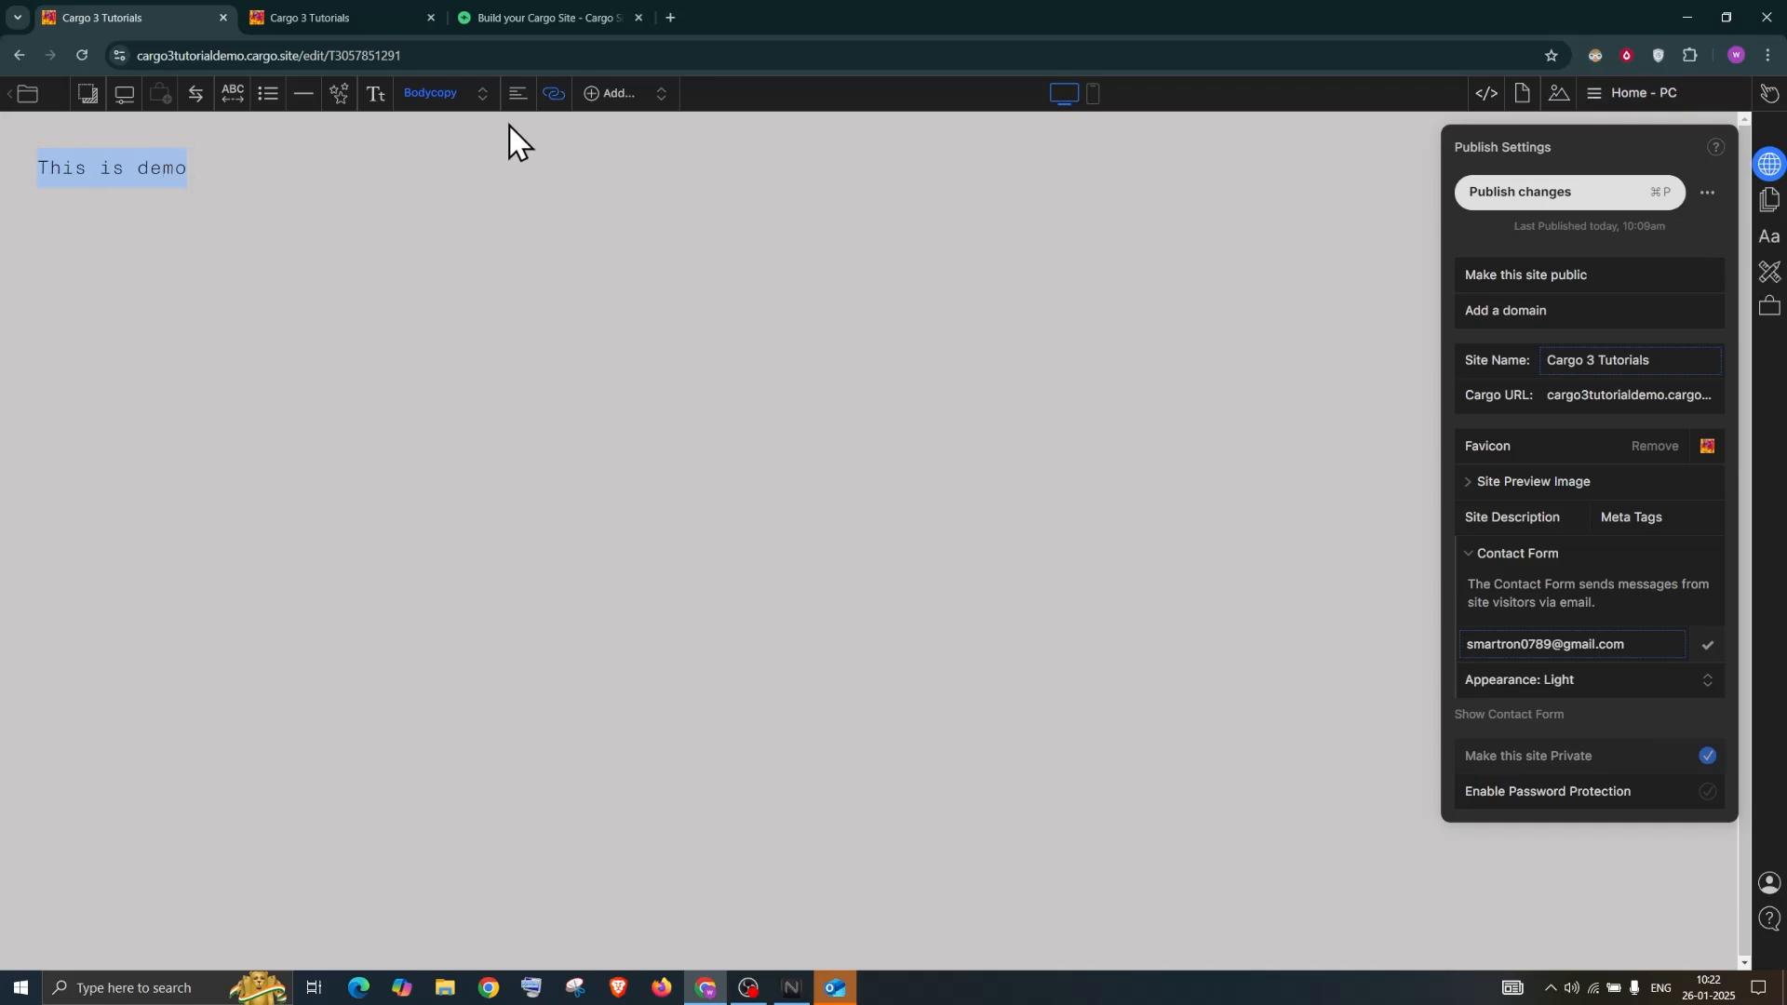
pyautogui.click(247, 151)
# Review the link options on 'This is demo' without changes, then show the Pages list
pyautogui.moveTo(186, 160); pyautogui.dragTo(25, 172)
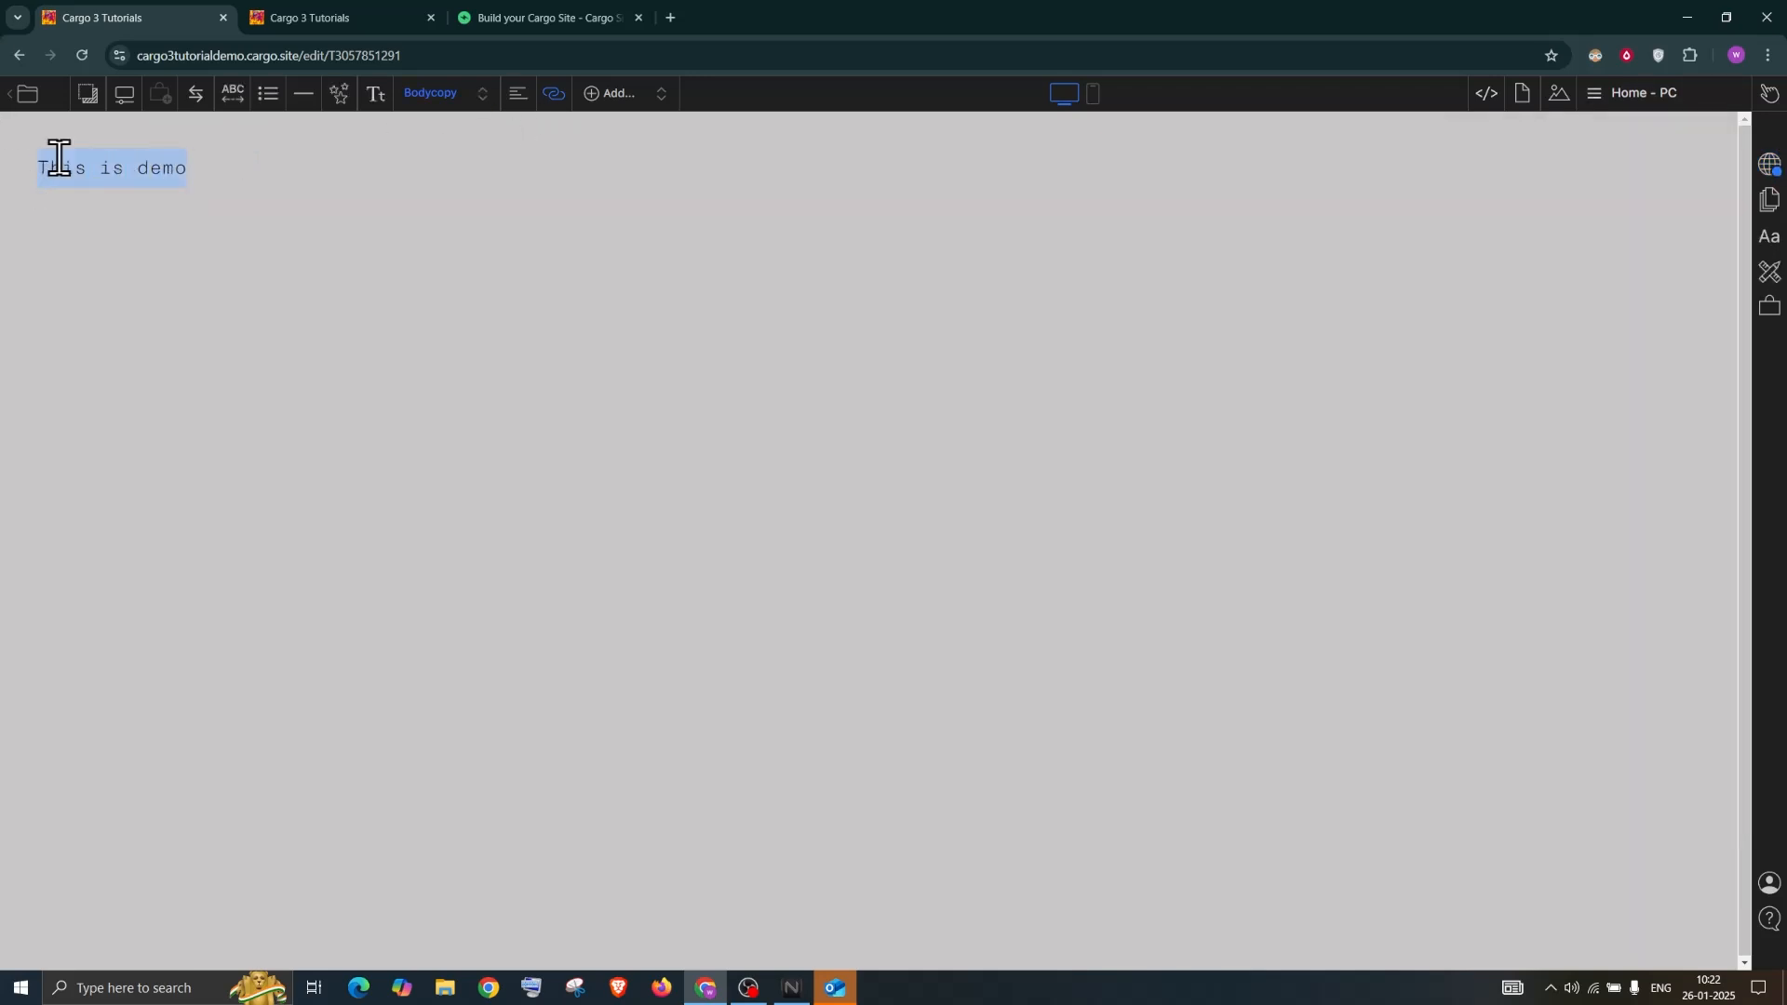
pyautogui.click(554, 94)
pyautogui.click(502, 201)
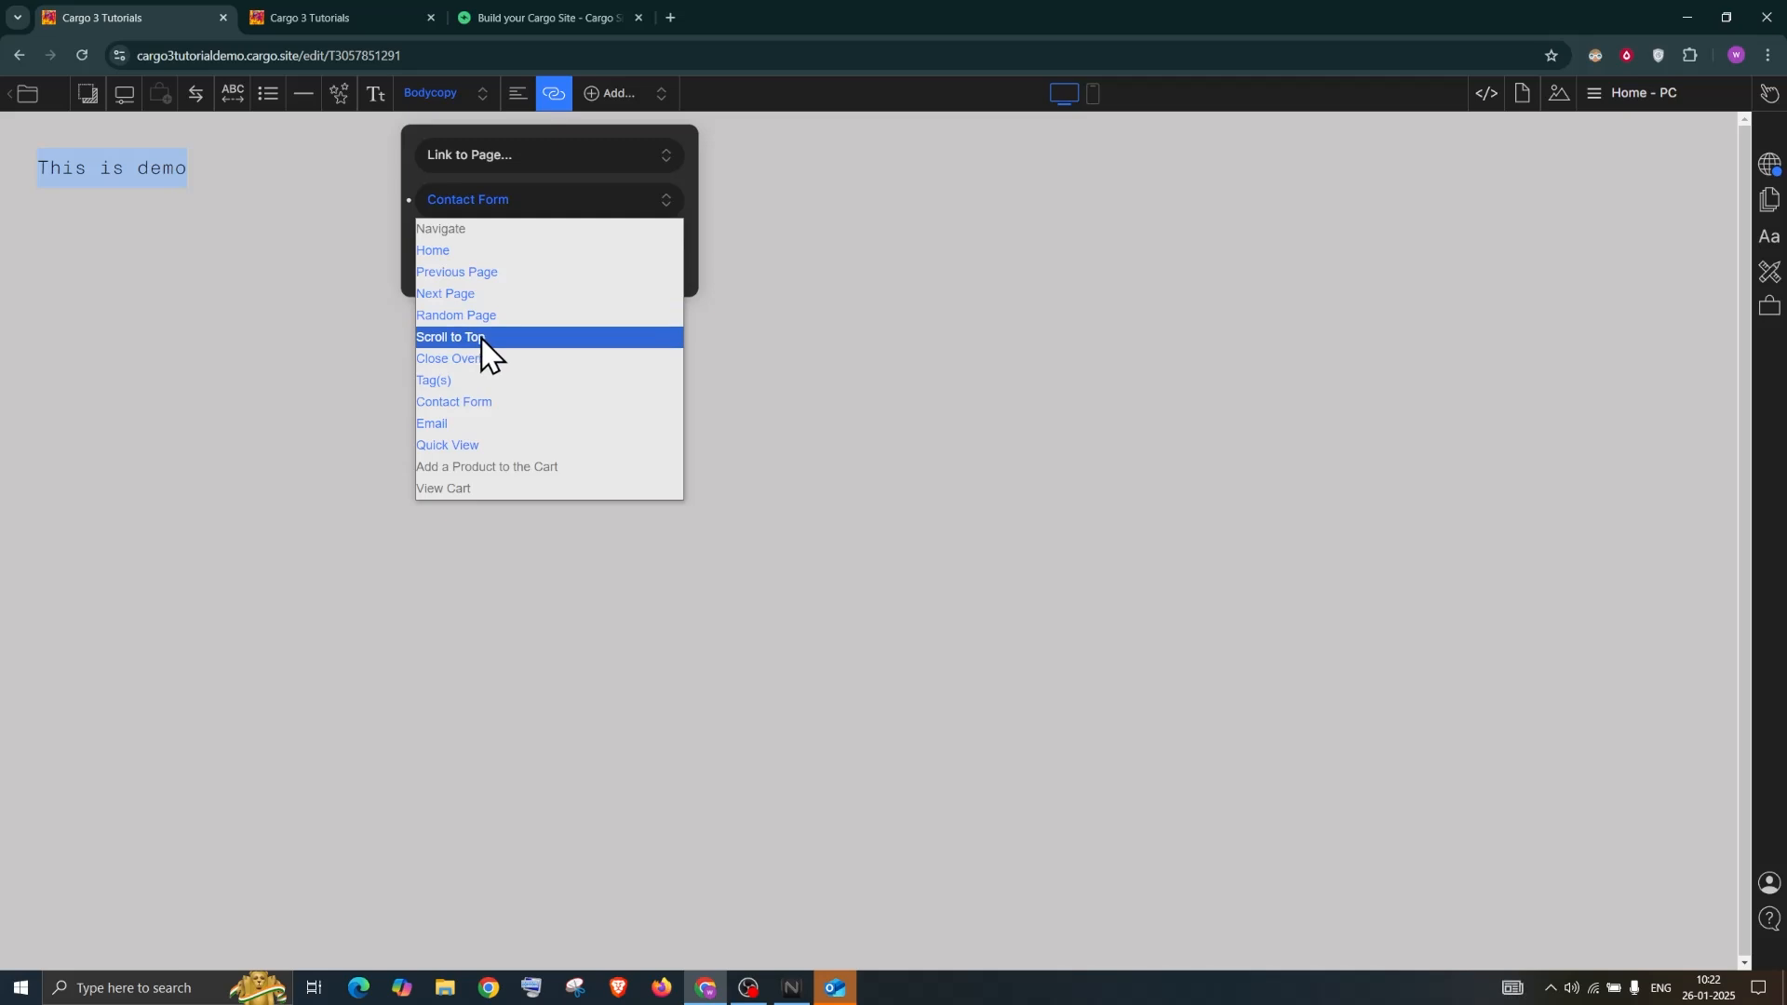
pyautogui.click(864, 329)
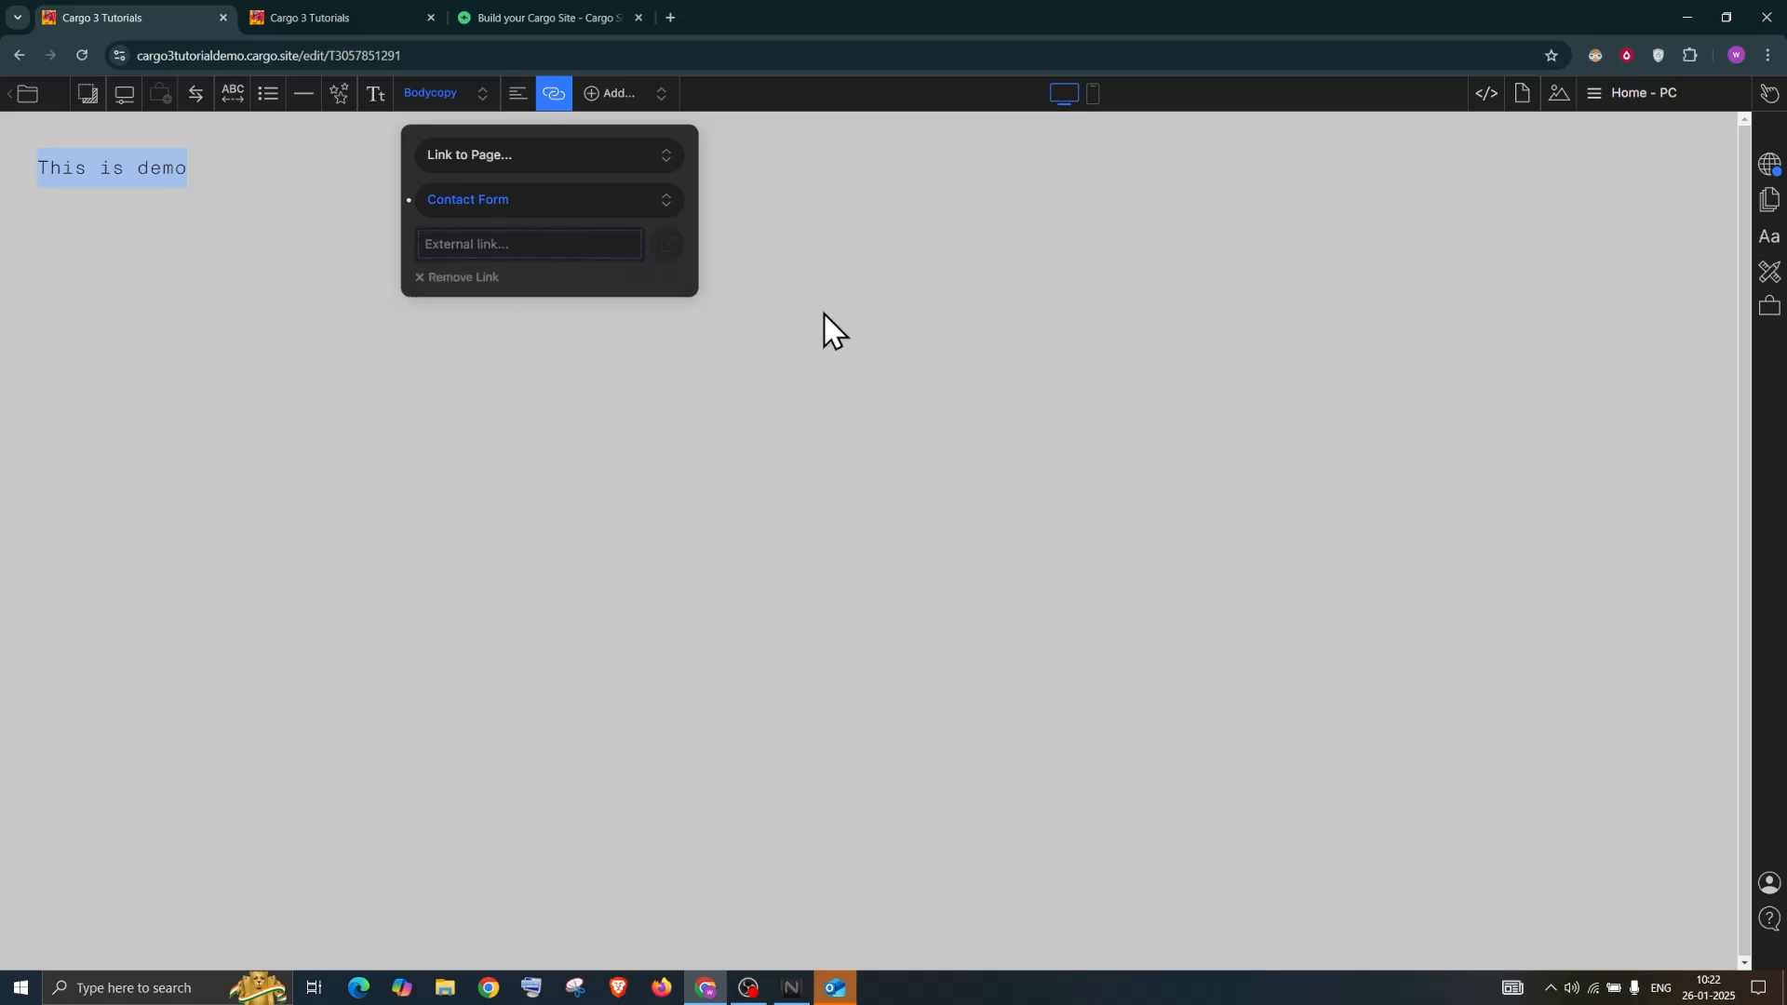
pyautogui.click(240, 165)
pyautogui.click(1621, 97)
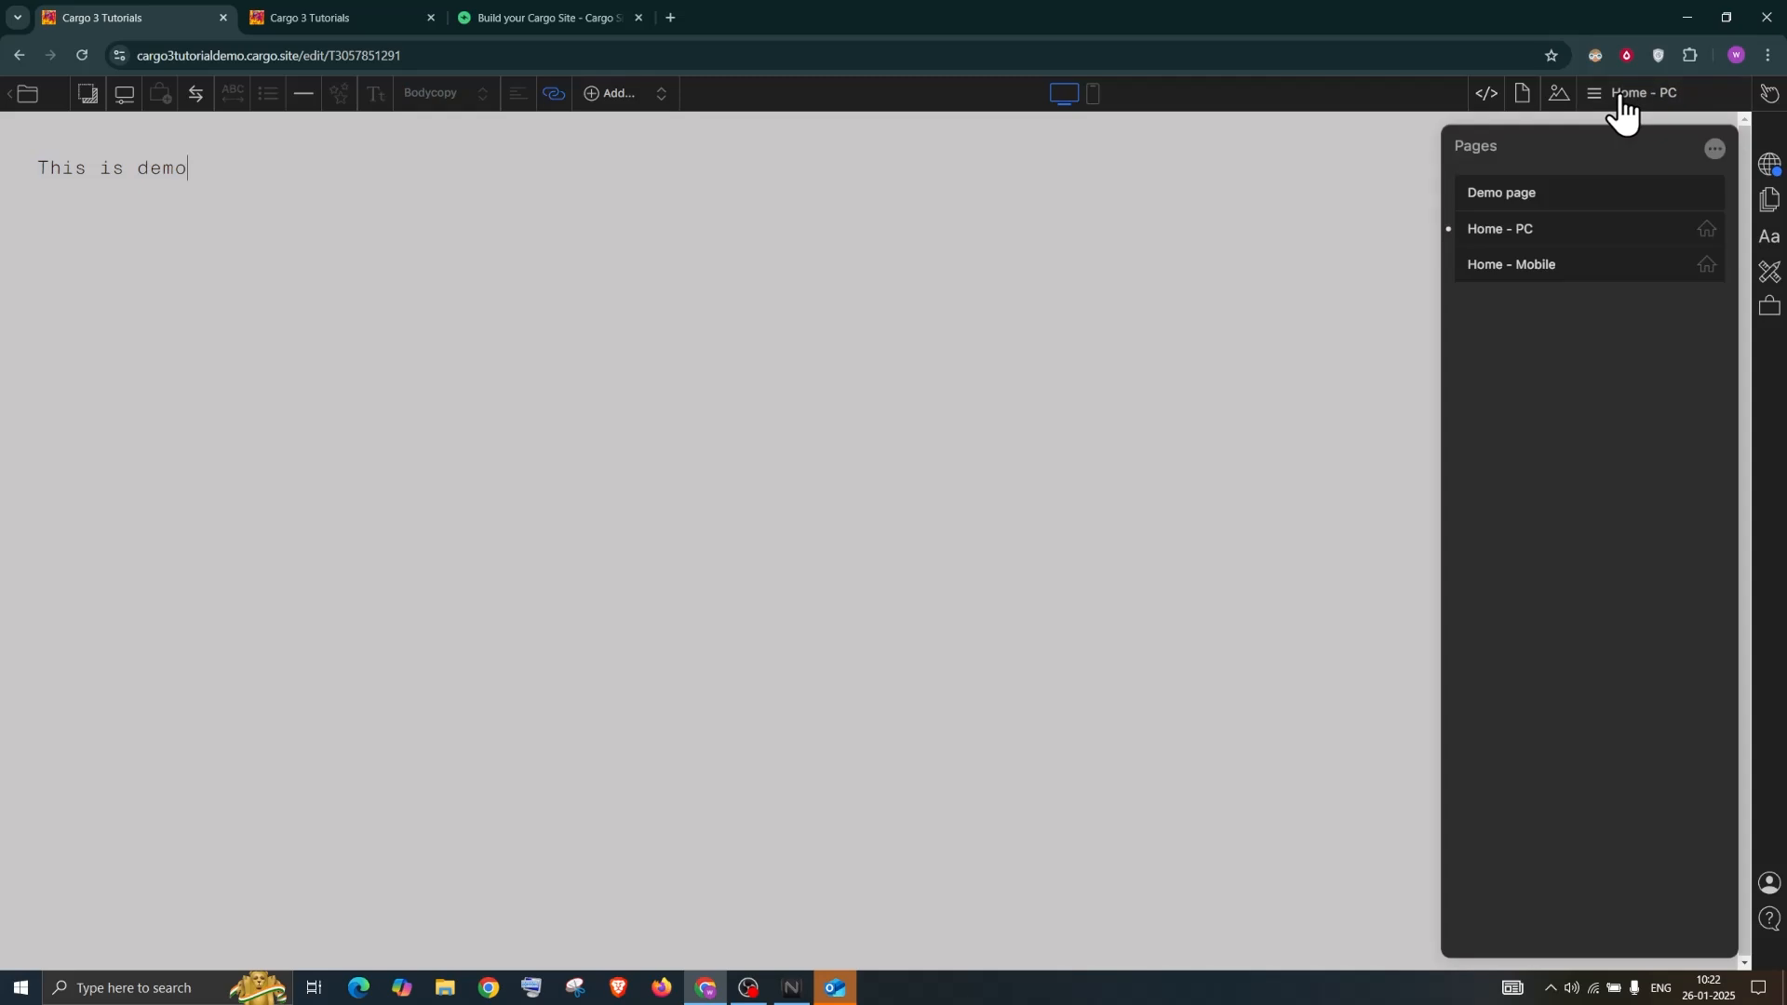
# On the Demo page, insert two Lorem Ipsum passages after 'vehicula.' and select all text for styling
pyautogui.click(1524, 193)
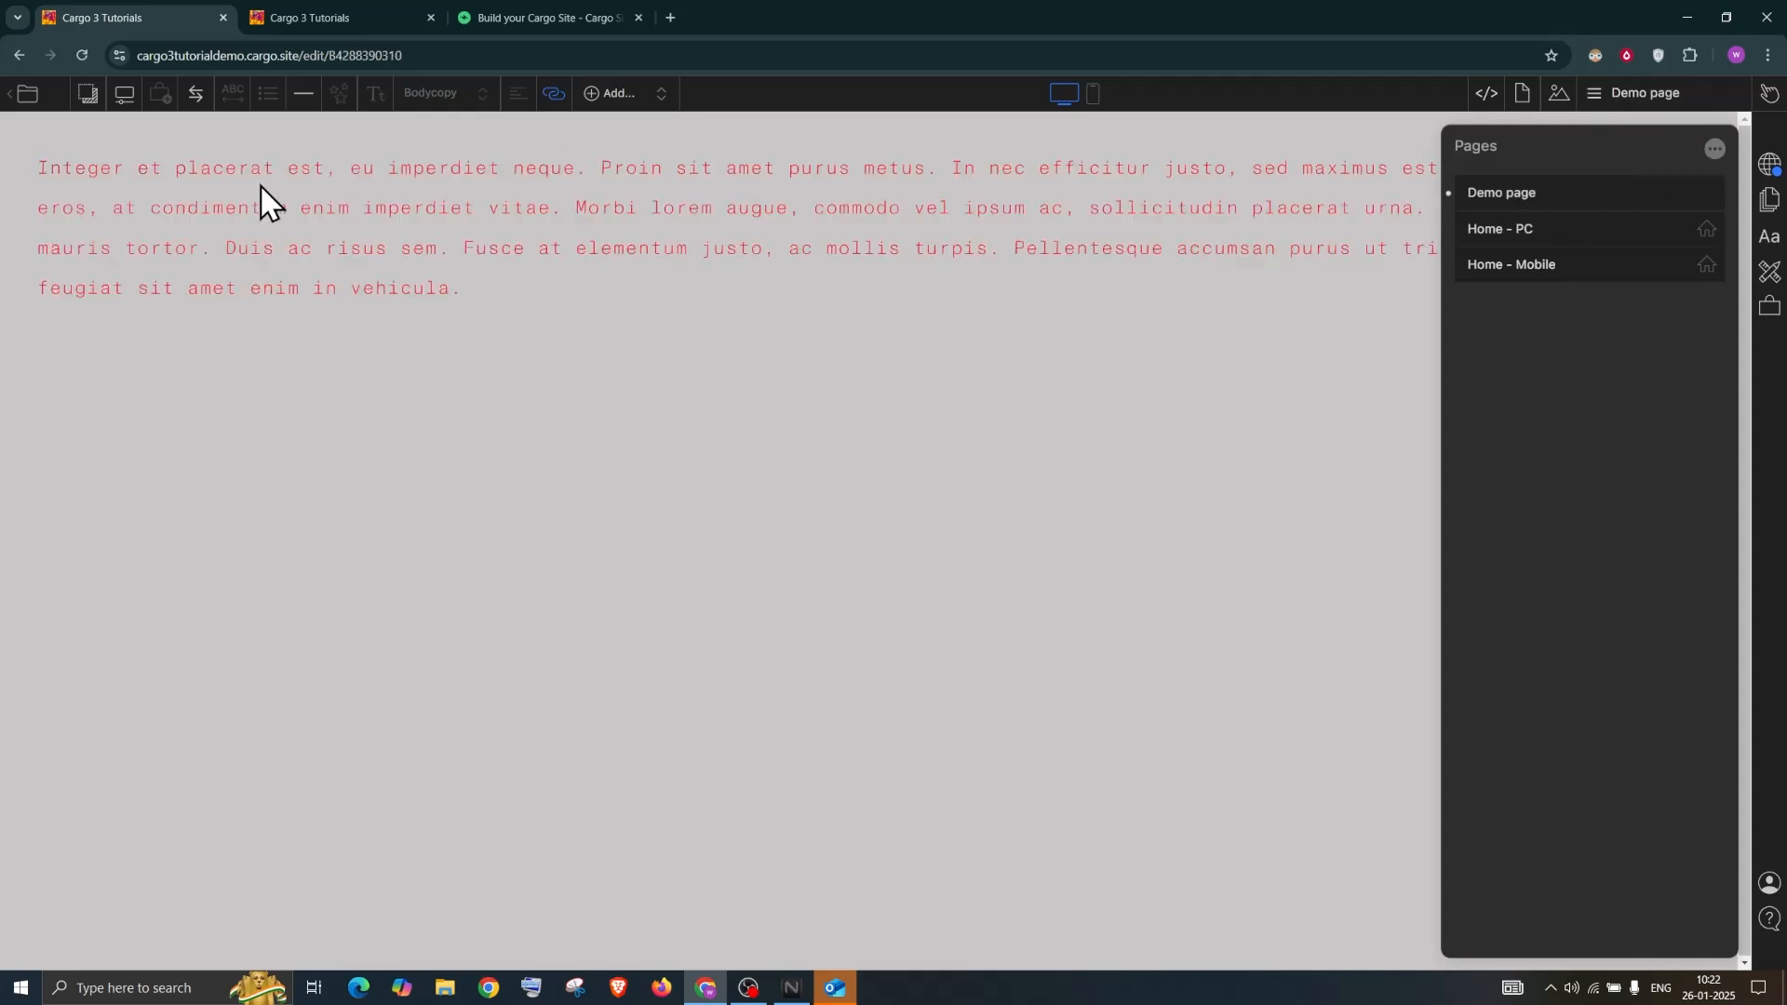
pyautogui.click(610, 270)
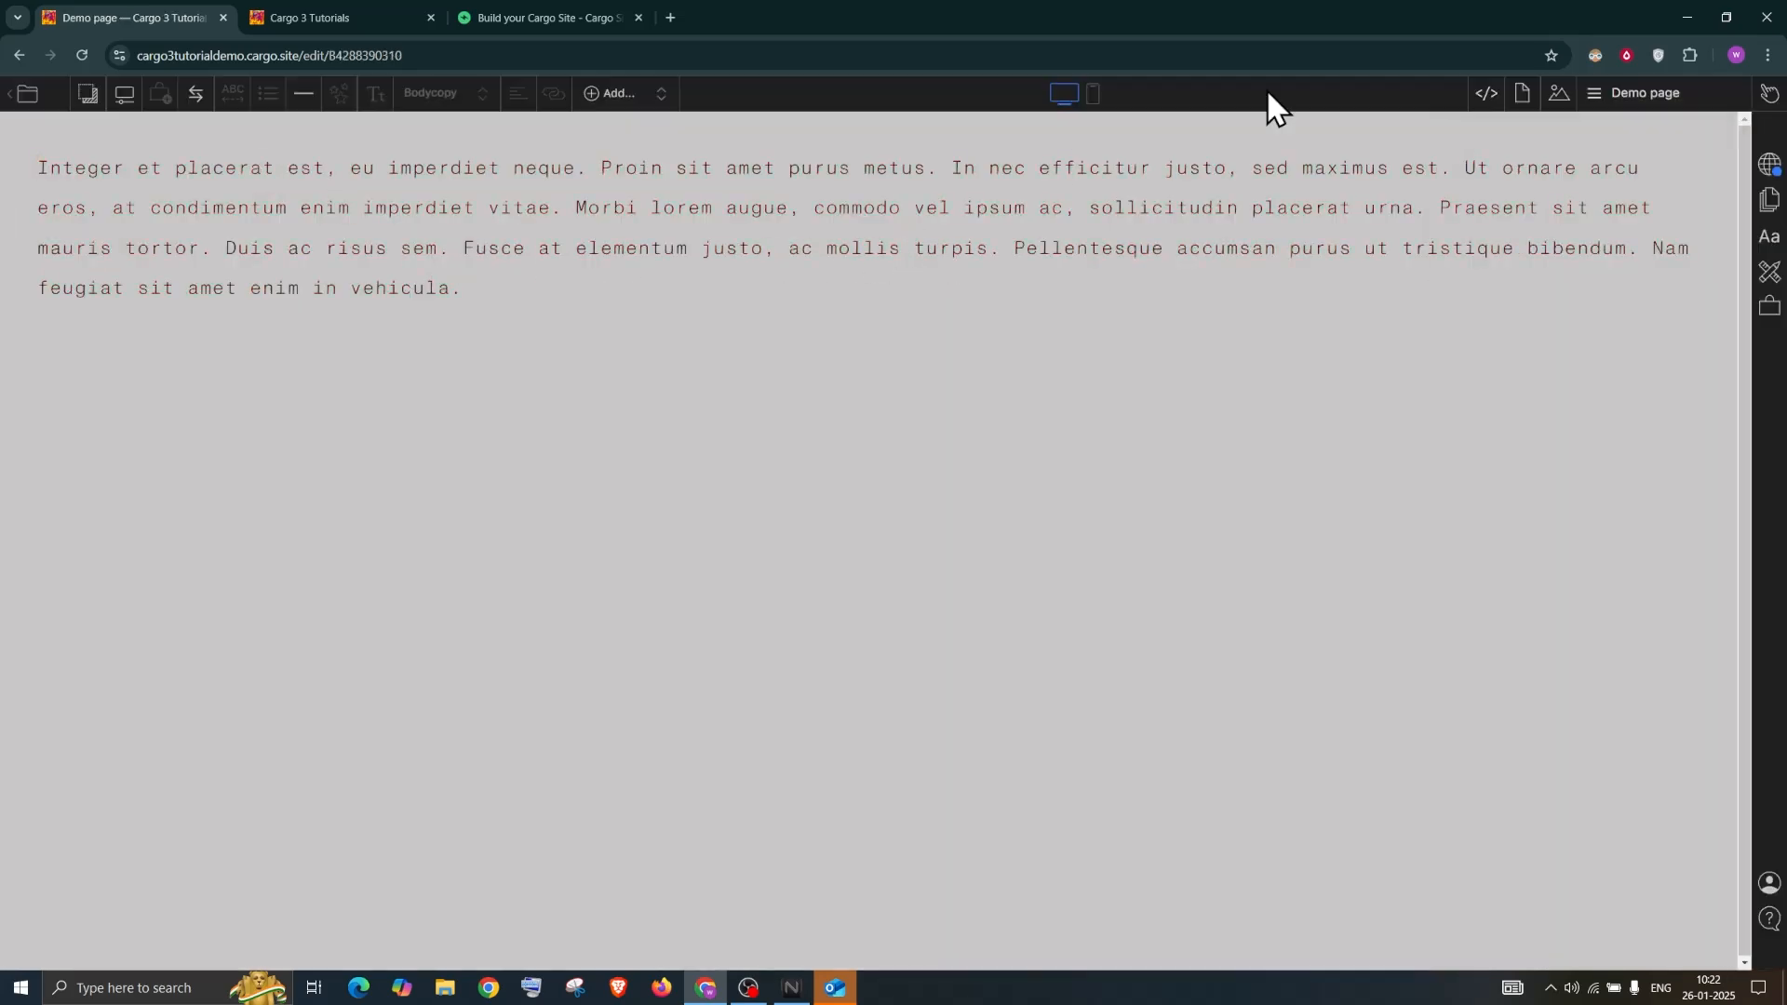
pyautogui.click(616, 93)
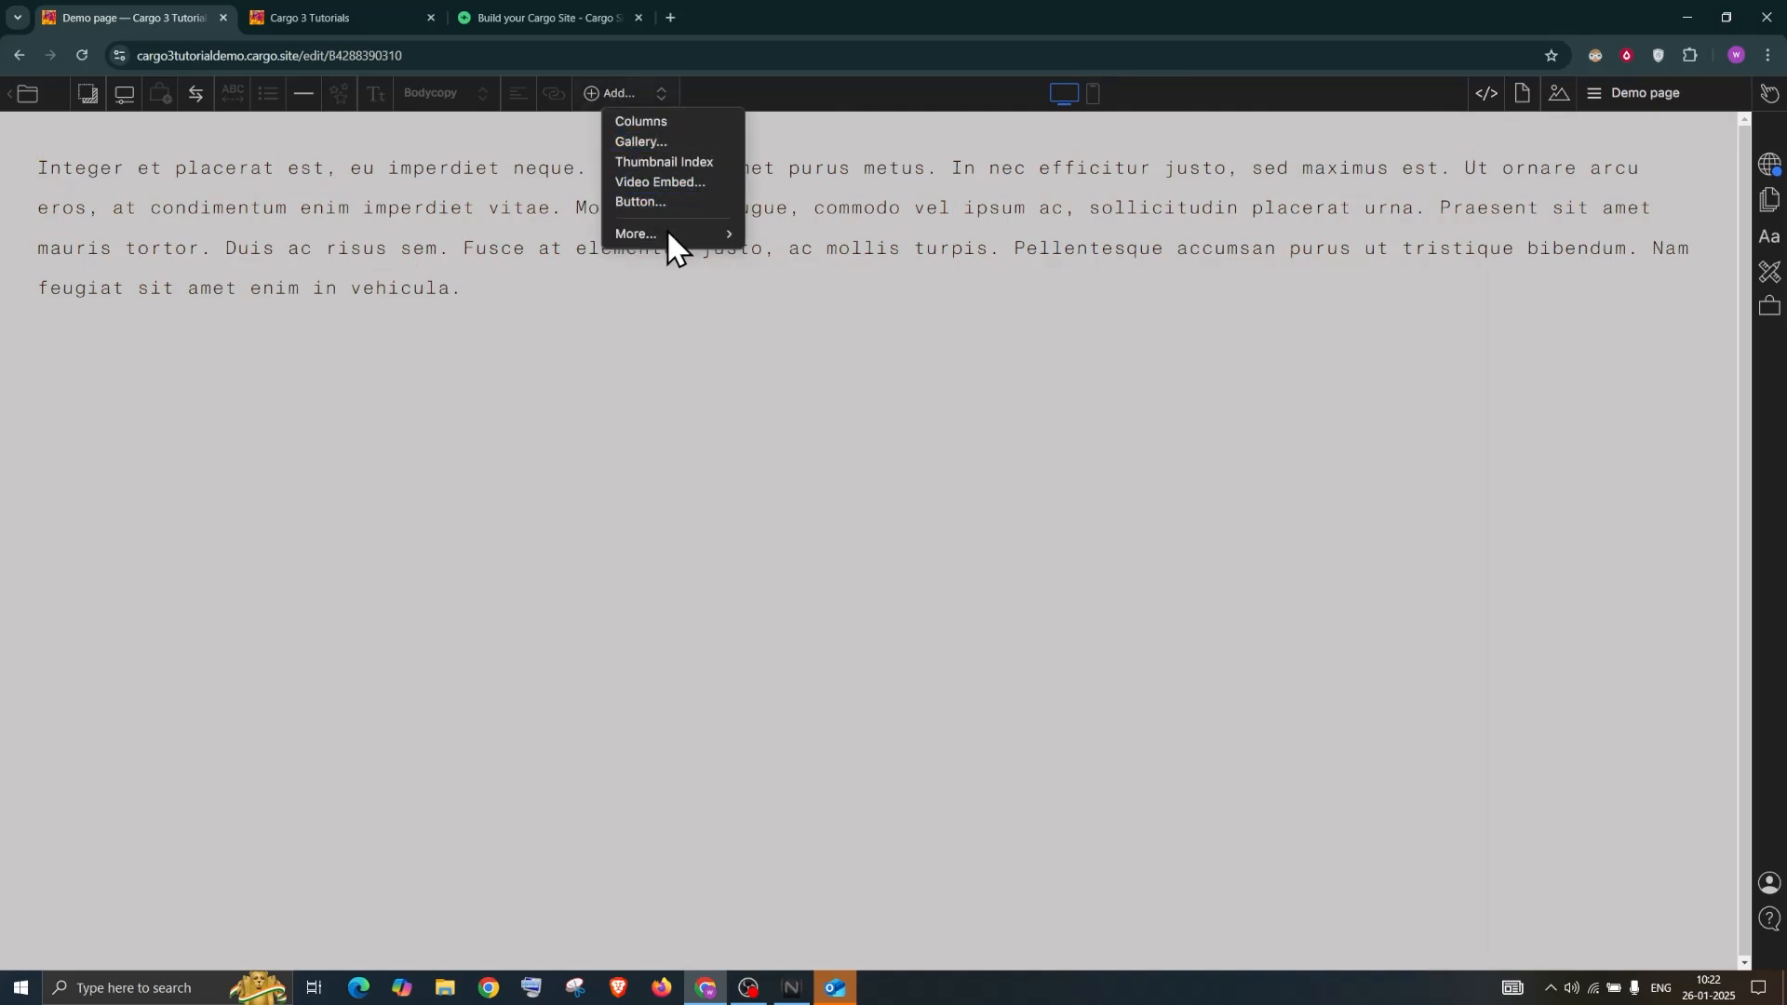
pyautogui.moveTo(666, 231)
pyautogui.click(789, 237)
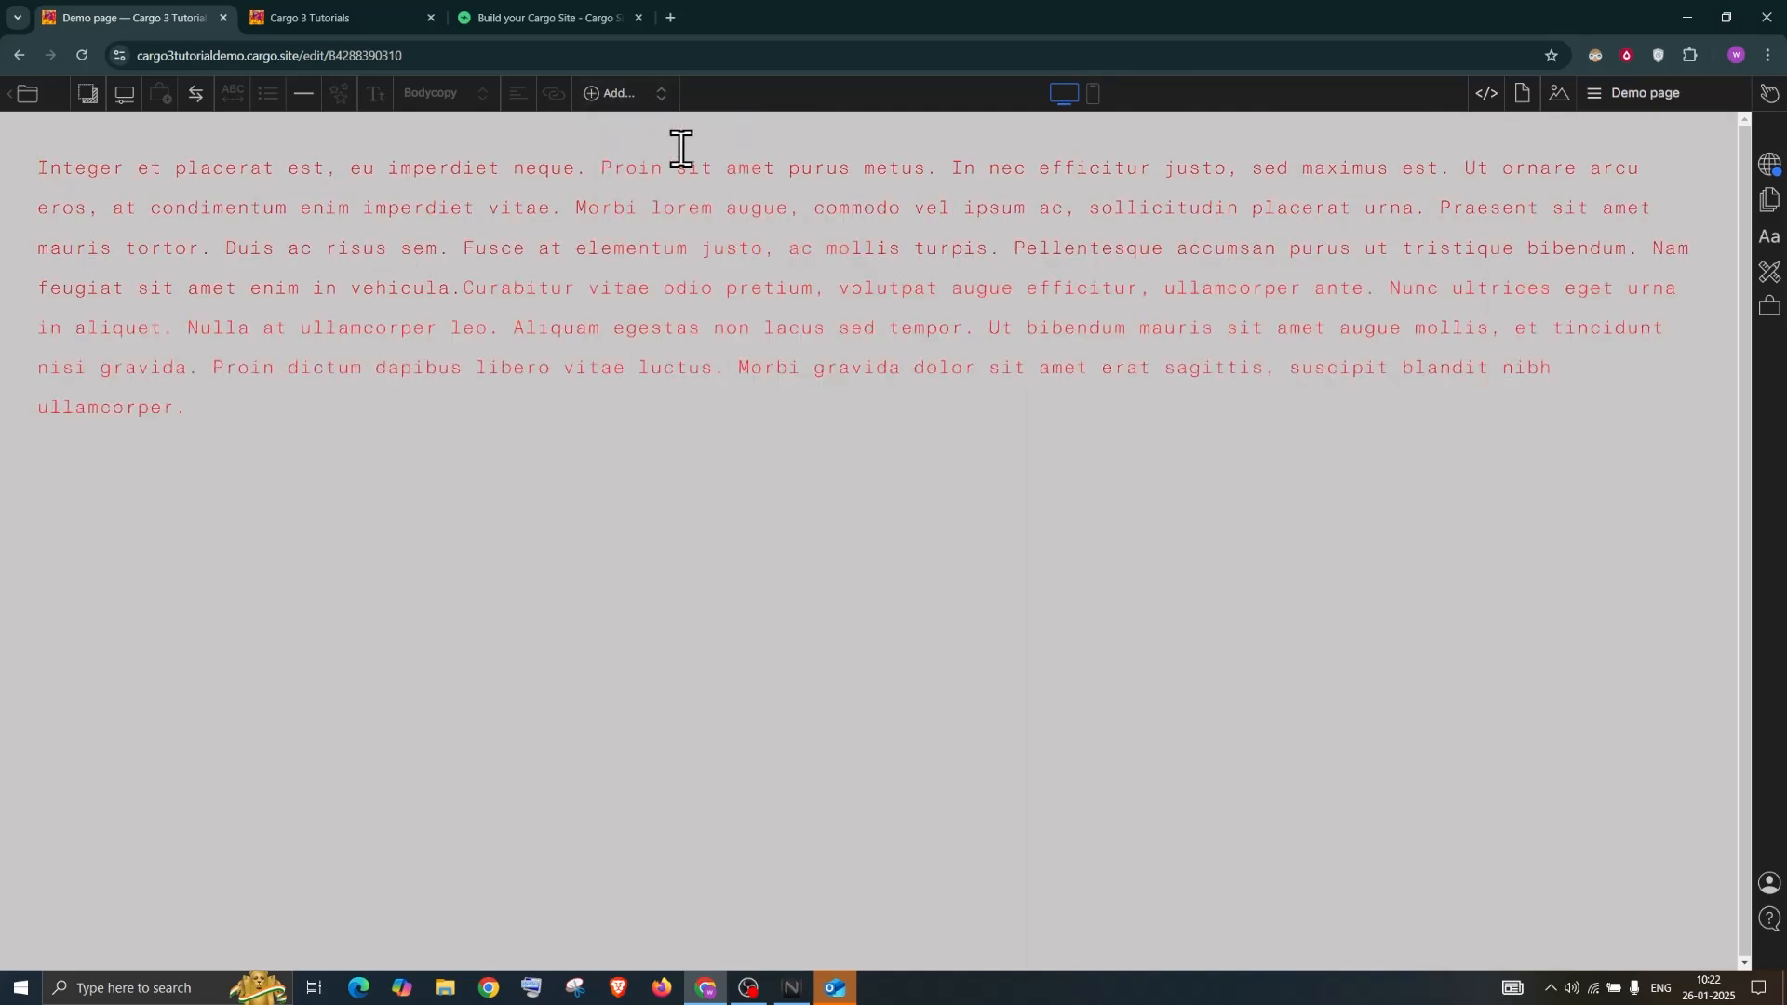
pyautogui.click(619, 94)
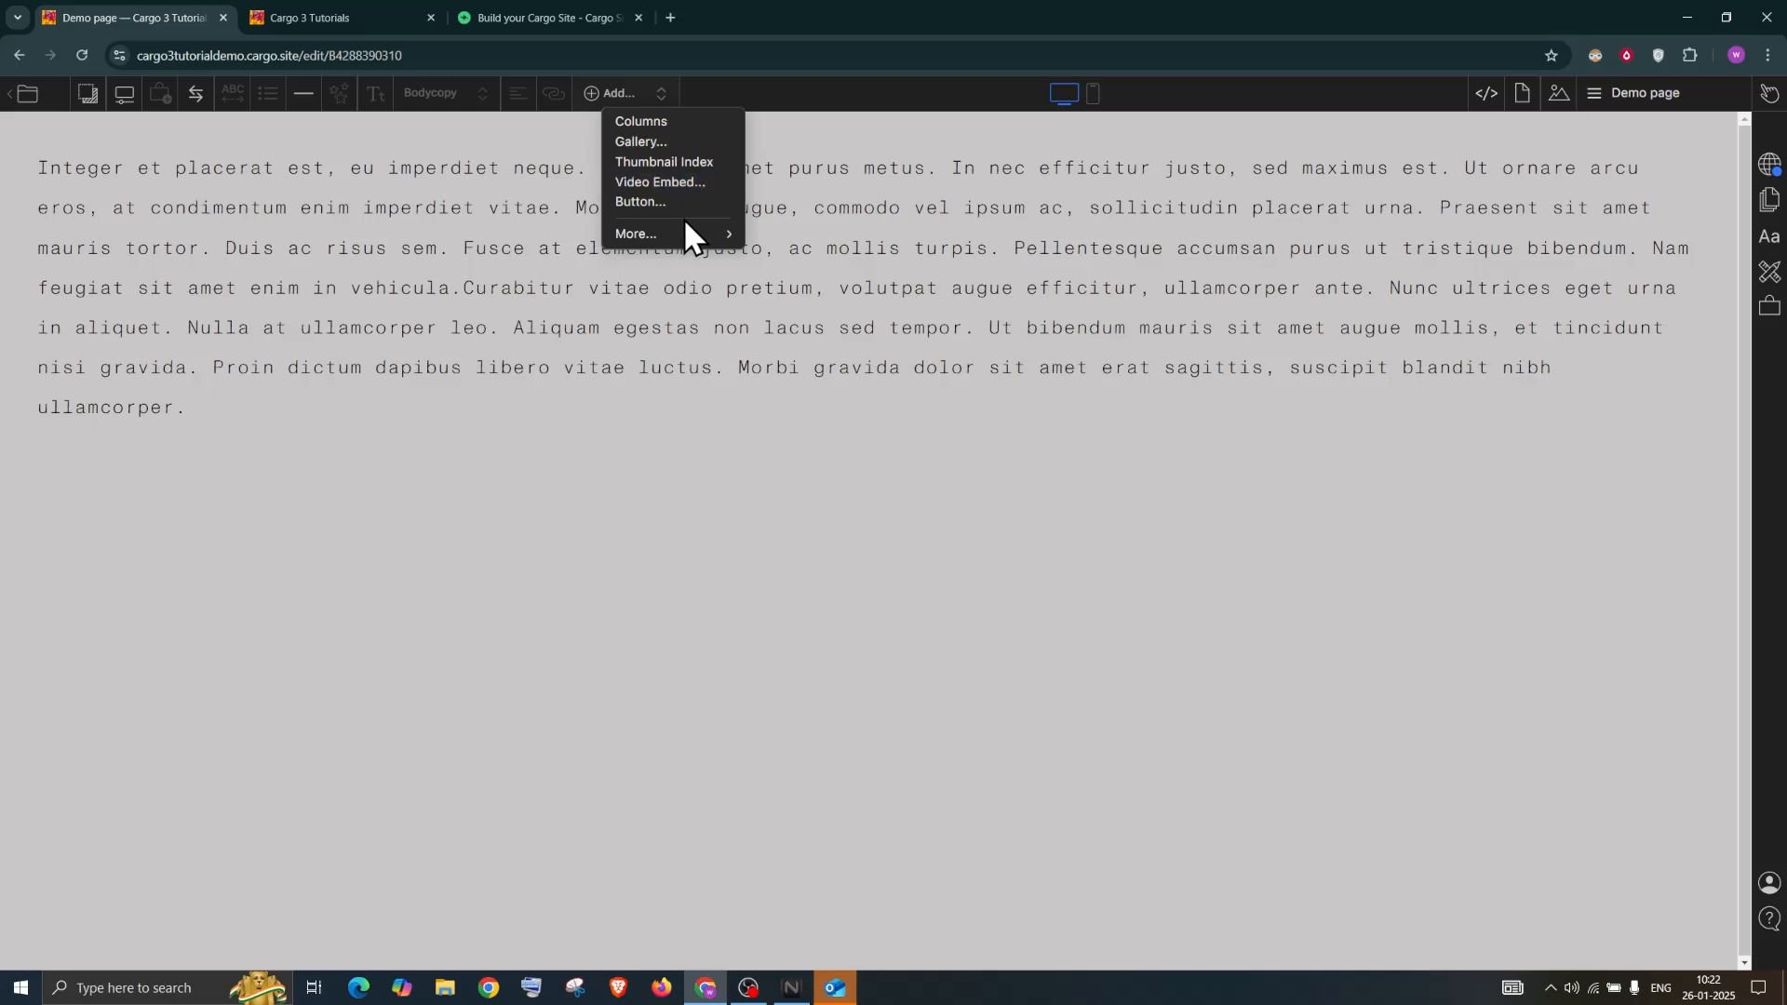
pyautogui.moveTo(707, 235)
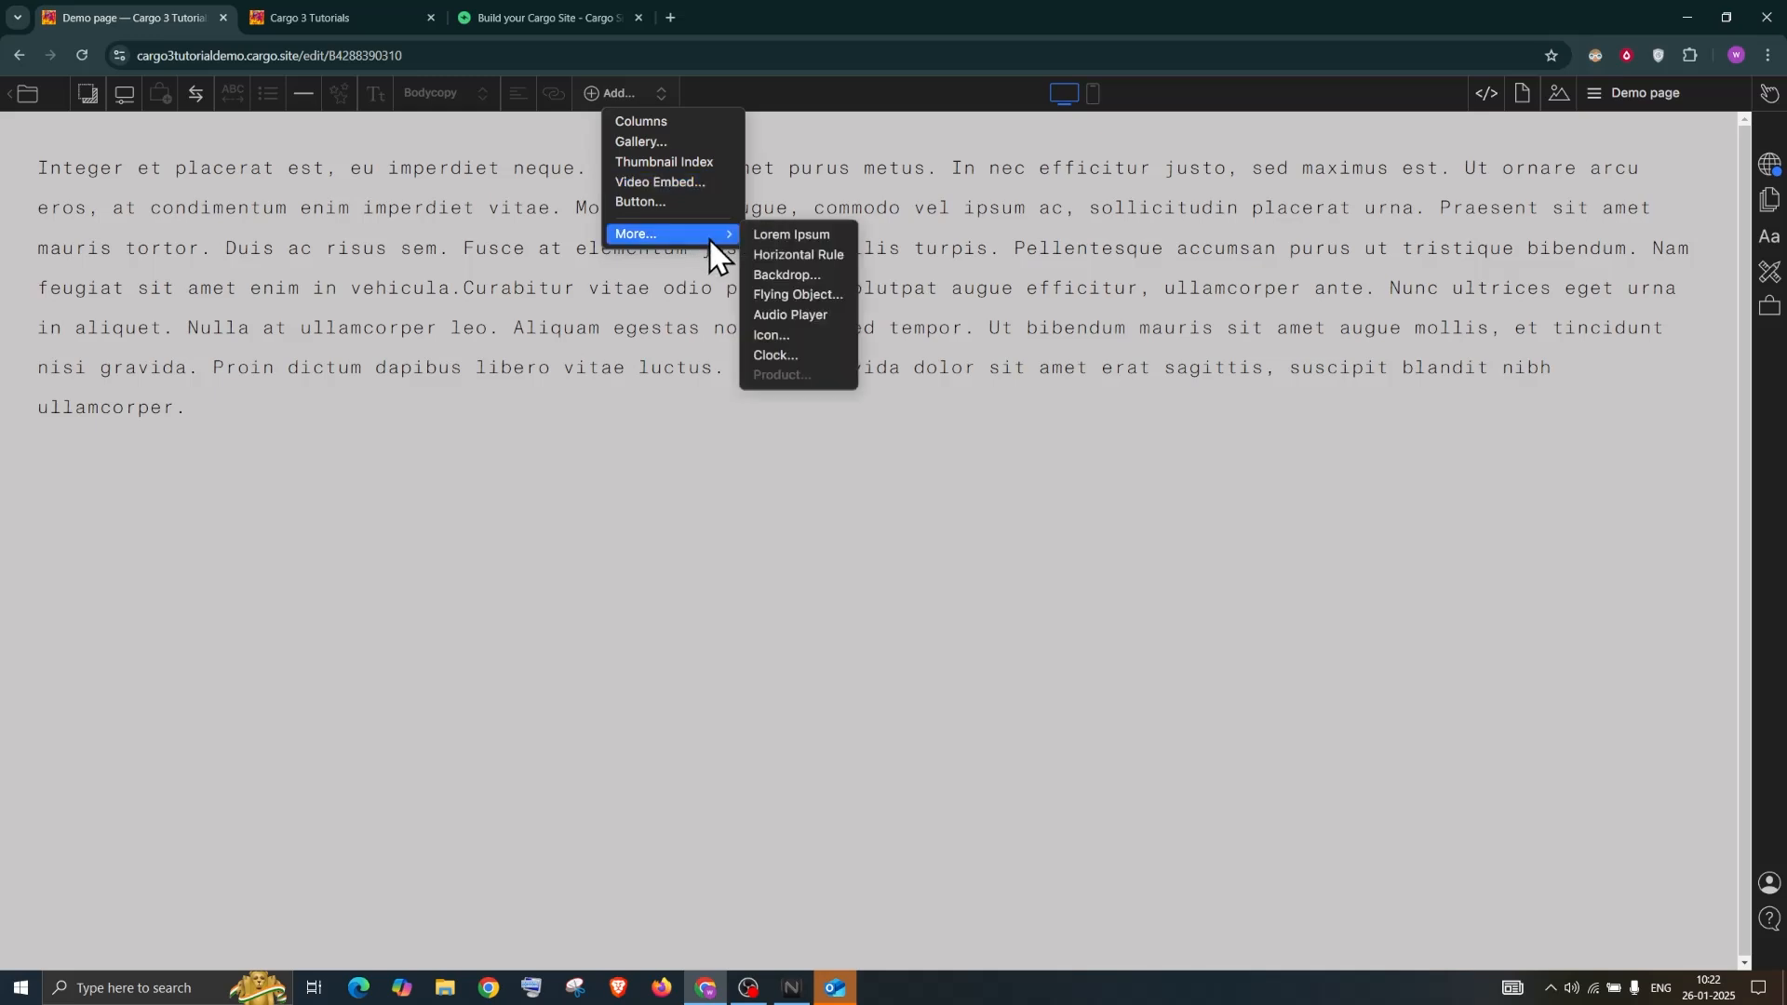
pyautogui.click(780, 240)
pyautogui.hotkey('ctrl', 'a')
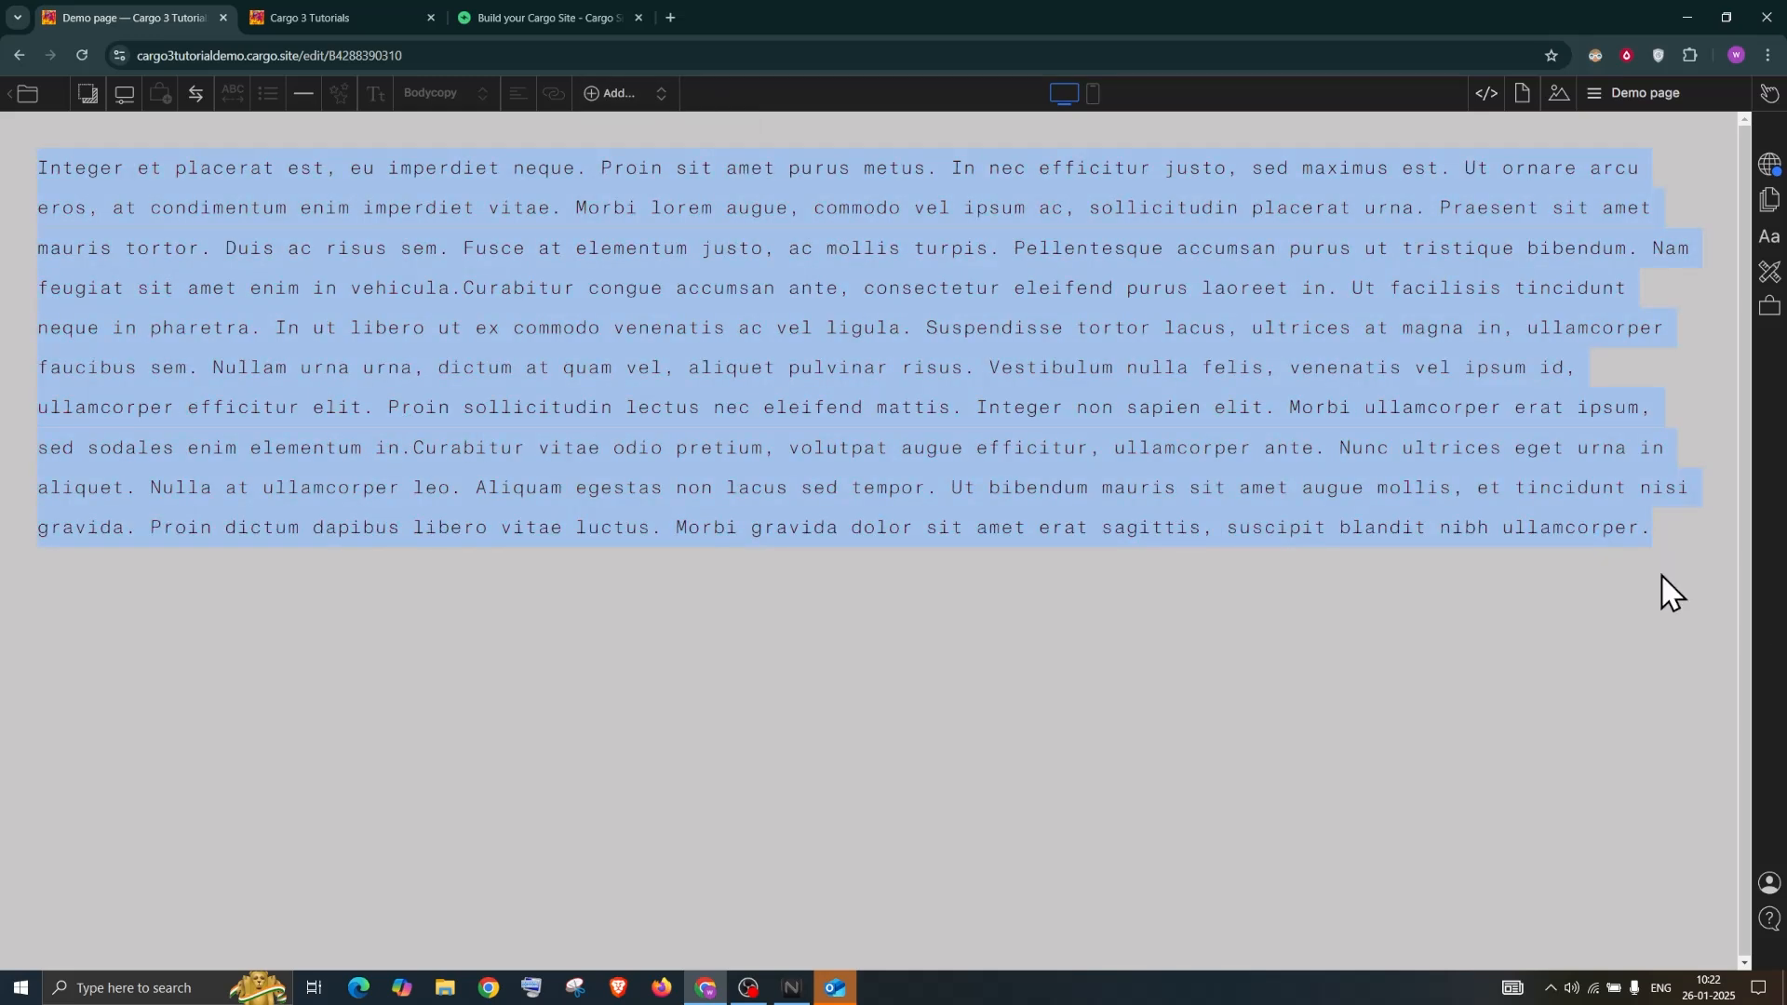
pyautogui.click(1769, 242)
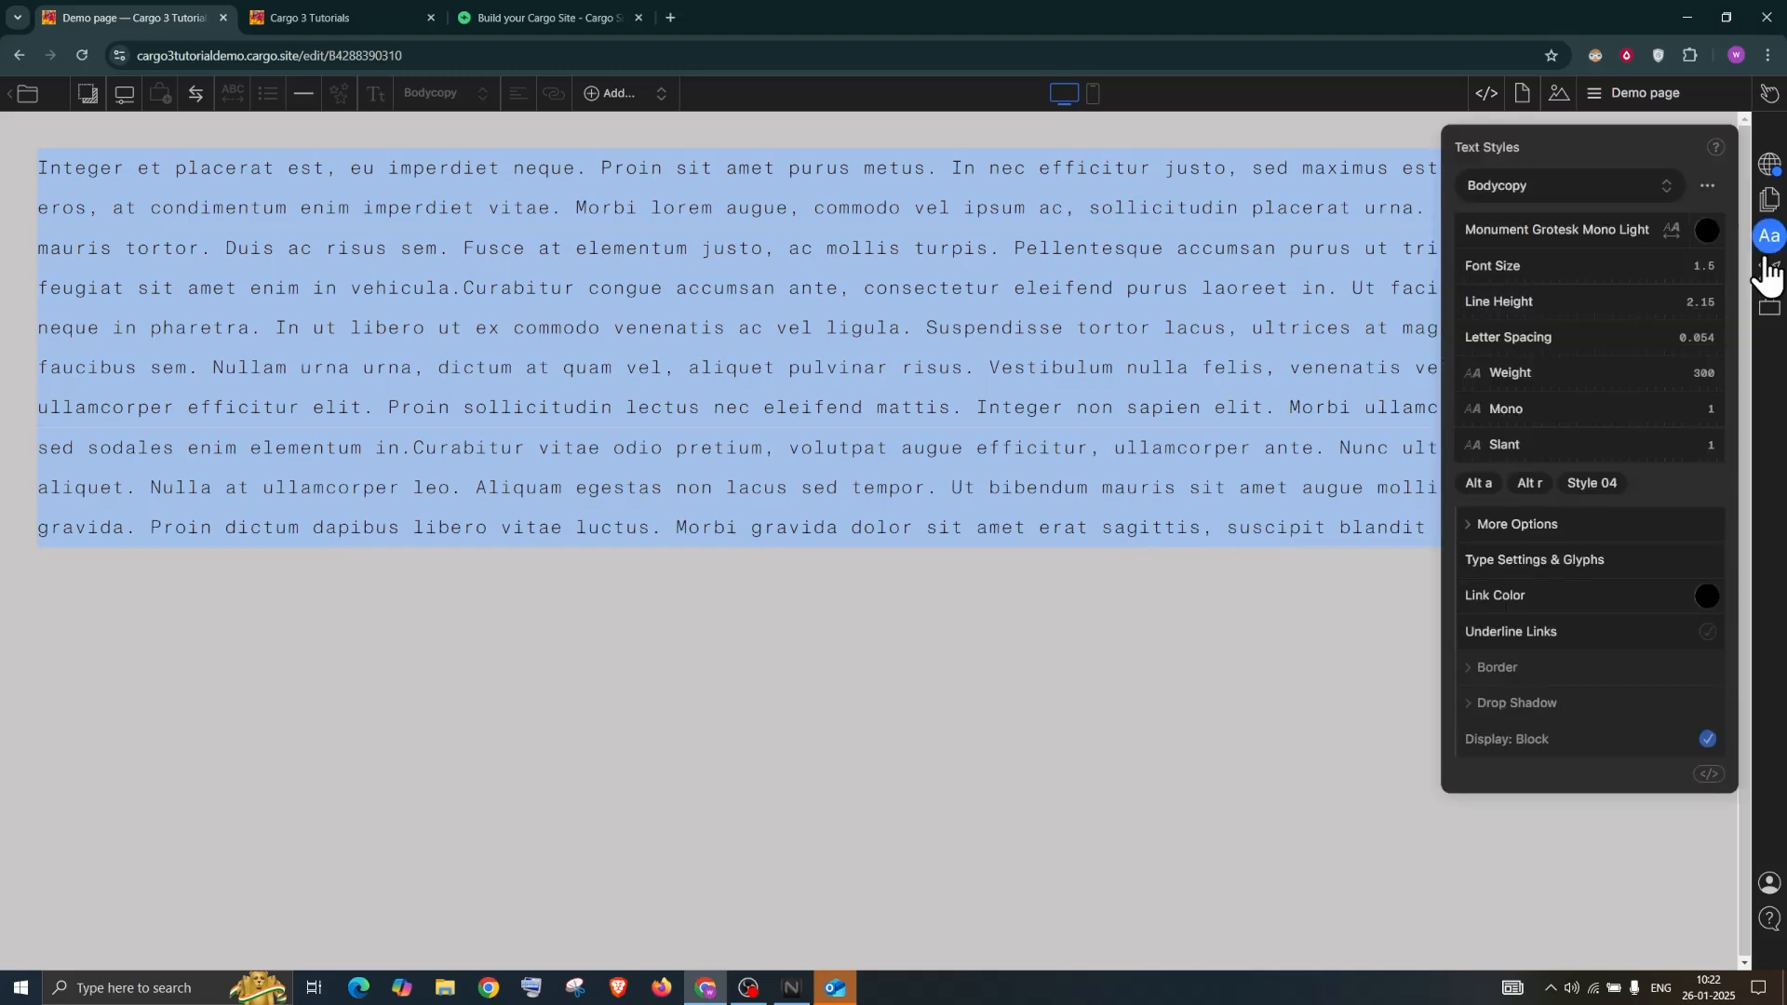
# In the Bodycopy CSS hover rule, replace #ff2424 with the muted red #bc4848, then select the paragraph
pyautogui.click(1708, 774)
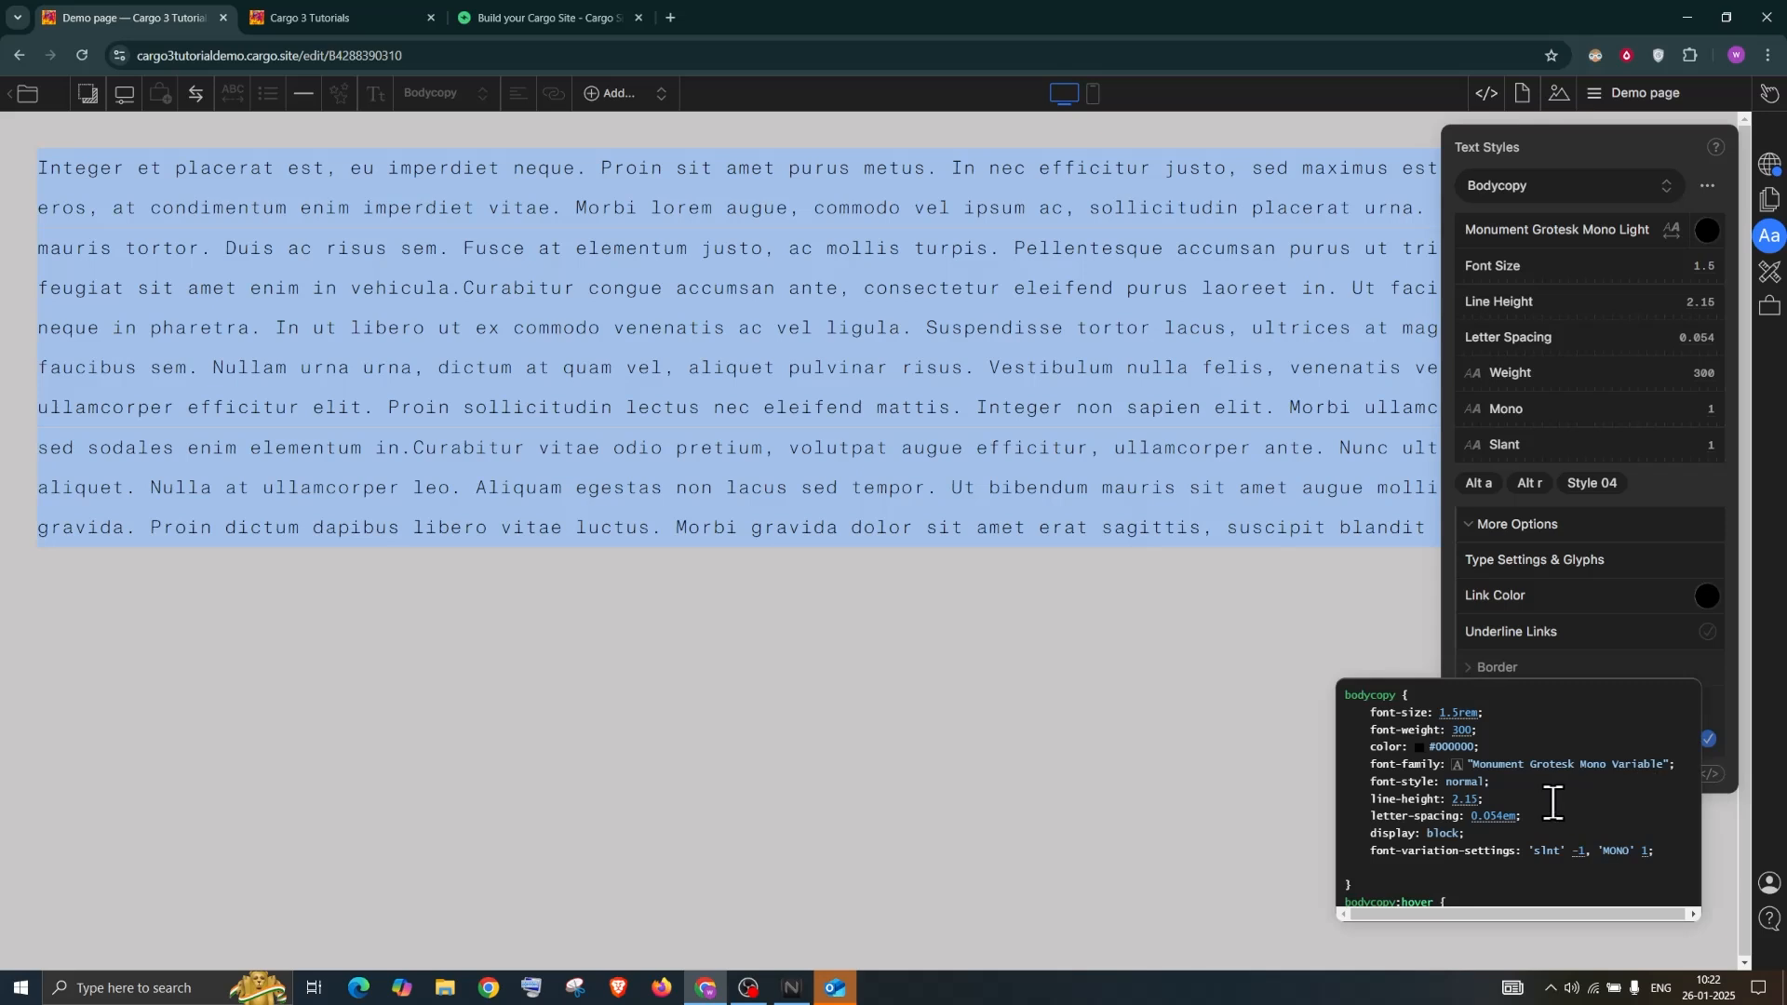
pyautogui.scroll(-2, 1552, 801)
pyautogui.scroll(1, 1535, 790)
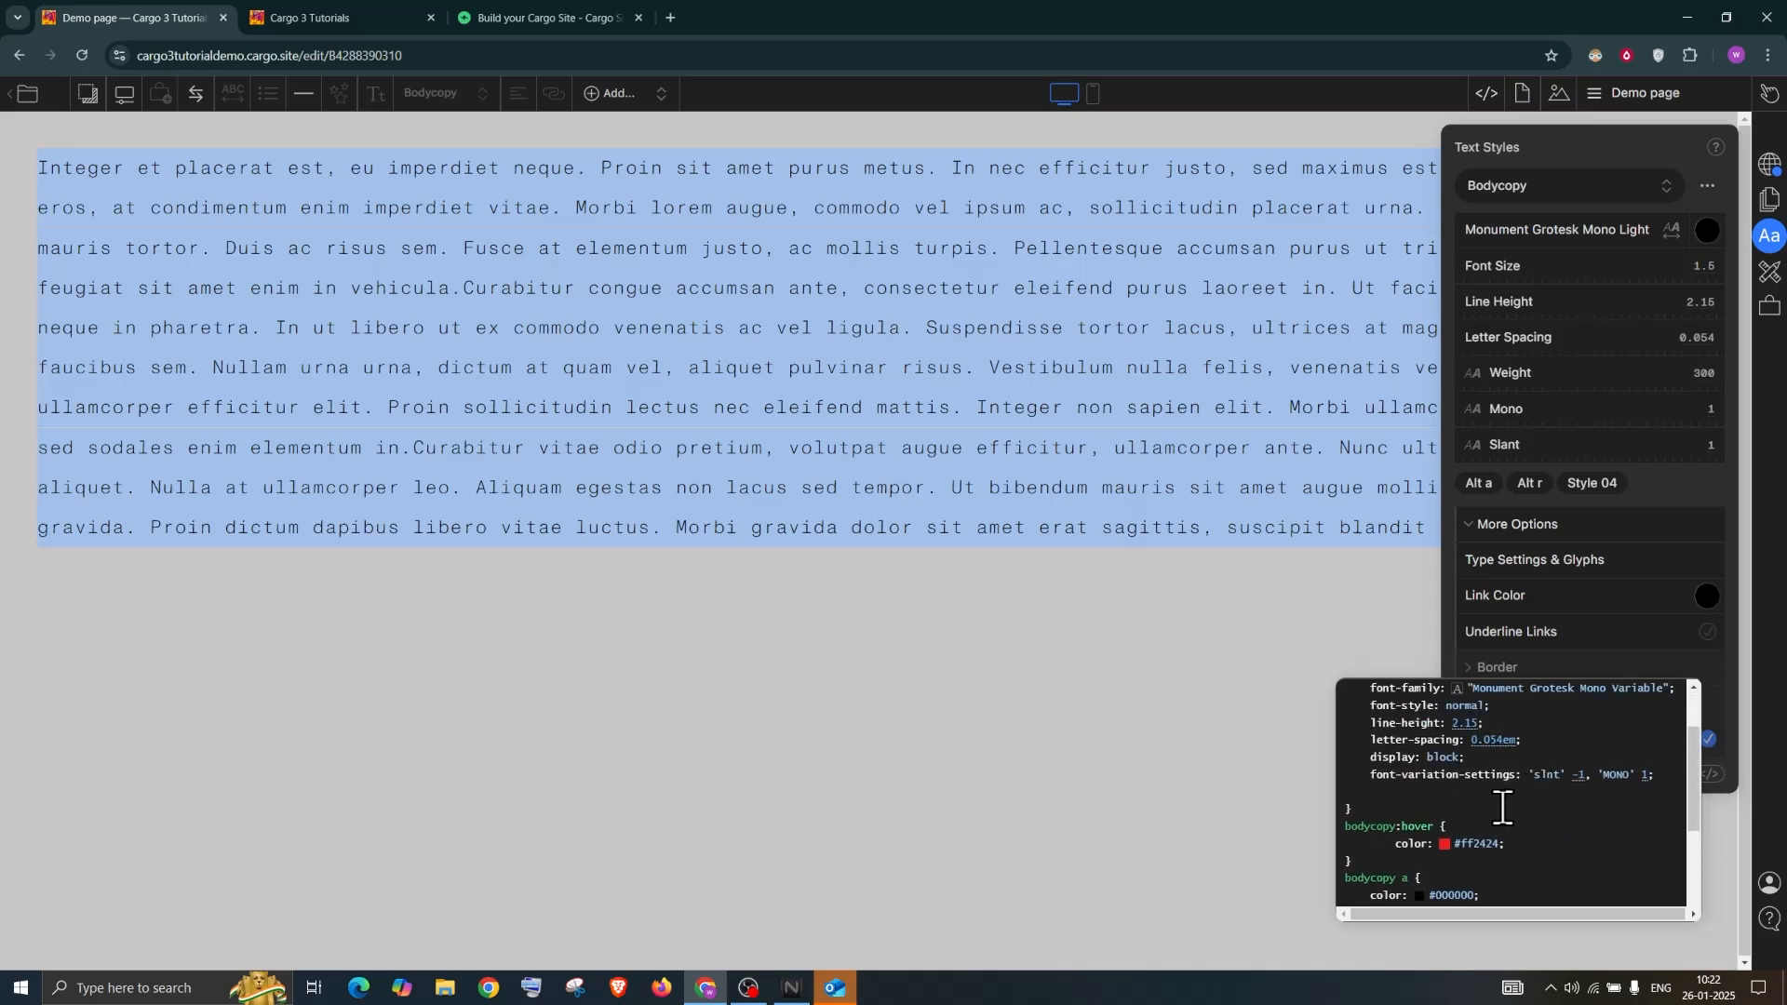
pyautogui.click(1444, 843)
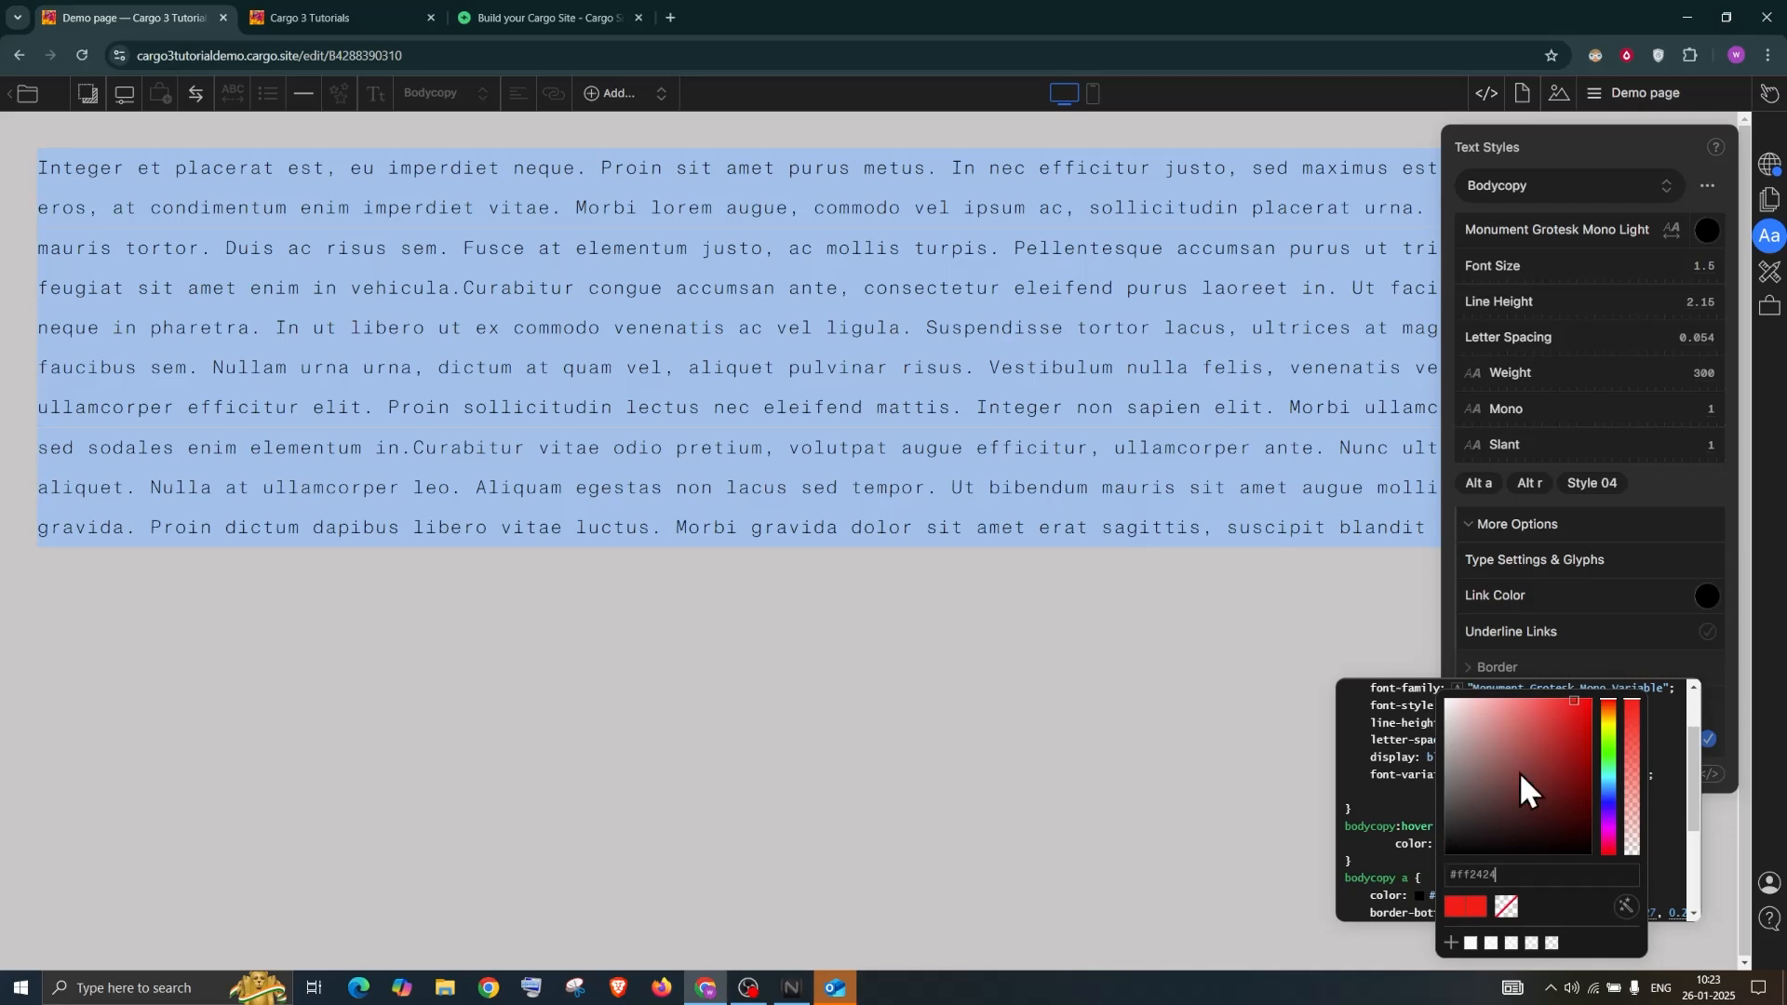
pyautogui.click(1538, 742)
pyautogui.click(1098, 488)
pyautogui.click(1326, 547)
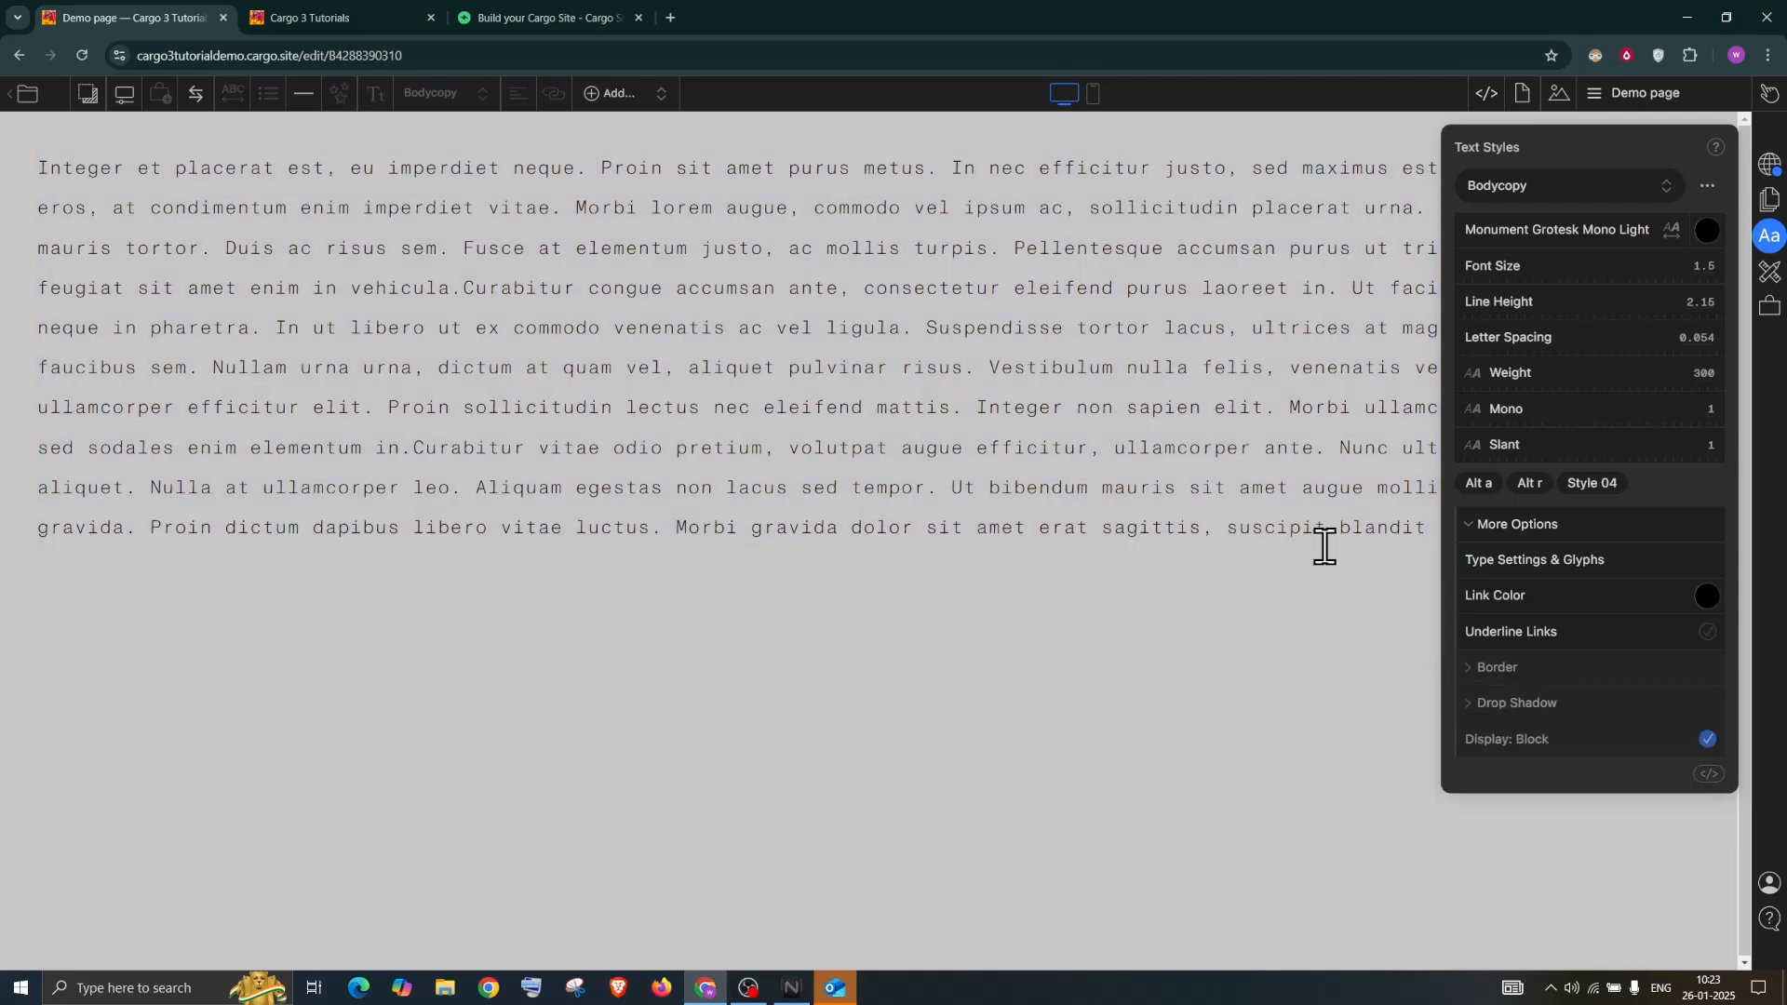
pyautogui.click(1374, 525)
pyautogui.moveTo(1671, 521); pyautogui.dragTo(113, 87)
pyautogui.hotkey('ctrl', 'c')
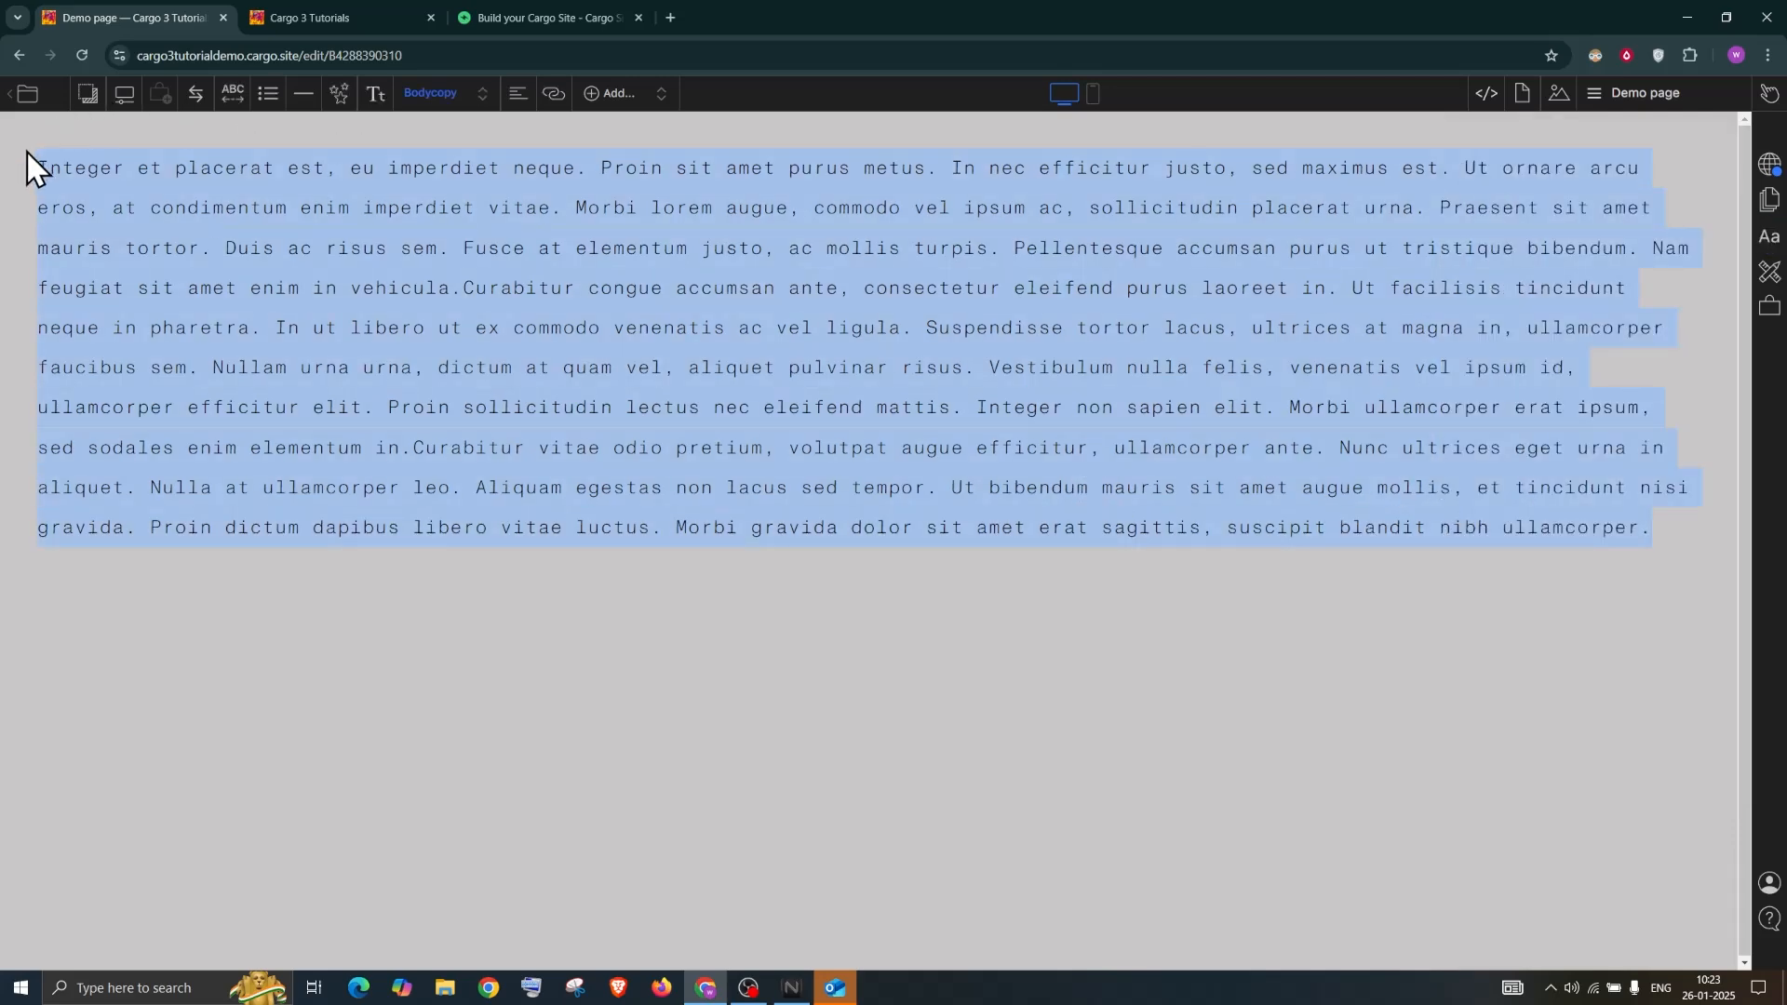
# Paste two more copies of the Lorem ipsum paragraph and add a blank line after the last one
pyautogui.click(1675, 521)
pyautogui.hotkey('ctrl', 'v')
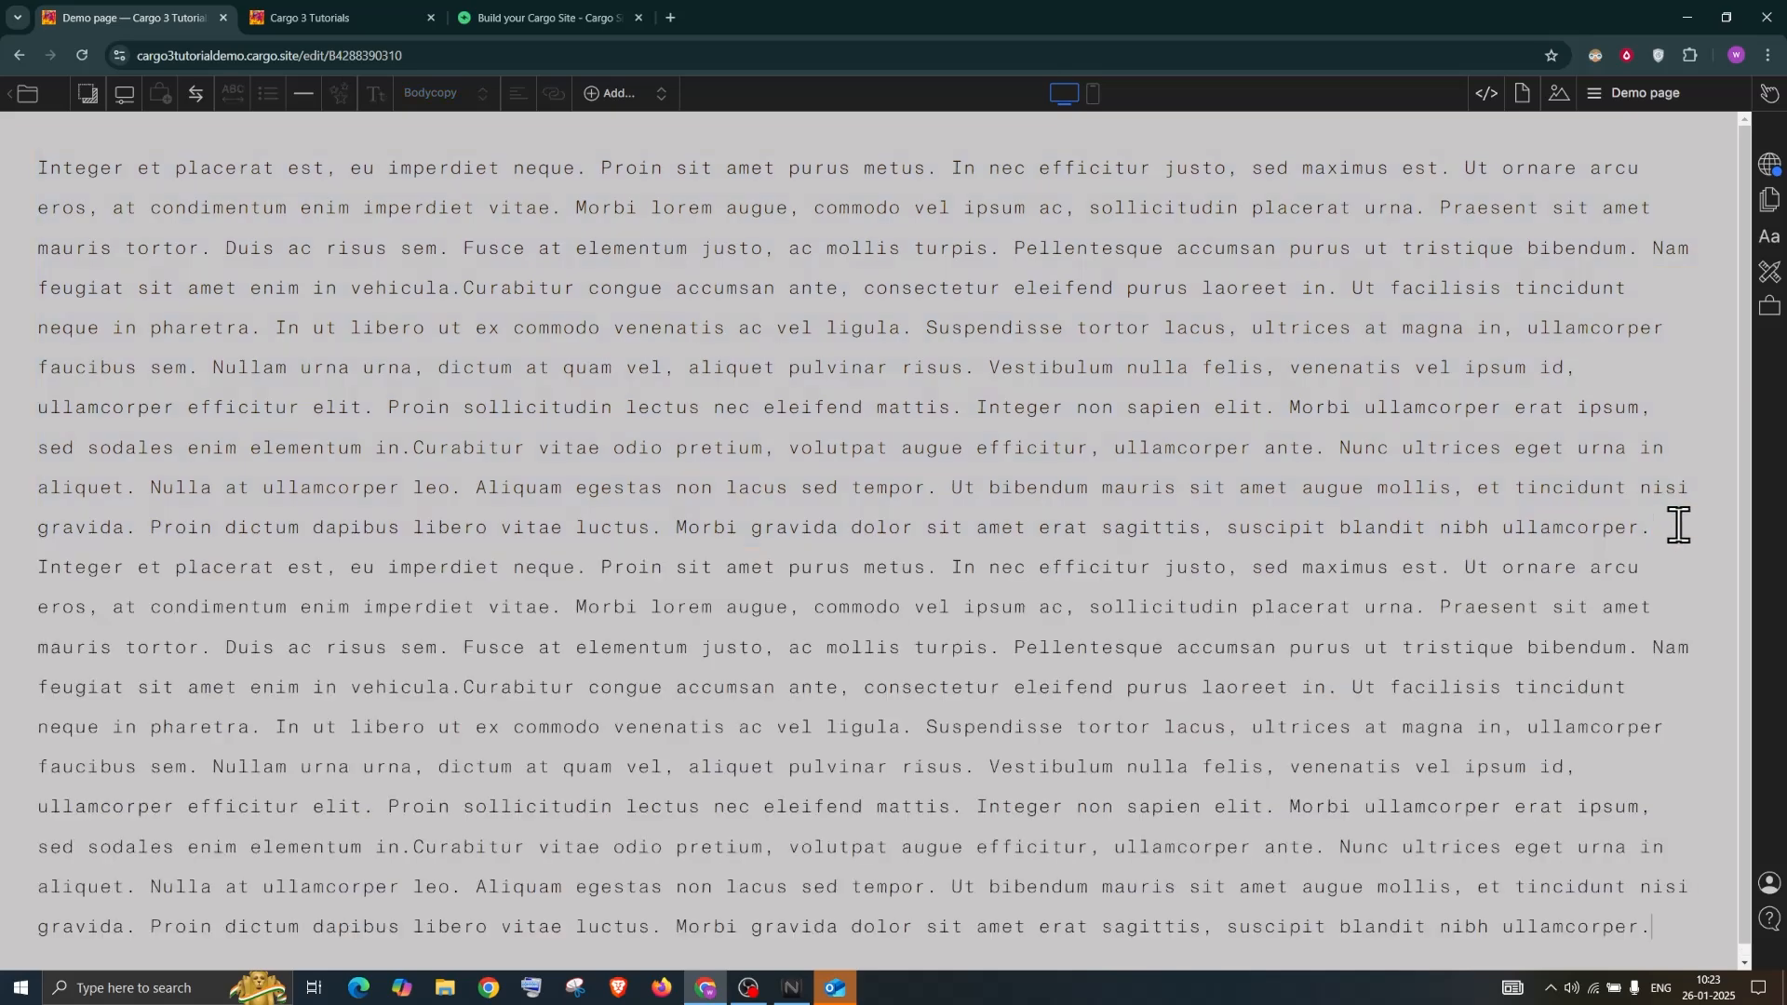
pyautogui.hotkey('ctrl', 'v')
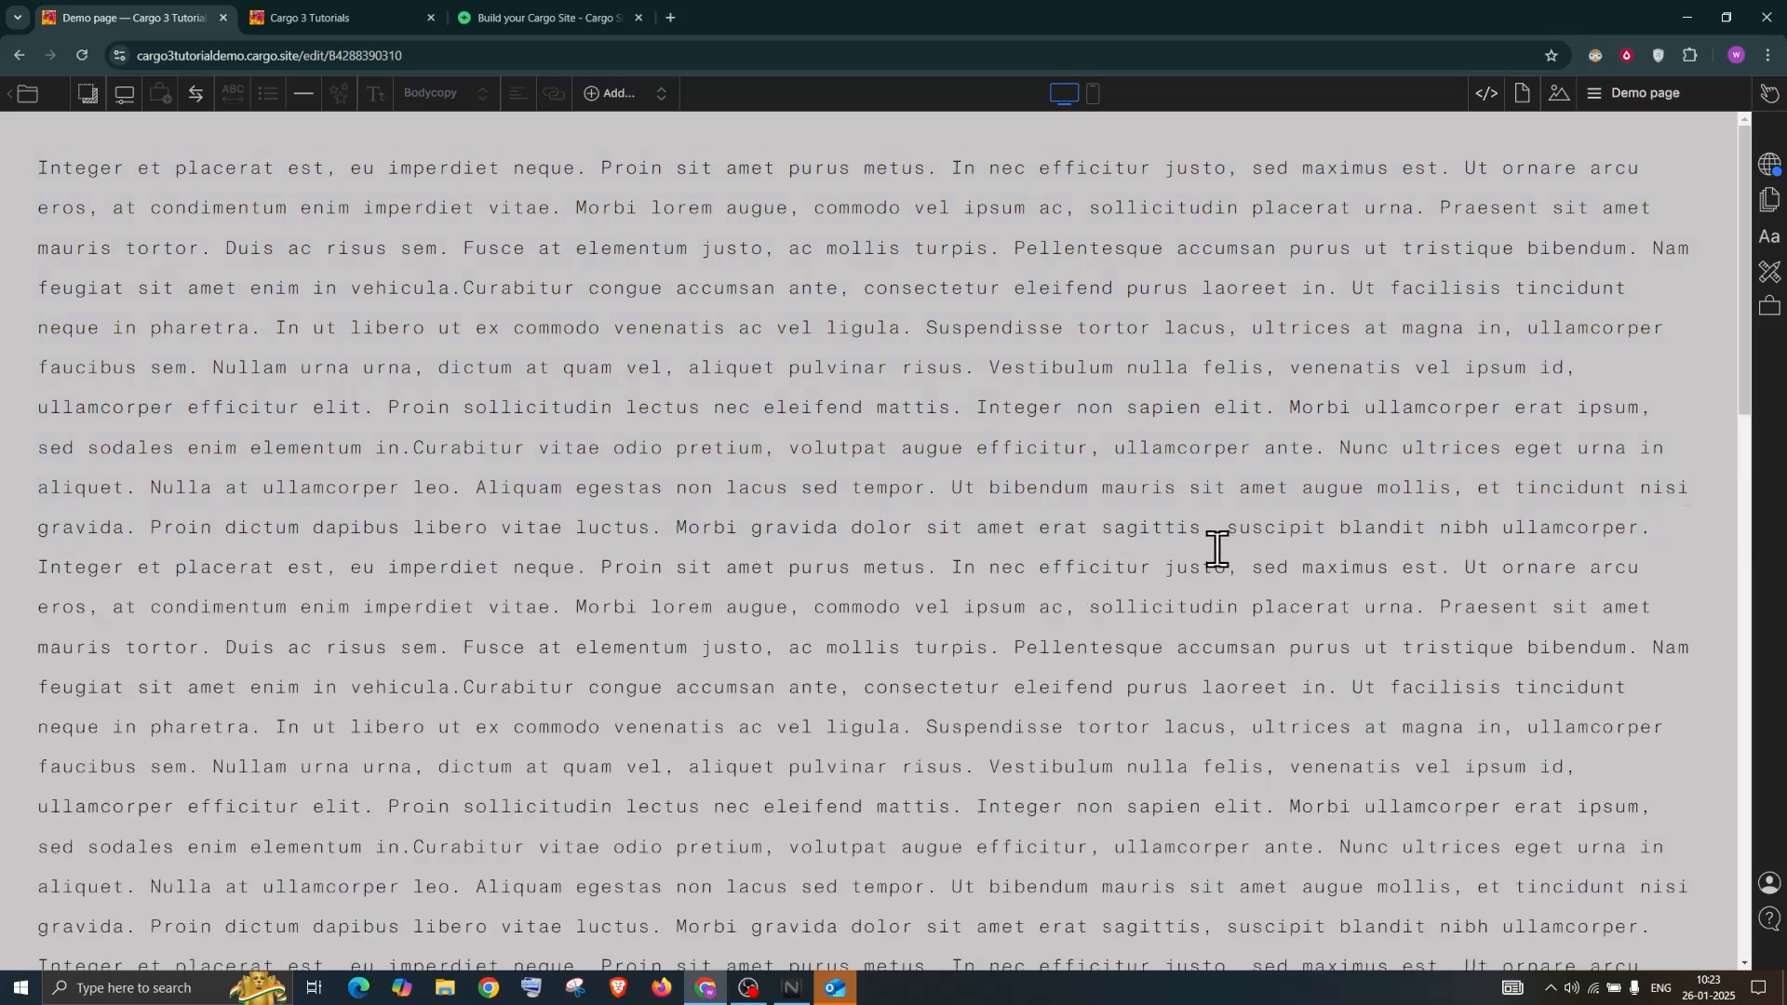
pyautogui.scroll(5, 1206, 544)
pyautogui.scroll(-12, 1203, 542)
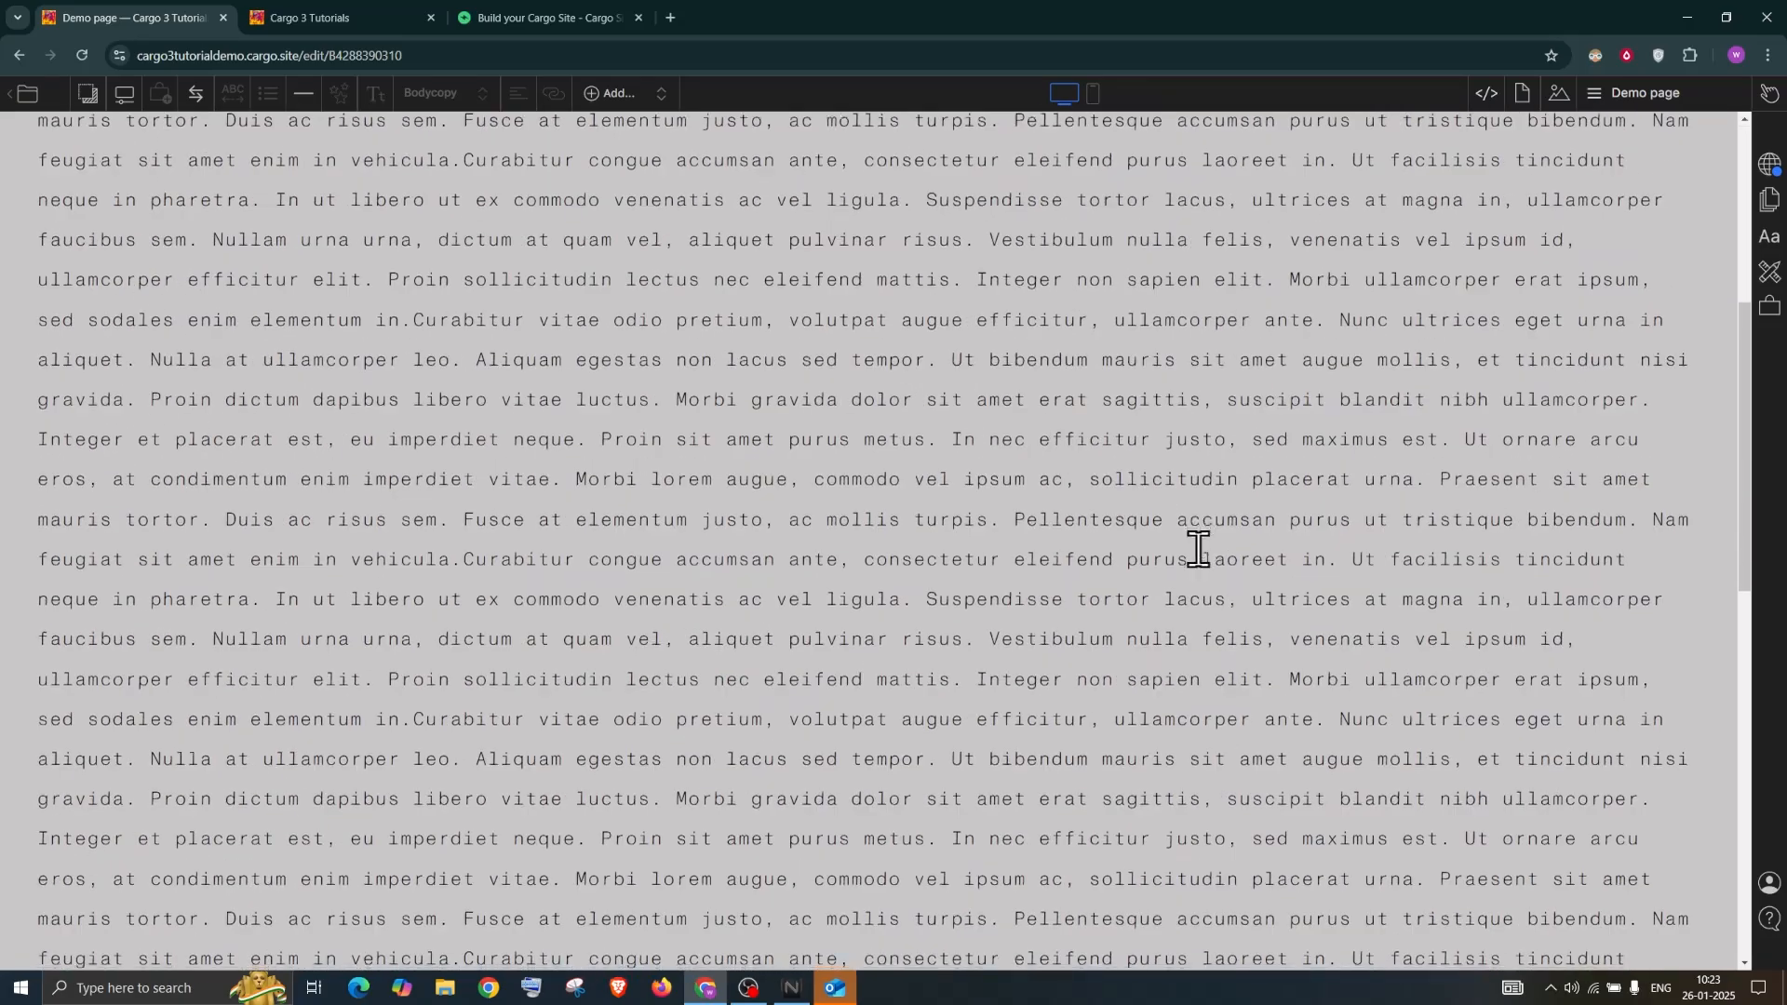
pyautogui.scroll(12, 1231, 521)
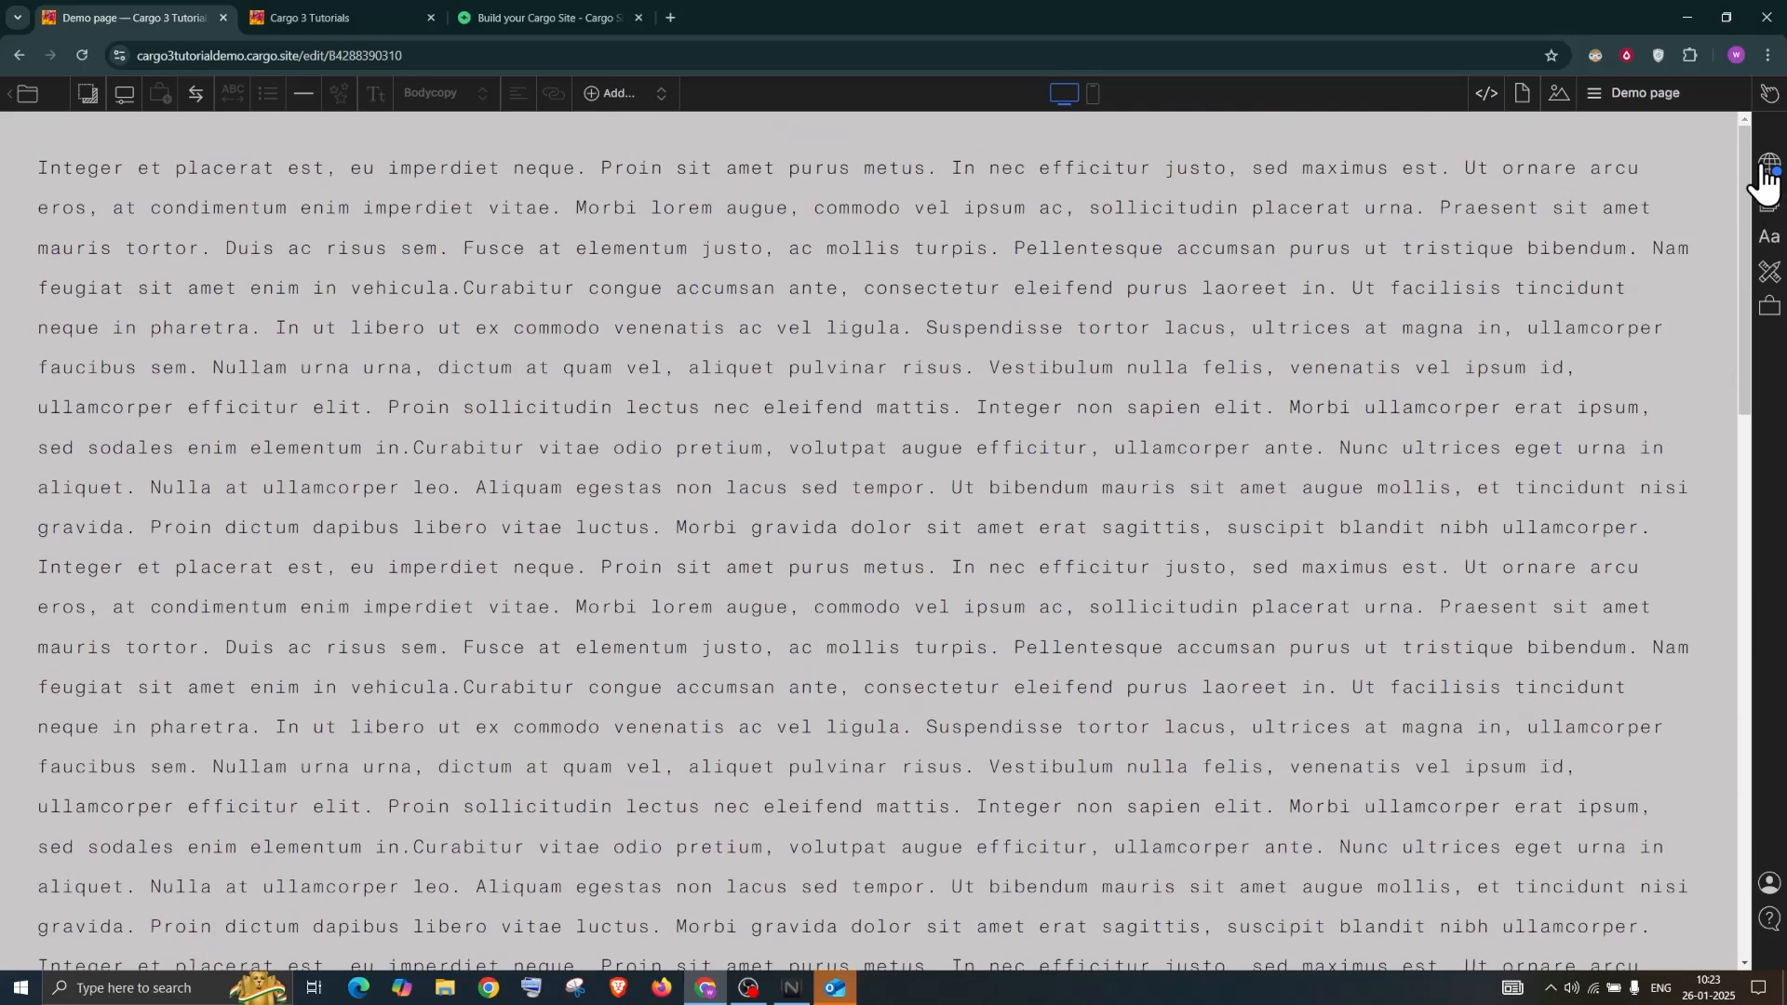
pyautogui.scroll(-6, 1448, 585)
pyautogui.scroll(-4, 1448, 585)
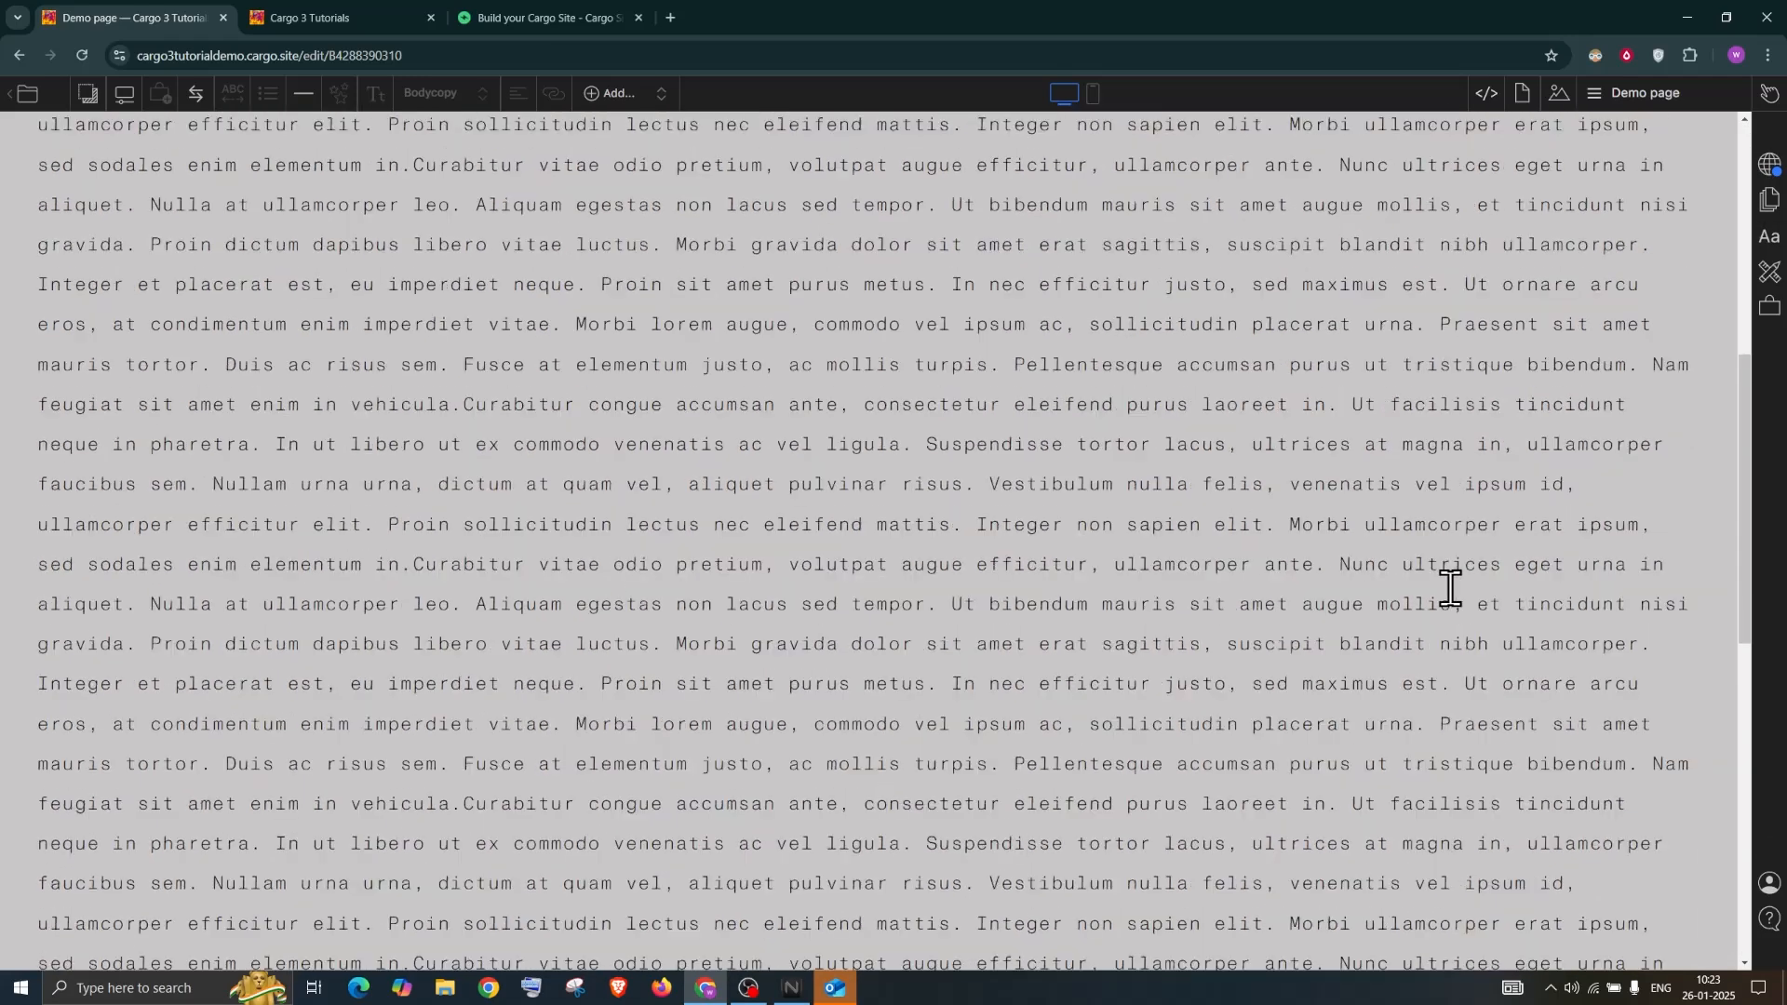
pyautogui.scroll(-5, 1634, 773)
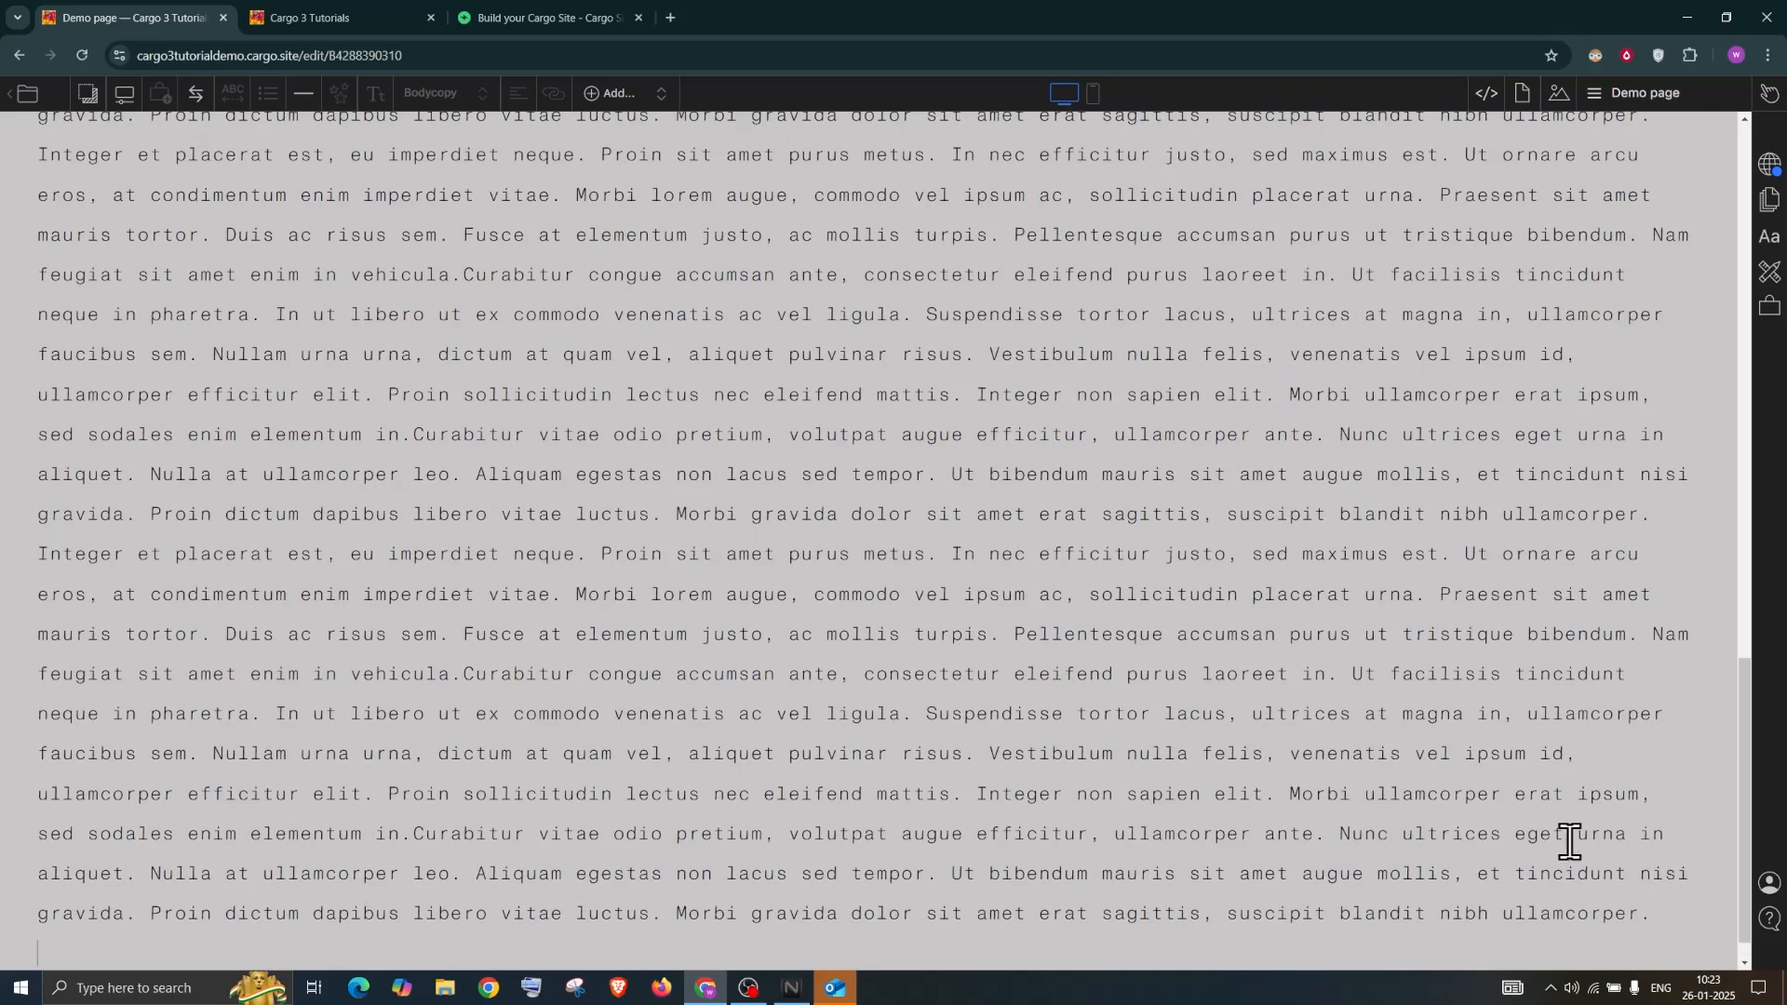
pyautogui.press('Return')
pyautogui.press('Return')
pyautogui.press('Return')
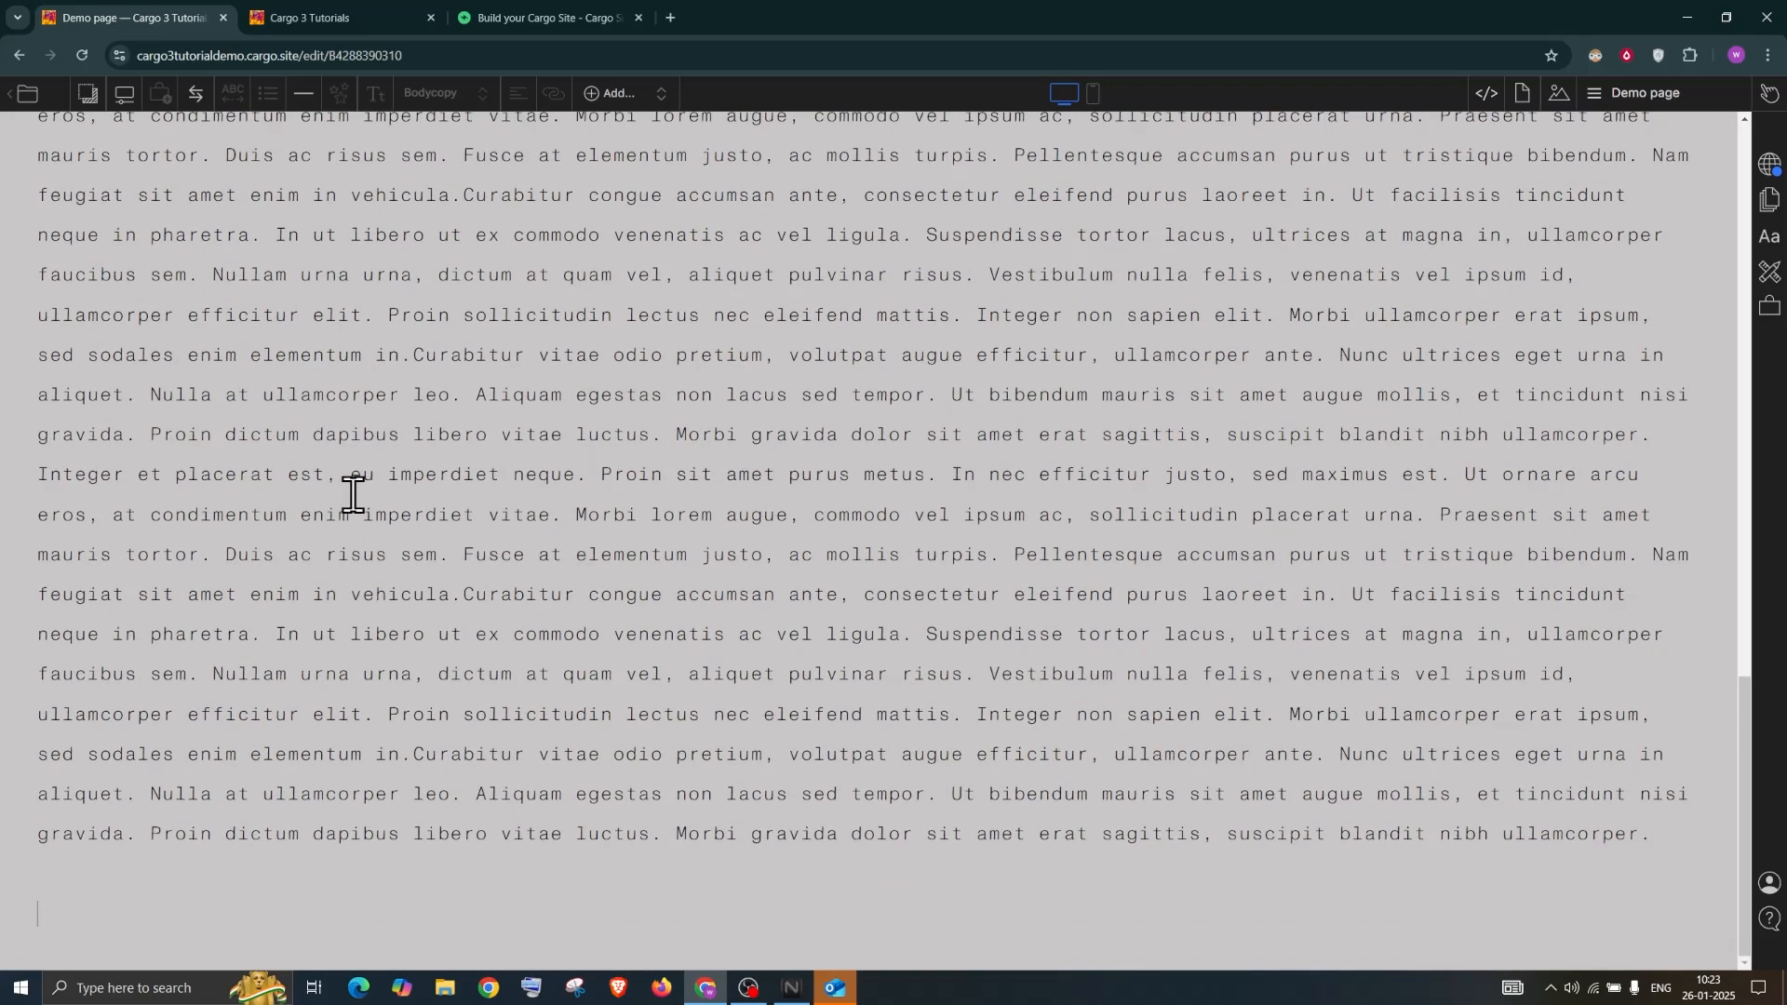
# Insert an ↑ arrow icon below the text and align it to the right
pyautogui.click(195, 96)
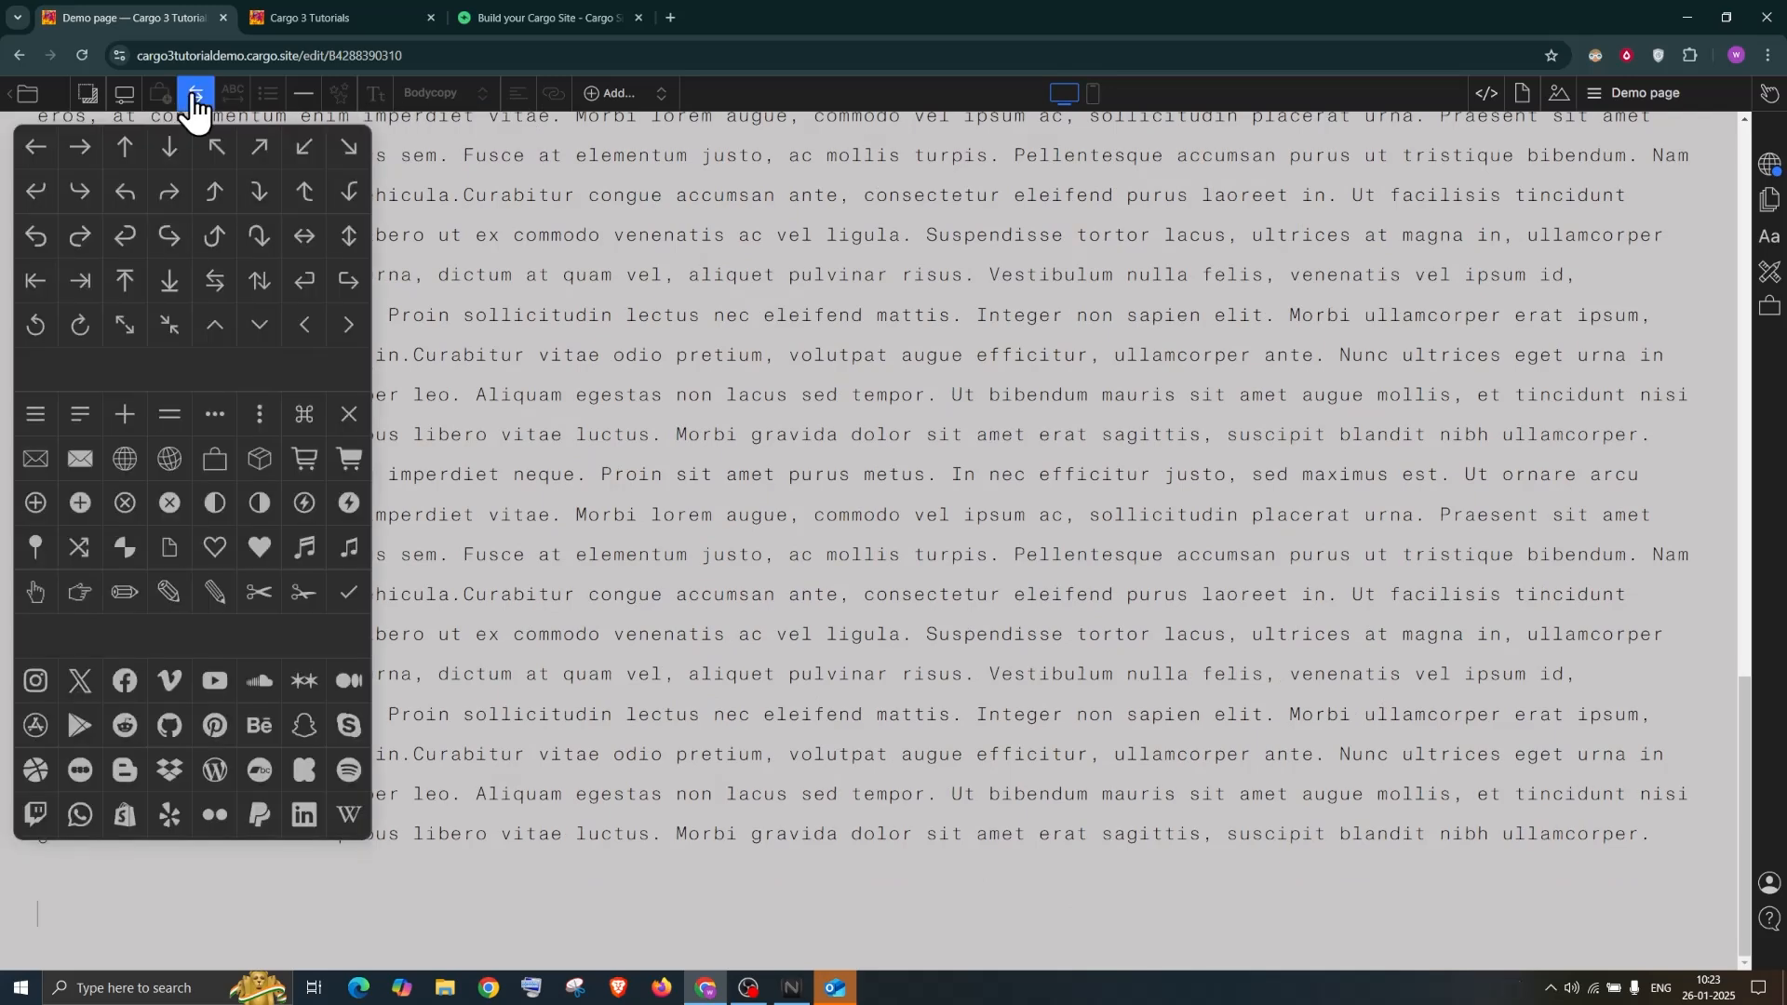
pyautogui.click(128, 149)
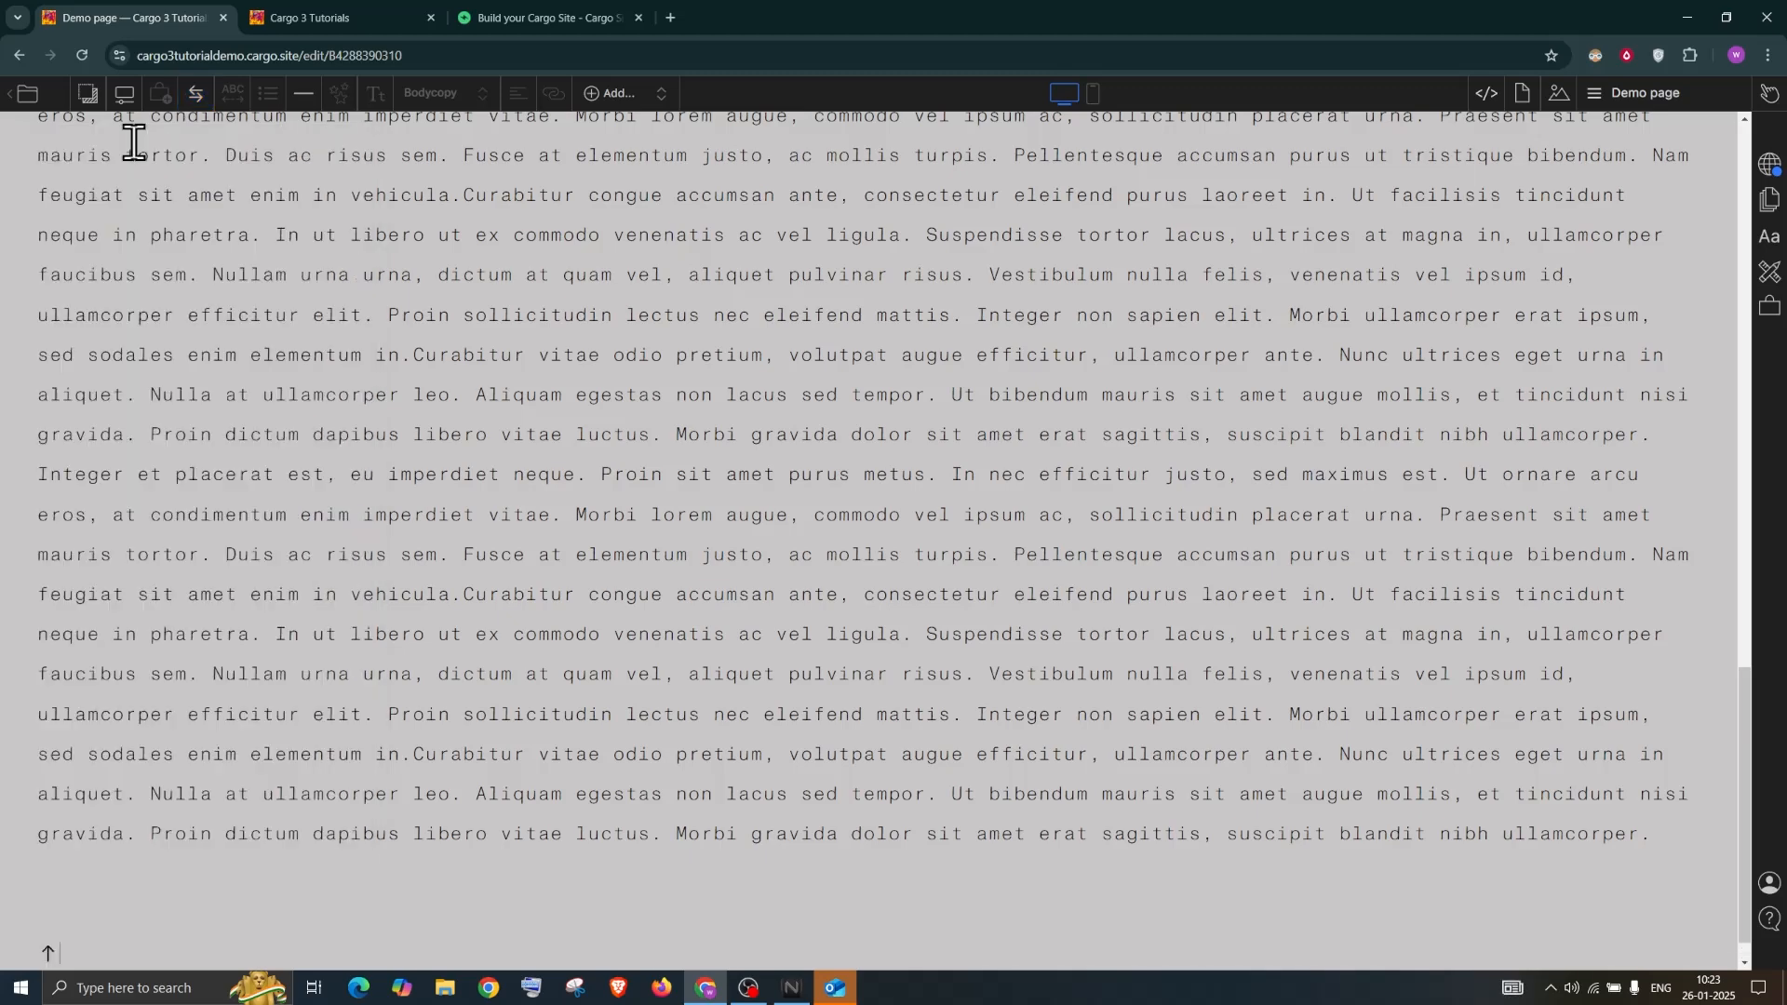
pyautogui.moveTo(70, 949); pyautogui.dragTo(20, 958)
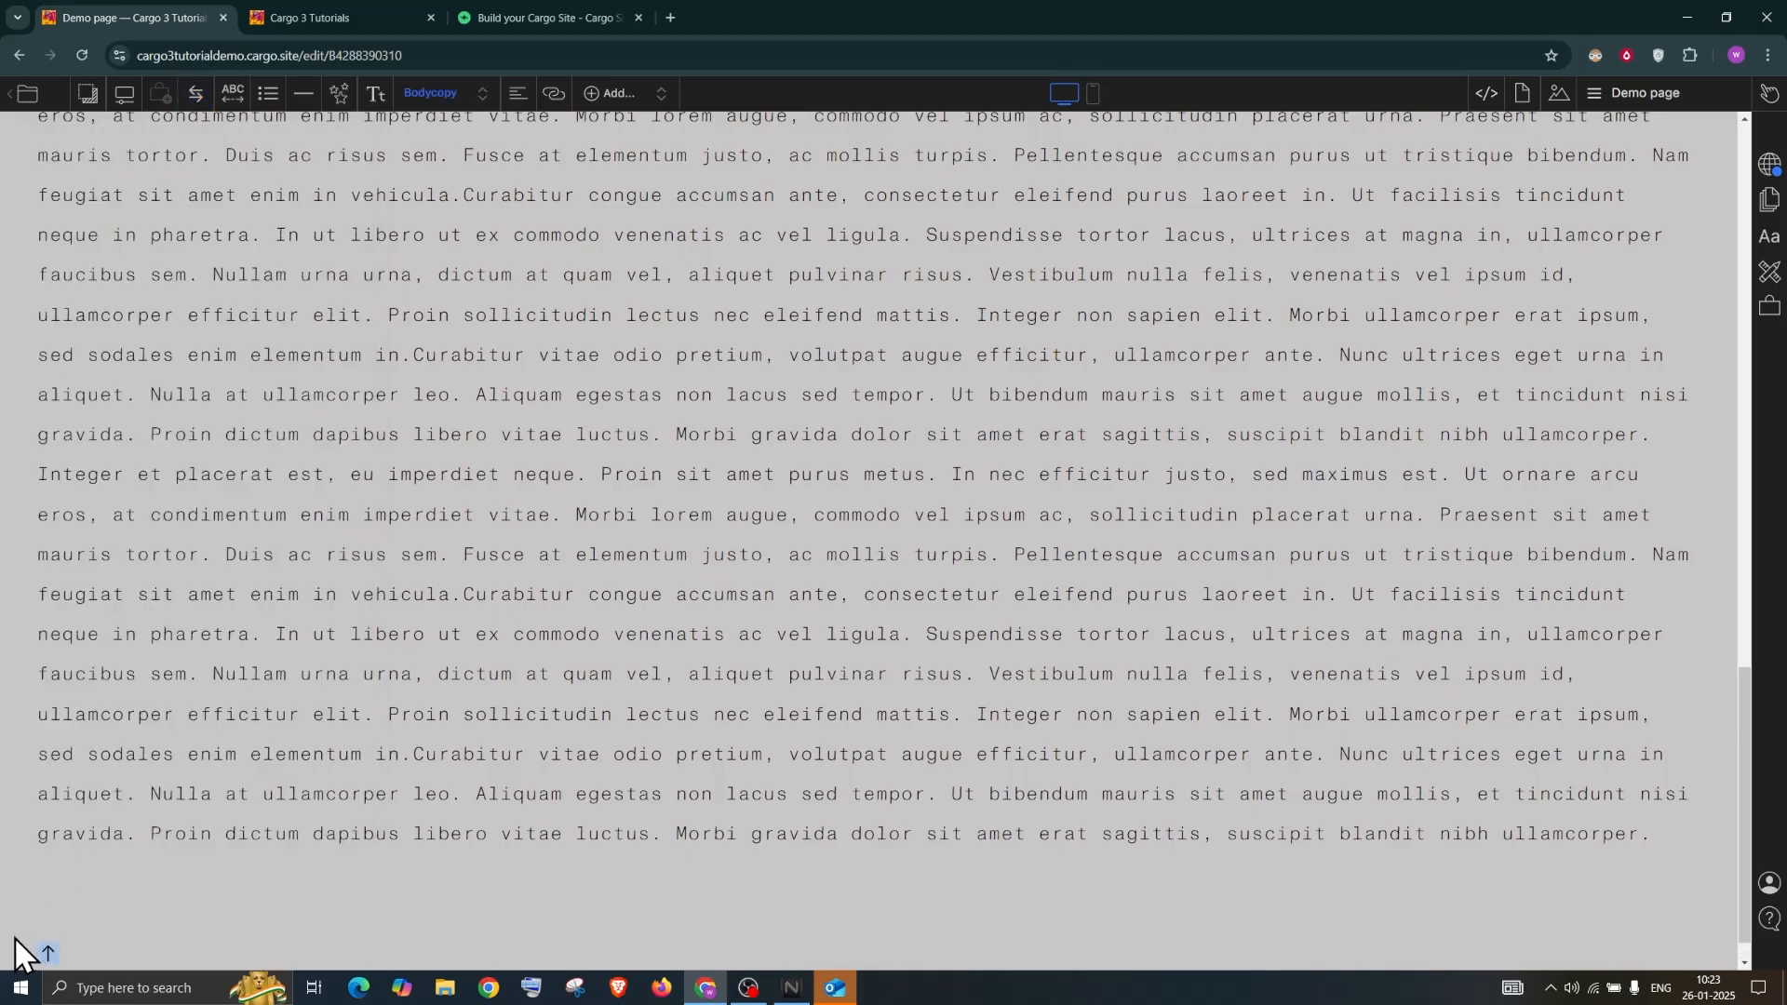
pyautogui.click(518, 93)
pyautogui.click(519, 156)
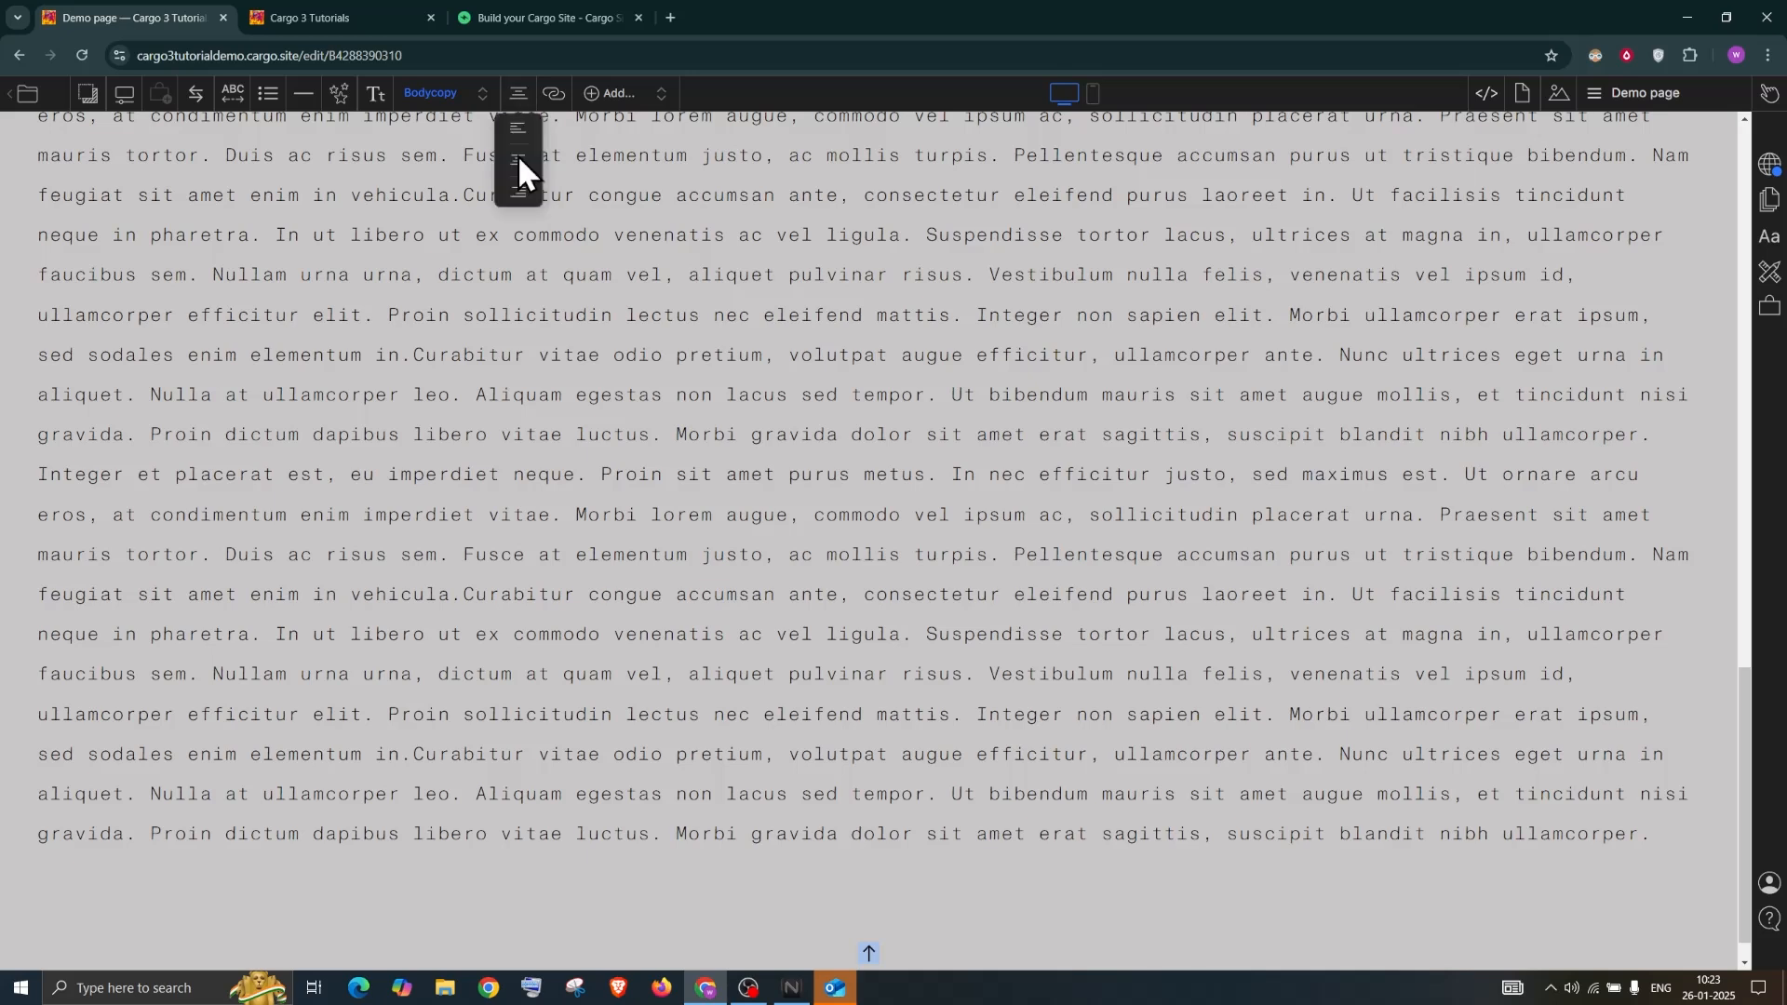
pyautogui.click(516, 192)
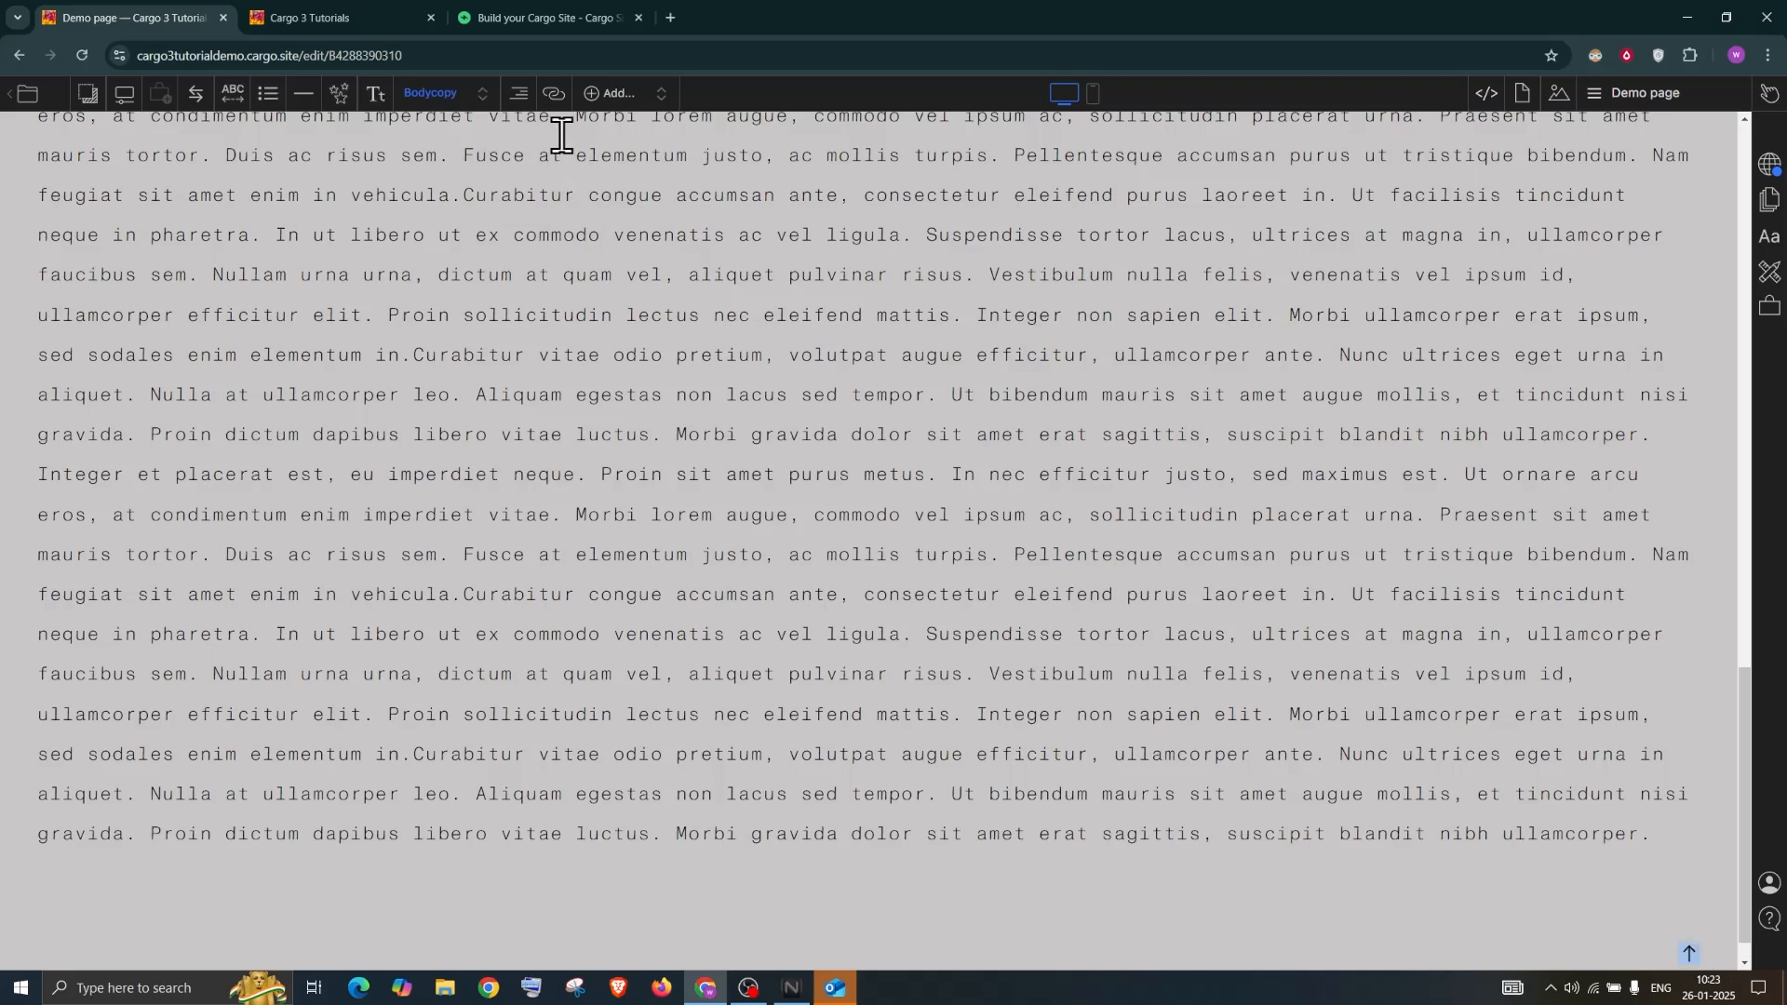
# Link the up-arrow icon to Navigate > Scroll to Top
pyautogui.click(554, 93)
pyautogui.click(482, 199)
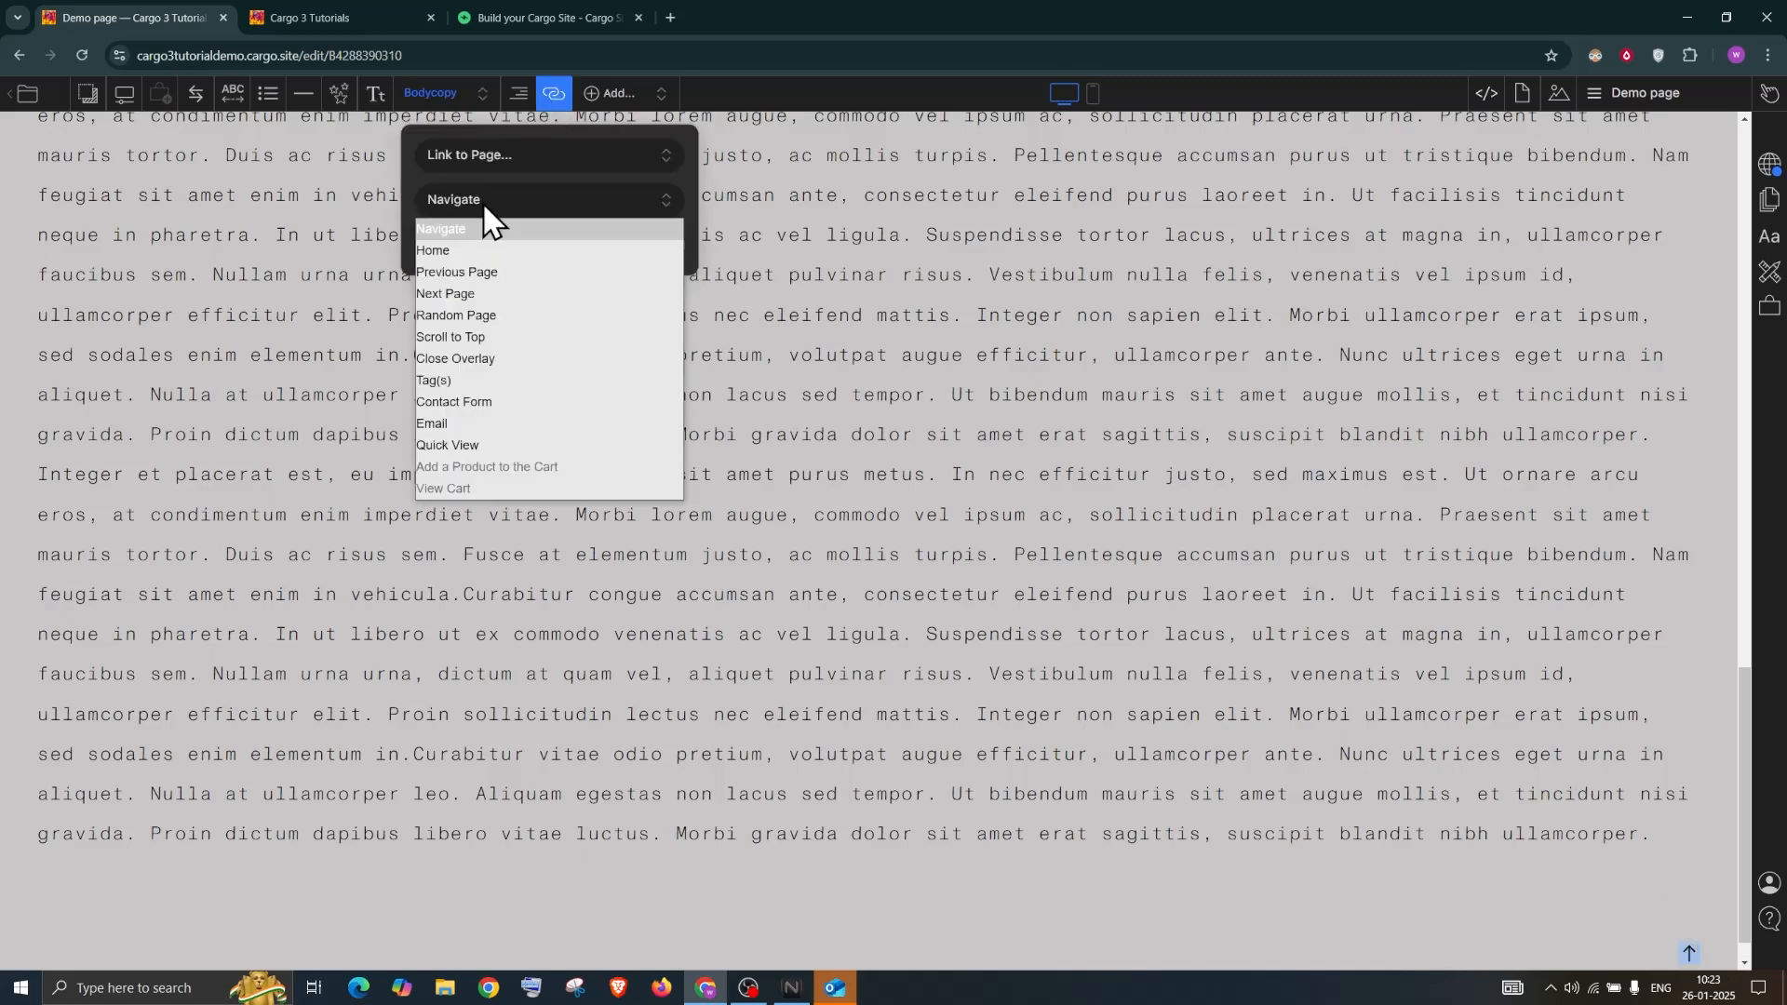
pyautogui.click(488, 337)
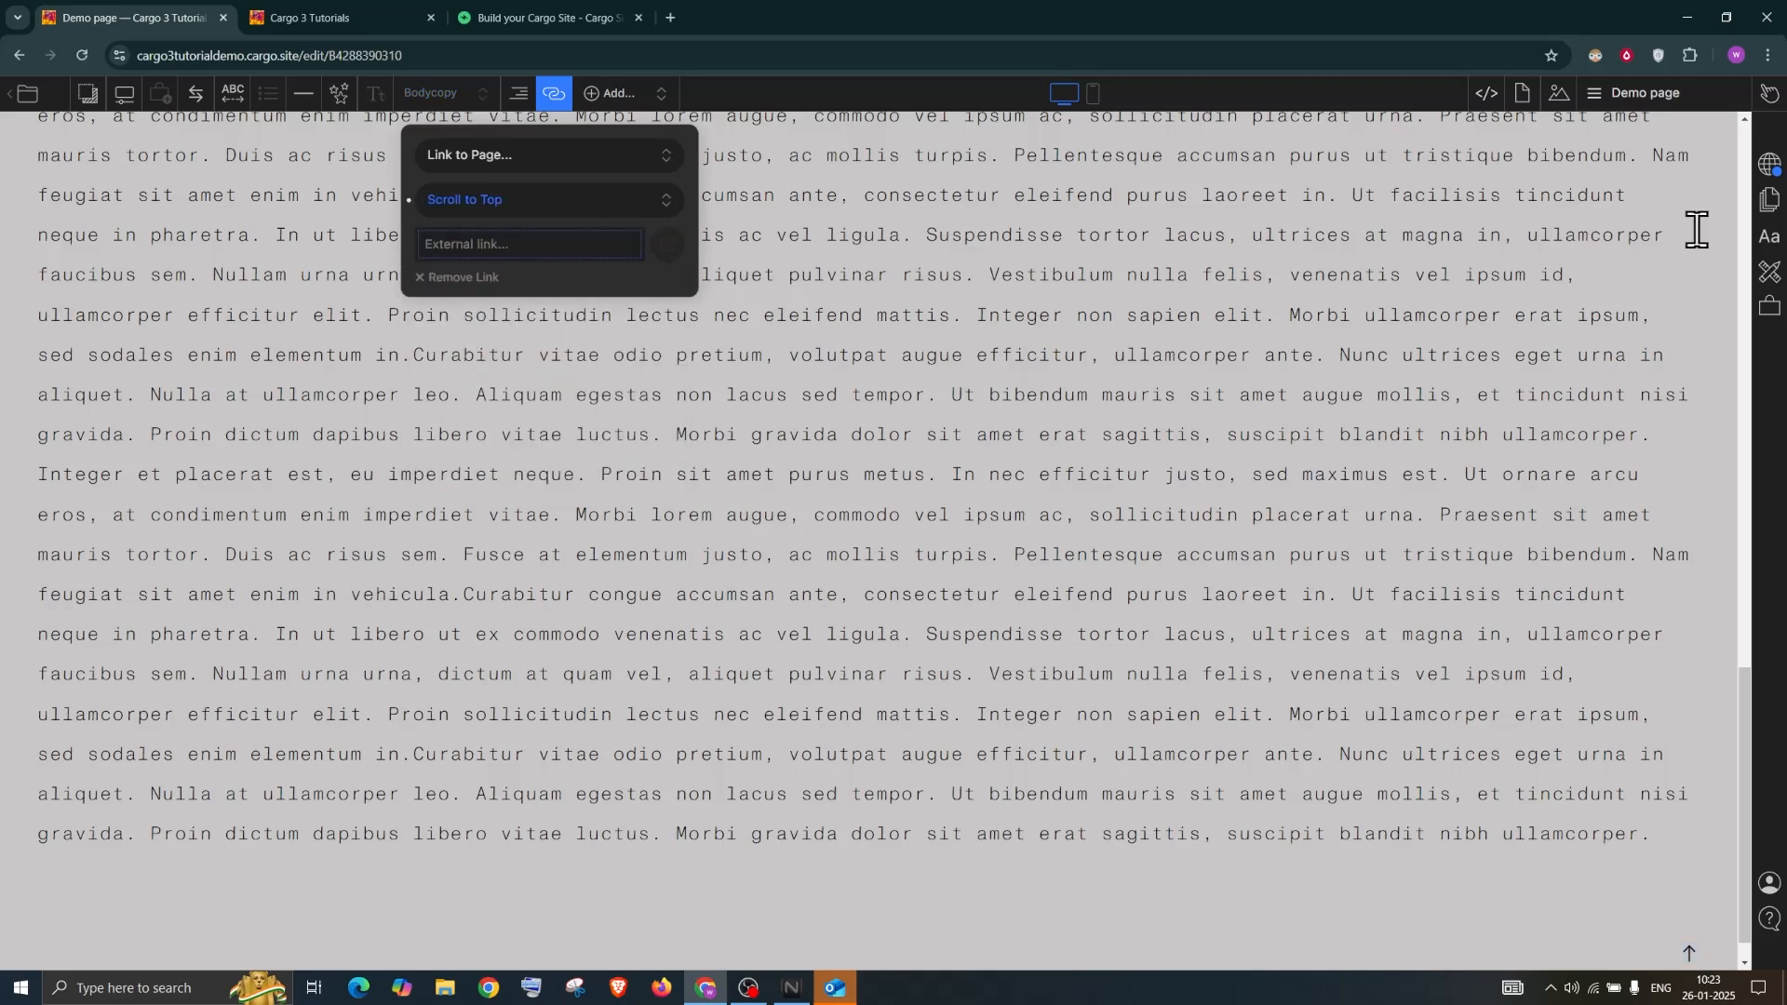
# Preview the draft page to test the scroll-to-top arrow, then return to the editor
pyautogui.moveTo(1773, 110)
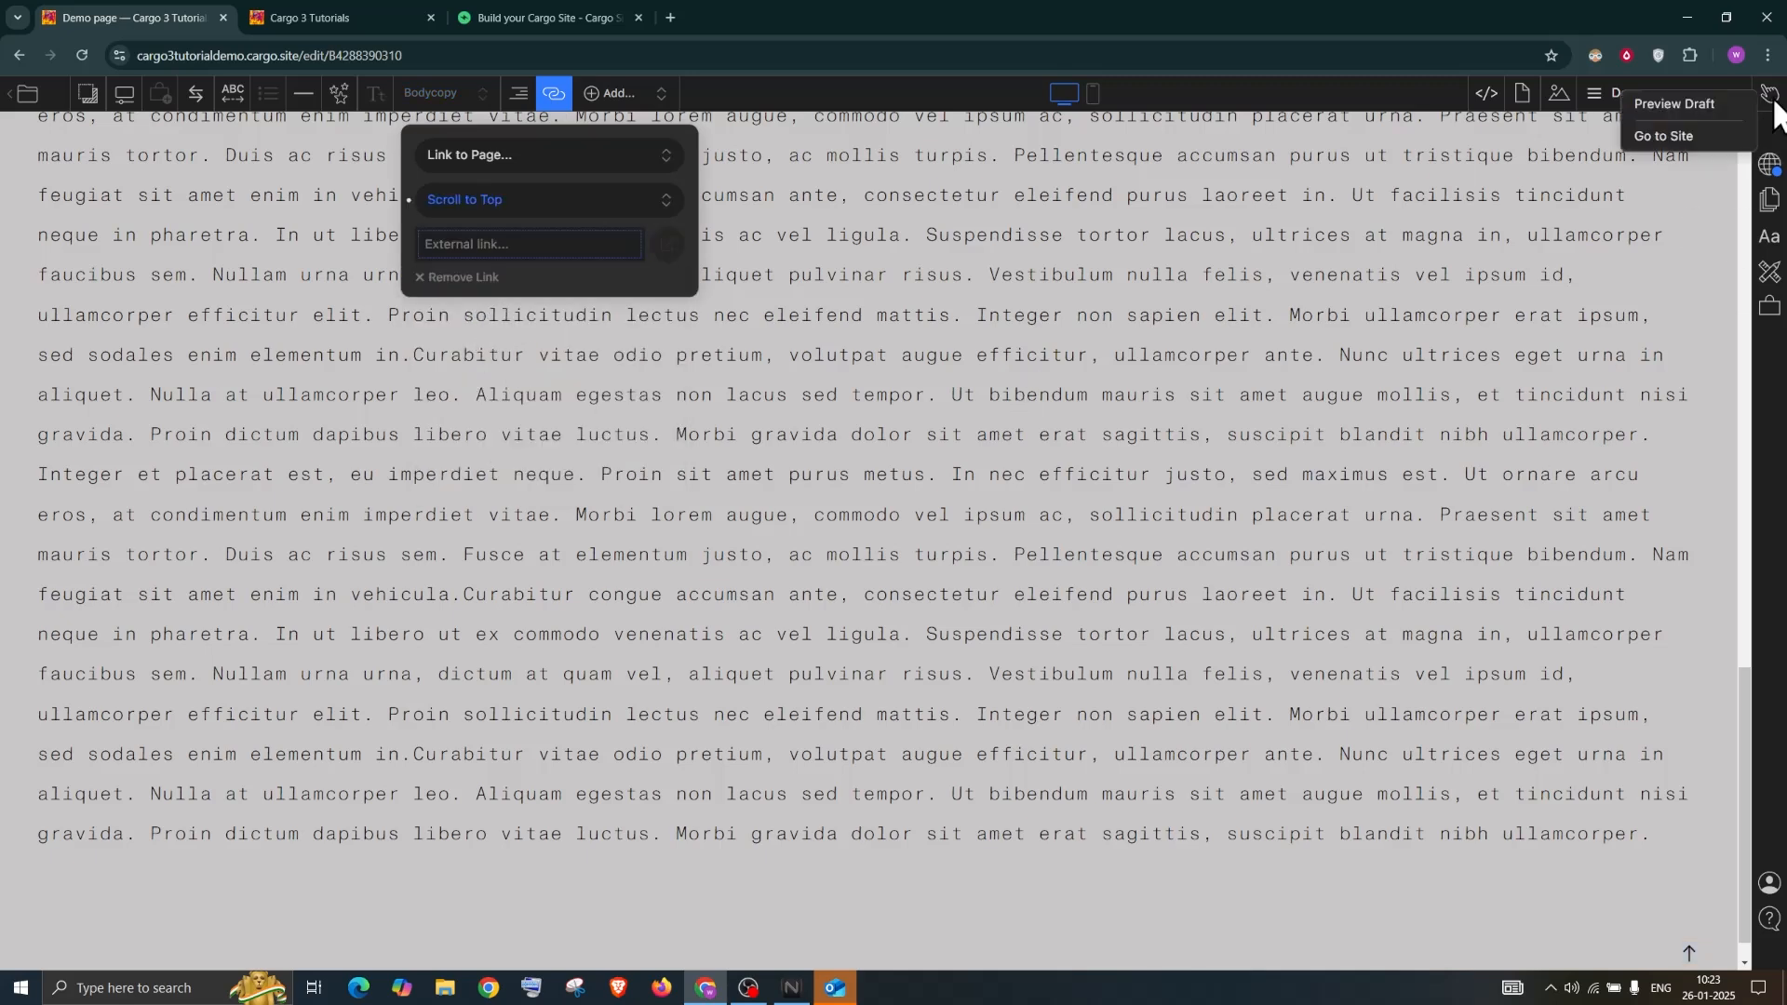
pyautogui.click(1724, 103)
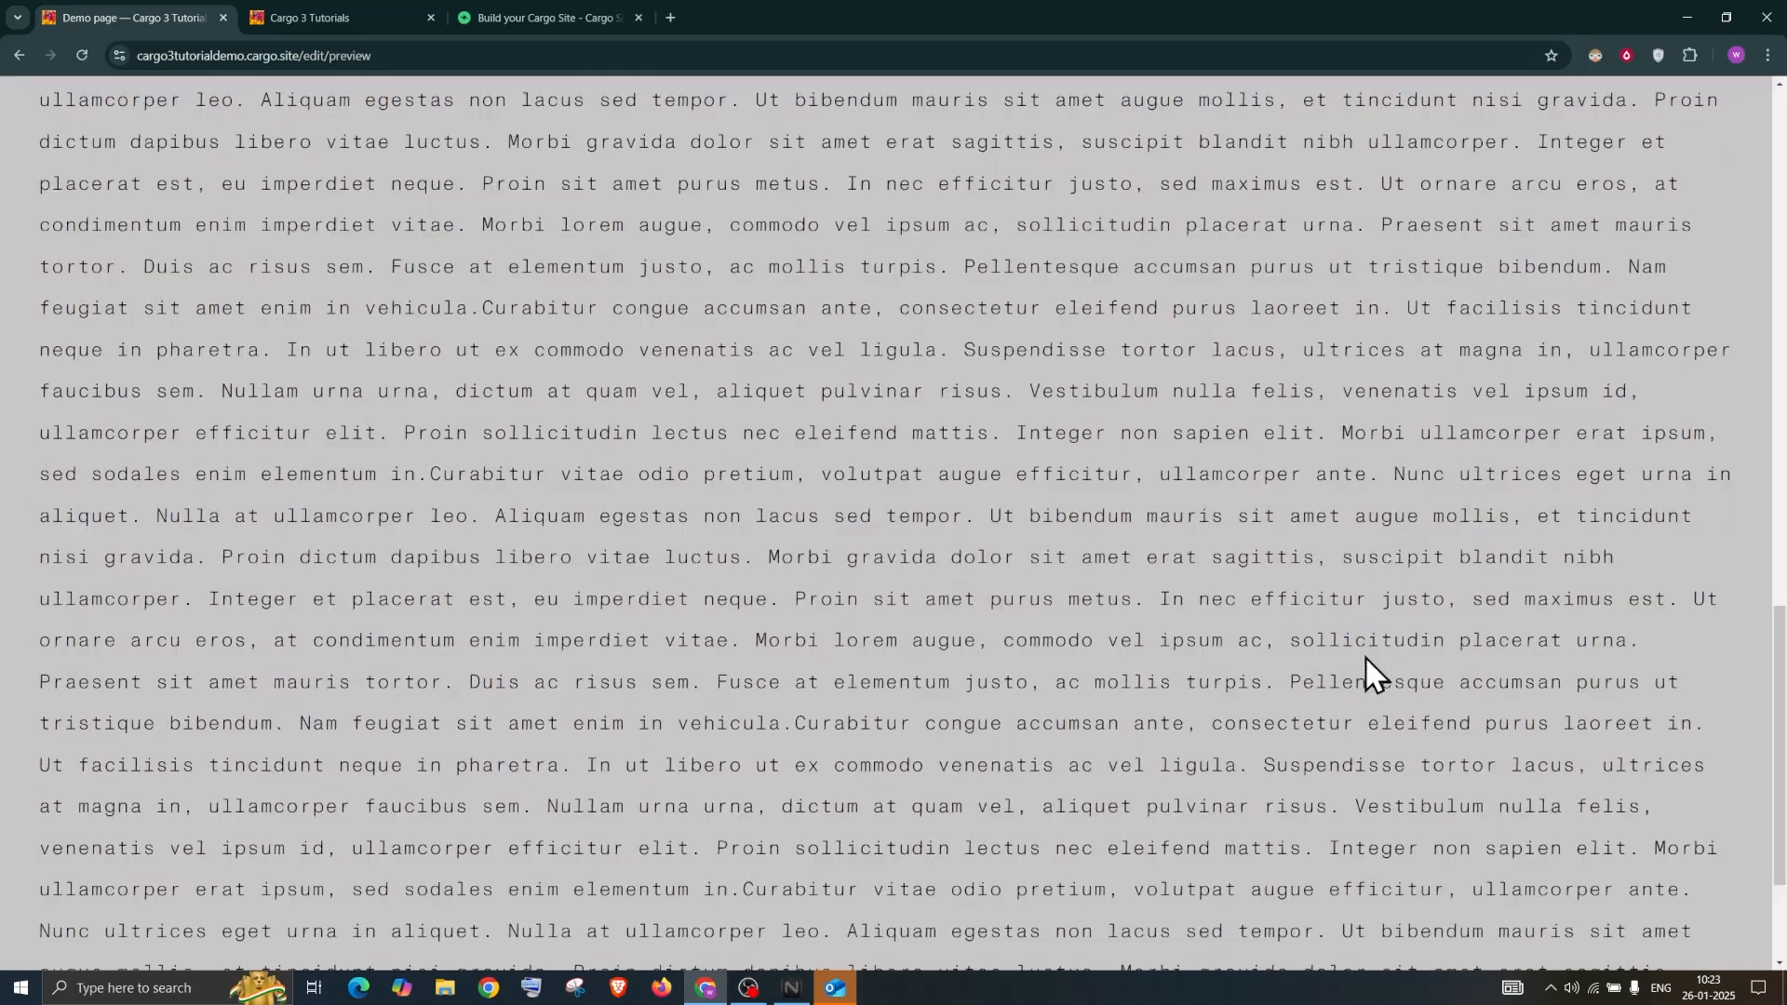
pyautogui.scroll(-2, 1354, 710)
pyautogui.scroll(12, 1354, 711)
pyautogui.scroll(-8, 1354, 711)
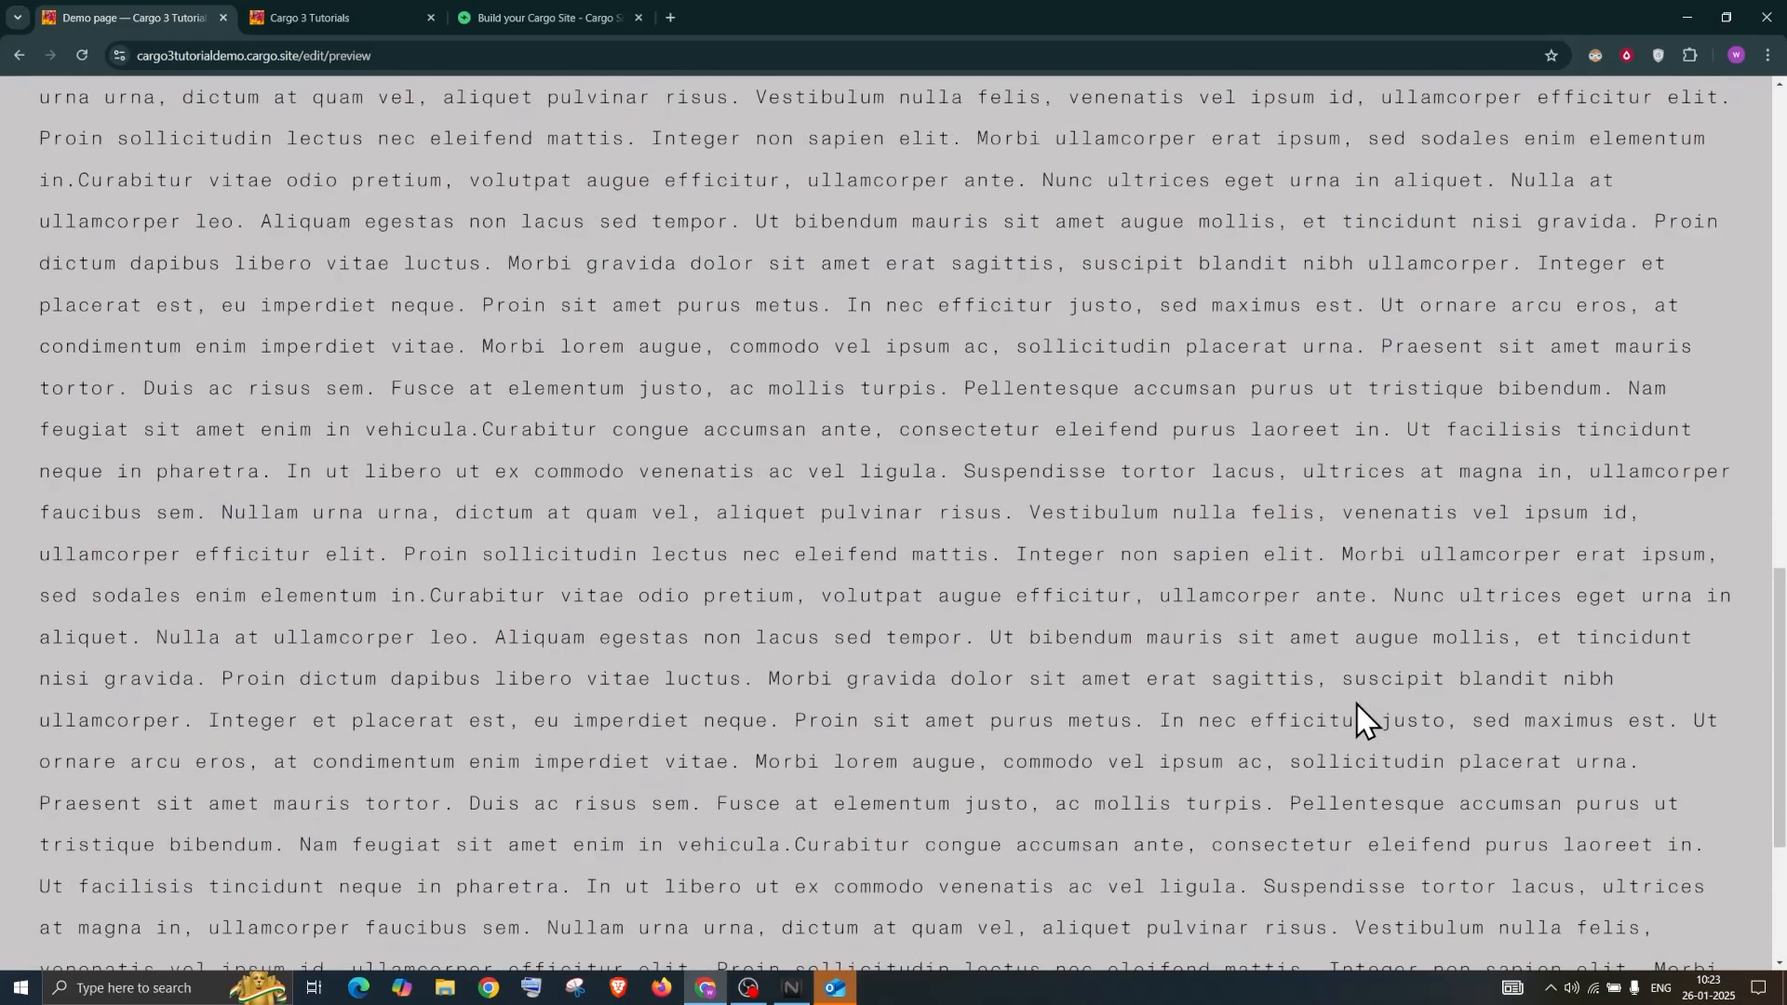
pyautogui.scroll(-3, 1563, 880)
pyautogui.scroll(10, 1717, 916)
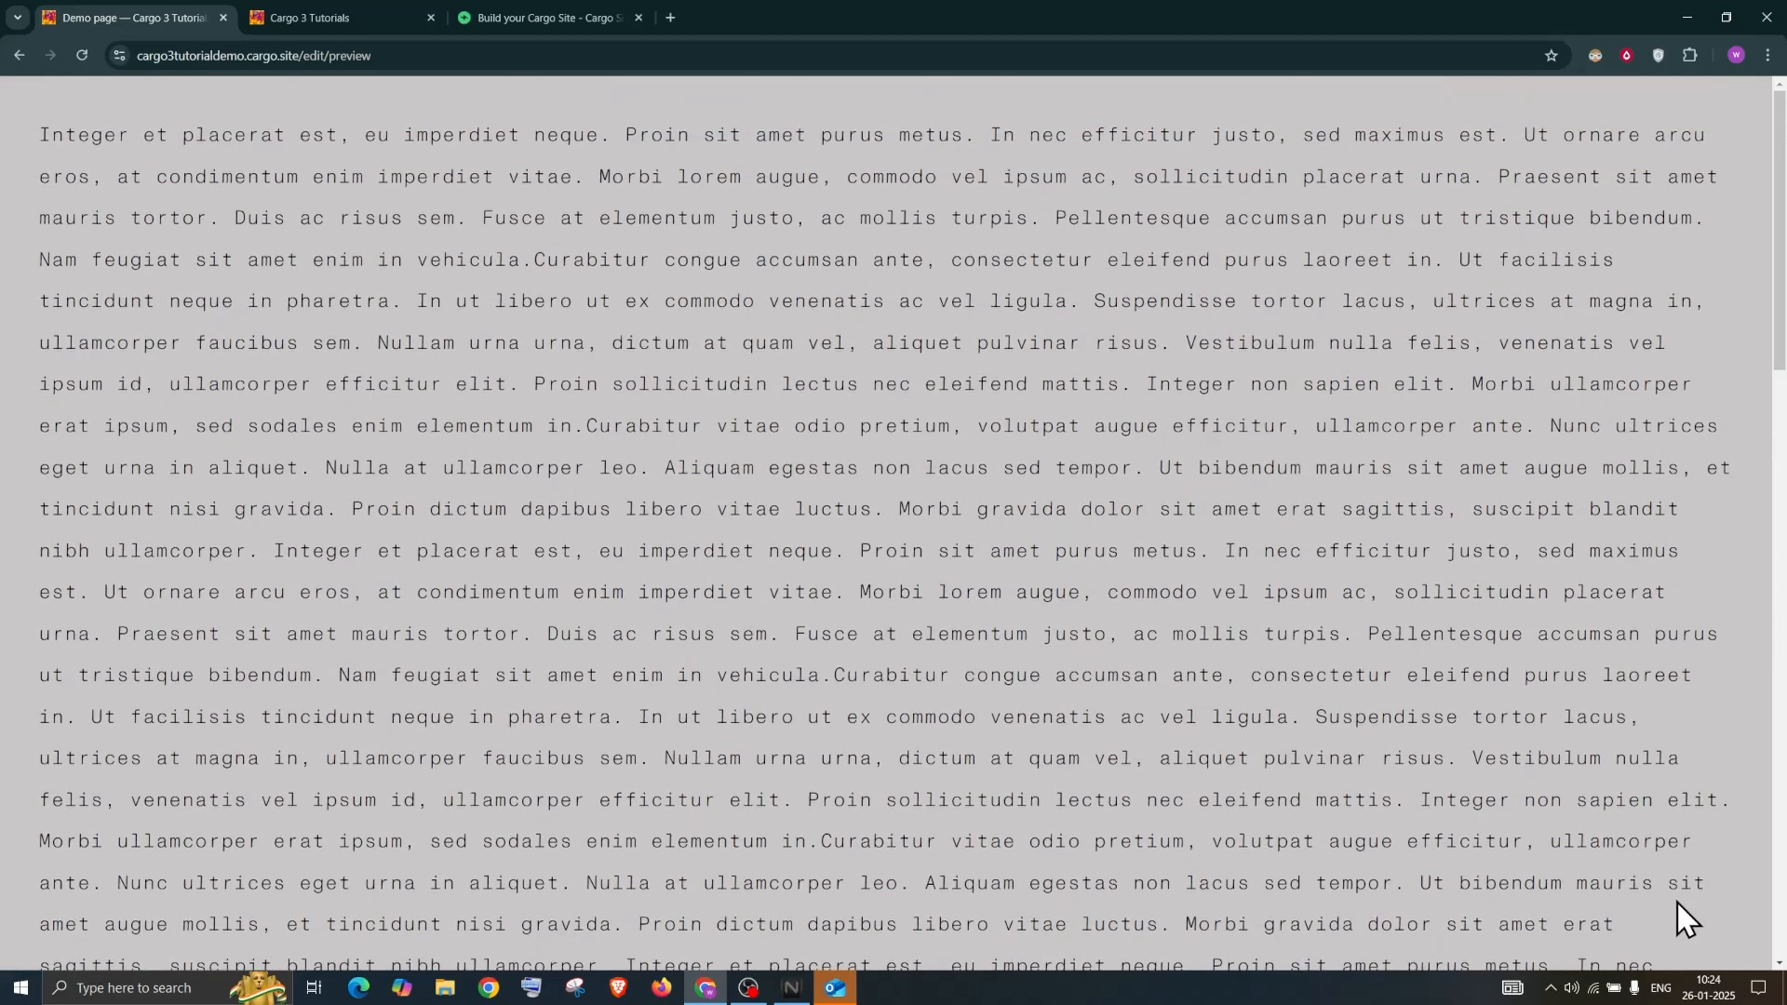
pyautogui.scroll(-5, 1404, 521)
pyautogui.scroll(-20, 1401, 616)
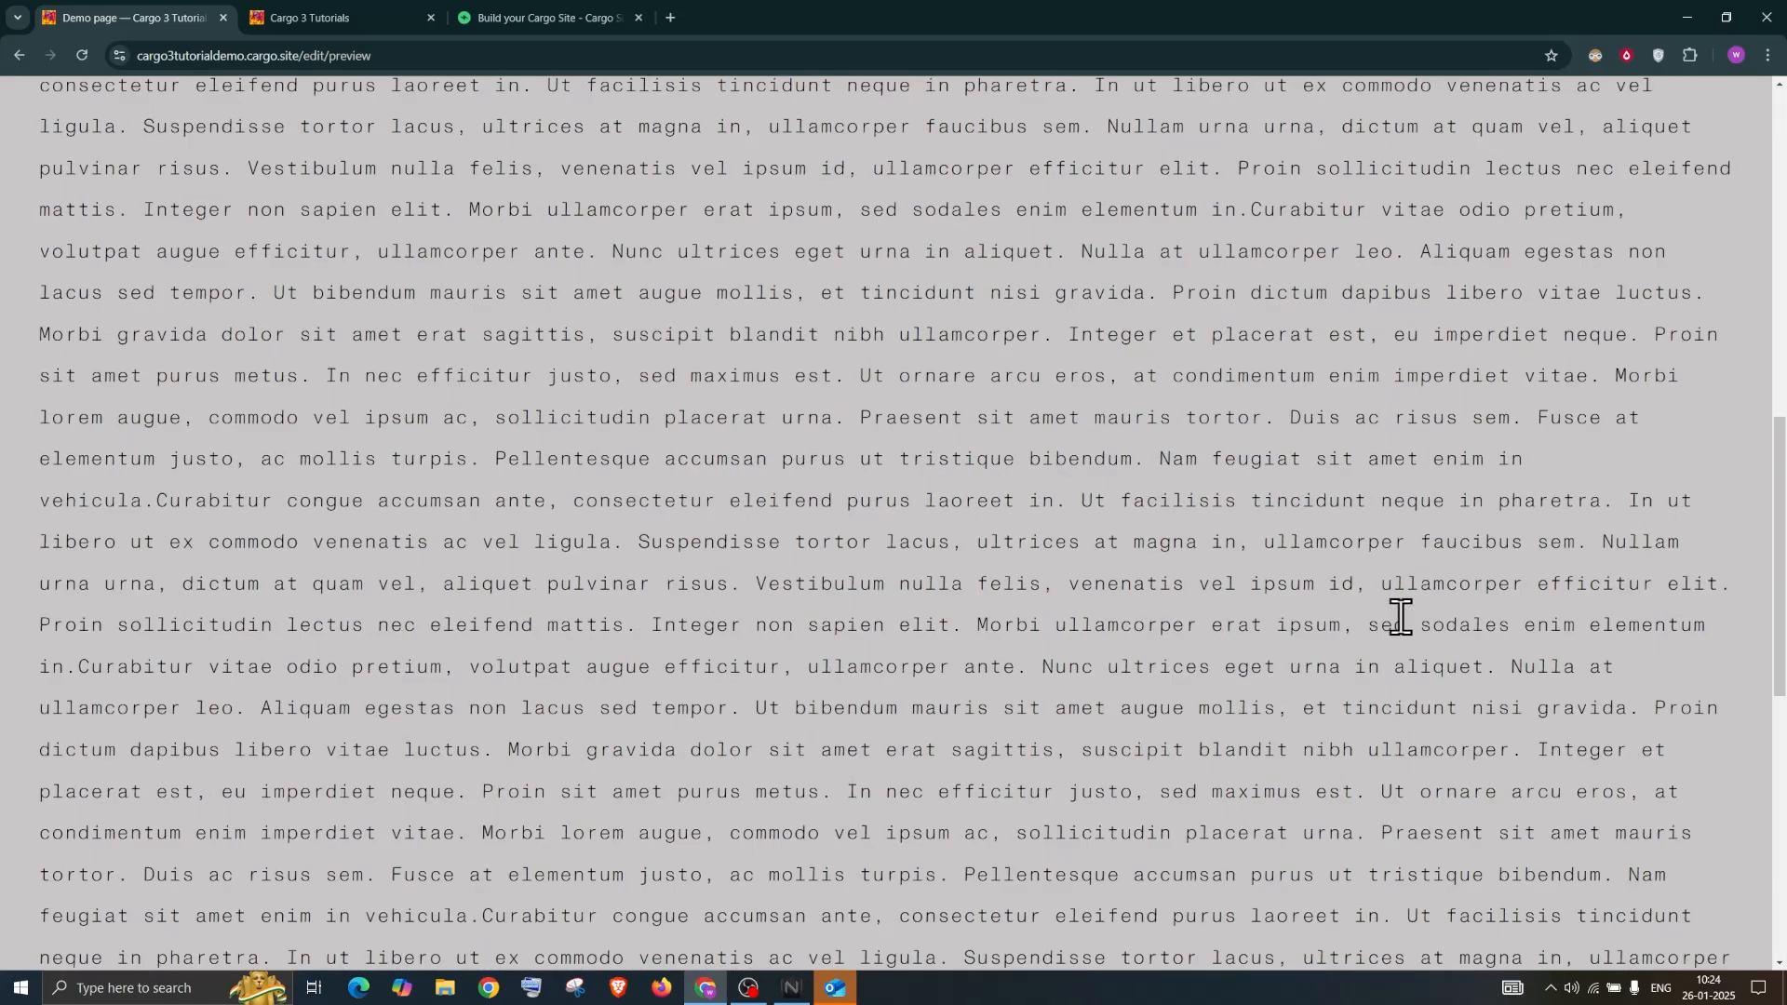
pyautogui.press('Escape')
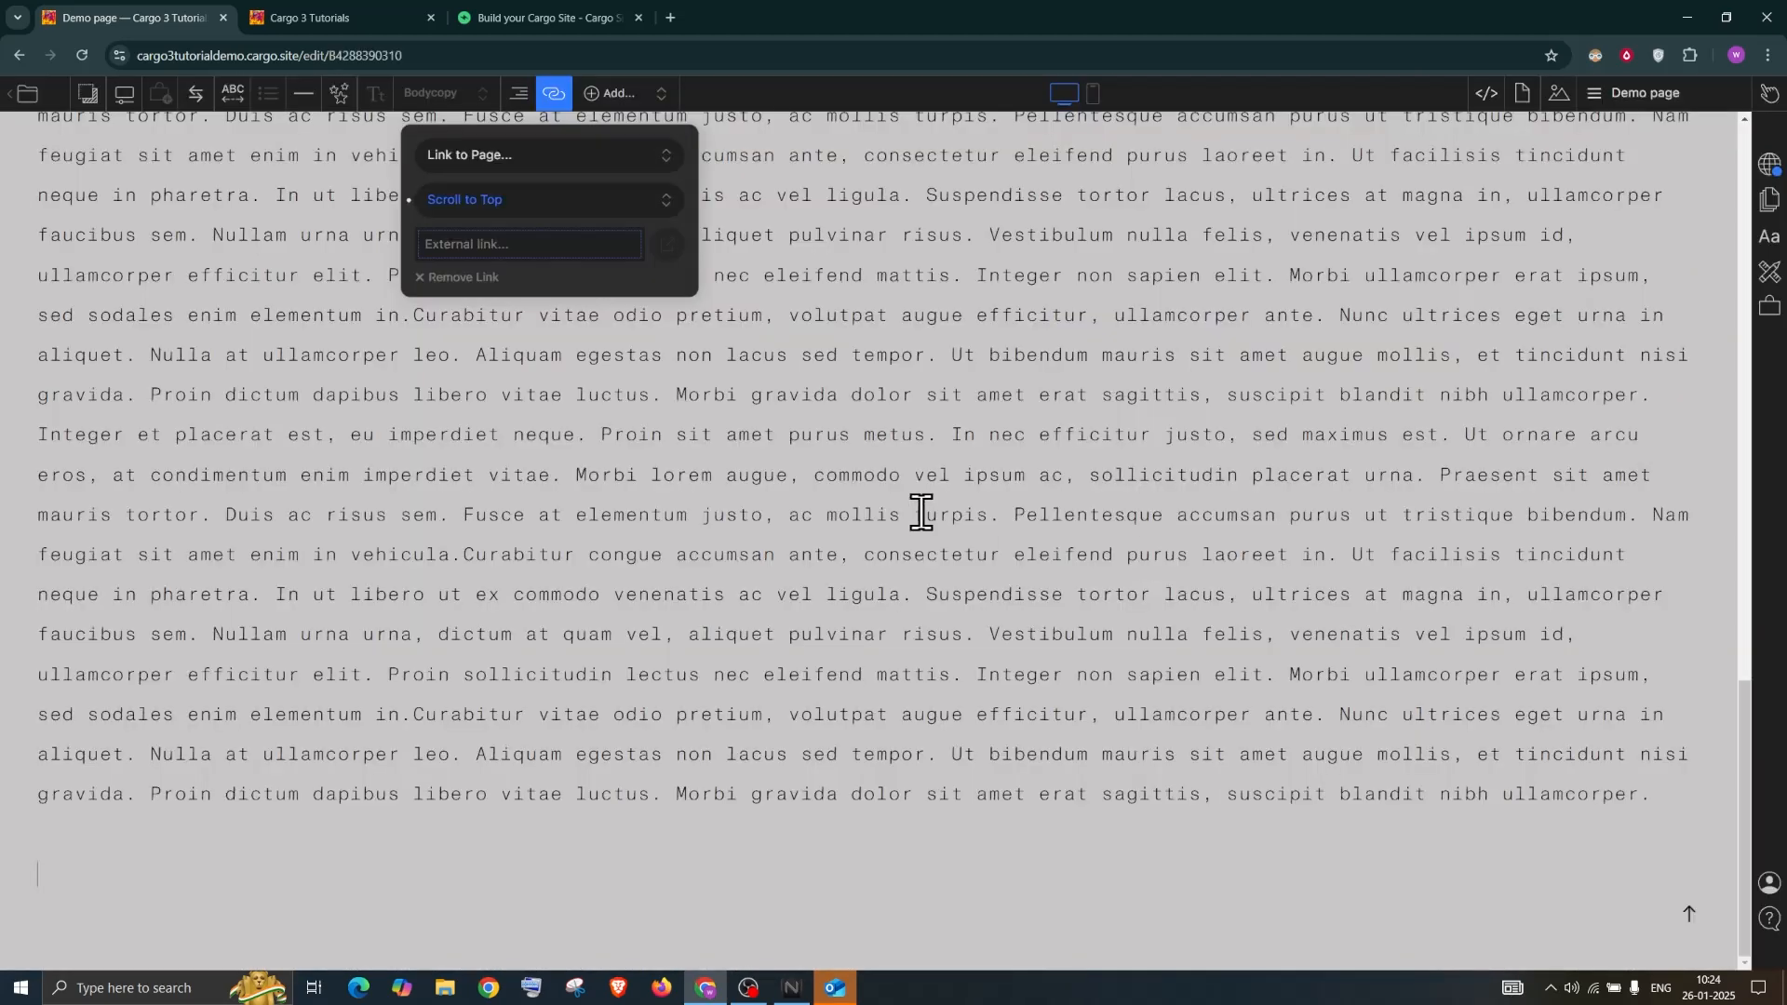
# Dismiss the arrow's link options, open and close the Pages list, and scroll back to the top
pyautogui.click(465, 199)
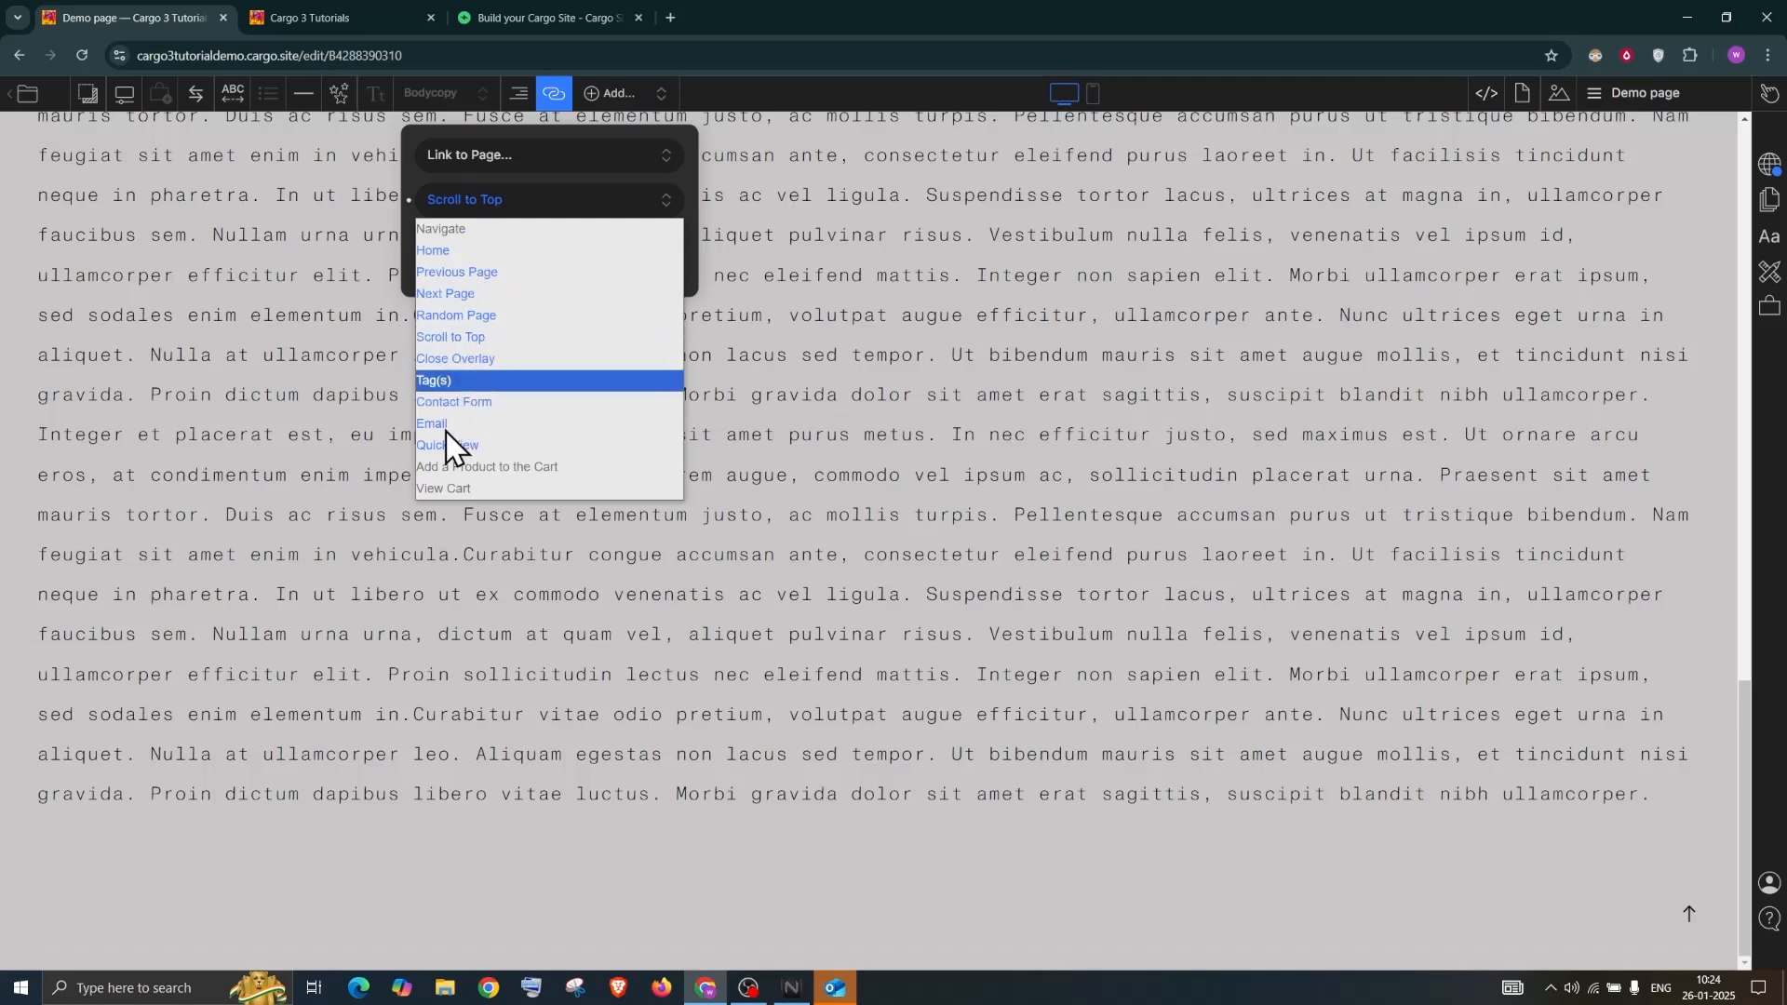
pyautogui.click(866, 372)
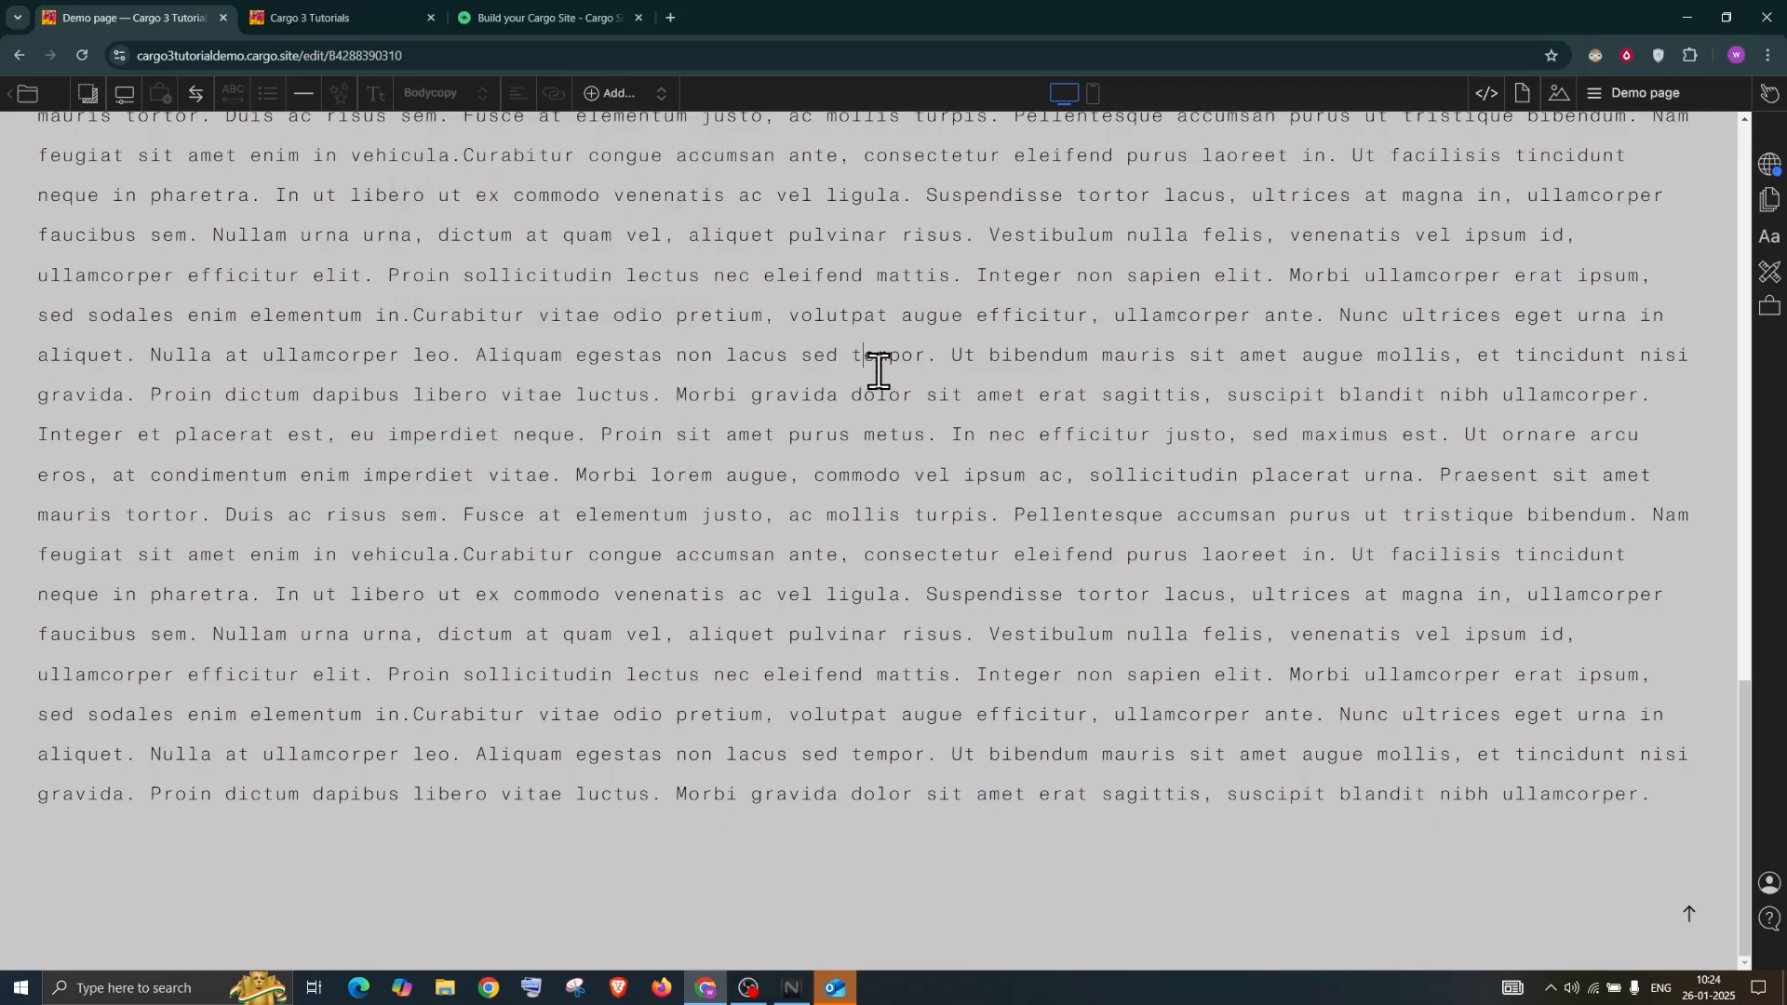
pyautogui.scroll(15, 801, 287)
pyautogui.click(1630, 113)
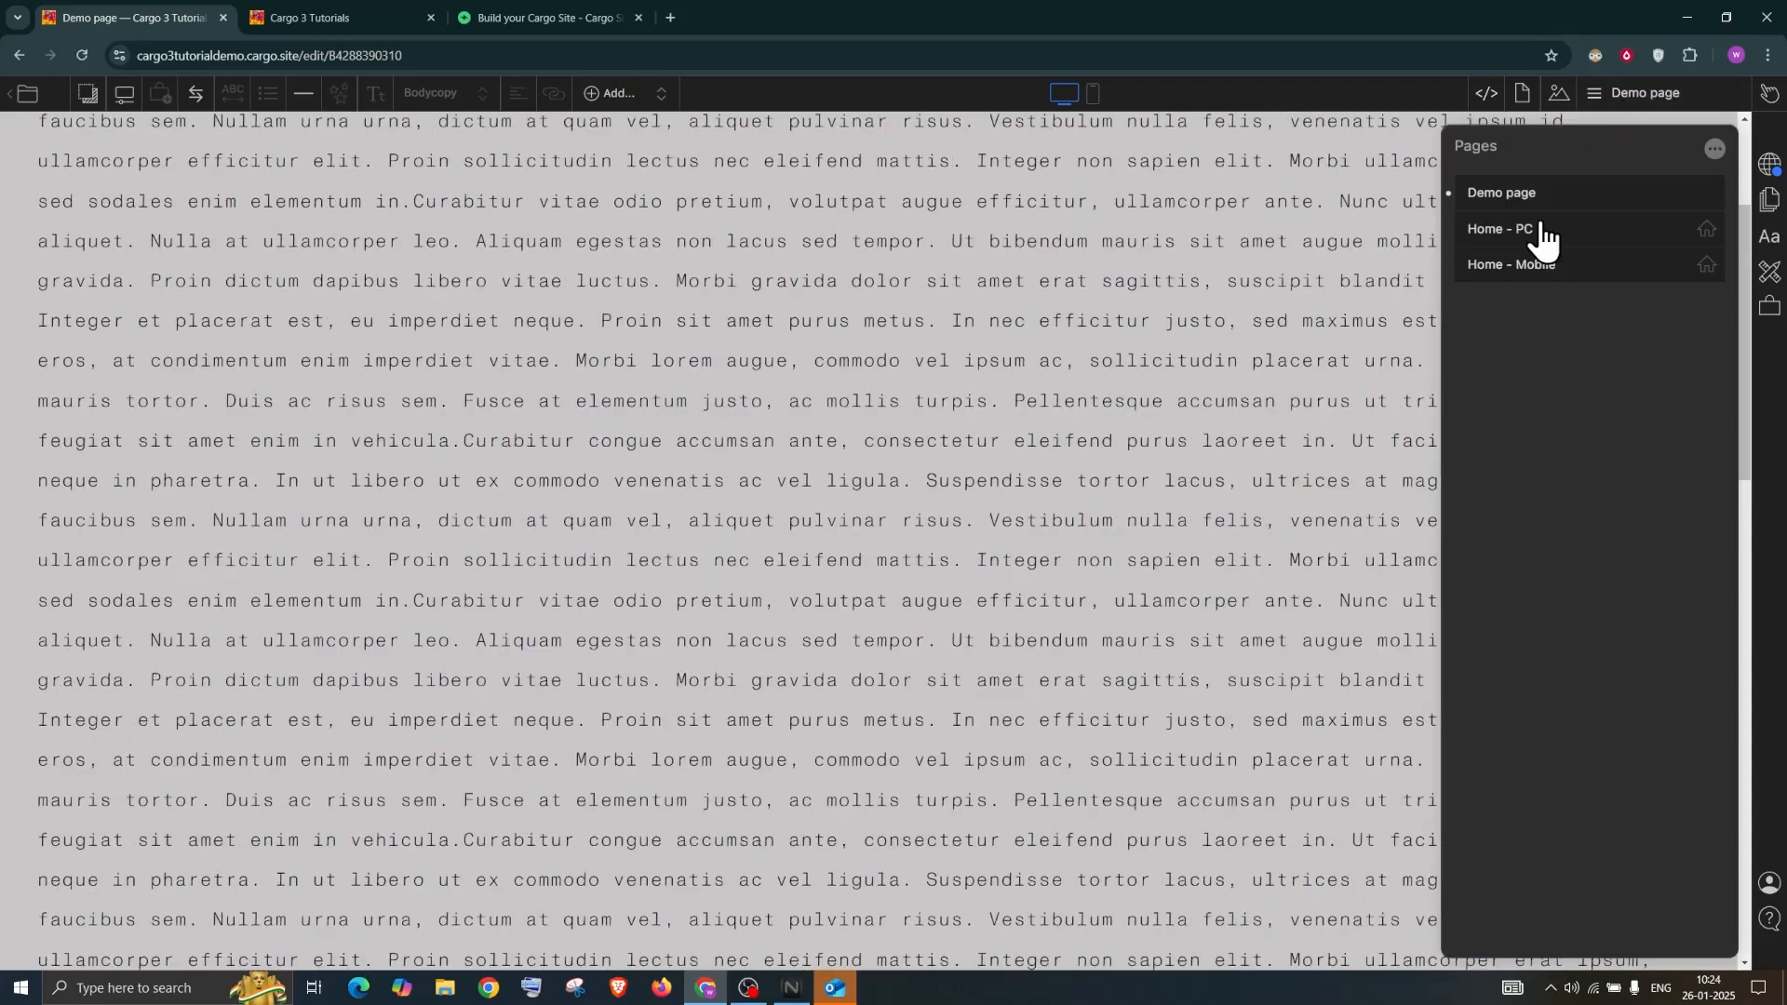
pyautogui.scroll(3, 865, 354)
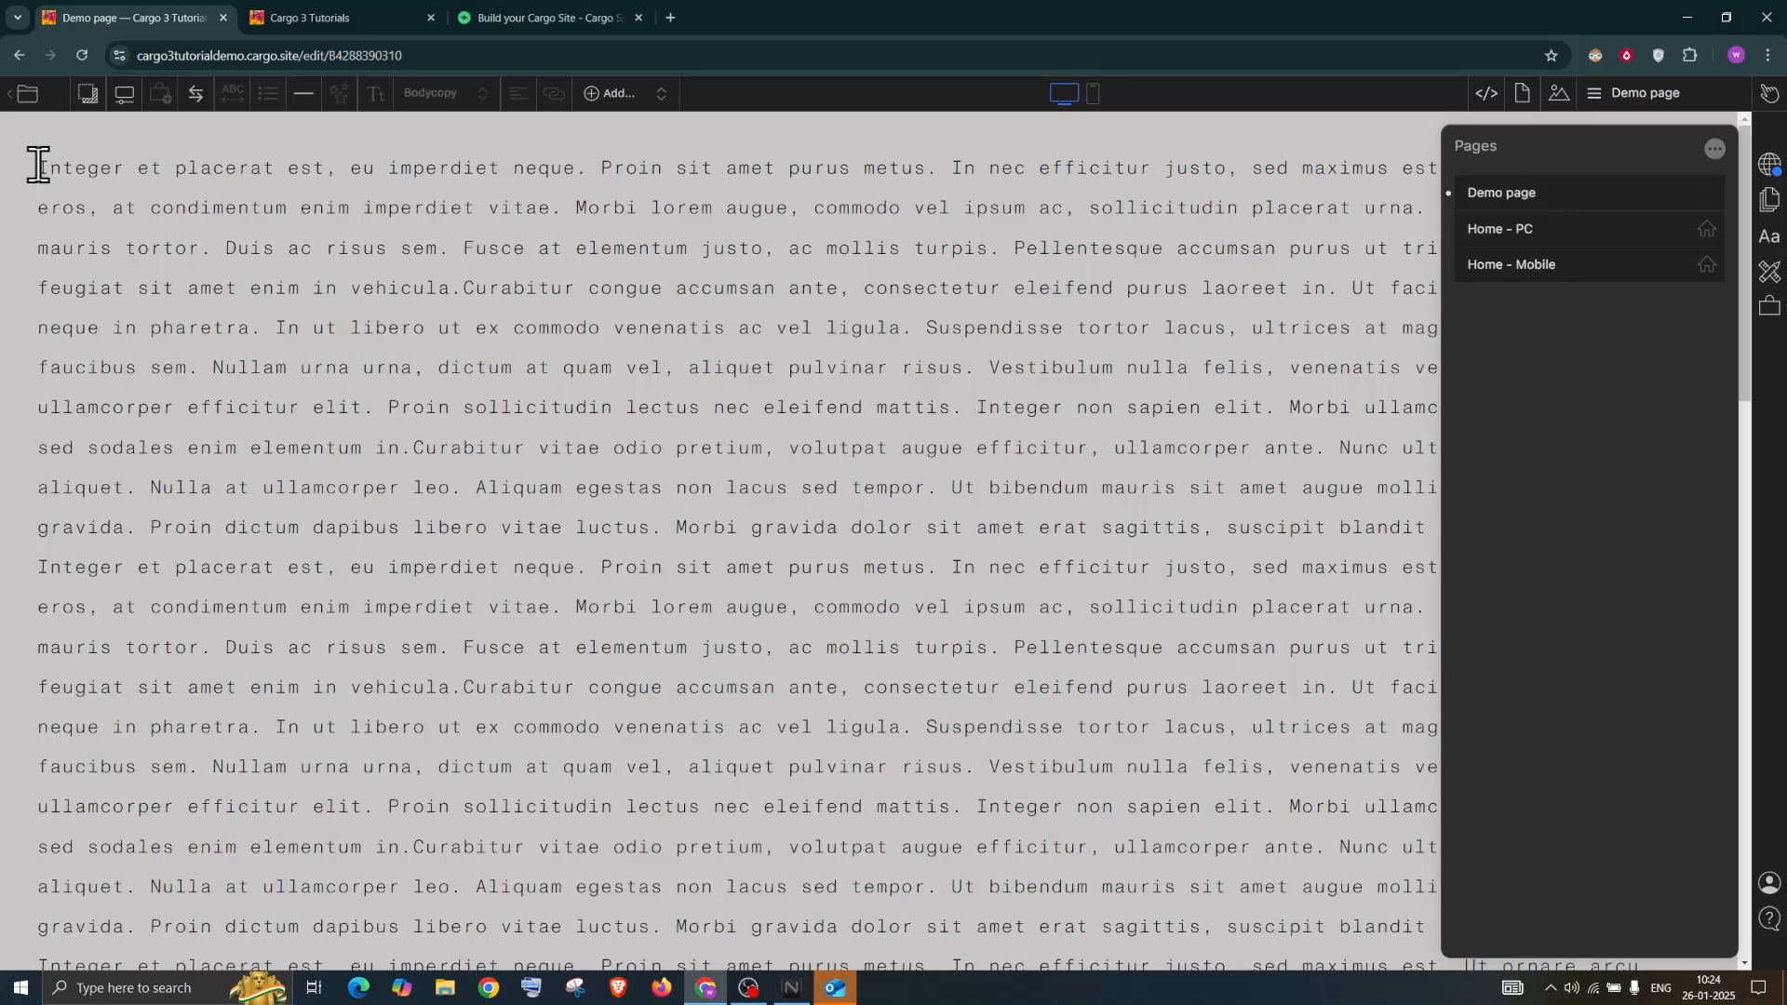
pyautogui.click(1152, 363)
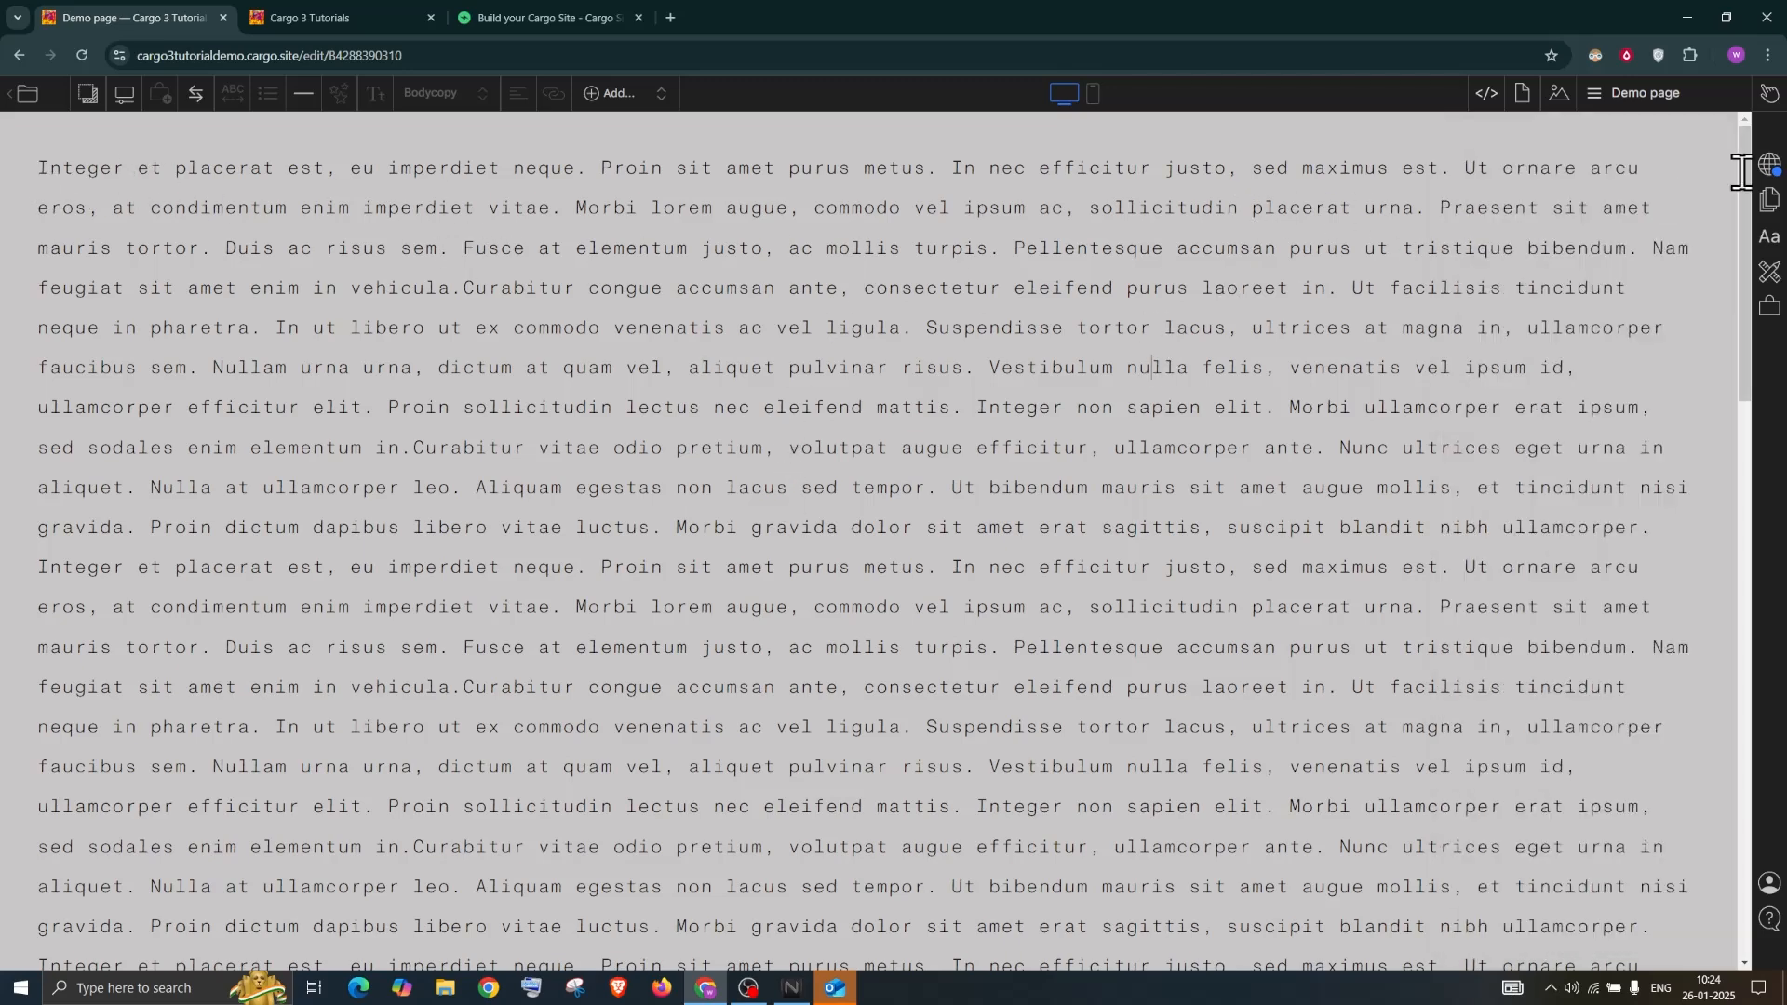
# Delete the repeated lorem ipsum body text so only the word 'ullamcorper' remains
pyautogui.scroll(-1, 1624, 867)
pyautogui.scroll(-11, 1653, 933)
pyautogui.moveTo(1643, 929); pyautogui.dragTo(45, 7)
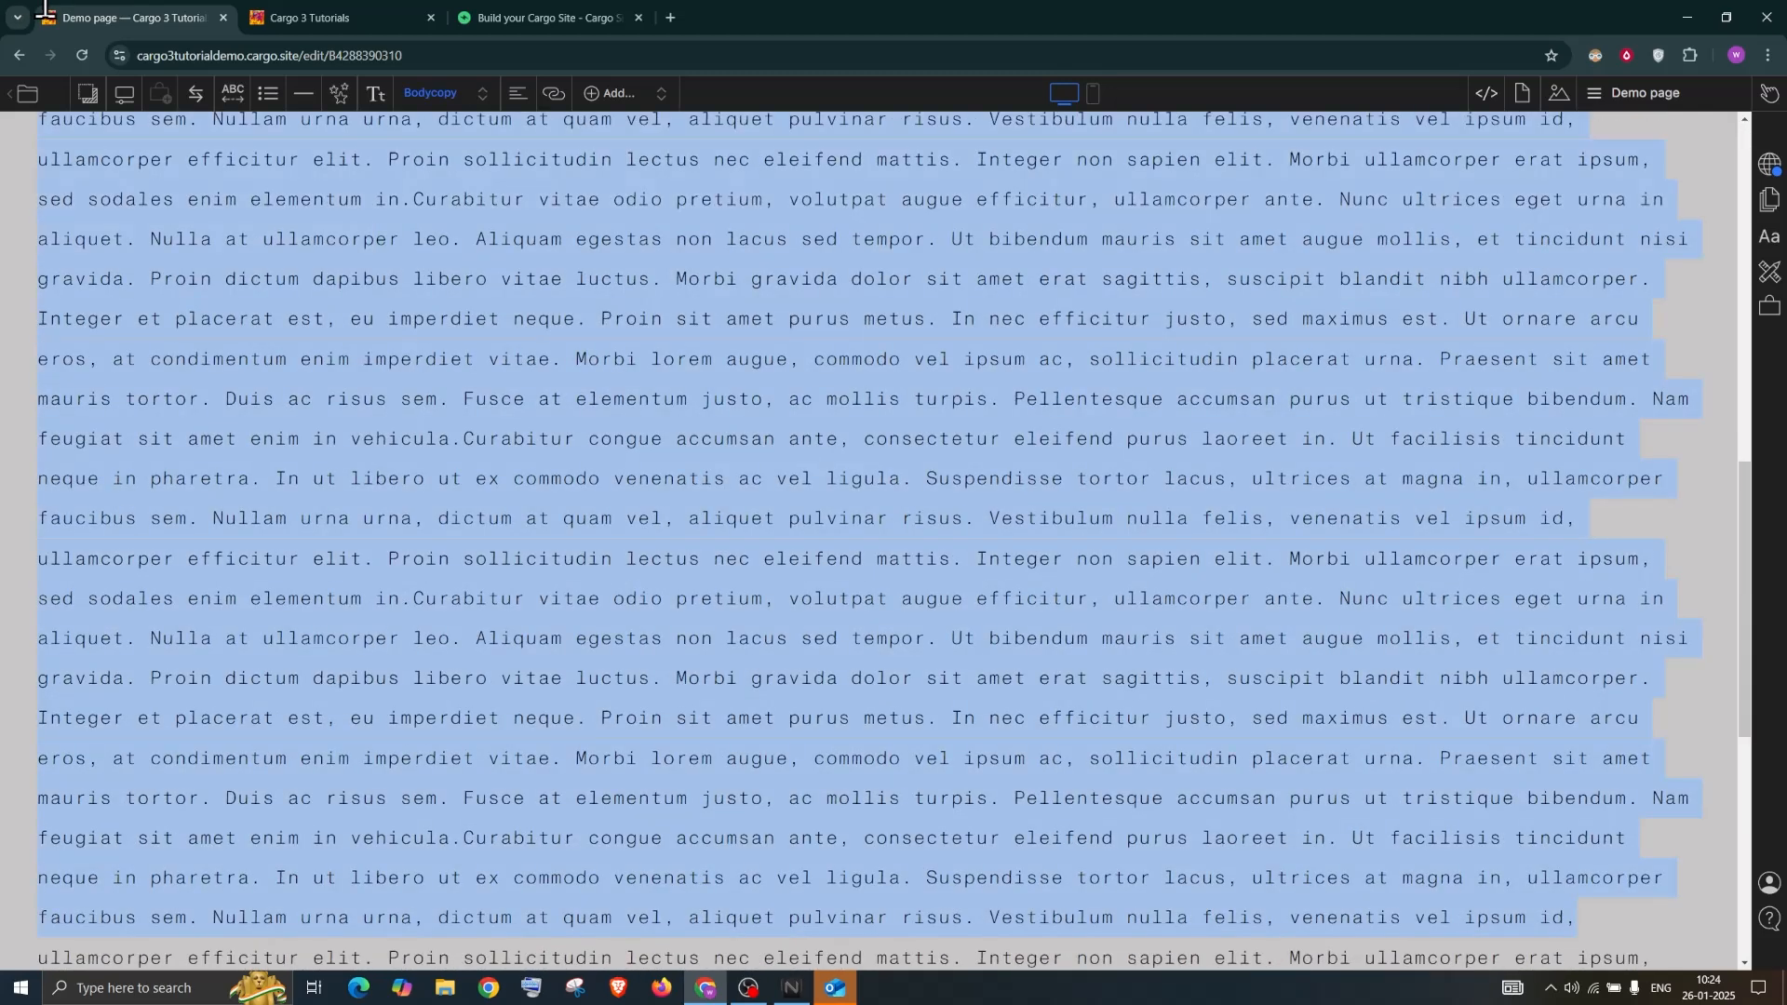
pyautogui.scroll(1, 453, 536)
pyautogui.press('BackSpace')
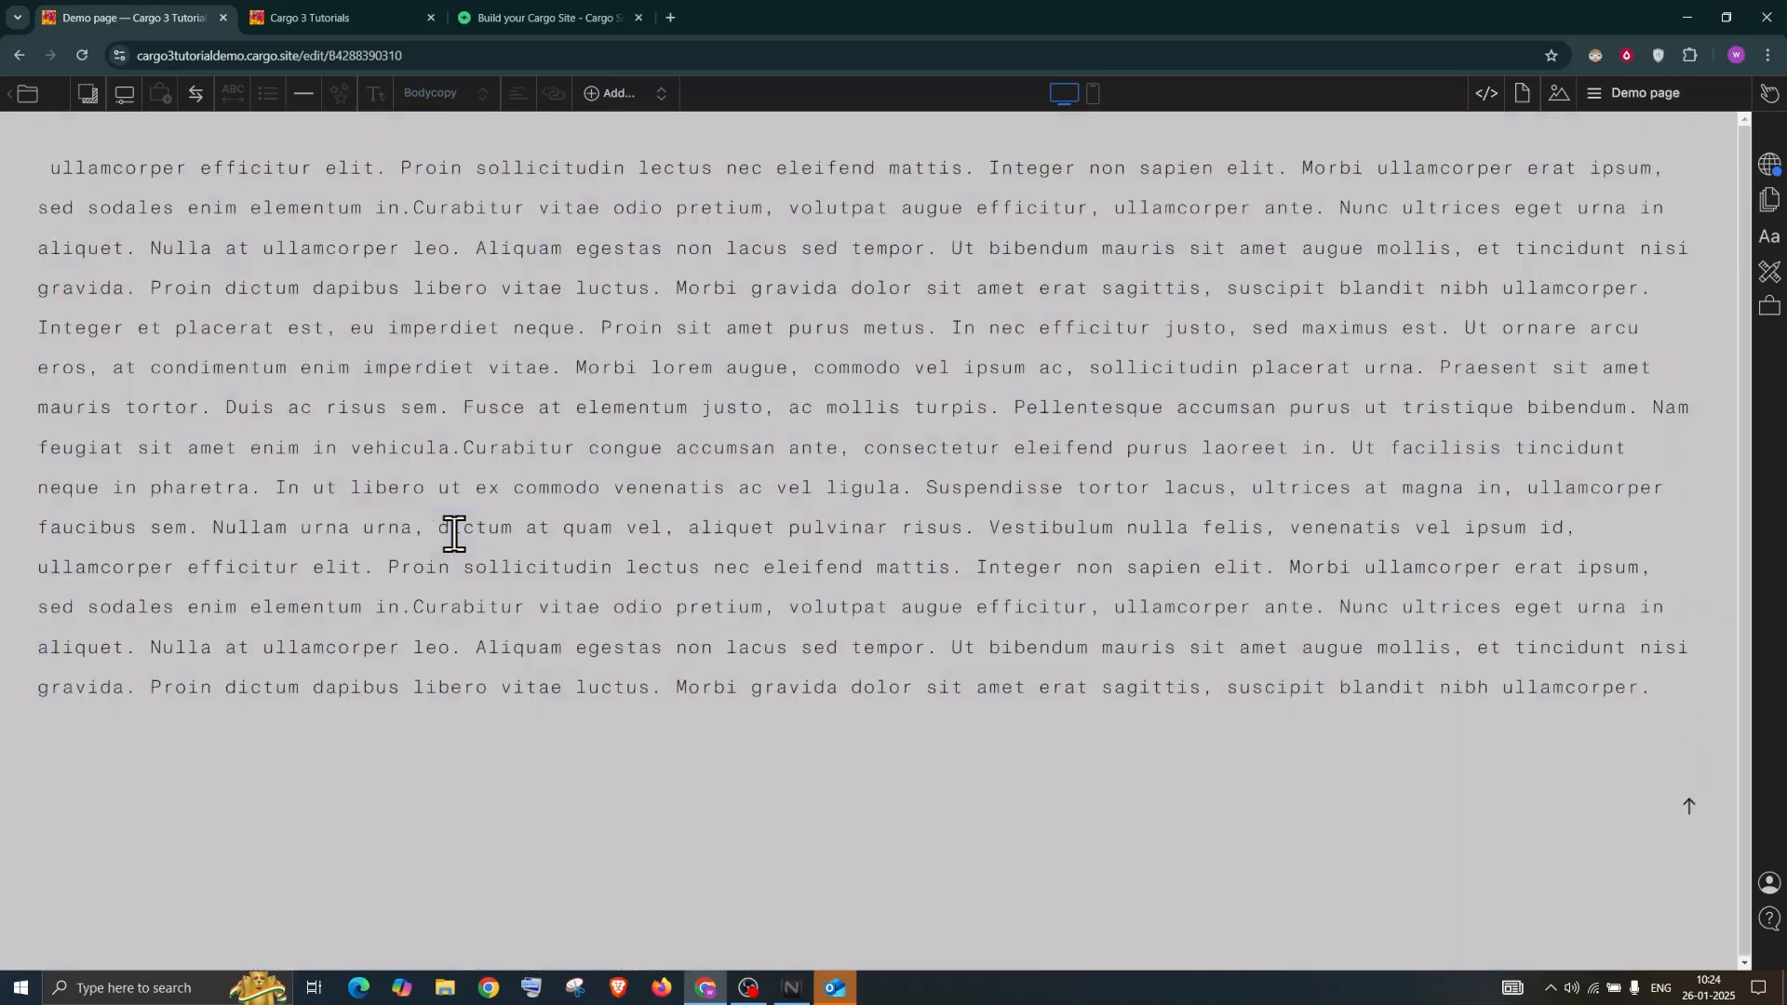
pyautogui.moveTo(1661, 693); pyautogui.dragTo(19, 176)
pyautogui.press('BackSpace')
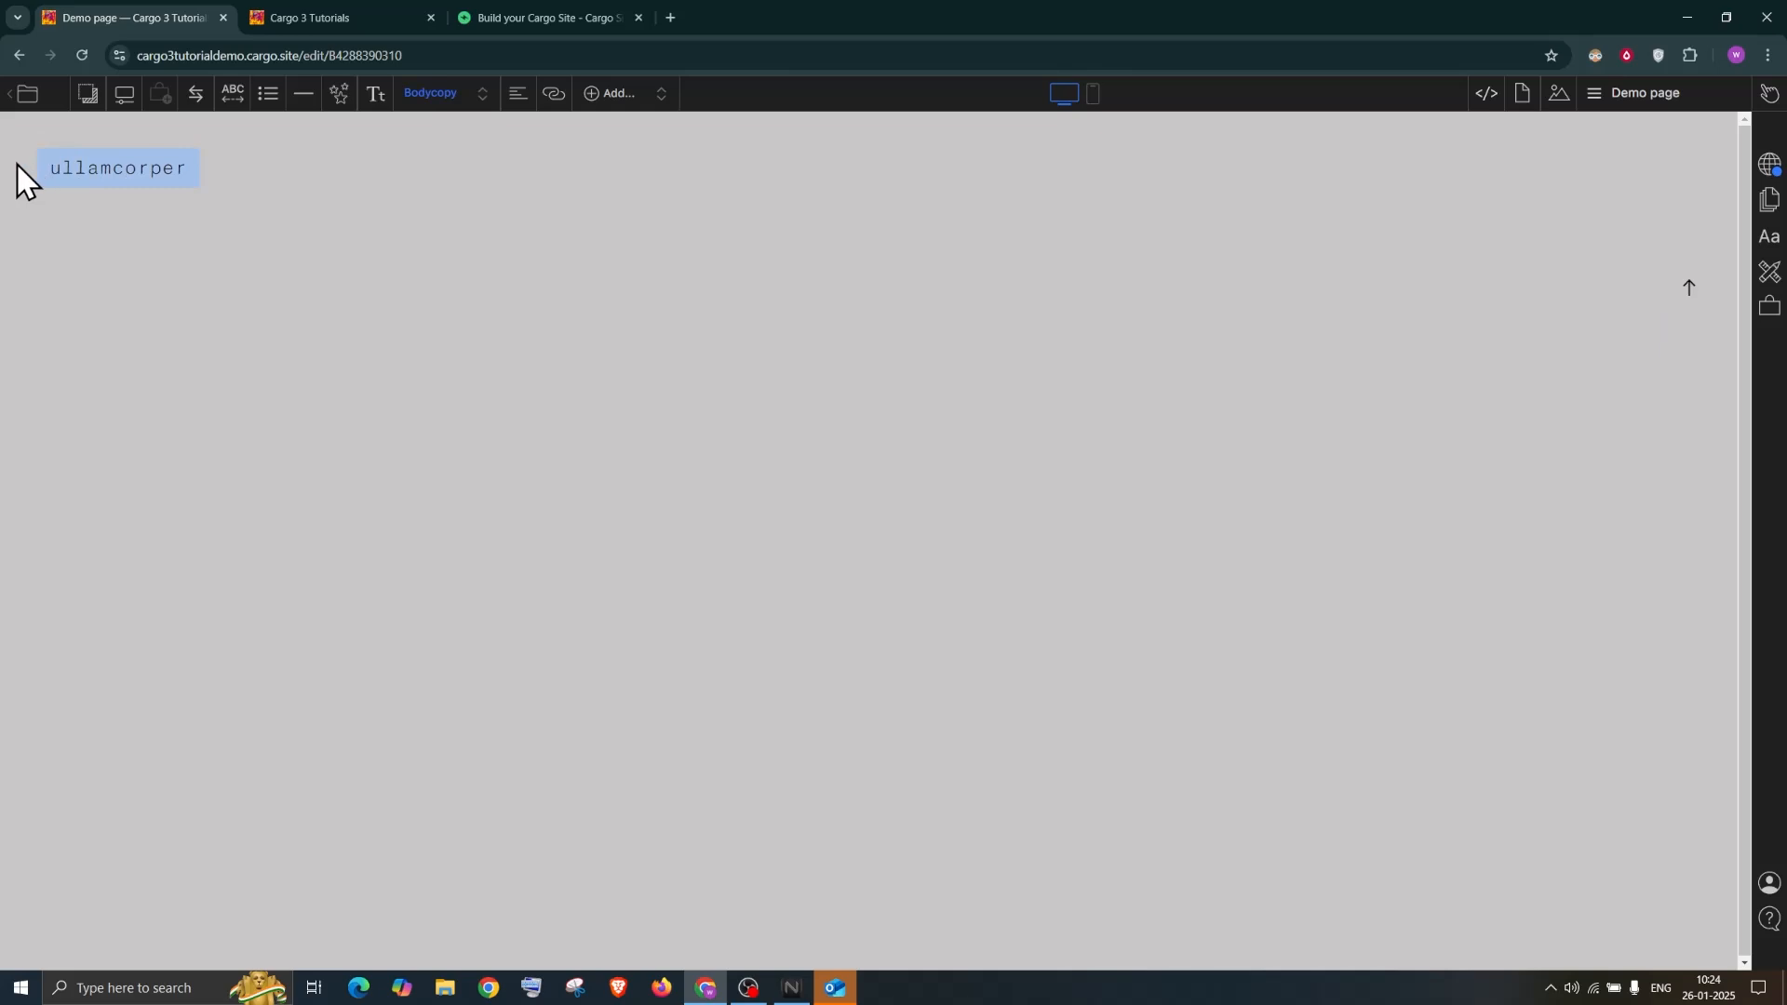
pyautogui.click(441, 102)
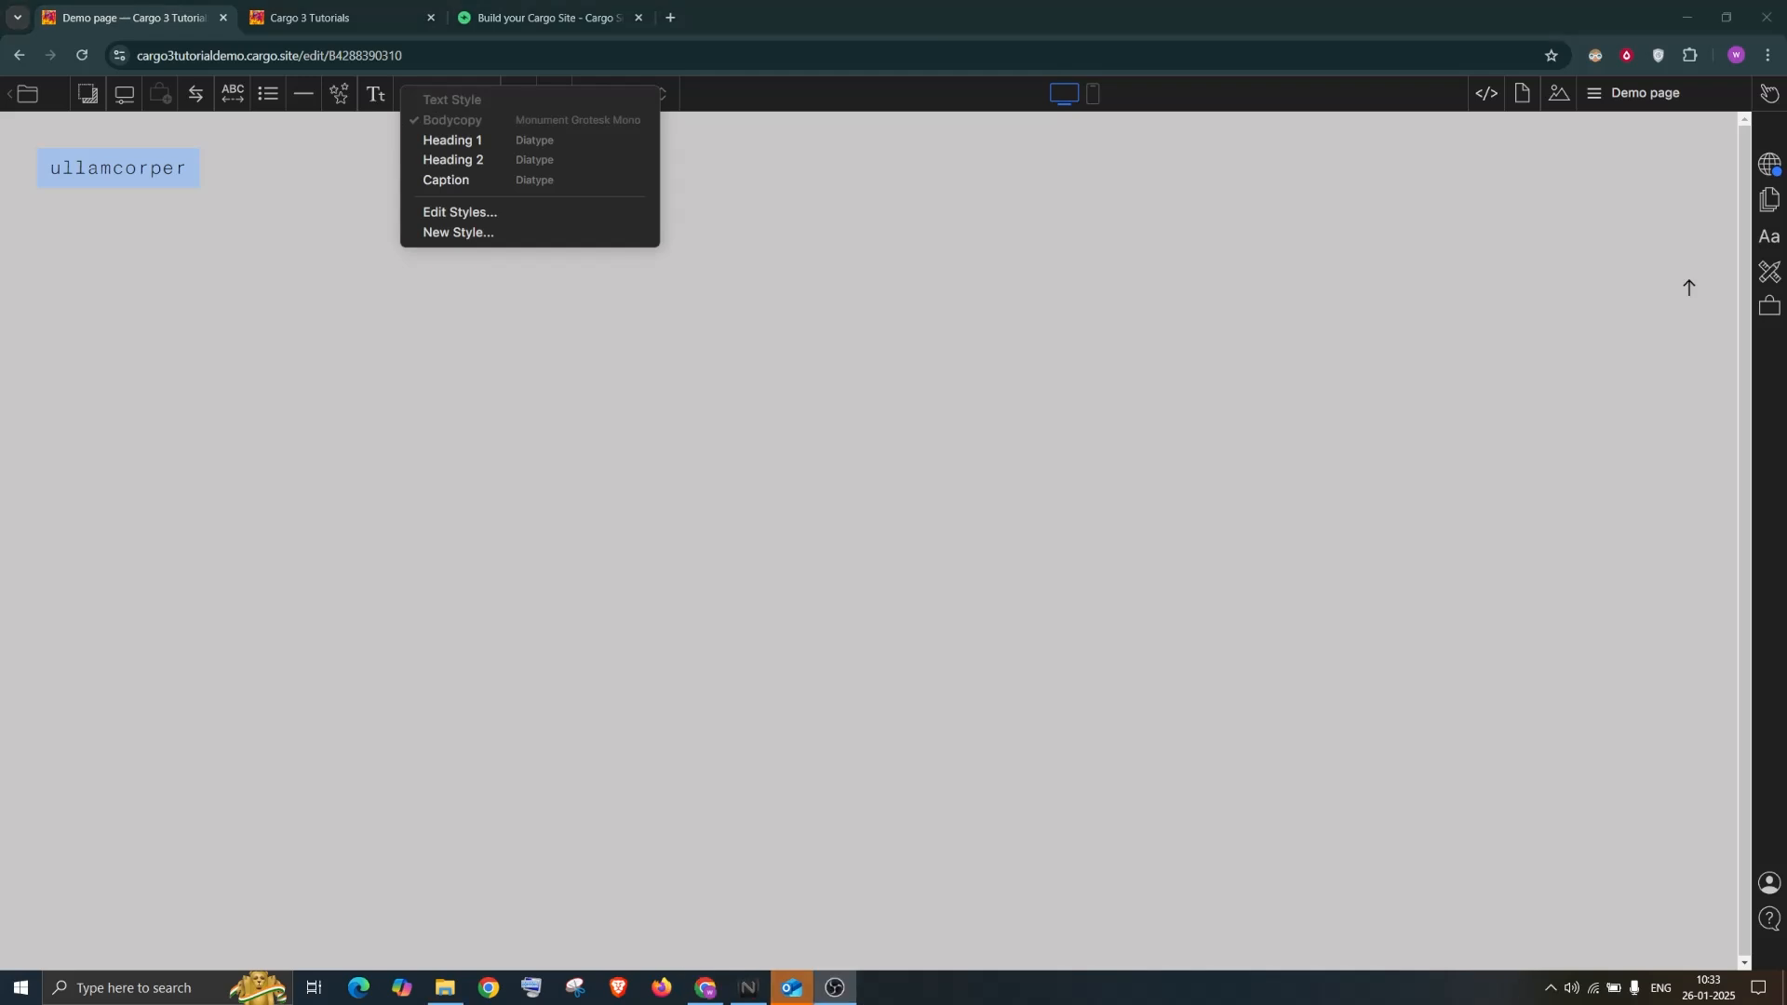
# Apply Heading 1 to 'ullamcorper' and pick the Heading 1 style for editing
pyautogui.click(471, 142)
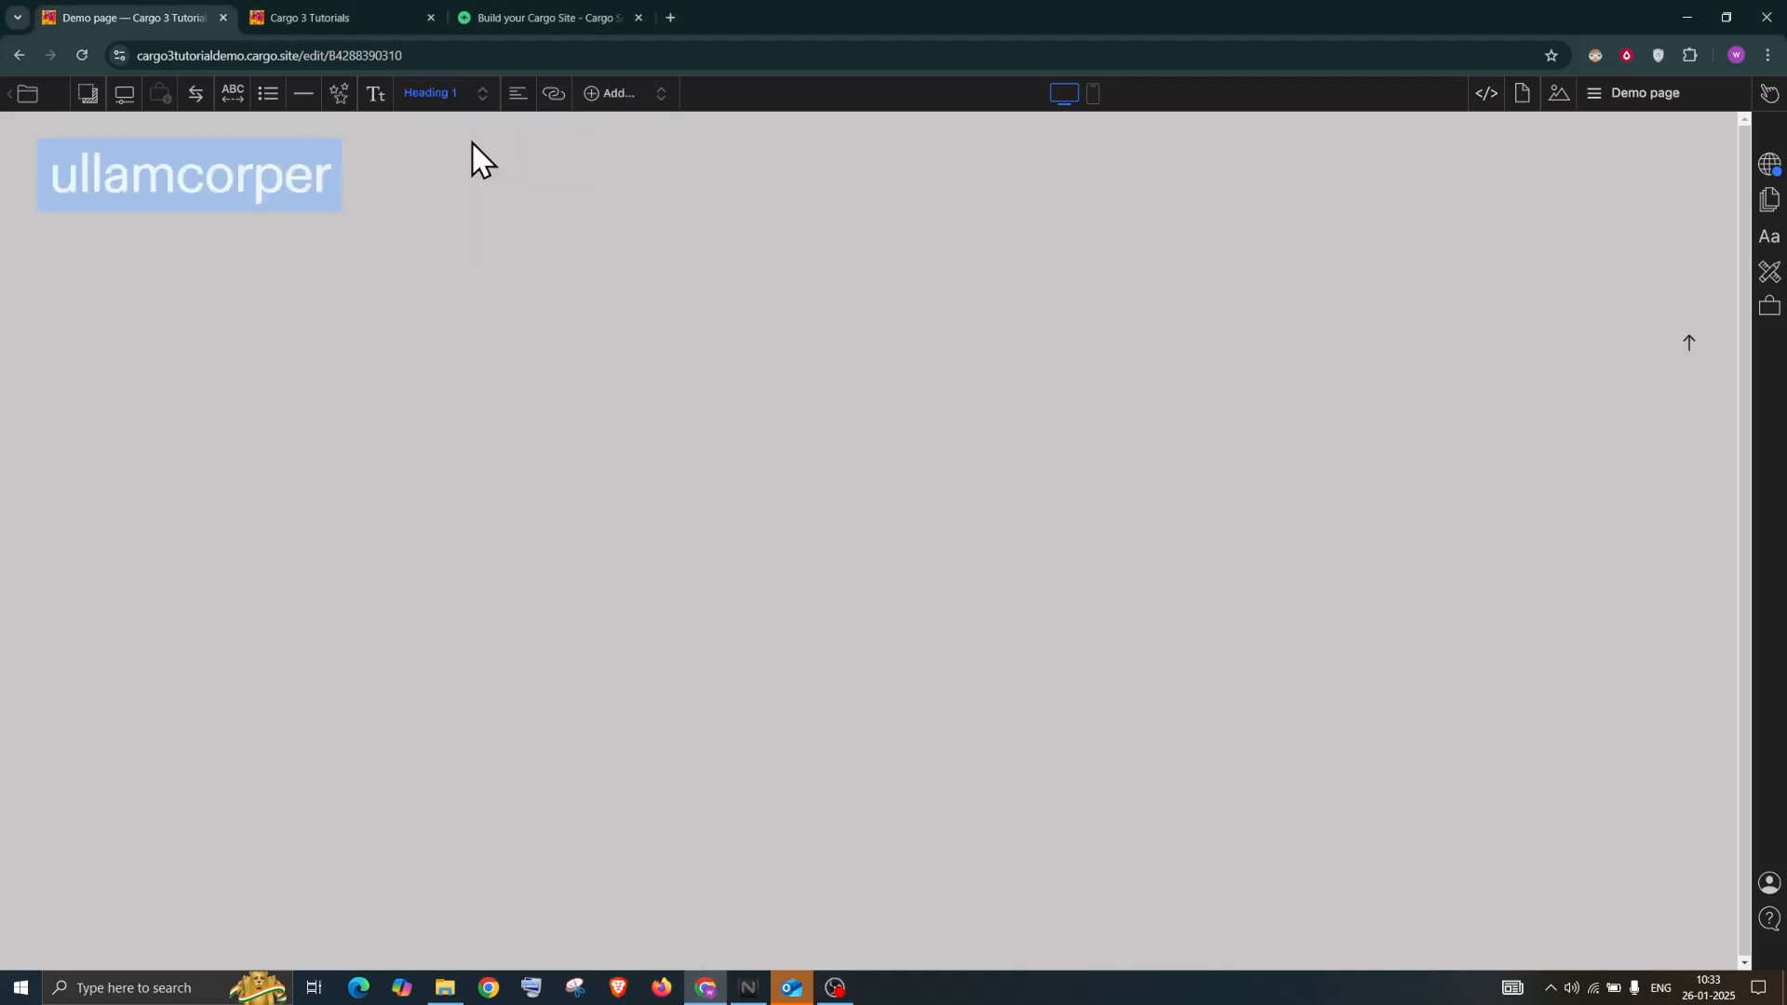
pyautogui.click(507, 298)
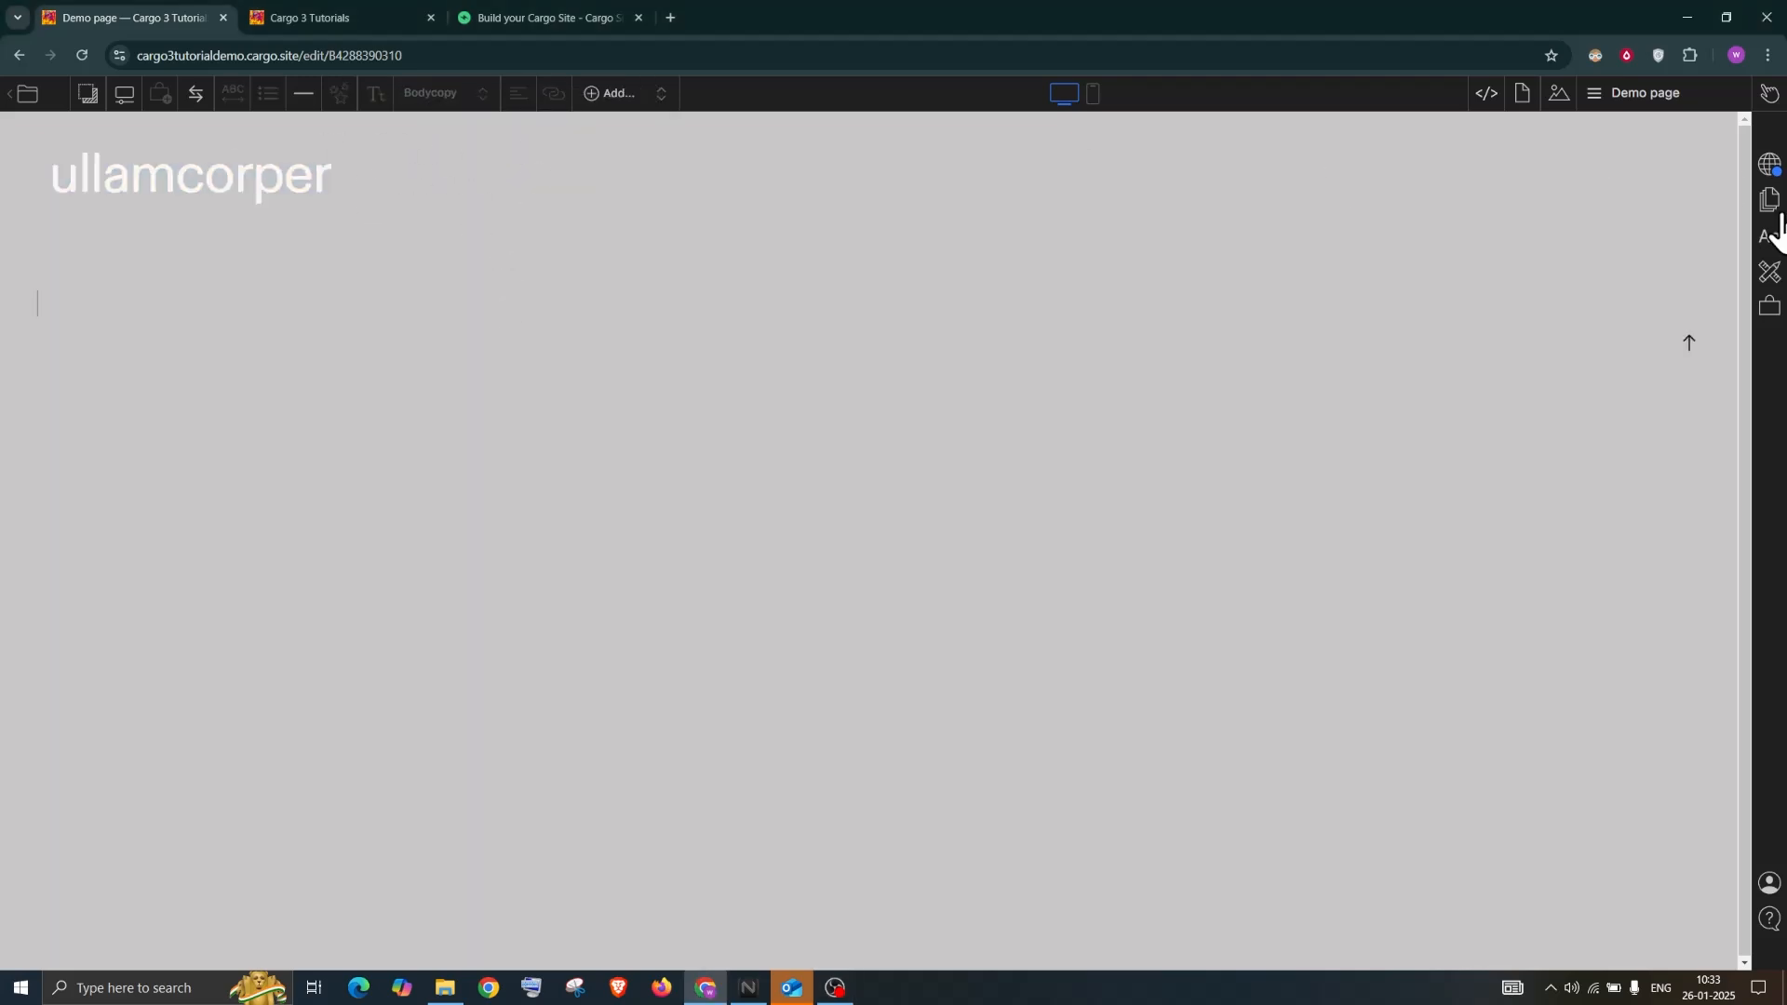
pyautogui.click(1765, 243)
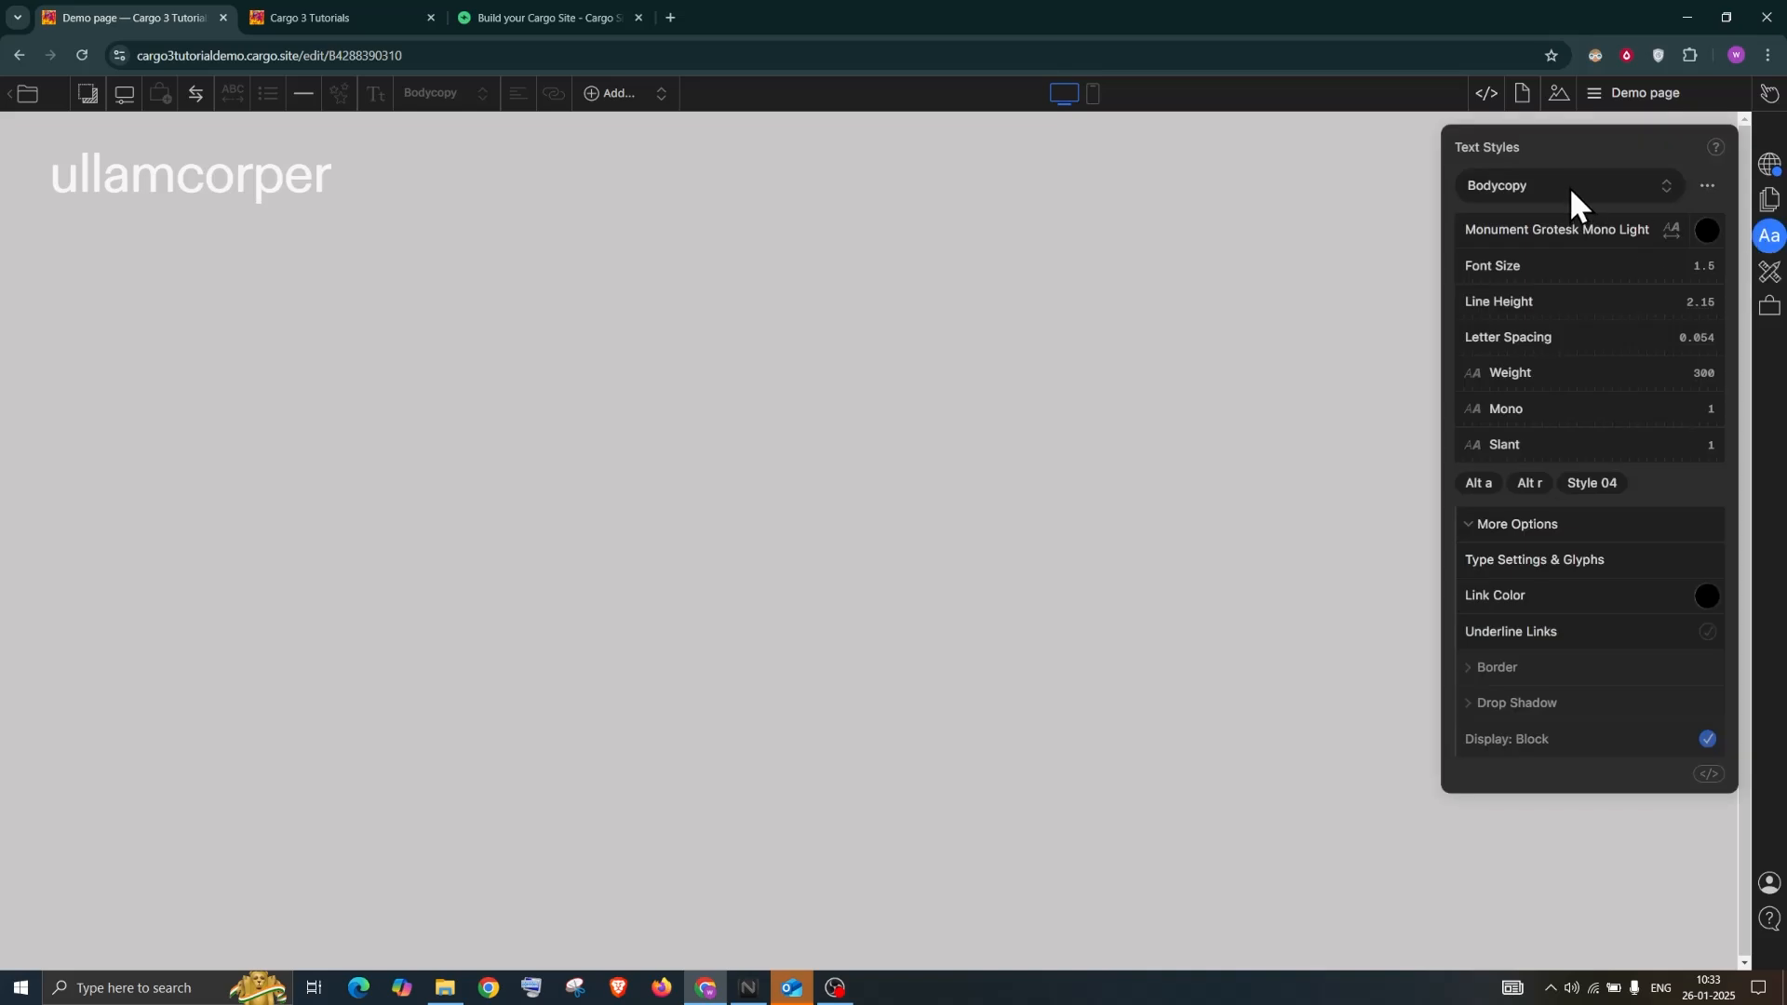
pyautogui.click(1569, 187)
pyautogui.click(1513, 238)
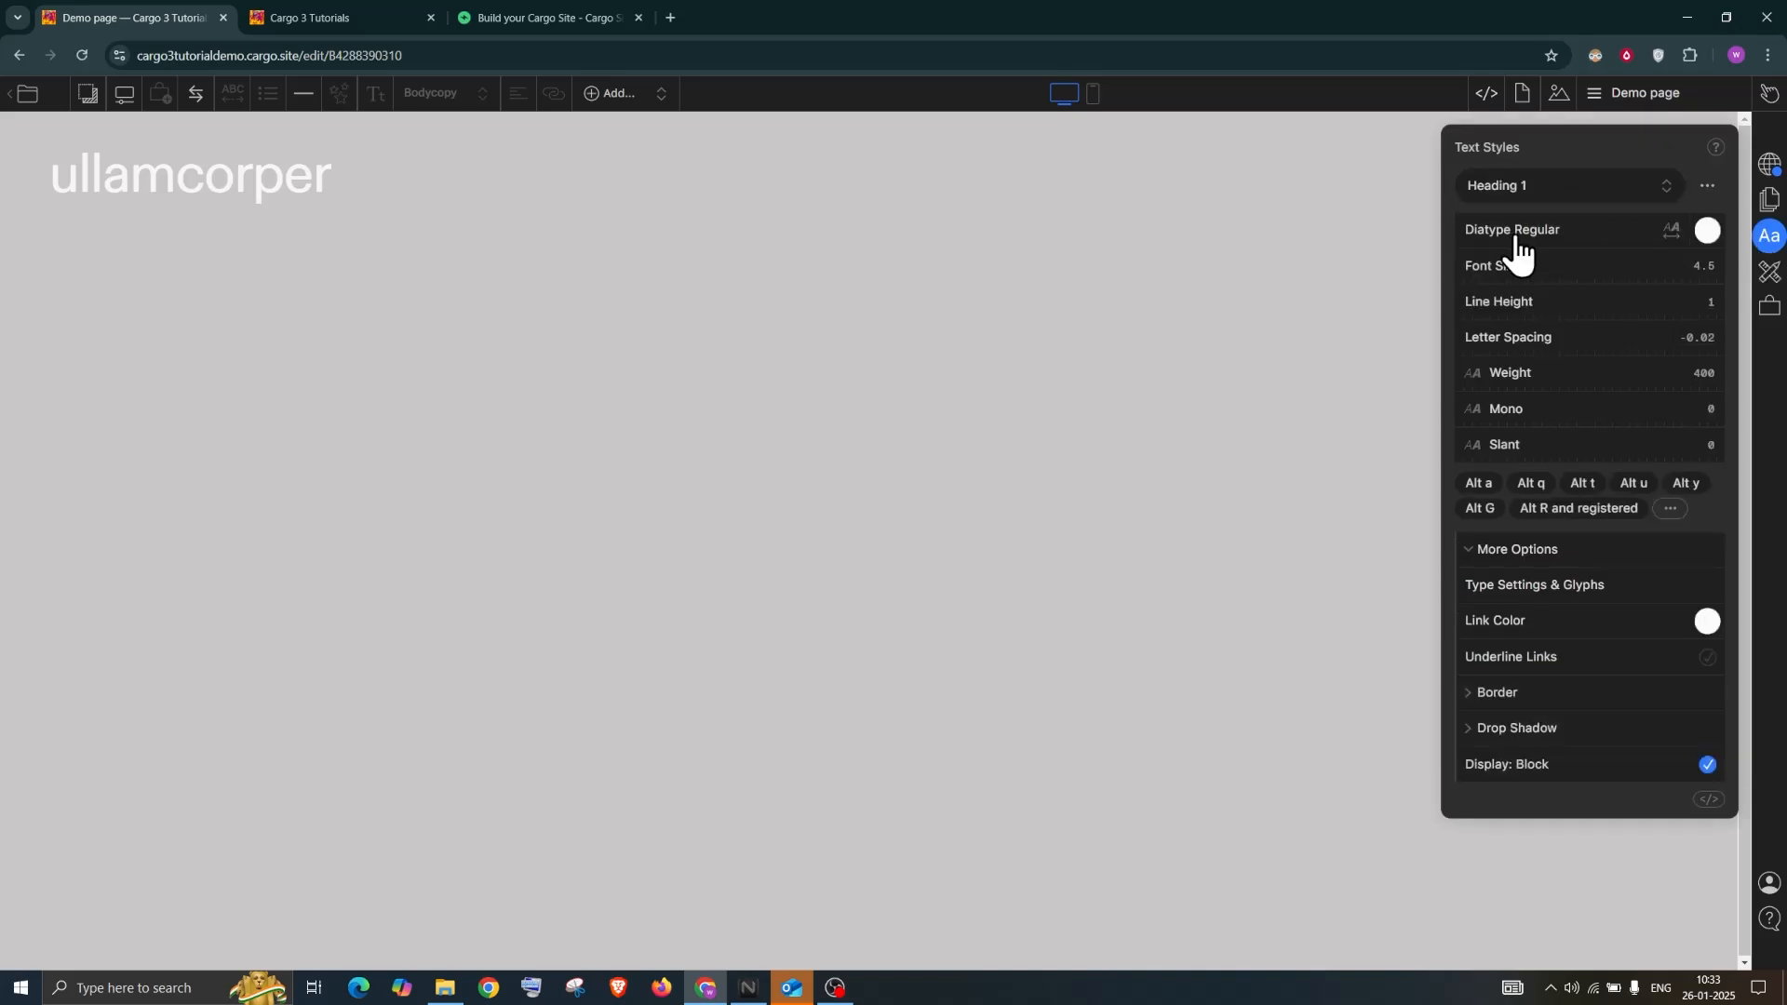
# Change the Heading 1 text colour to black and reselect the 'ullamcorper' heading
pyautogui.click(1704, 230)
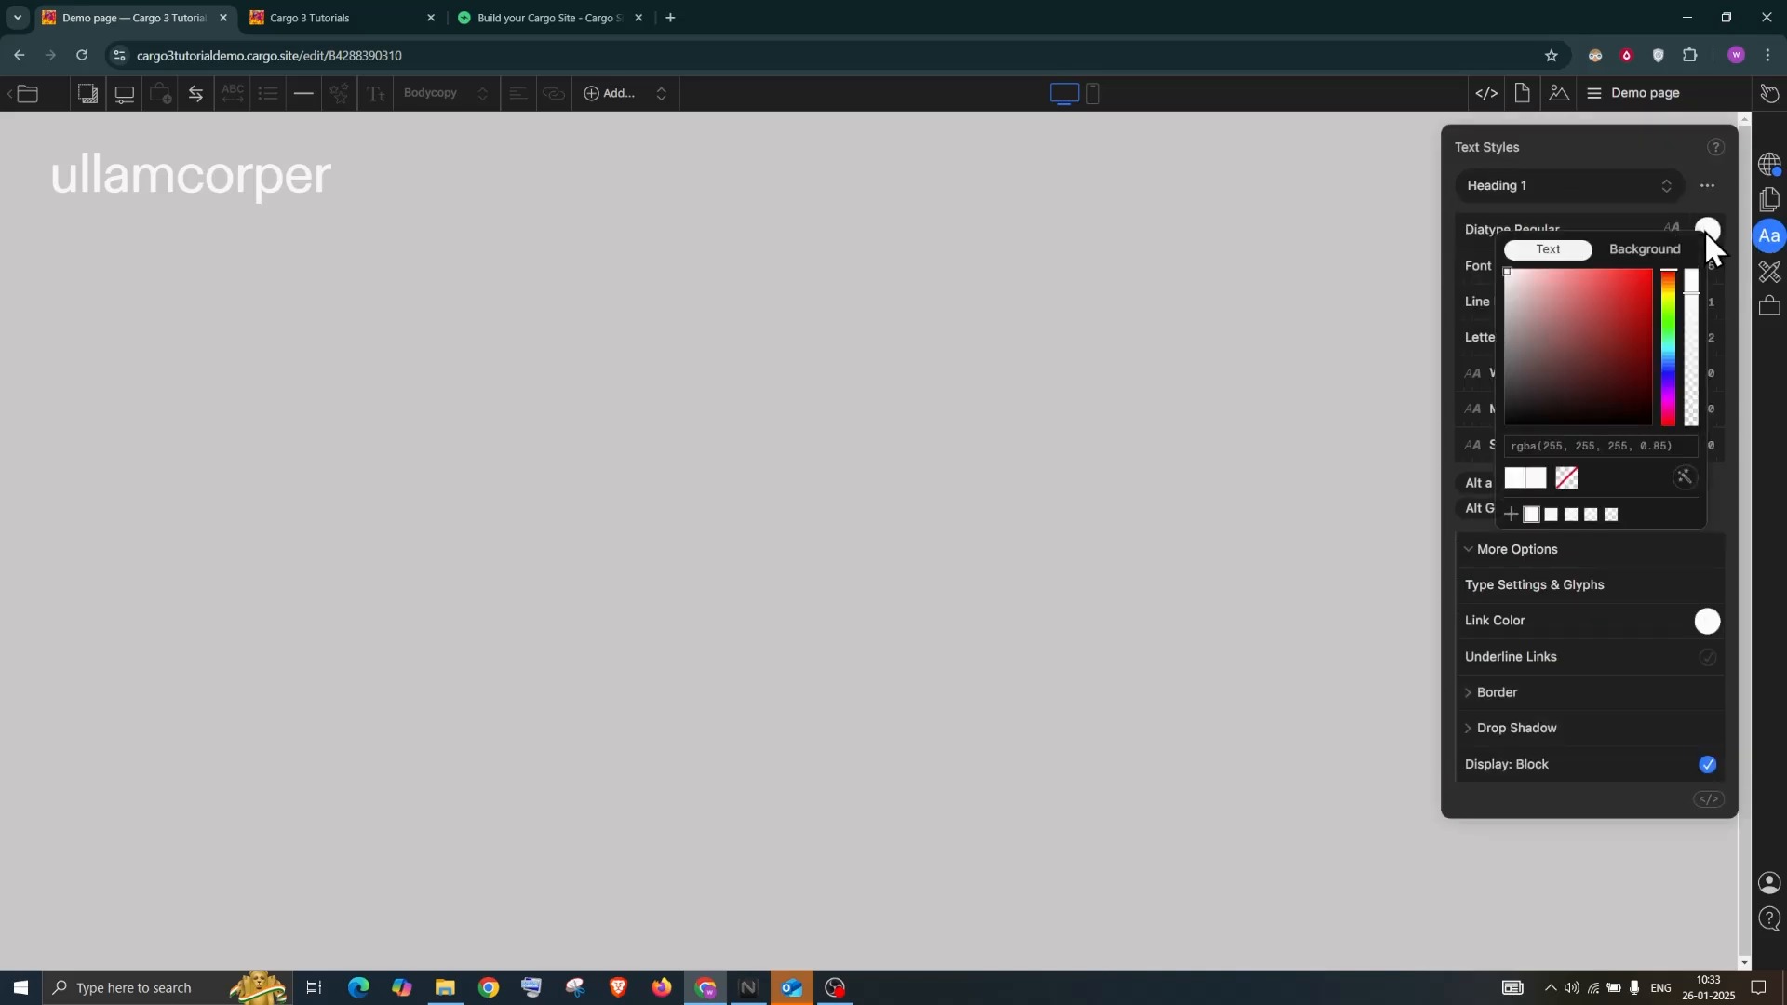
pyautogui.click(1654, 274)
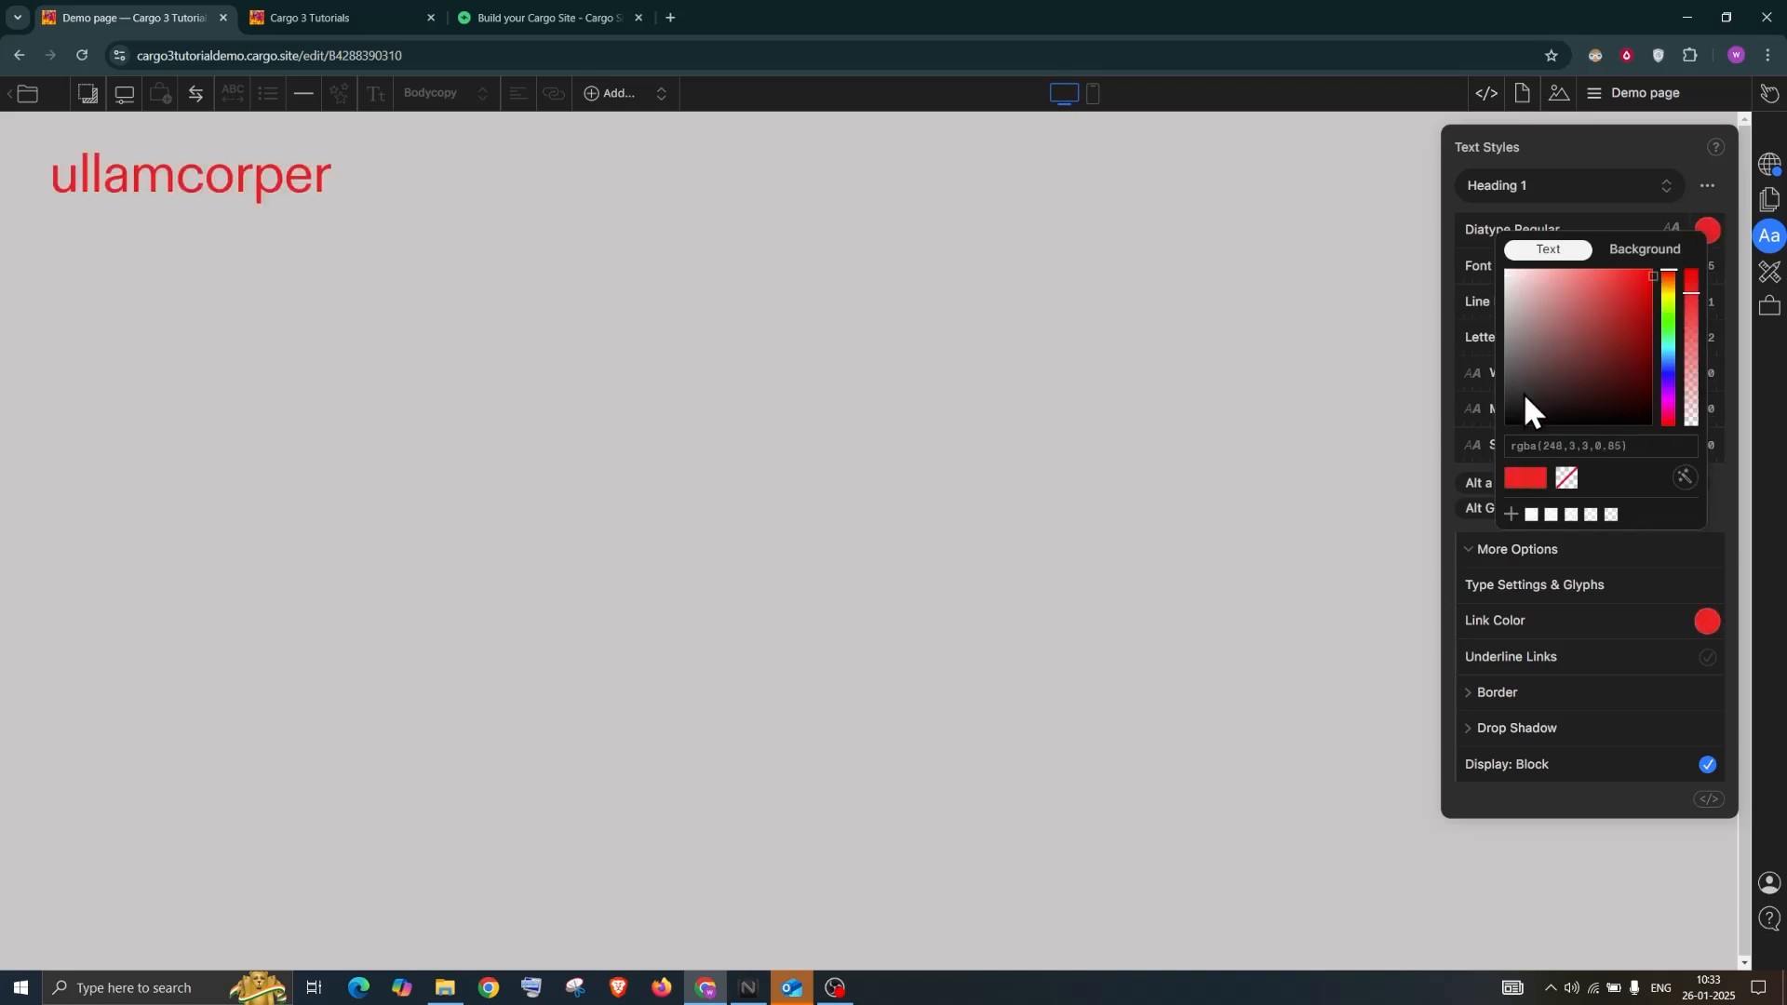
pyautogui.moveTo(1510, 420); pyautogui.dragTo(1504, 458)
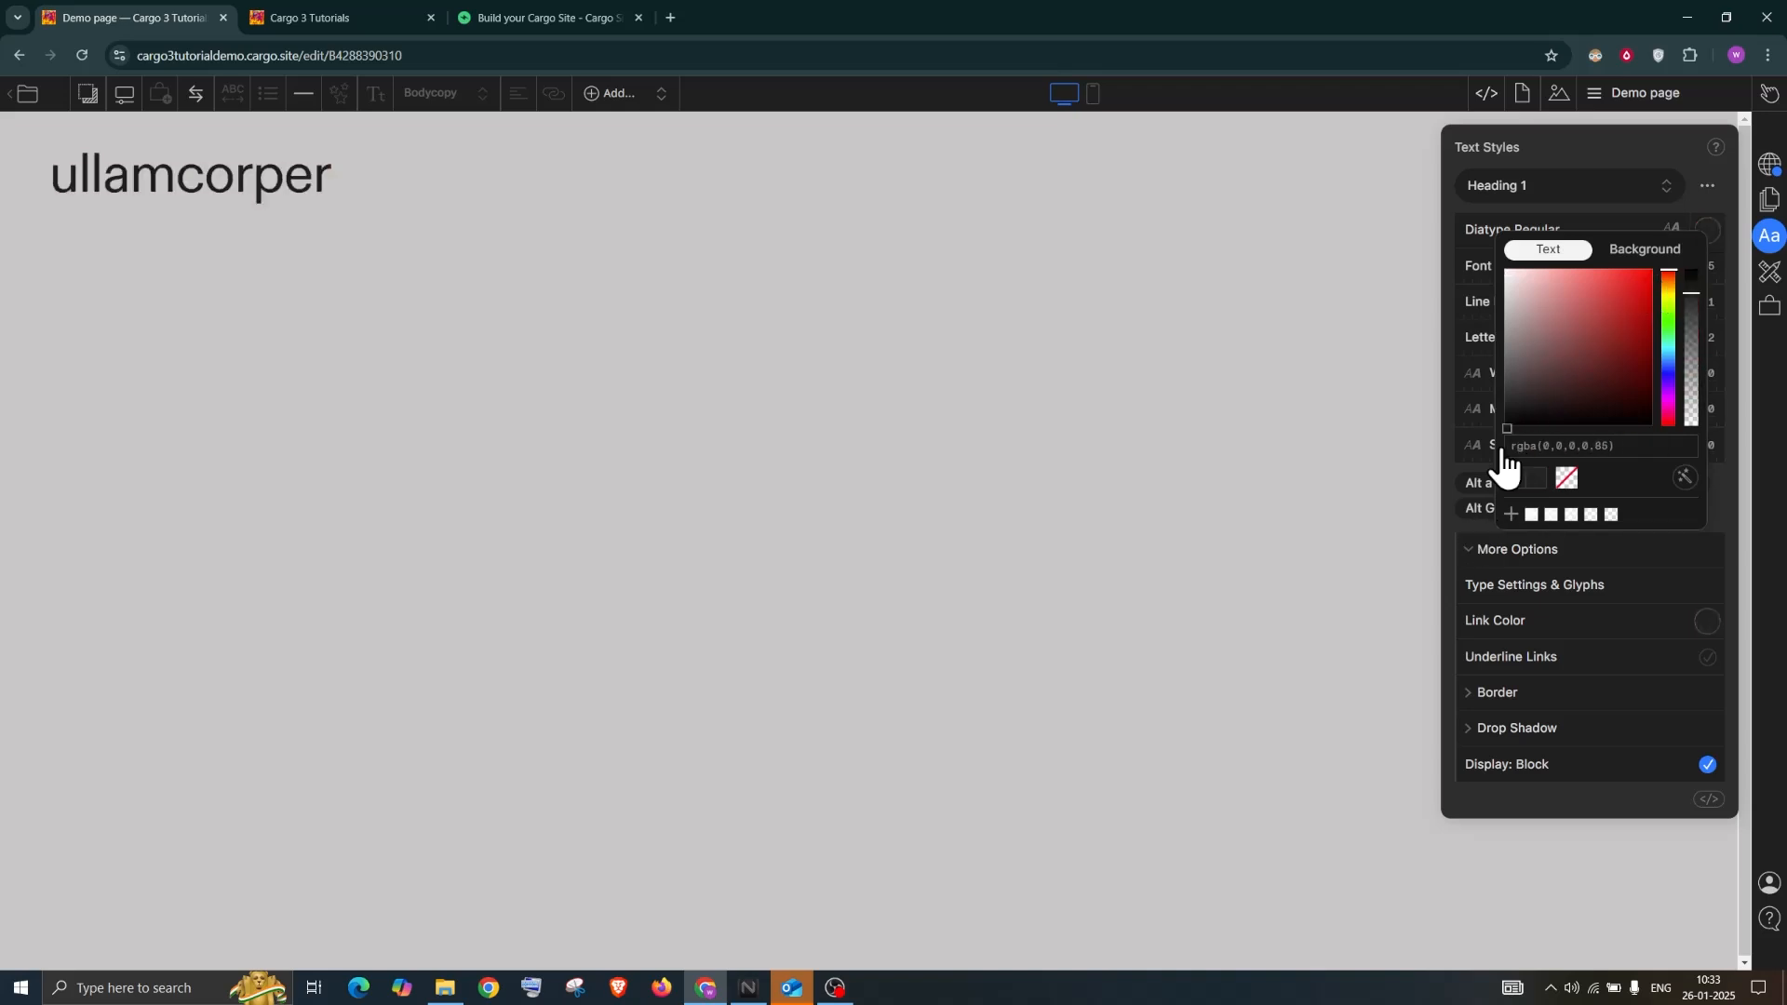
pyautogui.click(1582, 141)
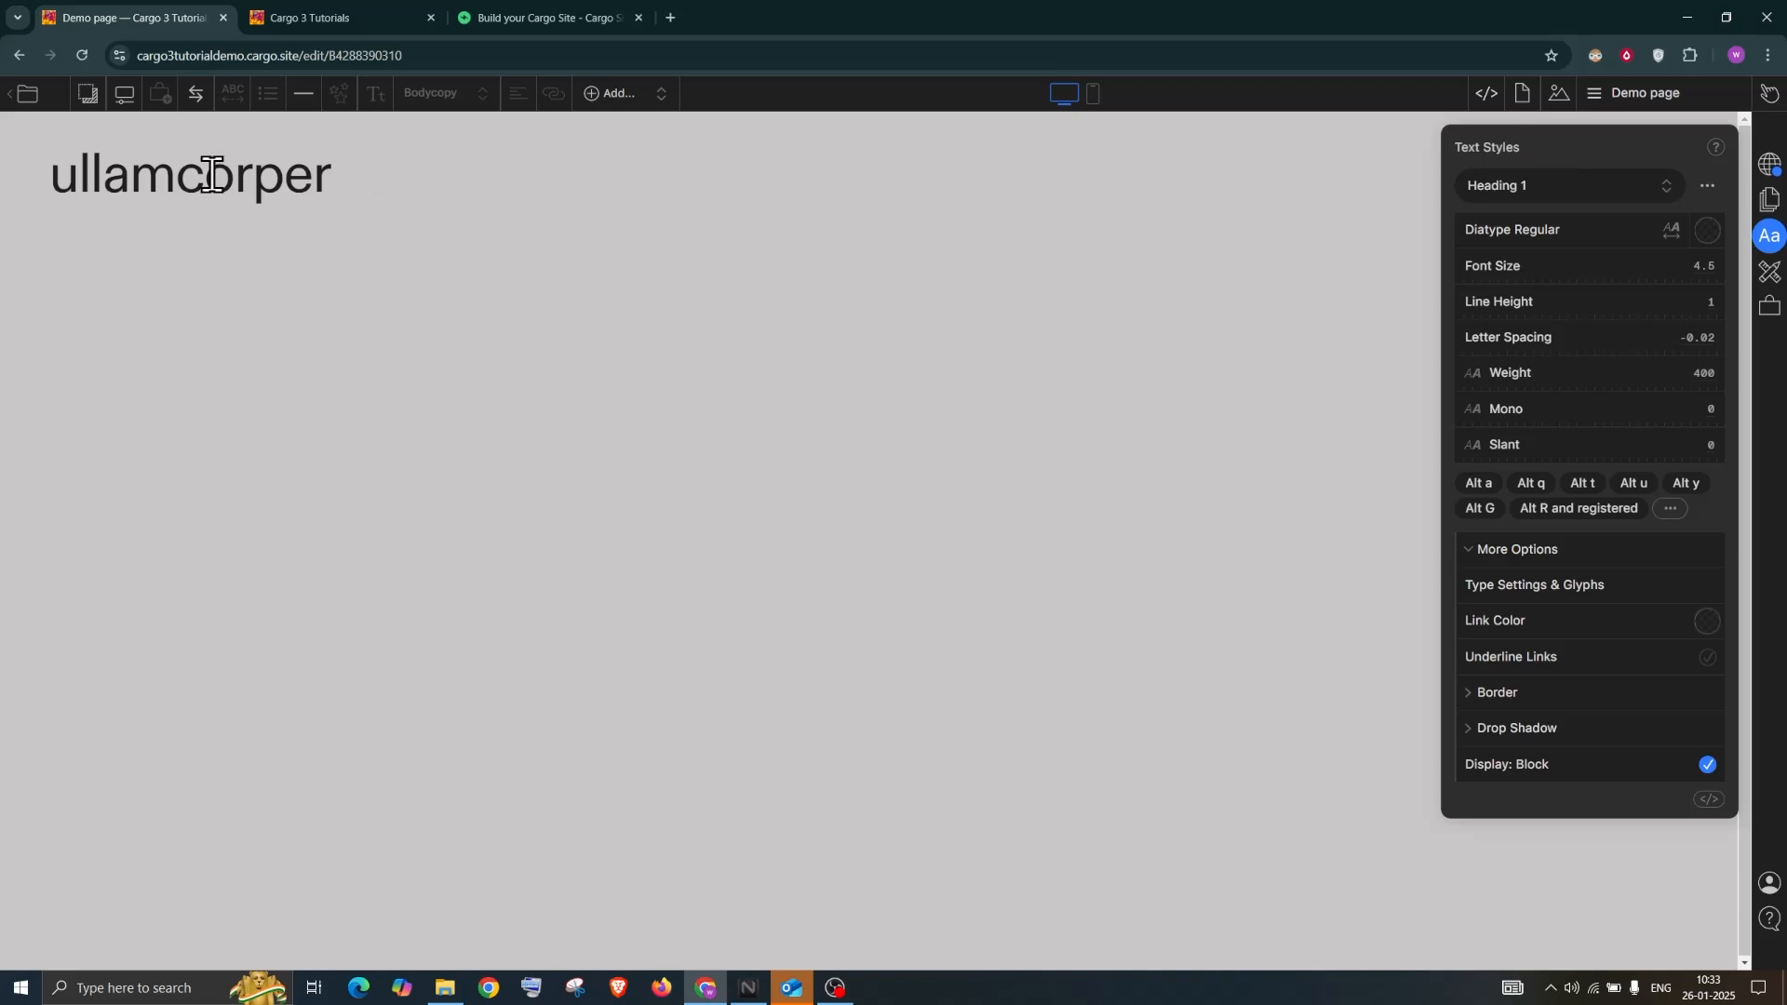
pyautogui.moveTo(333, 175); pyautogui.dragTo(60, 170)
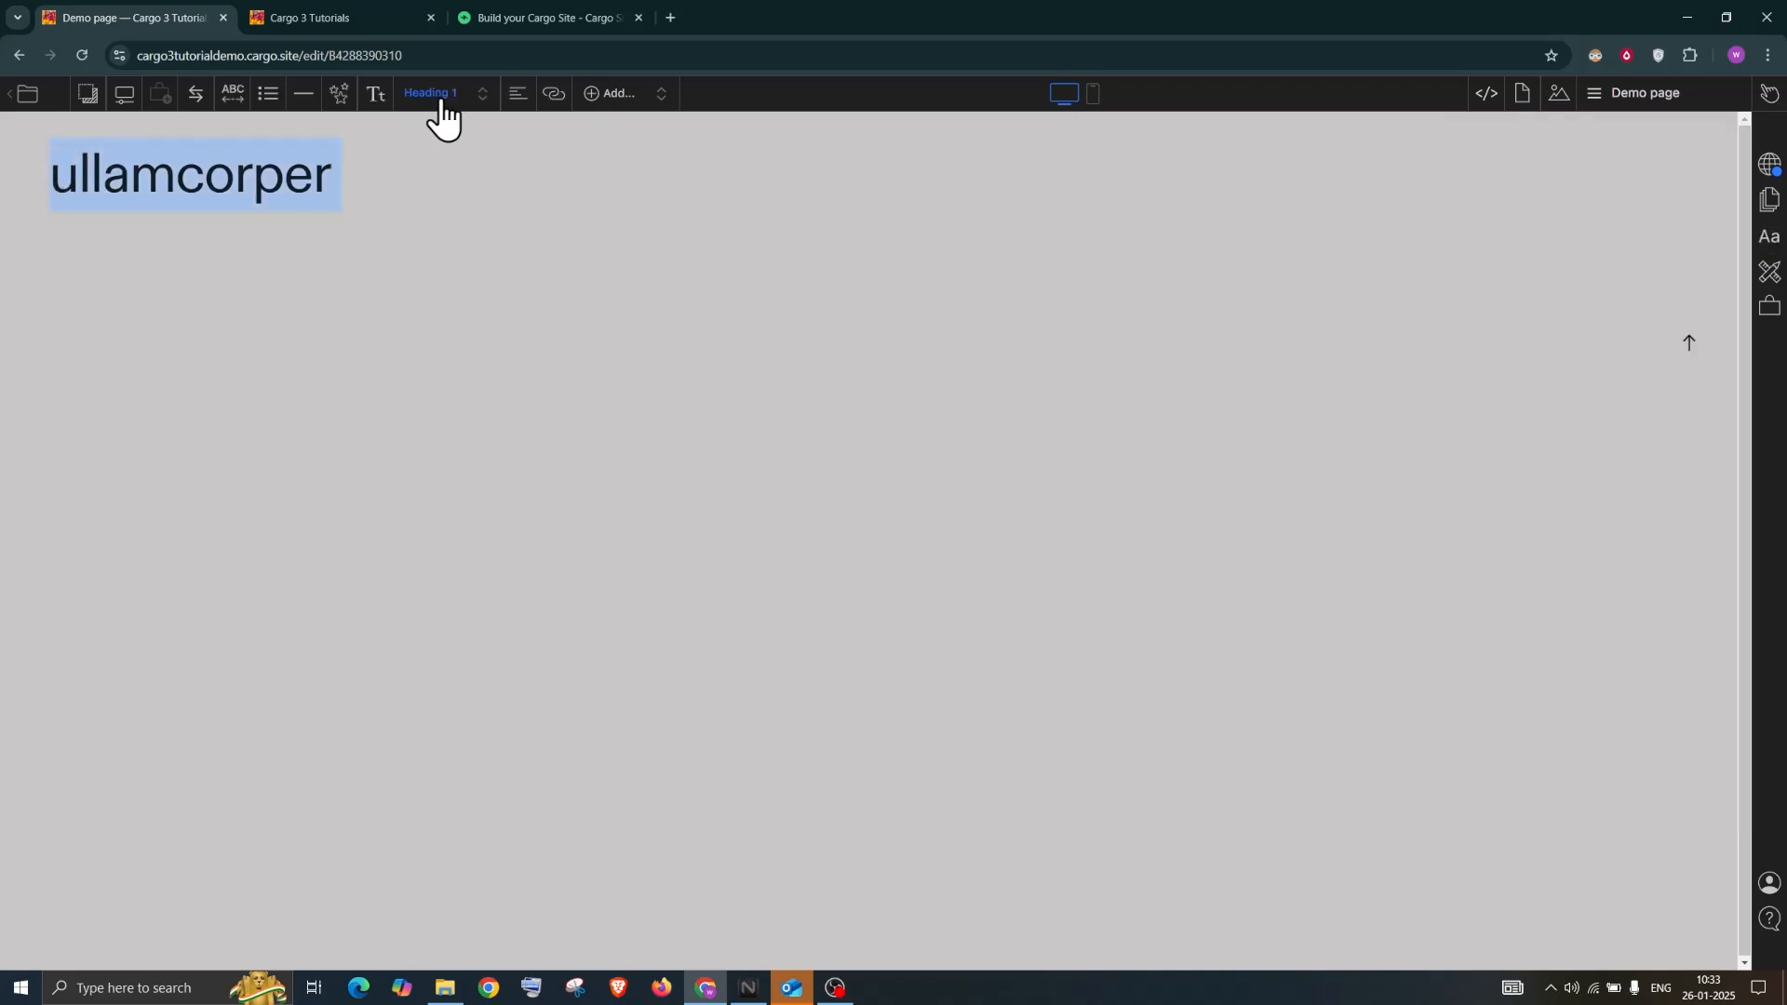
pyautogui.click(1769, 236)
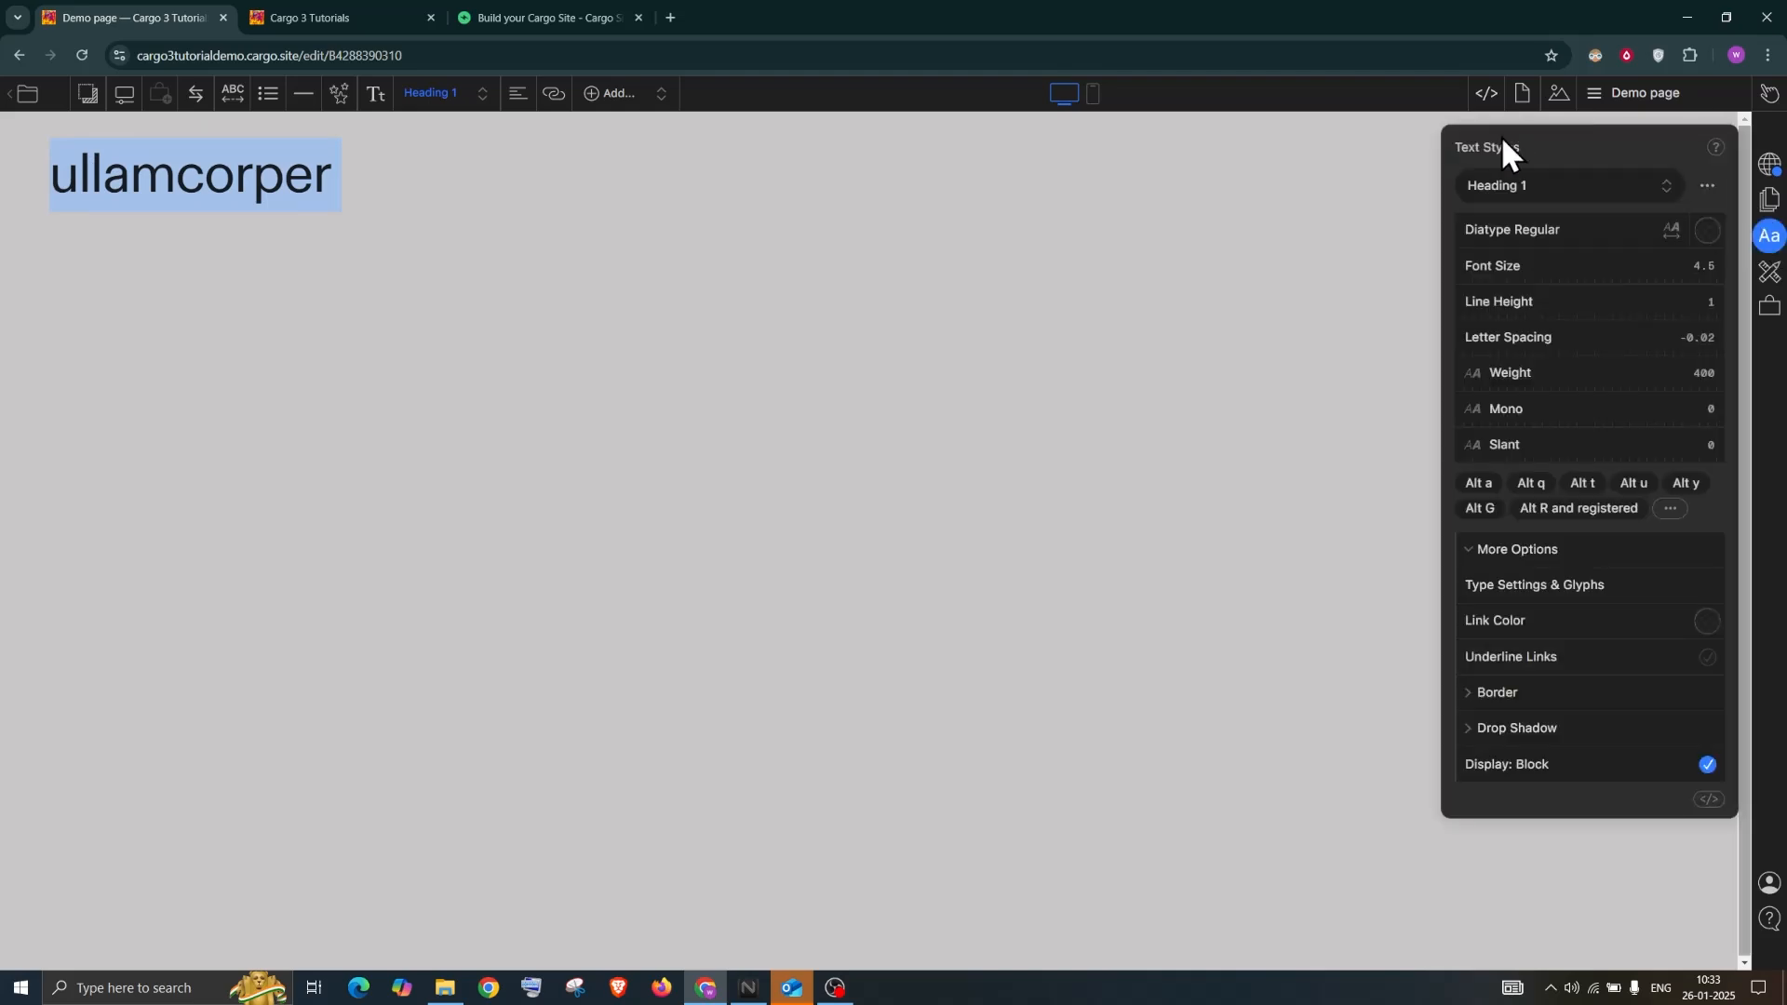
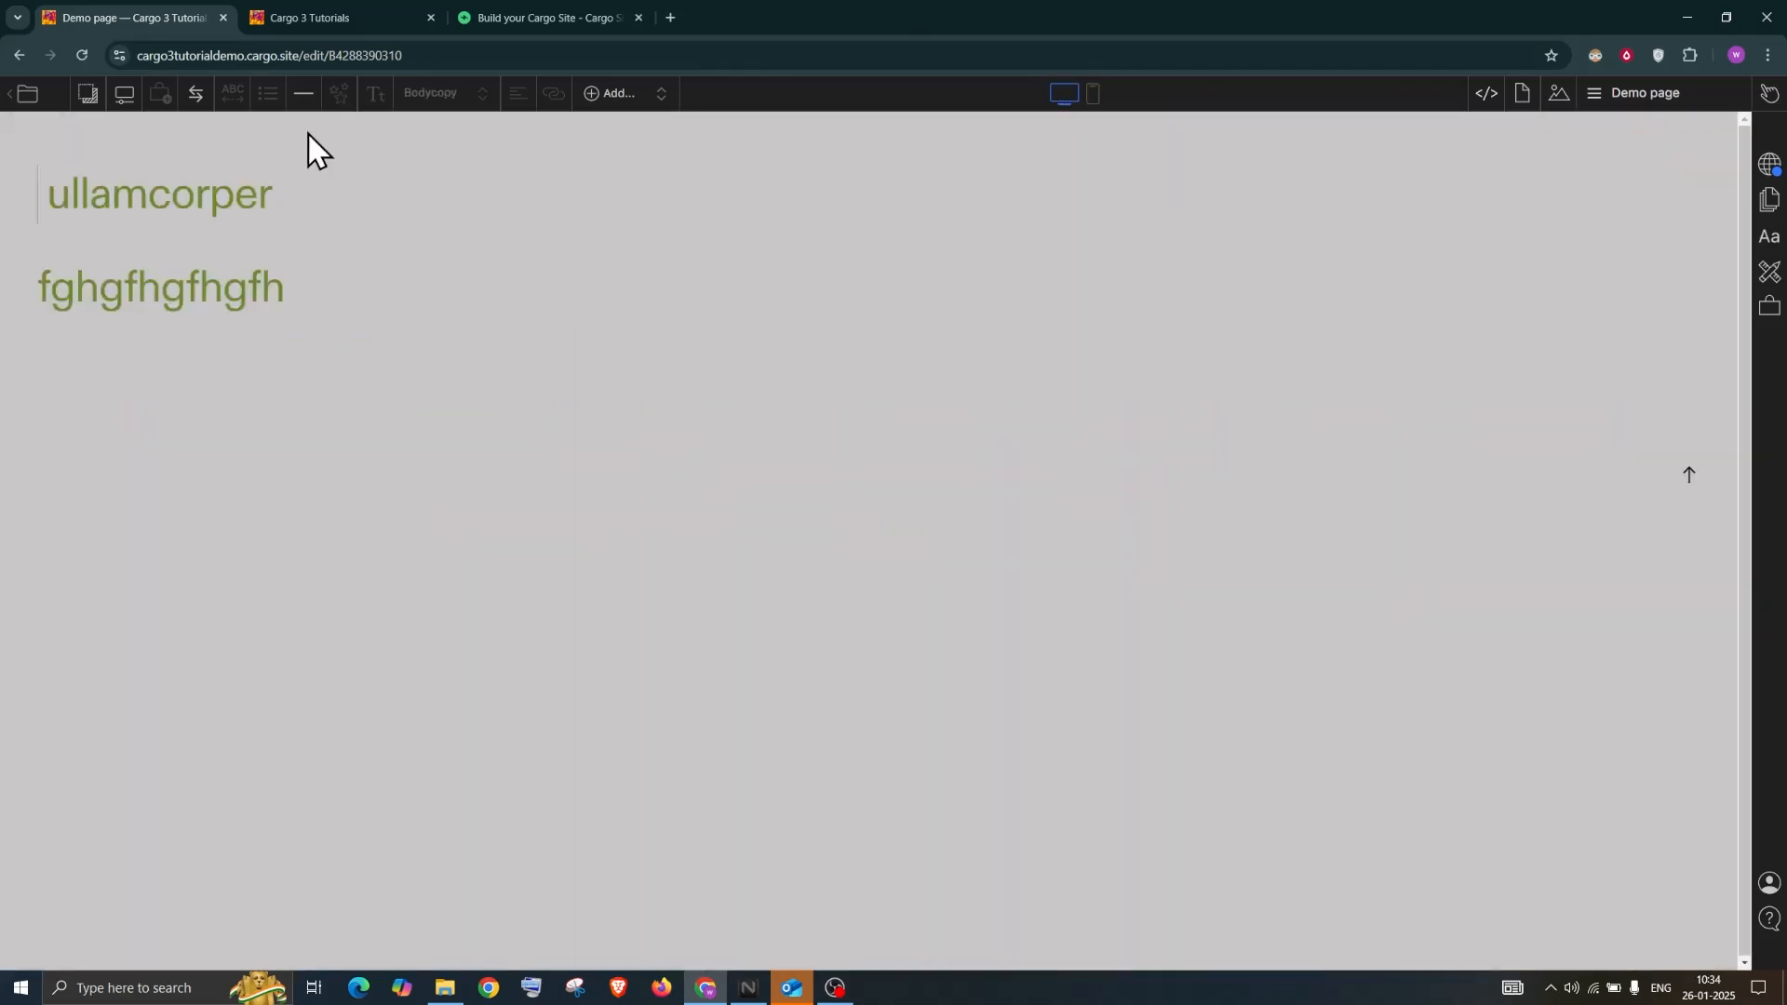
# Make the heading text bold, italic and all capitals
pyautogui.moveTo(309, 298); pyautogui.dragTo(38, 178)
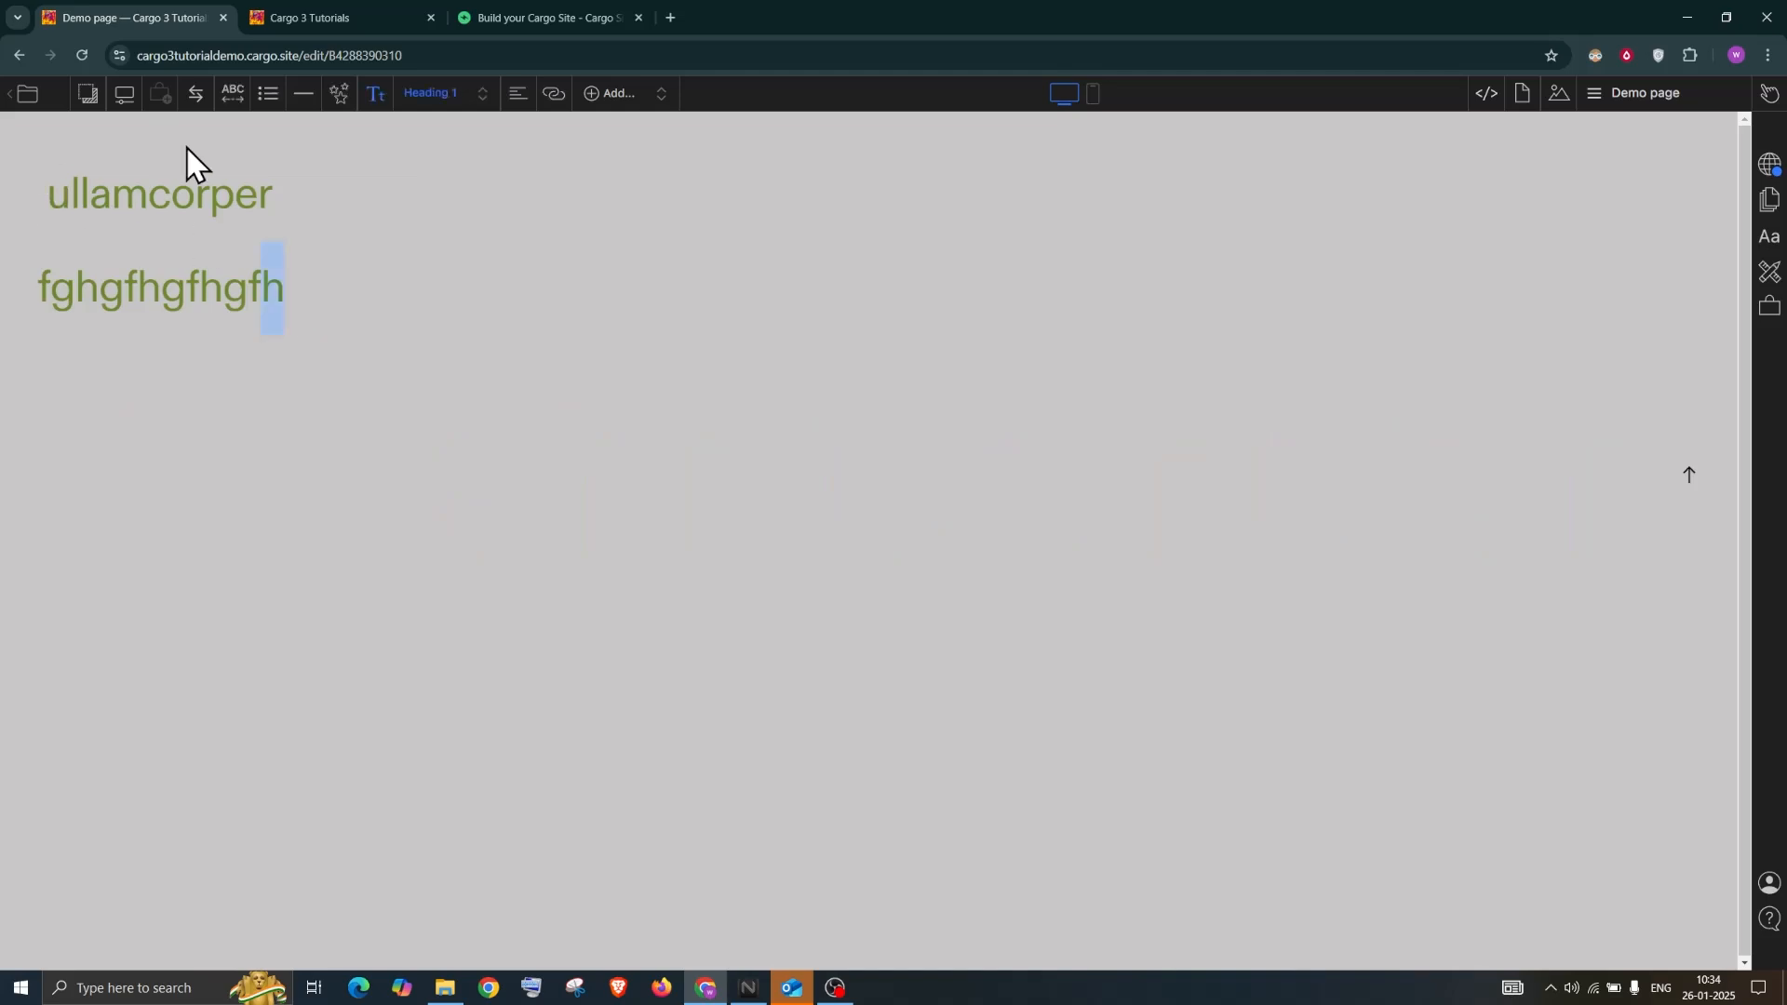
pyautogui.click(375, 94)
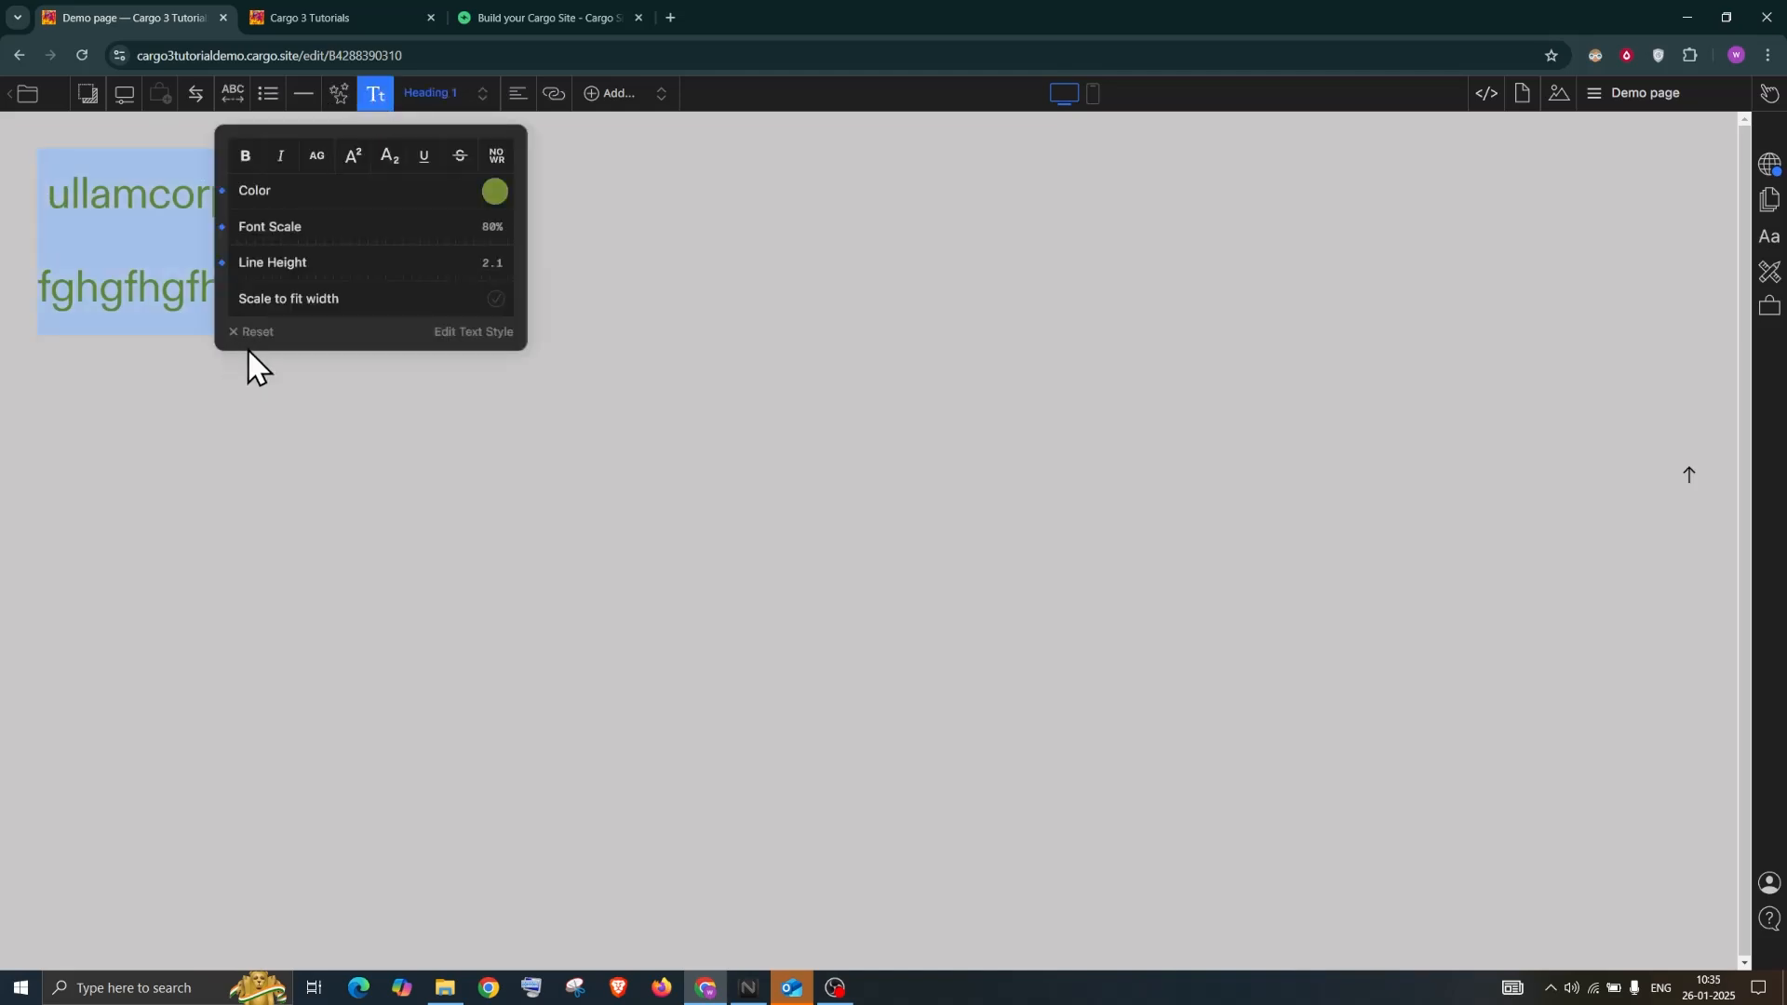
pyautogui.click(248, 160)
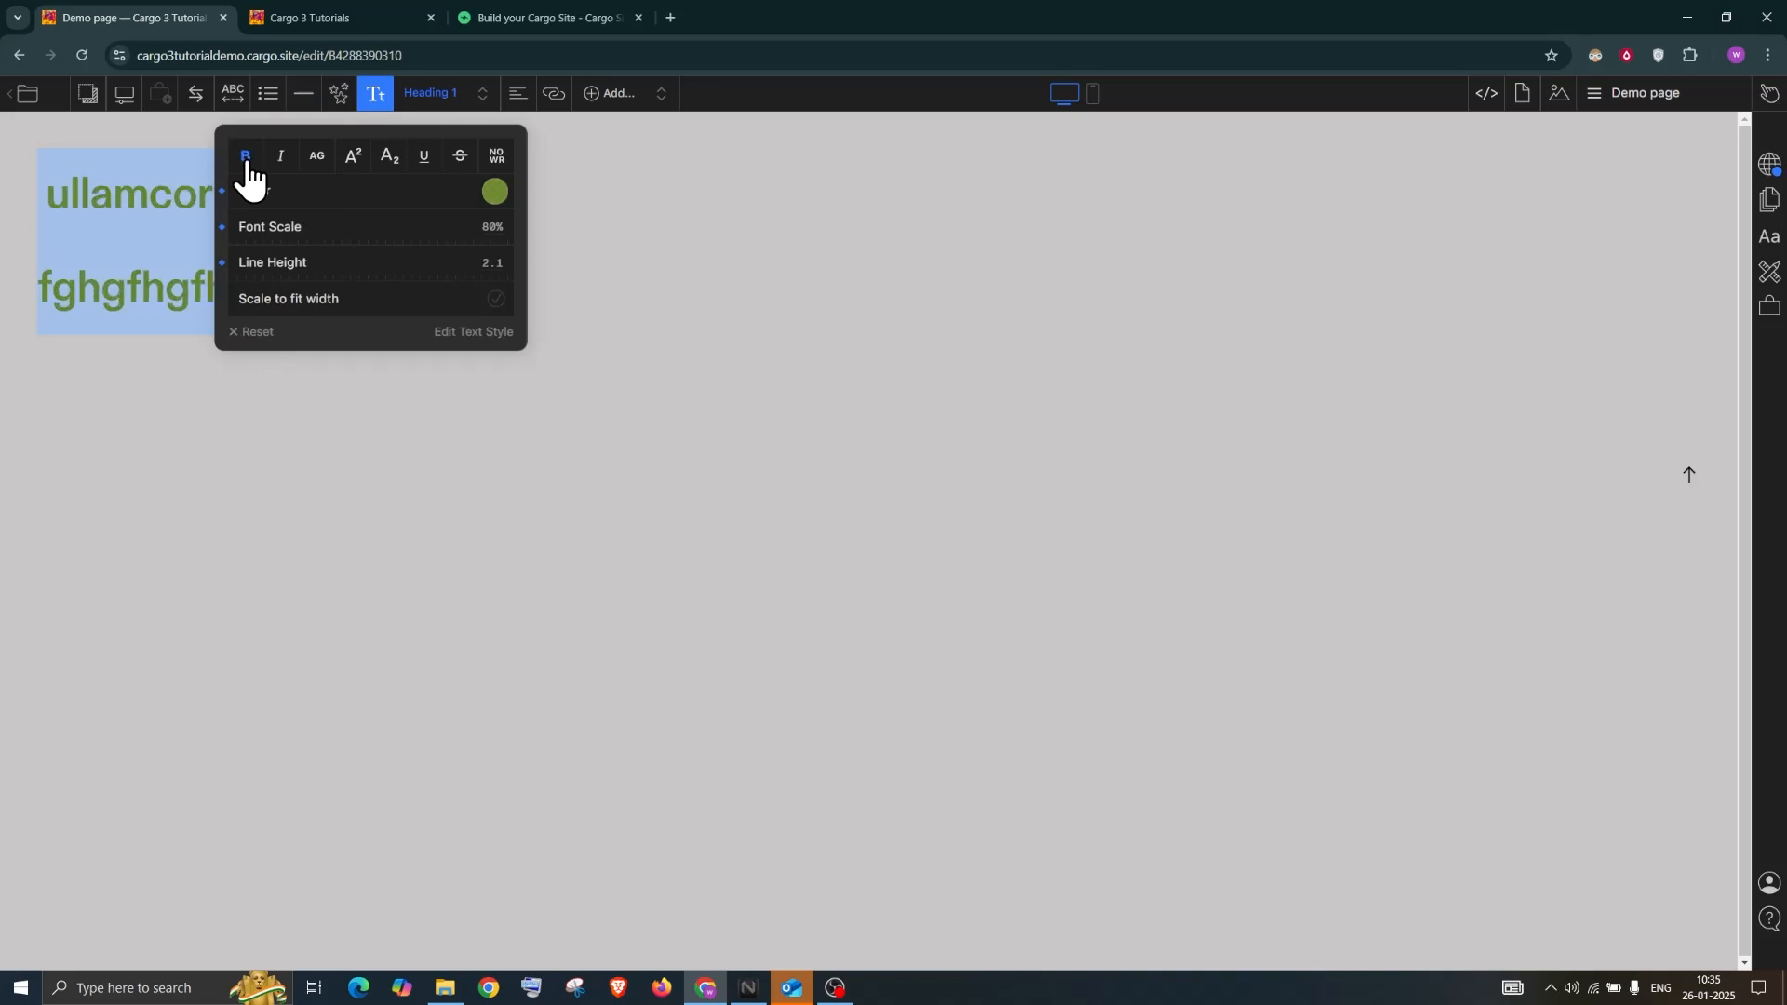
pyautogui.moveTo(307, 138); pyautogui.dragTo(724, 136)
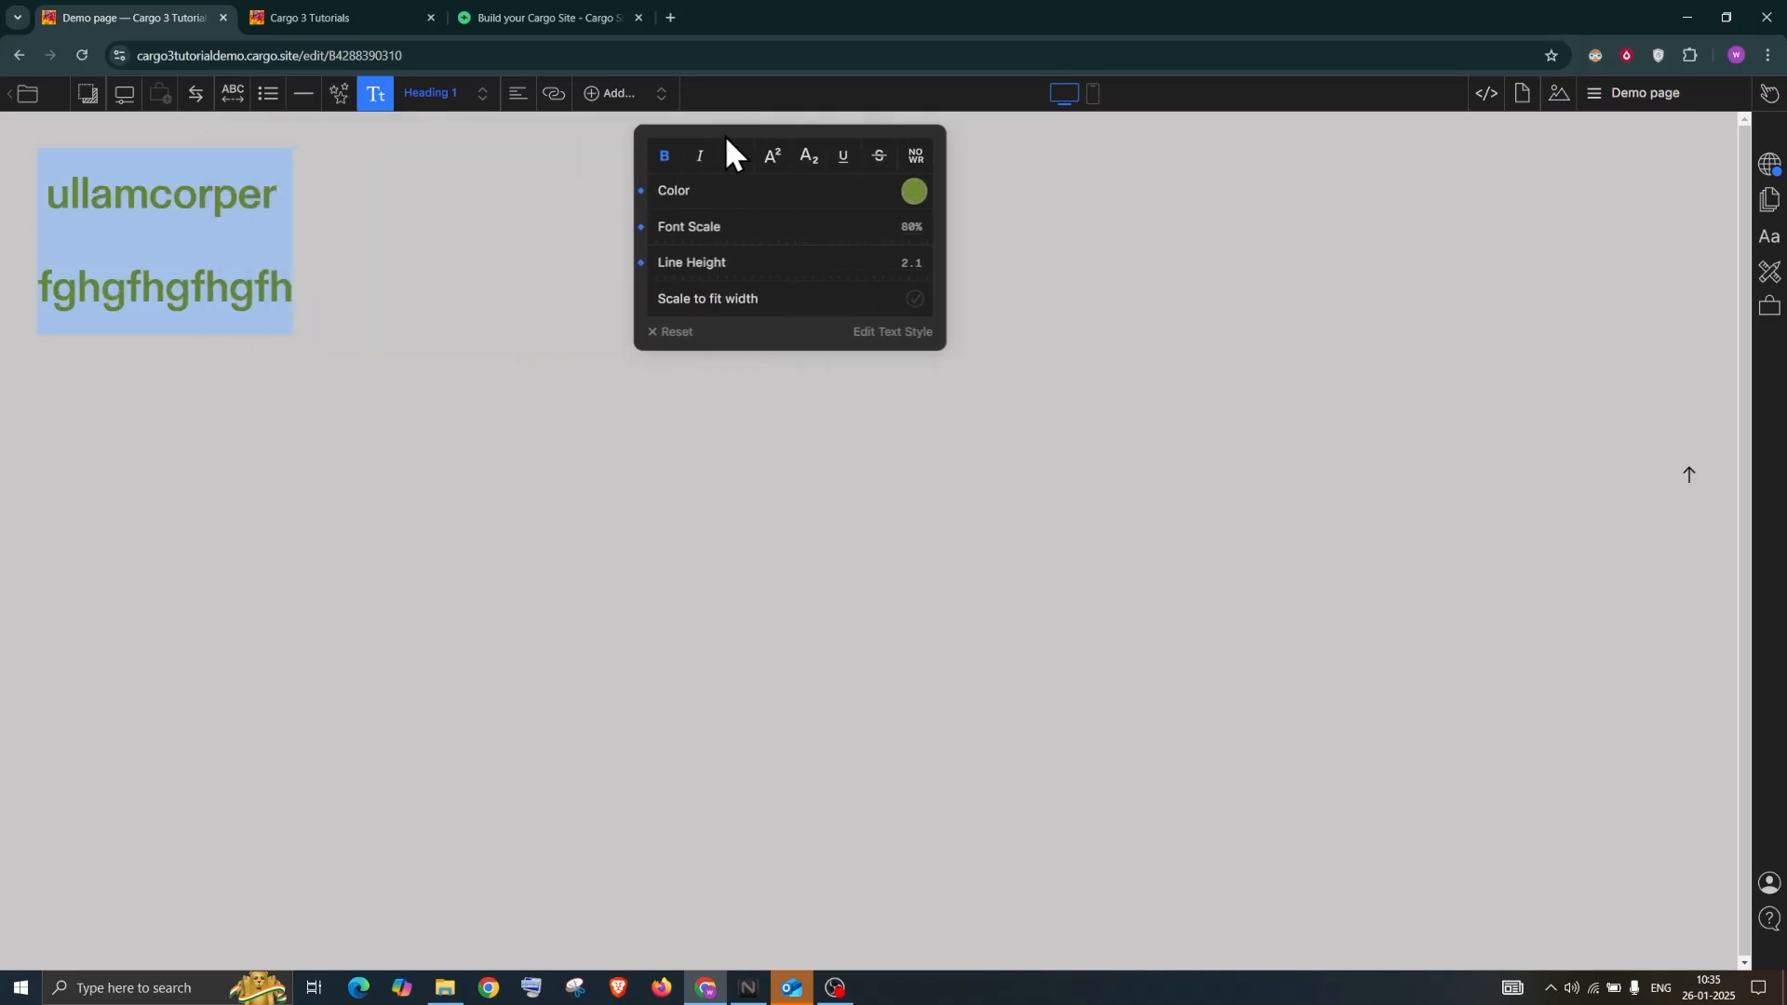
pyautogui.click(700, 160)
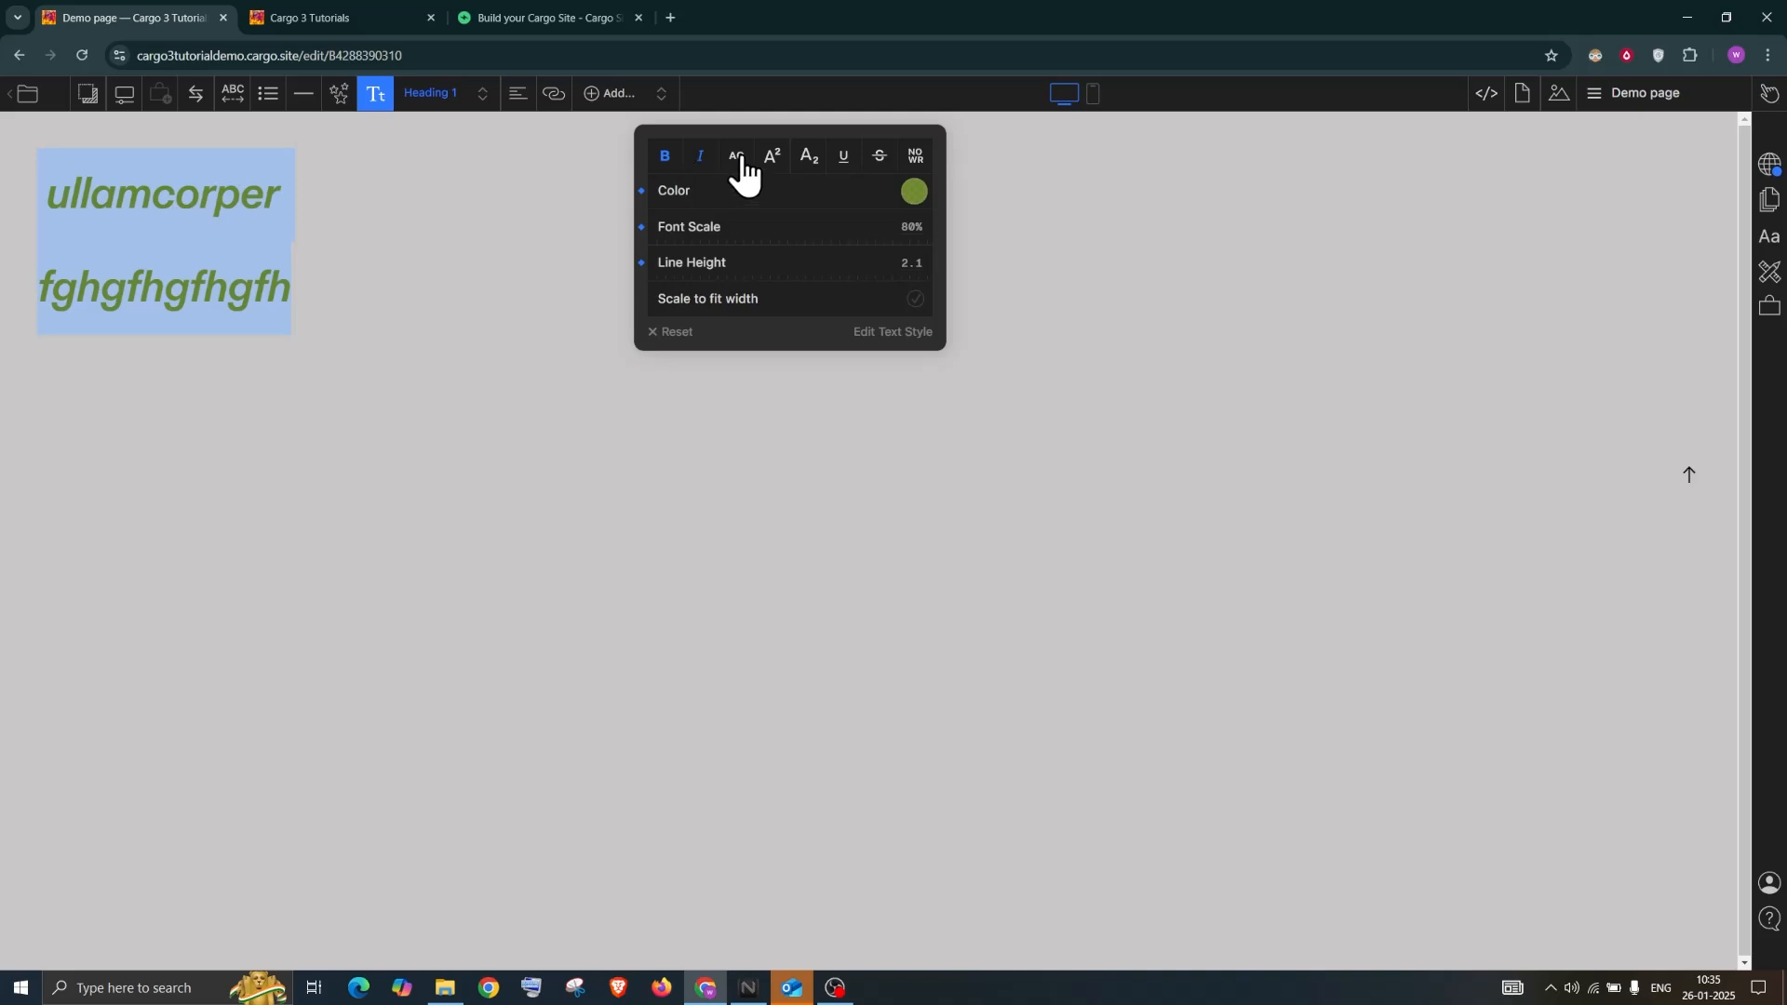
pyautogui.click(742, 160)
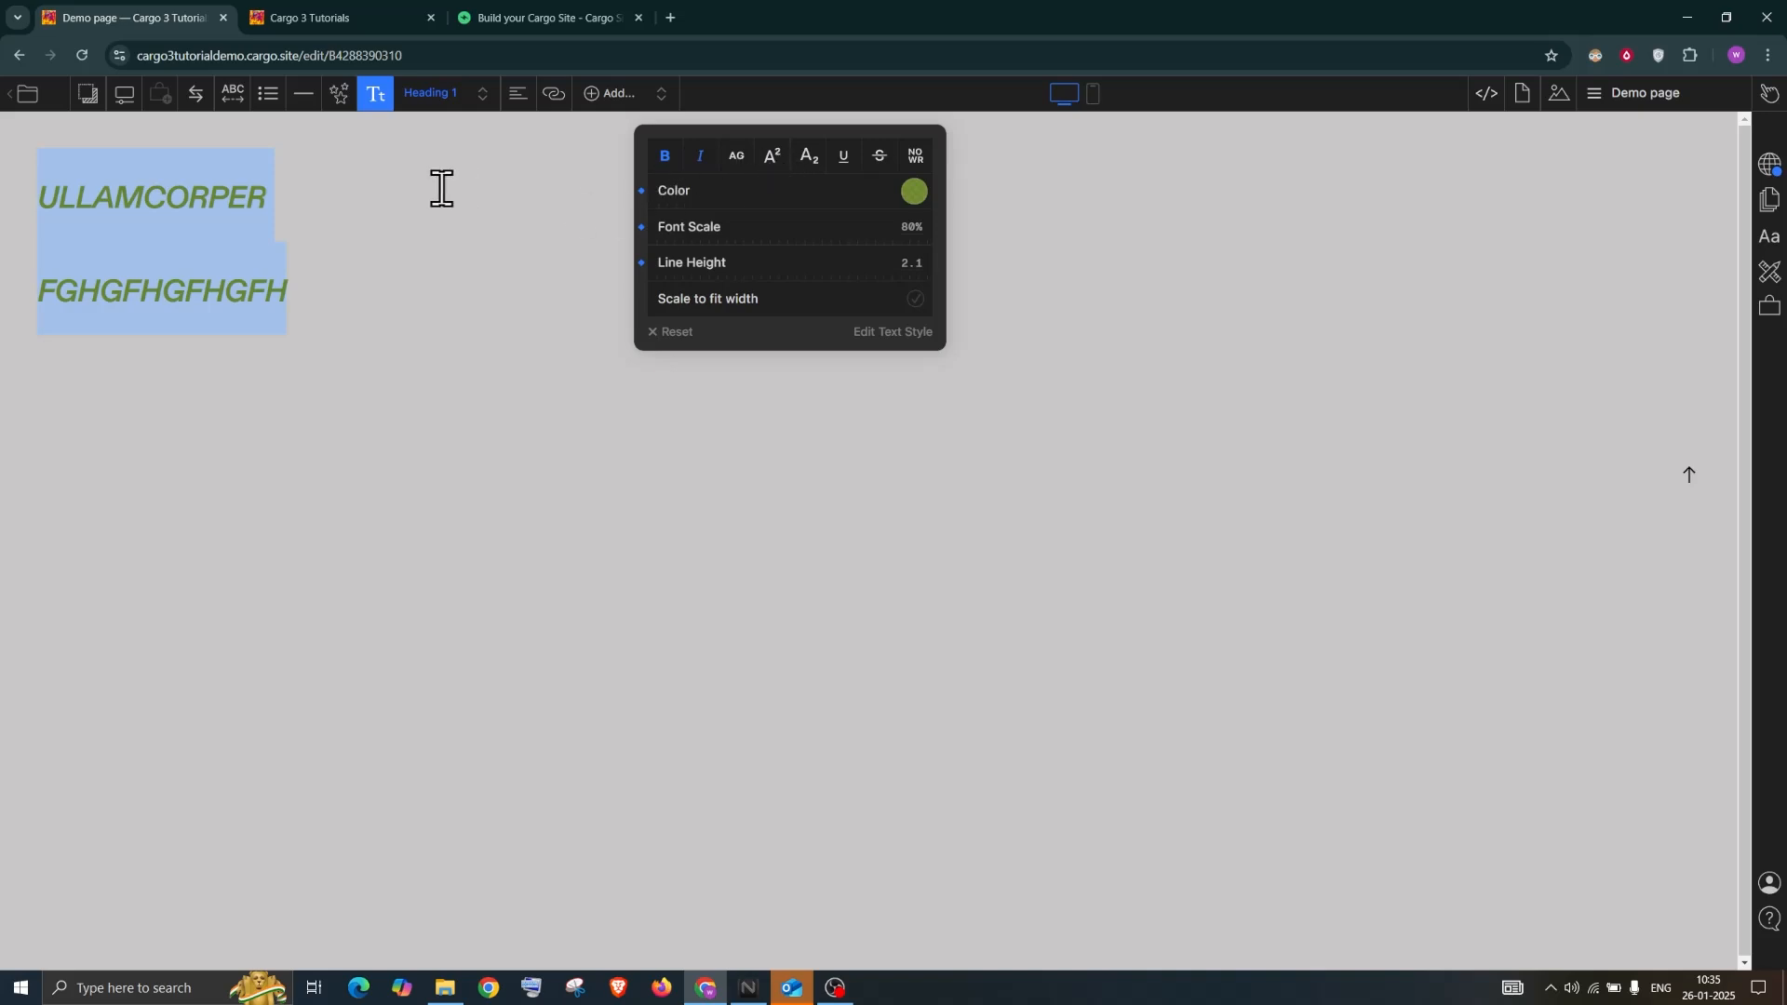
pyautogui.click(270, 216)
pyautogui.click(248, 186)
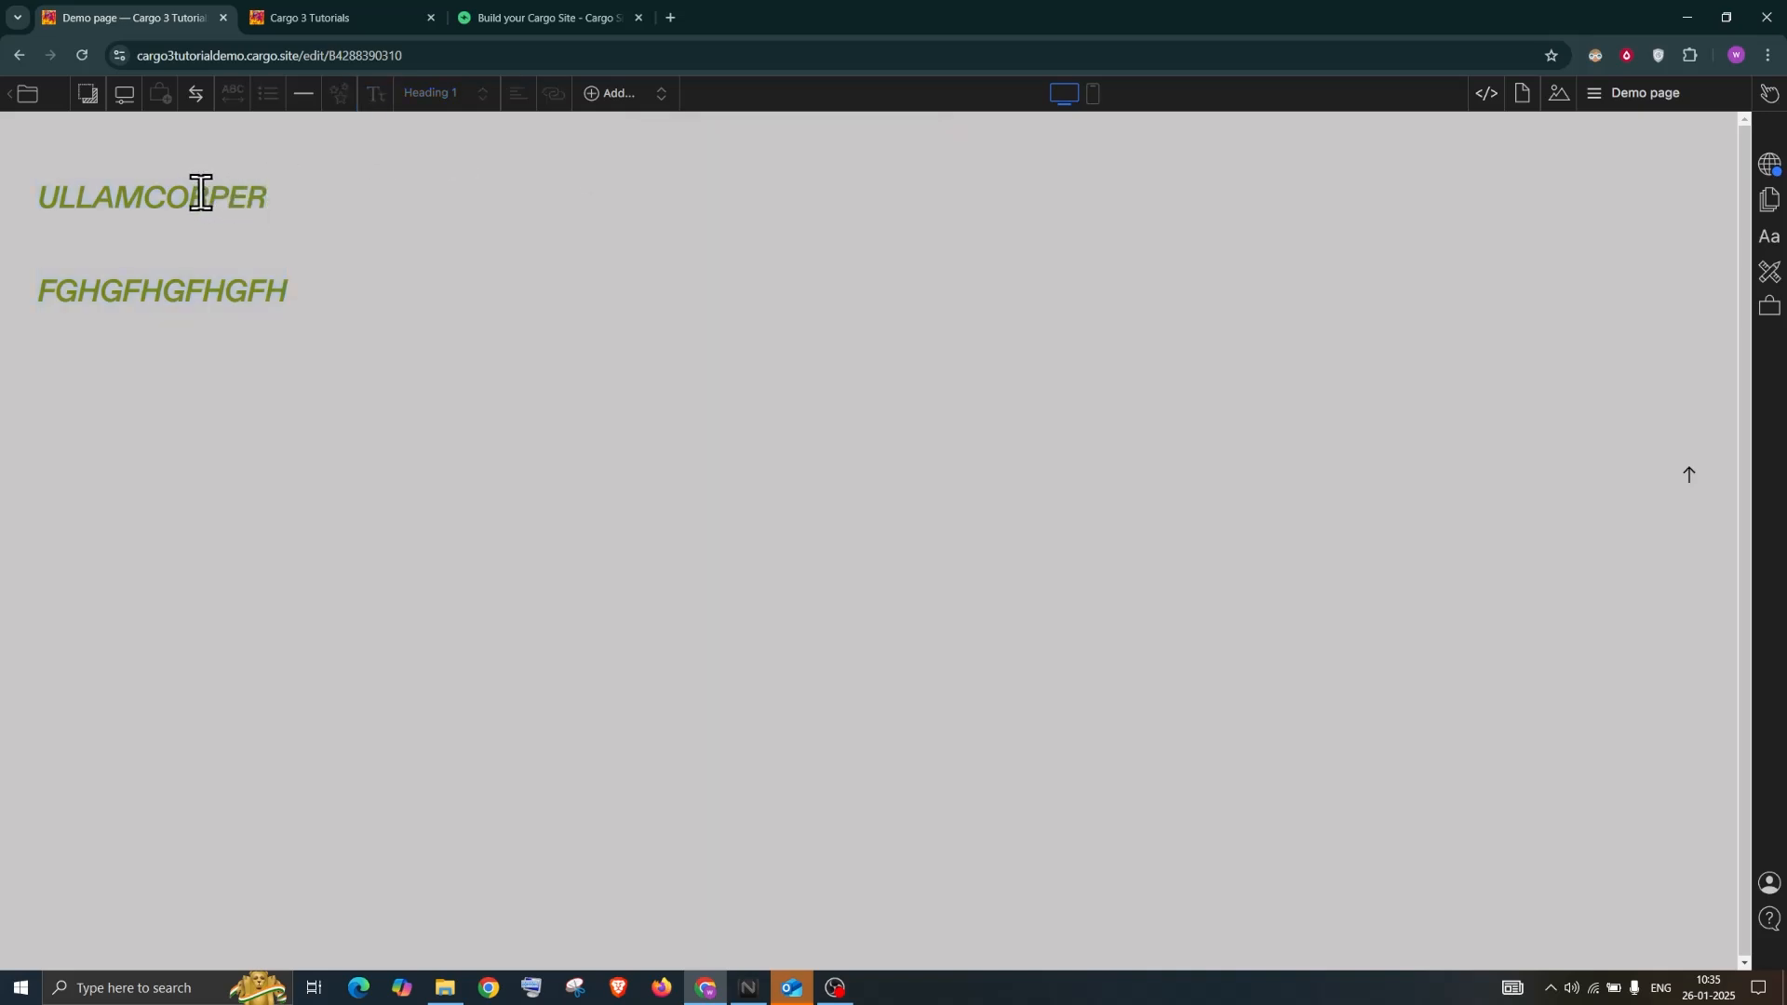
# Try superscript and subscript on the letters CORPER, then reset their extra formatting
pyautogui.moveTo(143, 200); pyautogui.dragTo(163, 200)
pyautogui.moveTo(304, 200); pyautogui.dragTo(315, 151)
pyautogui.click(375, 97)
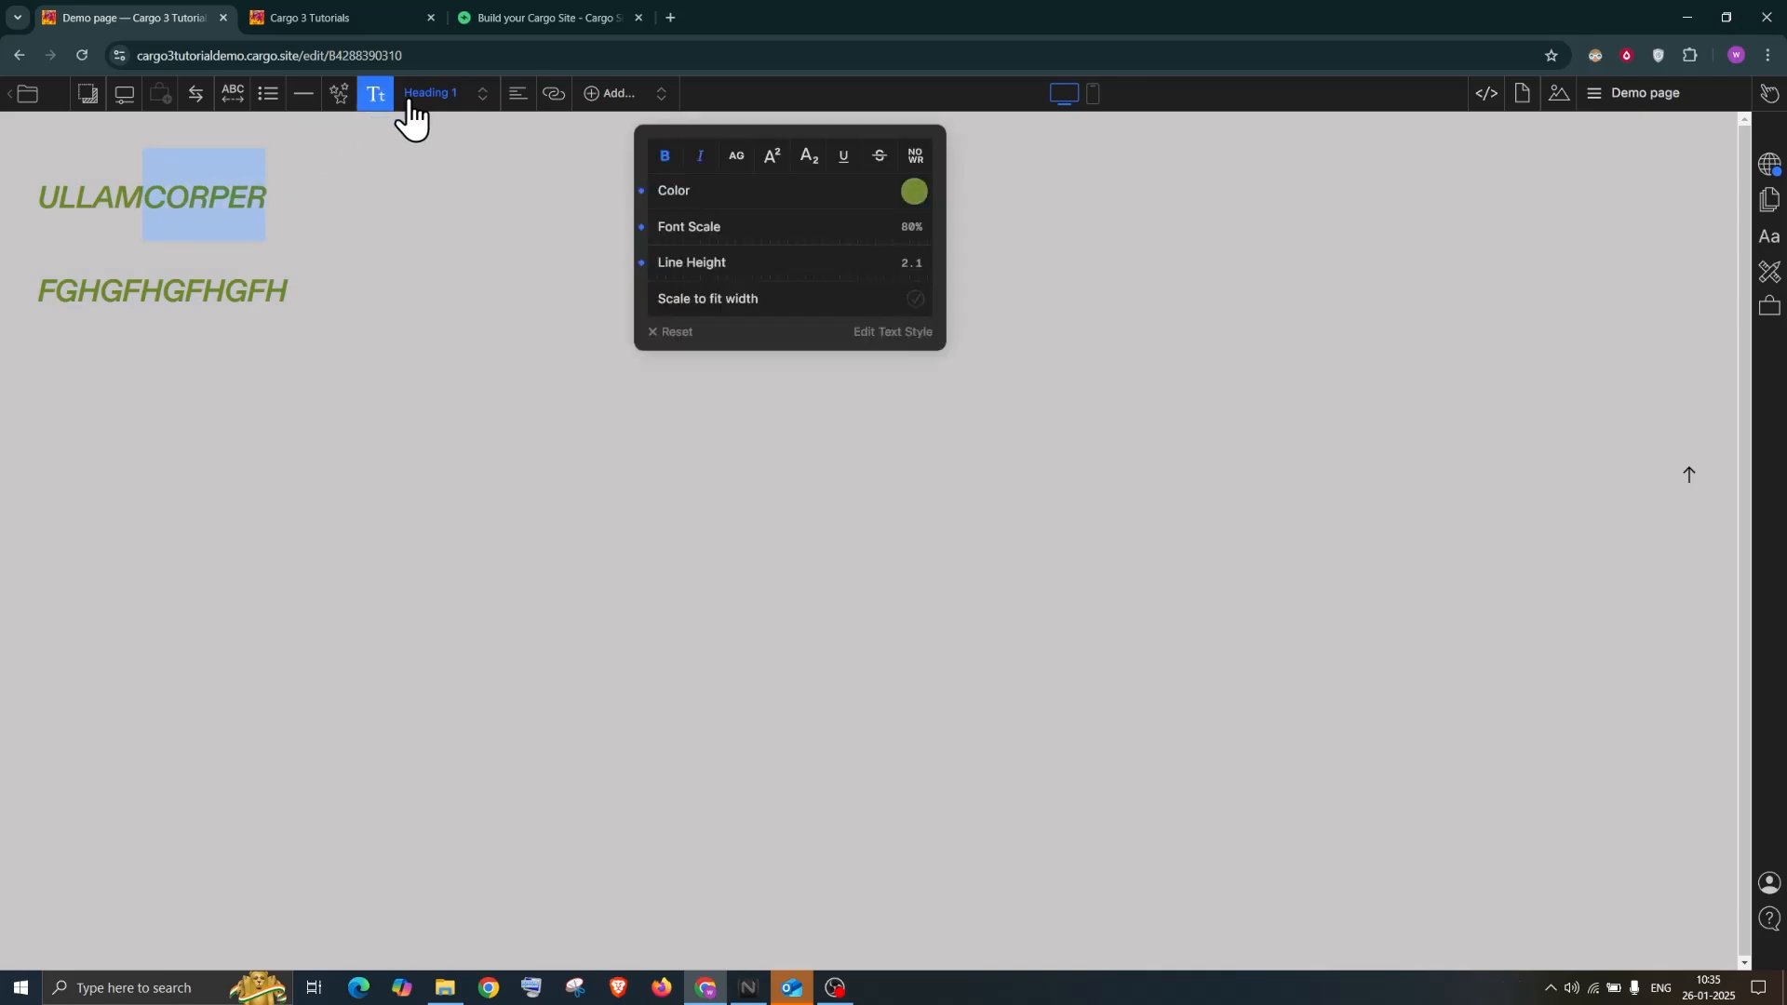
pyautogui.click(769, 160)
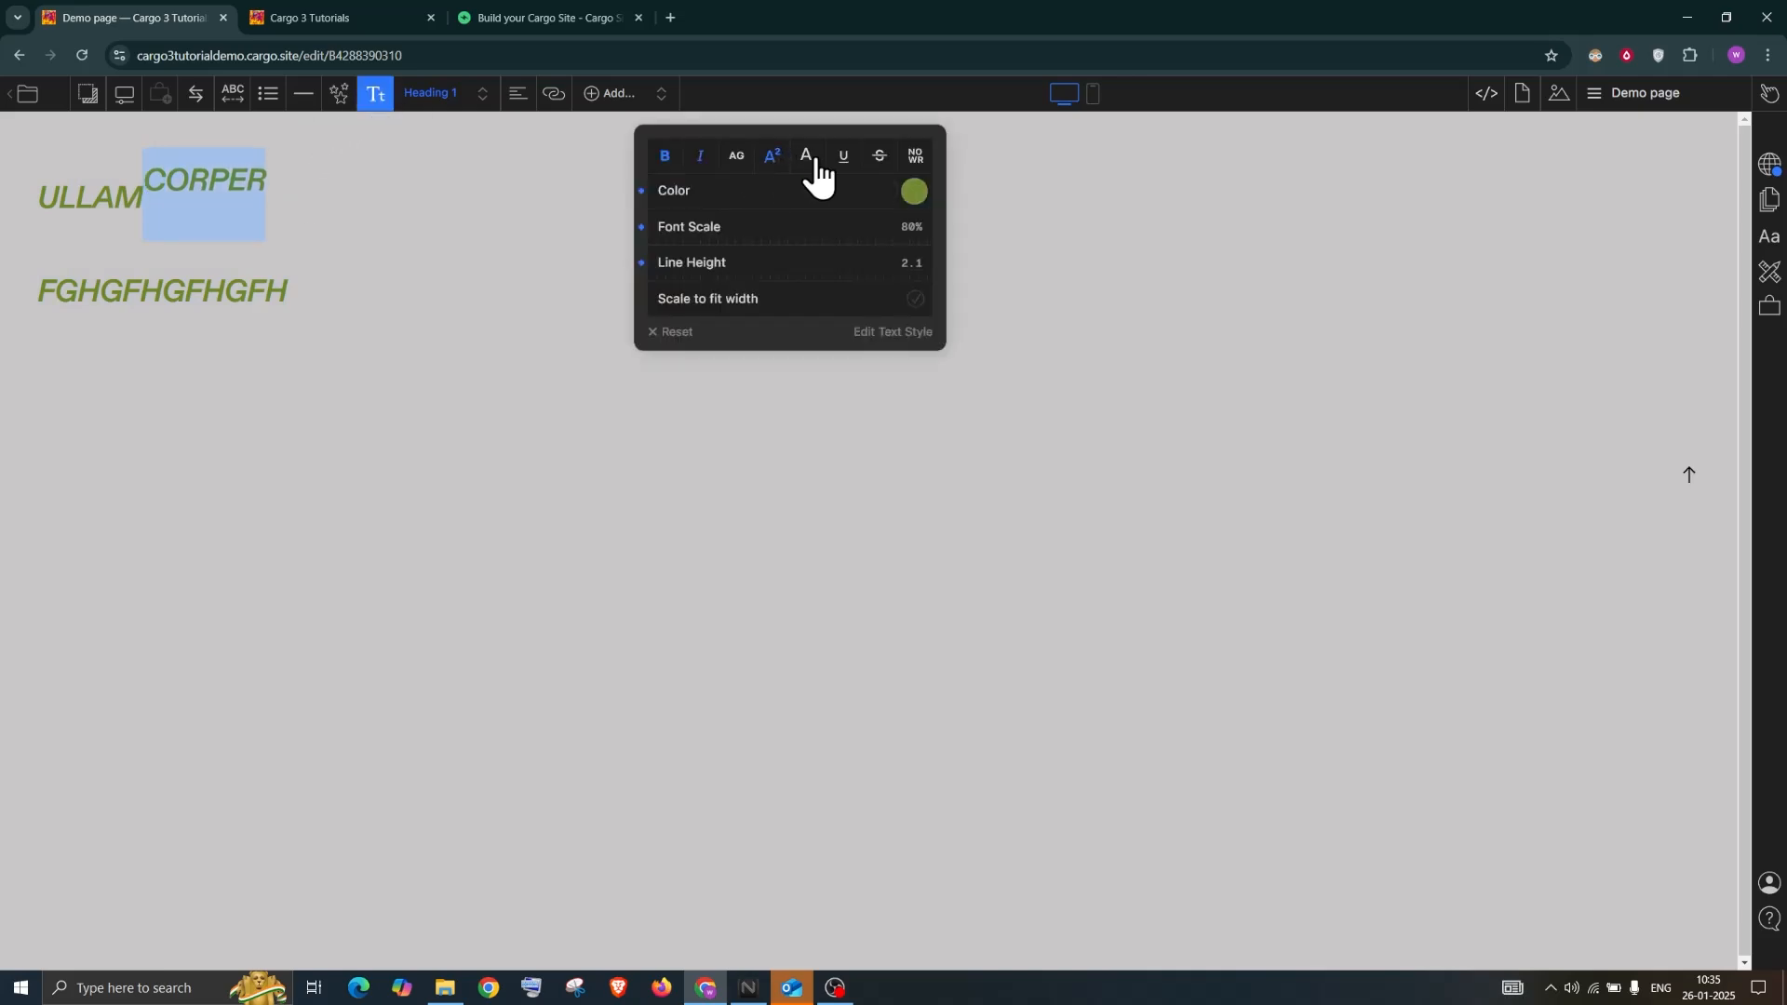
pyautogui.click(816, 160)
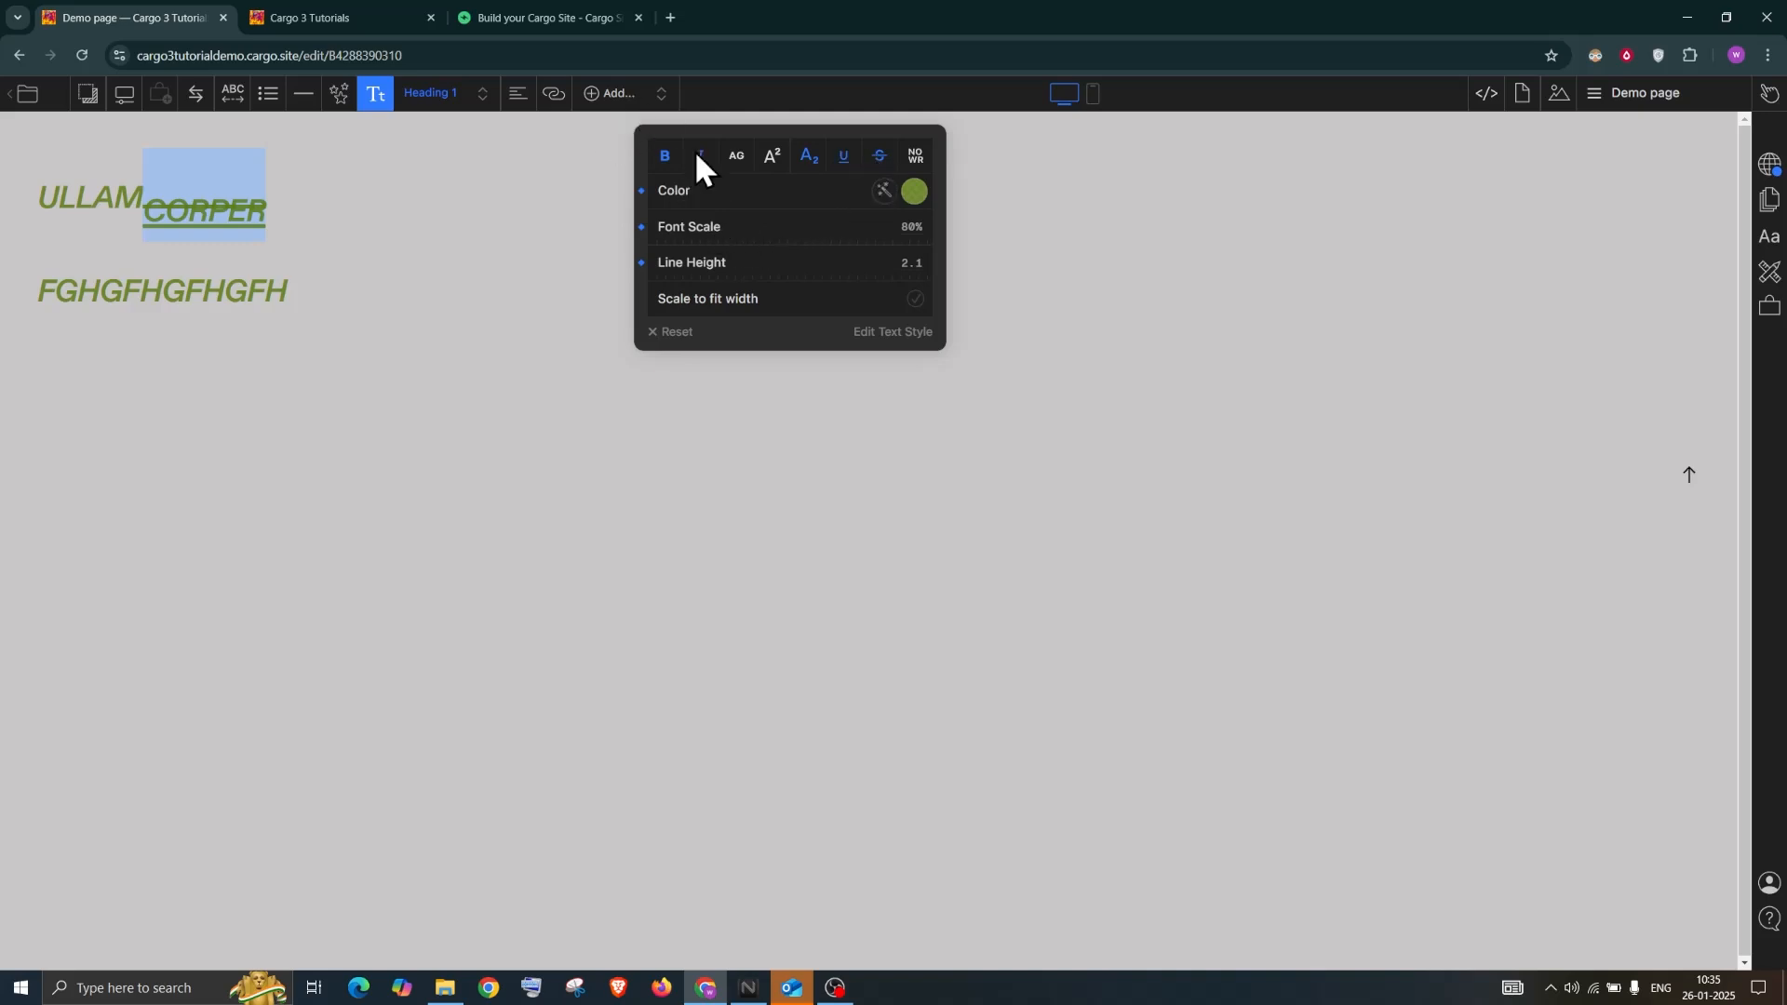
pyautogui.click(673, 332)
# Remove bold from both heading lines, leaving them italic capitals
pyautogui.moveTo(351, 248); pyautogui.dragTo(49, 172)
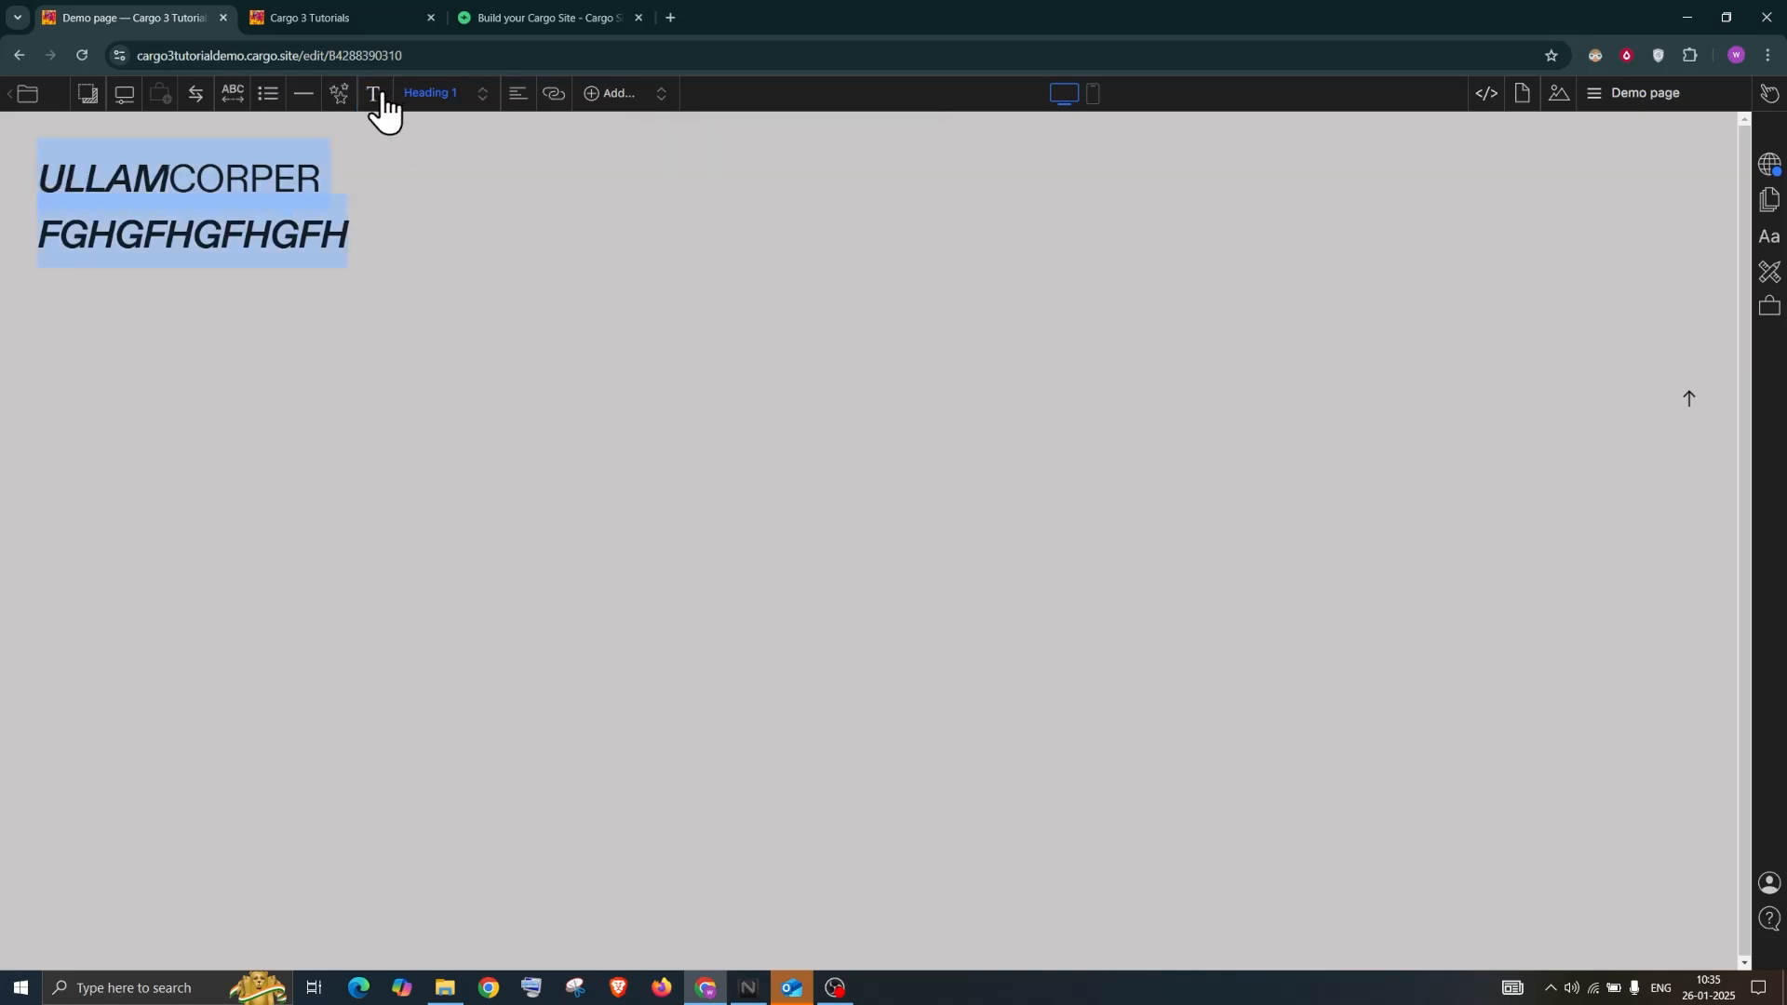
pyautogui.click(335, 176)
pyautogui.click(360, 247)
pyautogui.moveTo(360, 247); pyautogui.dragTo(2, 186)
pyautogui.hotkey('ctrl', 'b')
pyautogui.hotkey('ctrl', 'b')
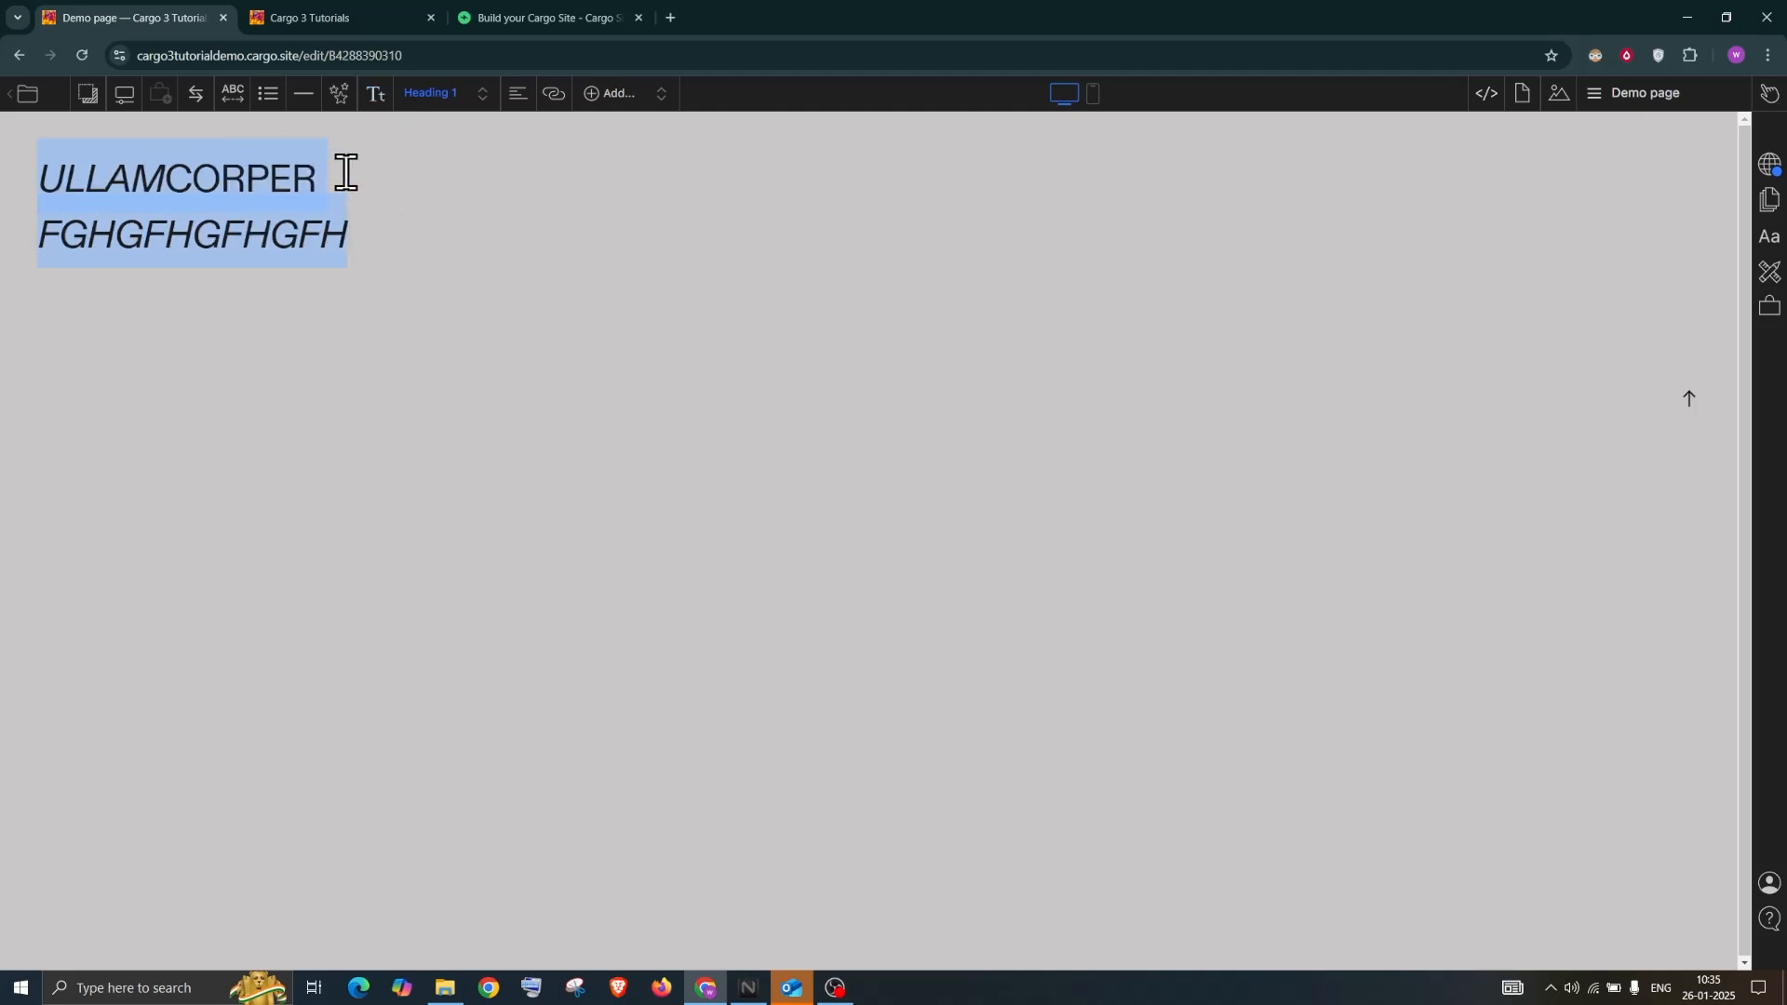
pyautogui.click(375, 94)
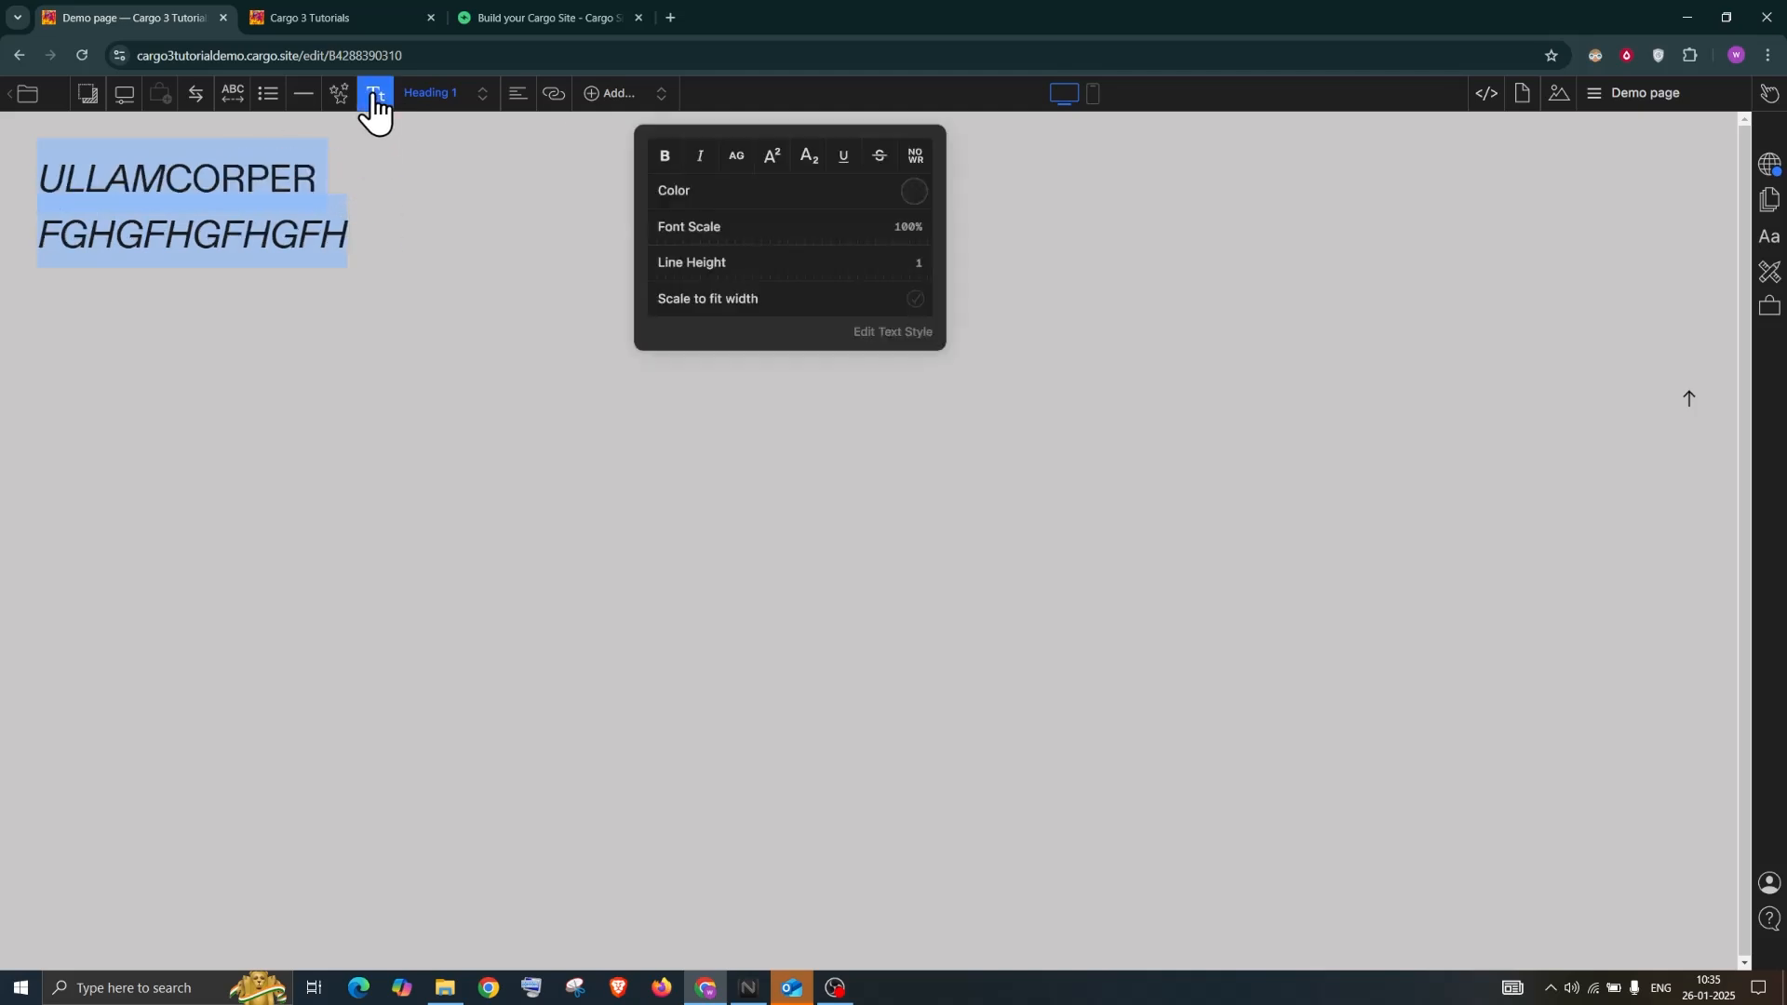
pyautogui.click(387, 224)
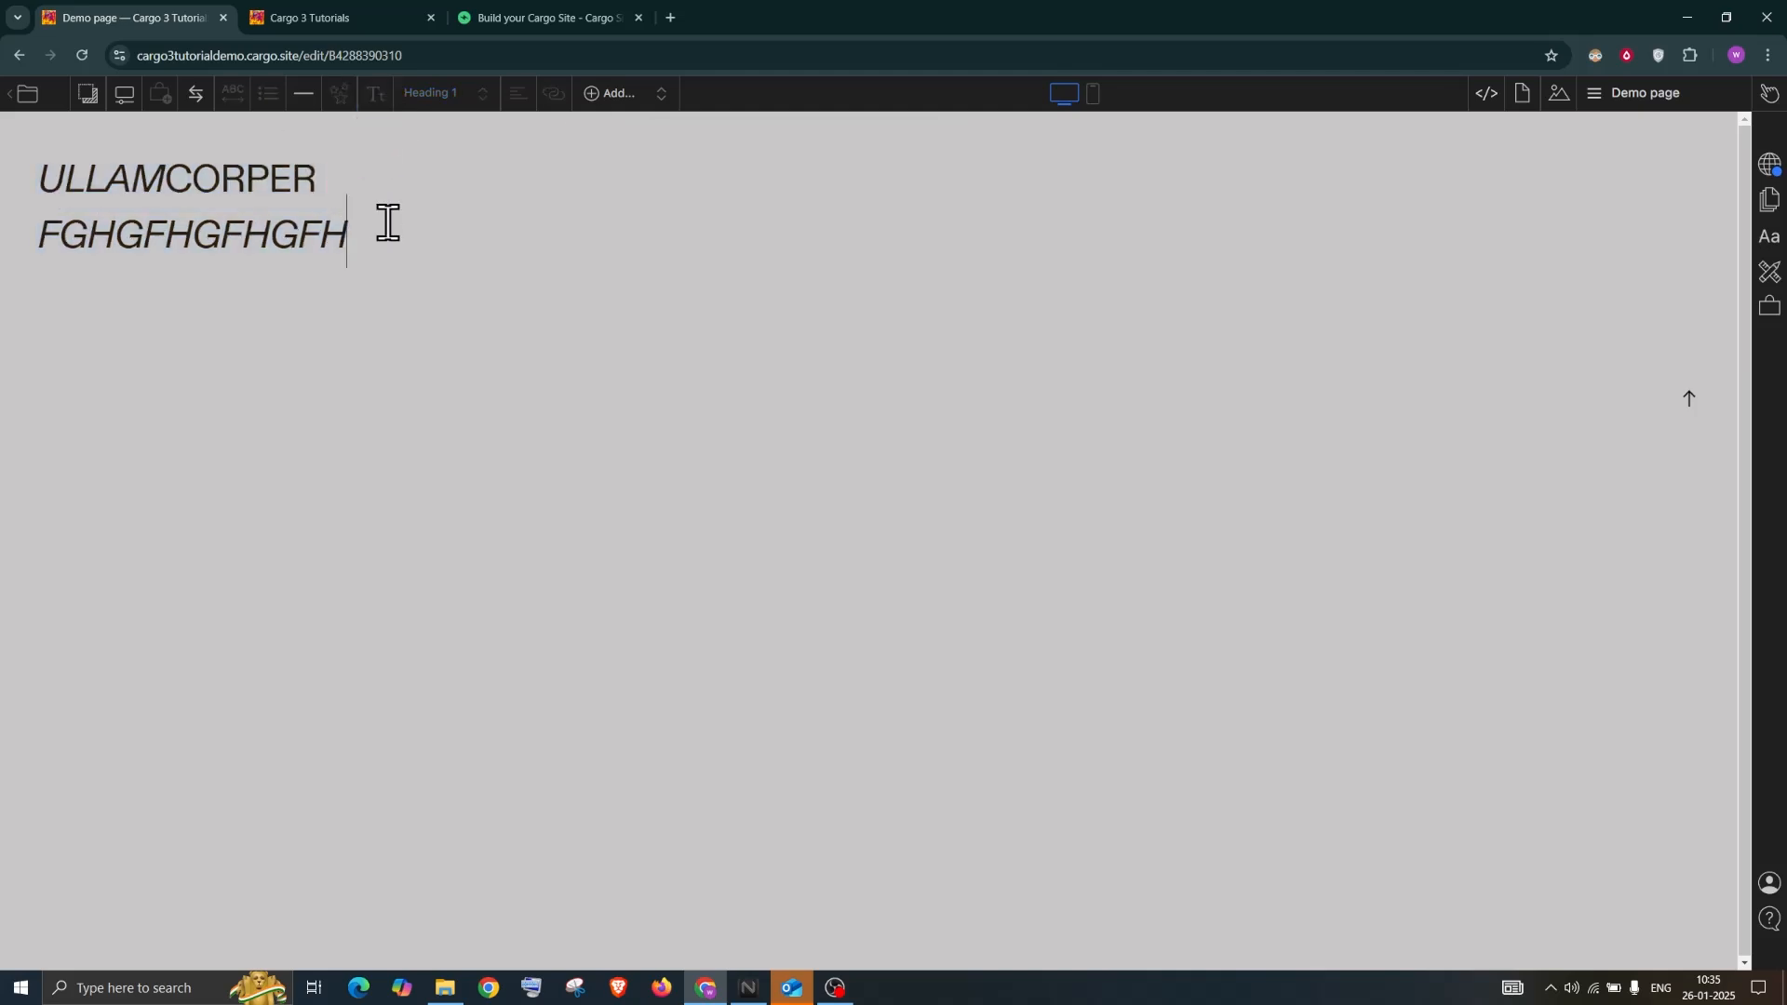
# Create a new text style named 'Demo text style'
pyautogui.click(1769, 240)
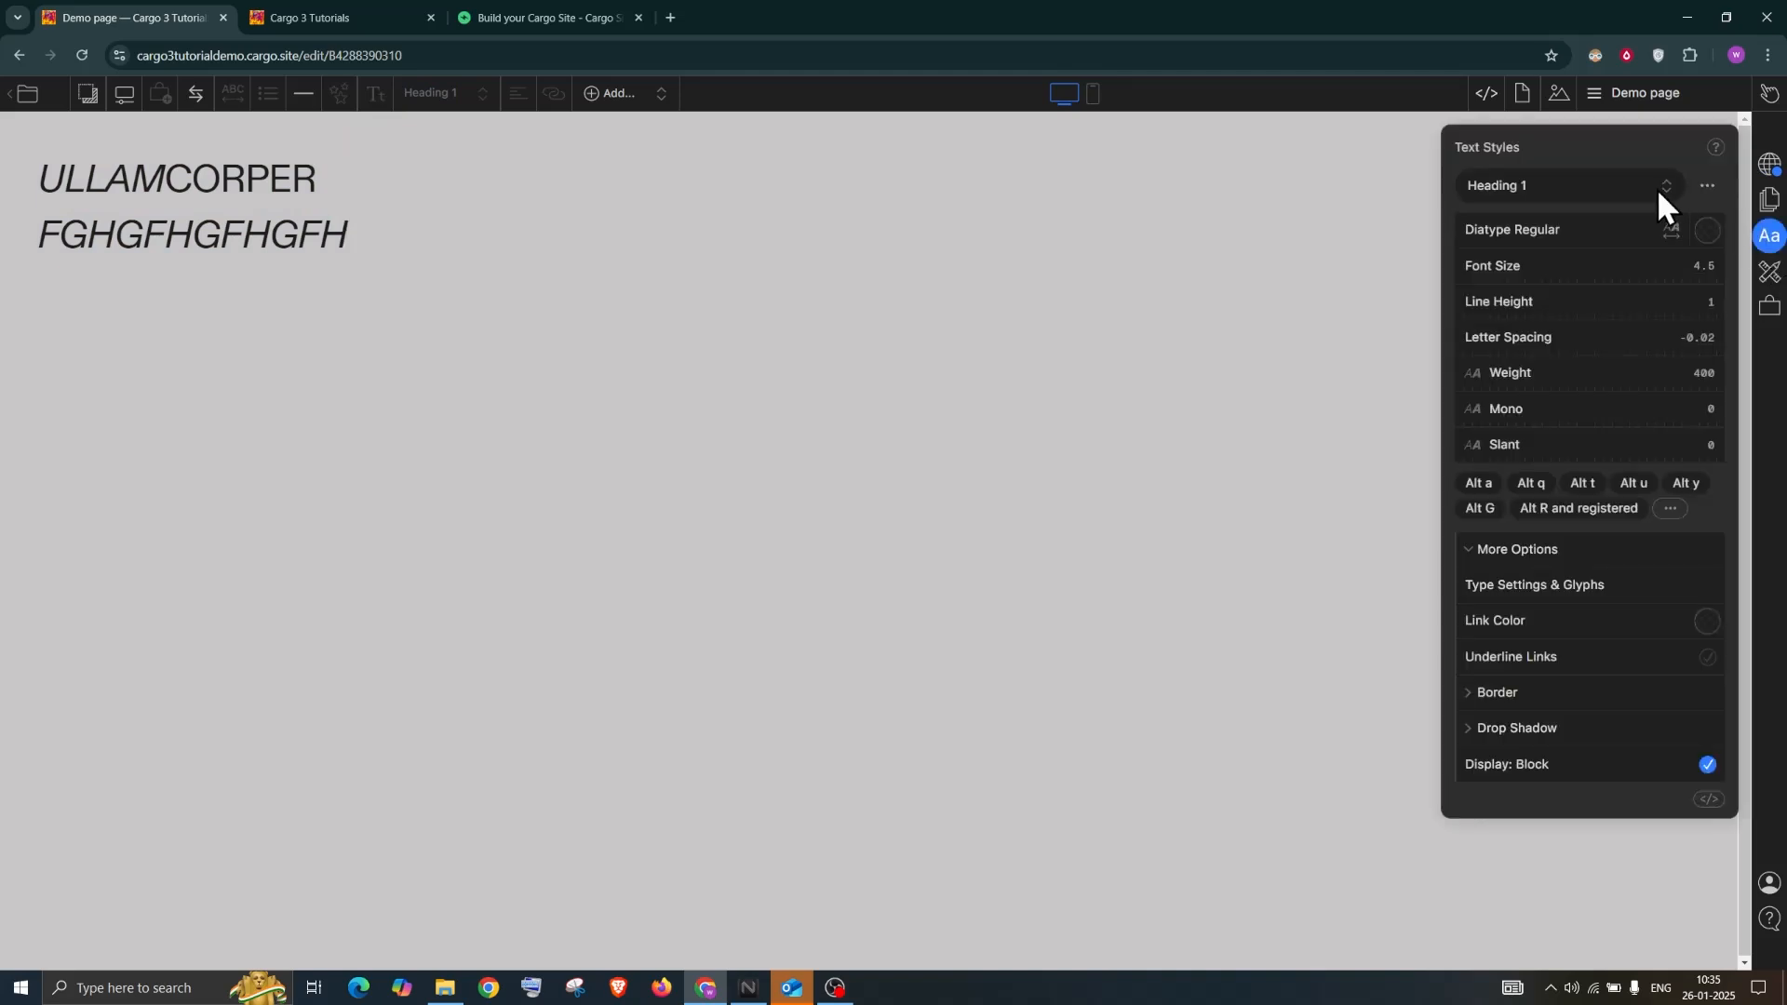
pyautogui.click(1531, 191)
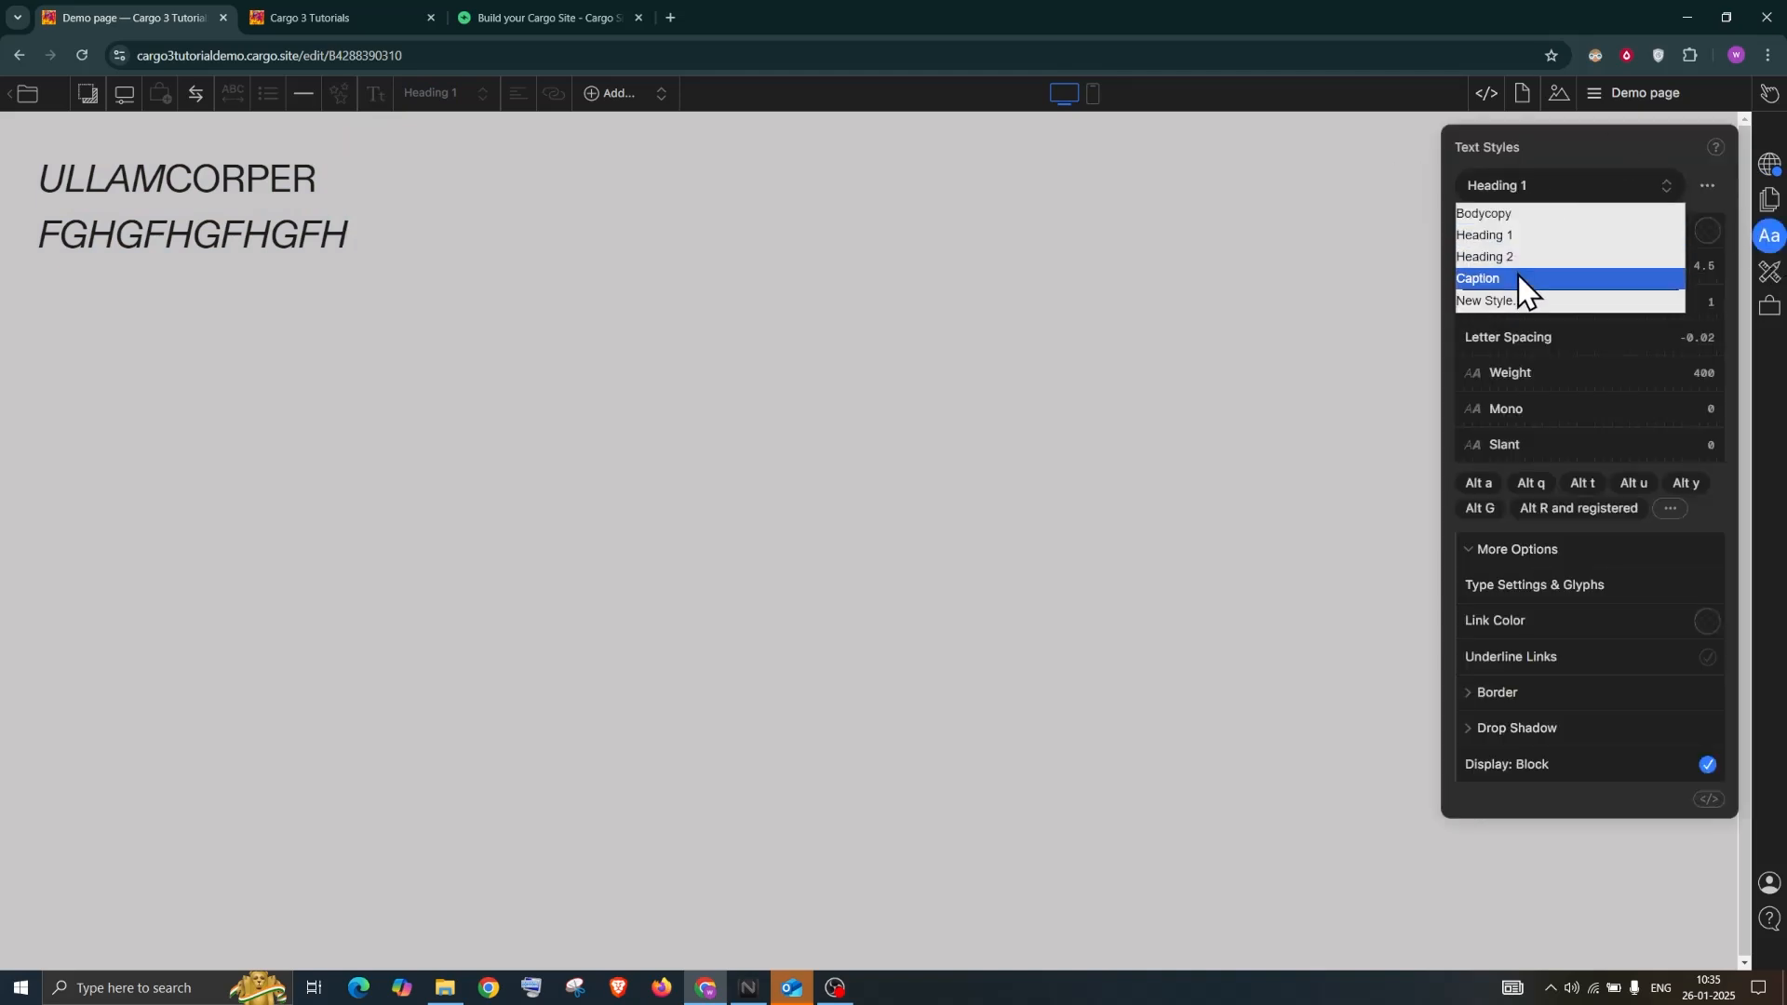
pyautogui.click(1511, 301)
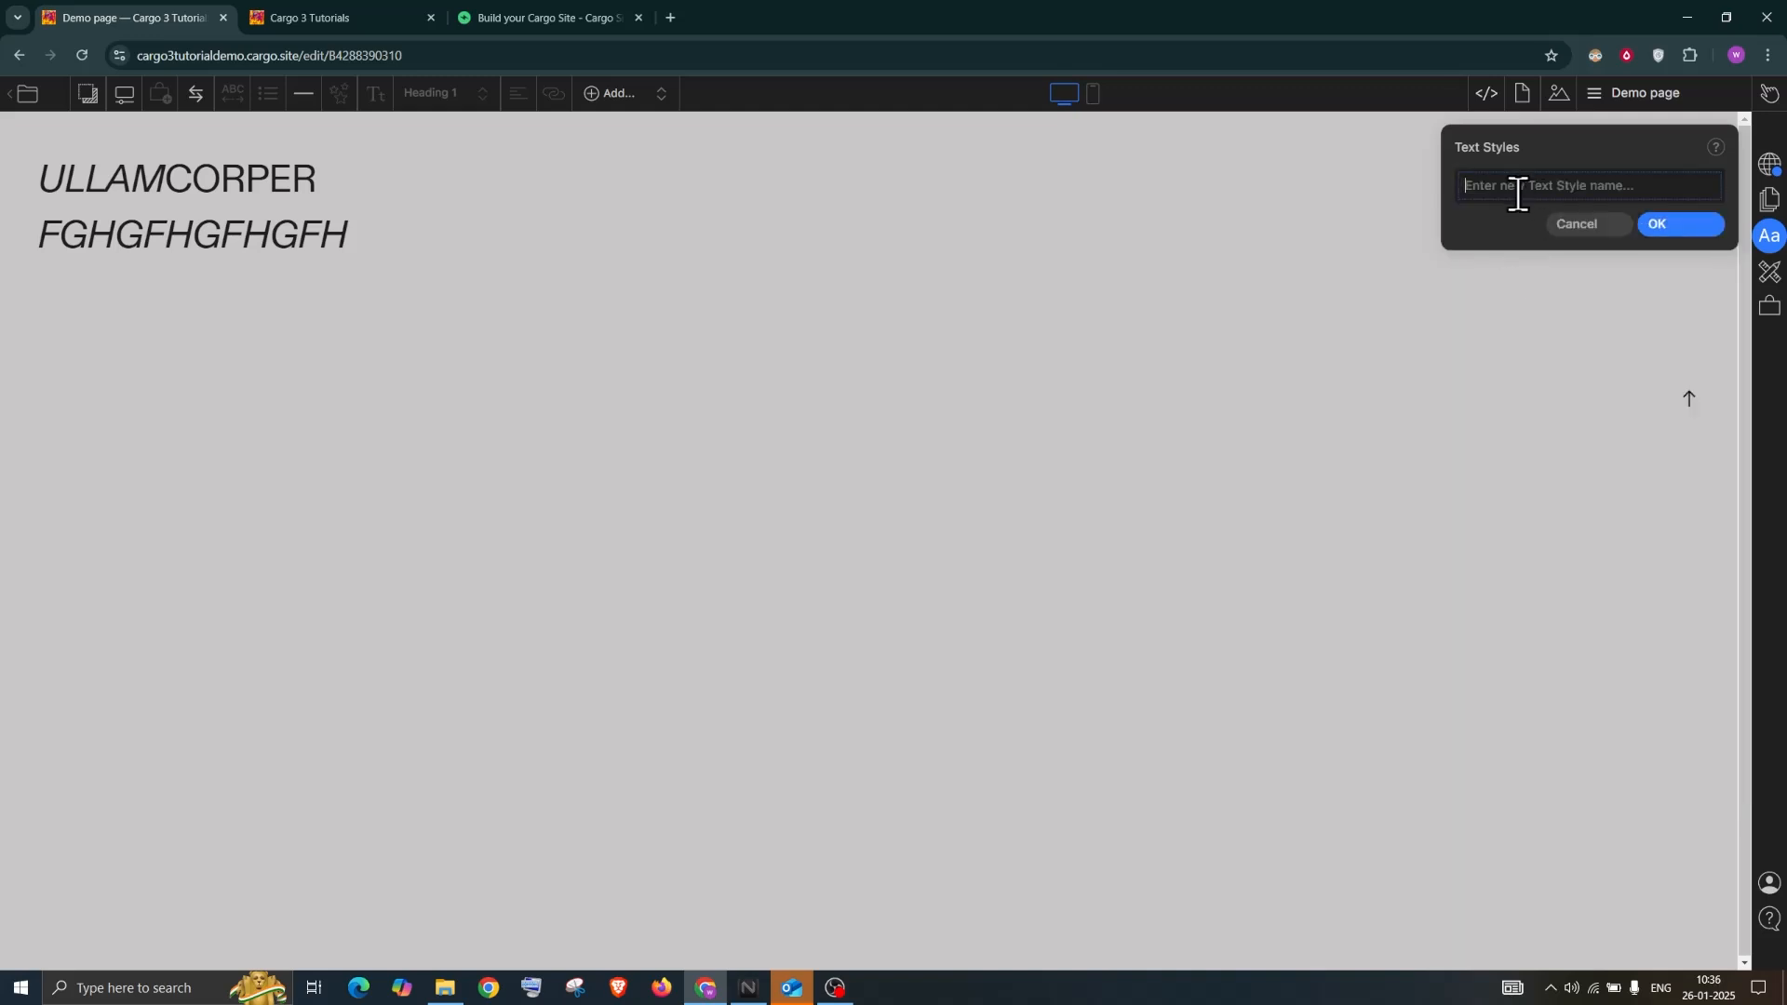
pyautogui.write('Demo text style')
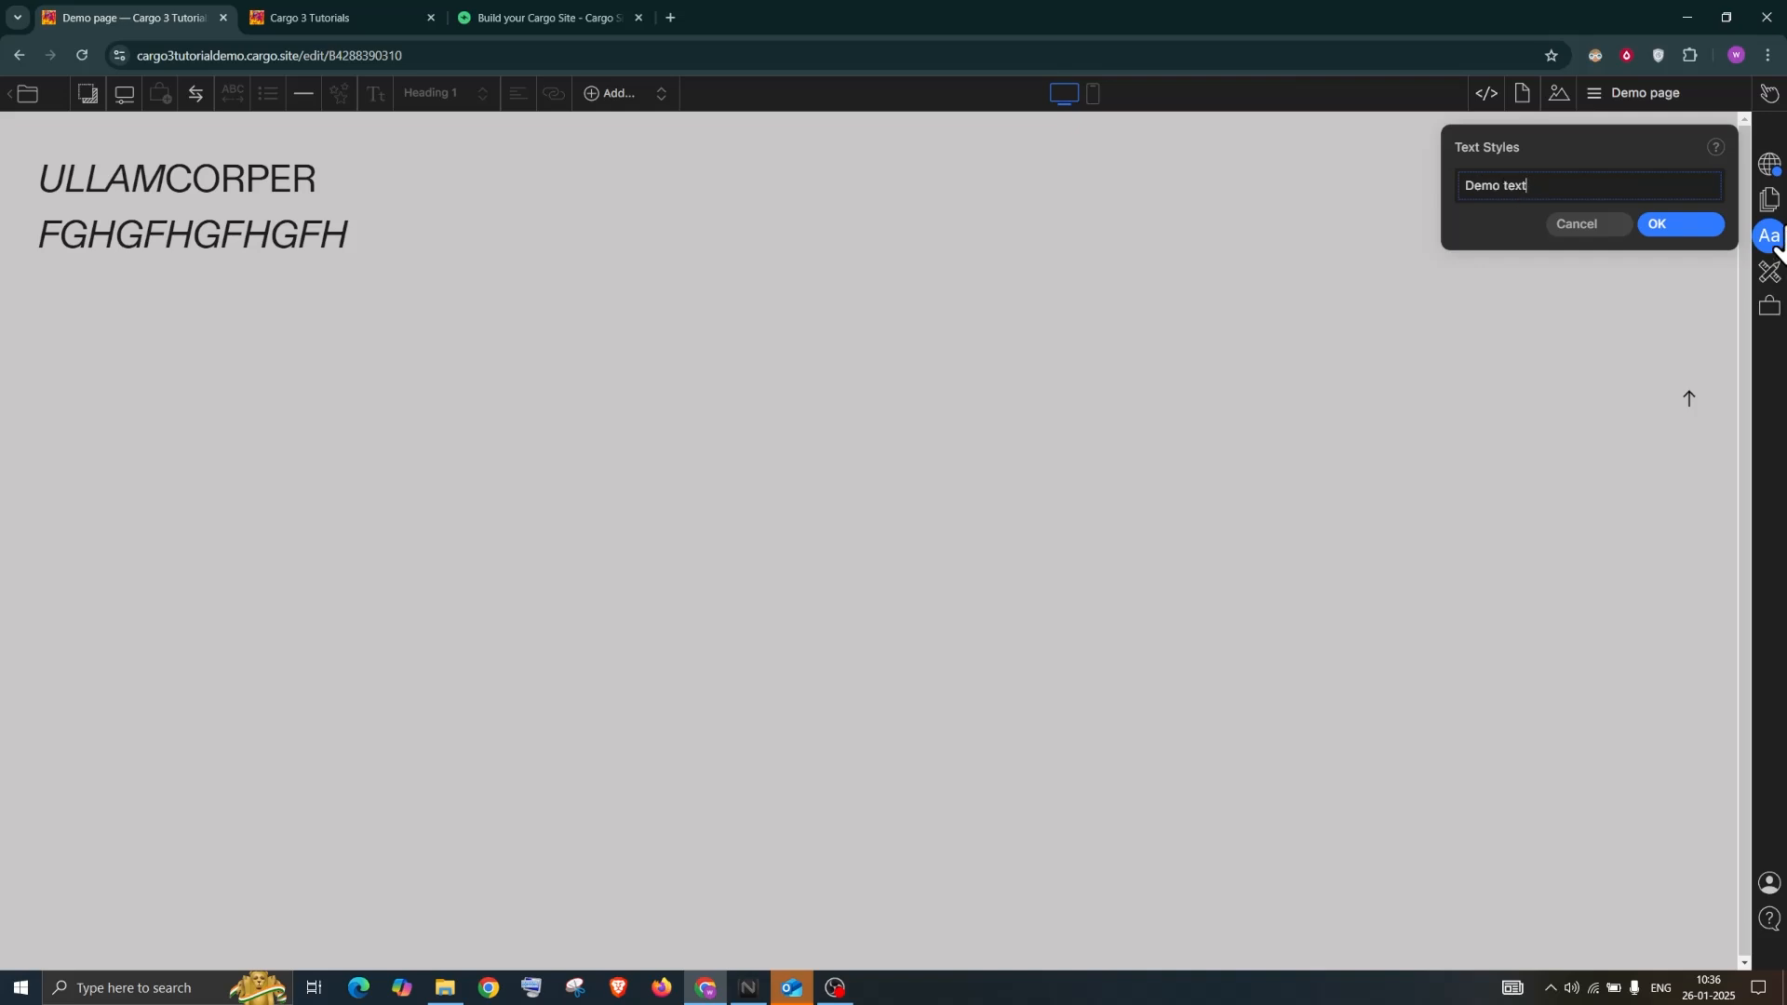
pyautogui.click(1643, 216)
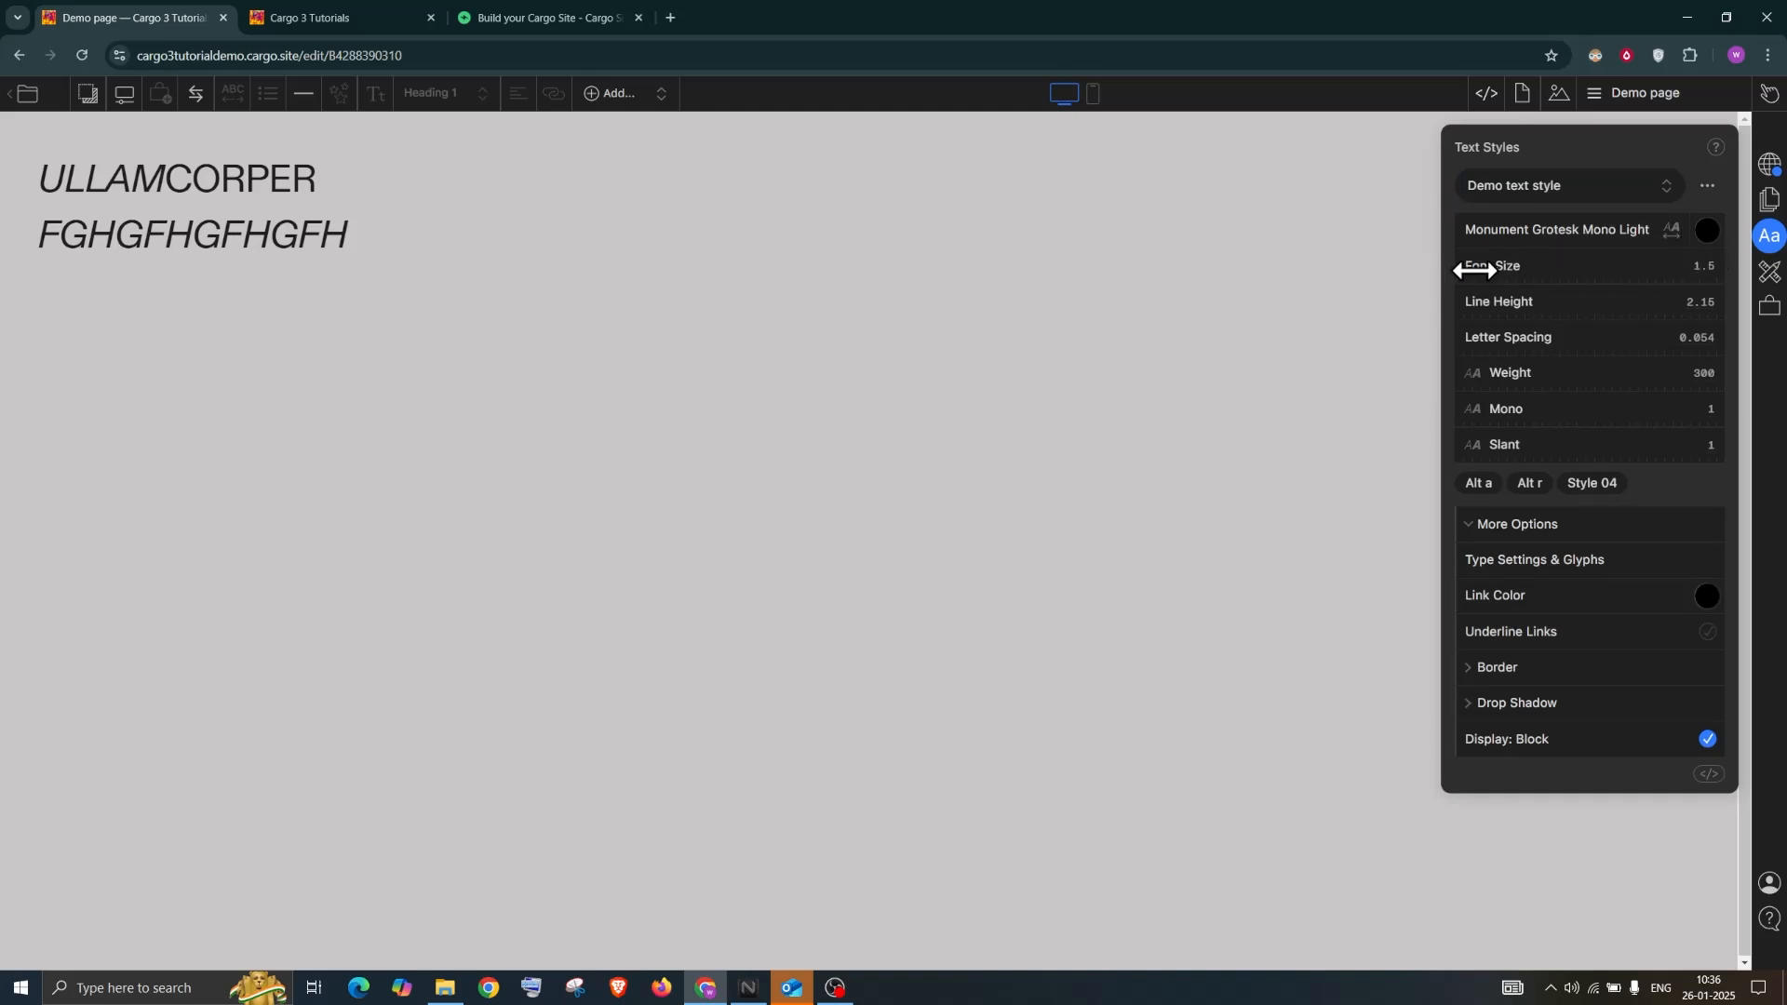
# Apply Demo text style to both heading lines
pyautogui.moveTo(358, 233); pyautogui.dragTo(40, 175)
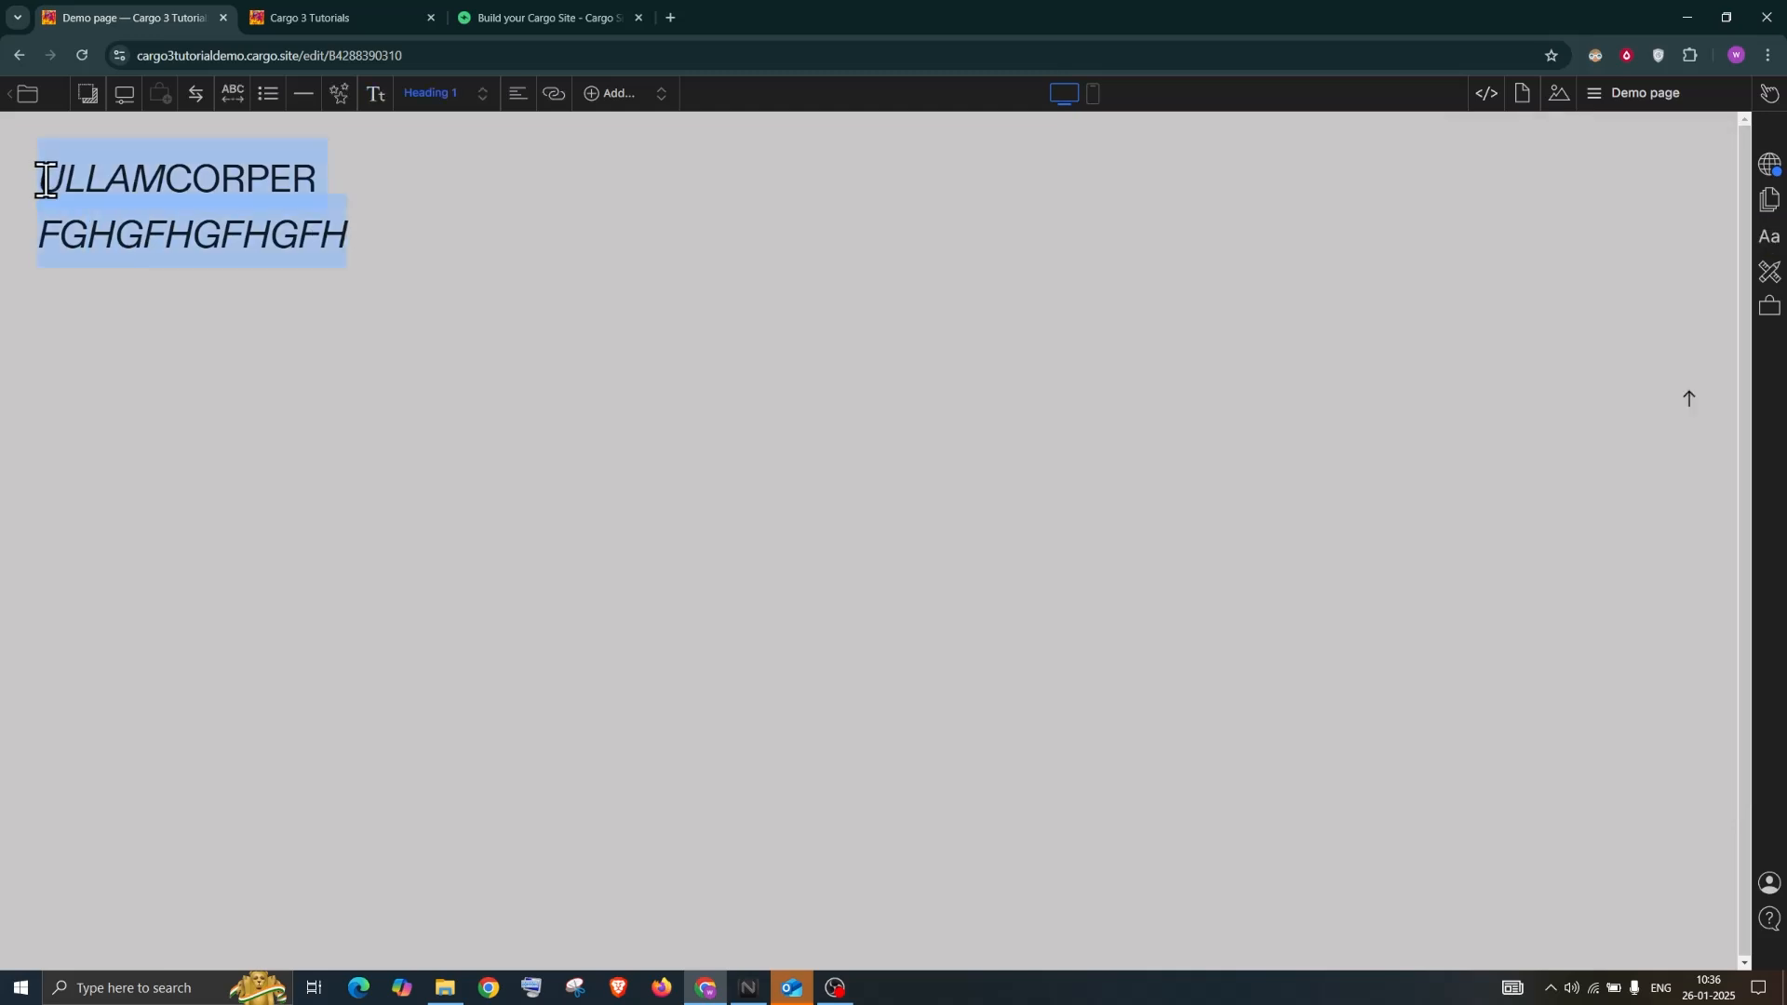
pyautogui.click(454, 93)
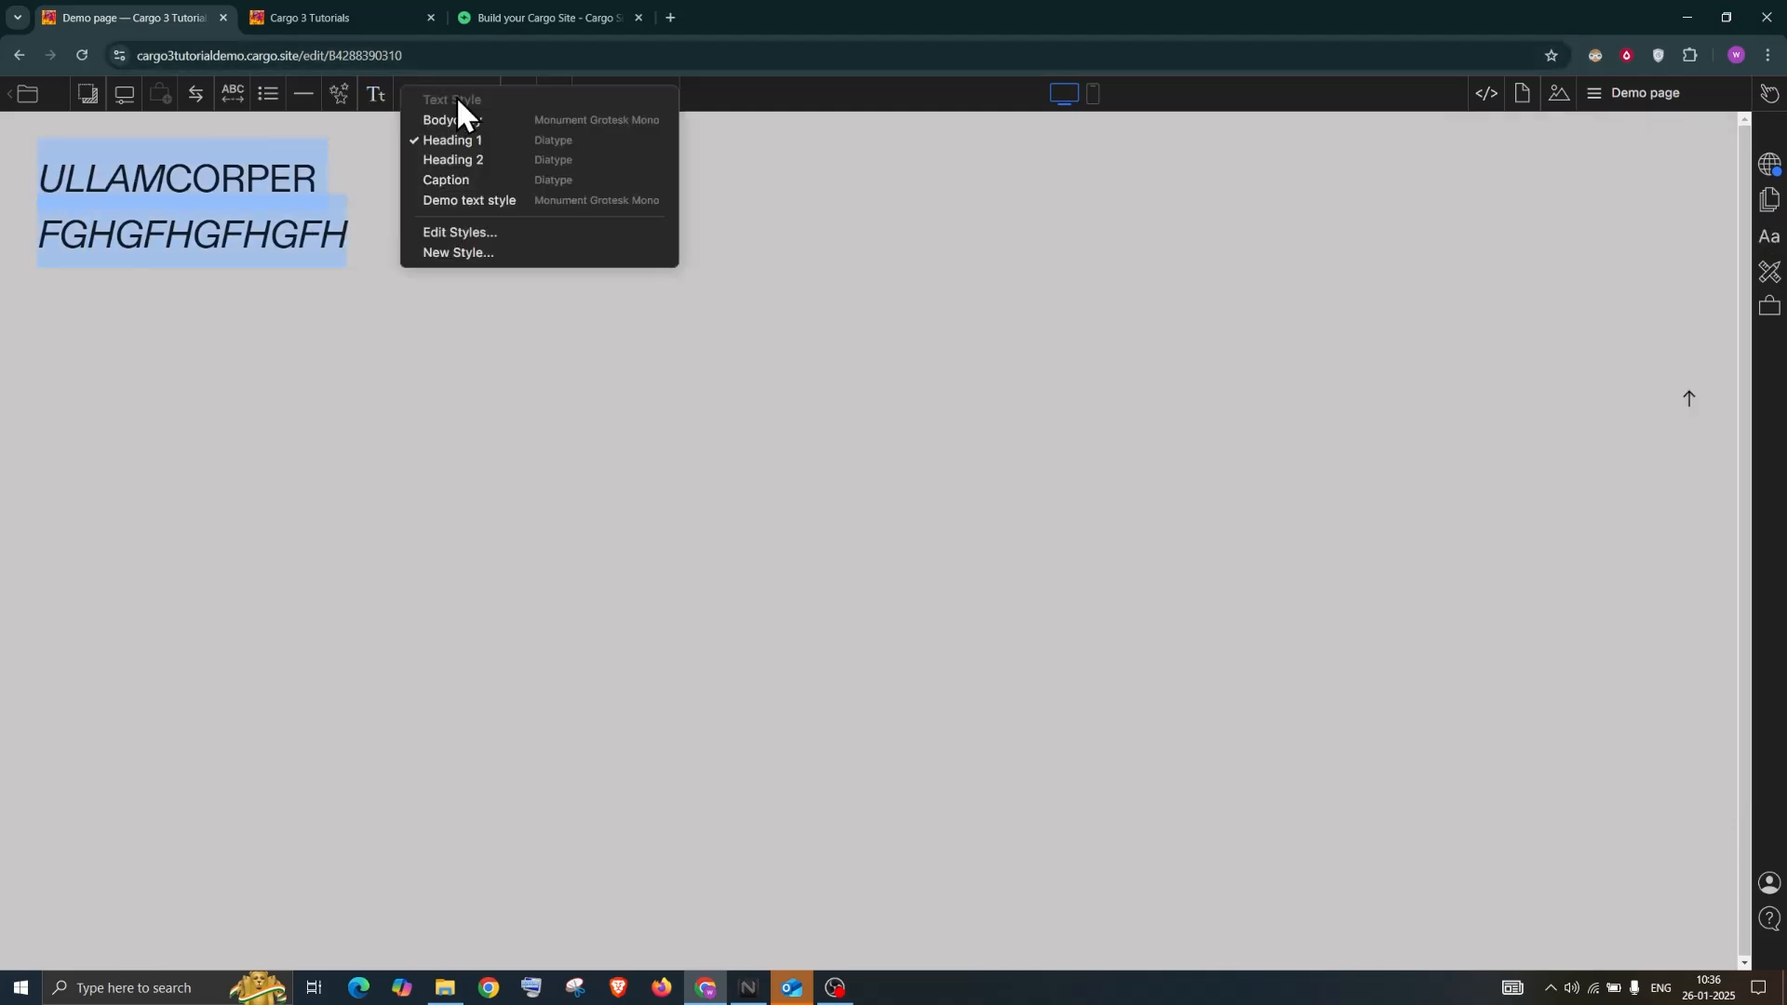
pyautogui.click(478, 199)
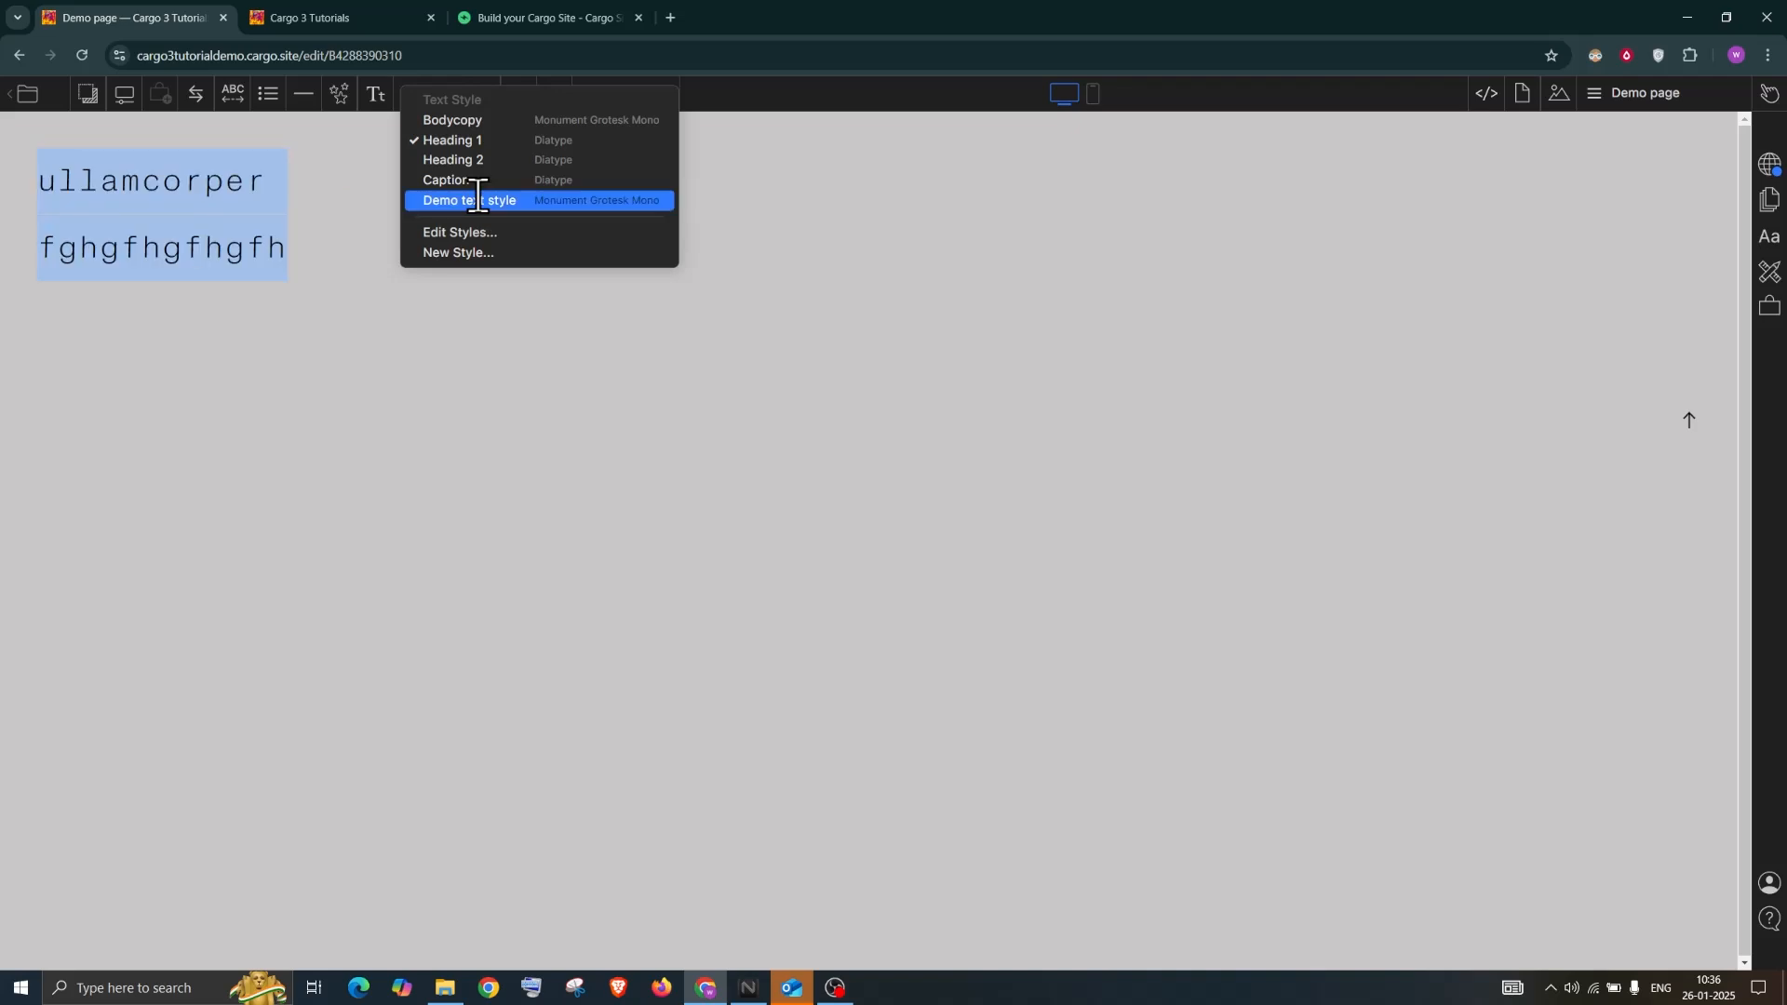
# Give the Demo text style a thin red border
pyautogui.click(1770, 240)
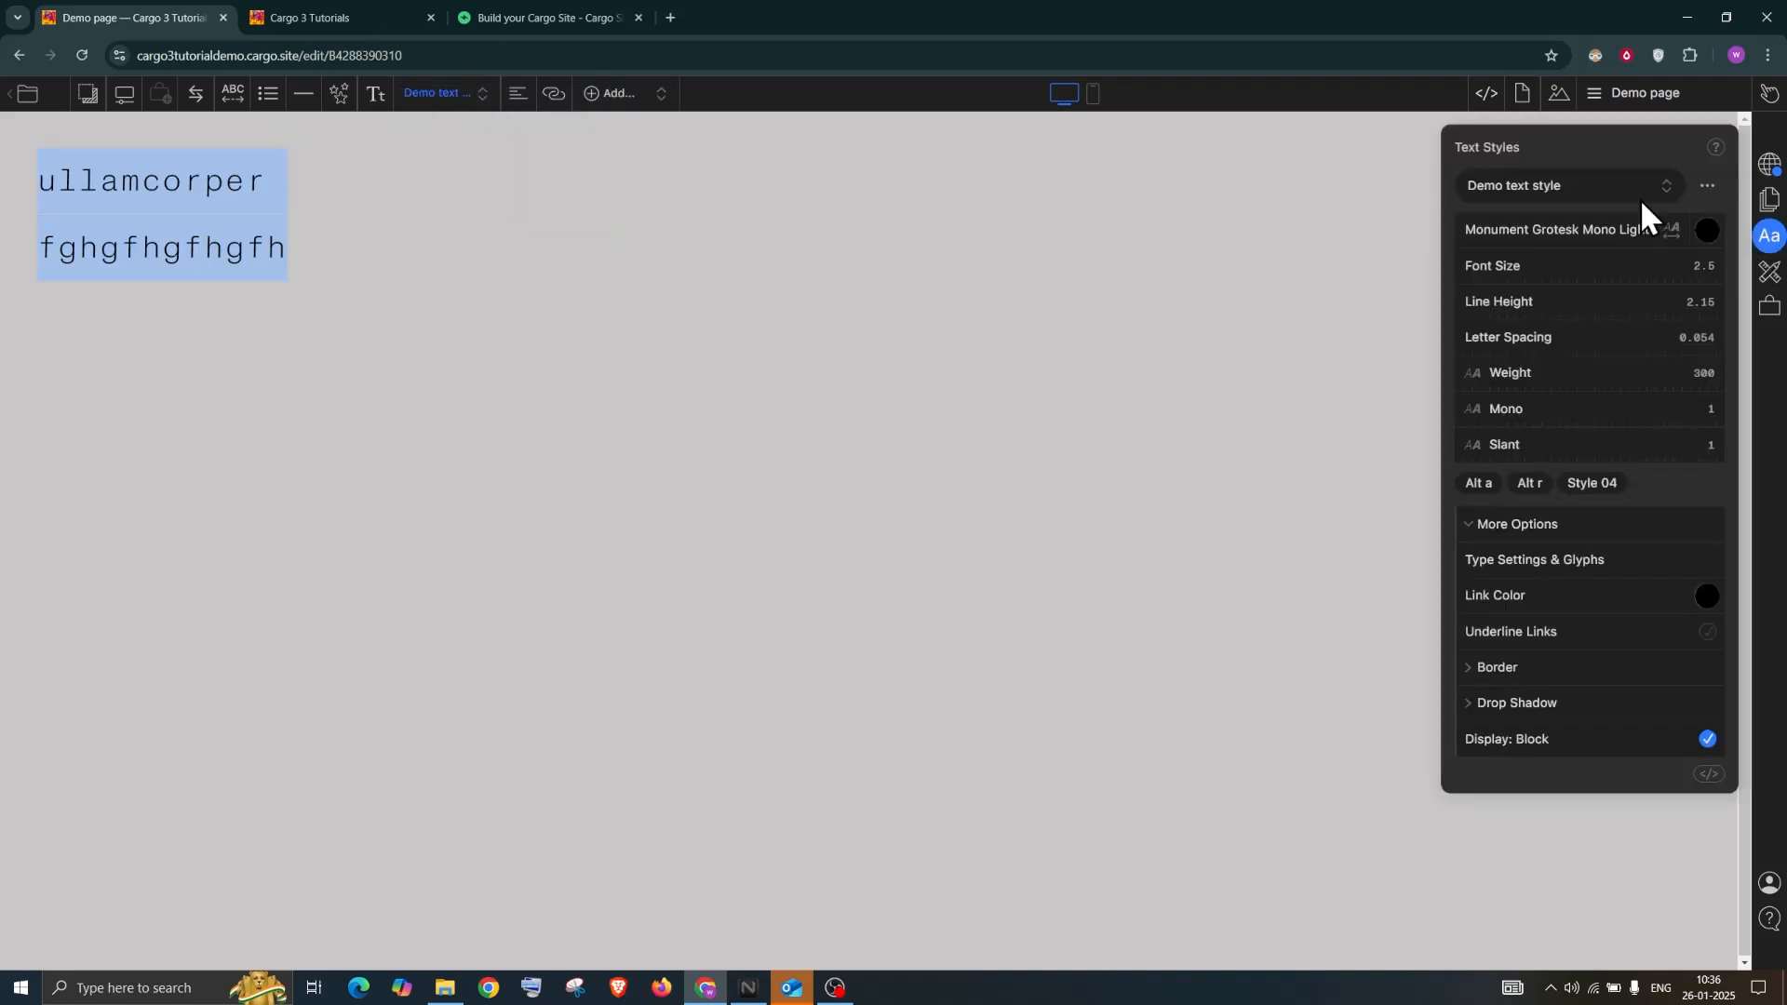
pyautogui.click(1703, 182)
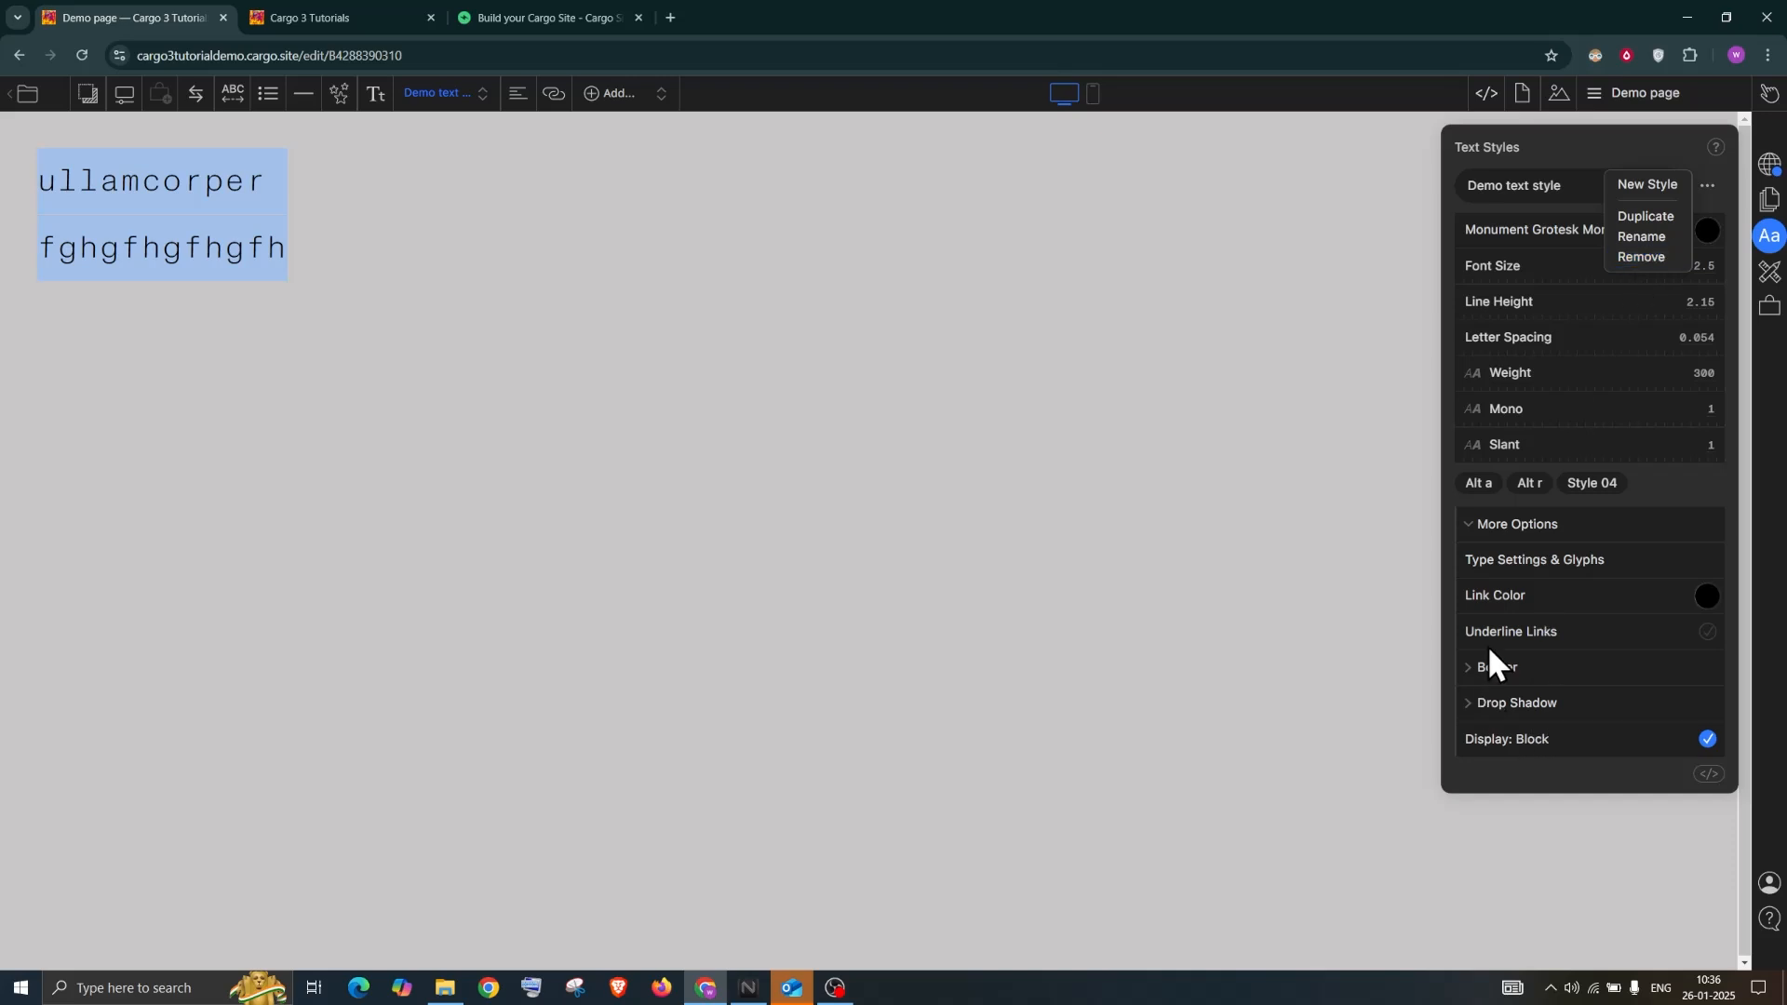
pyautogui.click(1479, 672)
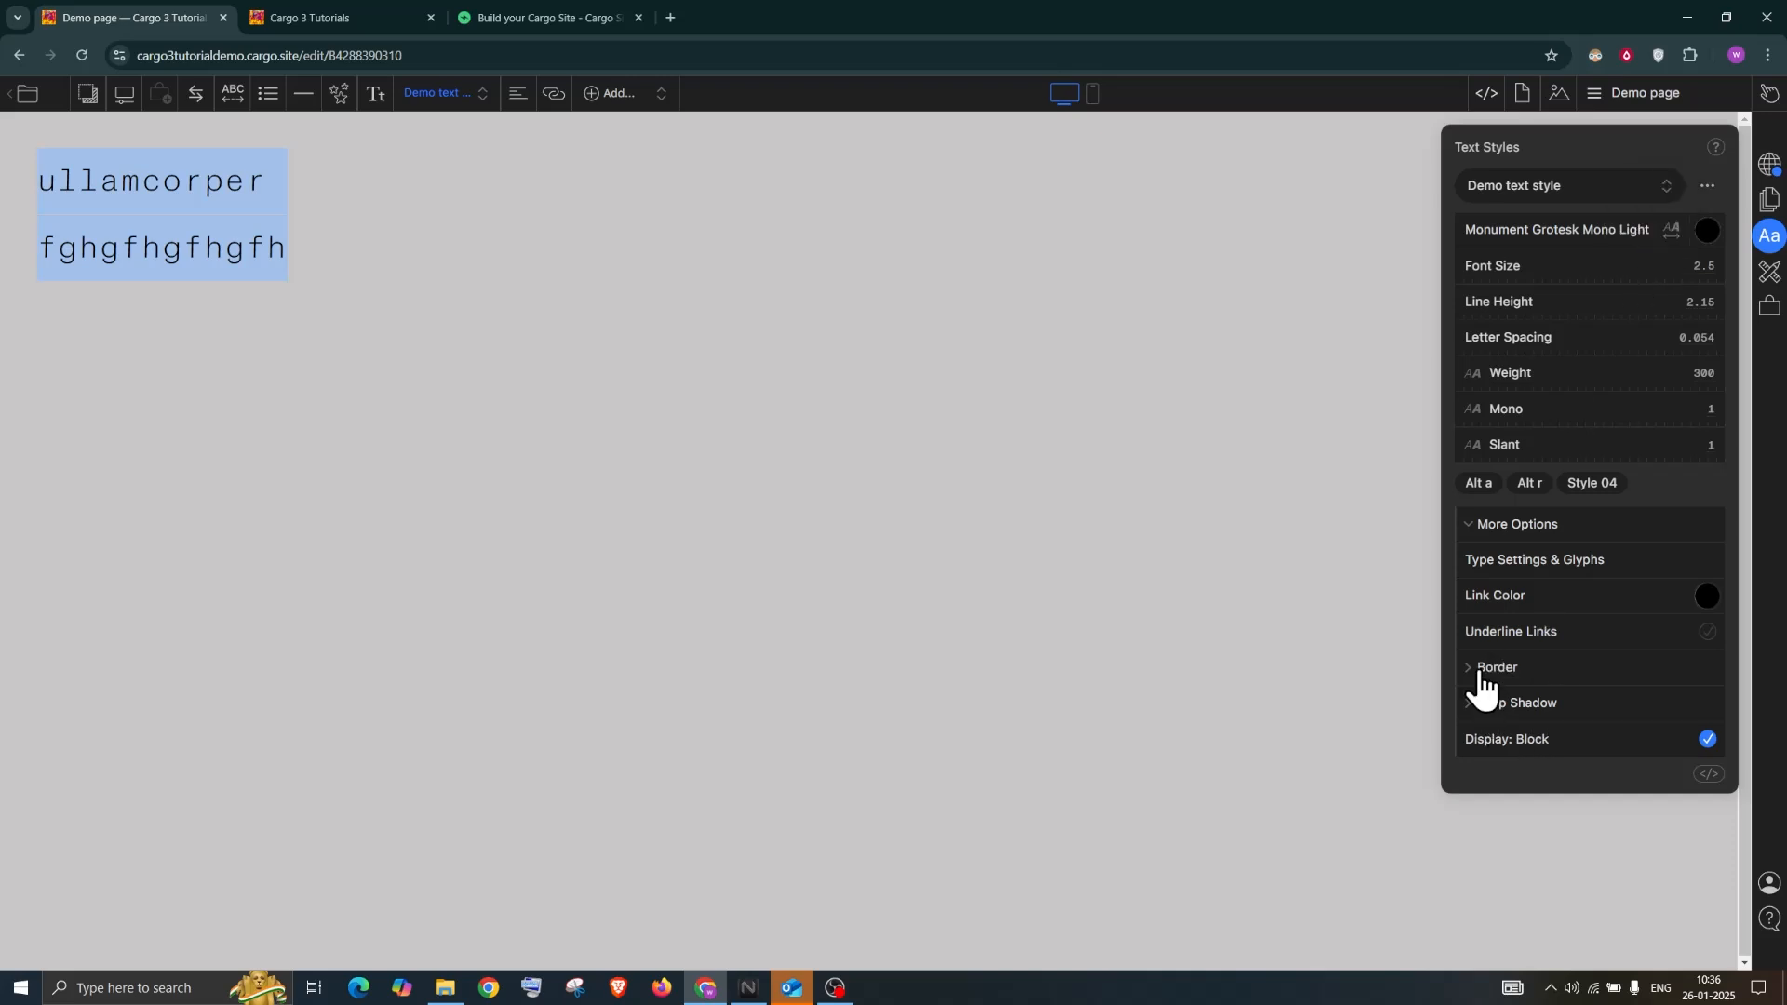
pyautogui.click(1481, 685)
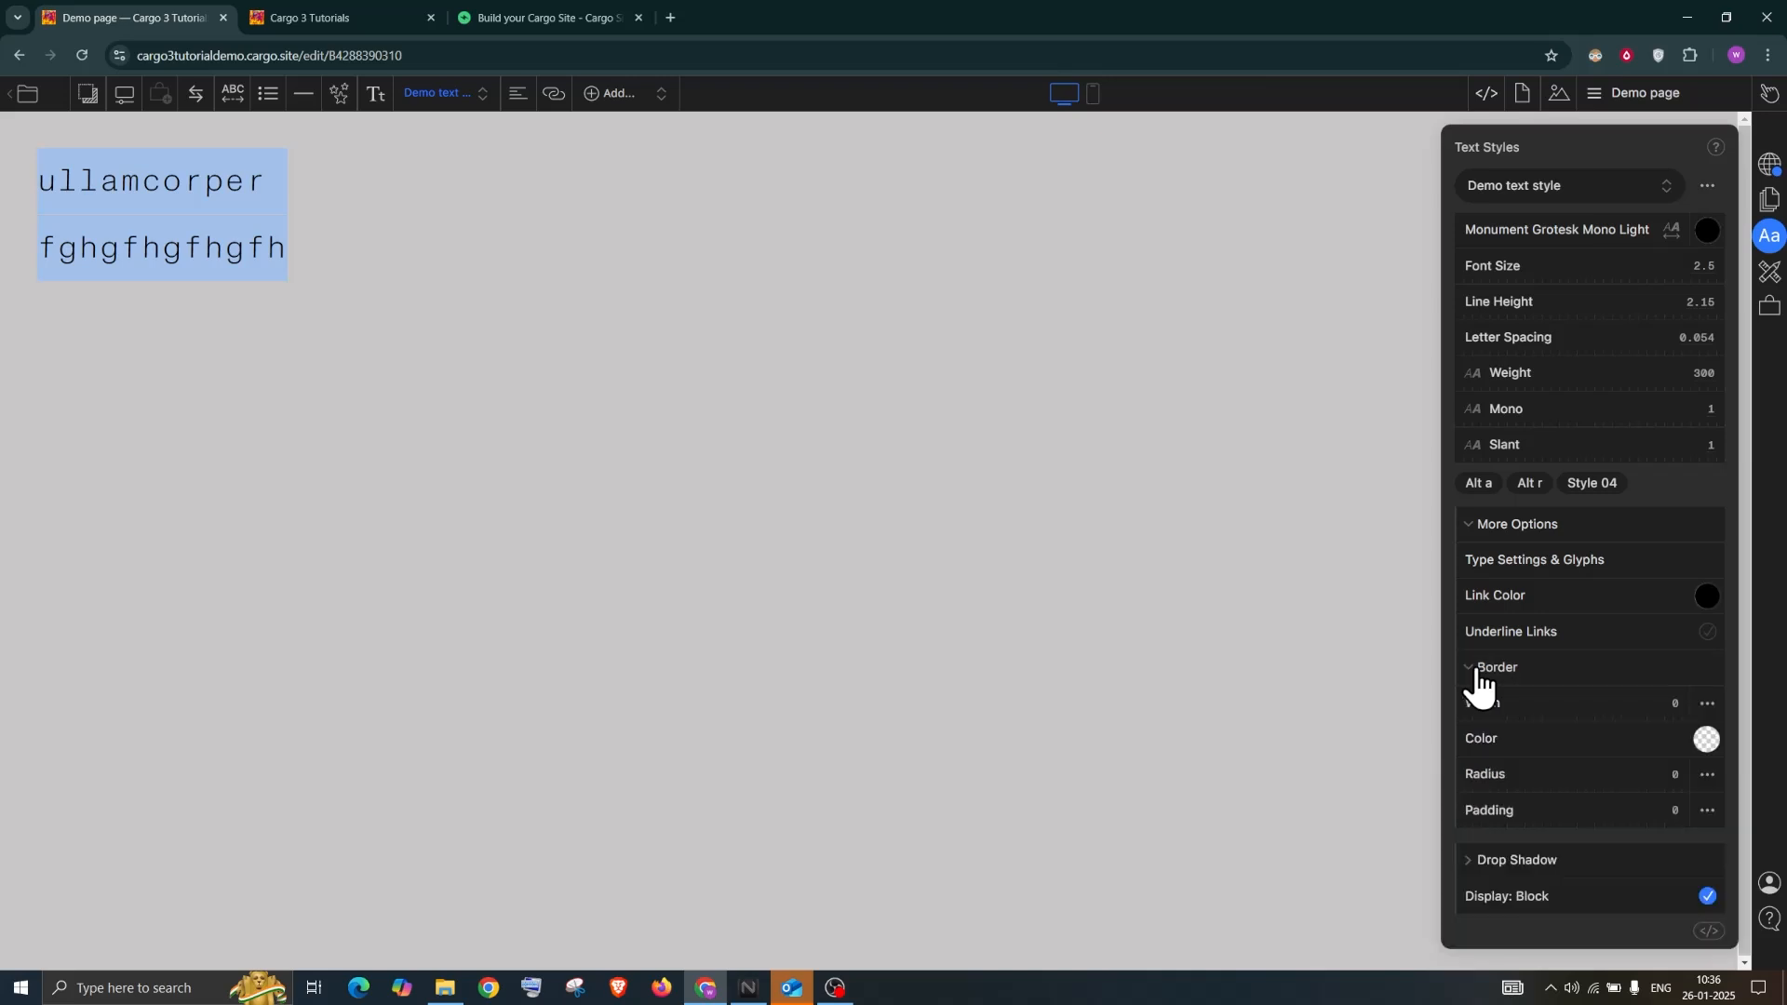
pyautogui.moveTo(1474, 708)
pyautogui.mouseDown()
pyautogui.moveTo(1503, 706)
pyautogui.moveTo(1469, 707)
pyautogui.mouseUp()
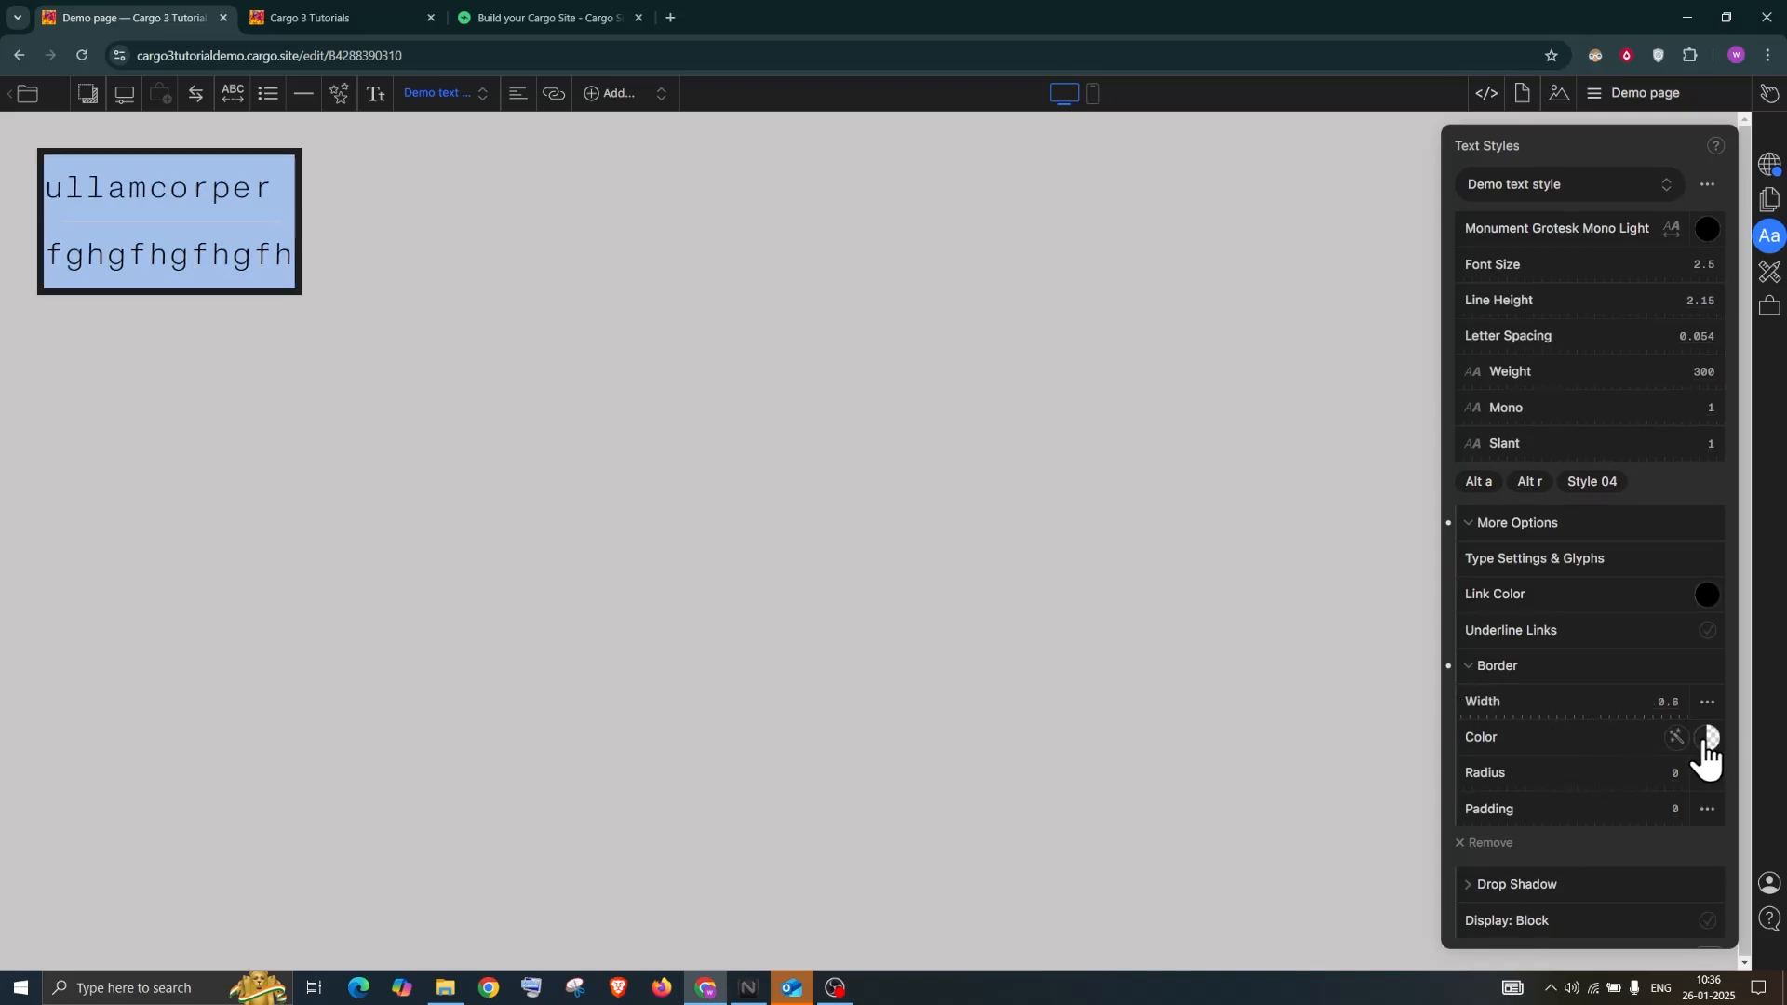
pyautogui.click(1707, 738)
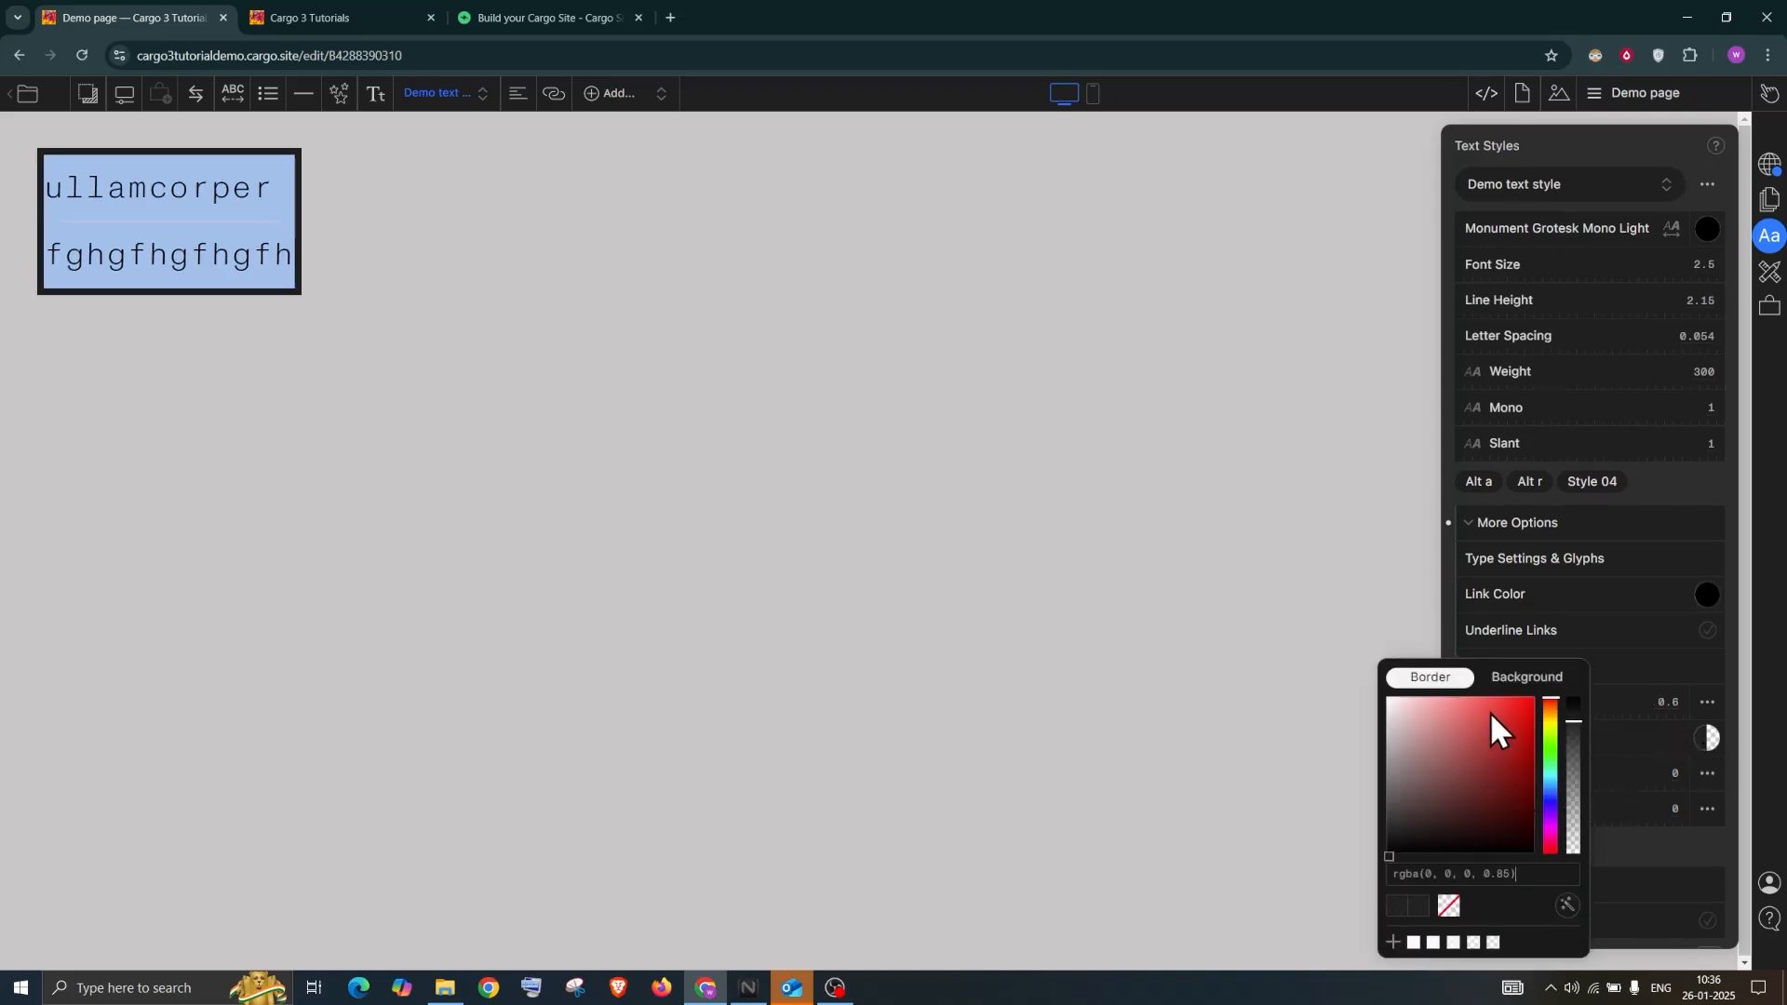
pyautogui.click(1493, 711)
pyautogui.click(1565, 141)
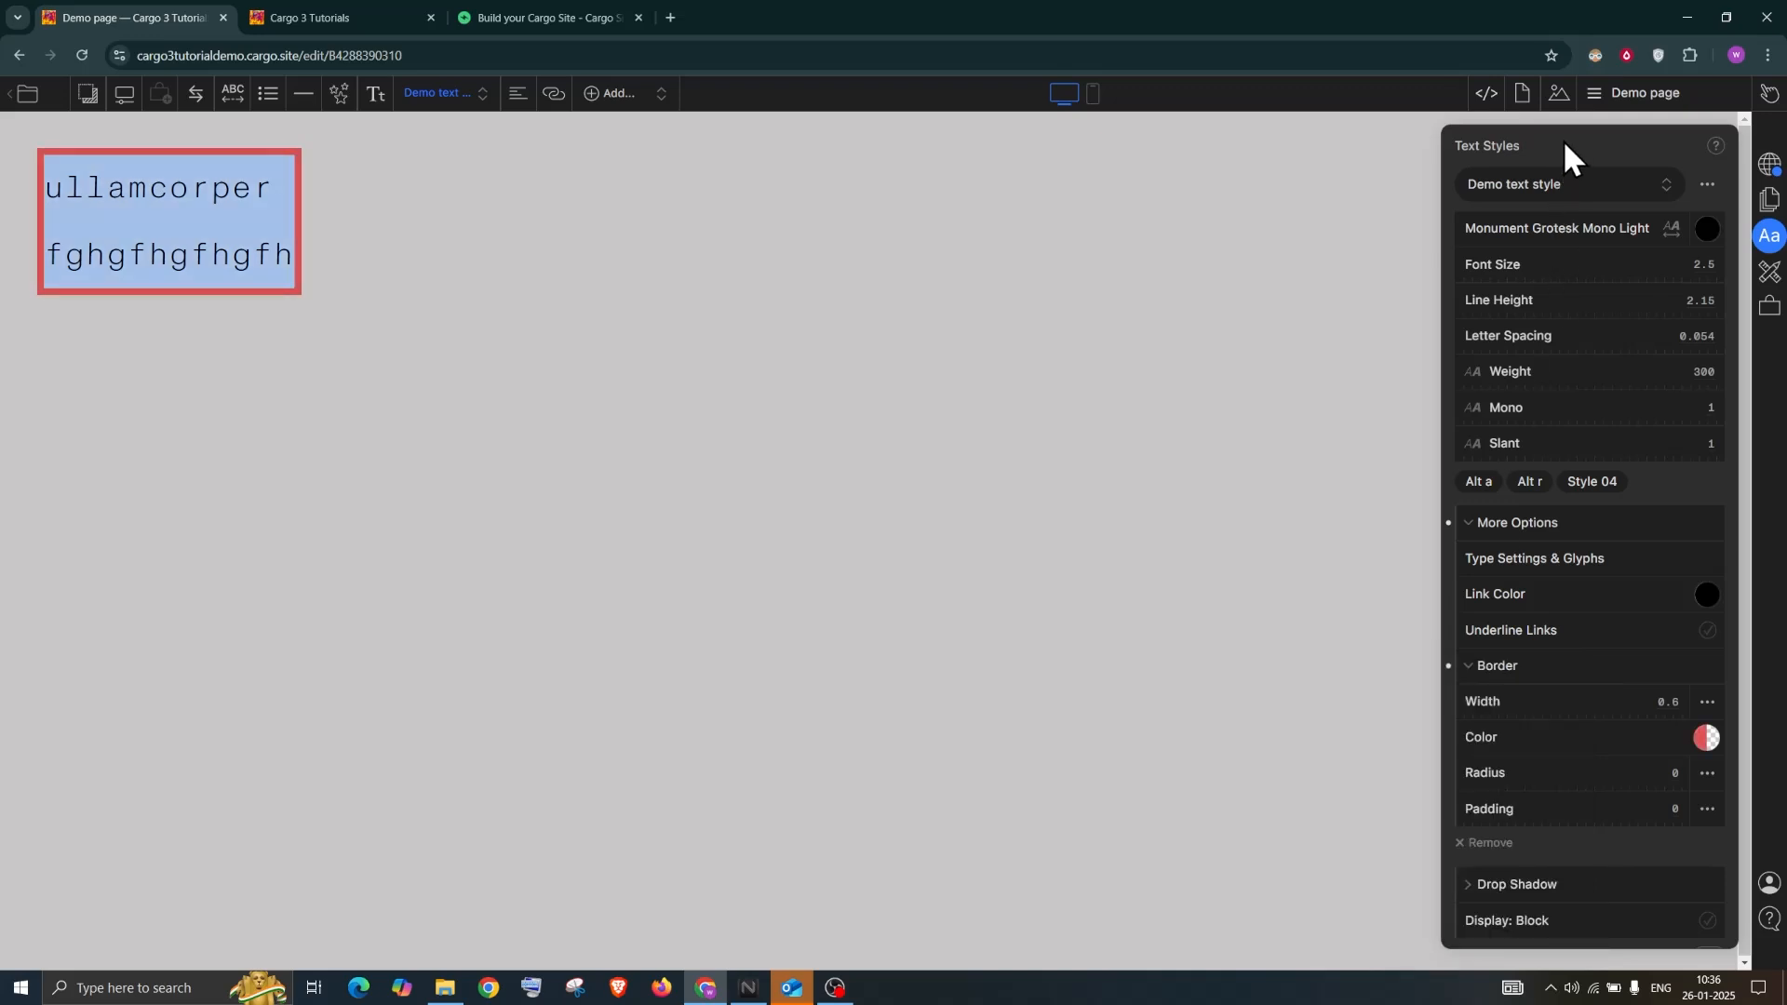
# Set border radius 15.3 and padding 3.8, and display the box as a block
pyautogui.moveTo(1467, 774); pyautogui.dragTo(1581, 777)
pyautogui.moveTo(1467, 808); pyautogui.dragTo(1507, 813)
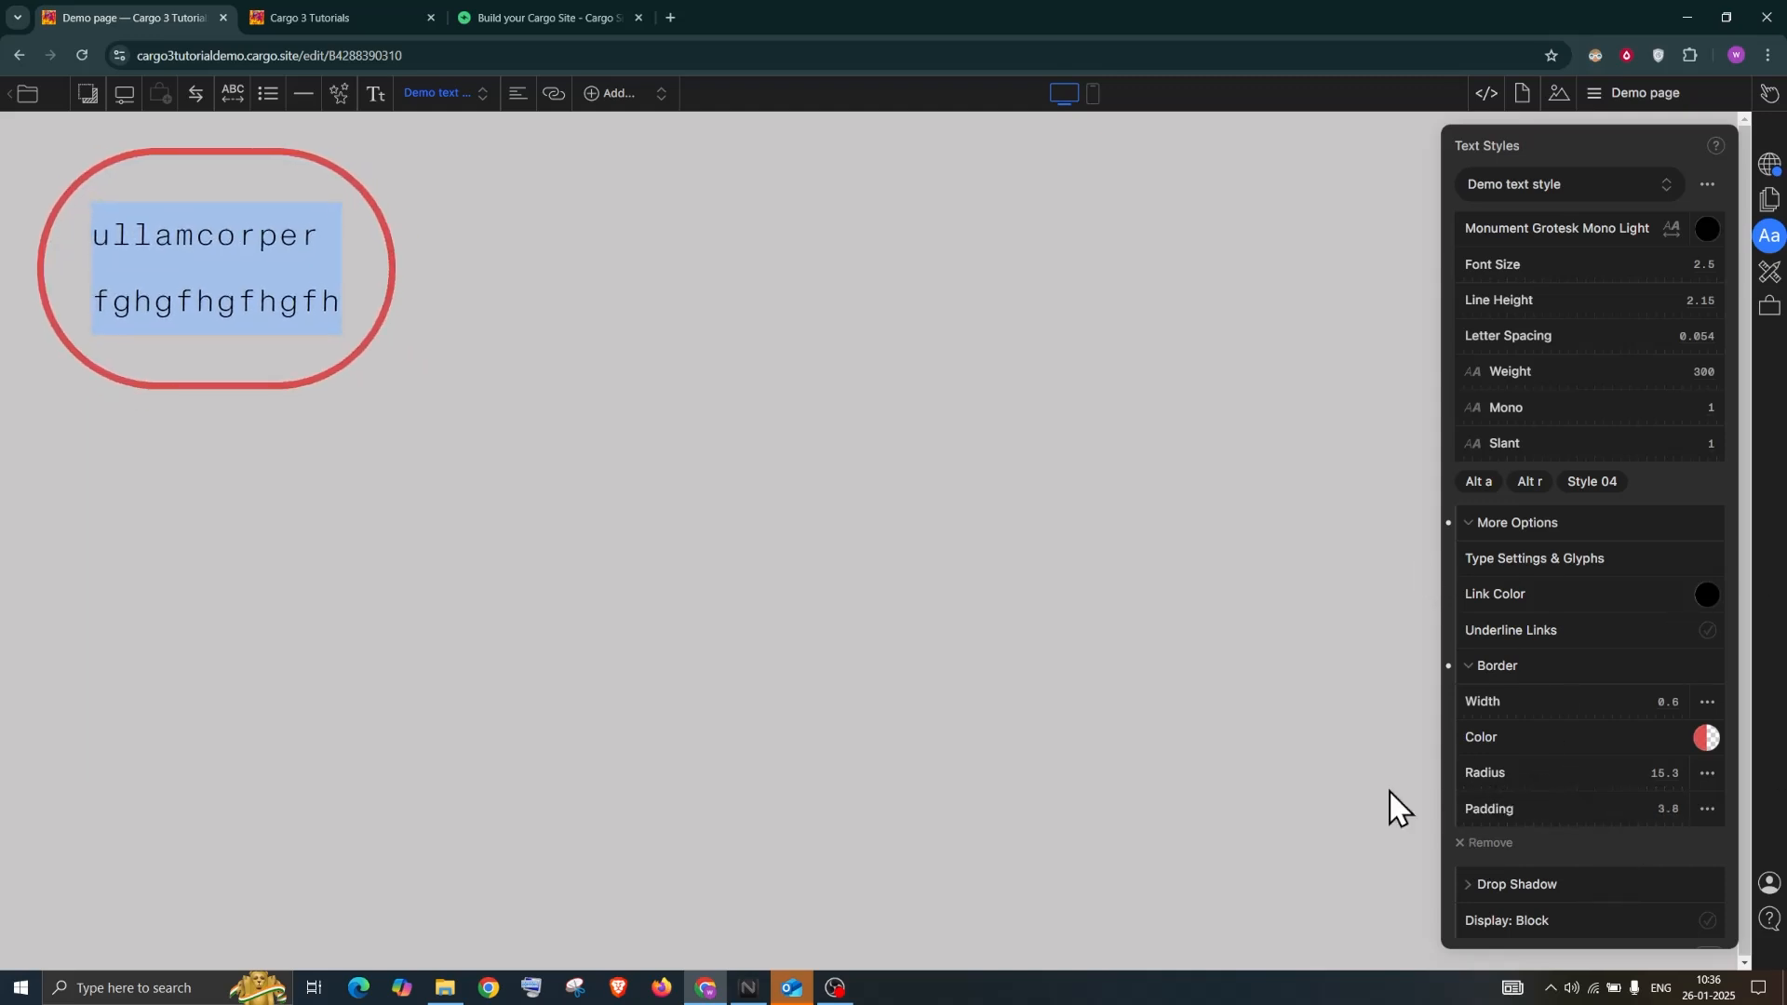
pyautogui.click(1500, 916)
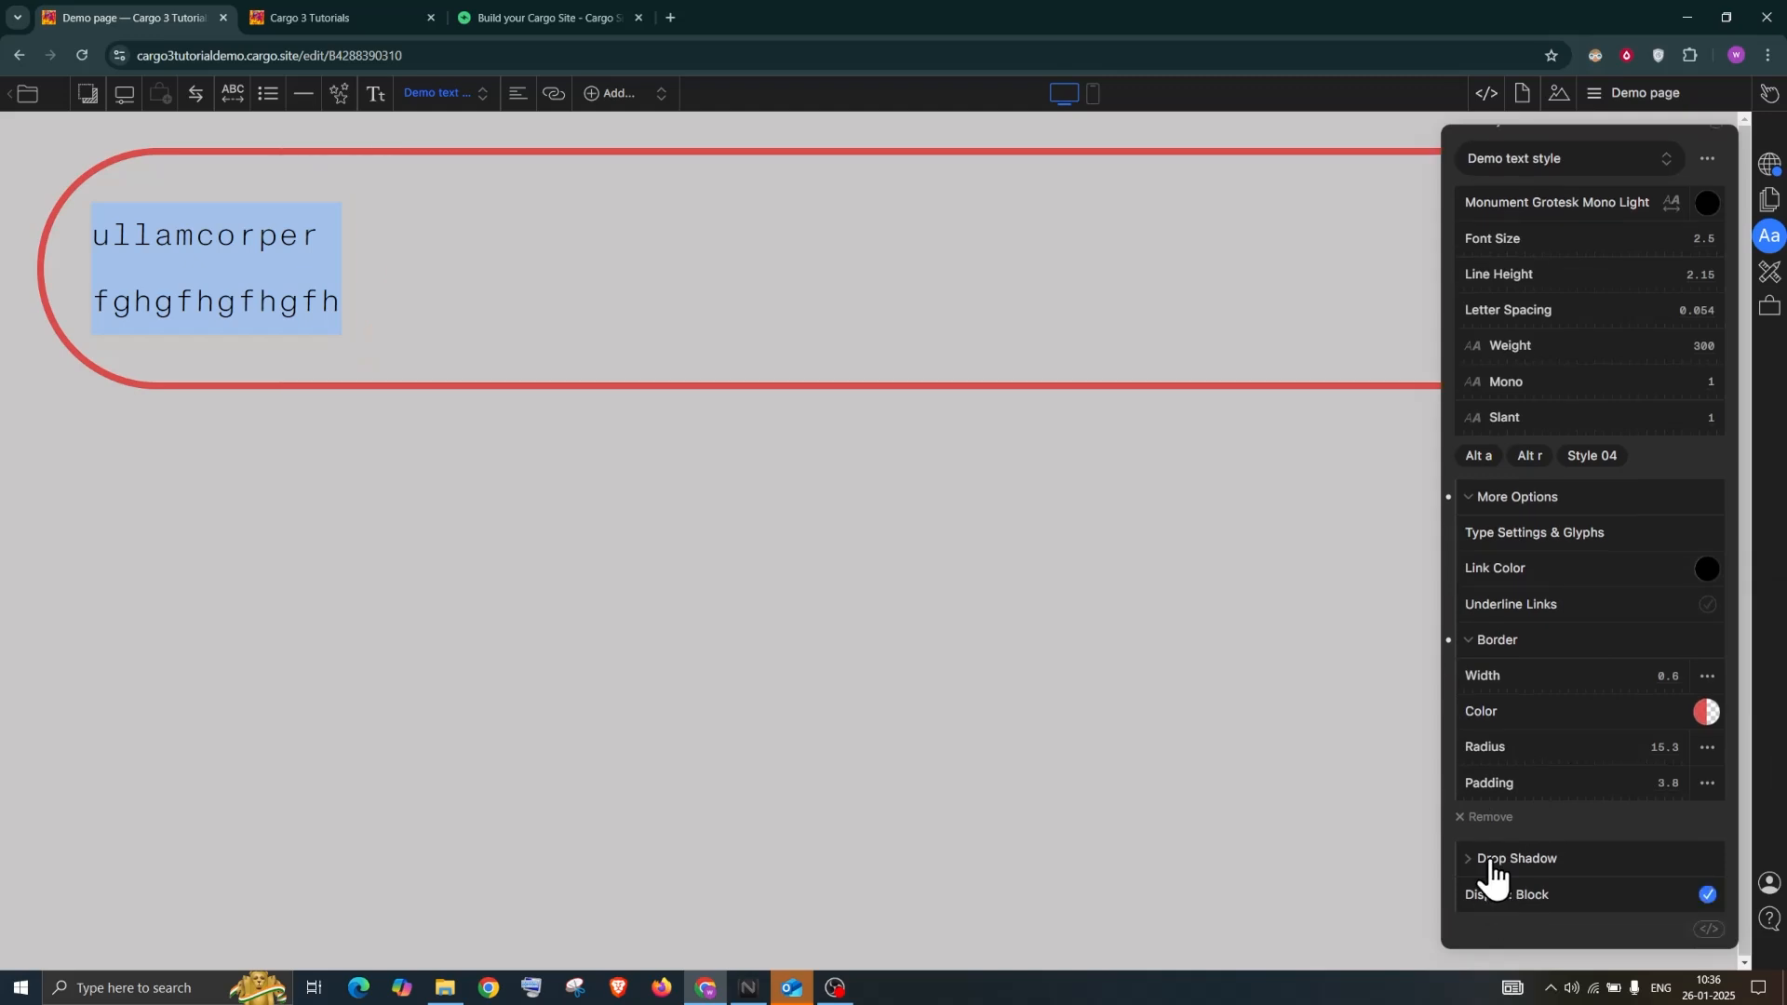
# Turn off block display so the bordered box fits its text
pyautogui.click(1489, 871)
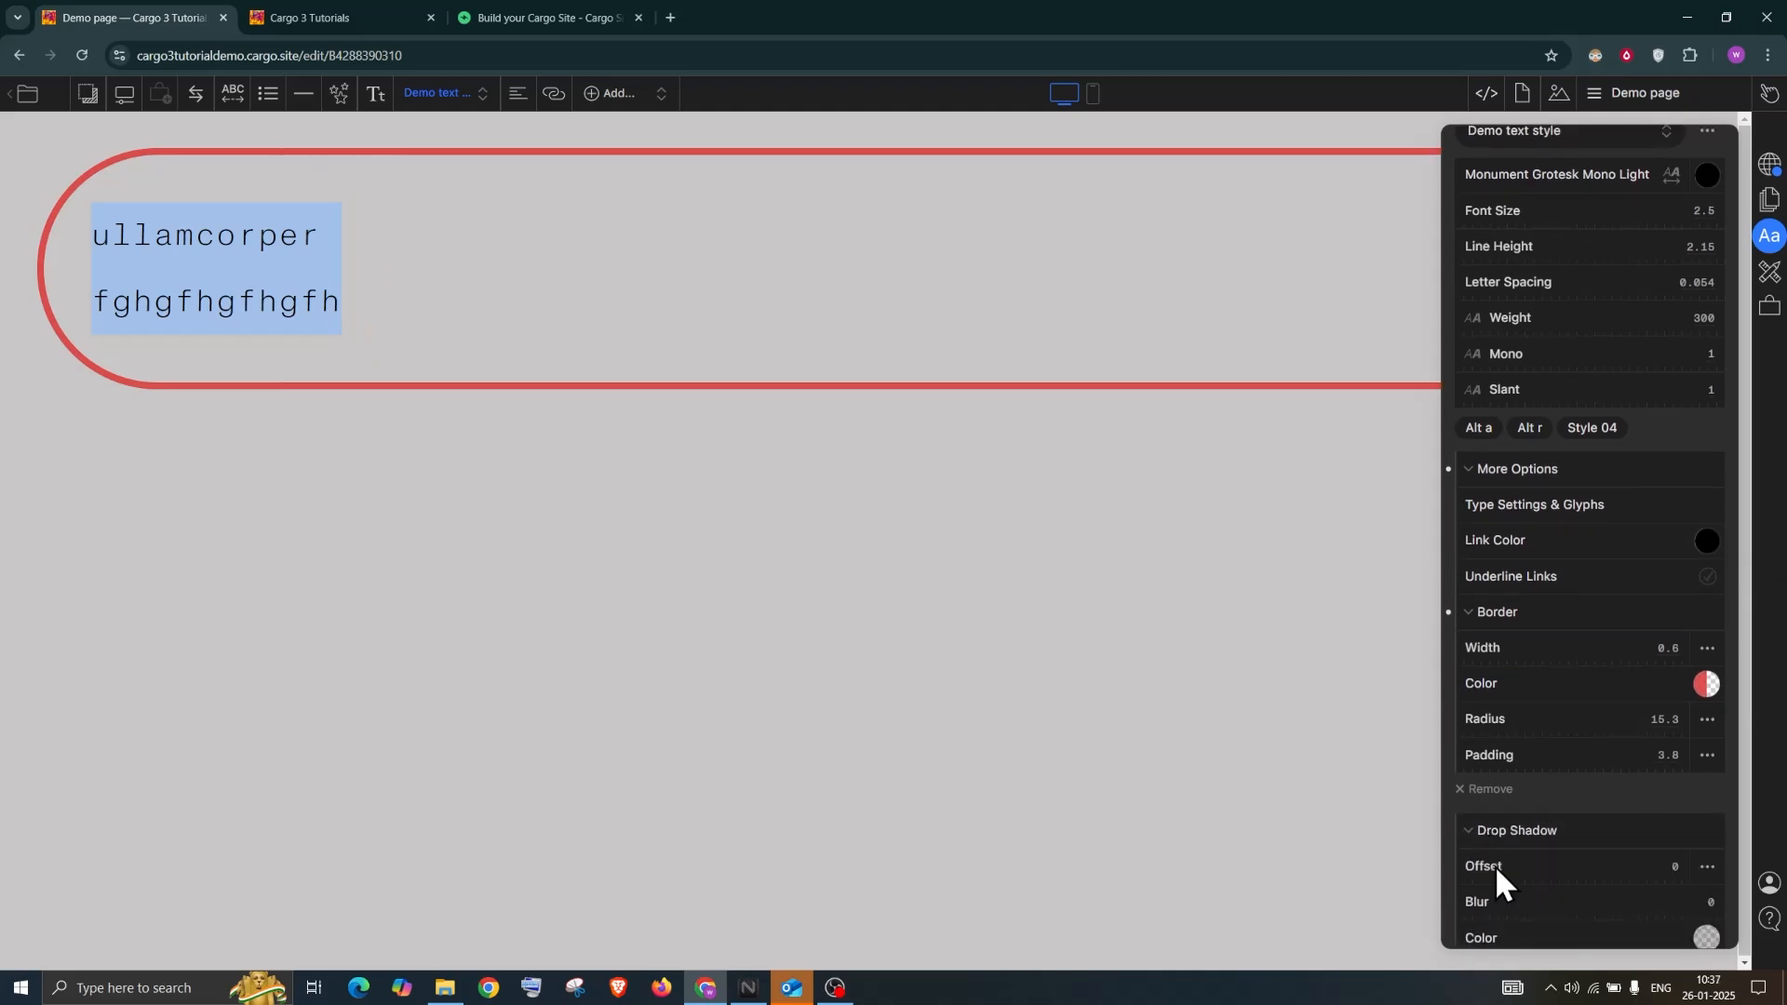
pyautogui.scroll(-1, 1494, 863)
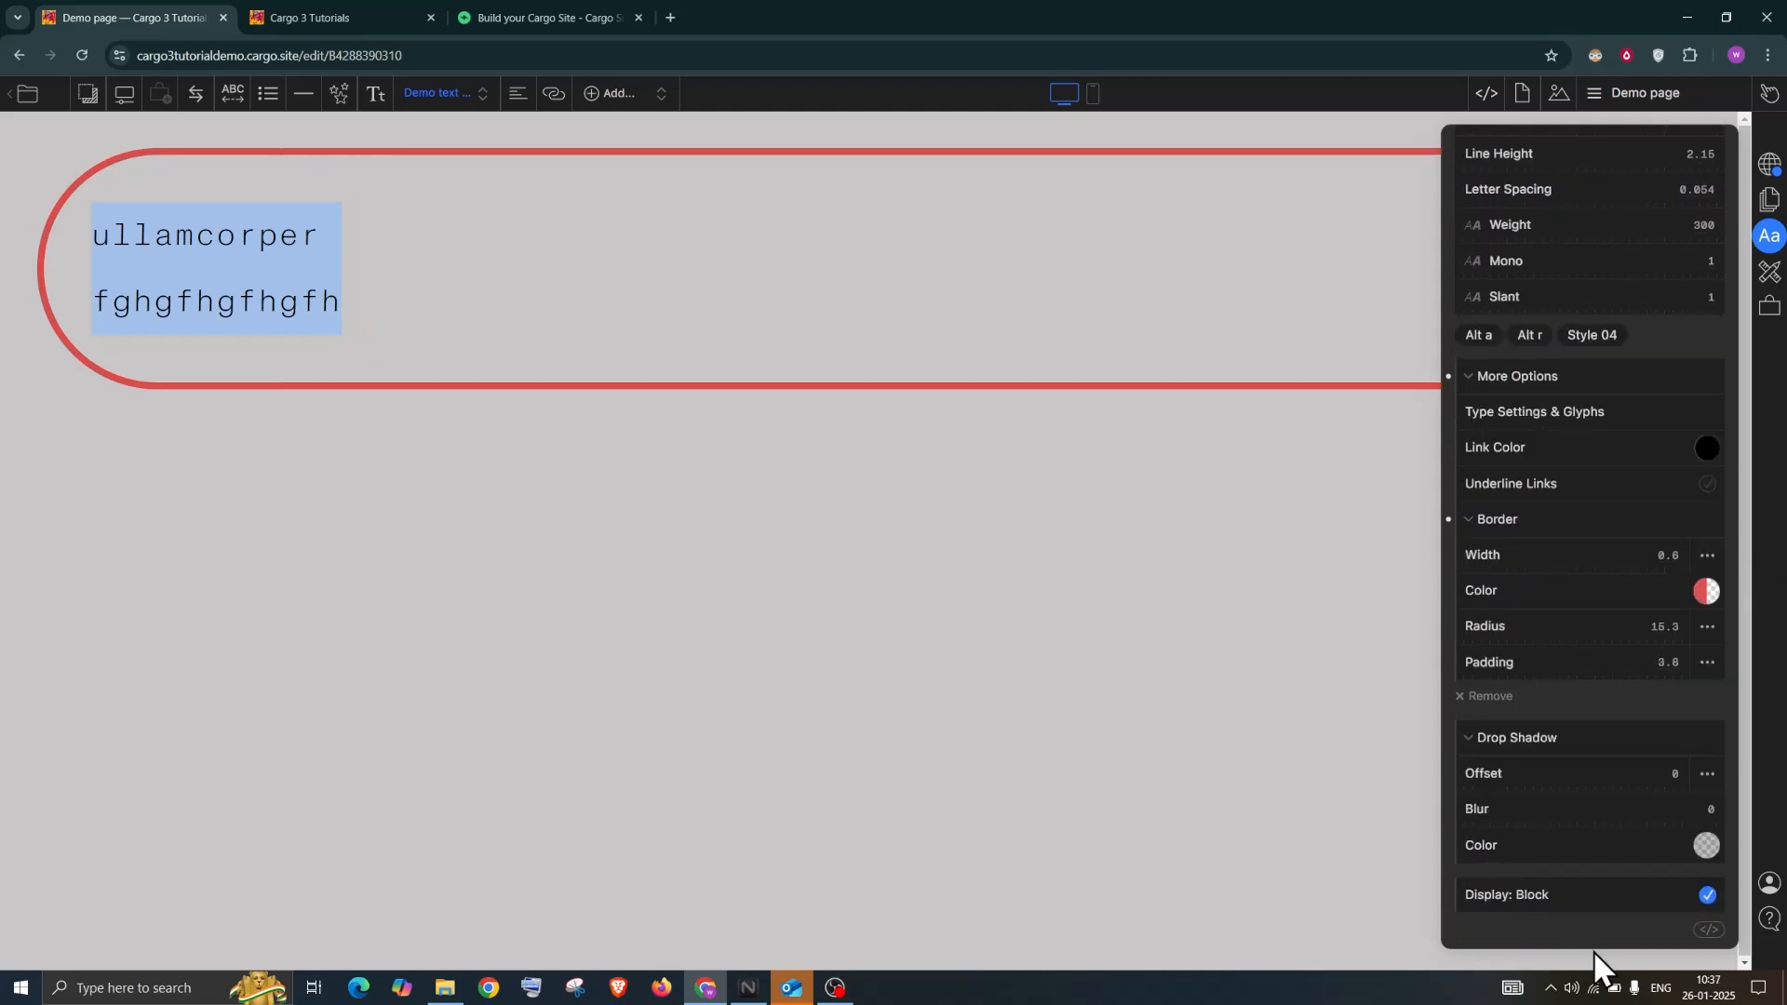
pyautogui.click(1707, 896)
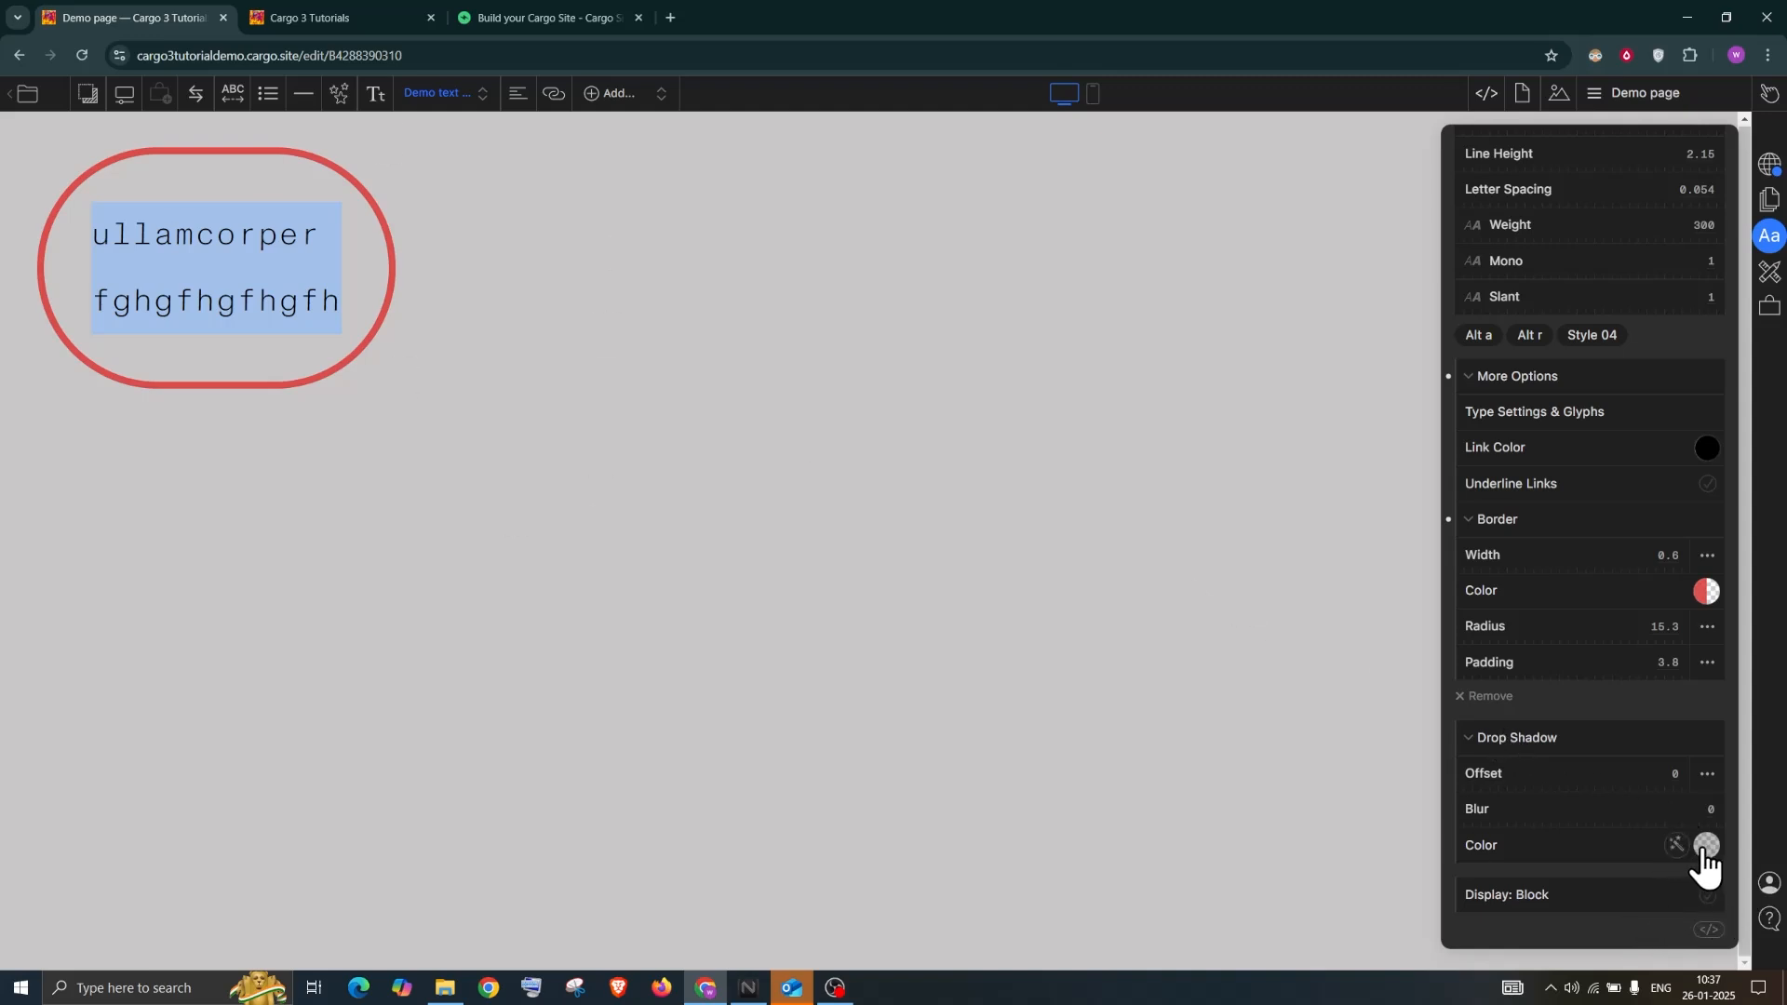
# Add a translucent red drop shadow with offset 1.1
pyautogui.moveTo(1496, 780); pyautogui.dragTo(1574, 834)
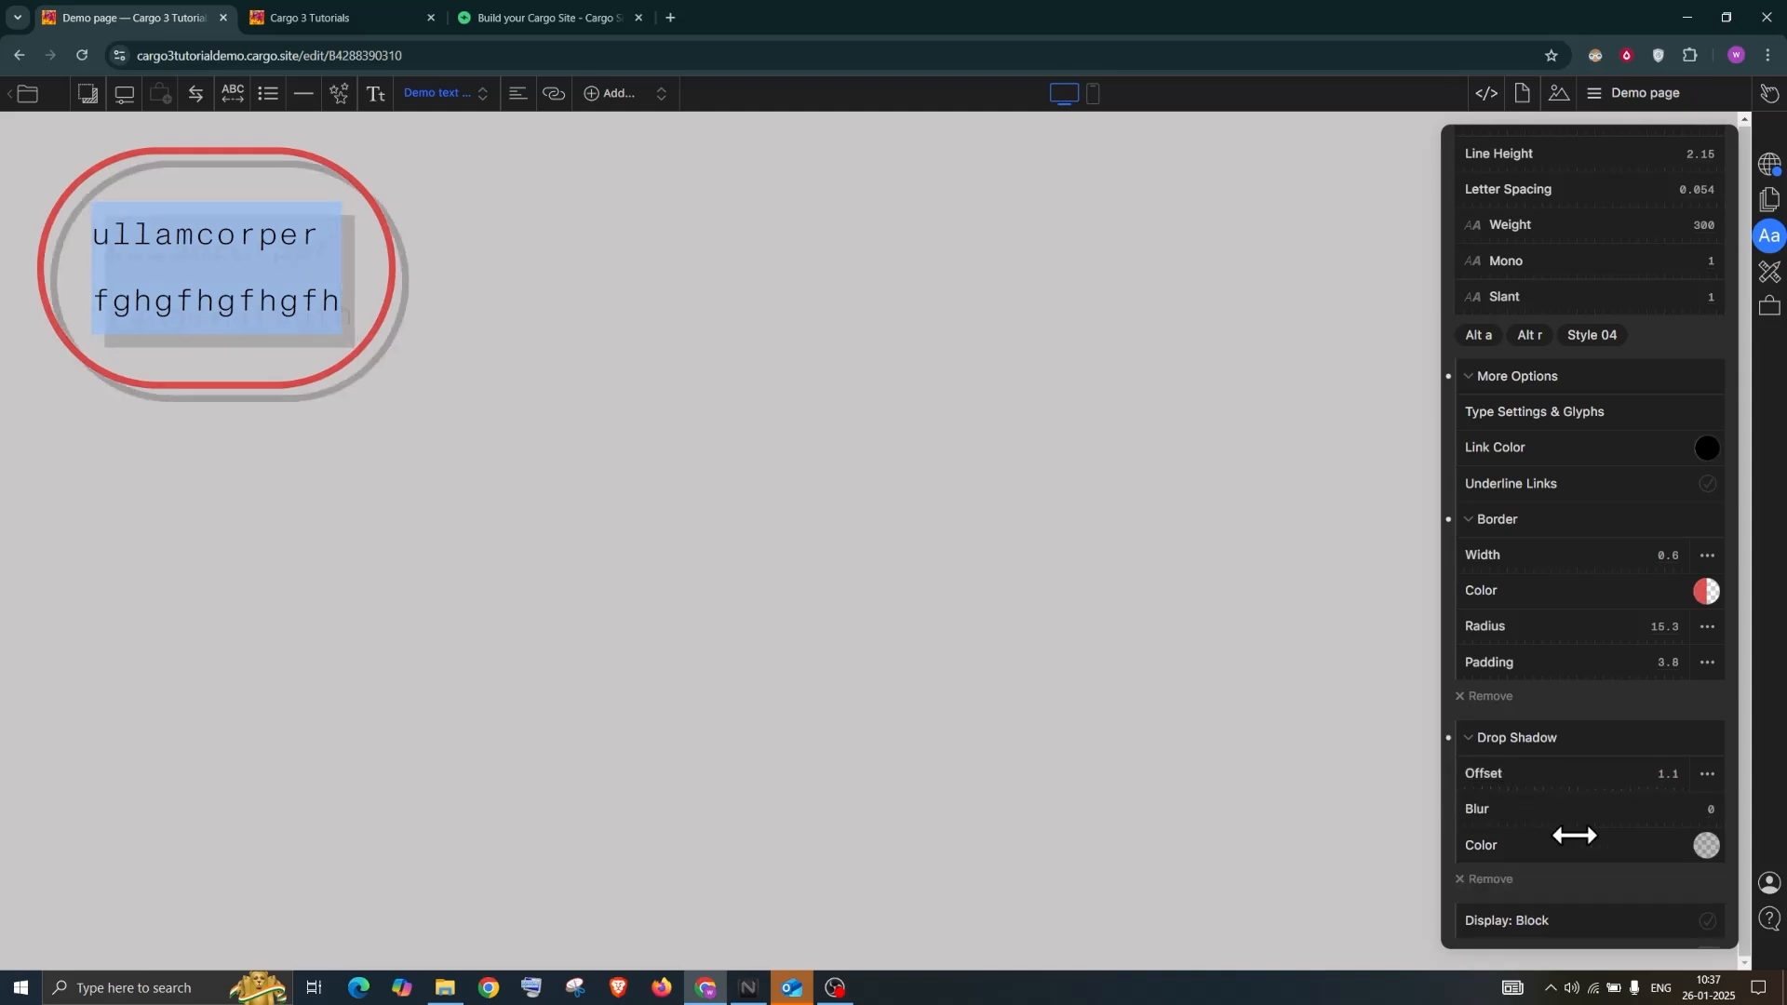
pyautogui.click(1702, 840)
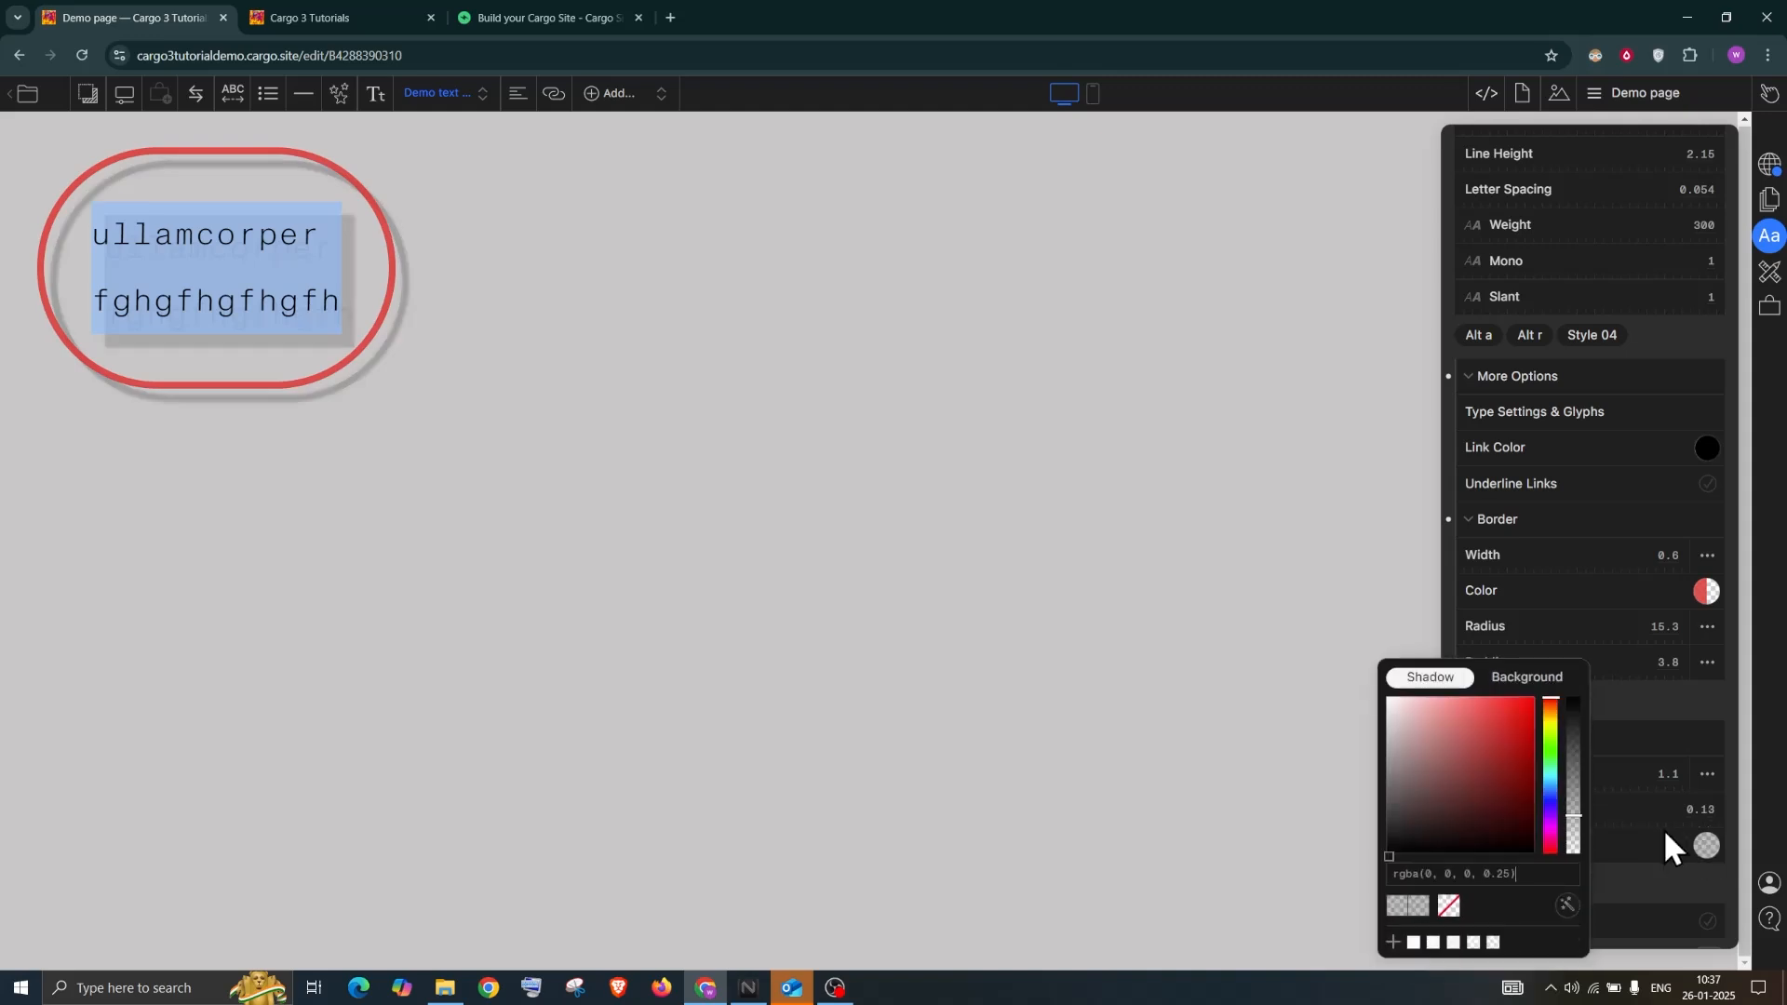
pyautogui.click(1502, 707)
pyautogui.click(1502, 718)
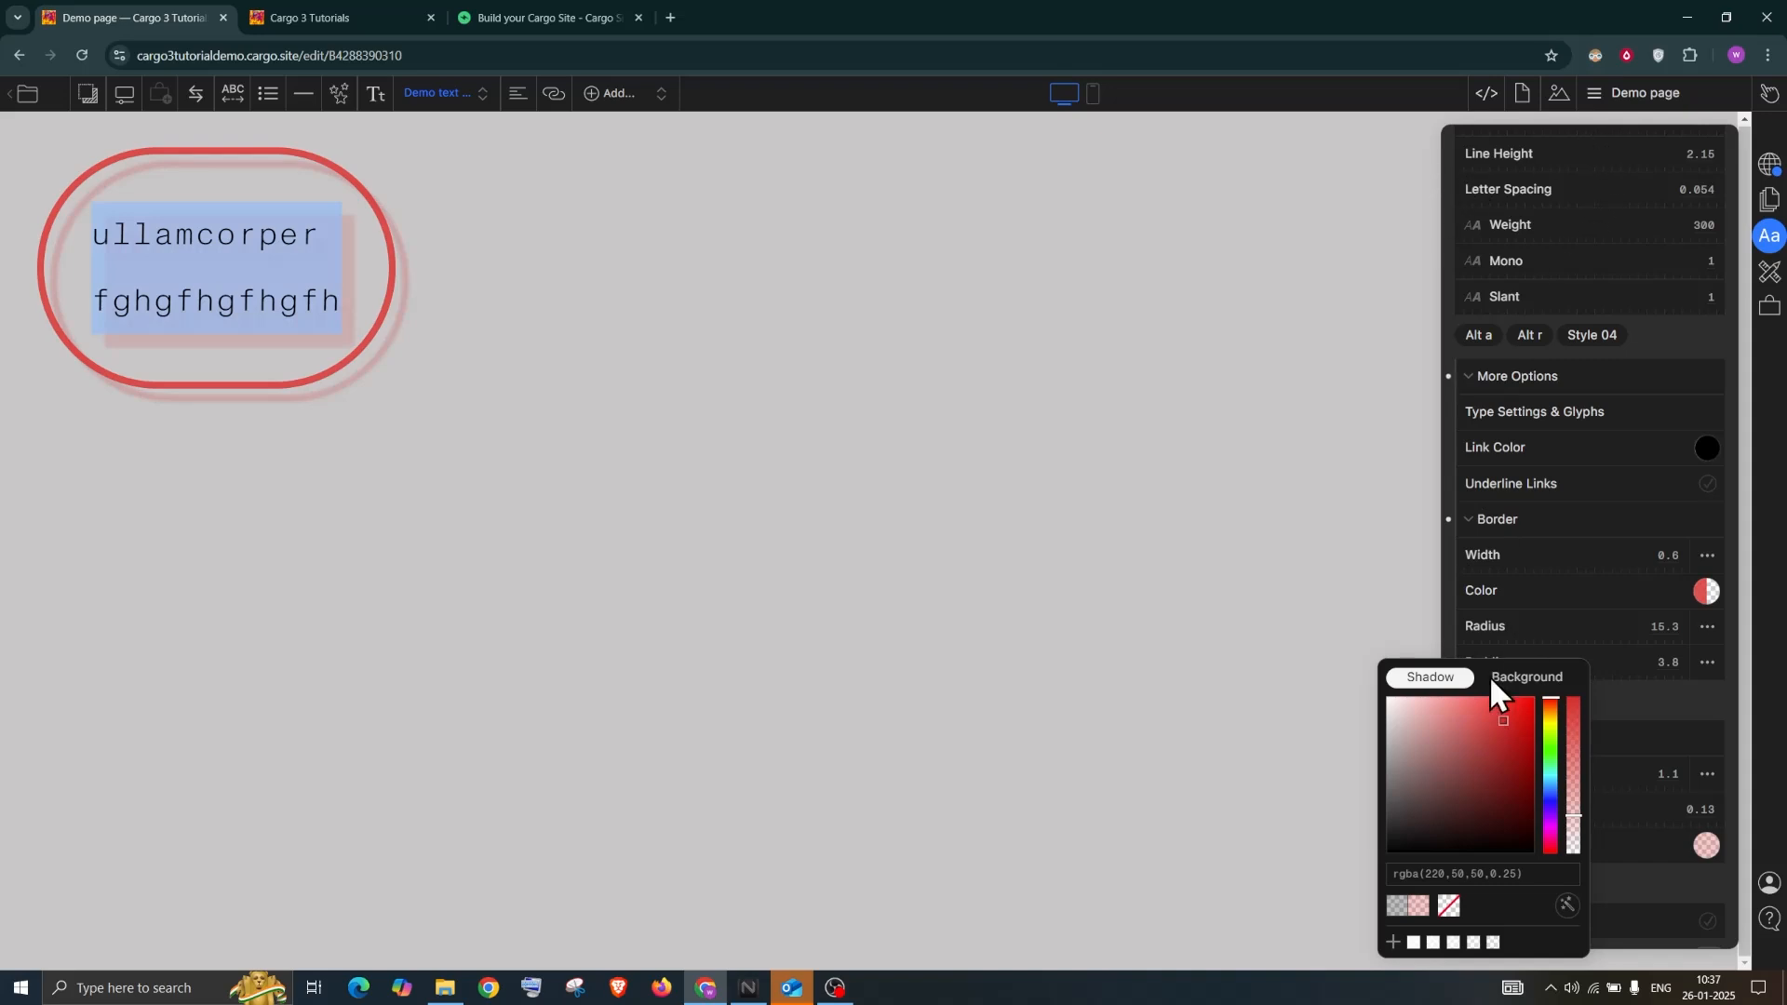
pyautogui.click(1661, 721)
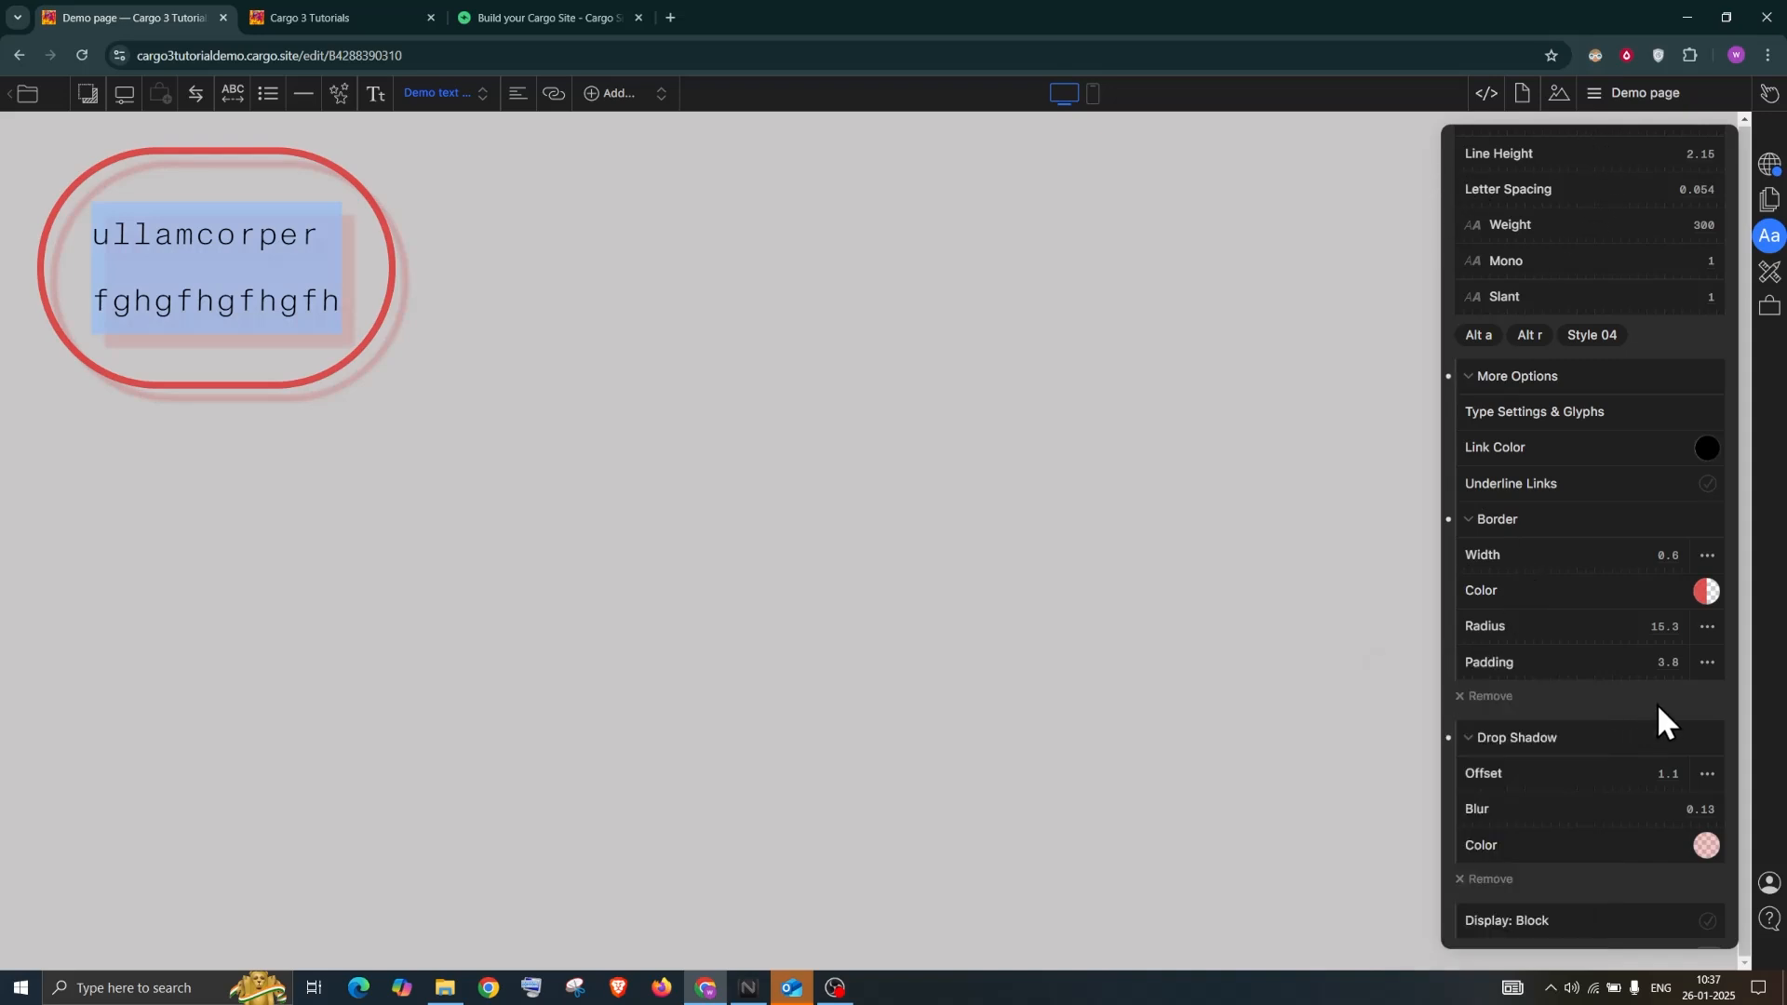
# Close the text style settings and bring up Default Page Settings
pyautogui.click(908, 351)
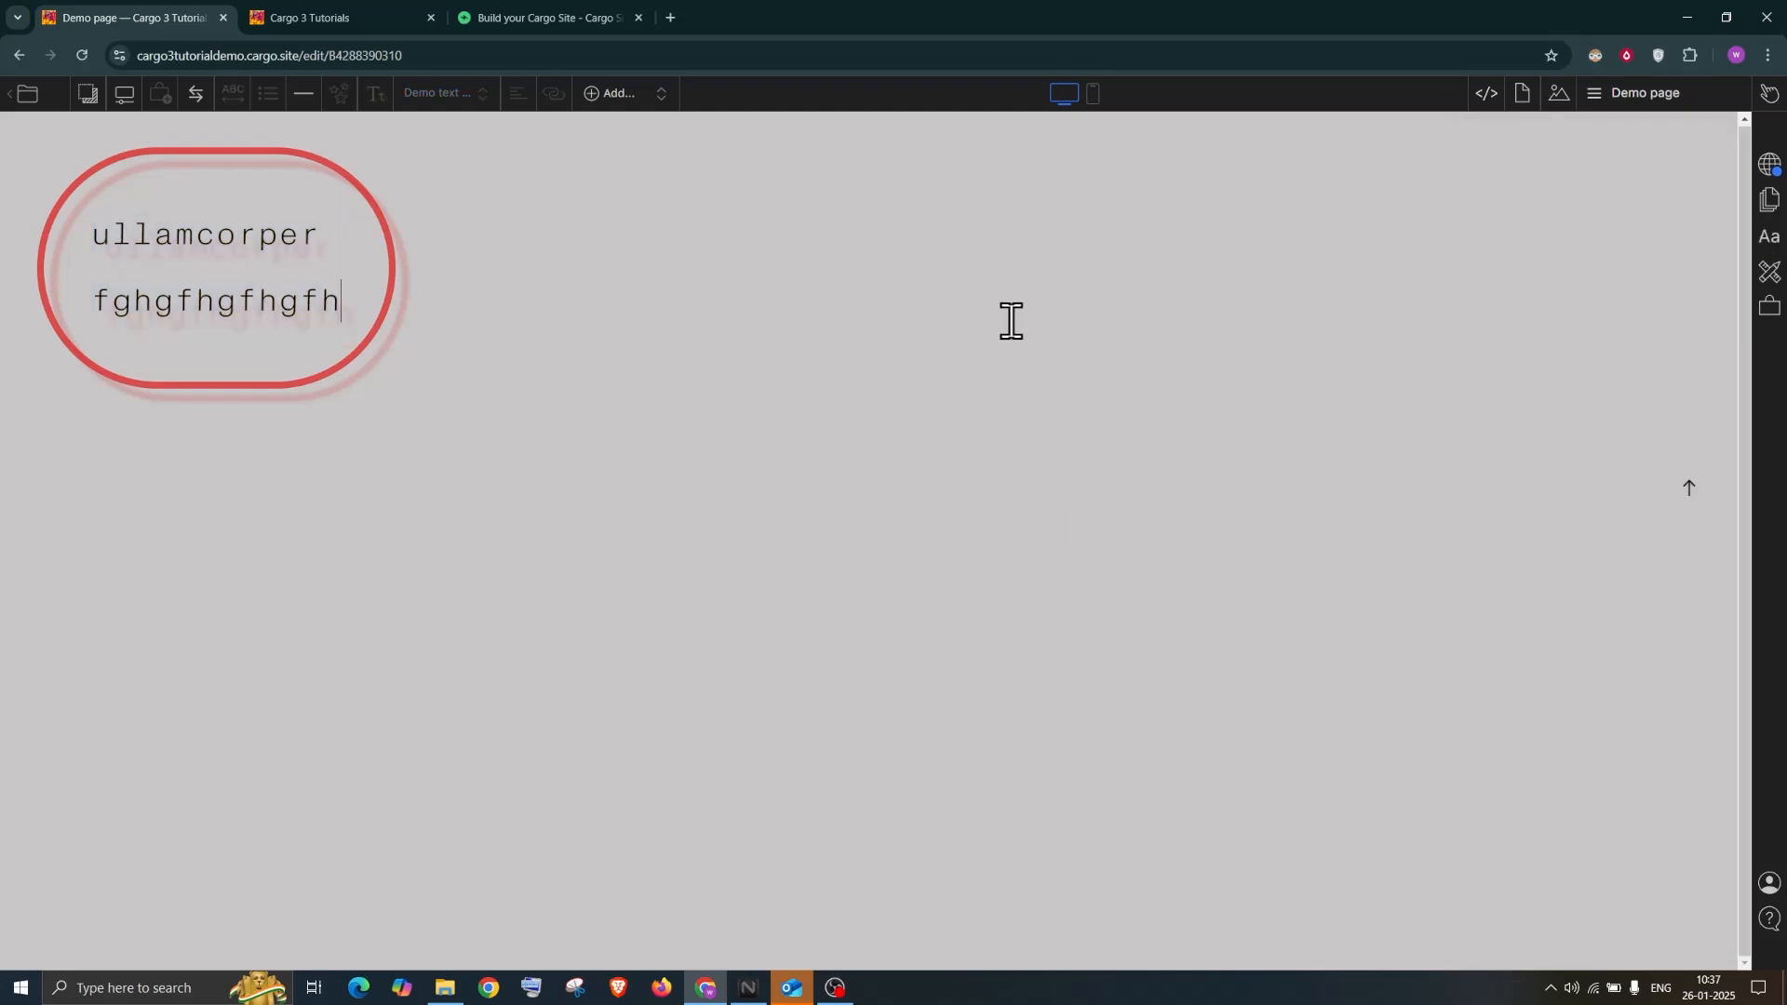
pyautogui.click(1768, 246)
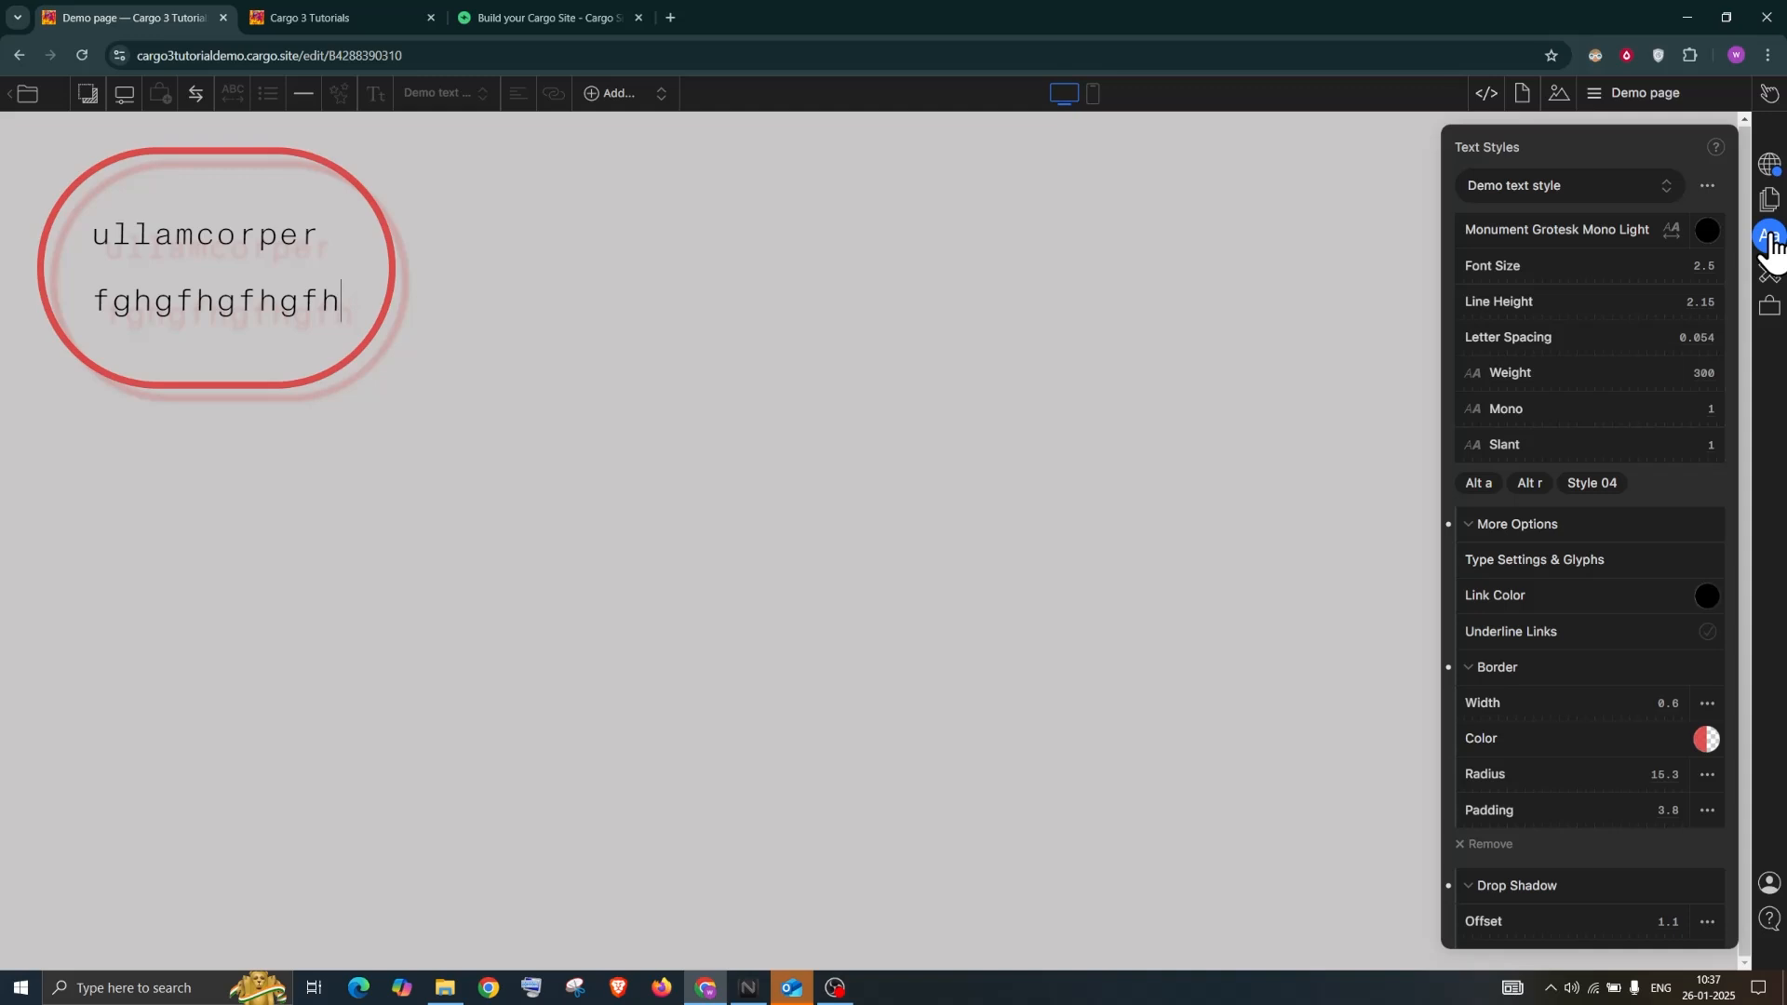
pyautogui.scroll(-2, 1524, 843)
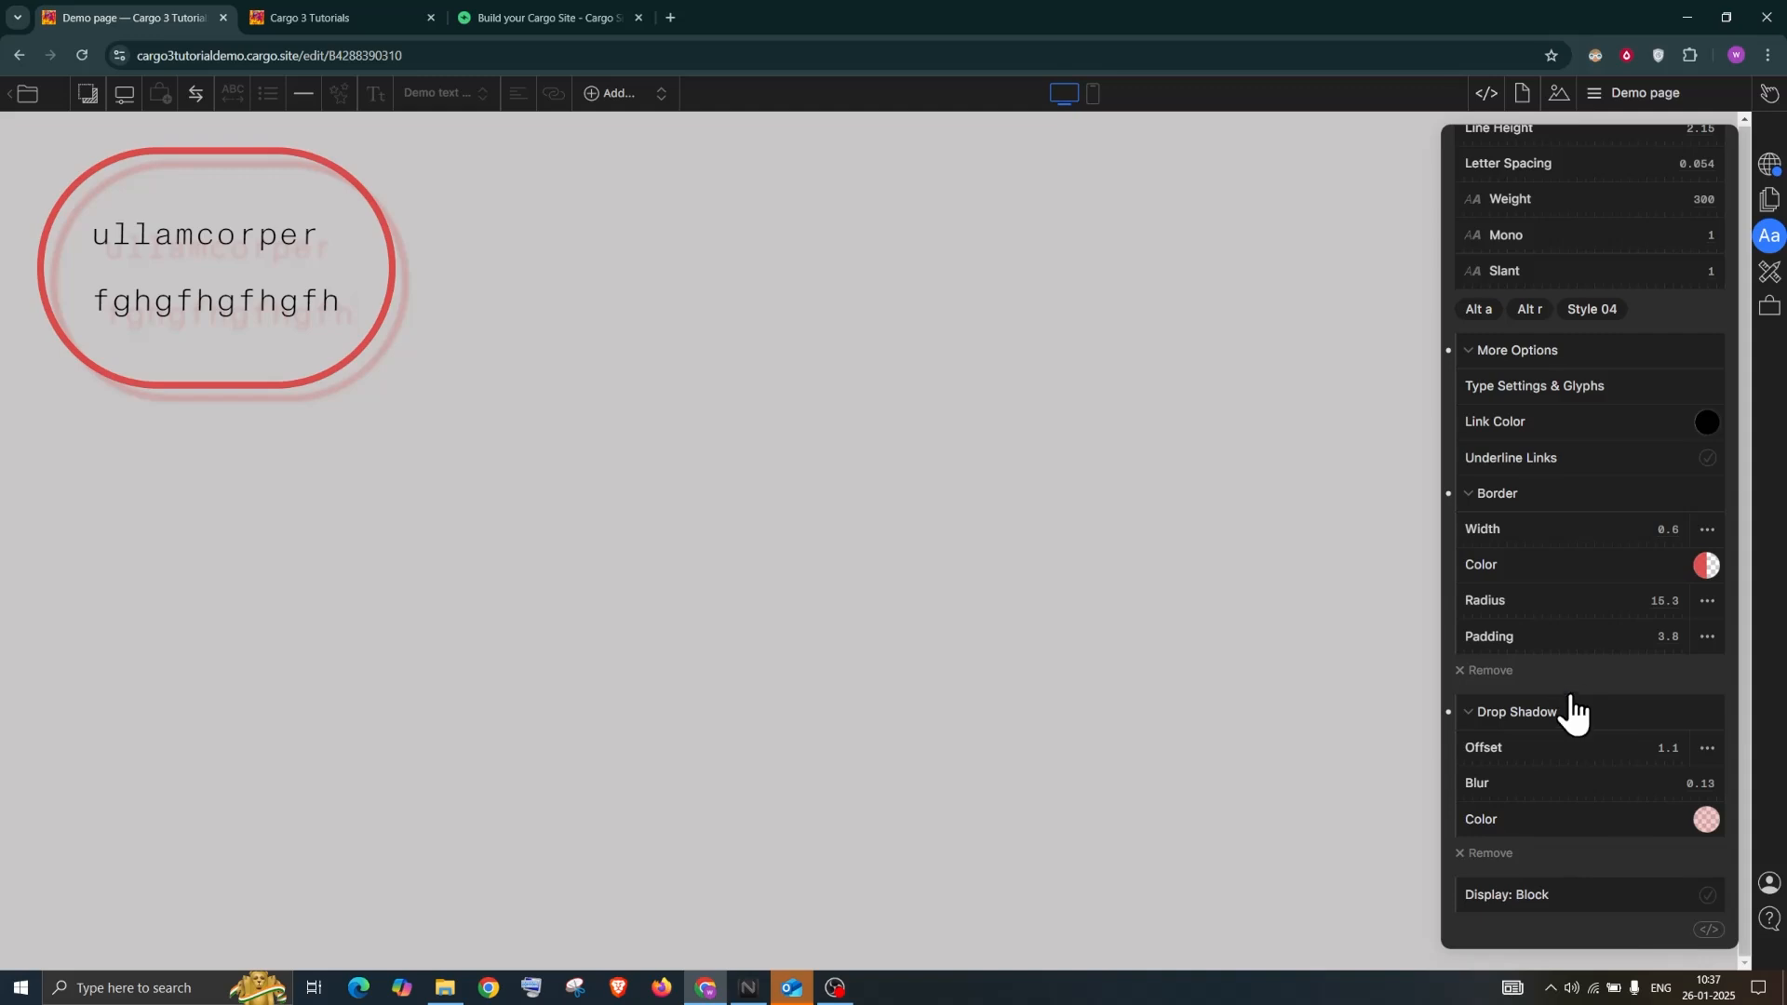
pyautogui.click(1019, 249)
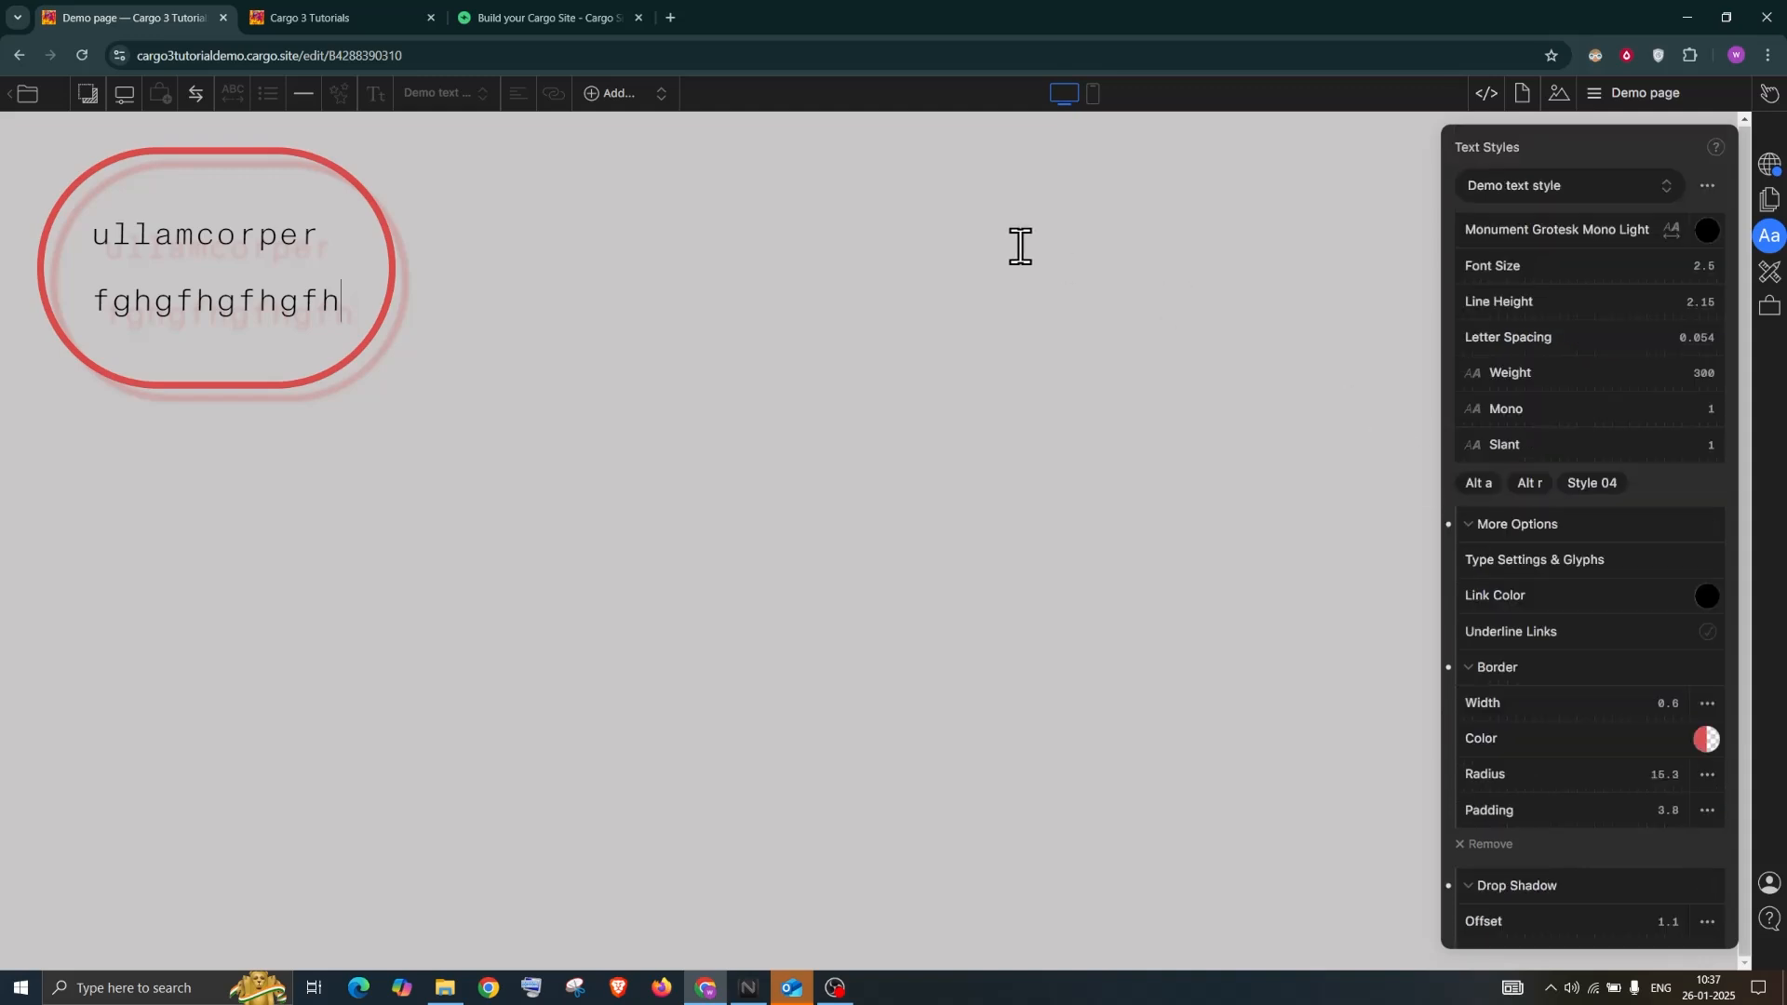
pyautogui.click(1768, 237)
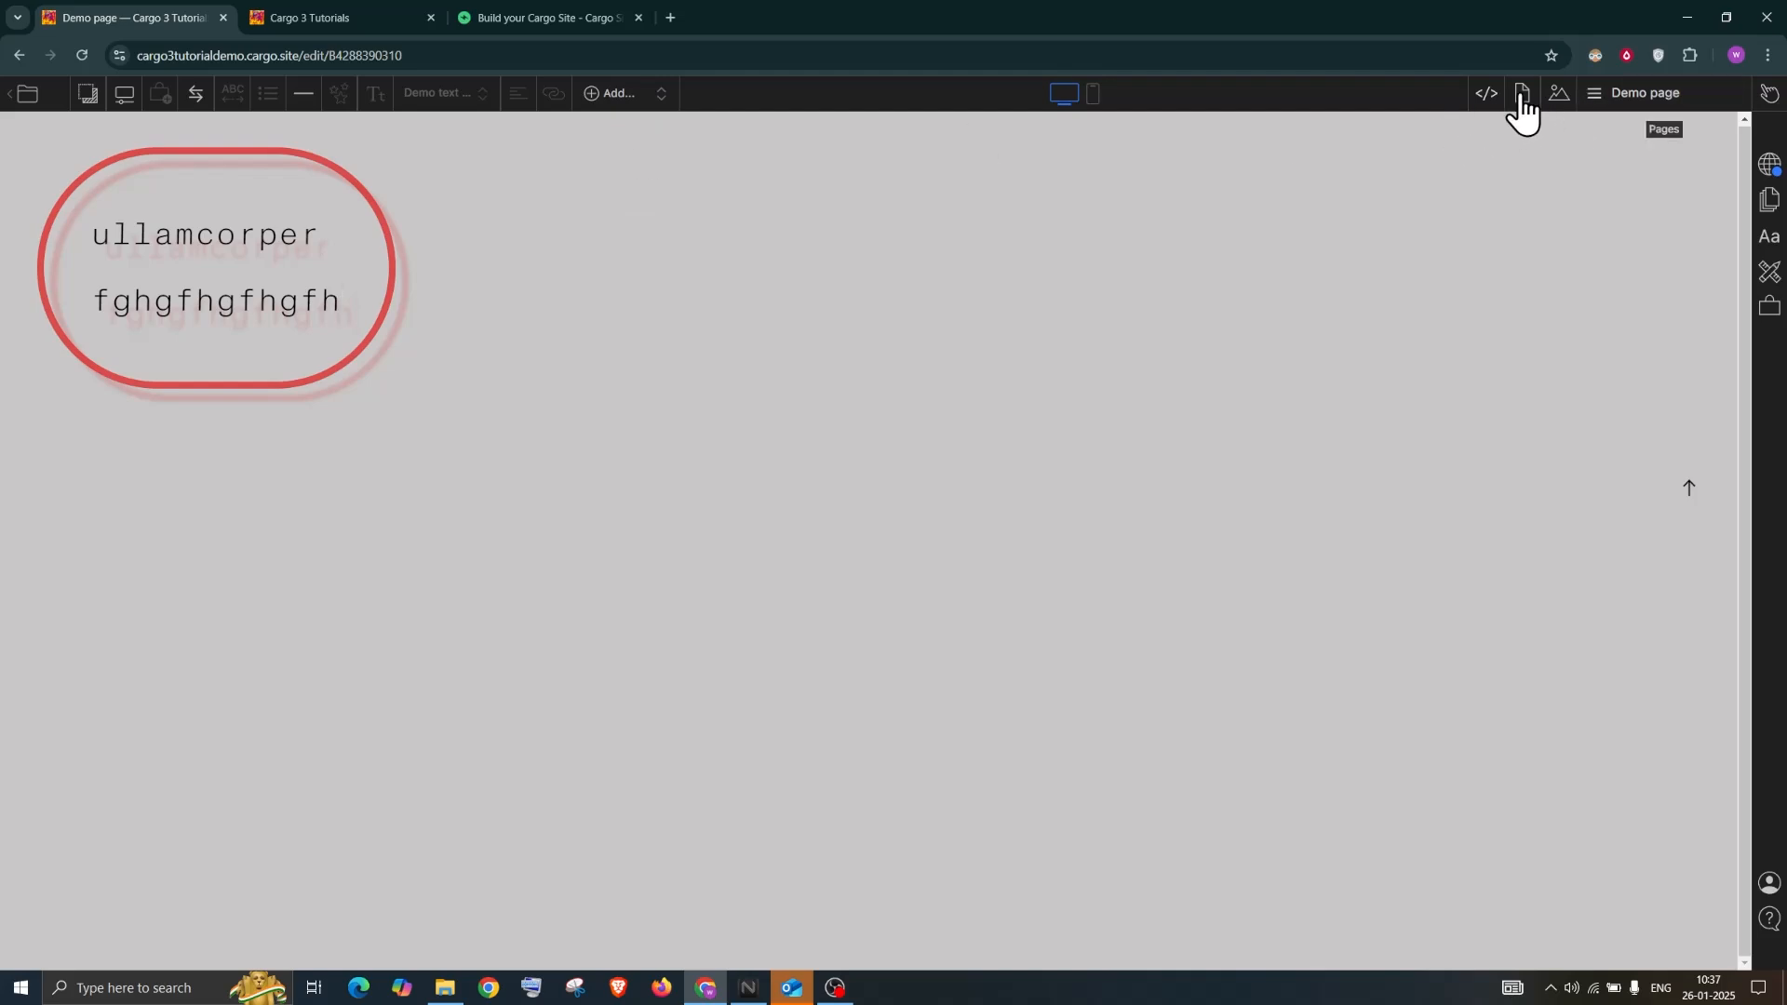
pyautogui.click(1771, 203)
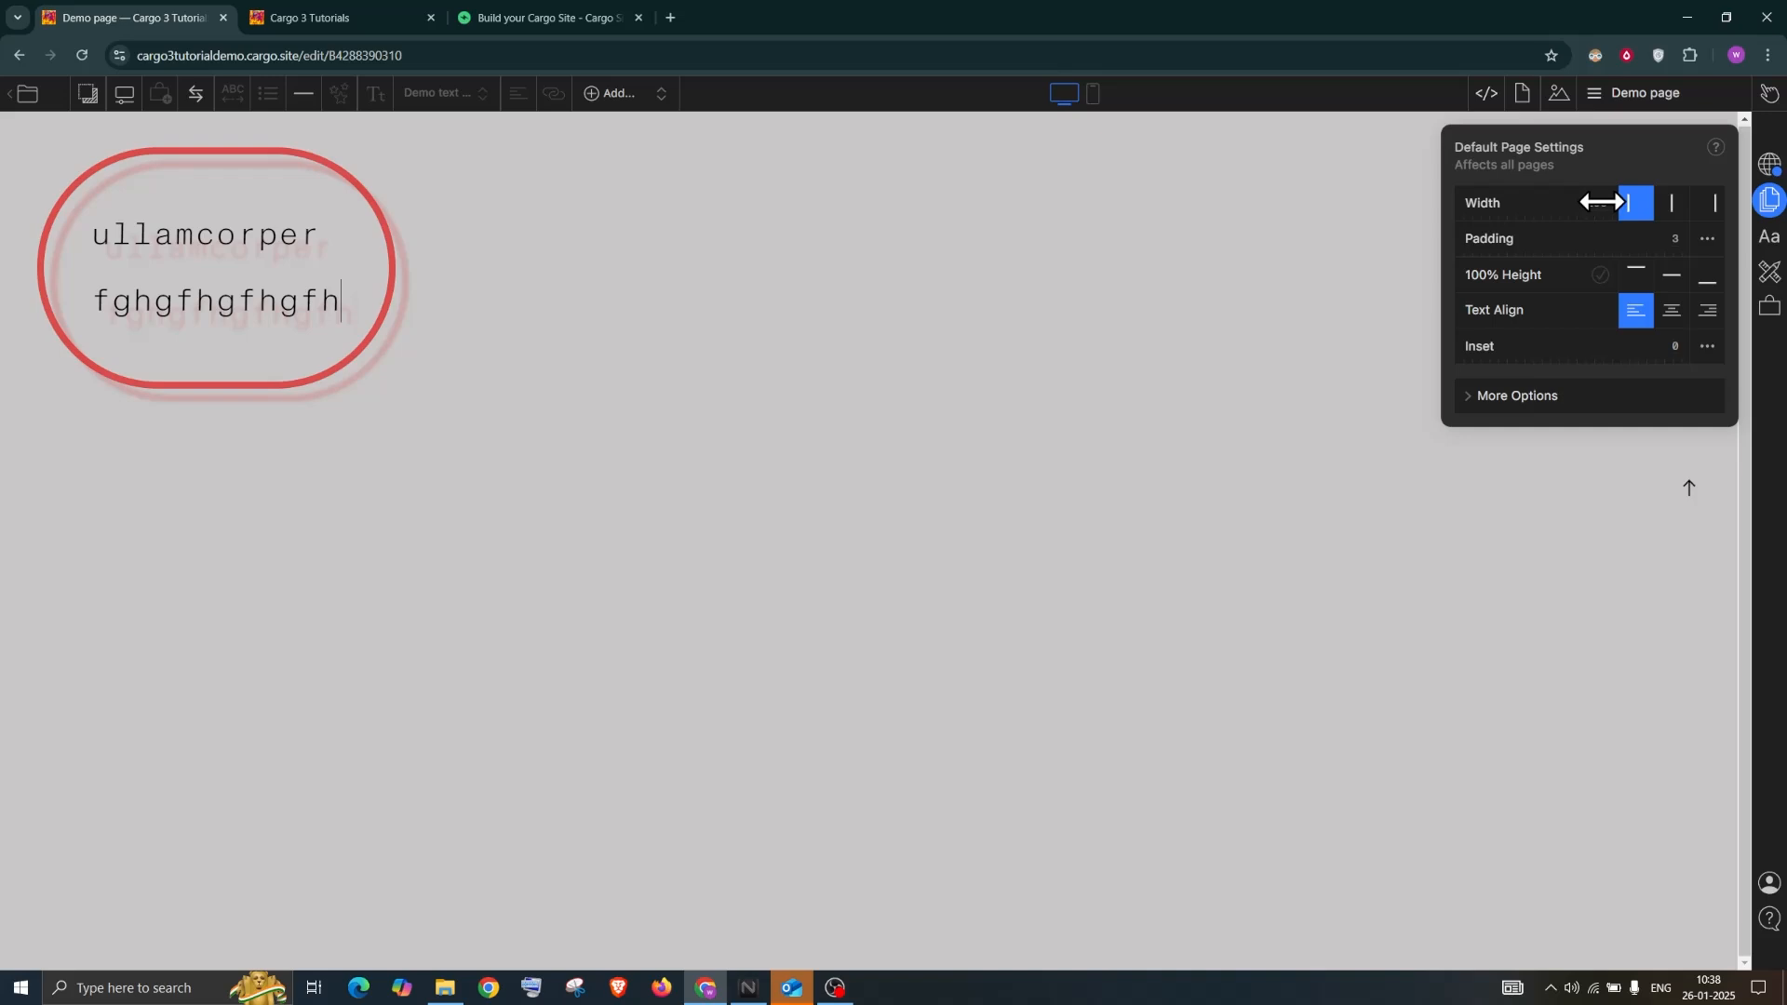
# Try other page width alignments in Default Page Settings, then restore the original
pyautogui.click(1675, 213)
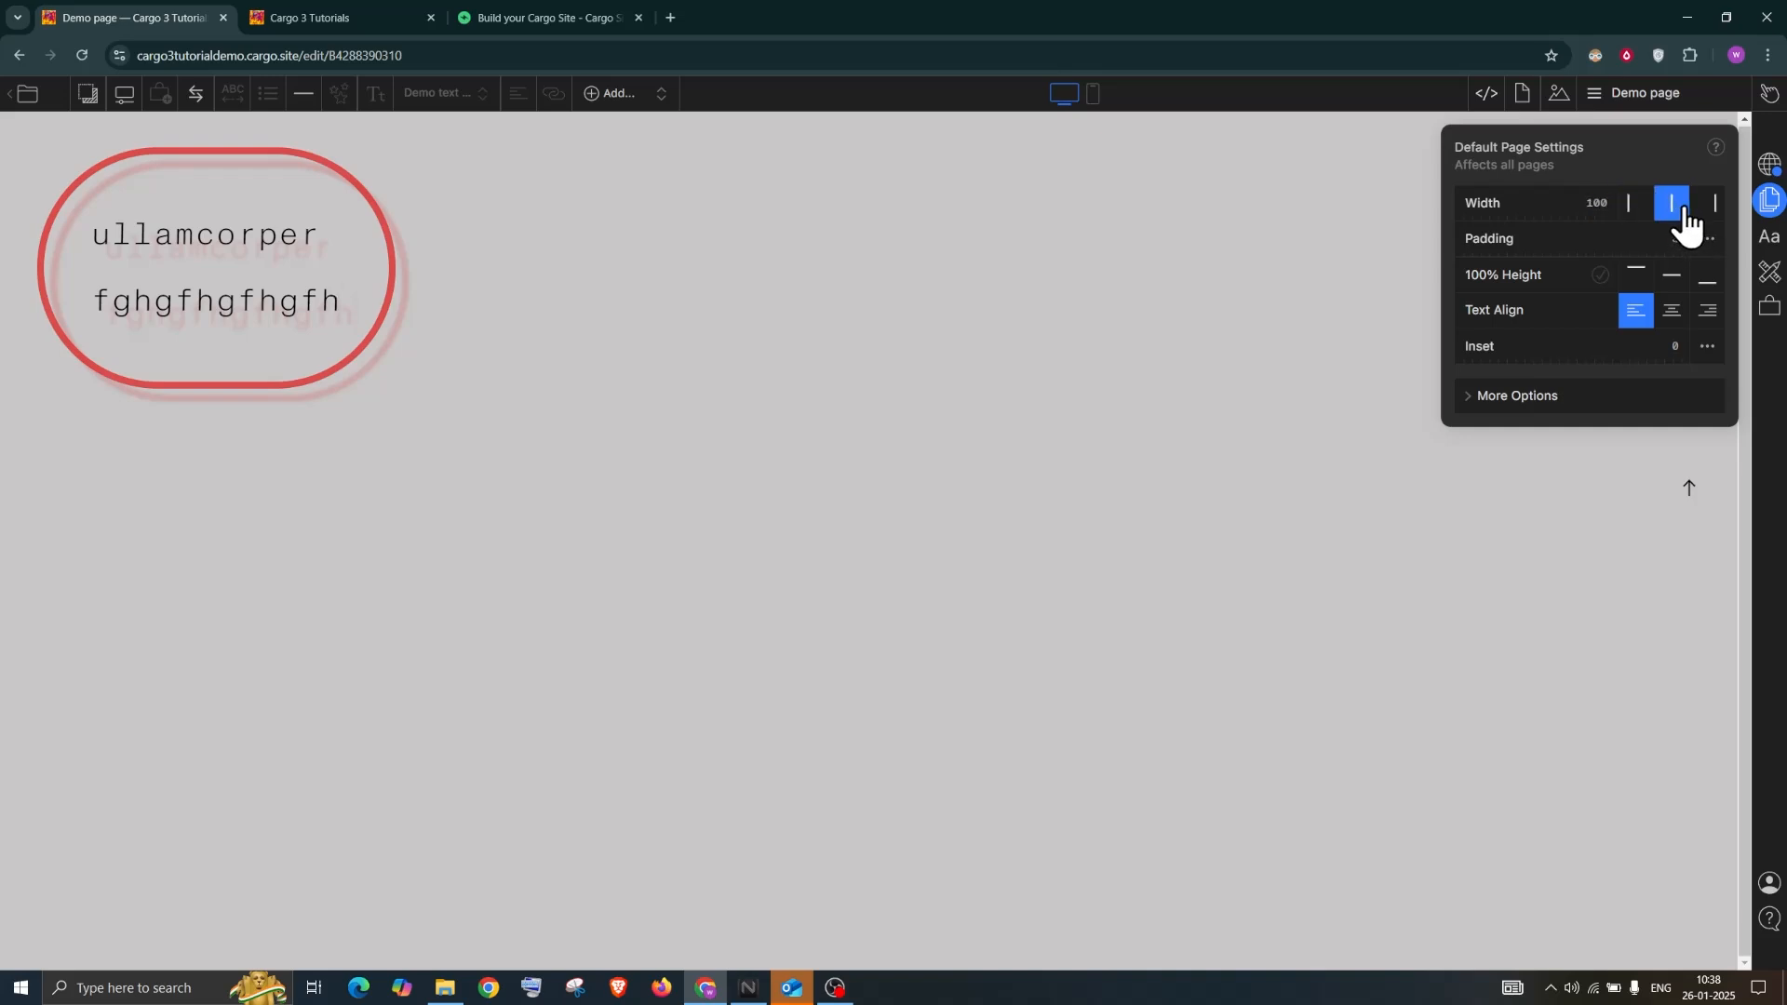
pyautogui.click(1707, 209)
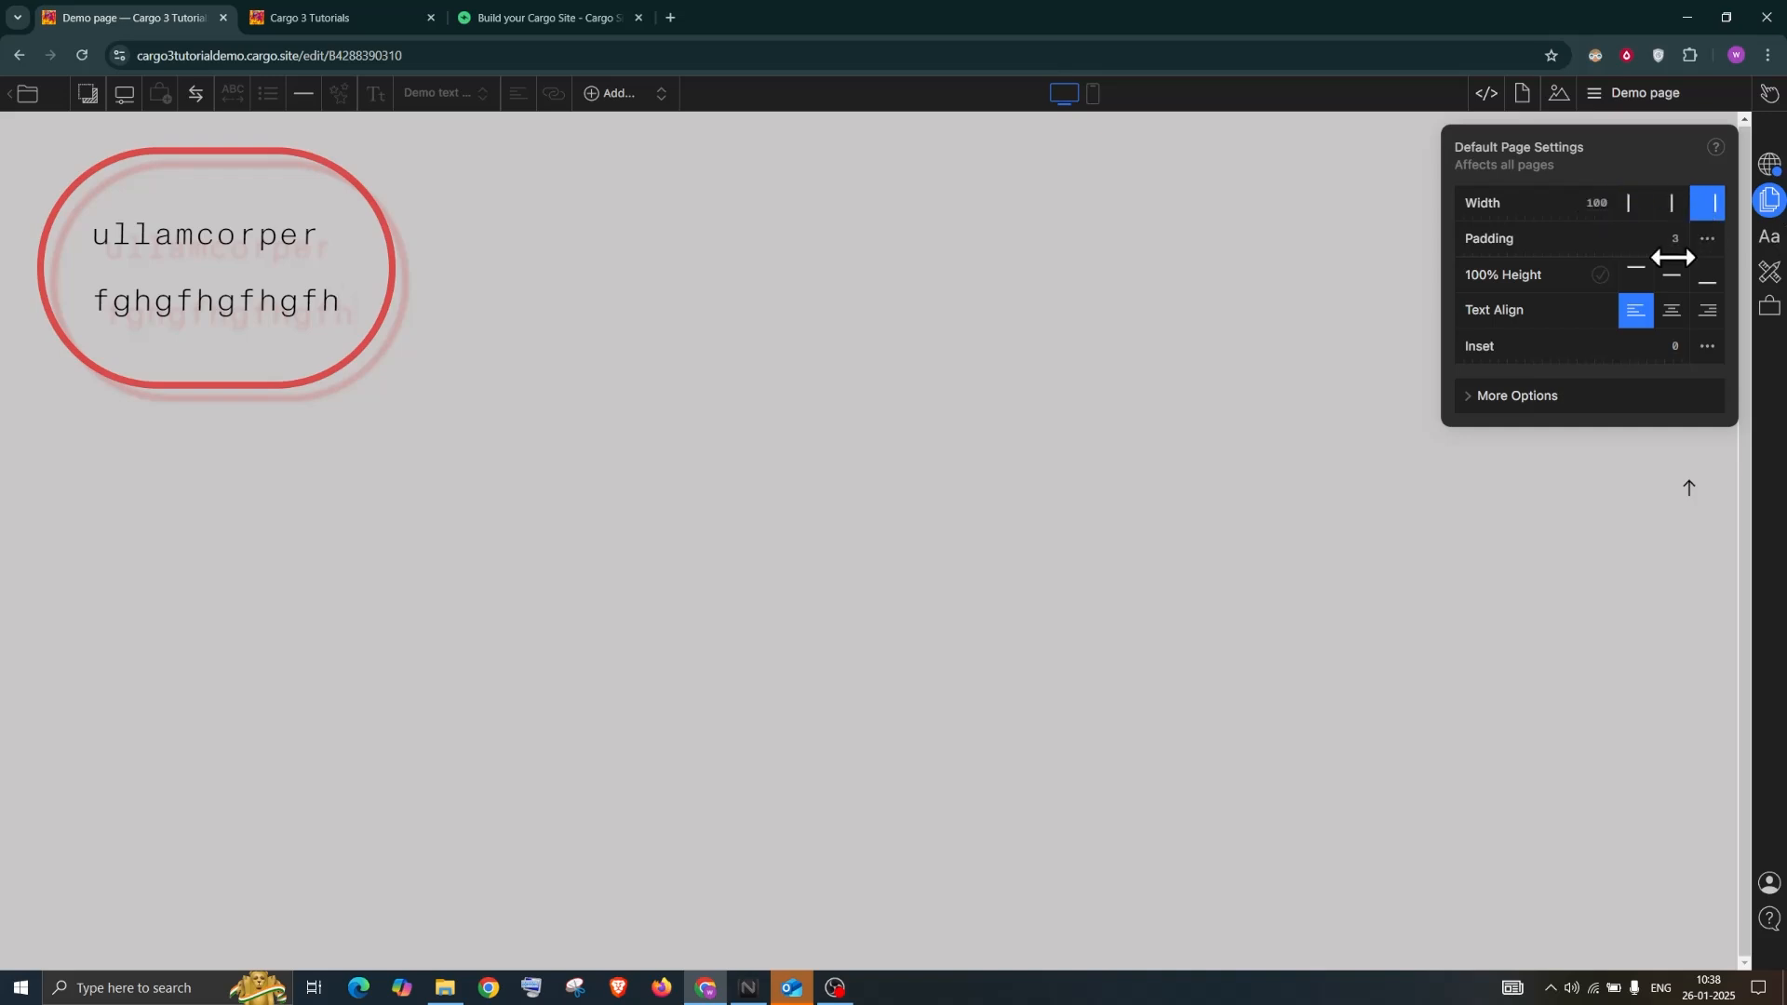
pyautogui.click(1633, 205)
pyautogui.click(1678, 205)
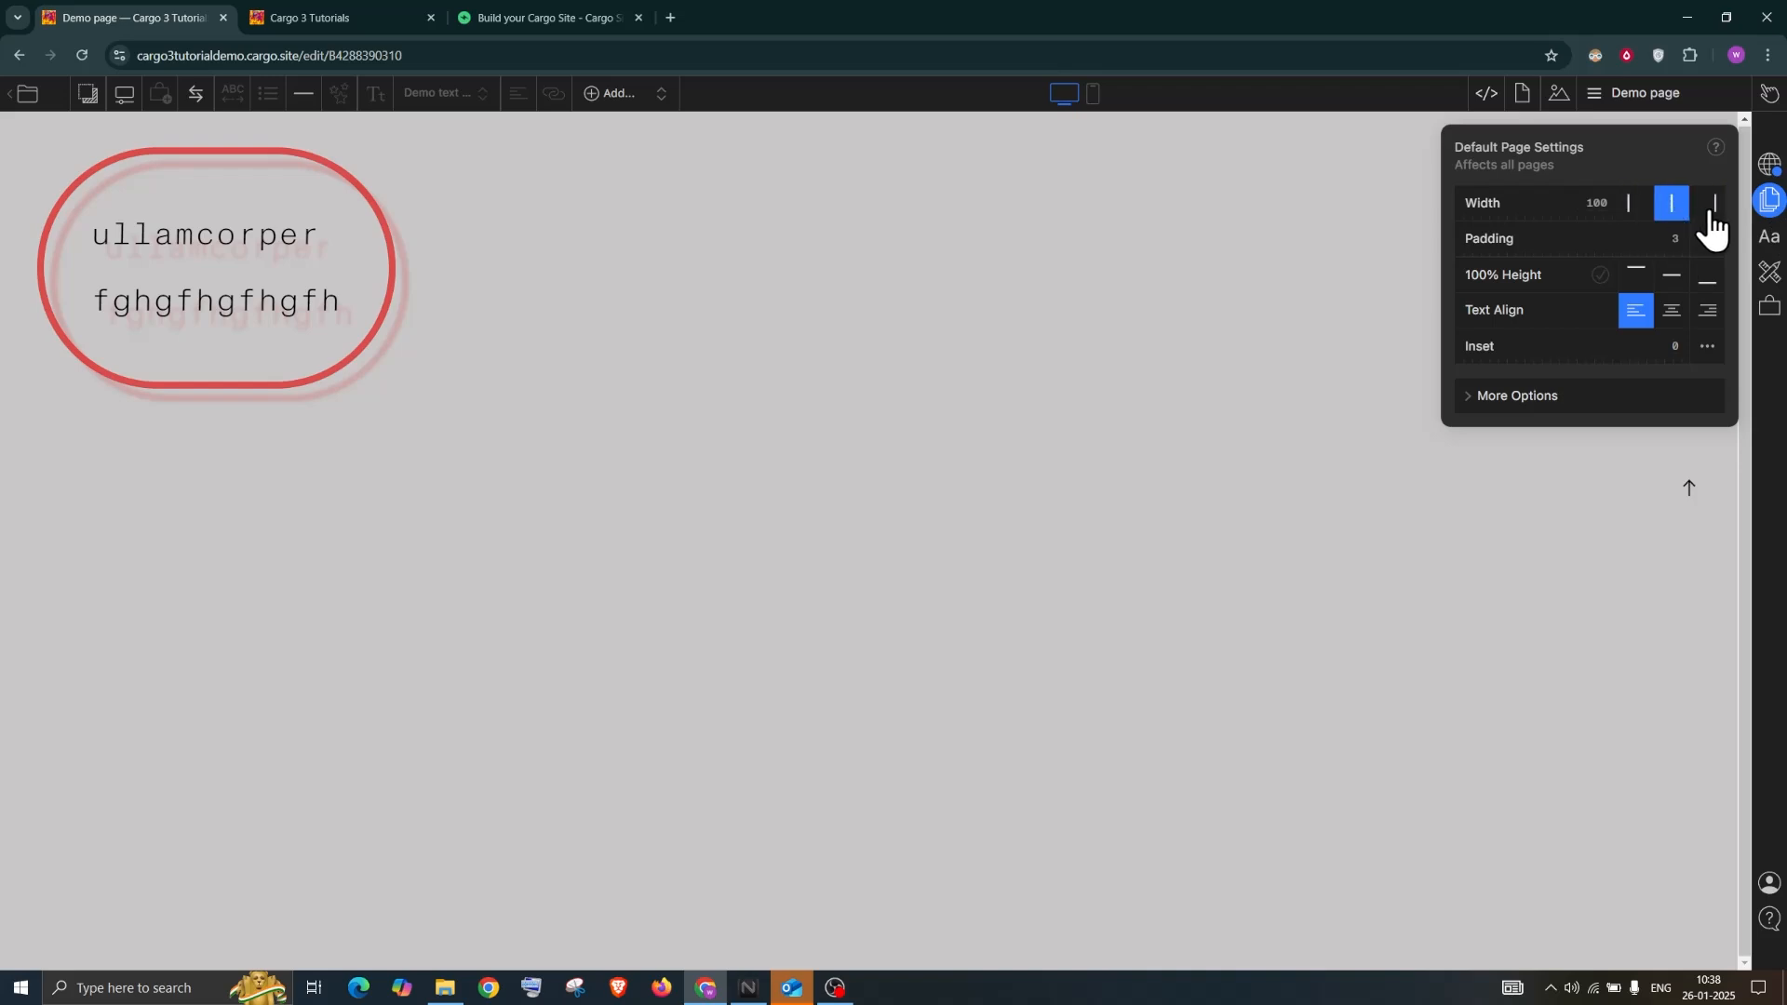
# Add a new untitled page to the site
pyautogui.click(1593, 93)
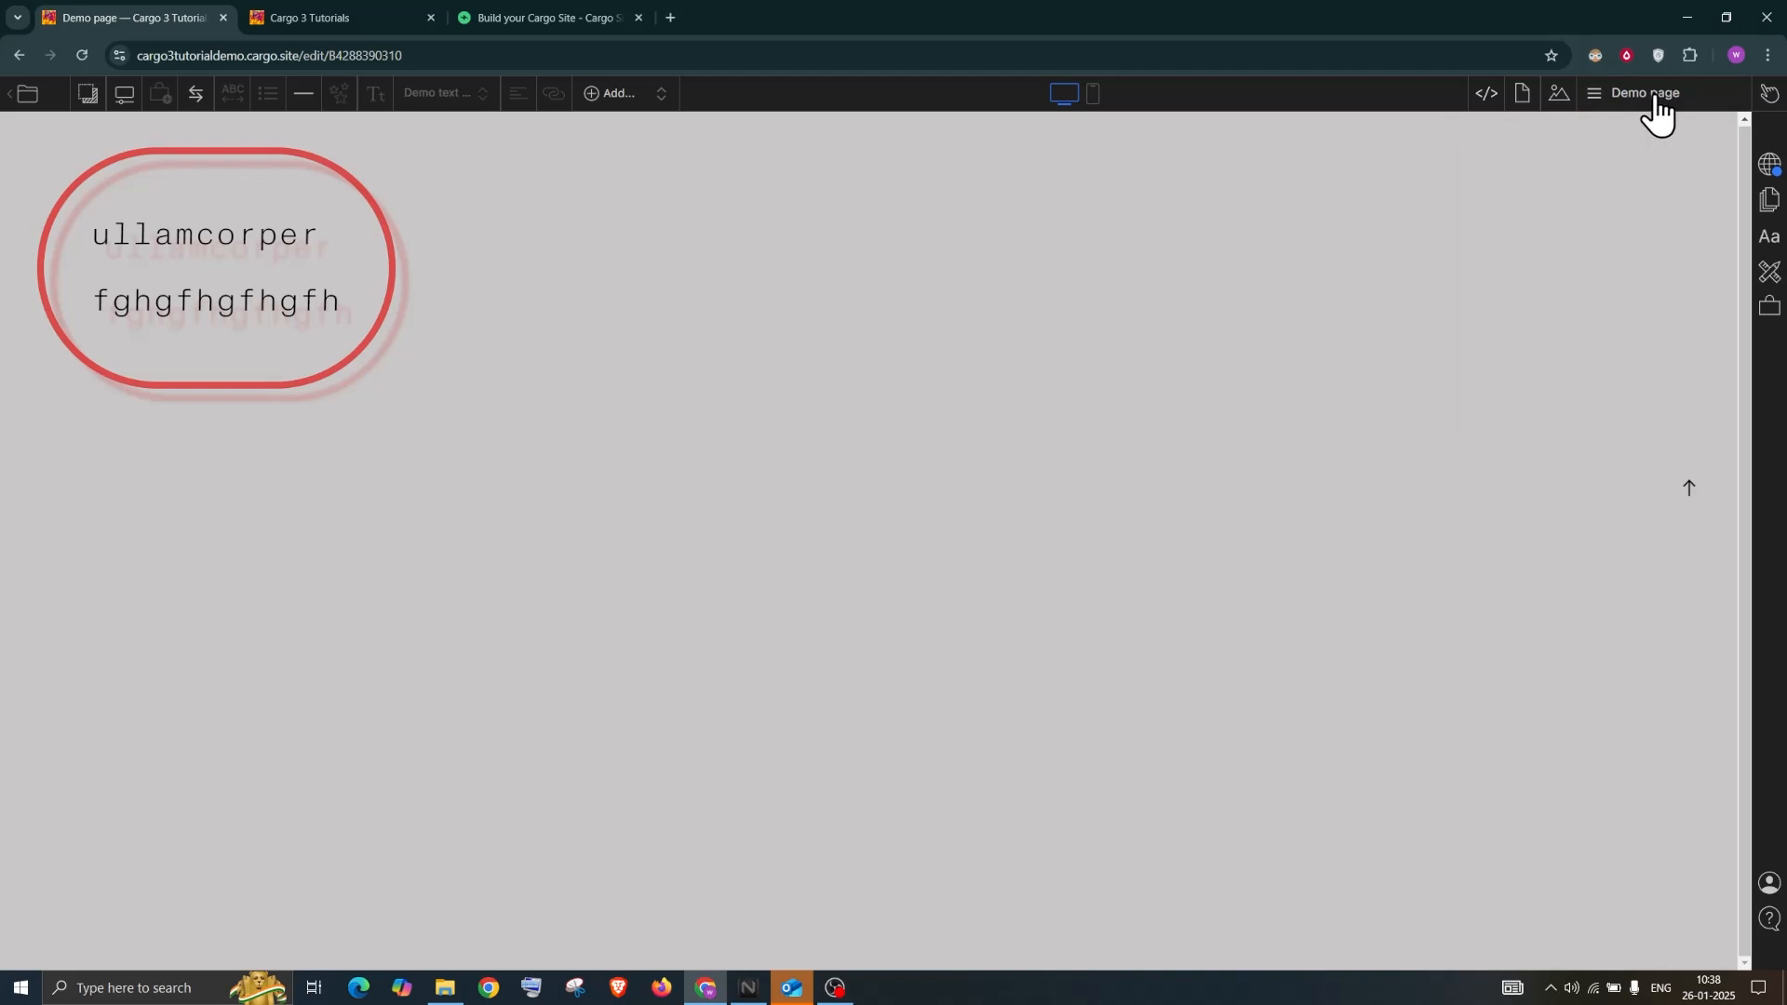
pyautogui.click(1657, 101)
pyautogui.click(1715, 149)
pyautogui.click(1651, 152)
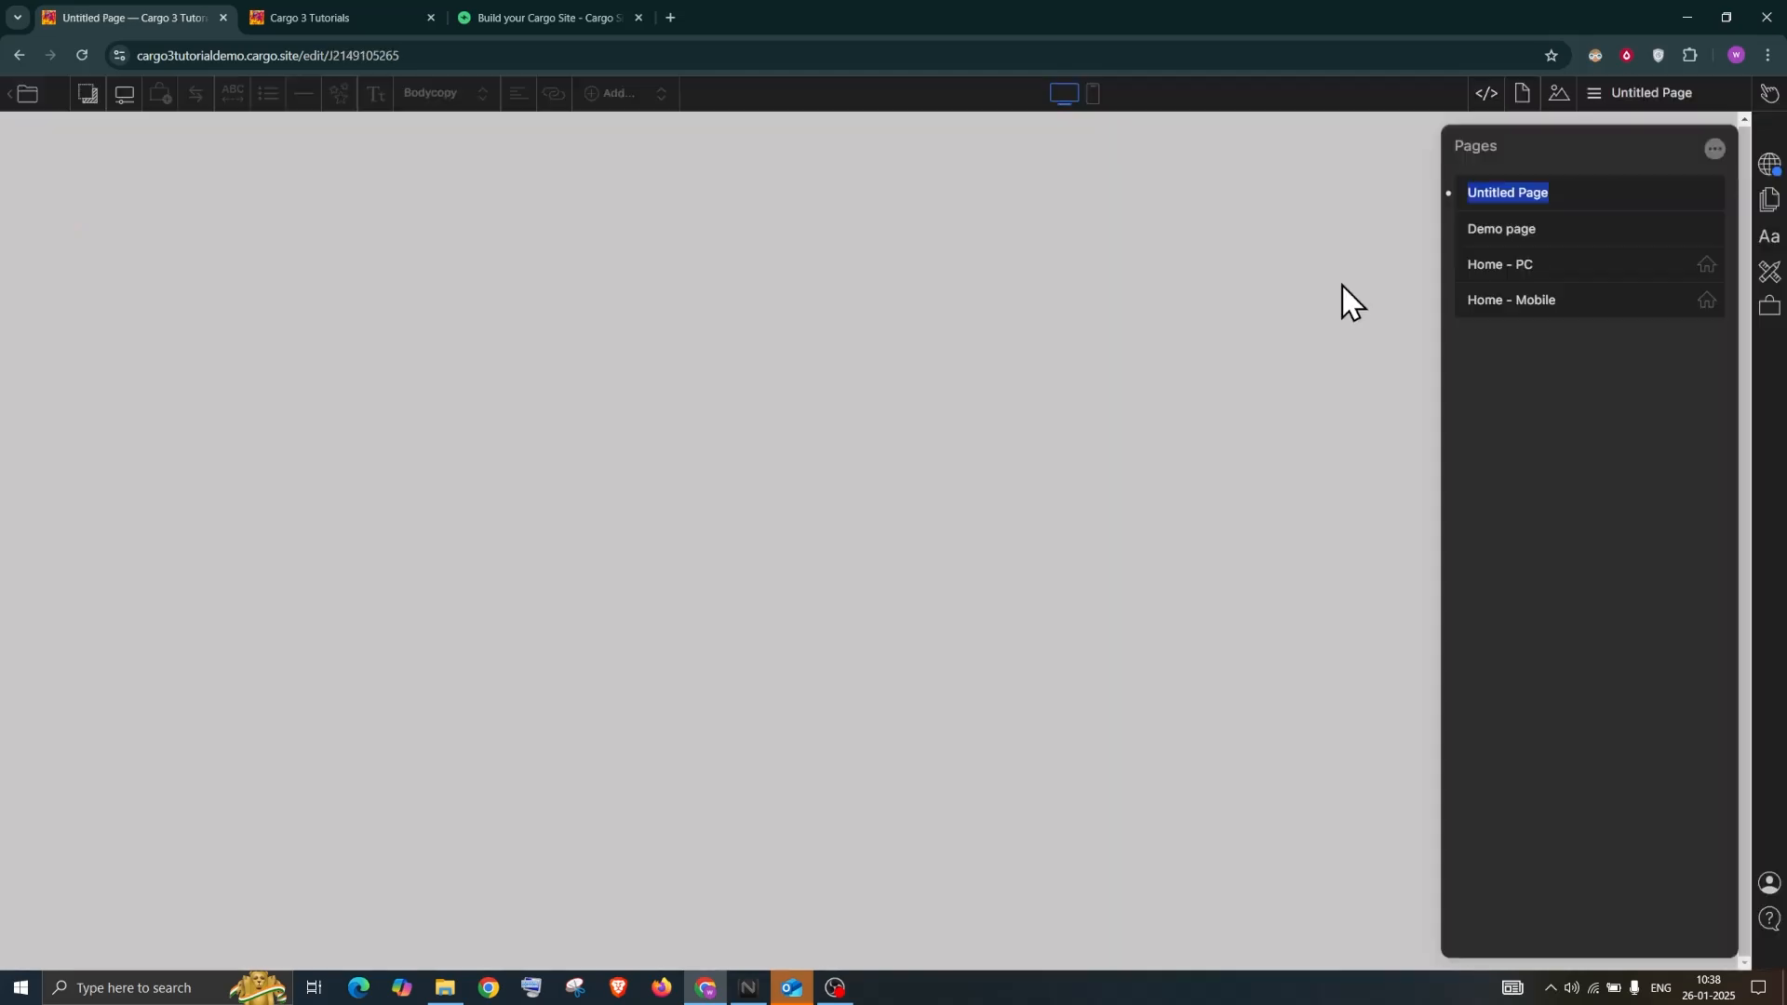
# Set default pages to full width with right-aligned text, then type a line of sample text
pyautogui.click(1776, 243)
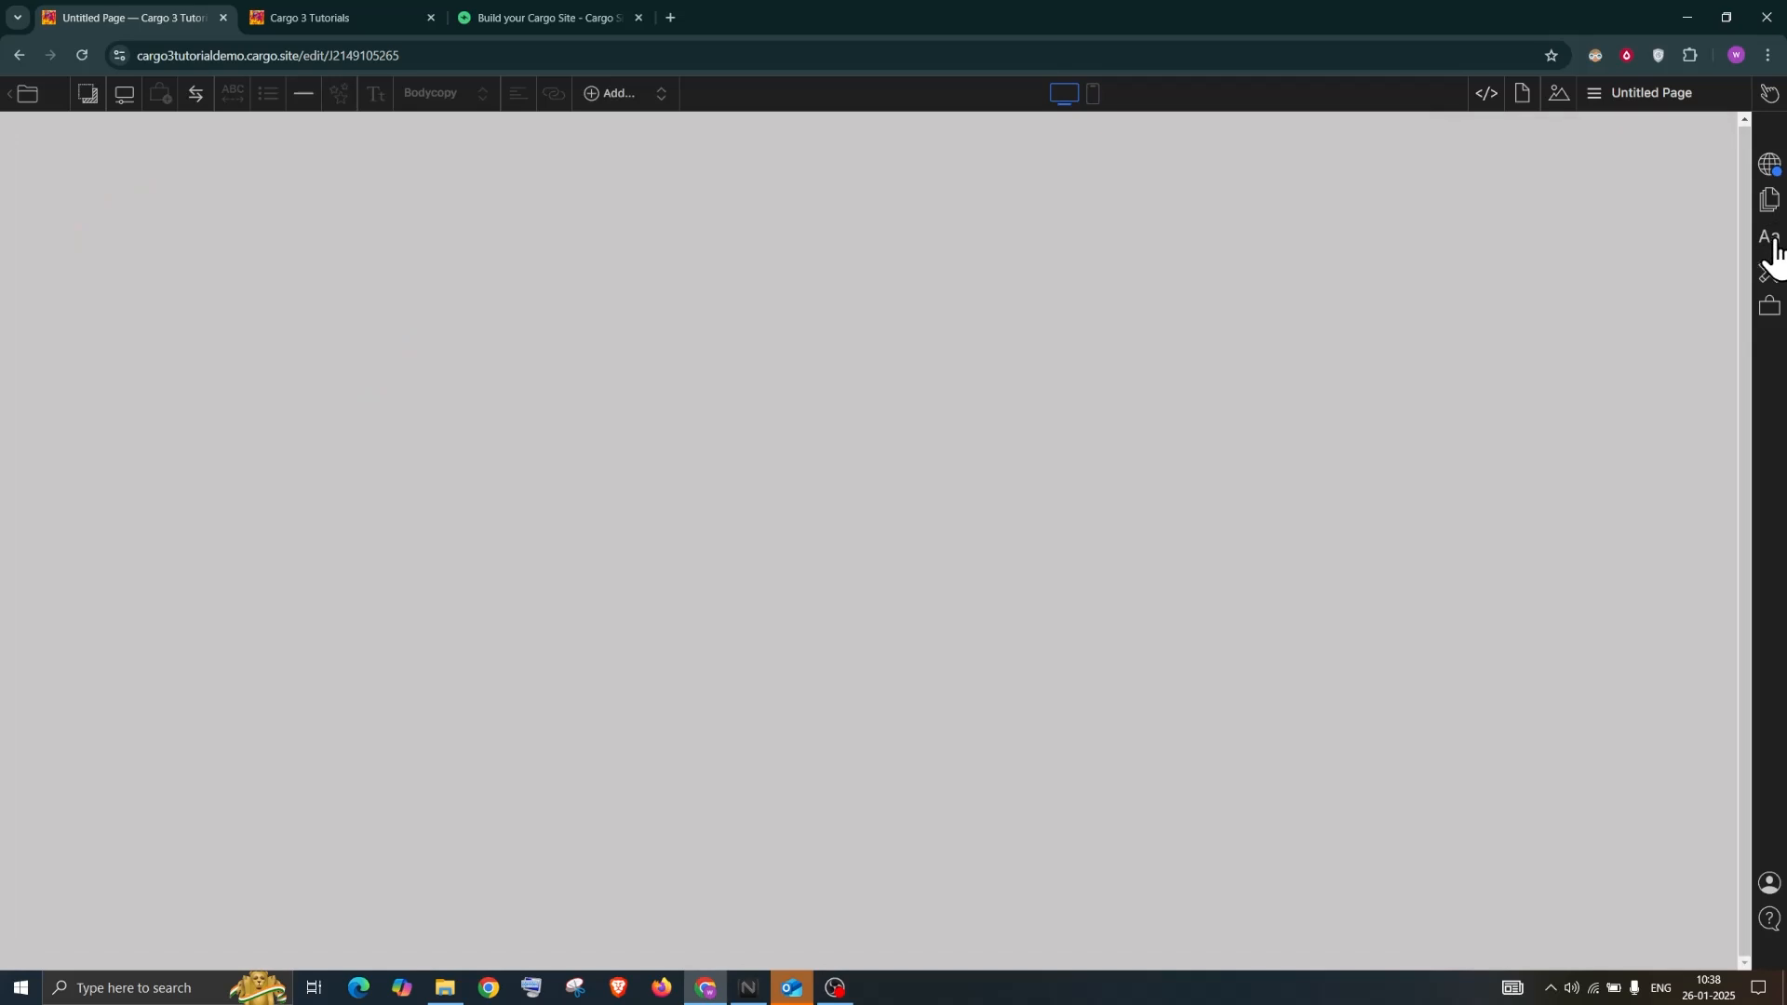
pyautogui.click(1772, 240)
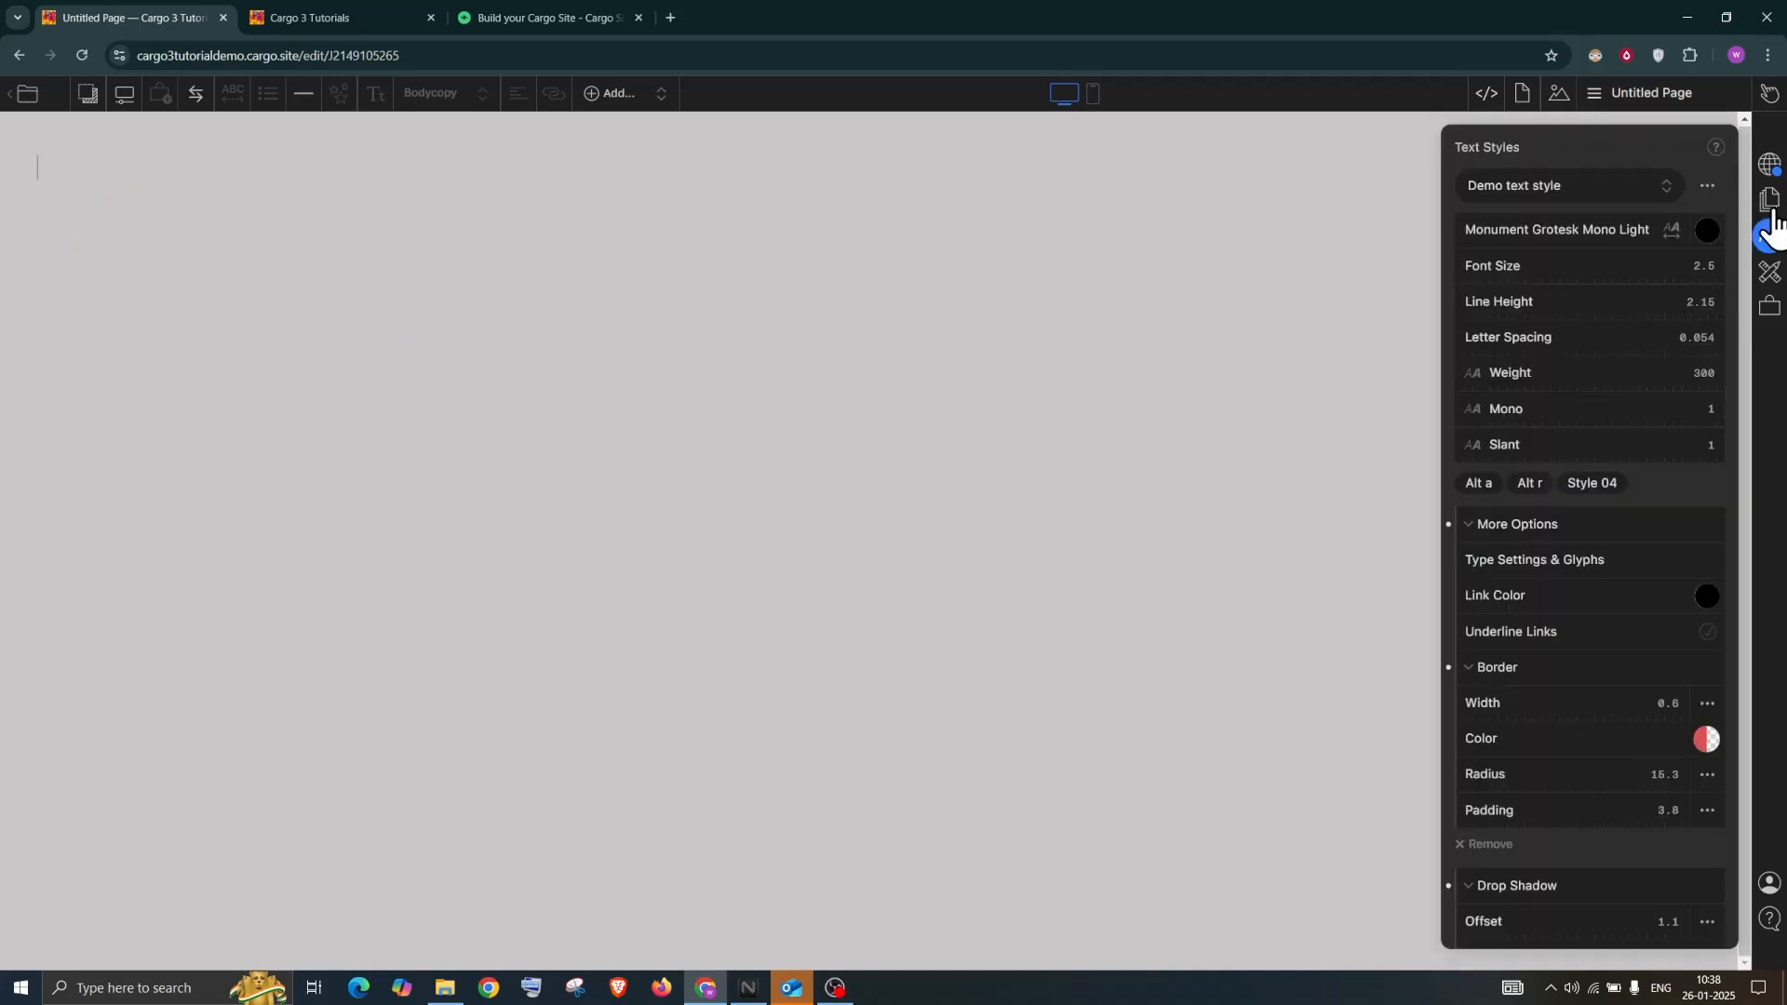
pyautogui.click(1770, 201)
pyautogui.click(1709, 203)
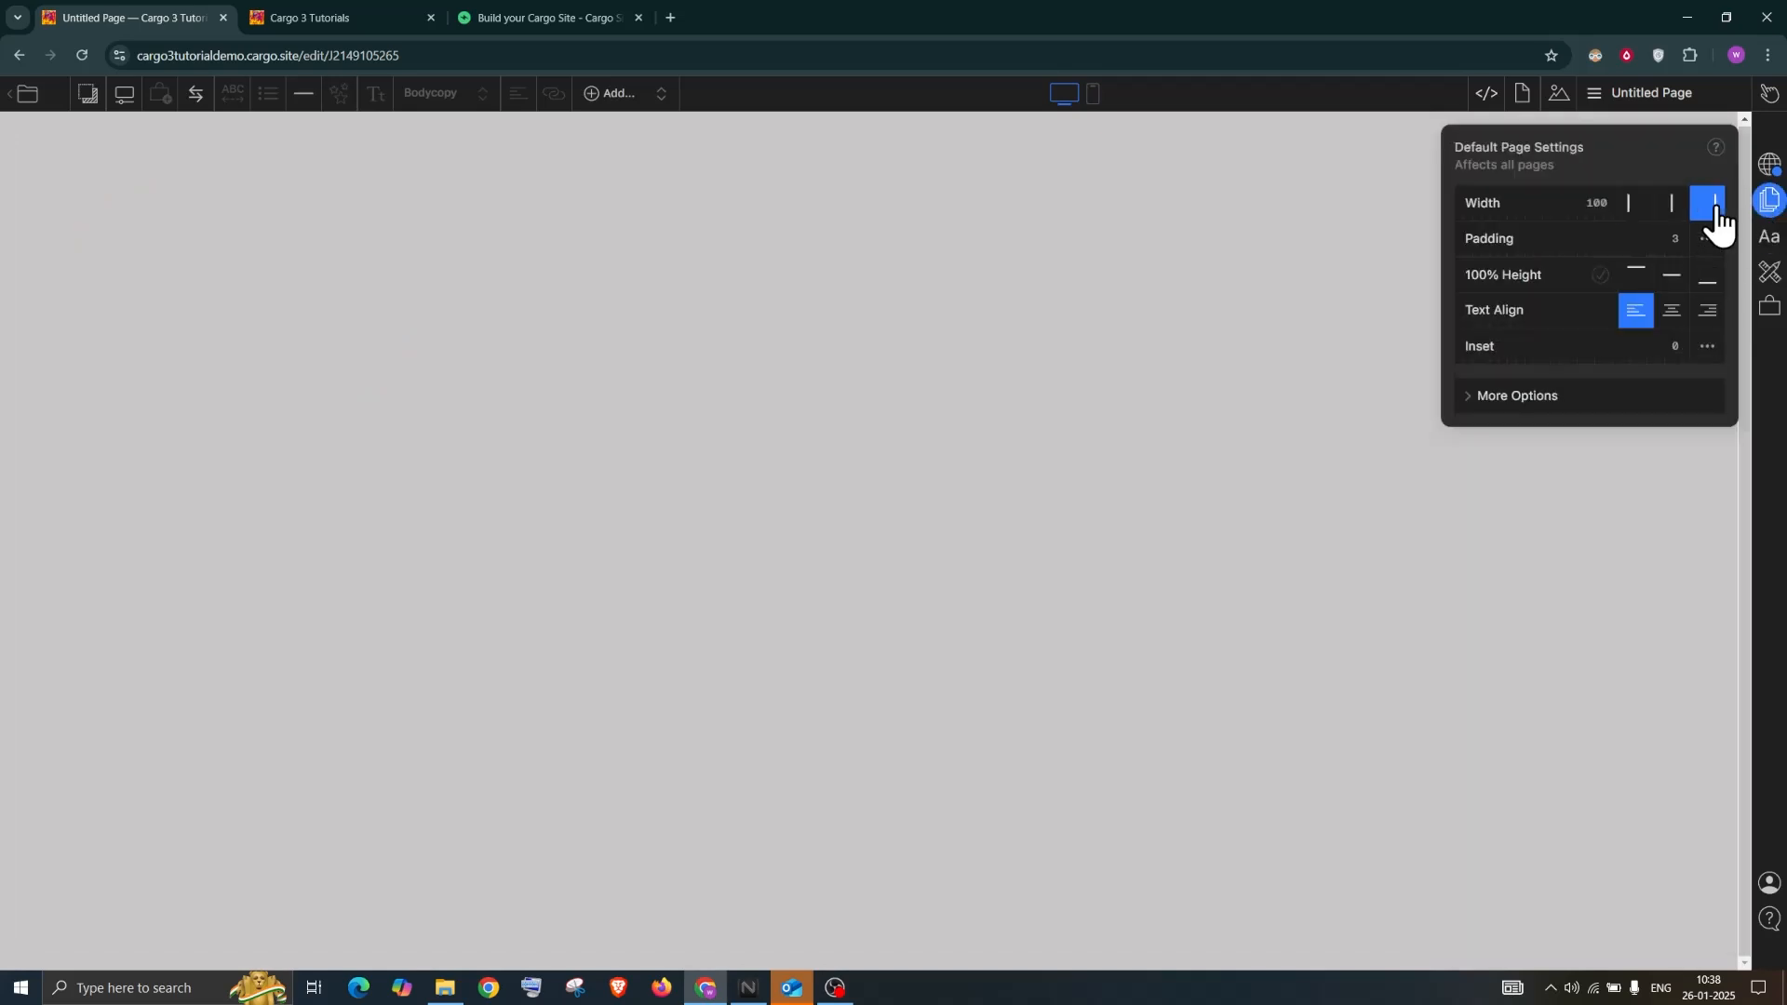
pyautogui.click(1708, 313)
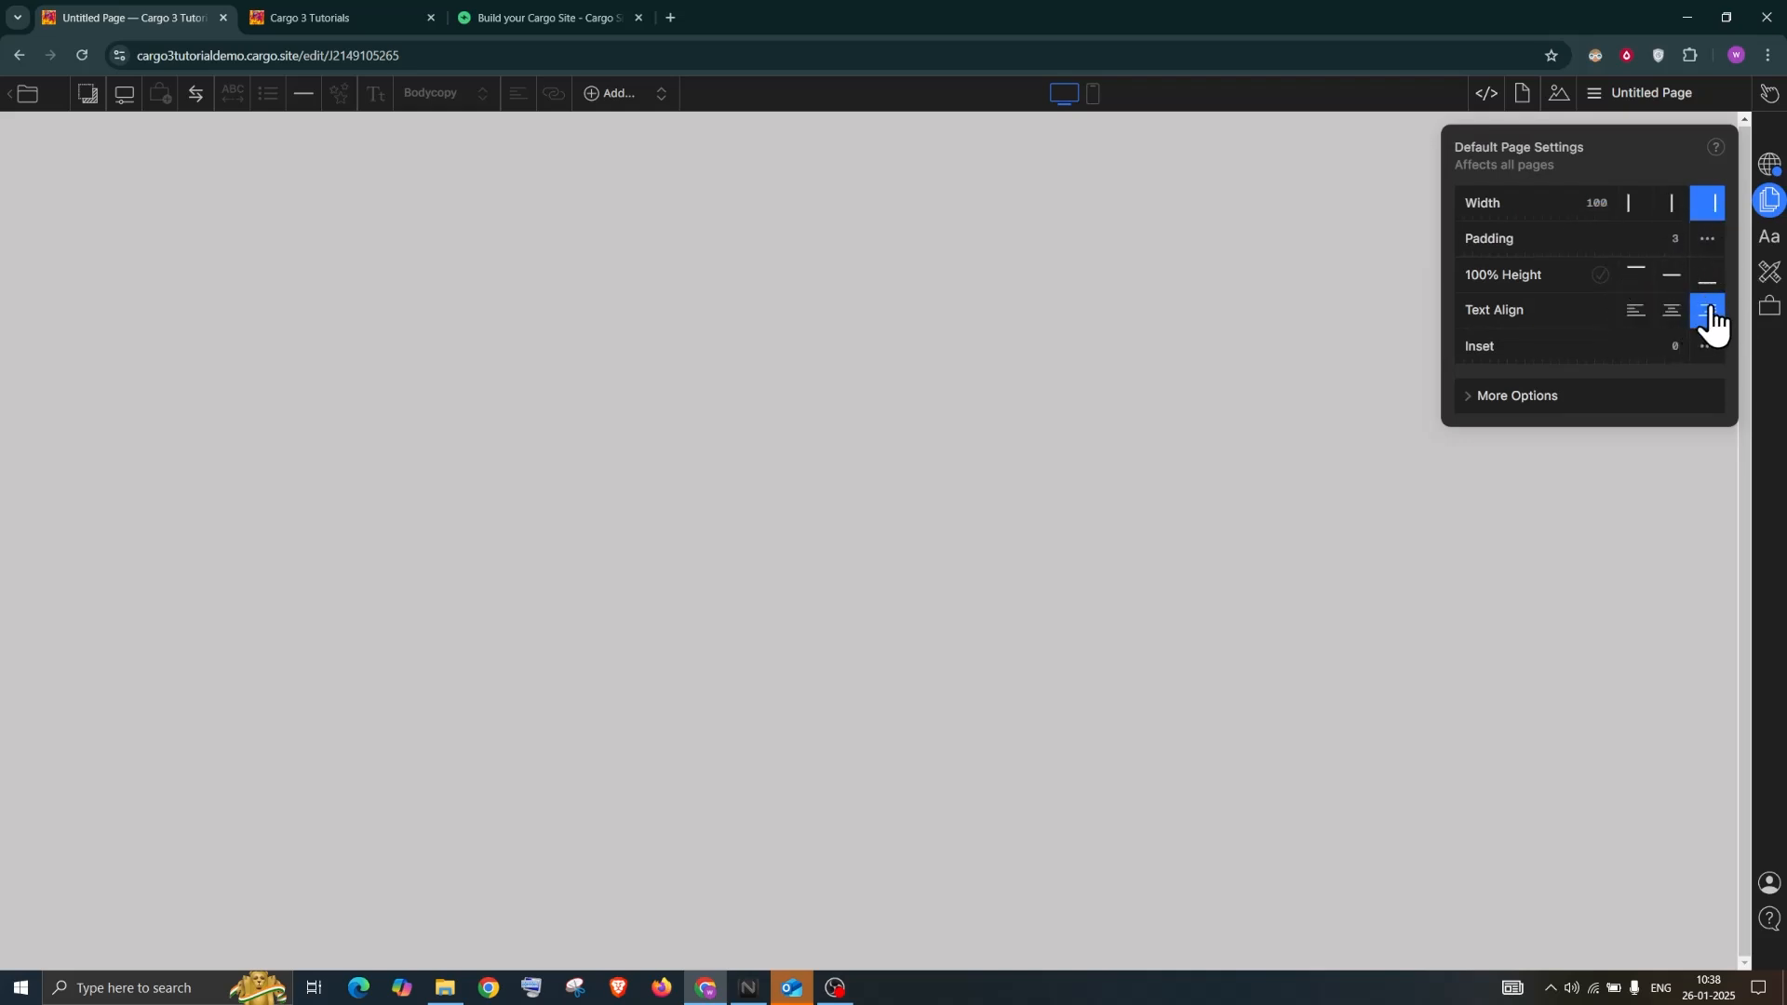
pyautogui.click(411, 181)
pyautogui.write('zcxdsfdsfsd')
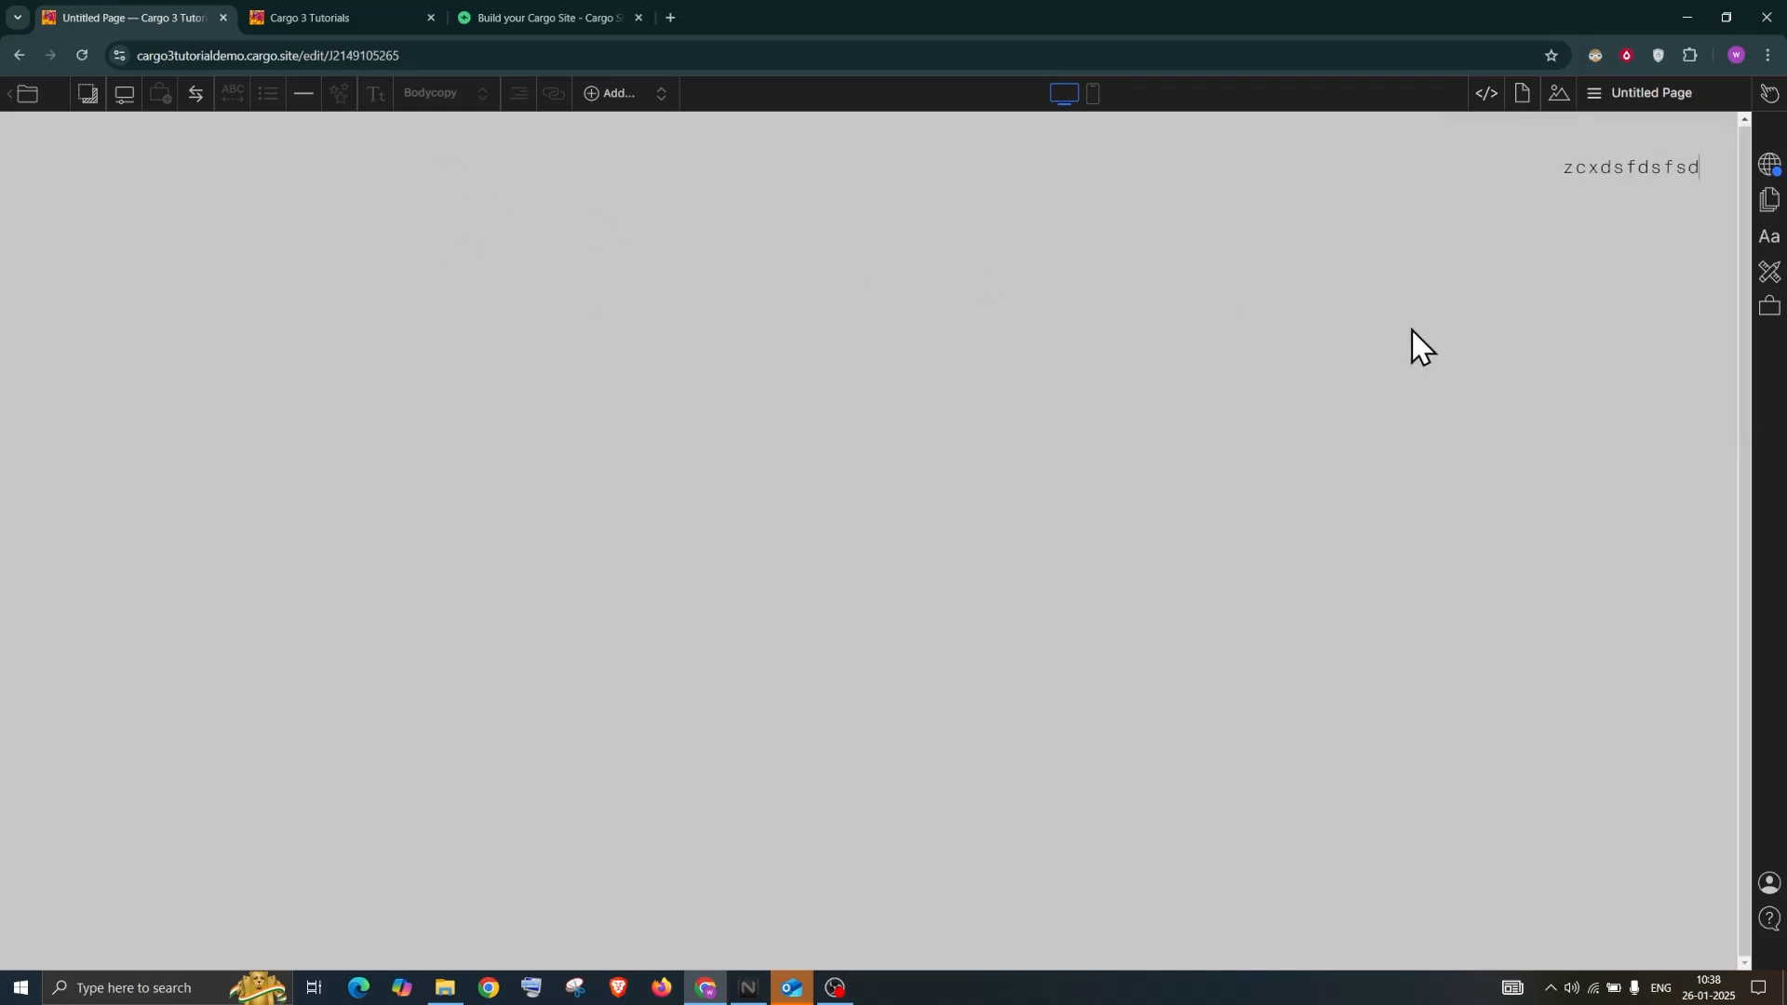
pyautogui.write('ffdsssssssssssssssssssssssssssss')
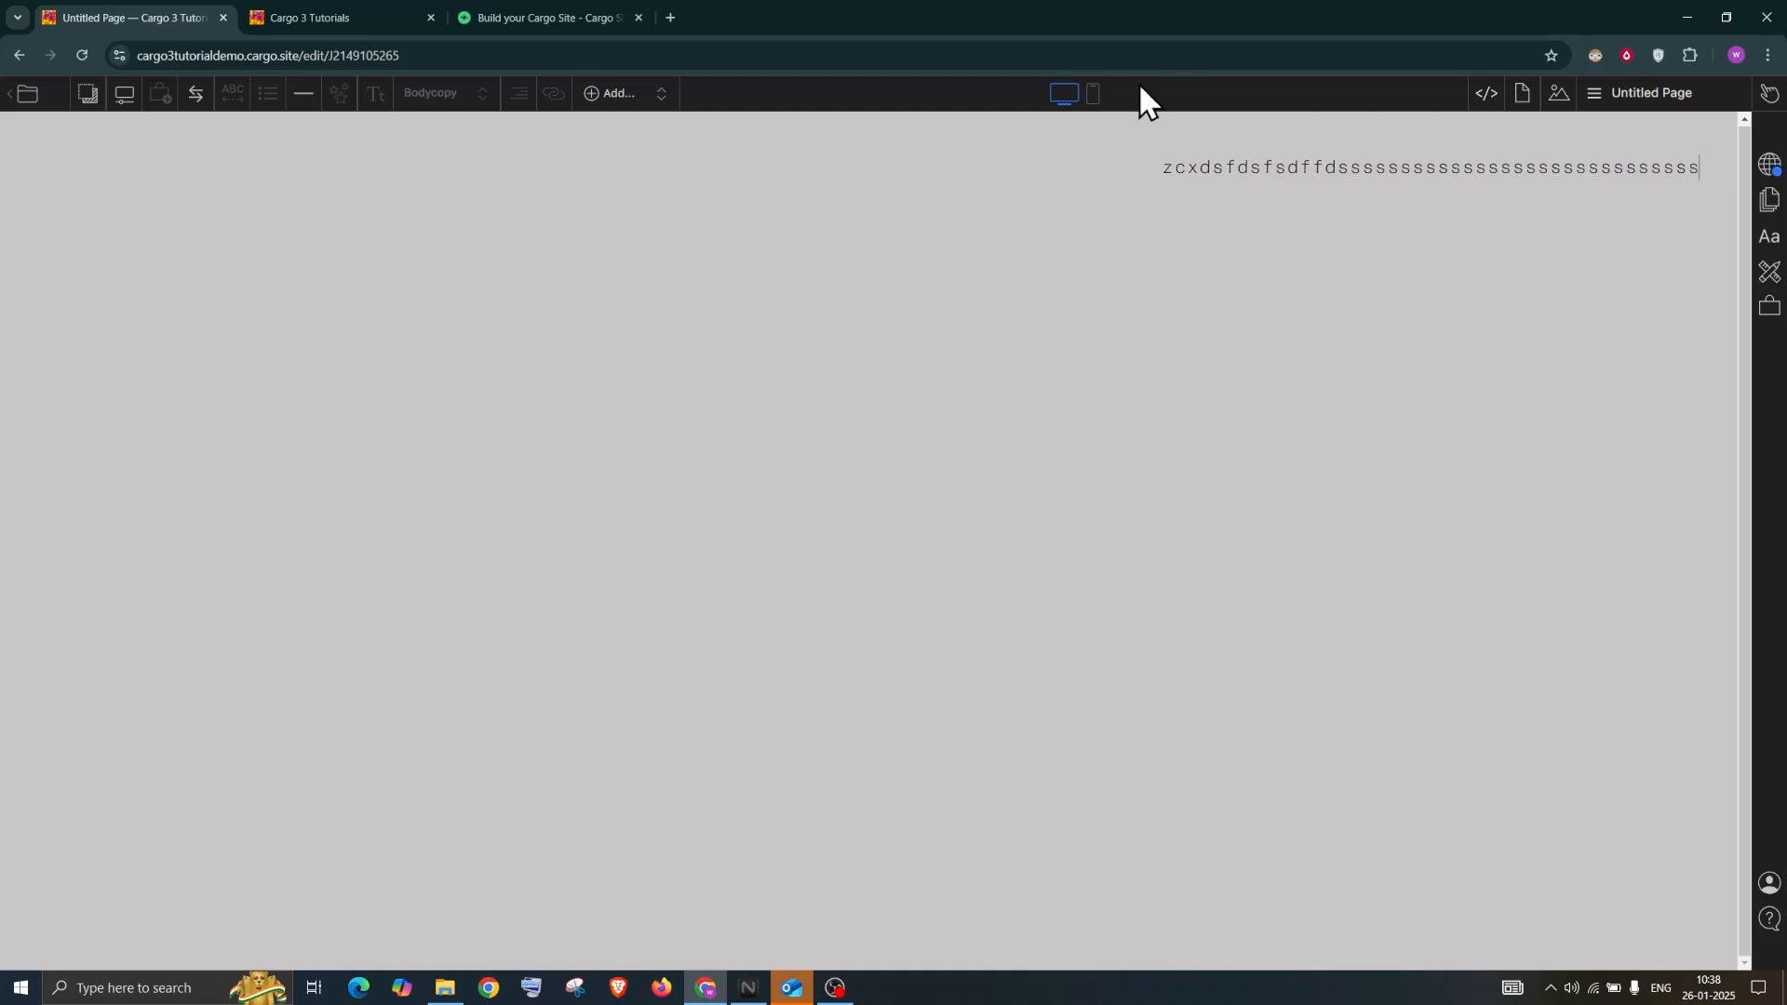
# Make default pages centred at width 50 with centred text
pyautogui.click(1771, 244)
pyautogui.moveTo(1604, 152); pyautogui.dragTo(767, 138)
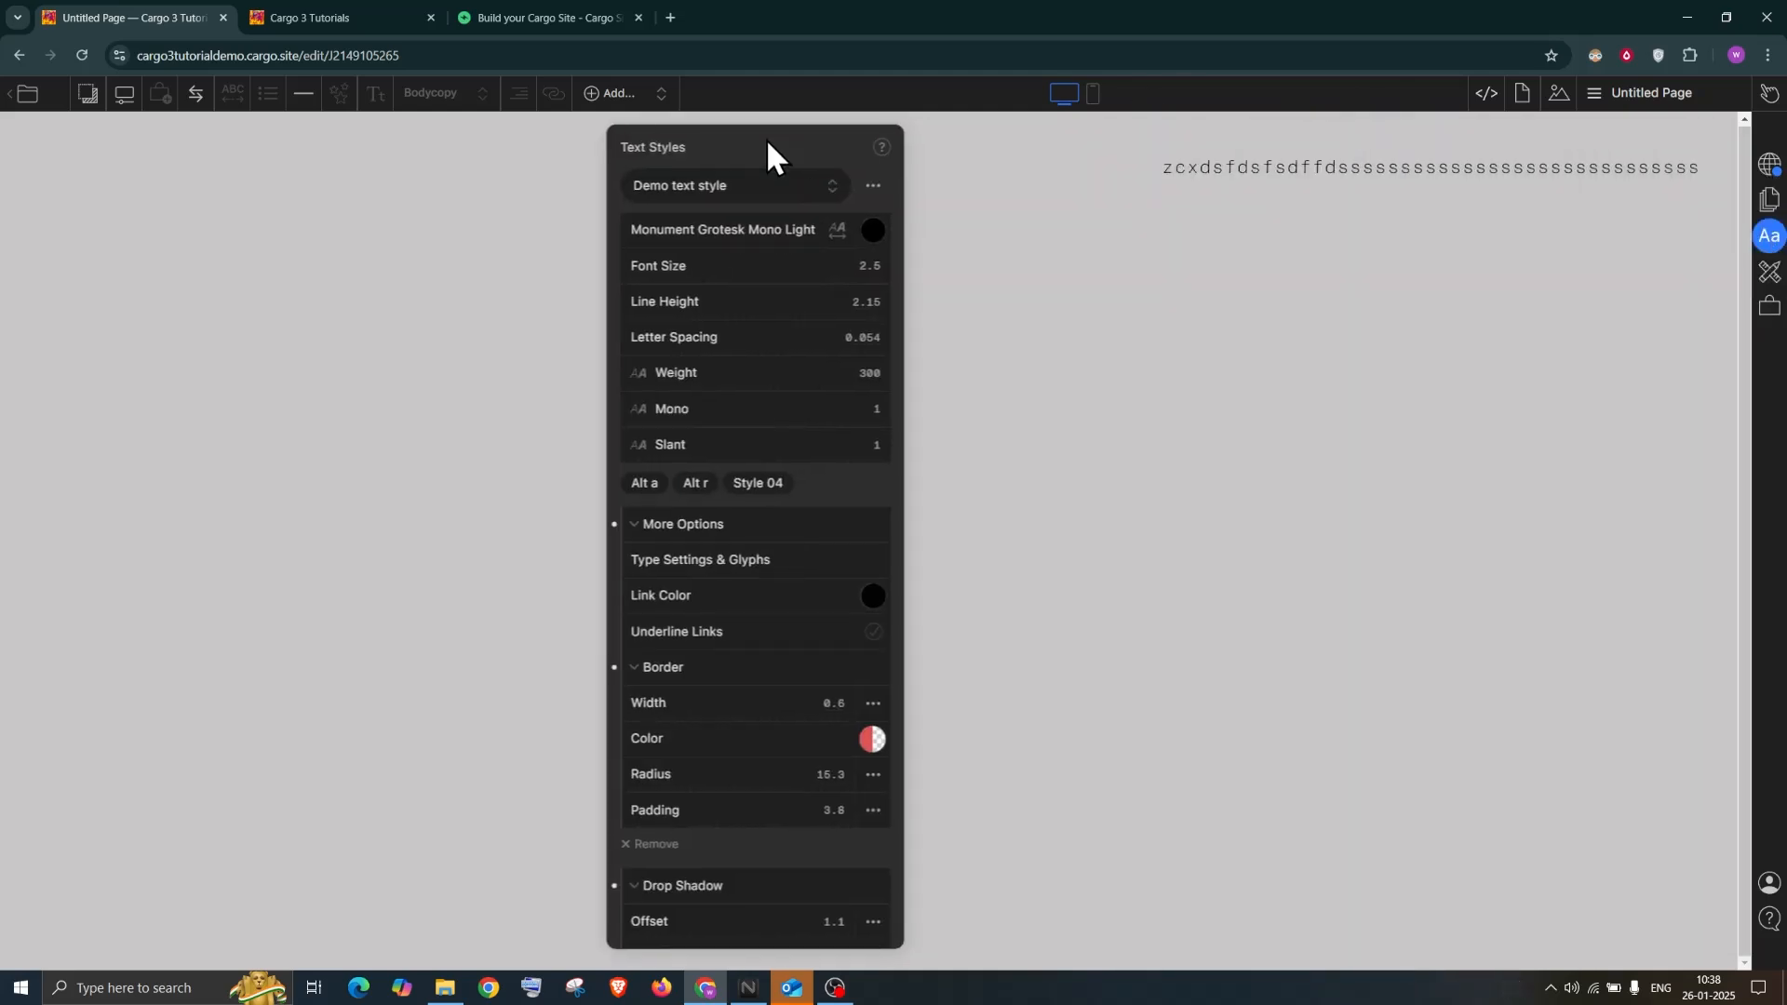
pyautogui.click(1770, 199)
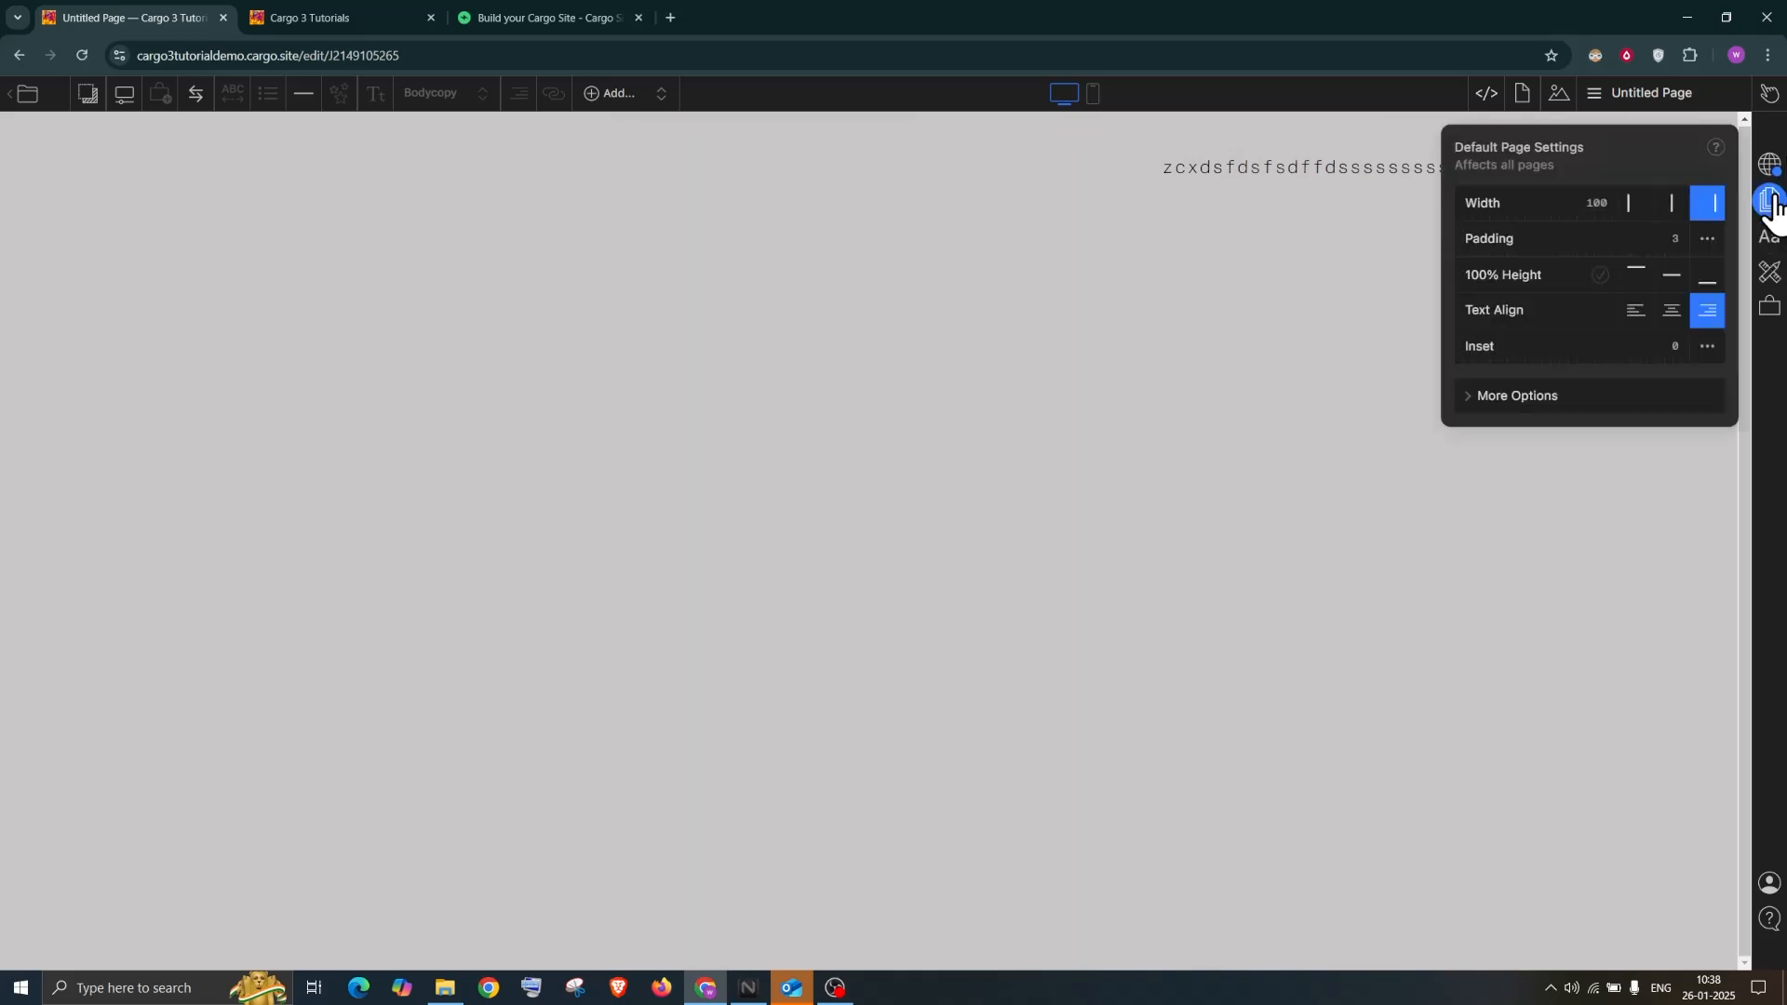
pyautogui.moveTo(1111, 149); pyautogui.dragTo(772, 192)
pyautogui.click(824, 258)
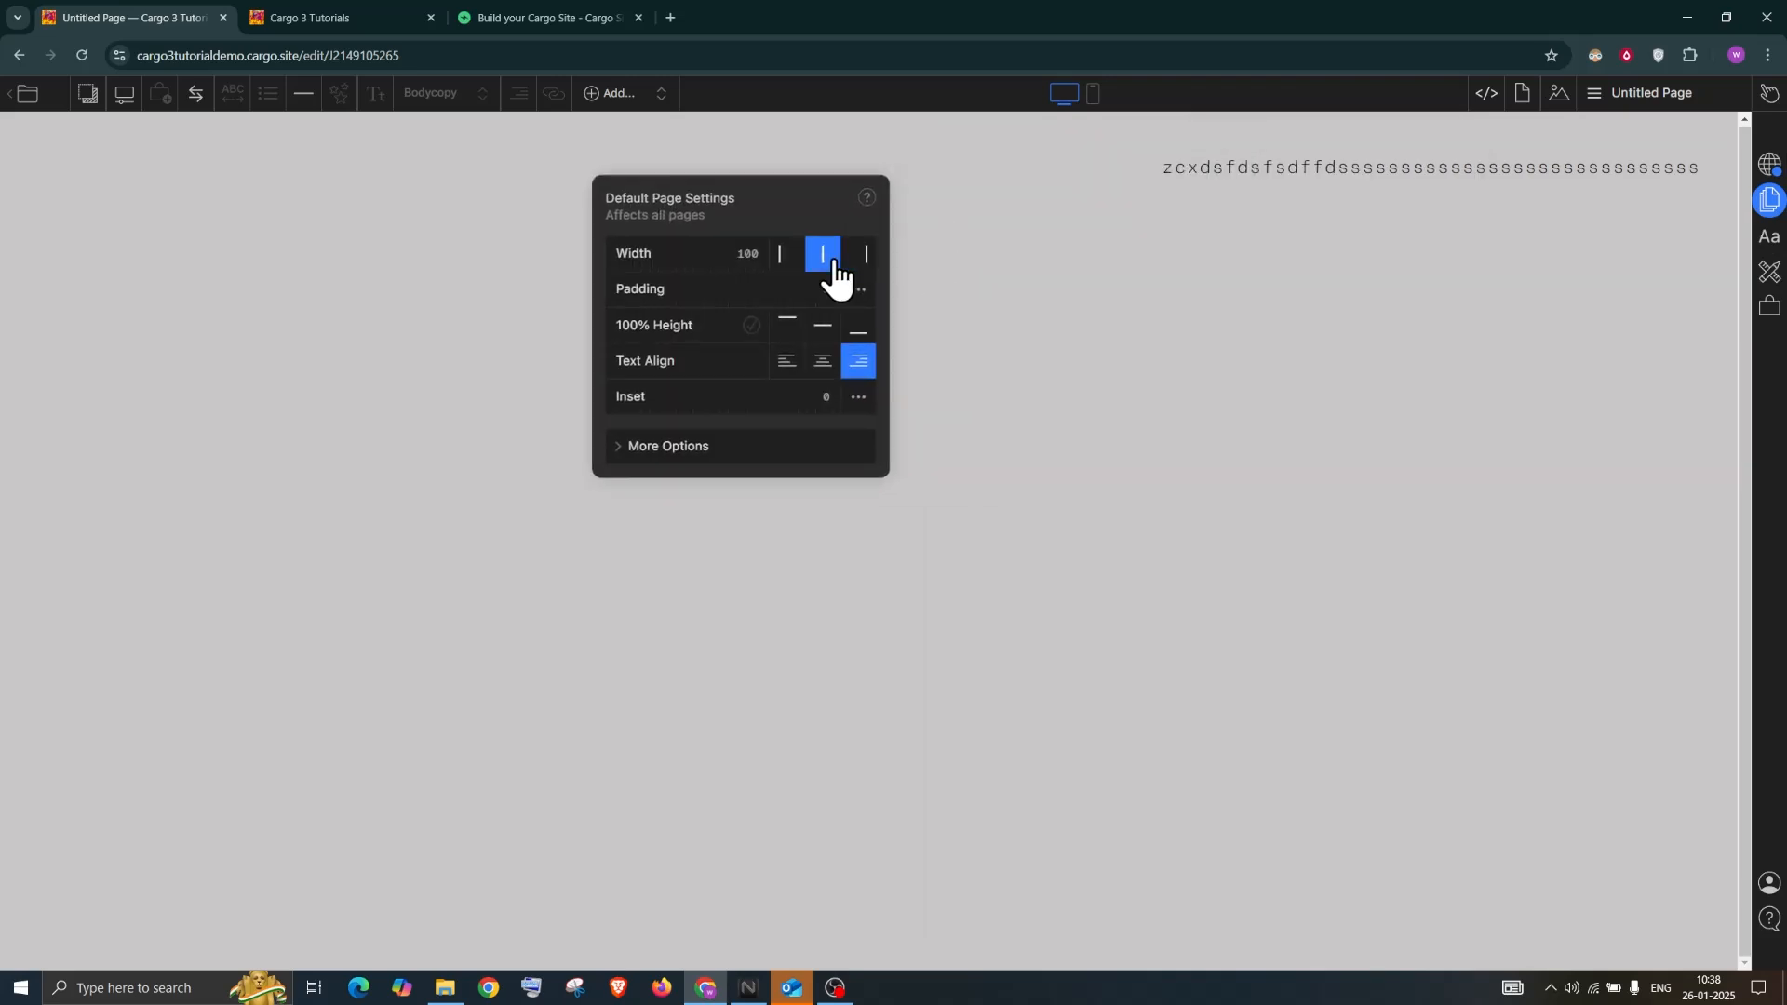
pyautogui.click(827, 363)
pyautogui.click(748, 253)
pyautogui.write('50')
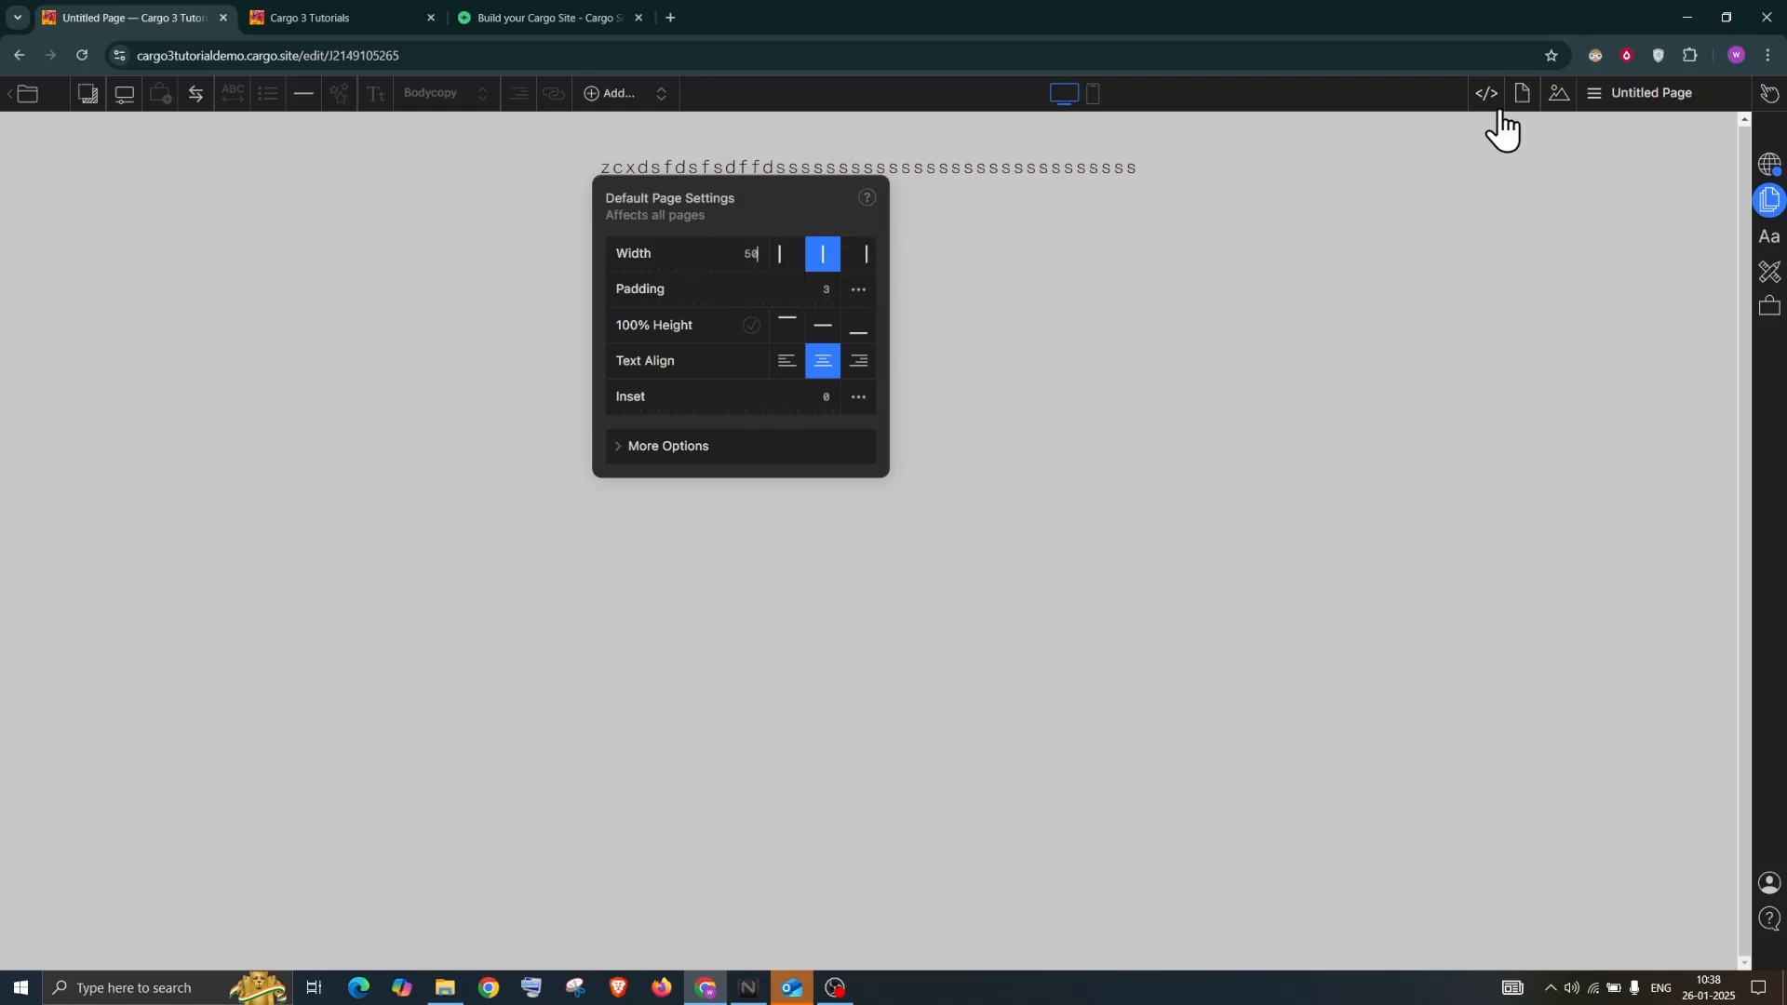
pyautogui.click(1523, 104)
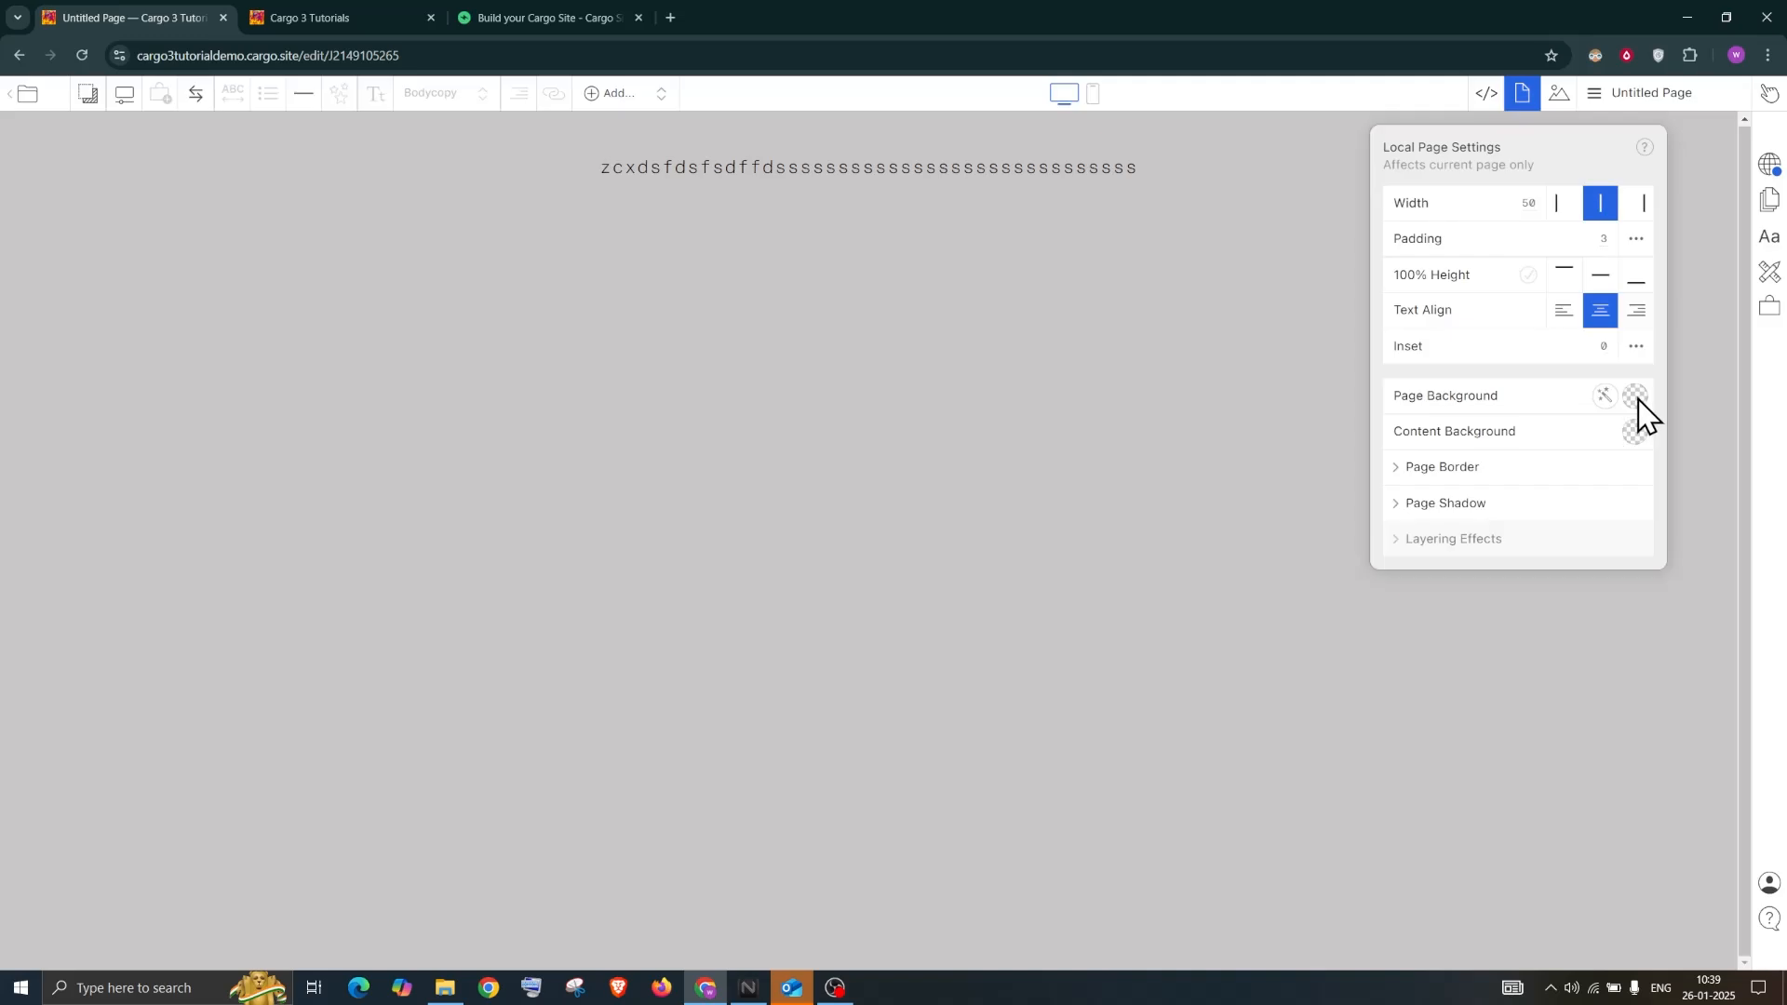
# Try a red page background, then clear it back to transparent
pyautogui.click(1615, 408)
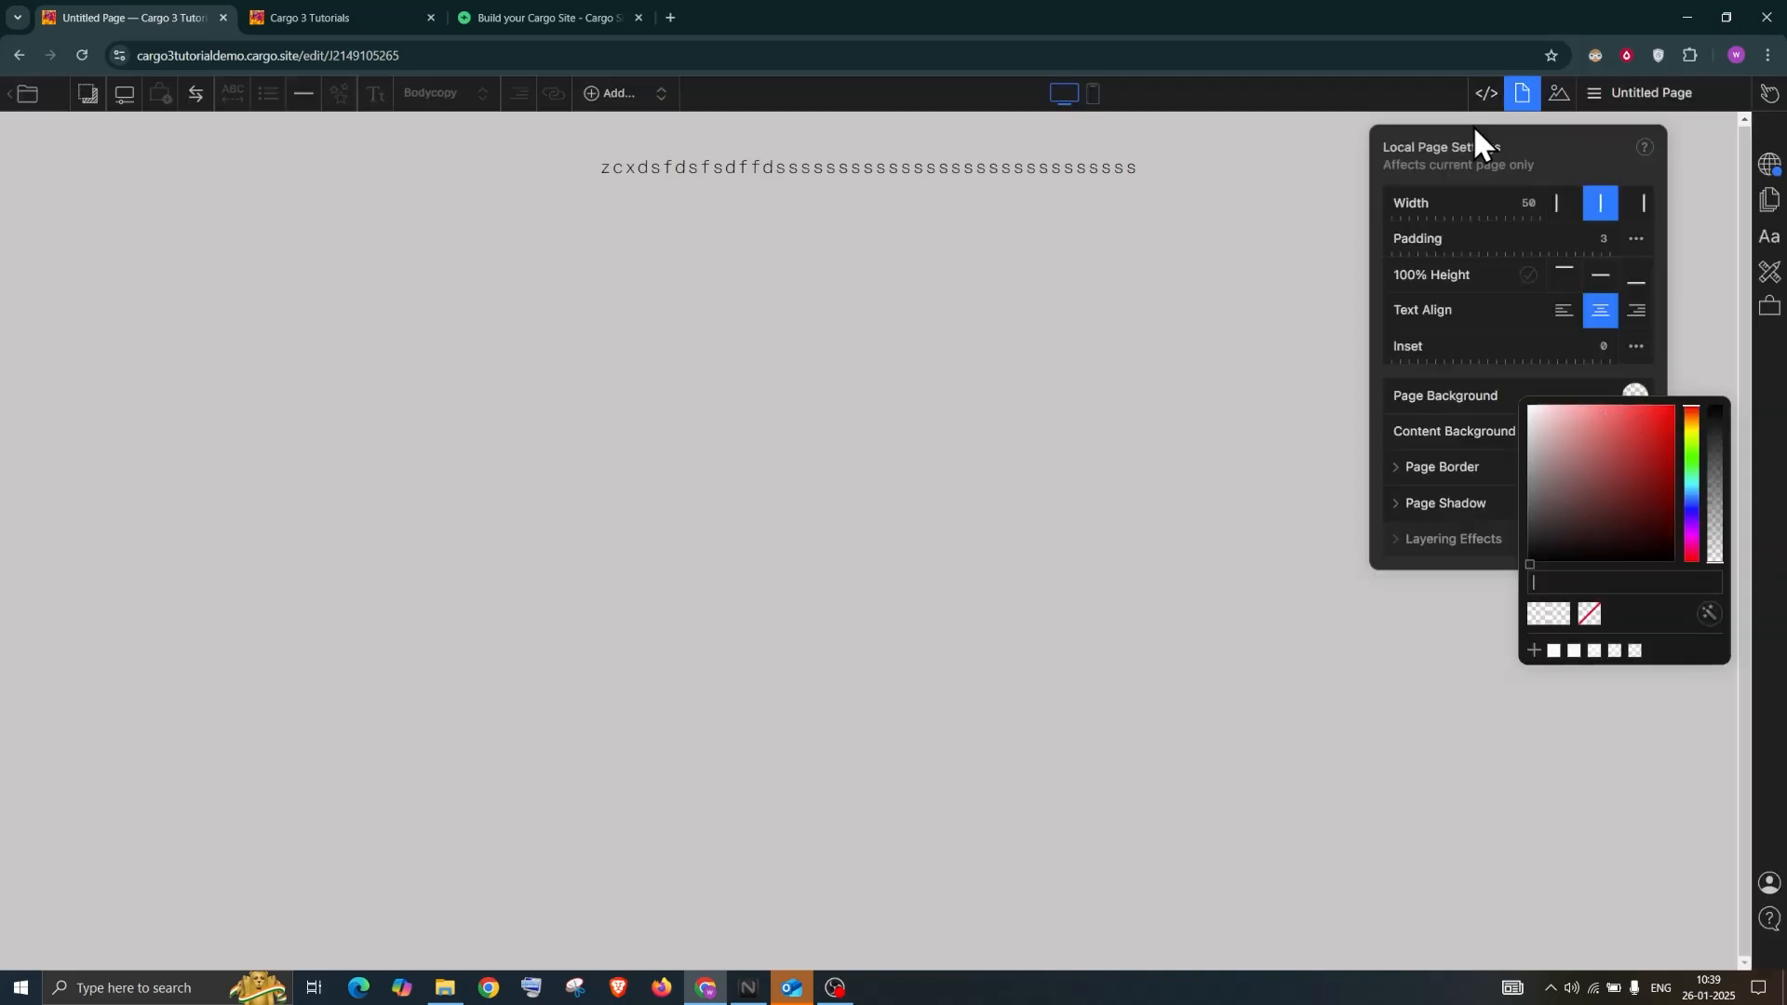
pyautogui.click(1656, 425)
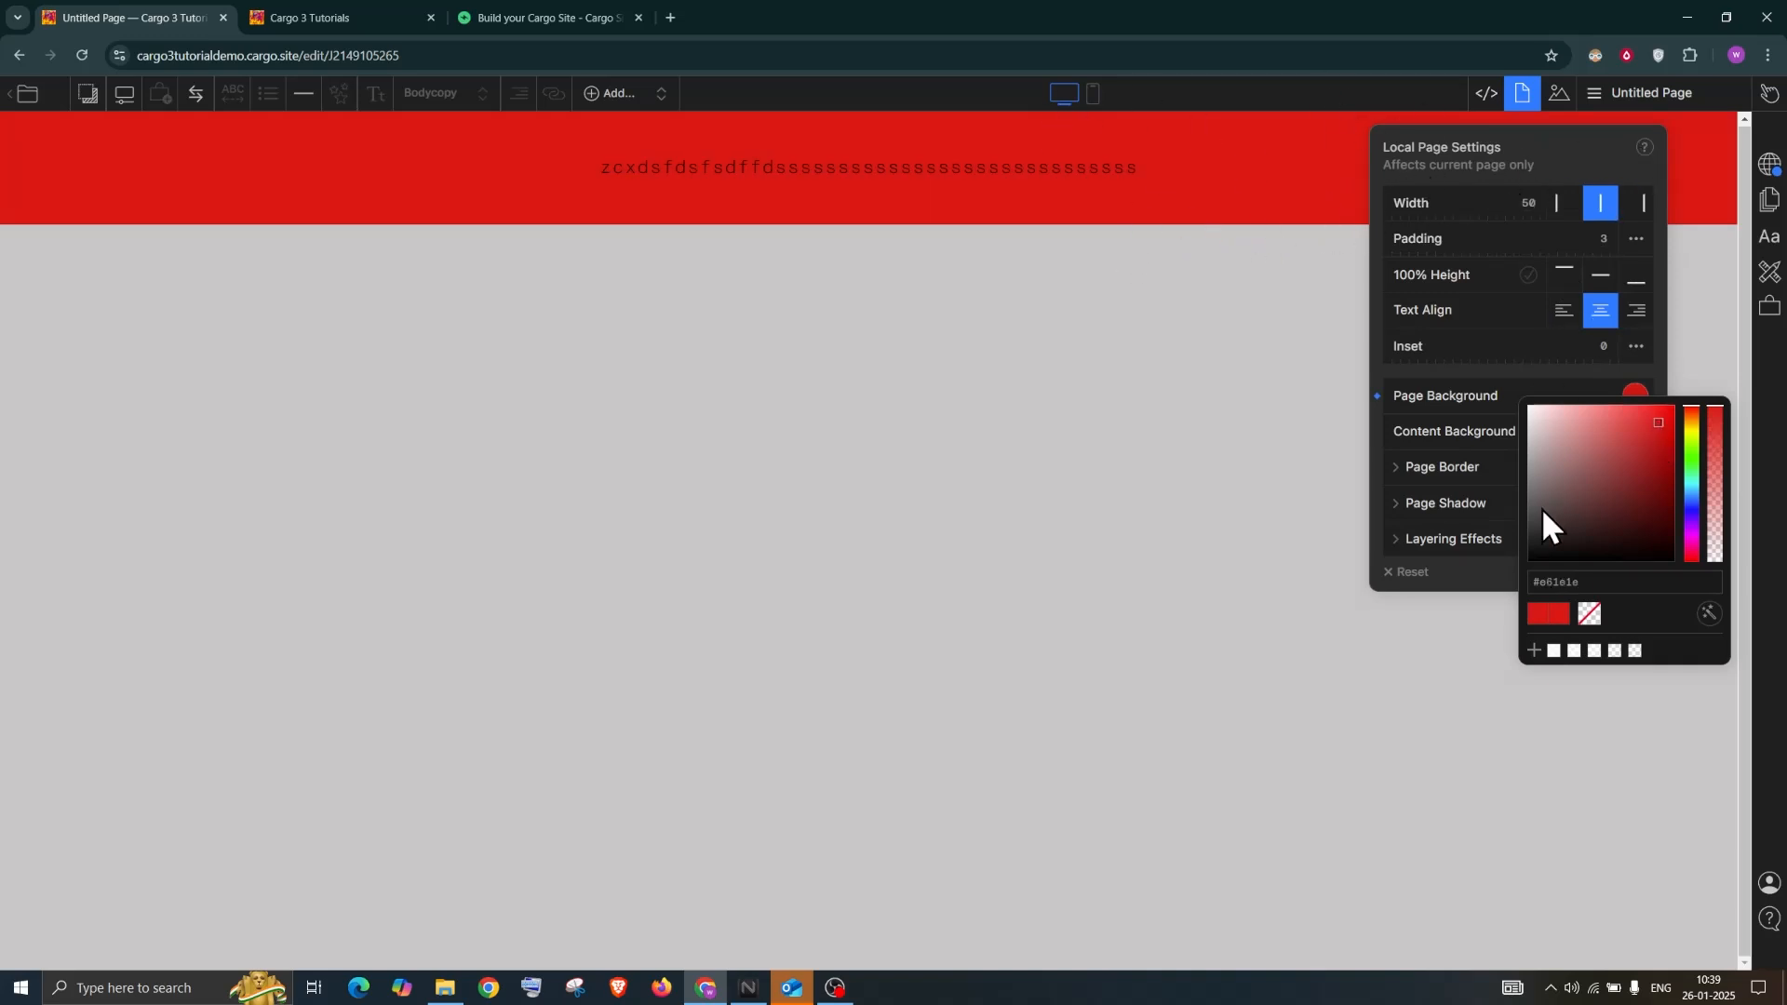
pyautogui.click(1589, 619)
pyautogui.click(1556, 131)
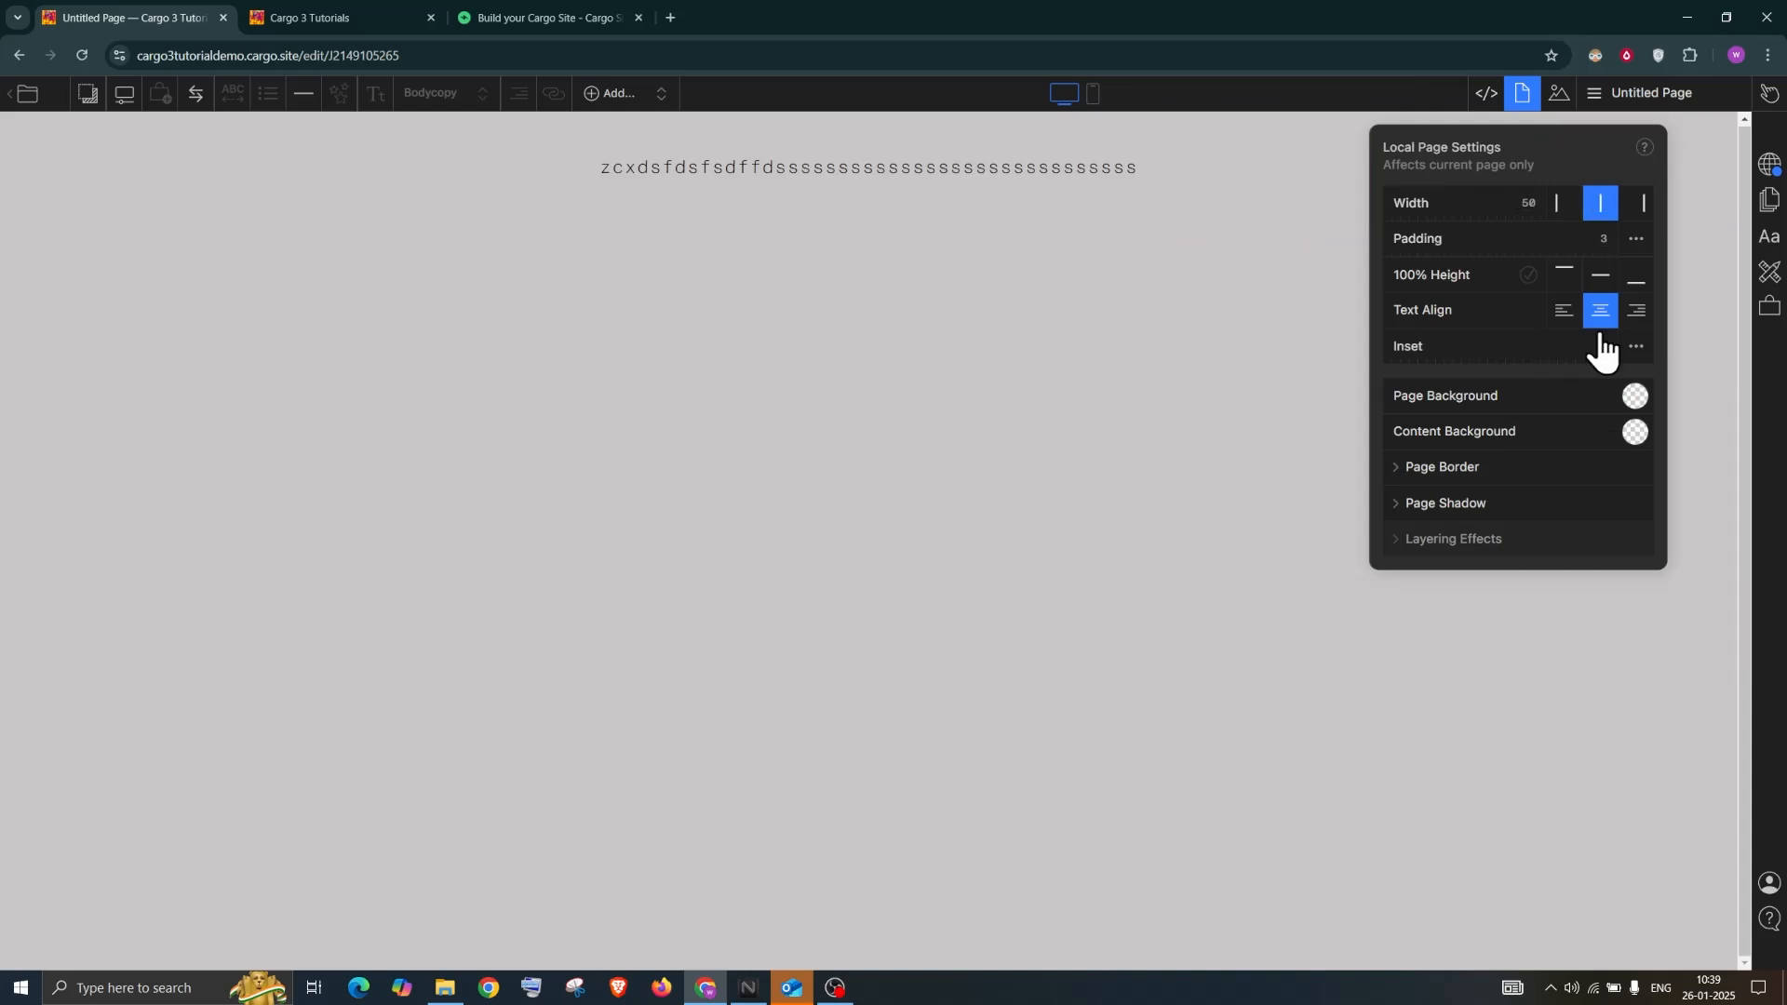
# Make the content background red (#ff5555) and left-align the text
pyautogui.click(1638, 435)
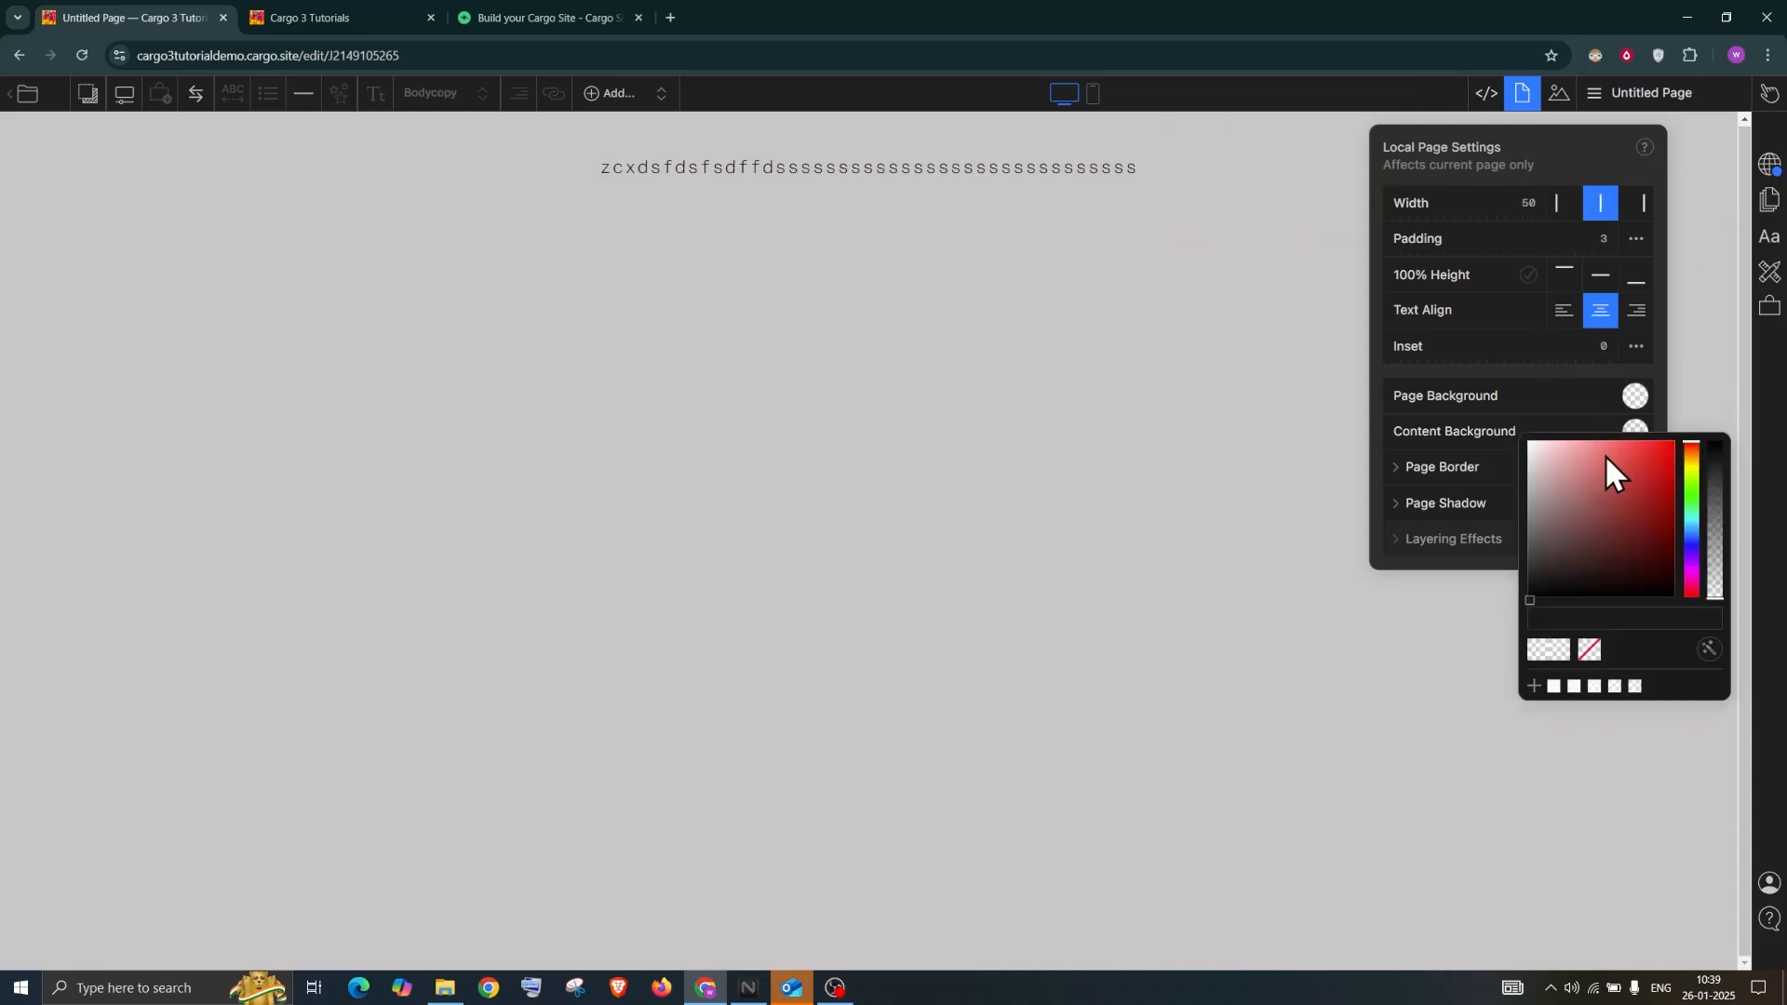
pyautogui.moveTo(1585, 483); pyautogui.dragTo(1627, 442)
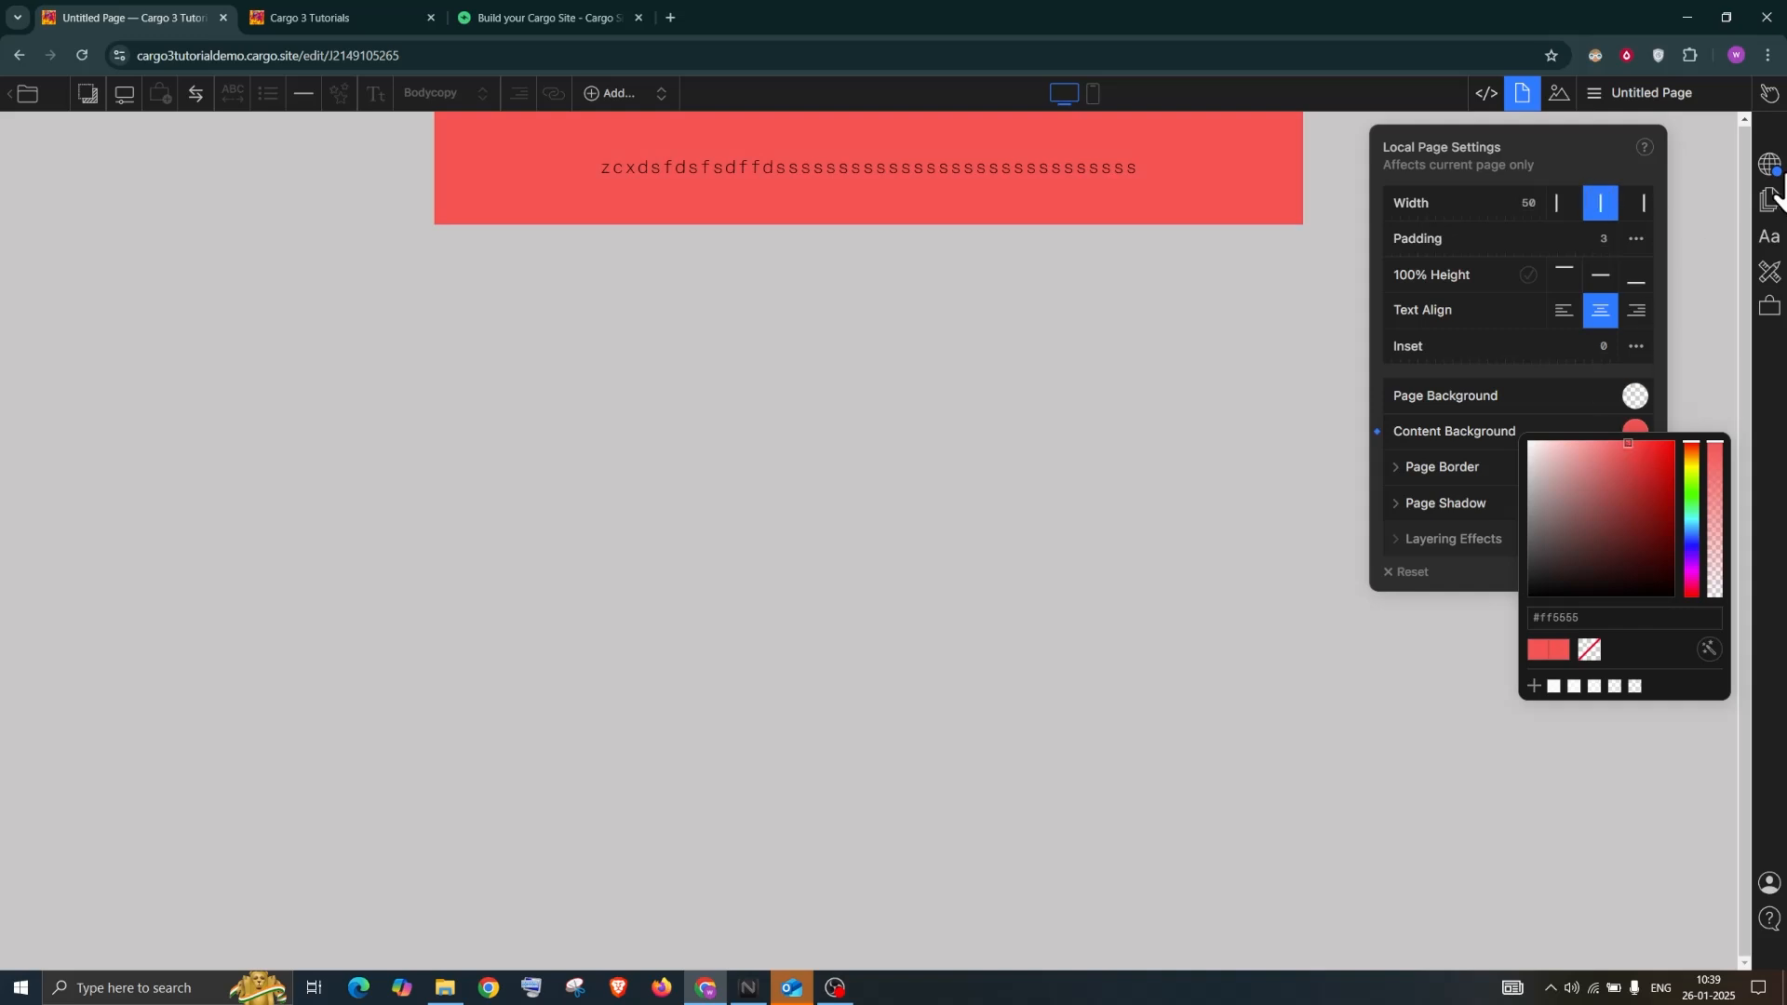
pyautogui.click(1557, 205)
pyautogui.click(1598, 205)
pyautogui.click(1644, 204)
pyautogui.click(1605, 209)
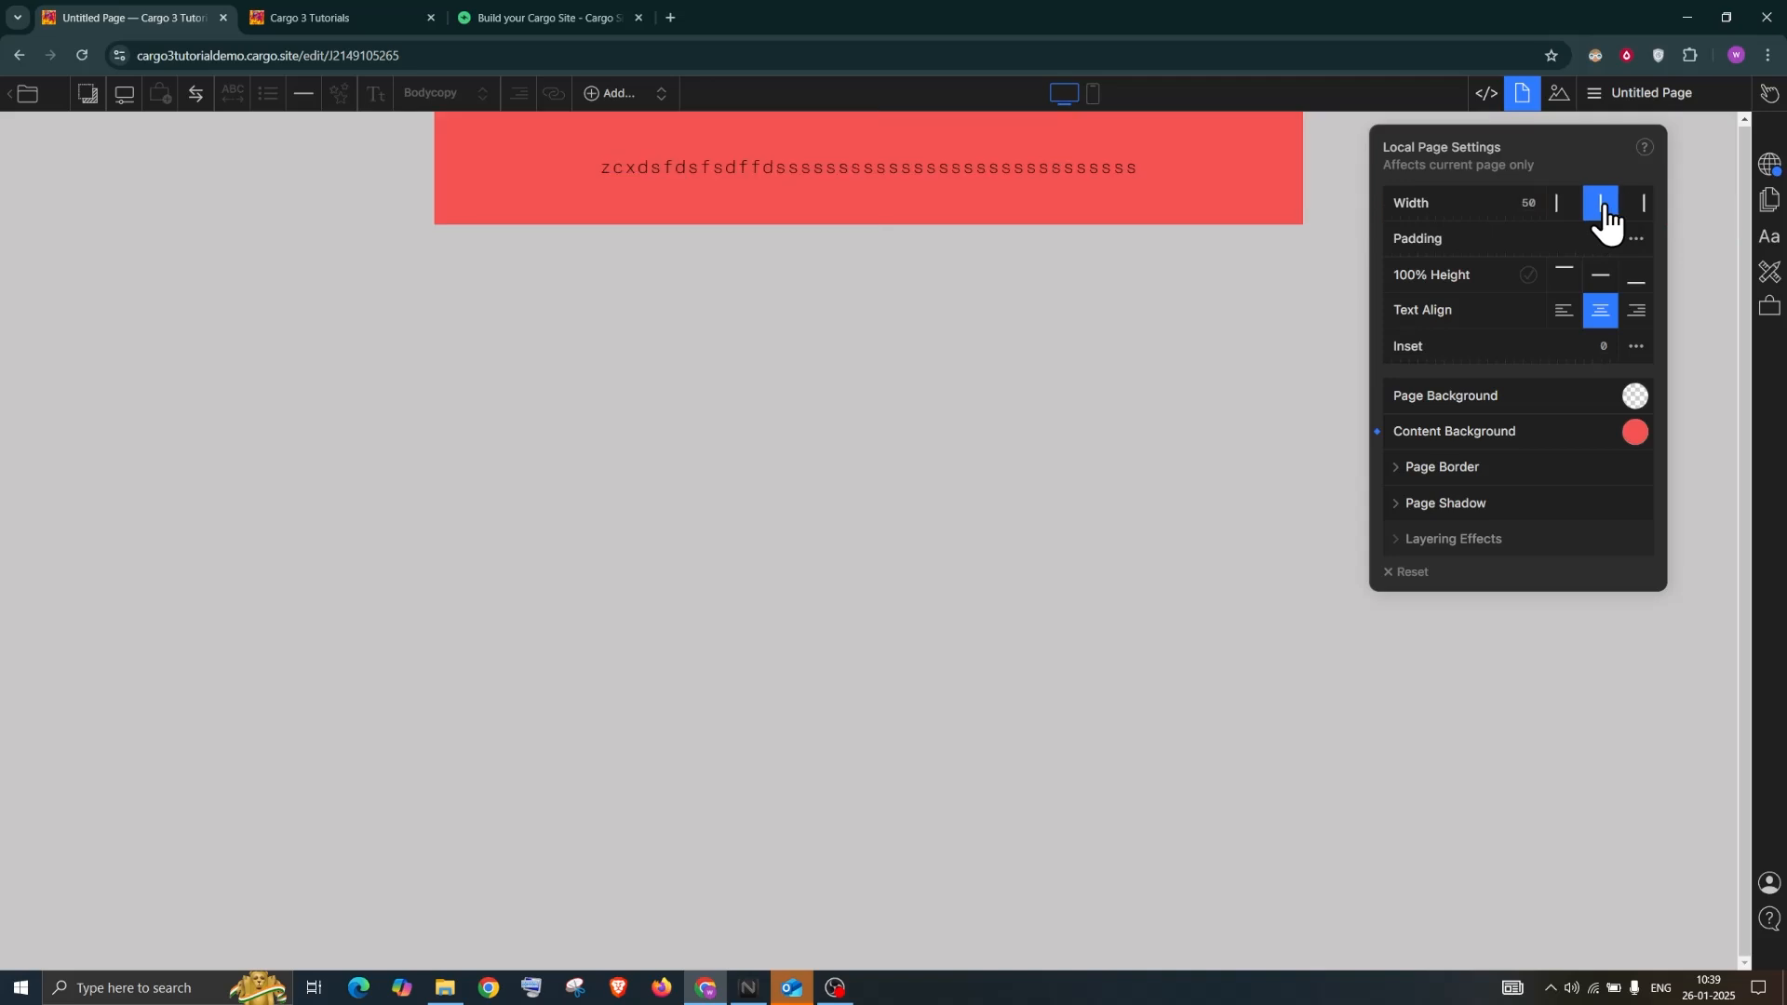
pyautogui.click(1558, 205)
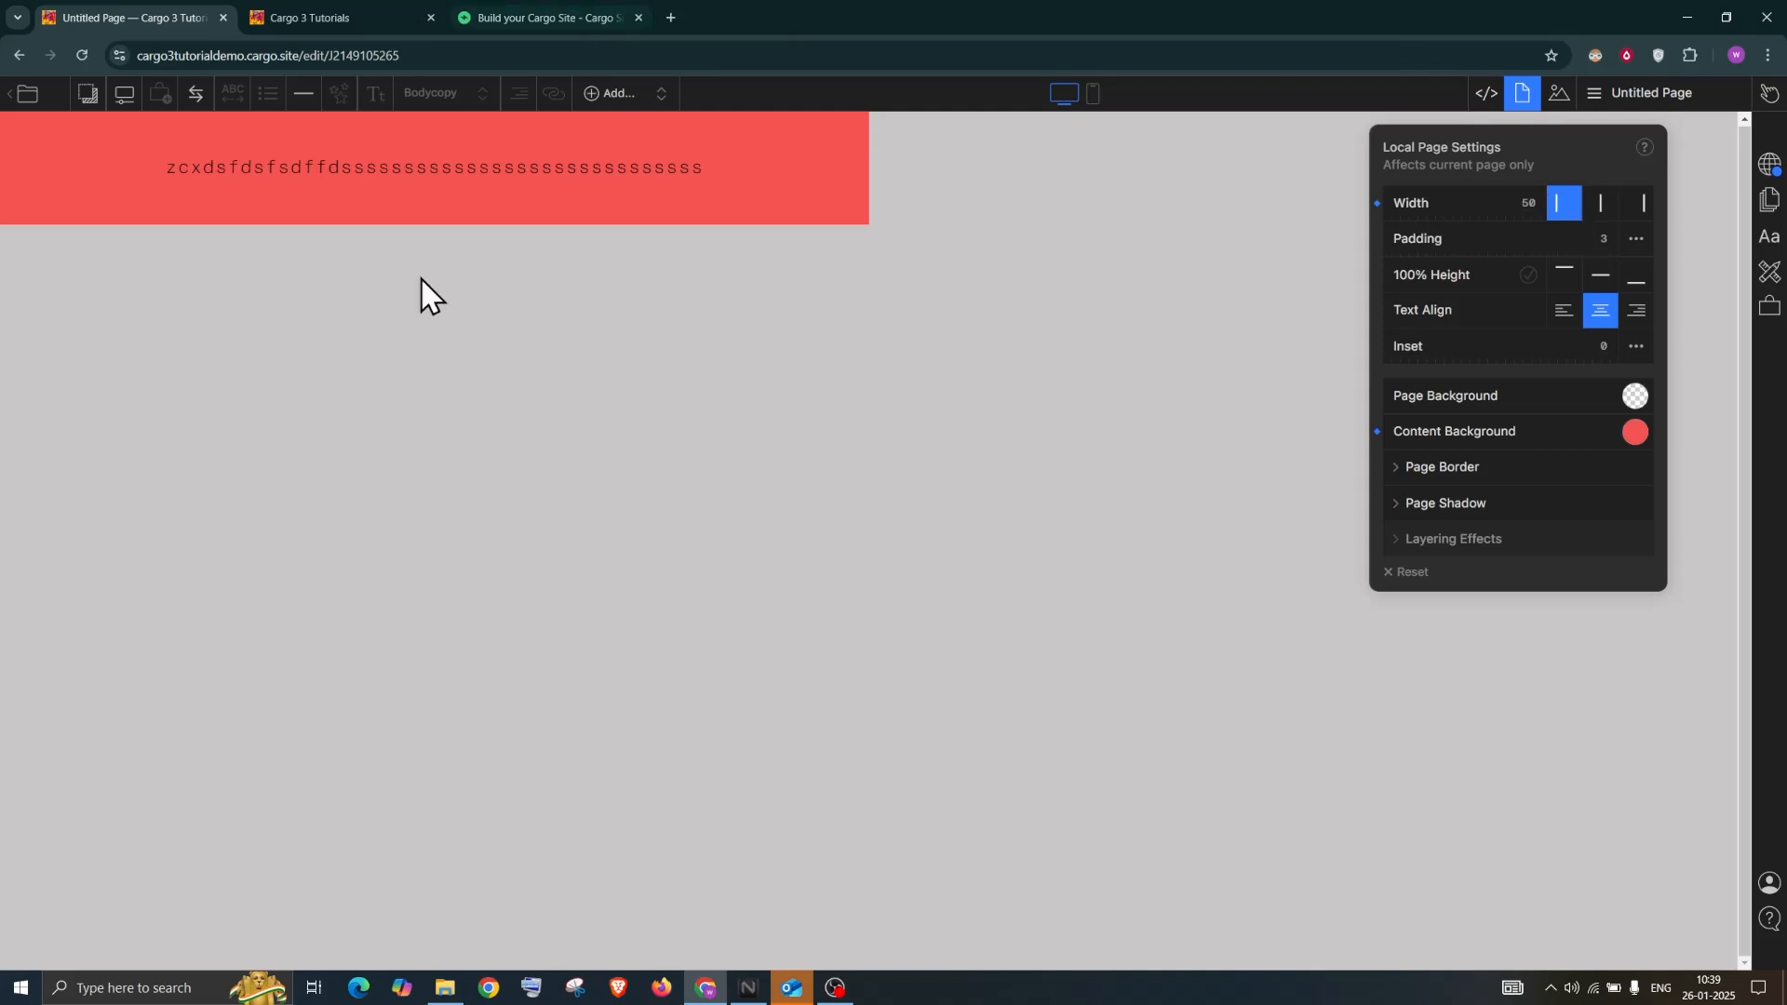
pyautogui.click(1600, 209)
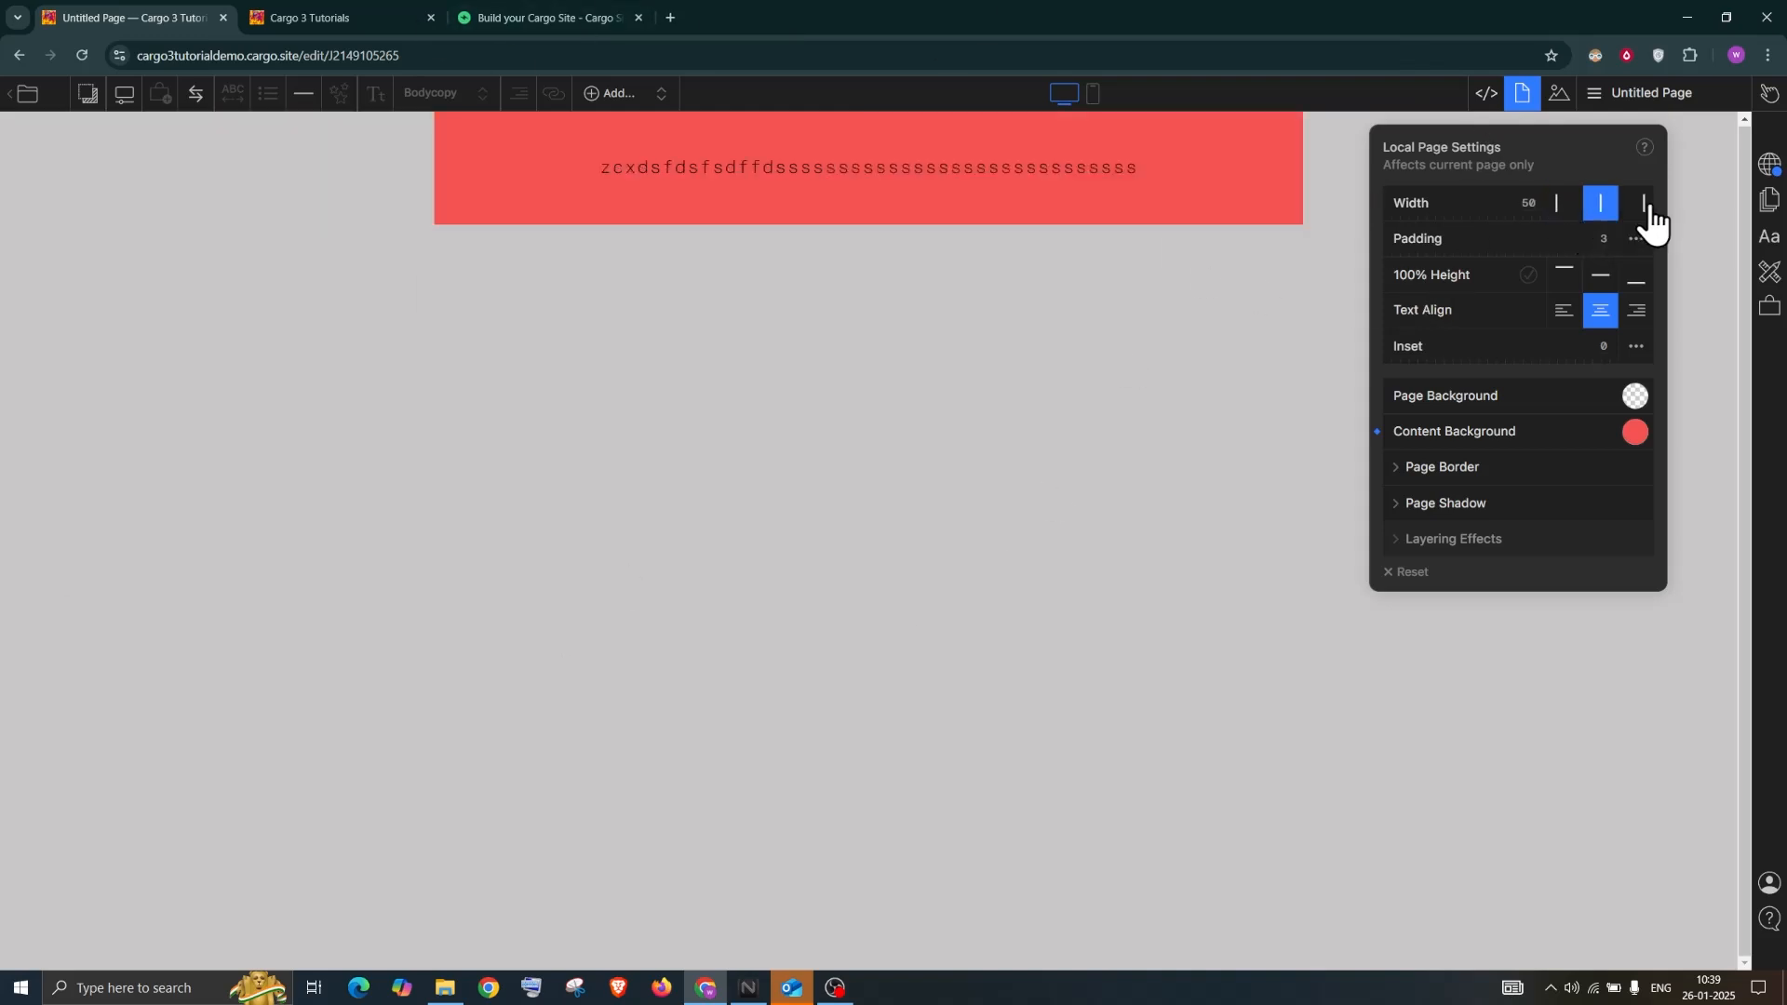
pyautogui.click(1636, 319)
pyautogui.click(1600, 316)
pyautogui.click(1564, 317)
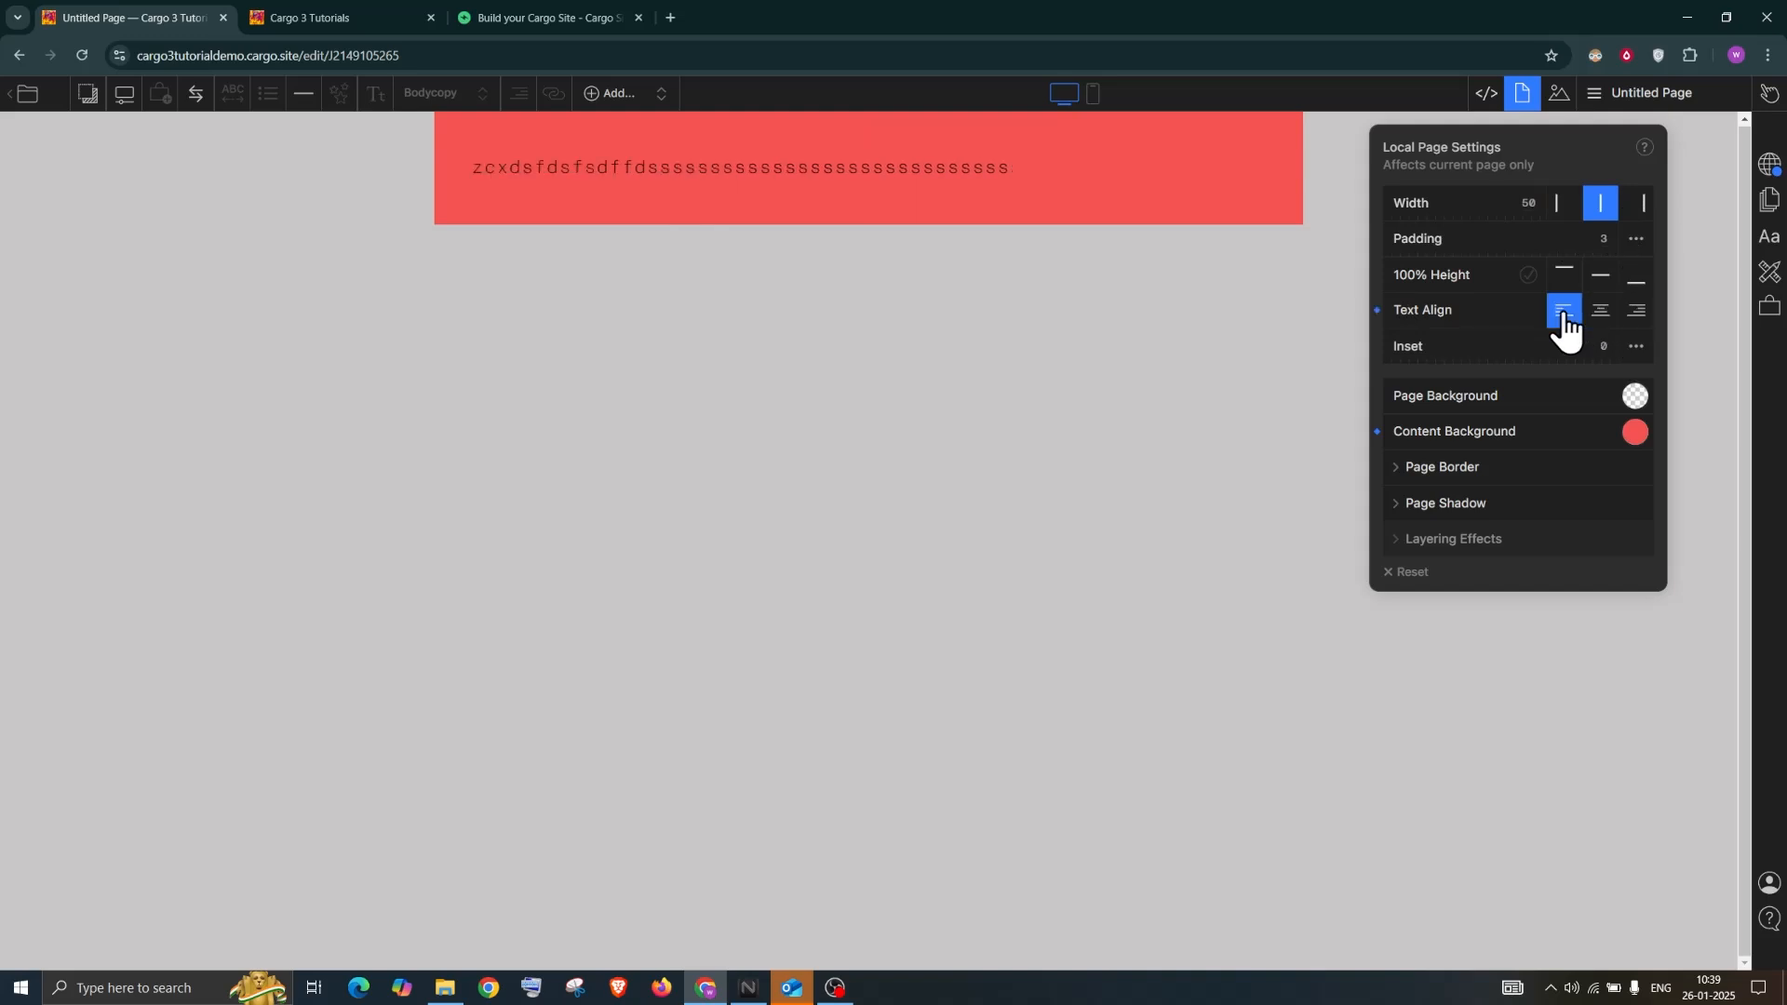
# Switch the content to the full-width layout with local width 100
pyautogui.click(1642, 204)
pyautogui.write('70')
pyautogui.click(1530, 201)
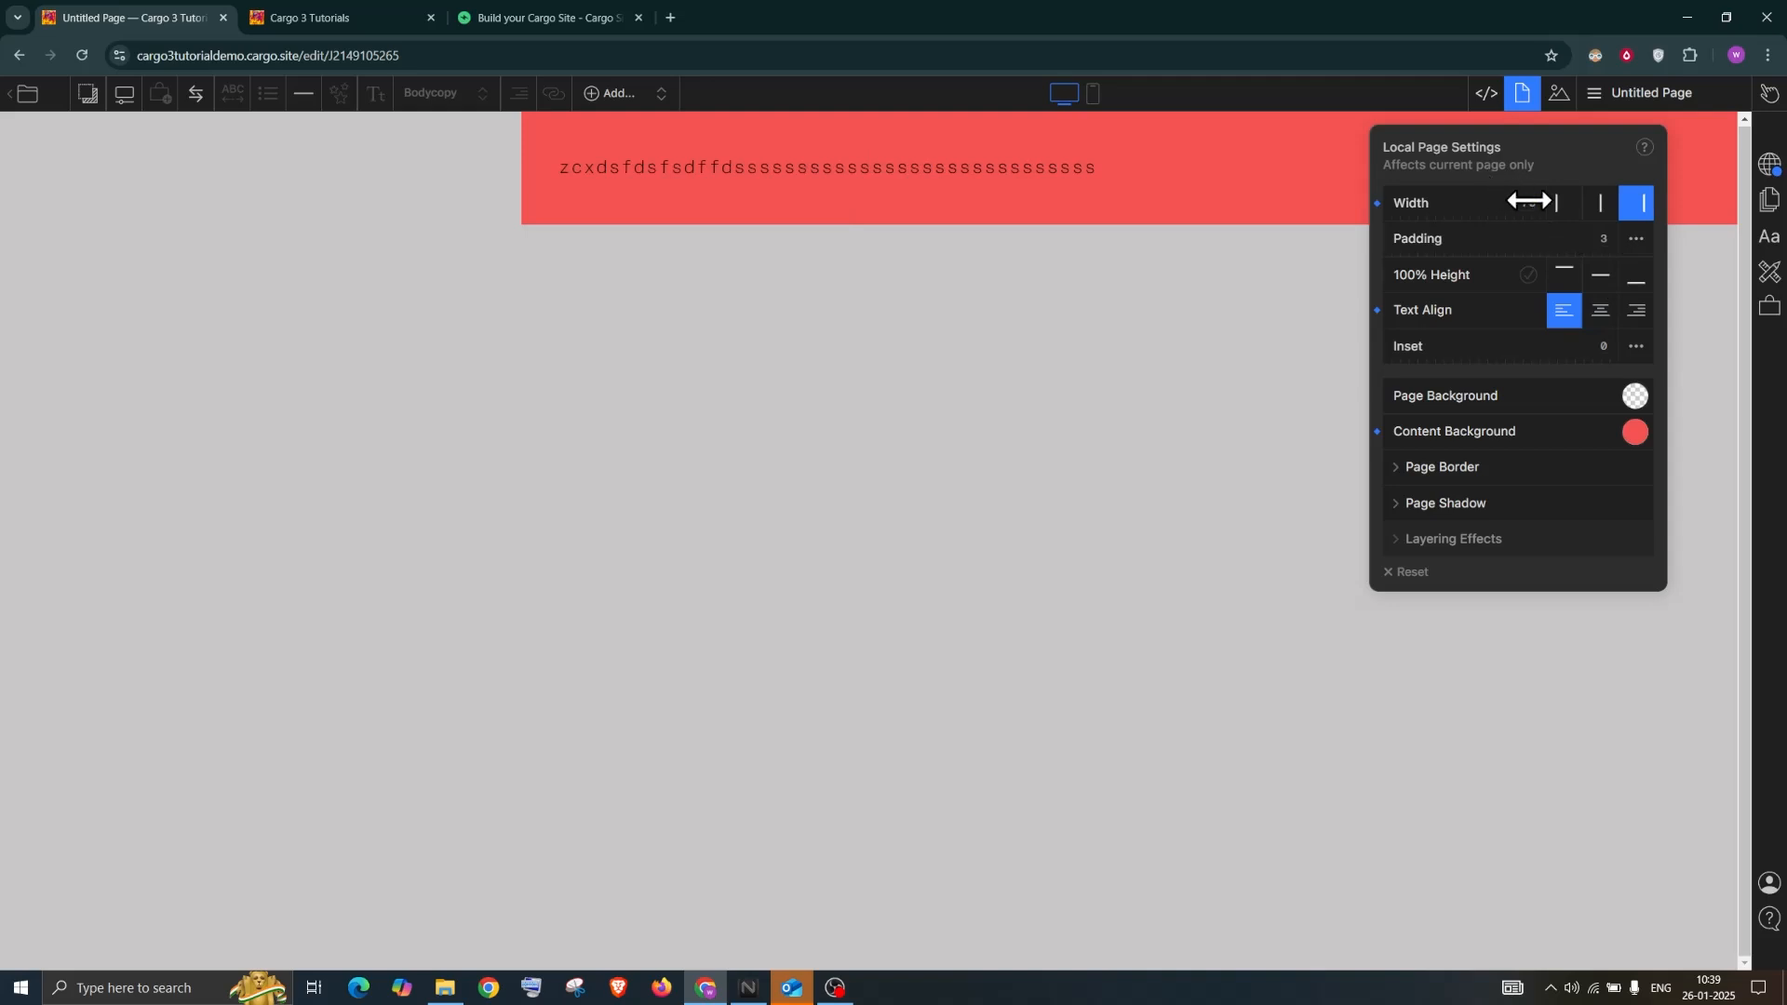
pyautogui.write('100')
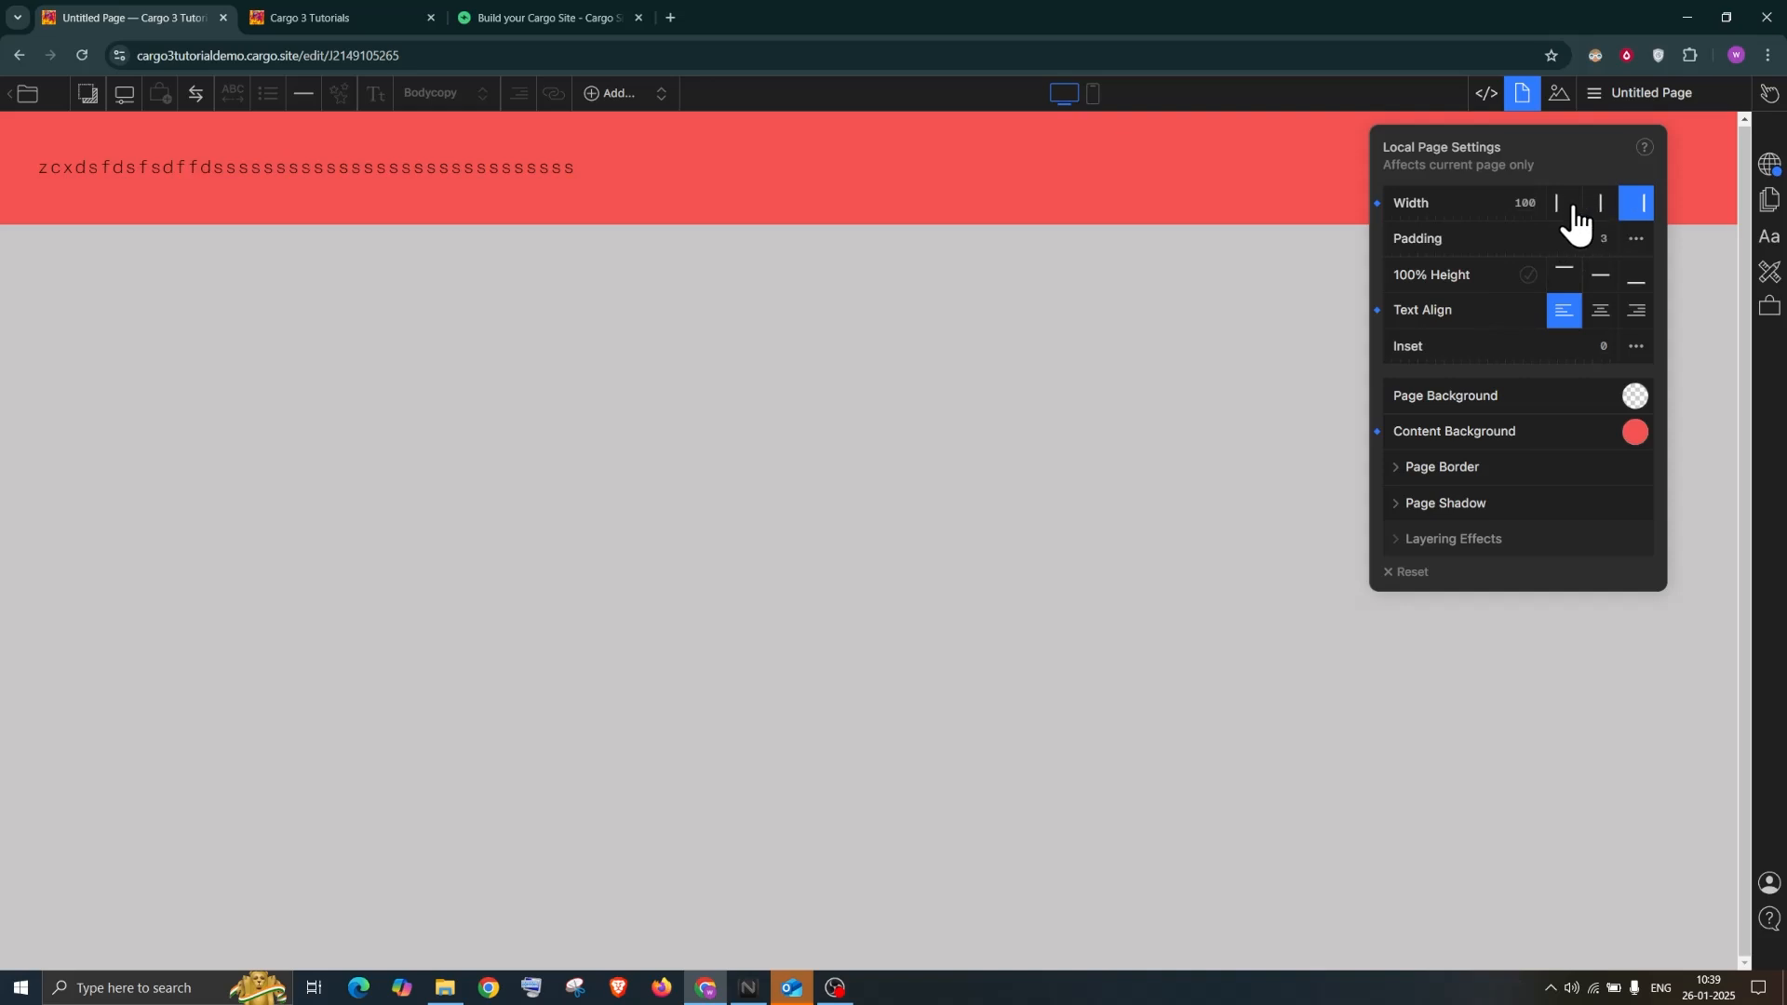
pyautogui.click(1596, 207)
pyautogui.click(1636, 210)
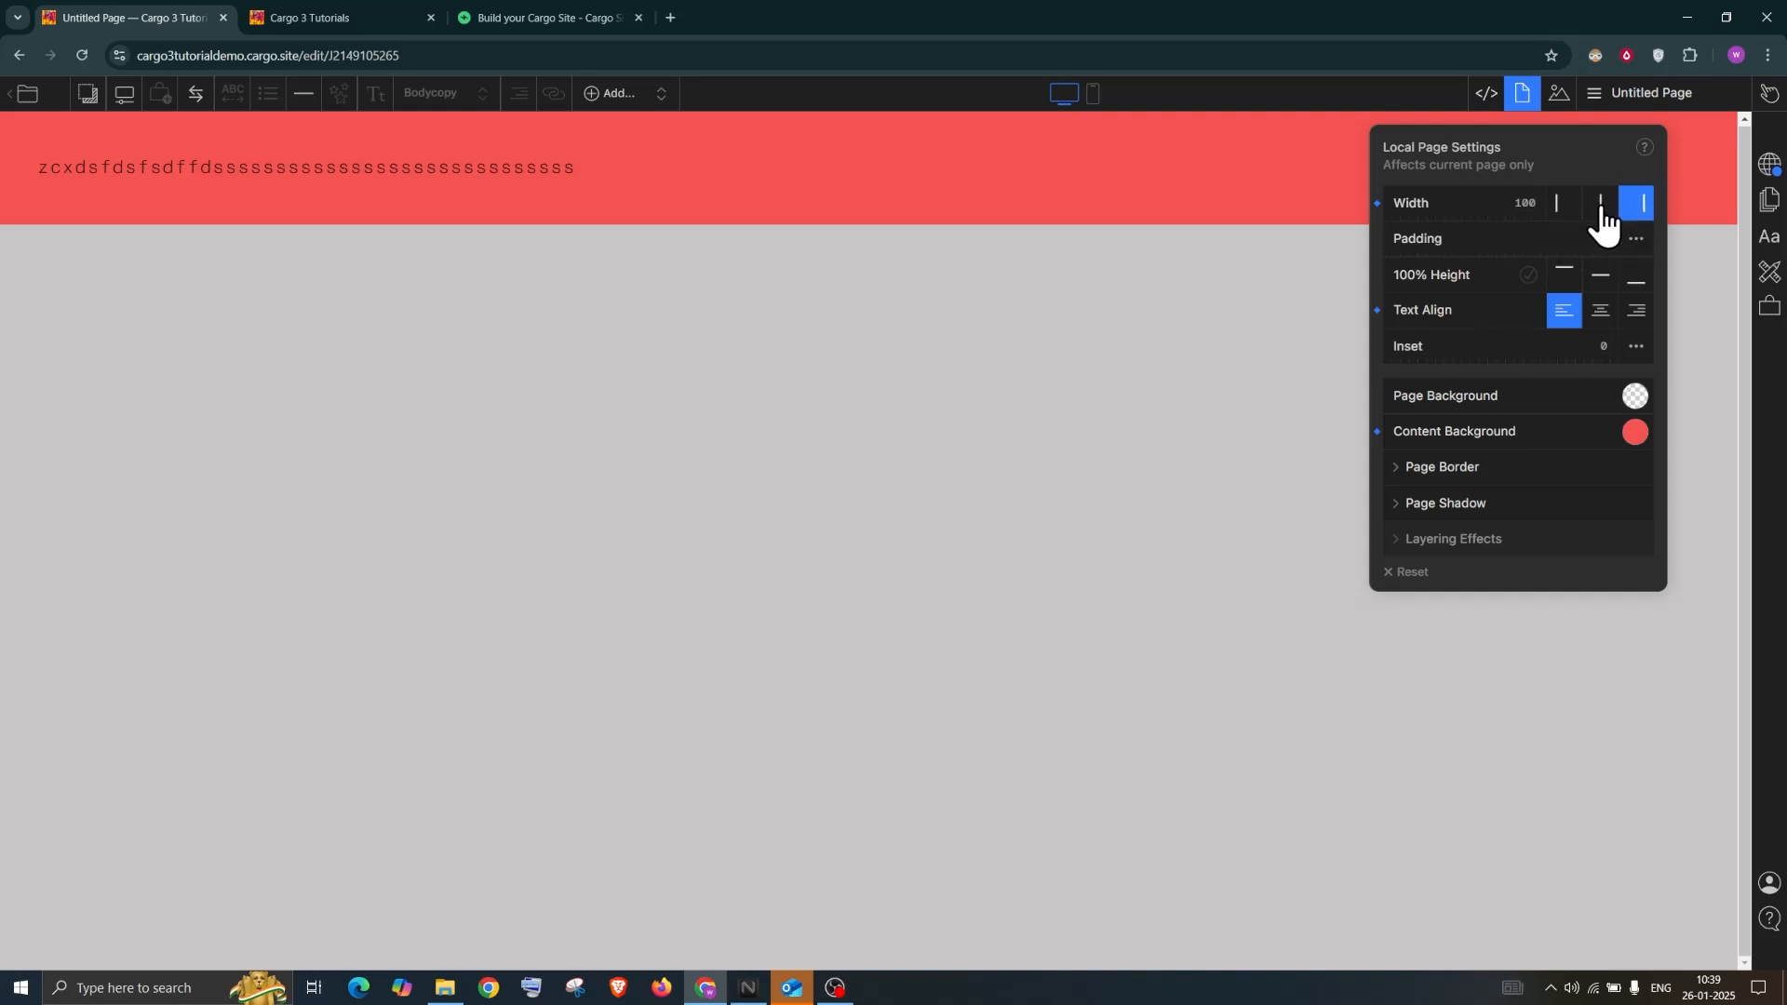
pyautogui.click(1531, 202)
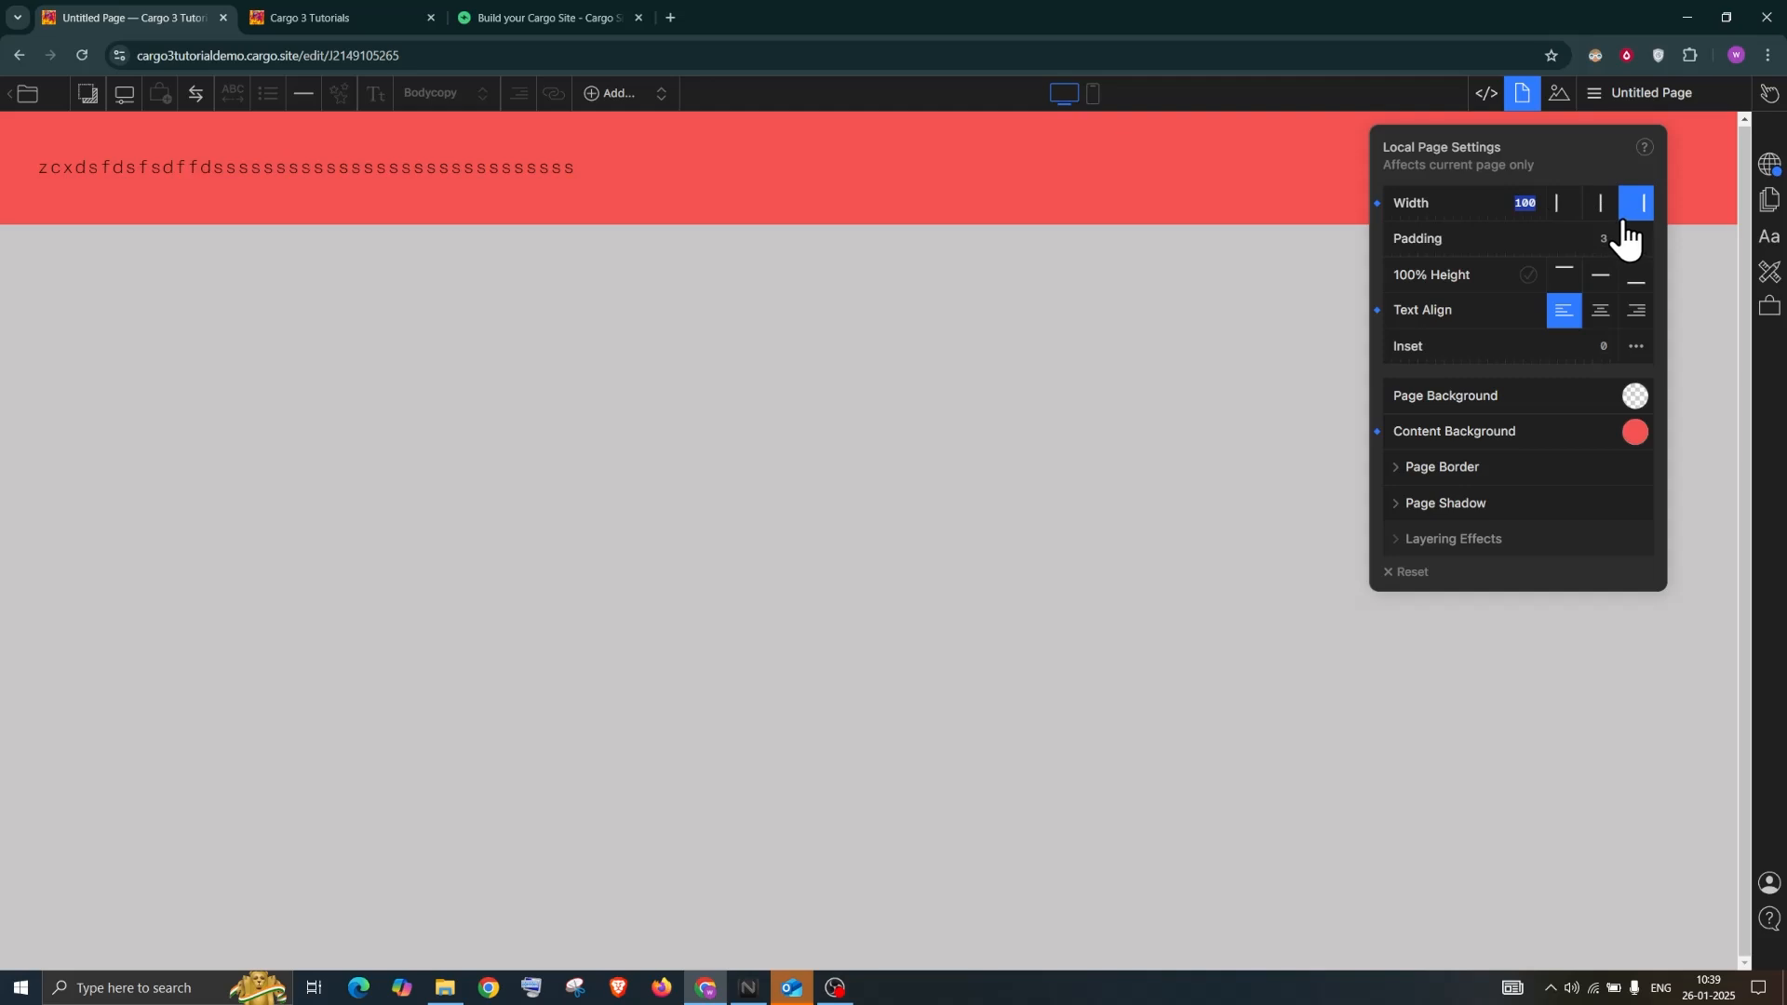
# Soften the content background to translucent pink rgba(220,154,154) and adjust padding to 2.6
pyautogui.click(1635, 434)
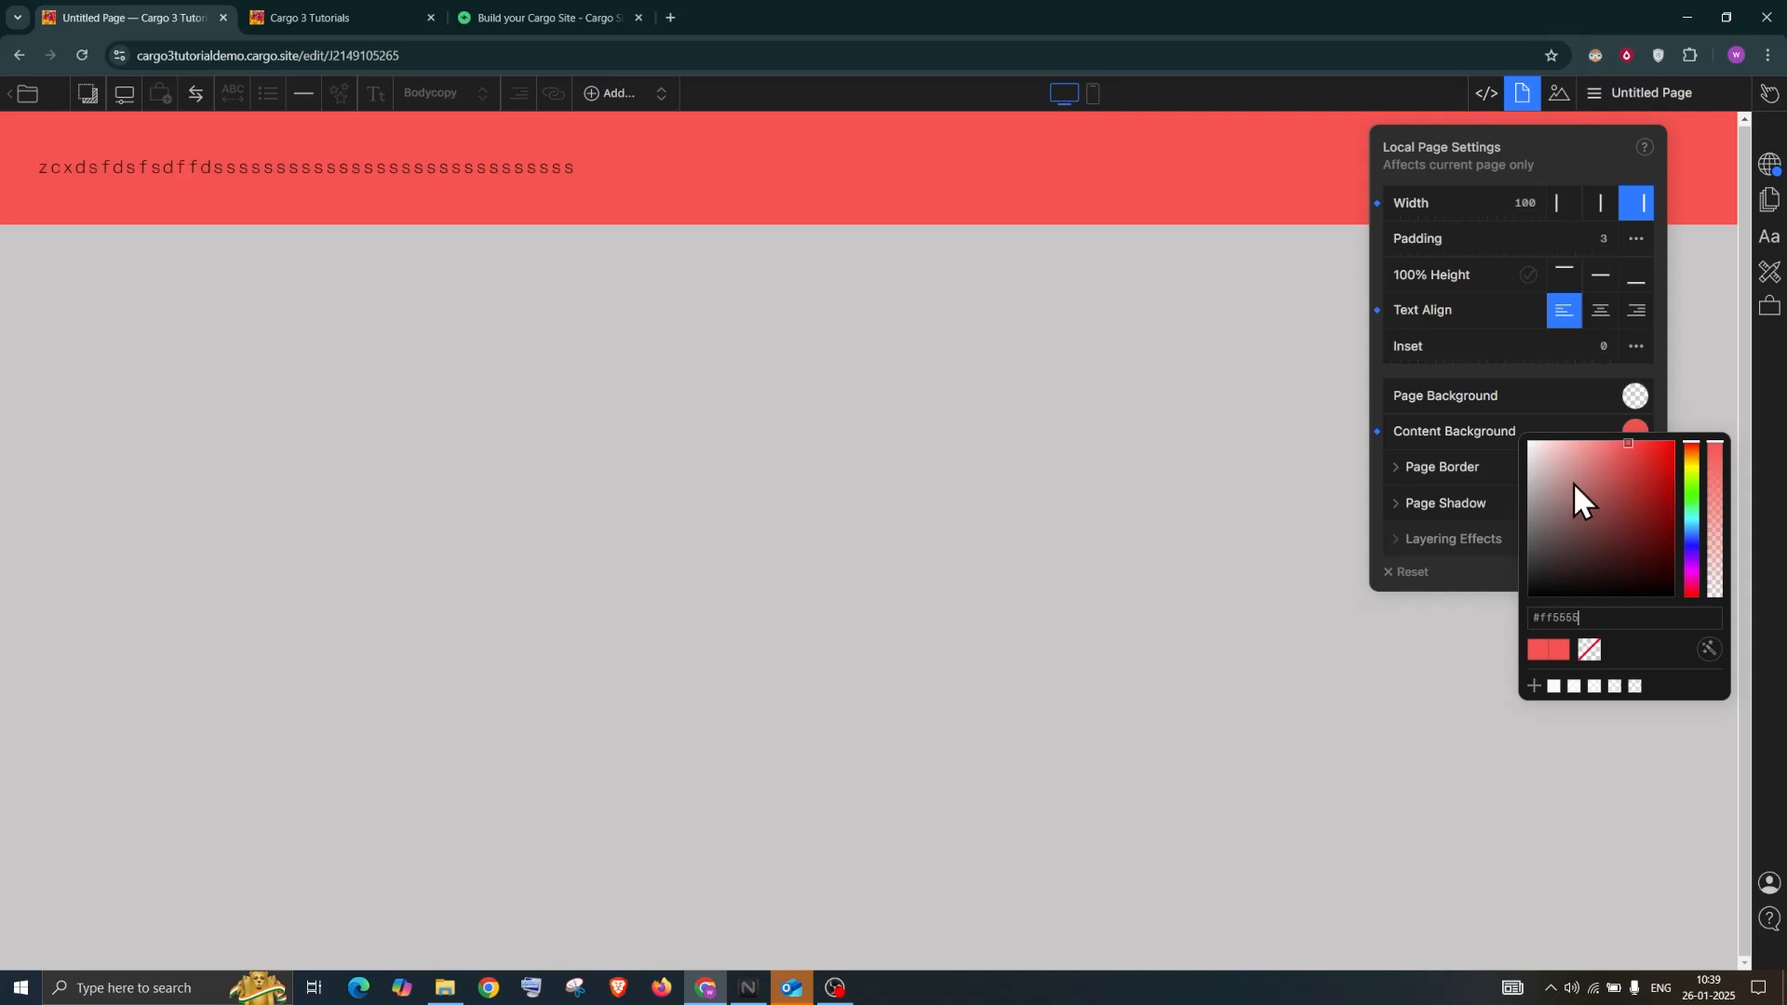
pyautogui.click(1585, 456)
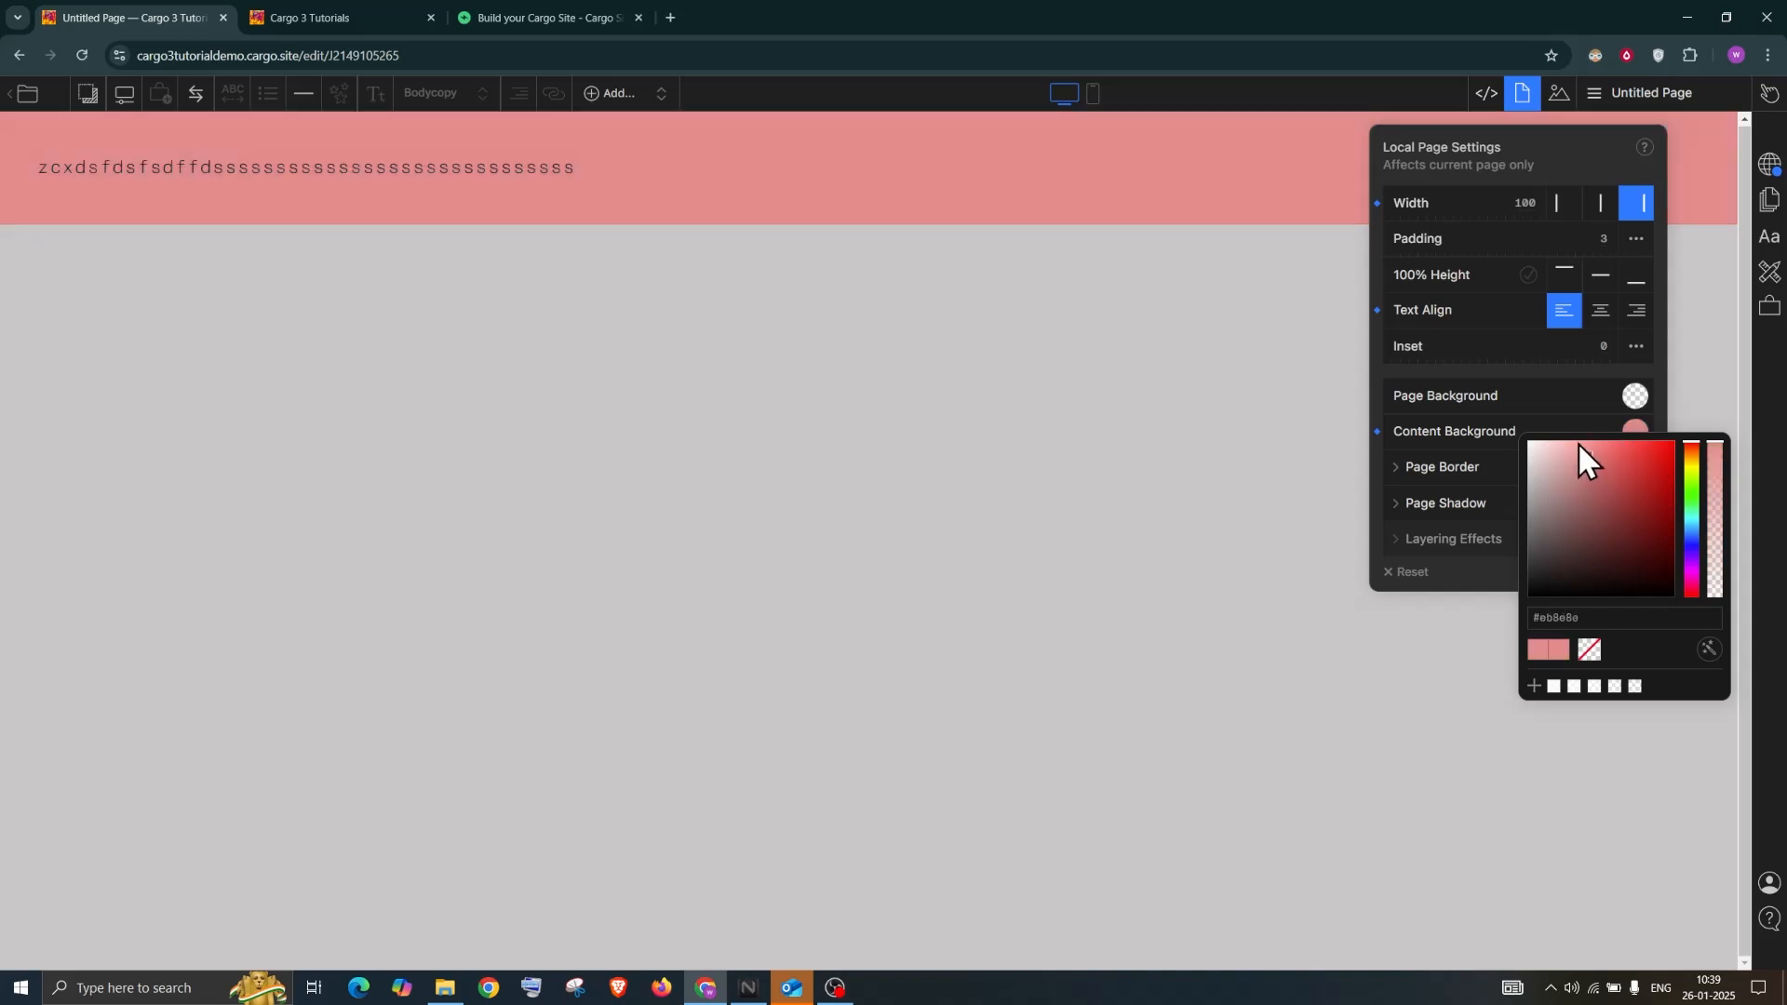
pyautogui.click(1576, 442)
pyautogui.click(1718, 456)
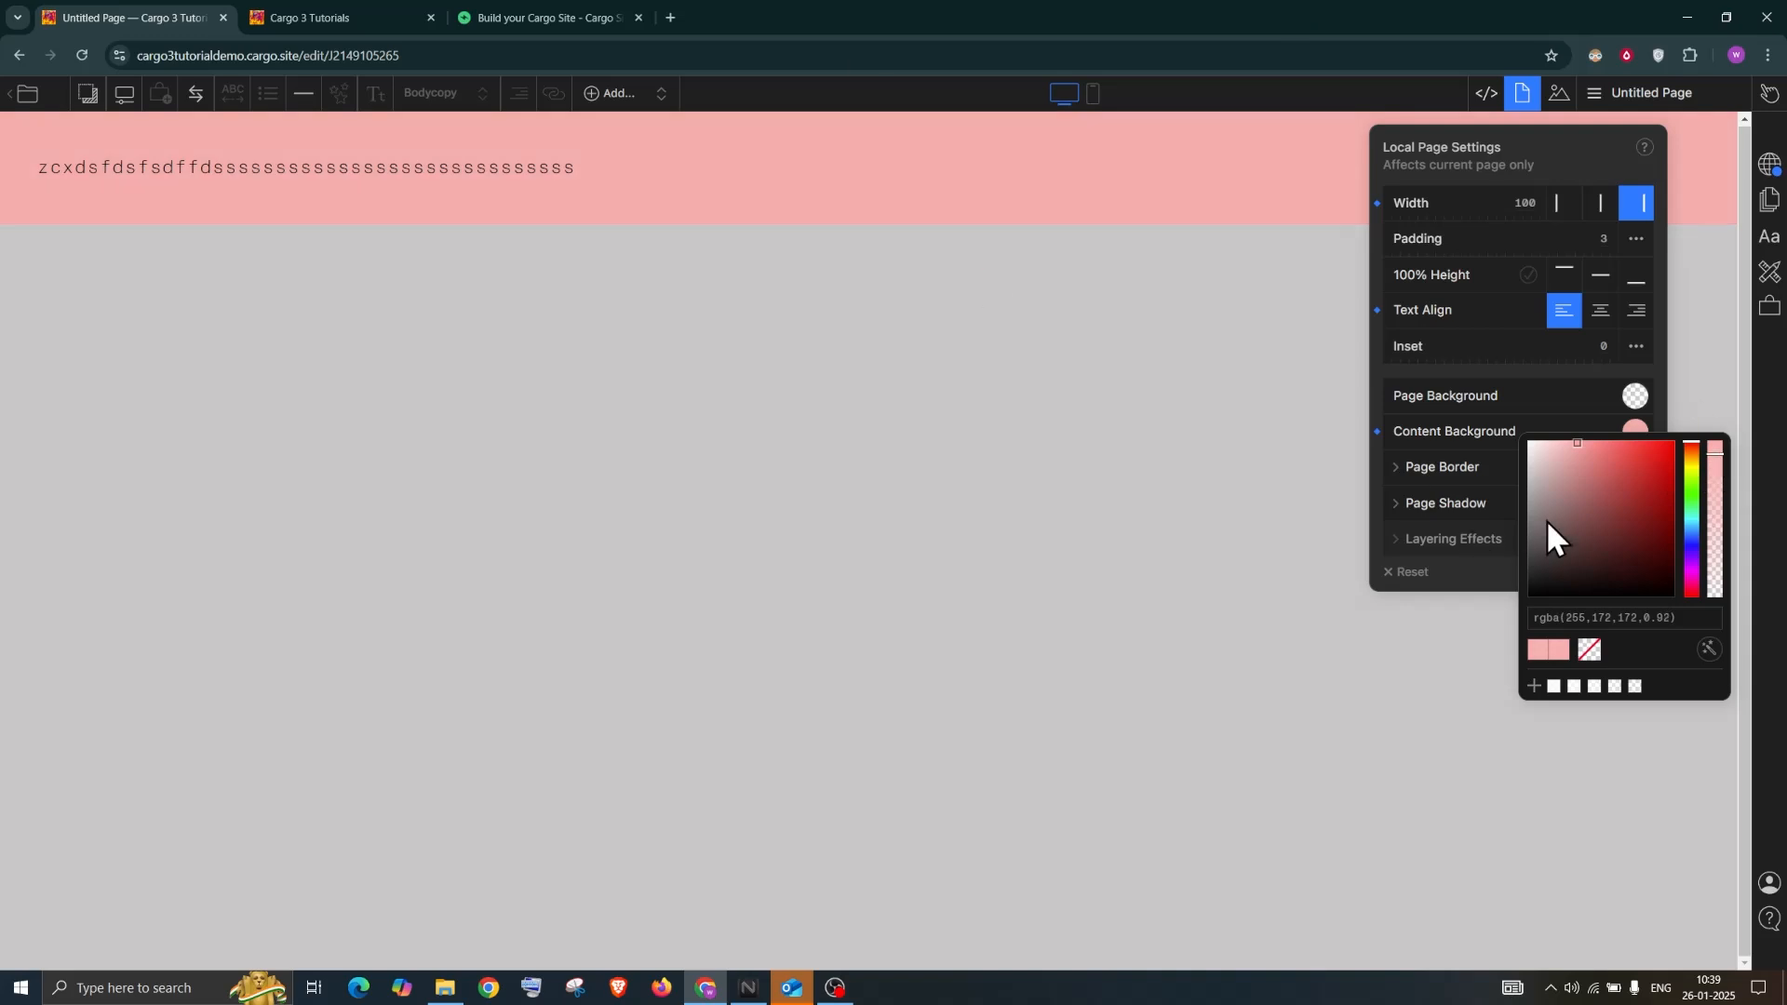
pyautogui.click(1575, 461)
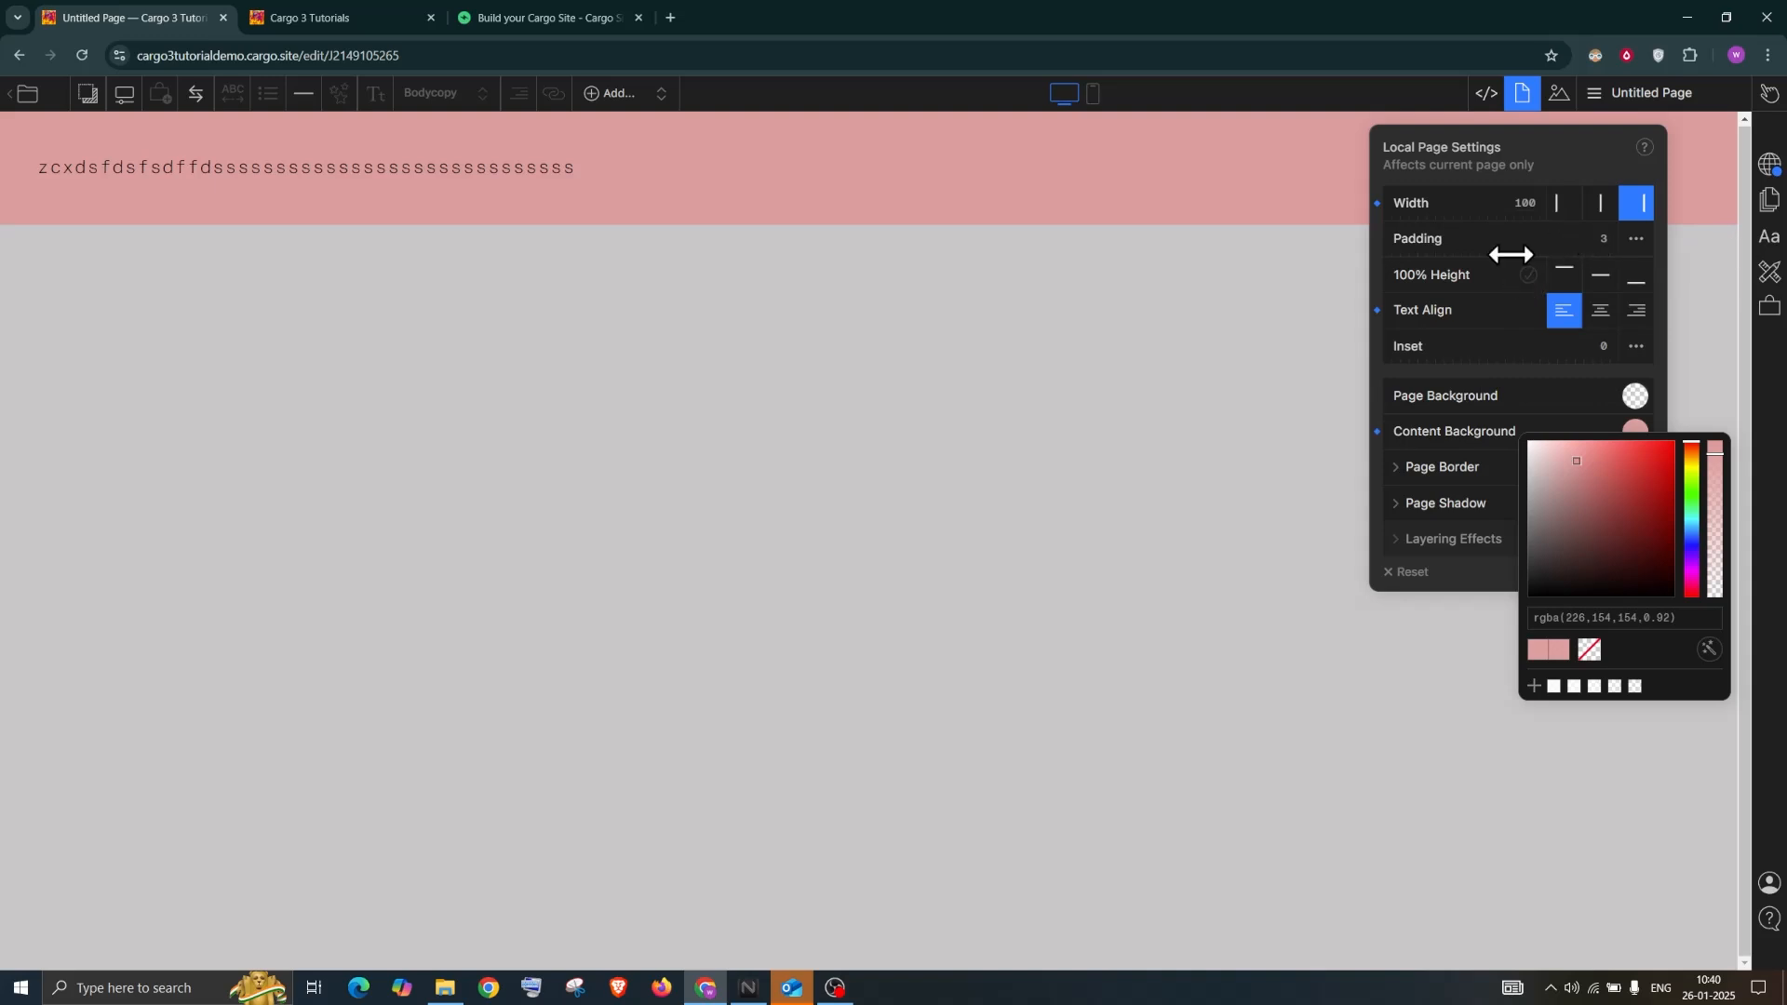
pyautogui.moveTo(1392, 236); pyautogui.dragTo(1493, 241)
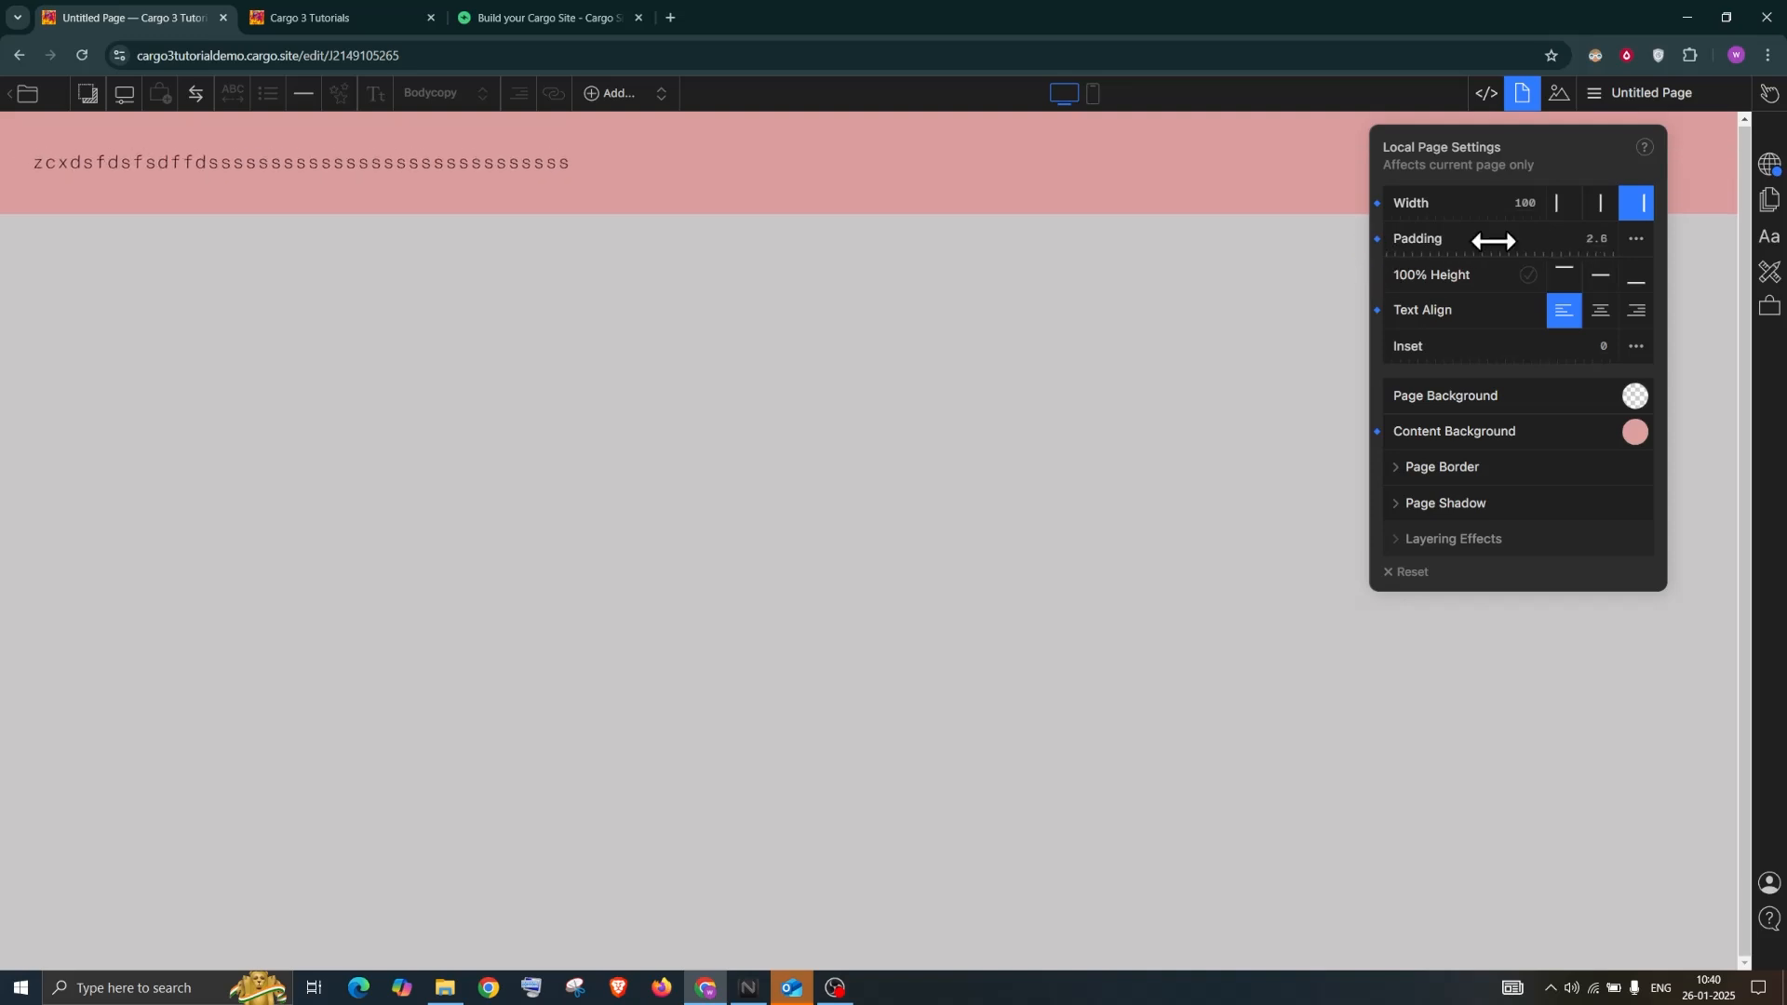
# Try 100% Height with middle and bottom alignment, then switch it off and shift the panel left
pyautogui.click(1529, 275)
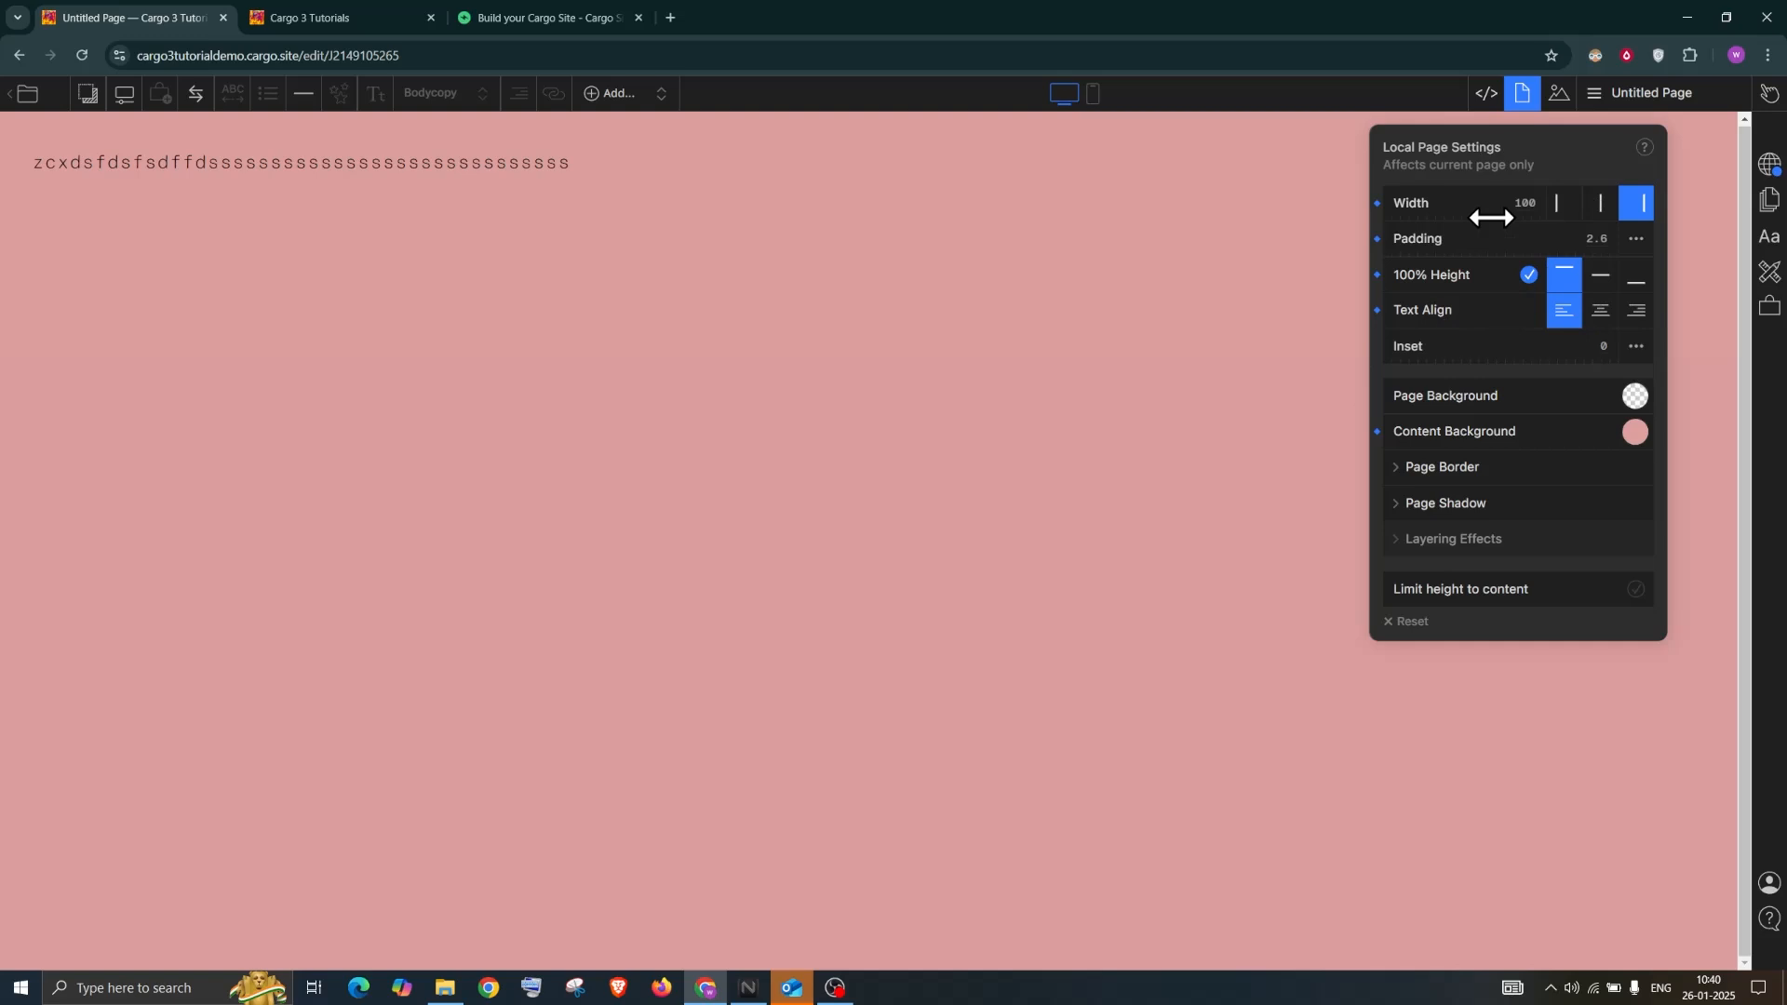
pyautogui.click(1600, 289)
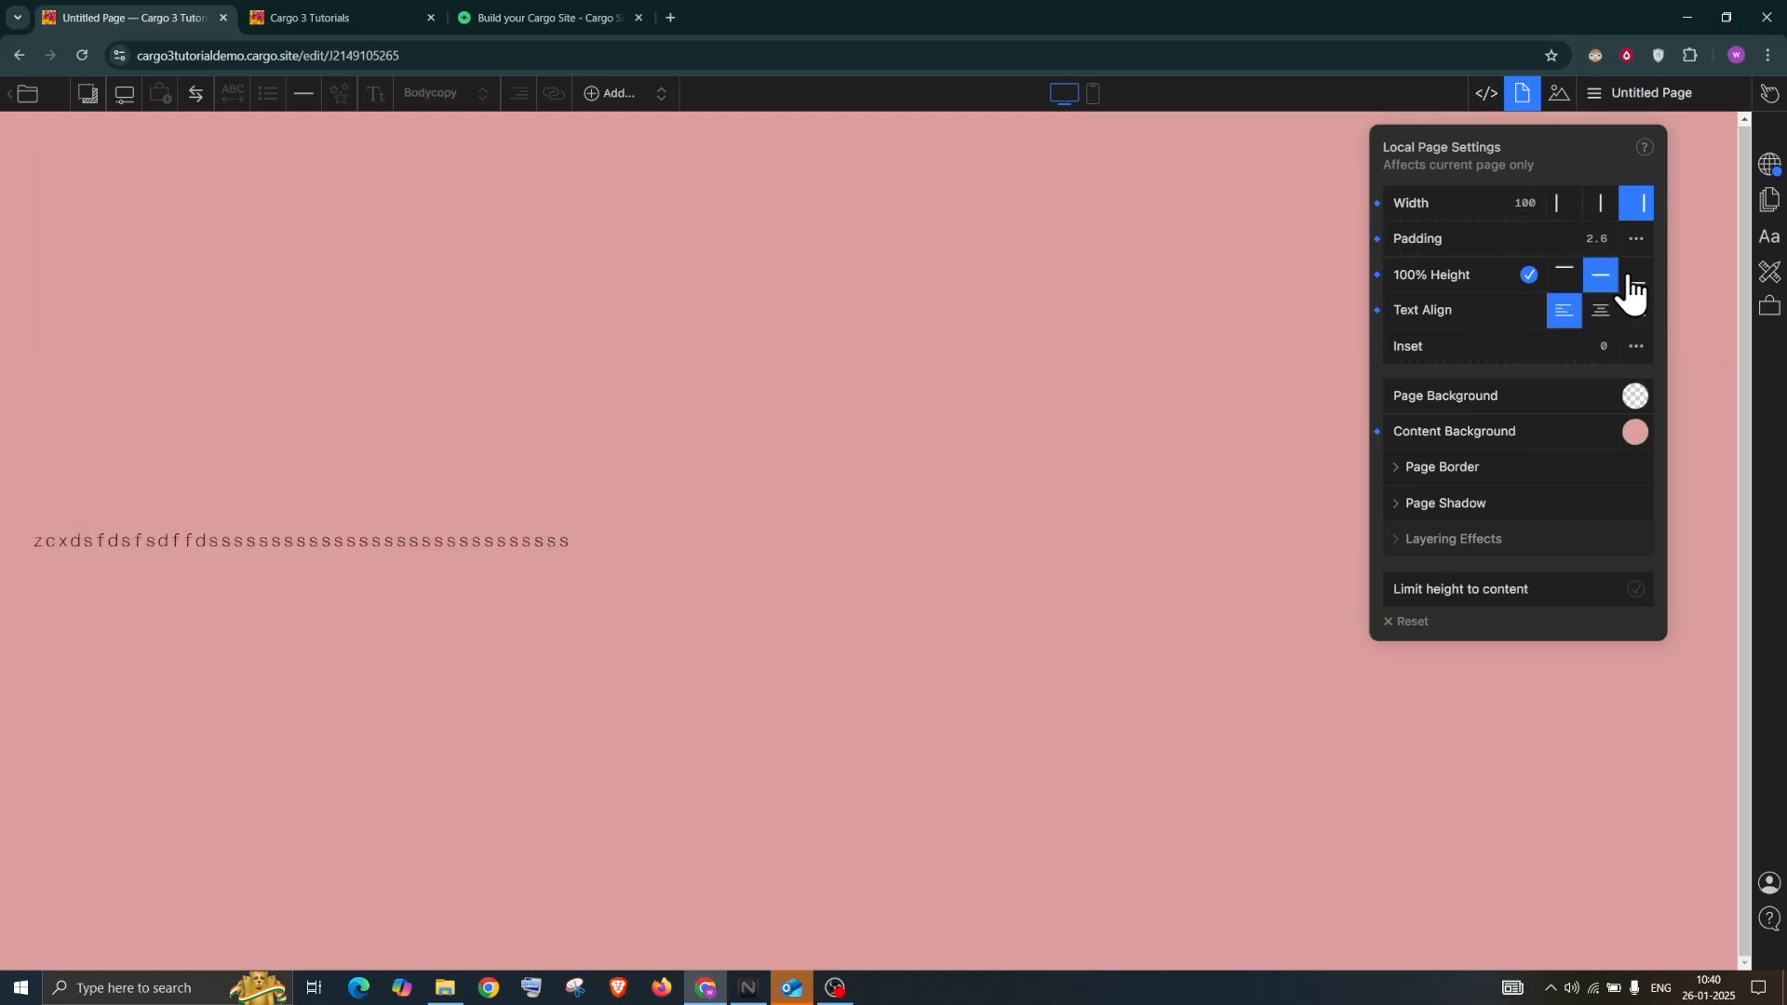
pyautogui.click(1628, 279)
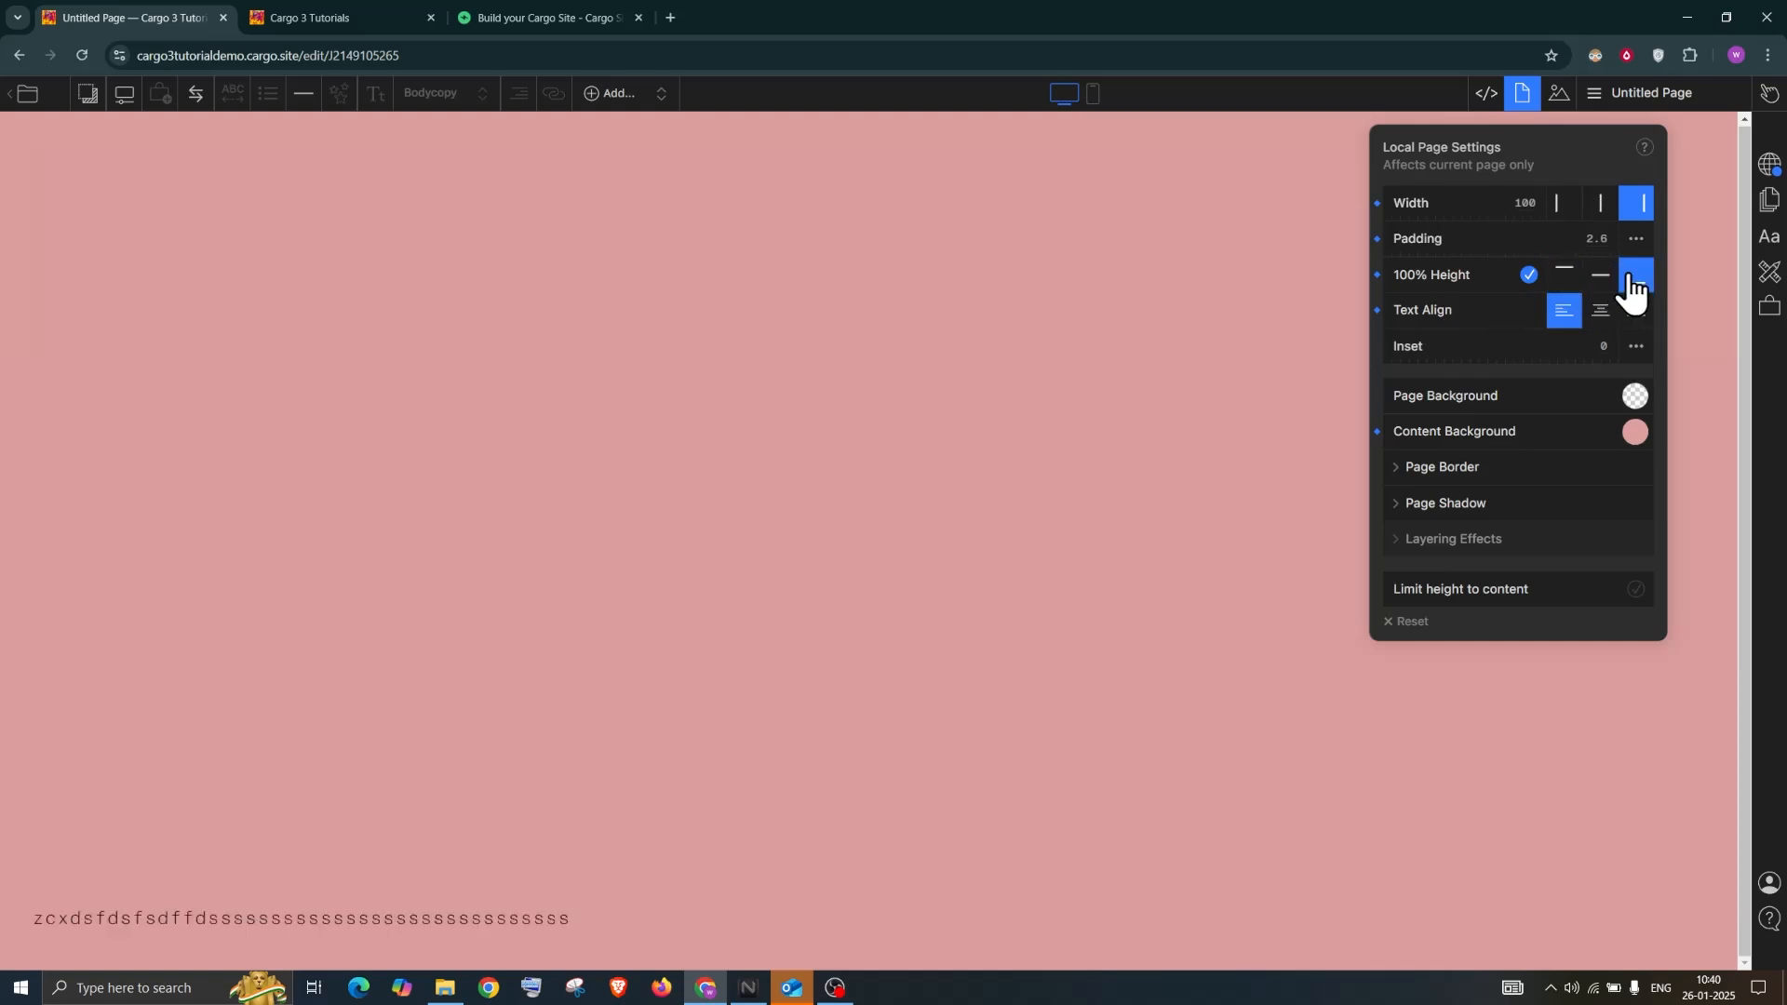
pyautogui.click(1527, 275)
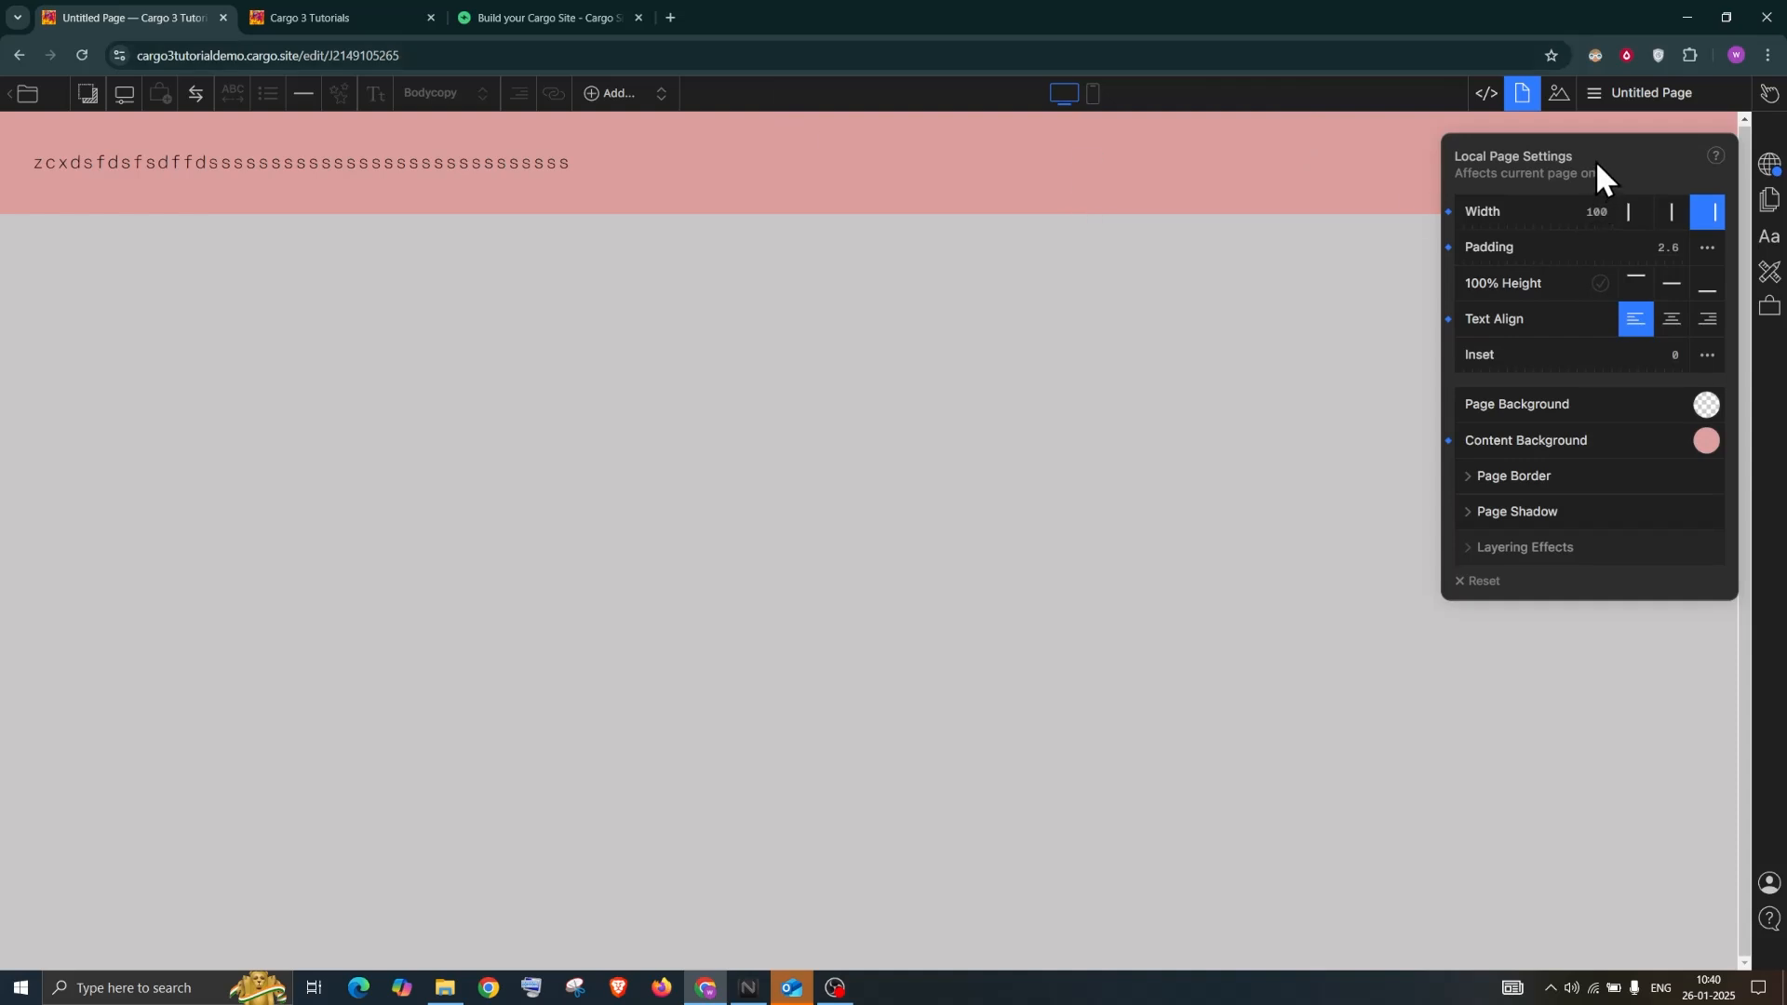
pyautogui.moveTo(1595, 160); pyautogui.dragTo(1461, 160)
# Set default pages to width 100 and 100% height with bottom-aligned content
pyautogui.click(1769, 199)
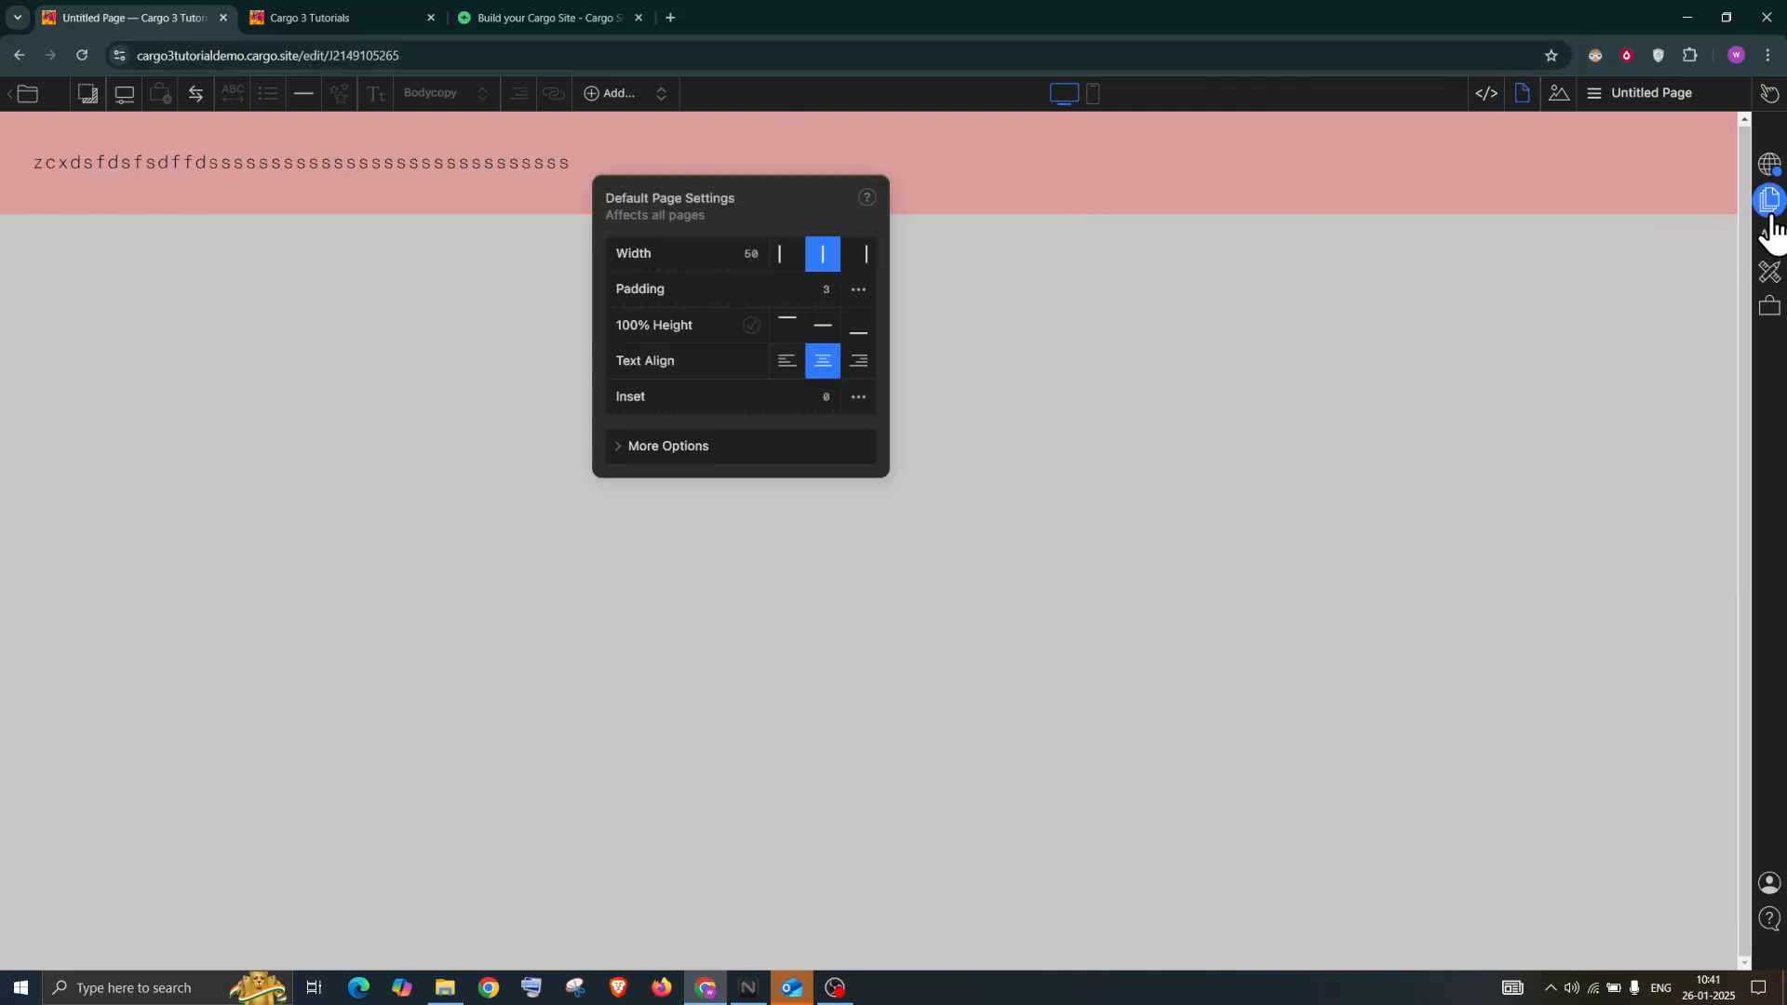
pyautogui.click(759, 248)
pyautogui.write('100')
pyautogui.click(821, 328)
pyautogui.click(857, 337)
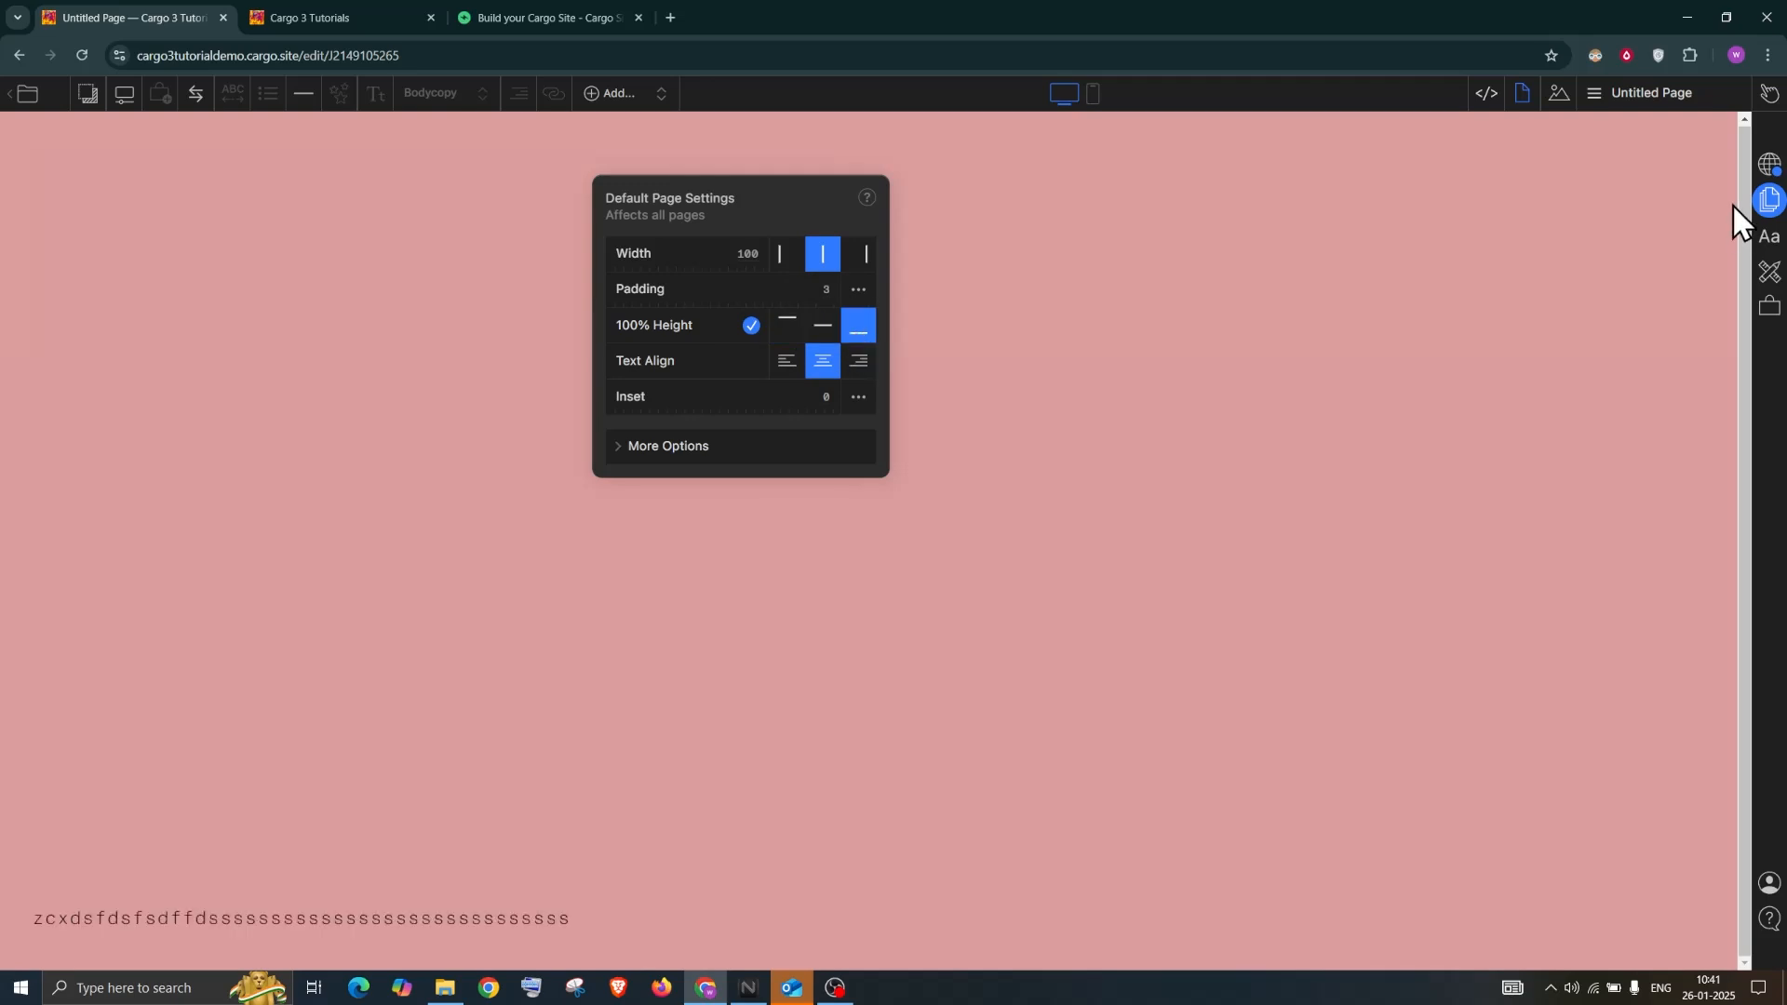
pyautogui.click(1636, 97)
# Add a new page and type a line of placeholder text on it
pyautogui.click(1713, 149)
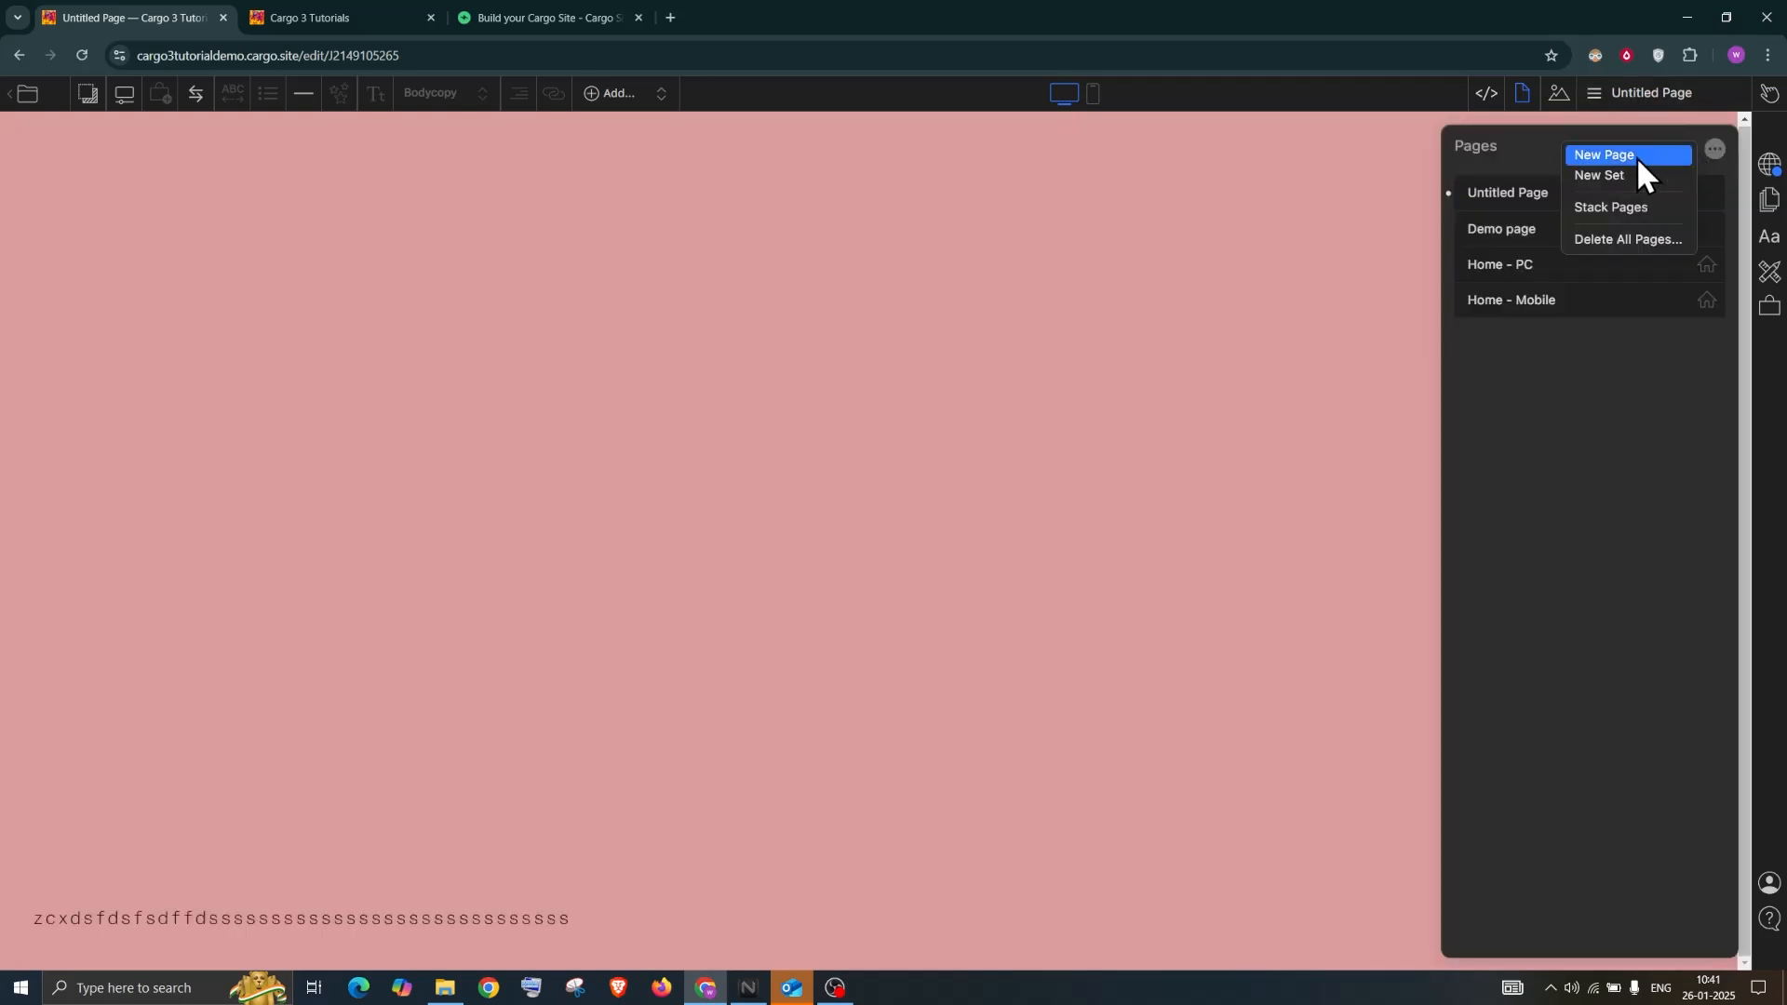
pyautogui.click(1636, 157)
pyautogui.click(821, 298)
pyautogui.write('dsffdssdfsdfsfdfsdsdfdsf')
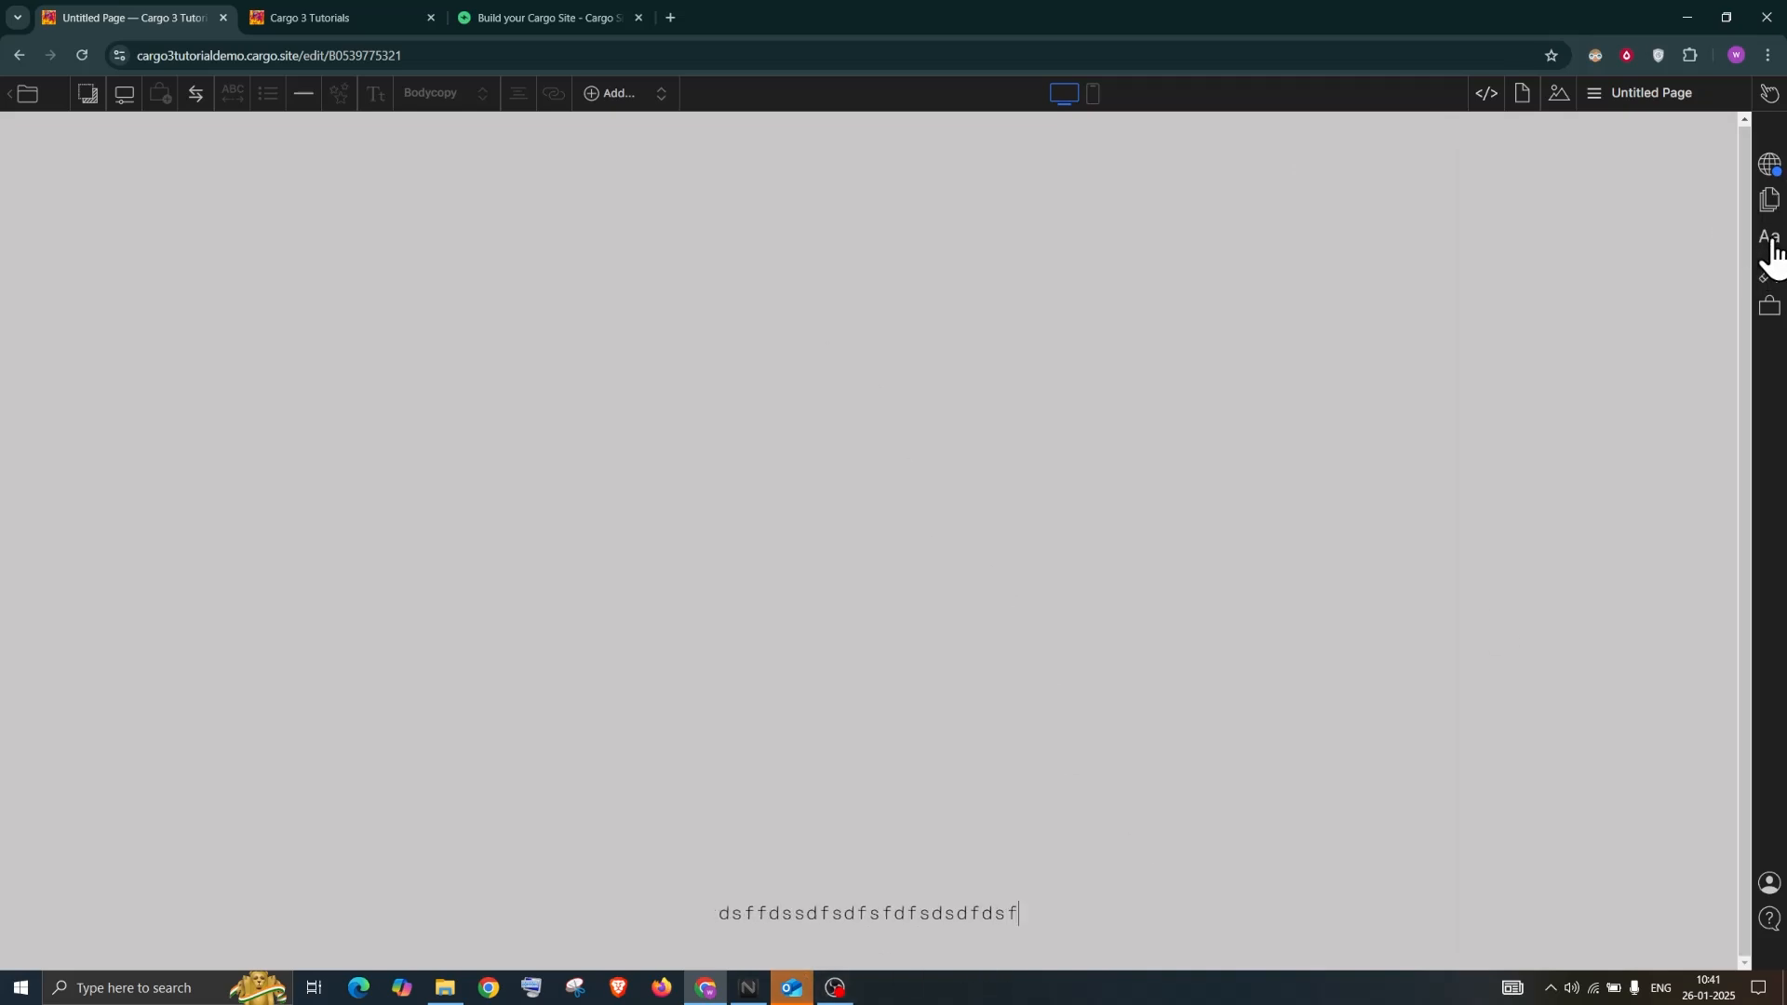
# Raise the Default Page Settings Inset to 9 and expand More Options
pyautogui.click(1770, 240)
pyautogui.click(1769, 199)
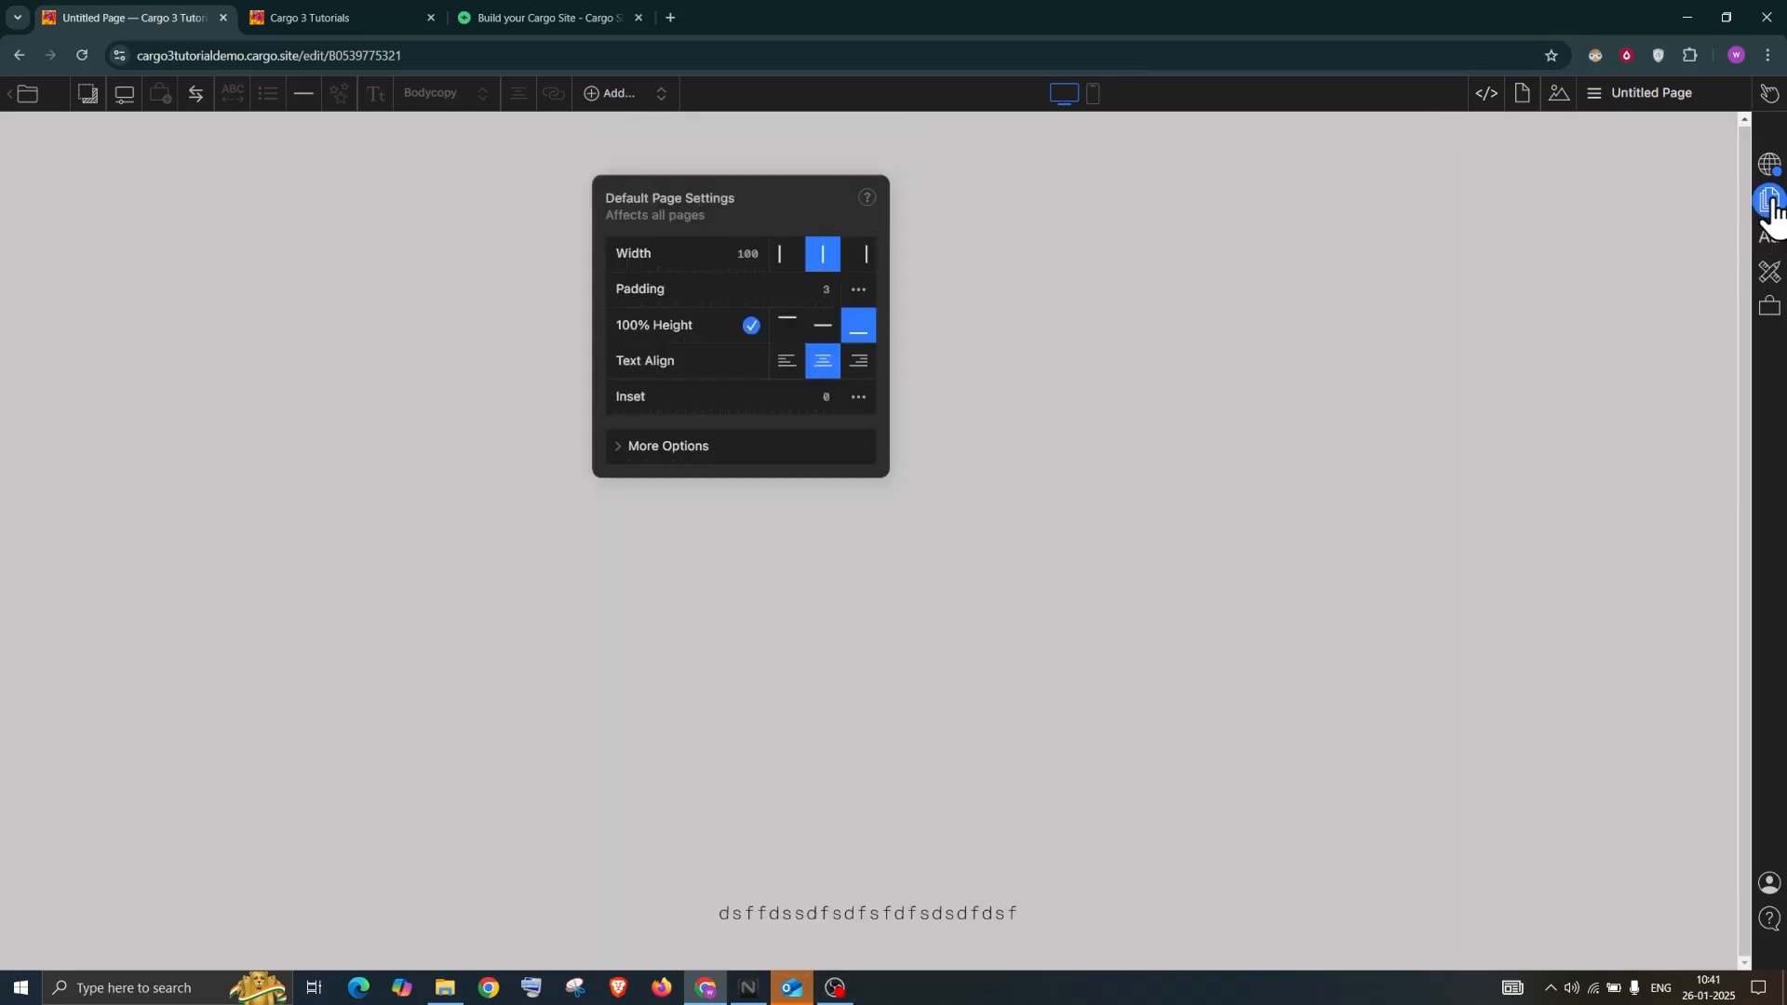
pyautogui.moveTo(717, 183); pyautogui.dragTo(1567, 216)
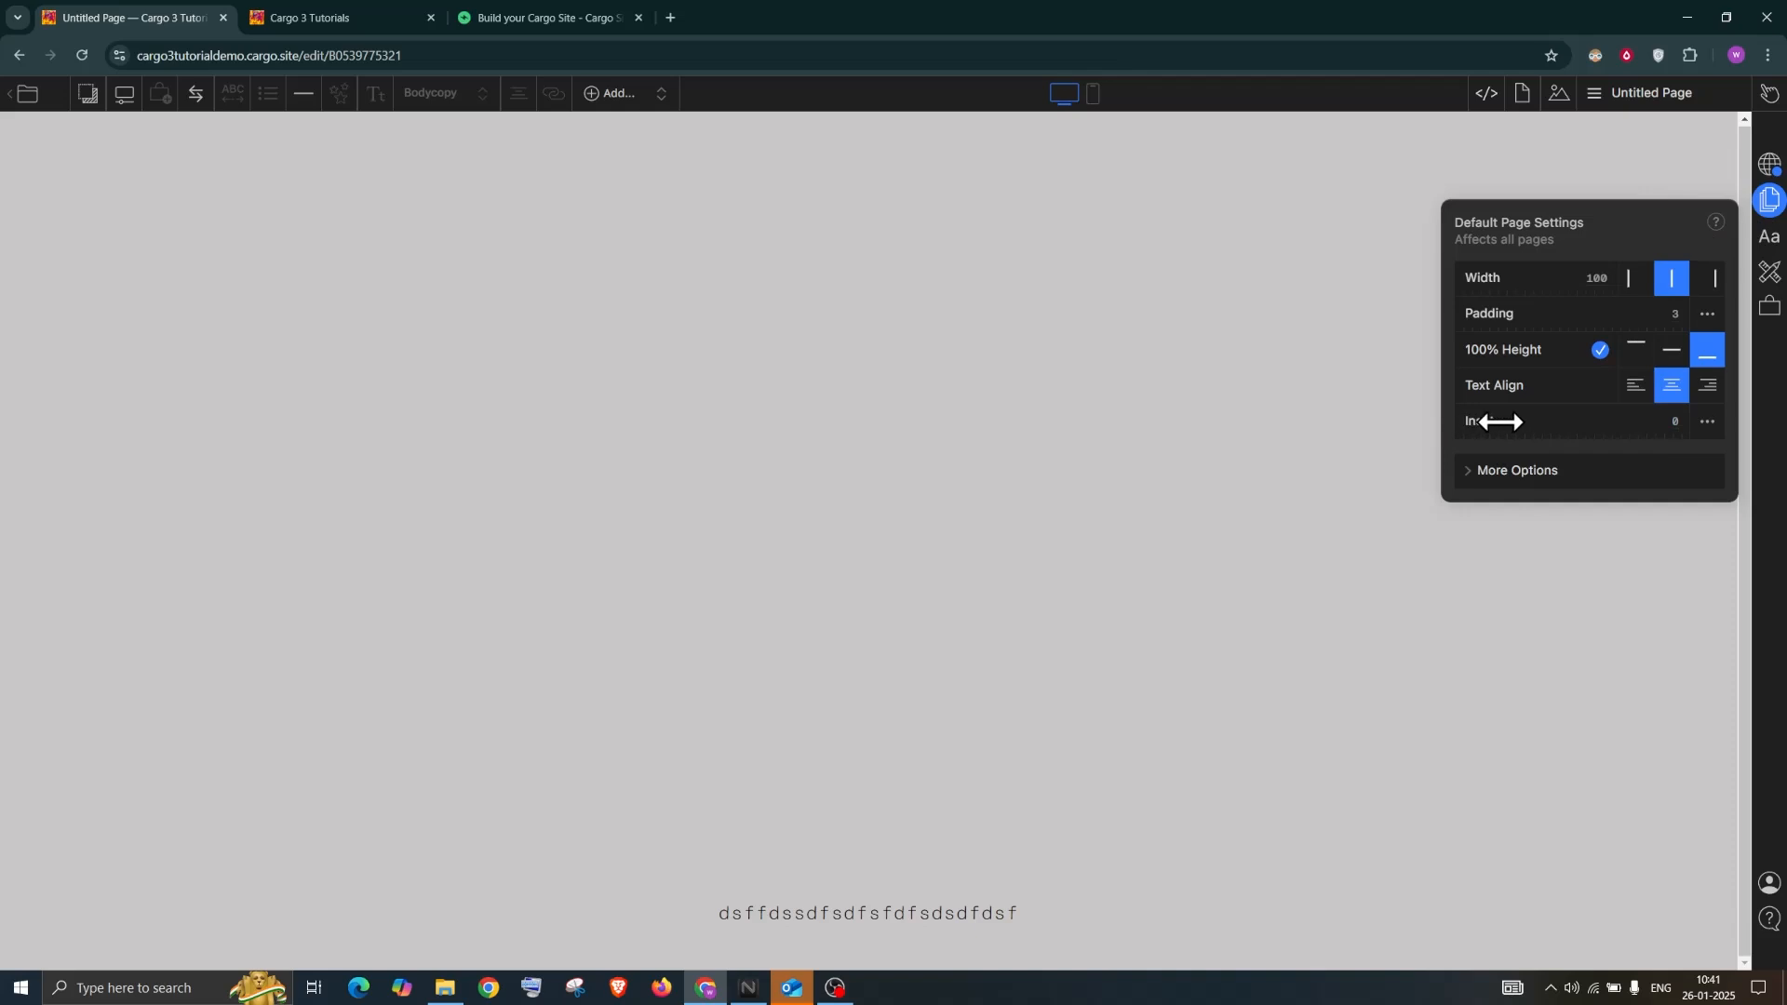
pyautogui.moveTo(1499, 423); pyautogui.dragTo(1521, 81)
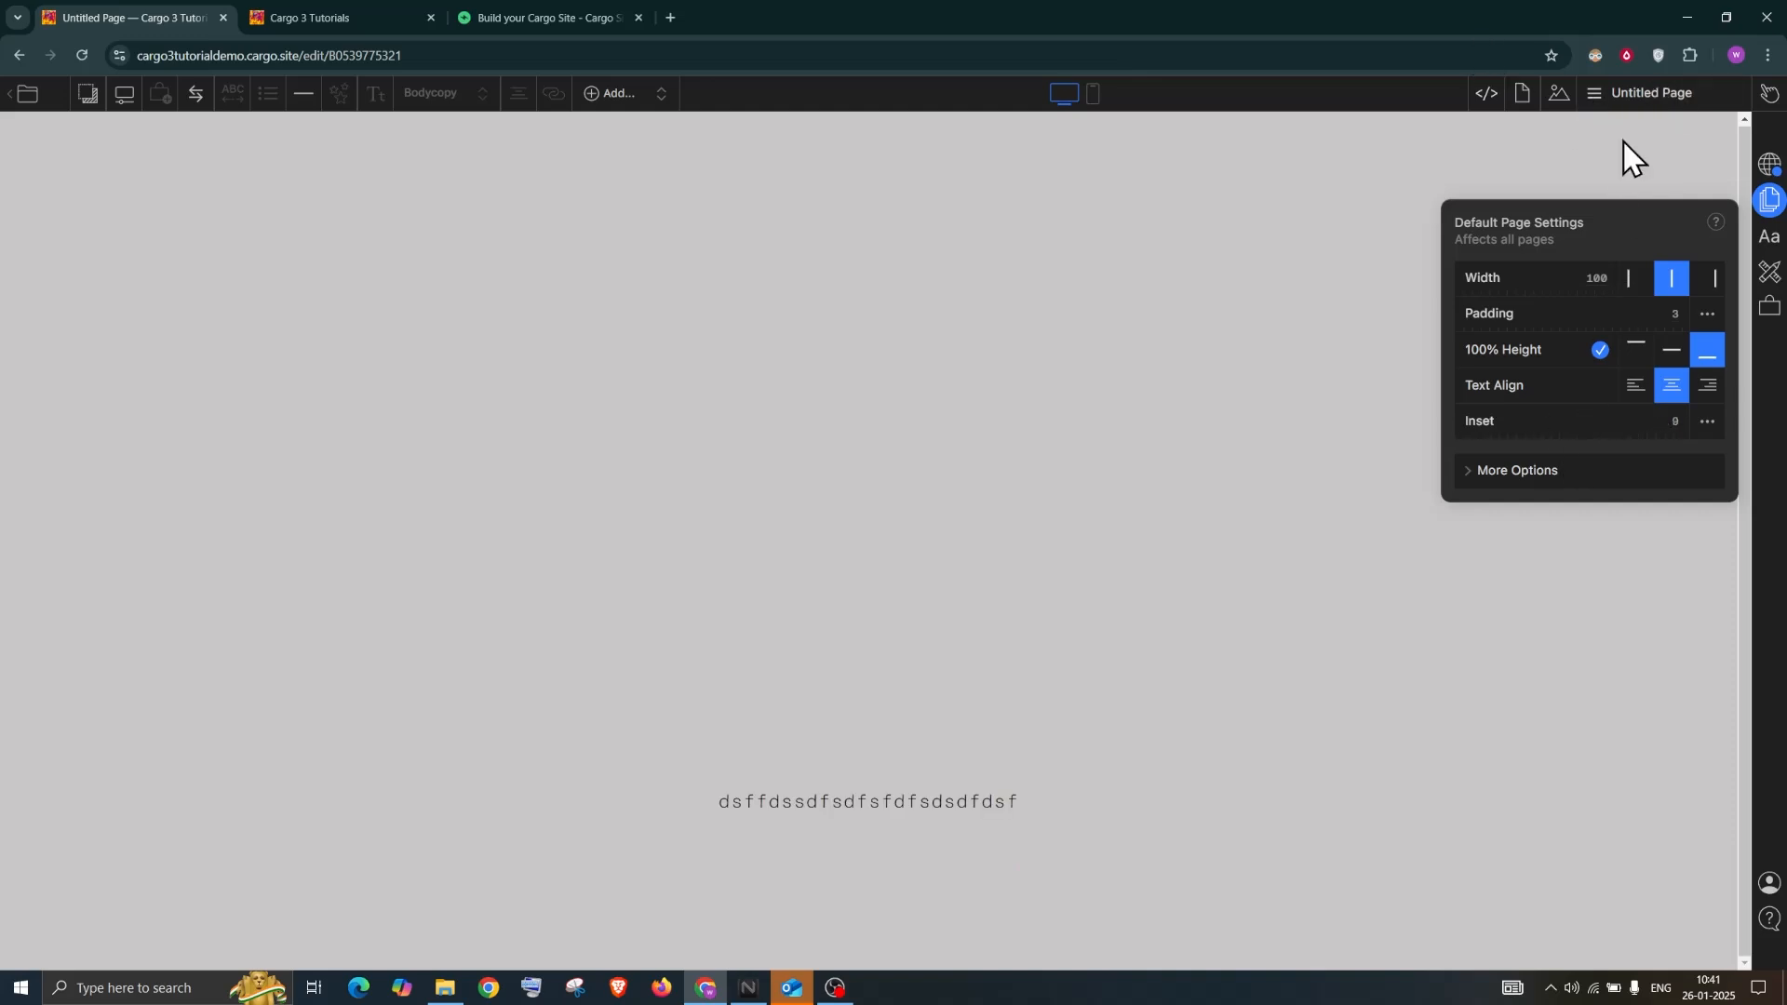
pyautogui.click(1479, 485)
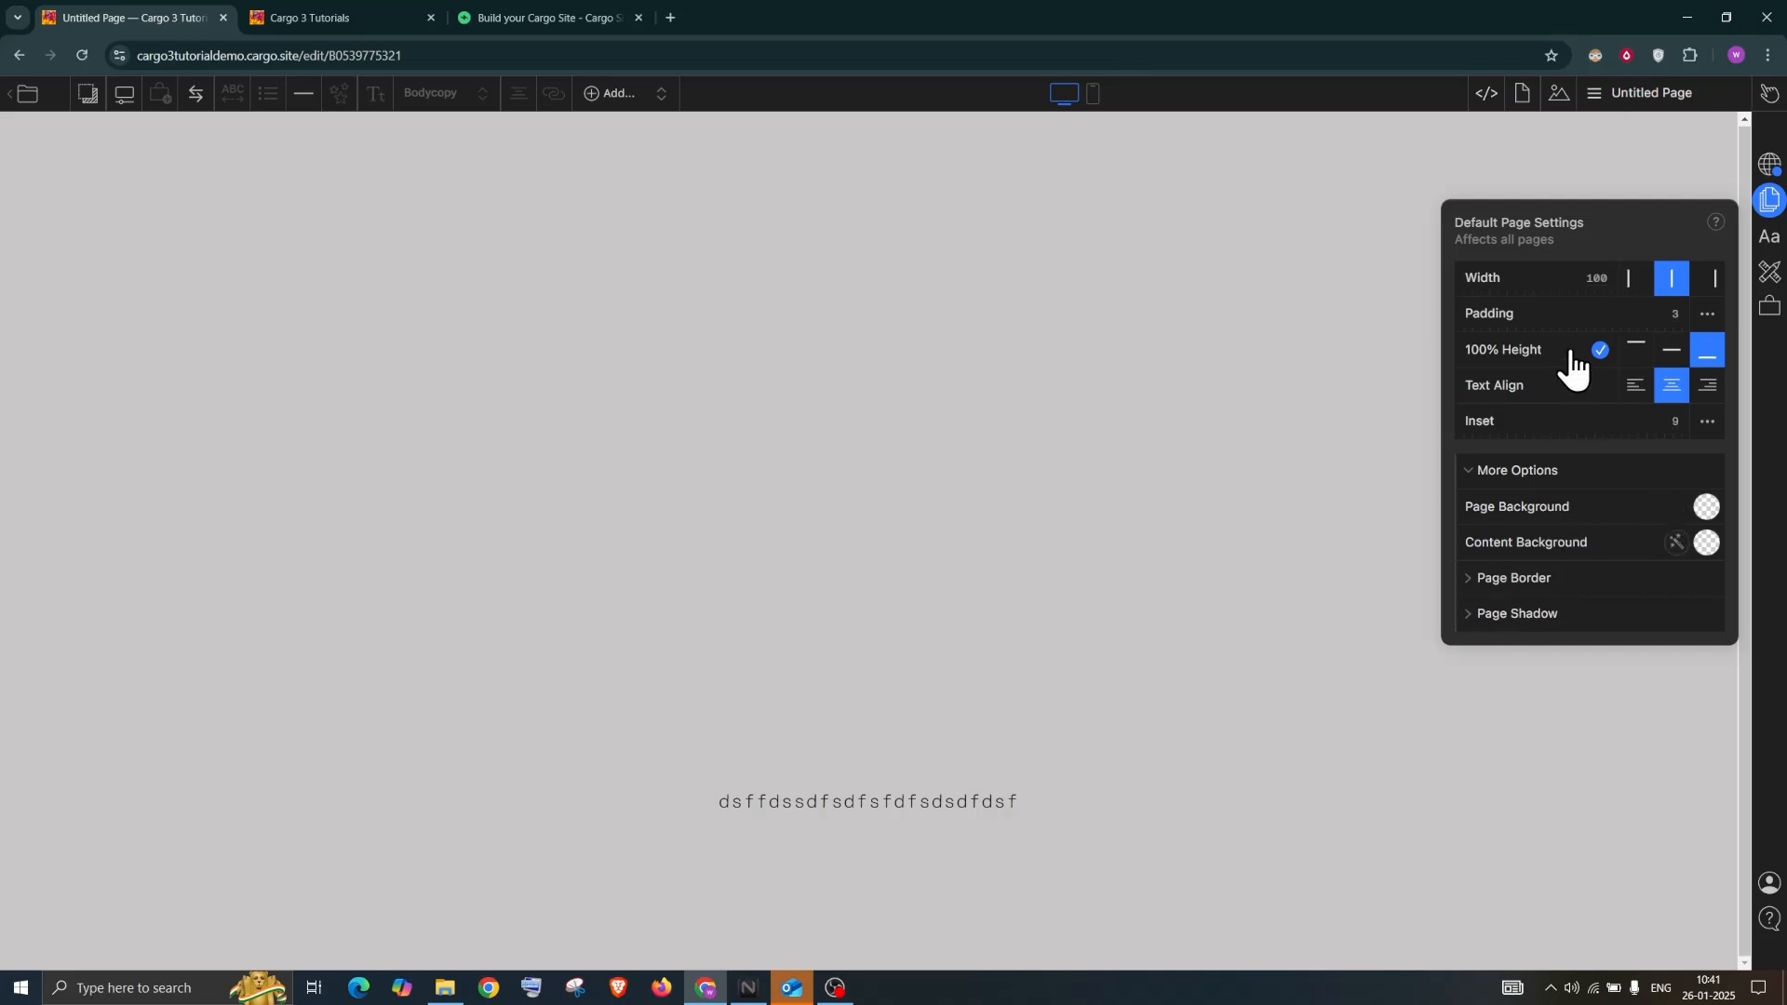
# Set the default Page Background to dusty pink #b18f8f
pyautogui.click(1706, 508)
pyautogui.click(1477, 560)
pyautogui.click(1401, 649)
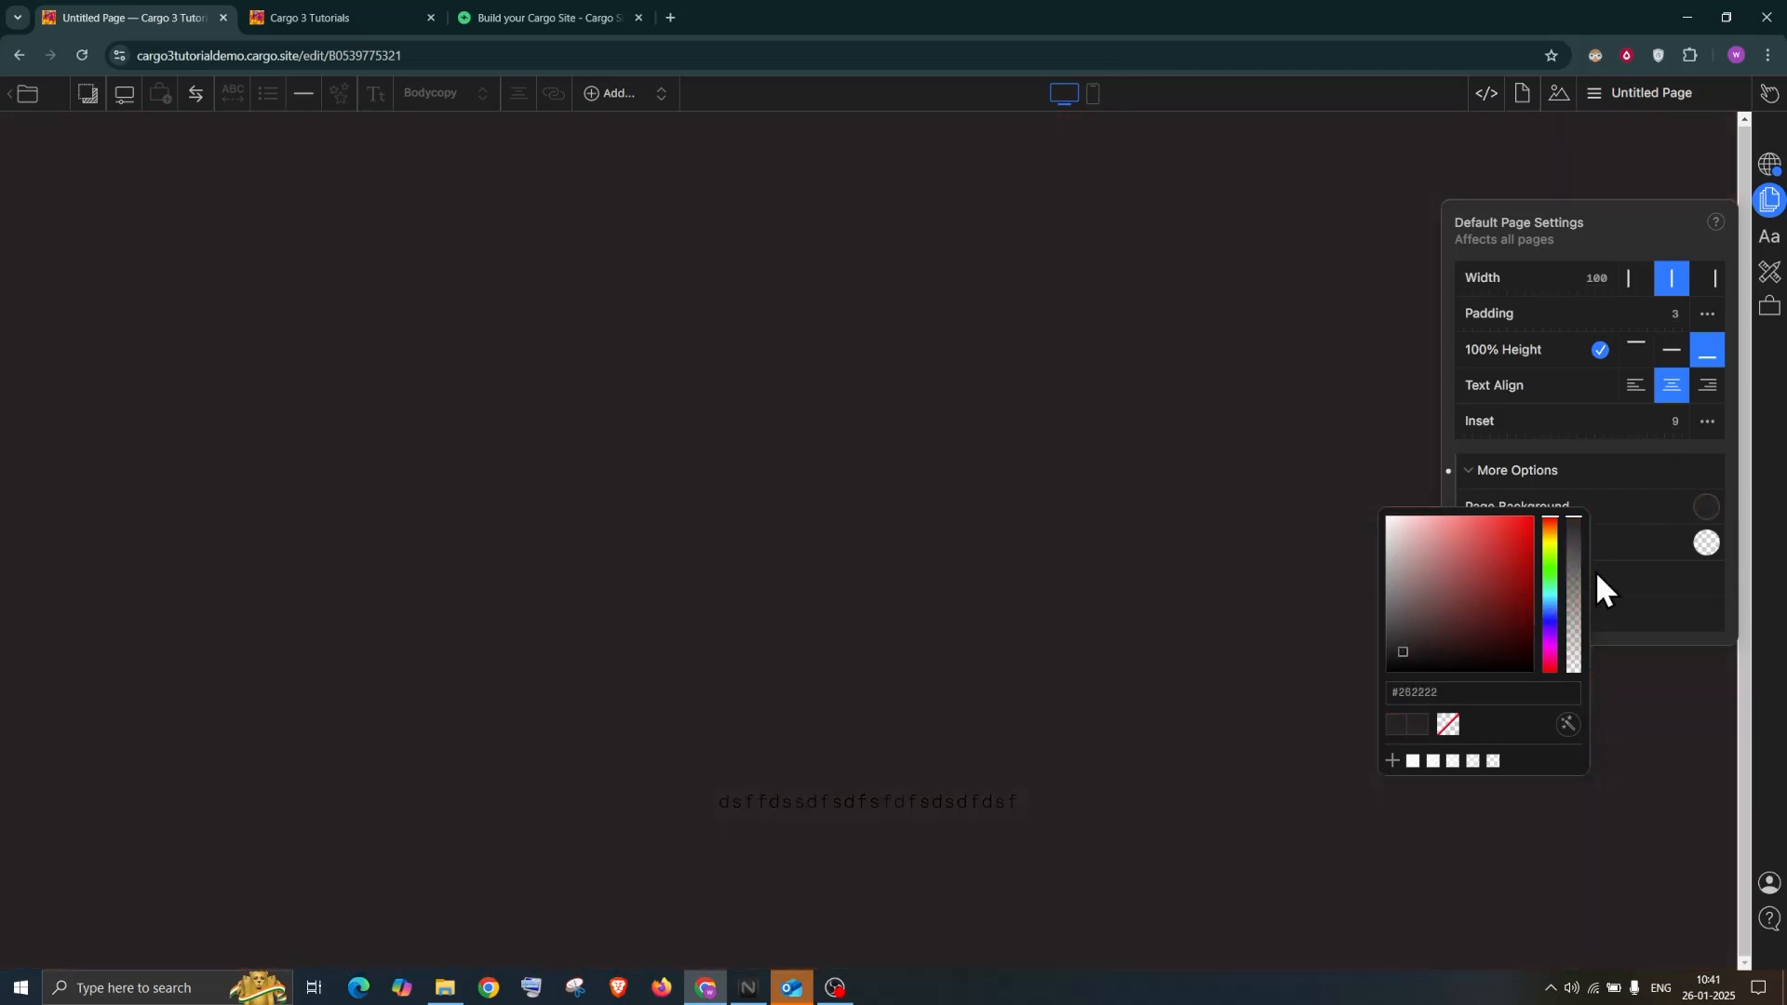
pyautogui.moveTo(1414, 550); pyautogui.dragTo(1414, 565)
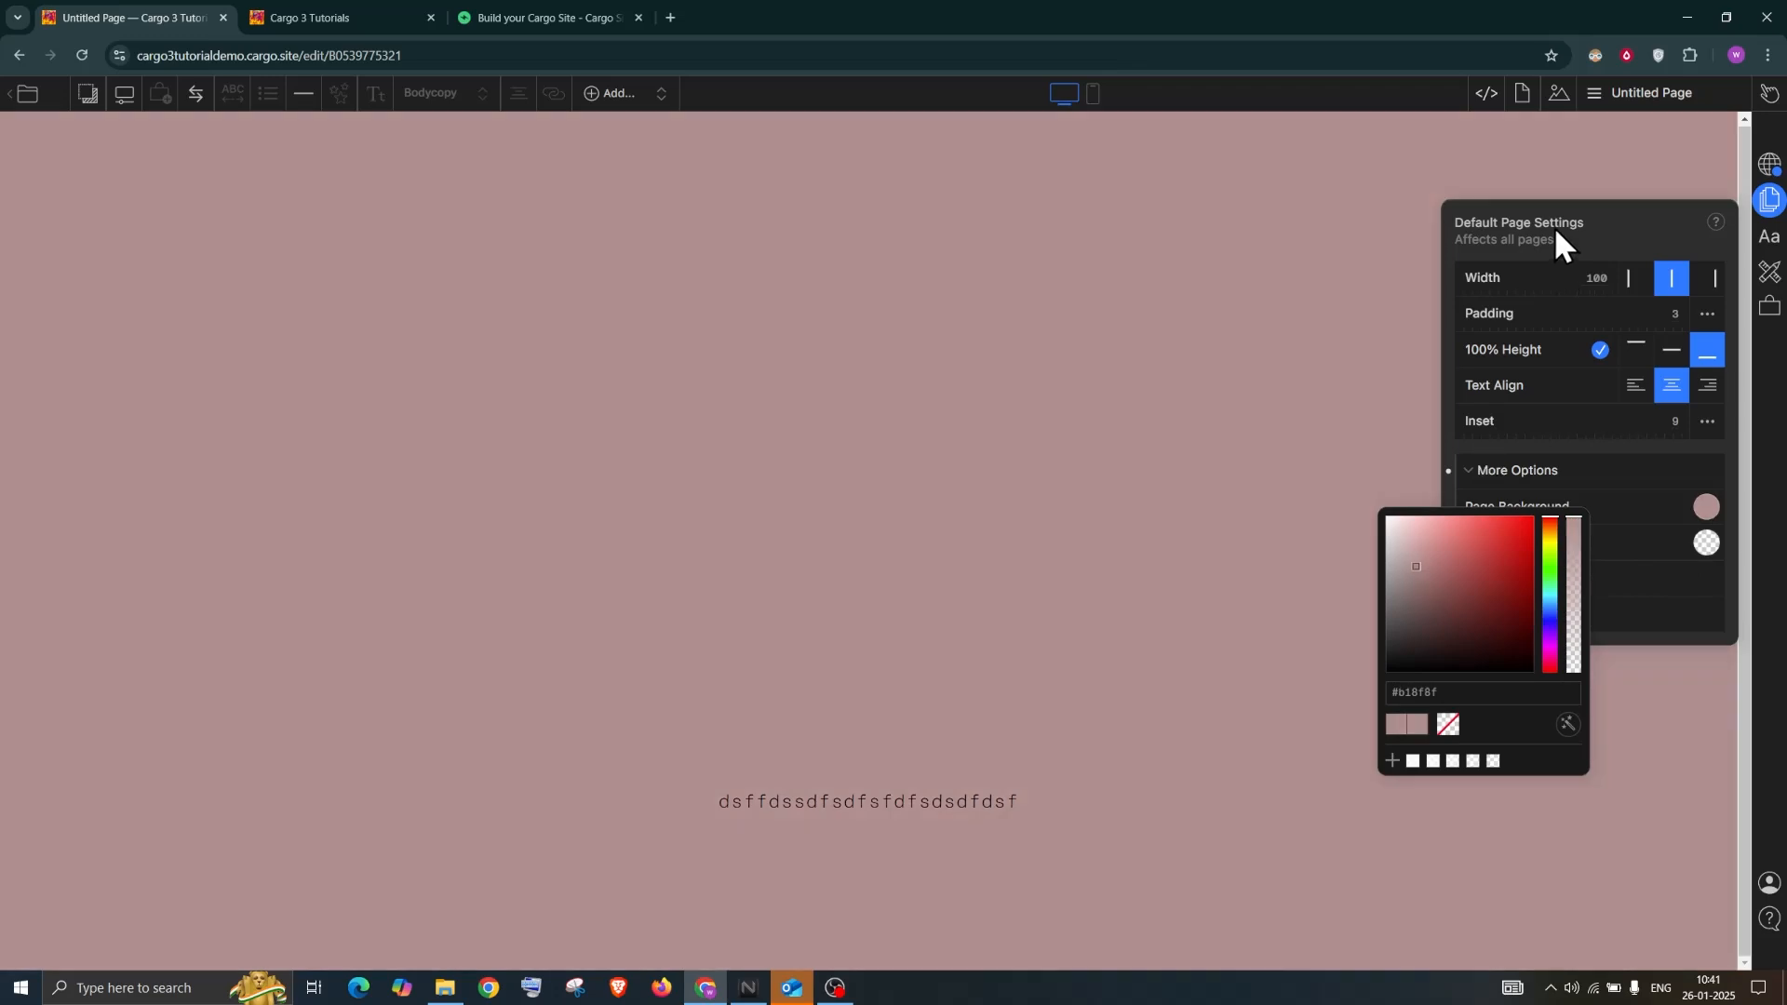
pyautogui.click(1554, 226)
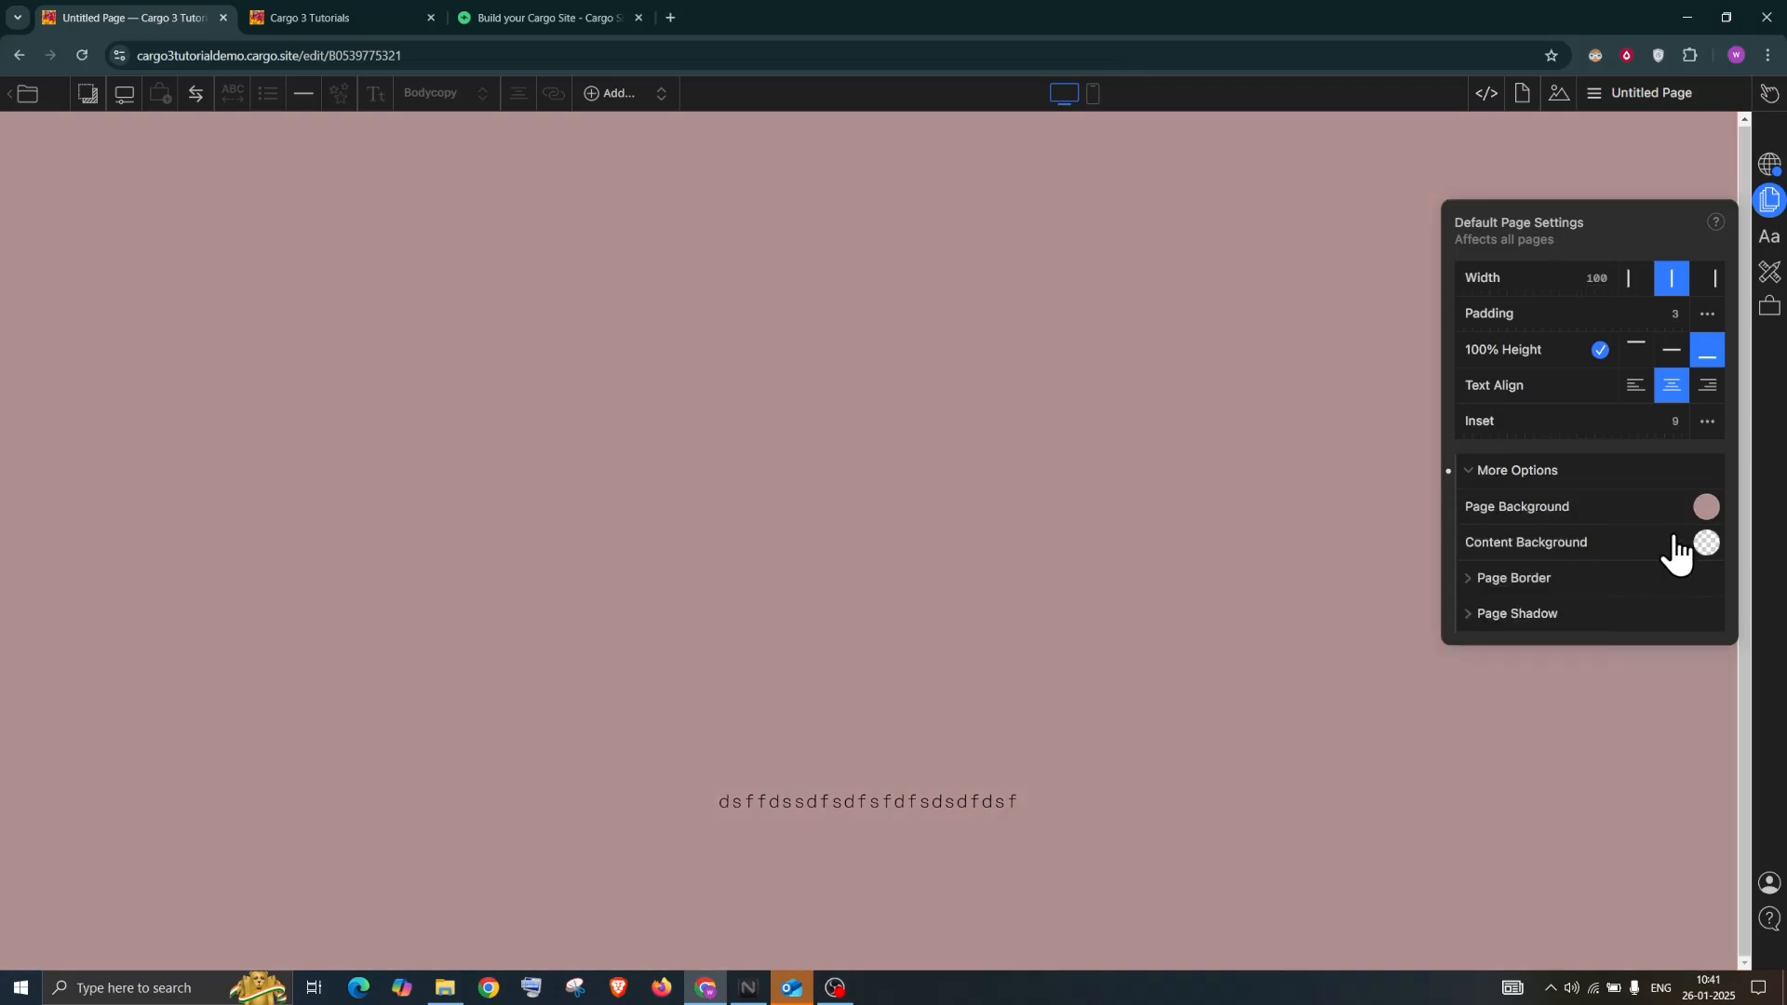
pyautogui.click(1526, 586)
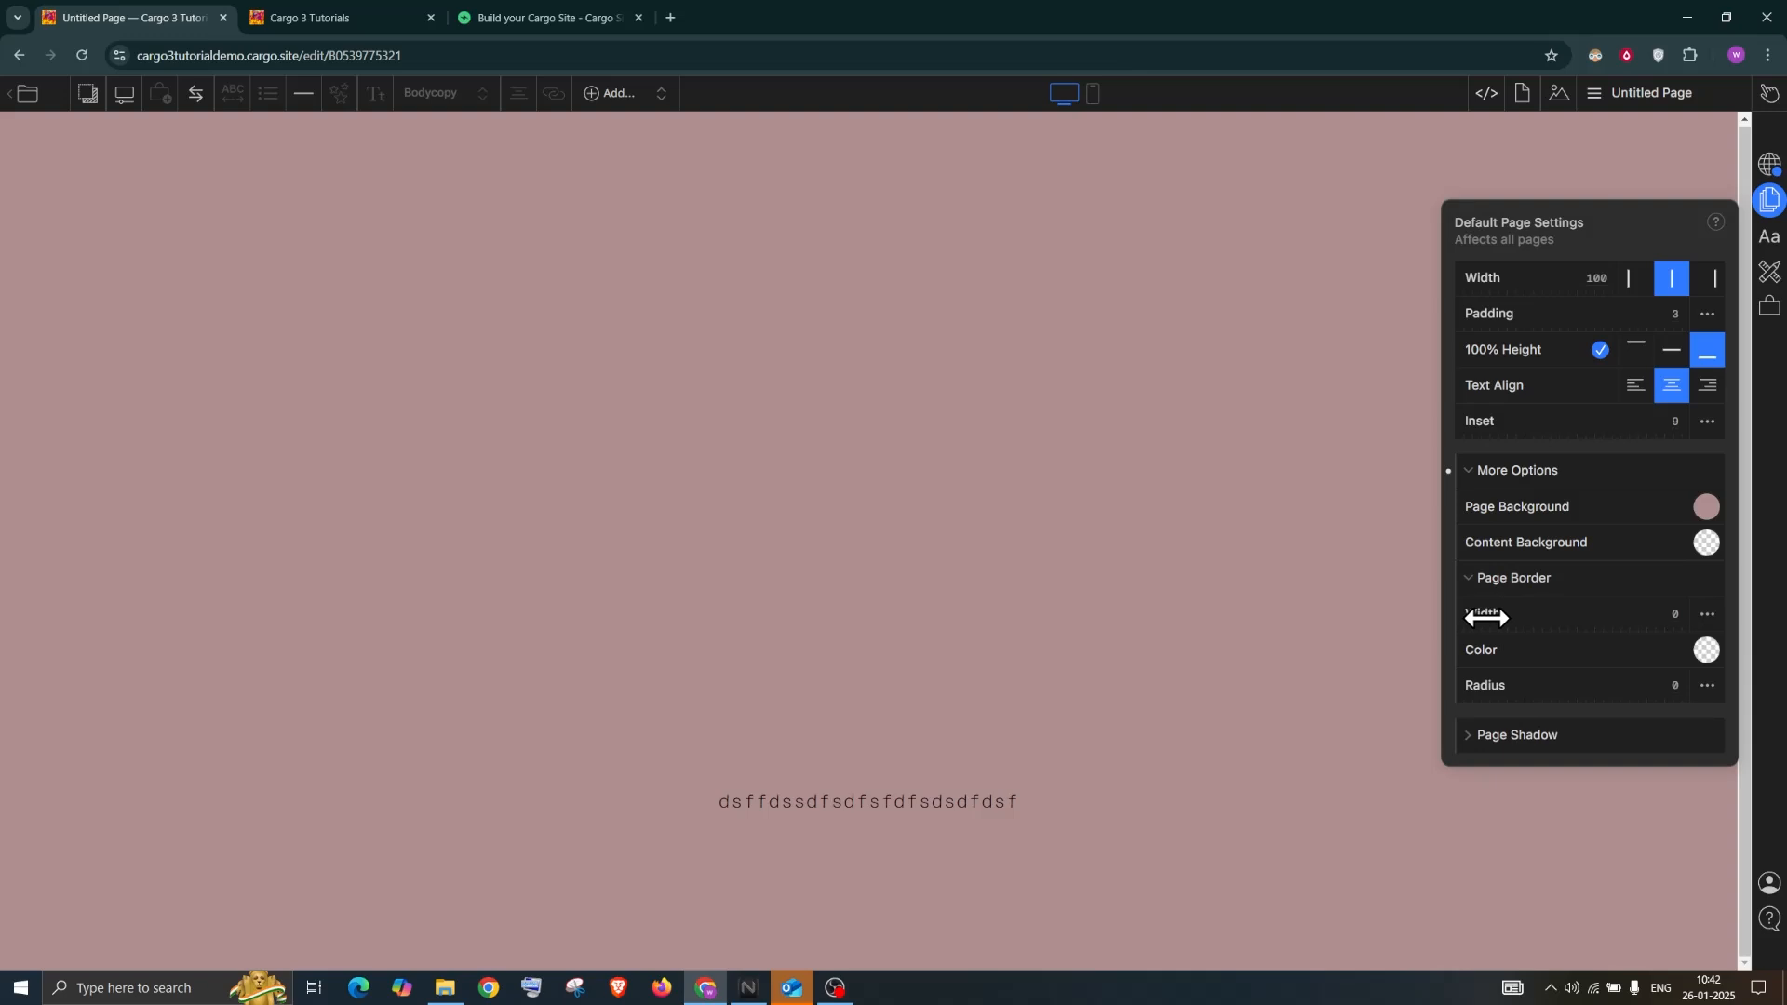
# Add a 1.2-wide page border, set Inset to 13.4, and round corners to radius 33.8
pyautogui.moveTo(1486, 618); pyautogui.dragTo(1518, 676)
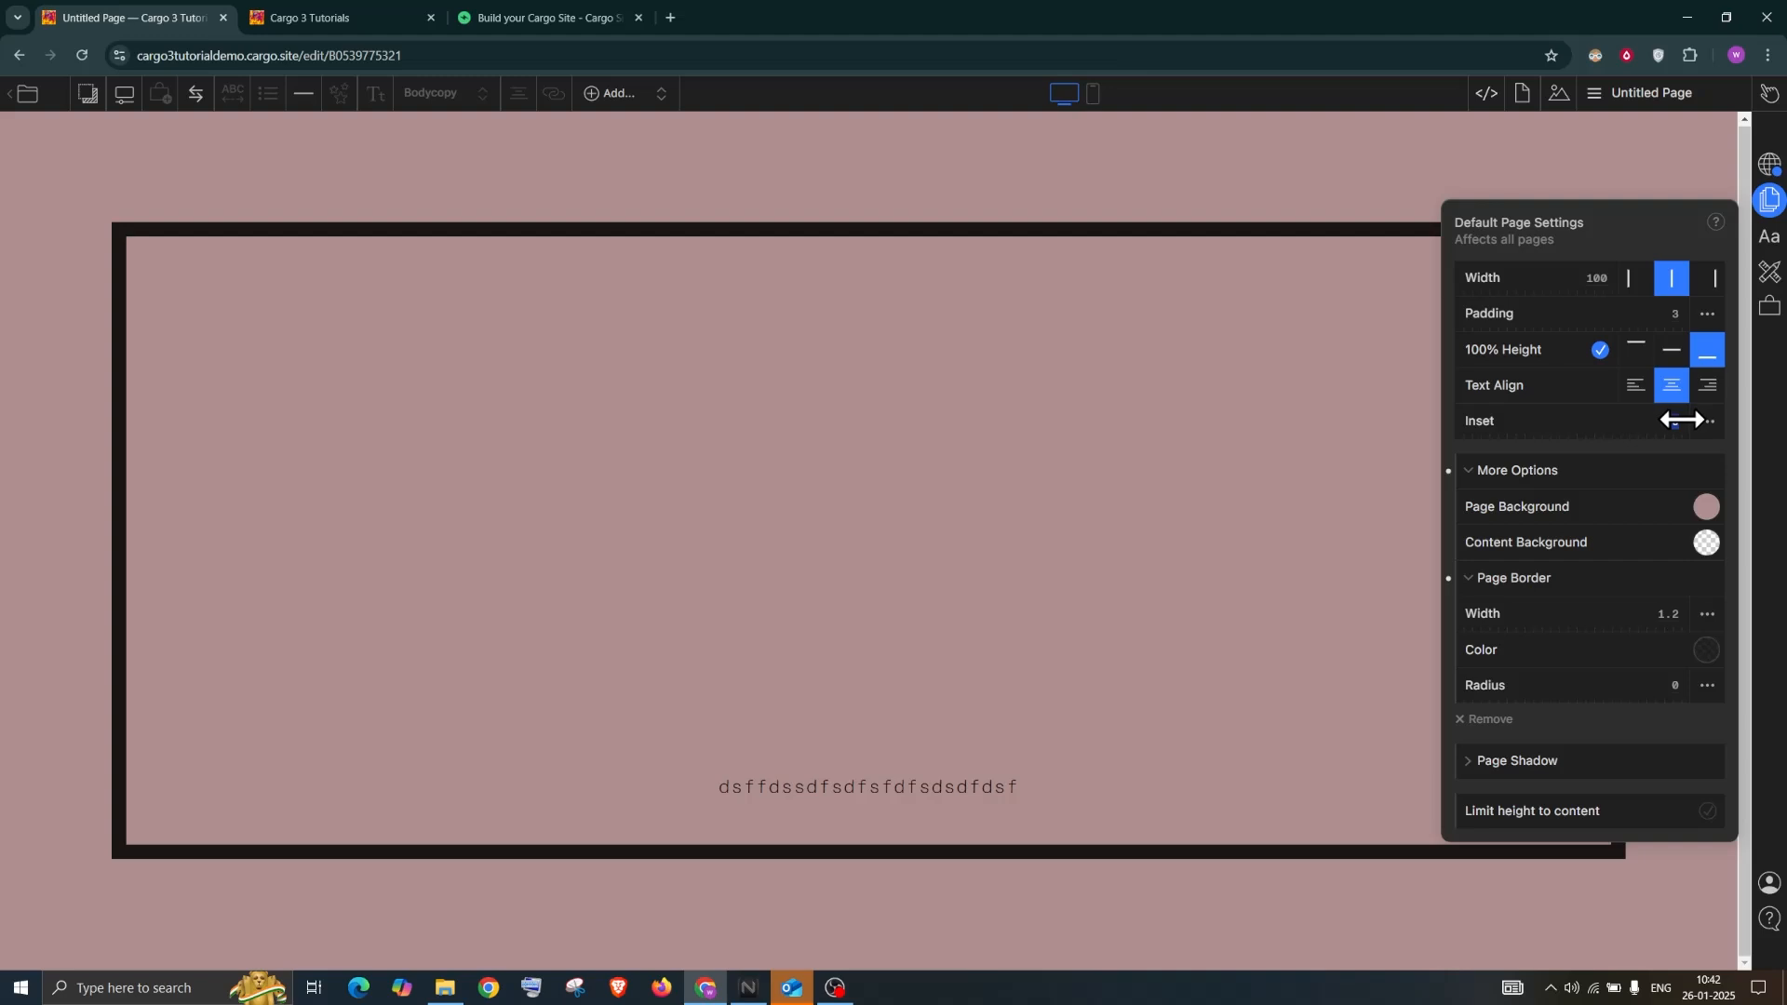
pyautogui.write('0')
pyautogui.click(1744, 453)
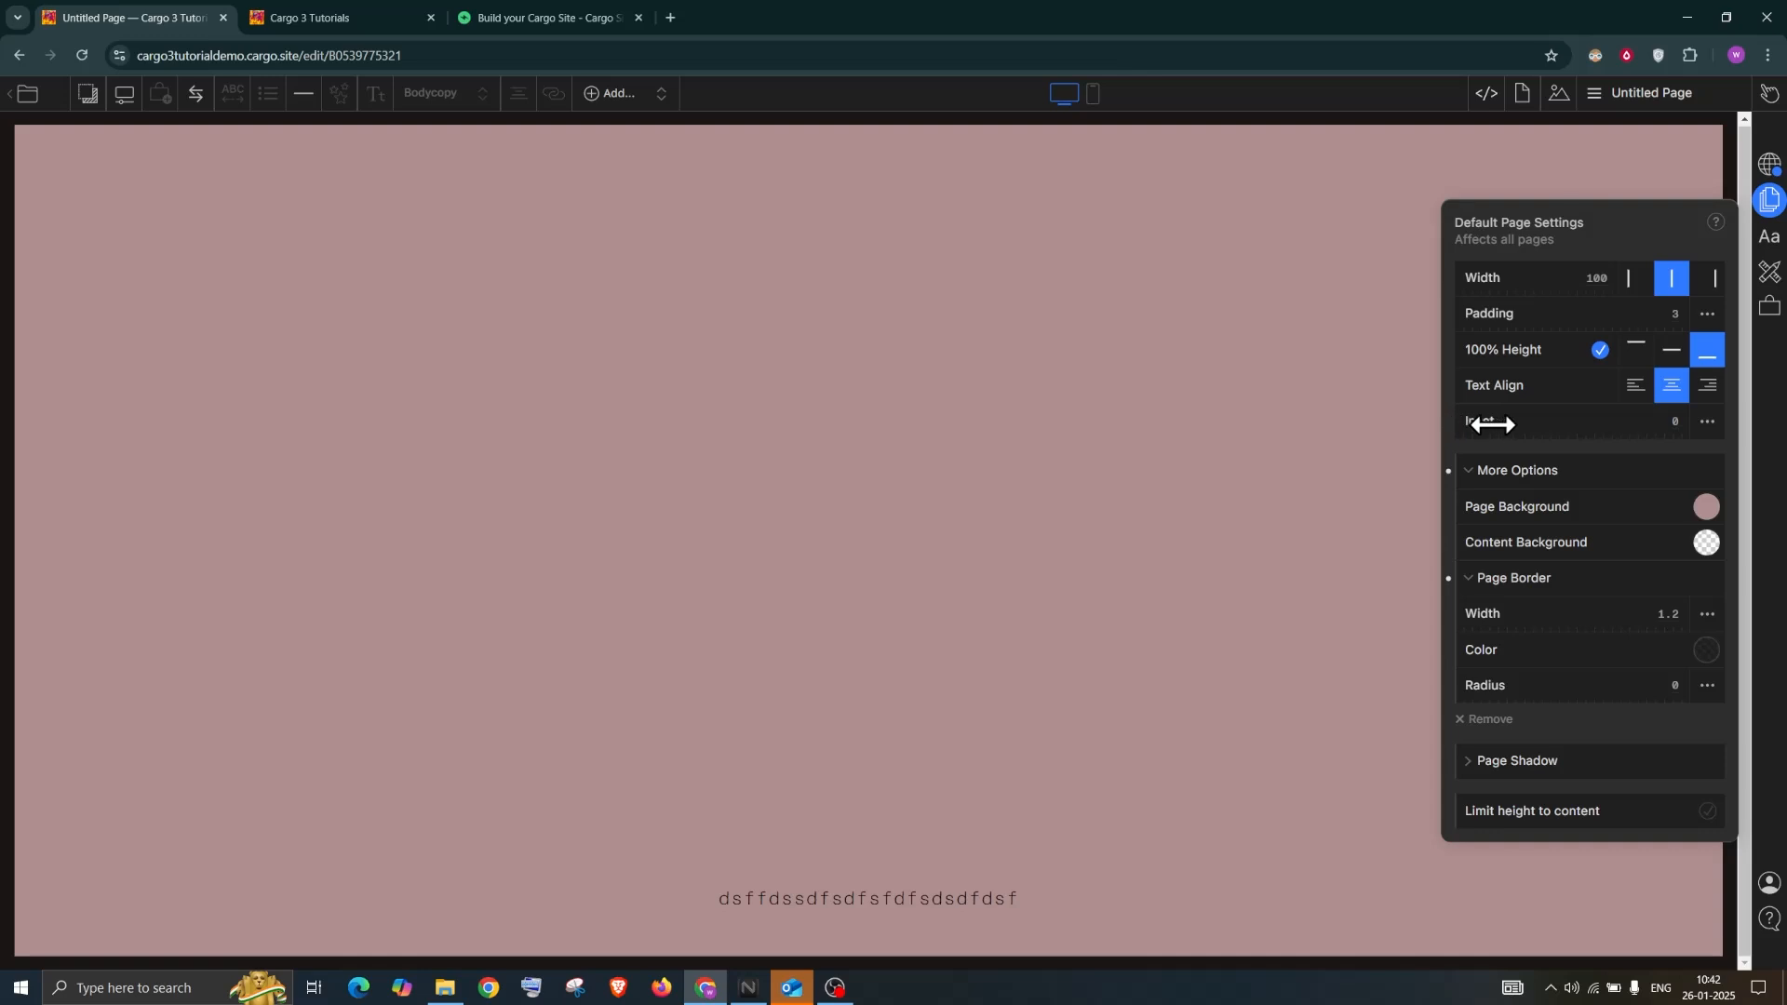
pyautogui.moveTo(1544, 426); pyautogui.dragTo(1555, 432)
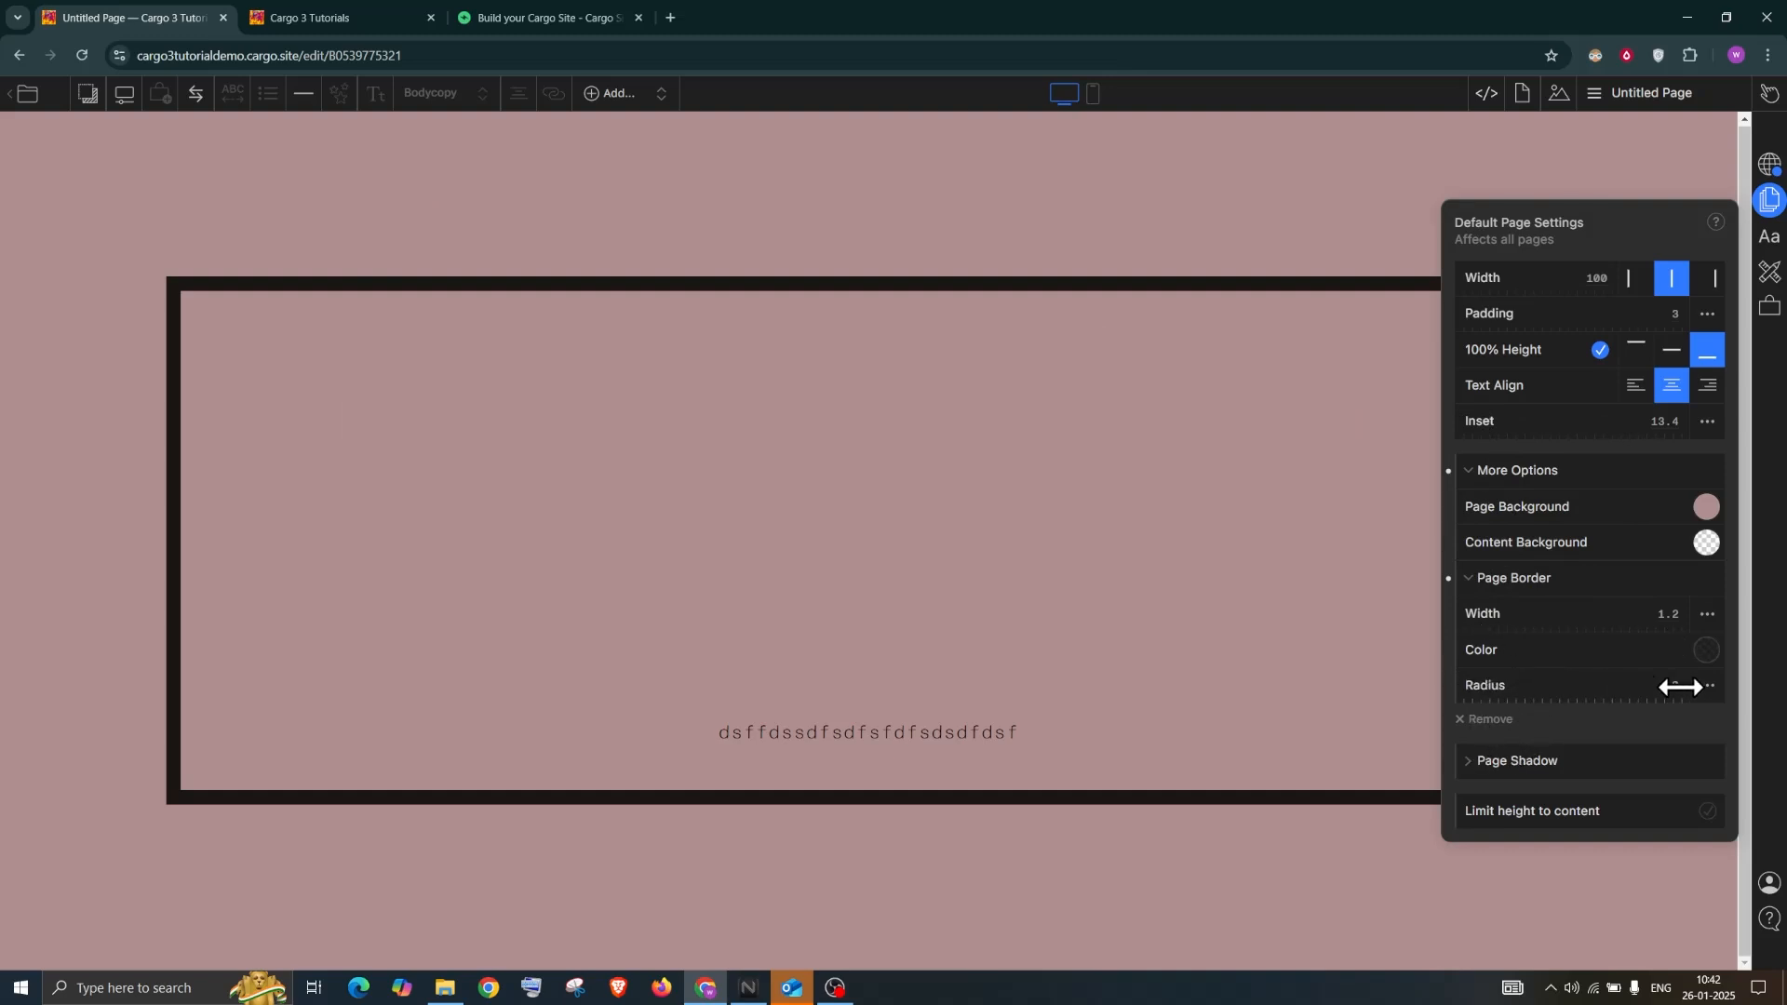
pyautogui.moveTo(1715, 658); pyautogui.dragTo(1715, 670)
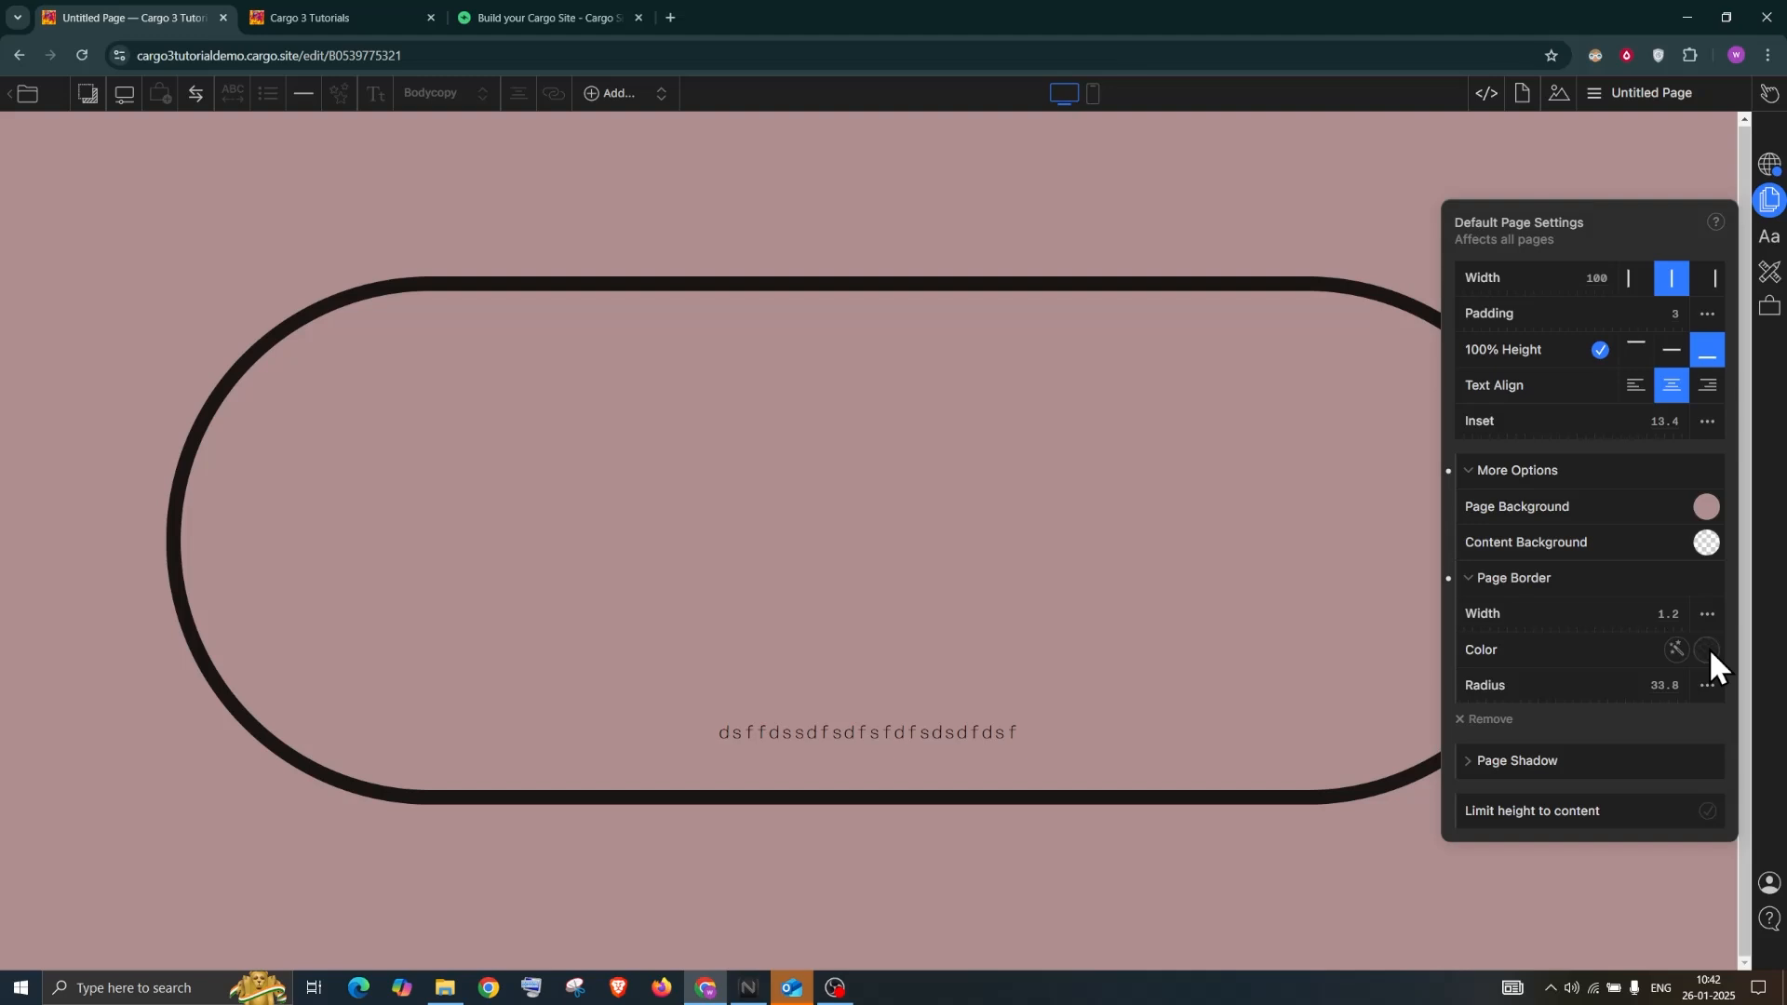
# Change the default page border colour from black to red
pyautogui.click(1709, 648)
pyautogui.moveTo(1545, 693); pyautogui.dragTo(1510, 705)
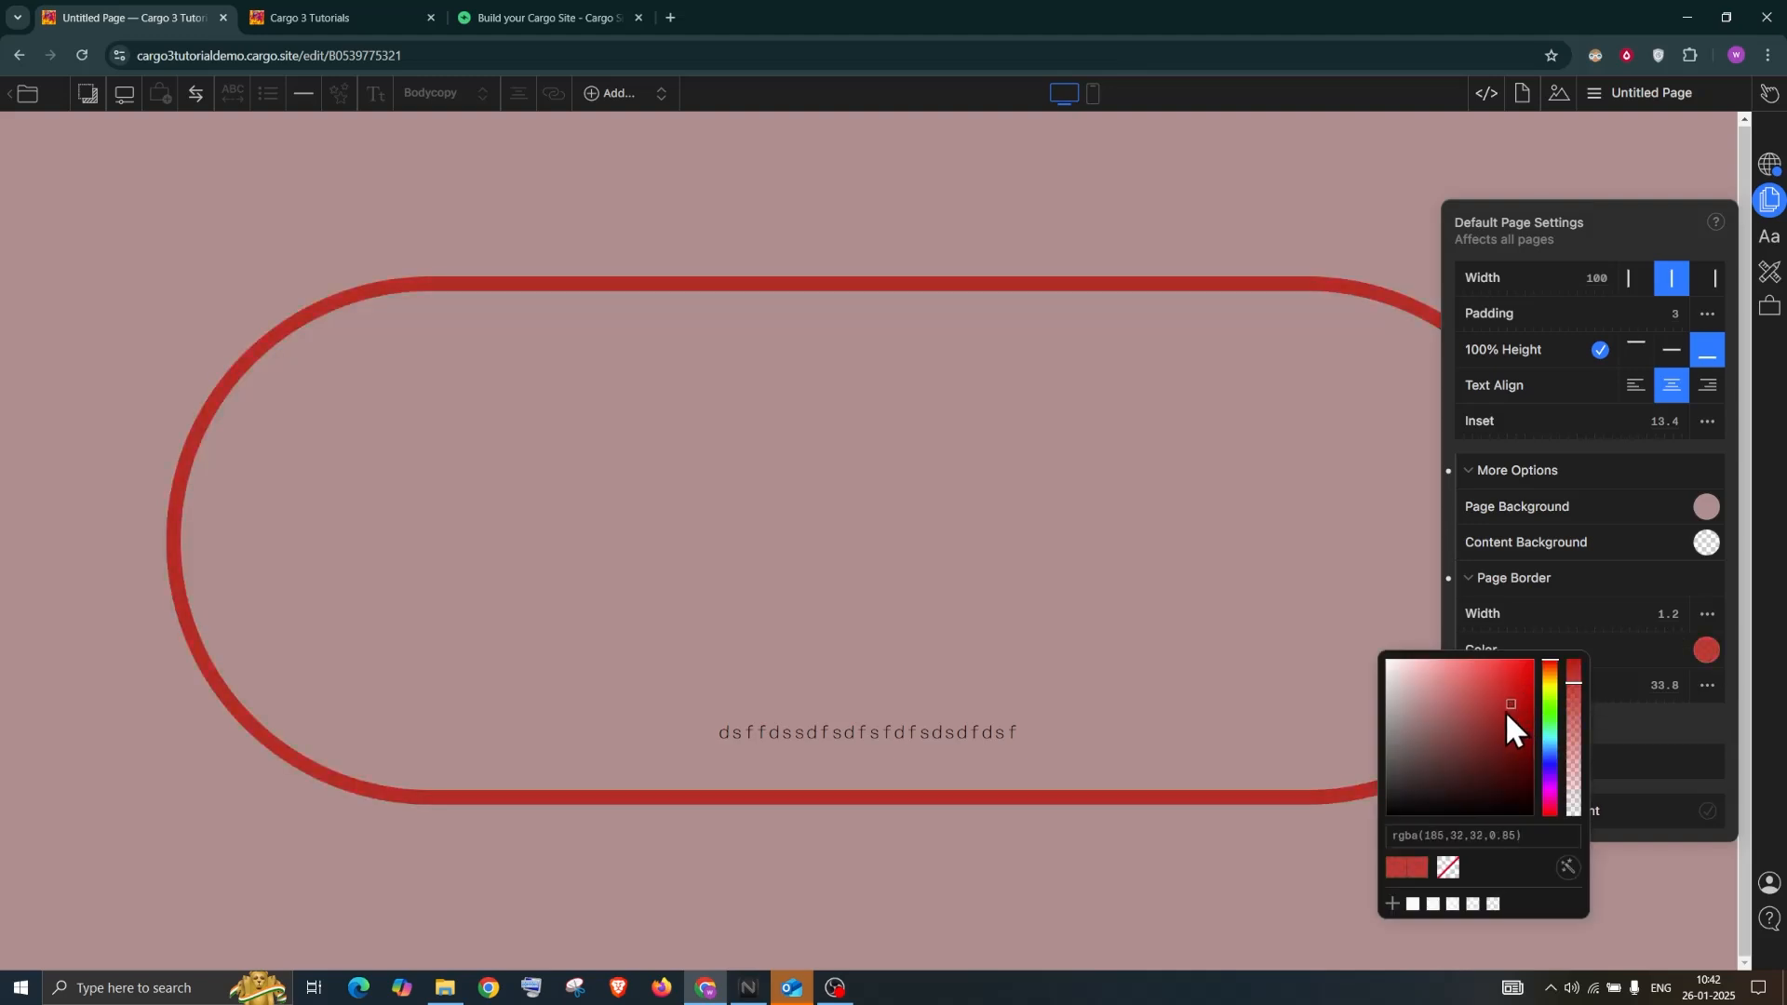
pyautogui.click(1577, 223)
# Give default pages a grey shadow (offset 7.7, blur 0.75, spread 4.6), keeping full page height
pyautogui.click(1482, 761)
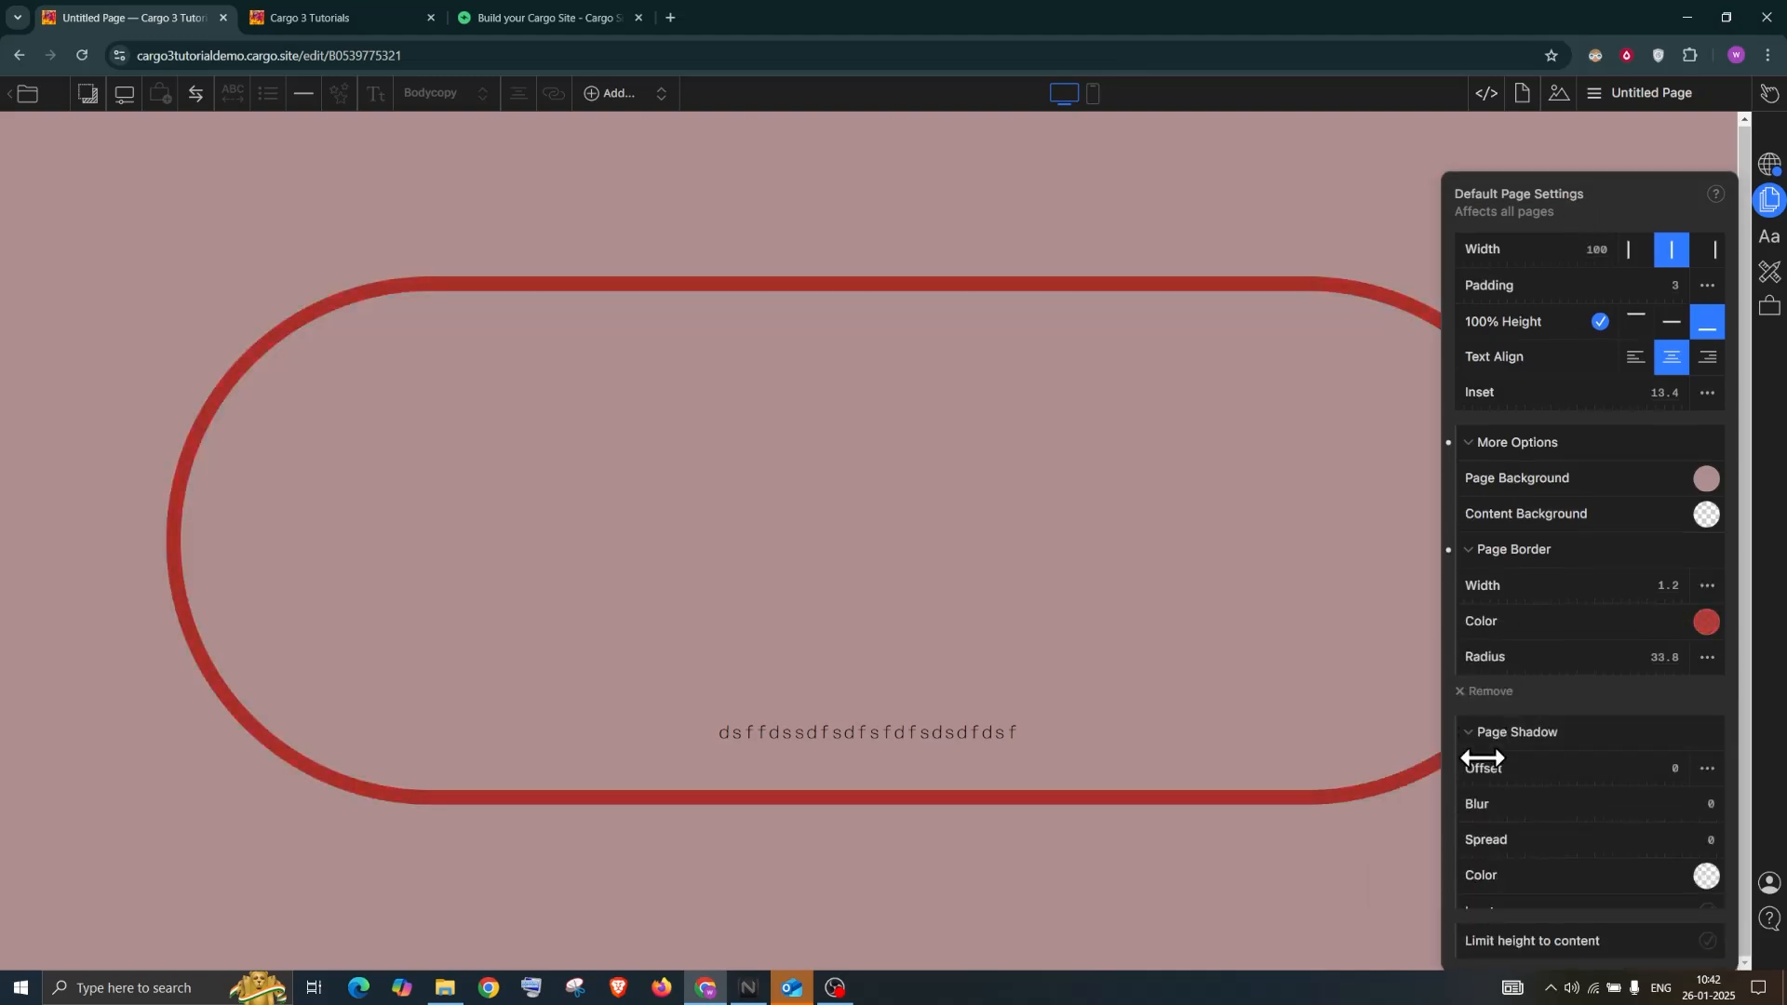
pyautogui.moveTo(1529, 731); pyautogui.dragTo(1535, 801)
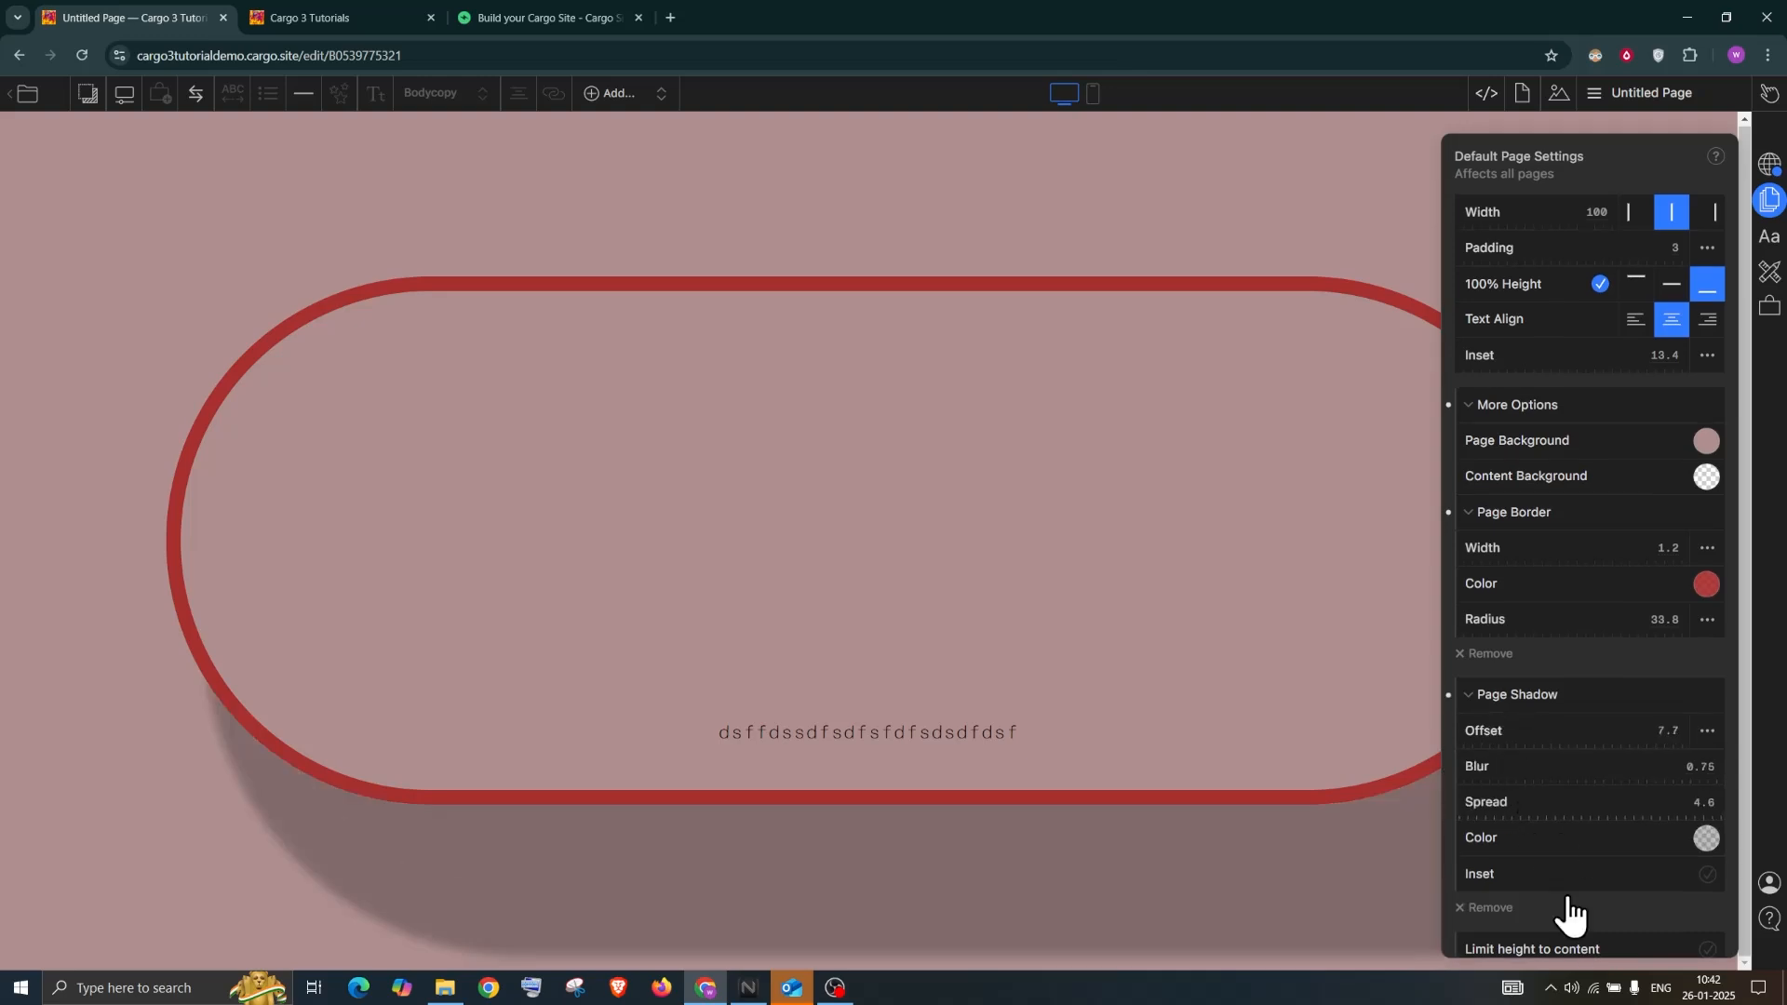
pyautogui.scroll(-1, 1579, 930)
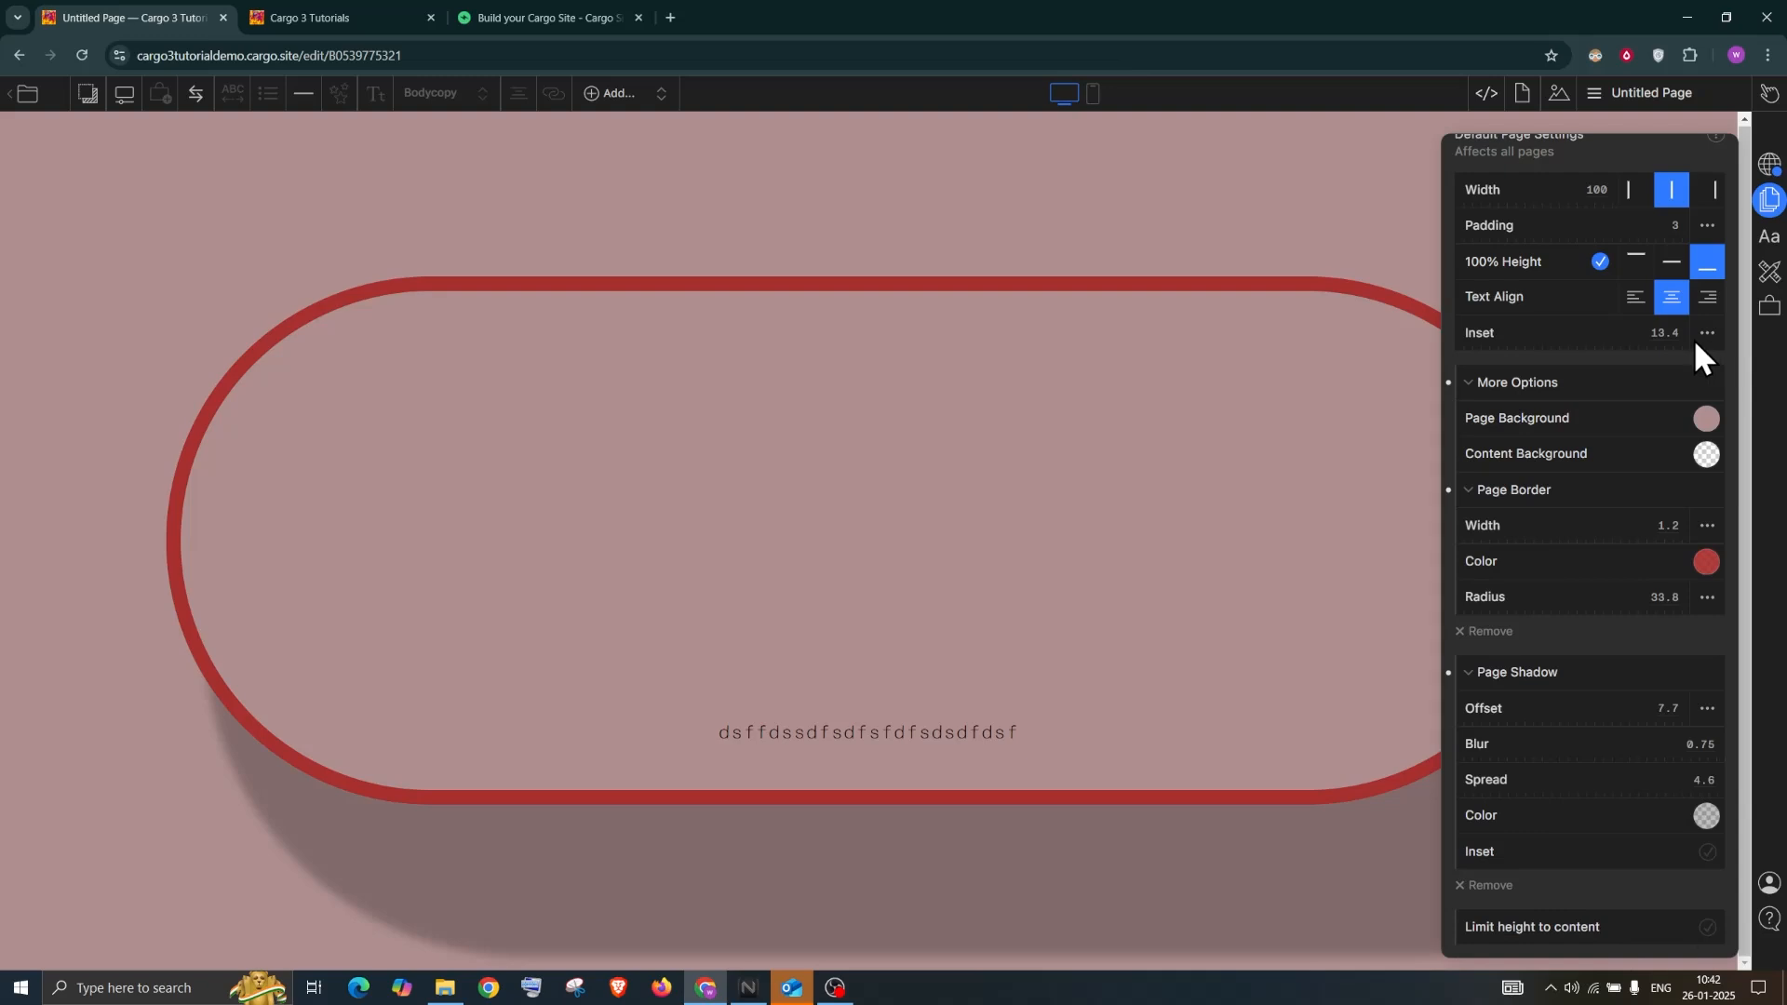
pyautogui.click(1707, 927)
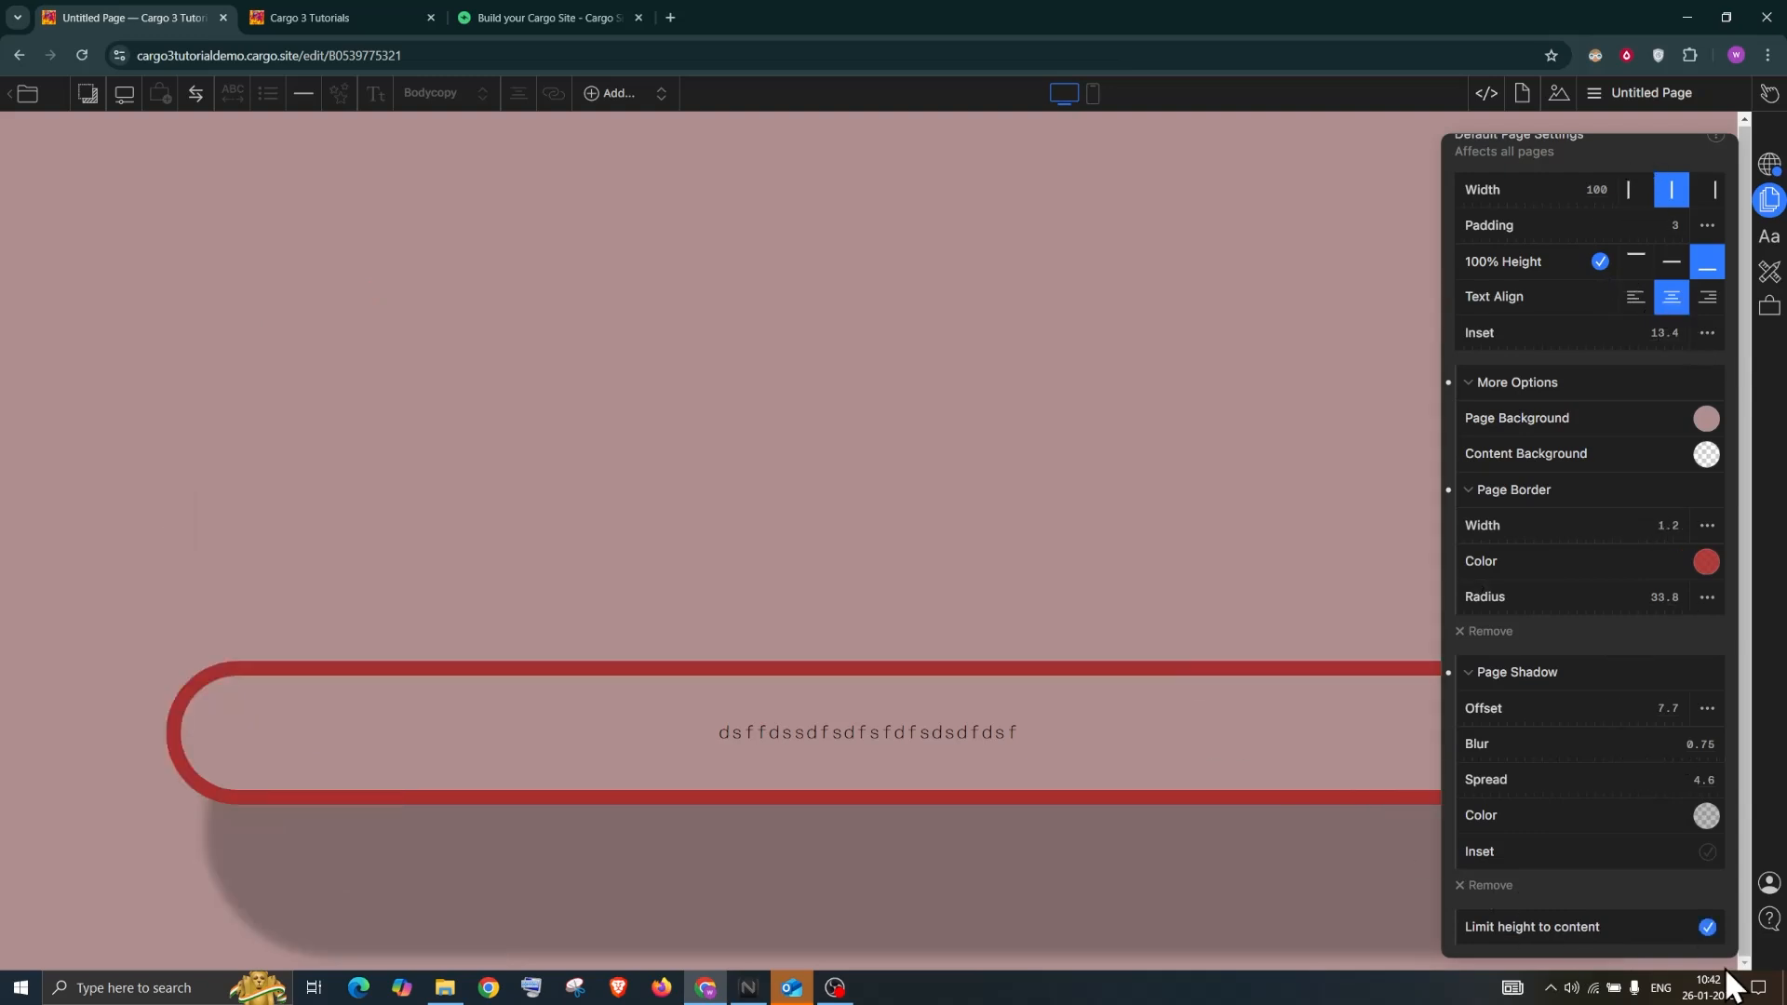
pyautogui.scroll(1, 1701, 925)
pyautogui.click(1705, 947)
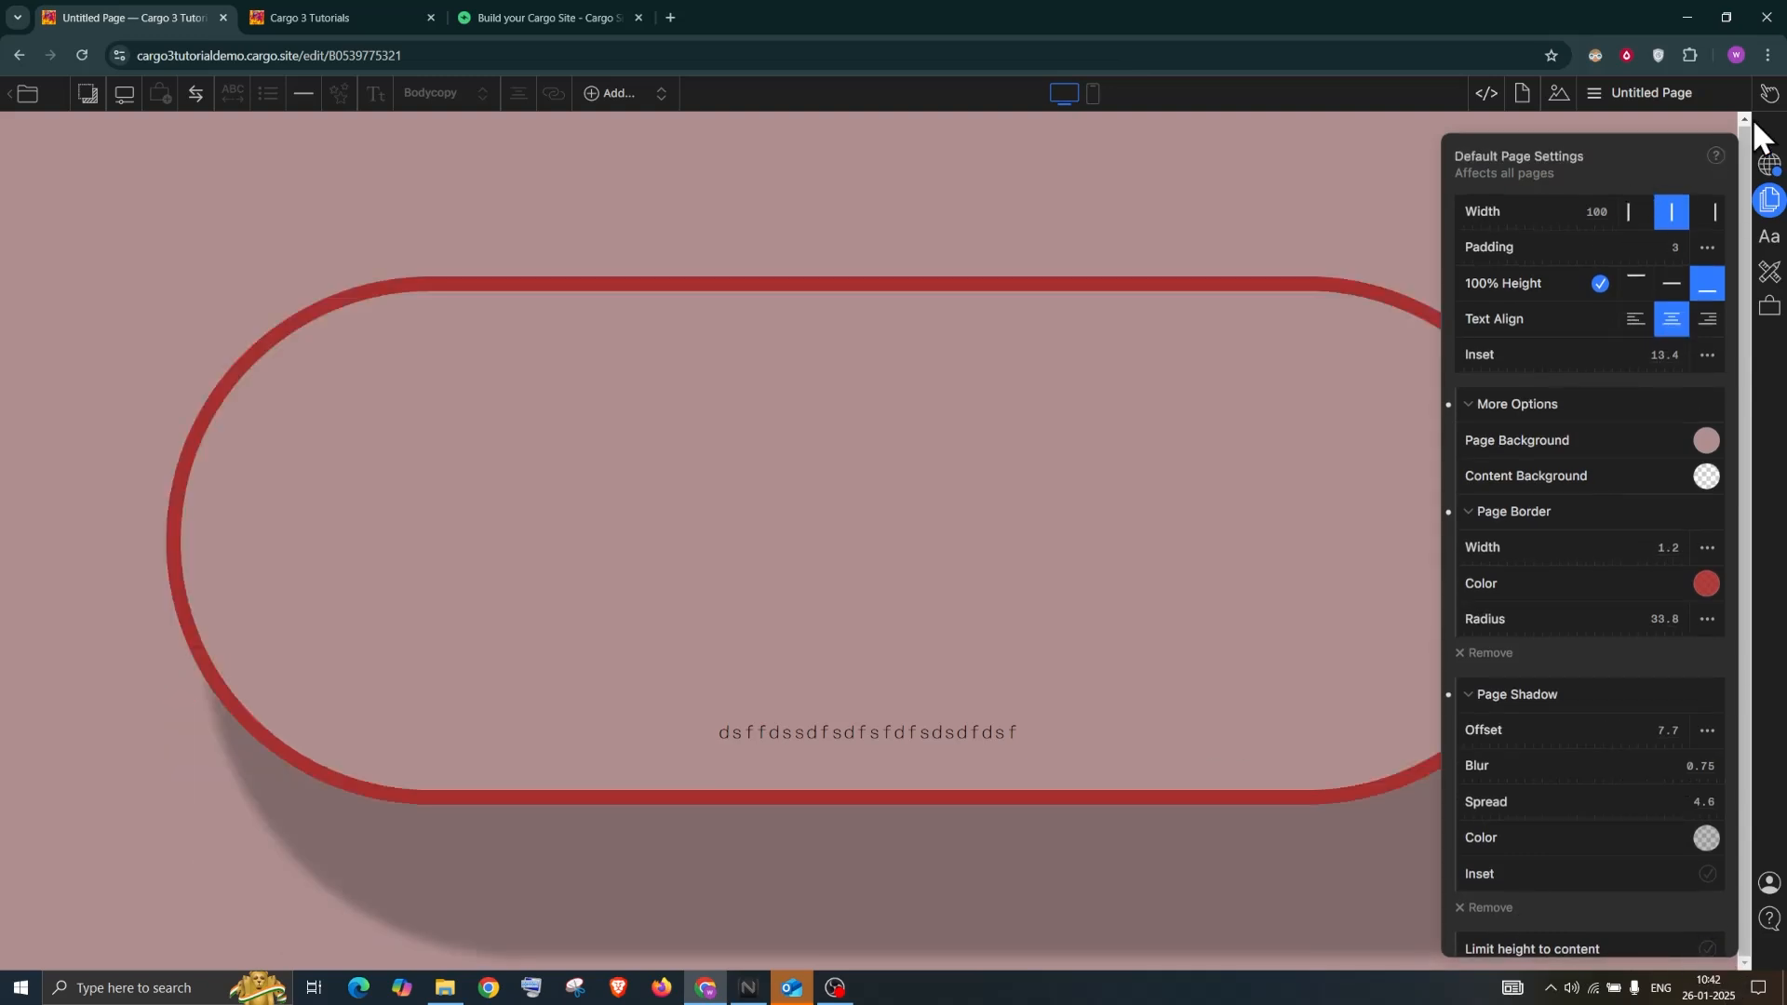
pyautogui.click(1644, 104)
pyautogui.click(1715, 149)
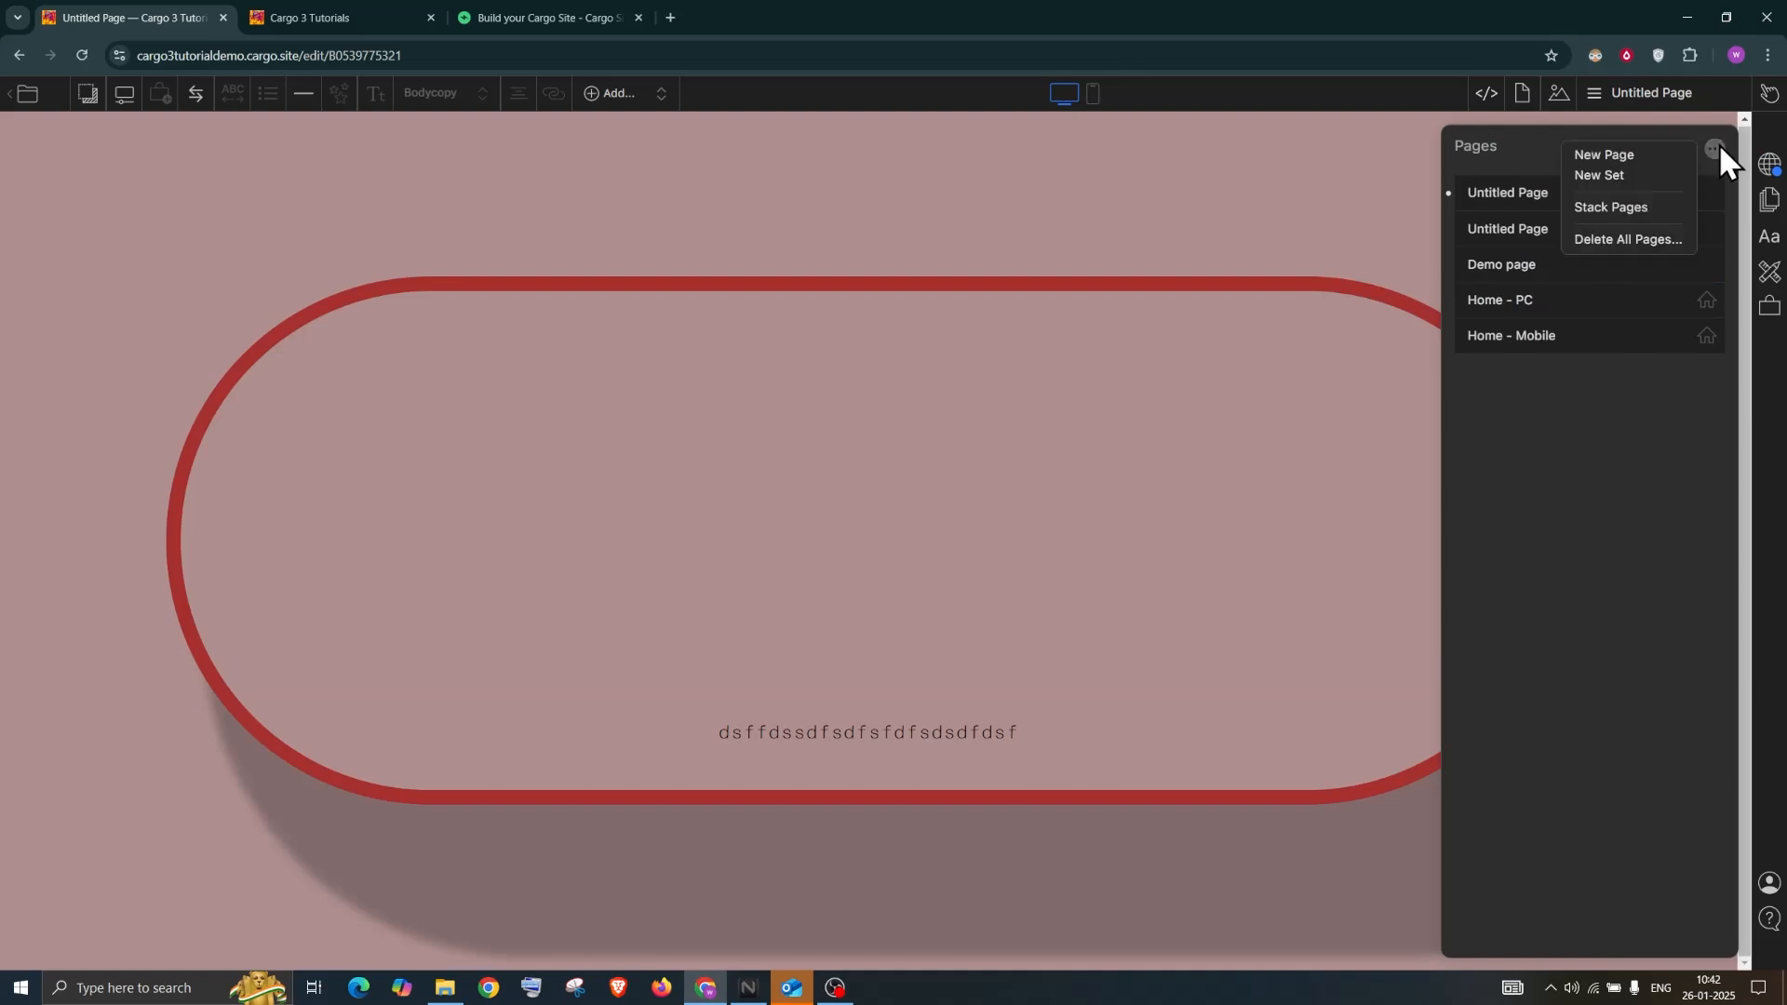
# Add another page, rename it ertertetrert, and view its page settings
pyautogui.click(1645, 153)
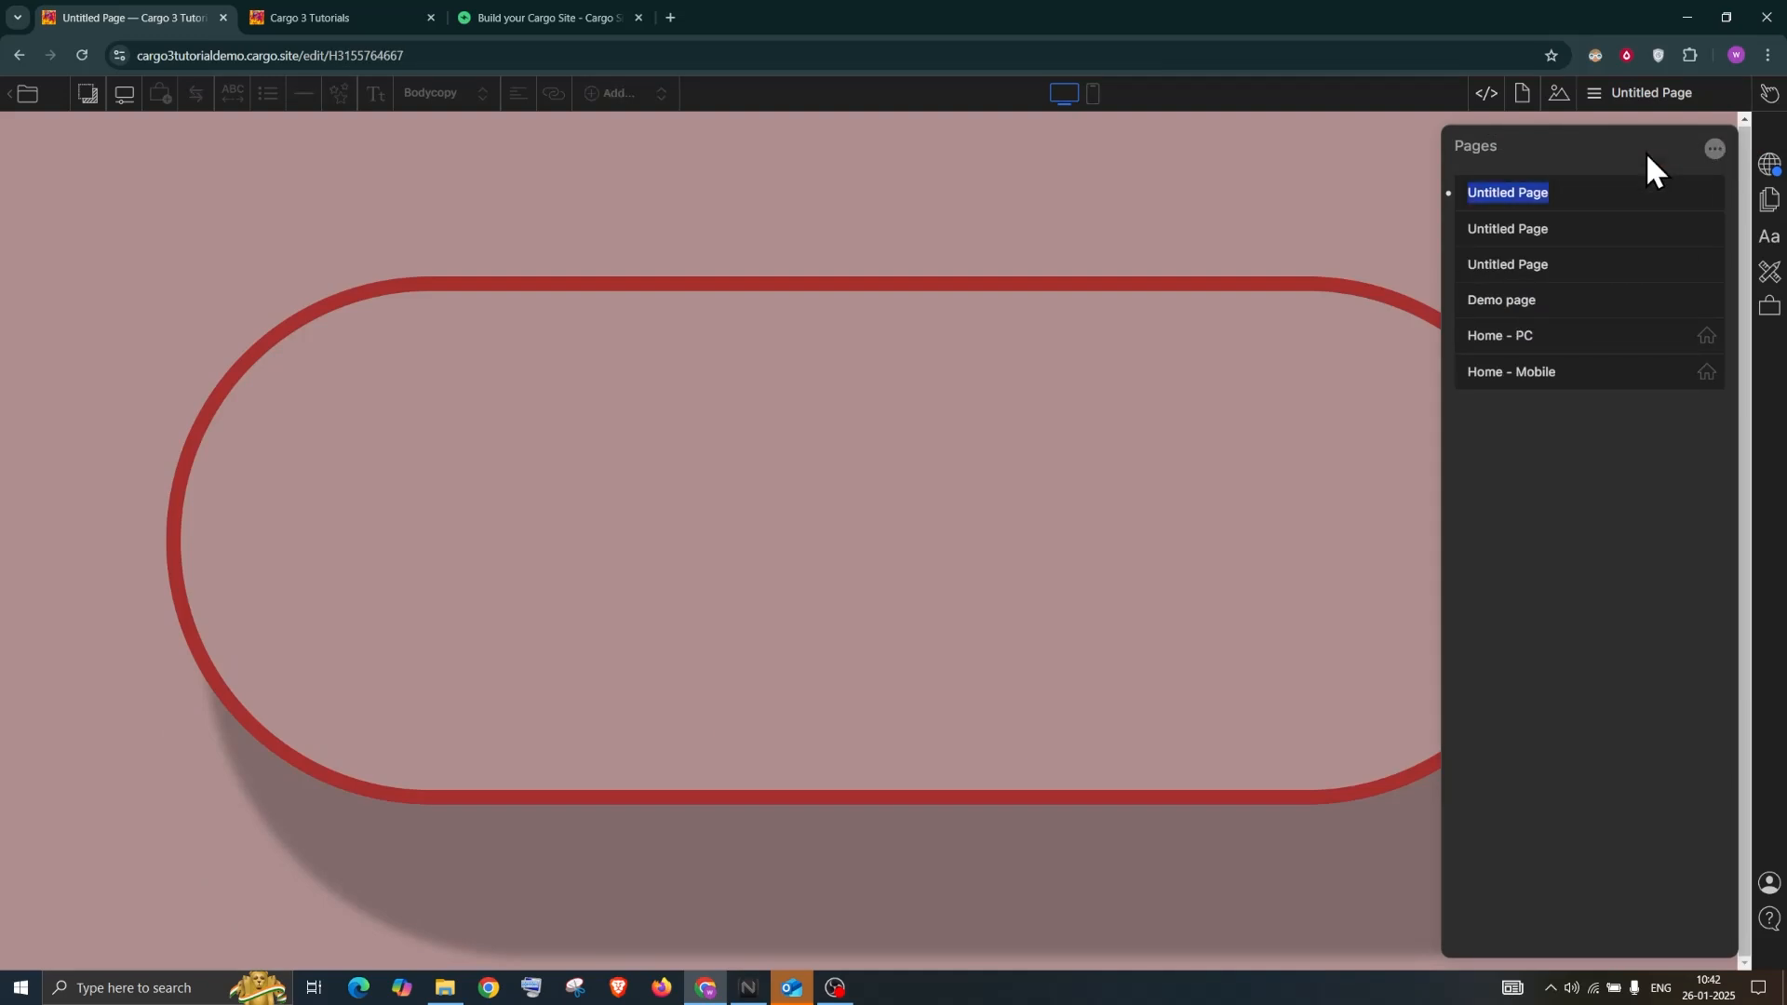
pyautogui.click(1116, 243)
pyautogui.click(1582, 106)
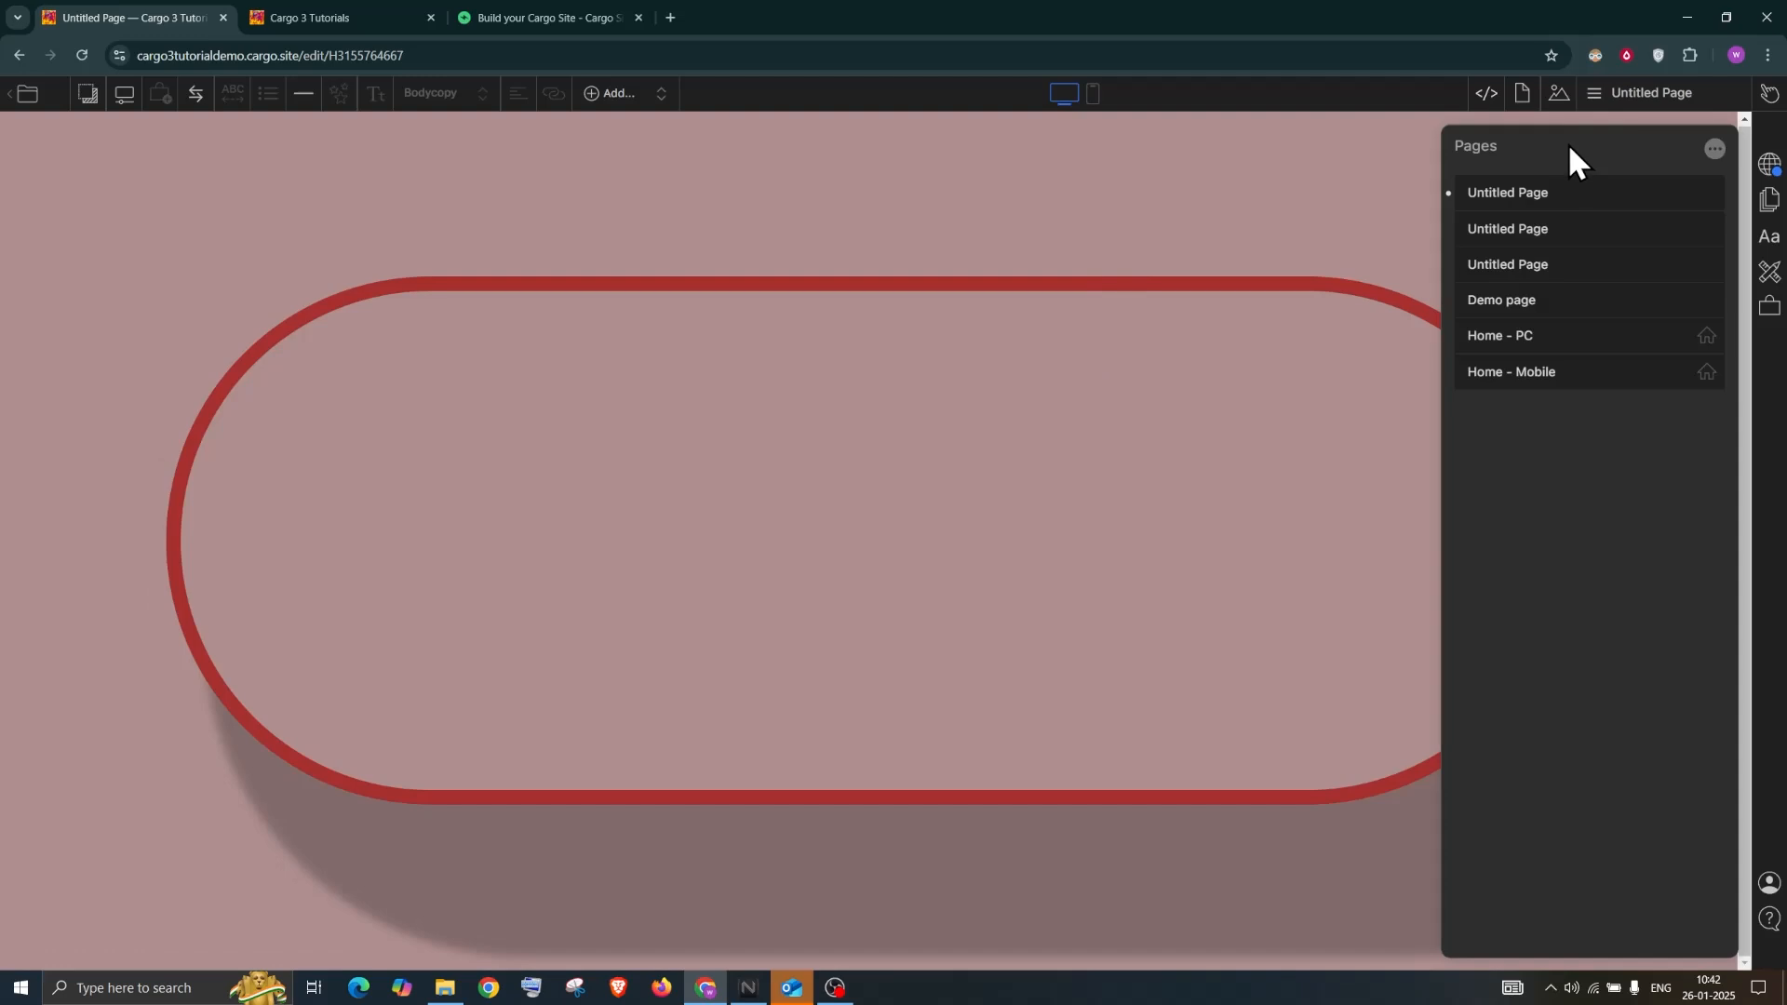
pyautogui.doubleClick(1525, 193)
pyautogui.write('ertertetrert')
pyautogui.click(1042, 184)
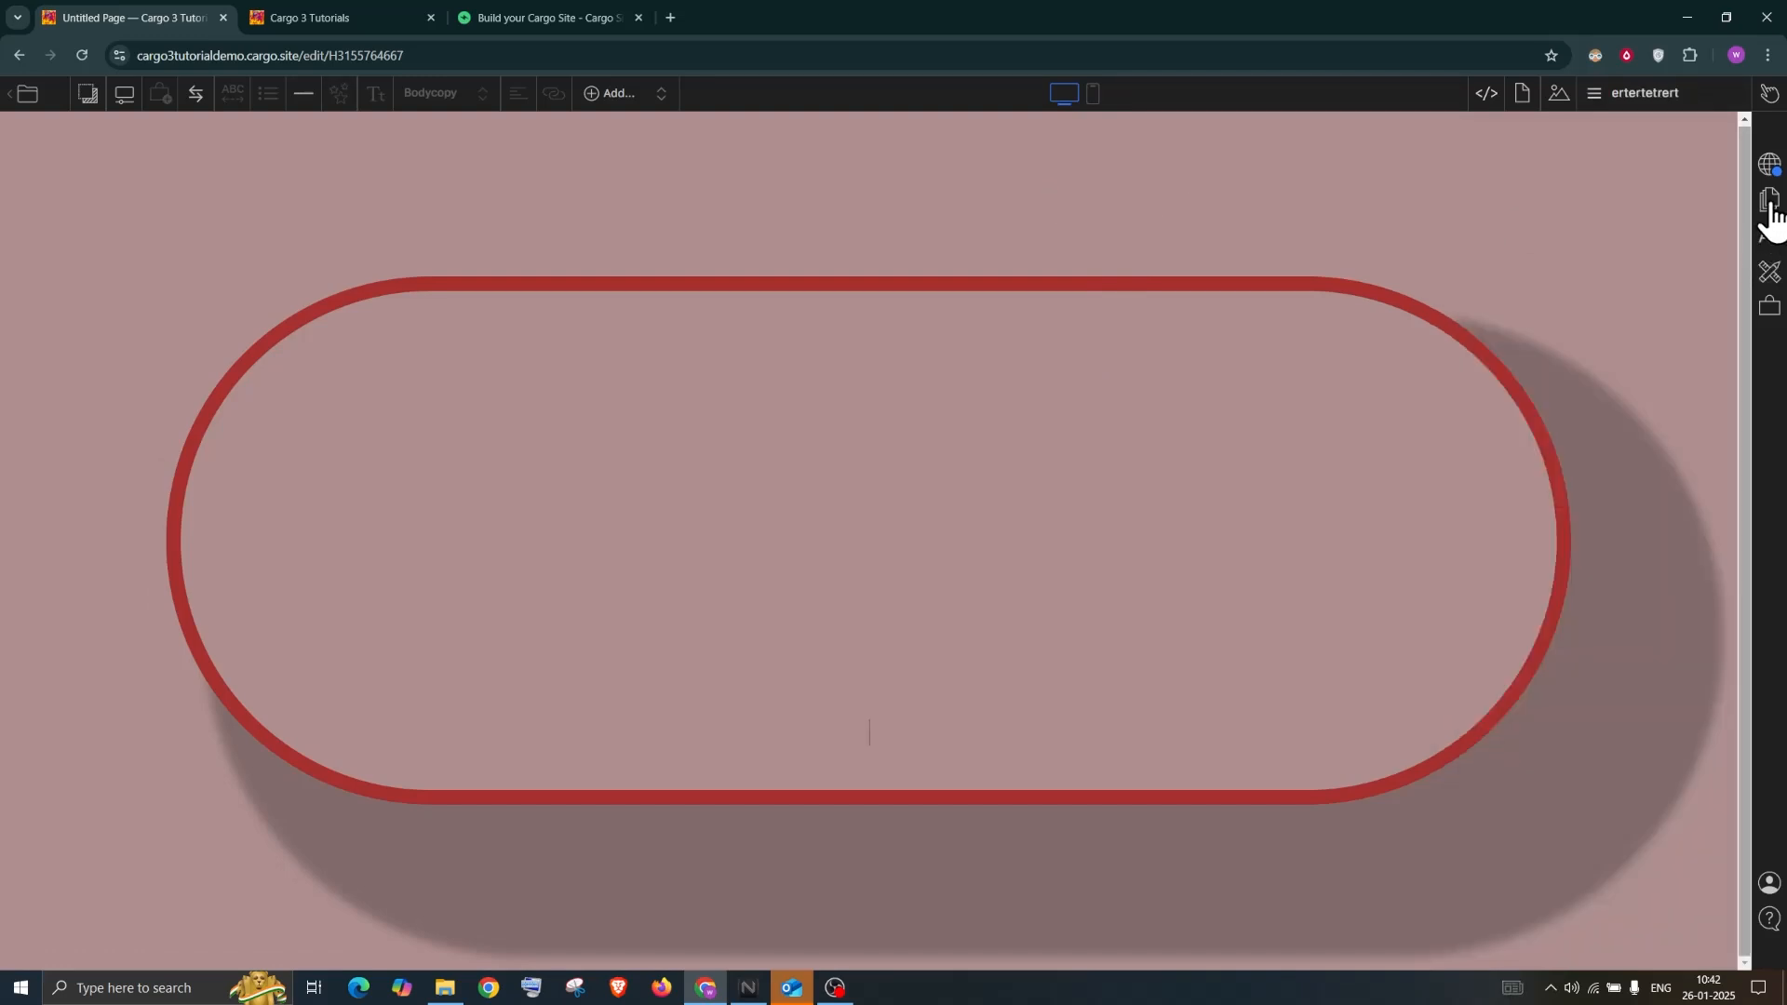
pyautogui.click(1769, 200)
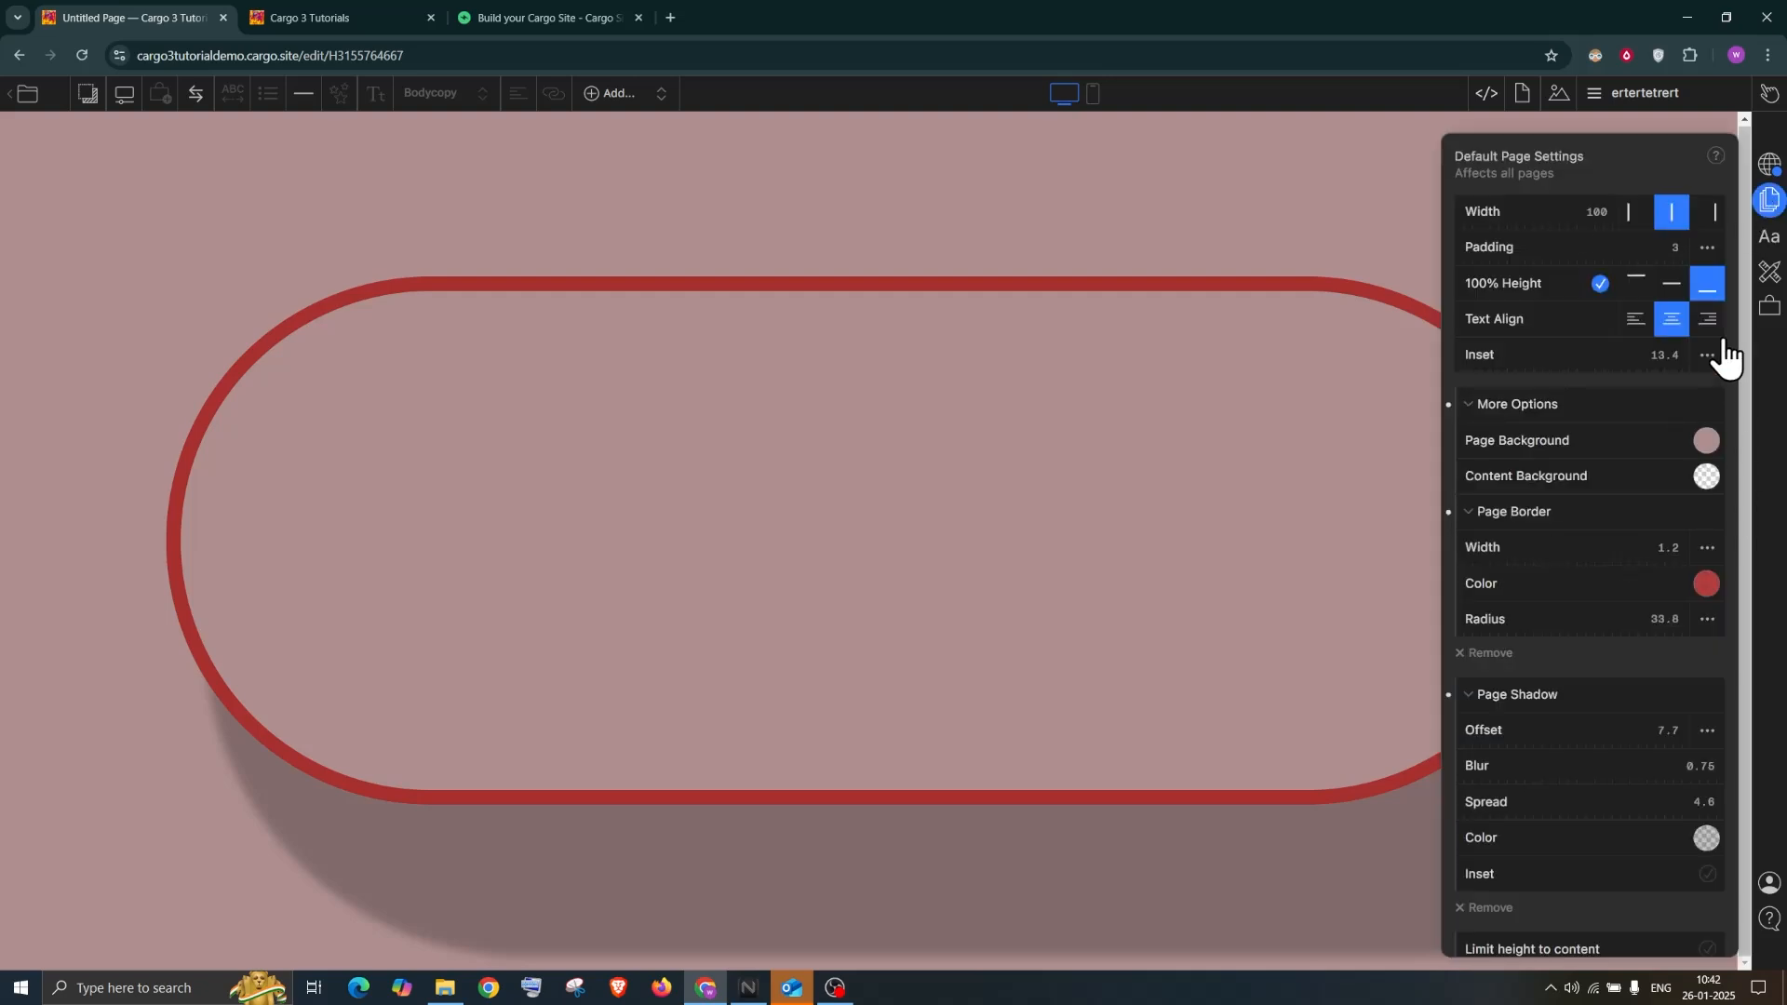
pyautogui.scroll(-1, 1526, 540)
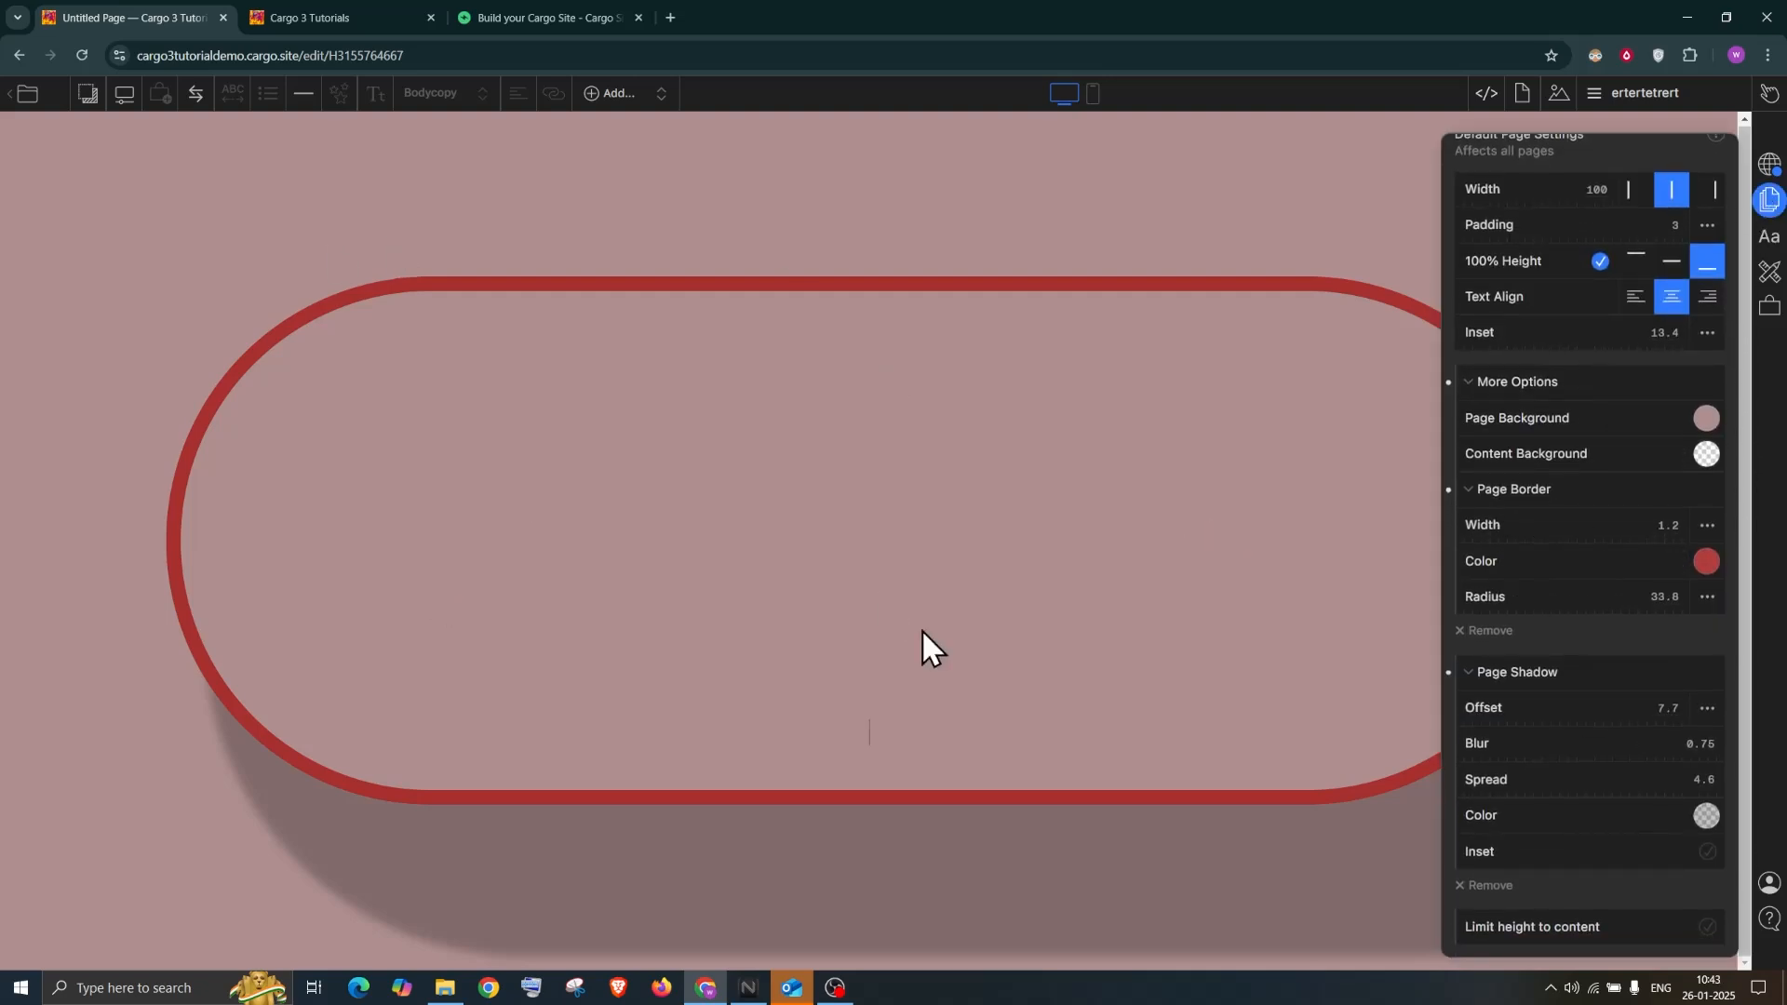
# Give only the ertertetrert page a brighter red border (rgba 247, 51, 51, 0.85)
pyautogui.click(1522, 95)
pyautogui.click(1523, 96)
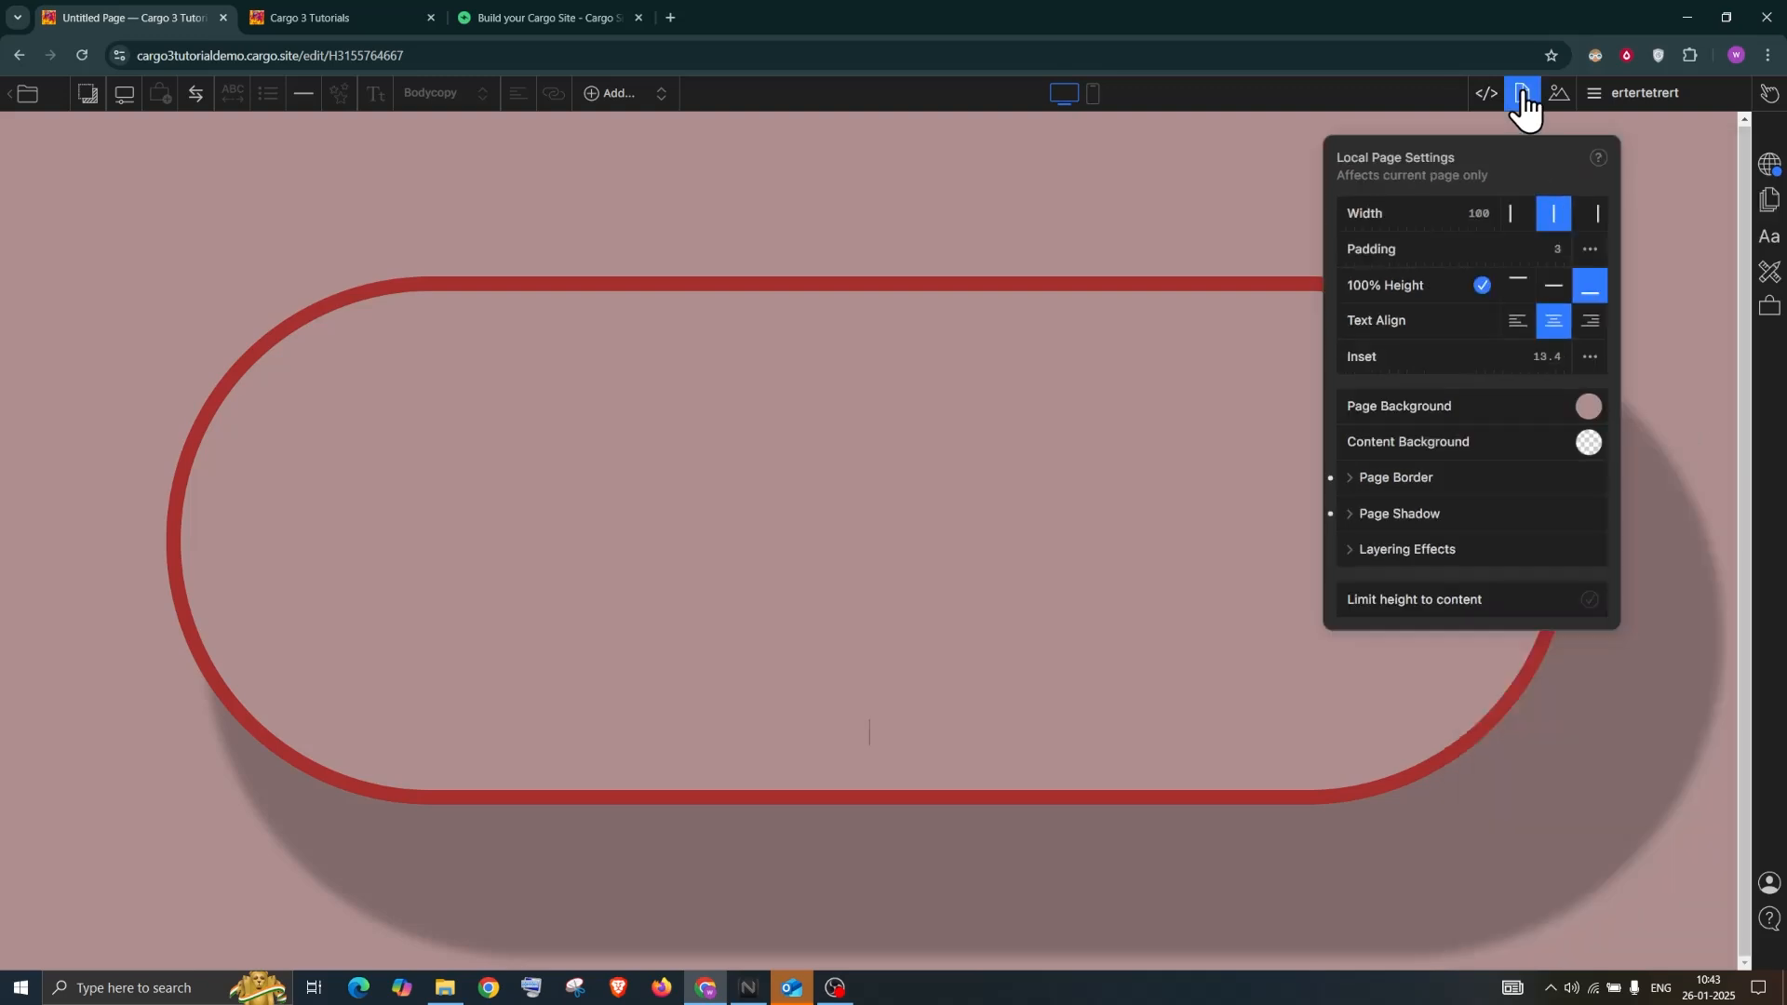
pyautogui.click(1355, 479)
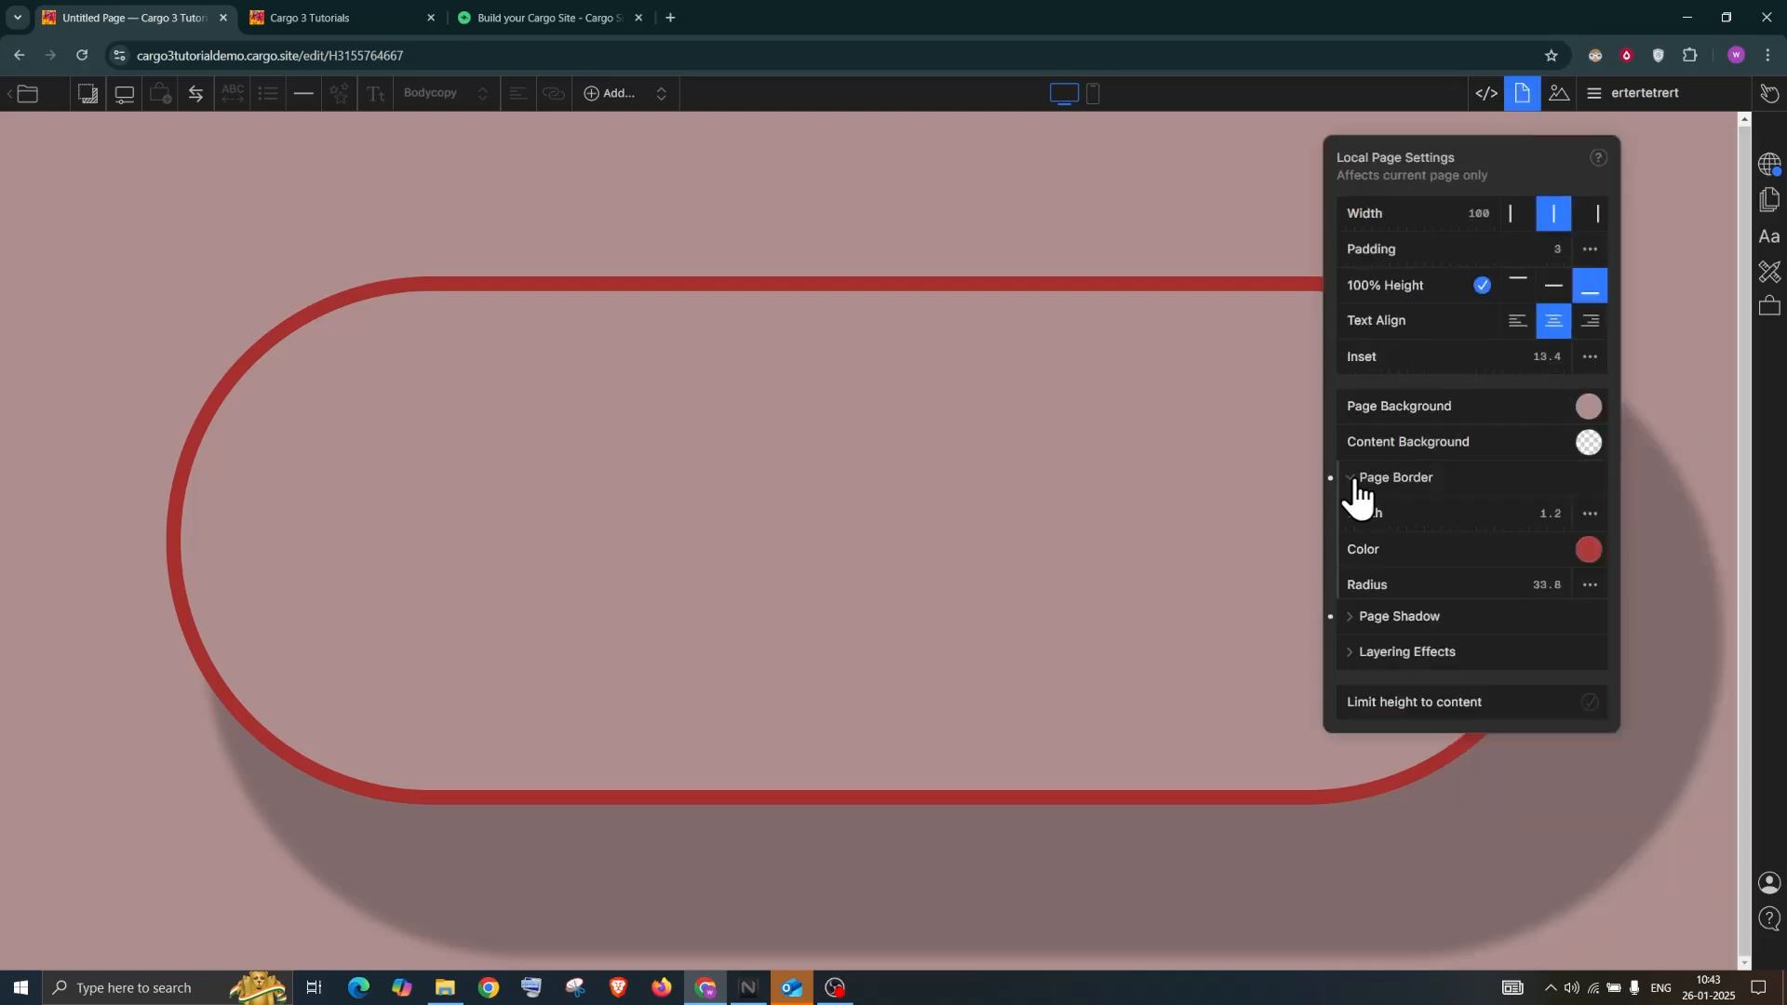
pyautogui.click(1351, 637)
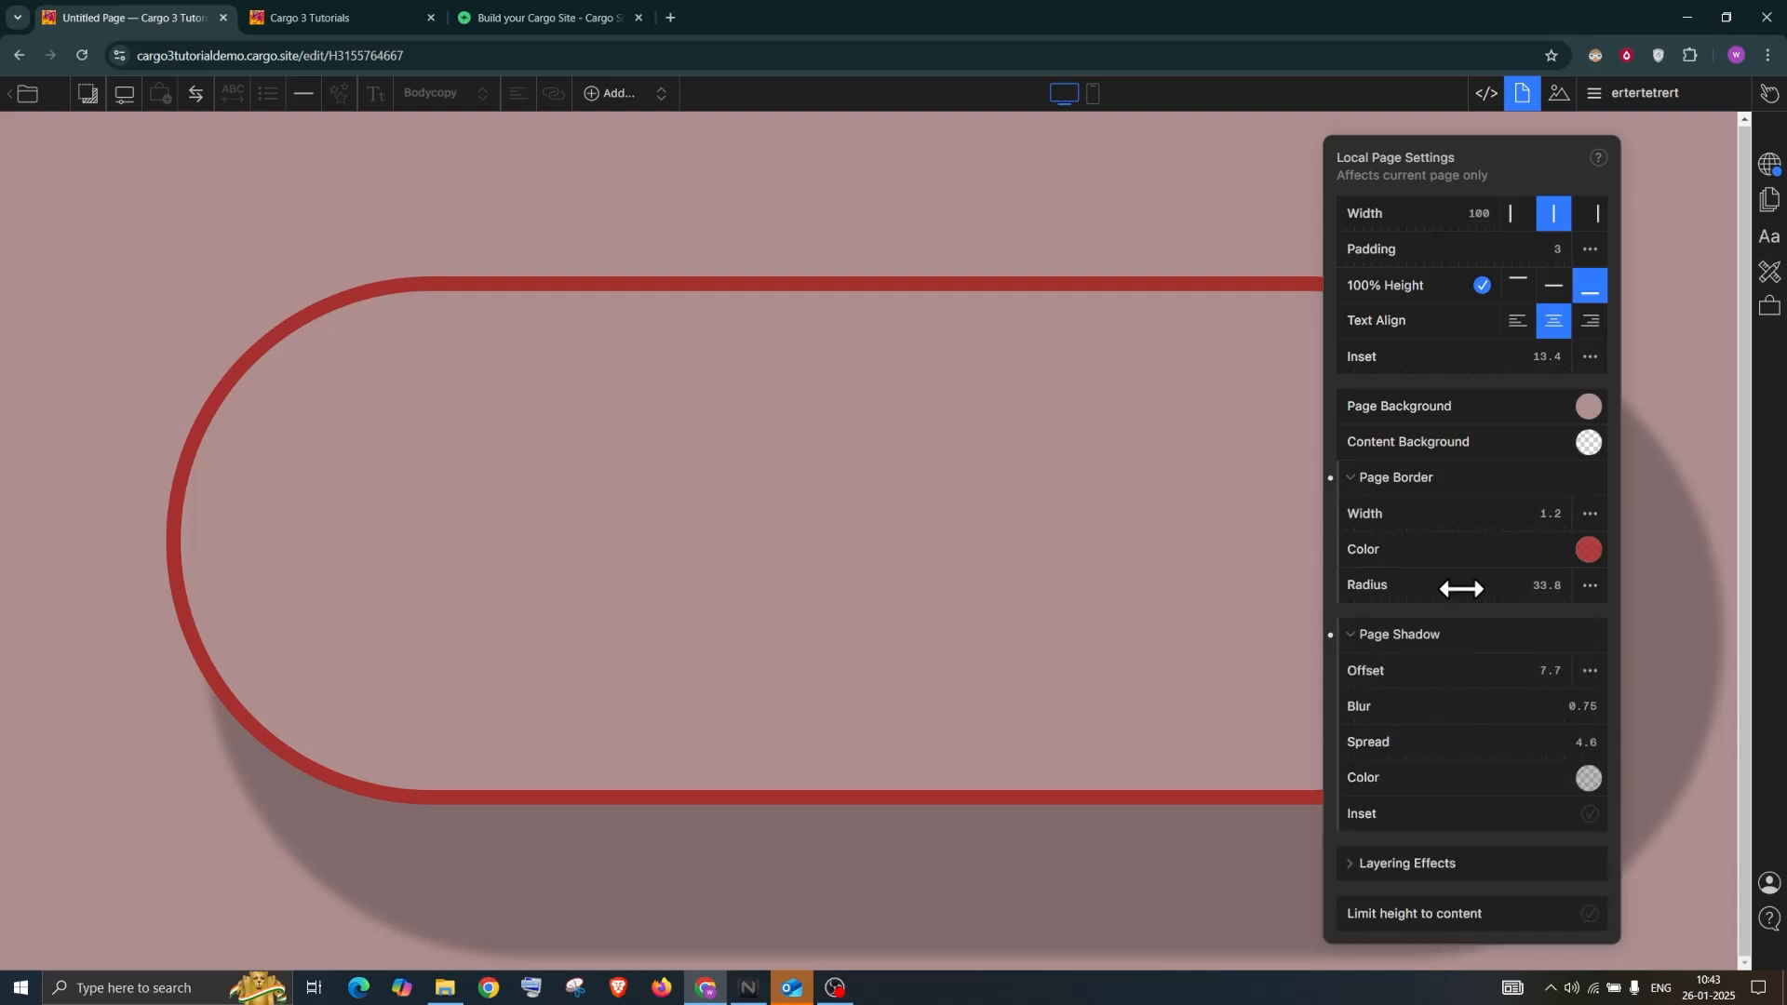
pyautogui.click(1588, 550)
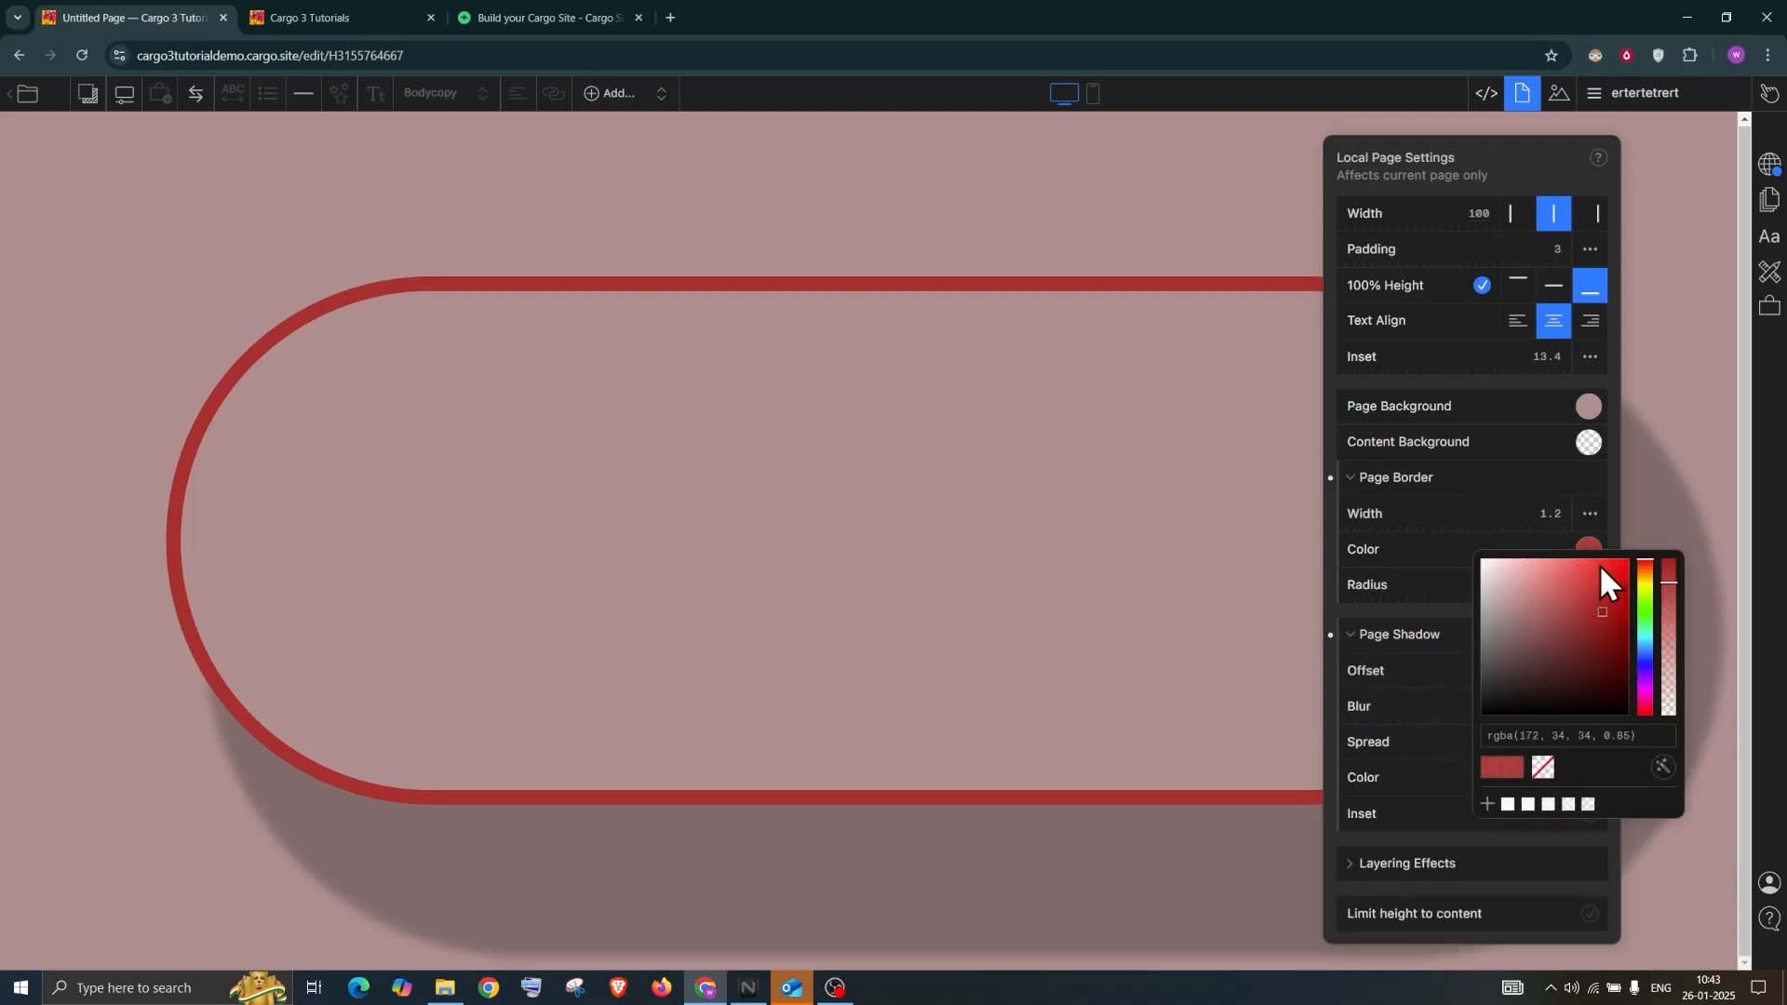
pyautogui.moveTo(1603, 562)
pyautogui.mouseDown()
pyautogui.moveTo(1580, 599)
pyautogui.moveTo(1604, 564)
pyautogui.mouseUp()
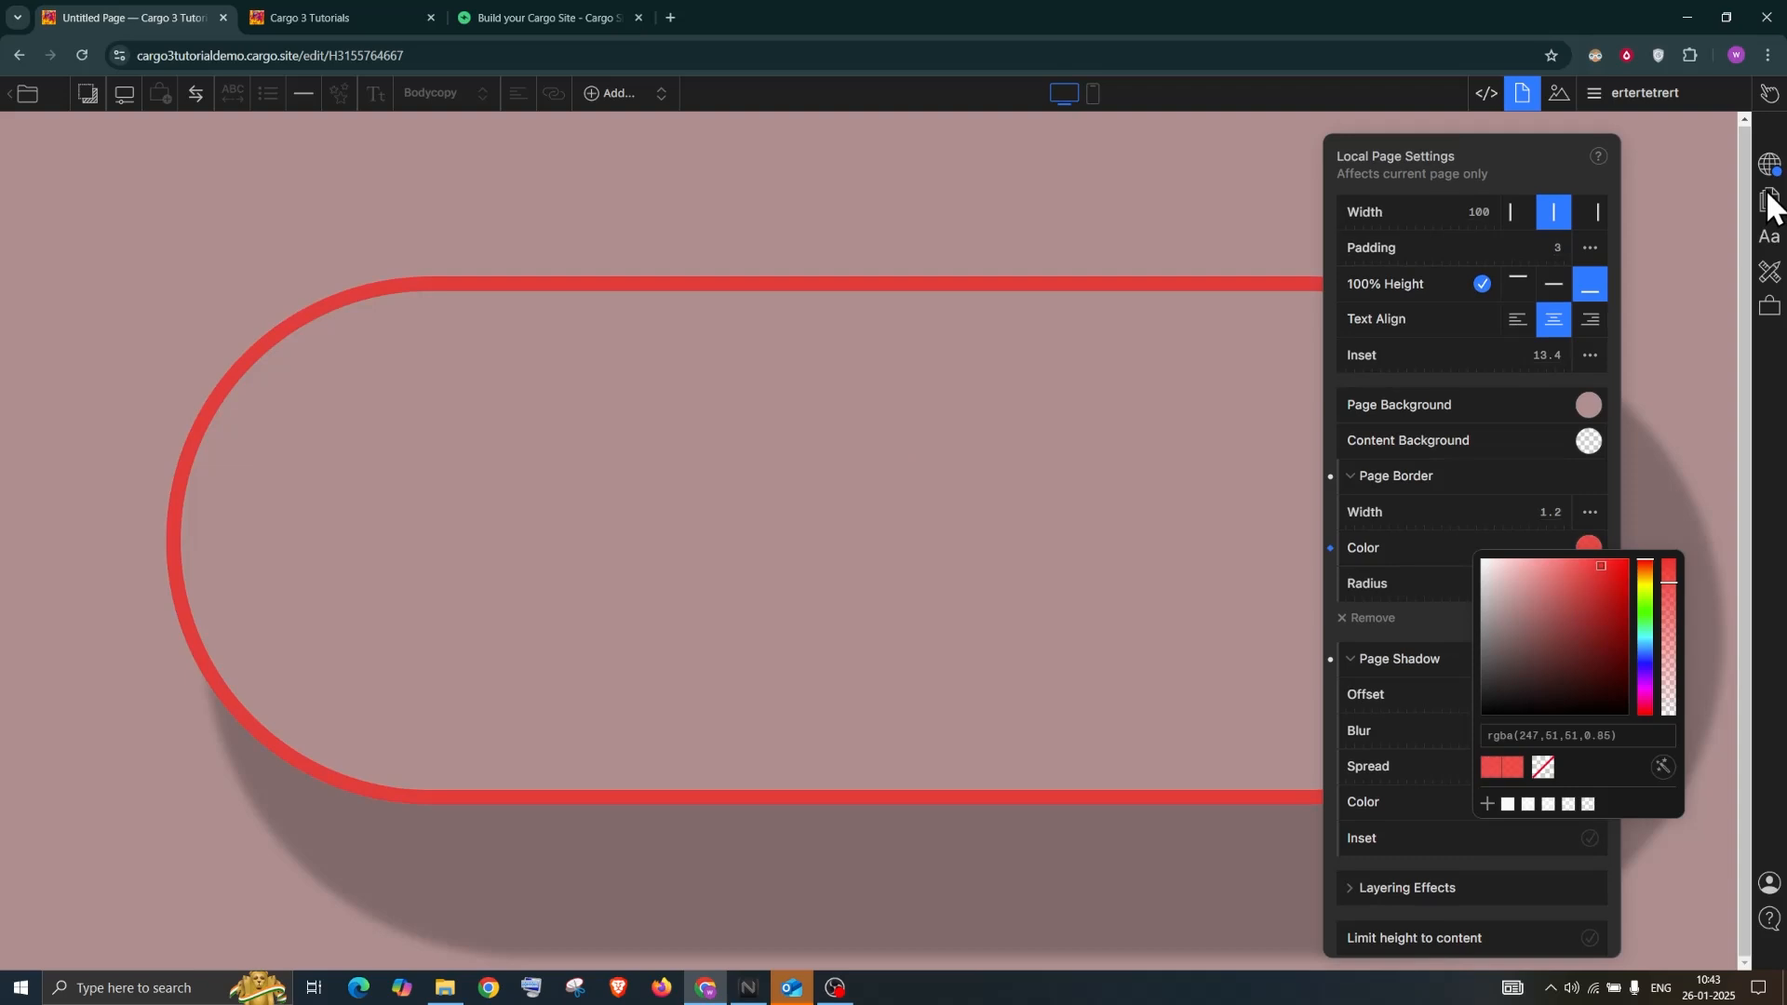
pyautogui.click(1771, 242)
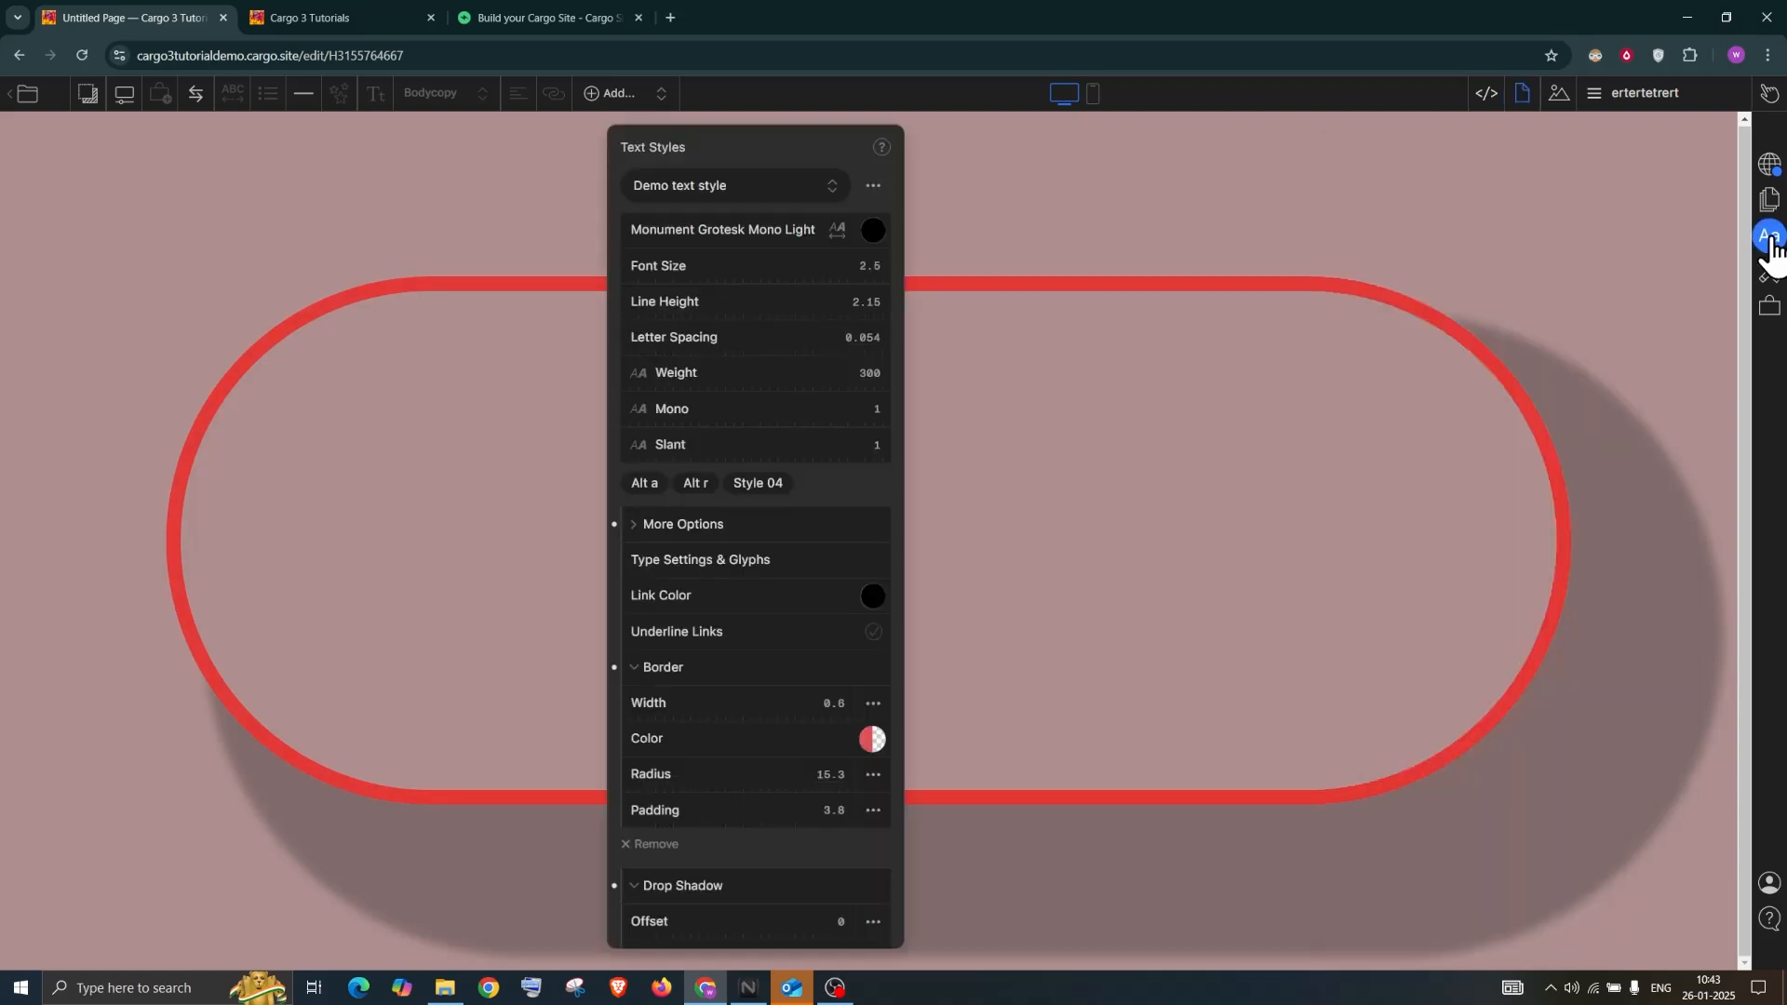
# Remove both the drop shadow and the border from the Demo text style
pyautogui.scroll(-2, 689, 893)
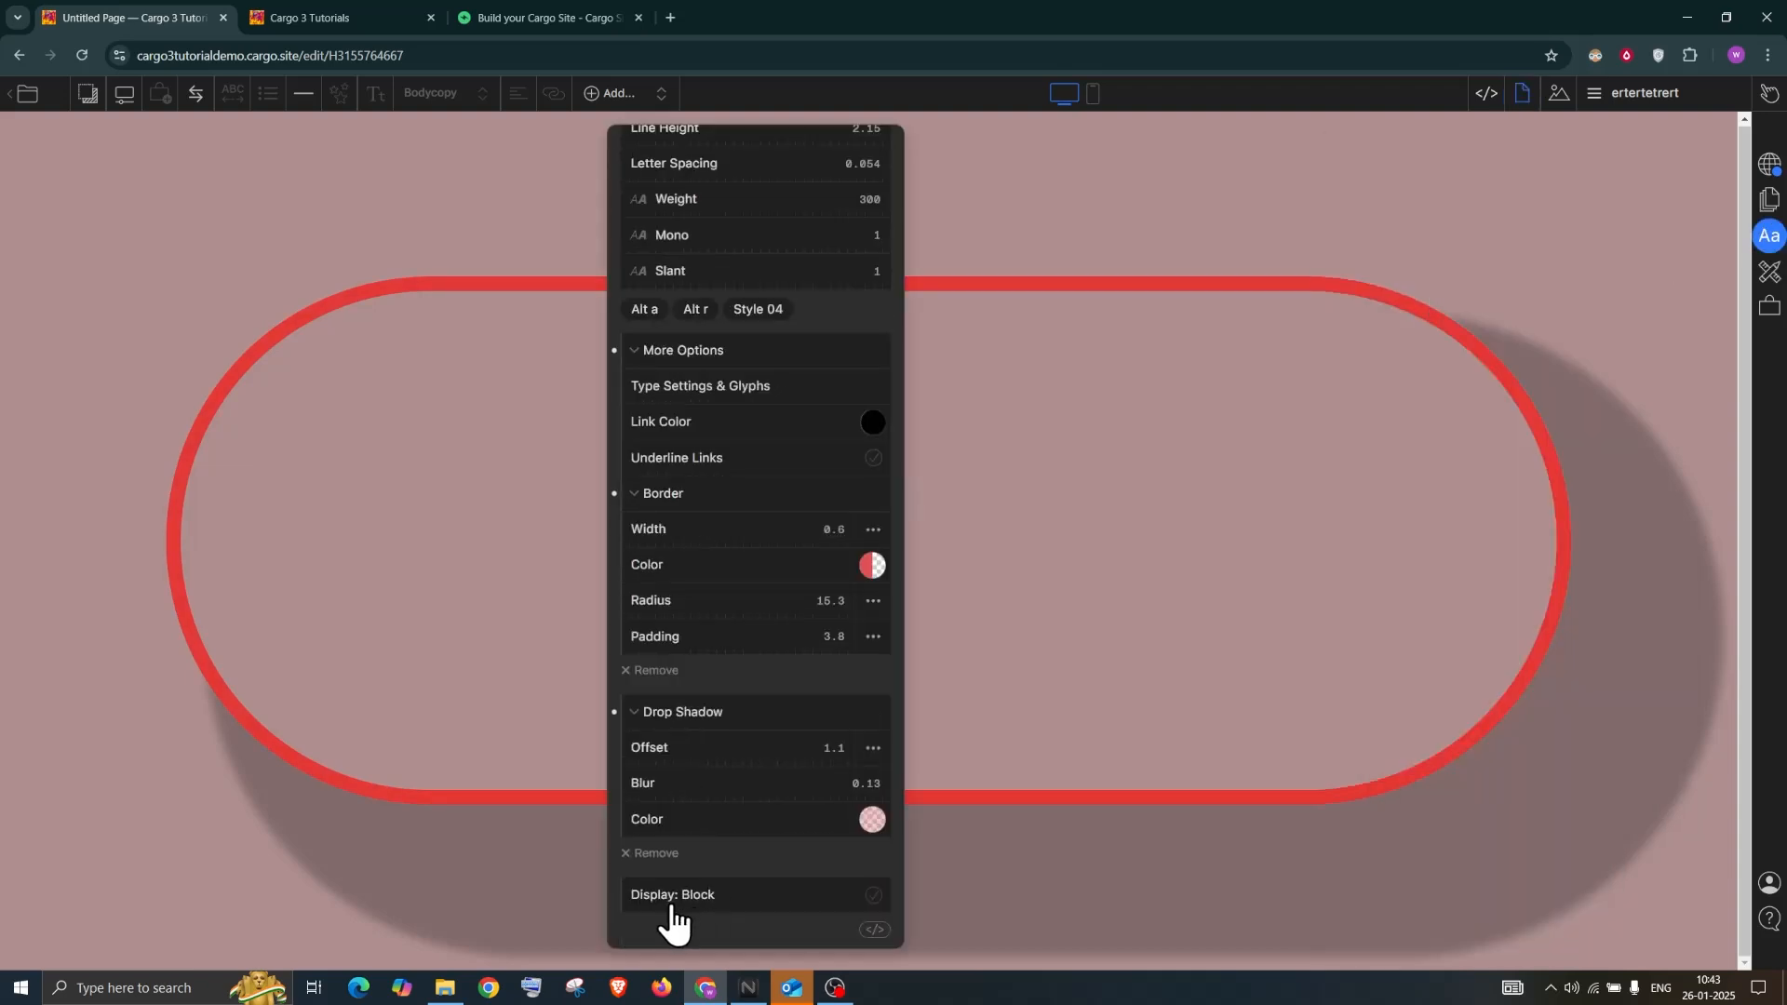
pyautogui.click(656, 855)
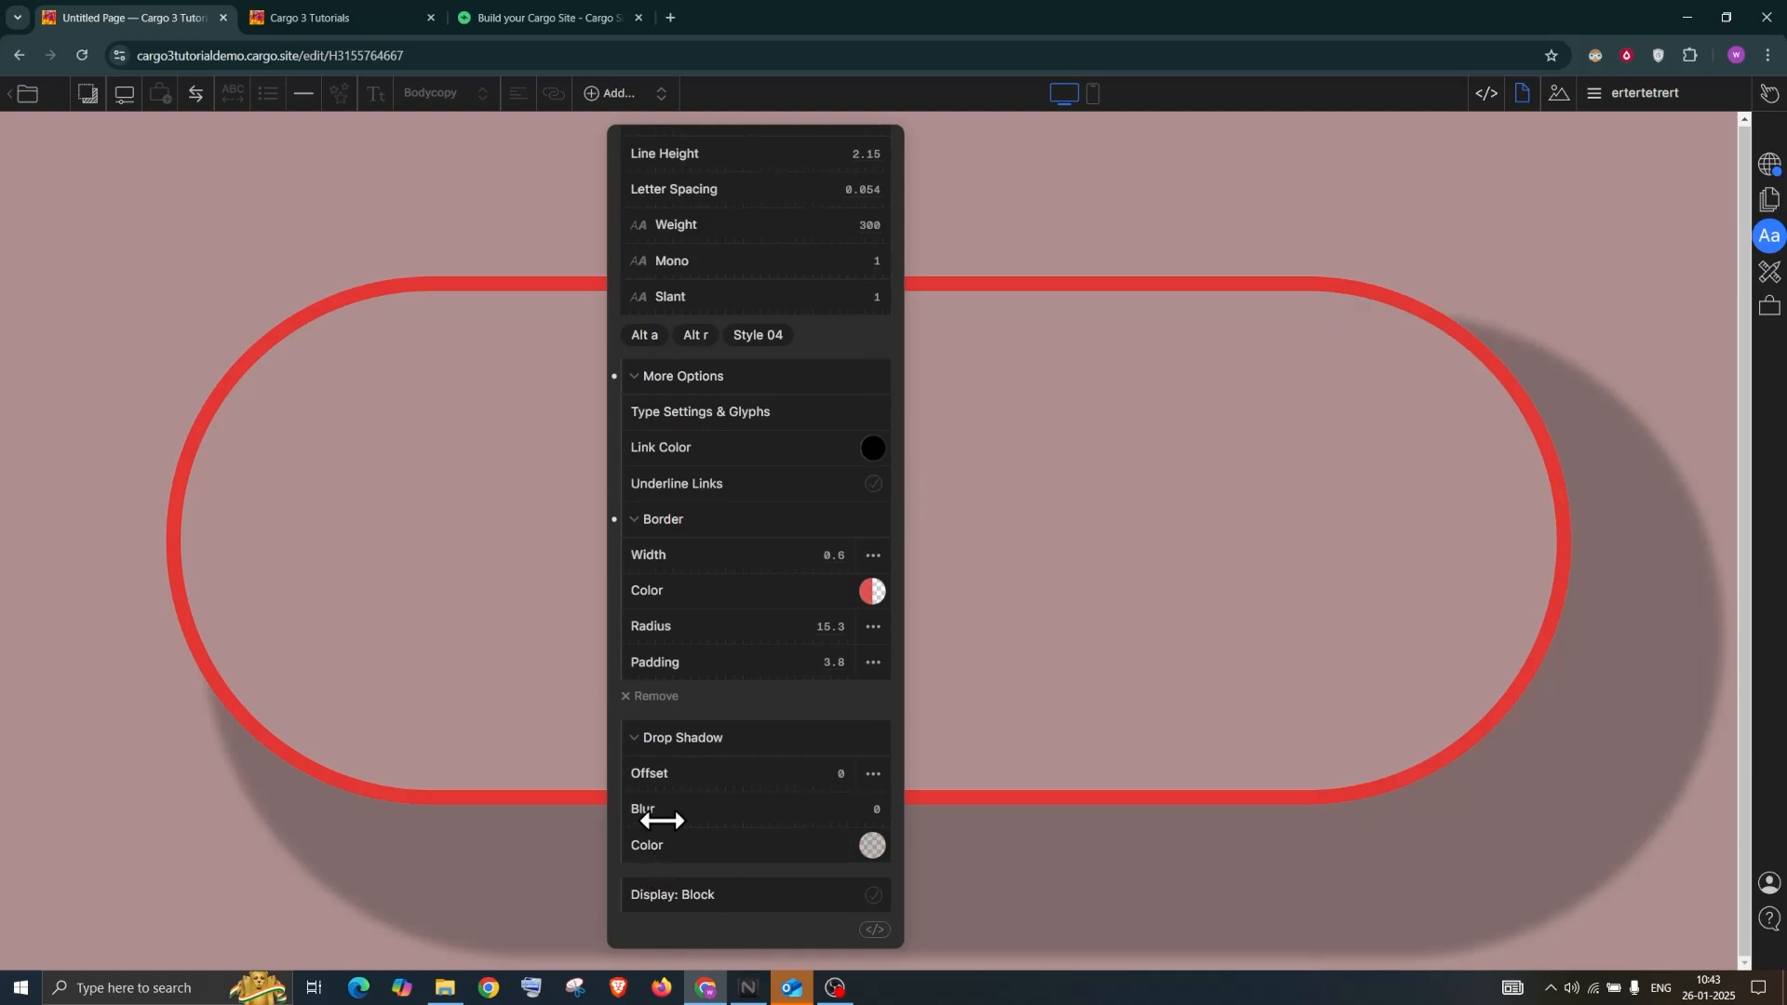
pyautogui.click(655, 697)
pyautogui.scroll(2, 687, 539)
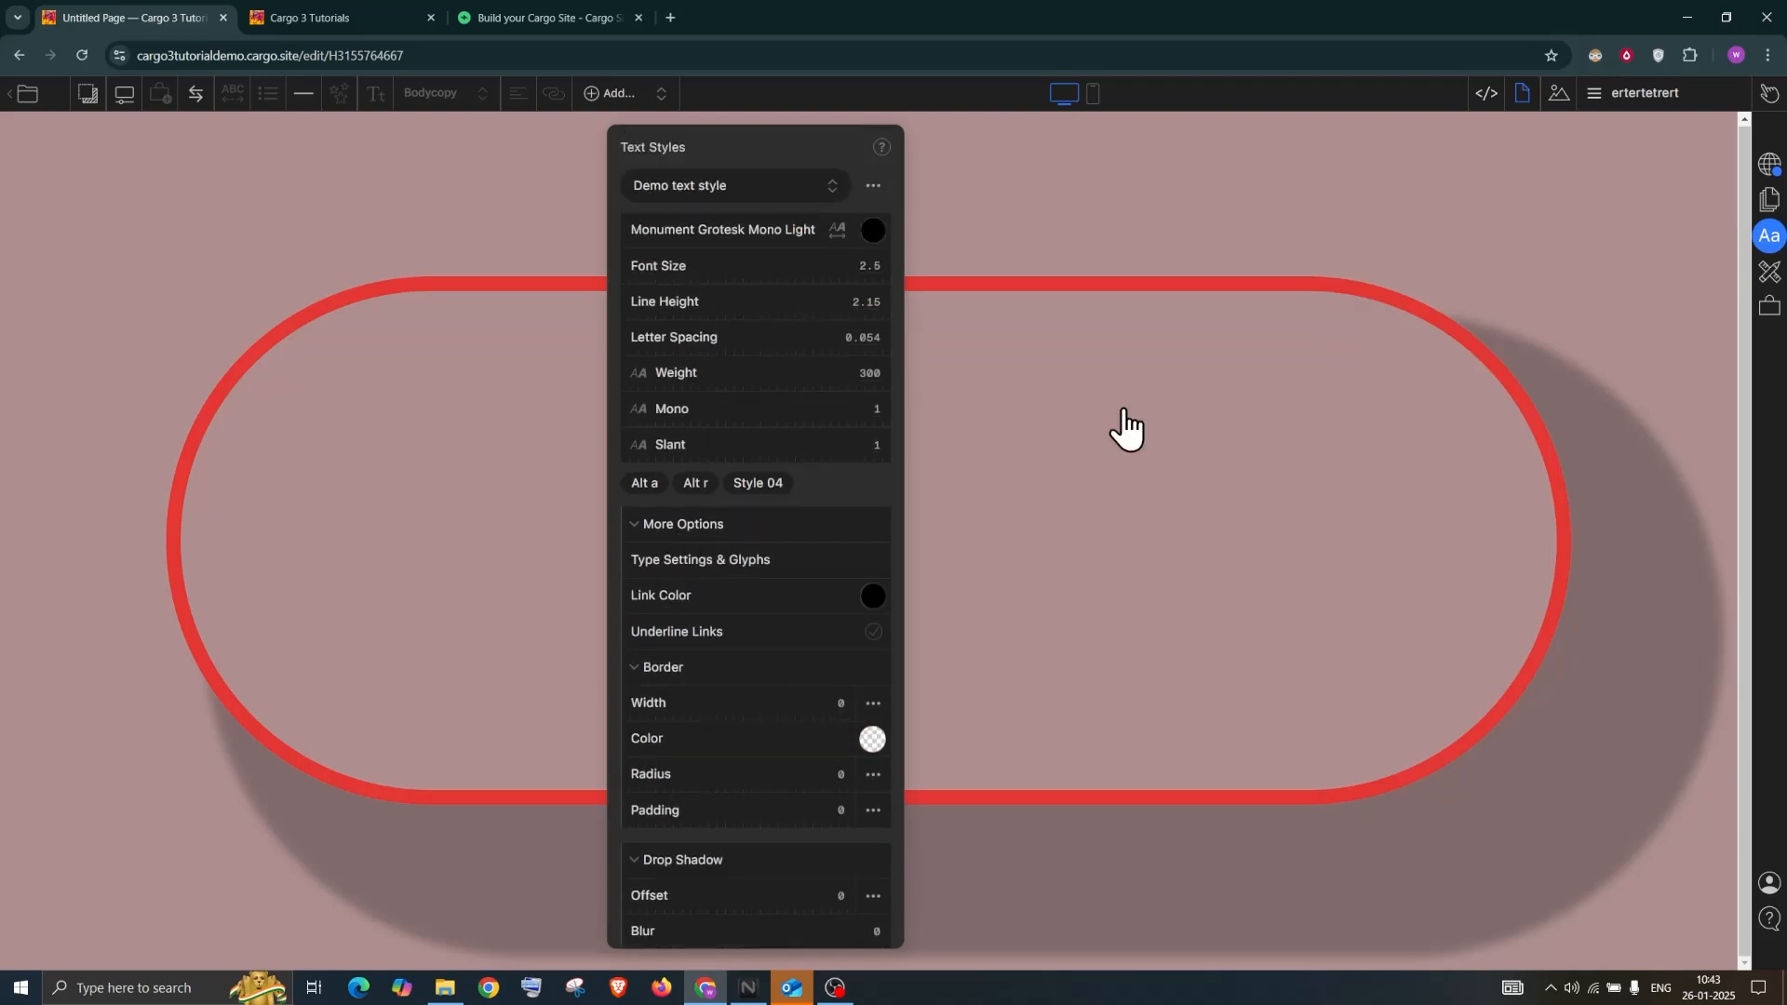
pyautogui.click(1768, 200)
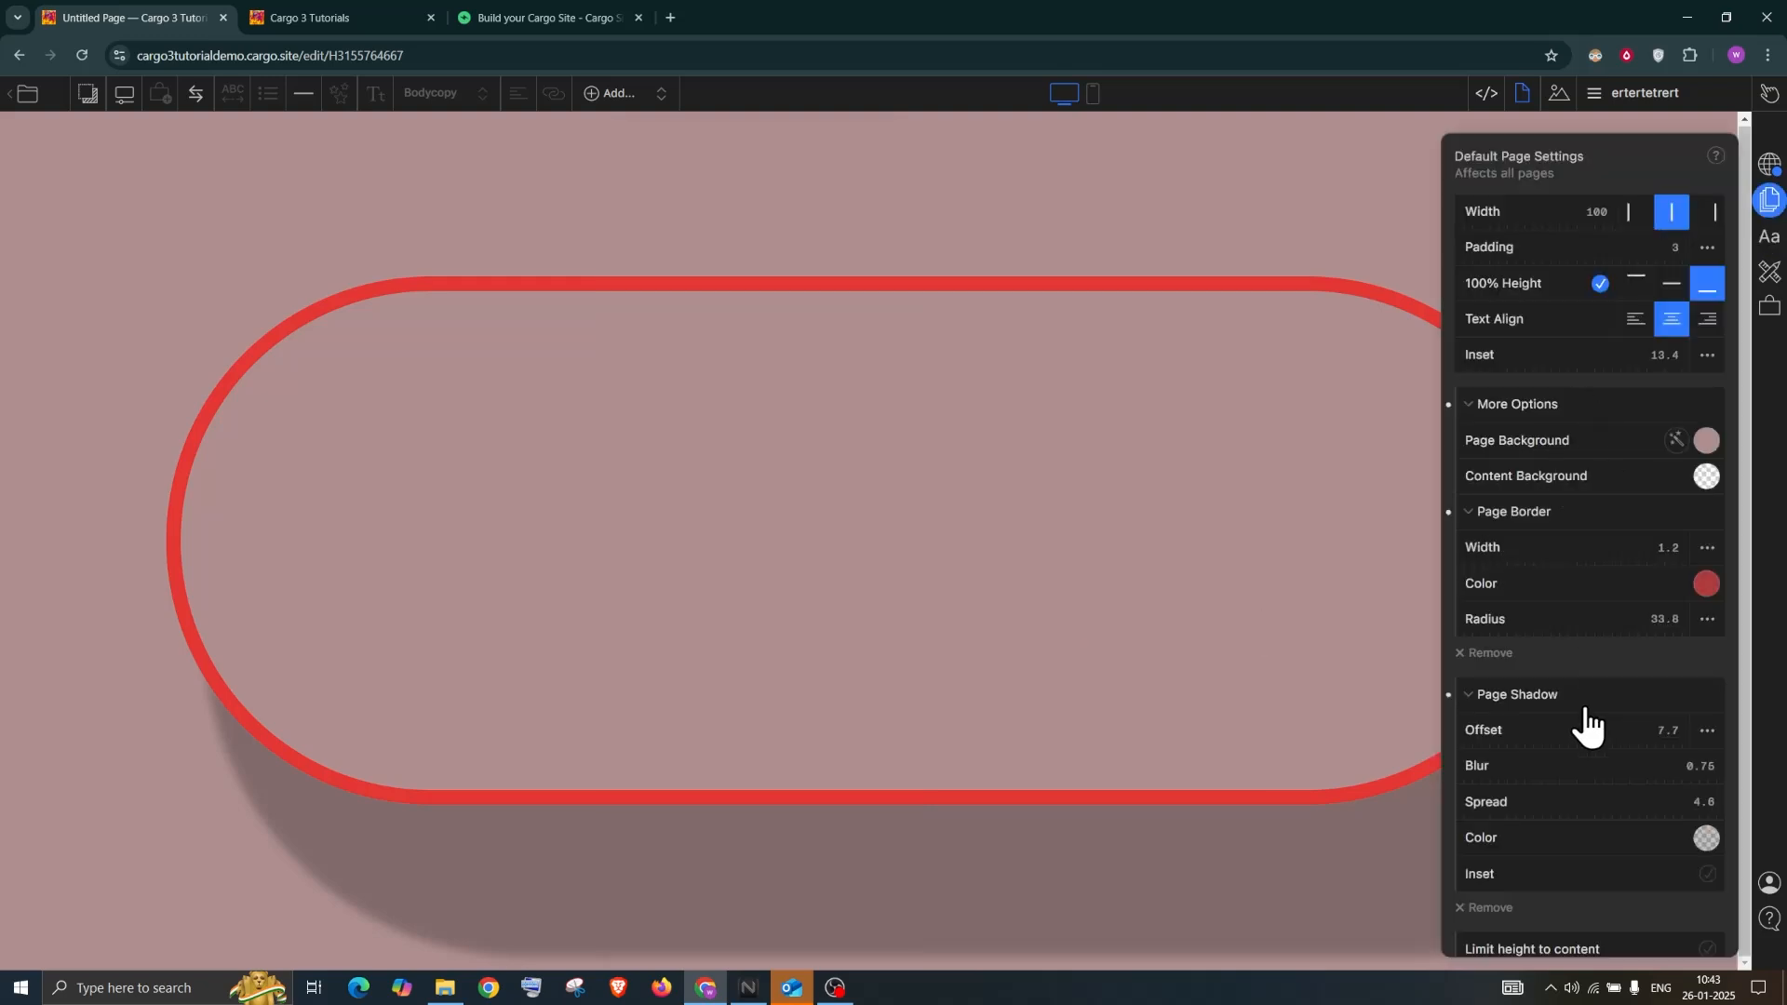
# Remove the default page shadow and border, set Inset 0, turn off 100% Height, left-align width
pyautogui.scroll(-1, 1524, 838)
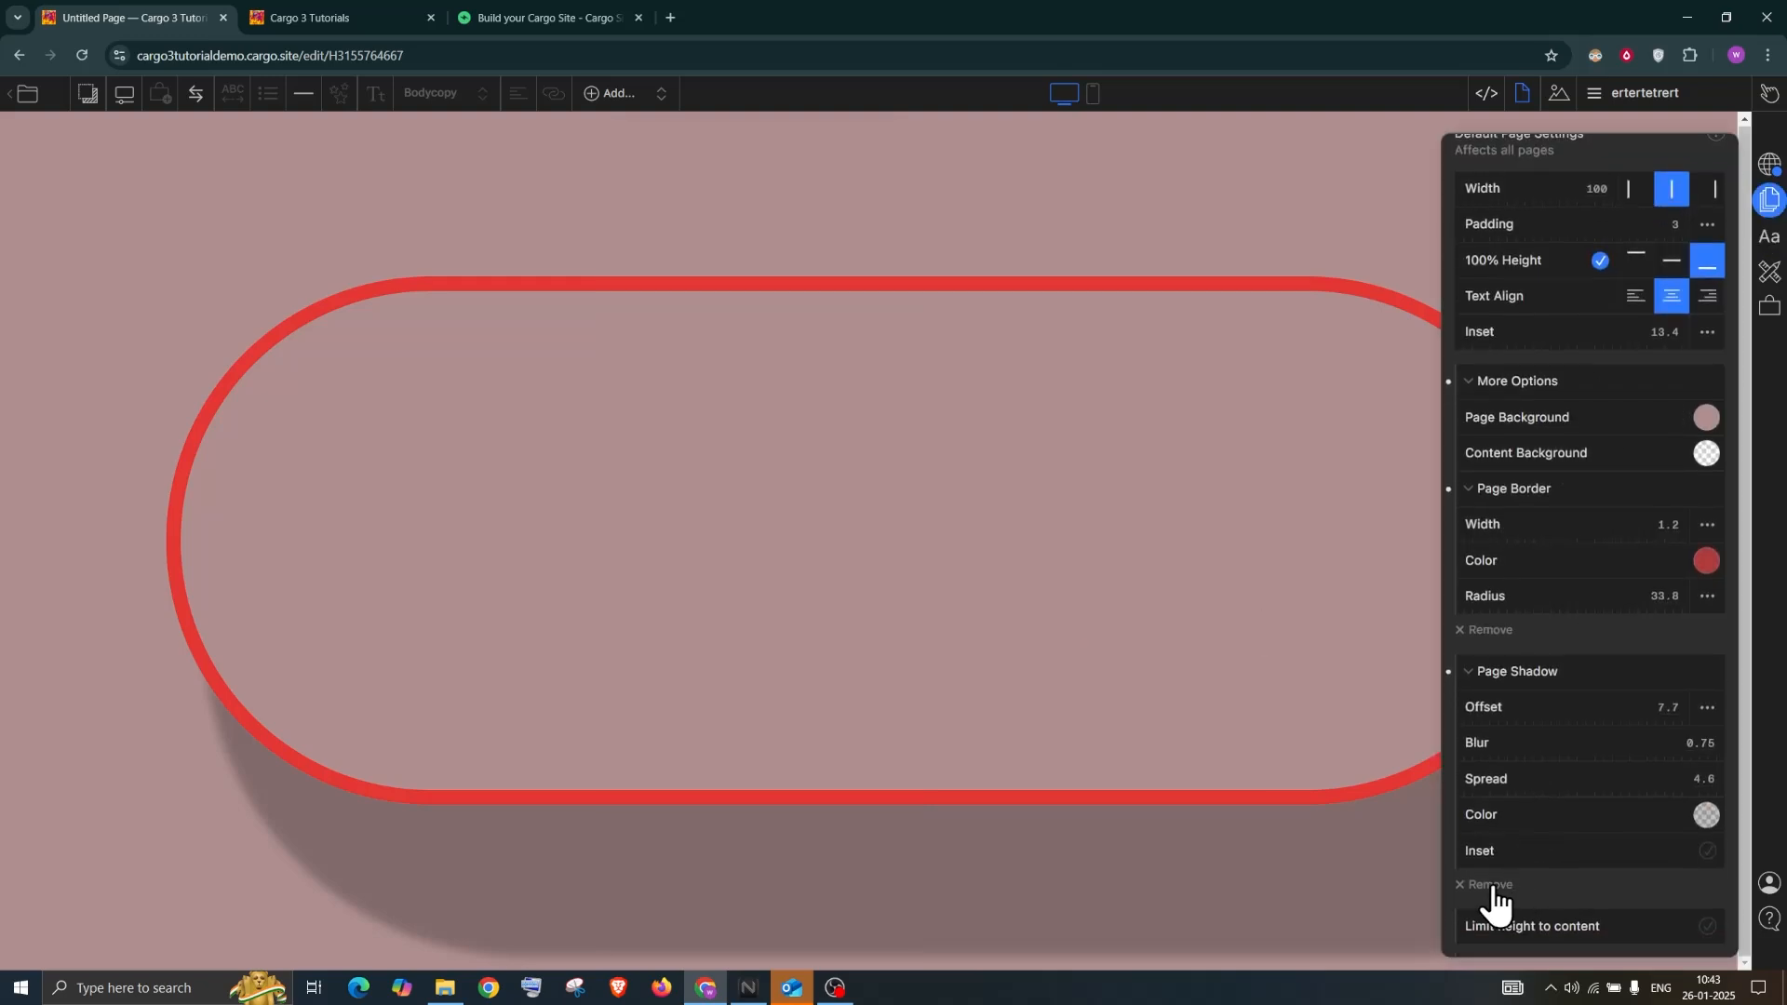
pyautogui.click(1491, 886)
pyautogui.click(1494, 652)
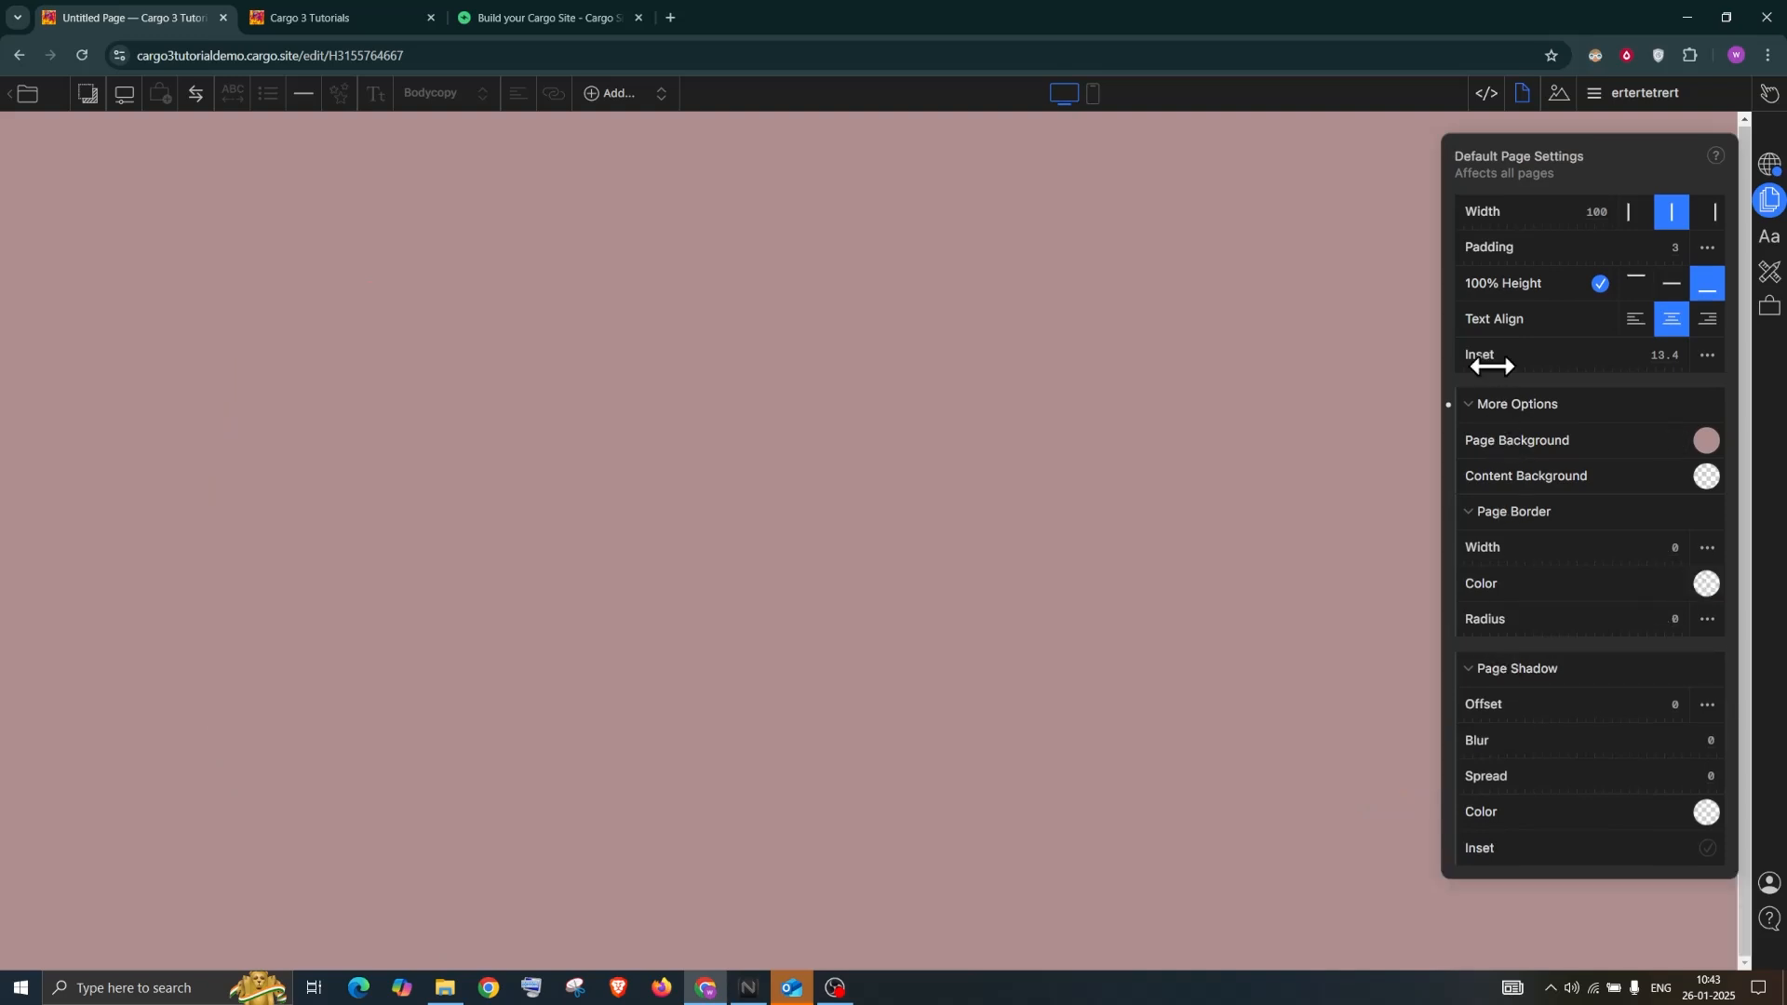
pyautogui.click(1670, 348)
pyautogui.click(1600, 283)
pyautogui.click(1630, 214)
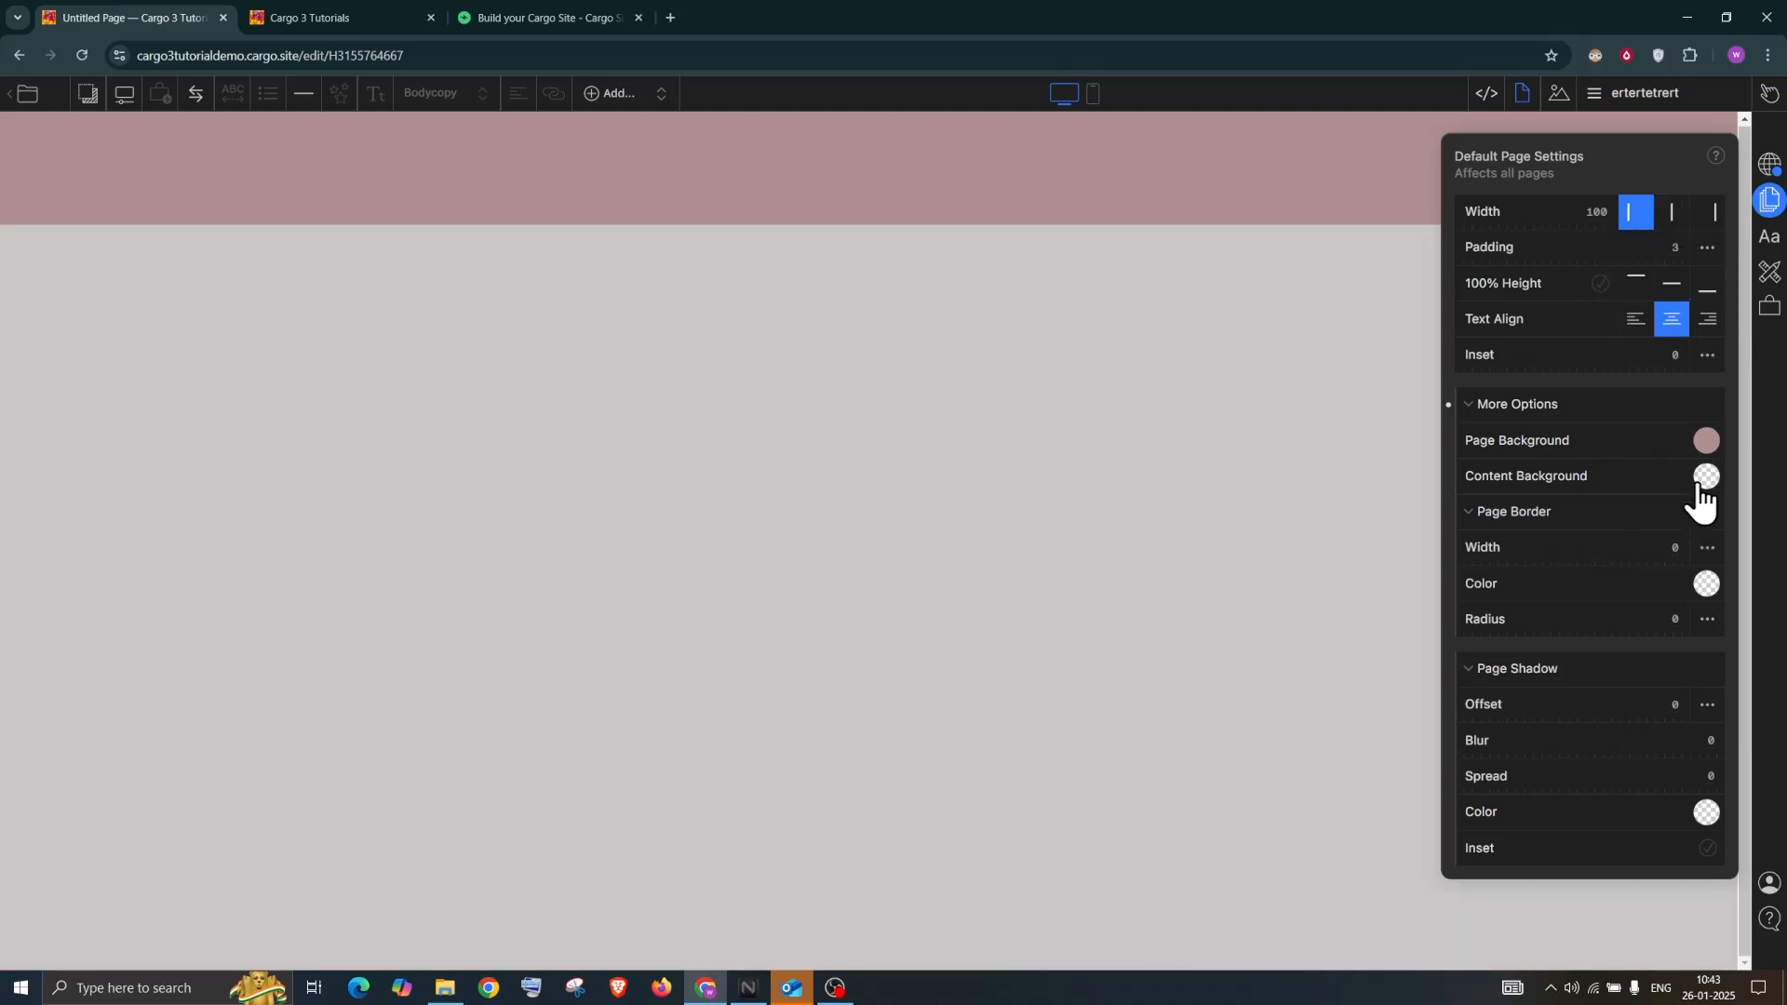
# Make the default page background transparent
pyautogui.click(1703, 453)
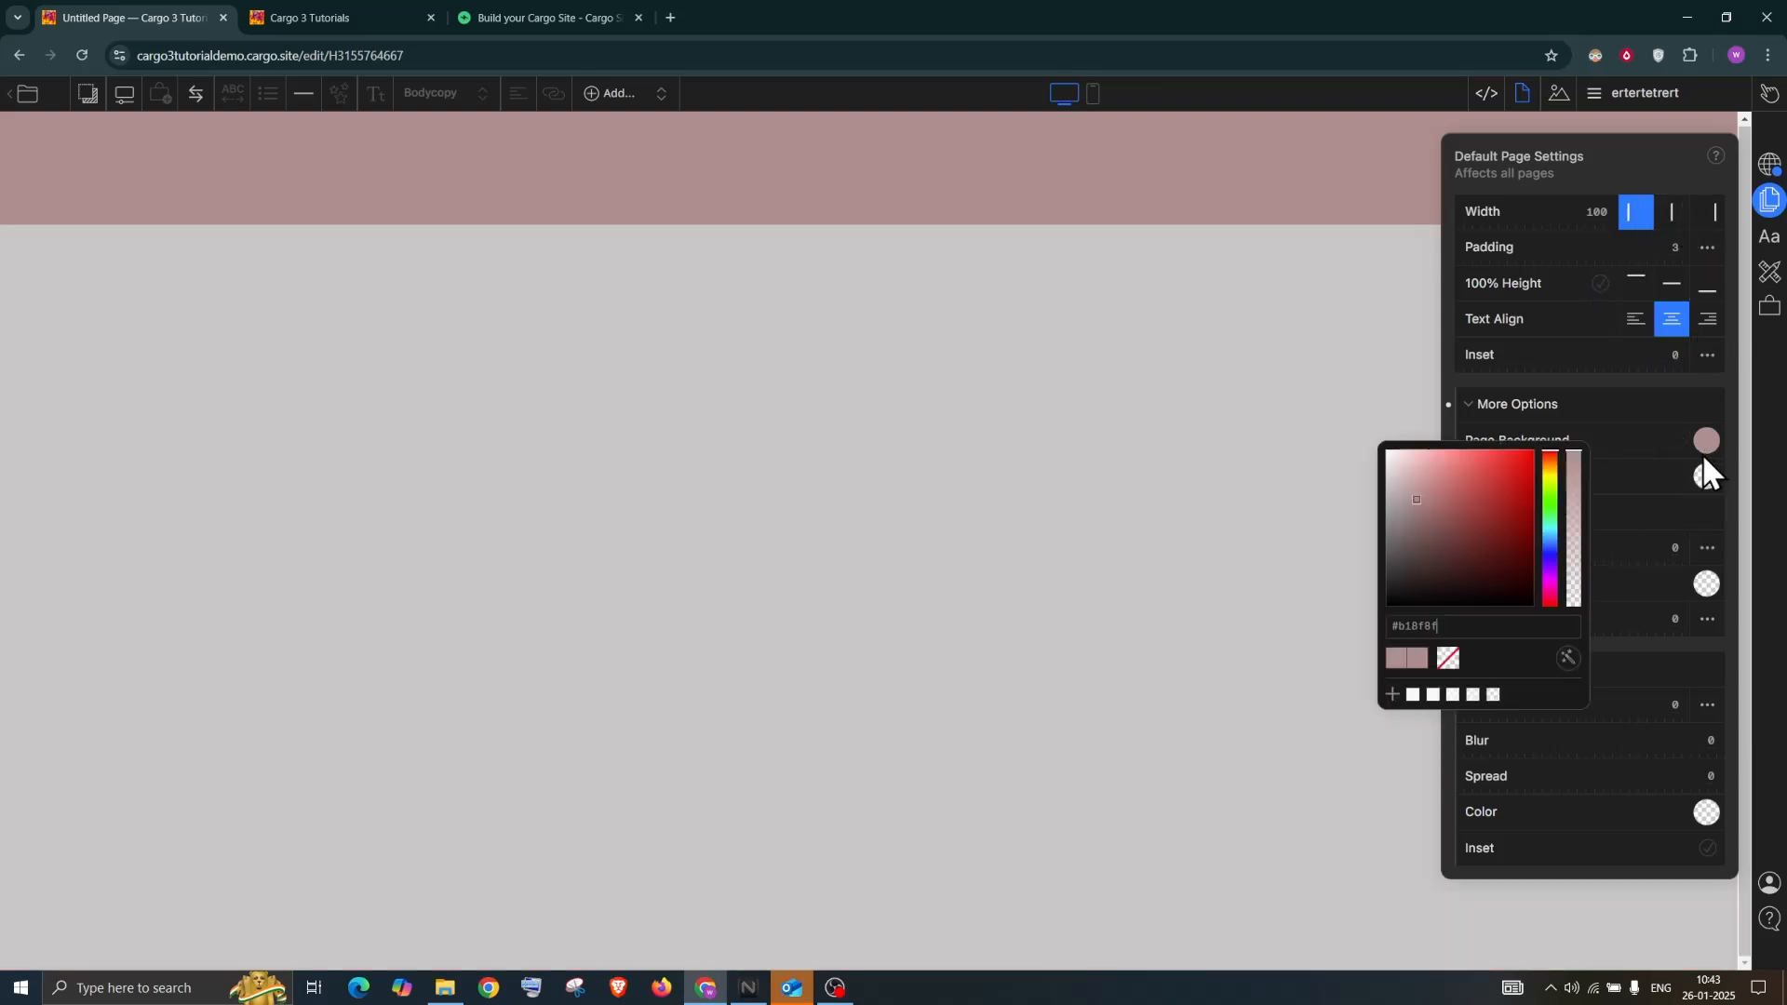
pyautogui.click(1449, 659)
pyautogui.click(1586, 158)
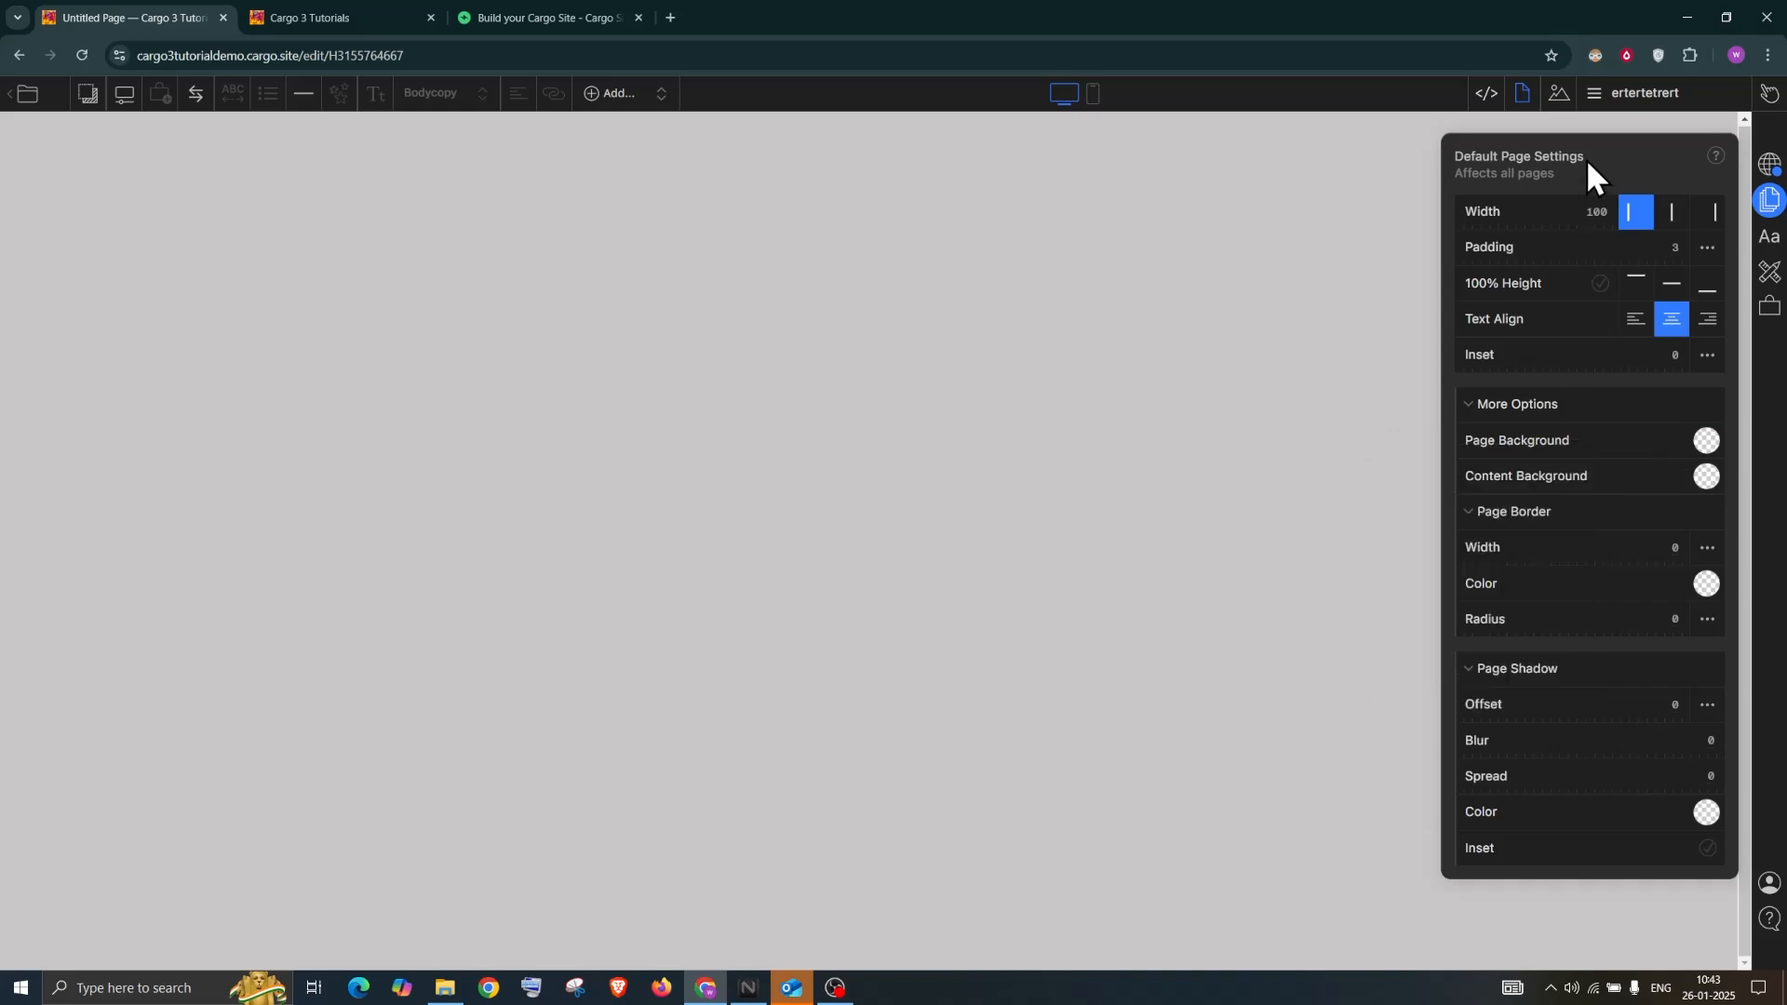
pyautogui.click(1657, 121)
pyautogui.click(1705, 193)
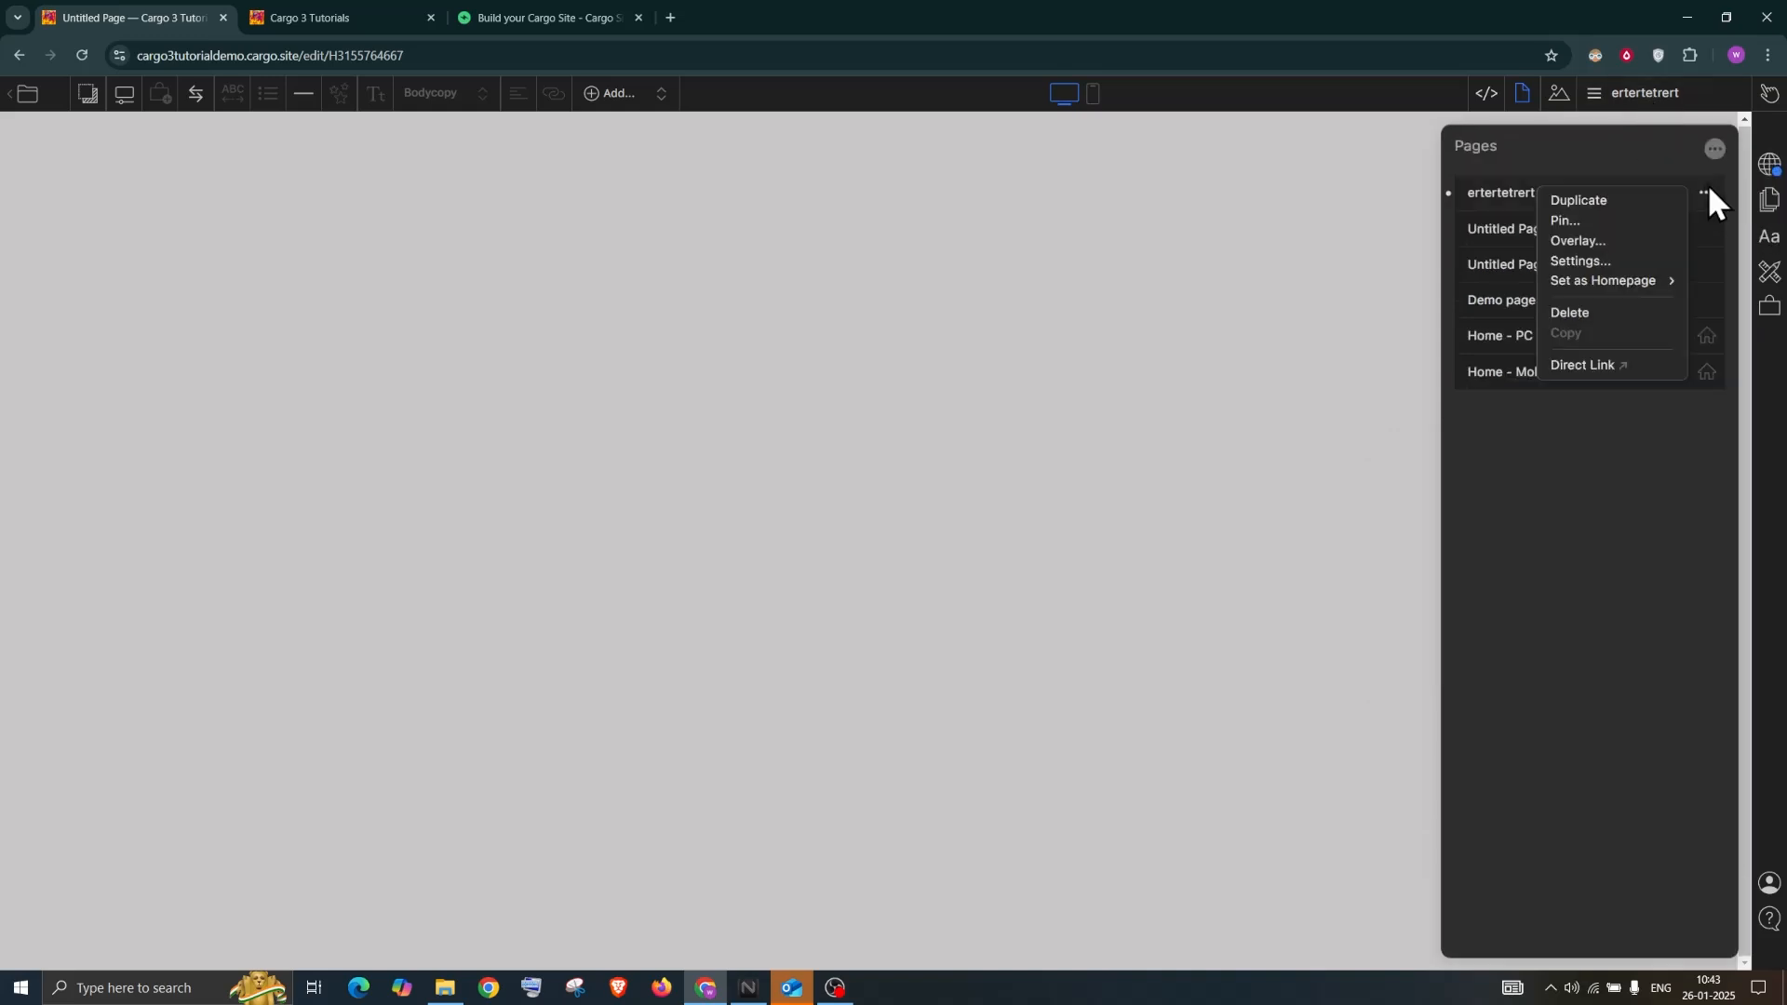
# Delete the ertertetrert page and the first Untitled Page, confirming each deletion
pyautogui.click(1597, 311)
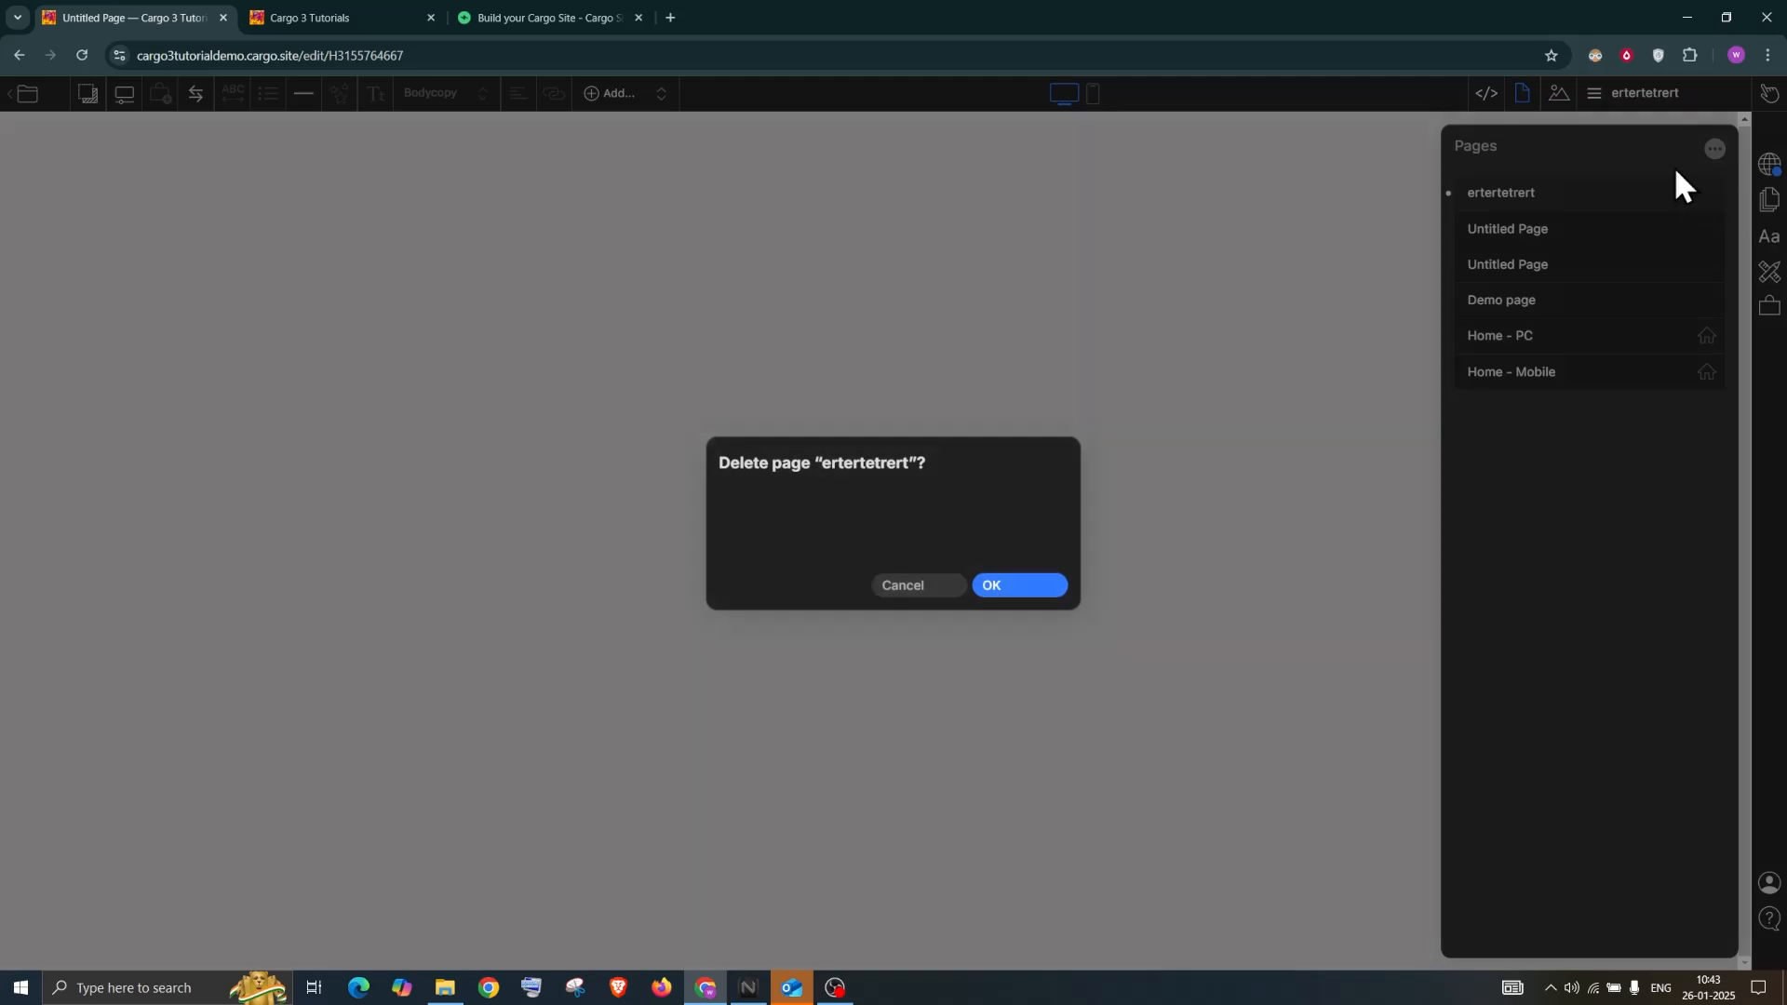
pyautogui.press('Return')
pyautogui.click(1703, 194)
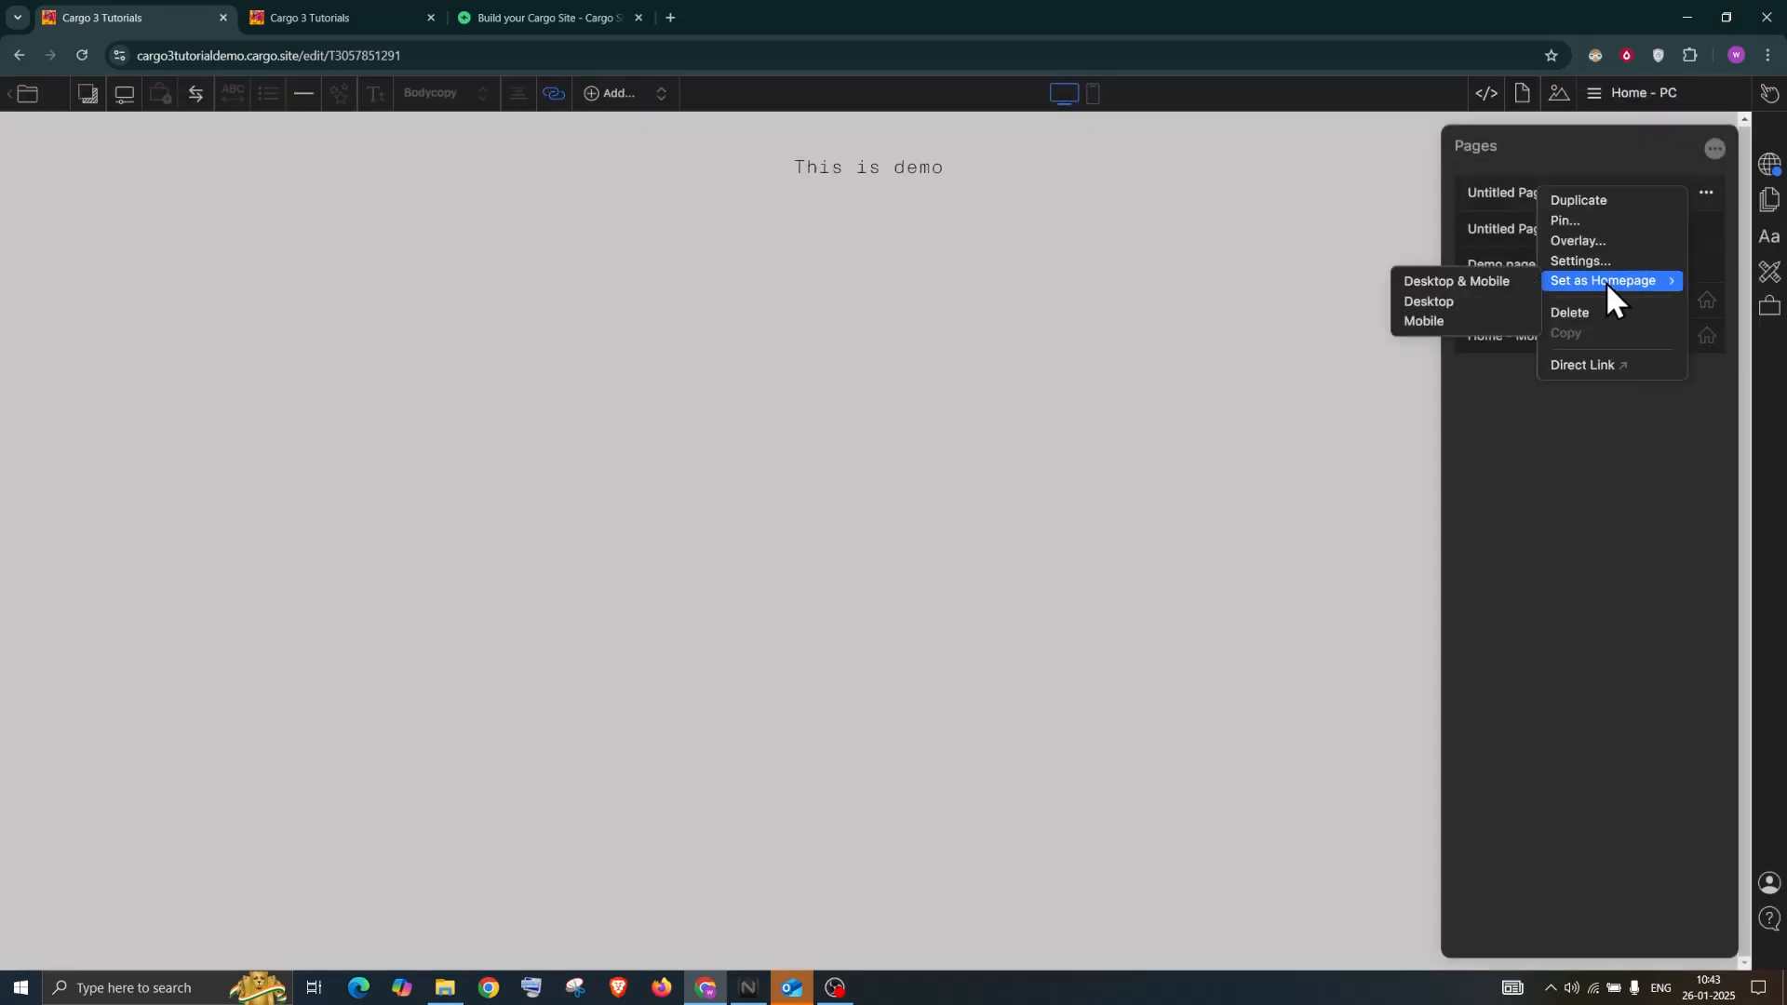
pyautogui.click(1599, 312)
pyautogui.click(1058, 601)
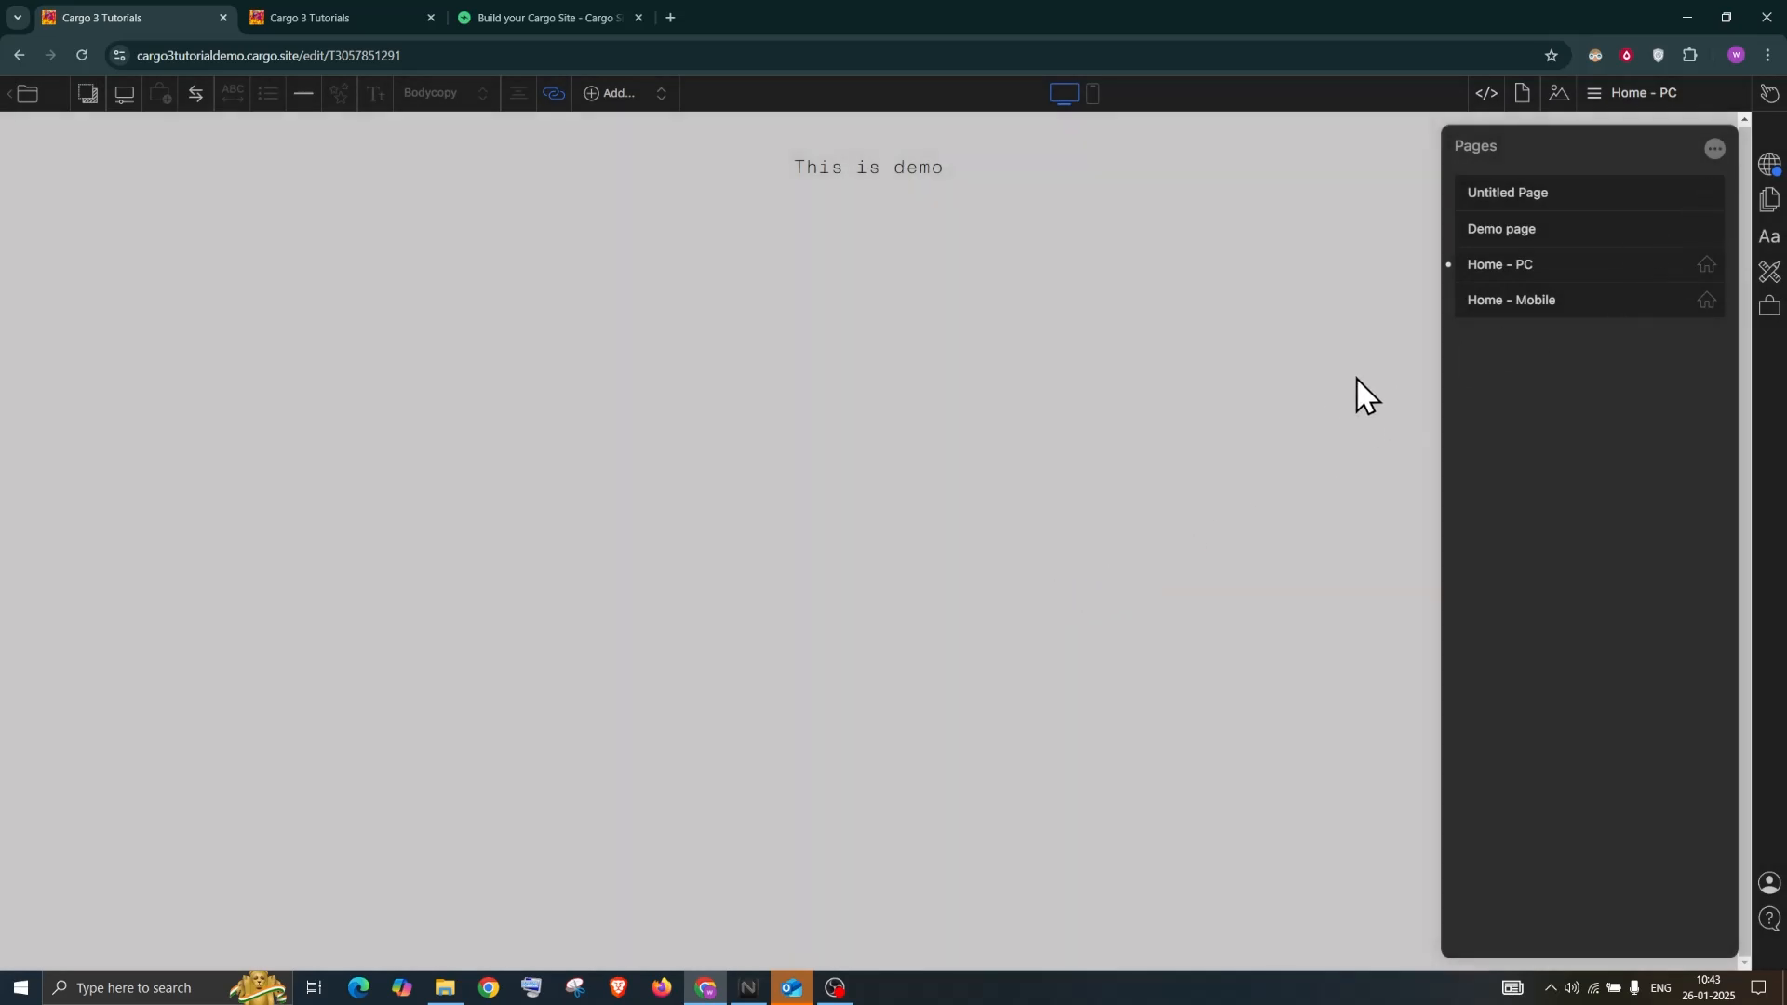
pyautogui.click(1714, 148)
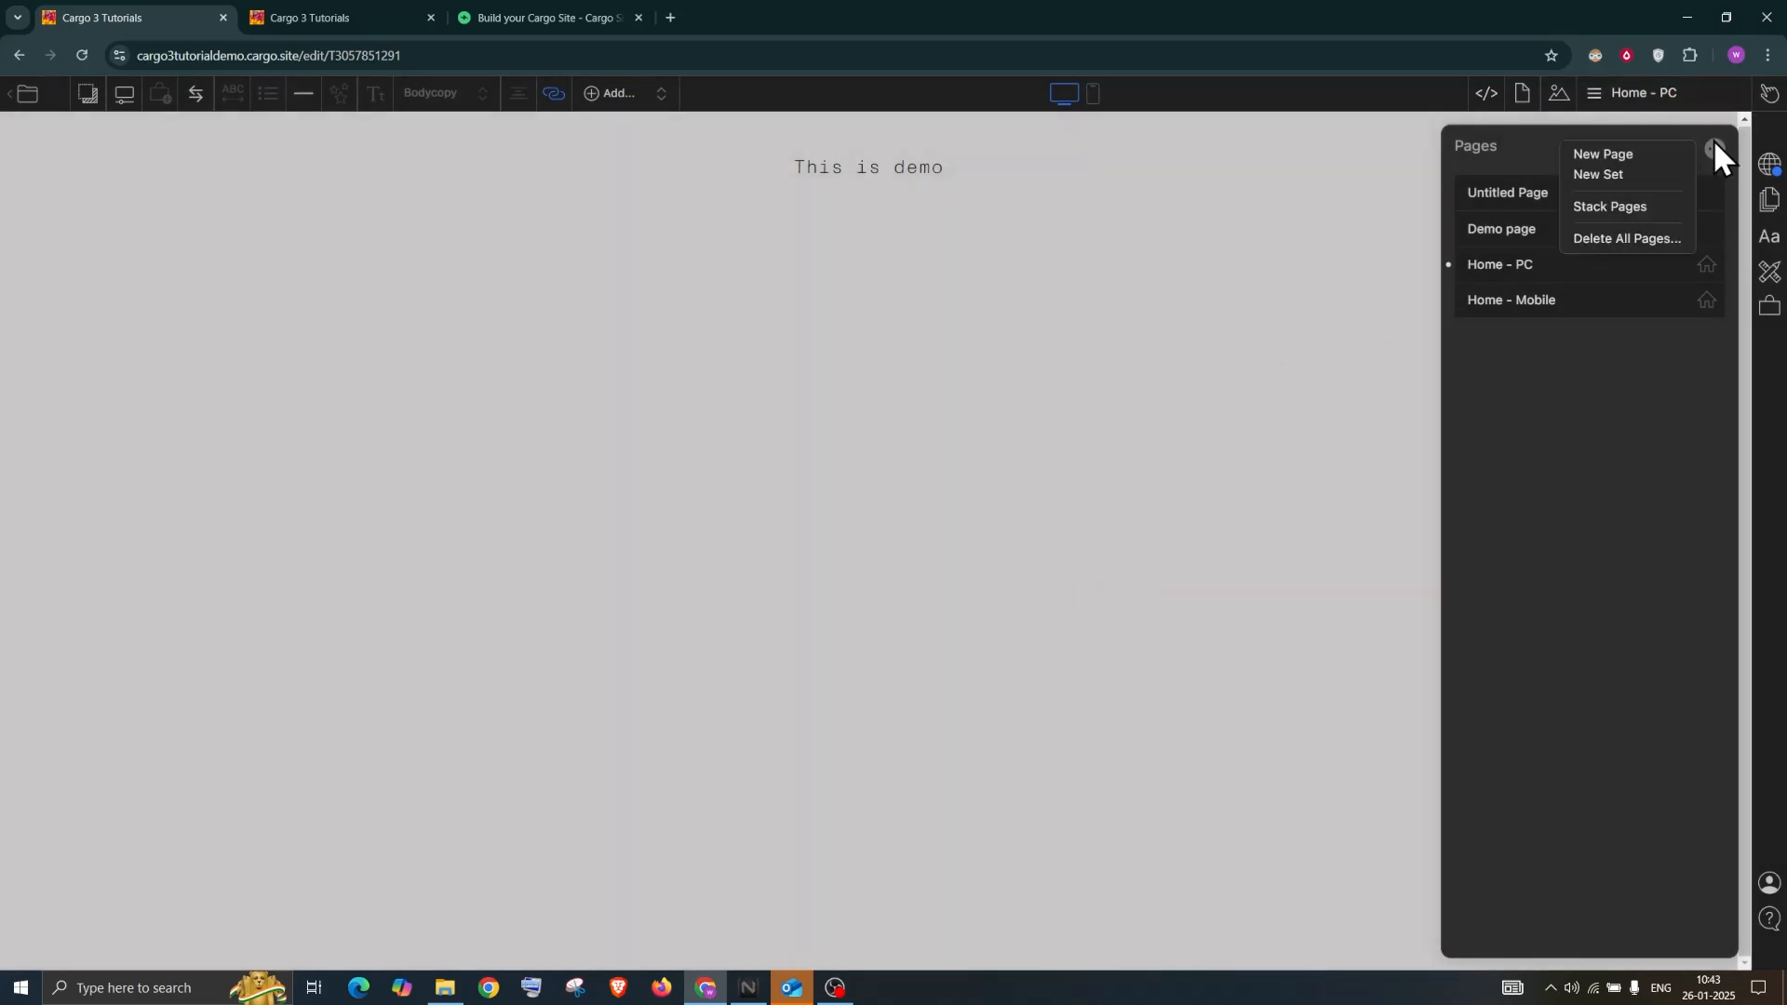
# Create an Untitled Set holding Demo page and Untitled Page, with Home - PC and Home - Mobile moved above it
pyautogui.click(1618, 175)
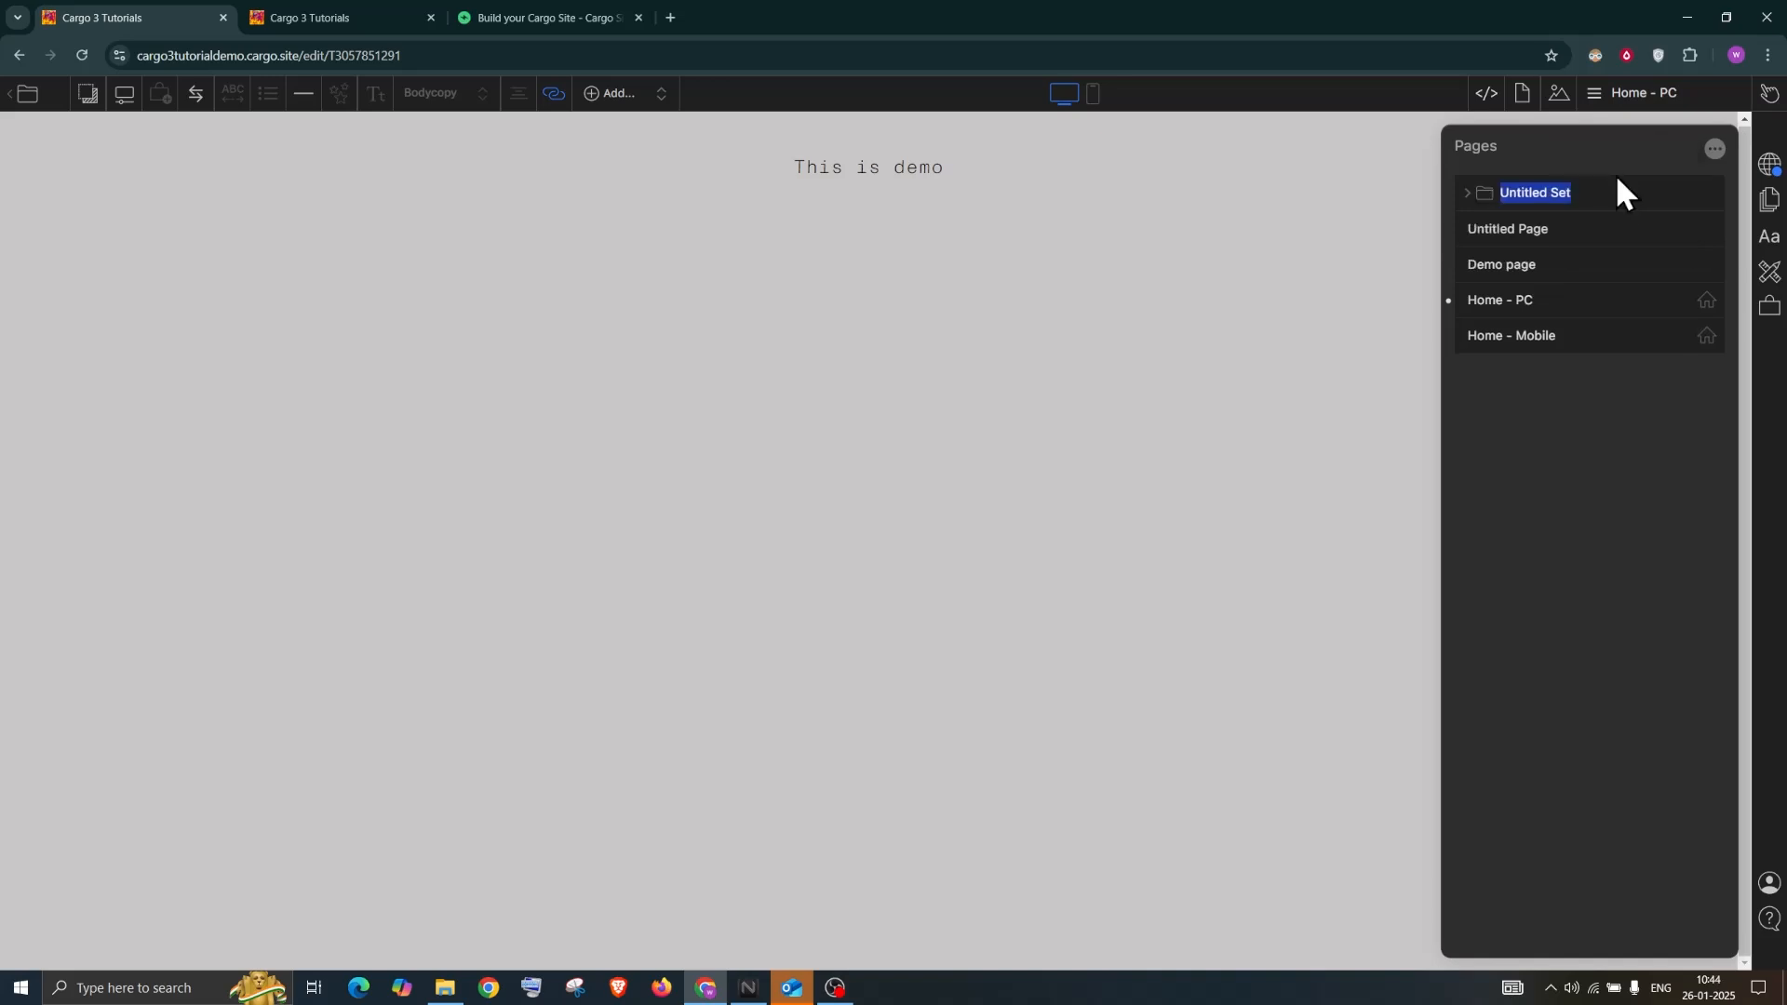
pyautogui.click(1468, 193)
pyautogui.moveTo(1570, 240); pyautogui.dragTo(1479, 200)
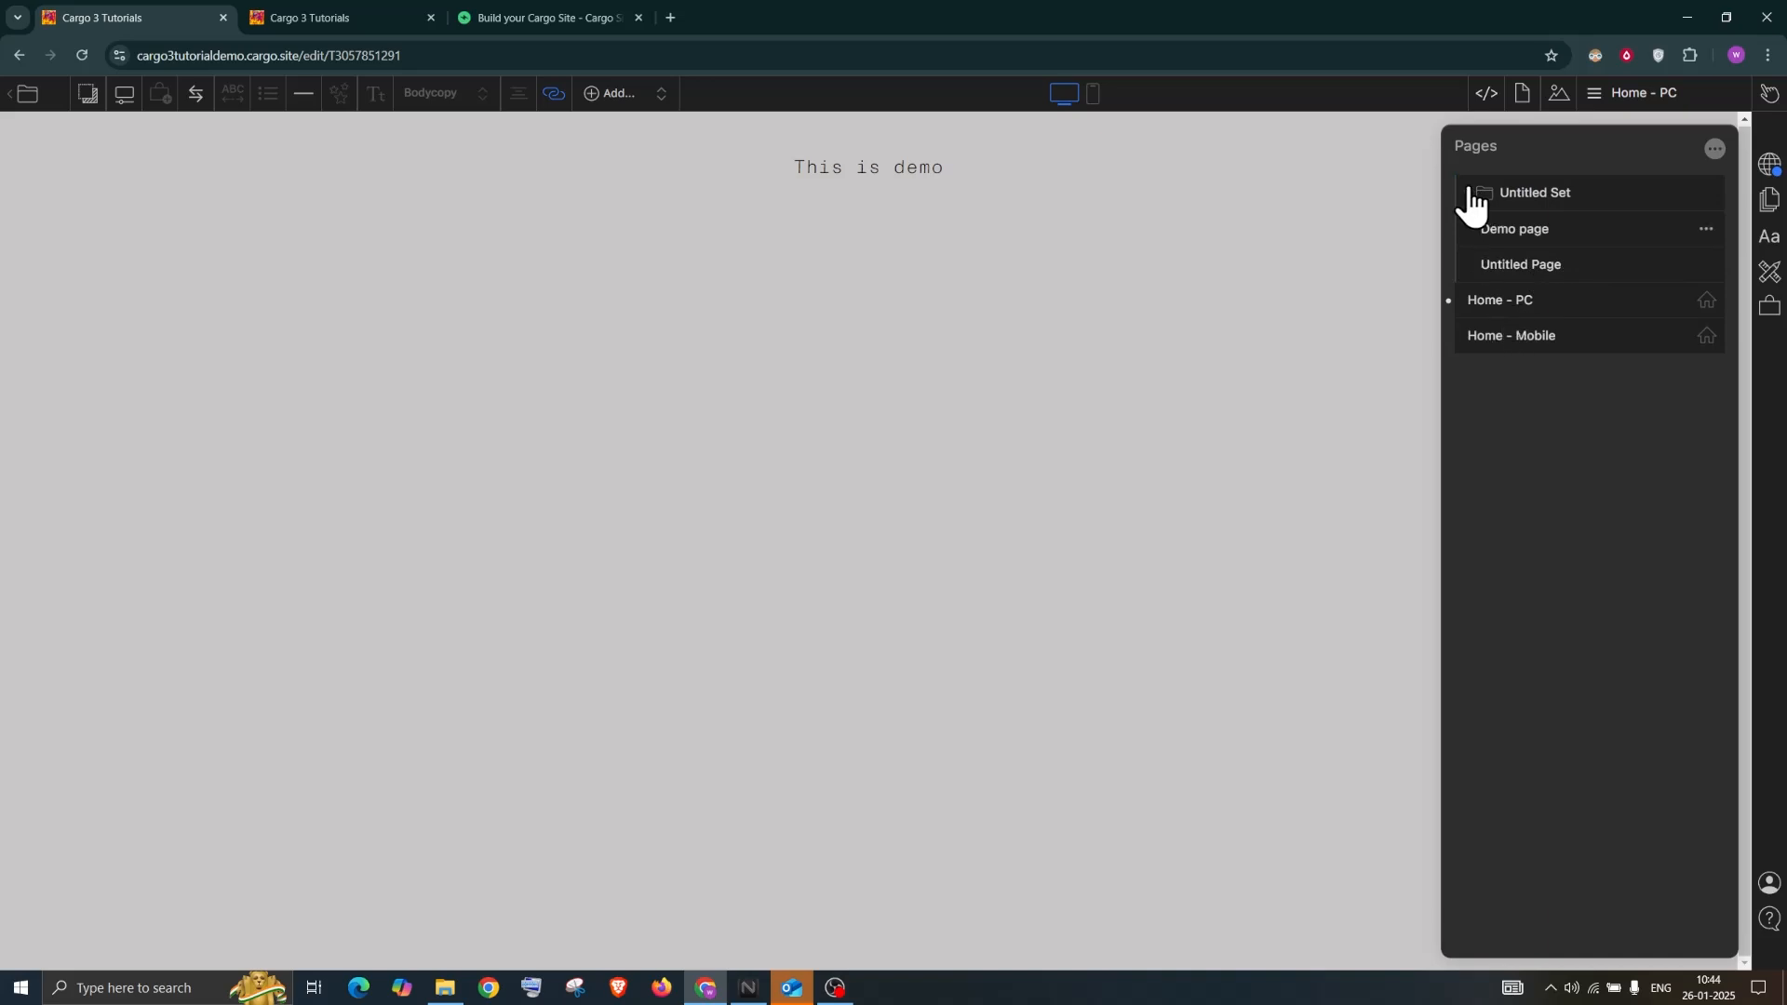
pyautogui.click(1470, 197)
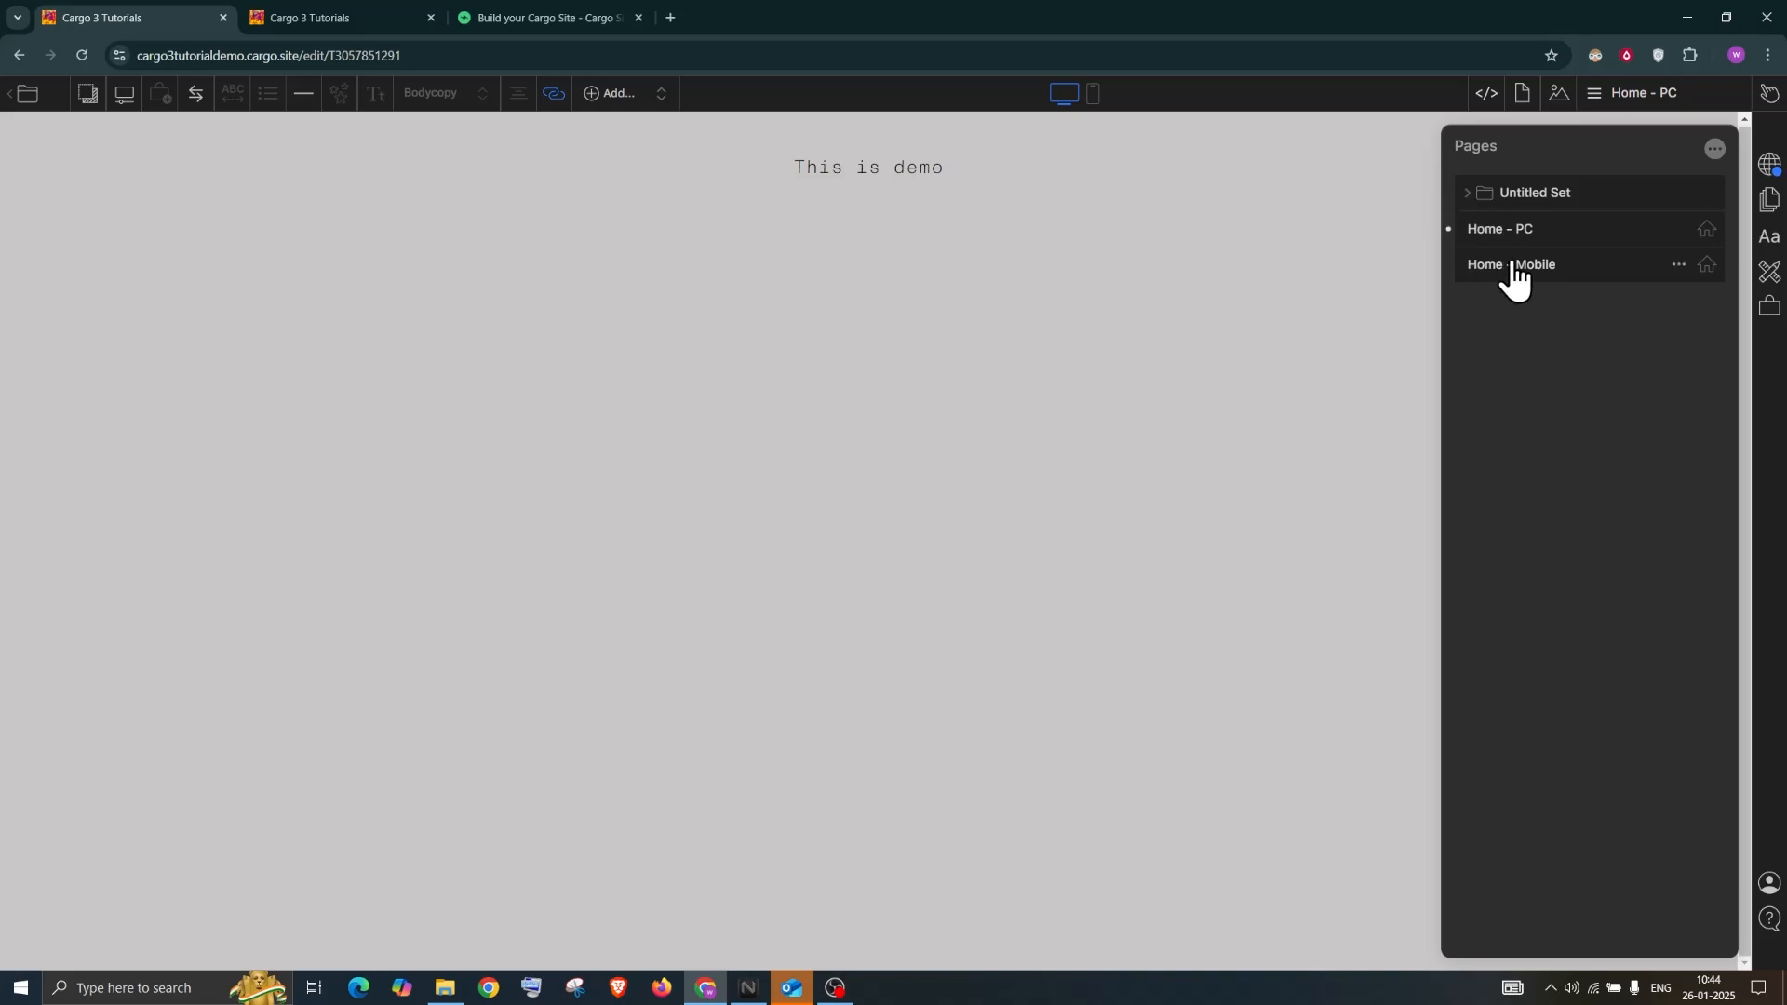
pyautogui.moveTo(1508, 240); pyautogui.dragTo(1507, 180)
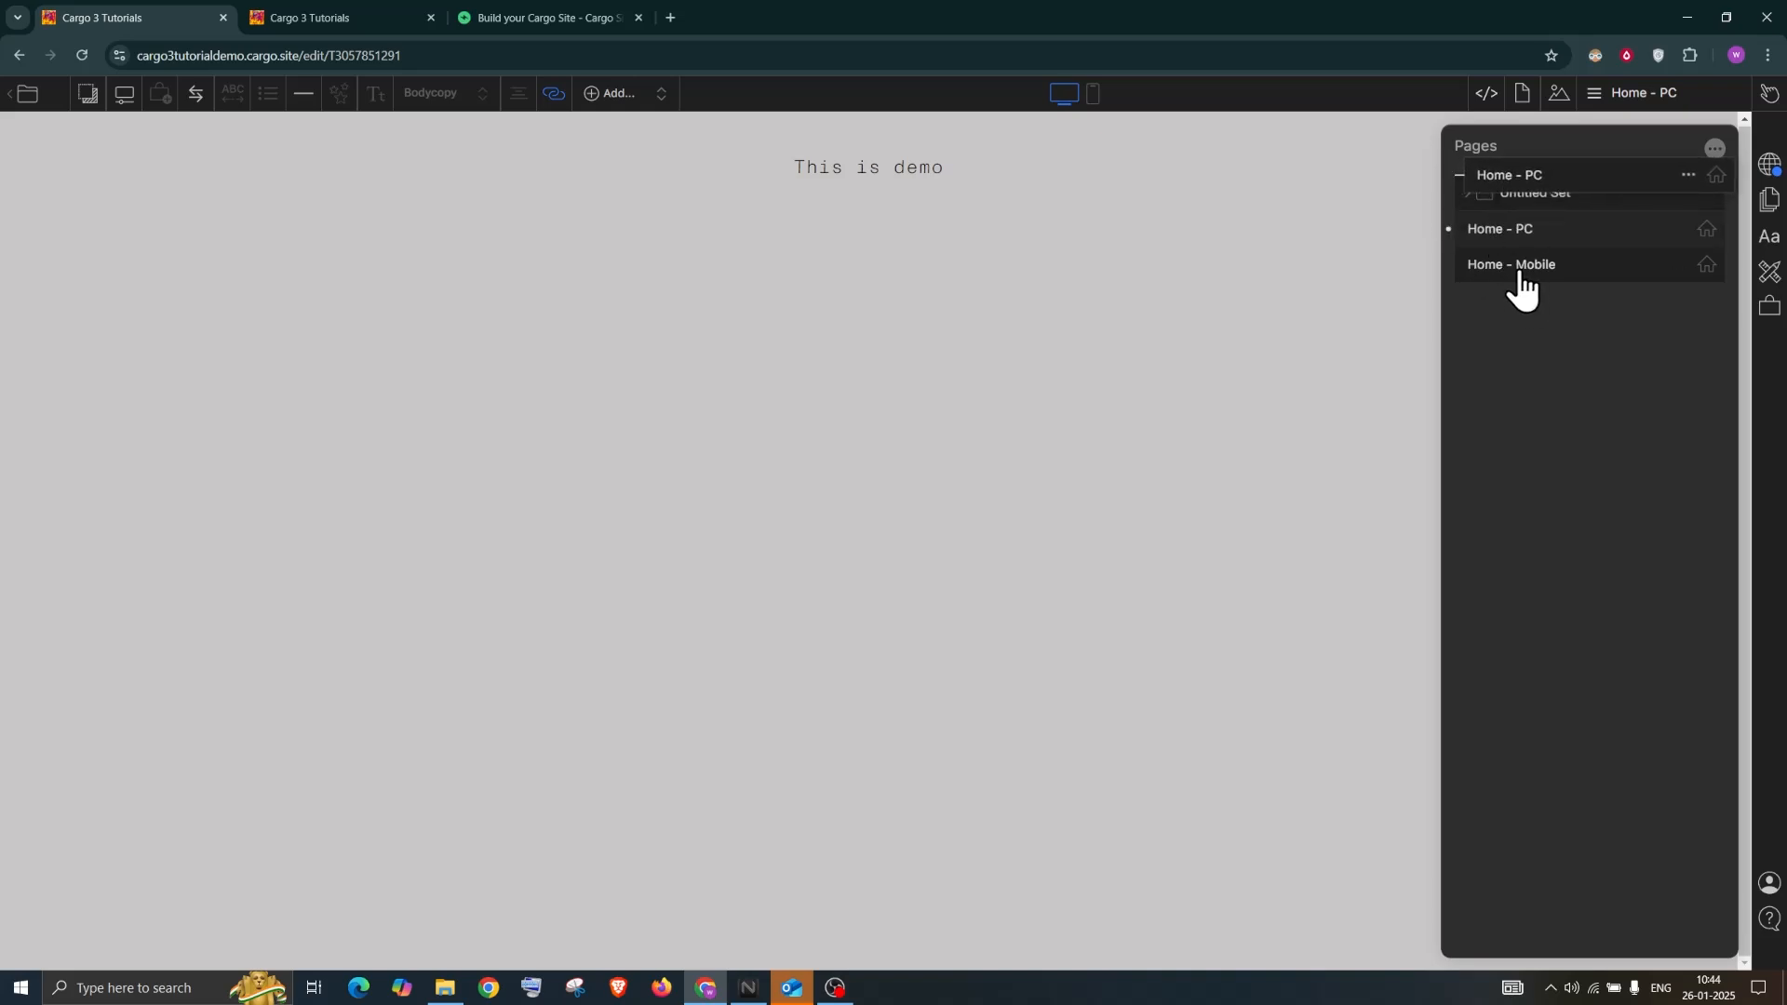
pyautogui.moveTo(1510, 269); pyautogui.dragTo(1519, 200)
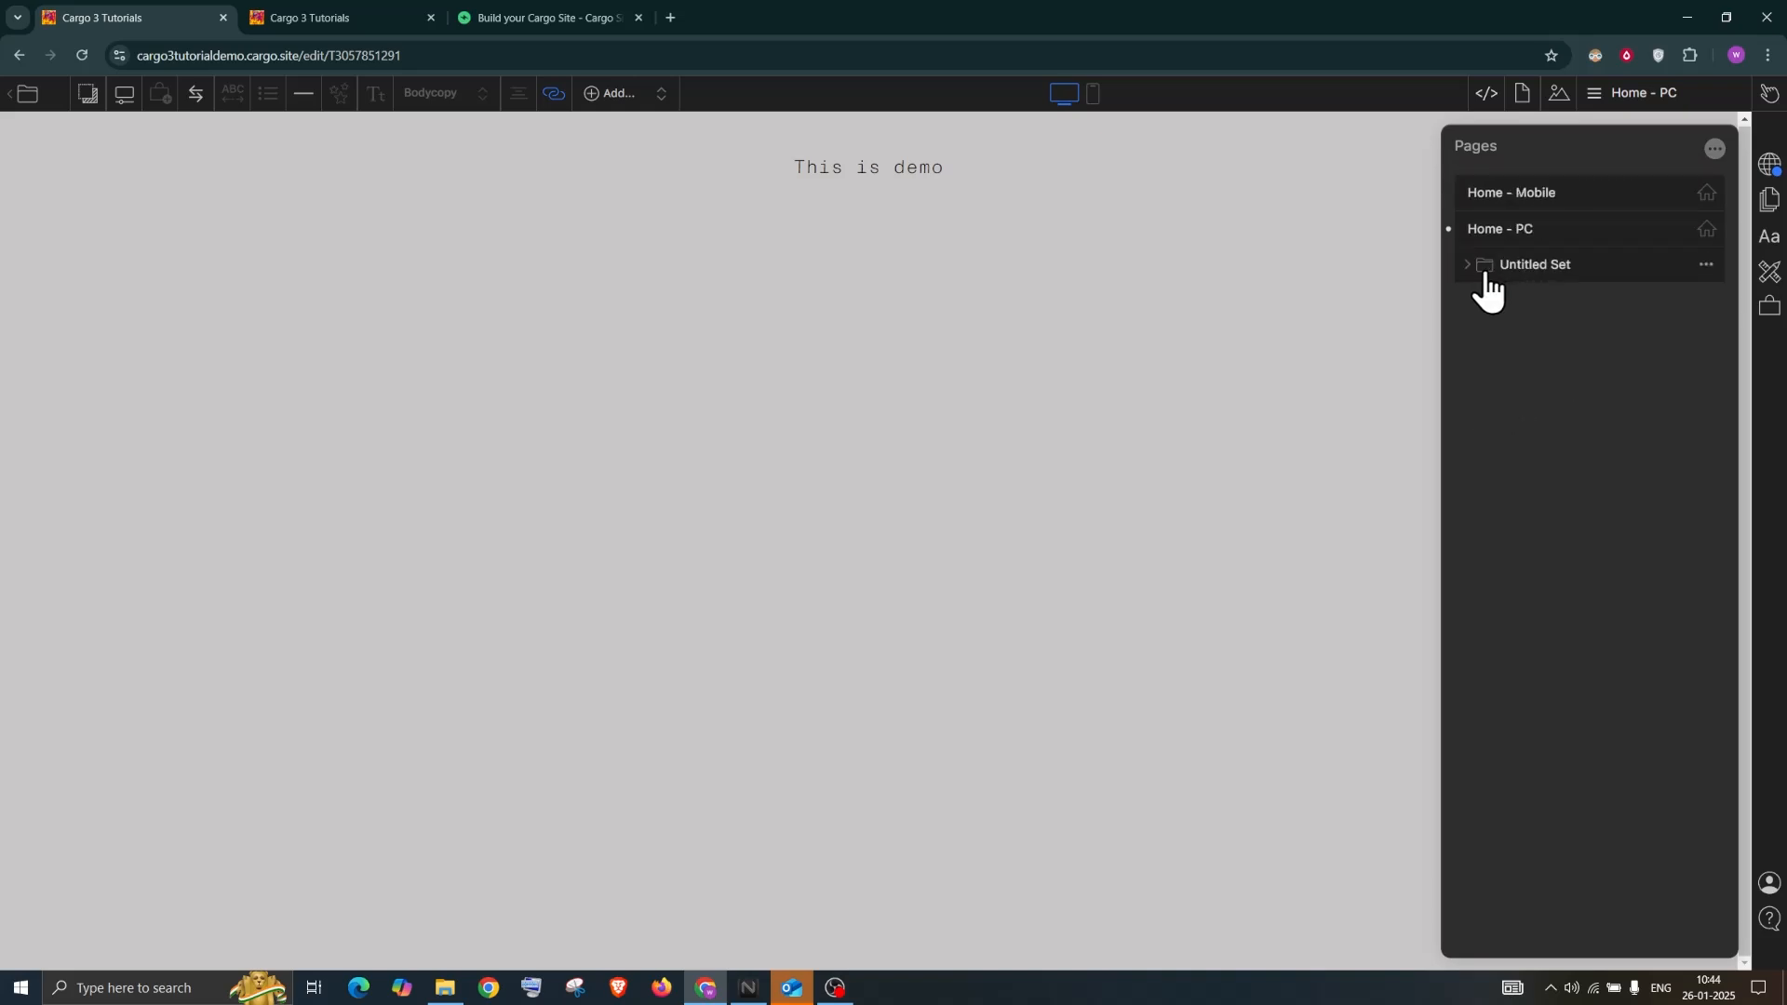
pyautogui.click(1468, 265)
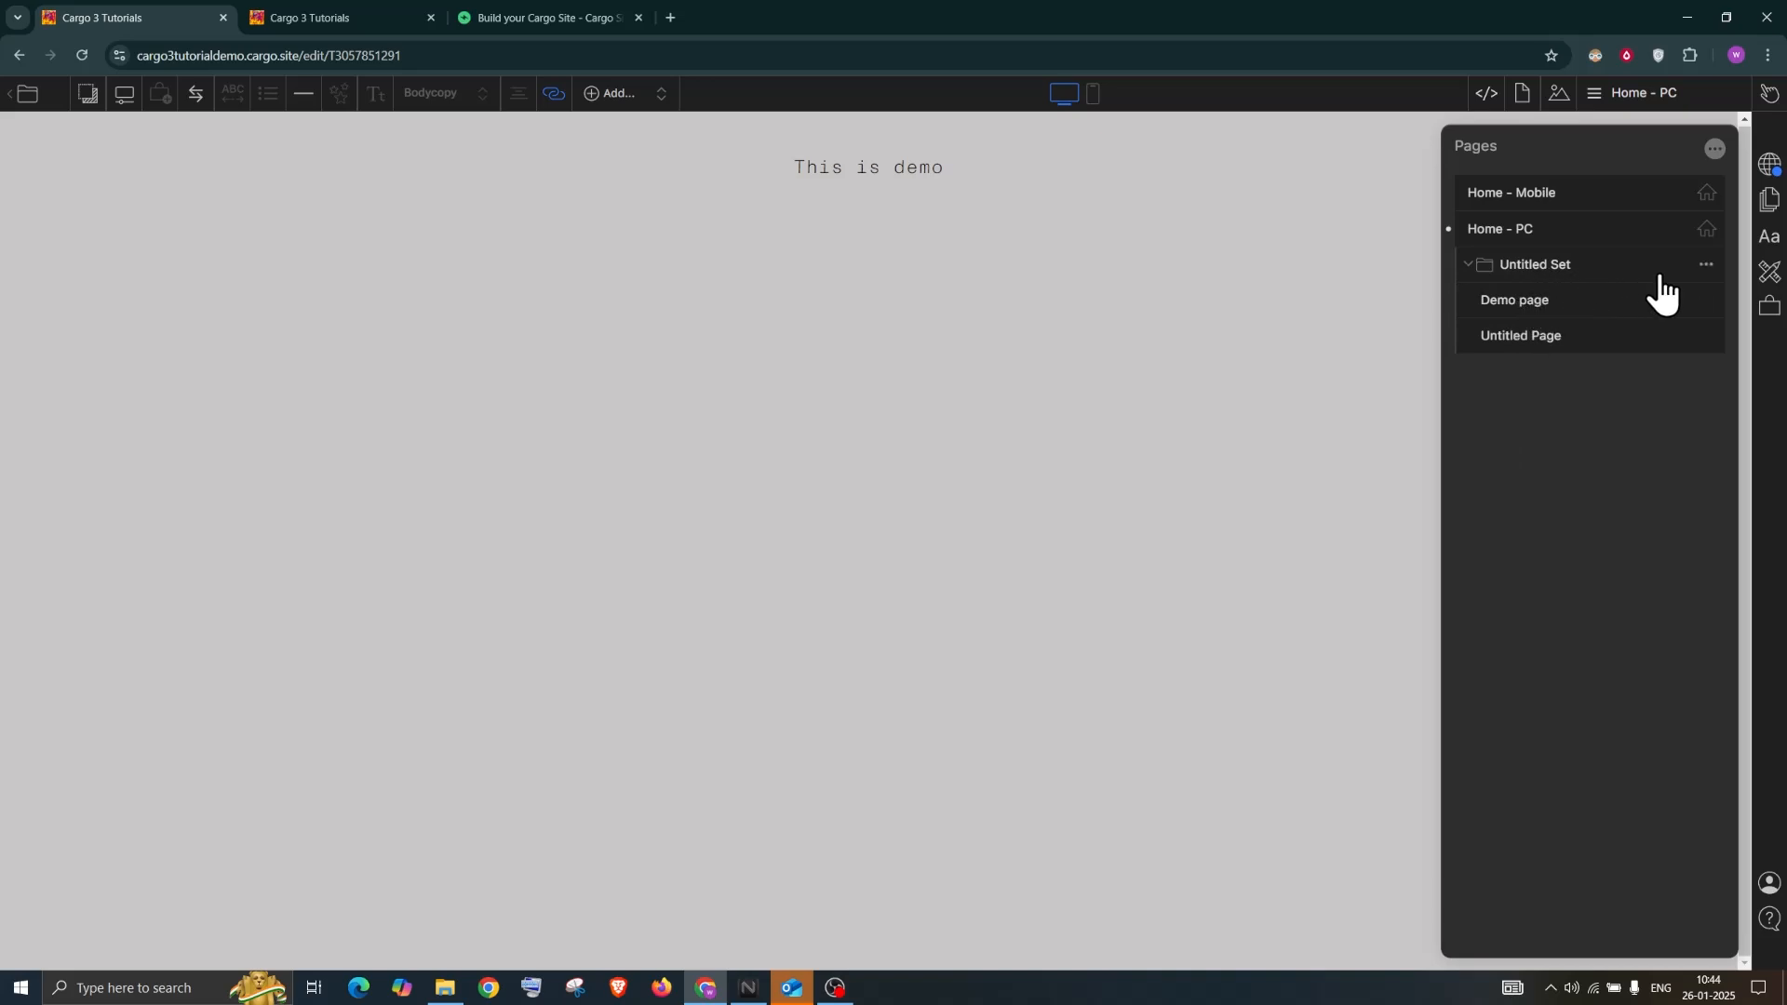
# Set the Untitled Set as the Desktop & Mobile homepage
pyautogui.click(1706, 264)
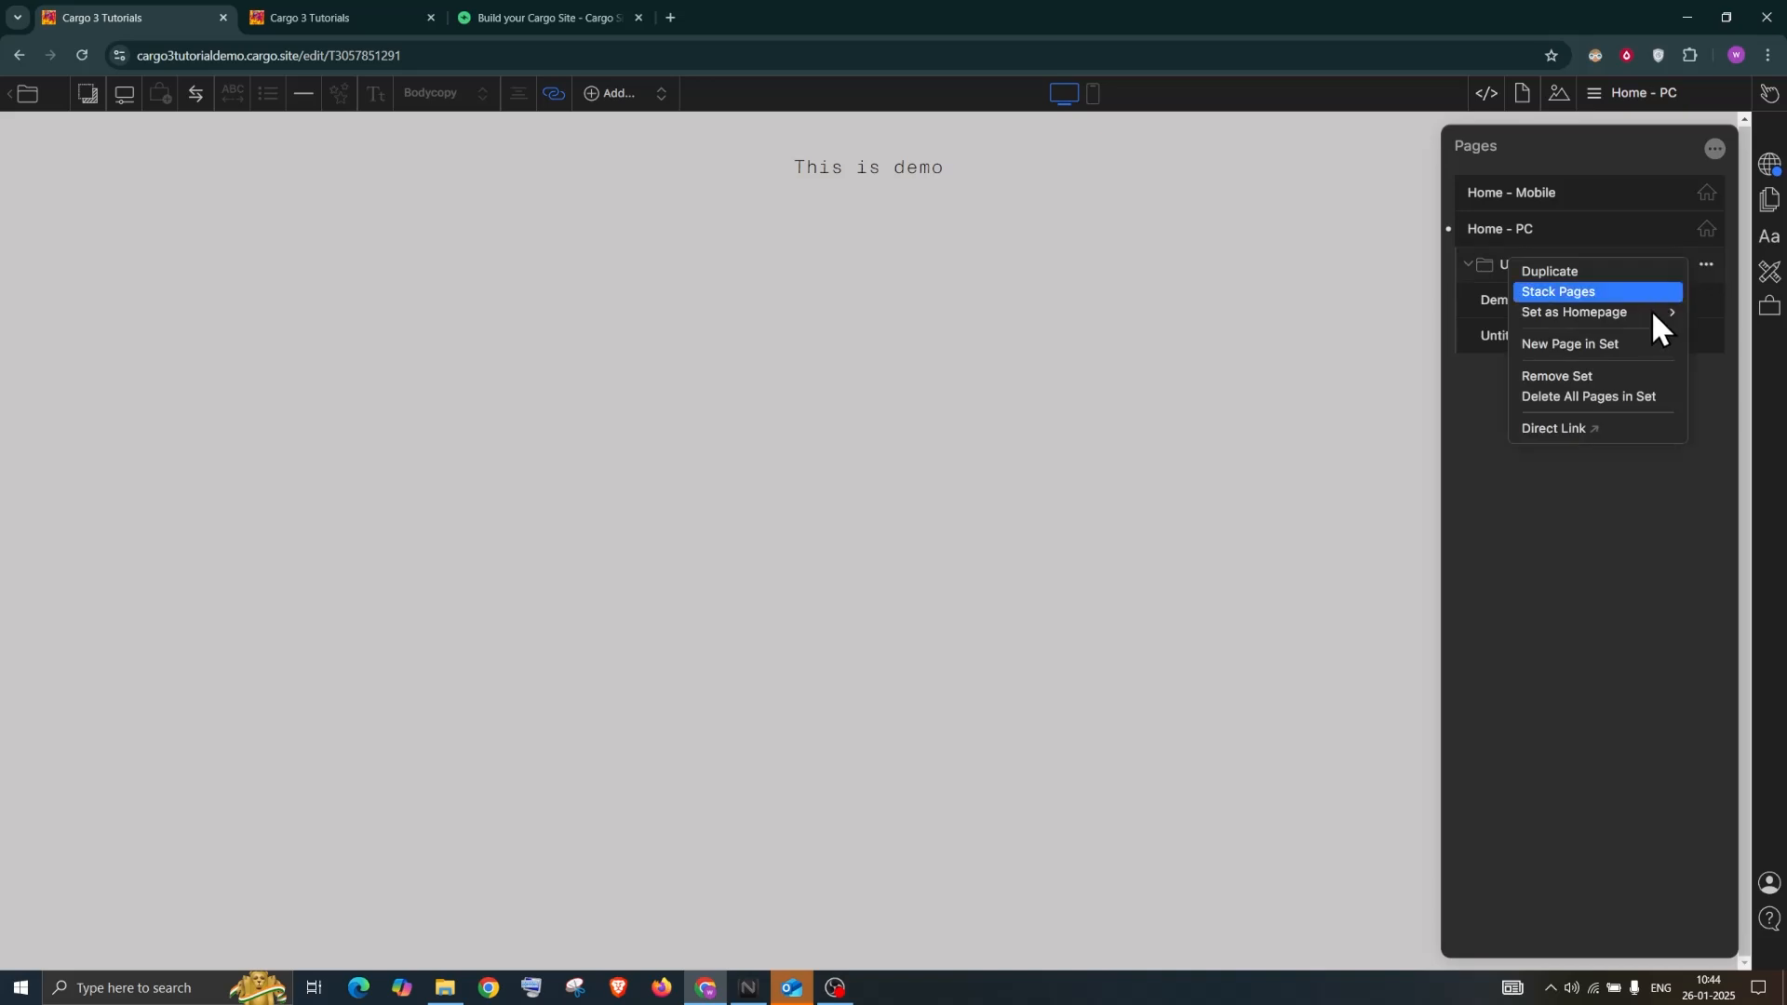
pyautogui.moveTo(1651, 311)
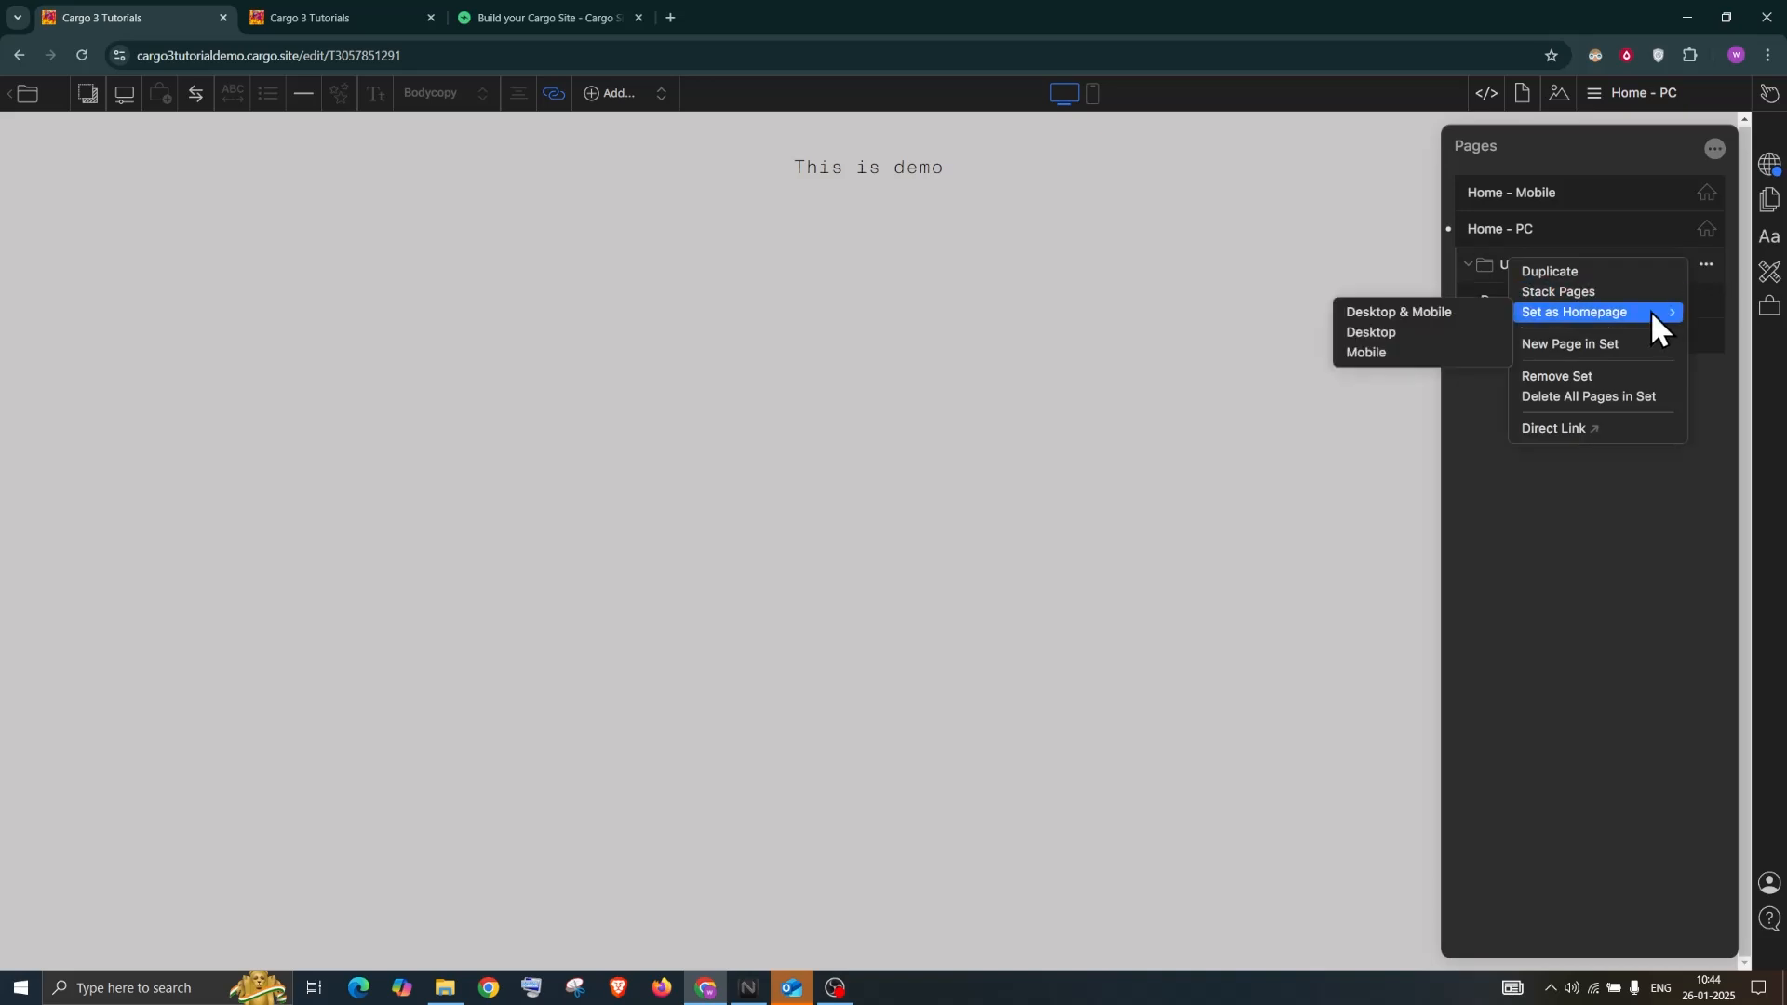
pyautogui.click(1479, 312)
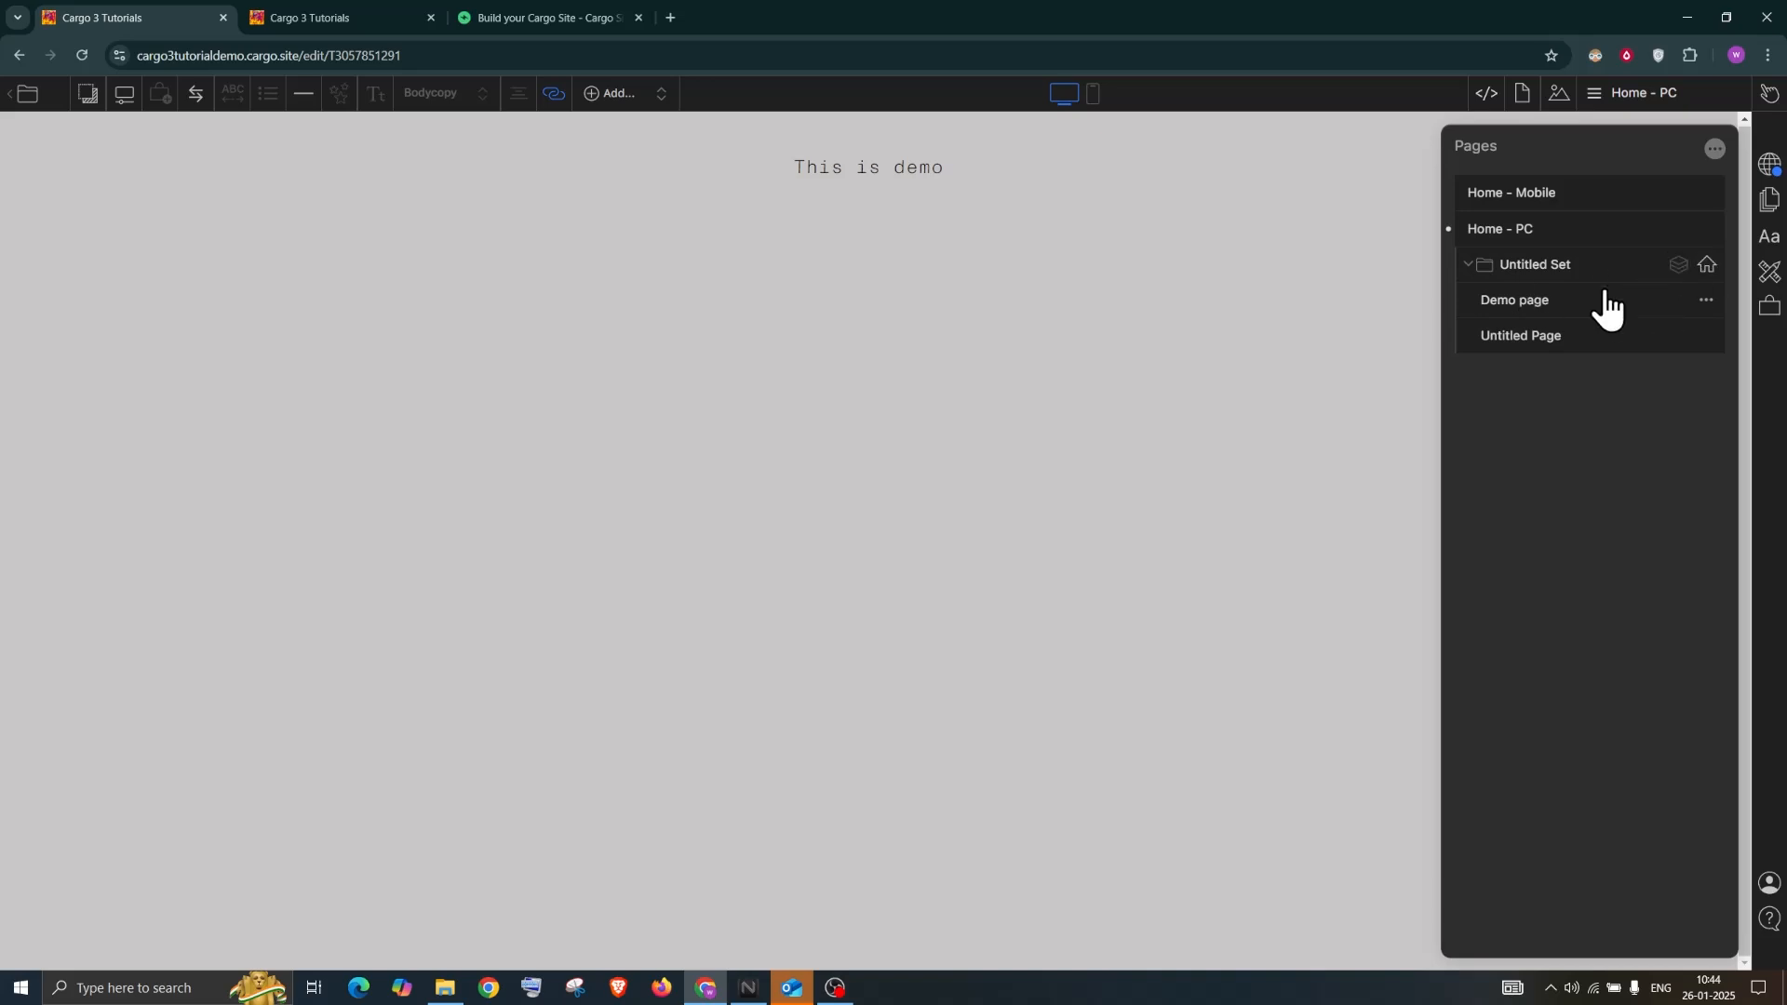
# Confirm Stack Pages is checked for the Untitled Set, then open Demo page
pyautogui.click(1467, 270)
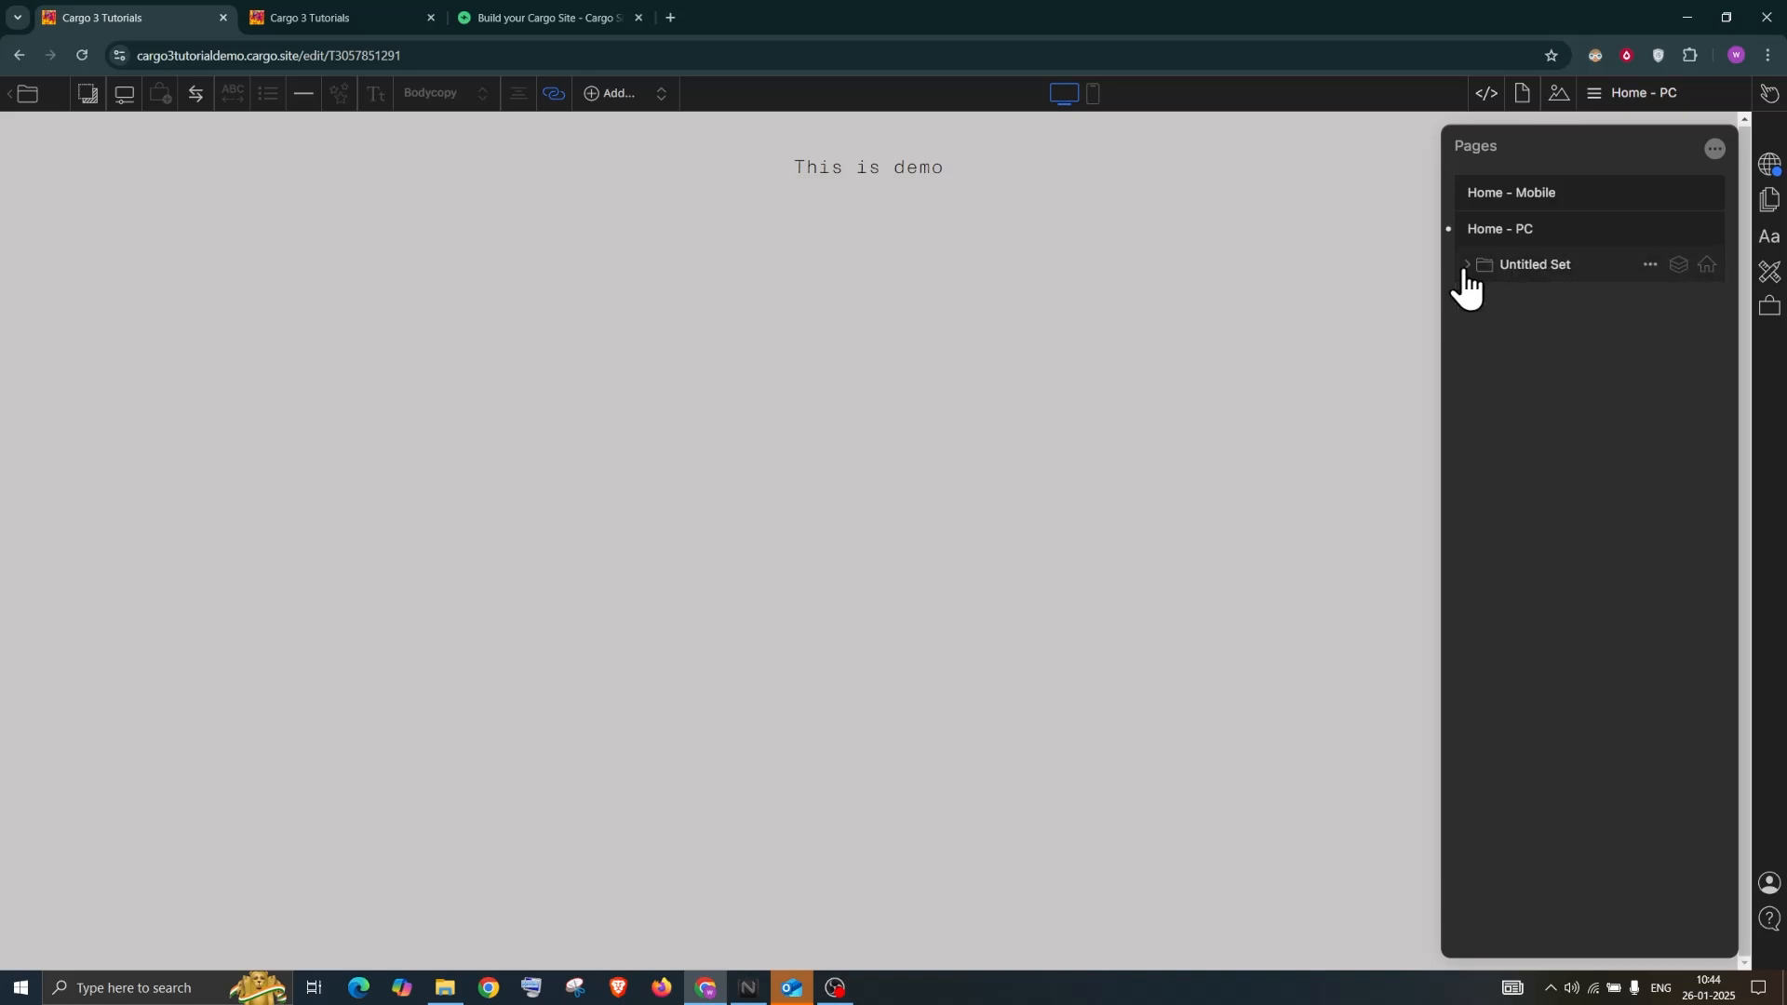
pyautogui.click(1468, 274)
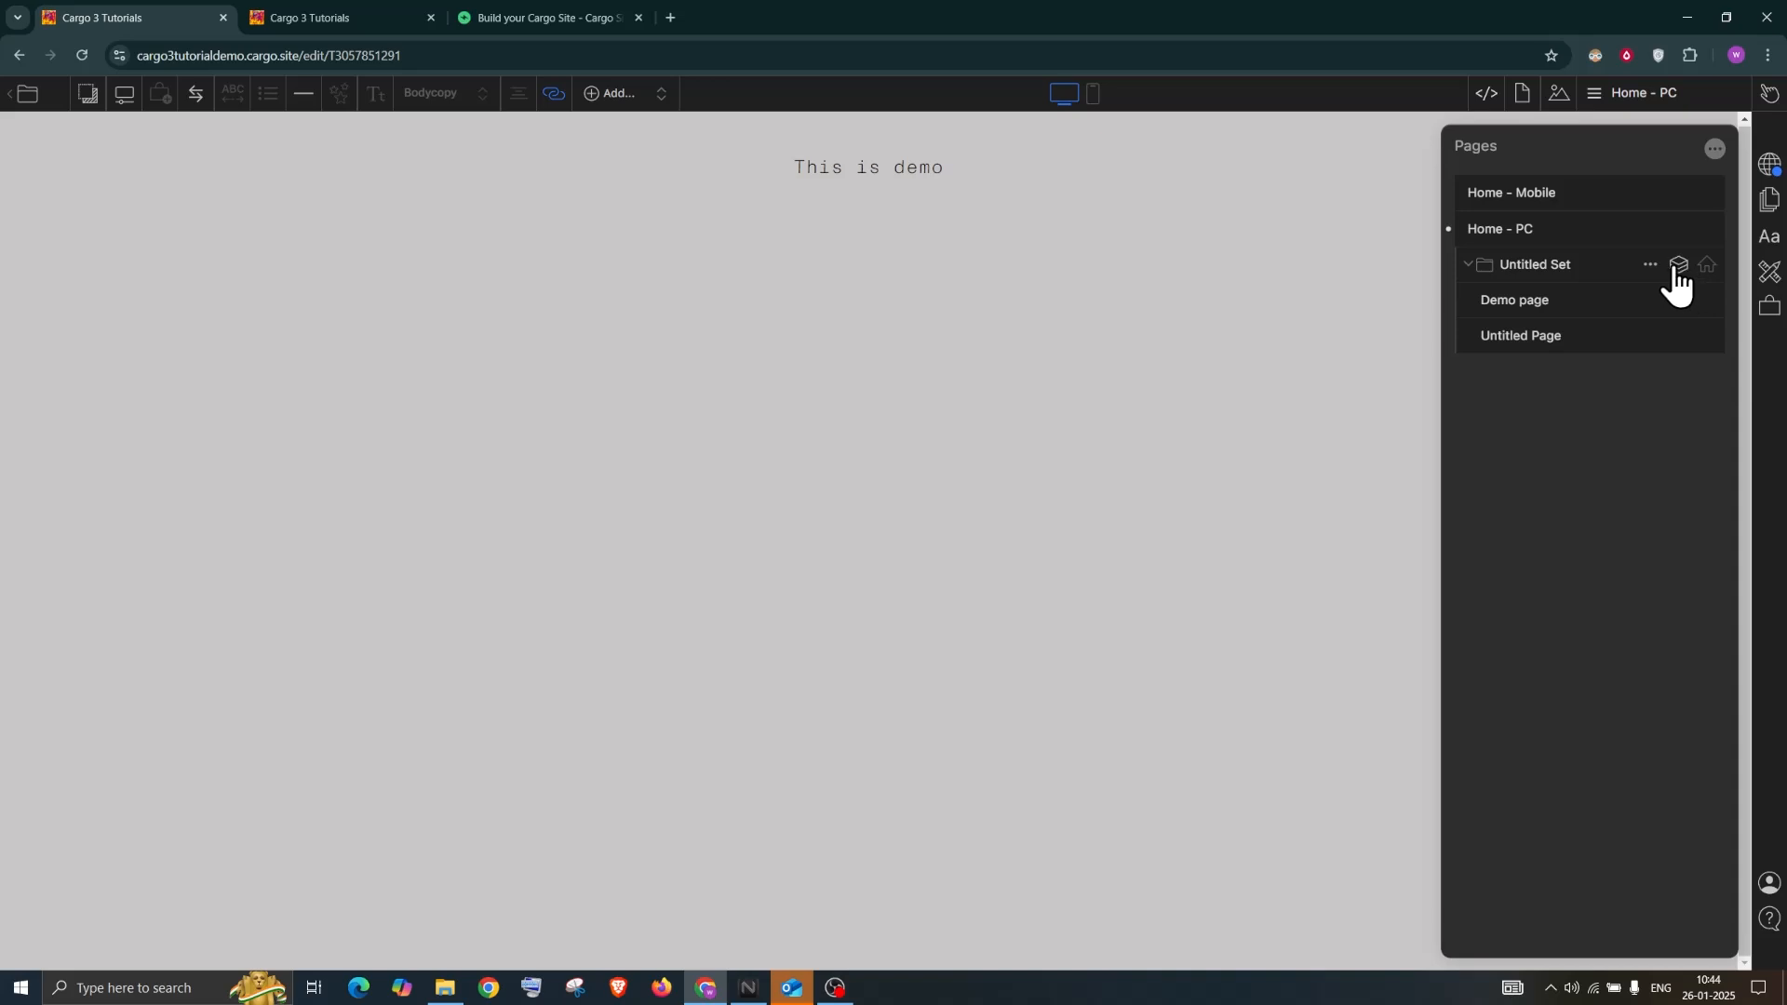
pyautogui.click(1647, 266)
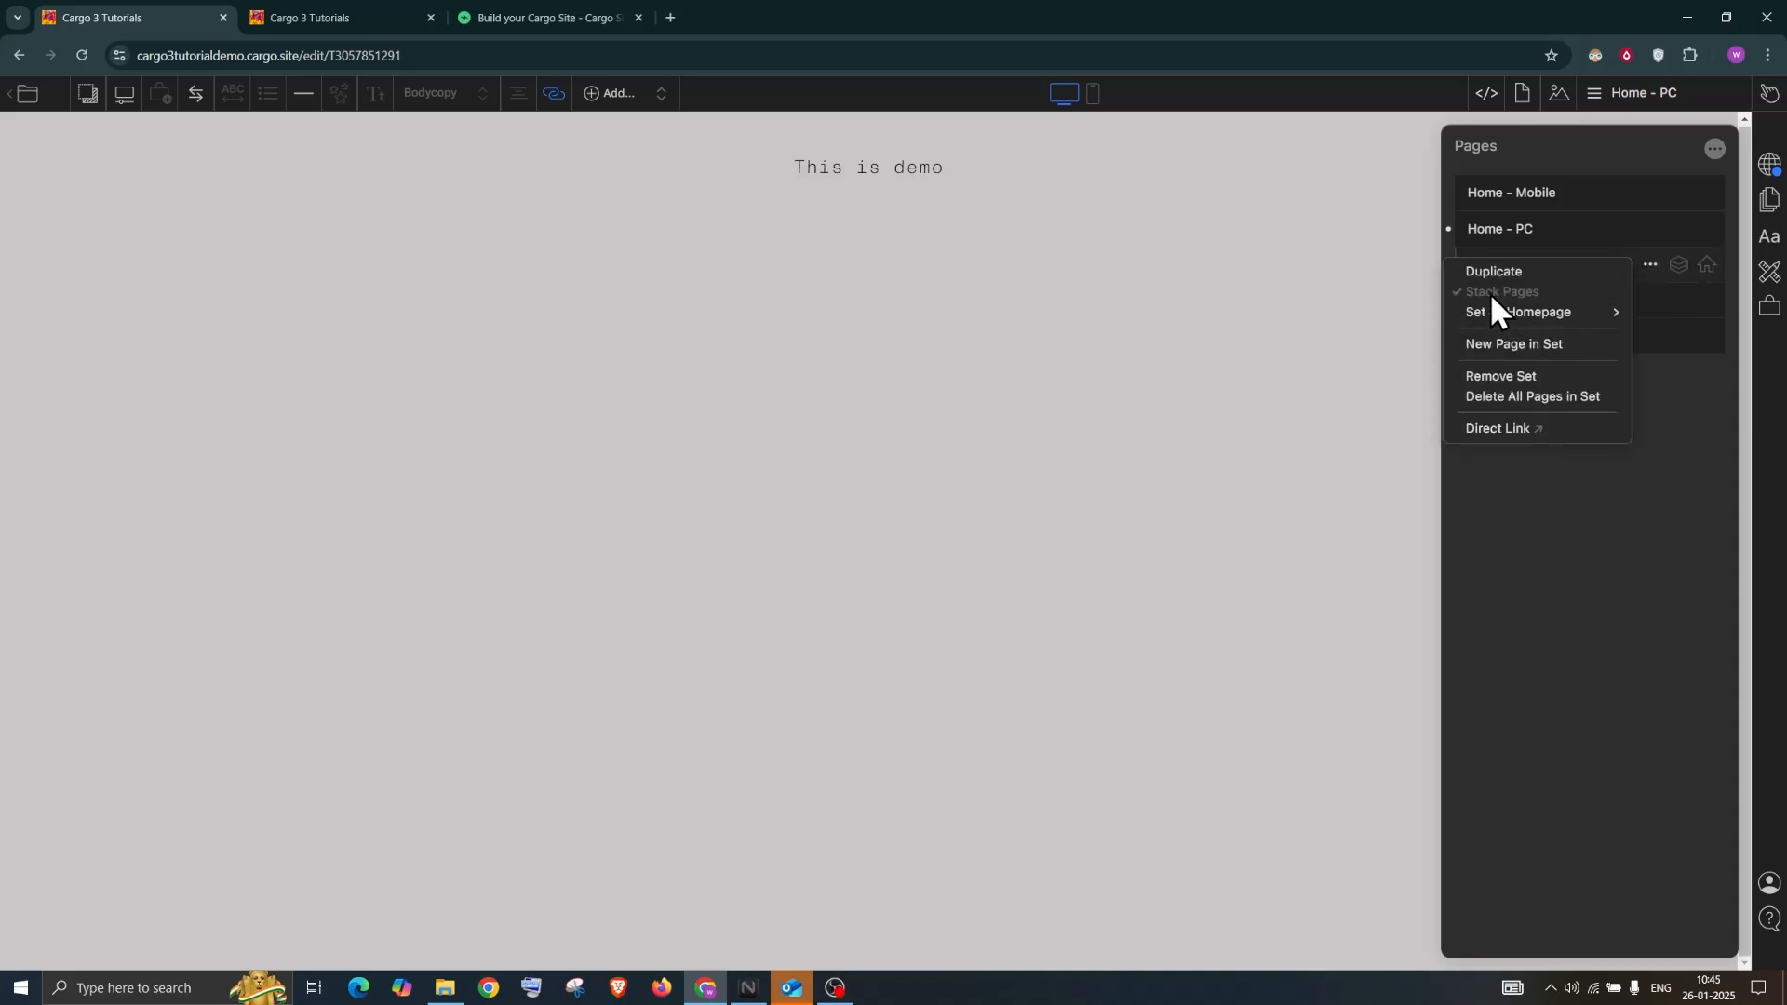
pyautogui.click(1701, 519)
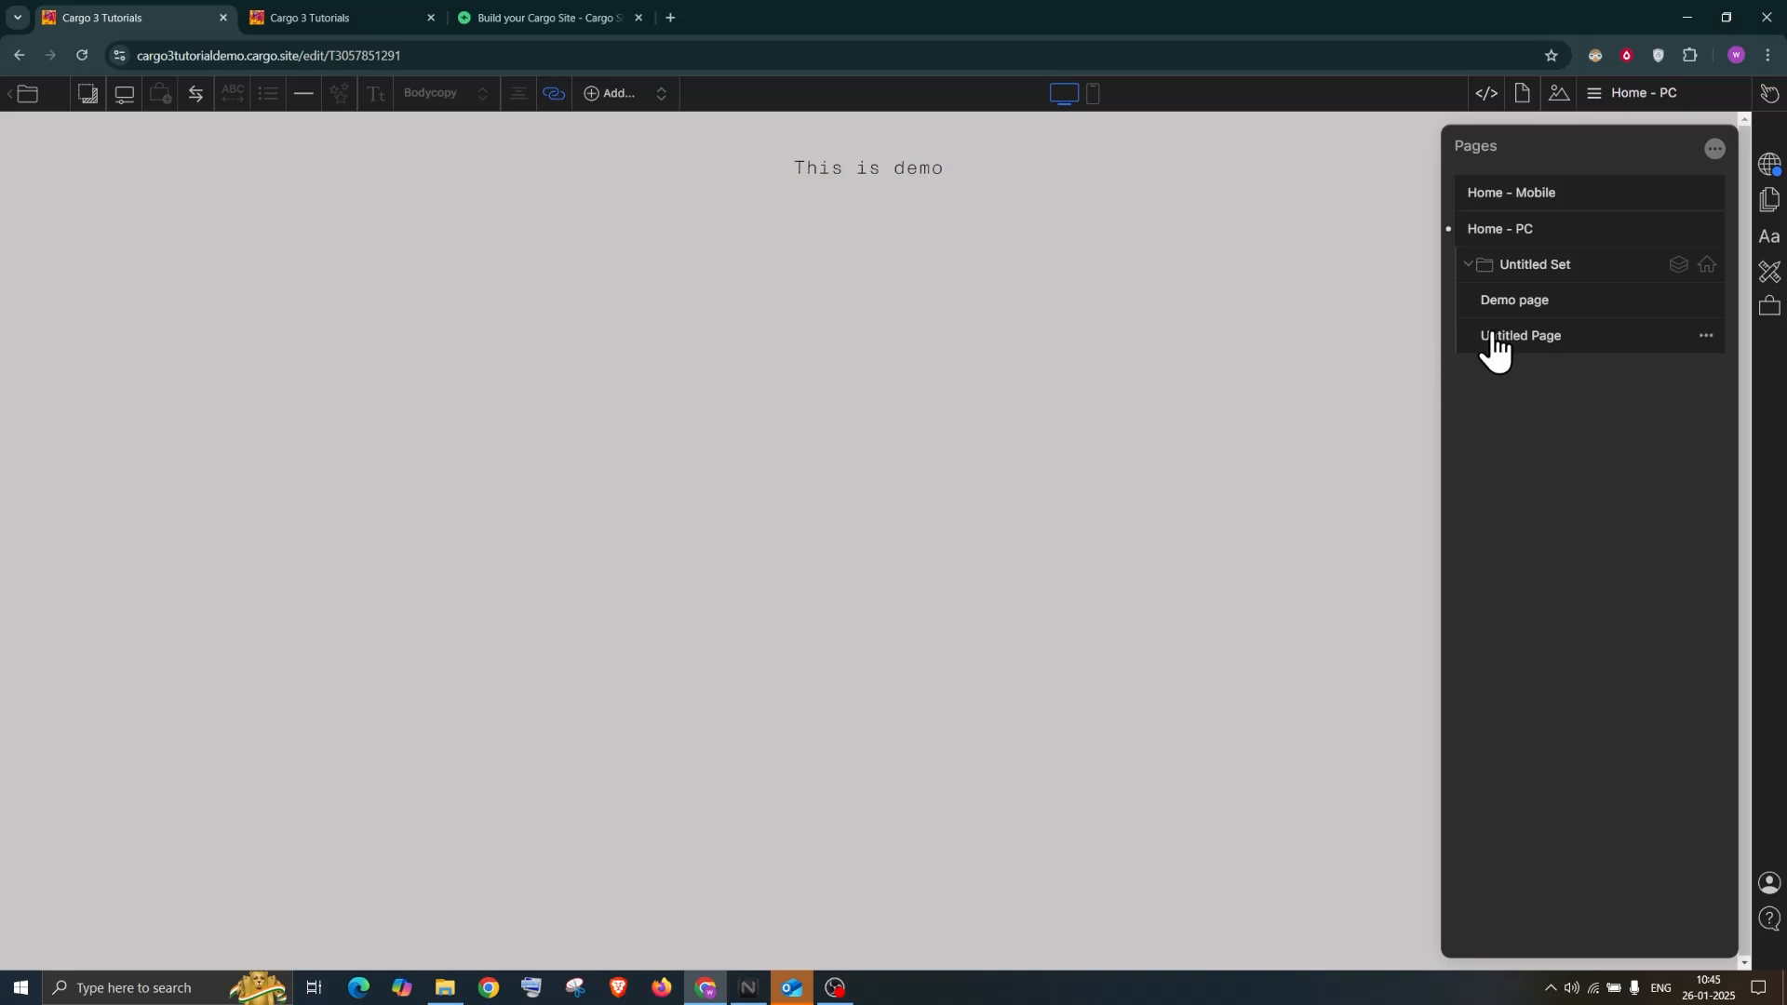
pyautogui.click(1513, 307)
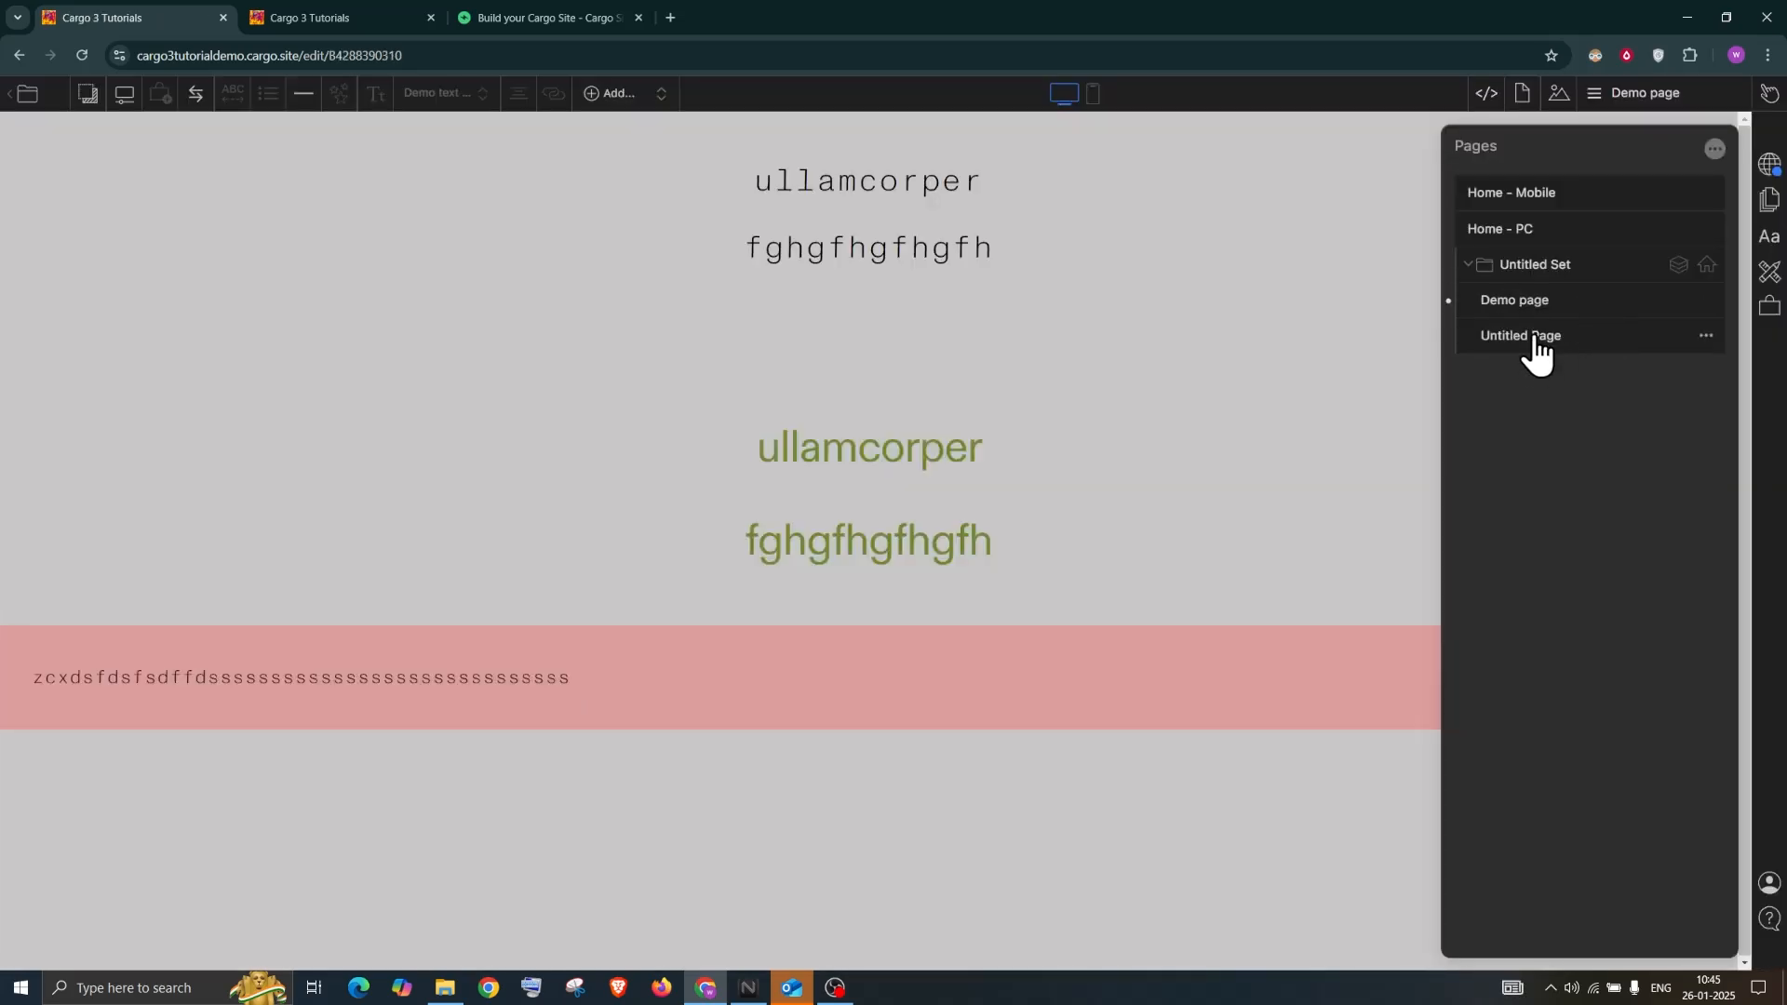
# Turn on 100% Height in Untitled Page's local settings so its pink band fills the page
pyautogui.click(1533, 341)
pyautogui.click(1522, 93)
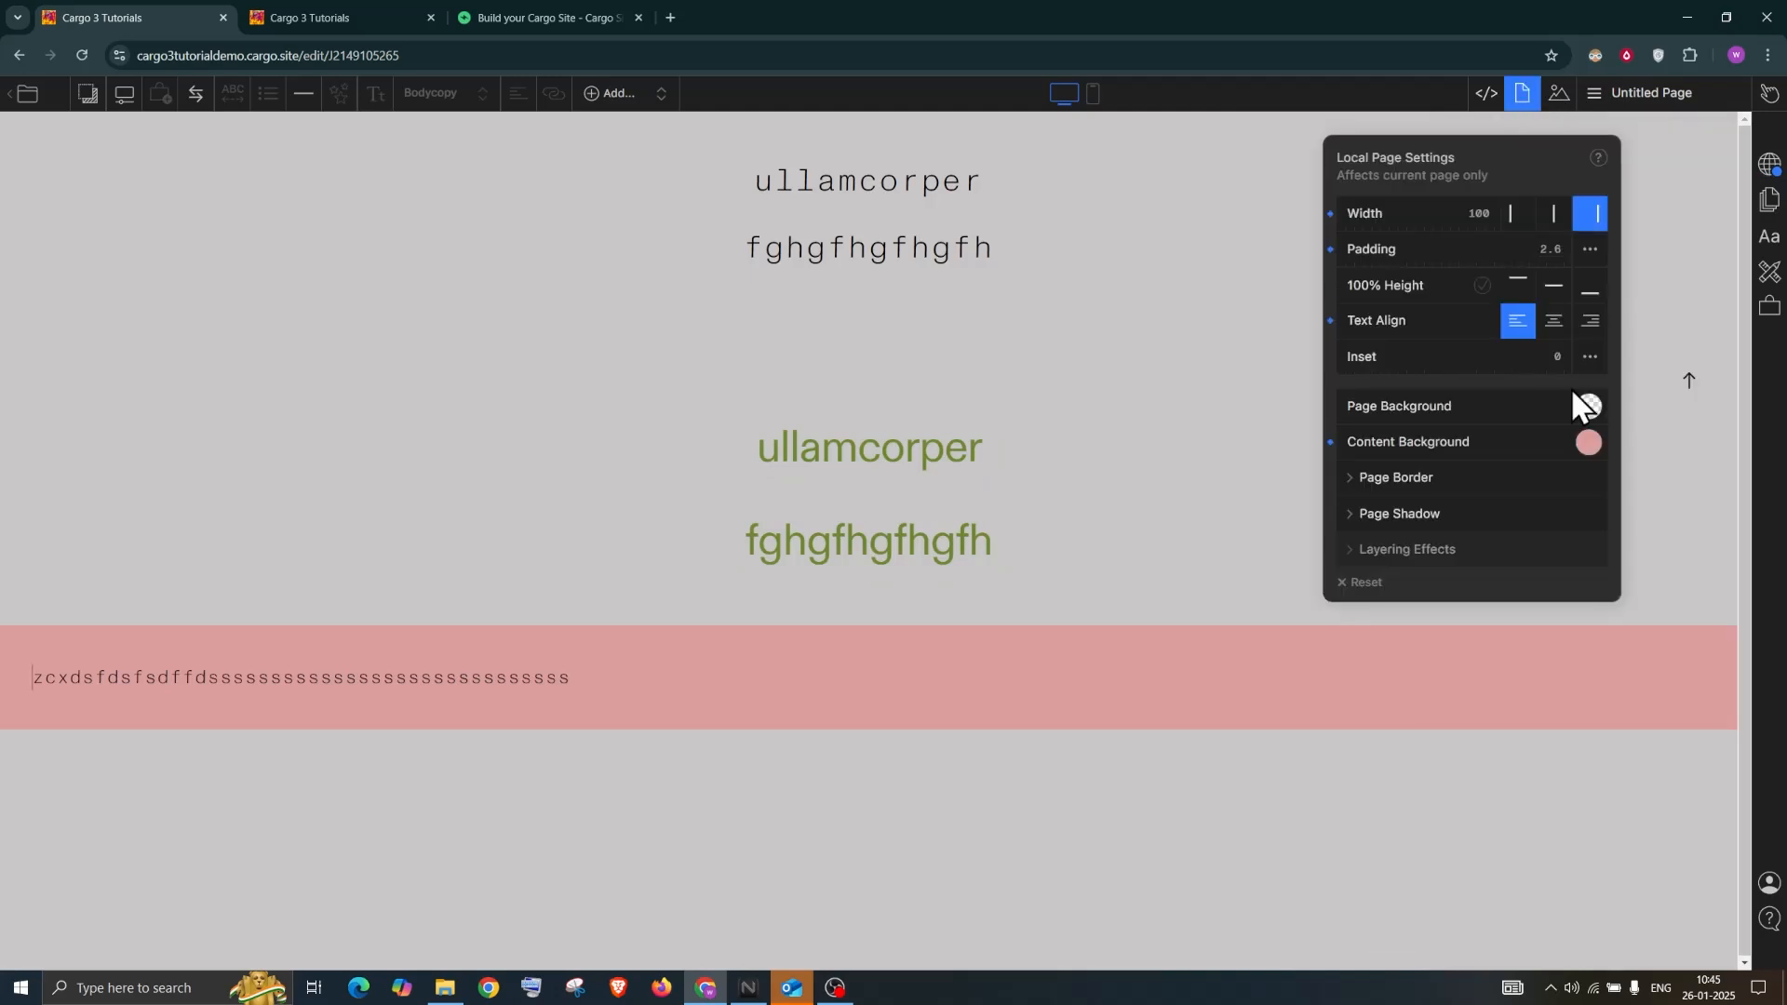
pyautogui.click(1589, 442)
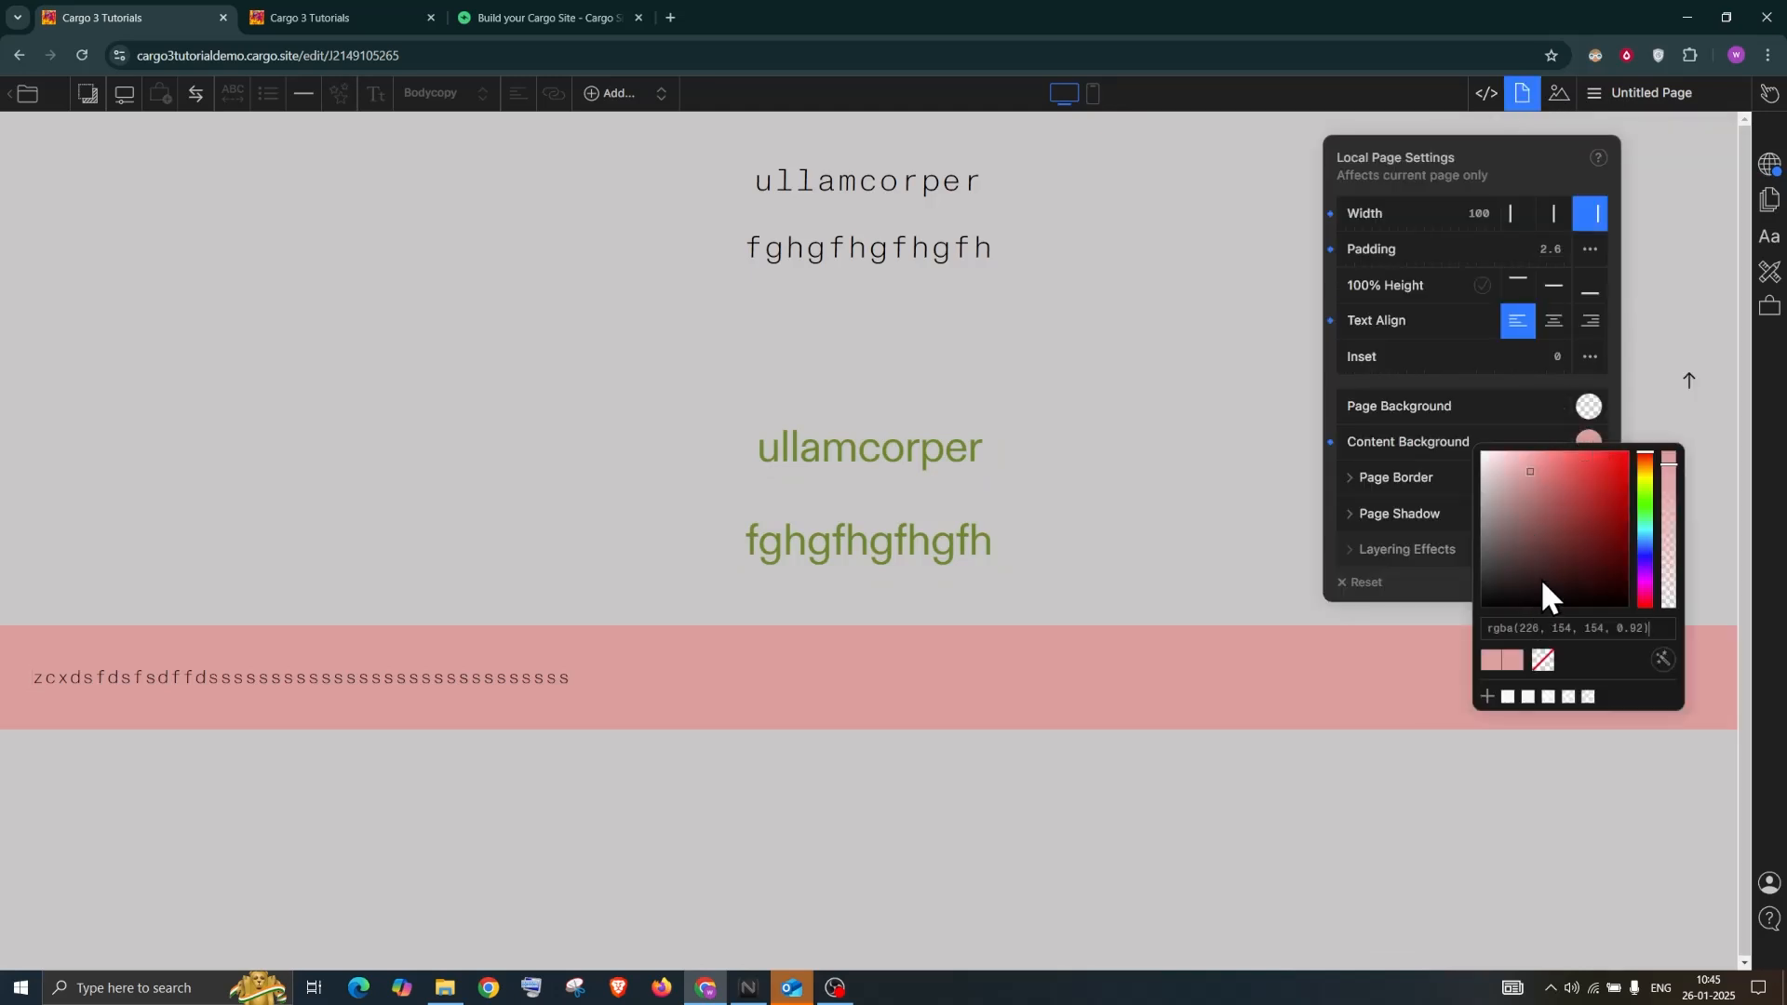
pyautogui.click(1484, 290)
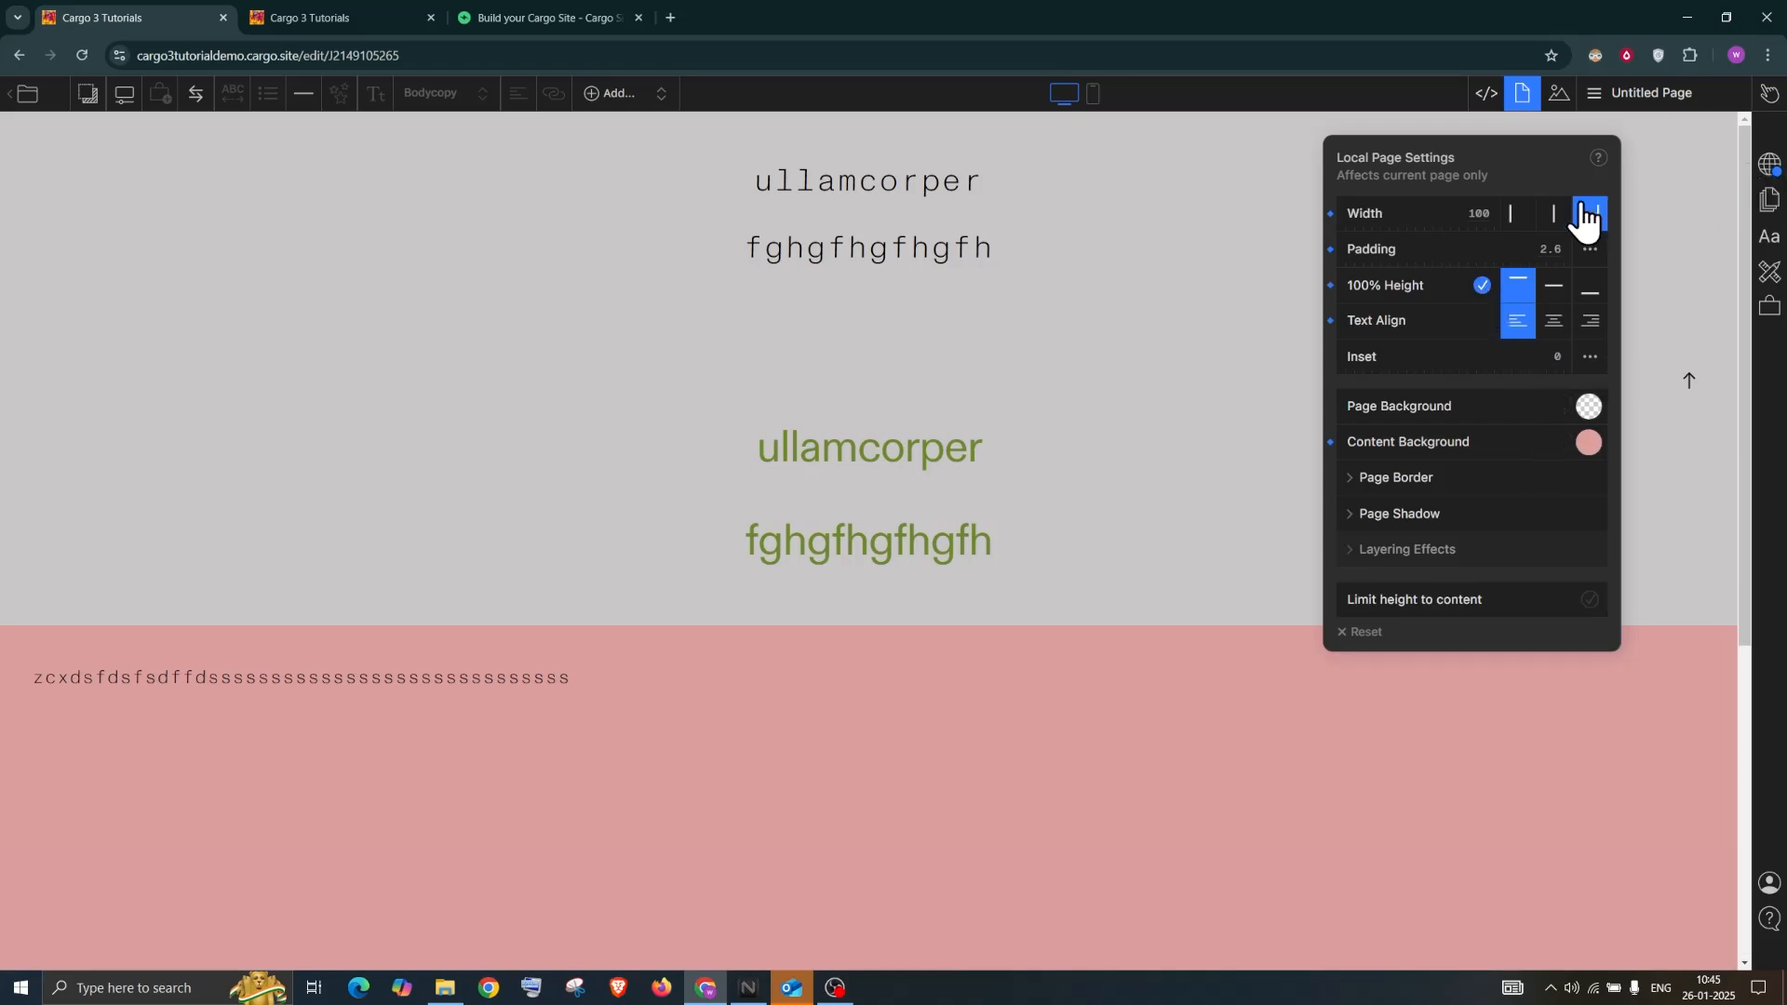
pyautogui.click(1769, 165)
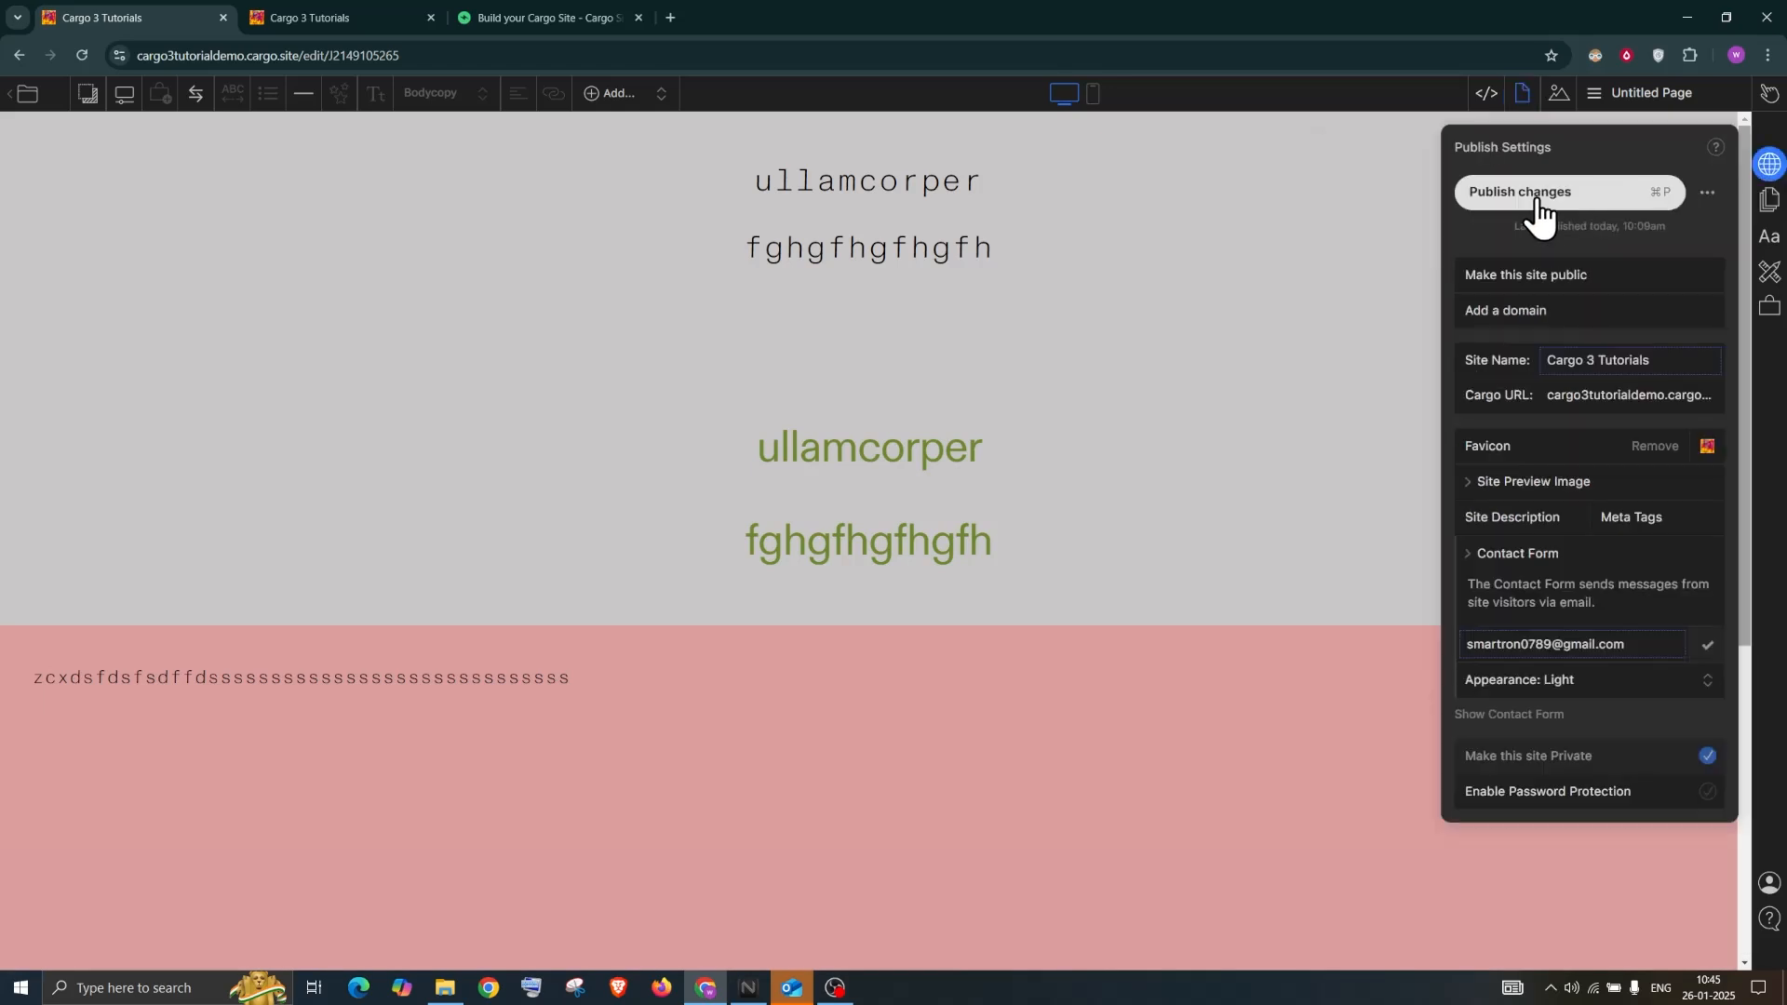
# Publish with Ctrl+P and reload the live site to check the grey and pink sections
pyautogui.hotkey('ctrl', 'p')
pyautogui.click(310, 13)
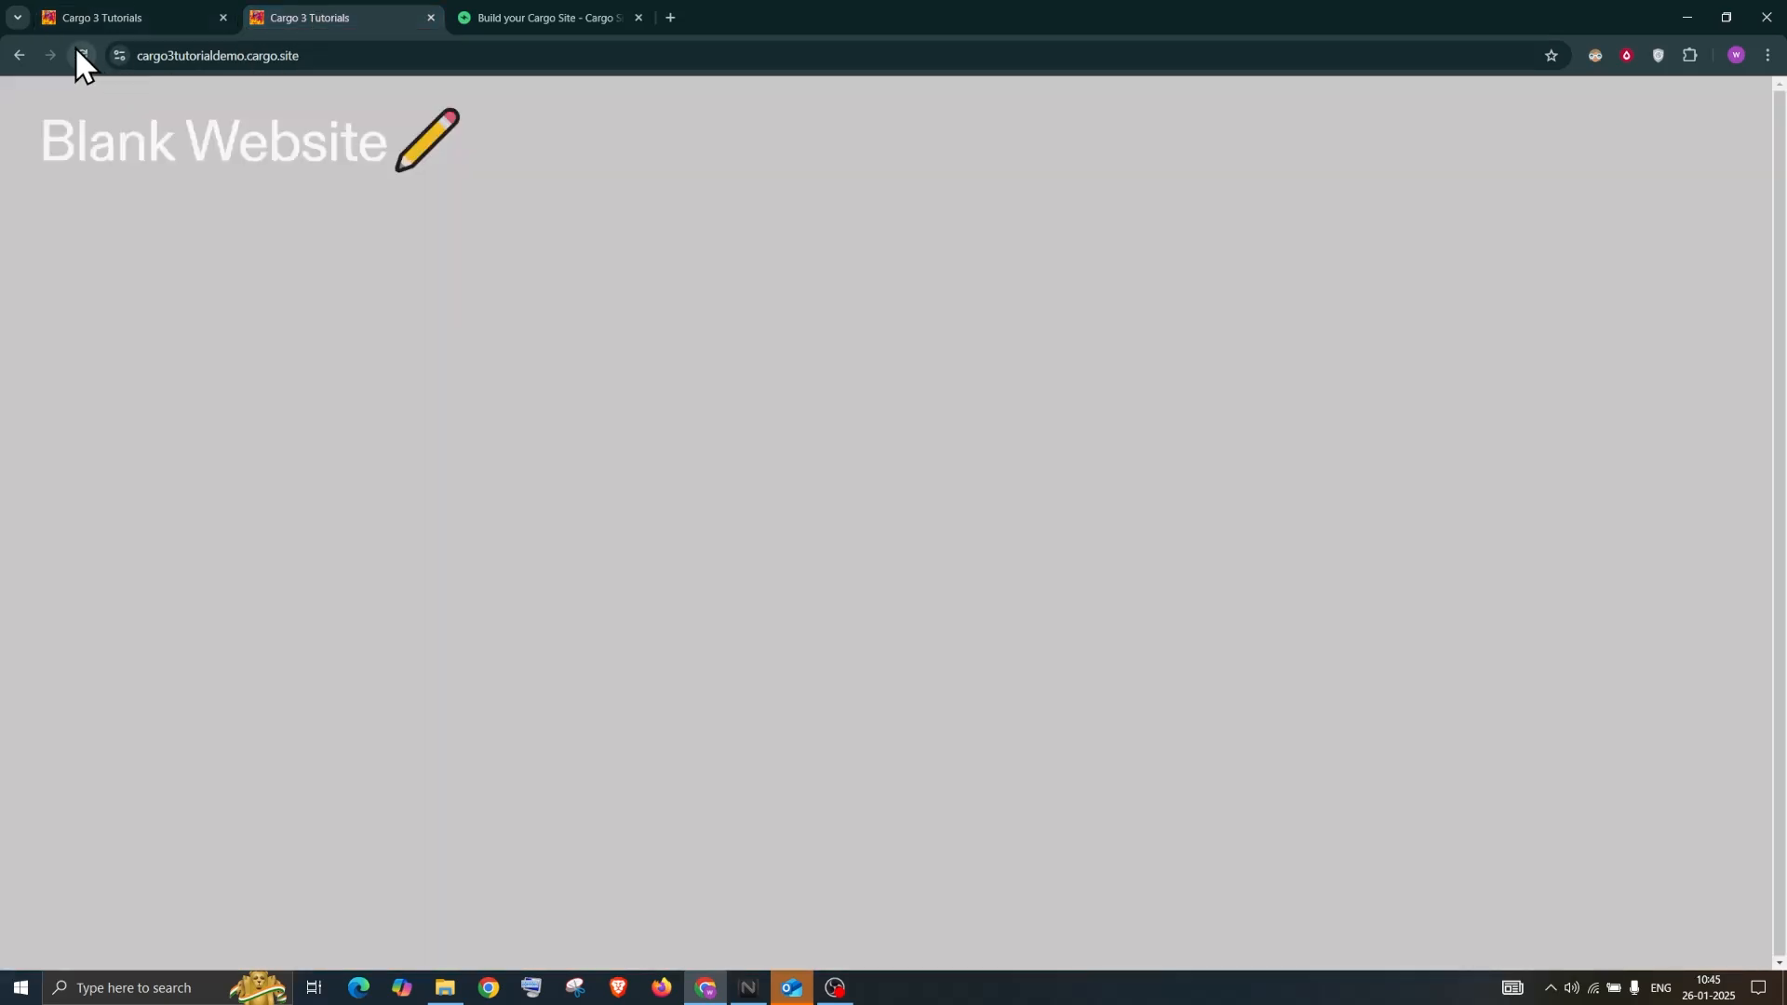
pyautogui.click(81, 54)
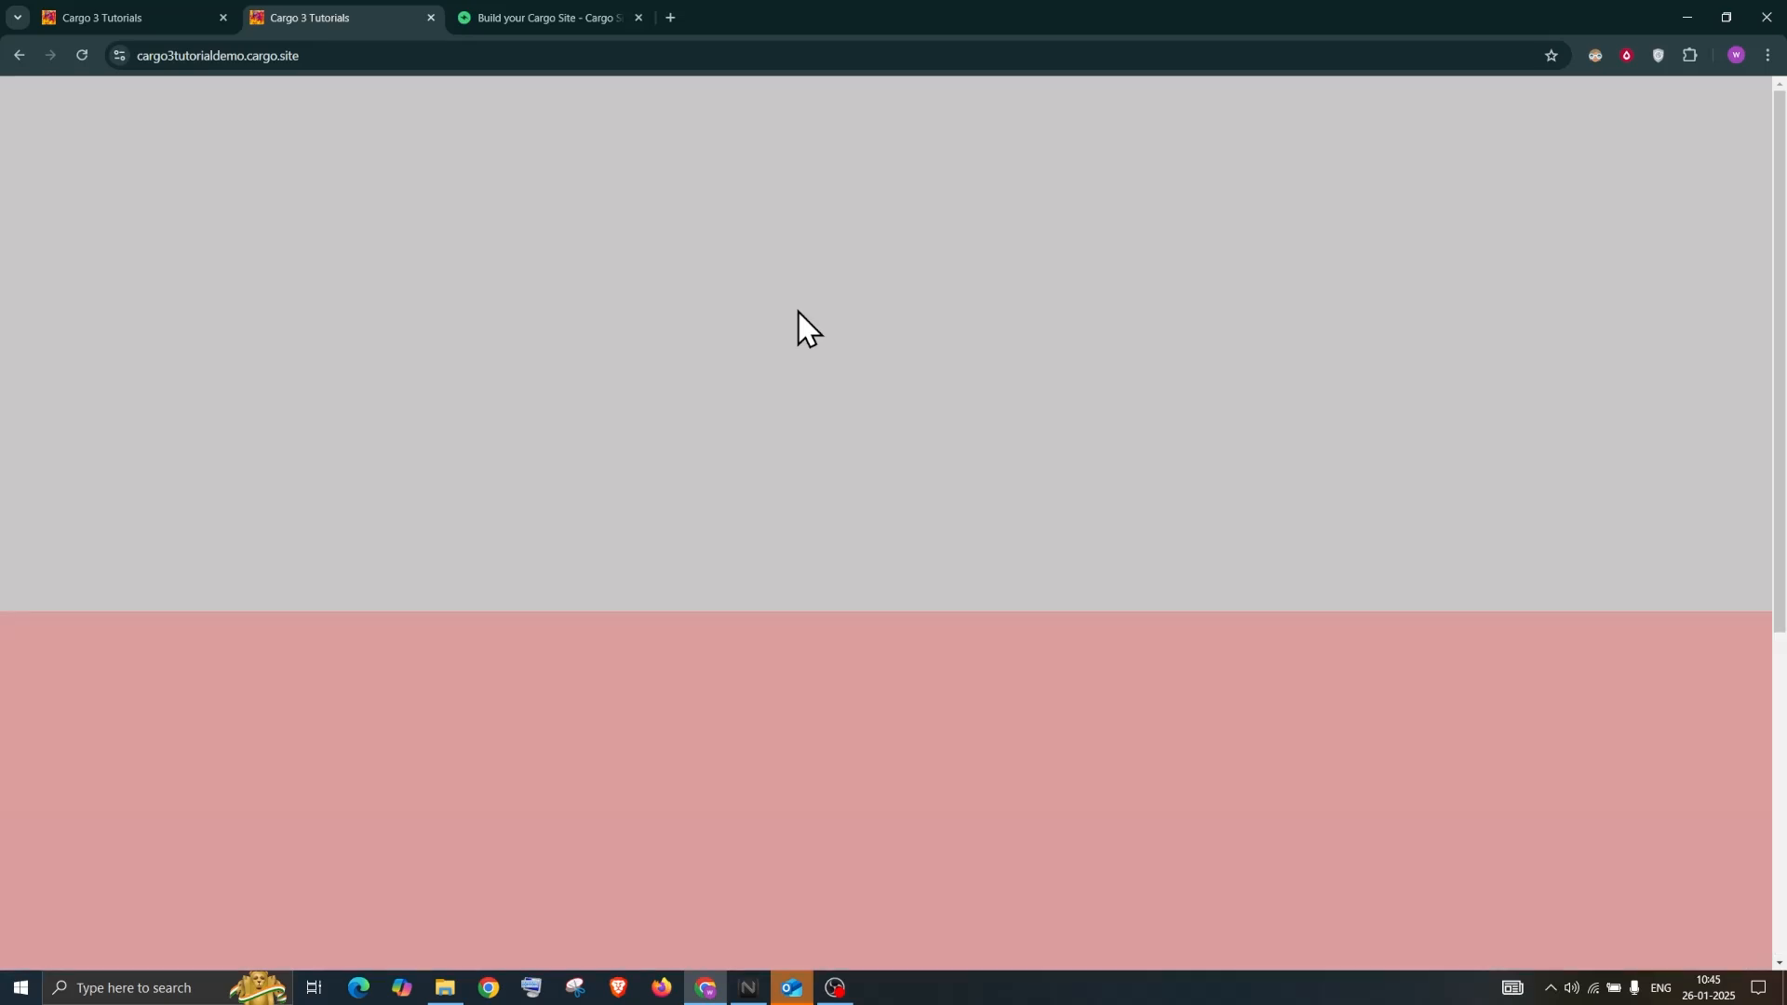
pyautogui.scroll(-5, 586, 463)
pyautogui.scroll(5, 588, 456)
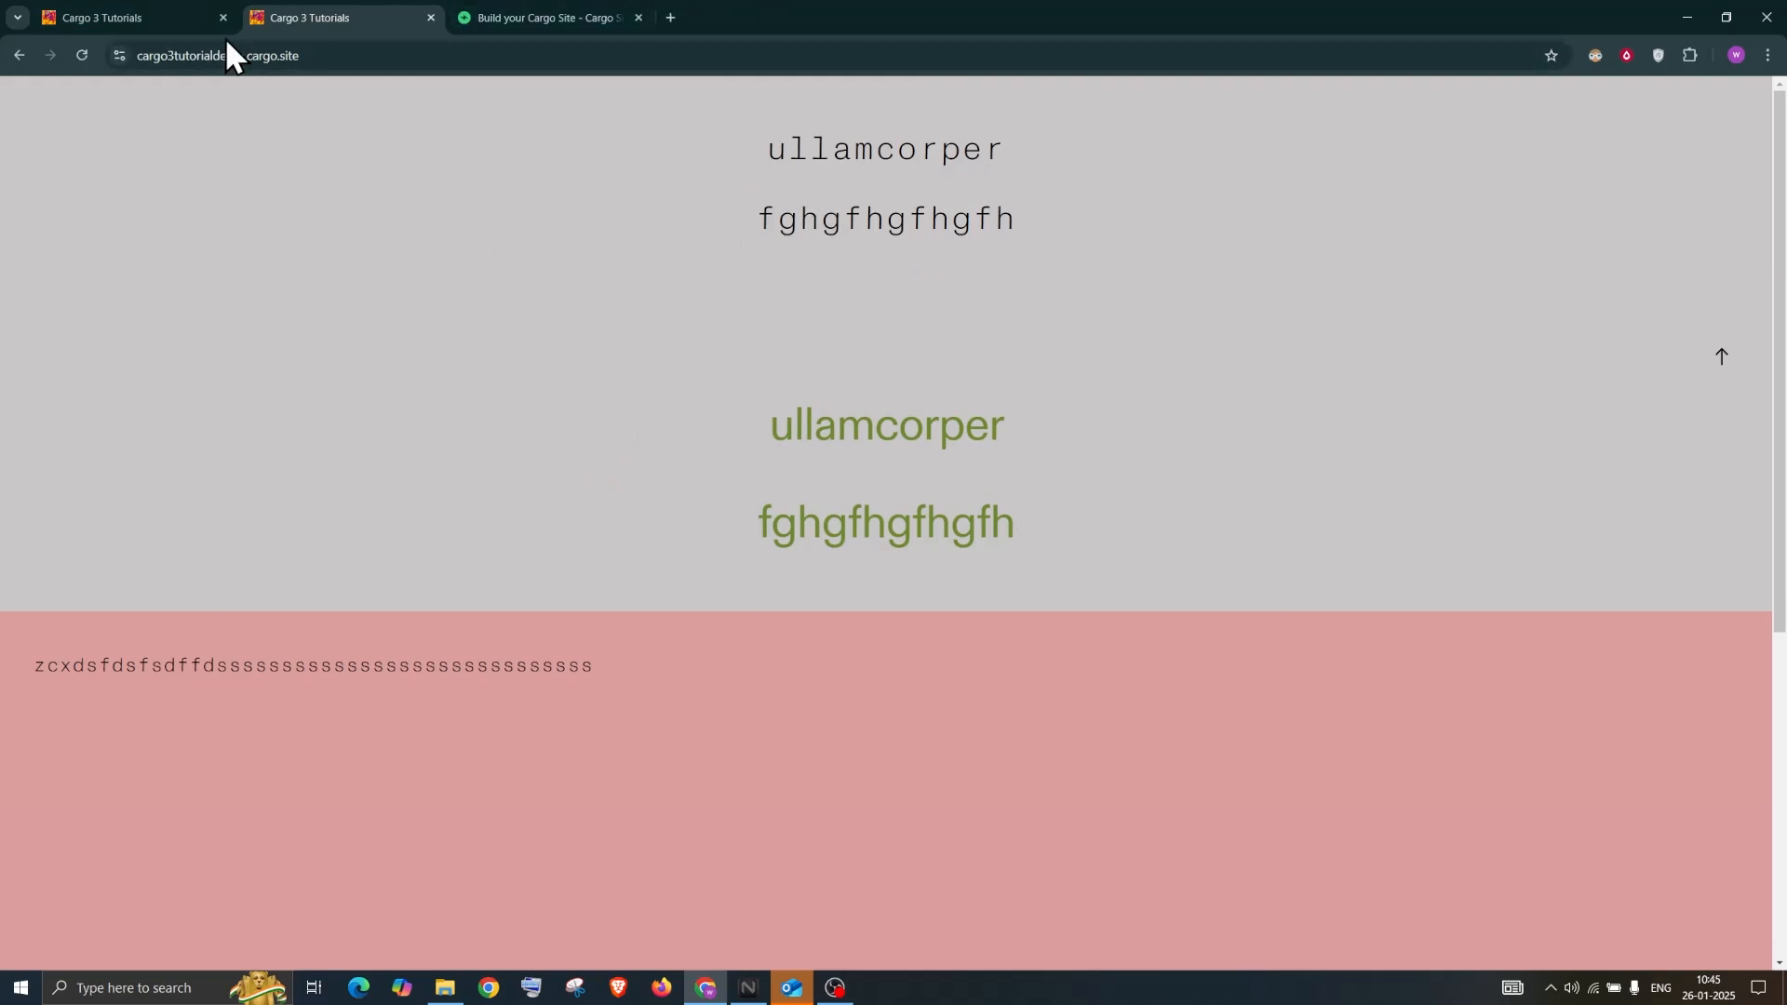
pyautogui.click(154, 15)
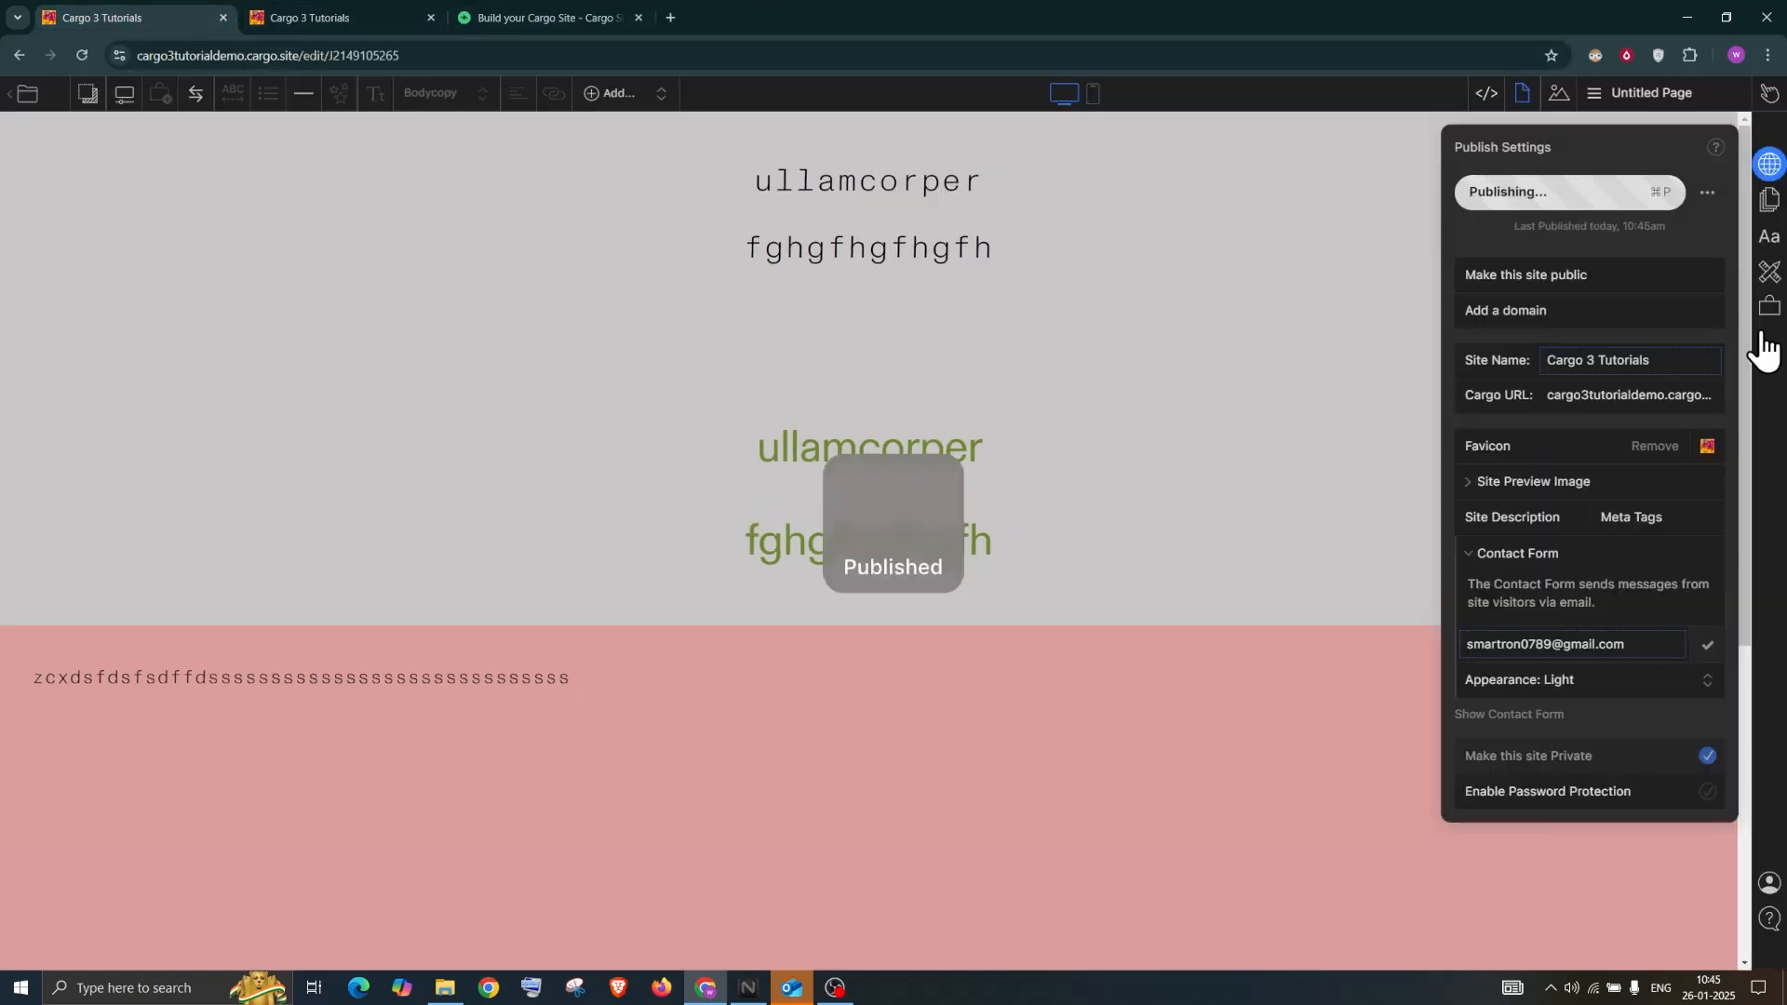
pyautogui.click(1614, 99)
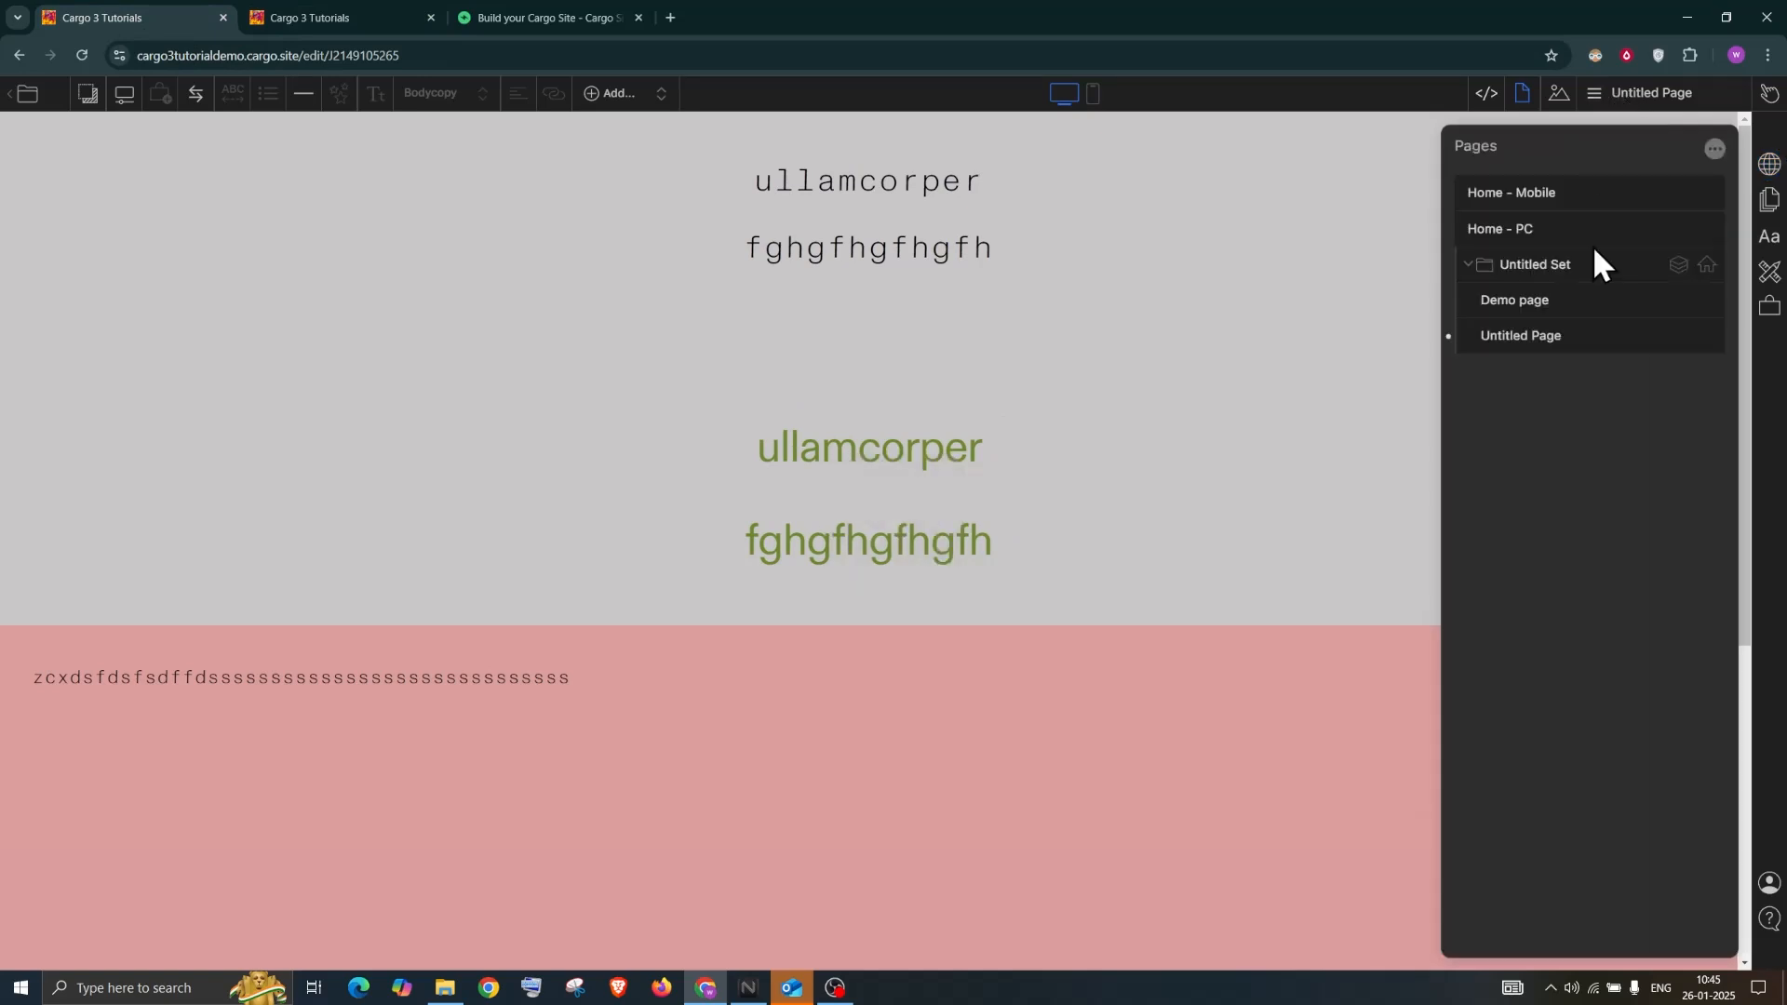
# Duplicate Untitled Page within the Untitled Set
pyautogui.moveTo(1710, 346)
pyautogui.click(1468, 266)
pyautogui.click(1468, 266)
pyautogui.click(1706, 336)
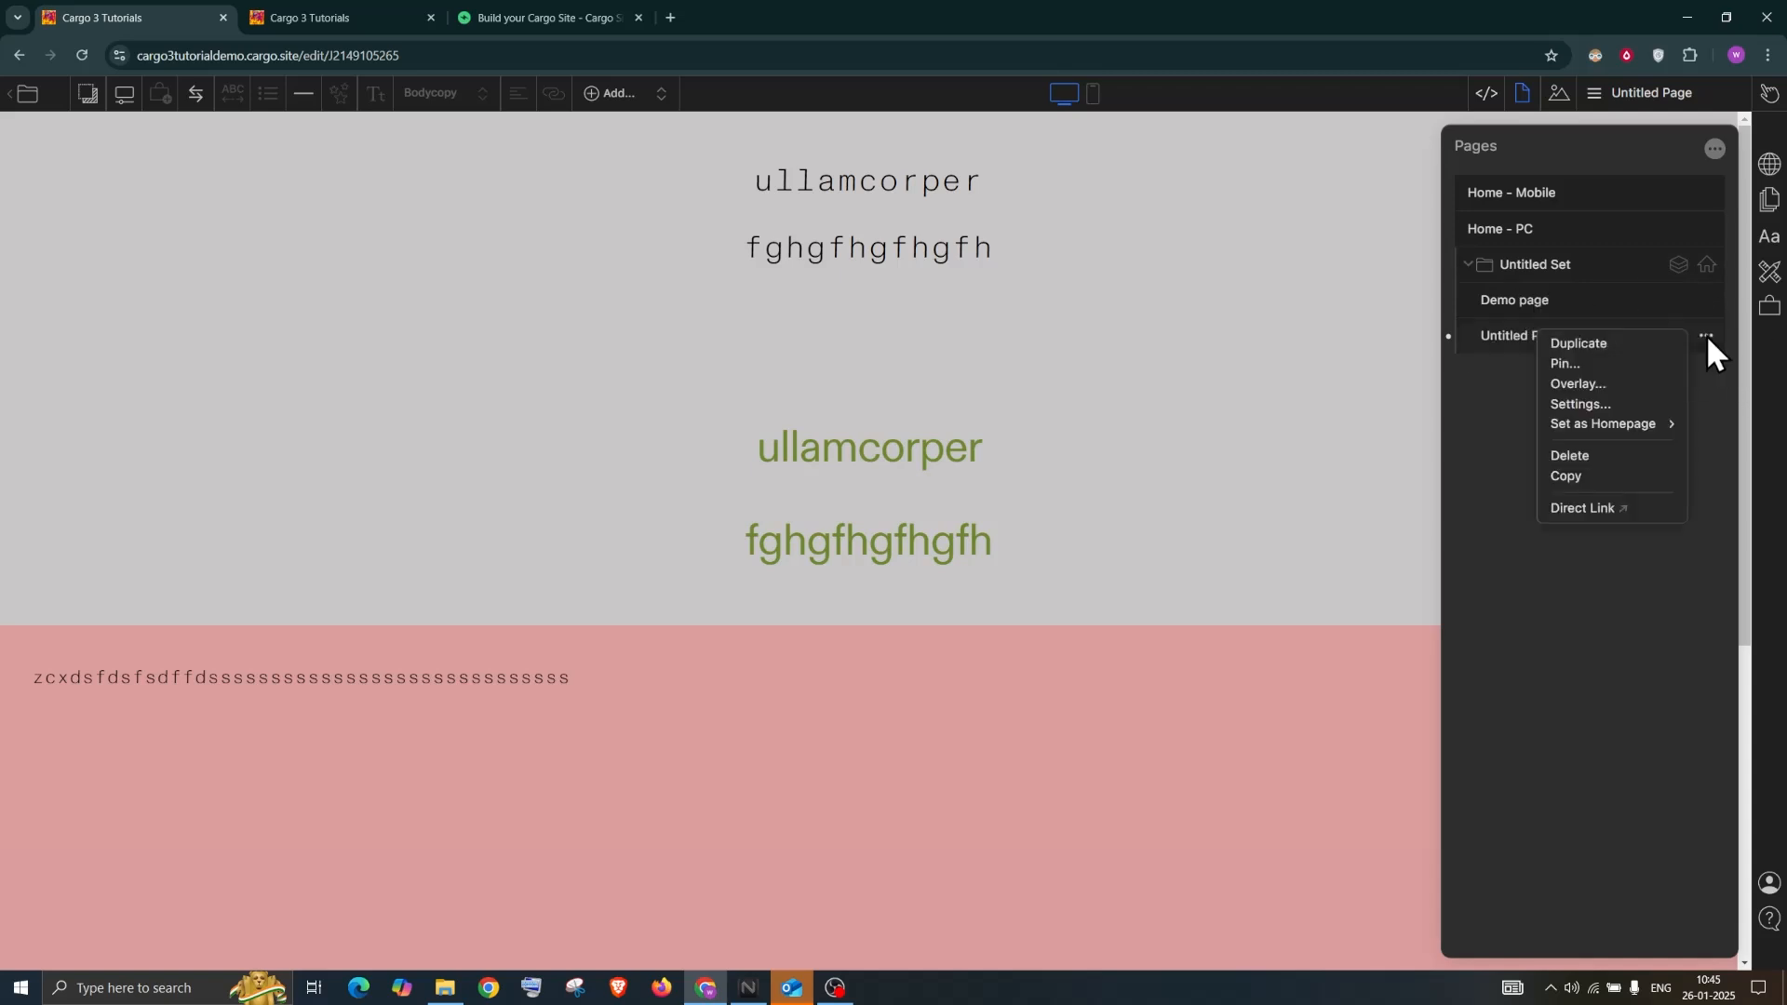
pyautogui.click(1591, 344)
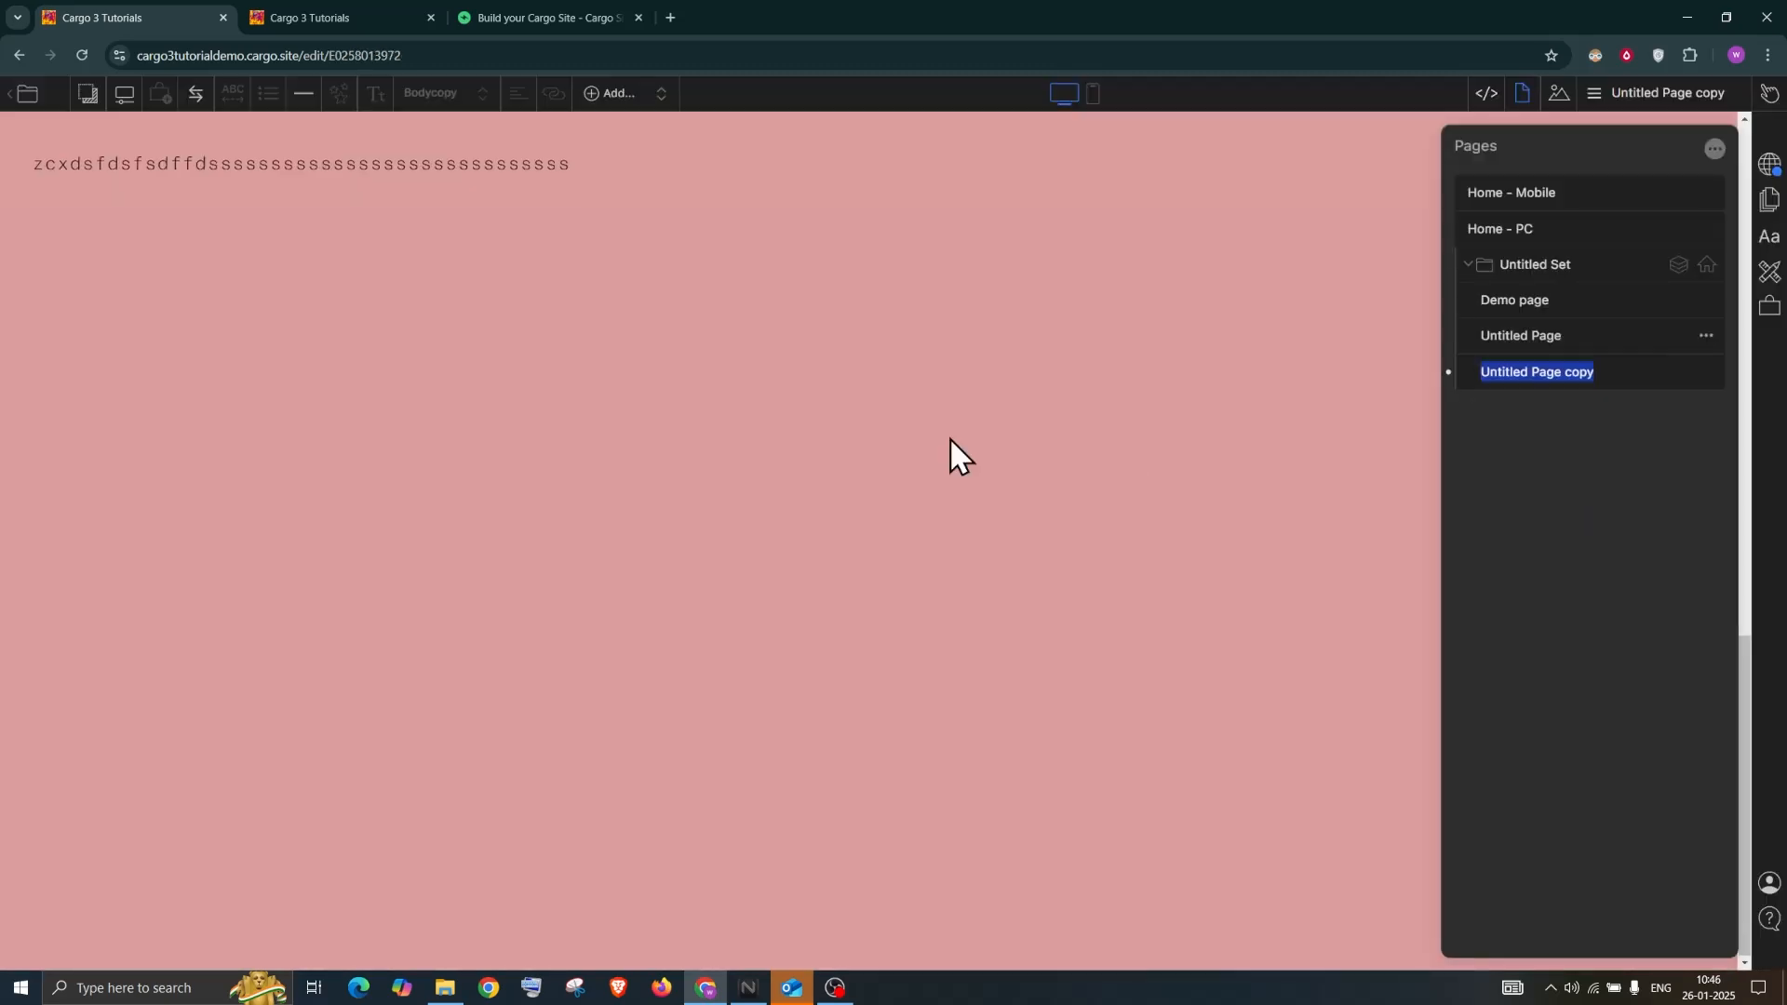
# Keep the name 'Untitled Page copy' and drag it to the top of the set
pyautogui.scroll(3, 897, 459)
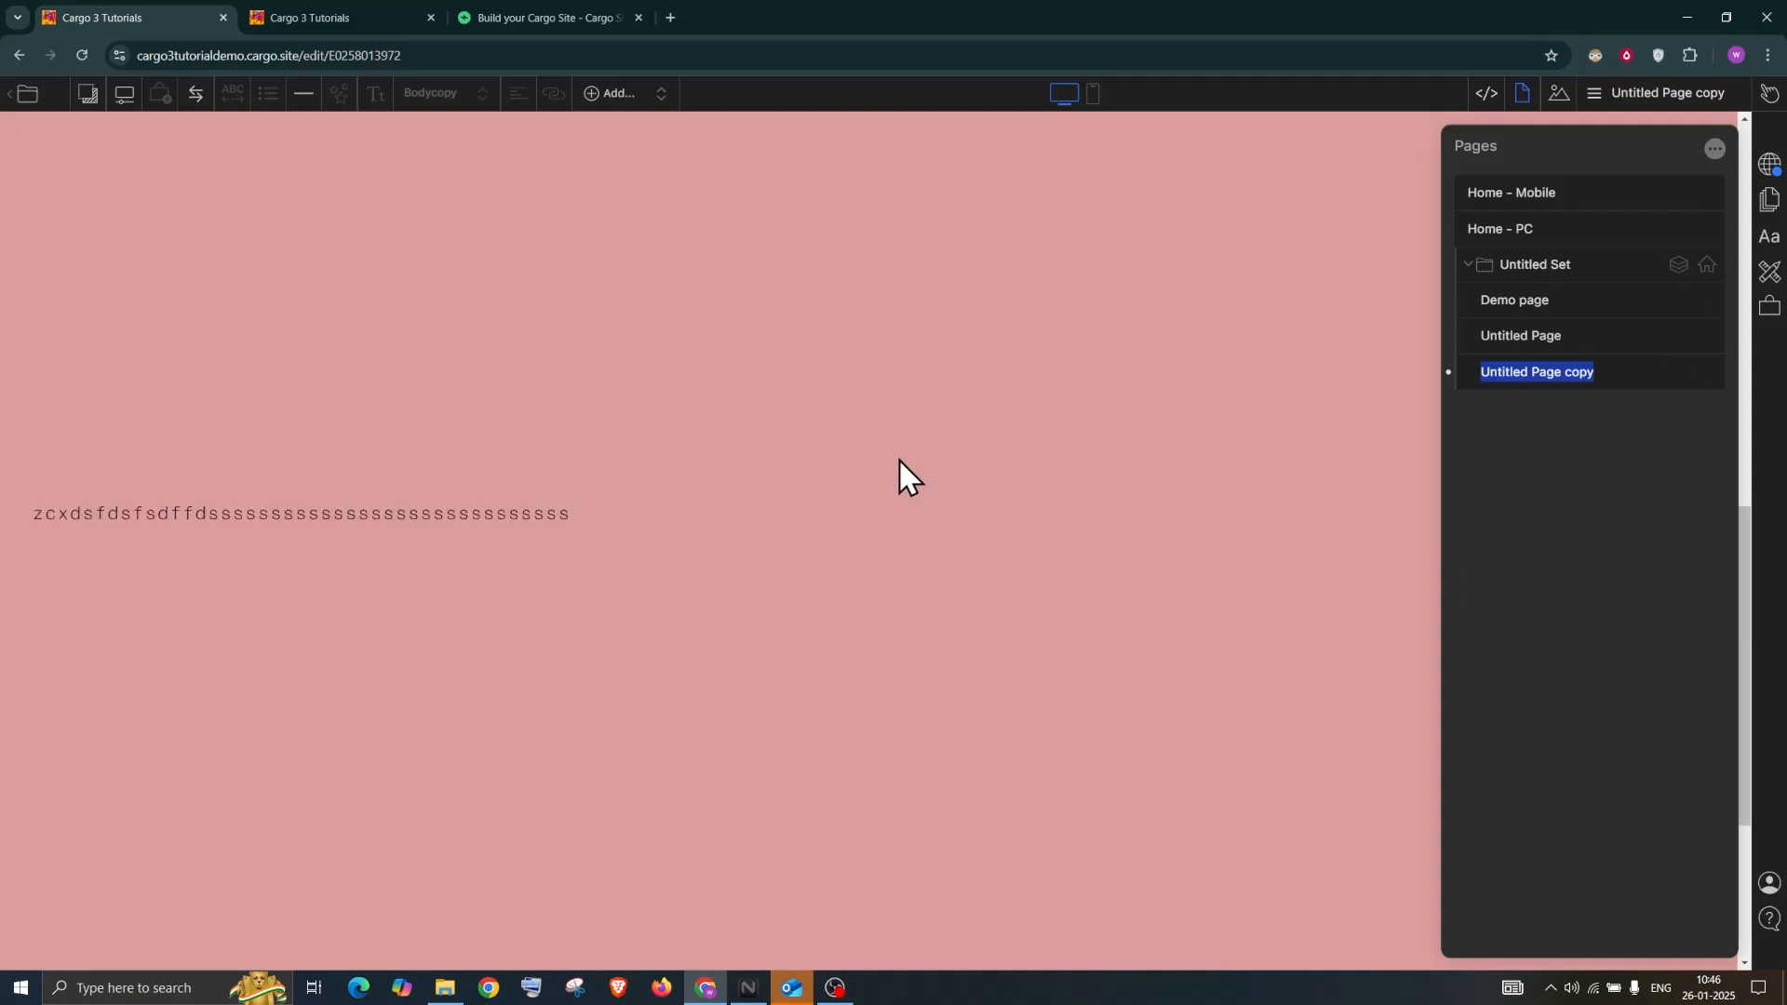
pyautogui.scroll(5, 894, 490)
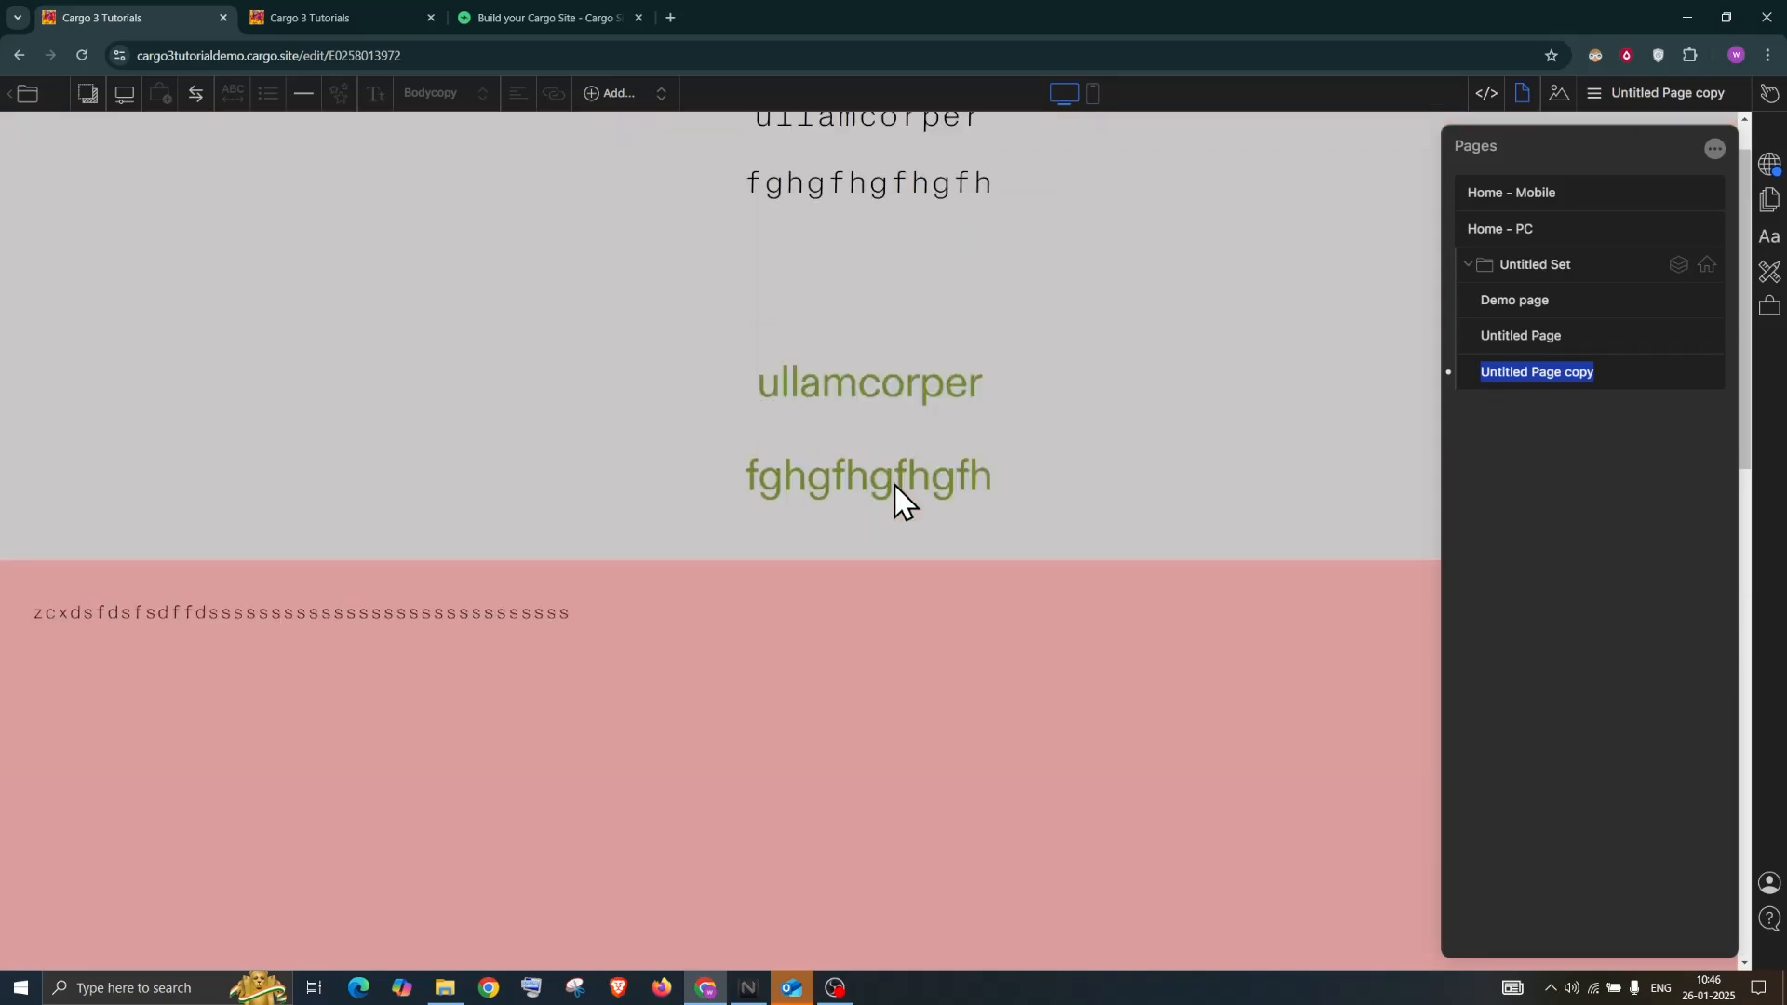
pyautogui.scroll(-3, 1425, 545)
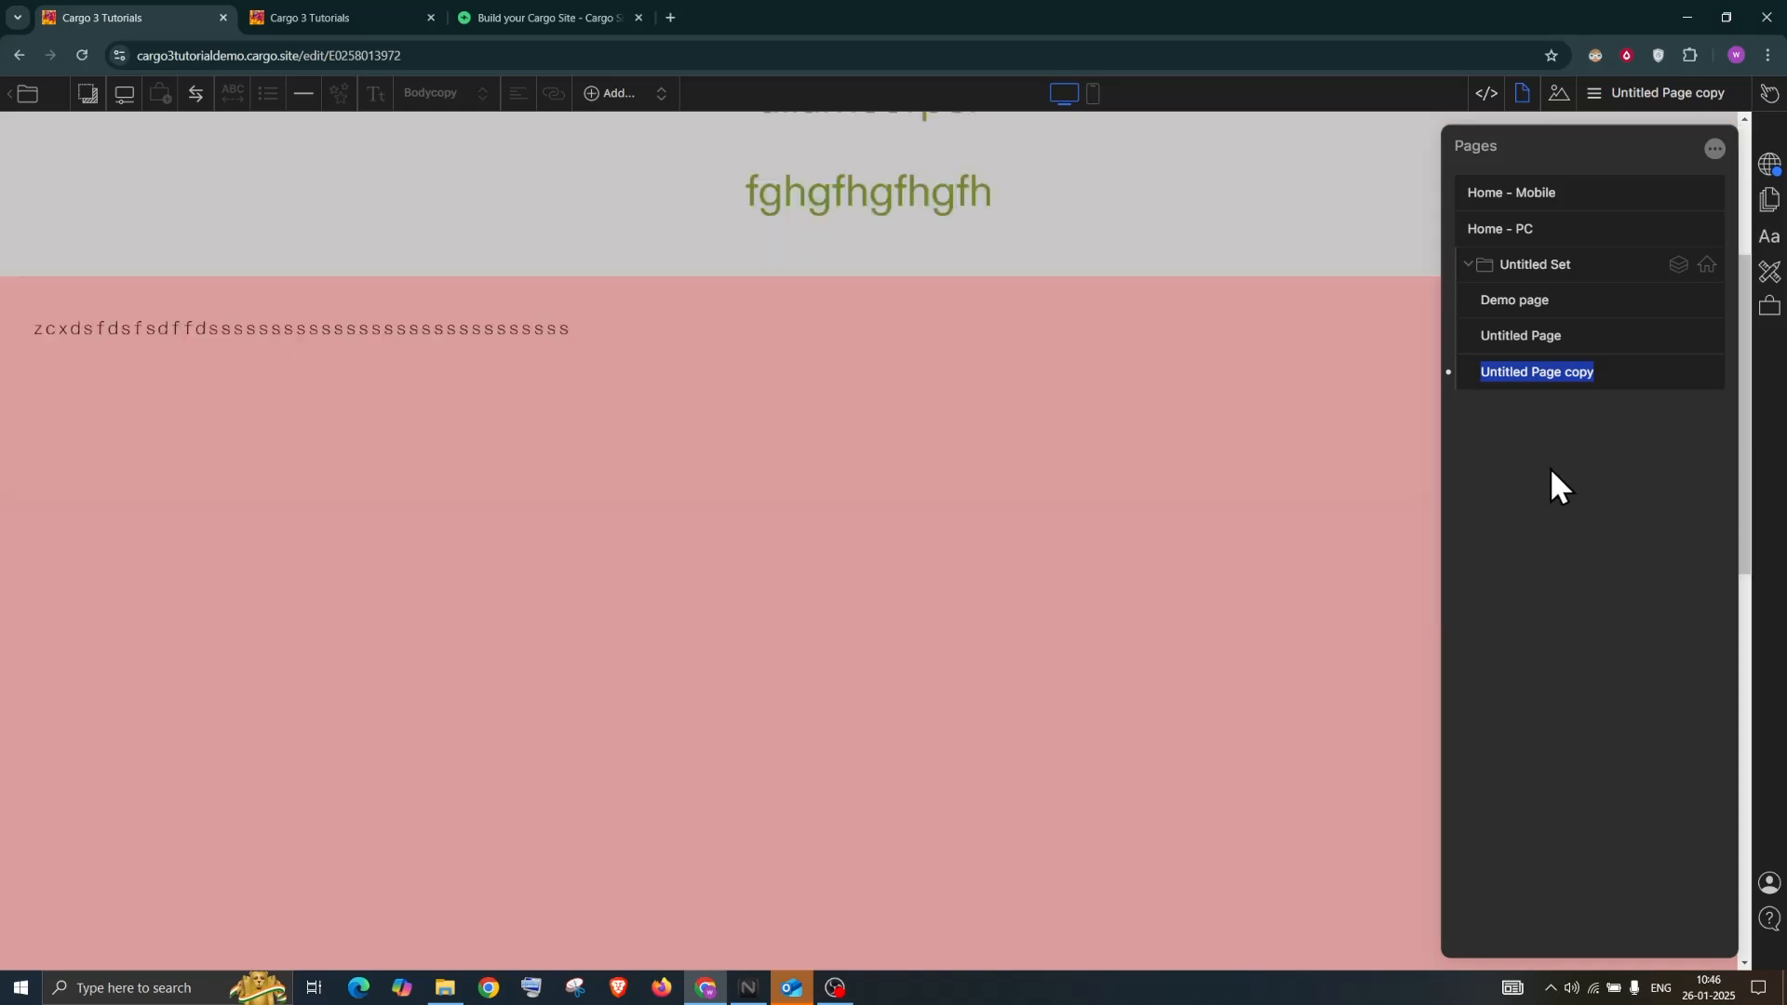
pyautogui.click(1554, 471)
pyautogui.moveTo(1532, 384); pyautogui.dragTo(1527, 299)
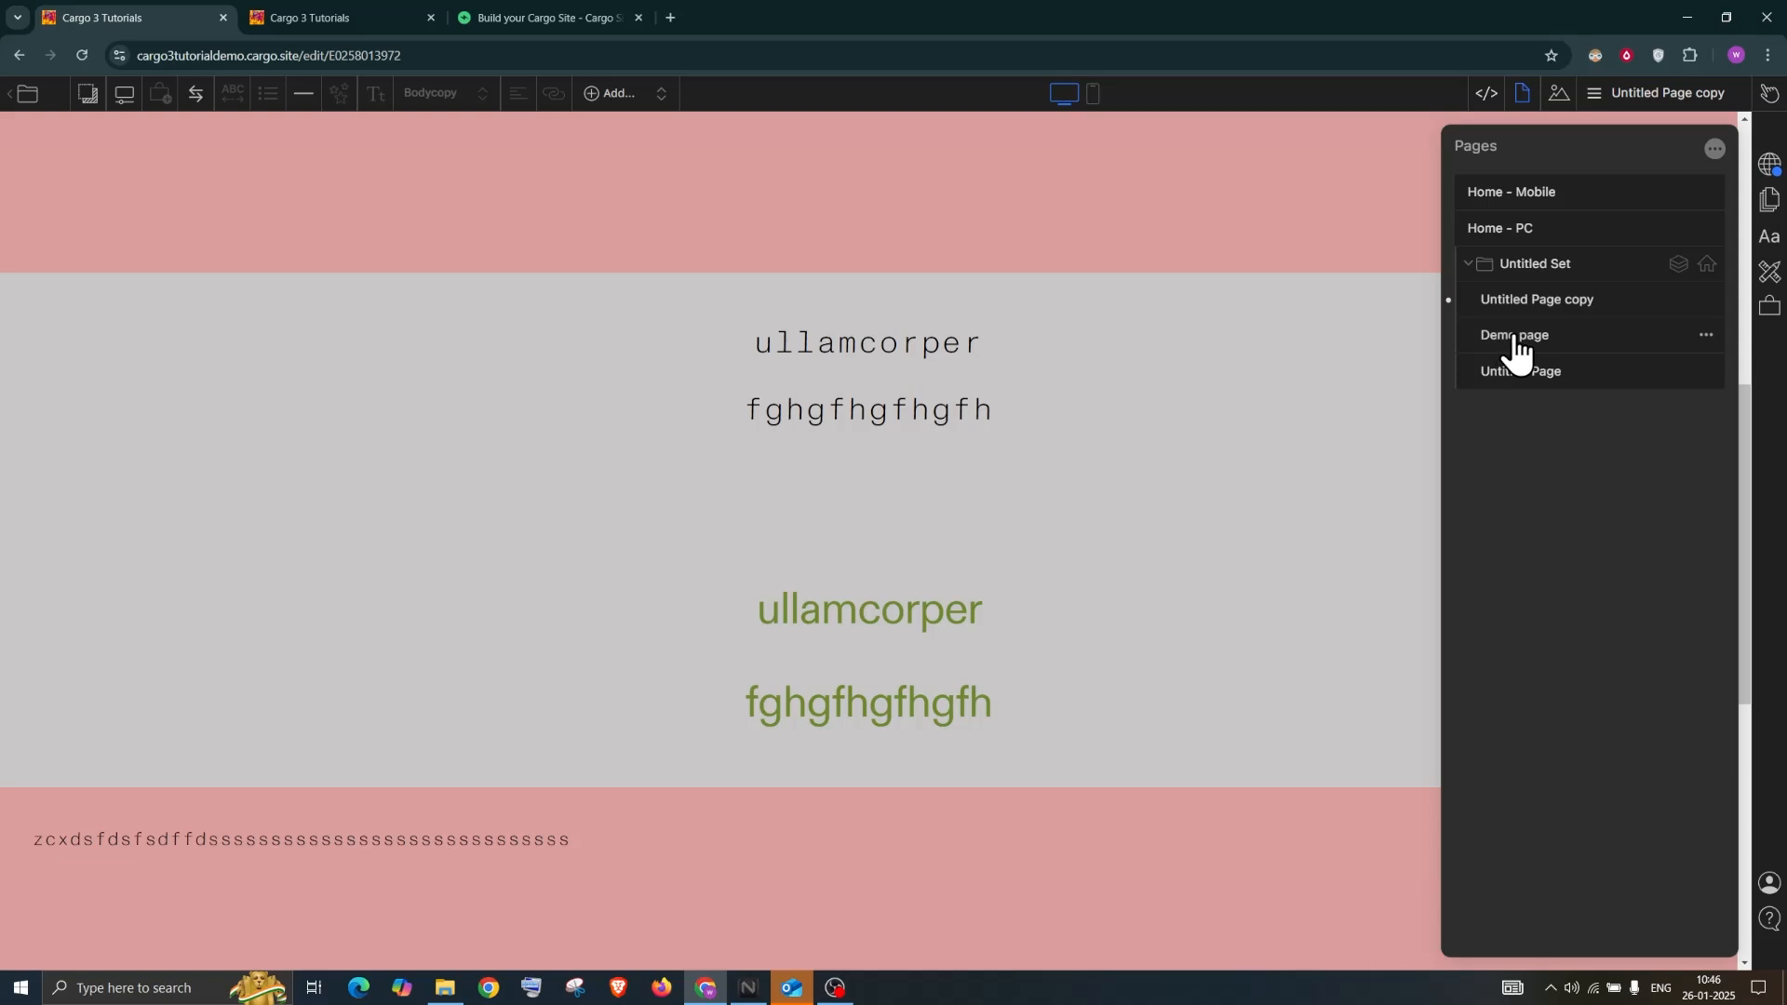
# Rename Untitled Page to '3', Untitled Page copy to '1' and Demo page to '2'
pyautogui.click(1515, 346)
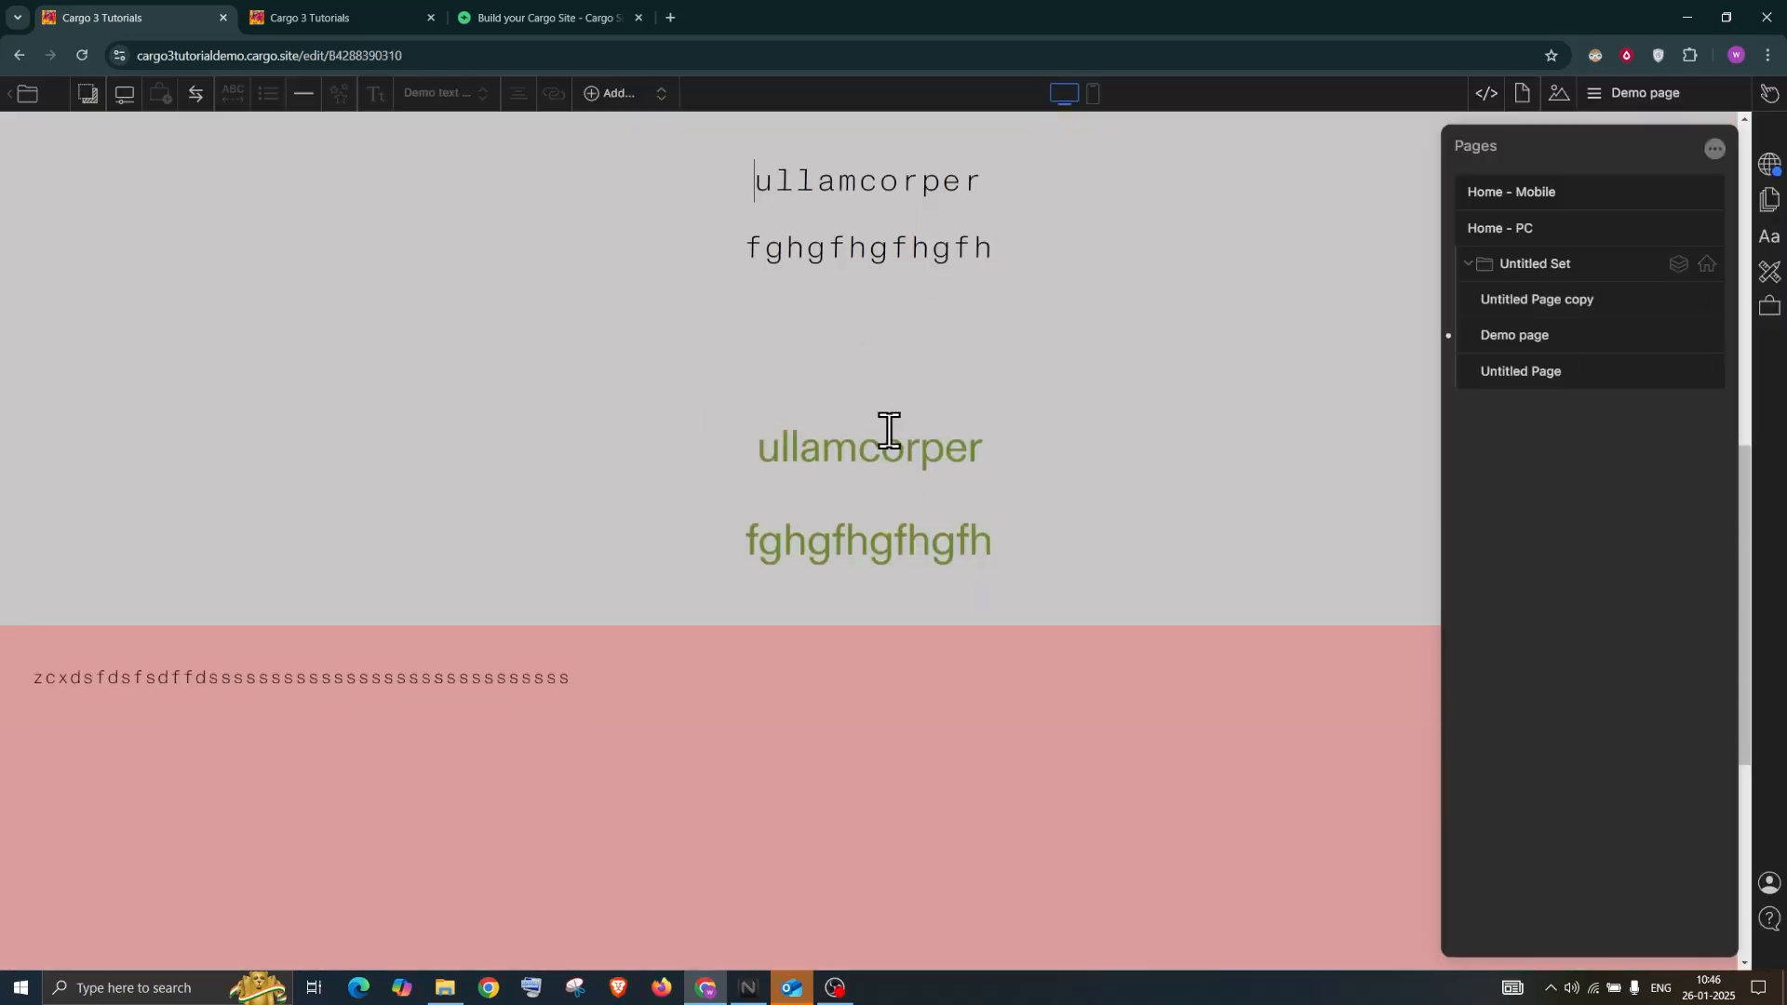
pyautogui.scroll(-4, 1041, 578)
pyautogui.scroll(-2, 1214, 520)
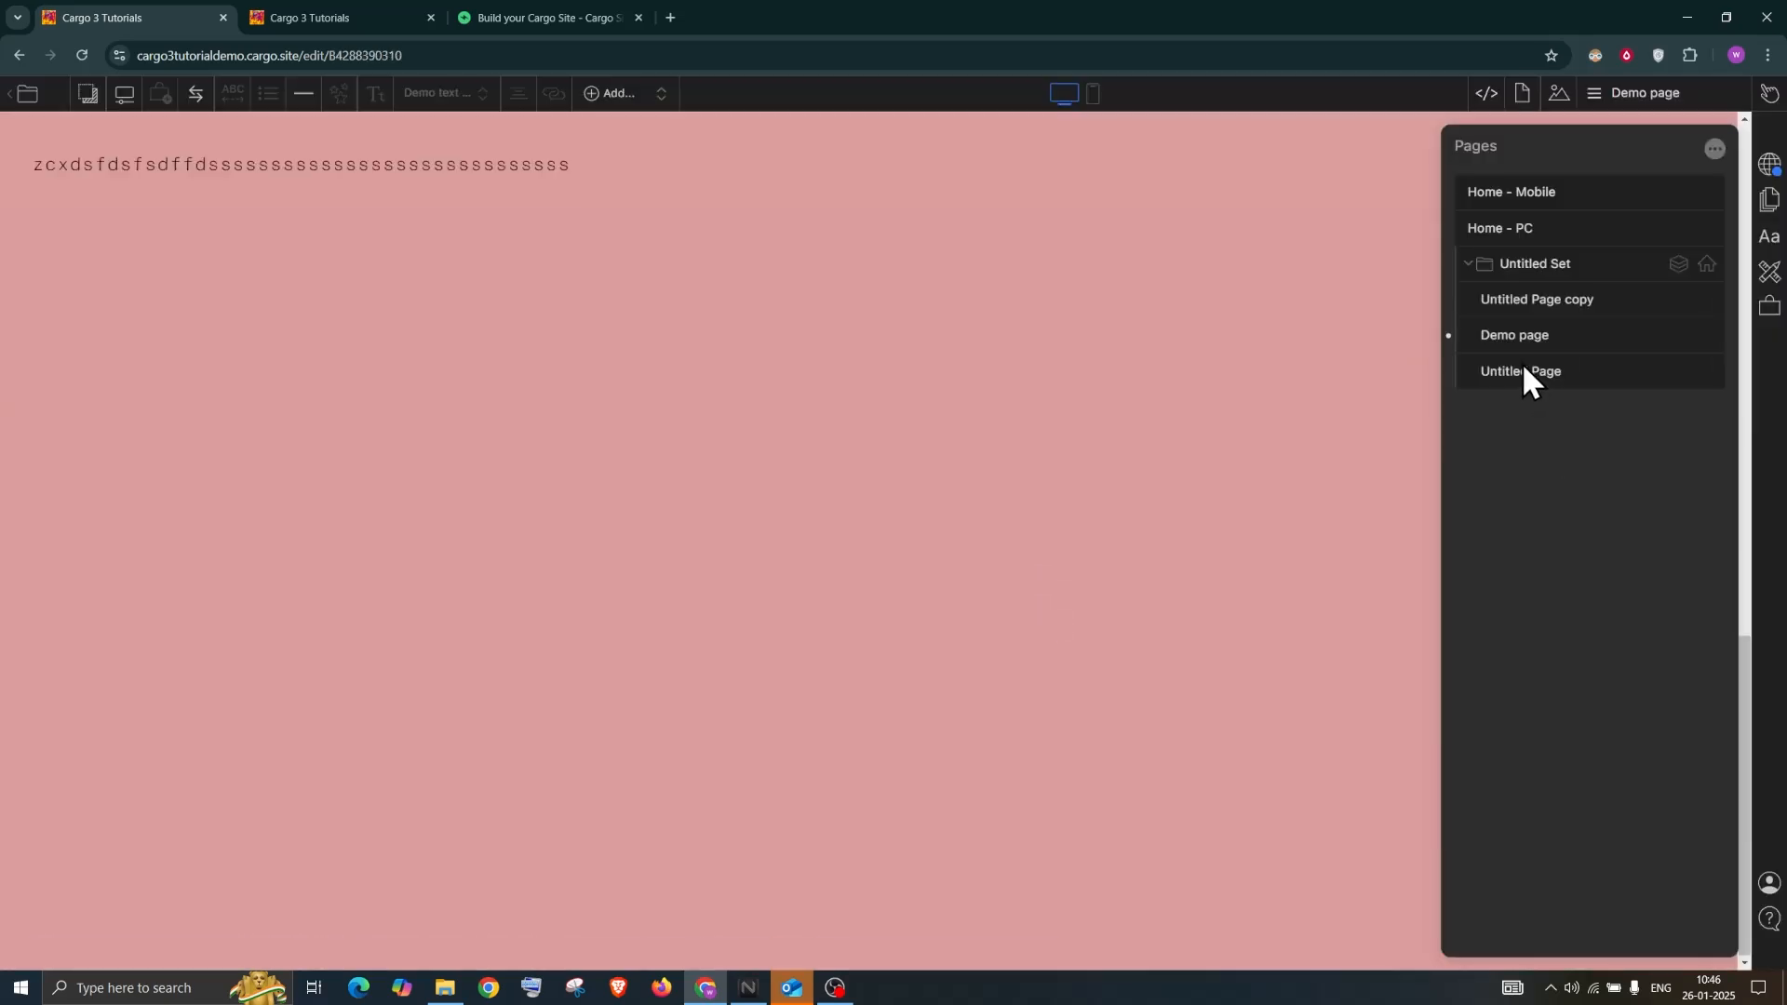
pyautogui.doubleClick(1515, 371)
pyautogui.write('3')
pyautogui.doubleClick(1517, 300)
pyautogui.write('1')
pyautogui.doubleClick(1517, 336)
pyautogui.write('2')
# Scroll through page 2's pink and grey sections to review them
pyautogui.scroll(3, 790, 384)
pyautogui.scroll(4, 790, 383)
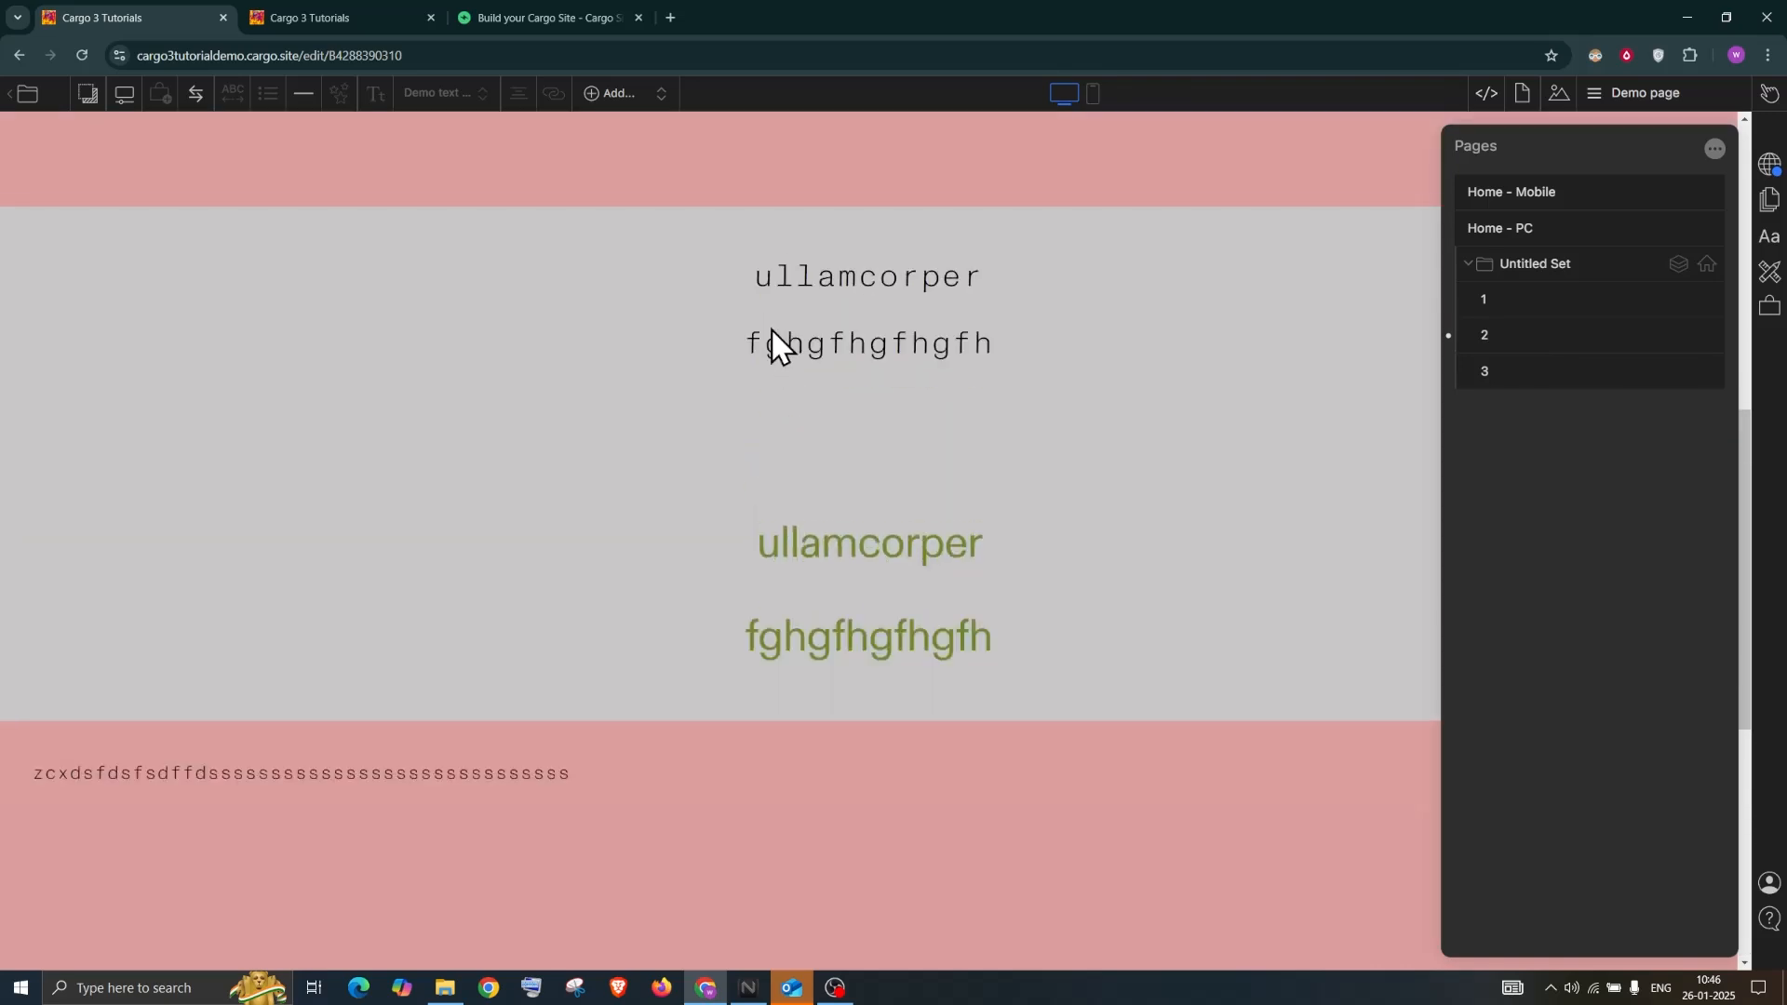
pyautogui.scroll(6, 773, 319)
pyautogui.scroll(-12, 483, 155)
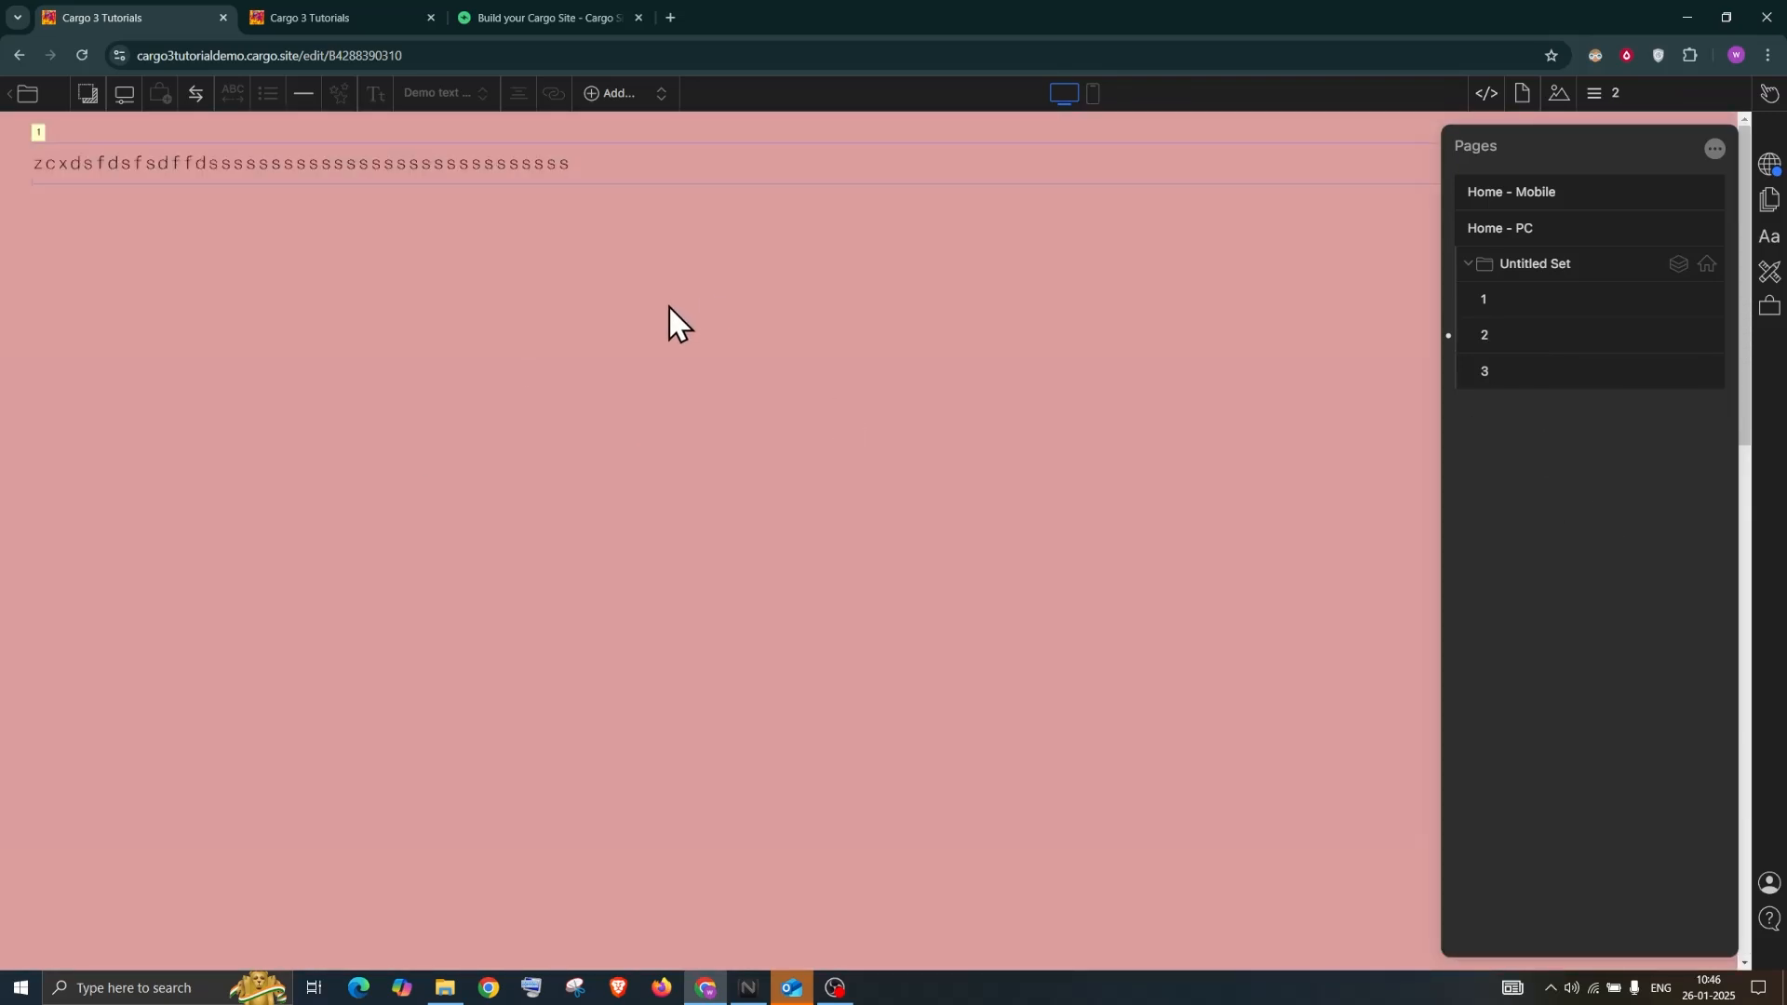
pyautogui.scroll(-5, 667, 305)
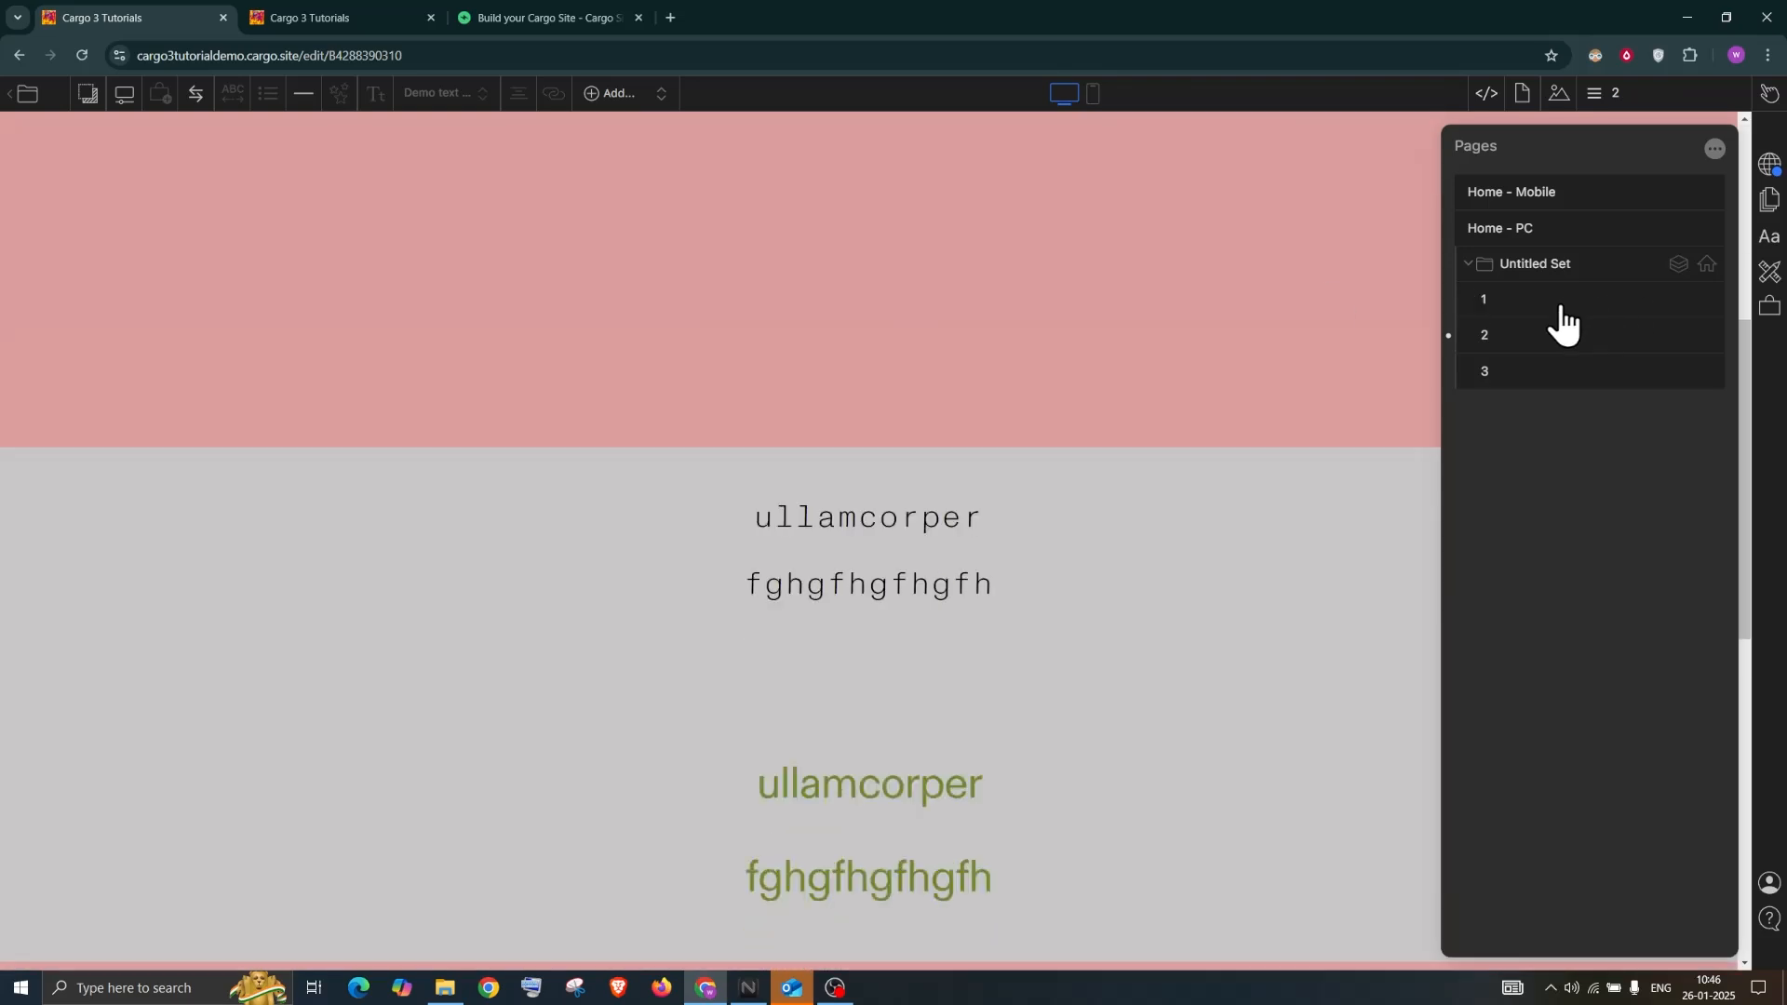
pyautogui.scroll(-3, 1307, 400)
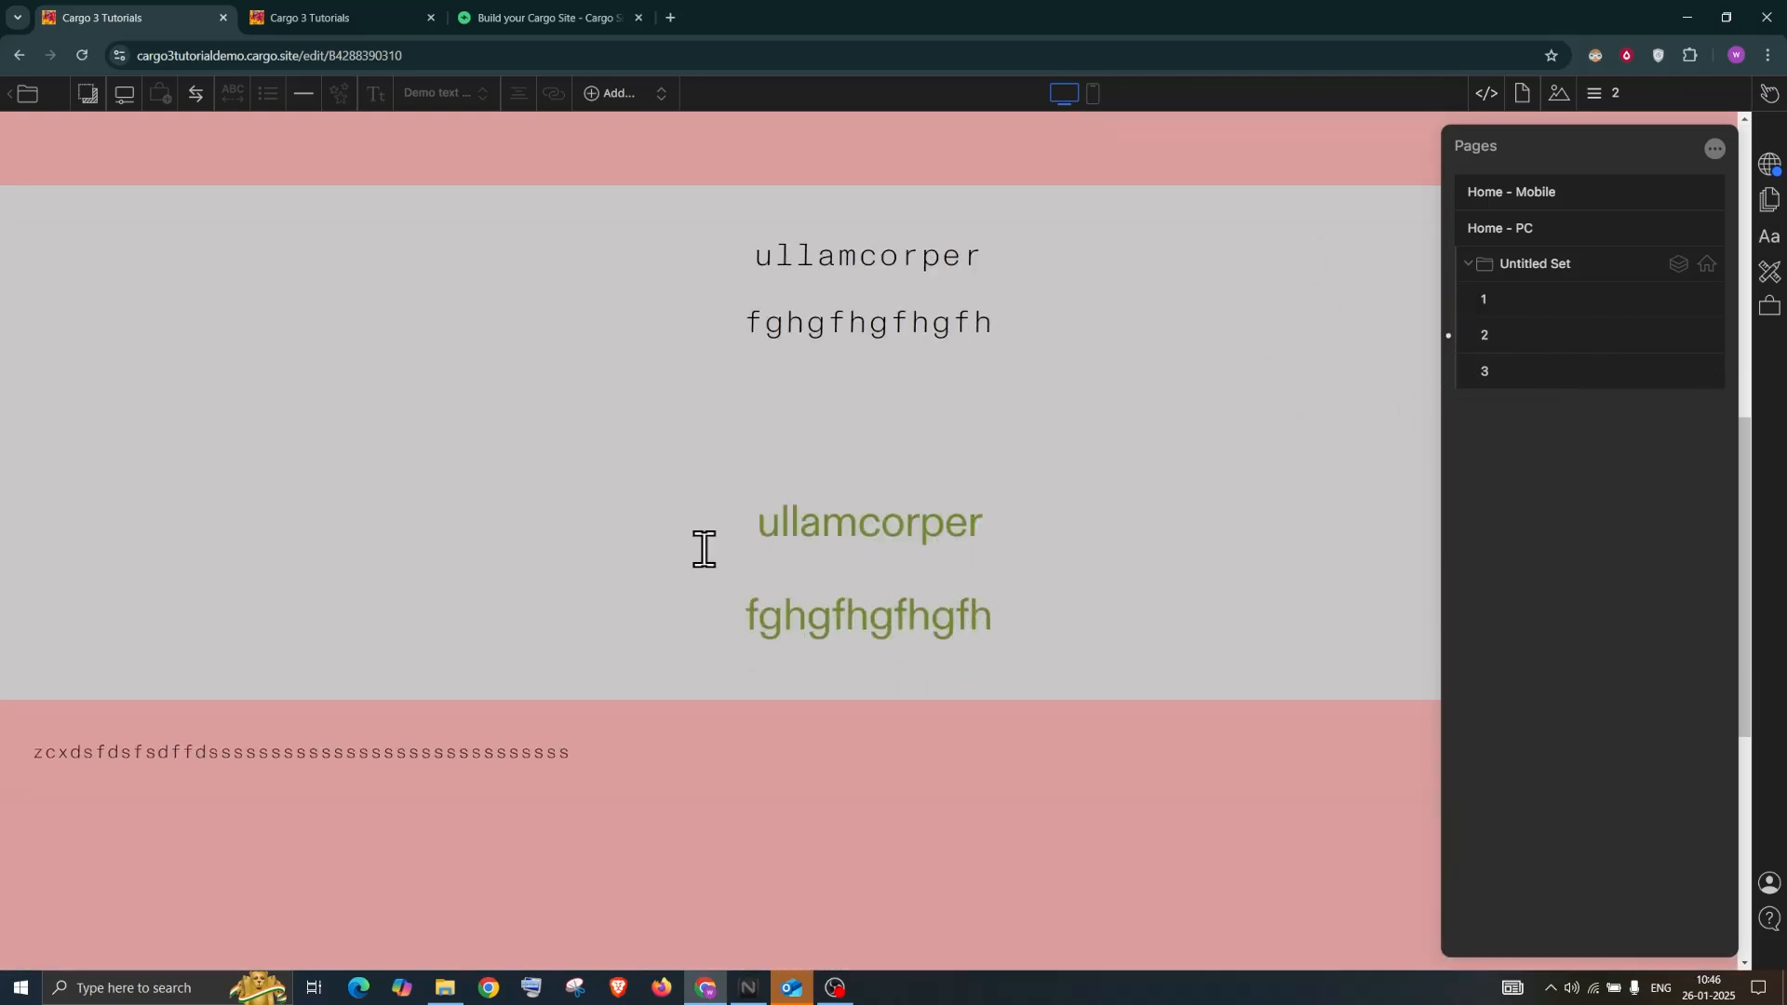
pyautogui.scroll(-5, 704, 549)
pyautogui.scroll(-1, 704, 549)
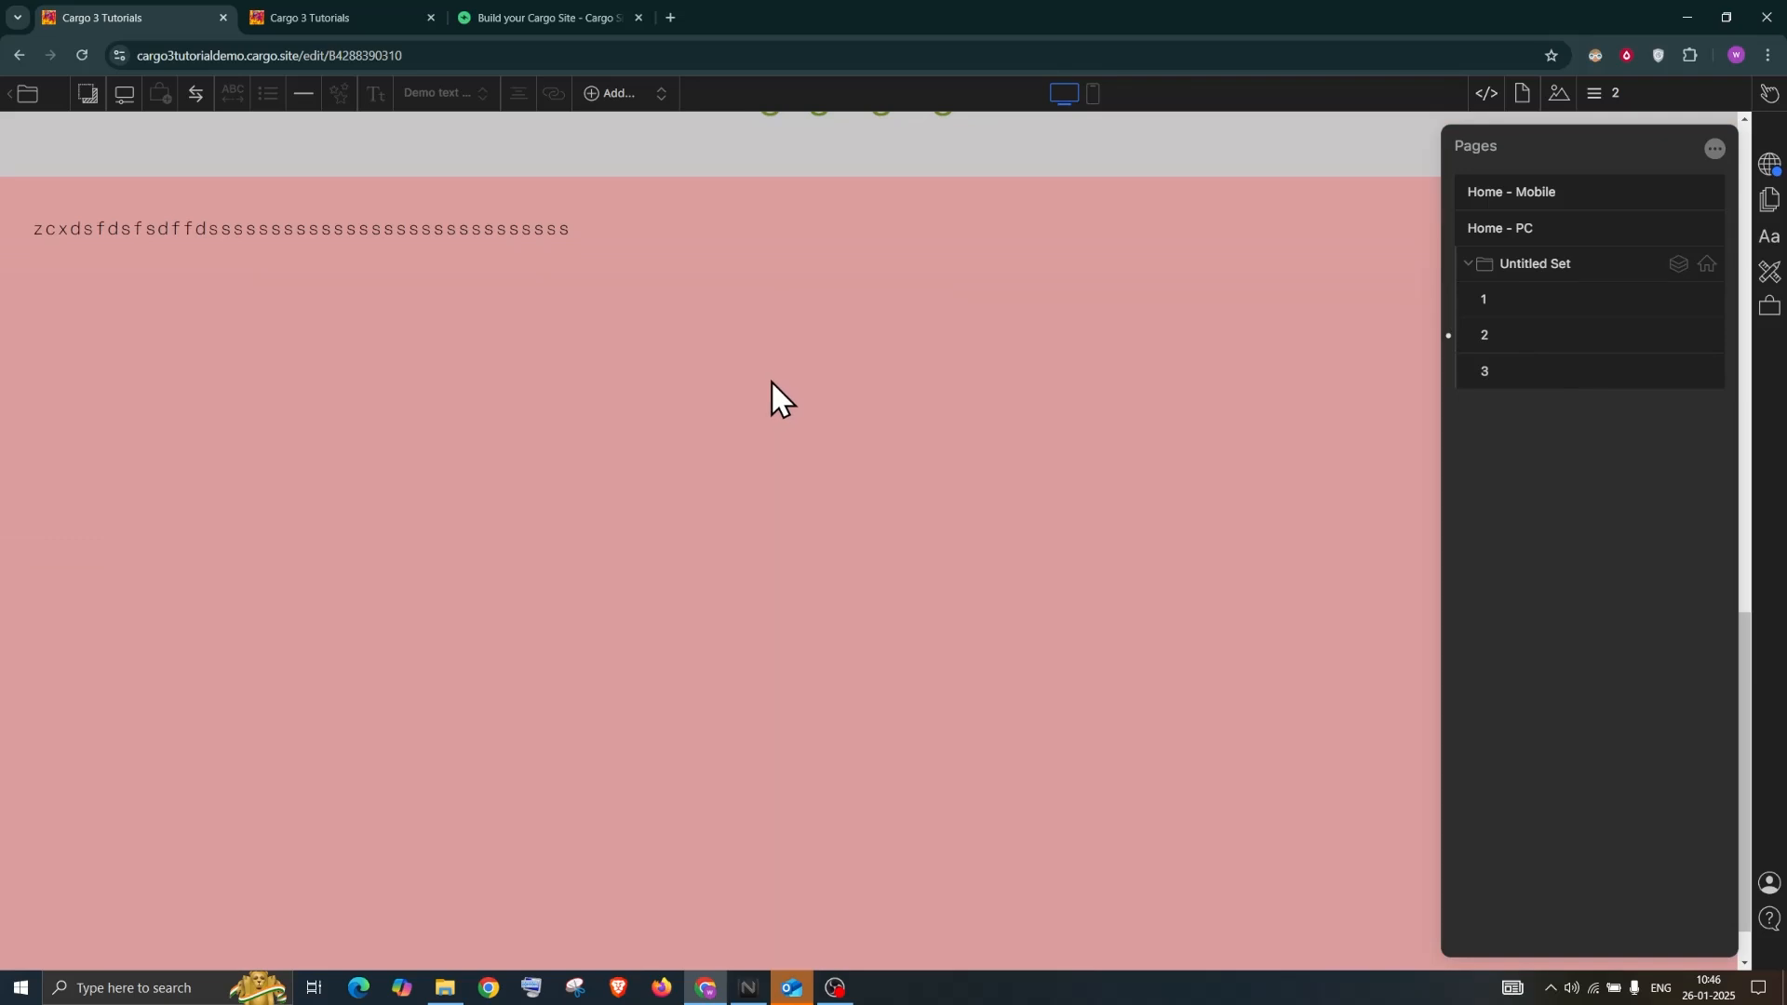
pyautogui.scroll(-1, 768, 378)
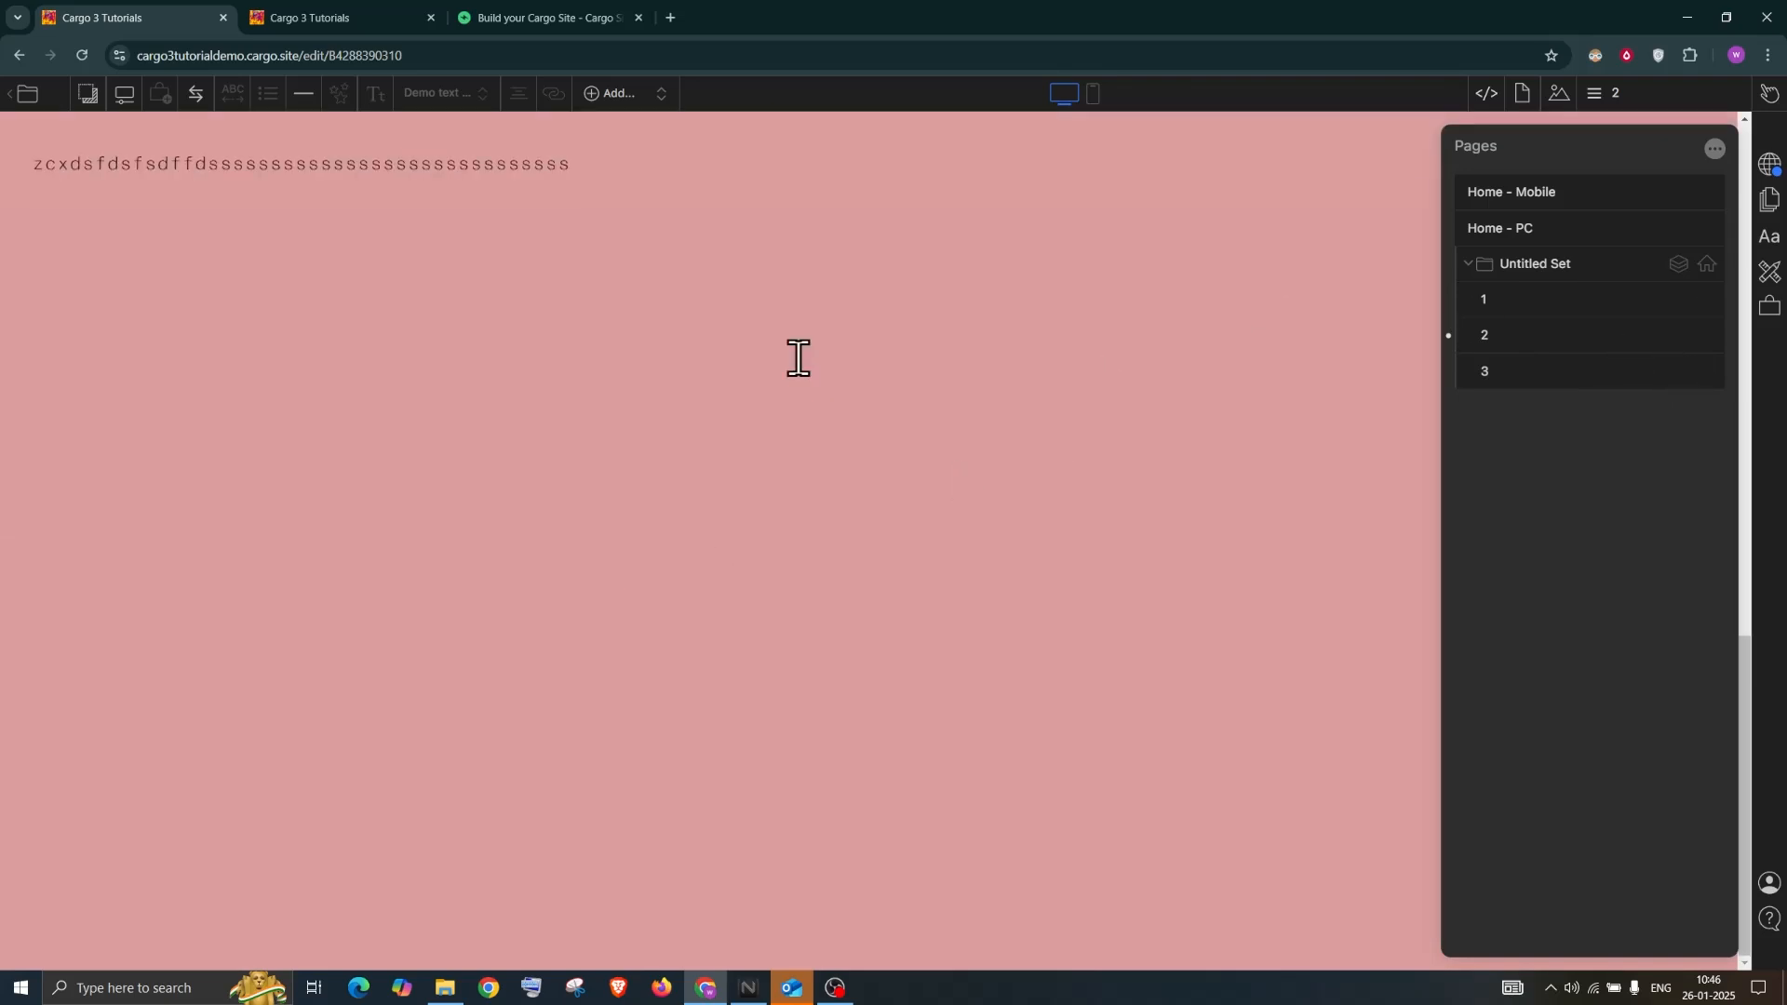
pyautogui.scroll(10, 1735, 251)
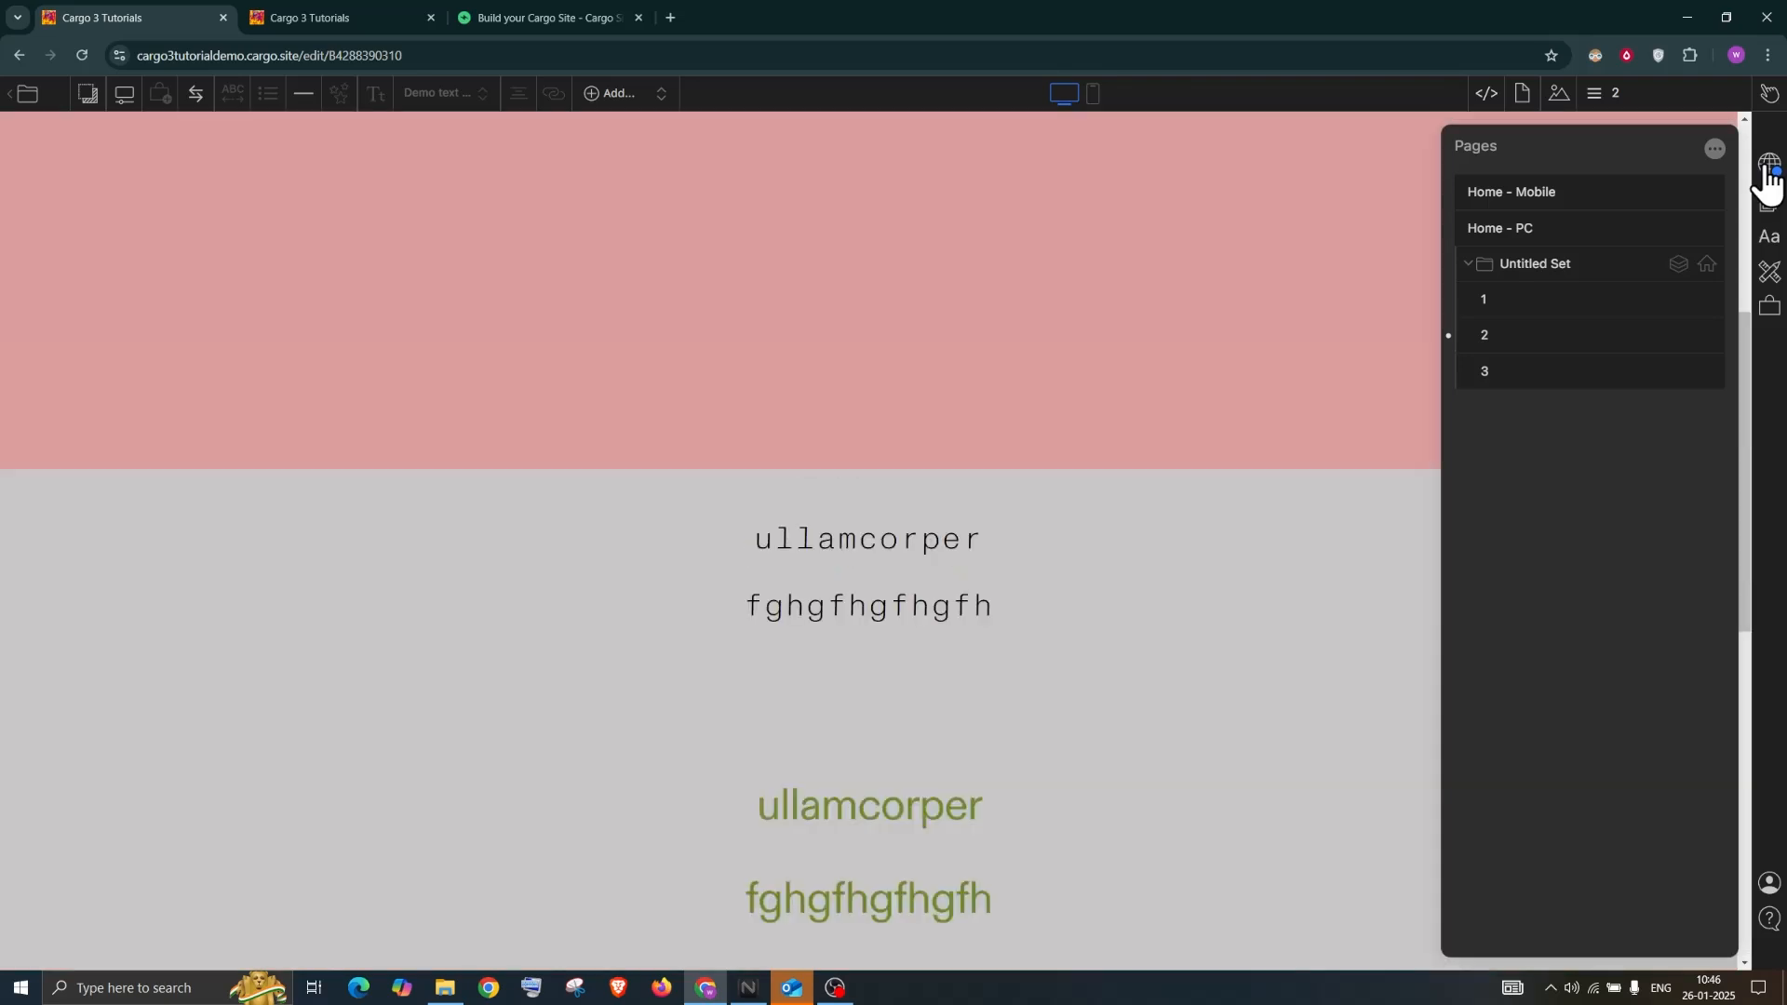
# Publish the latest changes and reload the live site to see the pink band above the headings
pyautogui.click(1766, 177)
pyautogui.click(1573, 187)
pyautogui.click(412, 13)
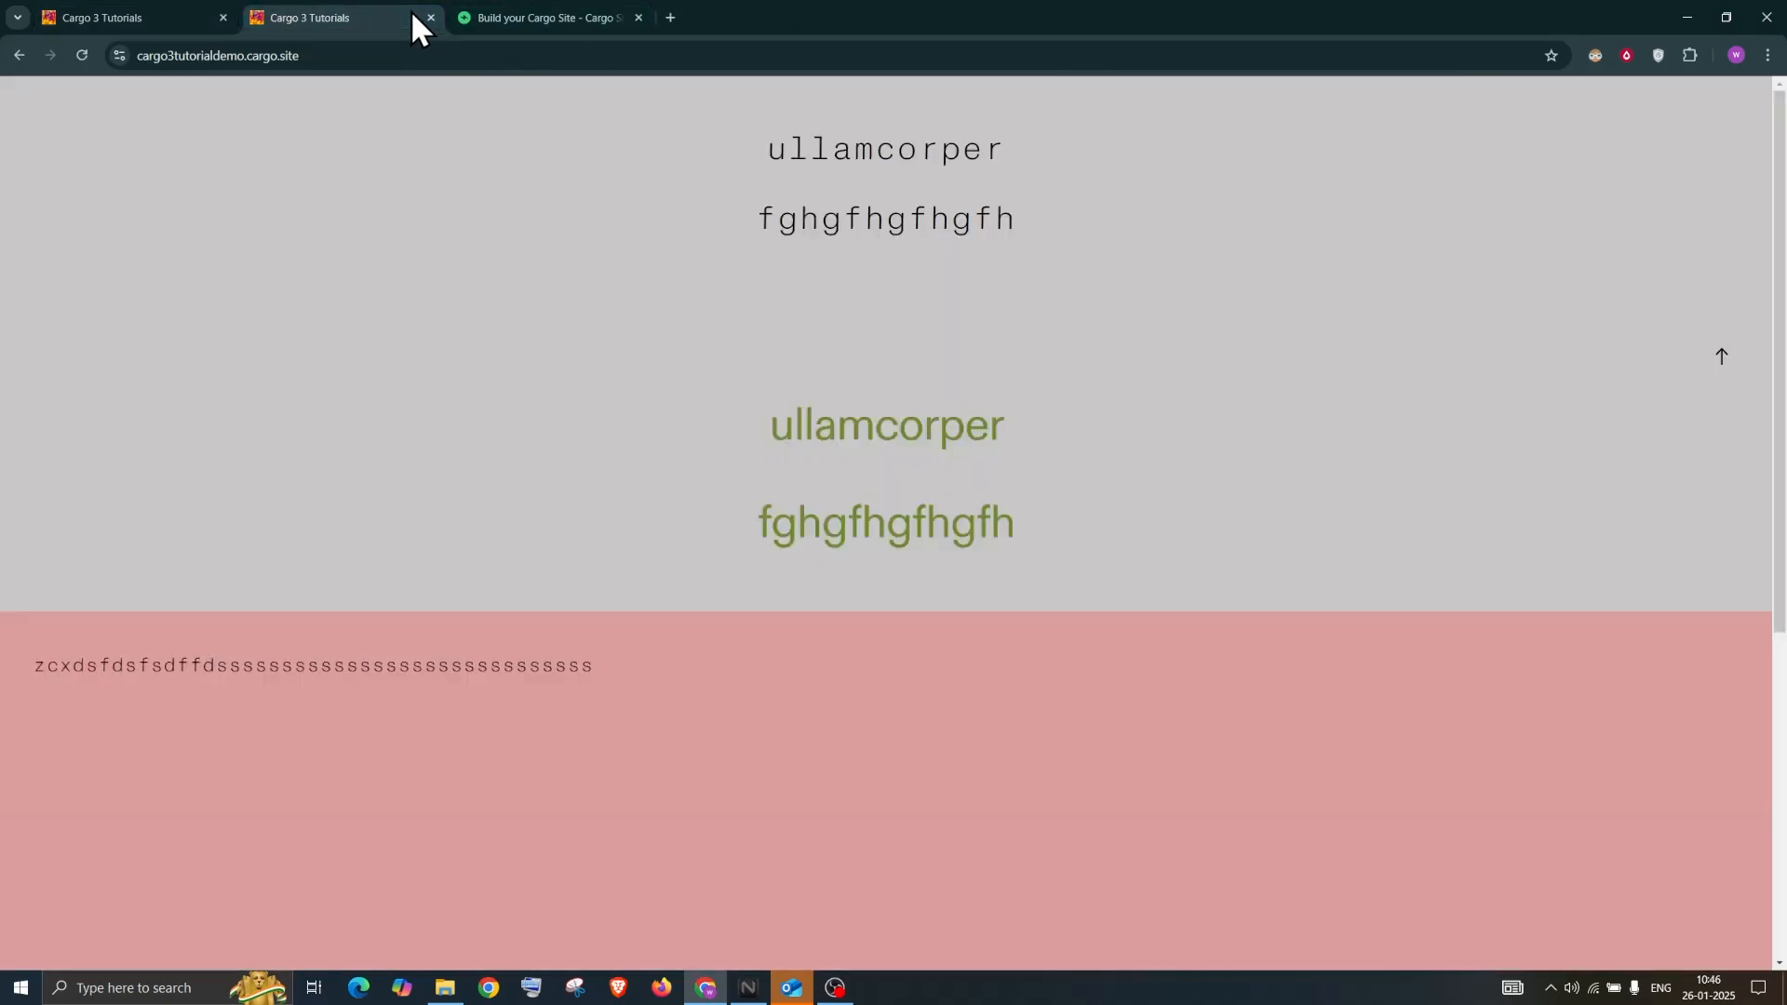
pyautogui.click(79, 55)
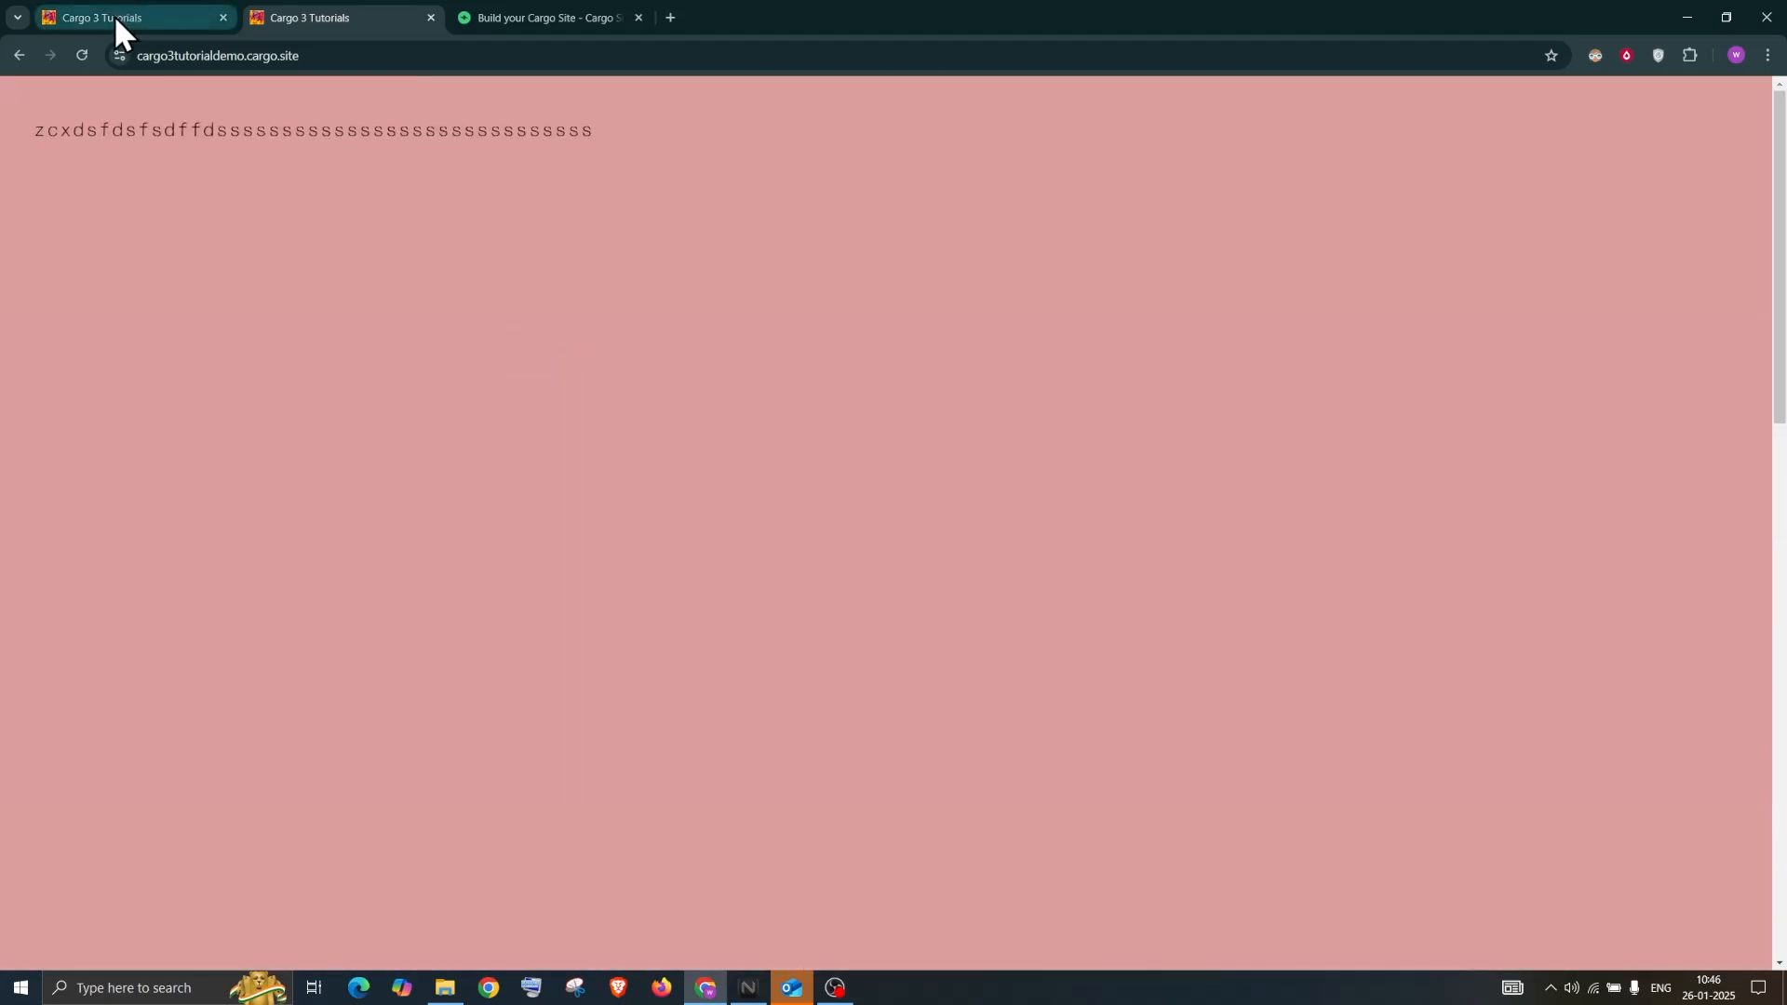
pyautogui.click(114, 17)
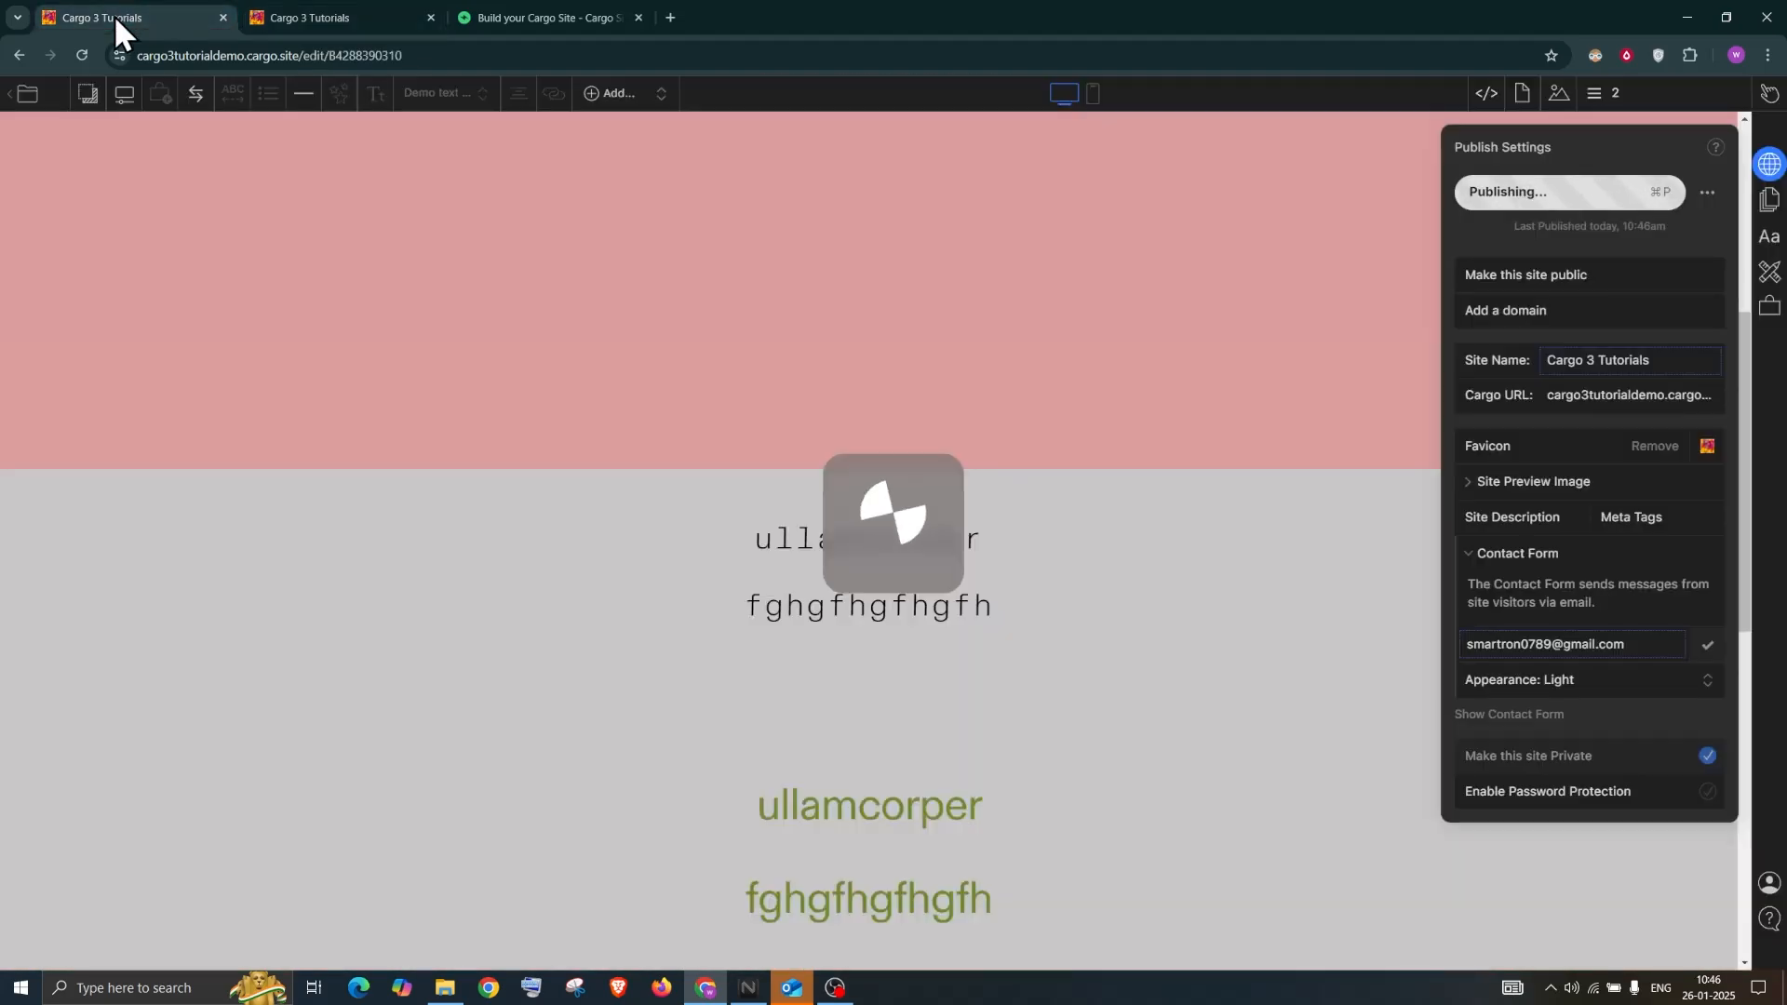
pyautogui.click(1624, 96)
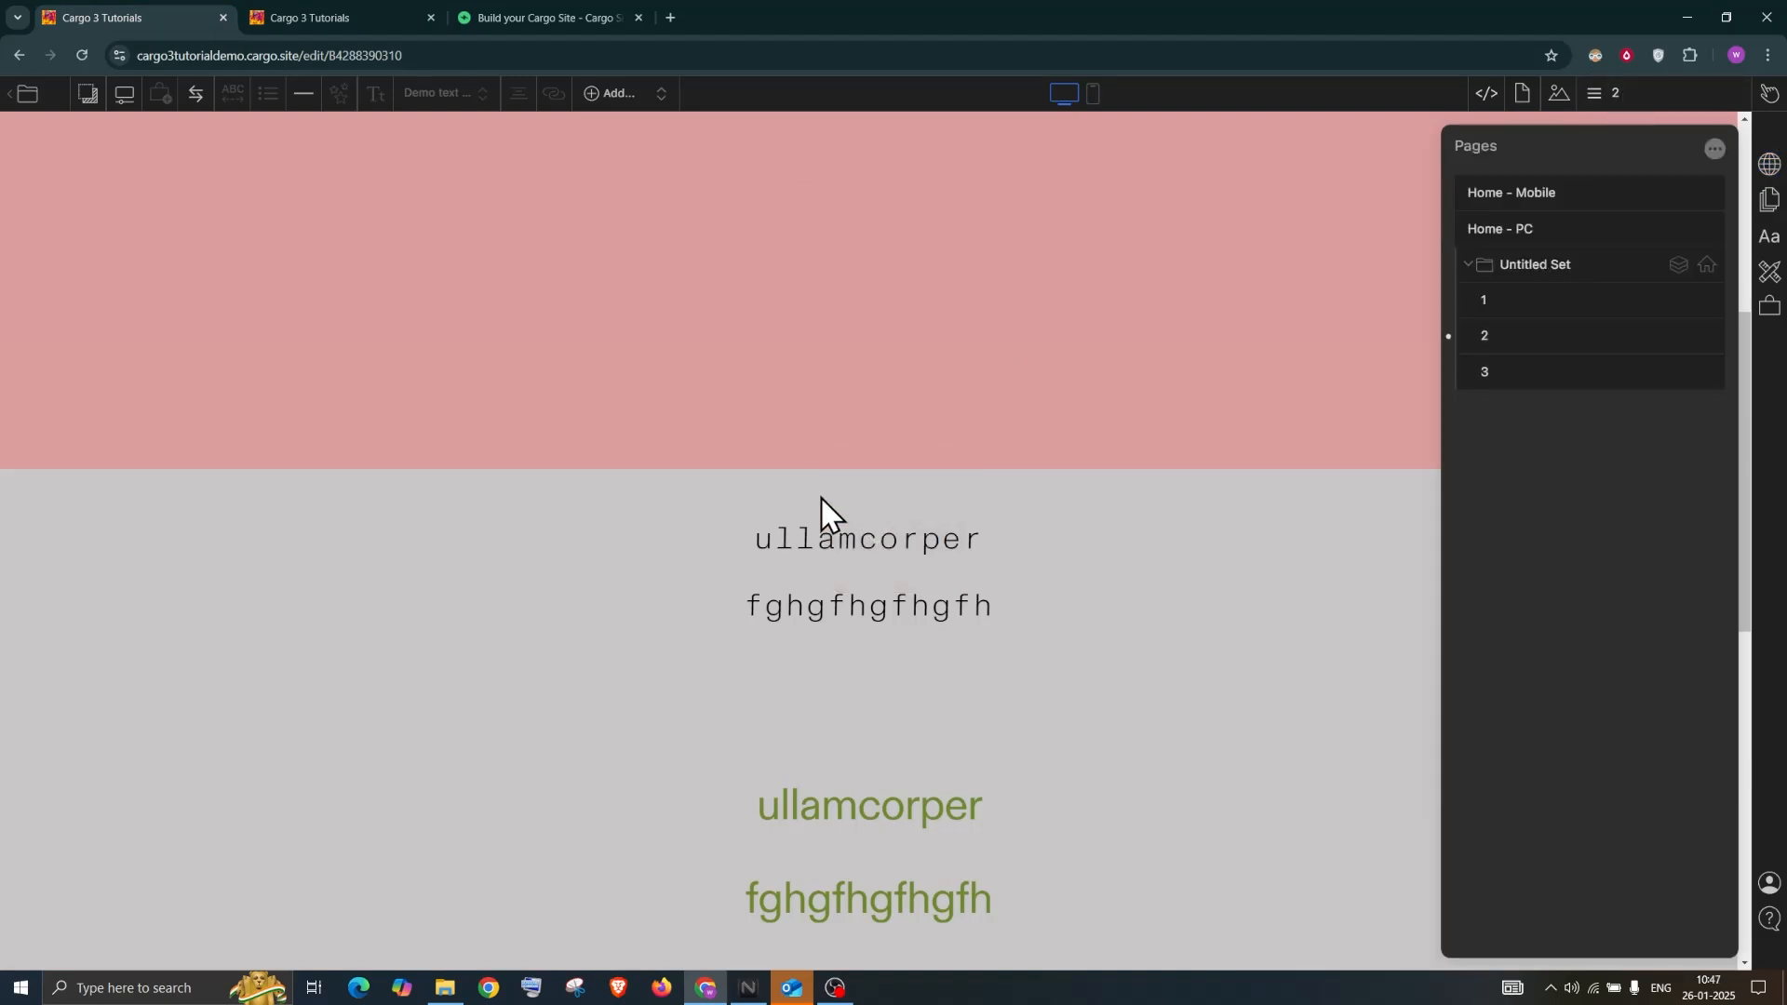
# Create a new blank page named 'Menu' from the pages list options
pyautogui.scroll(10, 818, 511)
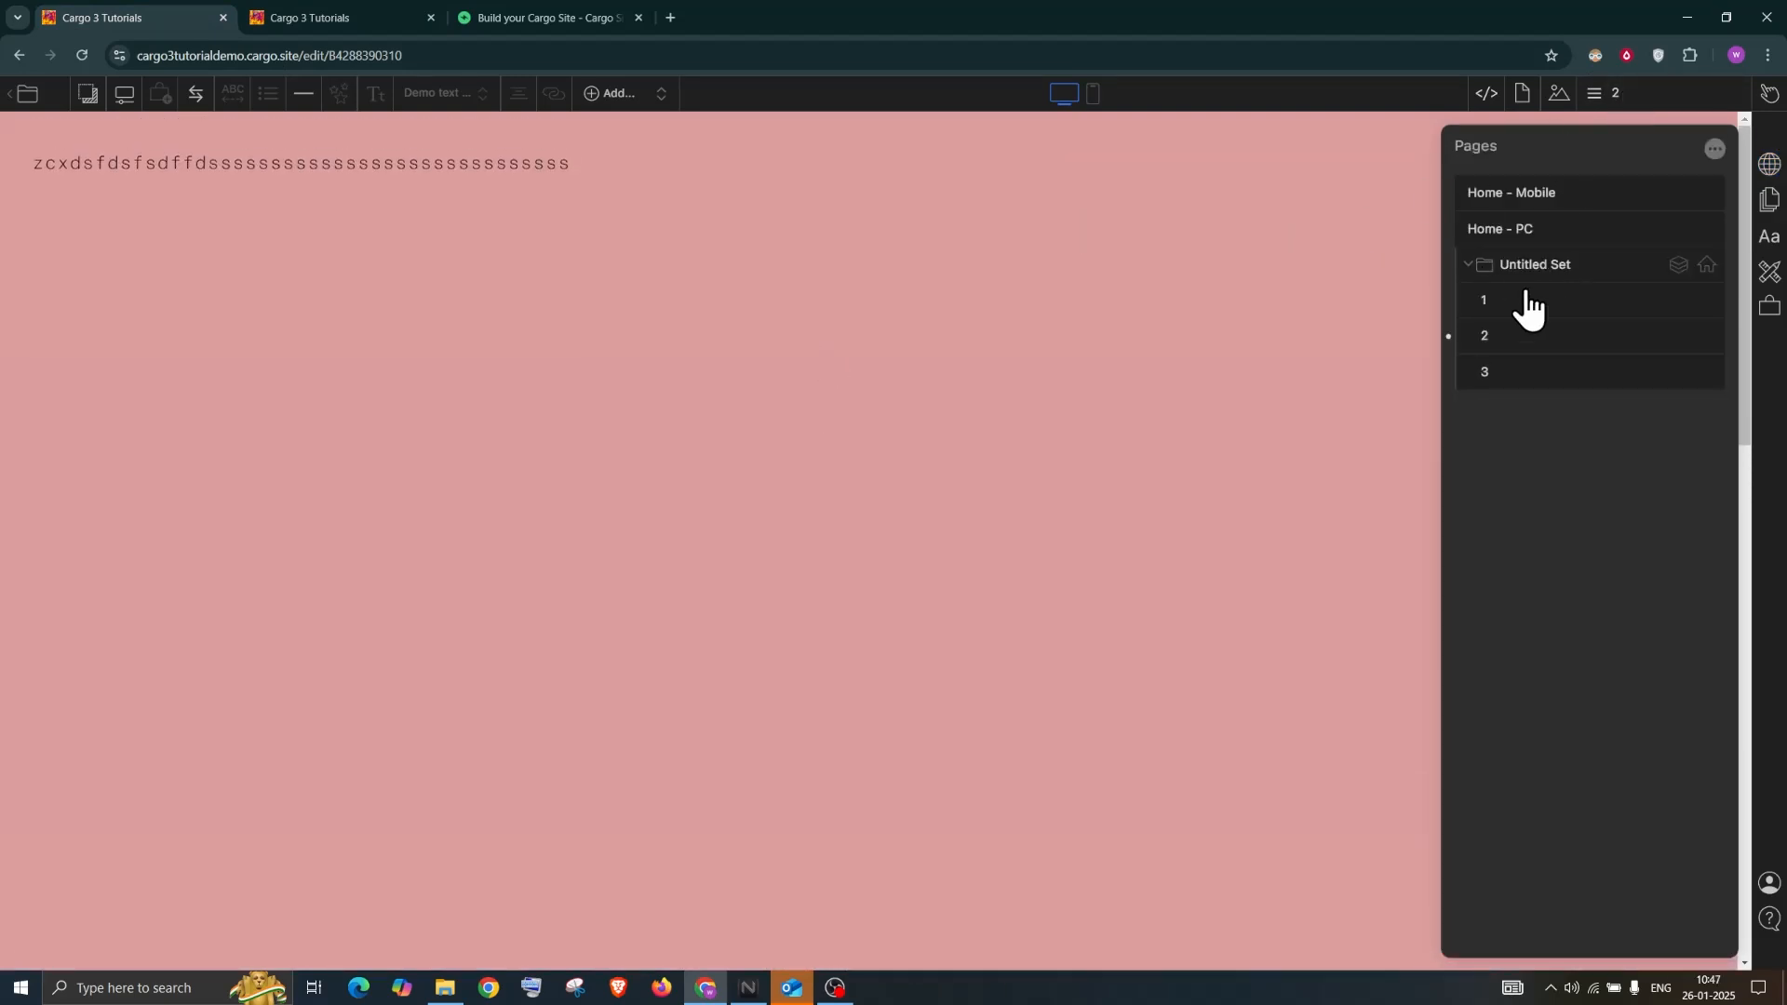
pyautogui.click(1769, 273)
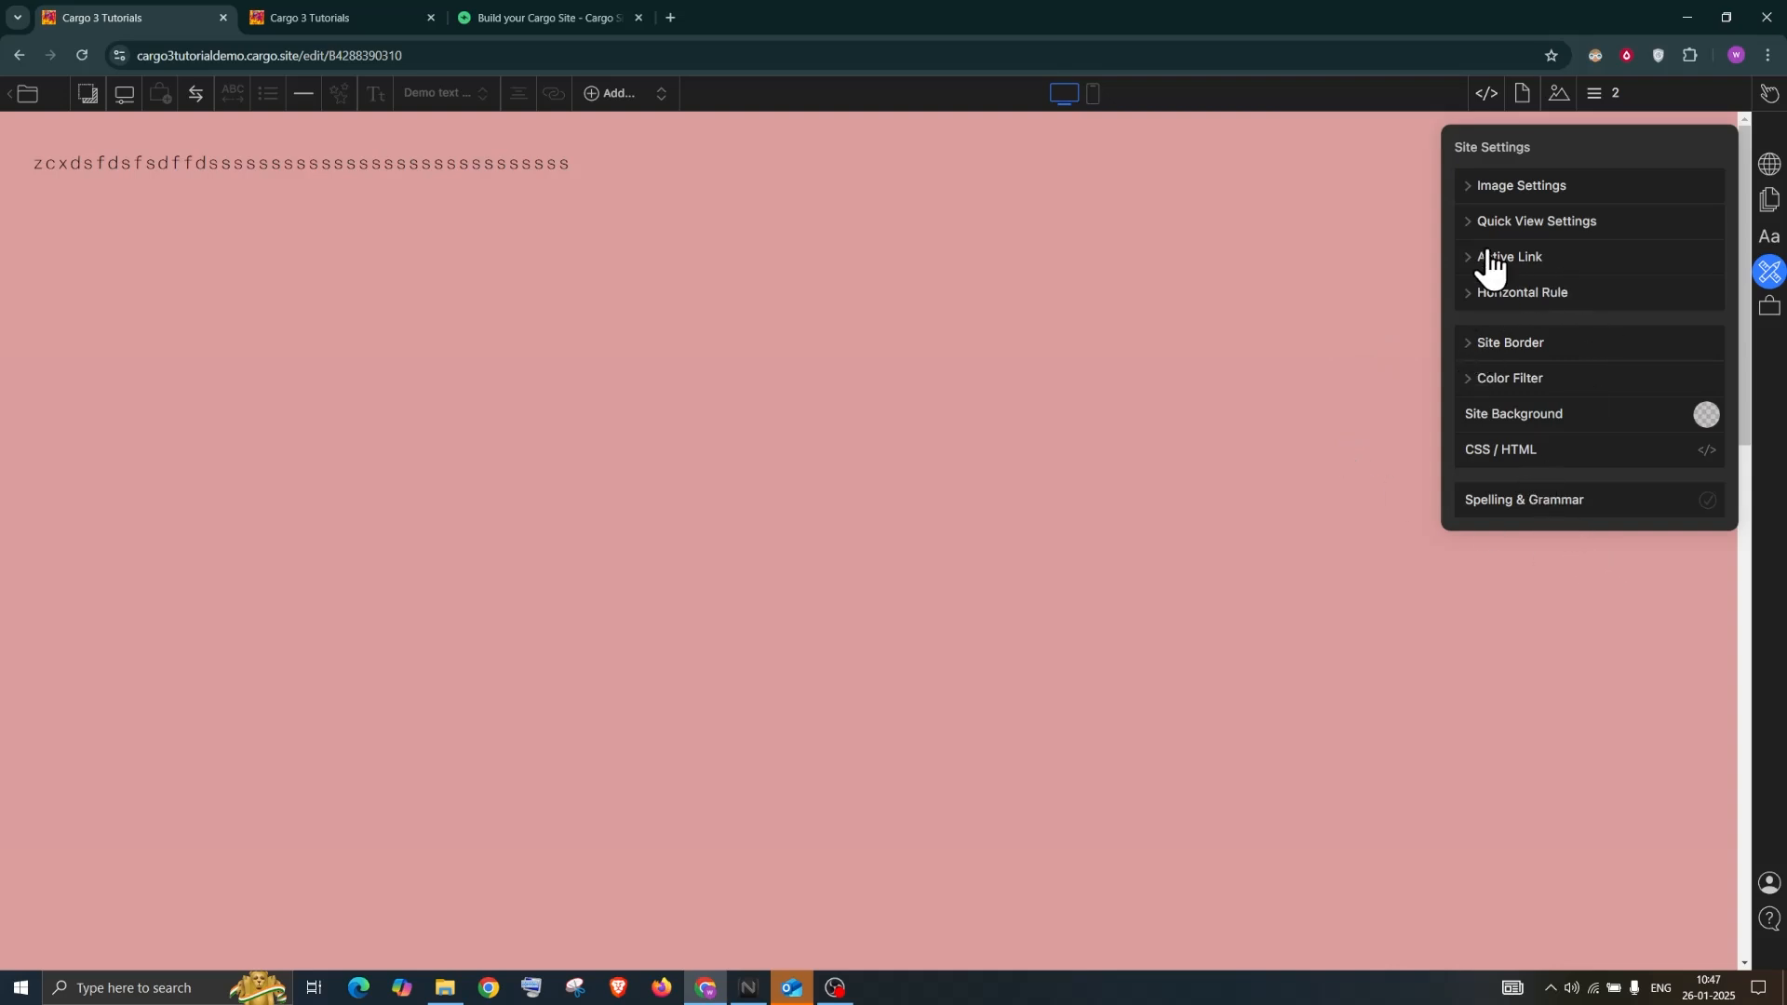
pyautogui.click(1638, 95)
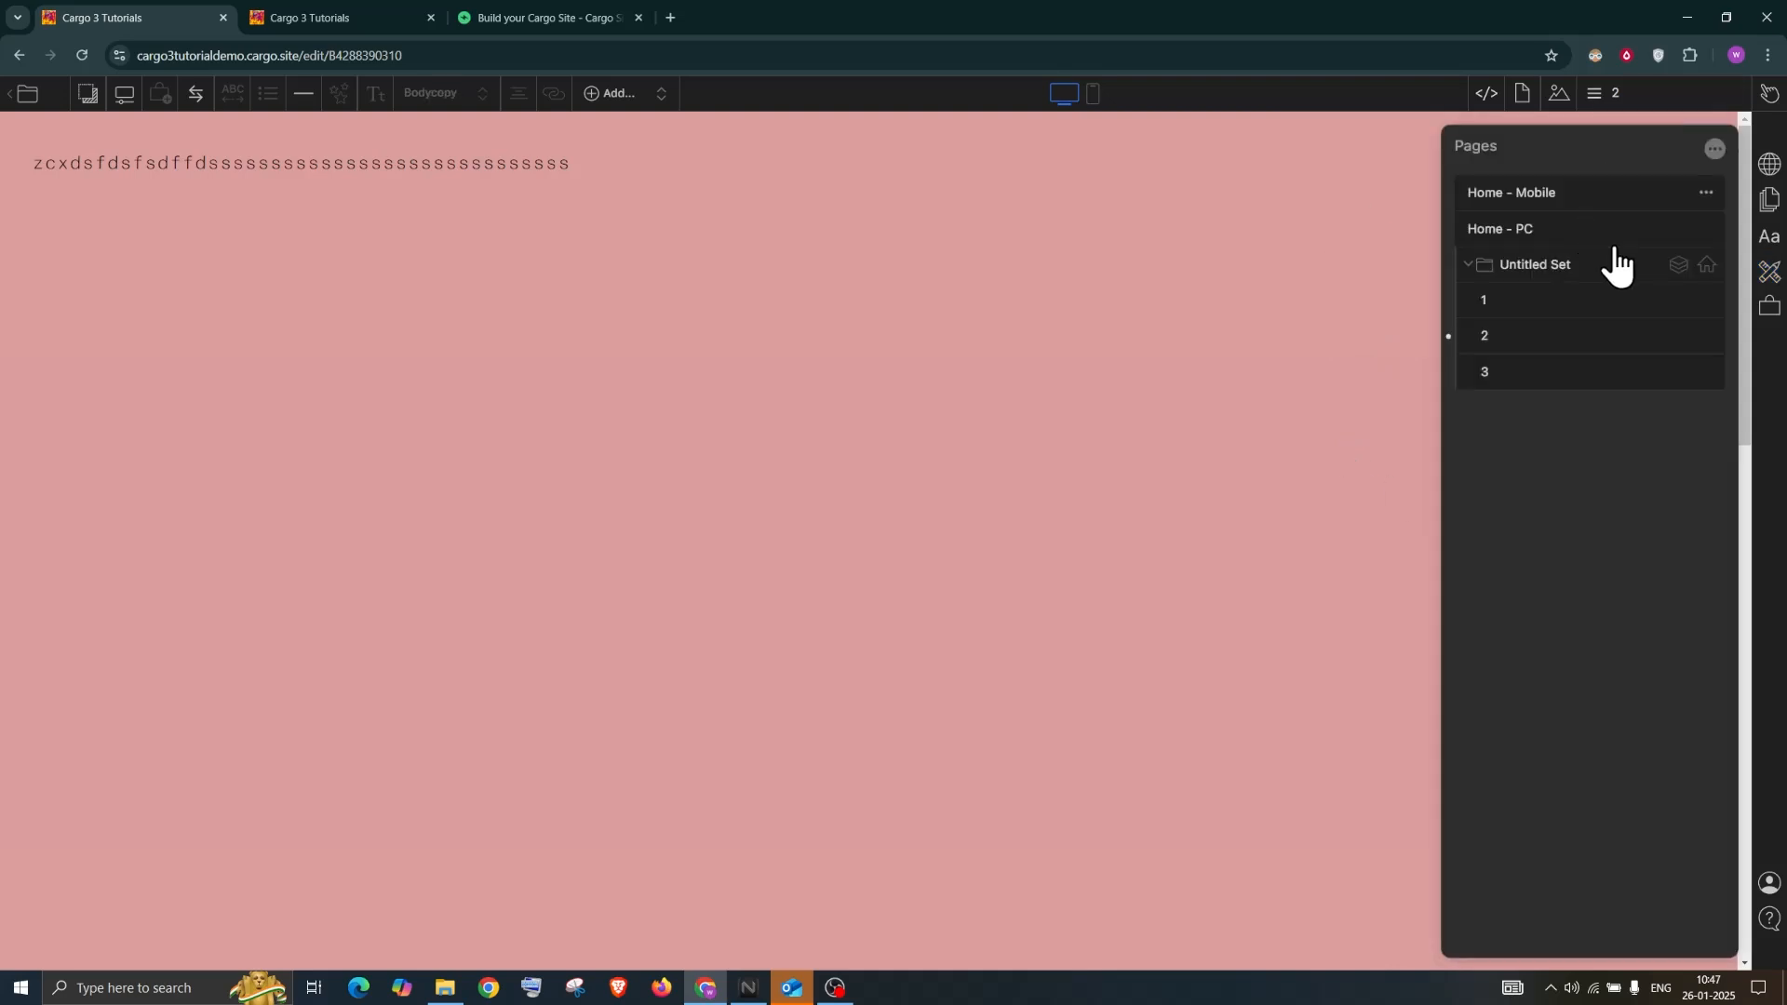
pyautogui.click(1713, 152)
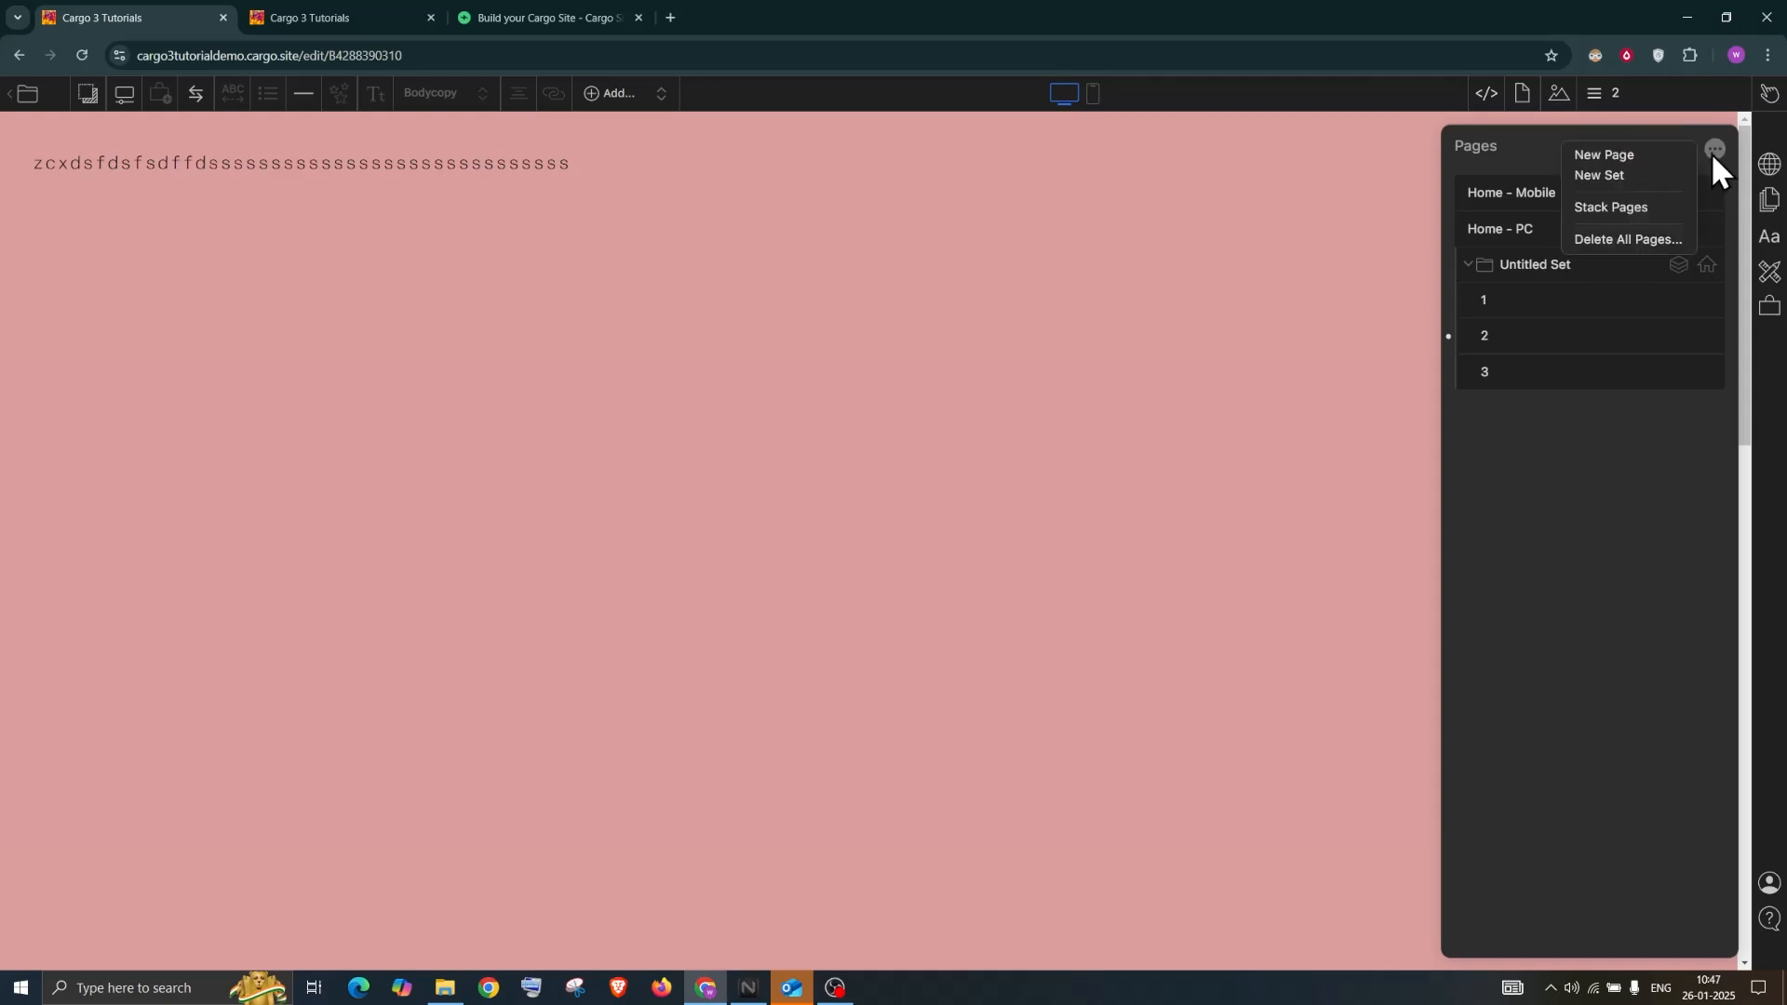
pyautogui.click(1638, 158)
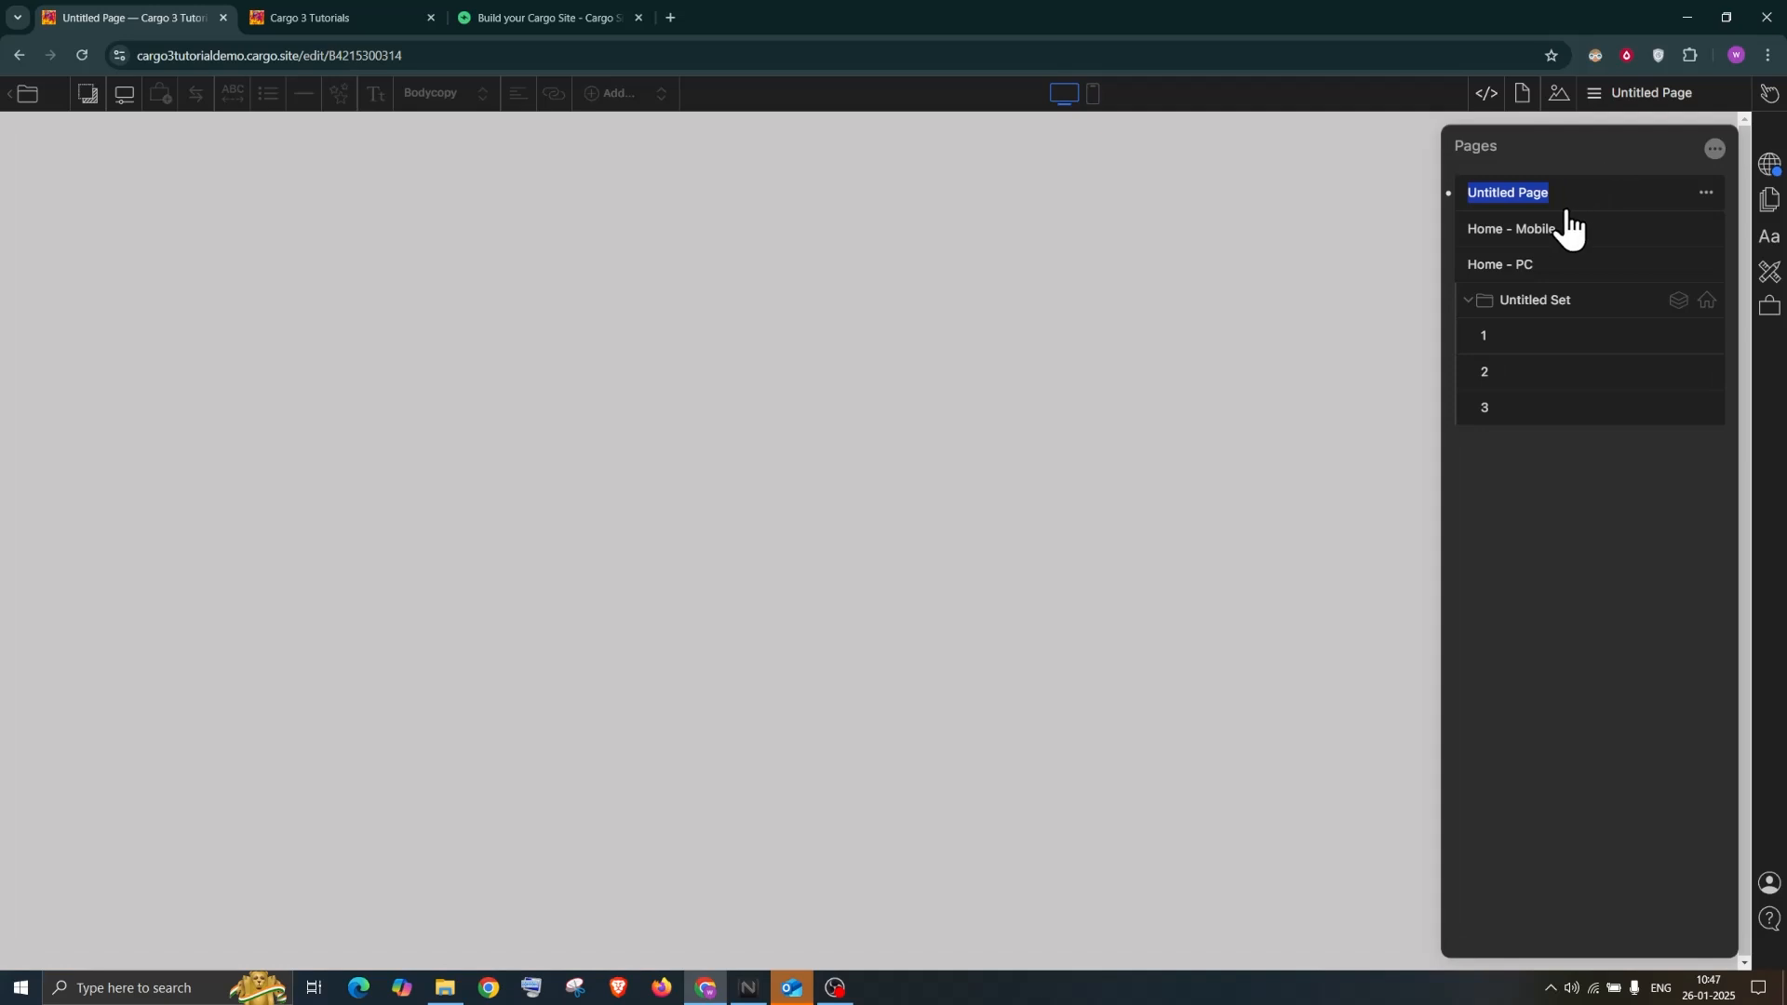
pyautogui.write('Menu')
pyautogui.click(1572, 115)
pyautogui.click(1602, 96)
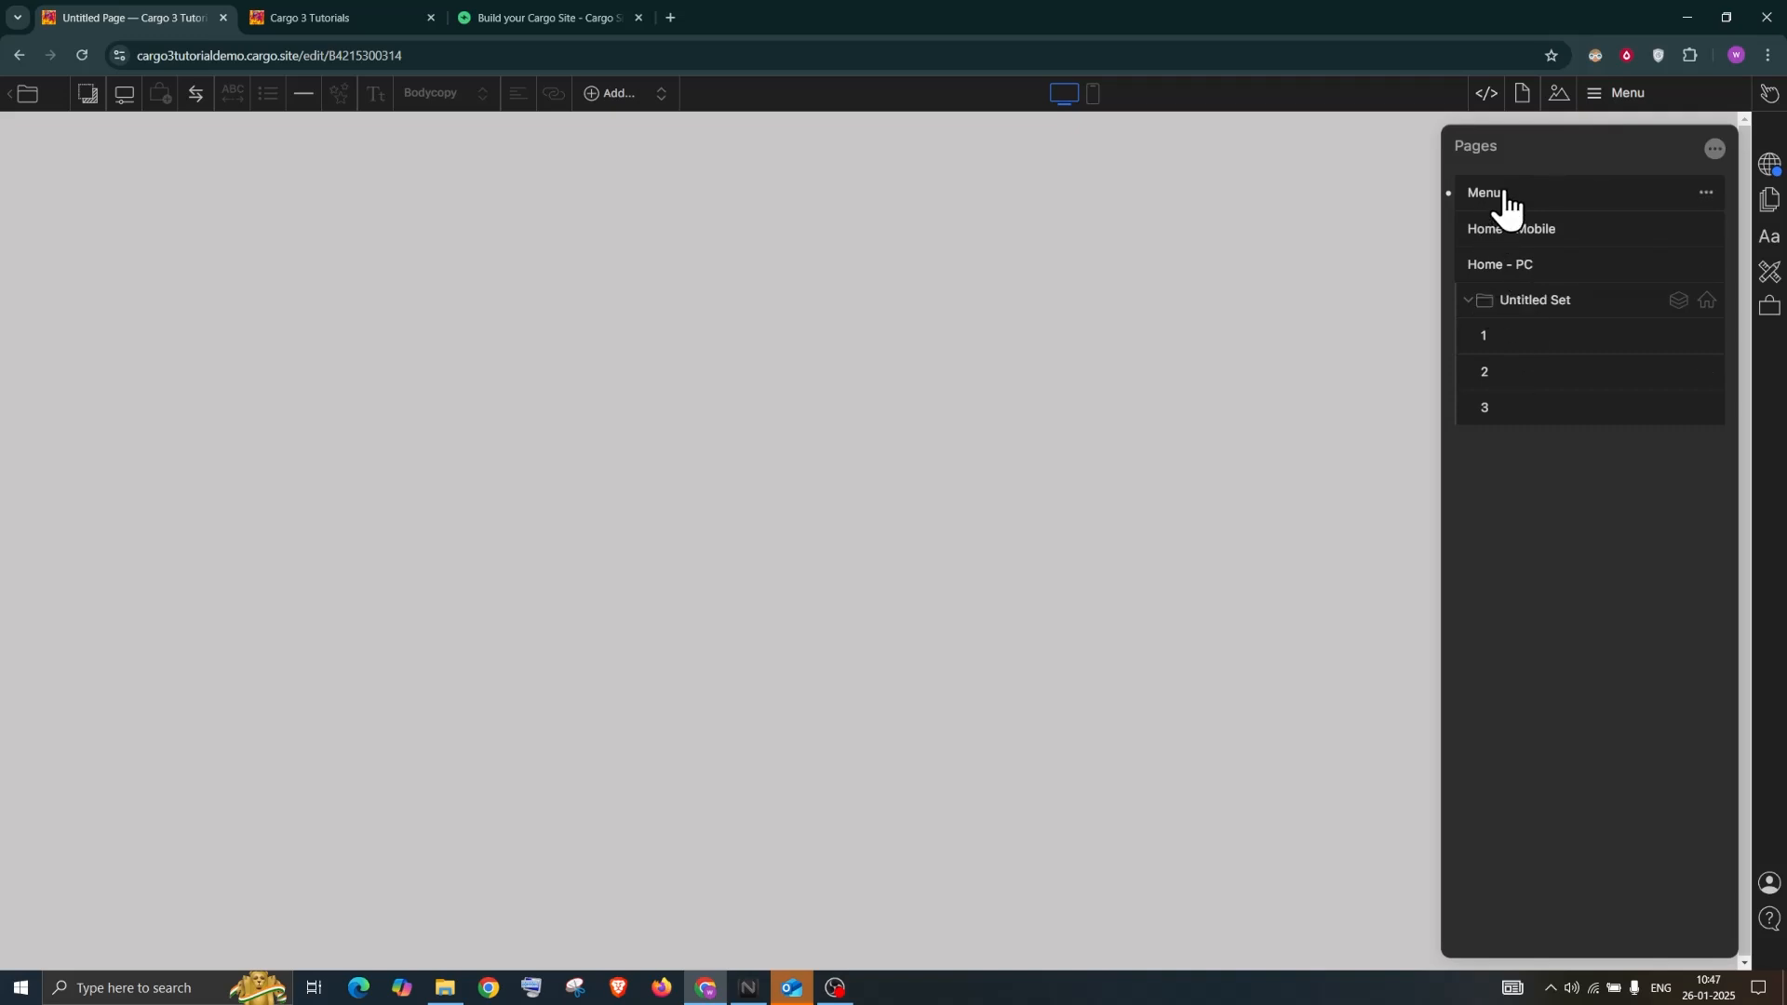
# Type placeholder letters on the Menu page and set Default Page Settings Text Align to left
pyautogui.click(1768, 211)
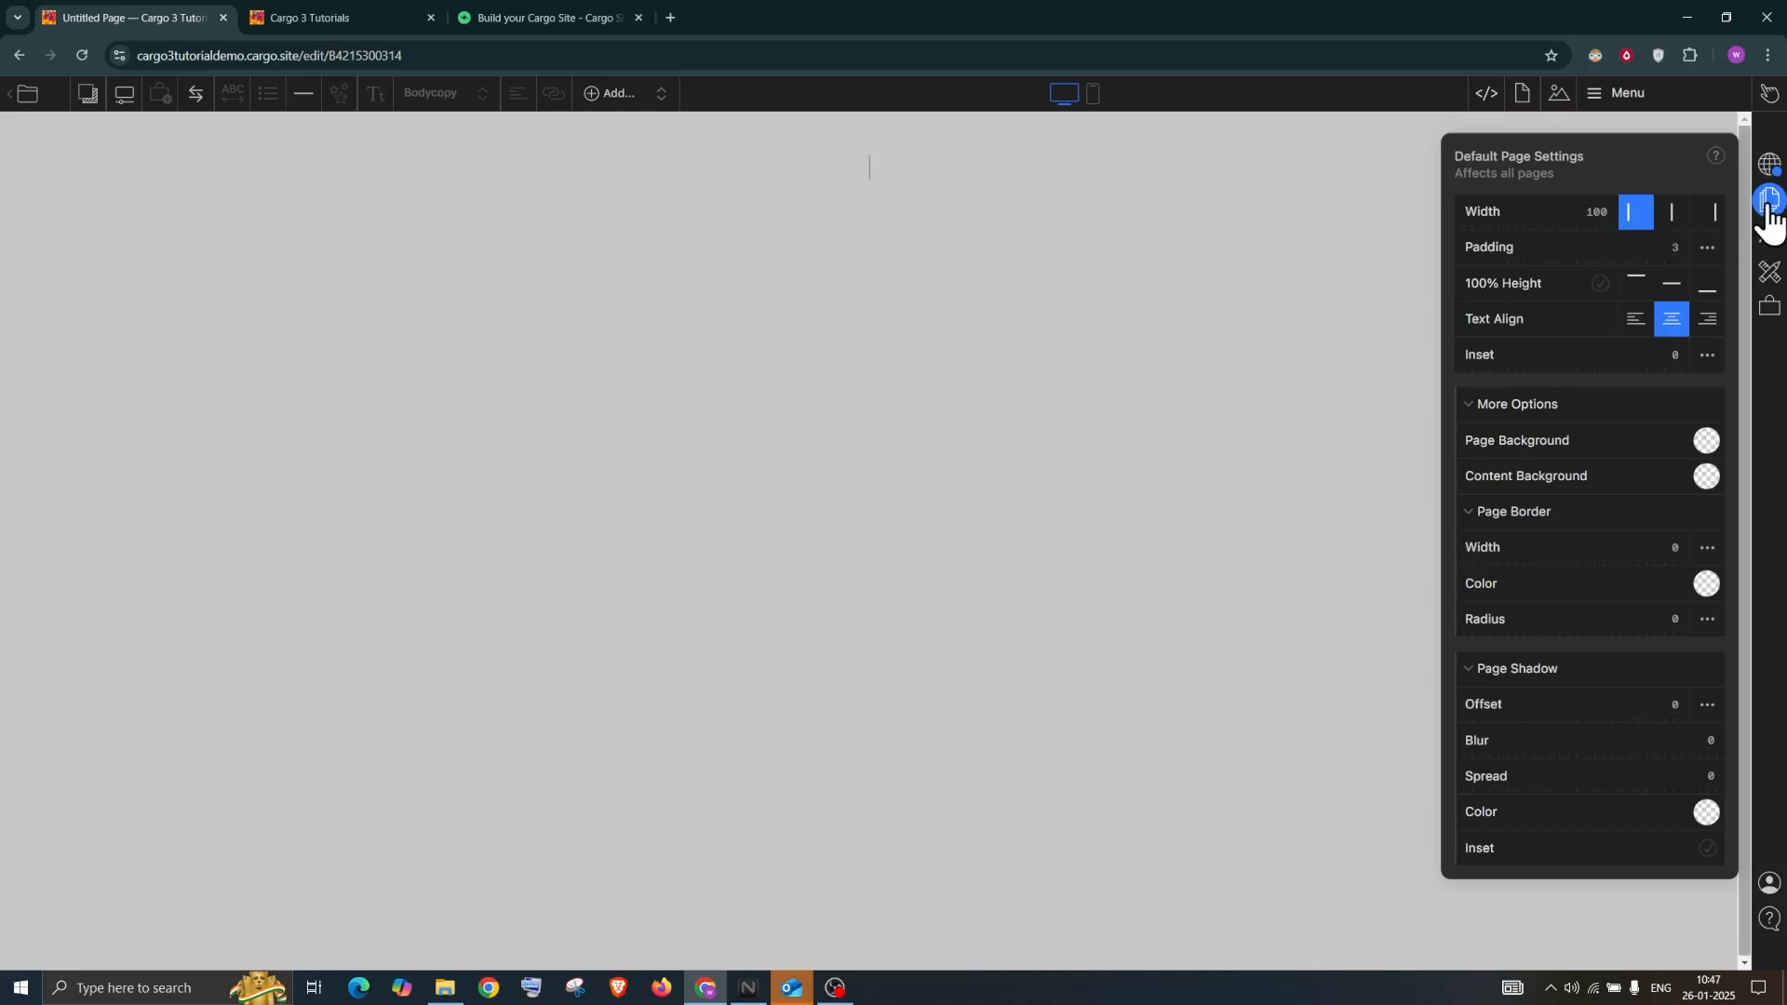
pyautogui.click(1064, 155)
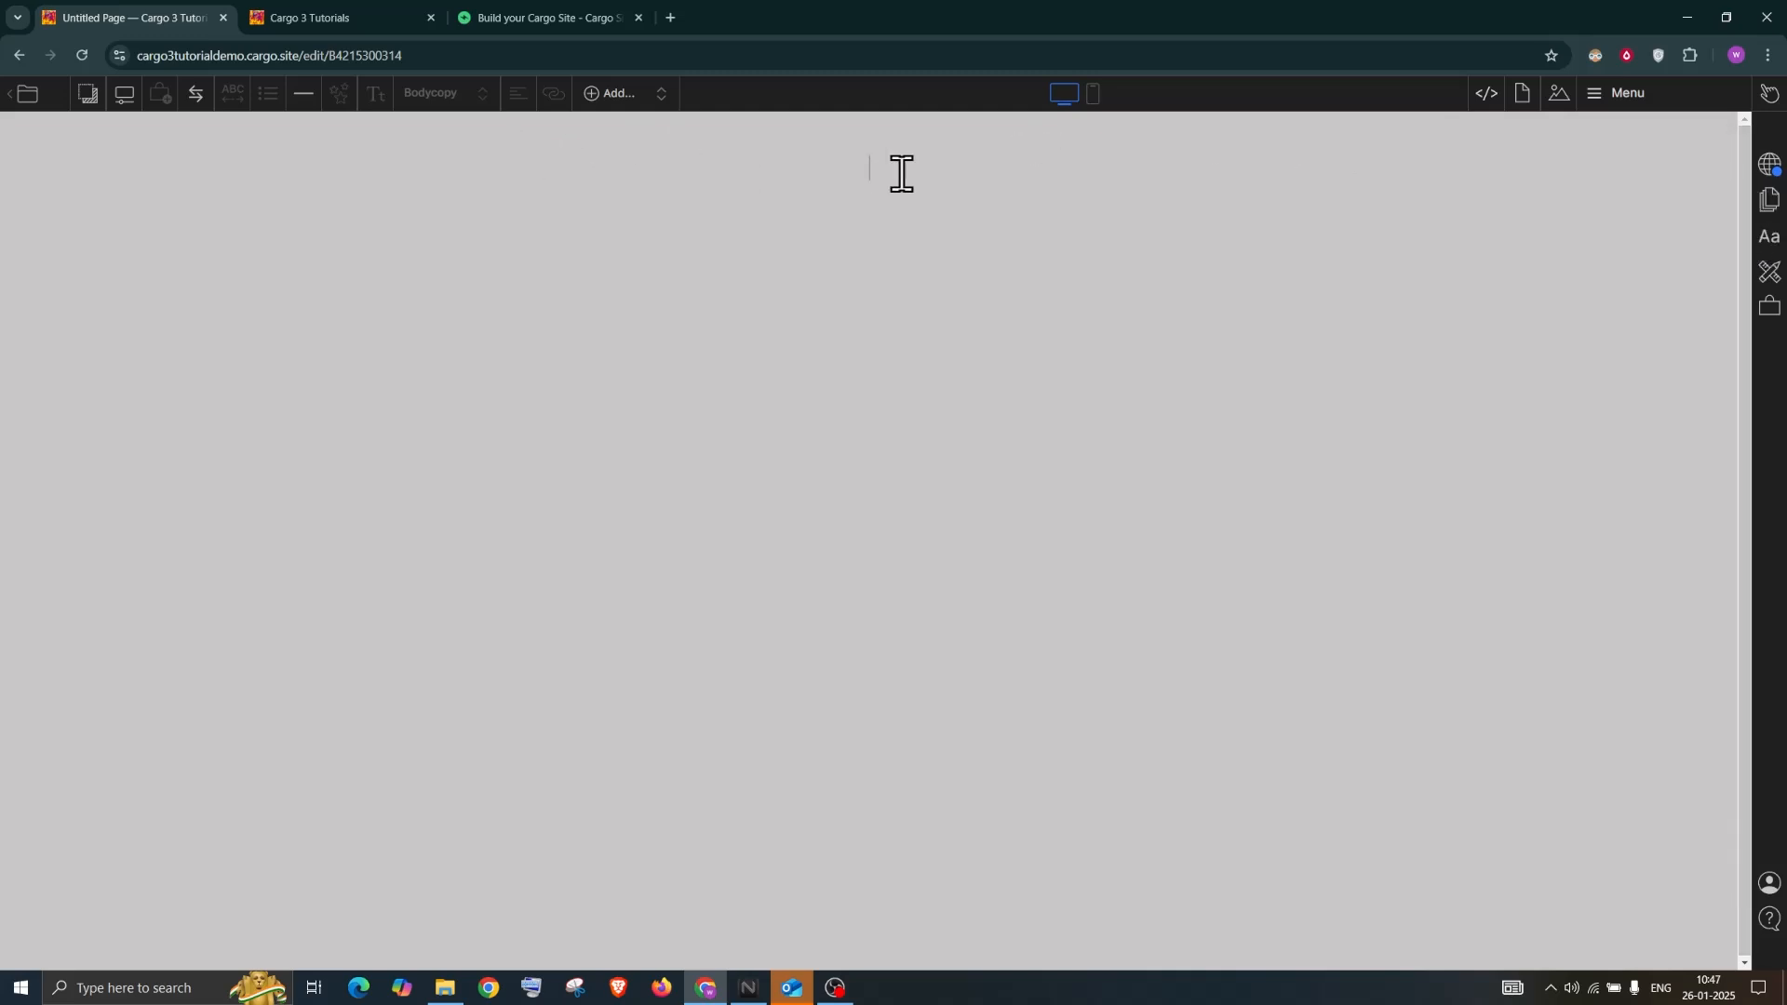
pyautogui.write('fgdgdffdgfdg')
pyautogui.click(1525, 97)
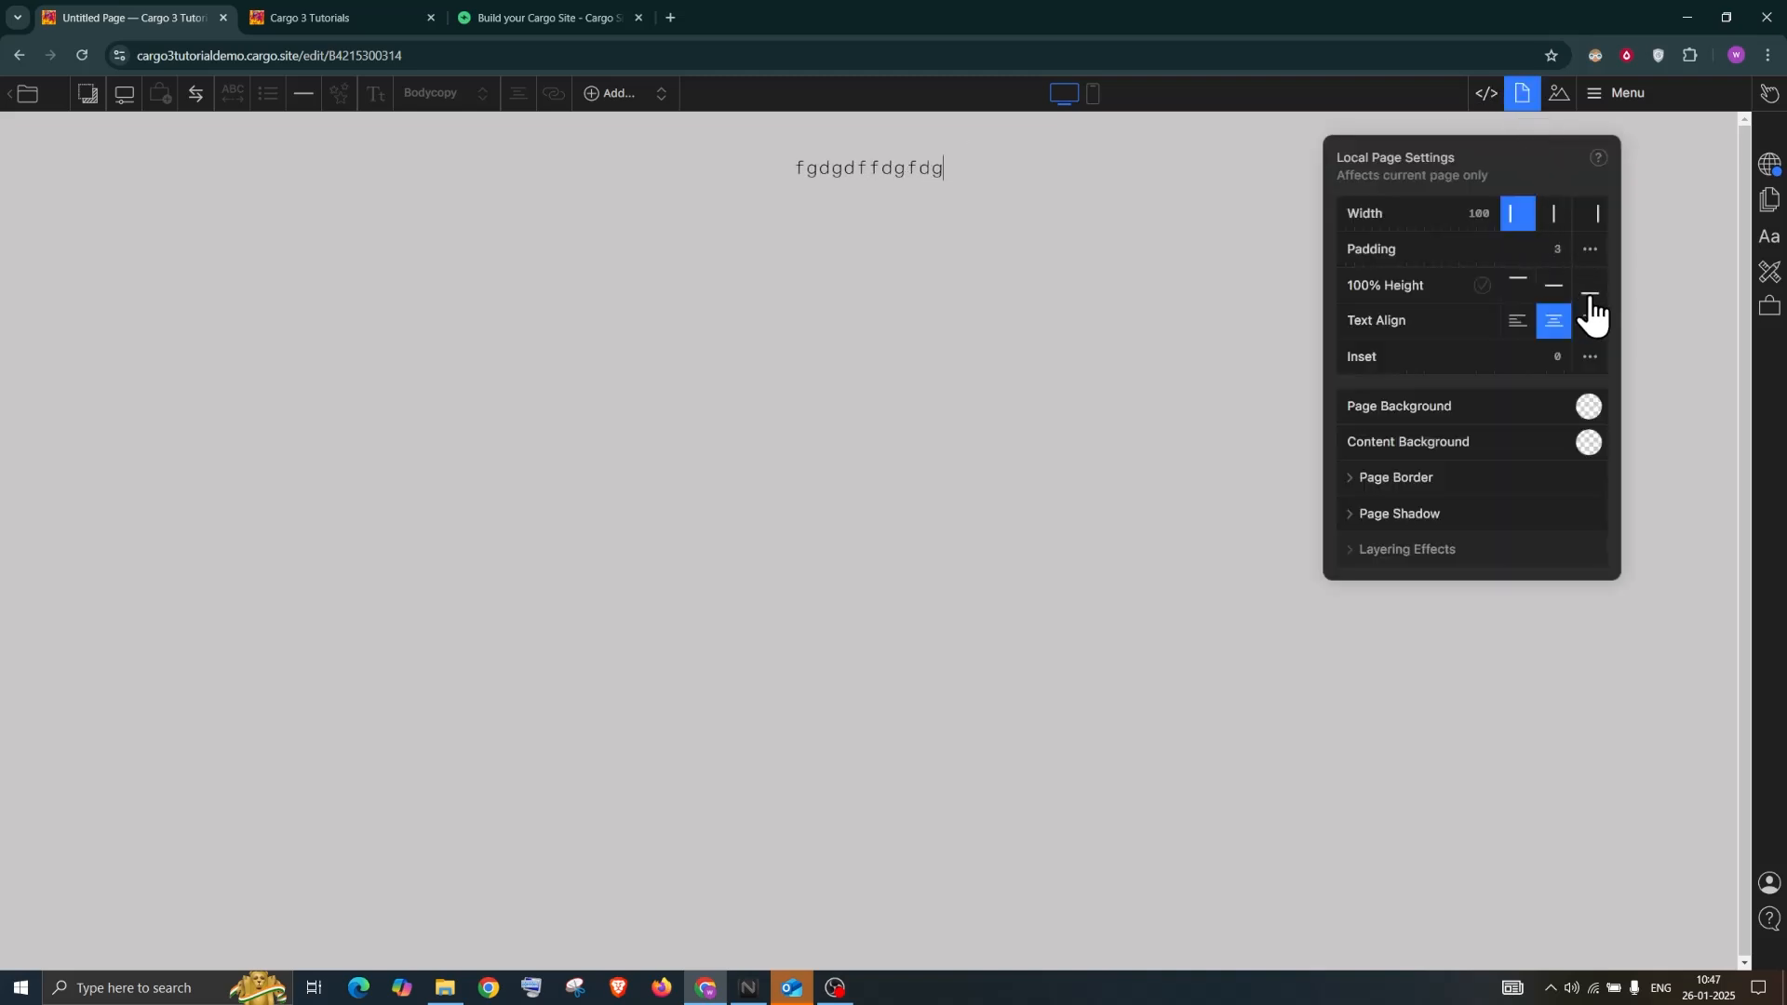
pyautogui.click(1768, 236)
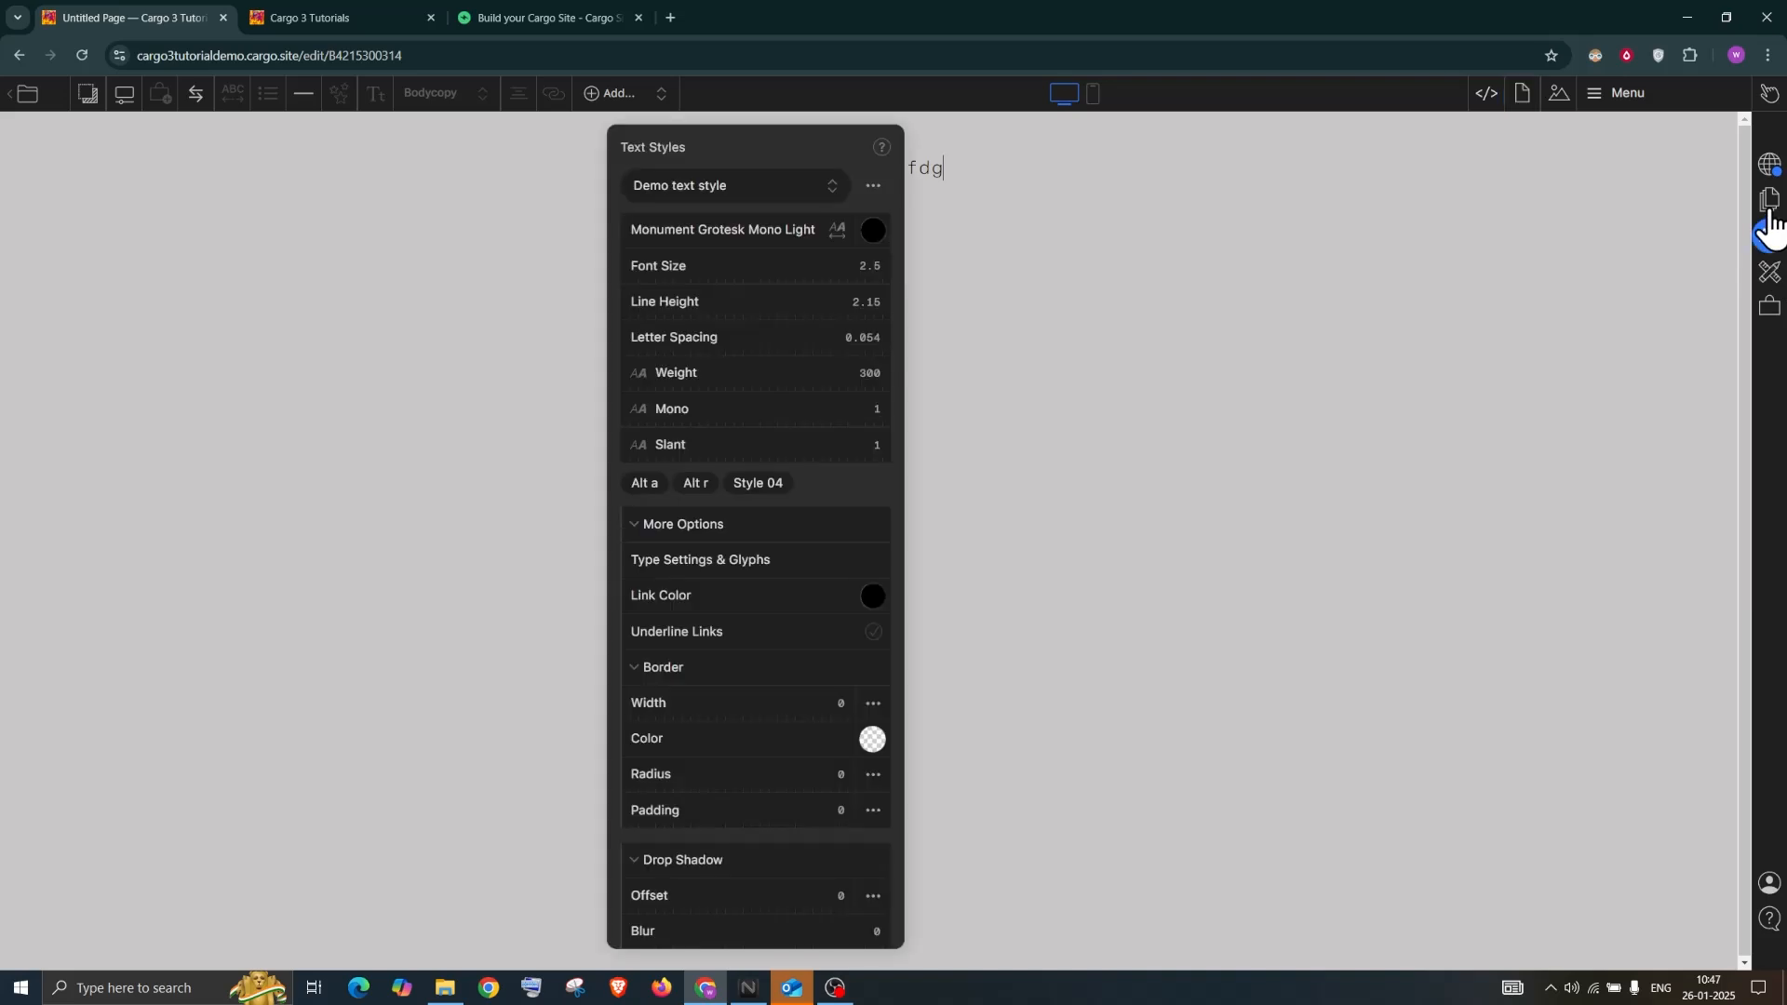
pyautogui.click(1768, 200)
pyautogui.click(1635, 319)
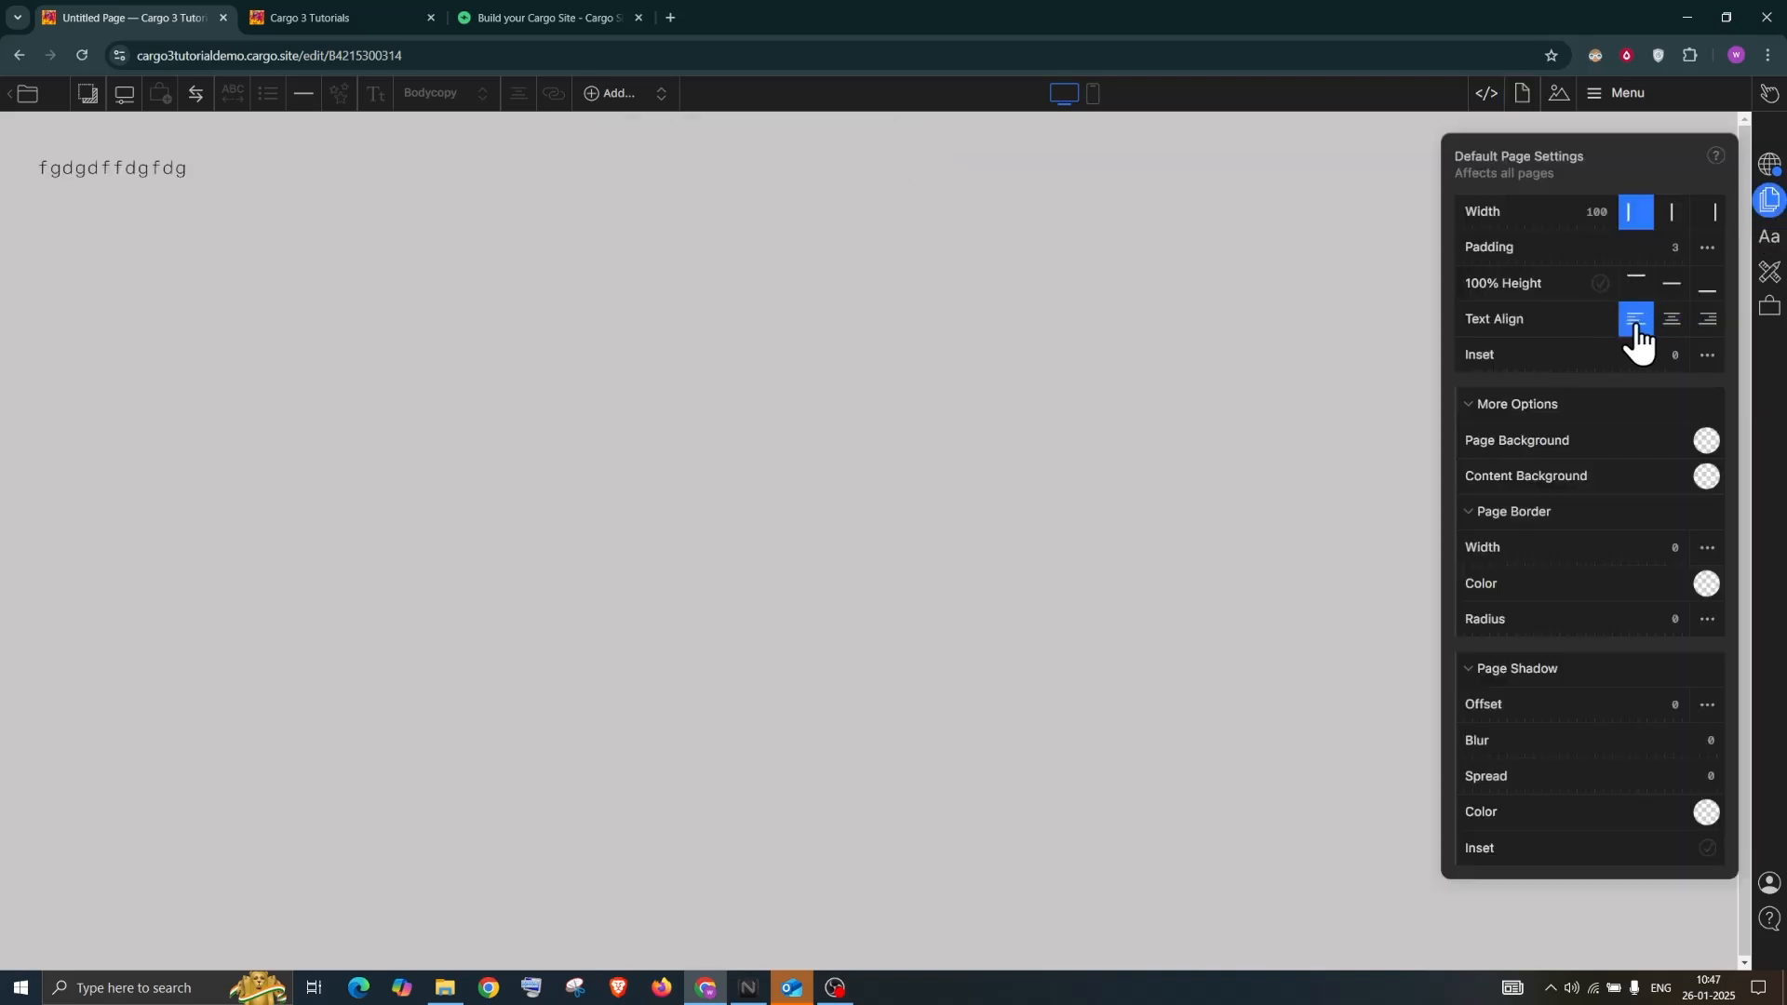
pyautogui.click(287, 180)
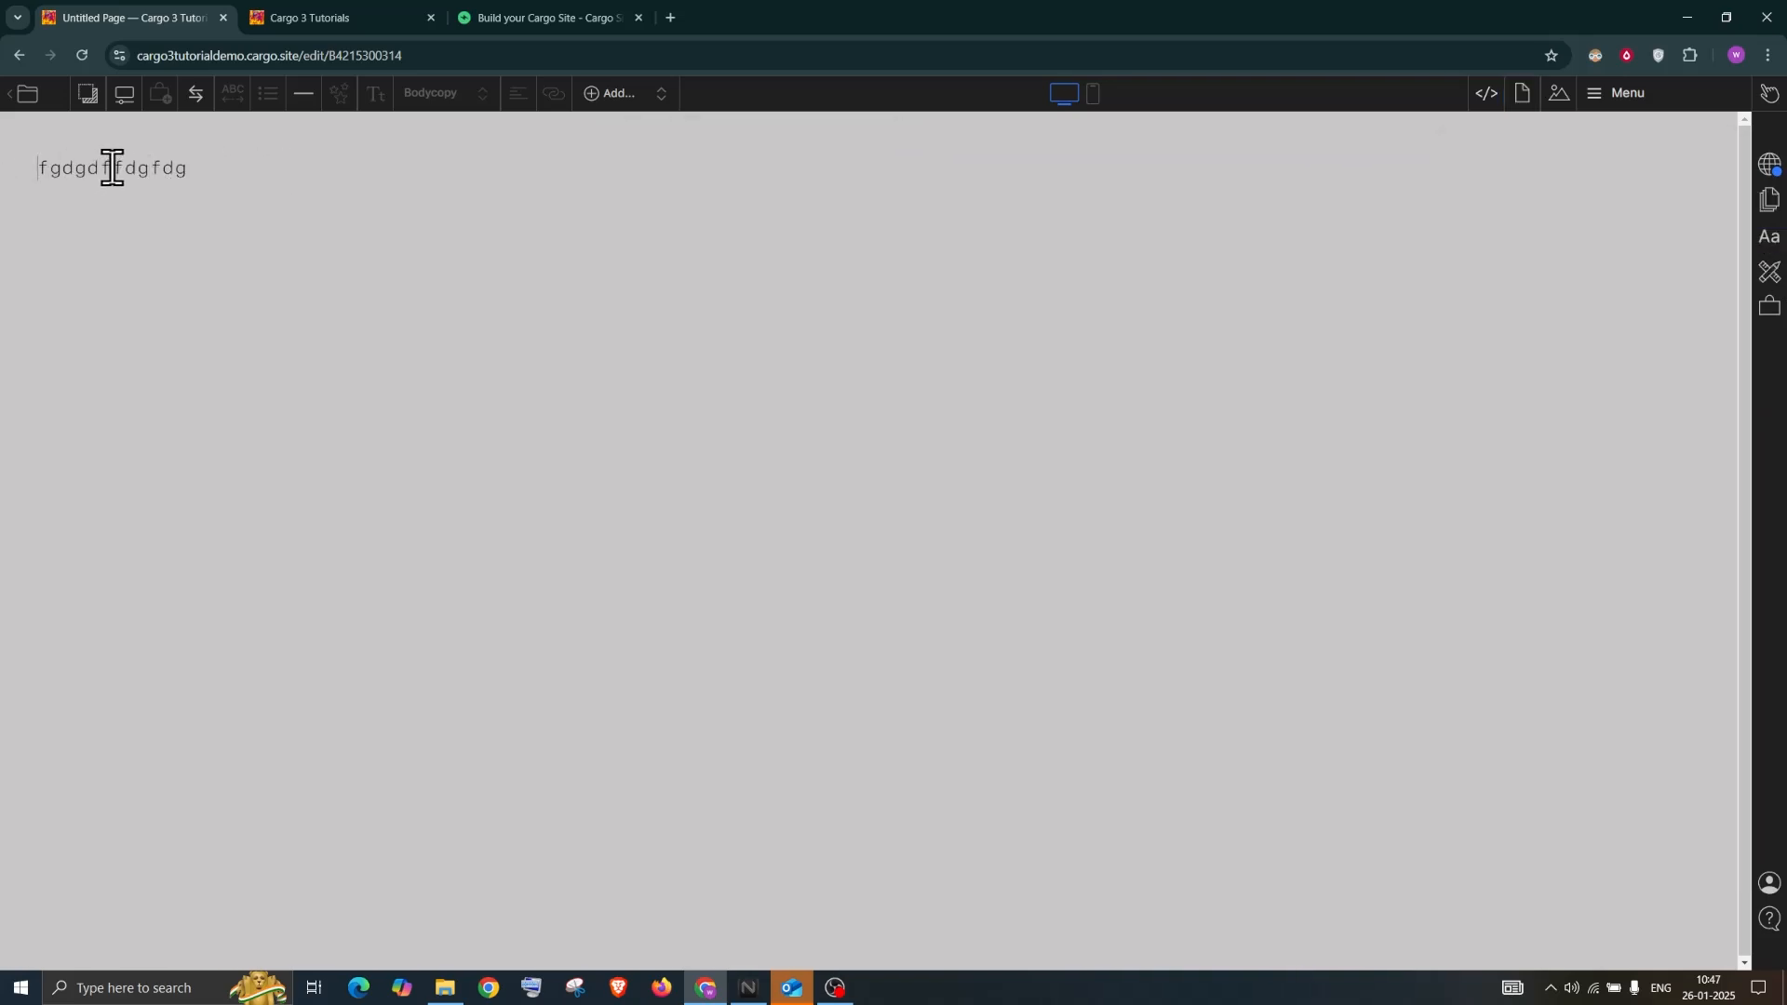
# Delete the placeholder letters so the line reads LOGO, and select LOGO
pyautogui.doubleClick(74, 168)
pyautogui.click(78, 168)
pyautogui.moveTo(40, 166); pyautogui.dragTo(248, 162)
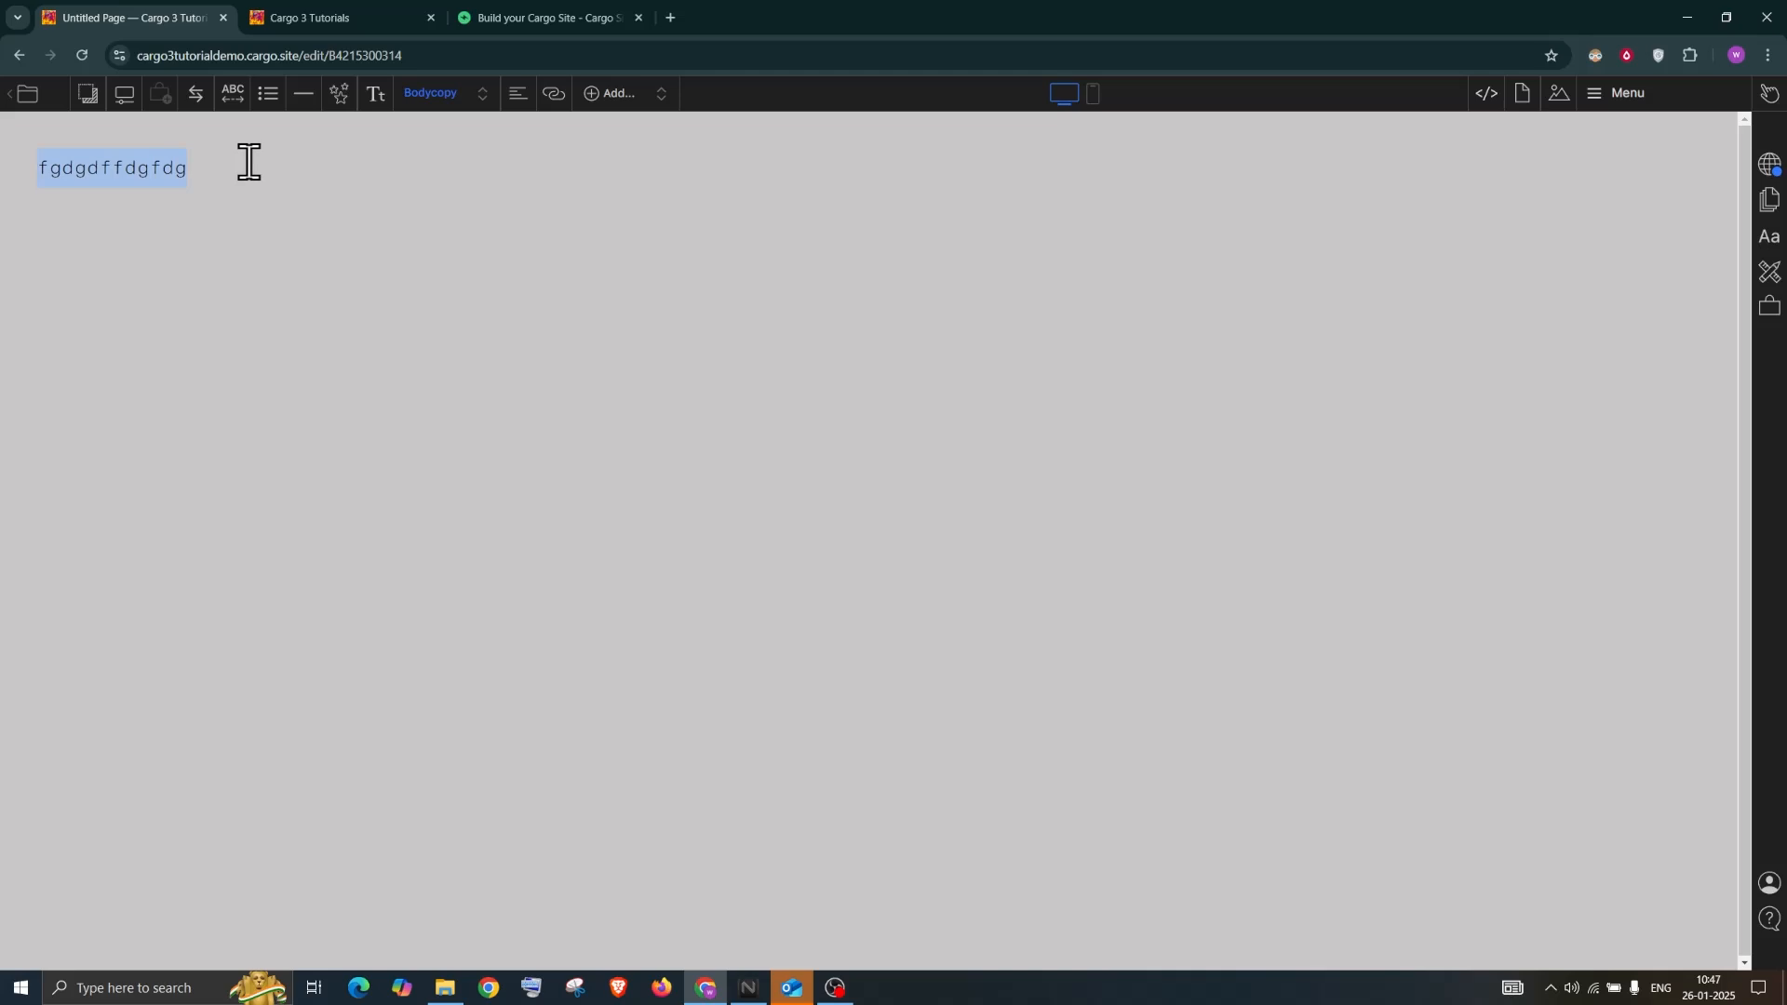
pyautogui.press('BackSpace')
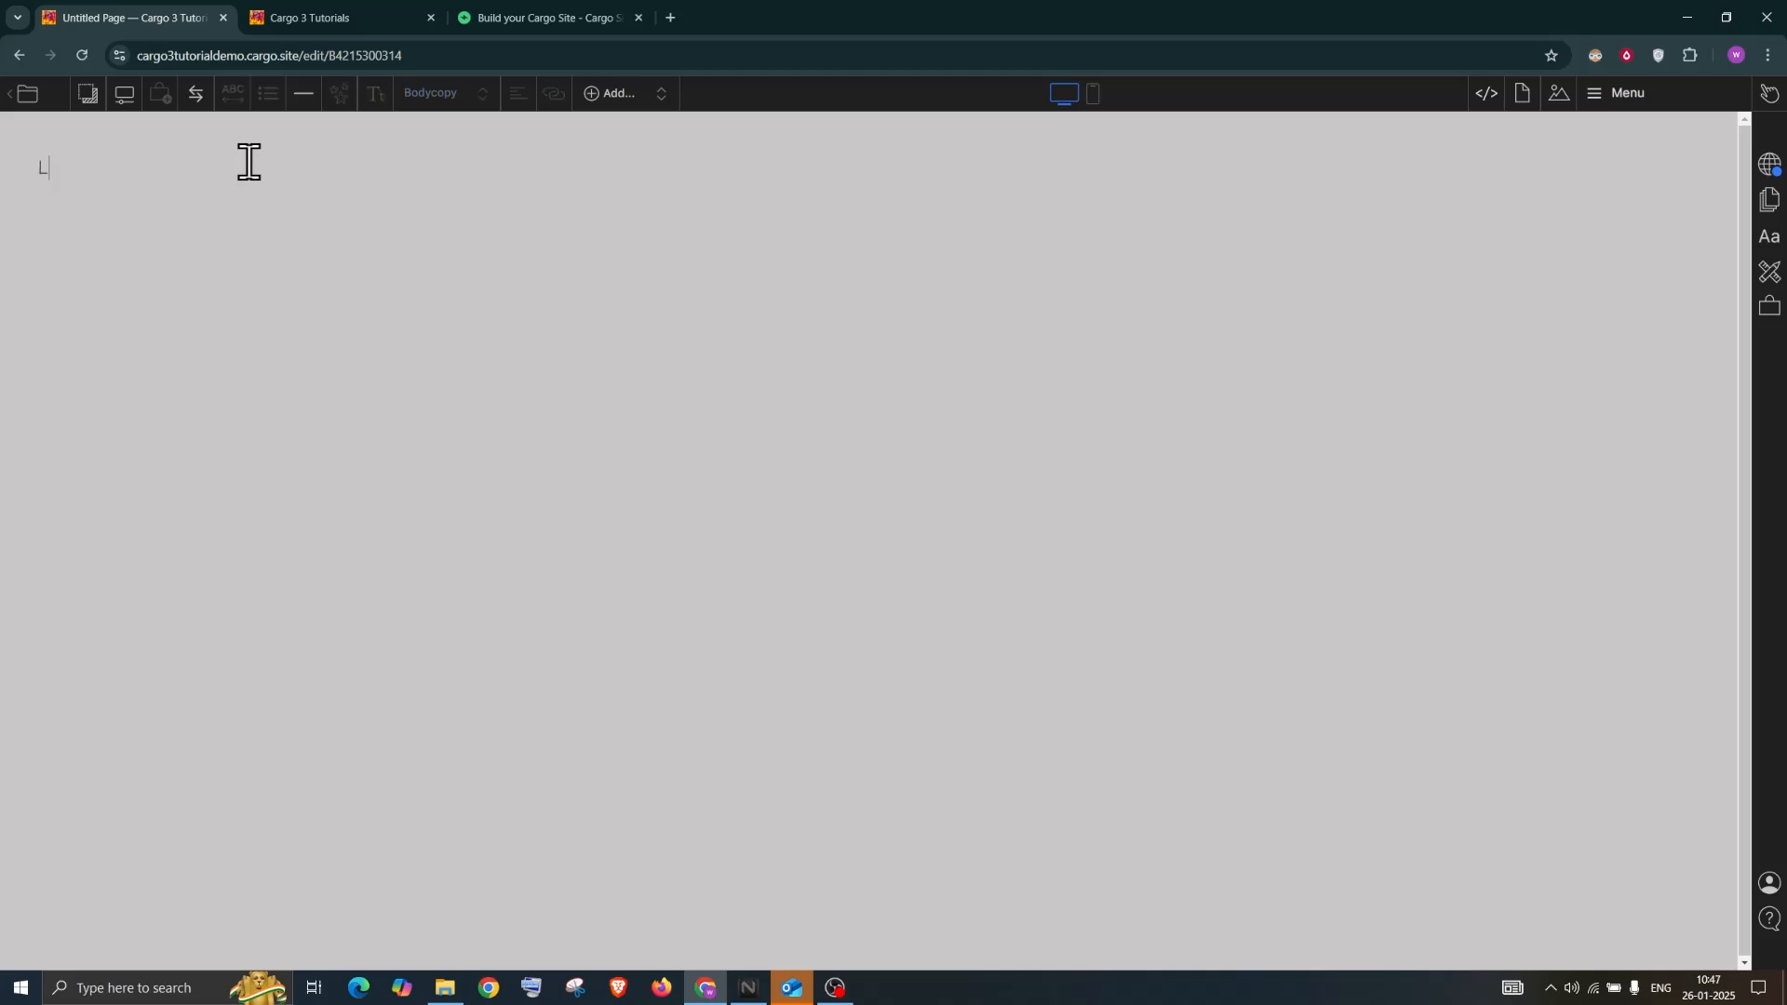
pyautogui.click(44, 169)
pyautogui.moveTo(39, 169); pyautogui.dragTo(112, 167)
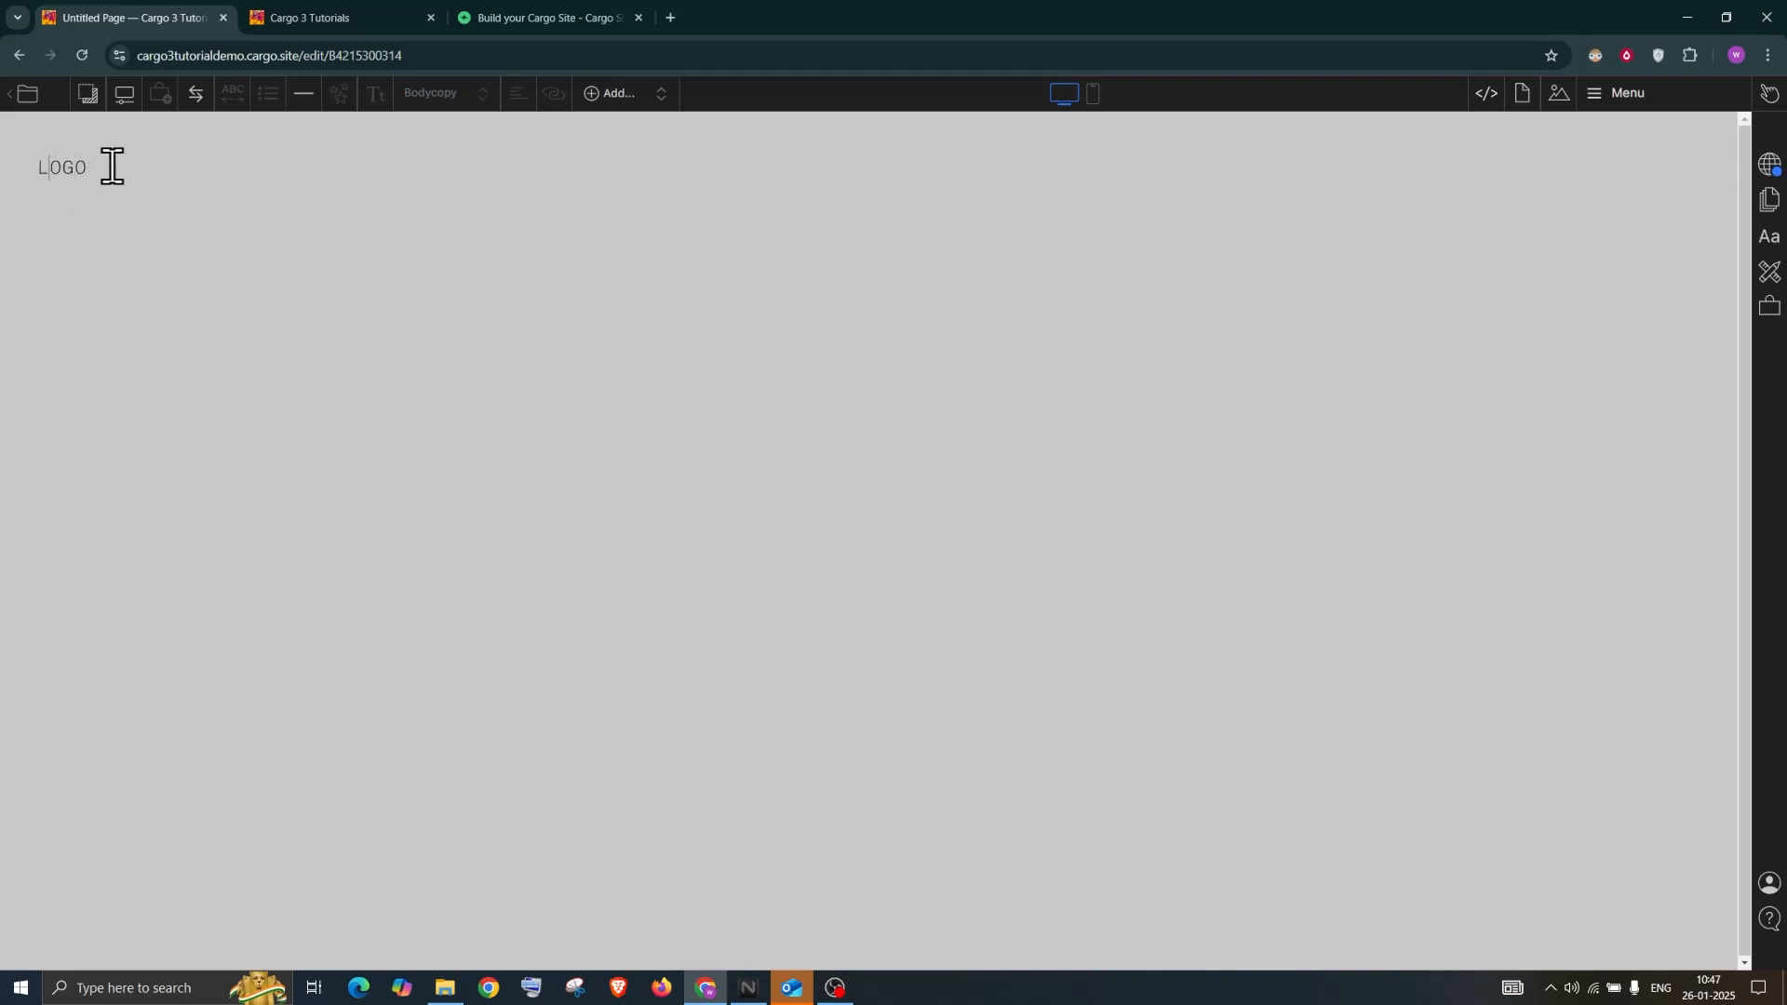
# Wrap the LOGO line in a Columns block
pyautogui.click(605, 97)
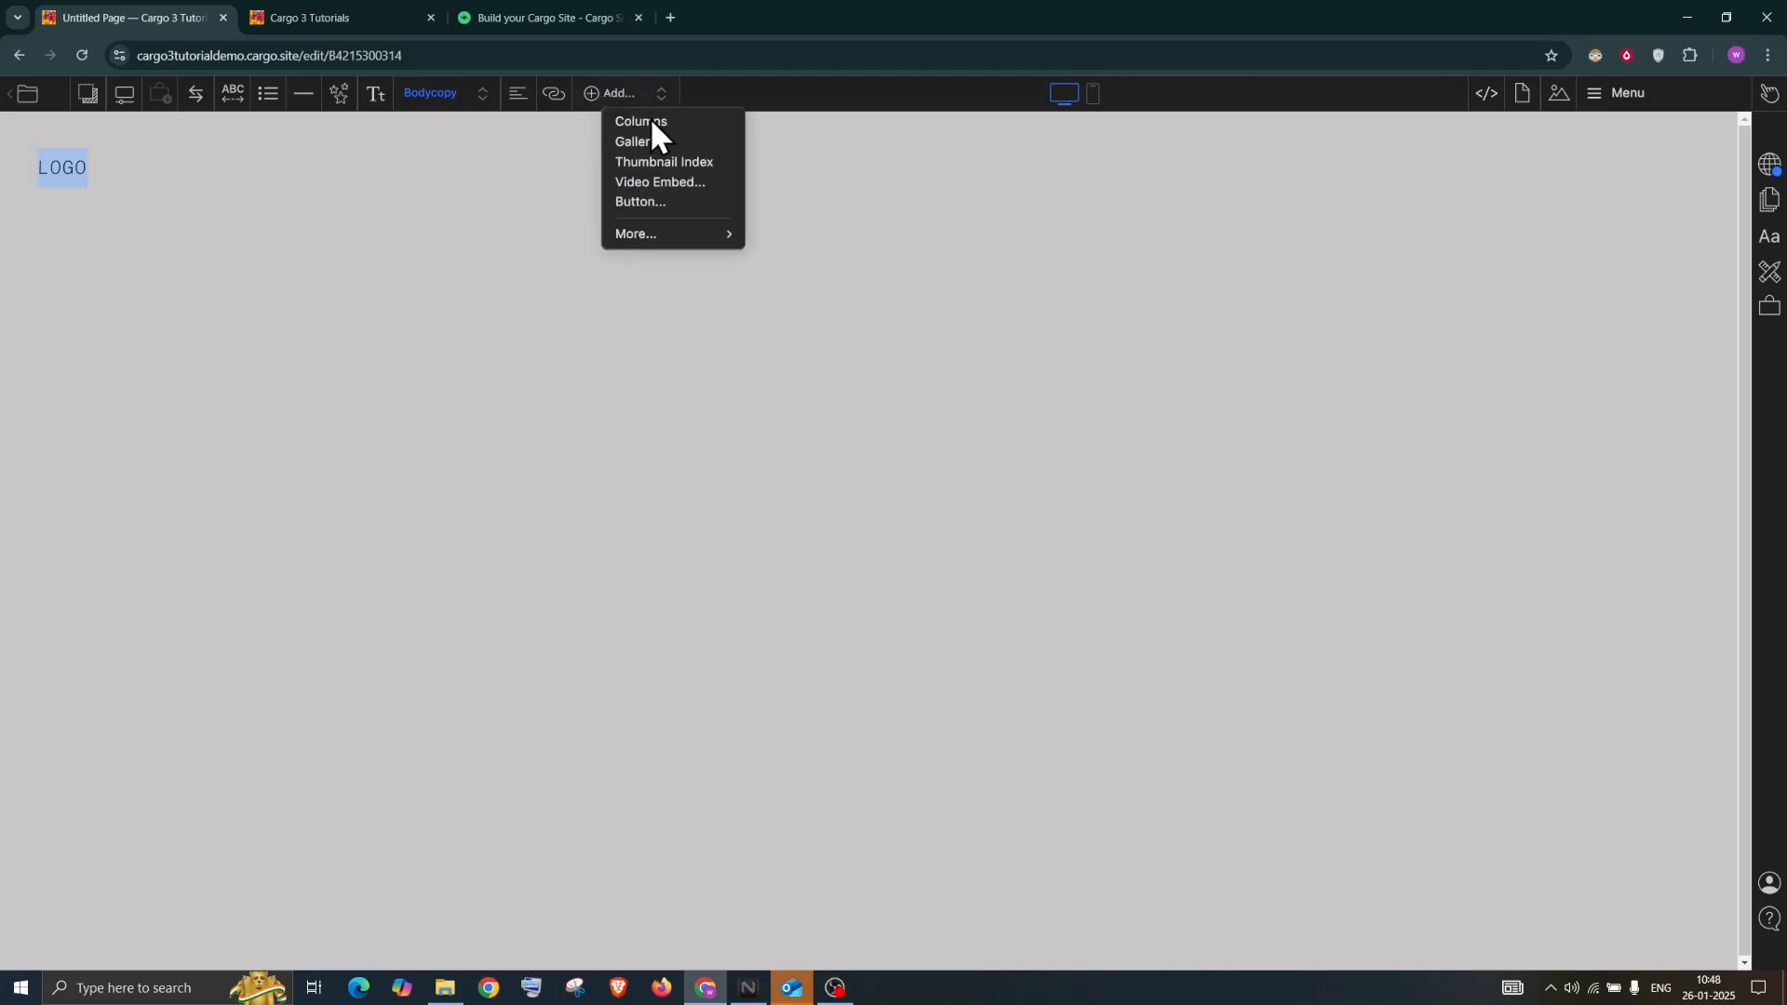
pyautogui.click(654, 122)
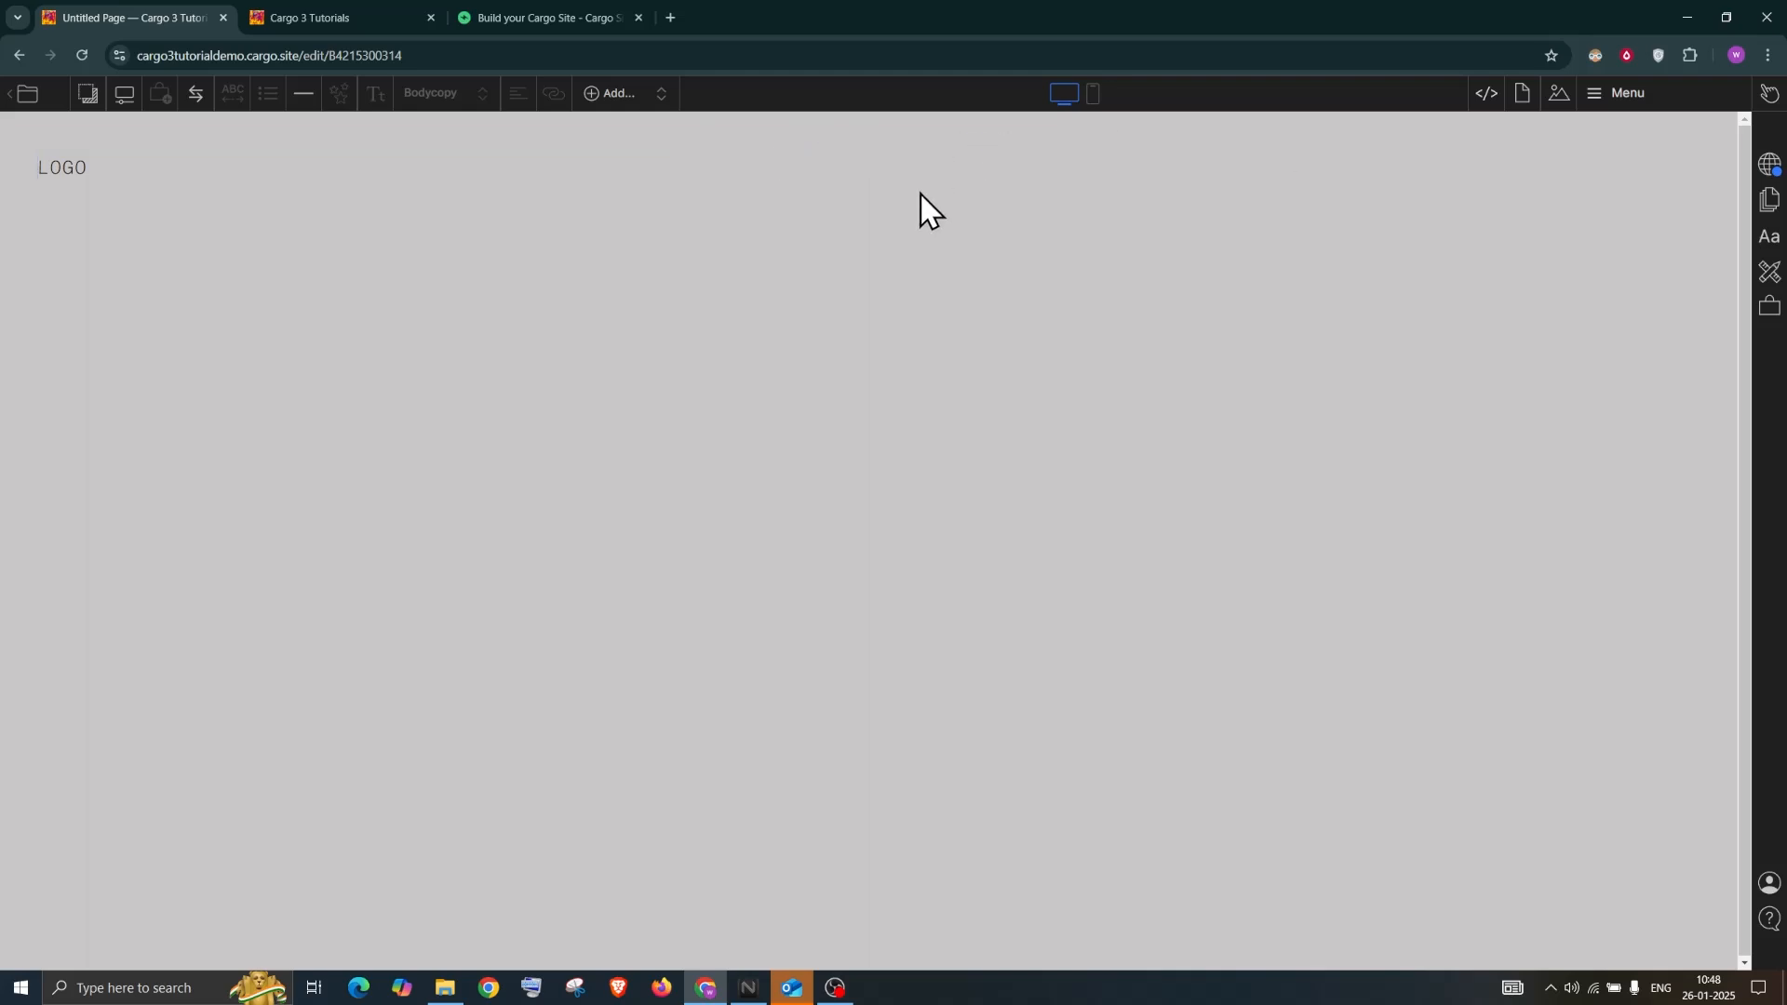
pyautogui.doubleClick(53, 158)
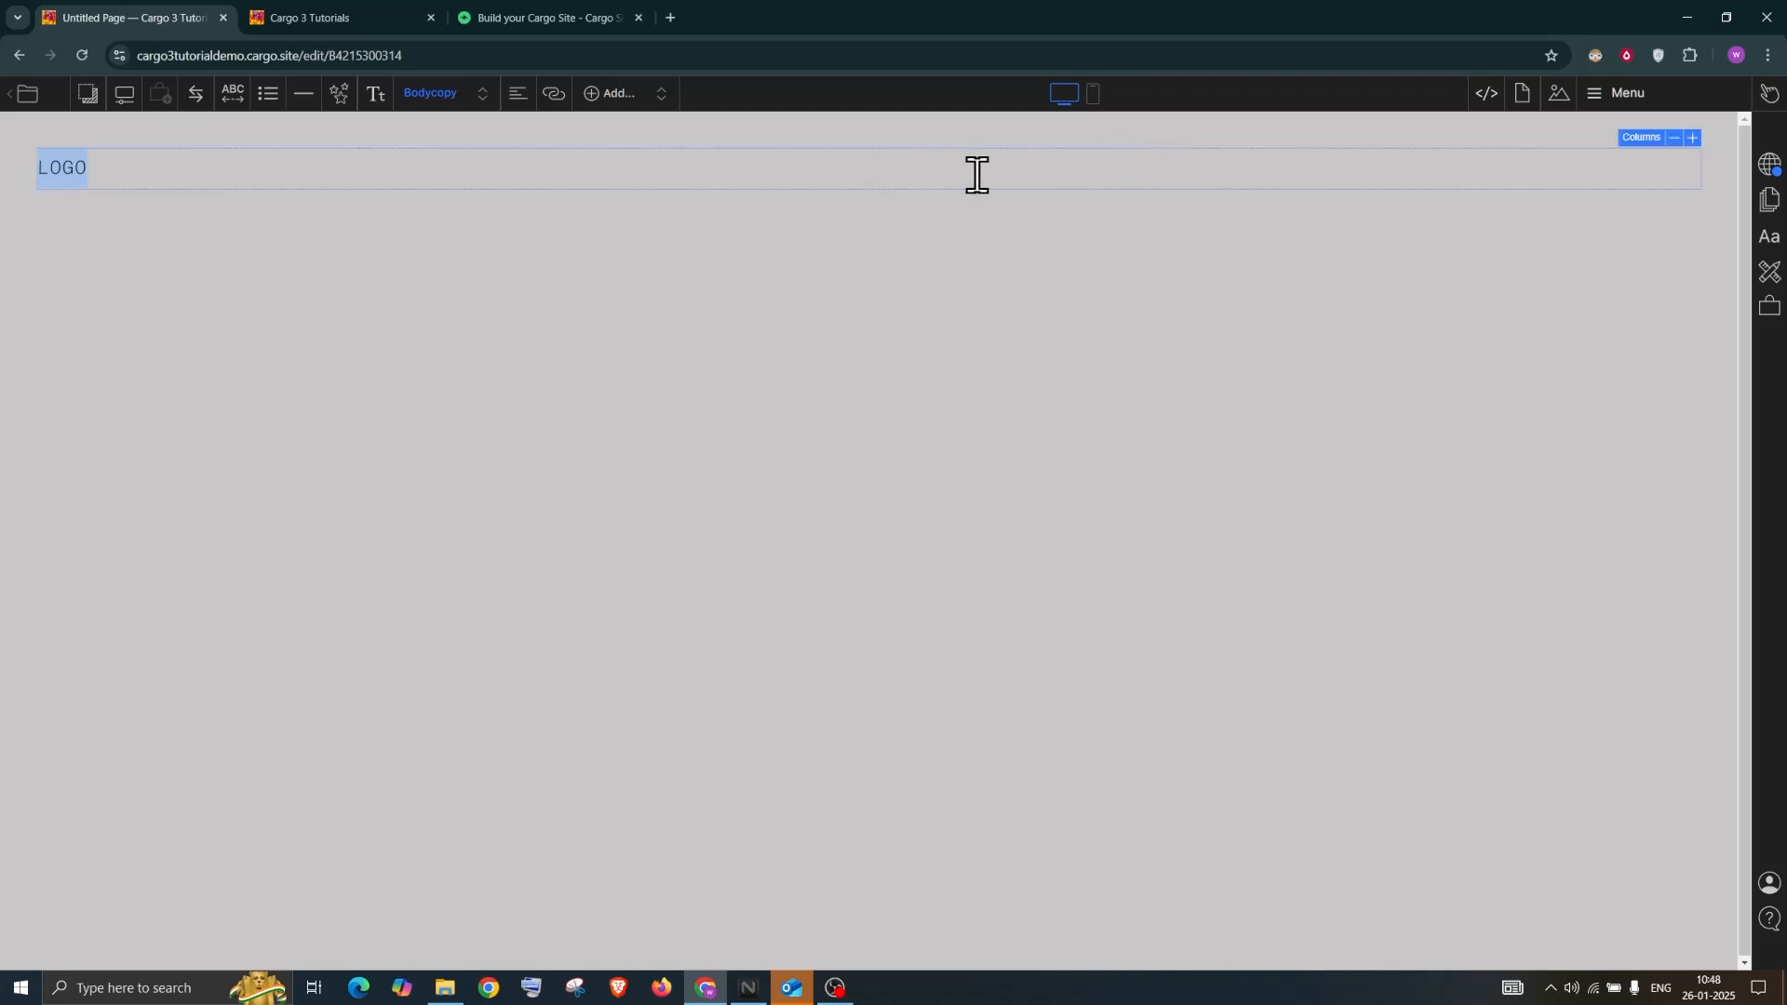
# Copy LOGO and paste it into each remaining column of the 12-column row
pyautogui.moveTo(1690, 151)
pyautogui.click(77, 155)
pyautogui.hotkey('ctrl', 'c')
pyautogui.click(316, 168)
pyautogui.hotkey('ctrl', 'v')
pyautogui.click(551, 167)
pyautogui.hotkey('ctrl', 'v')
pyautogui.click(684, 167)
pyautogui.hotkey('ctrl', 'v')
pyautogui.click(782, 162)
pyautogui.hotkey('ctrl', 'v')
pyautogui.click(1013, 168)
pyautogui.hotkey('ctrl', 'v')
pyautogui.click(1181, 165)
pyautogui.hotkey('ctrl', 'v')
pyautogui.click(1014, 166)
pyautogui.hotkey('ctrl', 'v')
pyautogui.click(658, 163)
pyautogui.hotkey('ctrl', 'v')
pyautogui.click(1353, 165)
pyautogui.hotkey('ctrl', 'v')
pyautogui.click(1458, 165)
pyautogui.hotkey('ctrl', 'v')
pyautogui.click(1642, 171)
pyautogui.hotkey('ctrl', 'v')
pyautogui.click(238, 315)
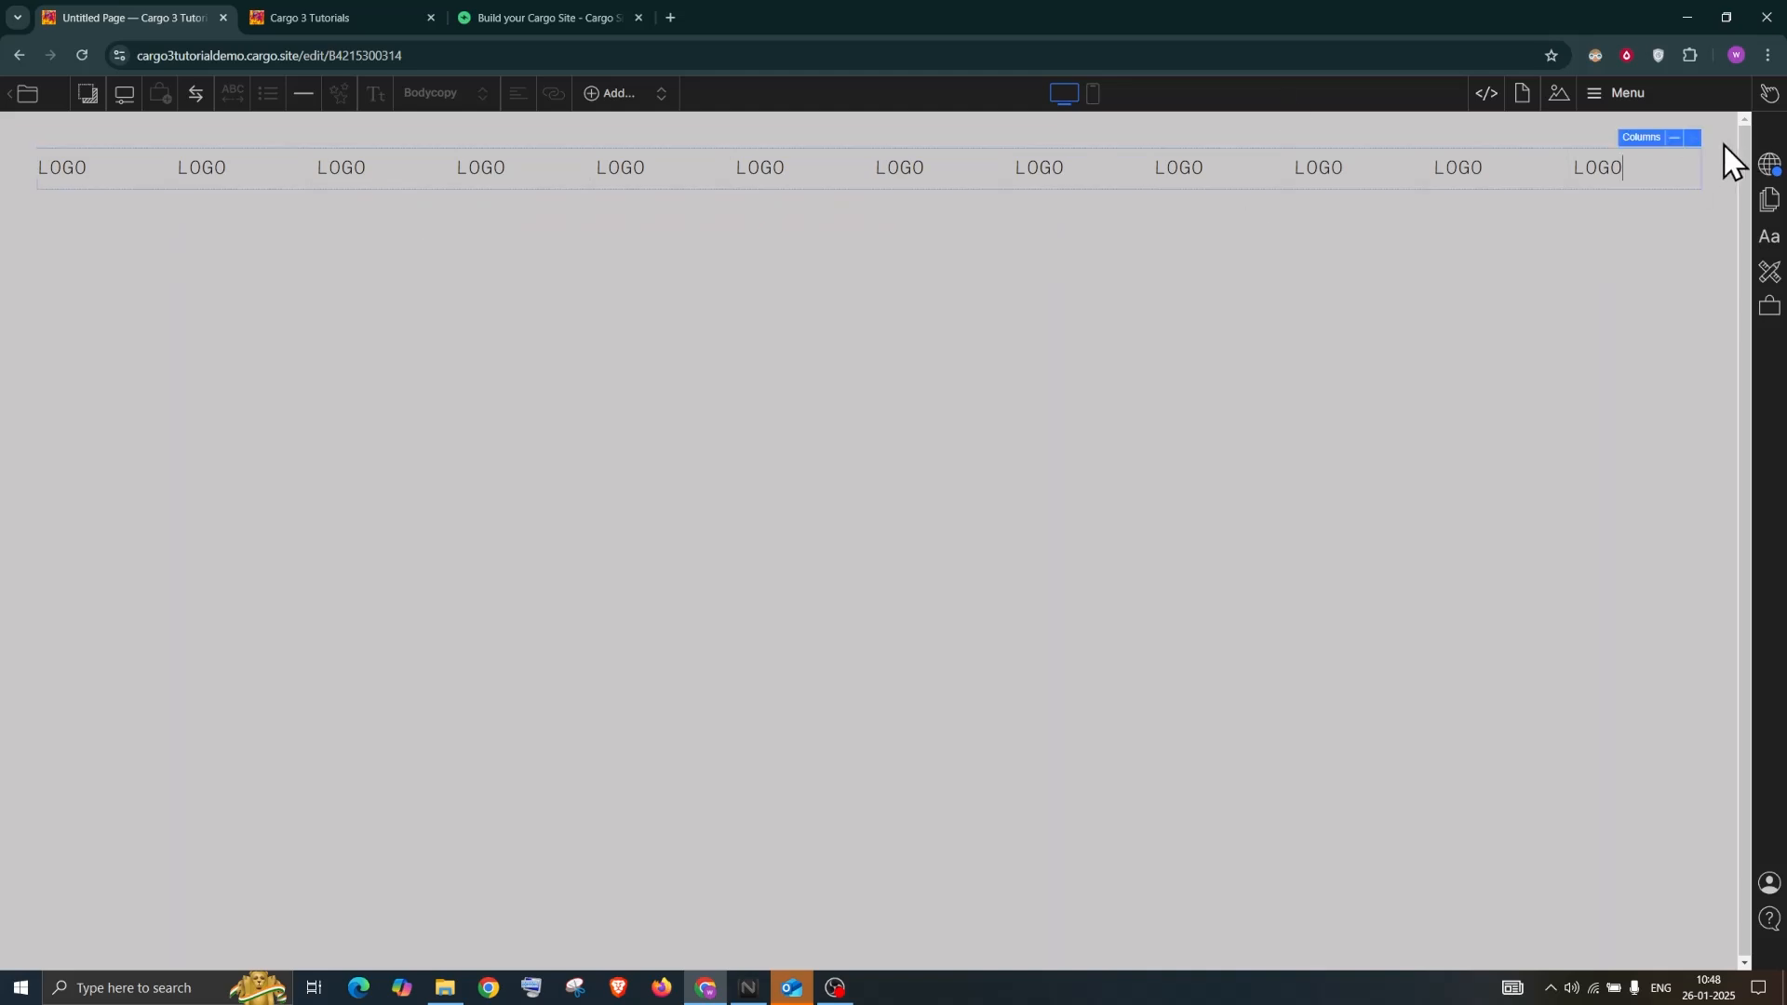
pyautogui.moveTo(1691, 166)
# Upload the pexels-steve-johnson abstract painting image to the page's images
pyautogui.click(127, 164)
pyautogui.click(1567, 94)
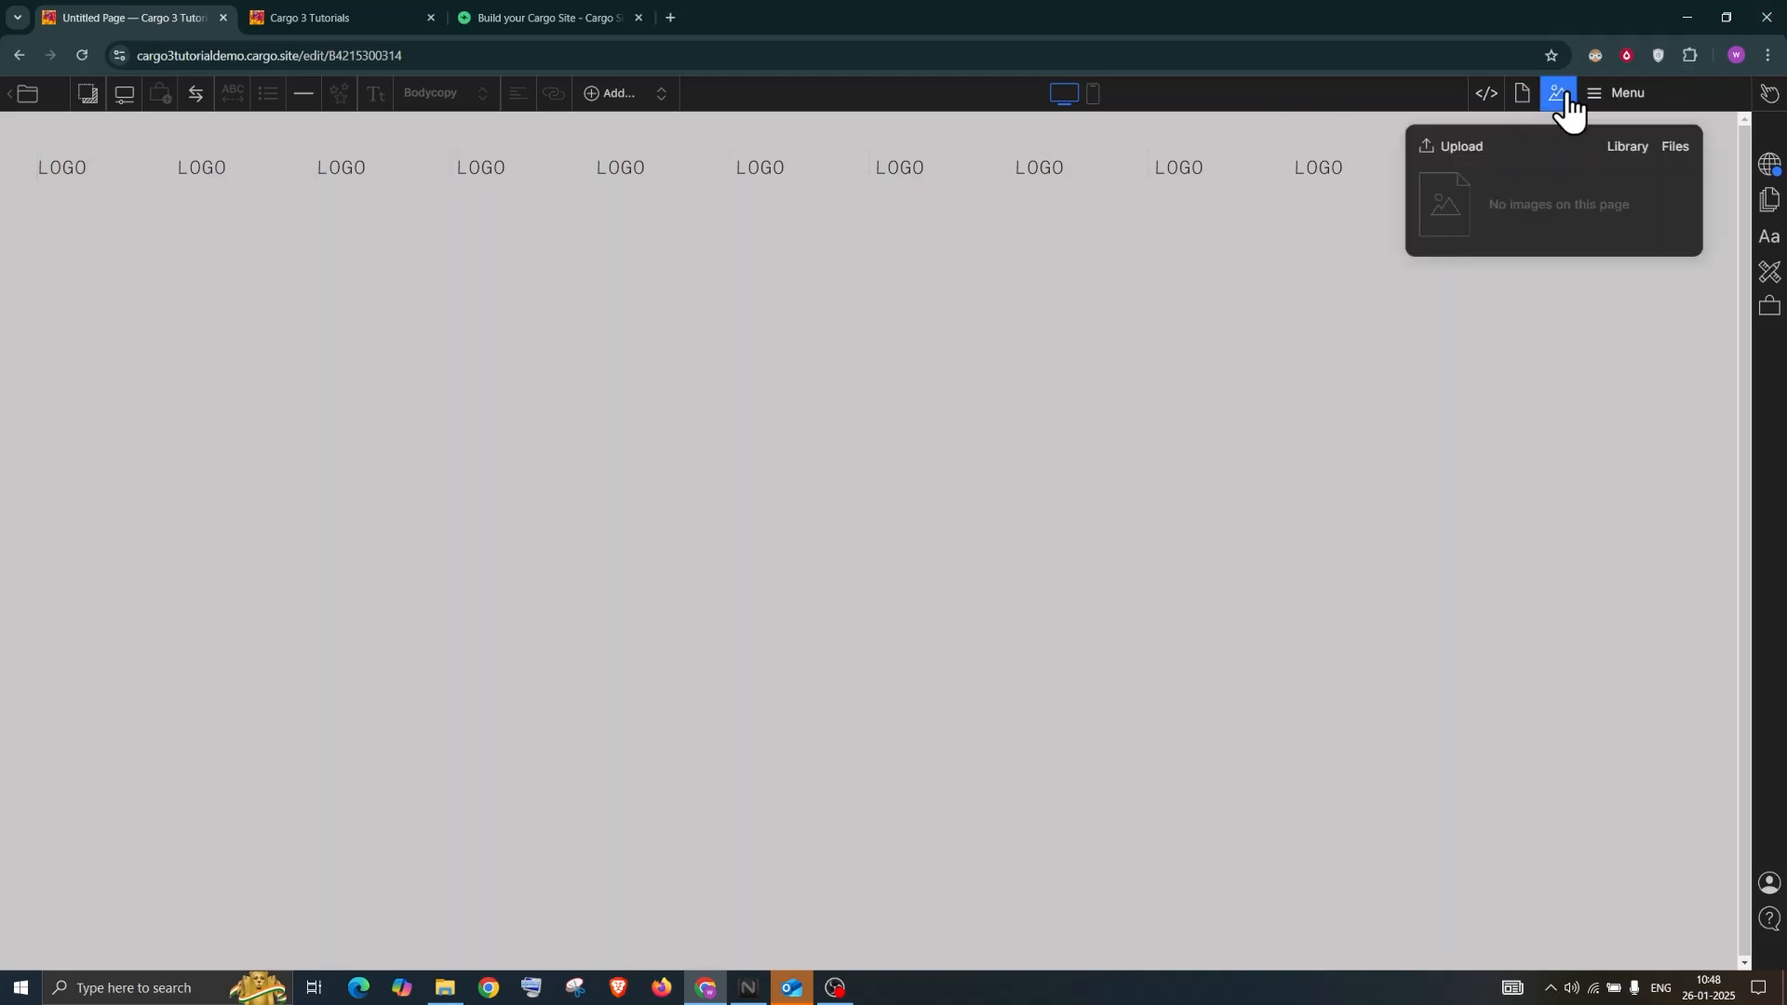
pyautogui.click(1457, 149)
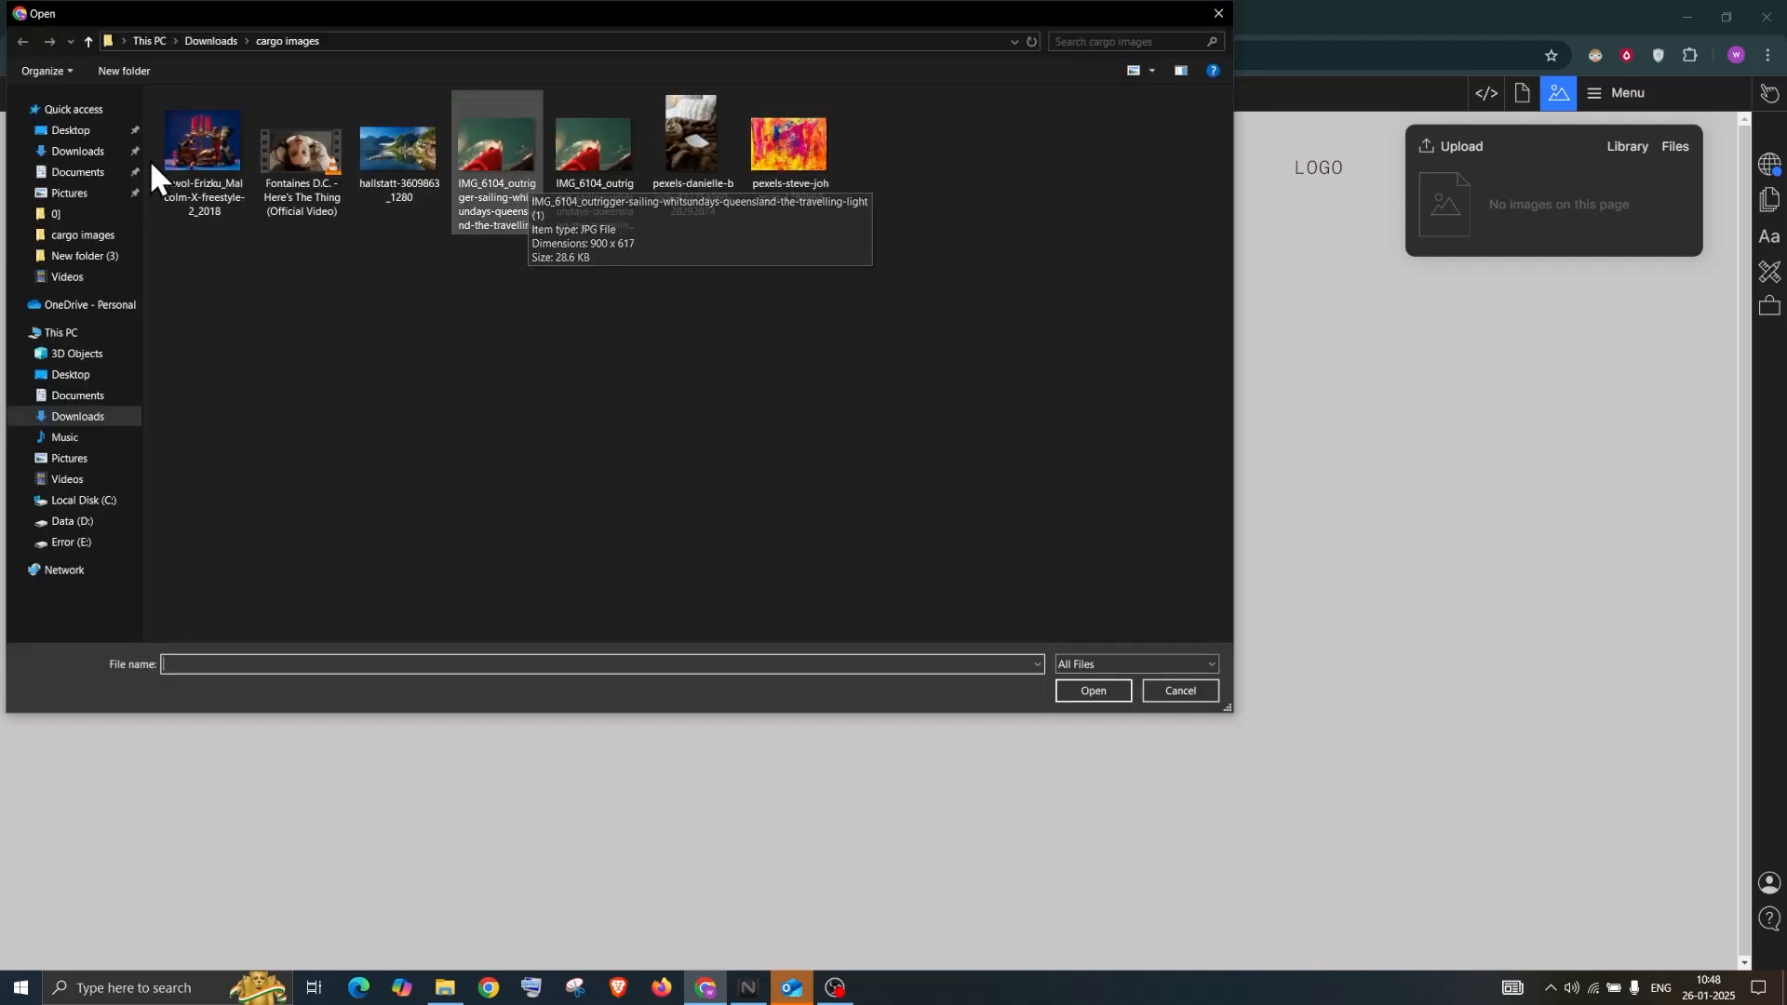
pyautogui.doubleClick(800, 140)
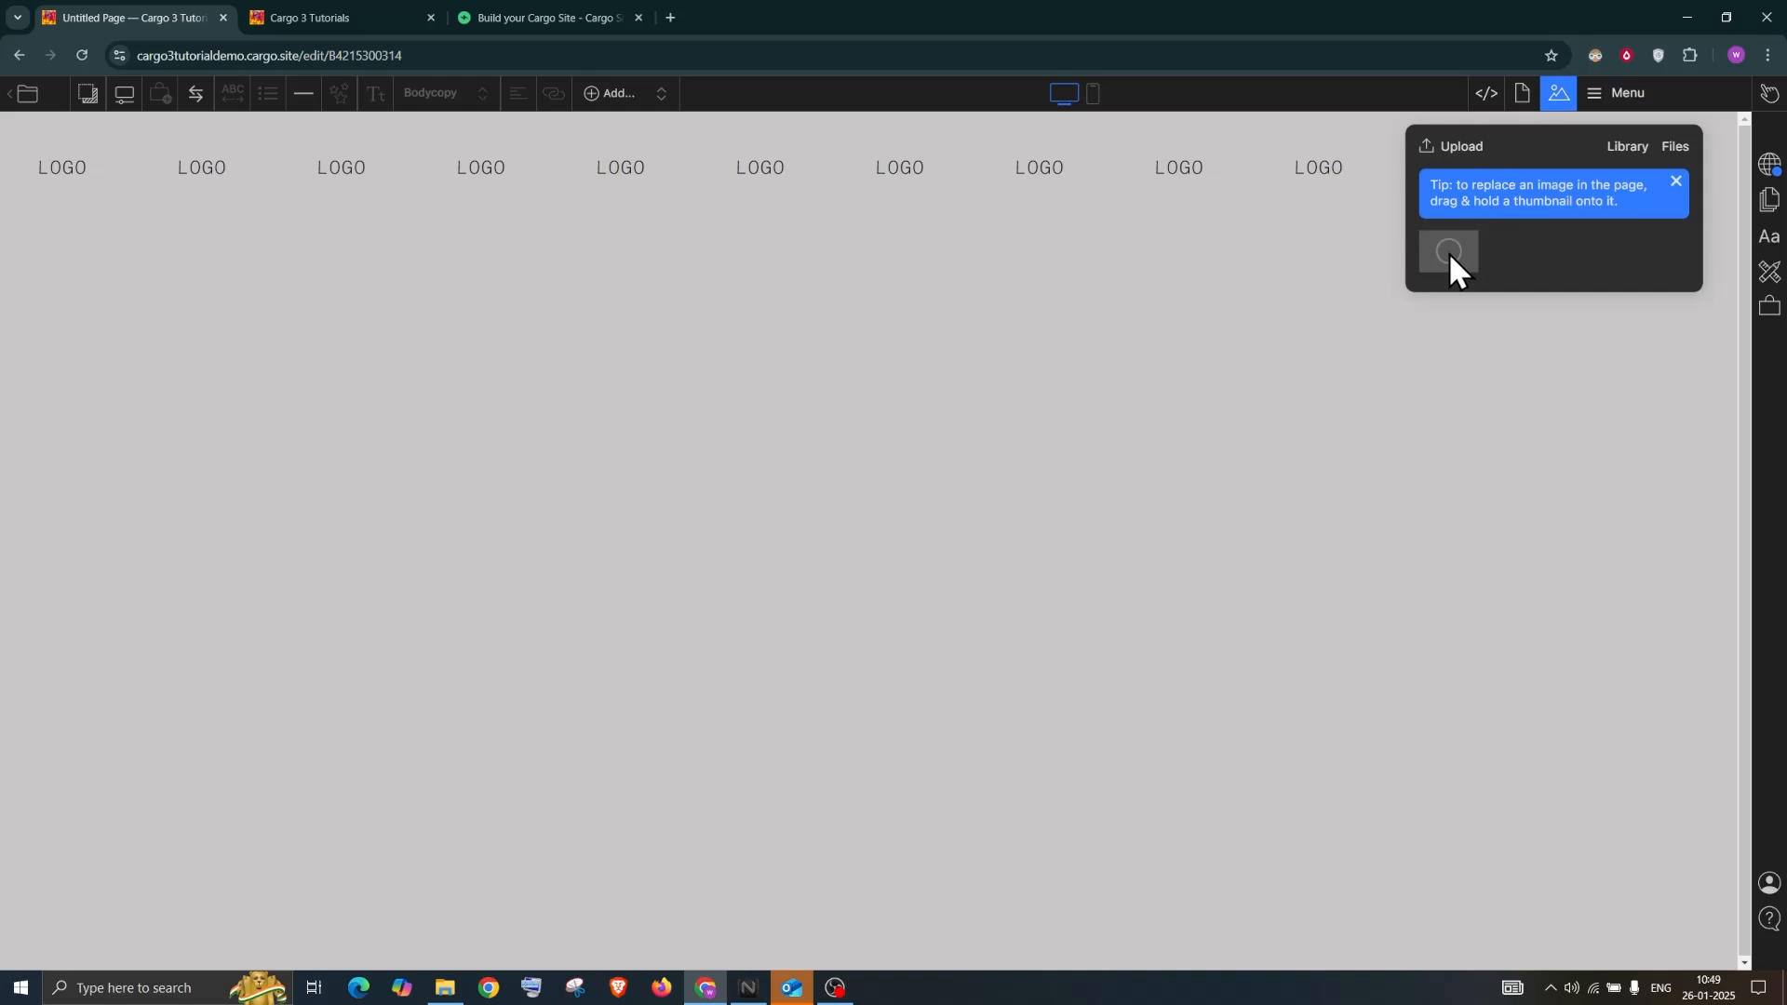
# Place the image on the first column and delete its LOGO text
pyautogui.moveTo(1450, 240); pyautogui.dragTo(96, 179)
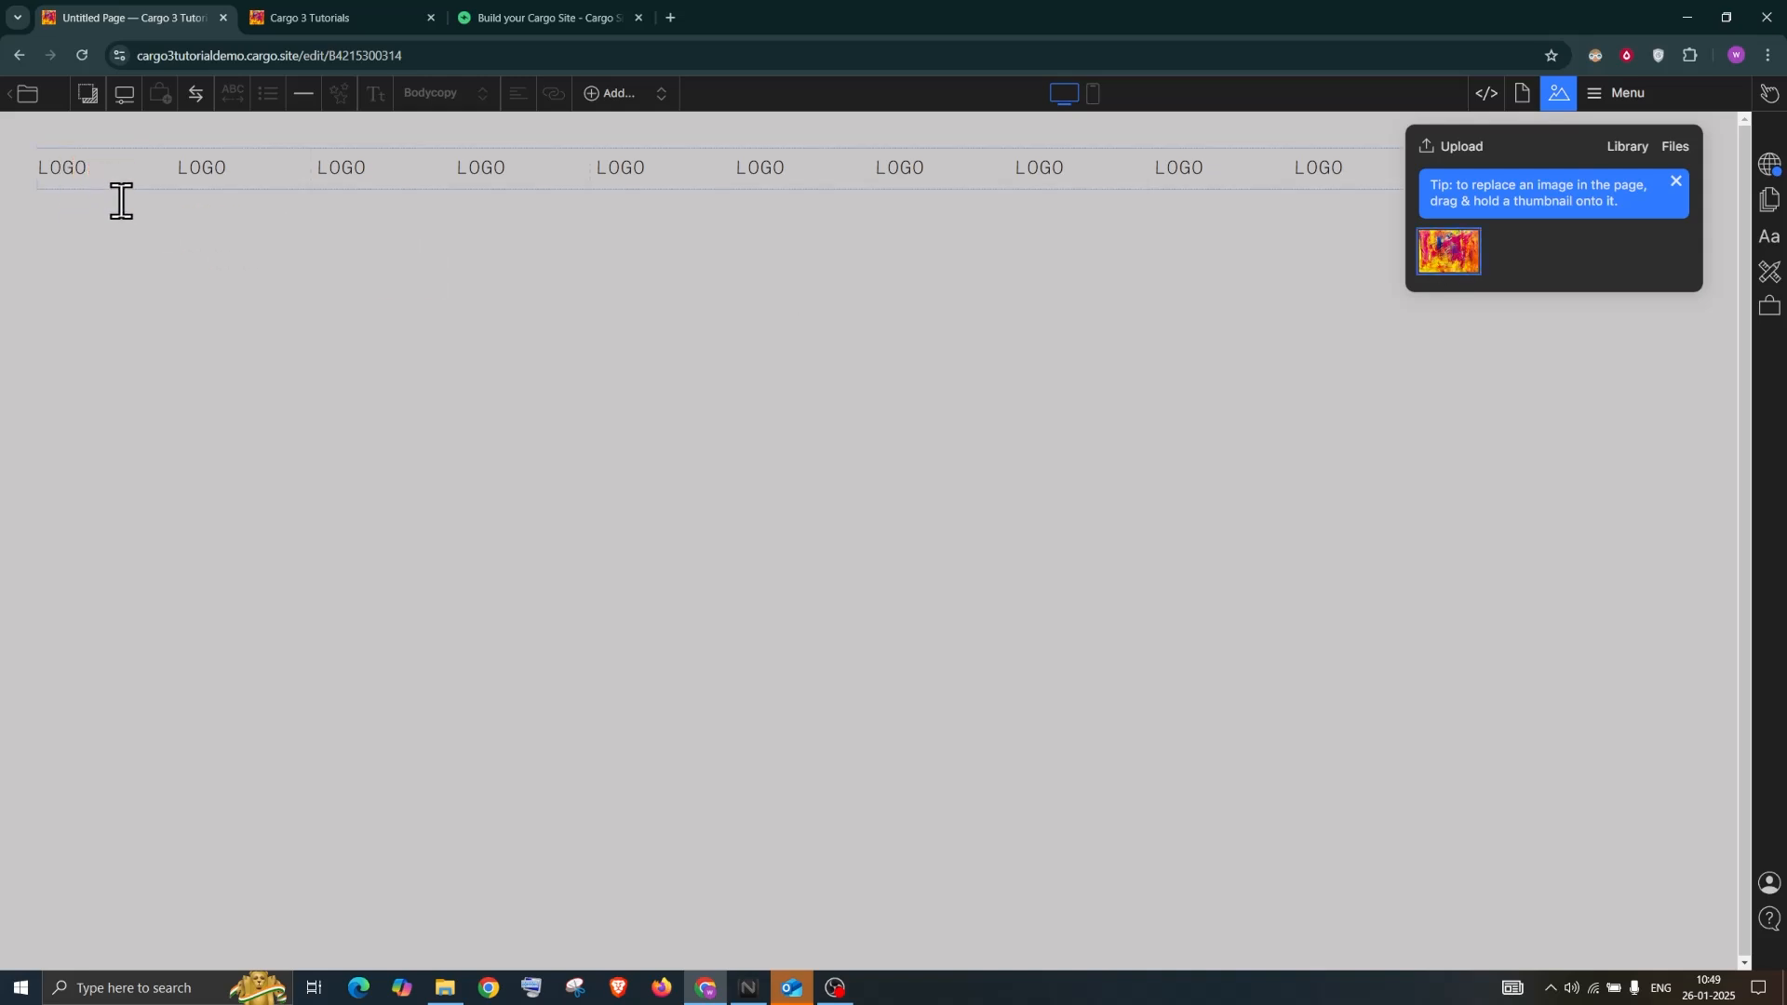
pyautogui.doubleClick(65, 163)
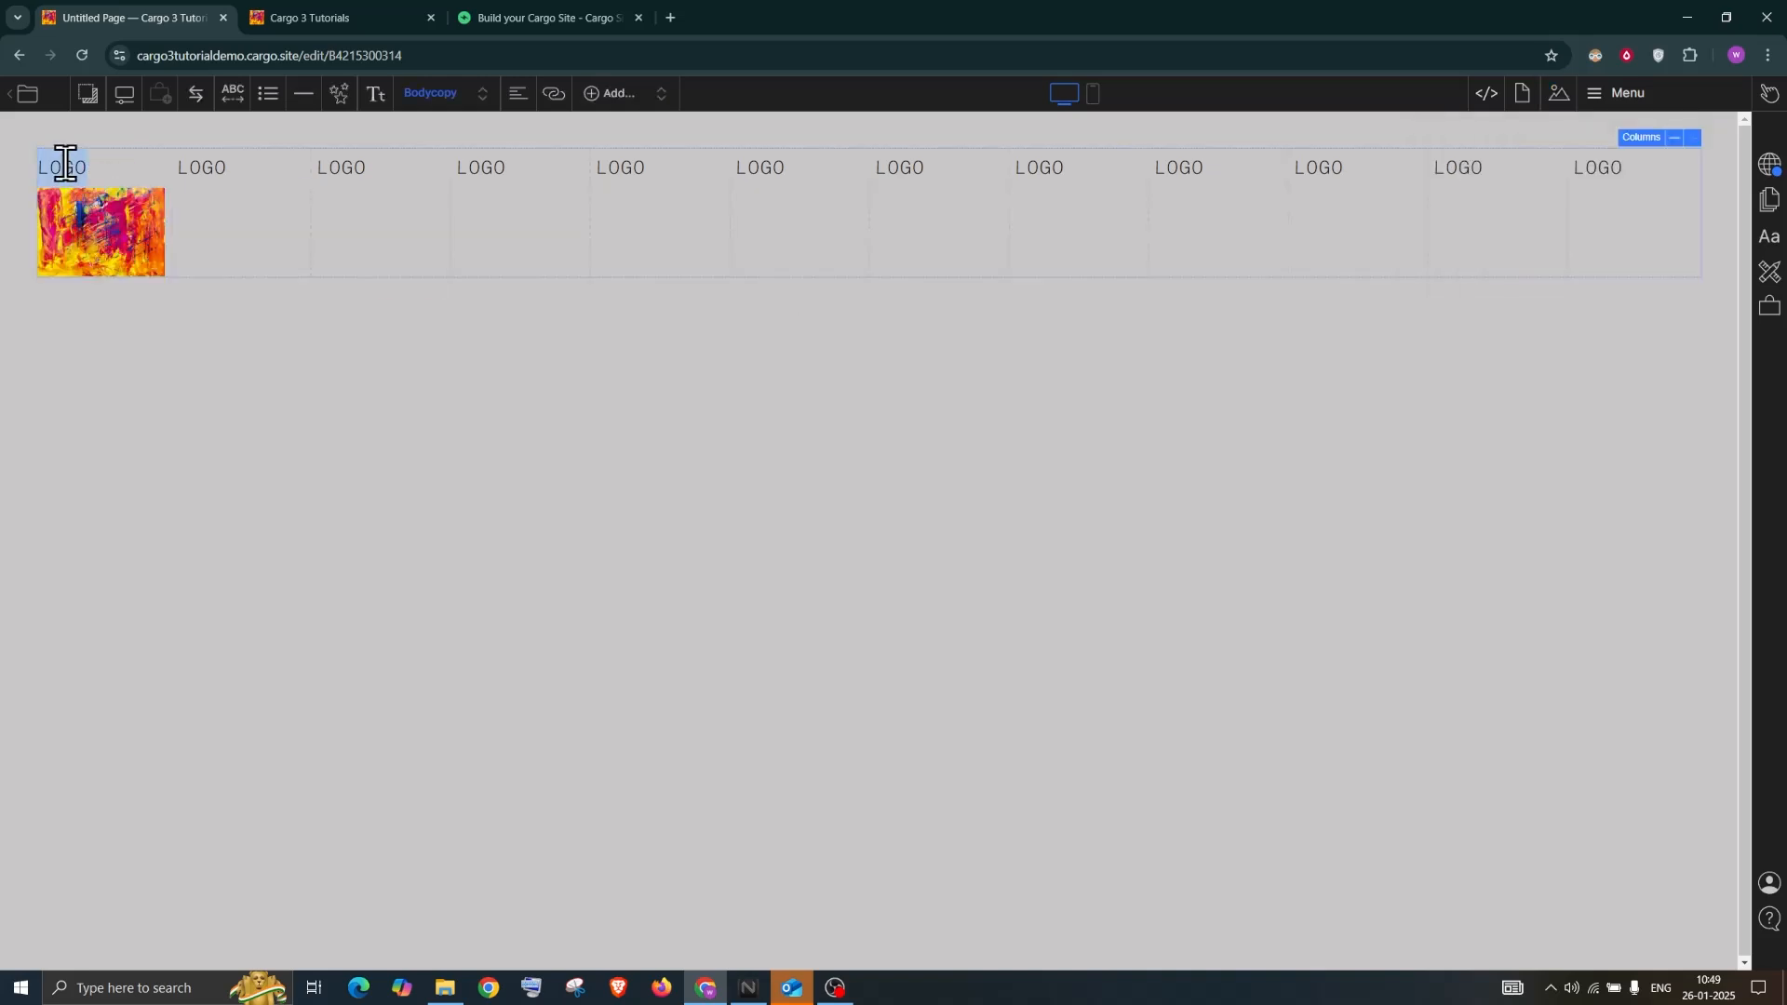
pyautogui.press('BackSpace')
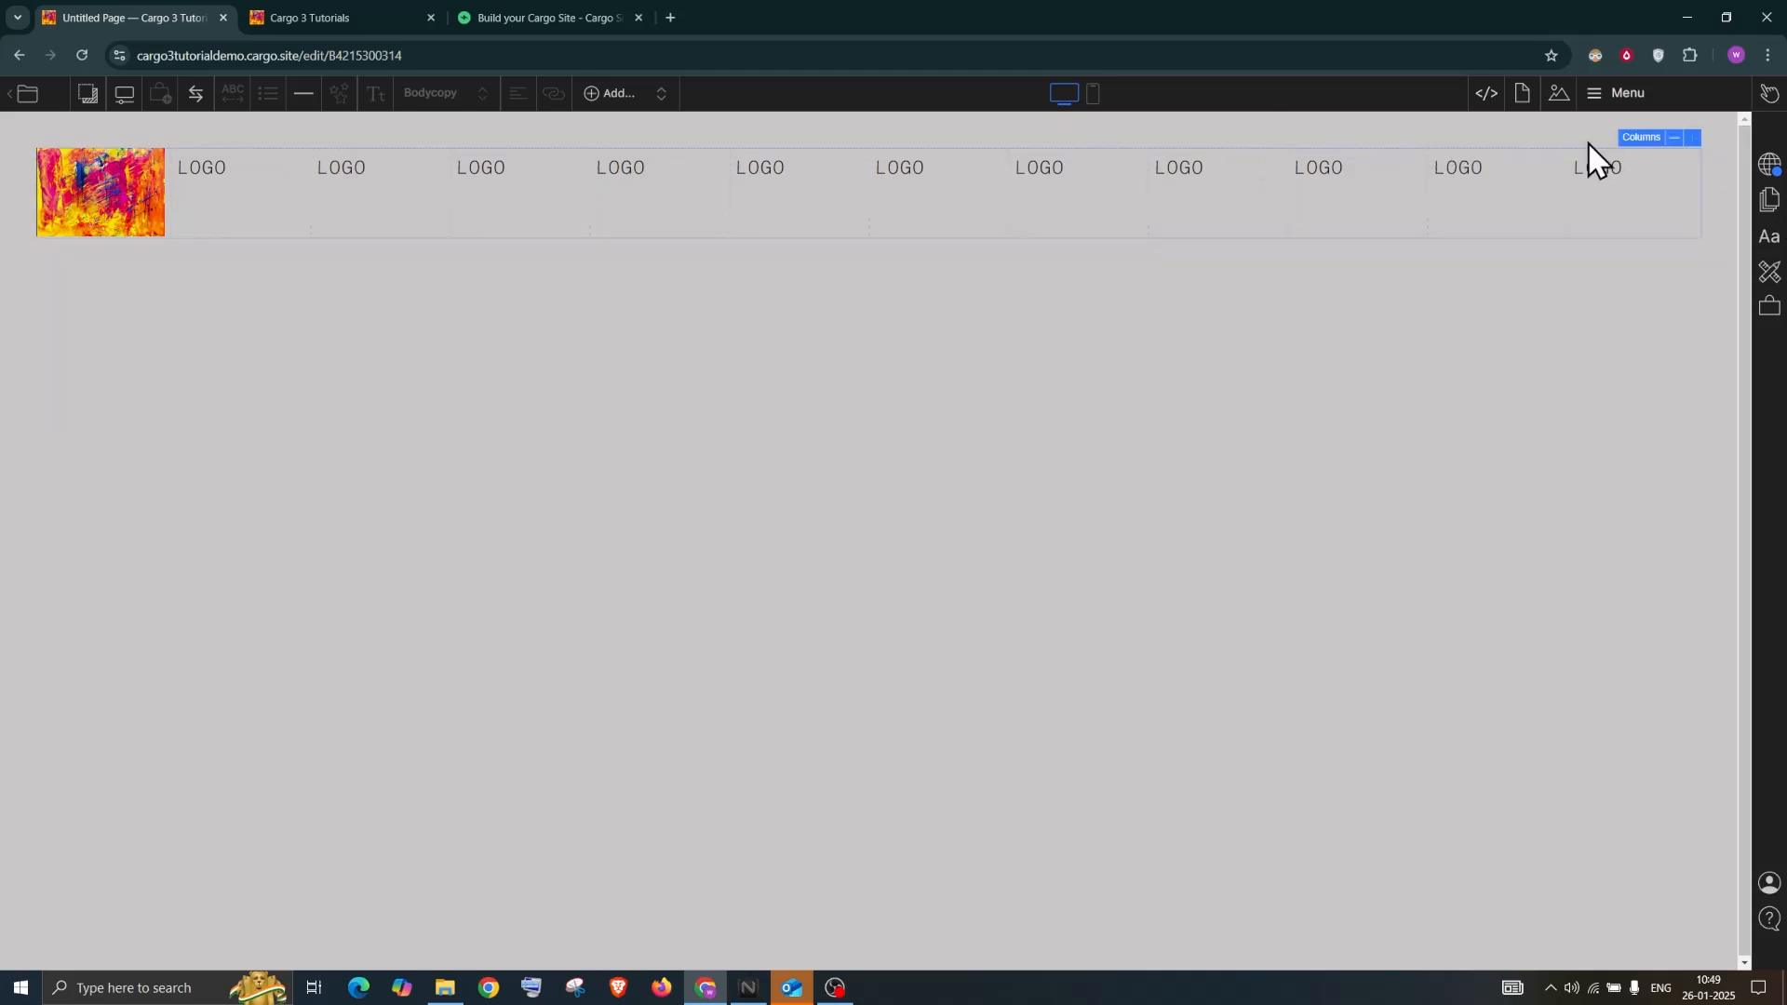
# Remove header columns until only four text columns remain beside the image
pyautogui.click(1672, 139)
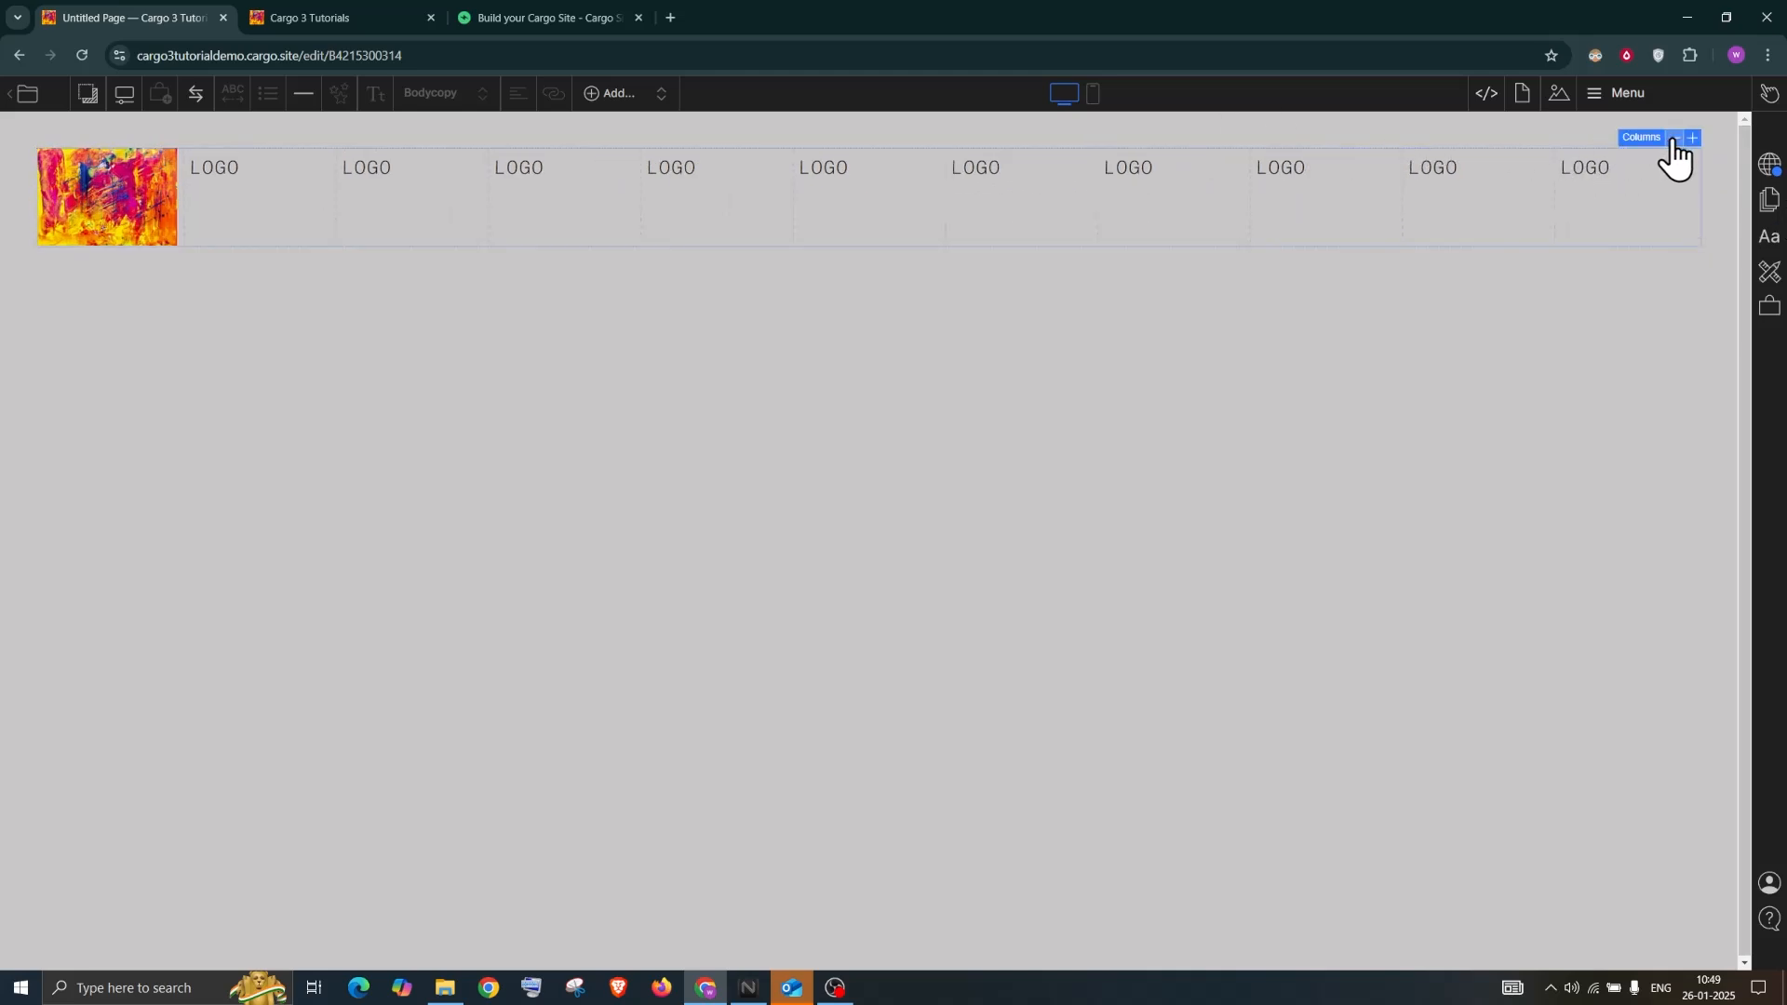
pyautogui.click(1672, 140)
pyautogui.click(1672, 140)
pyautogui.click(1673, 140)
pyautogui.click(1672, 140)
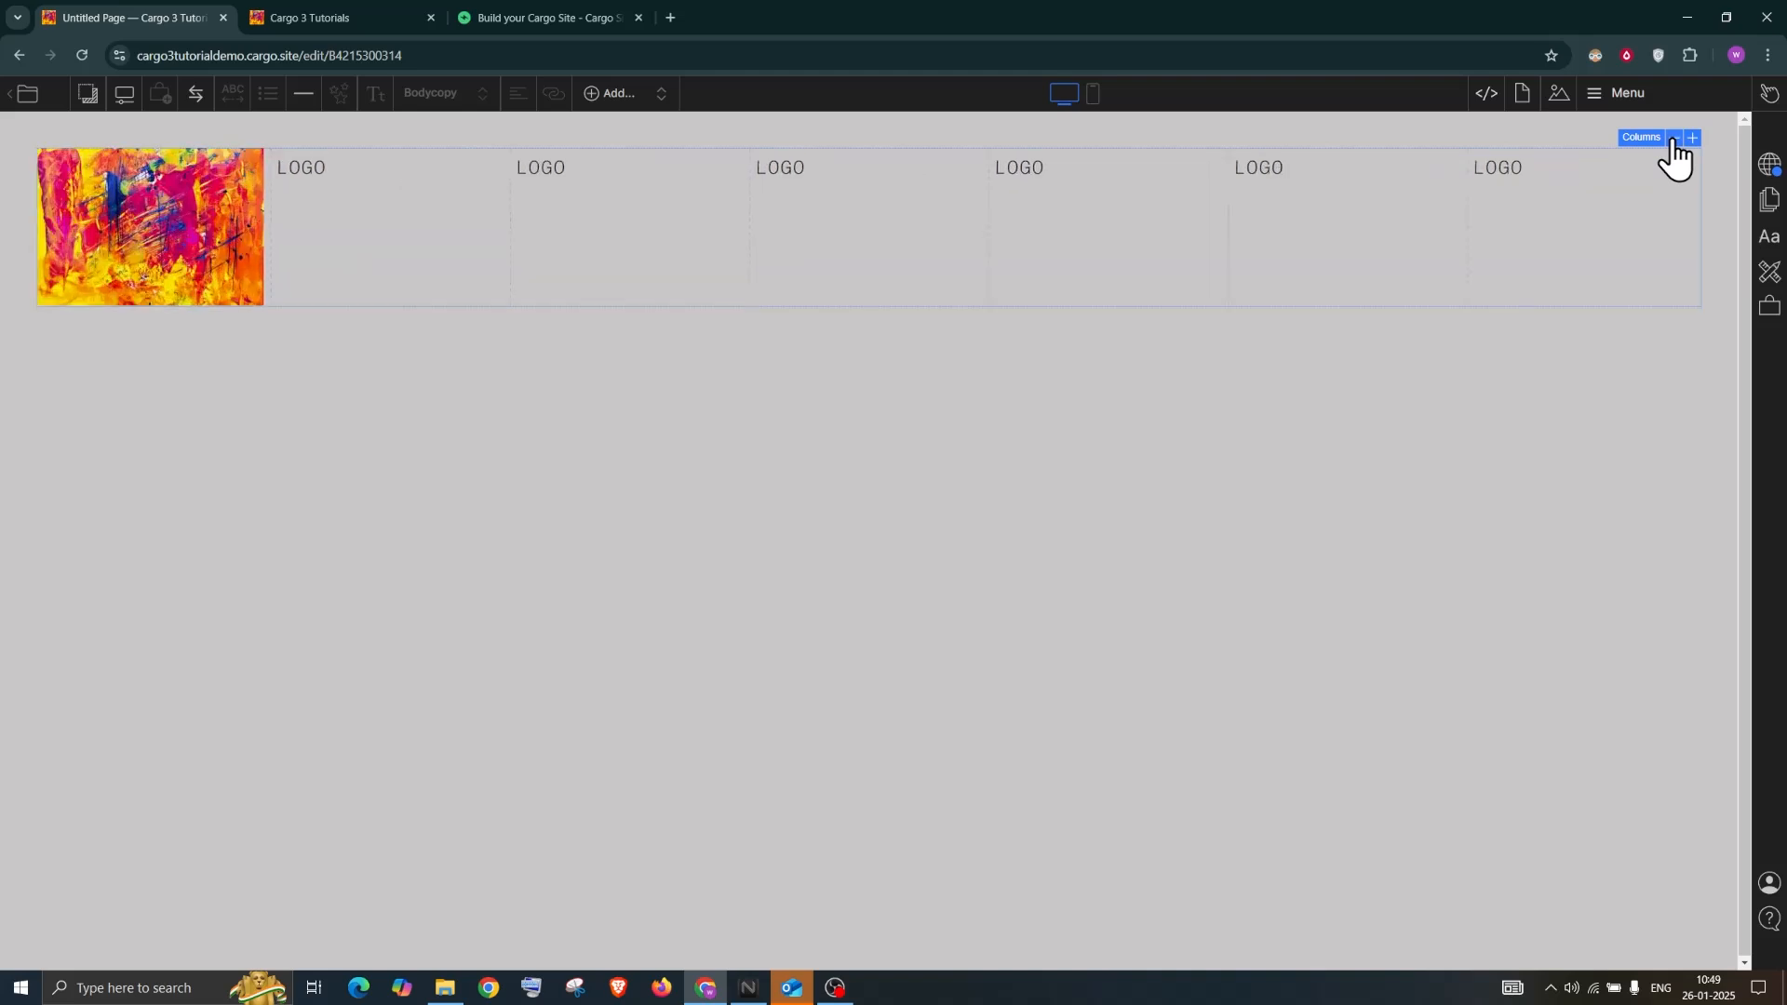
pyautogui.click(1672, 140)
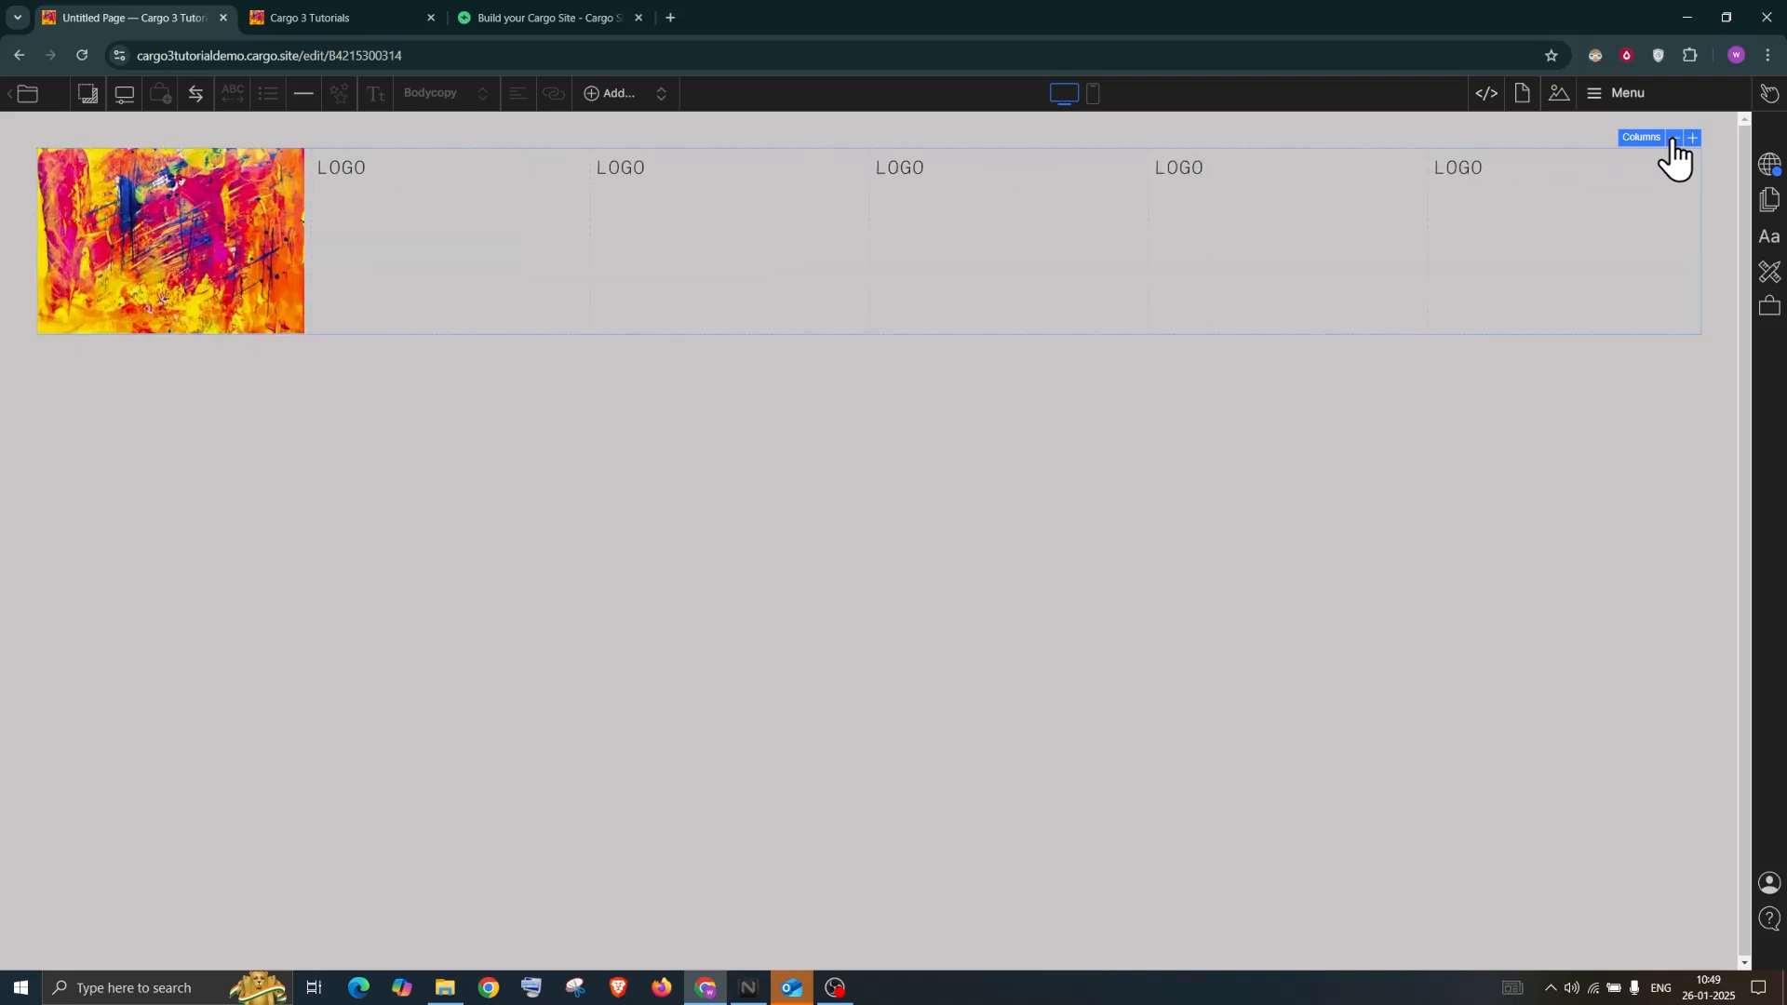
pyautogui.click(1673, 140)
# Rename the third and fourth LOGO texts to ABOUT and CONTACT, and delete the other two
pyautogui.doubleClick(1060, 170)
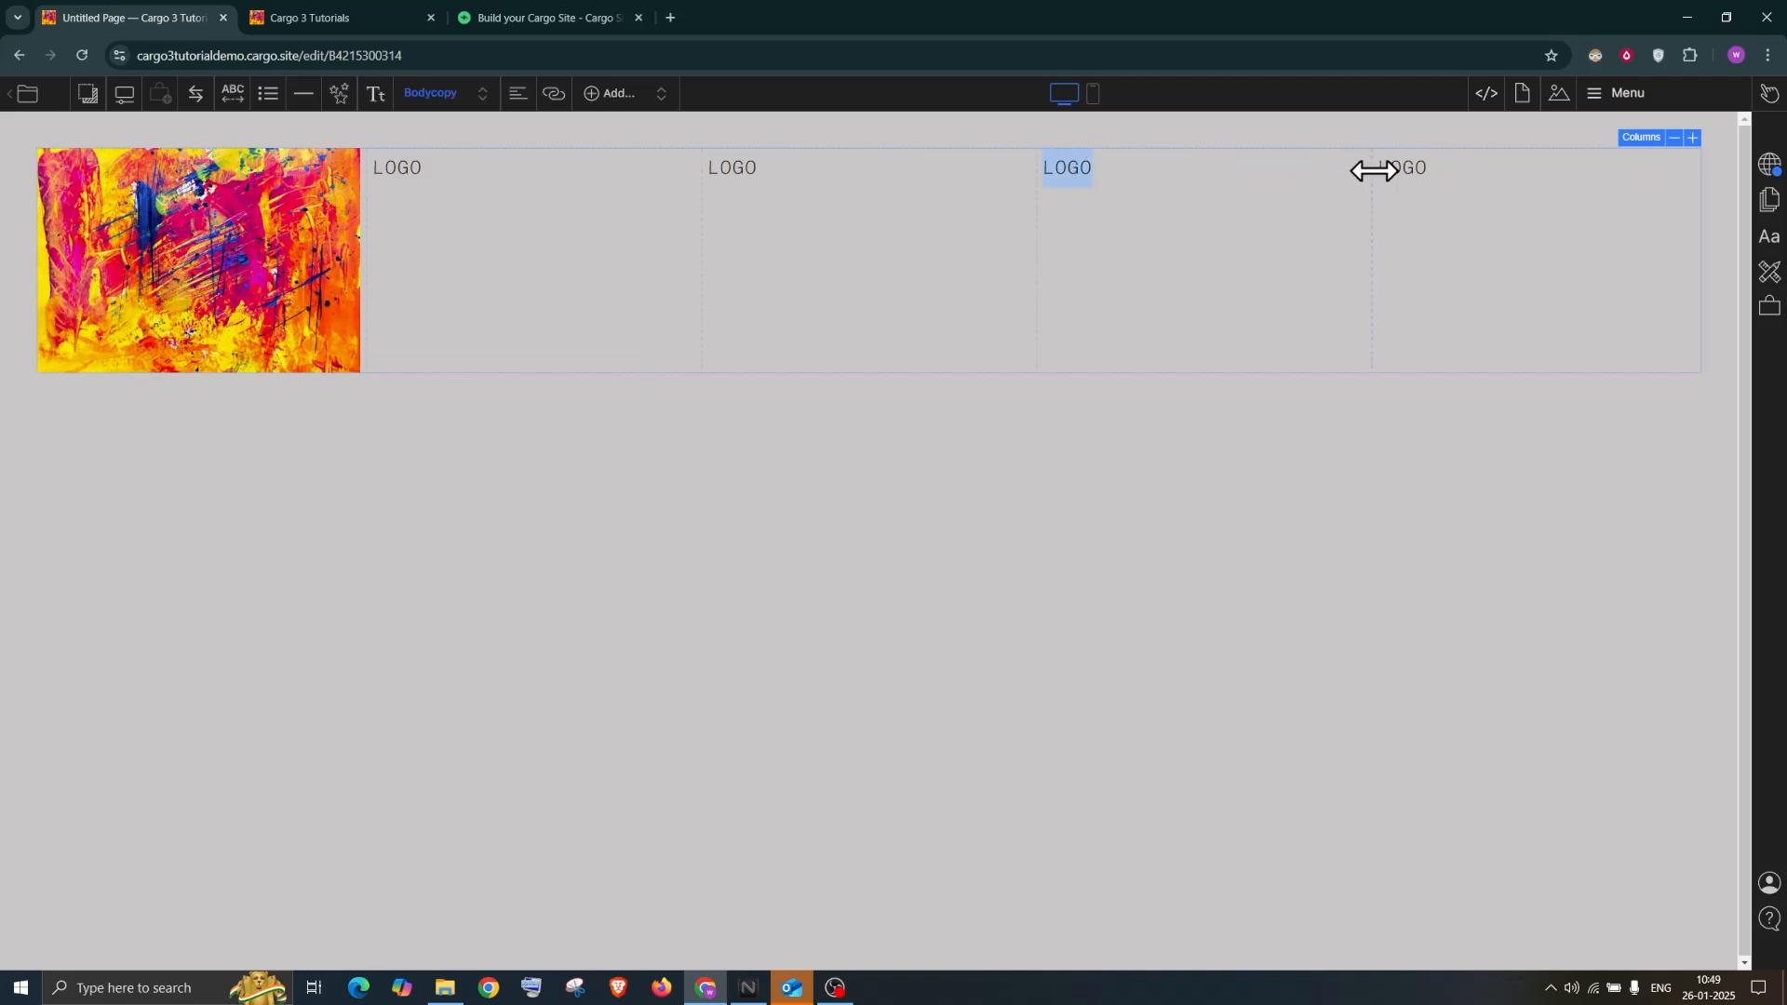
pyautogui.write('ABOUT')
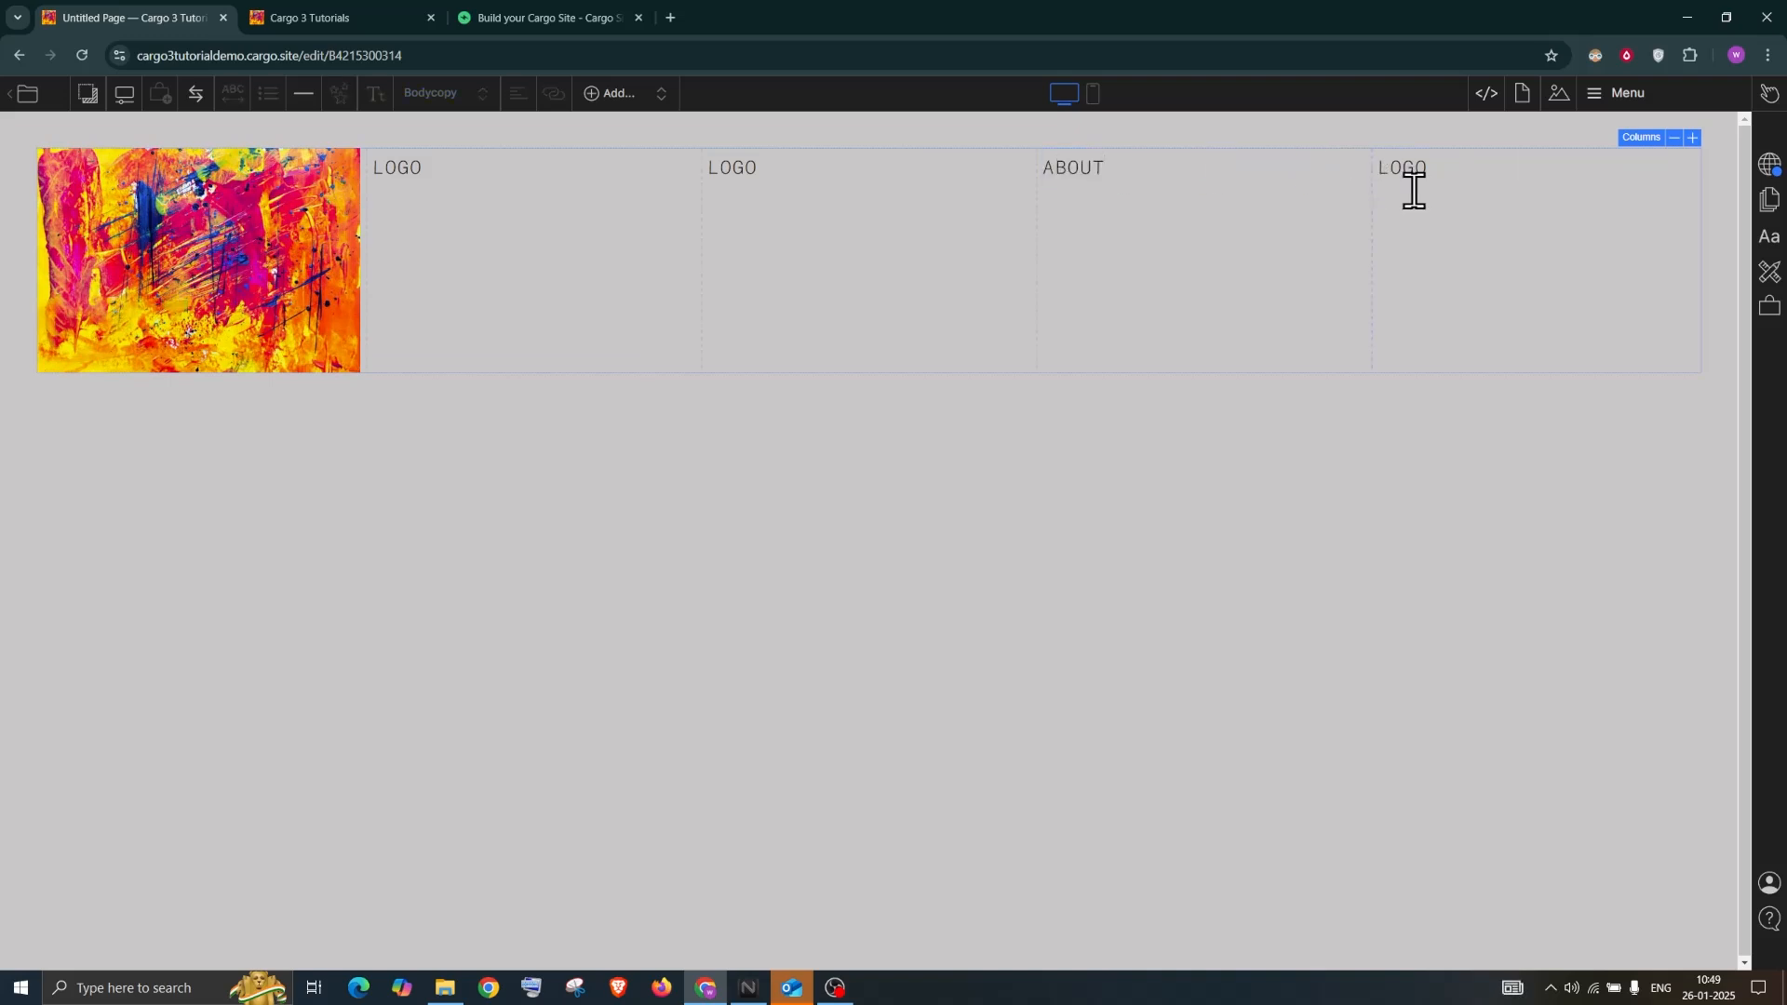
pyautogui.doubleClick(1417, 168)
pyautogui.write('CONTACT')
pyautogui.doubleClick(732, 164)
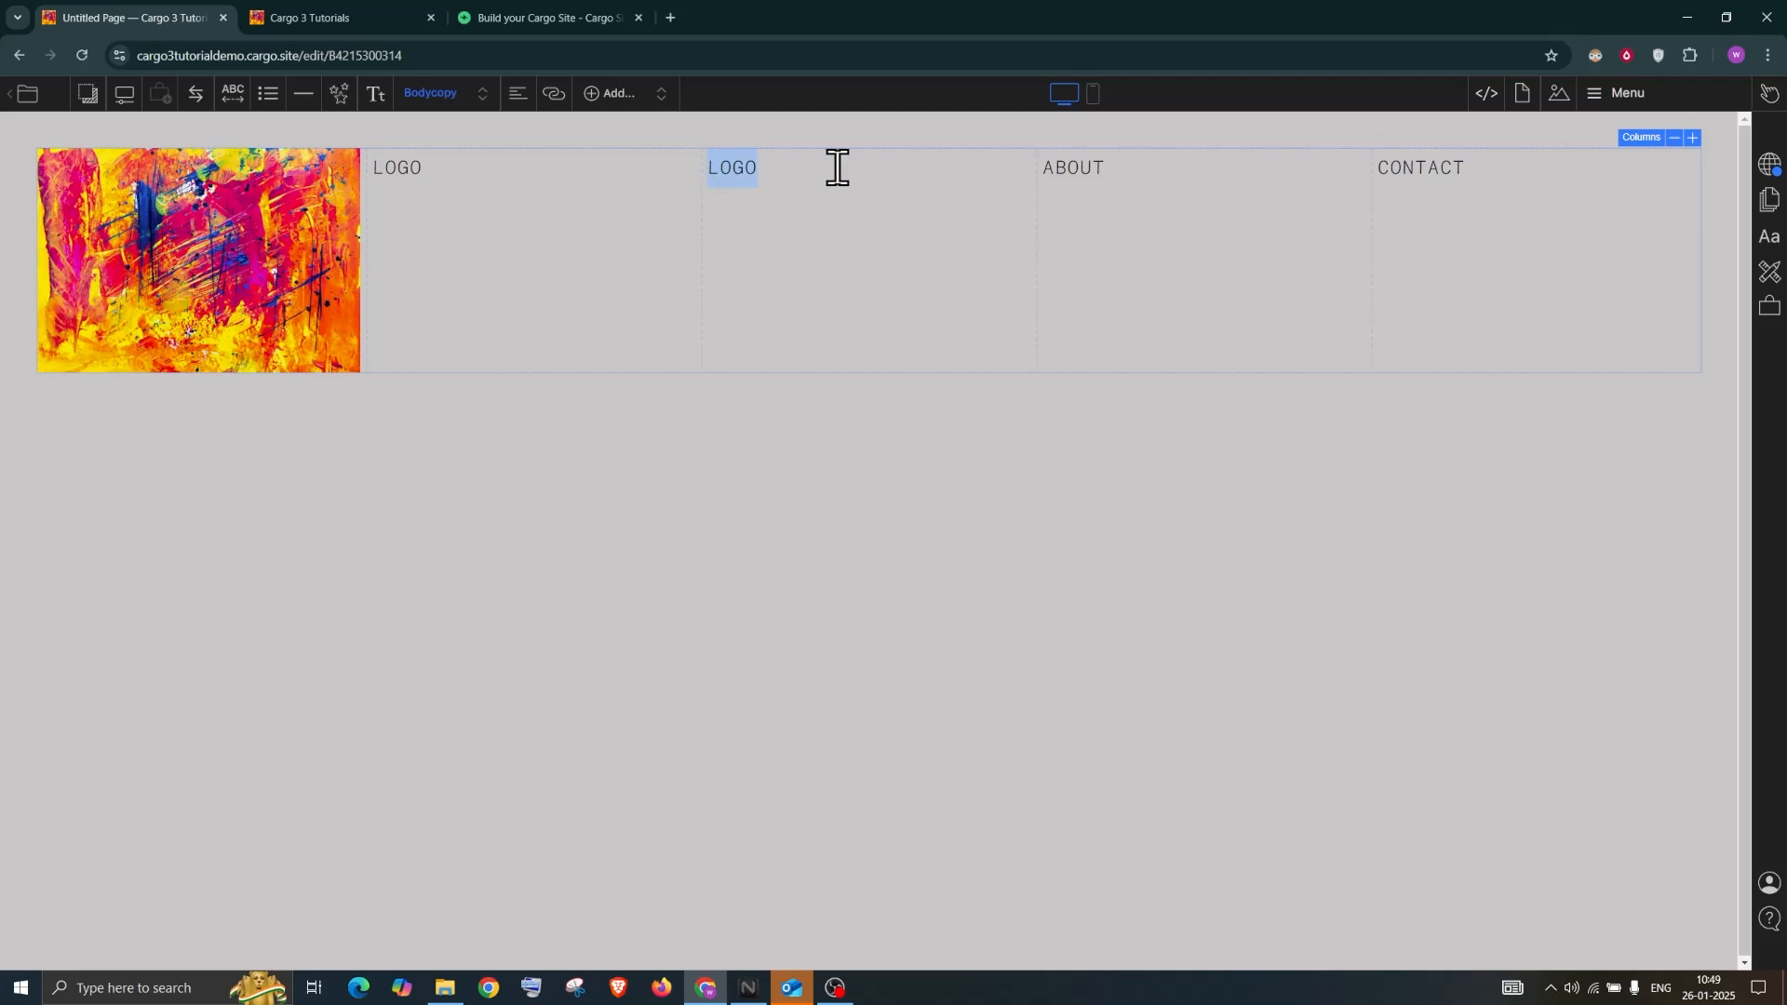
pyautogui.press('BackSpace')
pyautogui.doubleClick(413, 168)
pyautogui.press('BackSpace')
# Shrink the image and narrow the ABOUT and CONTACT columns, pushing them to the right
pyautogui.moveTo(372, 227); pyautogui.dragTo(135, 212)
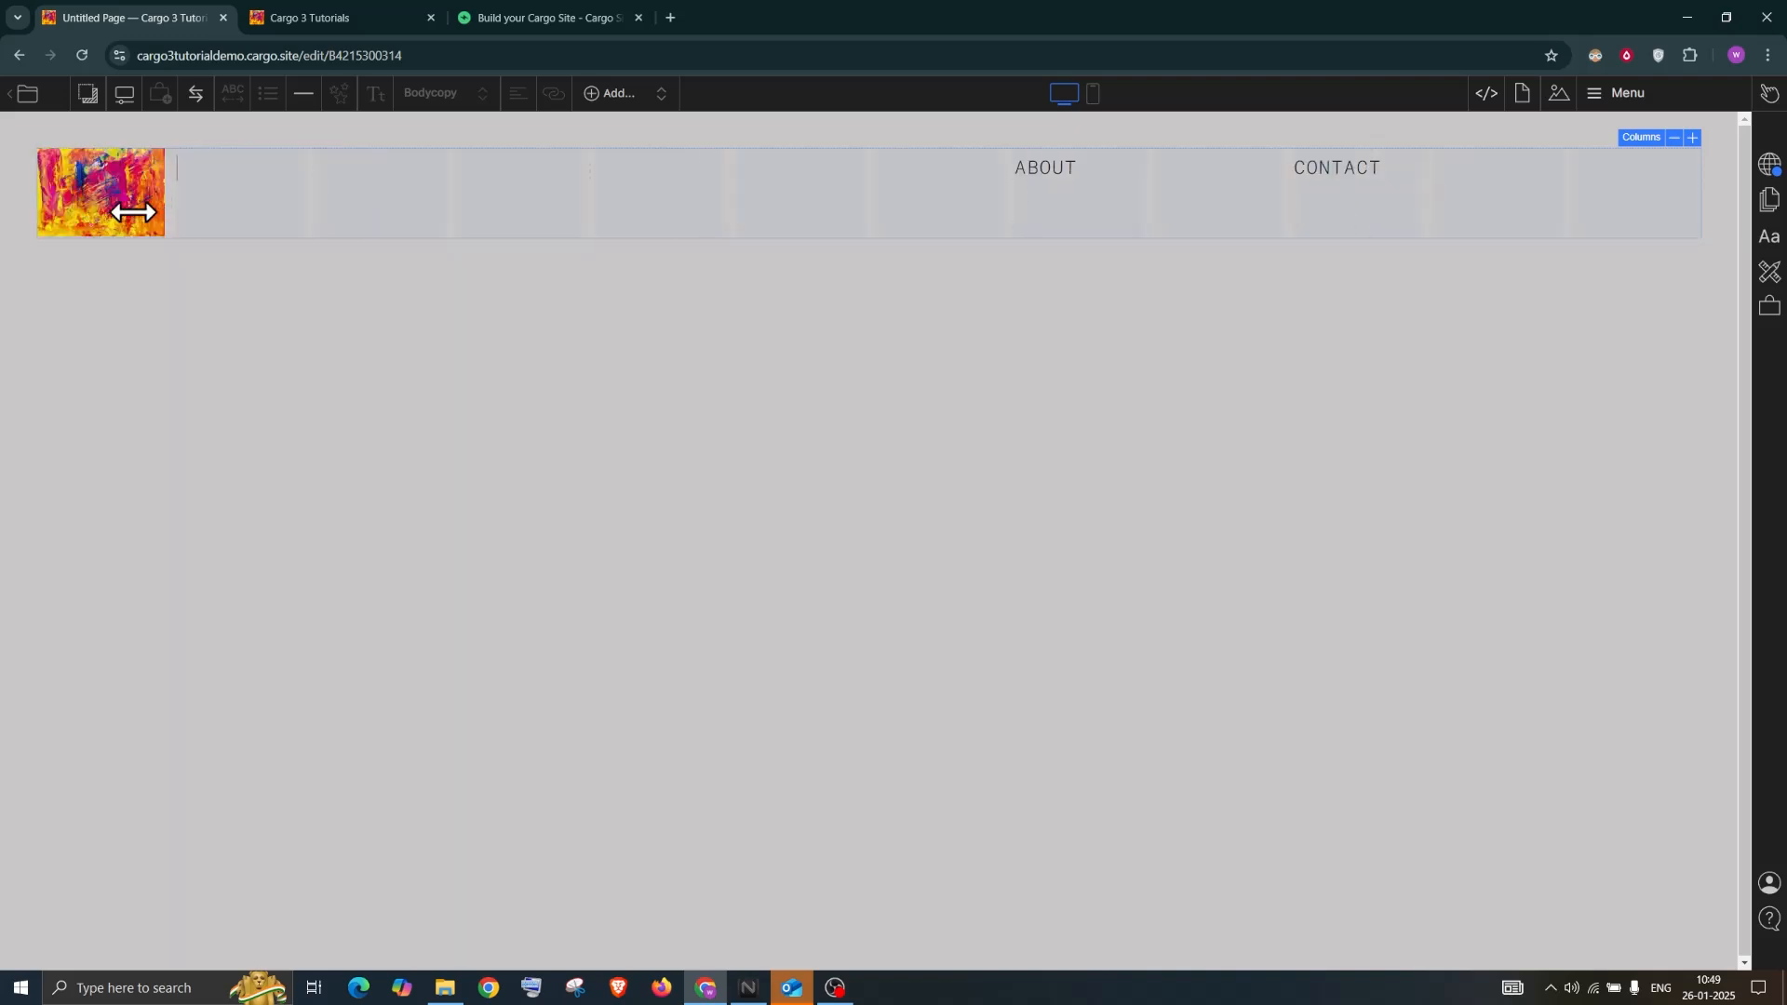
pyautogui.click(216, 175)
pyautogui.moveTo(1291, 191); pyautogui.dragTo(1573, 198)
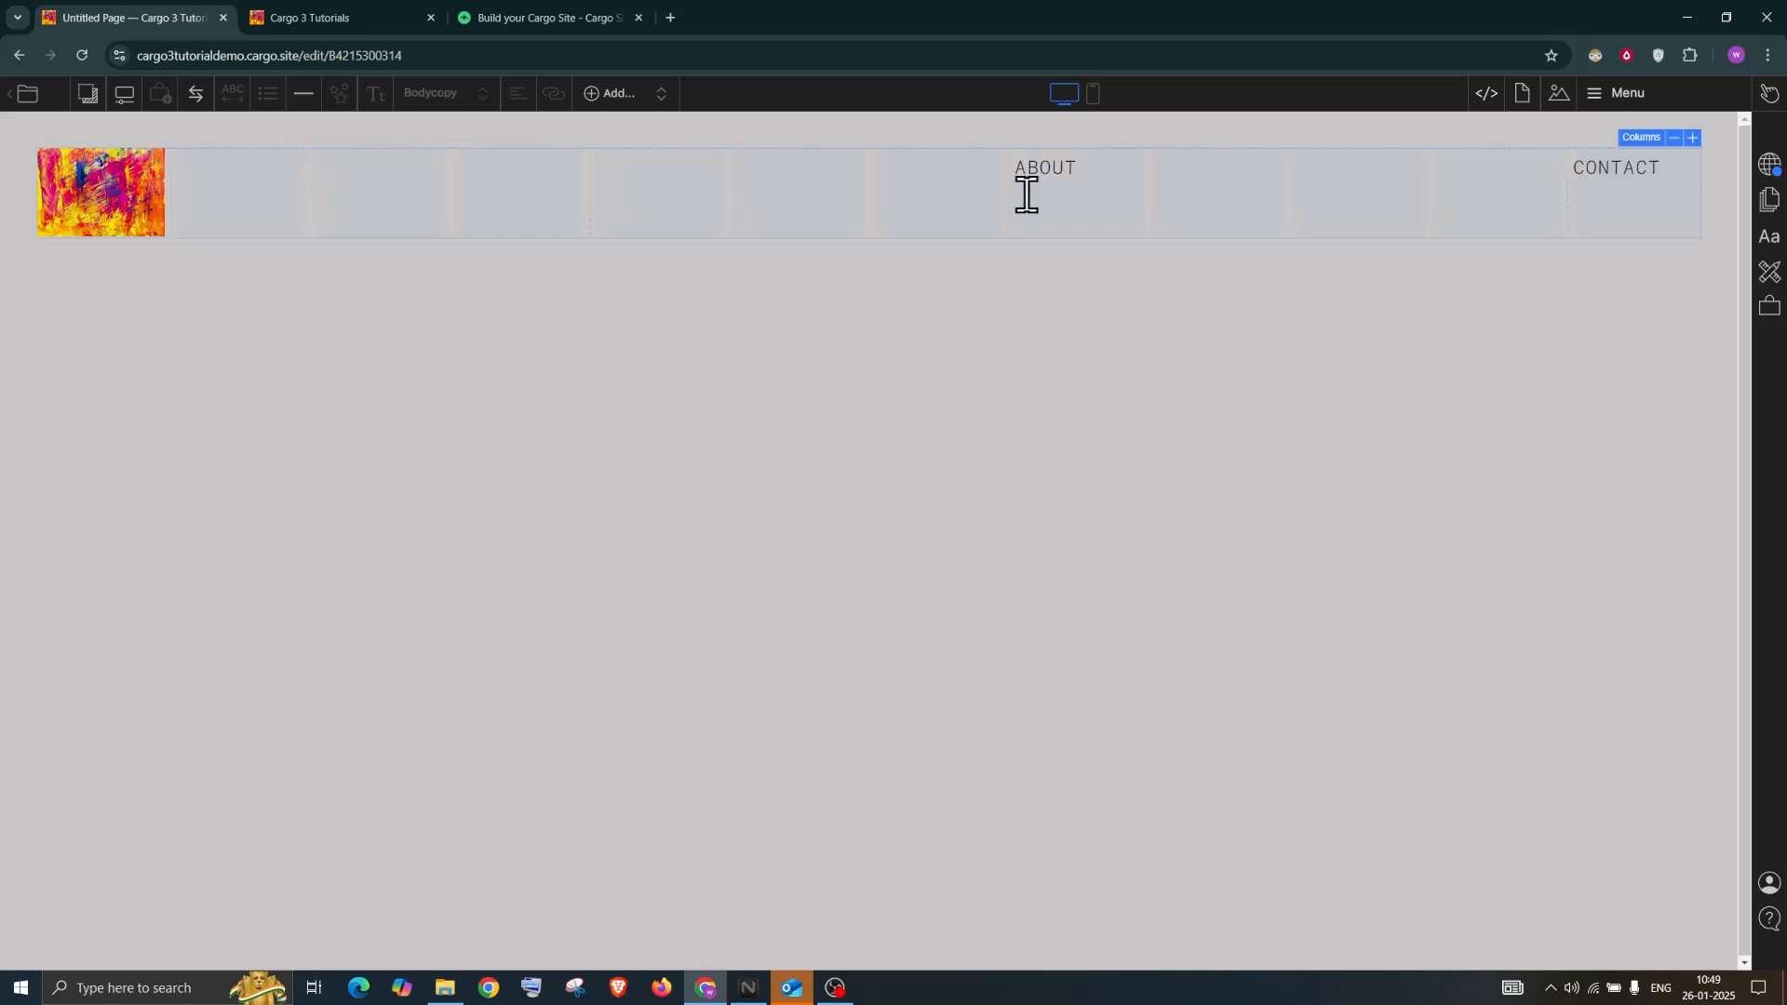
pyautogui.moveTo(1014, 192); pyautogui.dragTo(1454, 209)
pyautogui.click(1276, 438)
pyautogui.click(1646, 108)
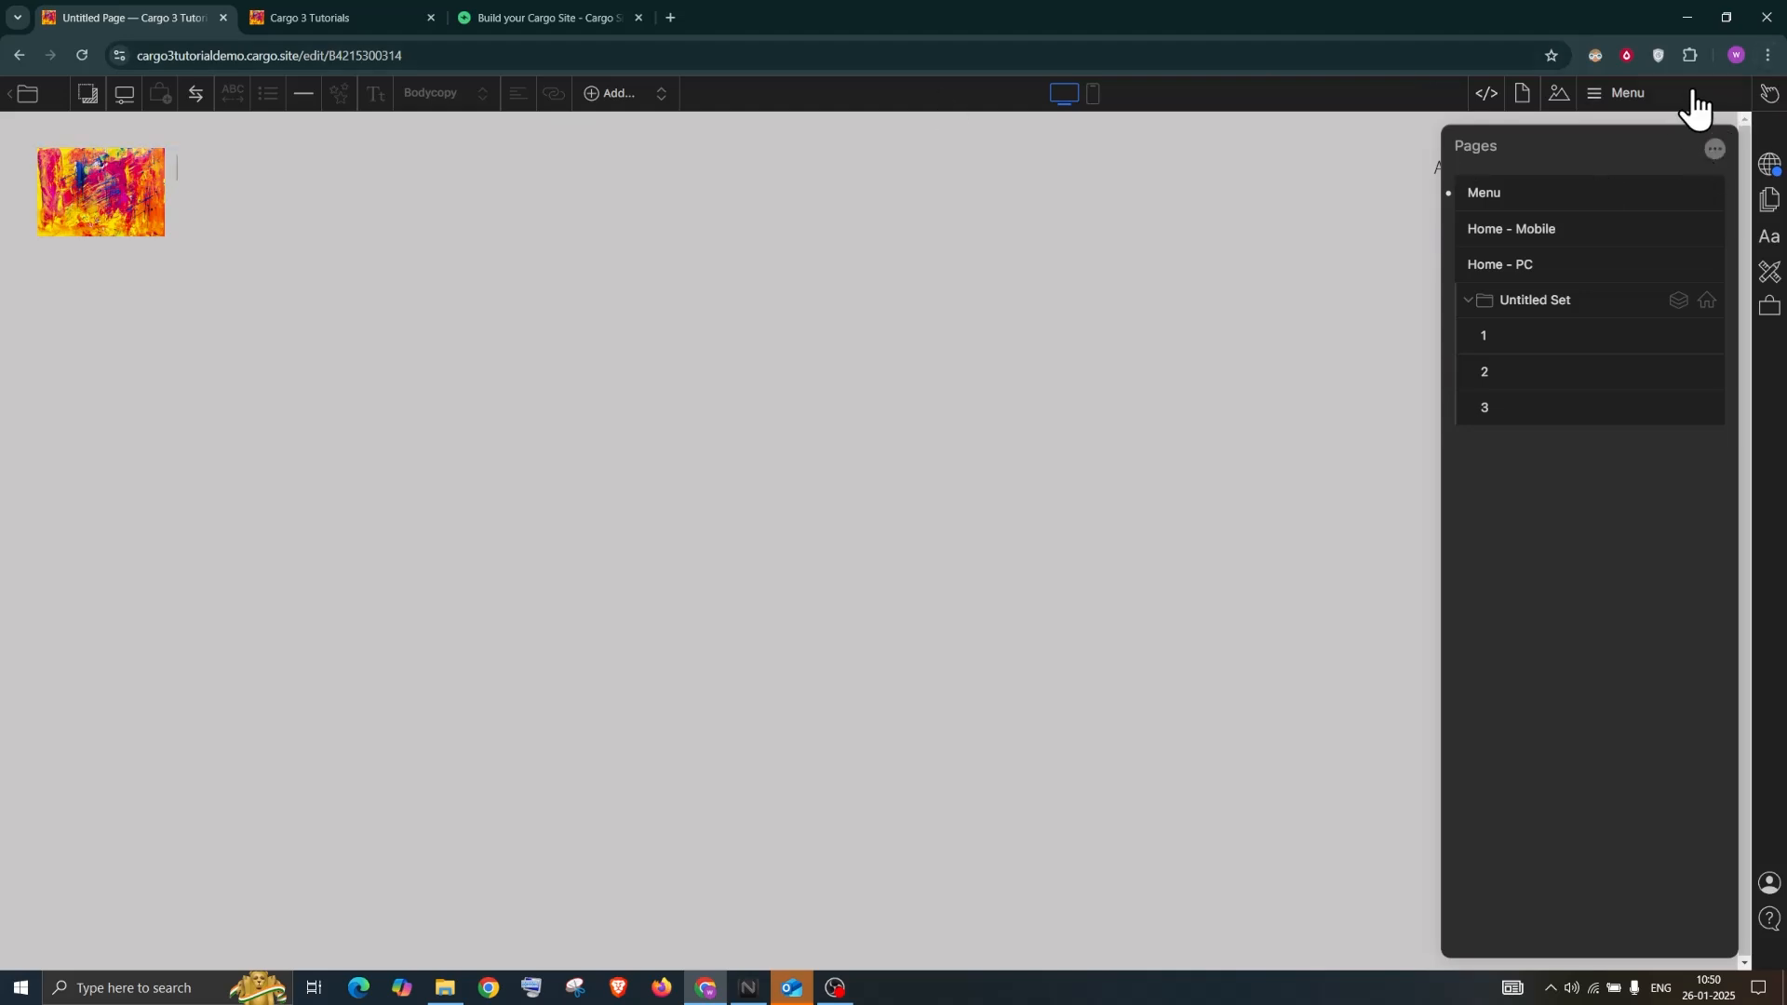
# Pin the Menu page from its options menu so it appears over the home page
pyautogui.click(1246, 236)
pyautogui.click(1706, 192)
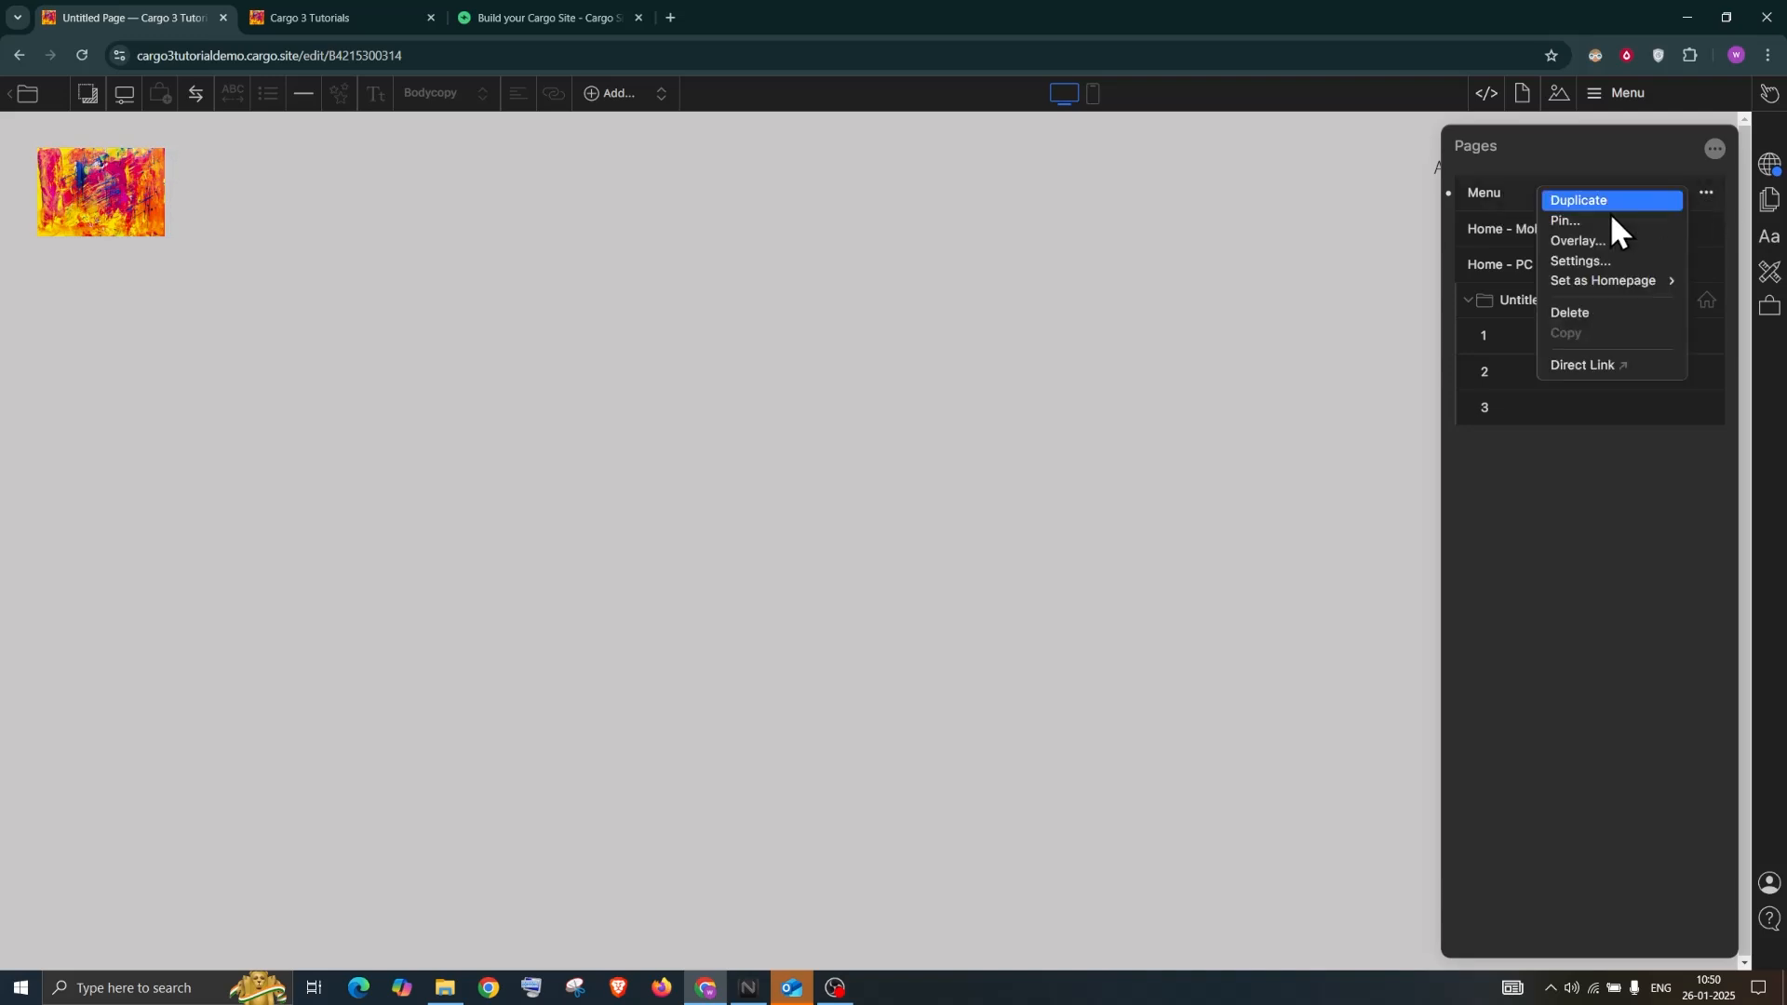
pyautogui.click(1584, 226)
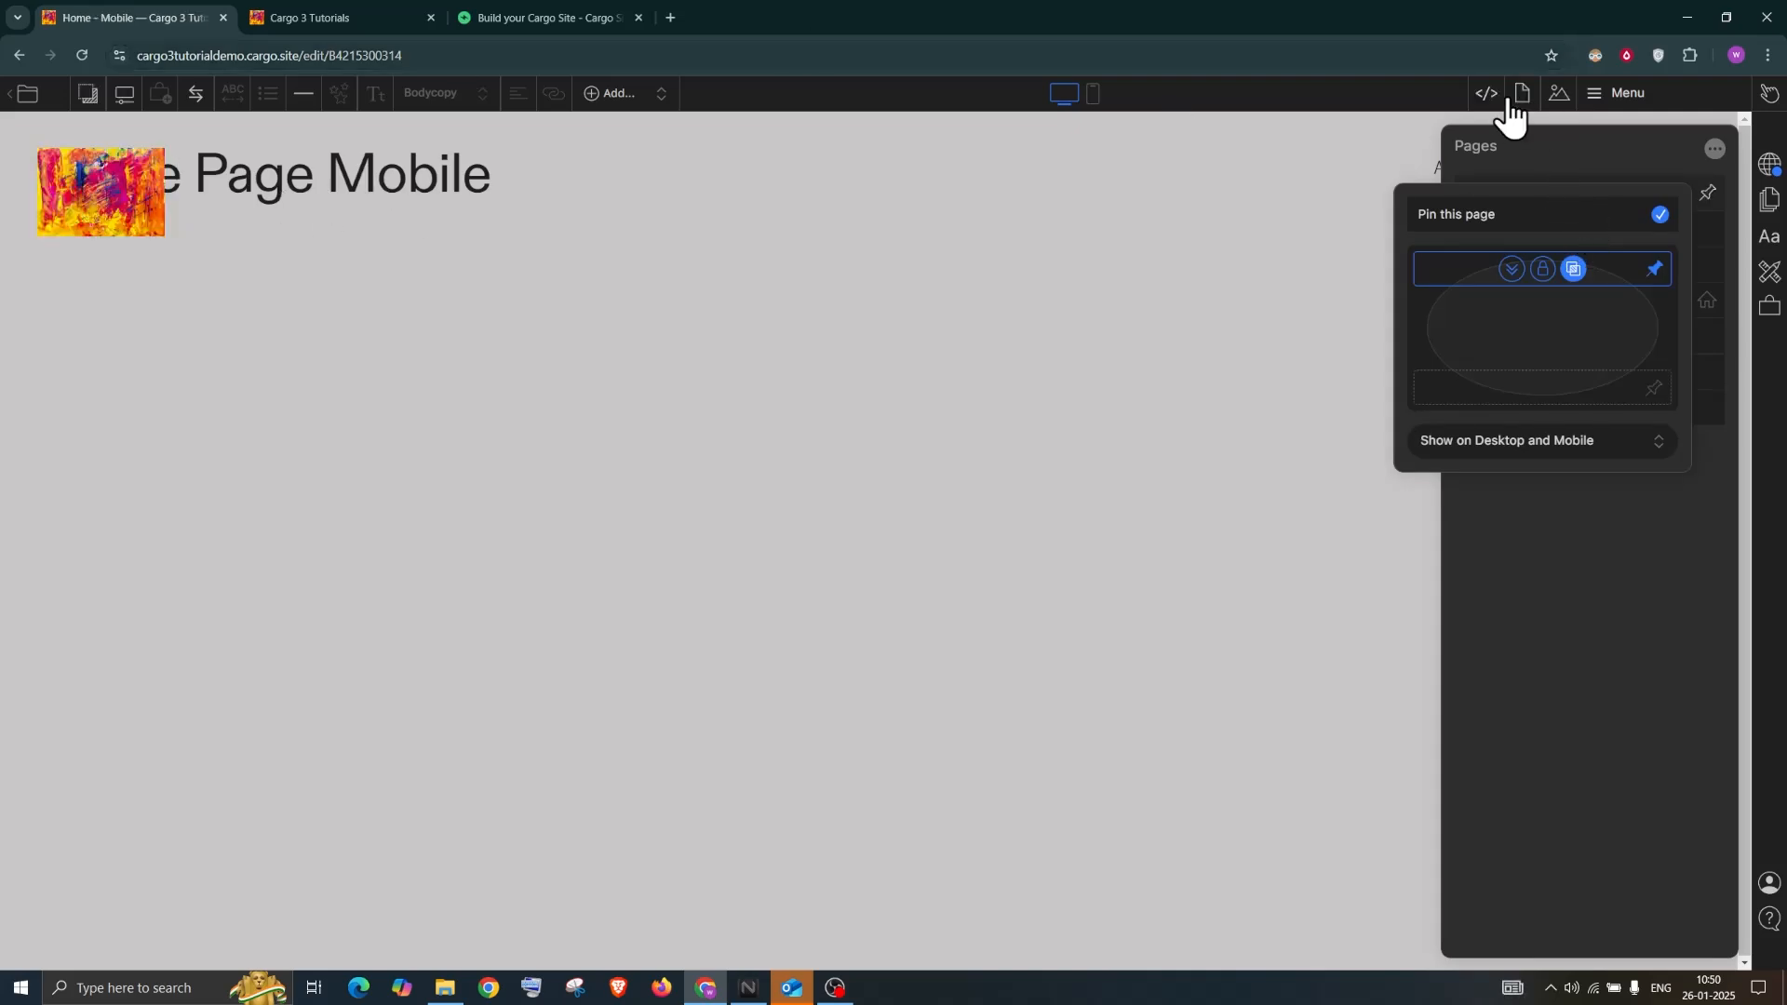
pyautogui.click(1232, 89)
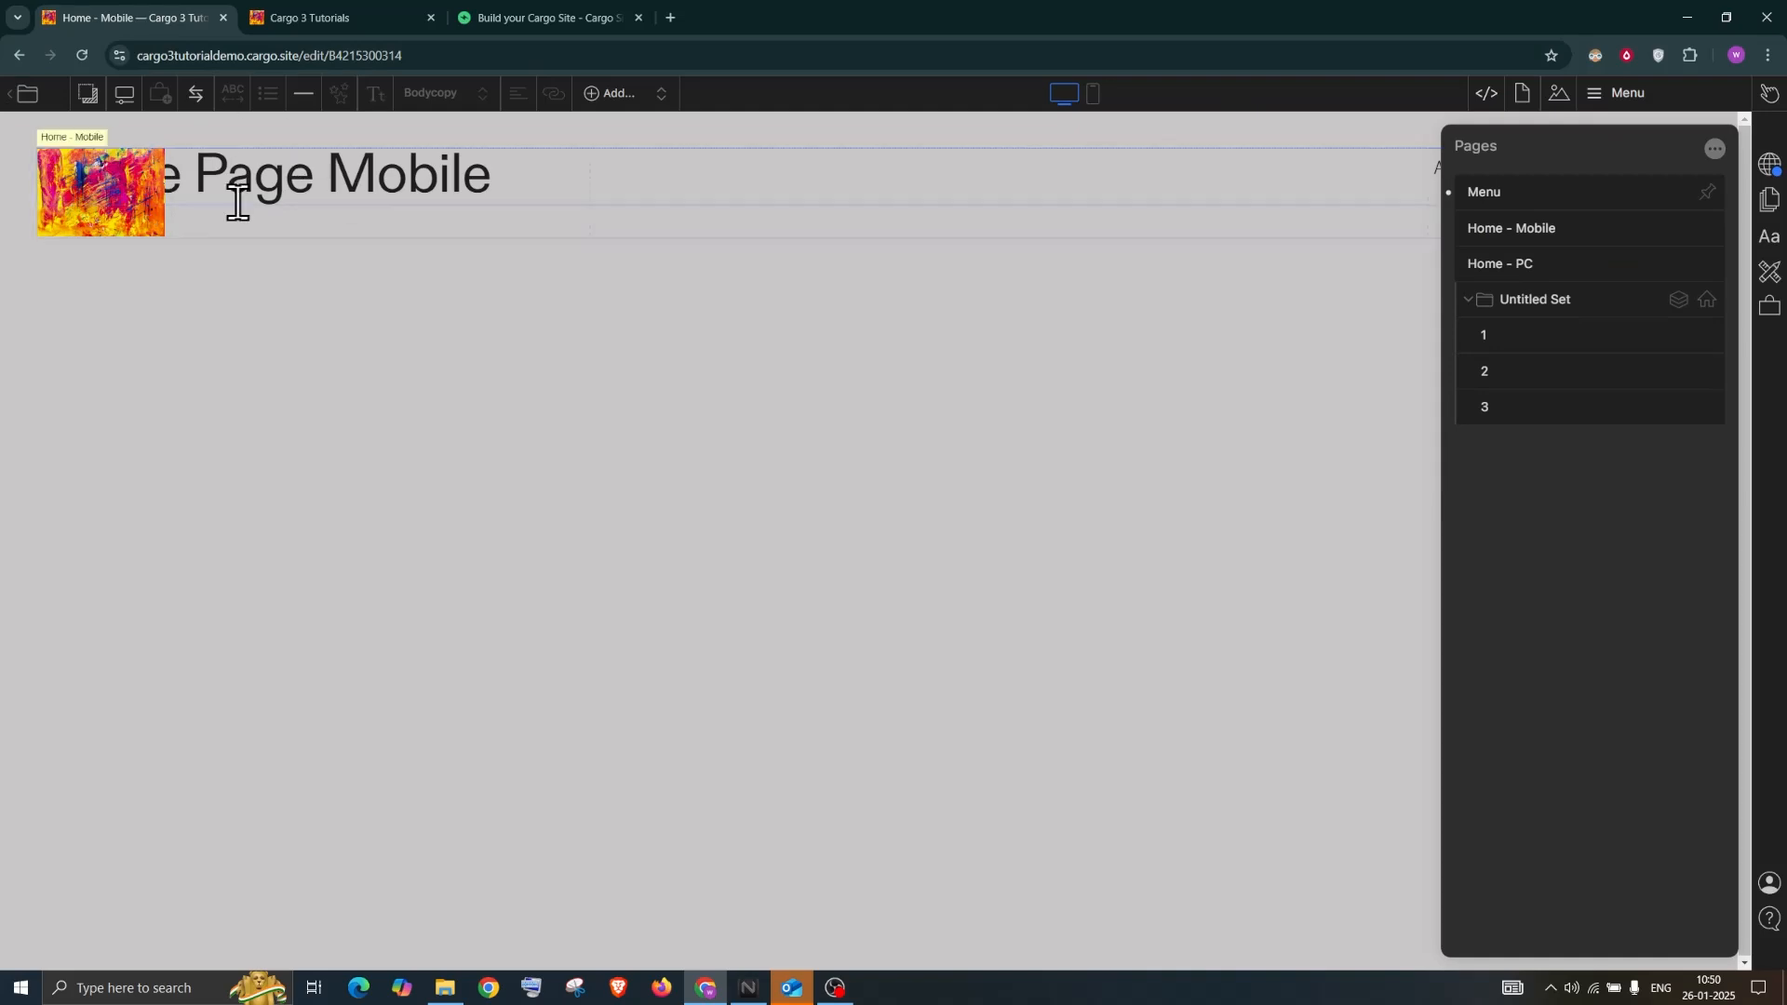
# Give the Menu page a translucent pink #ff9a9a background and 0 padding
pyautogui.click(1524, 95)
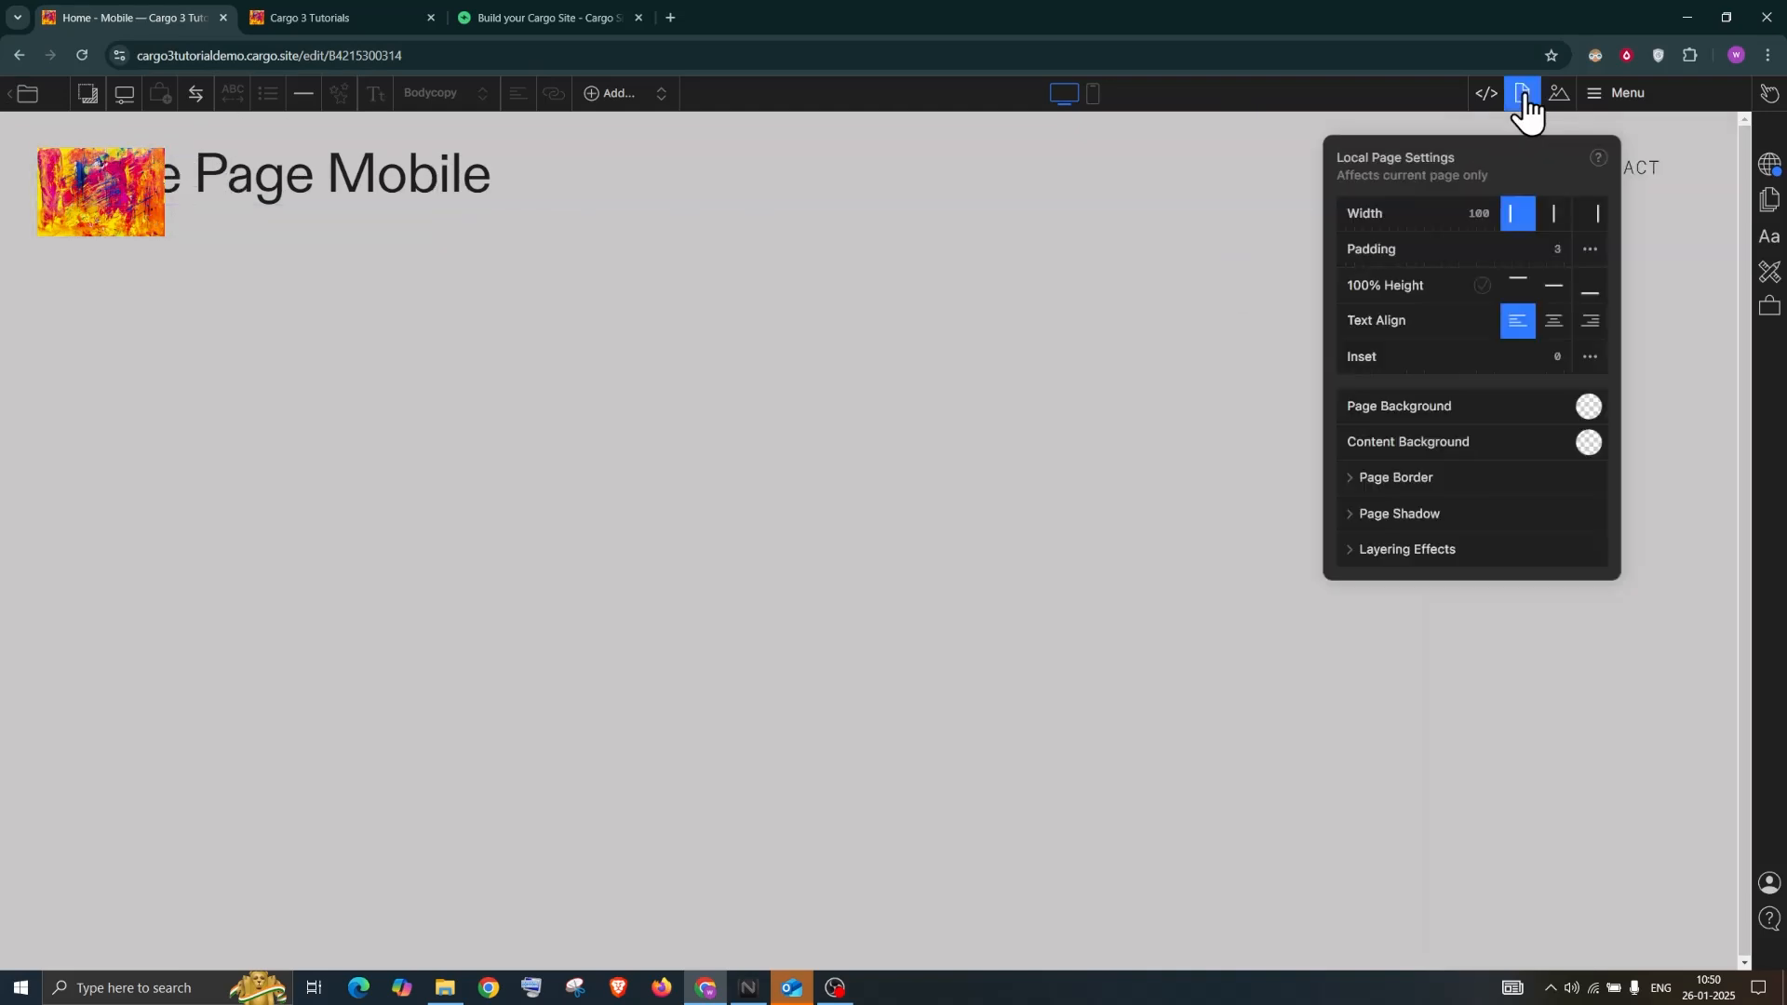
pyautogui.click(1588, 405)
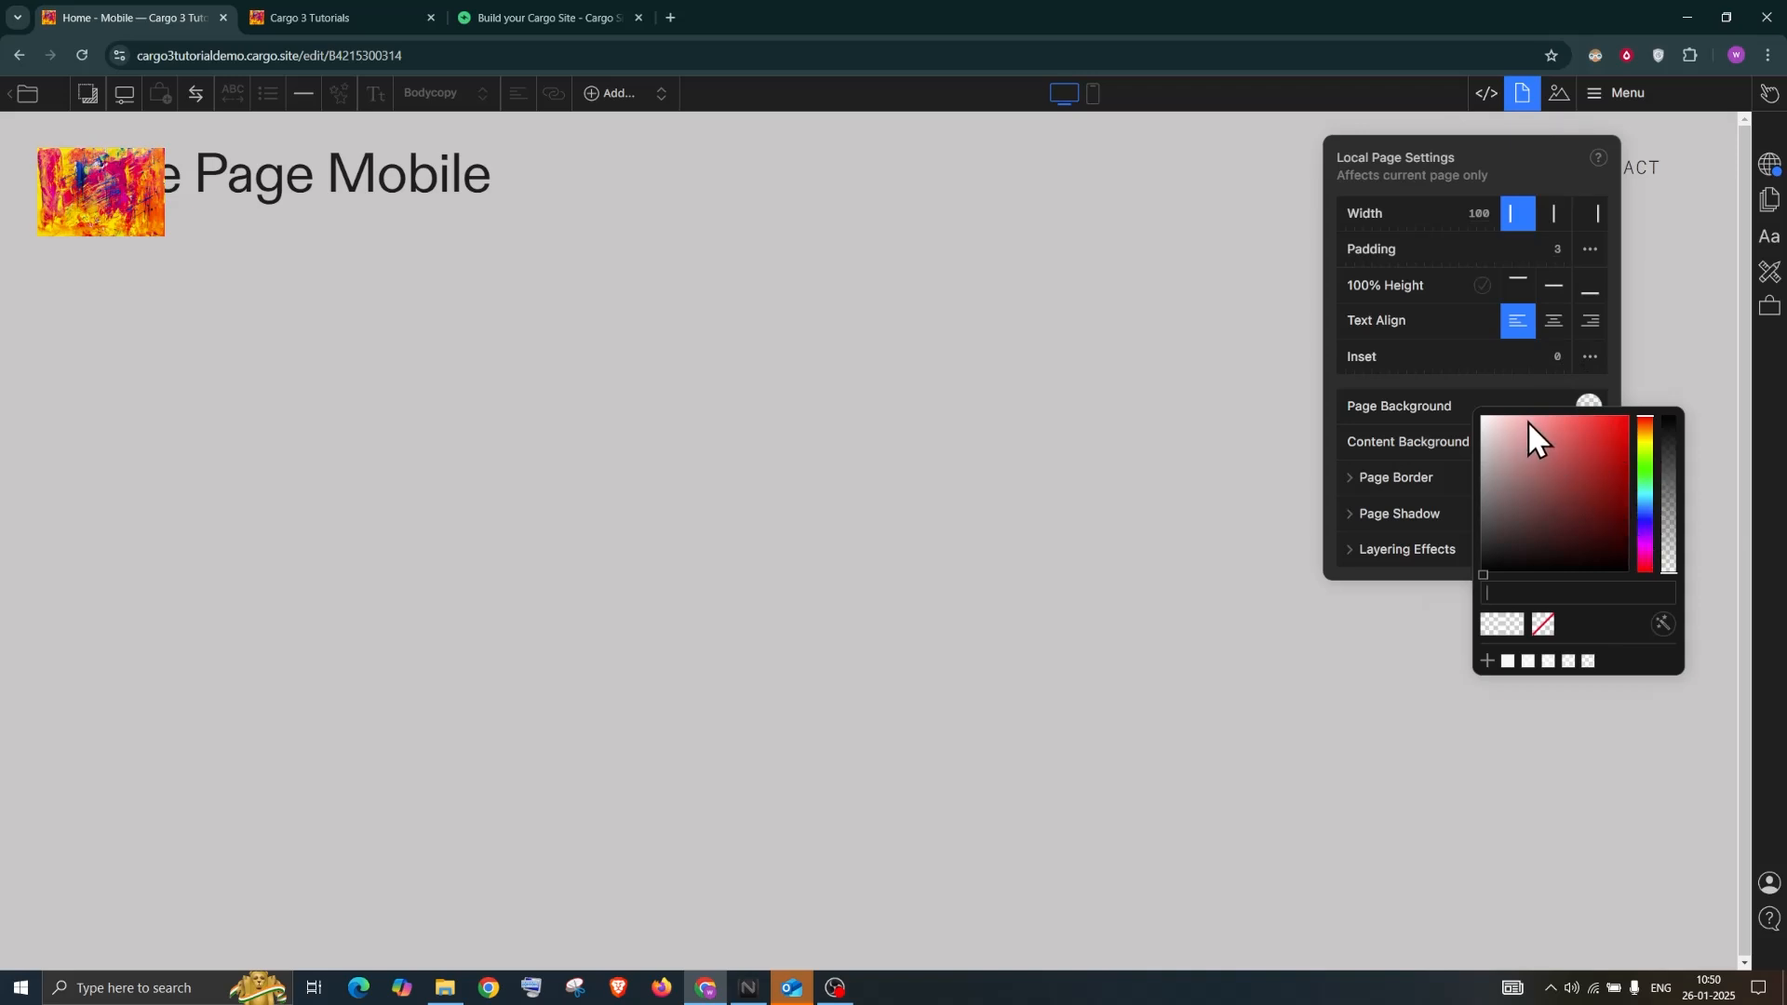
pyautogui.click(1551, 443)
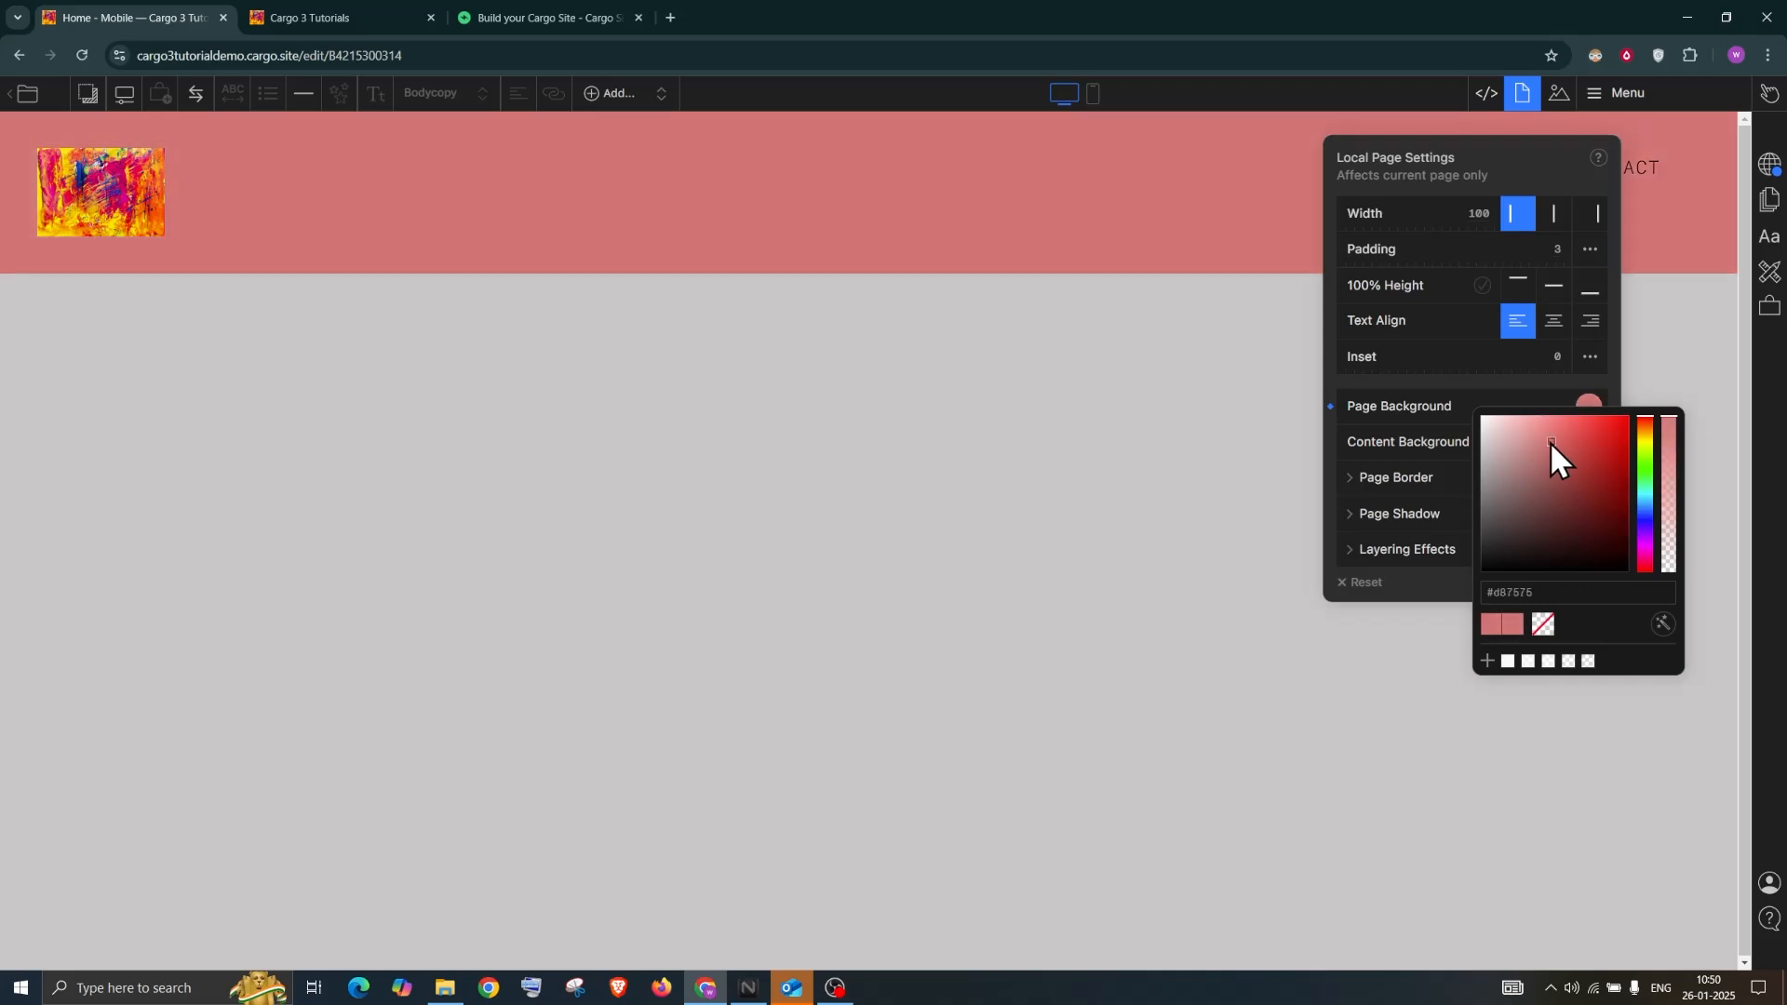
pyautogui.moveTo(1548, 417); pyautogui.dragTo(1541, 405)
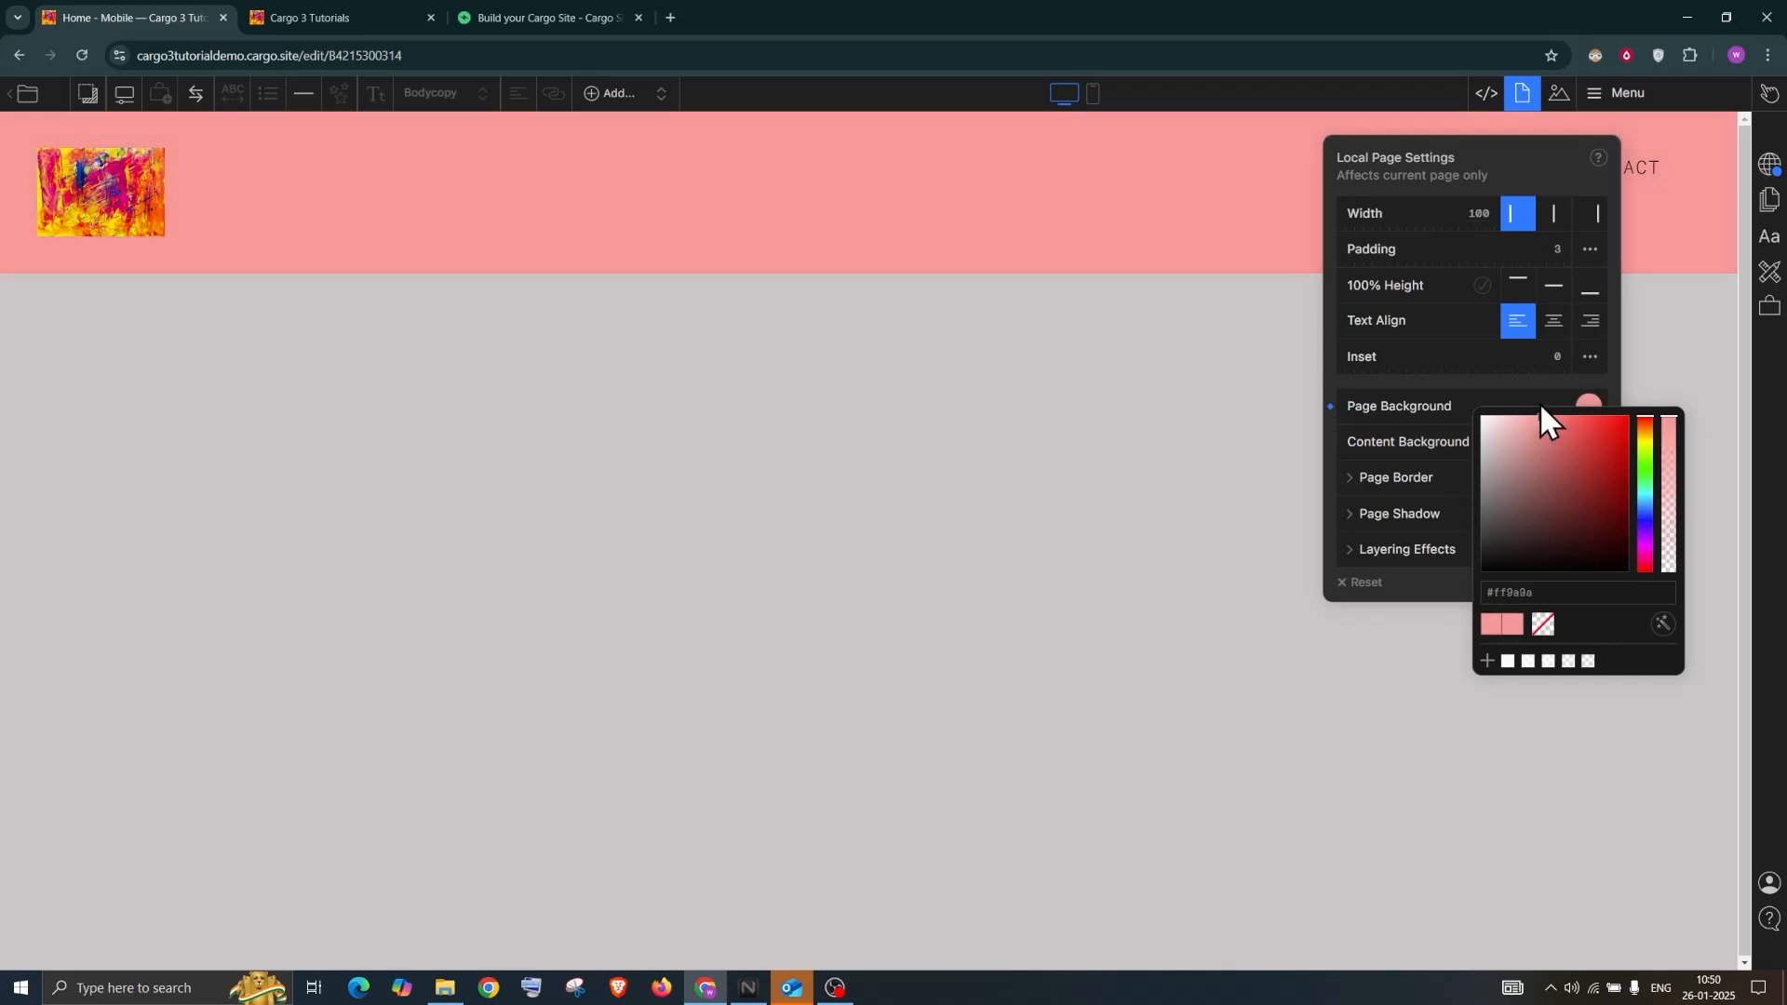
pyautogui.moveTo(1670, 453)
pyautogui.mouseDown()
pyautogui.moveTo(1661, 501)
pyautogui.moveTo(1669, 475)
pyautogui.mouseUp()
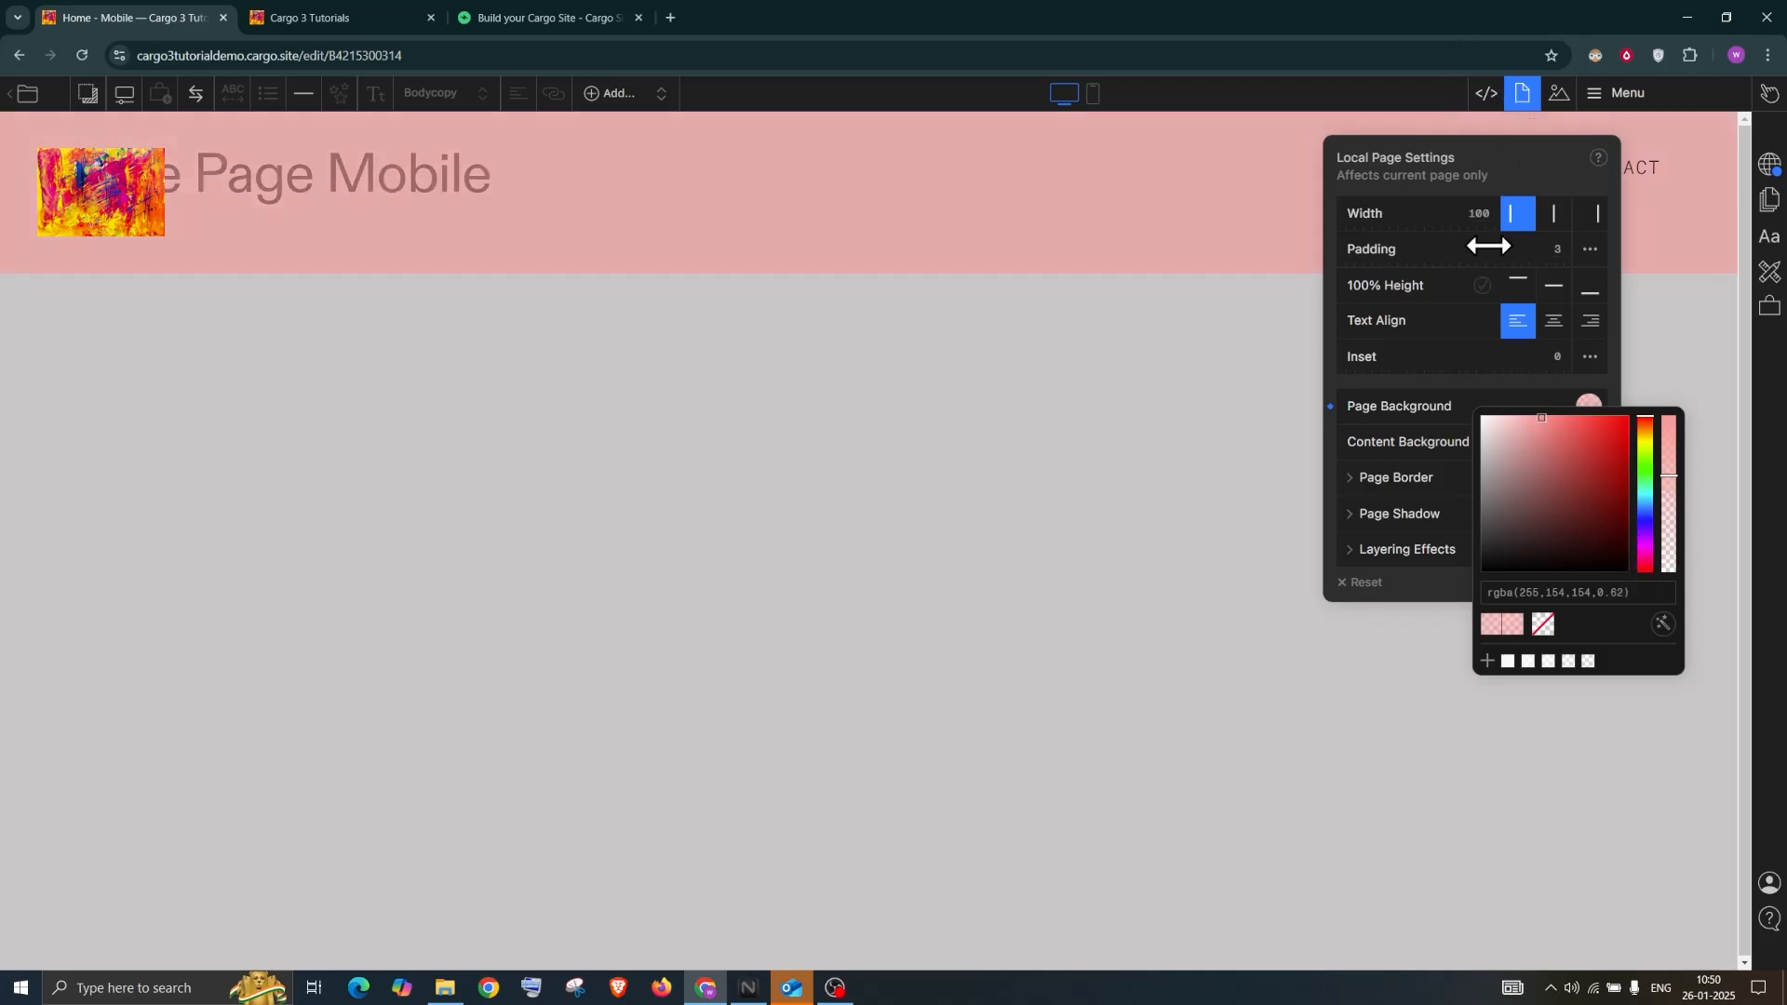
pyautogui.click(1458, 246)
pyautogui.moveTo(1443, 246); pyautogui.dragTo(1356, 247)
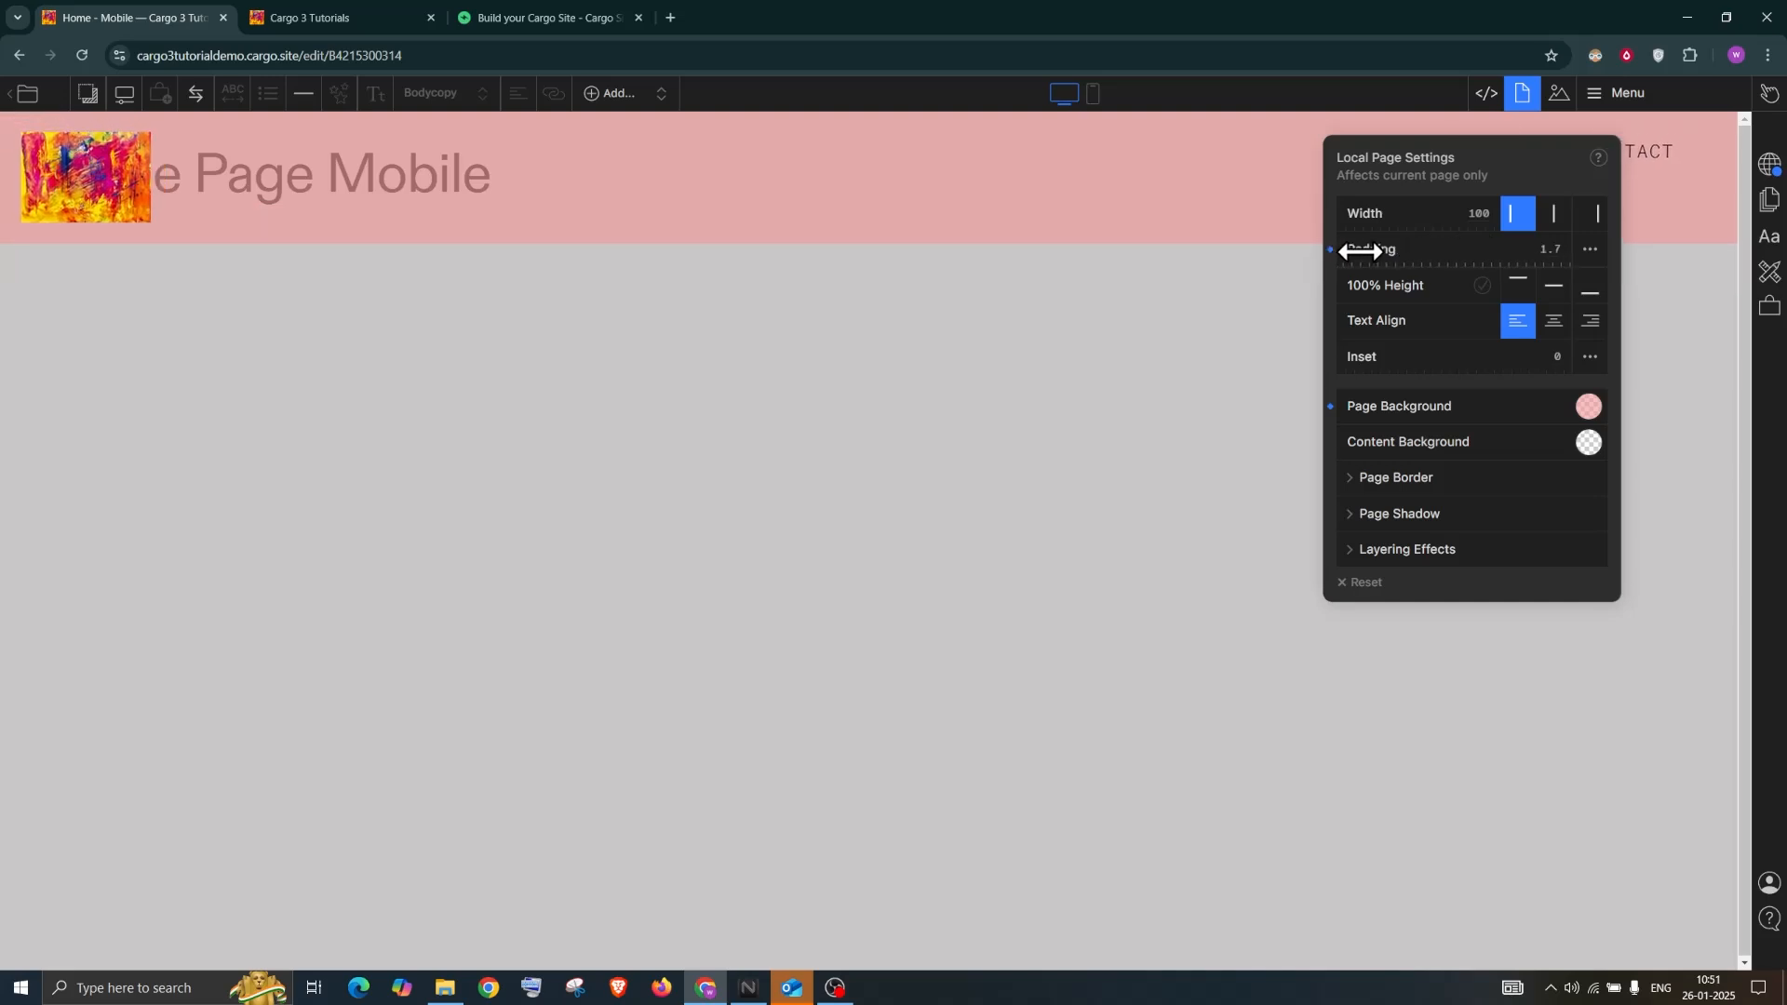
pyautogui.click(1257, 316)
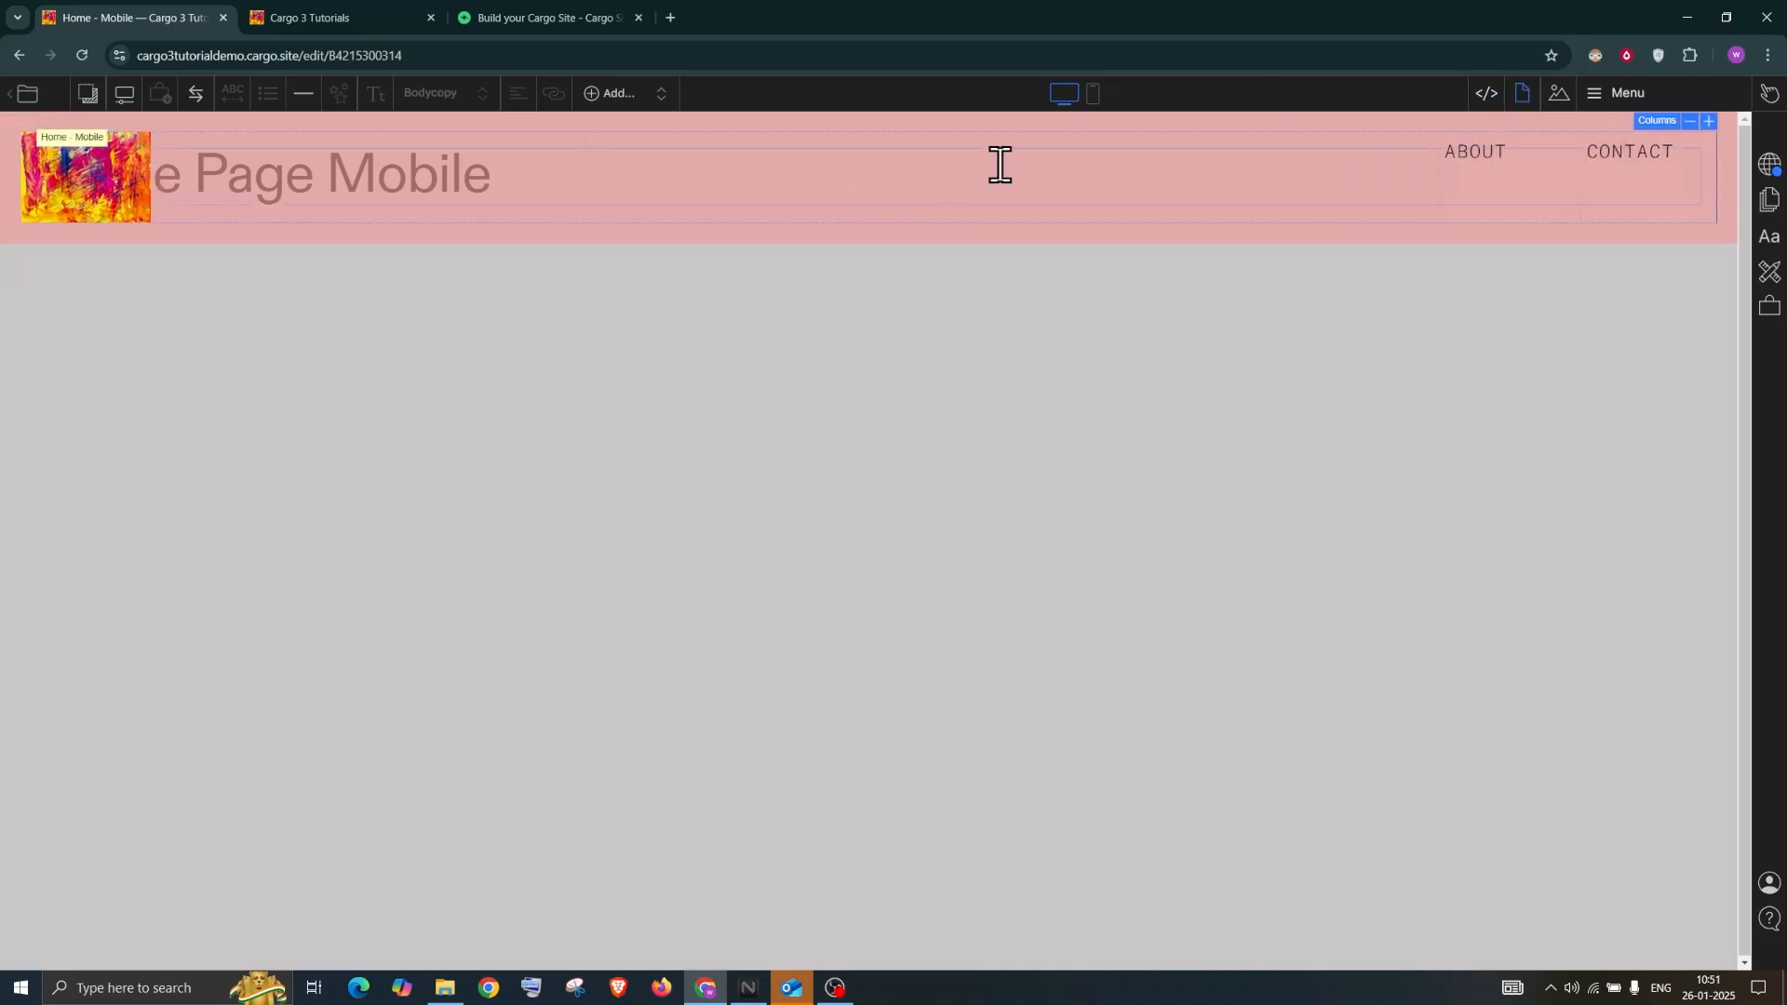
# Bring up the Menu page's pin options from the pages list
pyautogui.click(1627, 98)
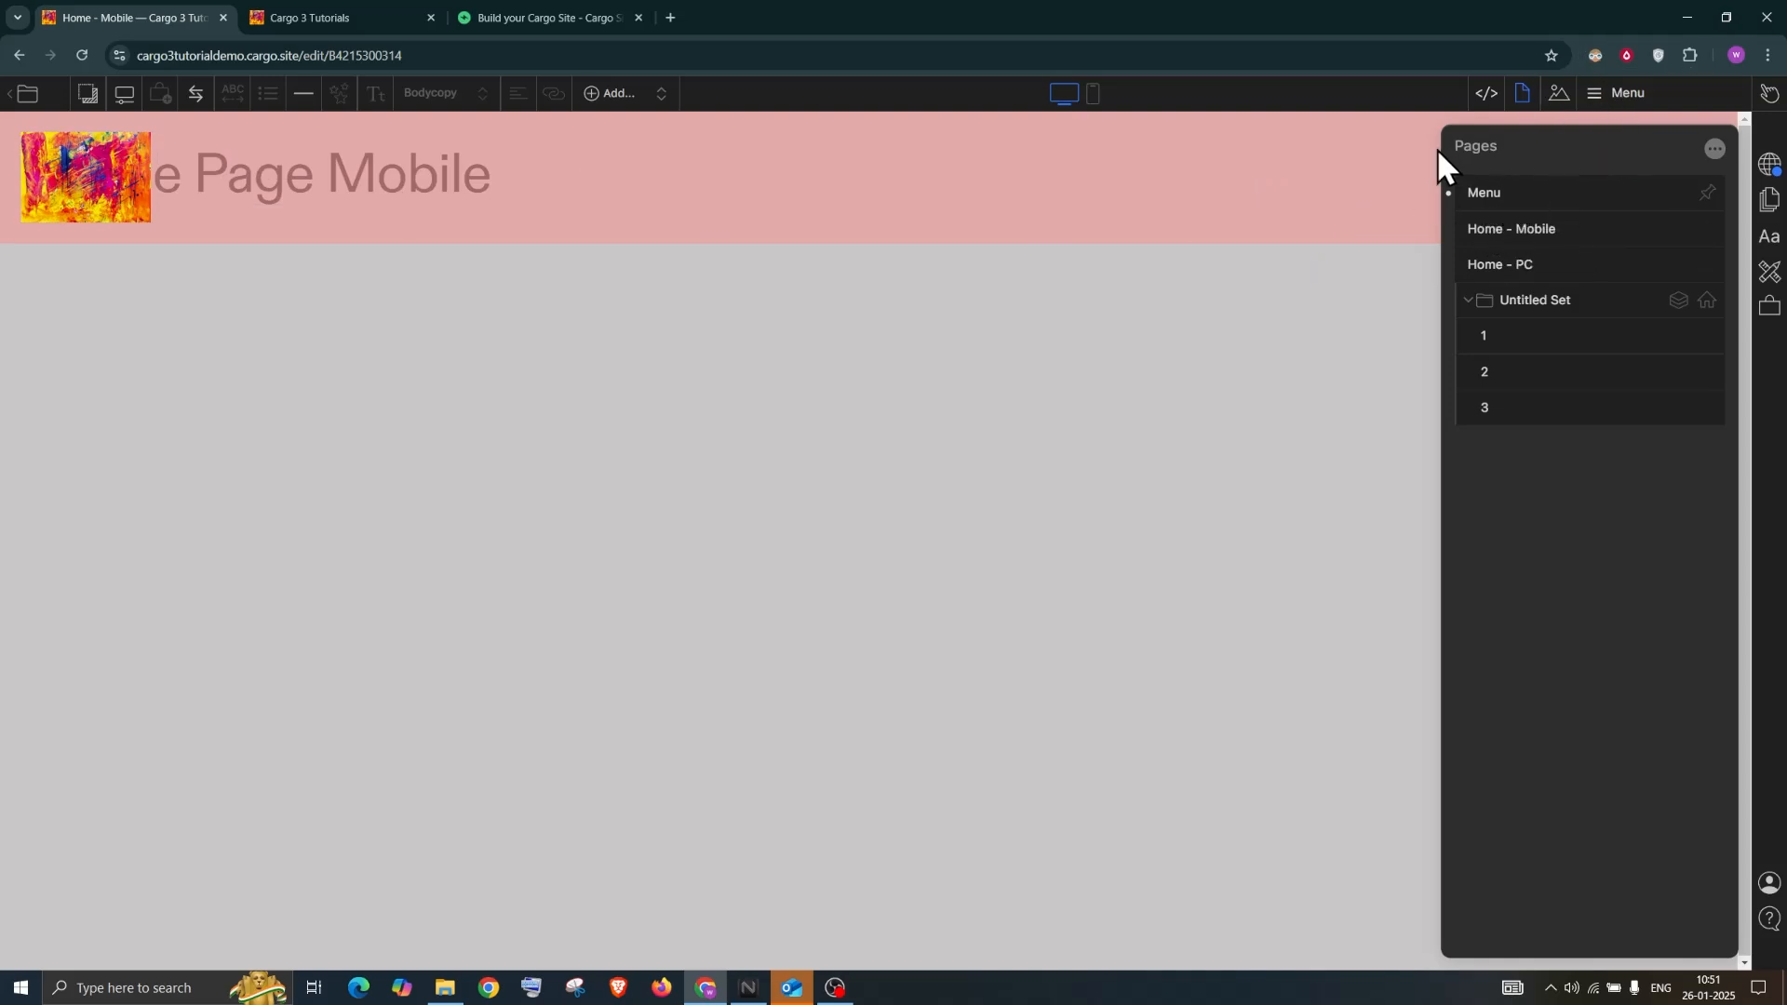
pyautogui.moveTo(1658, 150); pyautogui.dragTo(1478, 150)
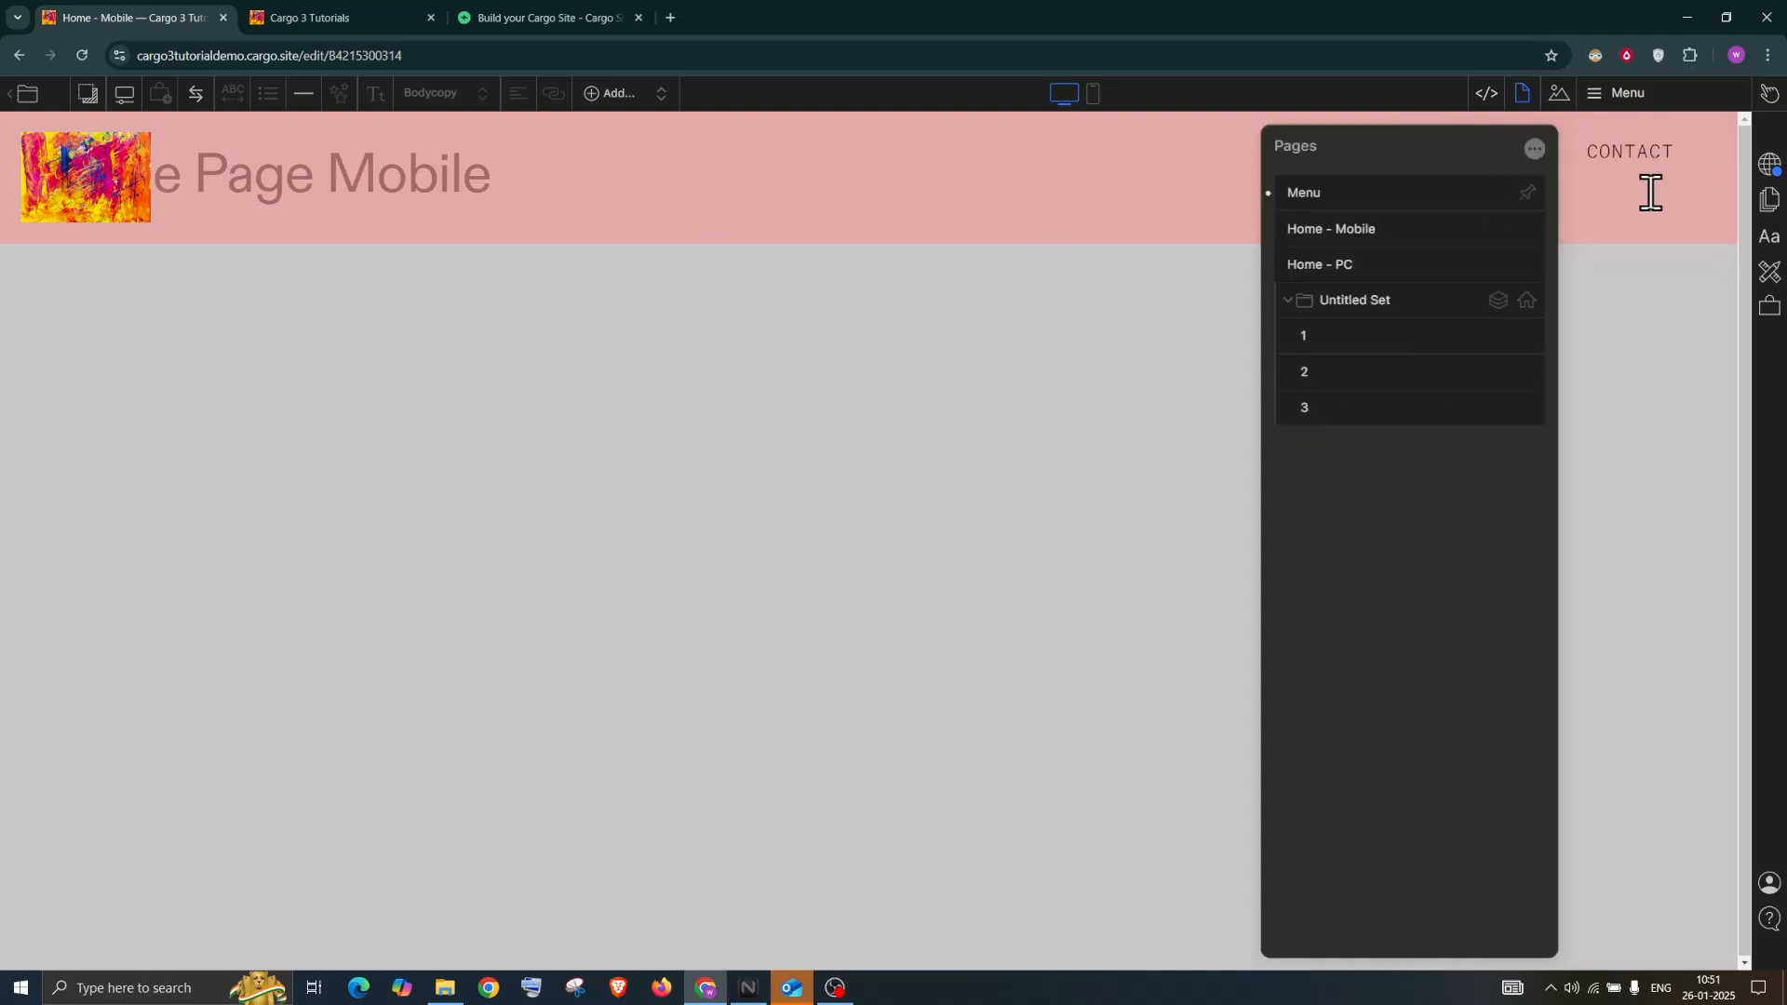
pyautogui.click(1528, 192)
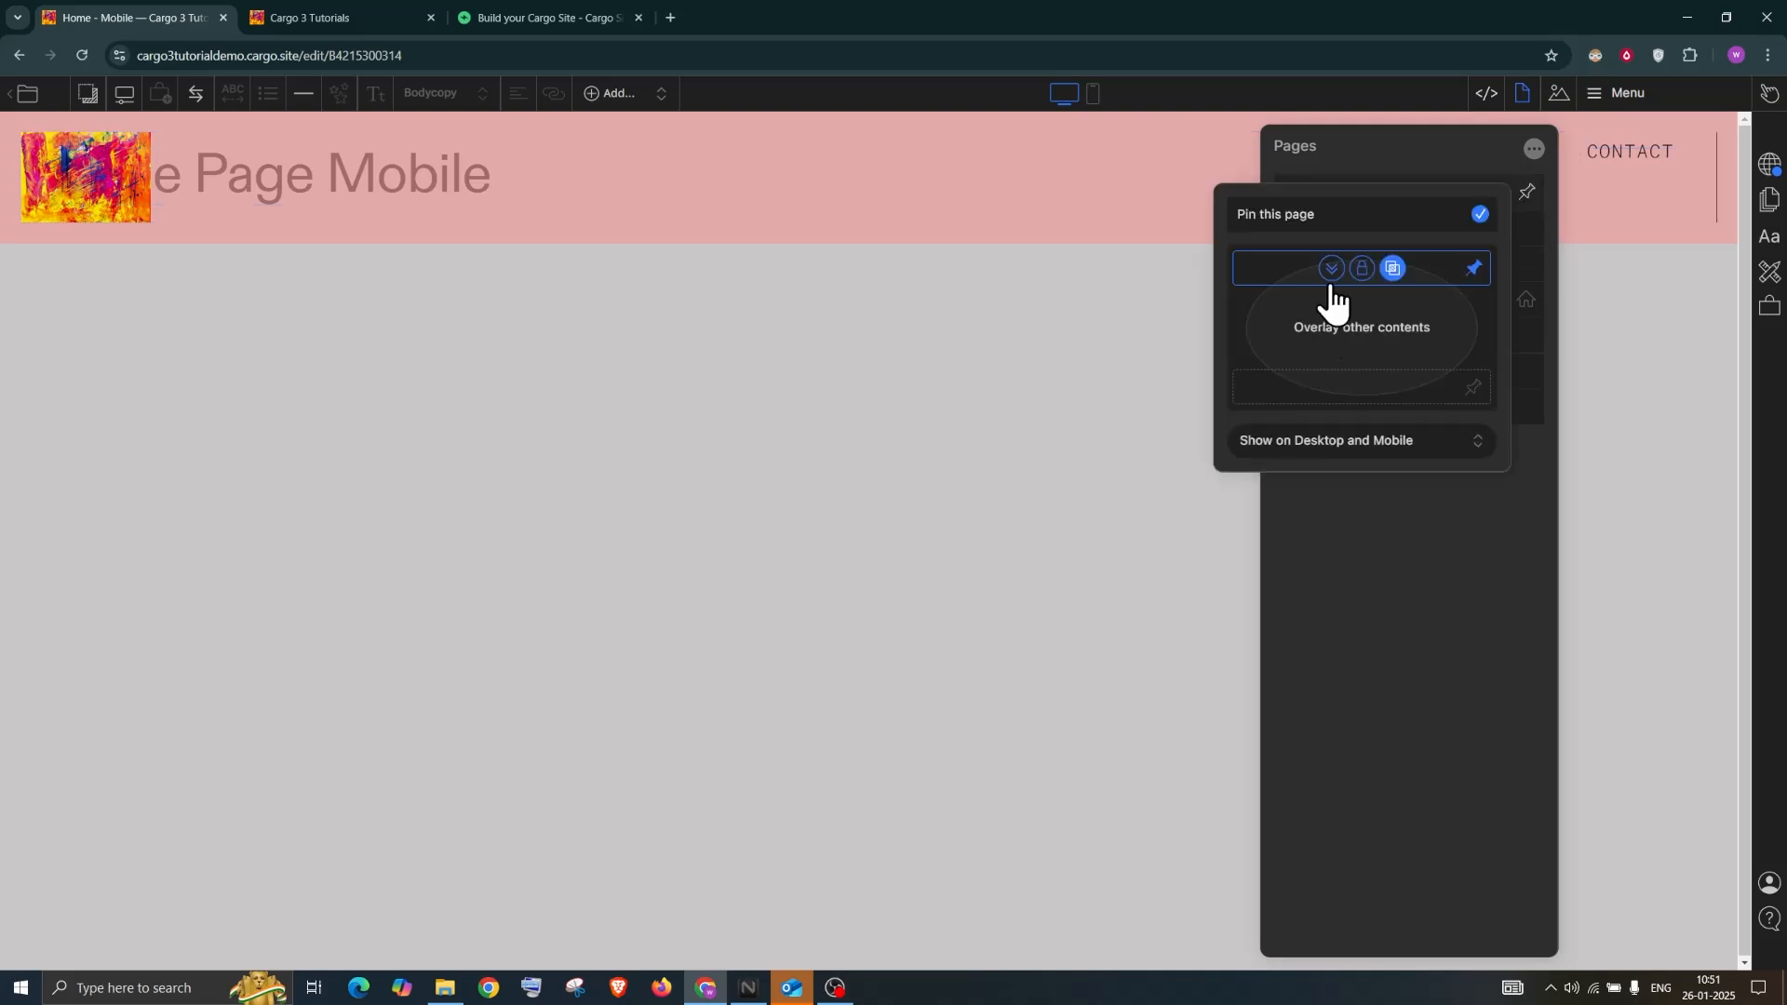
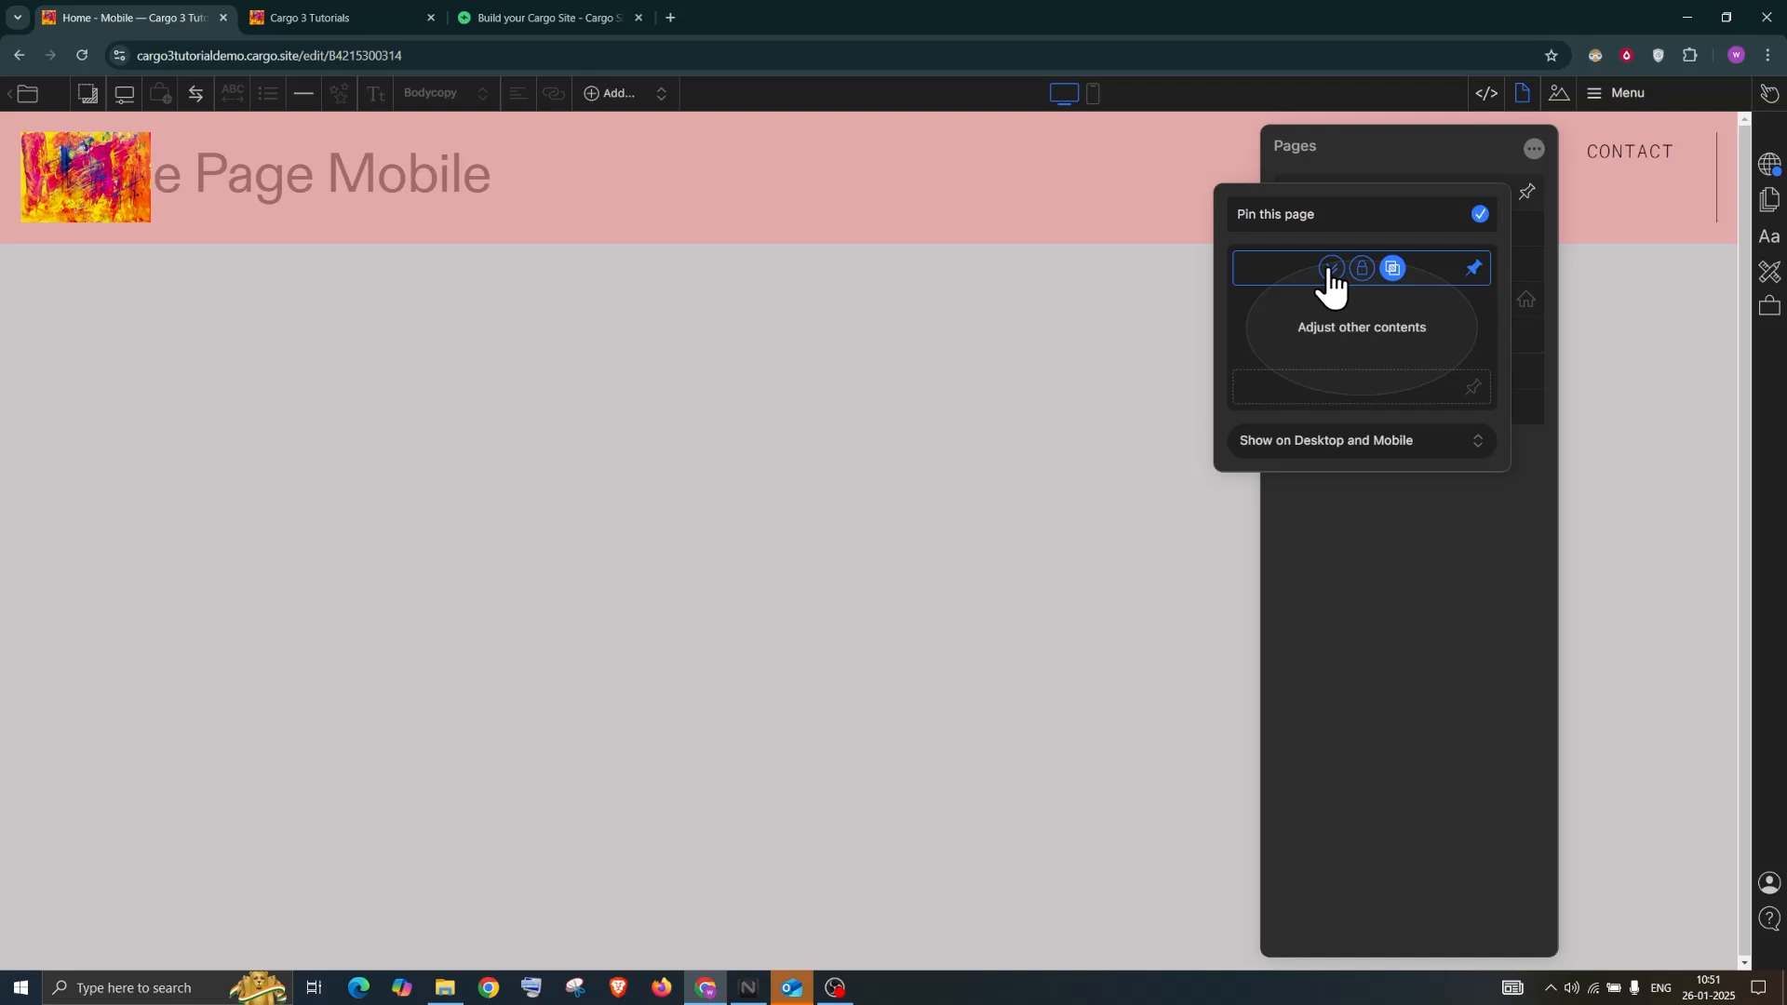
# Enable 'Adjust other contents' on the pinned Menu page so the Home Page Mobile title sits below it
pyautogui.click(1331, 270)
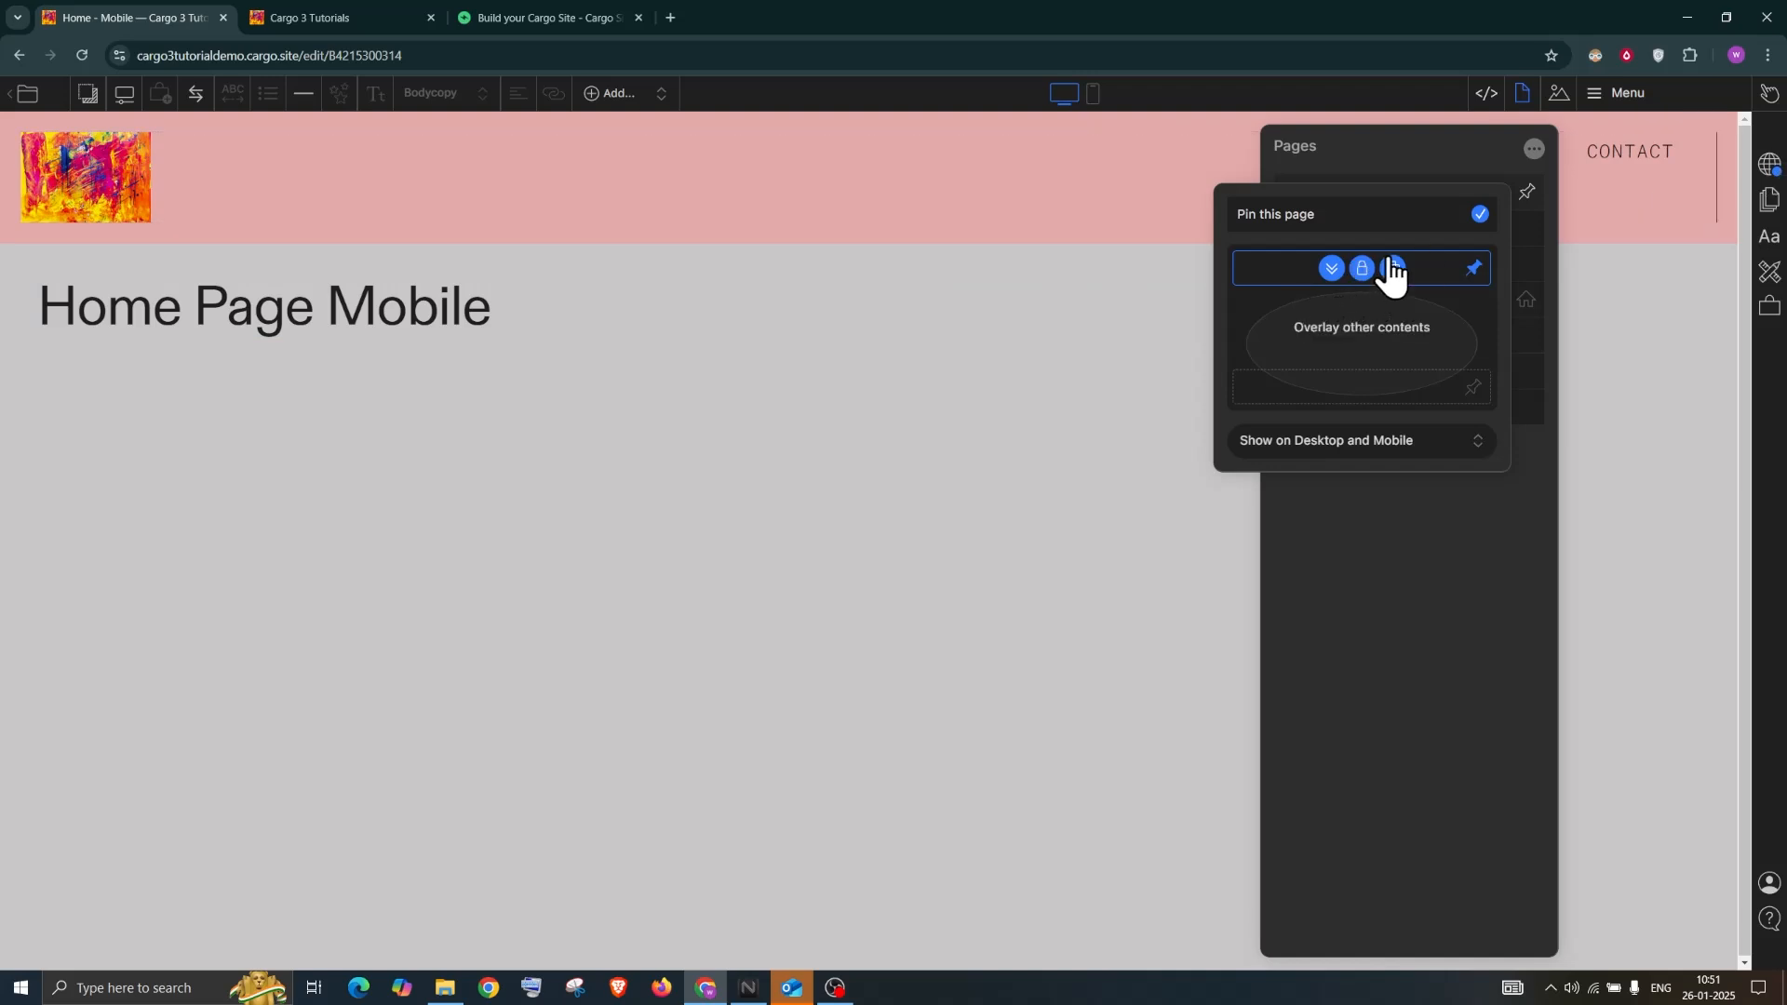
# Publish the latest changes and reload the Cargo 3 Tutorials live site tab
pyautogui.click(1769, 165)
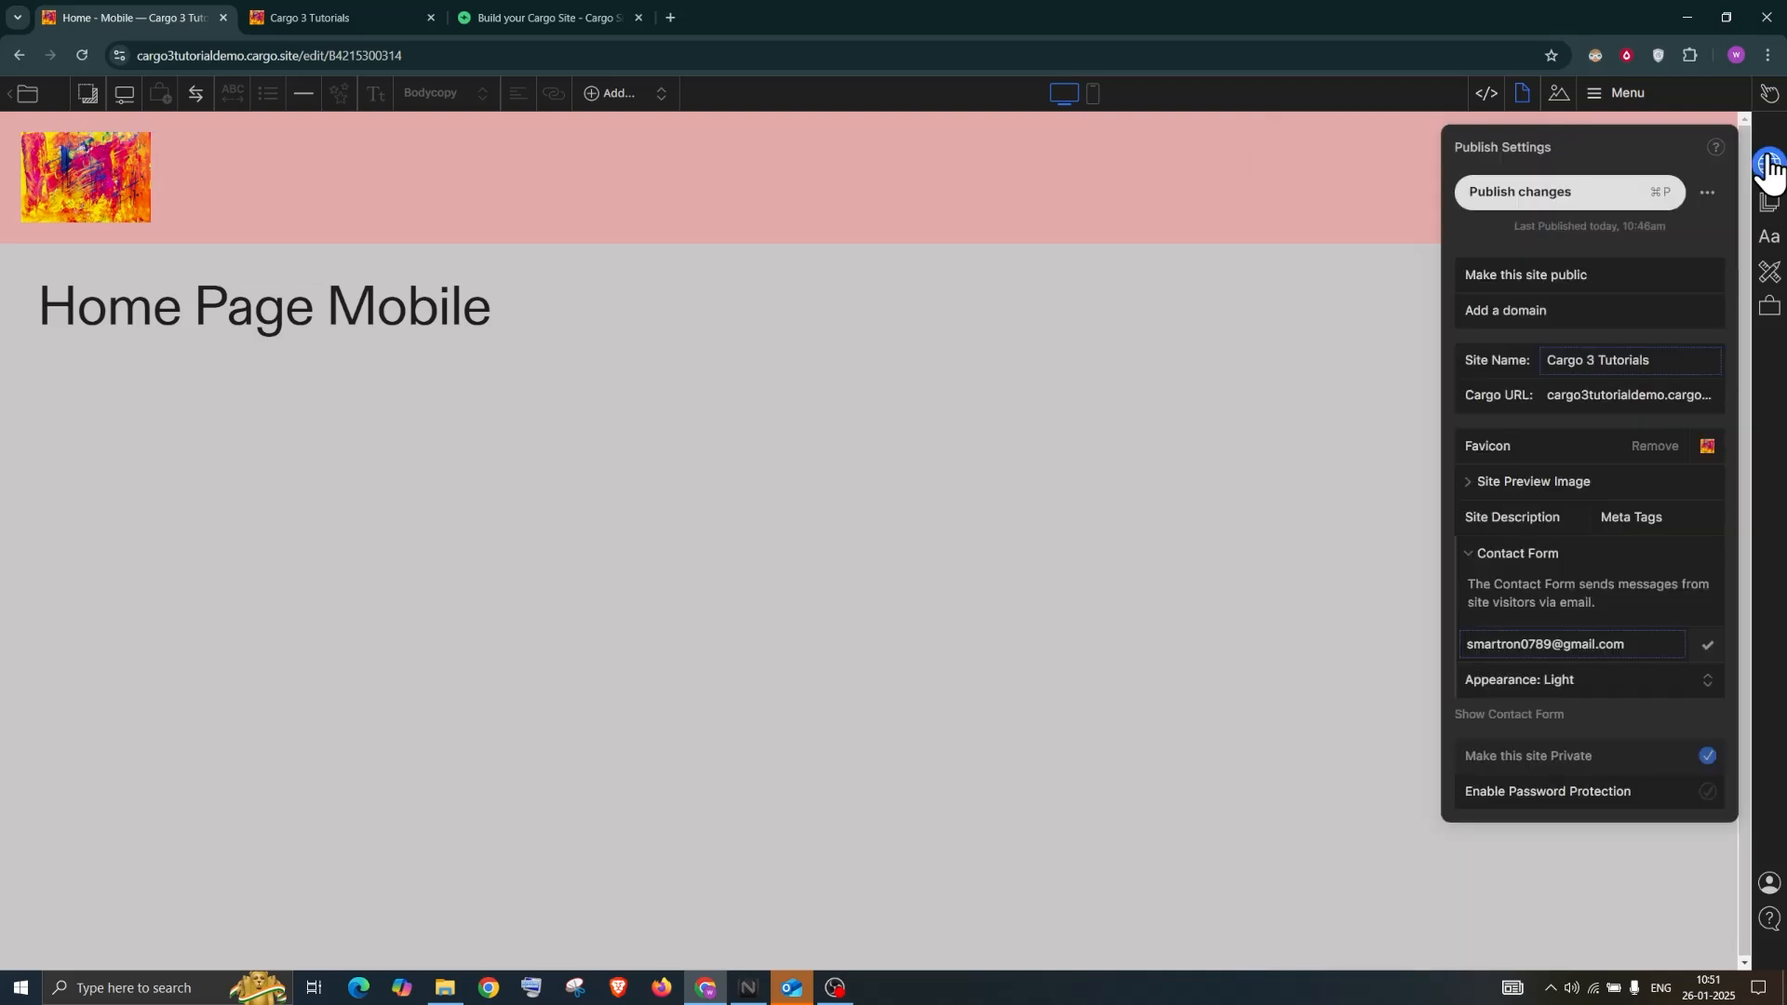
pyautogui.click(1530, 195)
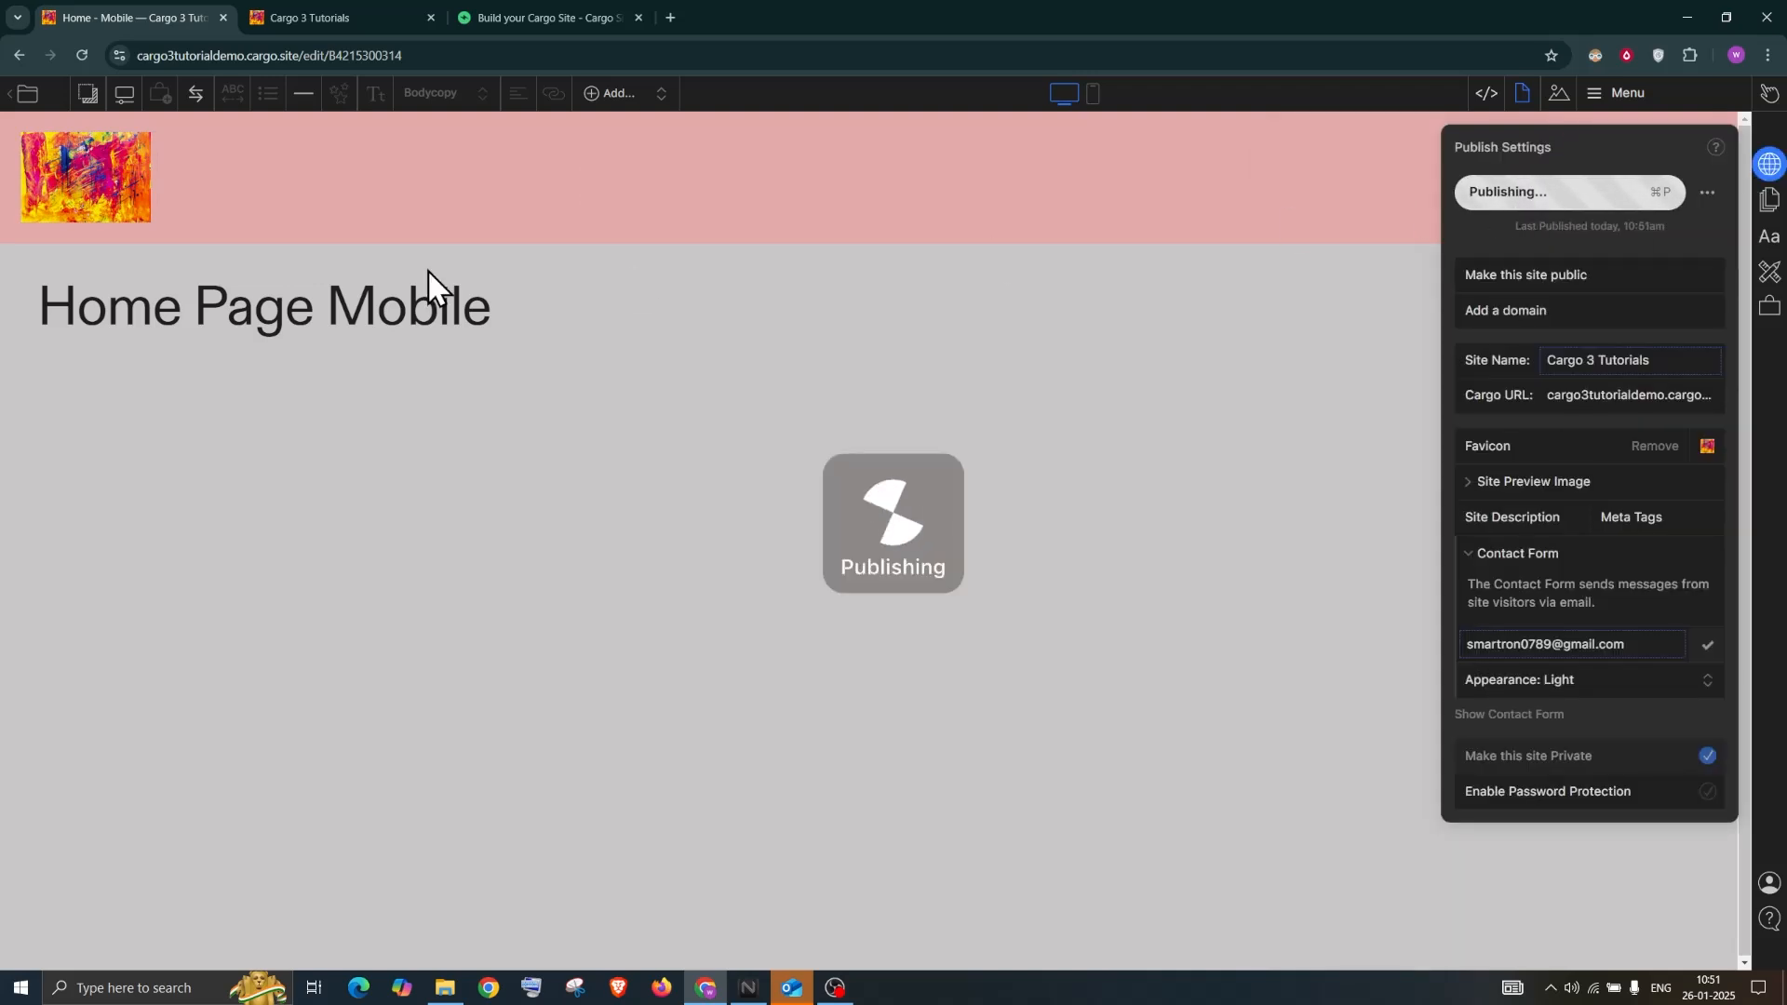
pyautogui.click(350, 13)
pyautogui.click(81, 58)
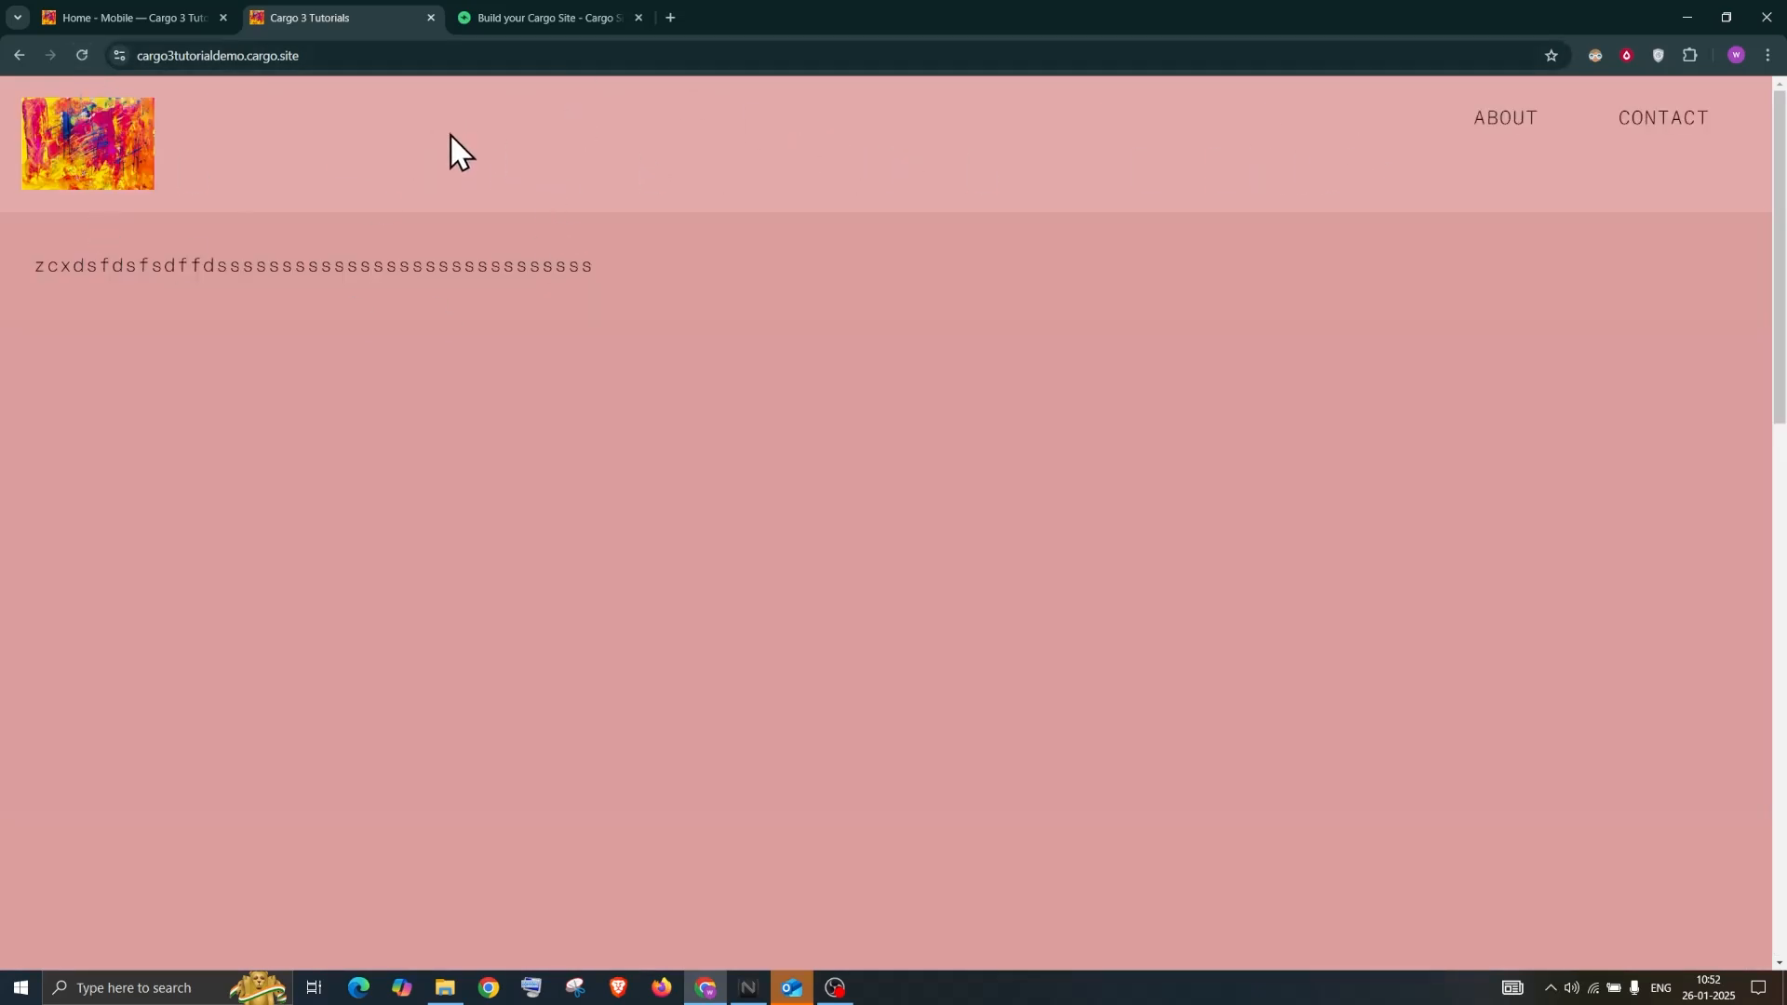
pyautogui.scroll(-10, 666, 504)
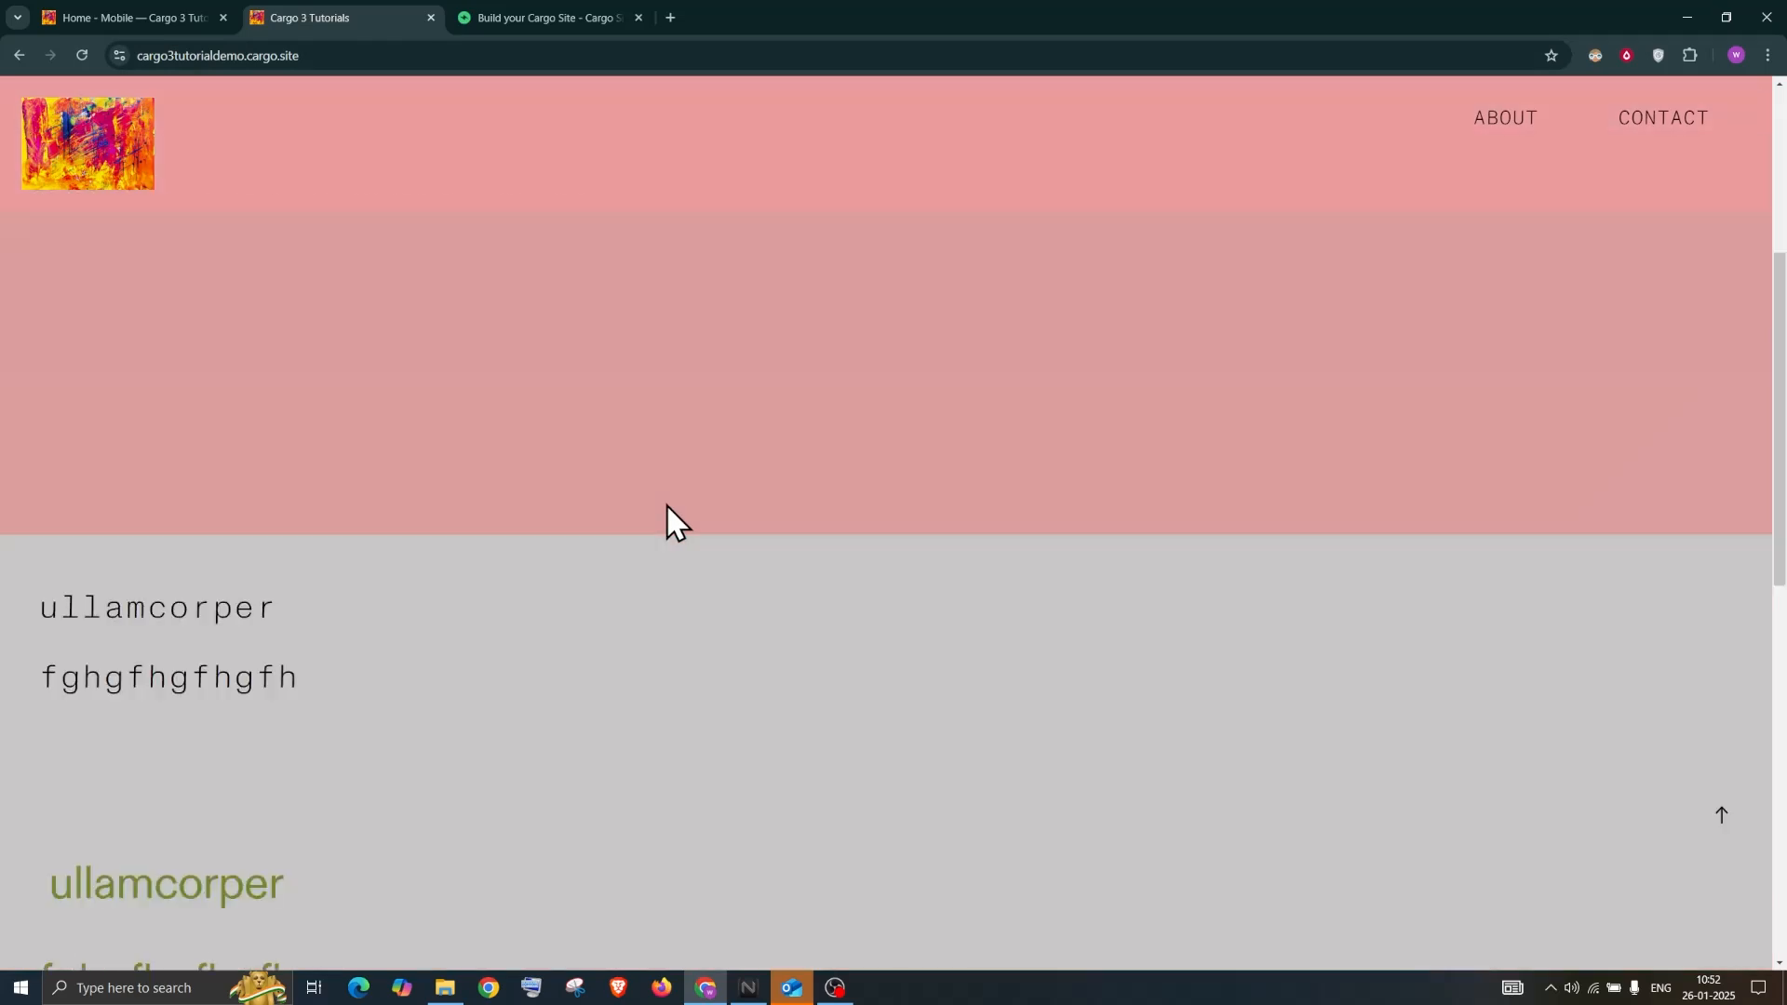
pyautogui.scroll(-3, 667, 504)
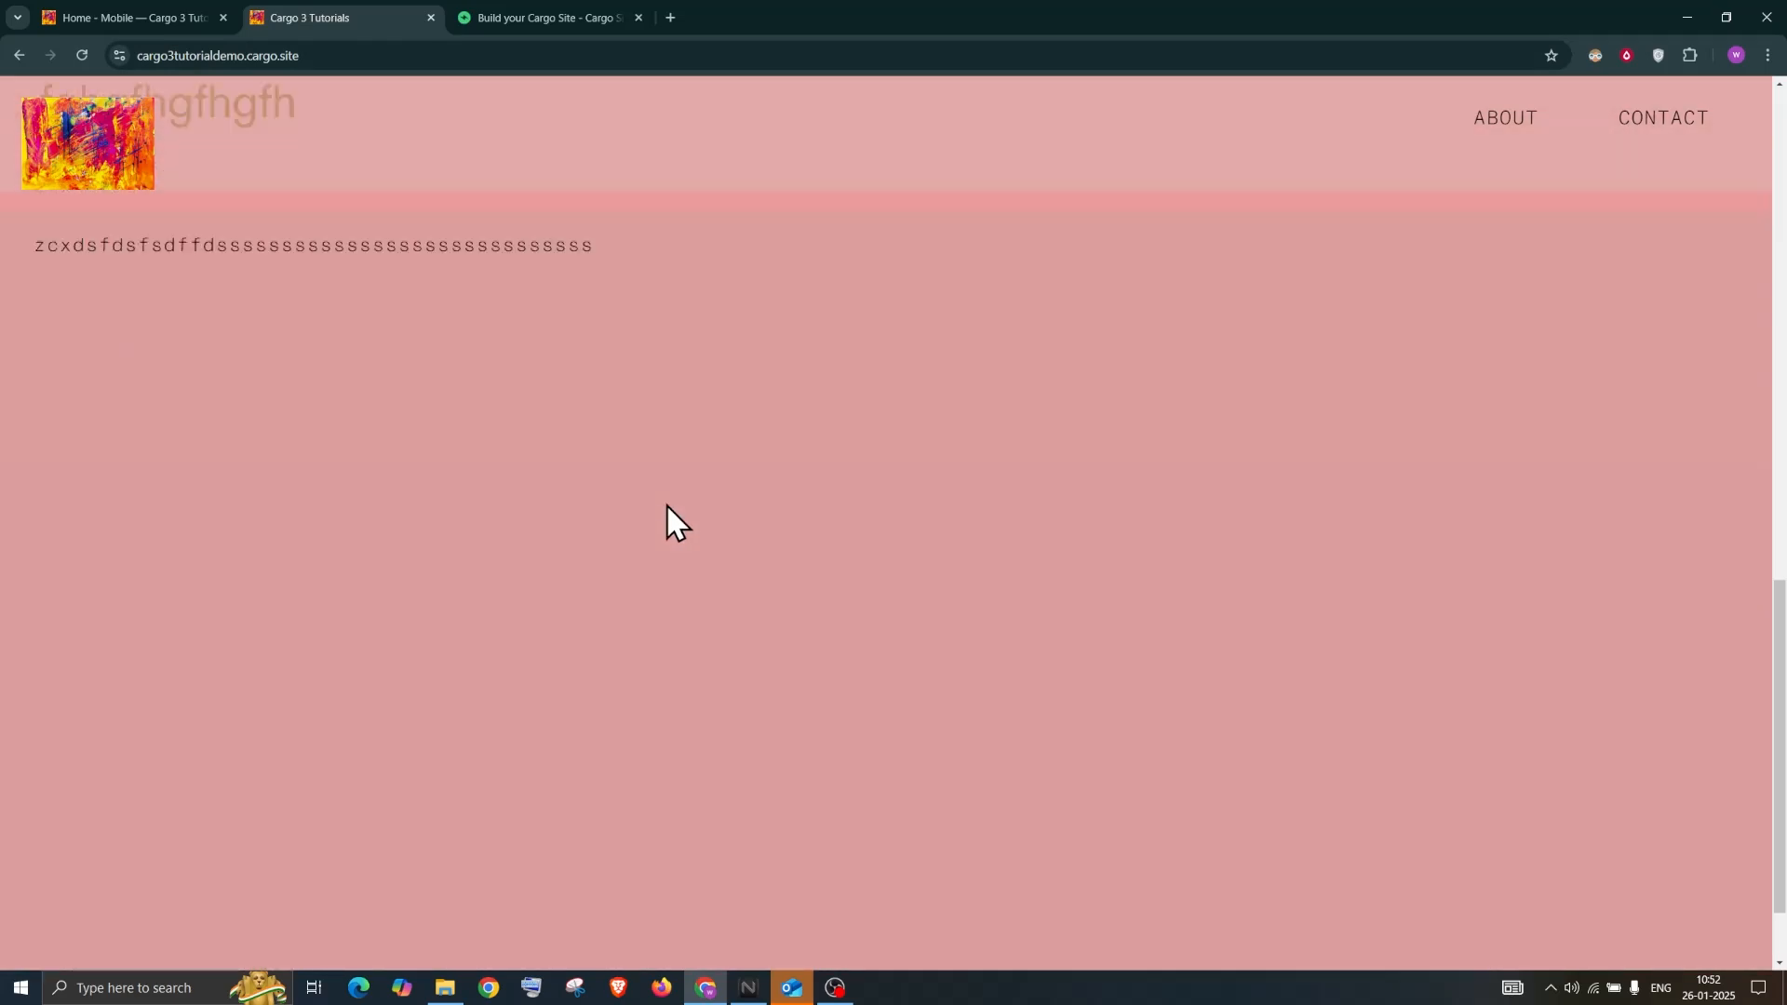
pyautogui.scroll(6, 666, 504)
pyautogui.scroll(-3, 667, 504)
pyautogui.scroll(-3, 666, 505)
pyautogui.scroll(10, 666, 504)
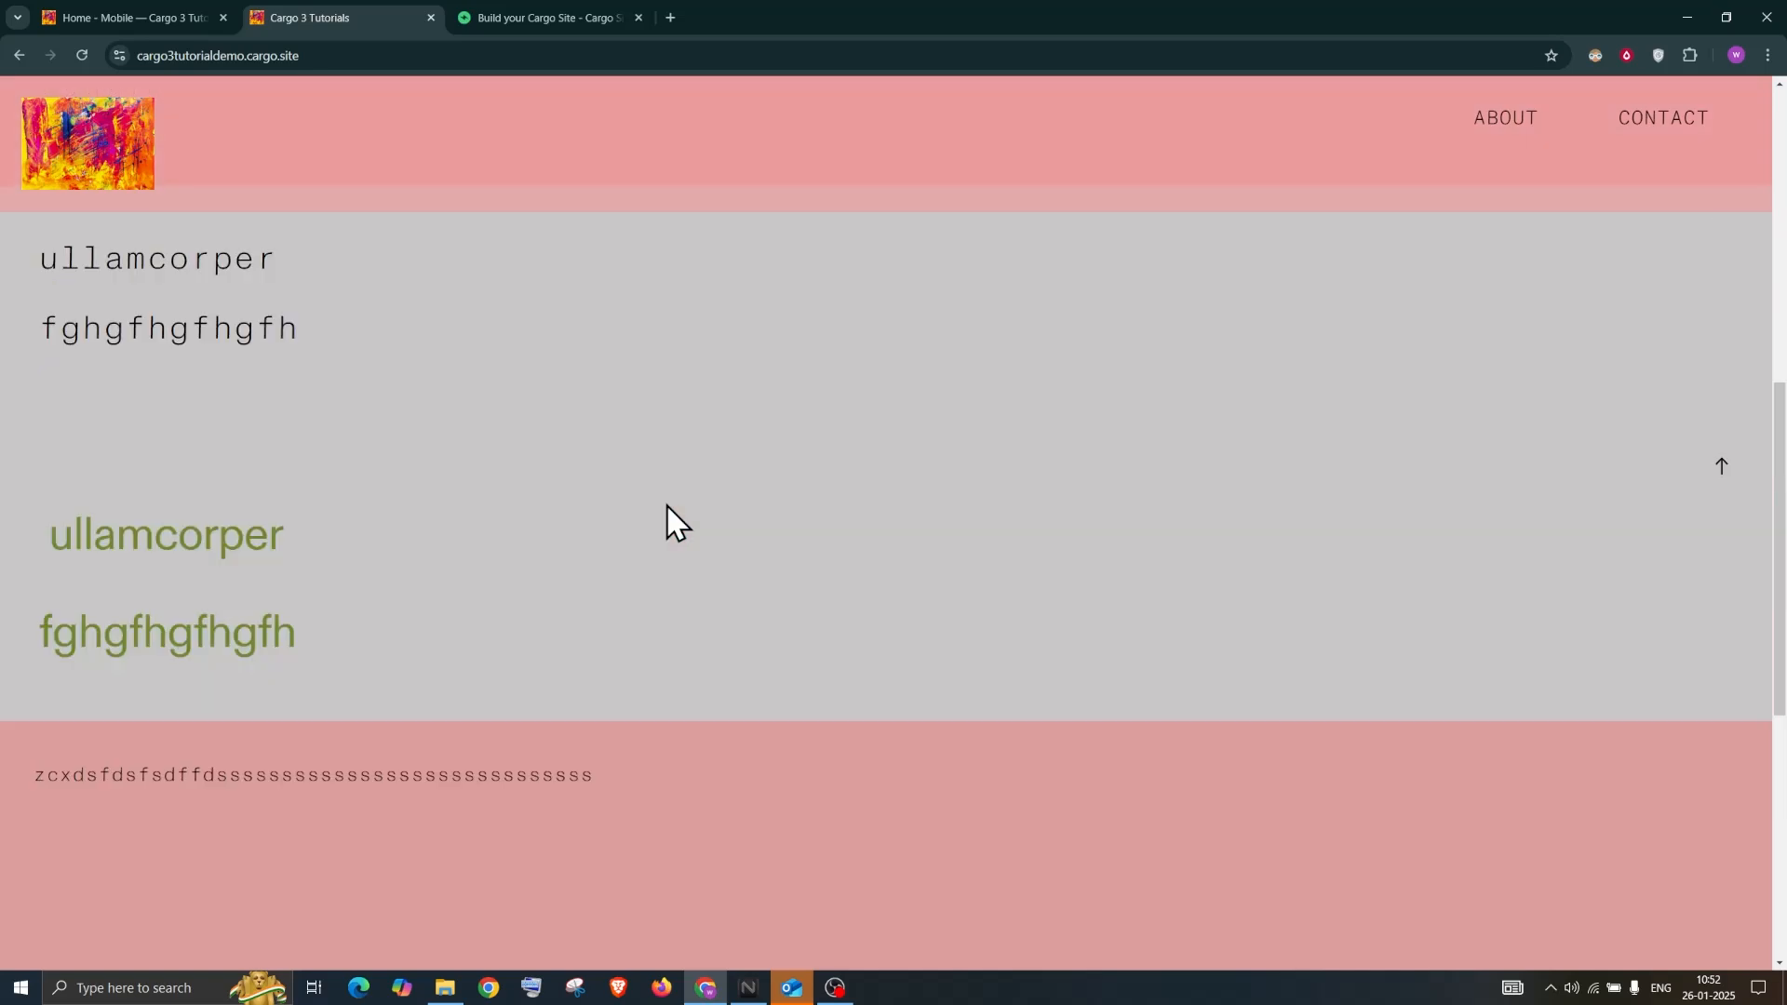
pyautogui.scroll(5, 1069, 208)
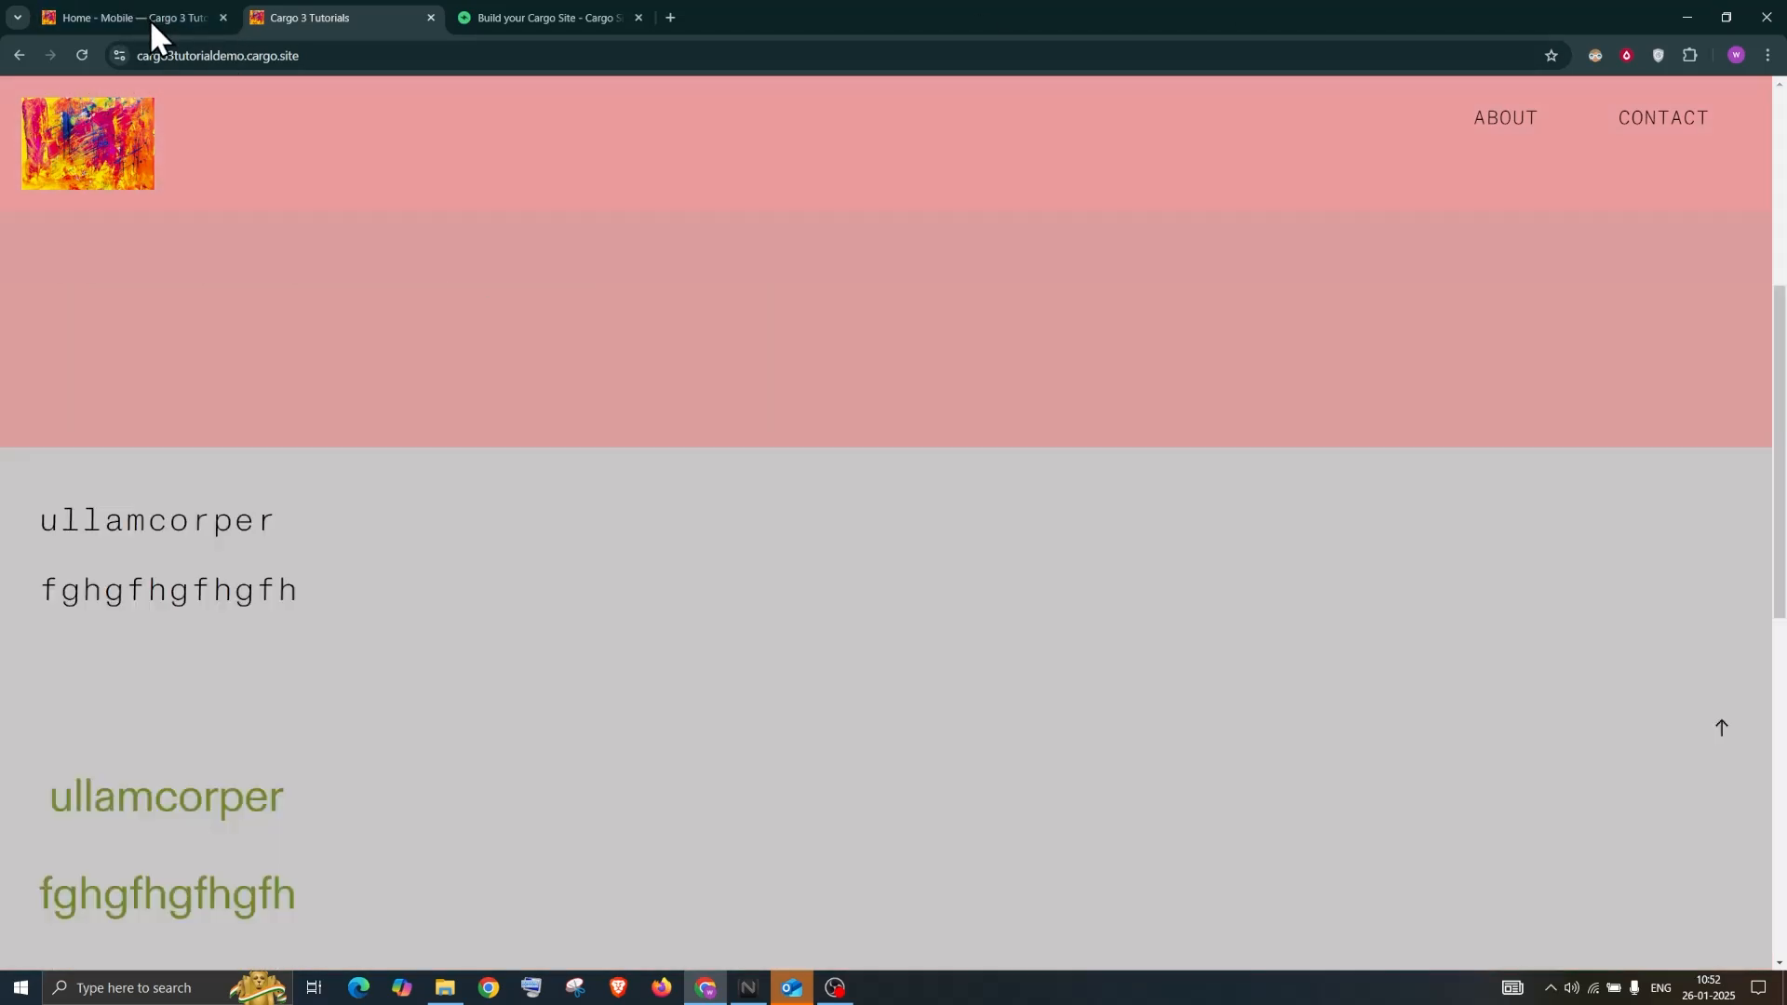
pyautogui.click(160, 19)
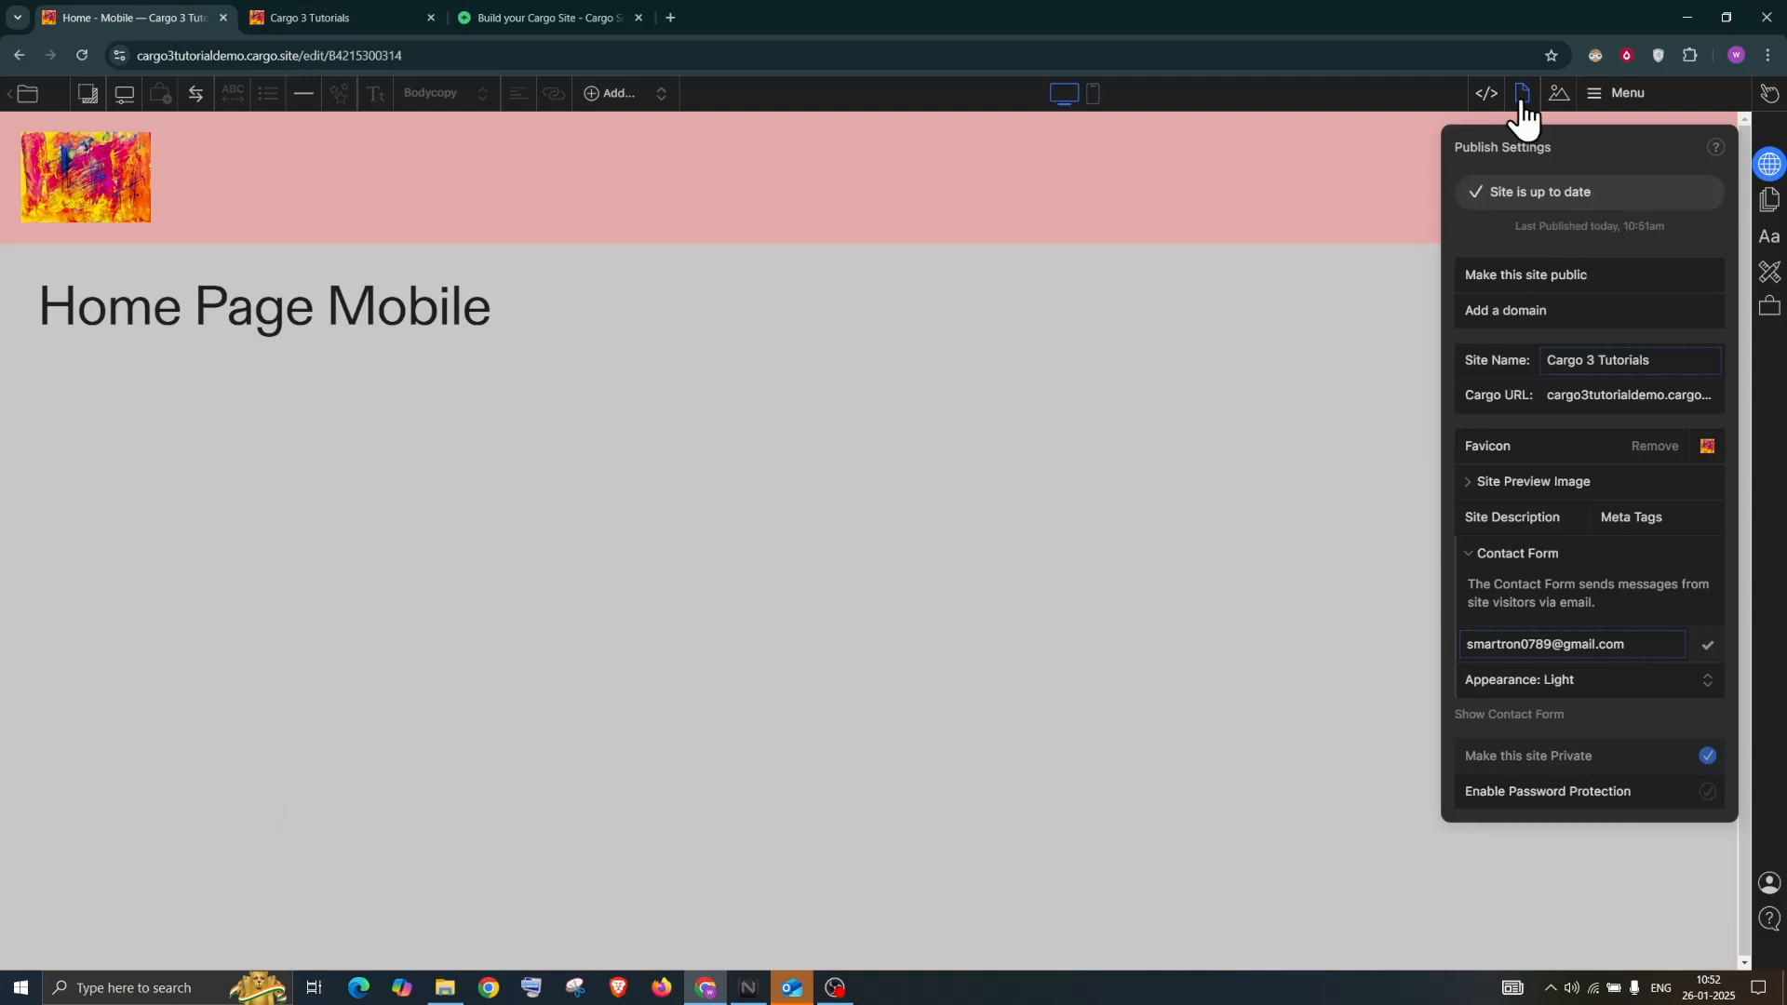
# Change the Menu page background from pink to dark grey in Local Page Settings
pyautogui.click(1523, 93)
pyautogui.click(1587, 409)
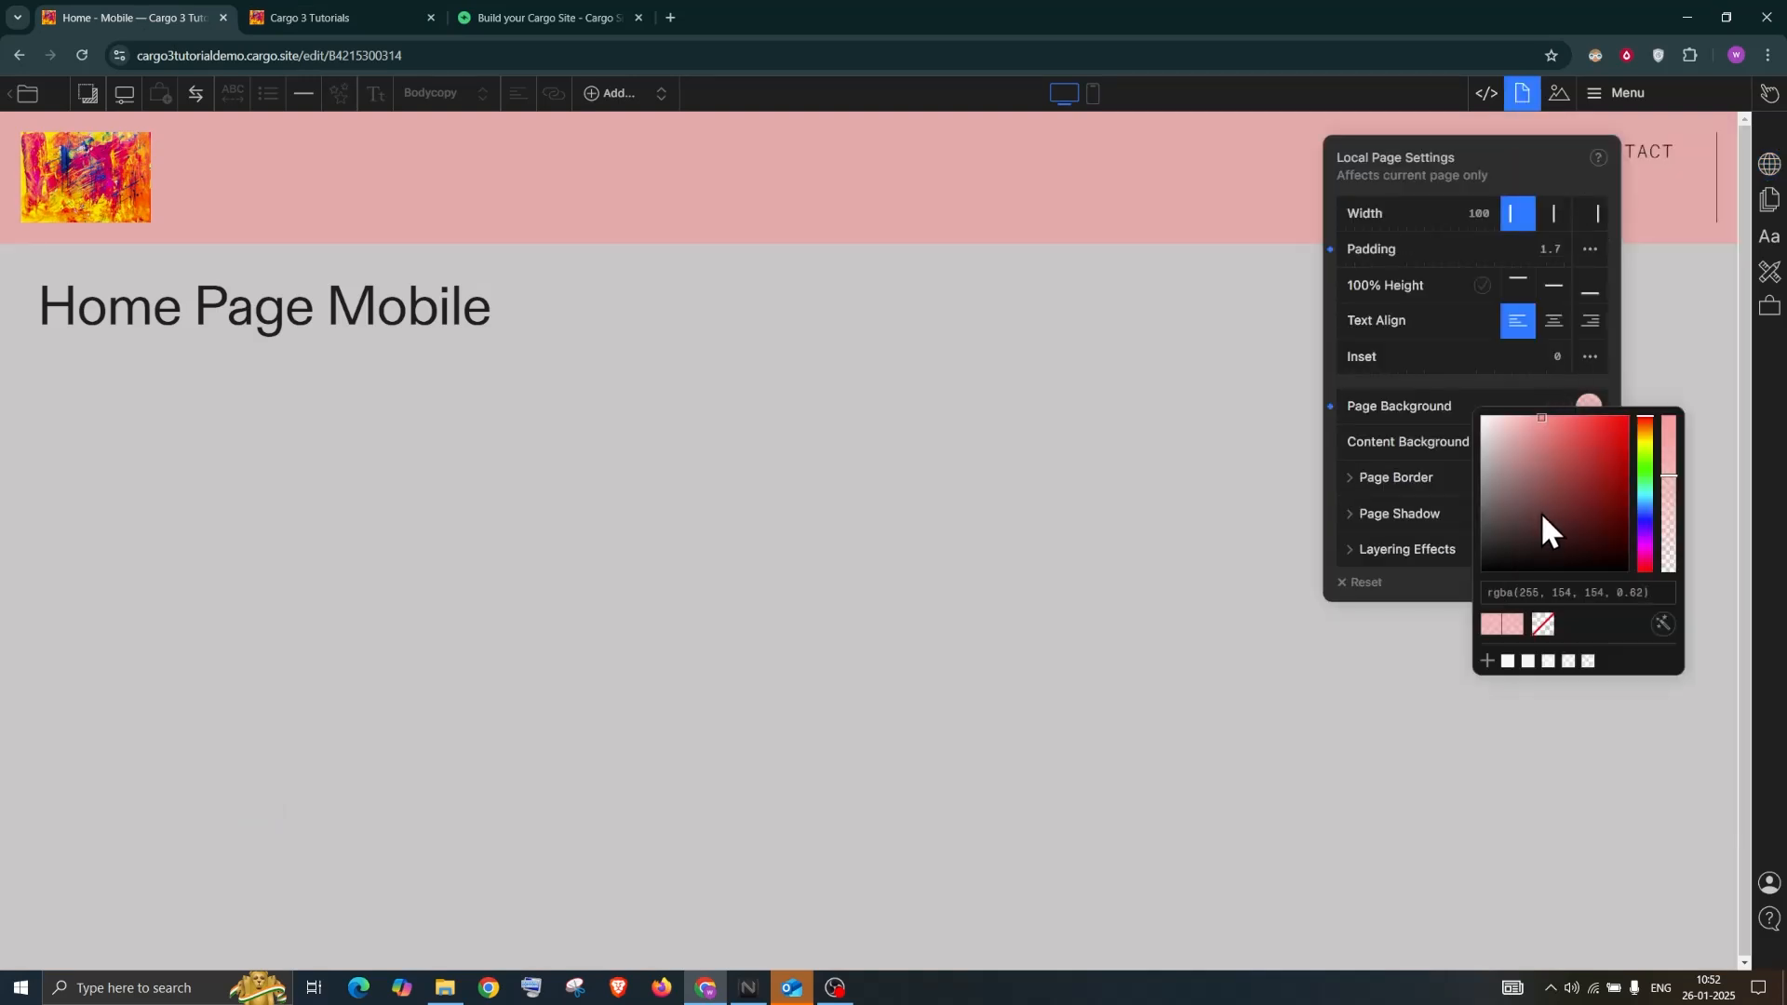
pyautogui.moveTo(1515, 500); pyautogui.dragTo(1482, 560)
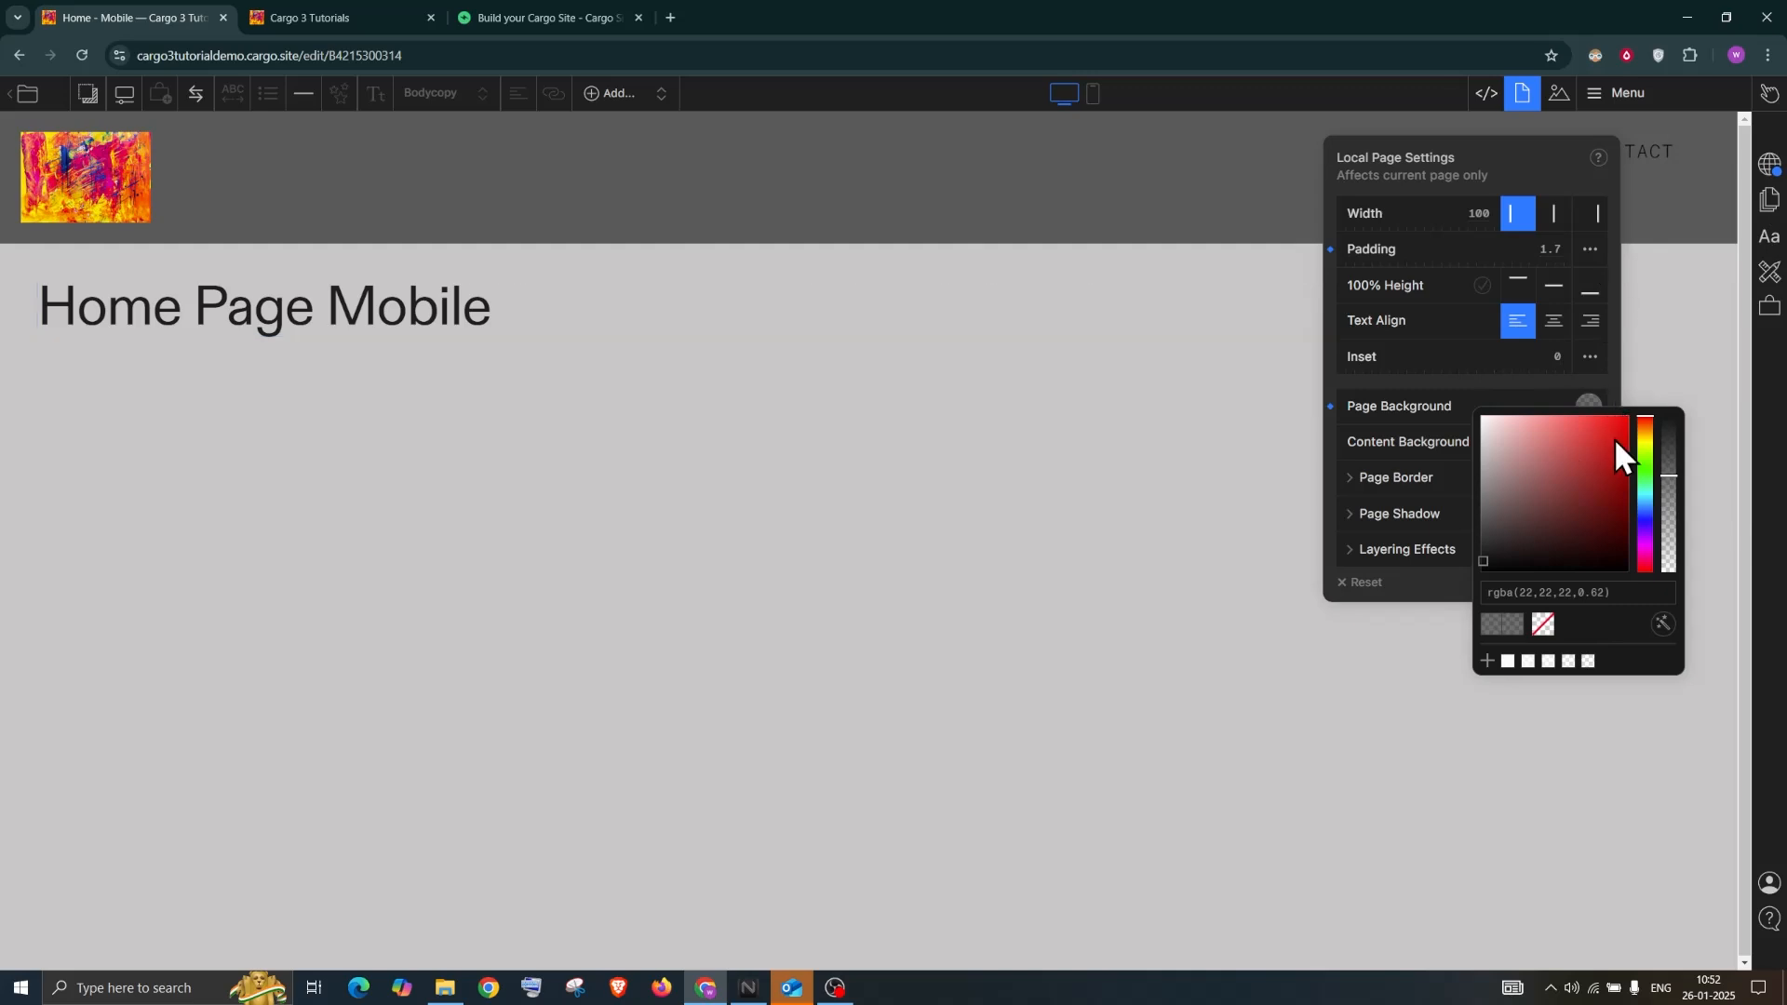
pyautogui.click(1673, 193)
pyautogui.click(1695, 180)
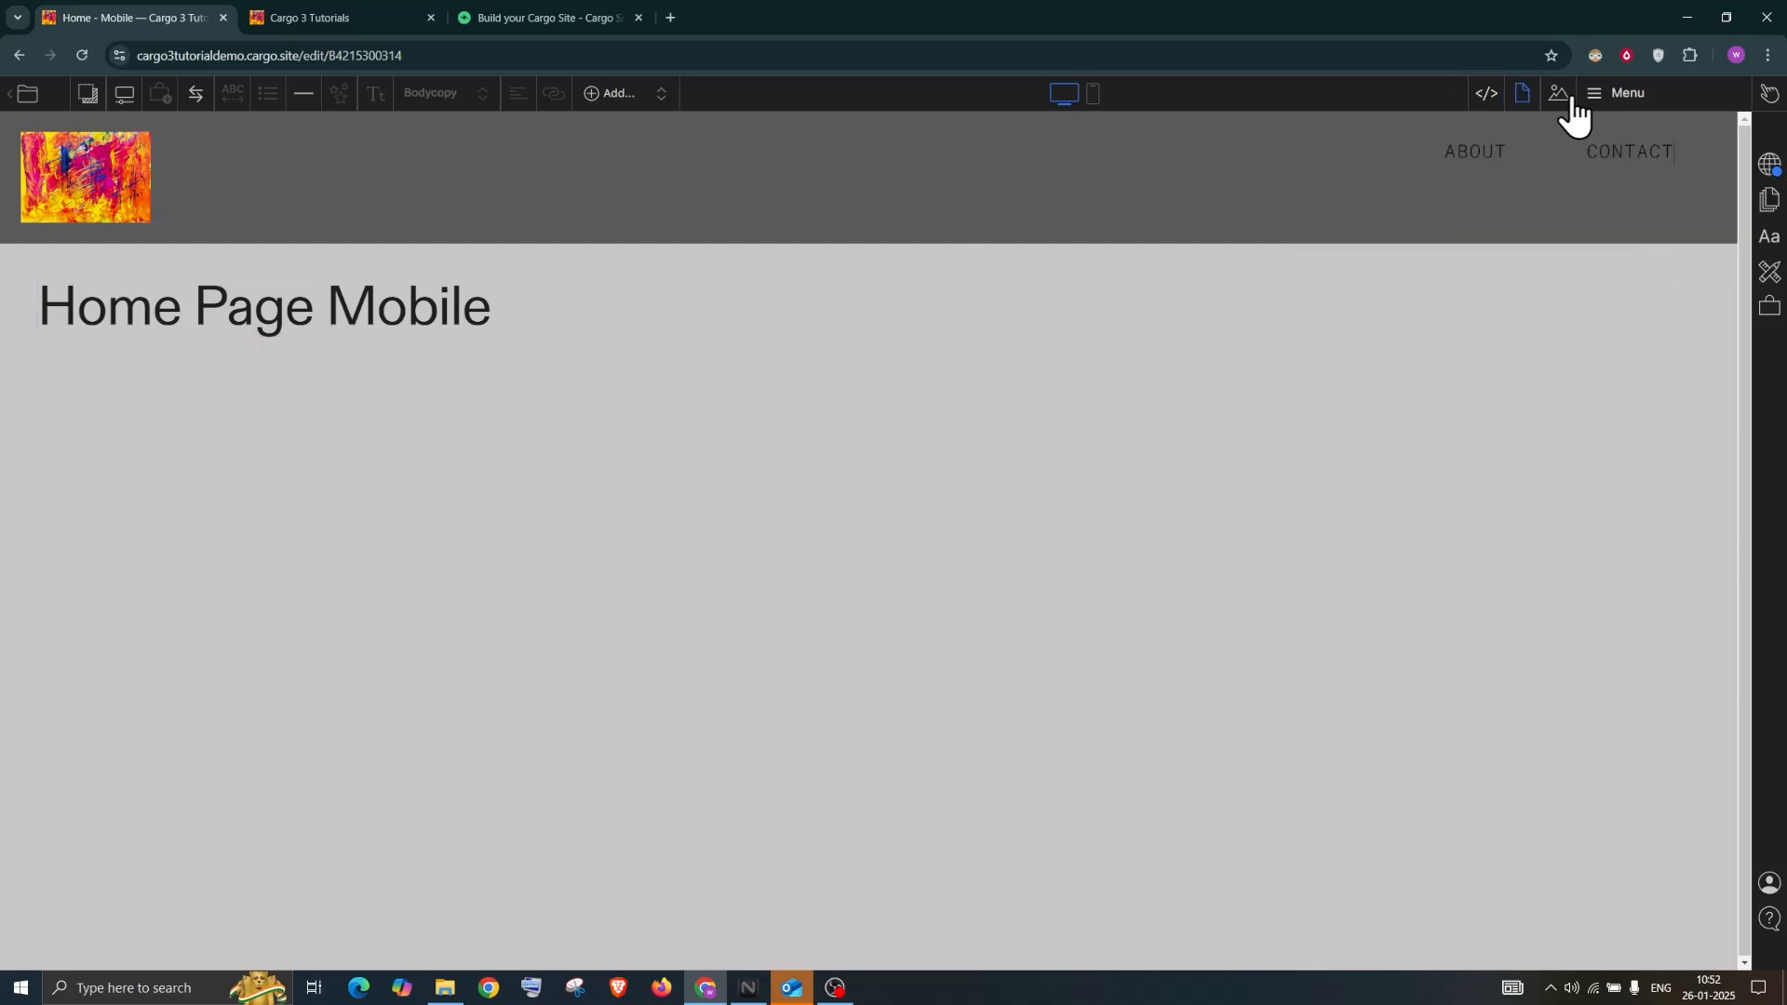
# Lower the grey background's alpha to 0.44, giving rgba(22,22,22,0.44)
pyautogui.click(1524, 94)
pyautogui.click(1588, 406)
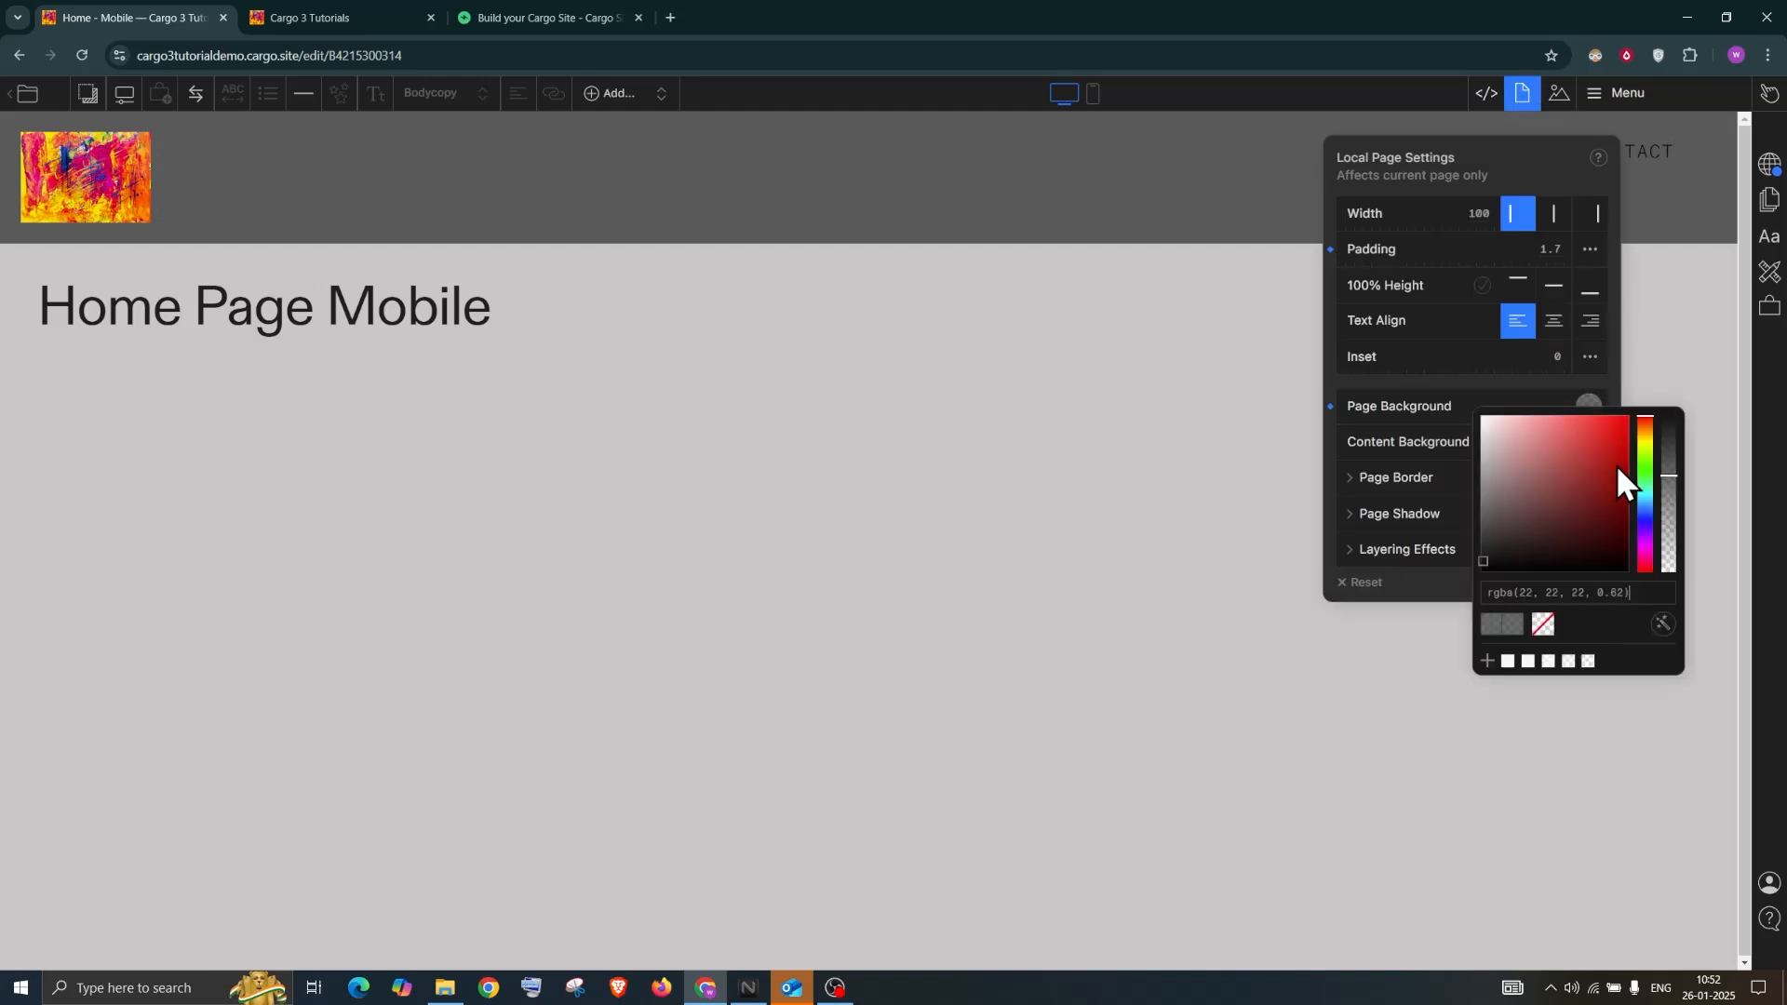
pyautogui.moveTo(1673, 470); pyautogui.dragTo(1669, 518)
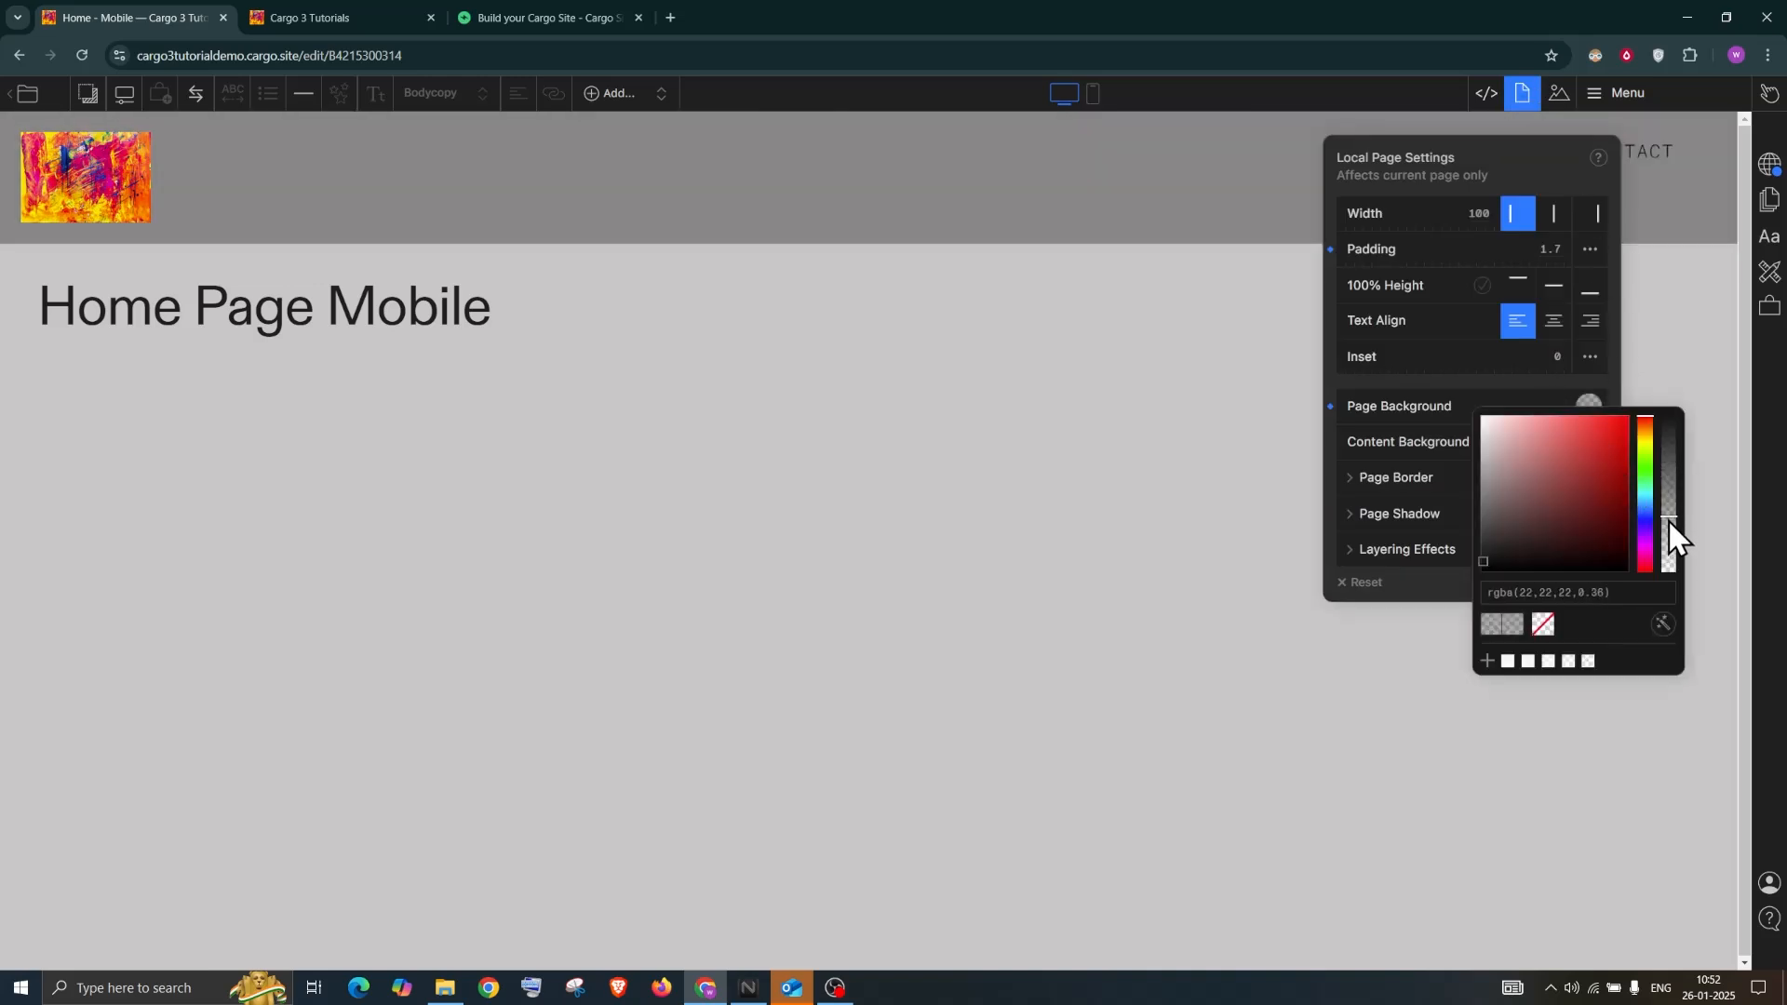
pyautogui.click(1670, 506)
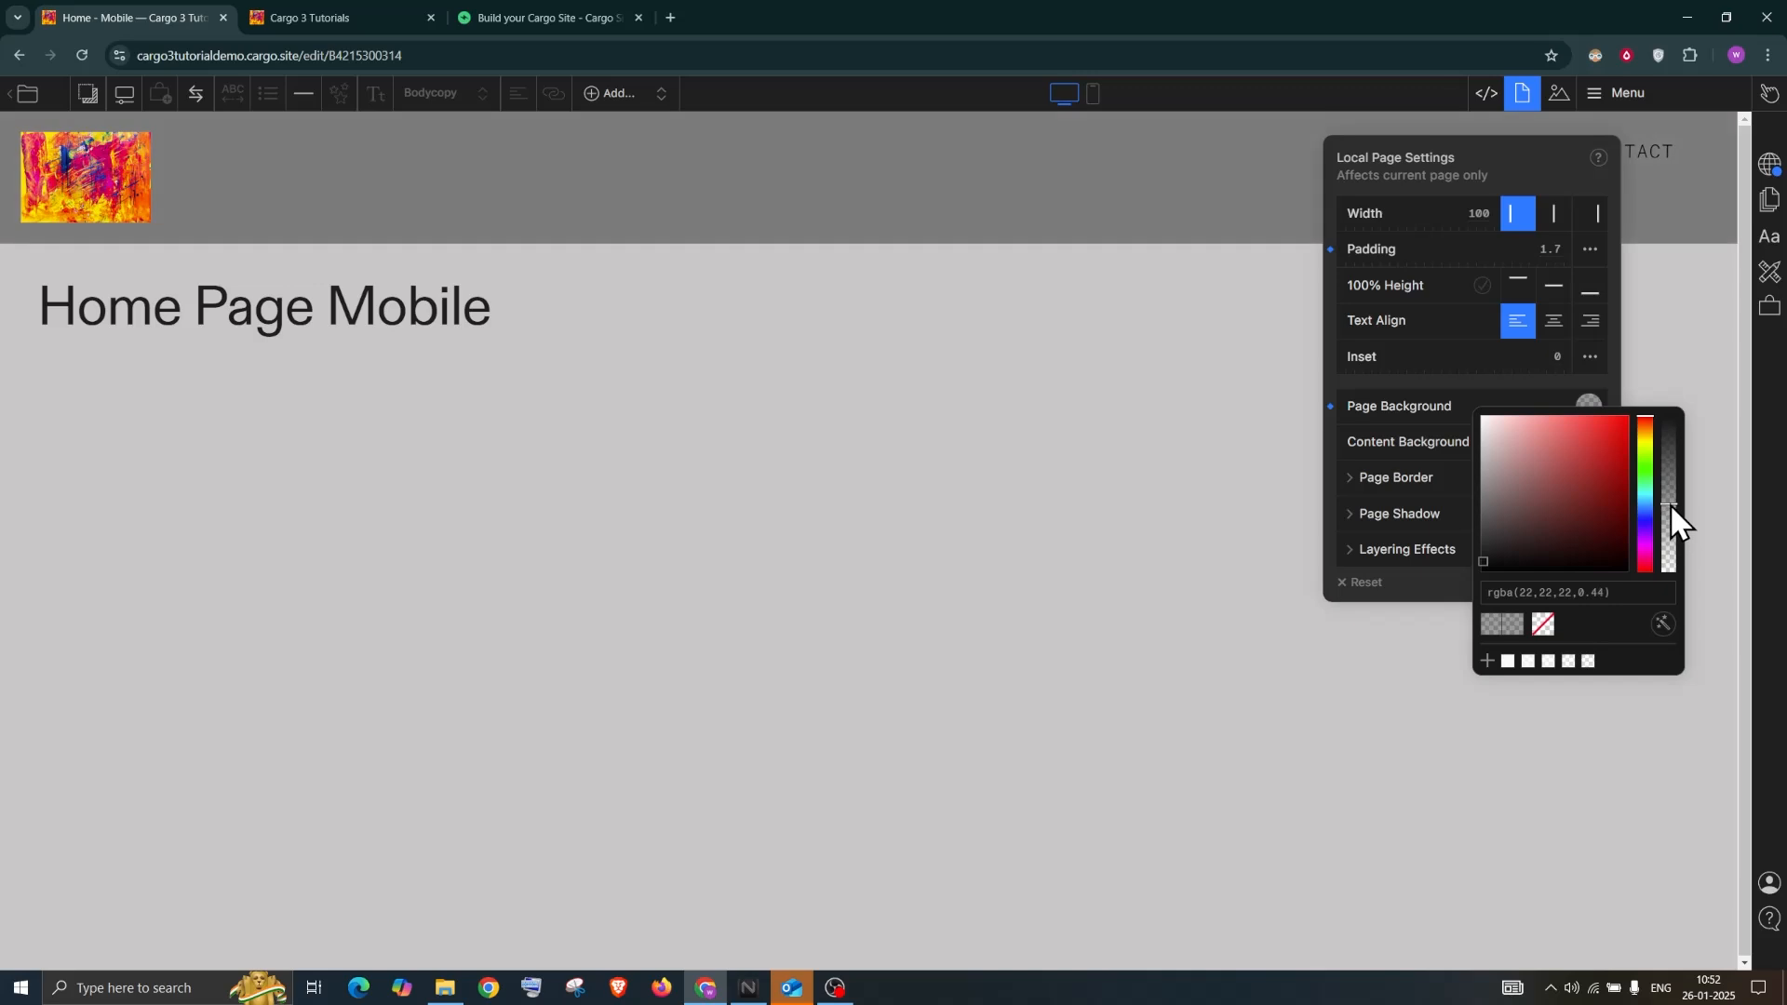
pyautogui.click(928, 443)
pyautogui.click(1523, 93)
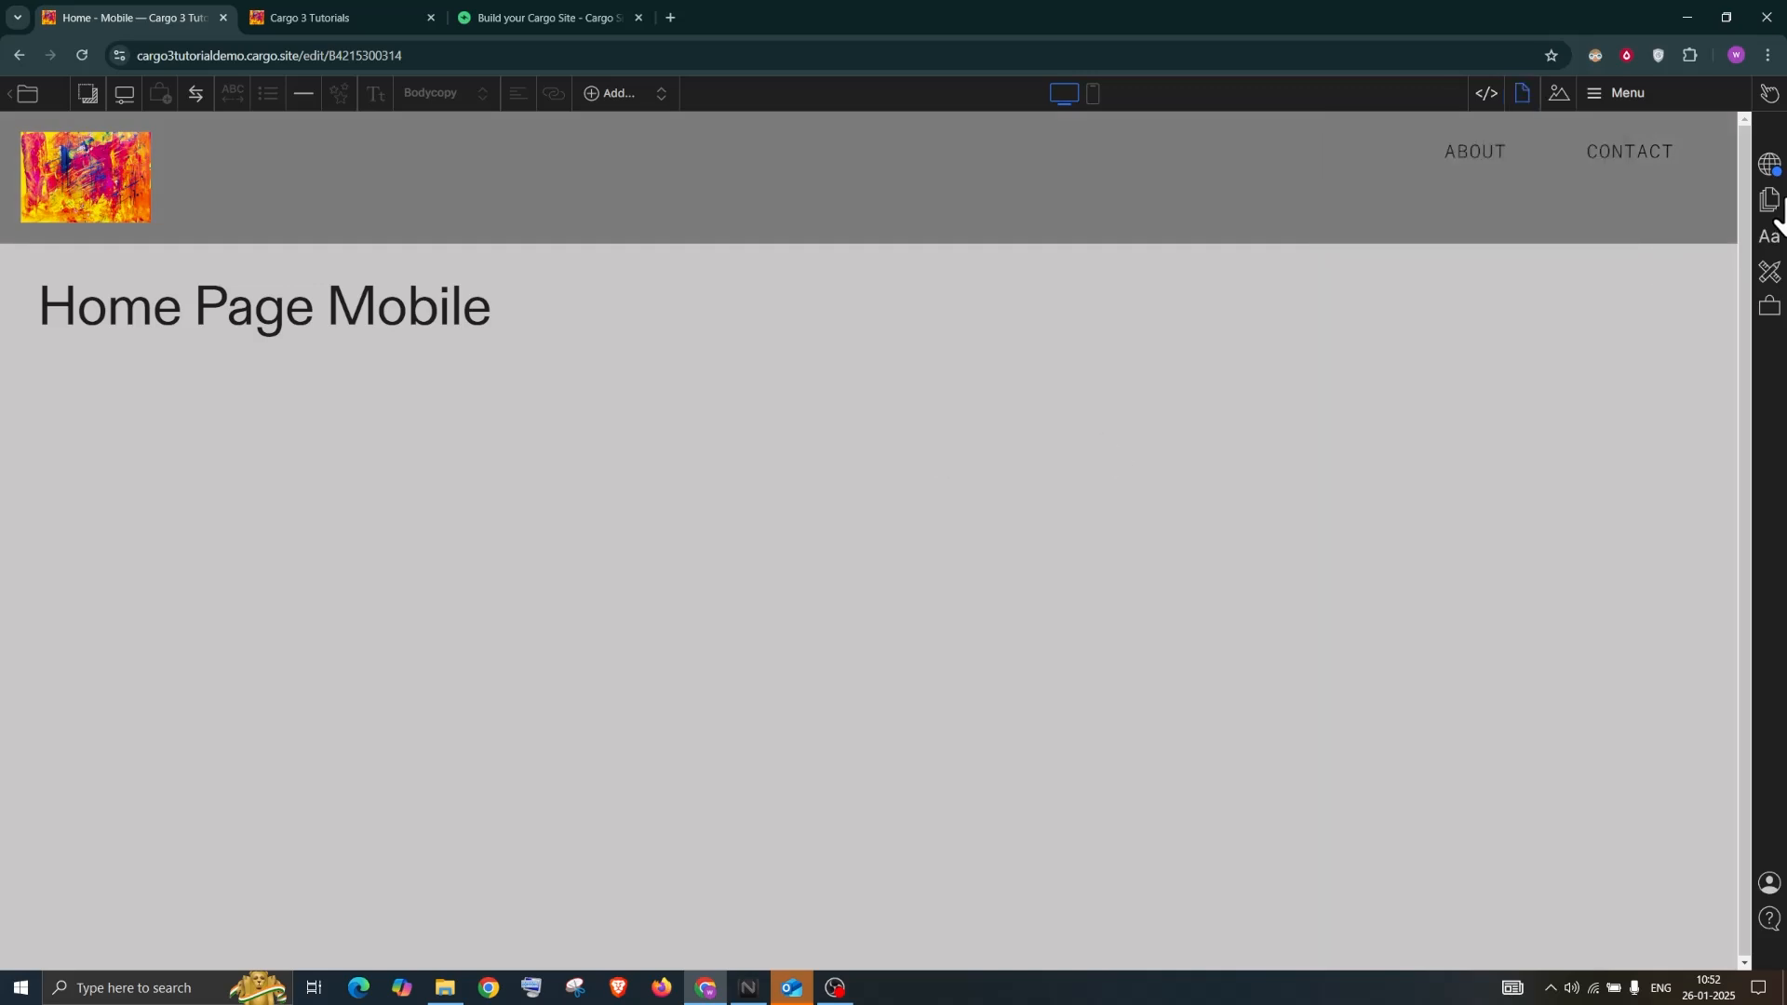
pyautogui.click(1629, 103)
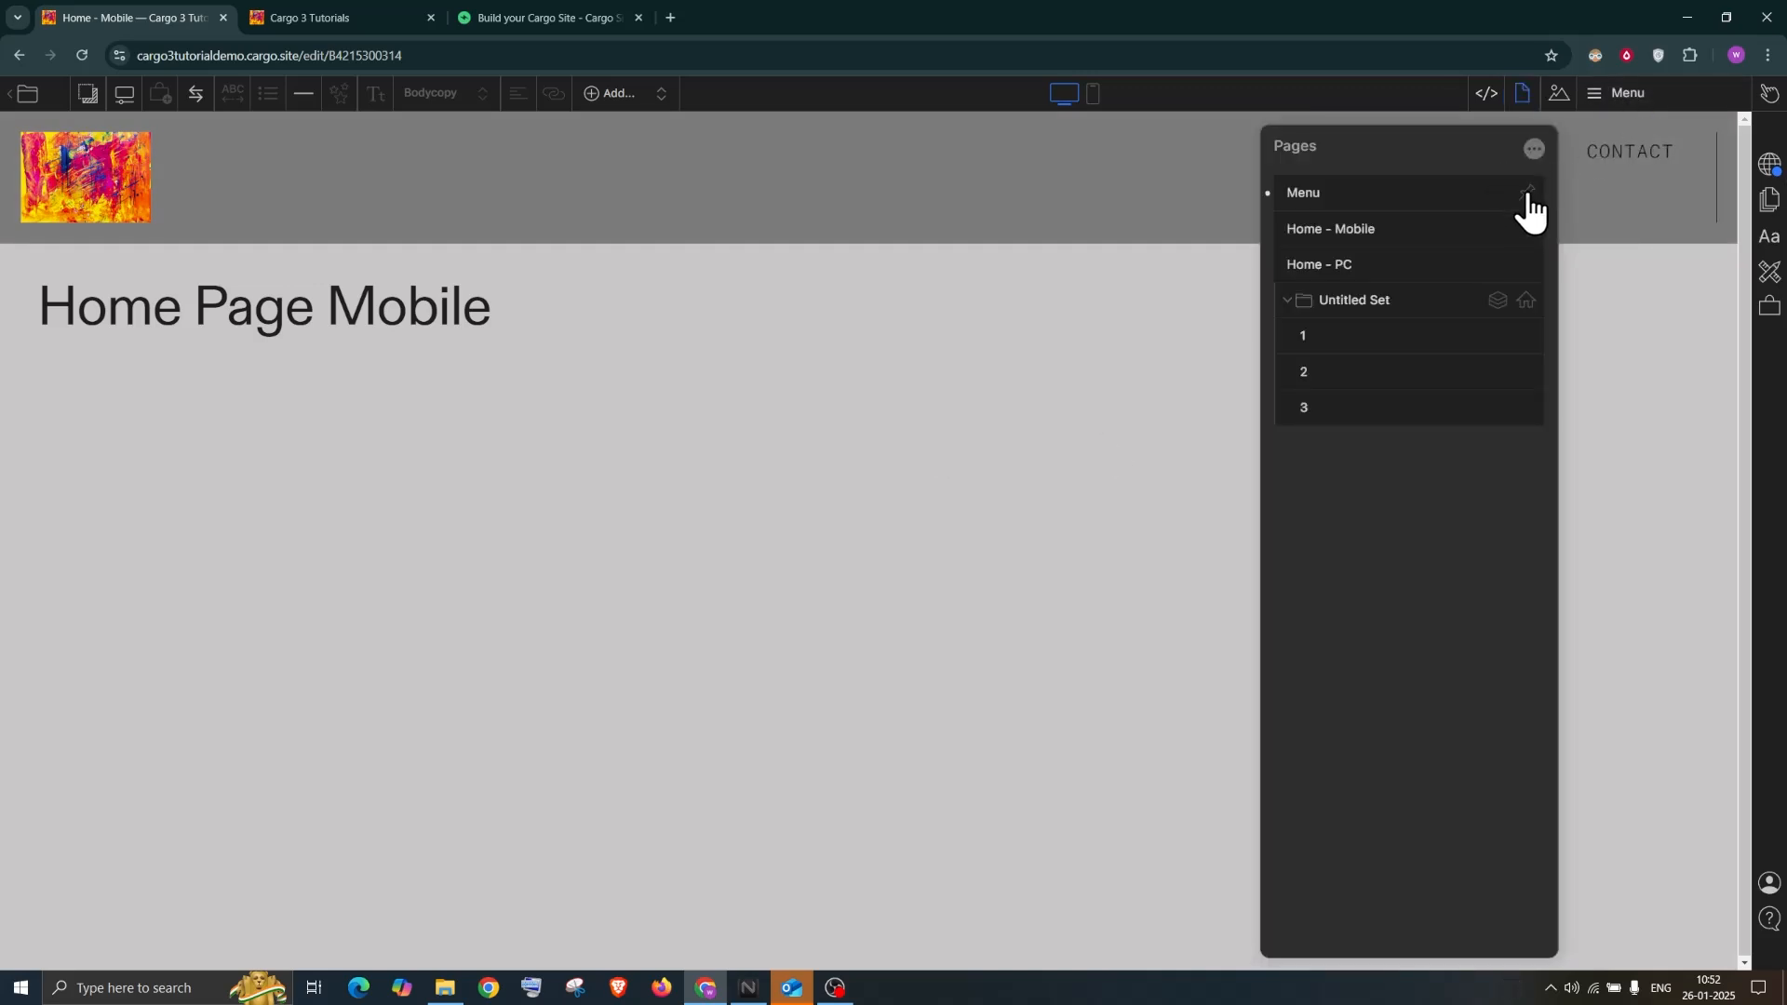
# Publish the translucent grey header and reload the live site tab
pyautogui.click(1527, 193)
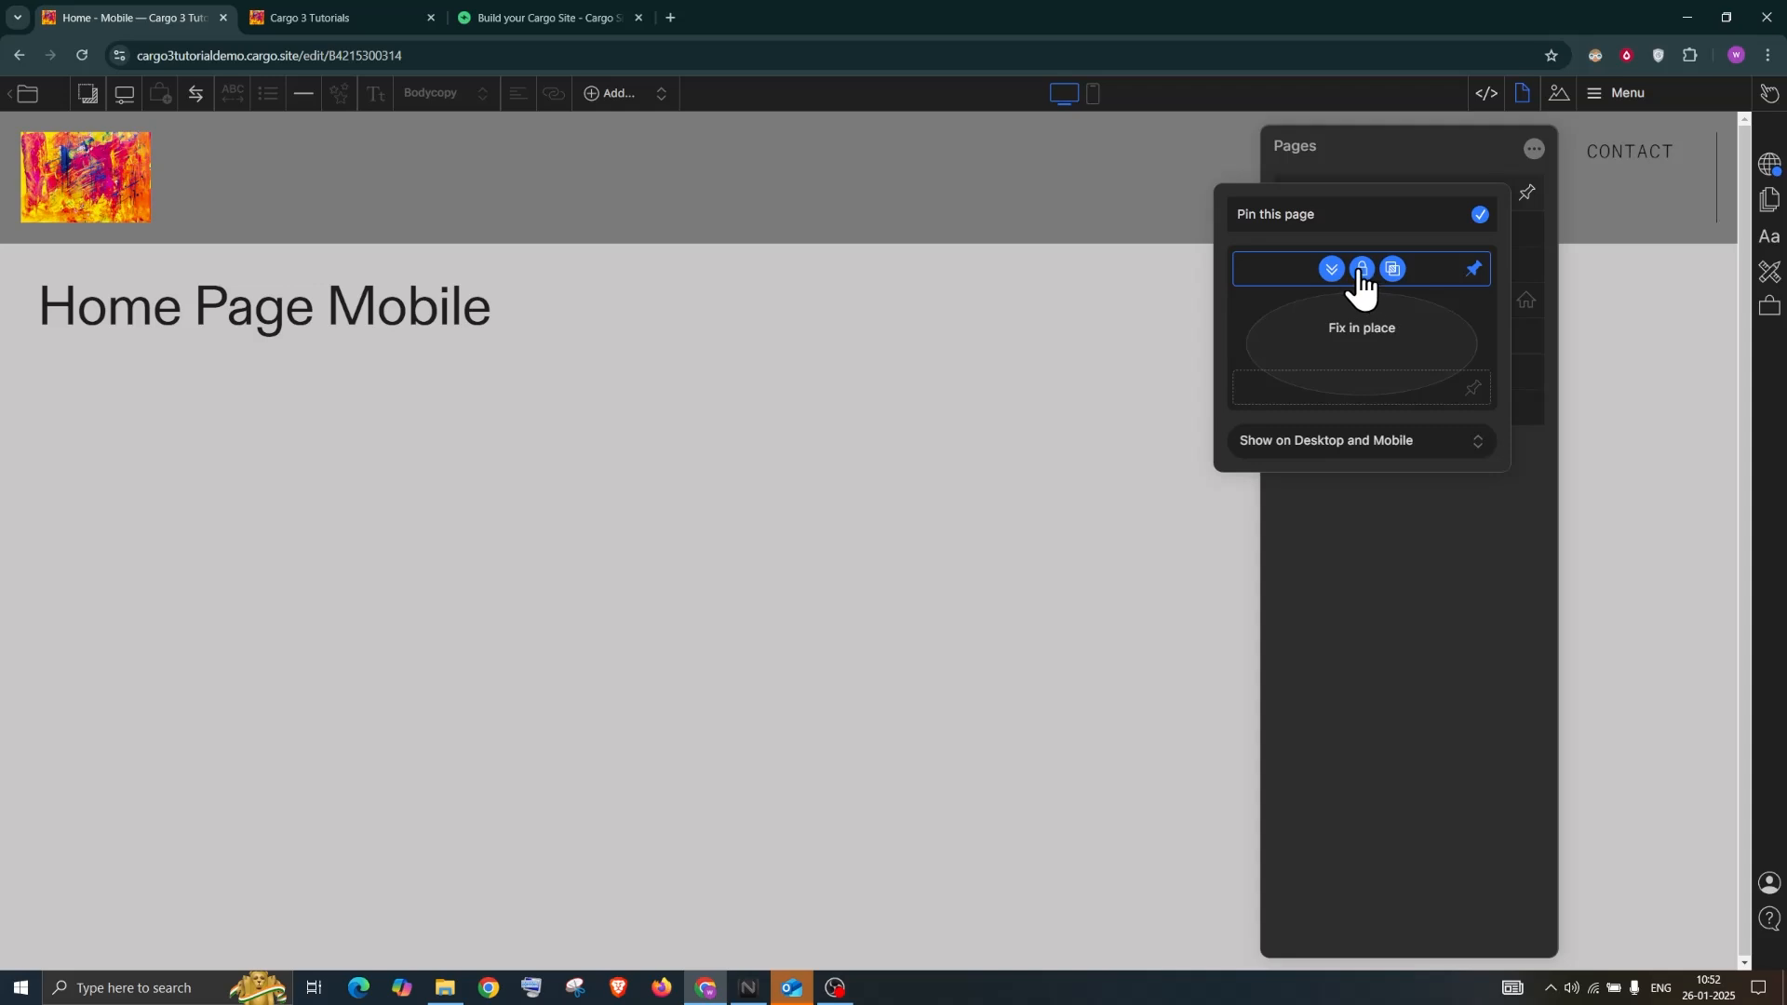
pyautogui.click(1770, 164)
pyautogui.click(1585, 195)
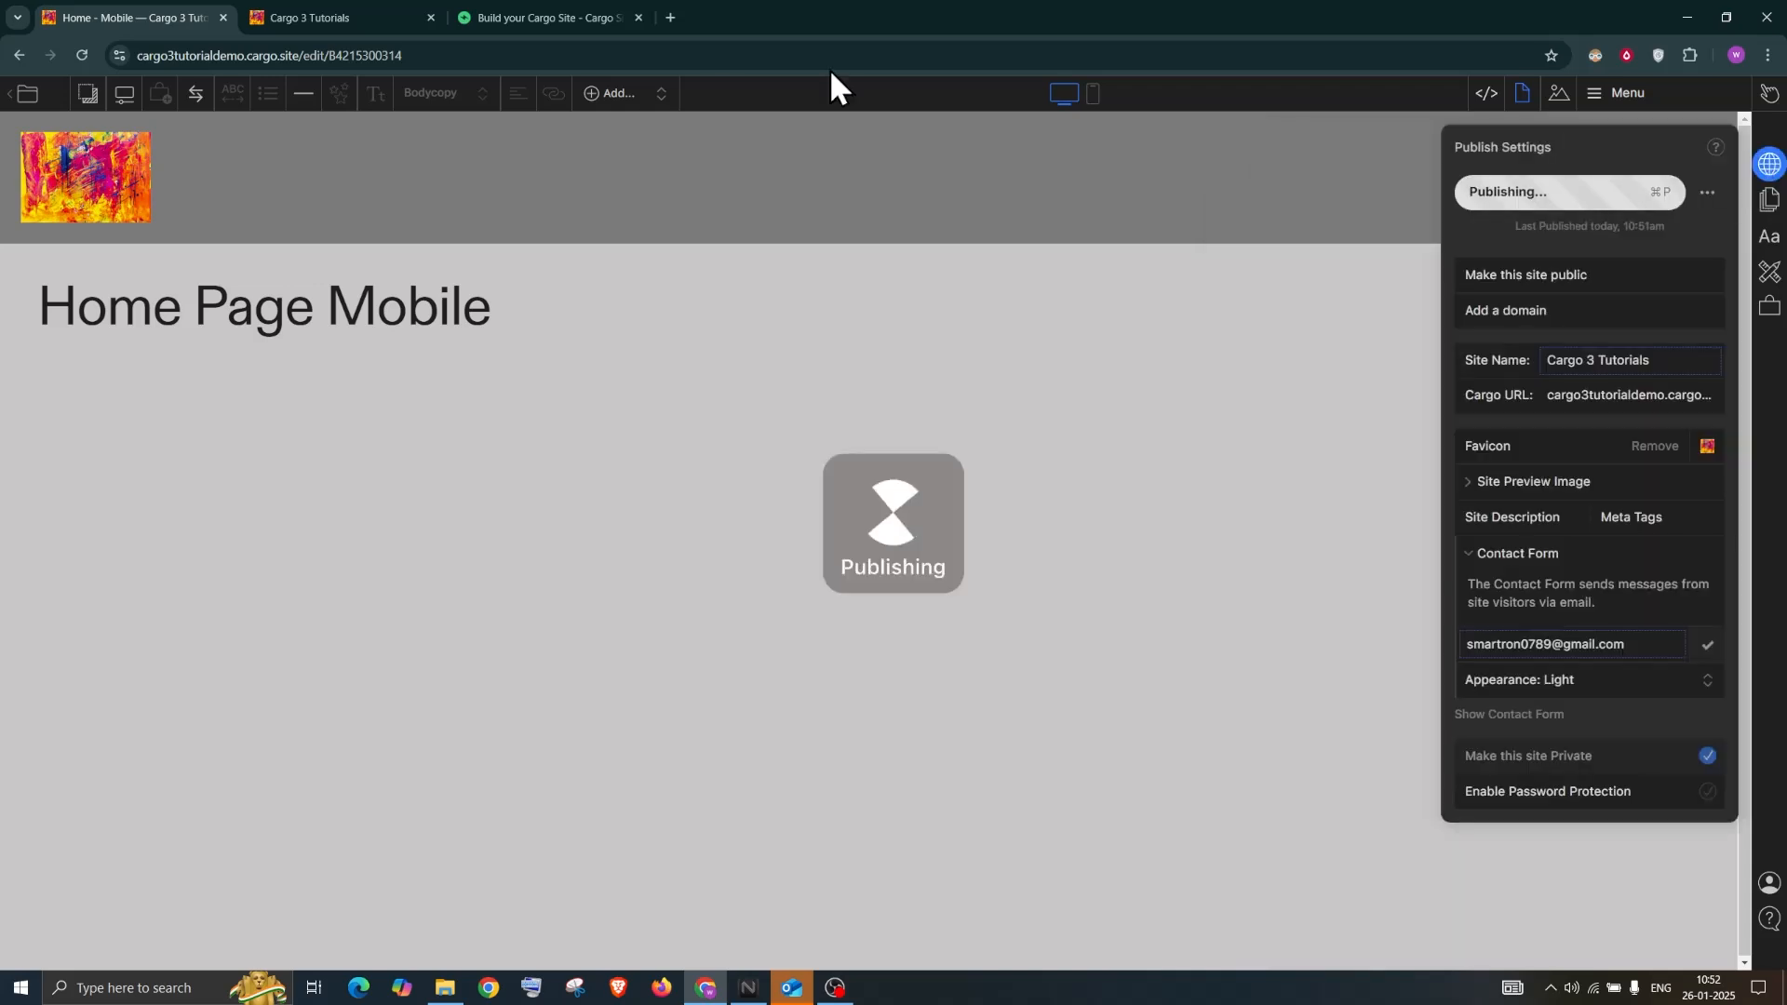
pyautogui.click(369, 9)
pyautogui.click(80, 55)
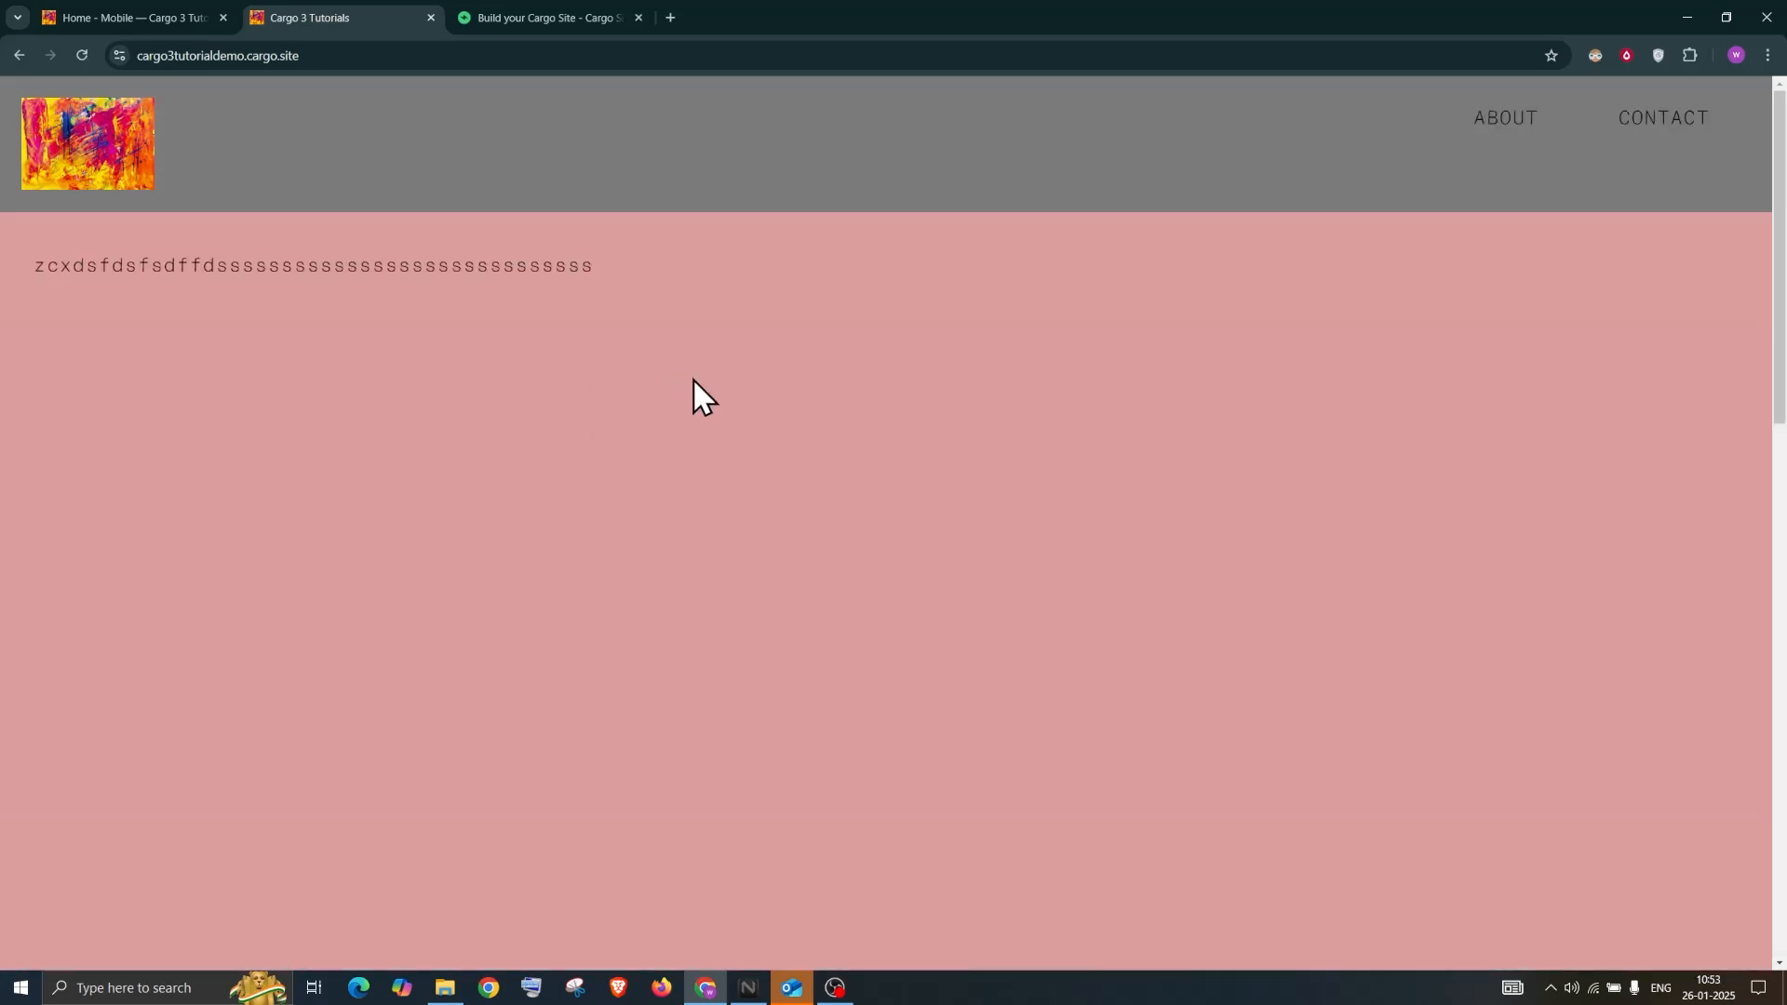
# Scroll through the live site to check the grey header over the pink content
pyautogui.scroll(-1, 694, 379)
pyautogui.scroll(-4, 694, 377)
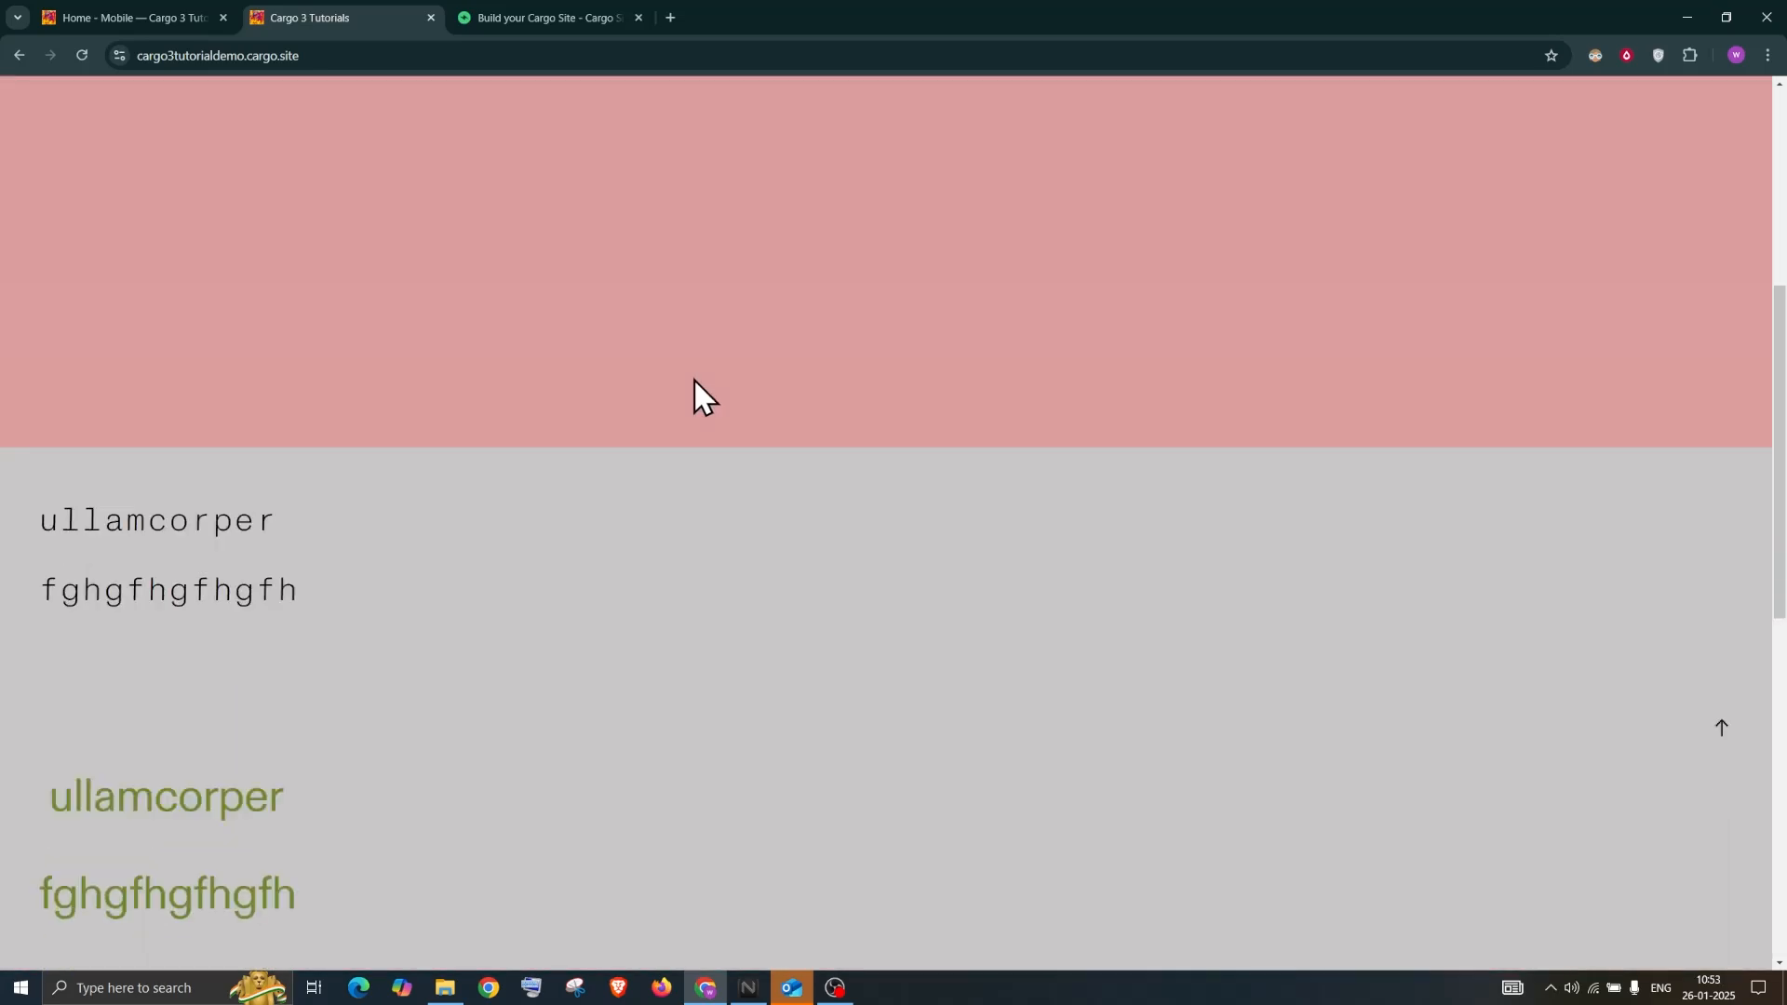
pyautogui.scroll(6, 694, 378)
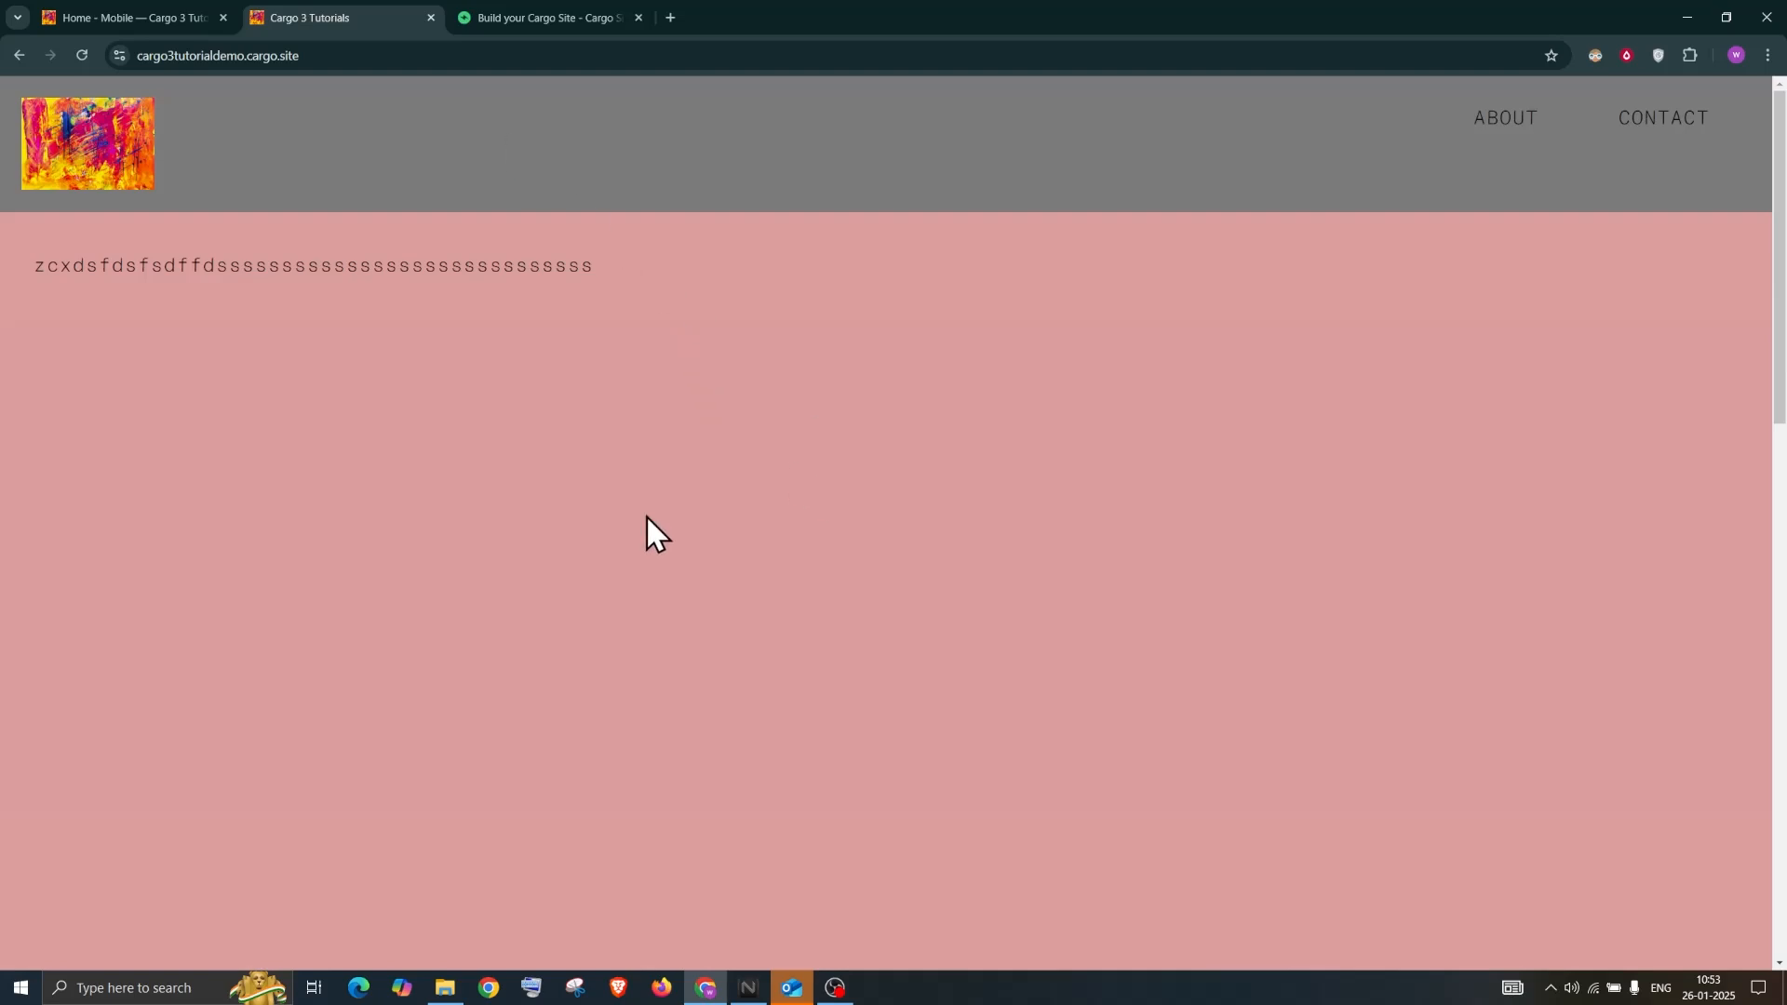
pyautogui.scroll(-4, 625, 549)
pyautogui.scroll(5, 622, 521)
# Link the header's ABOUT item to page 3 so it scrolls to that page in the stack
pyautogui.click(141, 4)
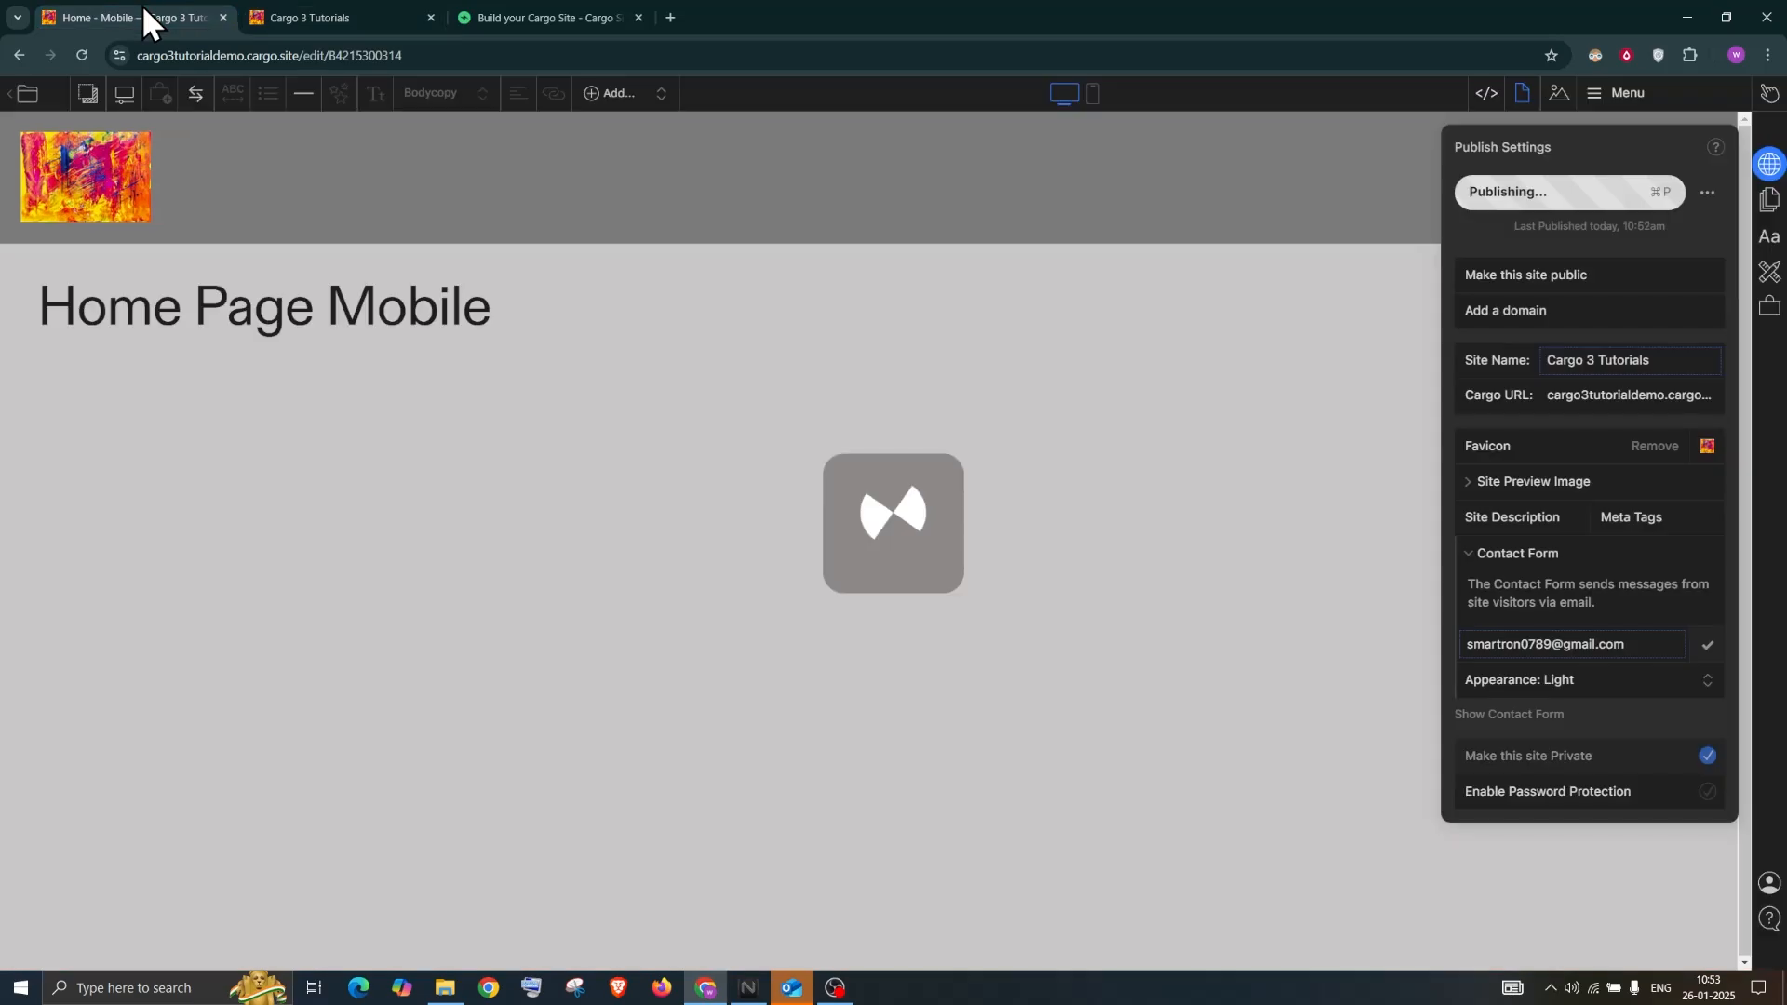
pyautogui.click(1300, 276)
pyautogui.click(1507, 152)
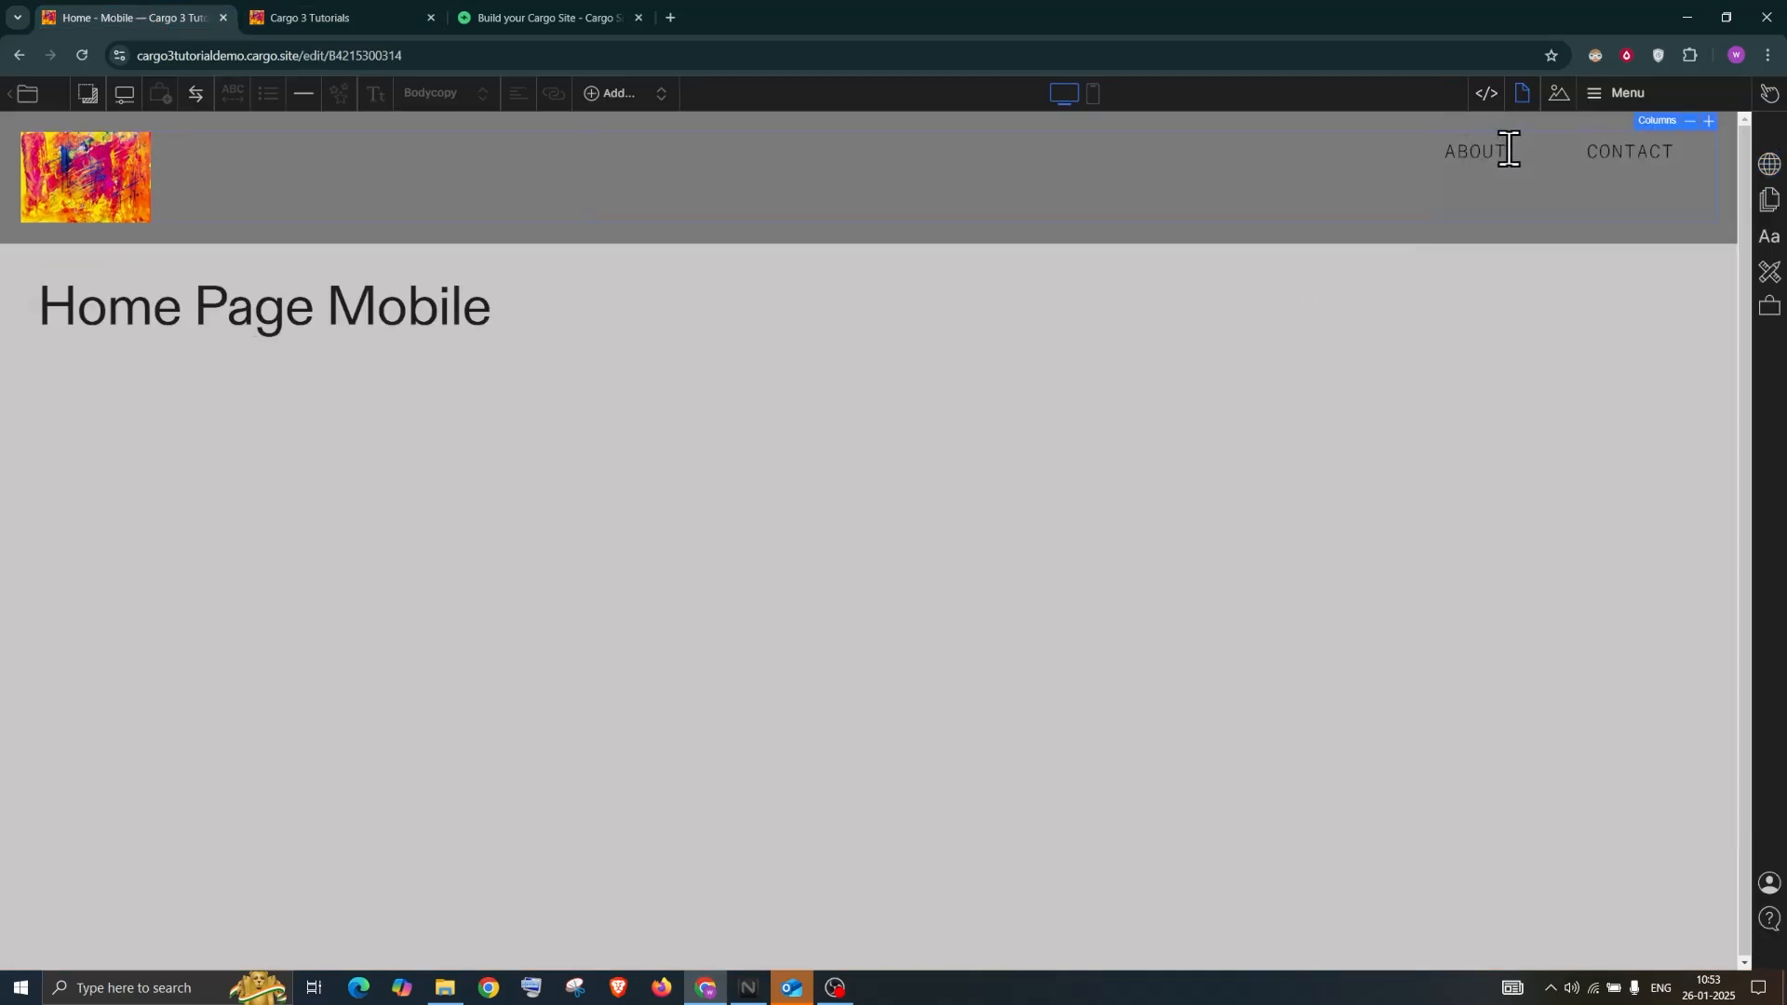
pyautogui.moveTo(1508, 152); pyautogui.dragTo(1438, 152)
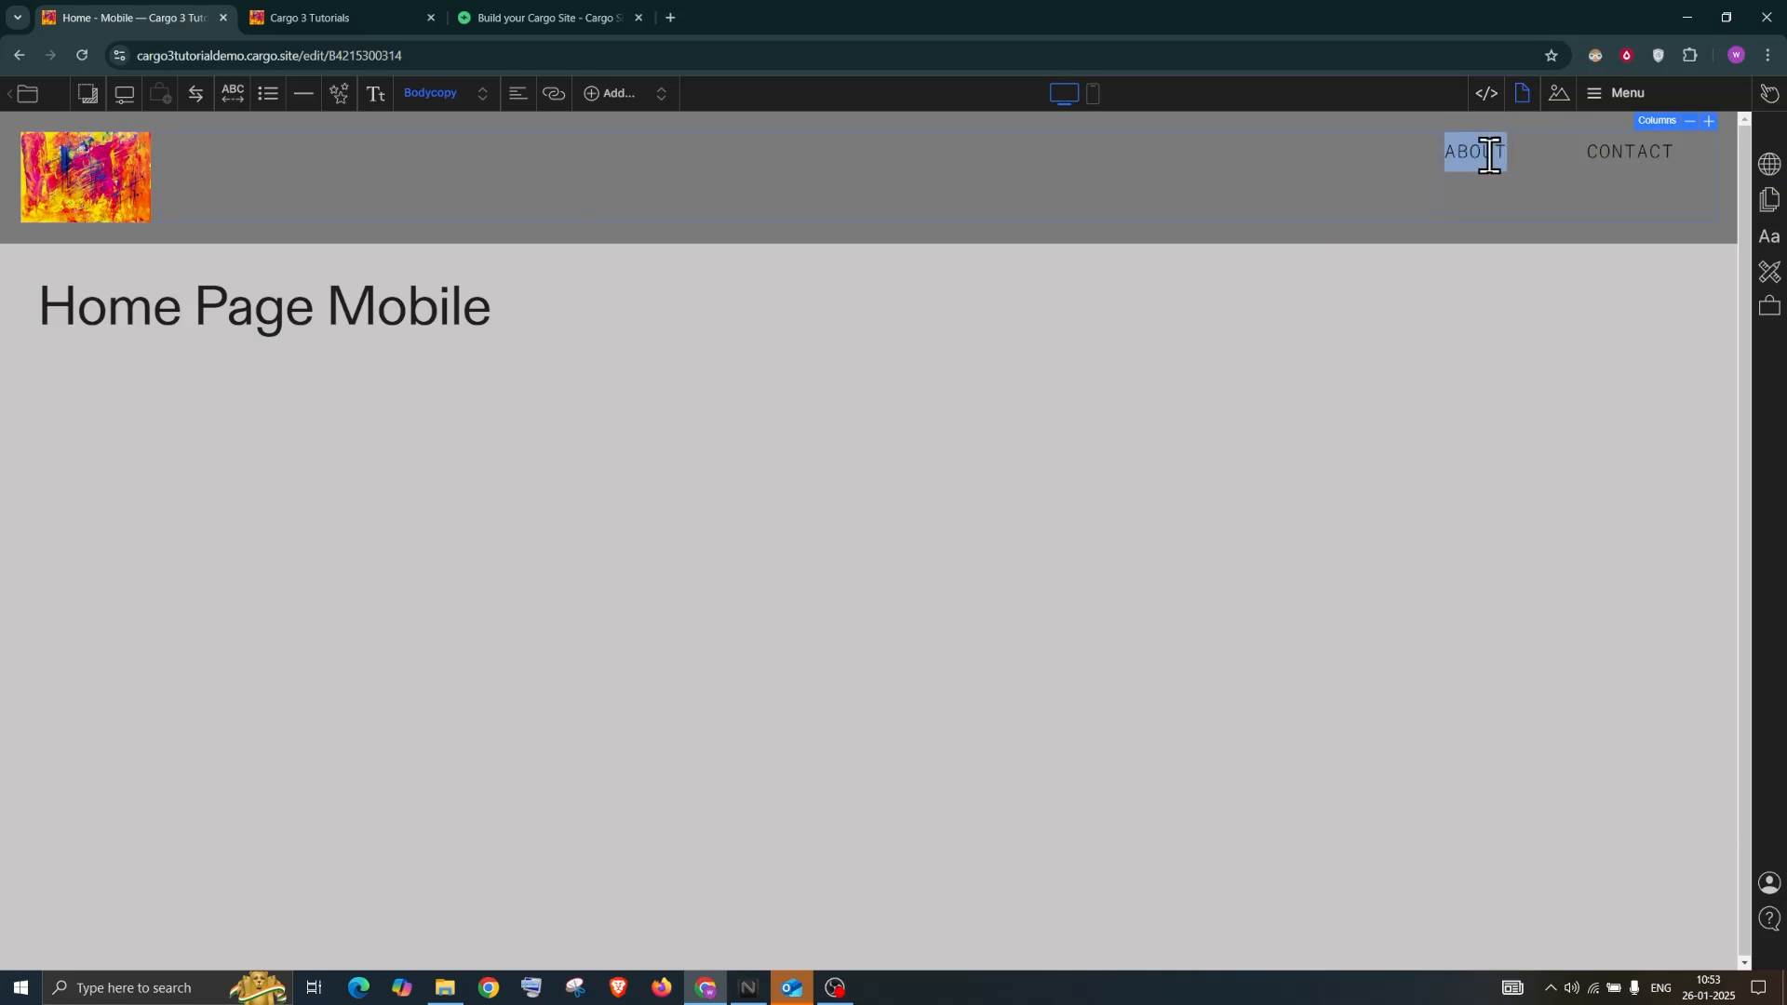
pyautogui.click(555, 97)
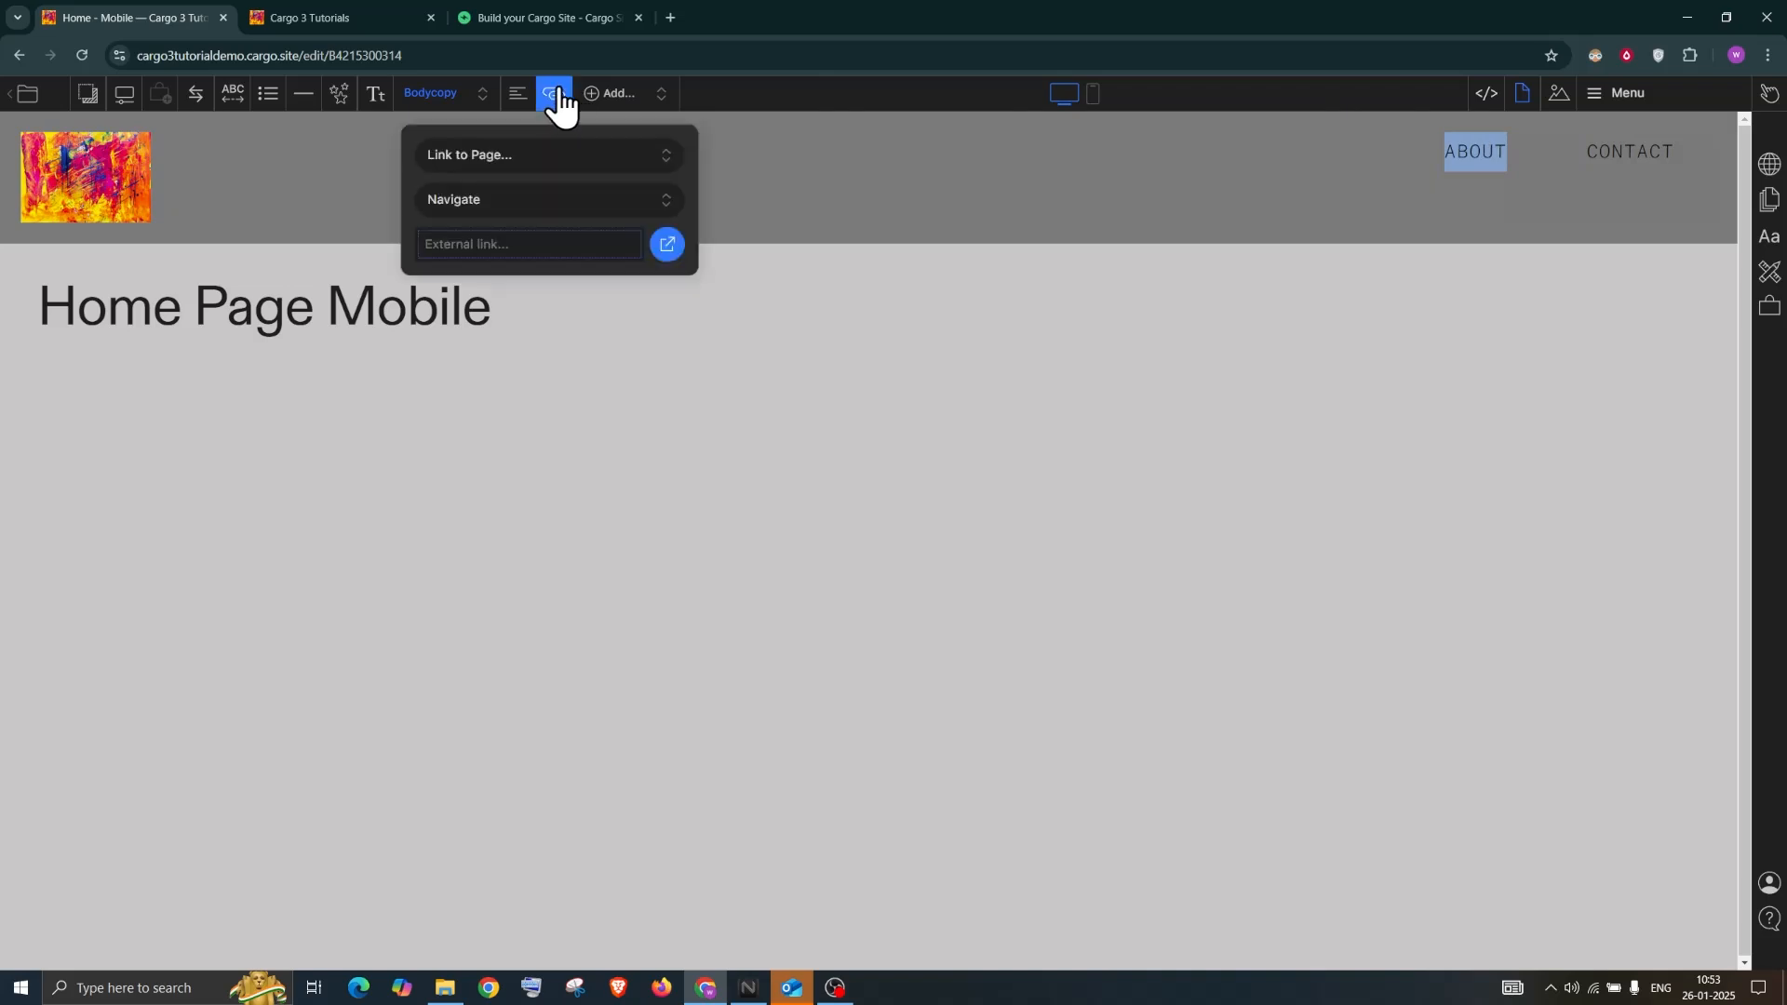
pyautogui.click(508, 153)
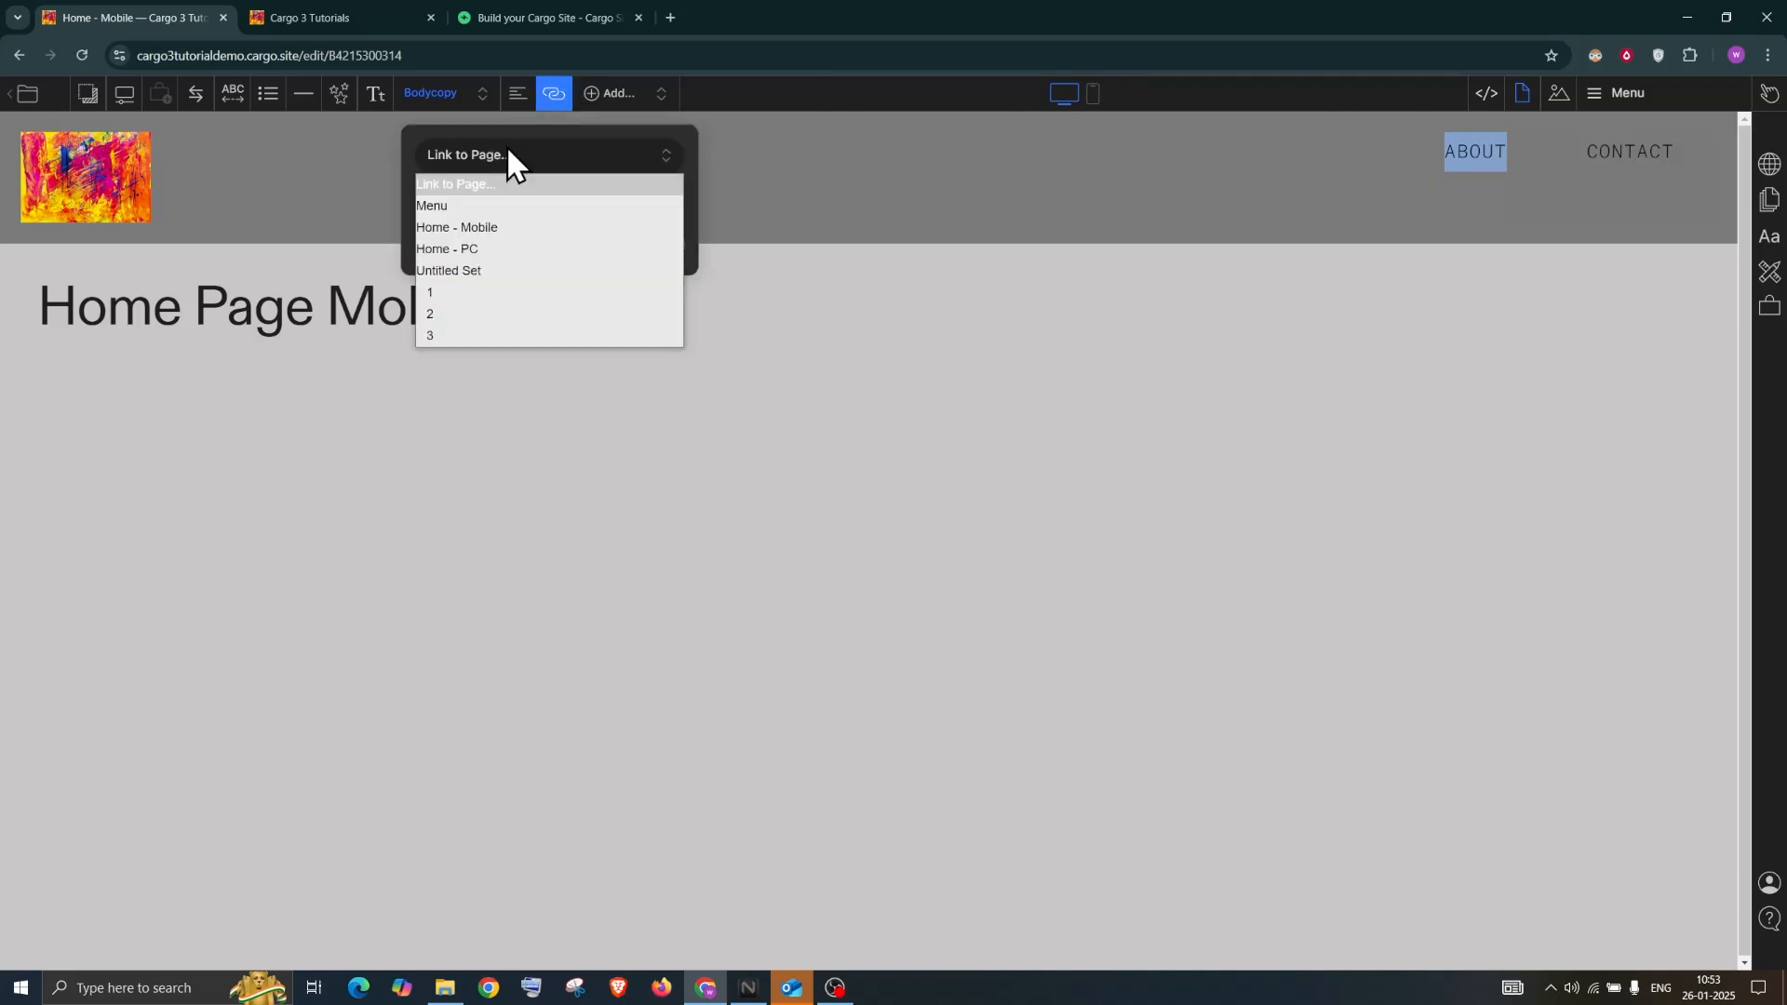
pyautogui.click(451, 335)
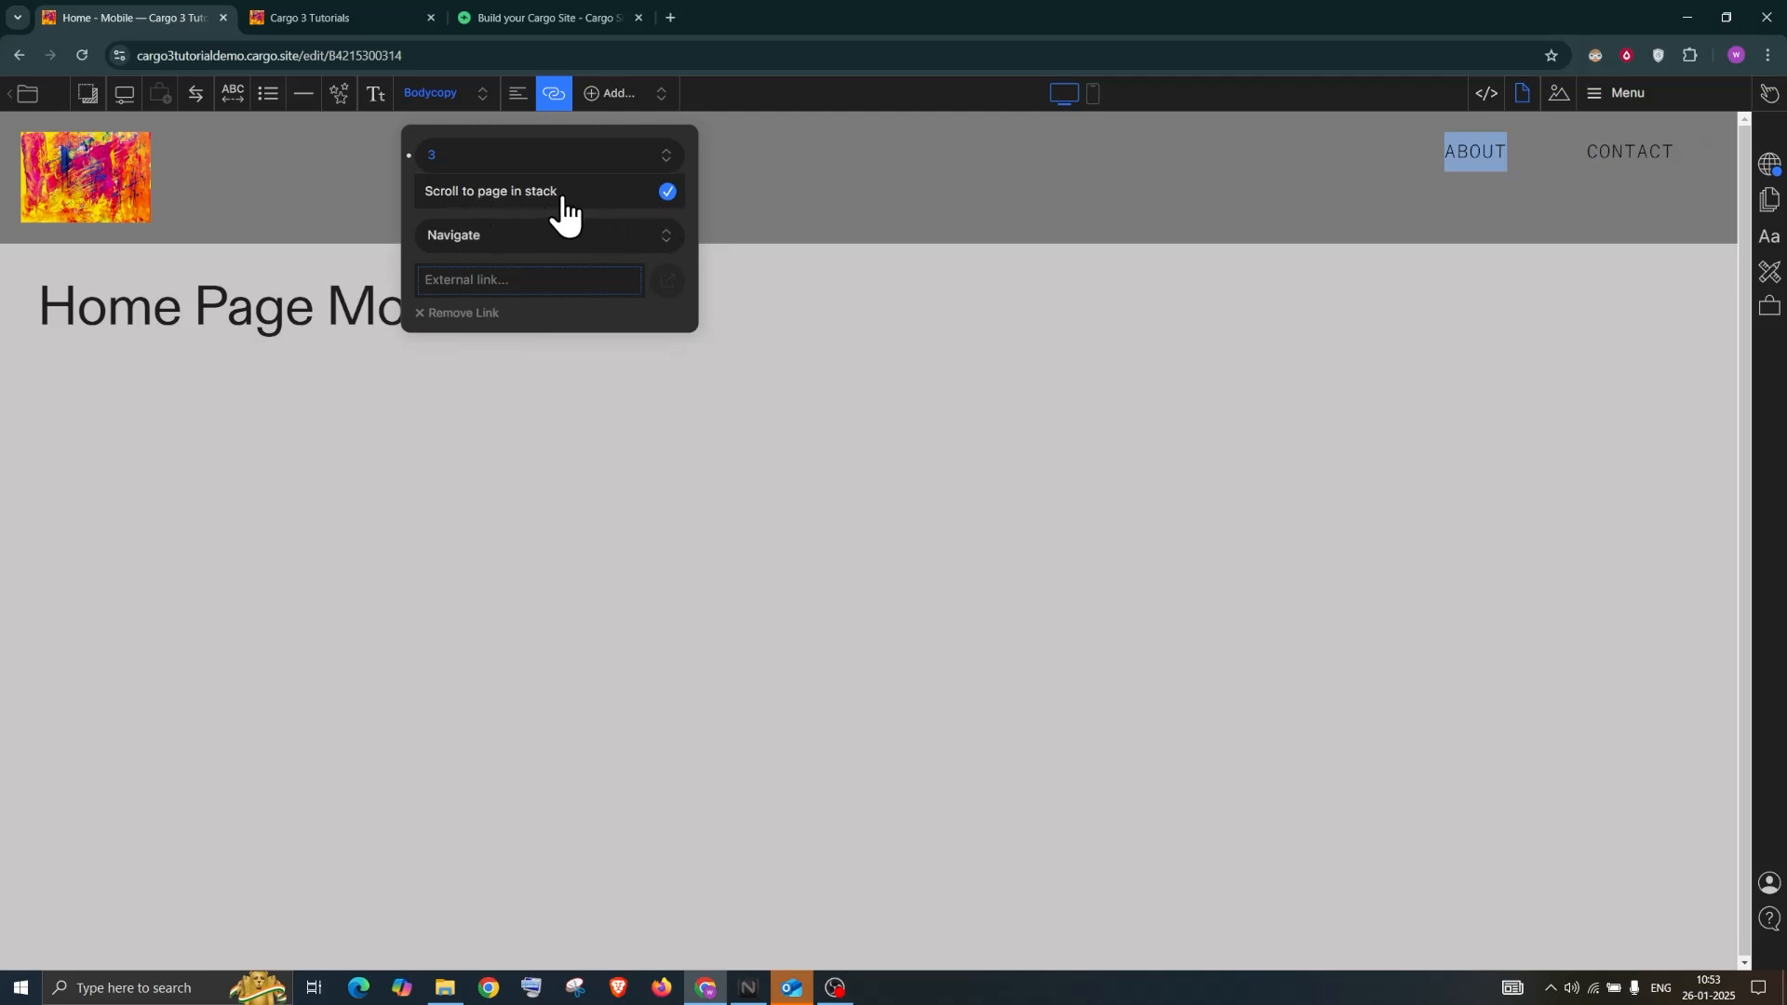
pyautogui.click(1768, 165)
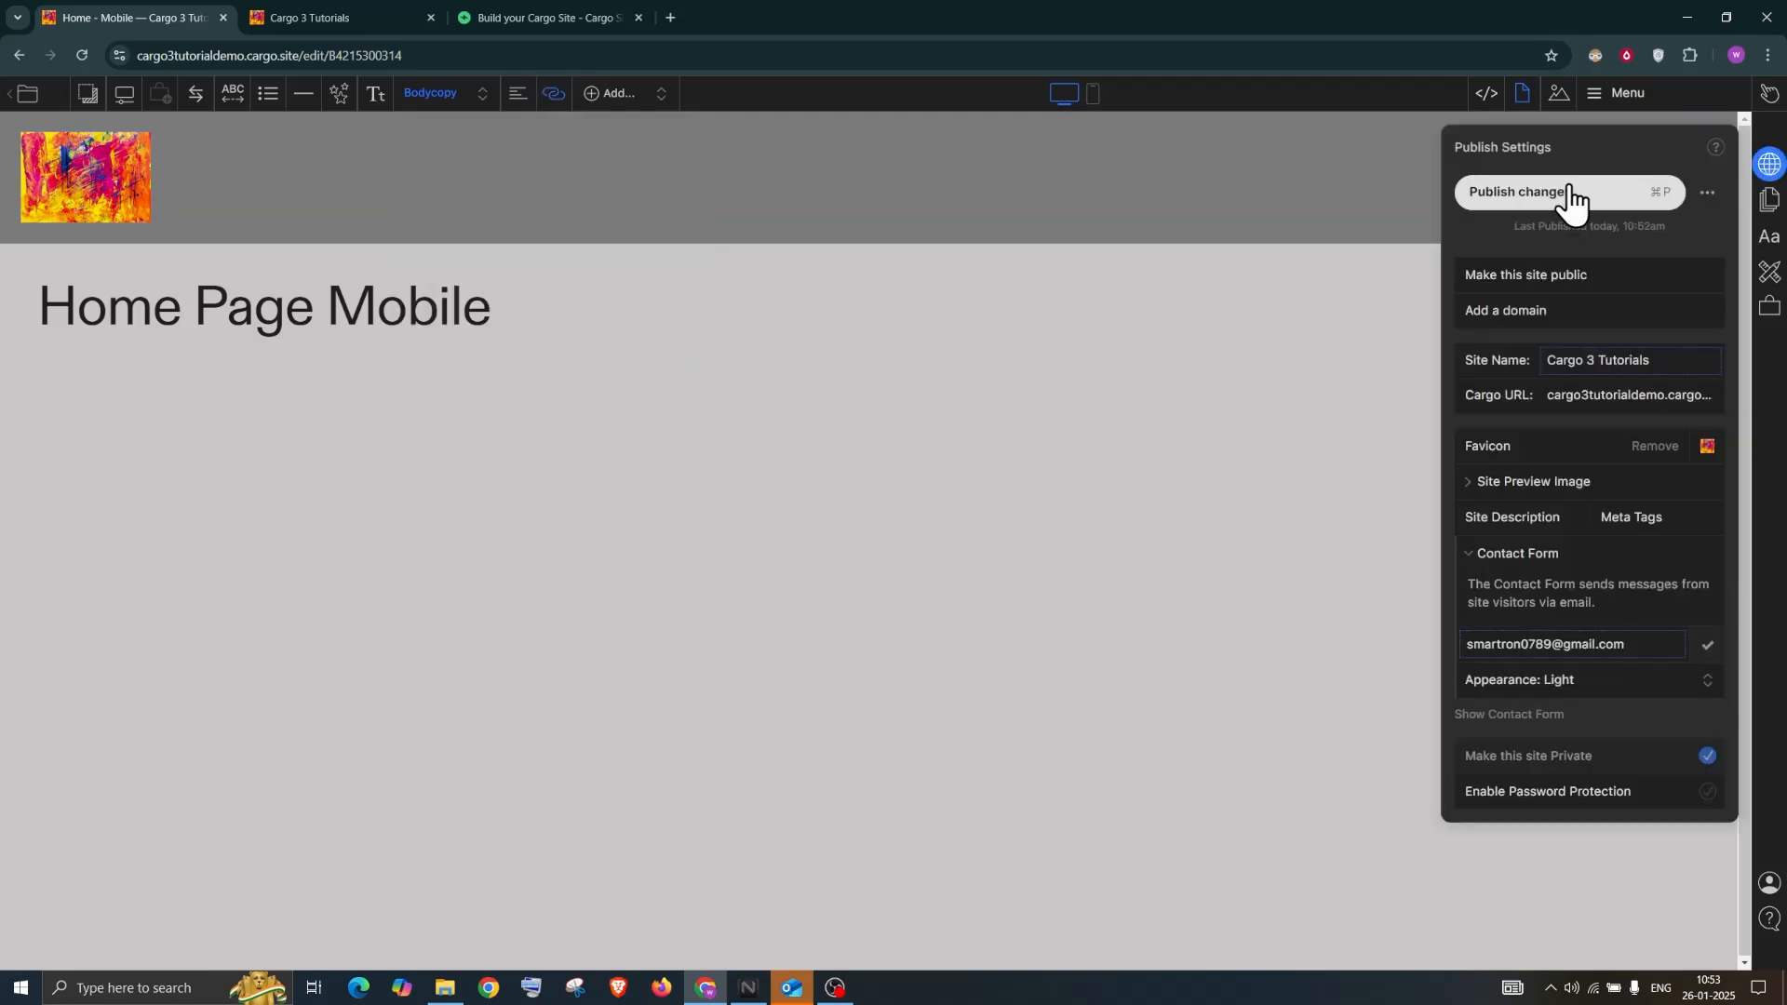
# Publish the ABOUT link, reload the live site and confirm ABOUT jumps to page 3
pyautogui.click(1568, 193)
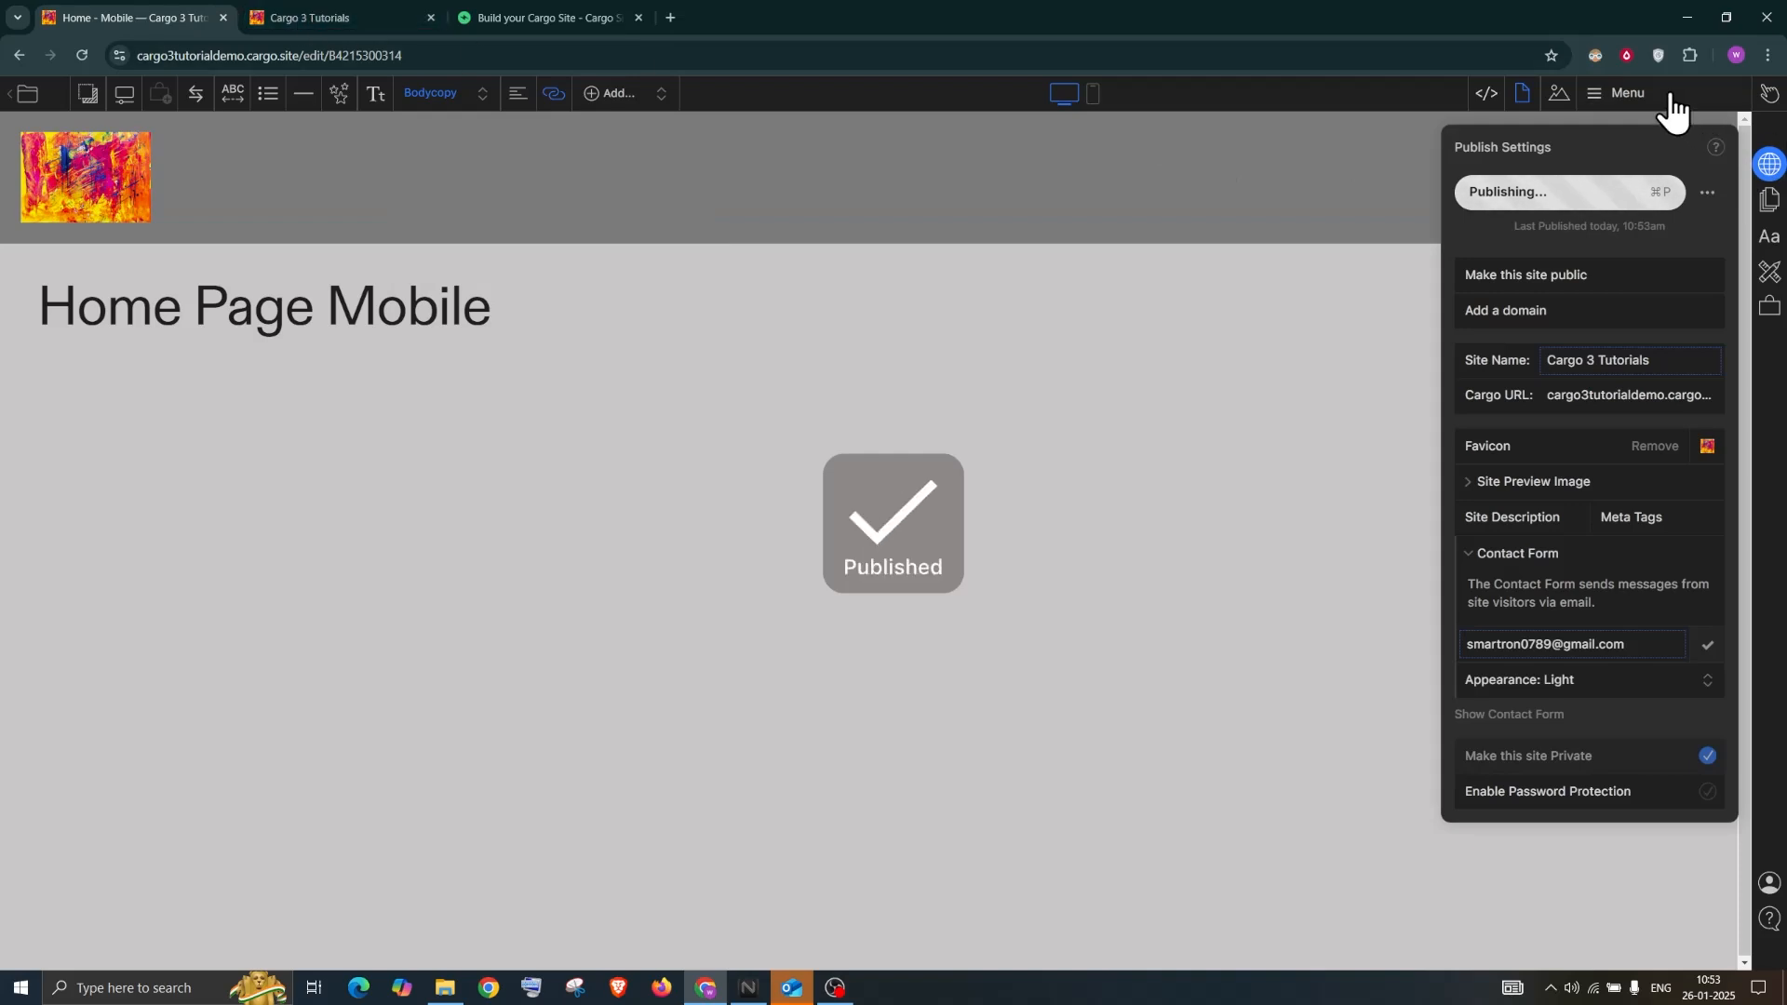
pyautogui.click(297, 15)
pyautogui.click(82, 54)
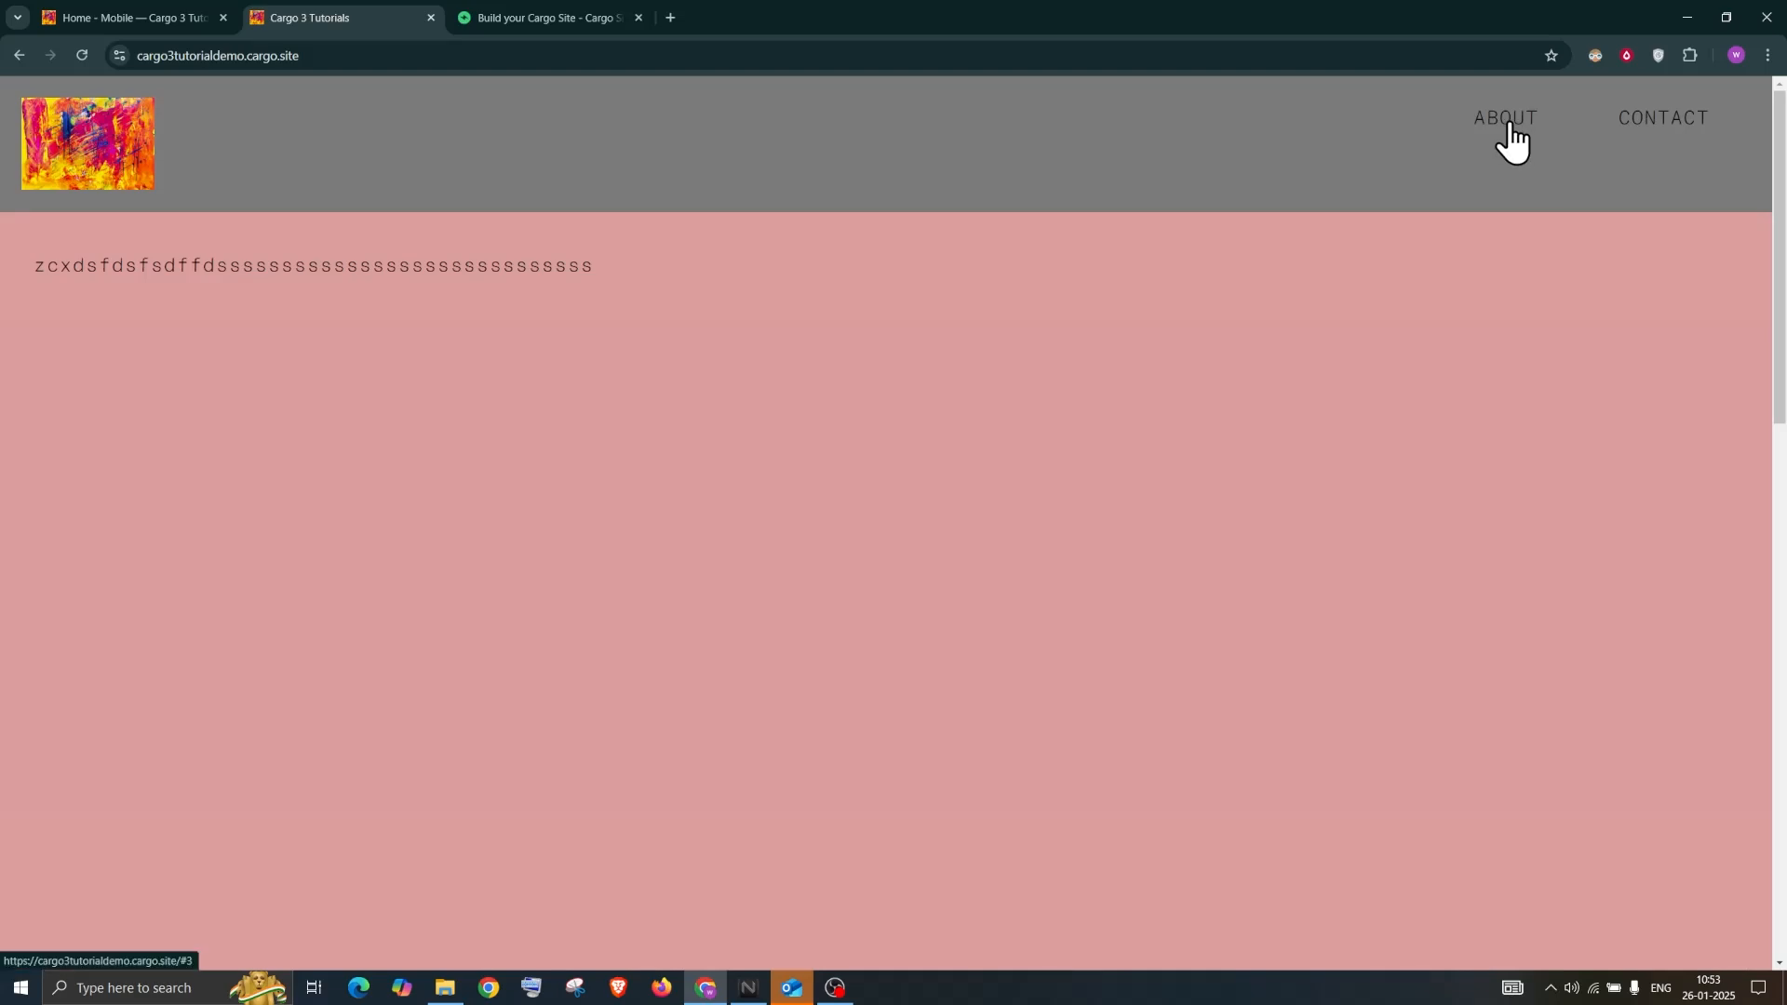
pyautogui.click(1508, 119)
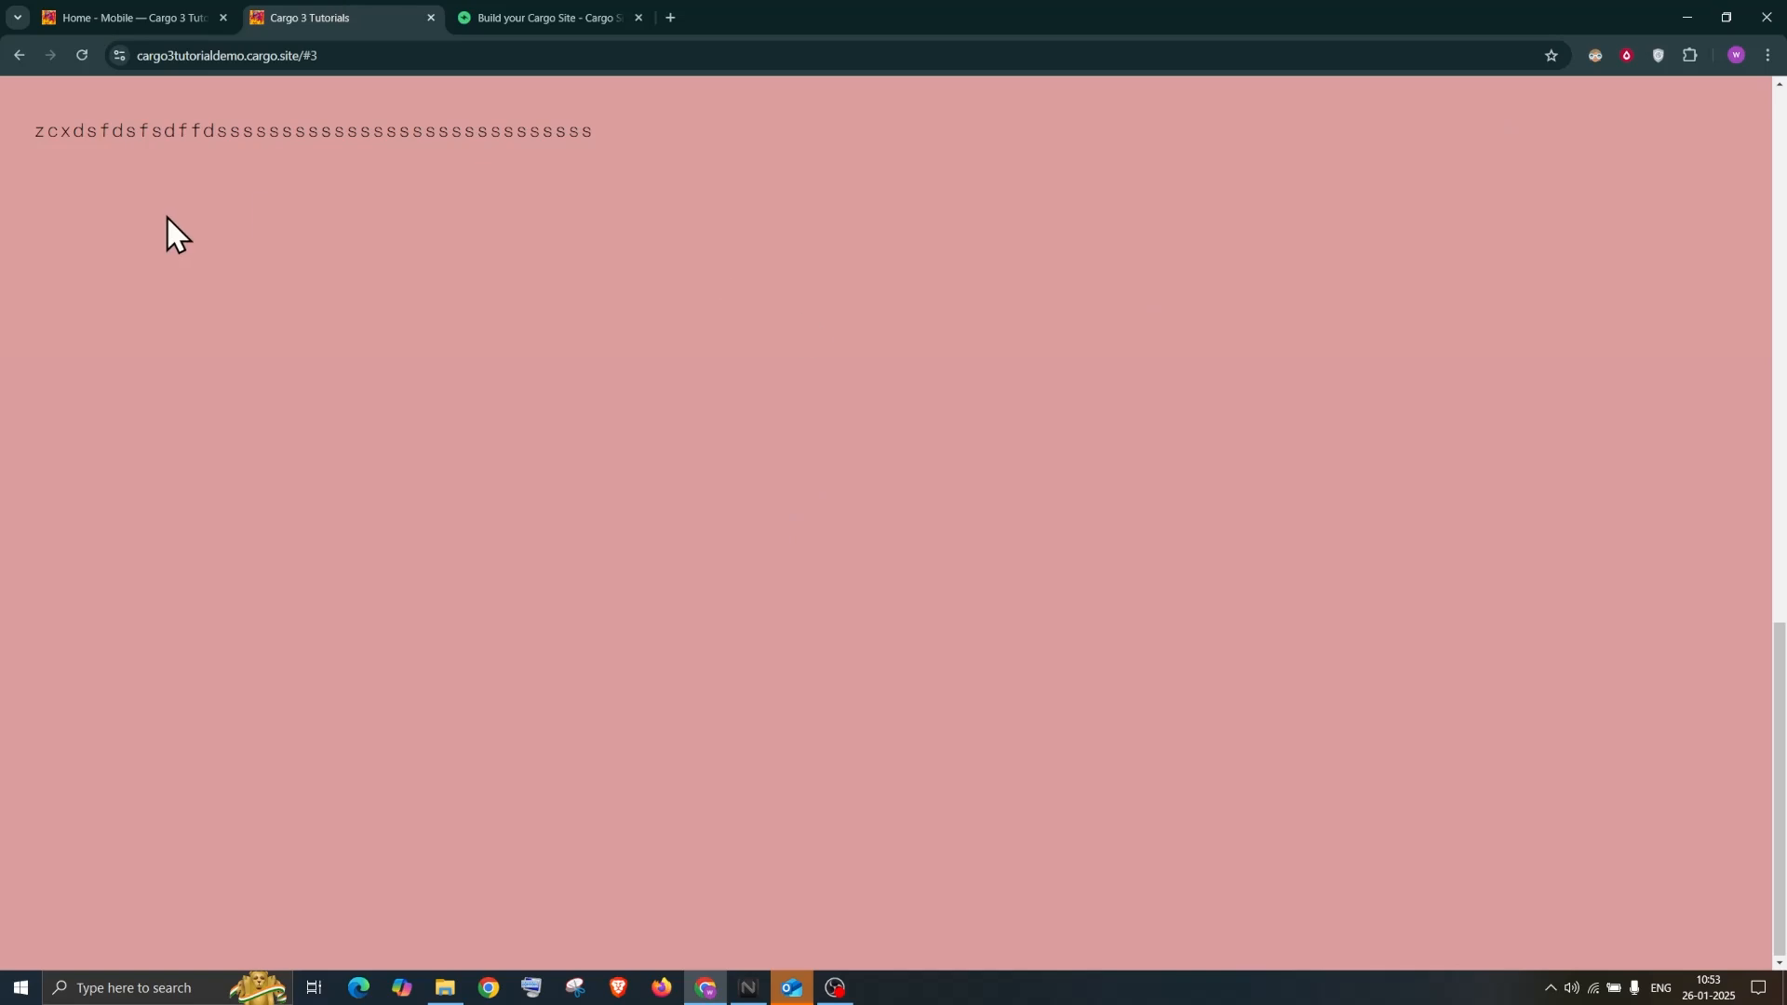
pyautogui.click(147, 19)
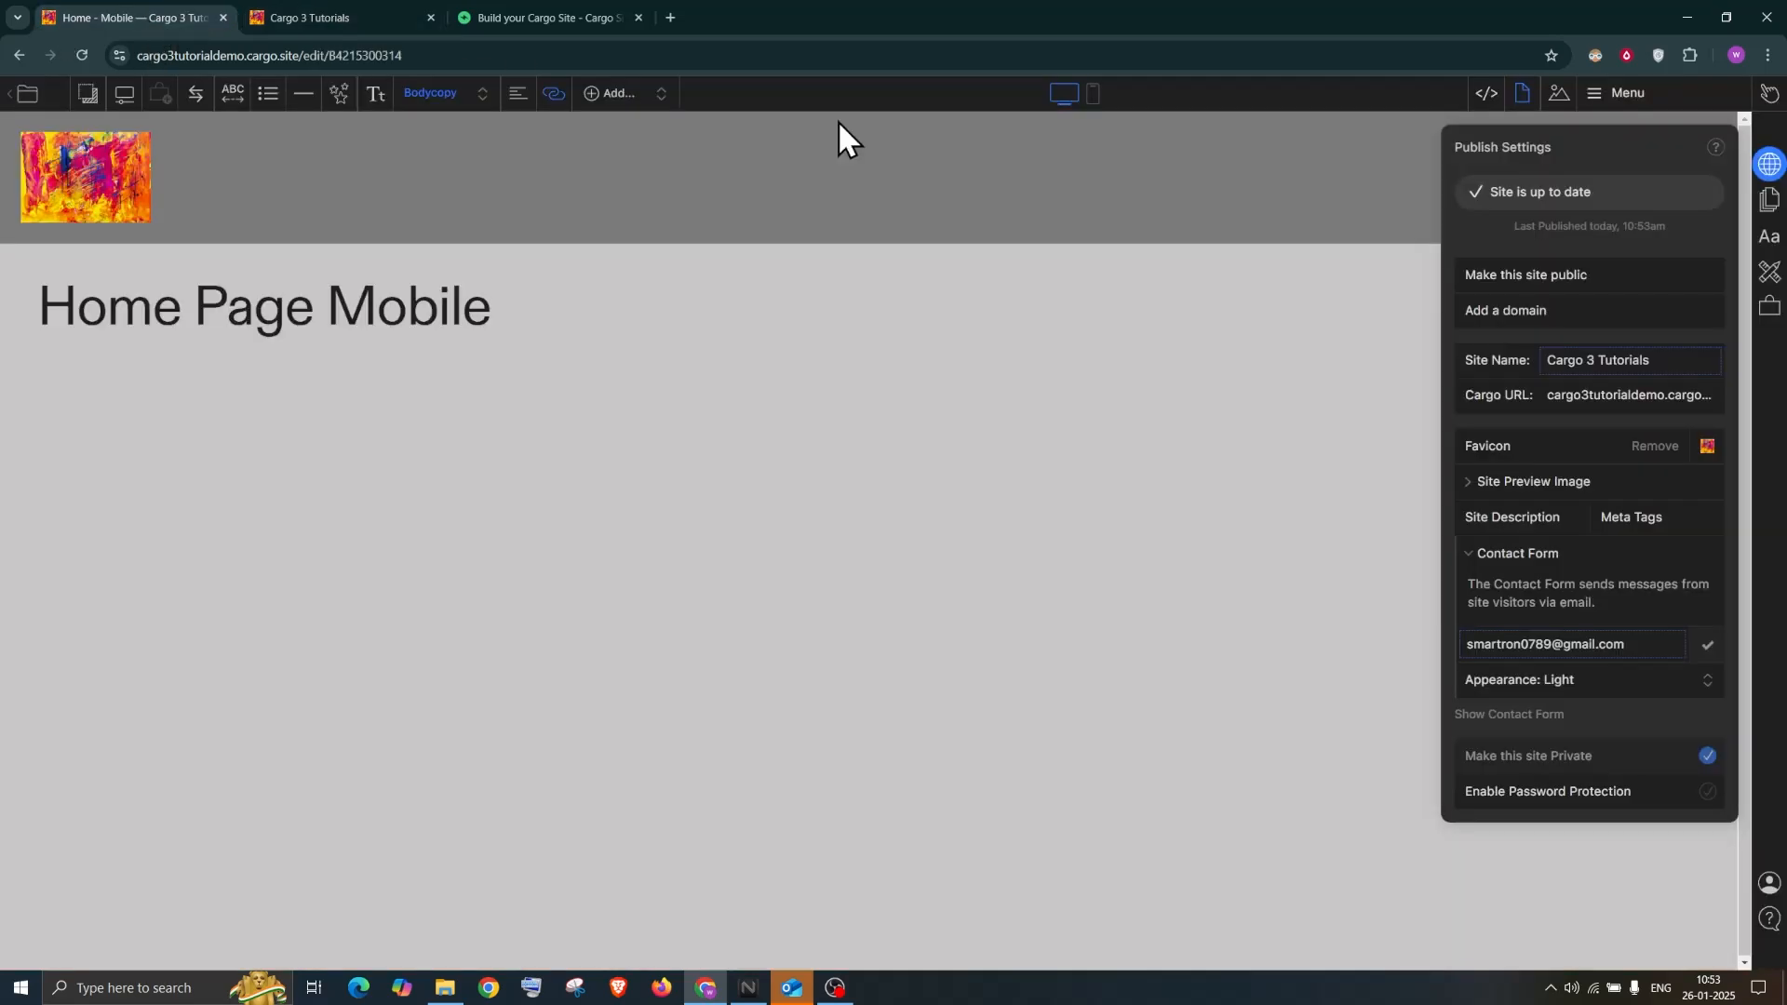
# Collapse the Untitled Set page group in the pages list
pyautogui.click(1648, 110)
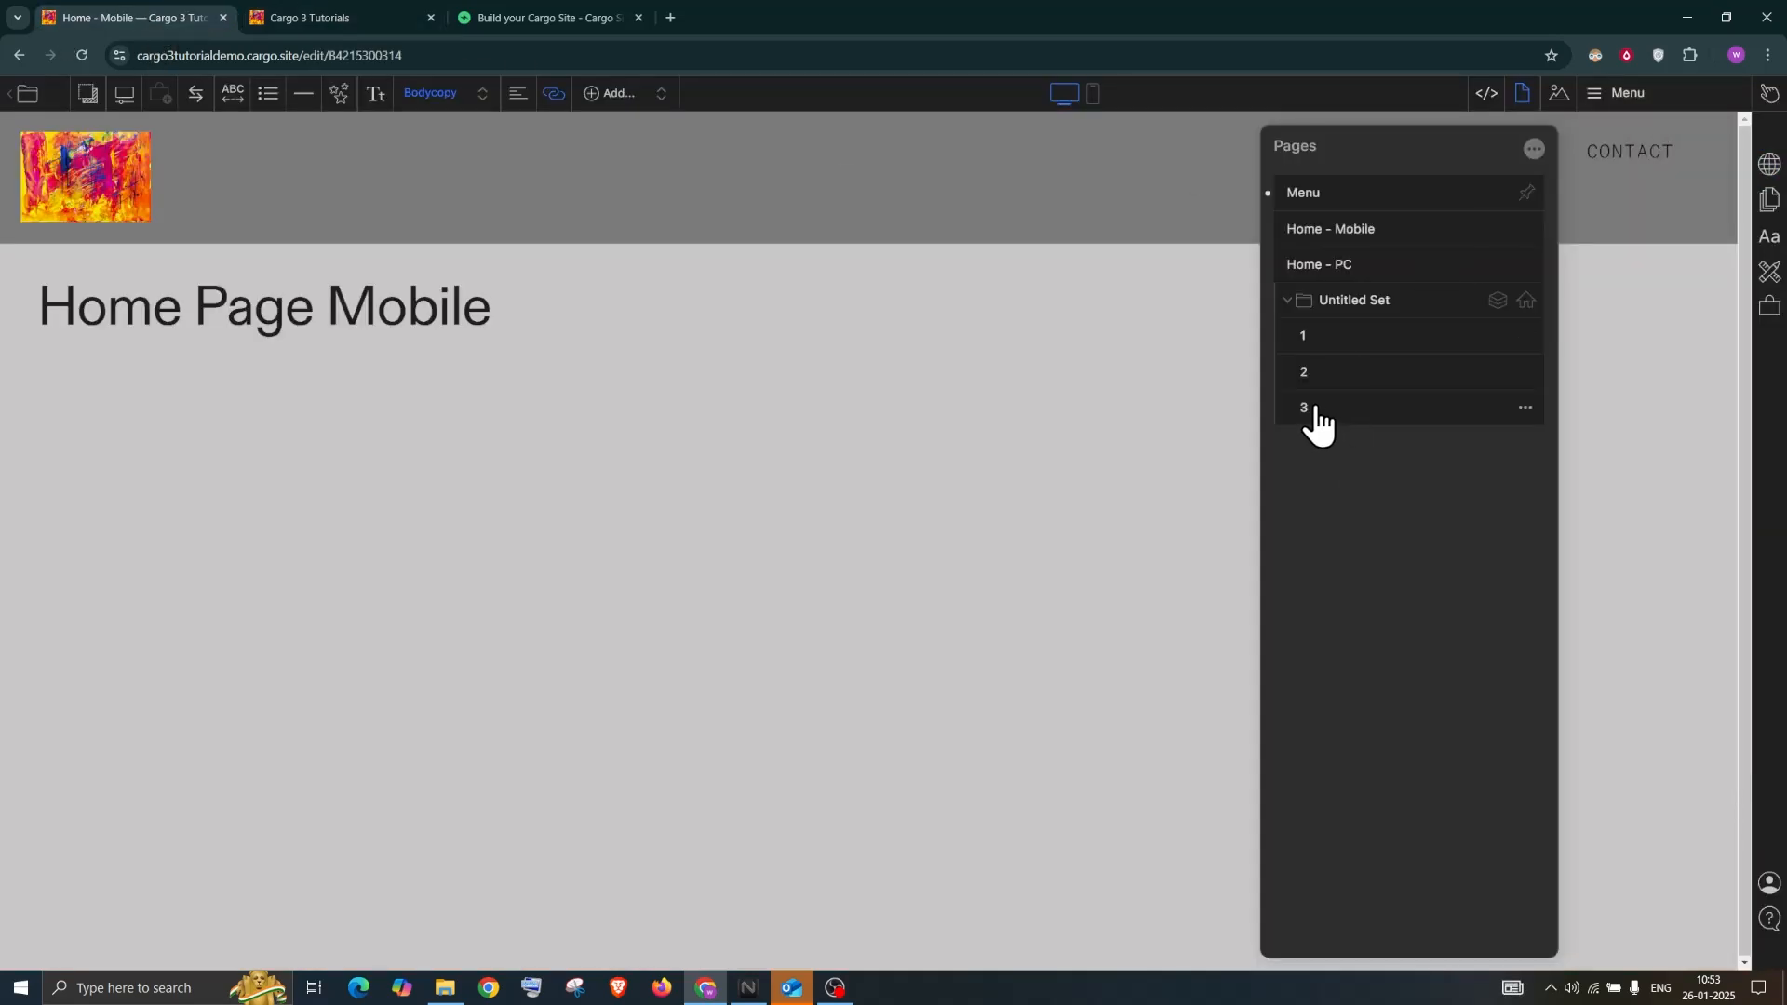
pyautogui.click(1285, 303)
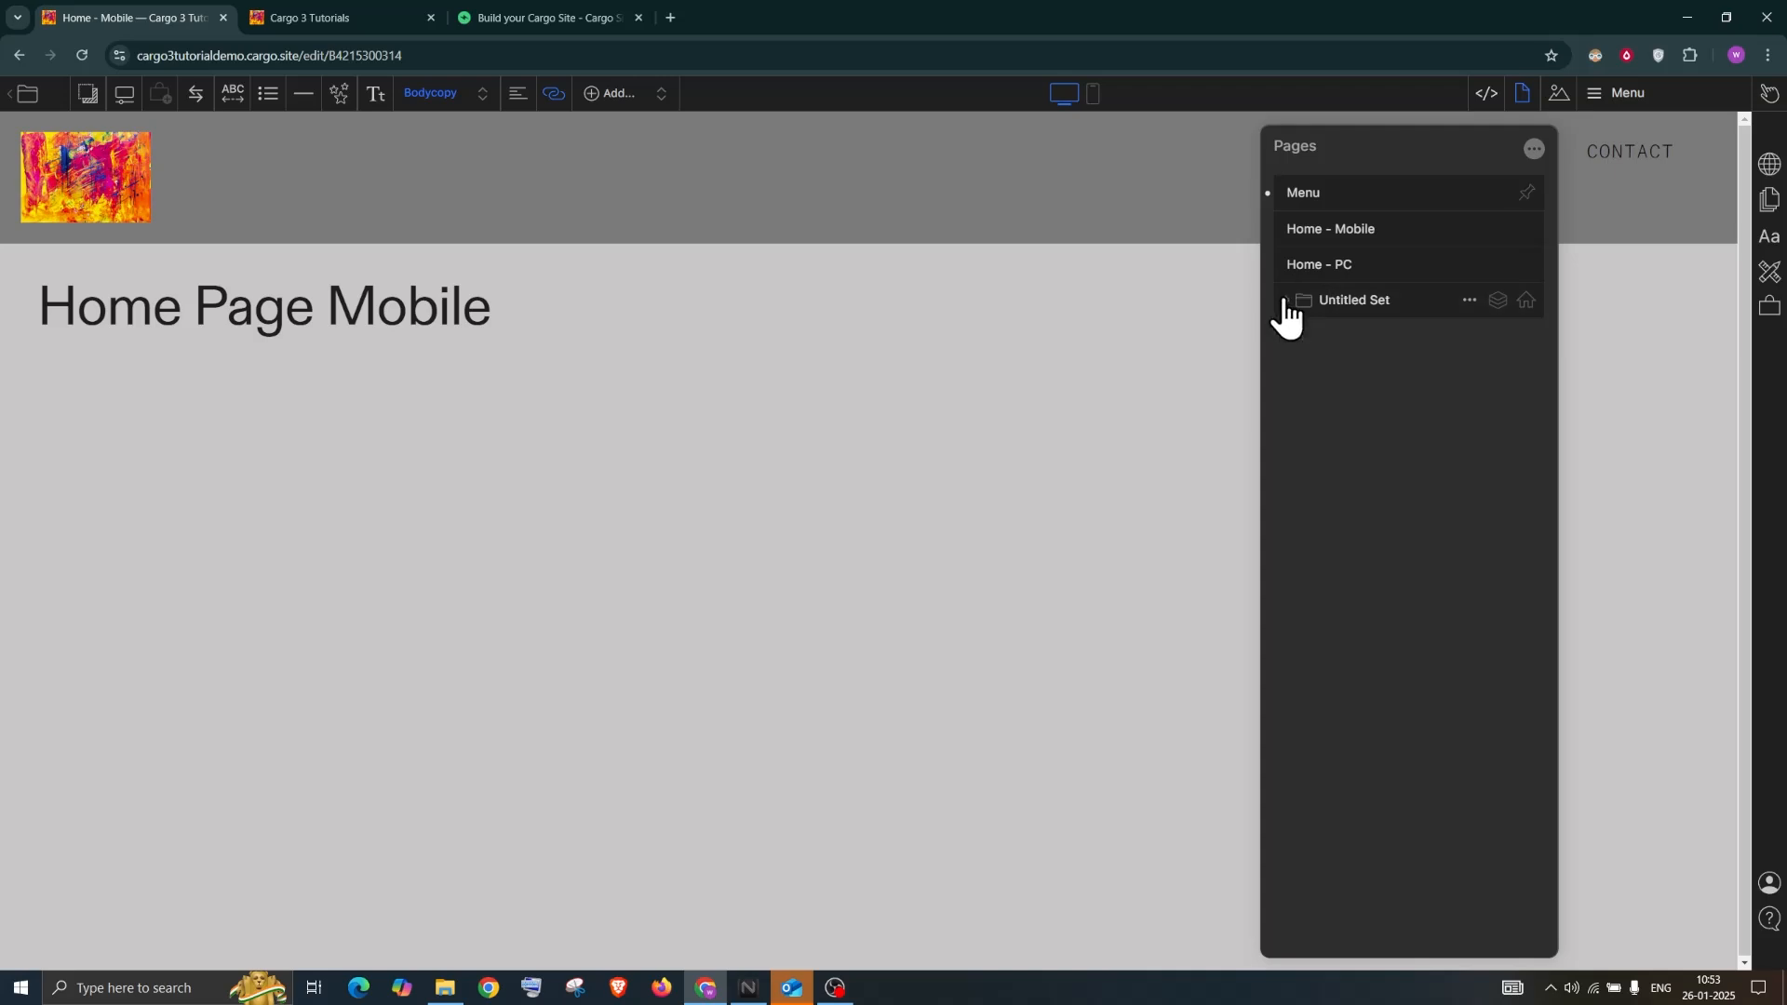
pyautogui.click(1112, 168)
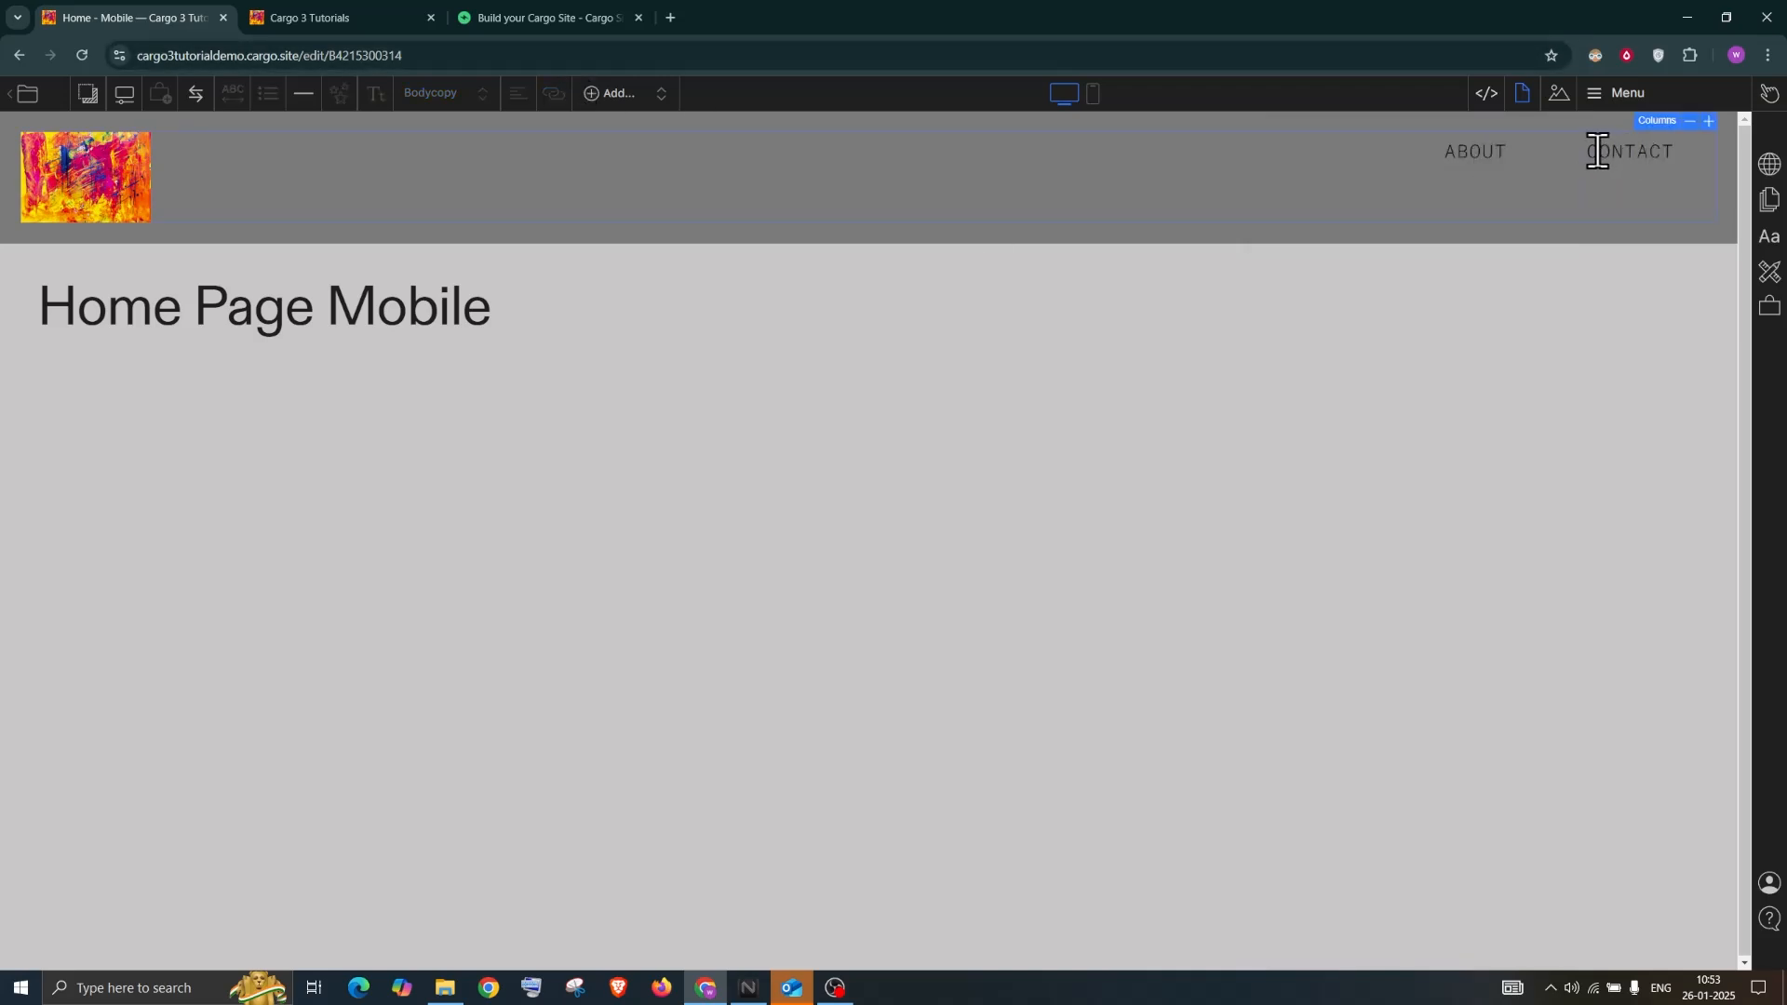
# Link the header's CONTACT item to the Home - PC page
pyautogui.doubleClick(1626, 153)
pyautogui.click(1627, 152)
pyautogui.doubleClick(1626, 153)
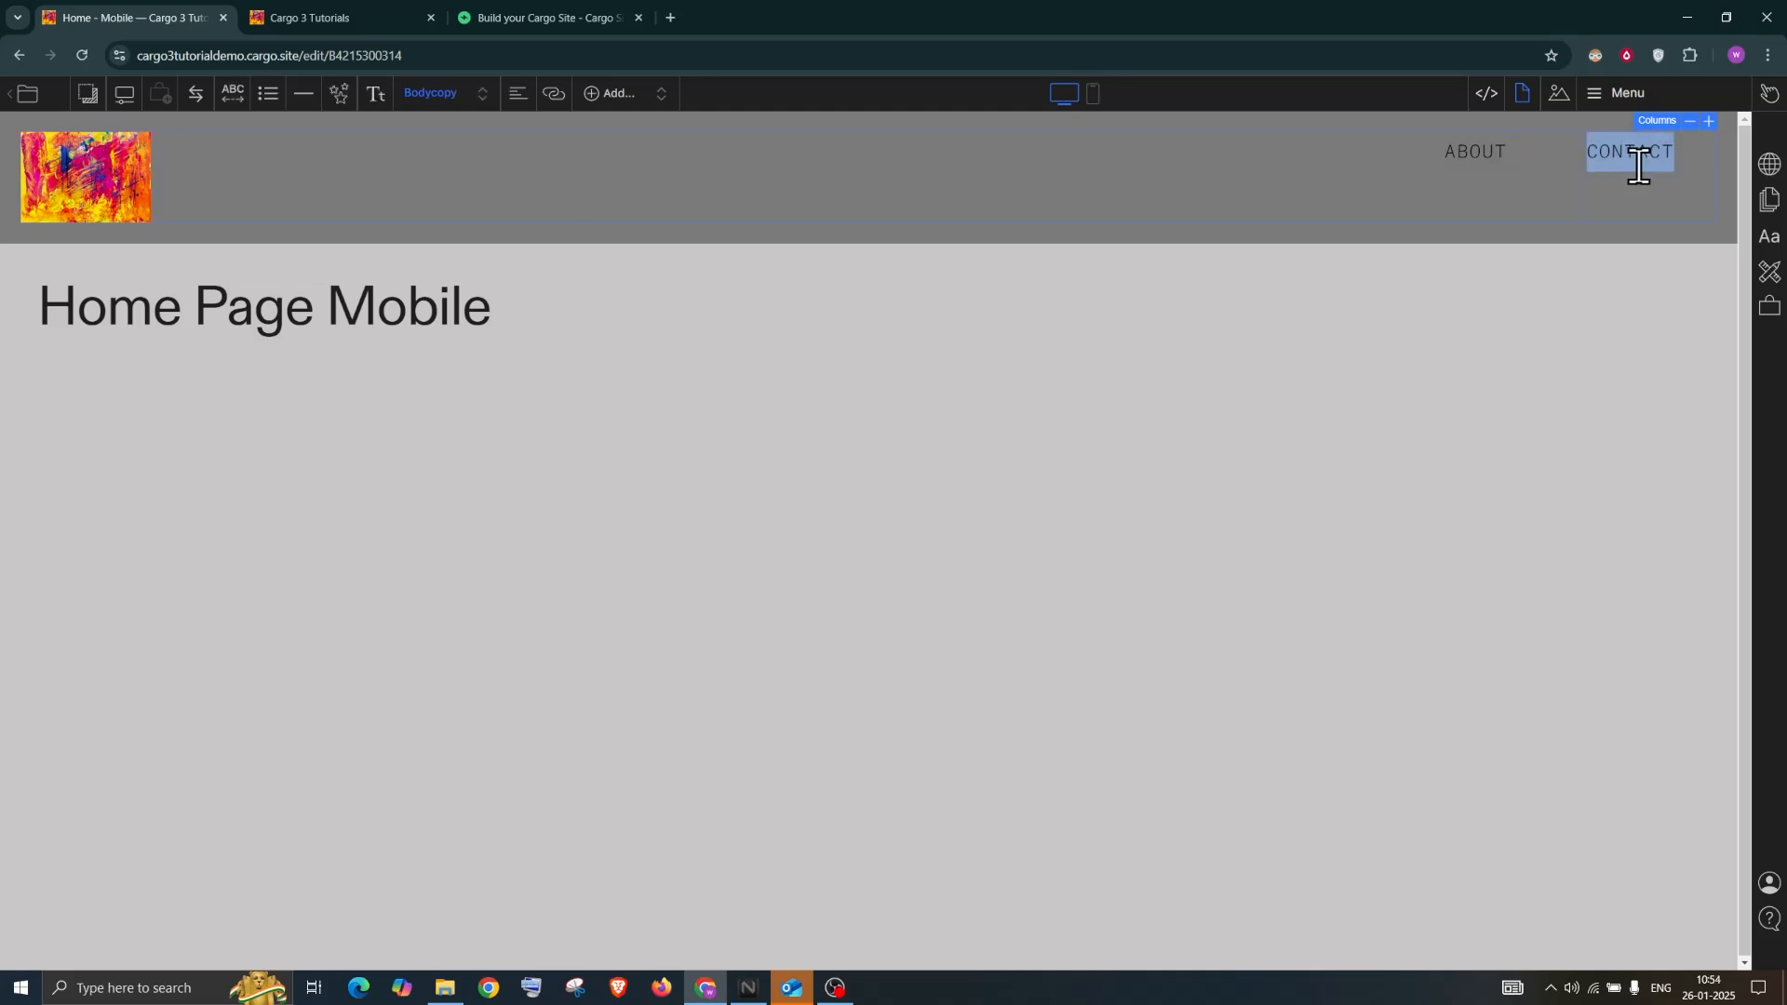
pyautogui.click(555, 94)
pyautogui.click(517, 154)
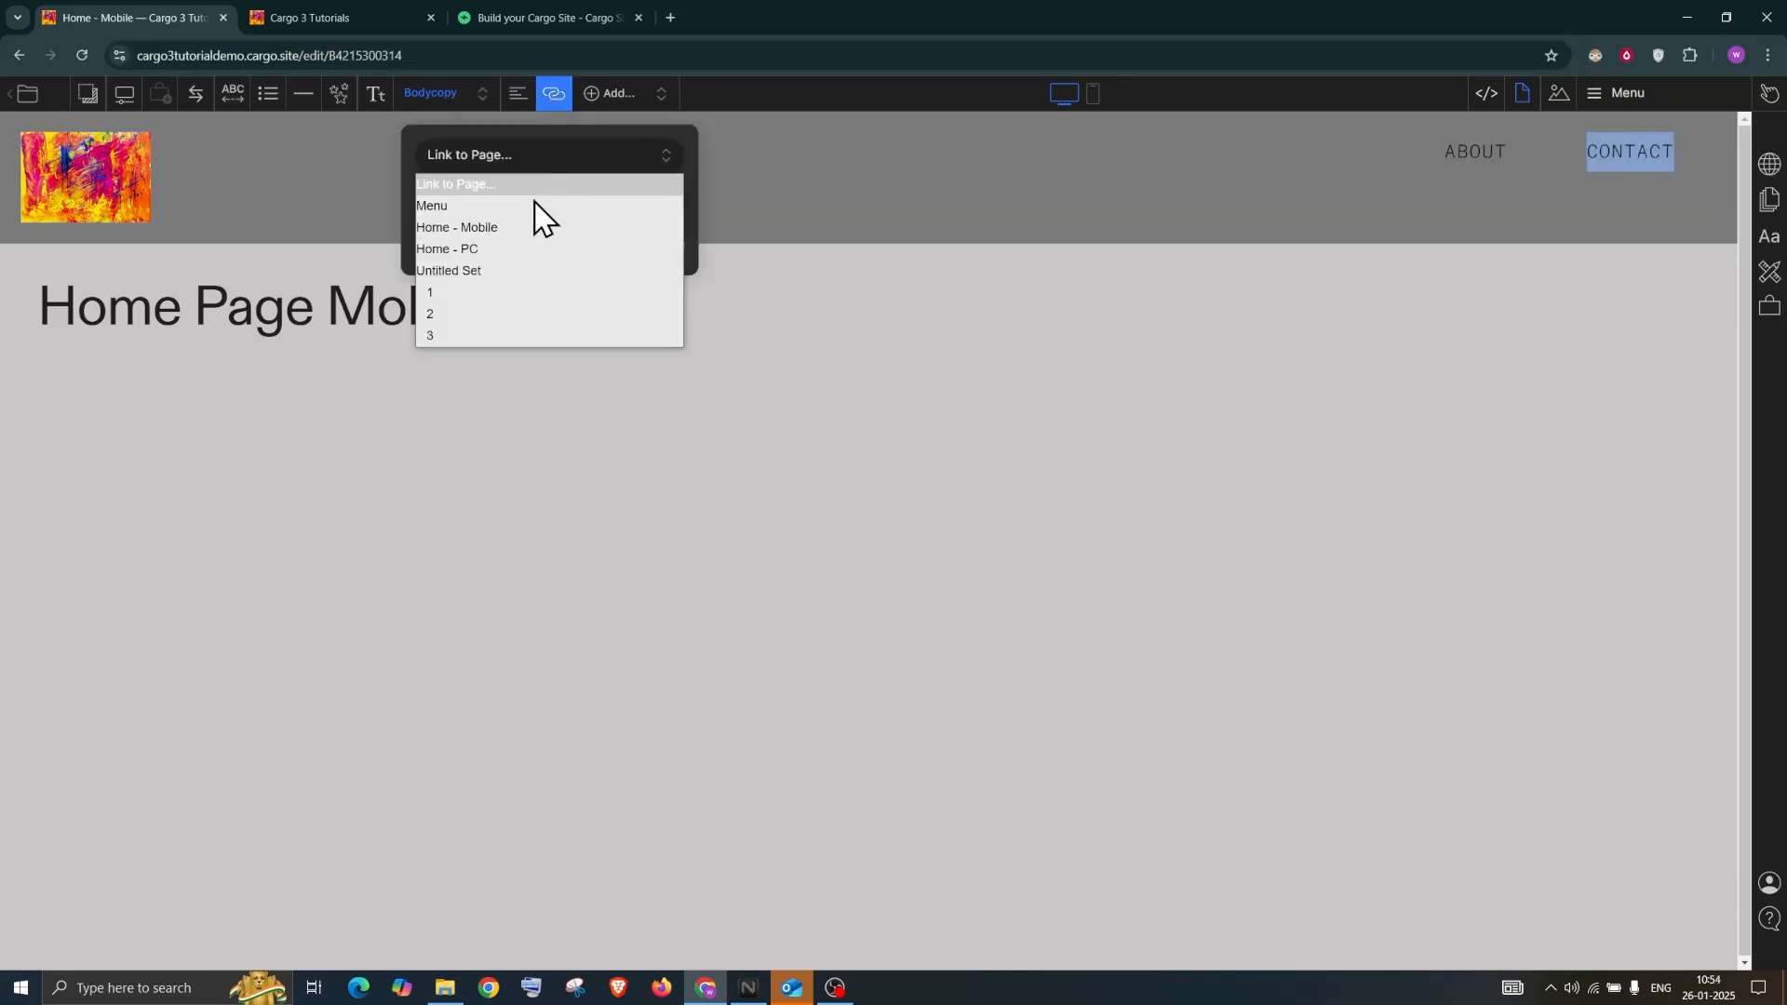
pyautogui.click(523, 248)
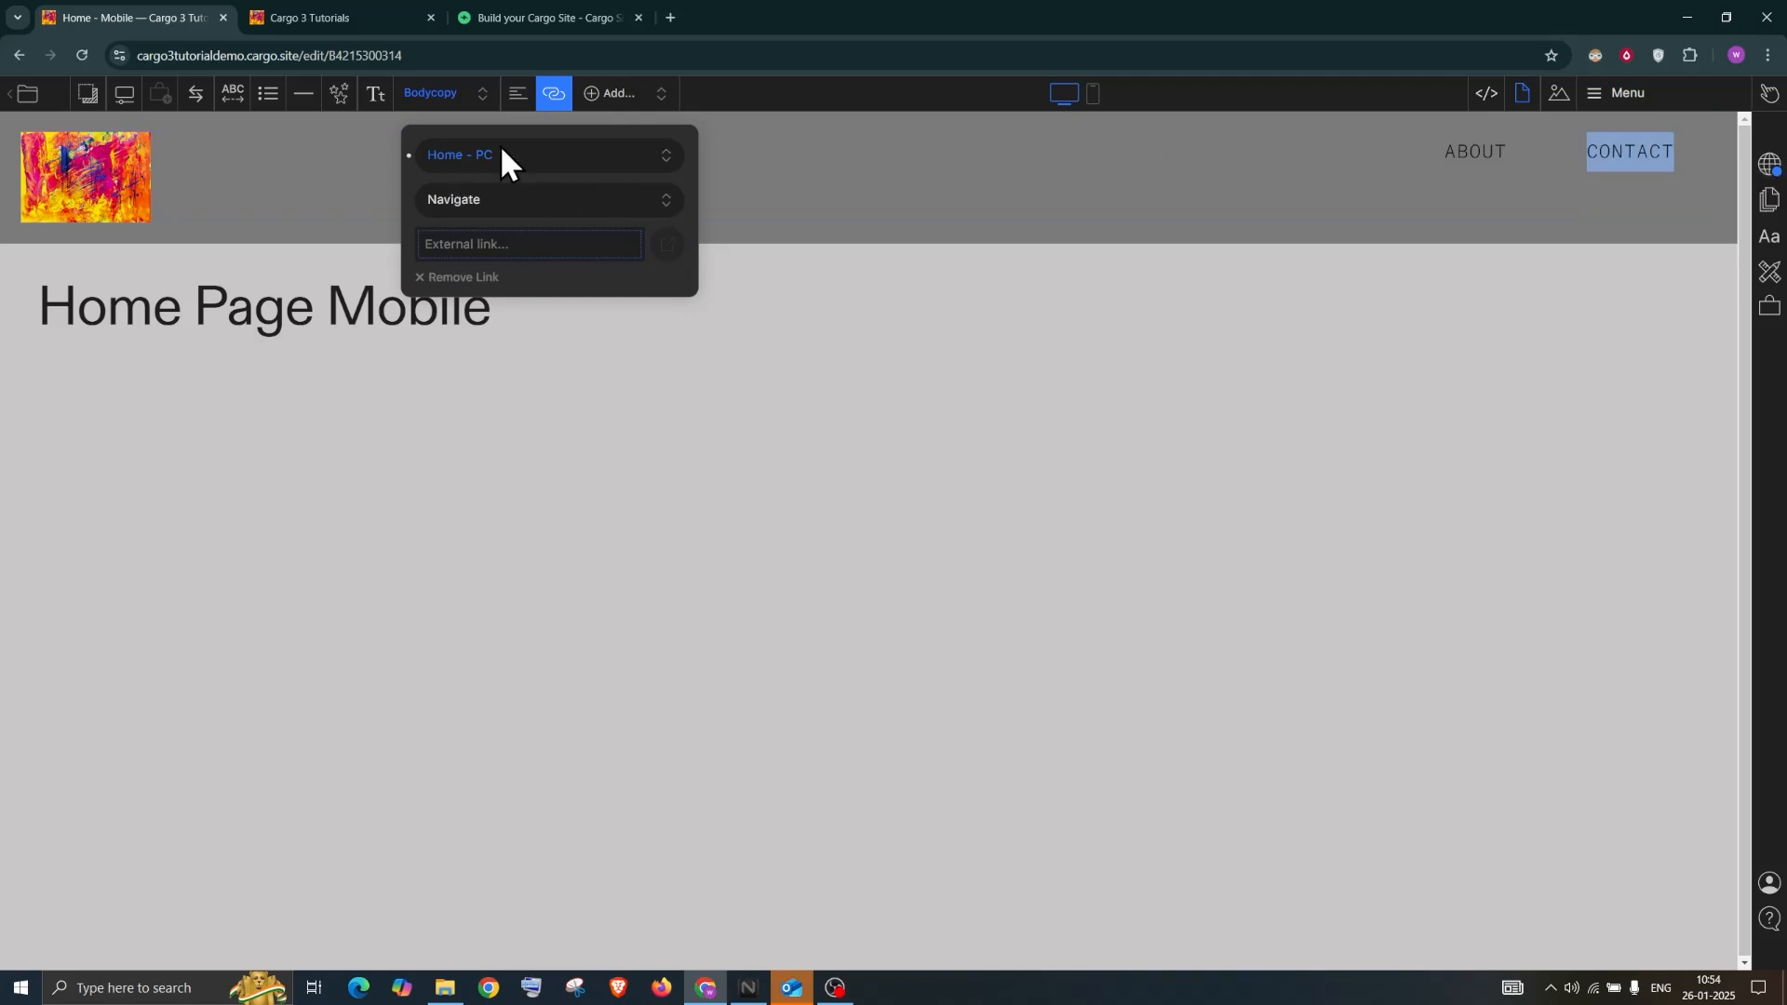
pyautogui.click(1769, 165)
# Publish the CONTACT link, then reload and scroll through the live site
pyautogui.click(1572, 196)
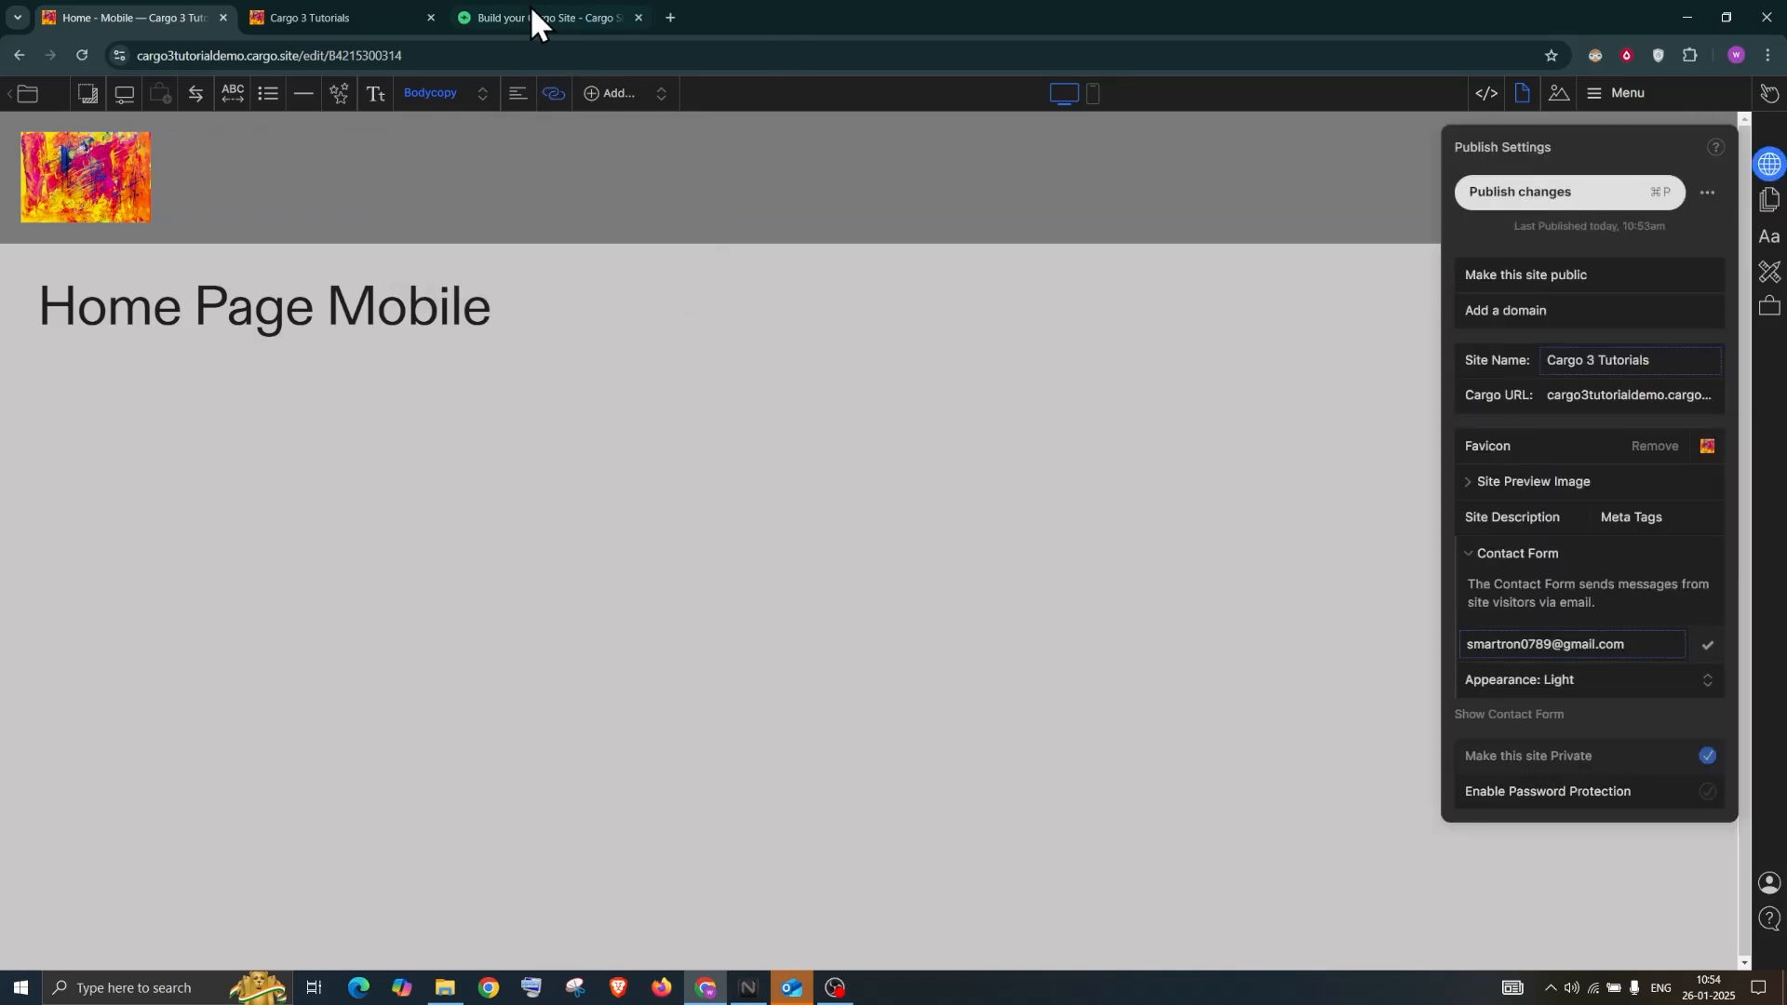
pyautogui.click(322, 4)
pyautogui.click(80, 54)
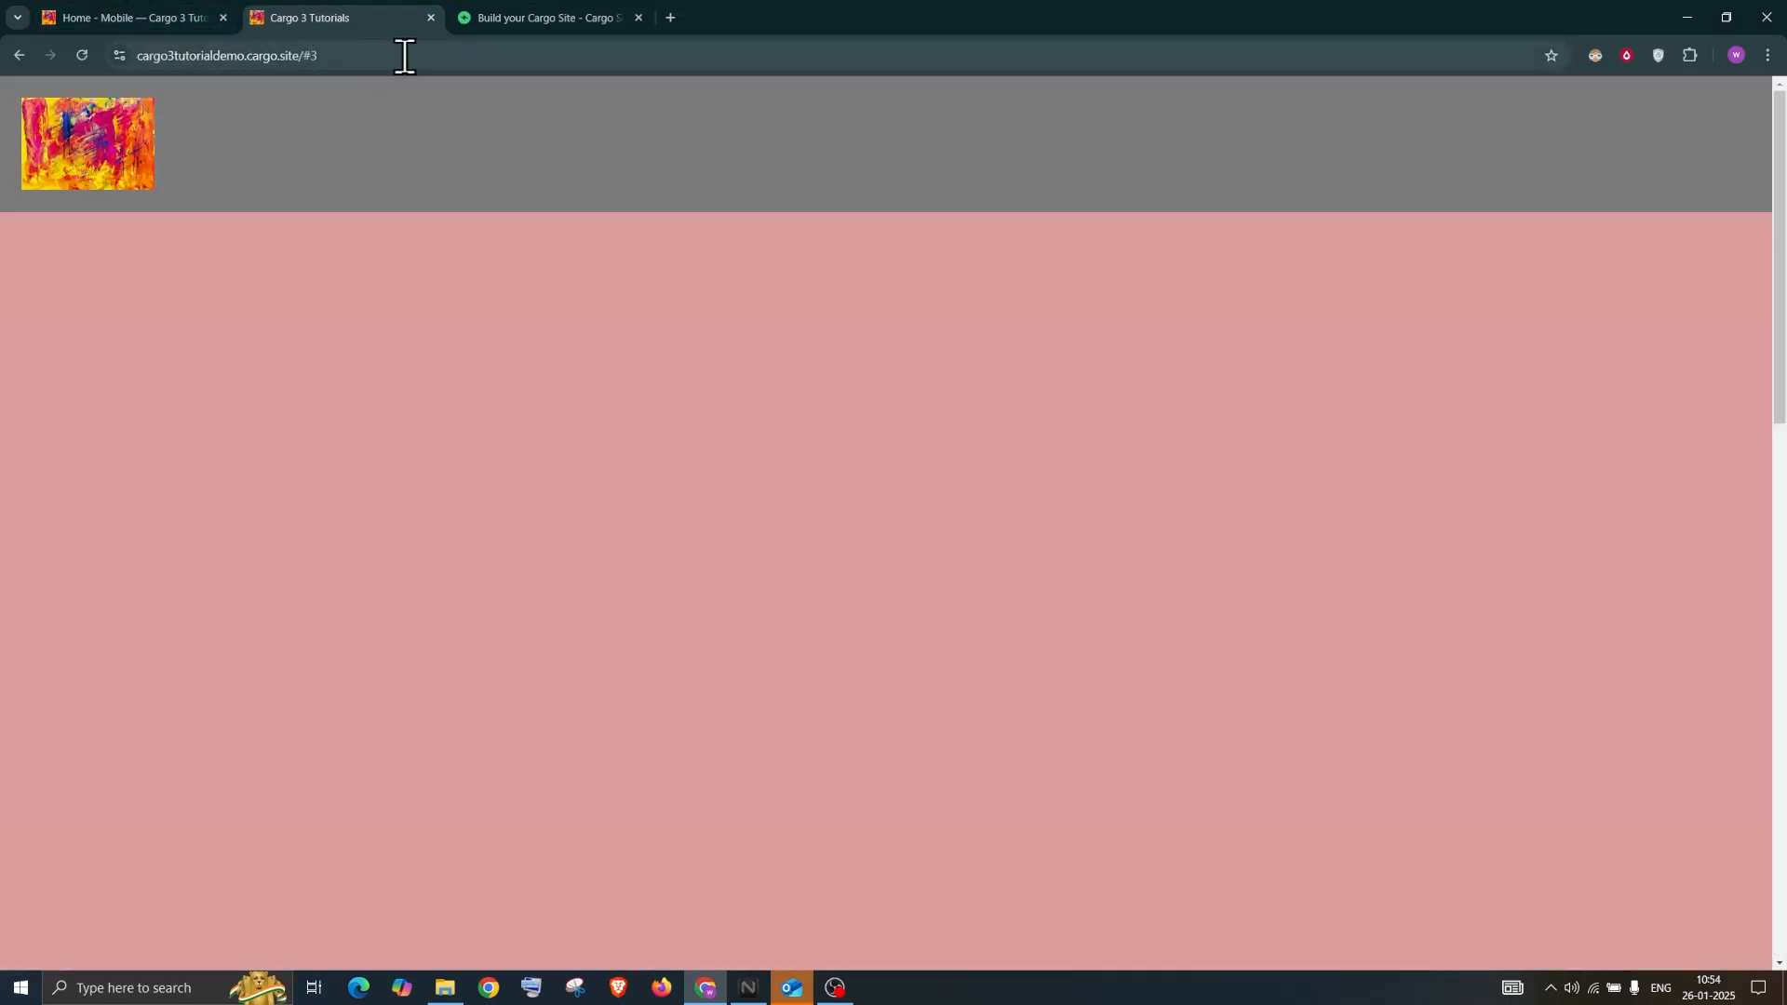
pyautogui.moveTo(403, 56); pyautogui.dragTo(304, 56)
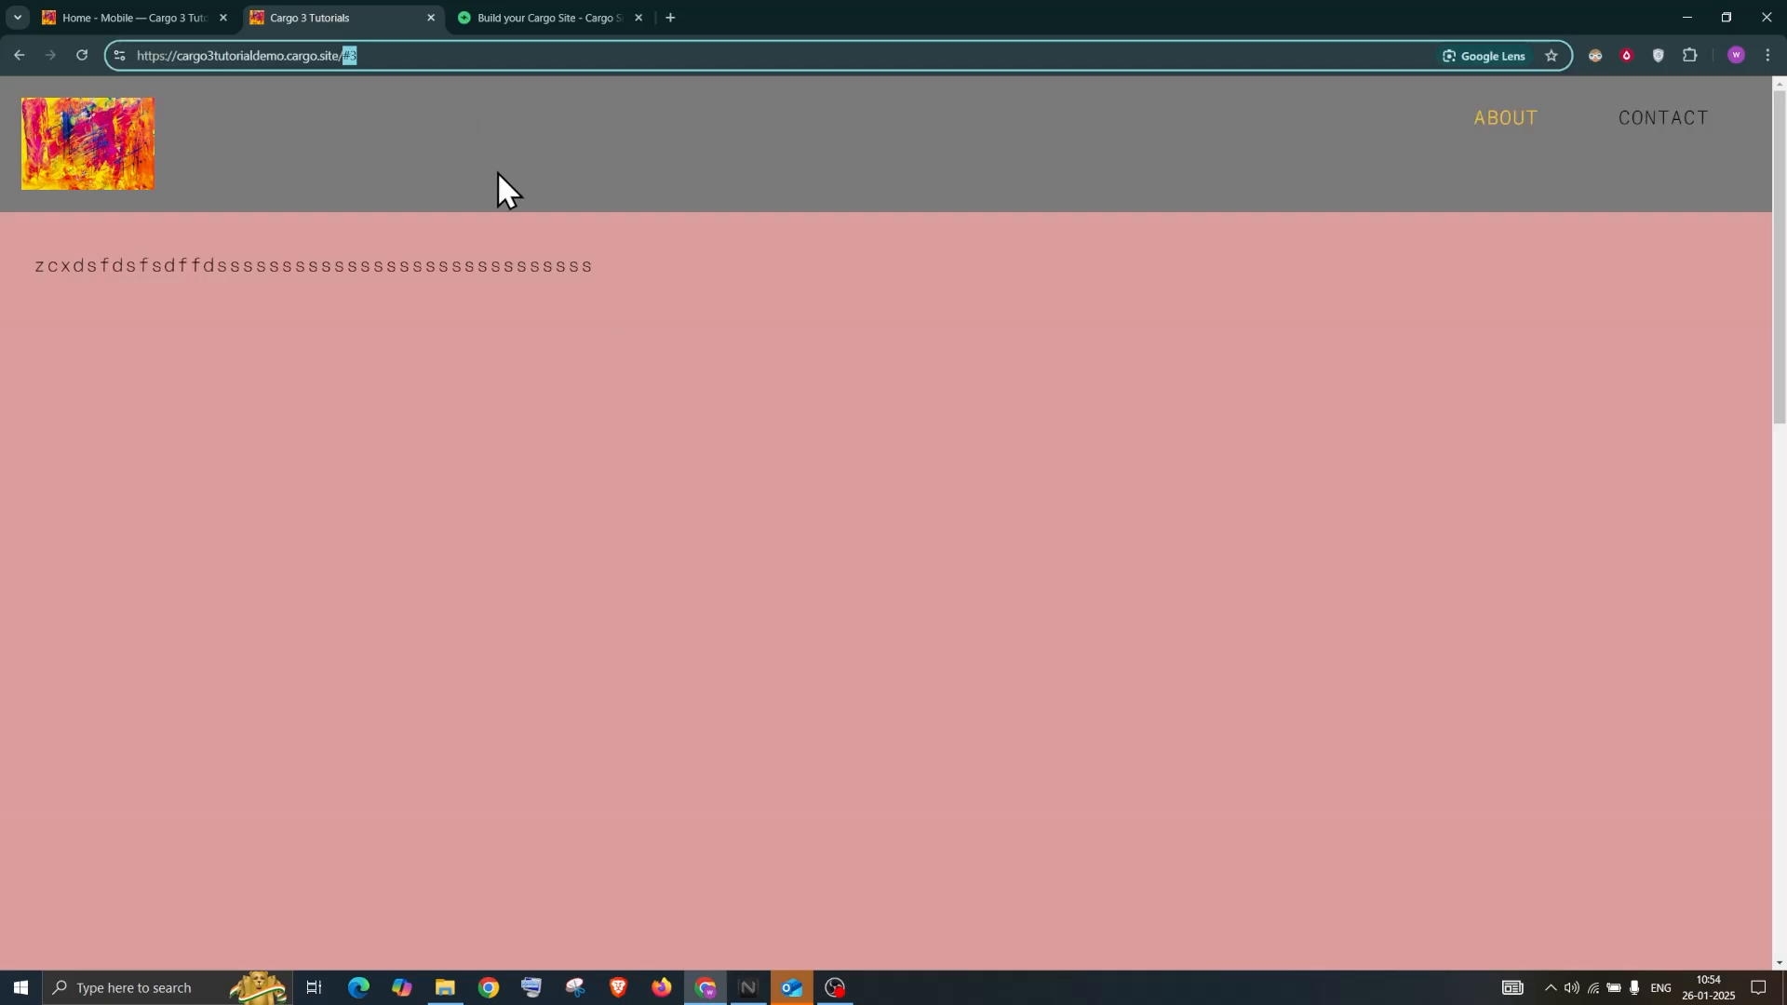
pyautogui.scroll(-3, 1237, 281)
pyautogui.scroll(-9, 1238, 281)
pyautogui.click(1721, 159)
pyautogui.scroll(13, 1280, 325)
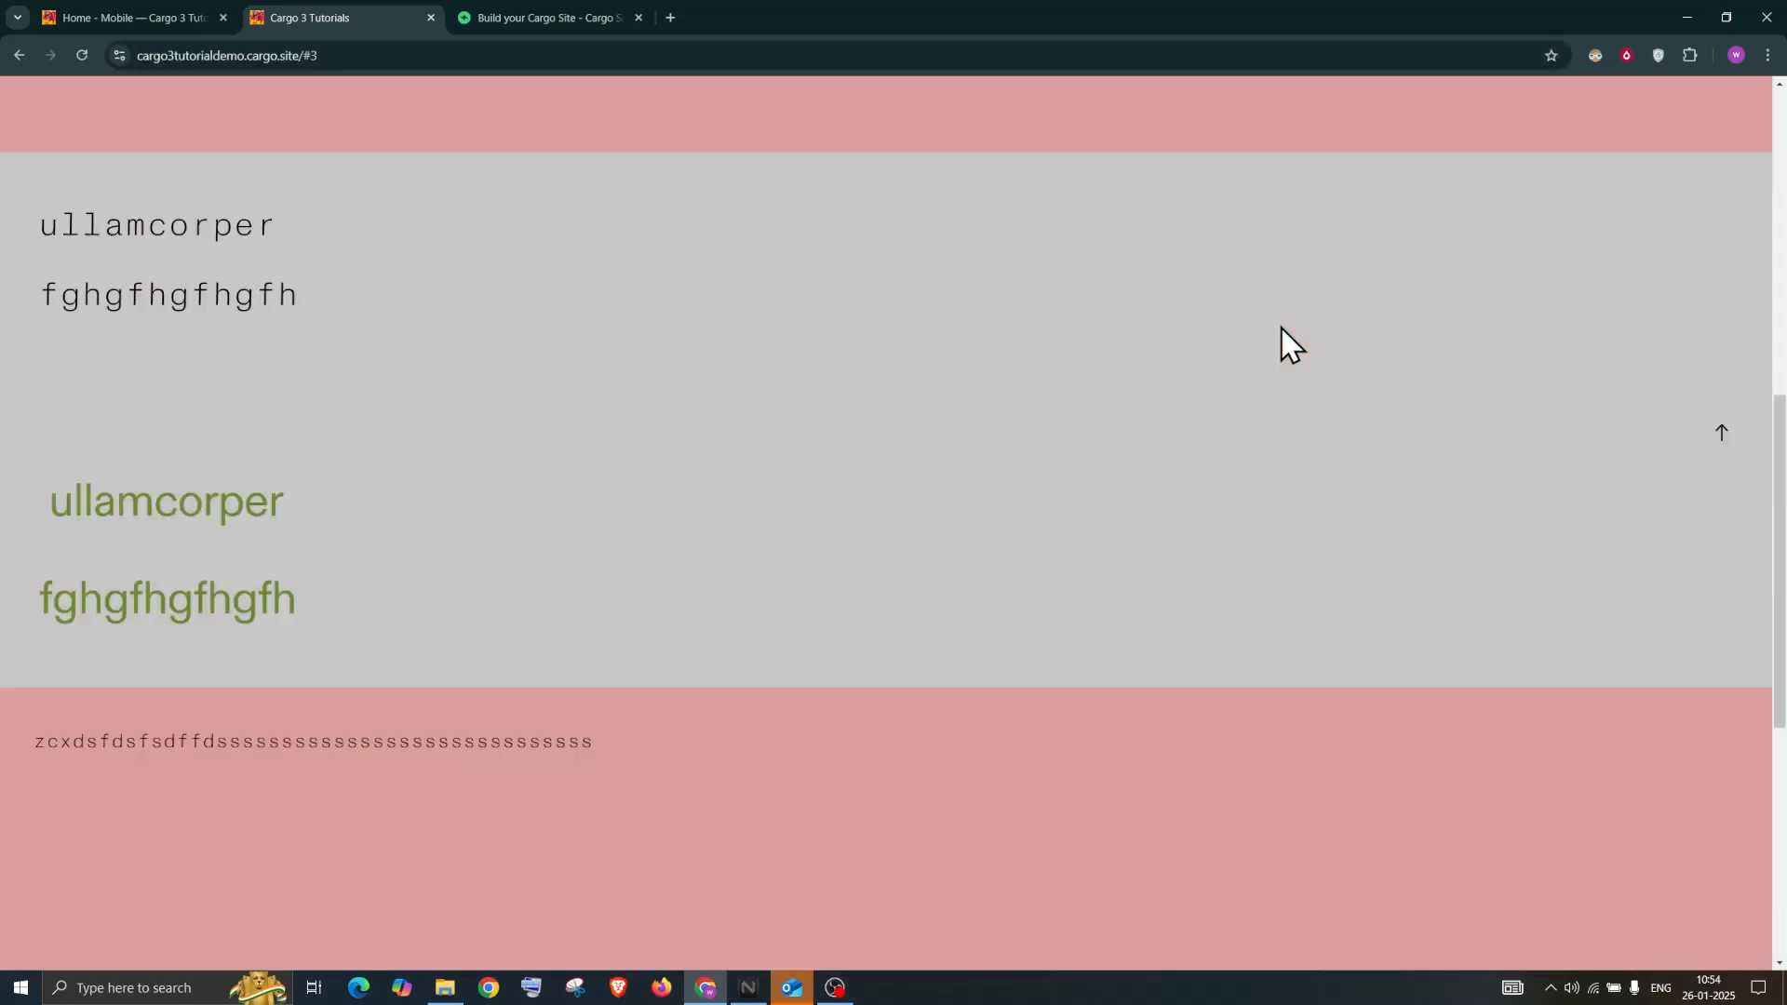
pyautogui.scroll(5, 1280, 316)
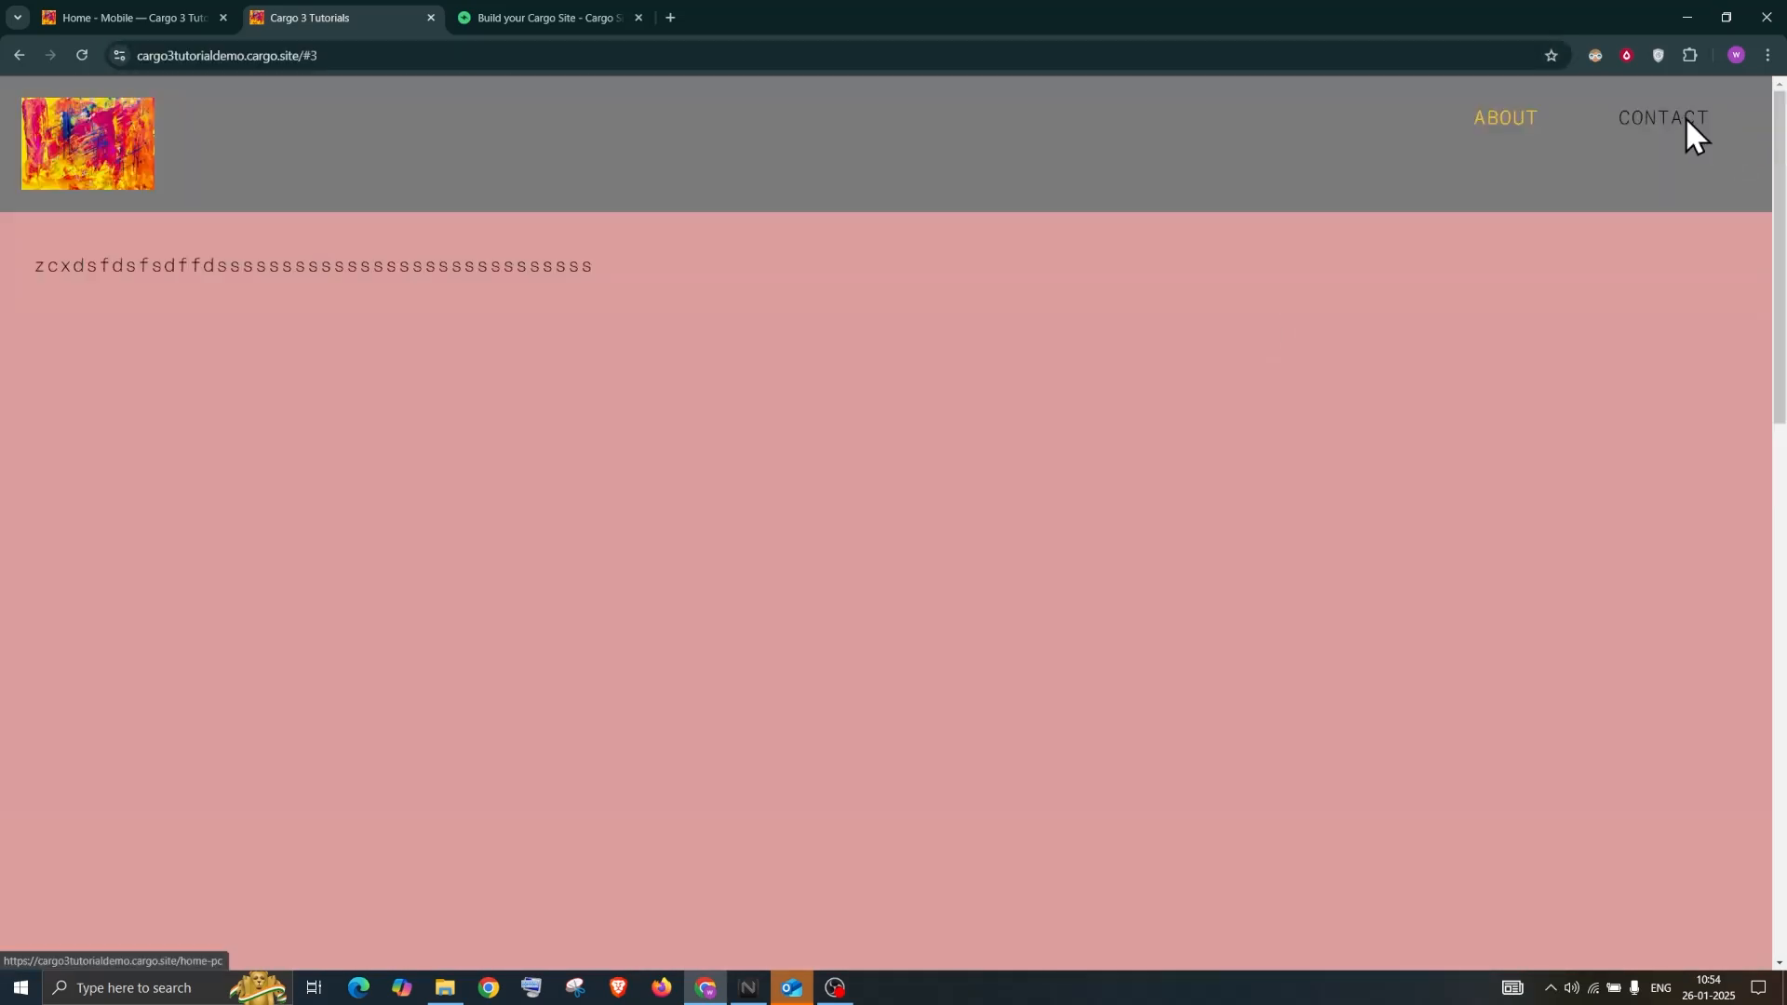
# Confirm CONTACT opens Home - PC, then return to the editor's pages list
pyautogui.click(1686, 136)
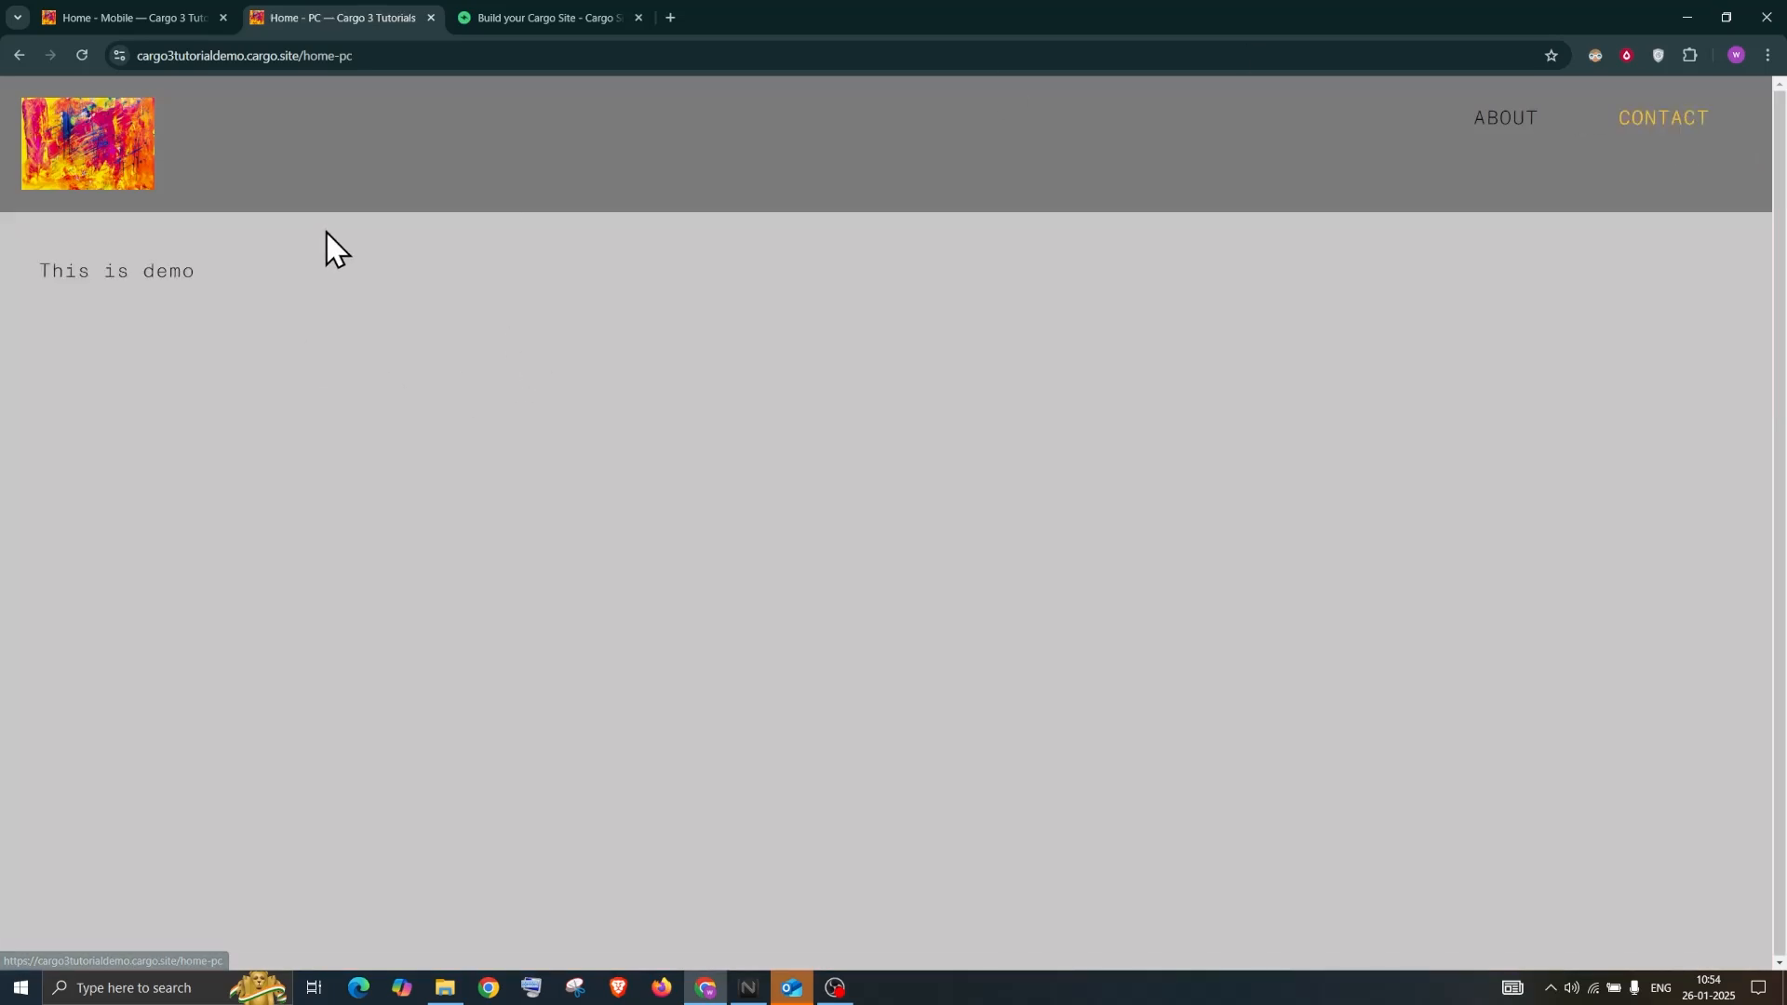
pyautogui.click(132, 14)
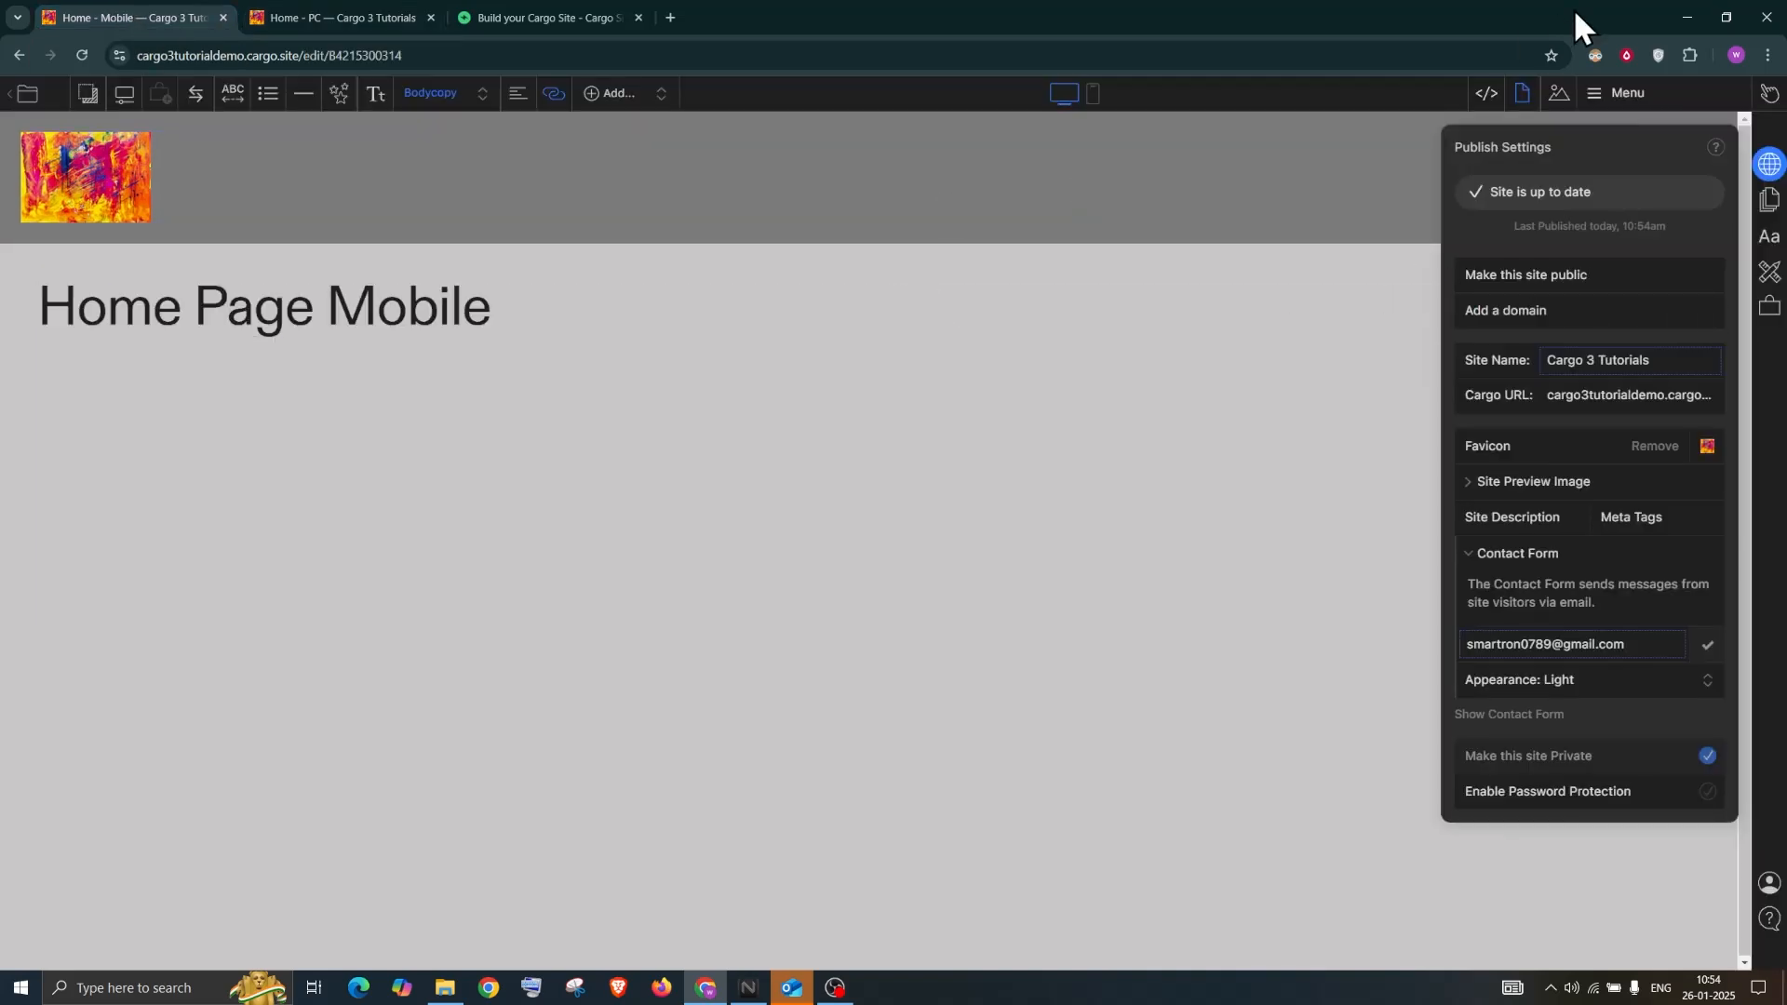
pyautogui.click(1630, 97)
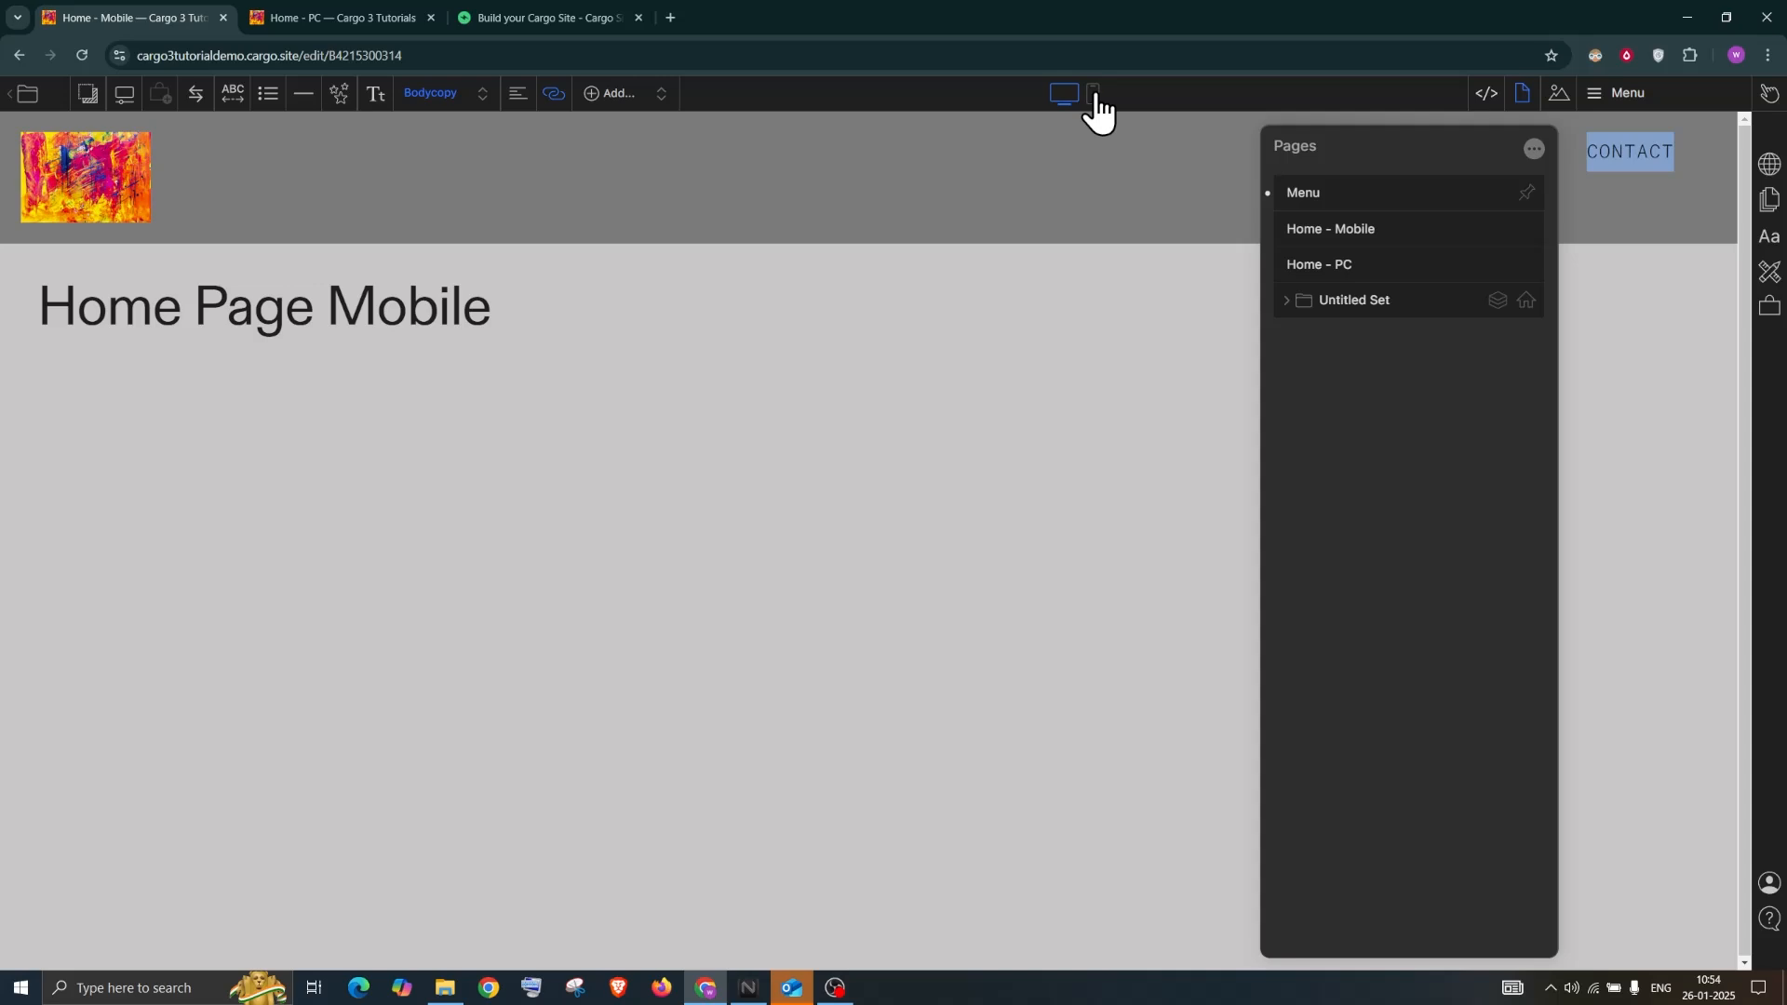
pyautogui.click(1096, 96)
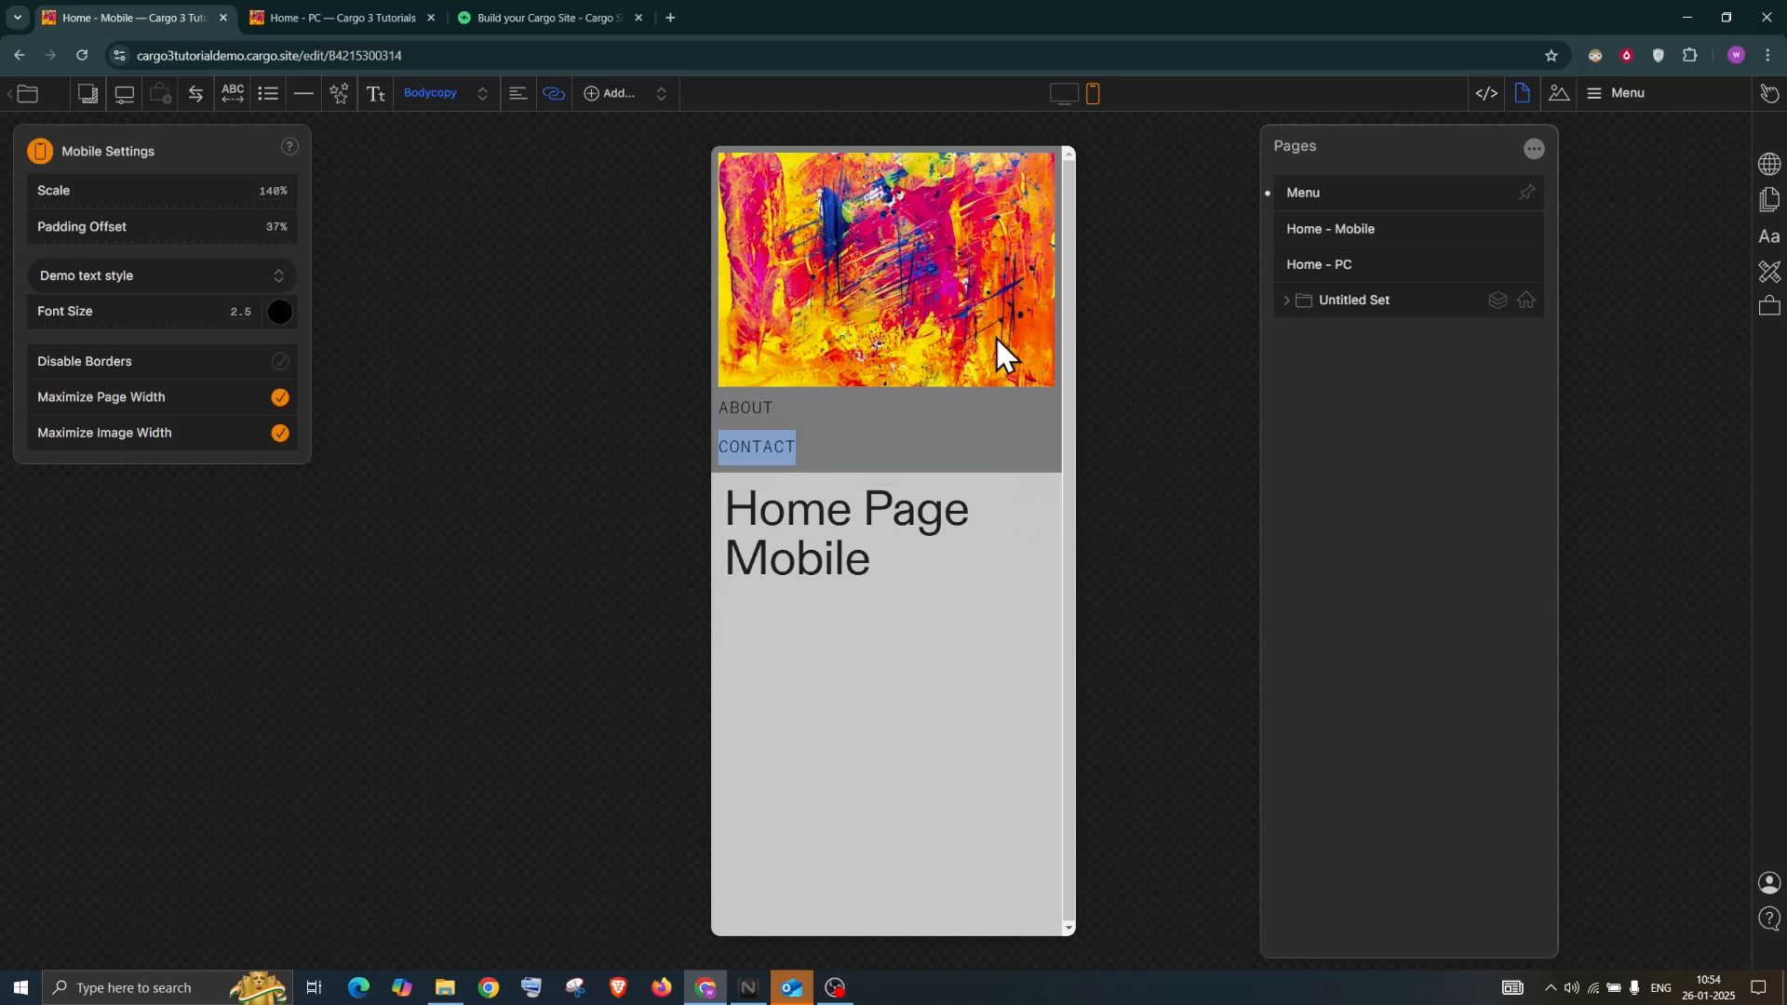
pyautogui.click(1026, 497)
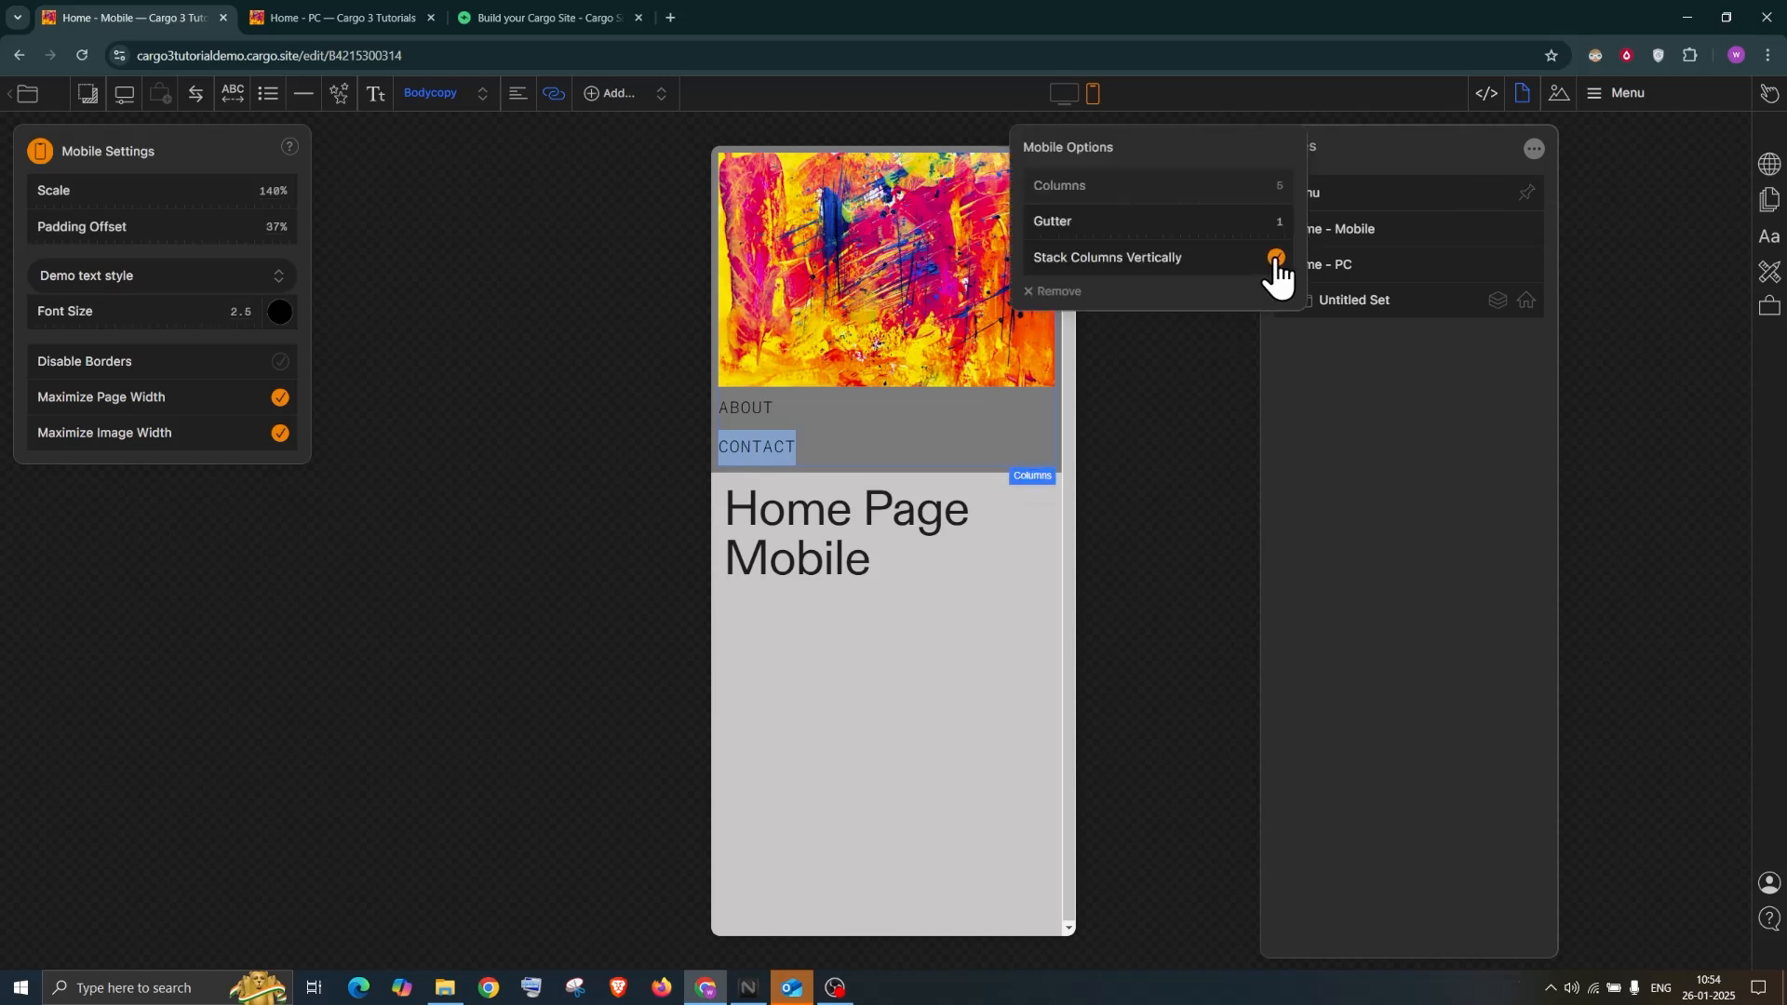
pyautogui.click(1275, 258)
pyautogui.click(984, 389)
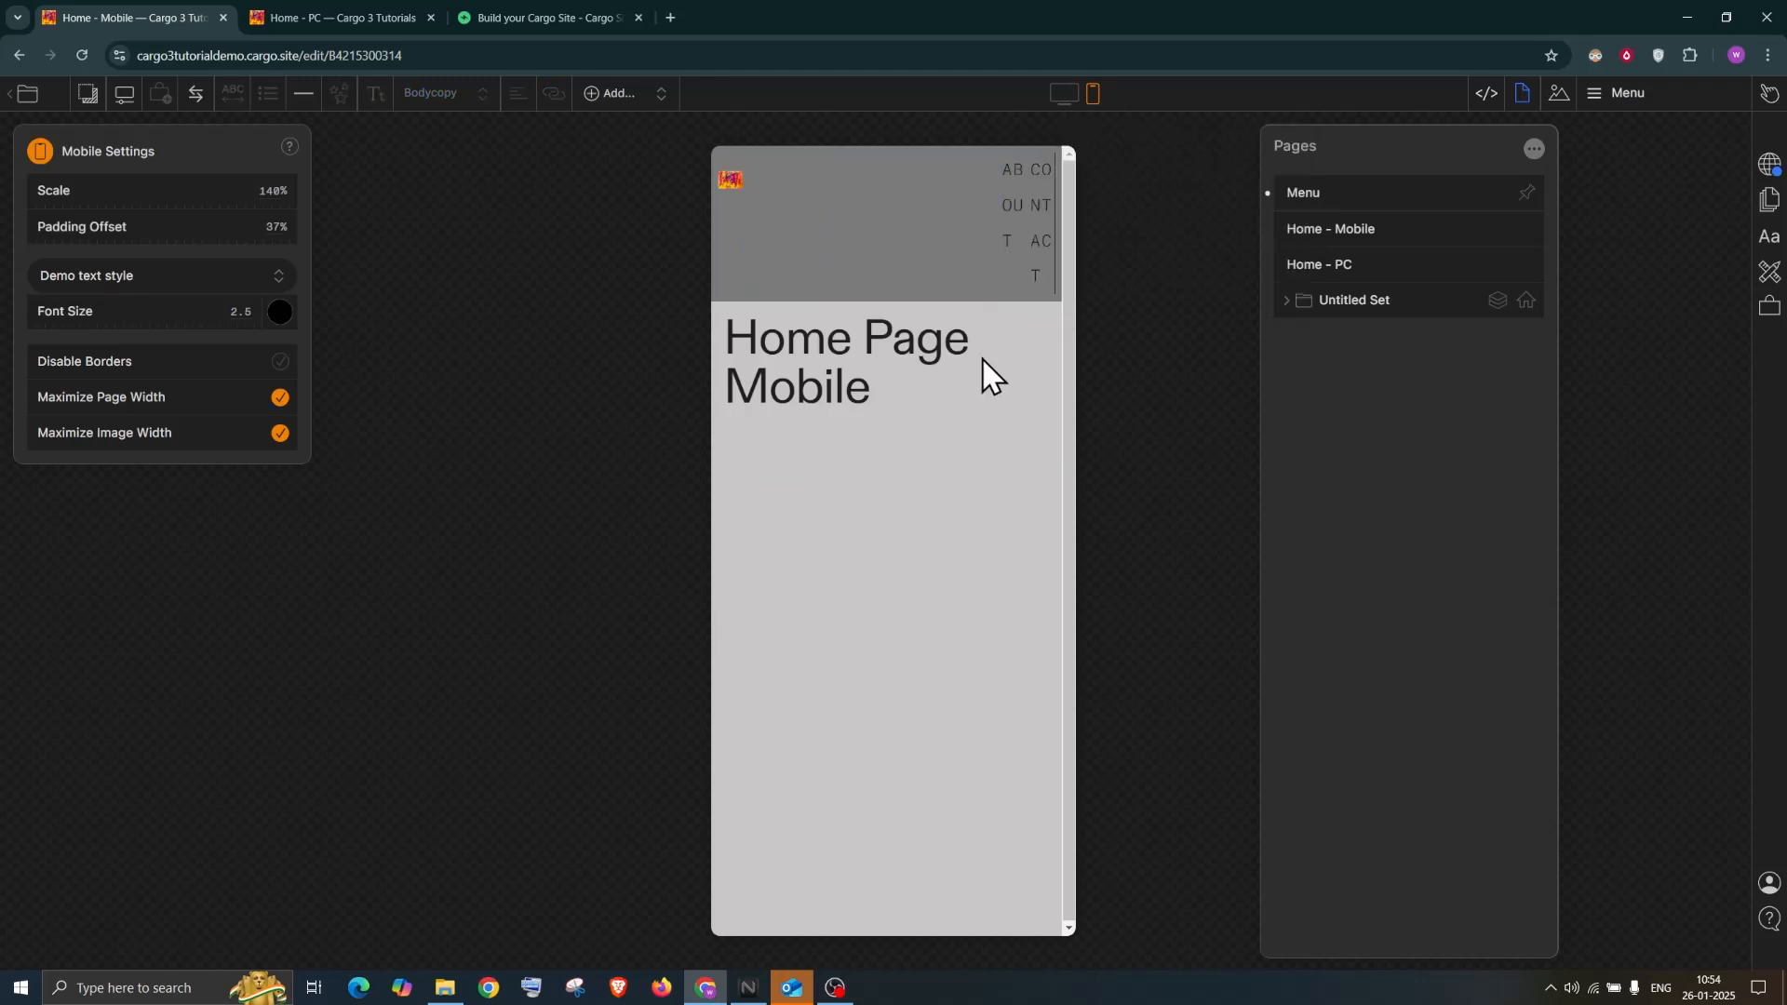
pyautogui.click(995, 275)
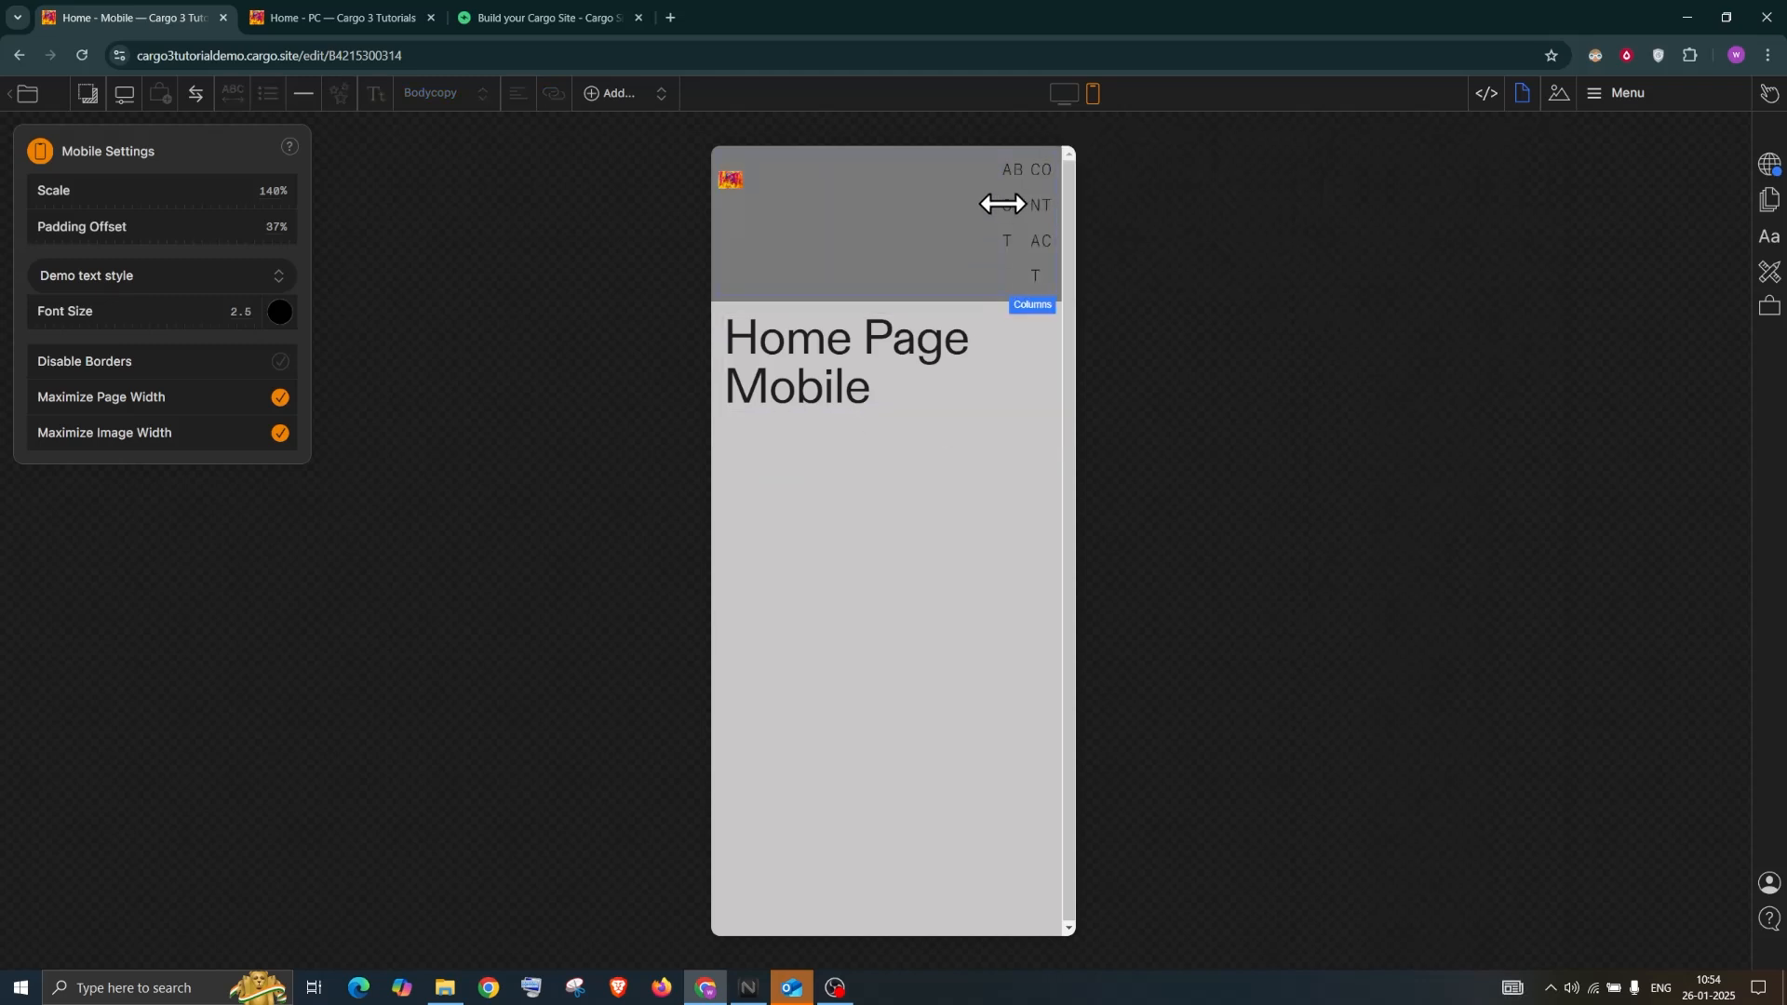
pyautogui.moveTo(755, 204); pyautogui.dragTo(855, 224)
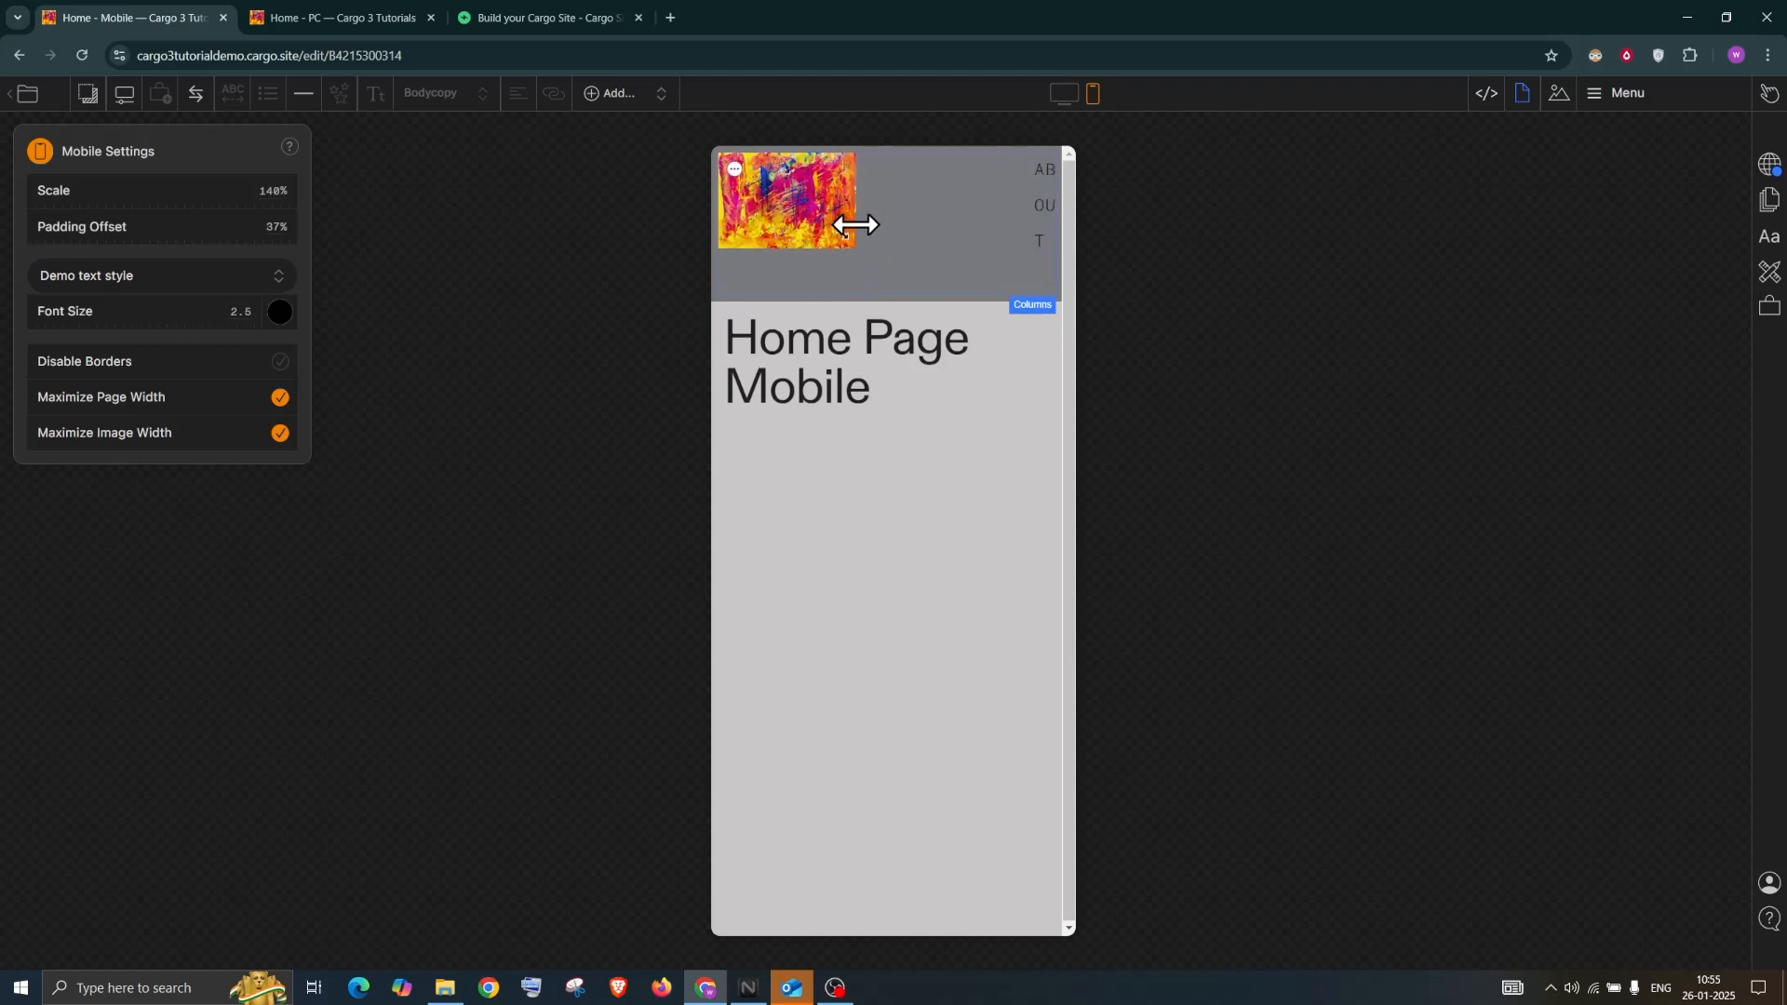
pyautogui.click(1062, 93)
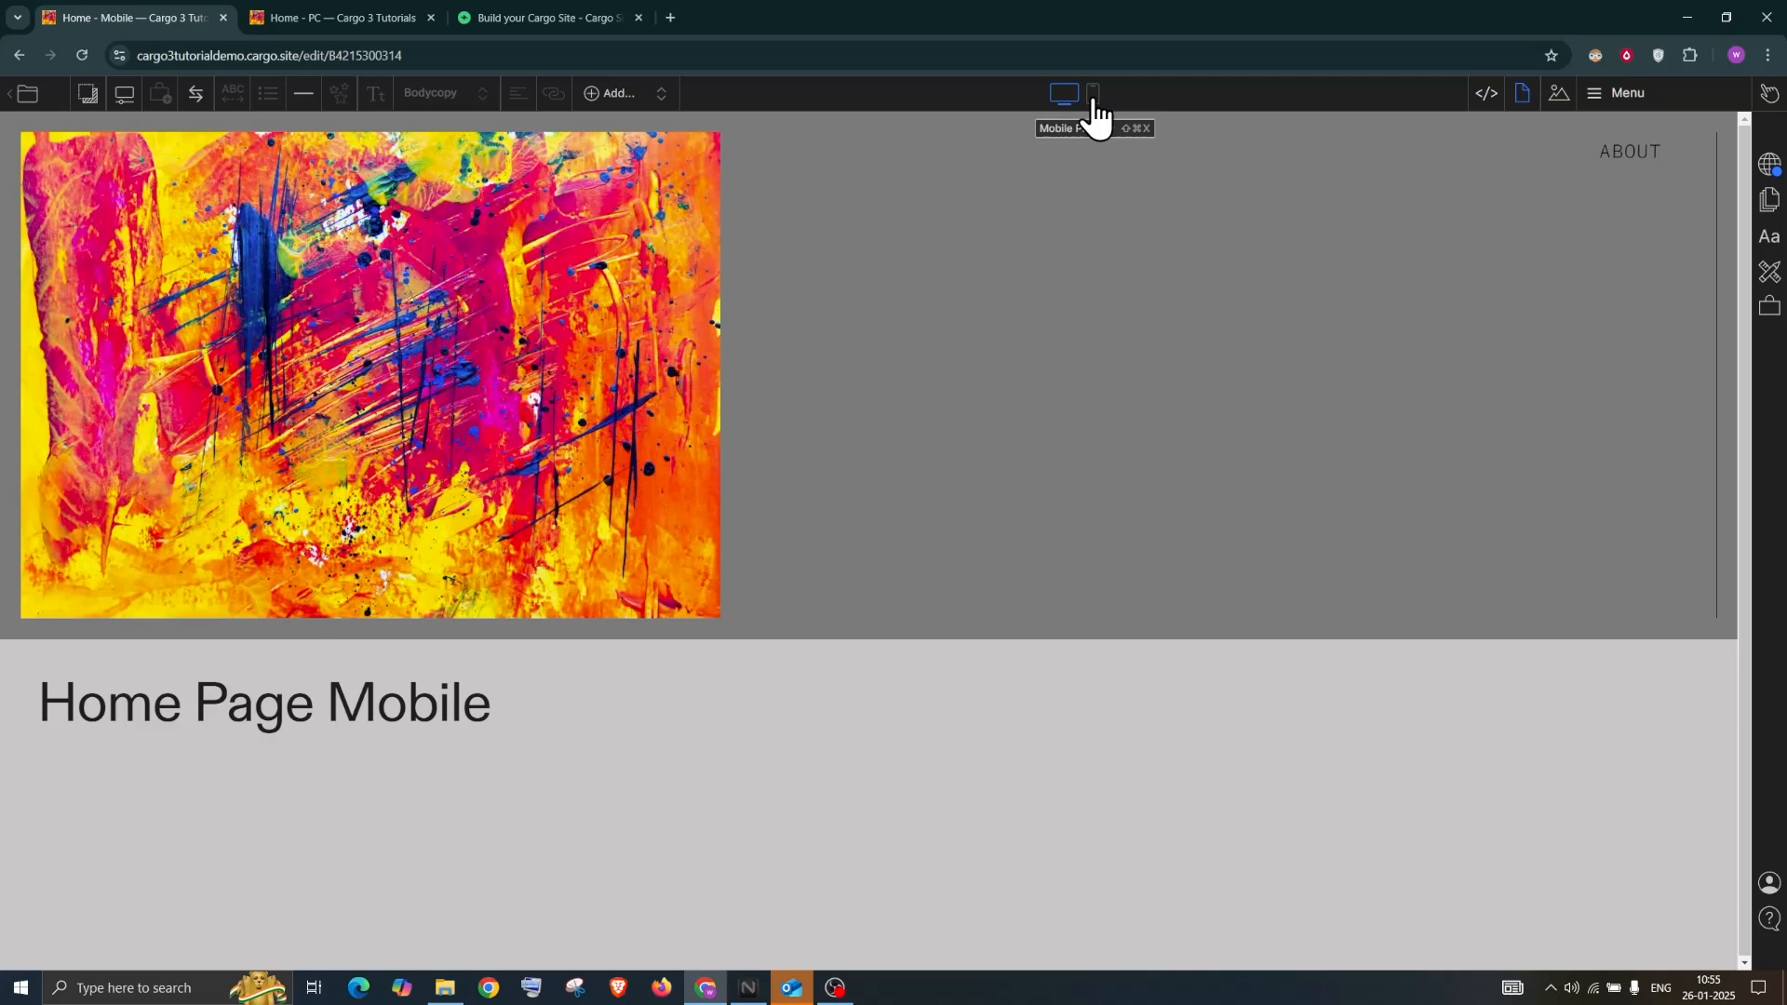
pyautogui.click(1093, 94)
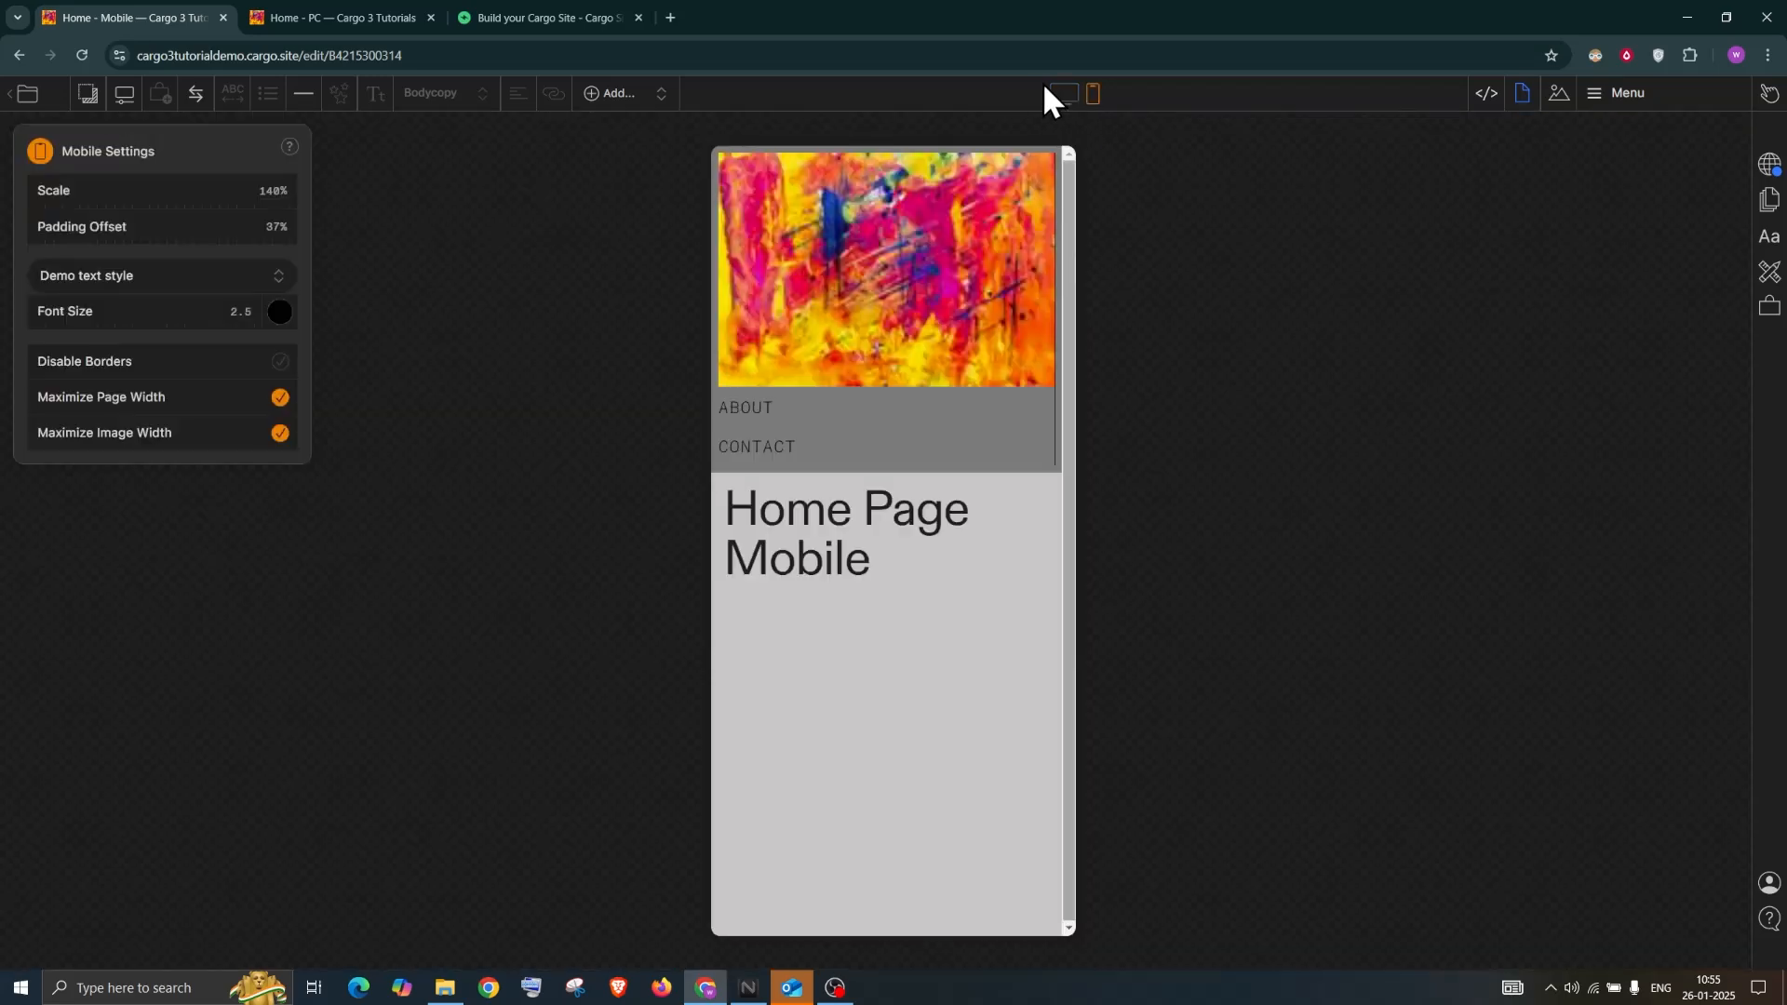
pyautogui.click(1061, 96)
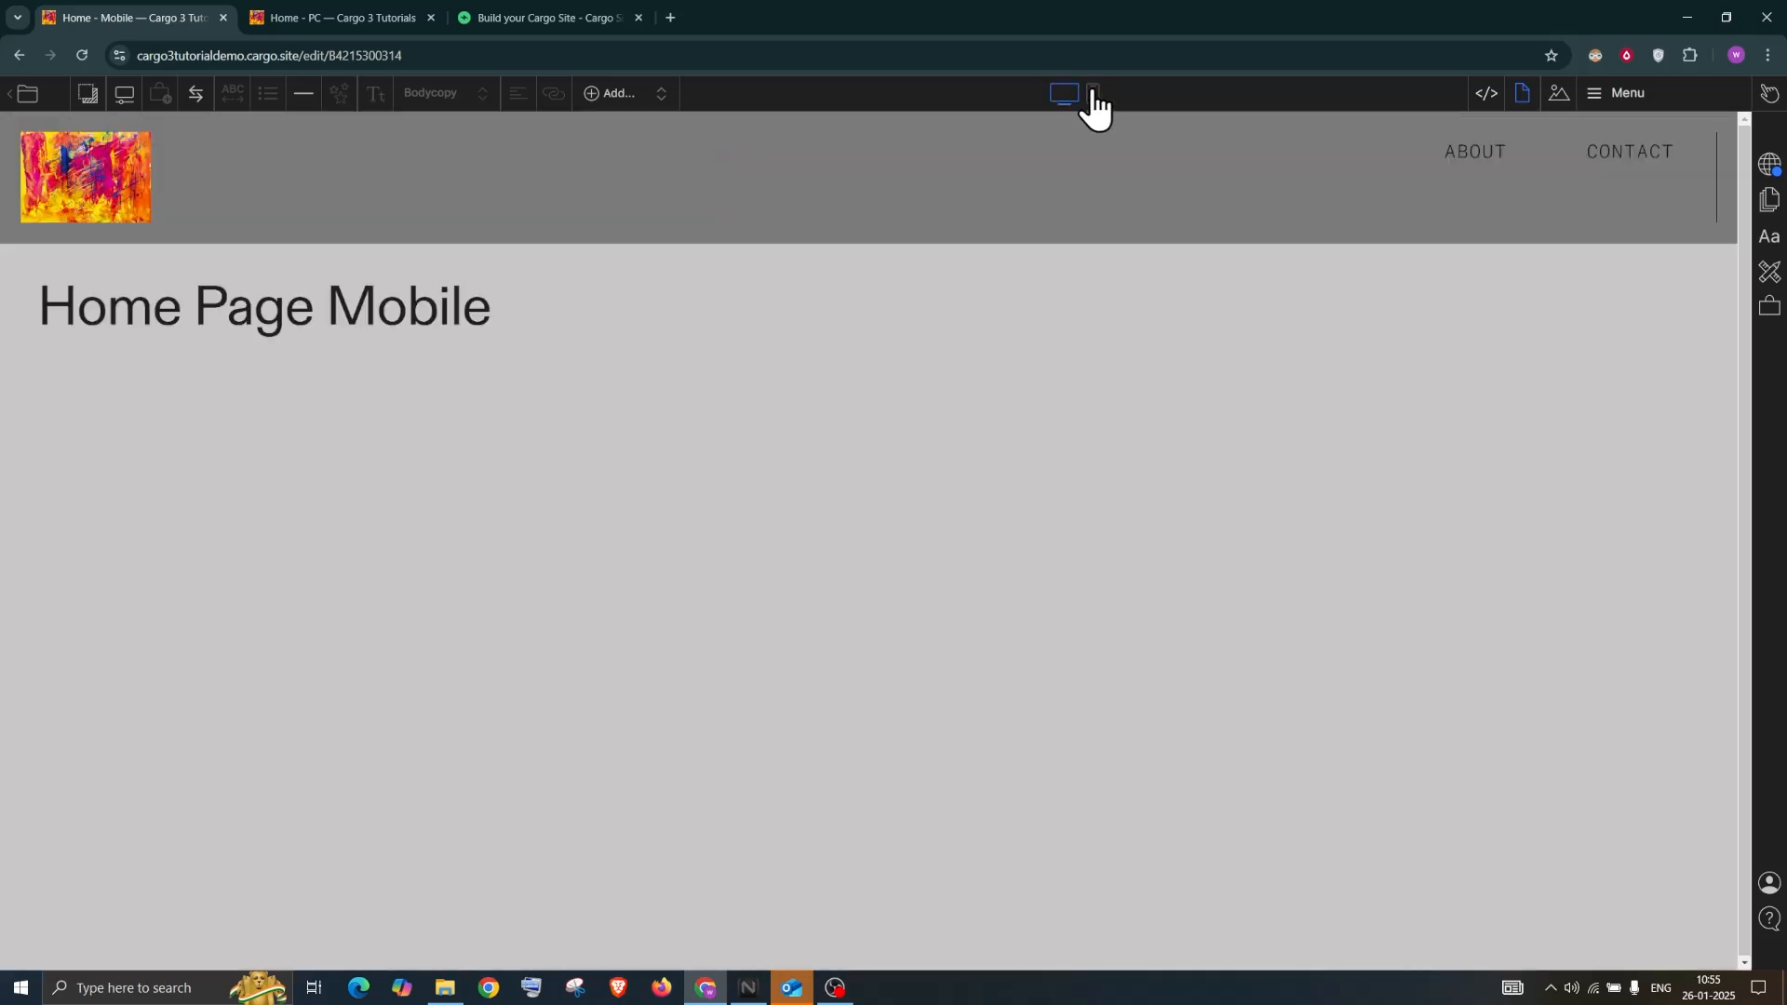
# Rename the Menu page to 'Menu - PC'
pyautogui.click(1683, 119)
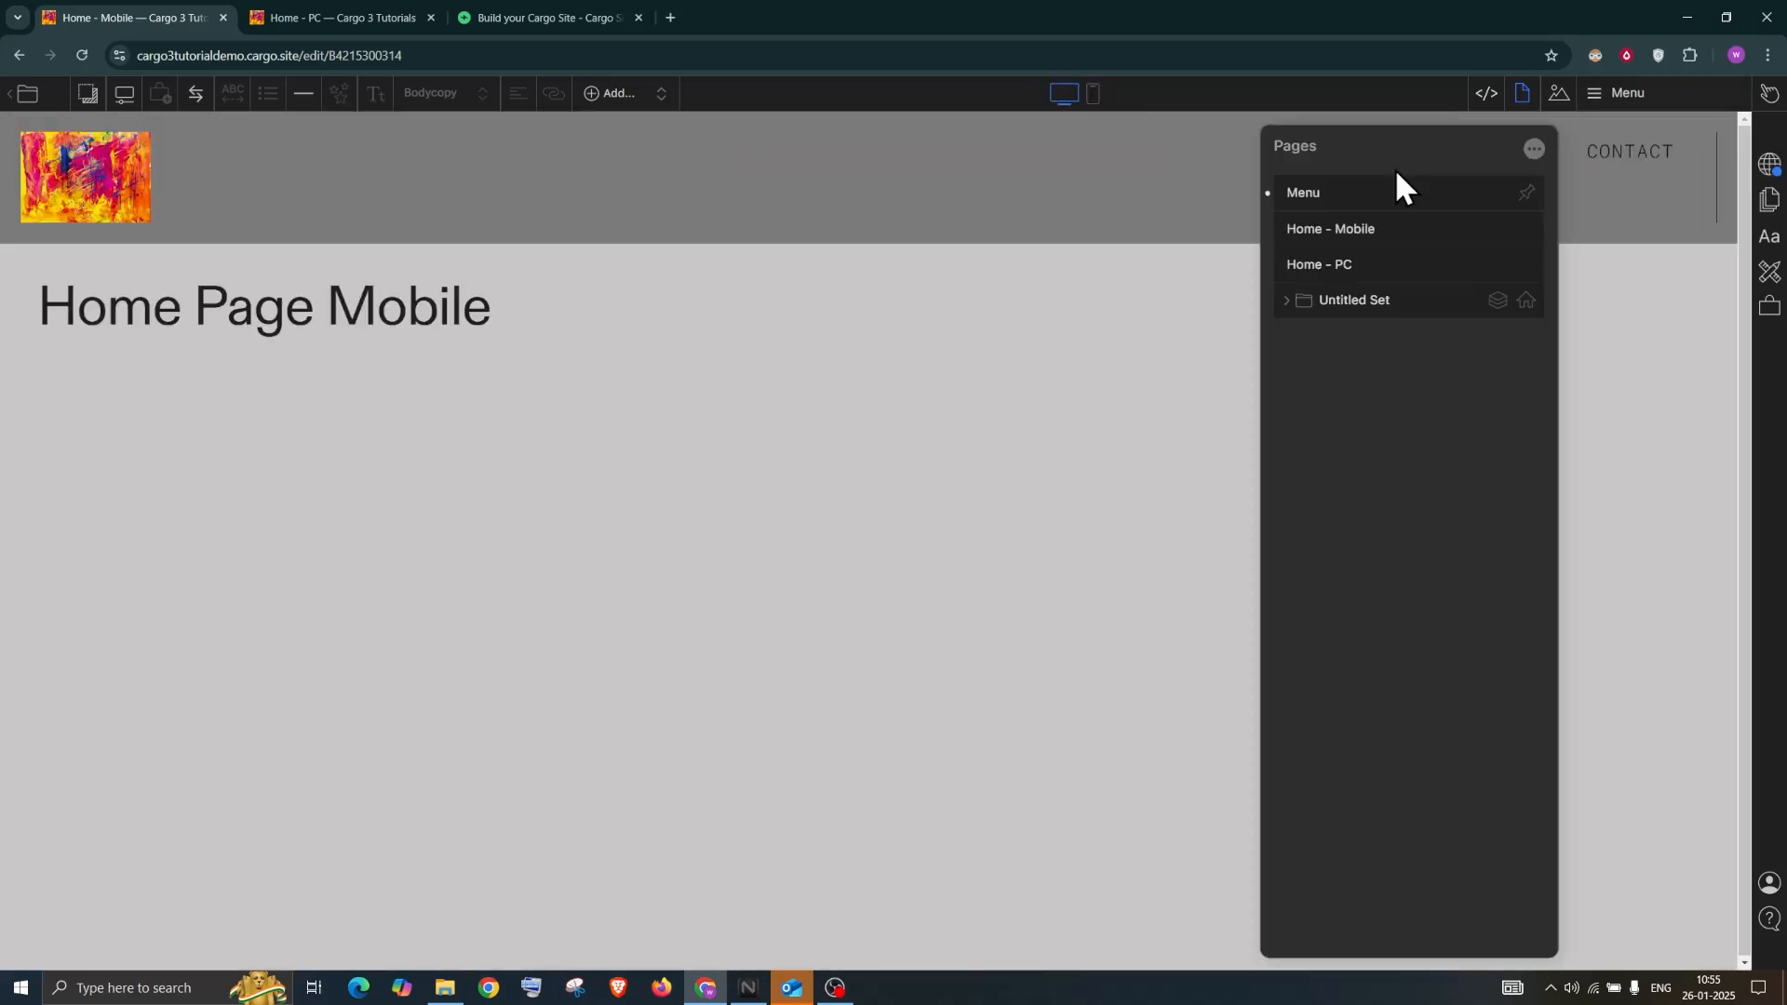
pyautogui.doubleClick(1305, 199)
pyautogui.click(1344, 184)
pyautogui.write('- PC')
# Set the pinned Menu - PC page to show on desktop only
pyautogui.click(1526, 191)
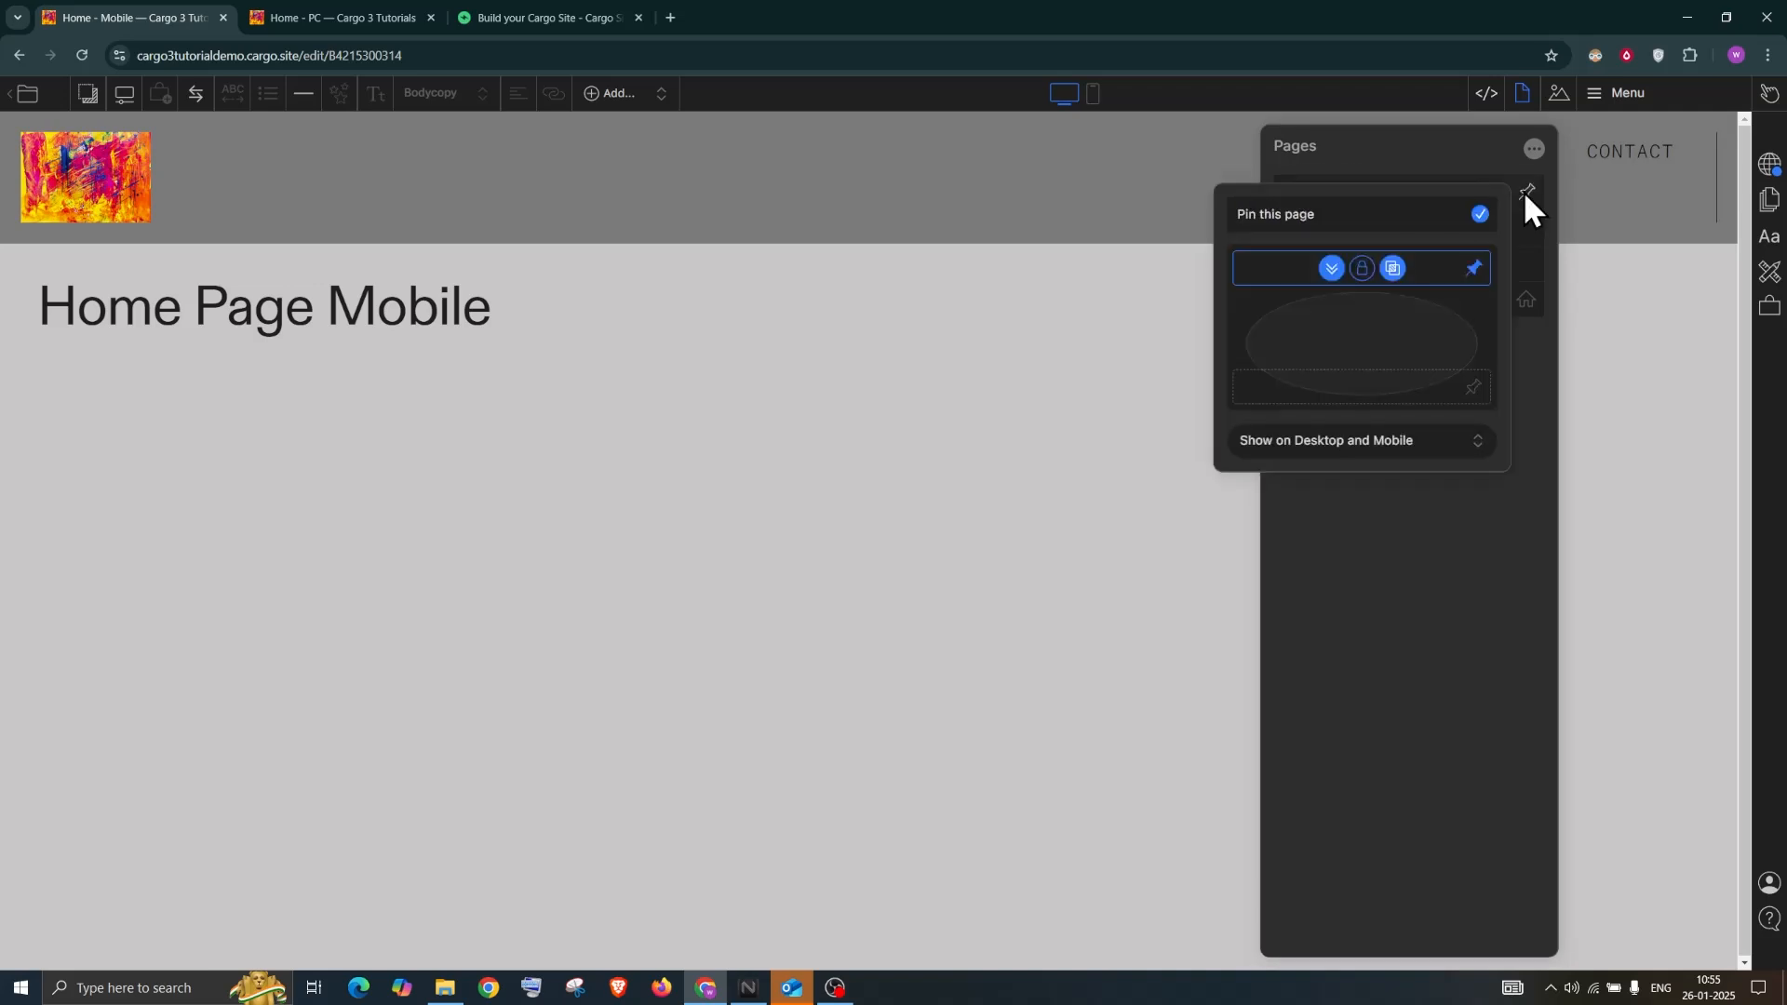
pyautogui.click(1350, 440)
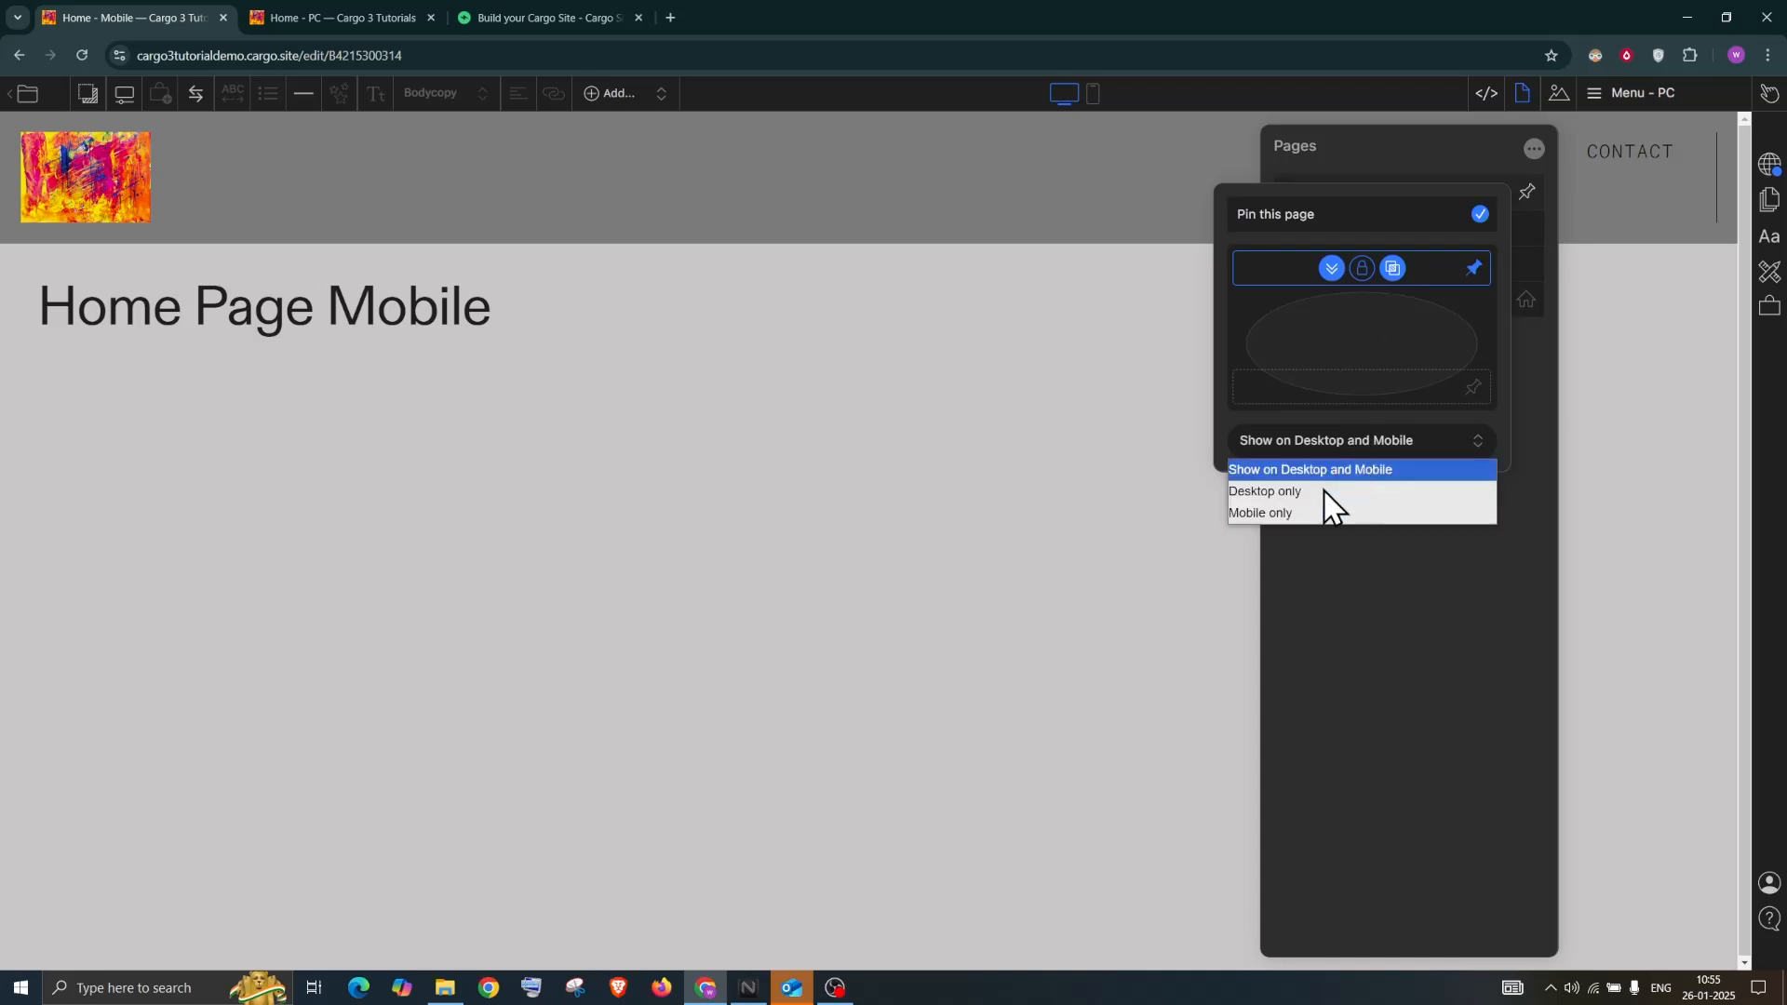
pyautogui.click(1321, 488)
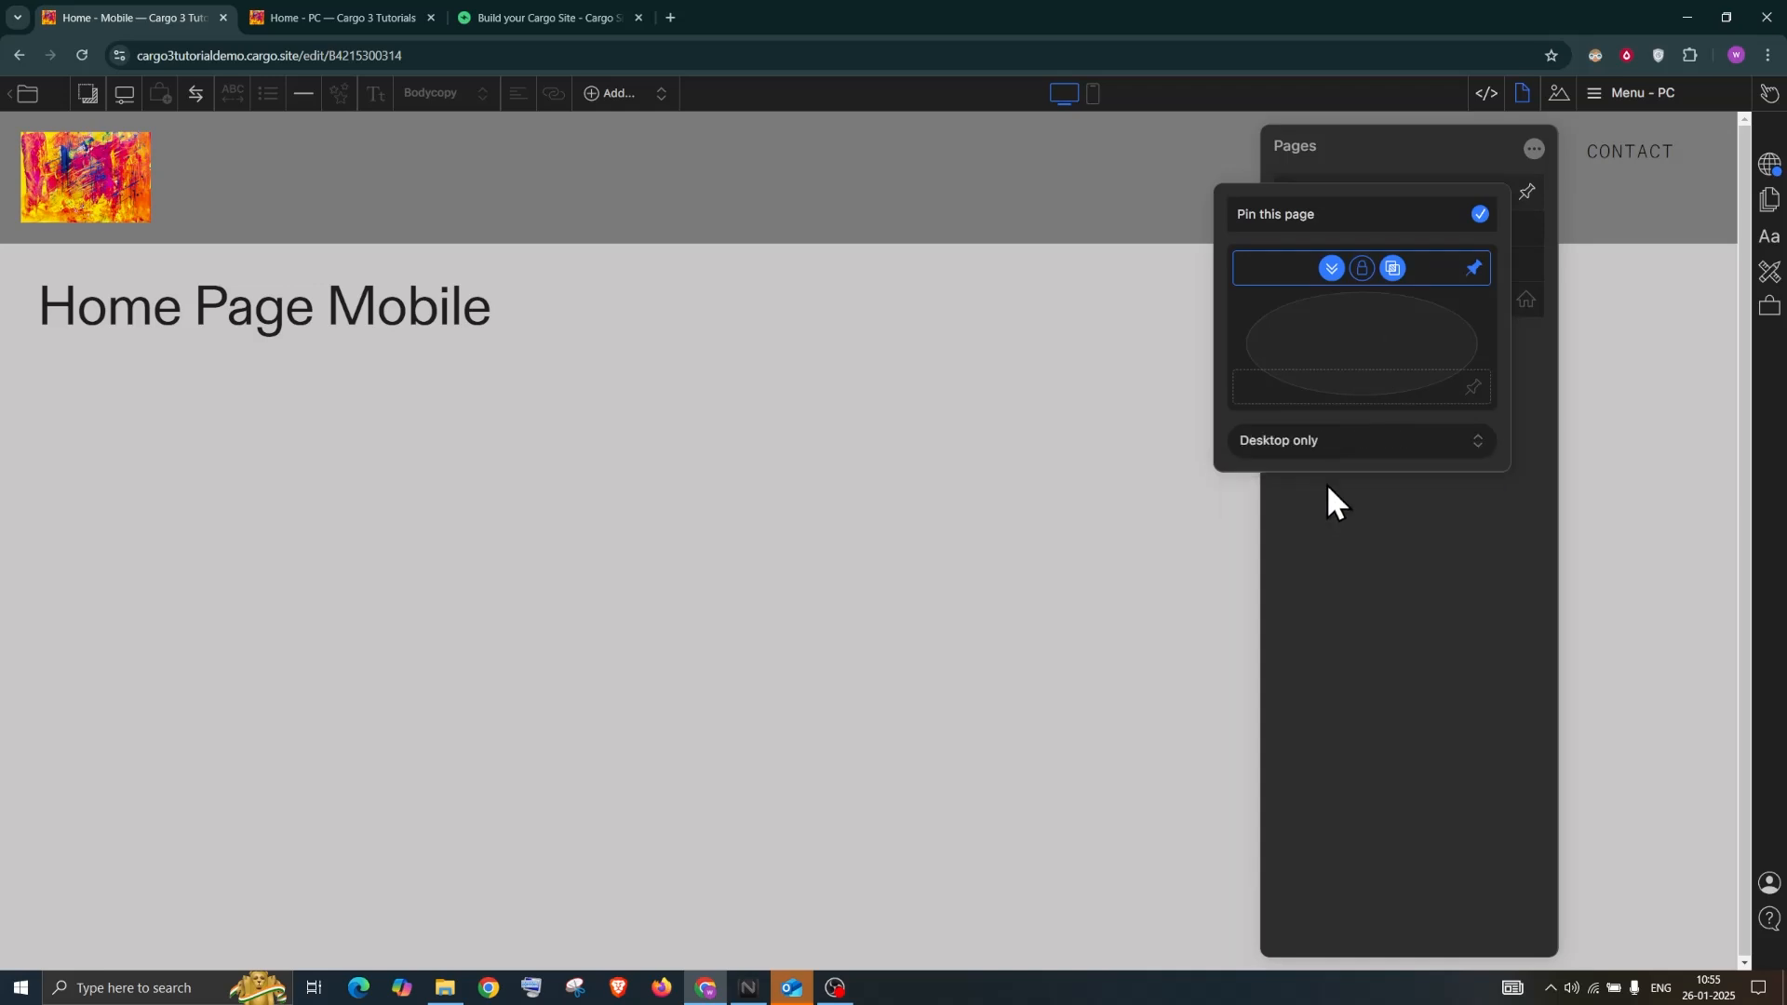
pyautogui.click(1357, 495)
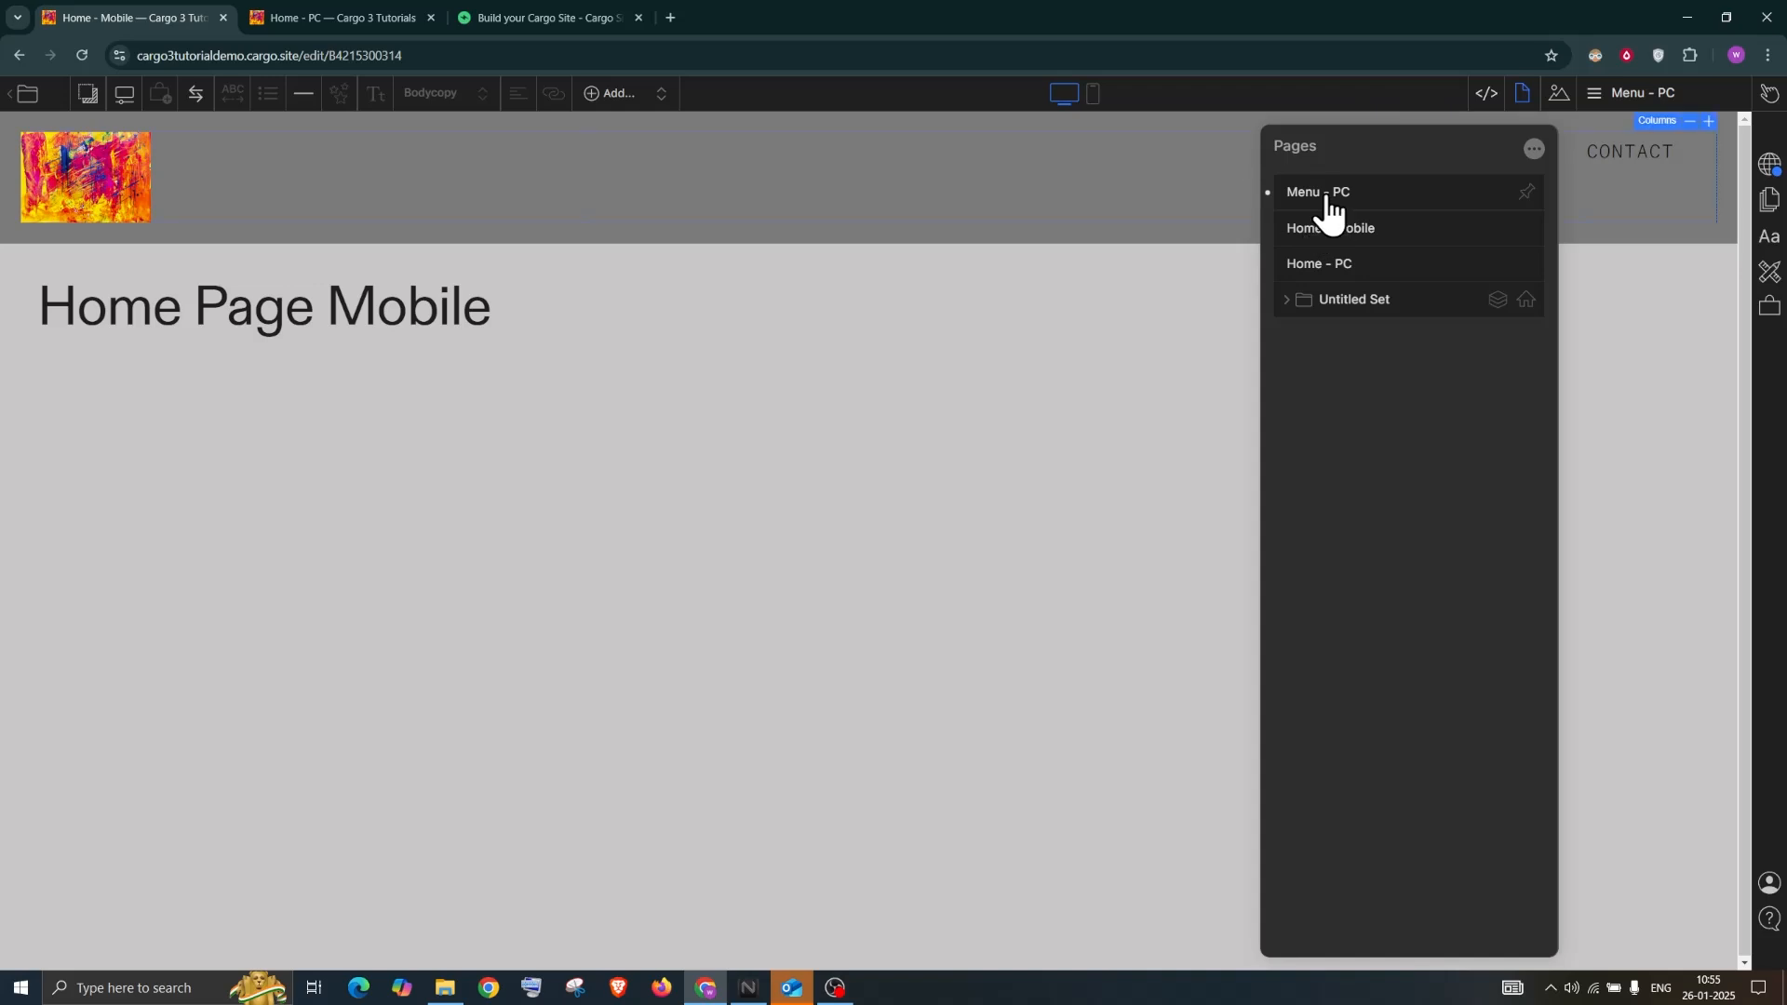
pyautogui.click(1526, 193)
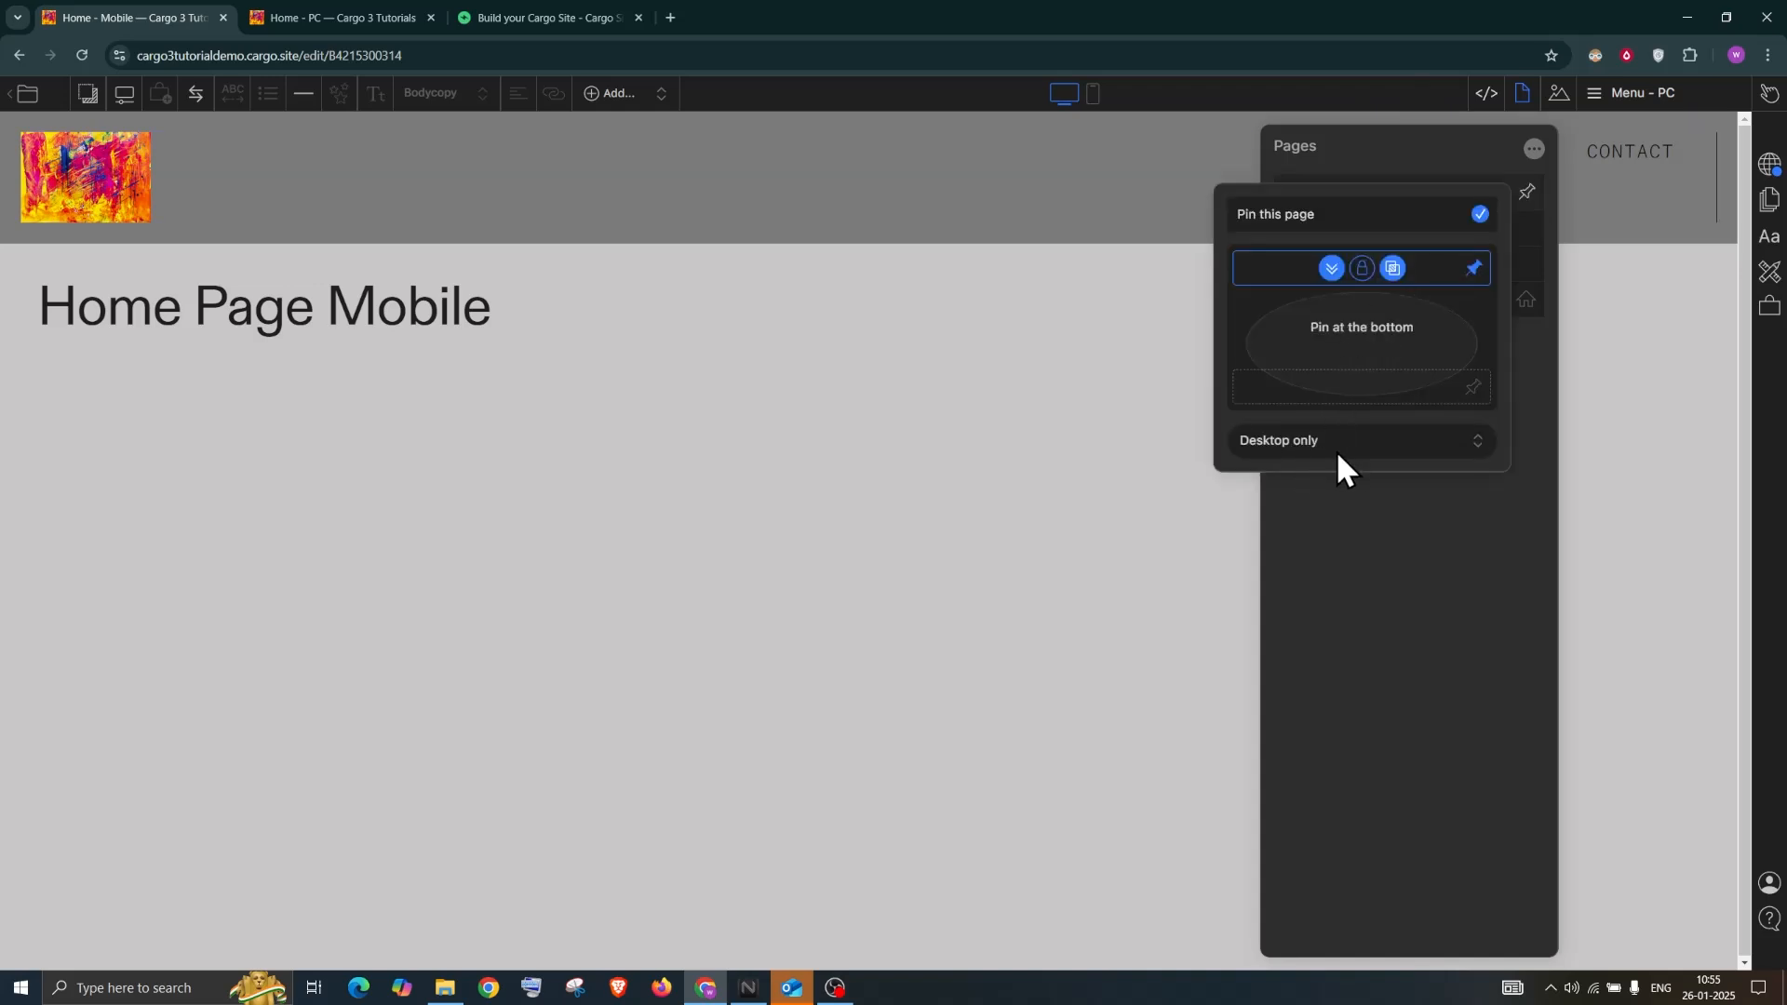
pyautogui.click(1096, 96)
# Switch to the phone preview and duplicate Menu - PC as 'Menu - PC copy'
pyautogui.click(1095, 97)
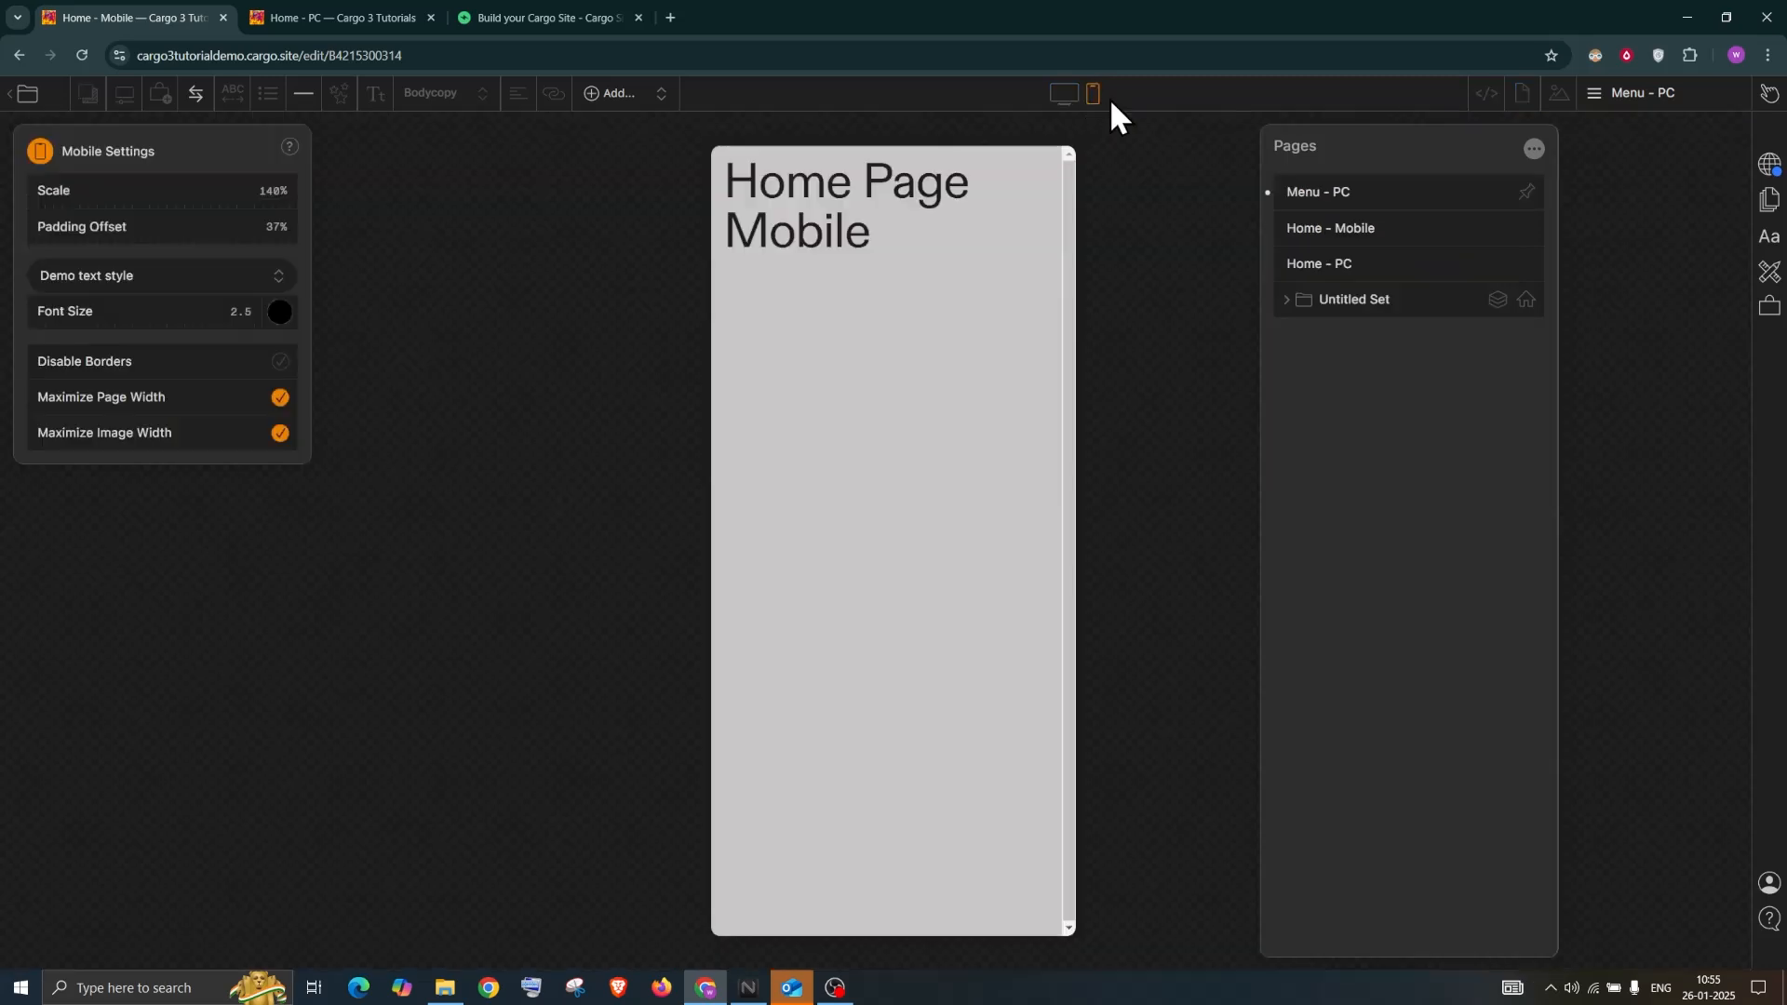
pyautogui.click(1492, 192)
pyautogui.click(1526, 200)
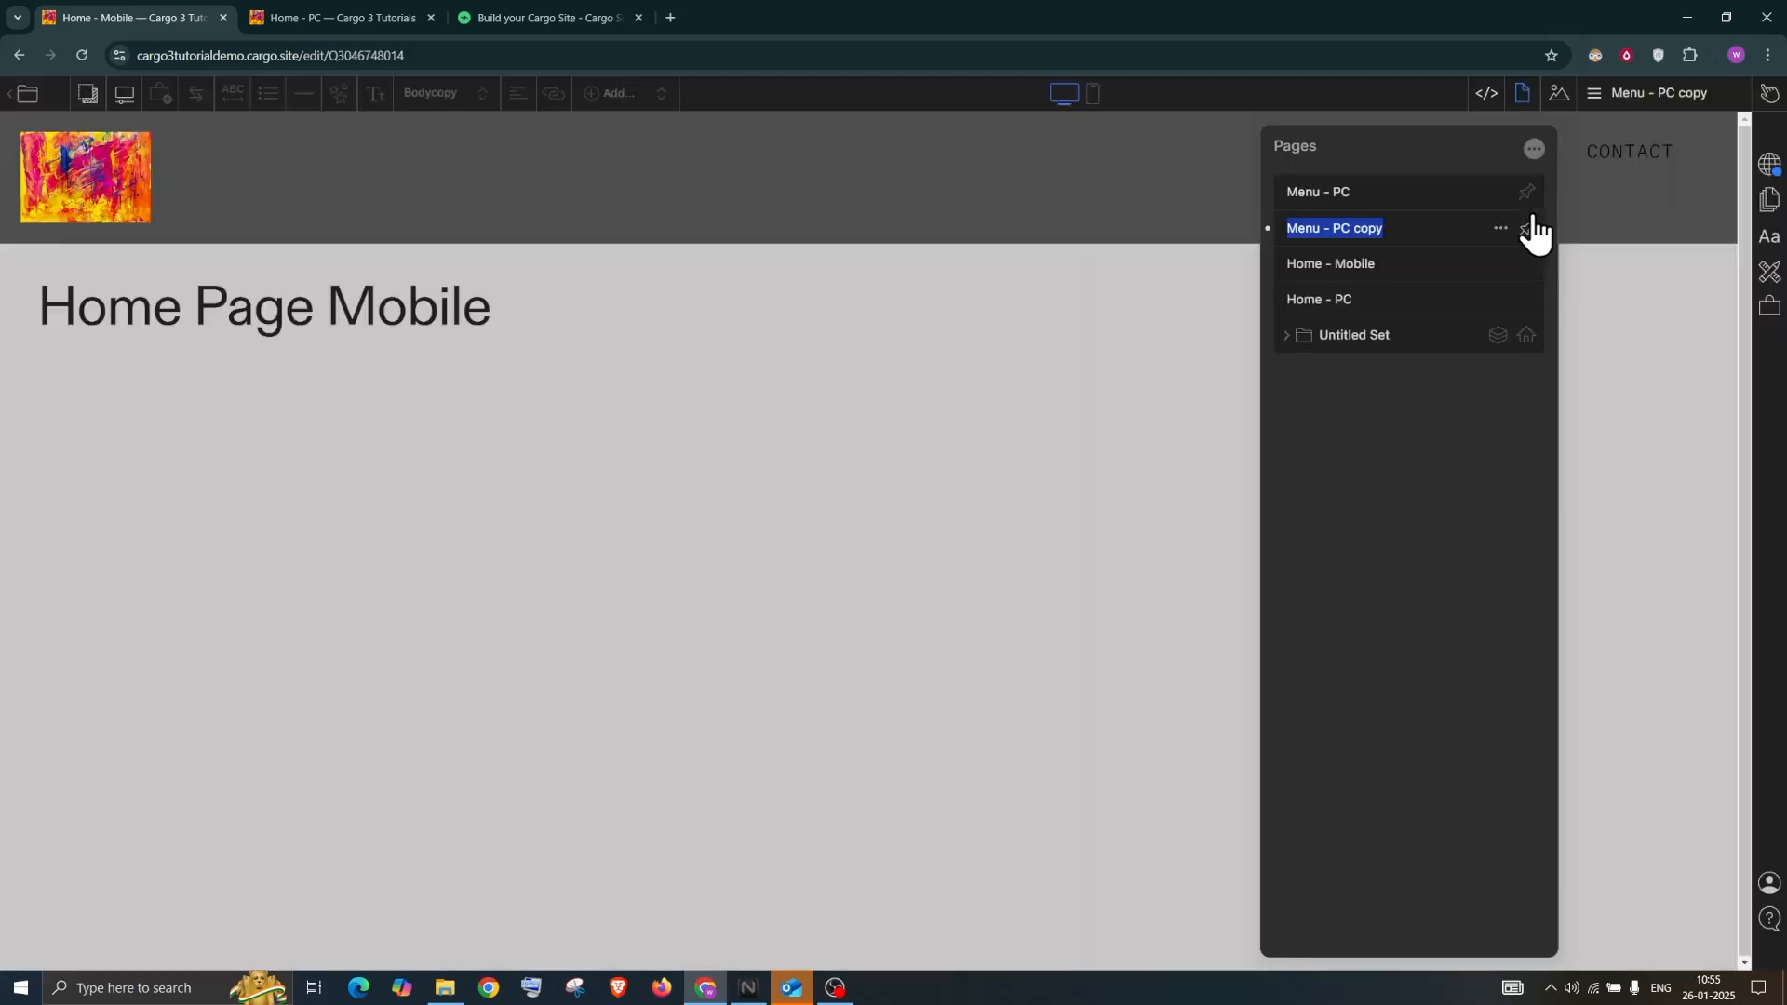
# Rename the duplicated 'Menu - PC copy' page to 'Menu -Mobile'
pyautogui.moveTo(1332, 229); pyautogui.dragTo(1396, 228)
pyautogui.write('Mobile')
pyautogui.click(1527, 228)
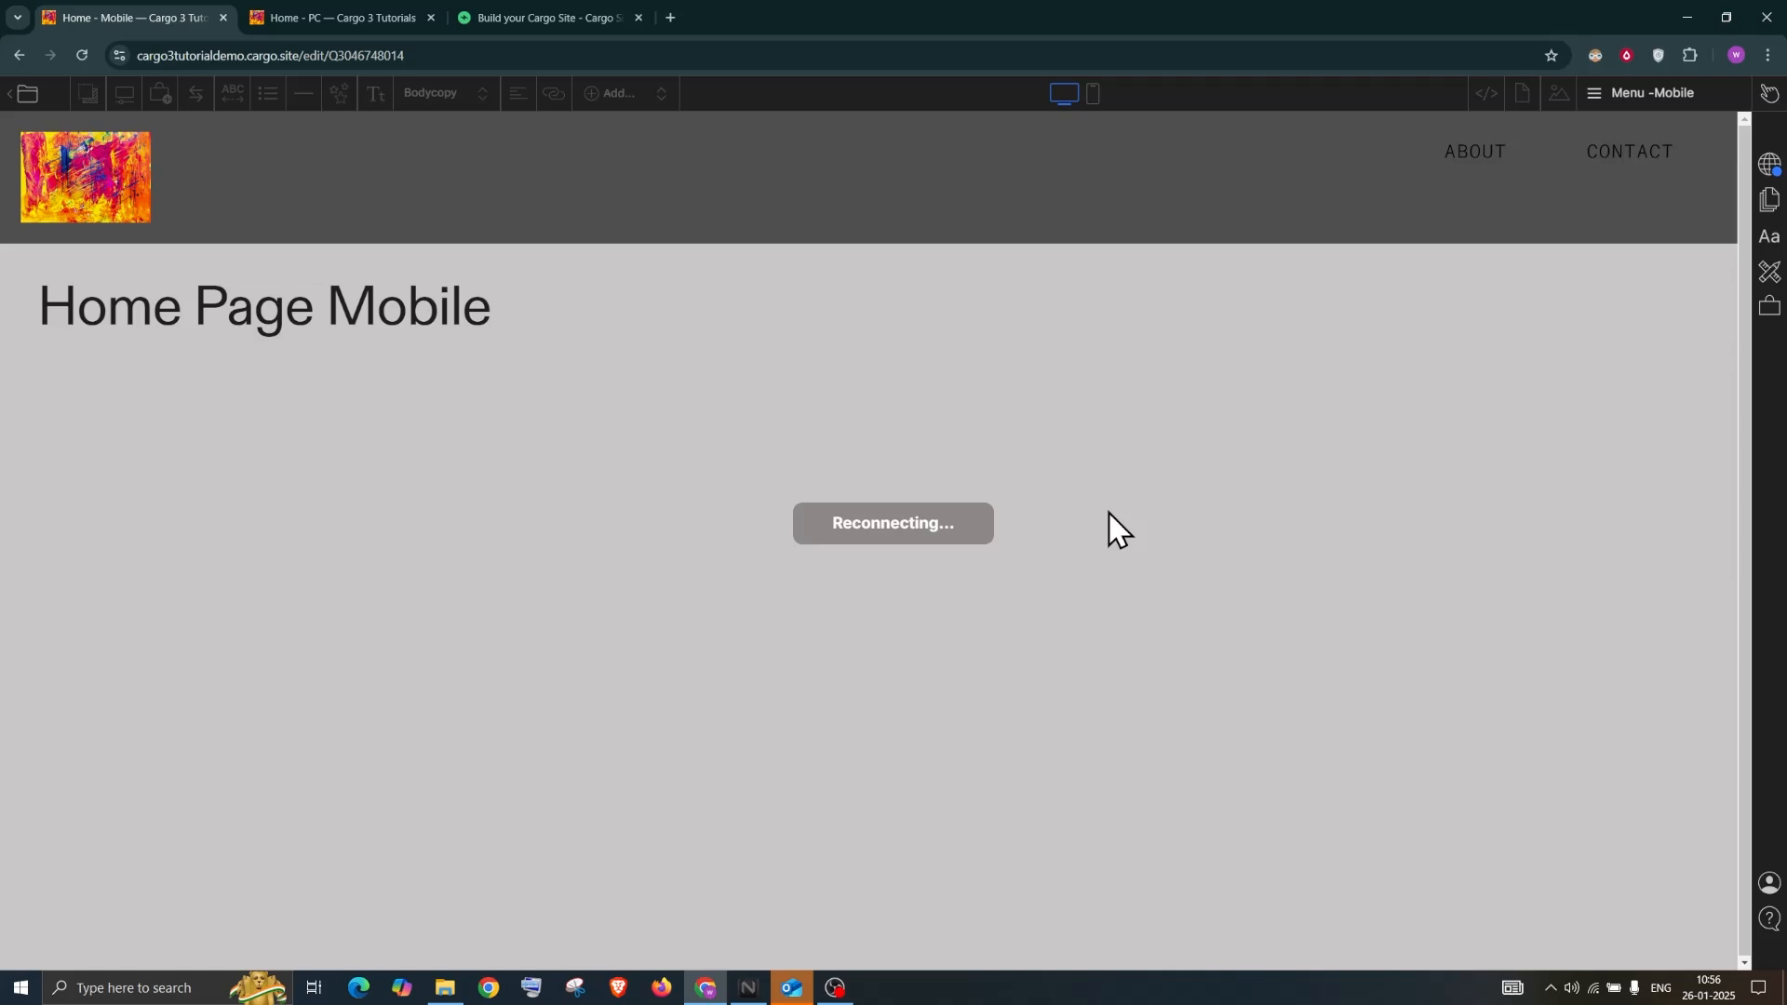
# Reload the Cargo editor tab and close the unreachable cargotutorials.com tab
pyautogui.click(555, 18)
pyautogui.click(82, 55)
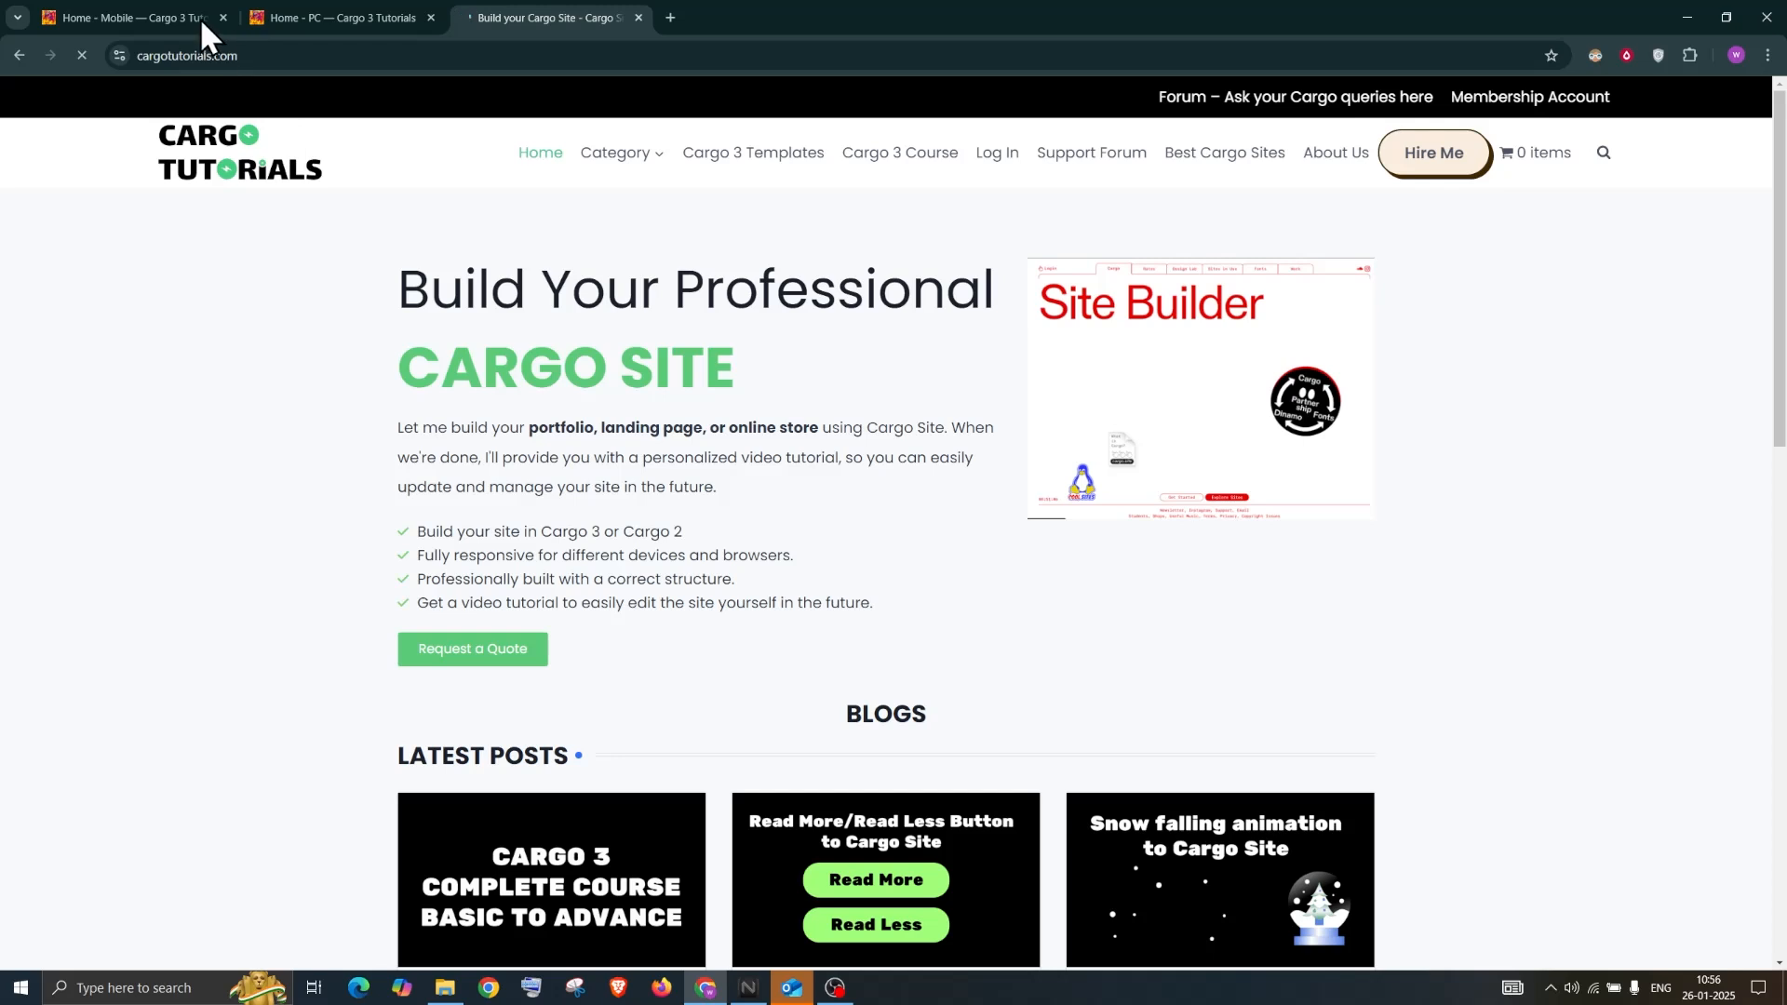
pyautogui.click(165, 21)
pyautogui.click(82, 54)
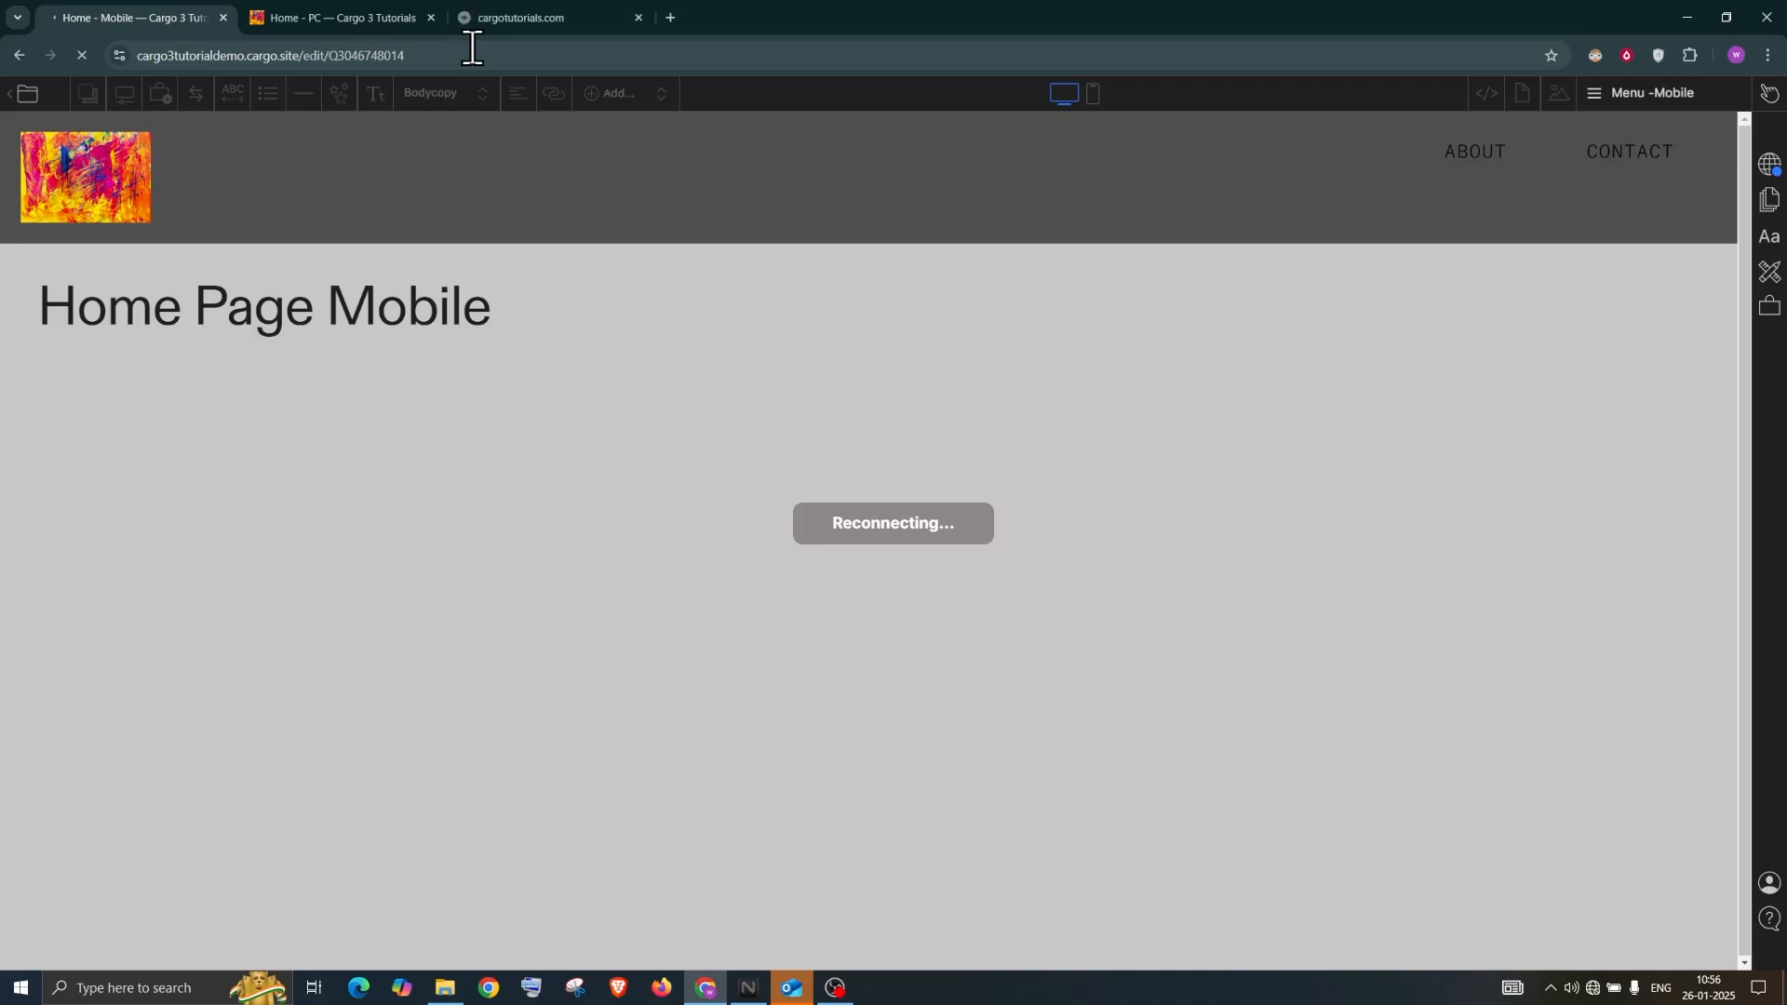
pyautogui.click(504, 16)
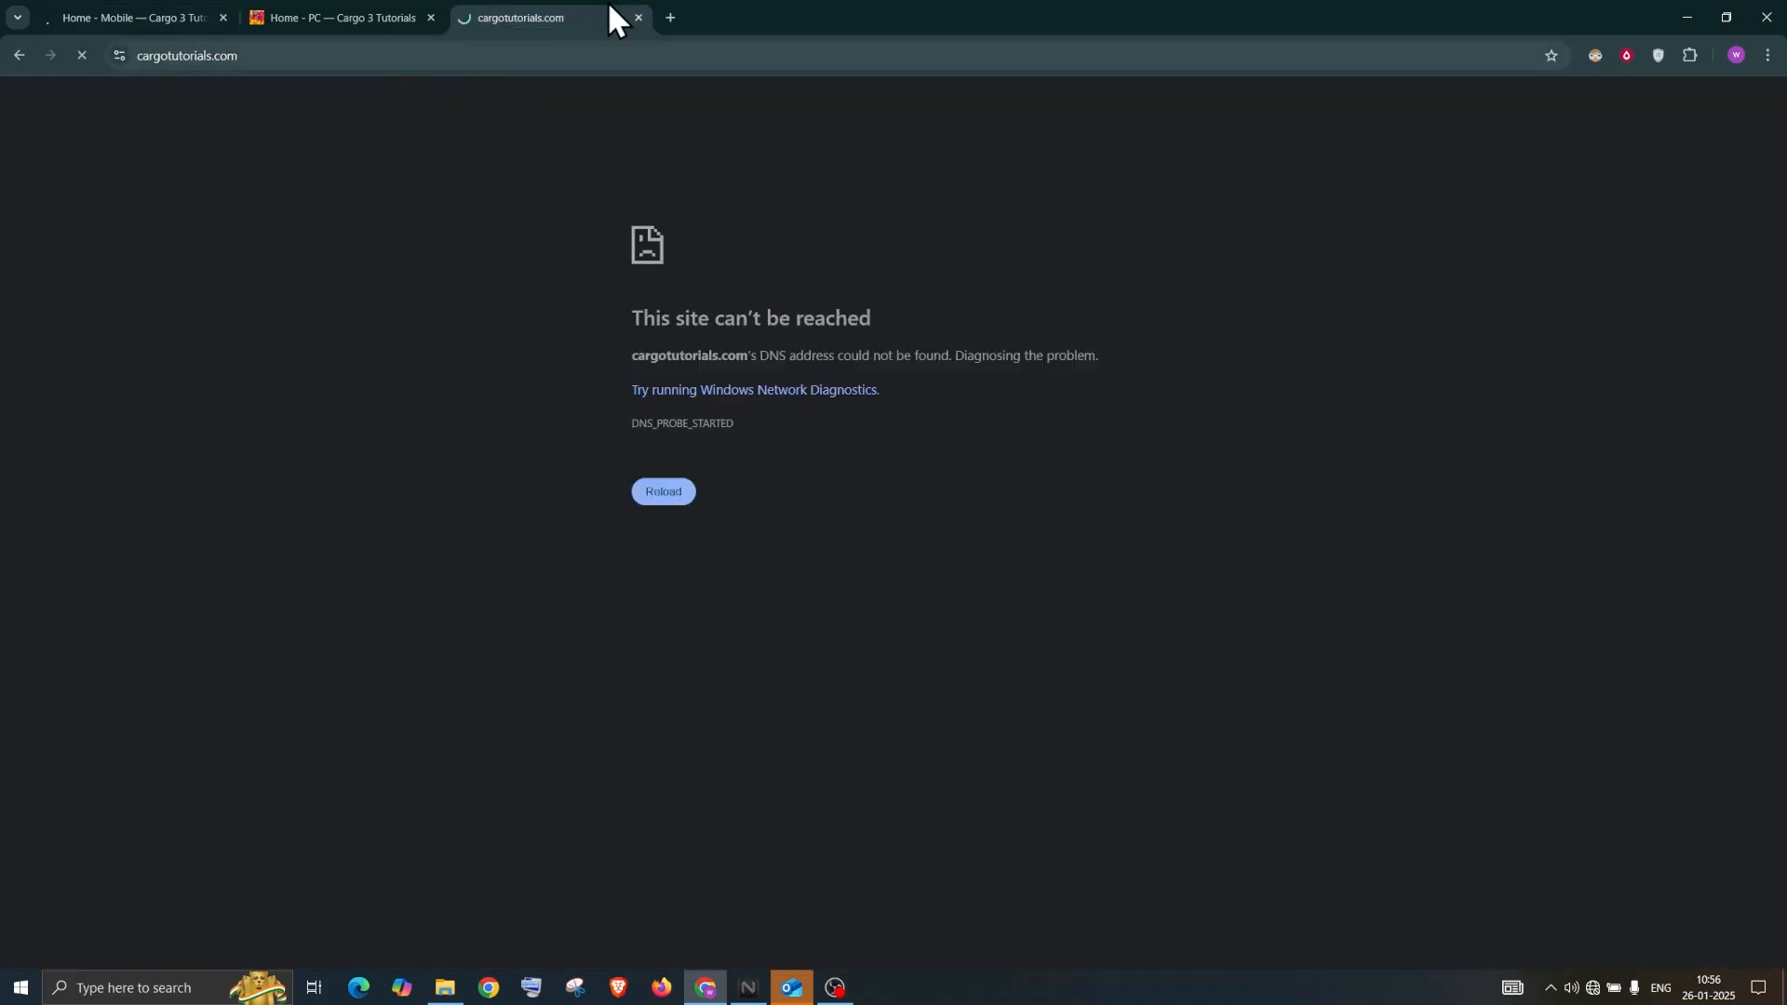
pyautogui.click(639, 15)
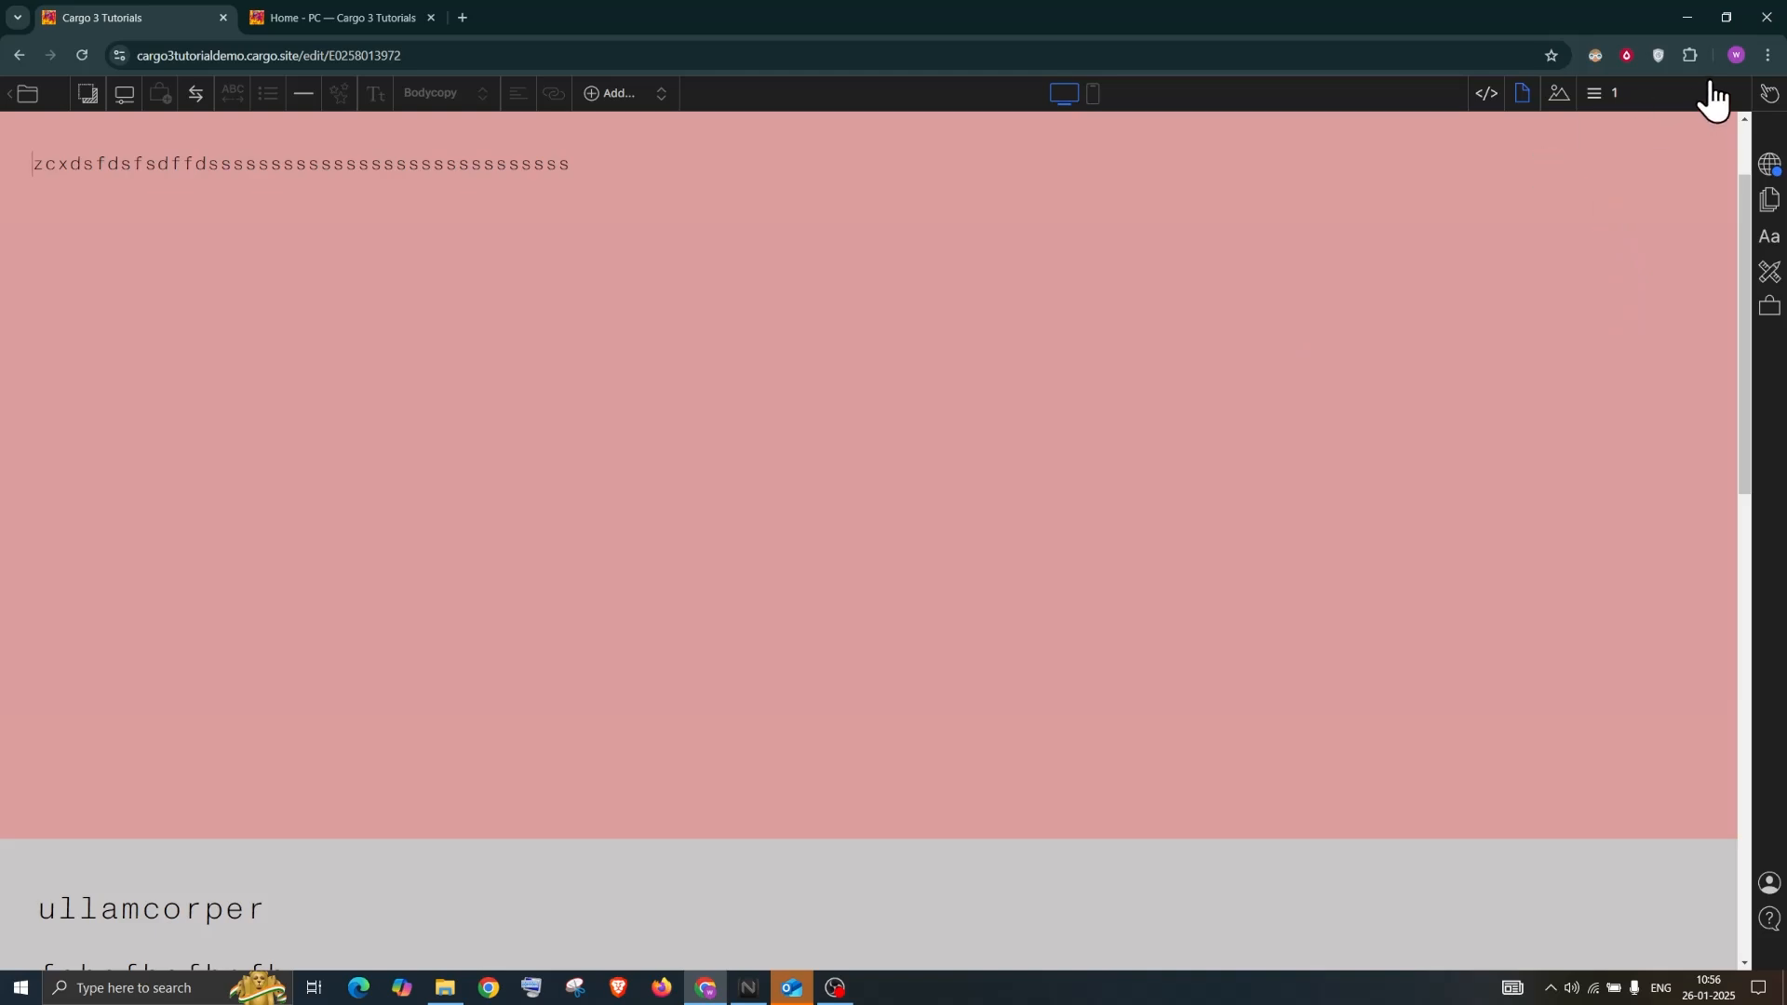
# Duplicate the Menu - PC page and rename the copy 'Menu - Mobile'
pyautogui.click(1624, 104)
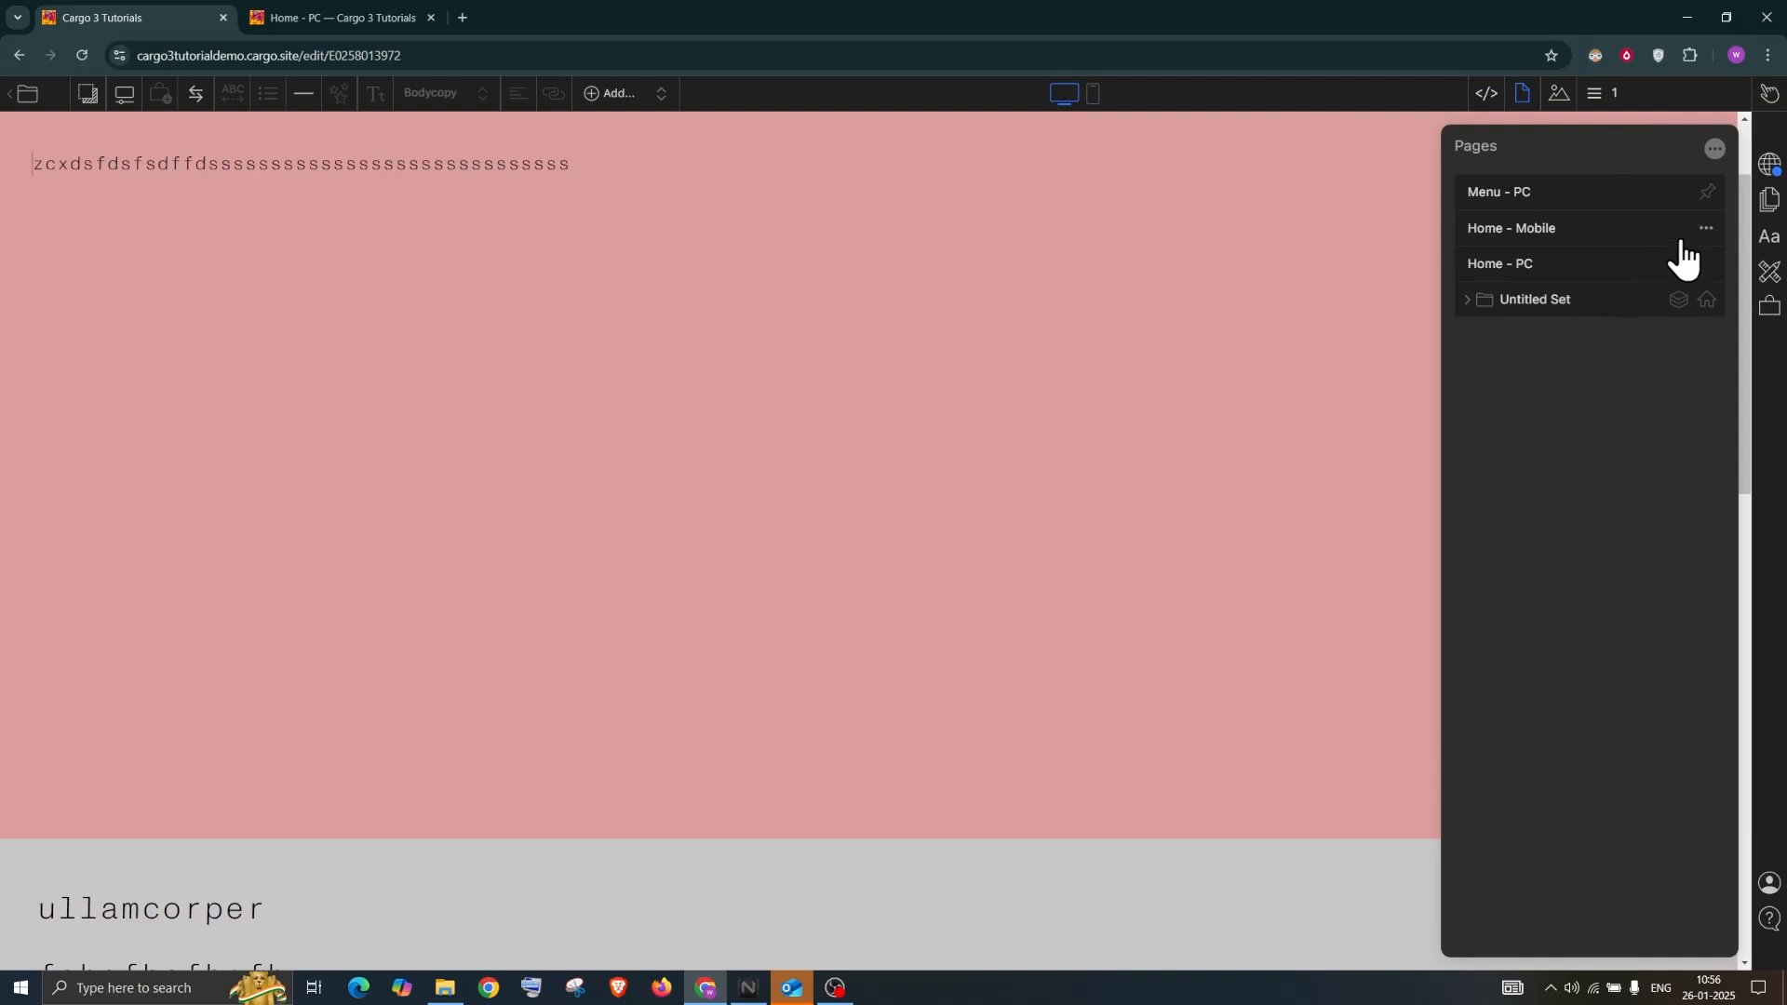
pyautogui.click(1681, 192)
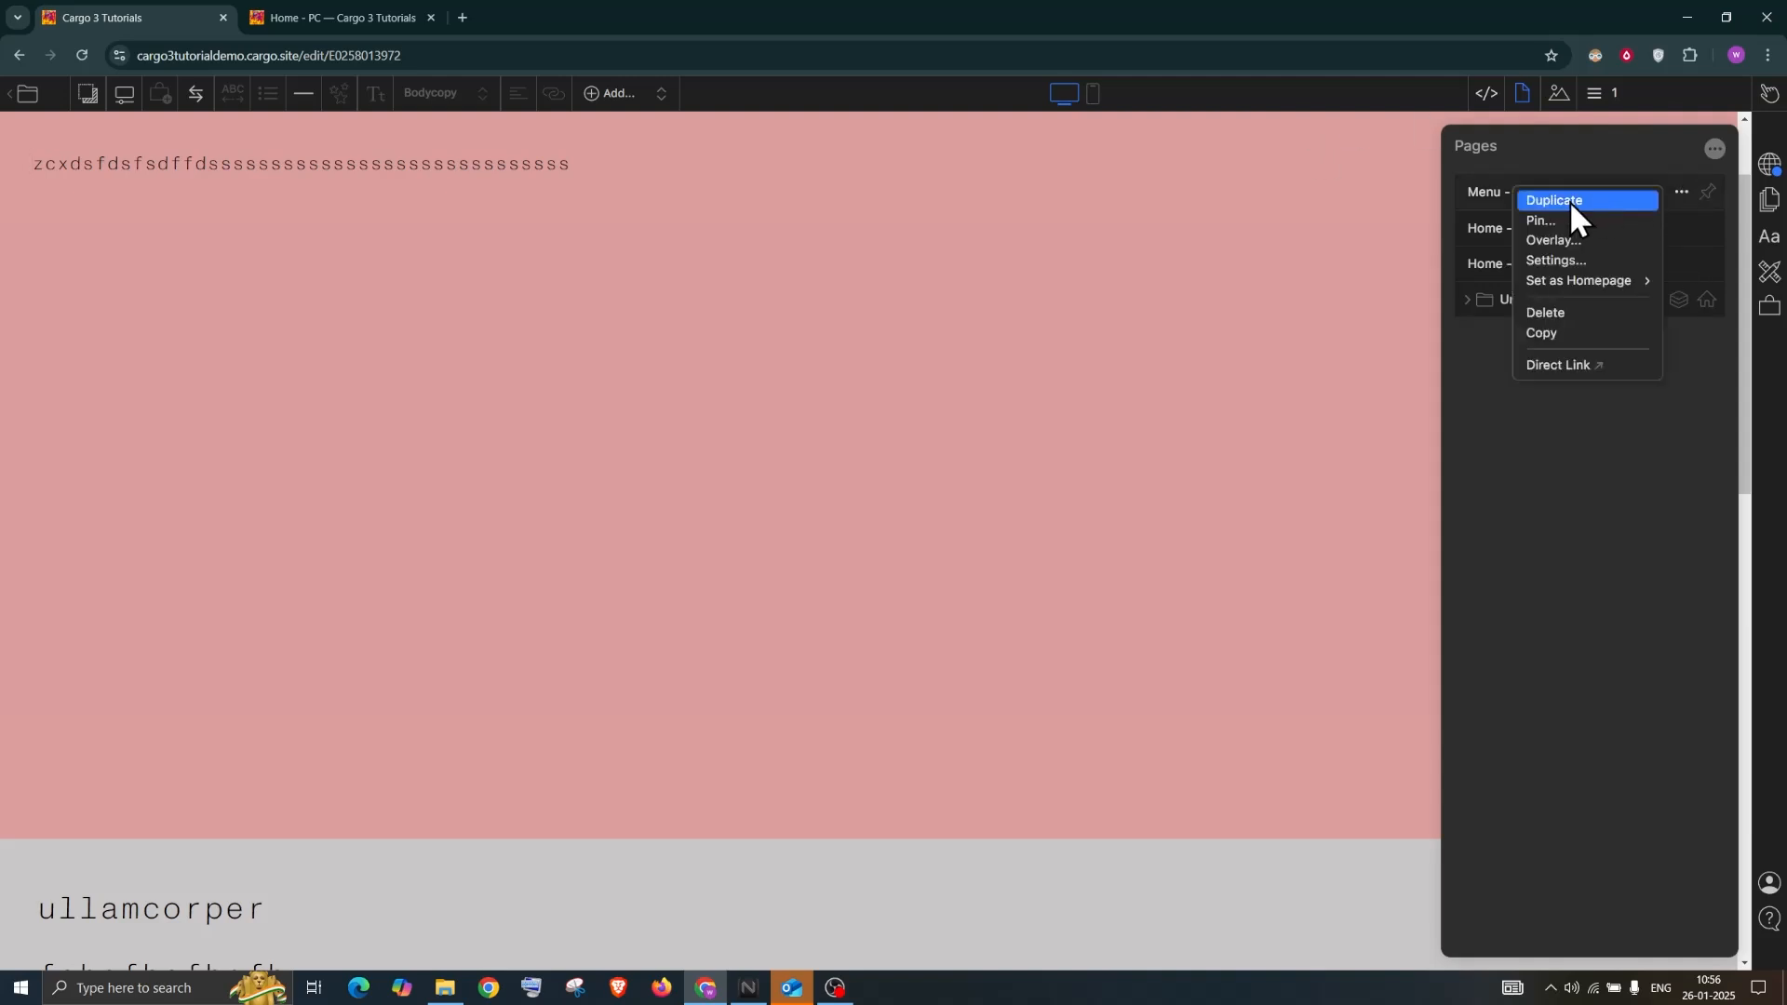
pyautogui.click(1569, 199)
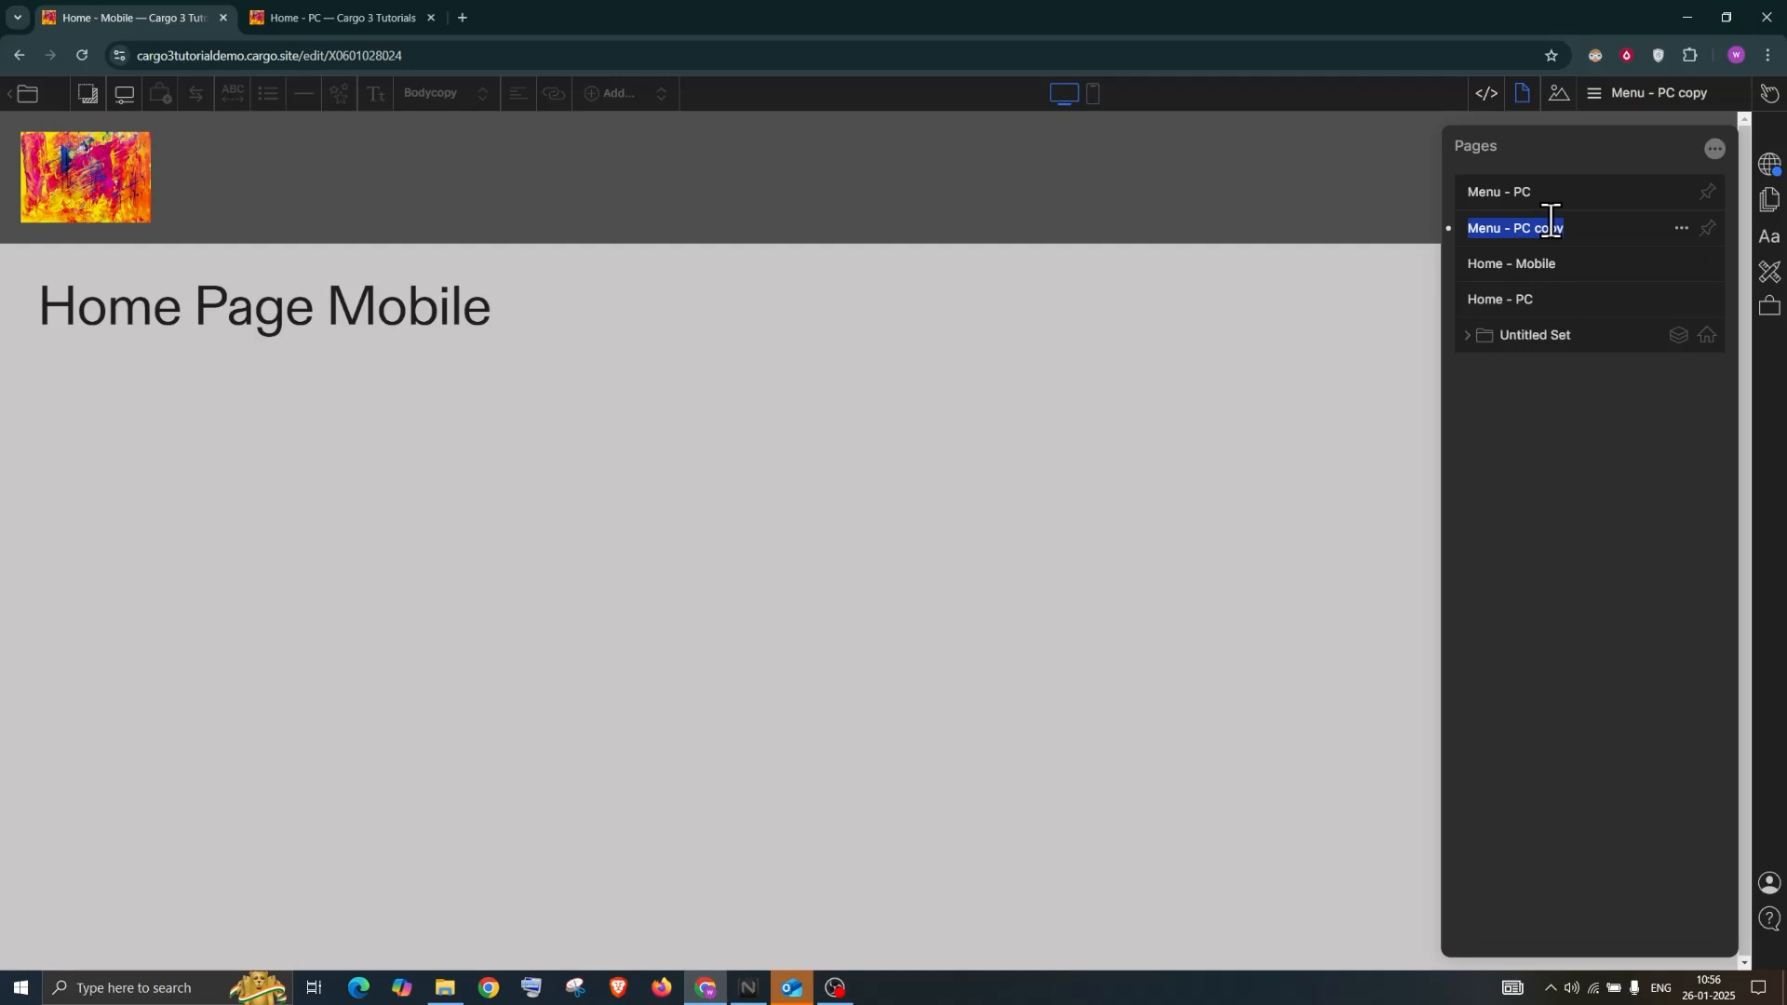
pyautogui.click(1567, 228)
pyautogui.moveTo(1567, 228); pyautogui.dragTo(1513, 228)
pyautogui.write('Mobile')
# Pin Menu - Mobile to show on mobile only and switch to the mobile layout
pyautogui.click(1707, 229)
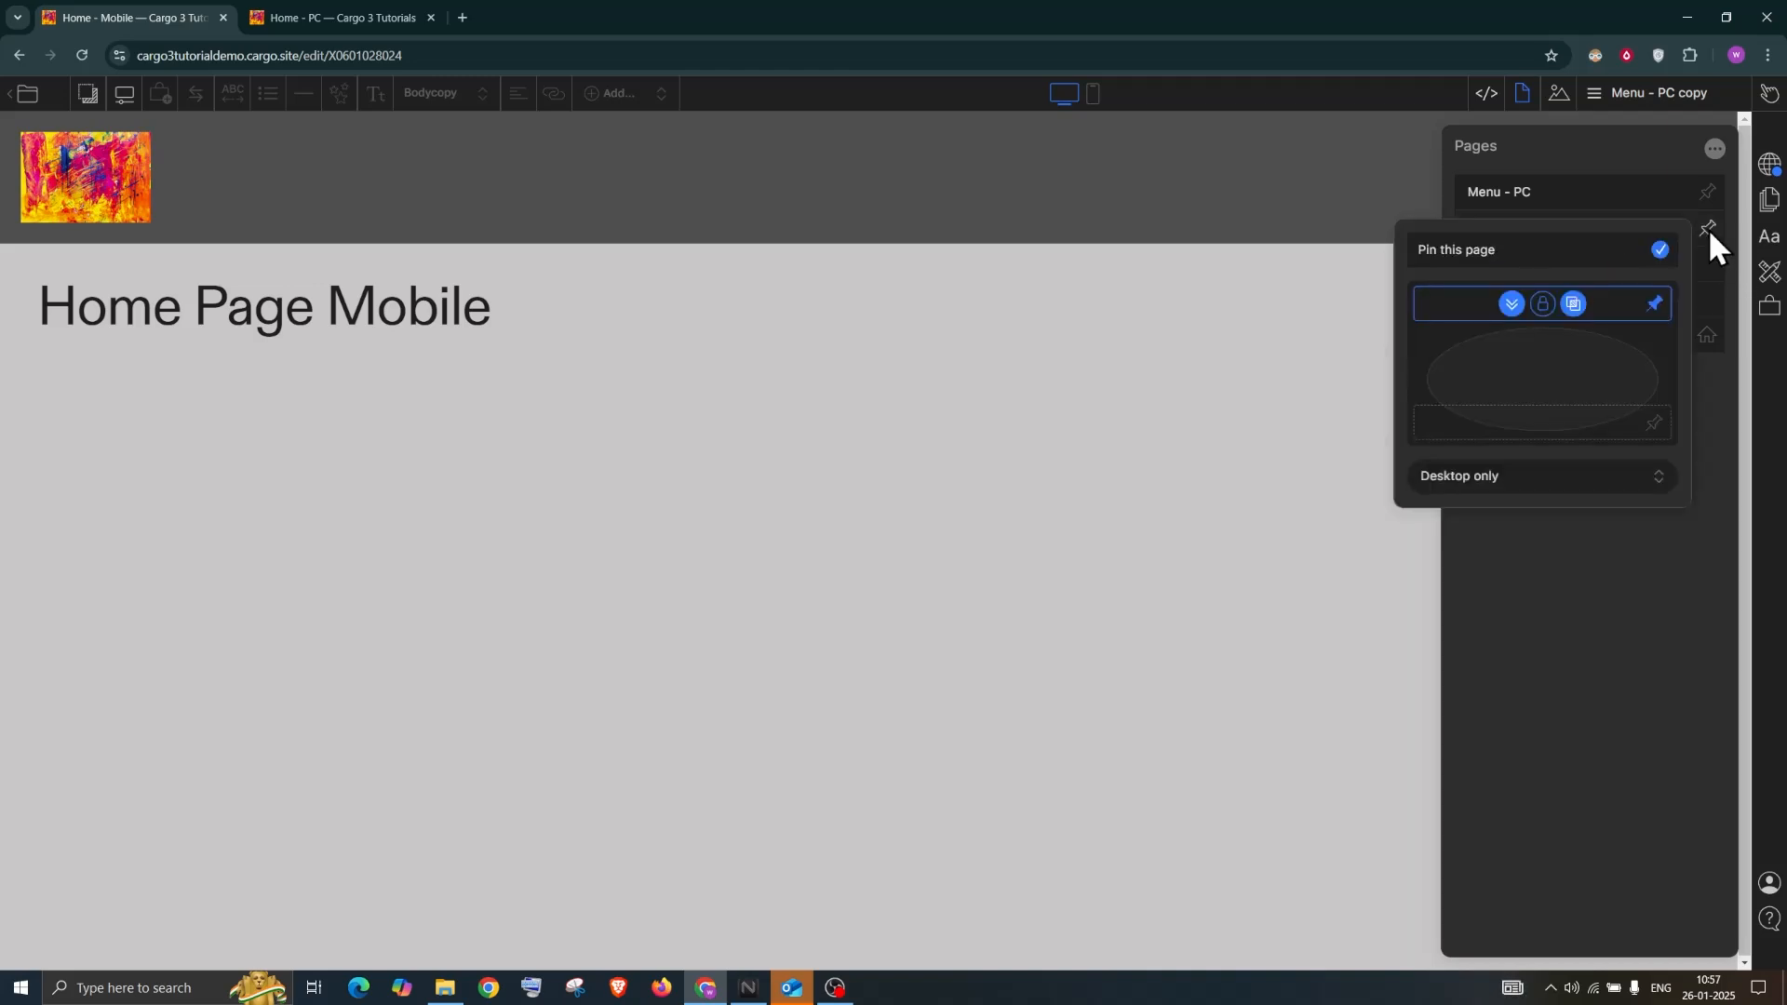
pyautogui.click(1478, 472)
pyautogui.click(1463, 547)
pyautogui.click(1093, 93)
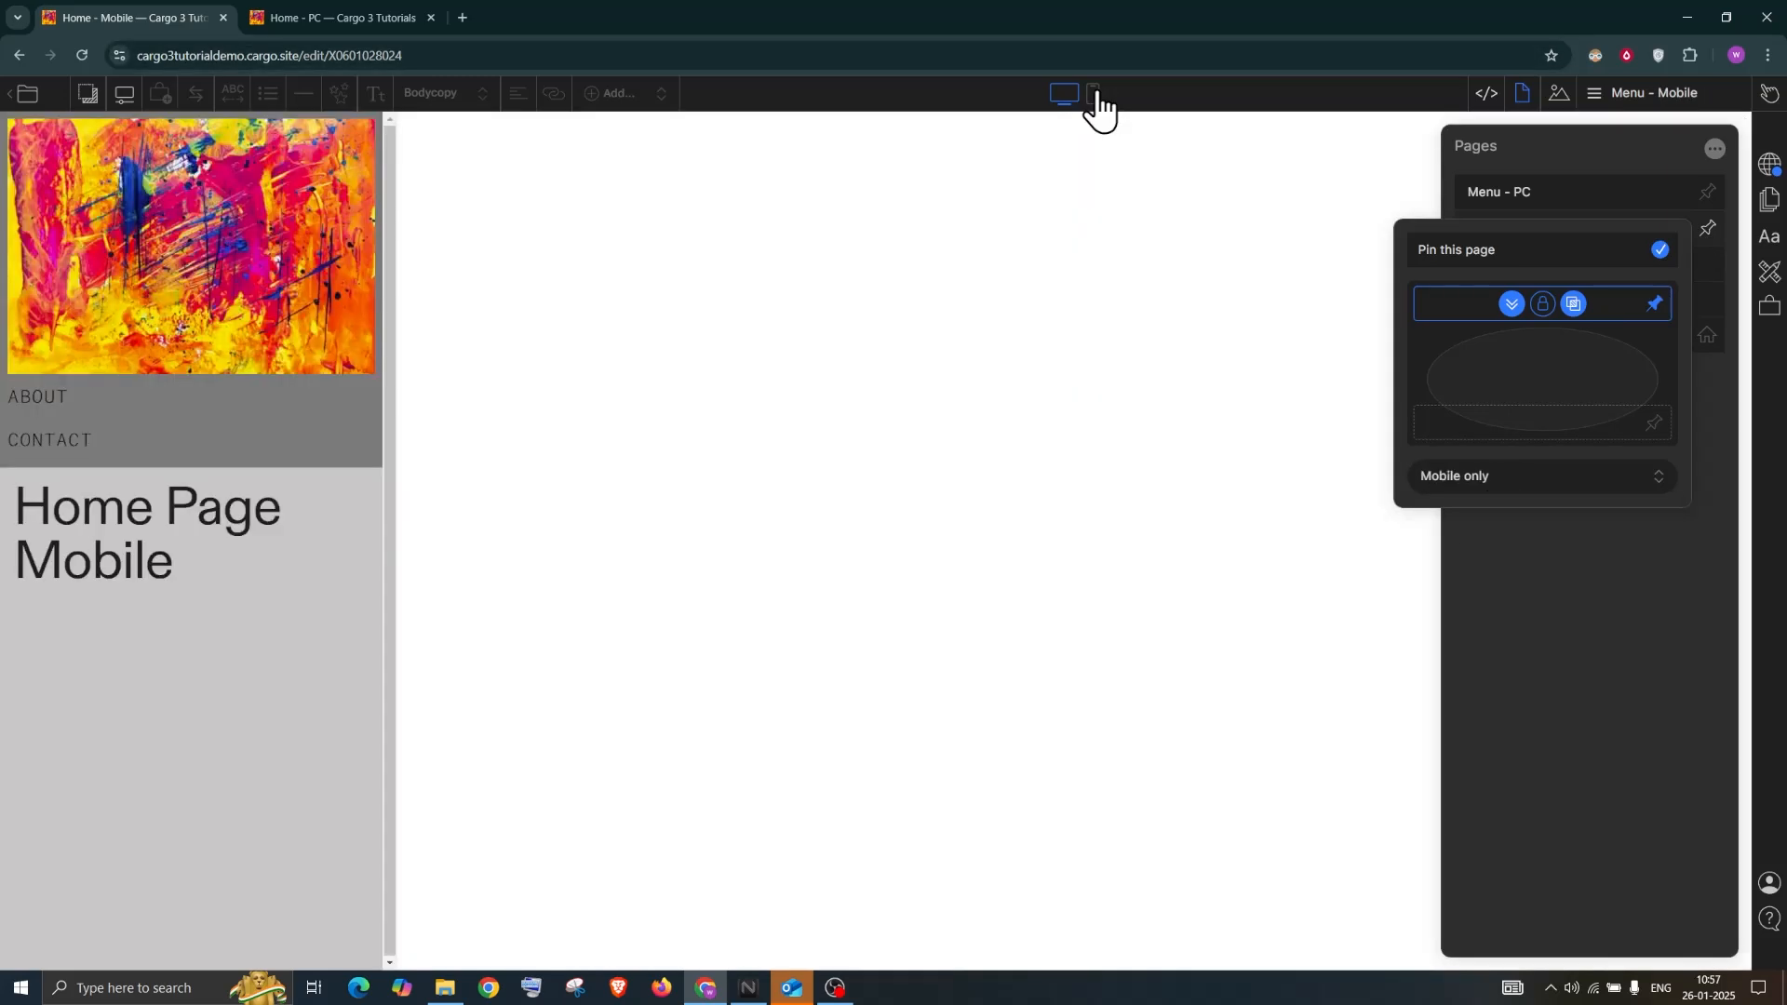
pyautogui.click(1094, 93)
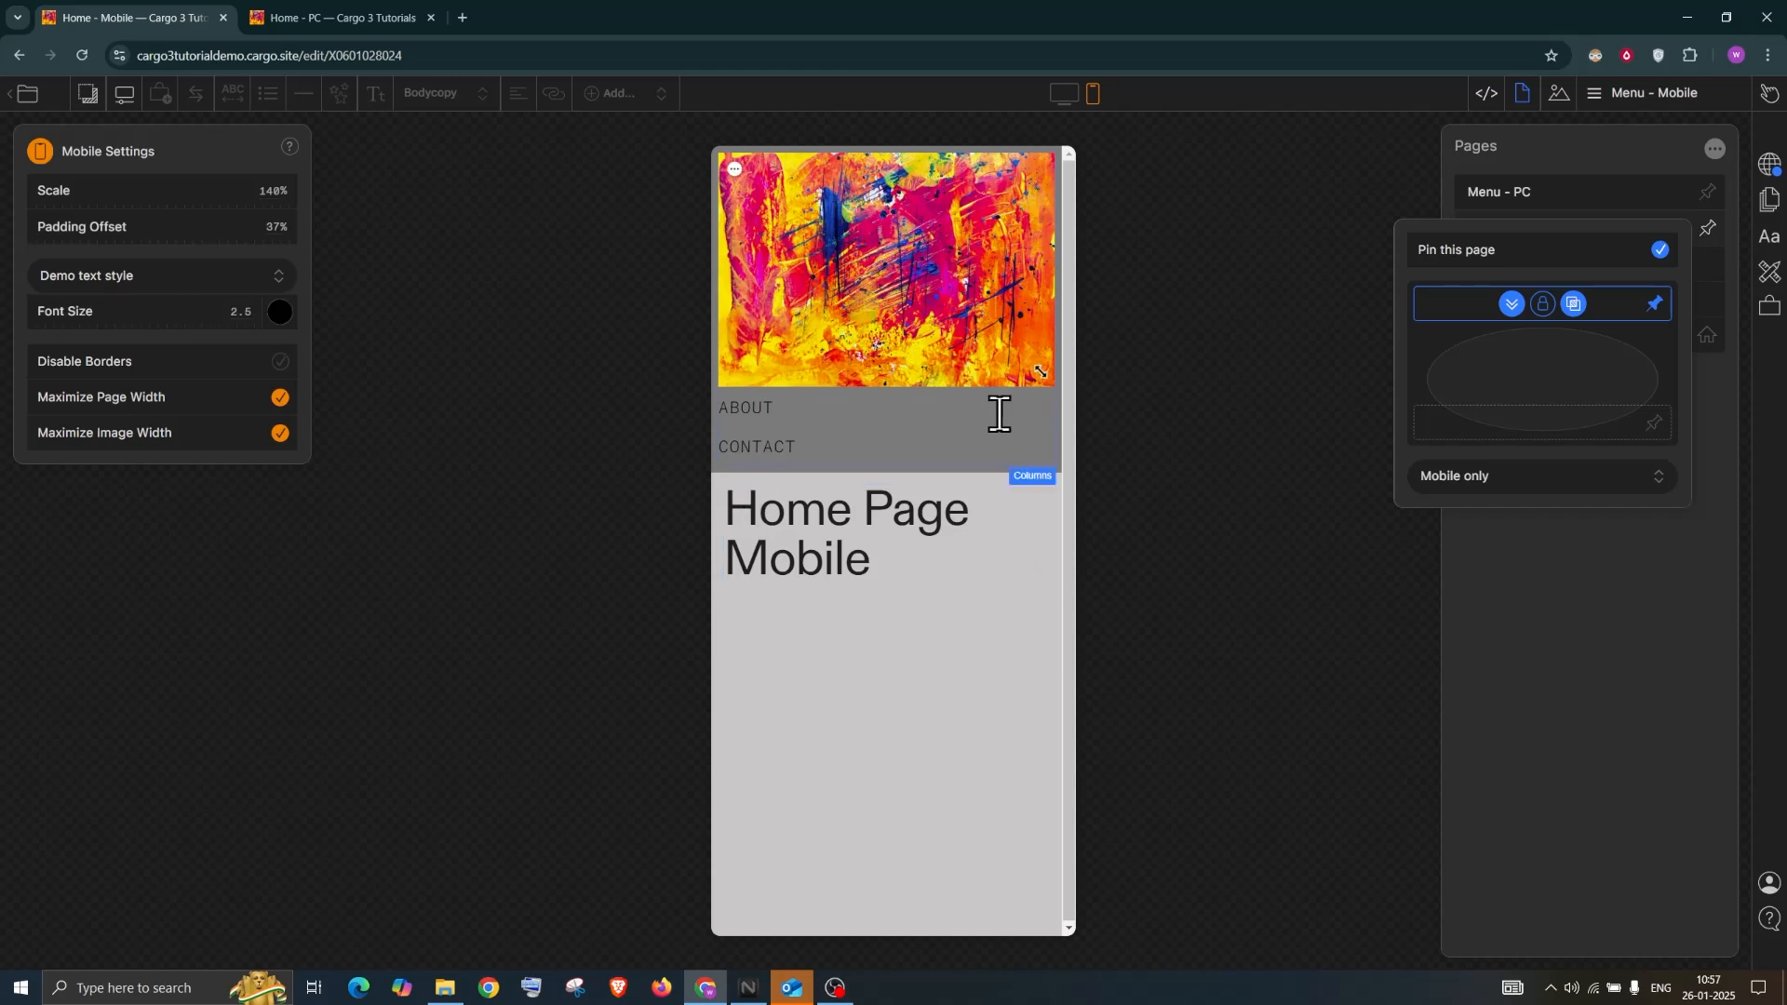
# Turn off Stack Columns Vertically for the mobile header and widen the logo
pyautogui.click(951, 303)
pyautogui.click(1032, 480)
pyautogui.click(1031, 480)
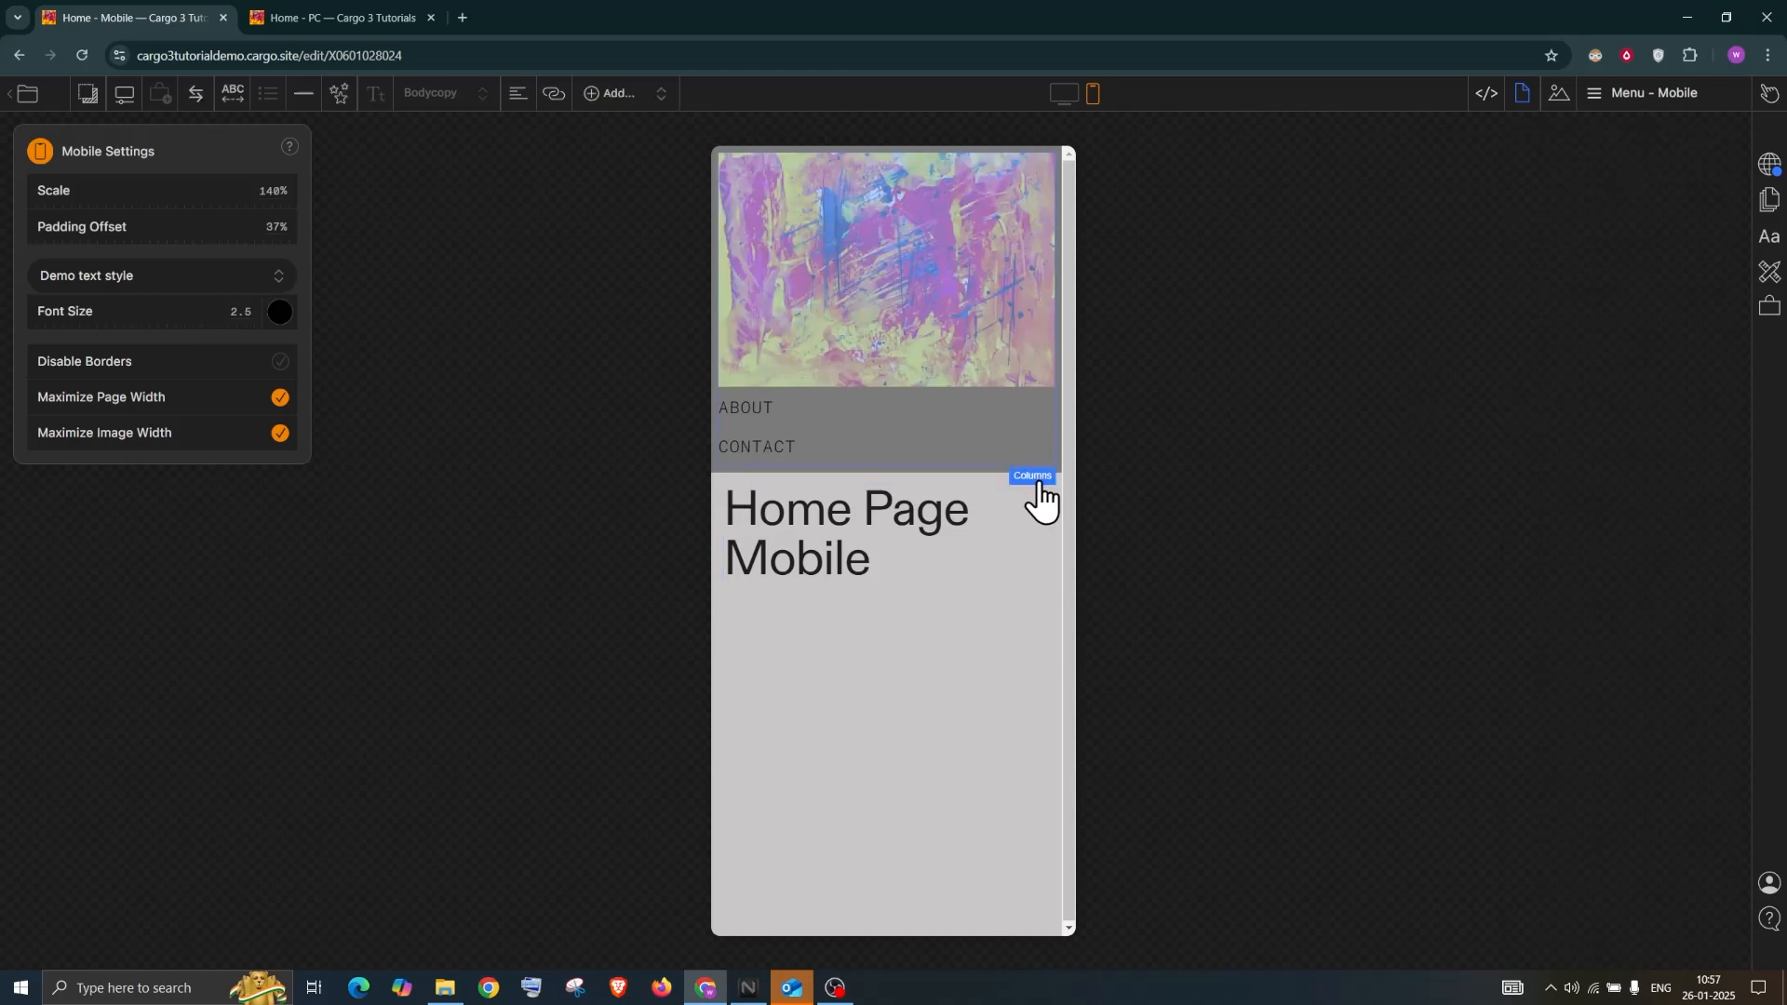
pyautogui.click(1275, 259)
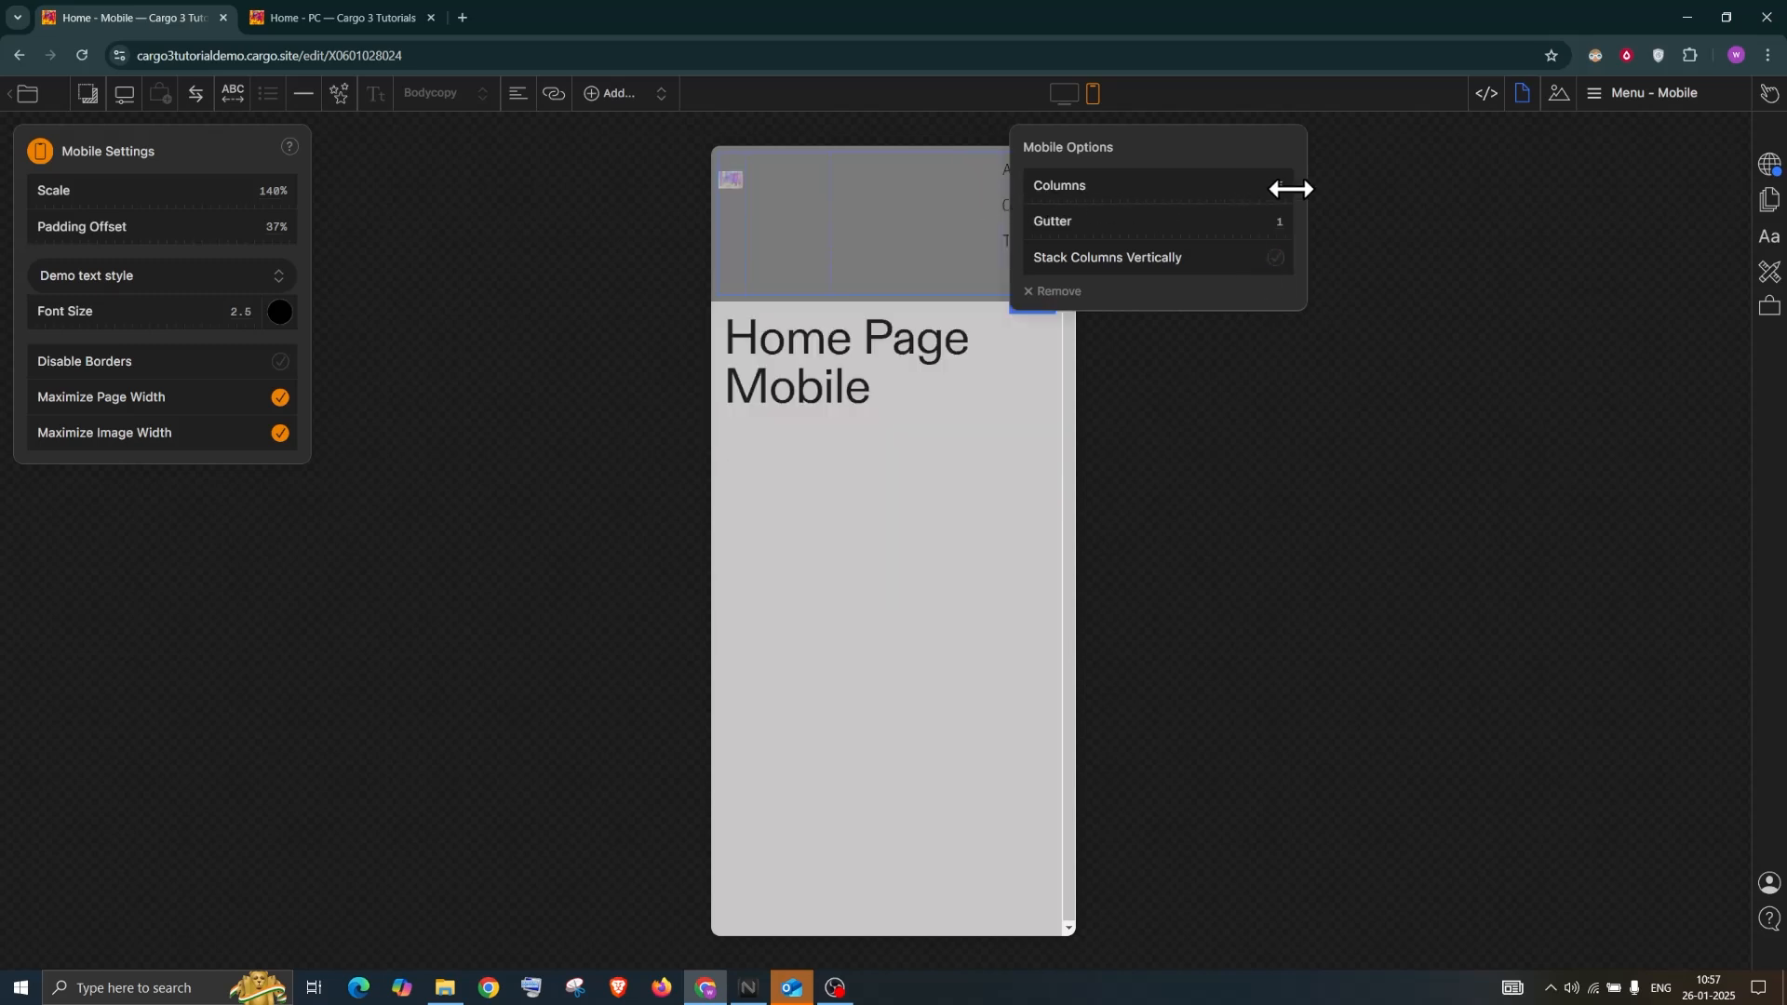
pyautogui.moveTo(743, 200); pyautogui.dragTo(830, 203)
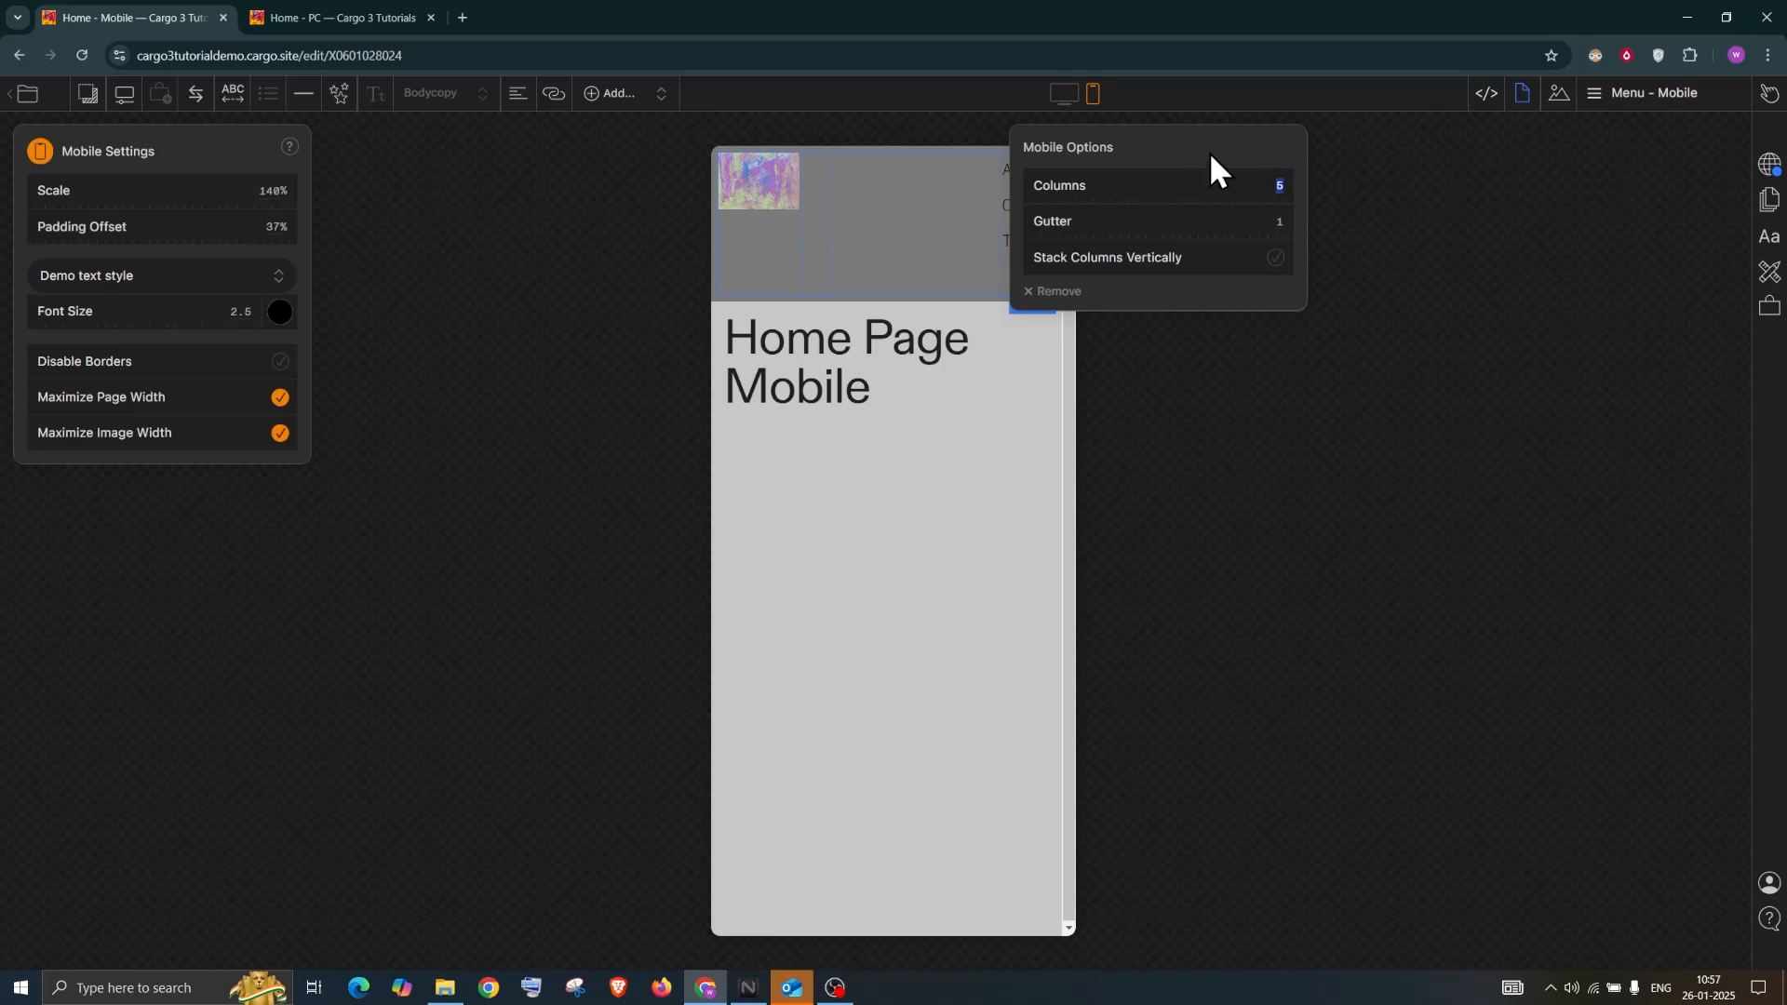
pyautogui.moveTo(1169, 129); pyautogui.dragTo(1354, 131)
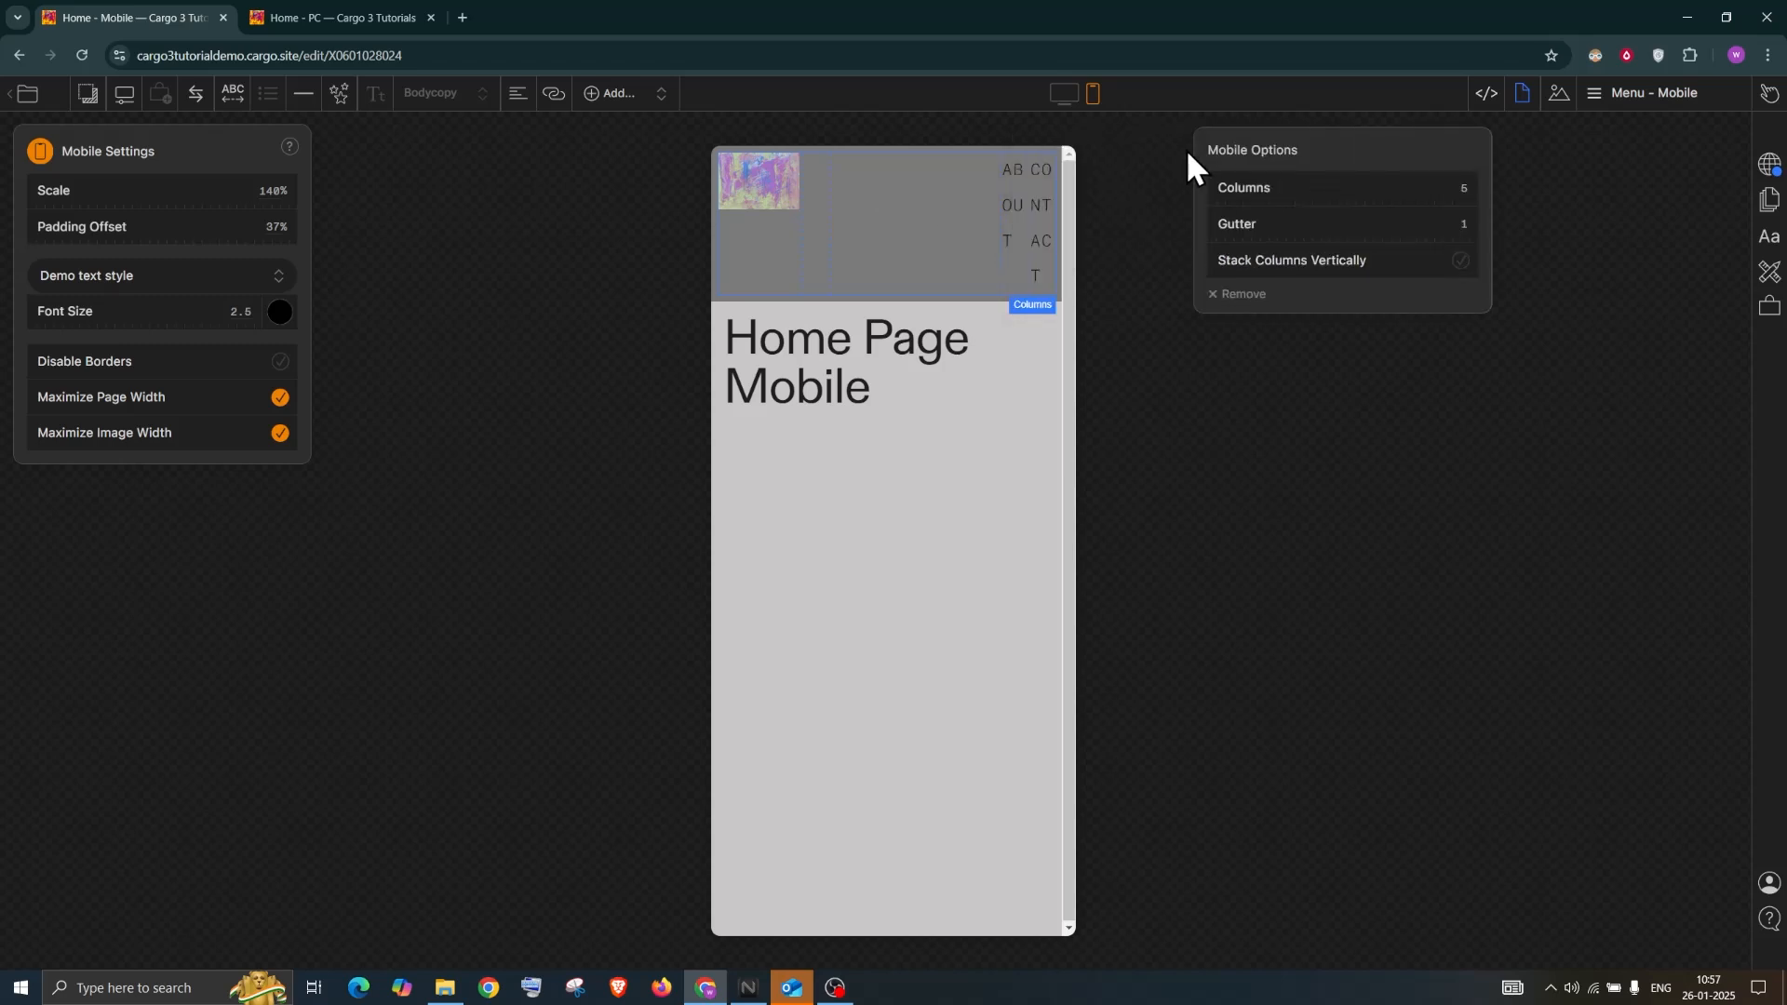
# Set the mobile header's Columns count to 3
pyautogui.click(1465, 189)
pyautogui.write('3')
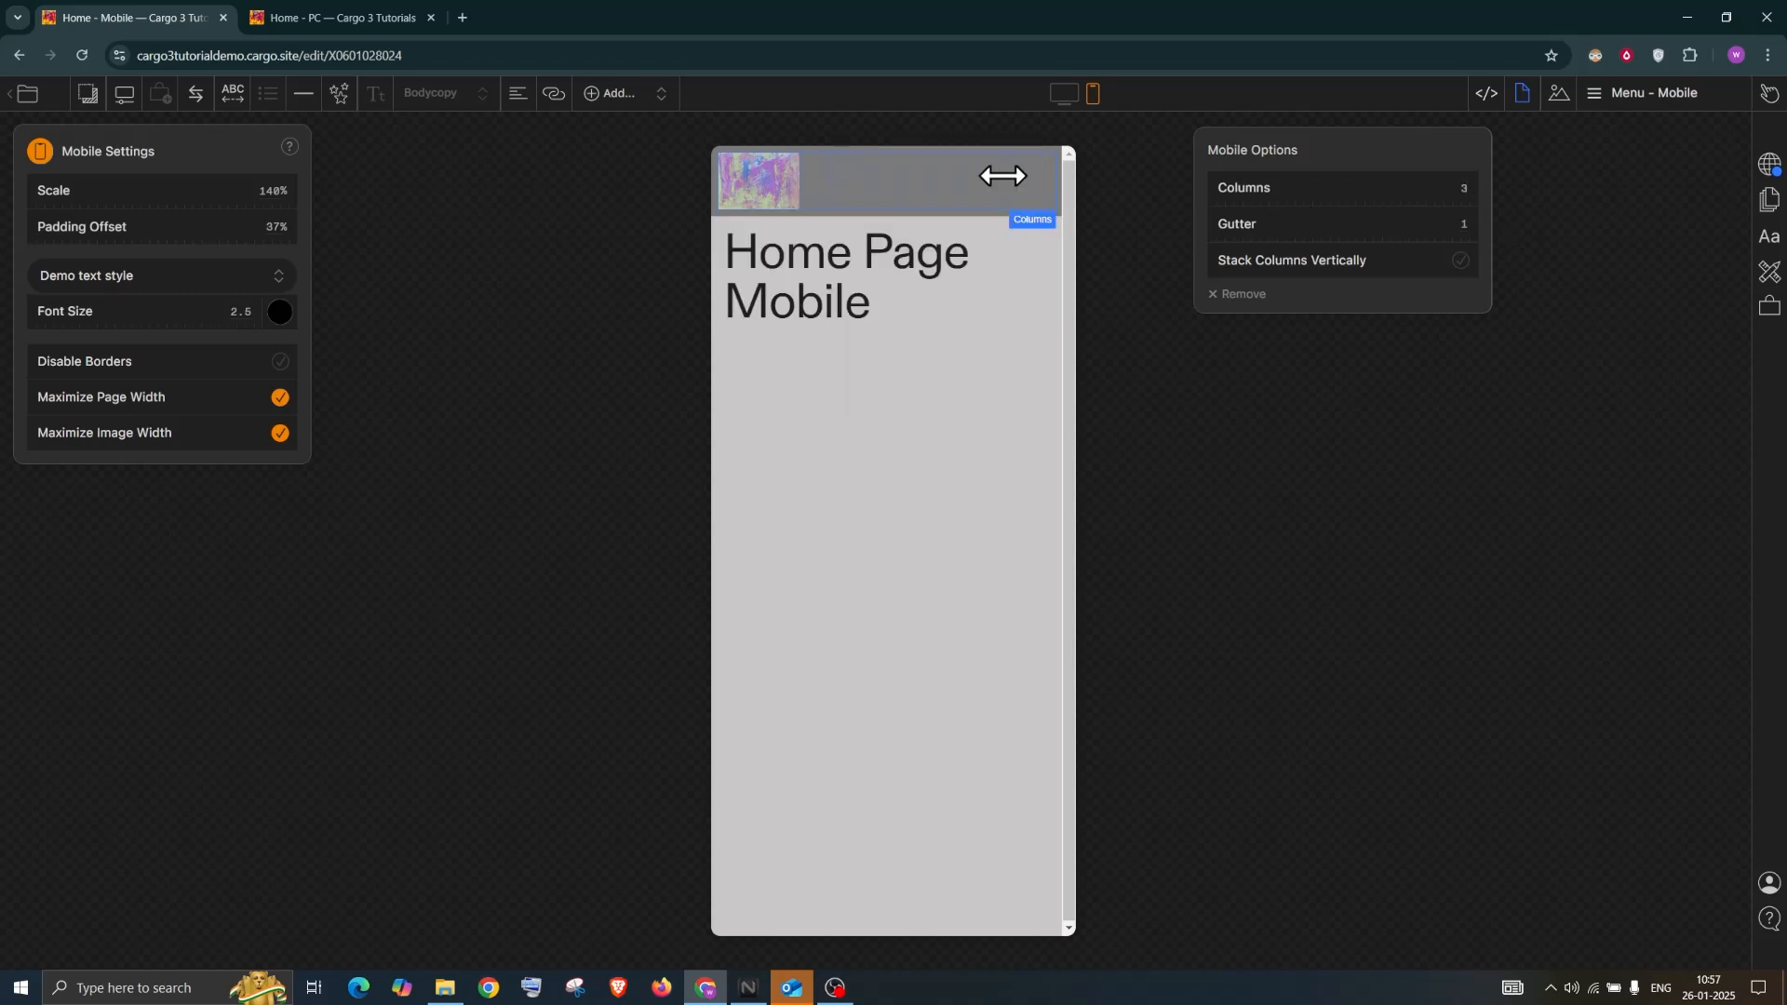
pyautogui.click(1468, 187)
pyautogui.click(885, 176)
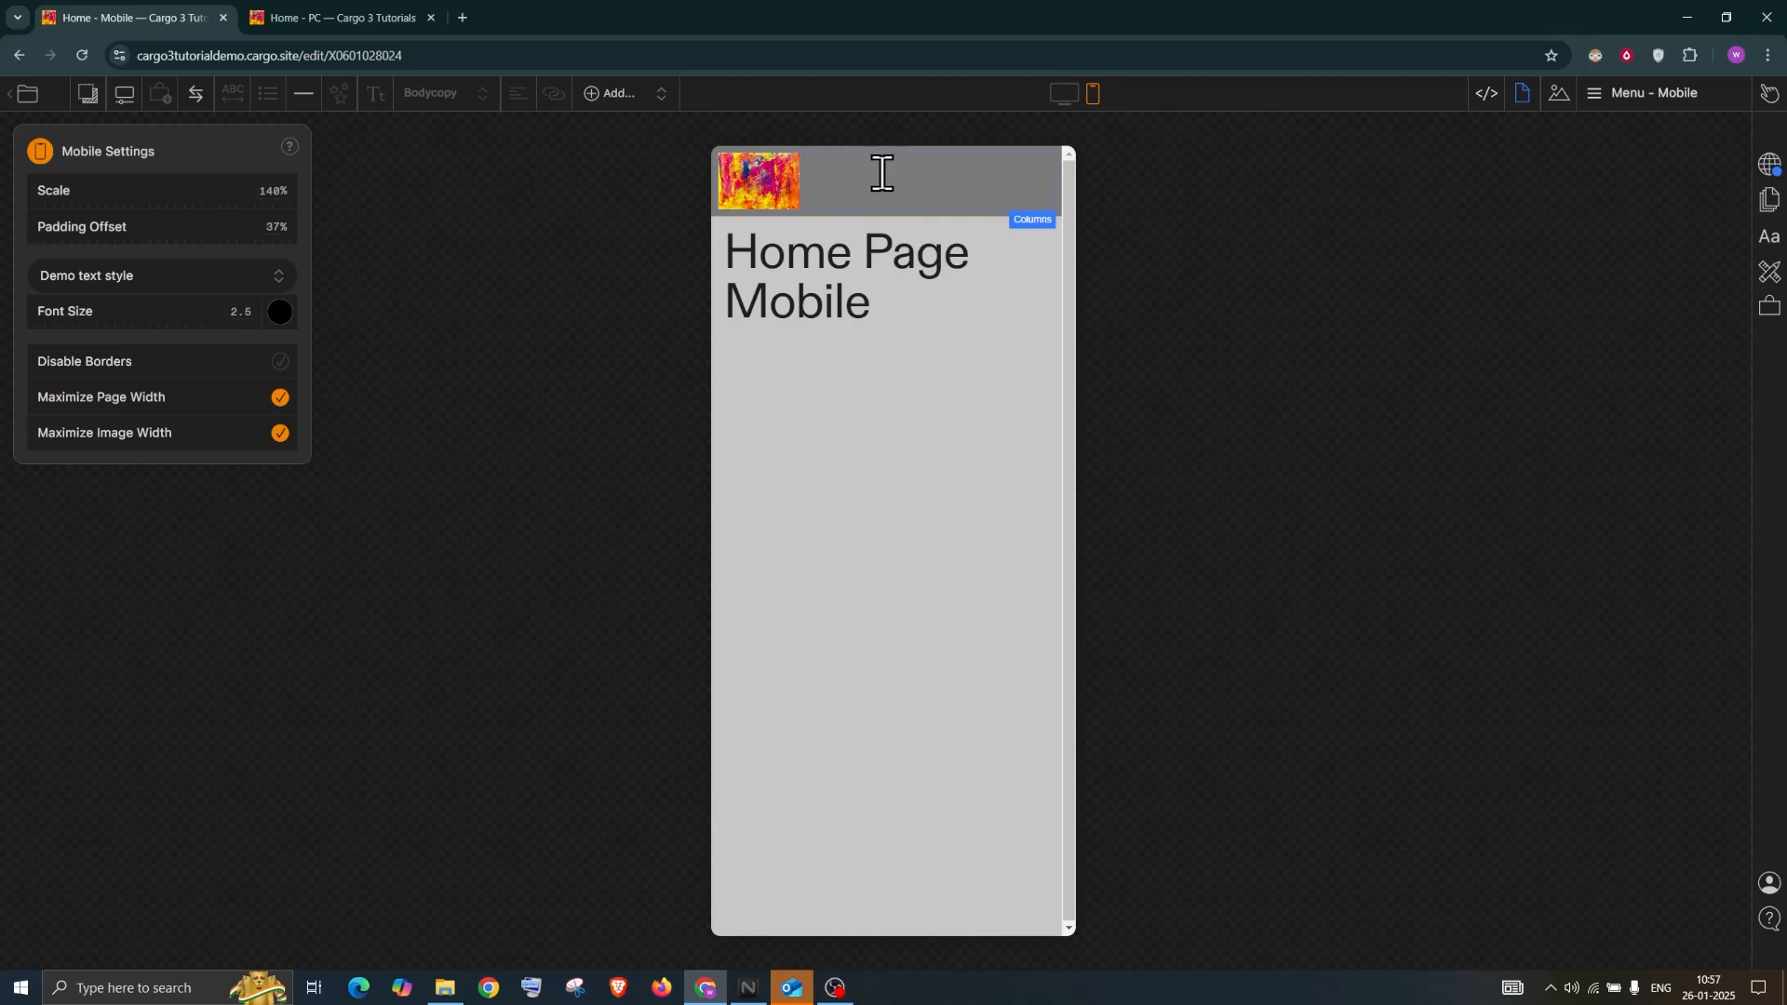
# Retype the mobile menu links as ABOUT and CONTACT, fixing the typos
pyautogui.write('ANB')
pyautogui.press('BackSpace')
pyautogui.write('AVOUNT')
pyautogui.doubleClick(929, 171)
pyautogui.press('BackSpace')
pyautogui.write('CONTACT')
# Right-align the ABOUT and CONTACT links, then return to the desktop layout
pyautogui.moveTo(992, 170); pyautogui.dragTo(806, 169)
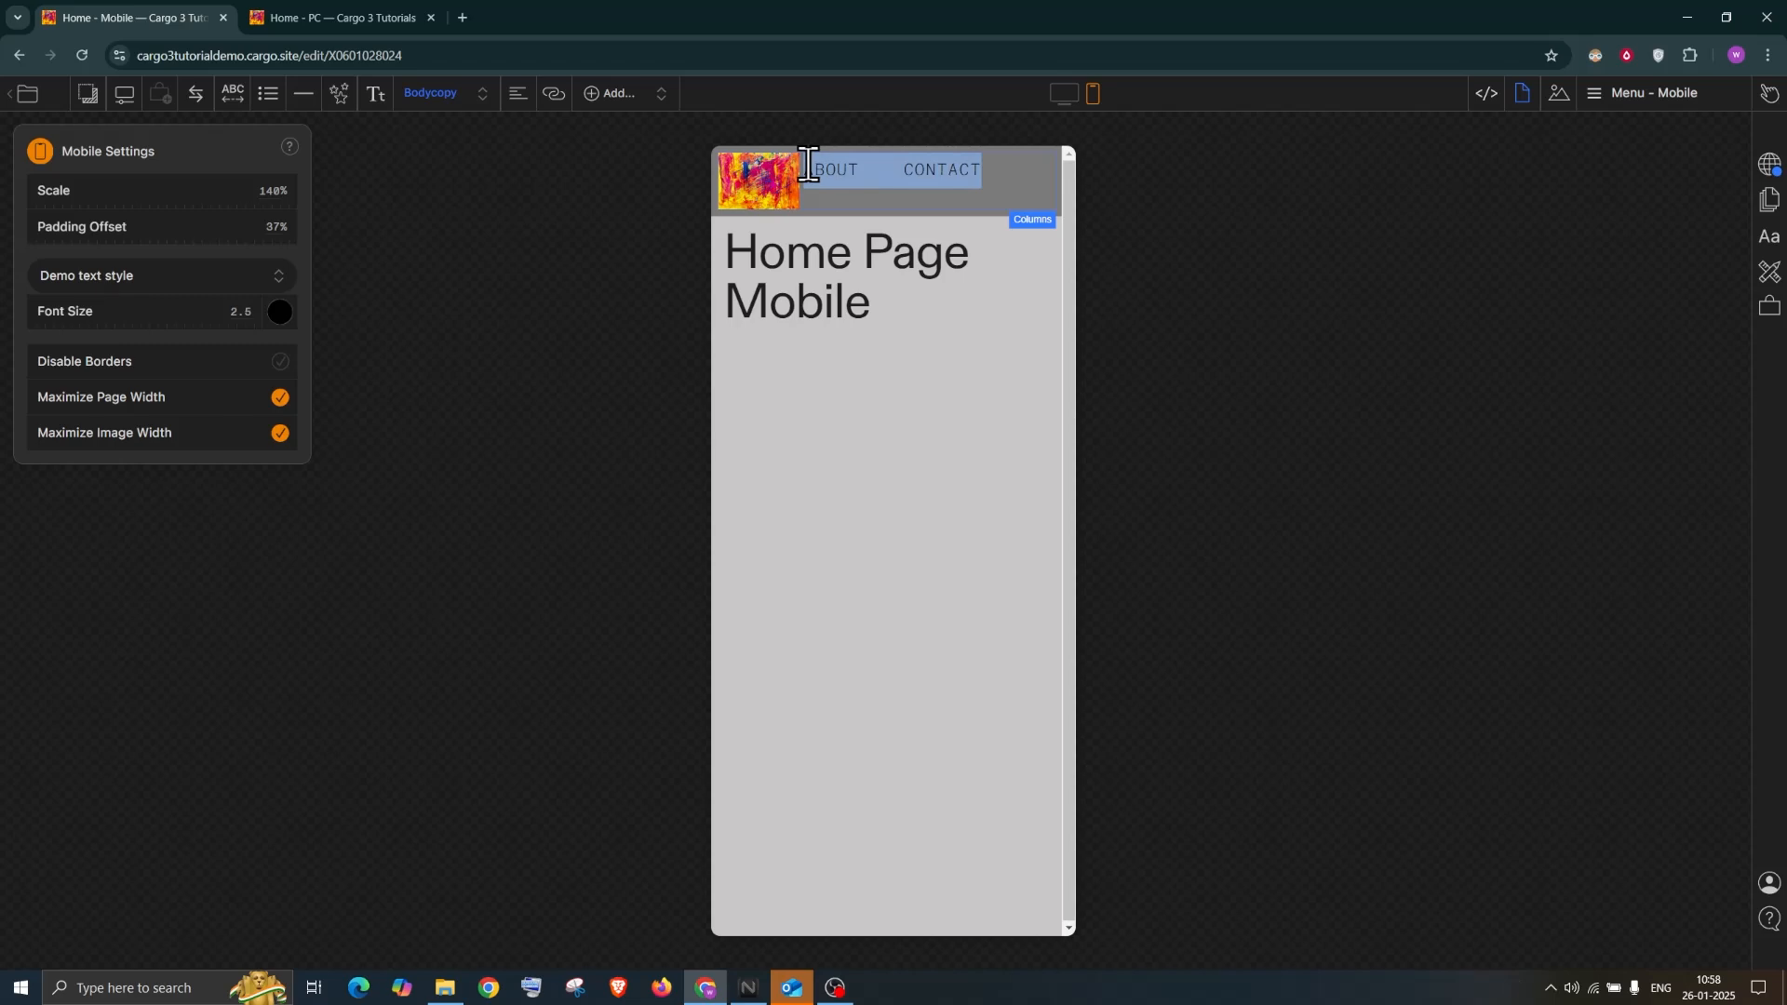
pyautogui.click(518, 96)
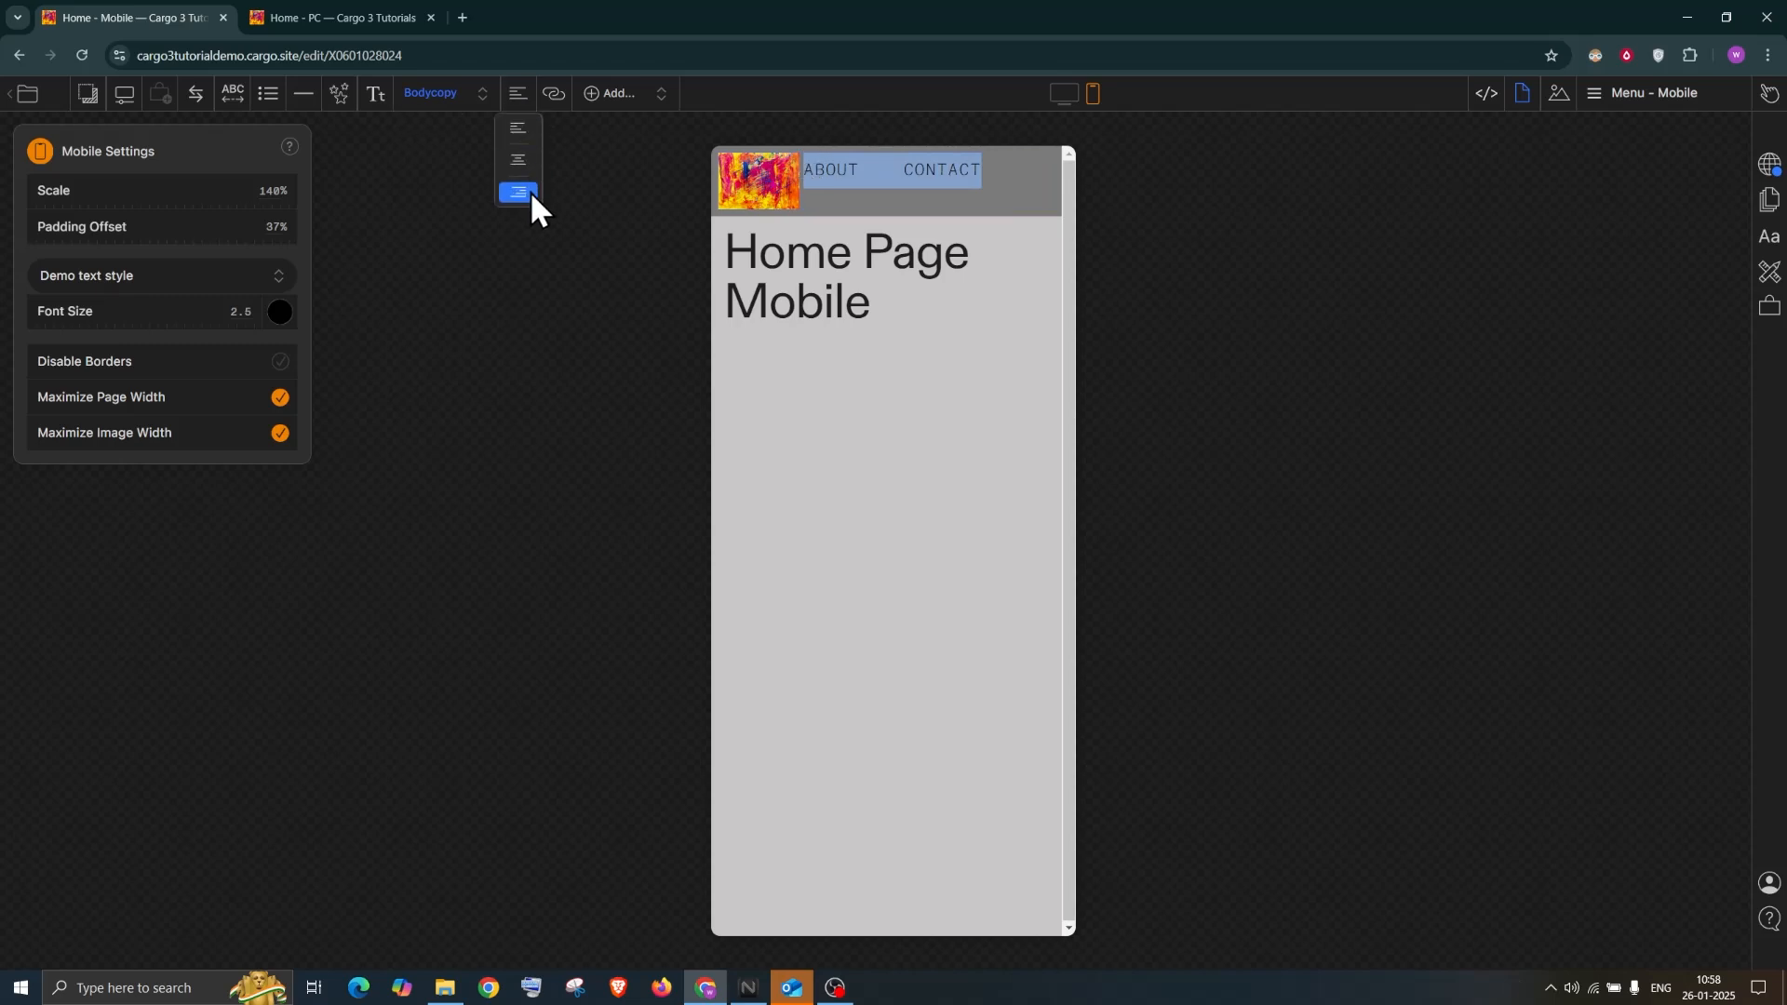
pyautogui.click(518, 192)
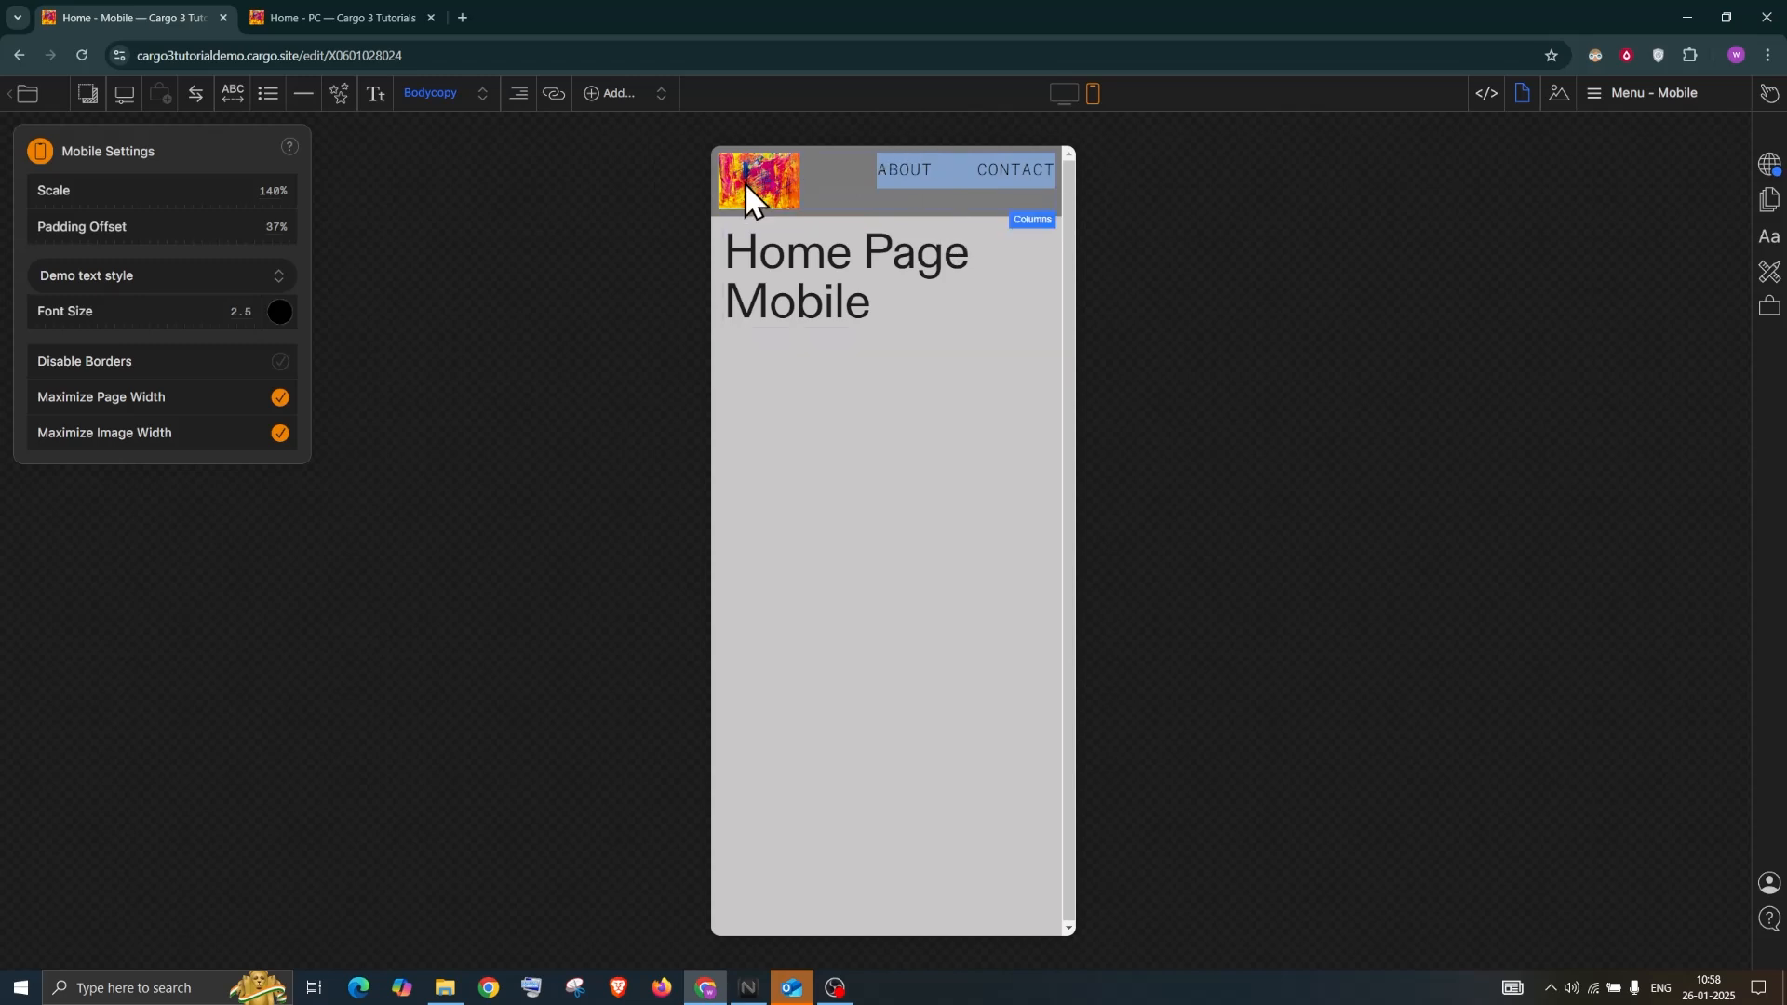
pyautogui.click(1065, 99)
pyautogui.click(63, 138)
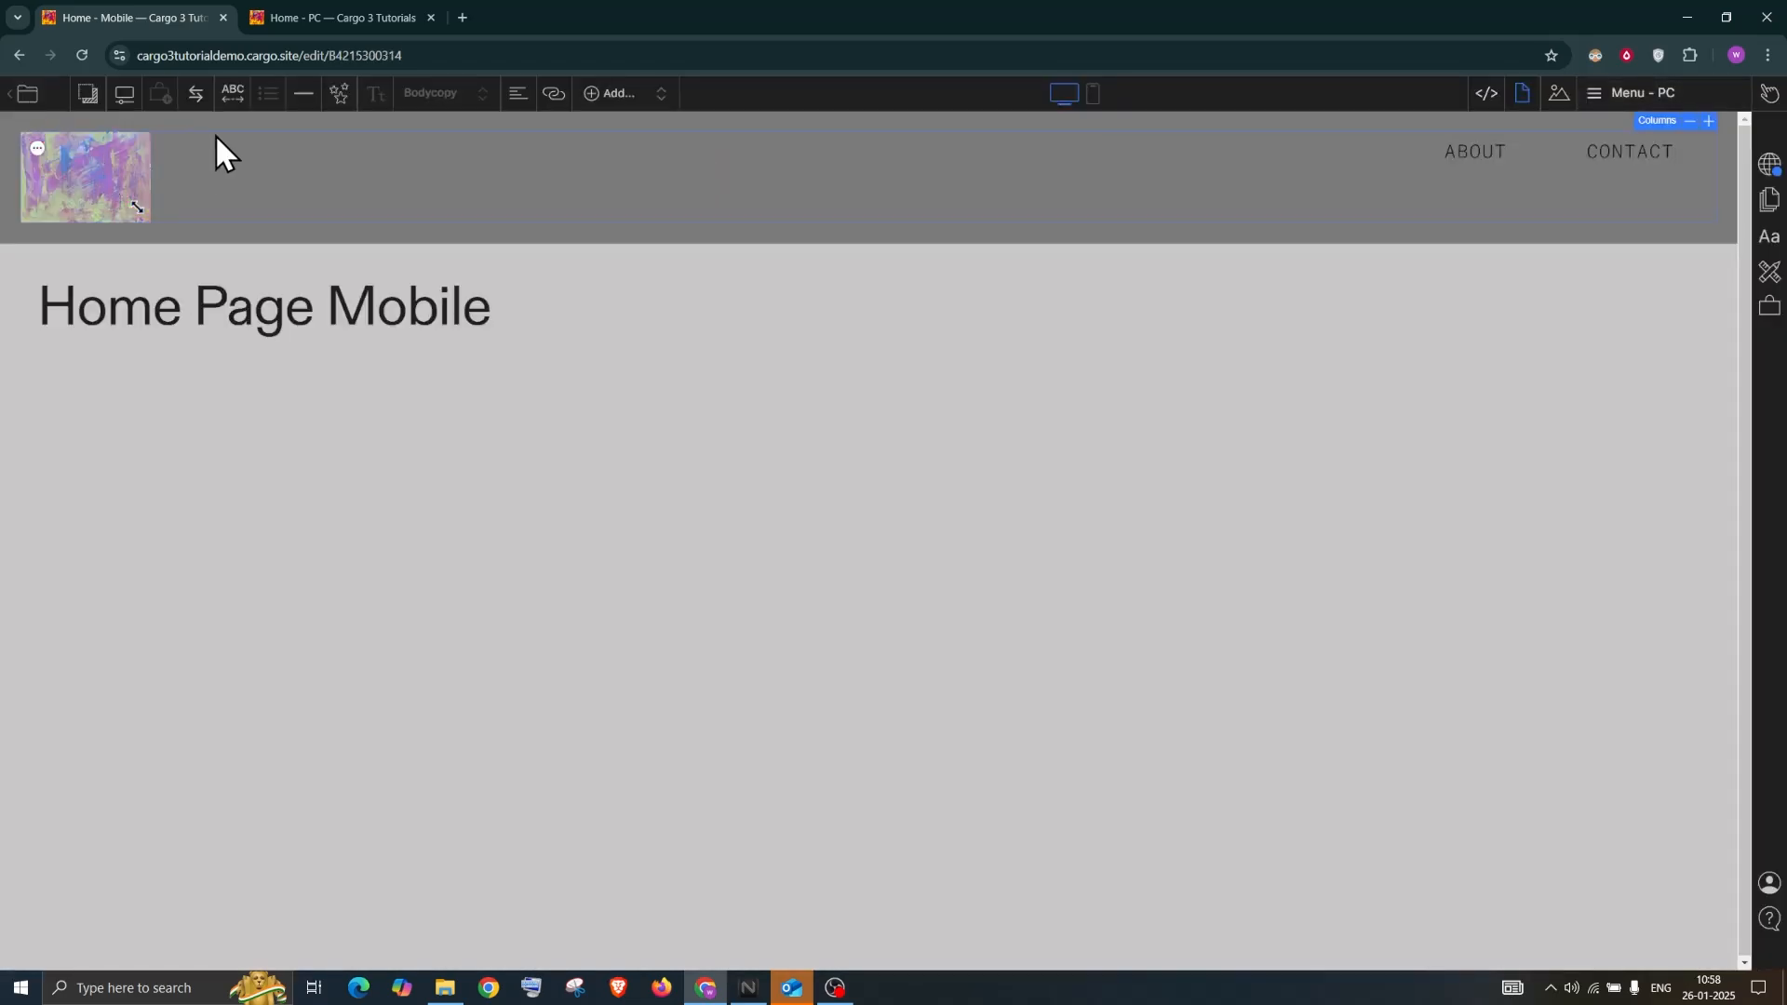
# Link the Menu - PC header logo to Home via Navigate > Home
pyautogui.click(554, 94)
pyautogui.click(542, 199)
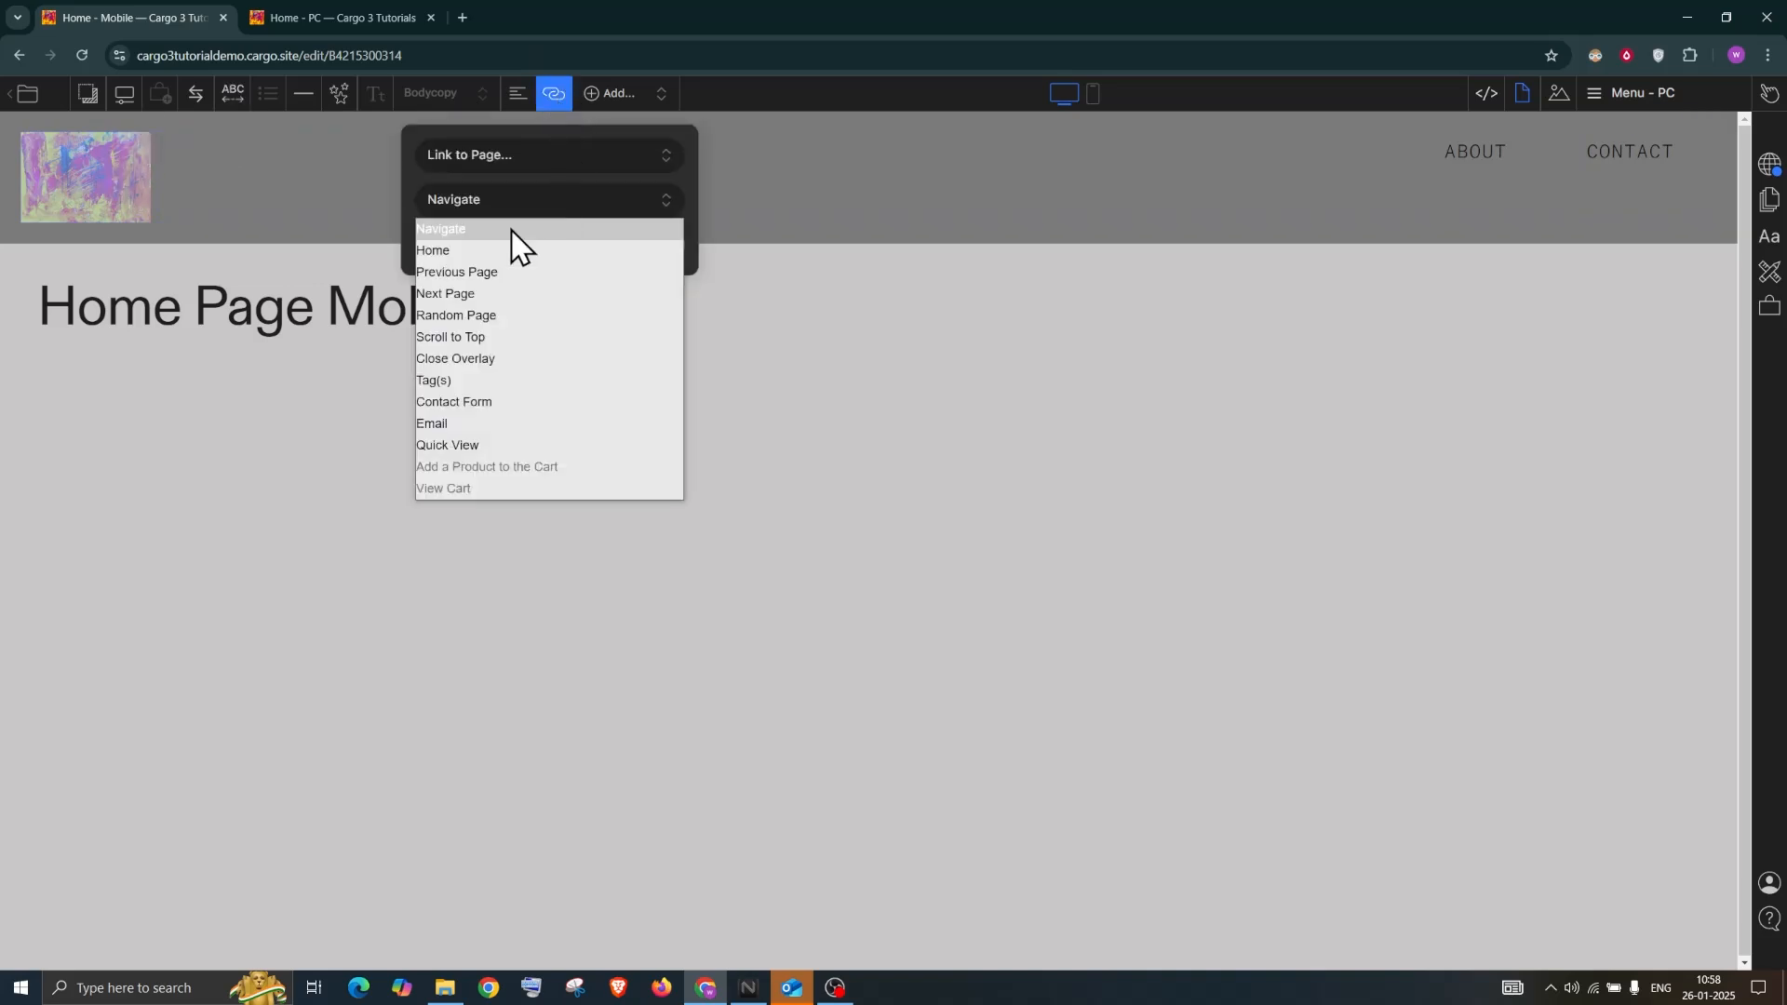
pyautogui.click(475, 252)
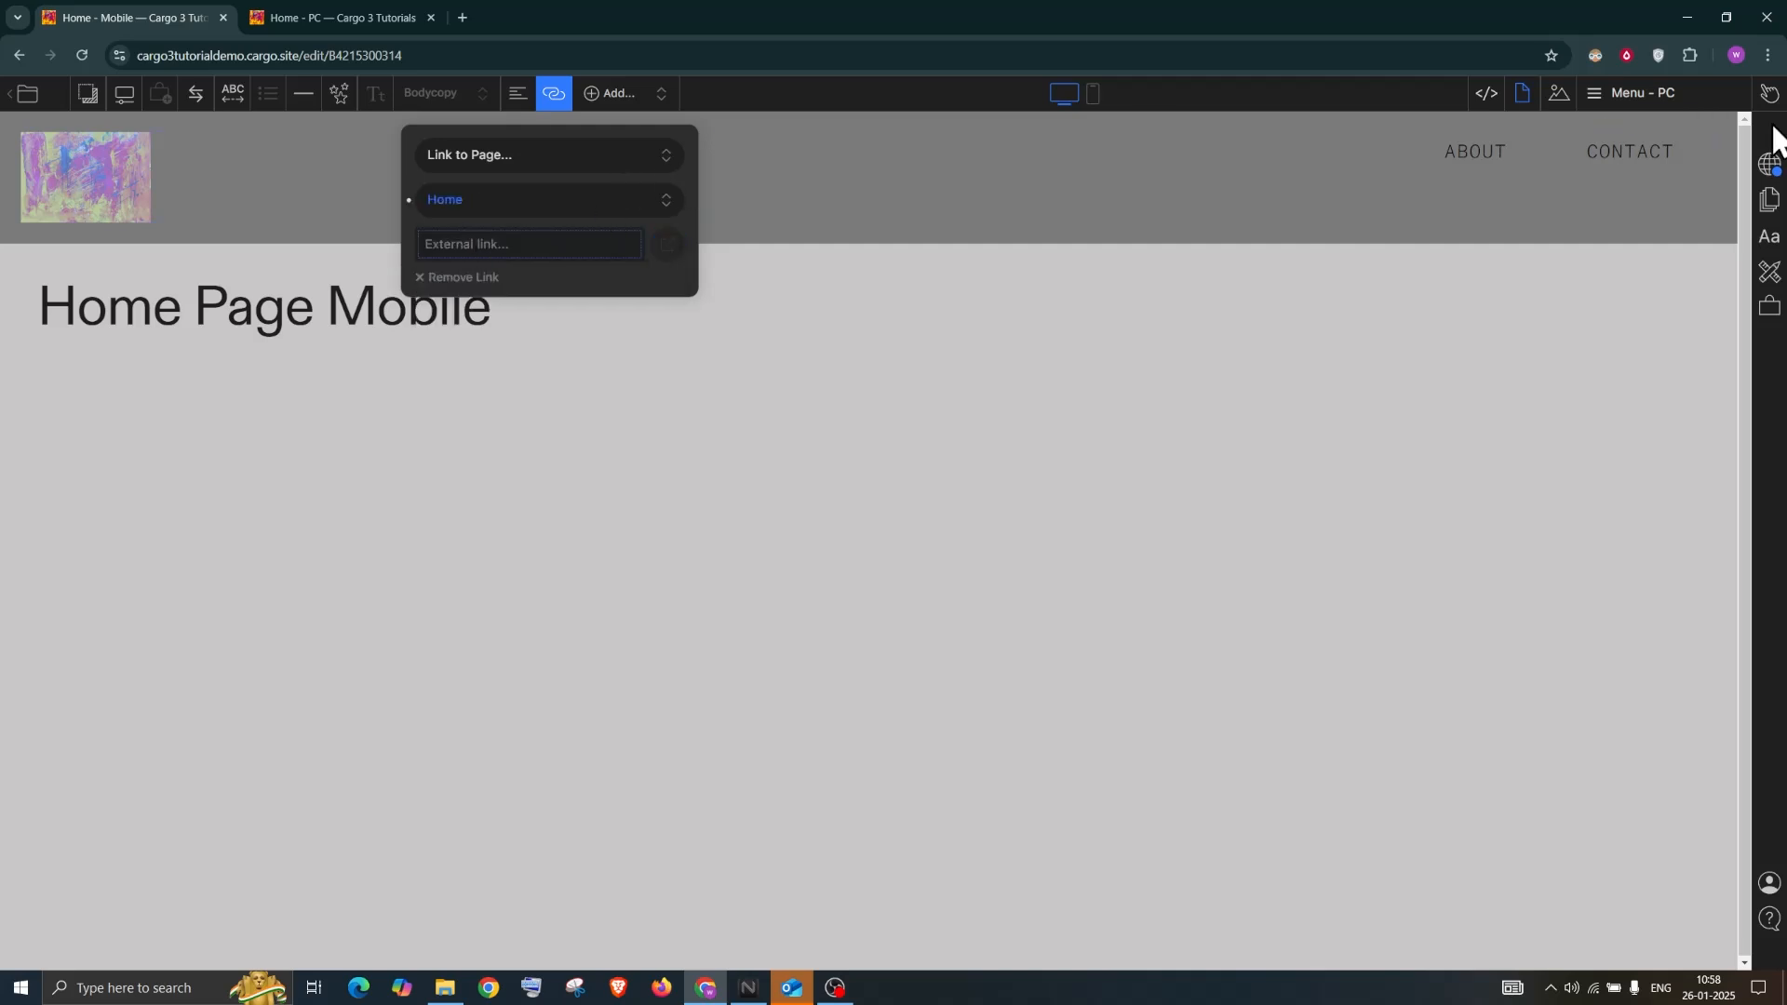
pyautogui.click(1648, 109)
pyautogui.moveTo(1655, 352)
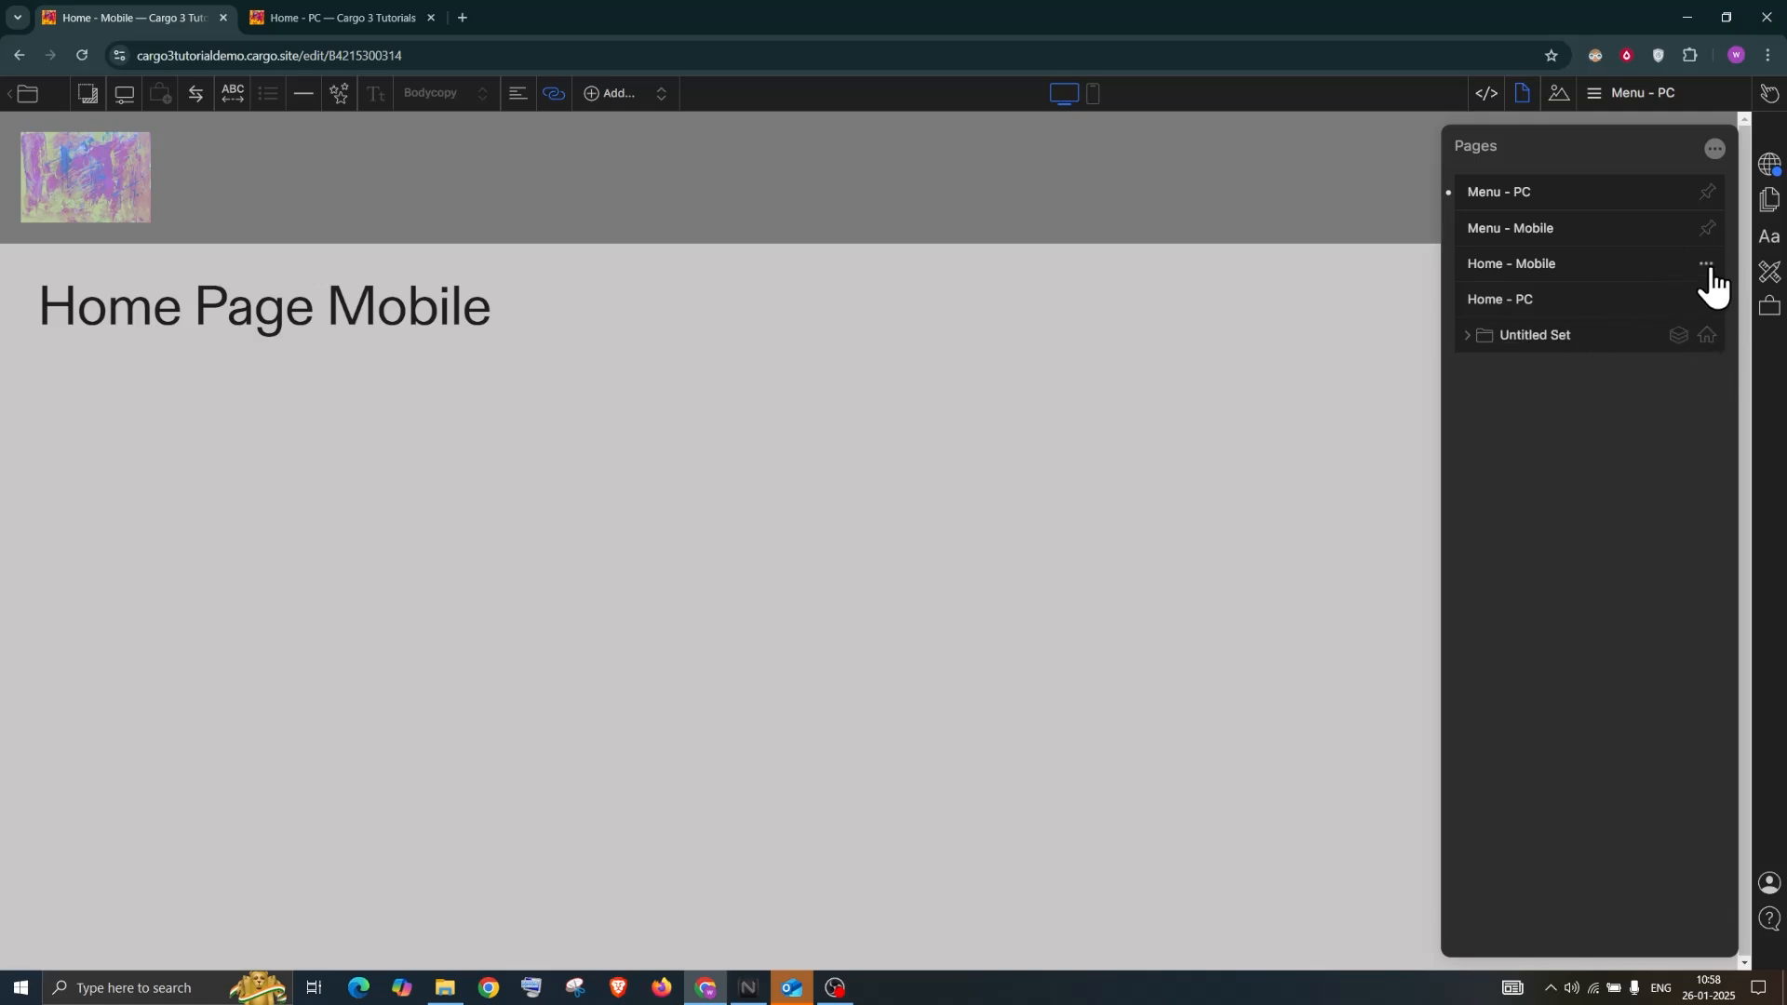
# Publish the site and open the draft preview
pyautogui.click(1769, 165)
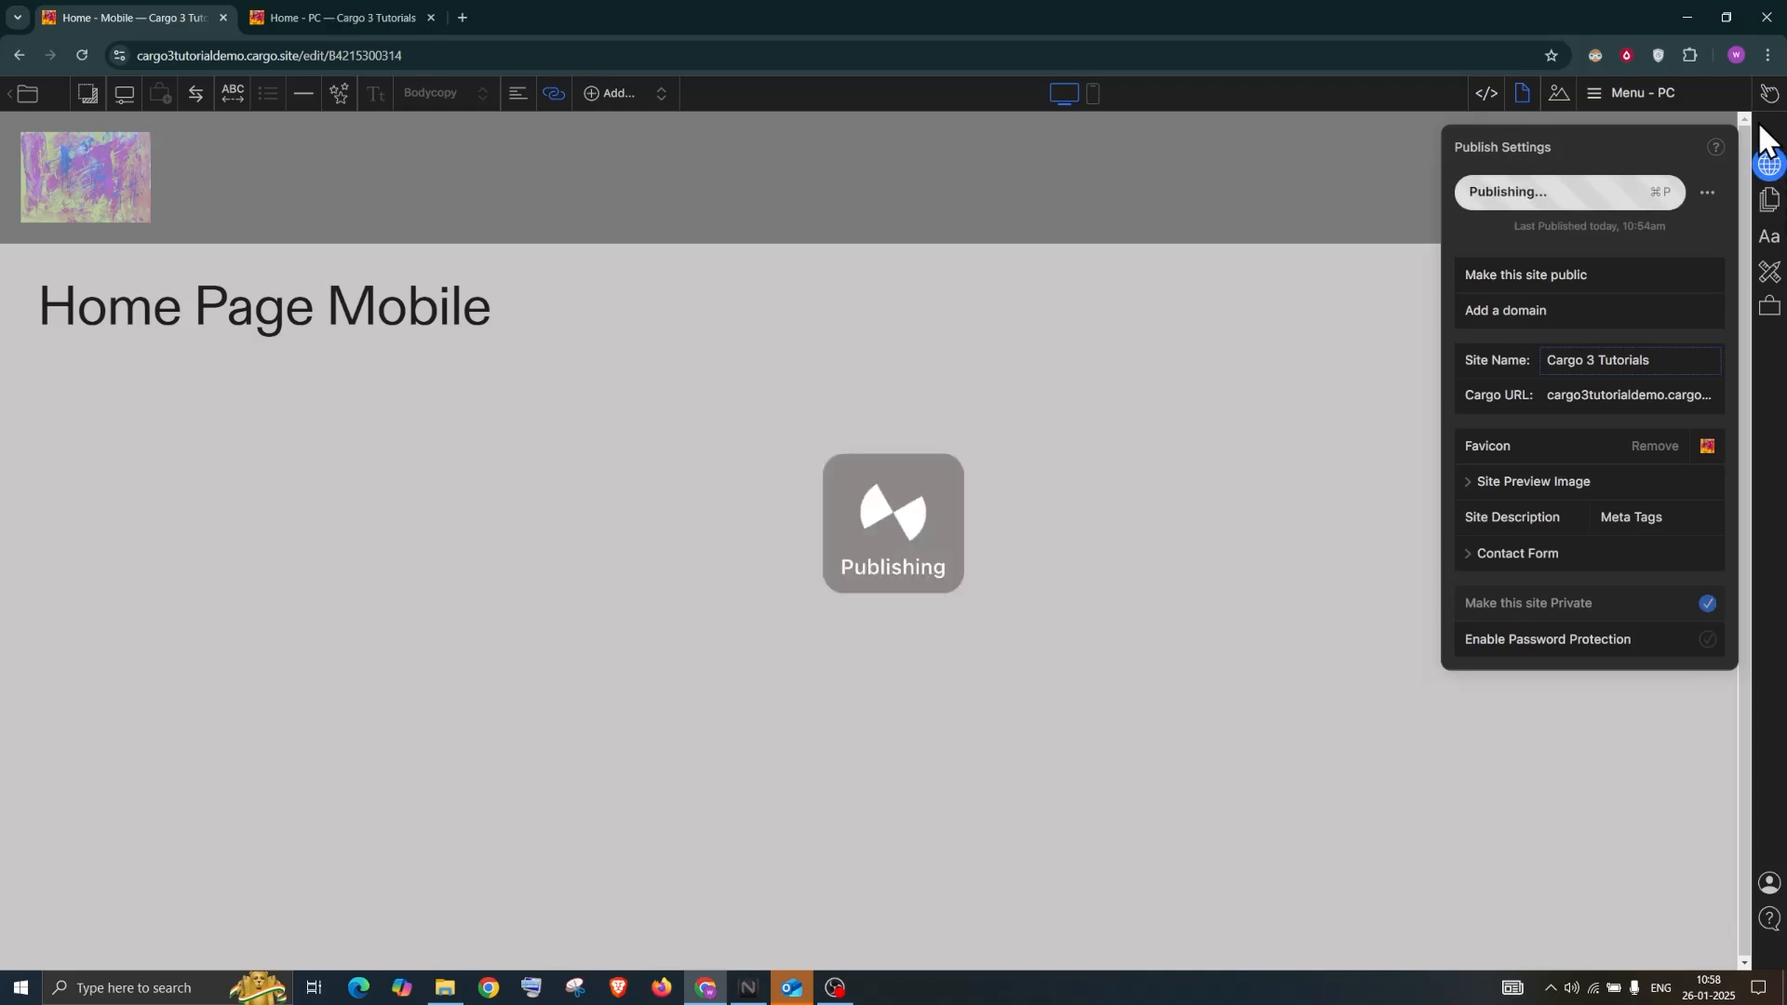
pyautogui.moveTo(1770, 99)
pyautogui.click(1671, 104)
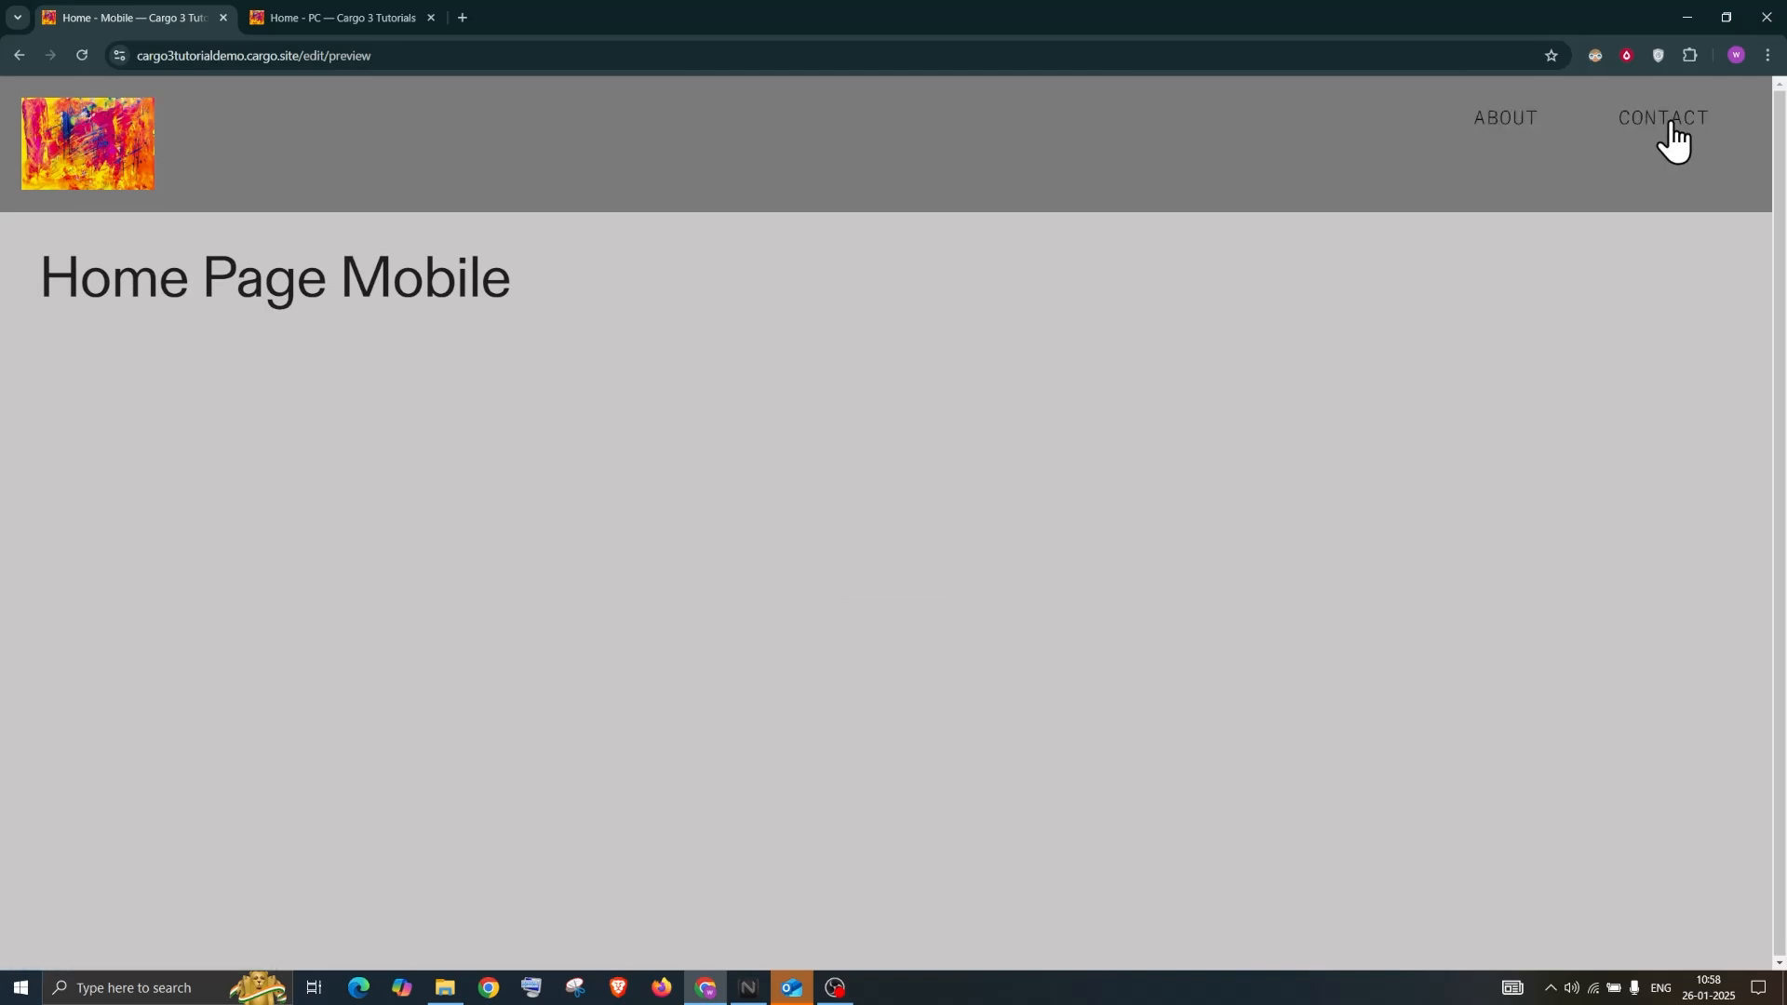
# In the preview, visit the CONTACT page and use the logo to return home
pyautogui.click(1670, 136)
pyautogui.click(76, 166)
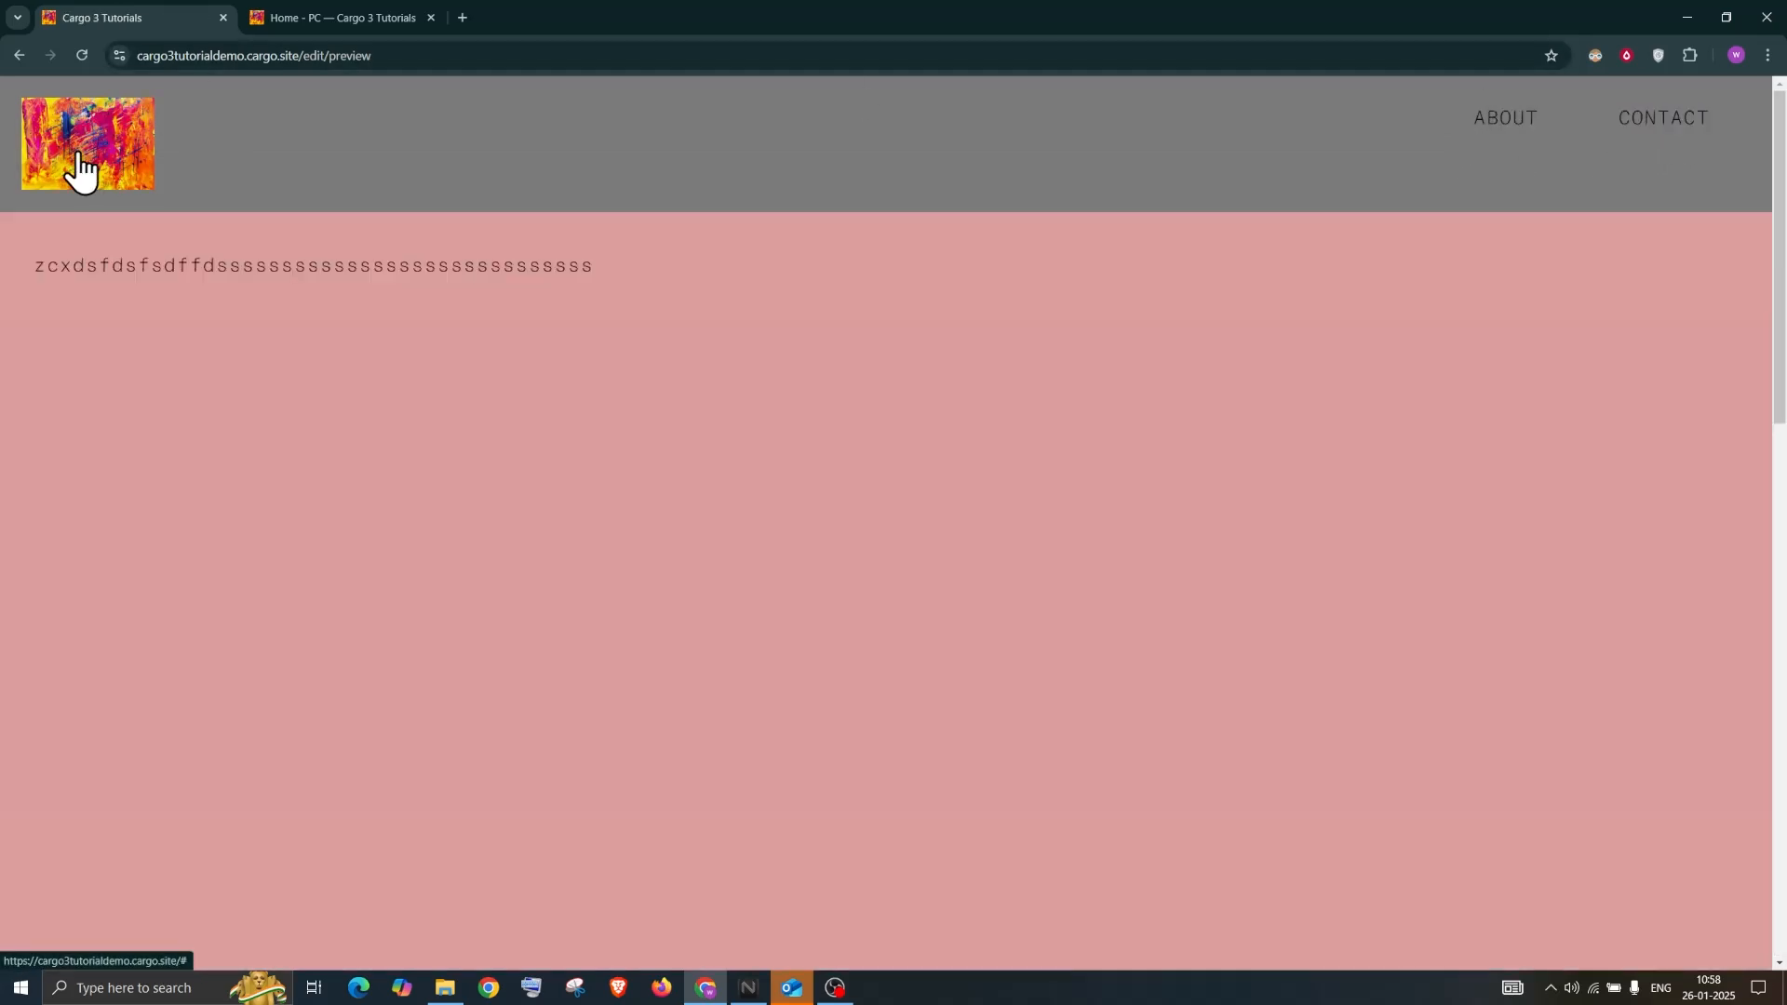
pyautogui.scroll(-15, 396, 141)
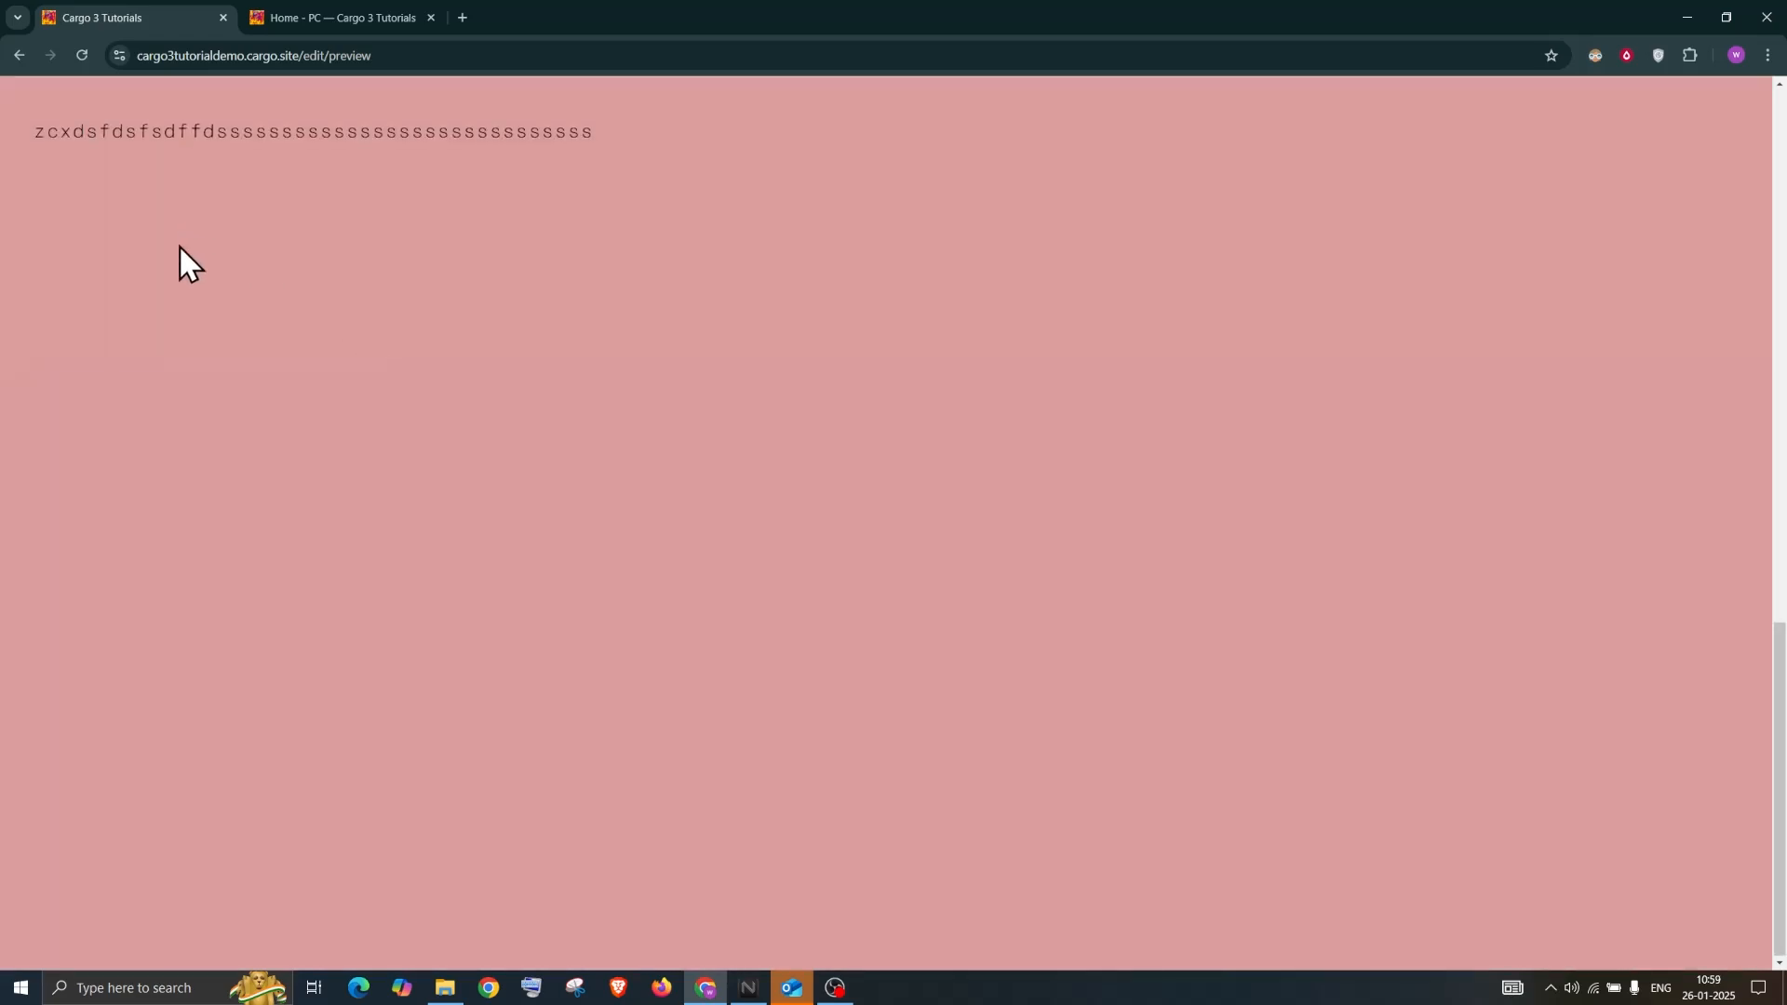
pyautogui.scroll(8, 179, 244)
pyautogui.scroll(8, 179, 243)
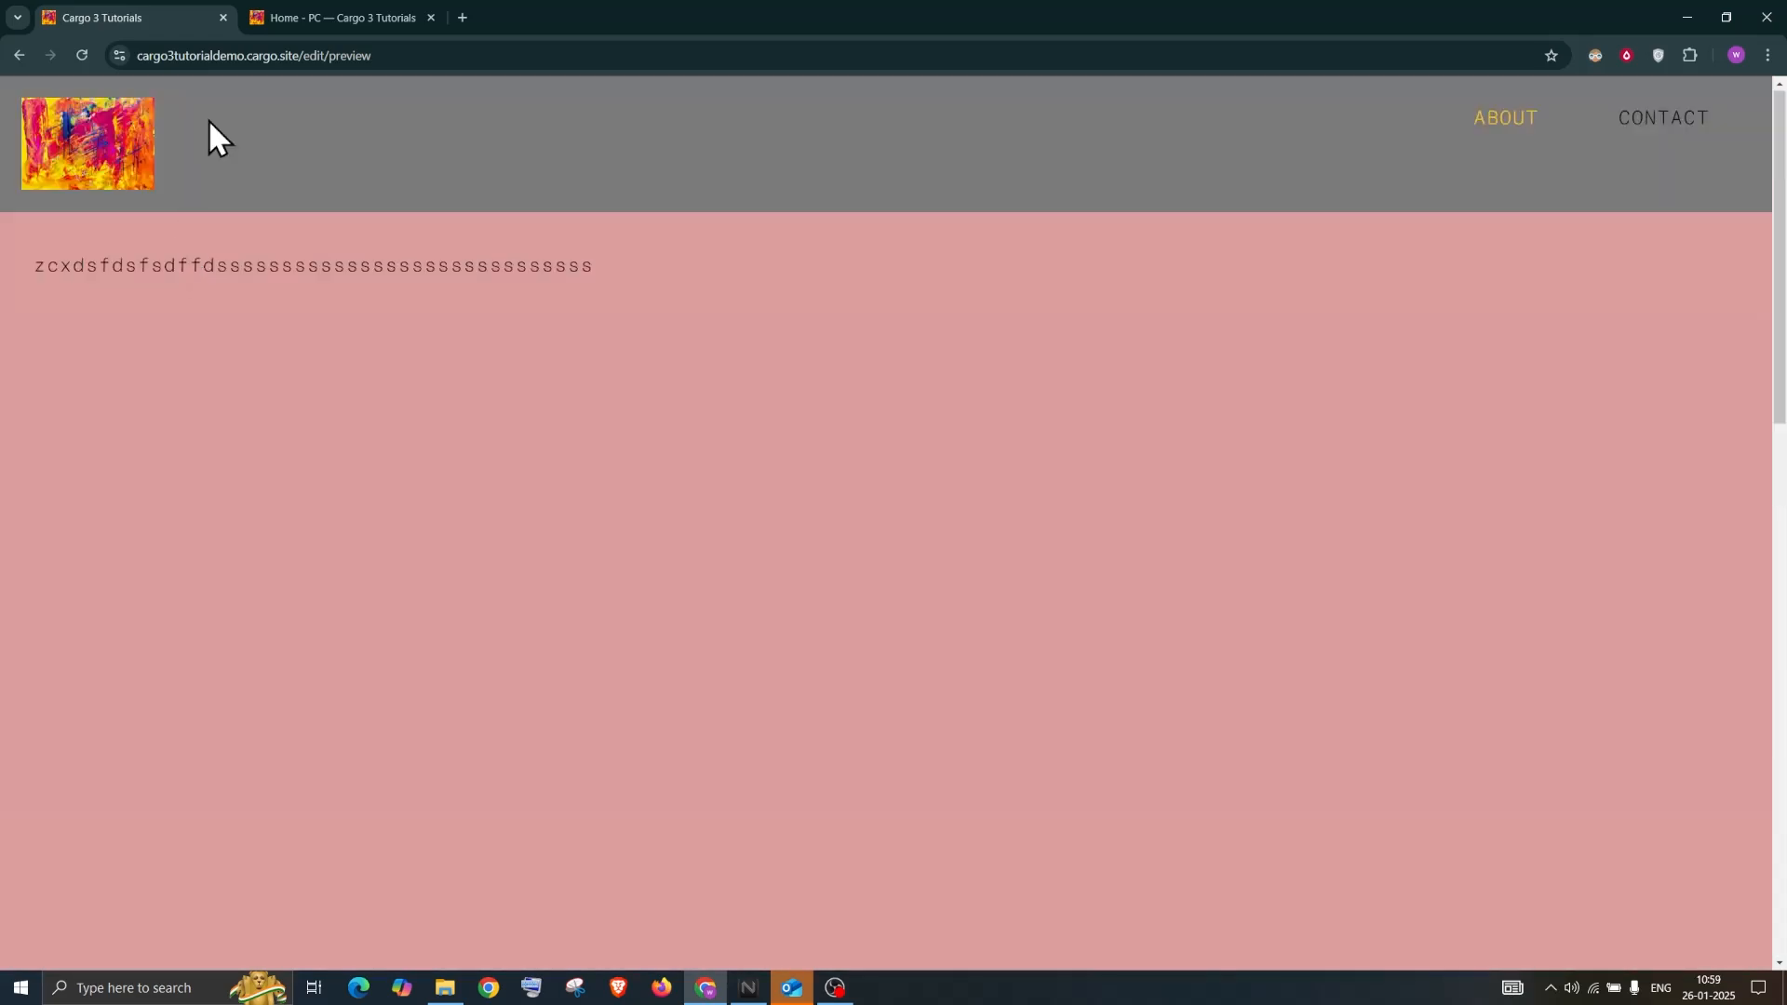
pyautogui.click(1655, 121)
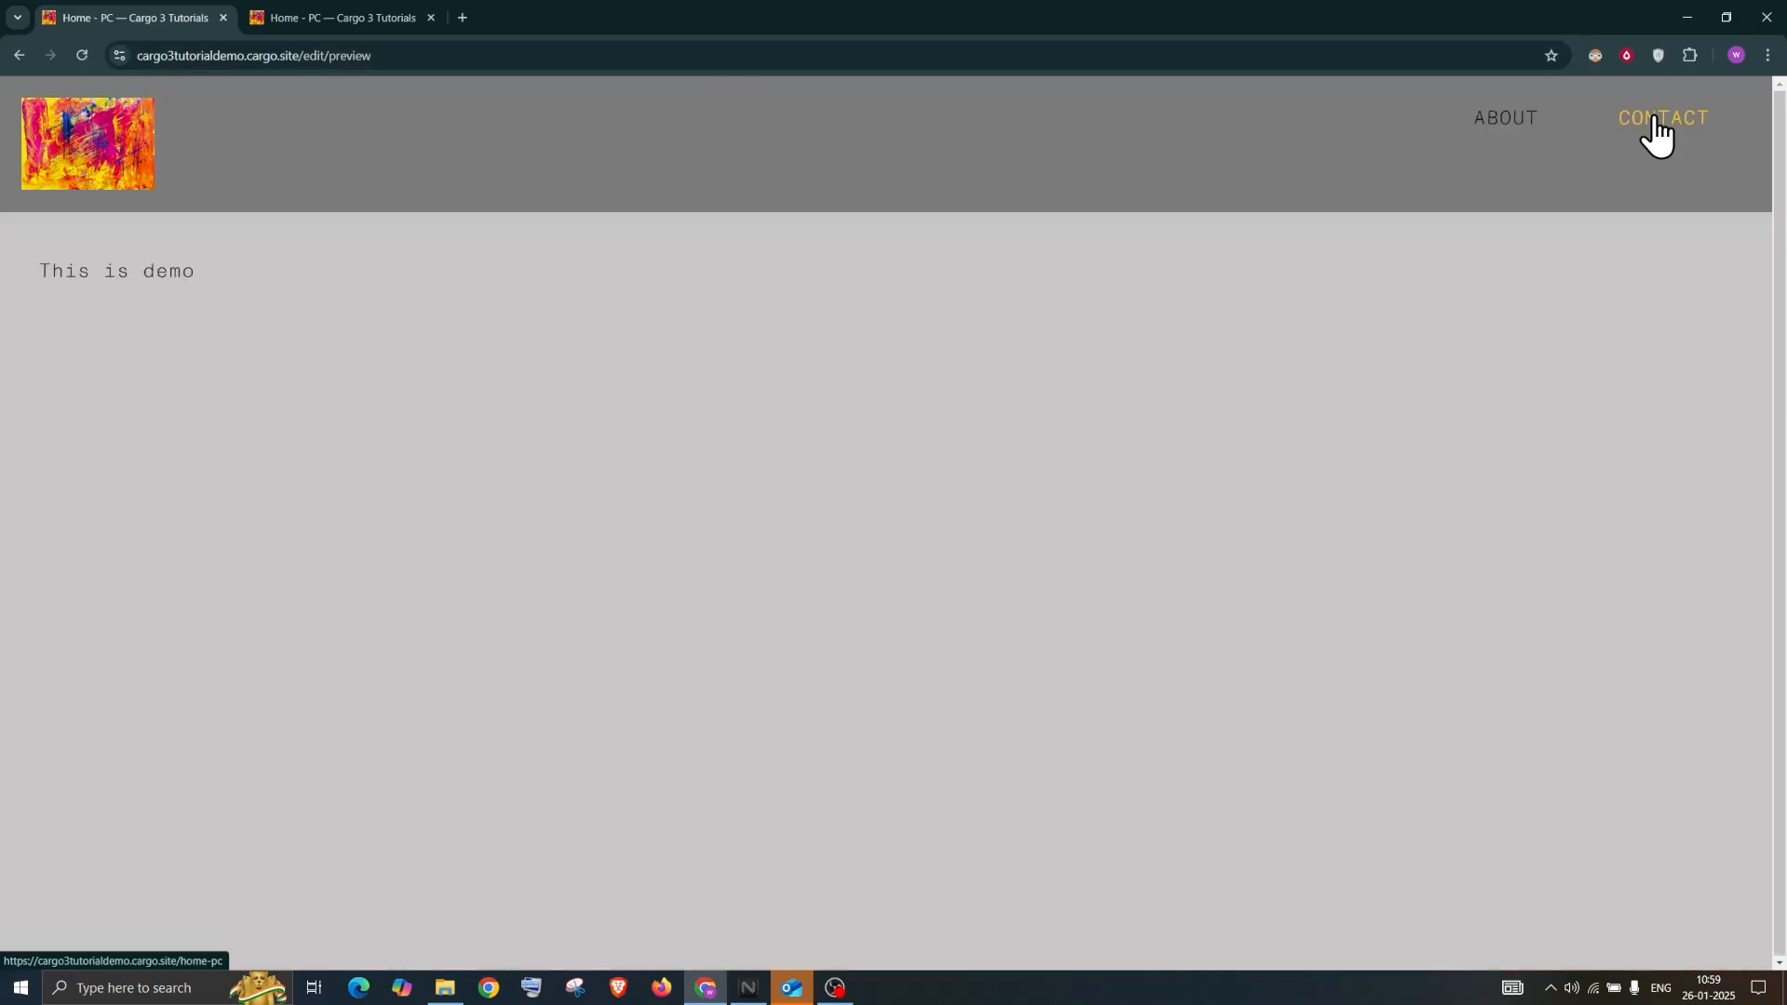
pyautogui.click(102, 163)
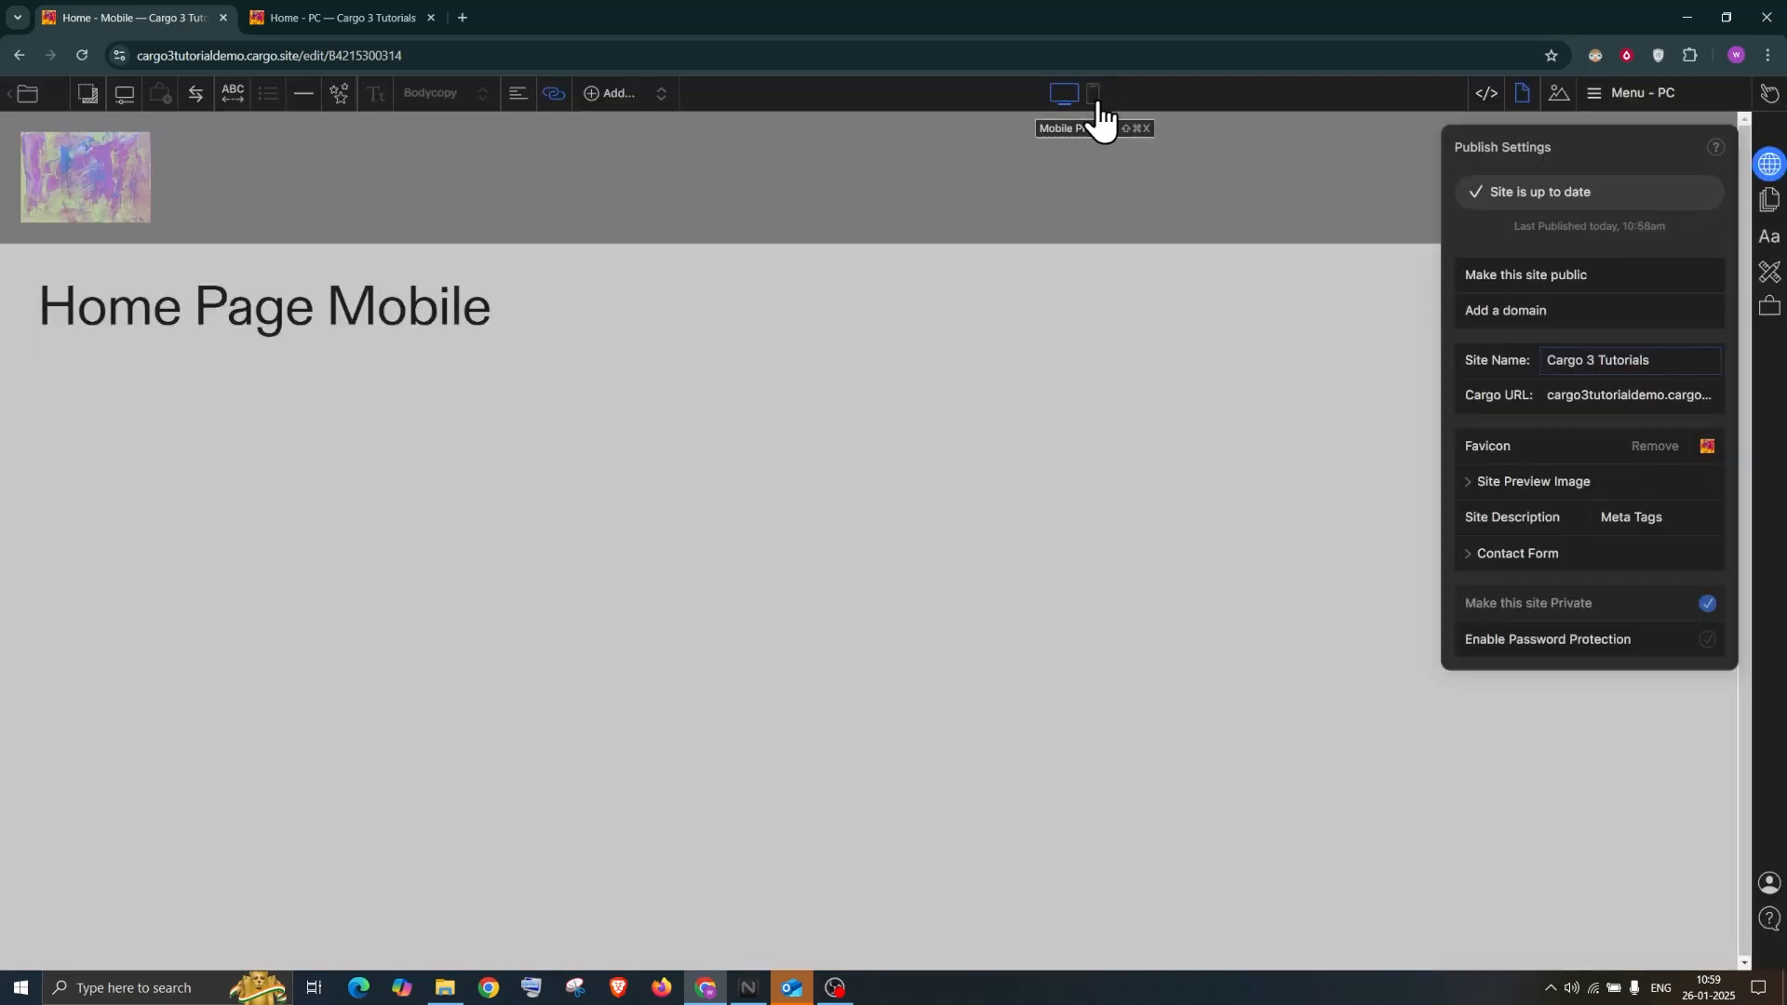
# Close Publish Settings and switch the editor to the Home - Mobile page
pyautogui.click(1152, 319)
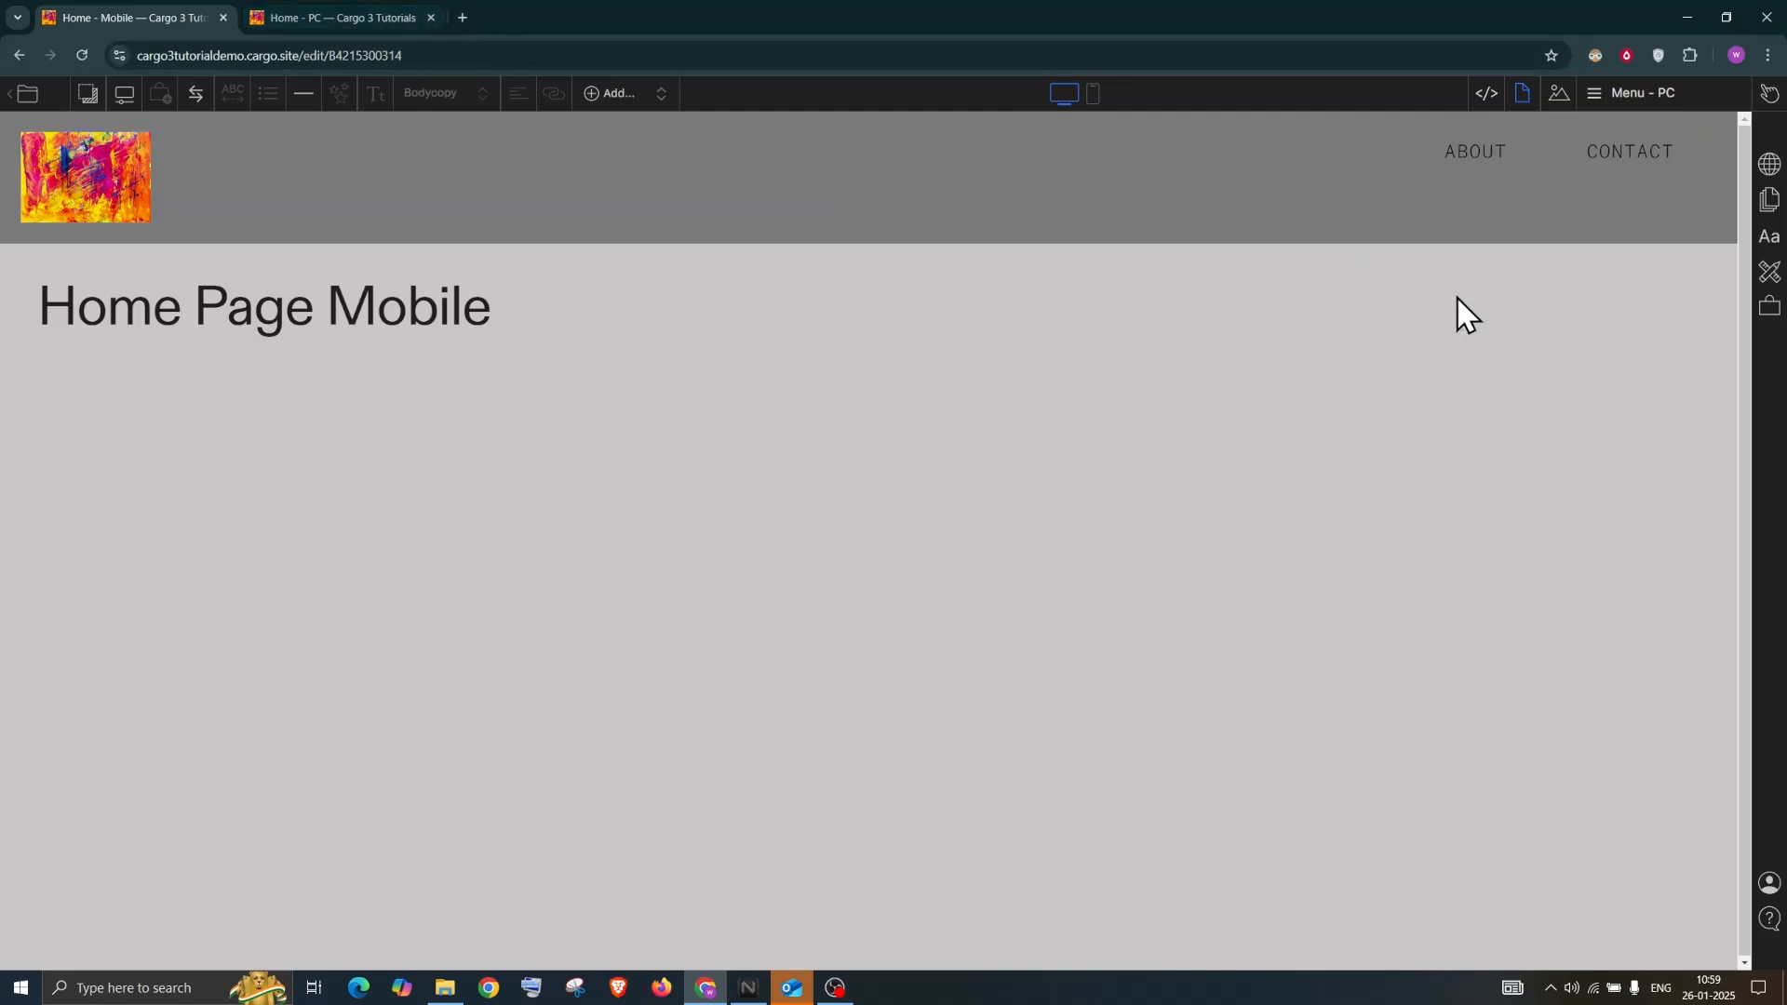
pyautogui.click(1624, 93)
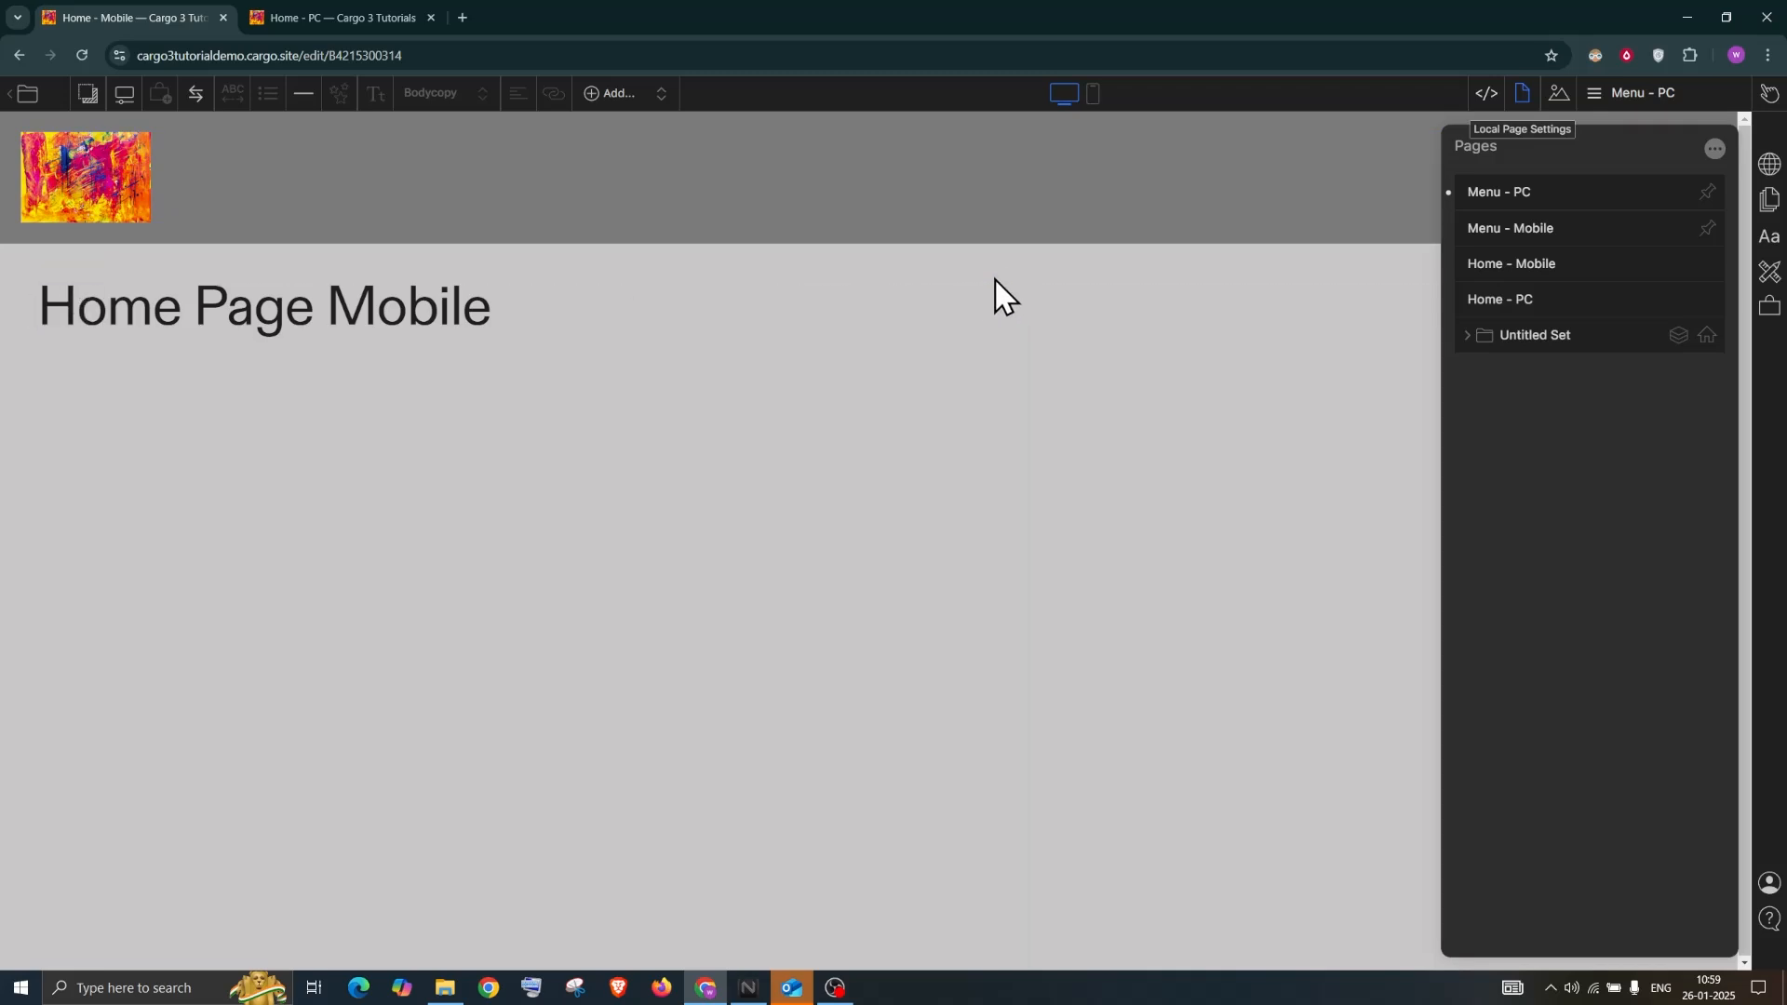
pyautogui.click(92, 271)
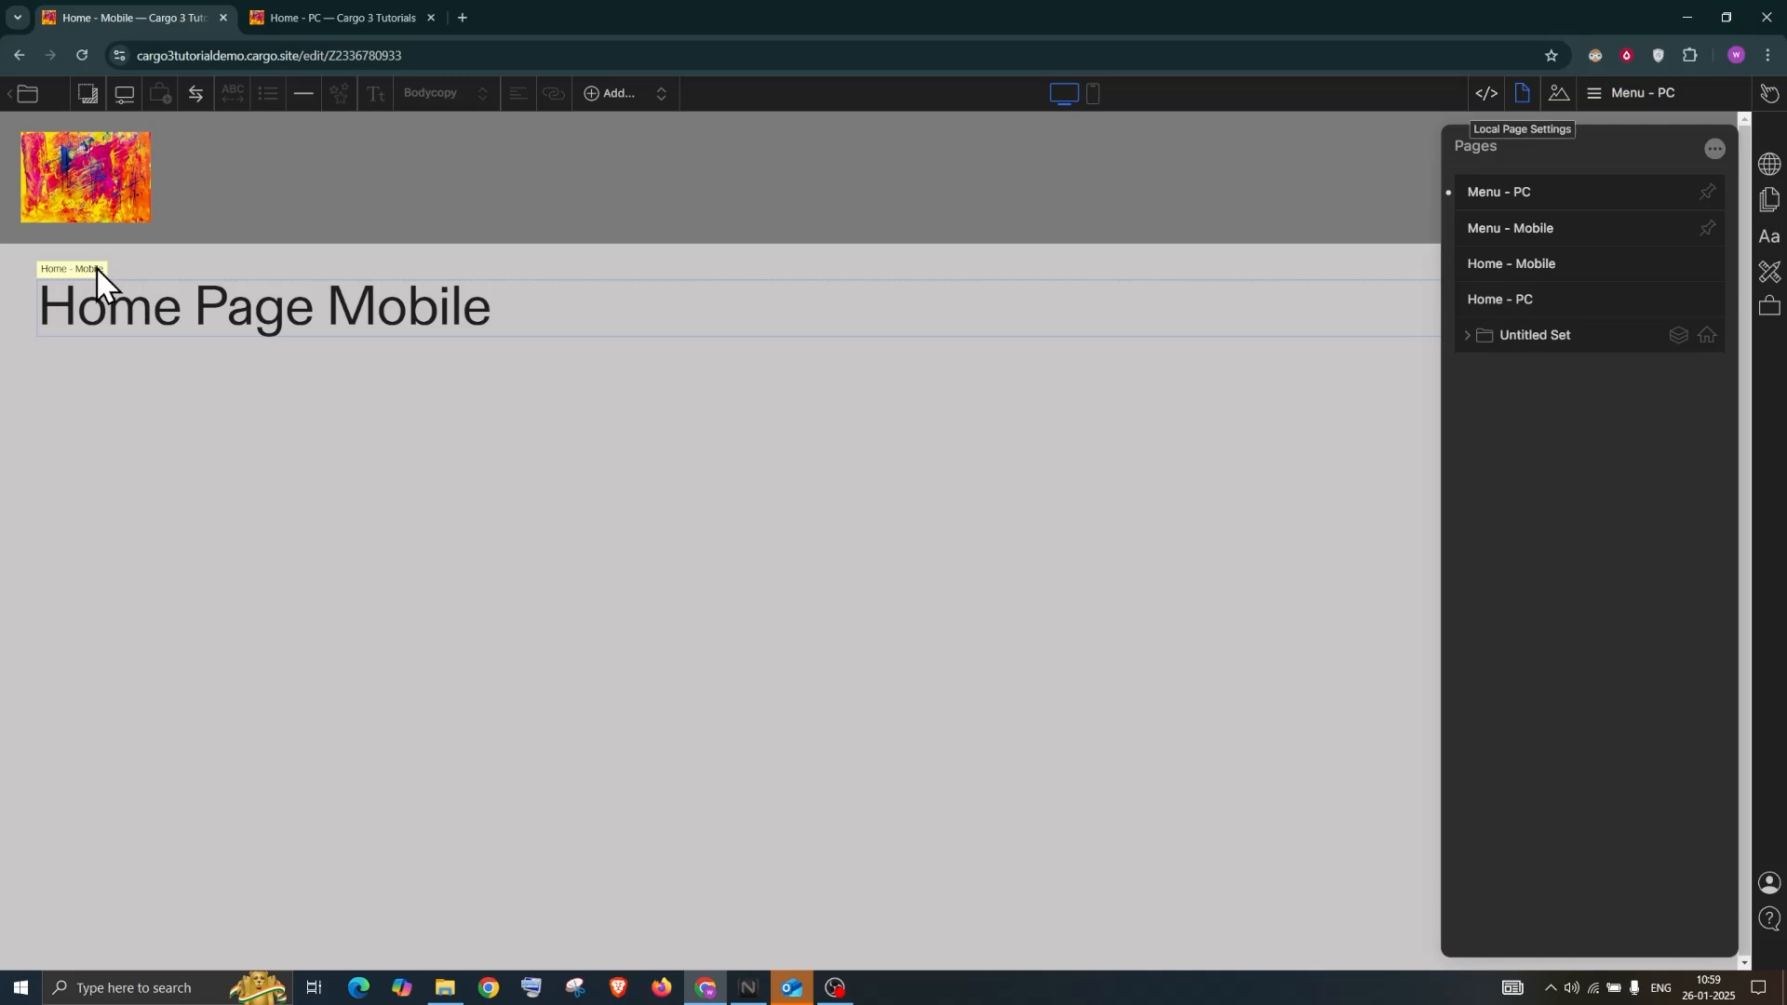
pyautogui.click(721, 258)
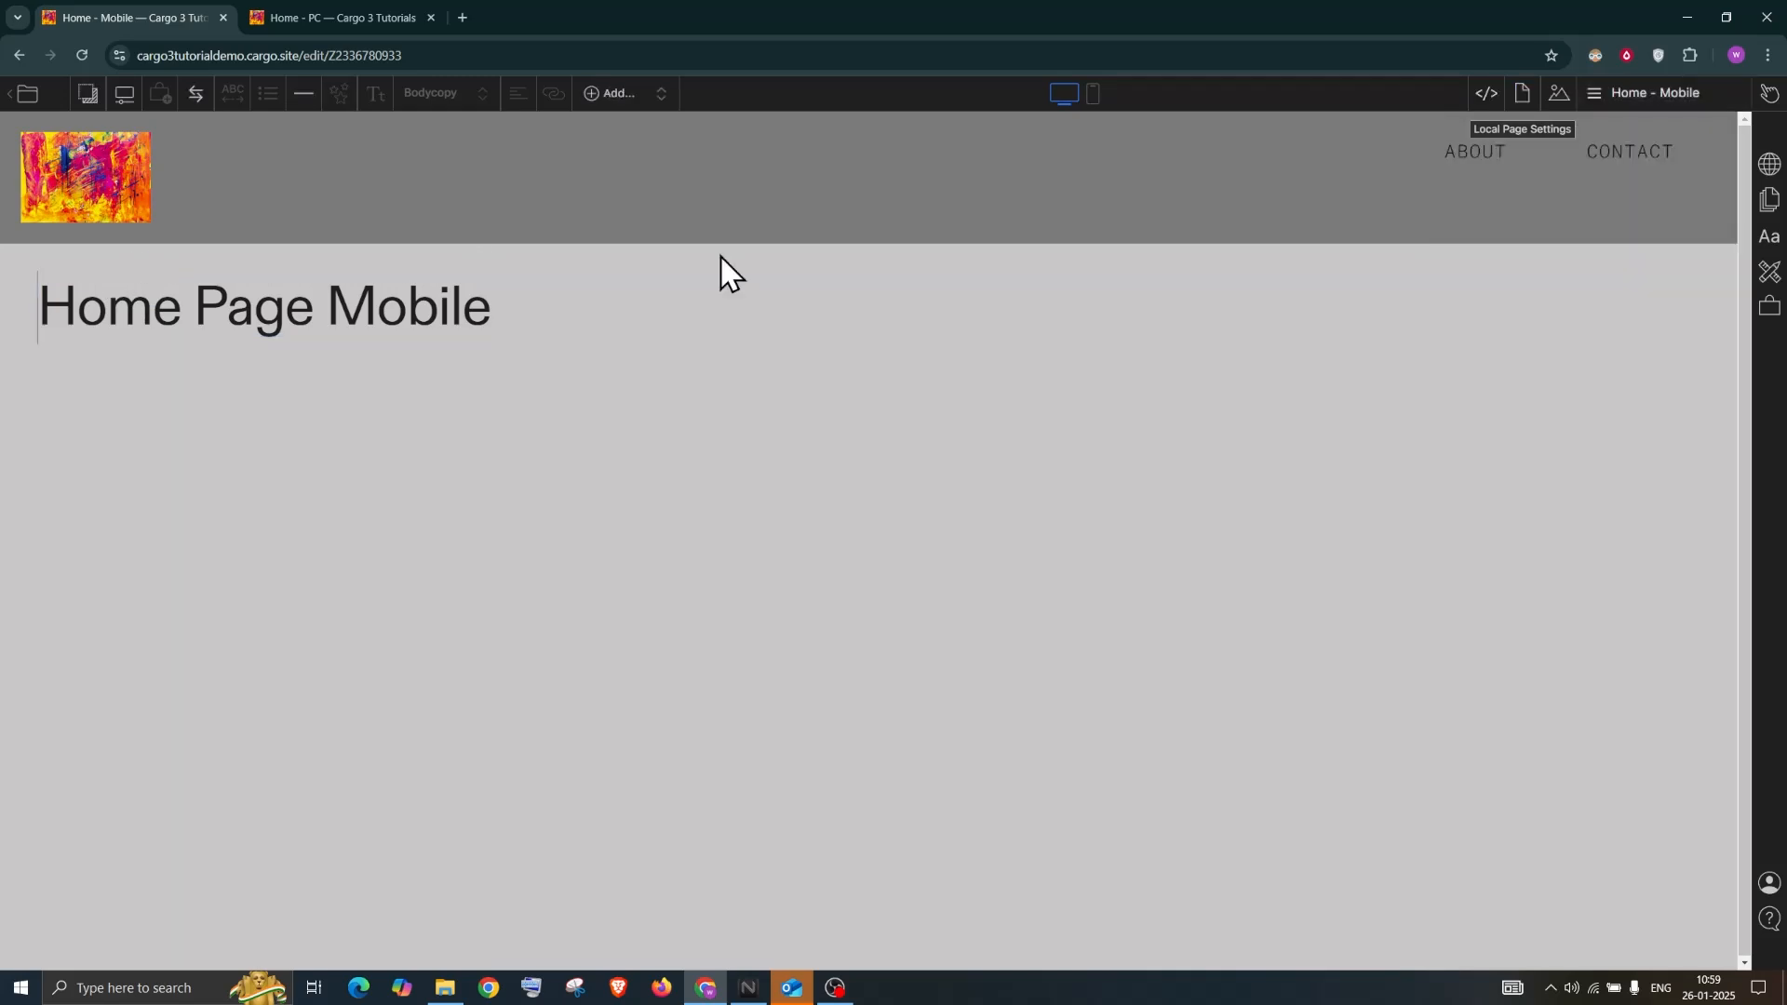
# Start an image upload from the Home - Mobile page's image library
pyautogui.click(1614, 95)
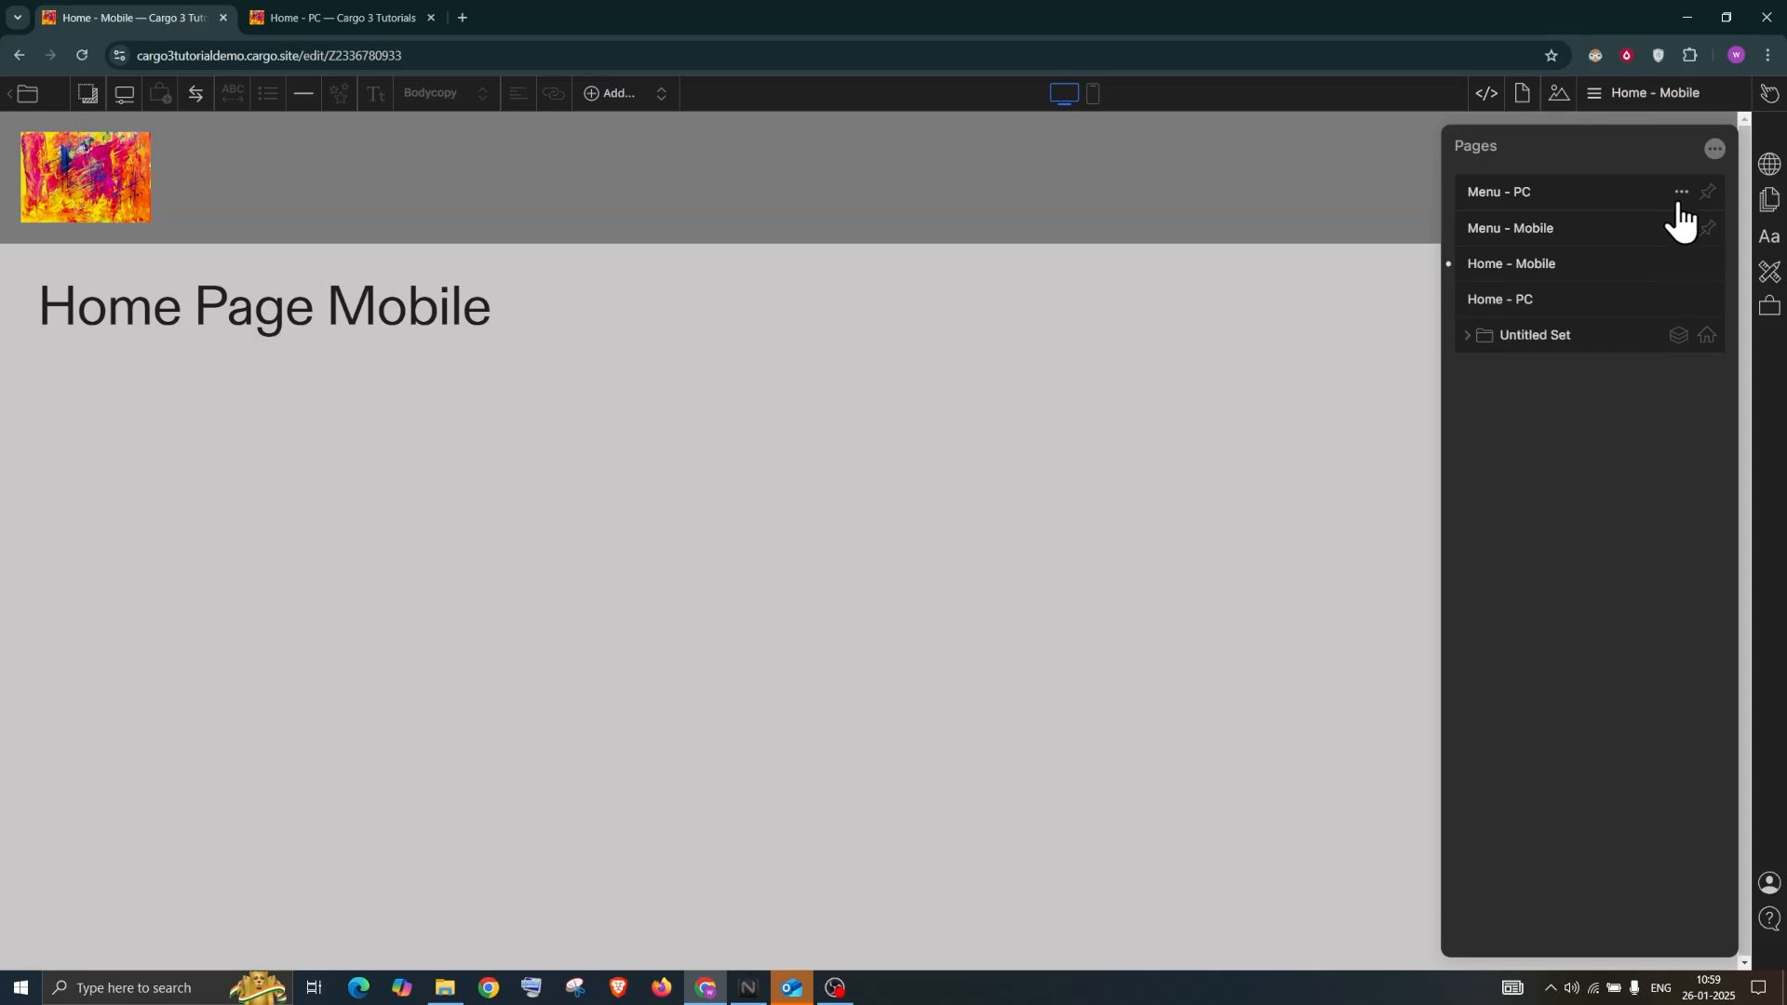
pyautogui.click(1230, 182)
pyautogui.click(728, 331)
pyautogui.click(1621, 95)
pyautogui.click(91, 307)
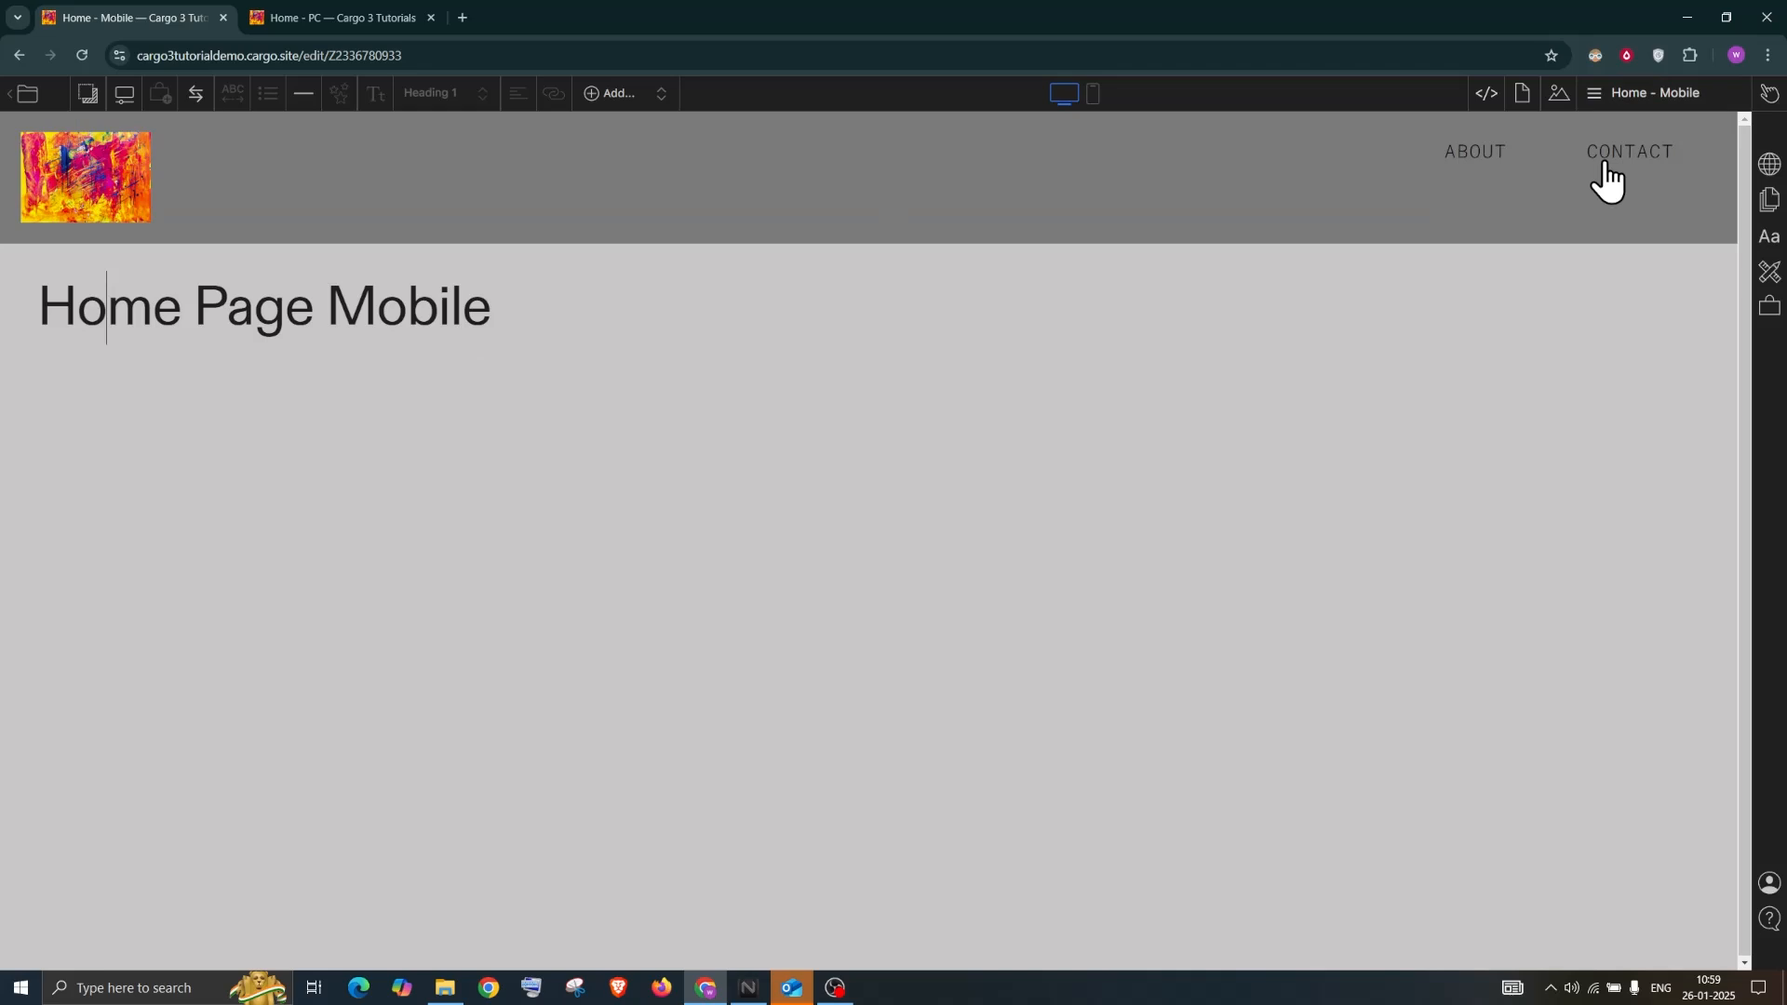
pyautogui.click(1559, 93)
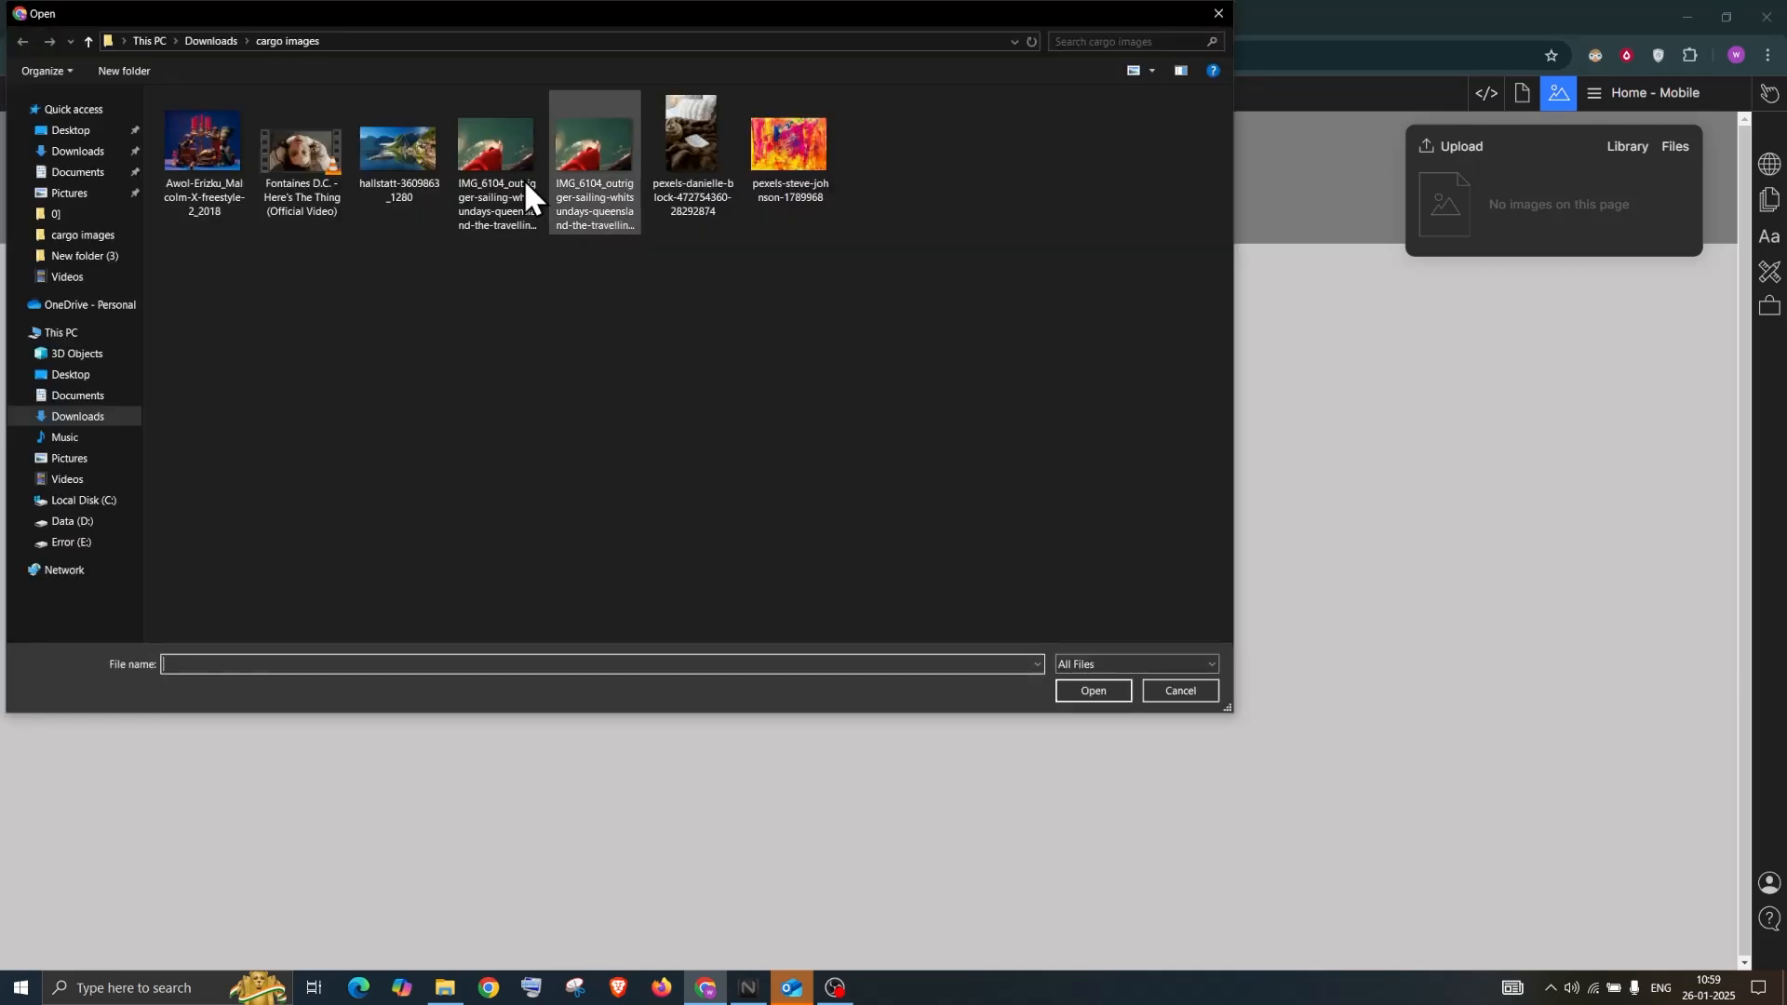
# Upload every file in the 'cargo images' folder to the page's image library
pyautogui.click(783, 155)
pyautogui.keyDown('shift'); pyautogui.click(163, 154); pyautogui.keyUp('shift')
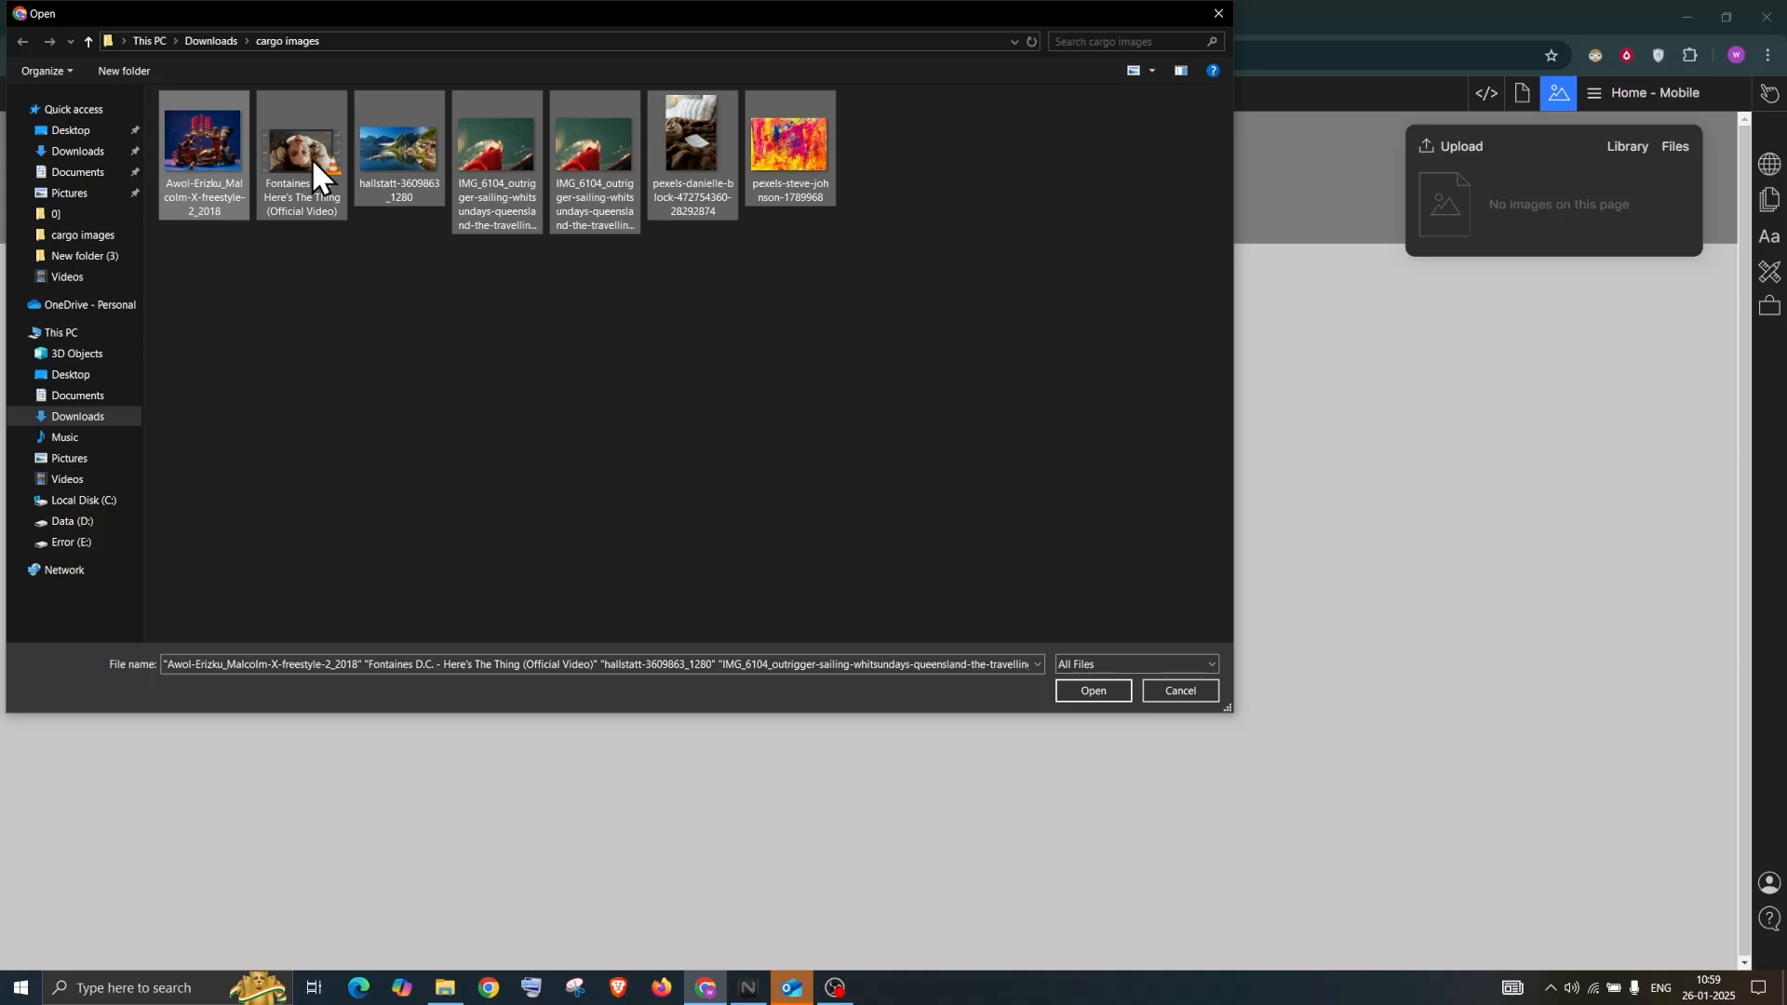
pyautogui.click(1086, 695)
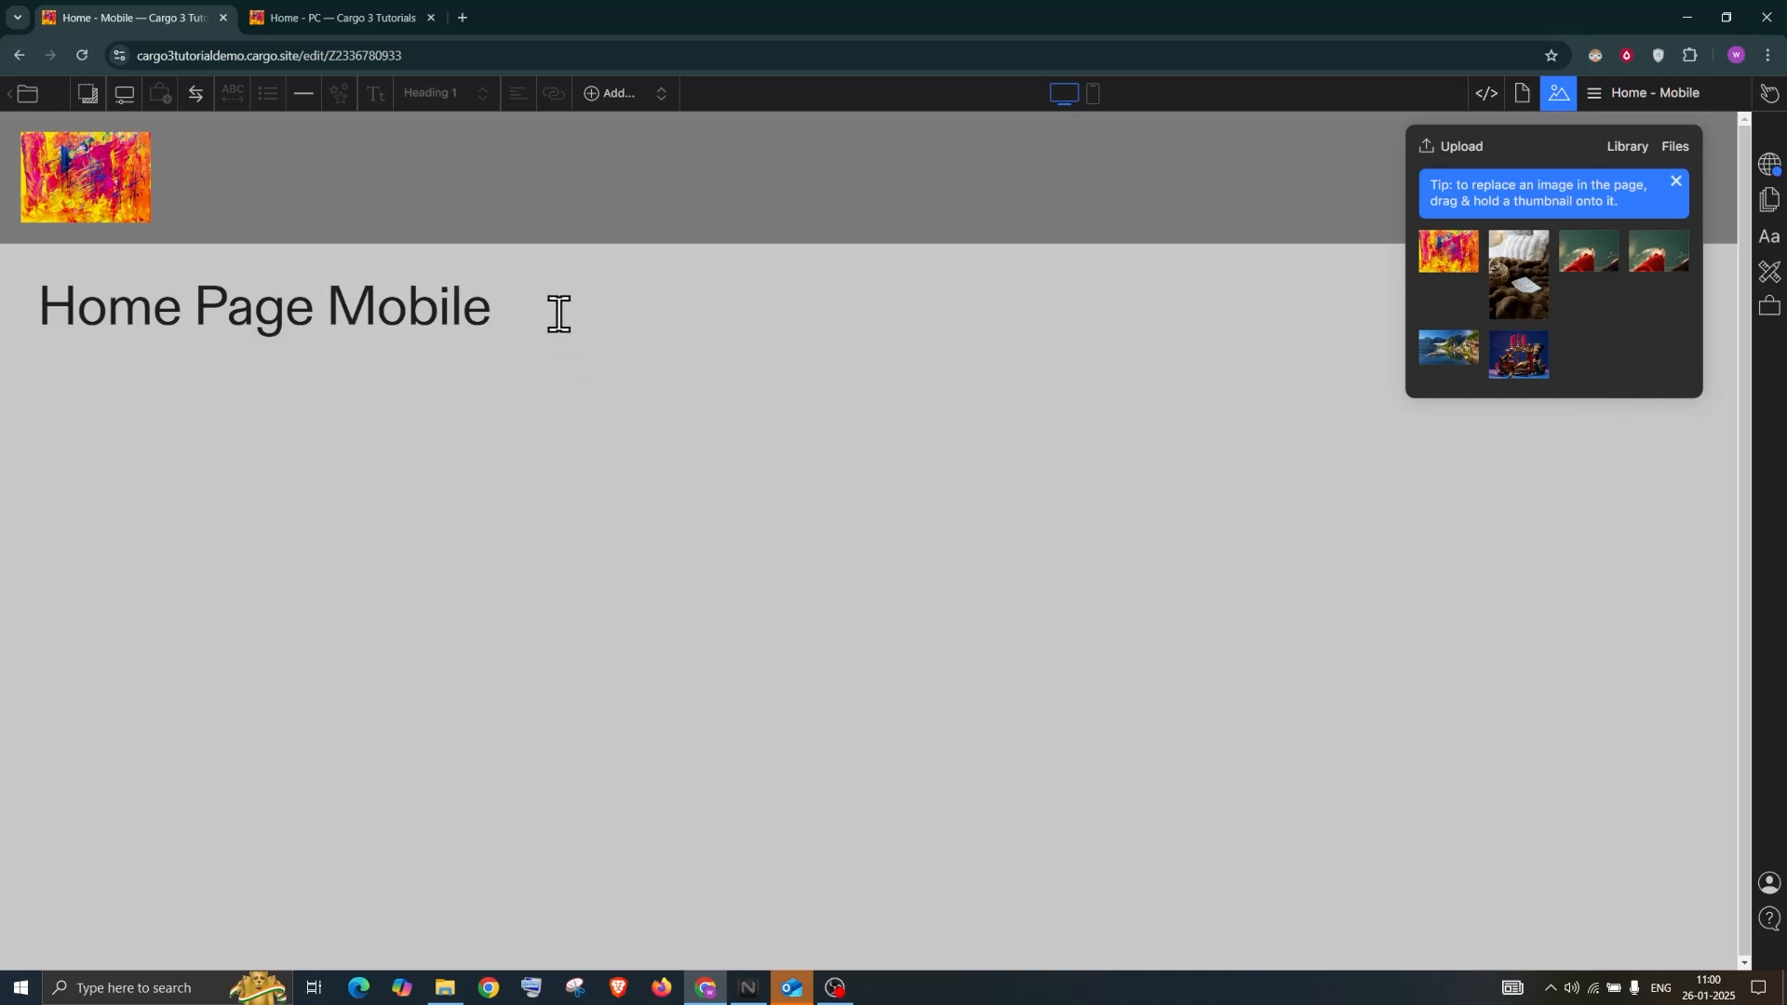
pyautogui.moveTo(502, 311); pyautogui.dragTo(52, 304)
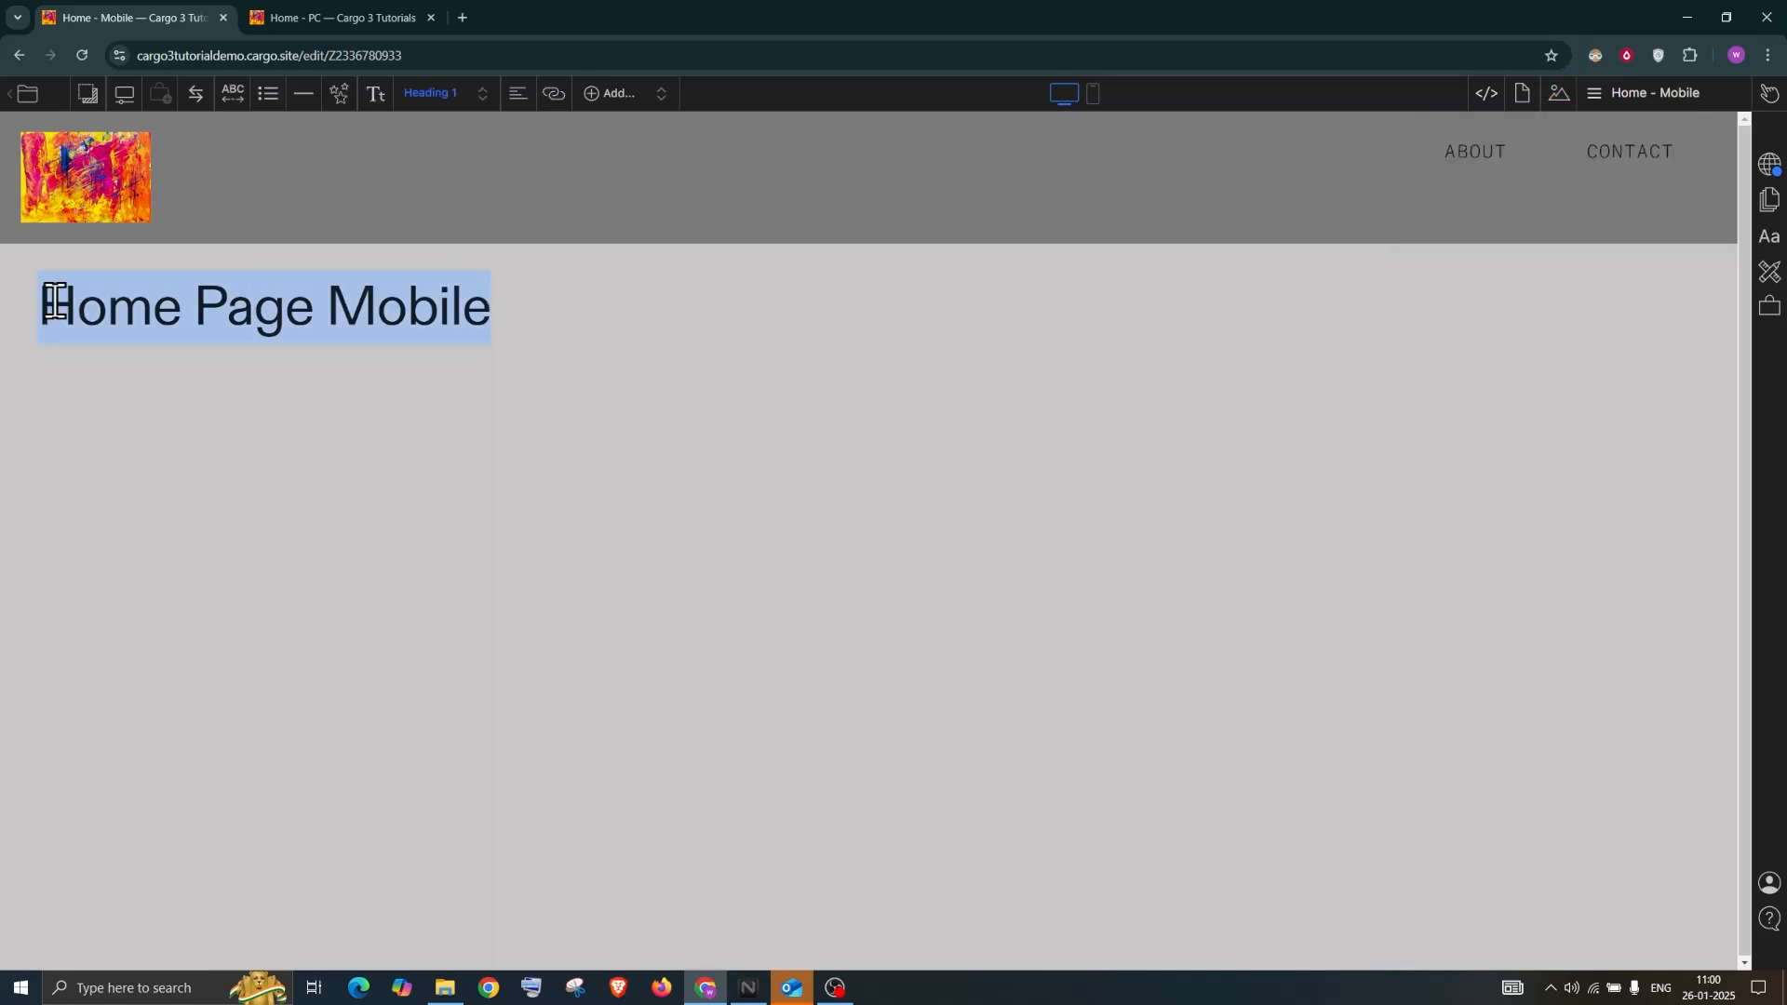
# Delete the Home Page Mobile heading, drop in the abstract painting, and choose Add Gallery
pyautogui.press('BackSpace')
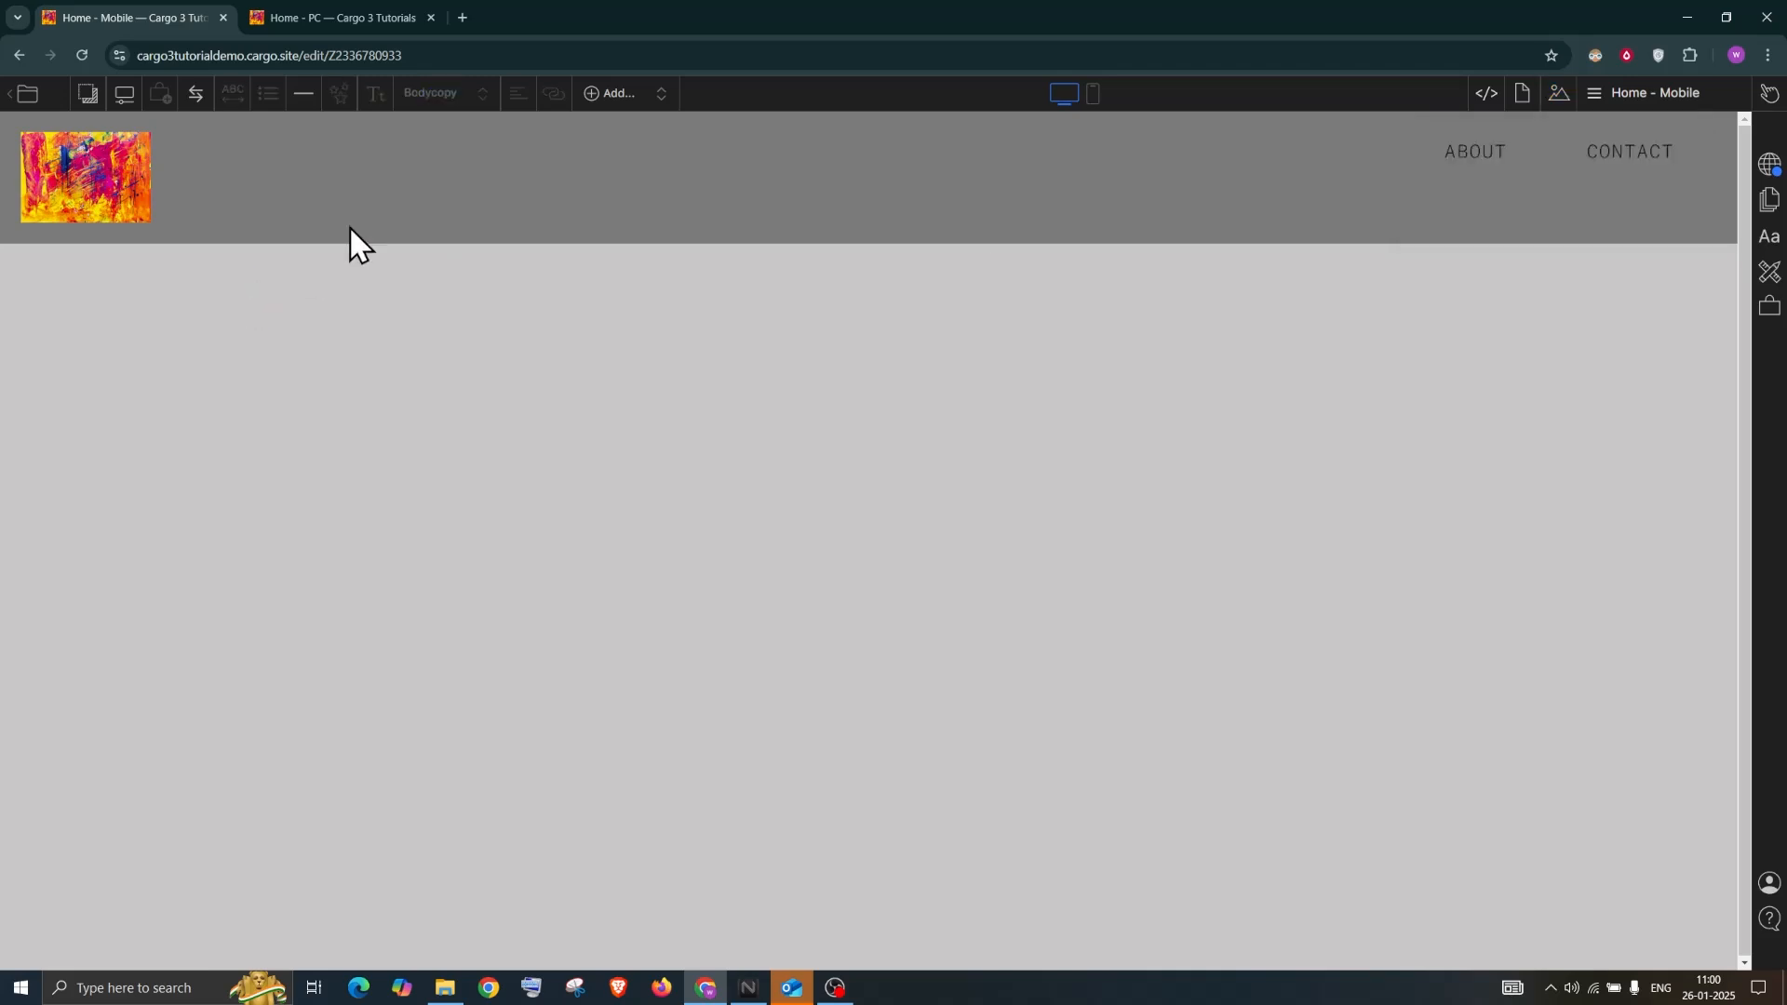
pyautogui.click(1554, 94)
pyautogui.moveTo(1455, 248); pyautogui.dragTo(247, 358)
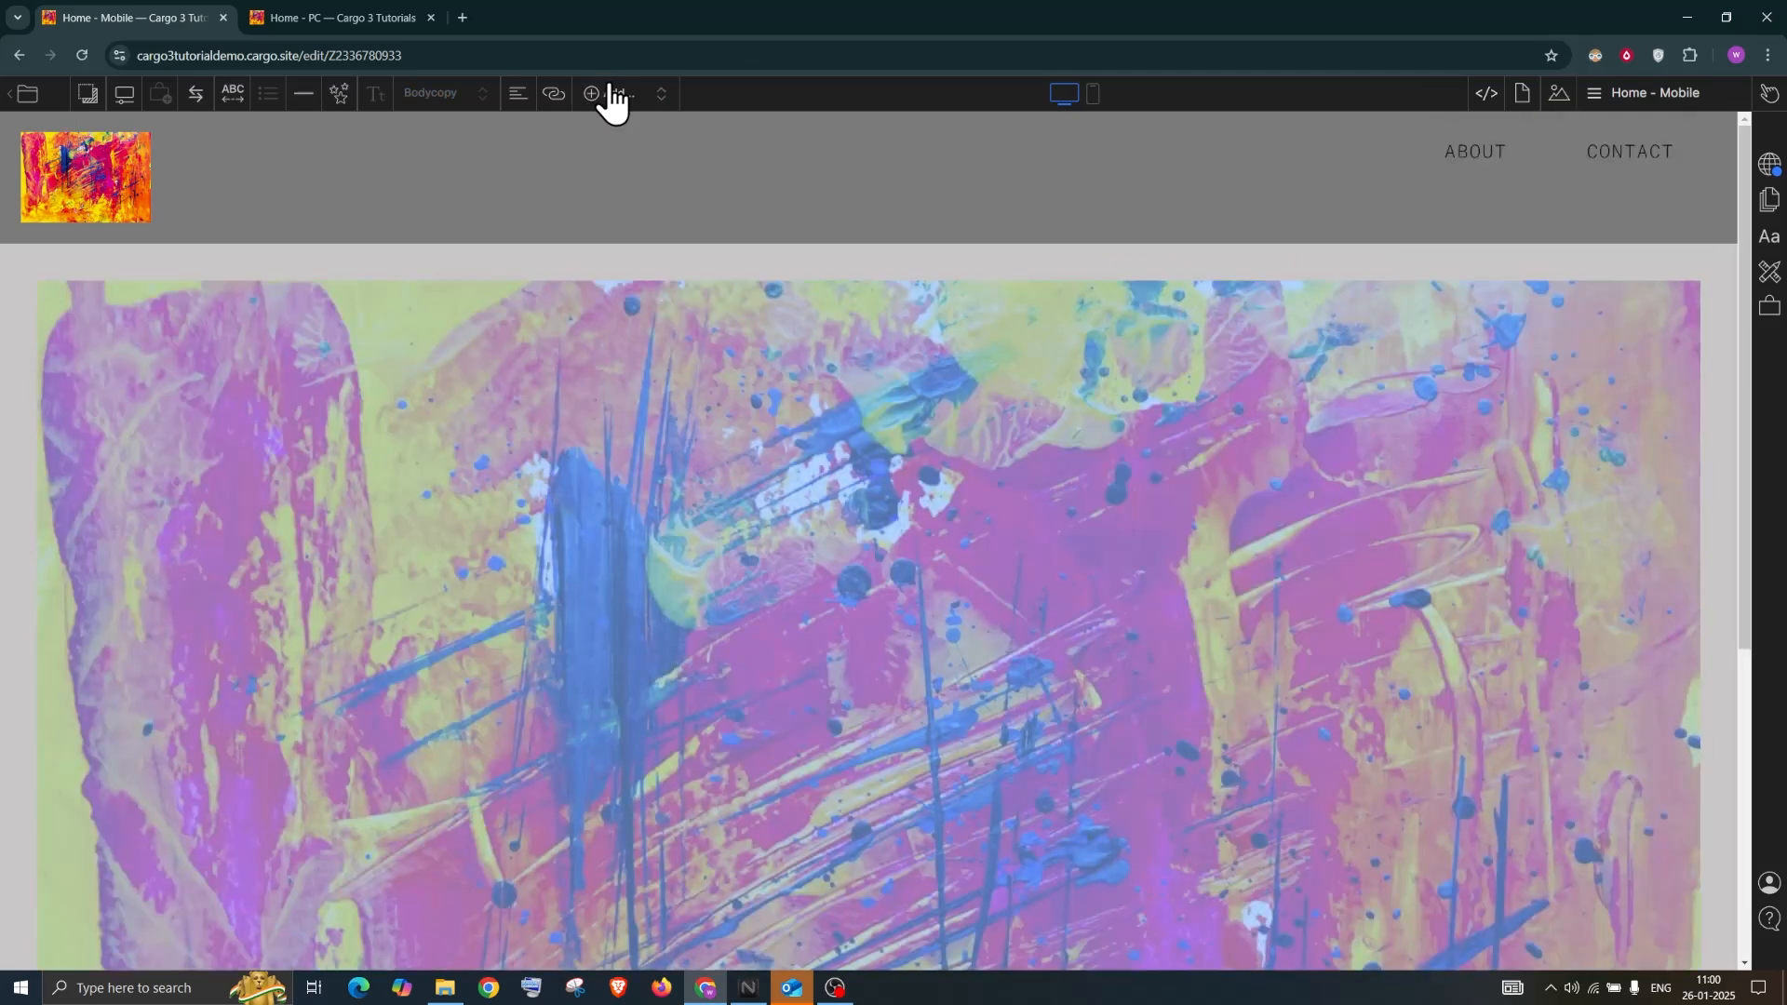
pyautogui.click(609, 90)
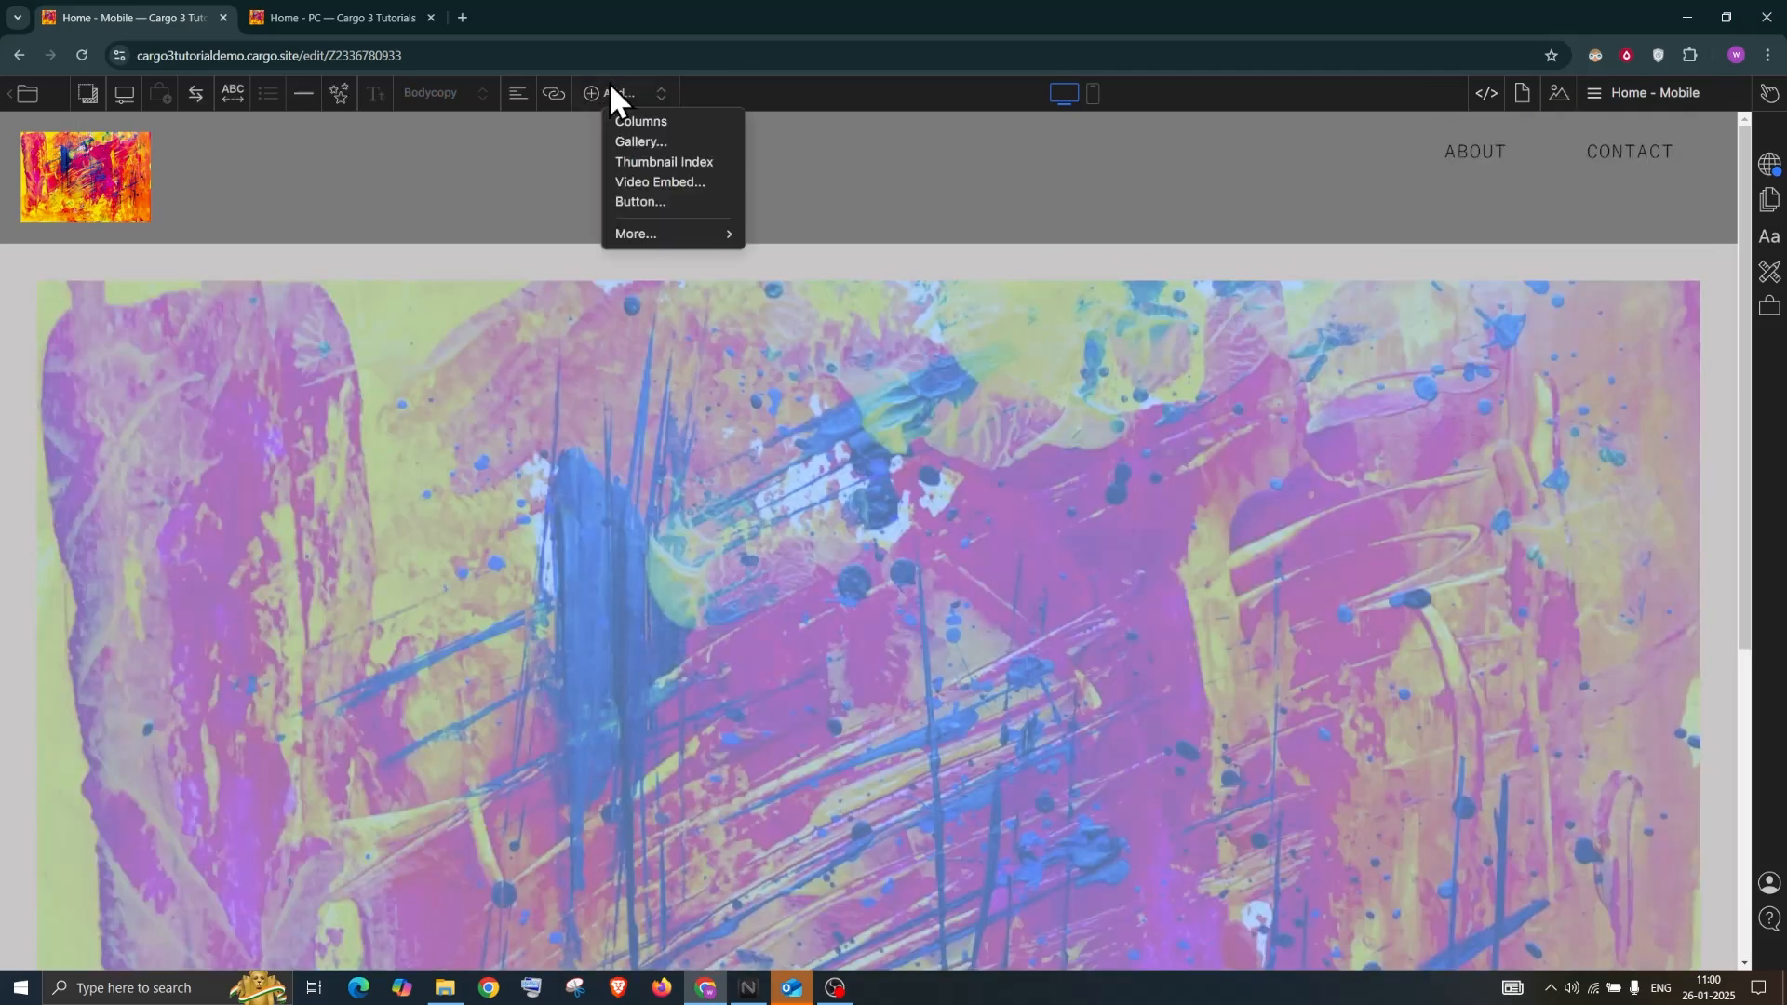
pyautogui.click(642, 143)
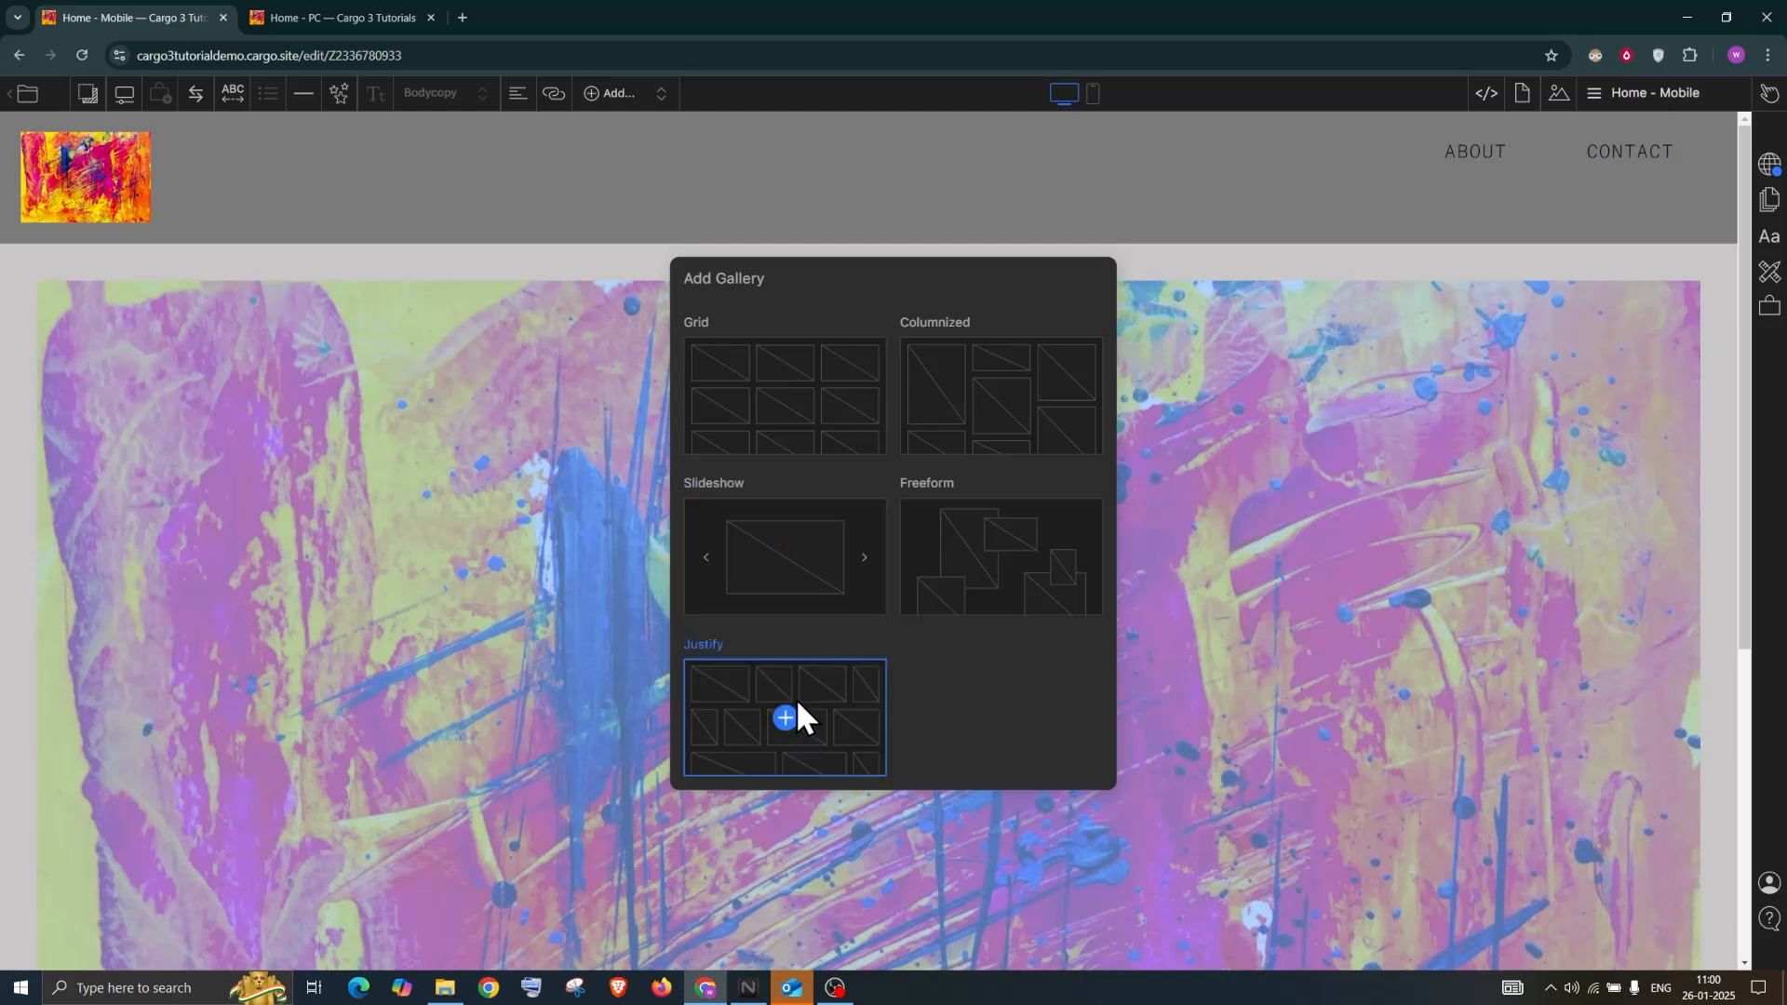
# Create a grid gallery with the painting, then add the bedroom book and red-sleeve photos
pyautogui.click(787, 396)
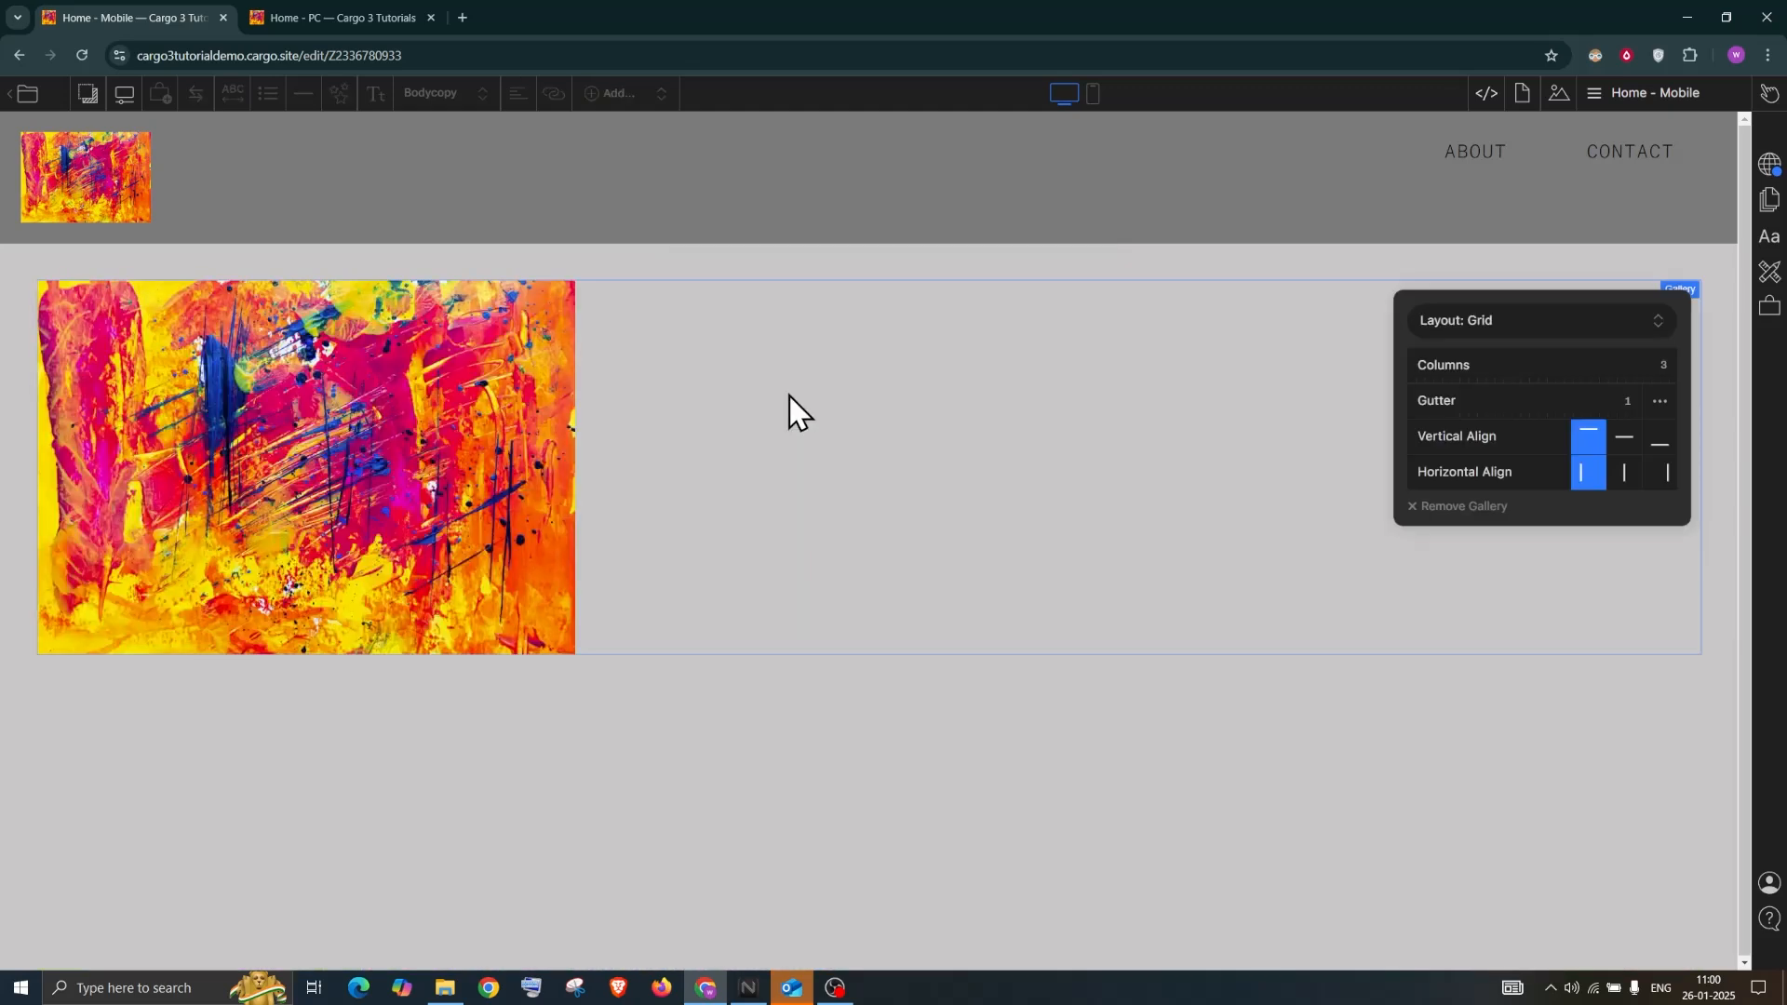
pyautogui.click(1561, 95)
pyautogui.moveTo(1515, 268); pyautogui.dragTo(1182, 372)
pyautogui.moveTo(1589, 250); pyautogui.dragTo(1153, 646)
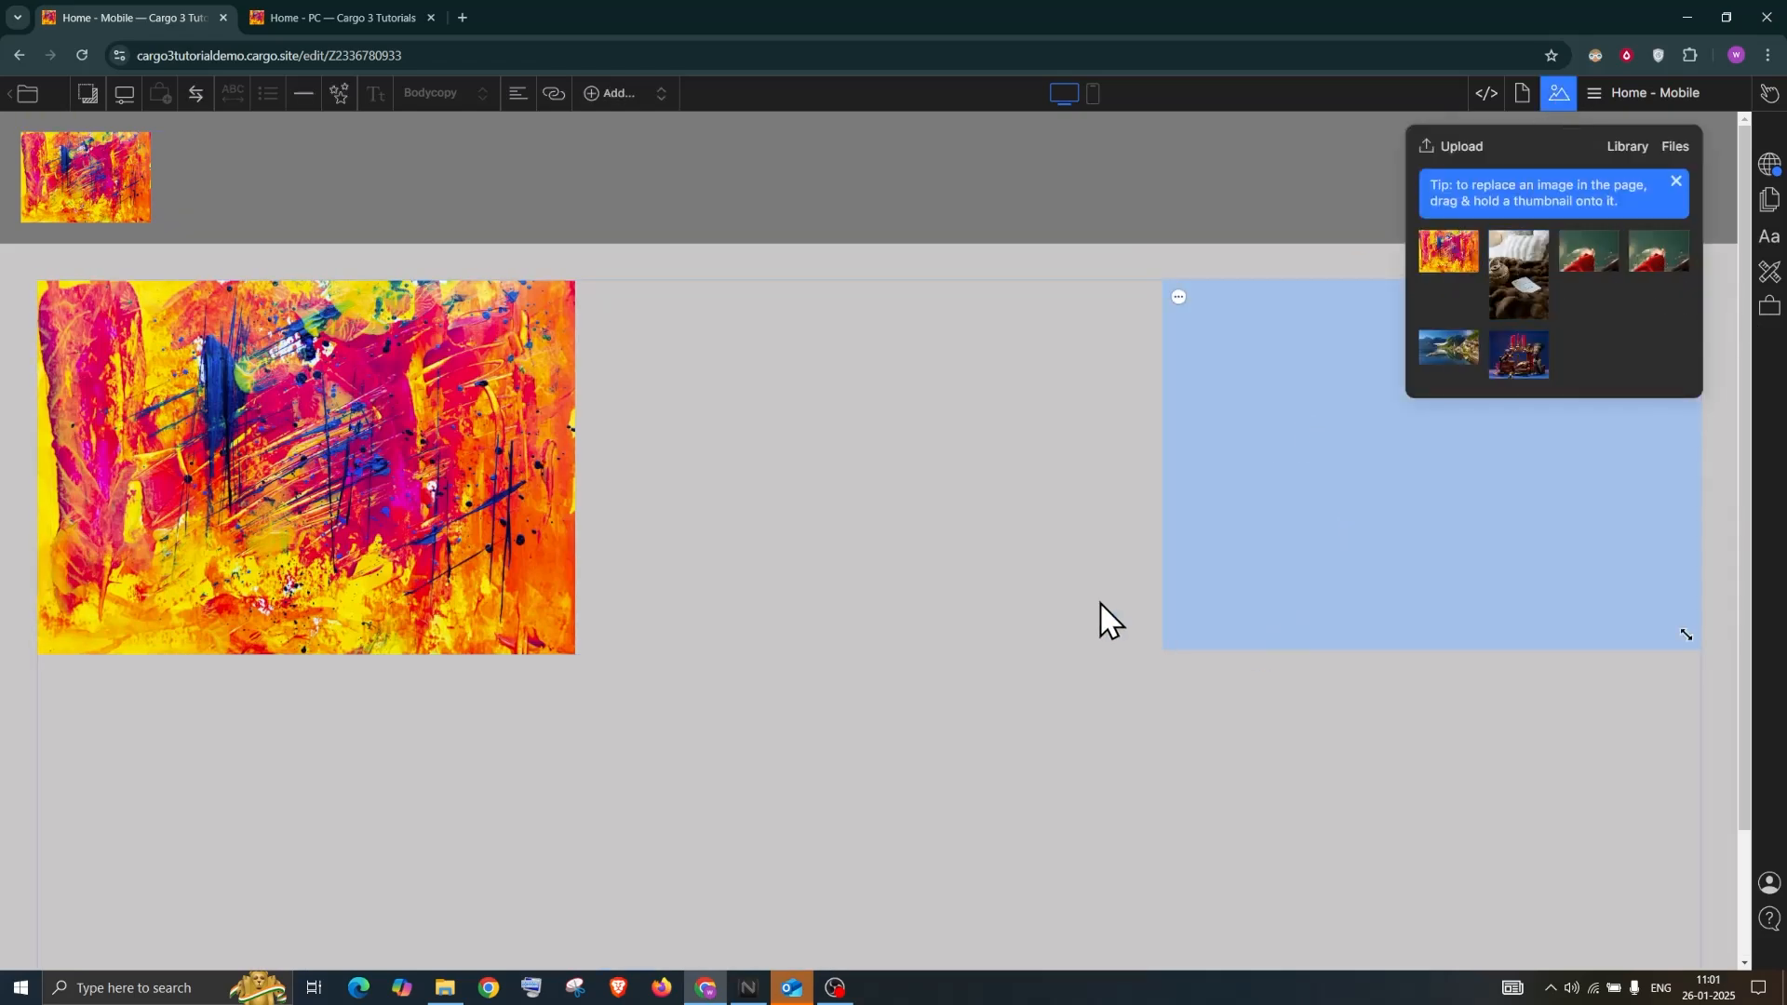
pyautogui.click(1559, 93)
# Add the lake town and candle still-life photos, then open the gallery's settings
pyautogui.click(1559, 93)
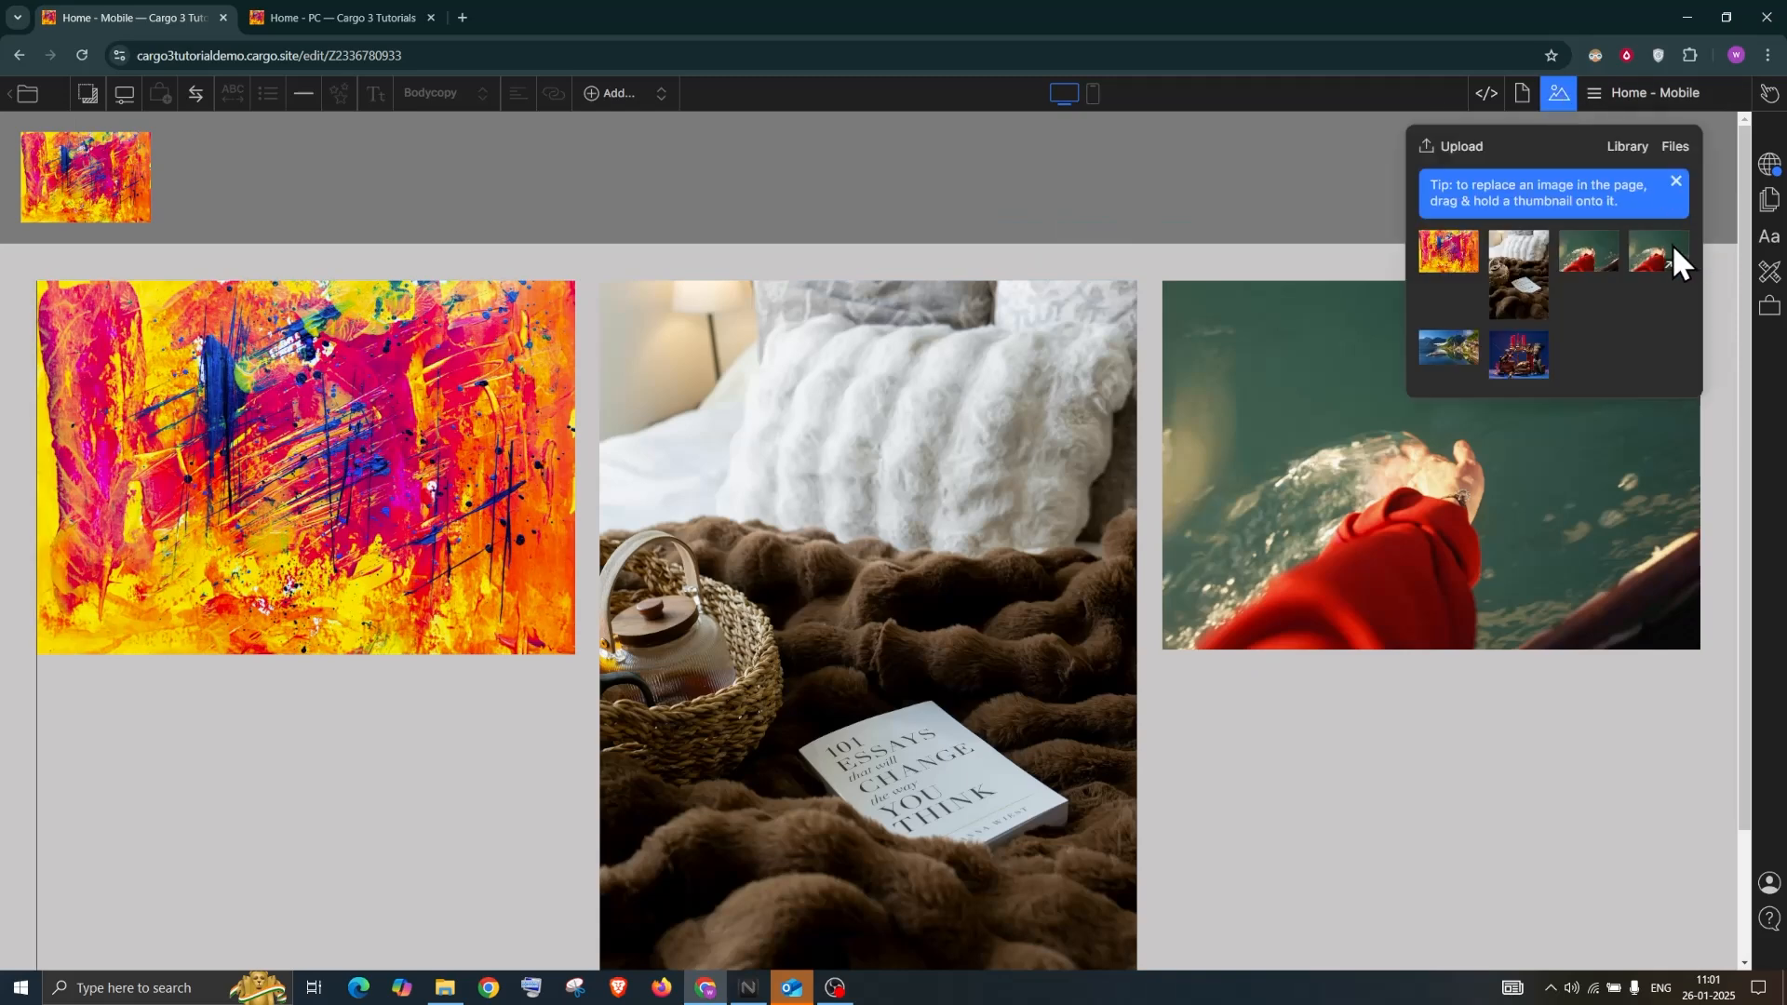
pyautogui.moveTo(1454, 335); pyautogui.dragTo(1276, 618)
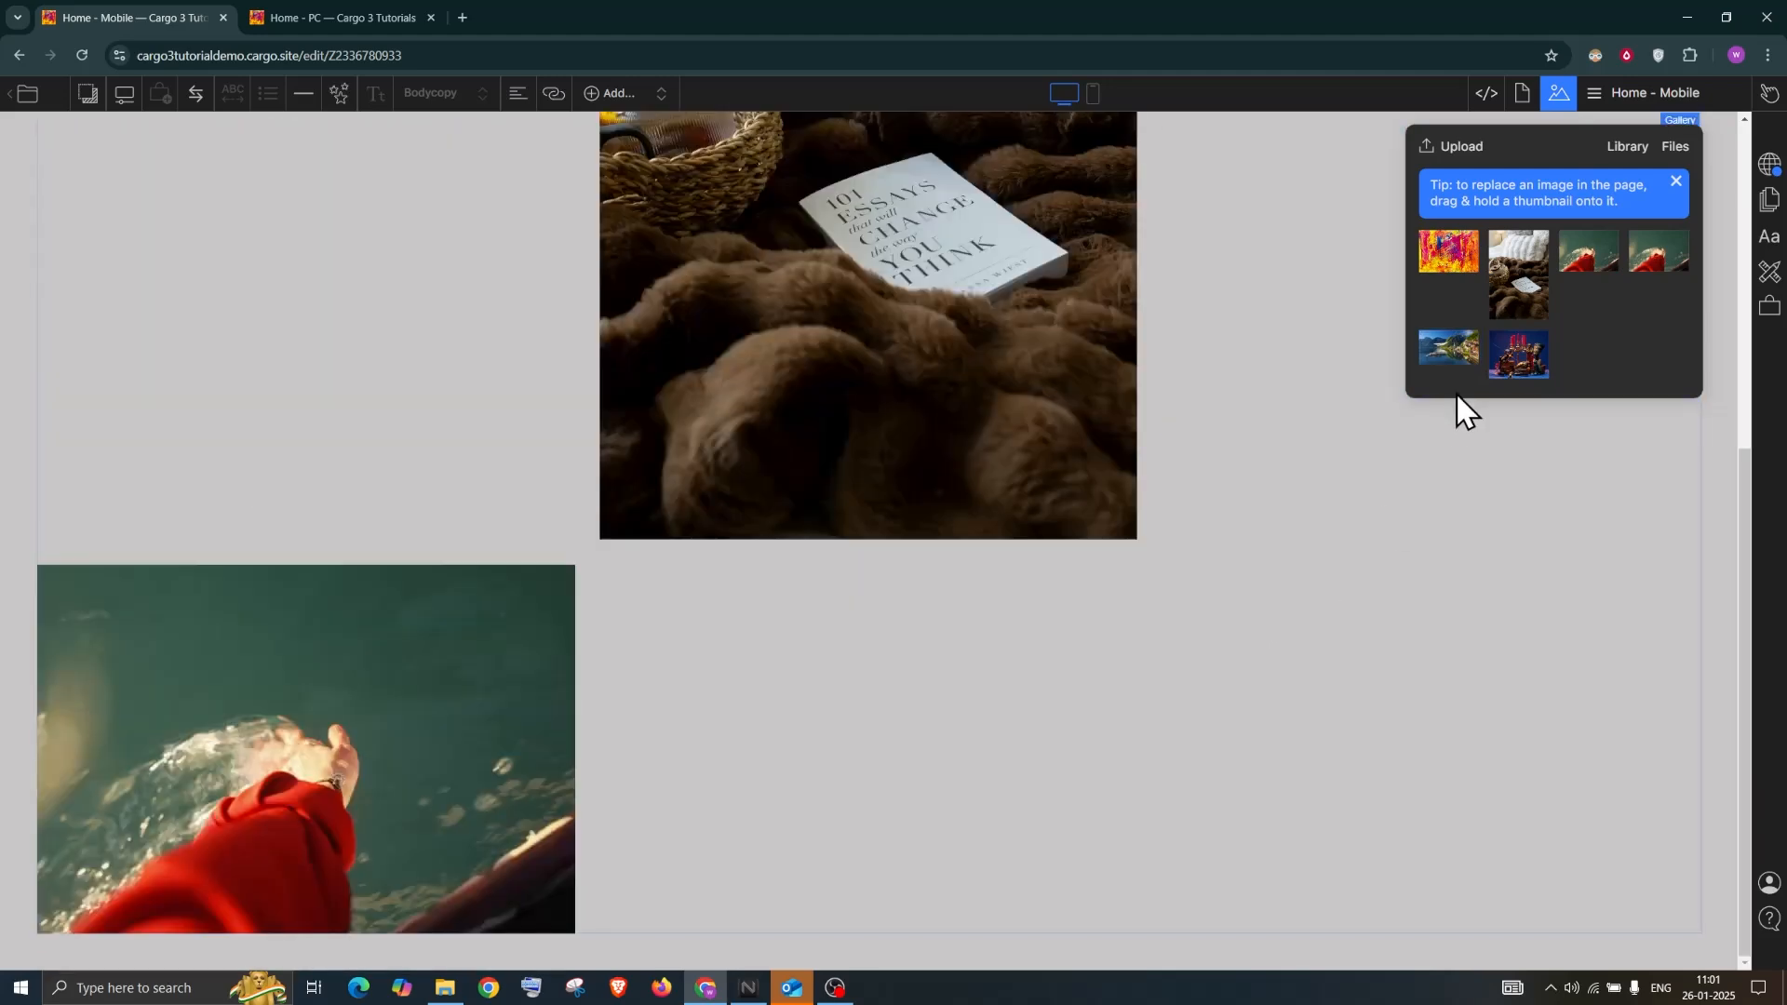
pyautogui.moveTo(1514, 348); pyautogui.dragTo(1055, 649)
pyautogui.scroll(6, 1074, 644)
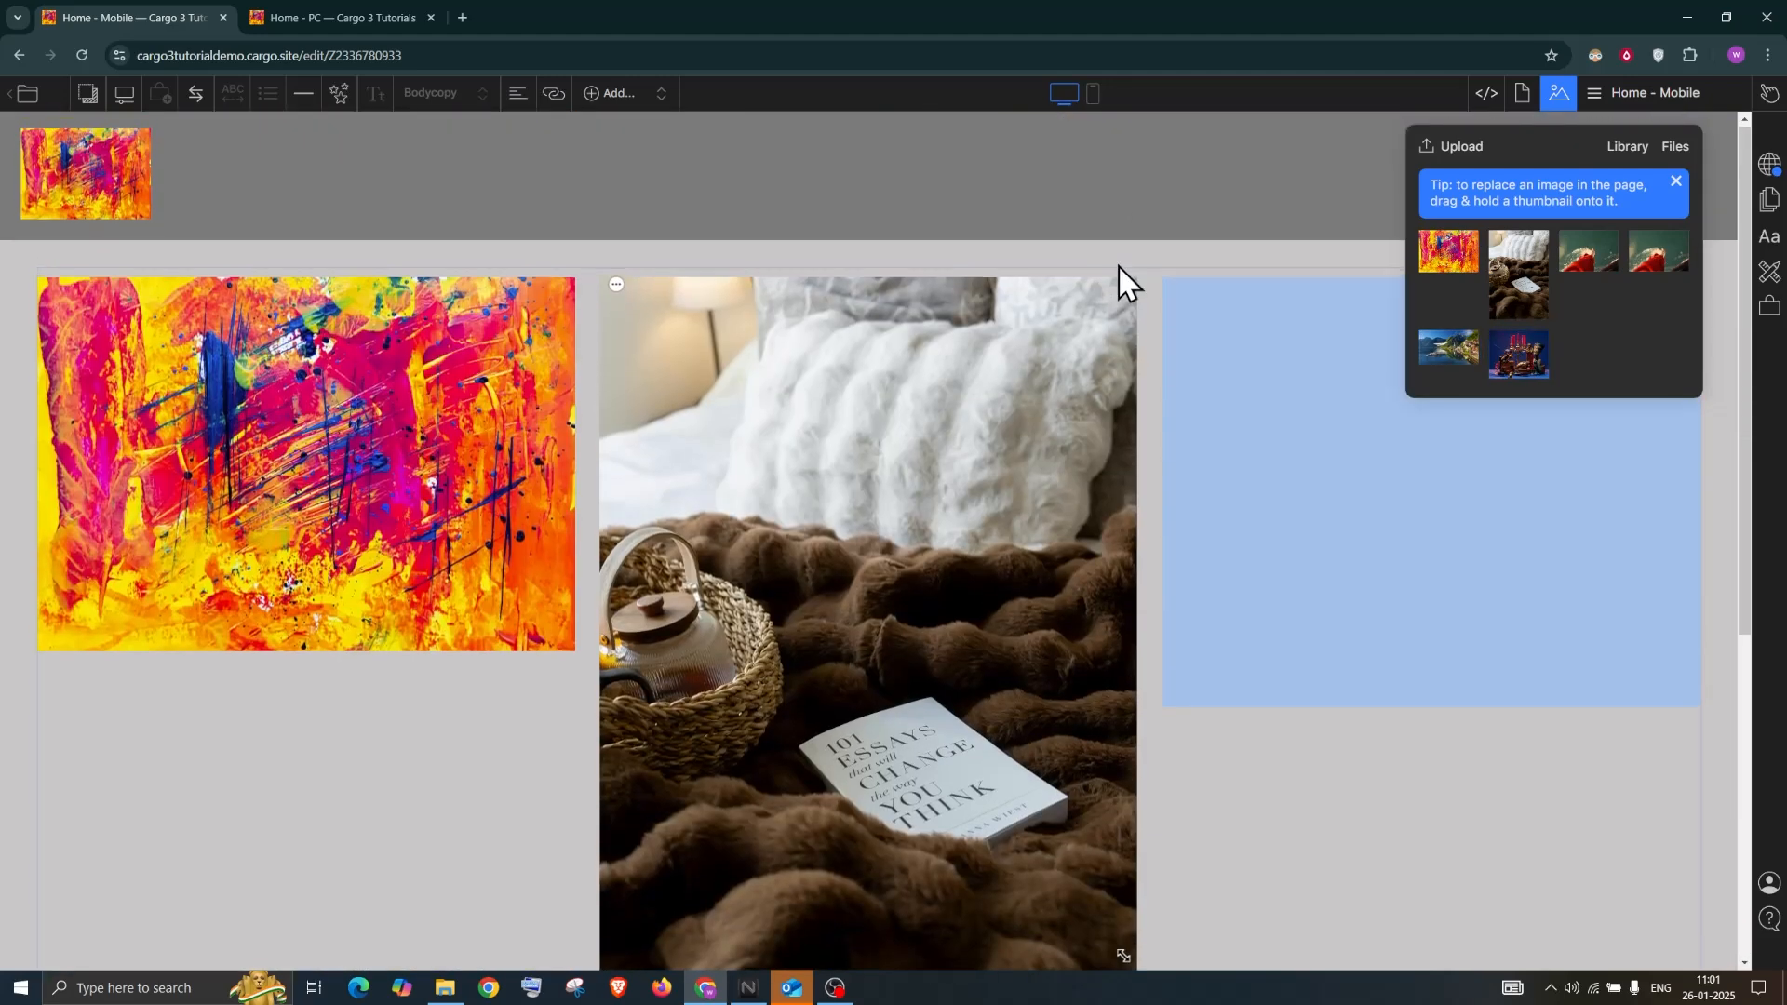
pyautogui.click(1131, 194)
pyautogui.scroll(-5, 319, 478)
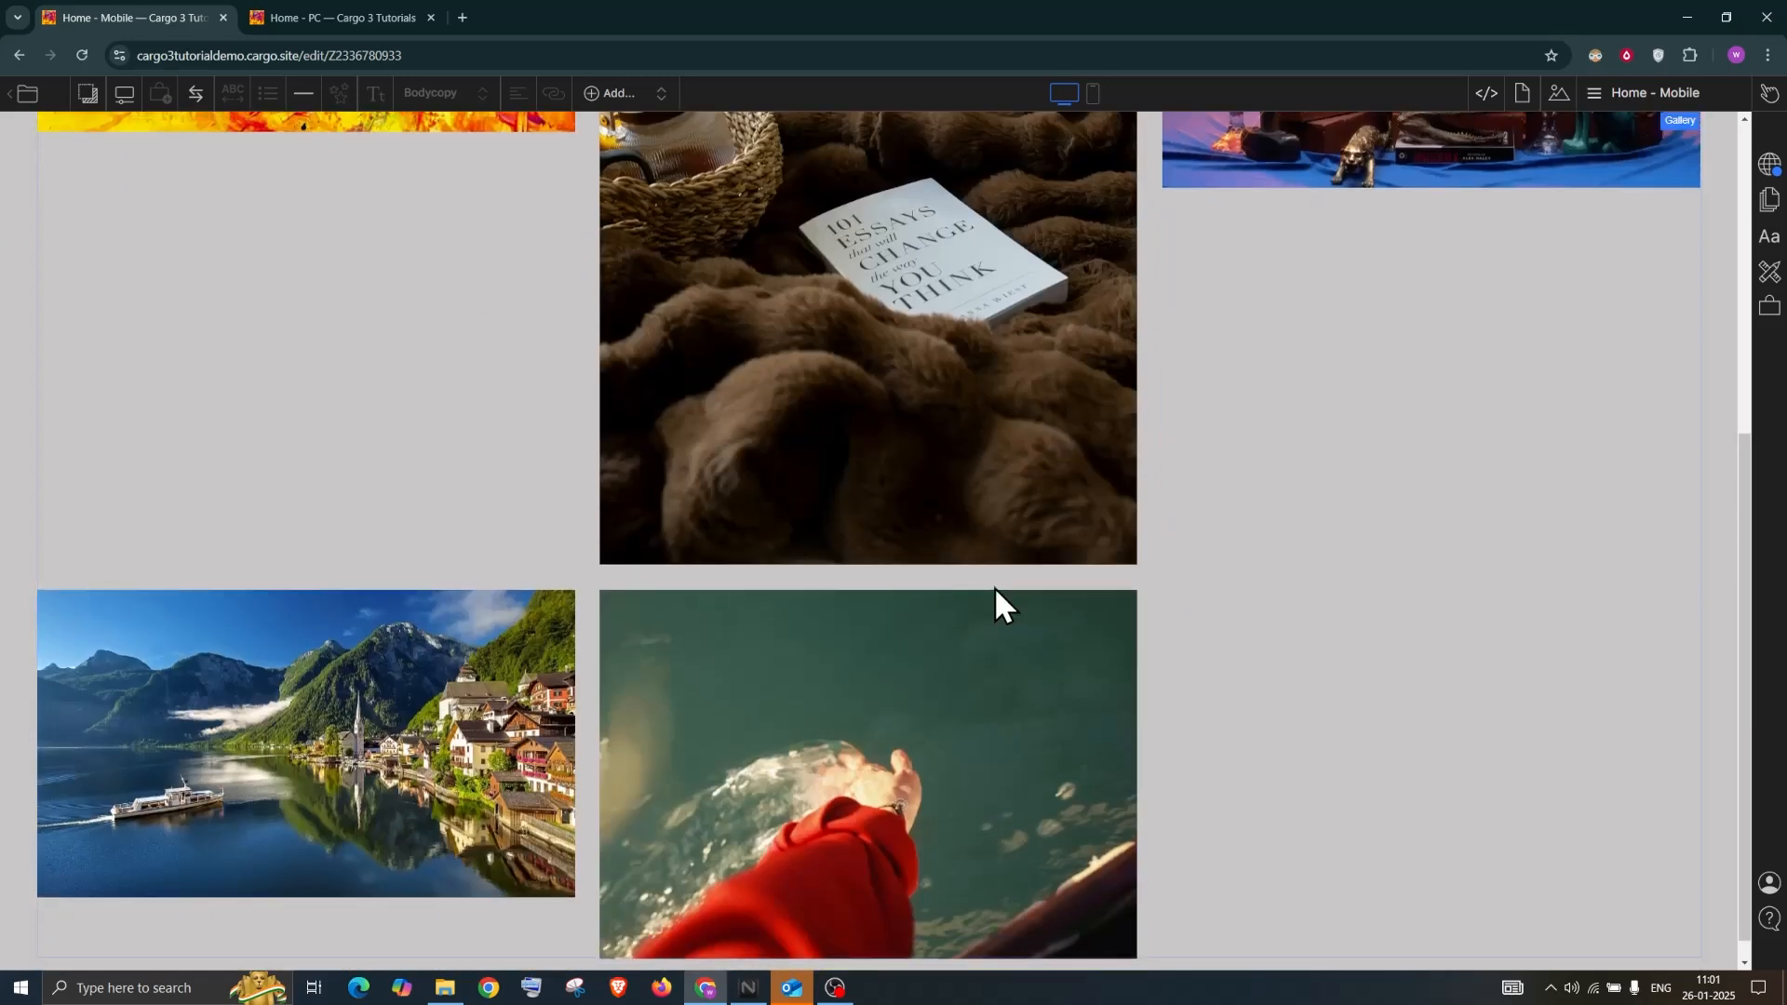
pyautogui.scroll(3, 265, 530)
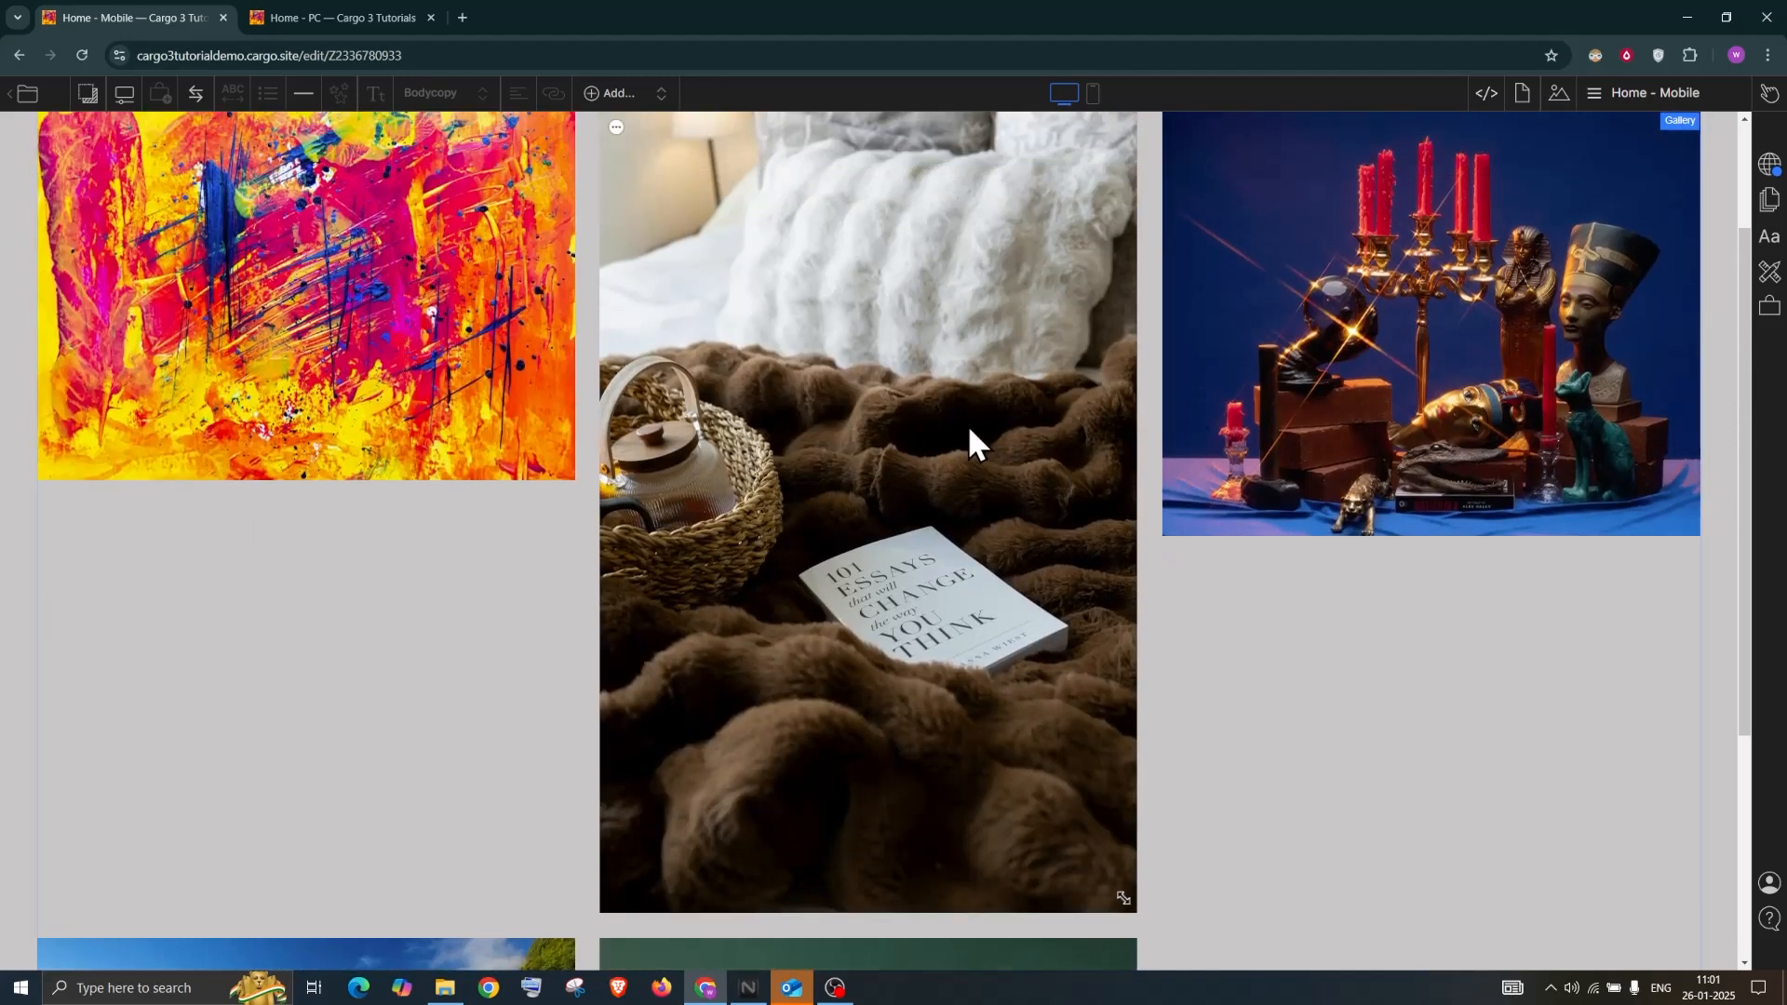
pyautogui.scroll(2, 1600, 279)
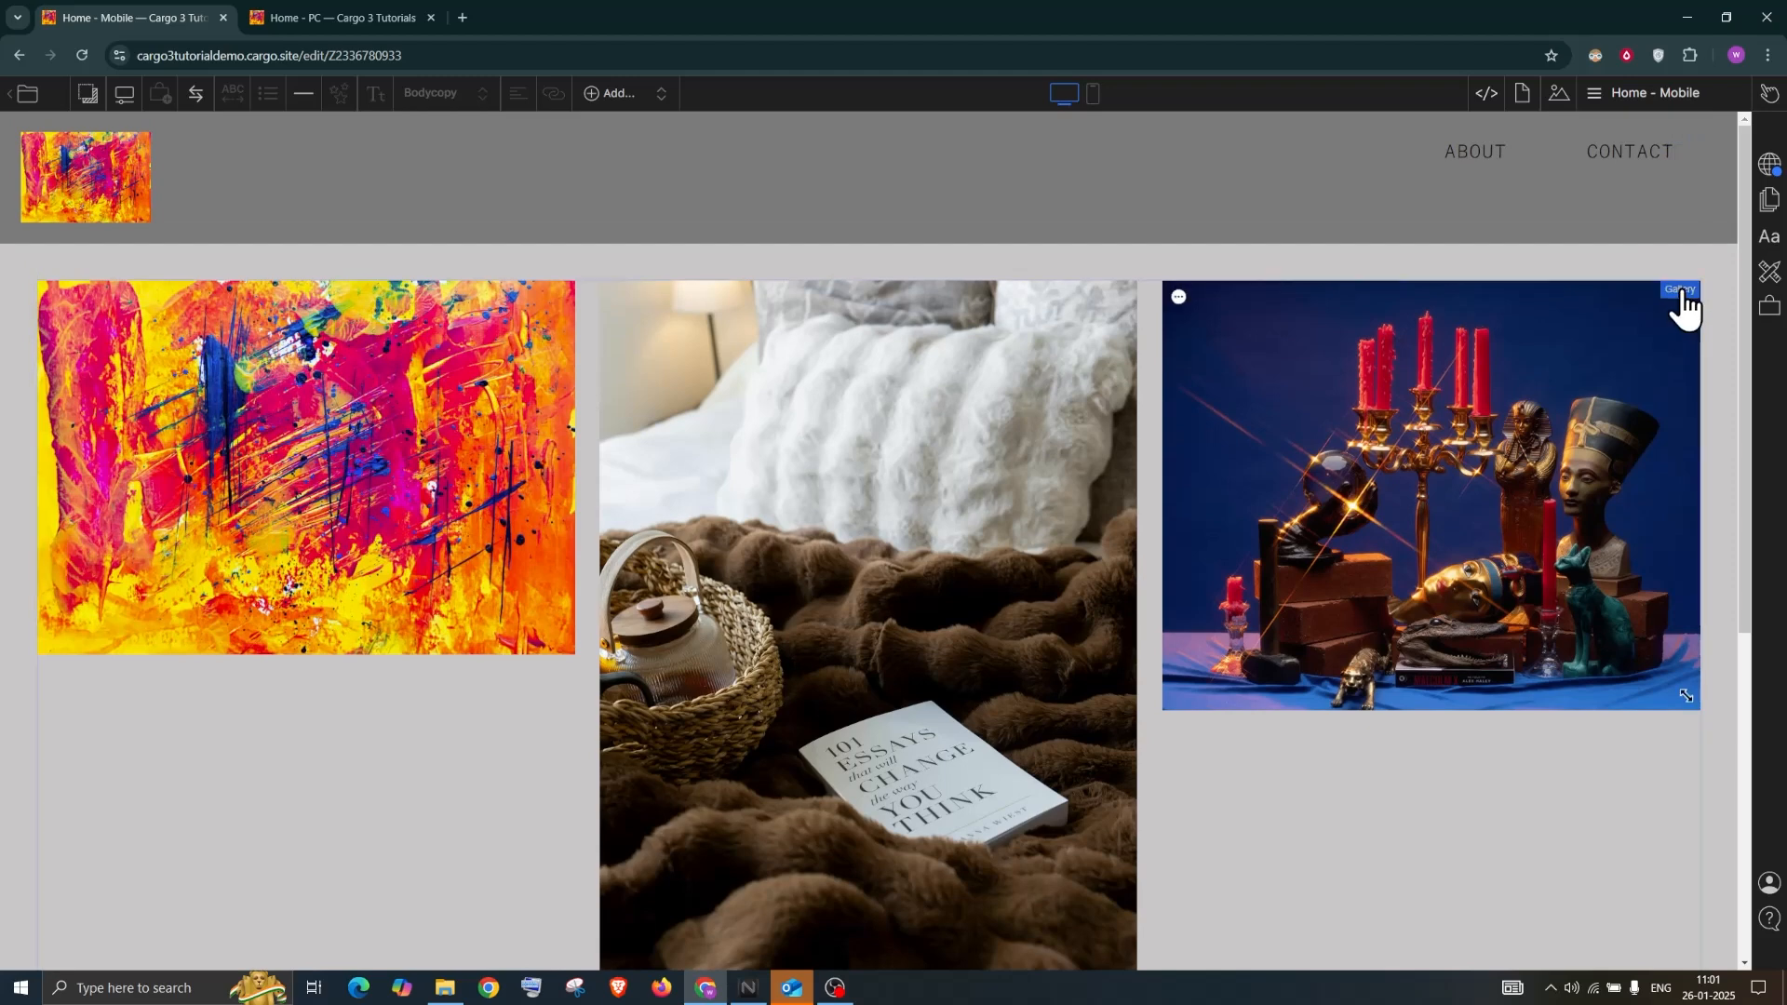
pyautogui.click(1681, 290)
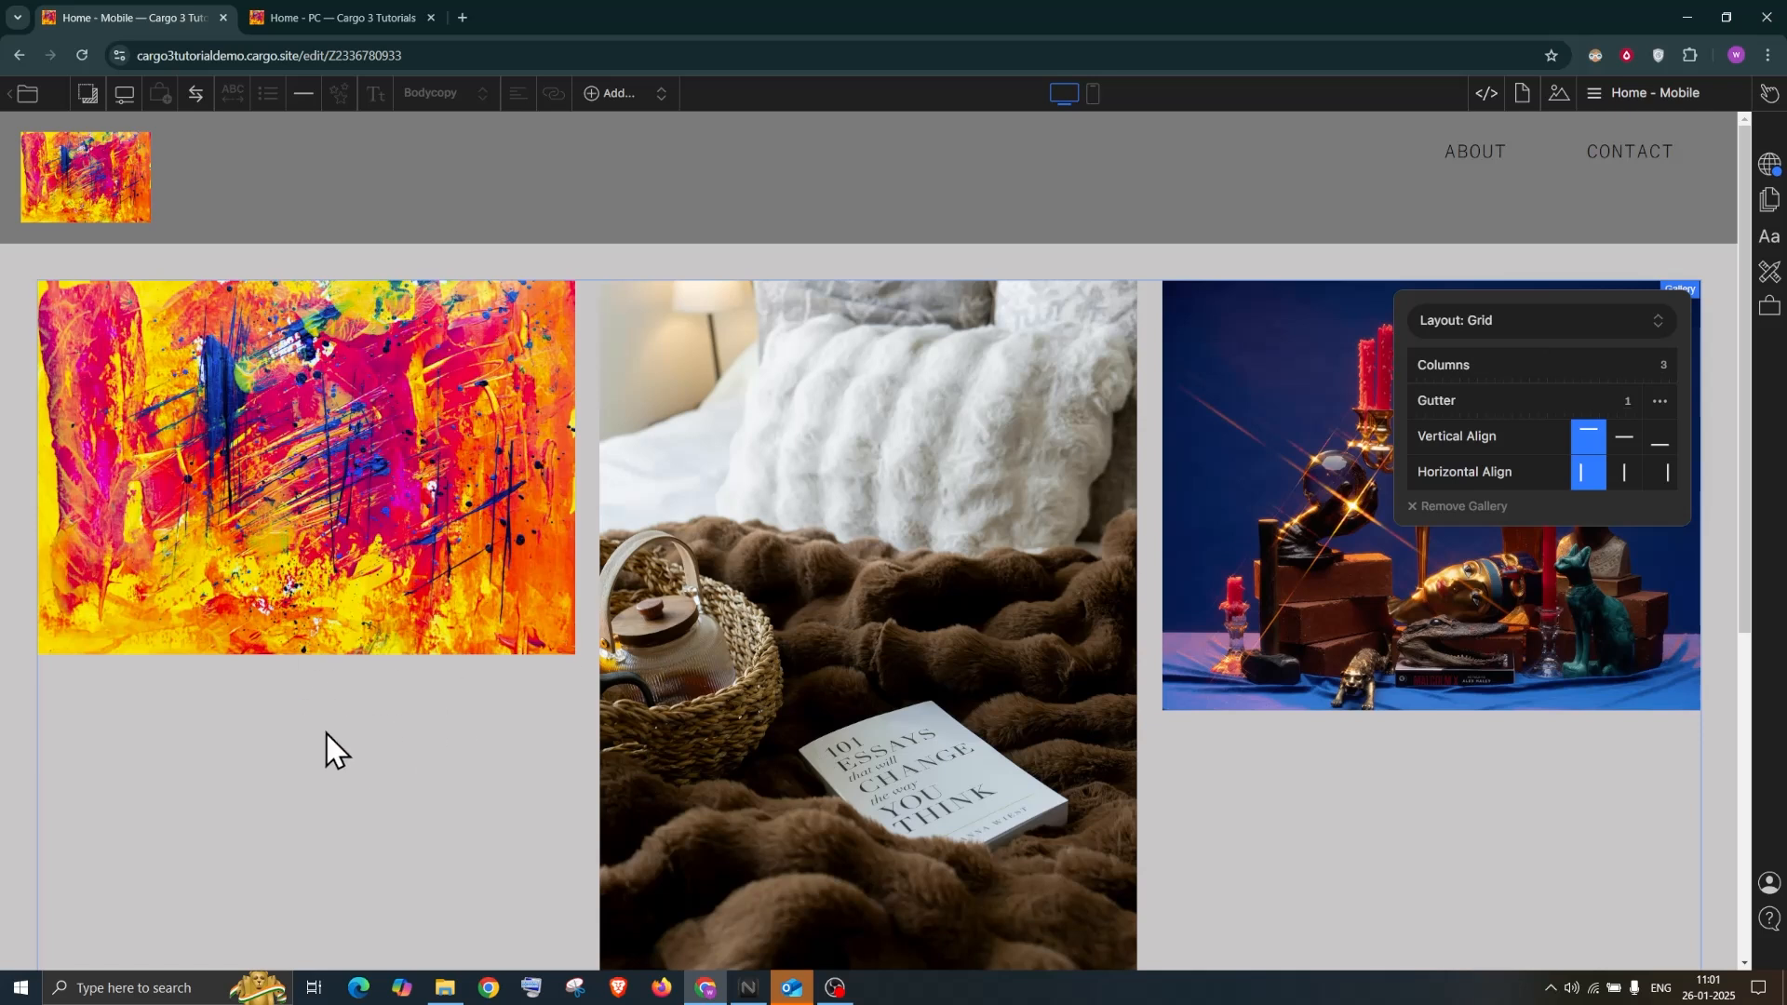
# Set the gallery grid to 5 columns with a gutter of 3
pyautogui.moveTo(1663, 367); pyautogui.dragTo(1695, 370)
pyautogui.write('5')
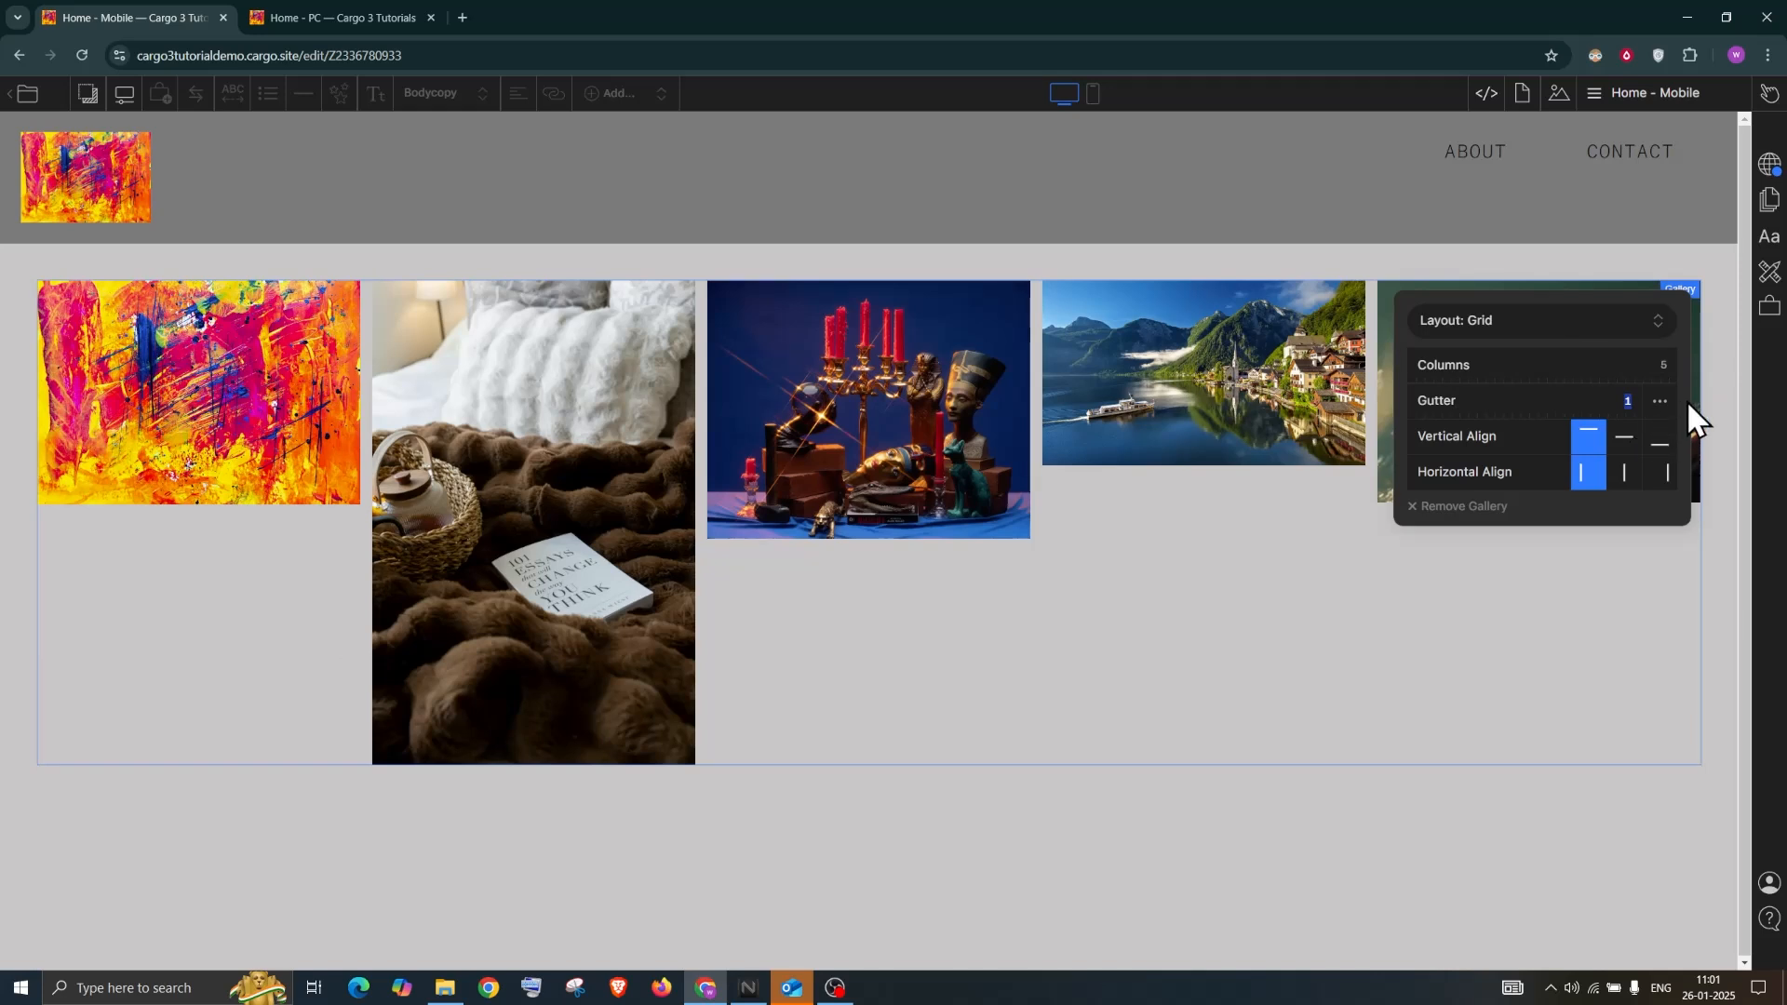
pyautogui.moveTo(1423, 406); pyautogui.dragTo(1510, 406)
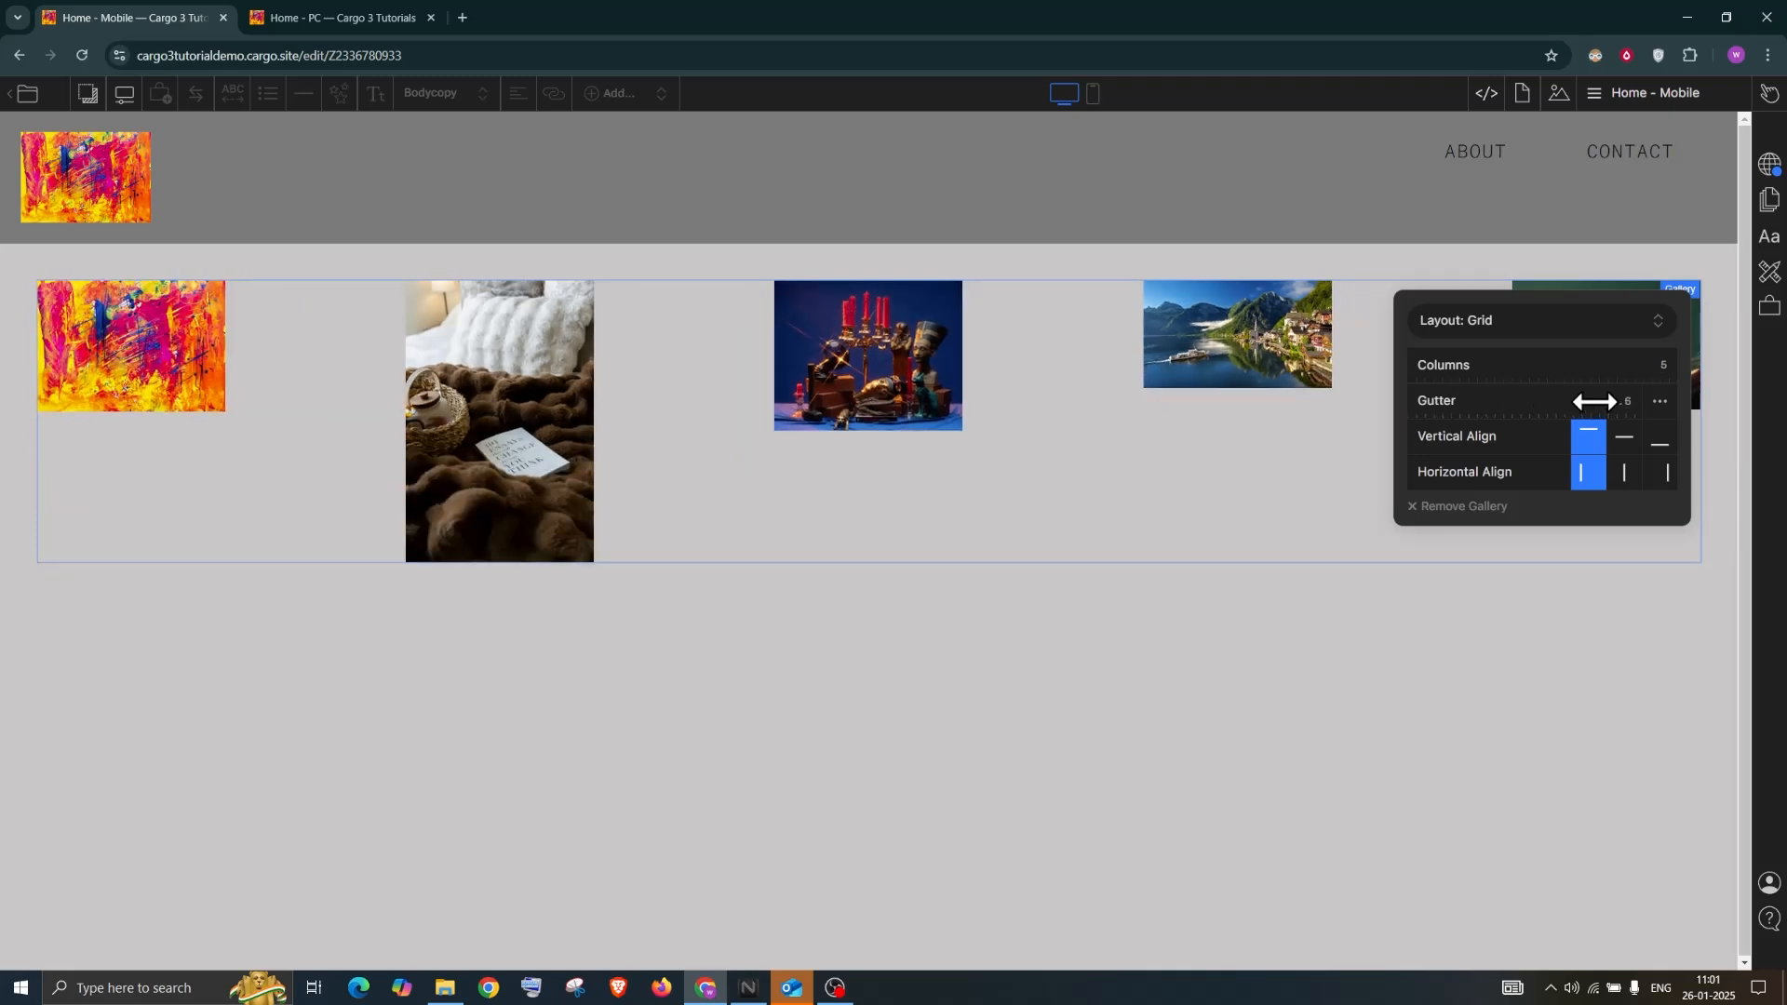
pyautogui.write('3')
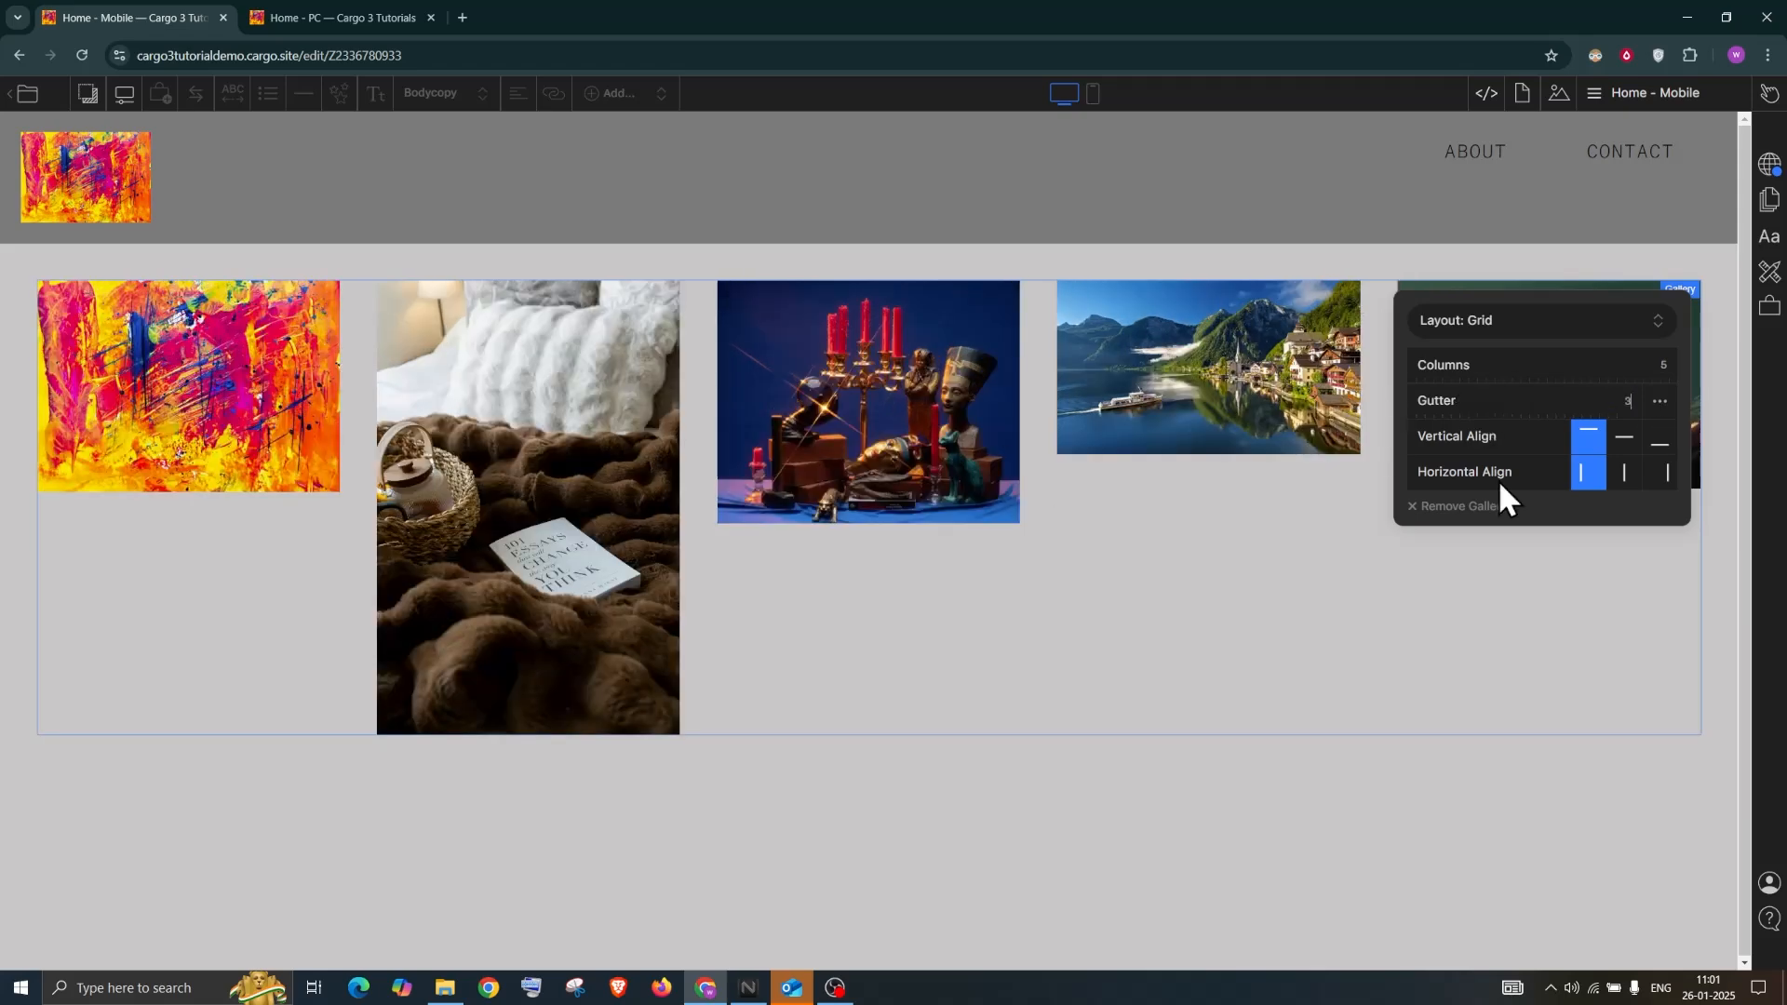
# Try the gallery image alignment options, ending with images aligned to the top
pyautogui.click(1623, 441)
pyautogui.click(1655, 441)
pyautogui.click(1661, 474)
pyautogui.click(1623, 474)
pyautogui.click(1624, 440)
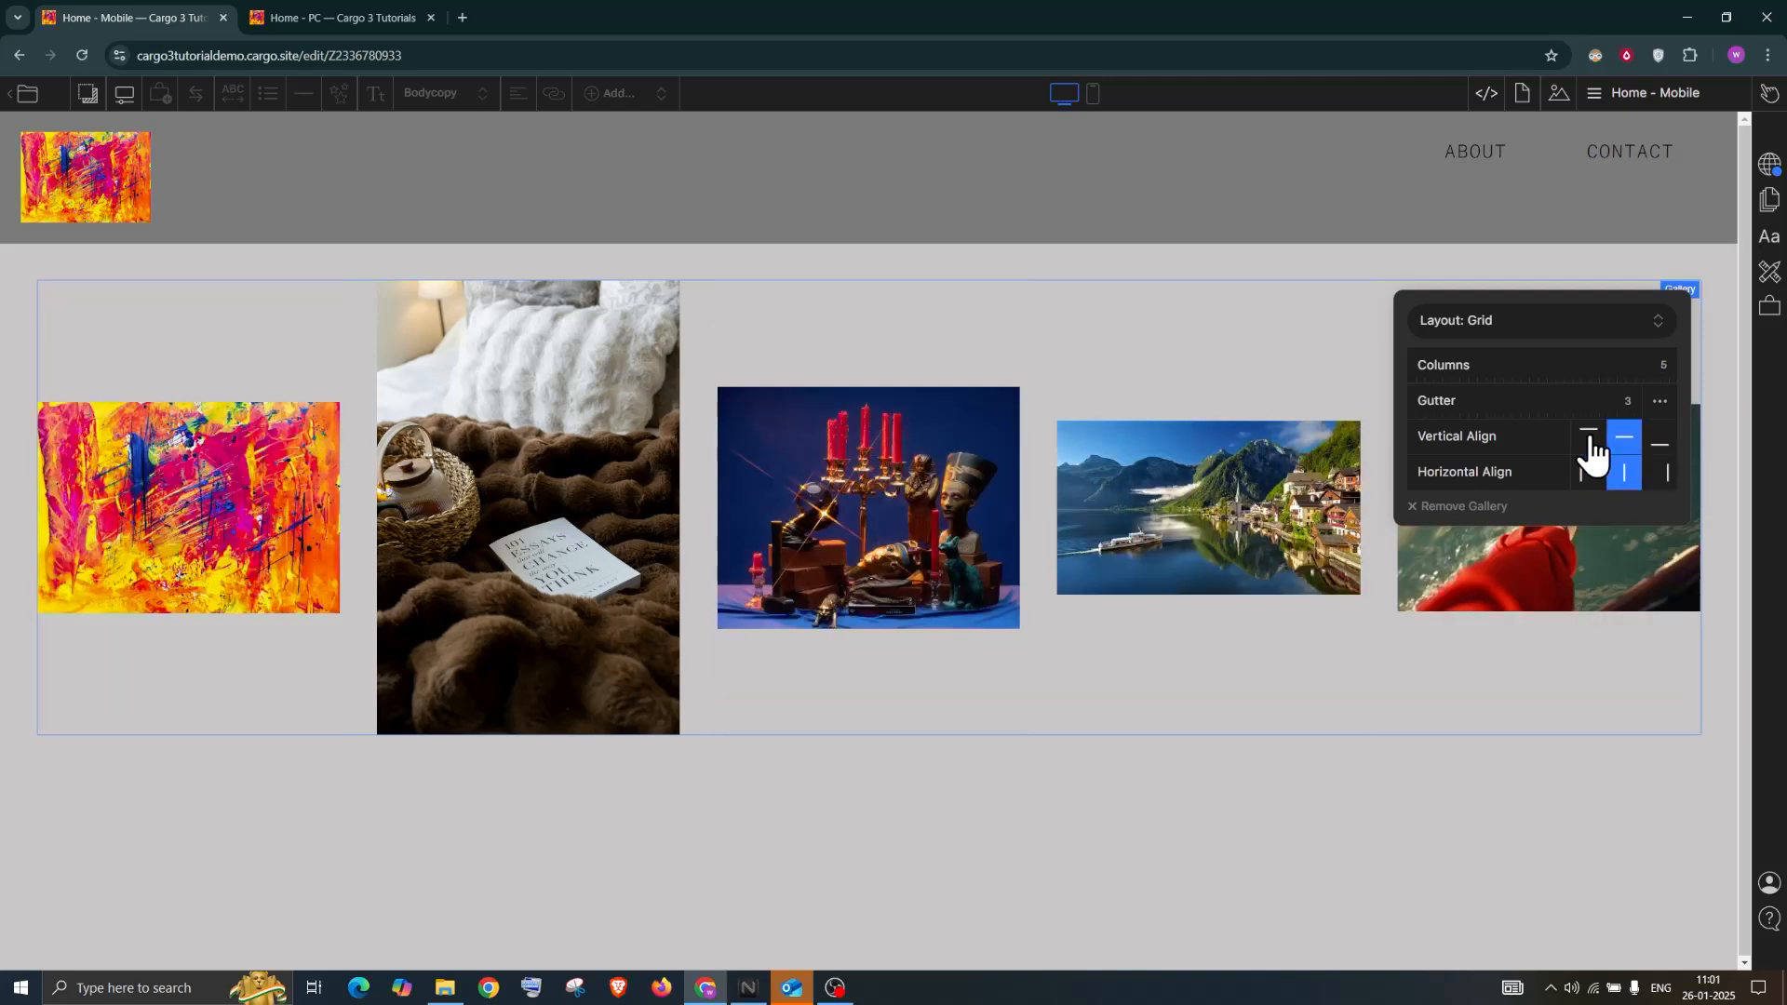
pyautogui.click(1590, 439)
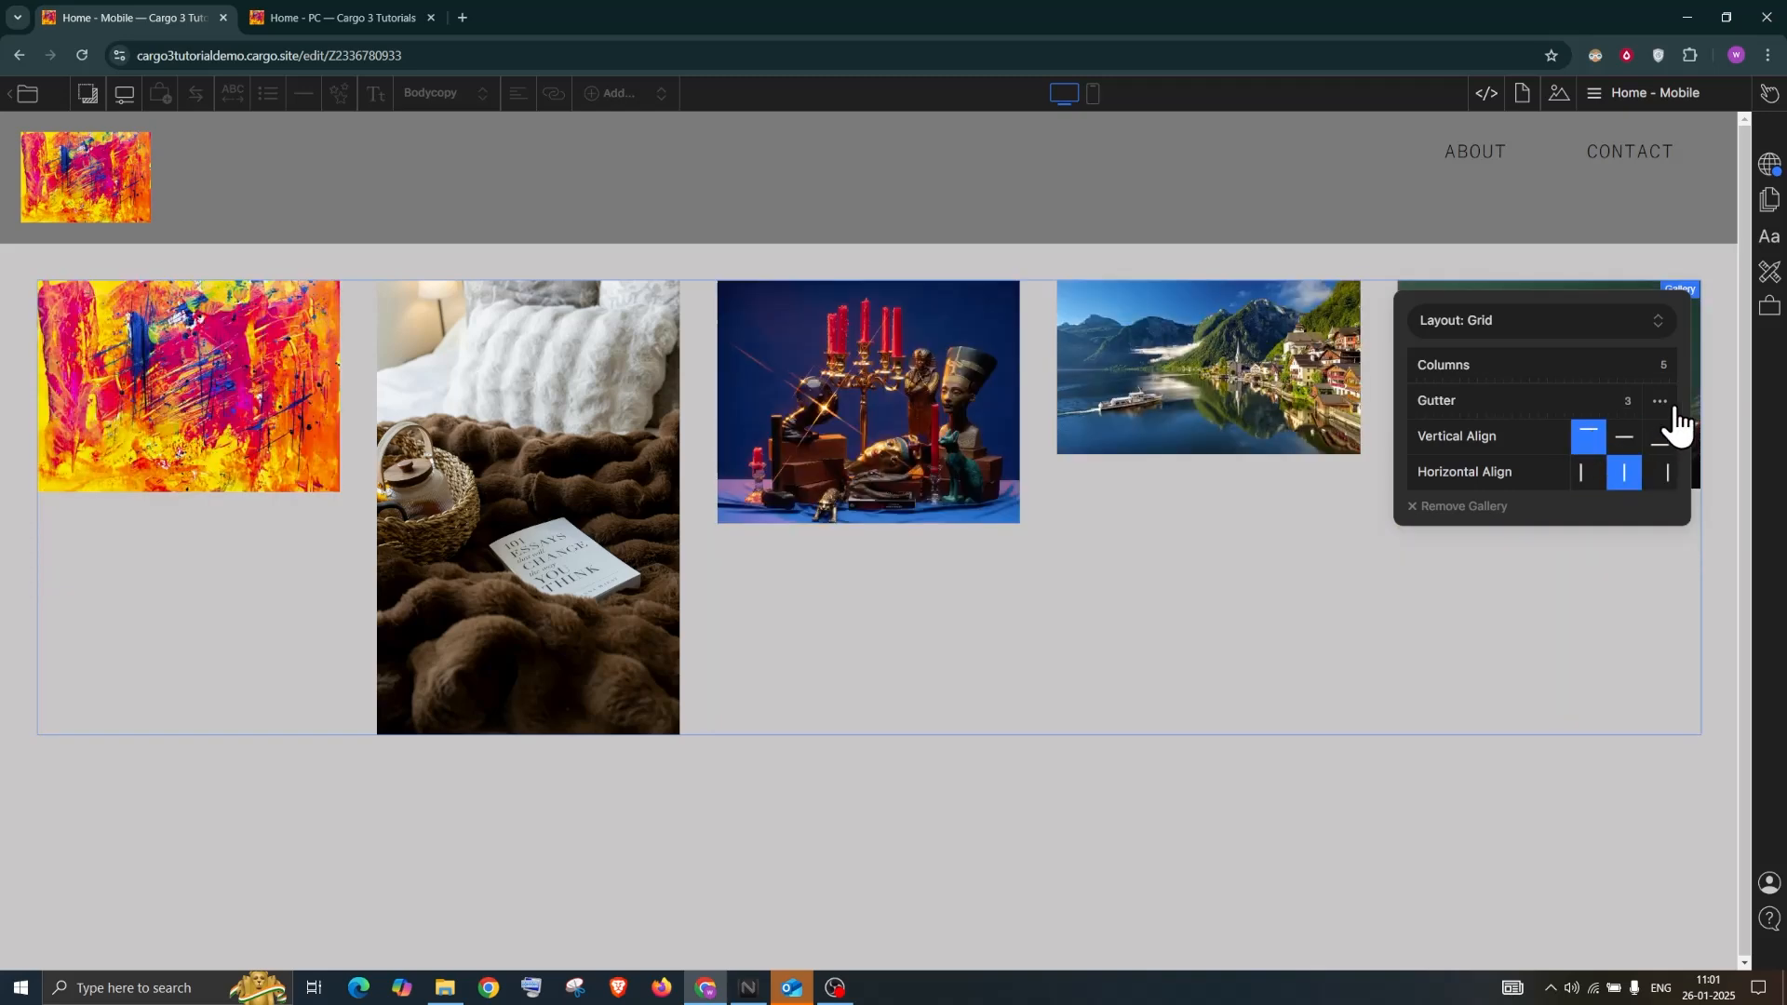
# Reduce the gallery to 3 columns and switch its layout to Columnized
pyautogui.click(1531, 331)
pyautogui.click(1500, 307)
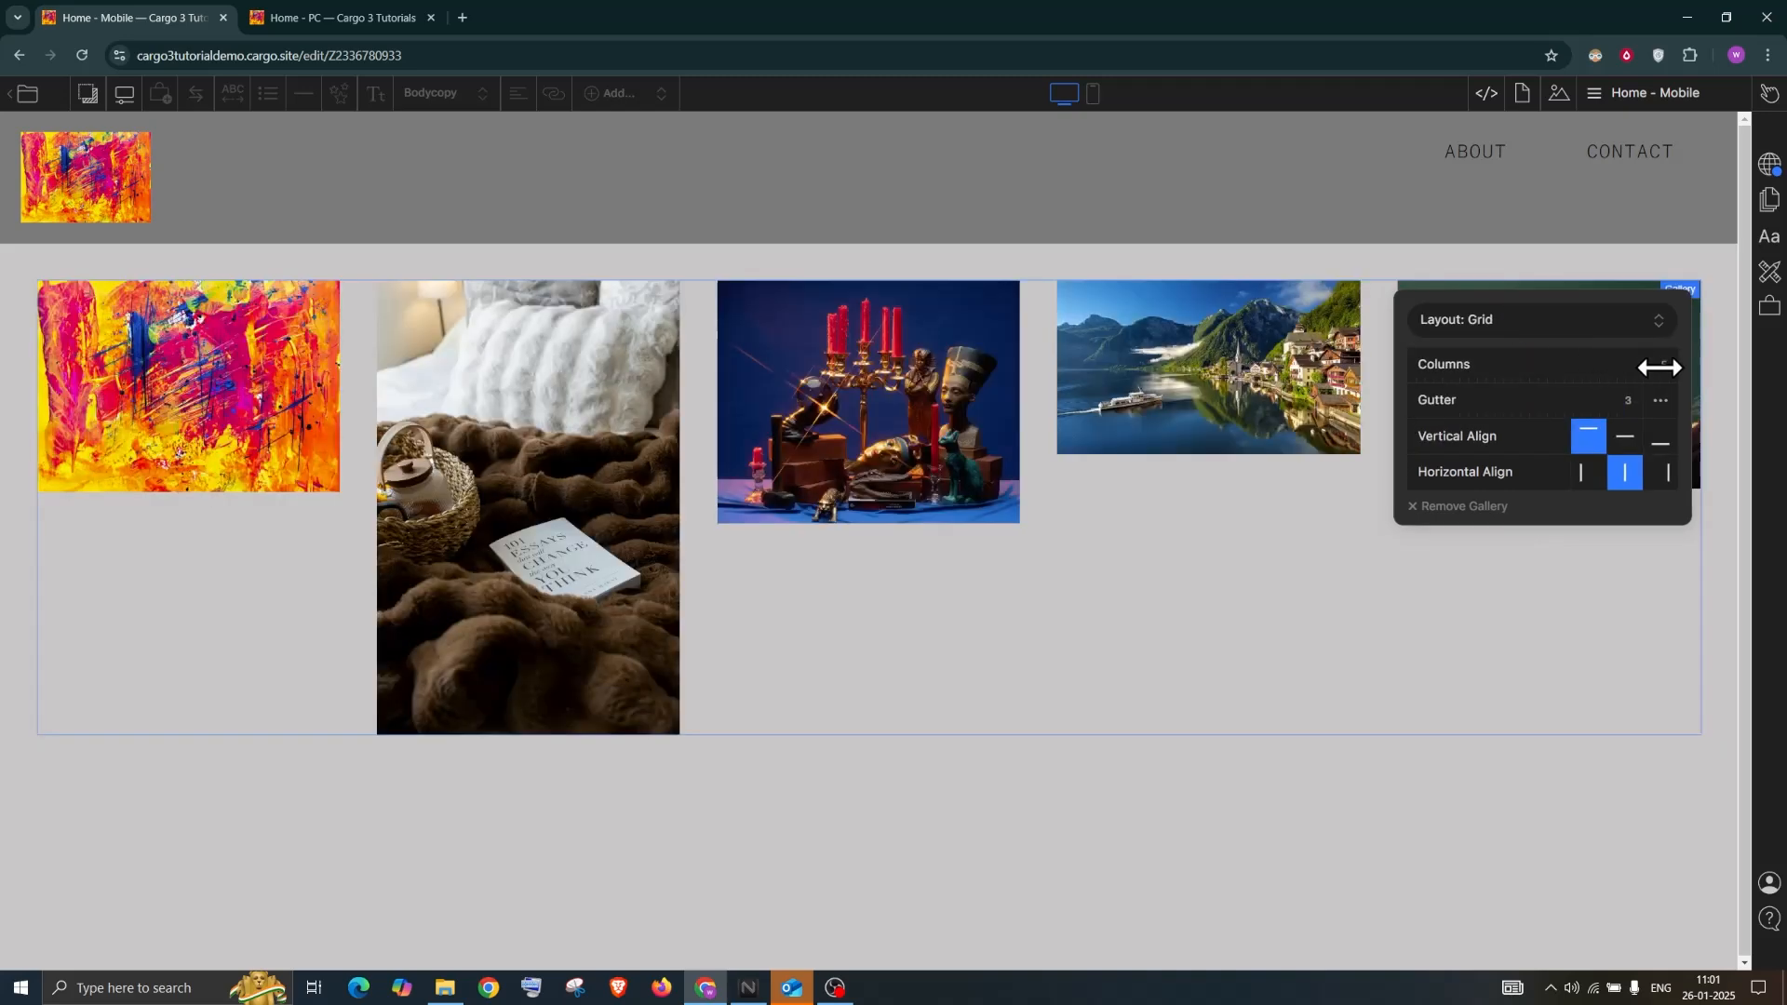
pyautogui.moveTo(1664, 376); pyautogui.dragTo(1534, 322)
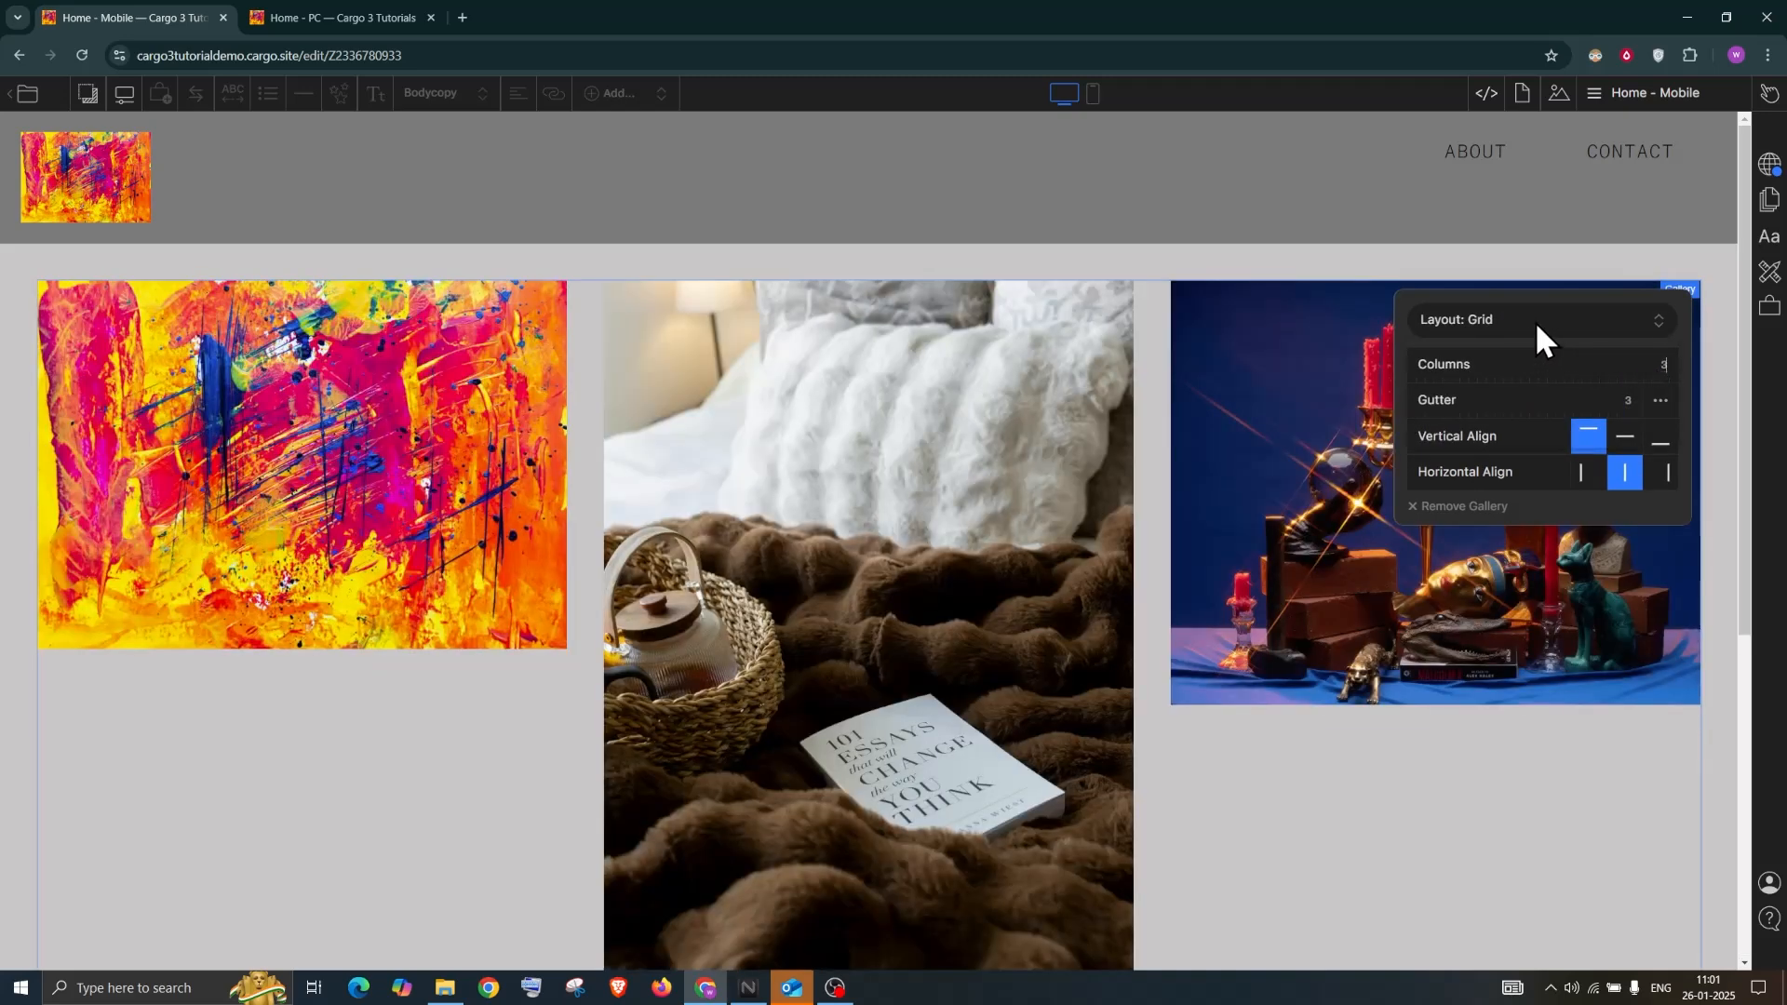
pyautogui.click(1536, 325)
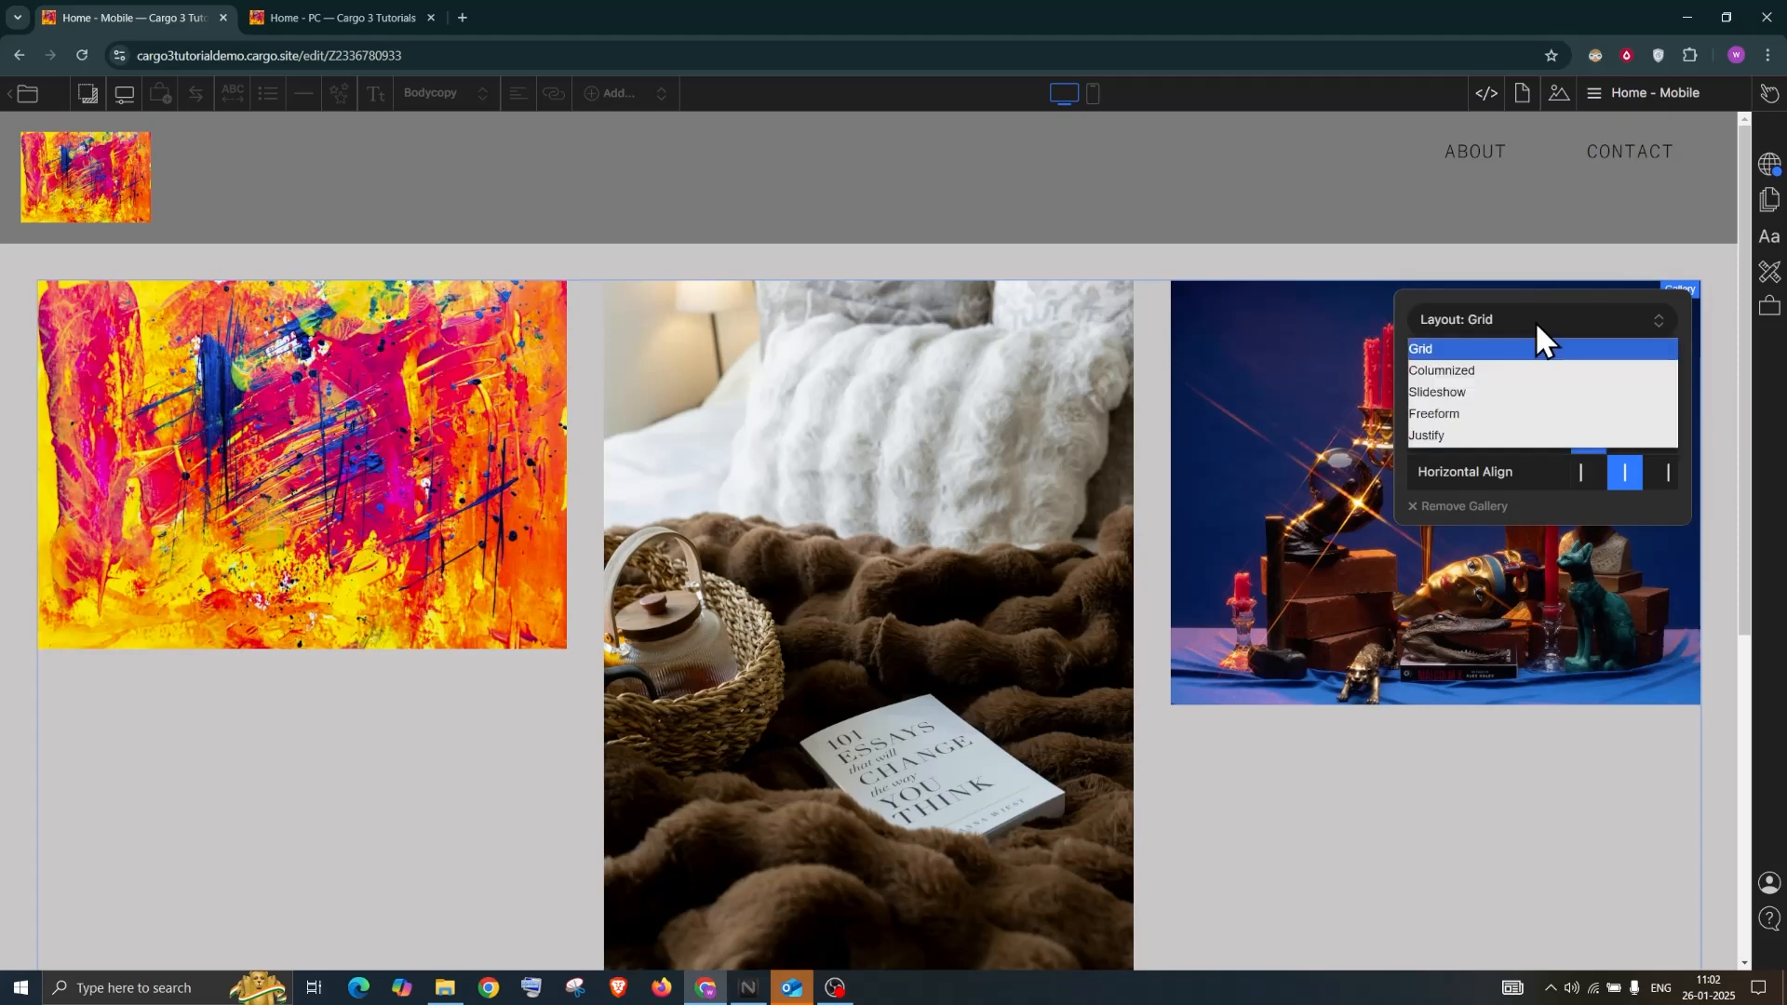
pyautogui.click(1459, 371)
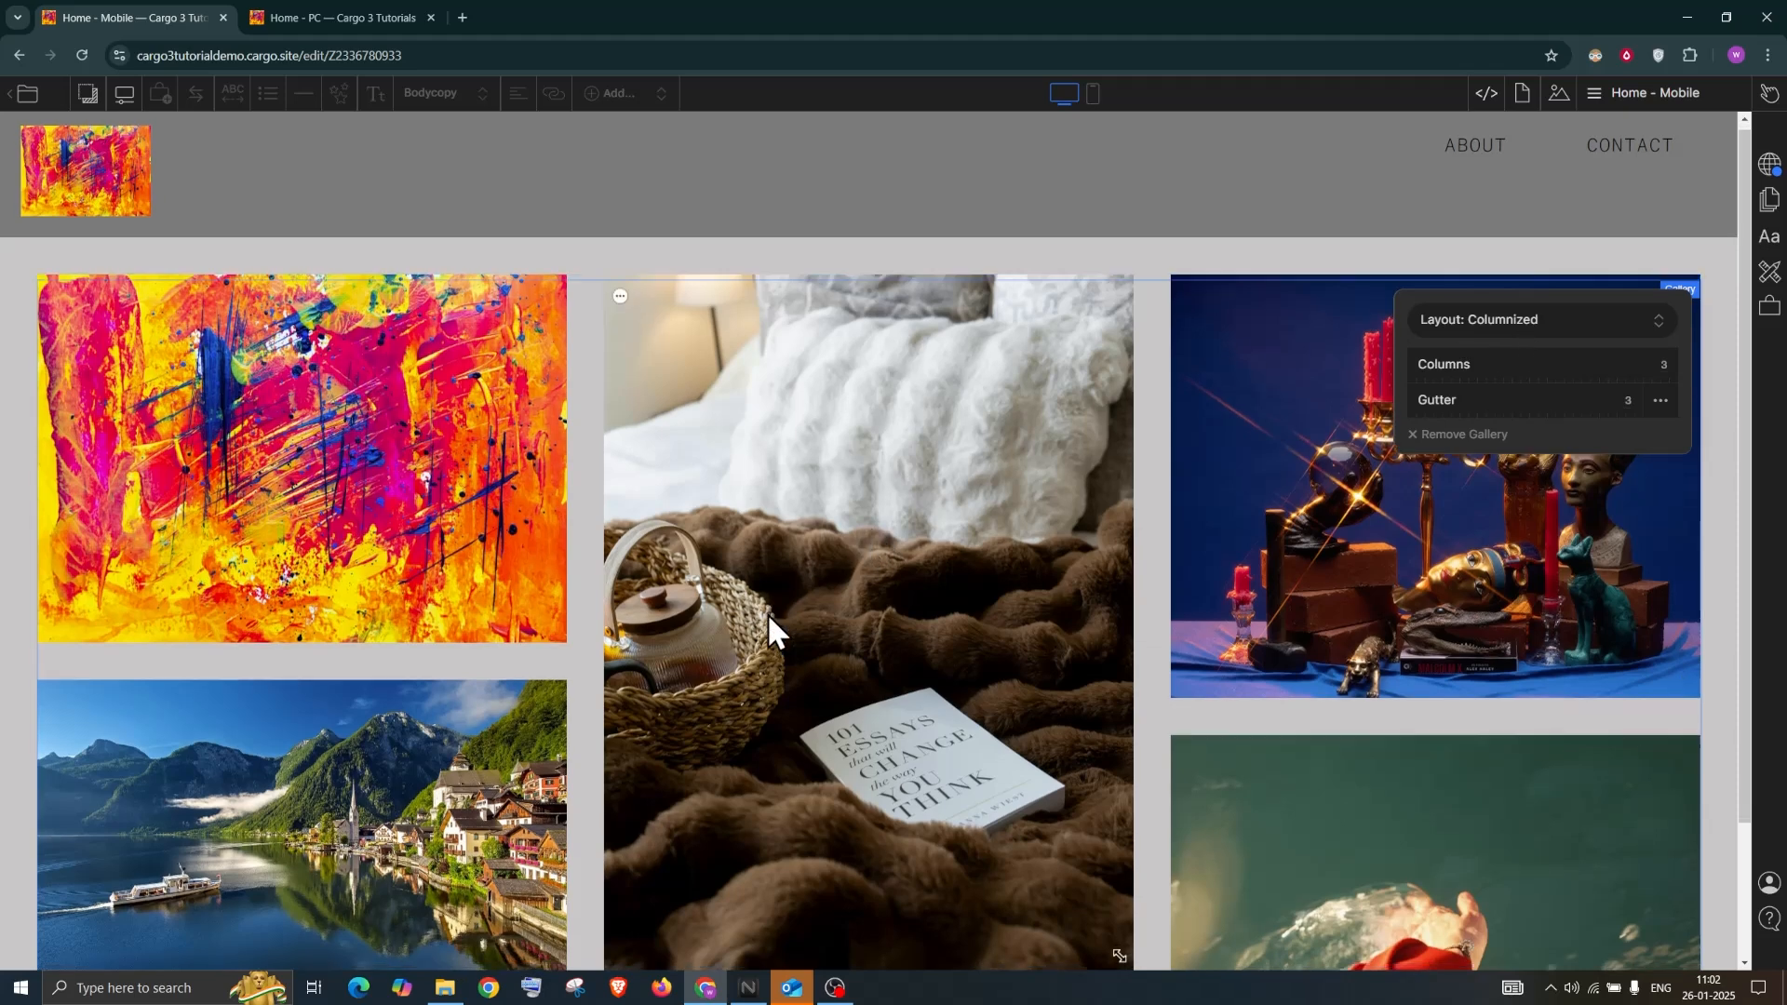
pyautogui.scroll(-2, 766, 612)
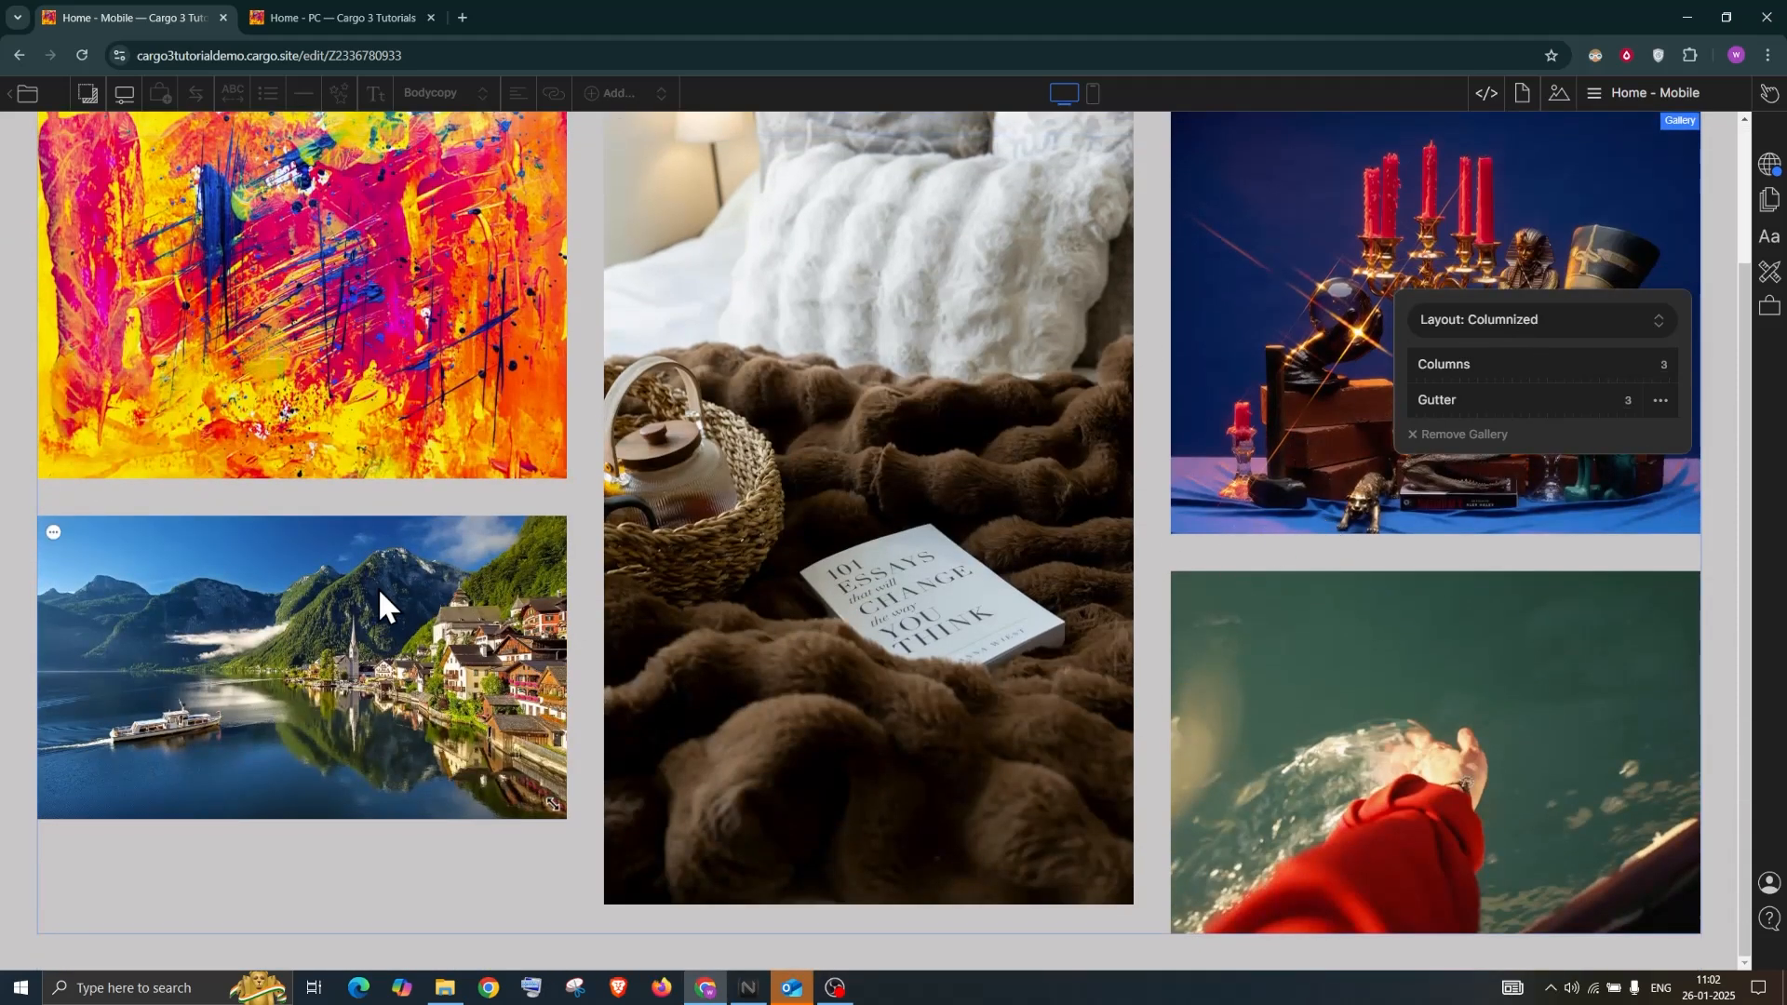
pyautogui.scroll(2, 608, 448)
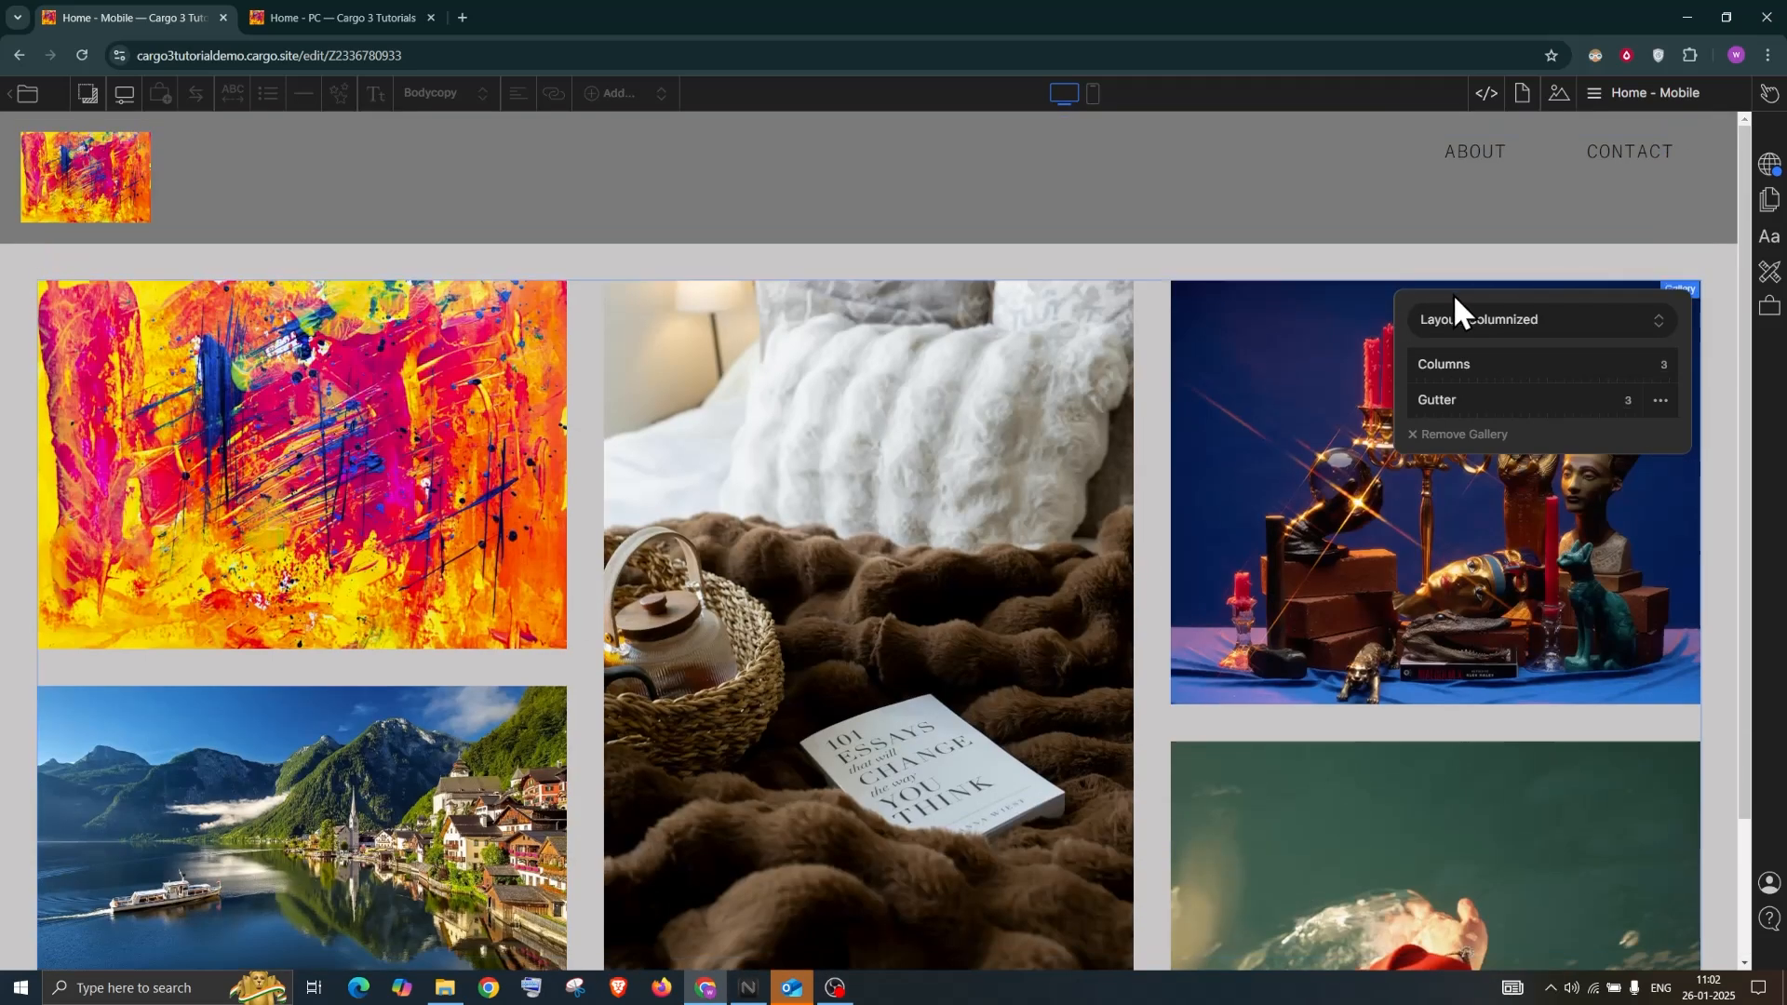
pyautogui.click(1465, 318)
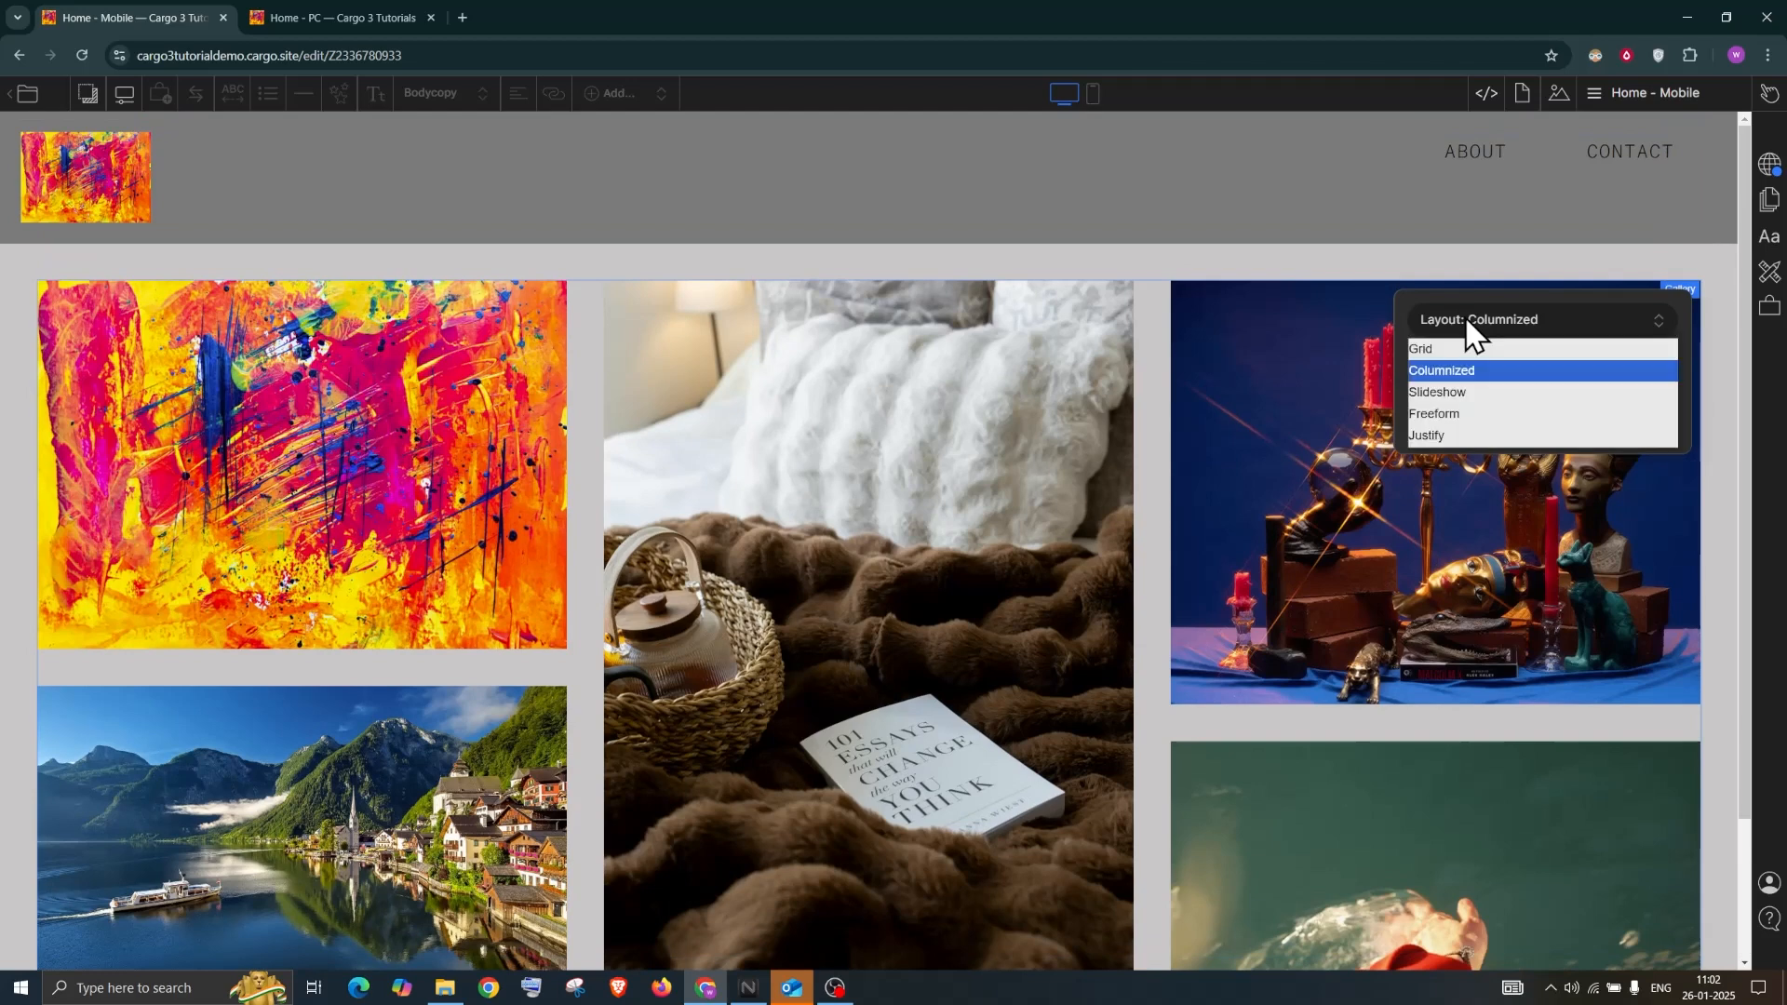
# Set the gallery layout to Slideshow and scroll the page to view it
pyautogui.click(1466, 397)
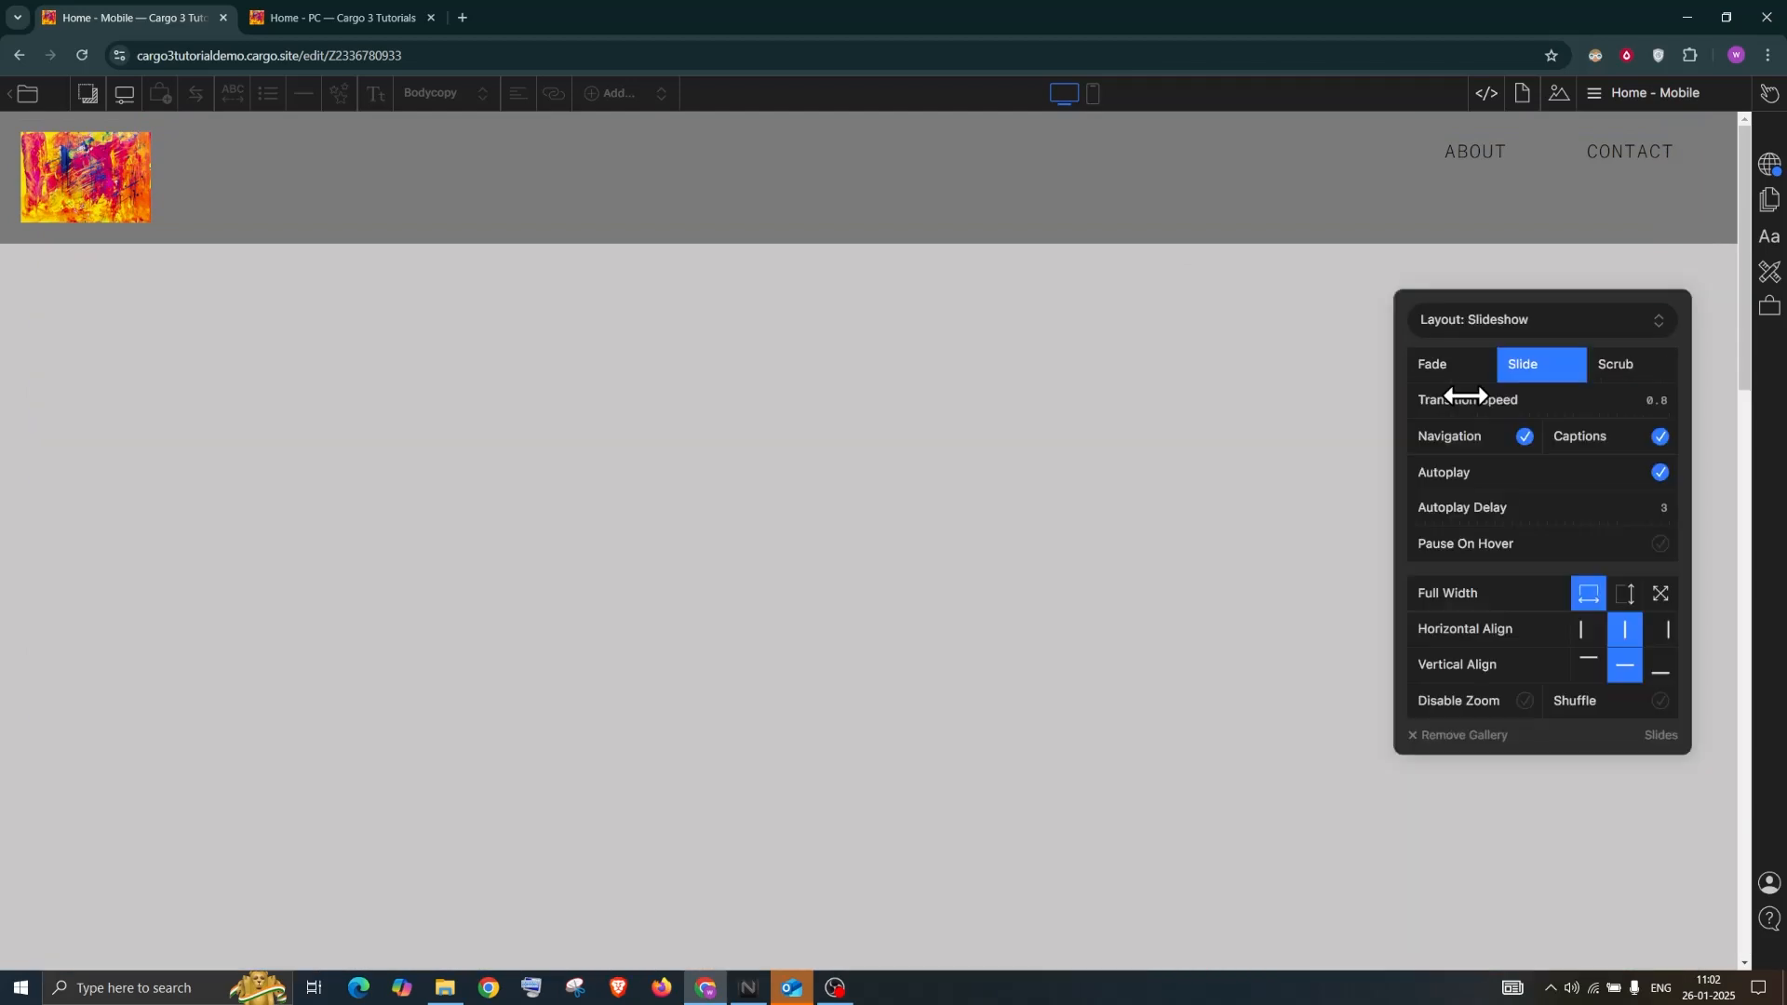
pyautogui.click(1014, 260)
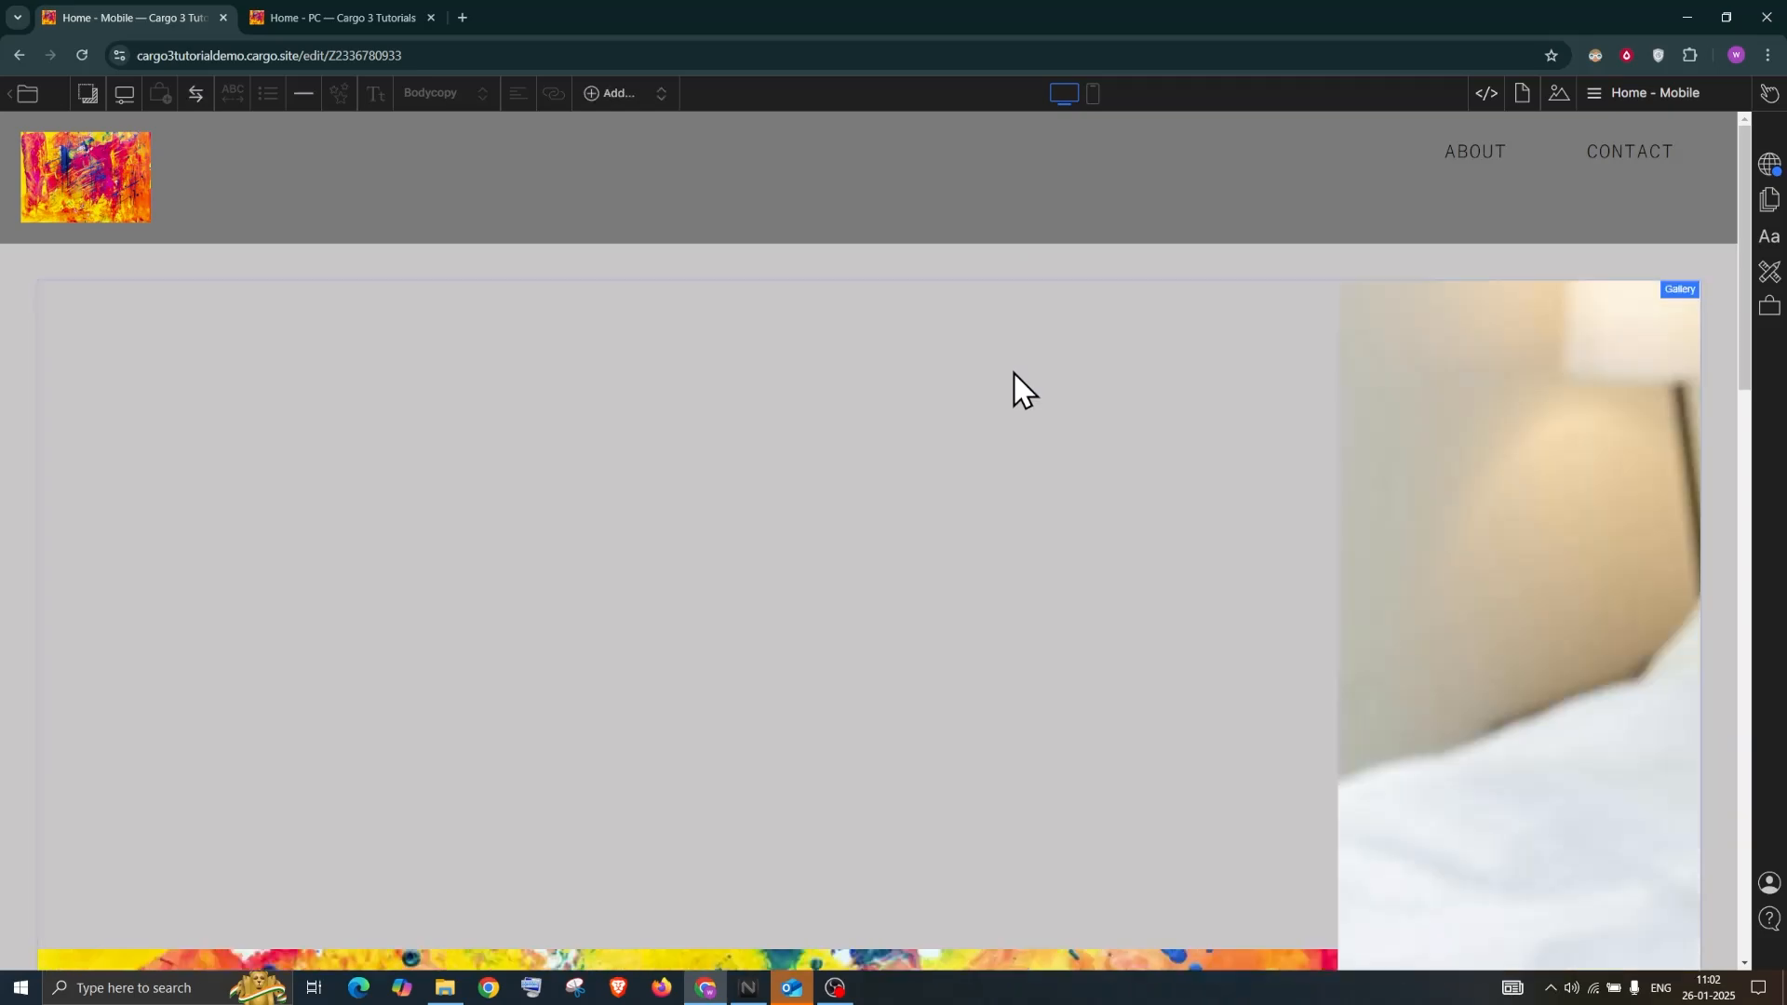
pyautogui.scroll(-4, 1013, 376)
pyautogui.scroll(4, 1012, 376)
pyautogui.scroll(-6, 1012, 376)
pyautogui.scroll(-10, 1013, 376)
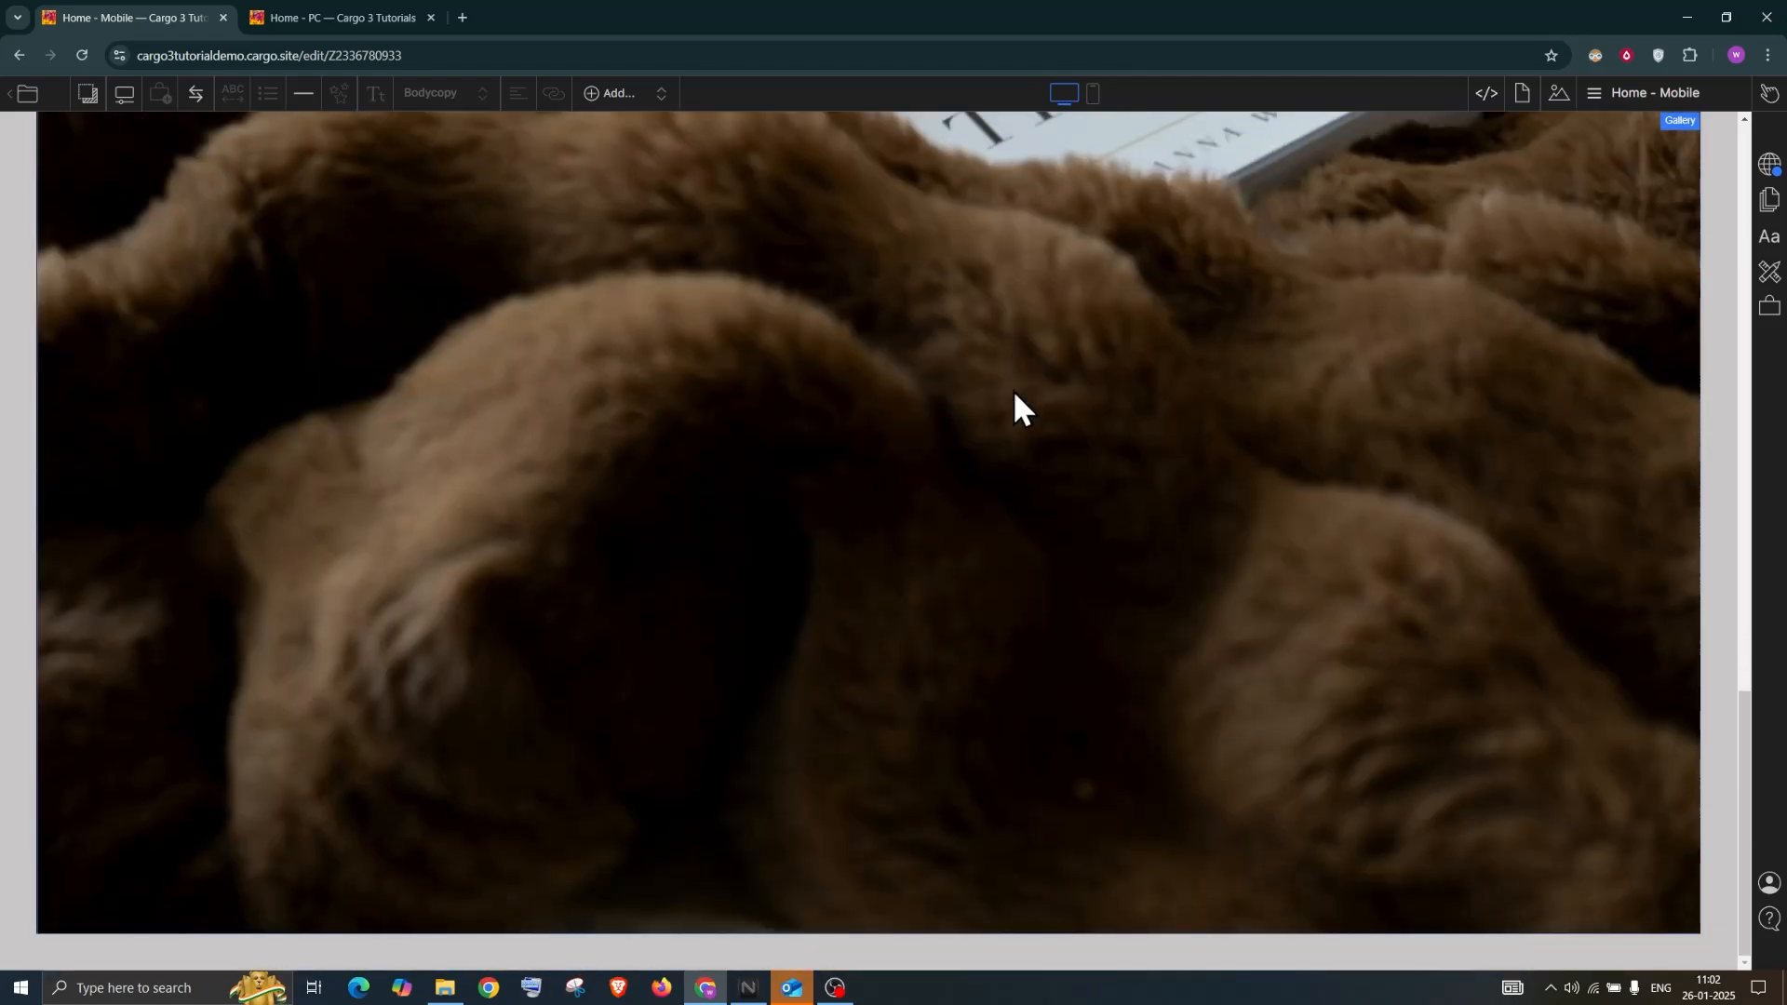
pyautogui.scroll(5, 1629, 526)
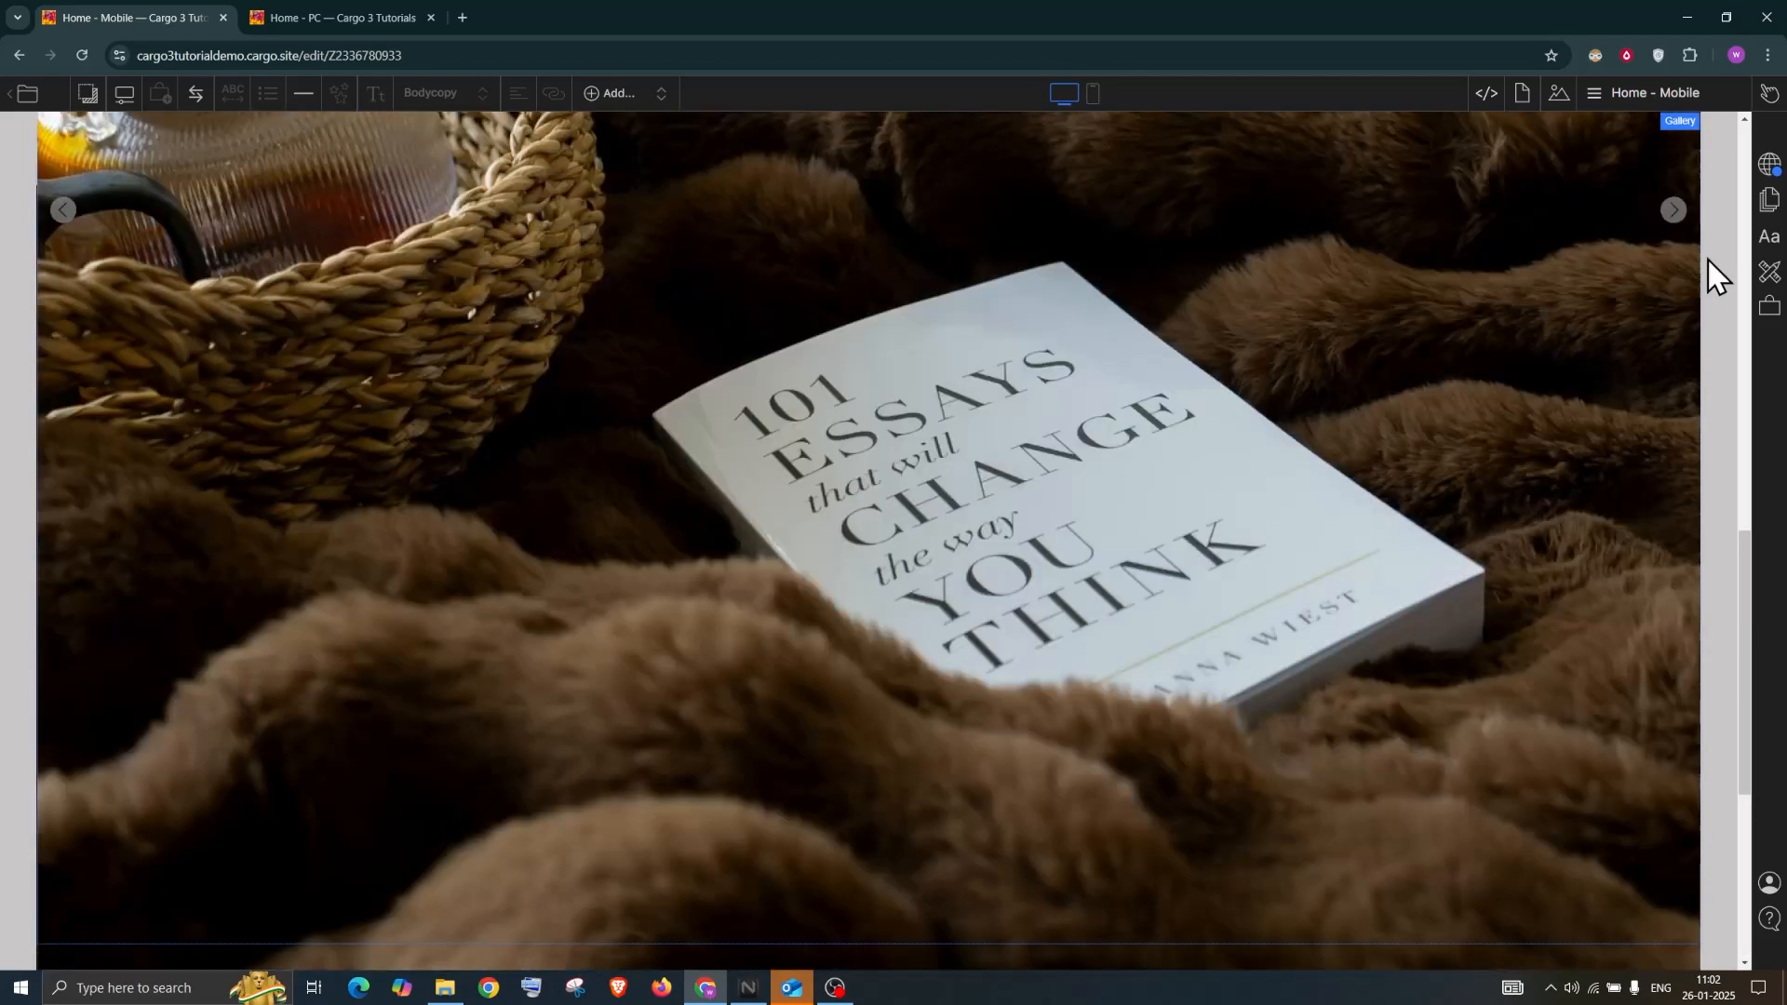
pyautogui.scroll(1, 1664, 387)
pyautogui.scroll(4, 1677, 219)
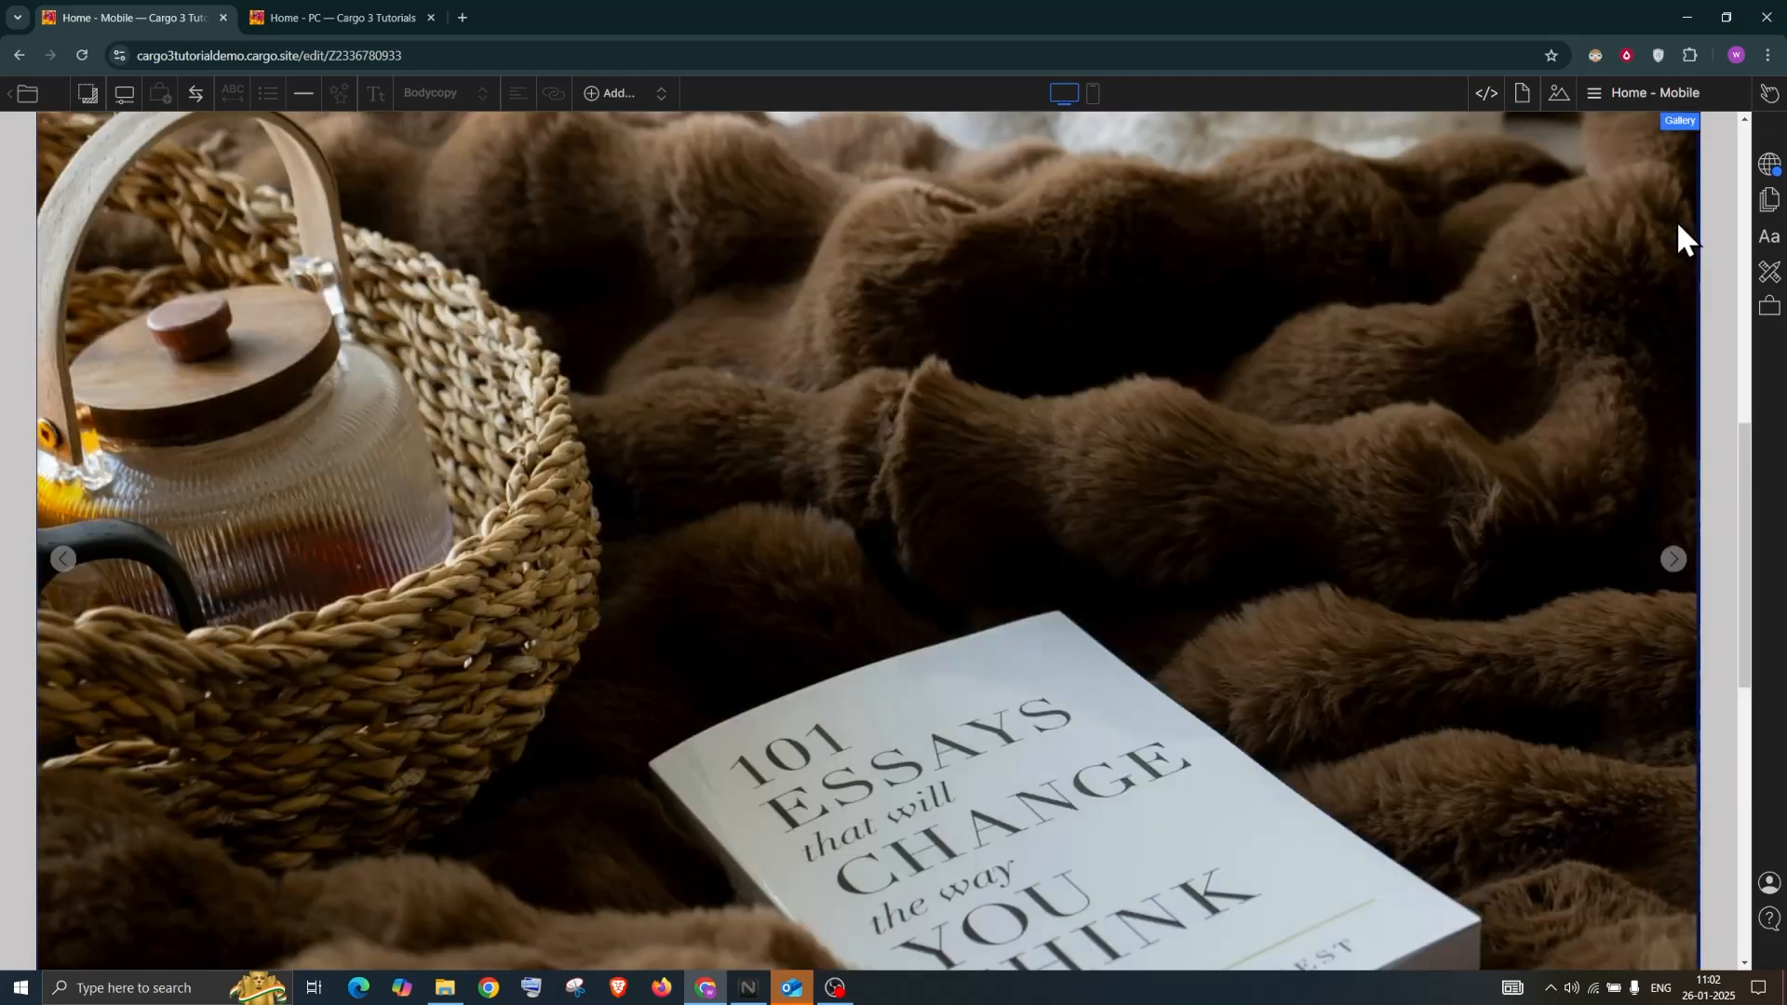
# Advance the slideshow through the next two images
pyautogui.click(1677, 556)
pyautogui.scroll(3, 1677, 557)
pyautogui.click(1673, 819)
pyautogui.scroll(3, 1673, 819)
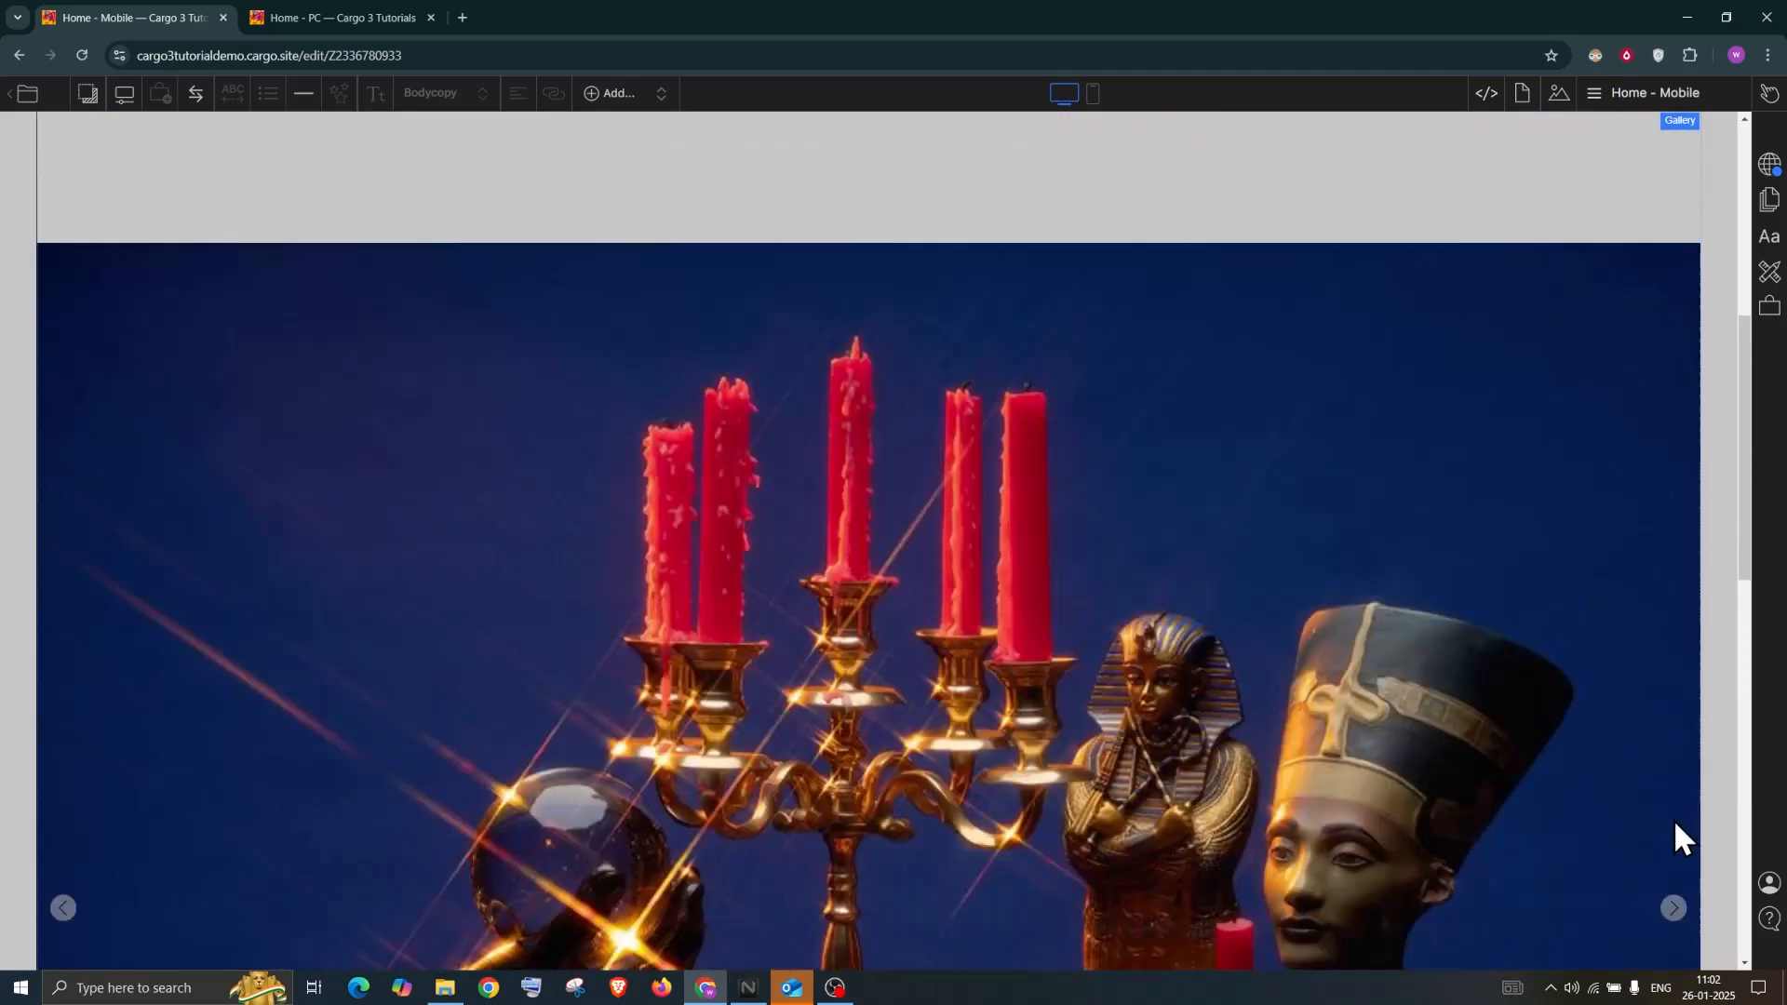
pyautogui.scroll(3, 1606, 415)
pyautogui.scroll(5, 1606, 415)
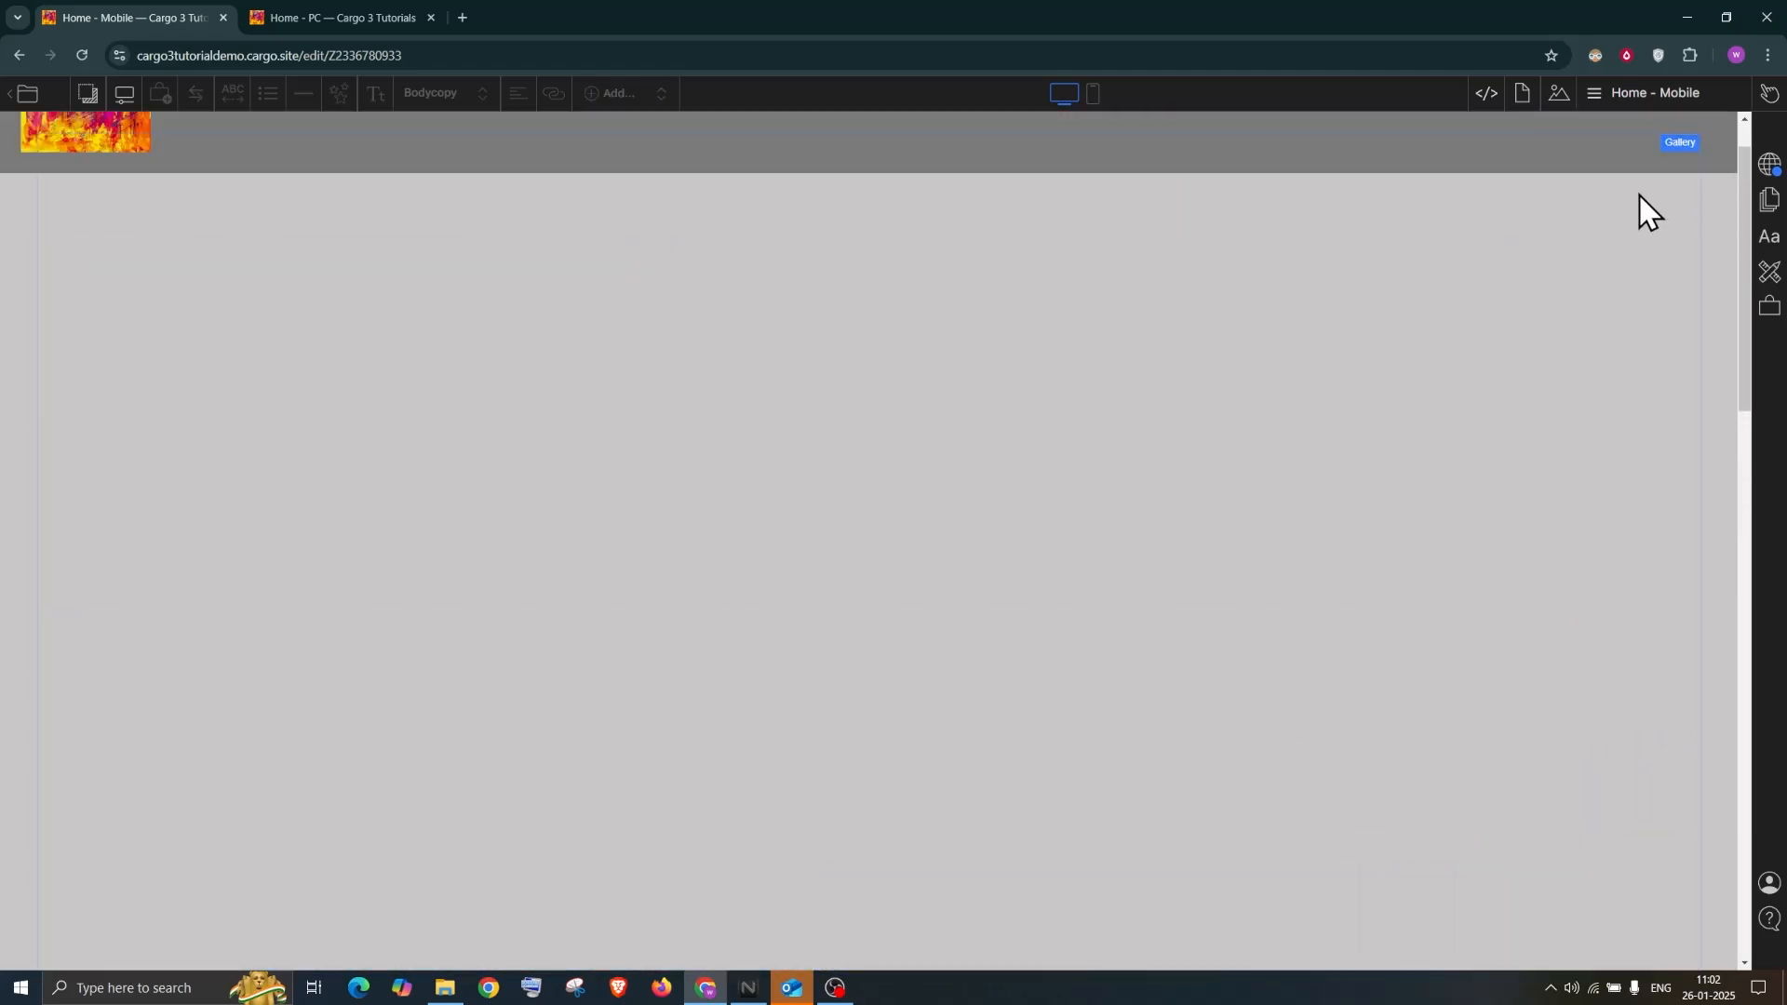
# Try Scale: Height and Full Width, then make the slides Fit within the gallery
pyautogui.click(1686, 294)
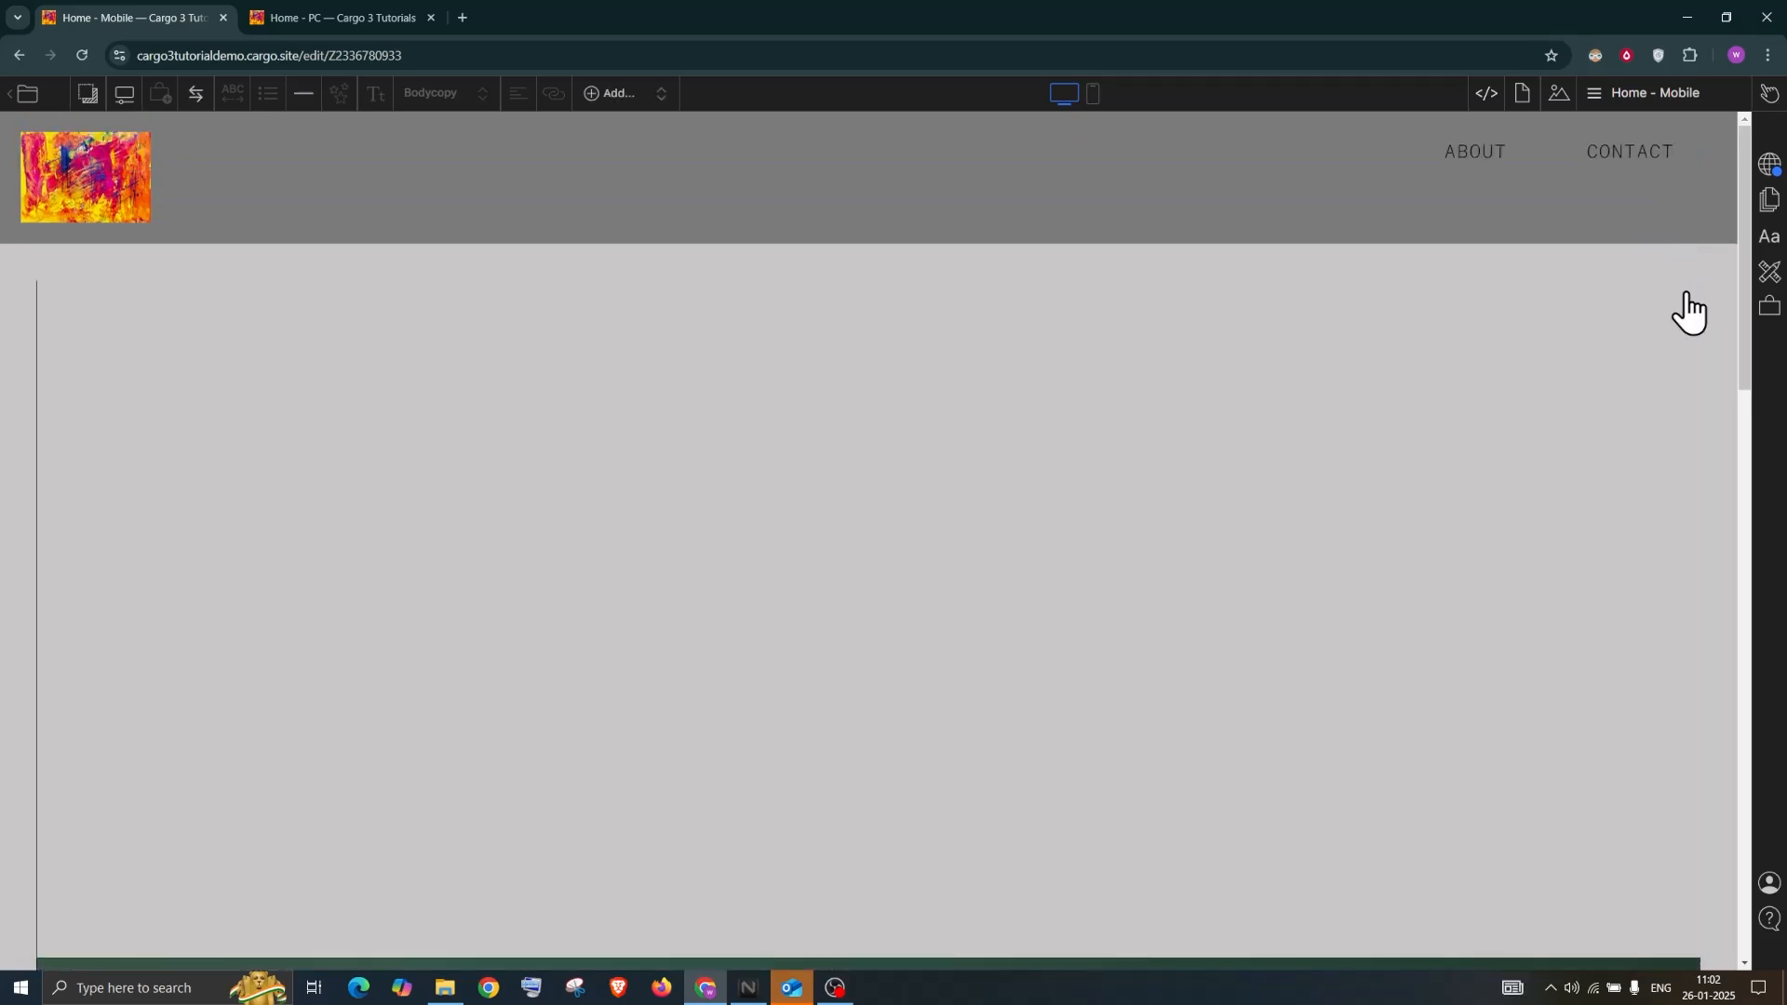
pyautogui.click(1683, 290)
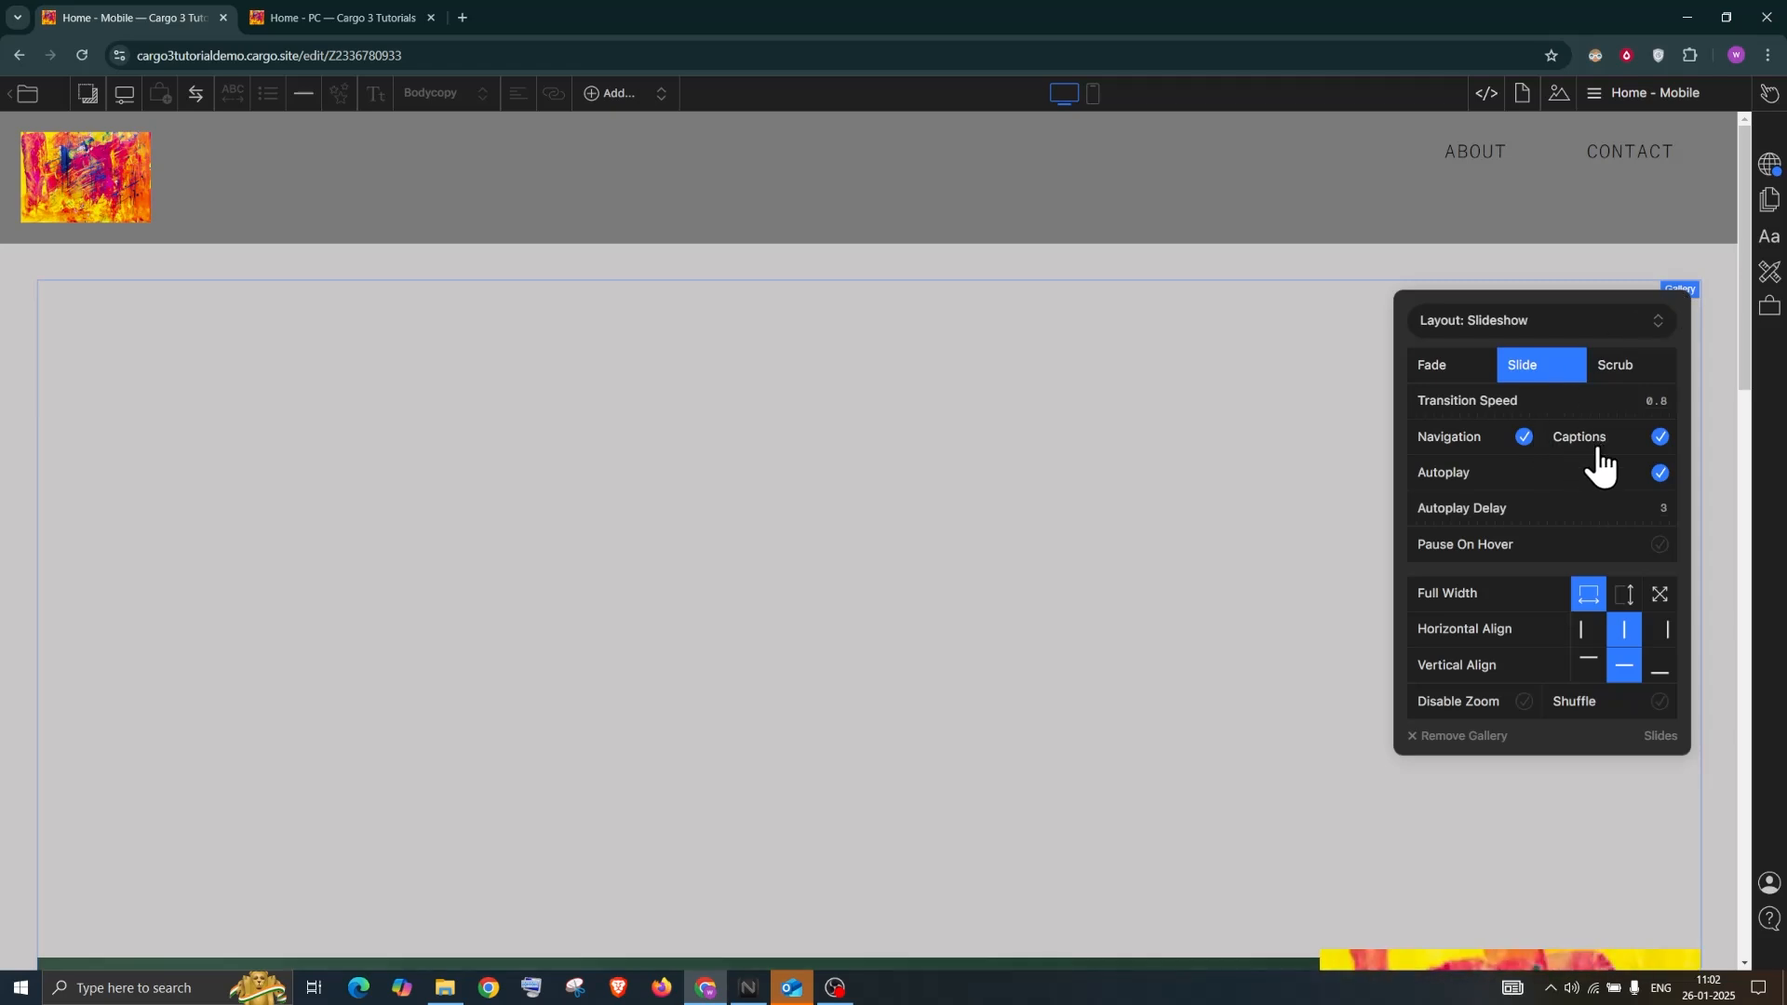
pyautogui.click(1625, 596)
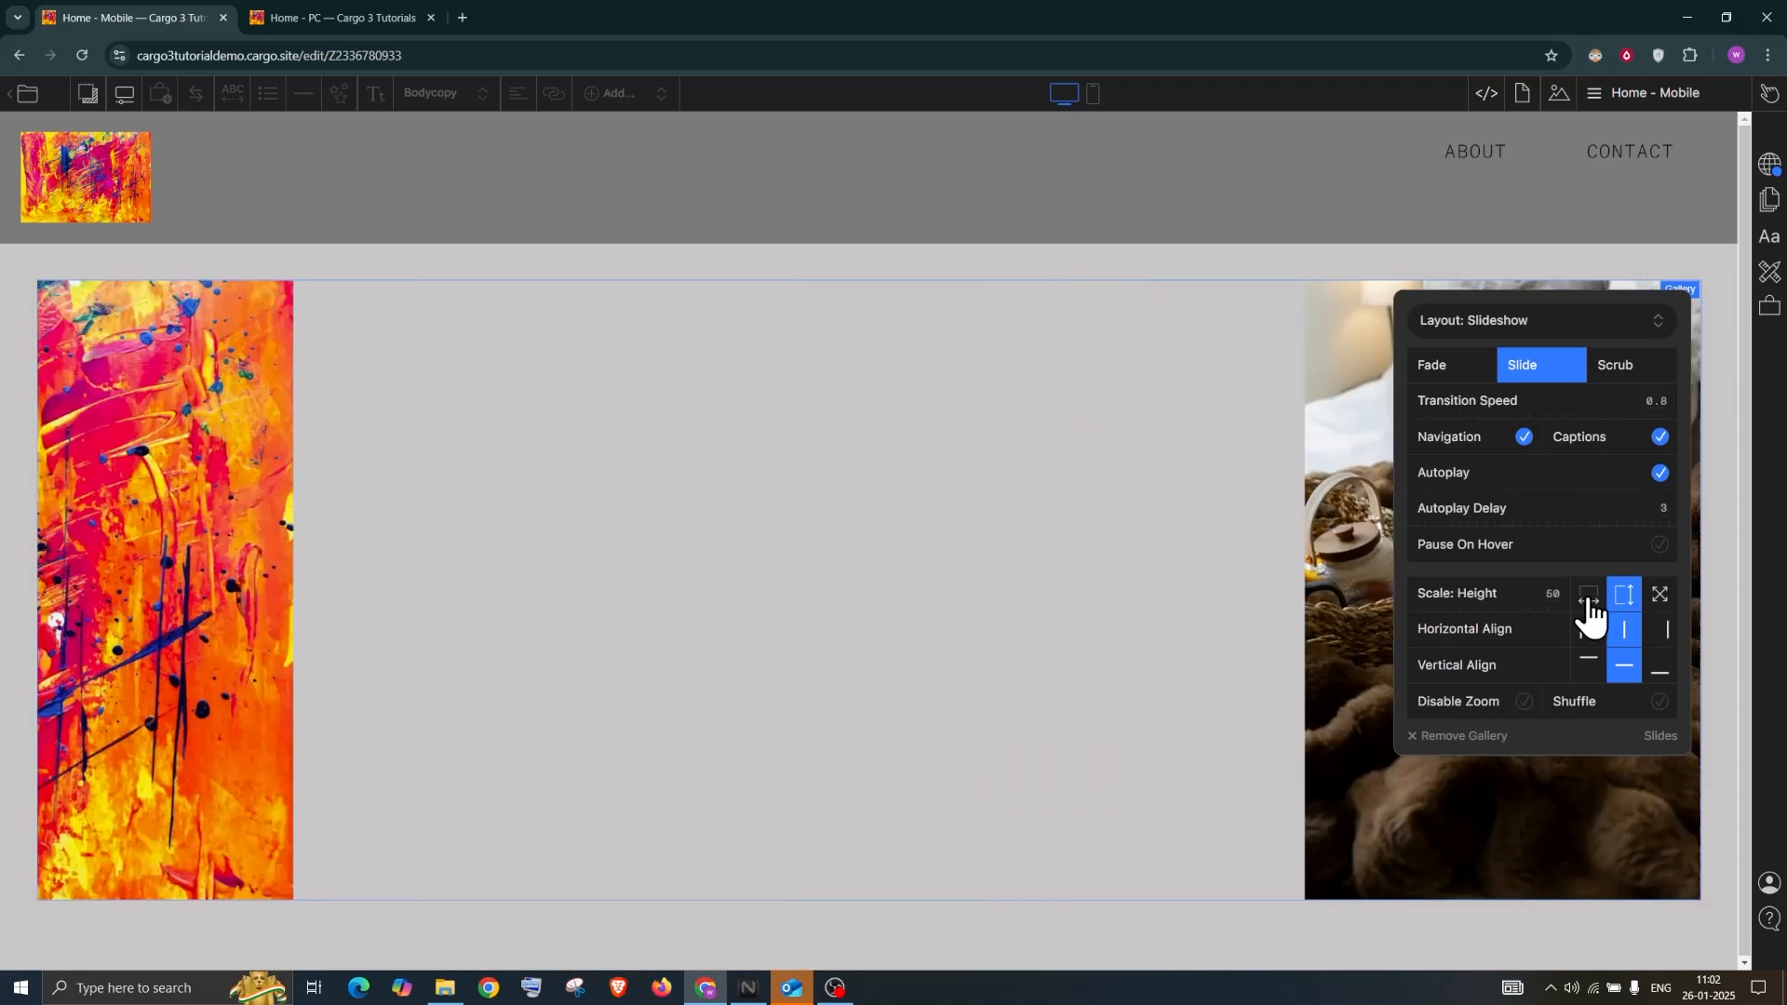
pyautogui.click(1589, 603)
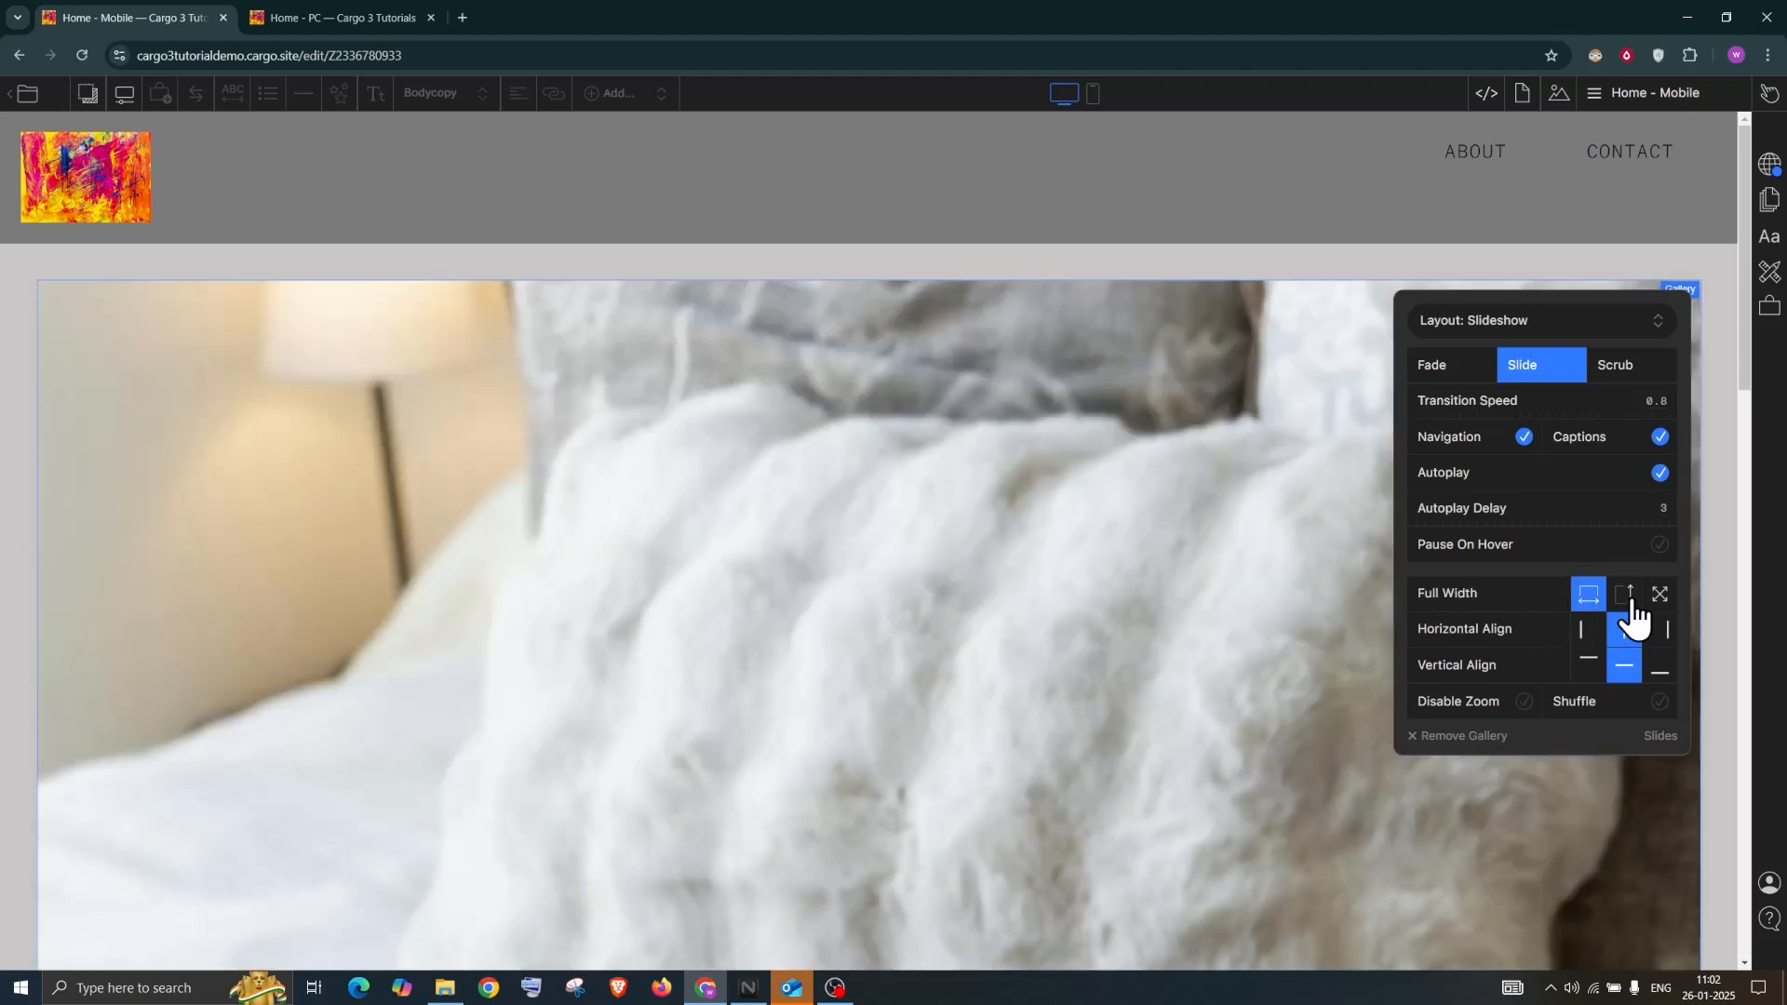
pyautogui.click(1626, 597)
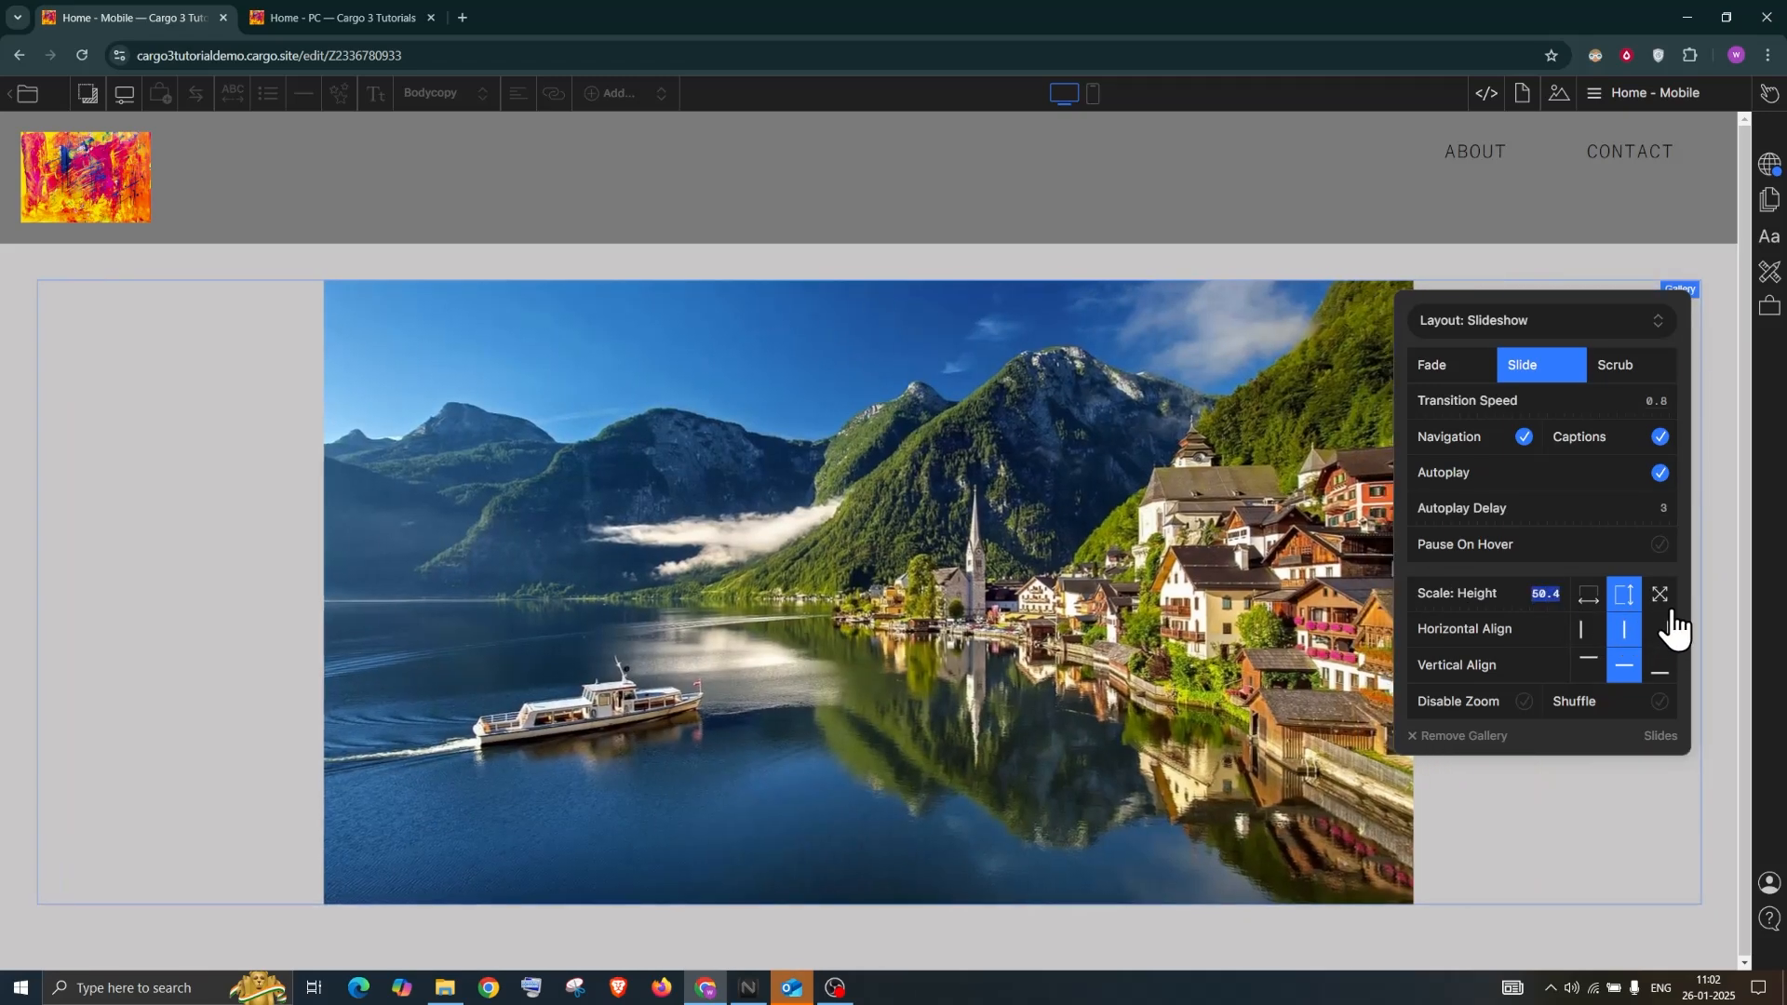
pyautogui.click(1660, 596)
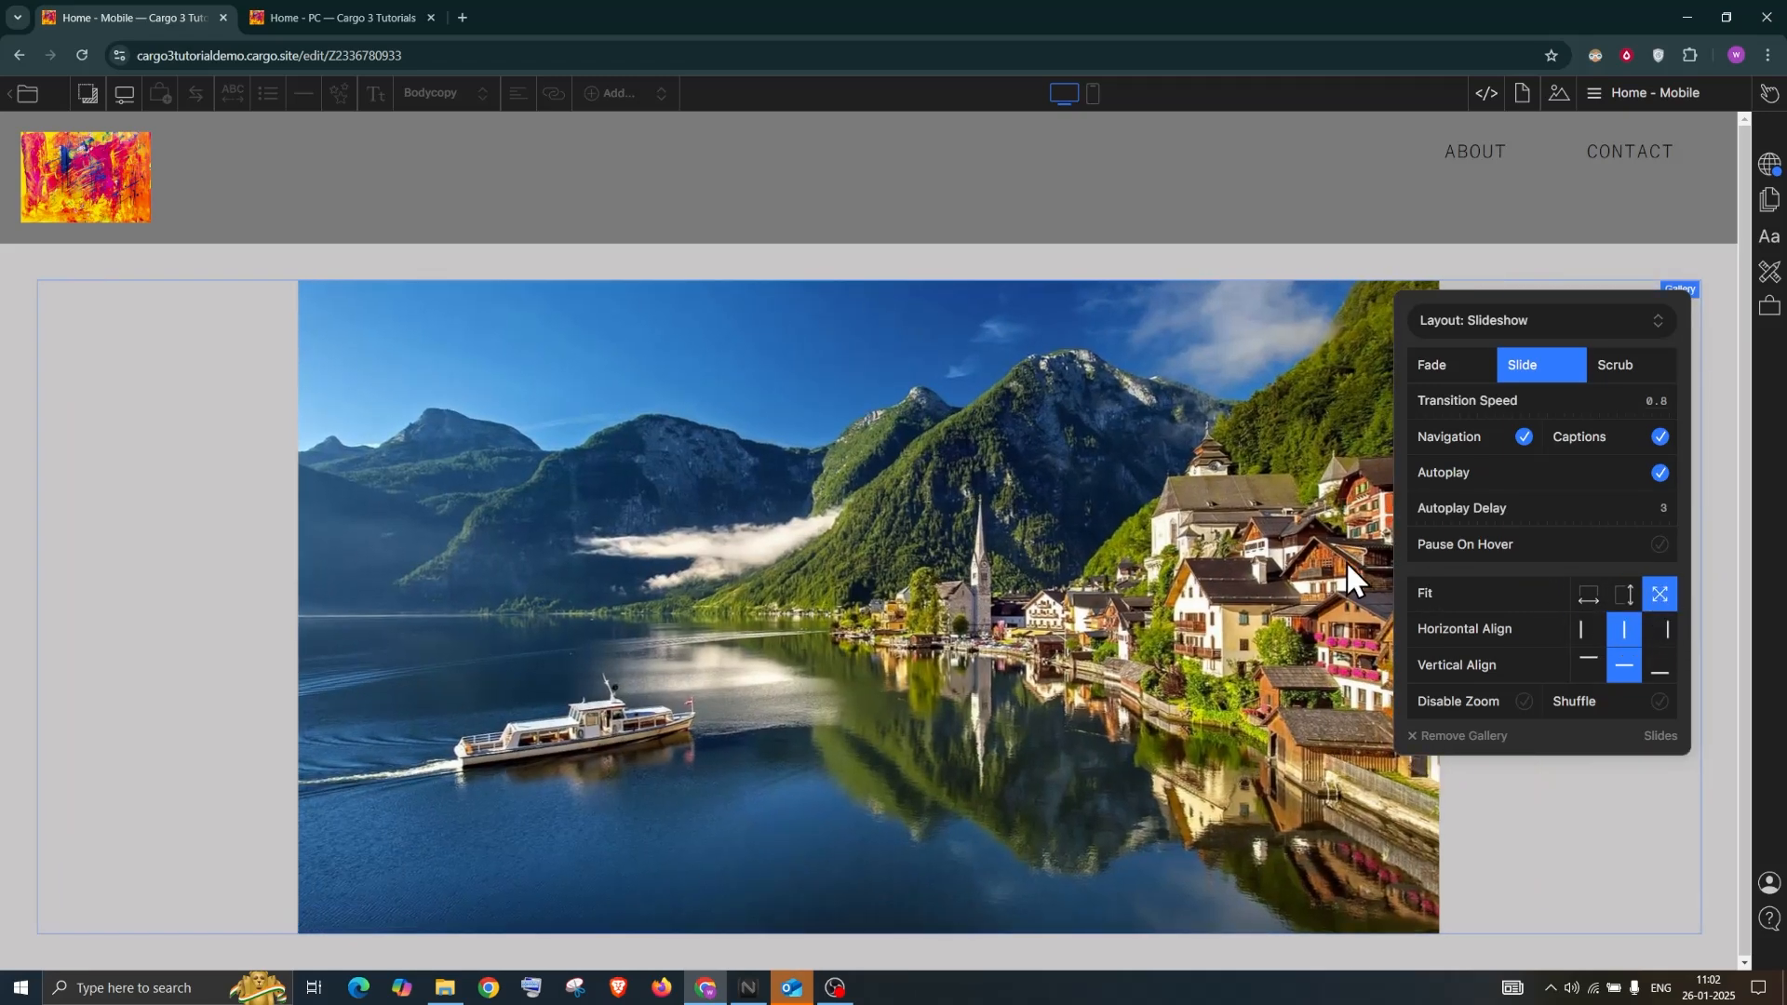
# Advance to the next slide and reopen the slideshow settings
pyautogui.click(1147, 573)
pyautogui.click(1676, 608)
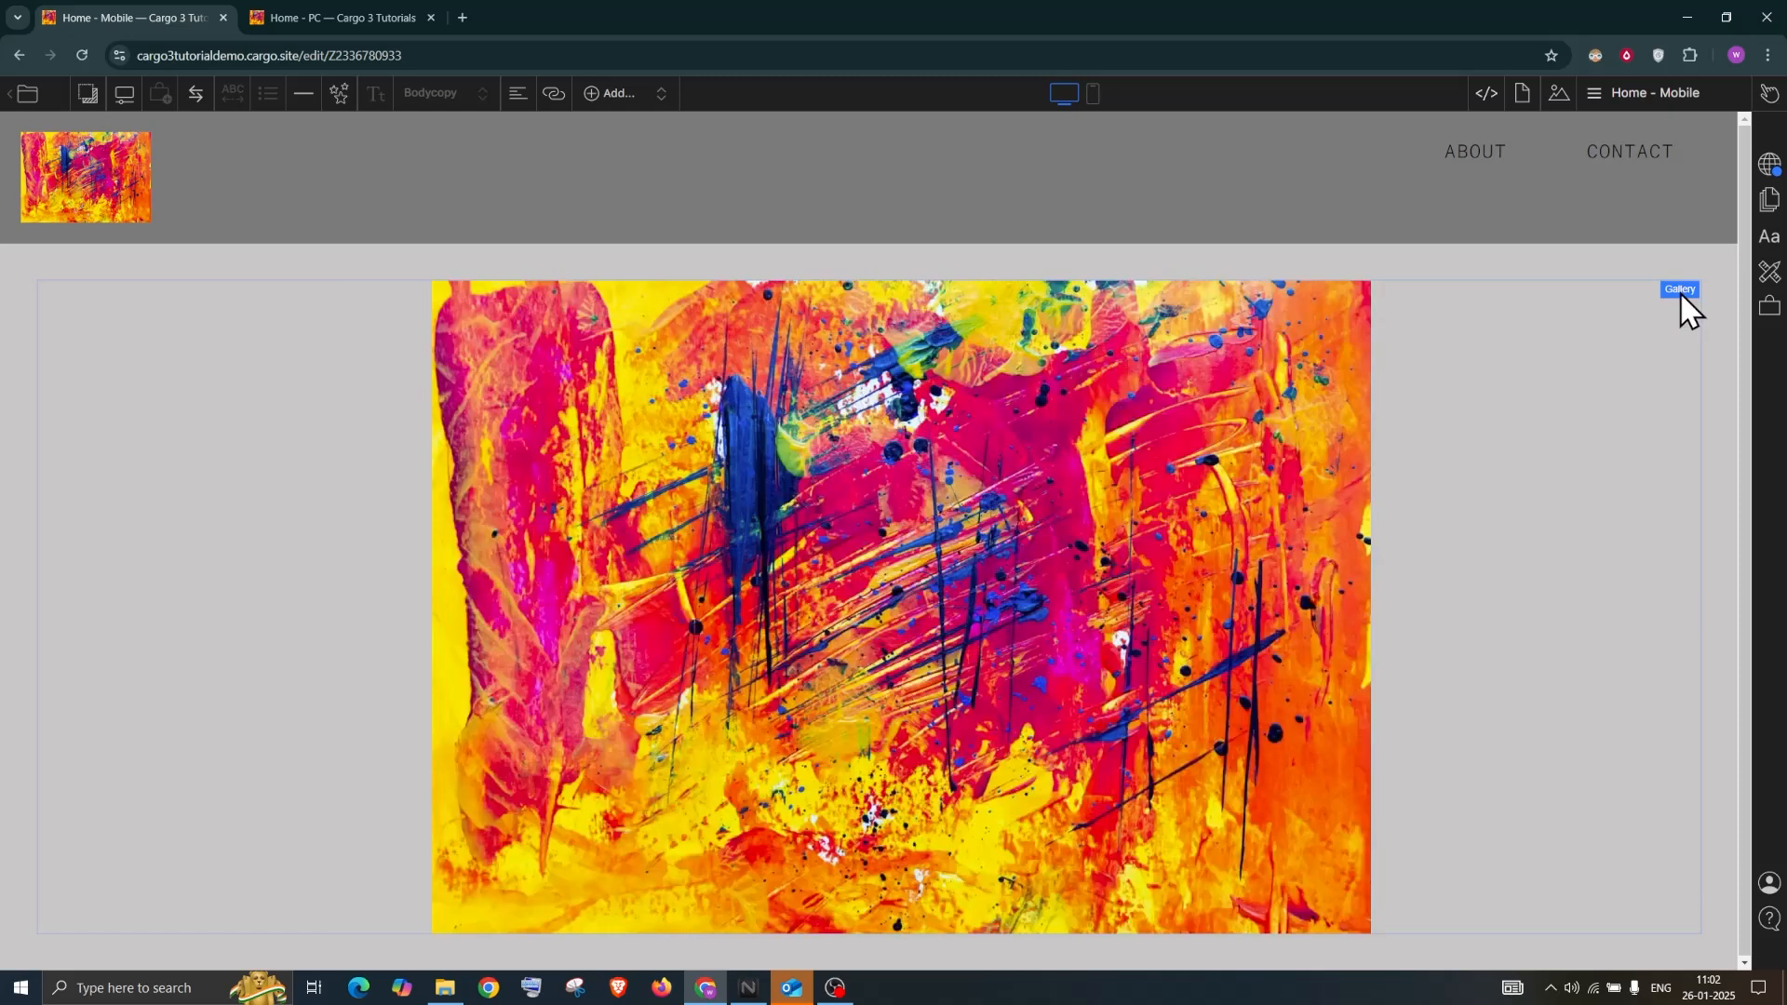
pyautogui.click(1681, 294)
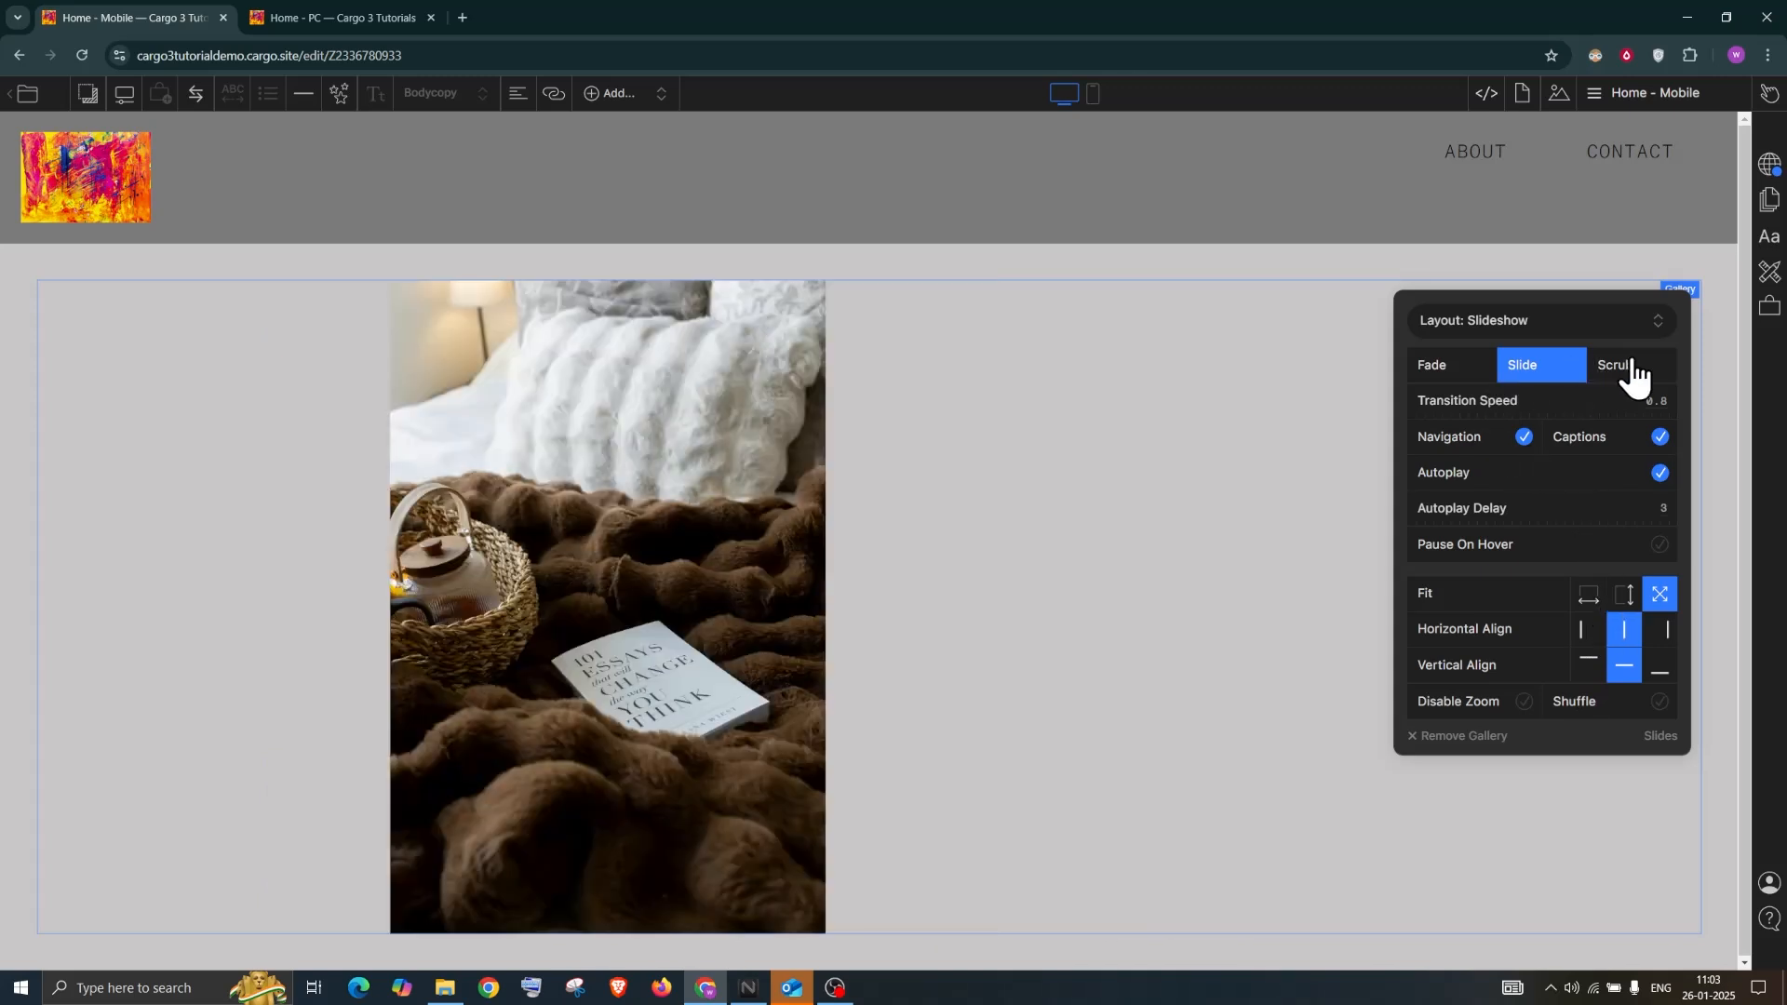
# Set Fade transitions at speed 1, a 2-second autoplay delay, and Pause On Hover
pyautogui.click(1633, 368)
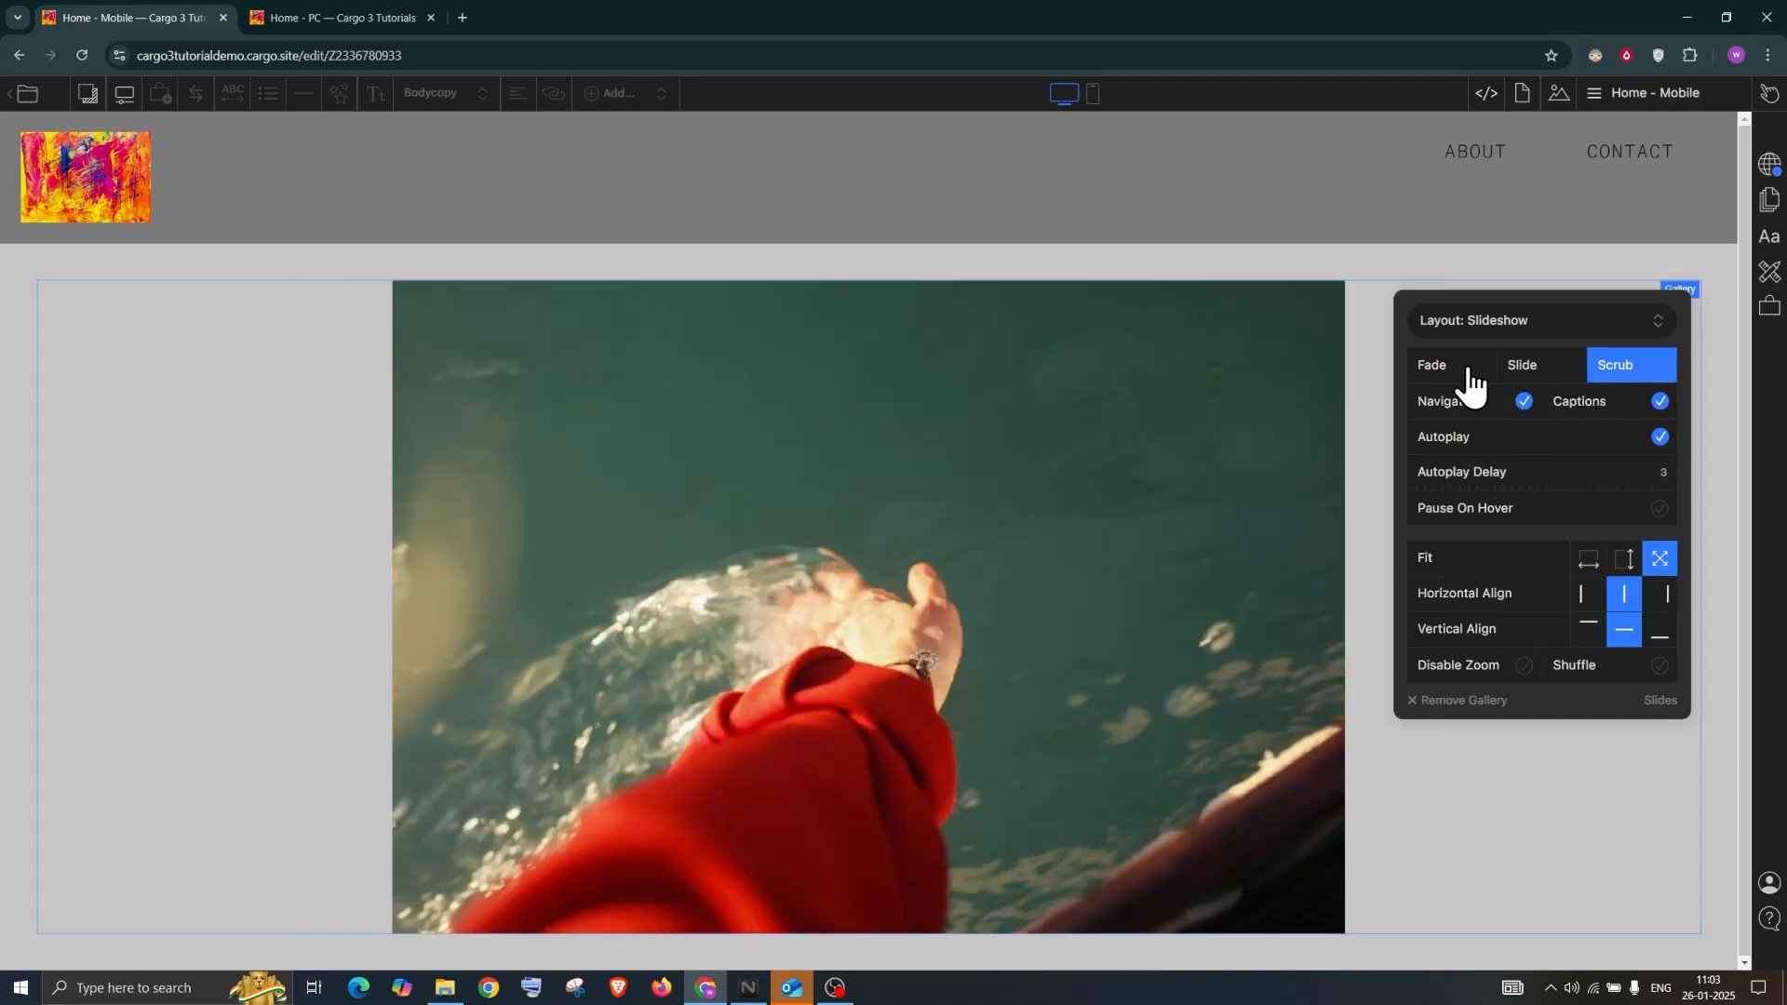
pyautogui.click(1468, 367)
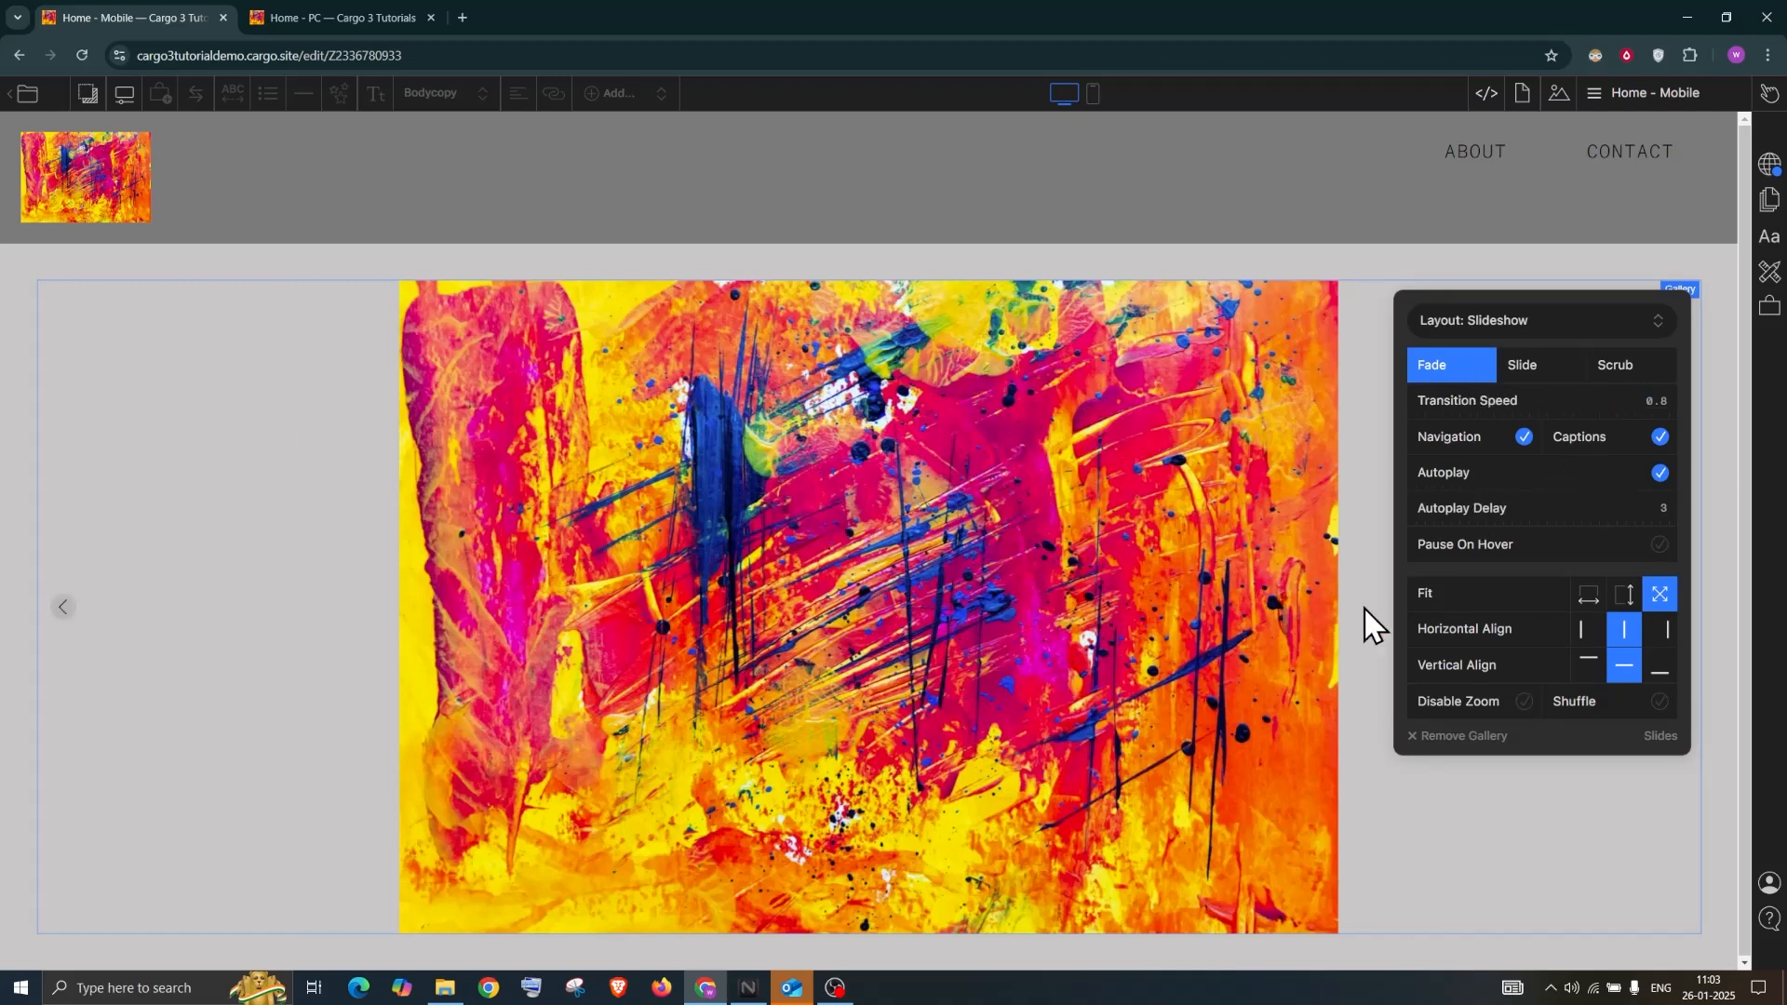
pyautogui.click(1658, 396)
pyautogui.write('1')
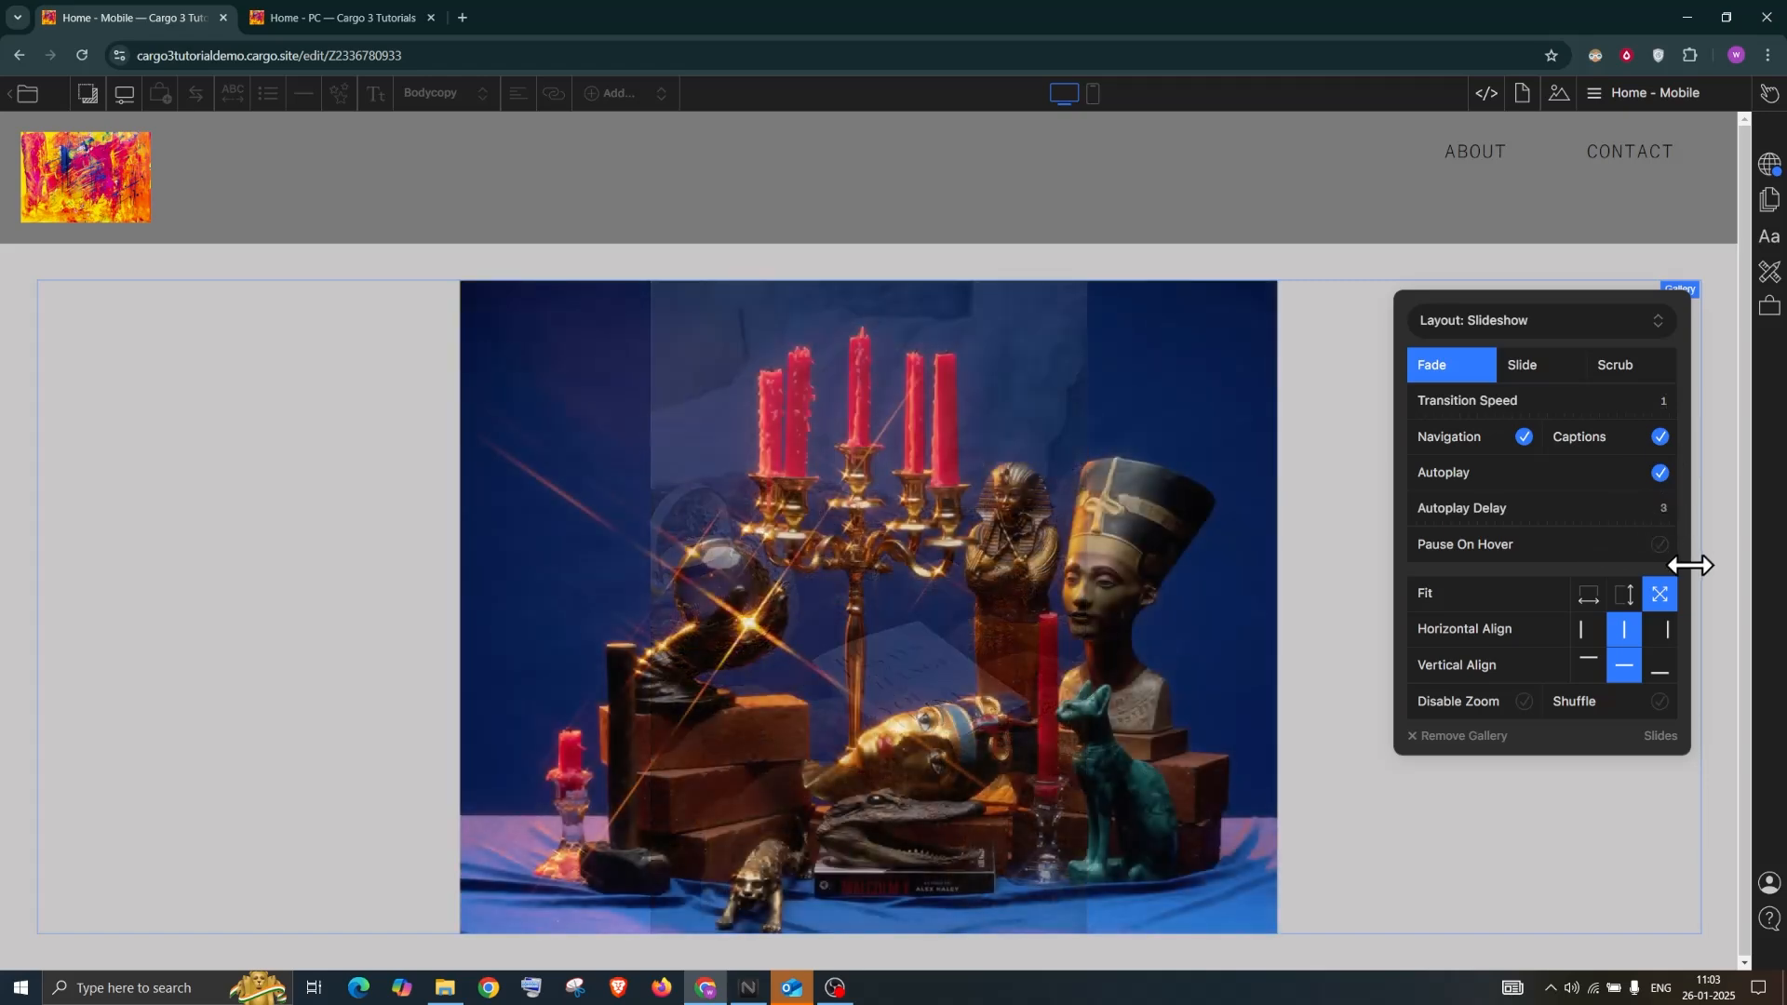
pyautogui.click(1662, 507)
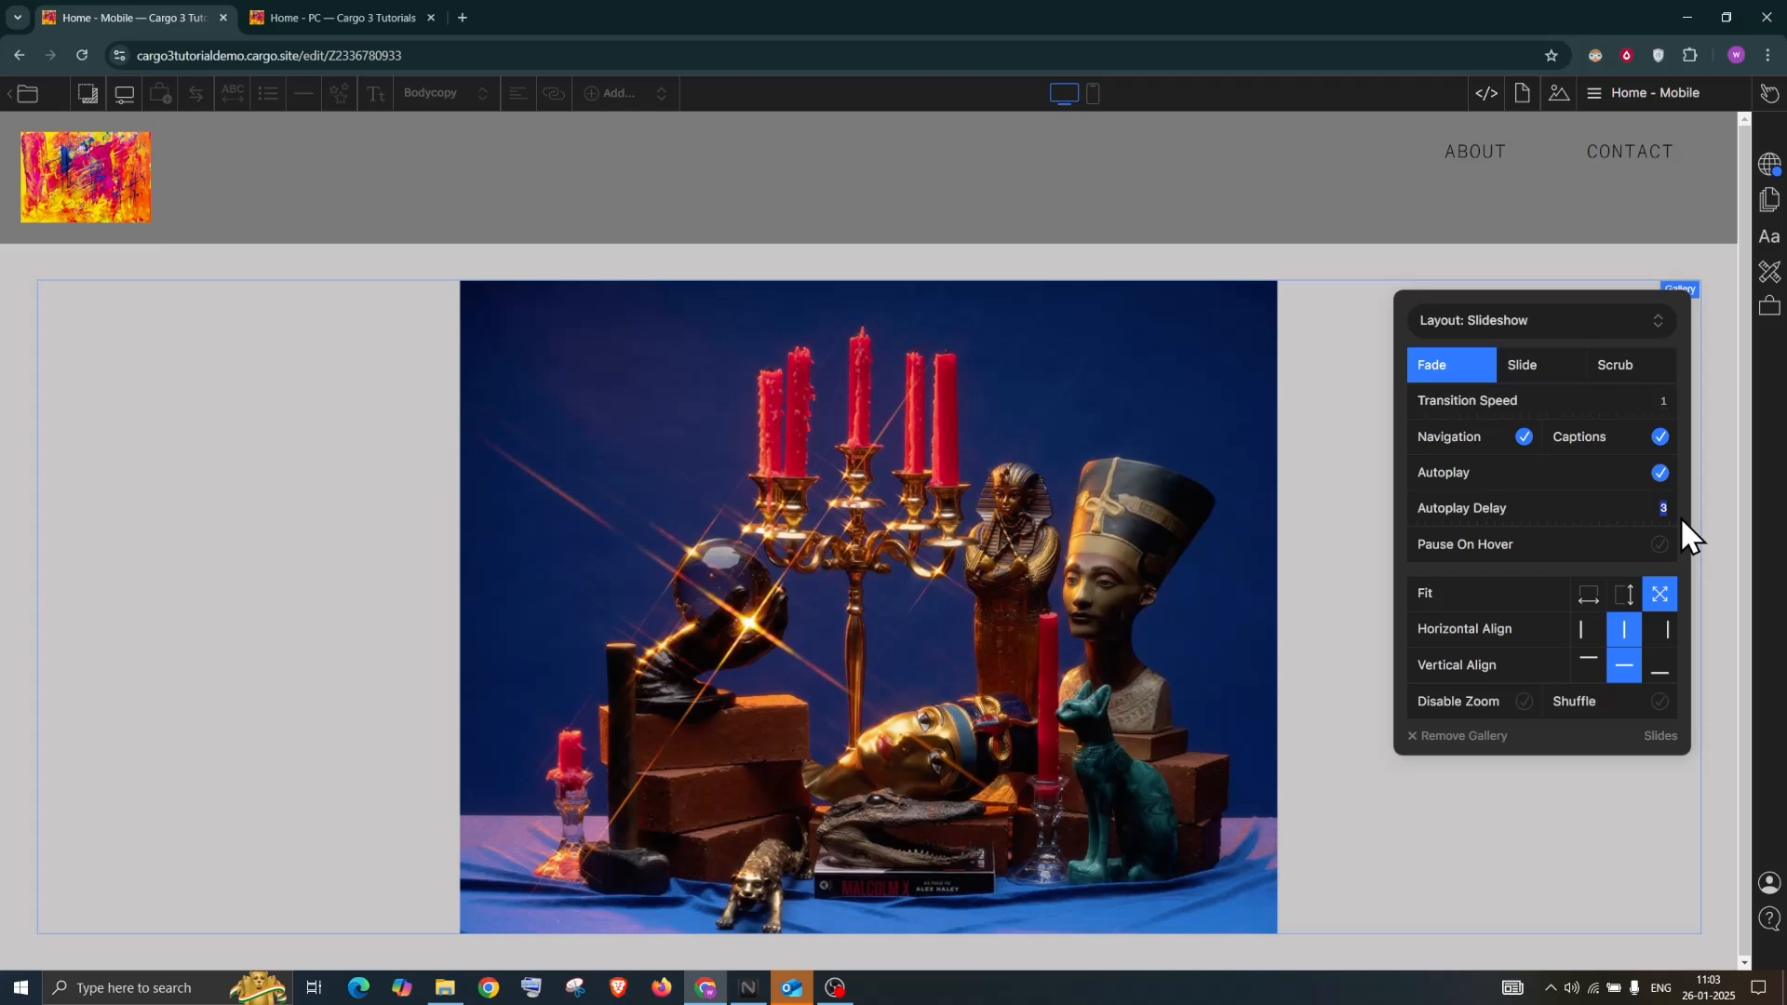
pyautogui.write('2')
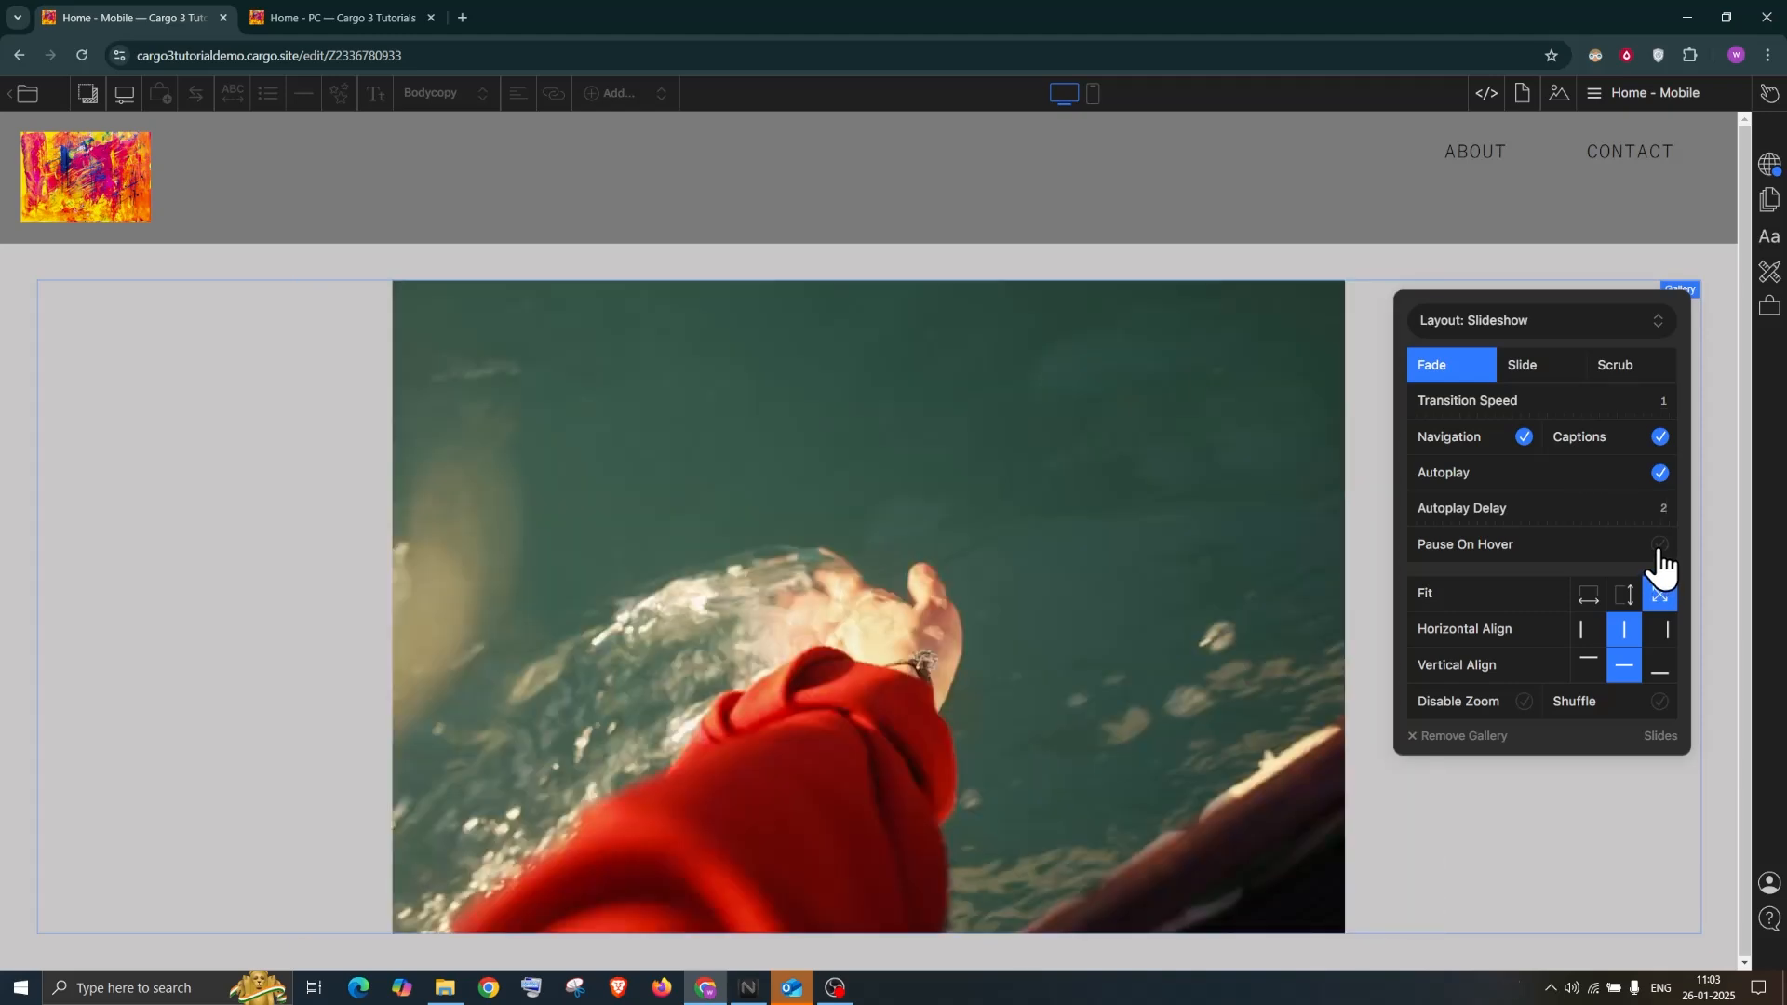
pyautogui.click(1658, 546)
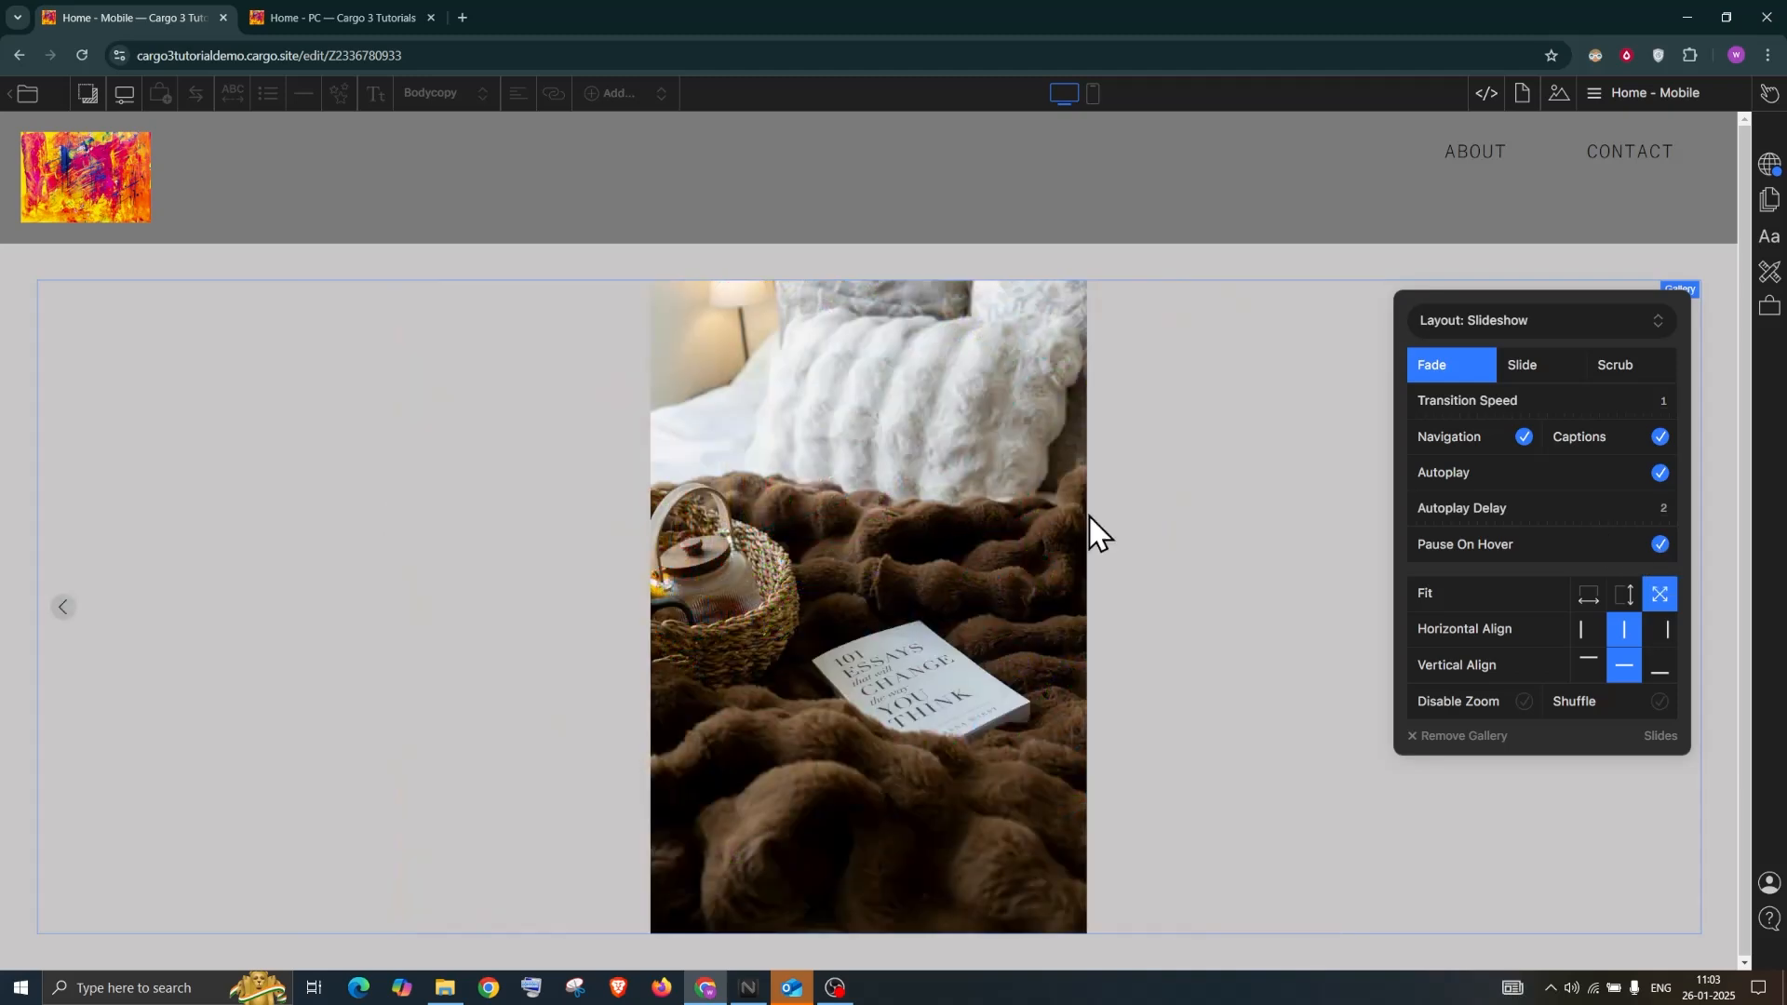
pyautogui.click(1770, 94)
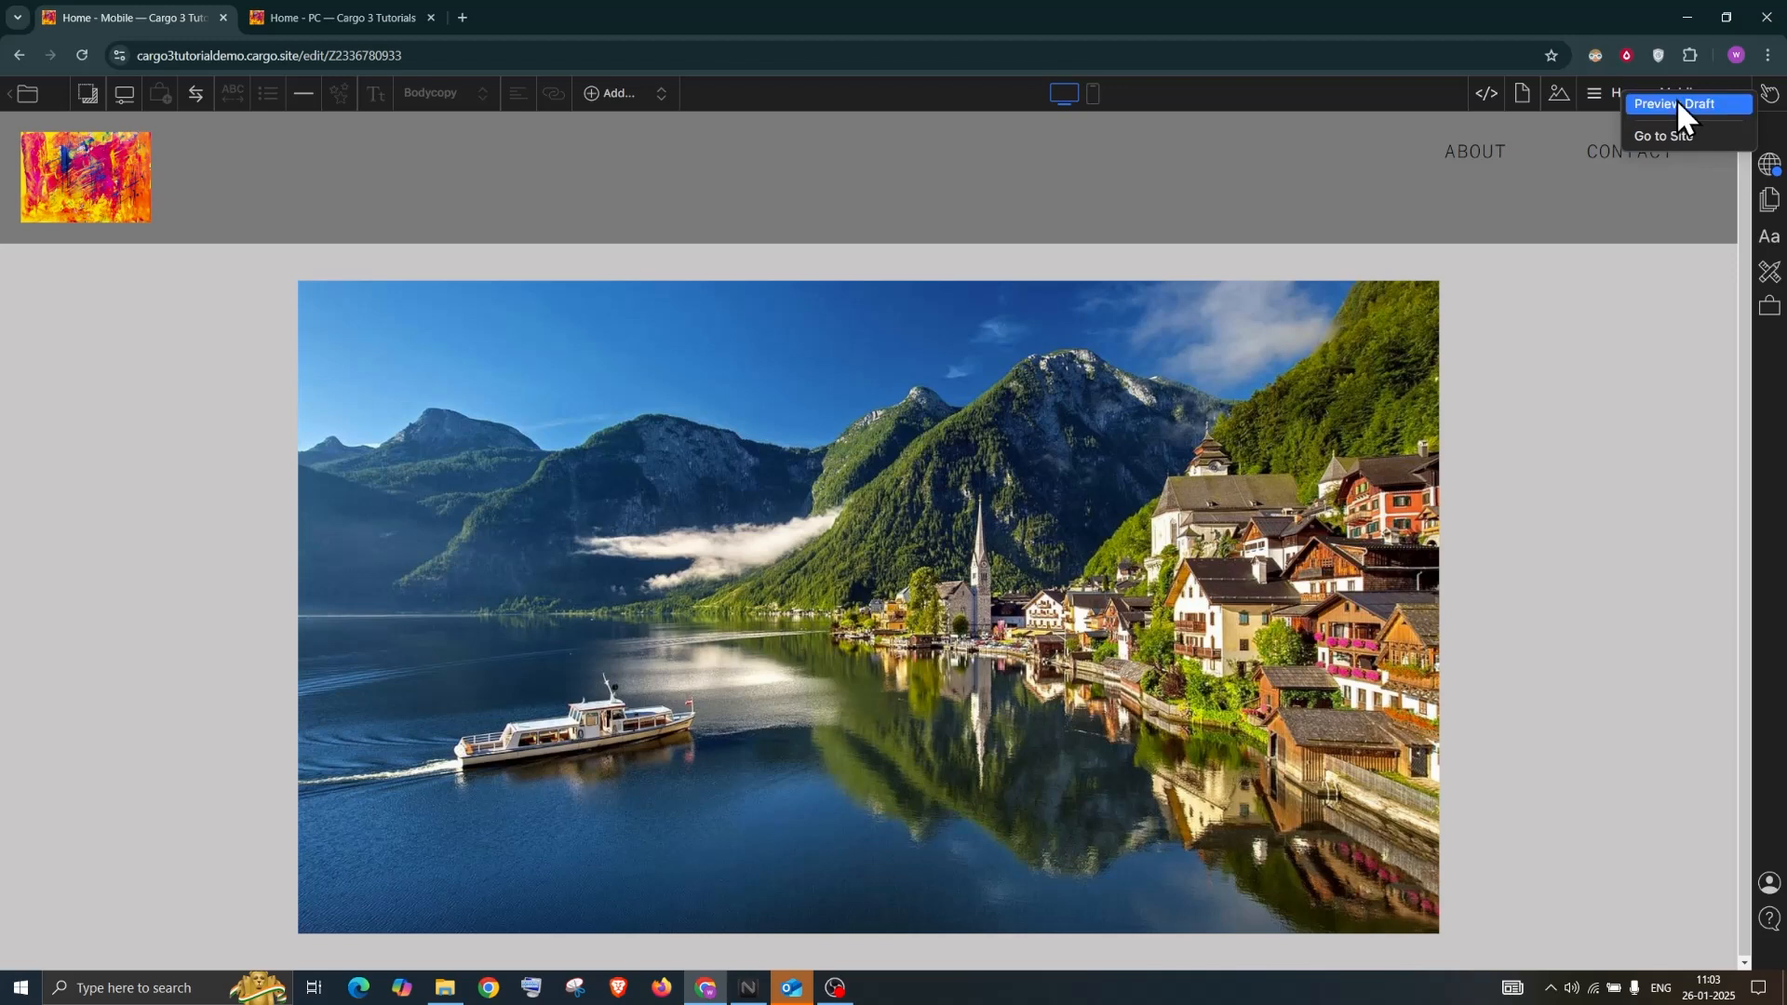
# Preview the draft, browse slides in the enlarged lightbox, then exit back to the editor
pyautogui.click(1675, 103)
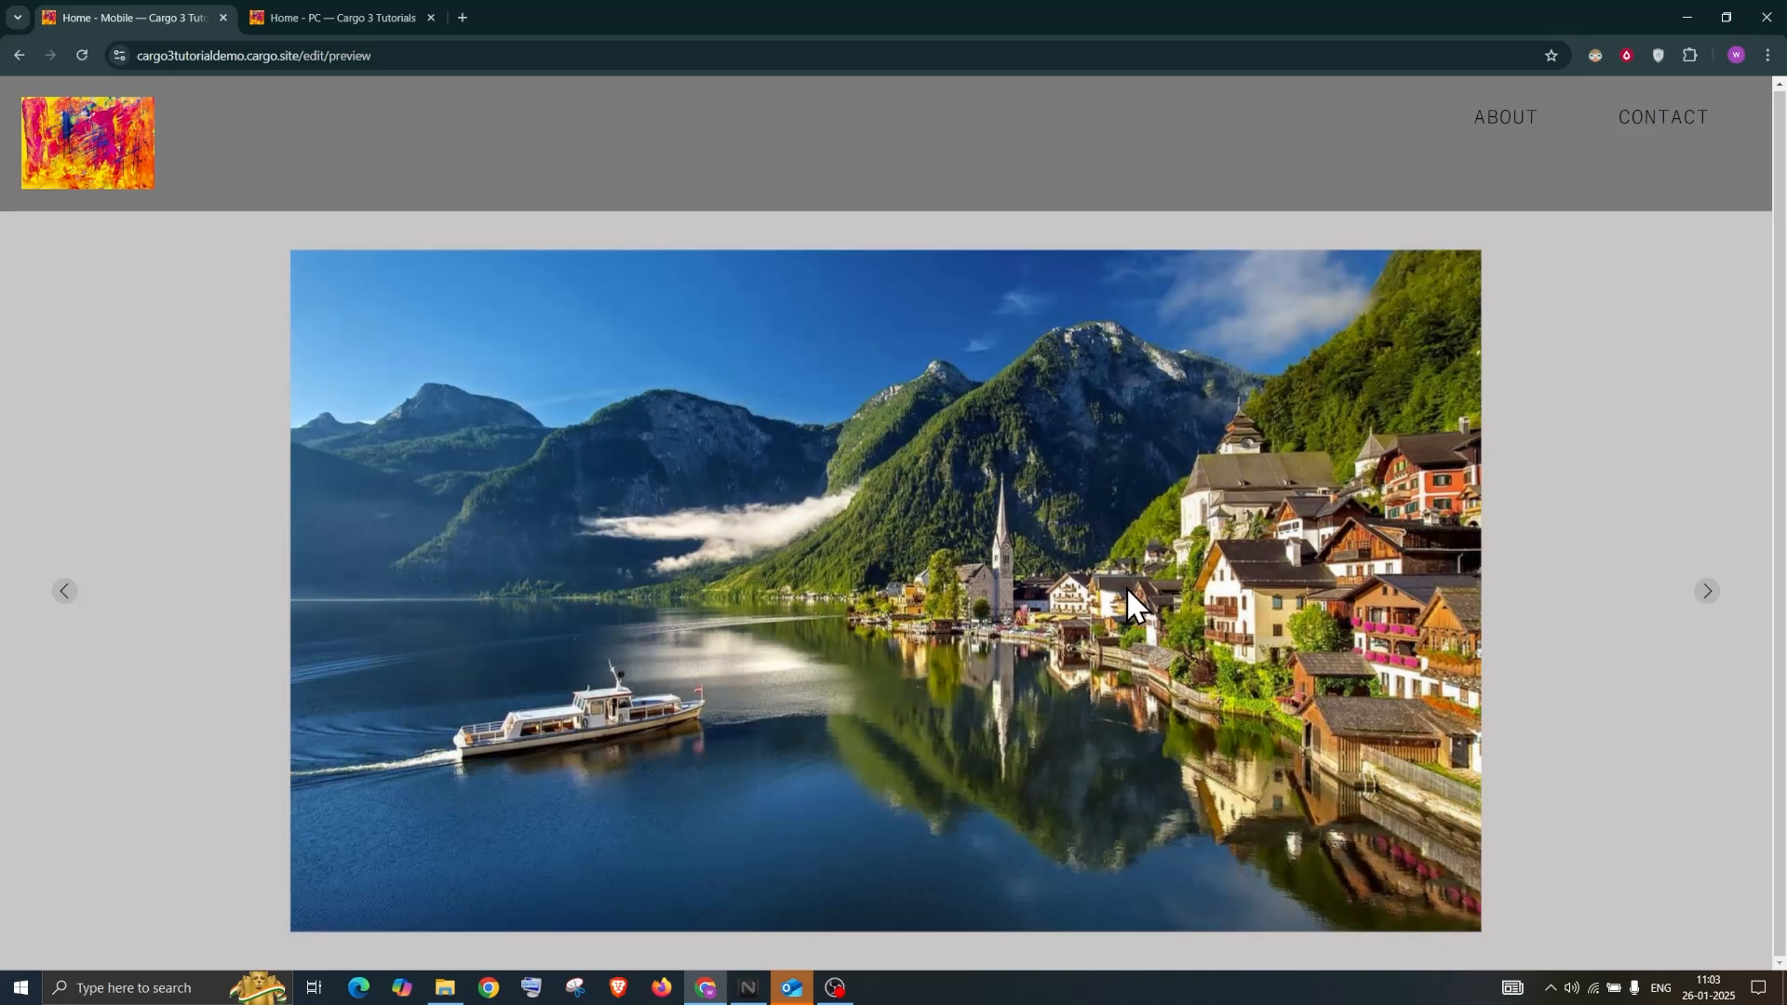
pyautogui.click(1126, 586)
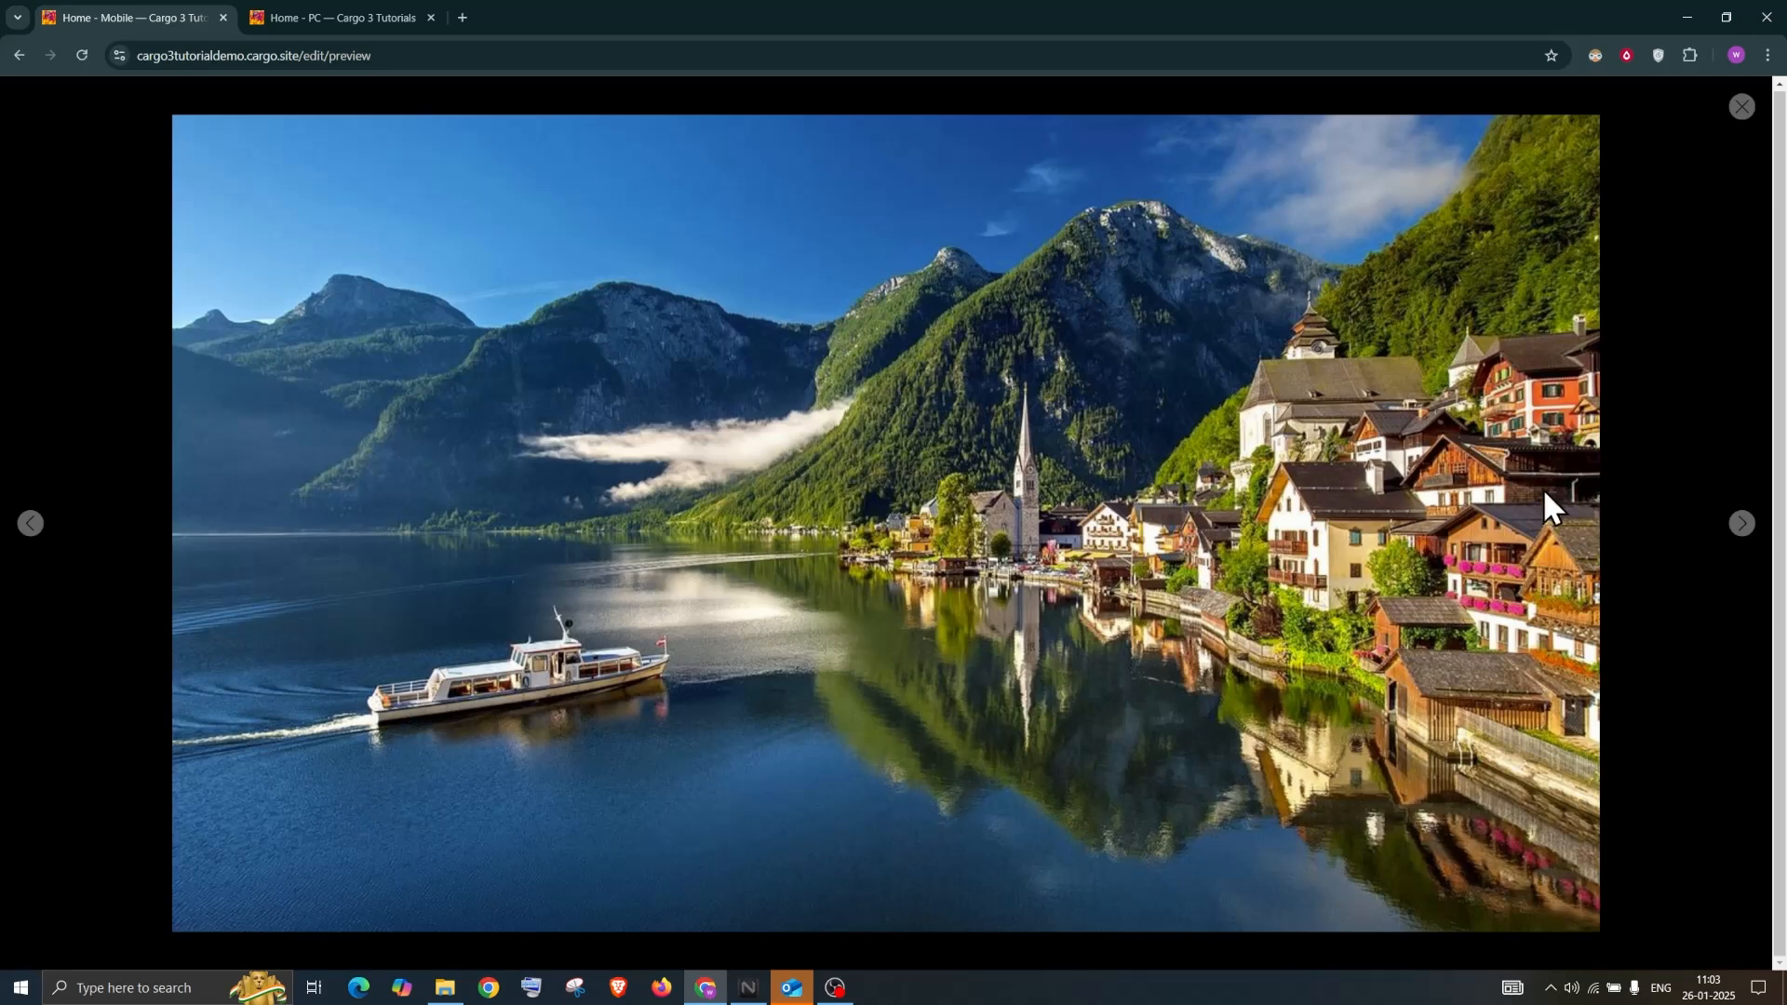
pyautogui.click(1742, 525)
pyautogui.click(1742, 525)
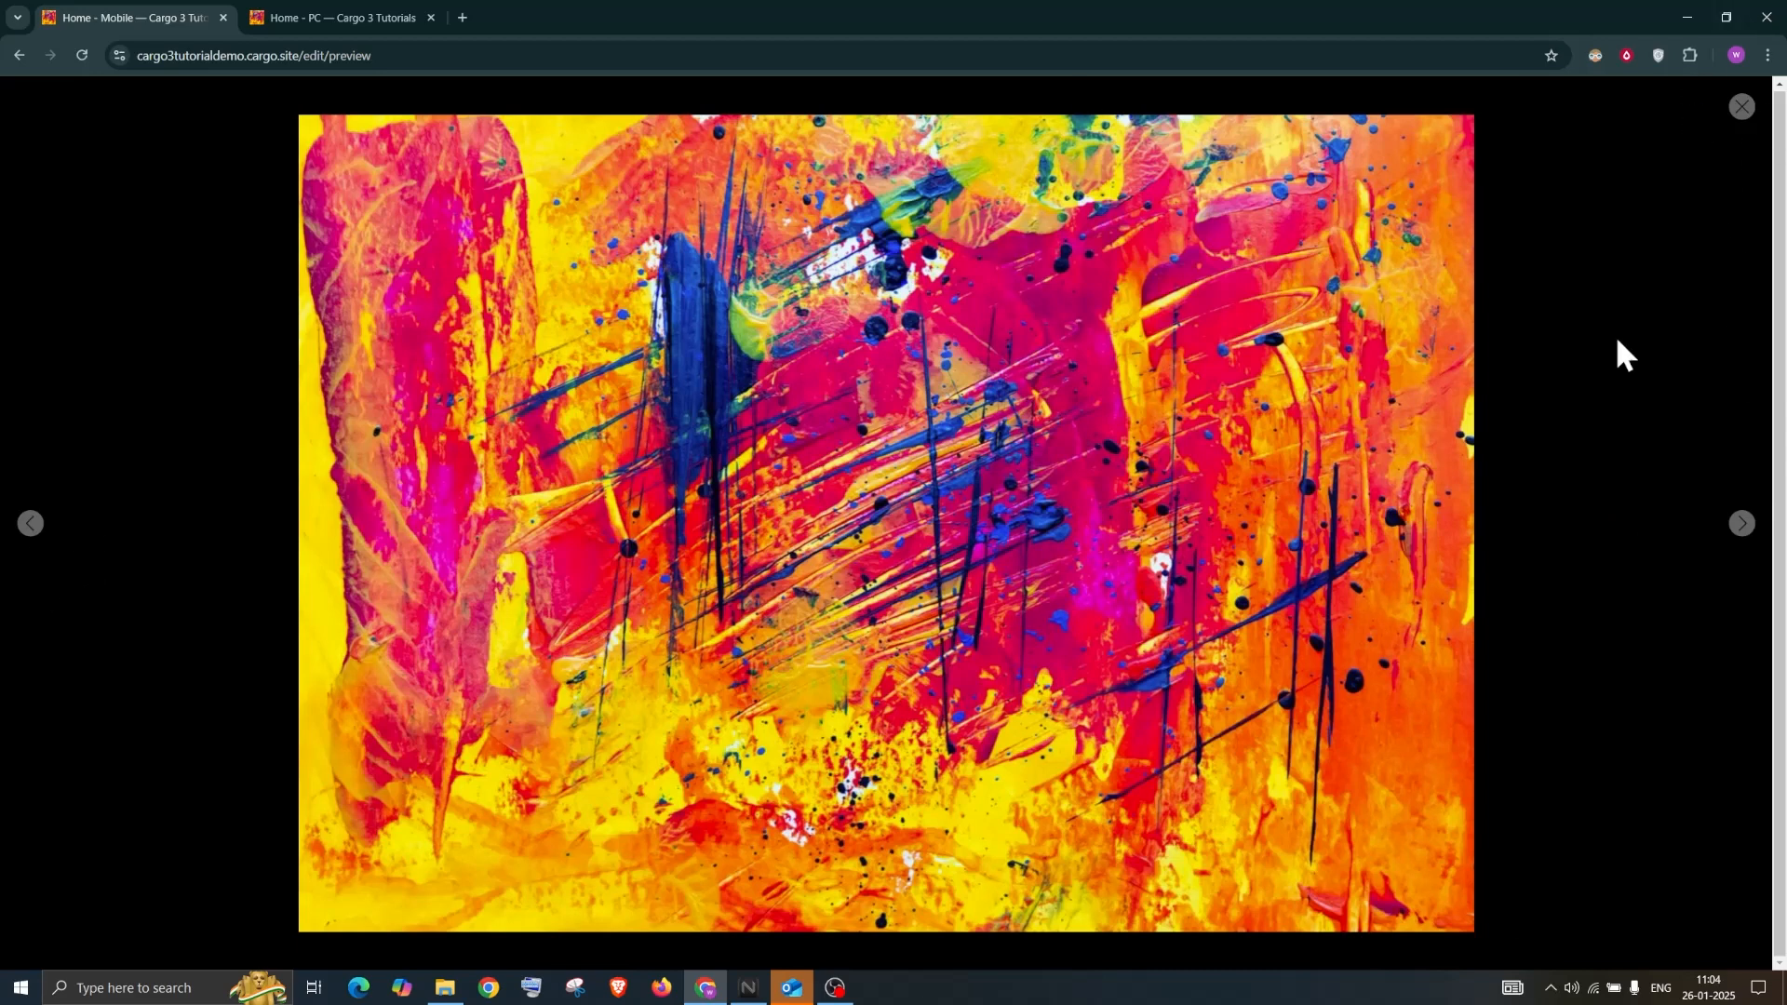
pyautogui.click(1402, 183)
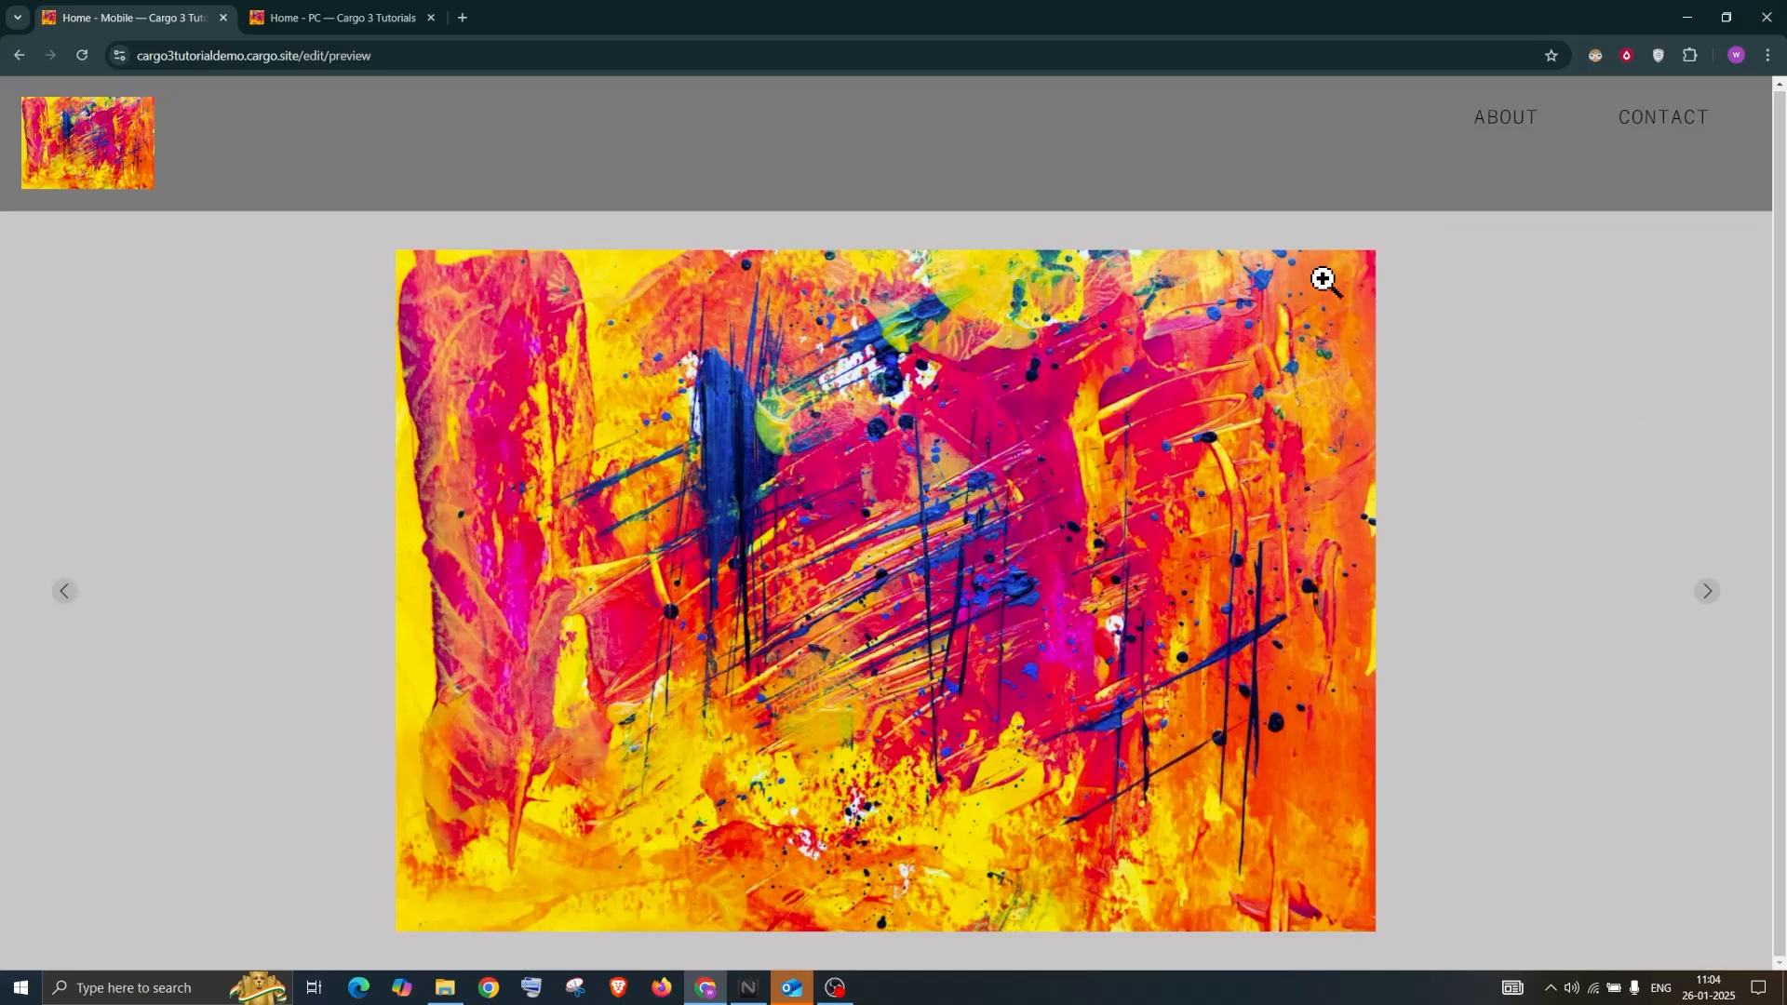
pyautogui.press('Escape')
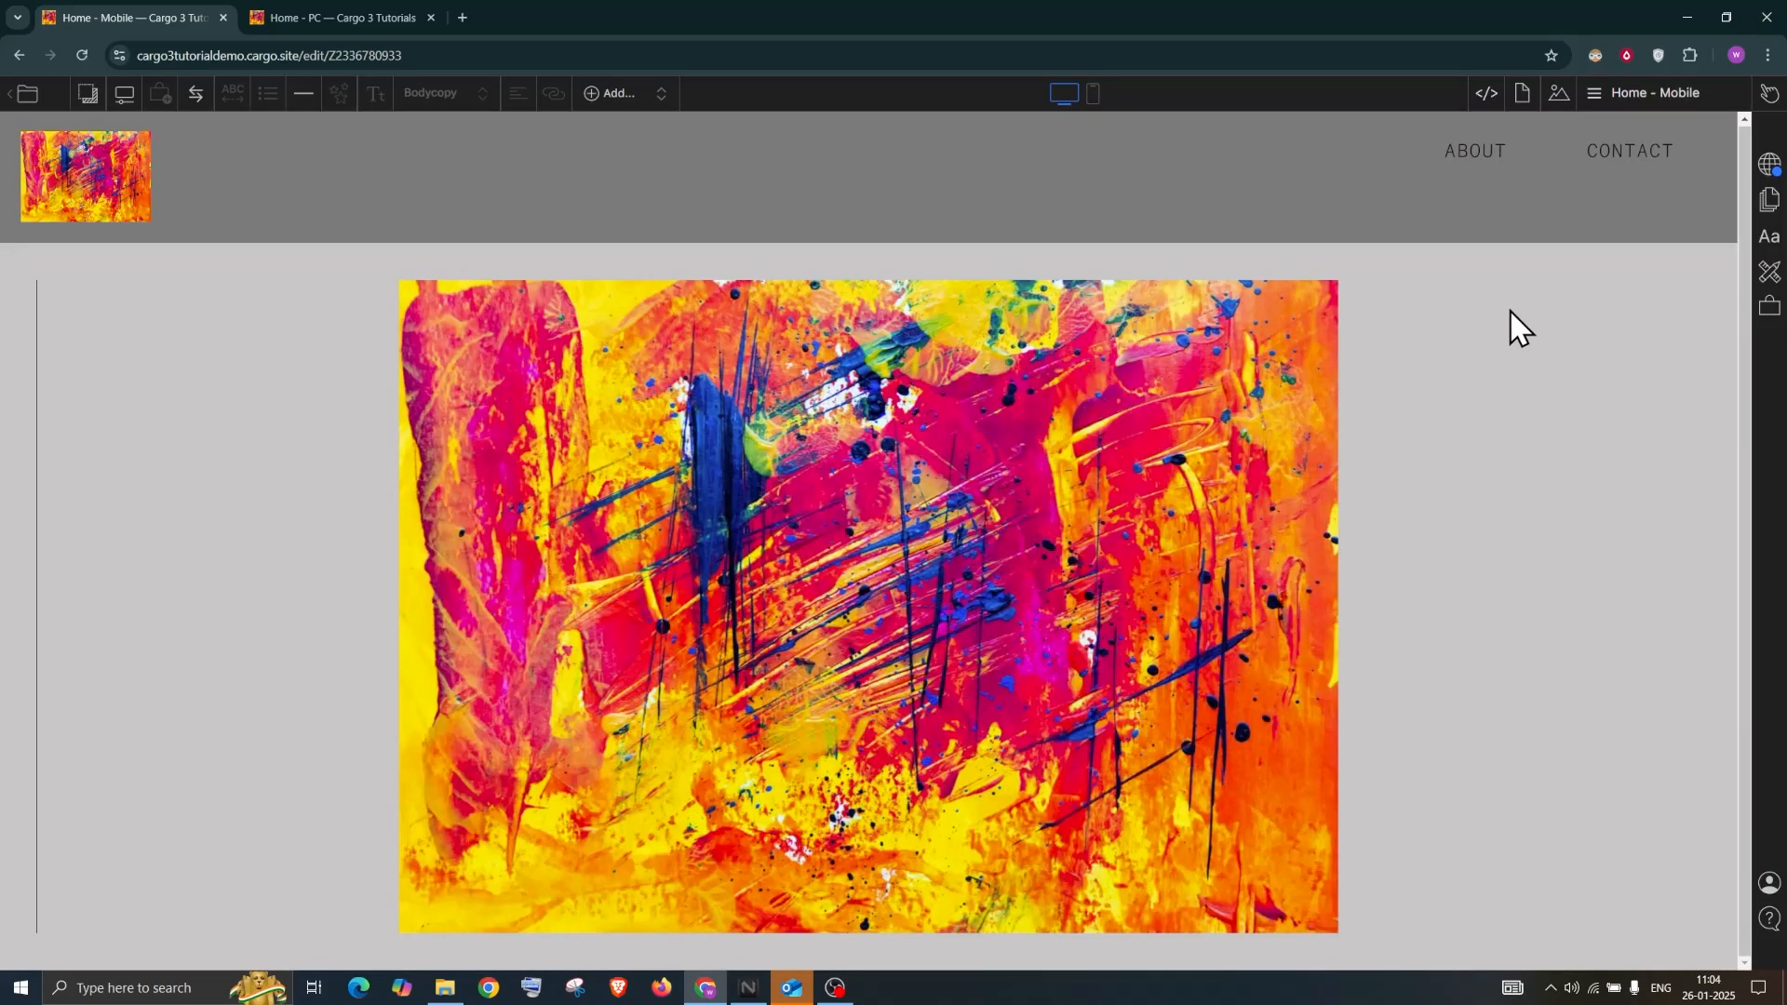
# Enable Shuffle on the slideshow and preview the draft to check the random order
pyautogui.click(1677, 290)
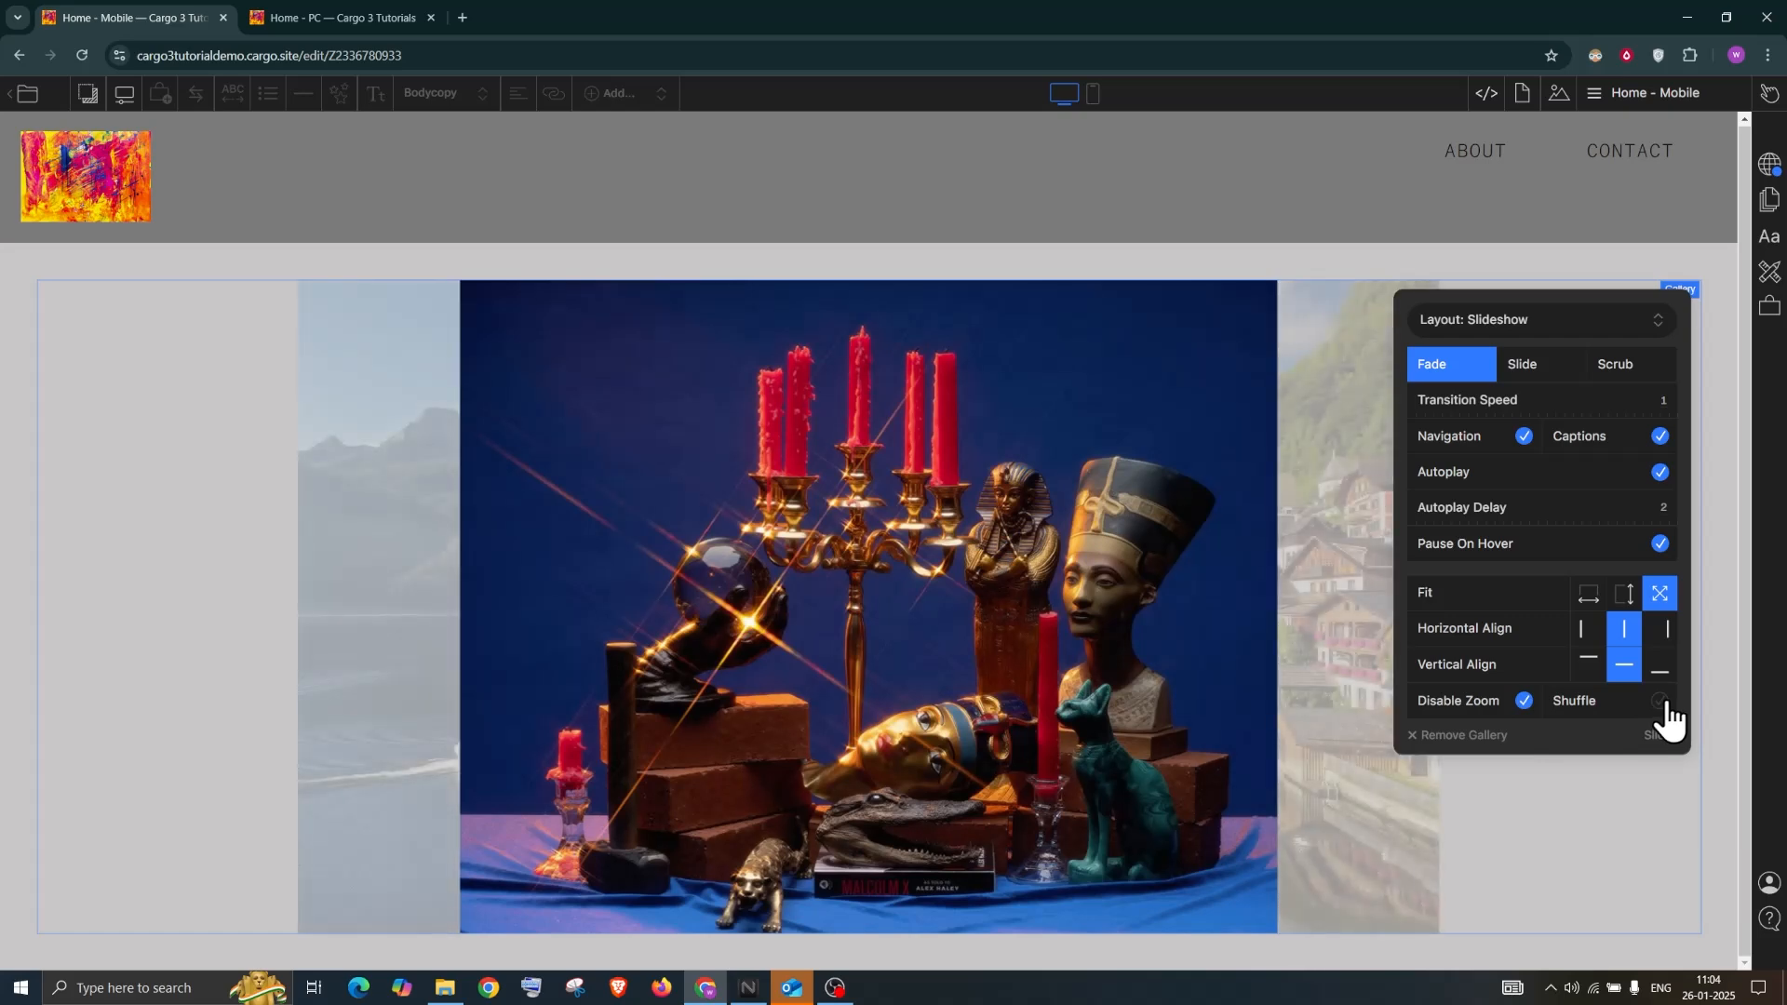
pyautogui.click(1661, 702)
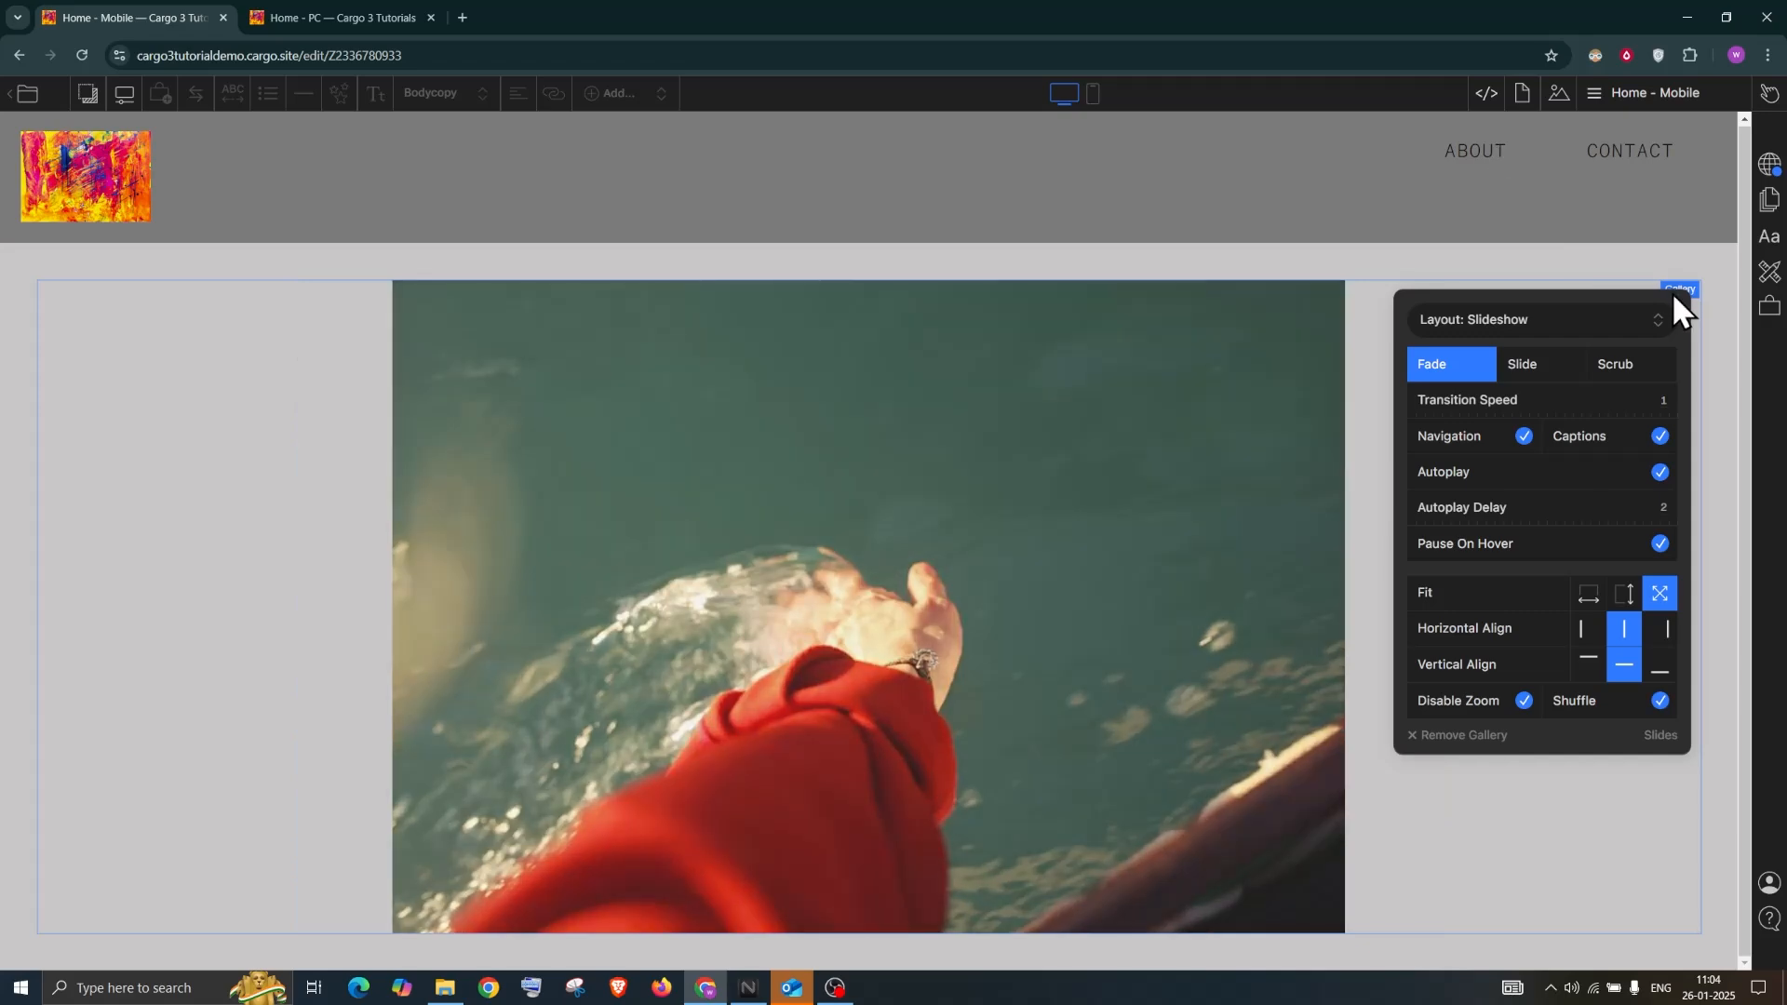
pyautogui.click(1673, 291)
pyautogui.click(1768, 95)
pyautogui.click(1718, 102)
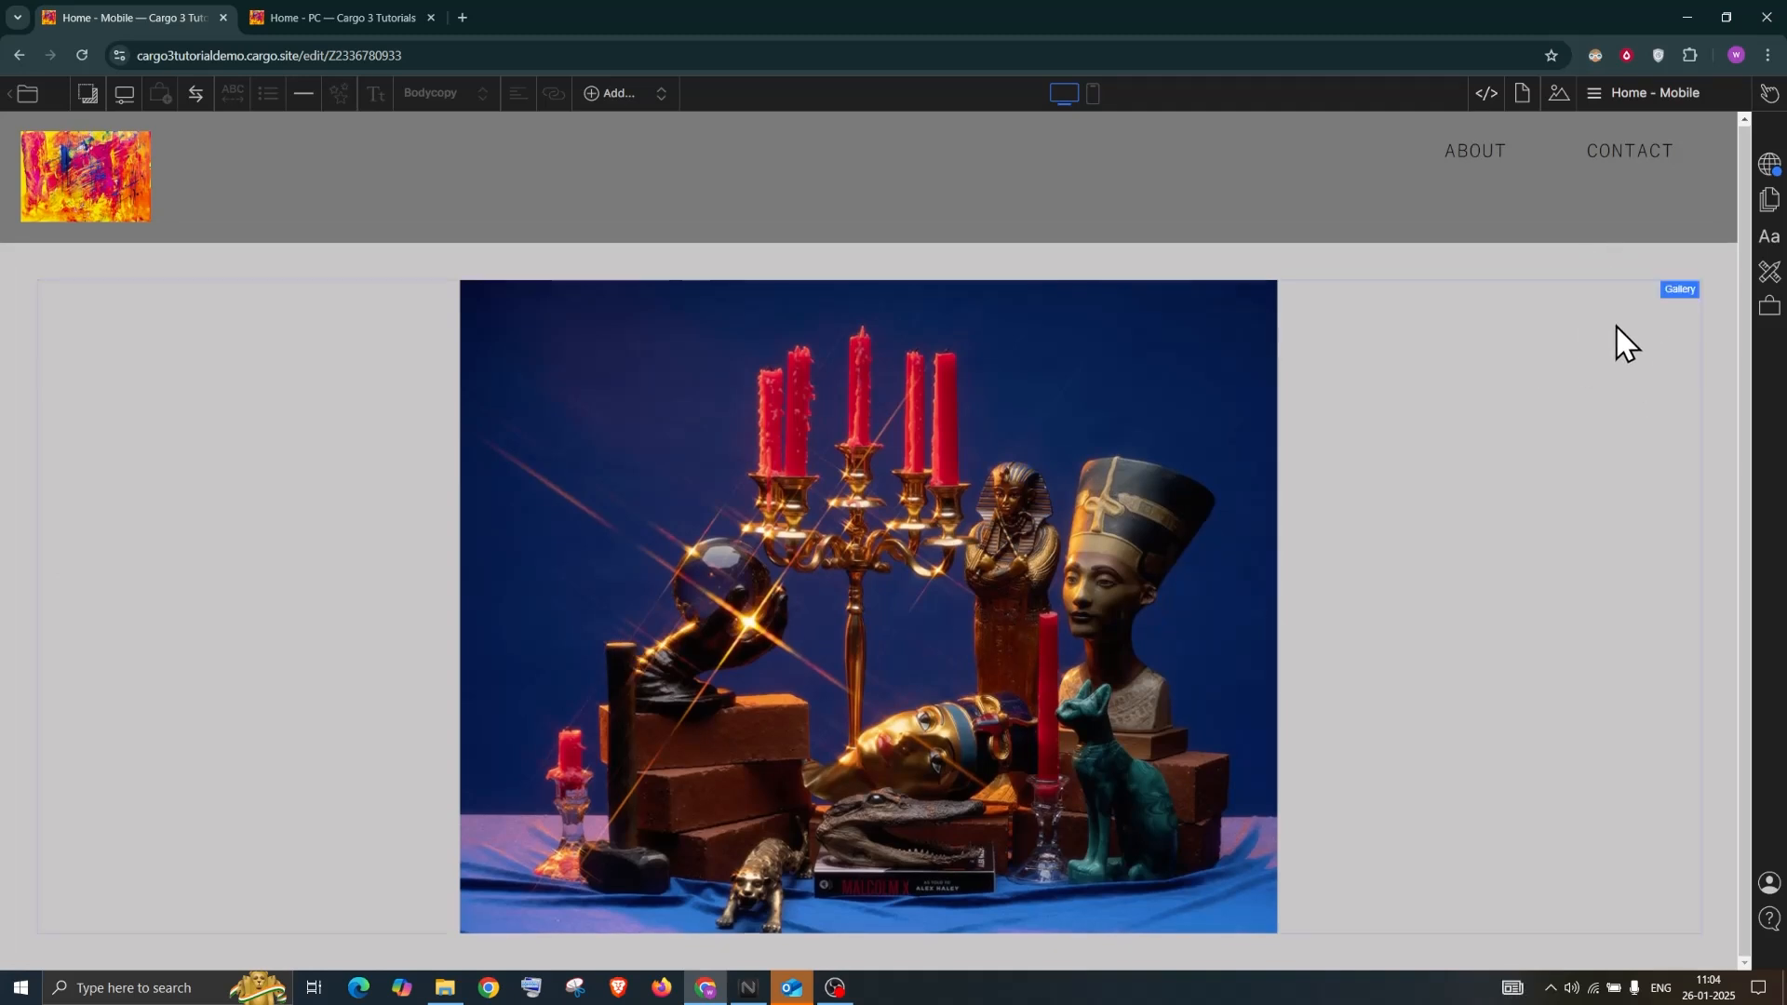
pyautogui.click(1694, 293)
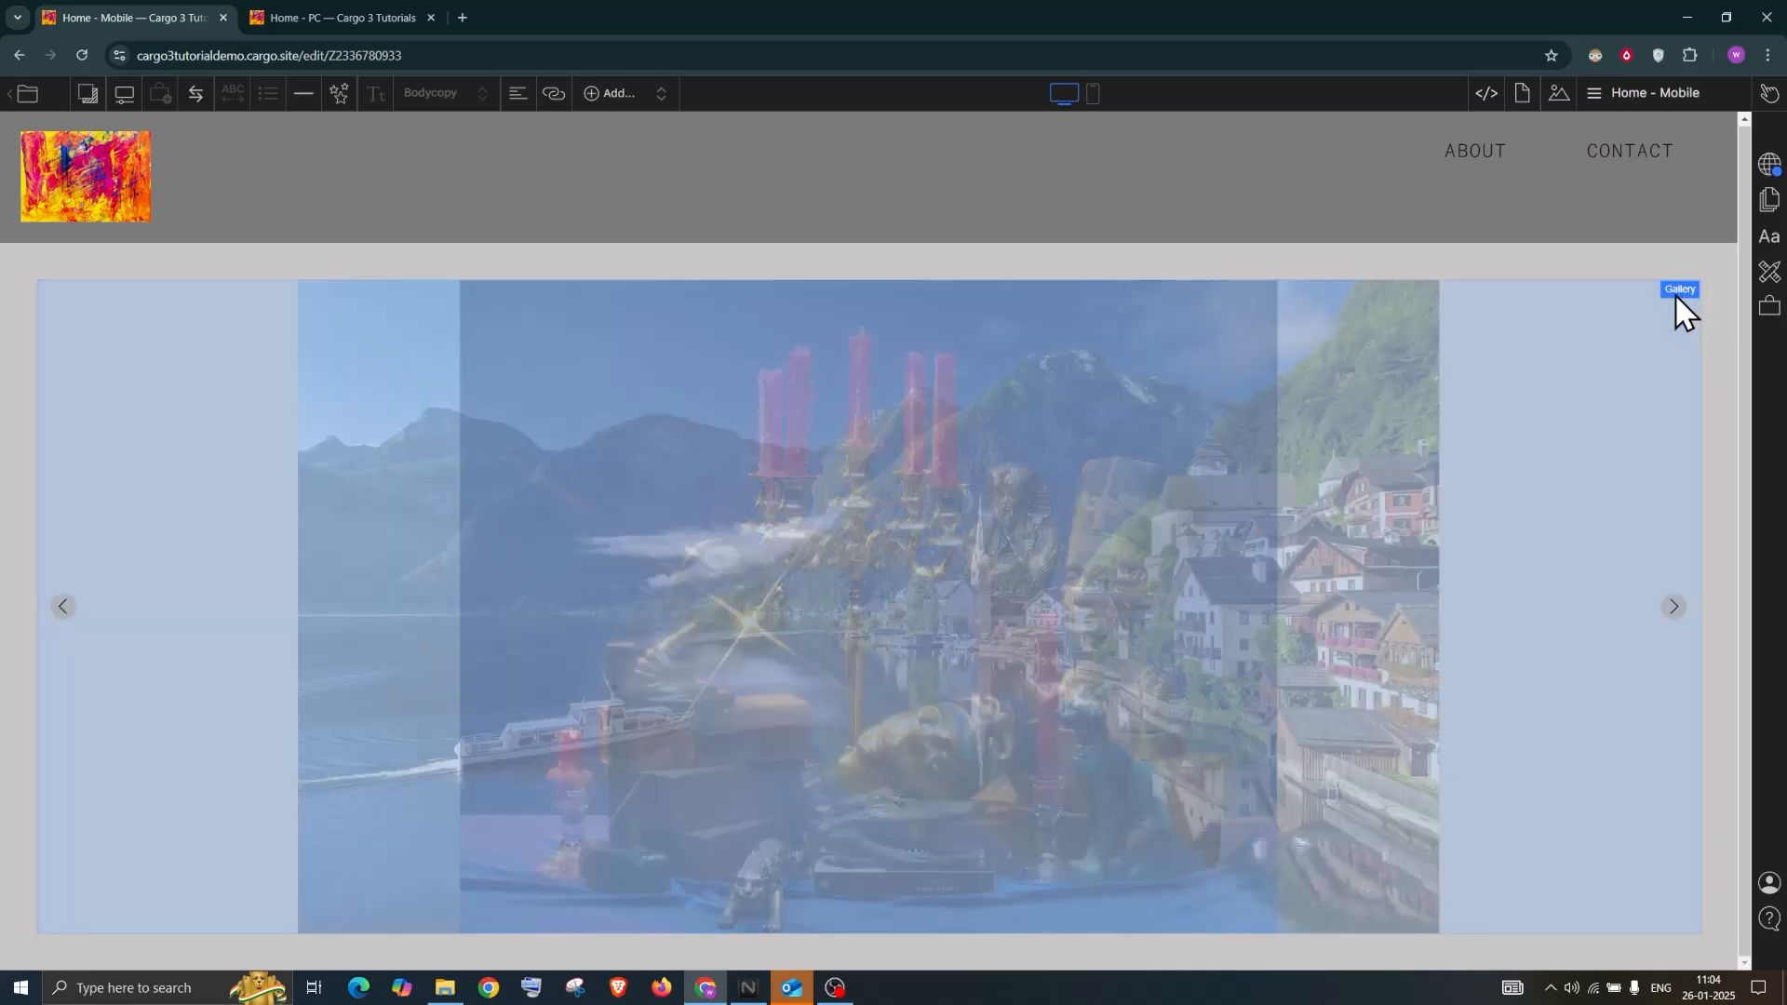
# Set the gallery layout to Freeform
pyautogui.click(1675, 290)
pyautogui.click(1482, 317)
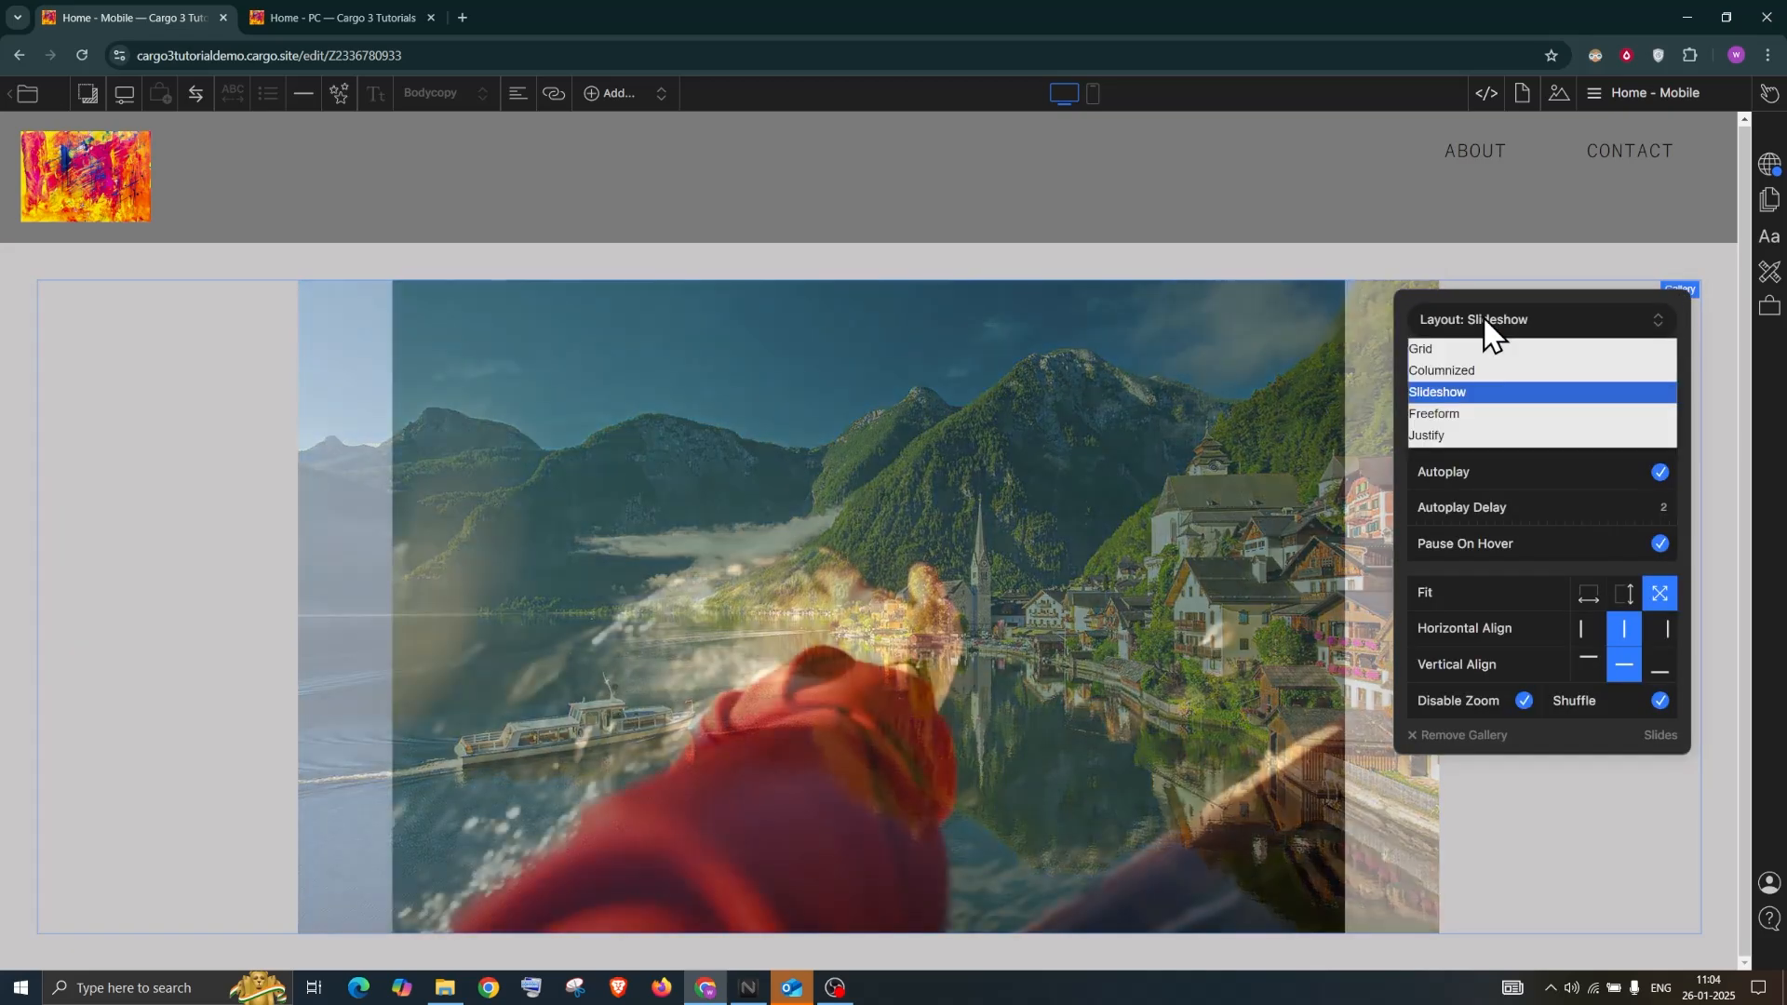
pyautogui.click(1475, 415)
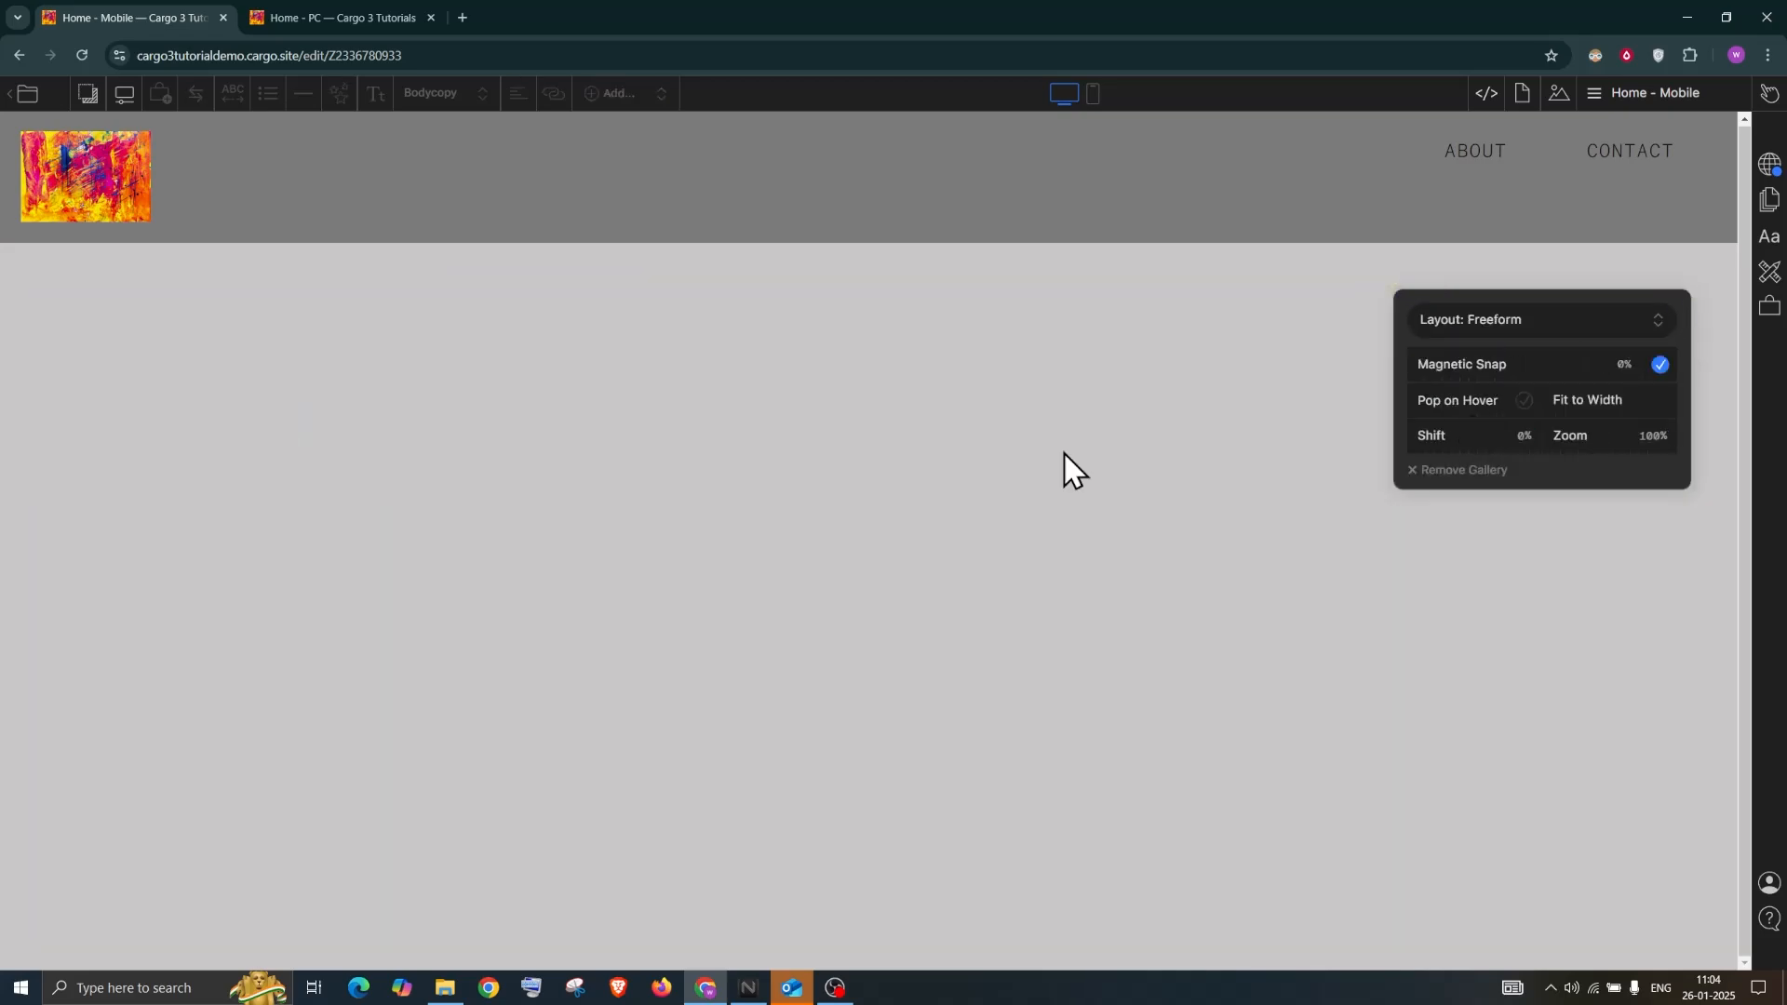
# Drag the water, lake, candle still-life and bed images to scattered positions
pyautogui.moveTo(339, 449); pyautogui.dragTo(1126, 454)
pyautogui.moveTo(319, 471); pyautogui.dragTo(1176, 432)
pyautogui.moveTo(268, 448); pyautogui.dragTo(857, 712)
pyautogui.moveTo(1079, 696); pyautogui.dragTo(1483, 710)
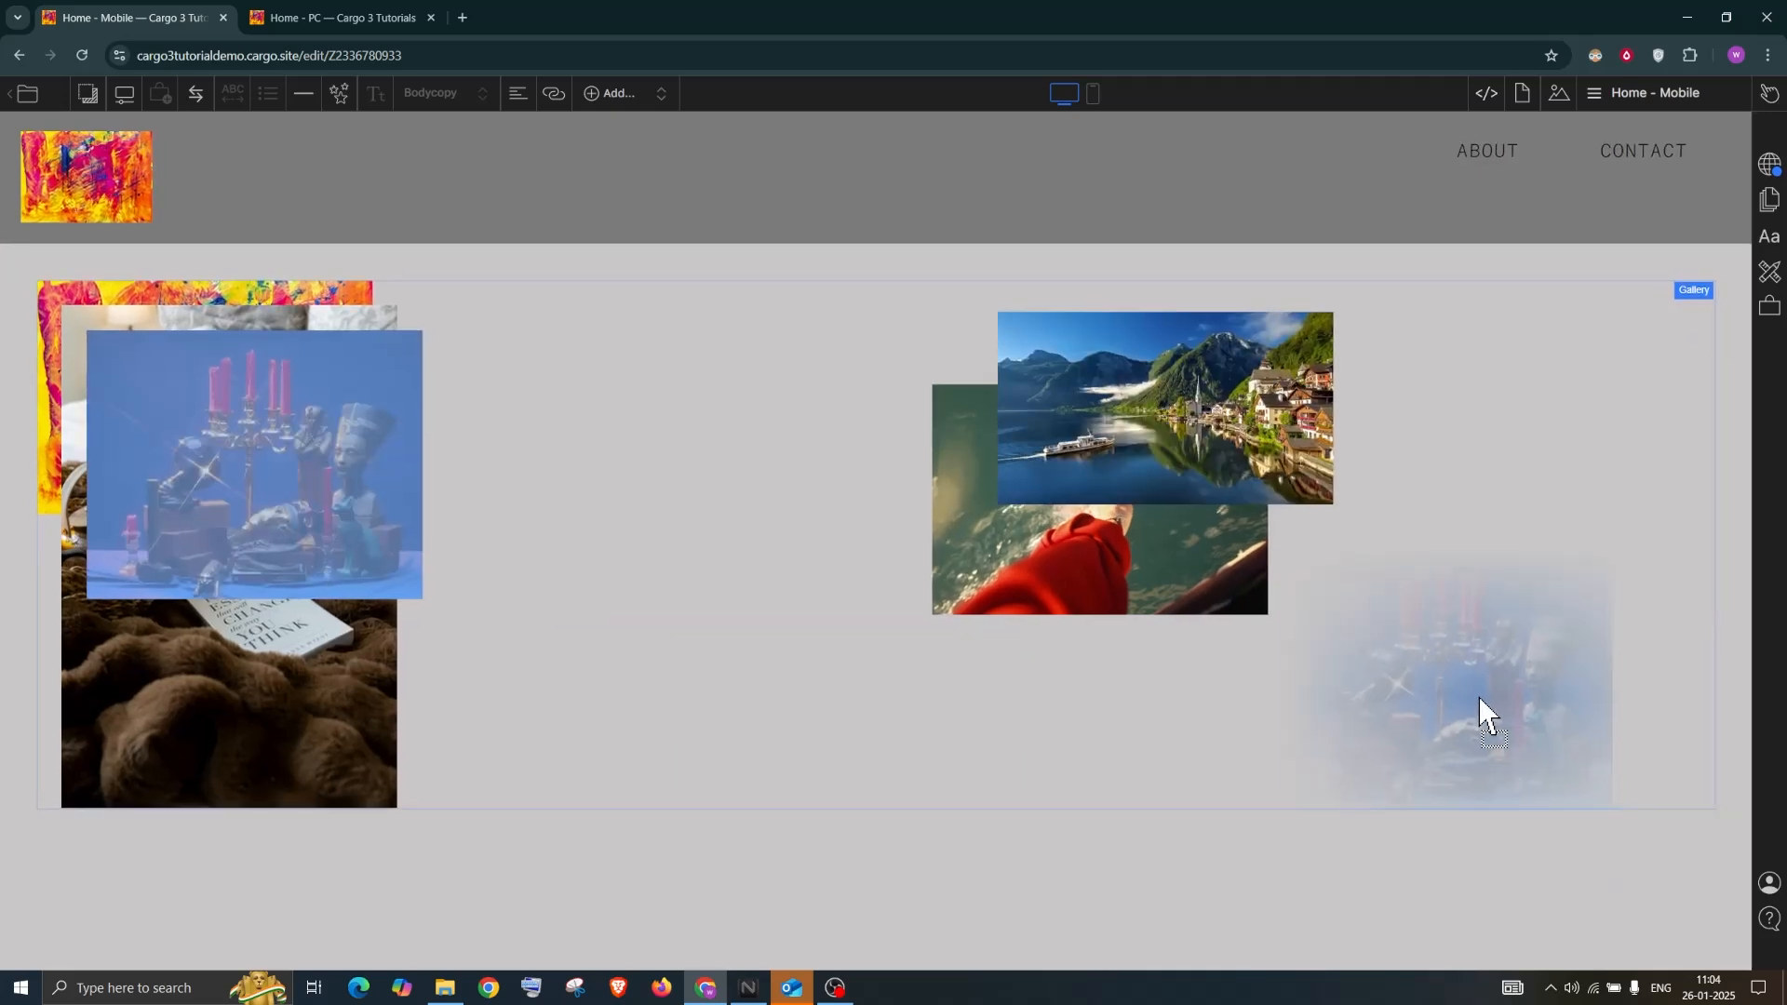
pyautogui.moveTo(242, 567); pyautogui.dragTo(1392, 521)
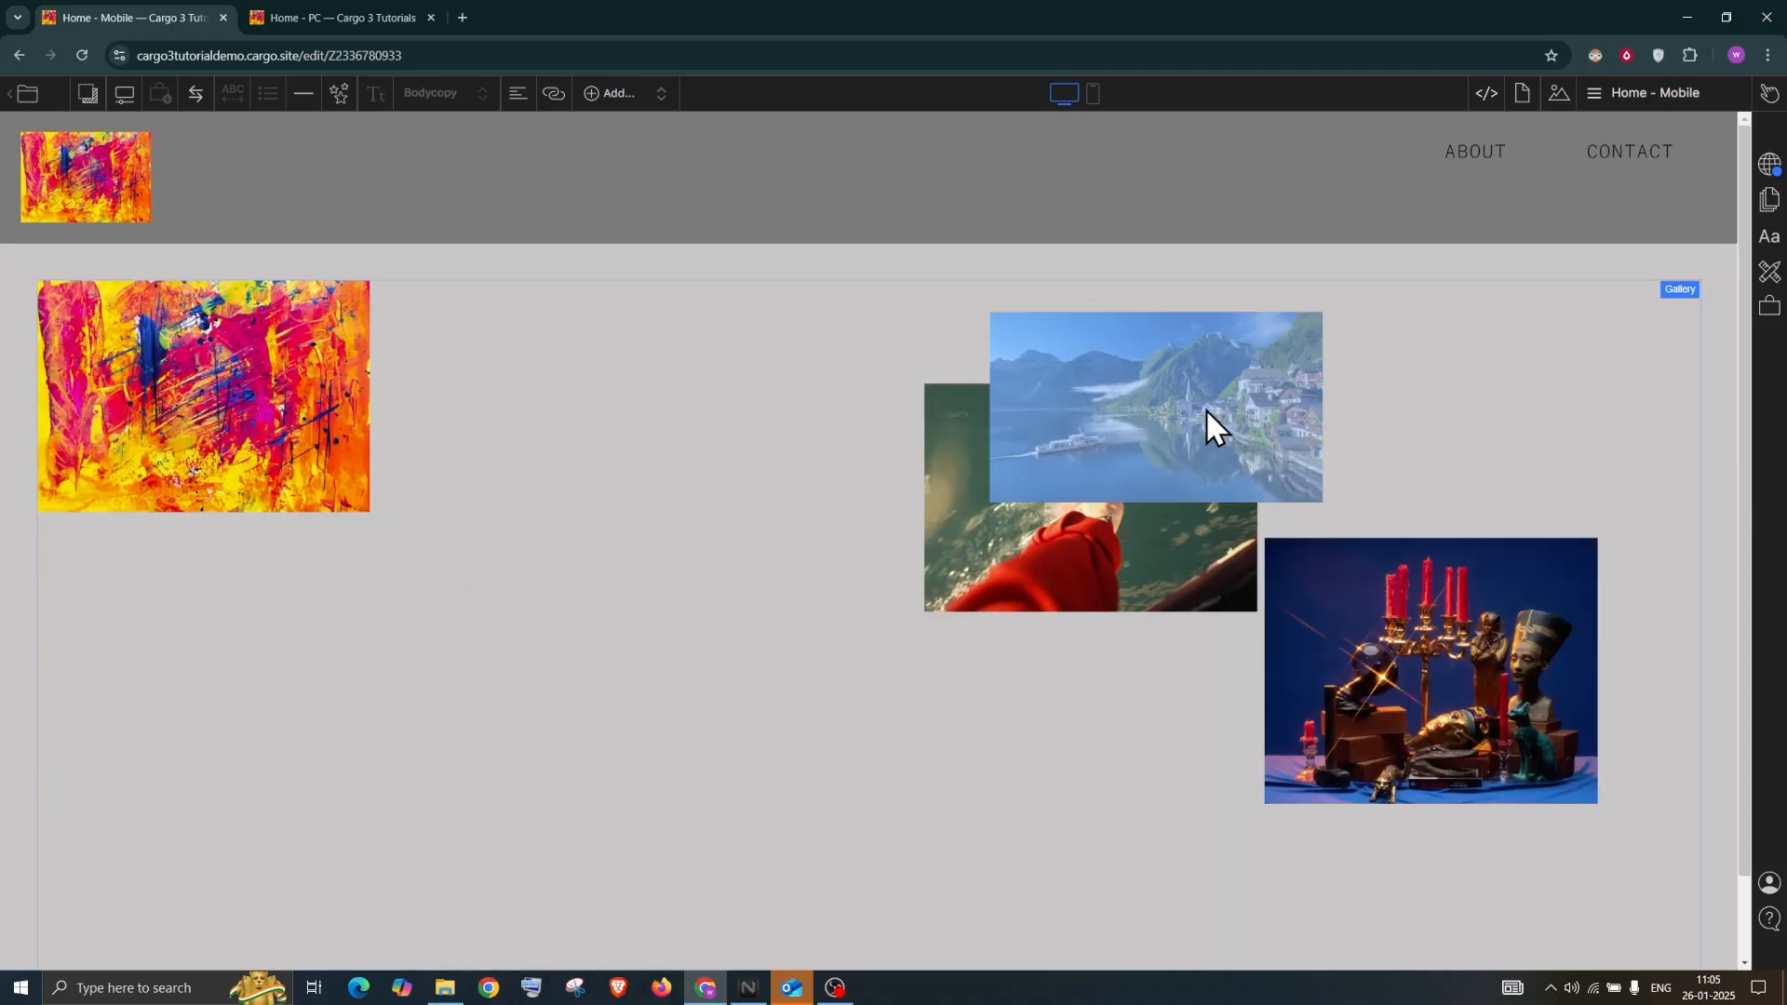
pyautogui.moveTo(1160, 433); pyautogui.dragTo(1483, 404)
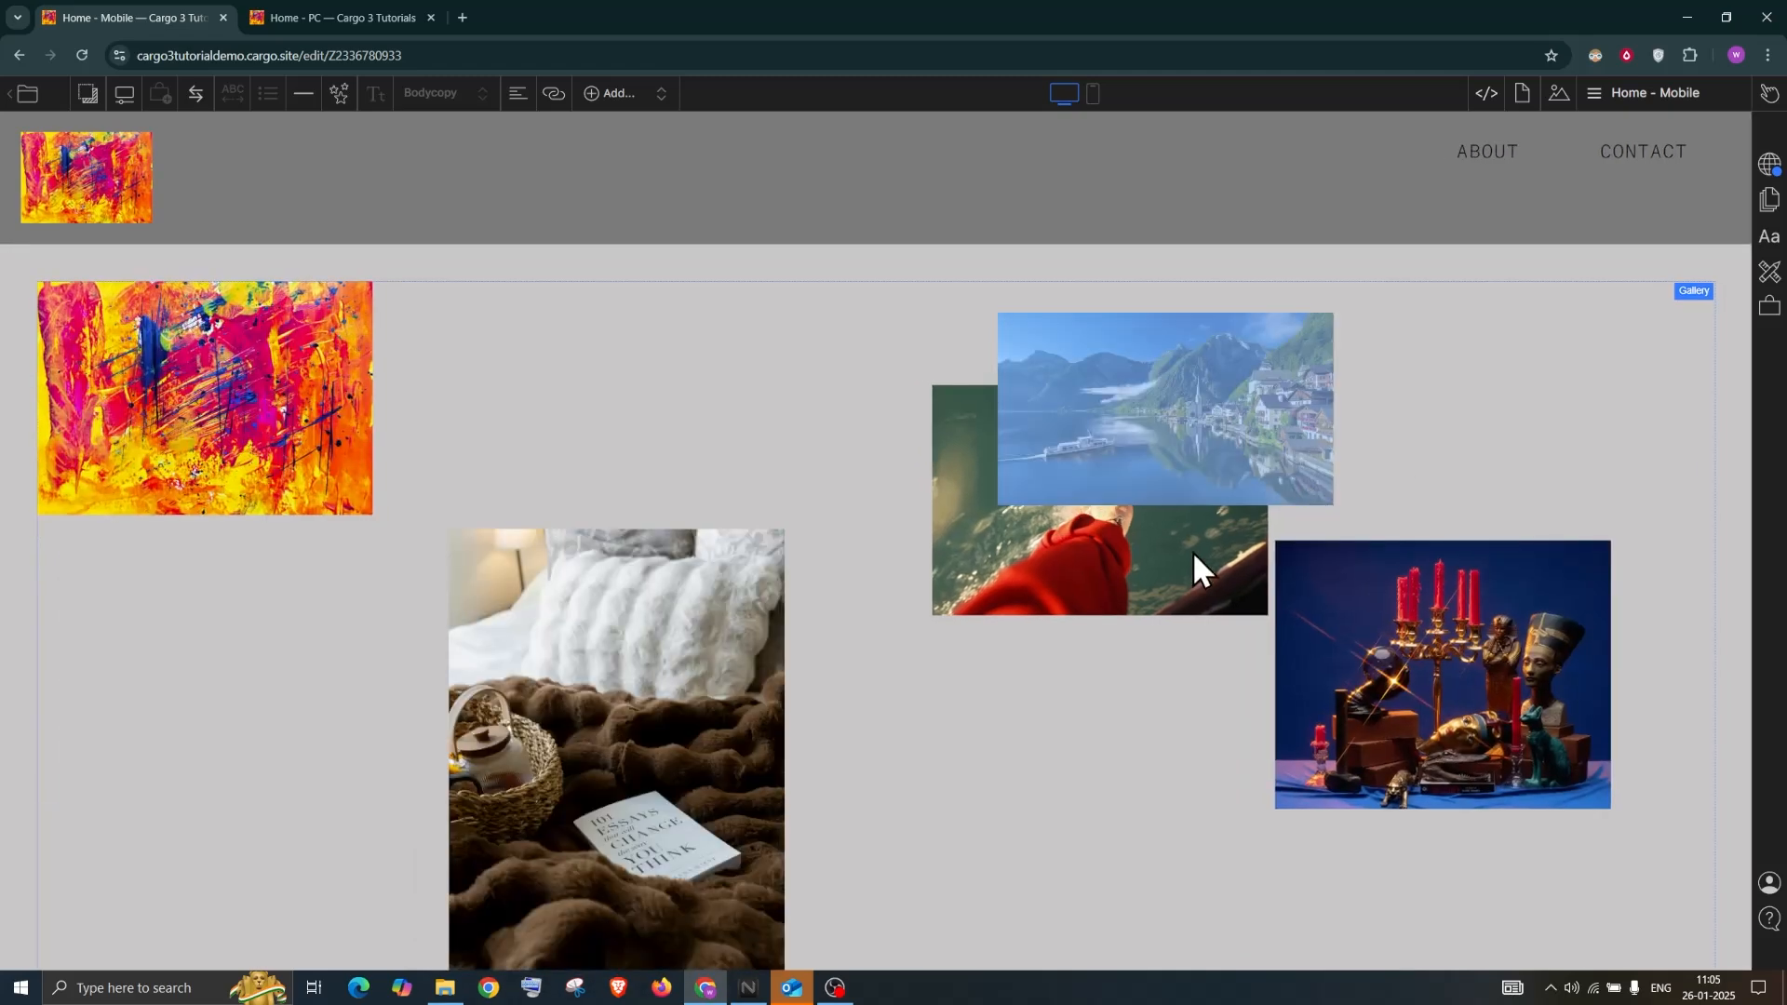
pyautogui.moveTo(1007, 673); pyautogui.dragTo(1001, 710)
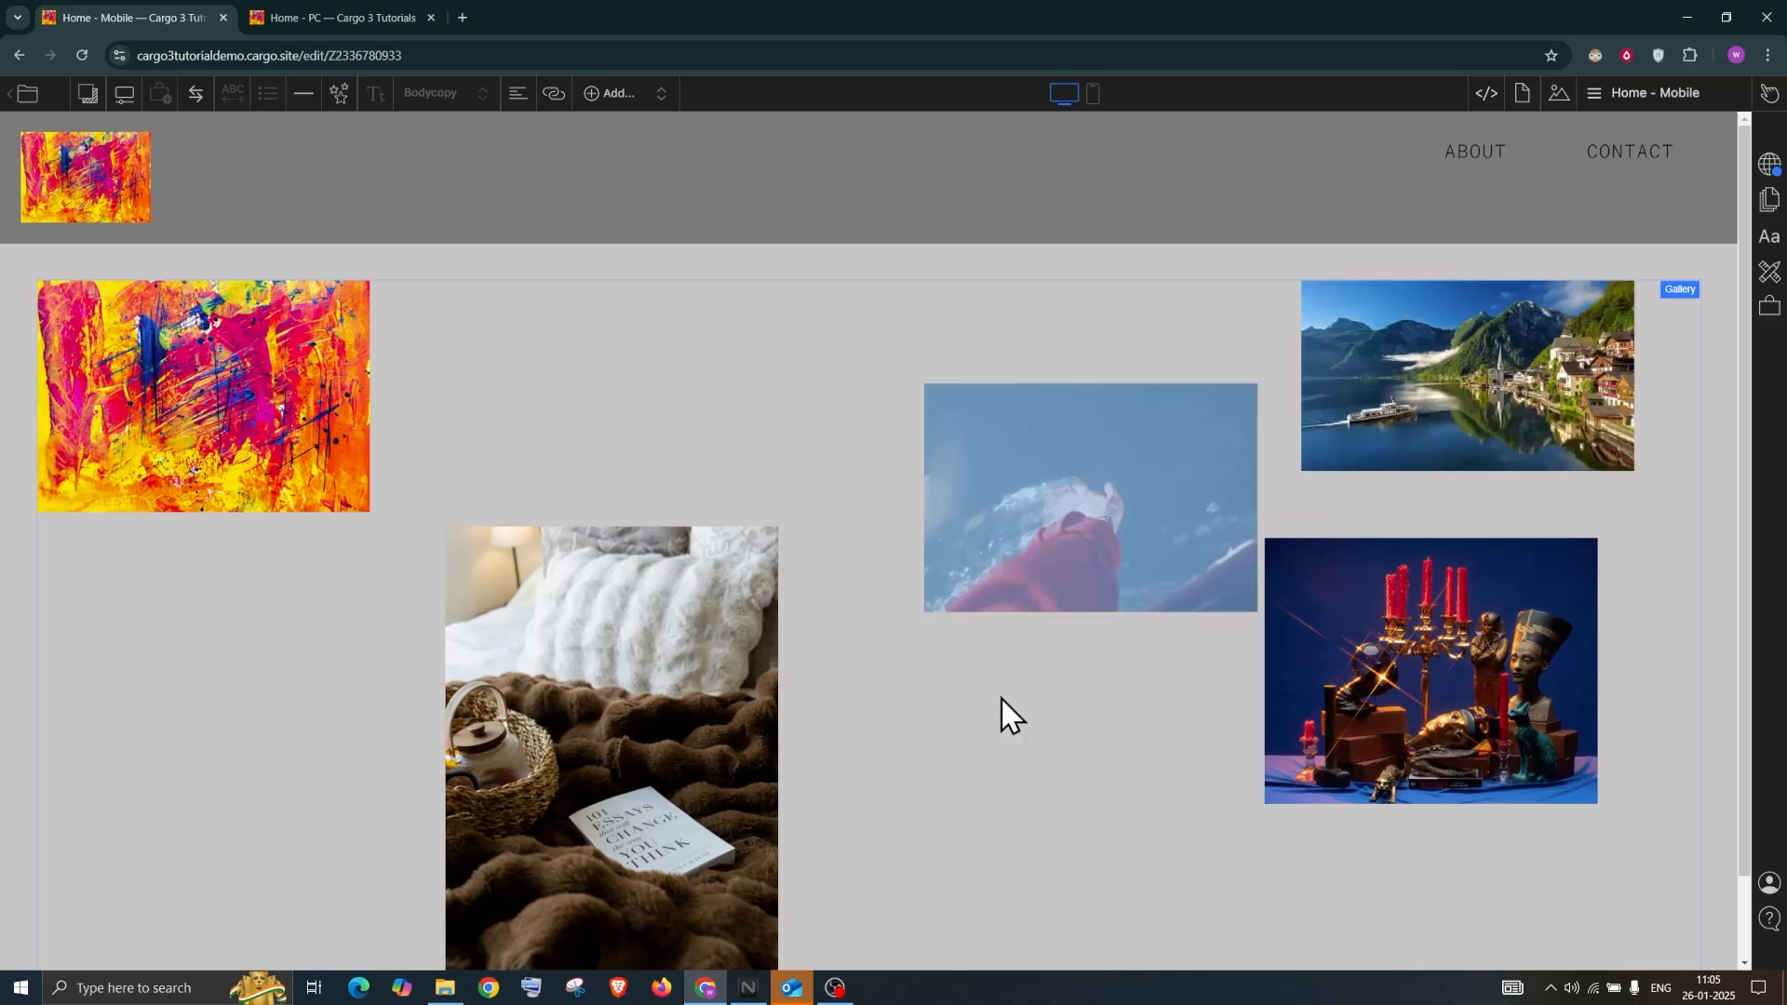
# Switch the gallery to Justify with row height 21.8 and gutter 3.8
pyautogui.click(1680, 290)
pyautogui.click(1558, 325)
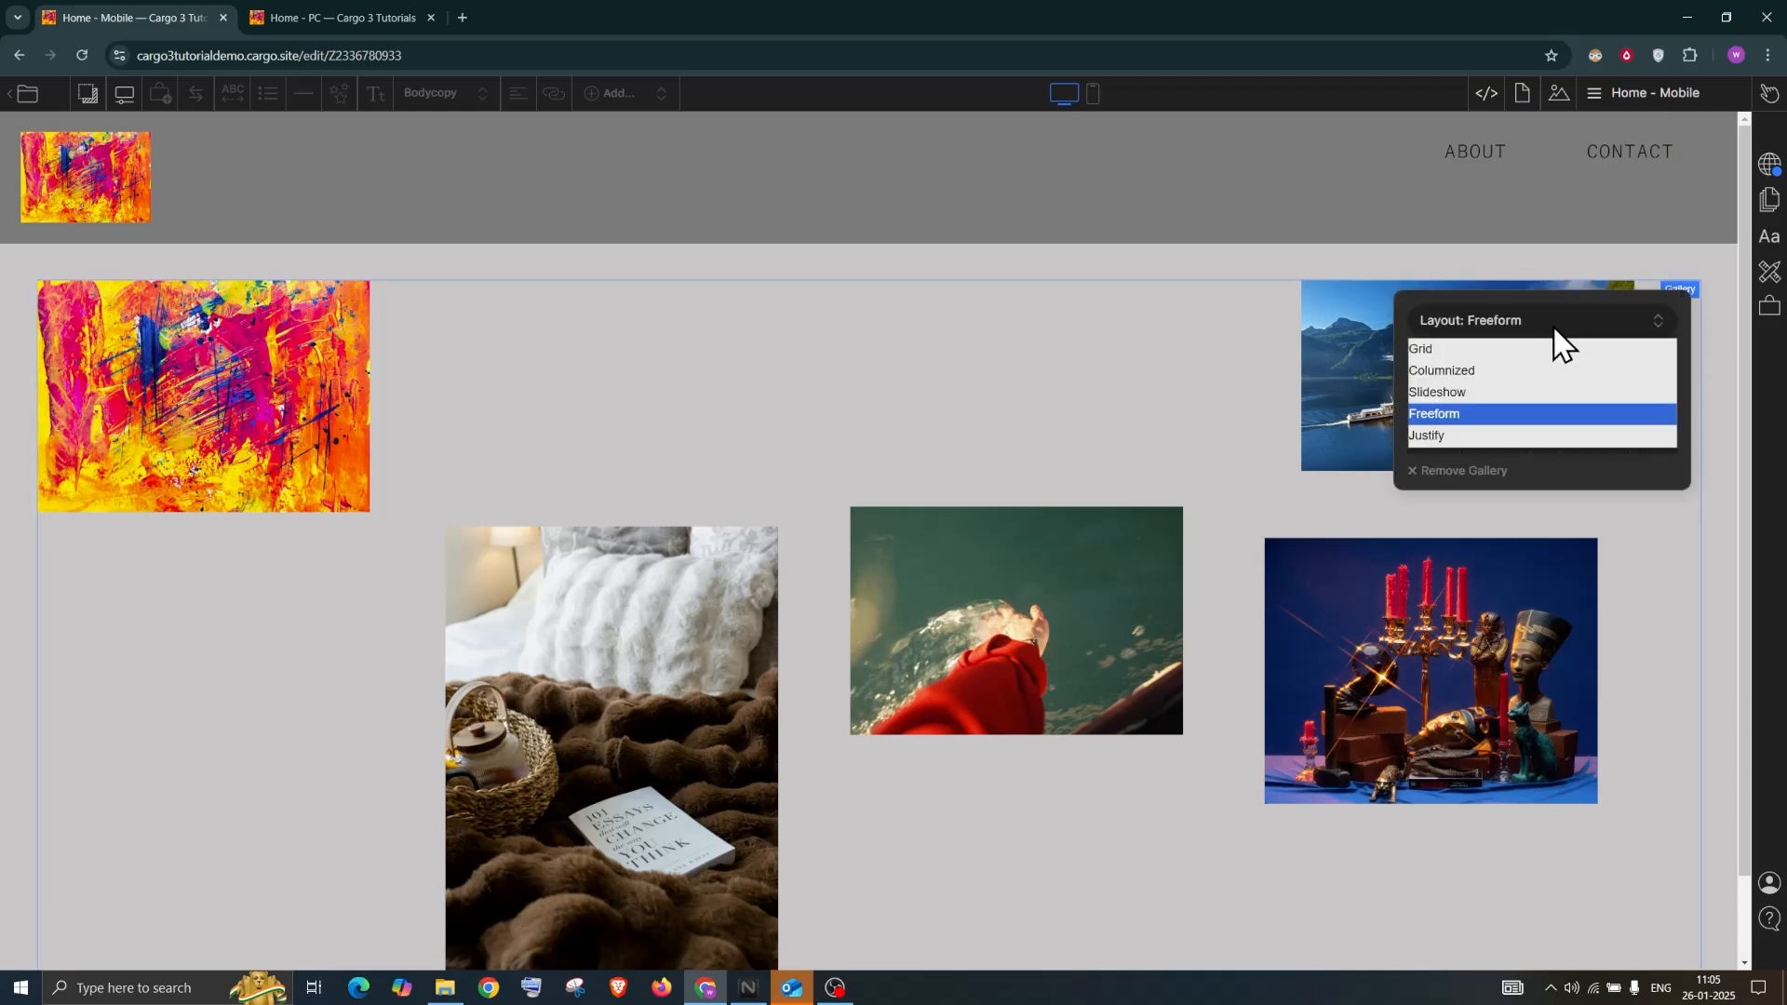
pyautogui.click(1498, 434)
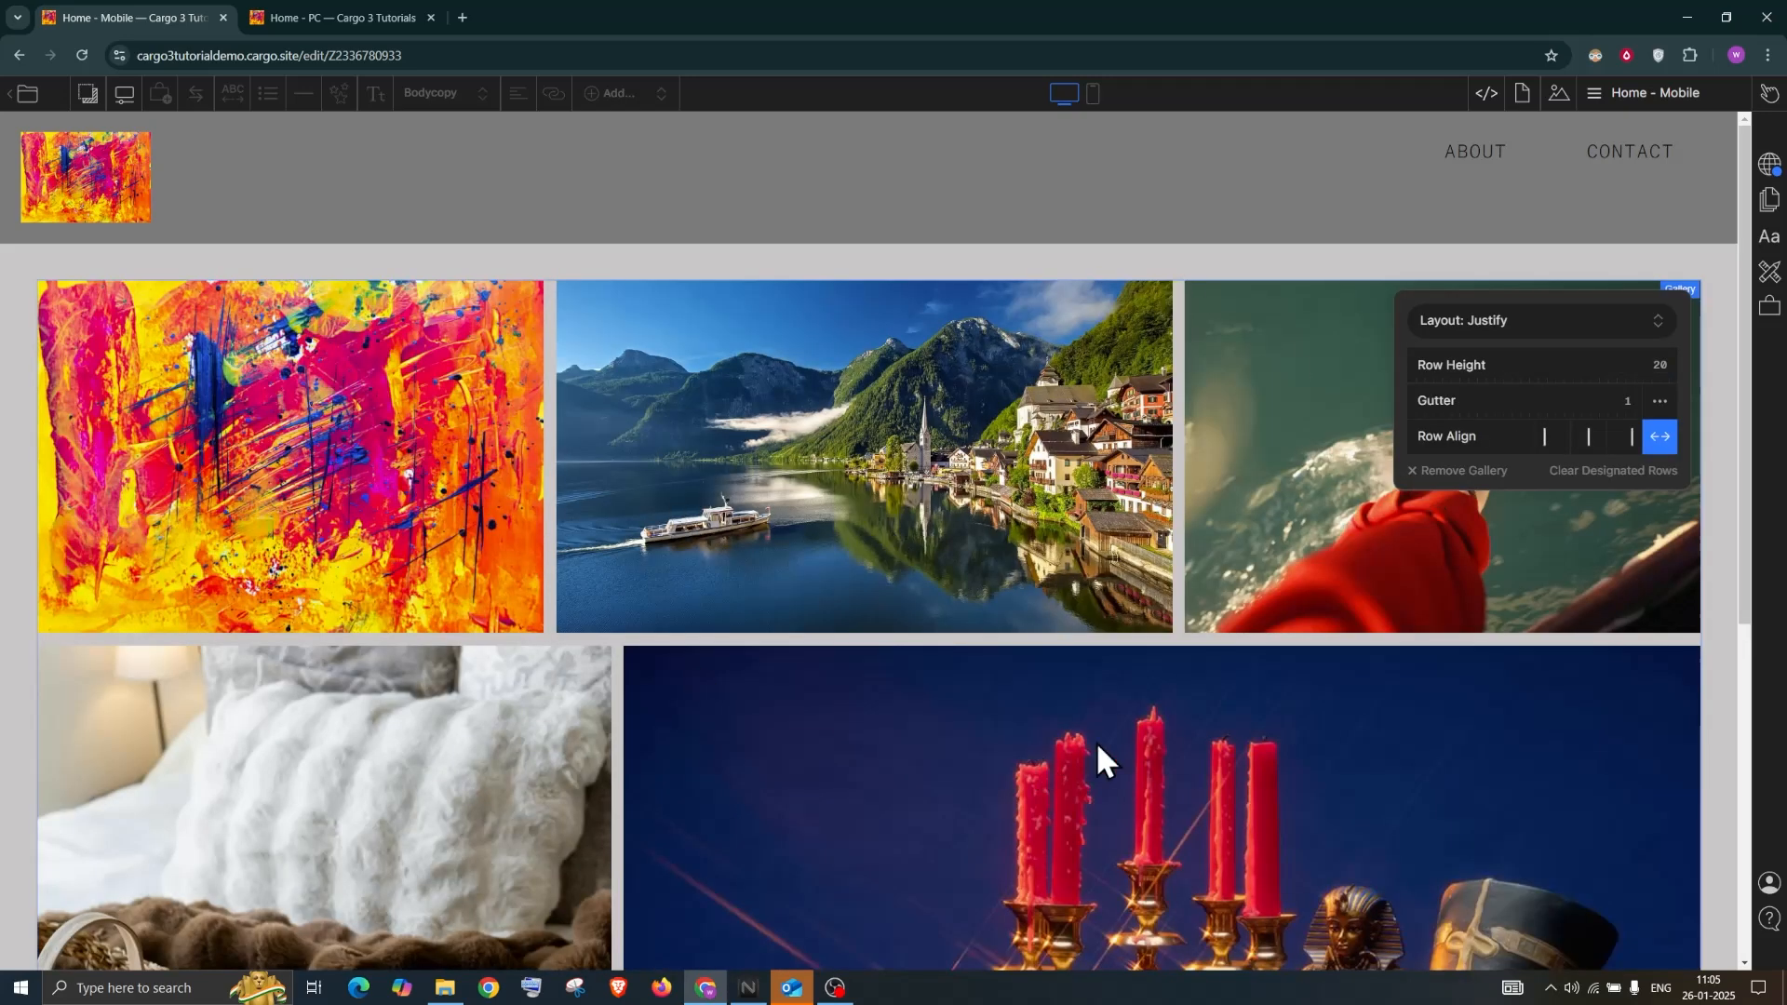
pyautogui.scroll(-3, 1277, 405)
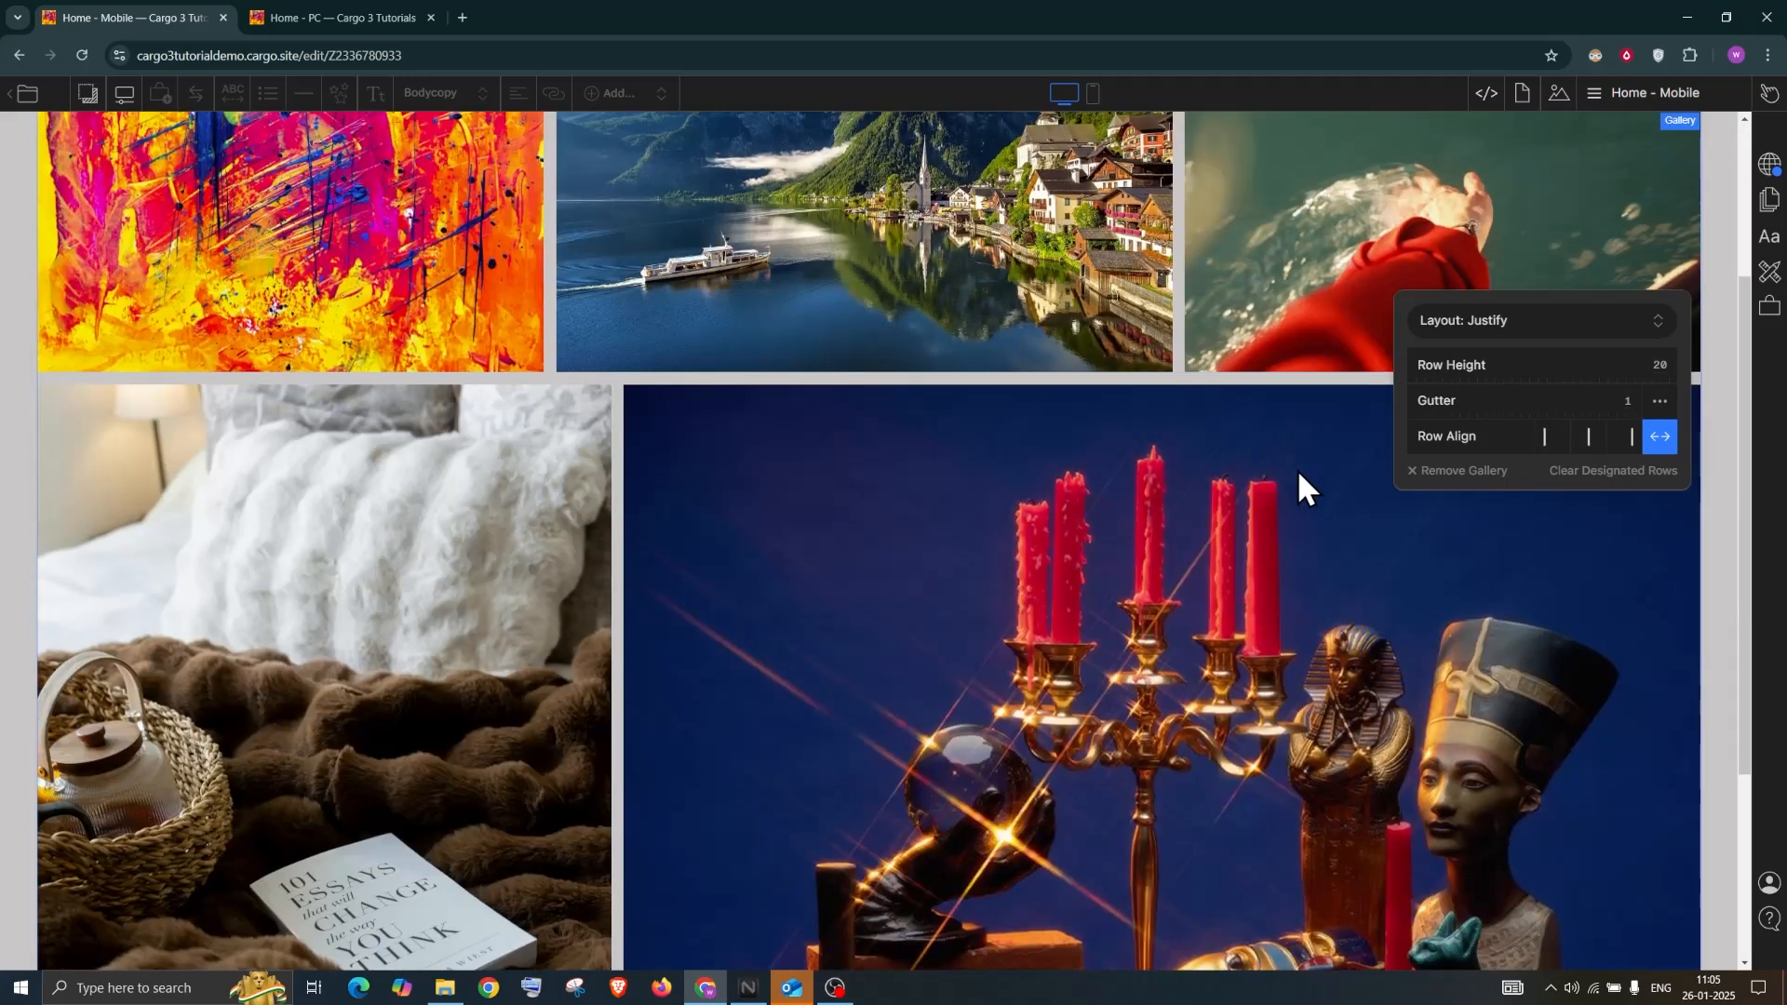
pyautogui.scroll(3, 1297, 469)
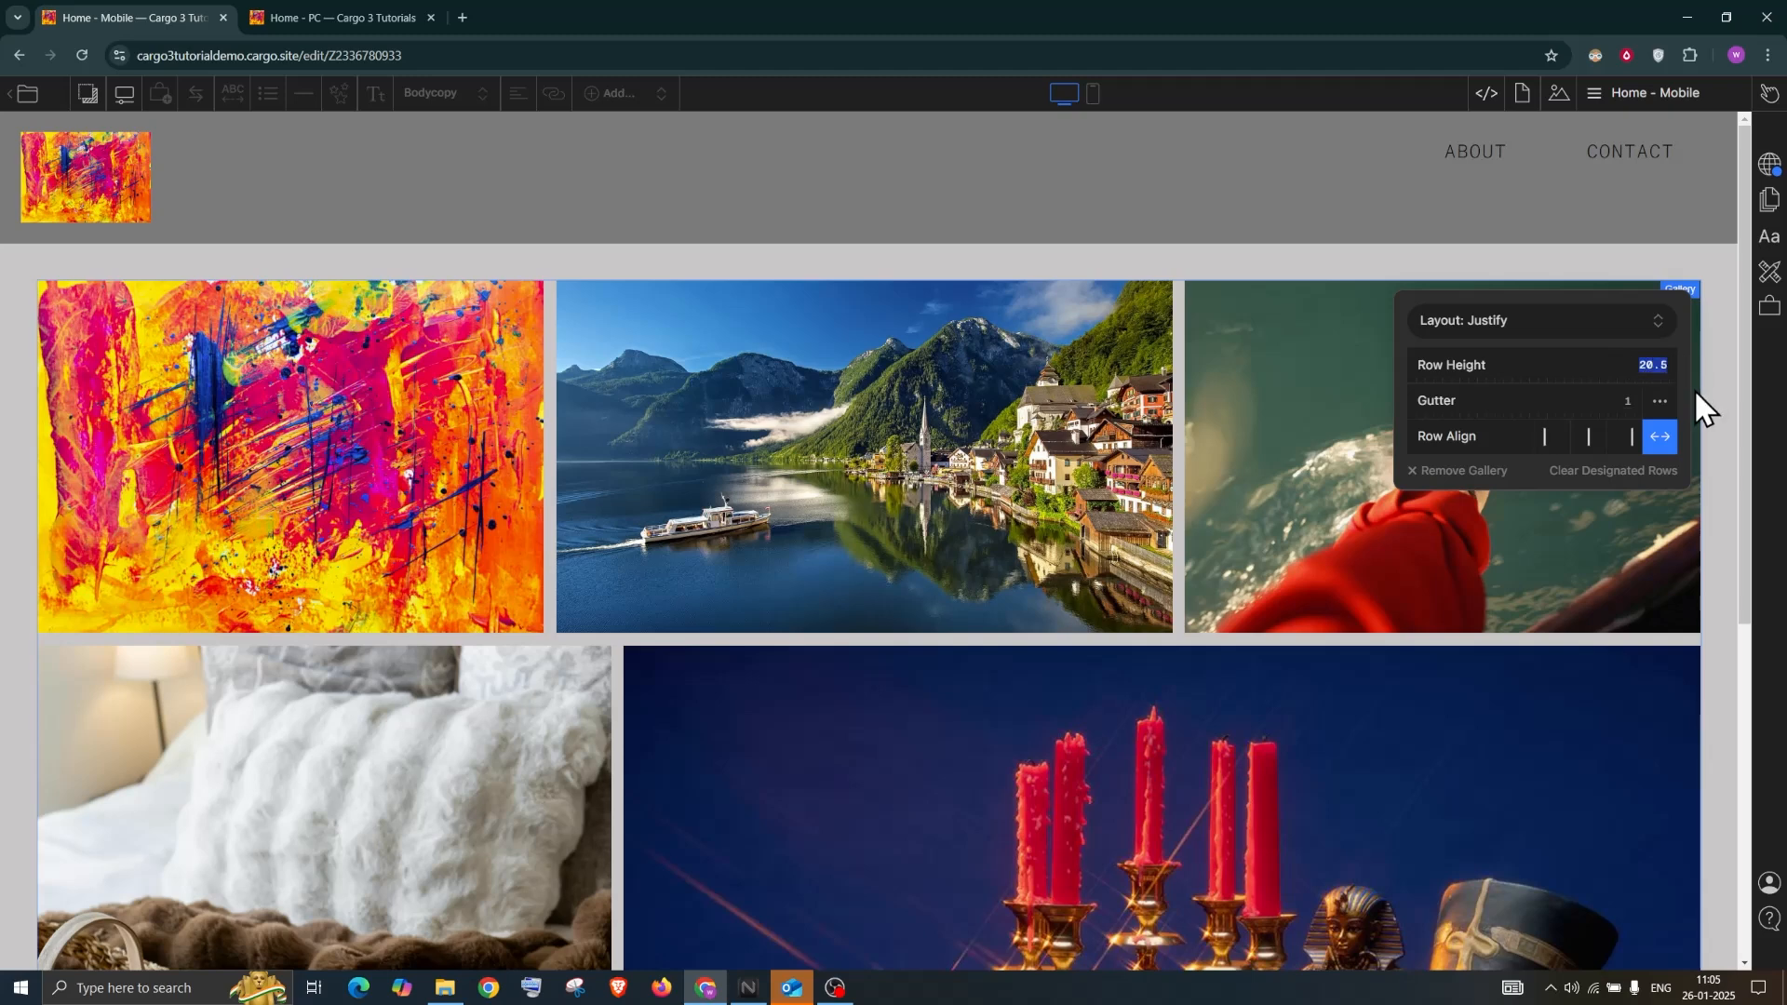
pyautogui.moveTo(1524, 365); pyautogui.dragTo(1531, 400)
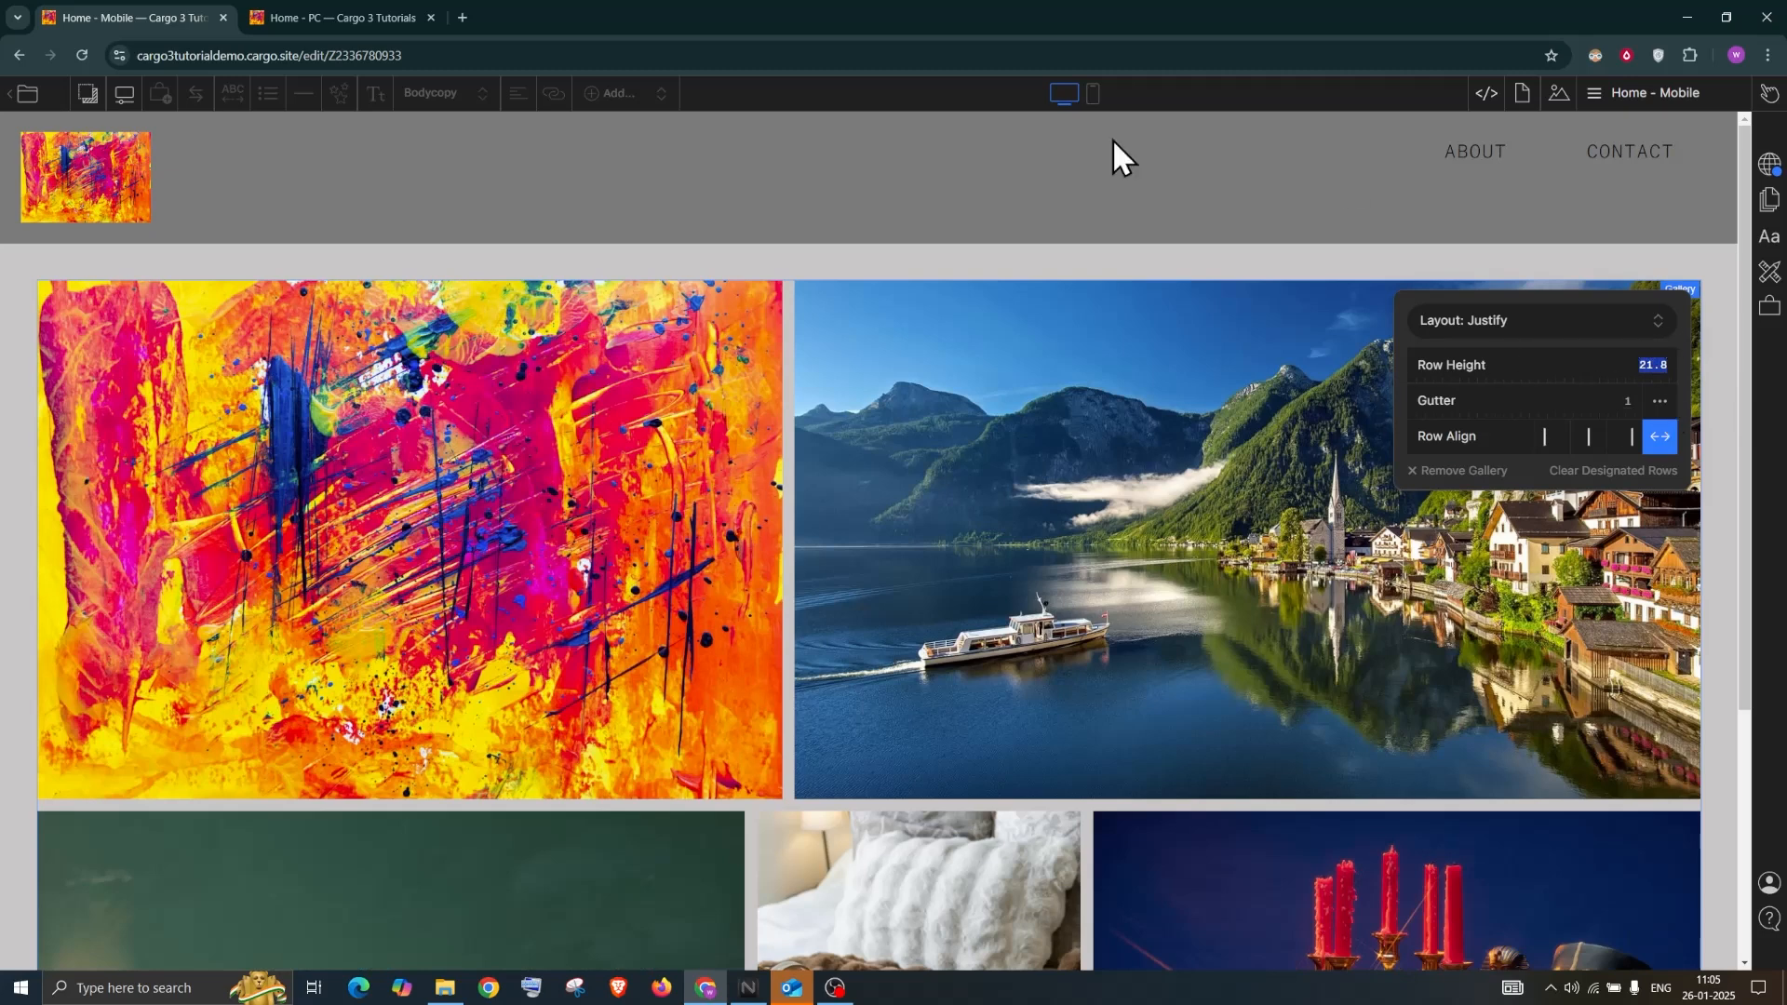
pyautogui.moveTo(1430, 396); pyautogui.dragTo(1434, 399)
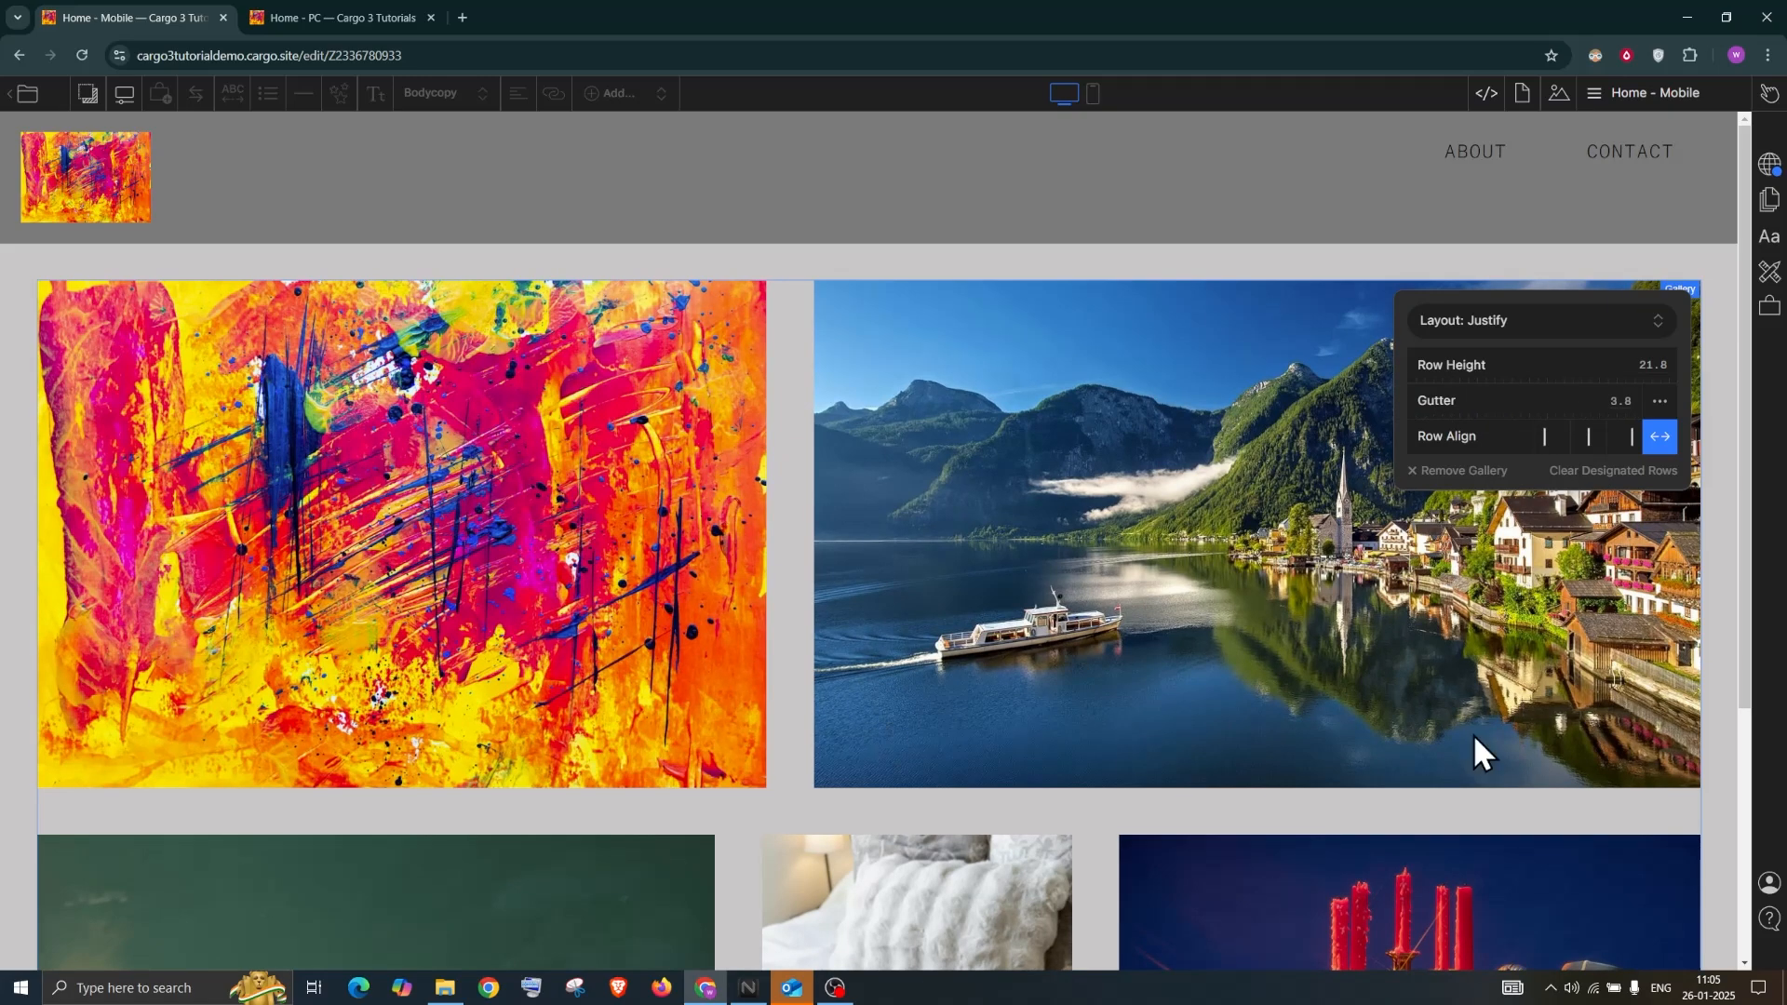
# Try the row alignment options, finally stretching the rows to full width
pyautogui.scroll(-3, 1583, 451)
pyautogui.click(1585, 445)
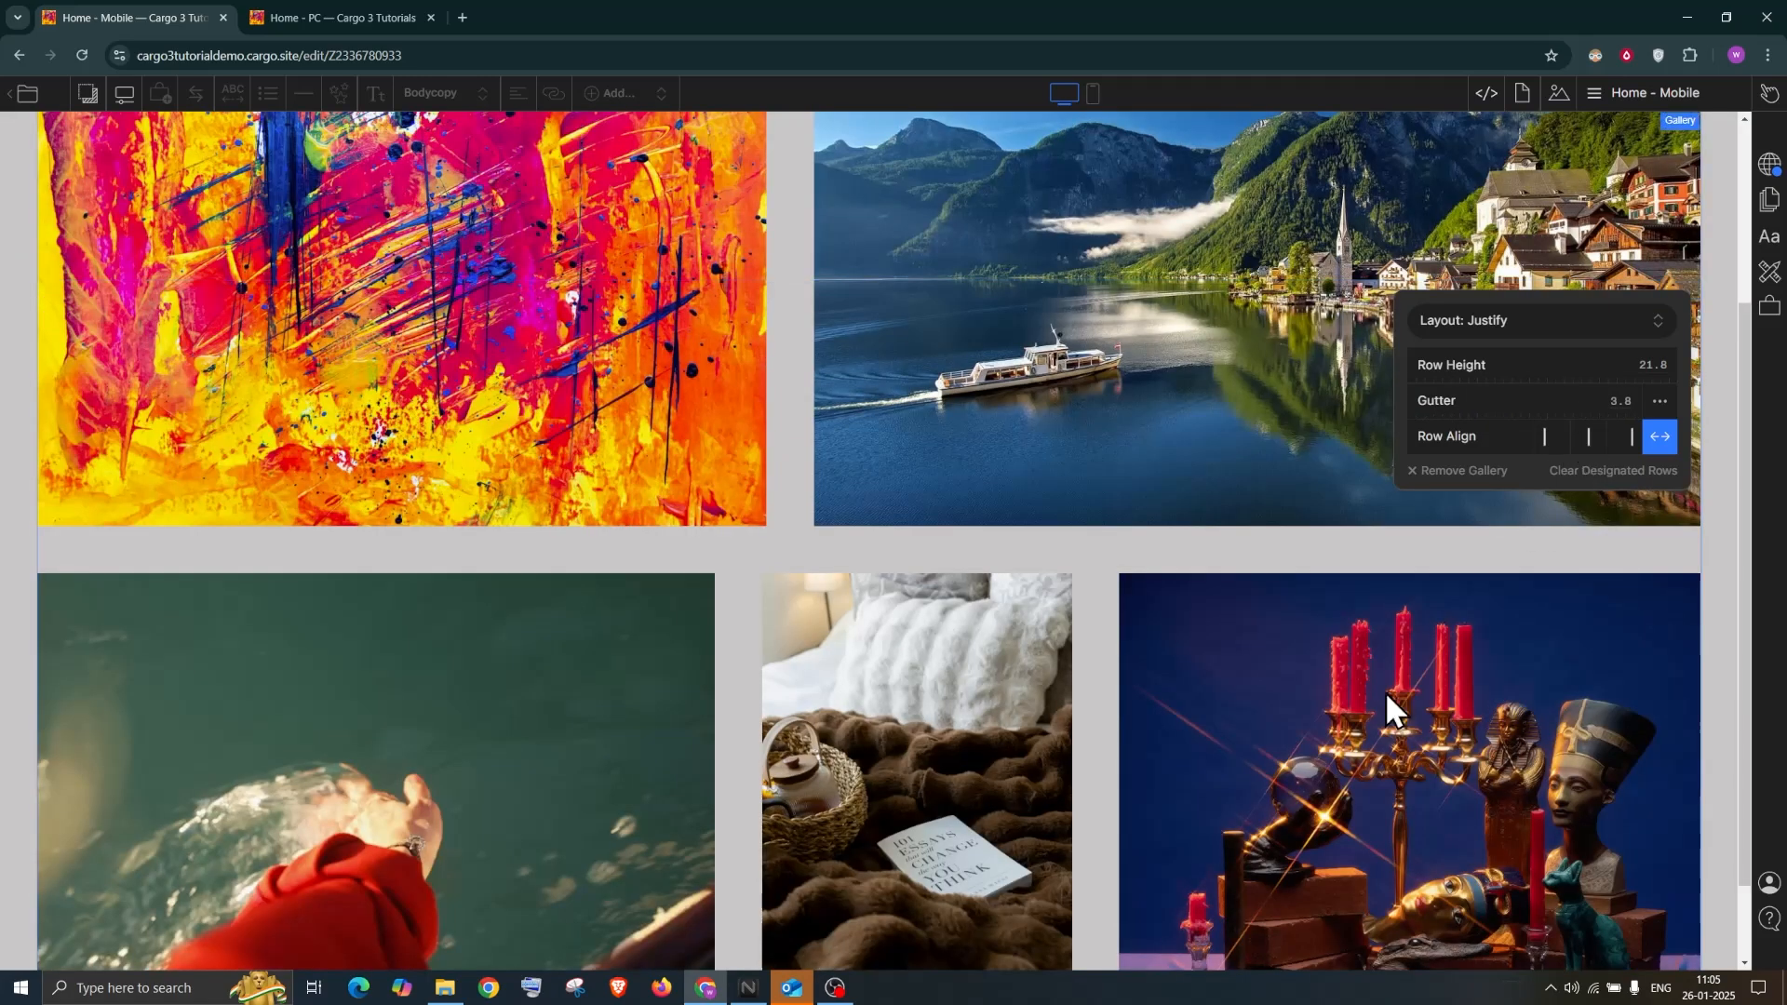
pyautogui.click(1377, 691)
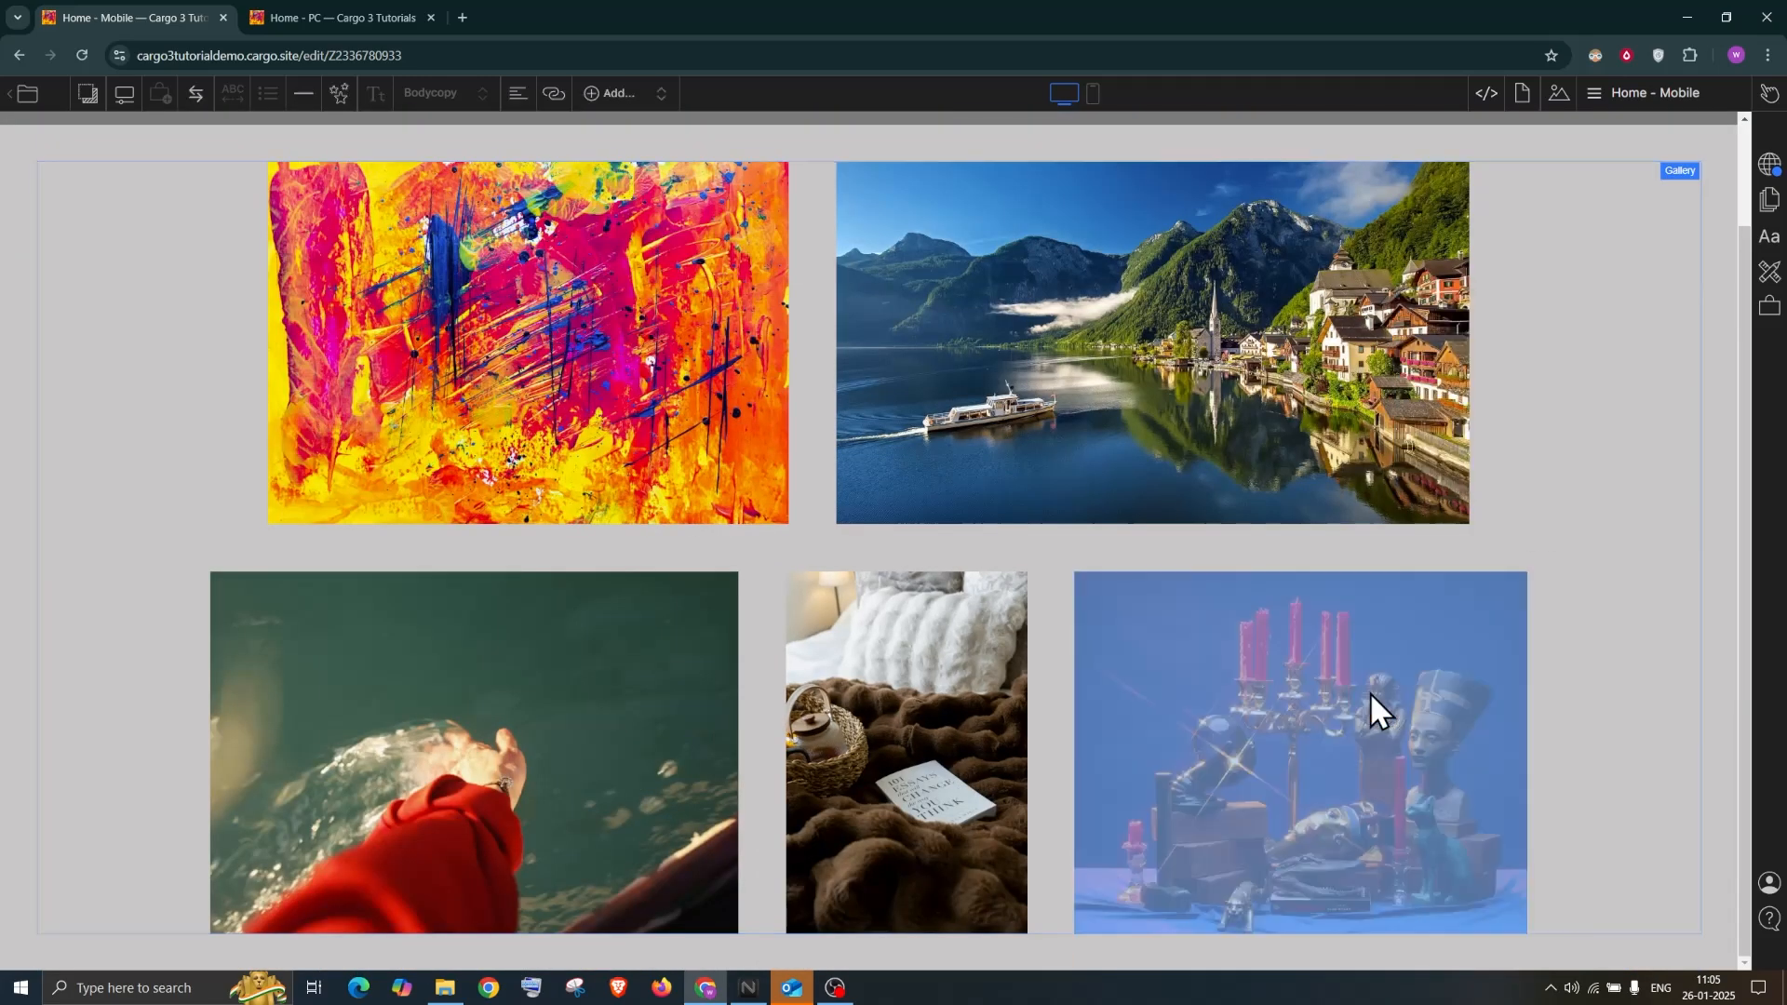
pyautogui.click(1672, 172)
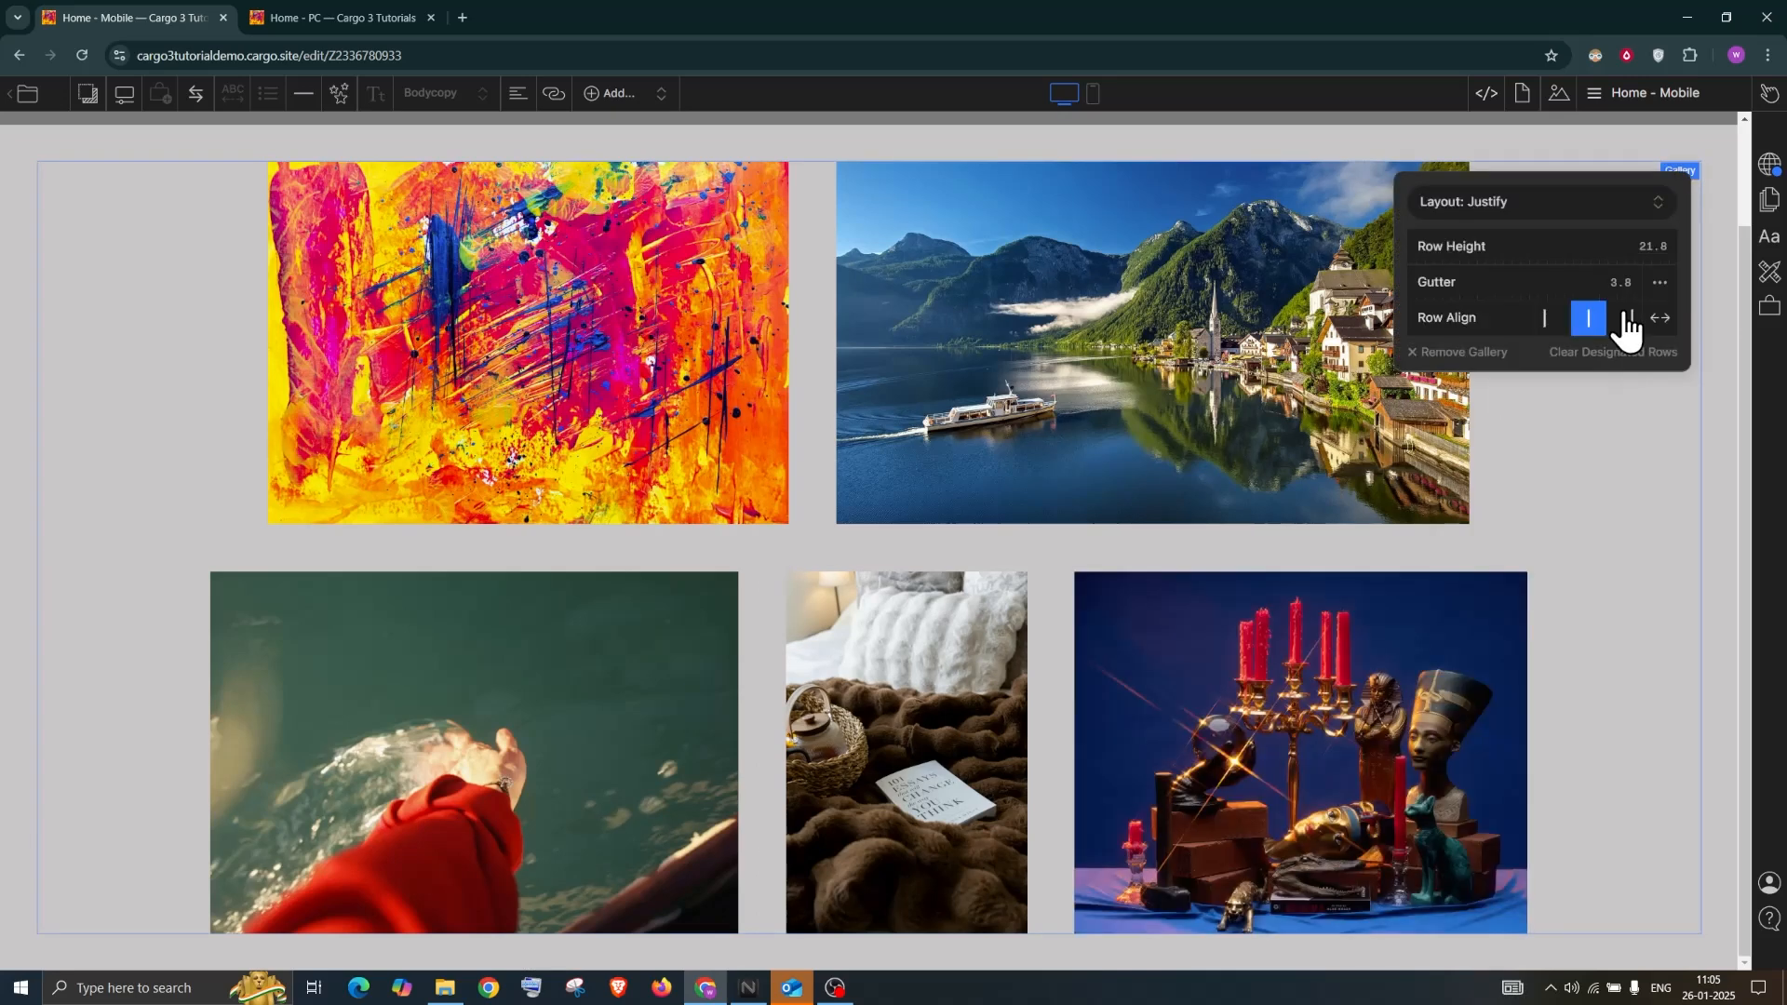
pyautogui.click(1630, 319)
pyautogui.click(1550, 321)
pyautogui.click(1592, 322)
pyautogui.click(1633, 321)
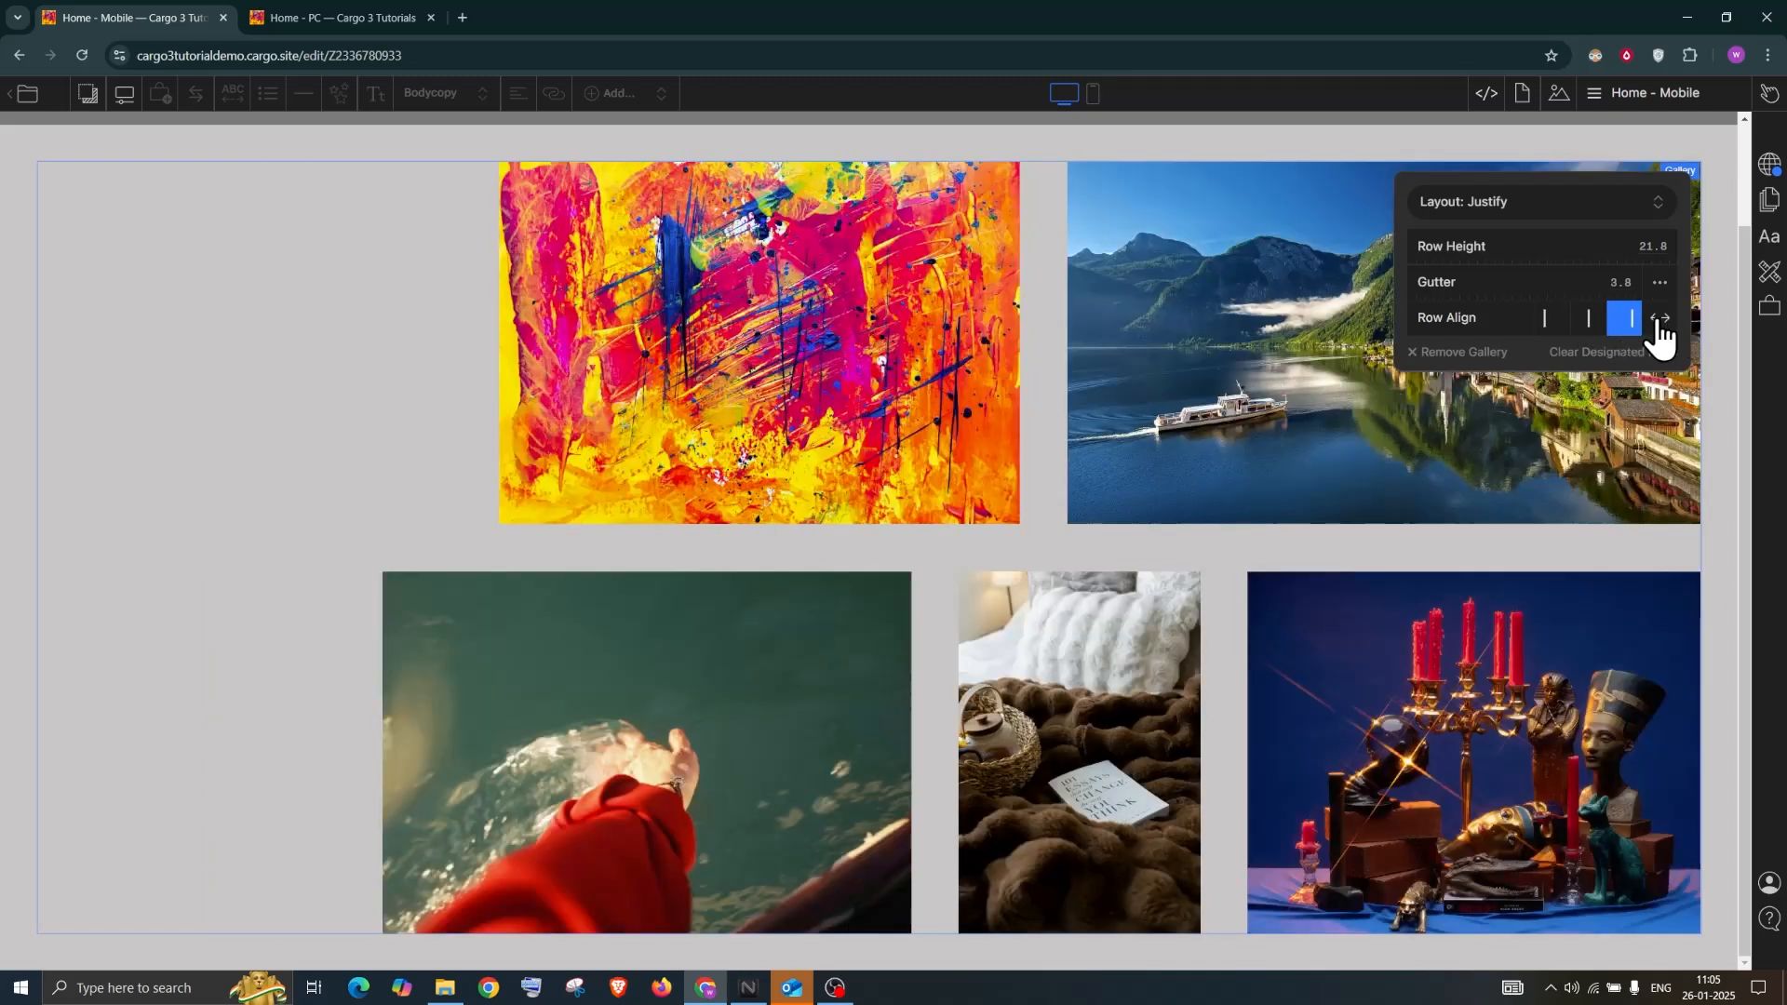
pyautogui.click(1661, 321)
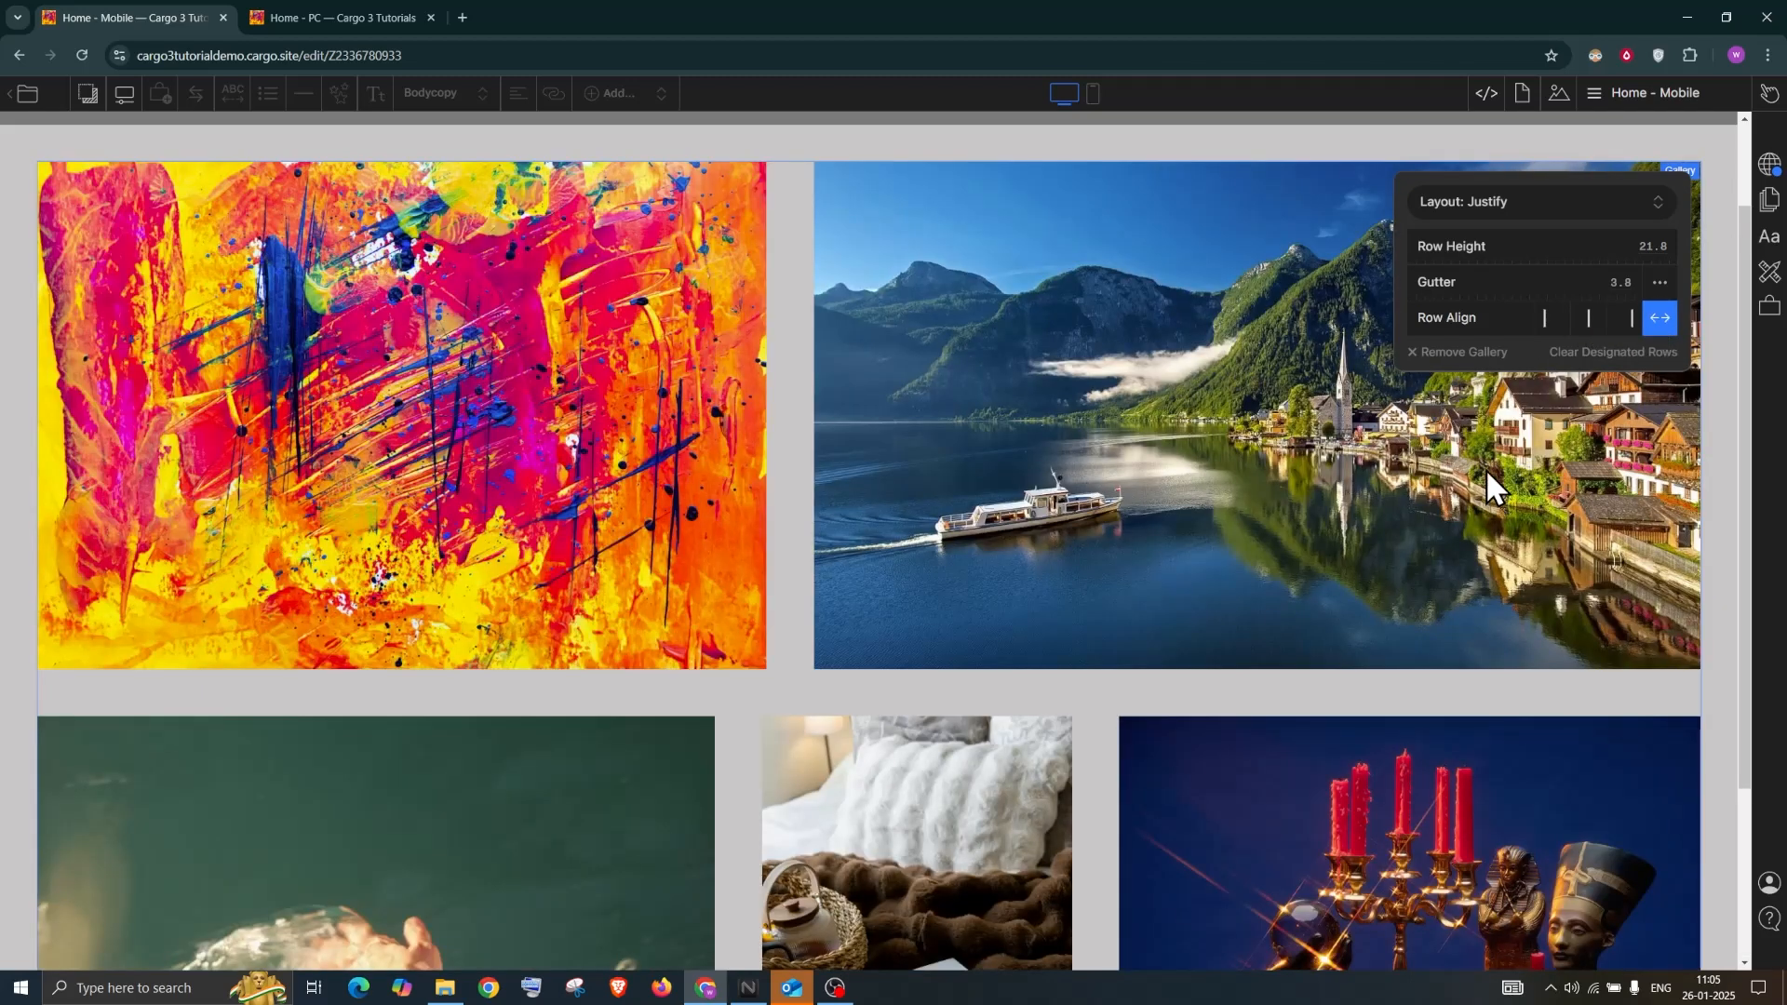
pyautogui.click(1470, 199)
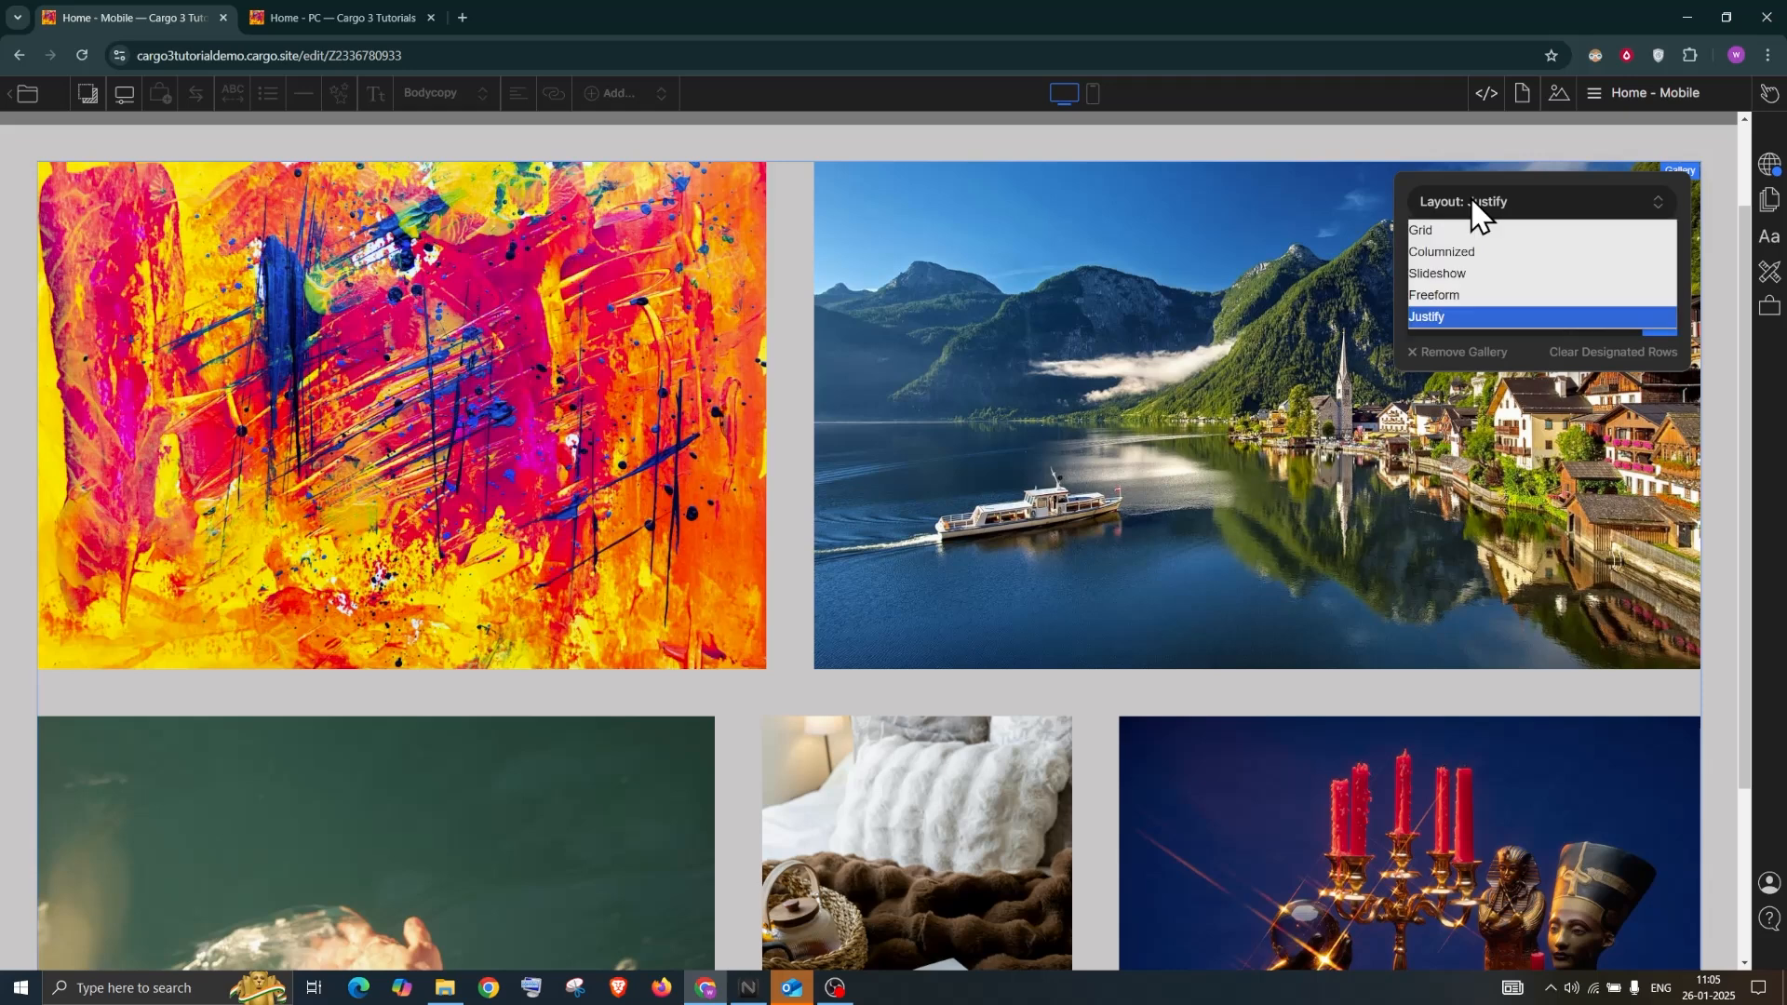
# Set the gallery layout back to Grid and scroll to check the arrangement
pyautogui.click(1087, 309)
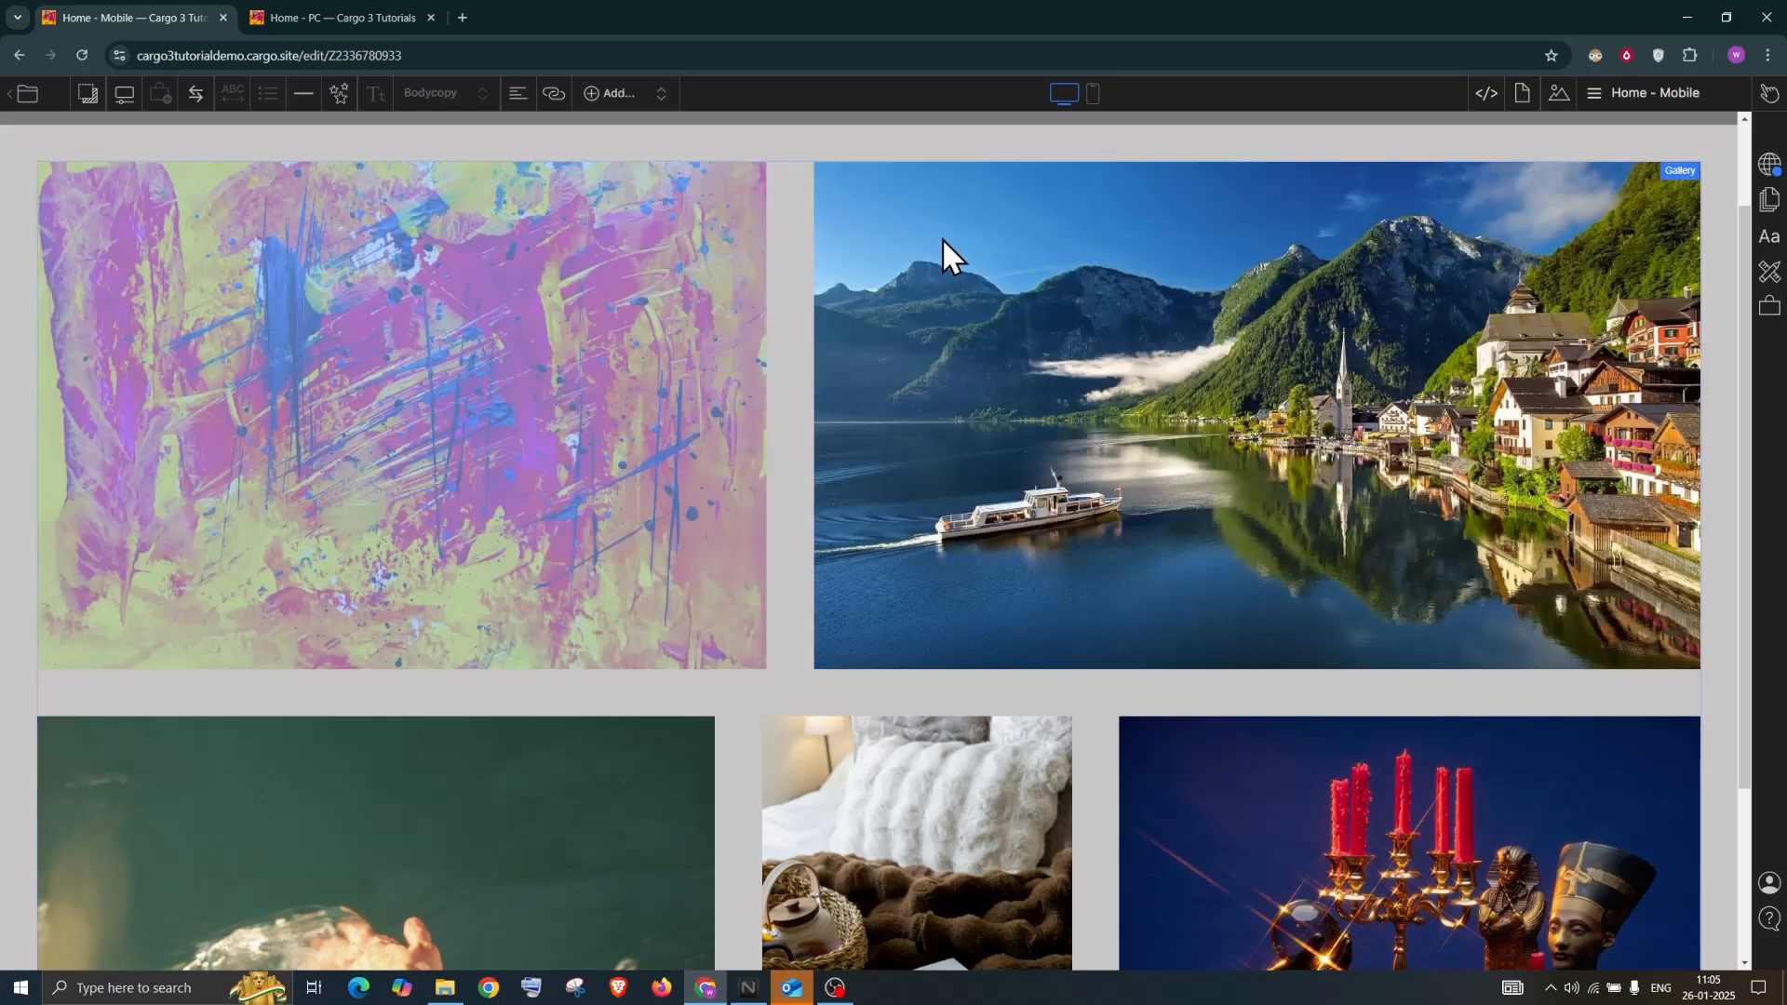
pyautogui.scroll(2, 1086, 305)
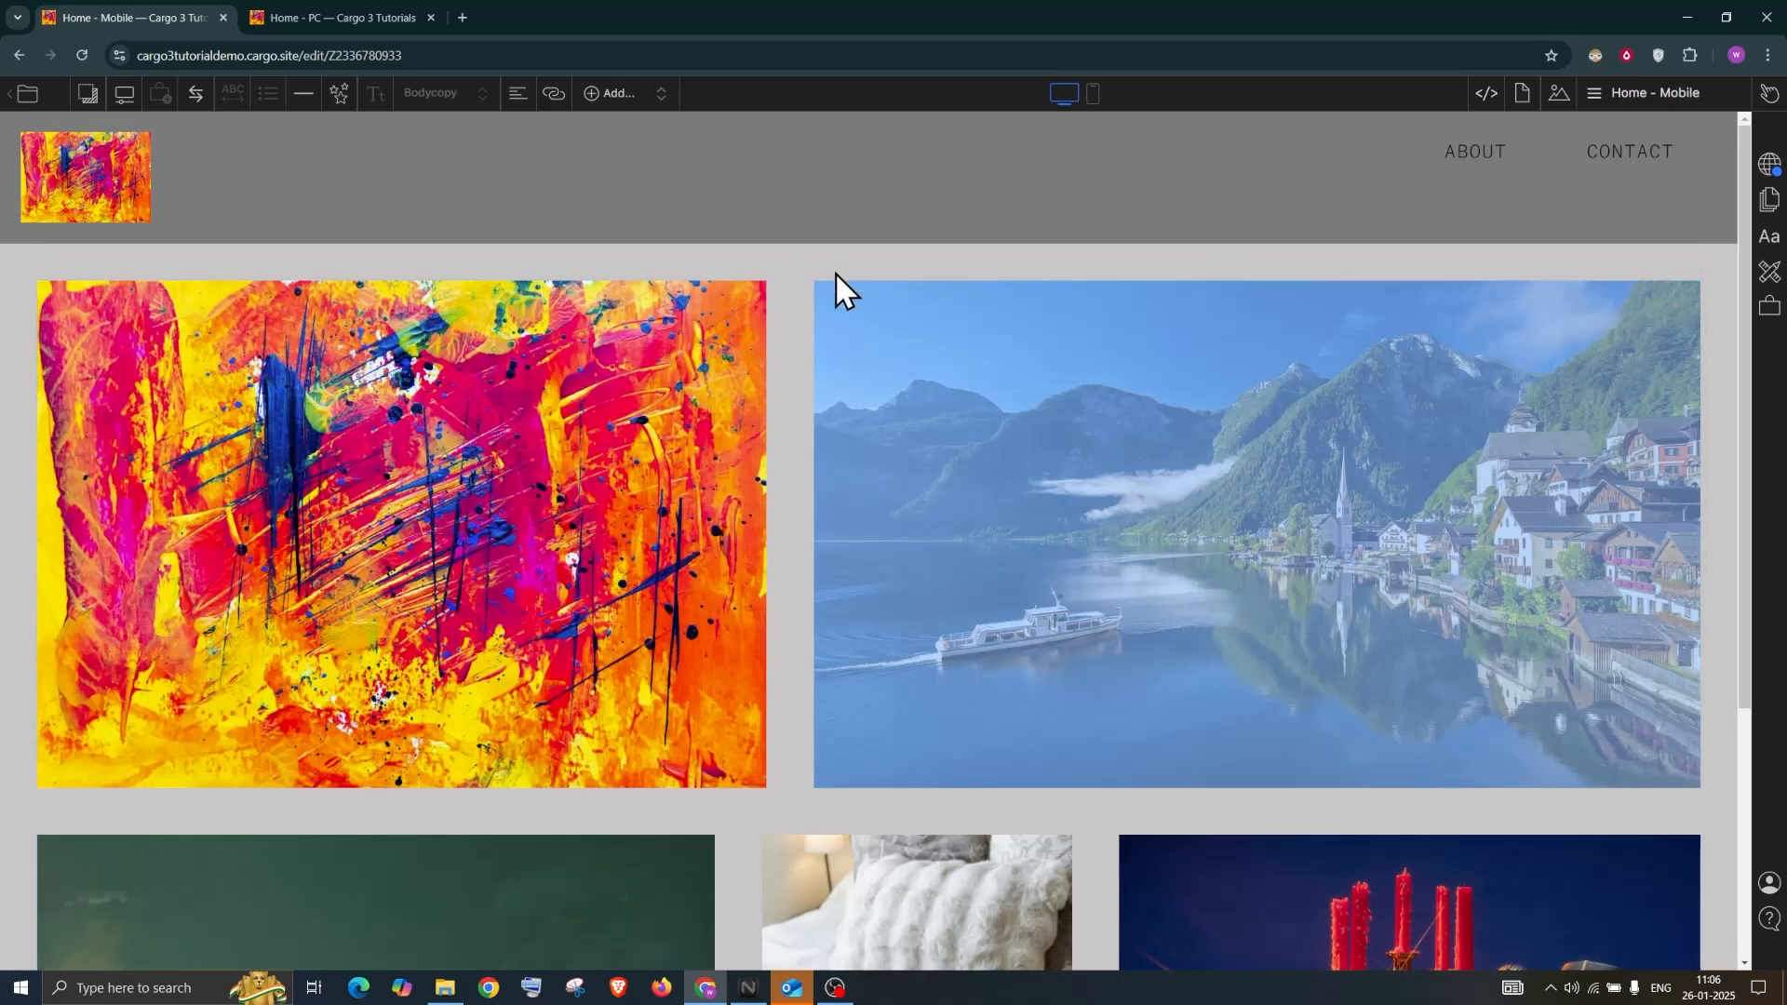
pyautogui.click(1683, 291)
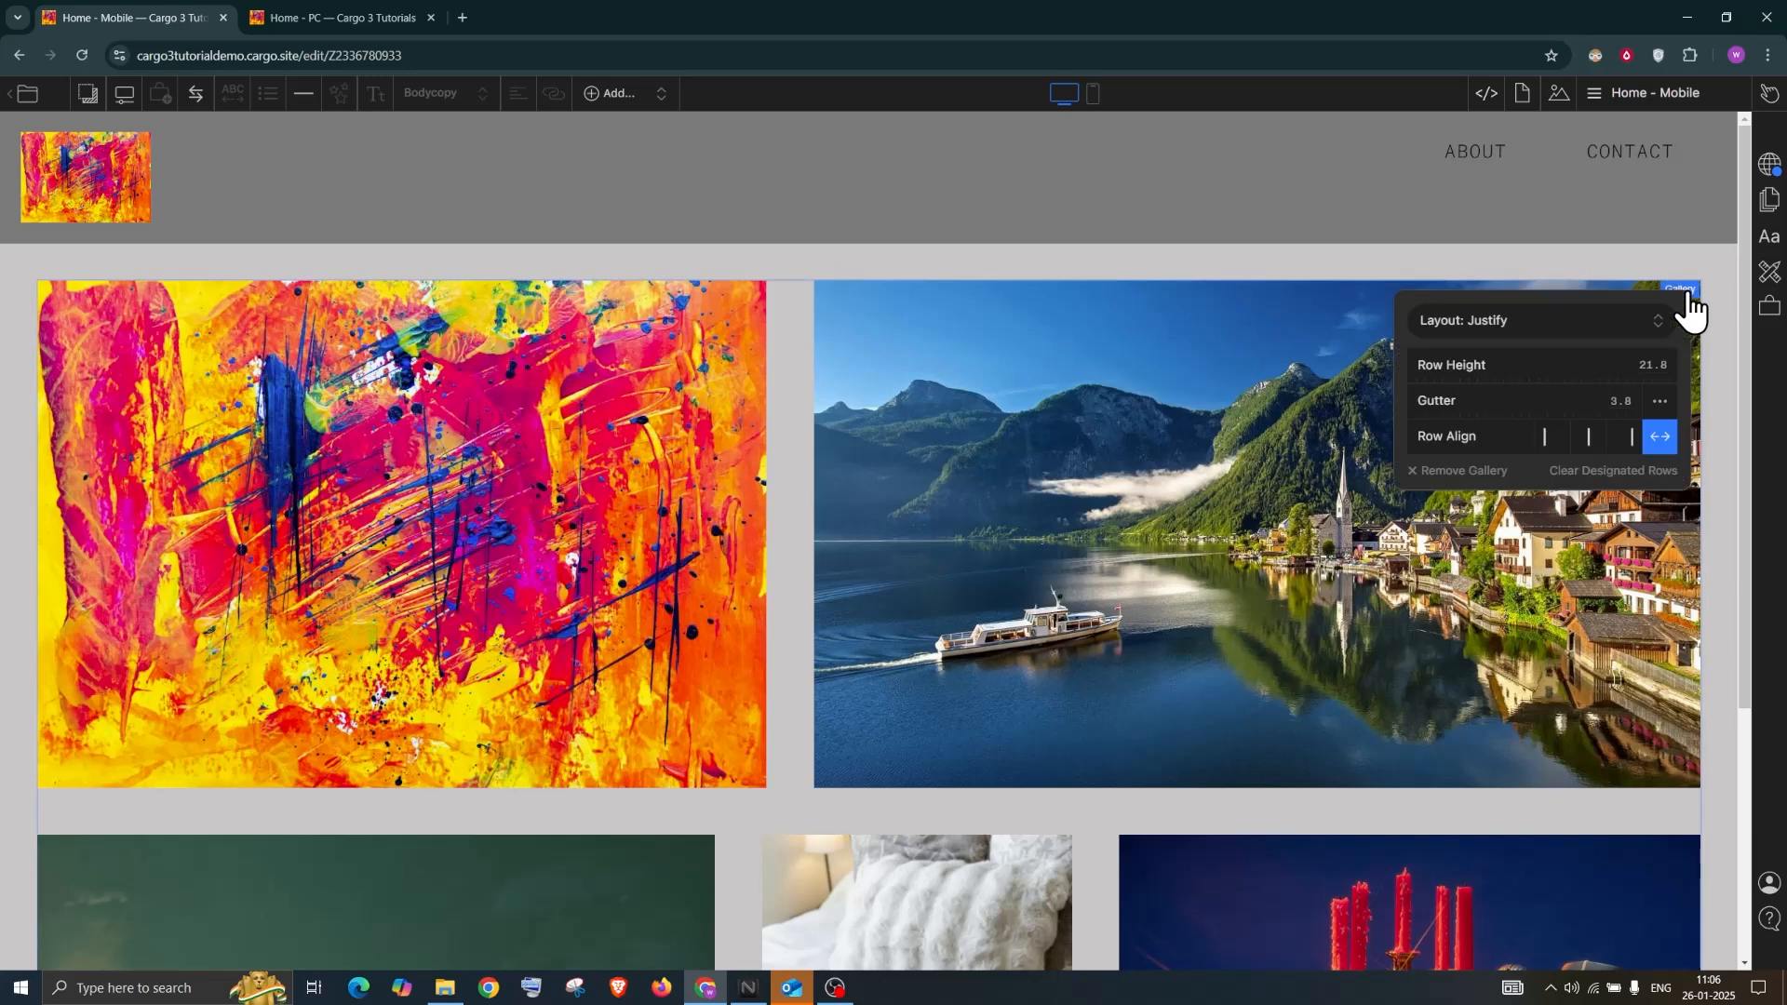
pyautogui.click(1562, 319)
pyautogui.click(1490, 348)
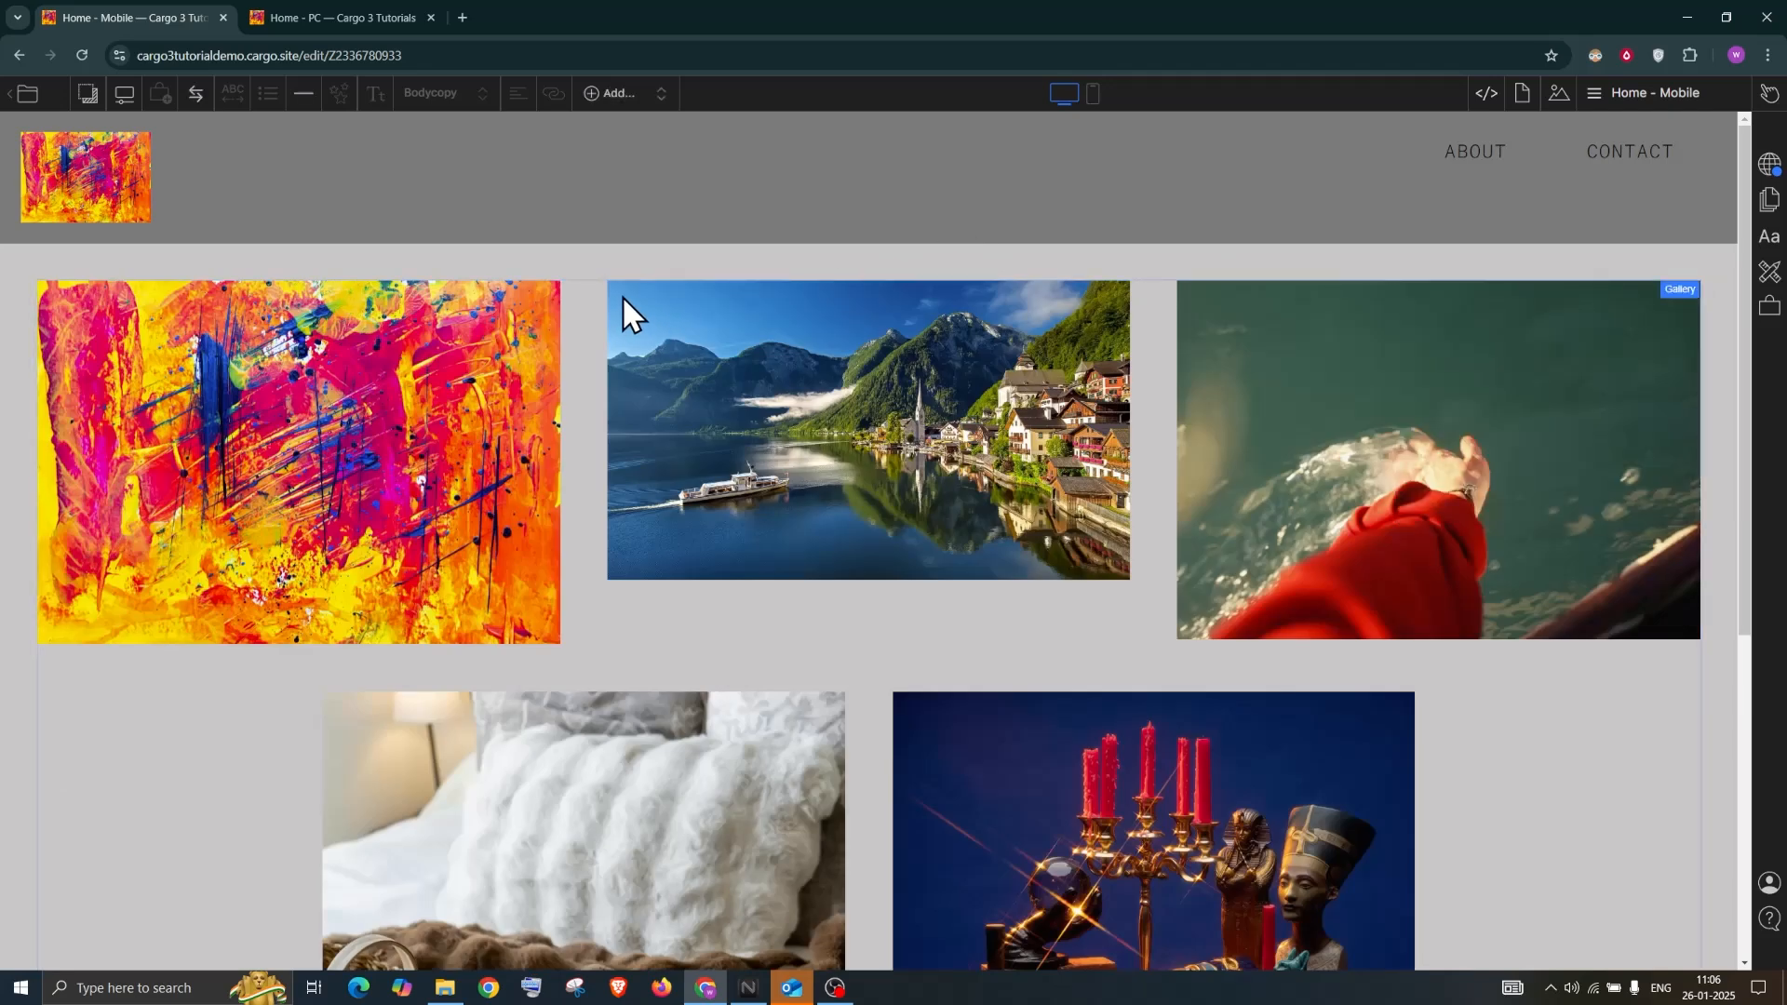
pyautogui.scroll(-6, 797, 512)
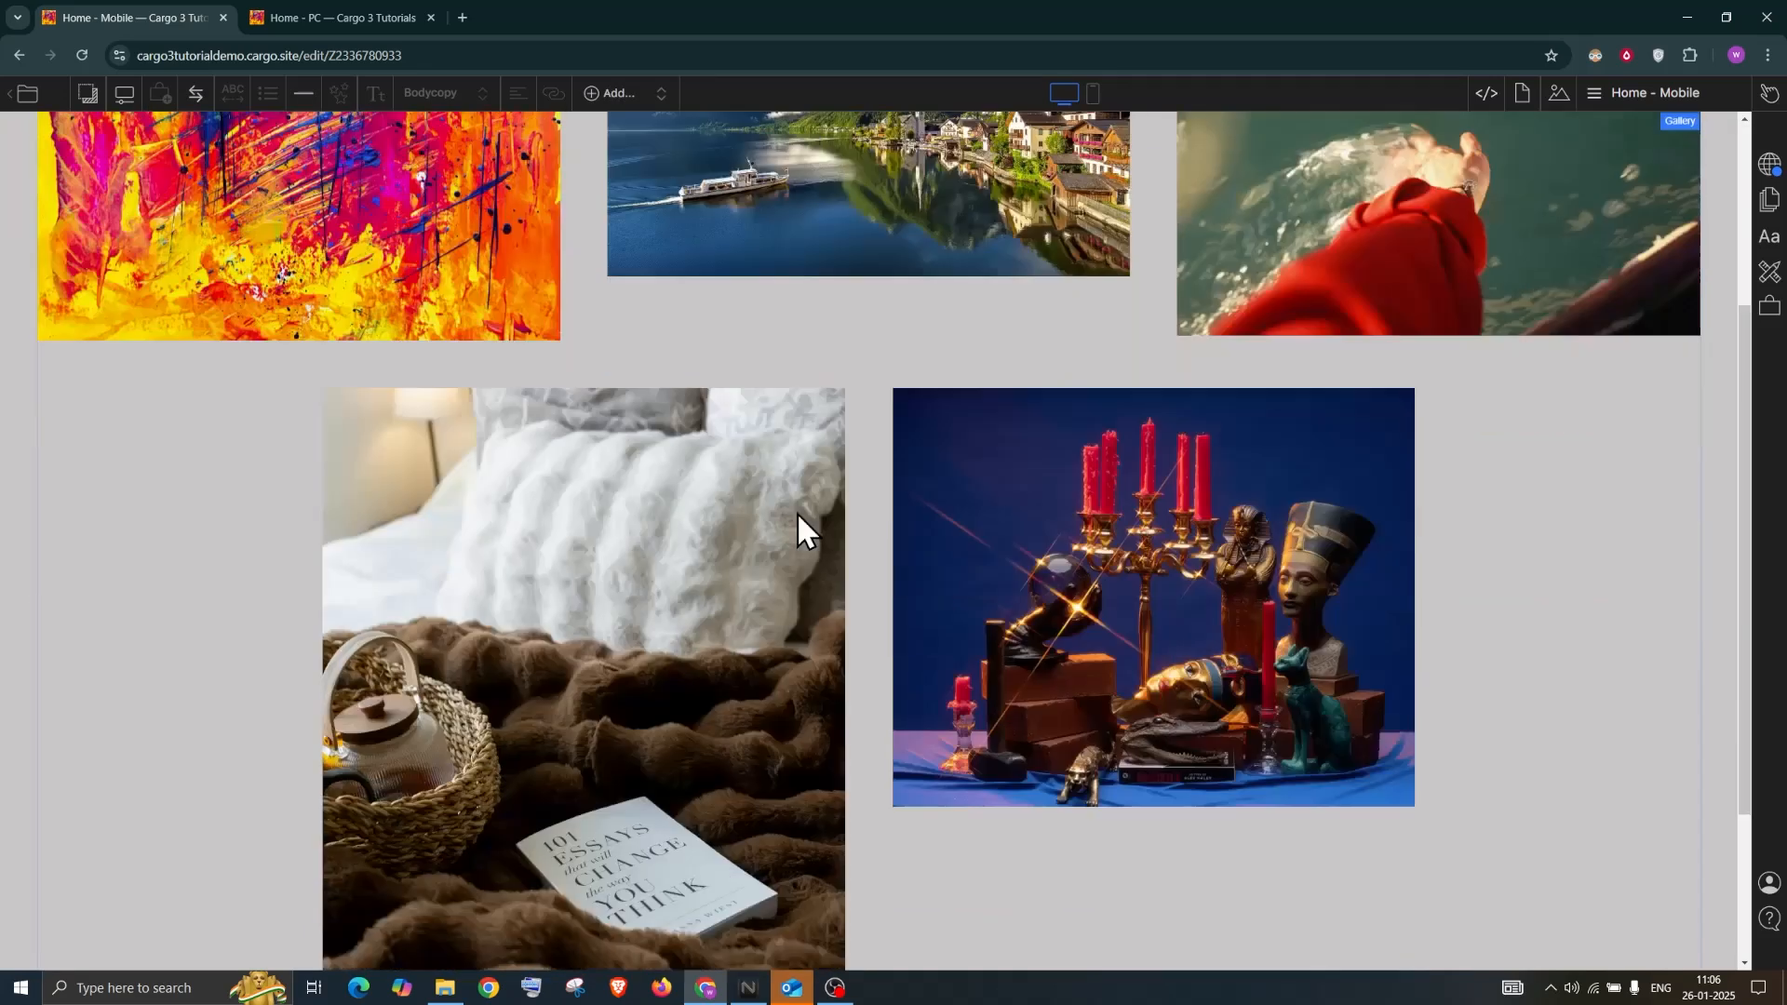
pyautogui.scroll(6, 1029, 446)
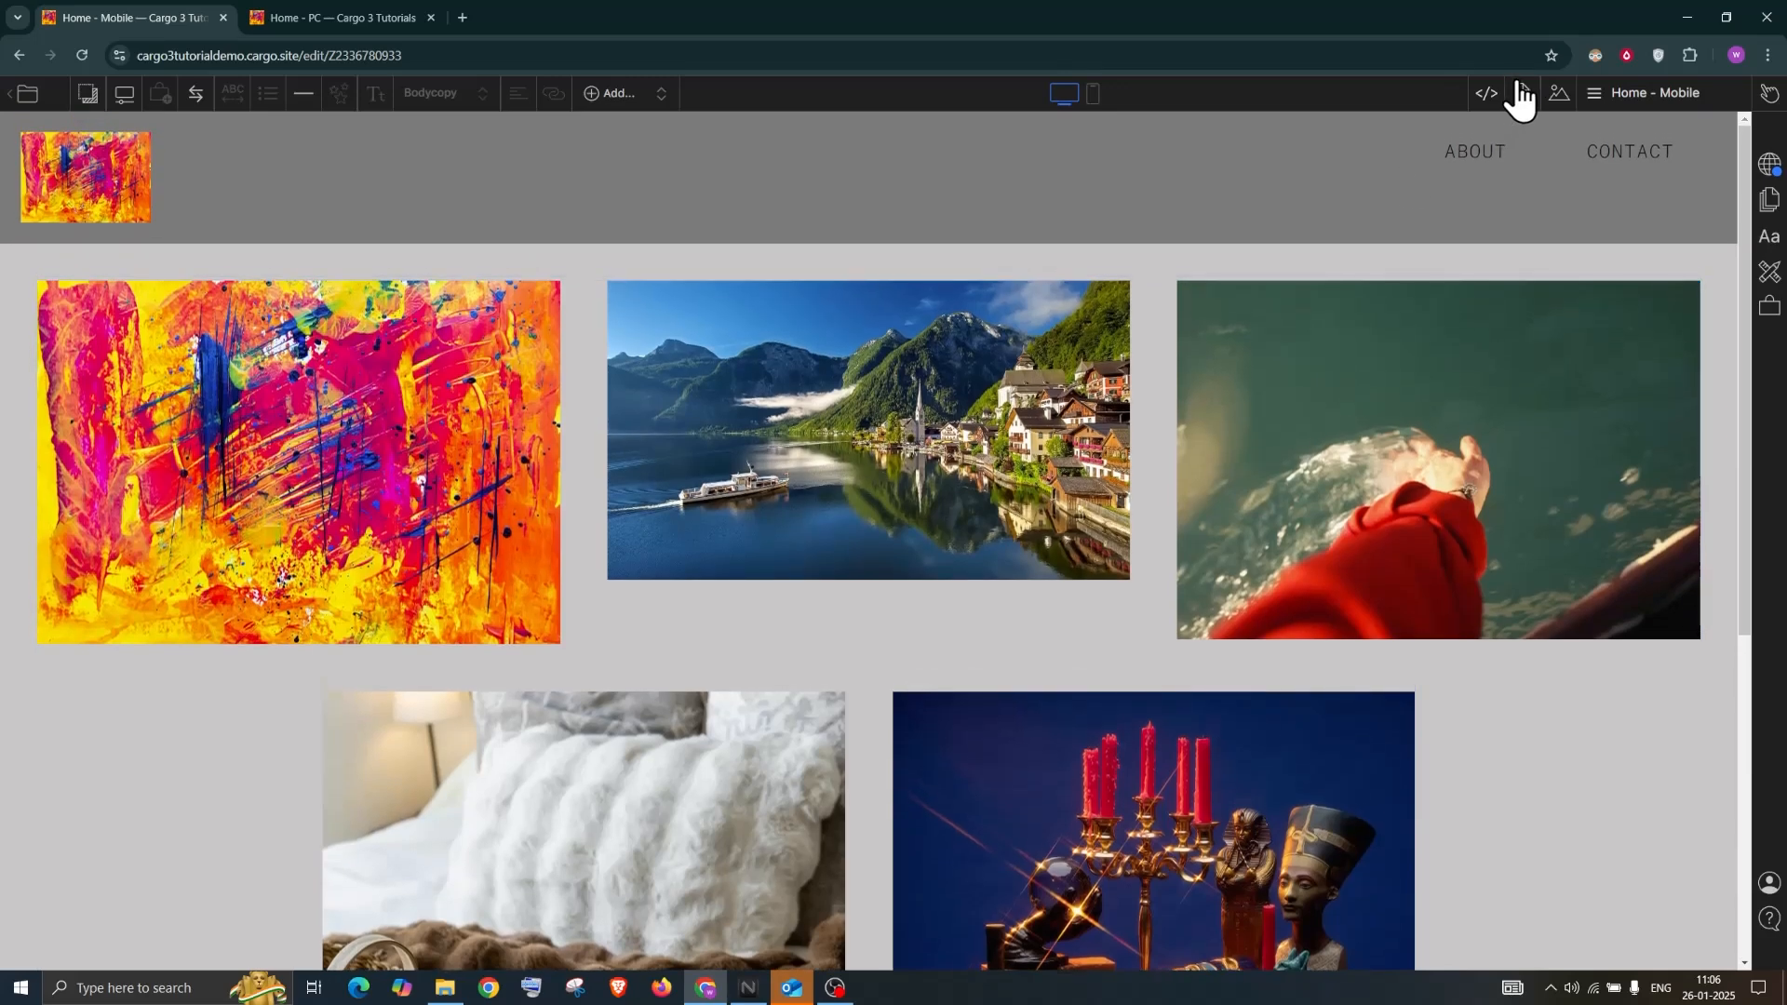
# Place the abstract painting, scale it by height to 31.7, and add a caption
pyautogui.click(1564, 97)
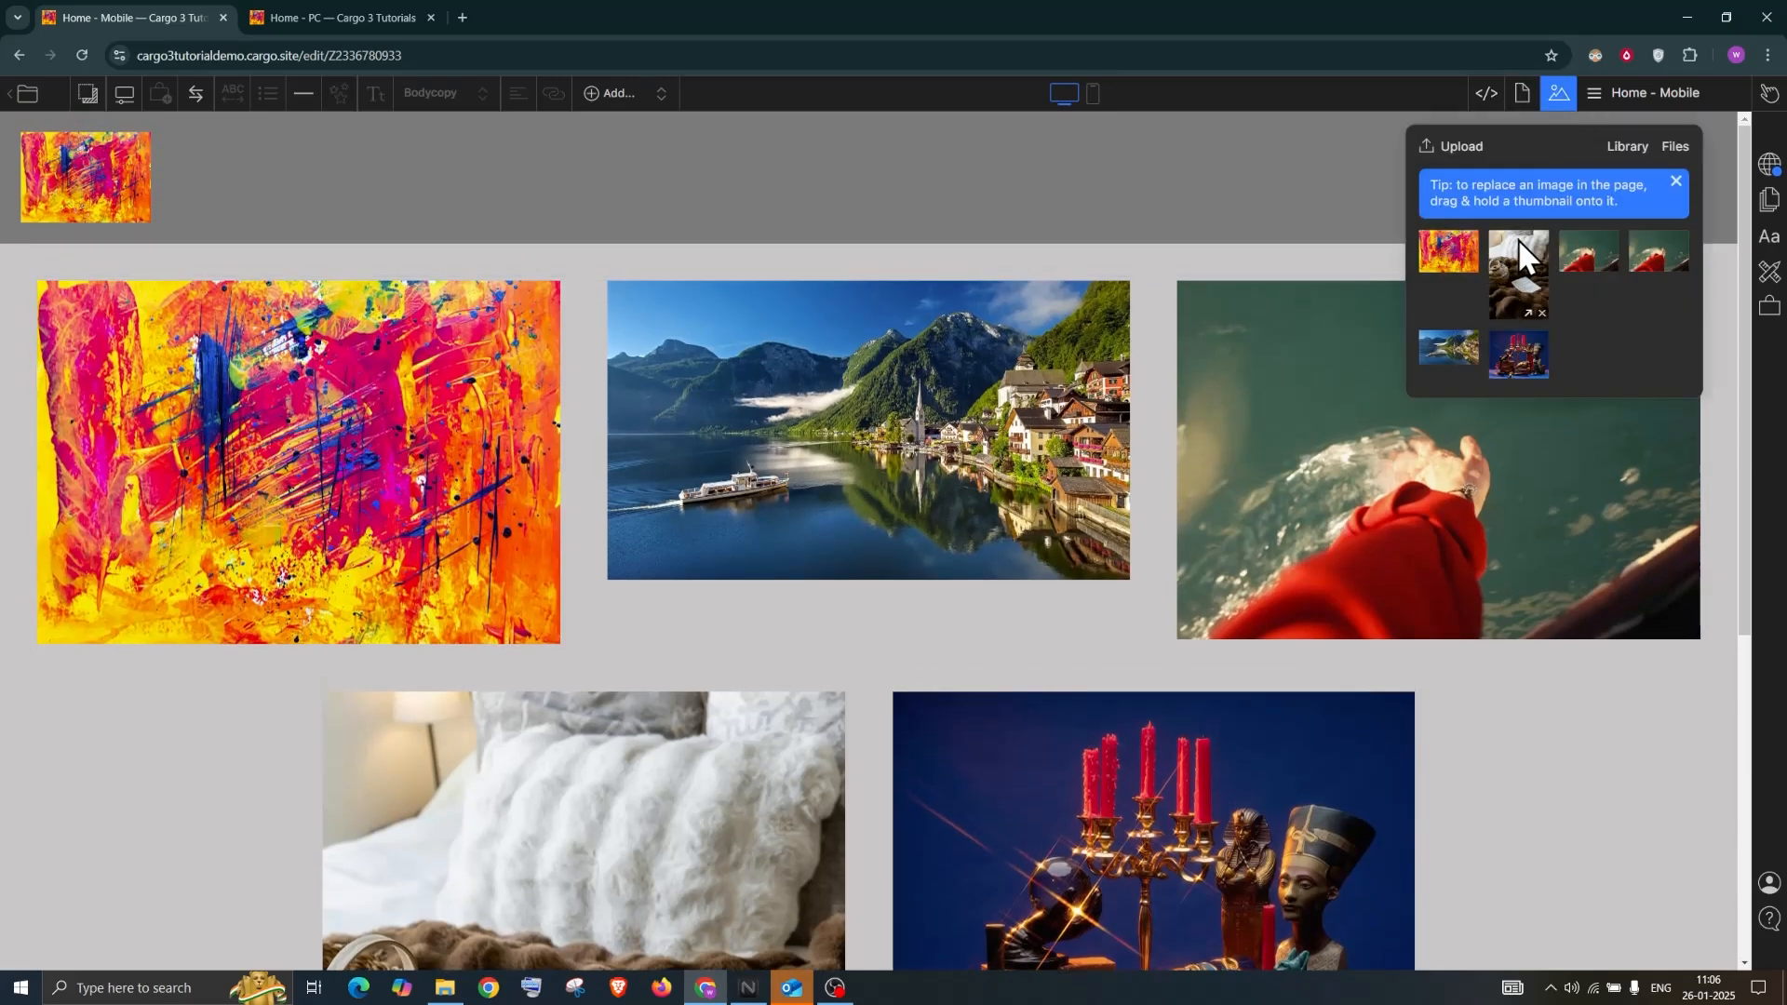
pyautogui.moveTo(1449, 250); pyautogui.dragTo(1046, 249)
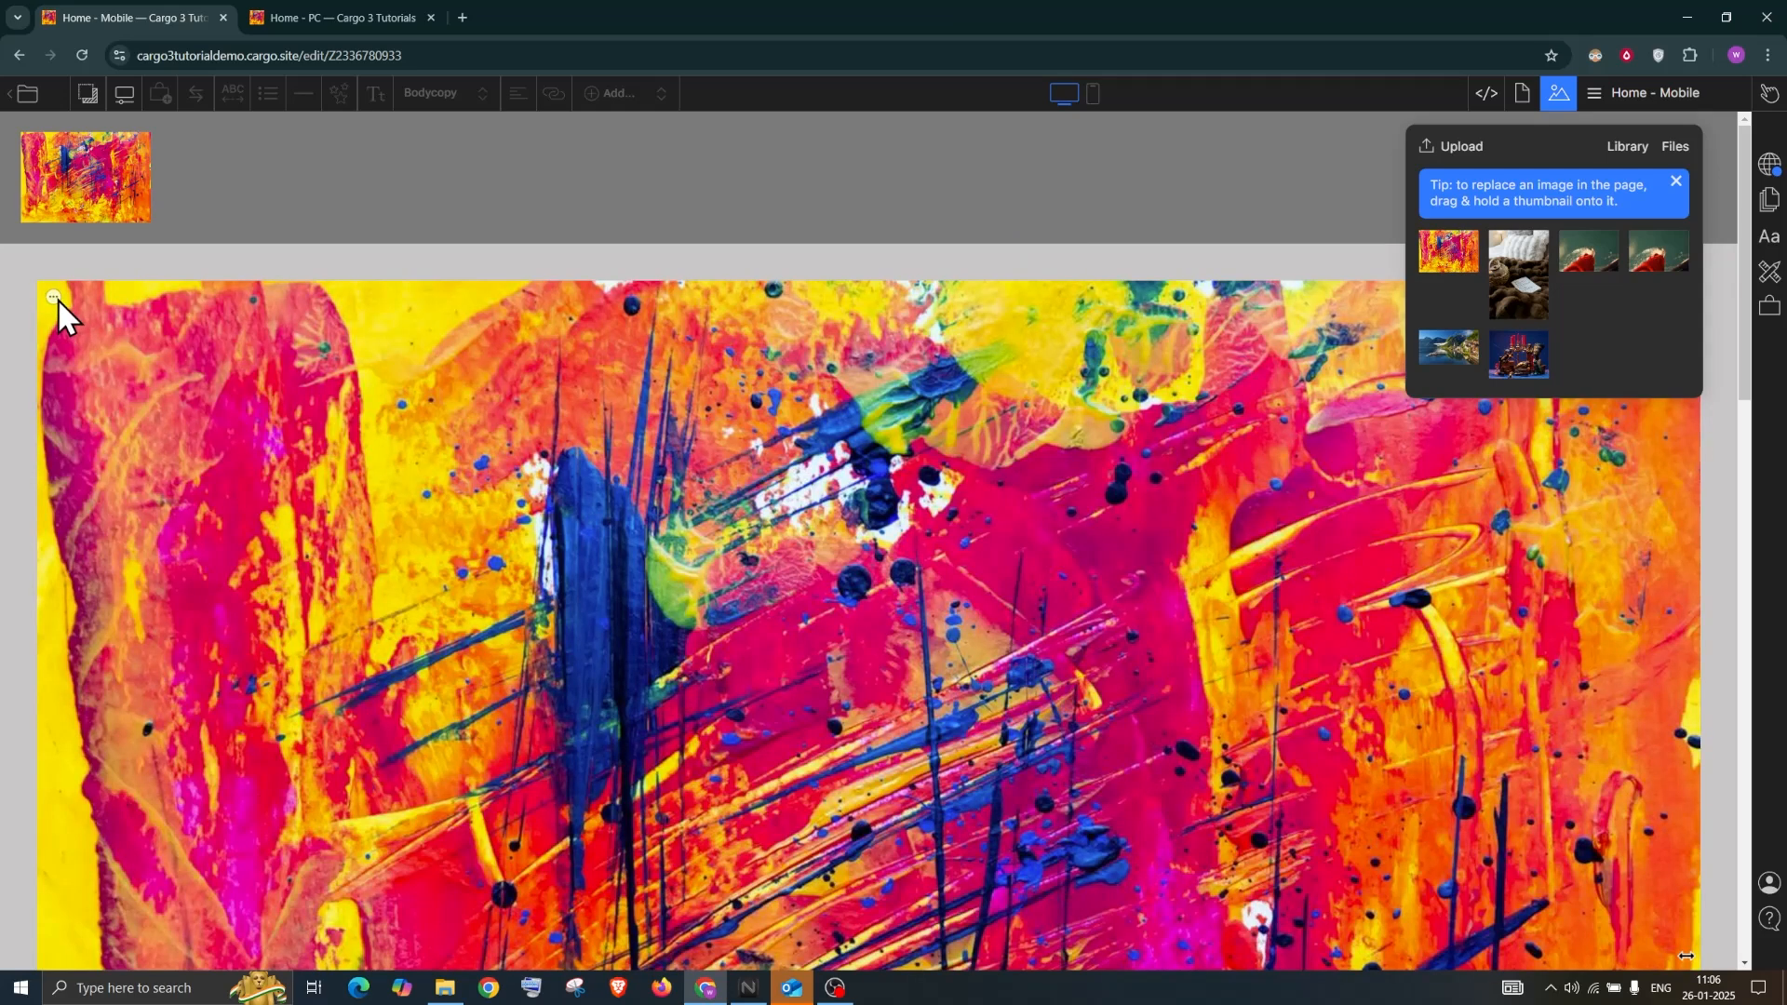
pyautogui.click(54, 297)
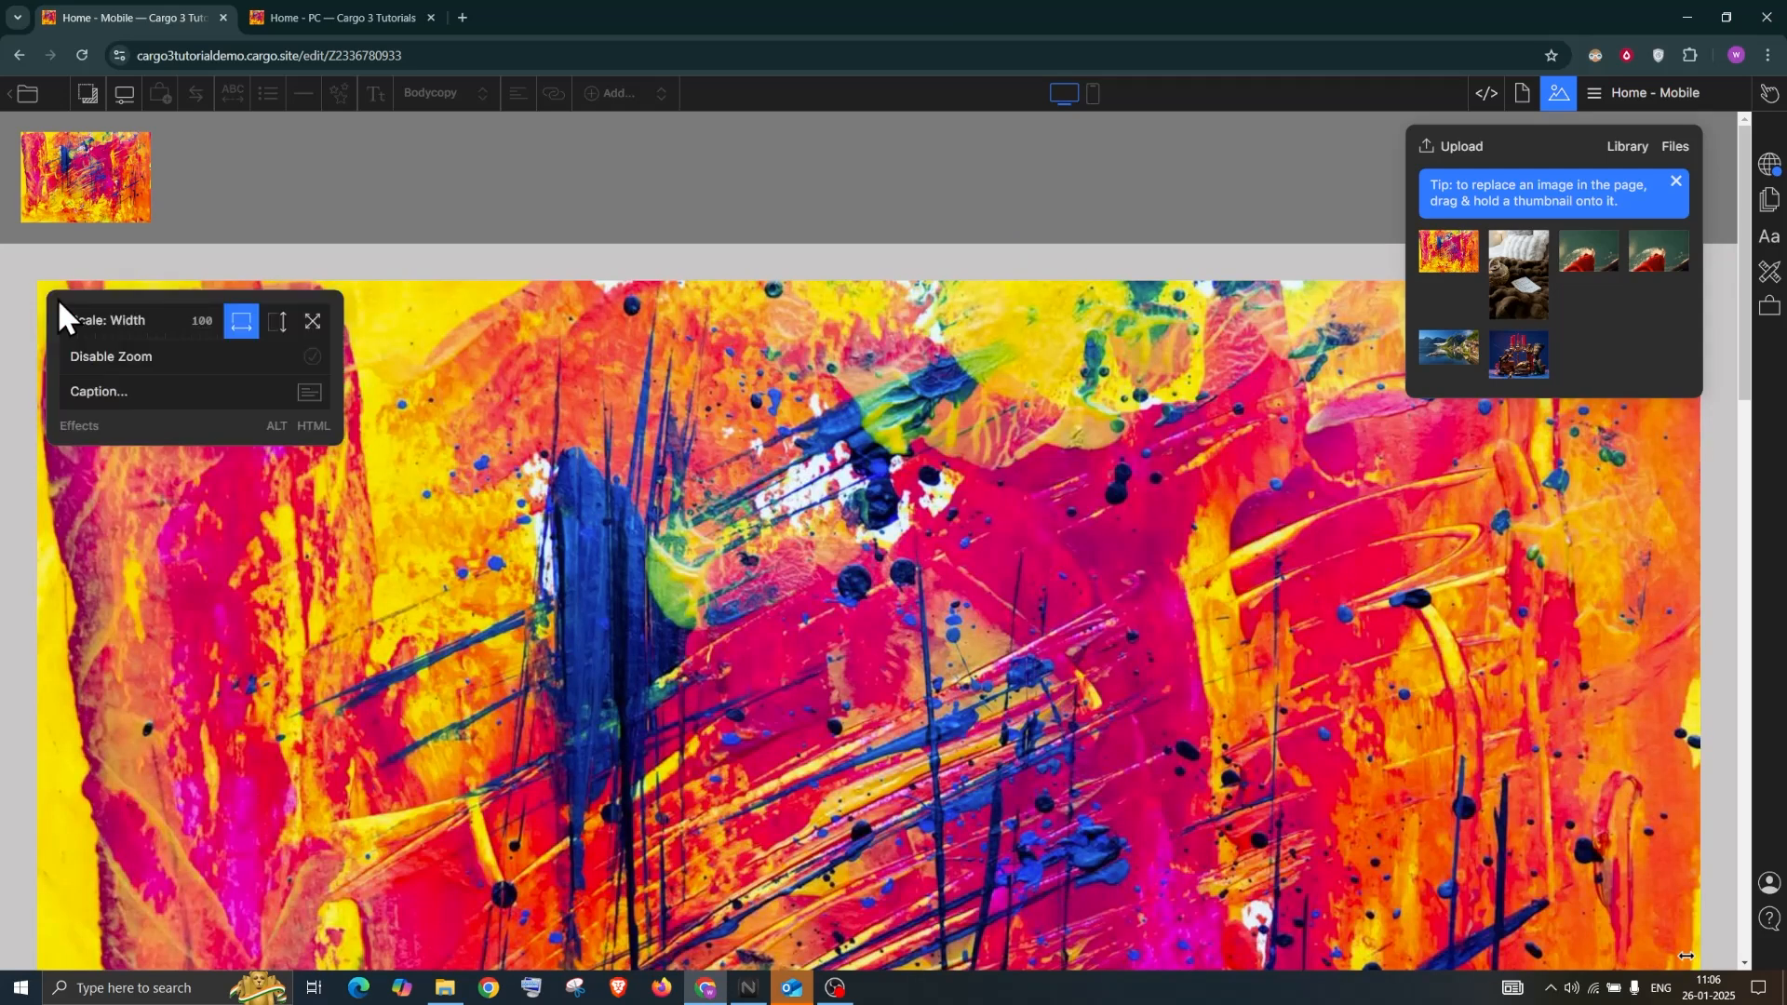
pyautogui.click(279, 322)
pyautogui.click(313, 322)
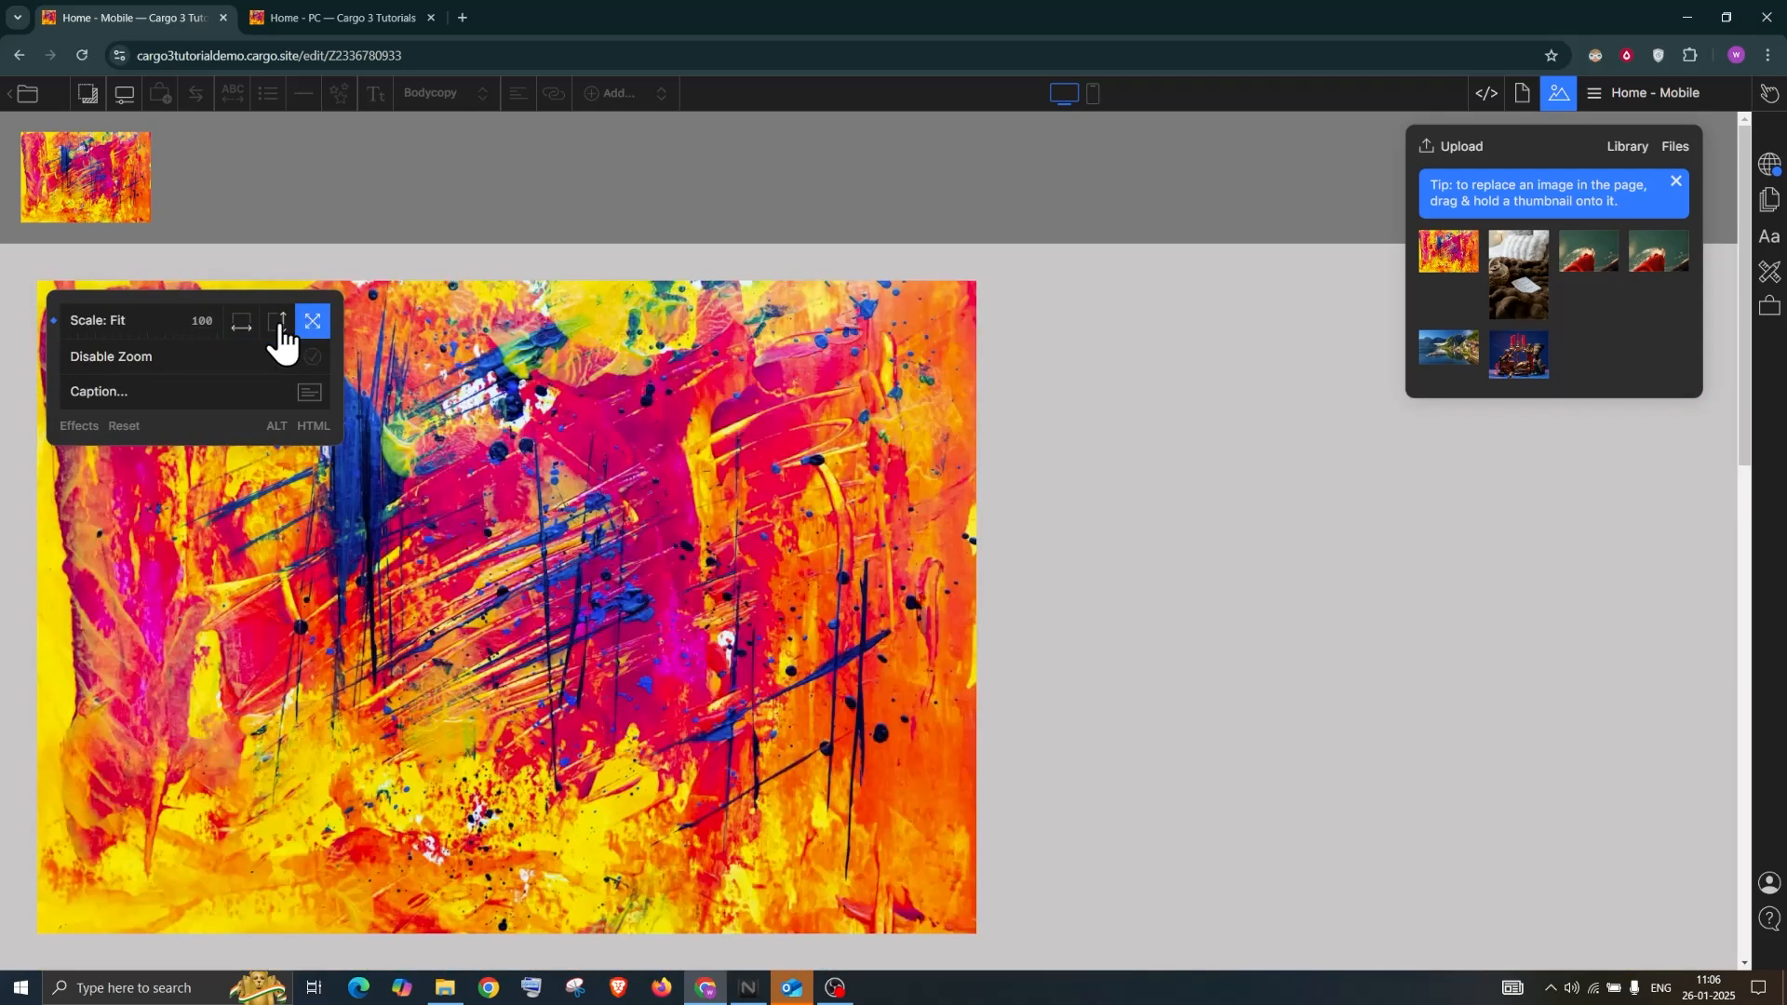
pyautogui.click(277, 326)
pyautogui.moveTo(216, 321); pyautogui.dragTo(86, 388)
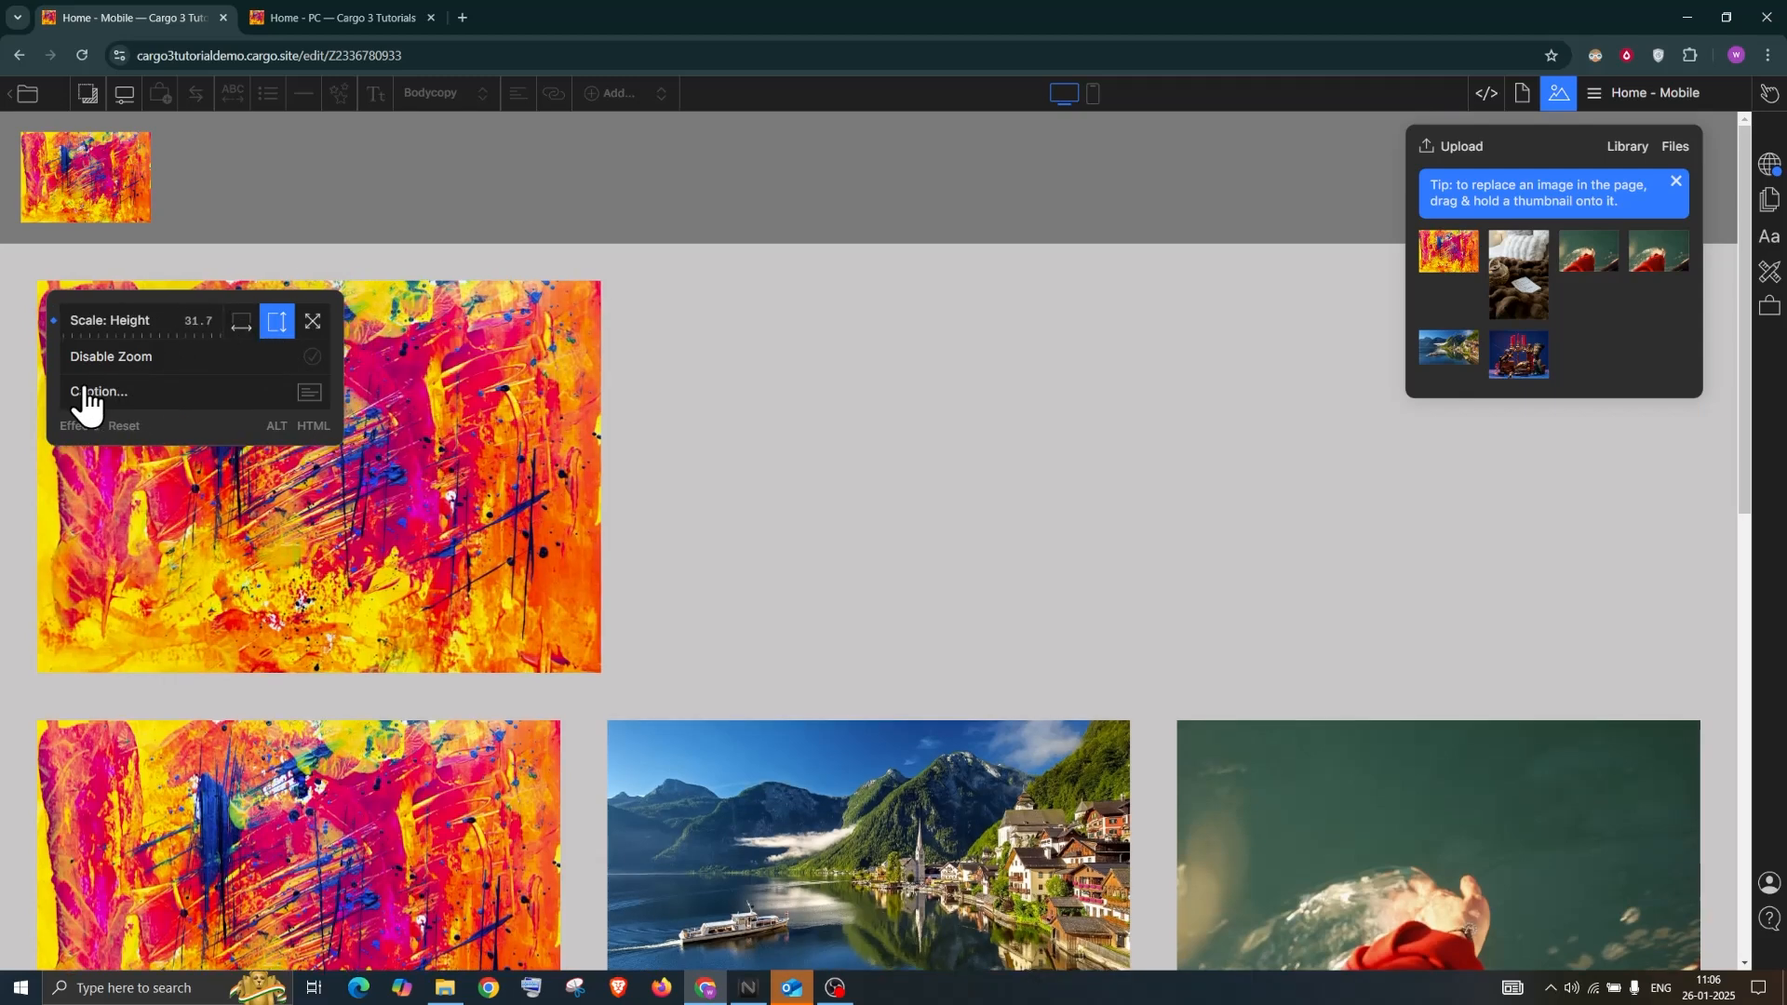
pyautogui.click(86, 391)
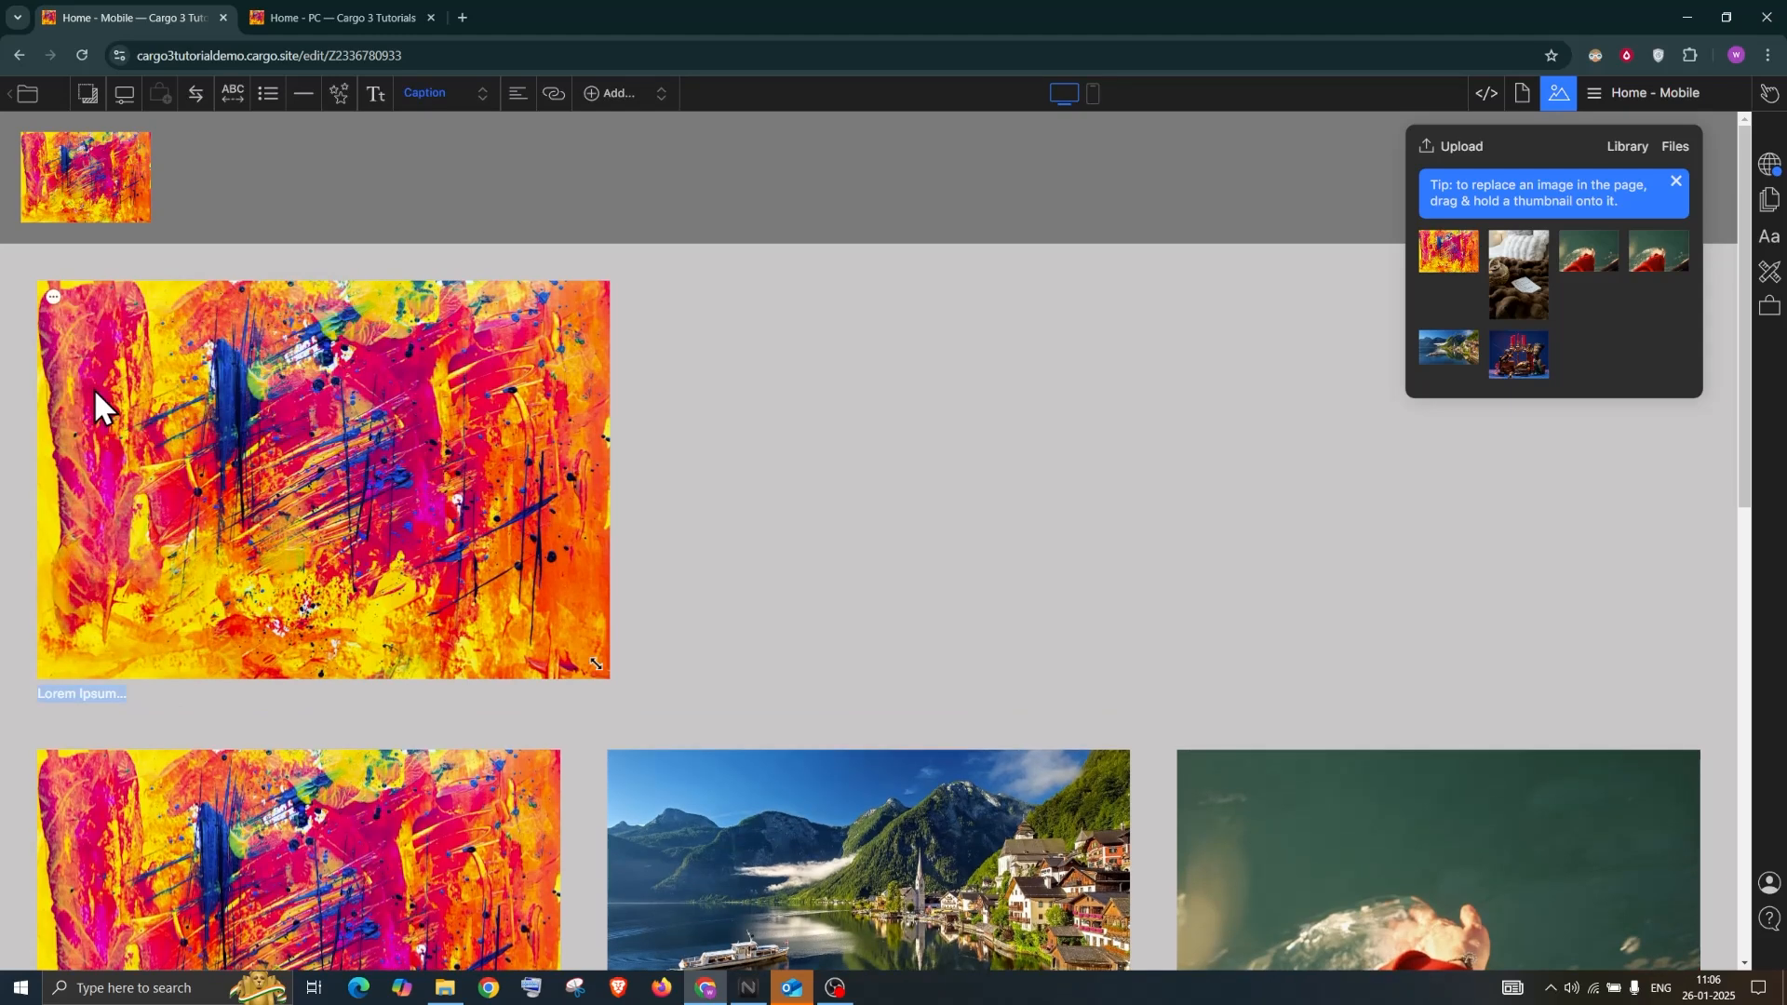
# Caption the painting 'This is caption' in rgba(0,0,0,0.85) Caption style and disable its zoom
pyautogui.write('This')
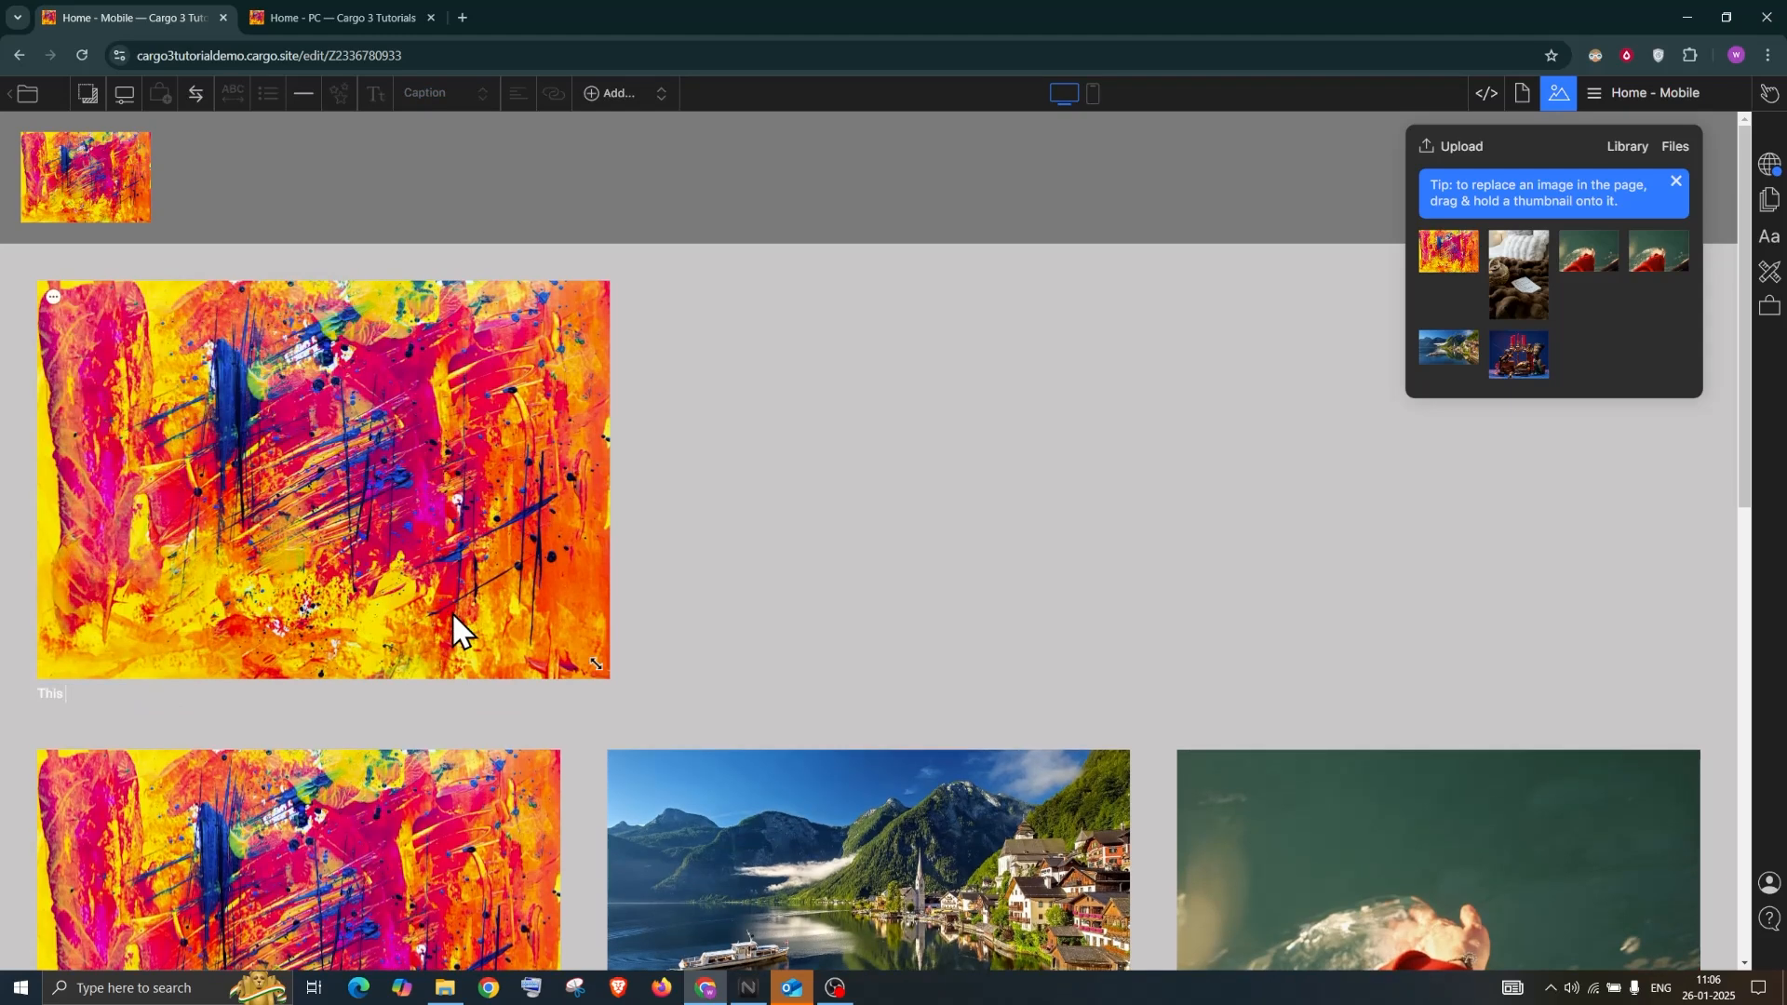
pyautogui.write(' is caption')
pyautogui.click(1771, 240)
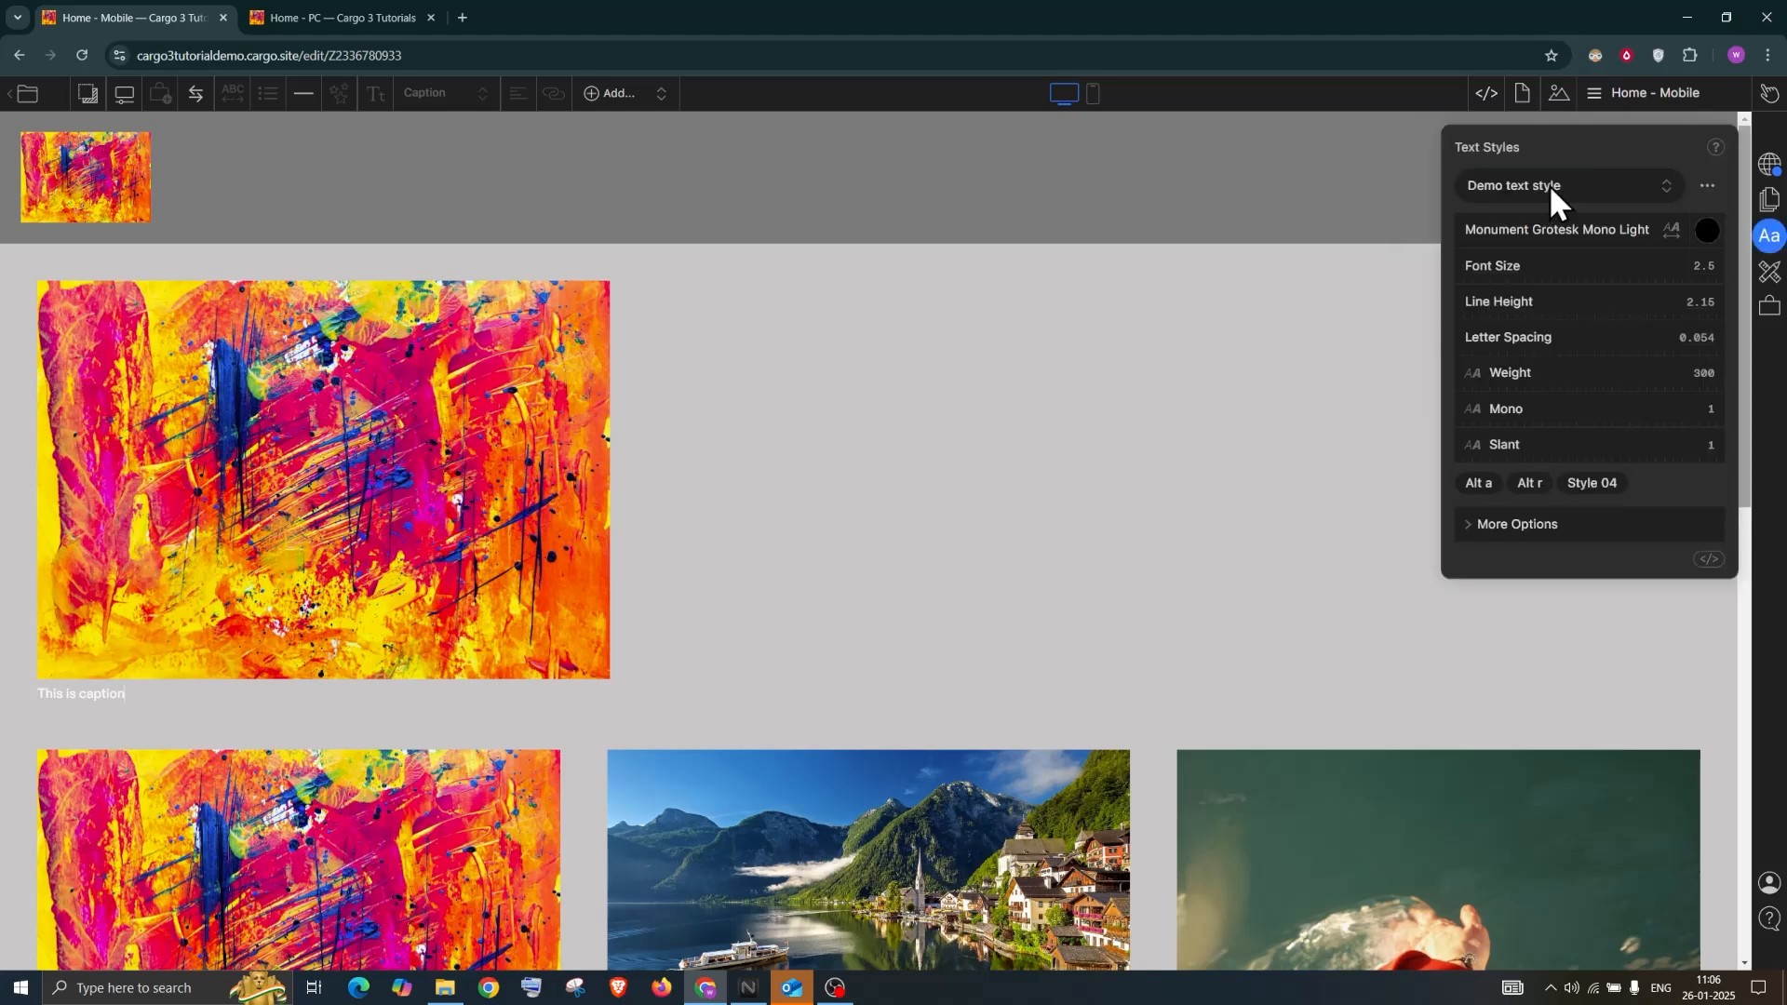
pyautogui.click(1518, 184)
pyautogui.click(1512, 271)
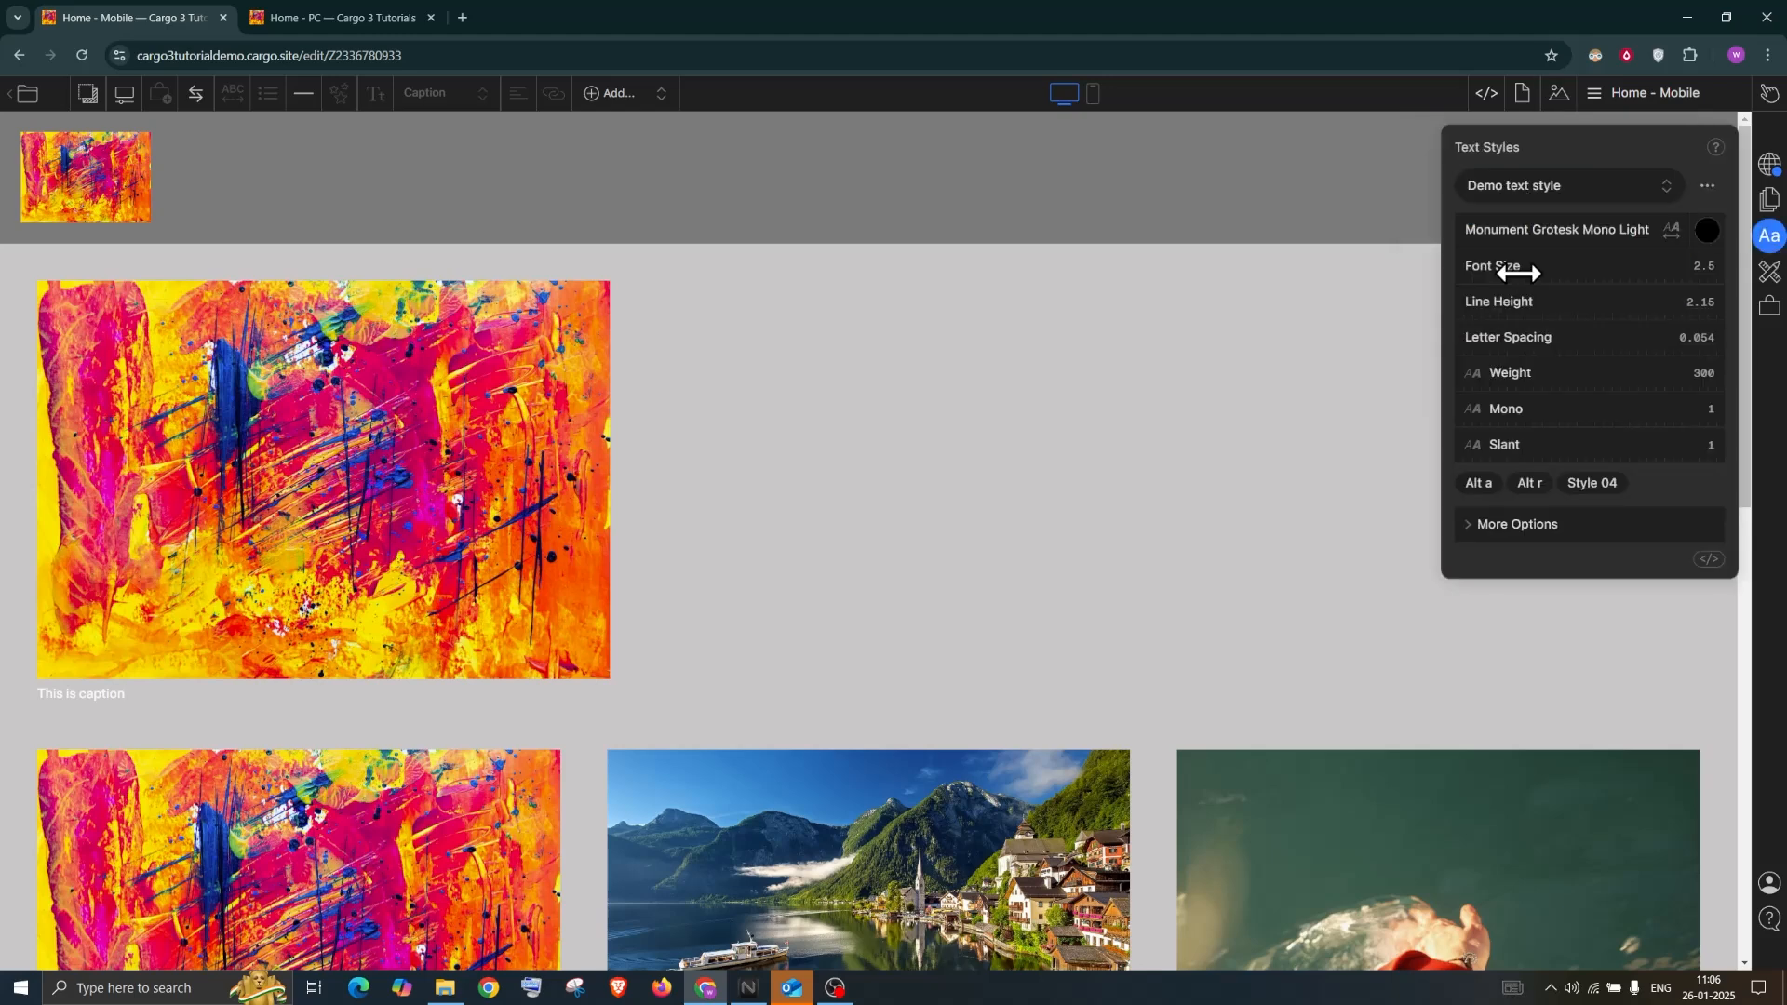
pyautogui.click(1709, 228)
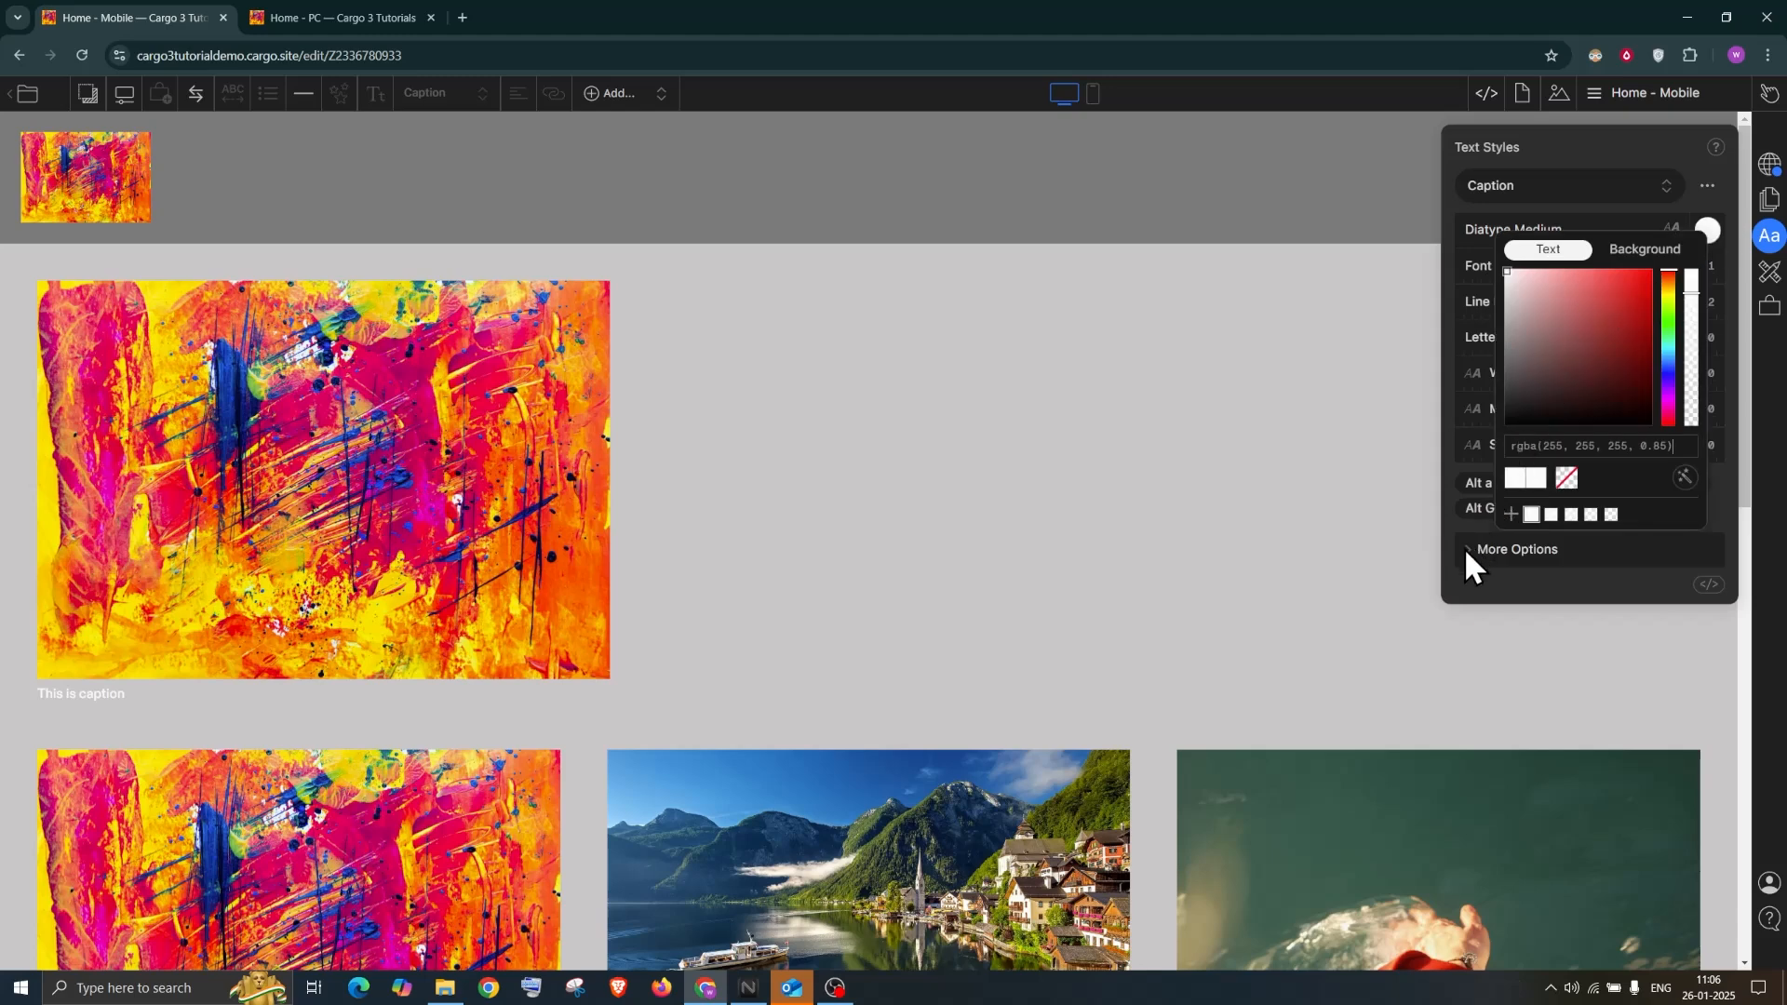
pyautogui.hotkey('ctrl', 'a')
pyautogui.write('rgba(0,0,0,0.85)')
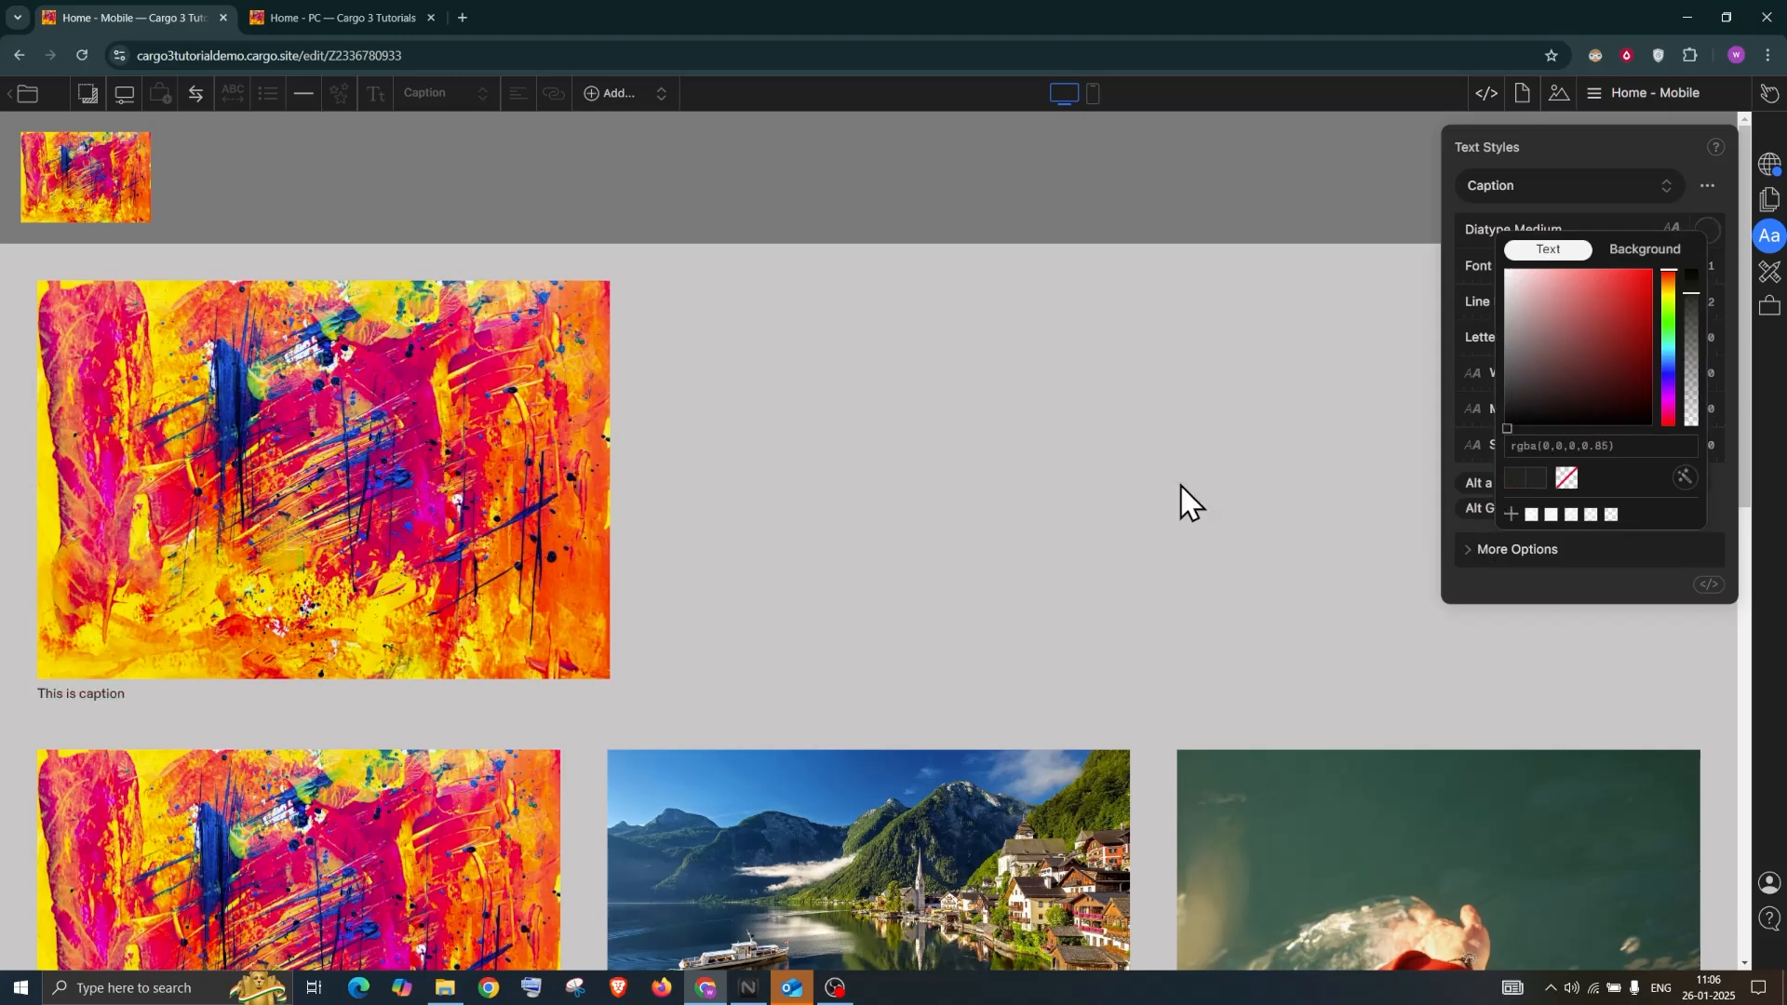
pyautogui.click(56, 297)
pyautogui.click(54, 294)
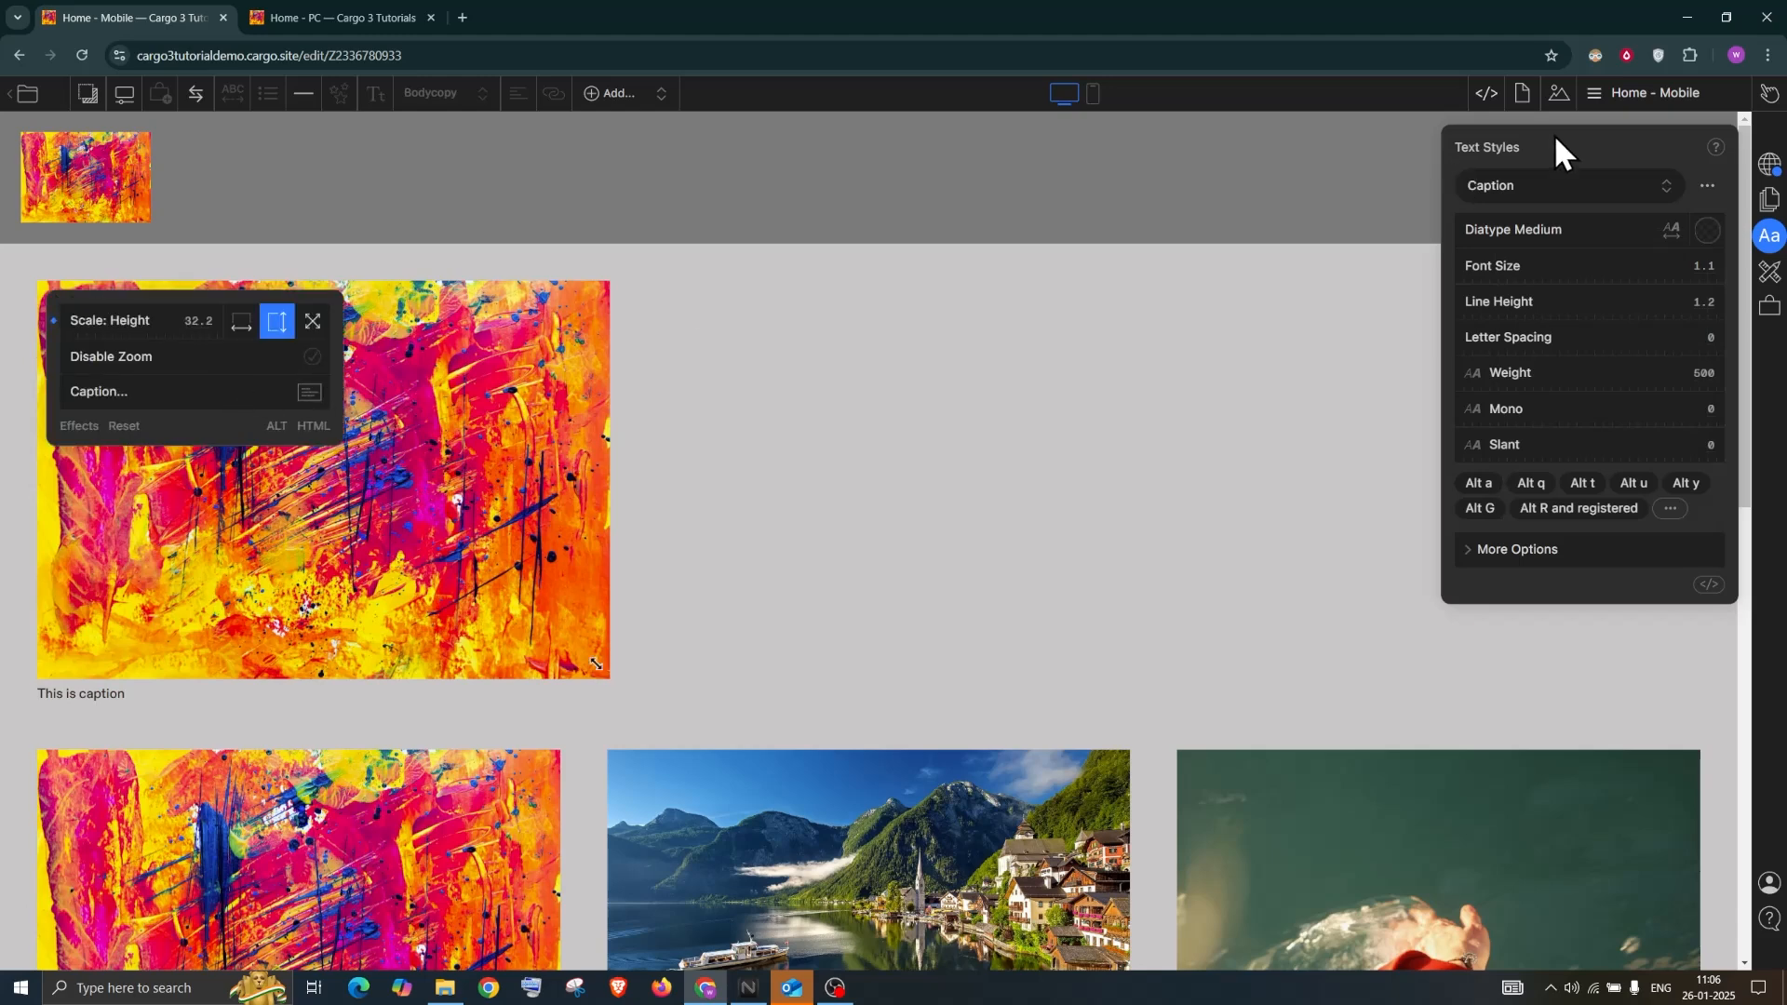
pyautogui.click(313, 358)
# Close the style and image panels and check the gallery's layout settings
pyautogui.click(976, 442)
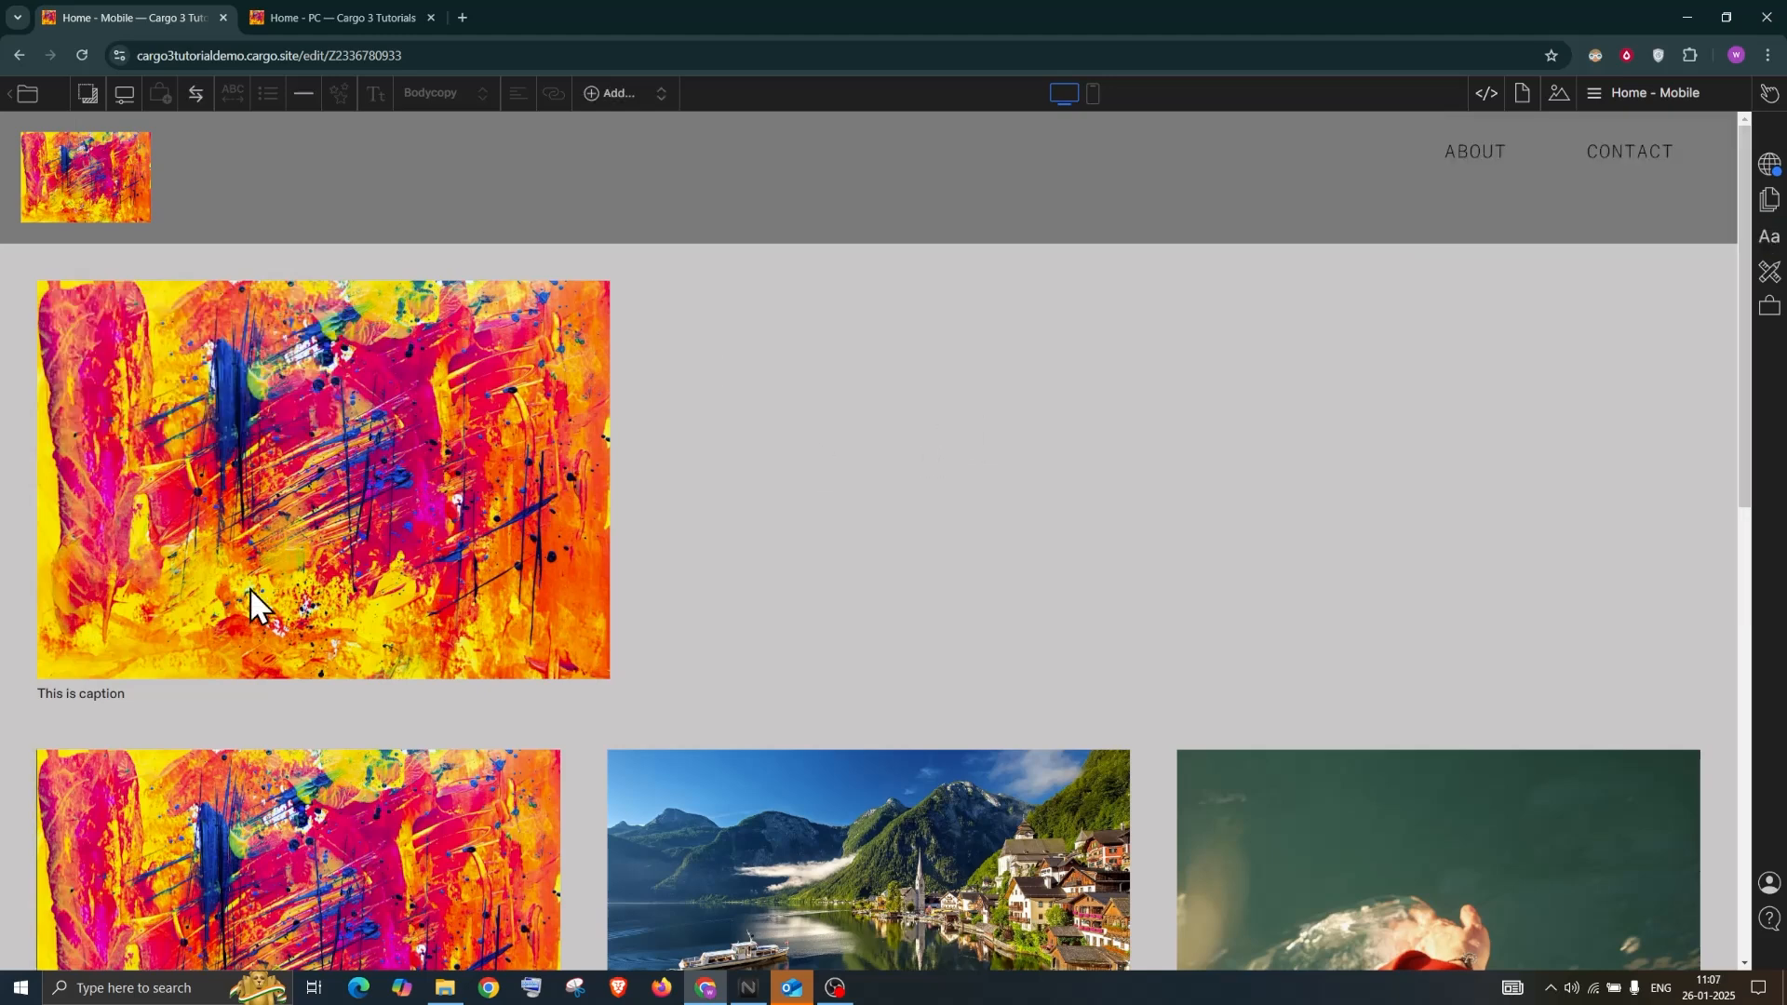
pyautogui.scroll(-5, 250, 585)
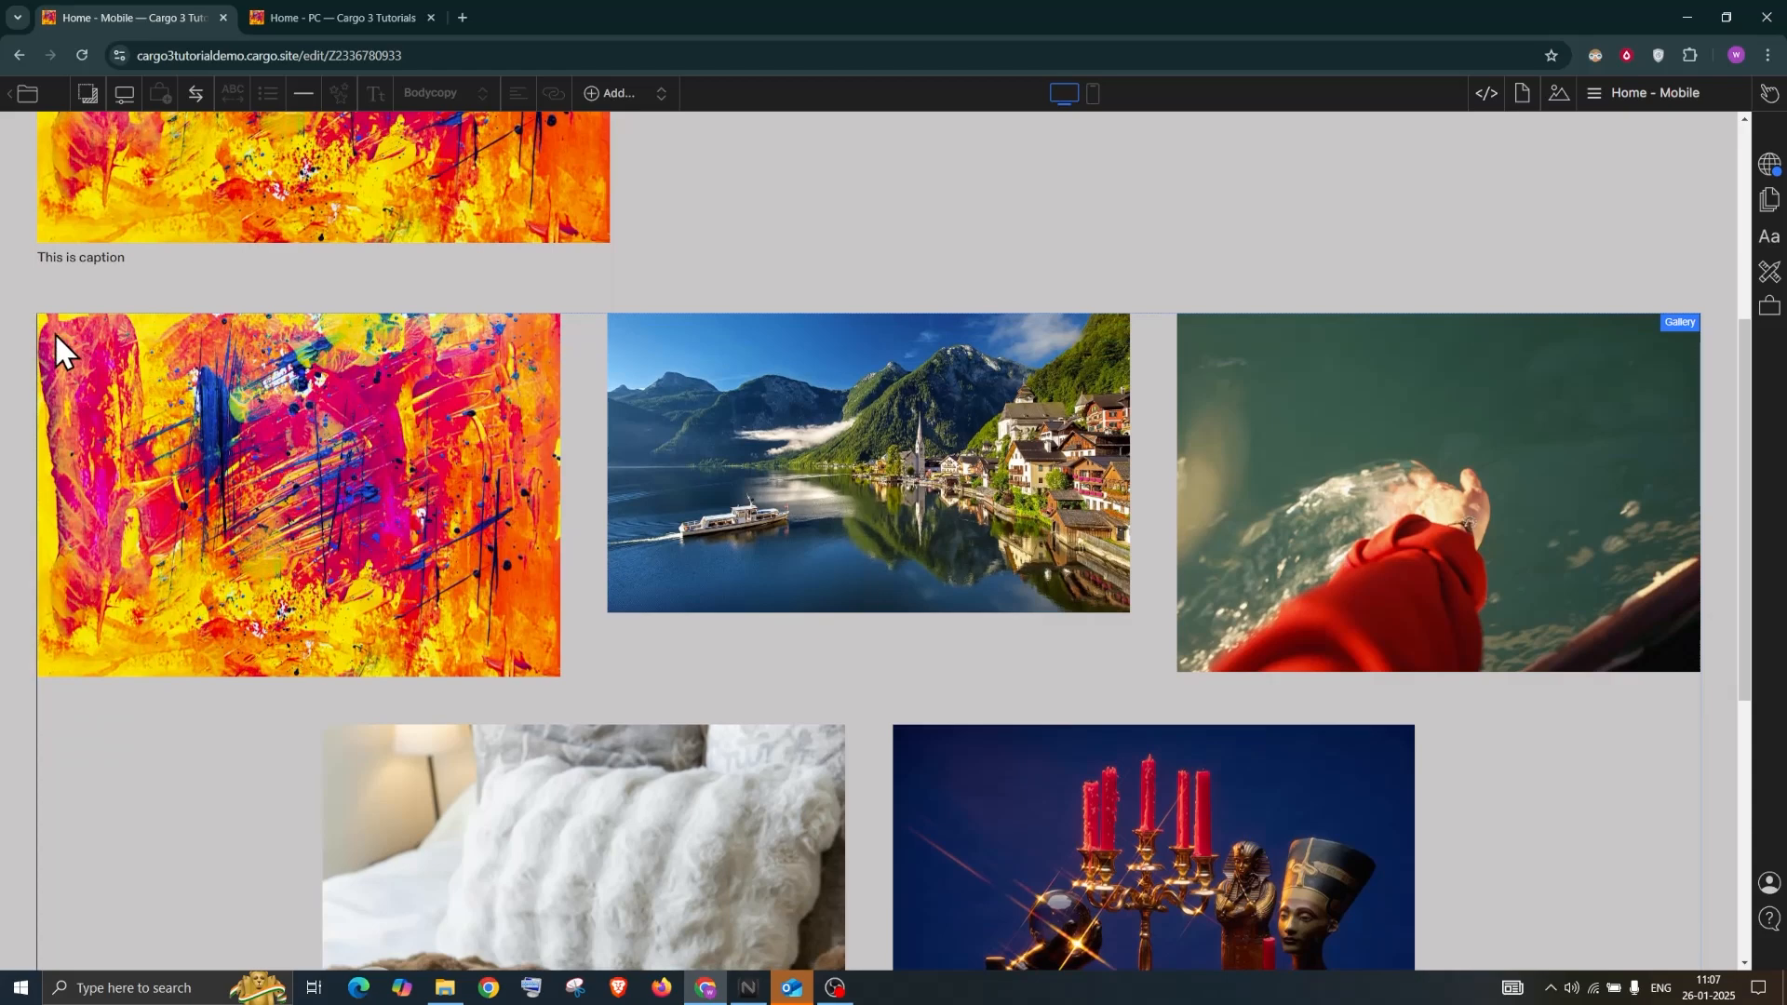
pyautogui.click(1680, 326)
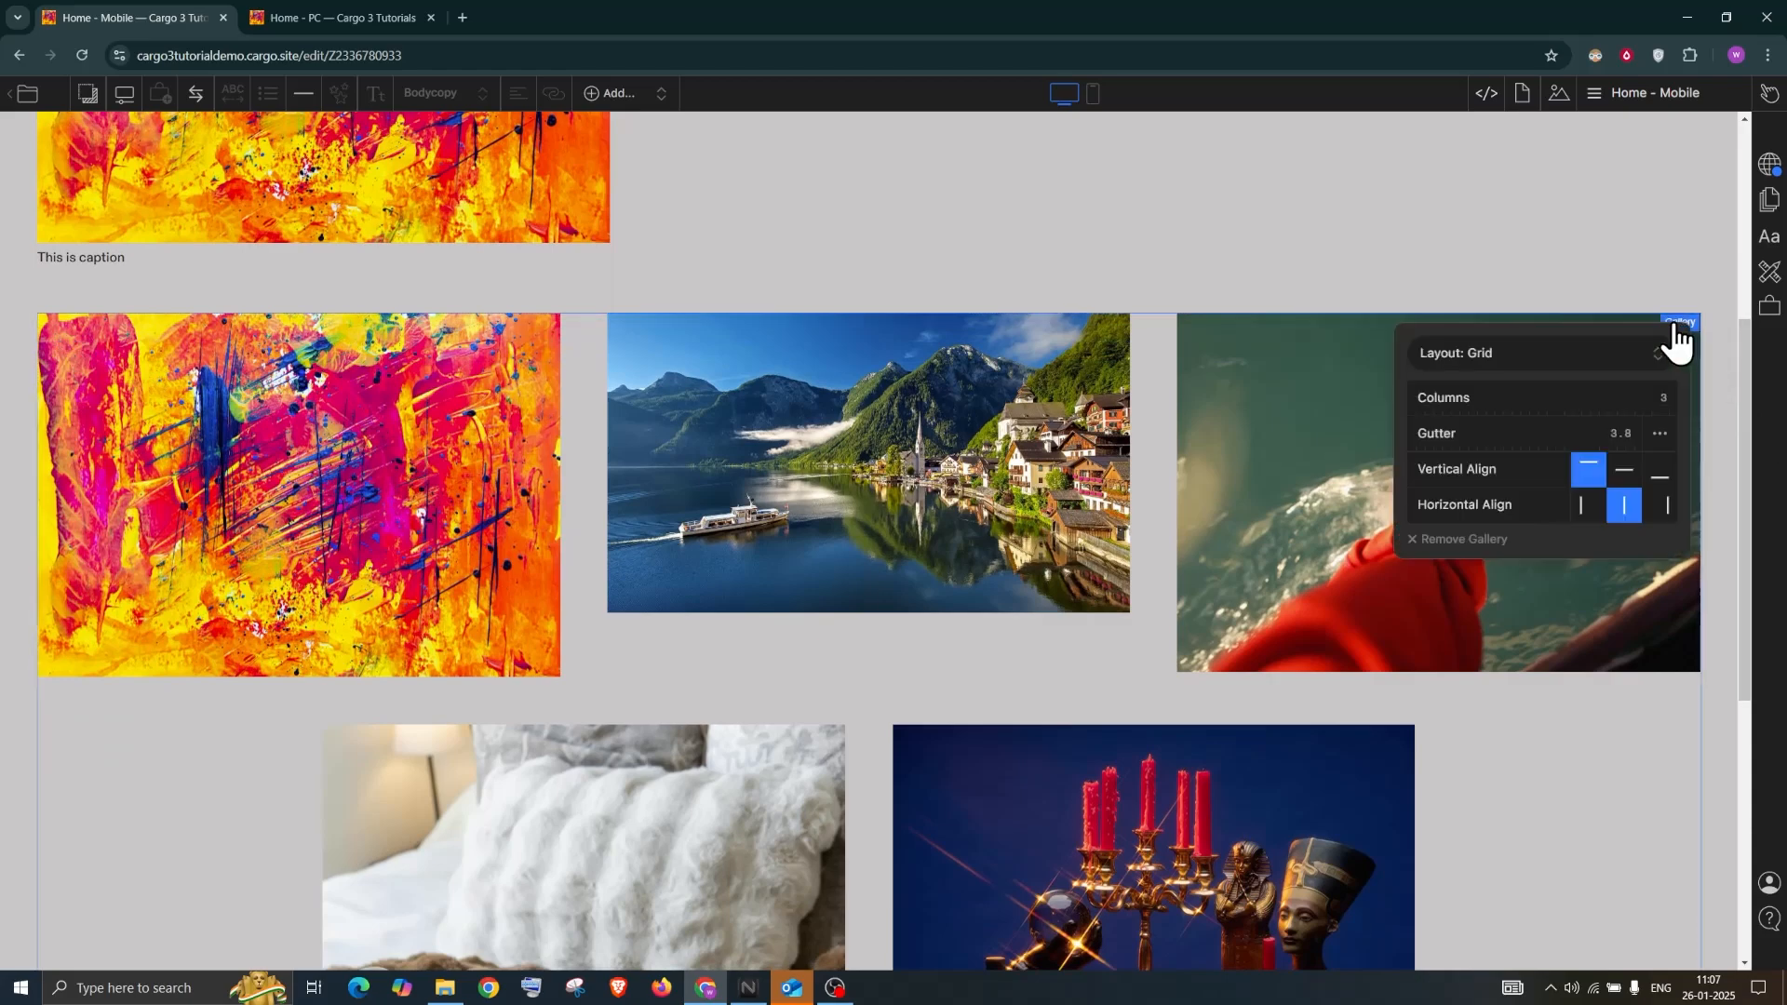
pyautogui.click(998, 223)
pyautogui.scroll(-2, 835, 406)
pyautogui.scroll(8, 841, 402)
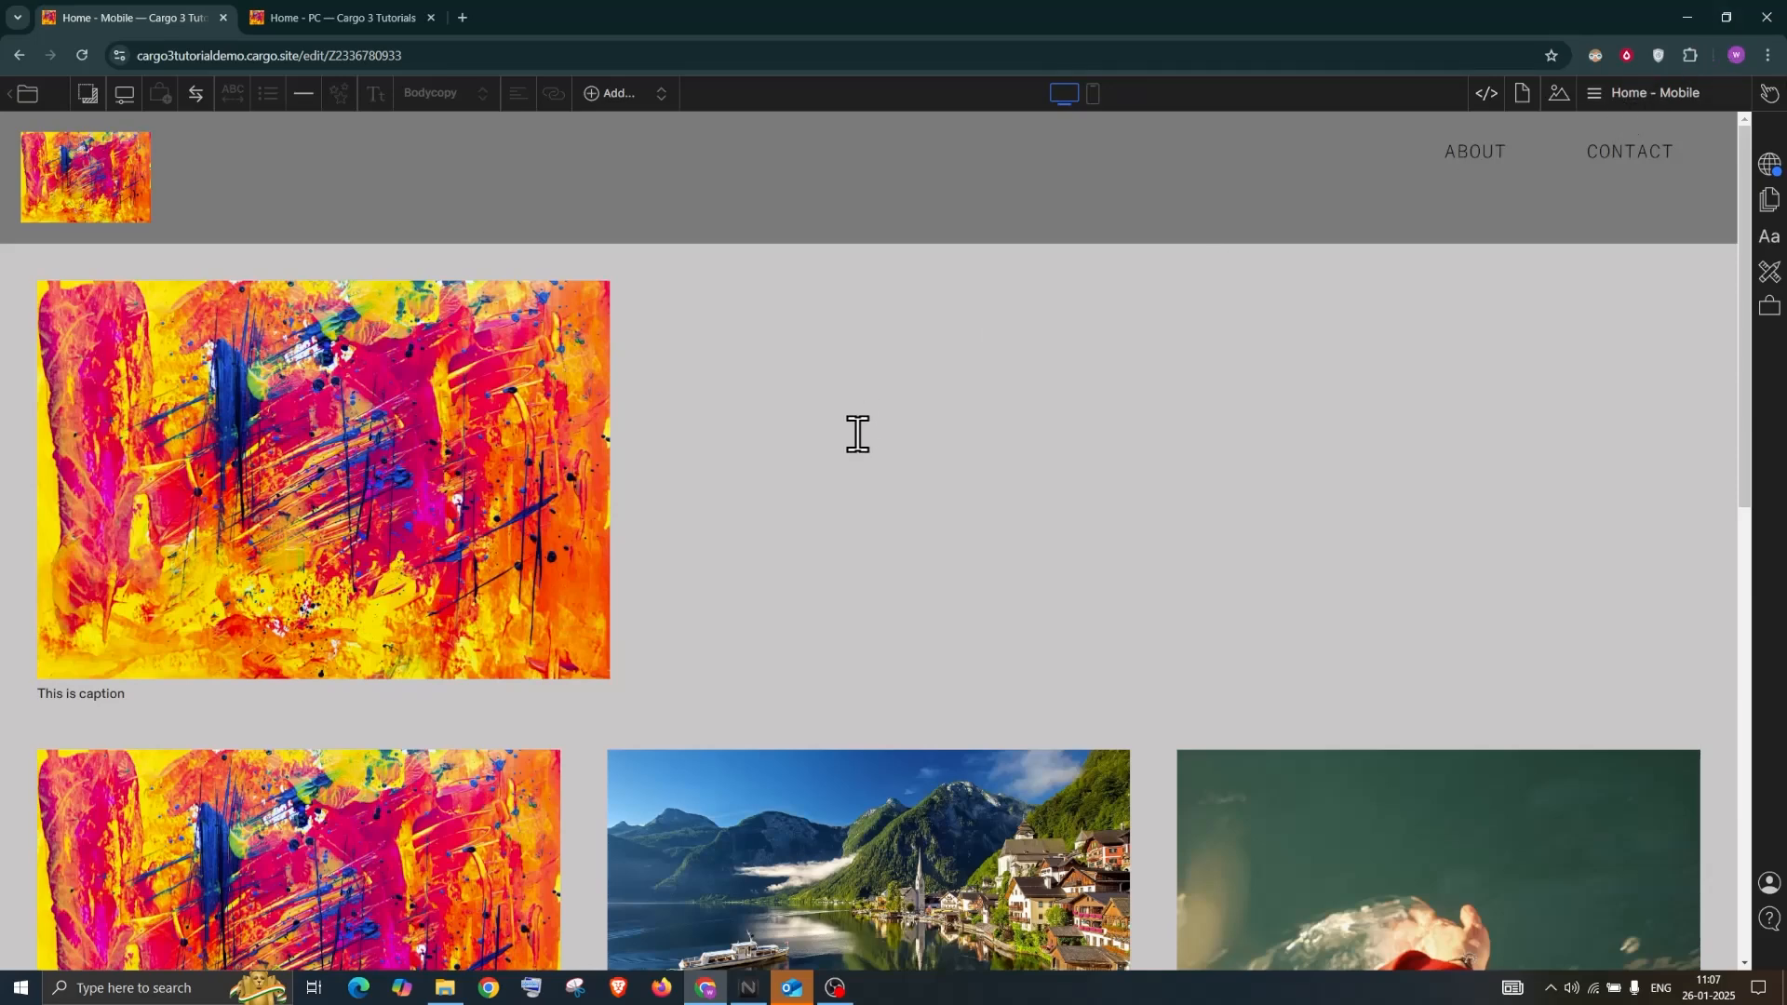
# Select the top painting with its caption and list the elements that can be added
pyautogui.scroll(-3, 484, 414)
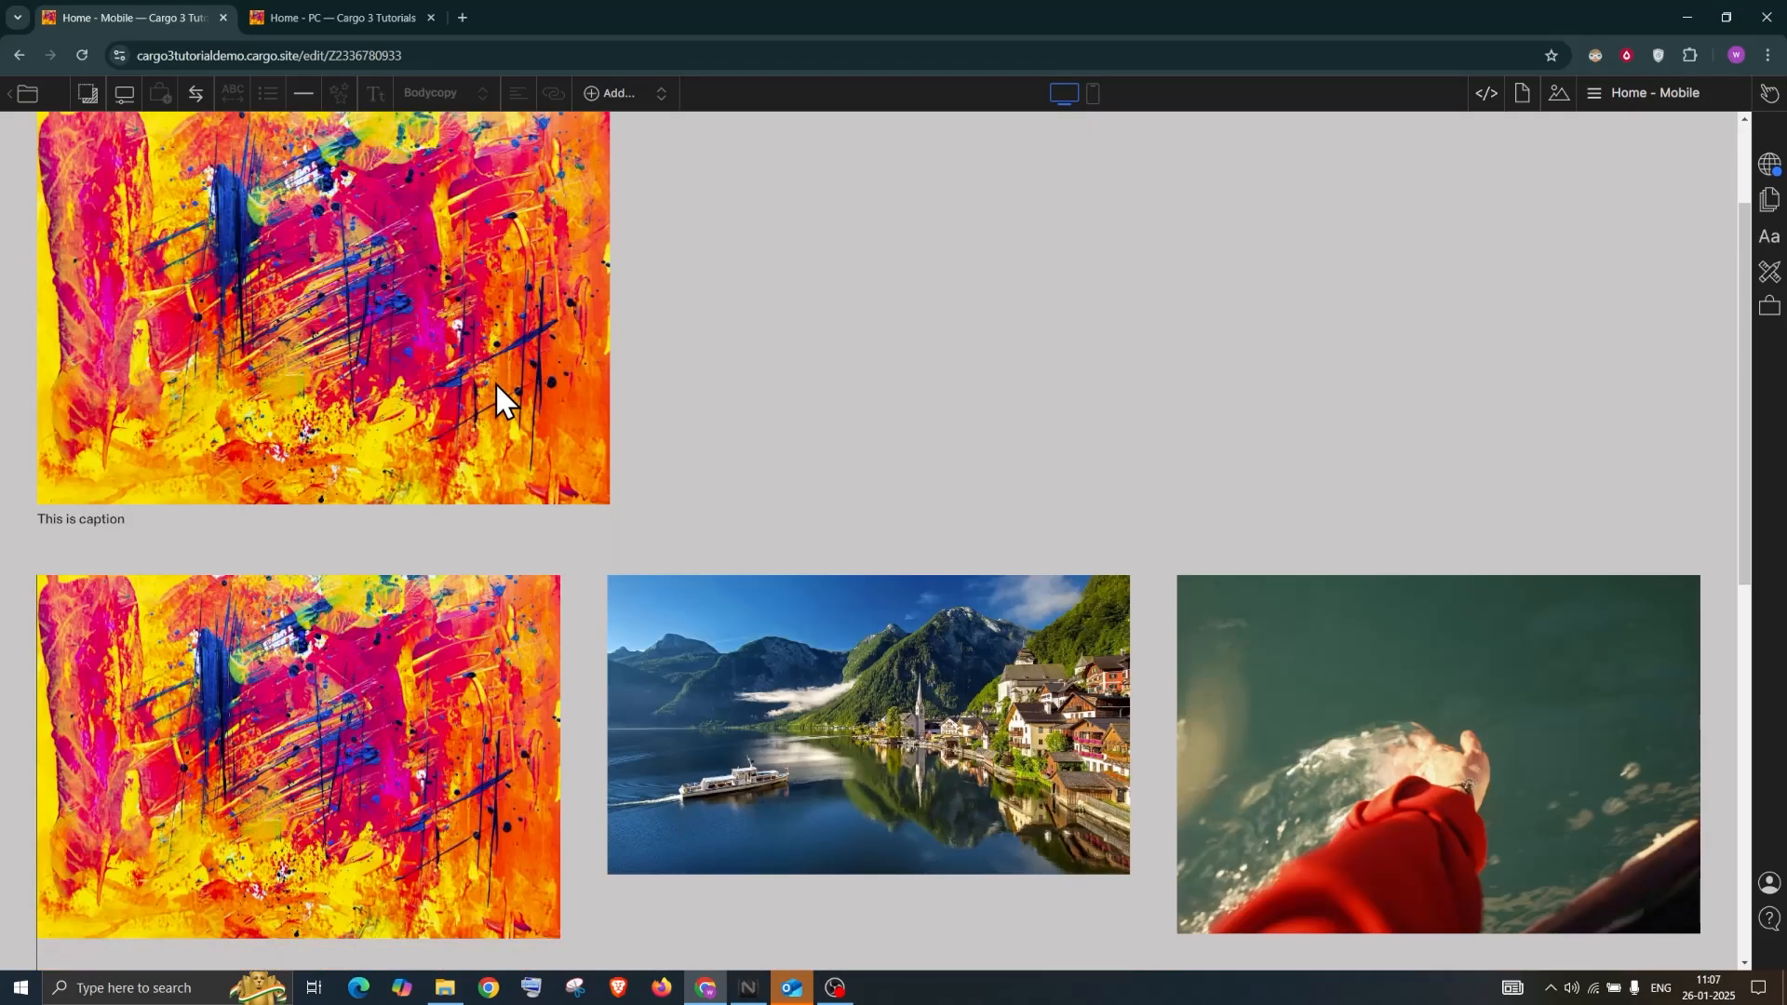
pyautogui.scroll(3, 495, 387)
pyautogui.click(383, 432)
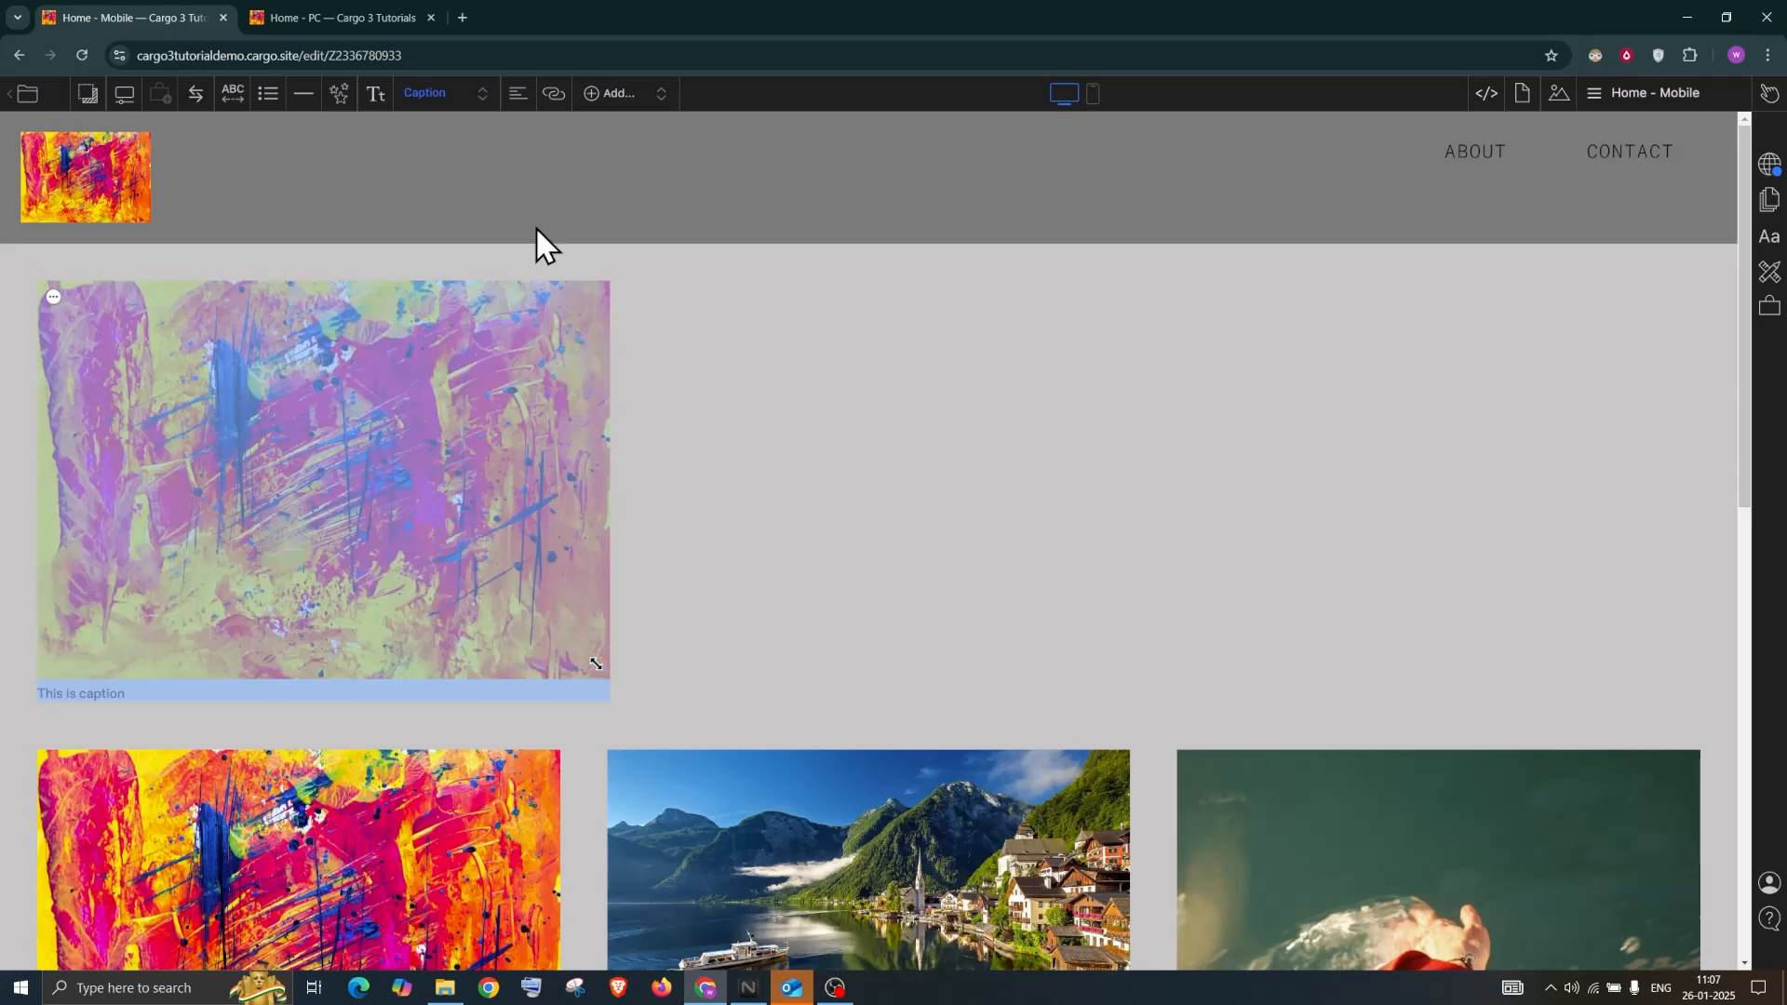
pyautogui.click(618, 93)
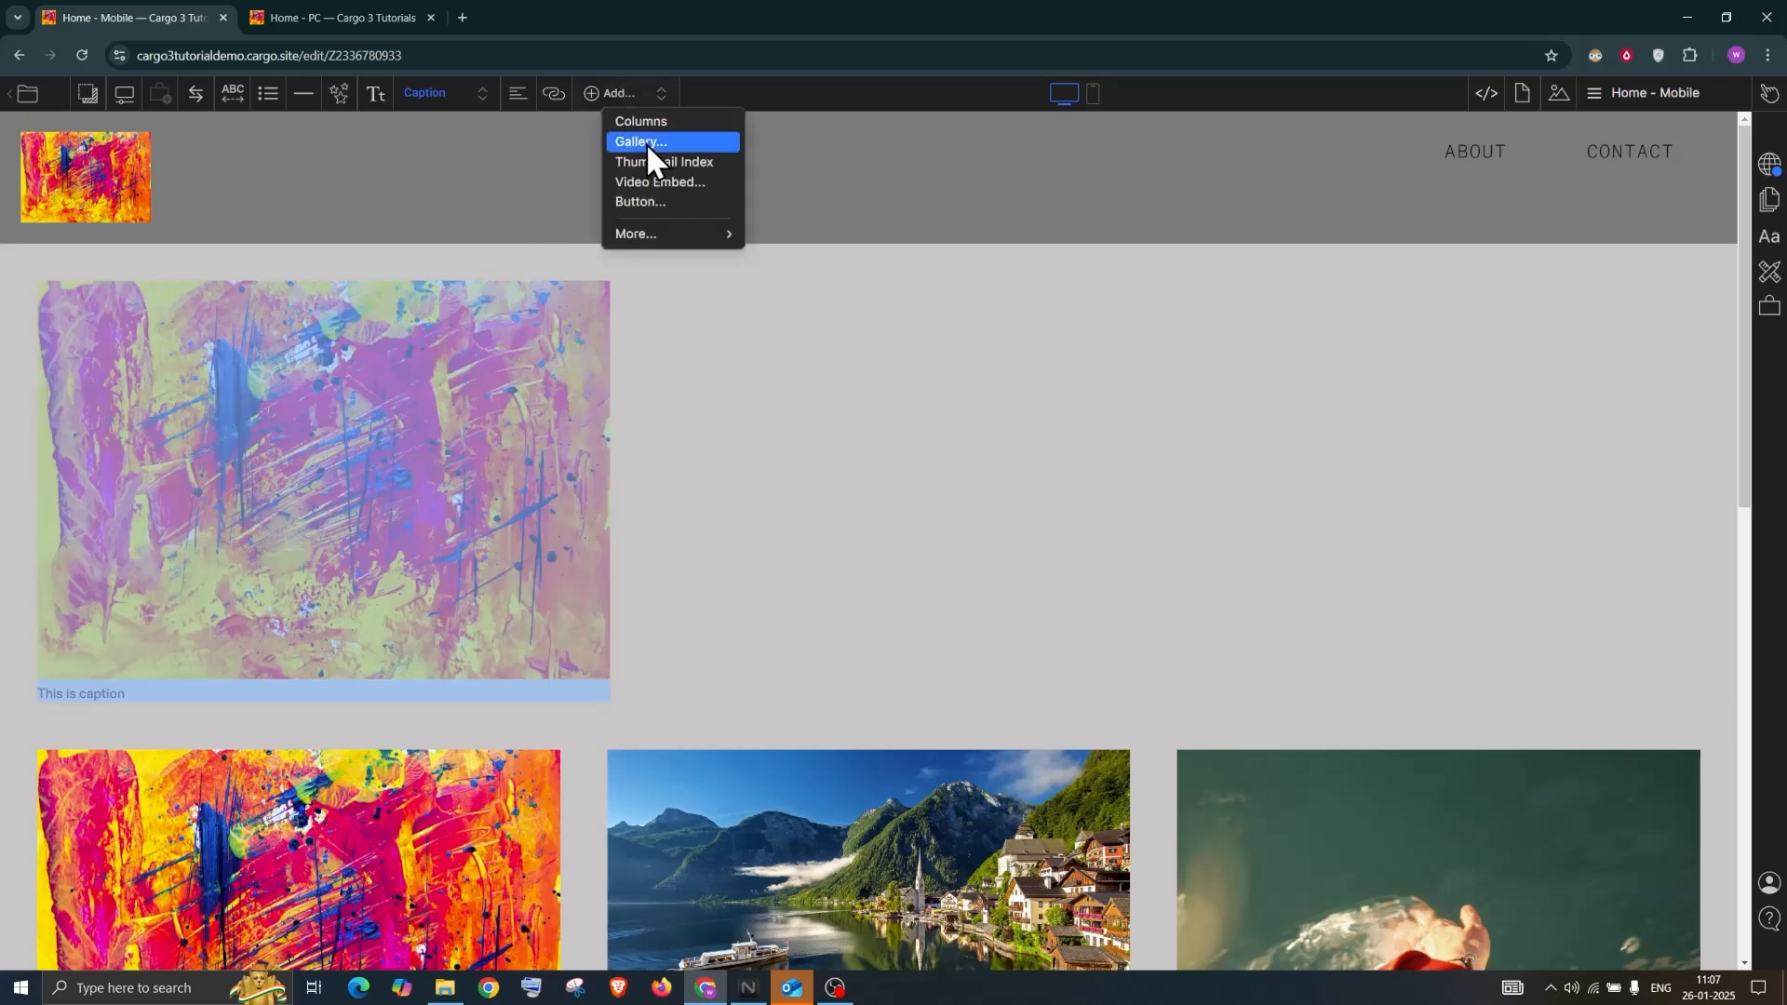
# Wrap the painting and caption in a Columns block and enlarge the painting
pyautogui.click(672, 123)
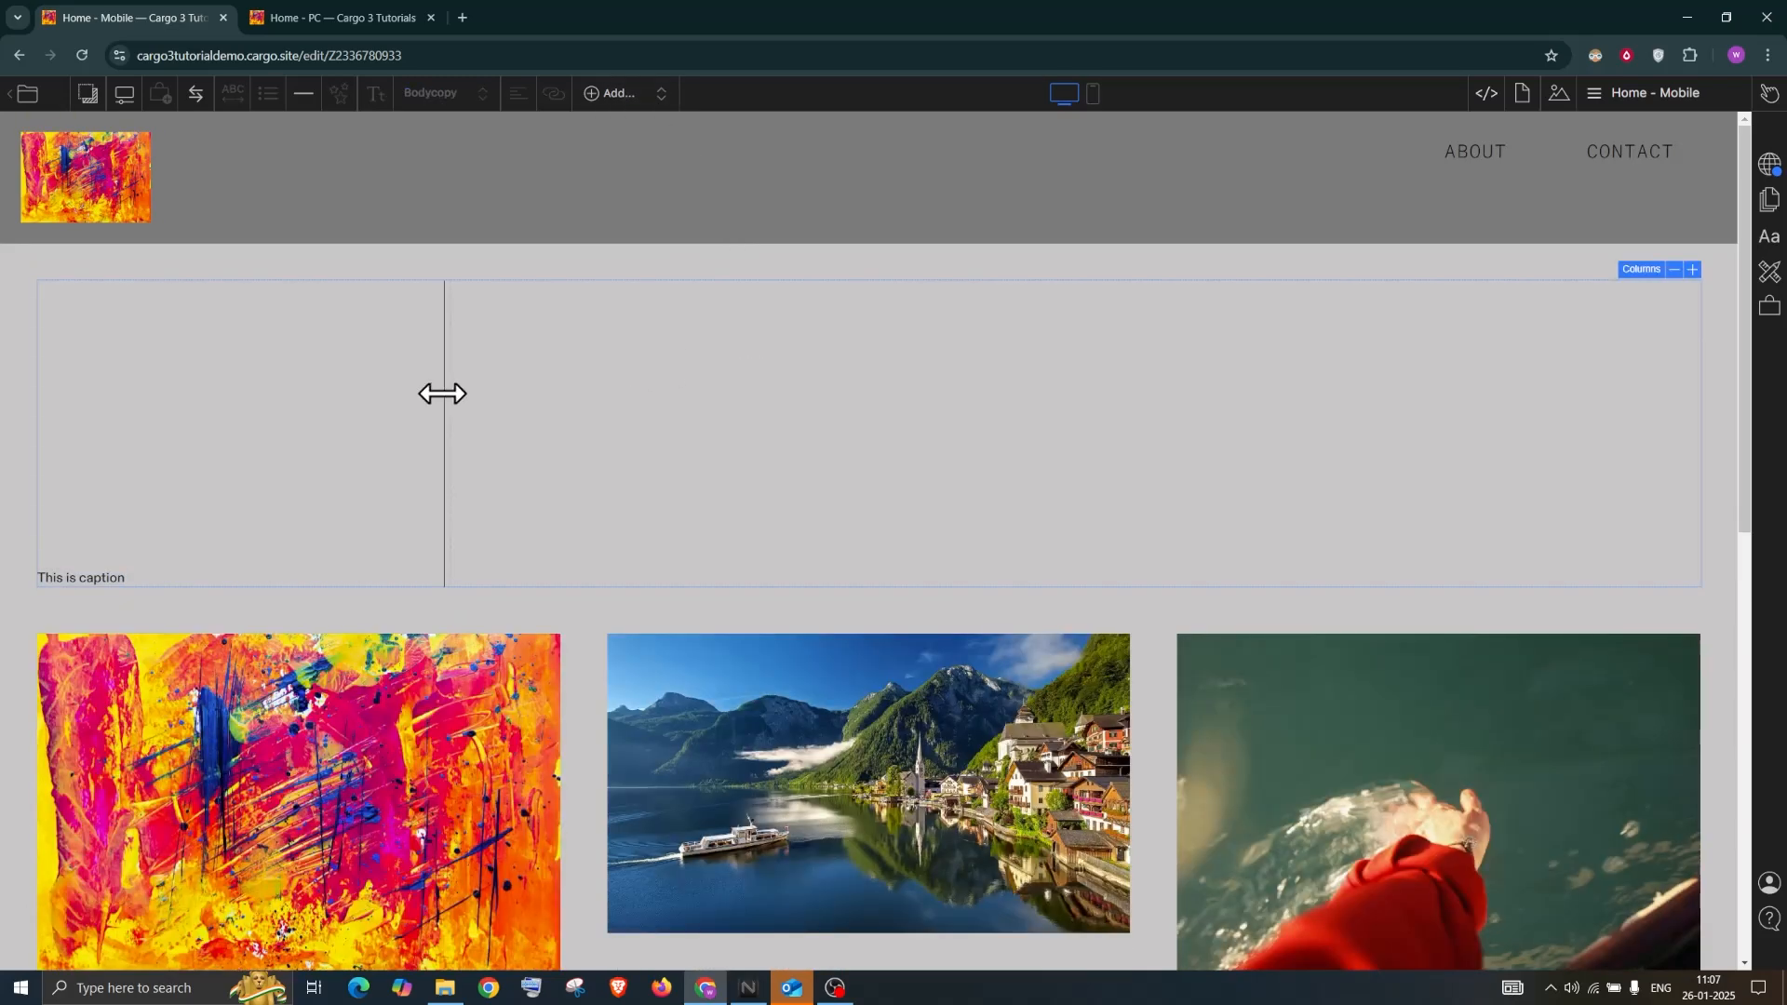
pyautogui.moveTo(600, 398); pyautogui.dragTo(1024, 476)
pyautogui.moveTo(595, 660); pyautogui.dragTo(822, 750)
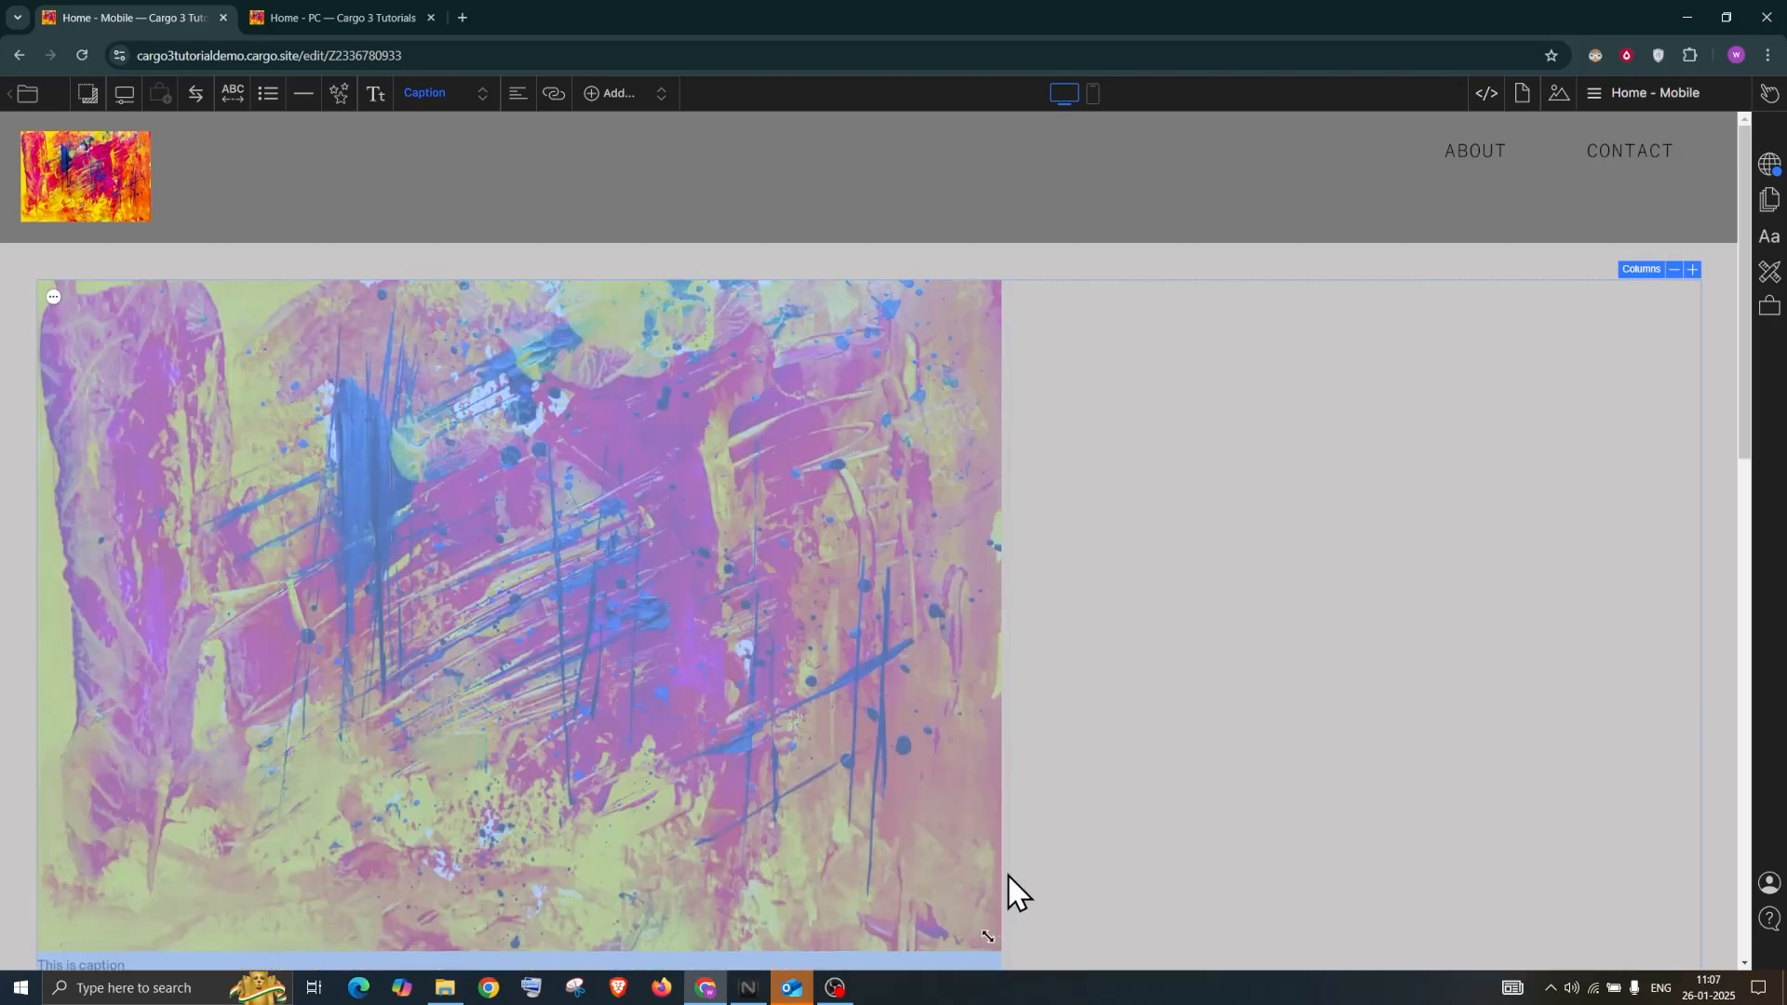
# Narrow the painting's left column to about a third of the page width
pyautogui.scroll(-3, 1007, 873)
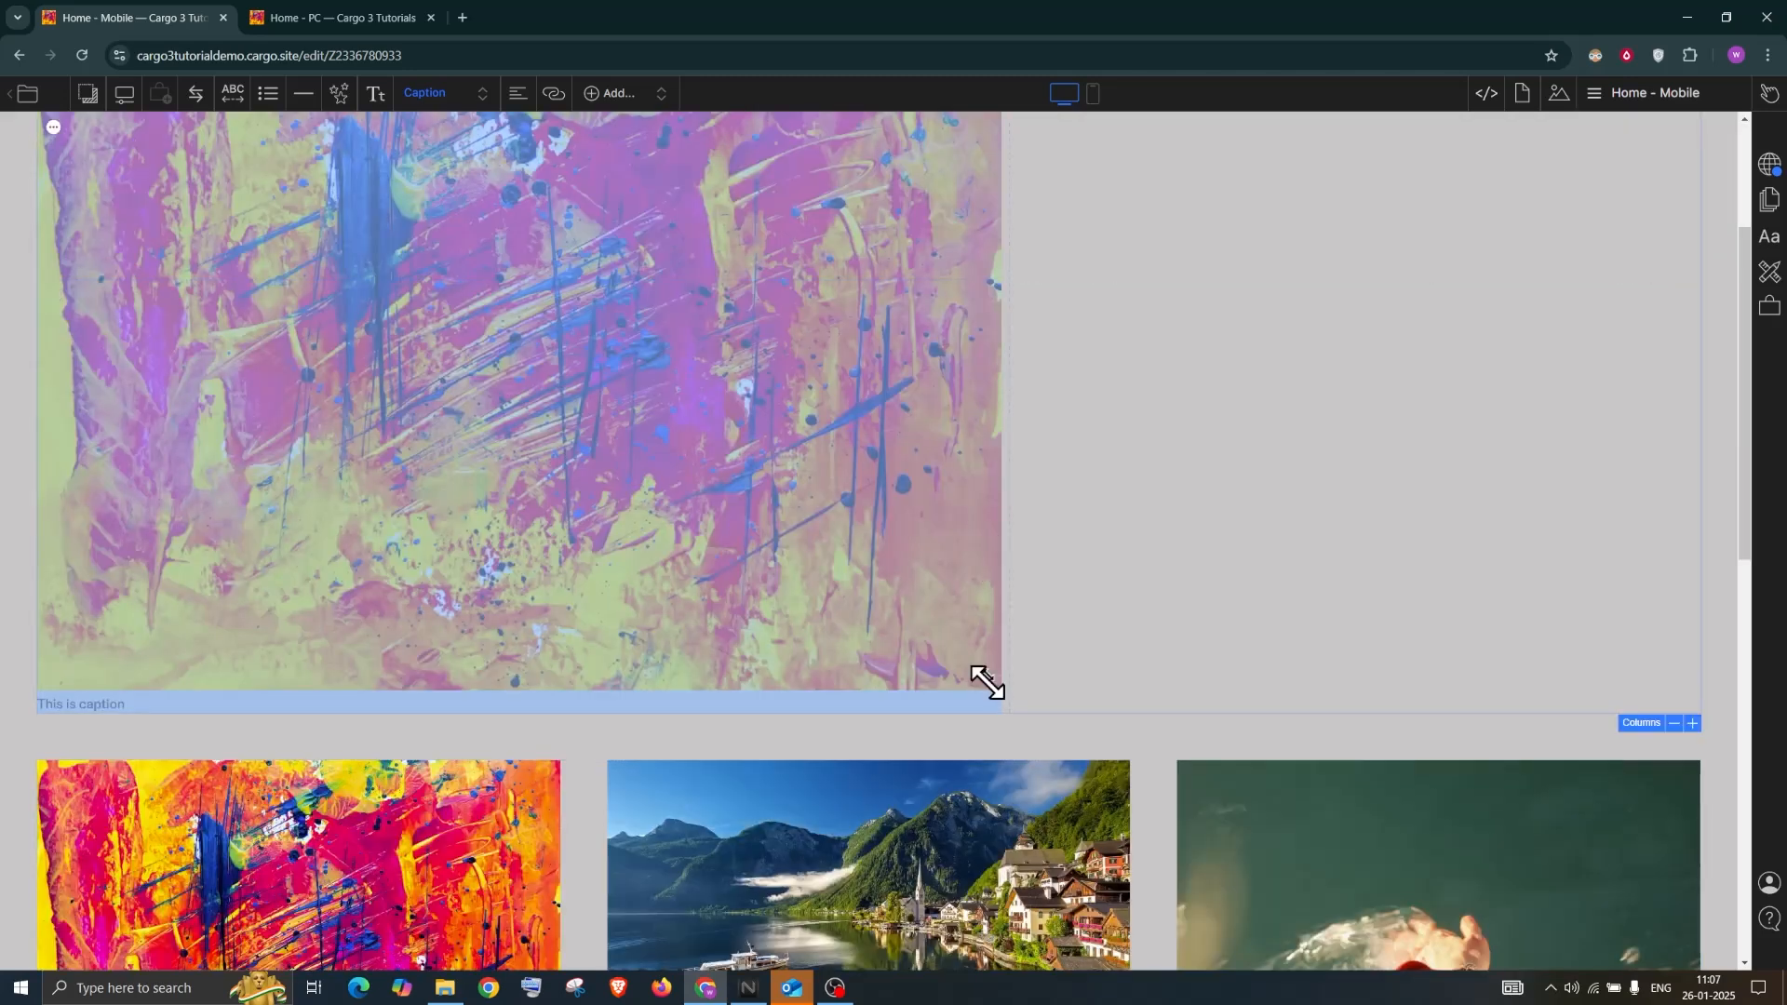
pyautogui.scroll(1, 917, 627)
pyautogui.click(918, 627)
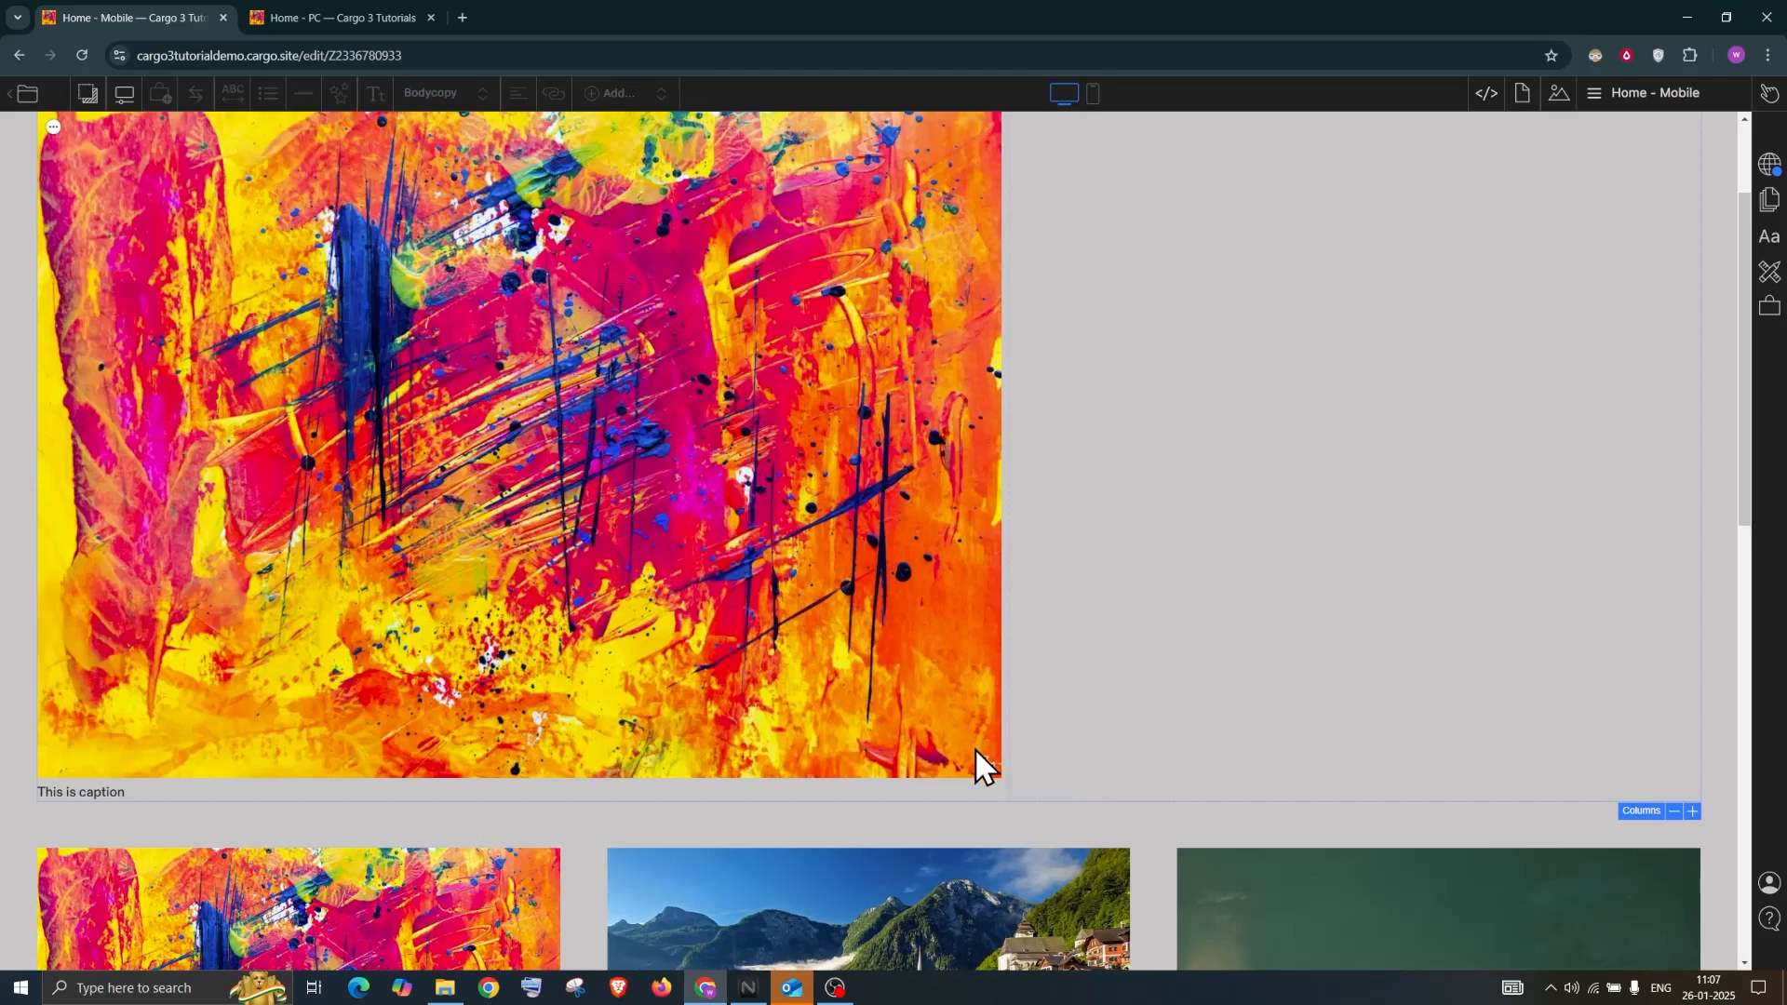
pyautogui.scroll(2, 1003, 387)
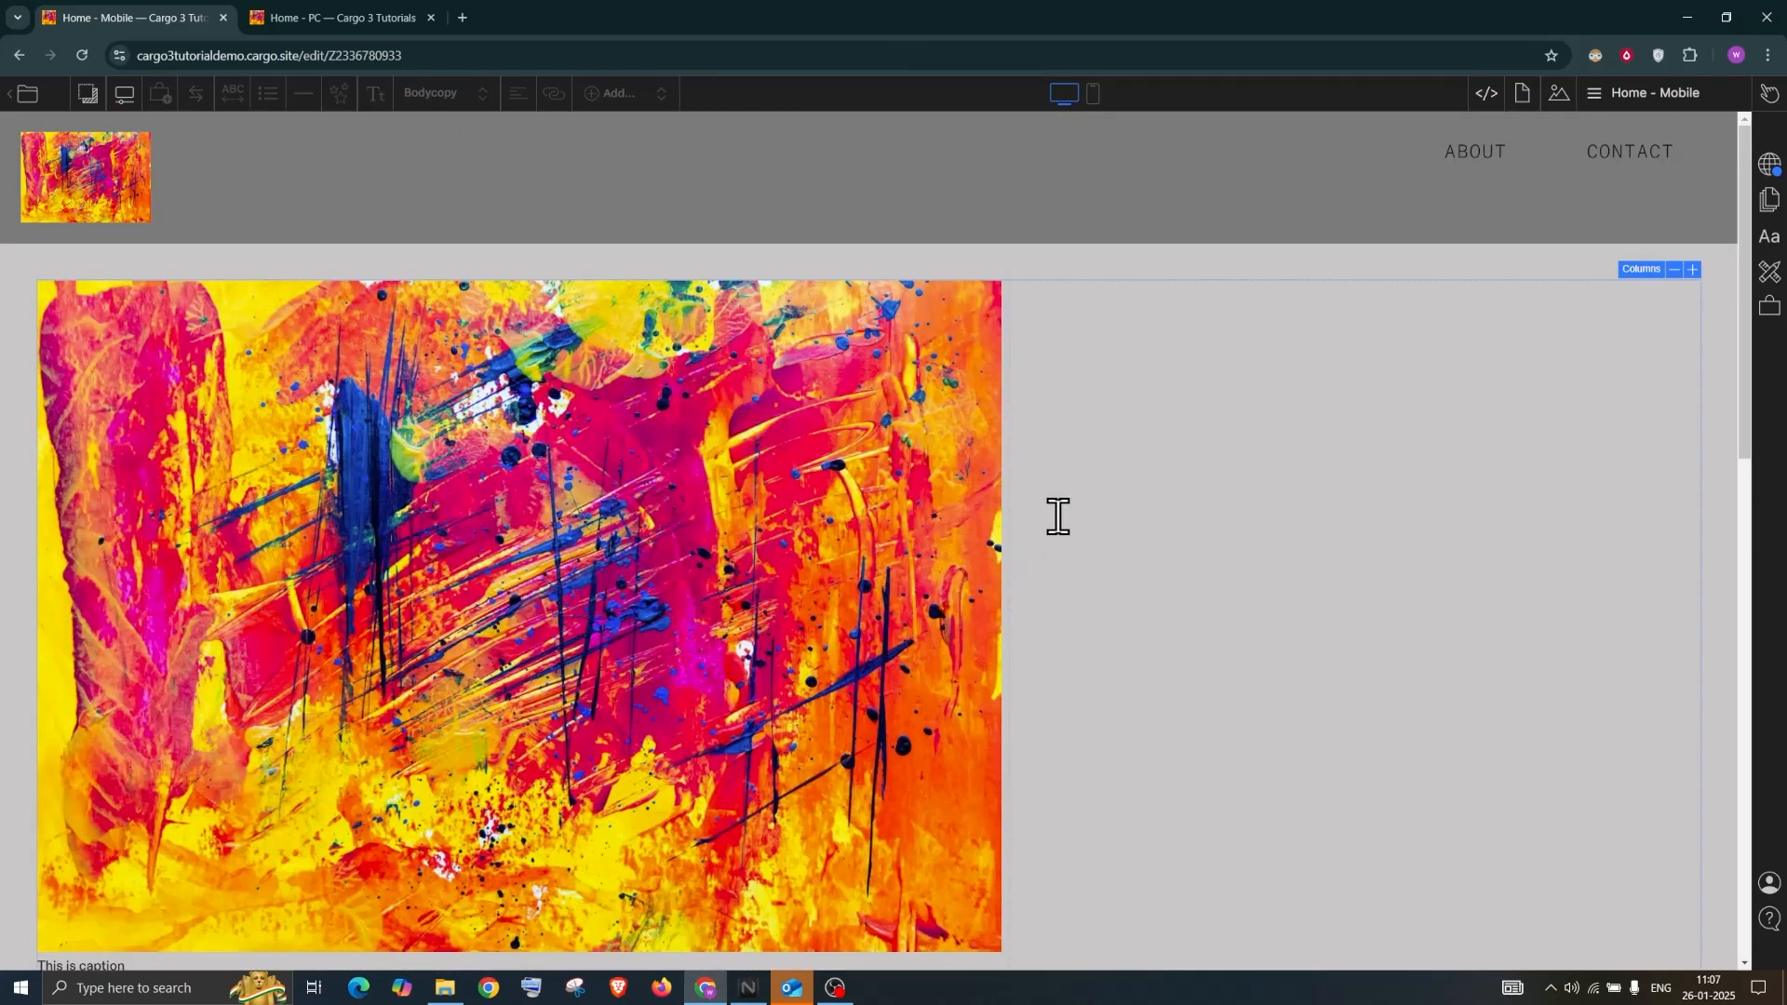
pyautogui.moveTo(1002, 533); pyautogui.dragTo(626, 479)
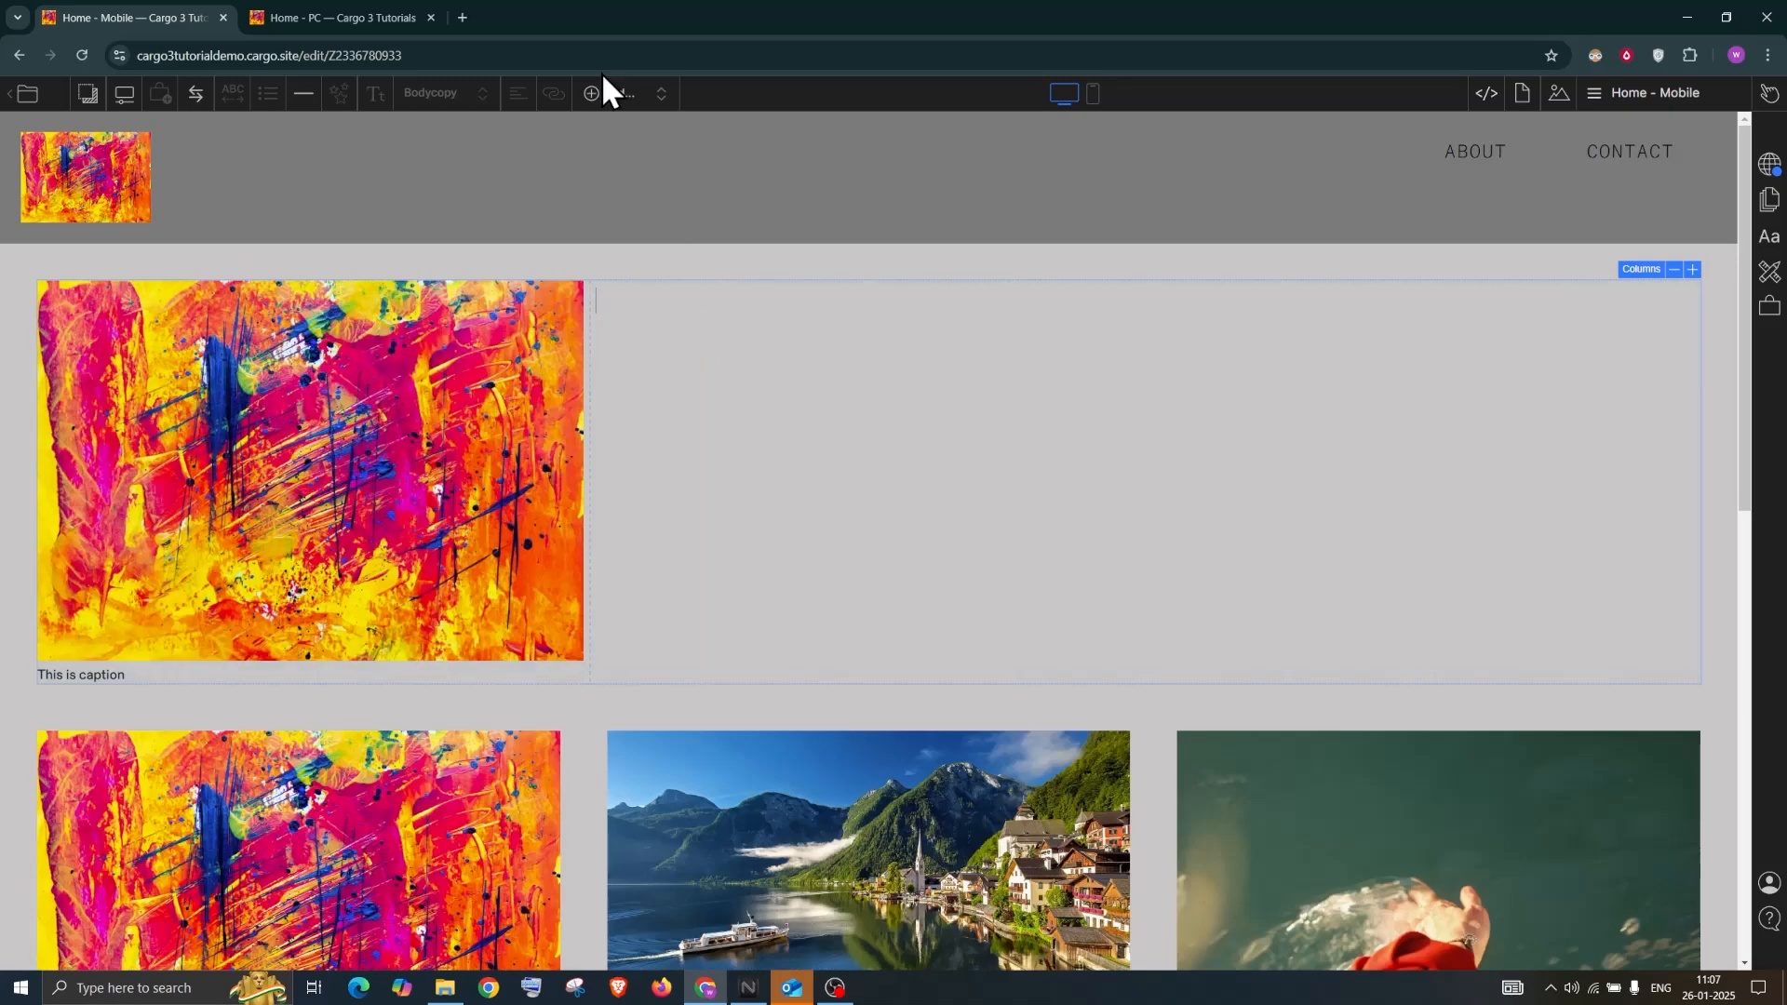
pyautogui.click(610, 94)
# Add a third column to the top columns block
pyautogui.moveTo(662, 233)
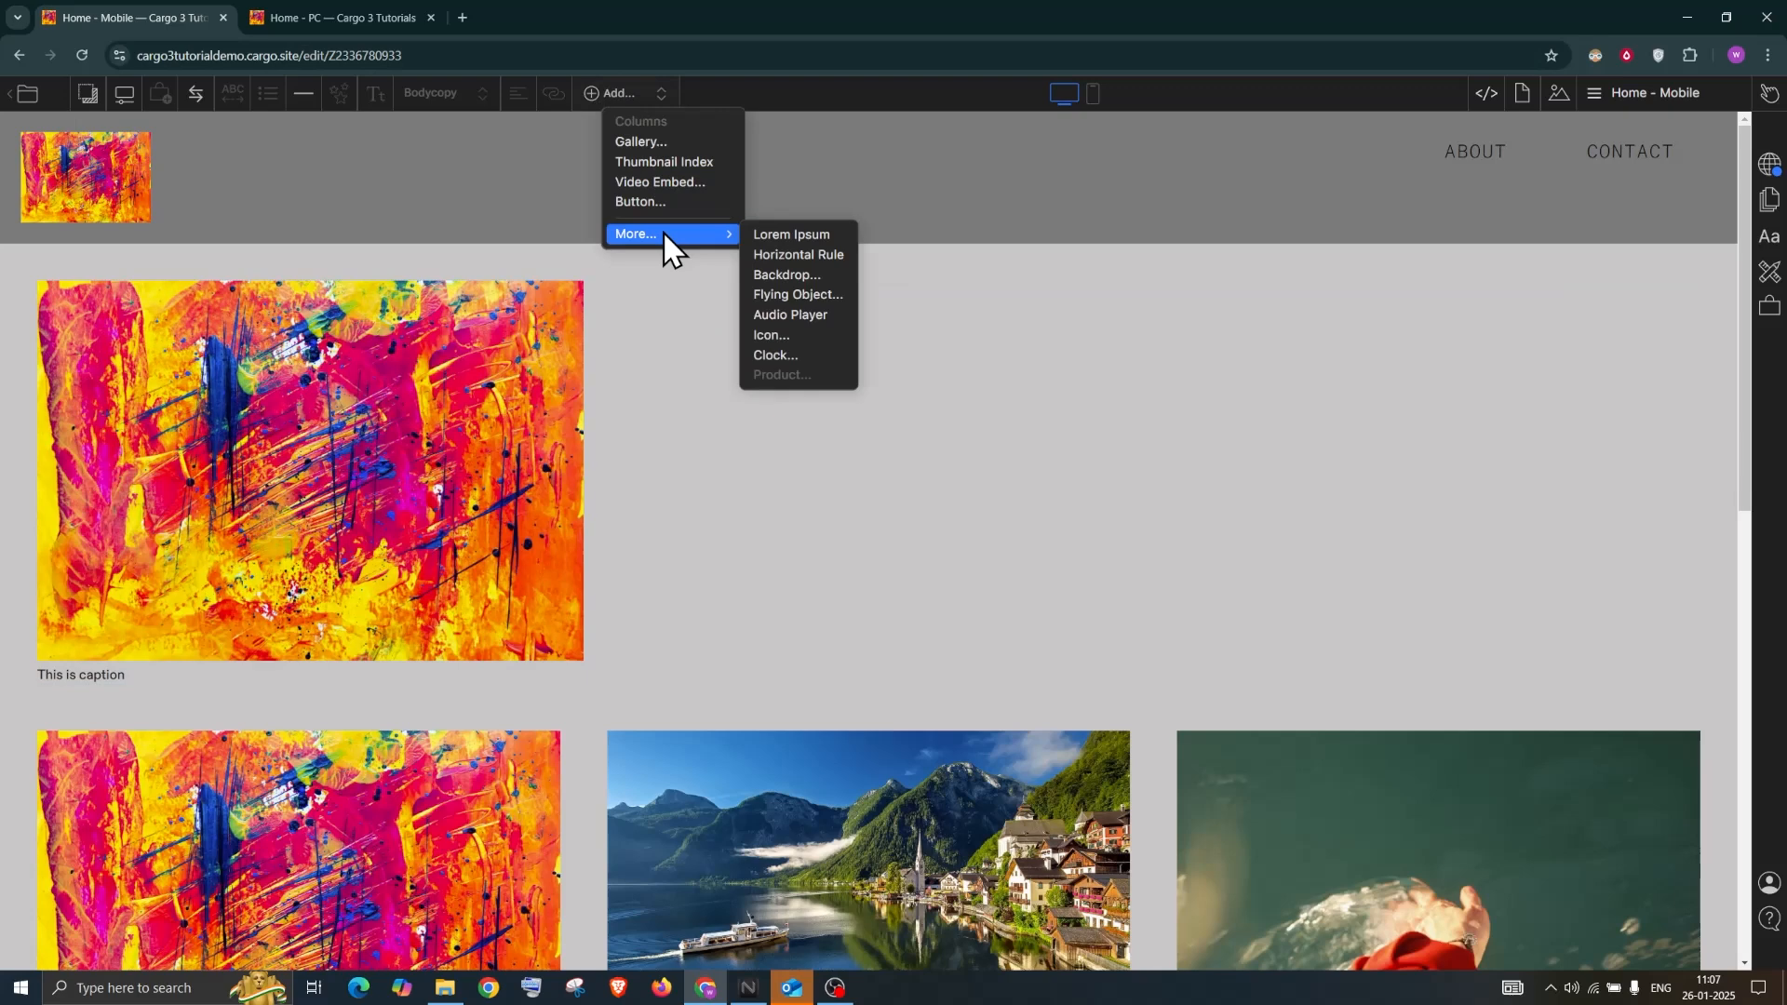
pyautogui.click(778, 234)
pyautogui.scroll(-1, 778, 351)
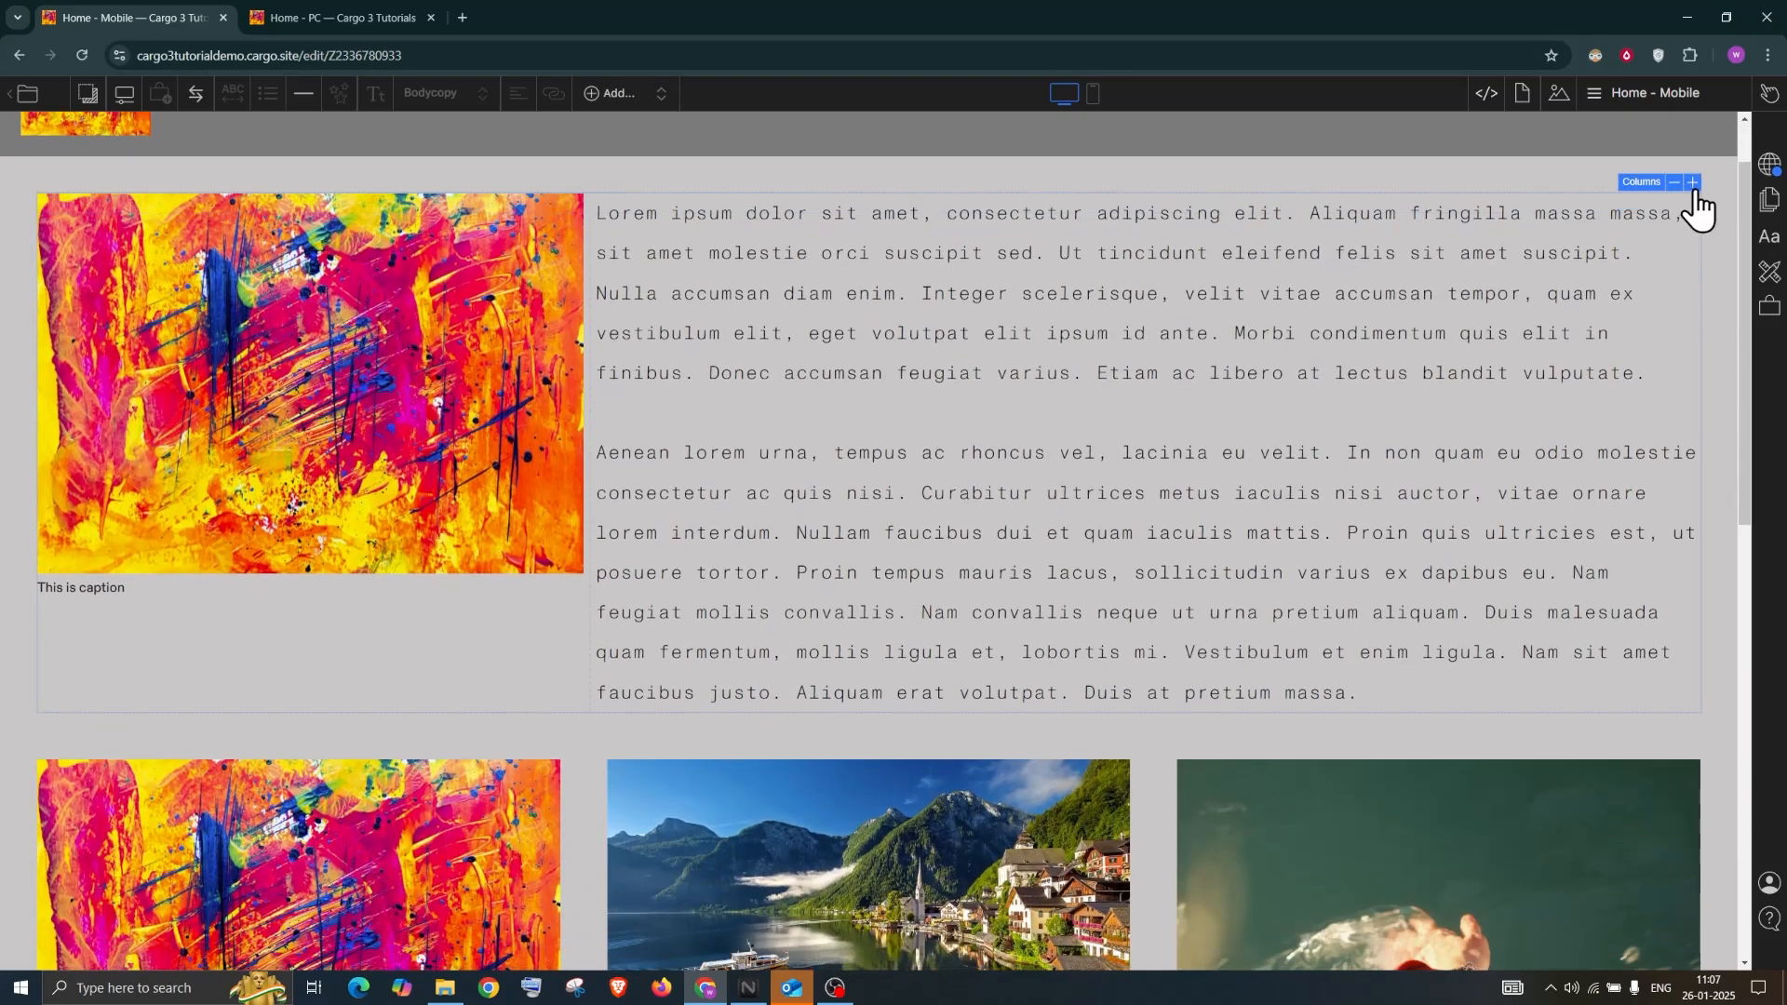
pyautogui.click(1693, 184)
pyautogui.scroll(-4, 1276, 487)
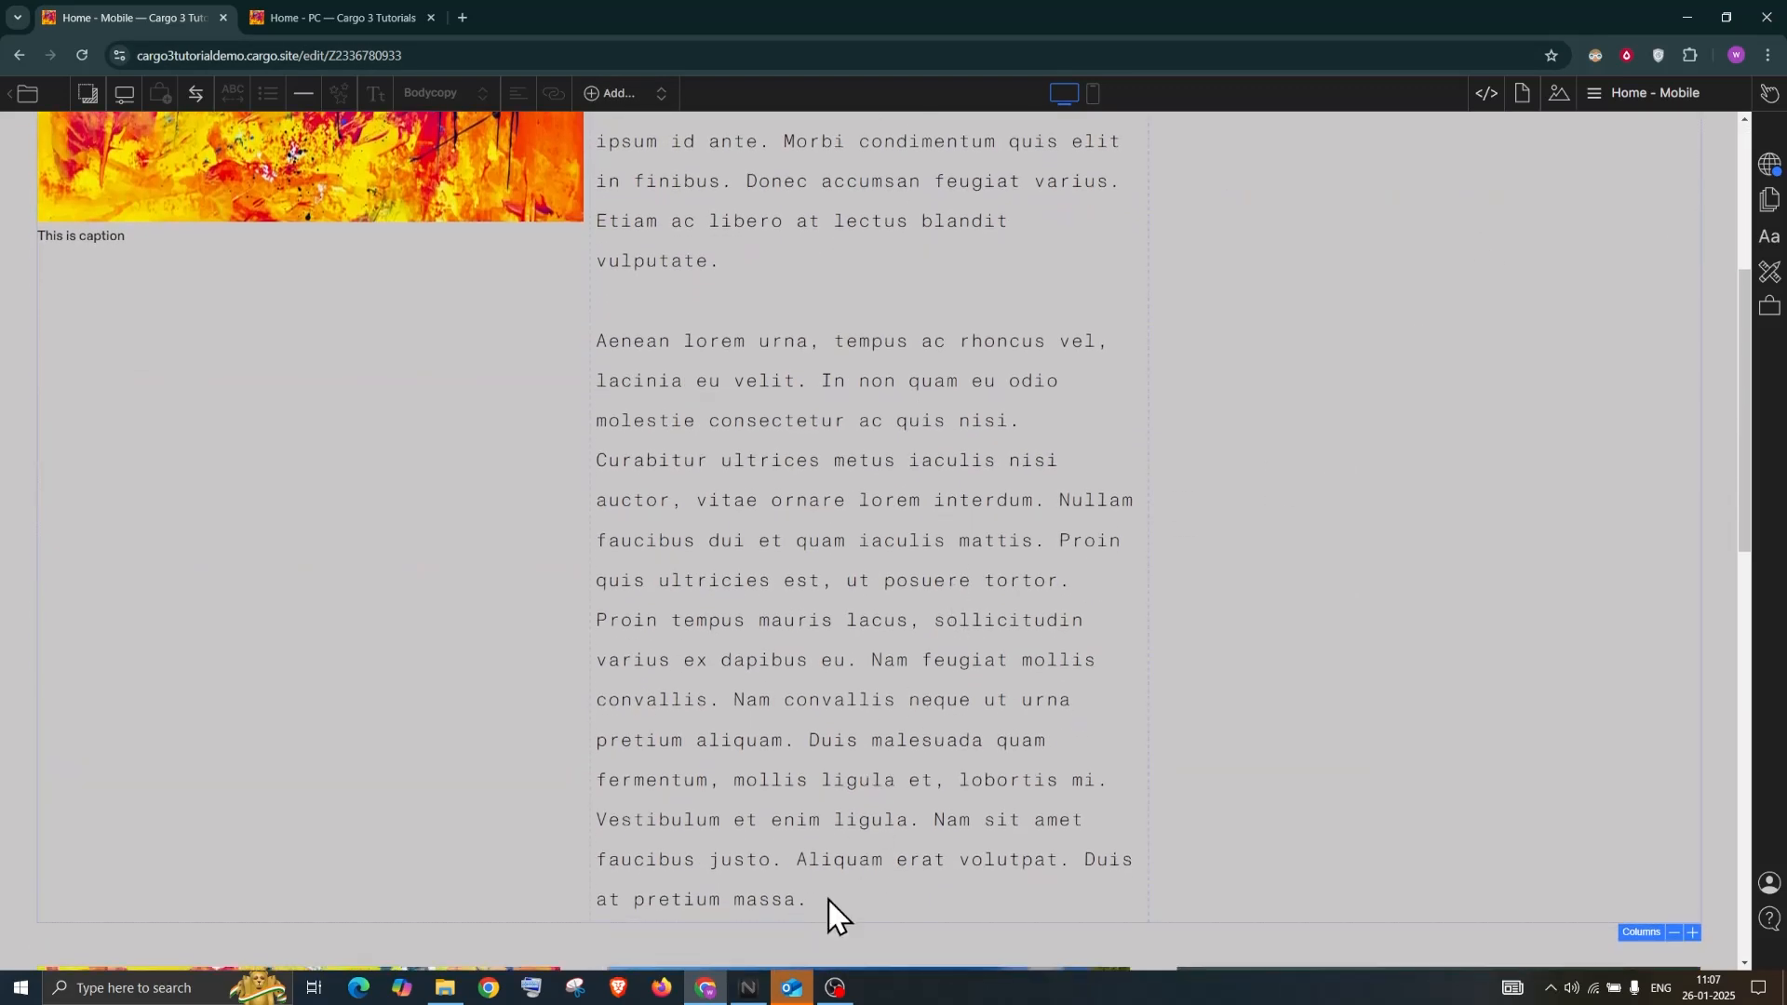
pyautogui.scroll(-3, 598, 312)
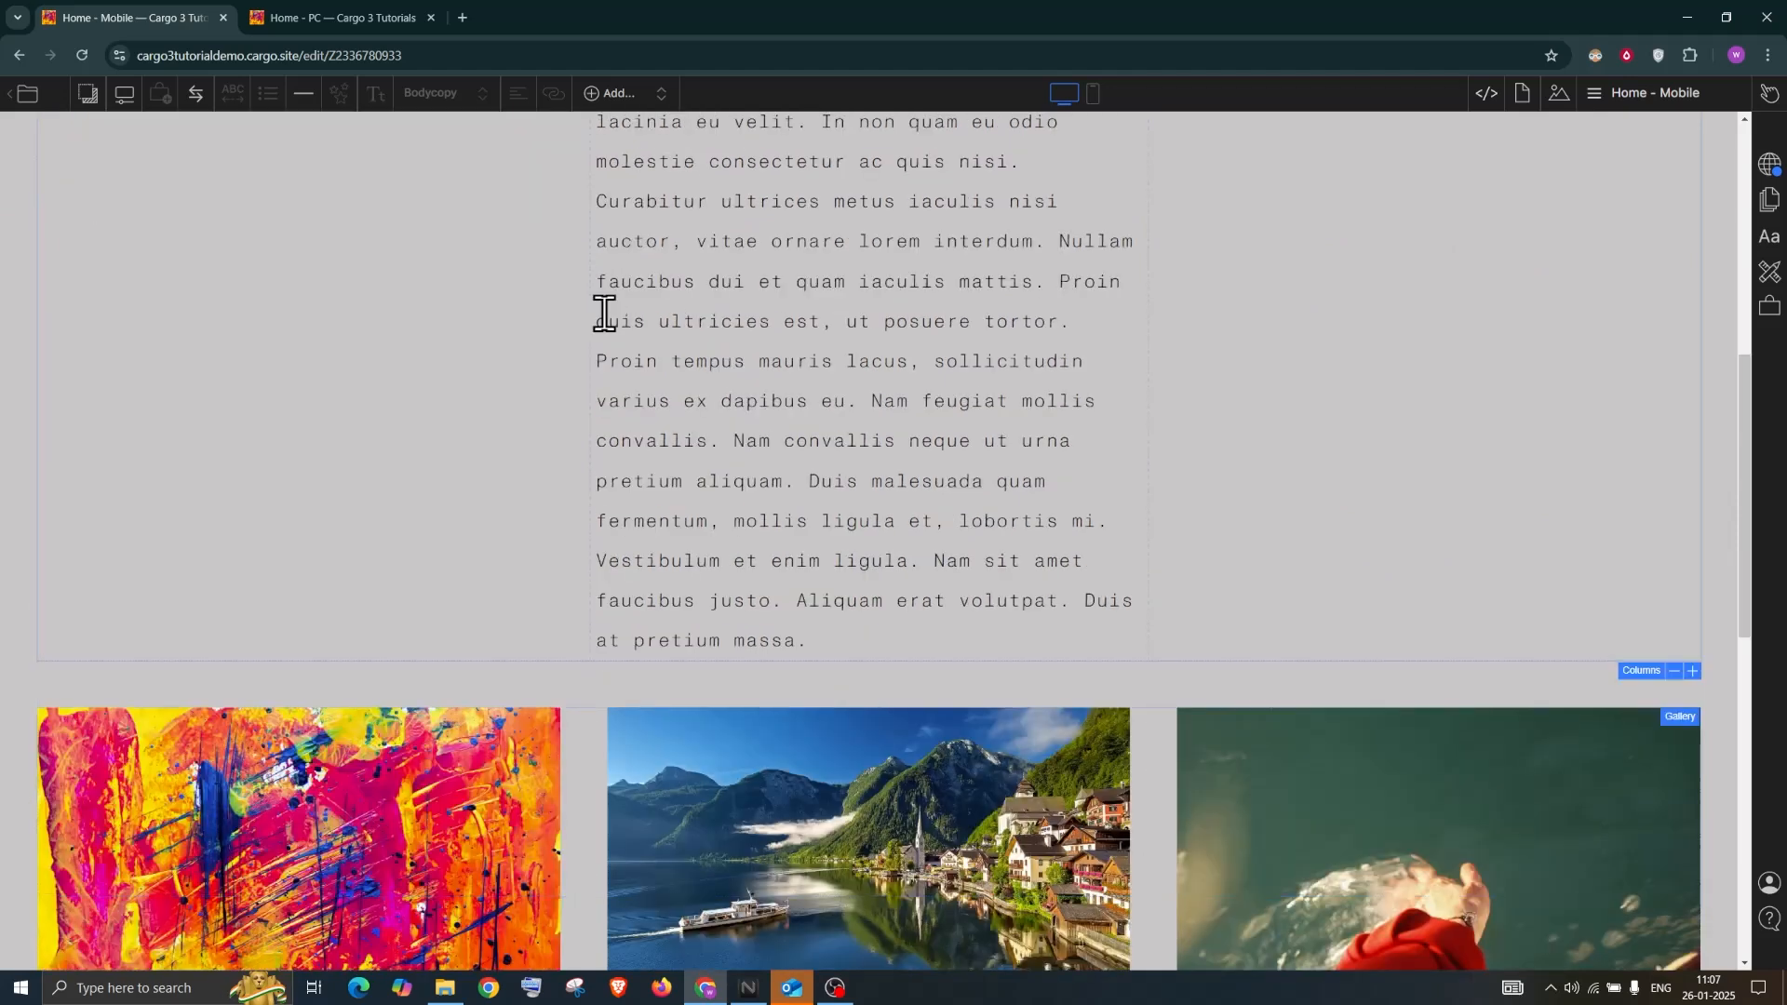
pyautogui.click(812, 641)
# Type the placeholder text 'dfgfdgfgdgfdfd' into the empty middle column
pyautogui.moveTo(609, 119); pyautogui.dragTo(599, 69)
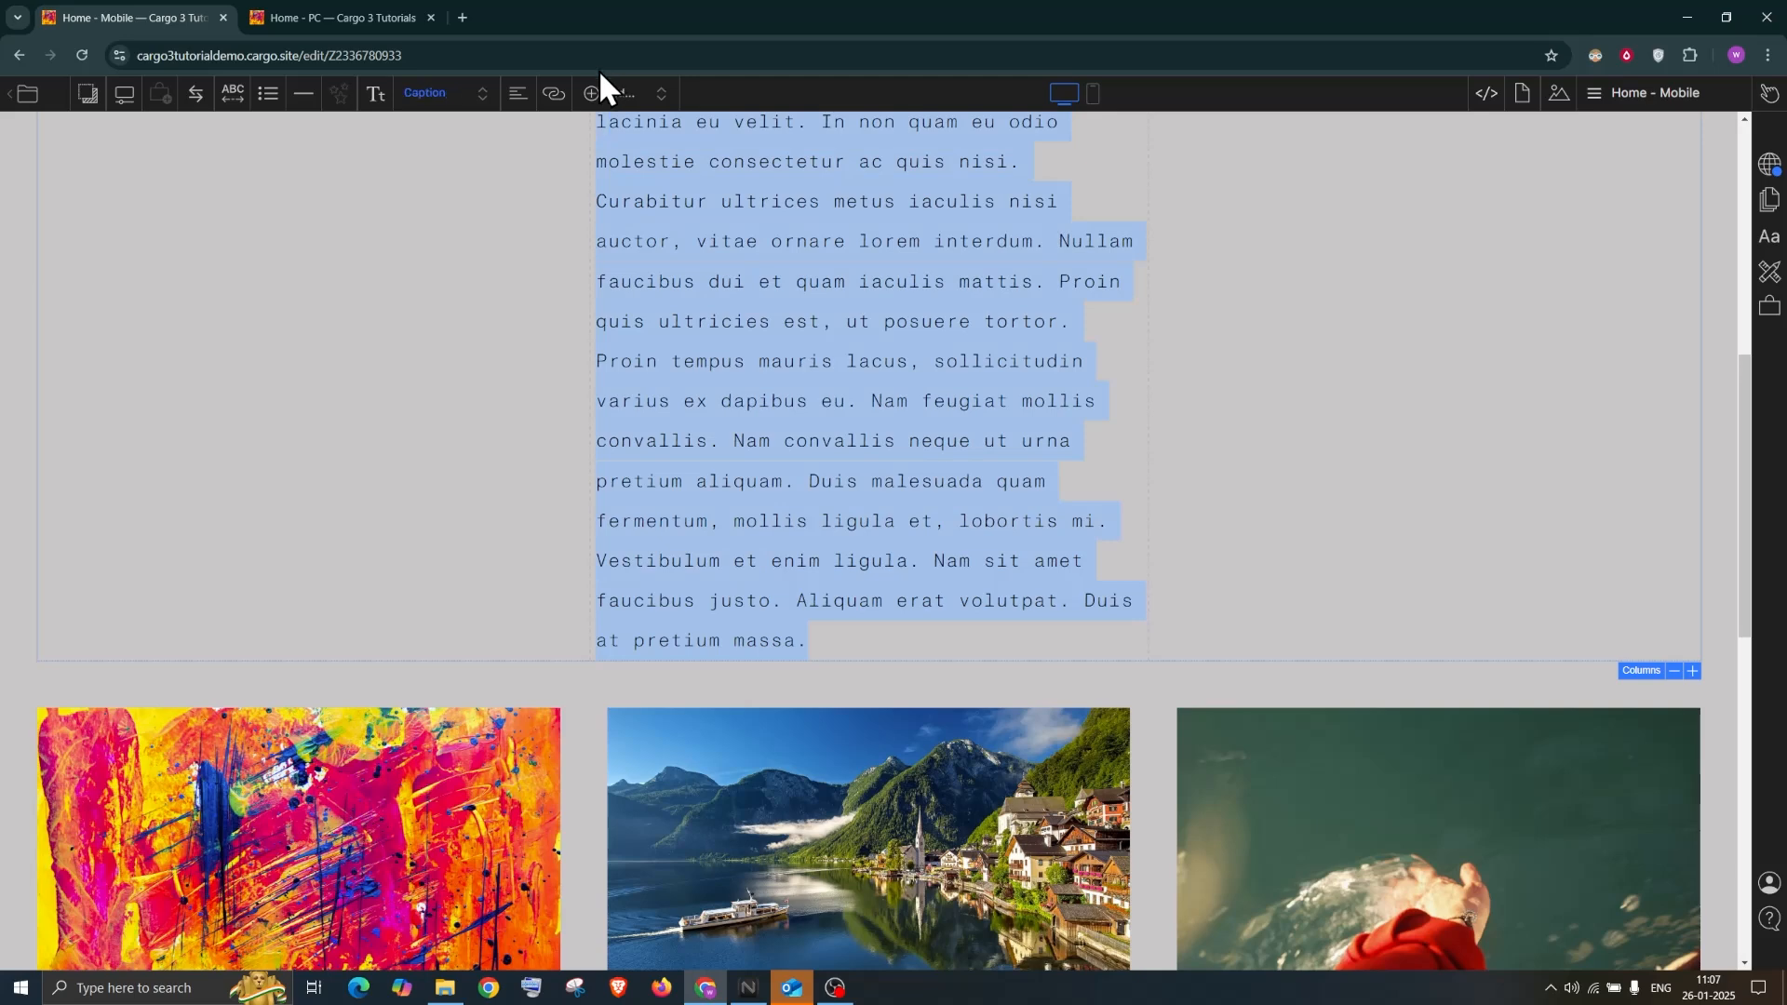
pyautogui.scroll(-7, 873, 478)
pyautogui.scroll(3, 873, 477)
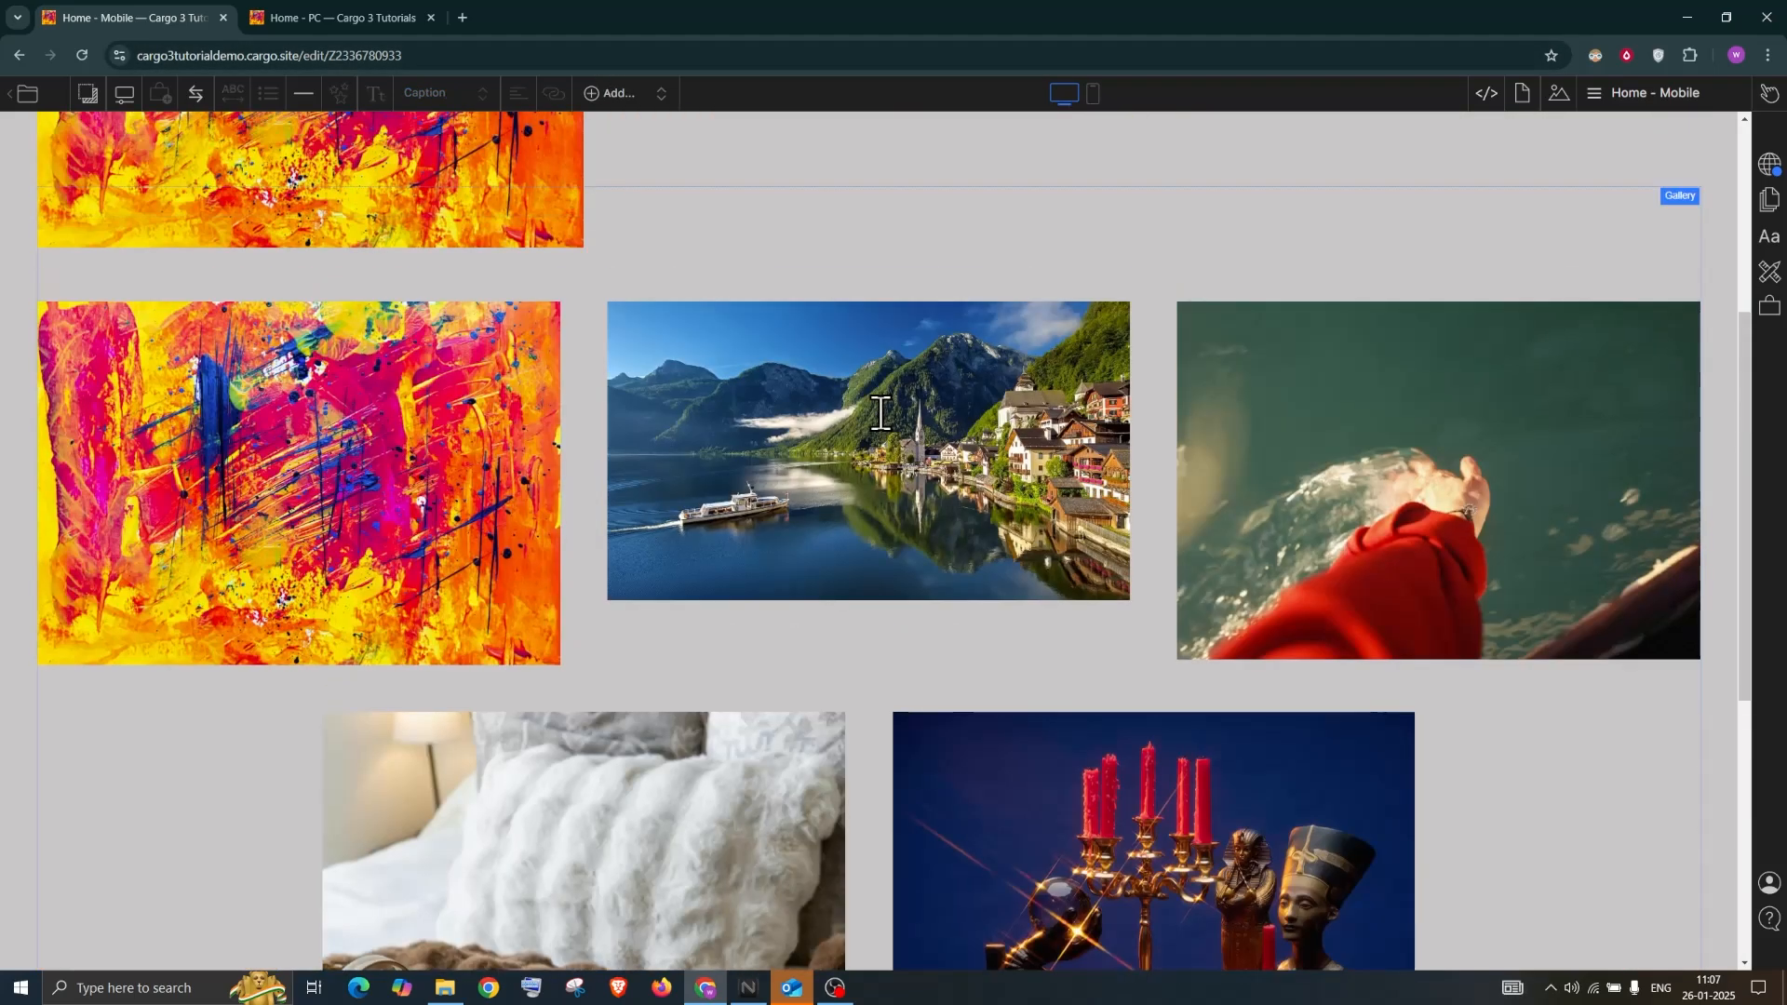
pyautogui.scroll(5, 880, 412)
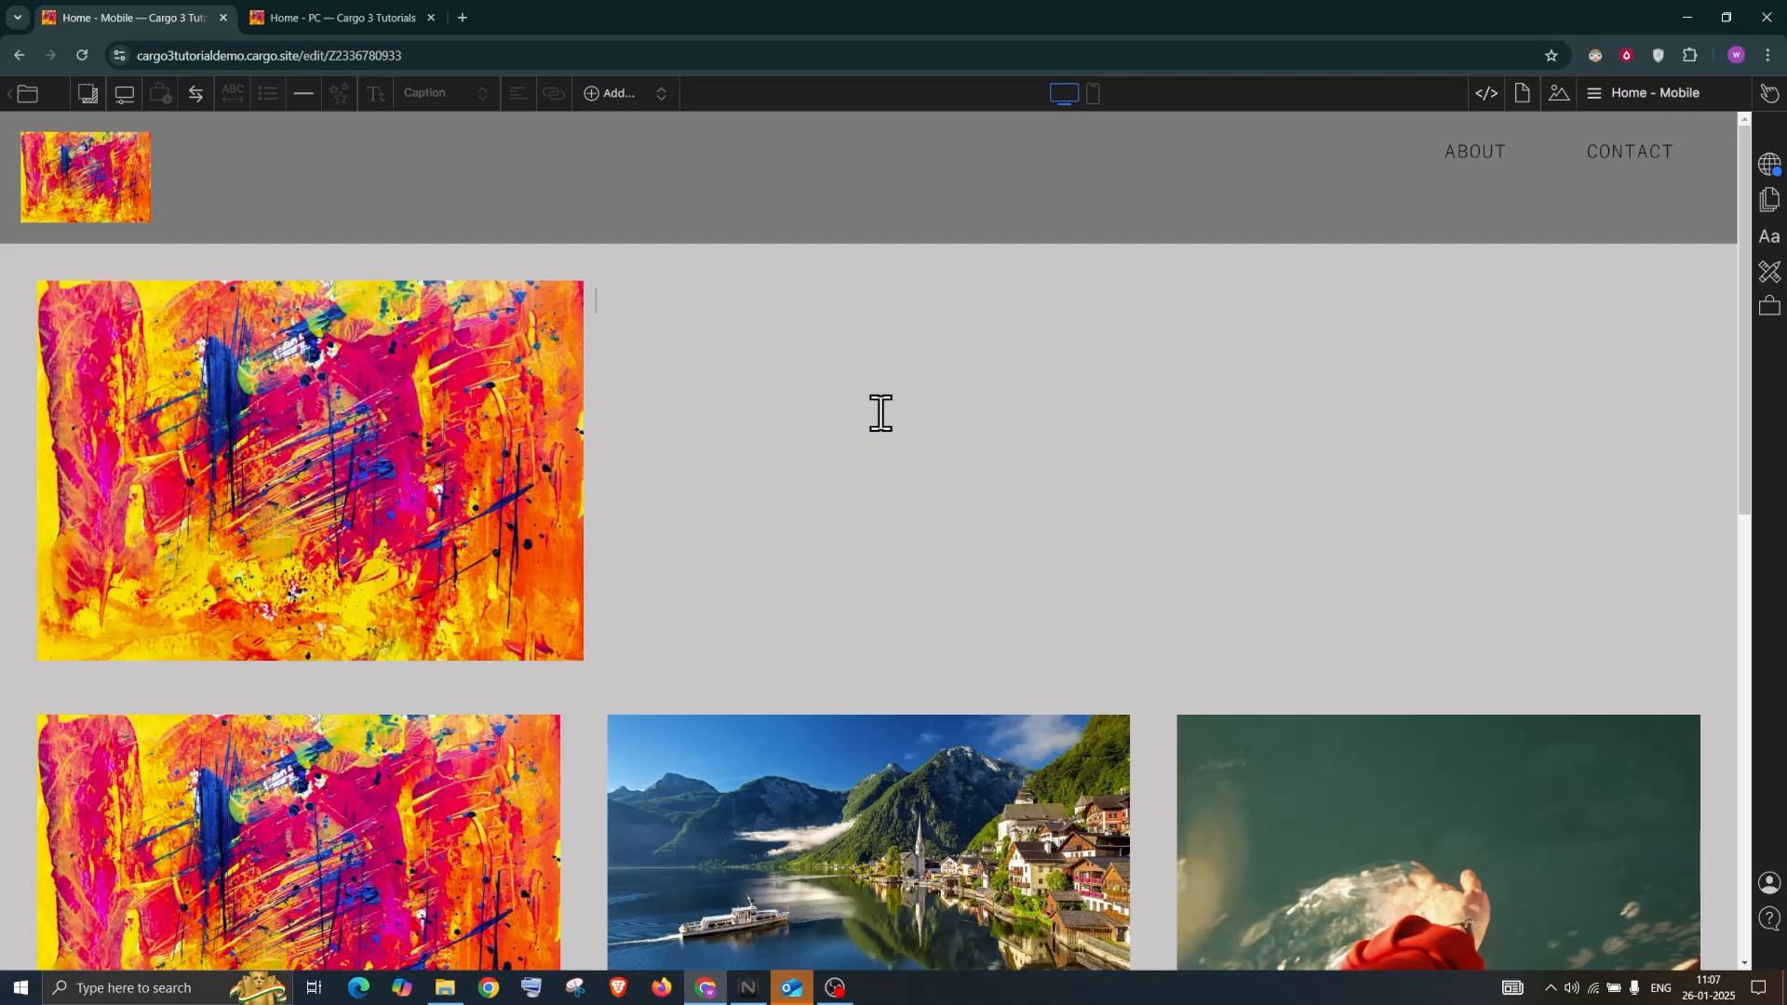
pyautogui.click(735, 342)
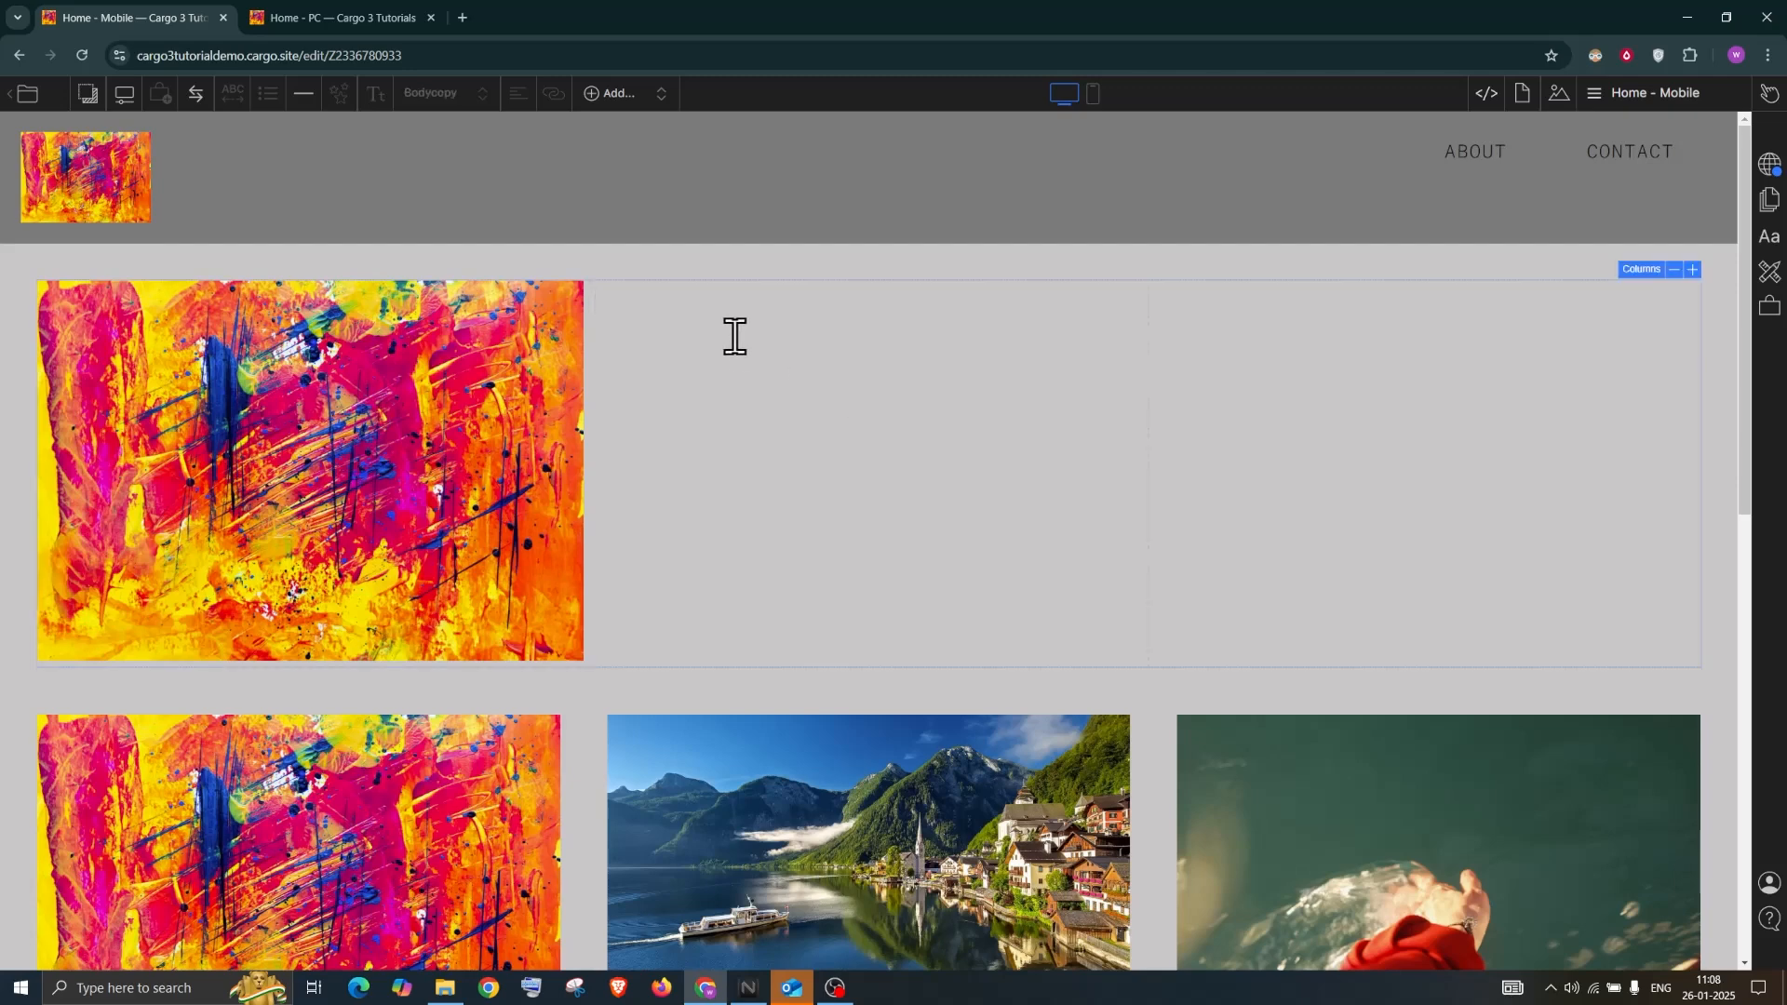
pyautogui.write('dfgfdgfgdgfdfdgfdgfdg')
pyautogui.click(1266, 347)
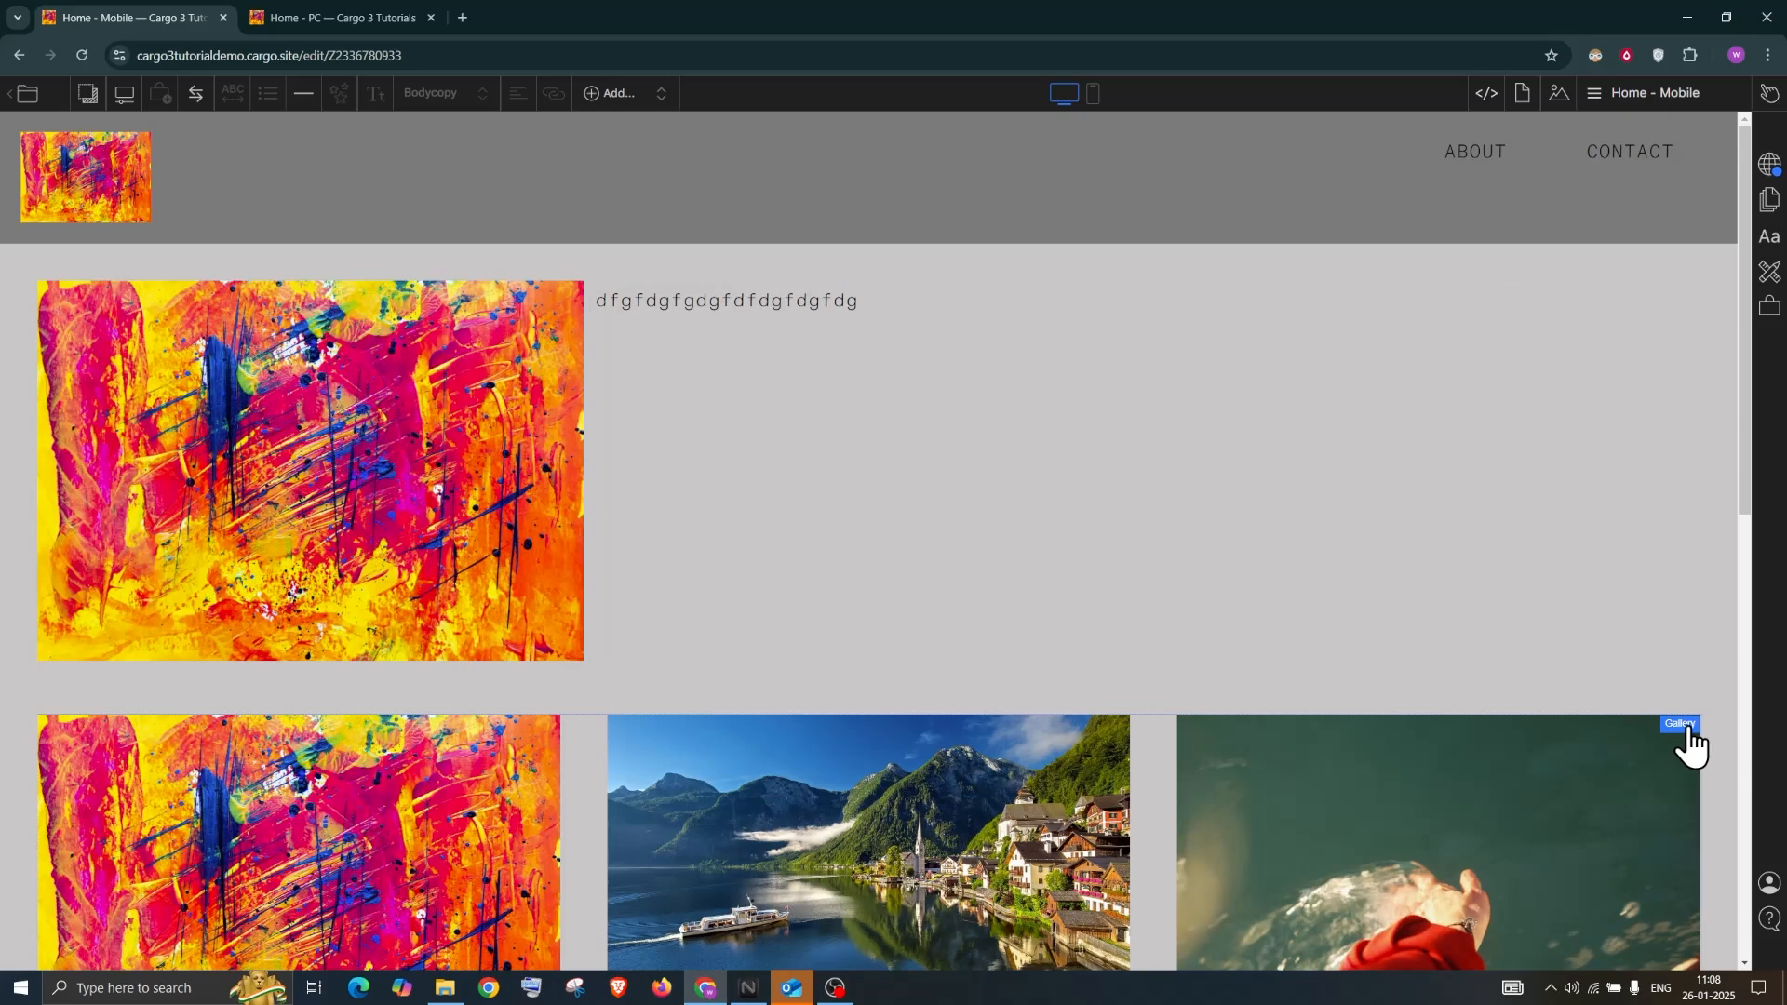
# Copy the gallery-grid HTML from the code editor and paste it into the right column
pyautogui.click(1489, 91)
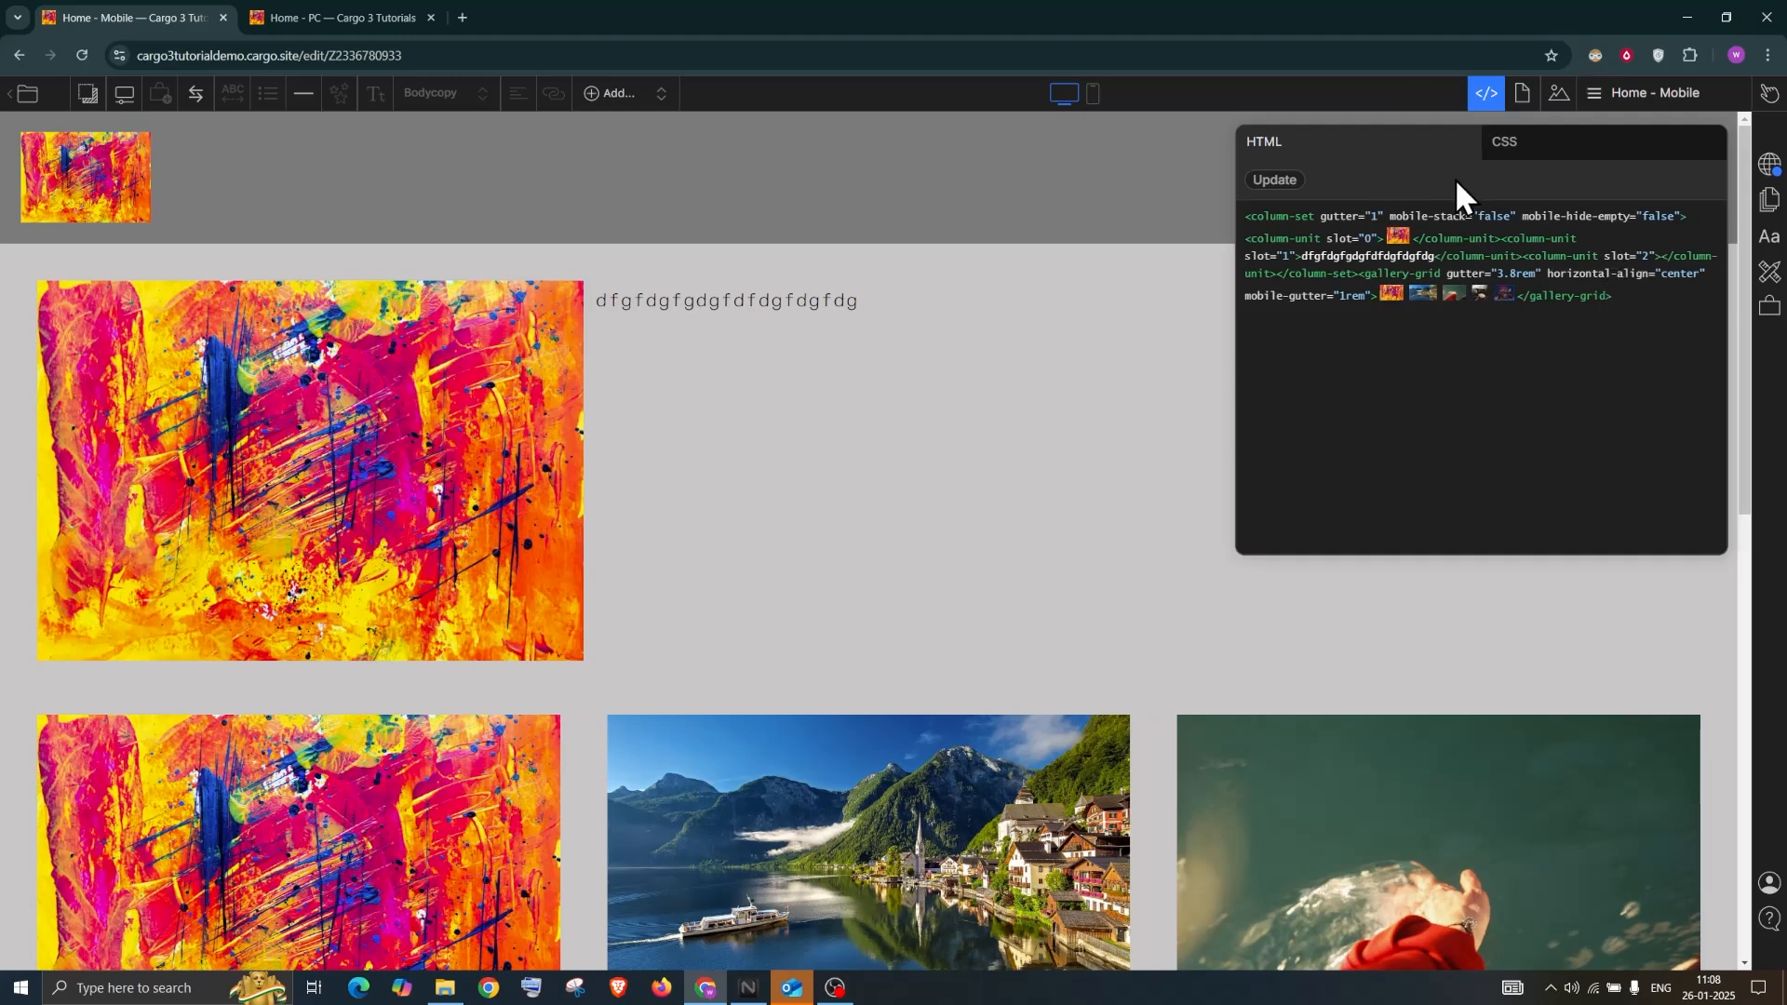
pyautogui.click(1527, 153)
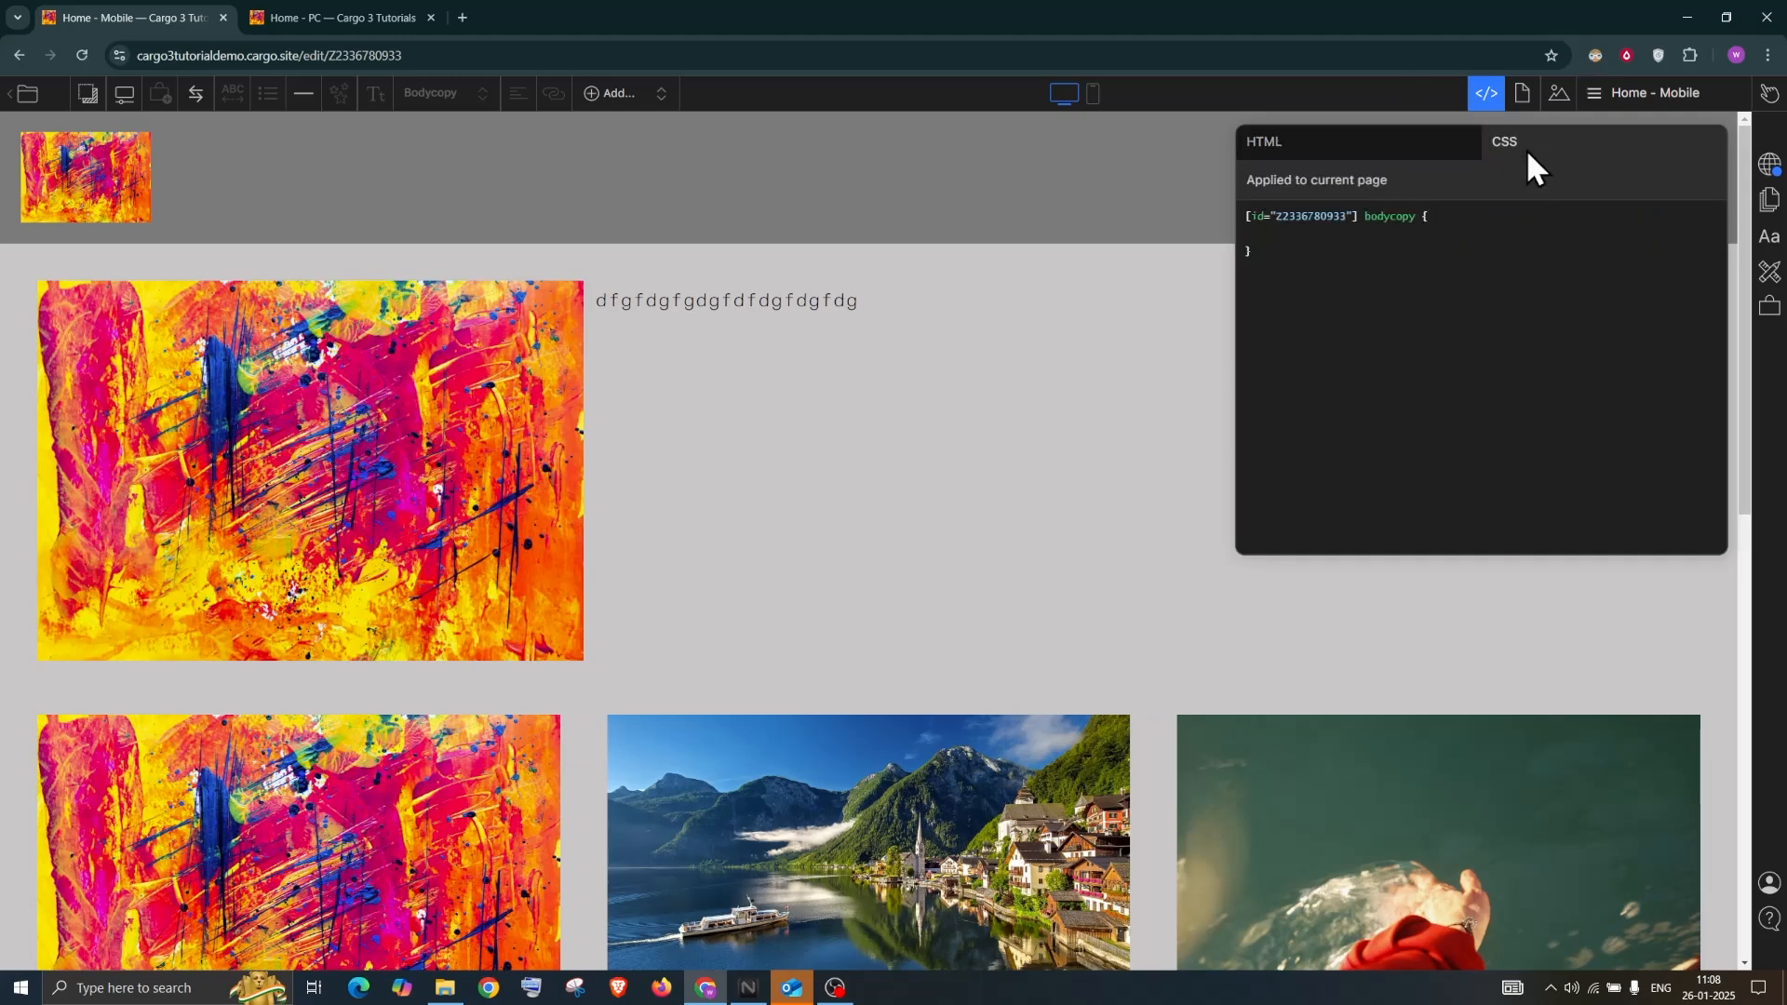
pyautogui.click(1387, 149)
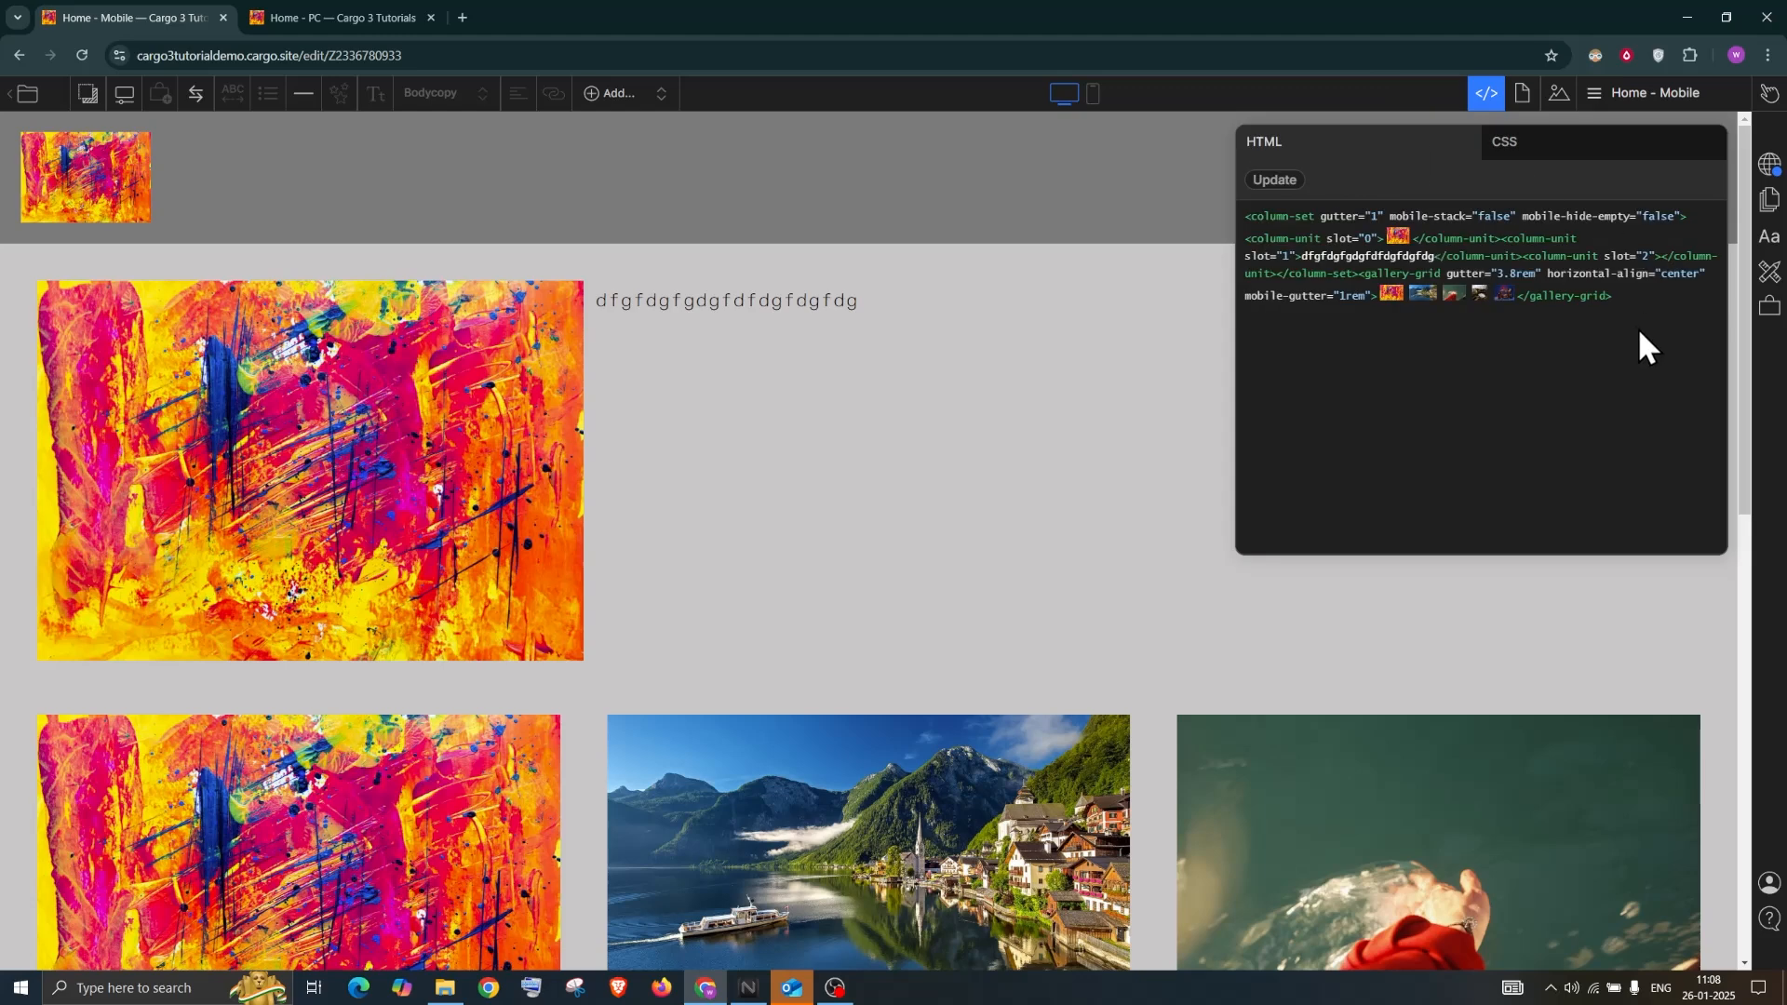
pyautogui.moveTo(1638, 296); pyautogui.dragTo(1391, 279)
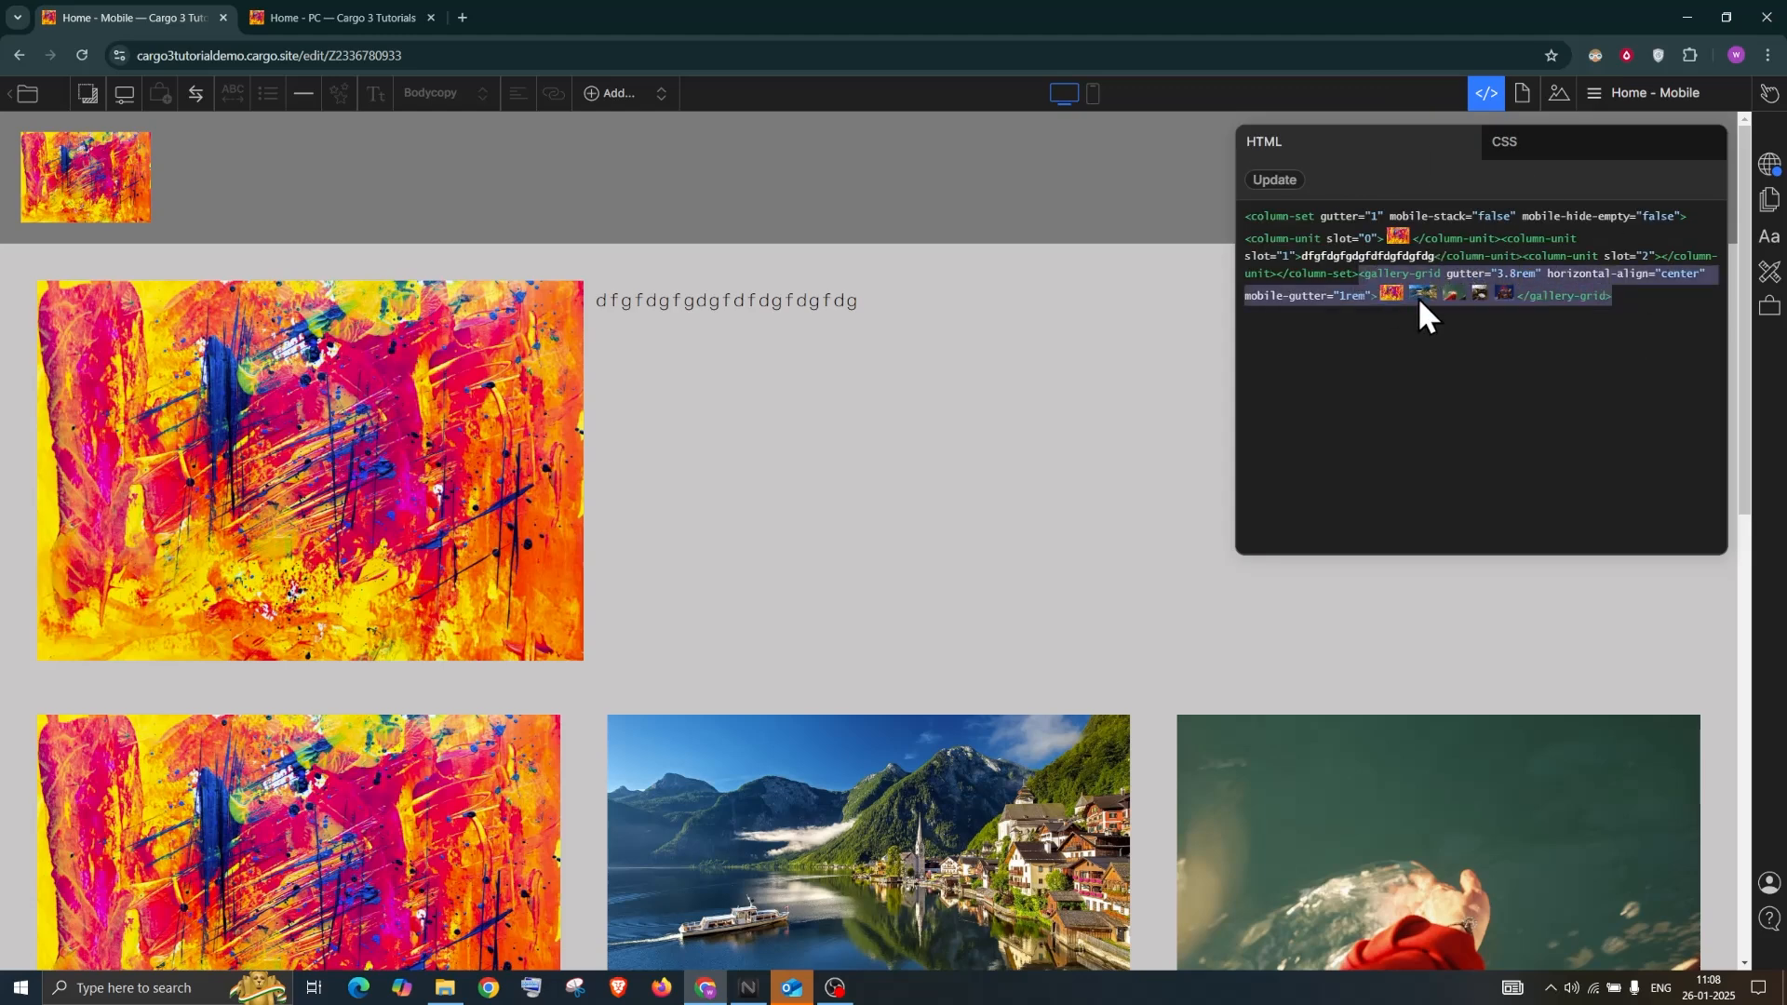
pyautogui.click(1132, 508)
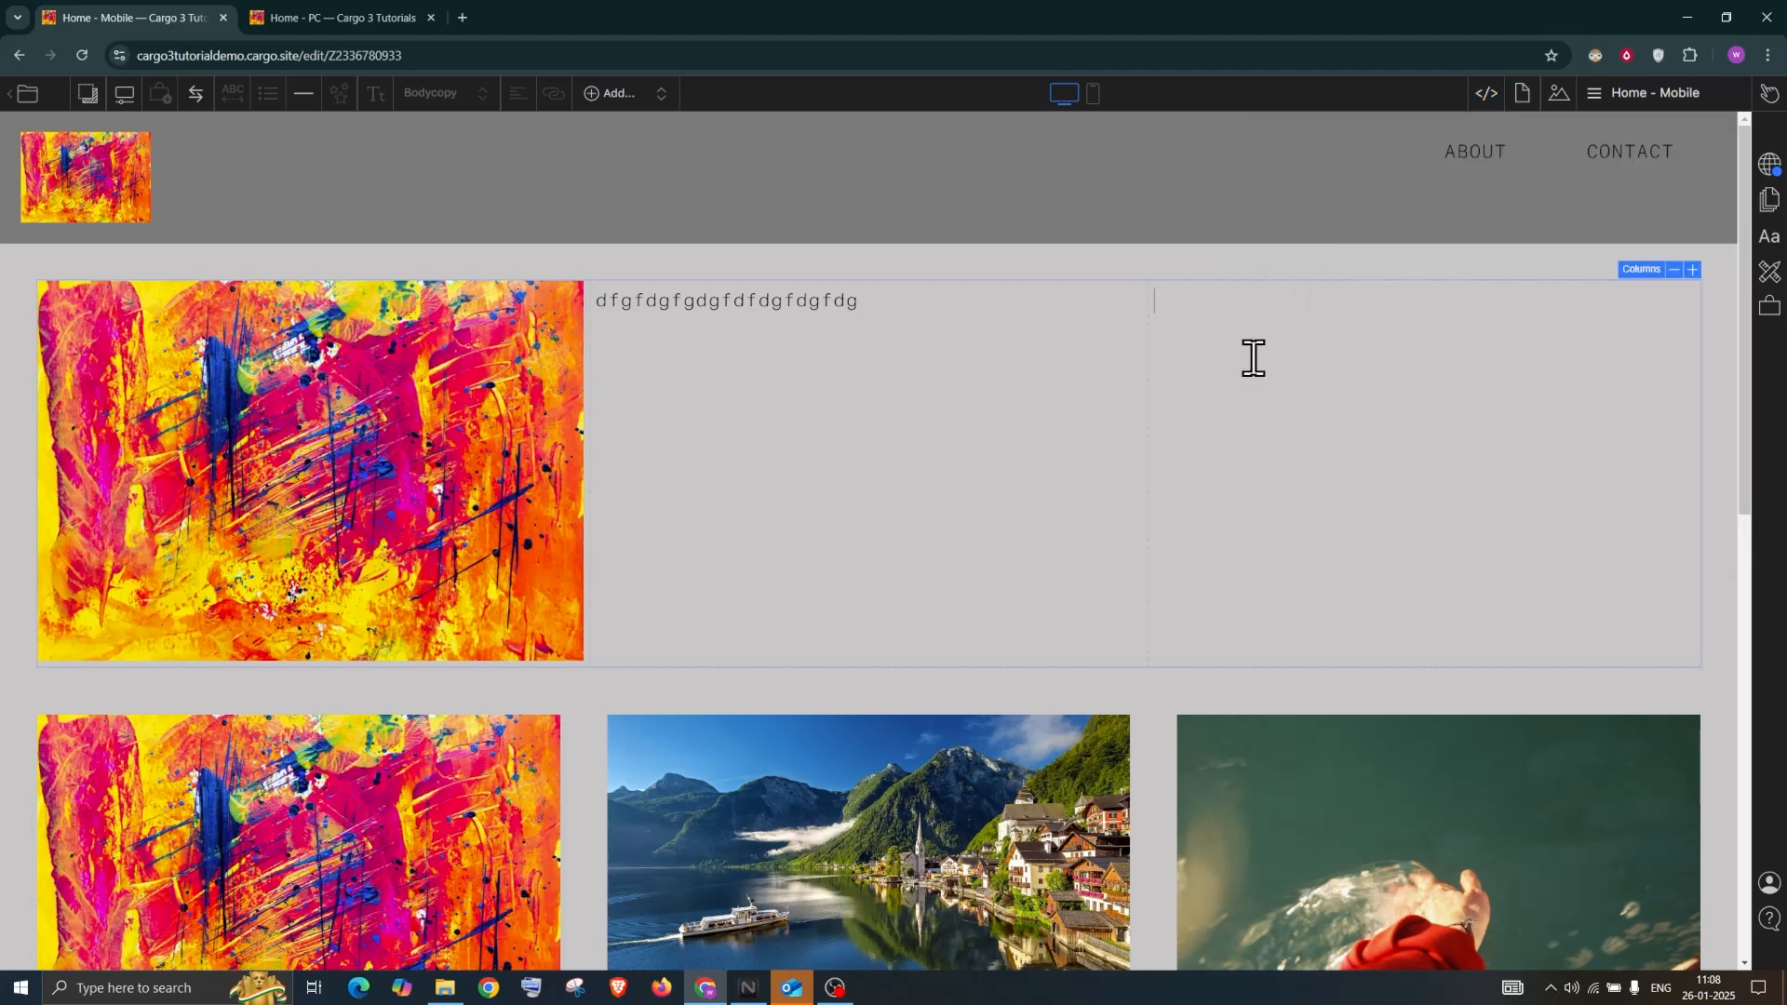
pyautogui.hotkey('ctrl', 'v')
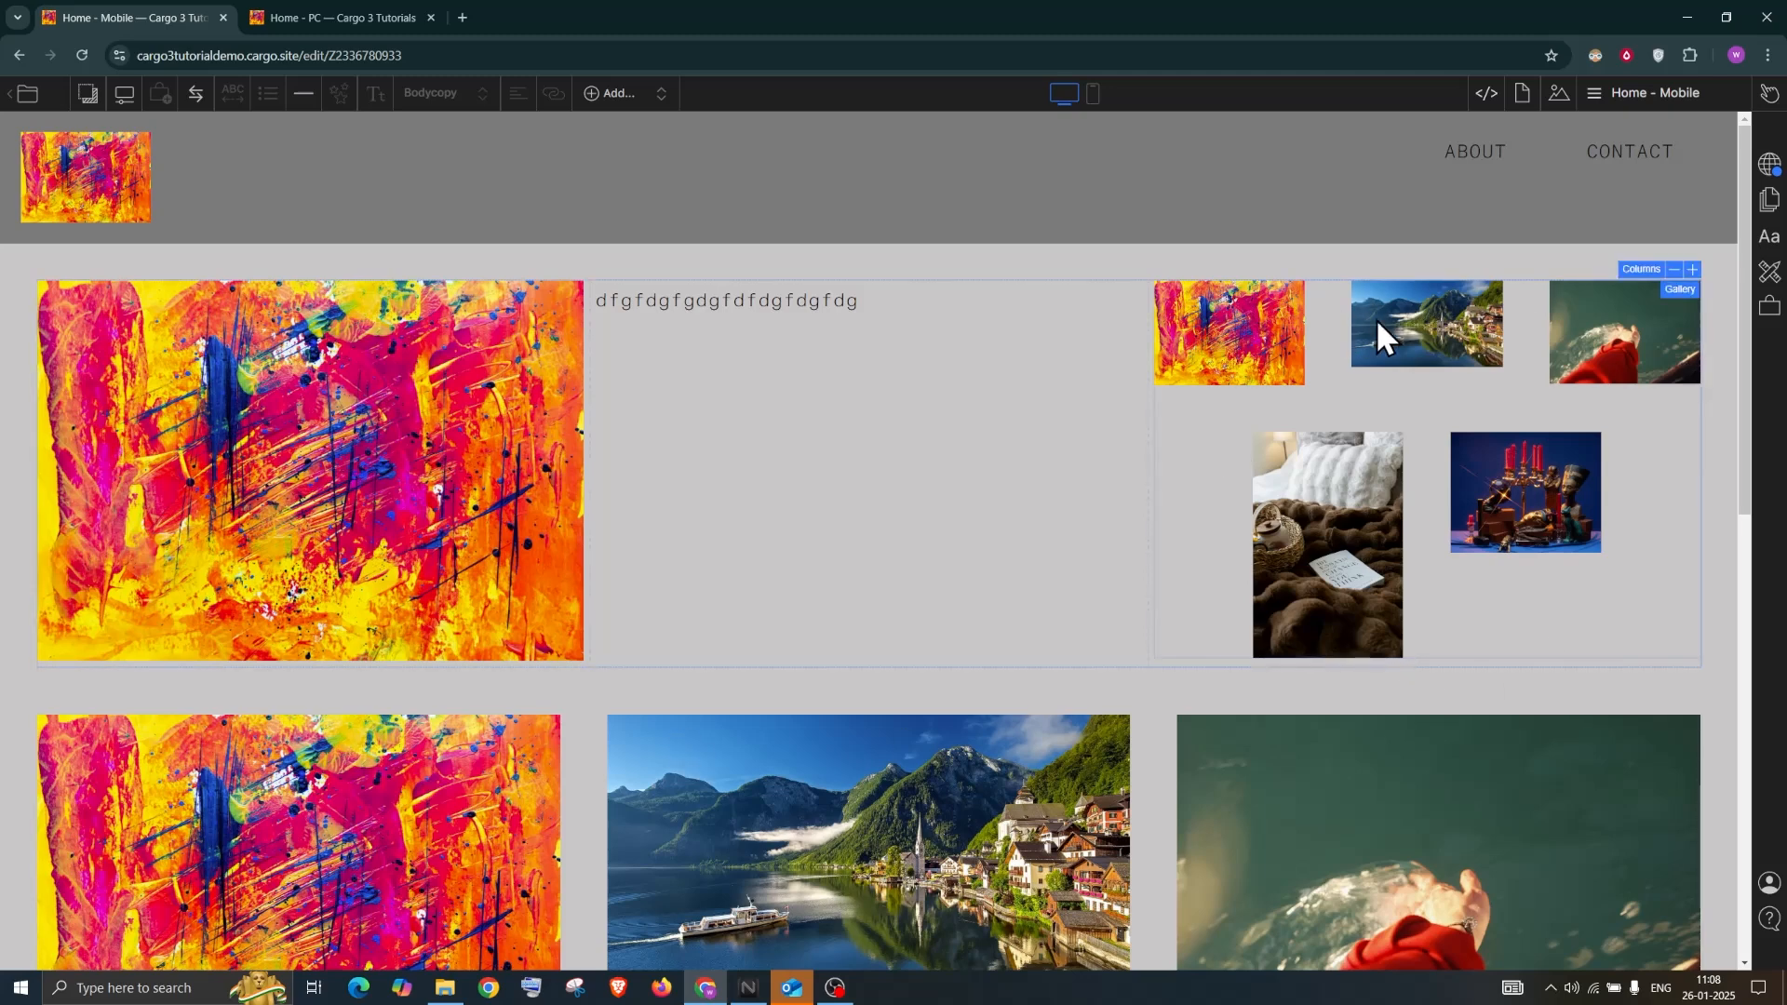
# Set the right-column gallery's layout to Slideshow with Scale: Height
pyautogui.click(1679, 289)
pyautogui.click(1483, 320)
pyautogui.click(1461, 398)
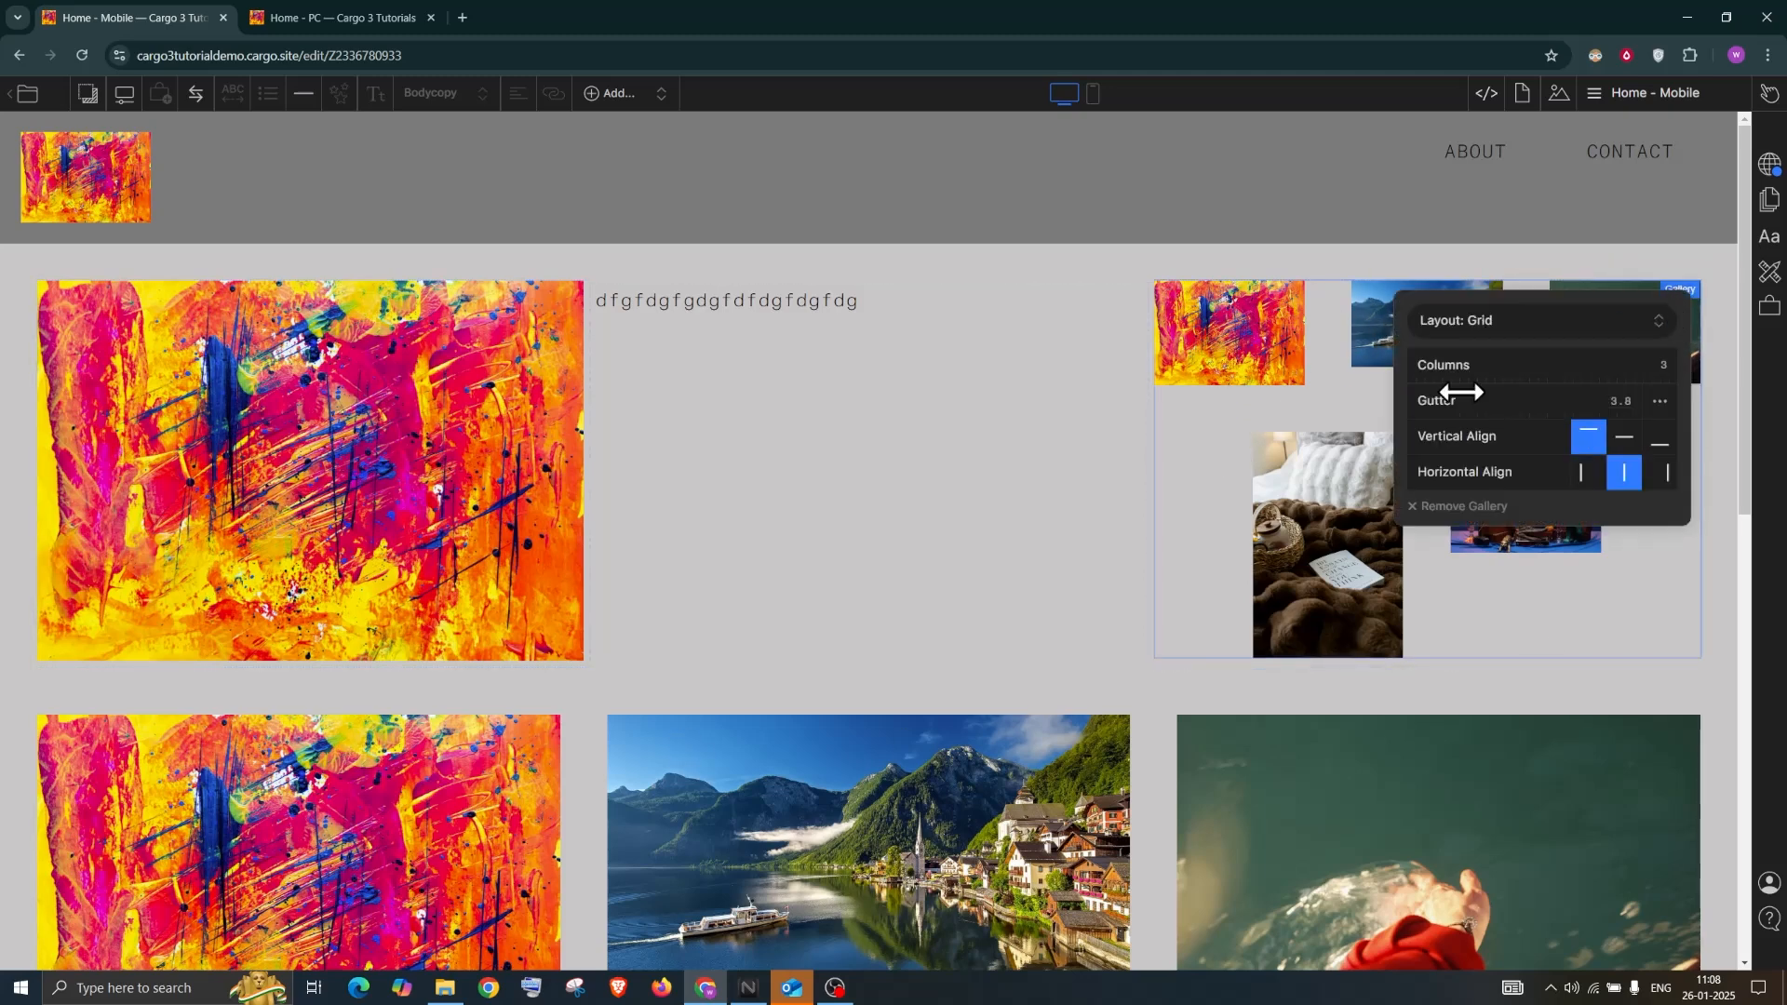
pyautogui.click(1322, 300)
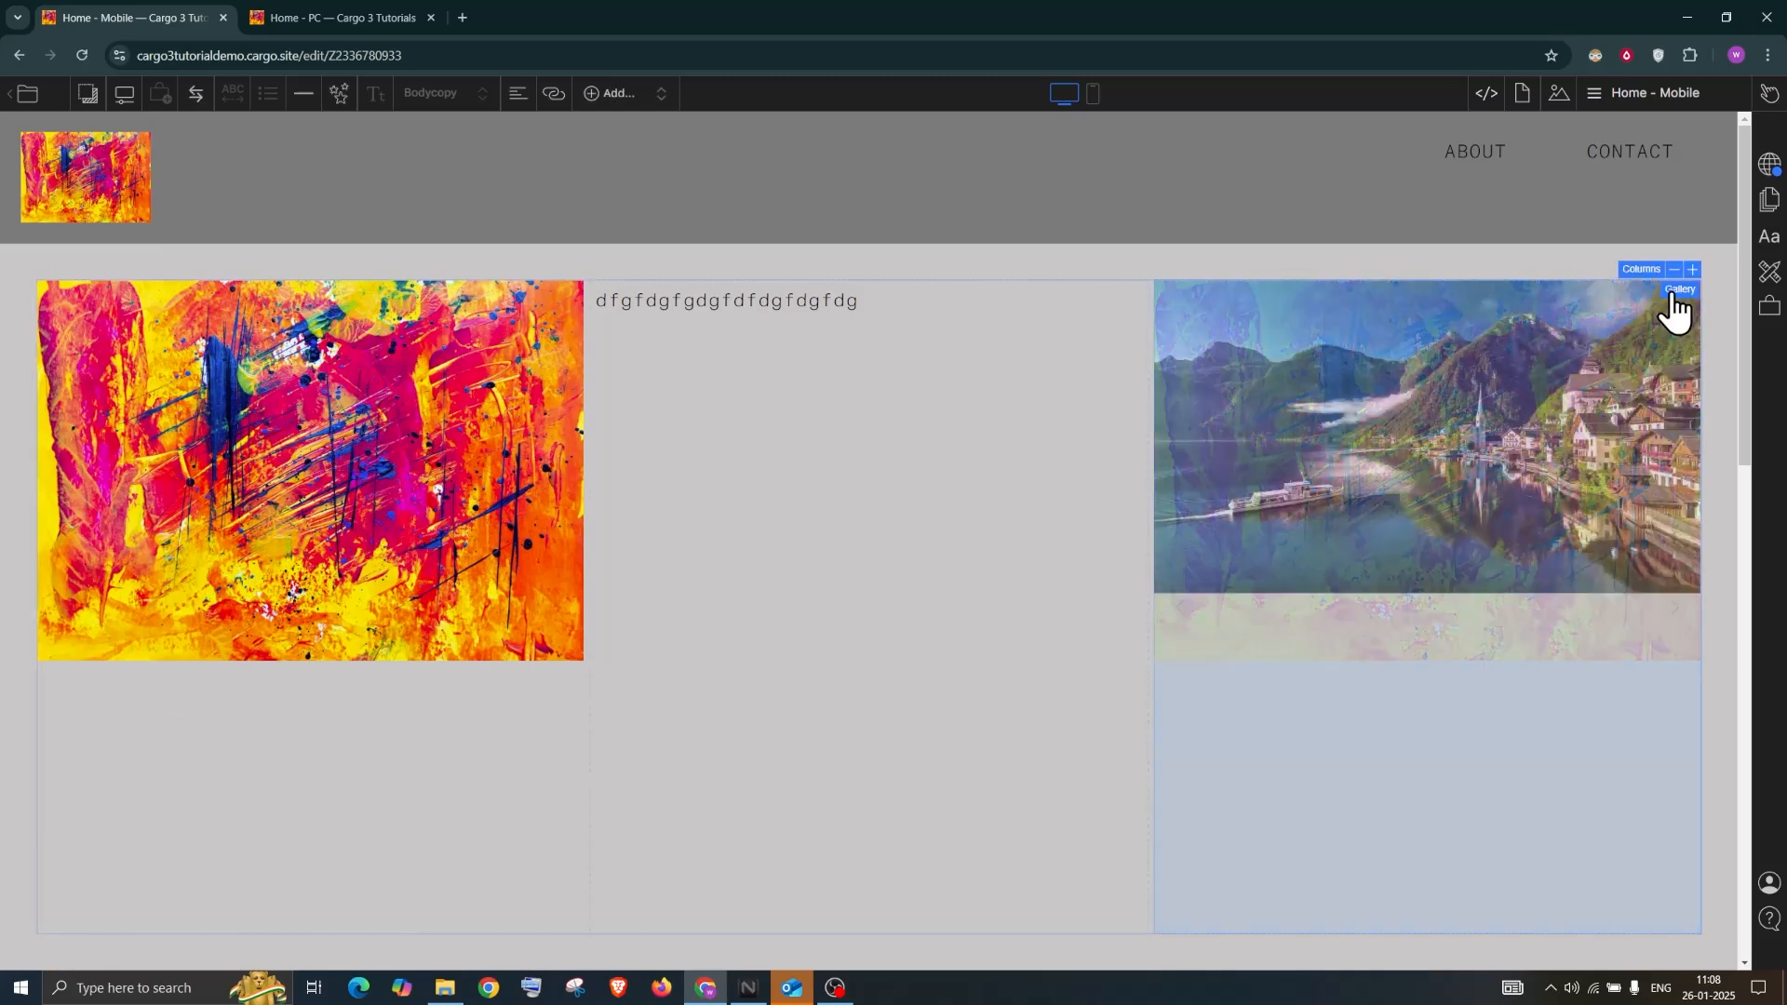
pyautogui.click(1673, 290)
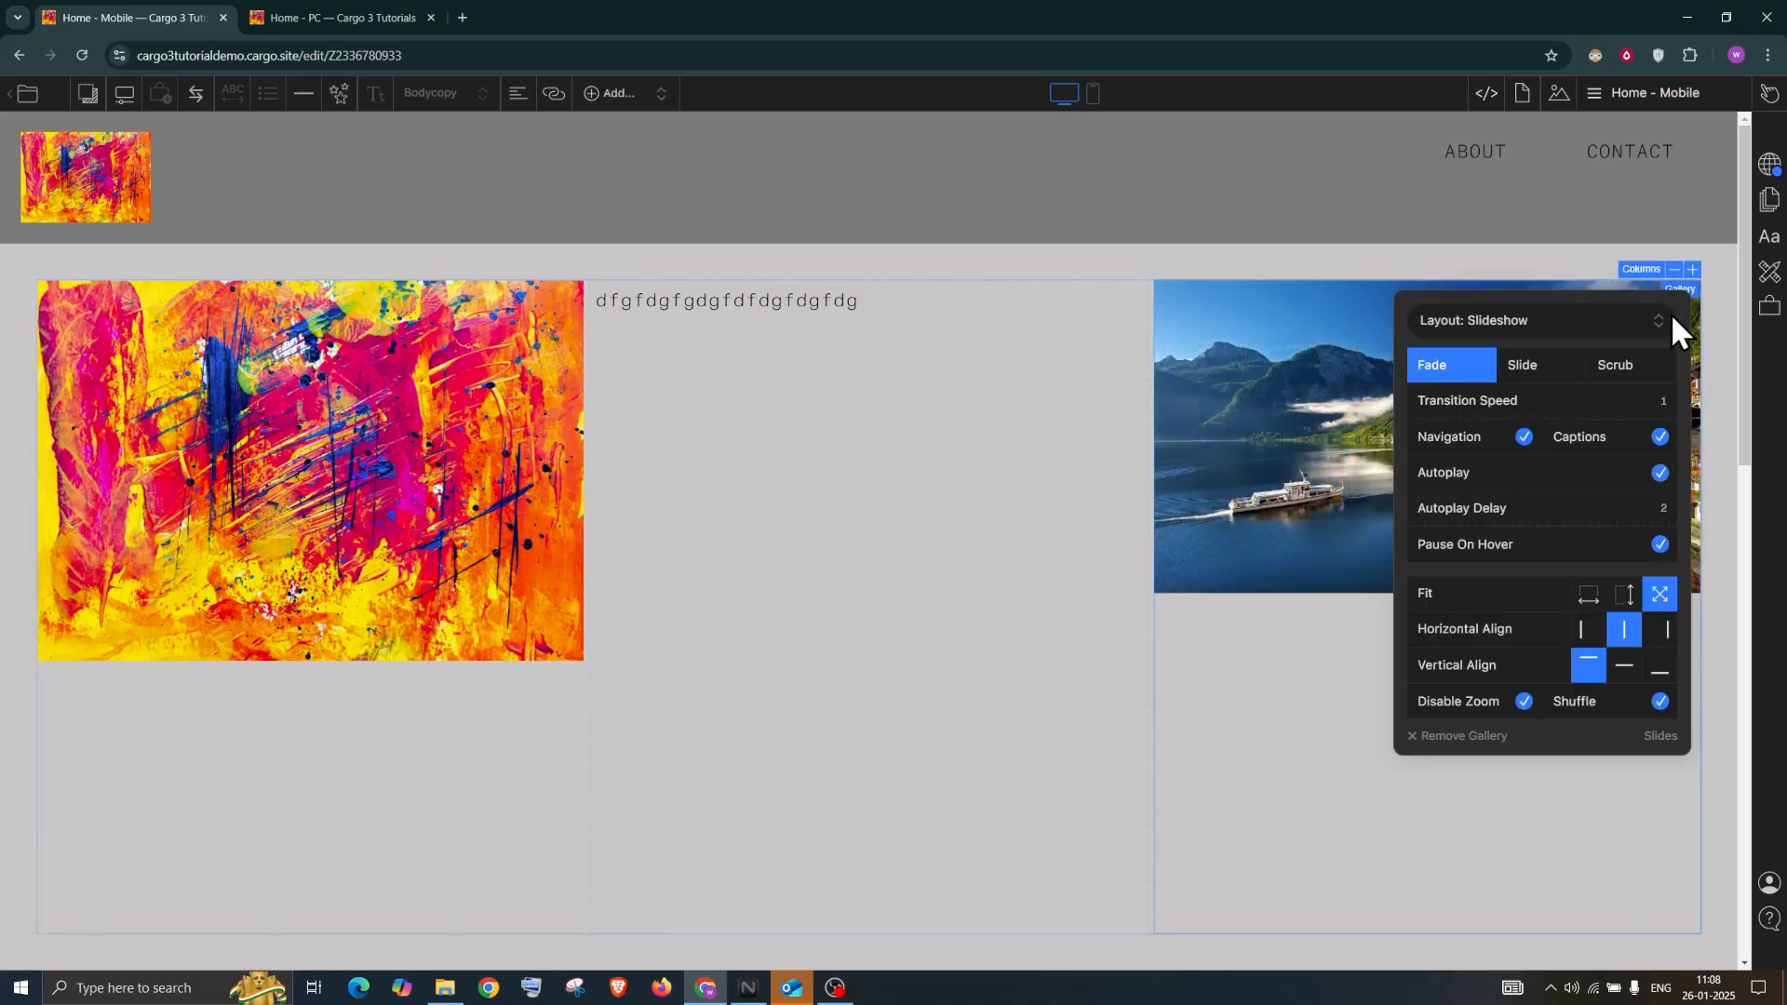
pyautogui.click(1623, 596)
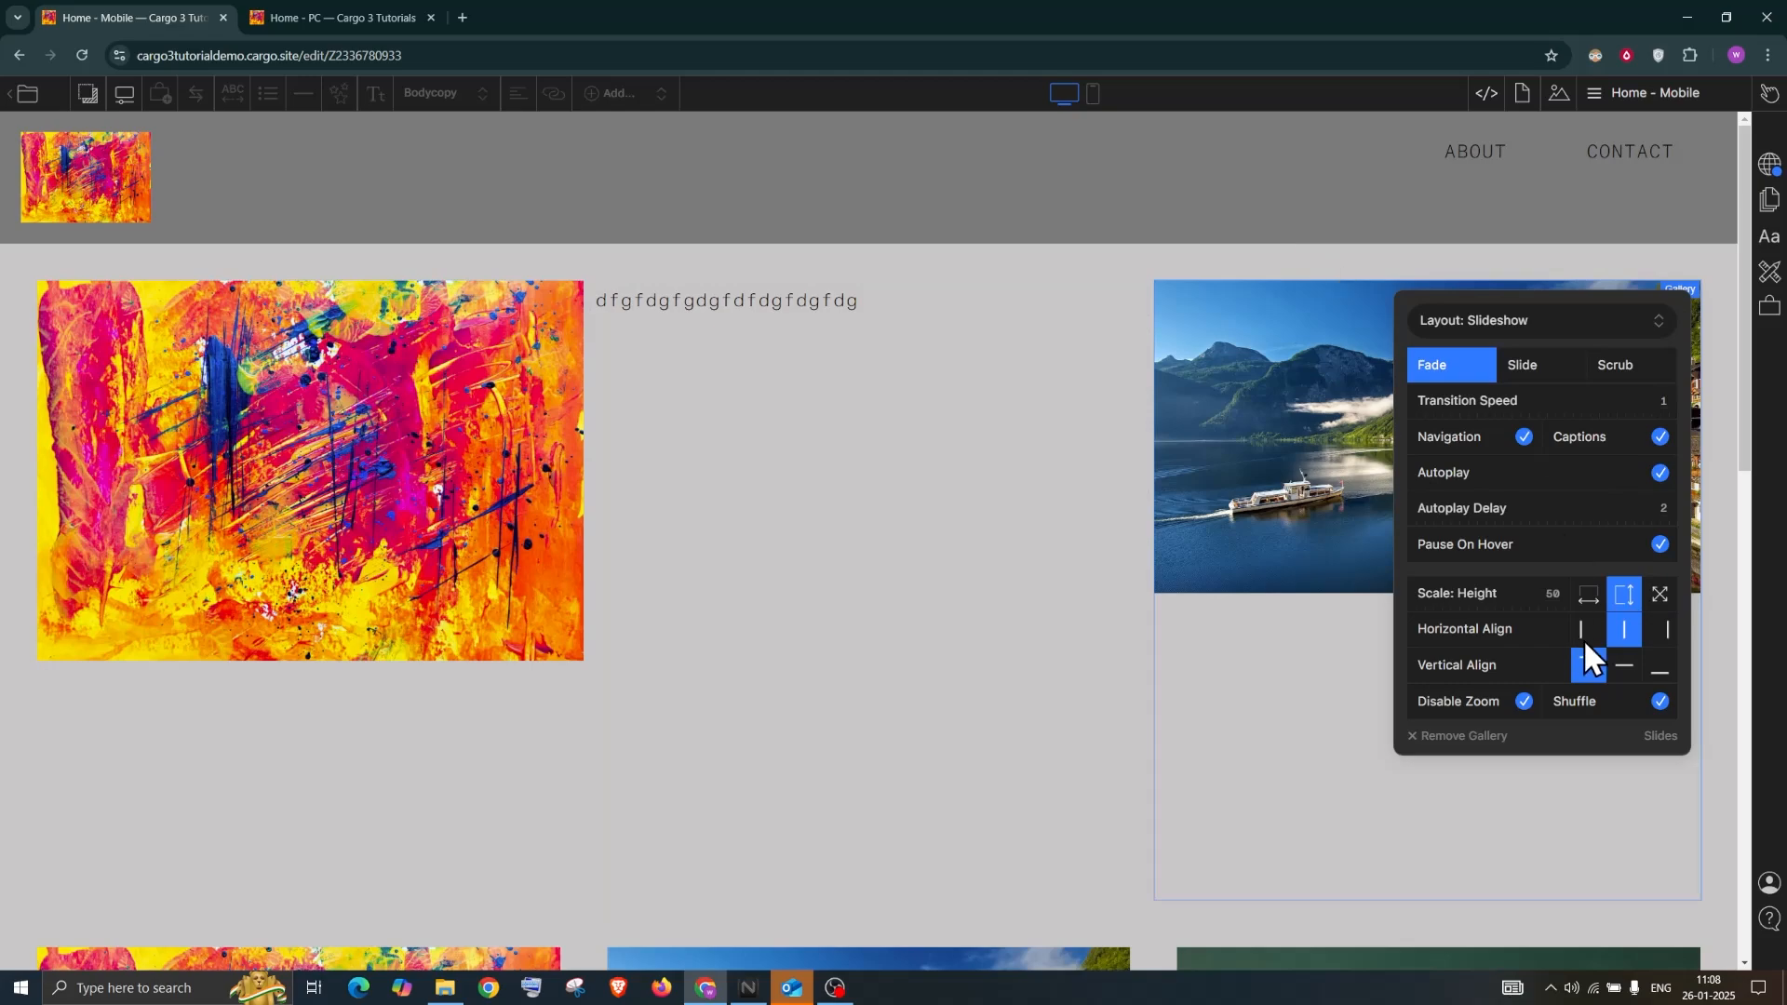
pyautogui.click(1336, 259)
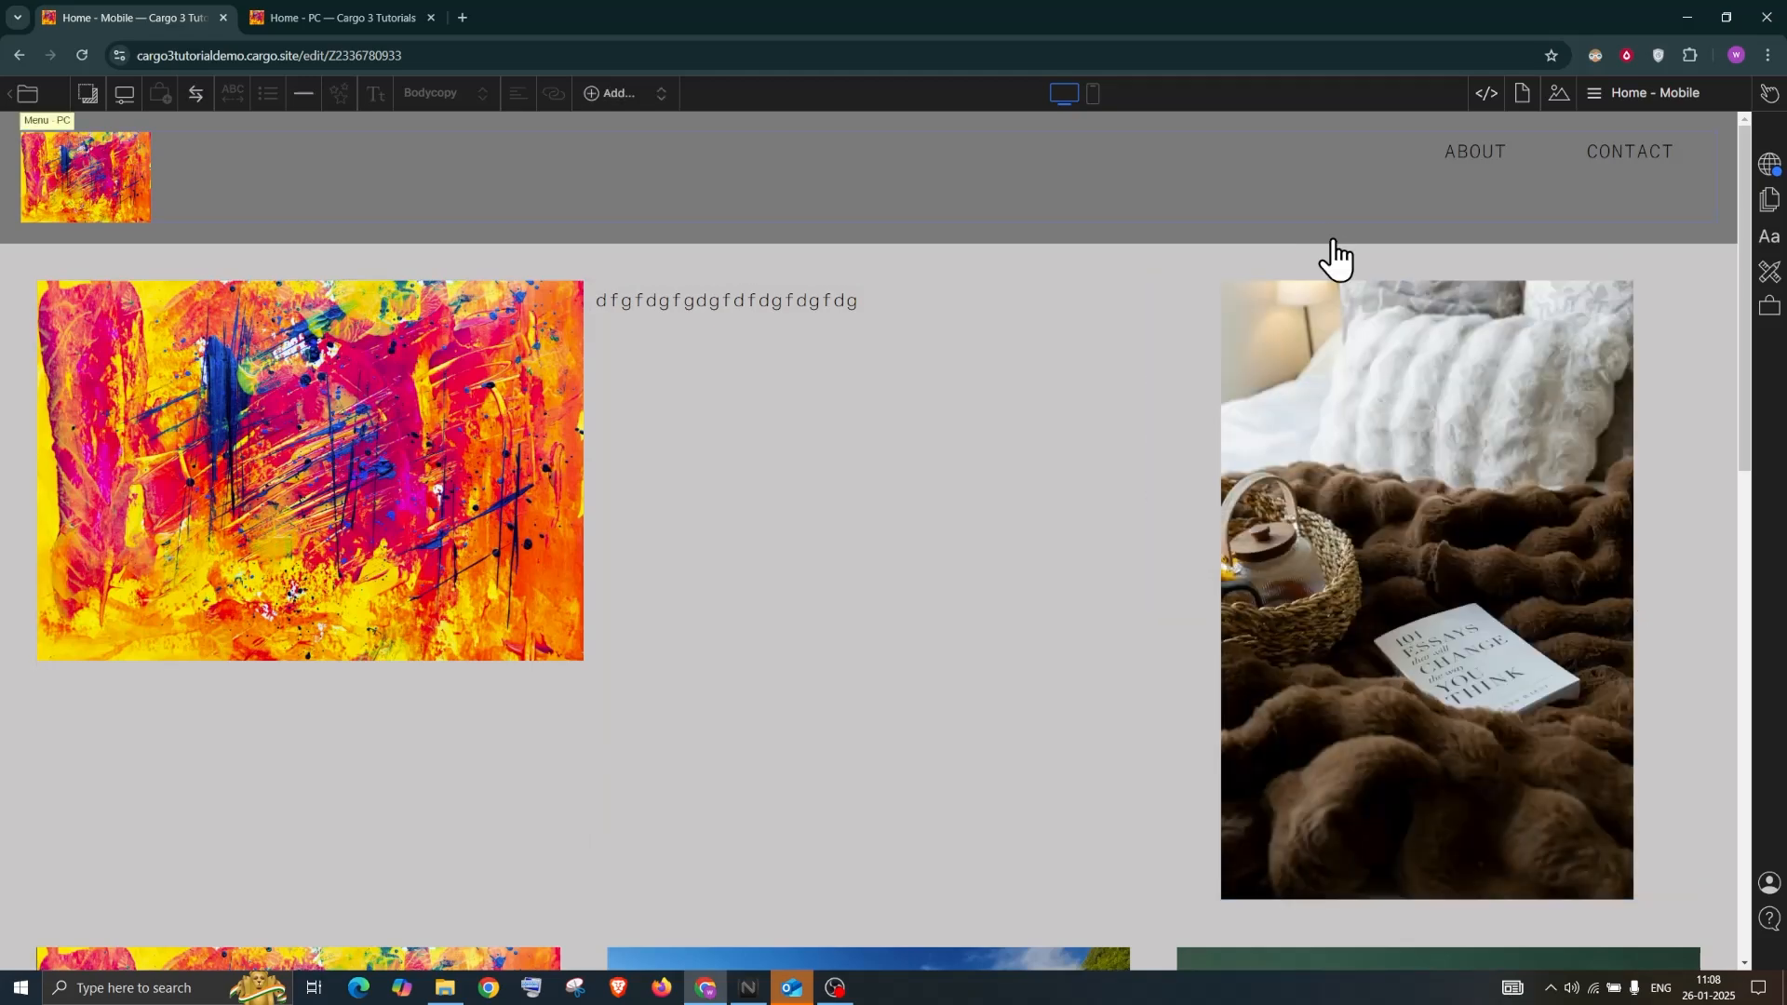
pyautogui.scroll(-4, 941, 626)
pyautogui.scroll(4, 940, 626)
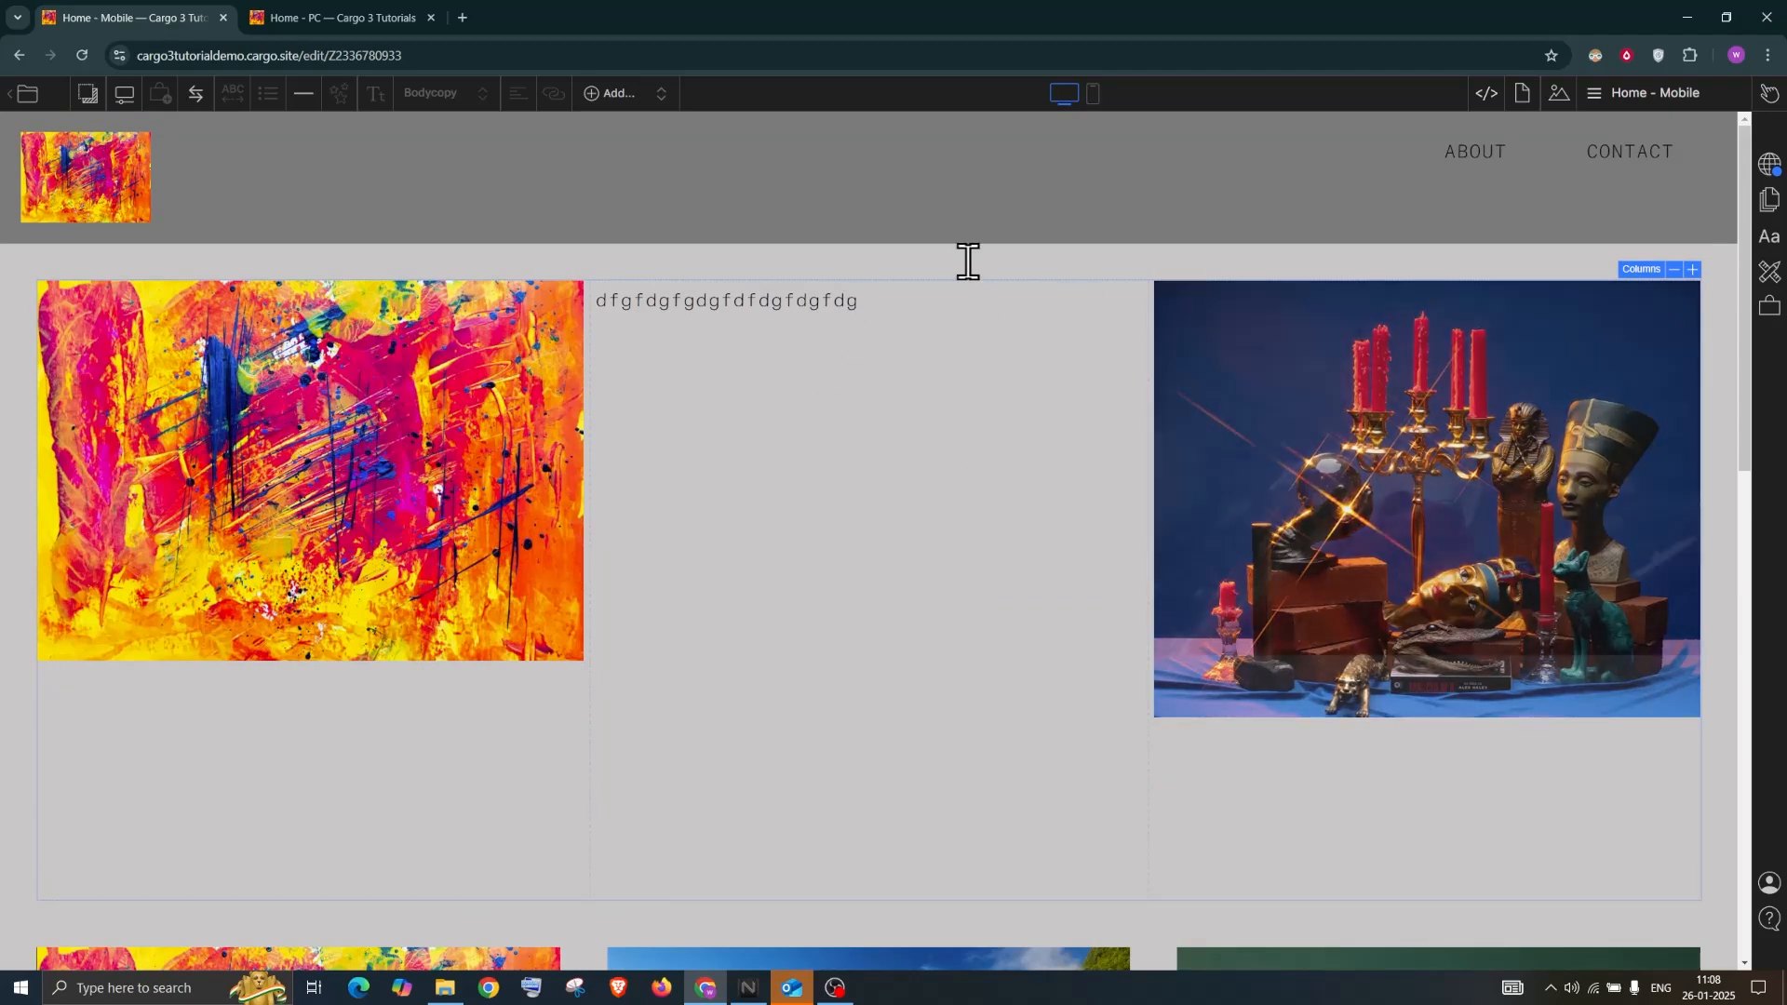
pyautogui.hotkey('ctrl', 'a')
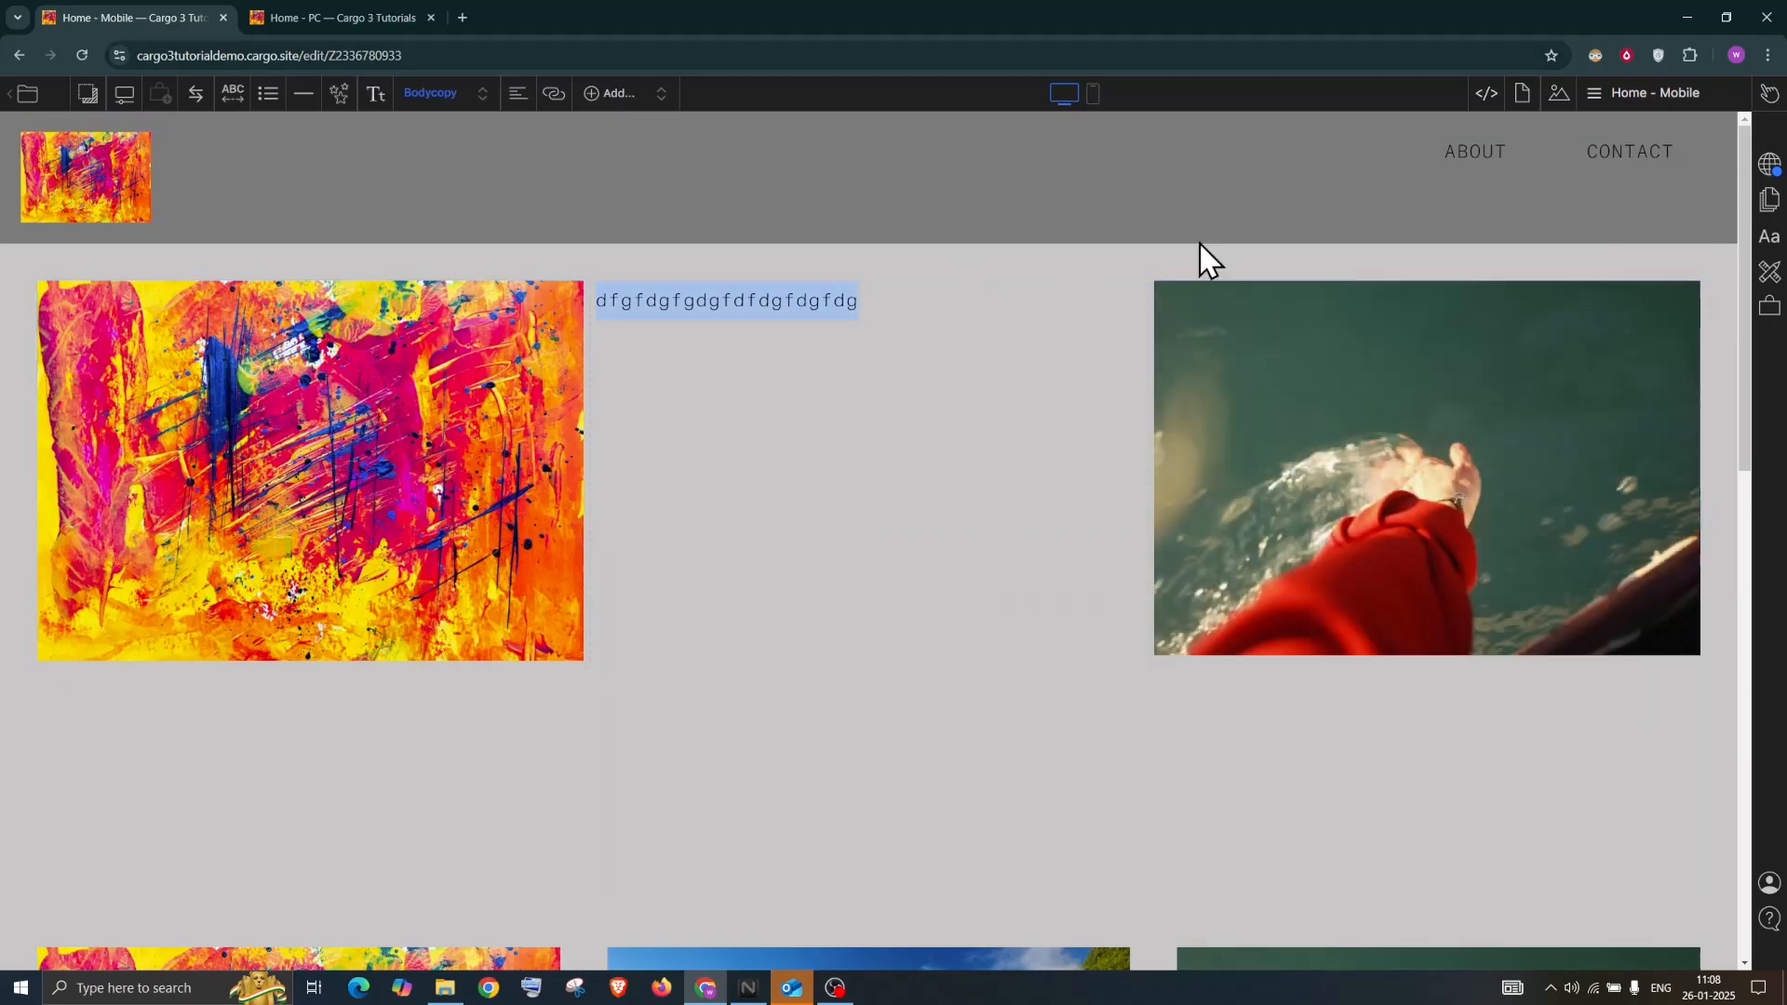
# Show the Files list in the Images panel, holding the uploaded 84.99 MB MP4
pyautogui.click(1558, 93)
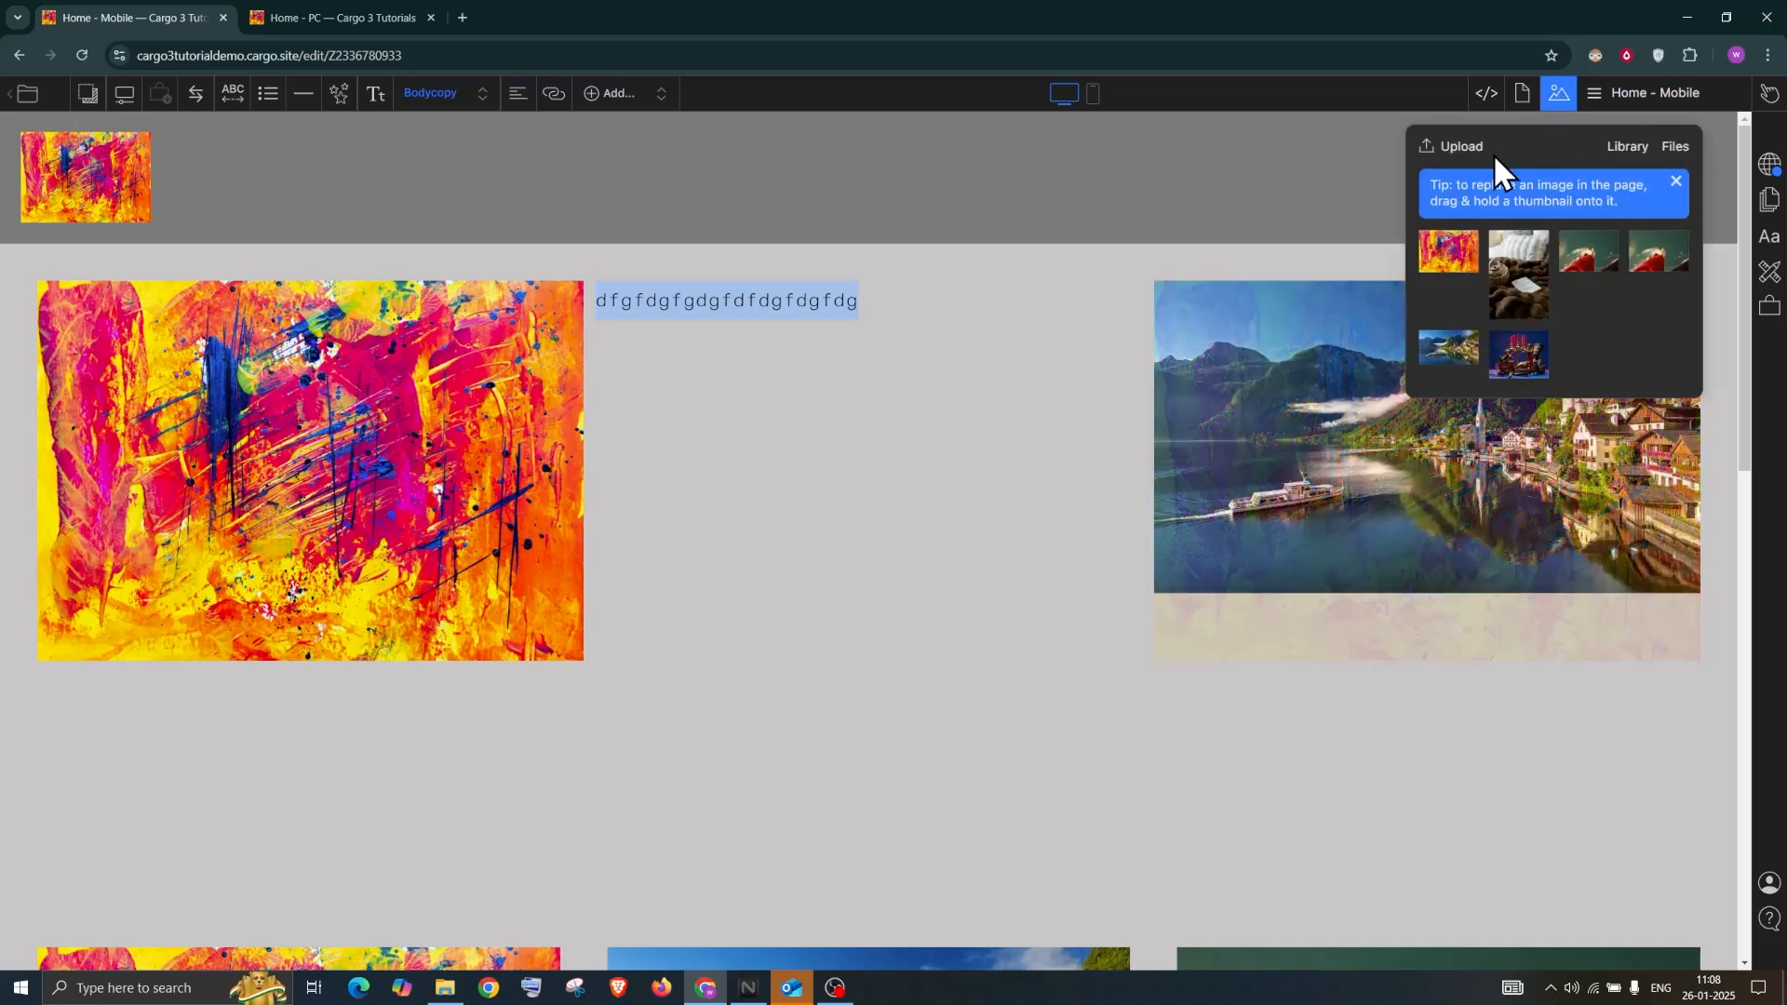
pyautogui.click(1459, 151)
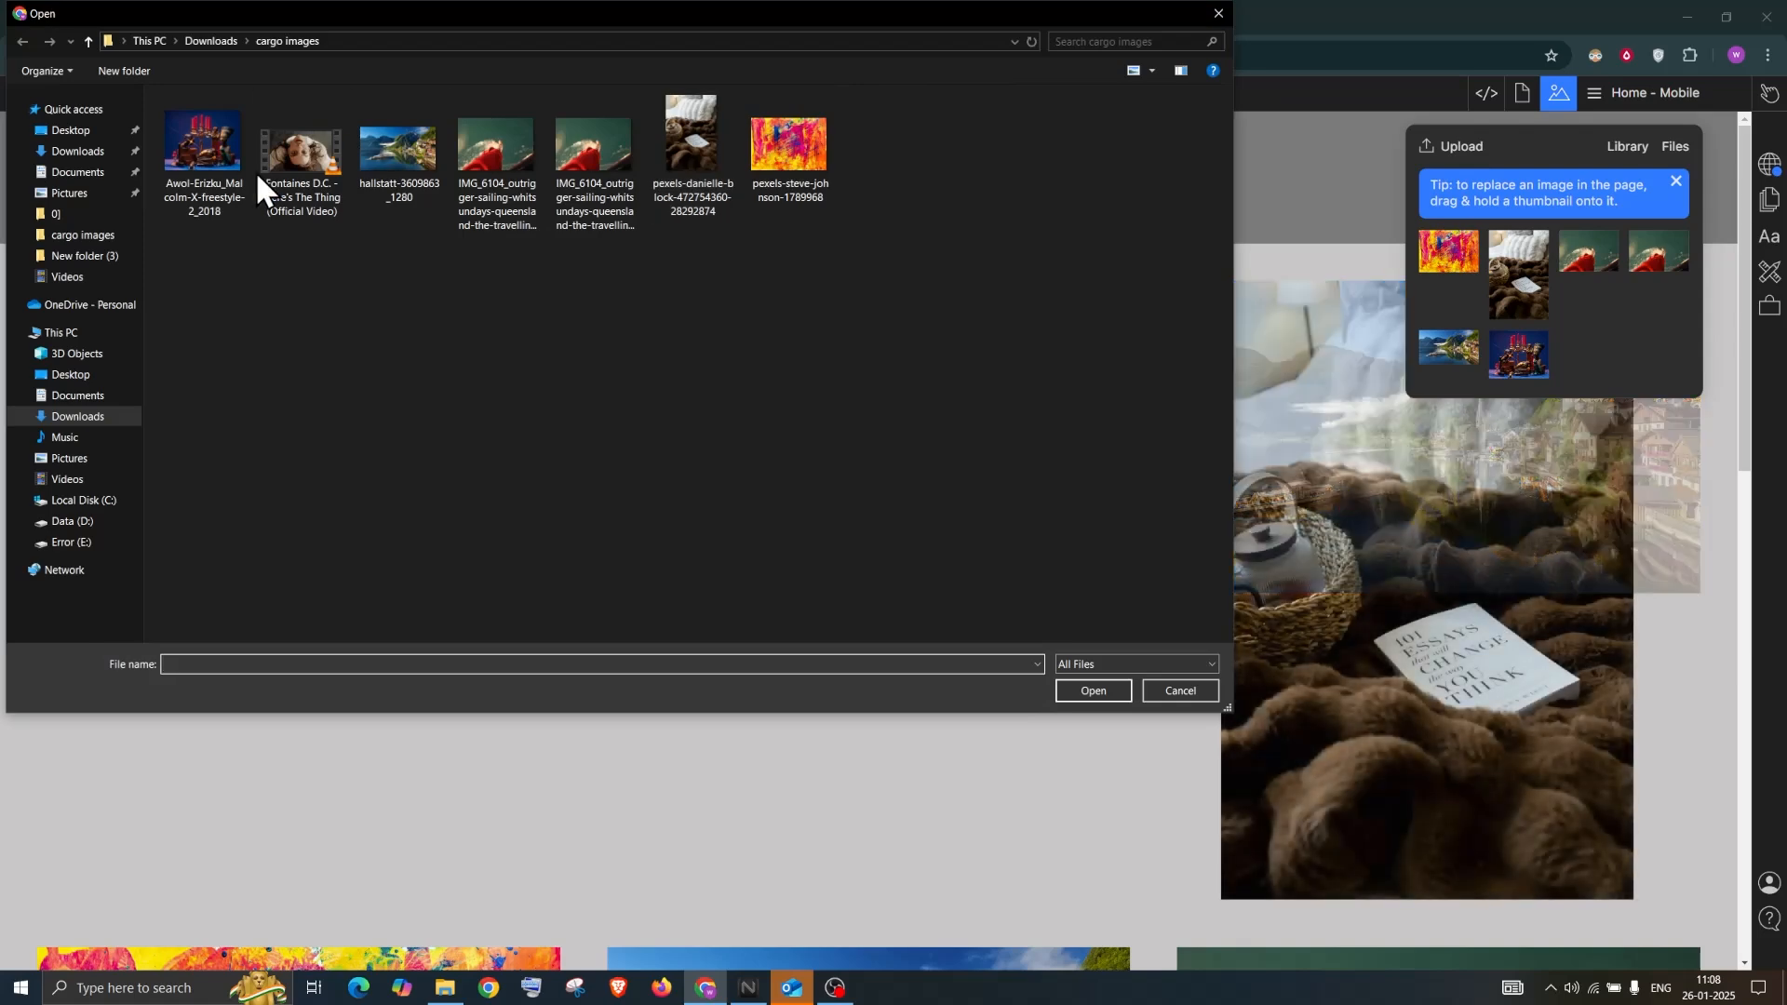
pyautogui.click(1219, 15)
pyautogui.click(1681, 146)
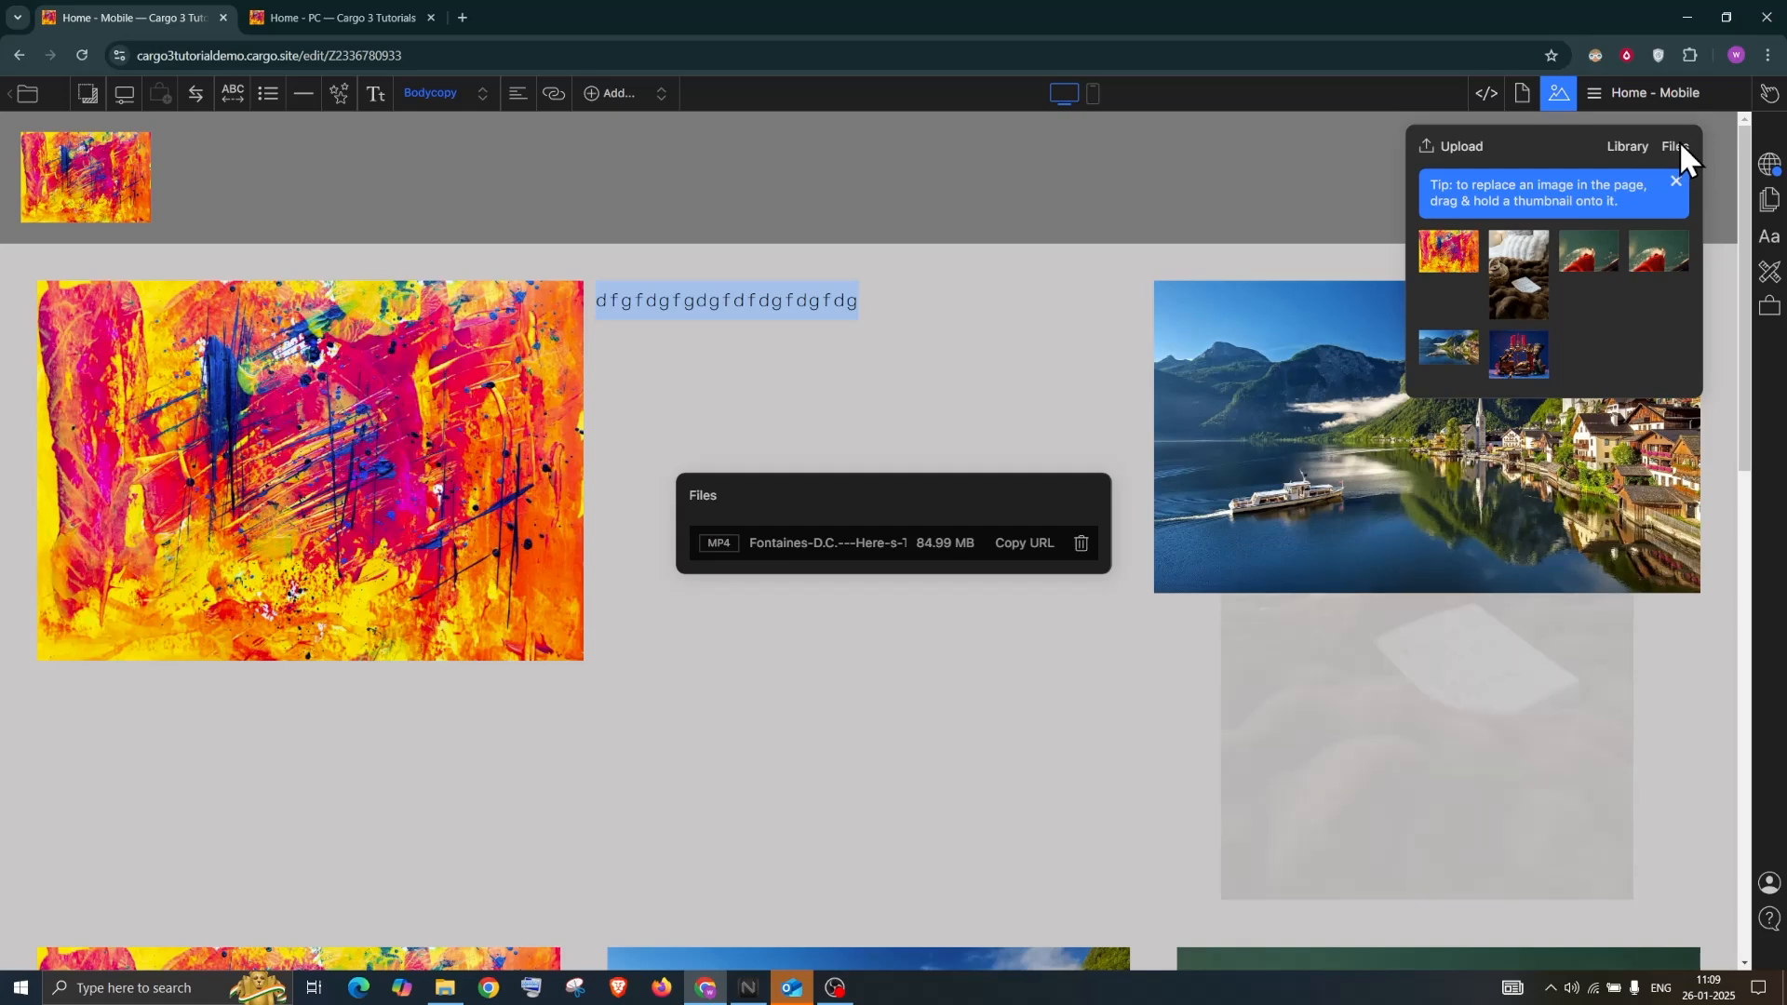
# Copy the URL of the uploaded 'Fontaines-D.C.---Here-s-…' MP4 file
pyautogui.click(1678, 145)
pyautogui.click(1678, 149)
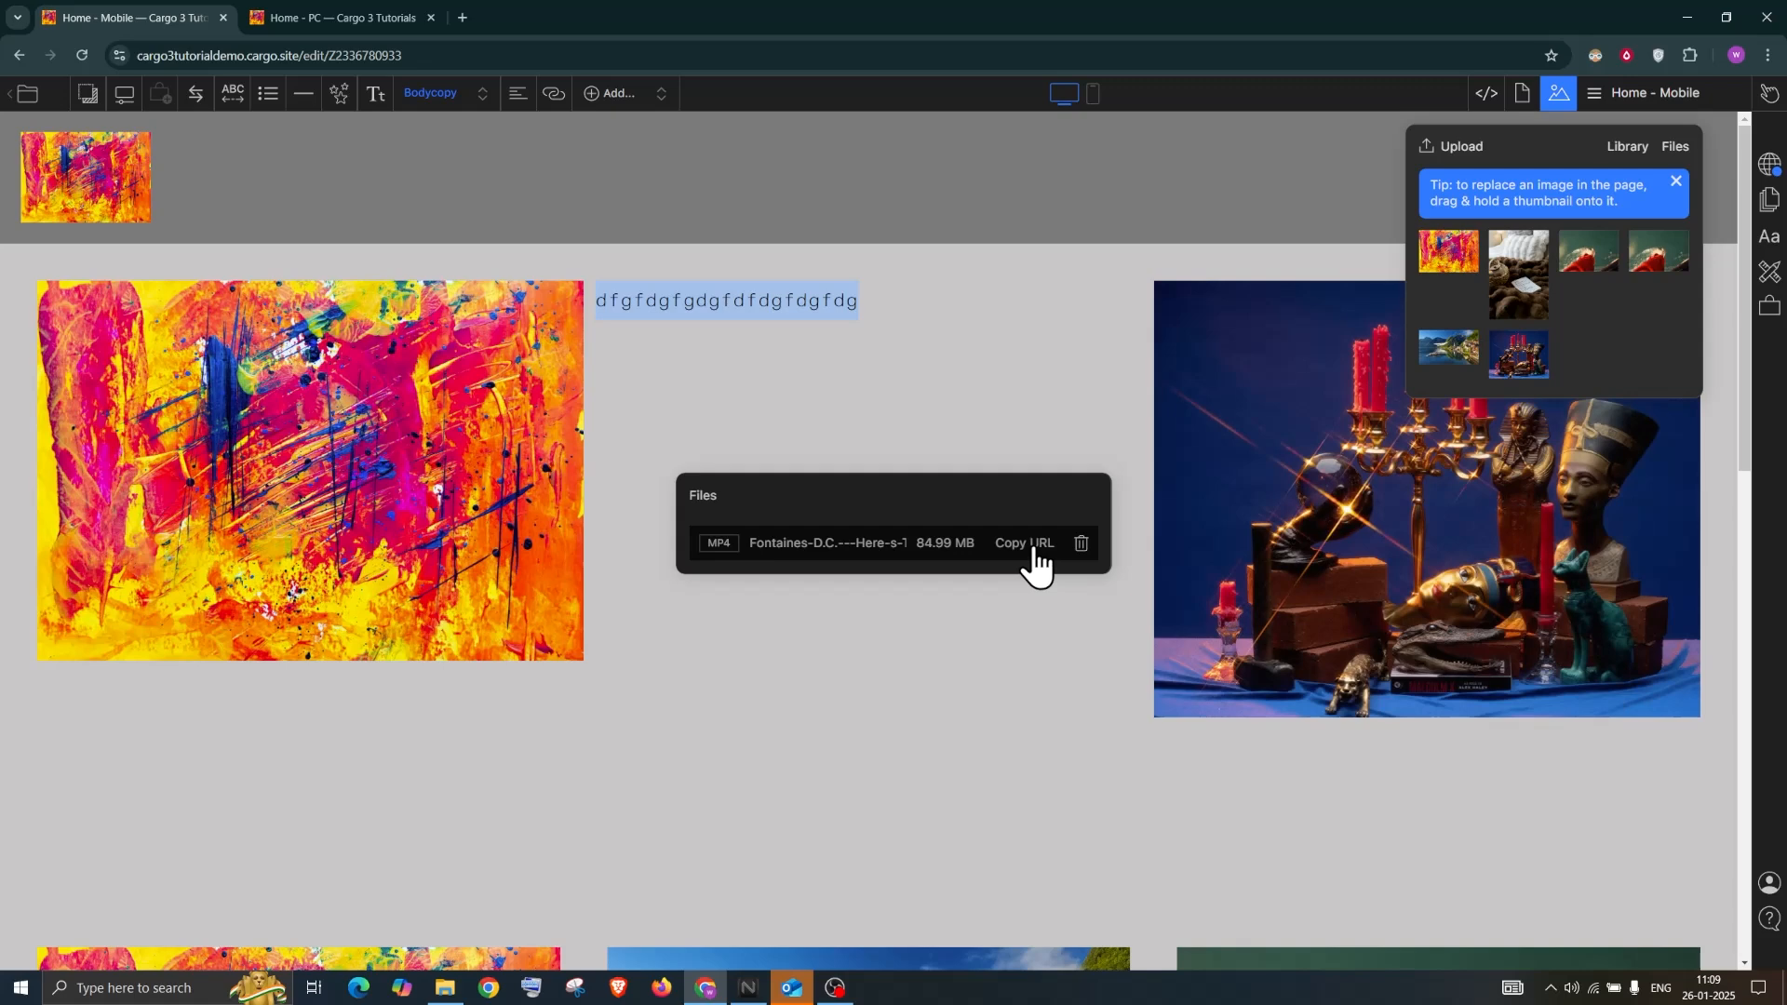
pyautogui.click(1001, 558)
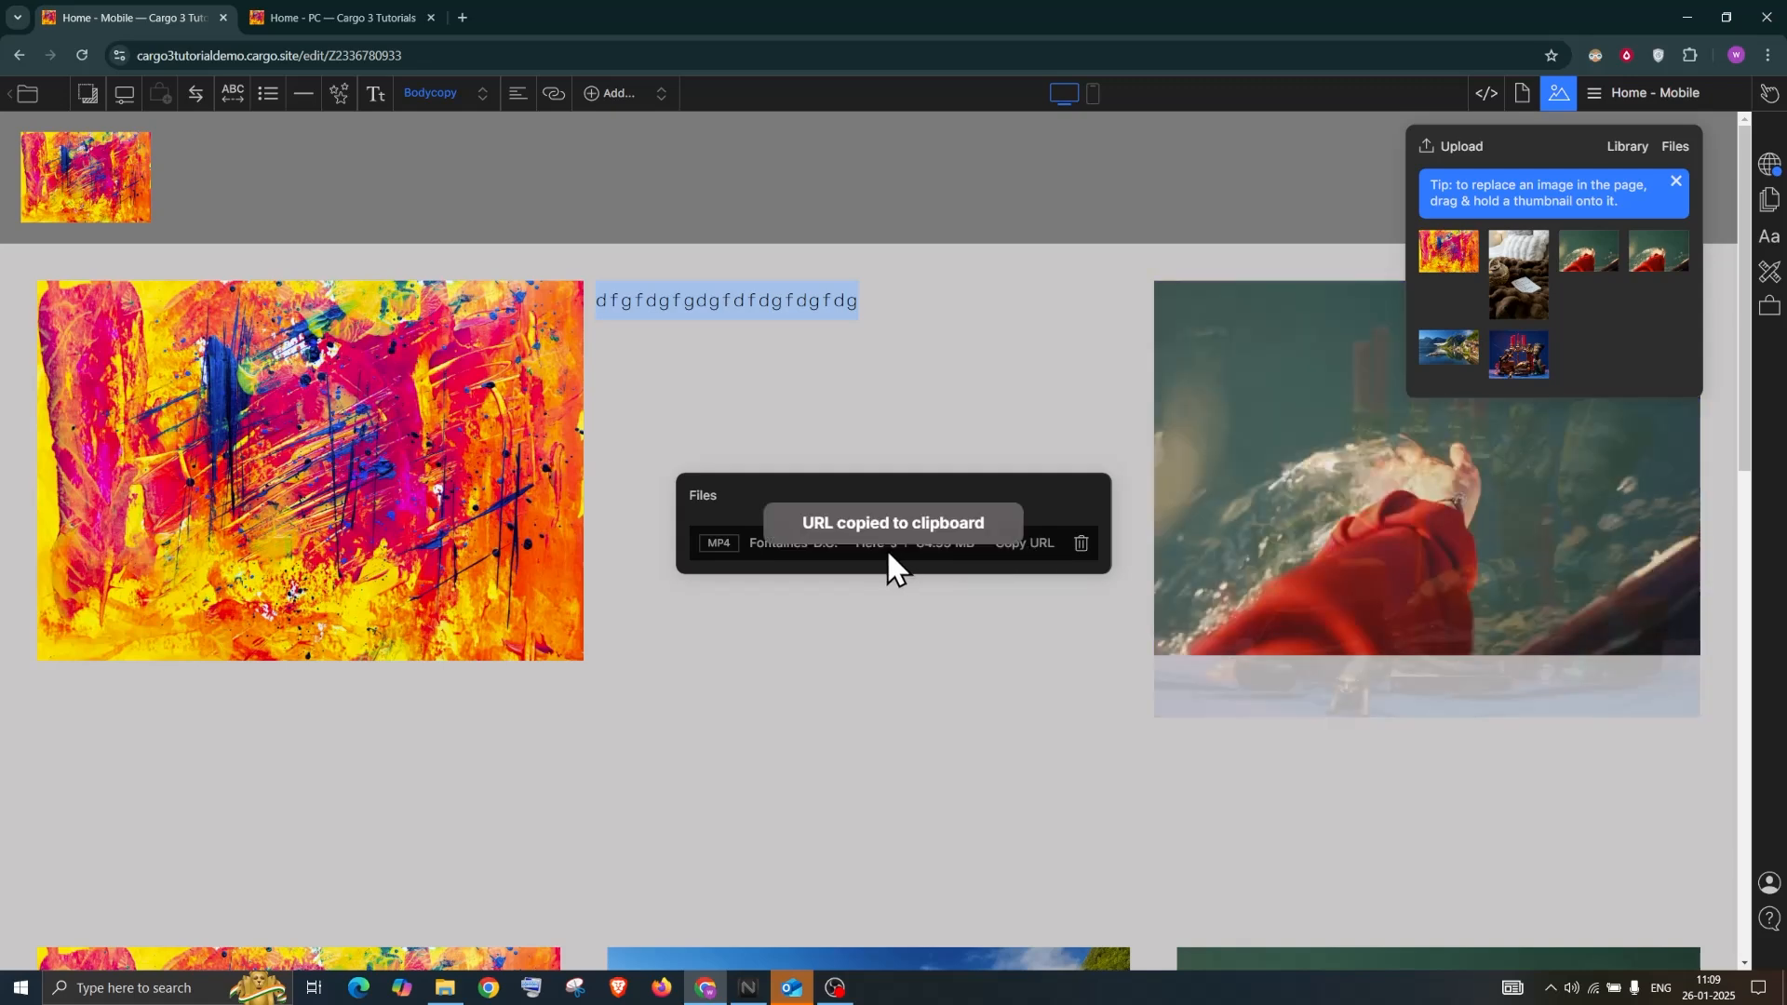
# Embed the MP4 video under the middle-column text and set its scaling to Width at 100
pyautogui.moveTo(868, 551); pyautogui.dragTo(860, 352)
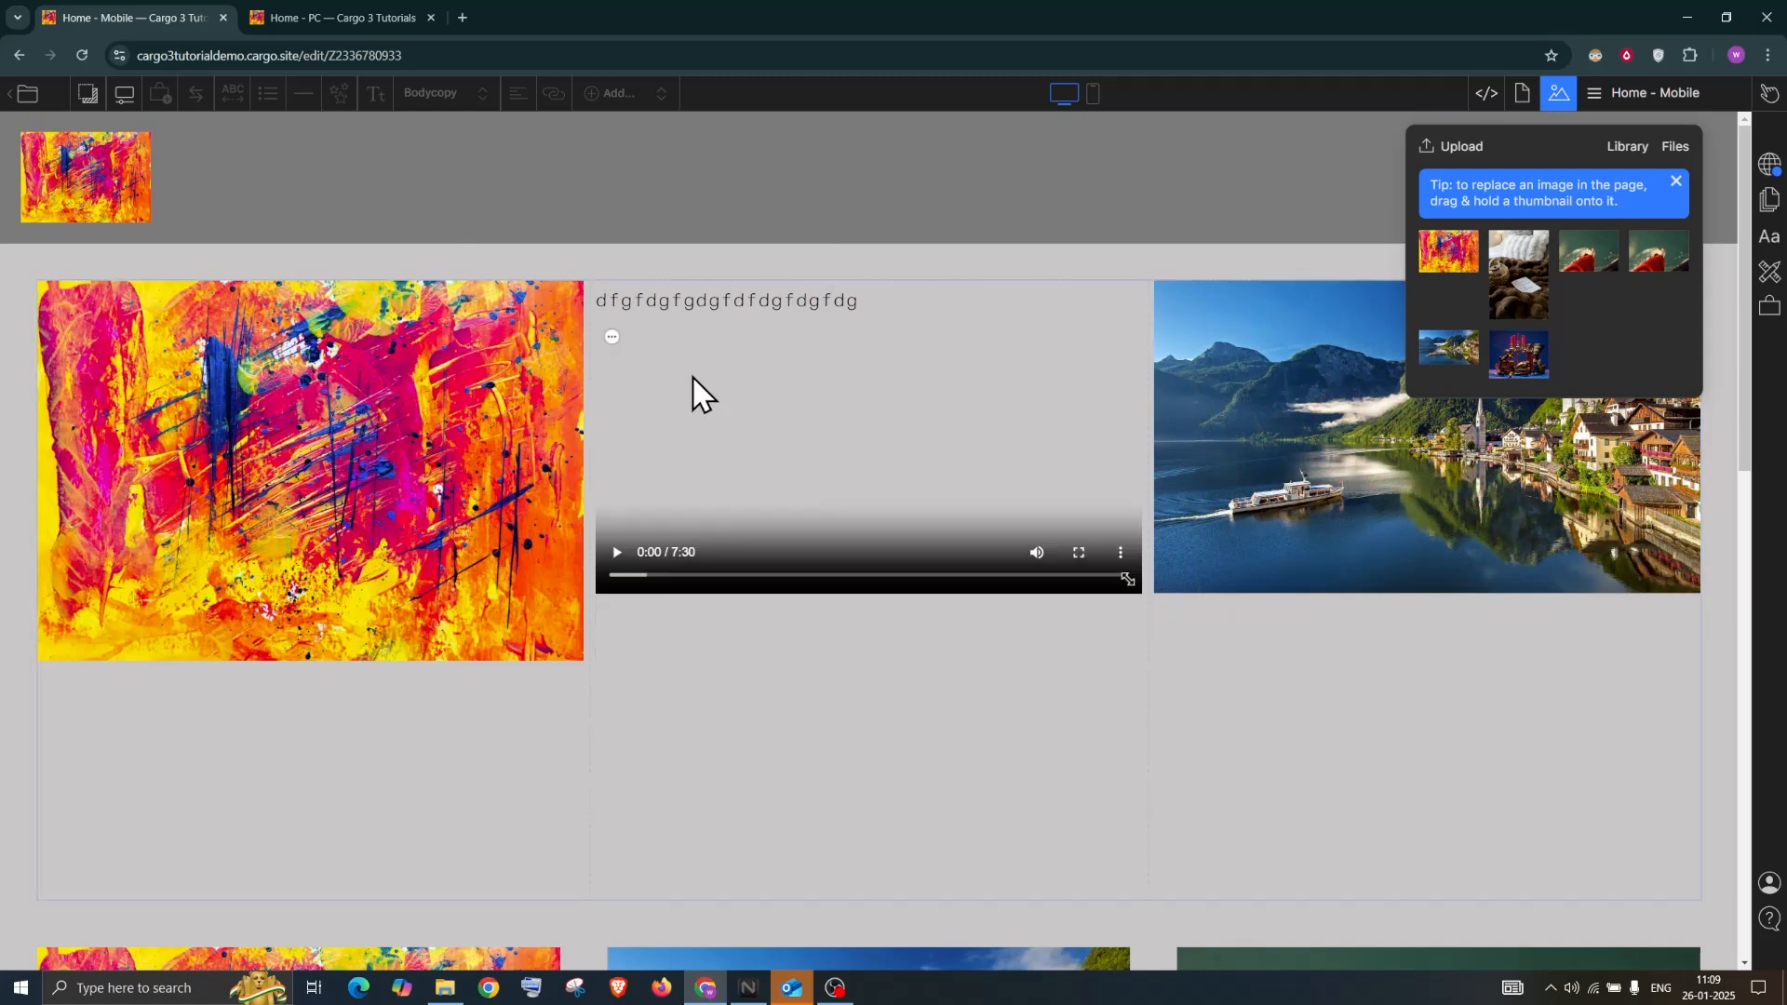
pyautogui.click(611, 337)
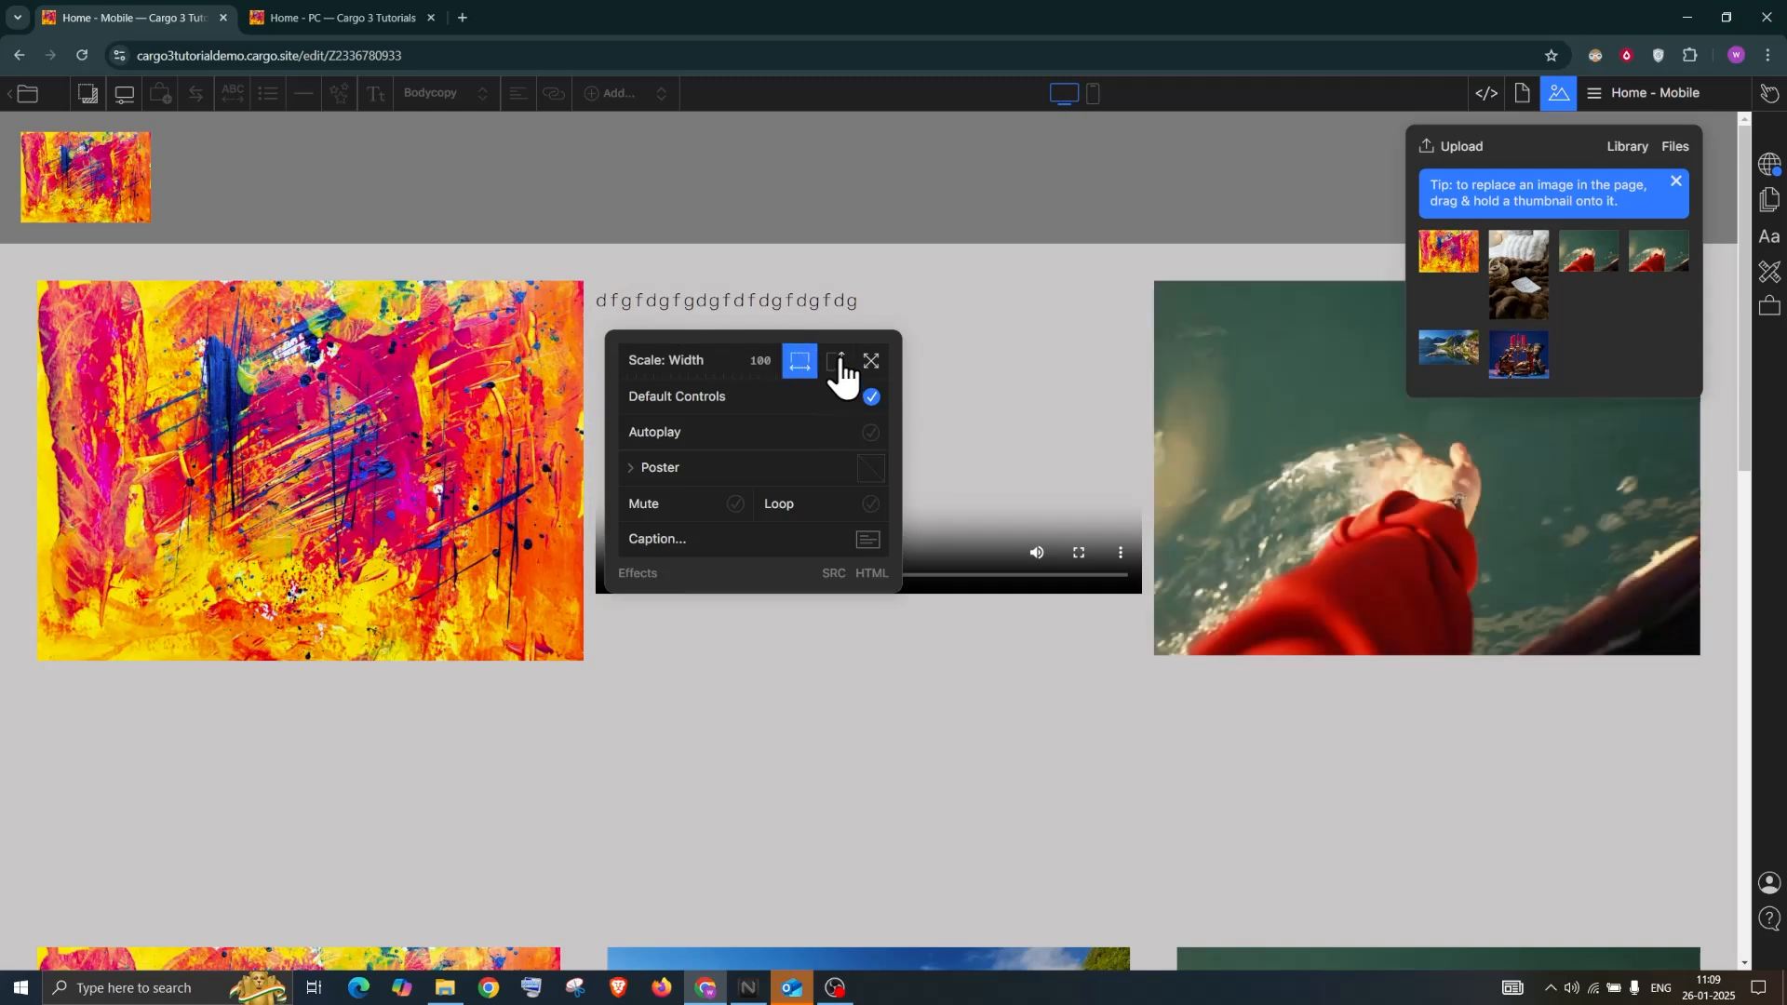
pyautogui.click(840, 366)
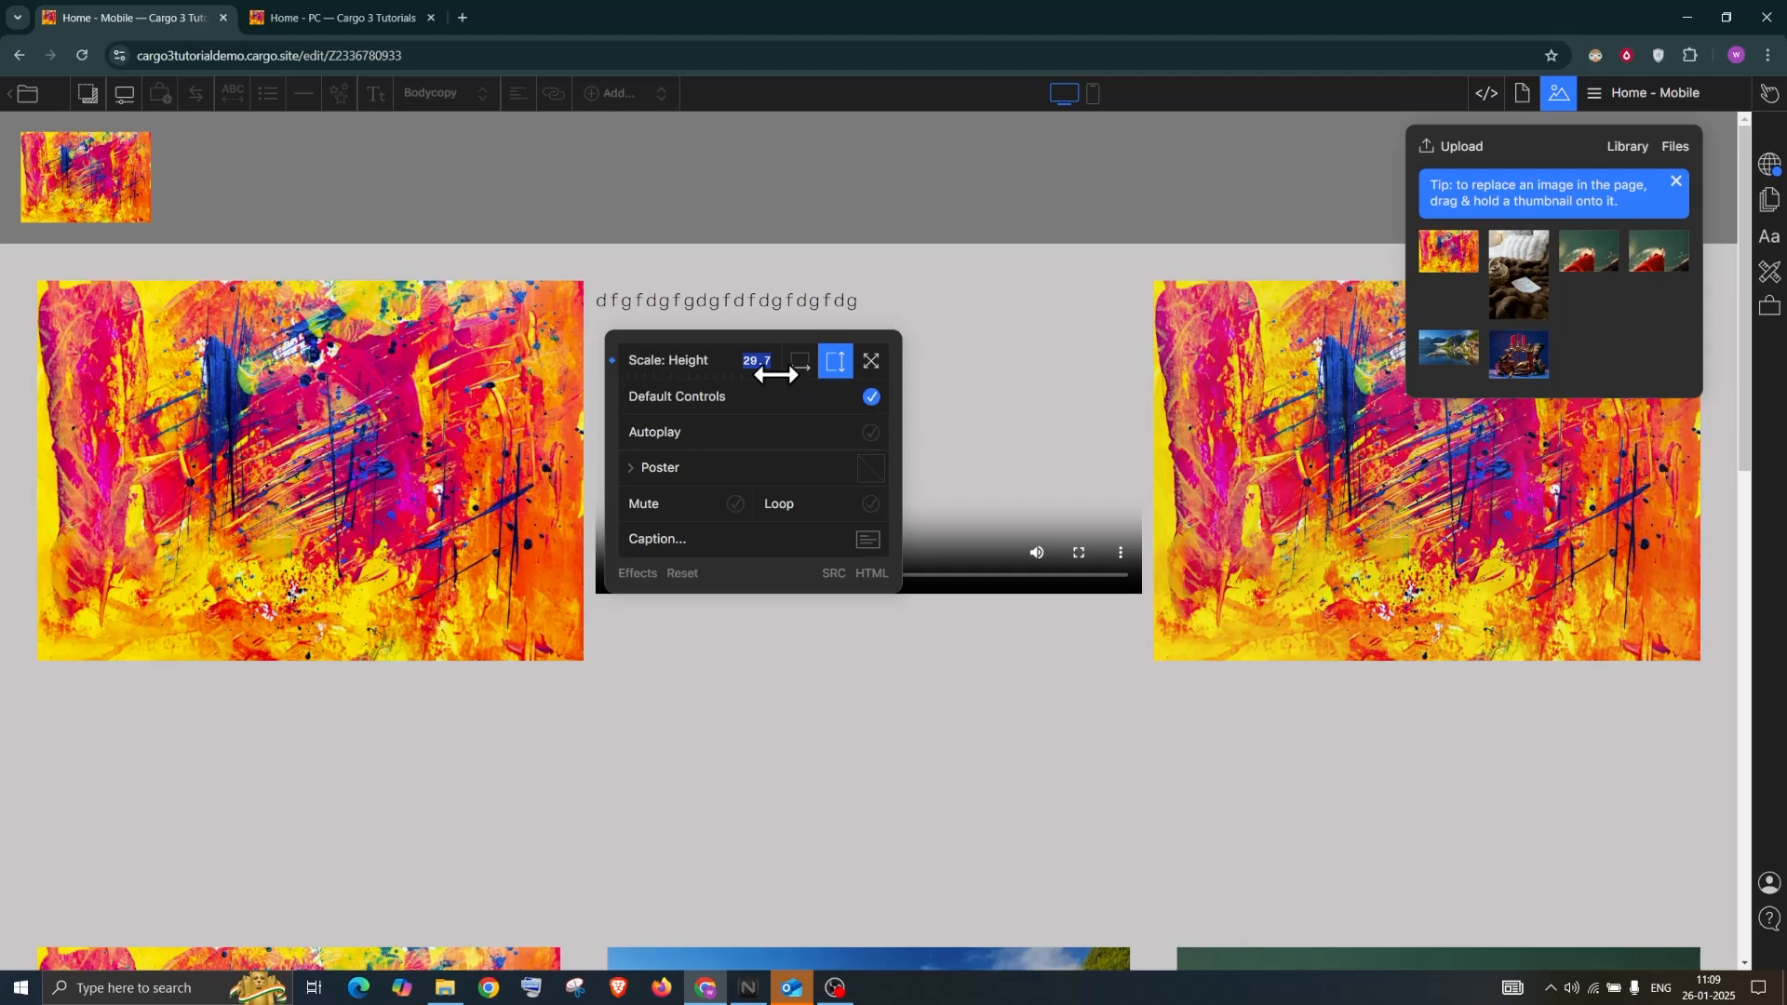
pyautogui.click(870, 363)
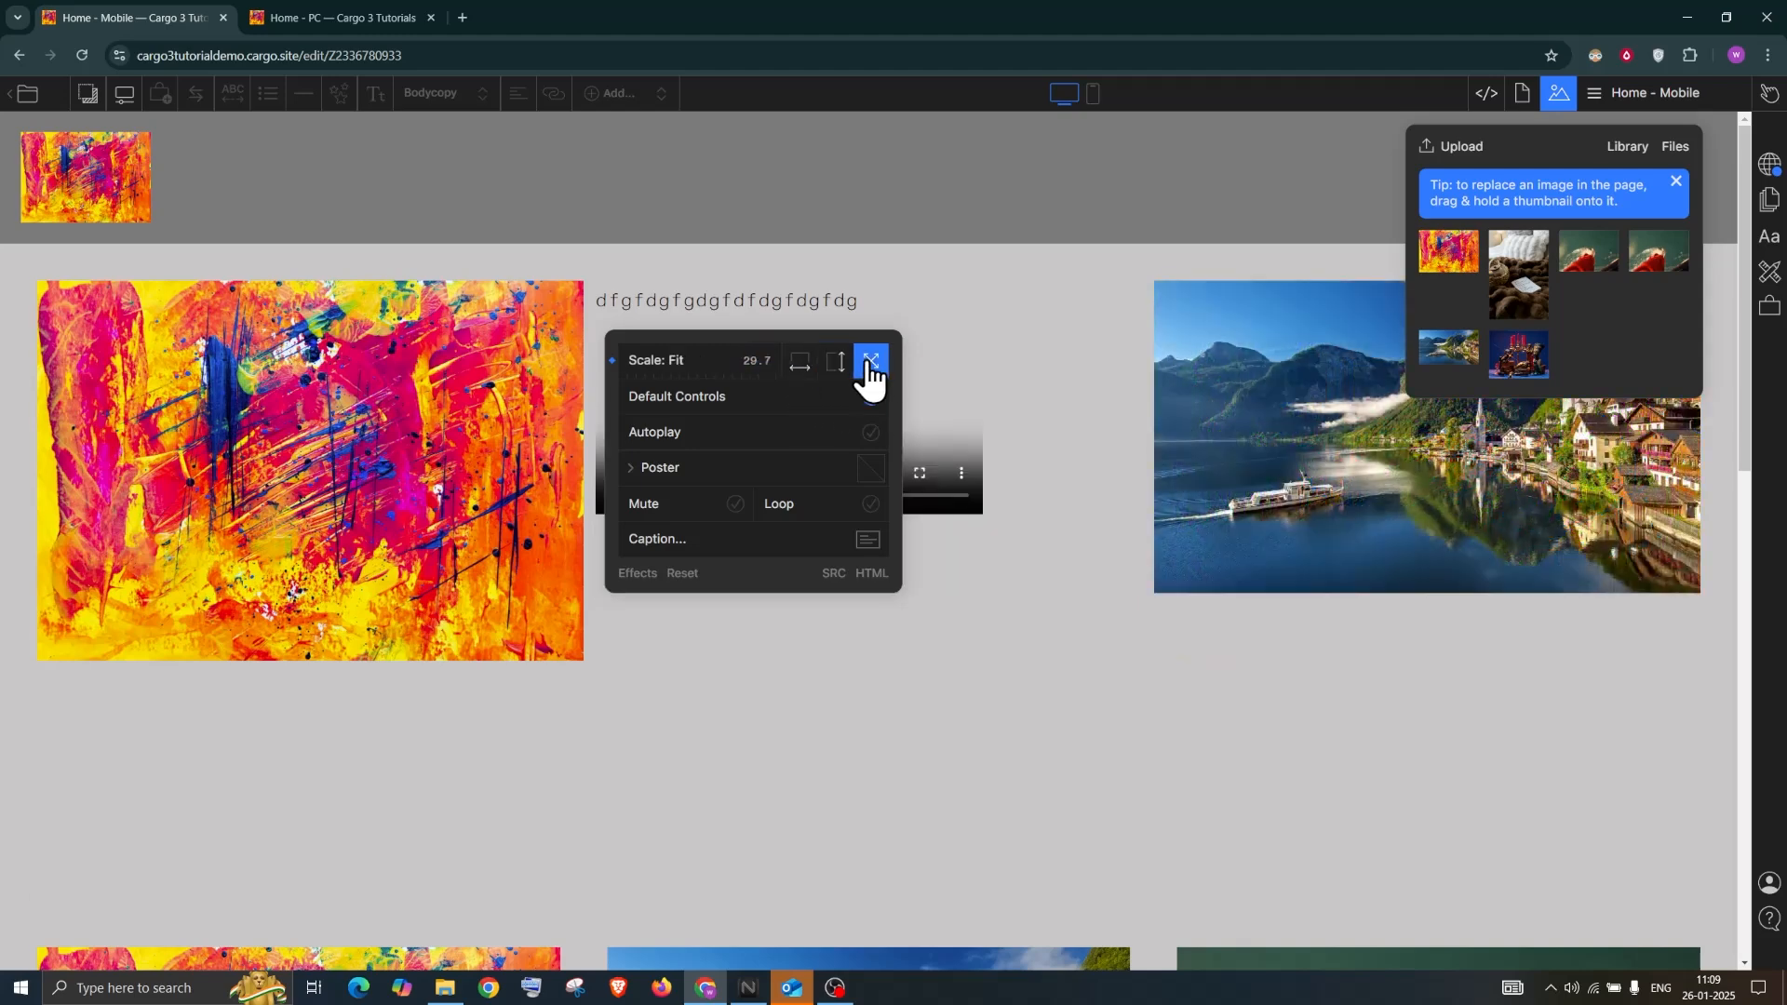
pyautogui.click(833, 368)
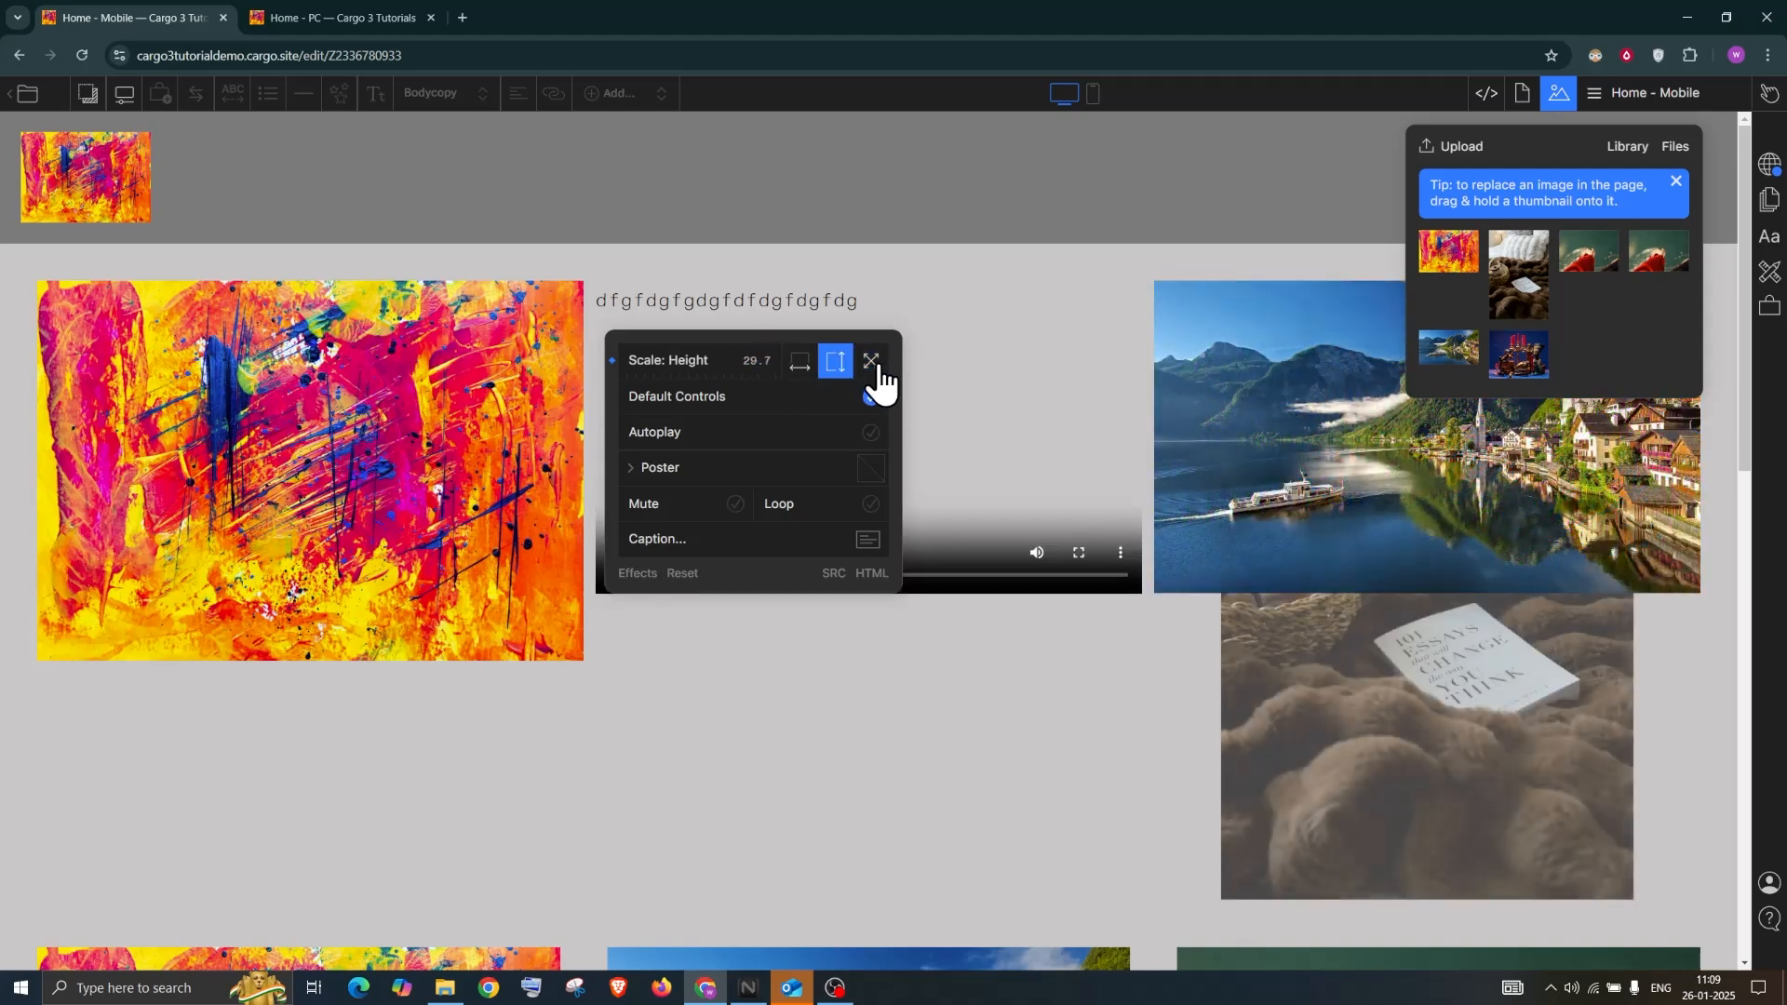
pyautogui.click(875, 367)
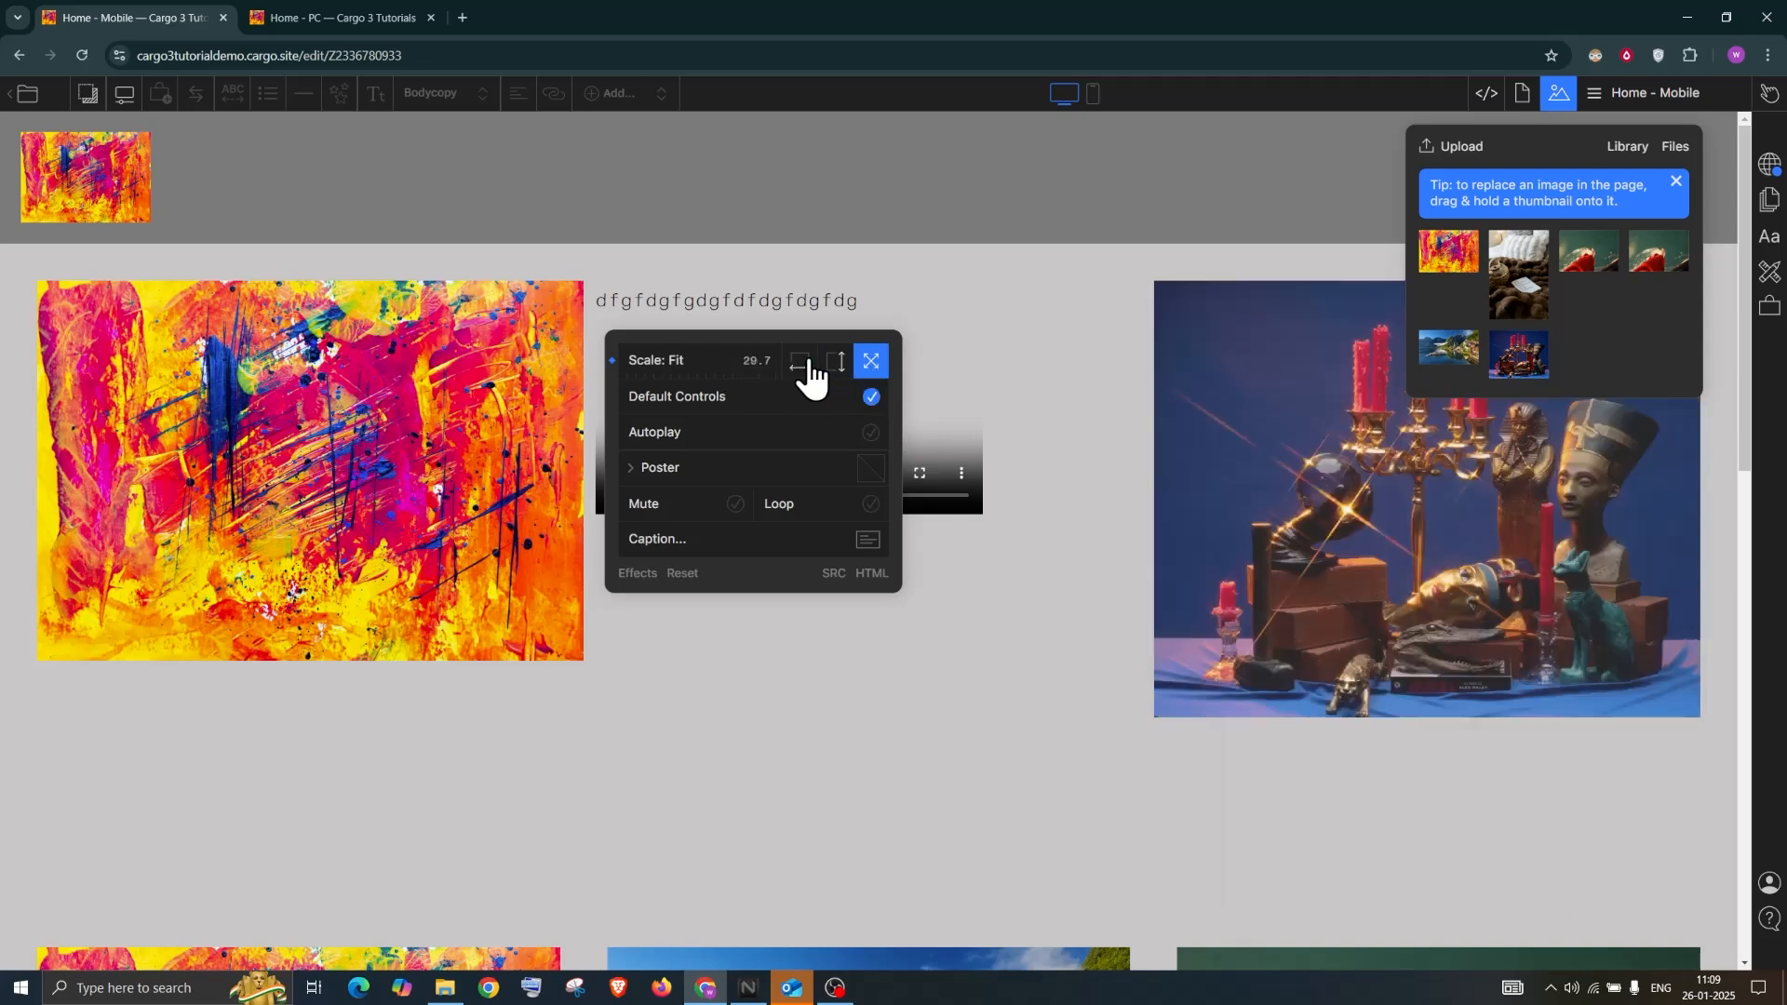
pyautogui.click(802, 363)
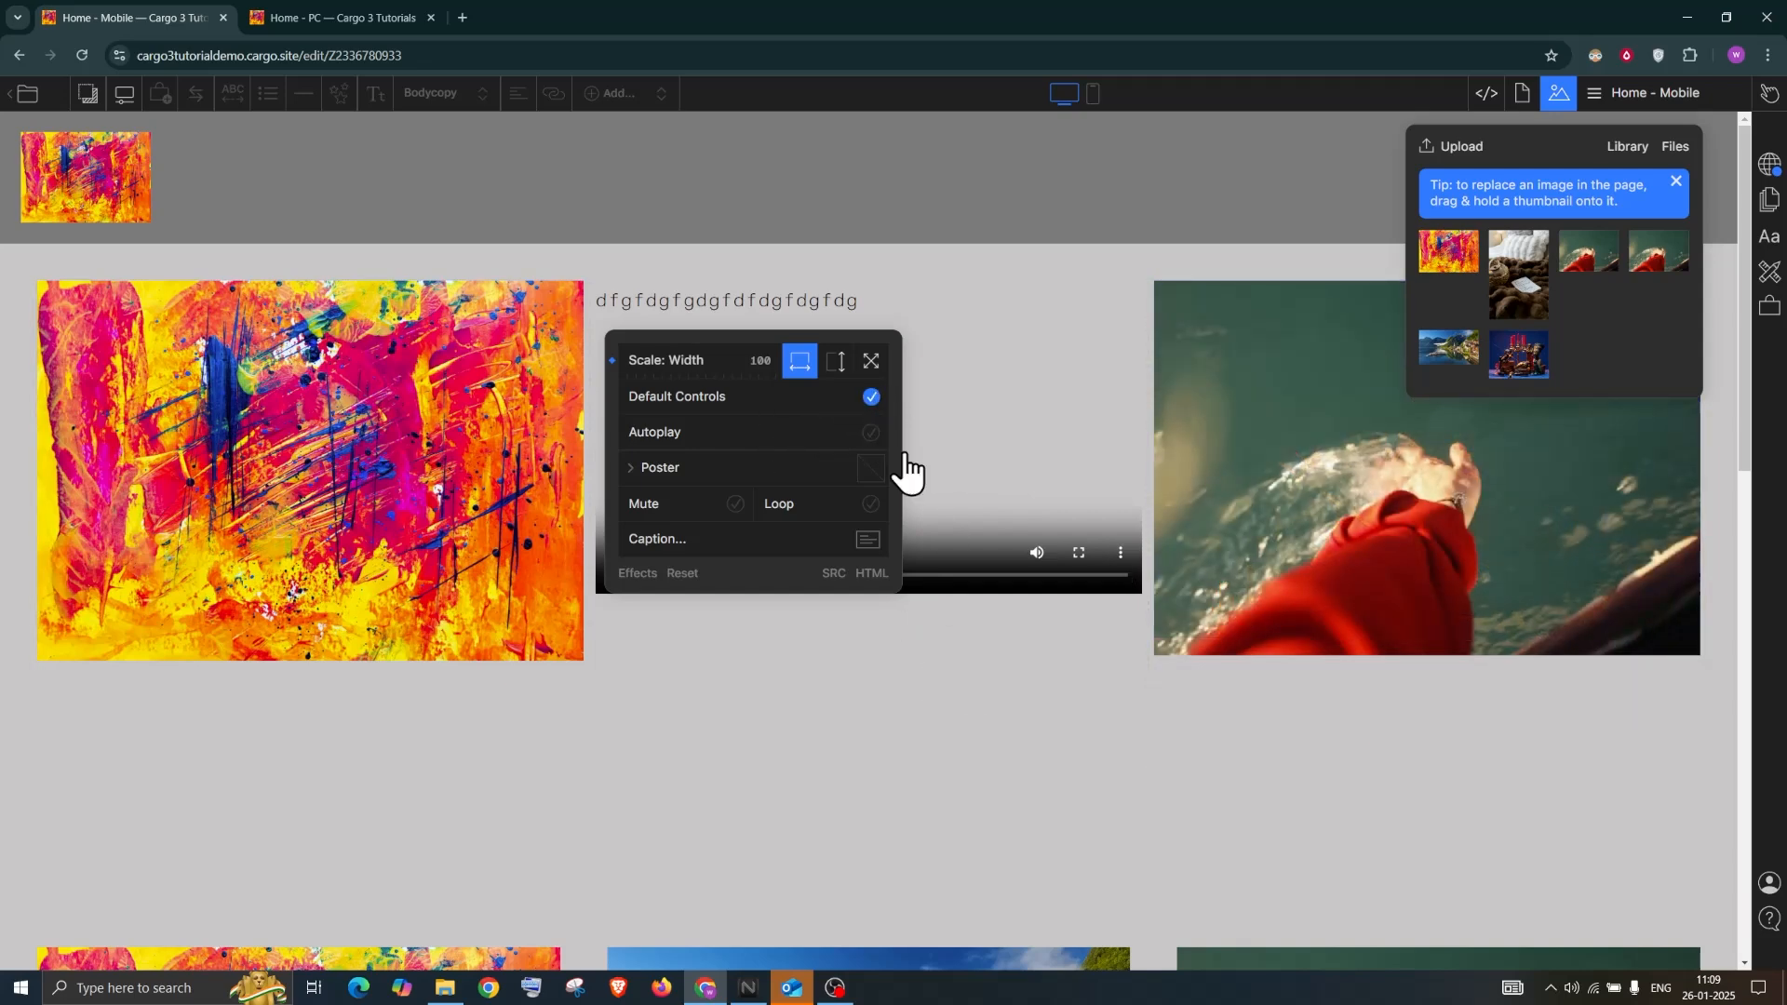
pyautogui.click(1050, 563)
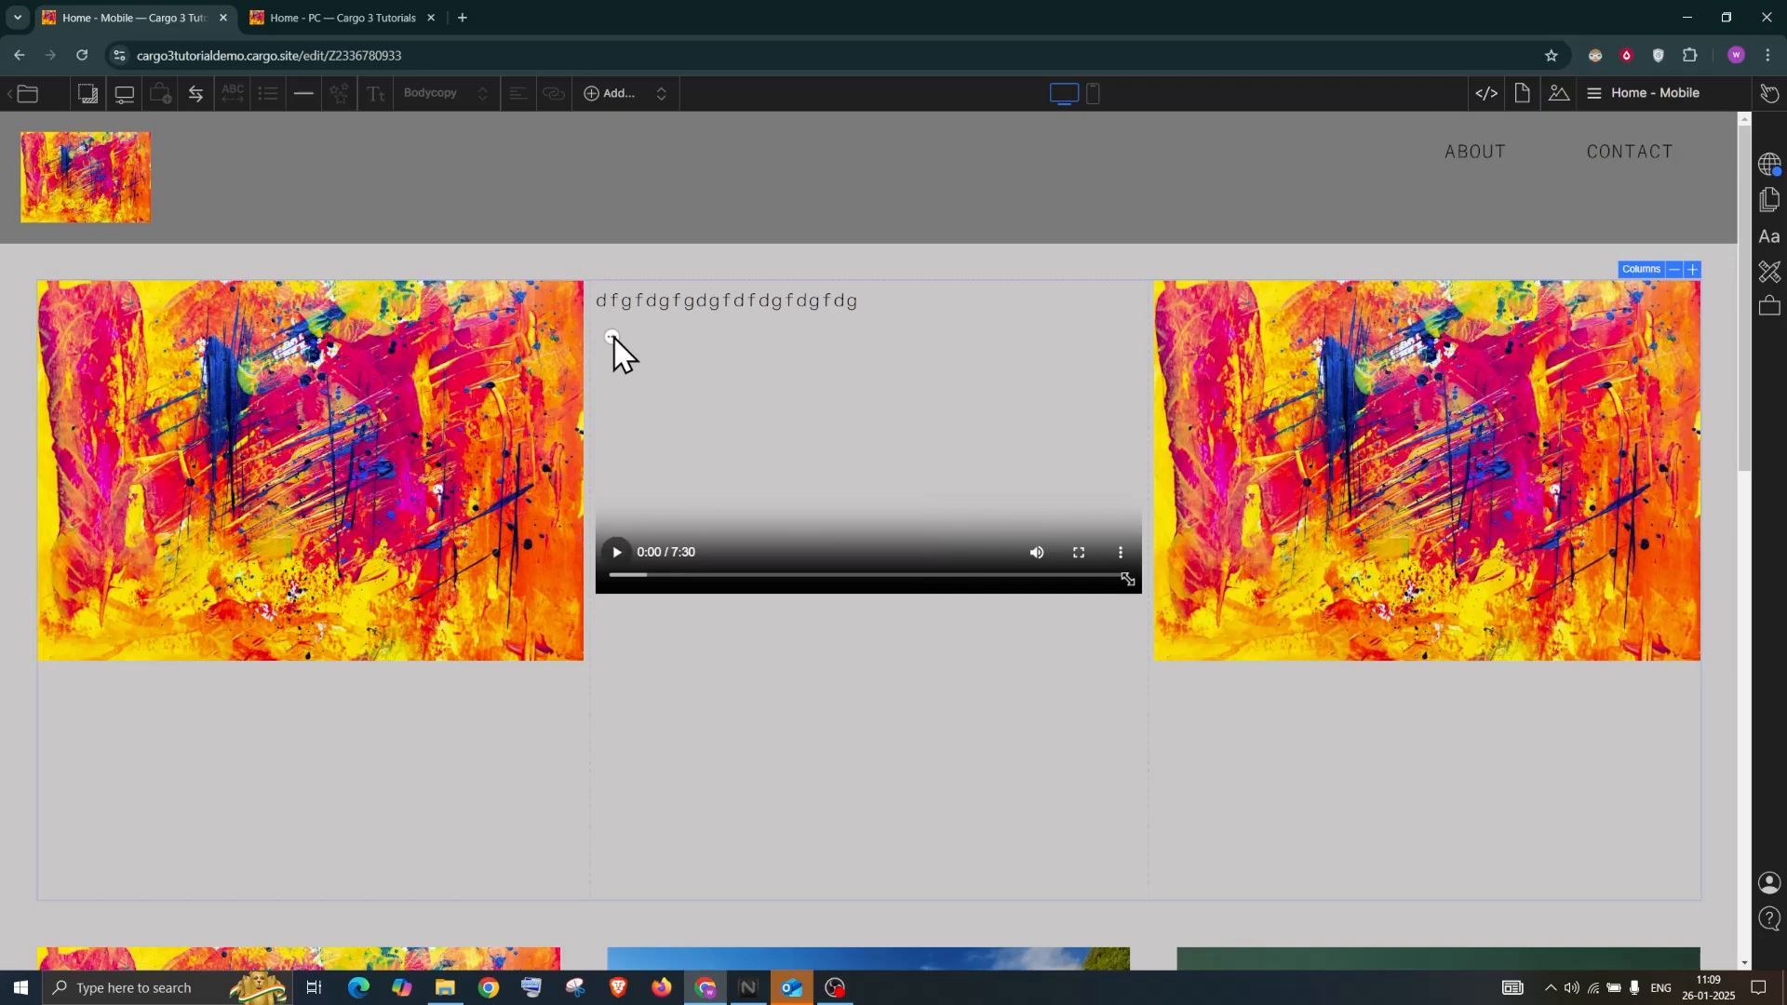
# Make the video autoplay muted and loop
pyautogui.click(611, 336)
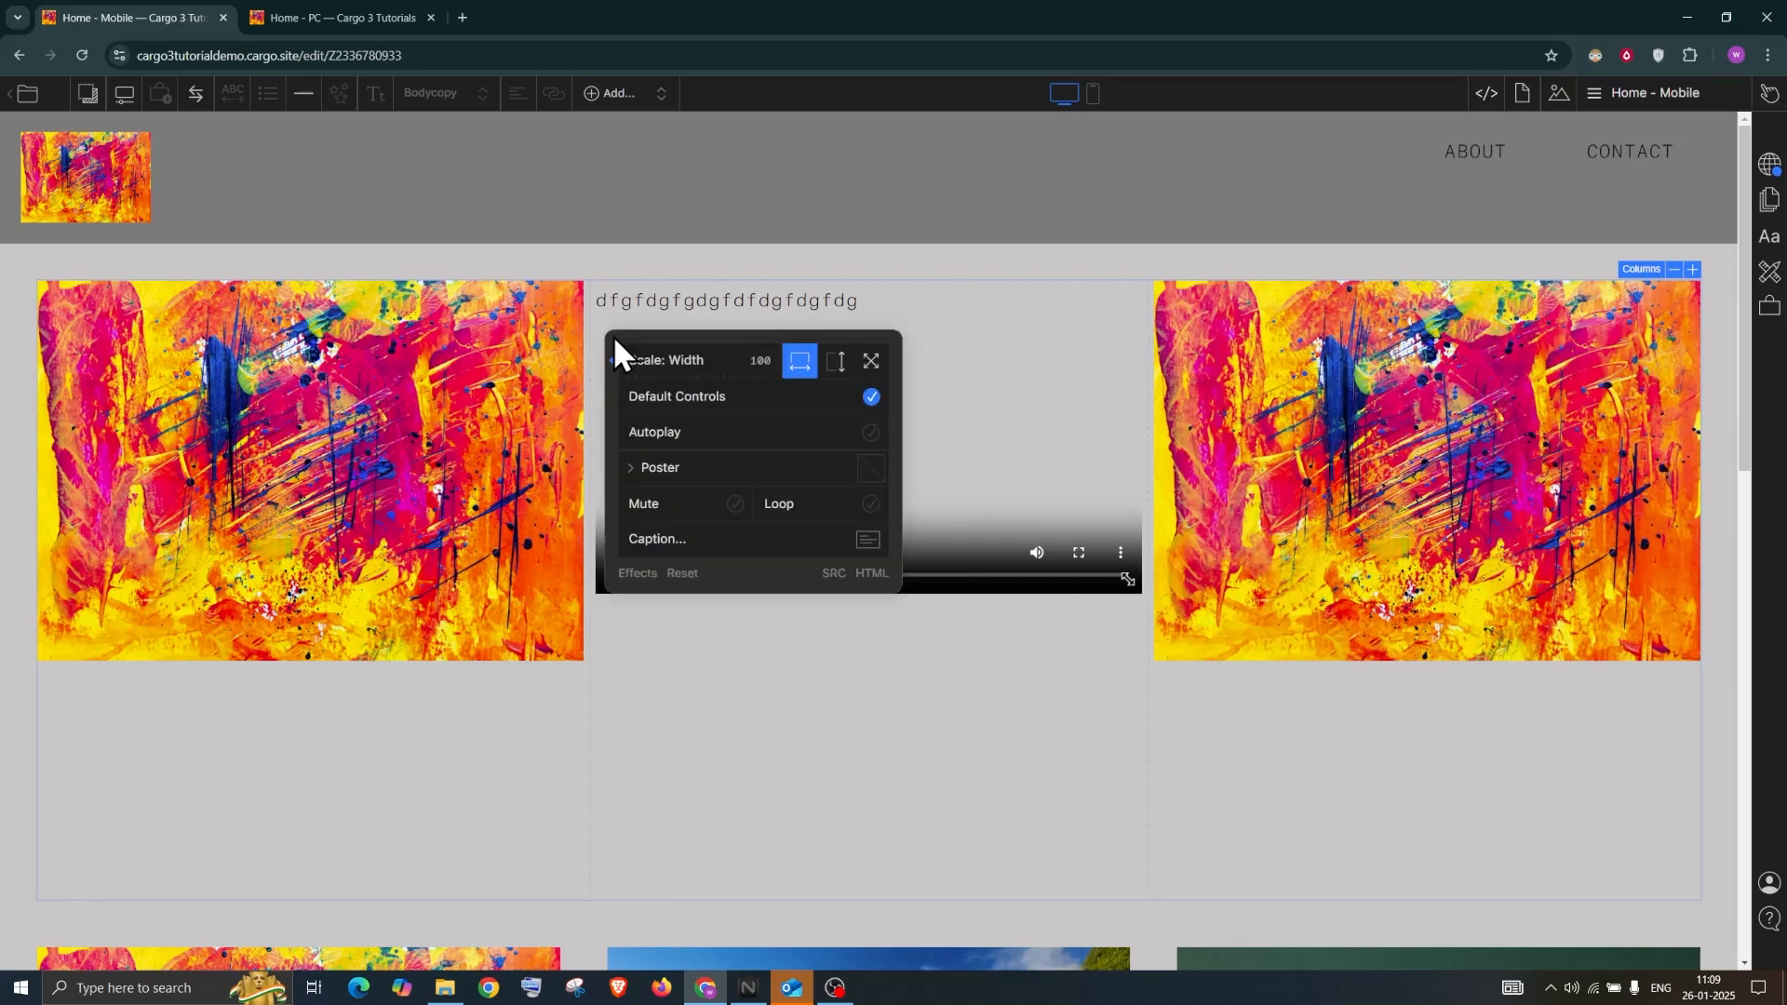
pyautogui.click(870, 398)
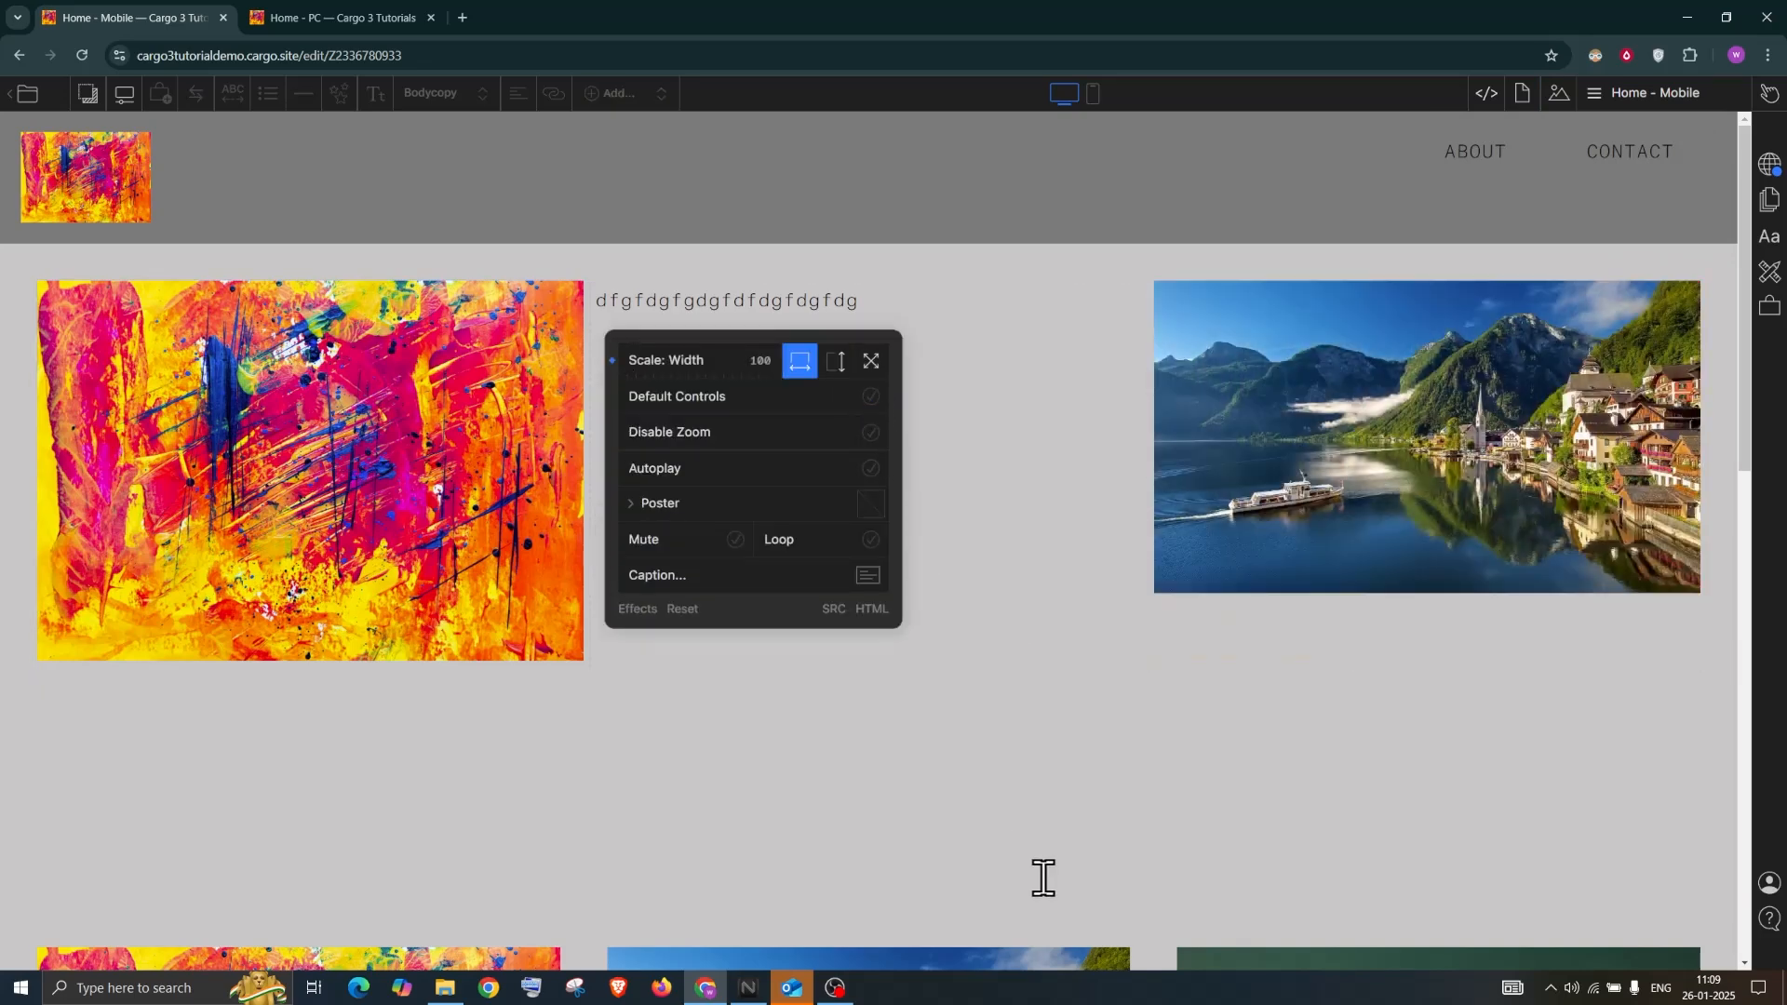
pyautogui.click(947, 433)
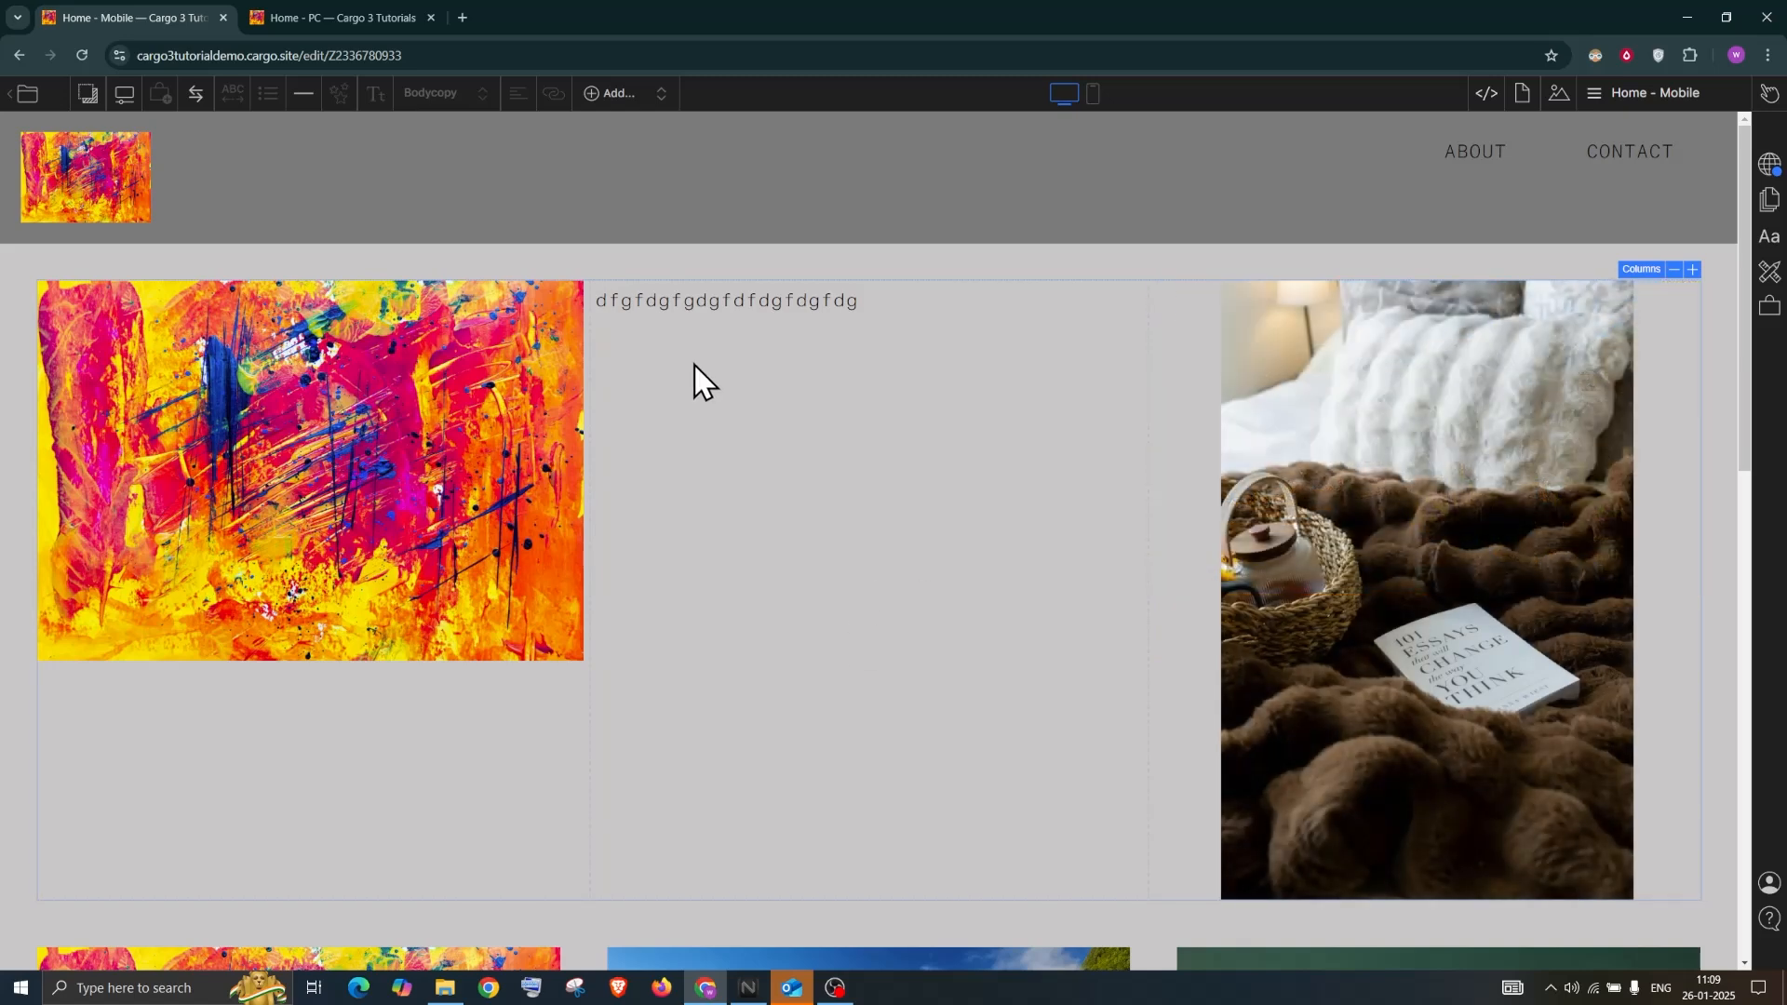
pyautogui.click(611, 337)
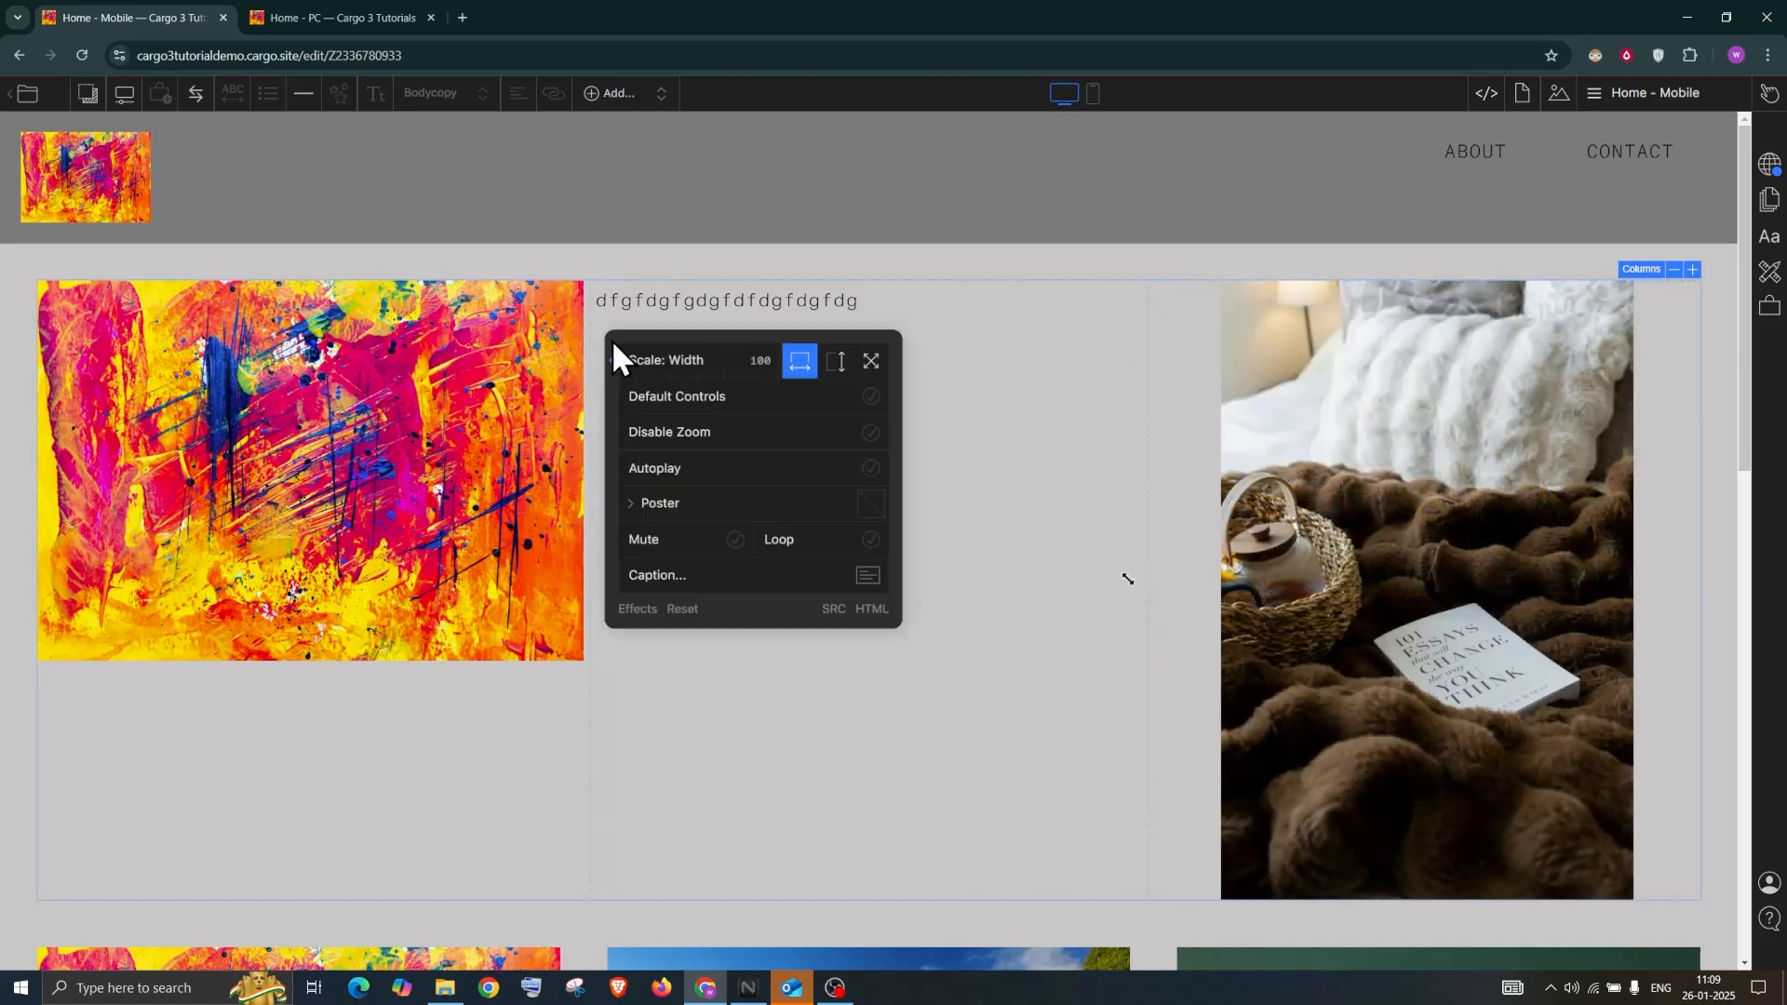
pyautogui.click(871, 473)
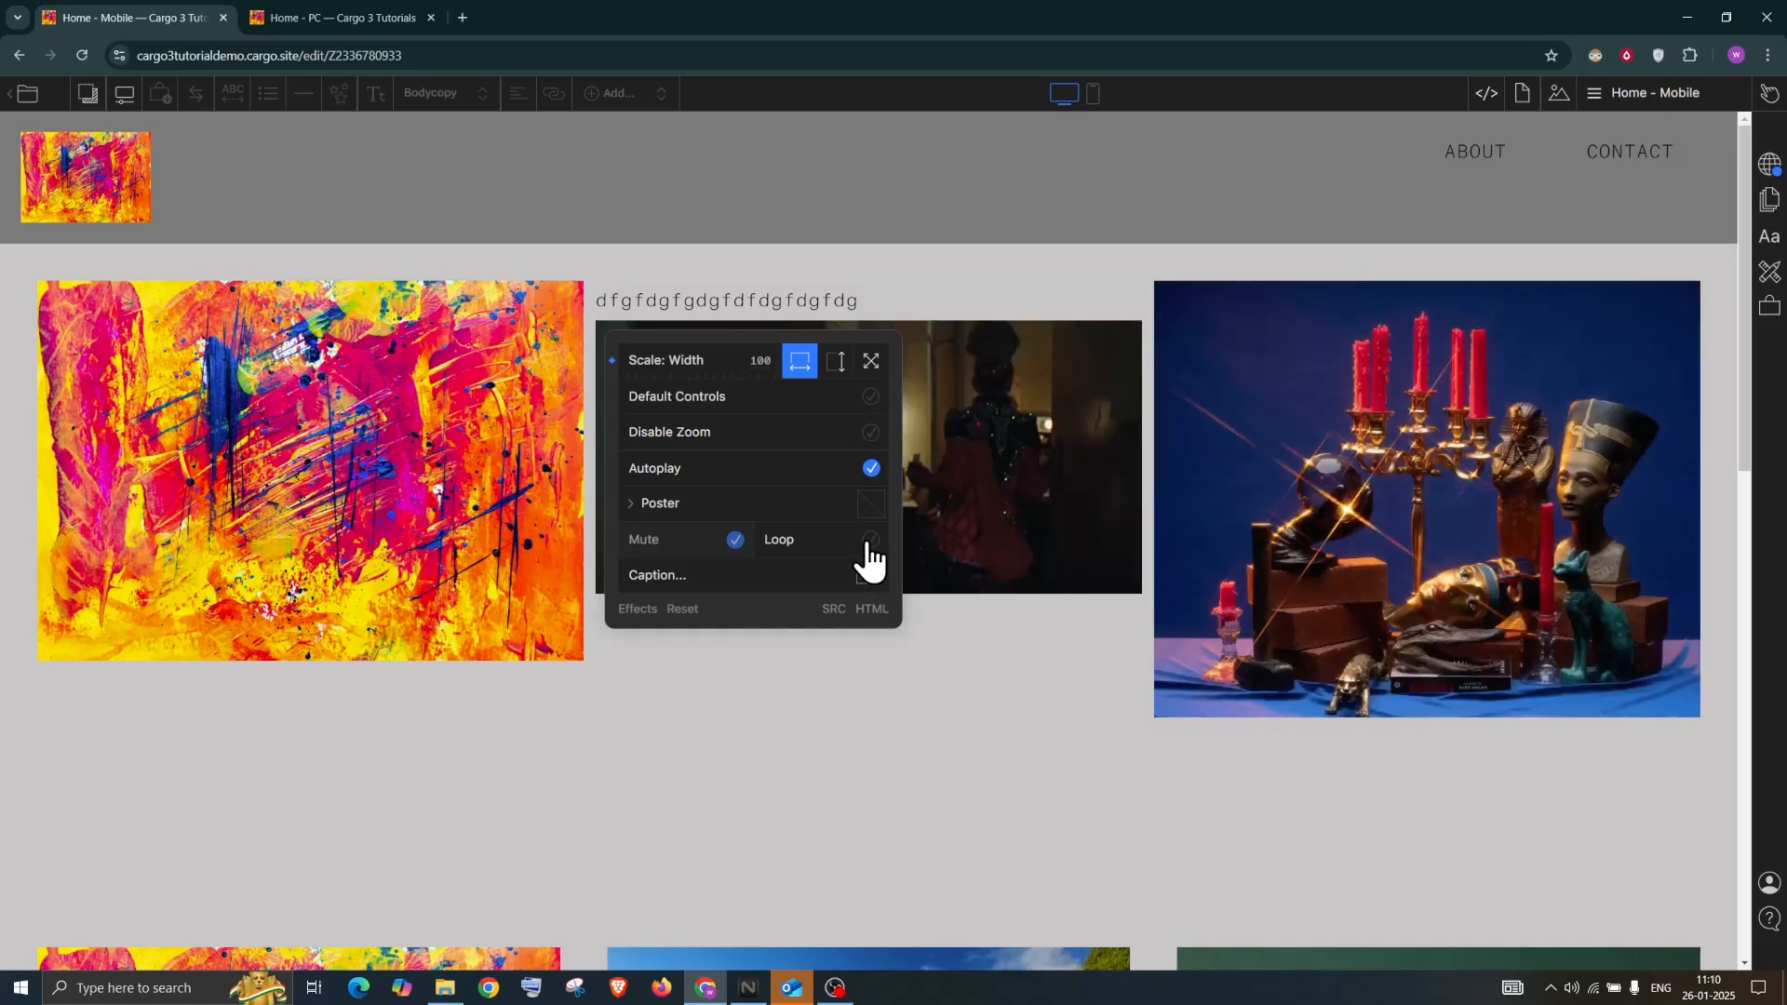
pyautogui.click(869, 542)
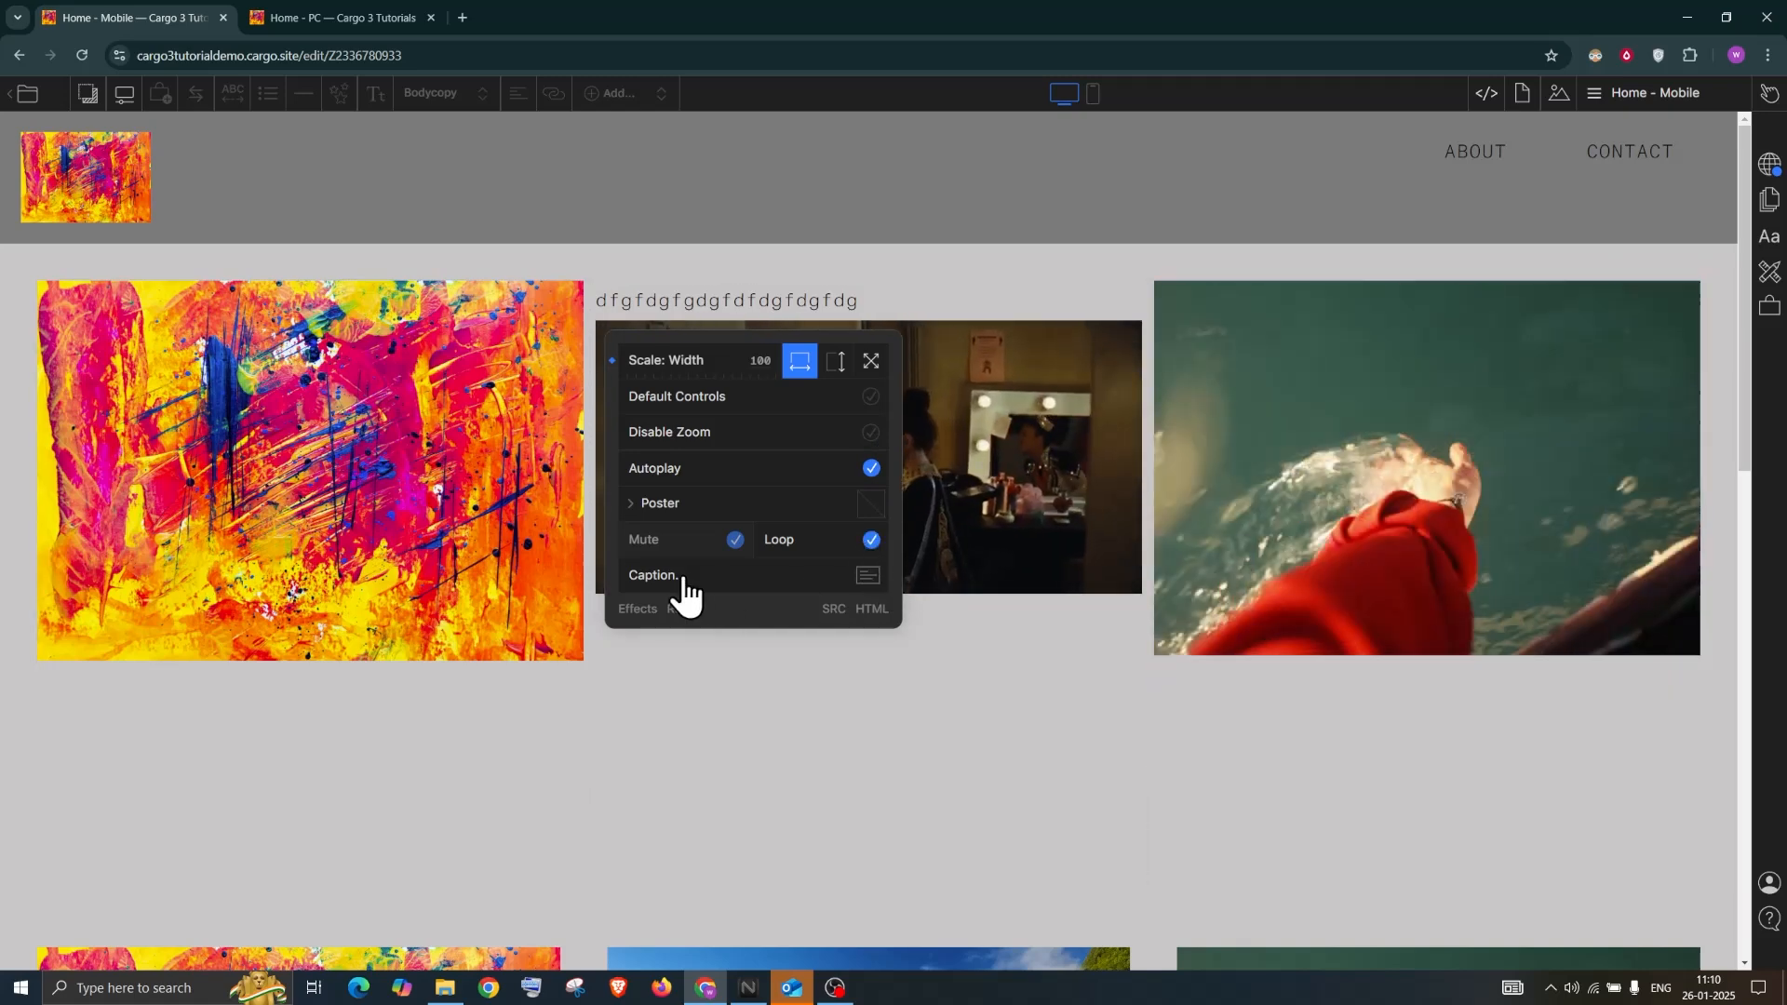
# Replace the video's Lorem Ipsum caption with 'Video'
pyautogui.click(682, 579)
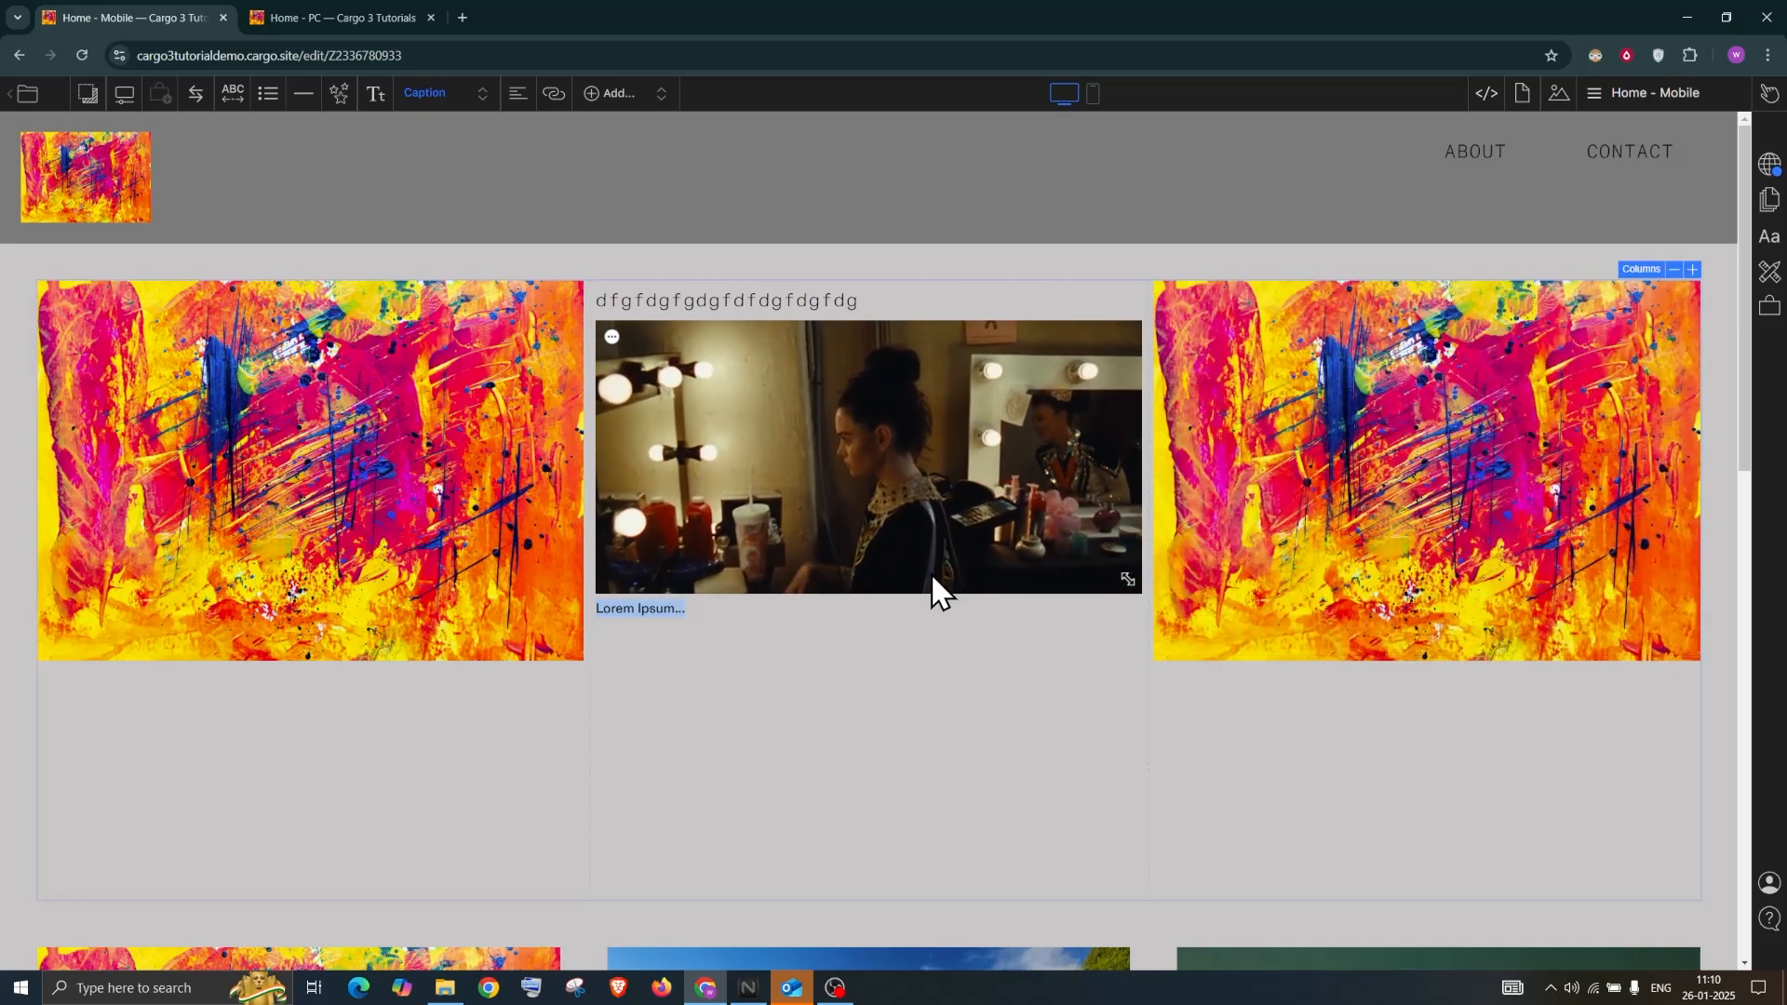
pyautogui.write('Video')
pyautogui.click(649, 346)
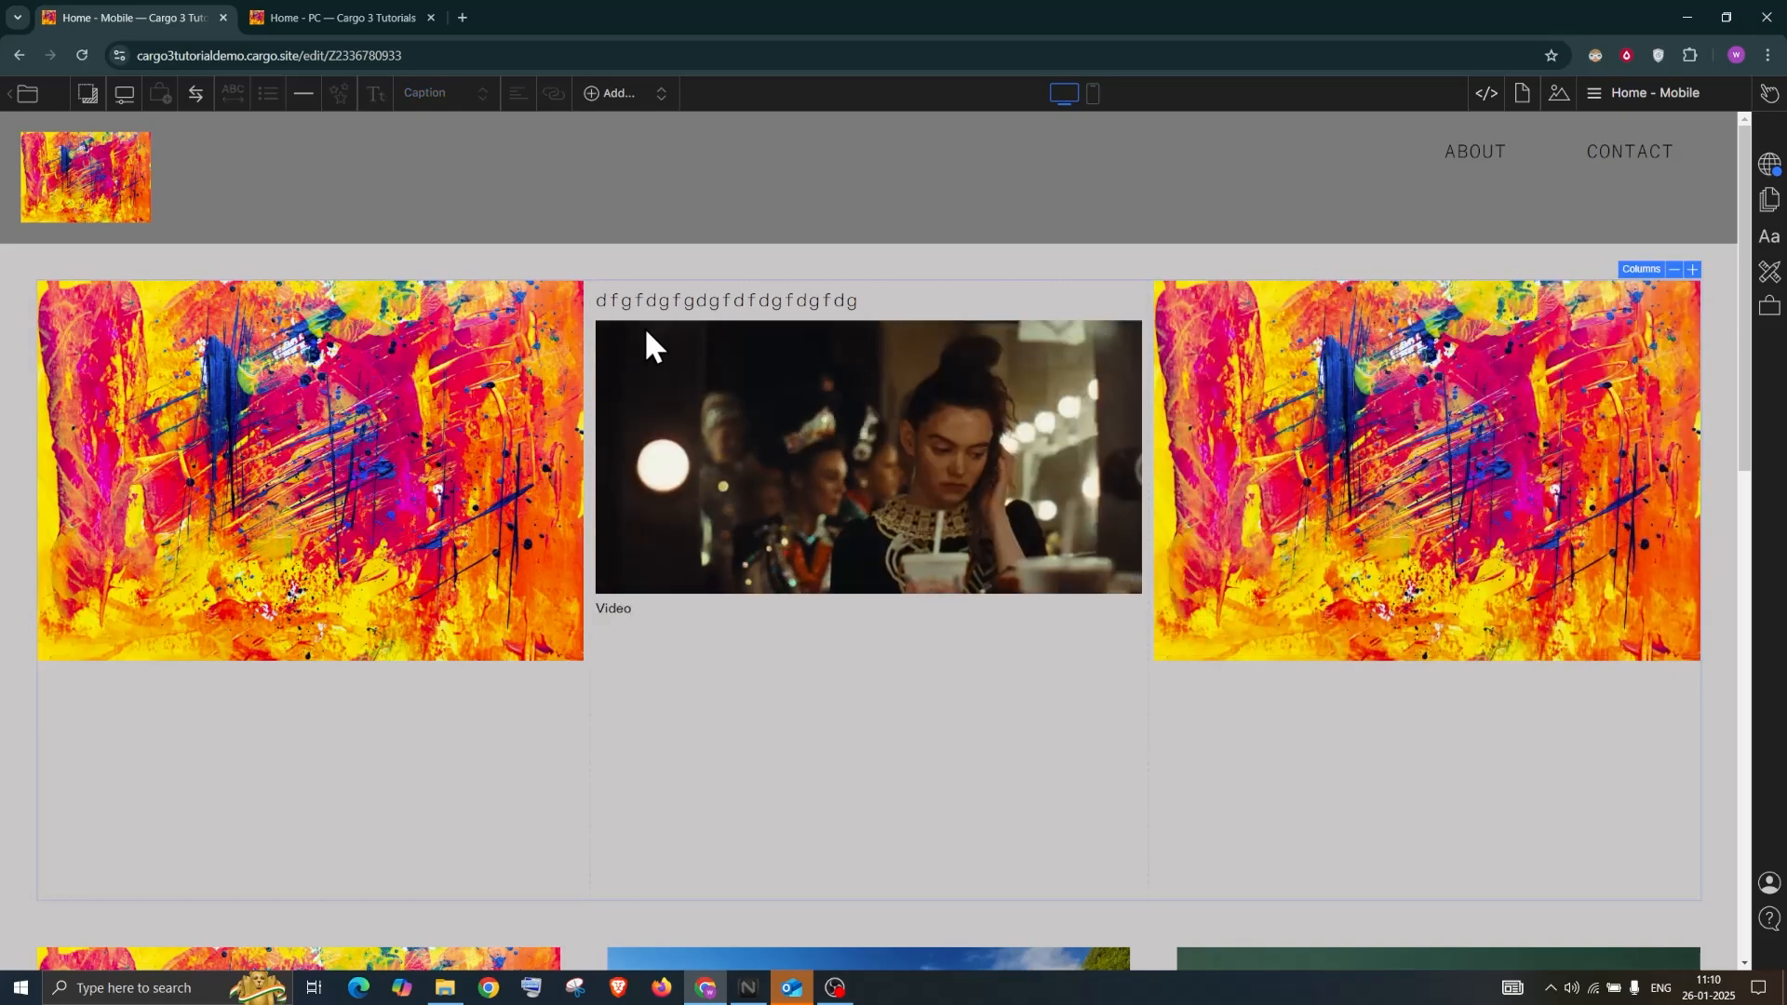
pyautogui.click(605, 337)
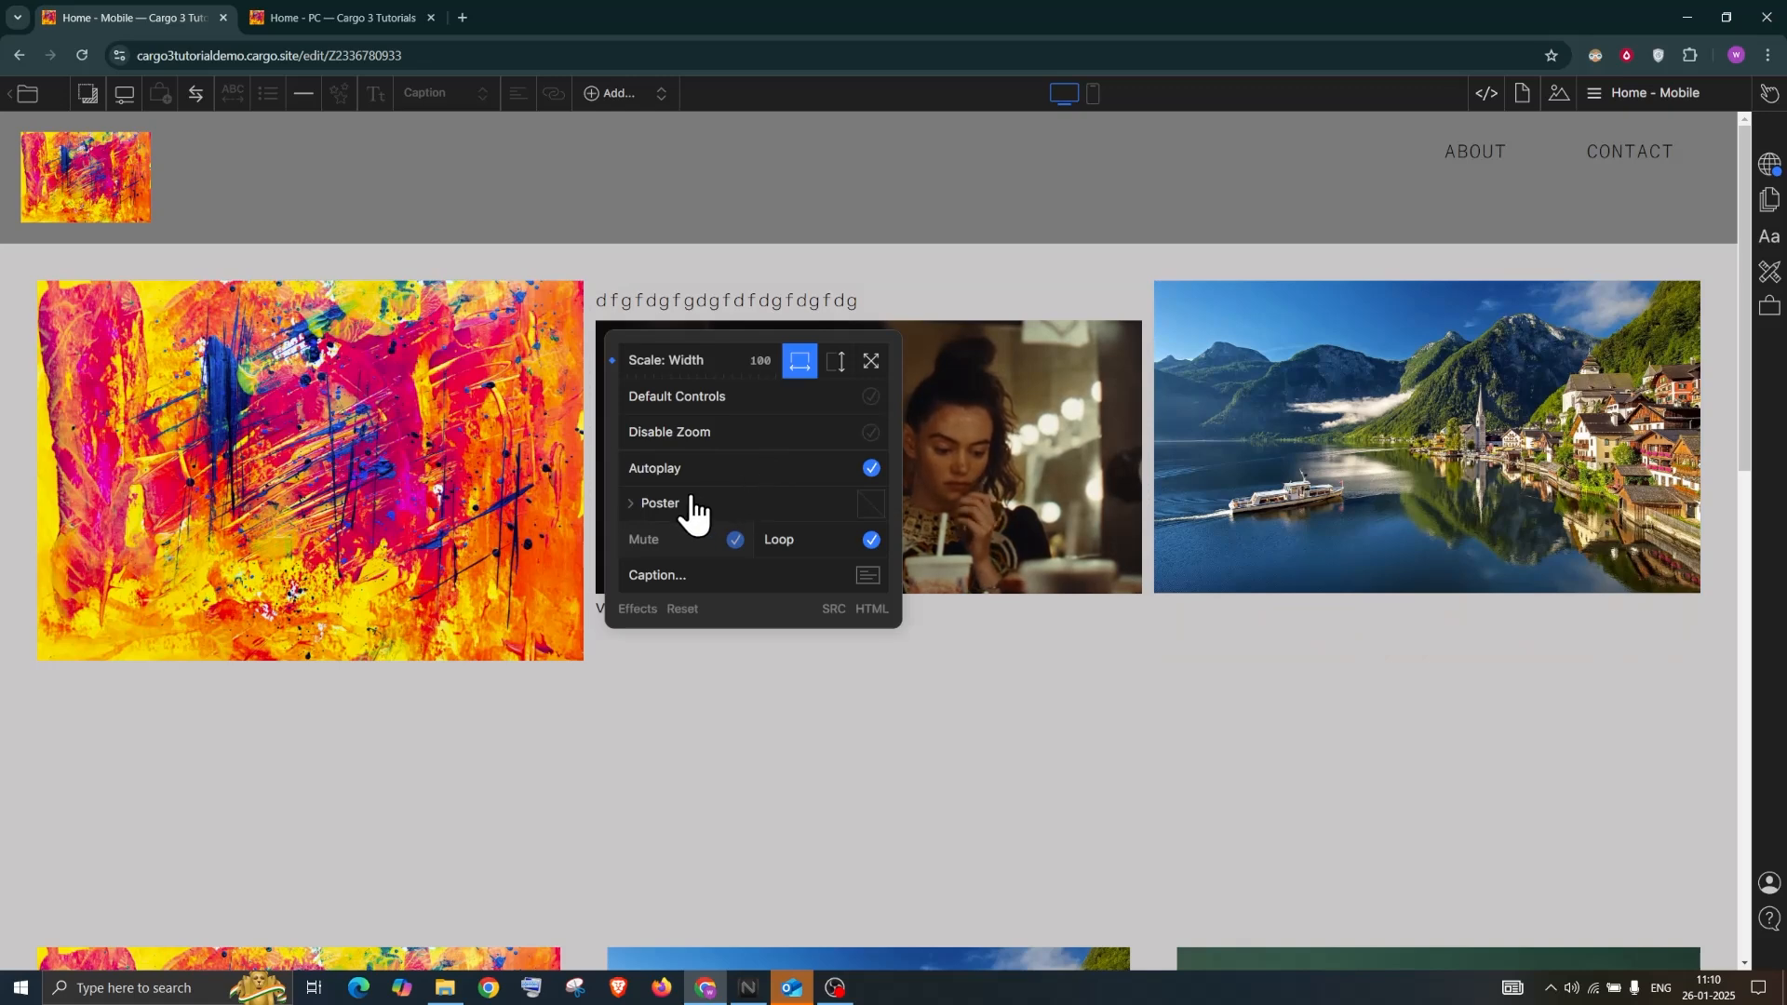
# Turn off the video's autoplay and set the abstract painting as its poster
pyautogui.click(872, 469)
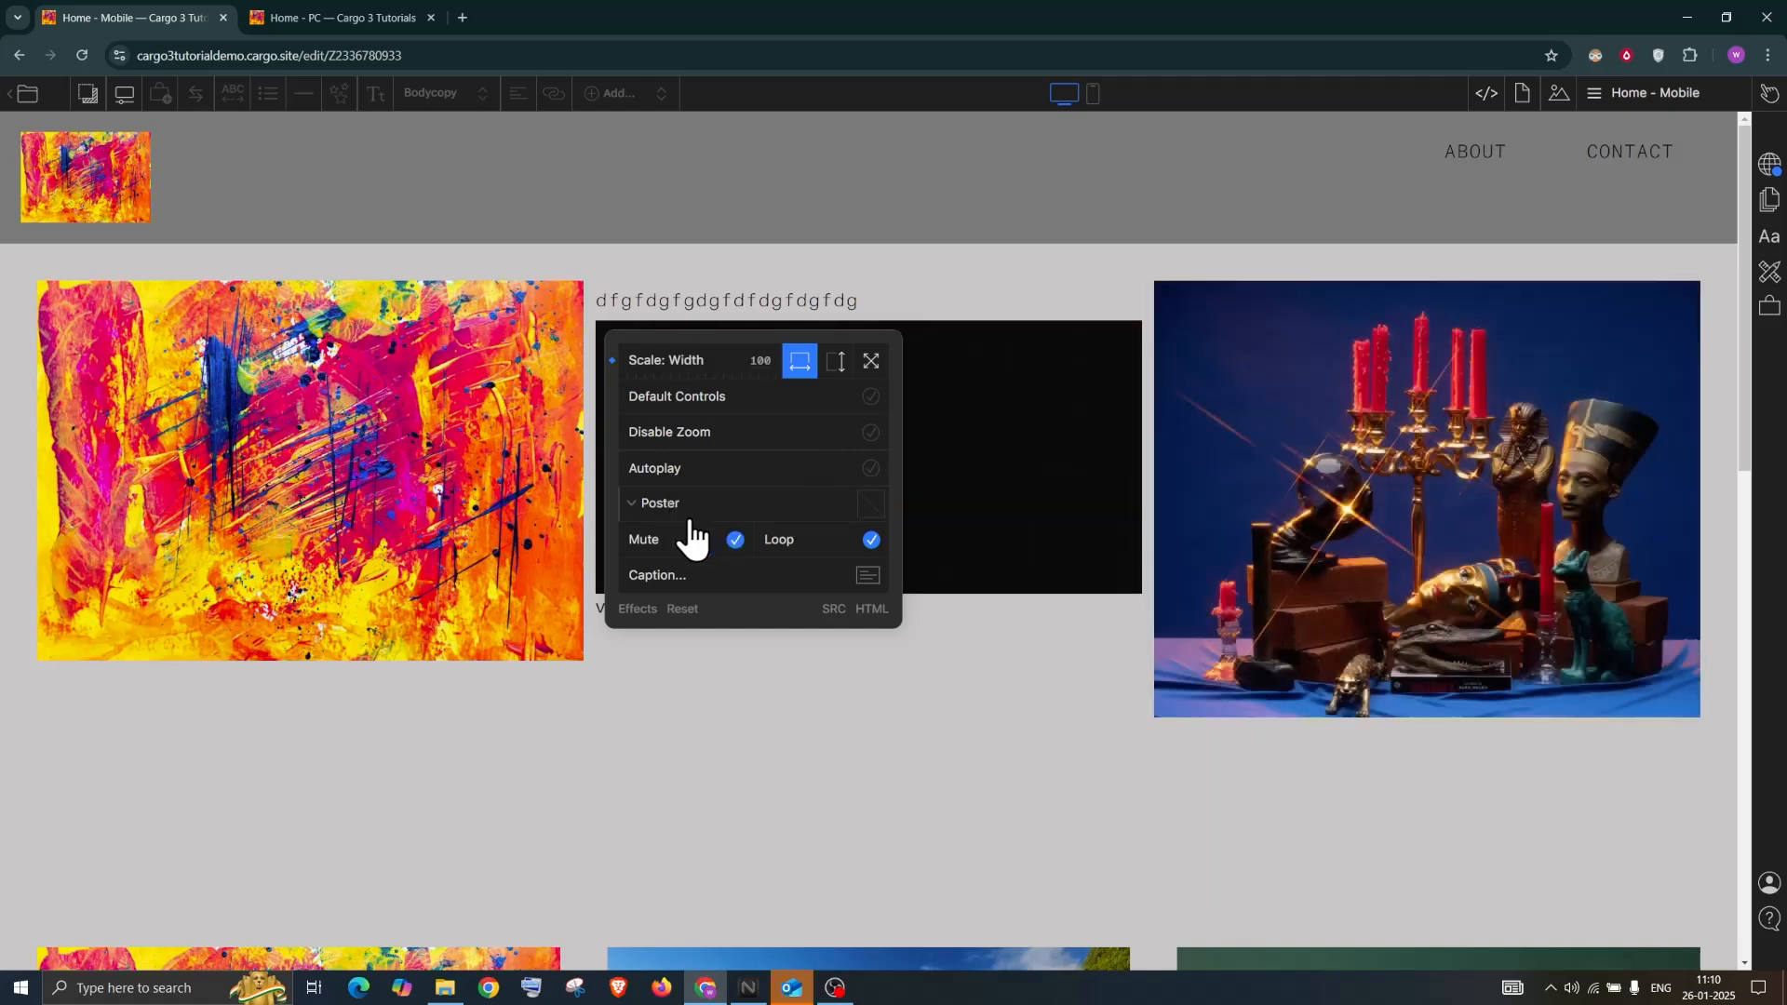
pyautogui.click(685, 507)
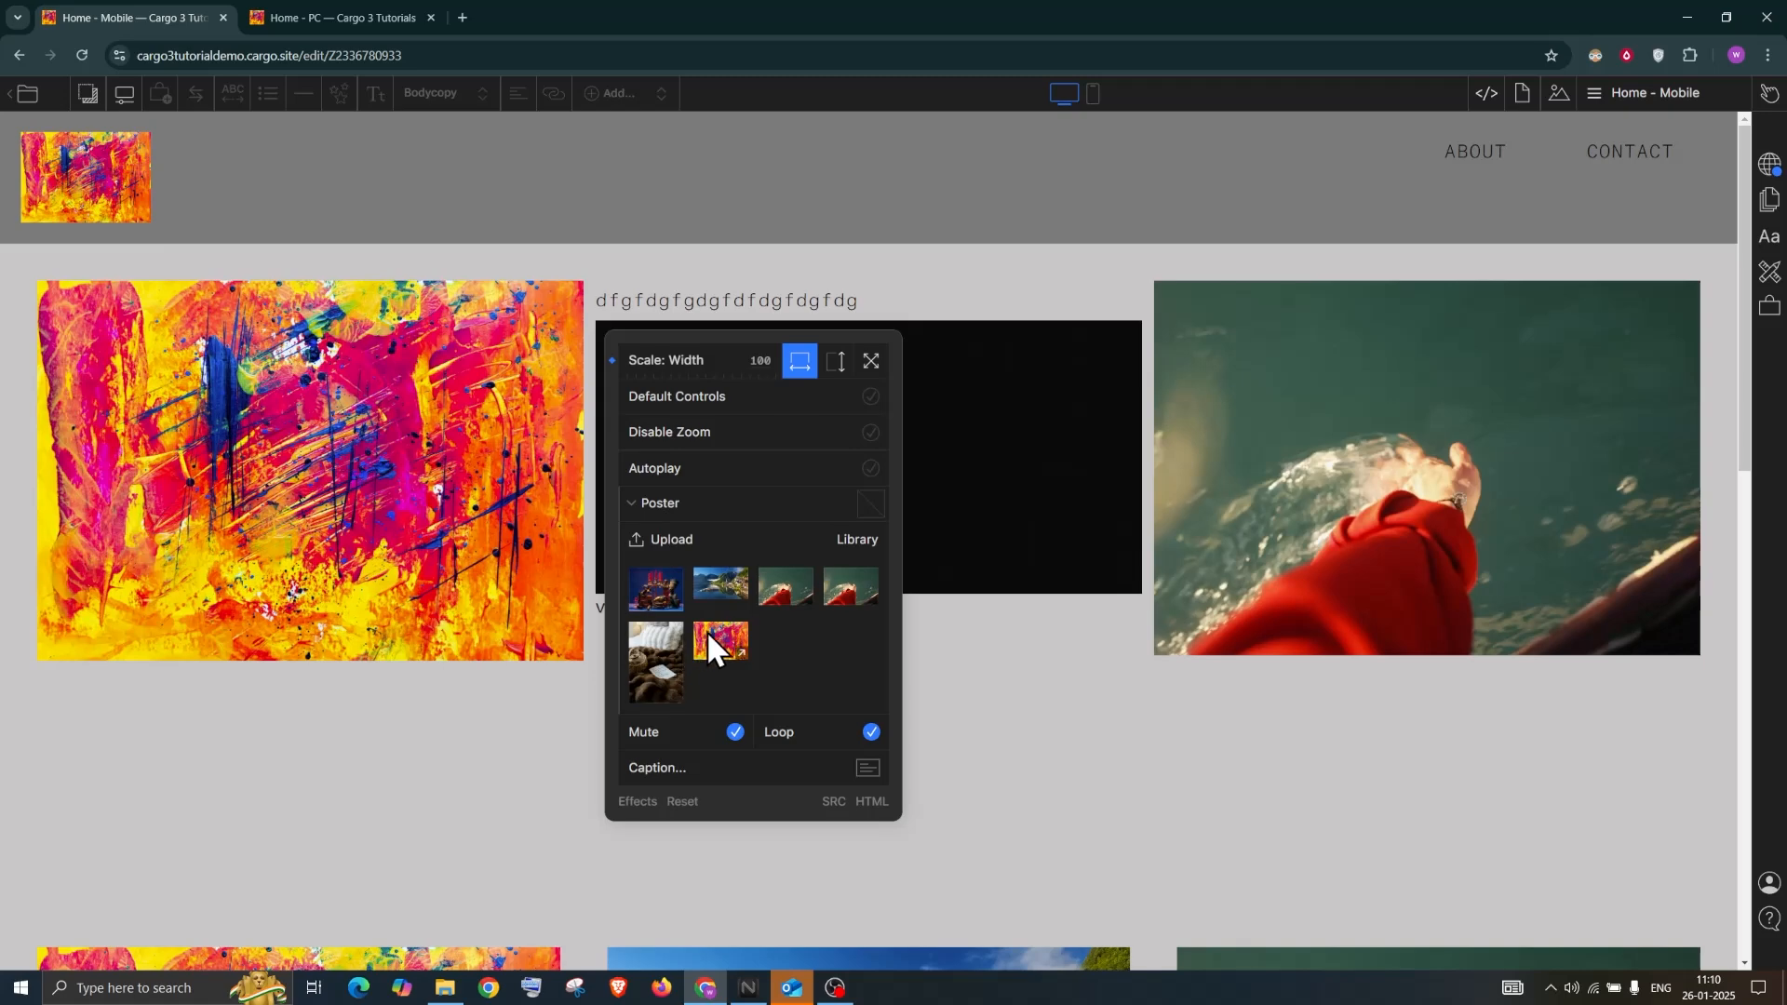
pyautogui.click(709, 636)
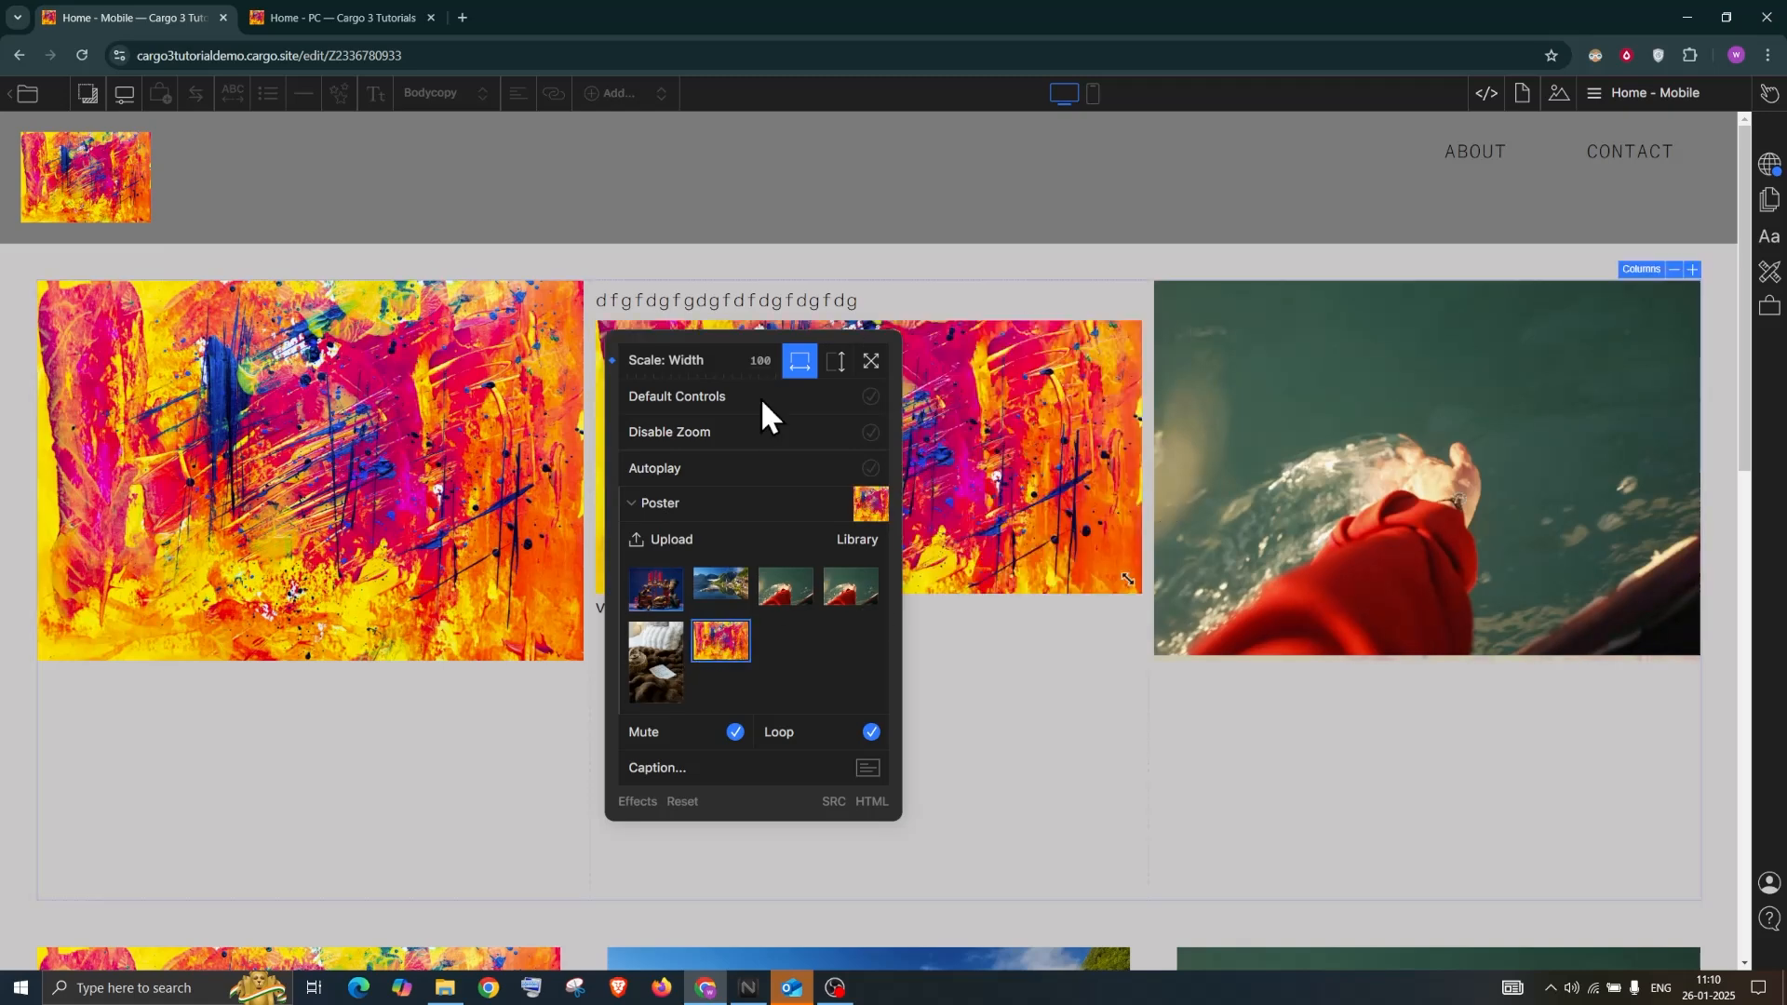
pyautogui.click(1753, 100)
# Enable the video's Default Controls so a play button and timer appear
pyautogui.click(1664, 104)
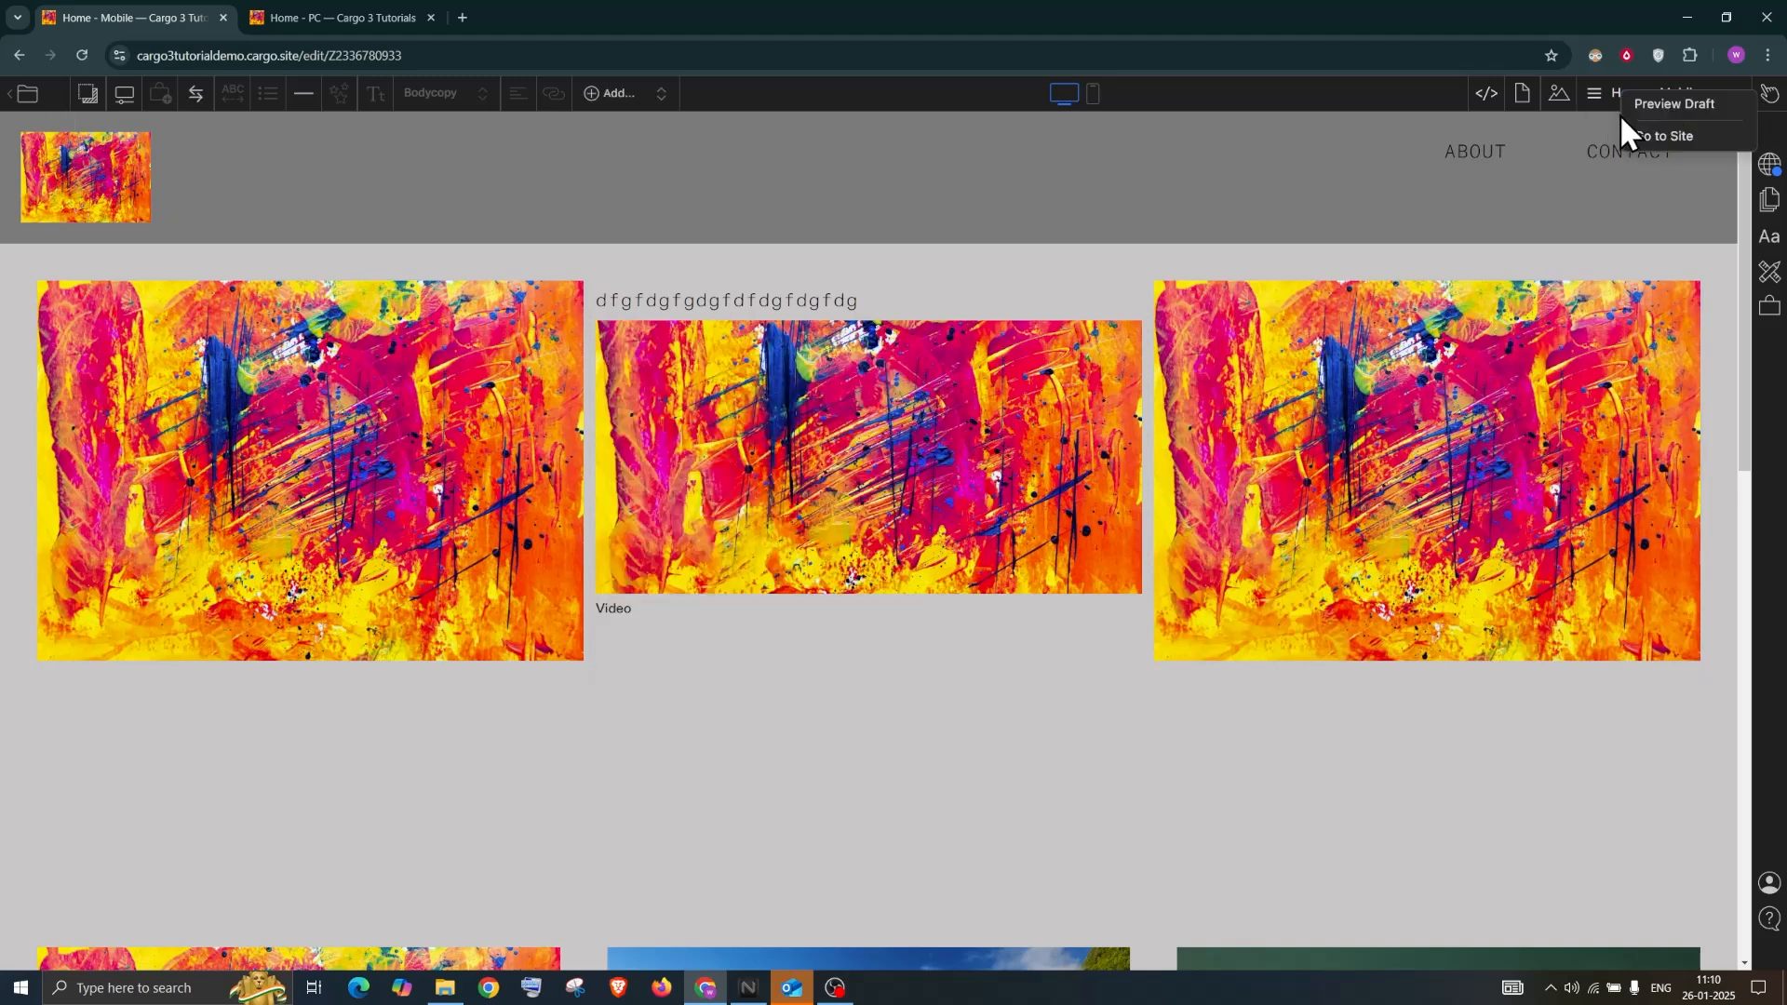
pyautogui.click(623, 341)
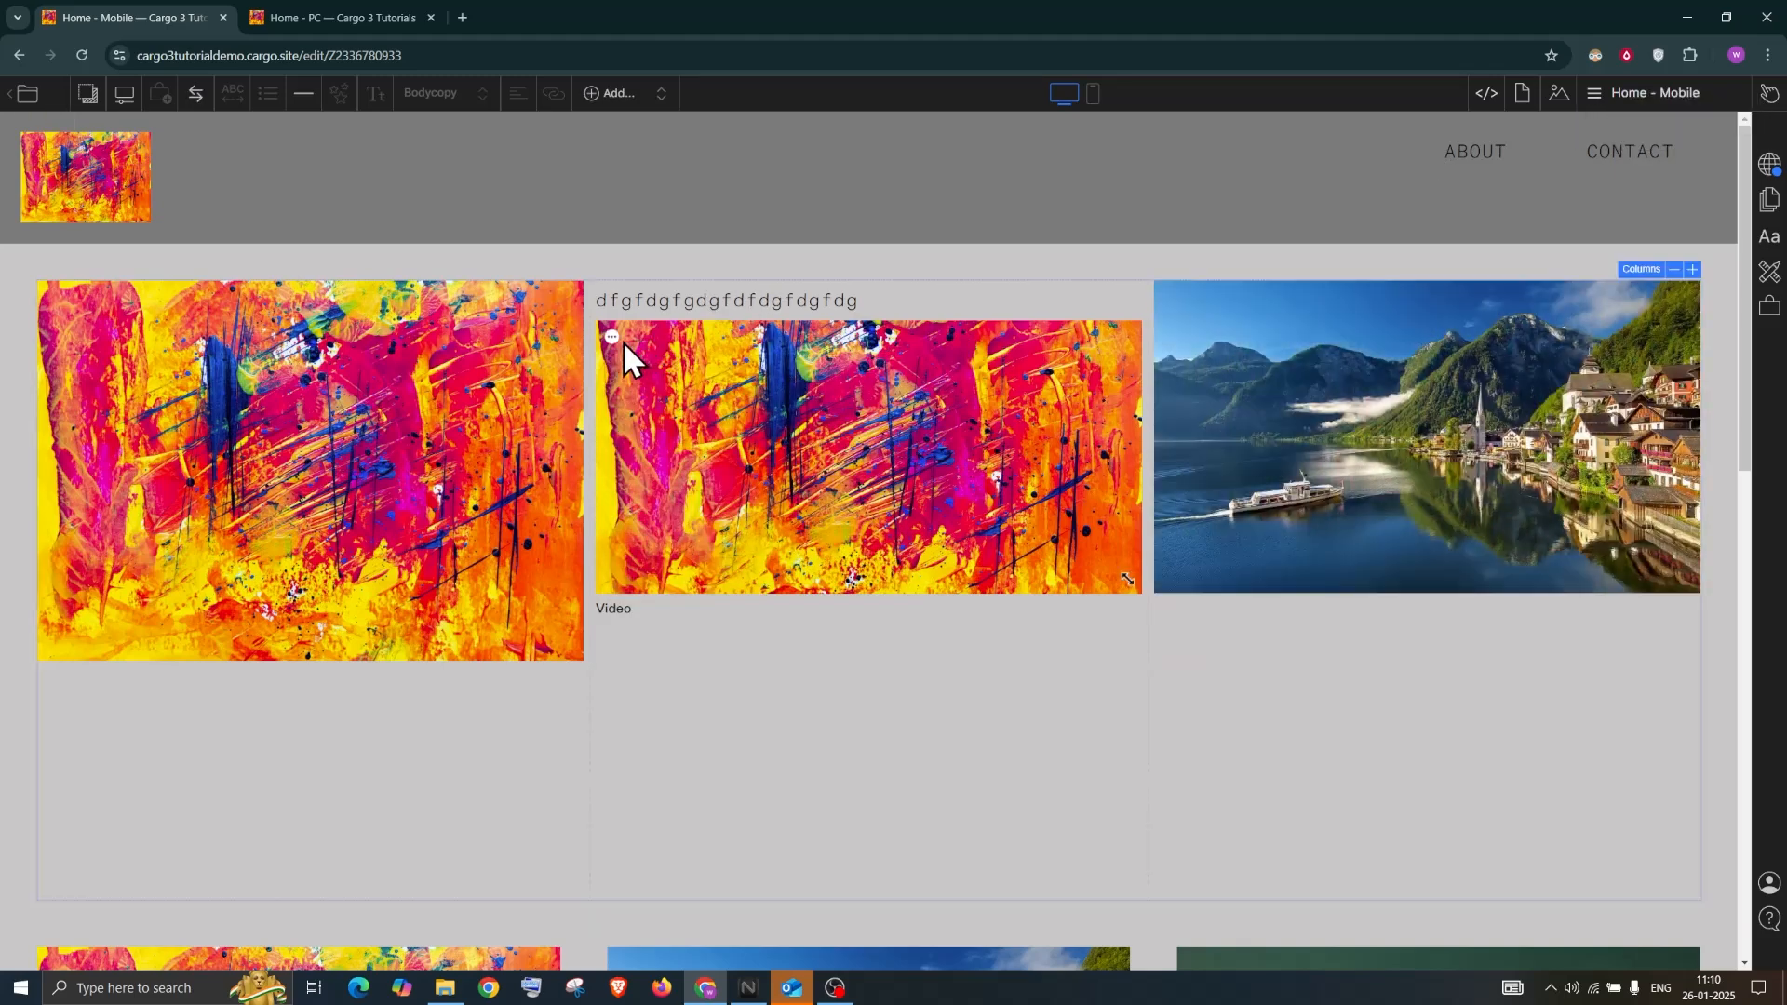
pyautogui.click(622, 337)
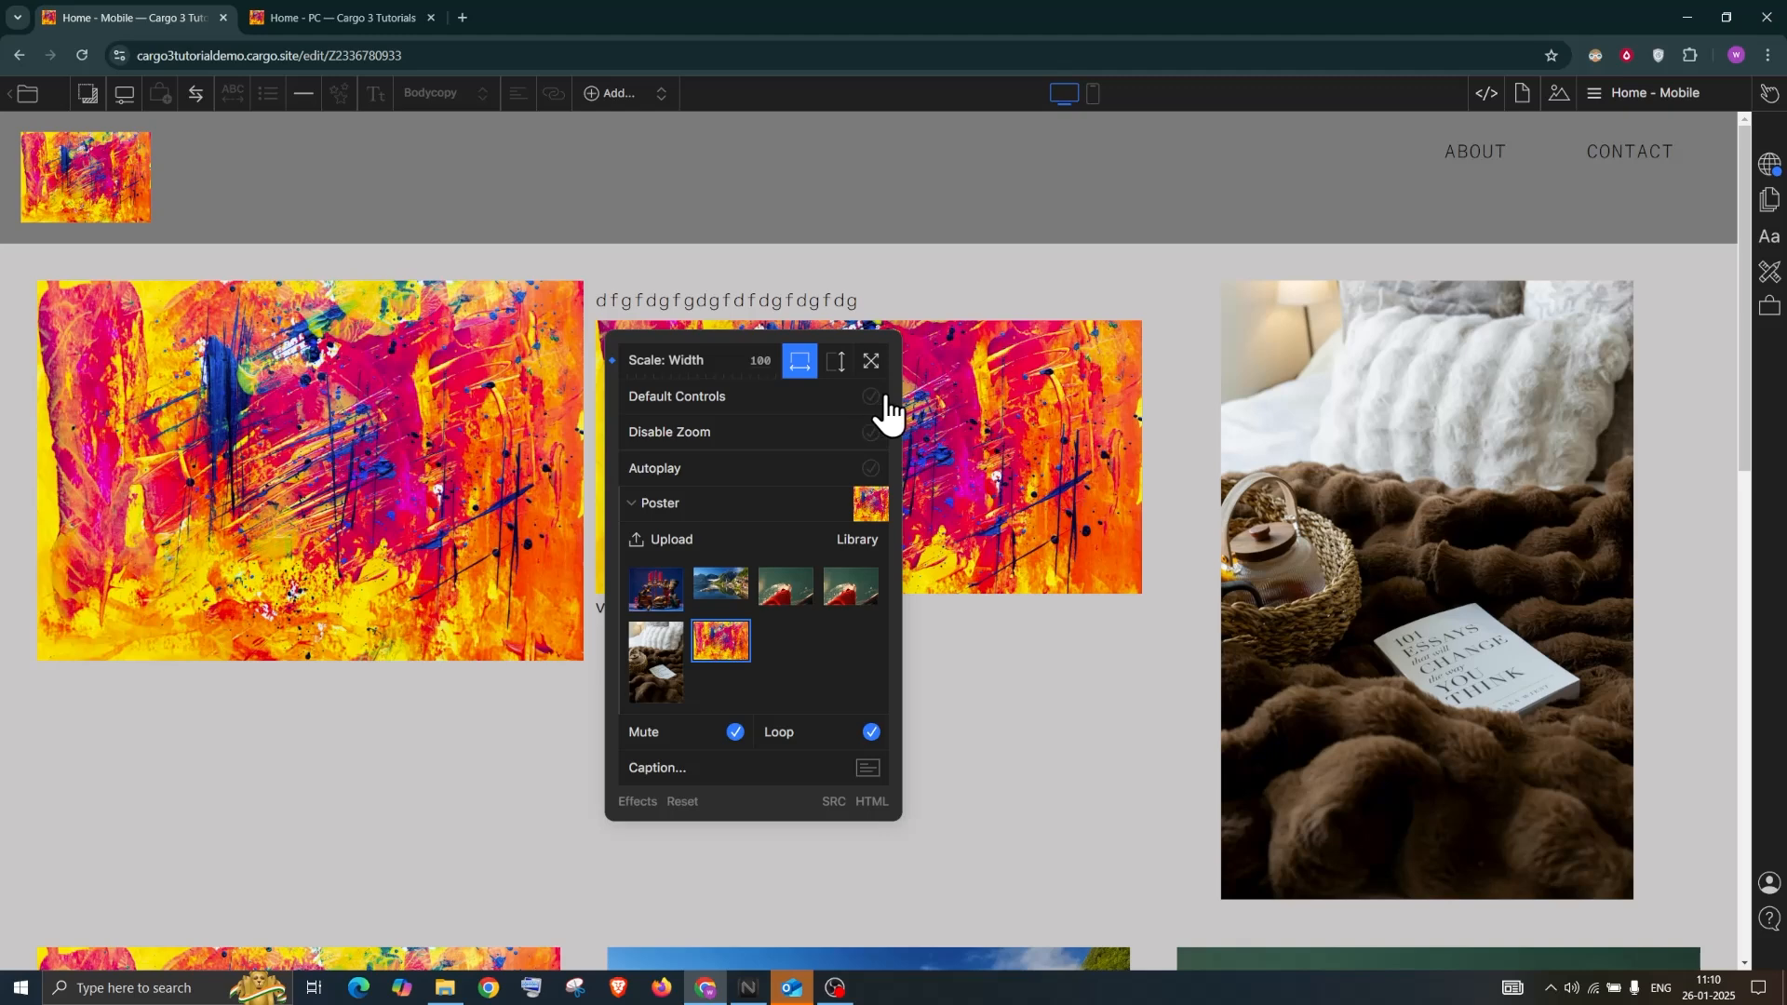
pyautogui.click(870, 397)
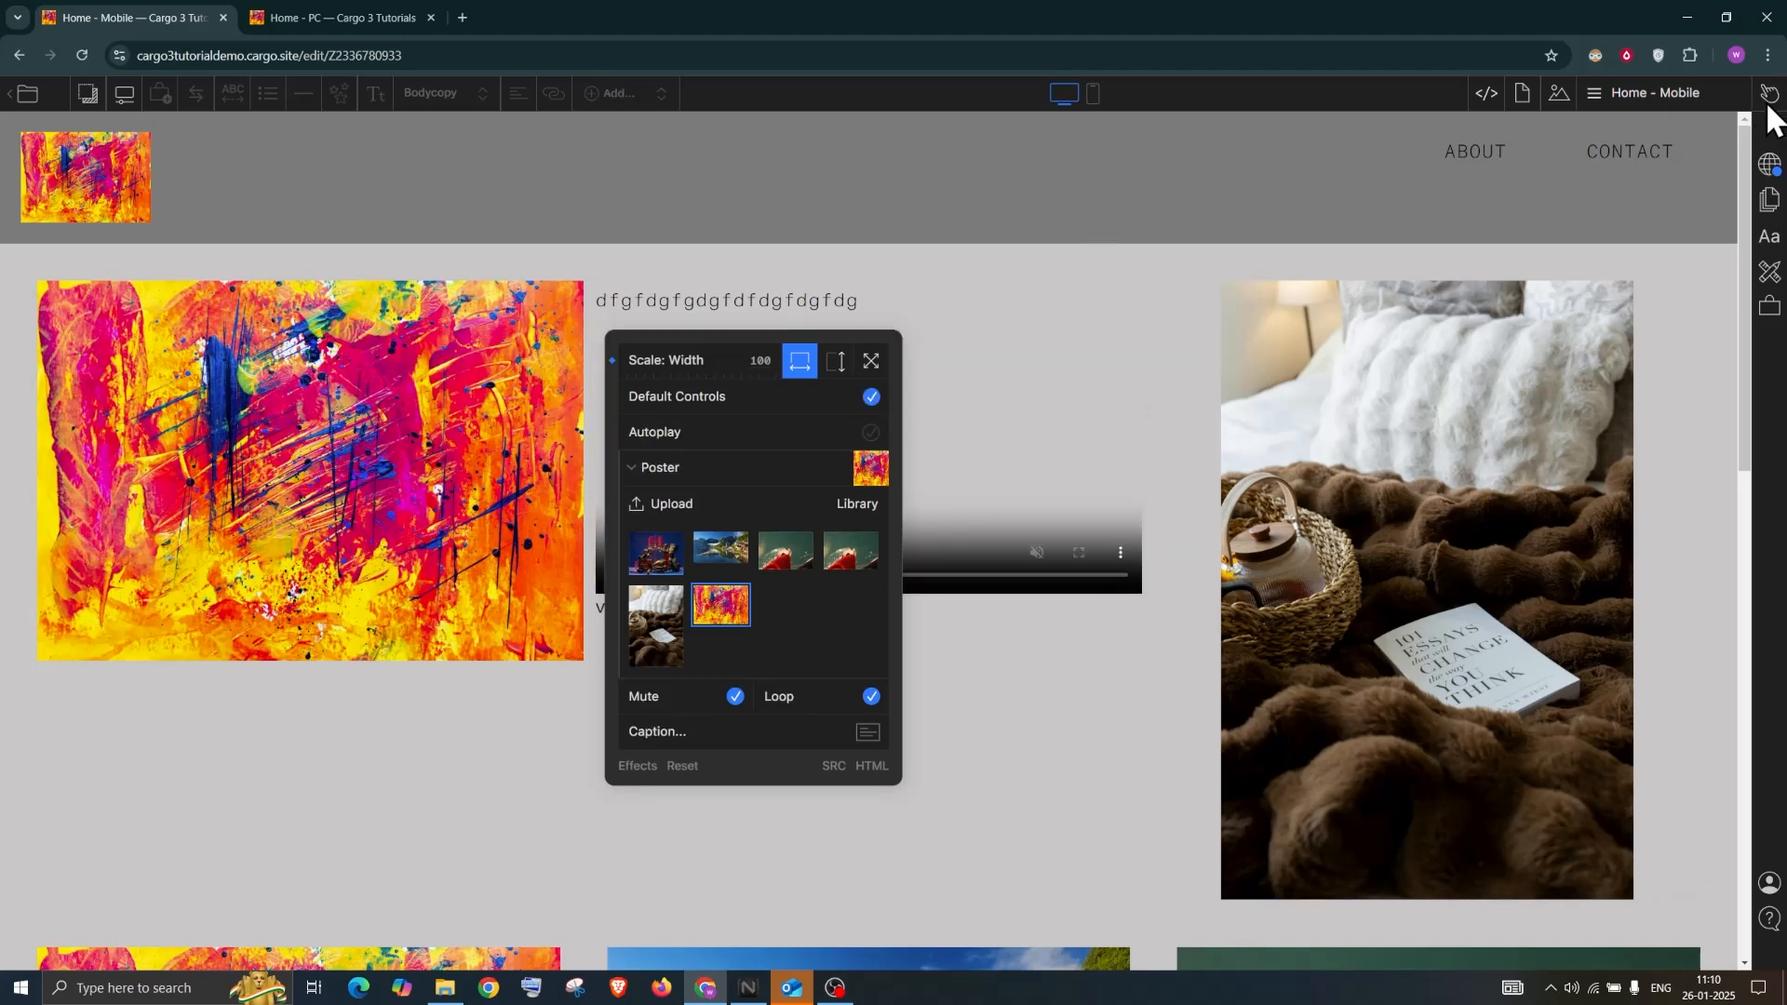
pyautogui.click(1720, 106)
# Preview the draft Home - Mobile page and play its middle-column video, pausing at 0:09
pyautogui.rightClick(1760, 93)
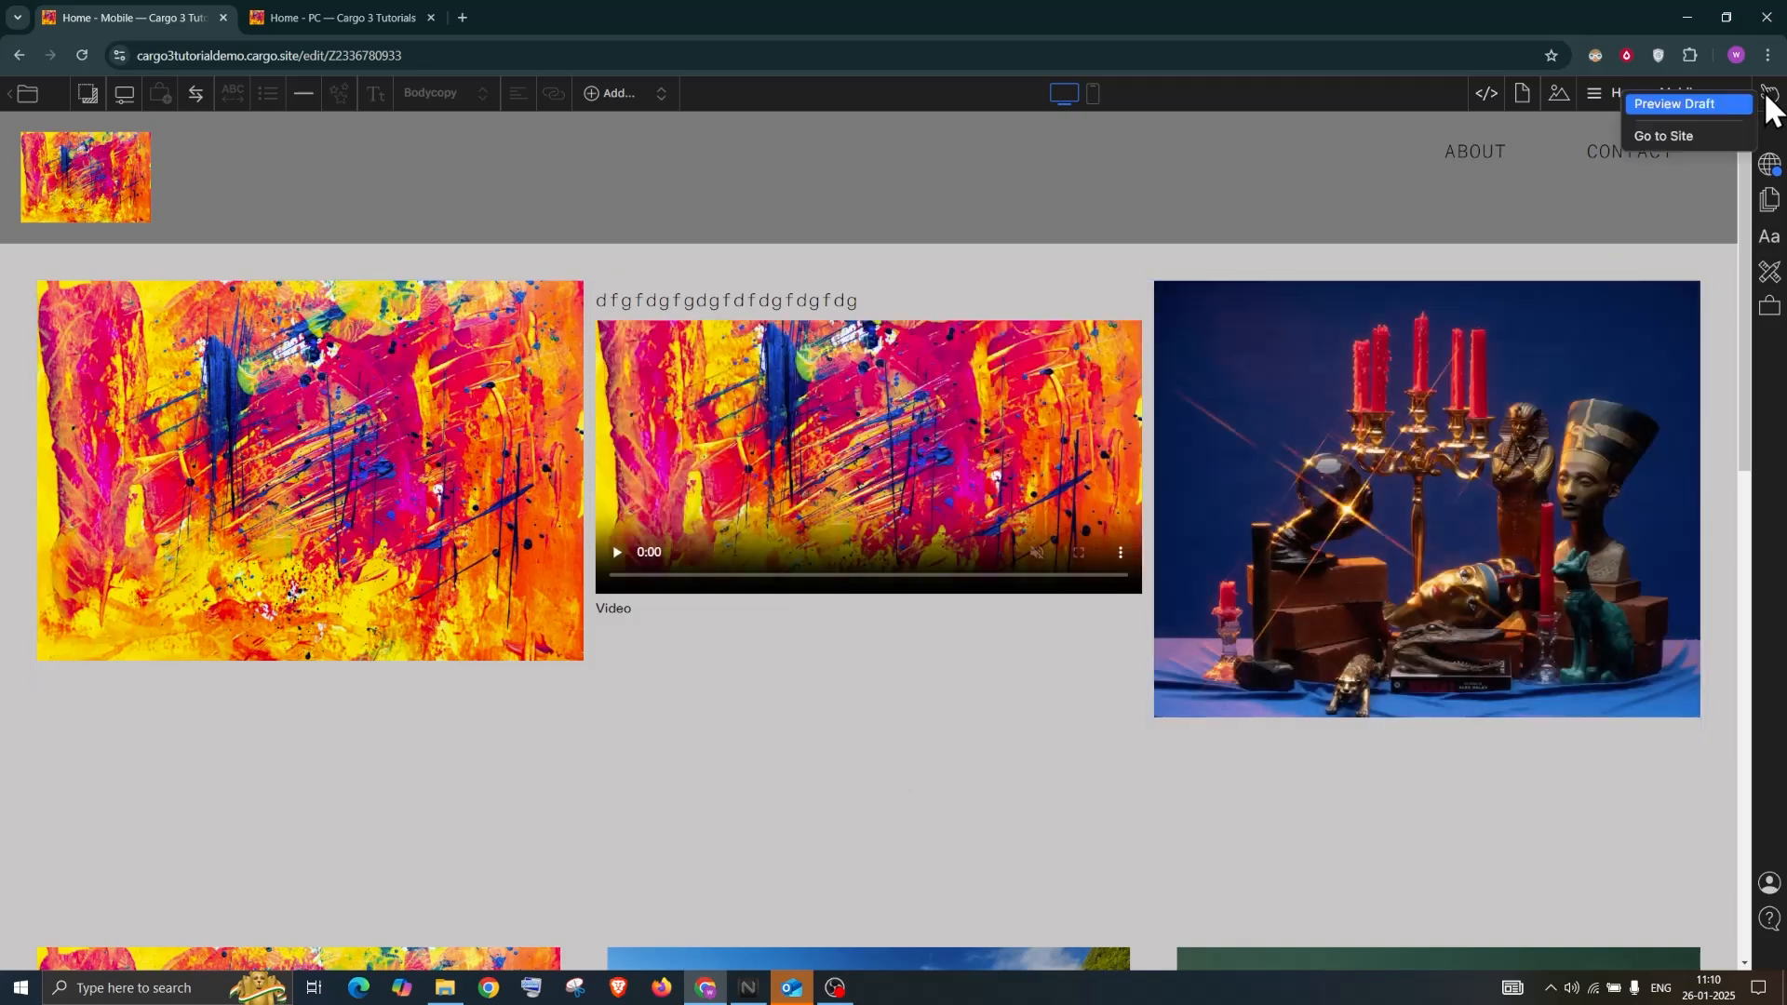
pyautogui.click(1706, 103)
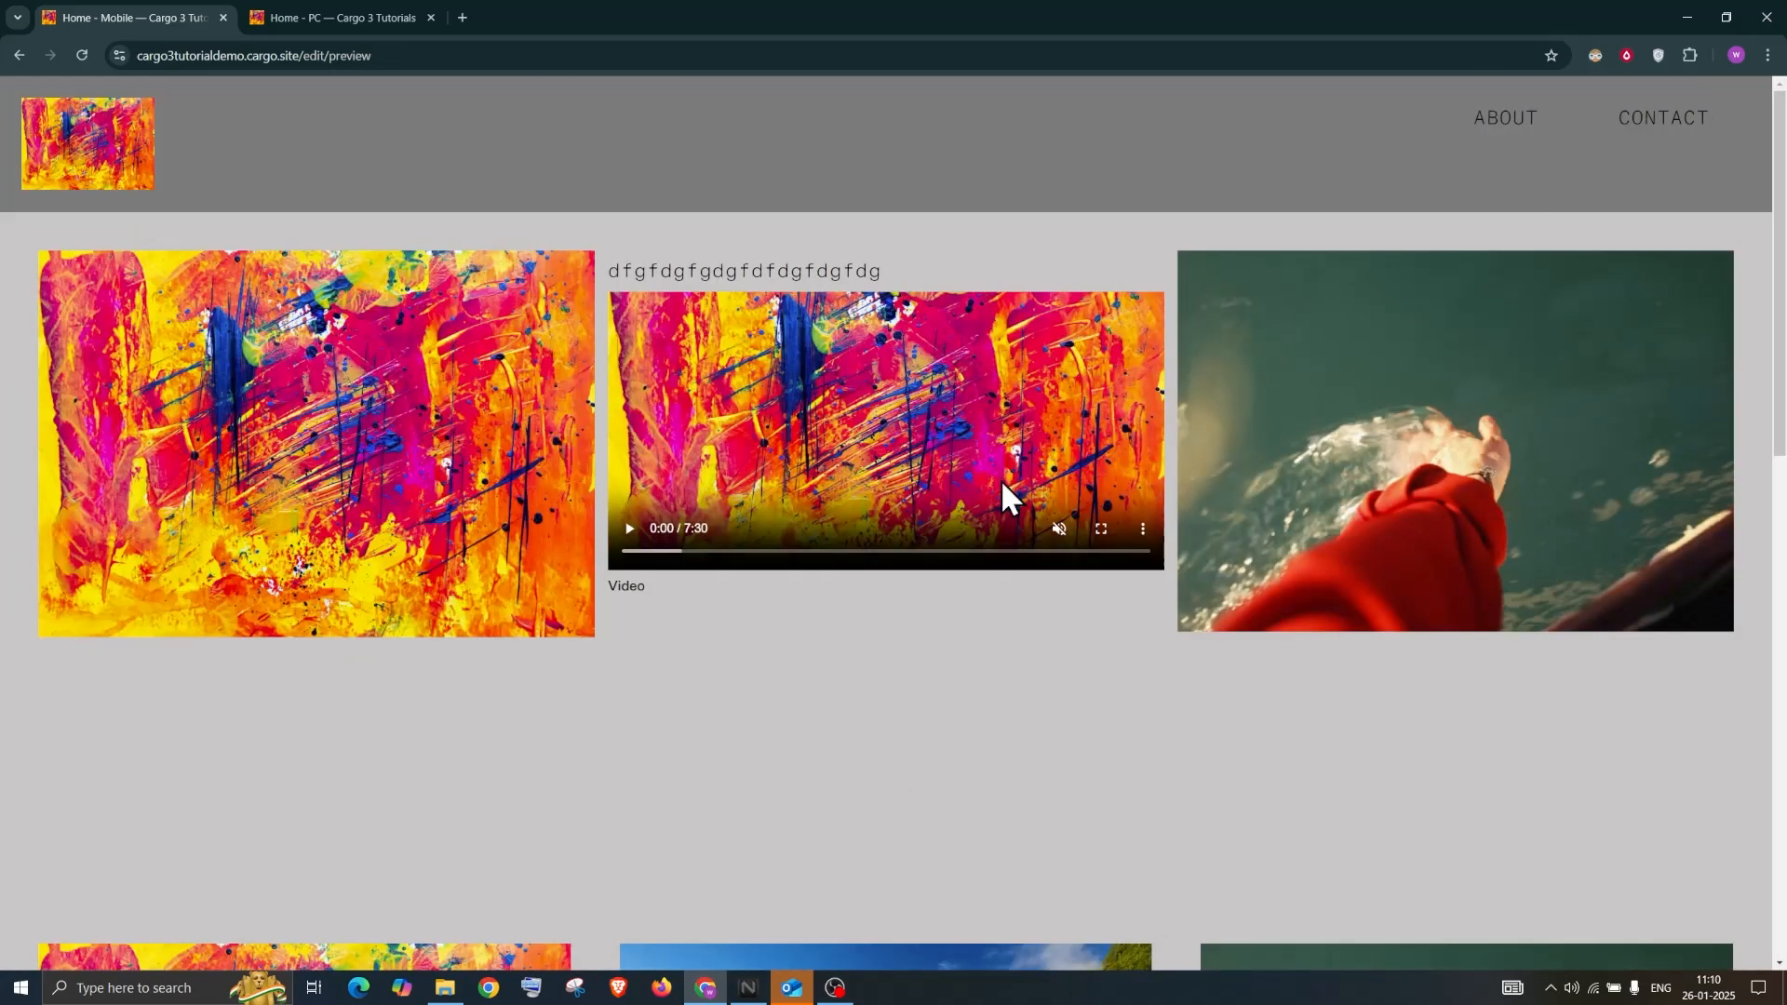
pyautogui.click(630, 529)
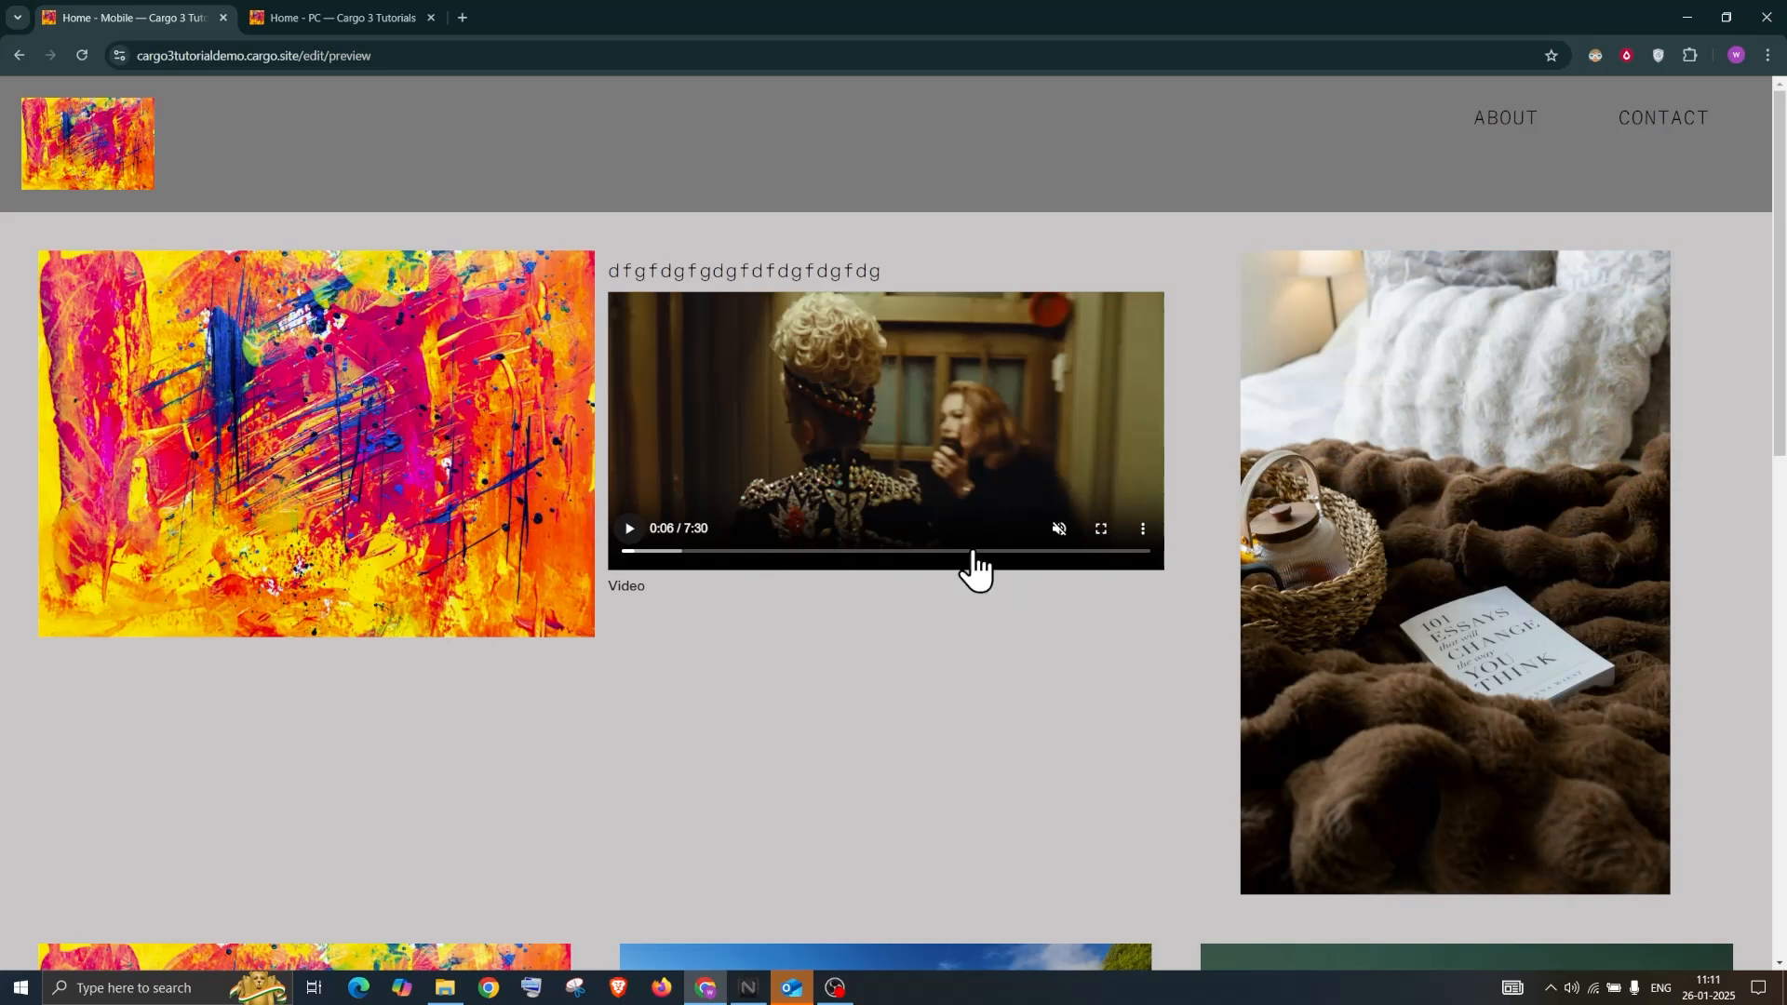
pyautogui.click(900, 409)
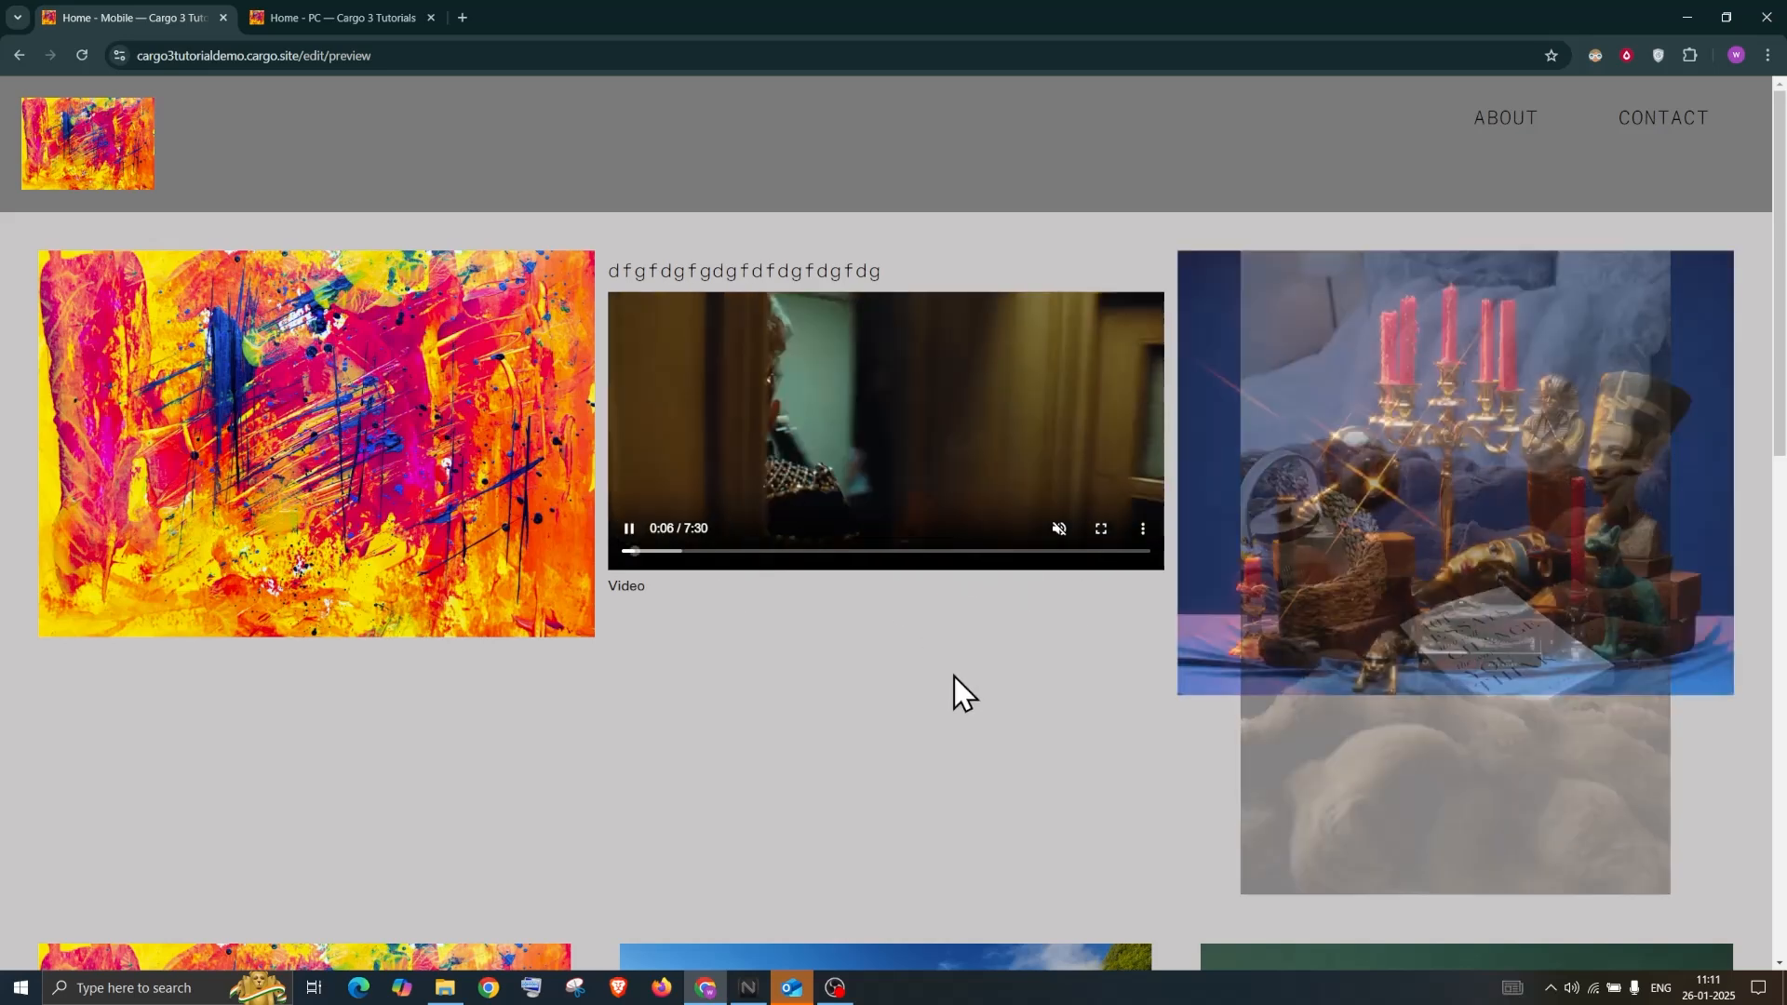
pyautogui.click(629, 531)
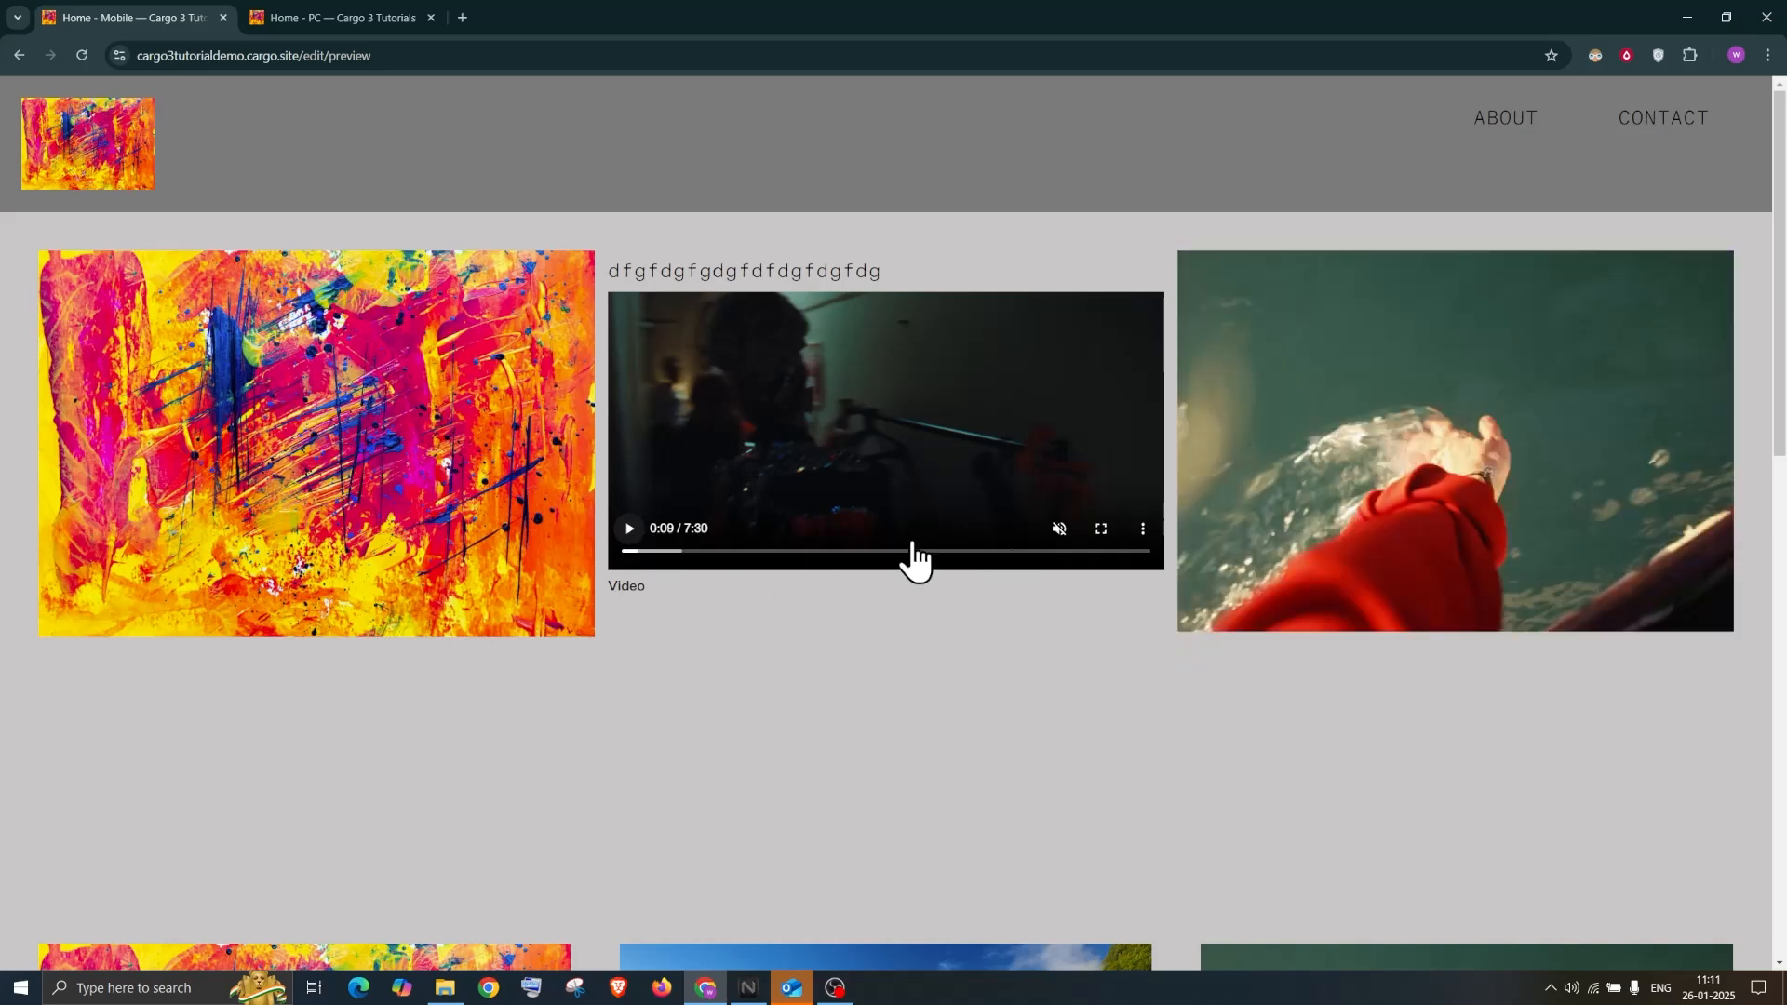
pyautogui.click(462, 17)
# Run a Google search for 'vimeo' in the new tab
pyautogui.write('vi')
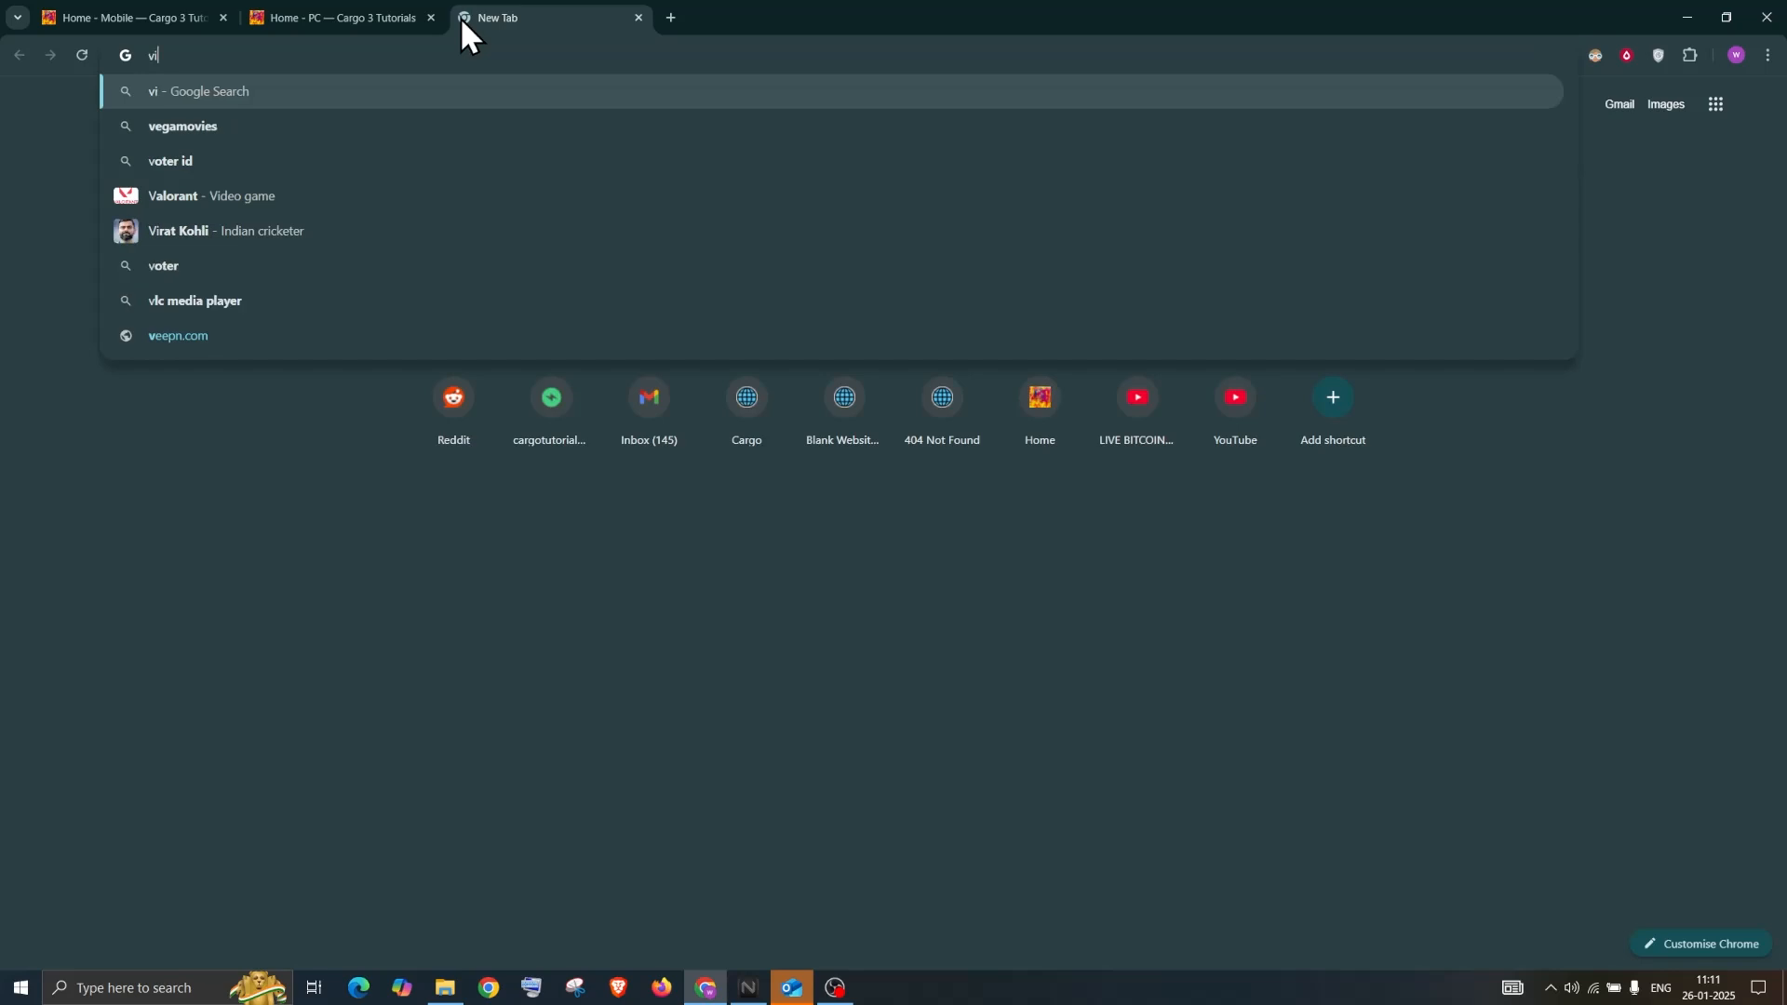
pyautogui.write('meo')
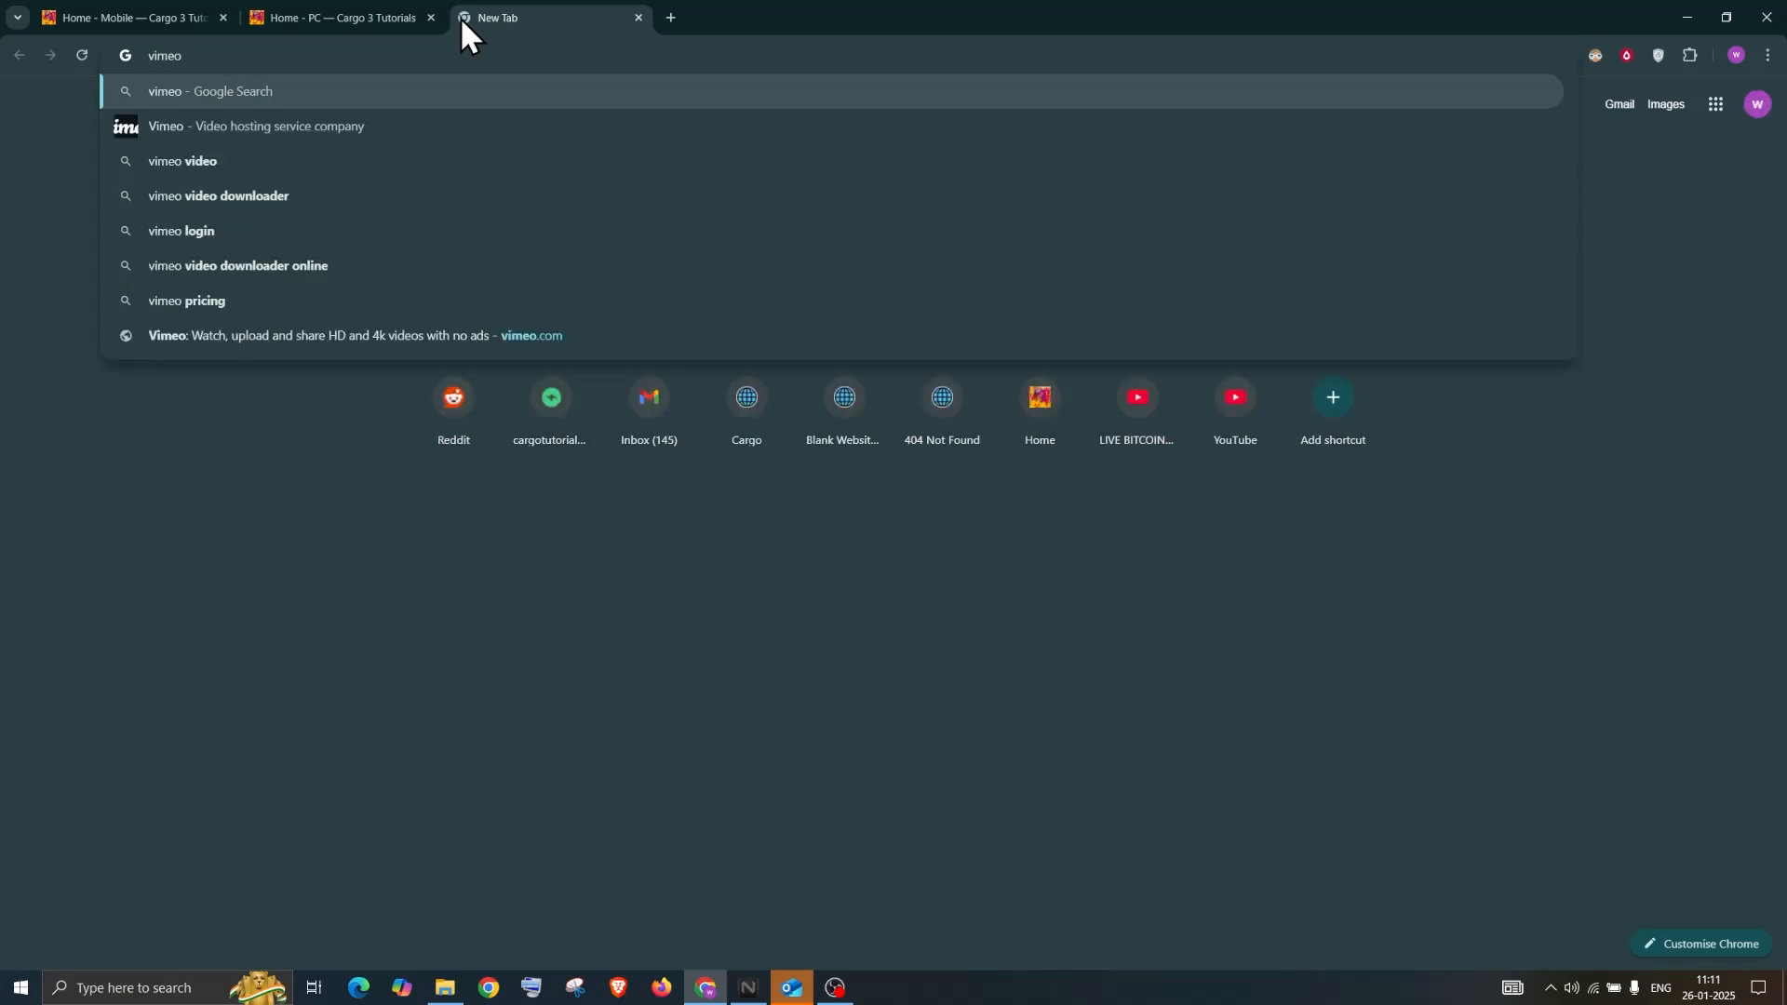
pyautogui.press('Return')
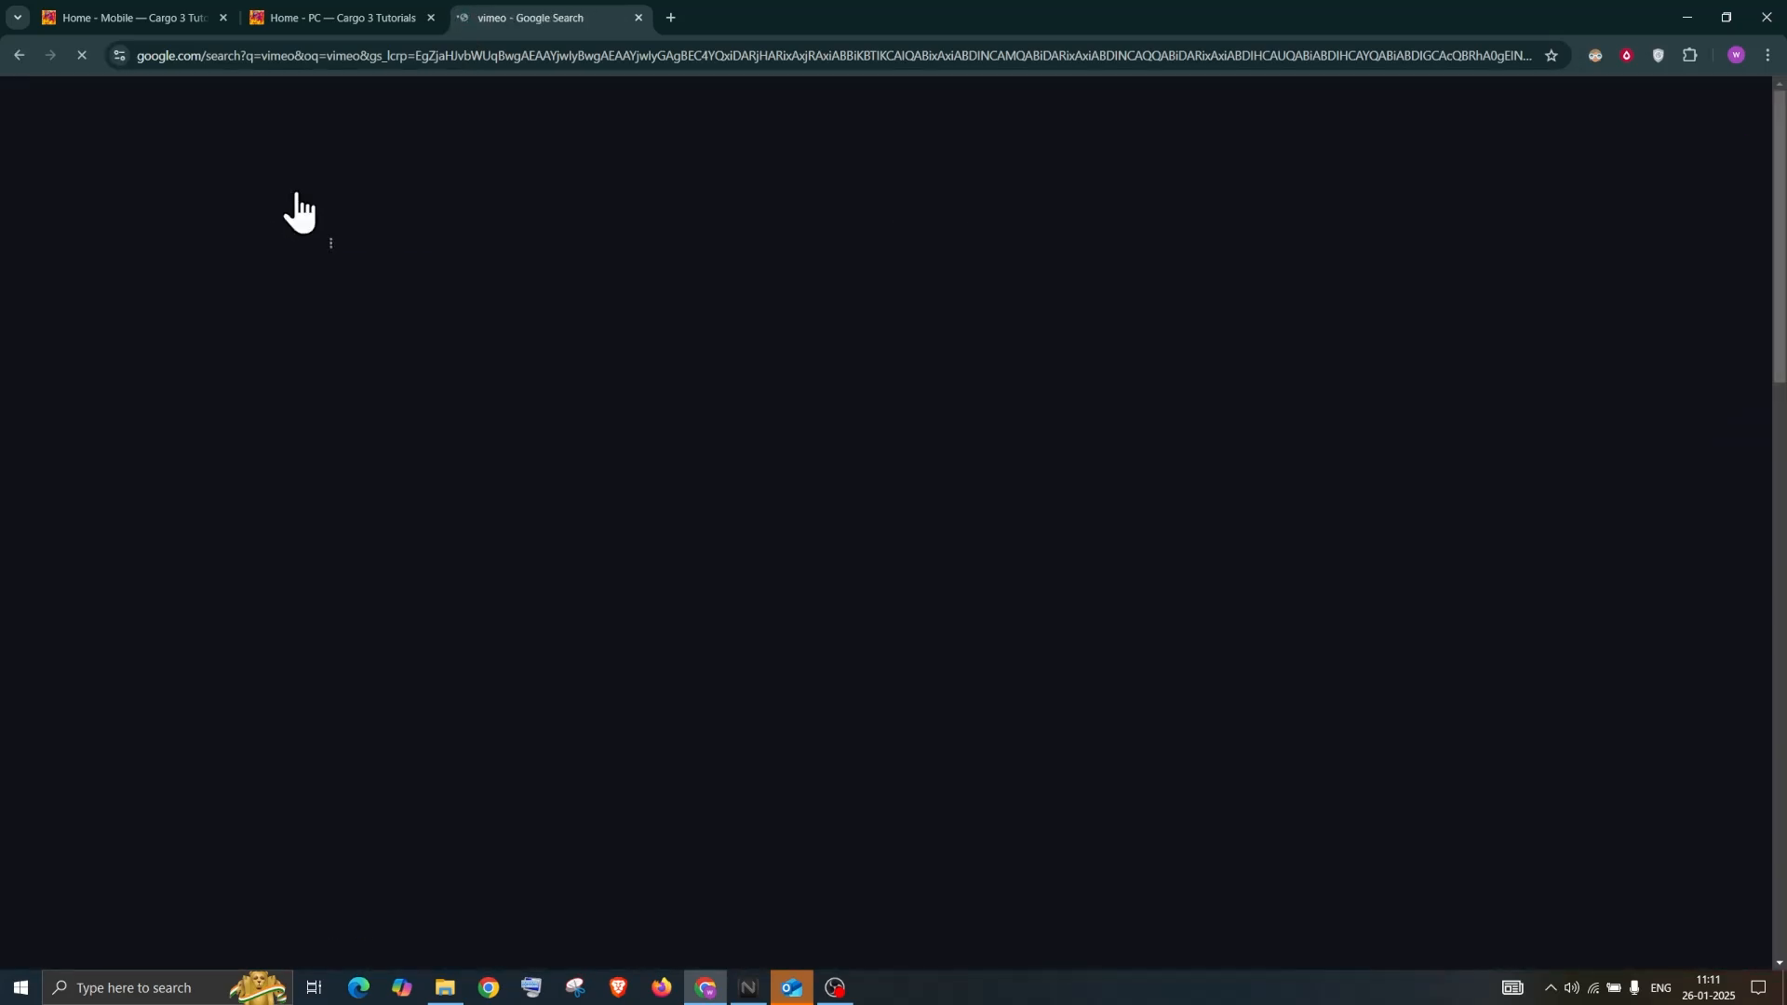
# Open vimeo.com from the results and go to its Video Library features page
pyautogui.click(259, 265)
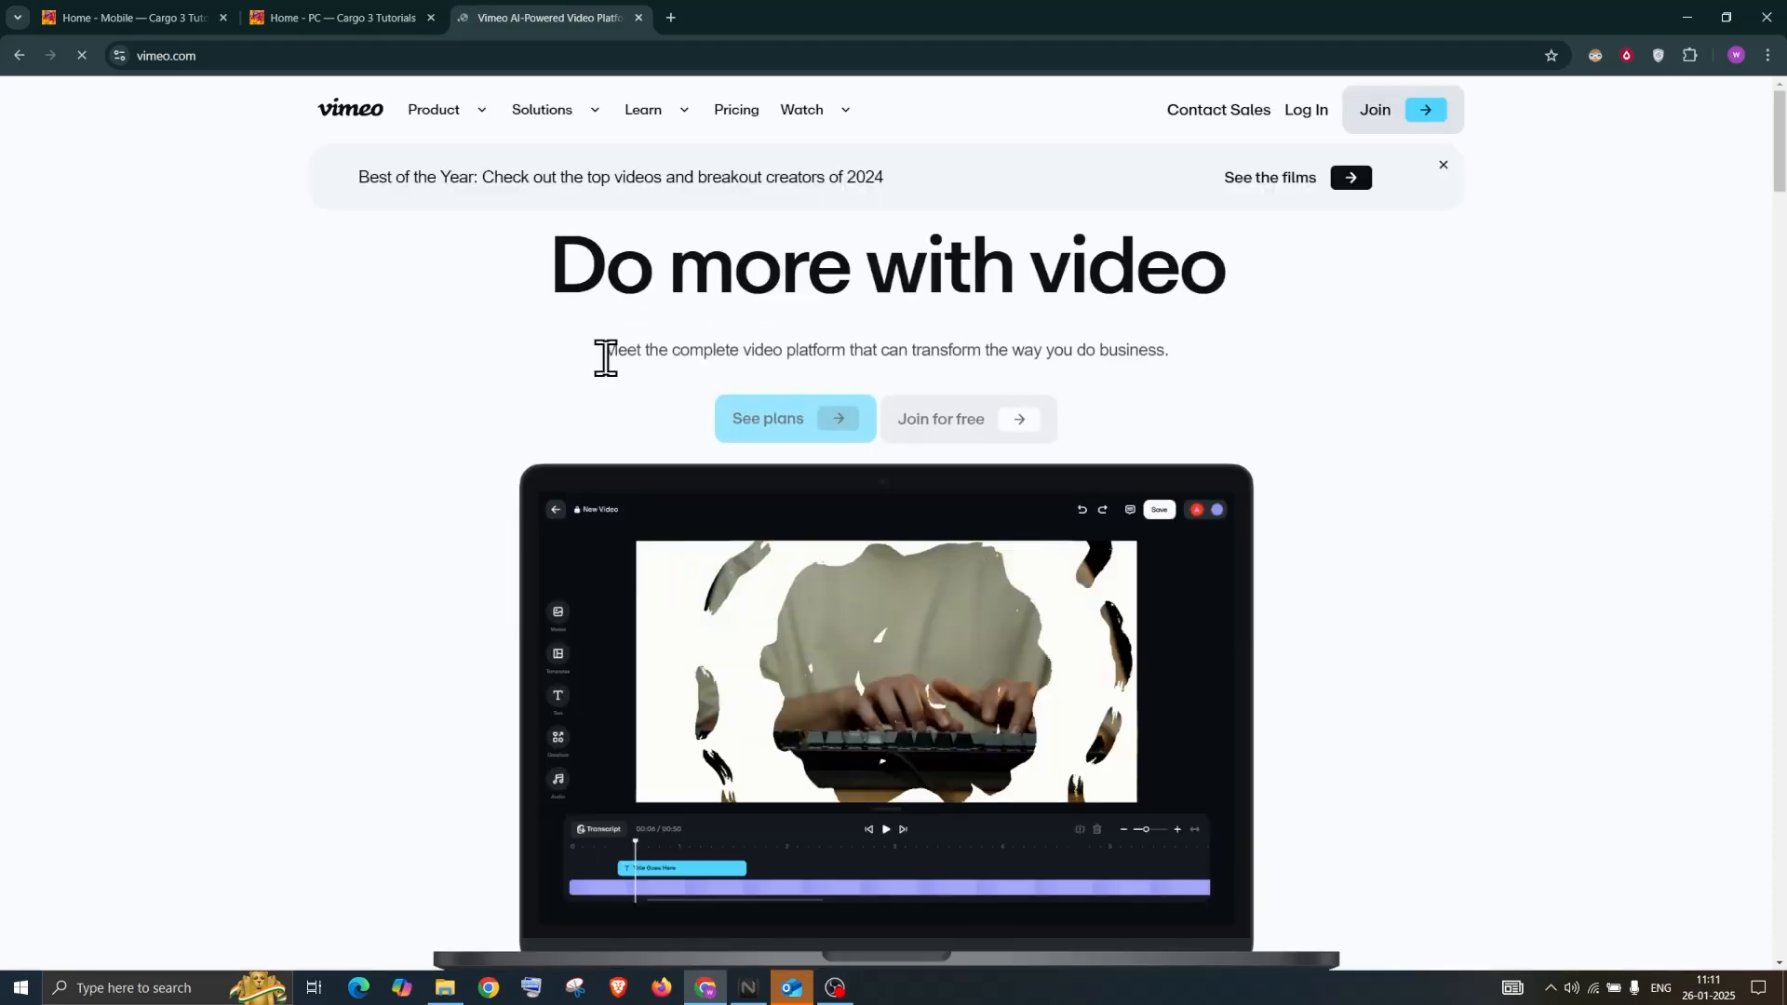
pyautogui.scroll(-5, 836, 584)
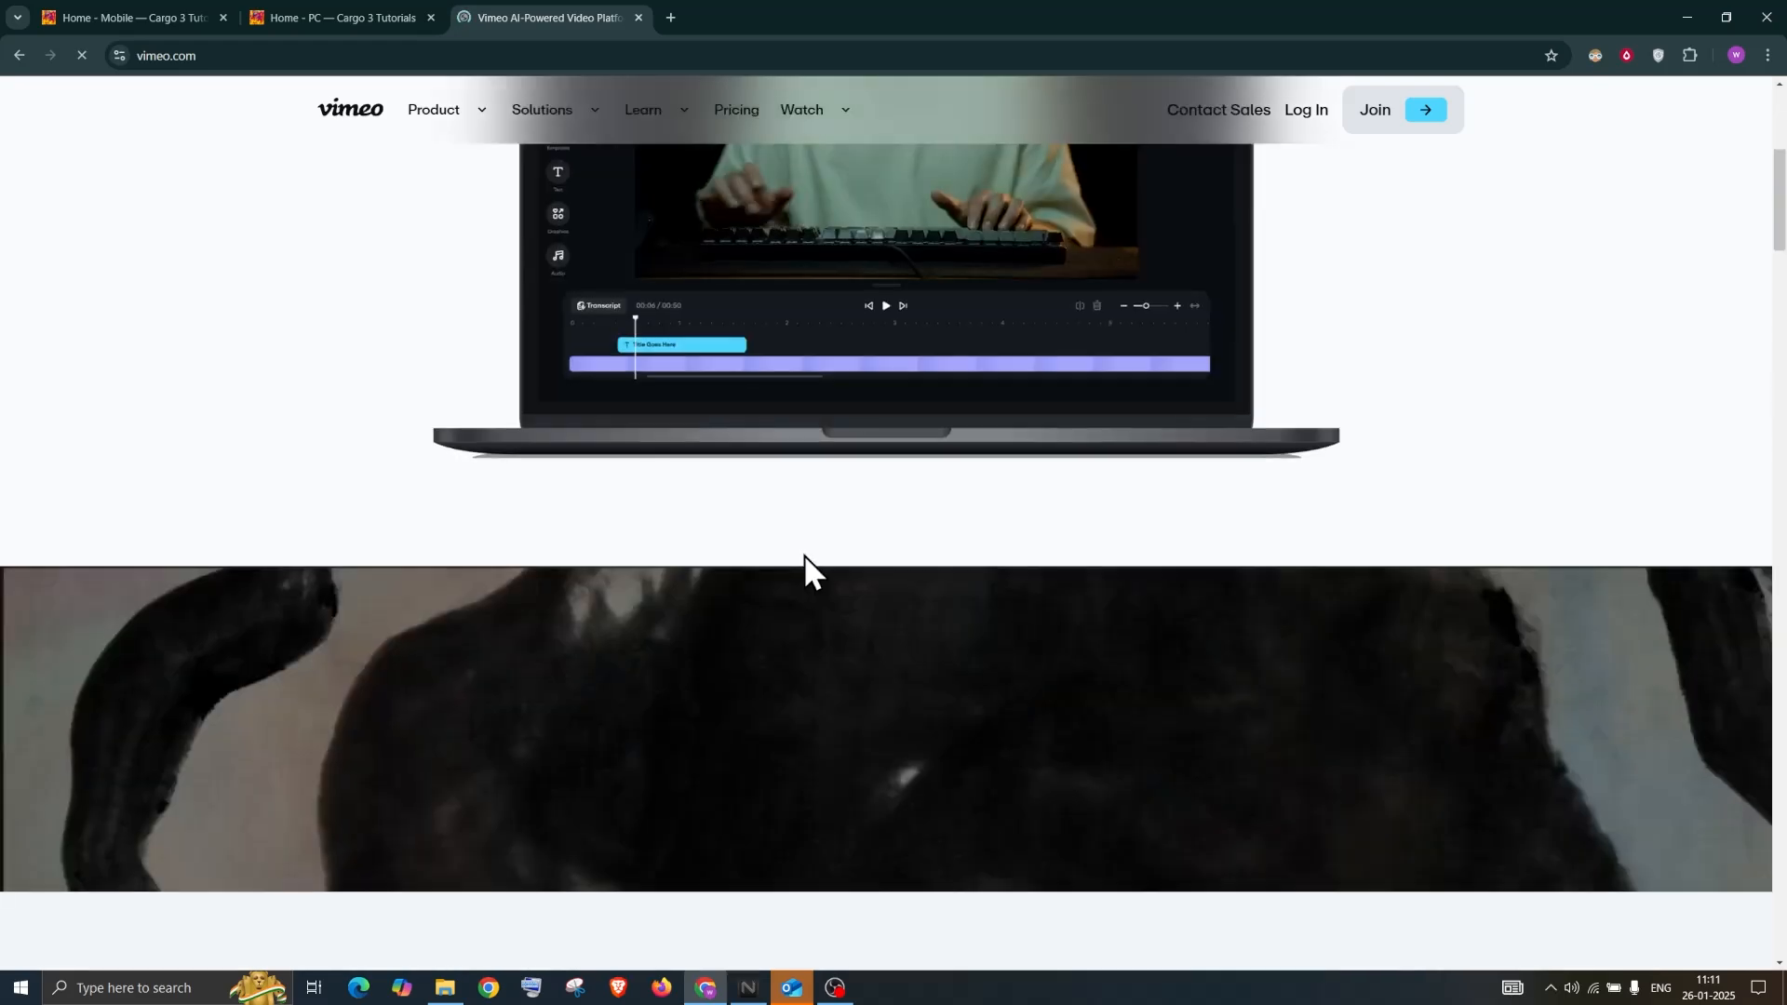
pyautogui.scroll(3, 789, 556)
pyautogui.scroll(-8, 789, 559)
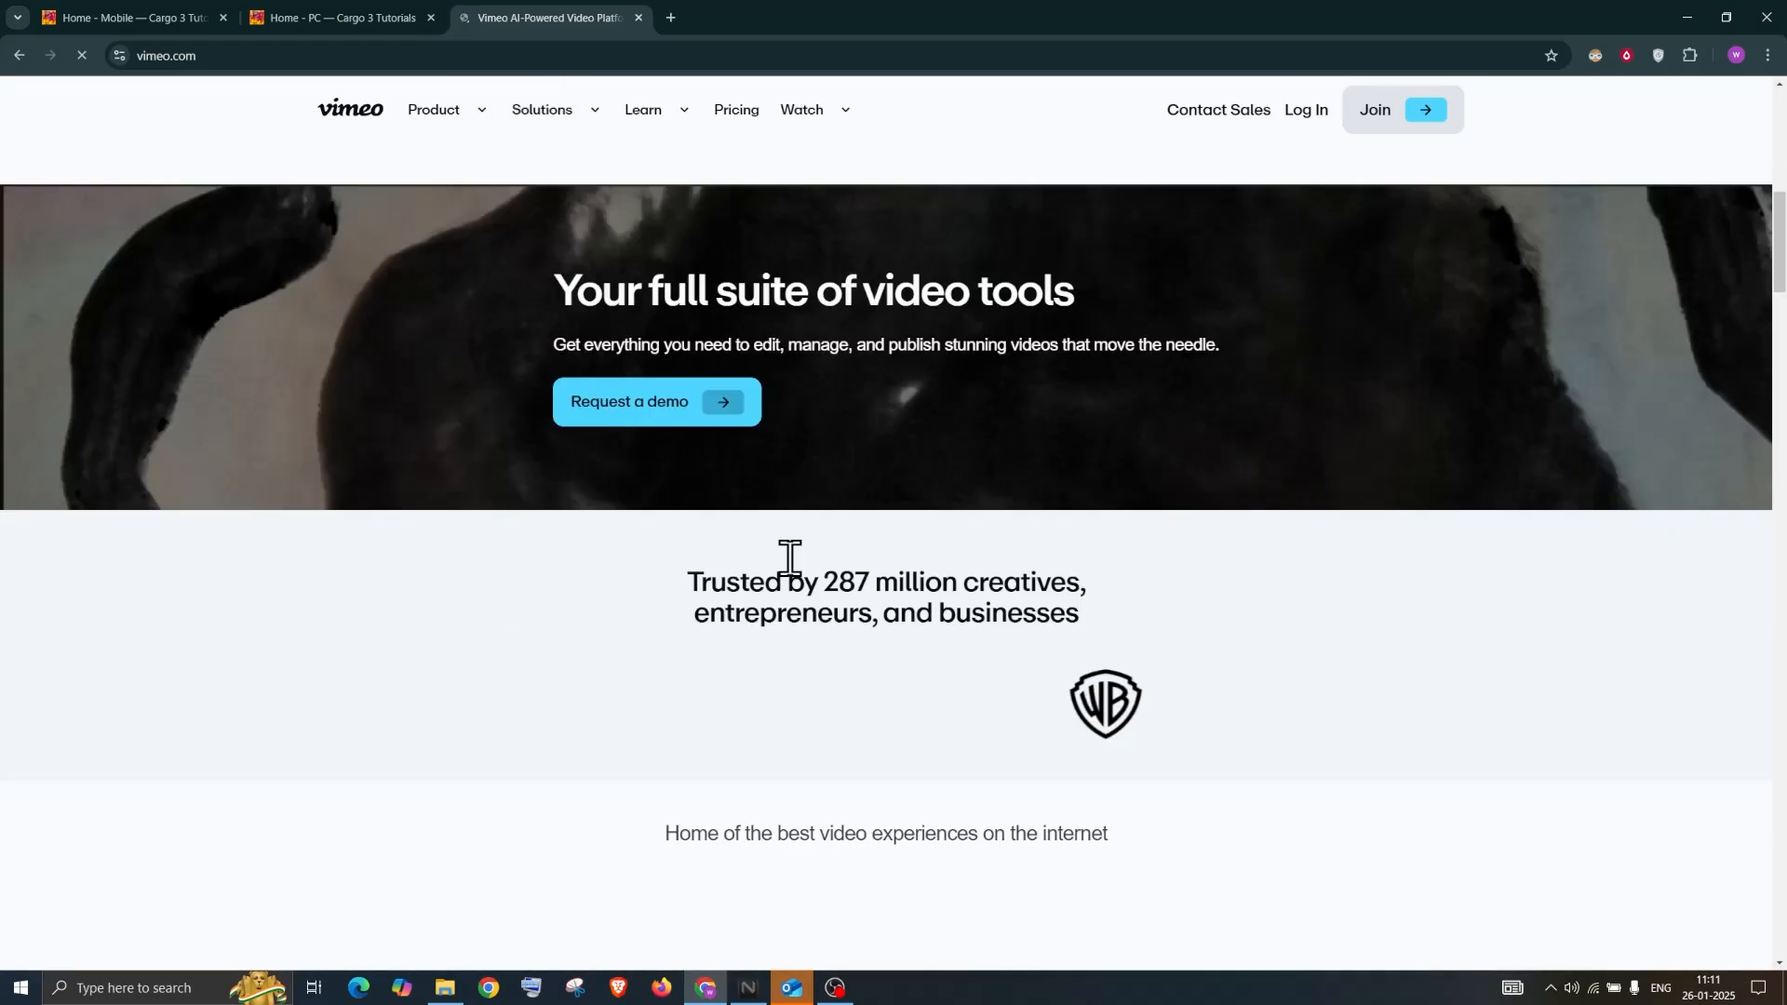
pyautogui.scroll(6, 793, 568)
pyautogui.scroll(3, 639, 143)
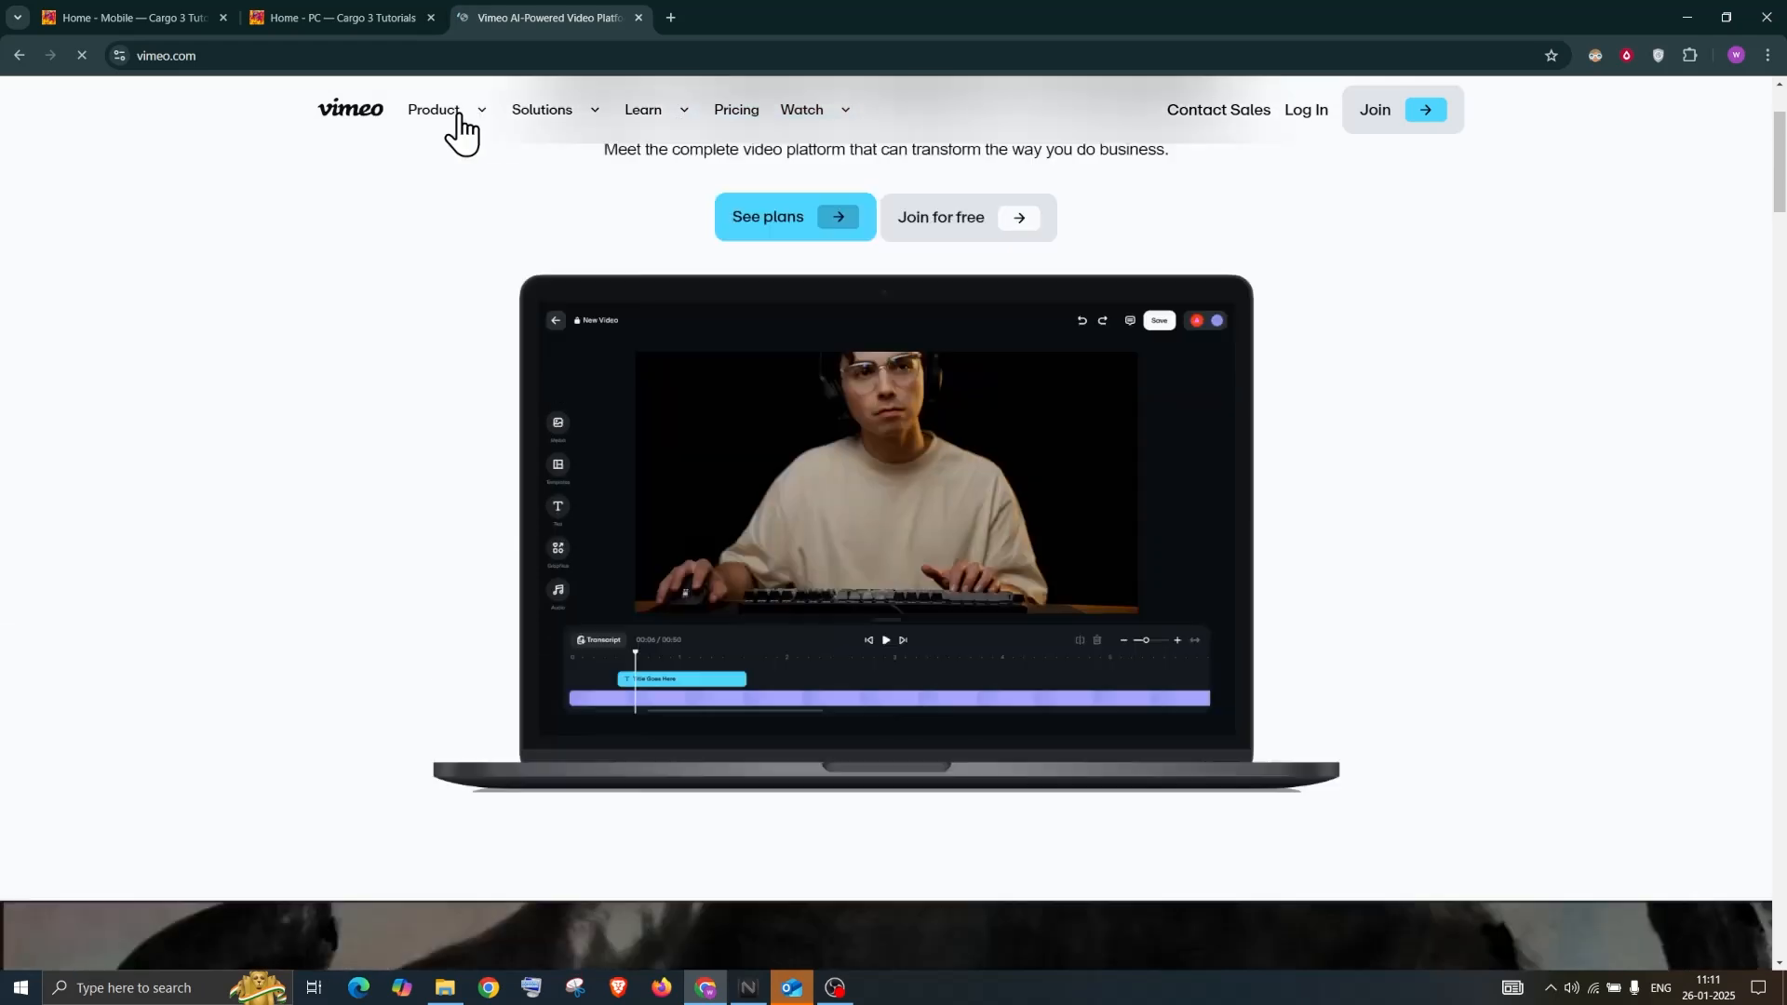
pyautogui.scroll(1, 459, 131)
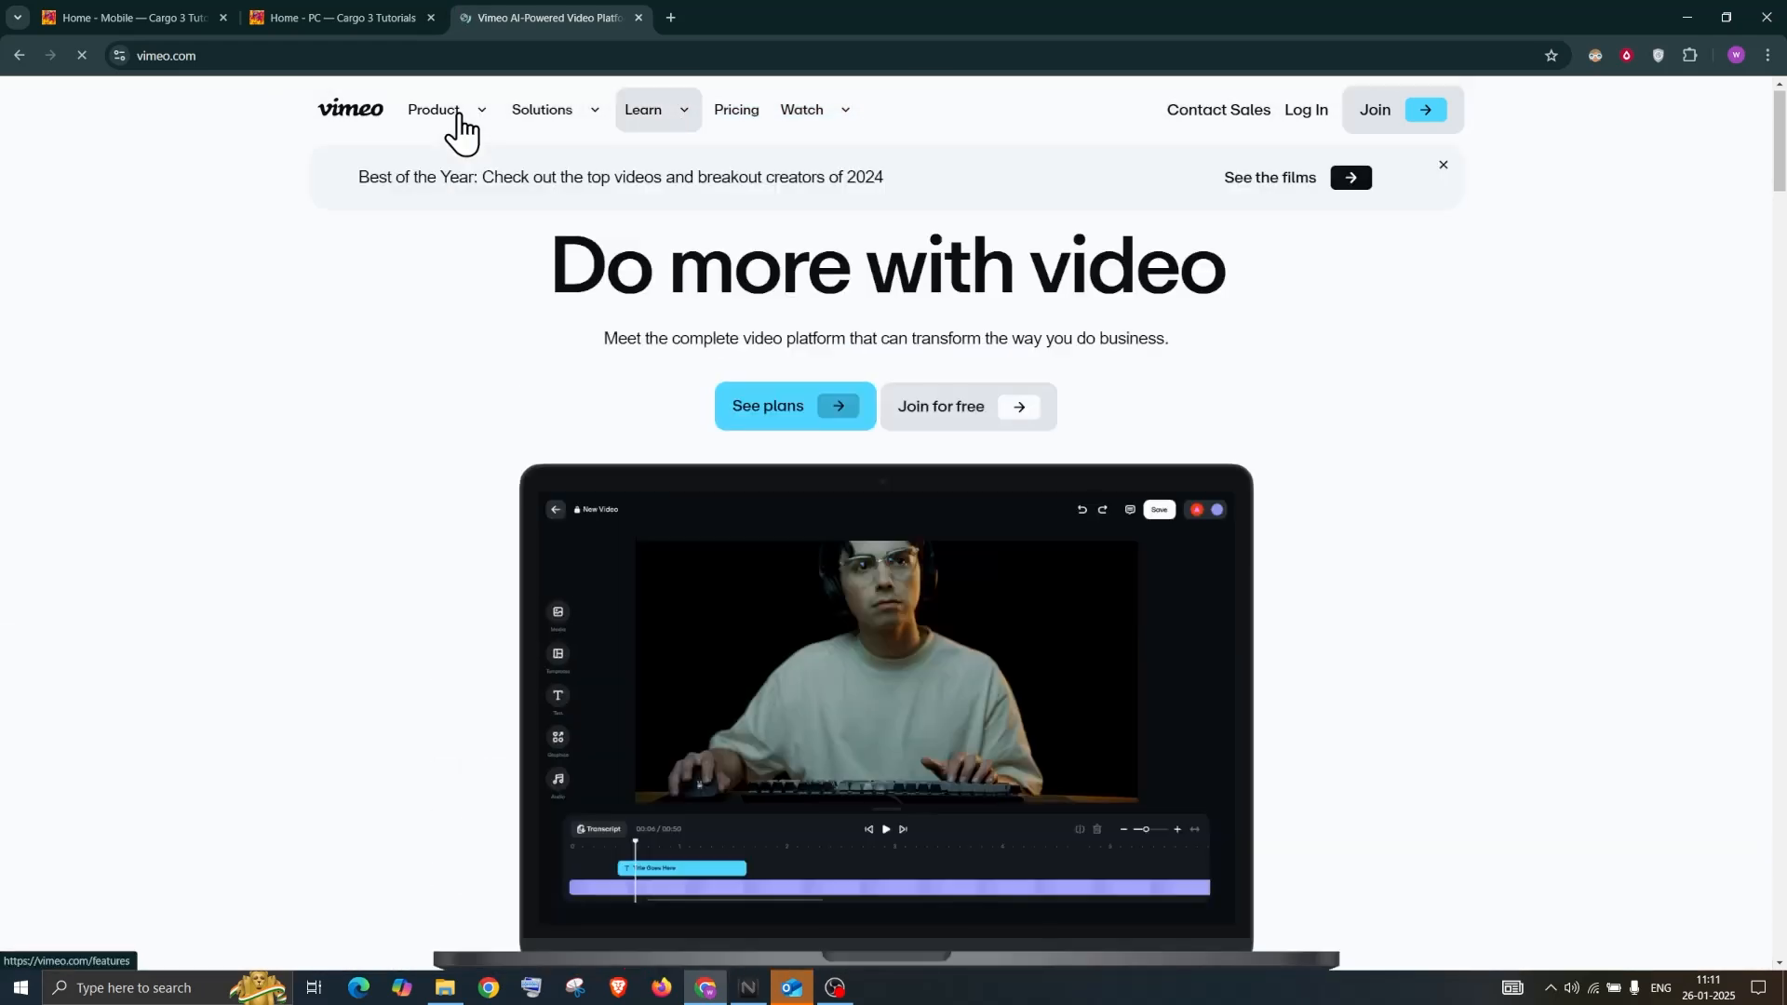
pyautogui.moveTo(462, 128)
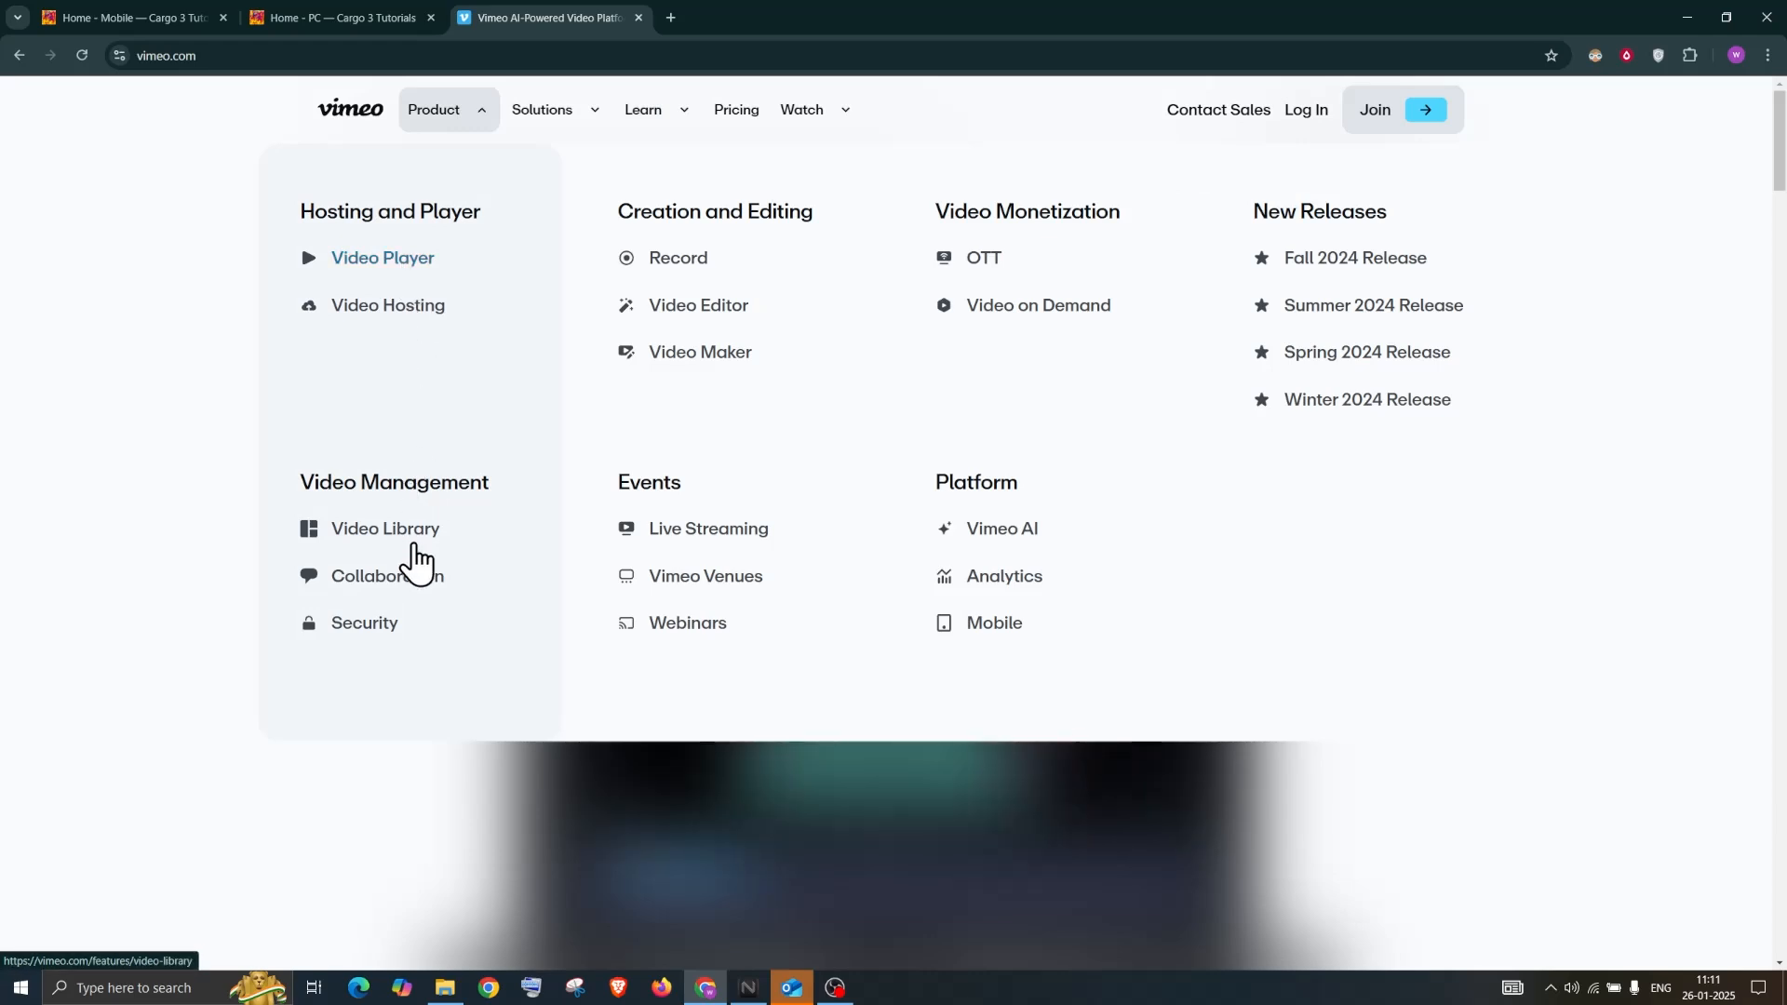
pyautogui.click(415, 538)
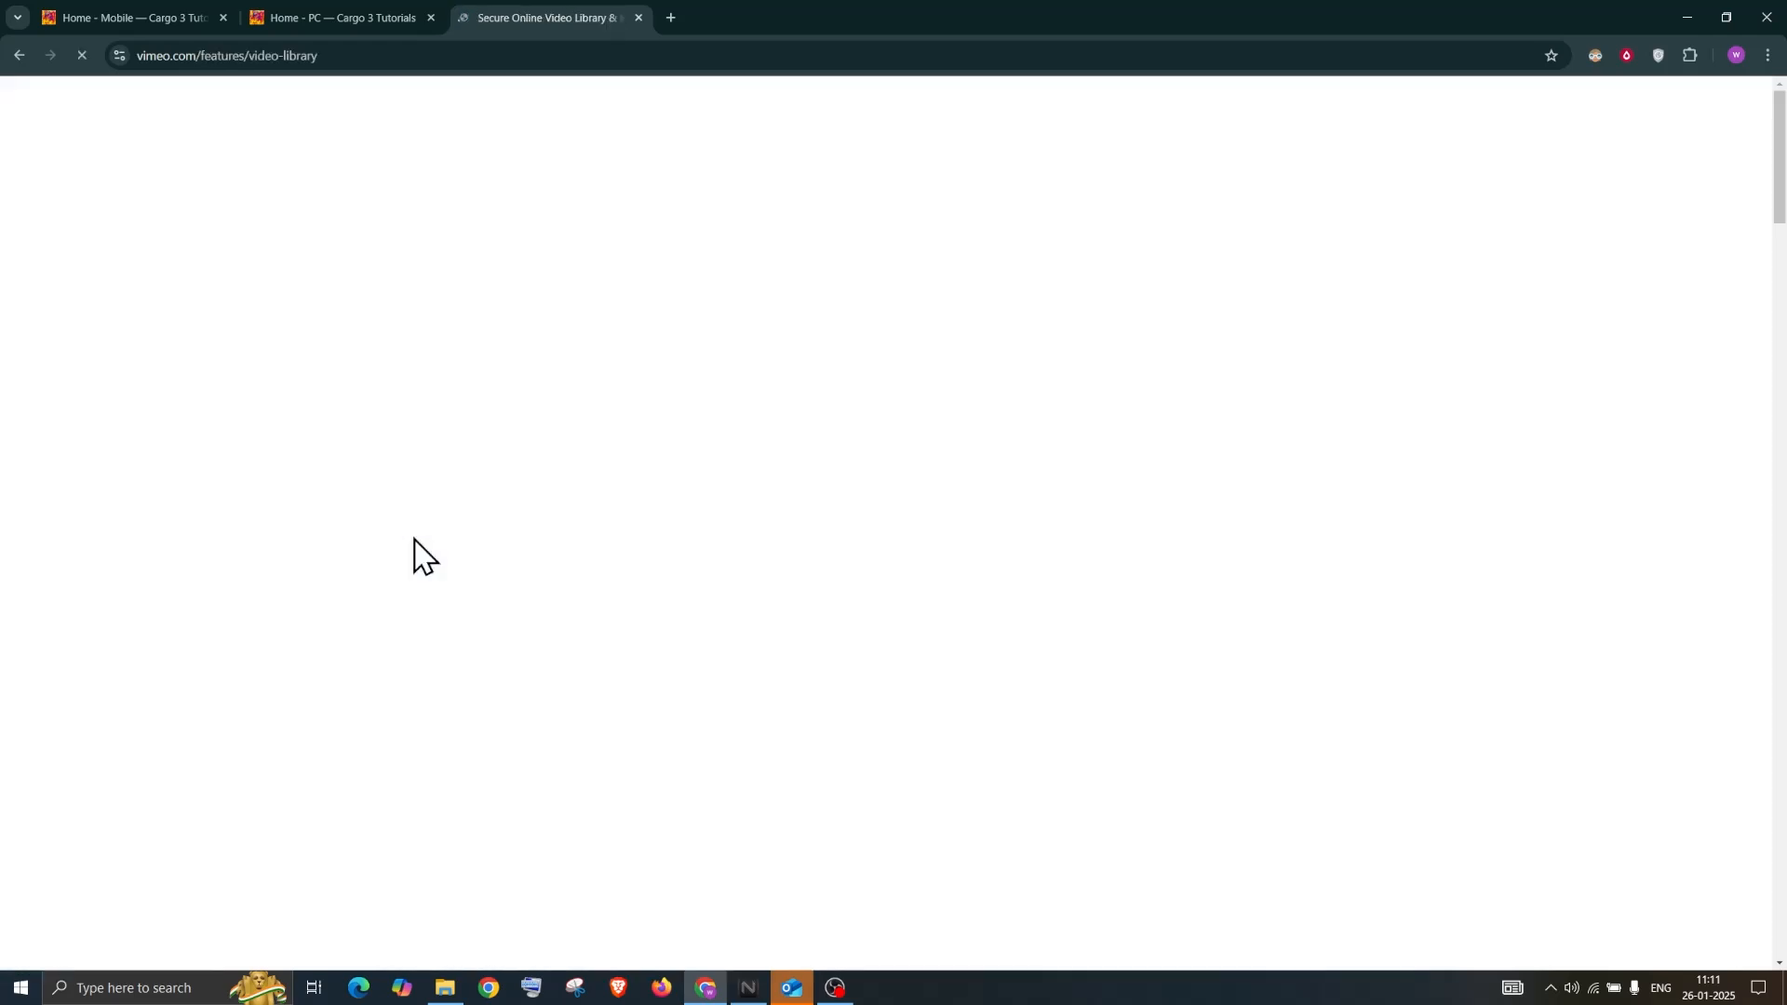
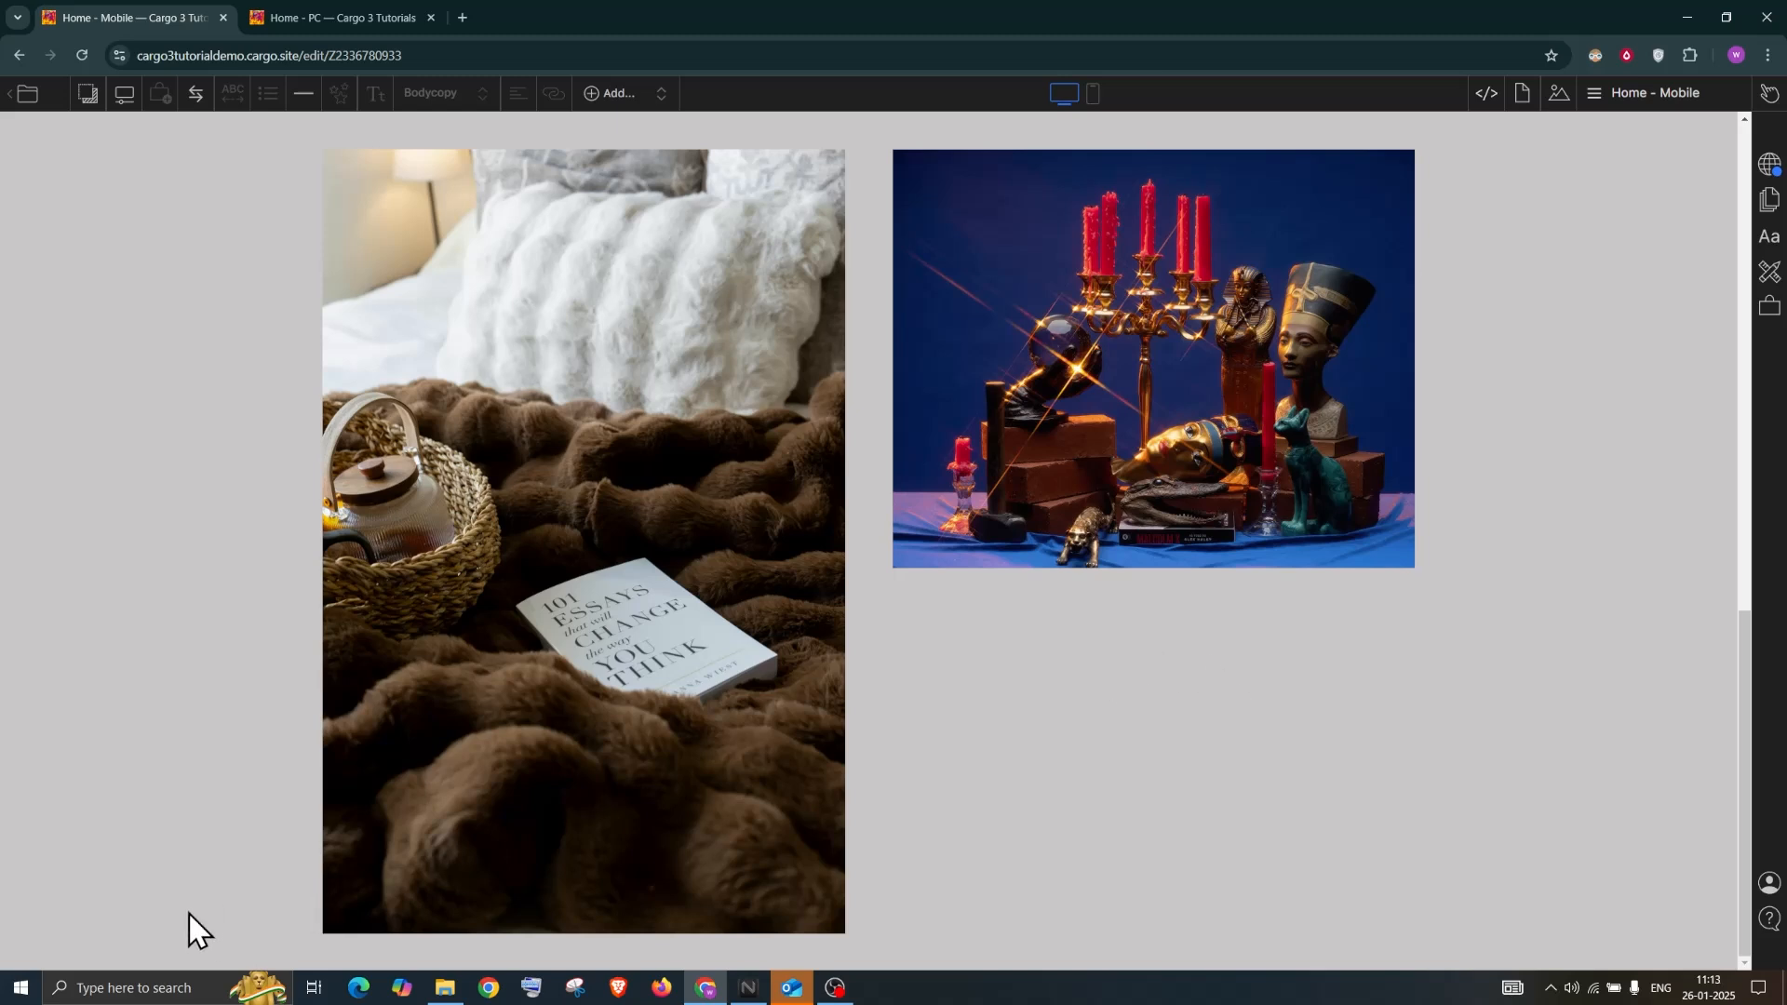
pyautogui.click(611, 97)
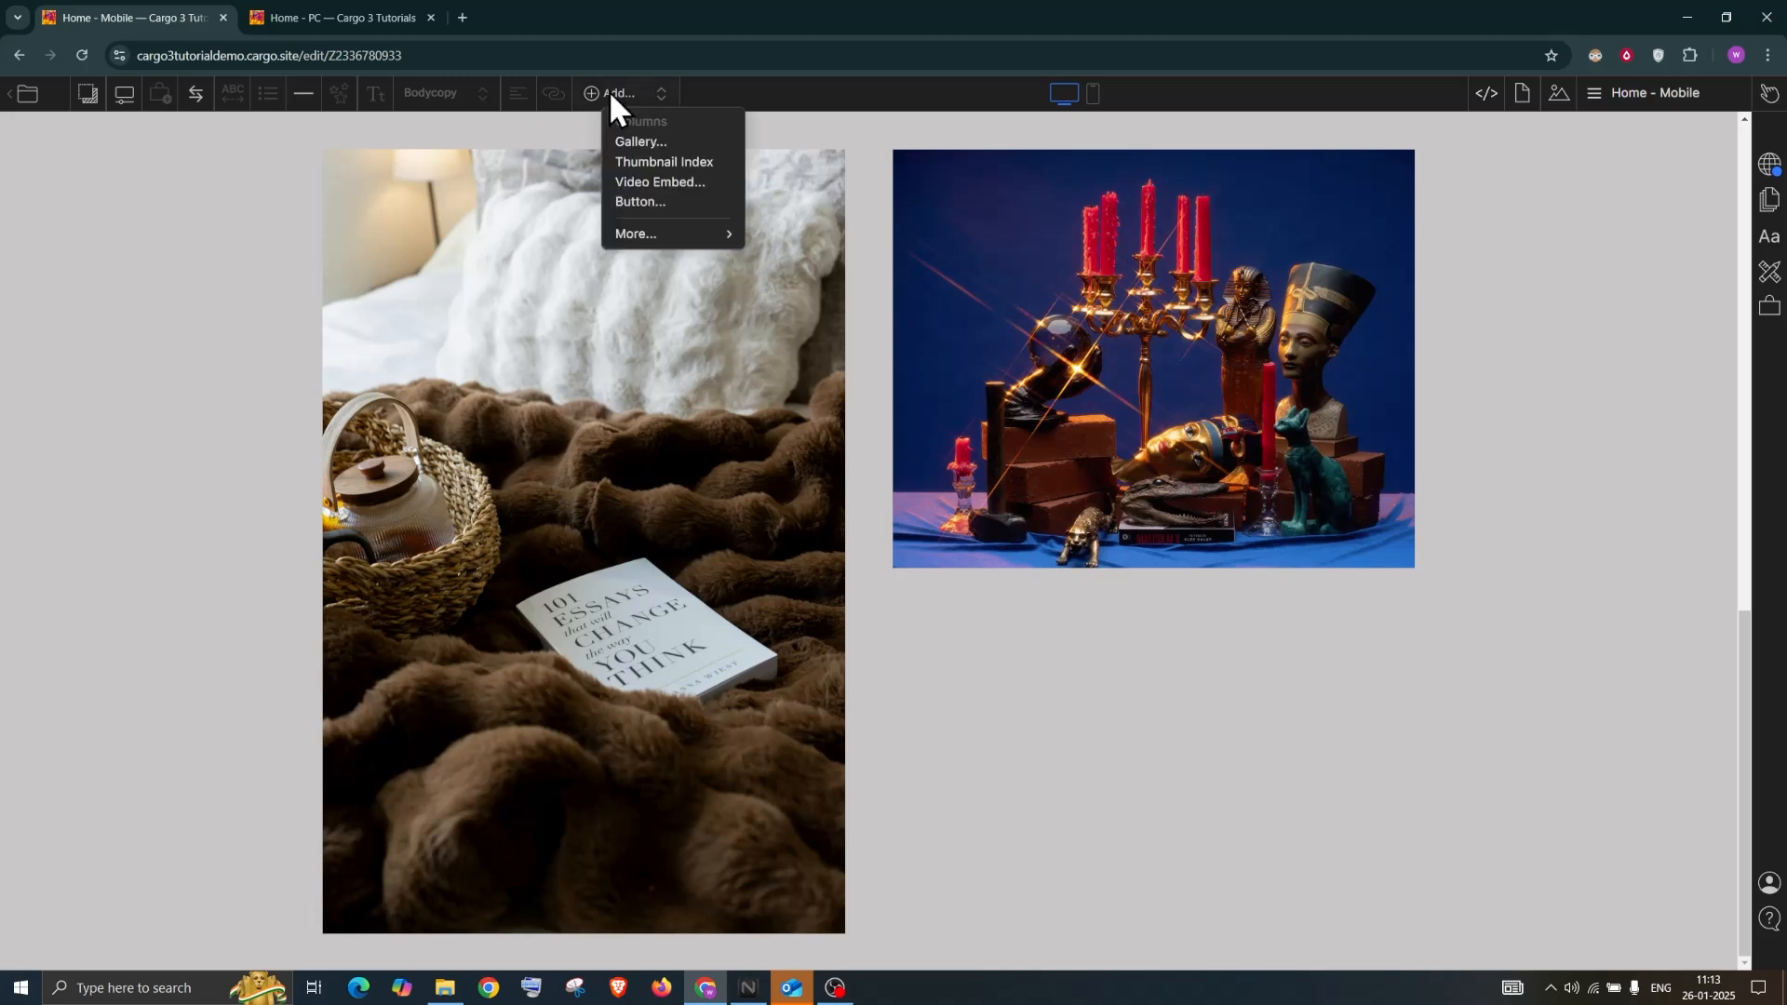
pyautogui.click(660, 183)
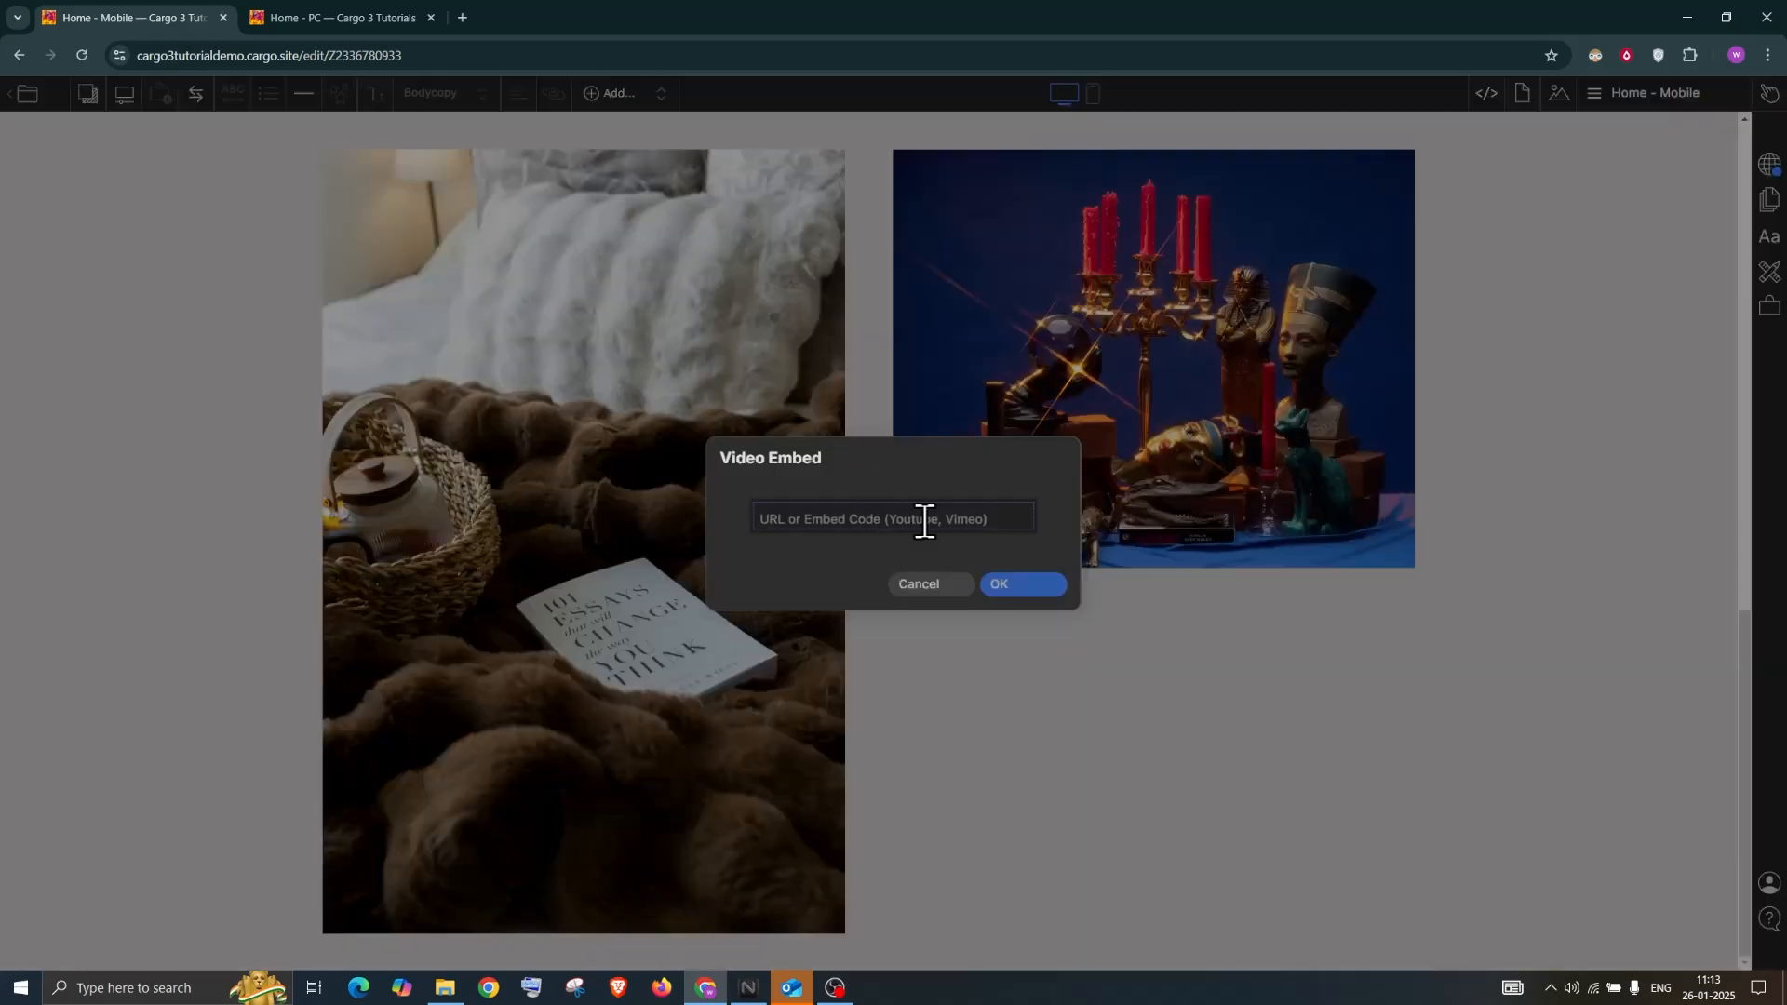
pyautogui.write('https://vimeo.com/347119375')
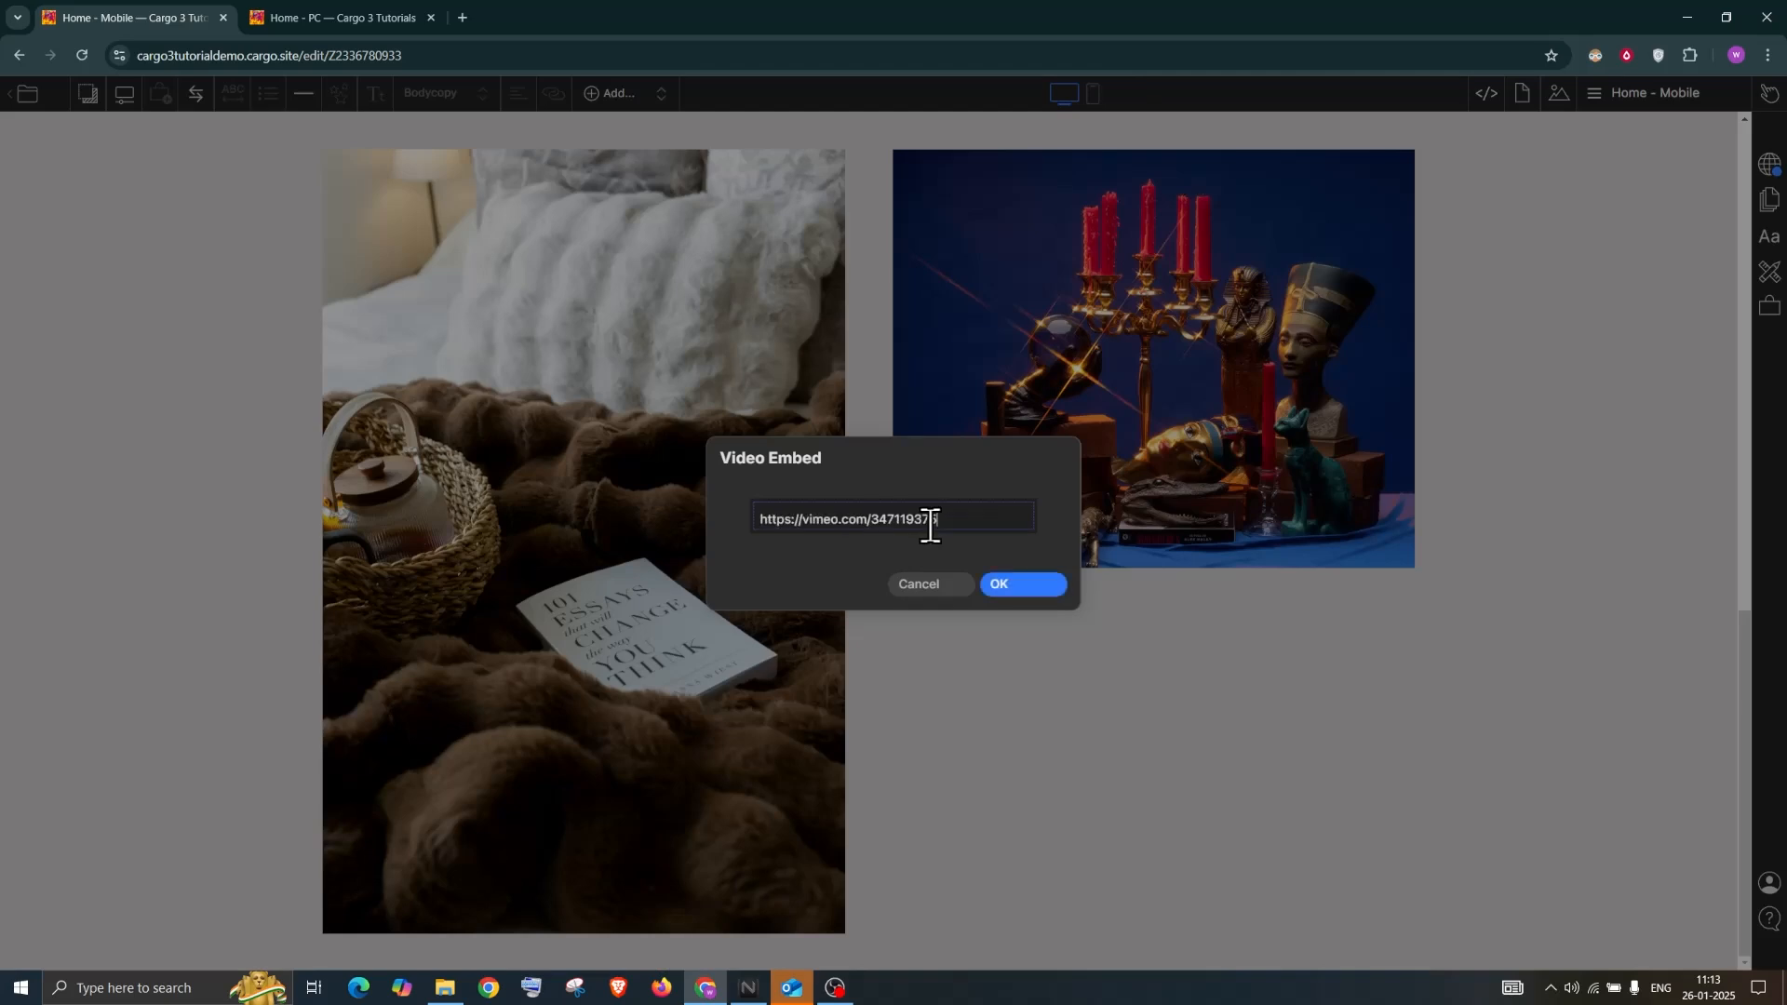
pyautogui.click(1024, 605)
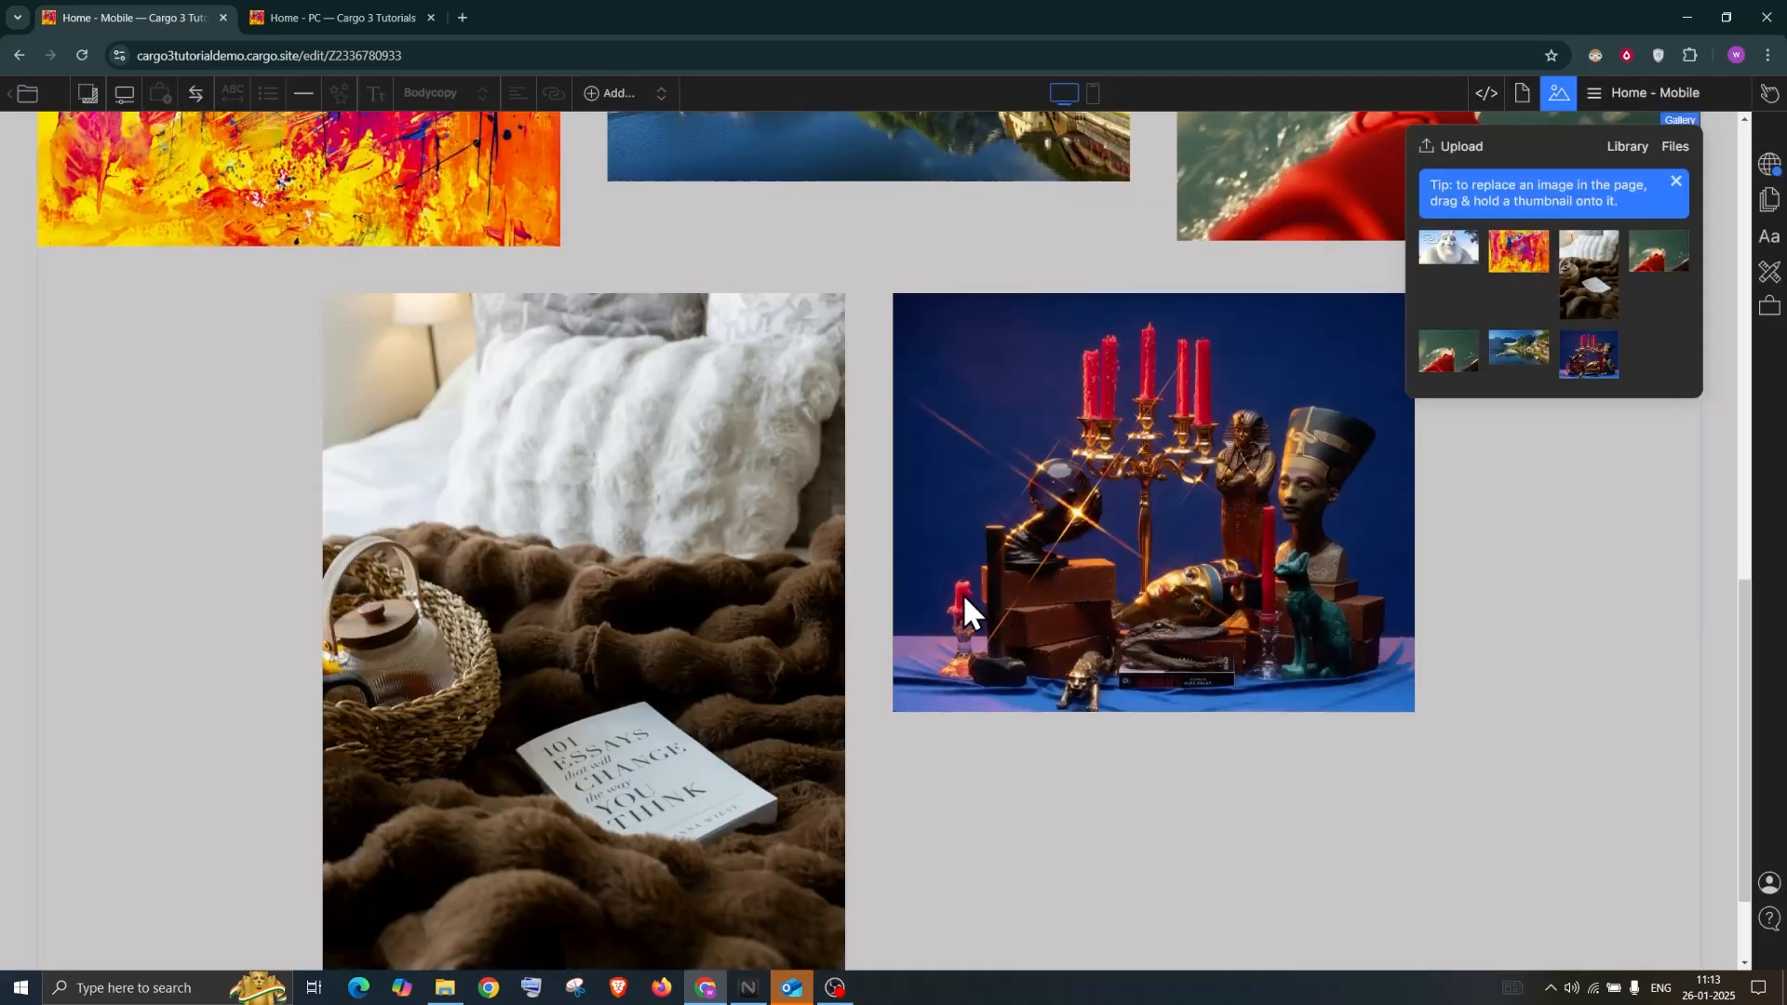
# Drag the Big Buck Bunny clip from the image library onto the Home - Mobile page
pyautogui.scroll(-2, 967, 592)
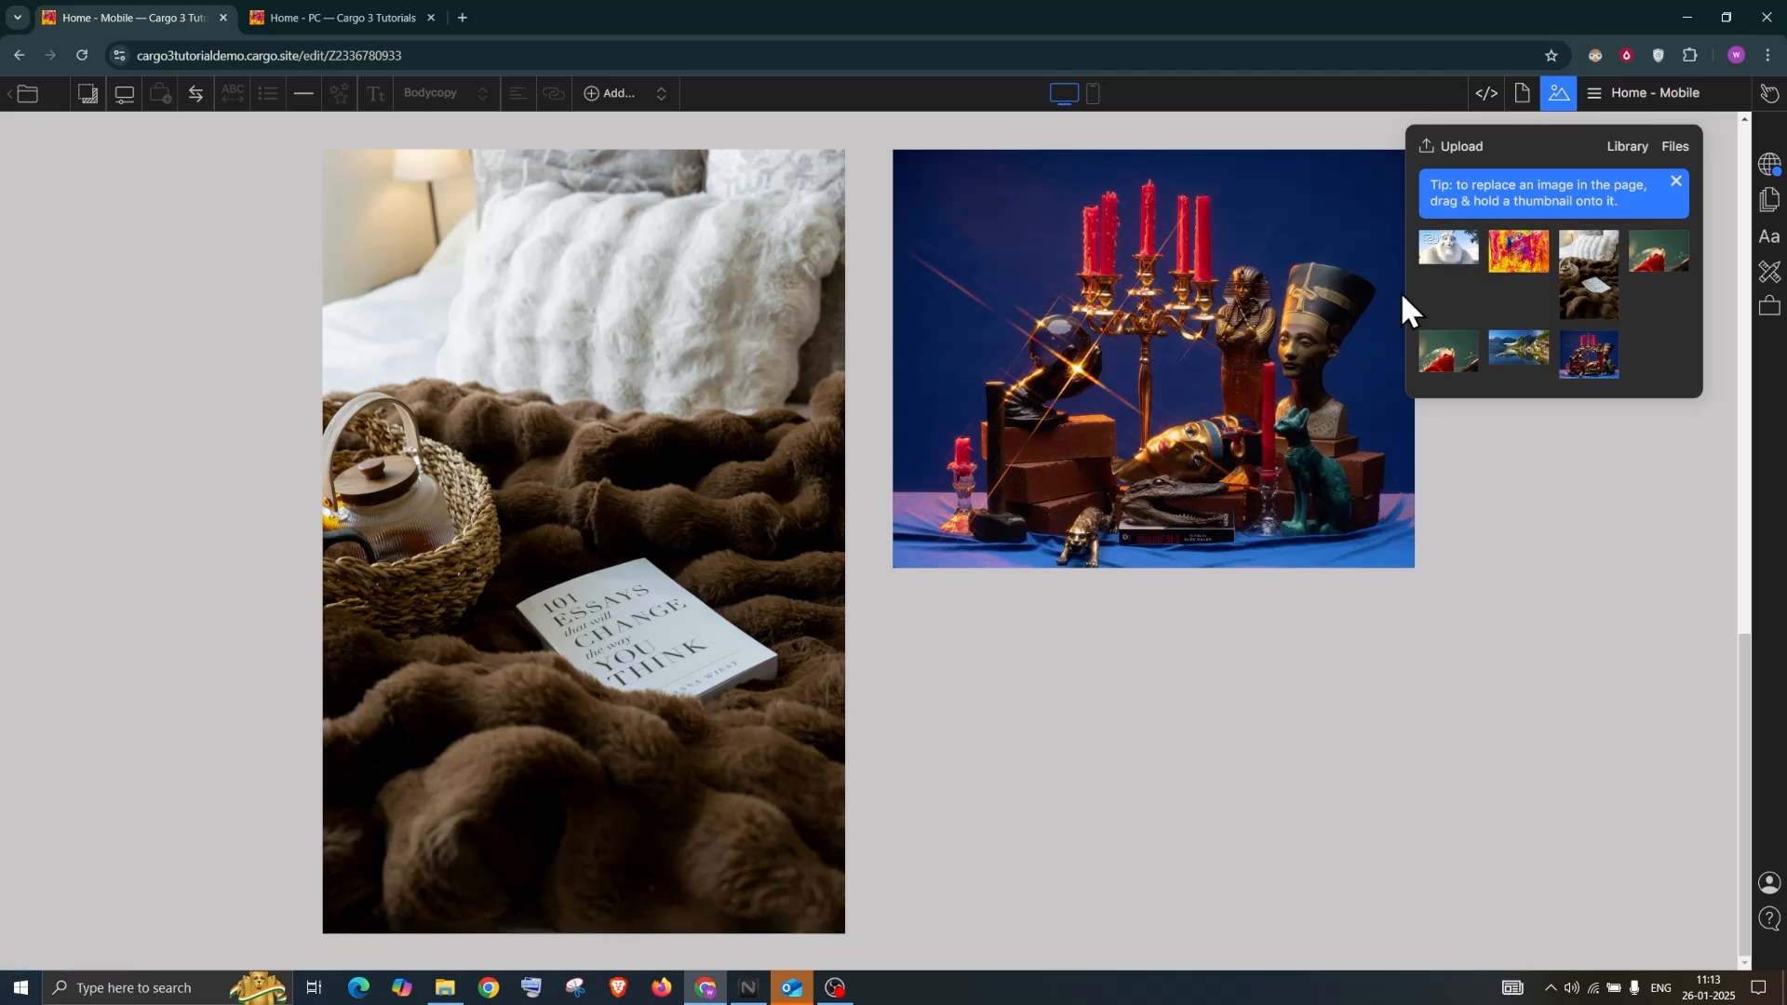
pyautogui.scroll(5, 757, 279)
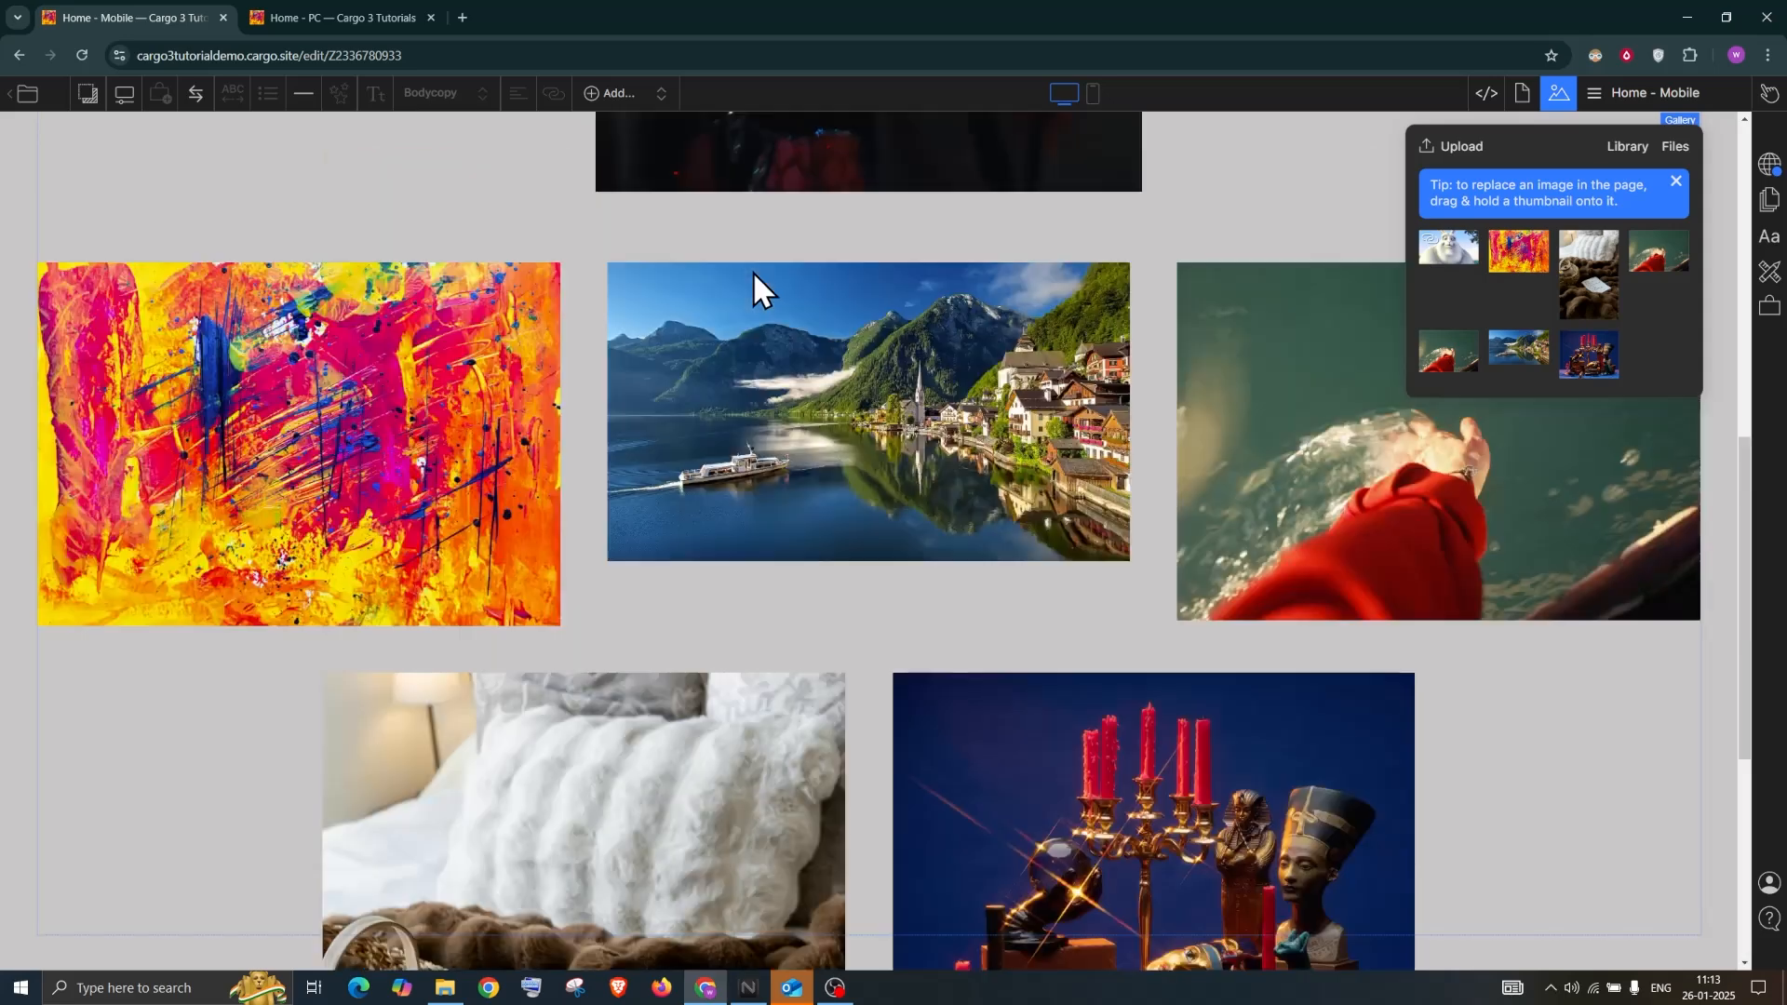
pyautogui.scroll(5, 792, 253)
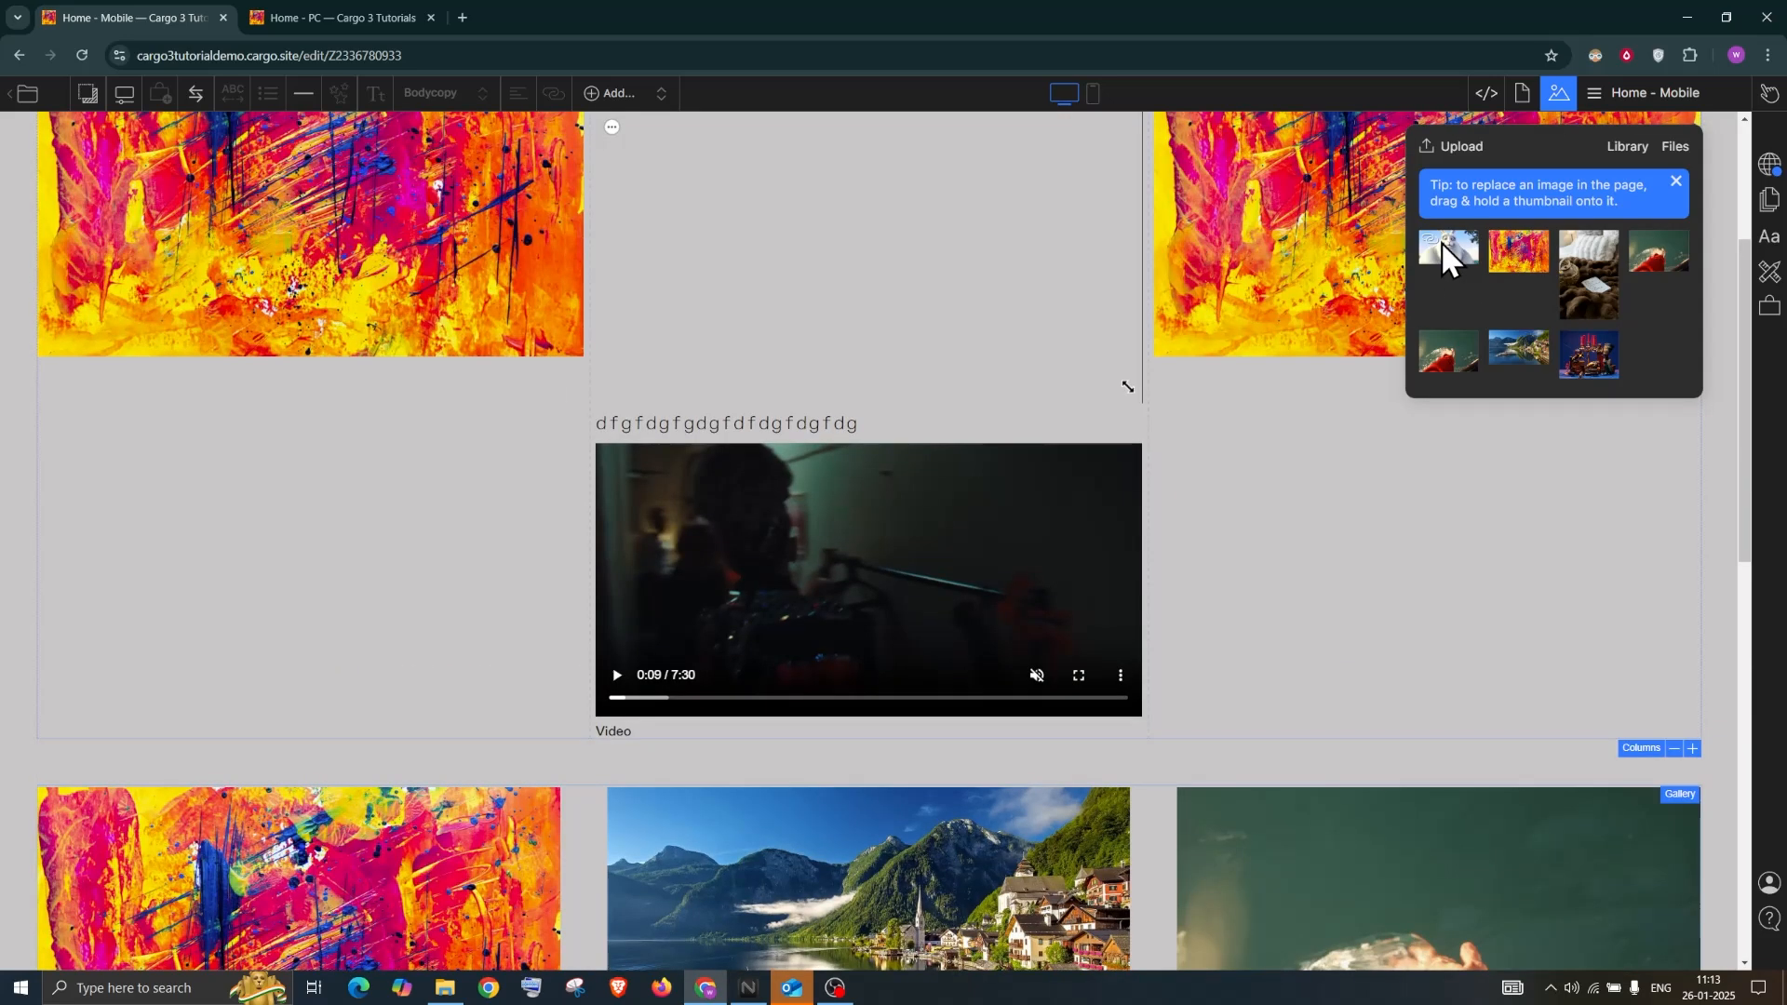
pyautogui.moveTo(1441, 244)
pyautogui.mouseDown()
pyautogui.moveTo(957, 531)
pyautogui.moveTo(260, 783)
pyautogui.mouseUp()
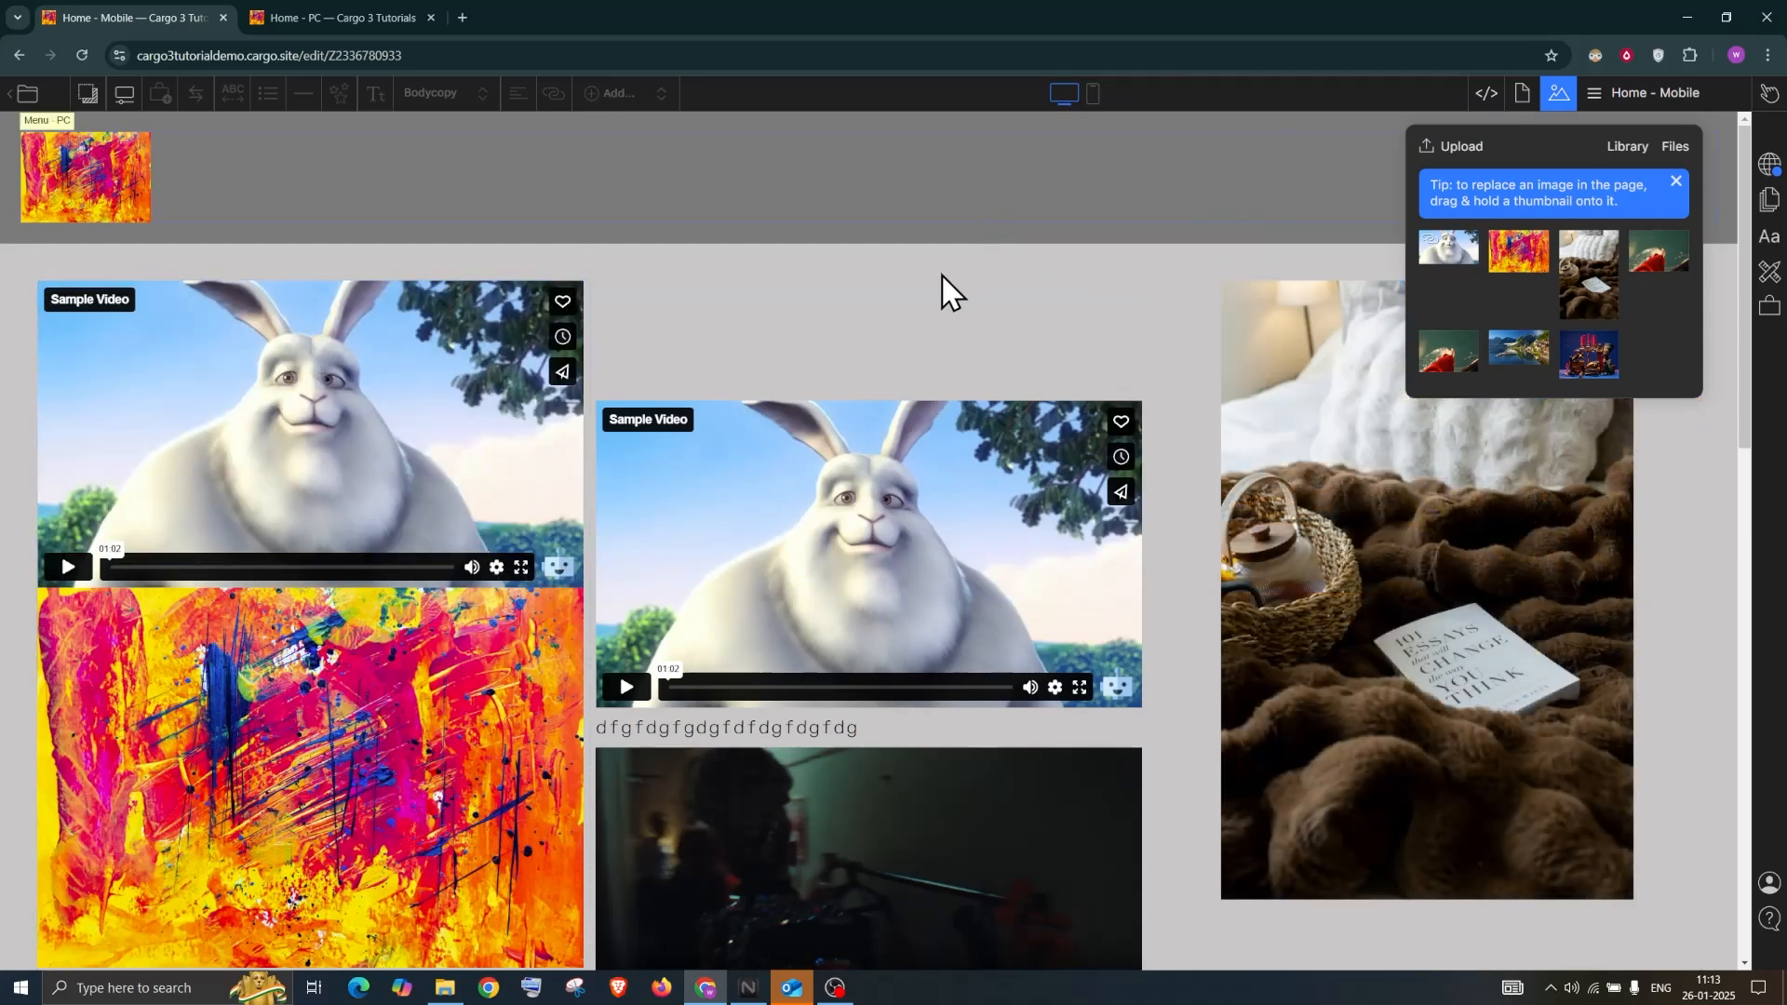
pyautogui.scroll(-2, 1290, 321)
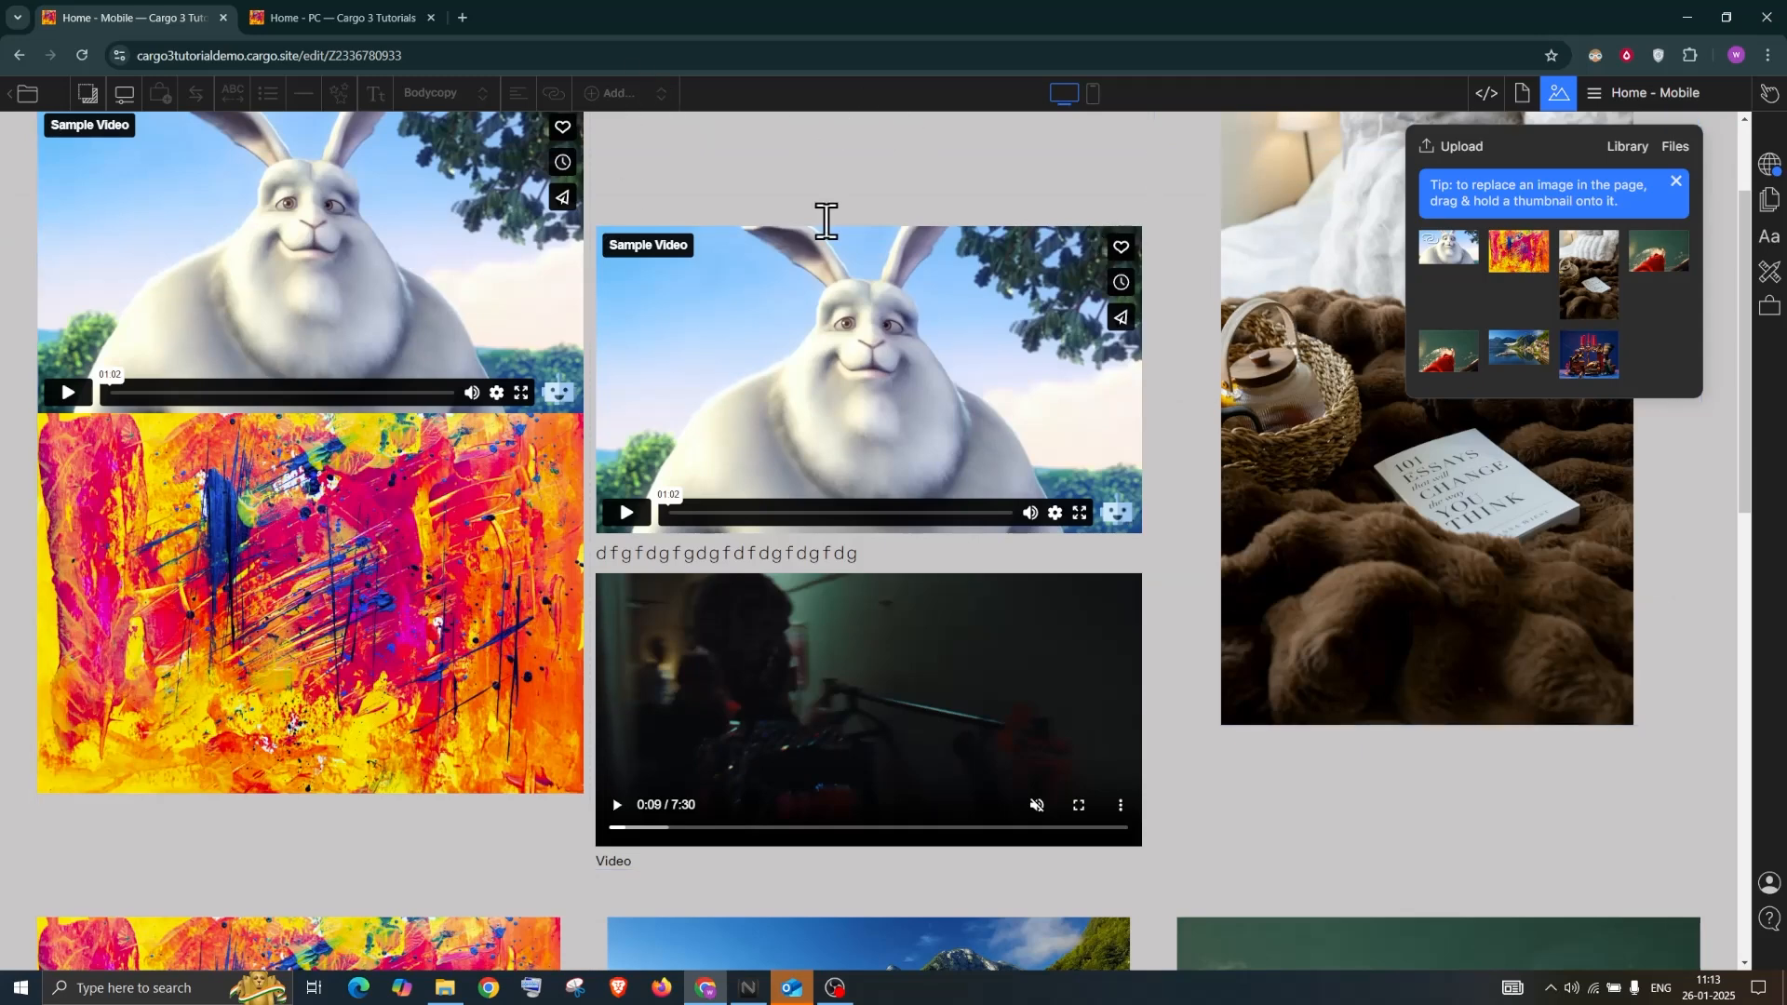
pyautogui.scroll(2, 901, 204)
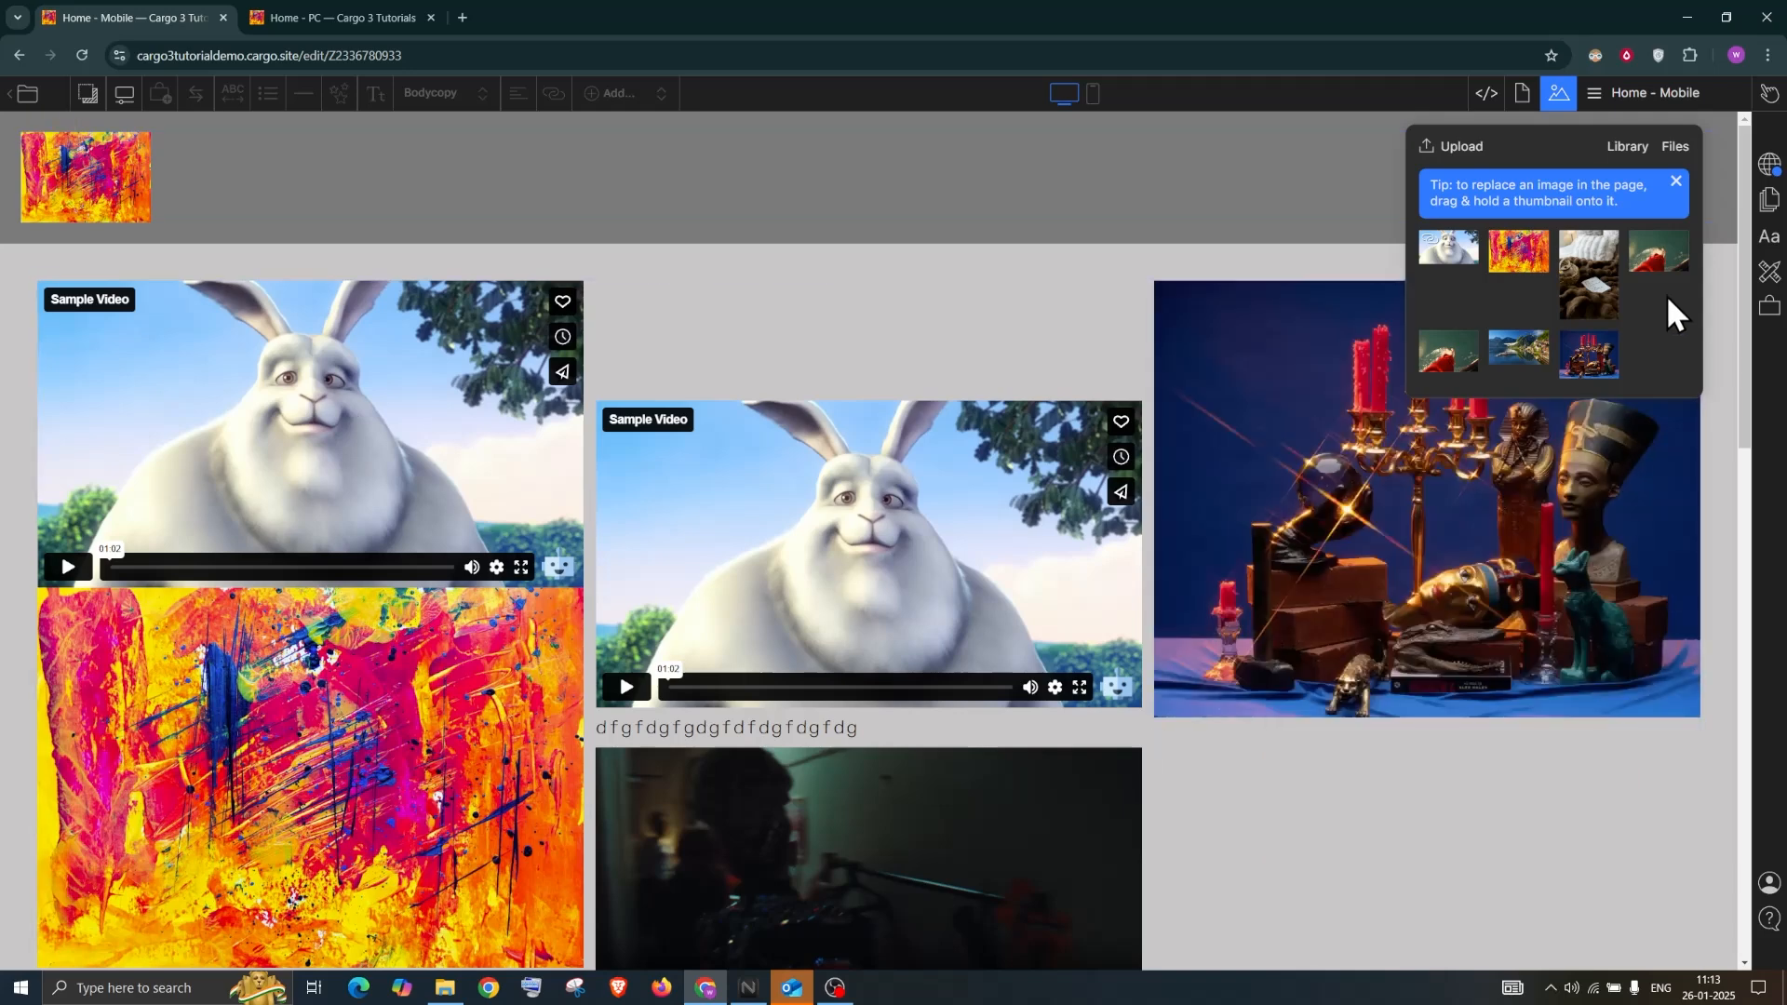
# Close the image library and bring up the list of site pages
pyautogui.click(621, 246)
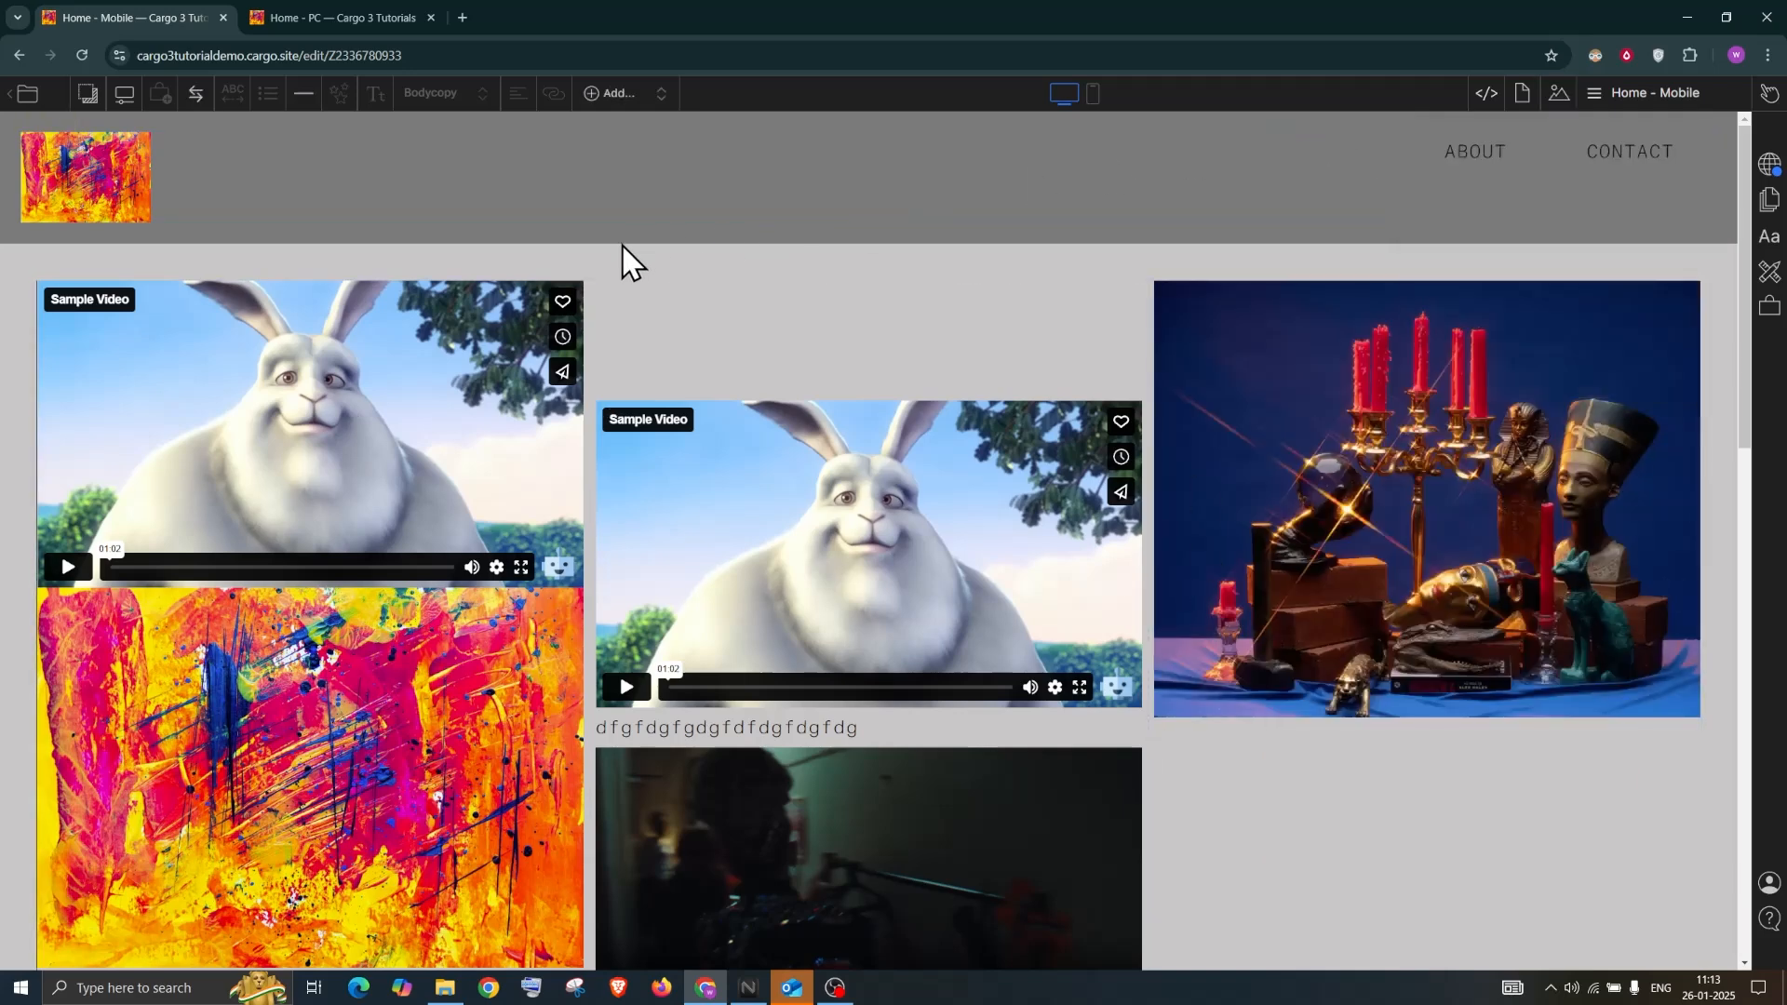
pyautogui.click(617, 93)
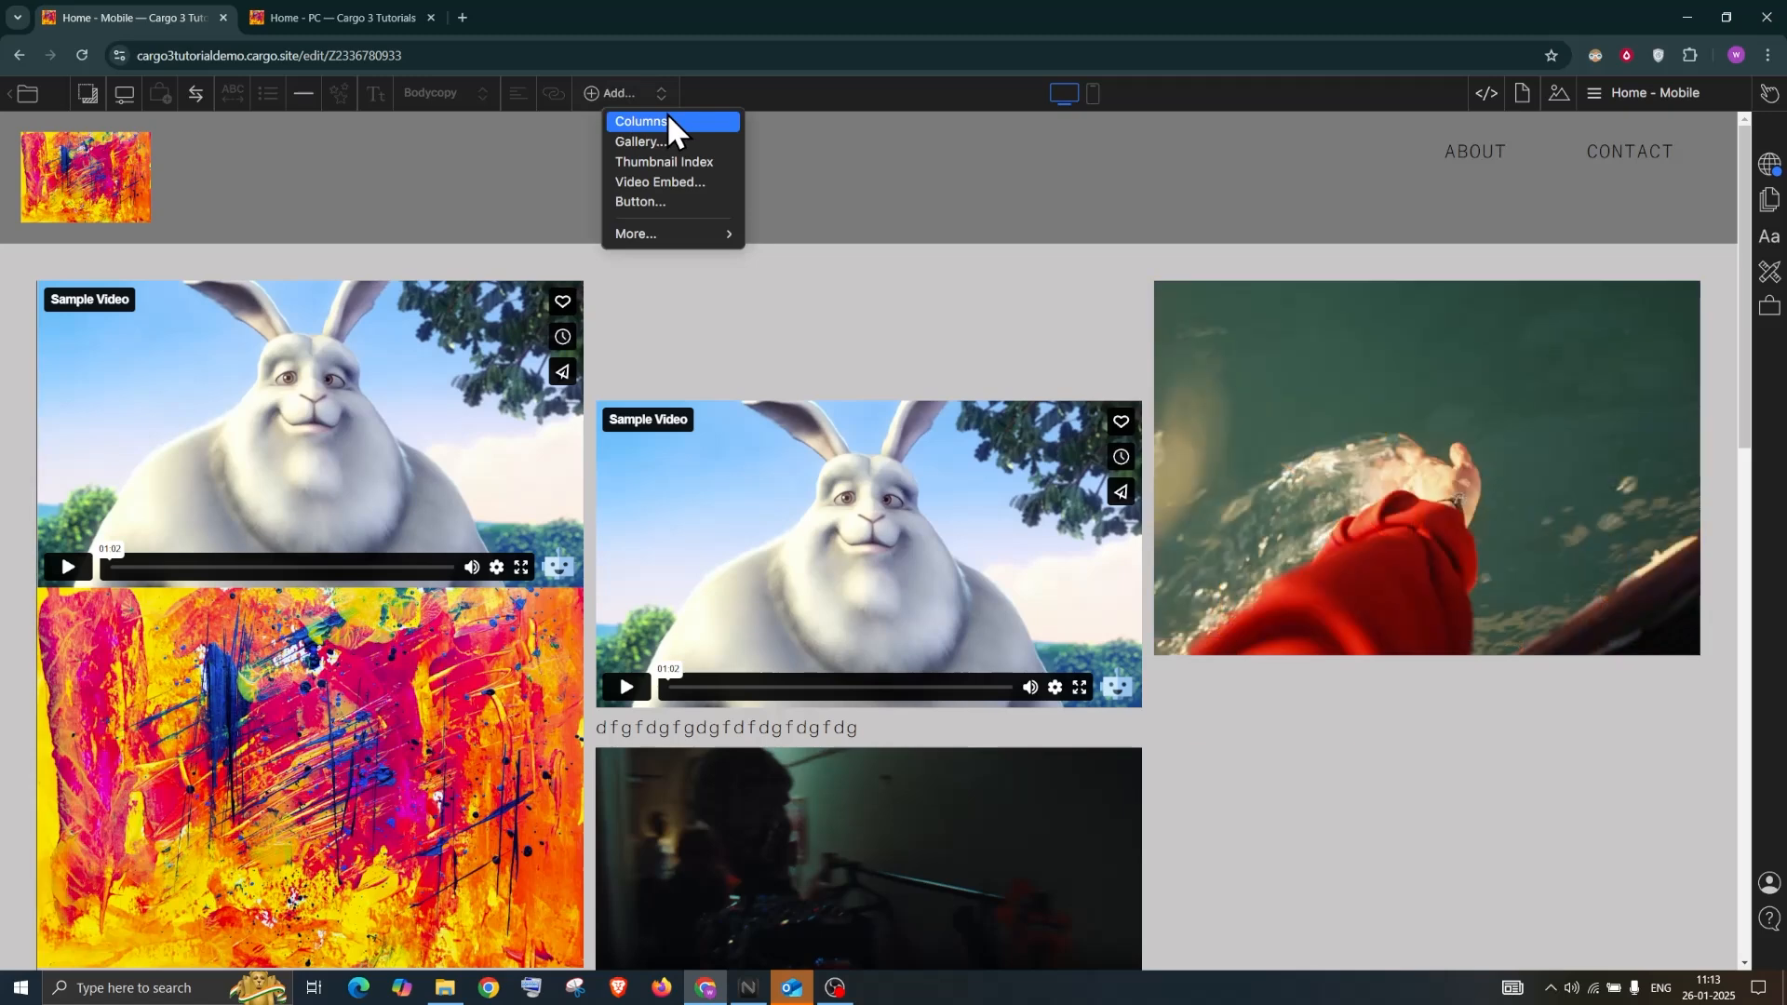
pyautogui.click(1647, 99)
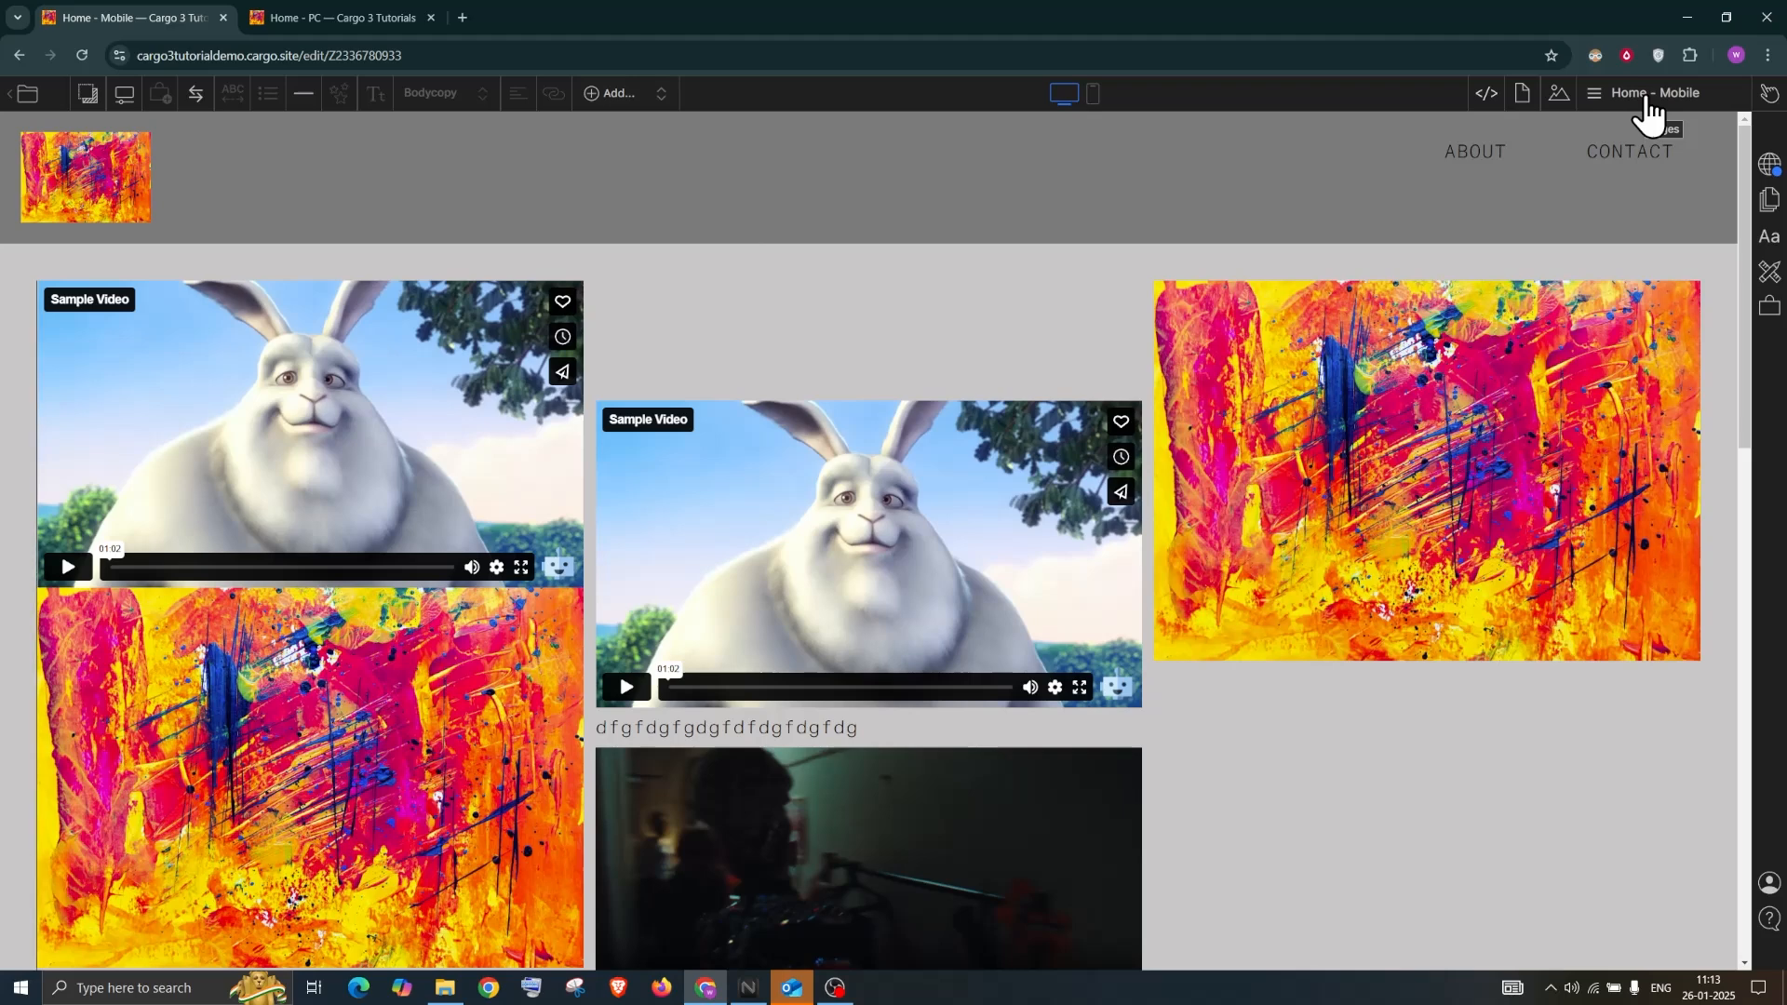
pyautogui.click(1647, 99)
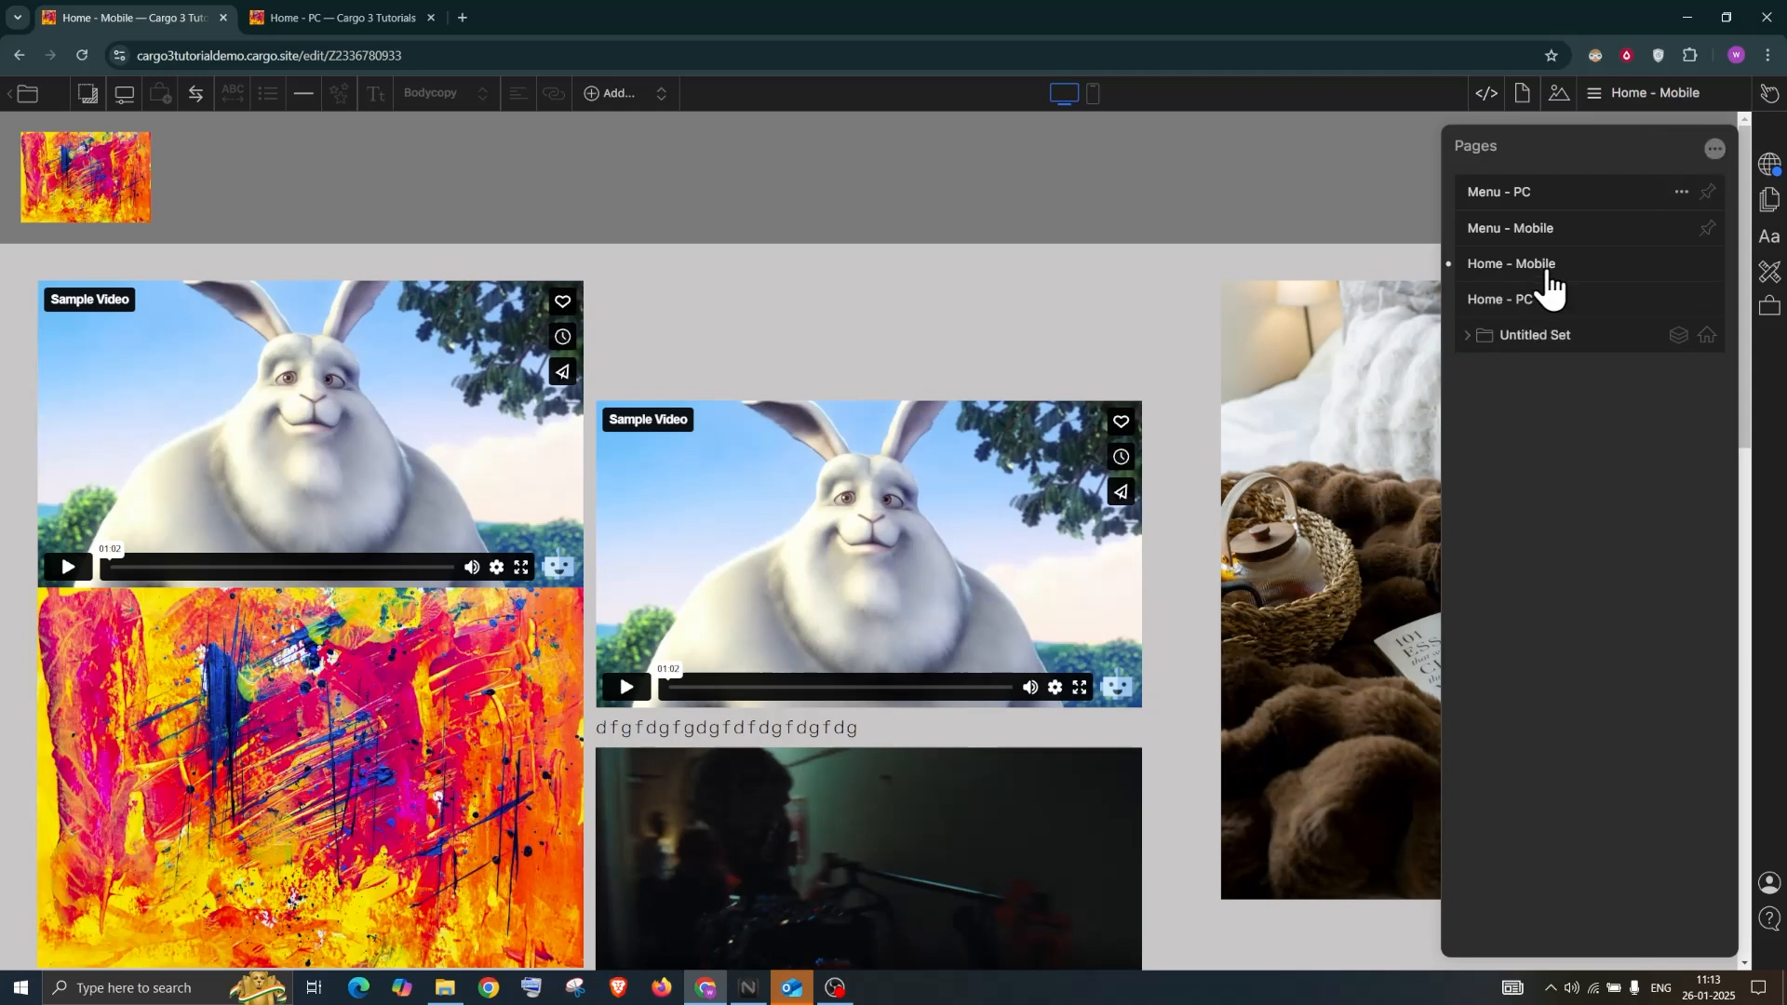
# Create a new page named 'Thumbnail index'
pyautogui.click(1670, 164)
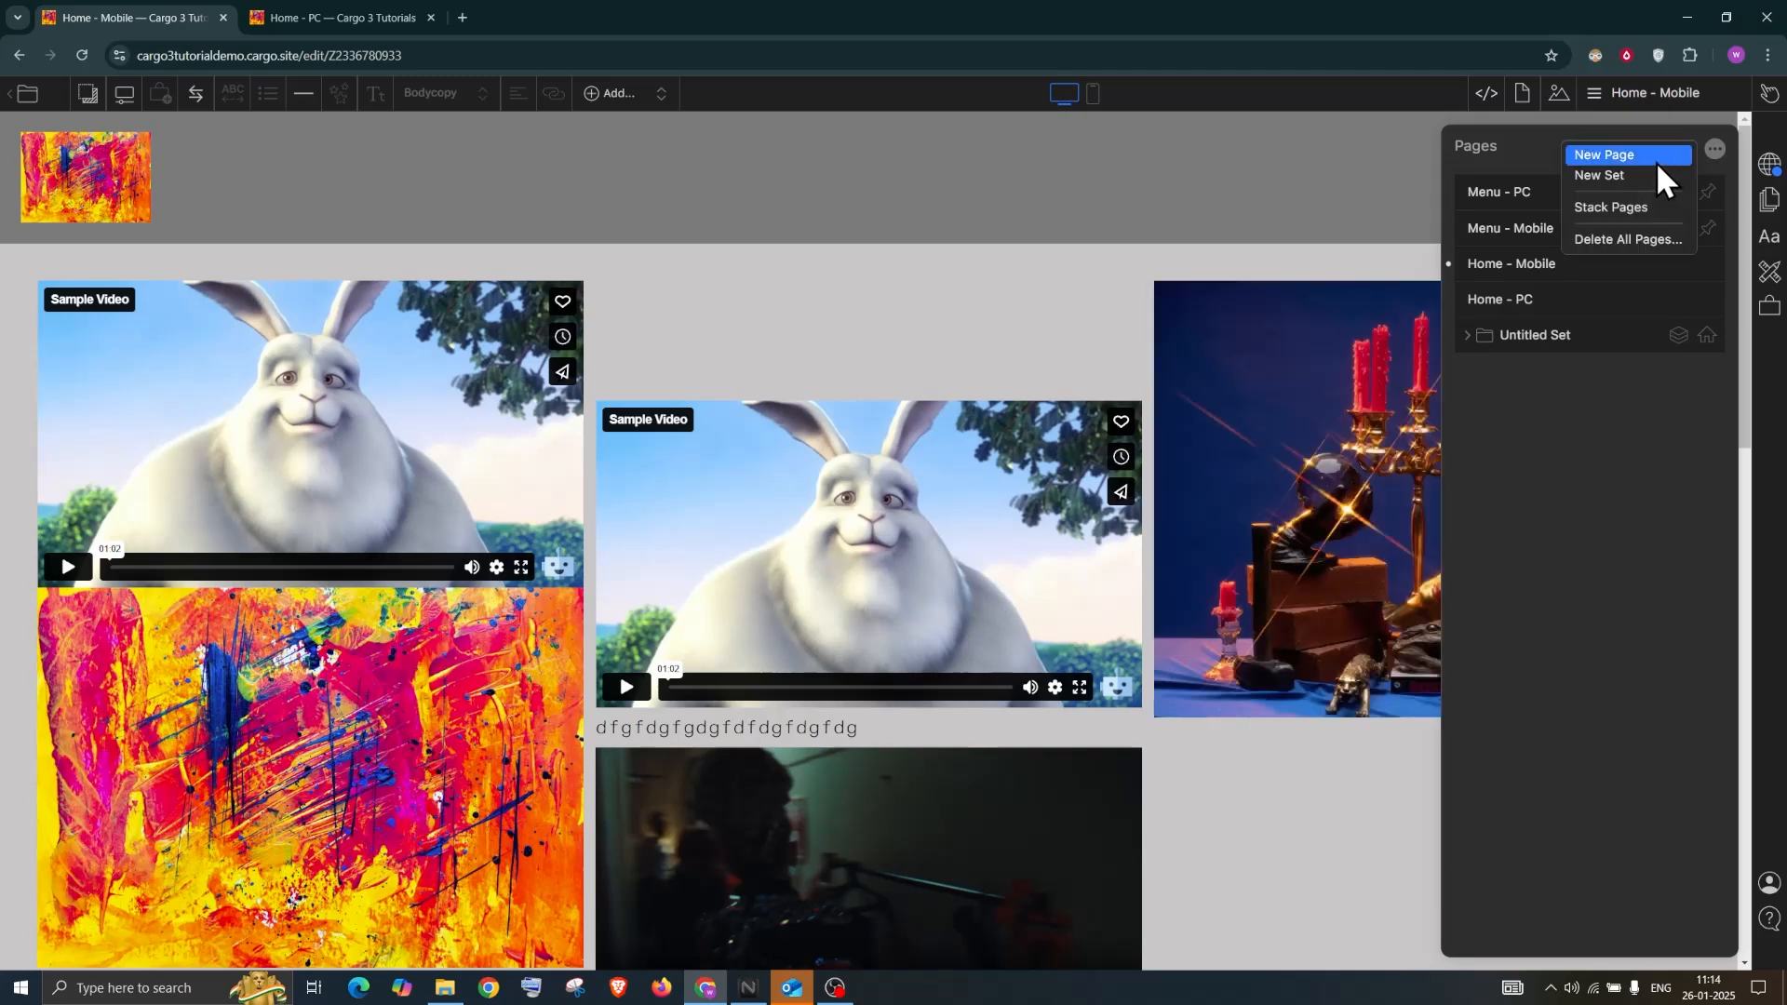
pyautogui.click(1656, 160)
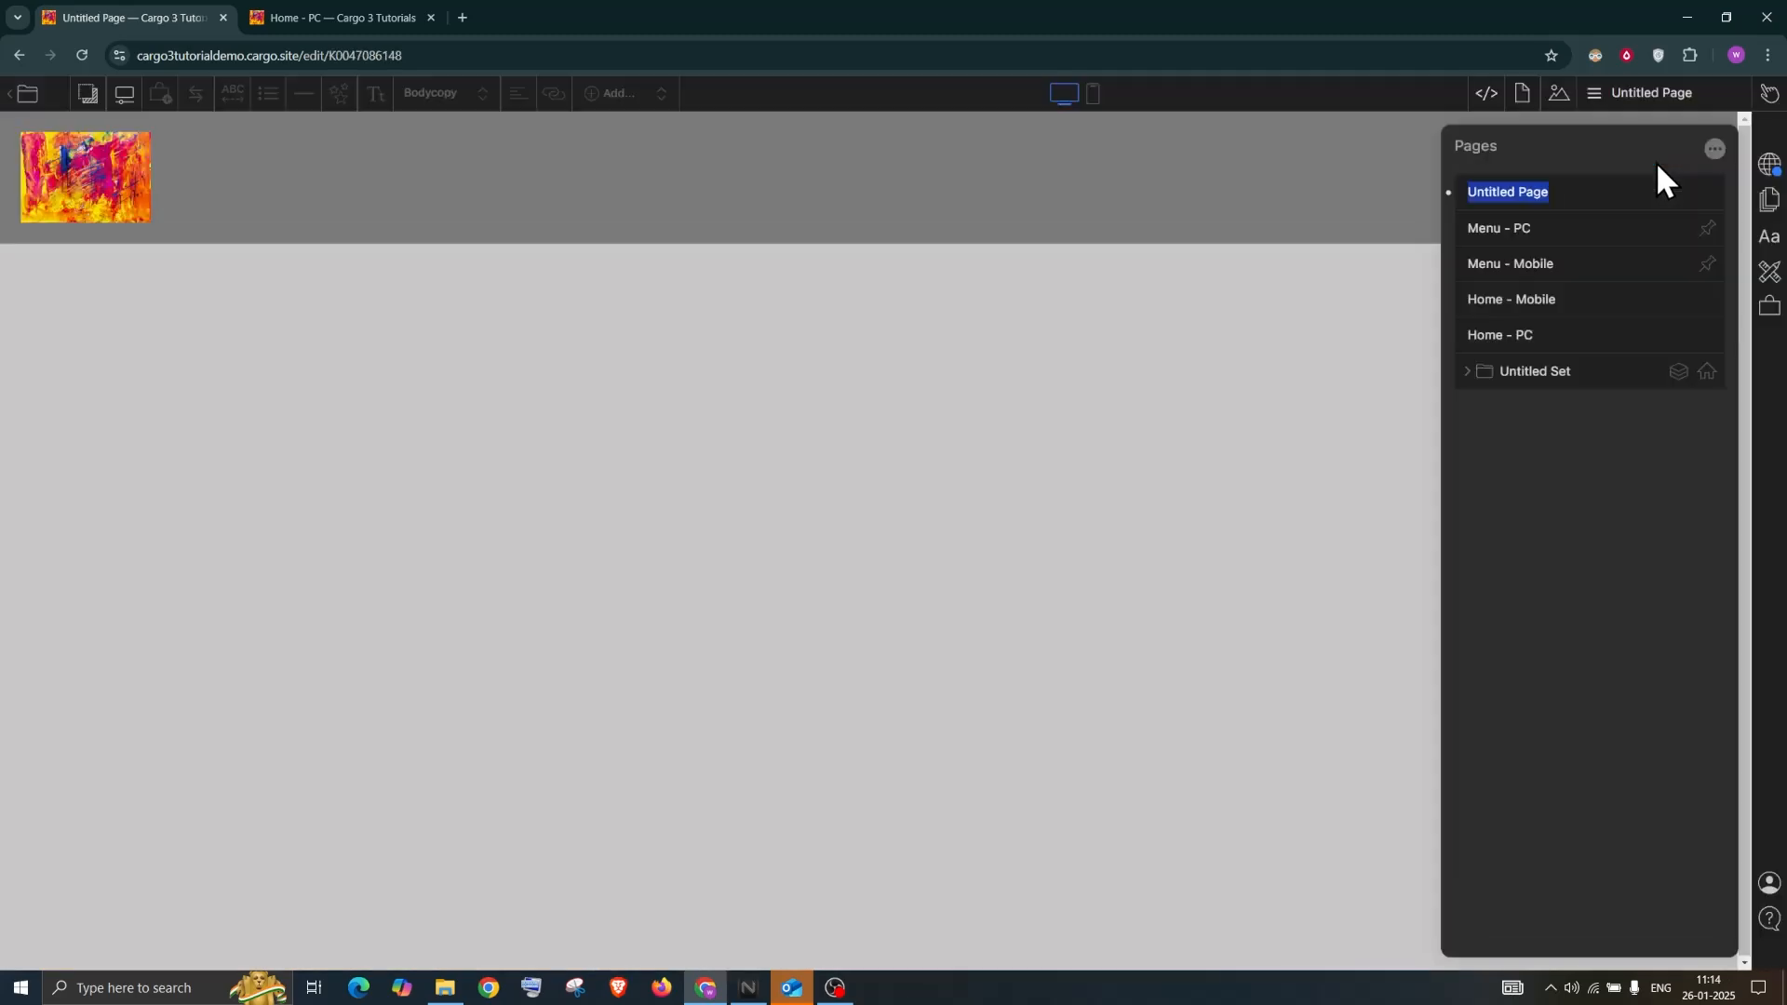
pyautogui.write('Thumbnail ind')
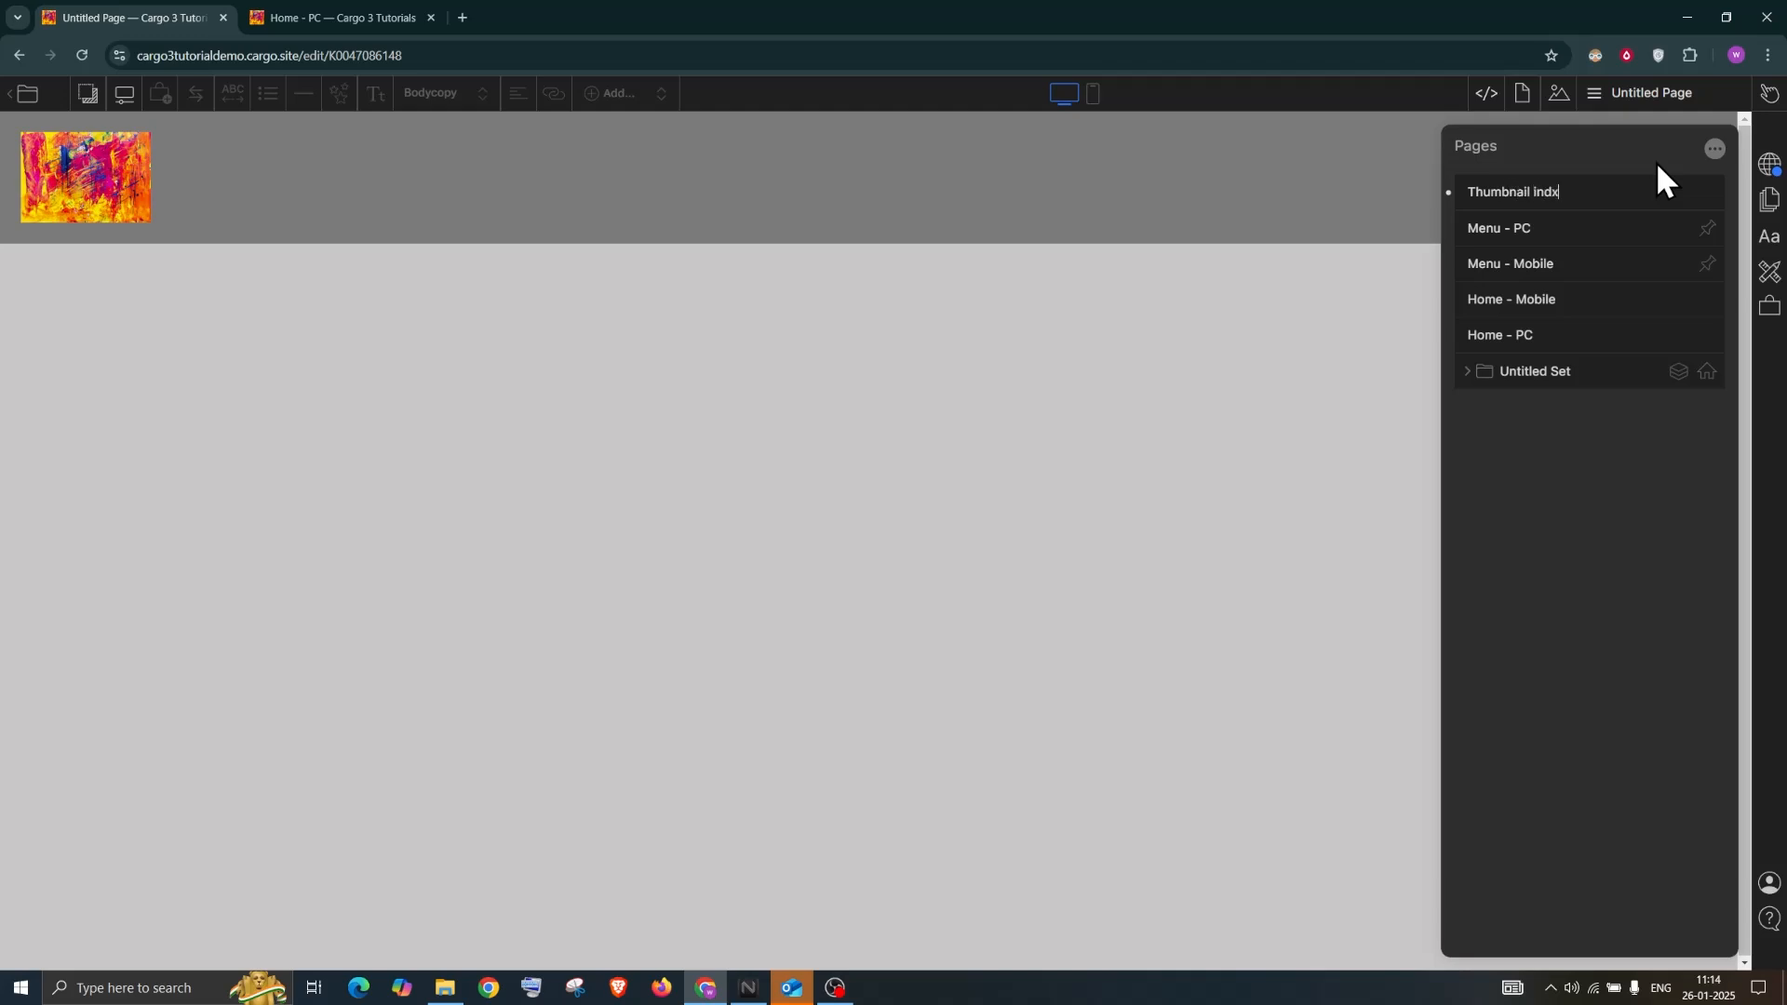
pyautogui.write('ex')
pyautogui.press('Return')
# Make Home - PC the homepage and expand the Untitled Set to show pages 1–3
pyautogui.click(1705, 336)
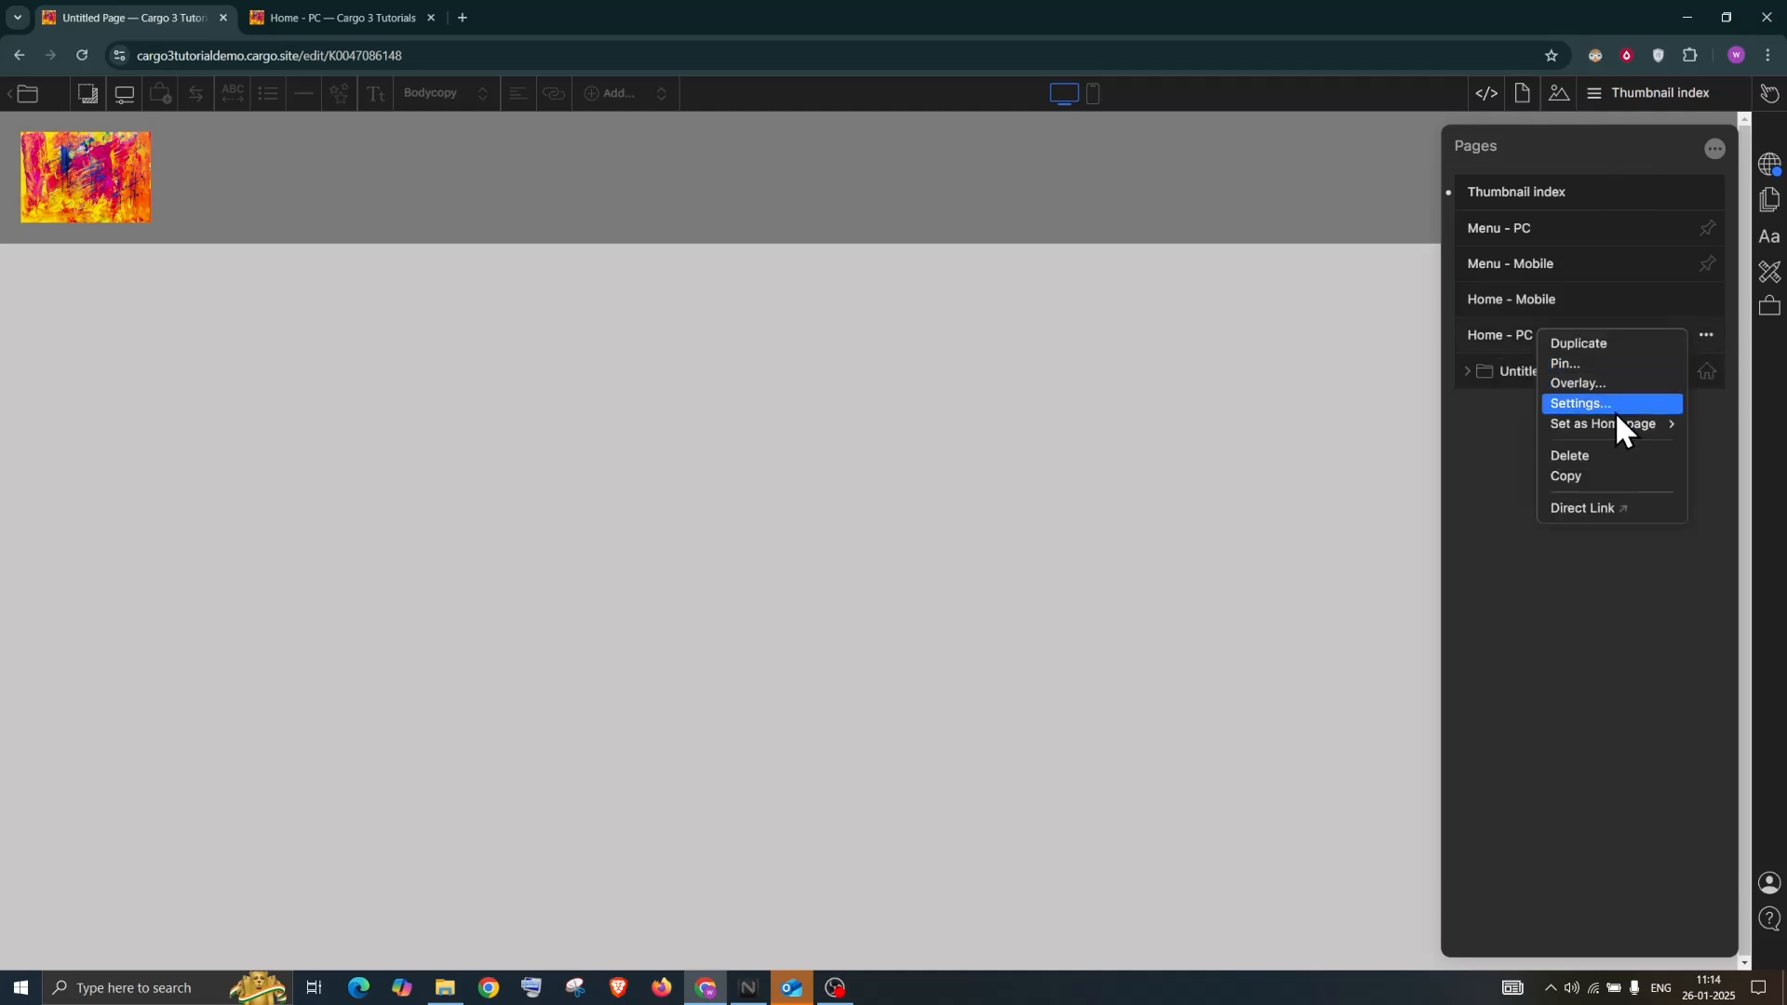
pyautogui.moveTo(1617, 423)
pyautogui.click(1505, 419)
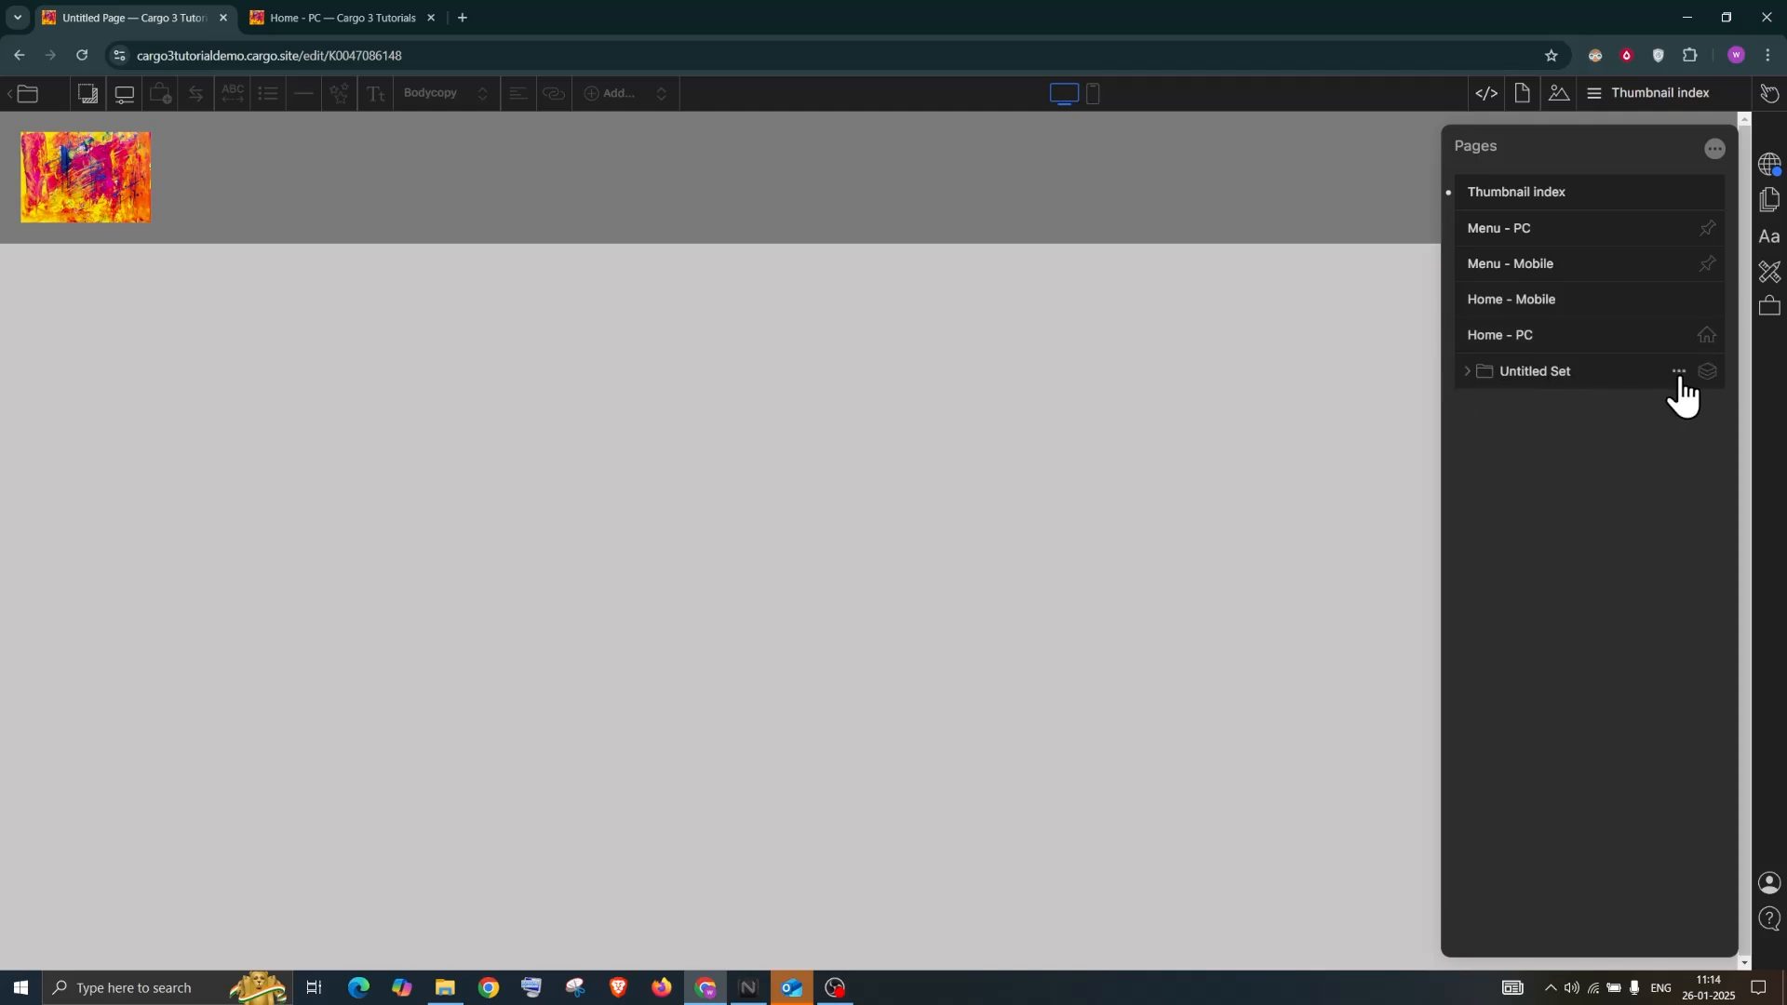
pyautogui.click(1572, 374)
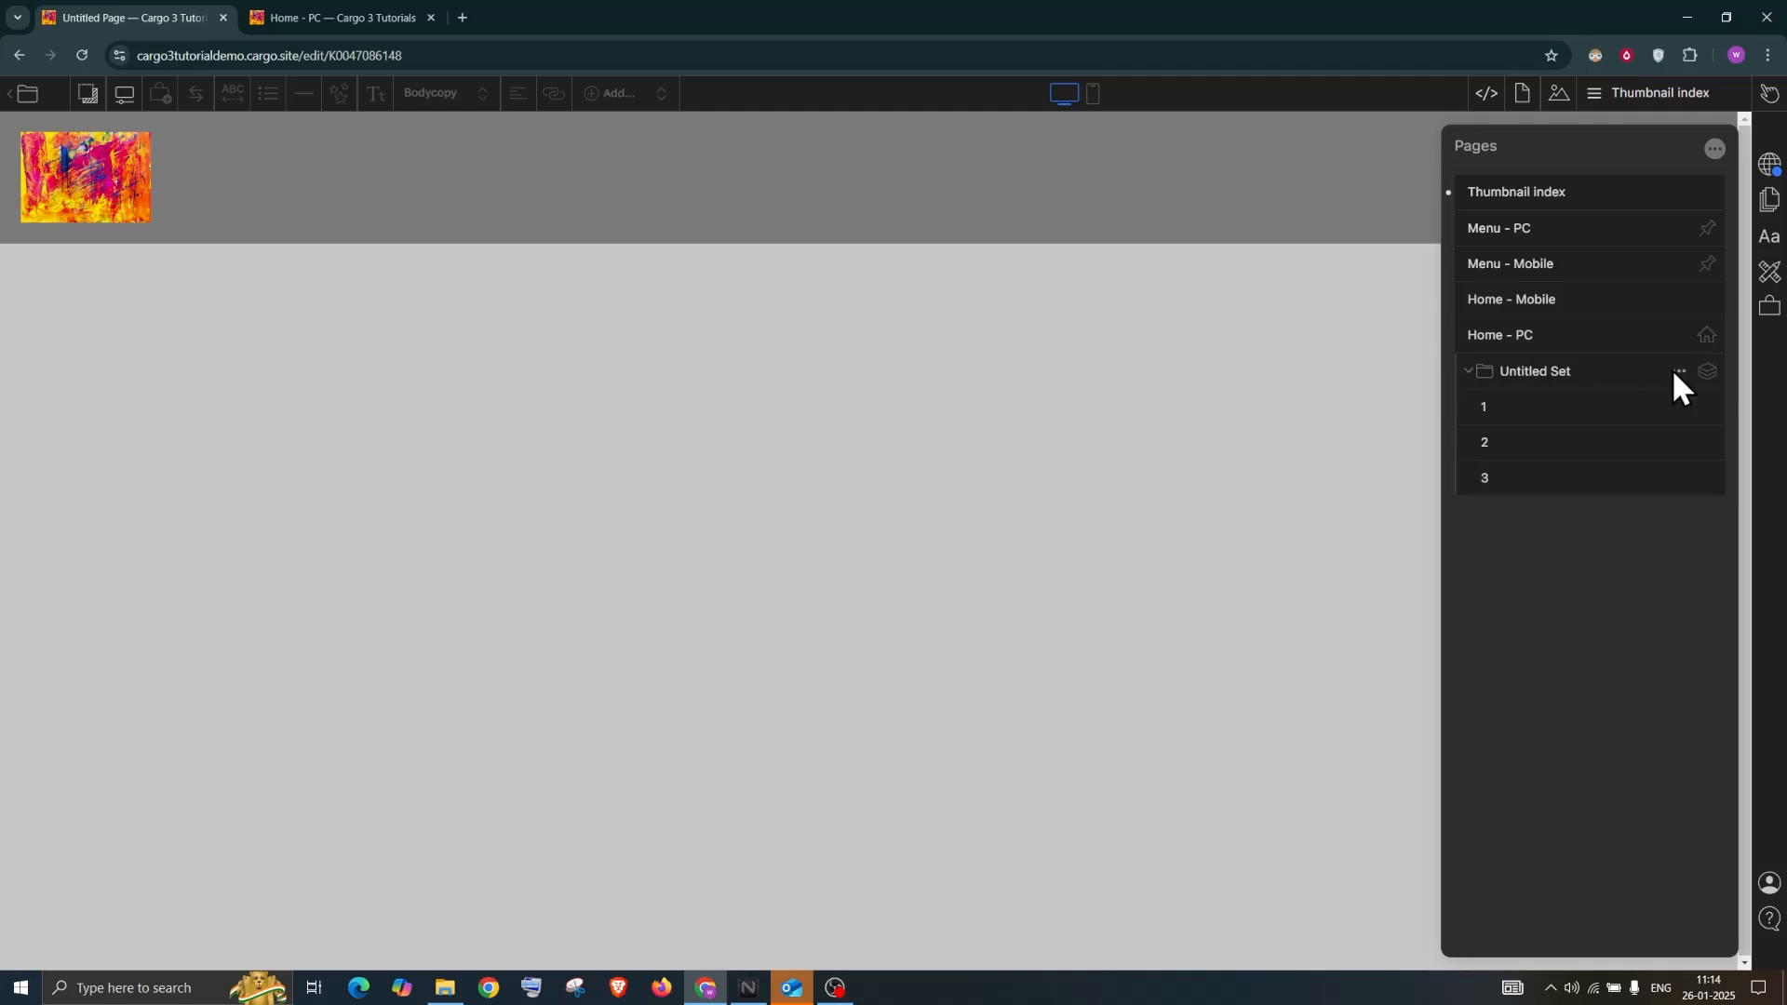
pyautogui.click(1678, 372)
pyautogui.click(1628, 402)
# Insert a thumbnail index of the site's pages on the Thumbnail index page
pyautogui.click(806, 395)
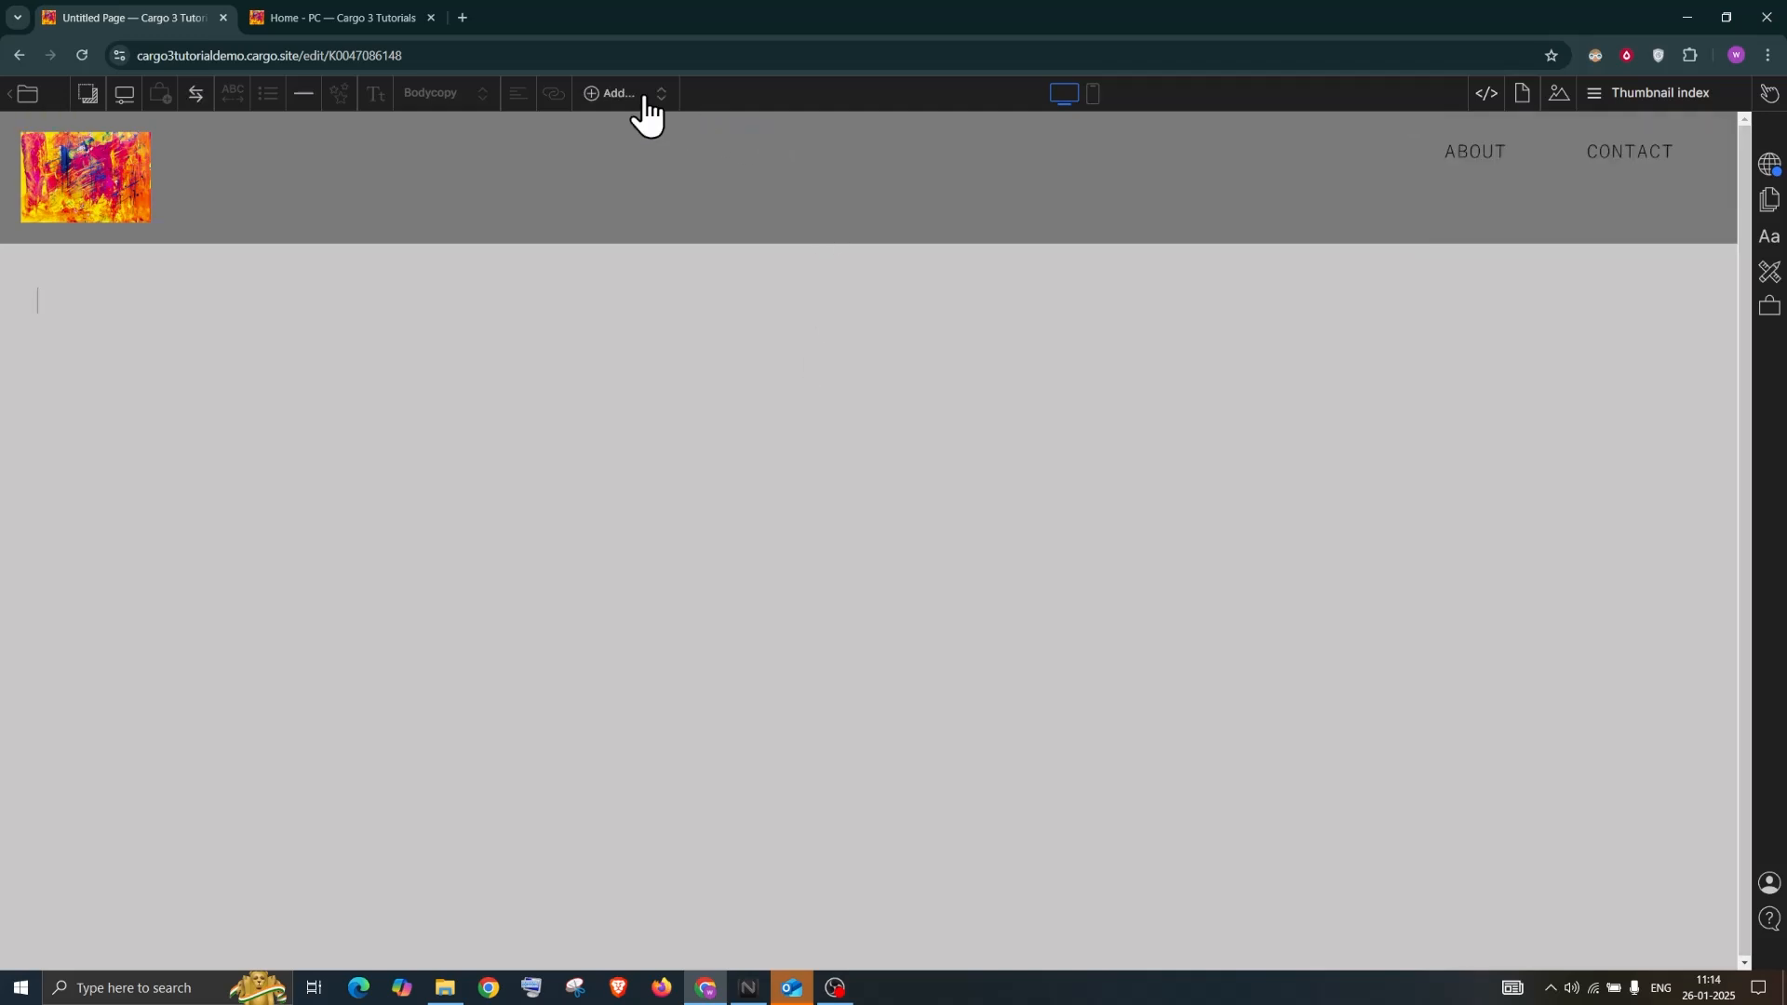
pyautogui.click(614, 93)
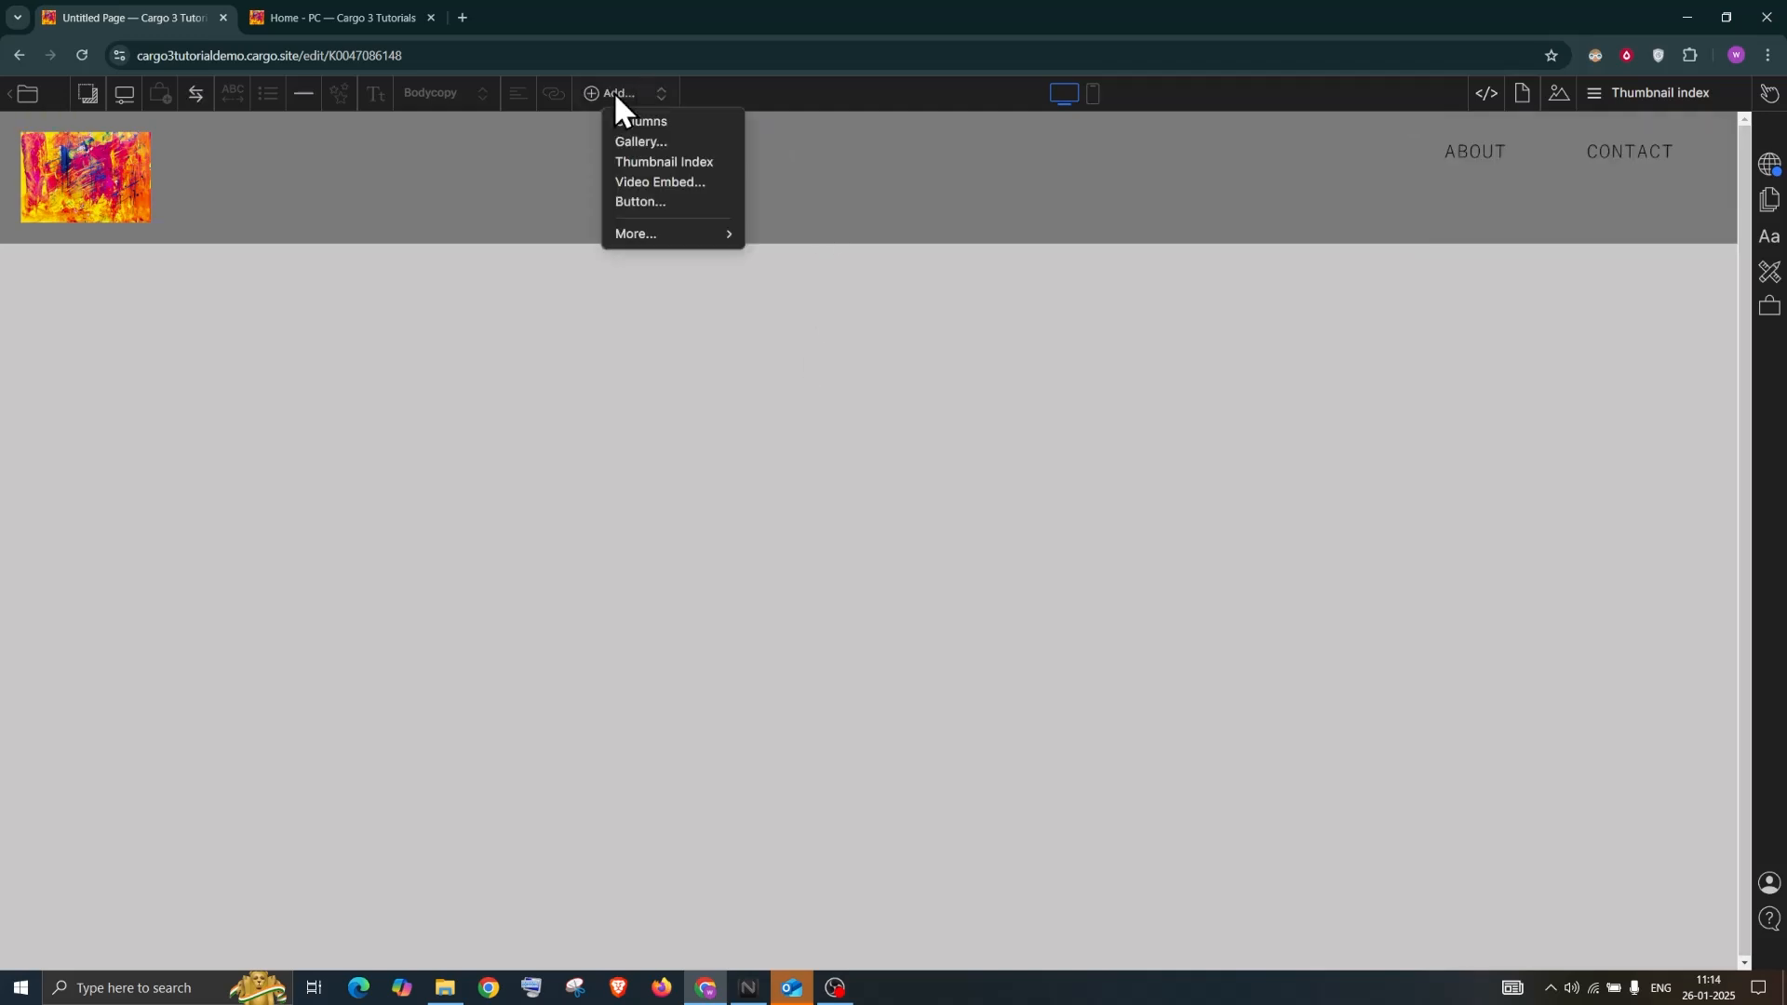
pyautogui.click(670, 170)
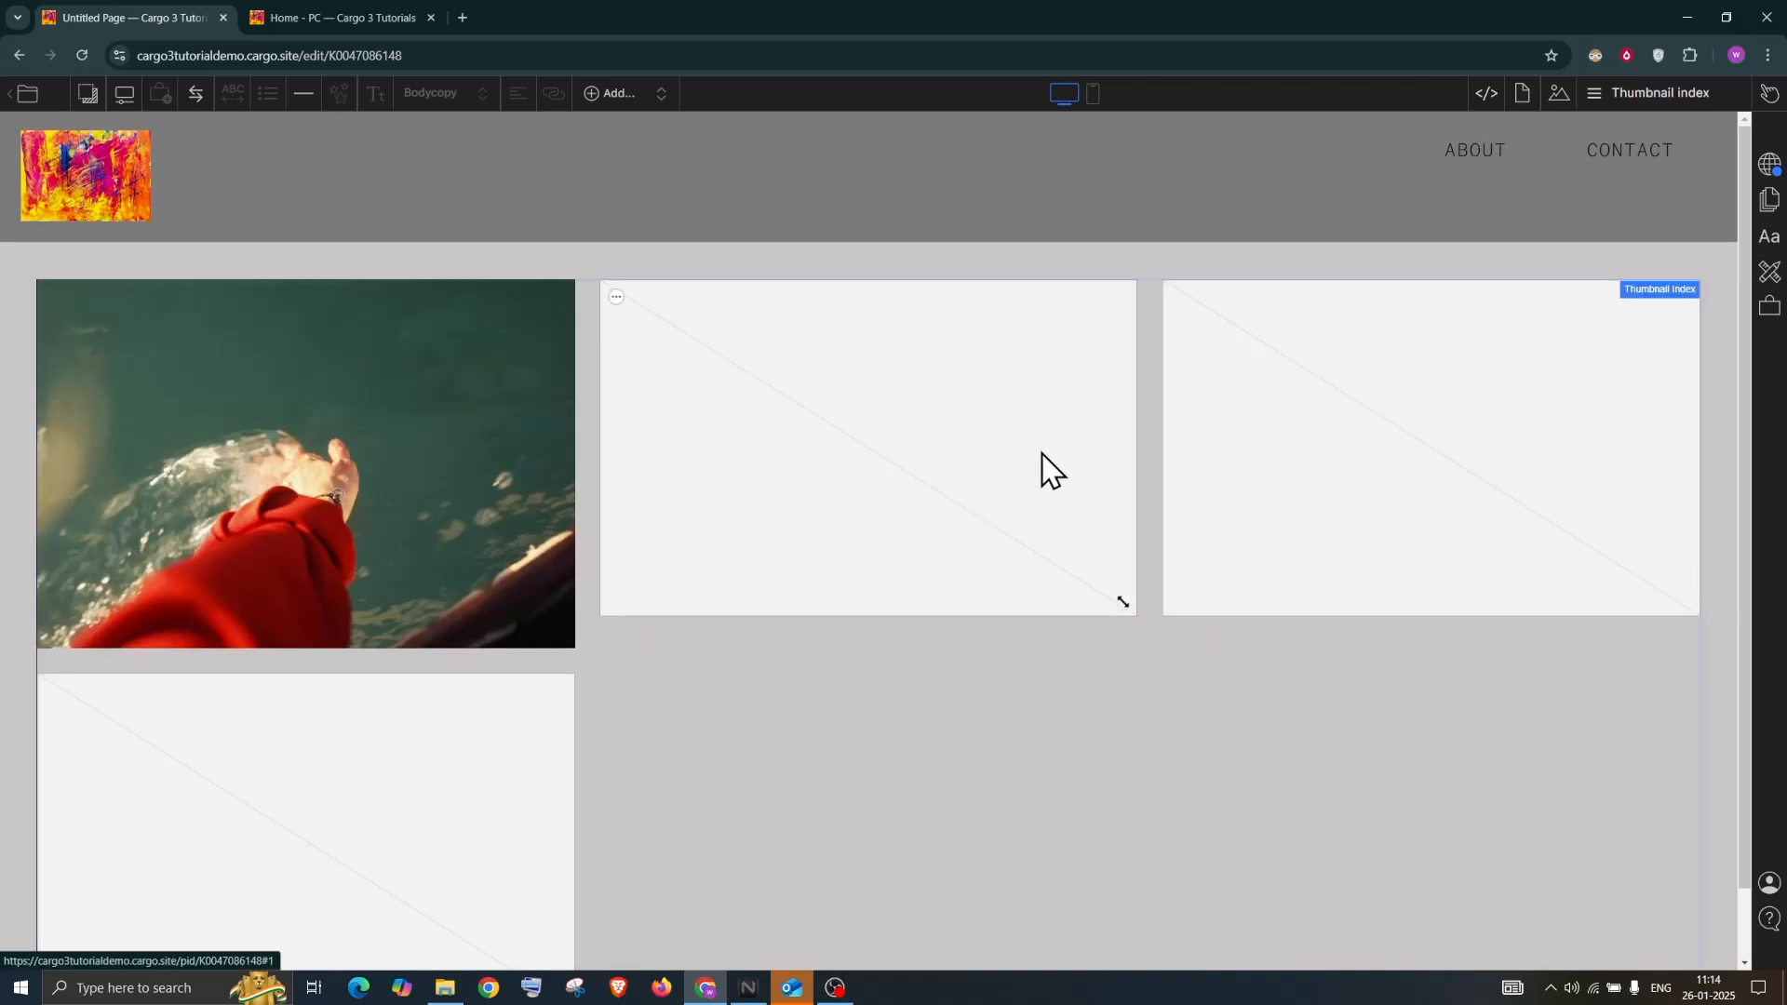
pyautogui.scroll(-1, 1050, 468)
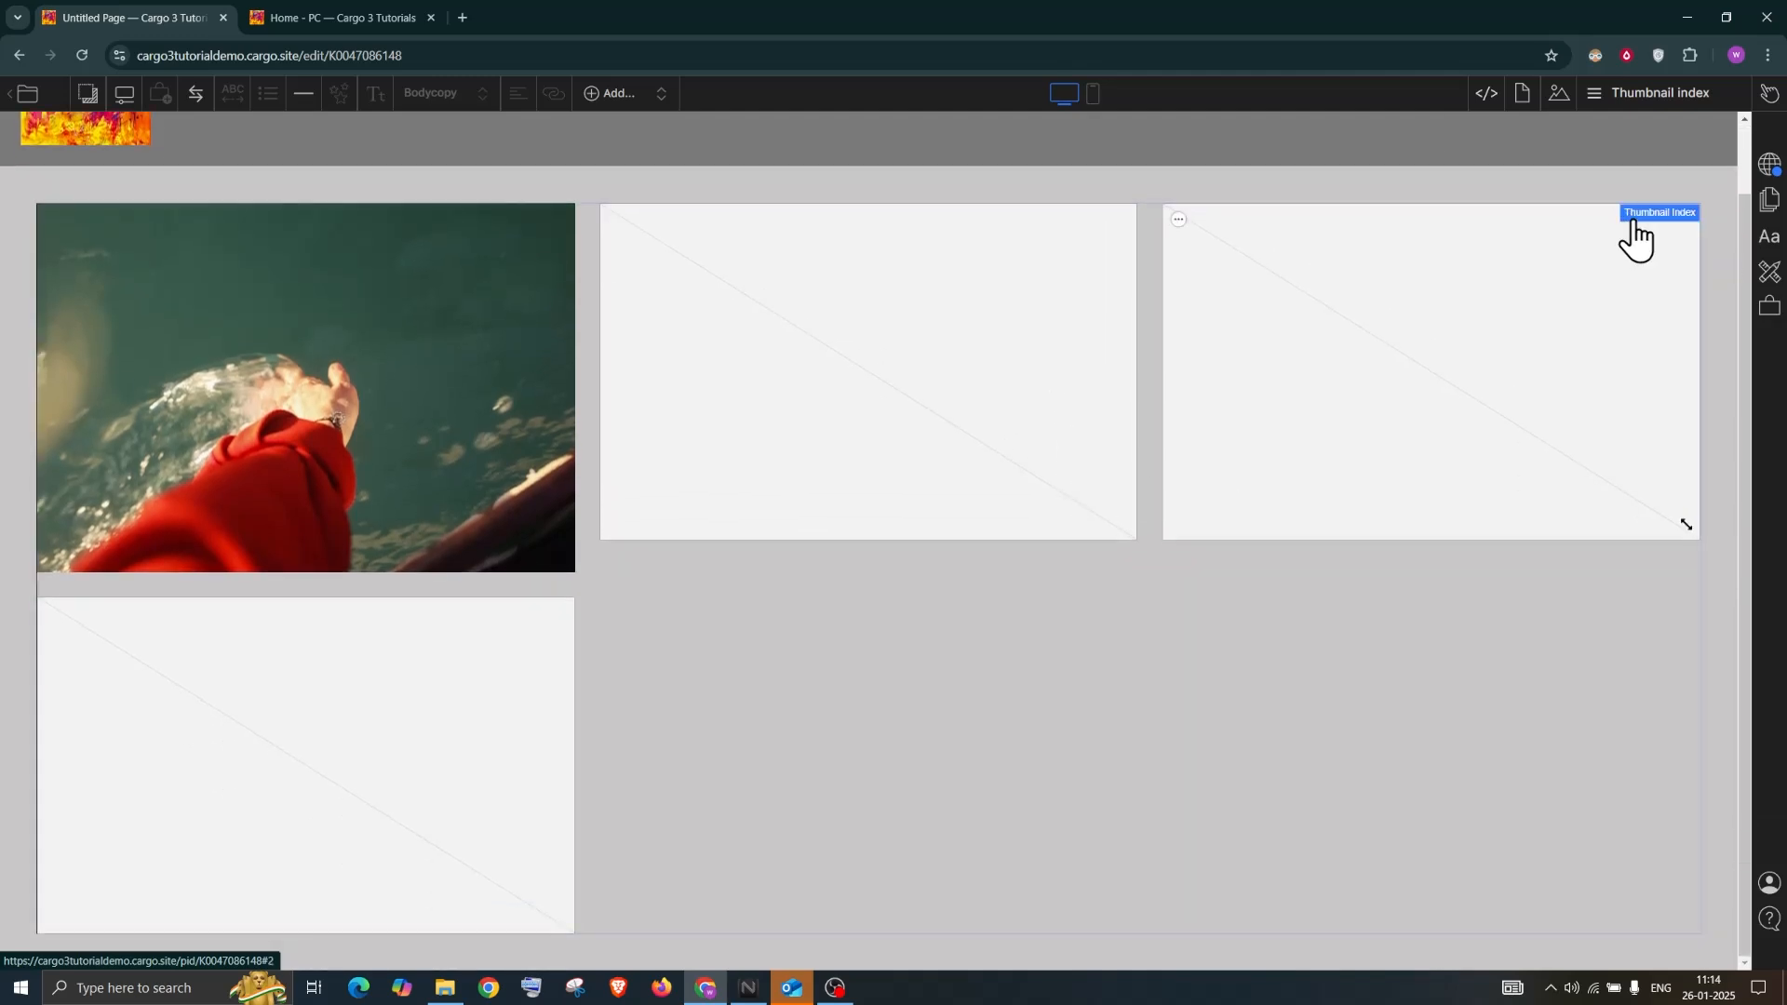
# Turn on page titles under the index thumbnails and move the settings panel aside
pyautogui.click(1634, 221)
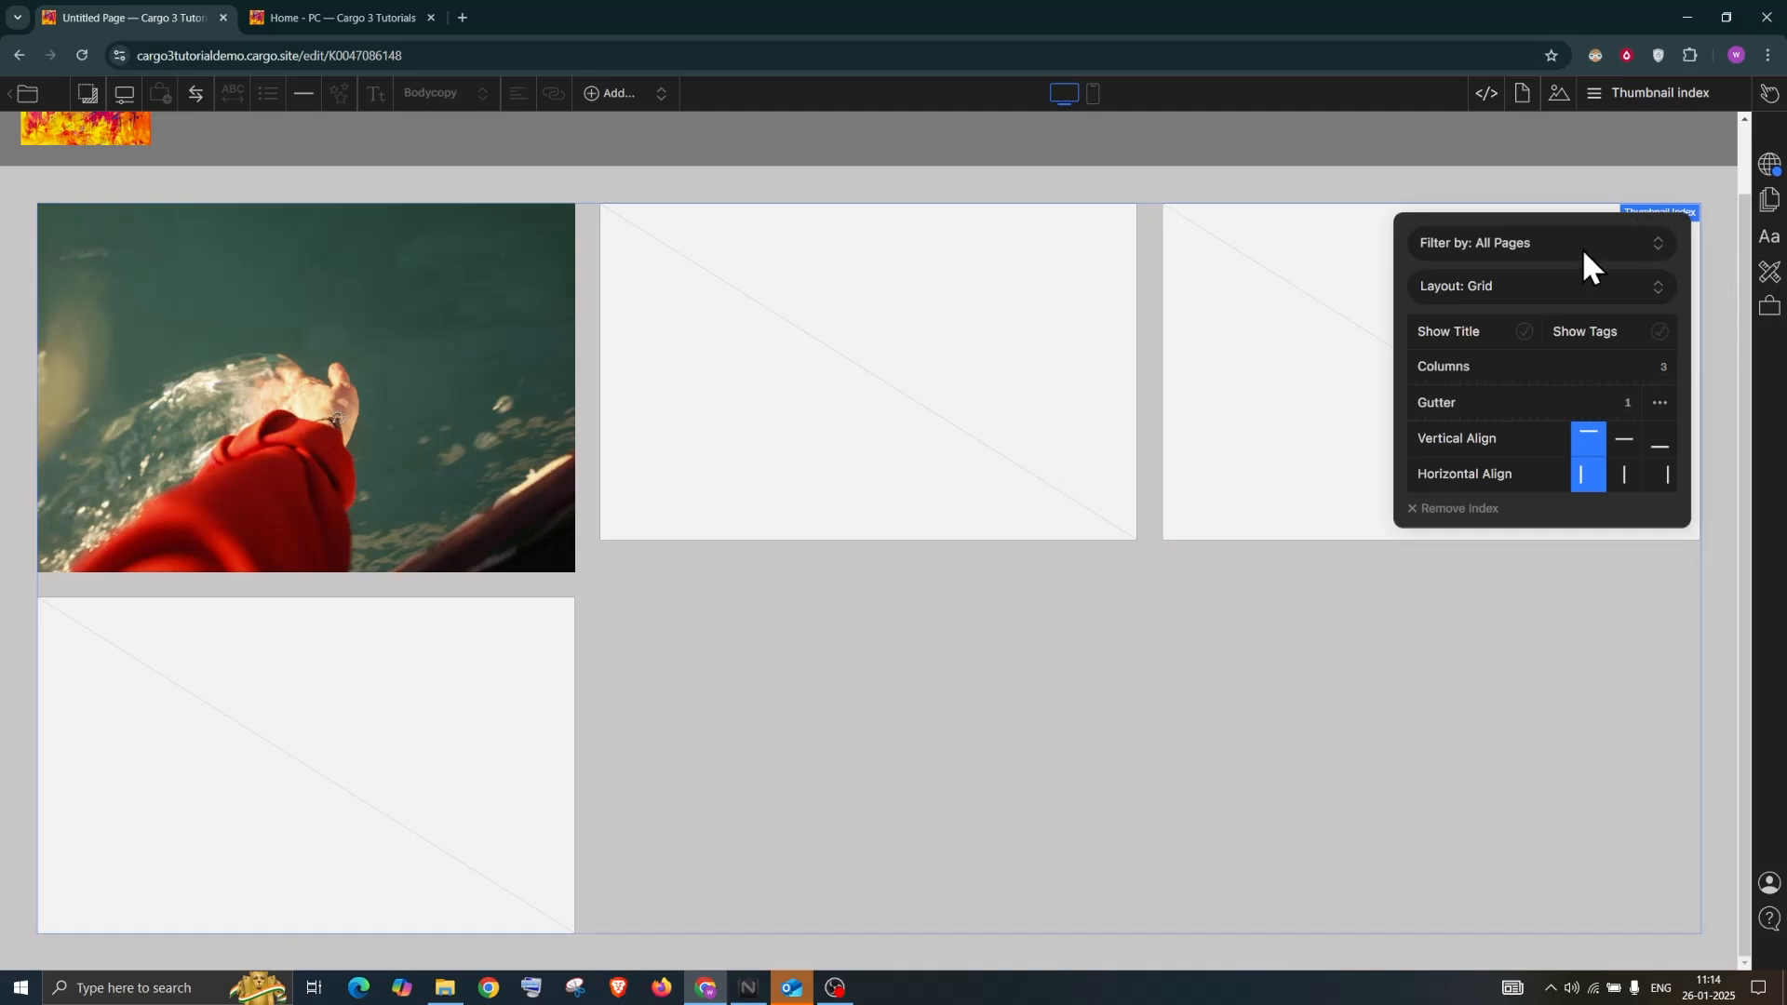
pyautogui.click(1523, 332)
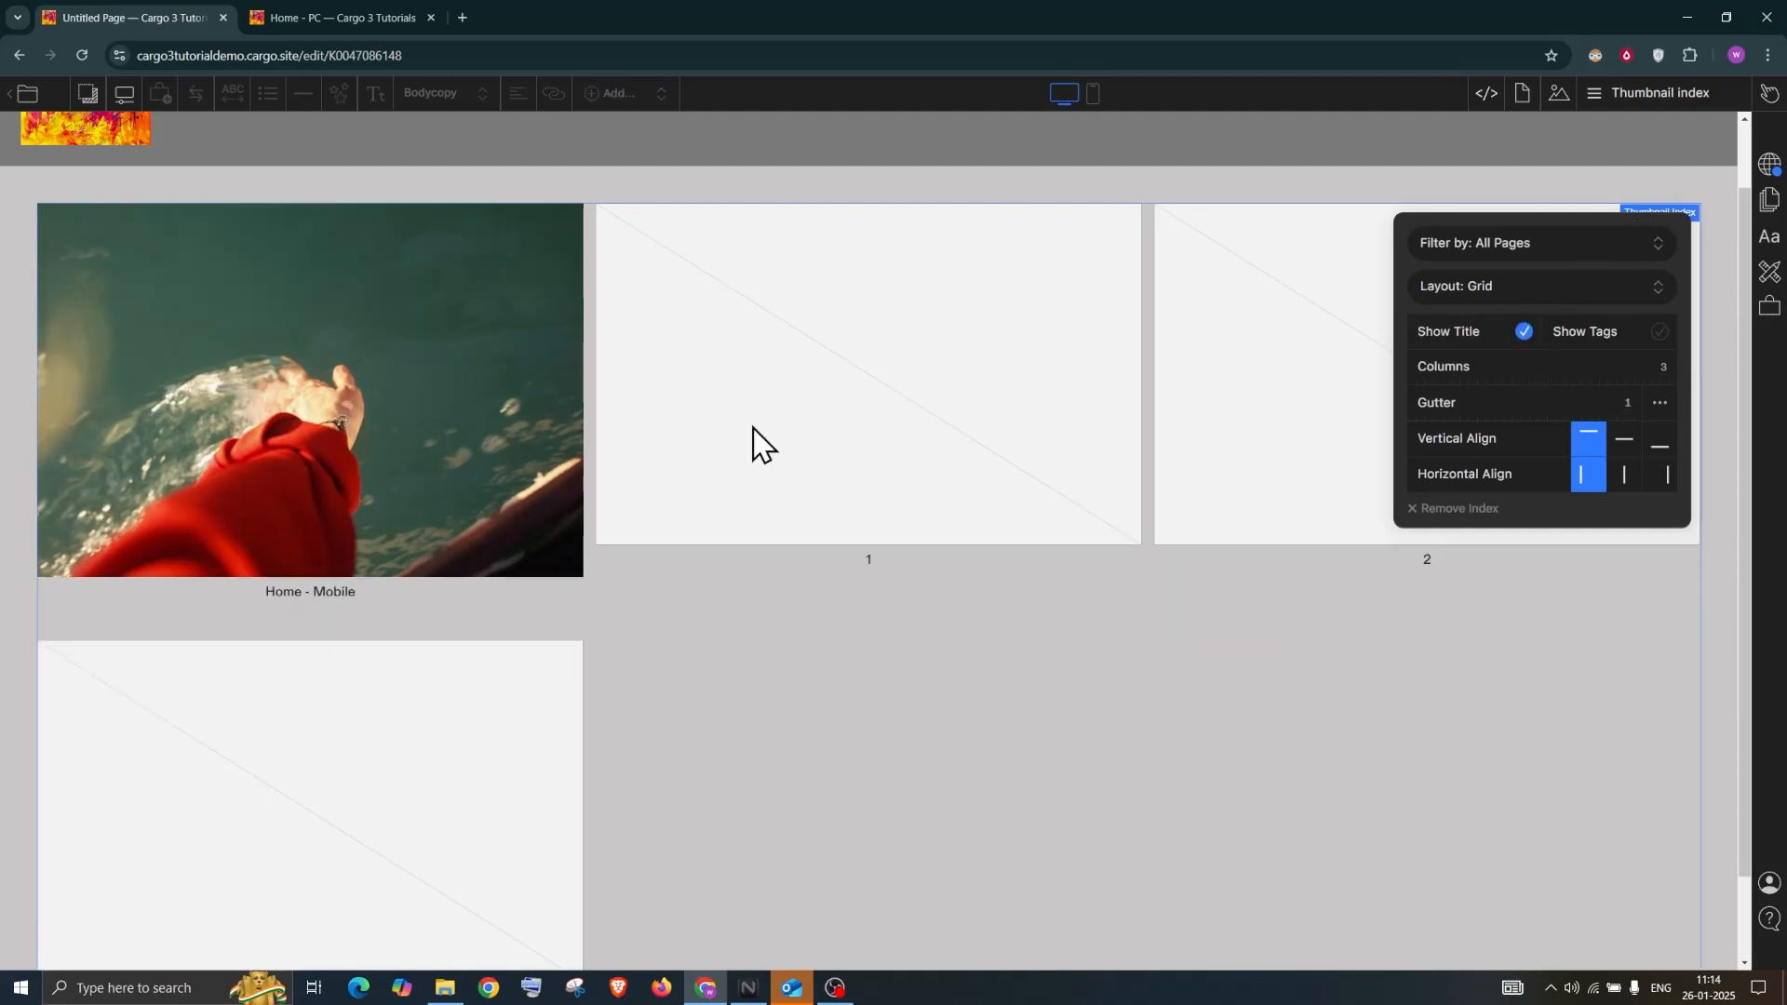
pyautogui.scroll(-1, 338, 563)
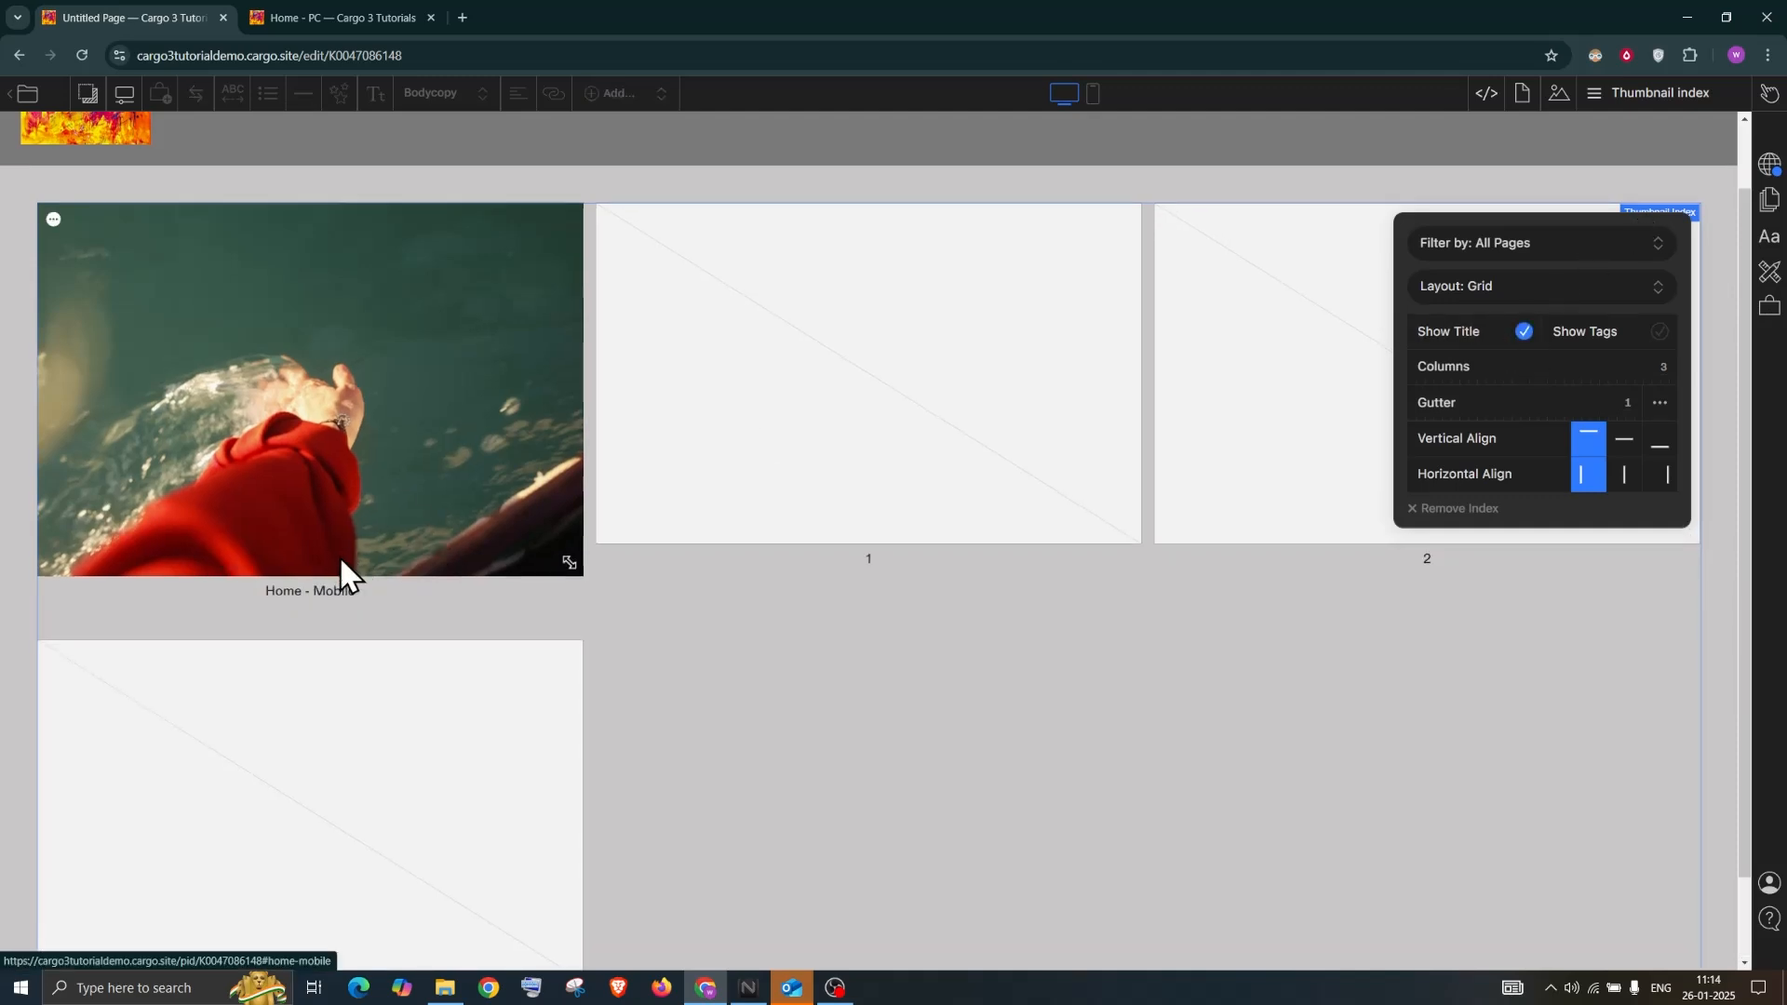
pyautogui.scroll(-1, 559, 577)
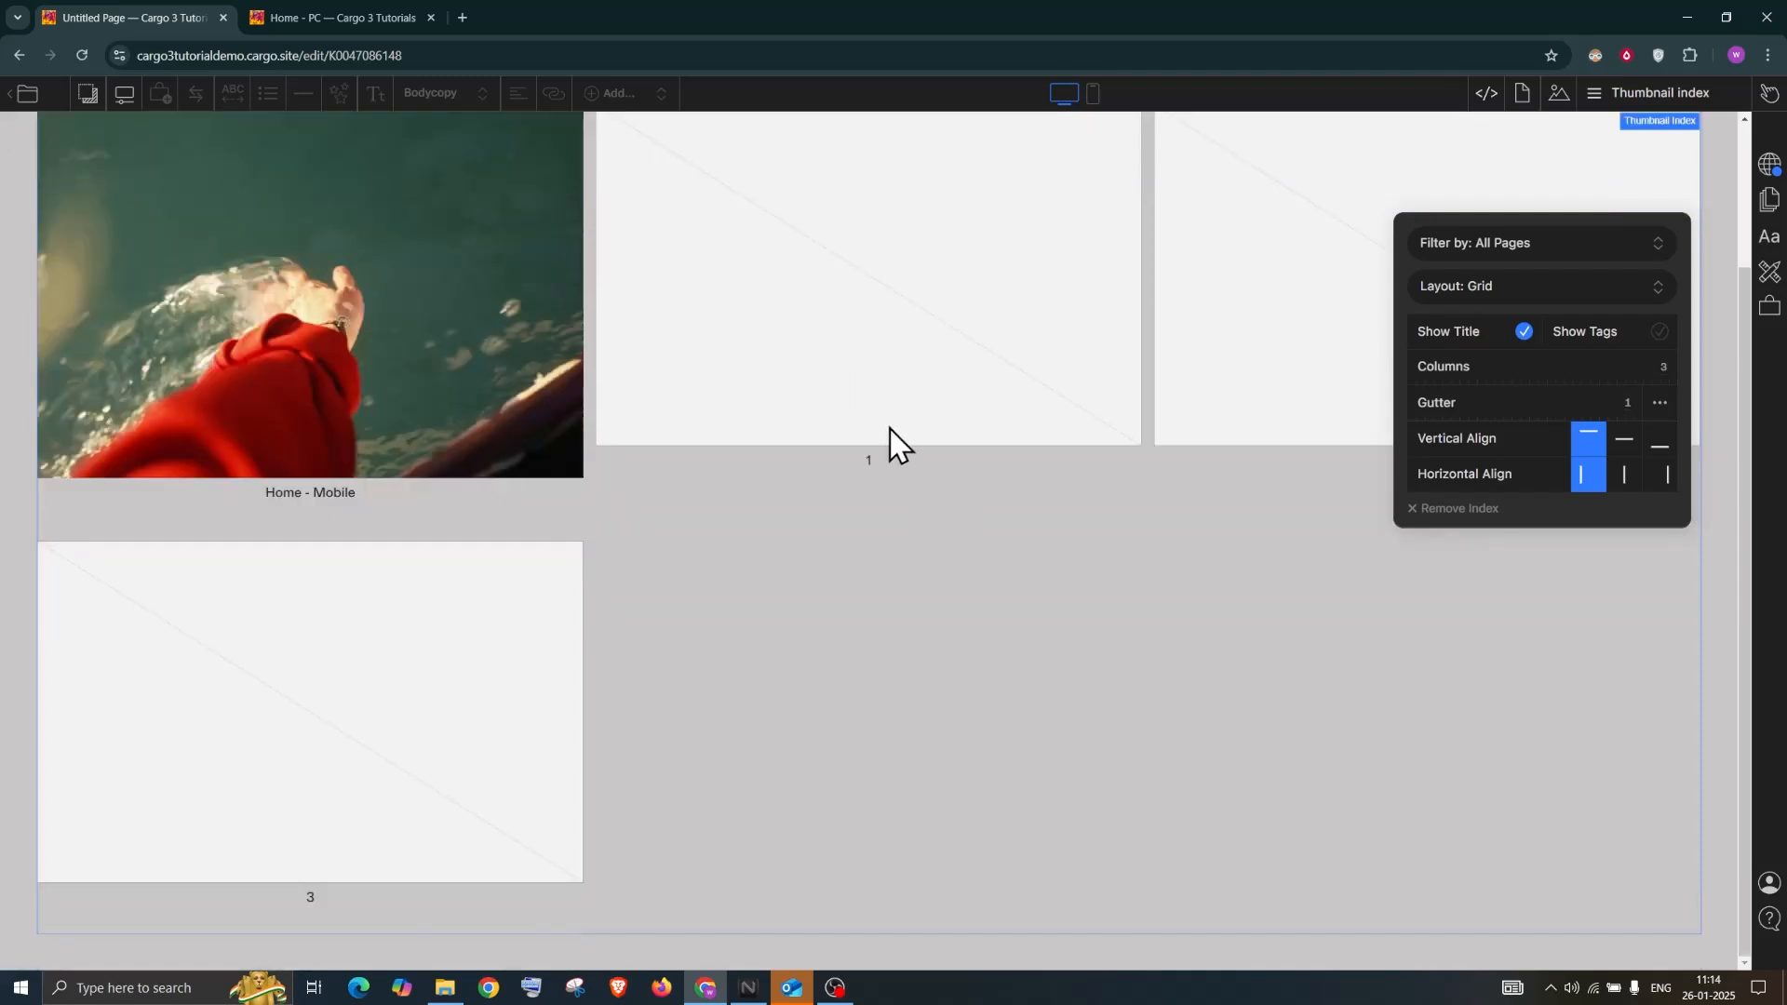
pyautogui.moveTo(1554, 219); pyautogui.dragTo(1004, 239)
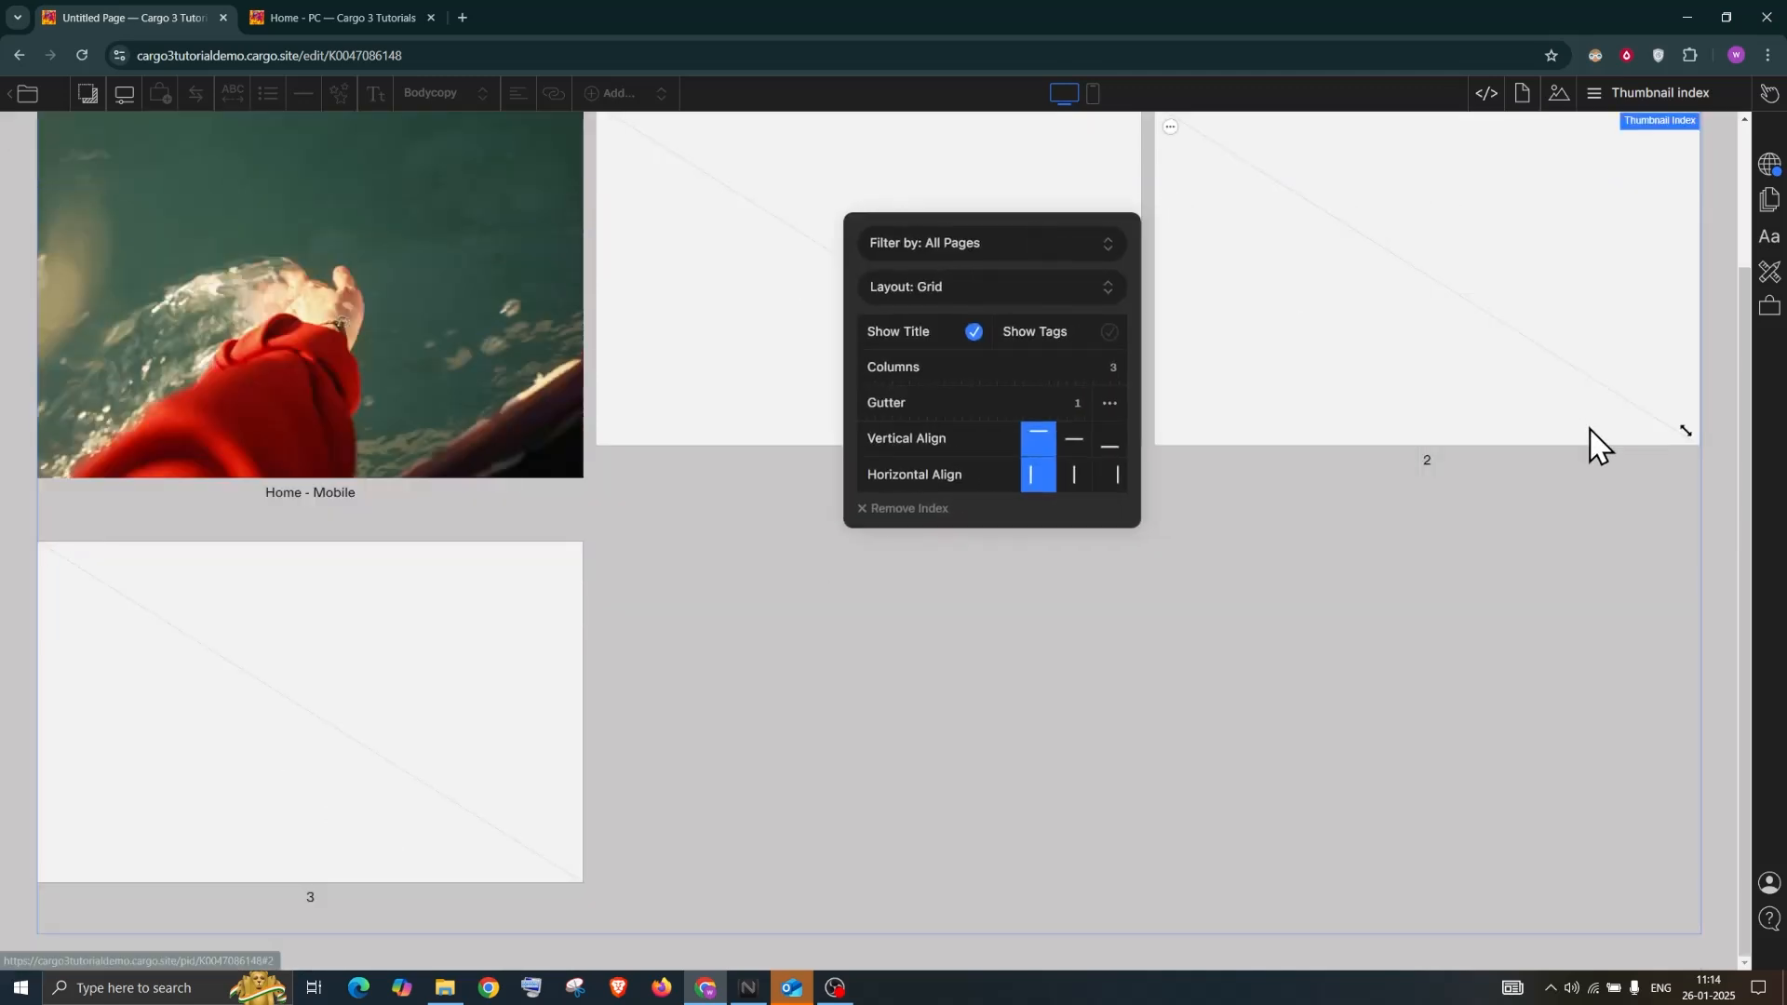
pyautogui.click(1628, 107)
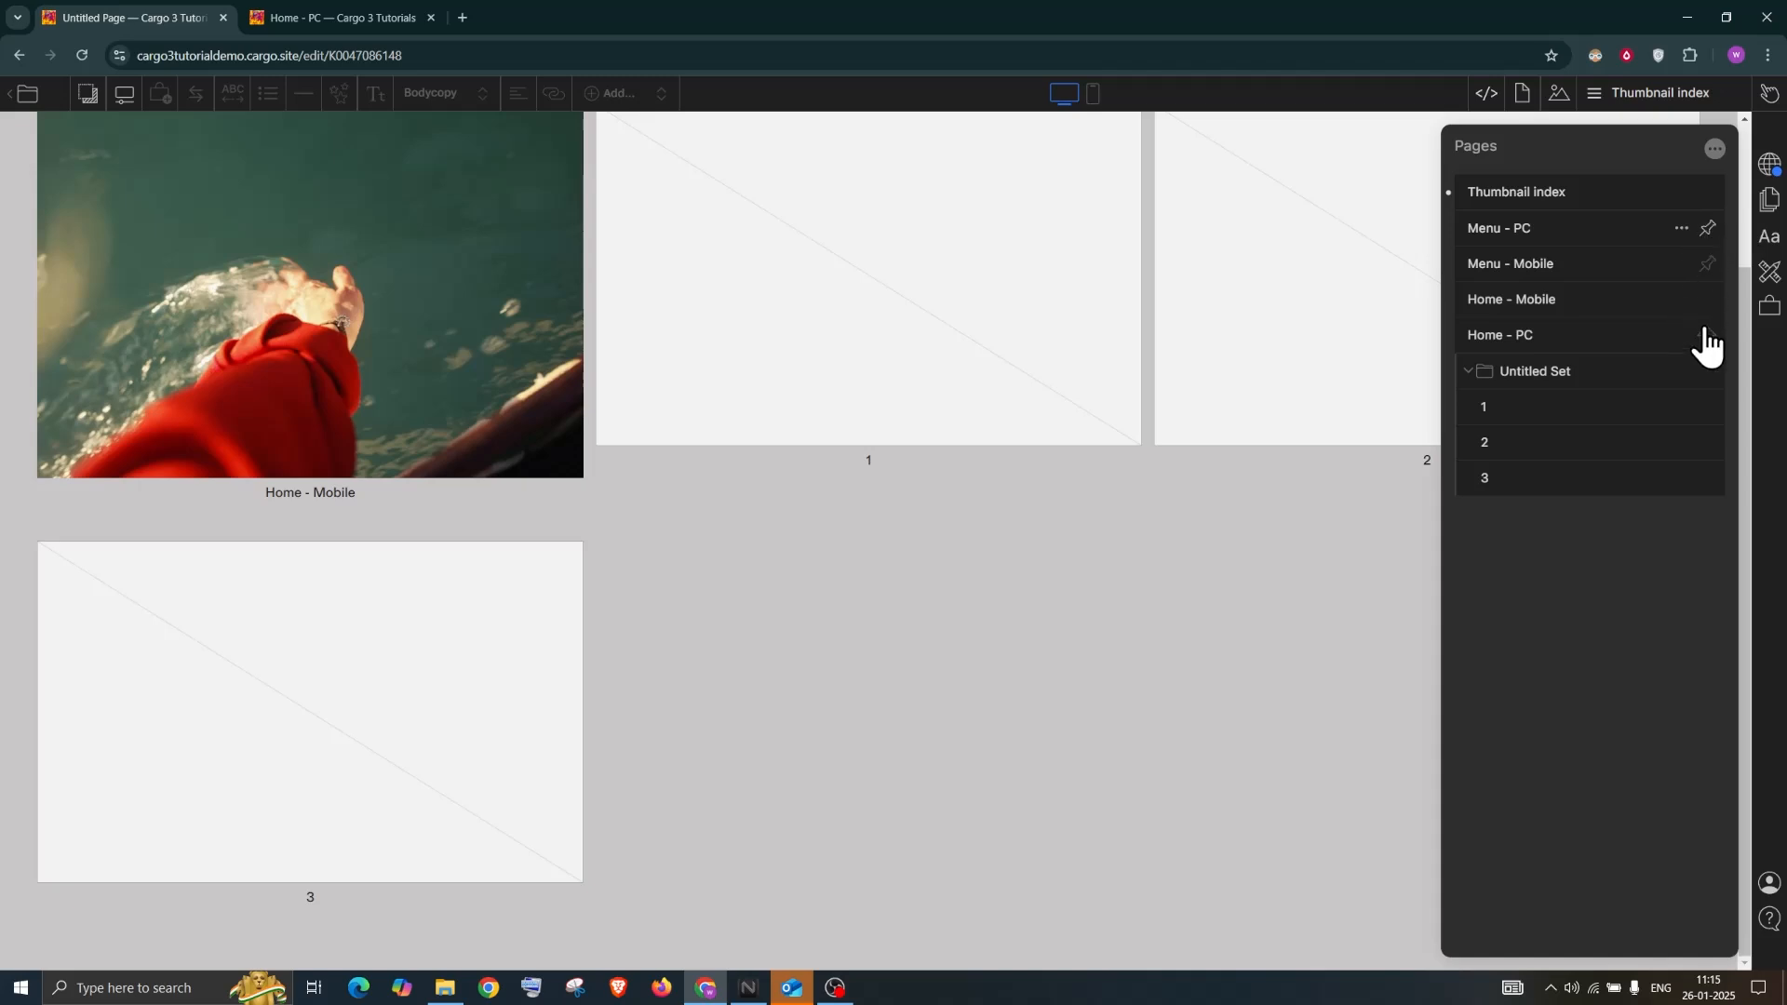
# Filter the thumbnail index to show only the Untitled Set pages
pyautogui.click(1044, 657)
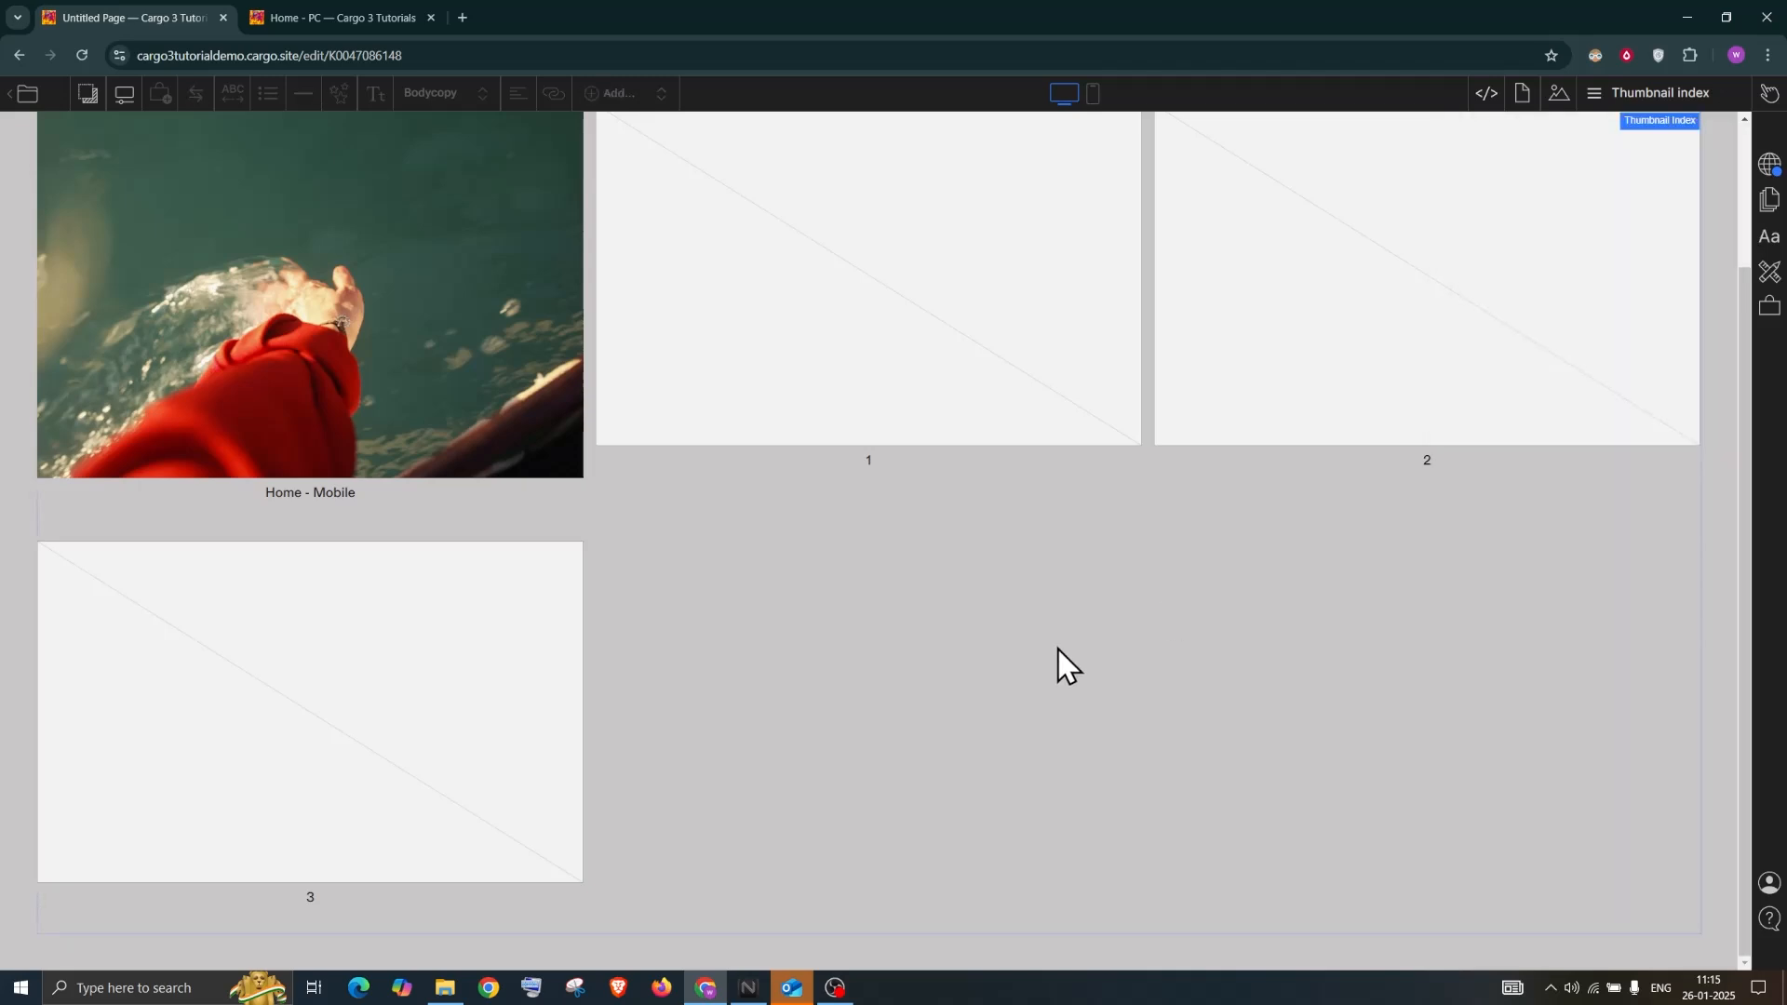
pyautogui.scroll(2, 1062, 650)
pyautogui.click(1655, 291)
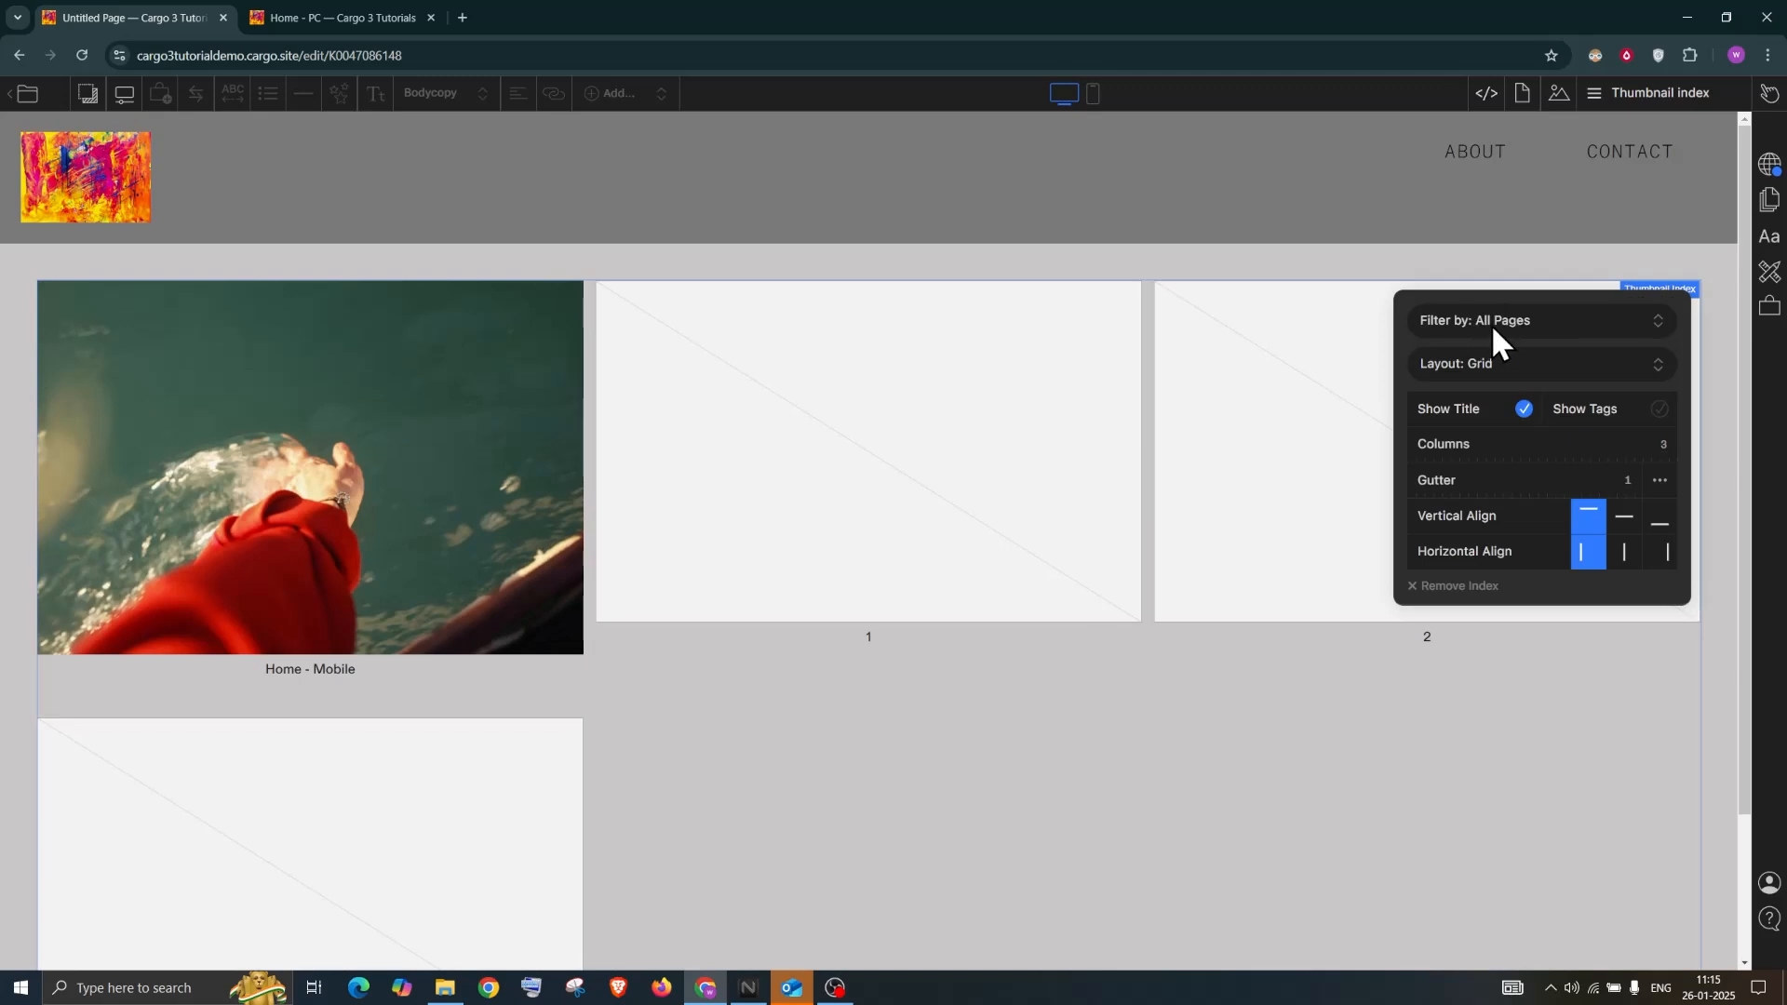
pyautogui.click(1528, 321)
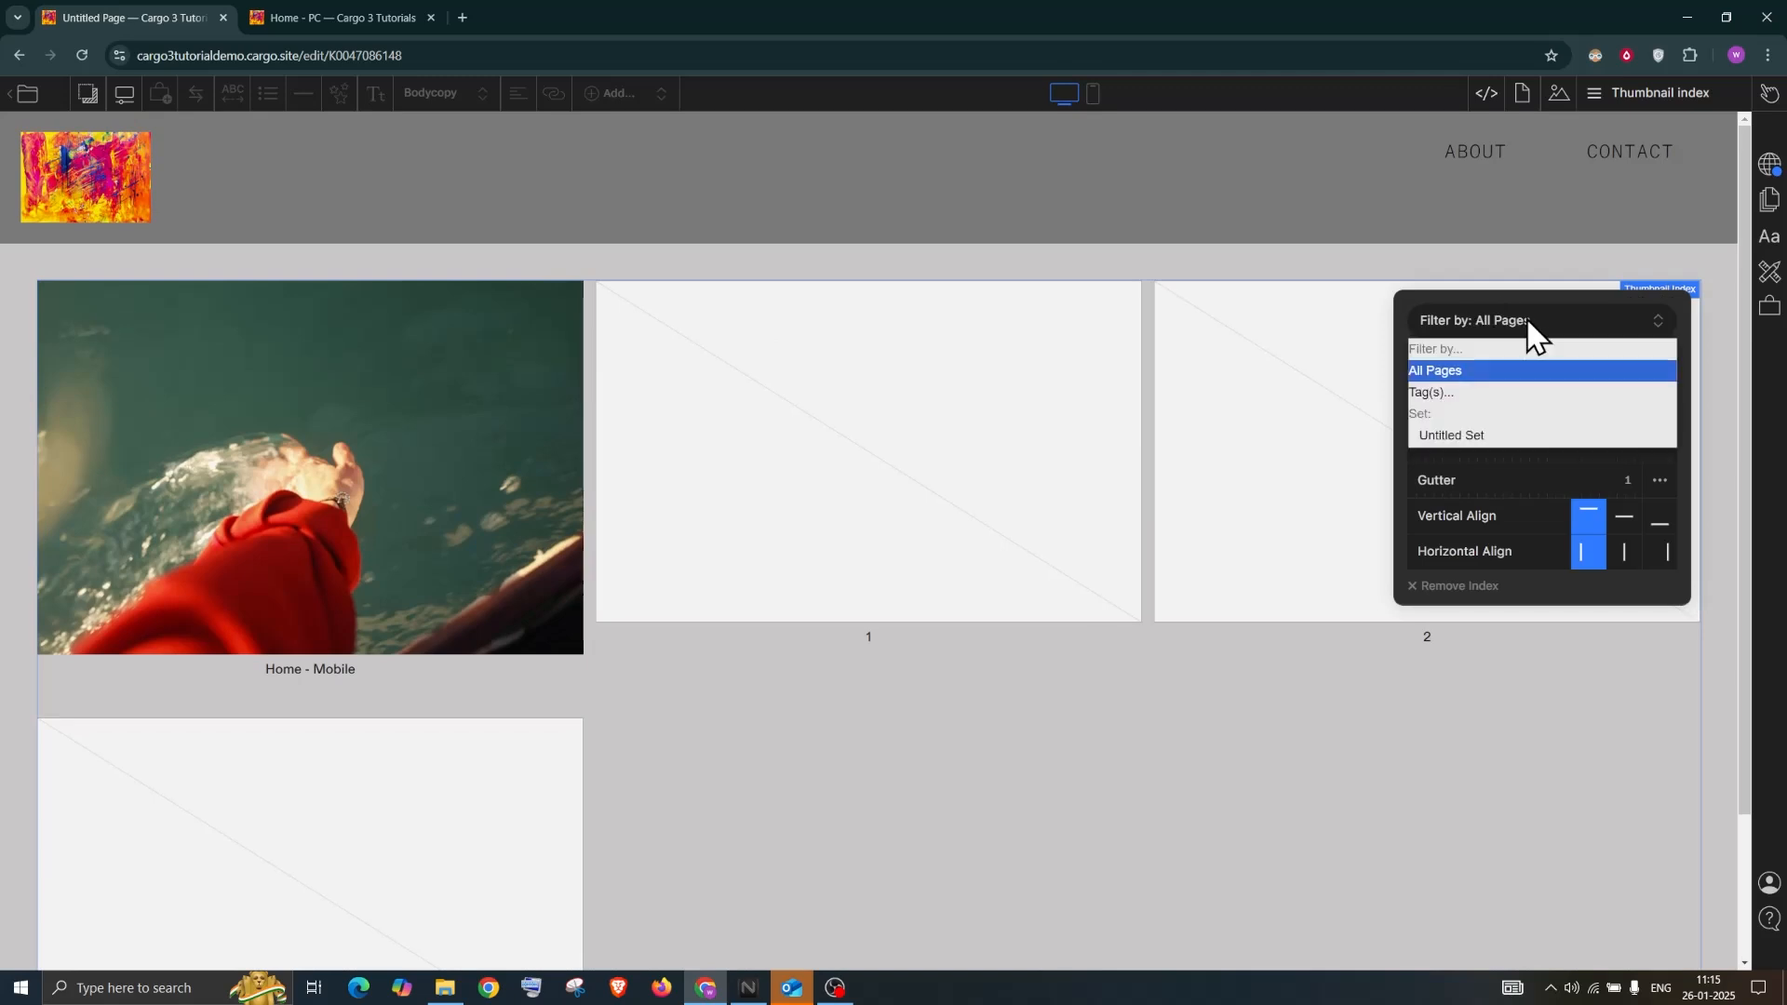
pyautogui.click(1459, 434)
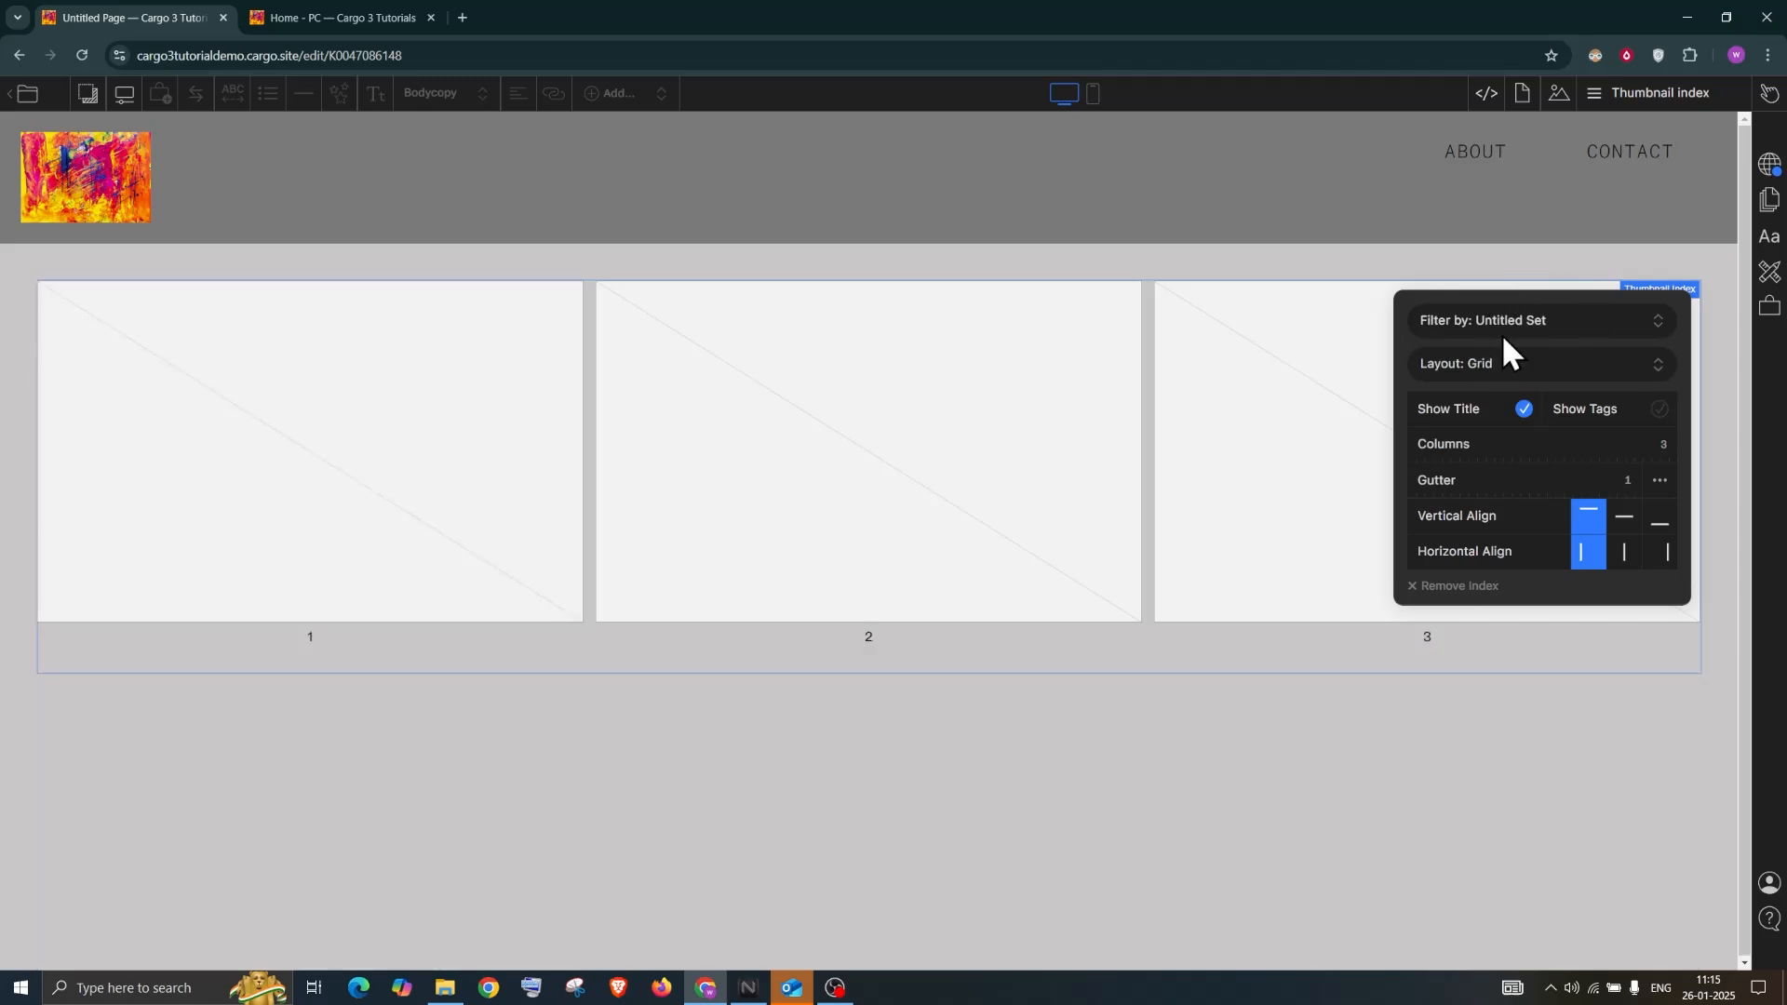
# Rename the Untitled Set to Project Set and confirm the index still filters by it
pyautogui.click(1630, 93)
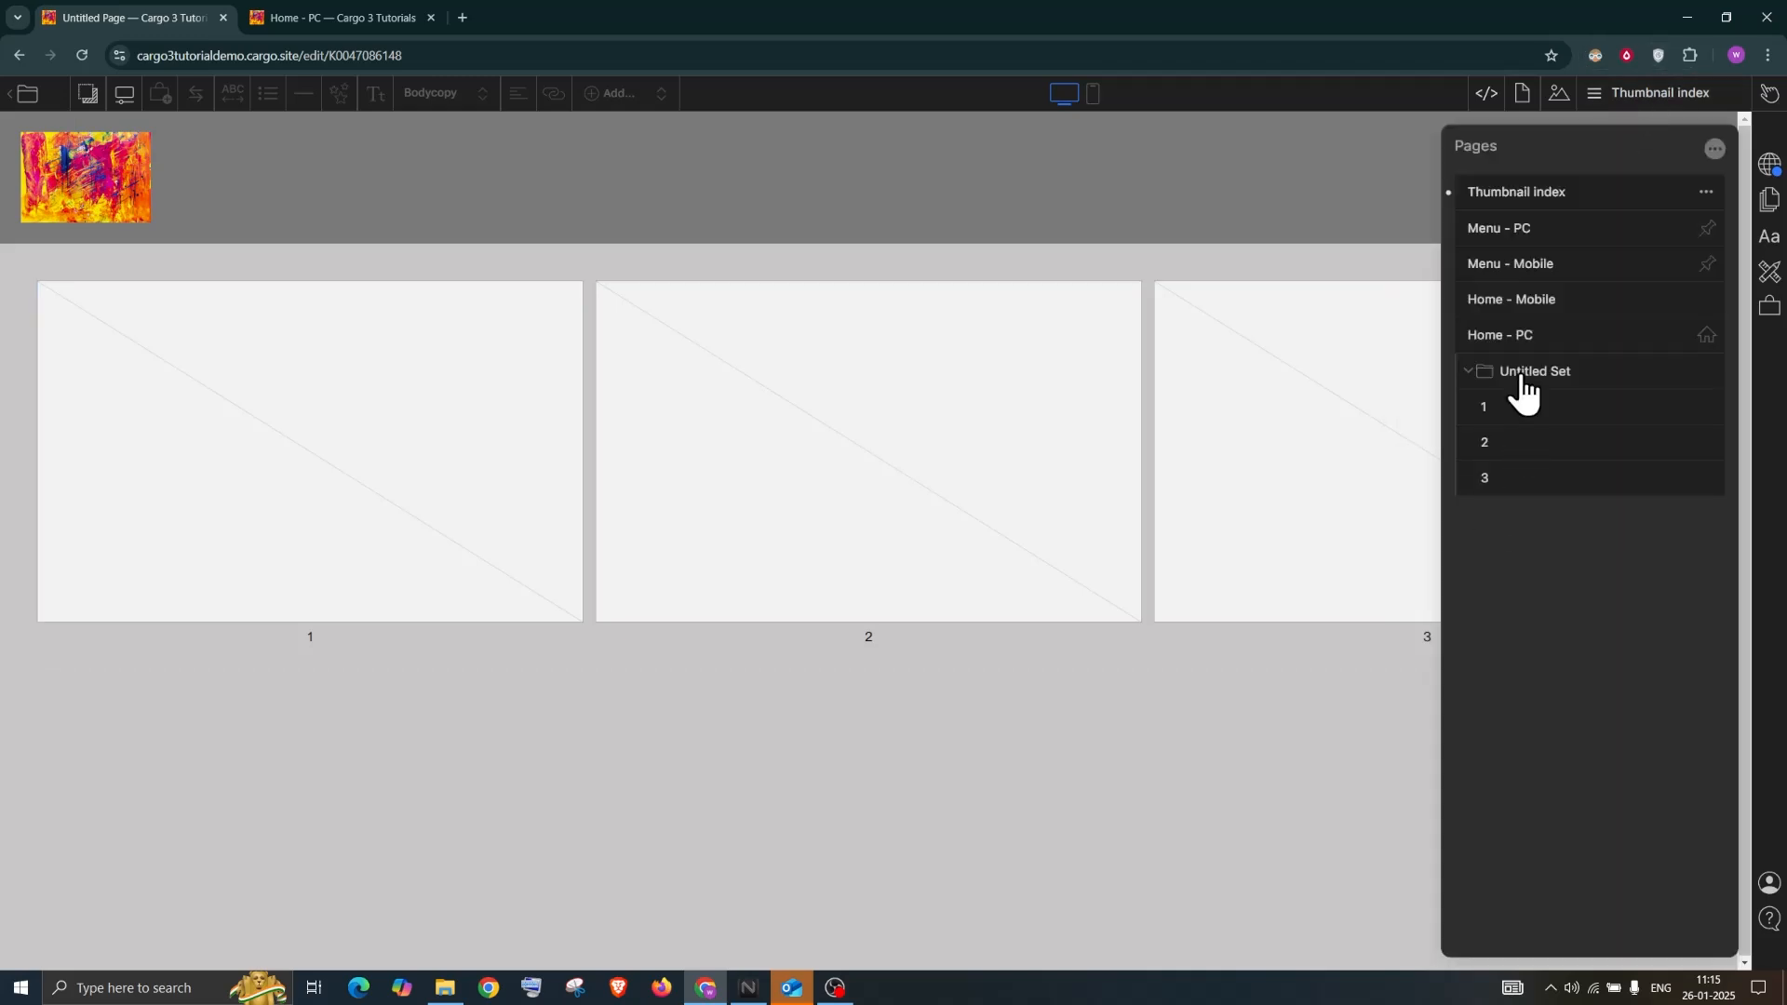
pyautogui.doubleClick(1563, 367)
pyautogui.write('Thu')
pyautogui.write('Project')
pyautogui.click(1367, 264)
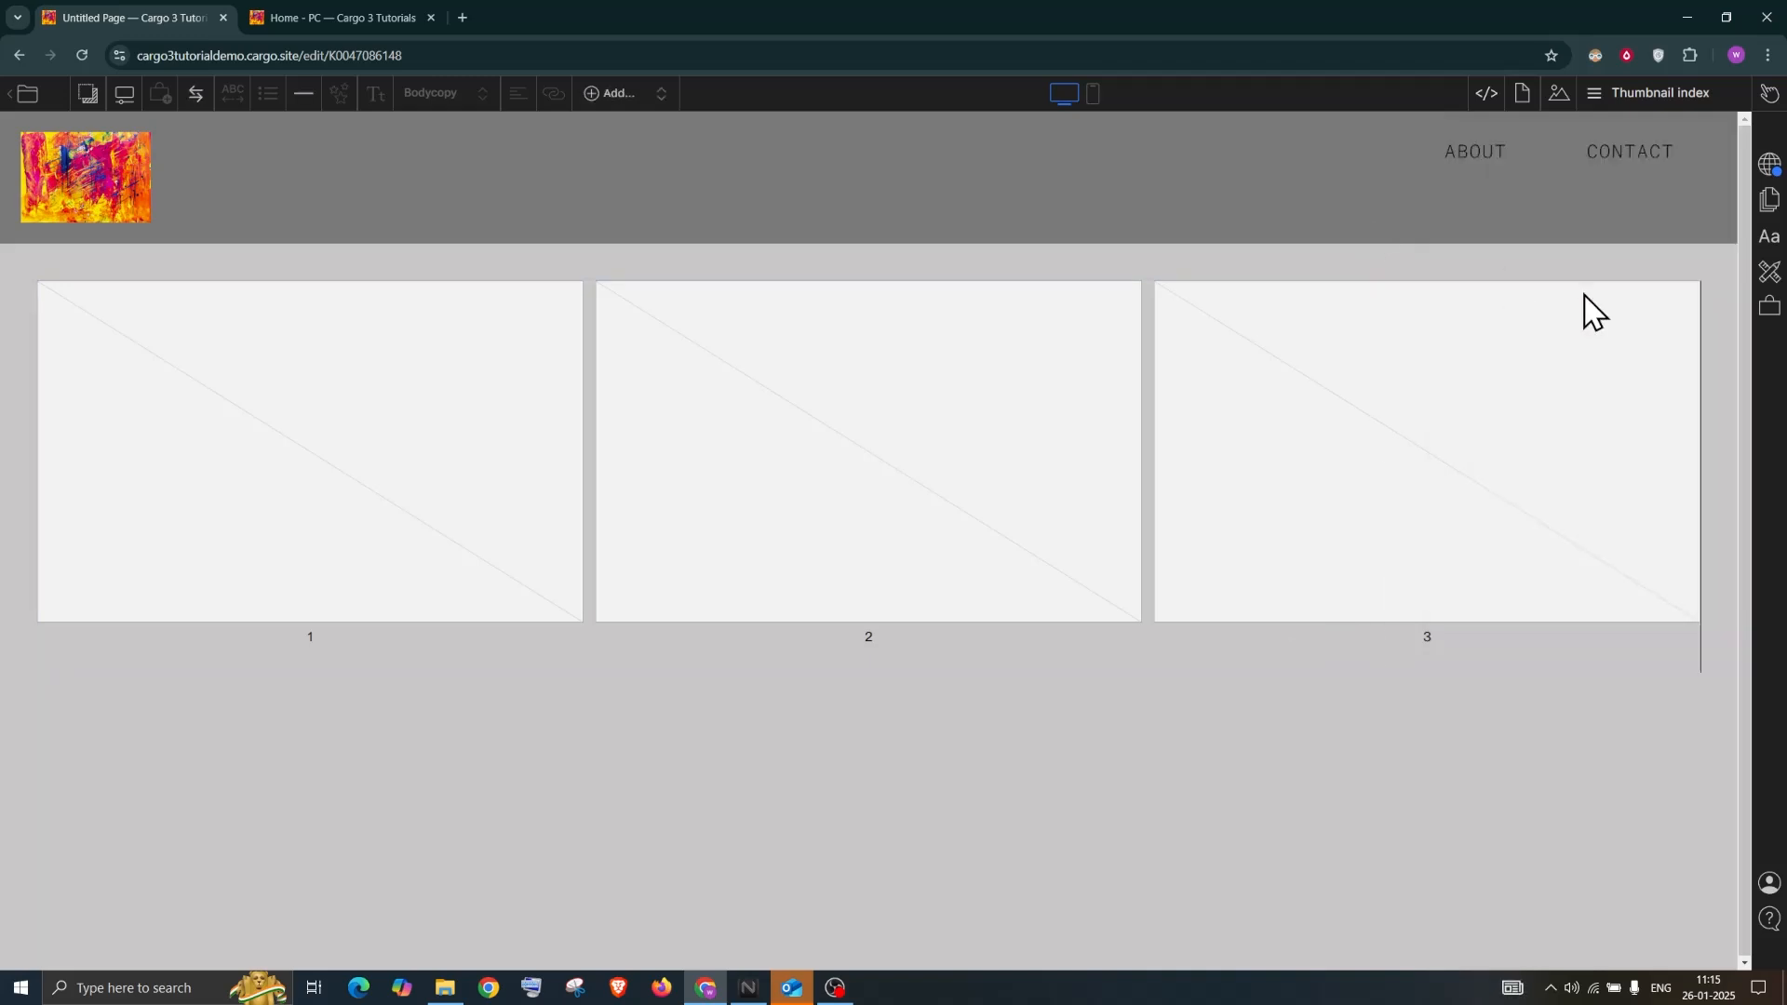
pyautogui.click(1661, 292)
pyautogui.click(1539, 320)
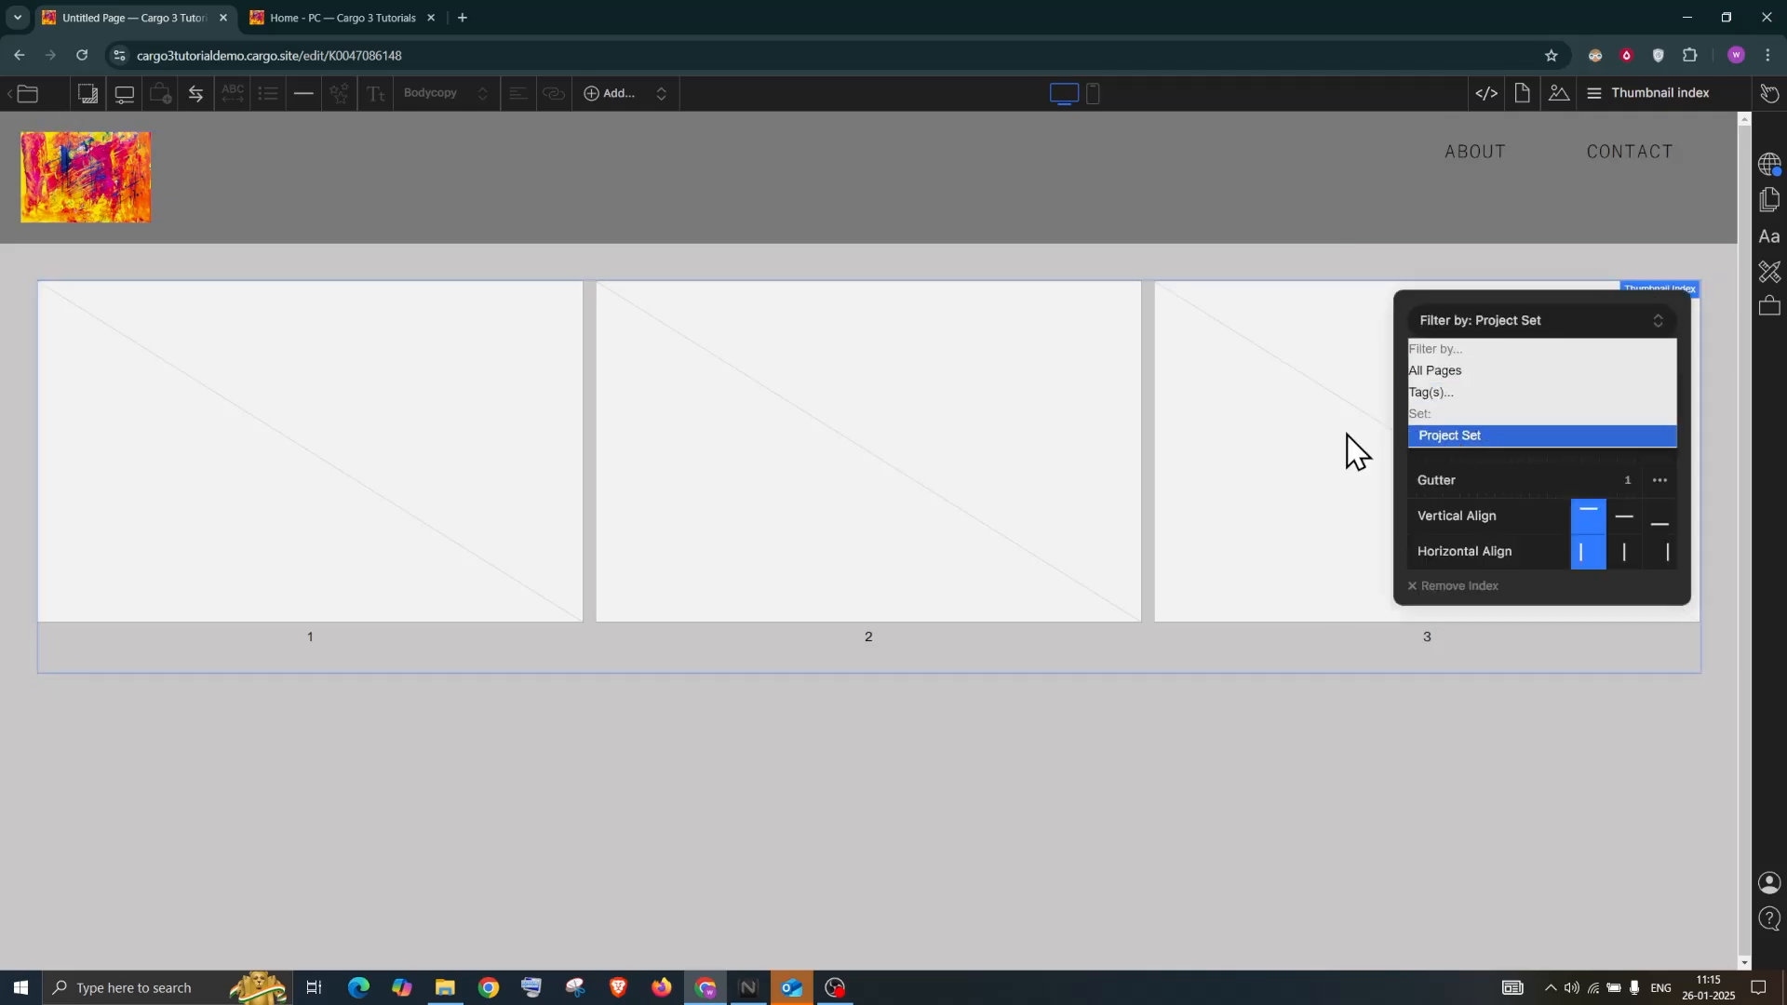
pyautogui.click(1201, 799)
pyautogui.click(1647, 93)
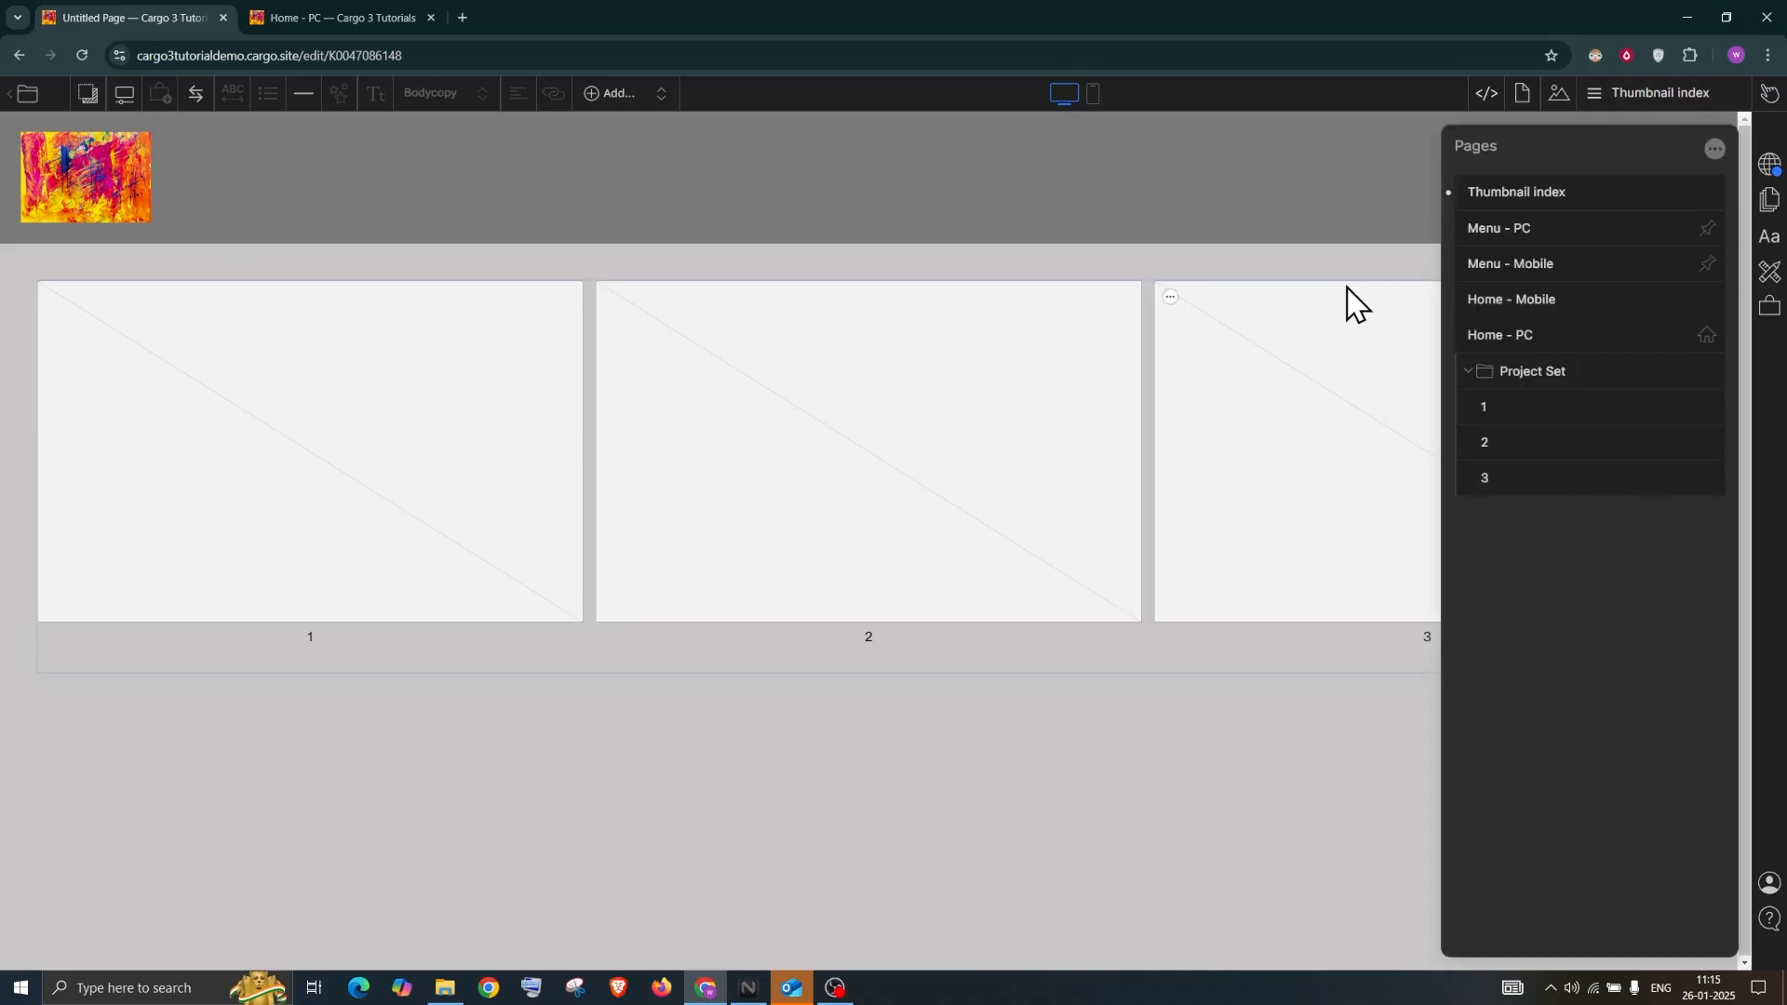
# Set the abstract painting as page 1's thumbnail
pyautogui.rightClick(1675, 416)
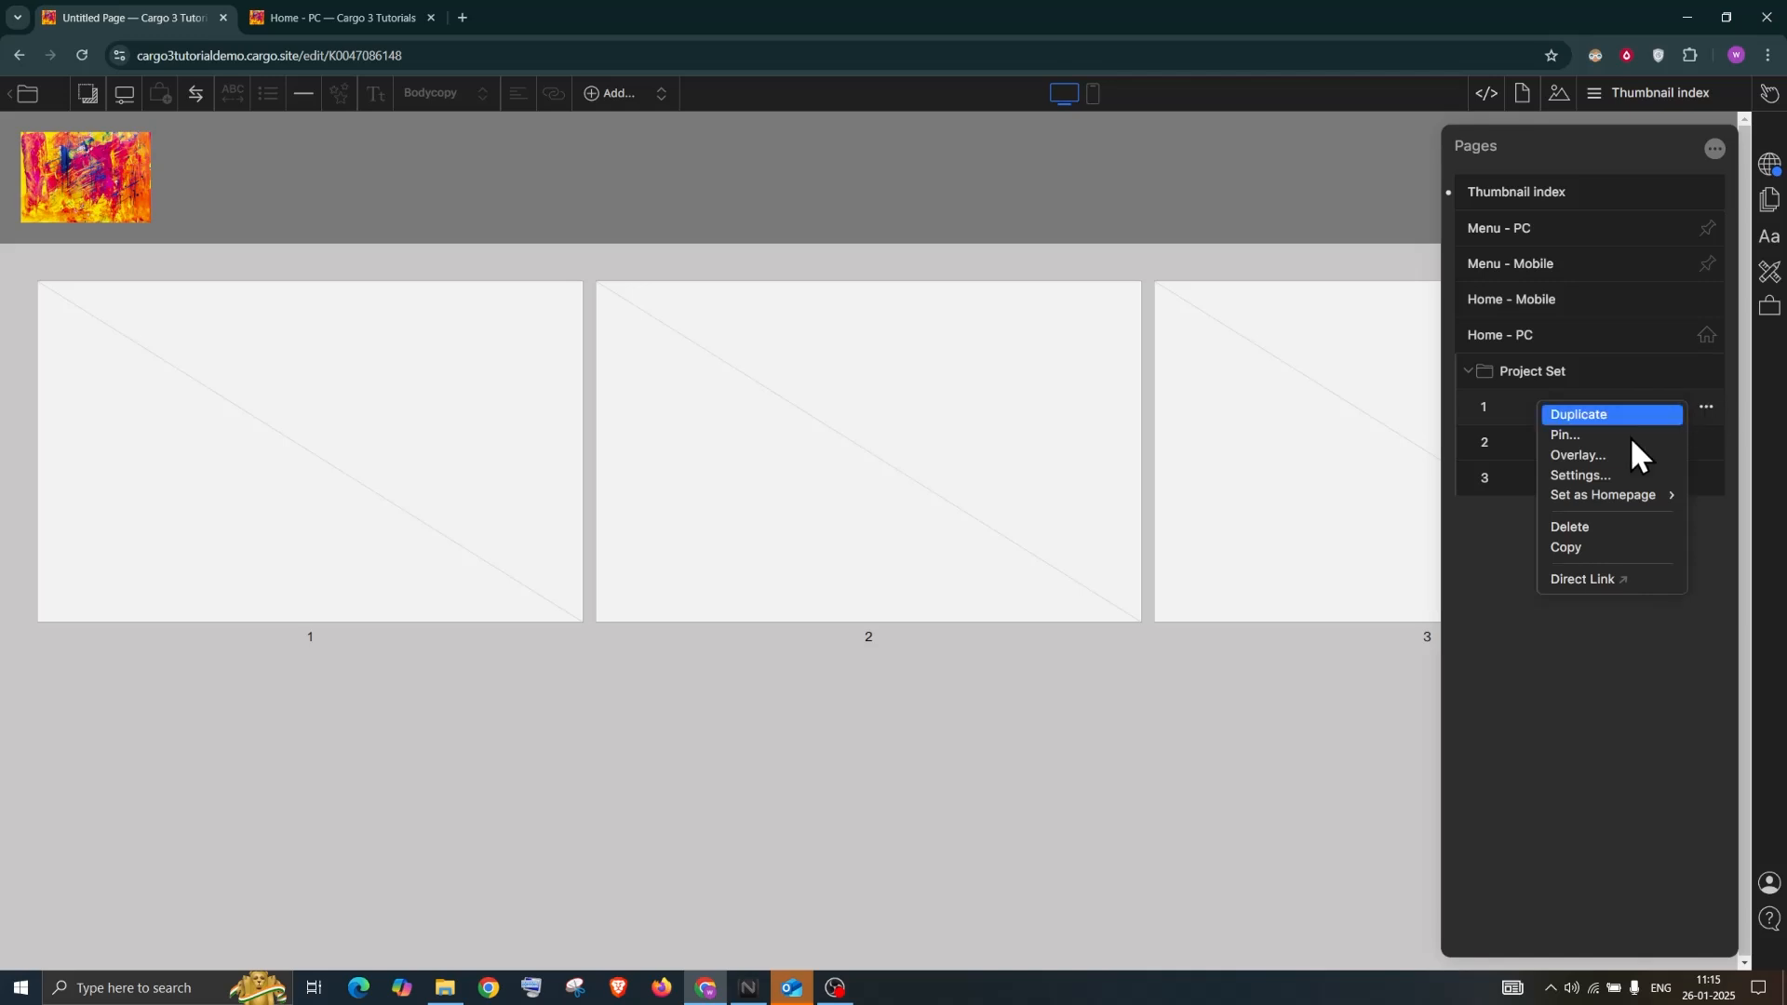
pyautogui.click(1599, 480)
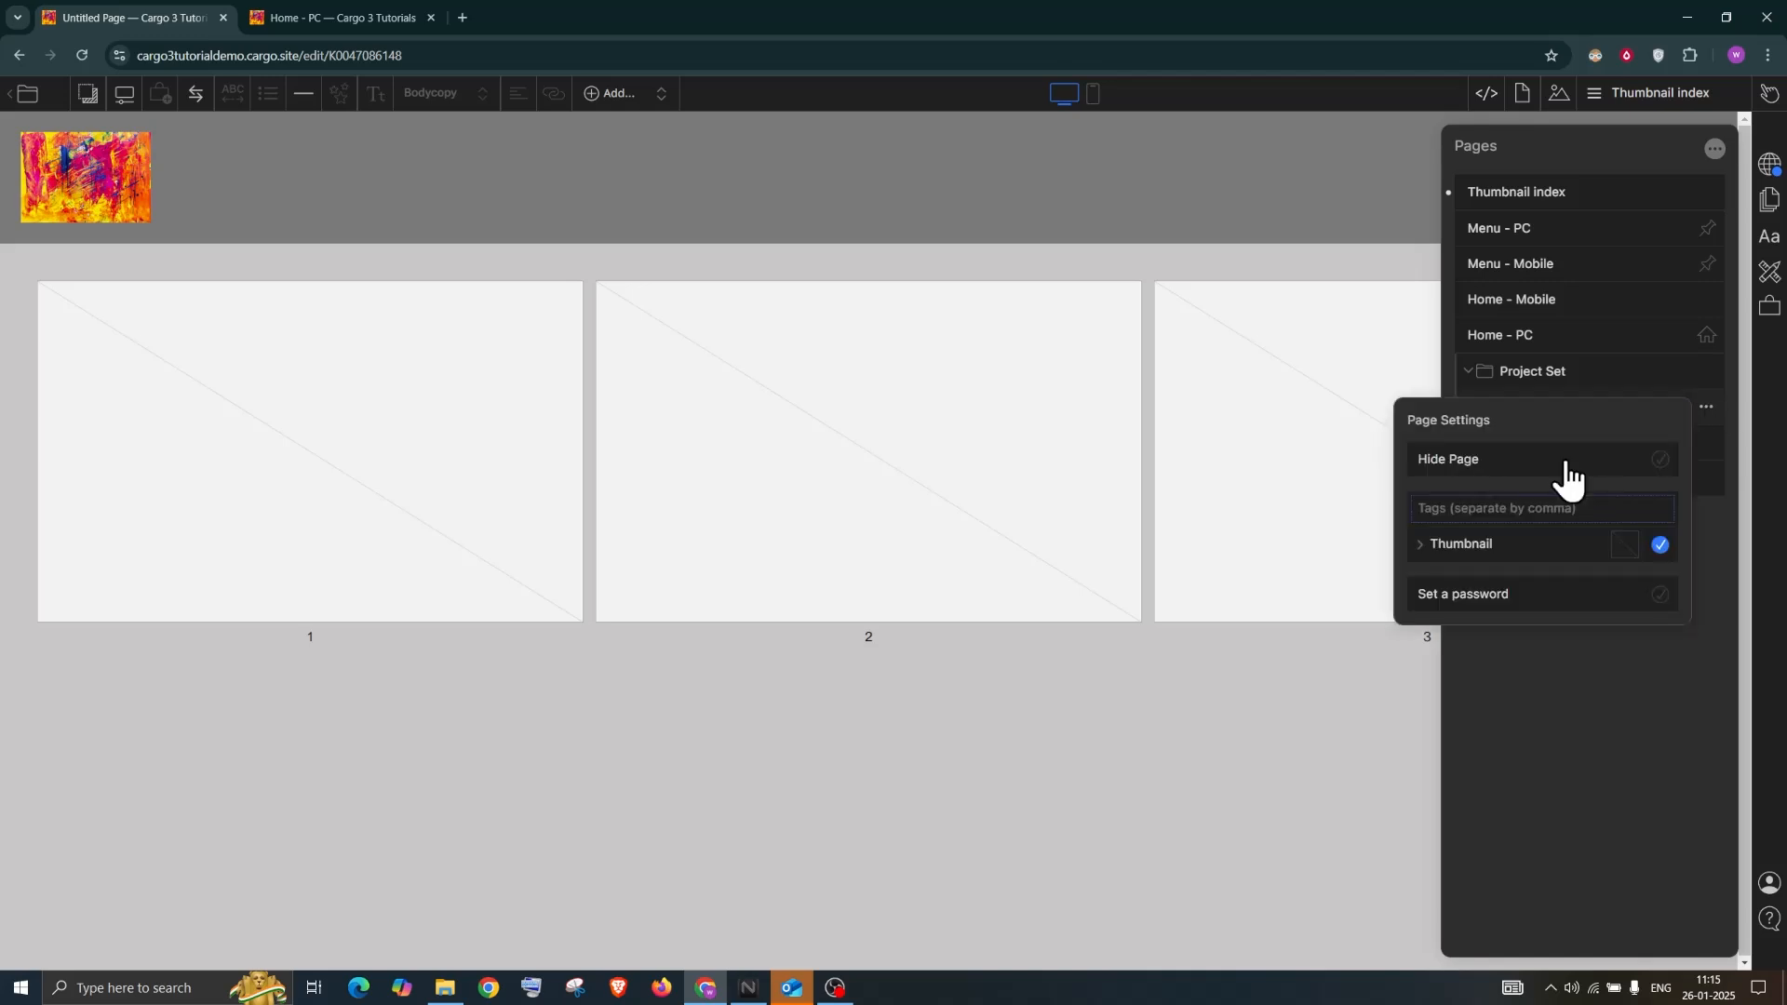
pyautogui.click(1458, 556)
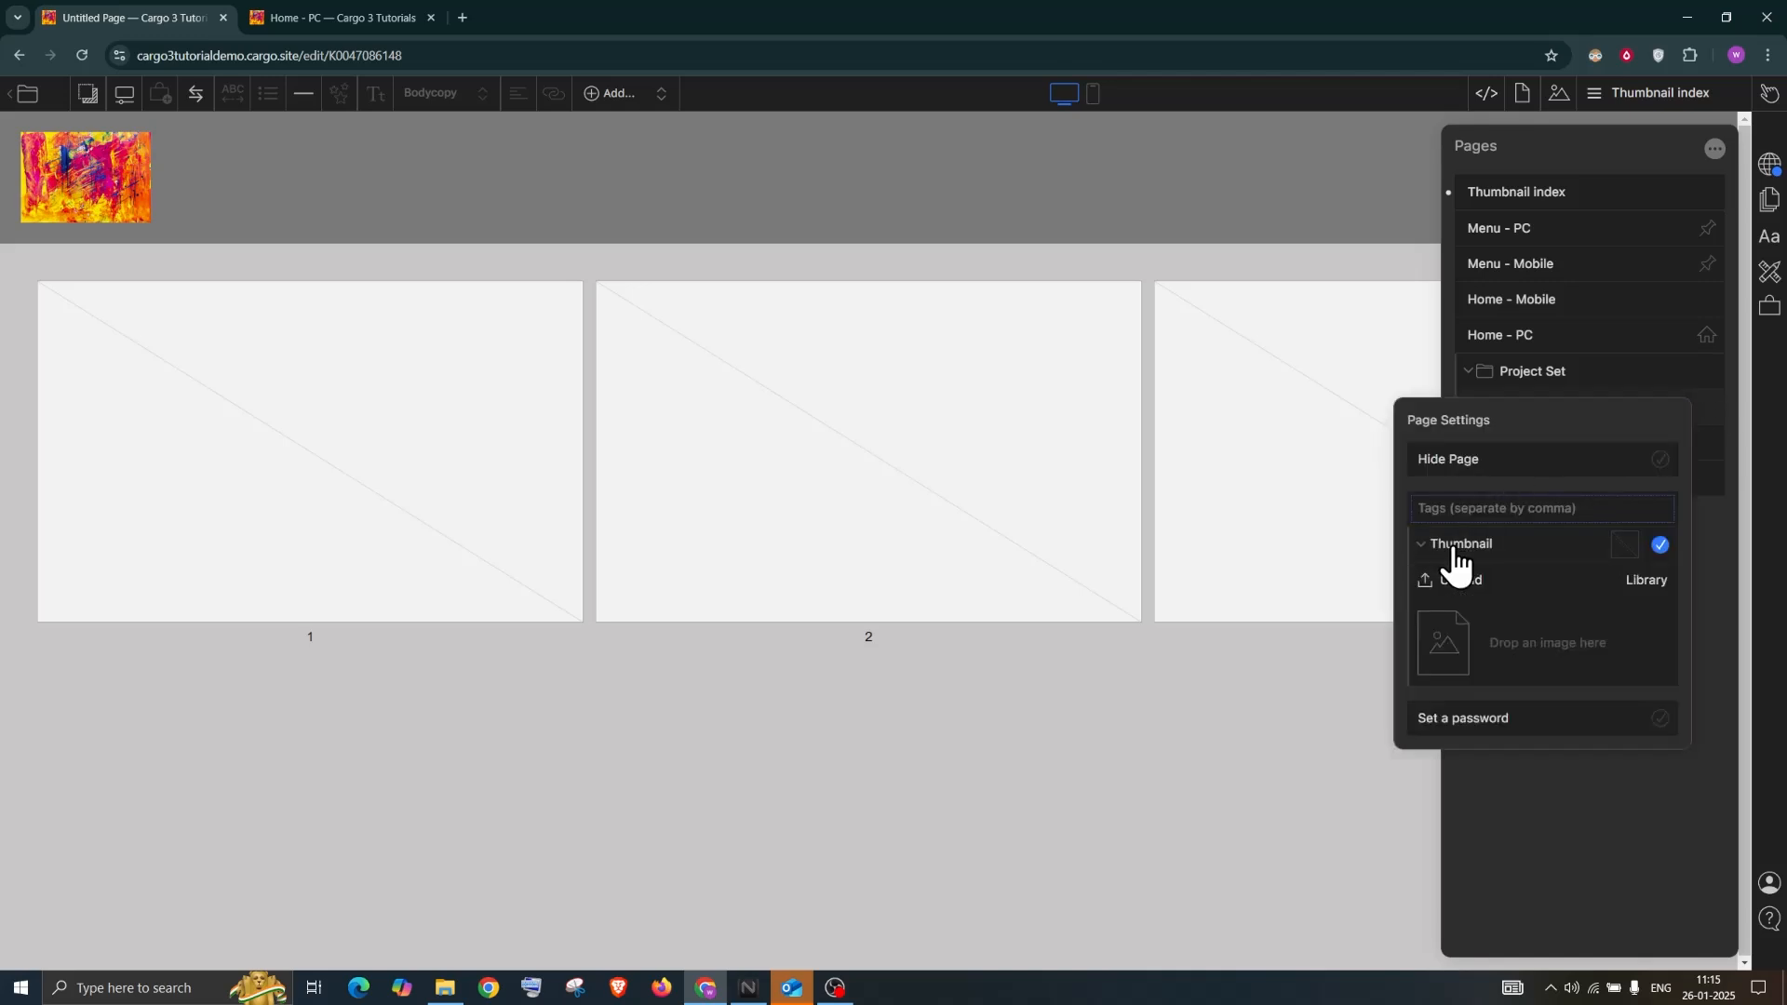
pyautogui.click(1647, 581)
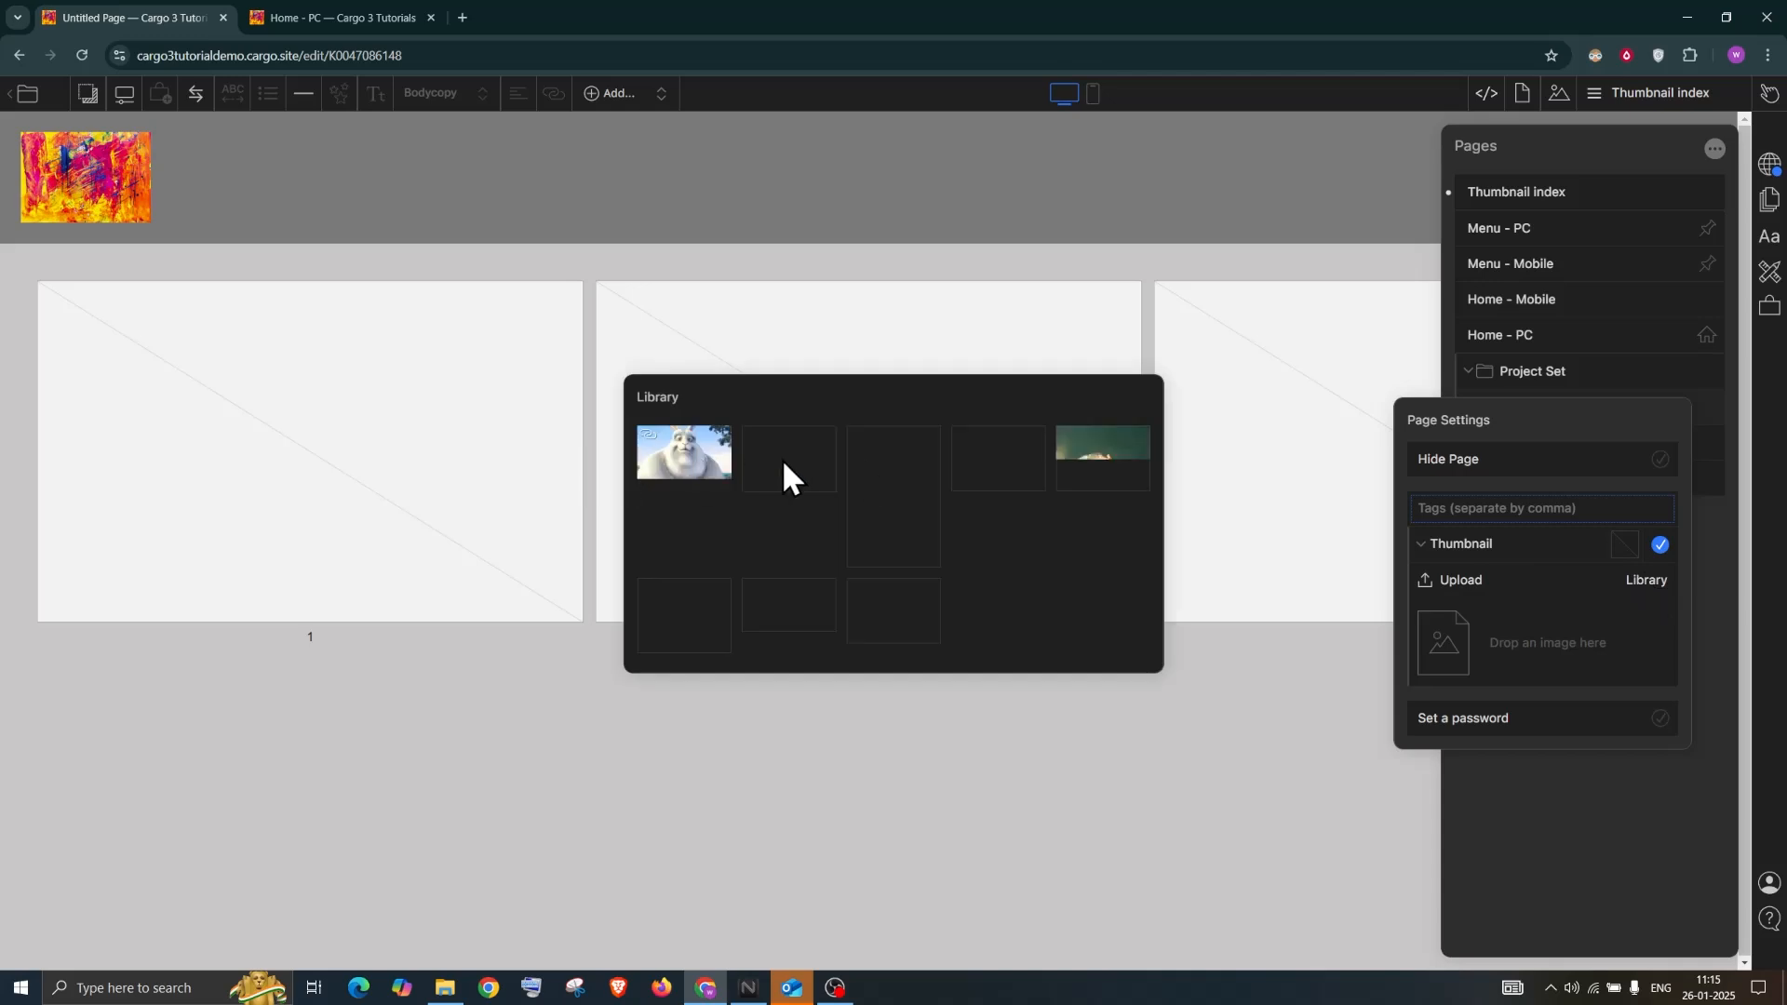
pyautogui.moveTo(795, 469); pyautogui.dragTo(1460, 628)
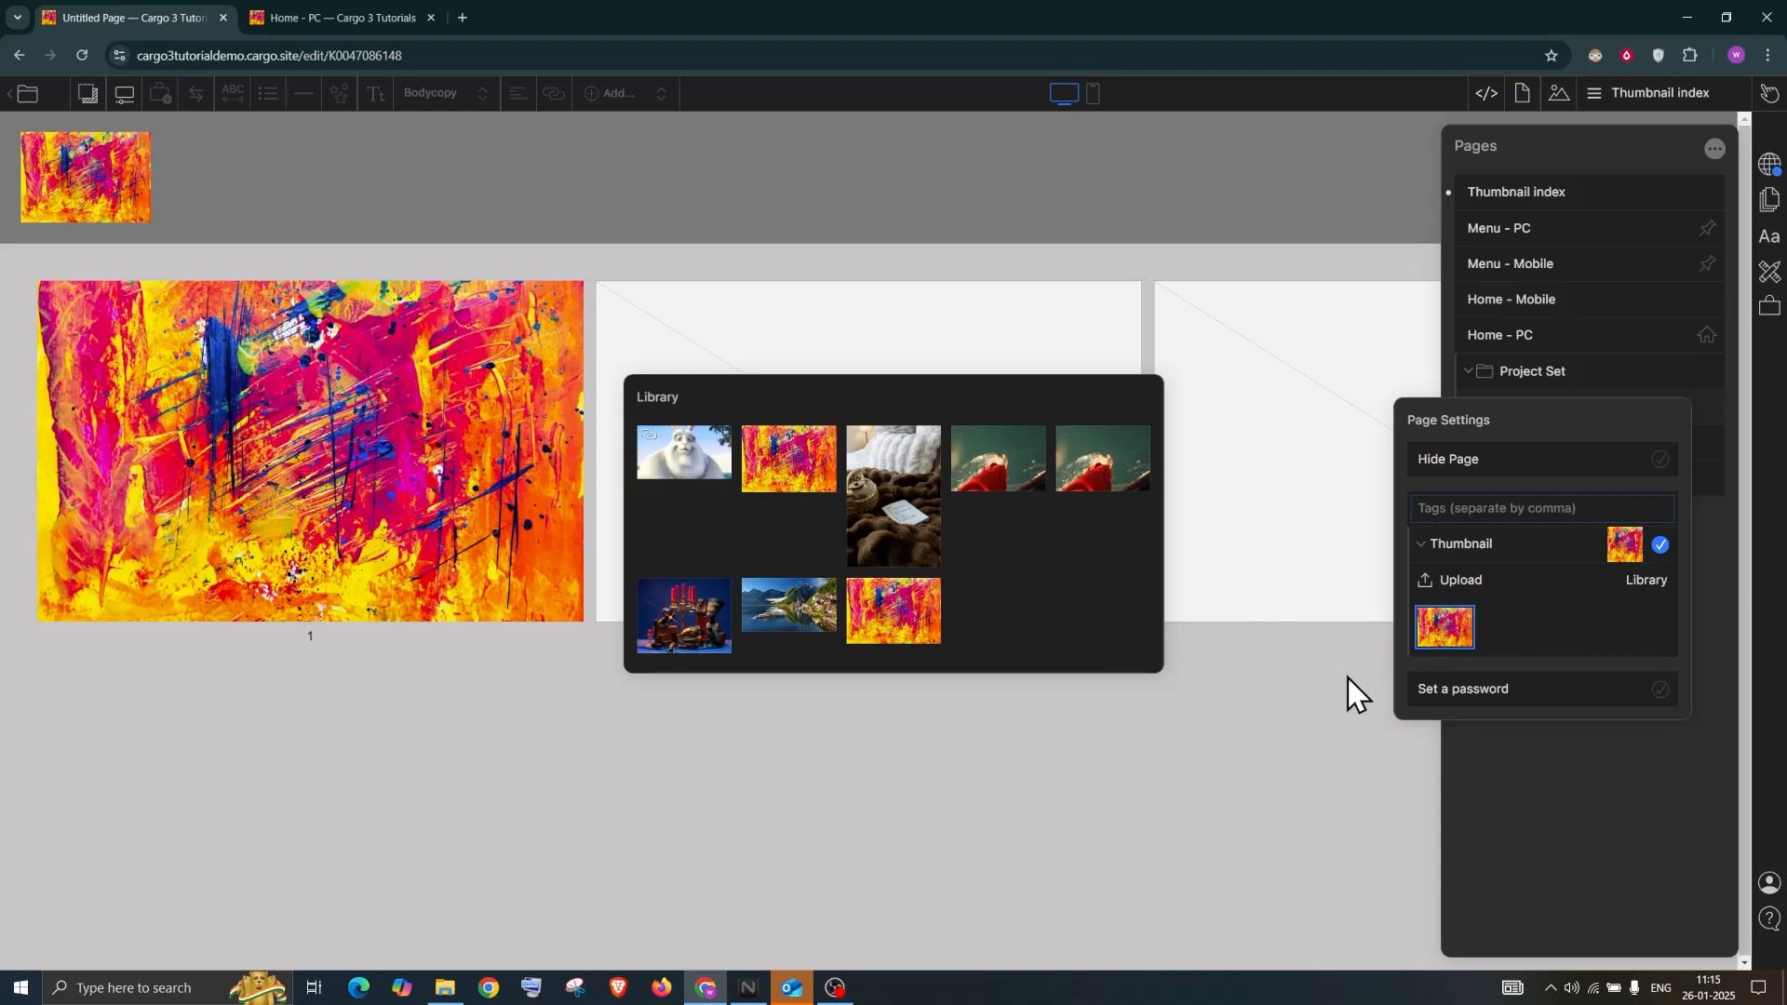
pyautogui.click(1552, 148)
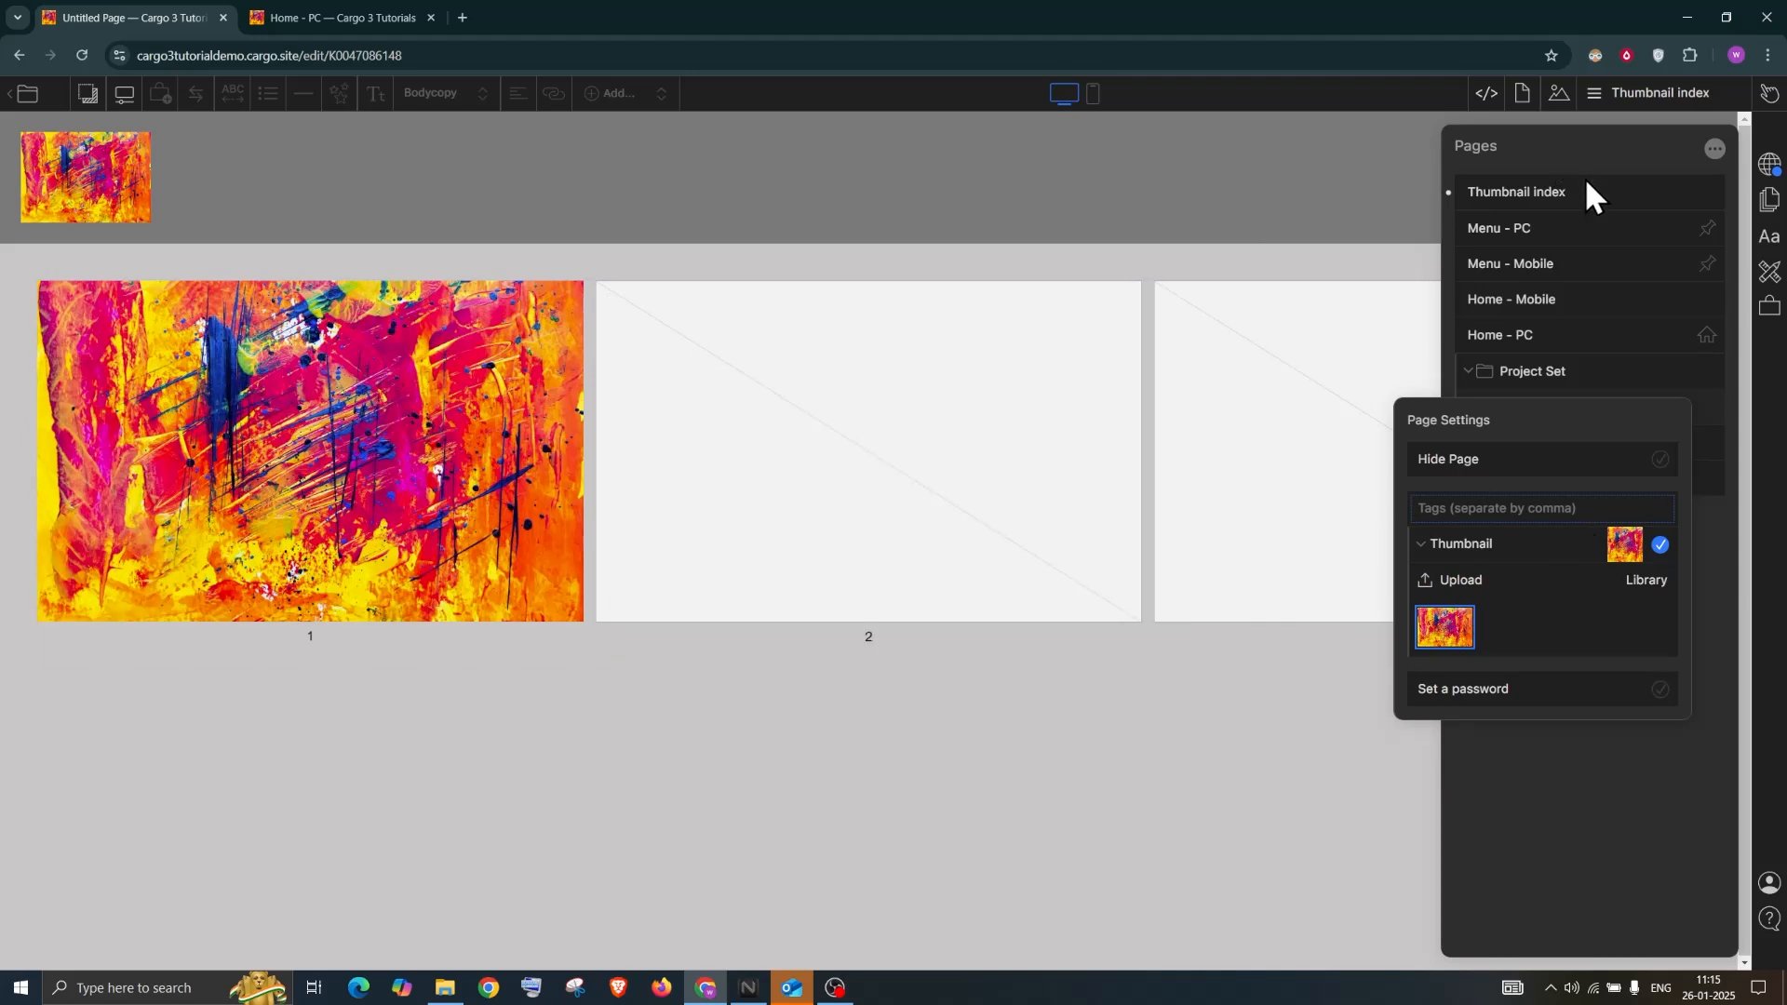
pyautogui.click(1644, 834)
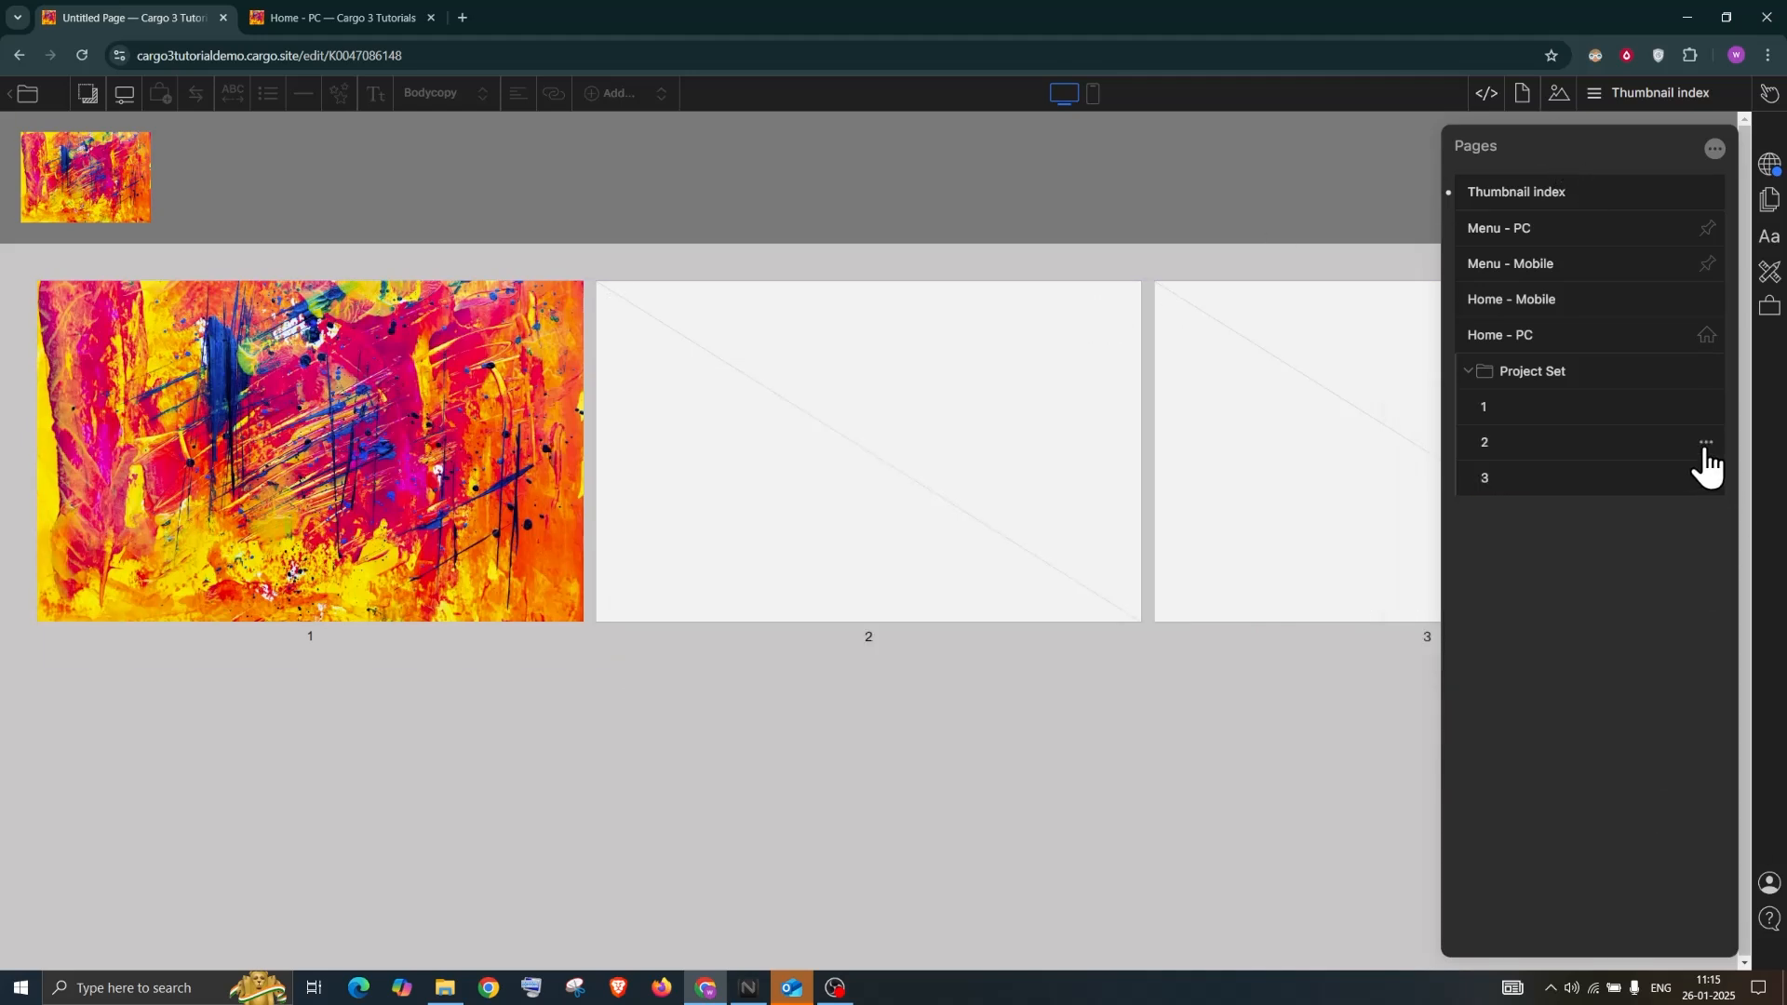
# Set the hand-in-water image as page 2's thumbnail
pyautogui.click(1706, 443)
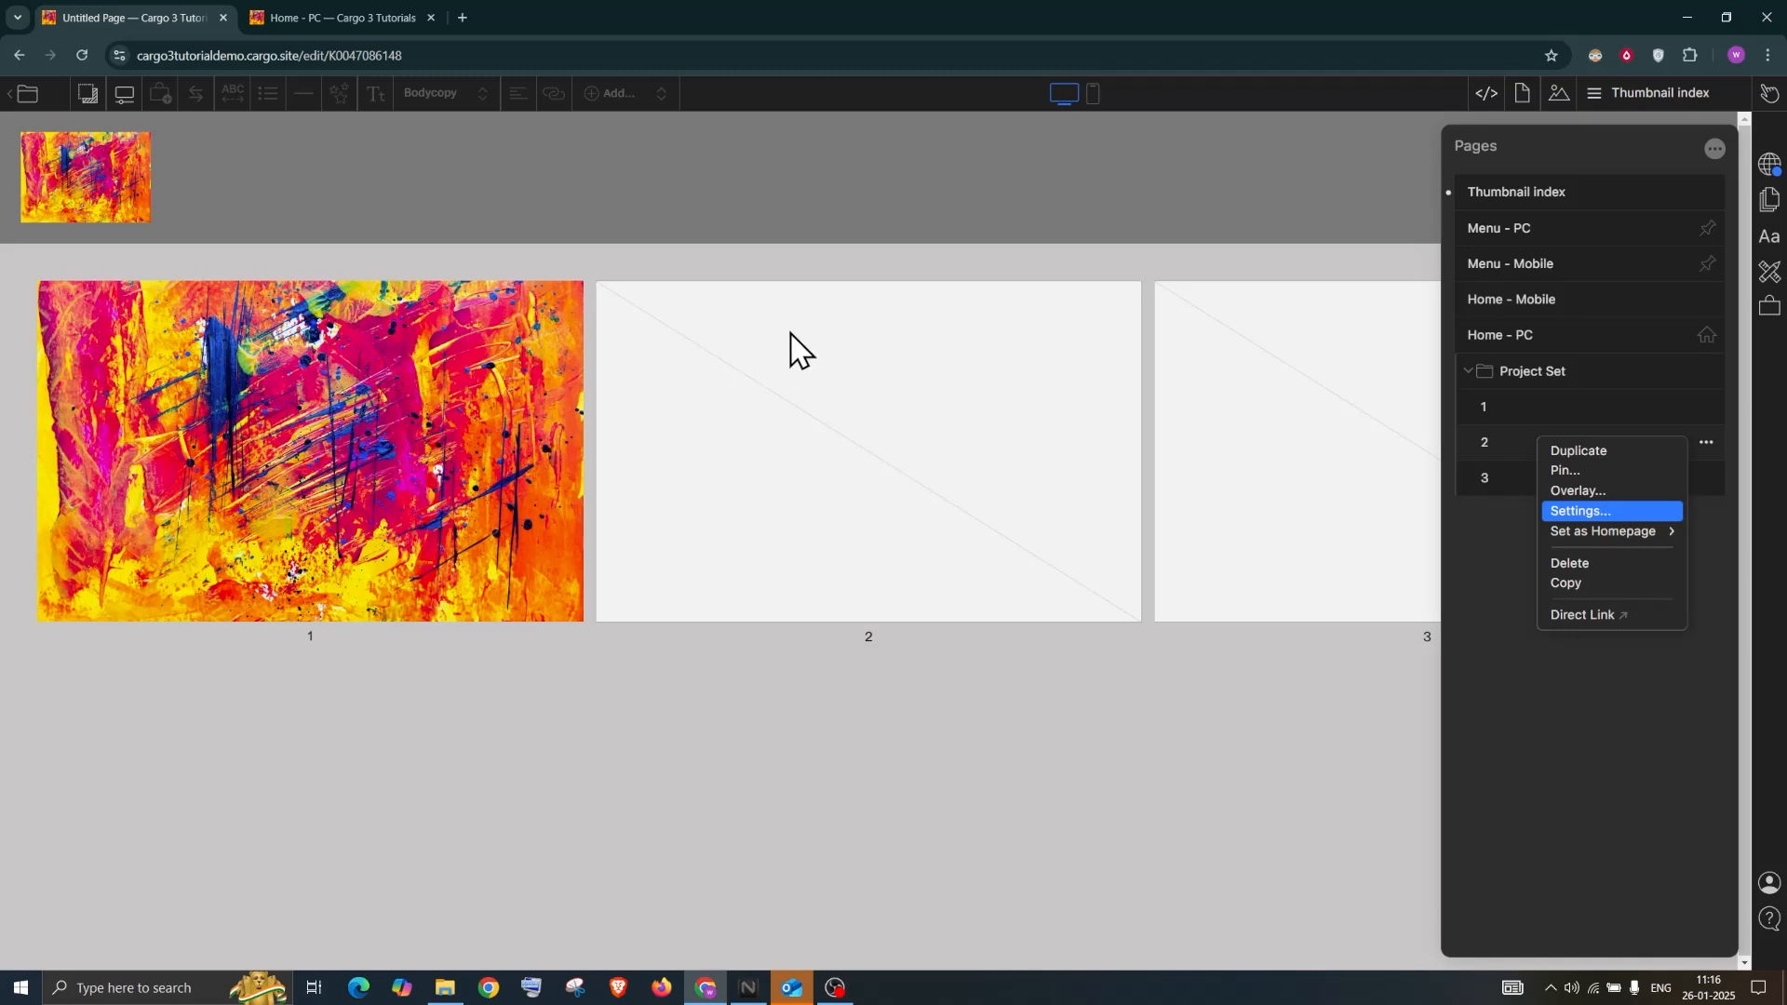
pyautogui.click(1579, 510)
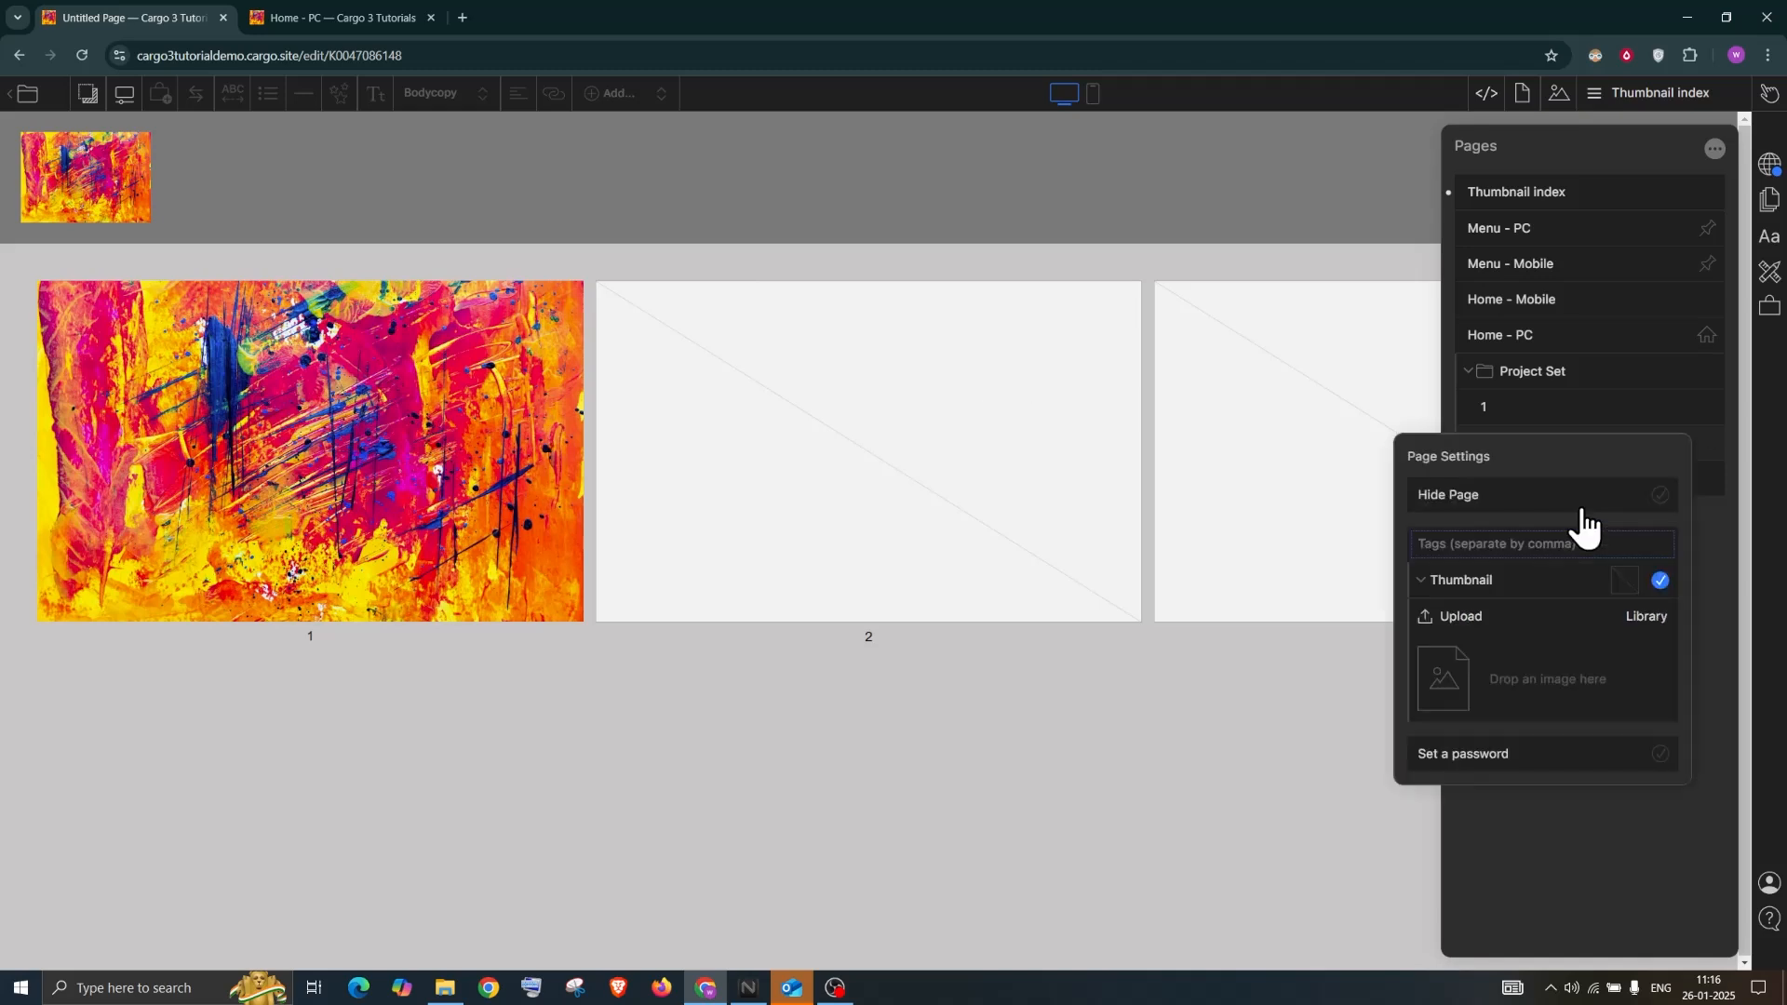
pyautogui.click(1643, 616)
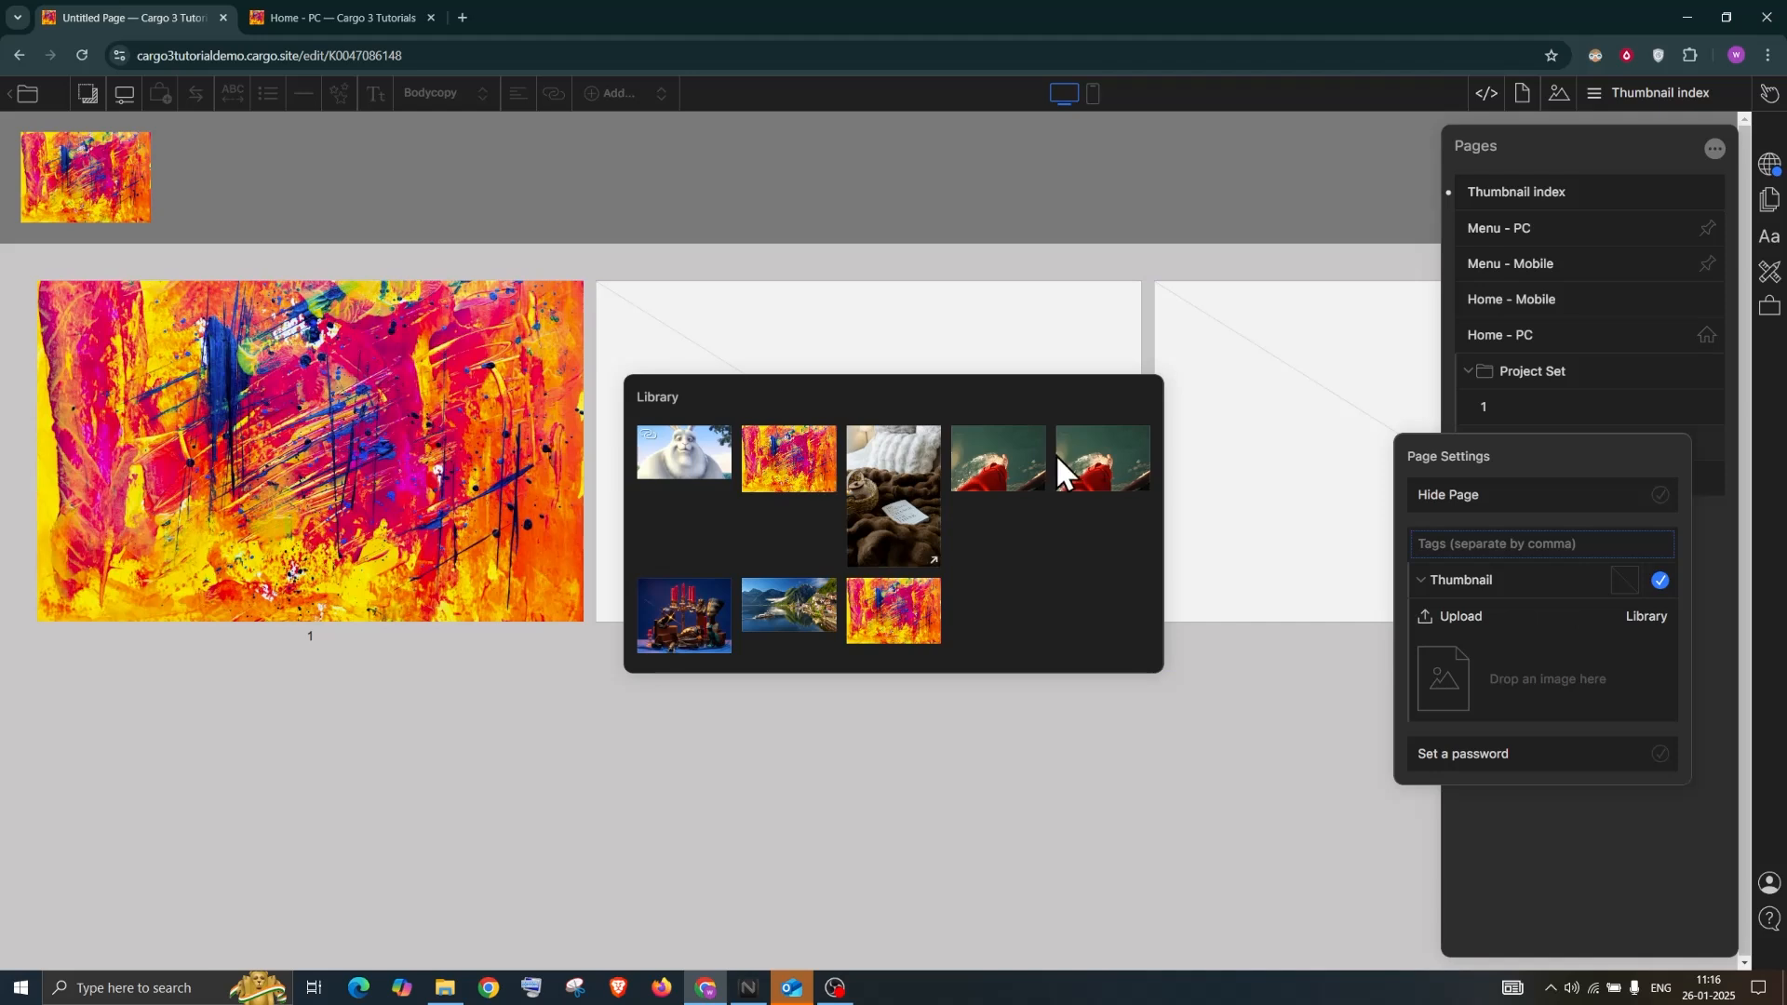
pyautogui.moveTo(1475, 603); pyautogui.dragTo(1558, 680)
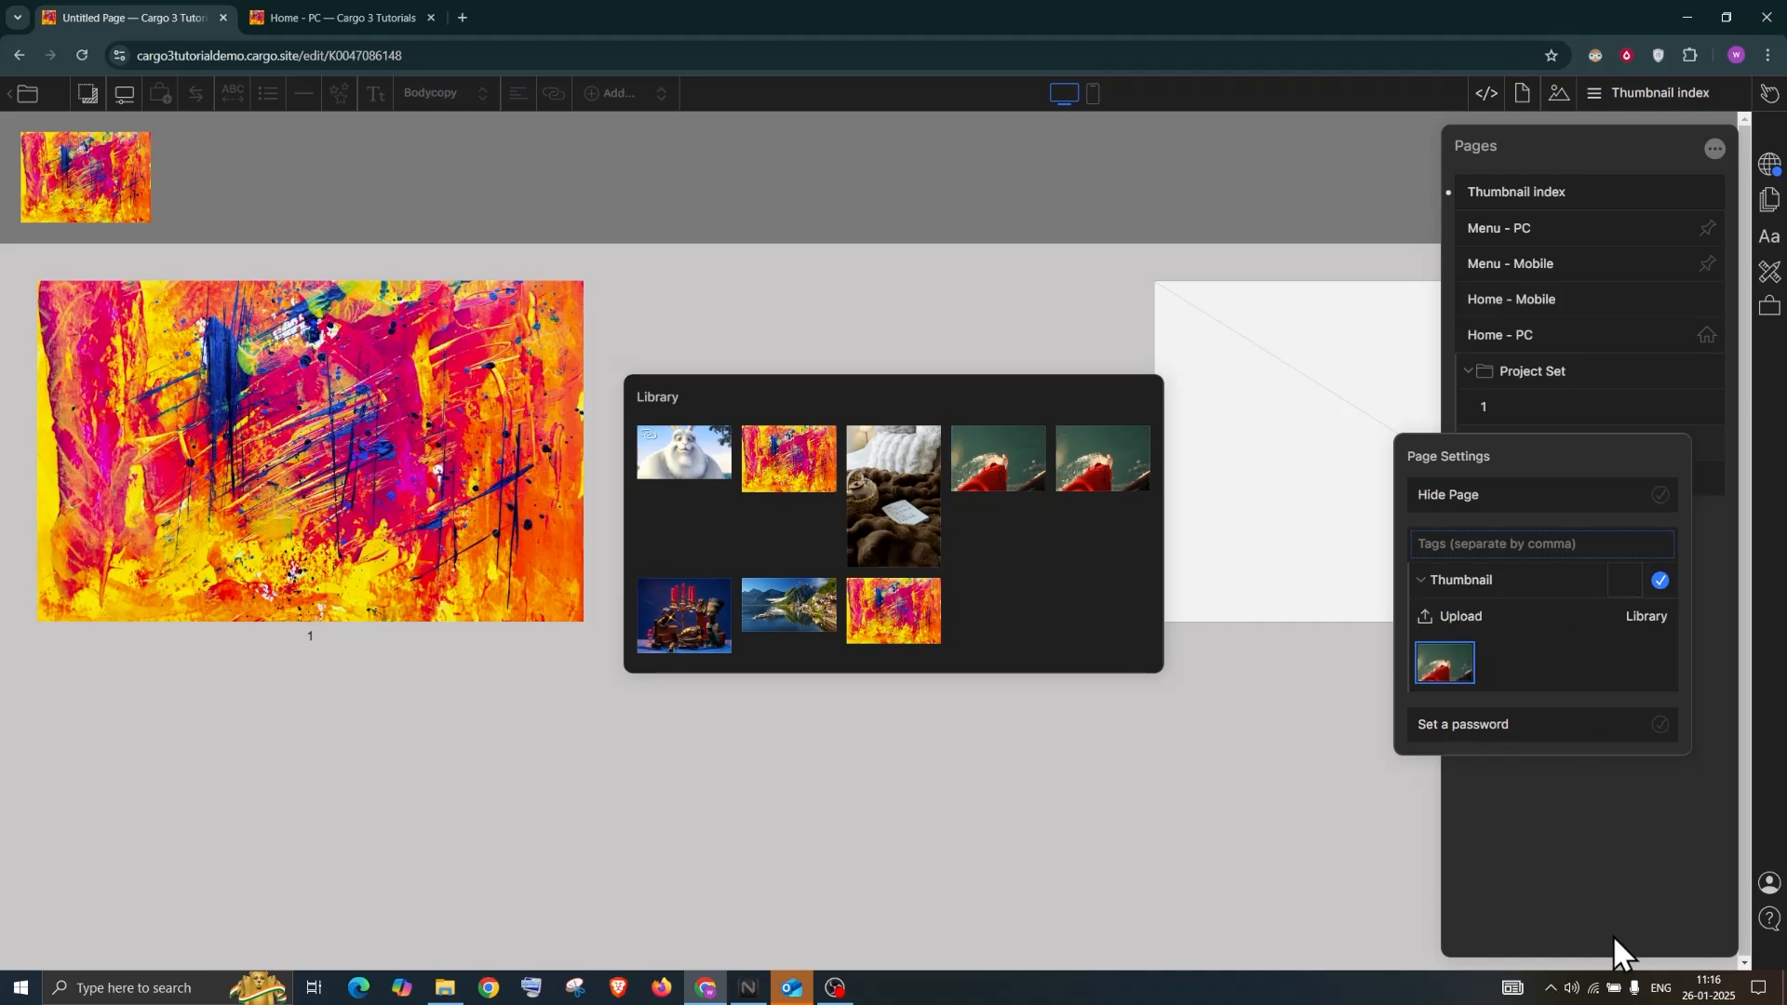
pyautogui.click(1725, 584)
pyautogui.click(1723, 577)
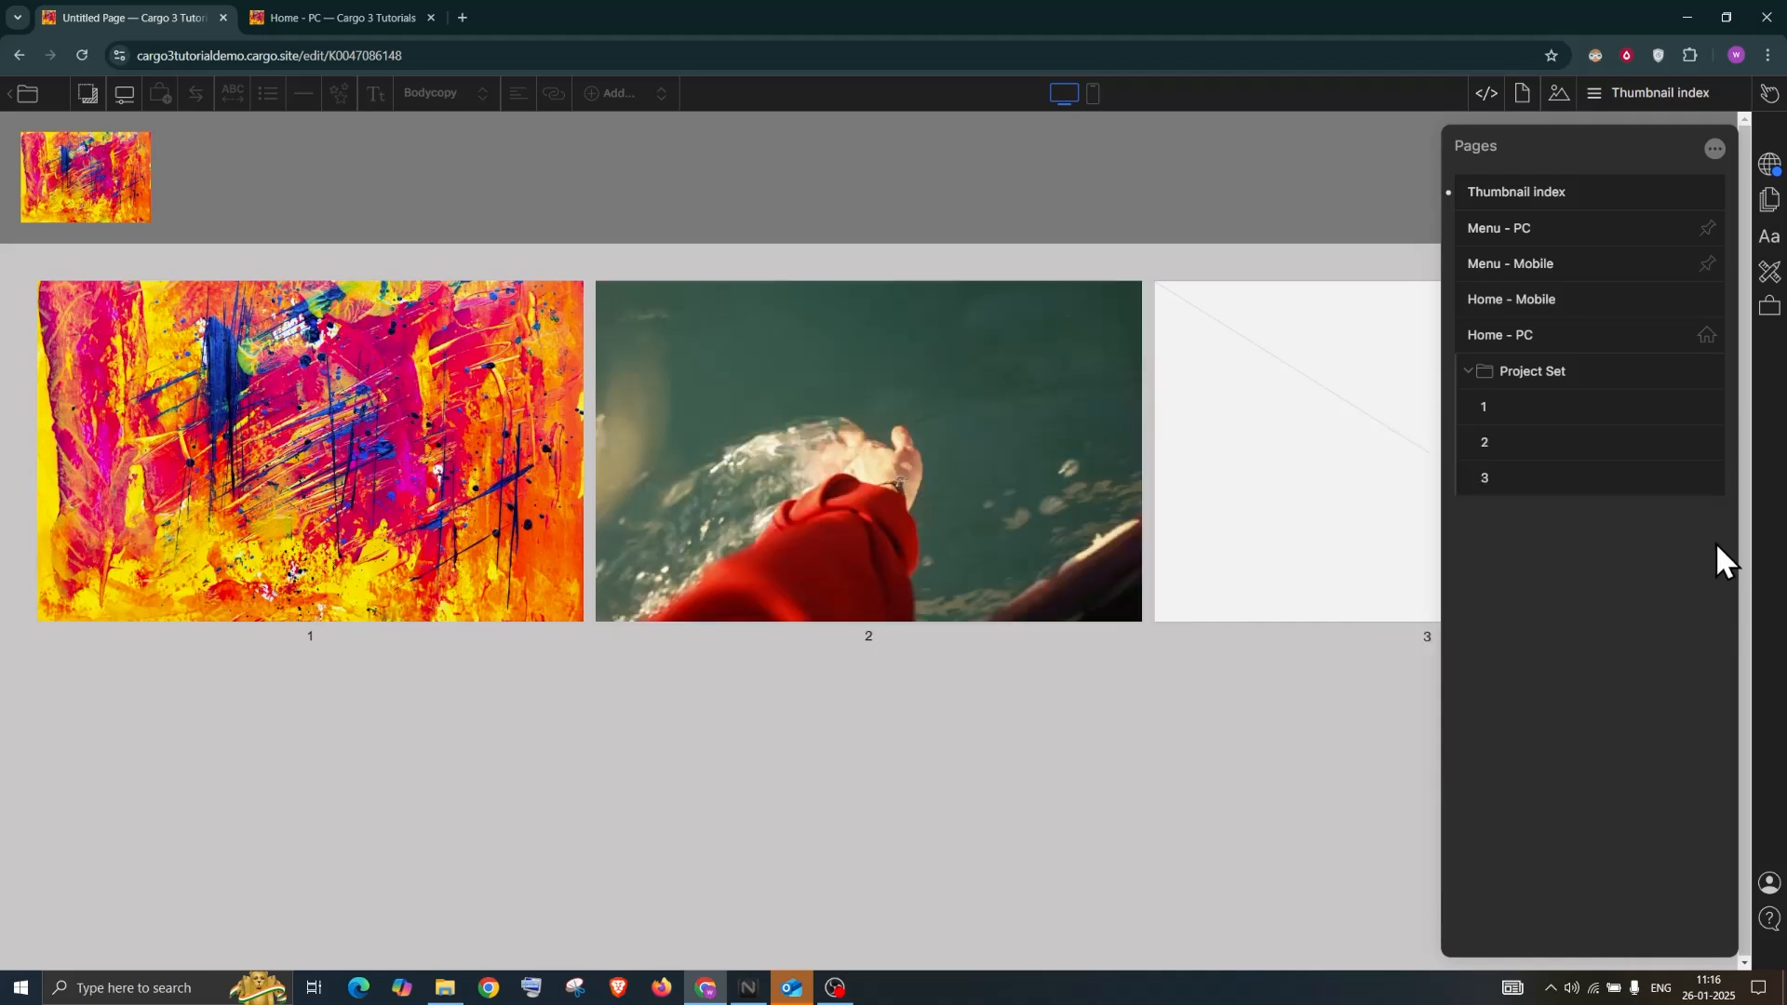
# Set the cartoon bunny image as page 3's thumbnail
pyautogui.click(1705, 478)
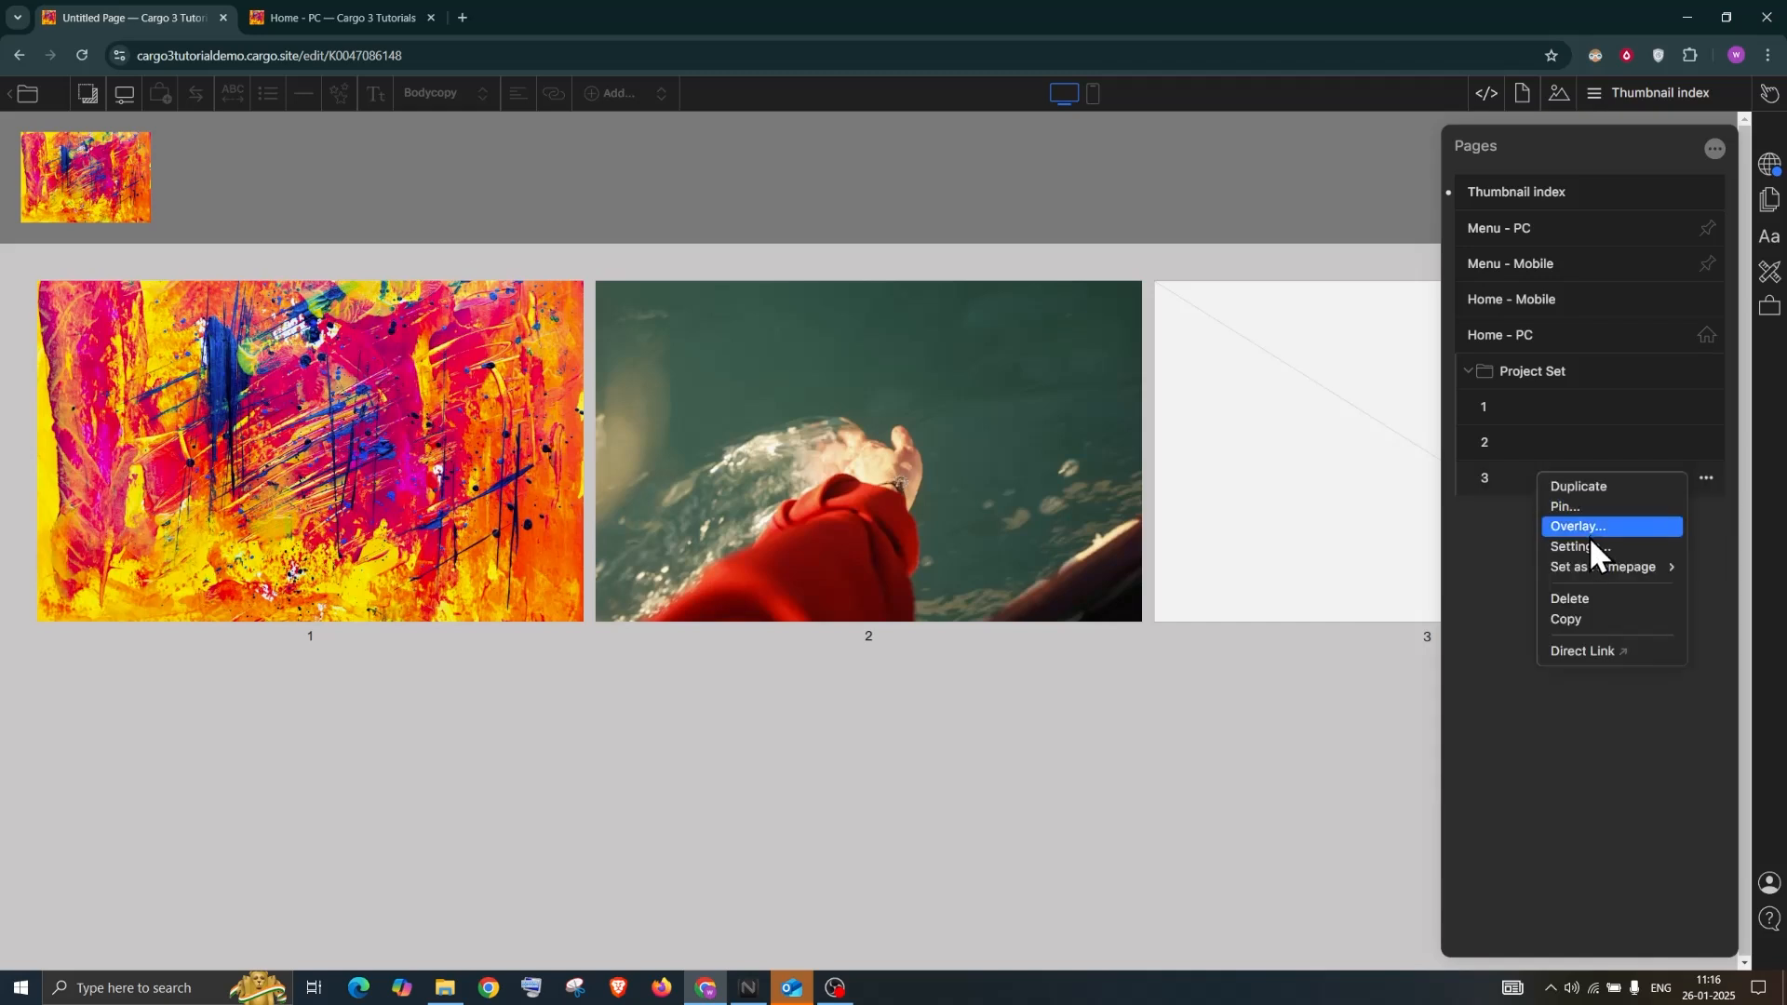
pyautogui.click(1588, 543)
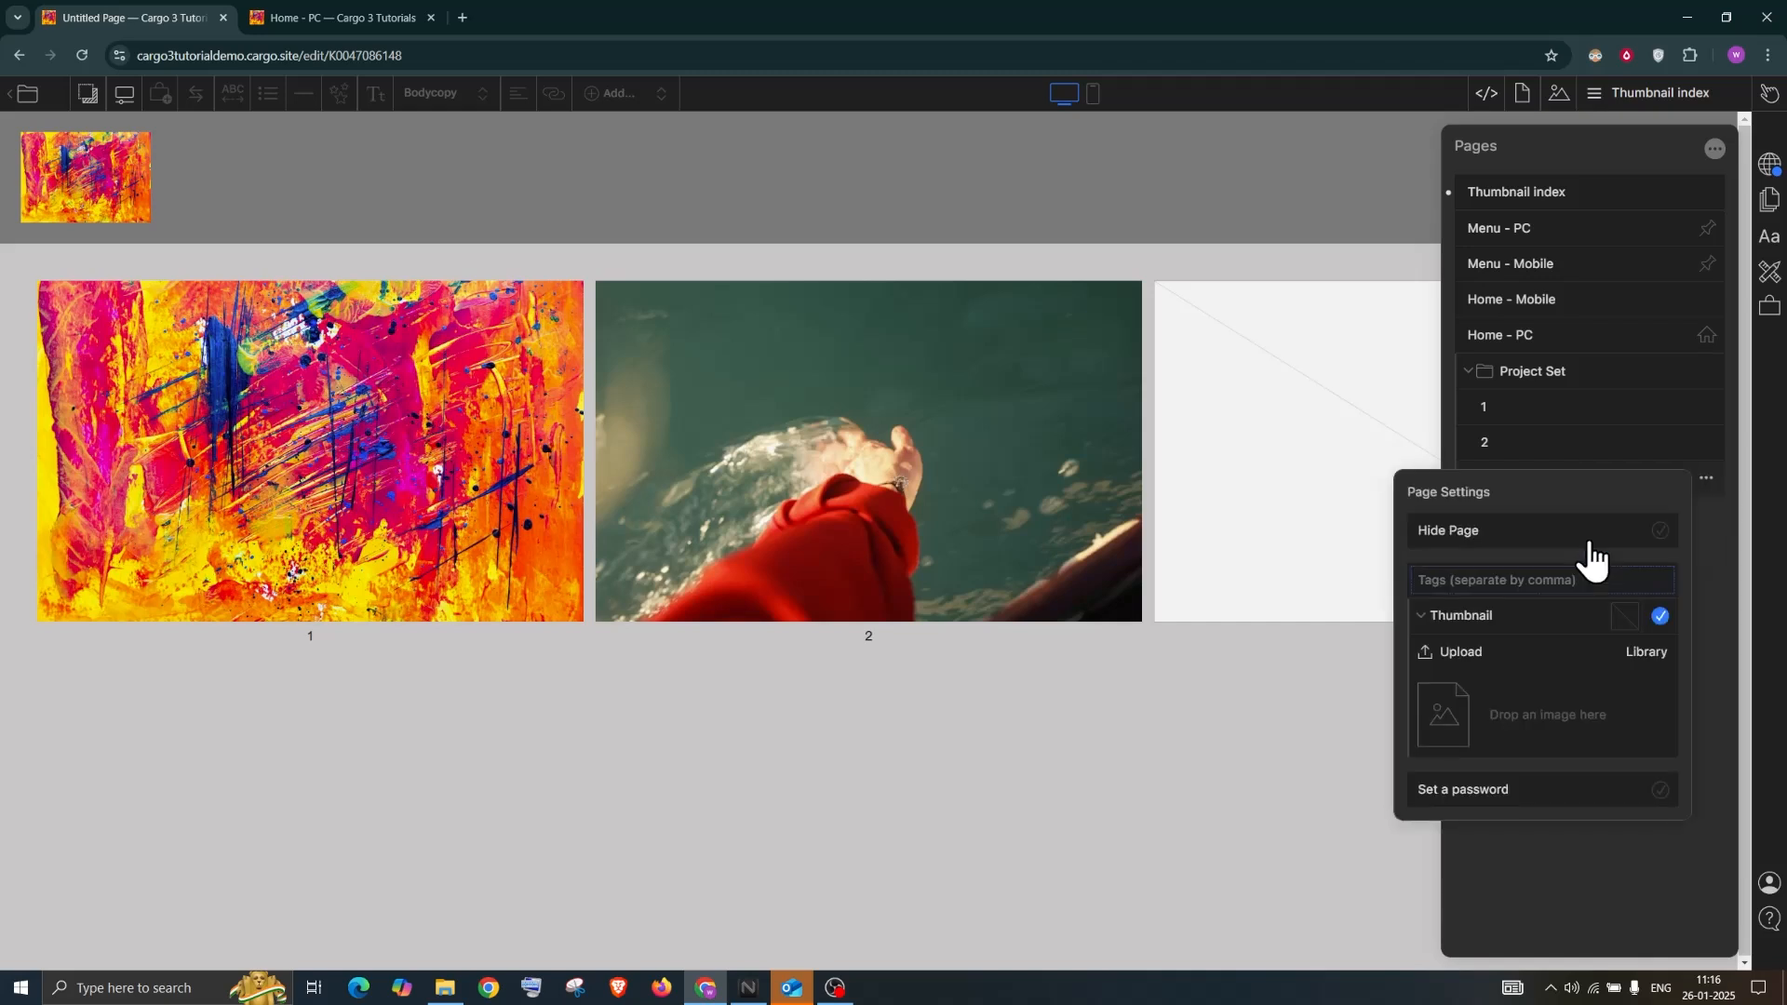
pyautogui.click(1649, 655)
pyautogui.moveTo(695, 449); pyautogui.dragTo(1562, 700)
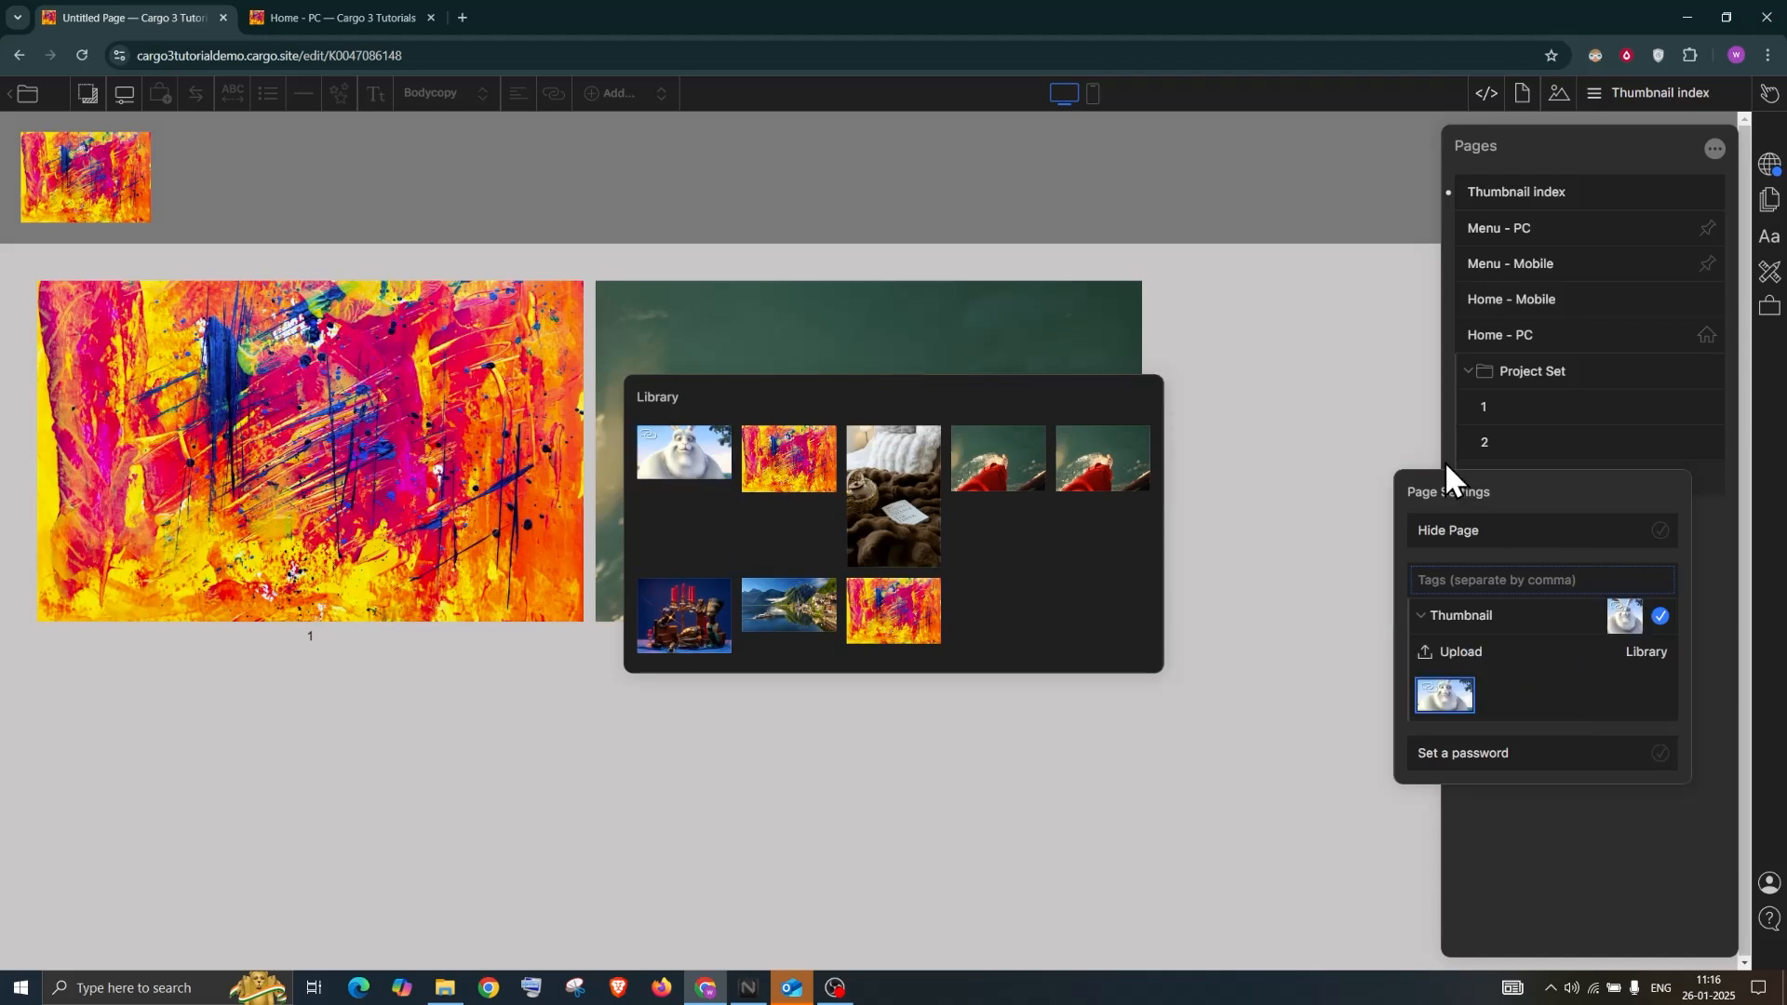
pyautogui.click(1085, 923)
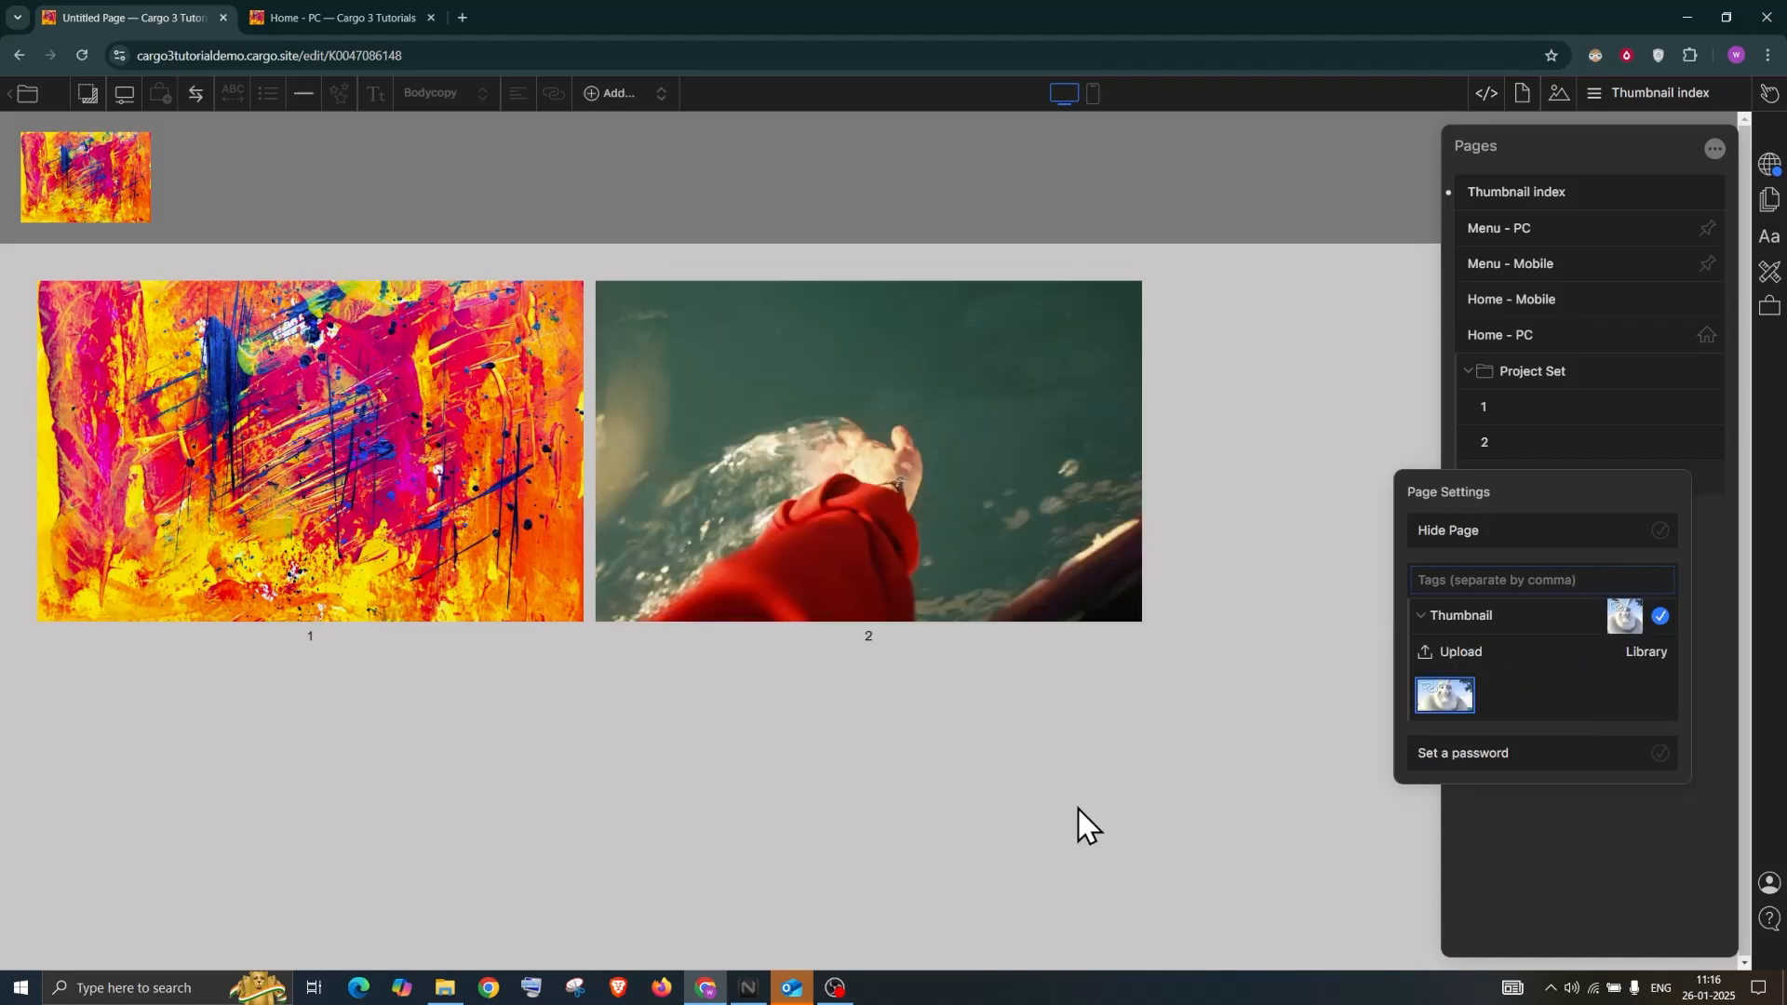
pyautogui.click(1077, 808)
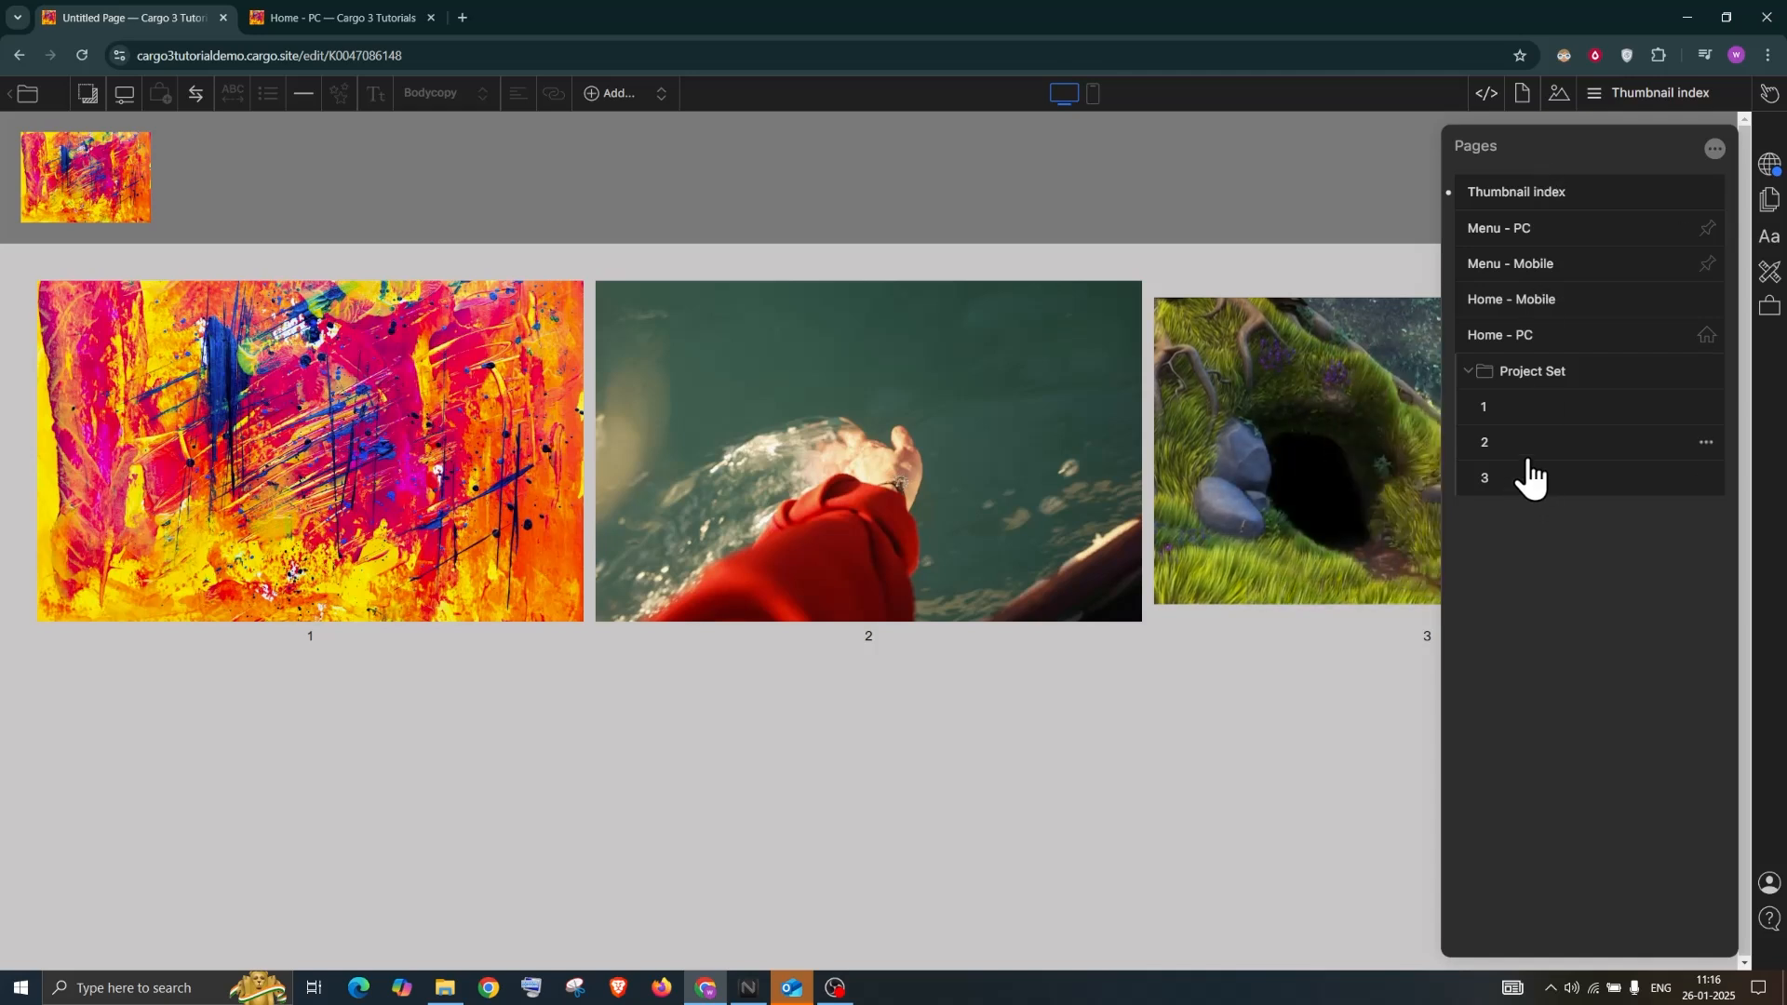
# Duplicate page 3 as page 4 in the Project Set and return to the Thumbnail index
pyautogui.click(1708, 478)
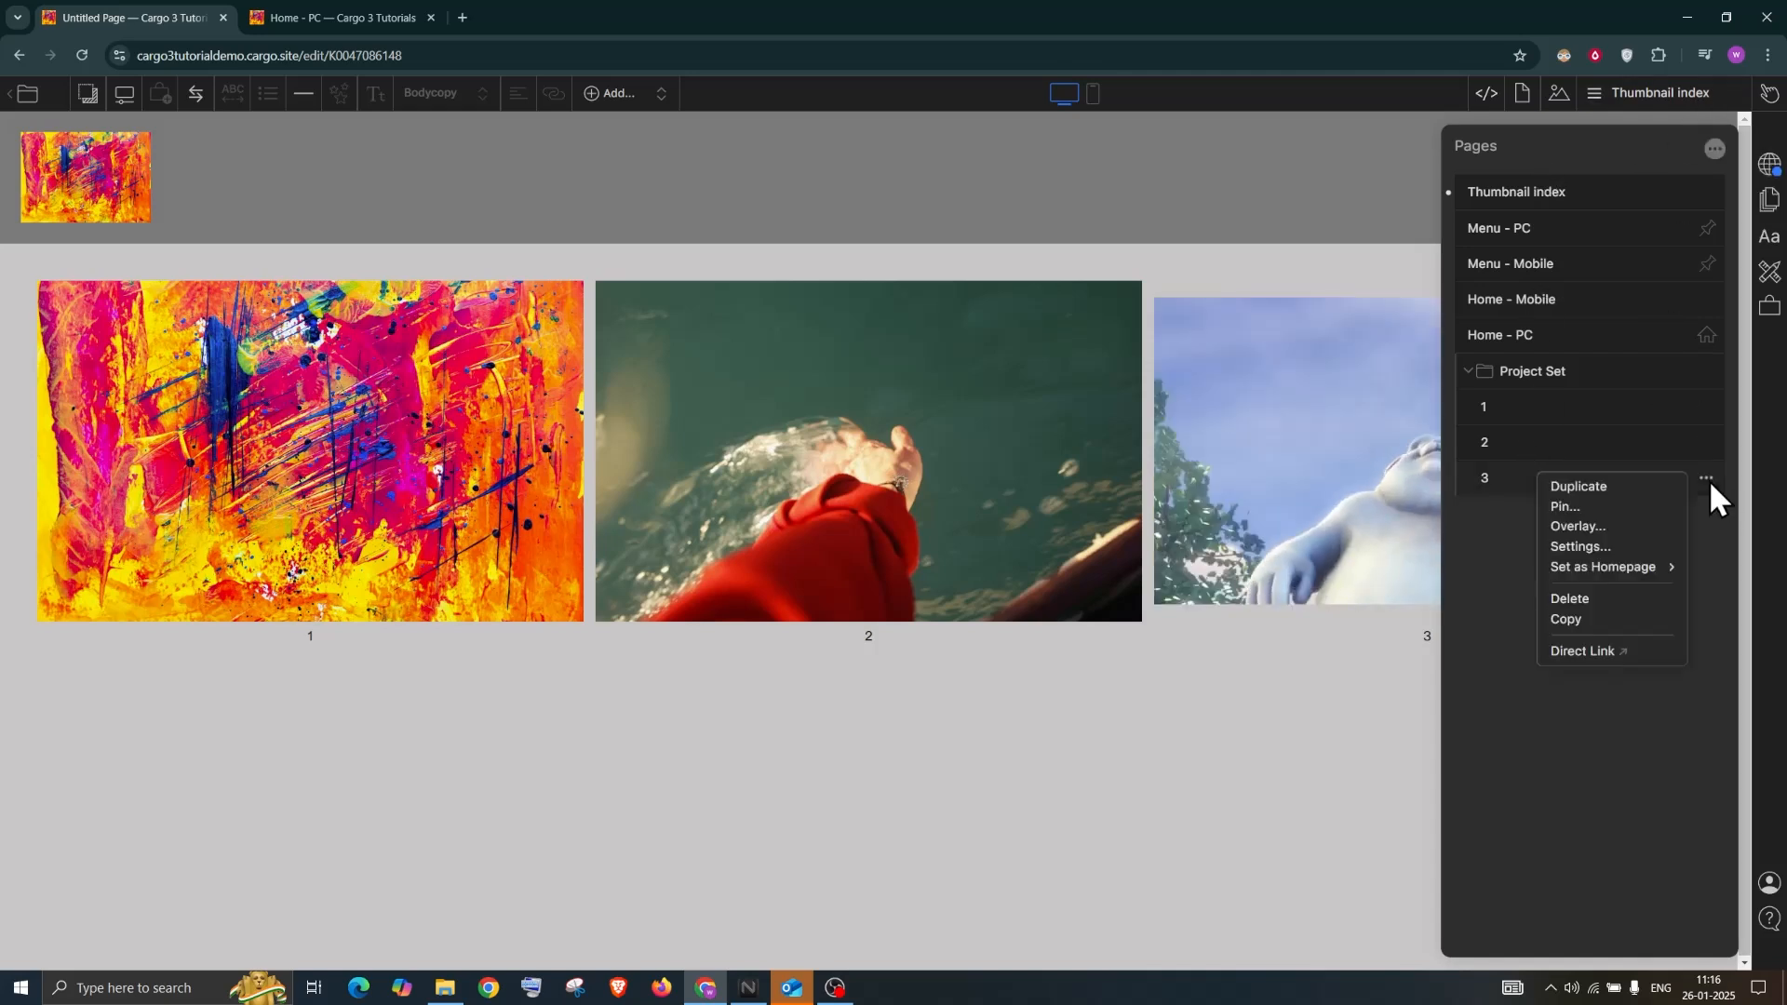
pyautogui.click(1643, 501)
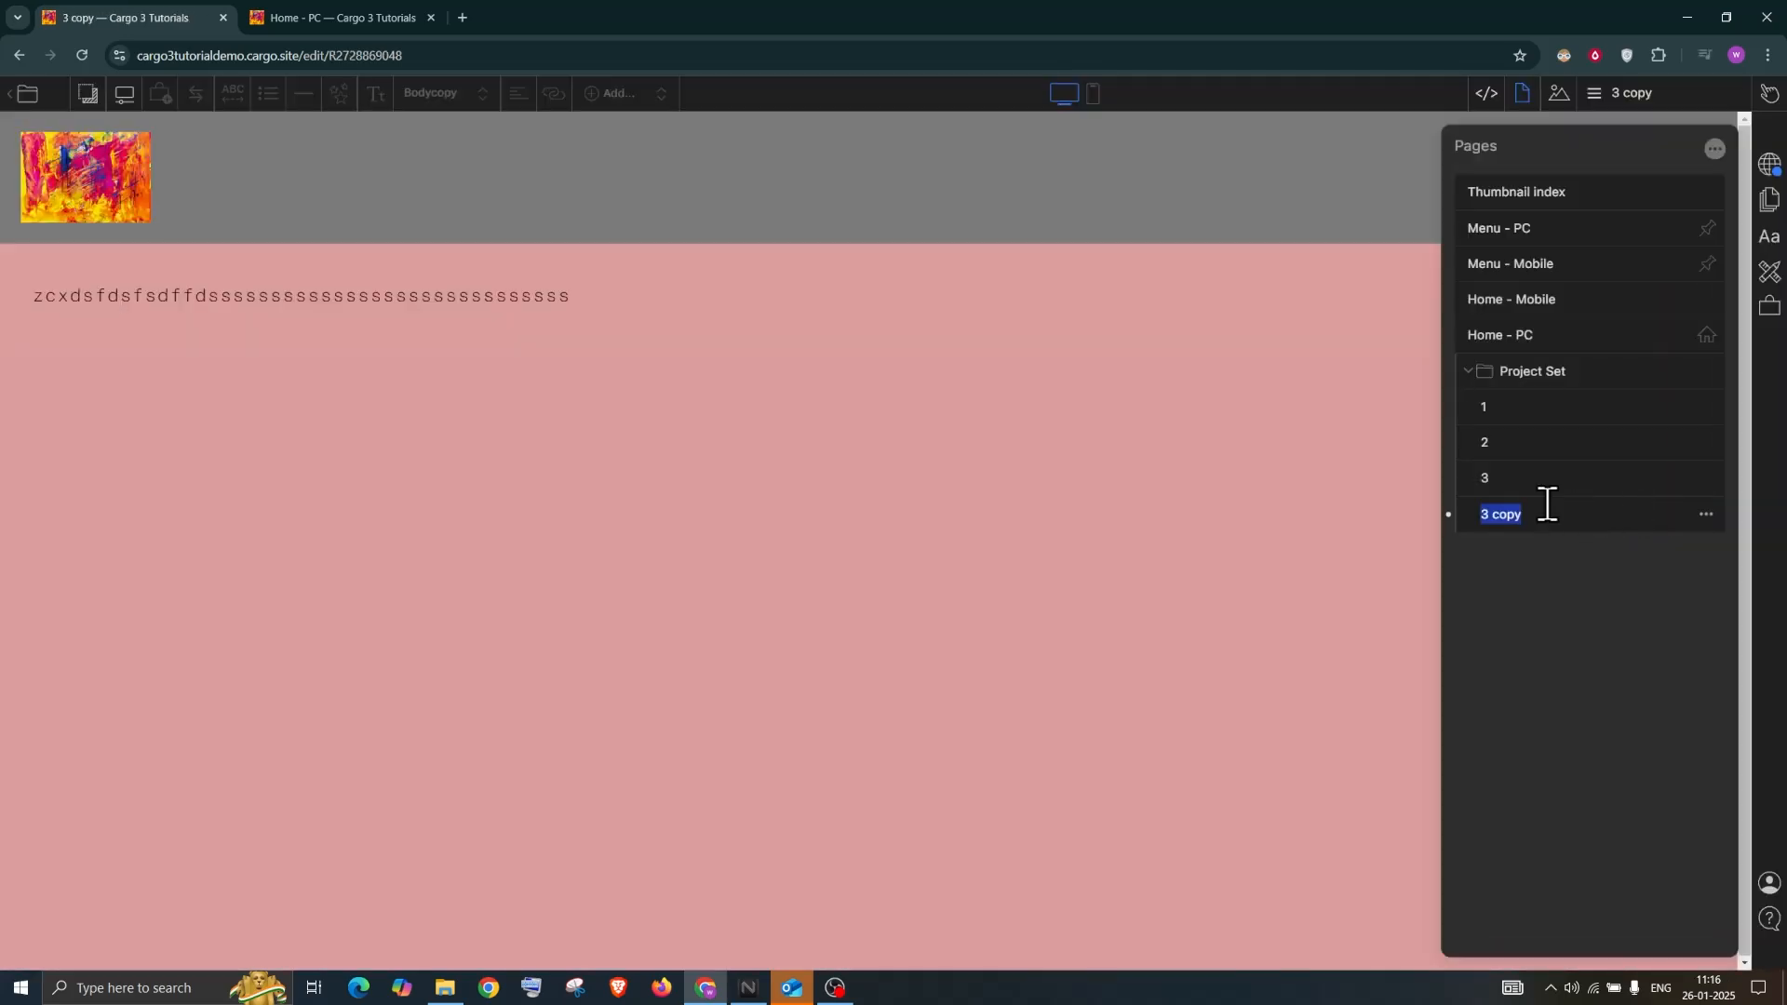
pyautogui.write('4')
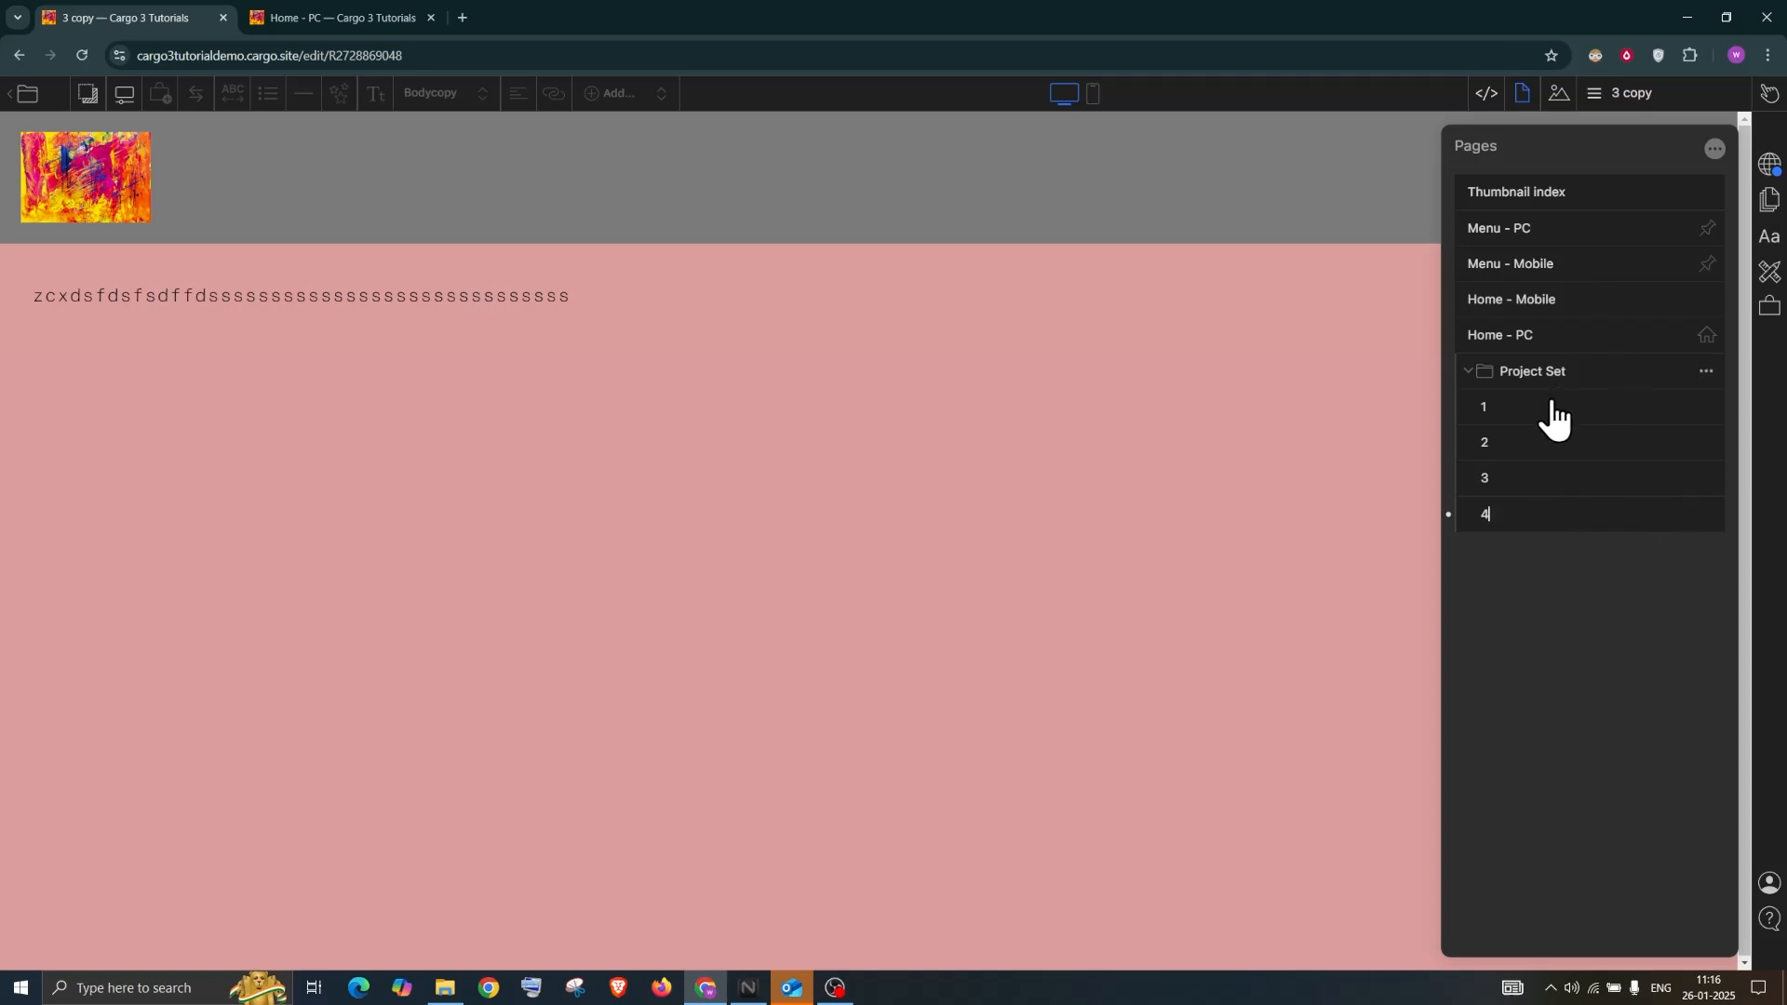
pyautogui.click(1548, 190)
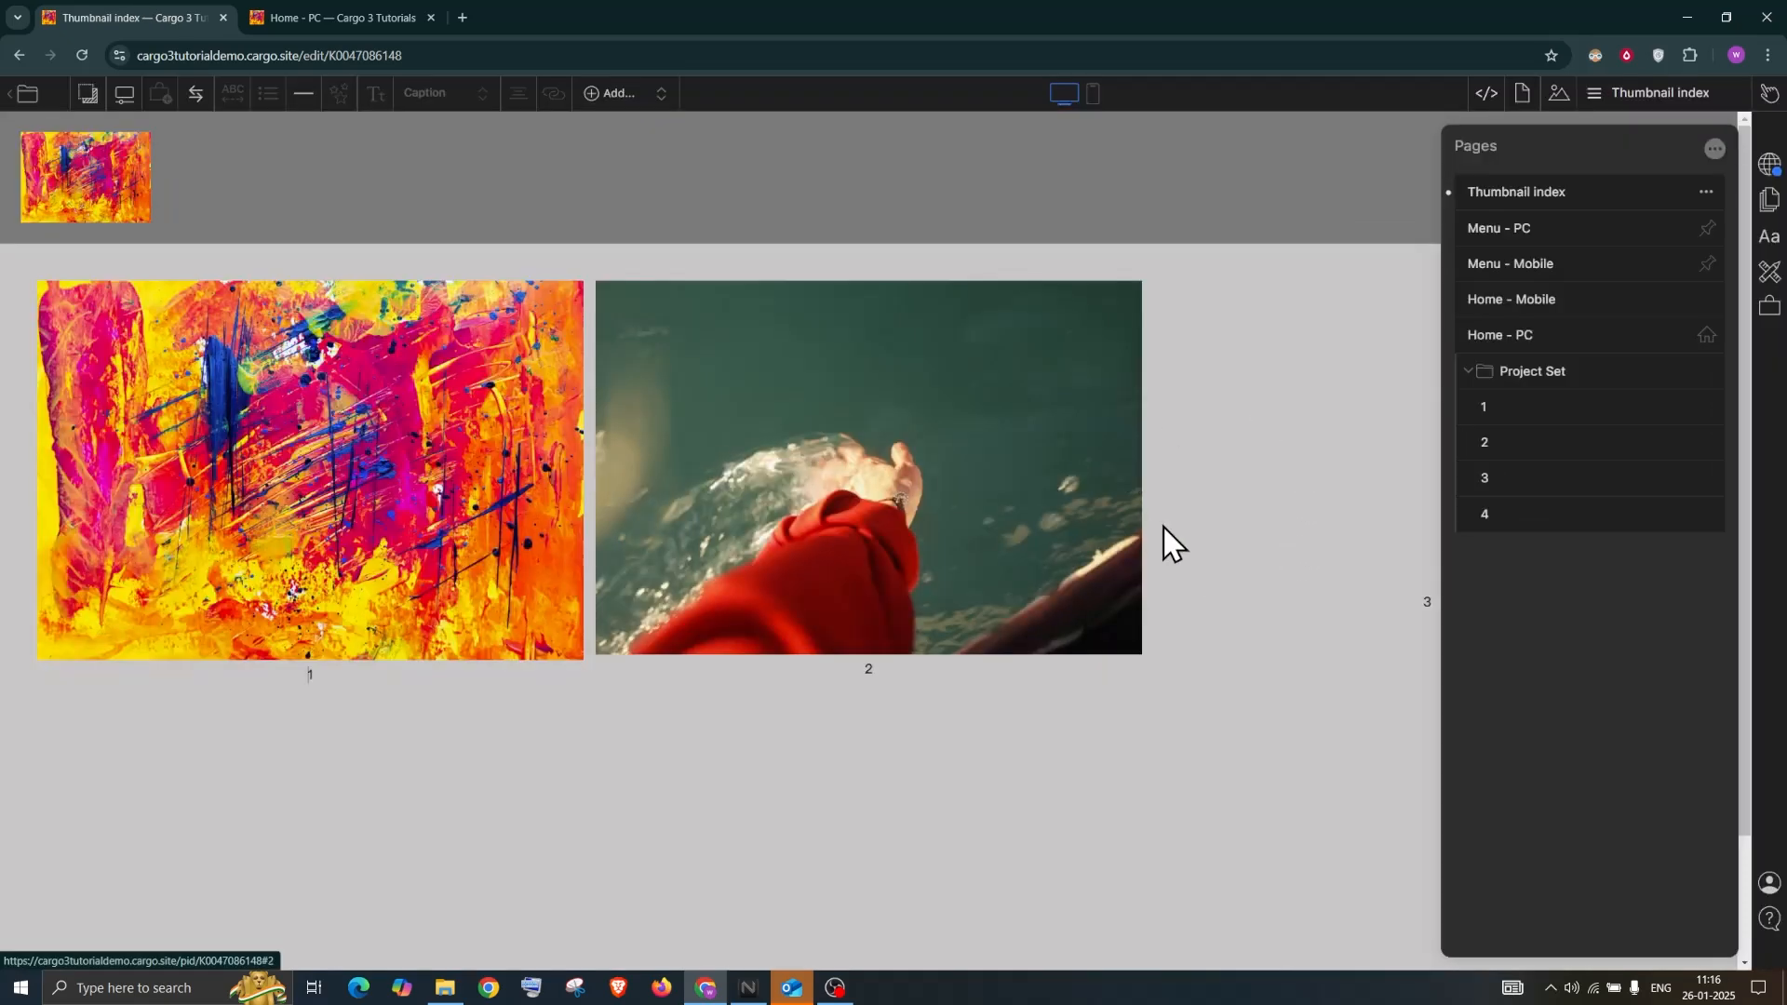
pyautogui.scroll(-2, 1101, 672)
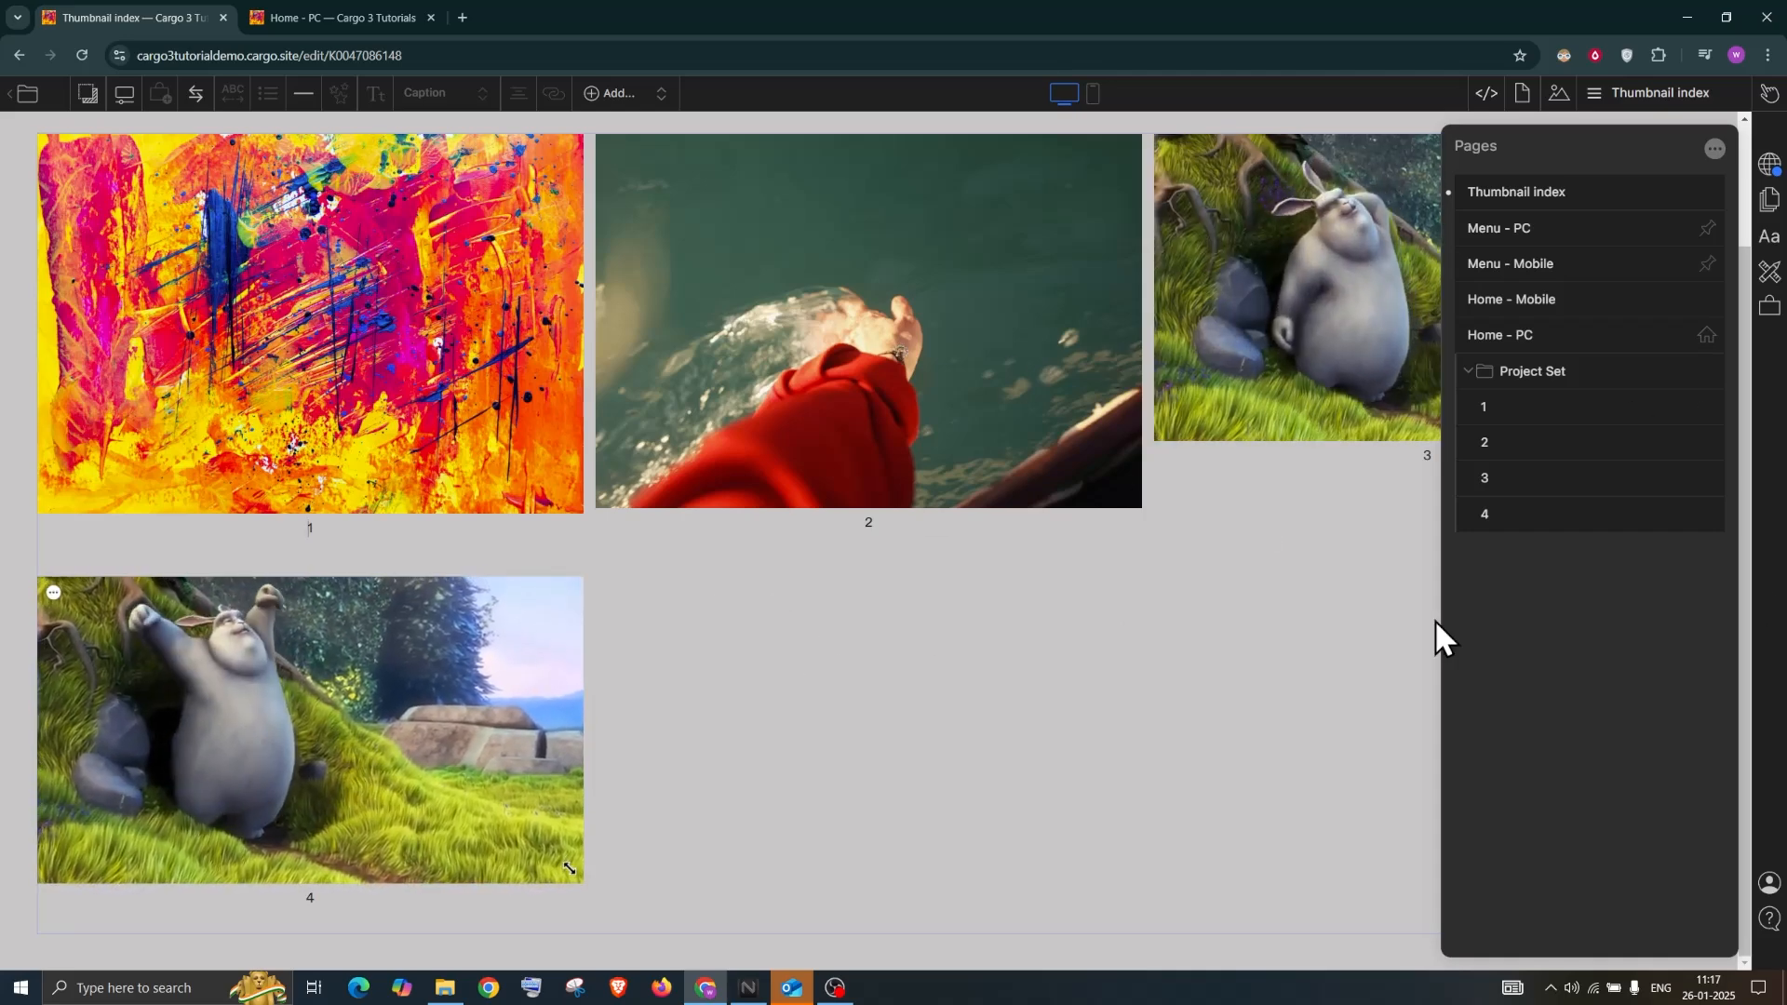
pyautogui.moveTo(1689, 513)
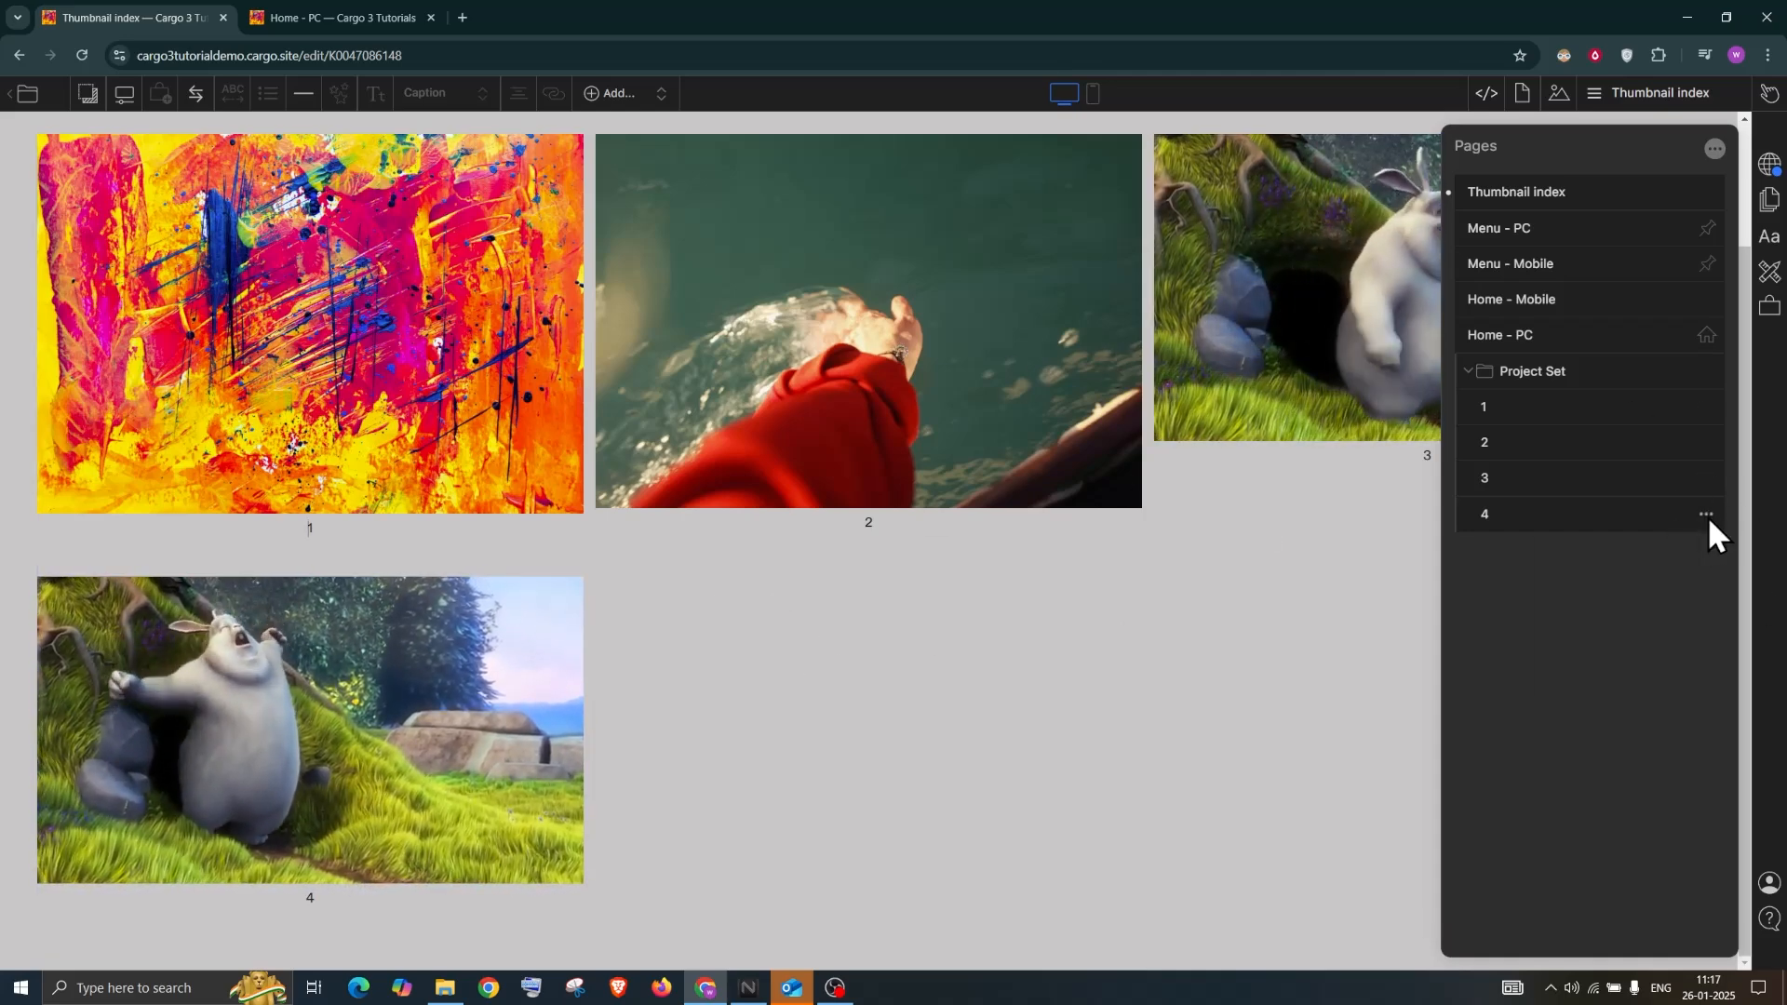
# Uncheck Thumbnail in page 4's settings, leaving password protection off
pyautogui.click(1706, 515)
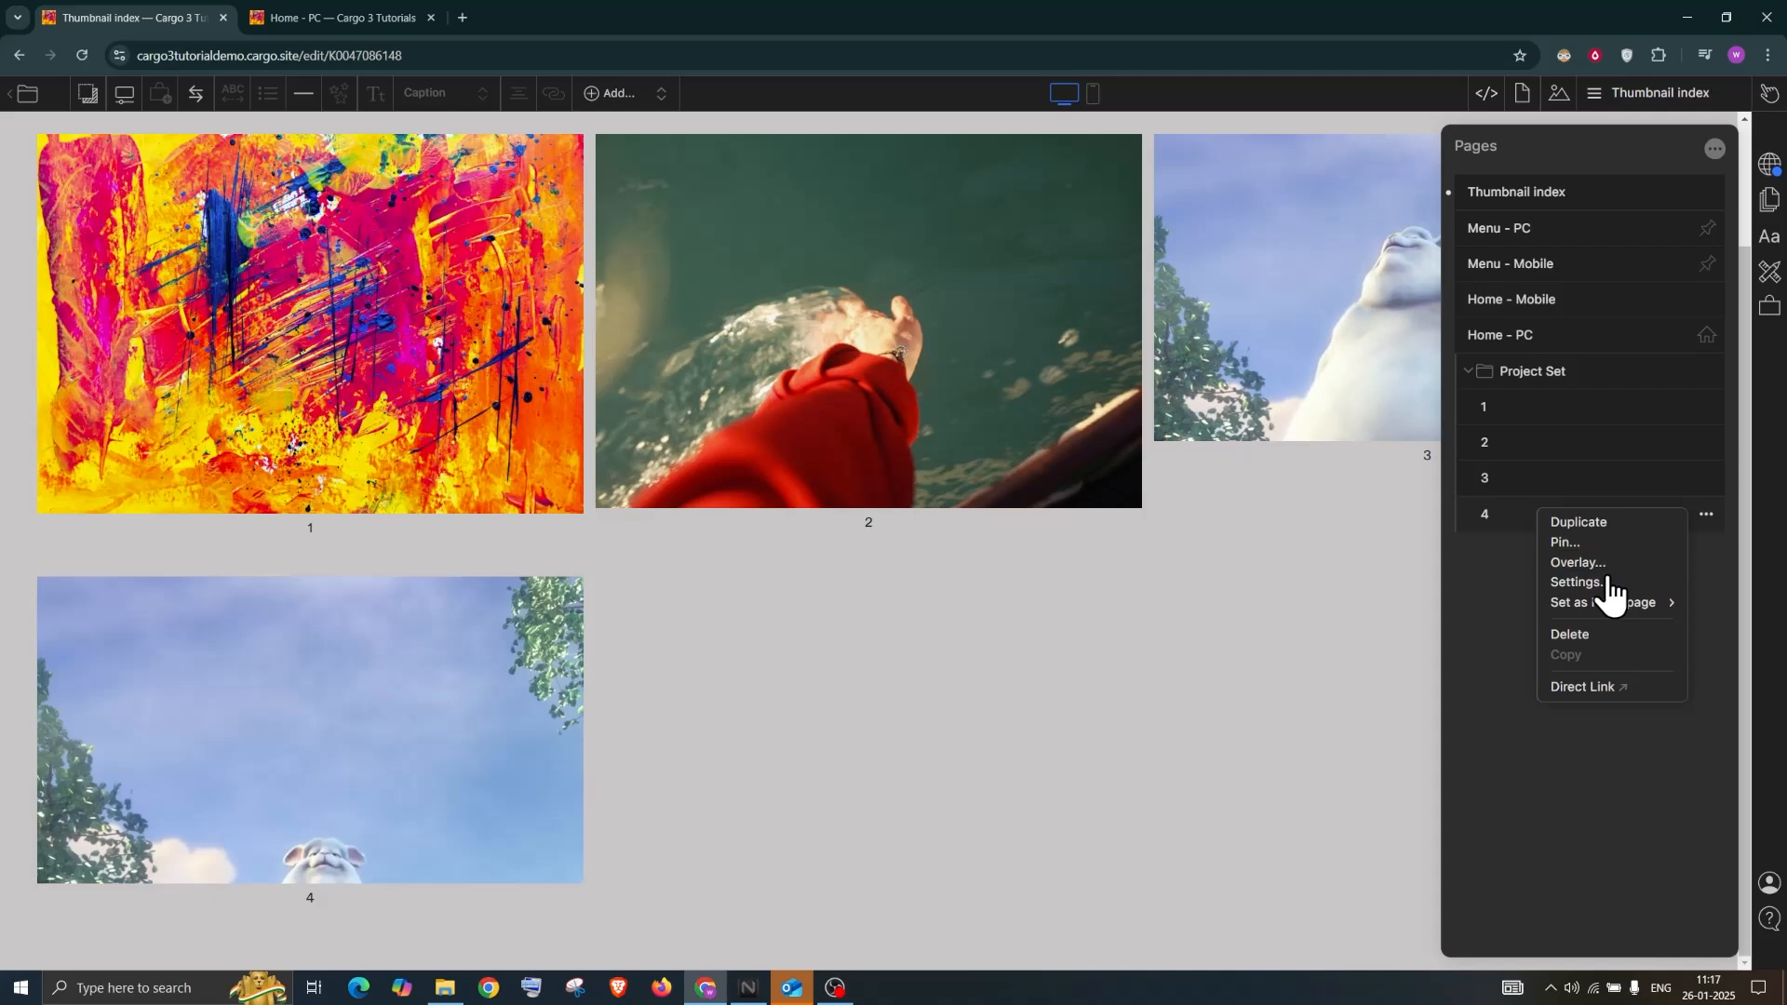
pyautogui.click(1606, 583)
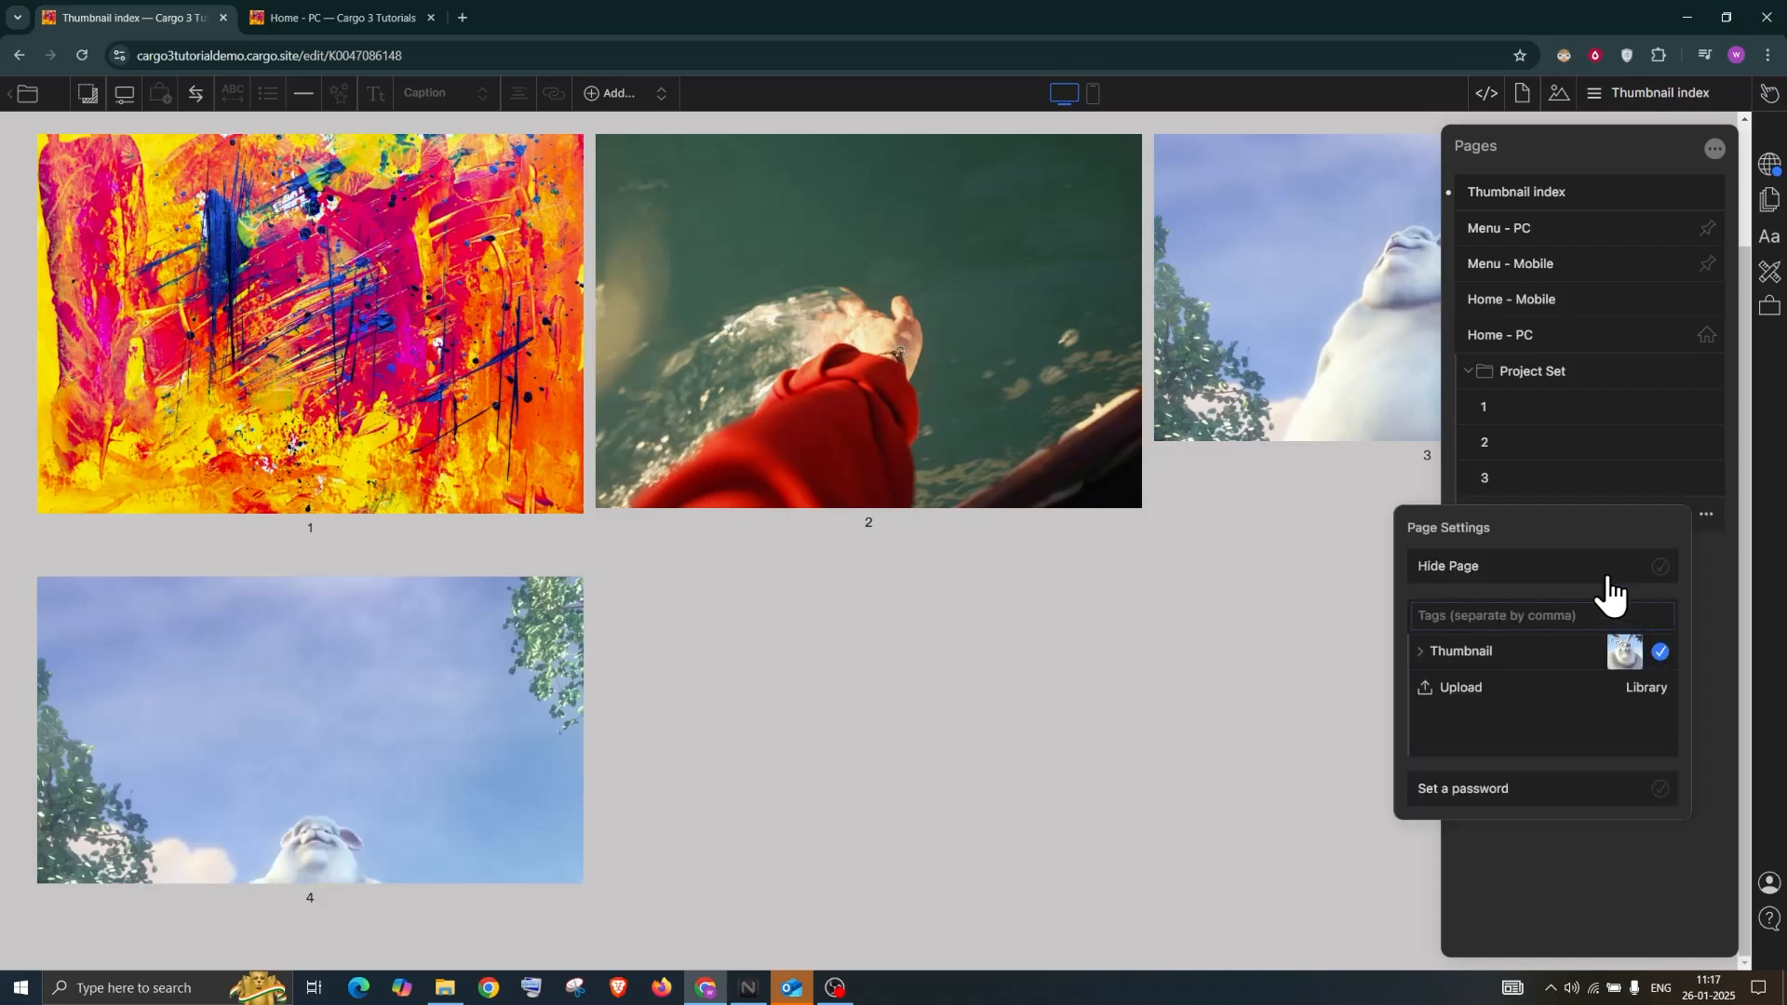
pyautogui.click(1661, 652)
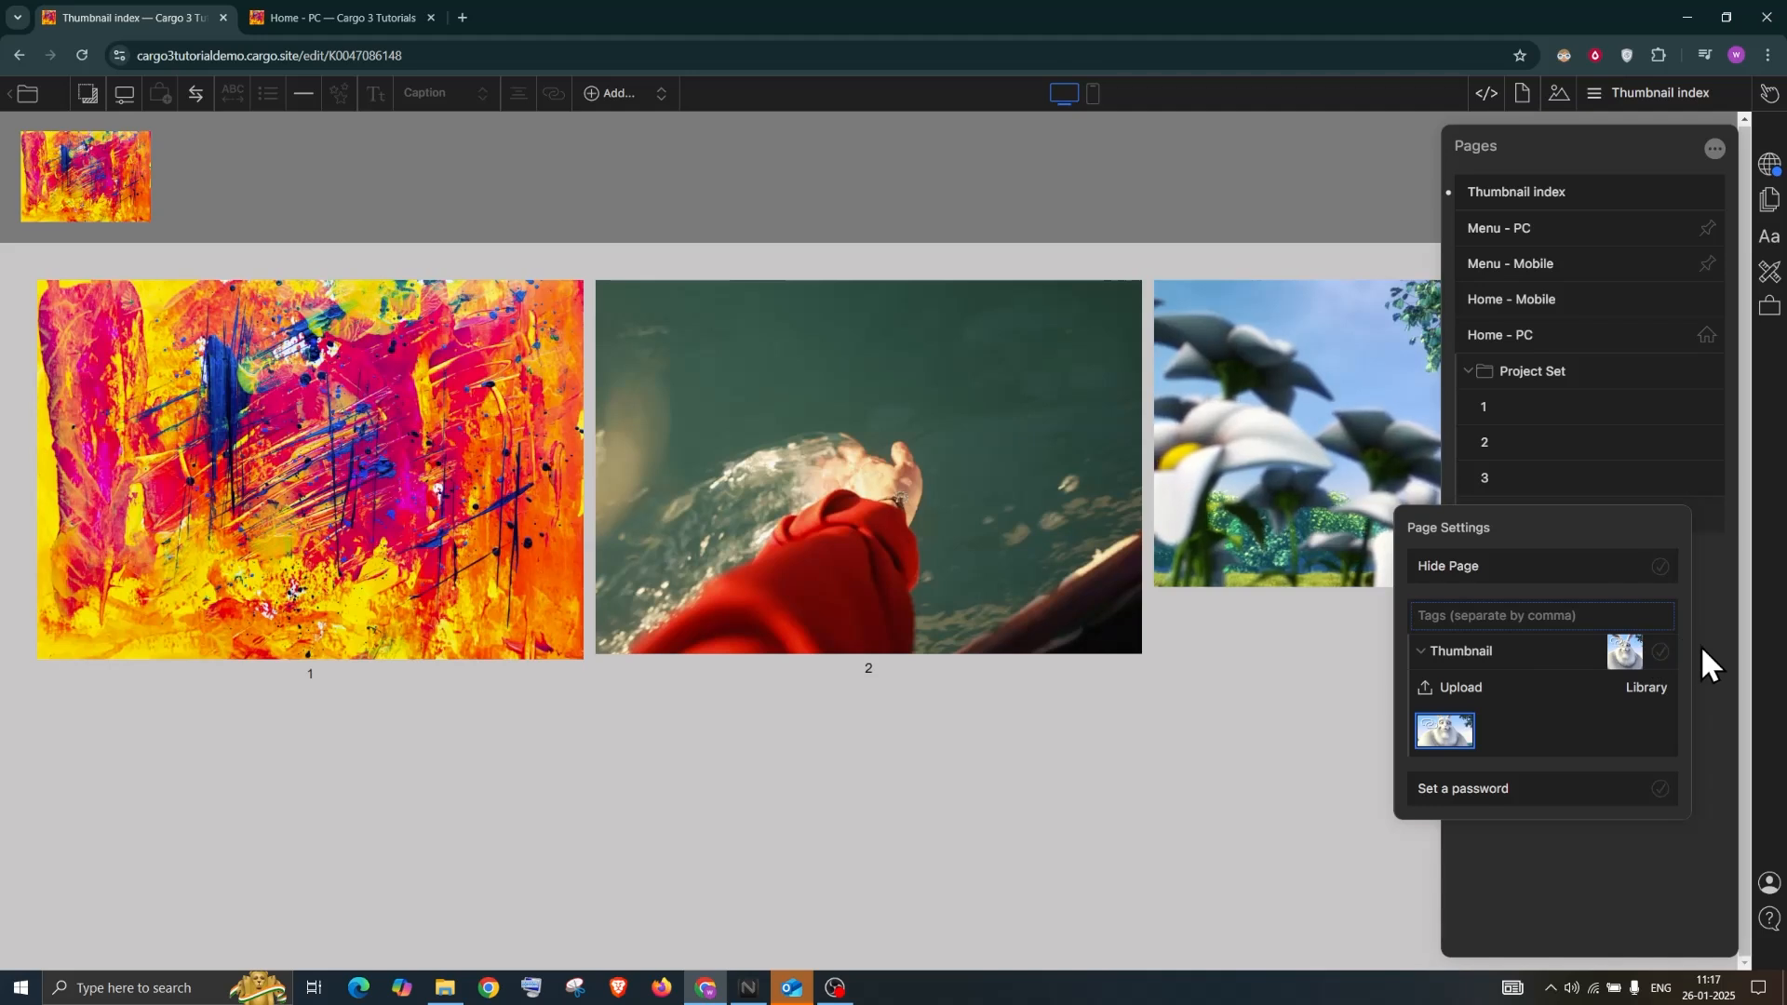
pyautogui.click(1661, 790)
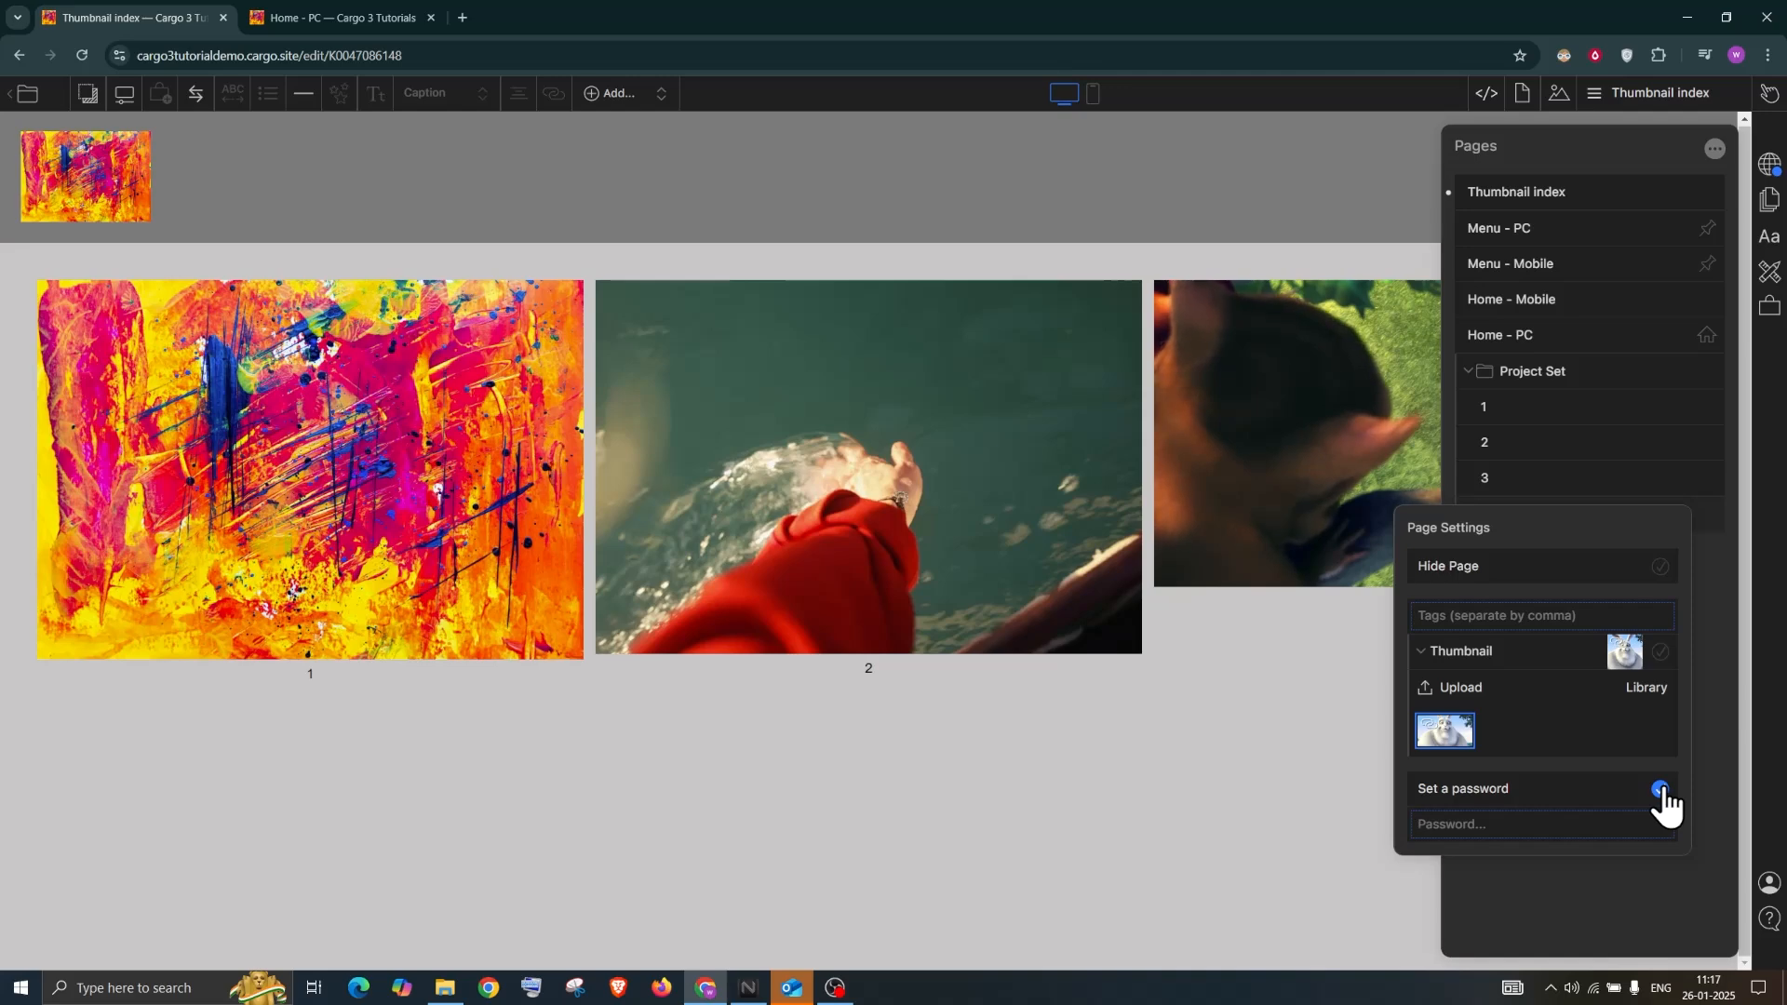
pyautogui.click(1661, 790)
pyautogui.click(1724, 700)
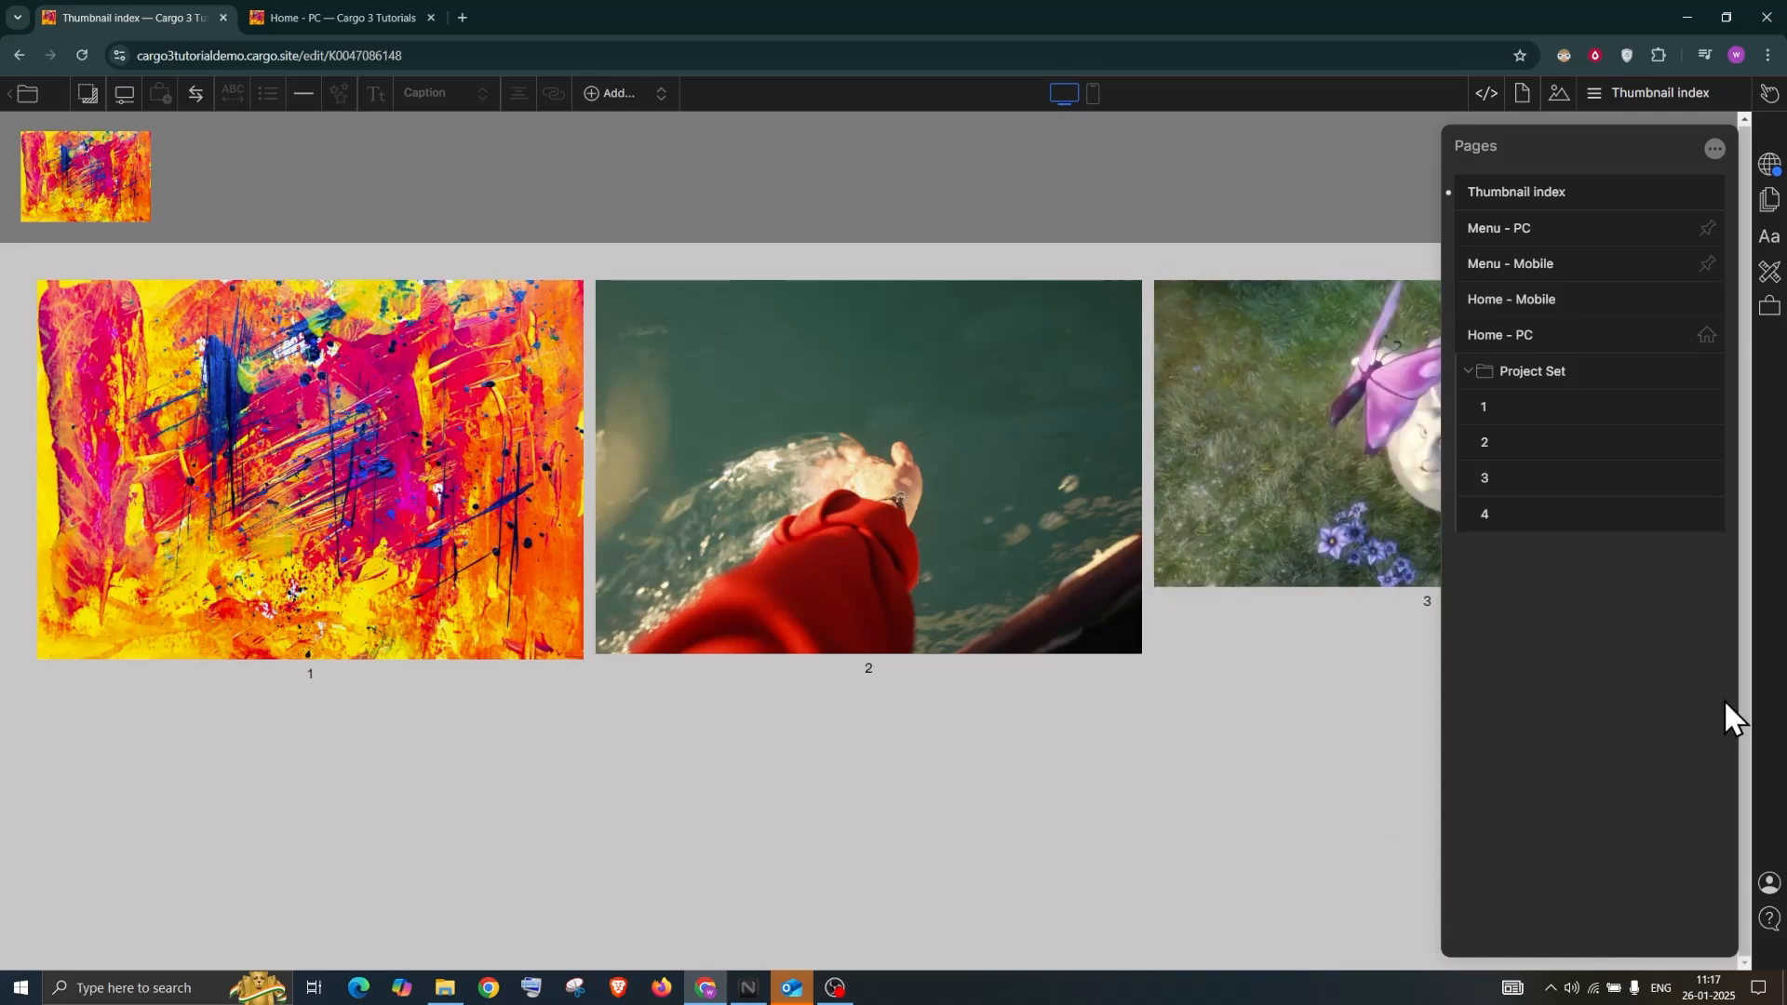
# Publish the site's changes, then bring the page list back up
pyautogui.click(1768, 167)
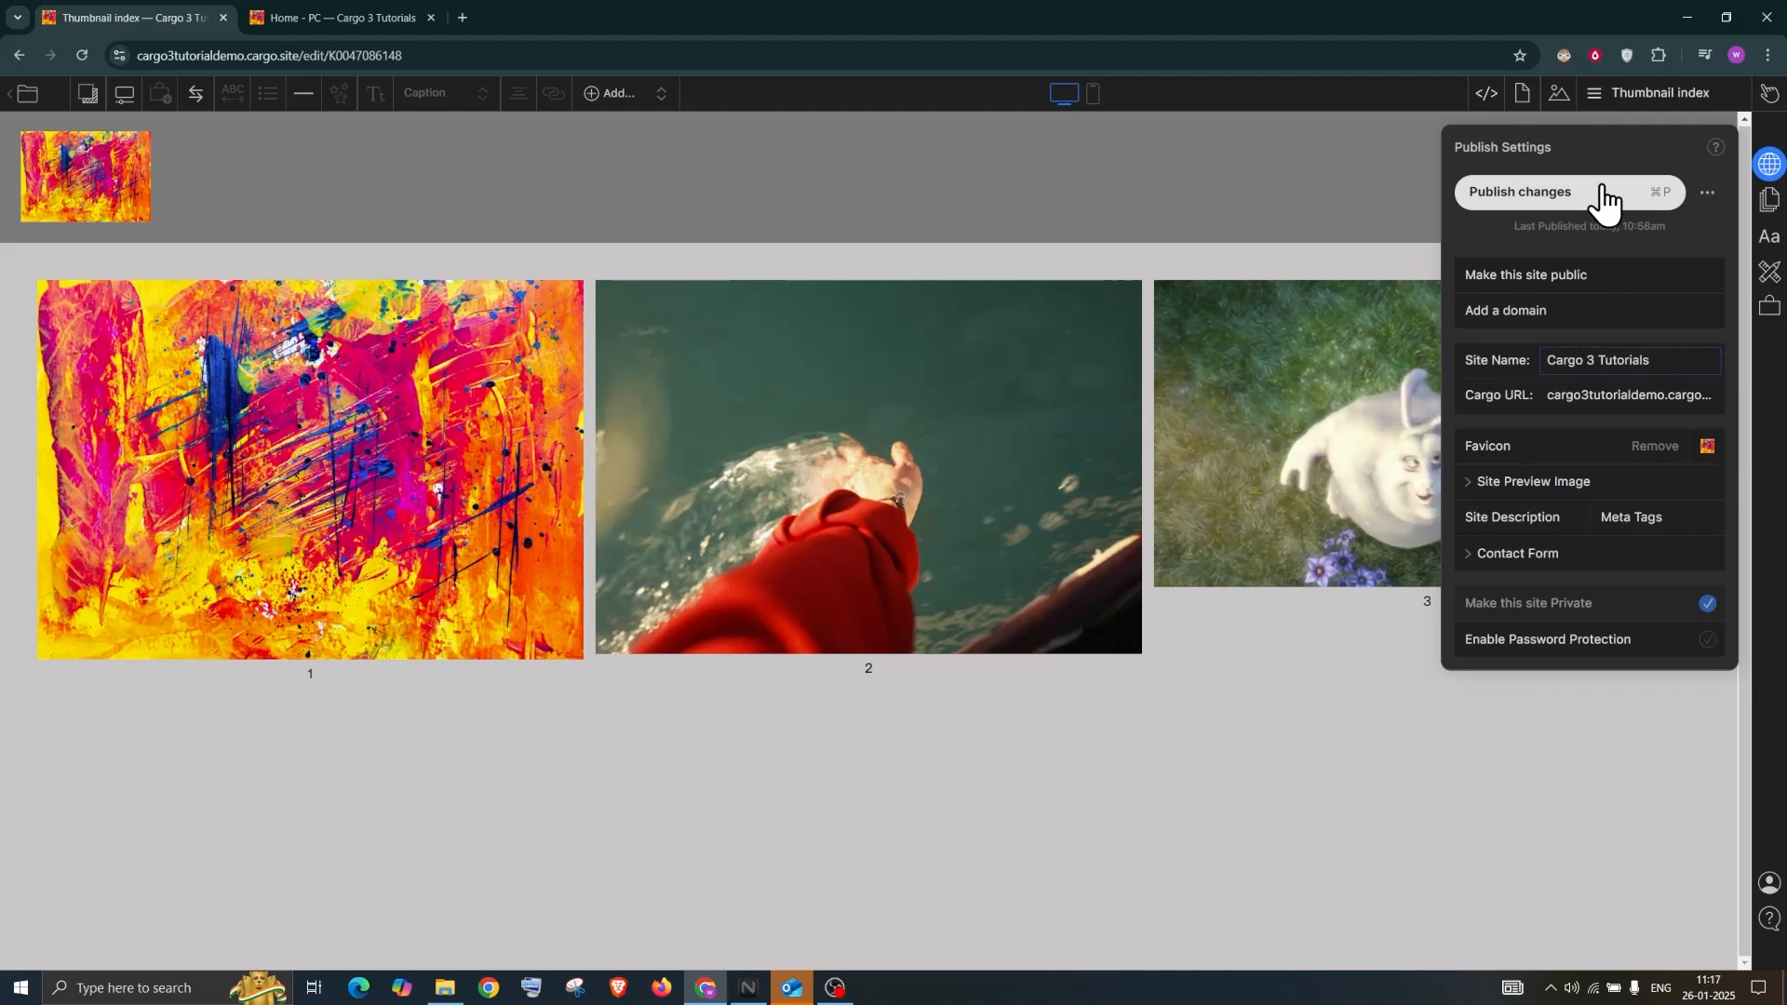
pyautogui.click(1602, 197)
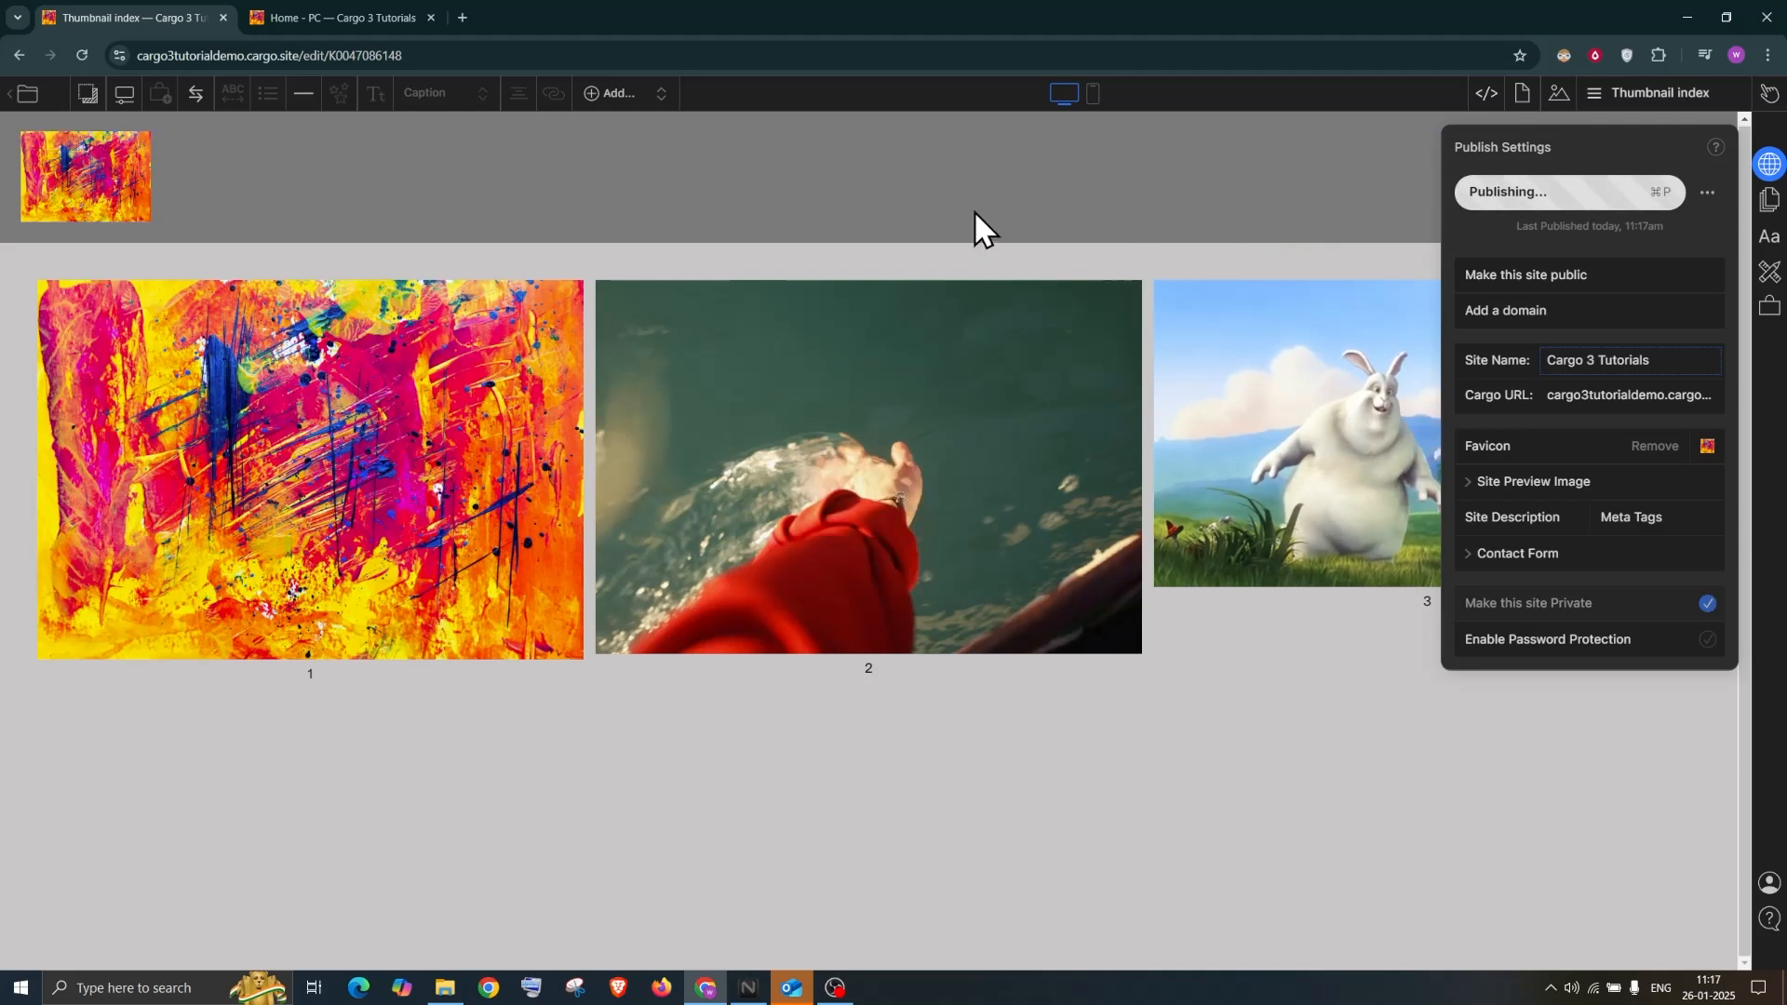
pyautogui.click(545, 236)
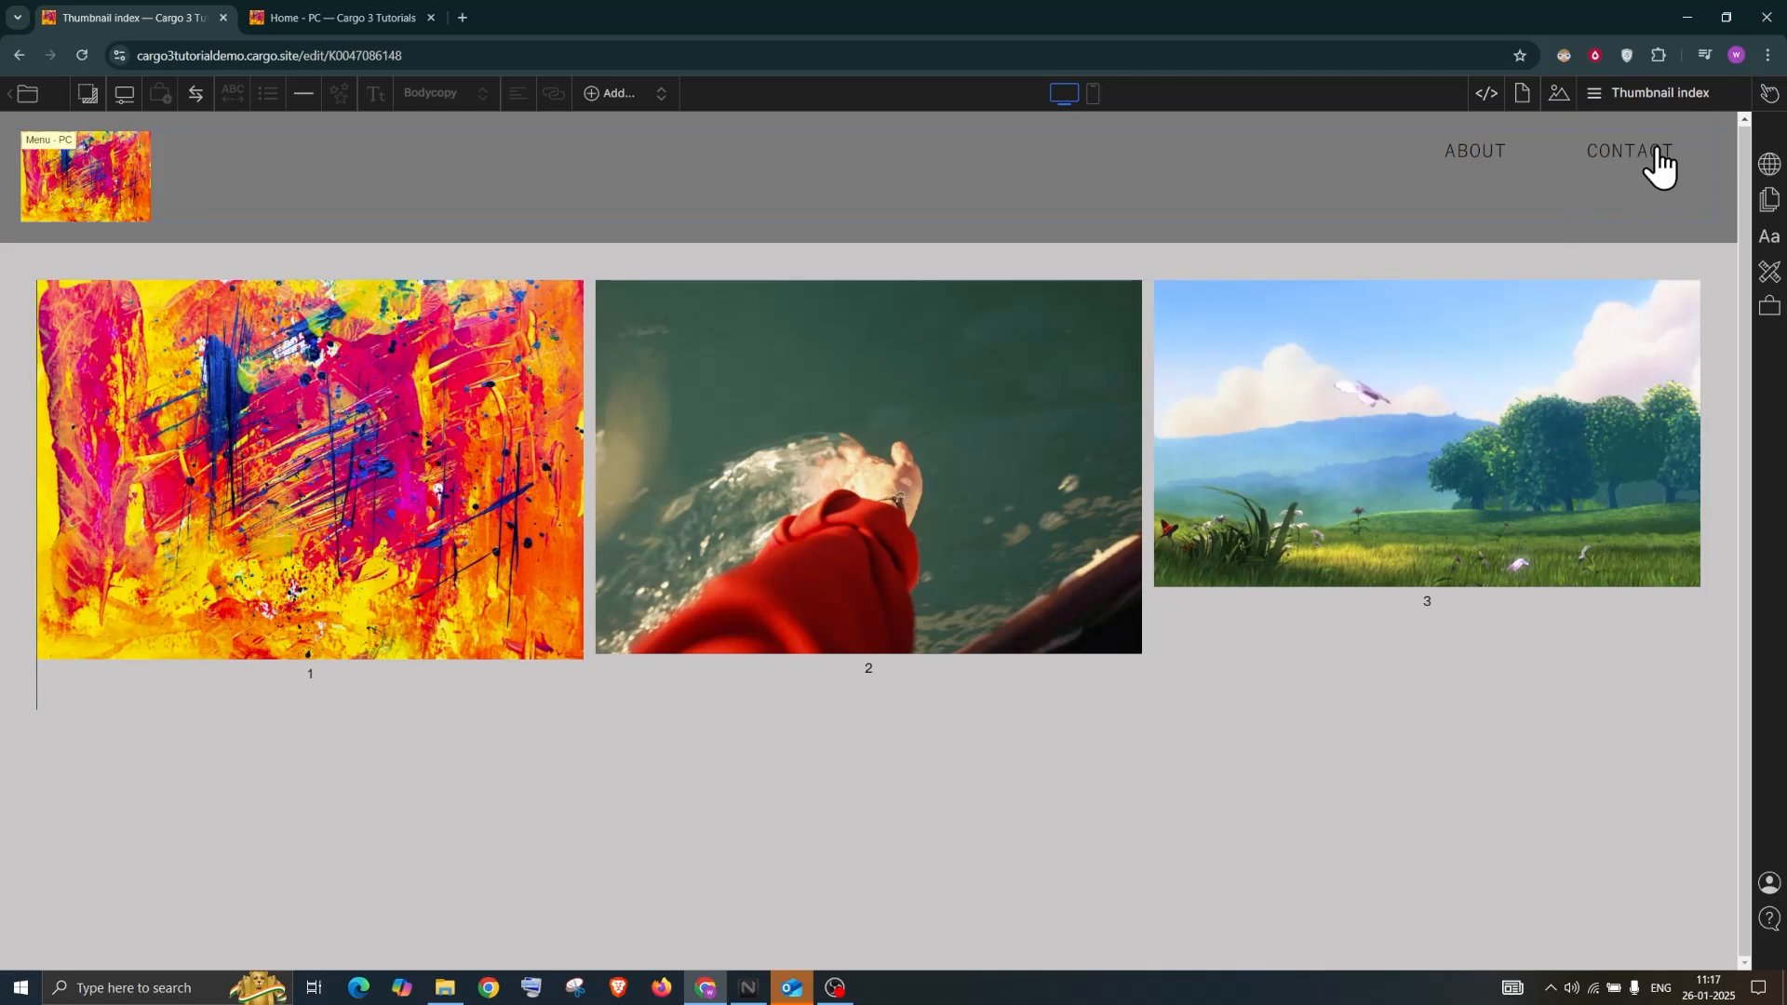
pyautogui.click(1635, 107)
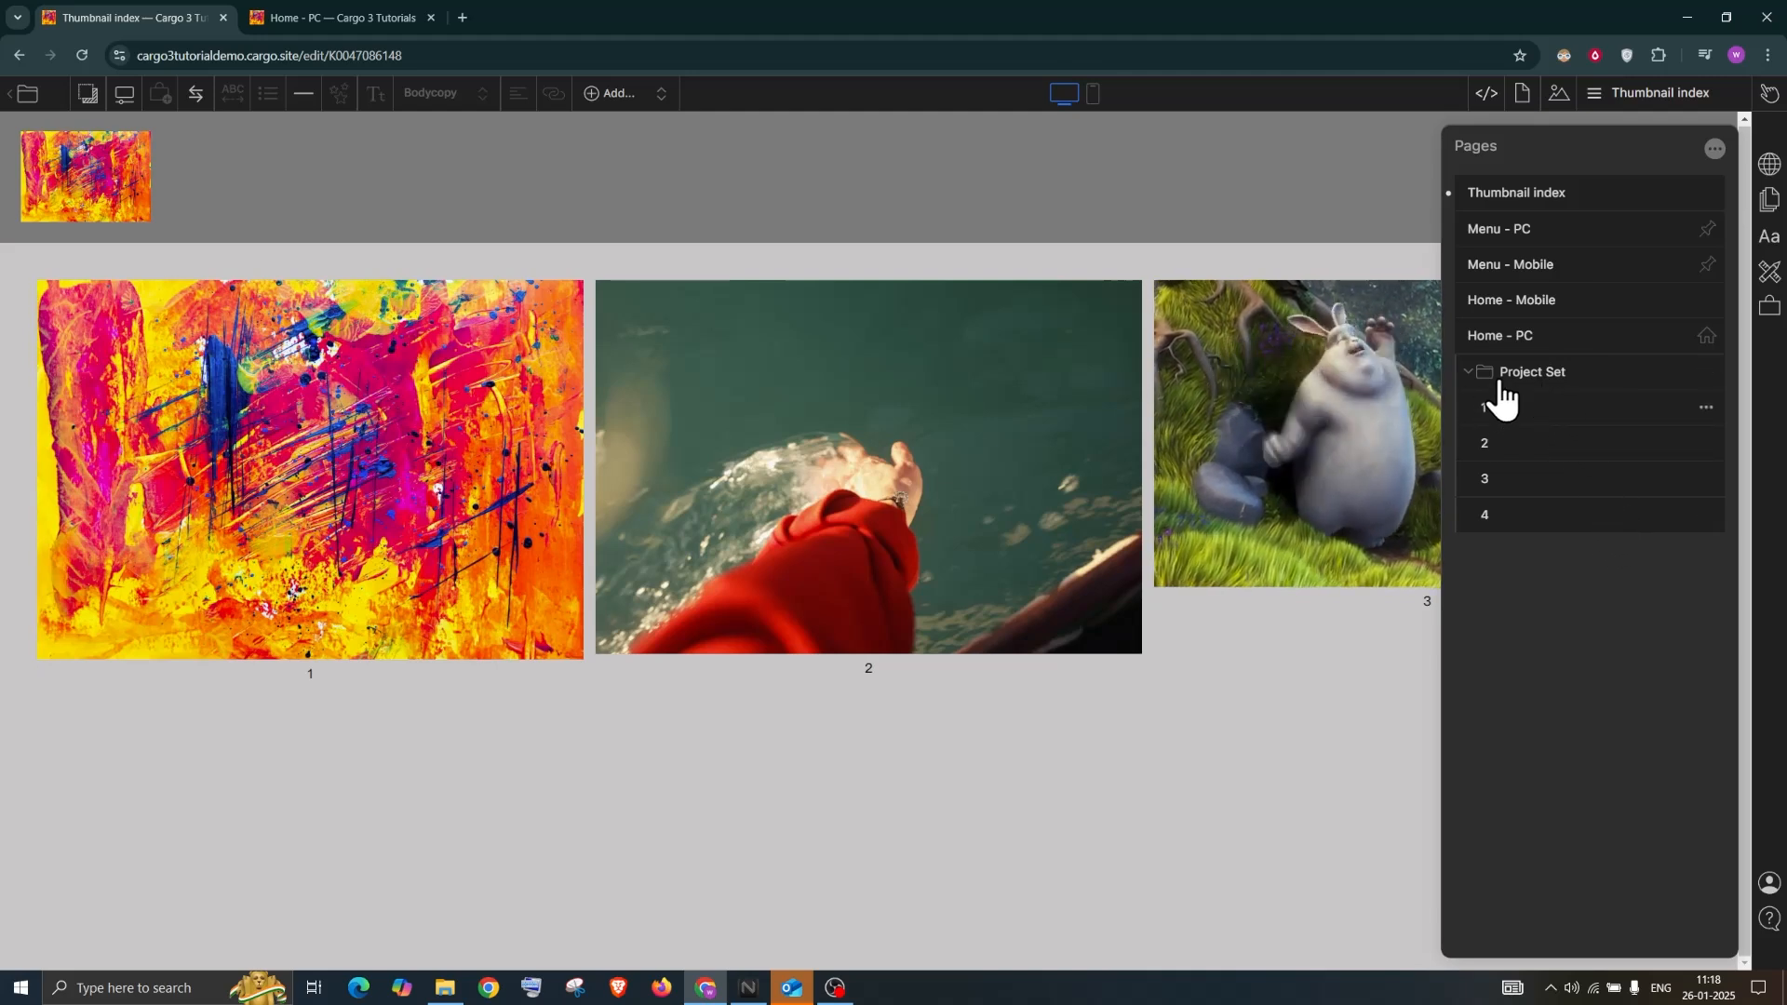
# Try Columnized and Slideshow layouts for the thumbnail index, then settle on Justify
pyautogui.click(1281, 656)
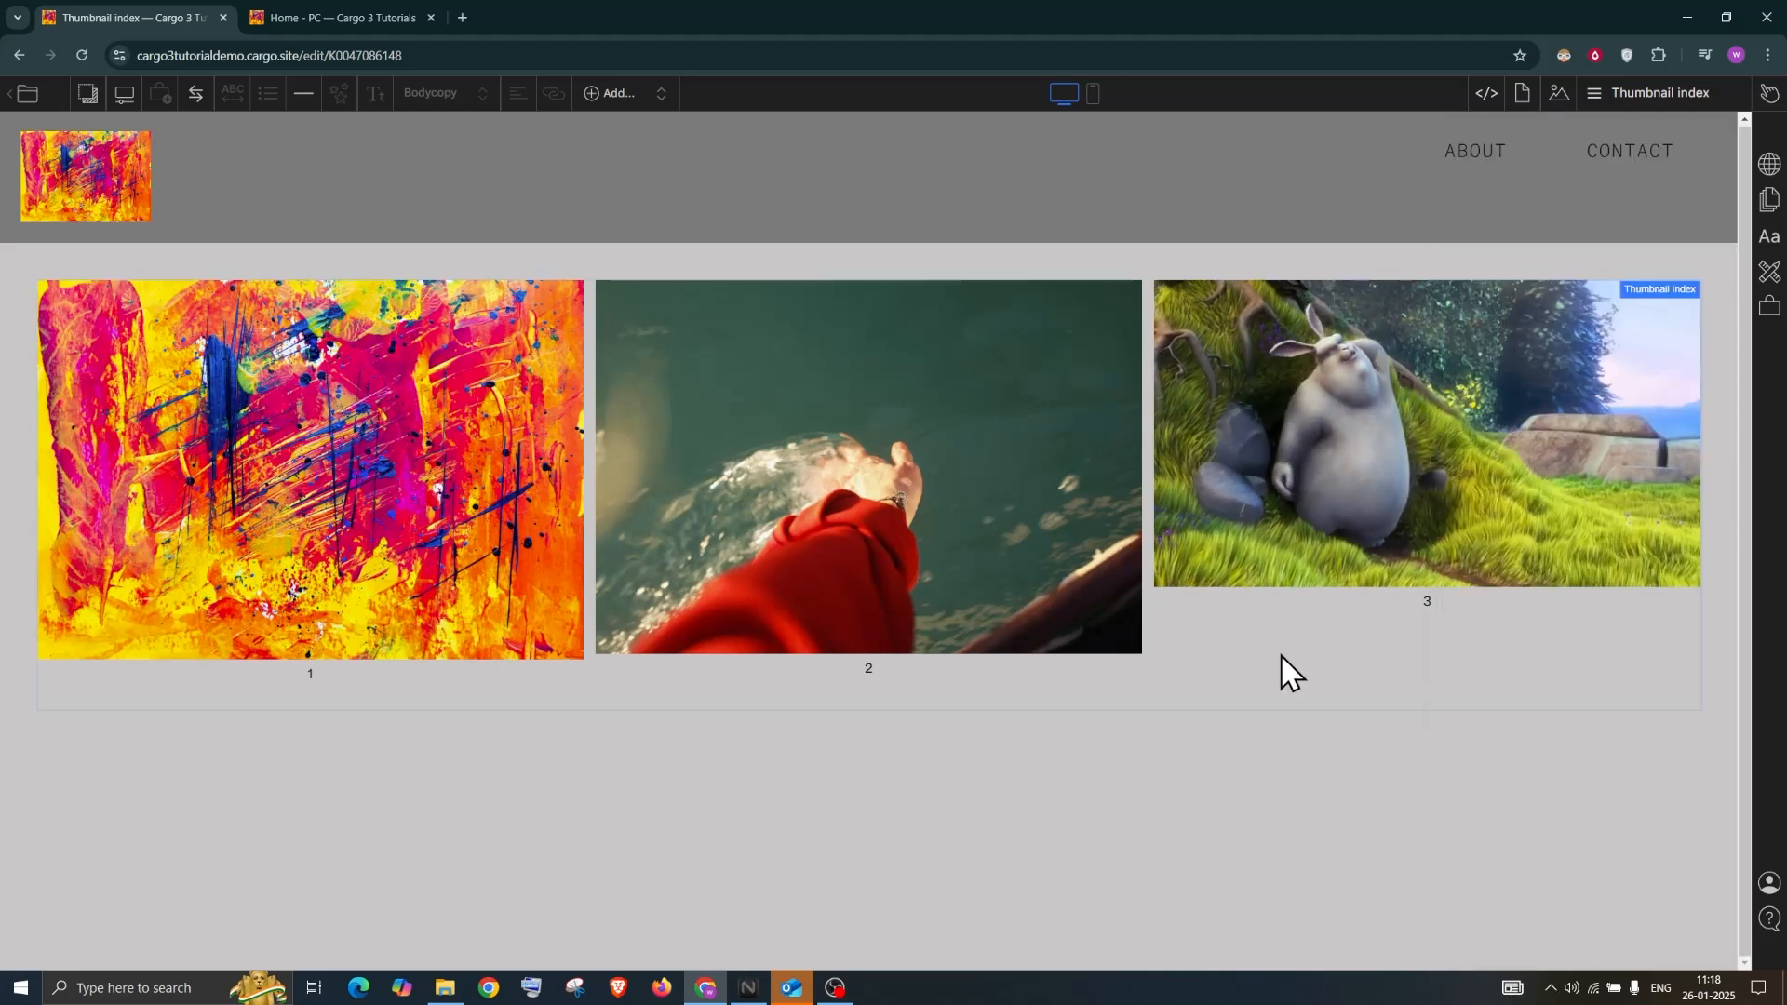
pyautogui.click(1677, 290)
pyautogui.click(1513, 363)
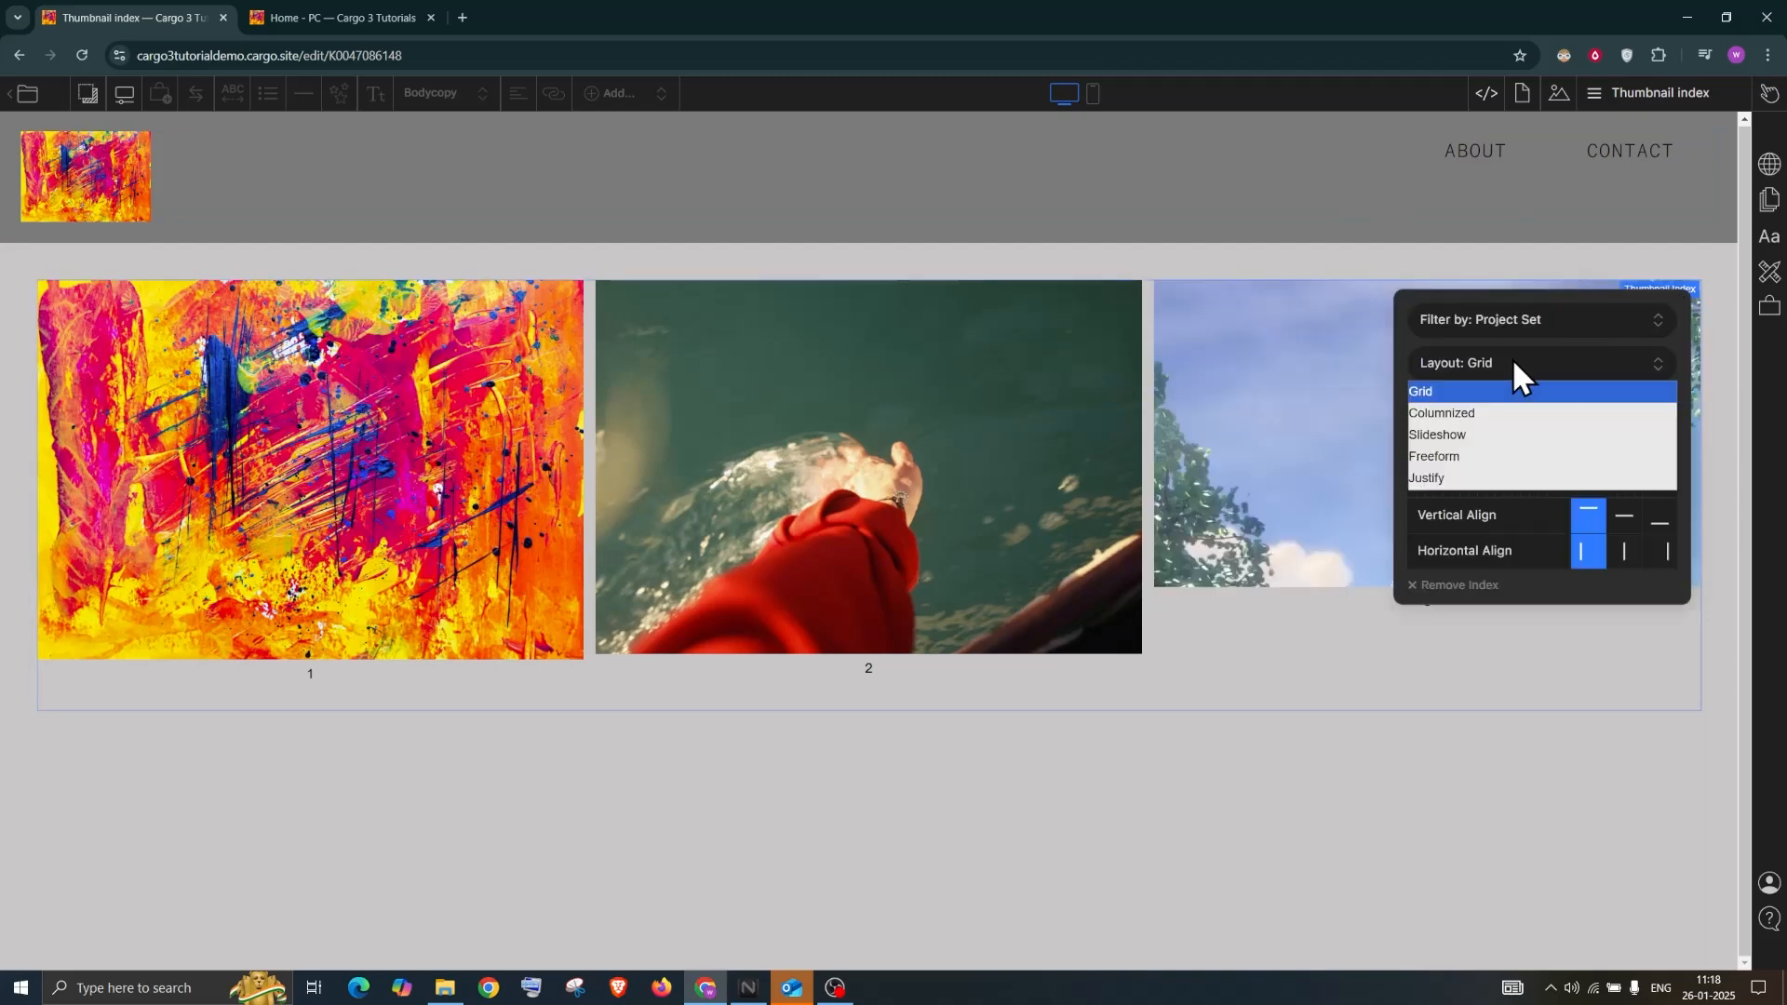
pyautogui.click(1487, 412)
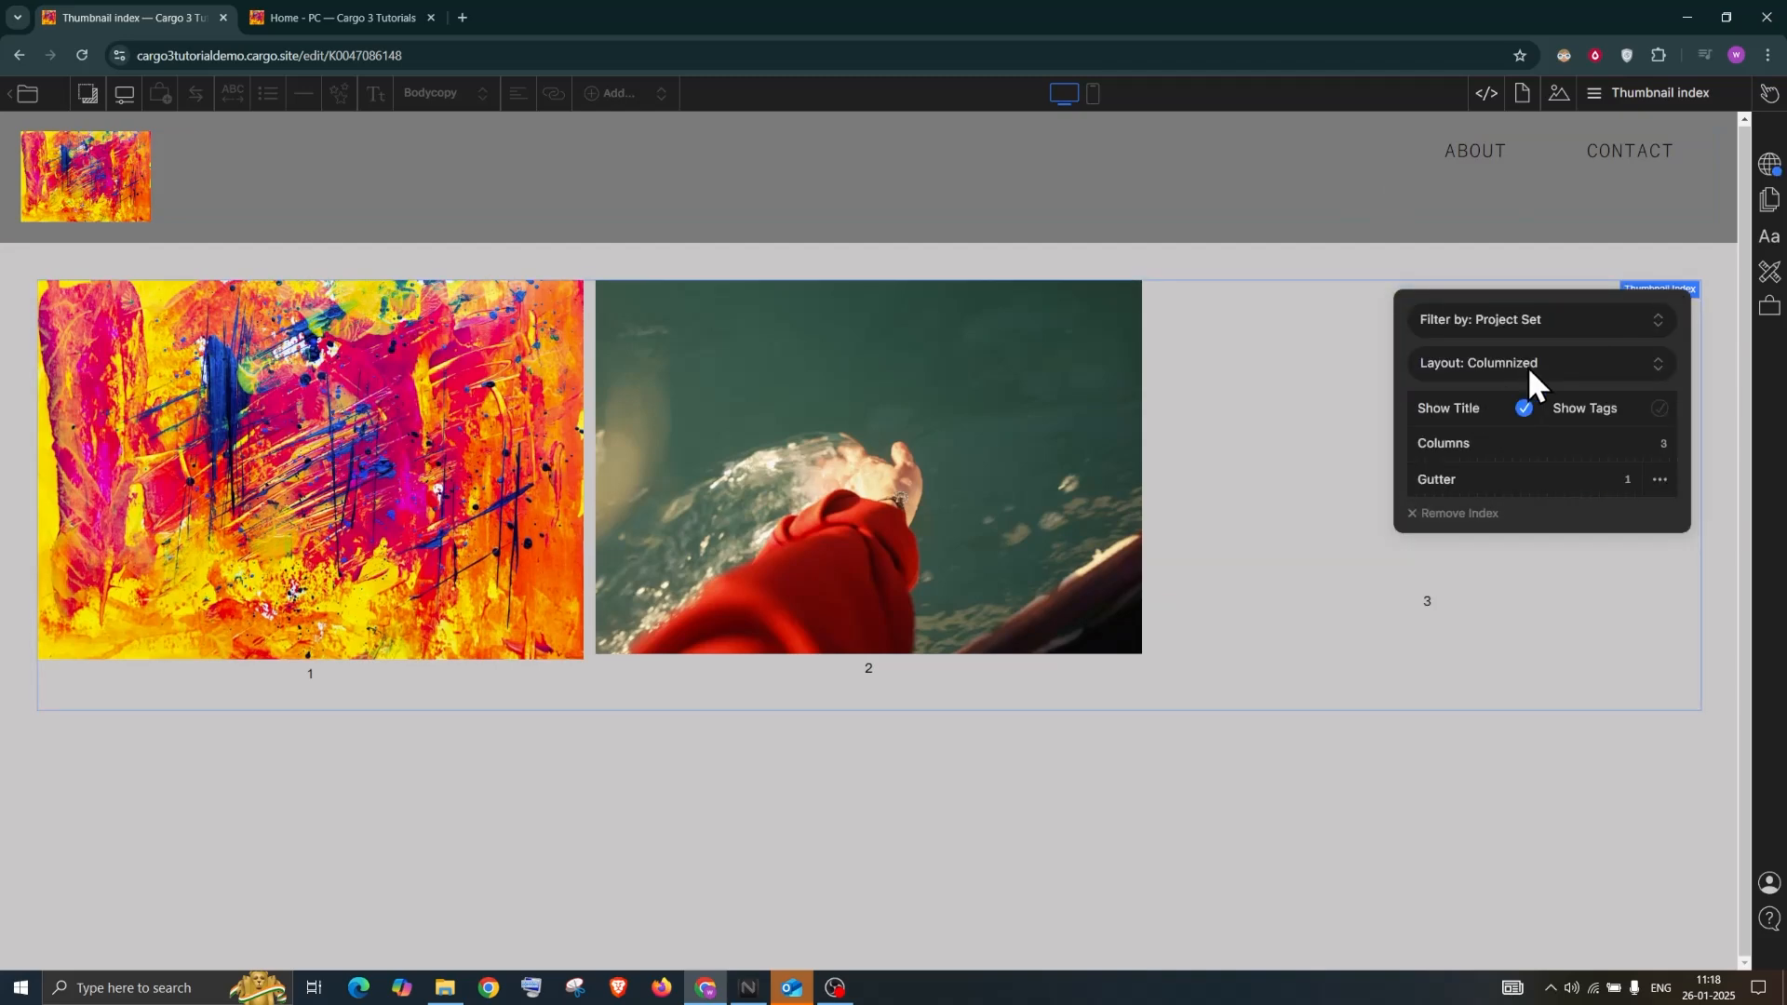
pyautogui.click(1530, 372)
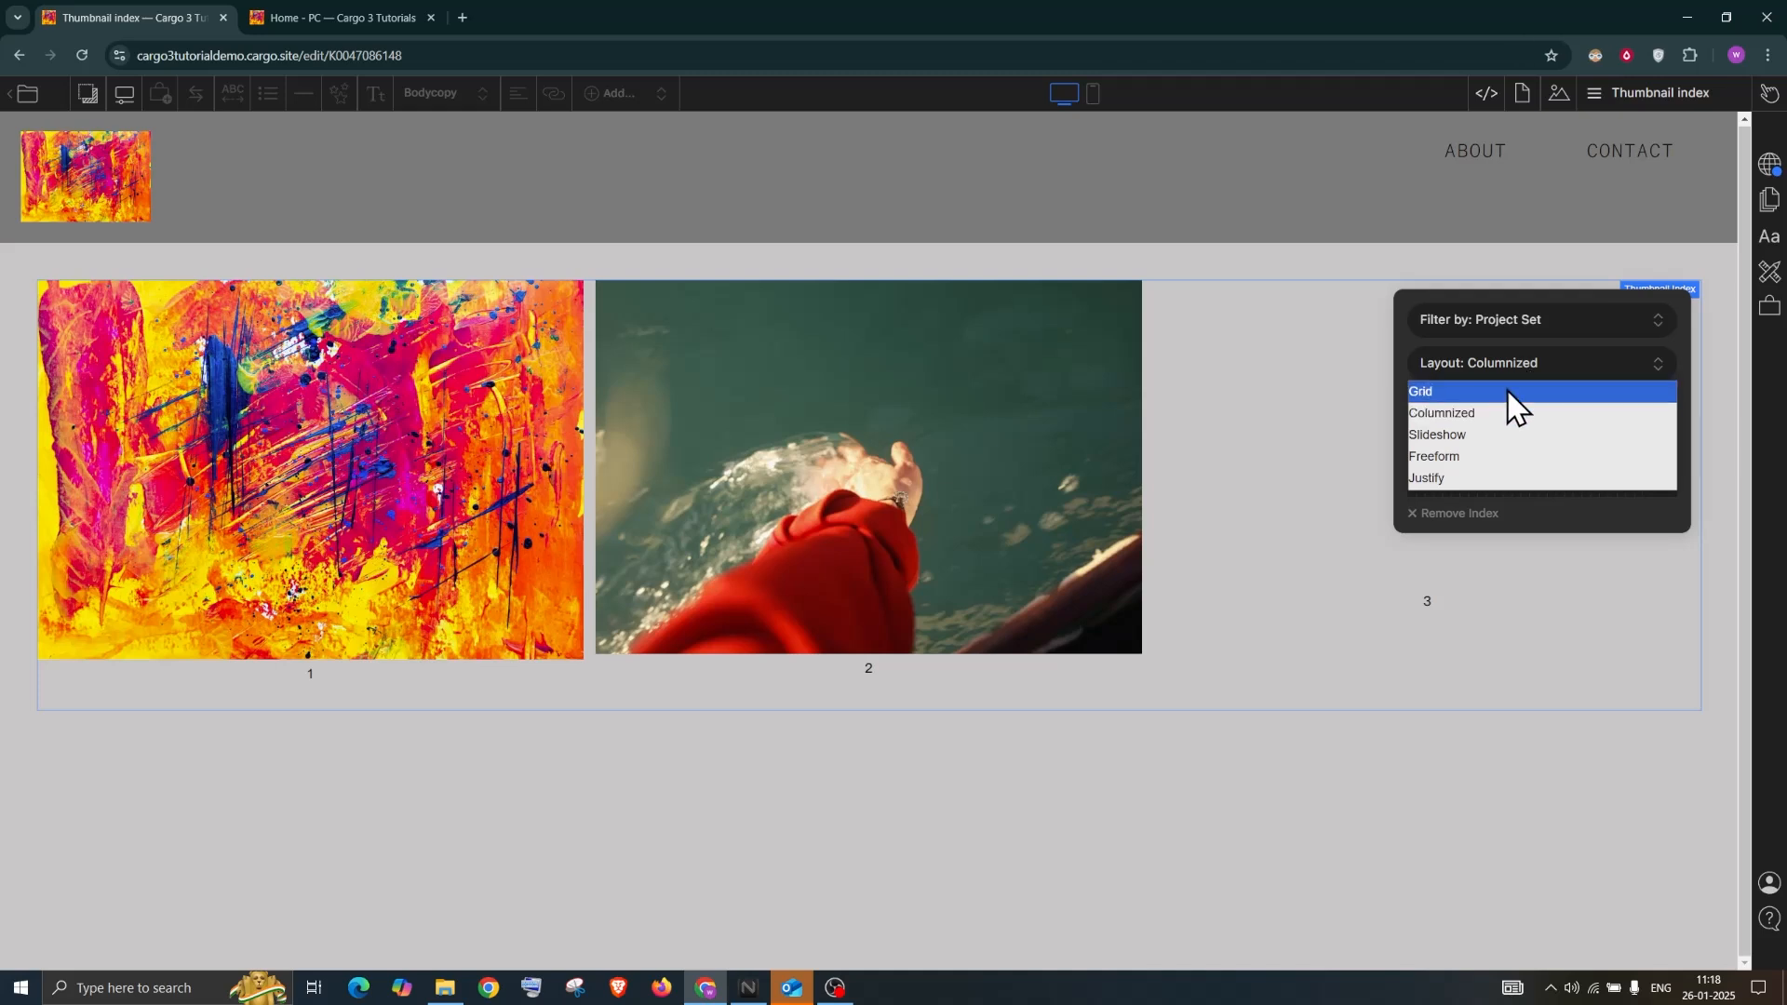
pyautogui.click(1483, 435)
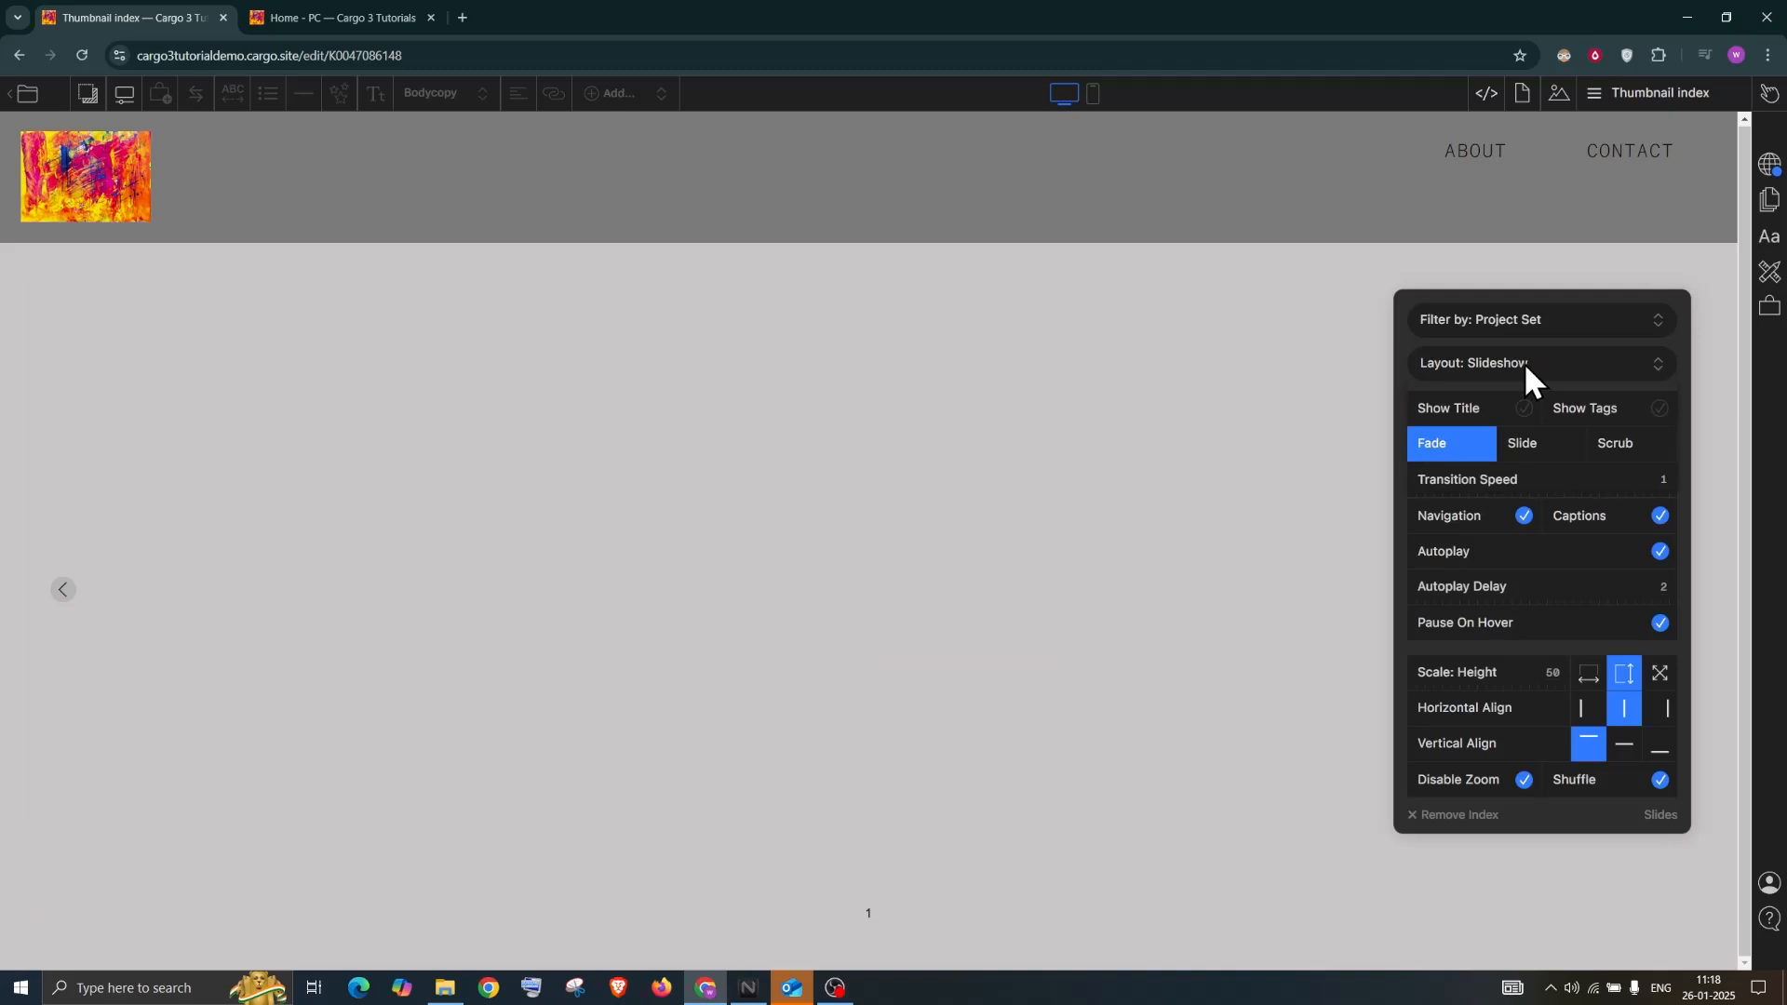
pyautogui.click(1523, 361)
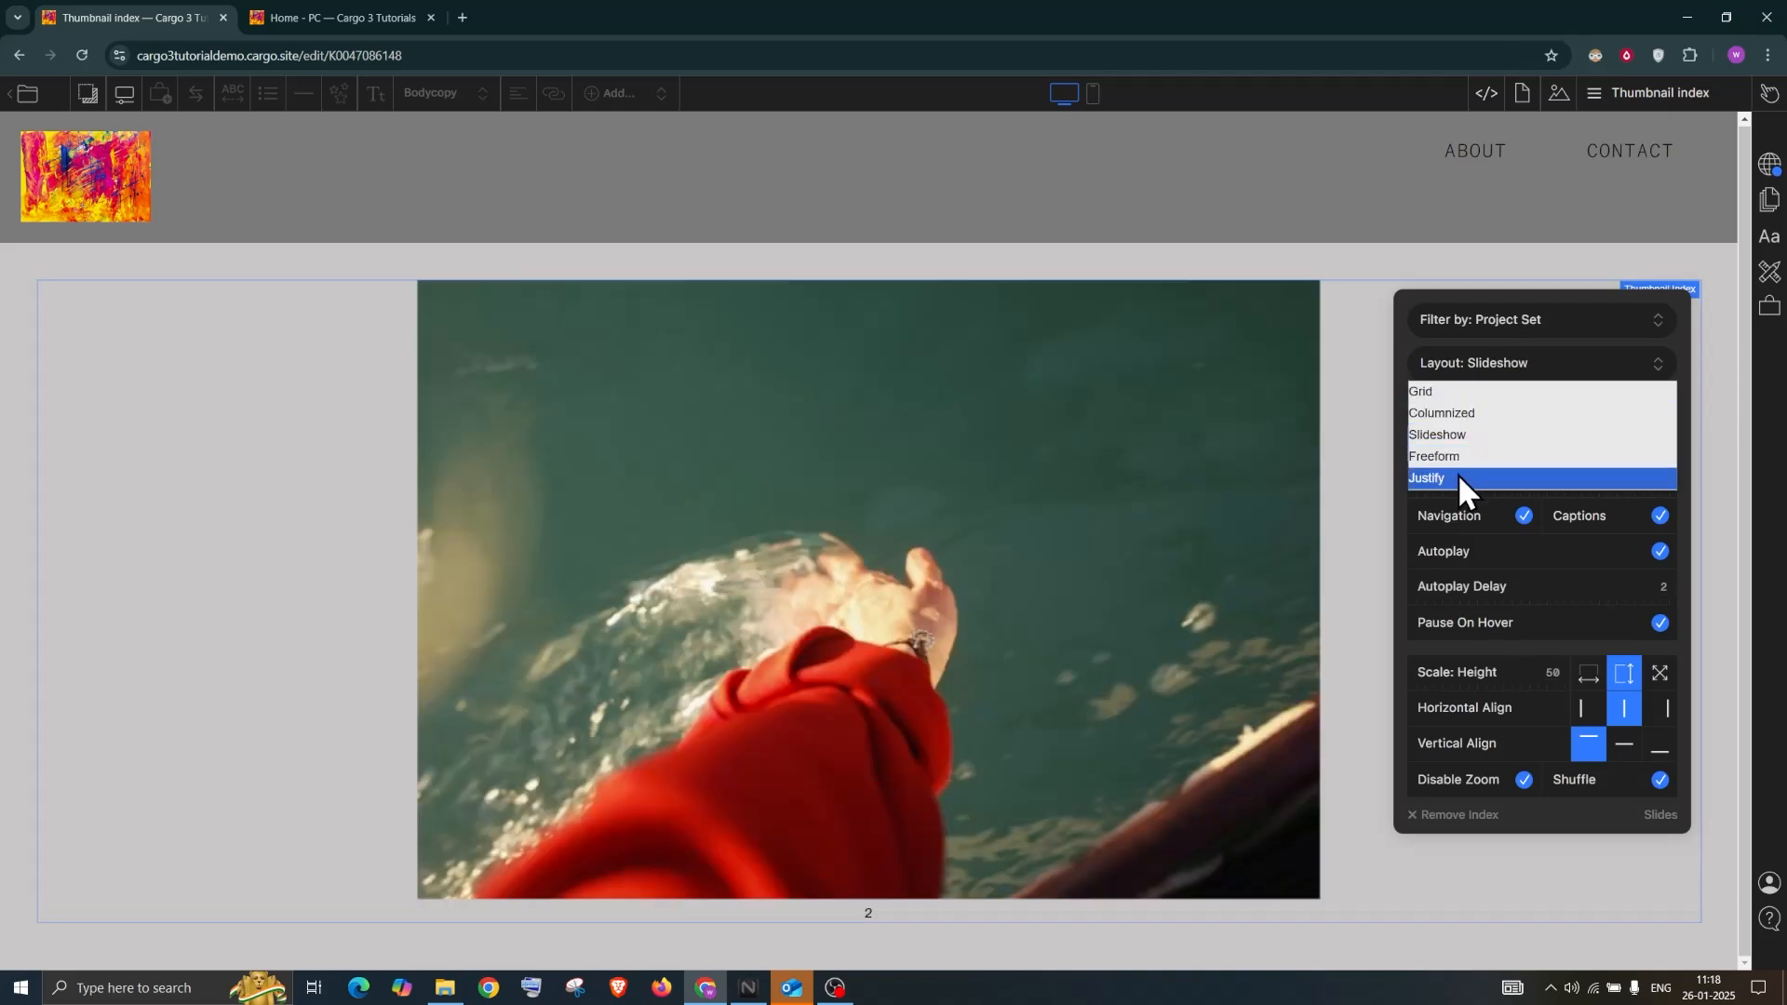
pyautogui.click(1458, 475)
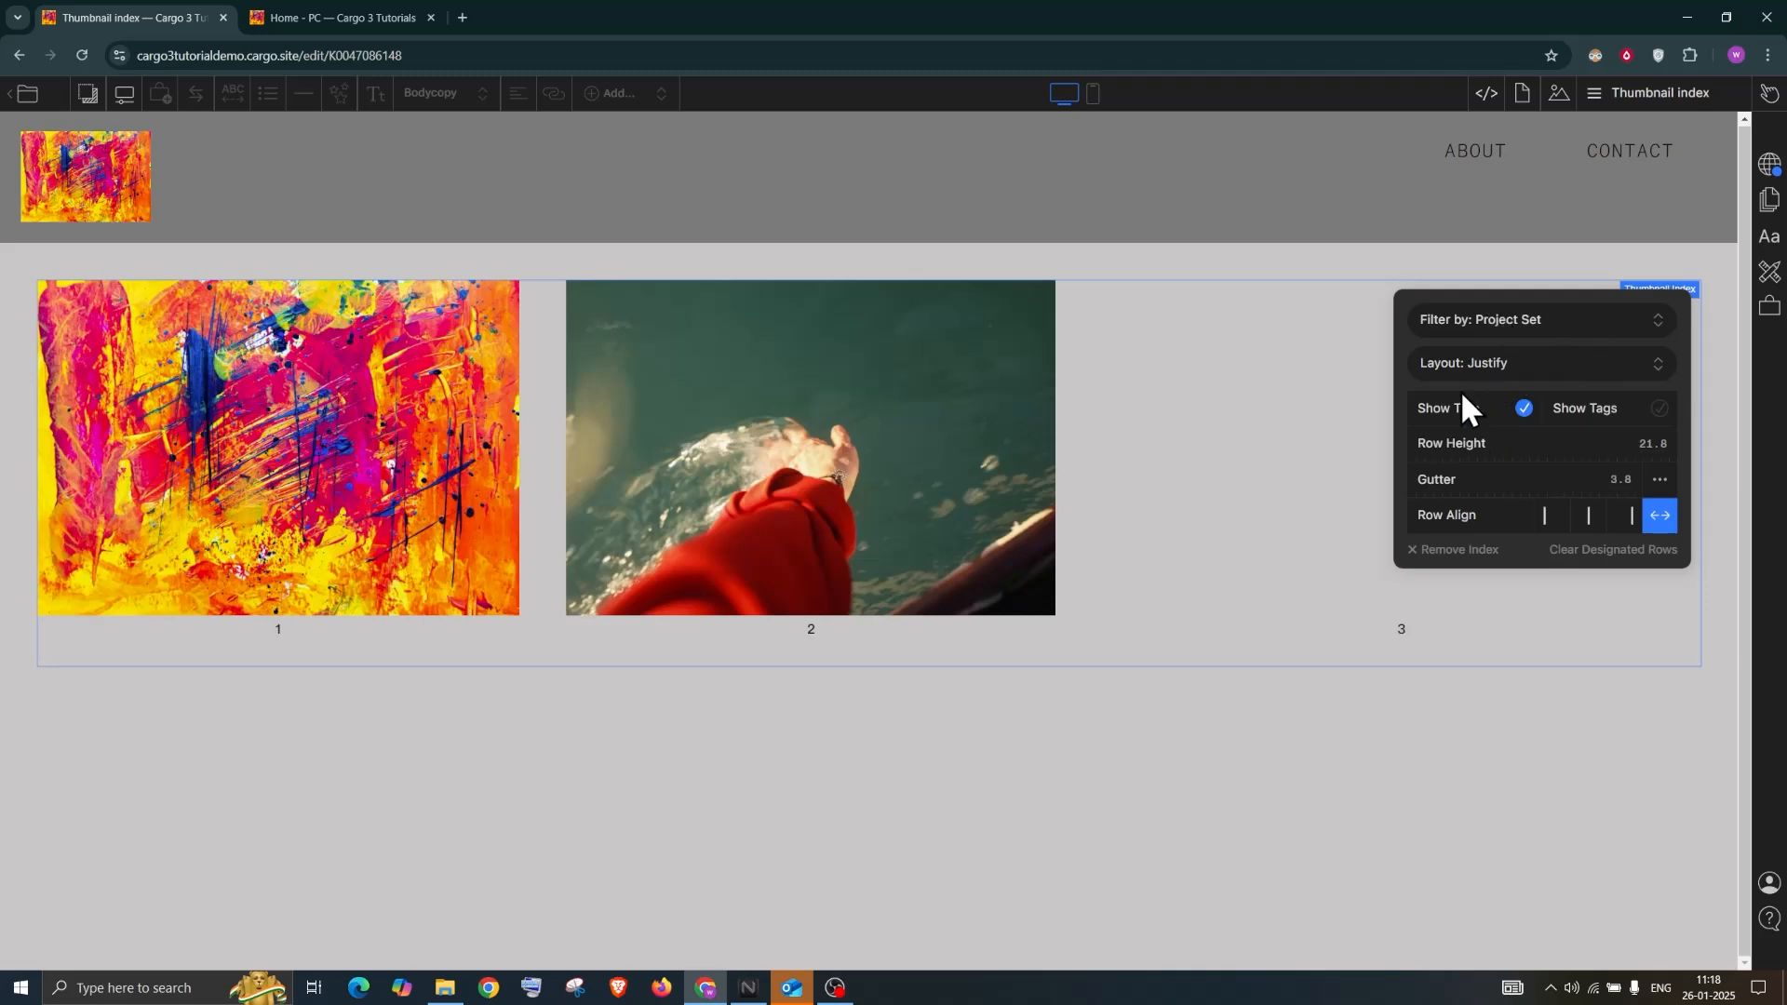
pyautogui.click(1389, 712)
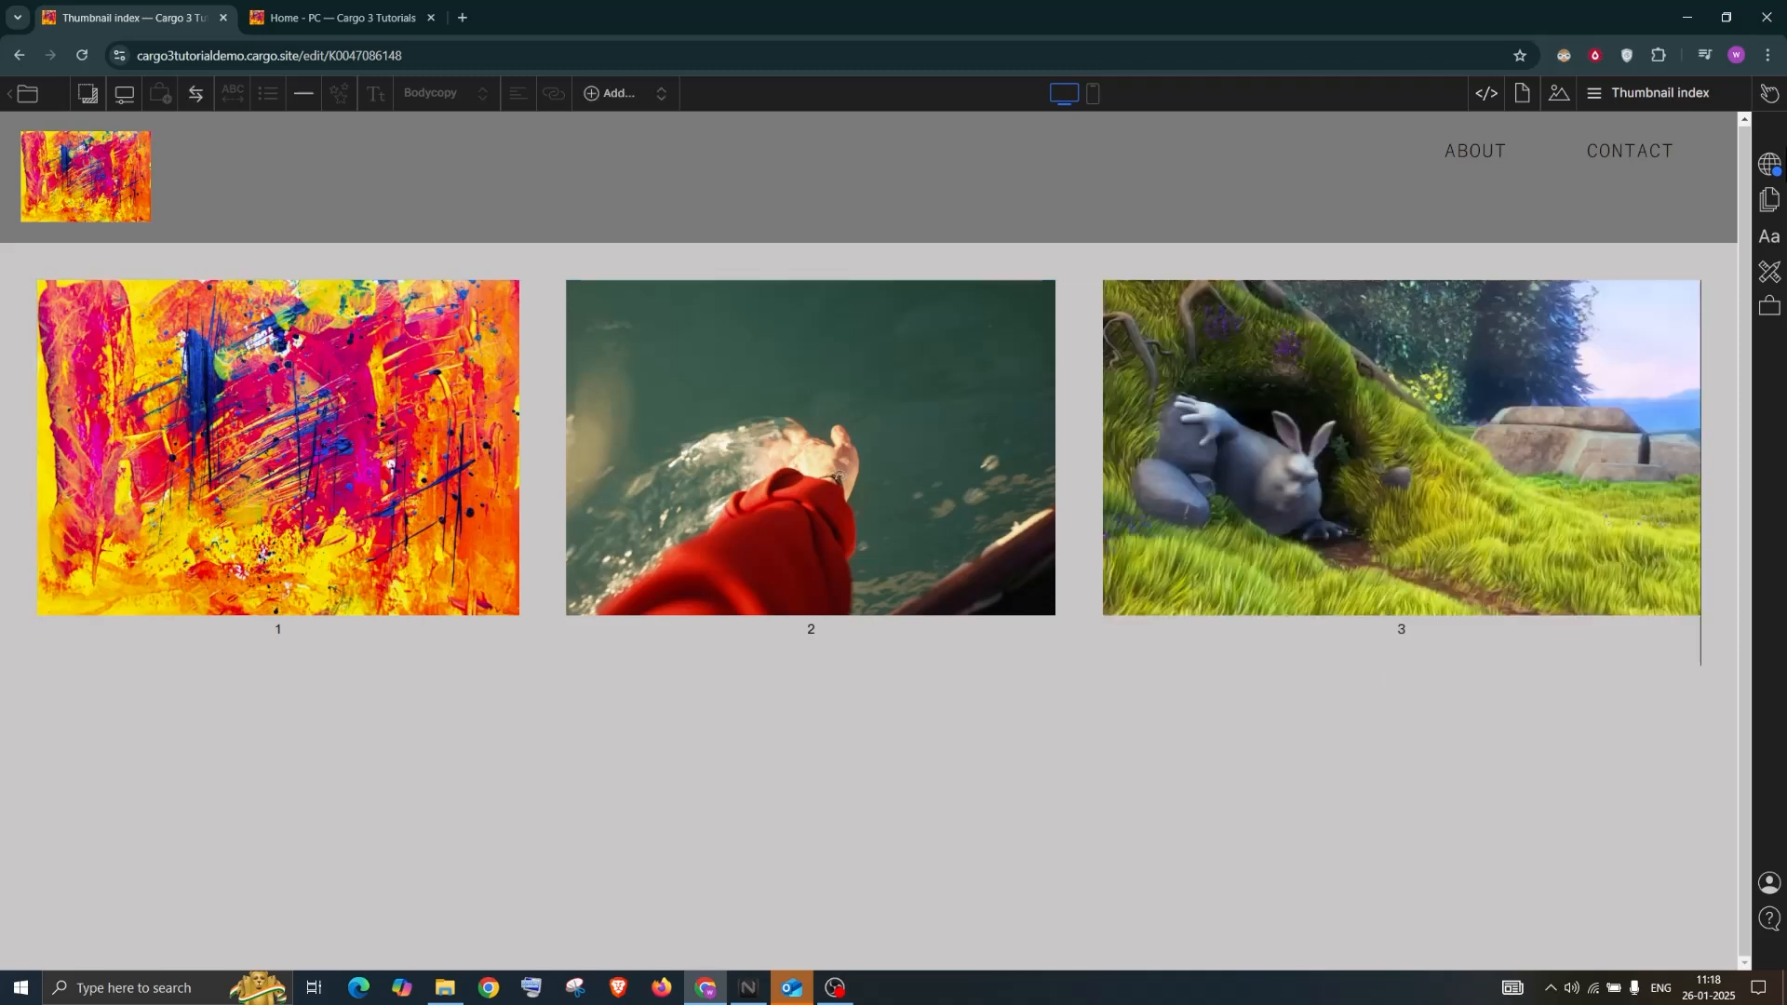
pyautogui.click(1768, 164)
# Publish the latest changes, then add a new blank Untitled Page and start editing it
pyautogui.click(1556, 194)
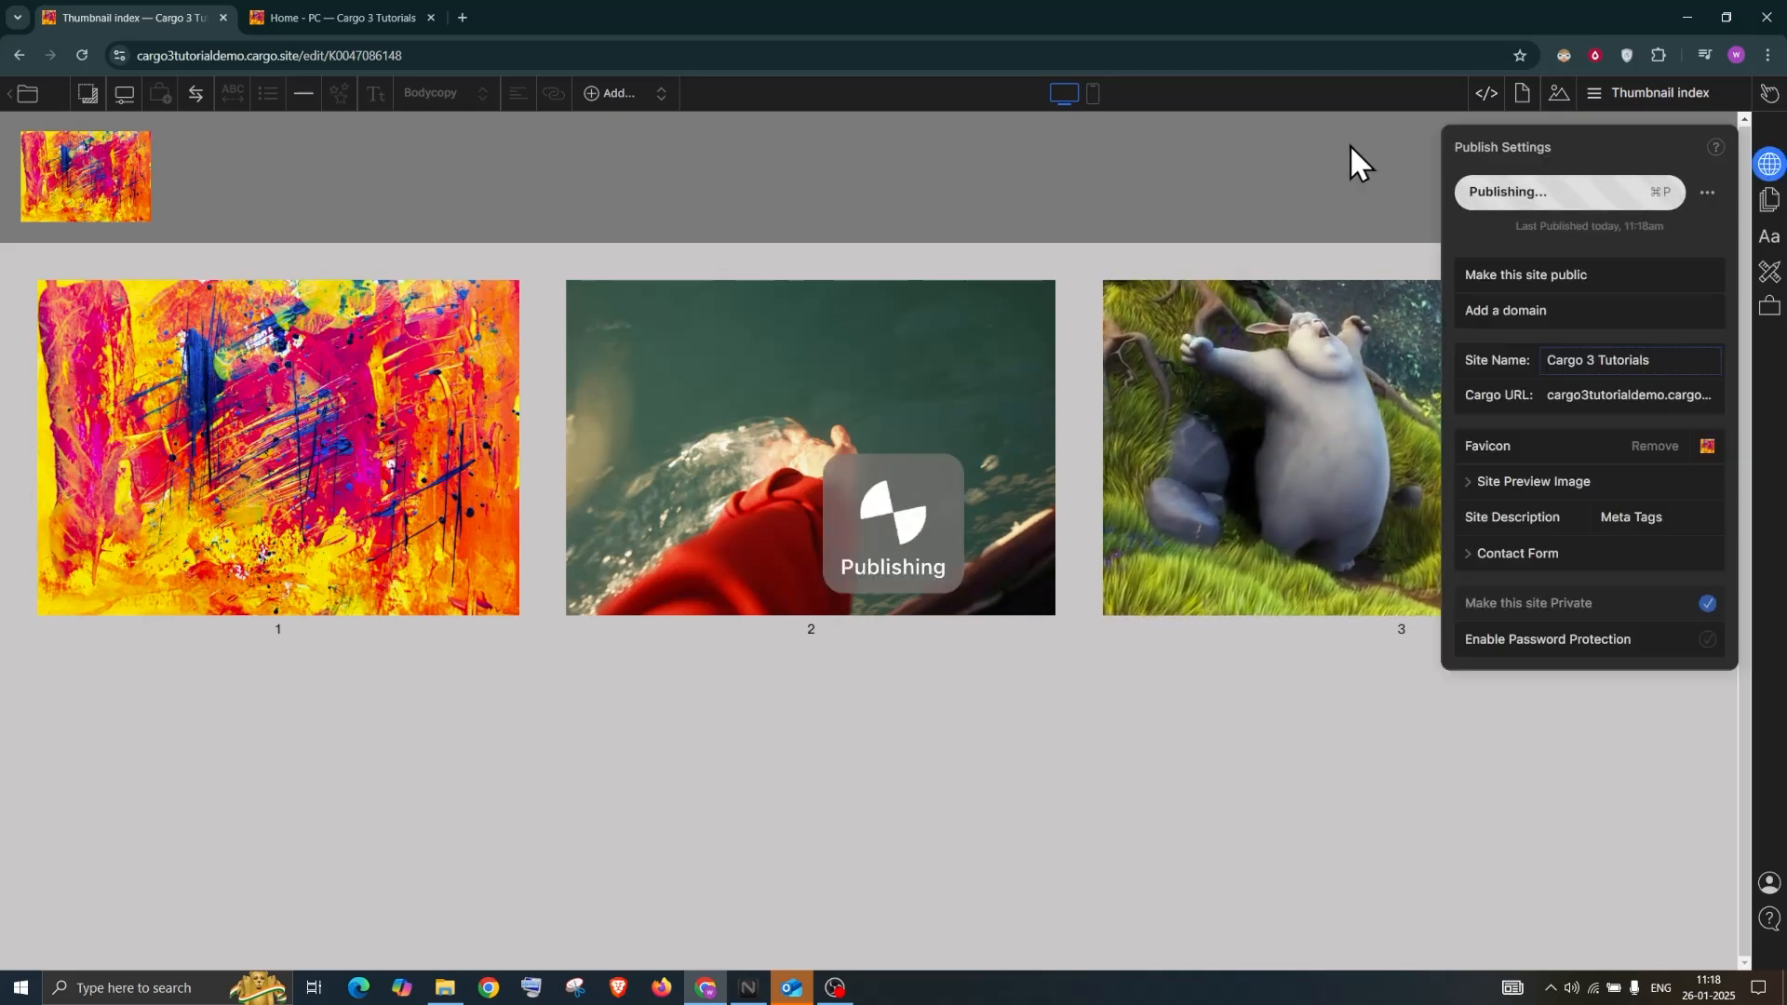
pyautogui.click(1644, 99)
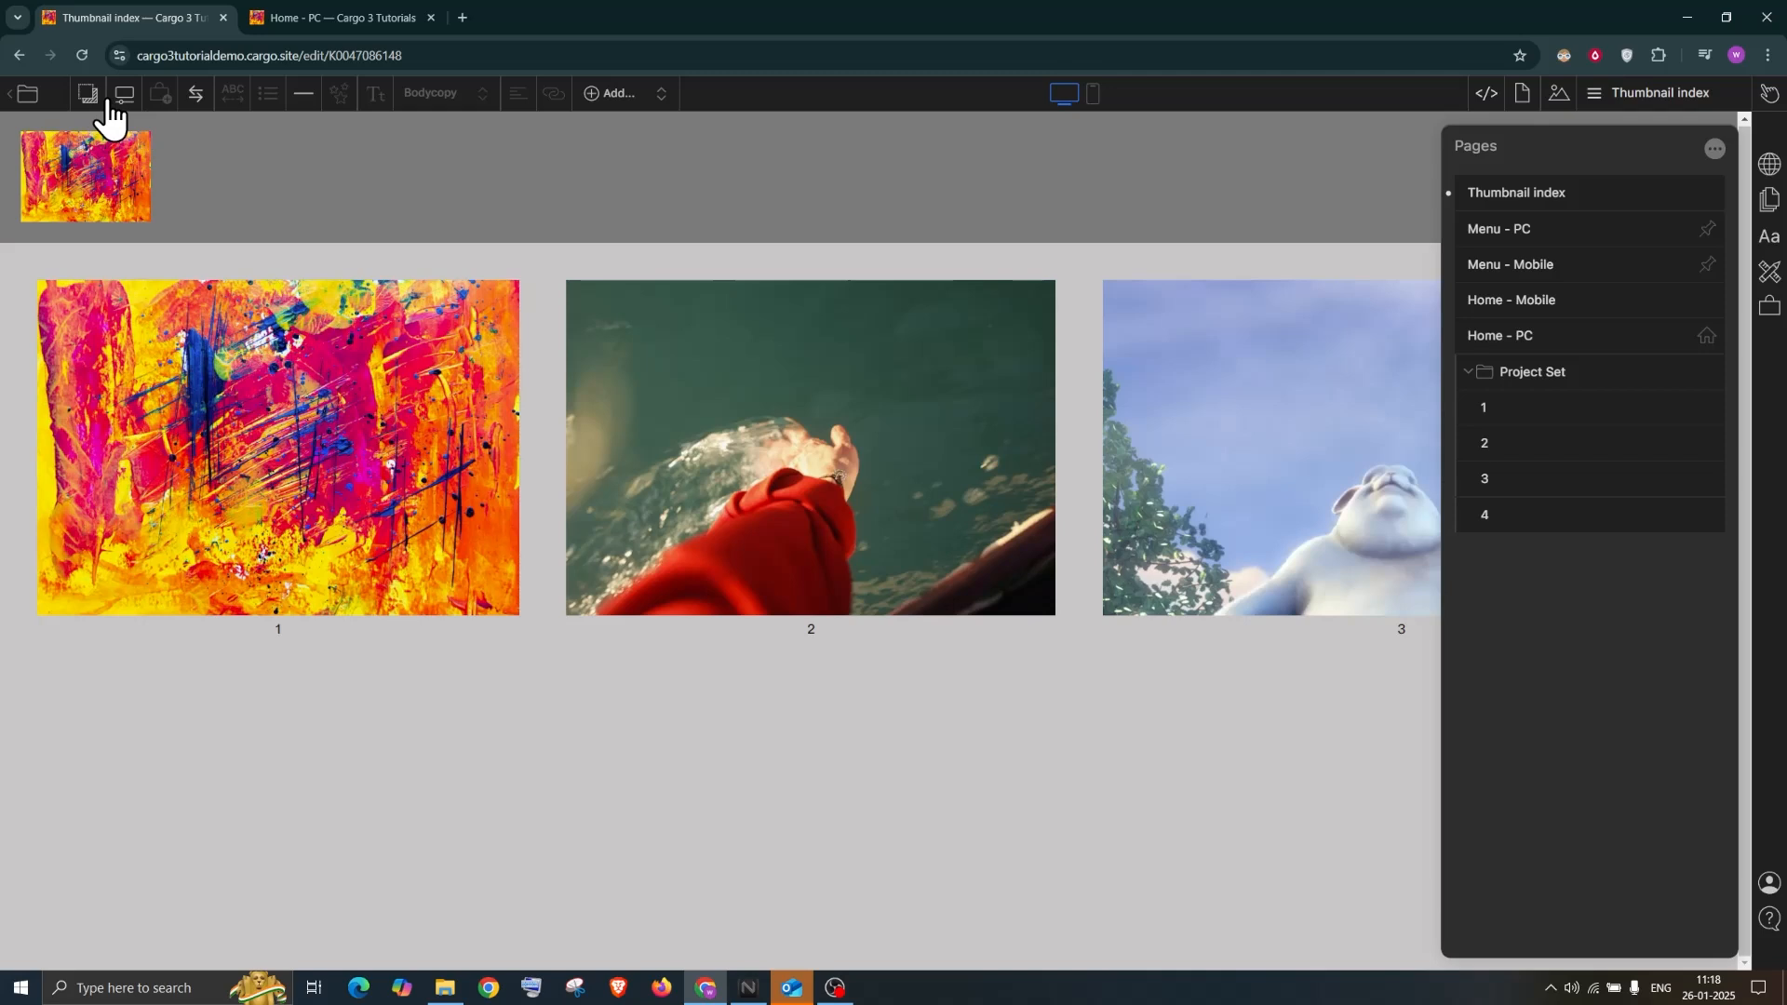
pyautogui.click(1713, 149)
pyautogui.click(1672, 154)
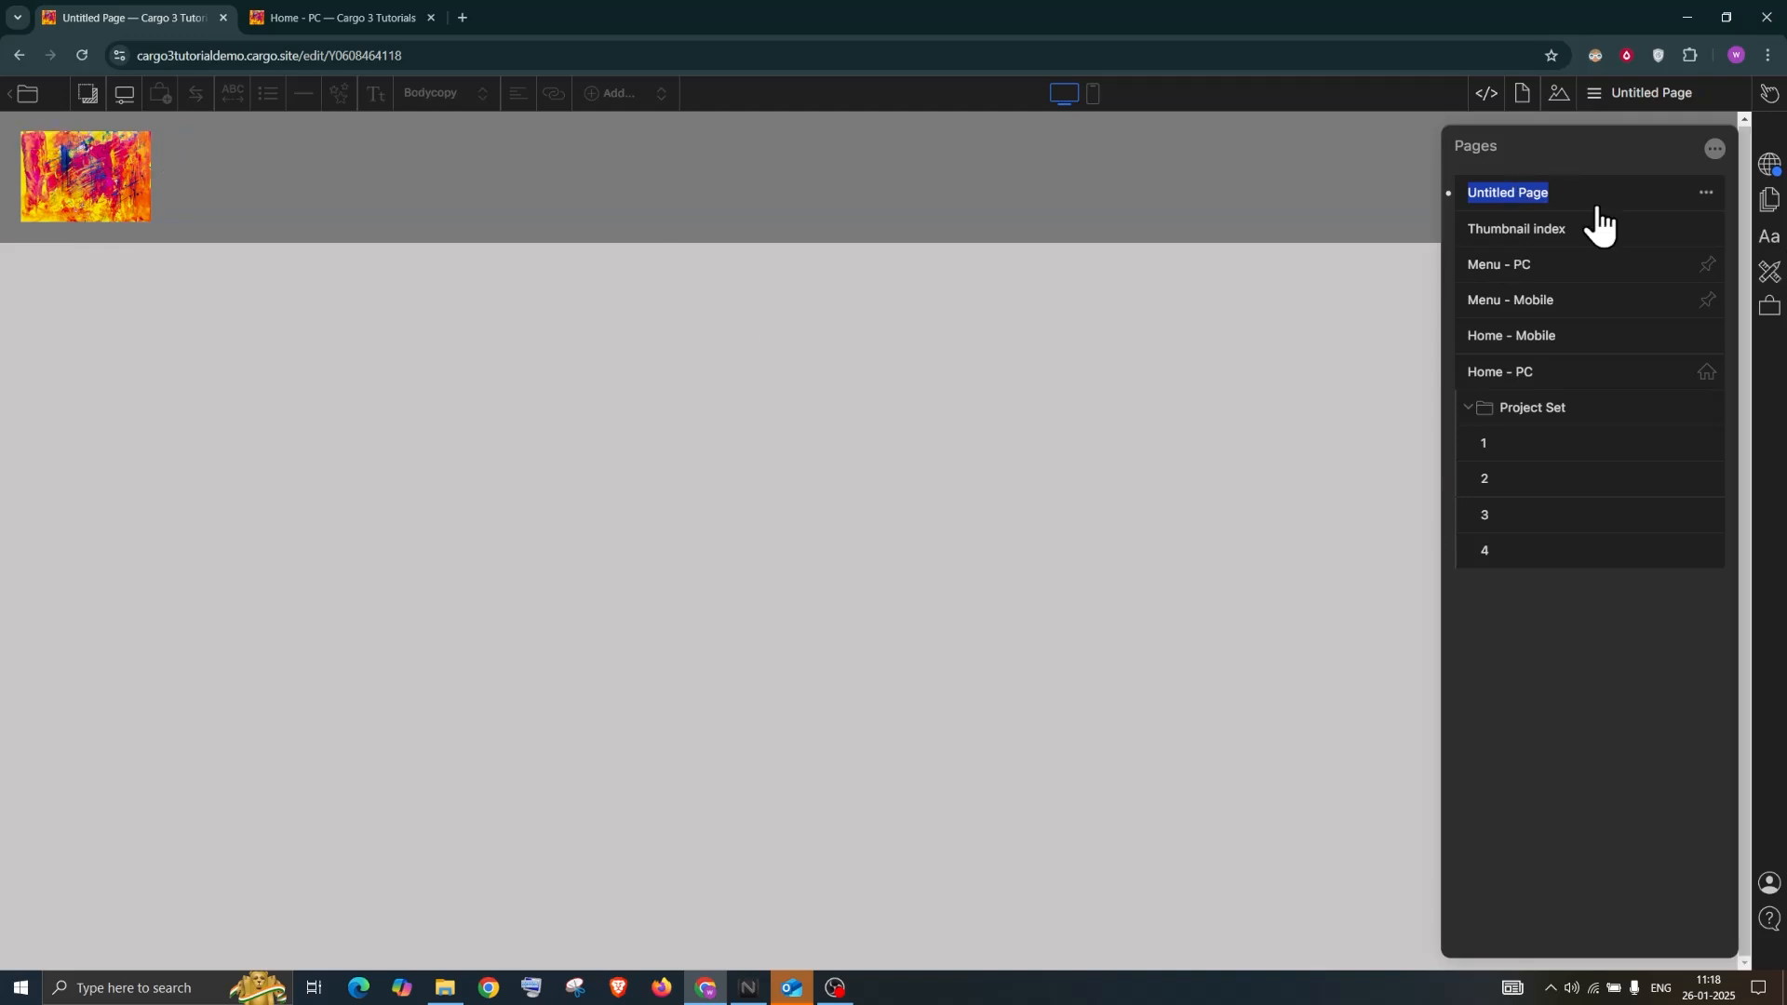
pyautogui.click(714, 327)
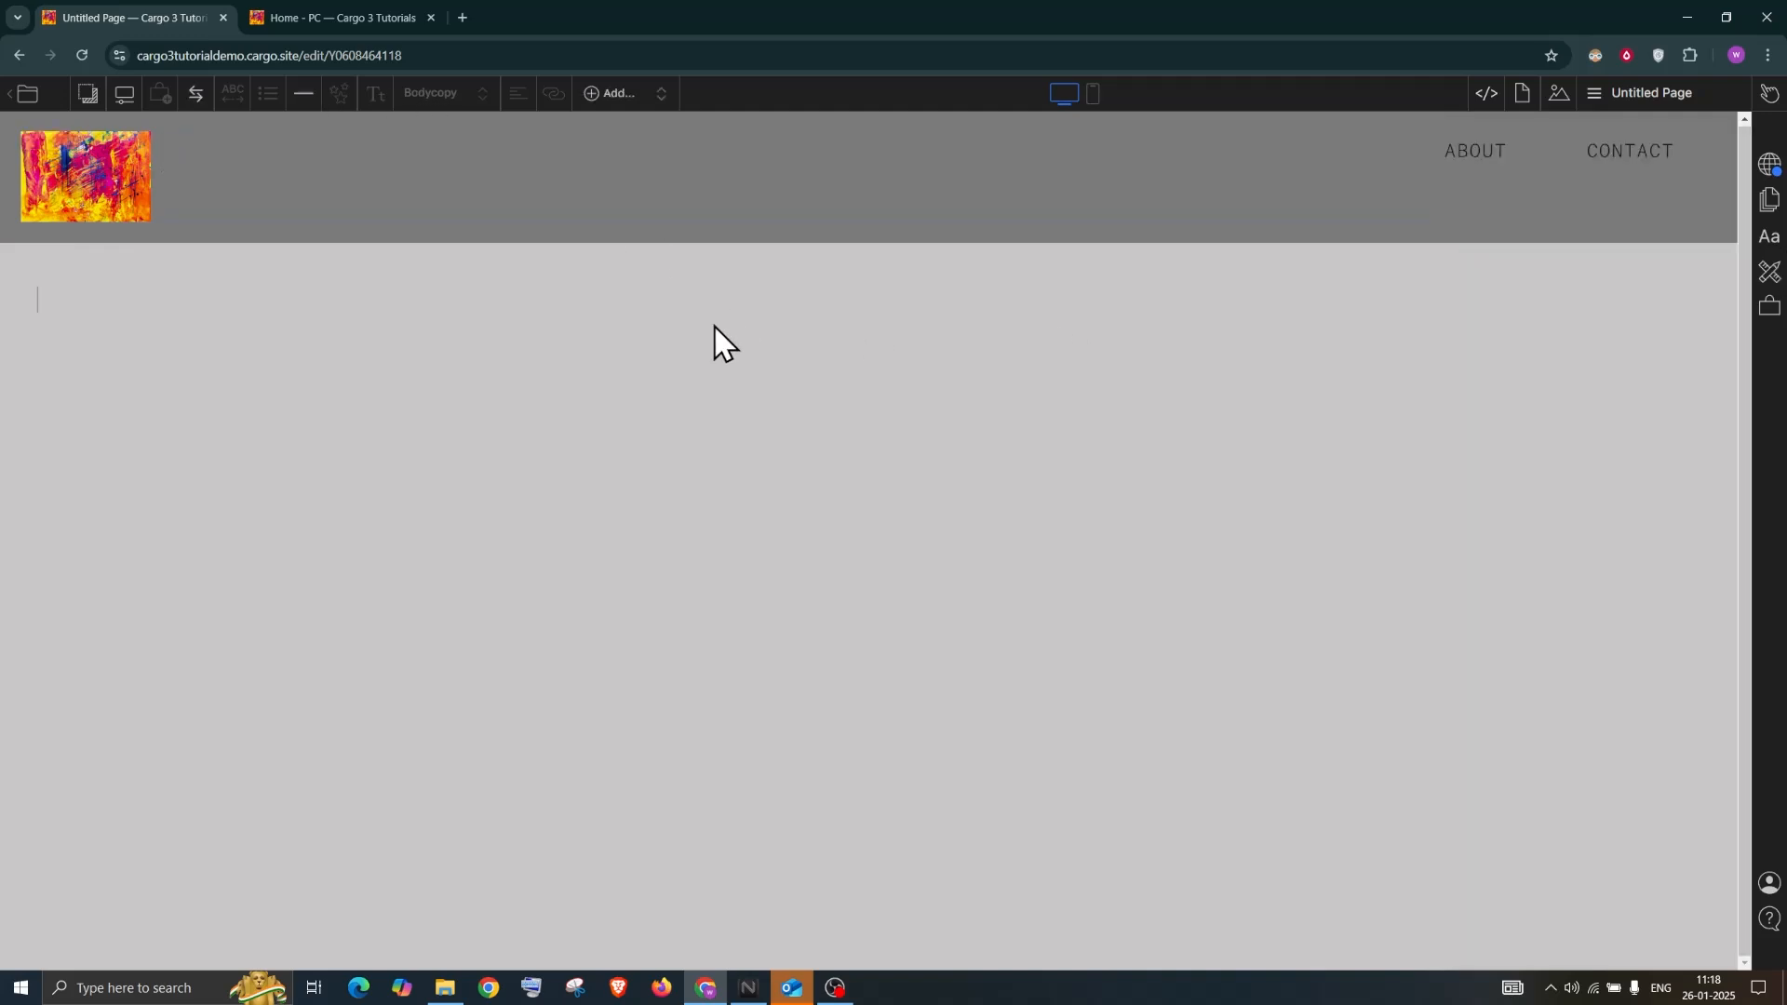
# Apply a Wallpaper backdrop using the red-sleeve hand-in-water photo from the library
pyautogui.click(89, 94)
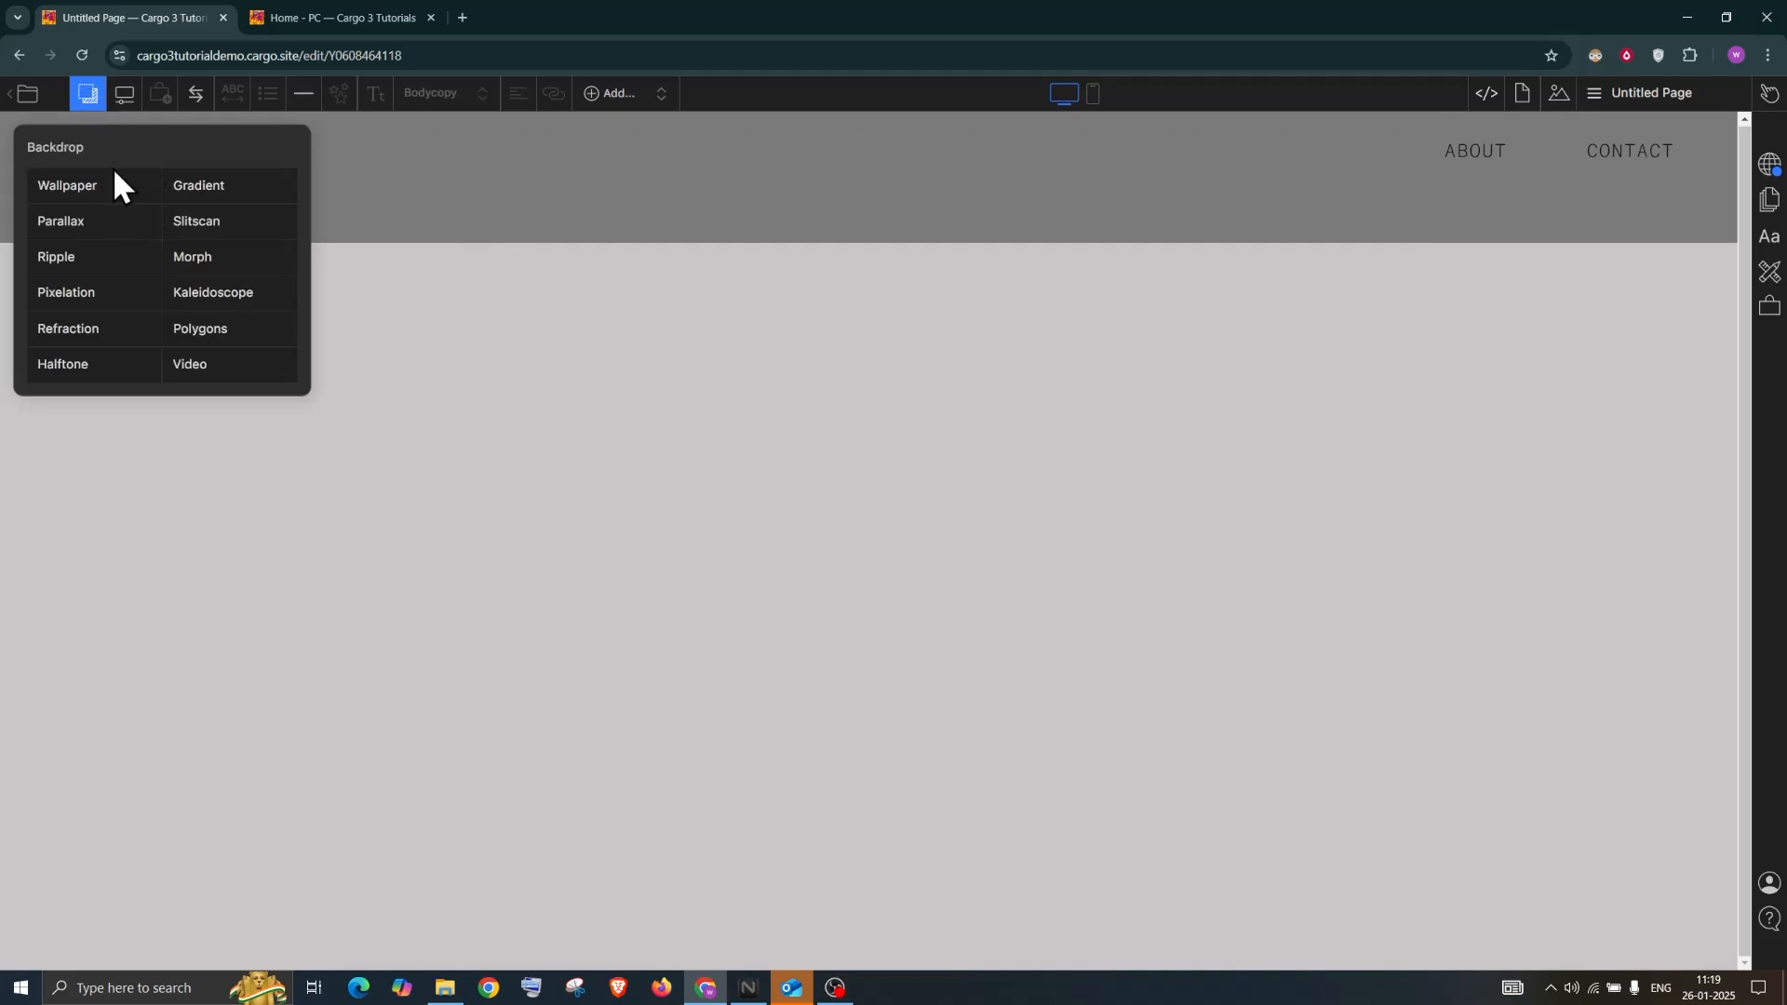
pyautogui.click(84, 190)
pyautogui.moveTo(108, 146); pyautogui.dragTo(1399, 225)
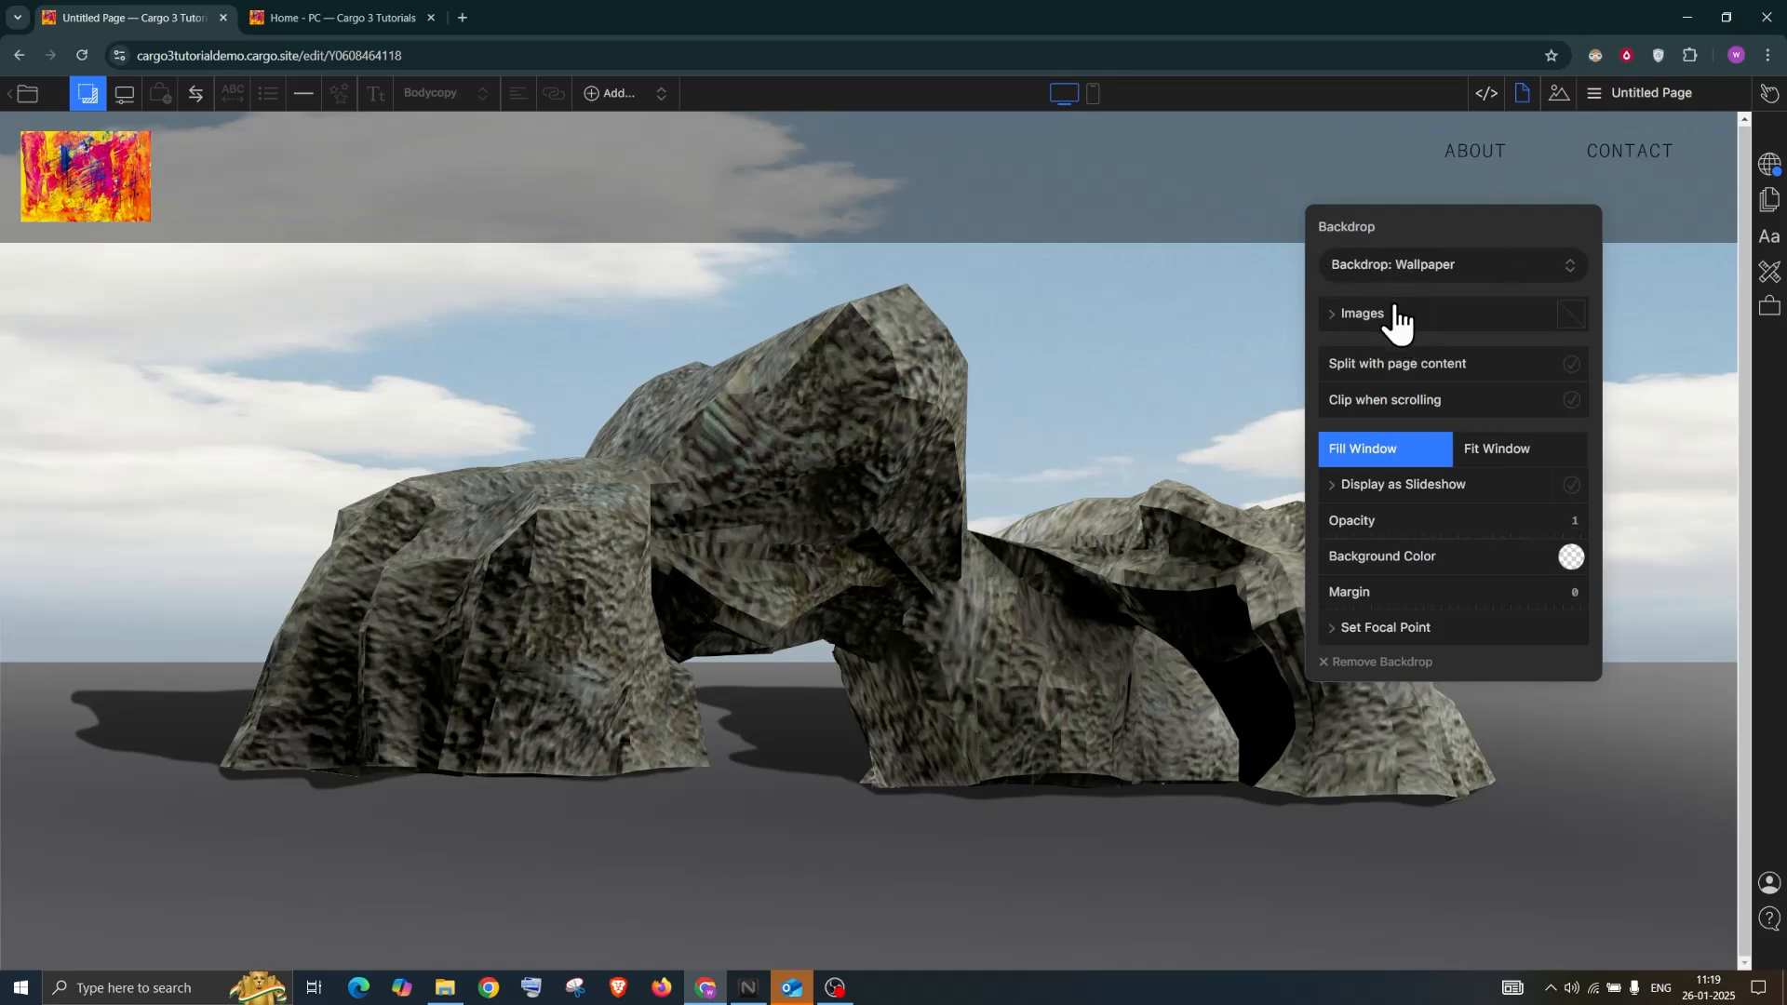
pyautogui.click(1486, 331)
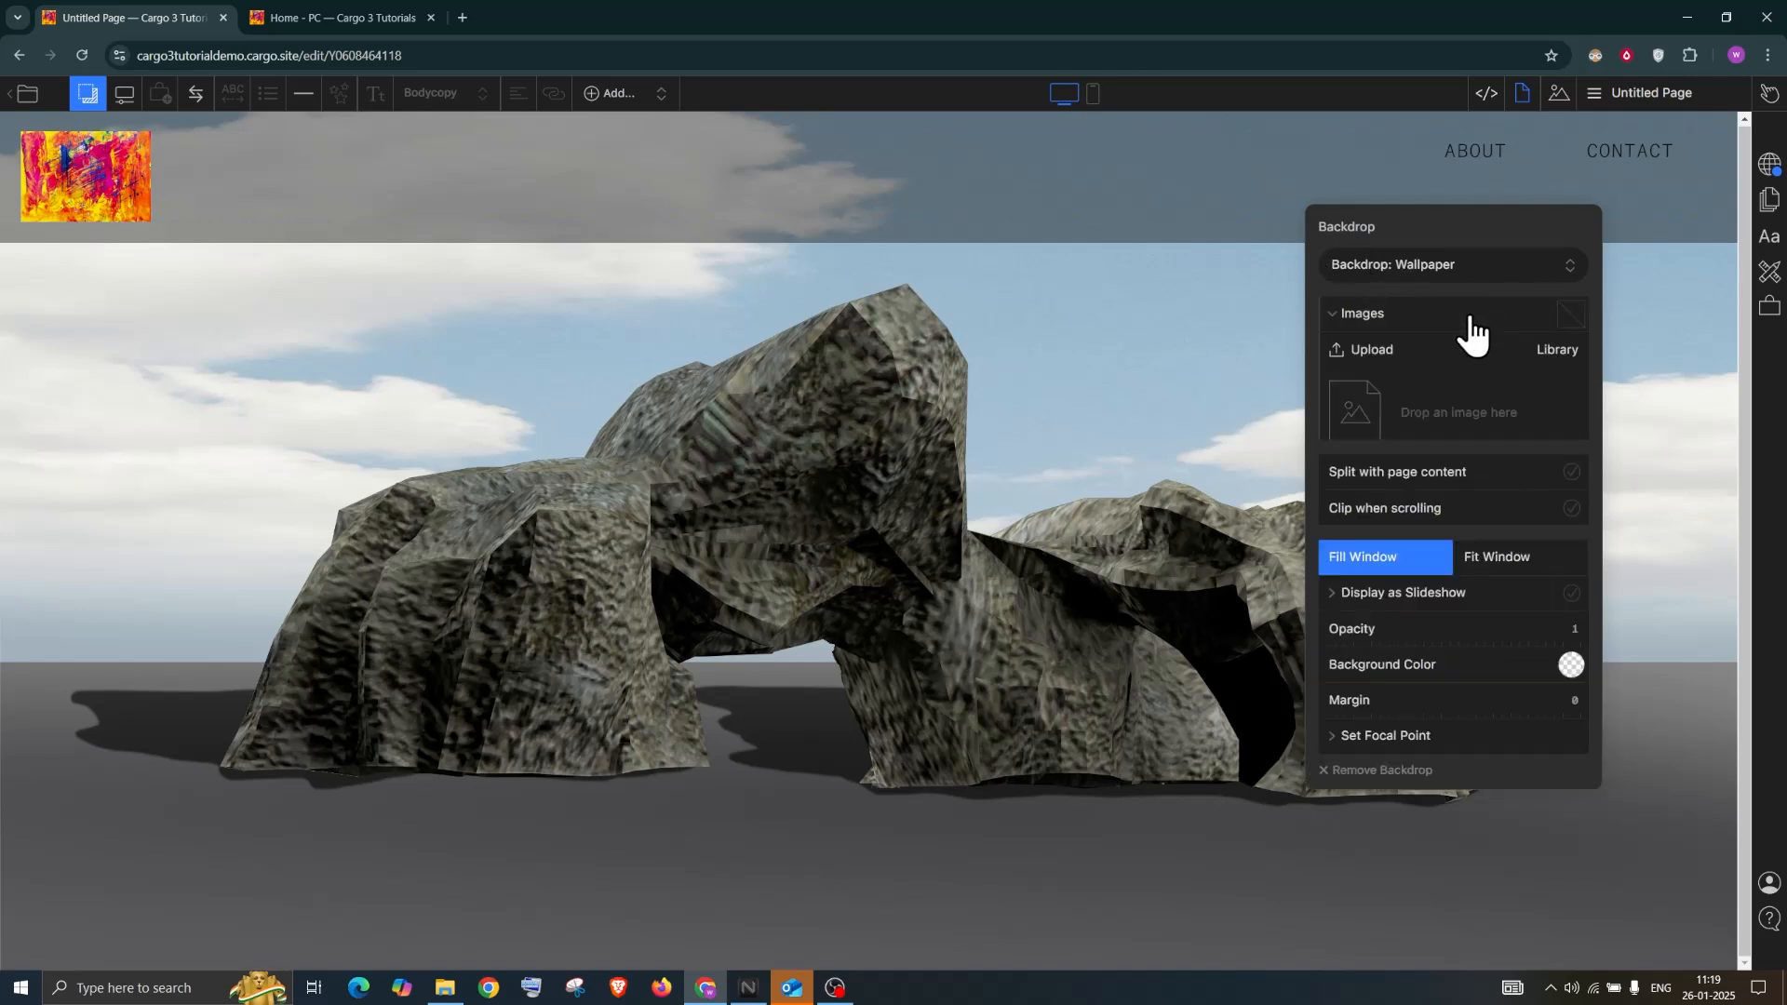
pyautogui.click(1556, 352)
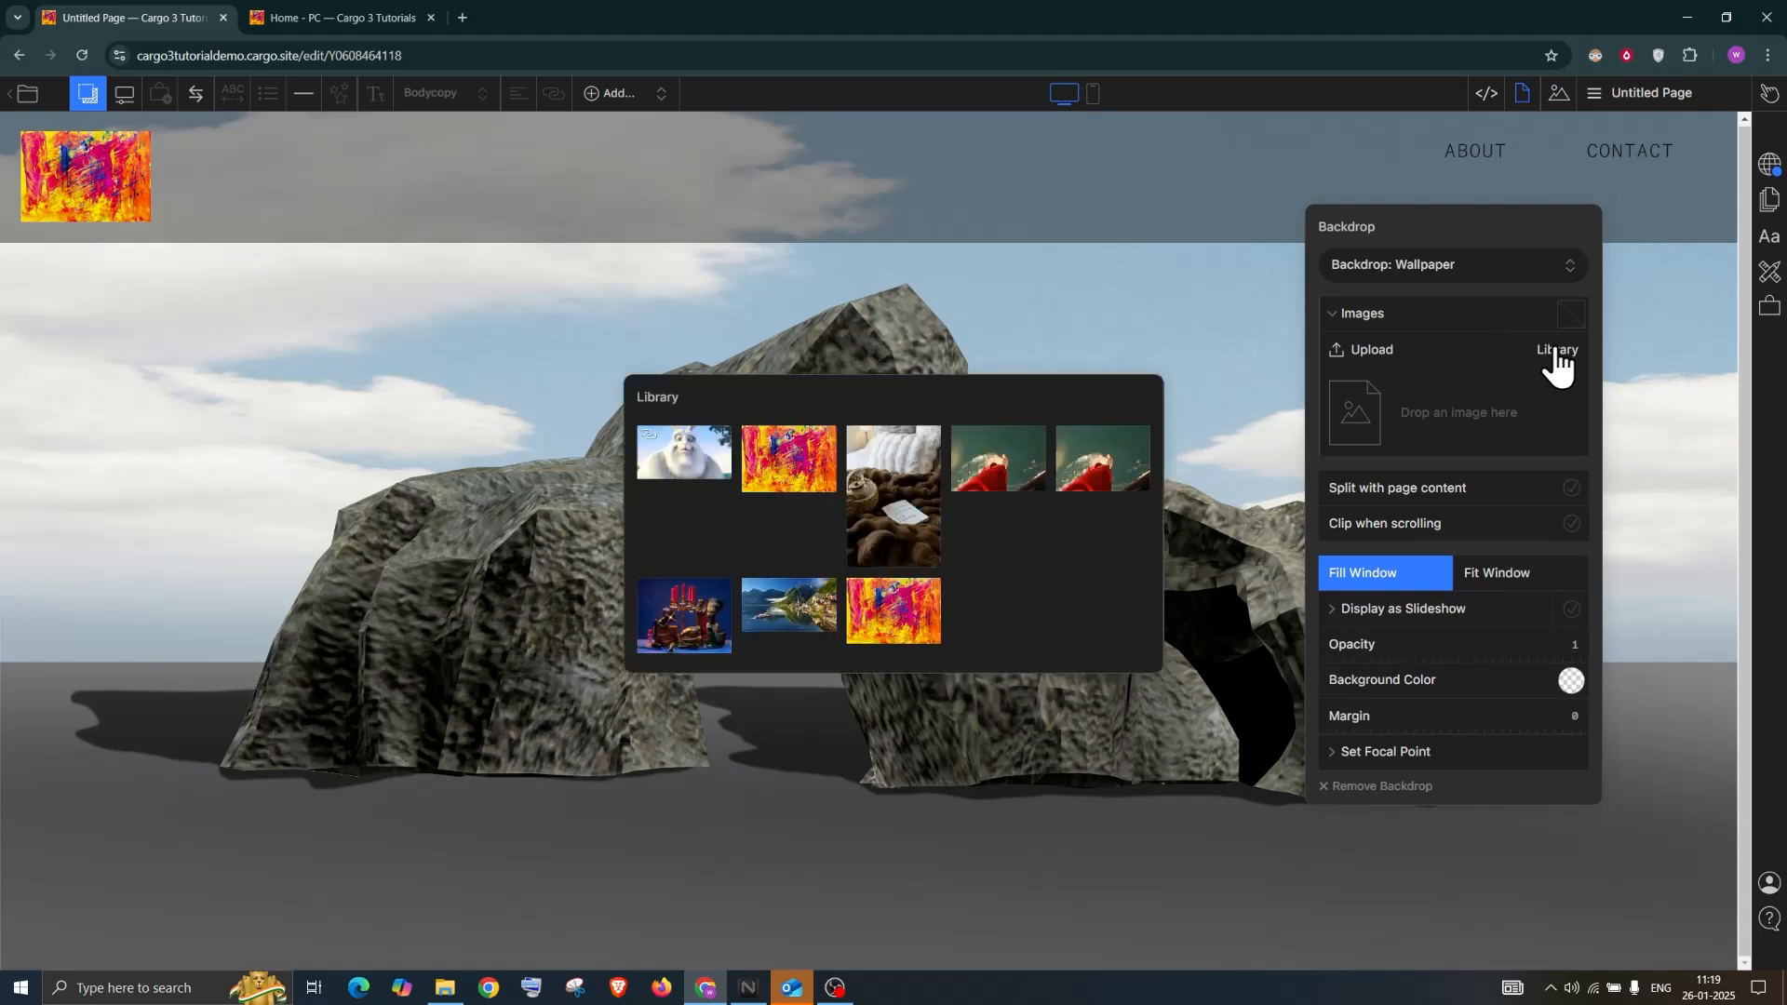
pyautogui.moveTo(974, 456); pyautogui.dragTo(1482, 411)
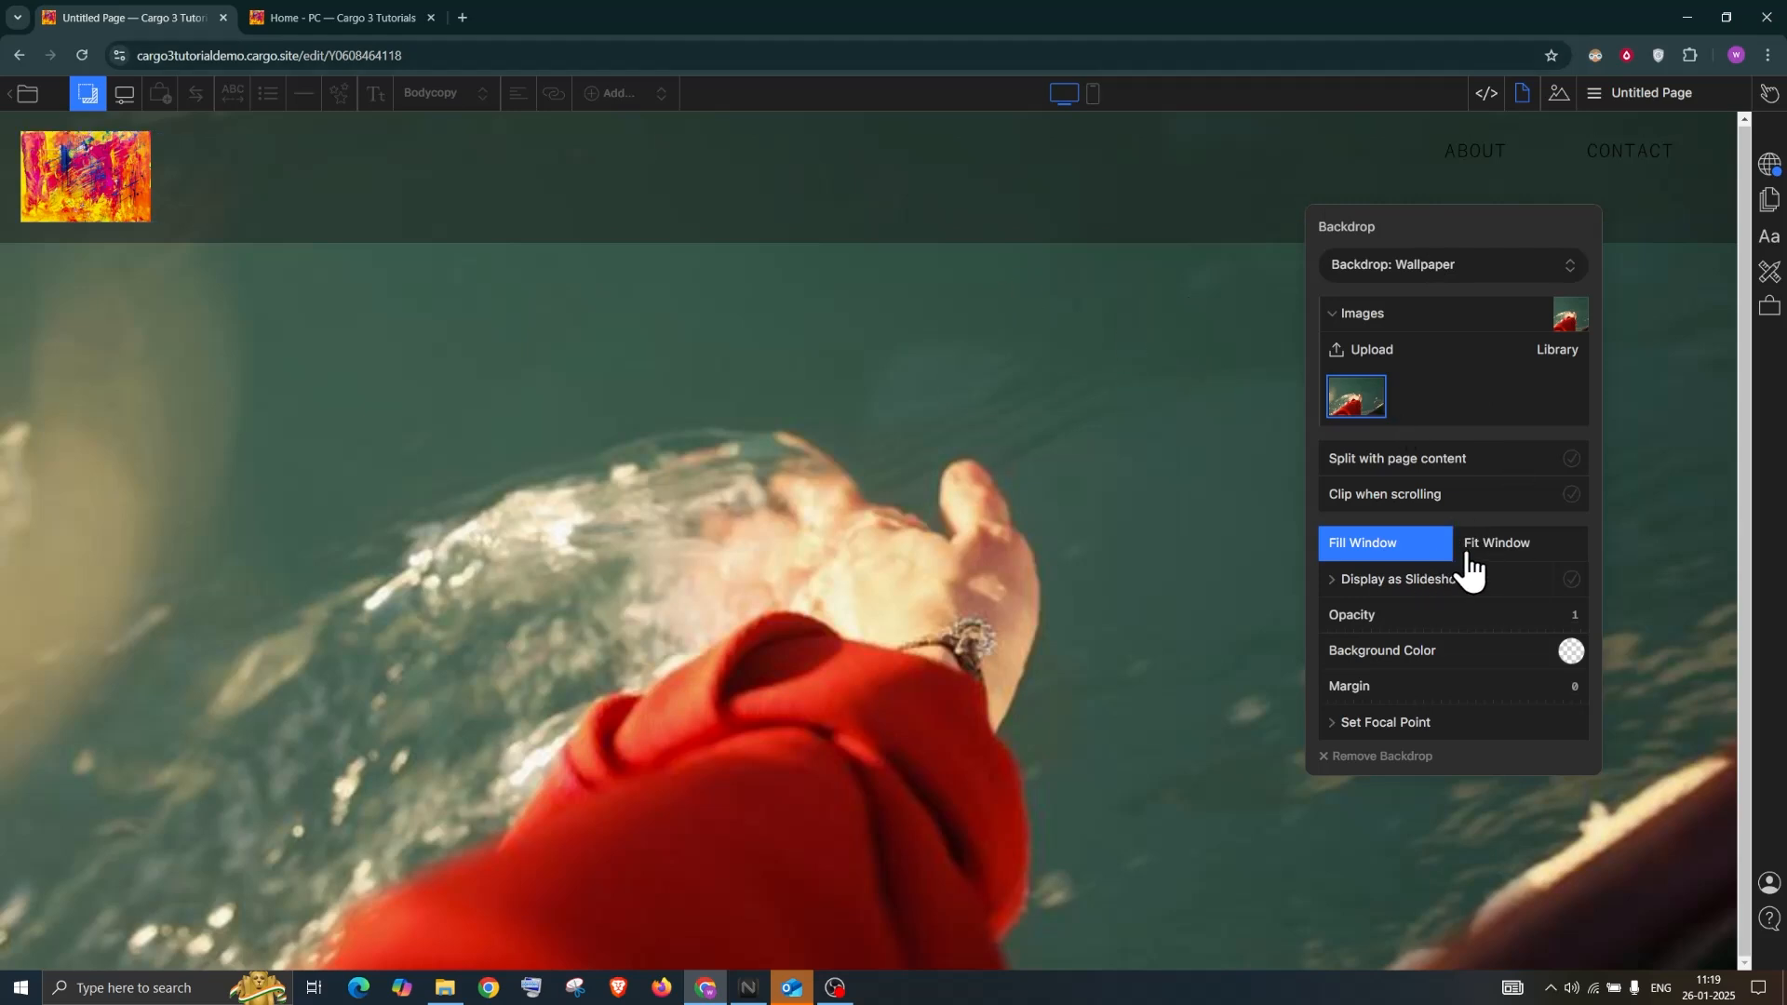
# Leave clipping when scrolling off and set the wallpaper to Fill Window
pyautogui.click(1571, 495)
pyautogui.click(1571, 495)
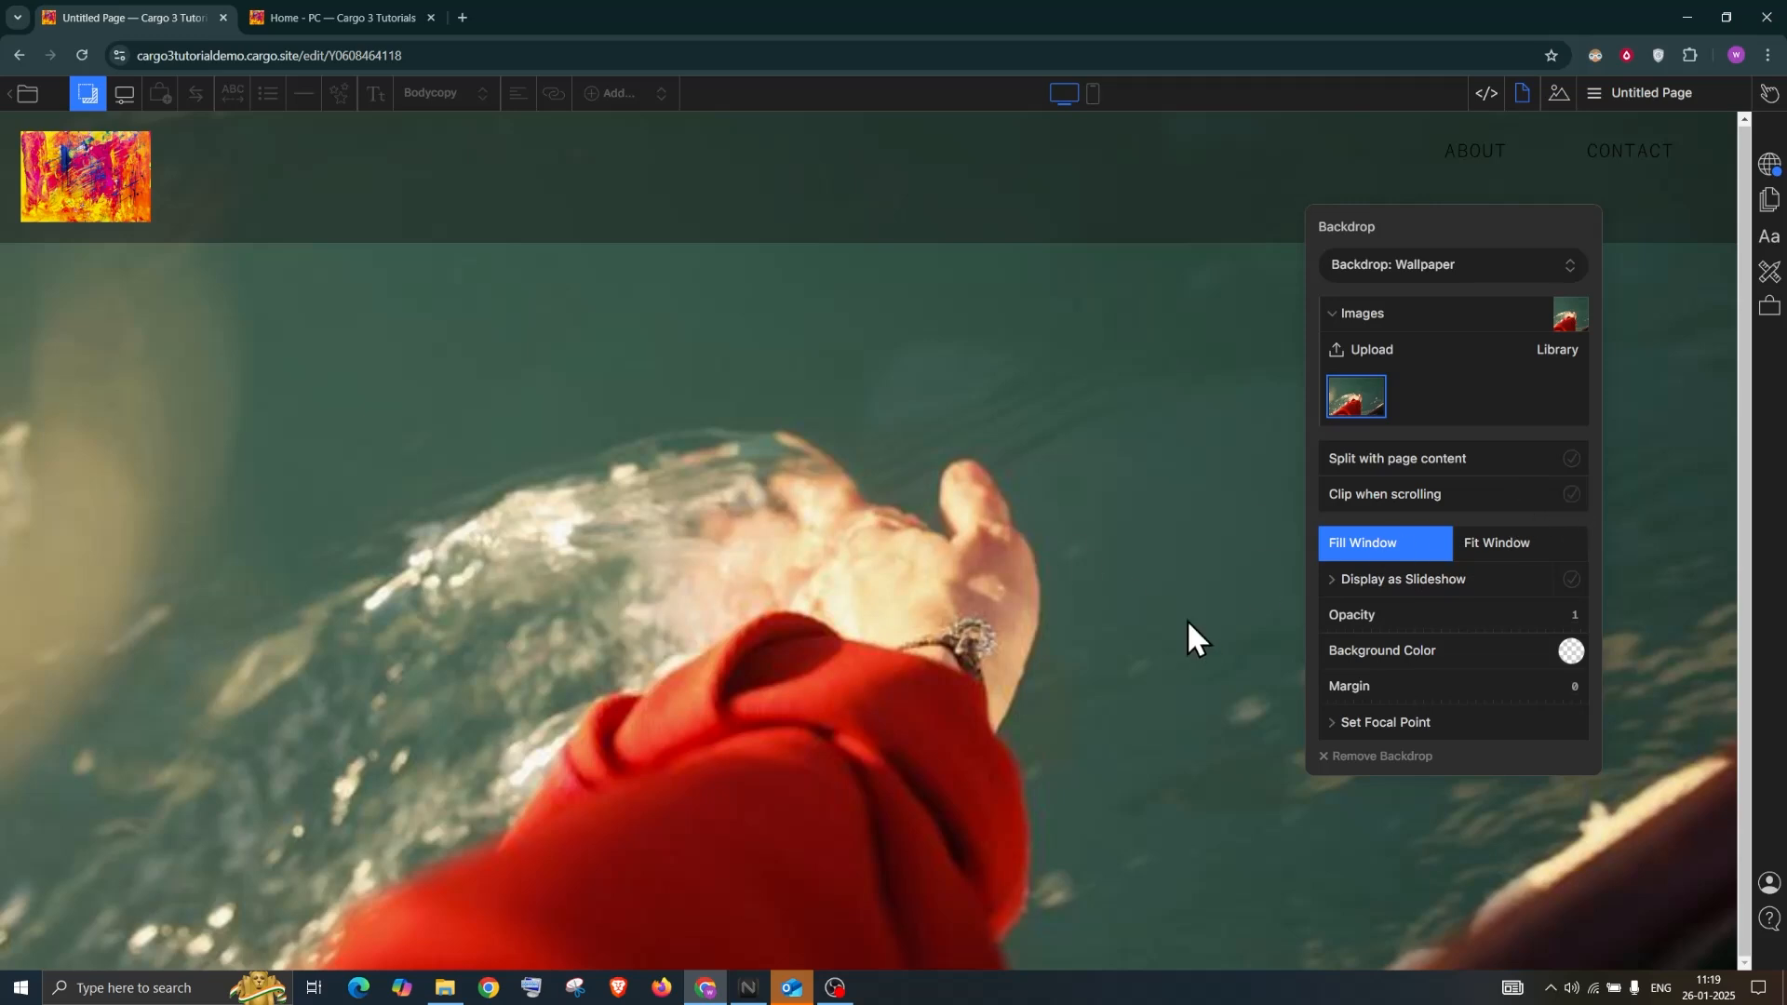
pyautogui.click(1489, 549)
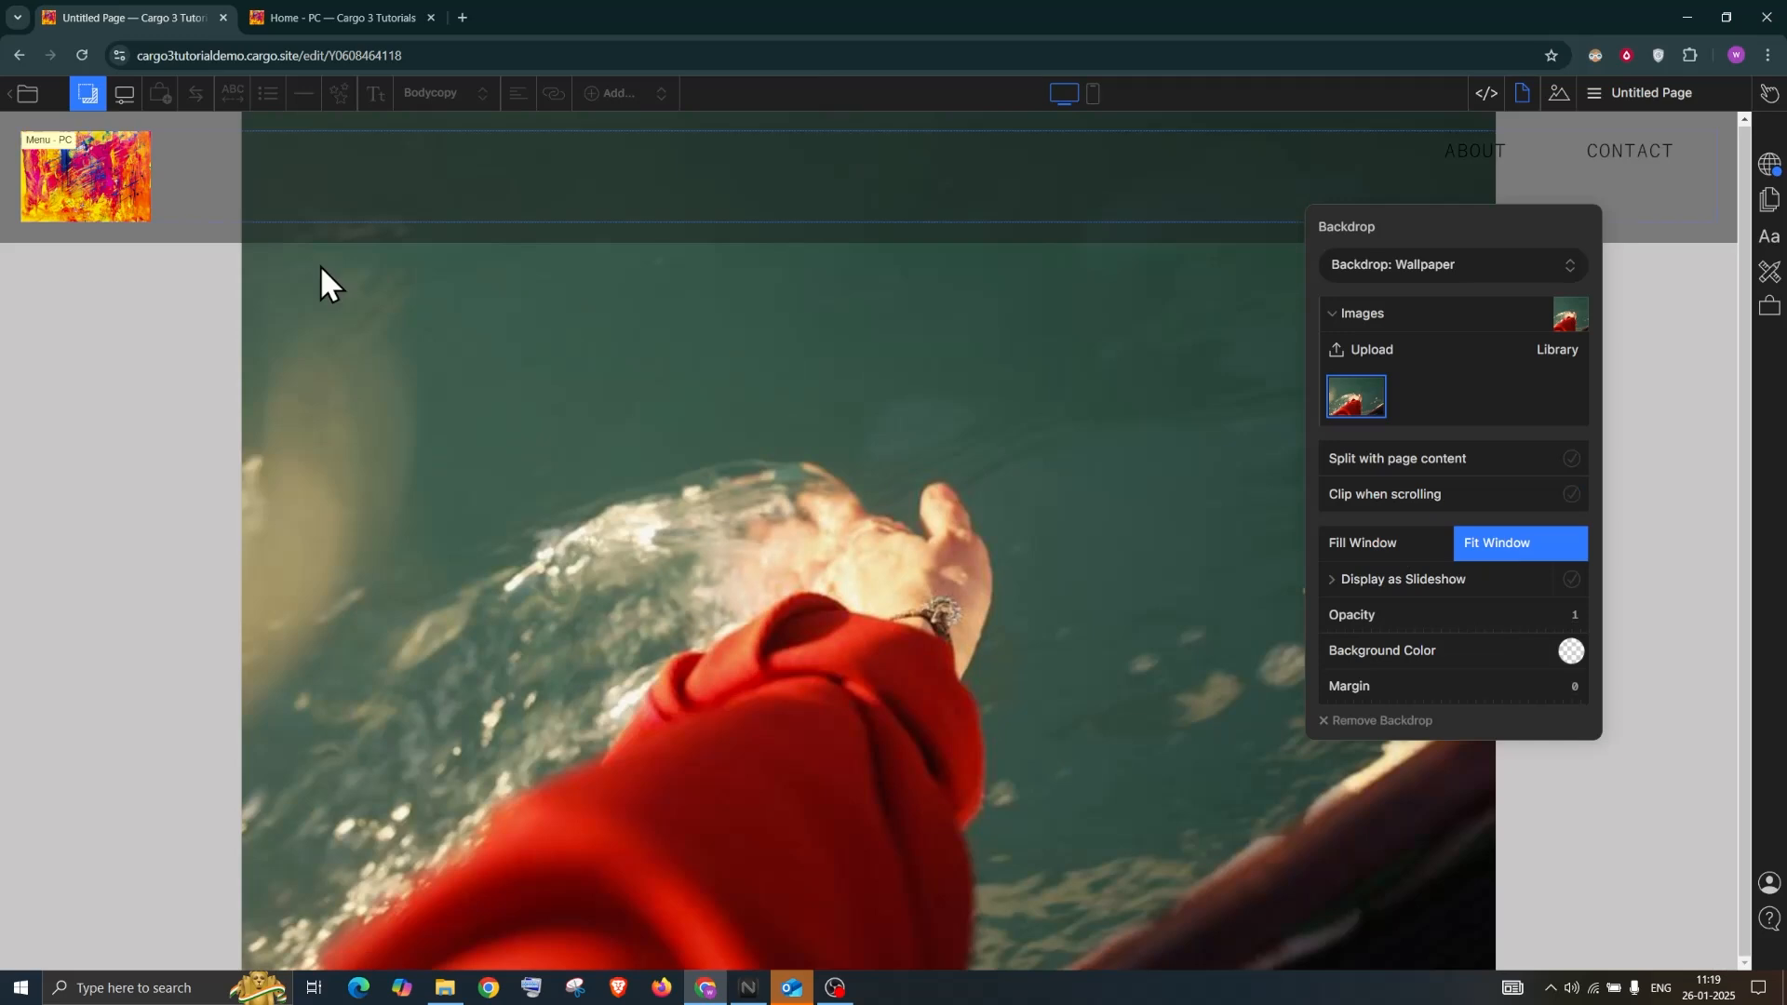
pyautogui.click(1393, 551)
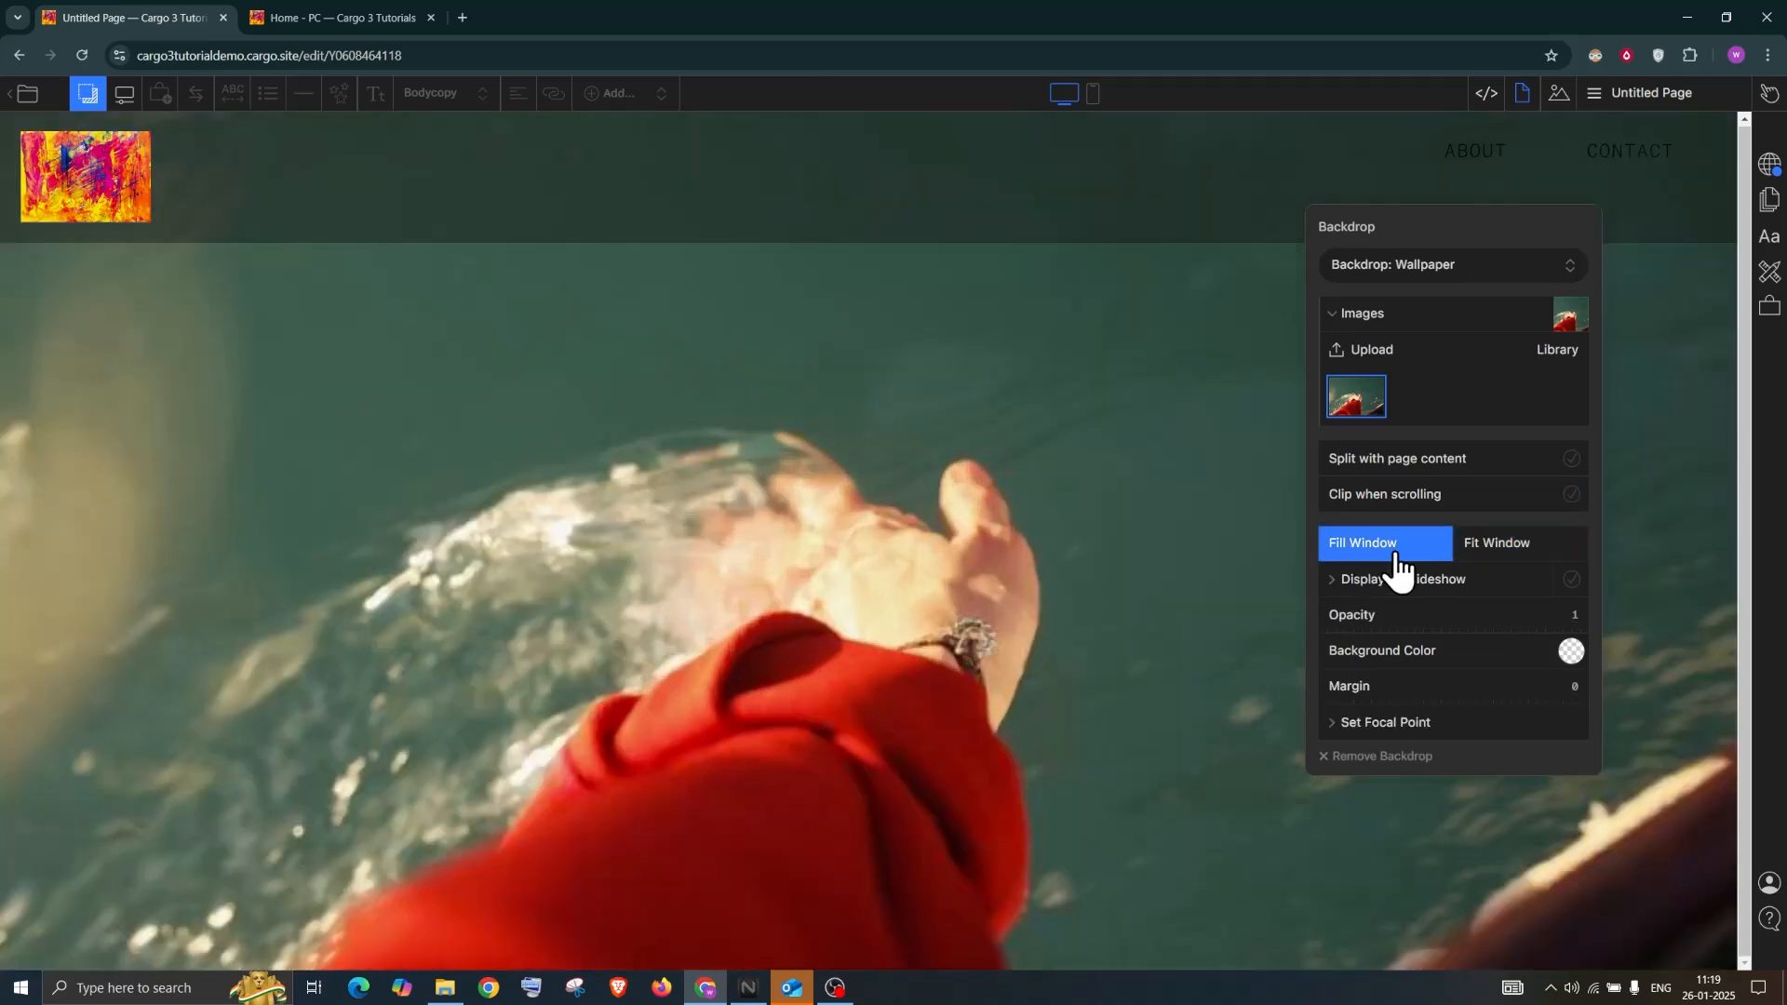
pyautogui.click(1507, 553)
pyautogui.click(1408, 546)
pyautogui.click(1504, 543)
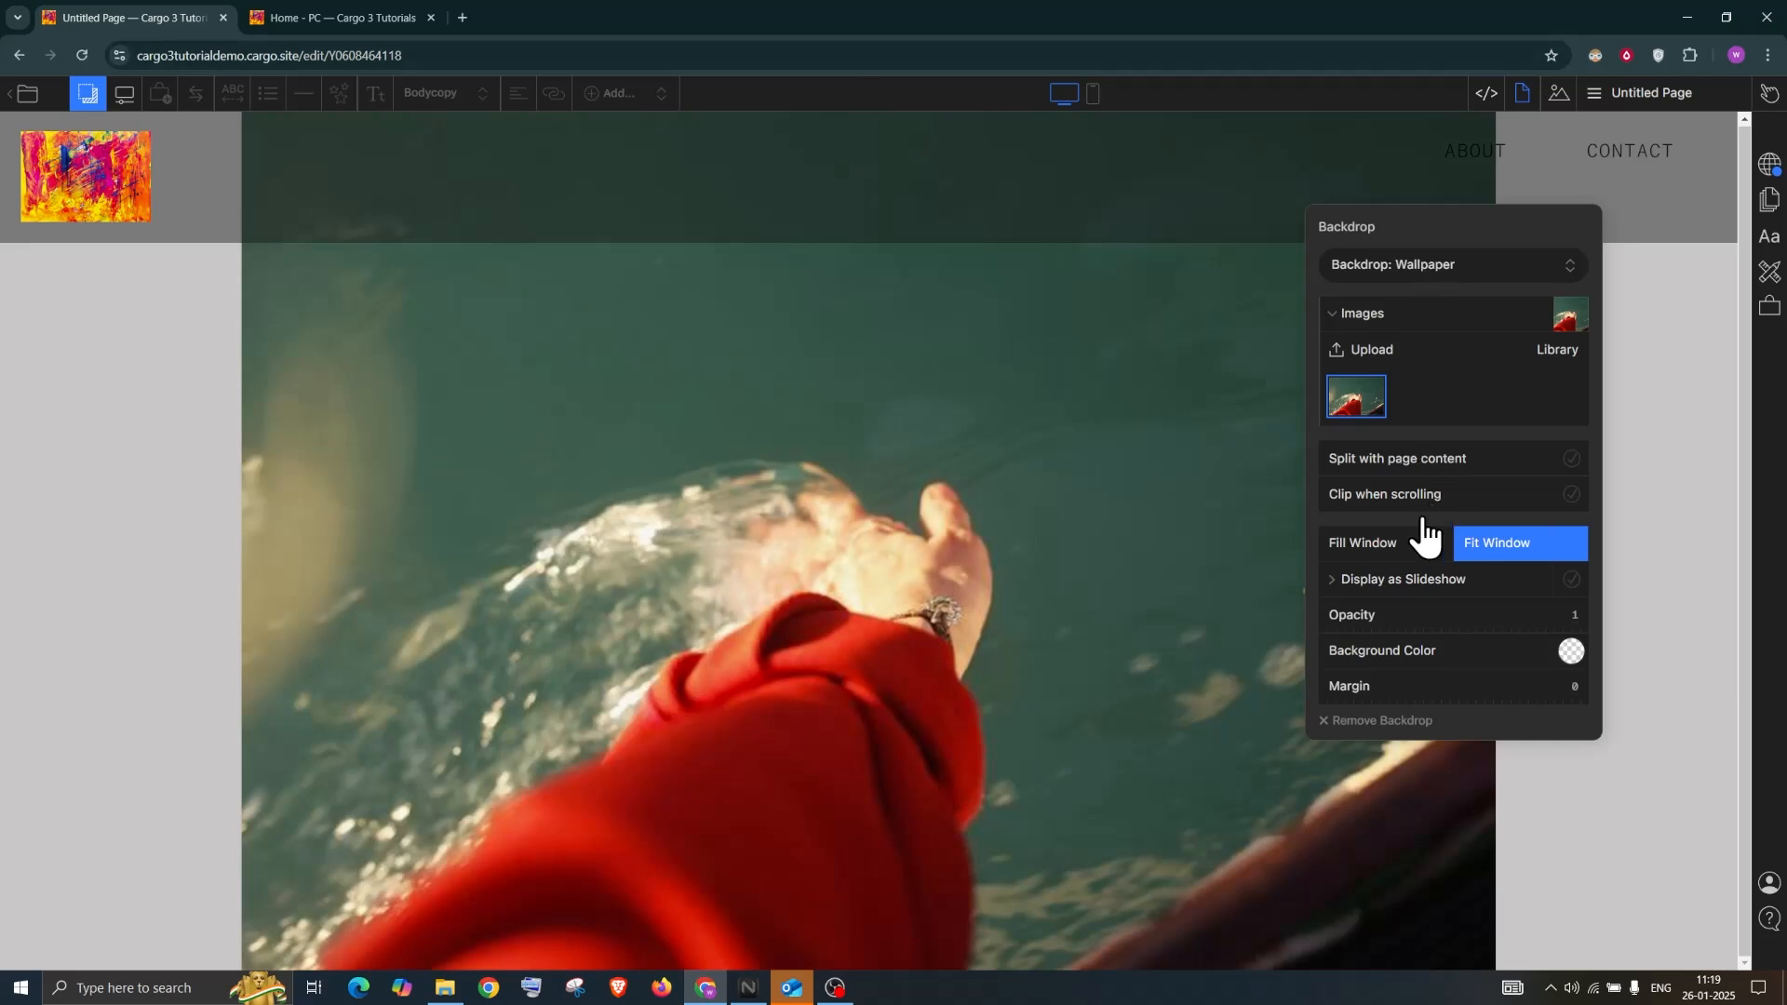
pyautogui.click(1410, 557)
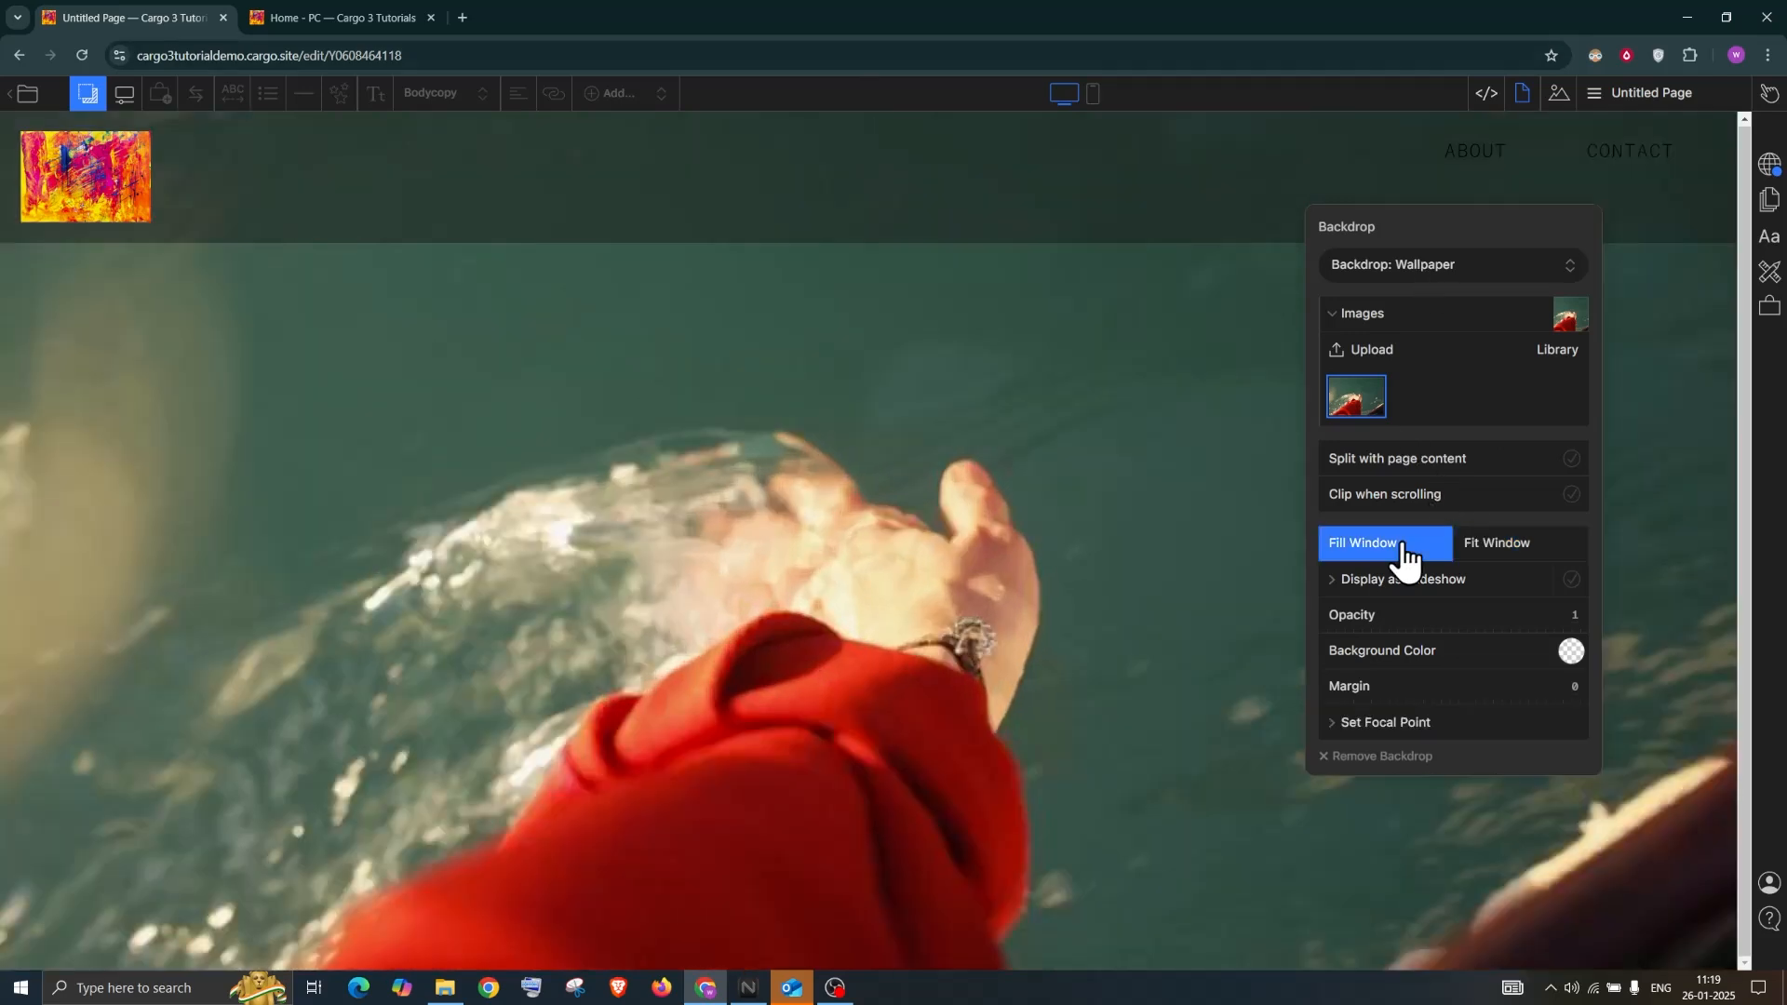
# Make the wallpaper a slideshow, add the abstract painting, and try Autoplay and navigation arrows
pyautogui.click(1575, 585)
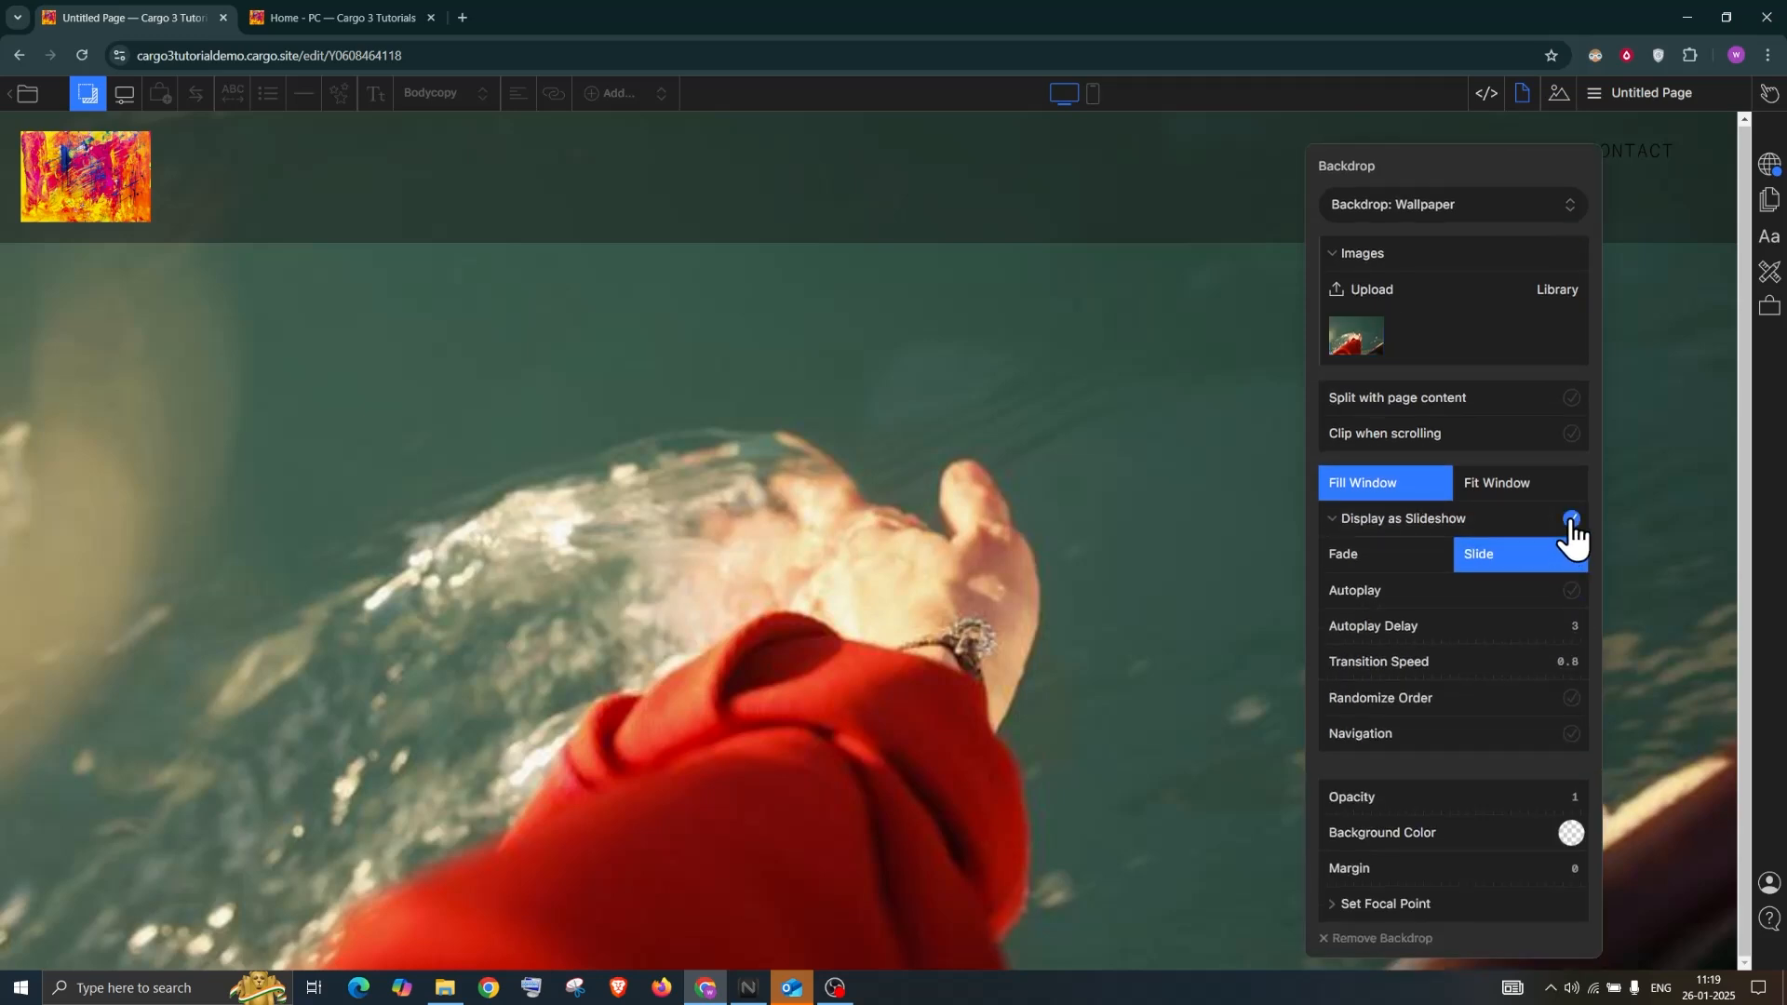
pyautogui.click(1557, 291)
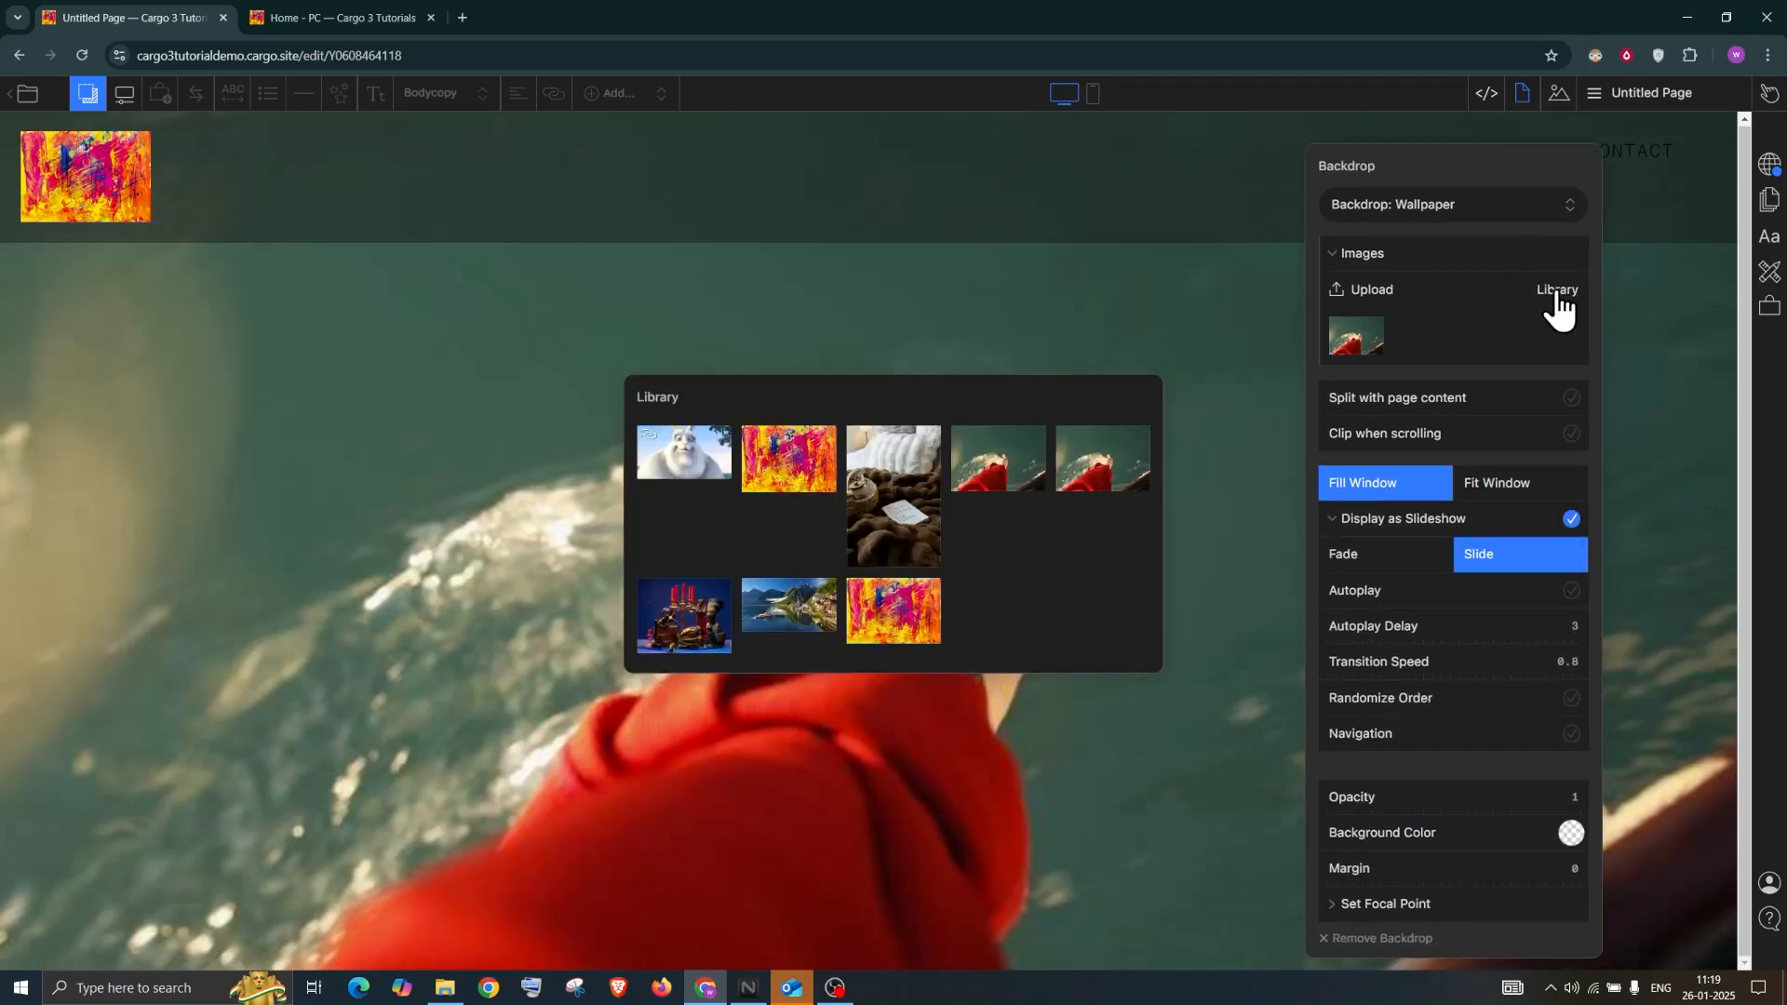
pyautogui.moveTo(817, 451)
pyautogui.mouseDown()
pyautogui.moveTo(1475, 354)
pyautogui.moveTo(1468, 325)
pyautogui.mouseUp()
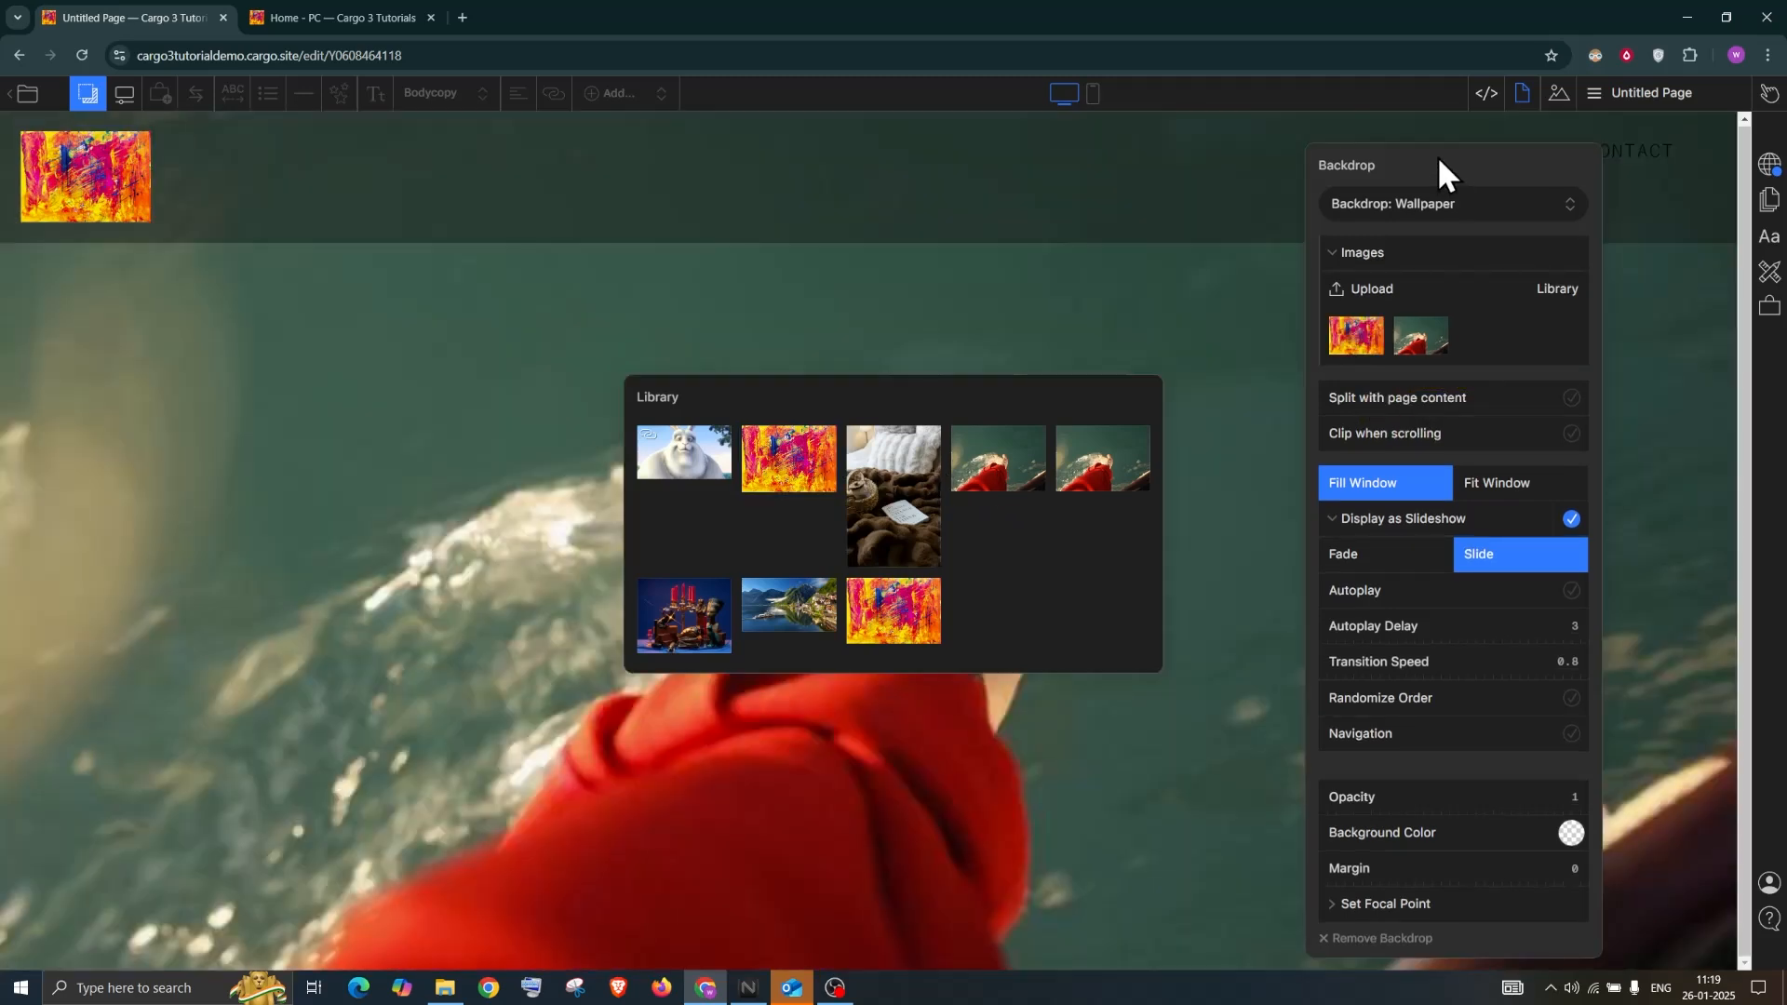
pyautogui.click(1571, 590)
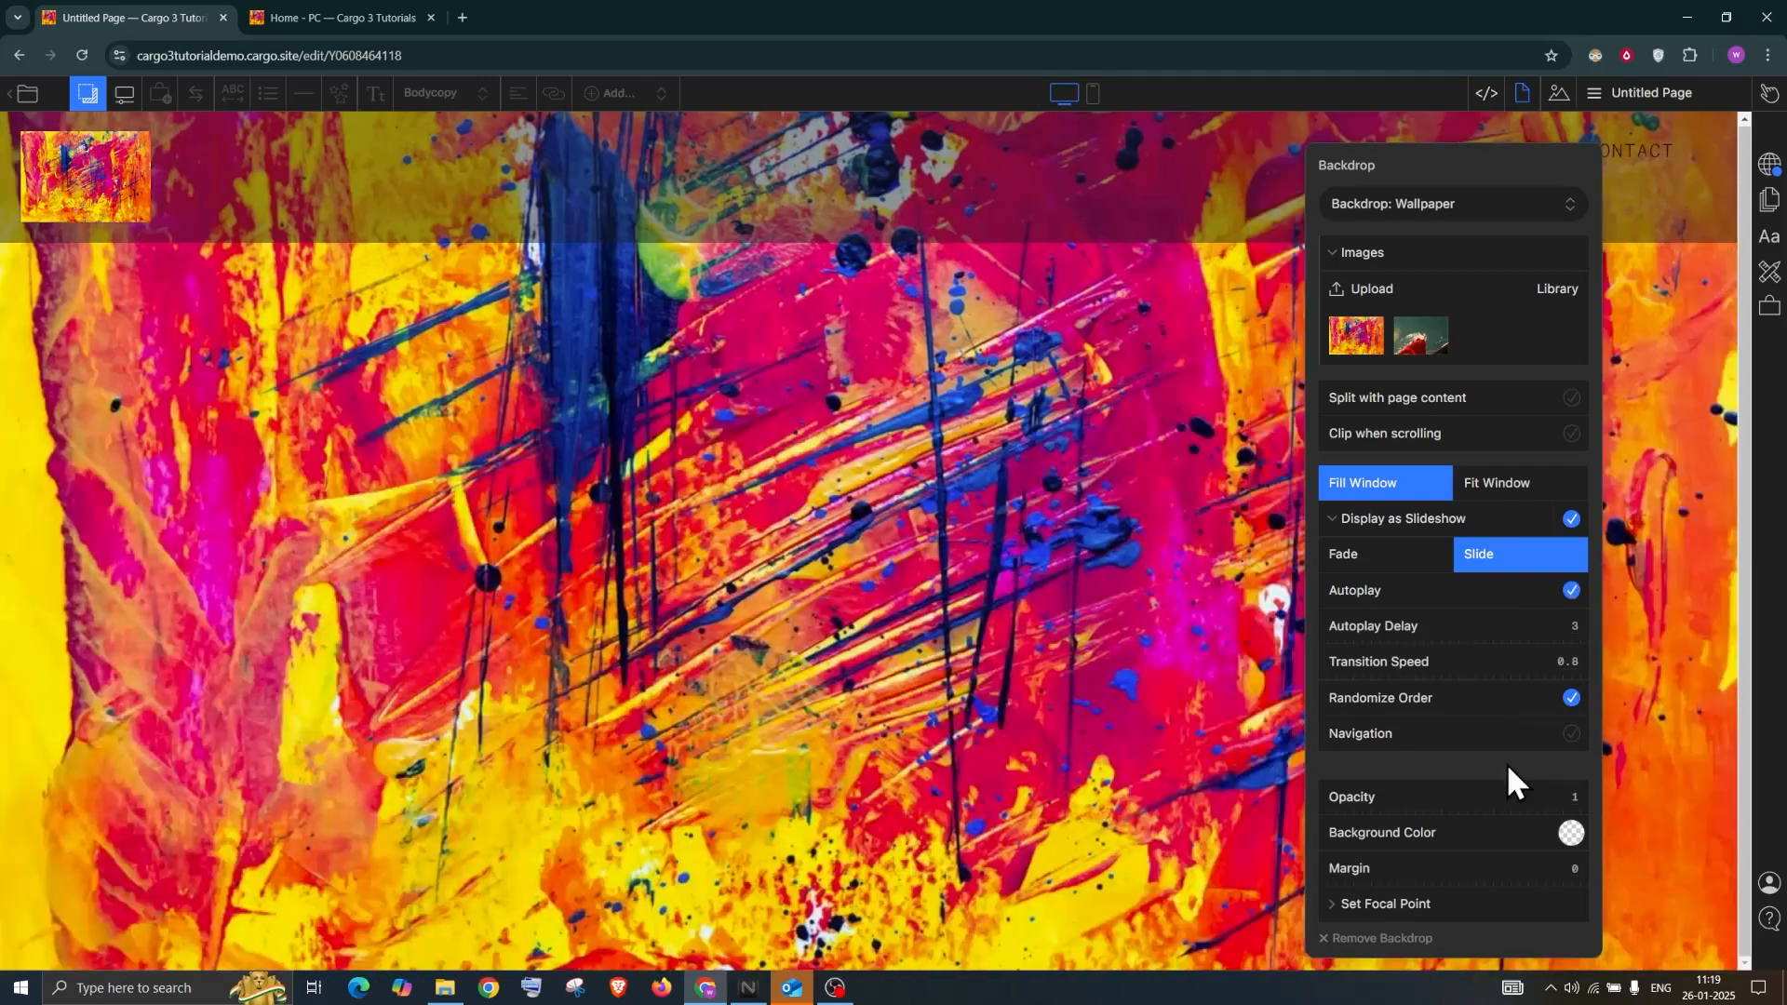
pyautogui.click(1571, 735)
pyautogui.click(1706, 612)
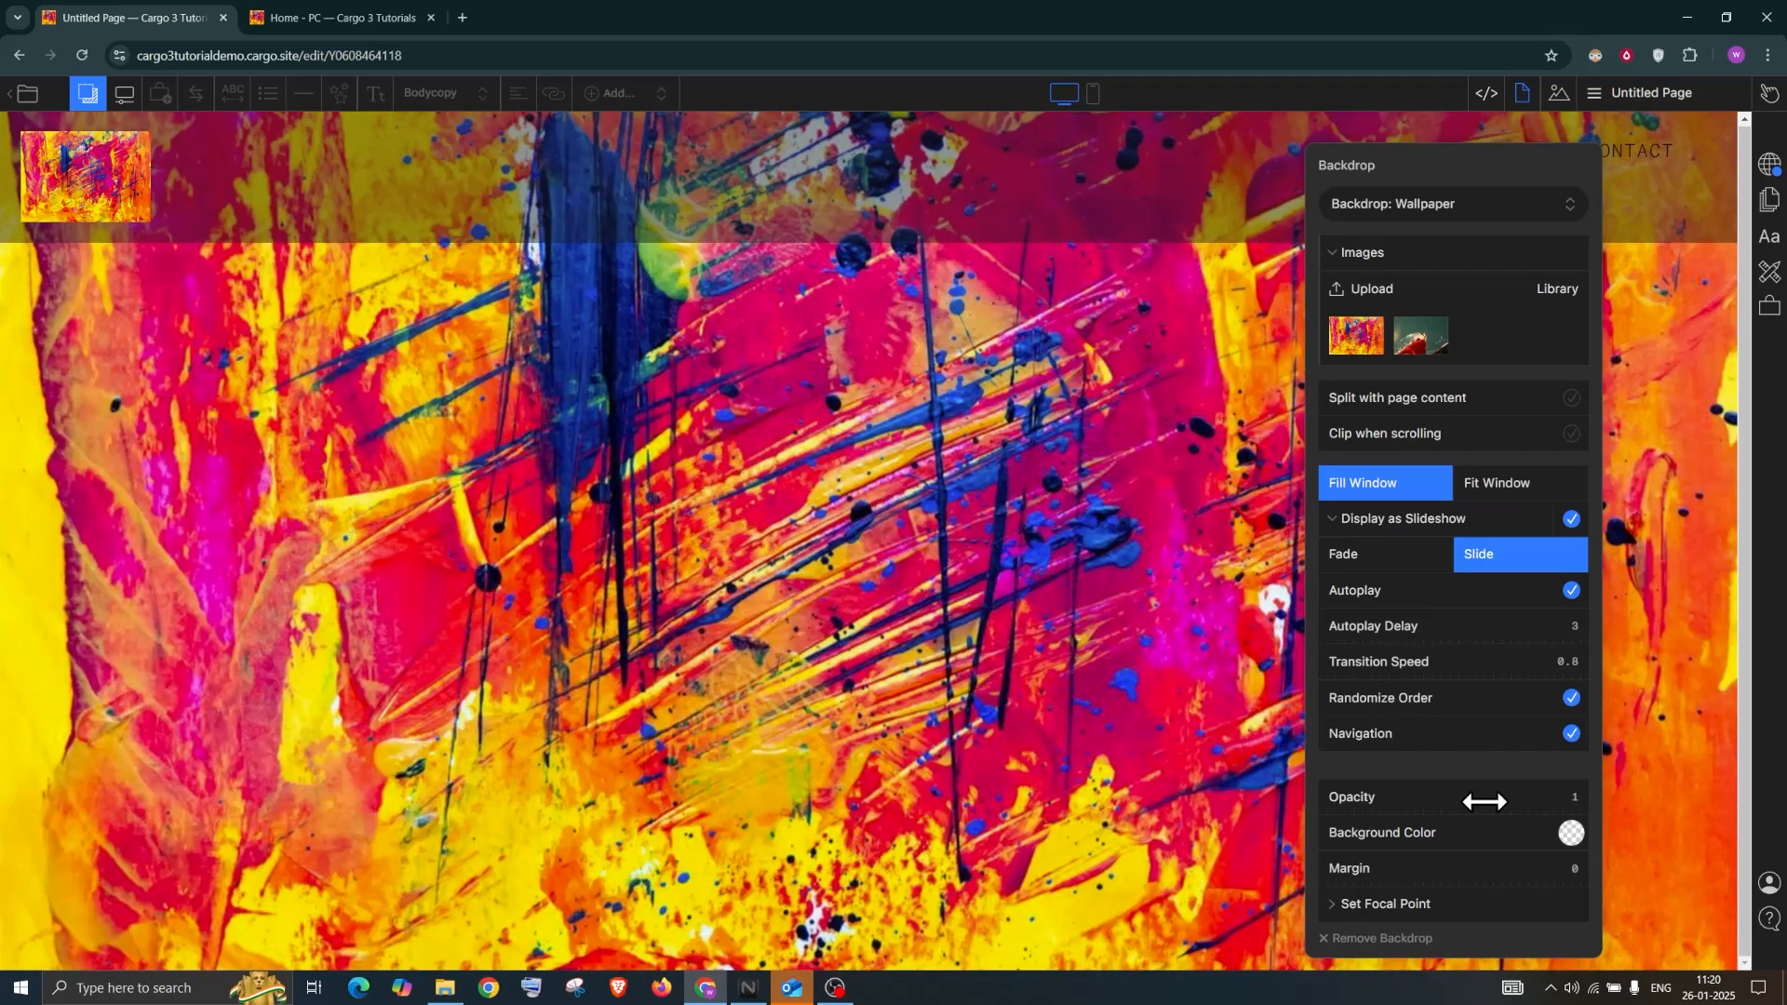
pyautogui.moveTo(1483, 801); pyautogui.dragTo(1573, 802)
# Set the backdrop background colour to black and turn slideshow display back off
pyautogui.click(1572, 833)
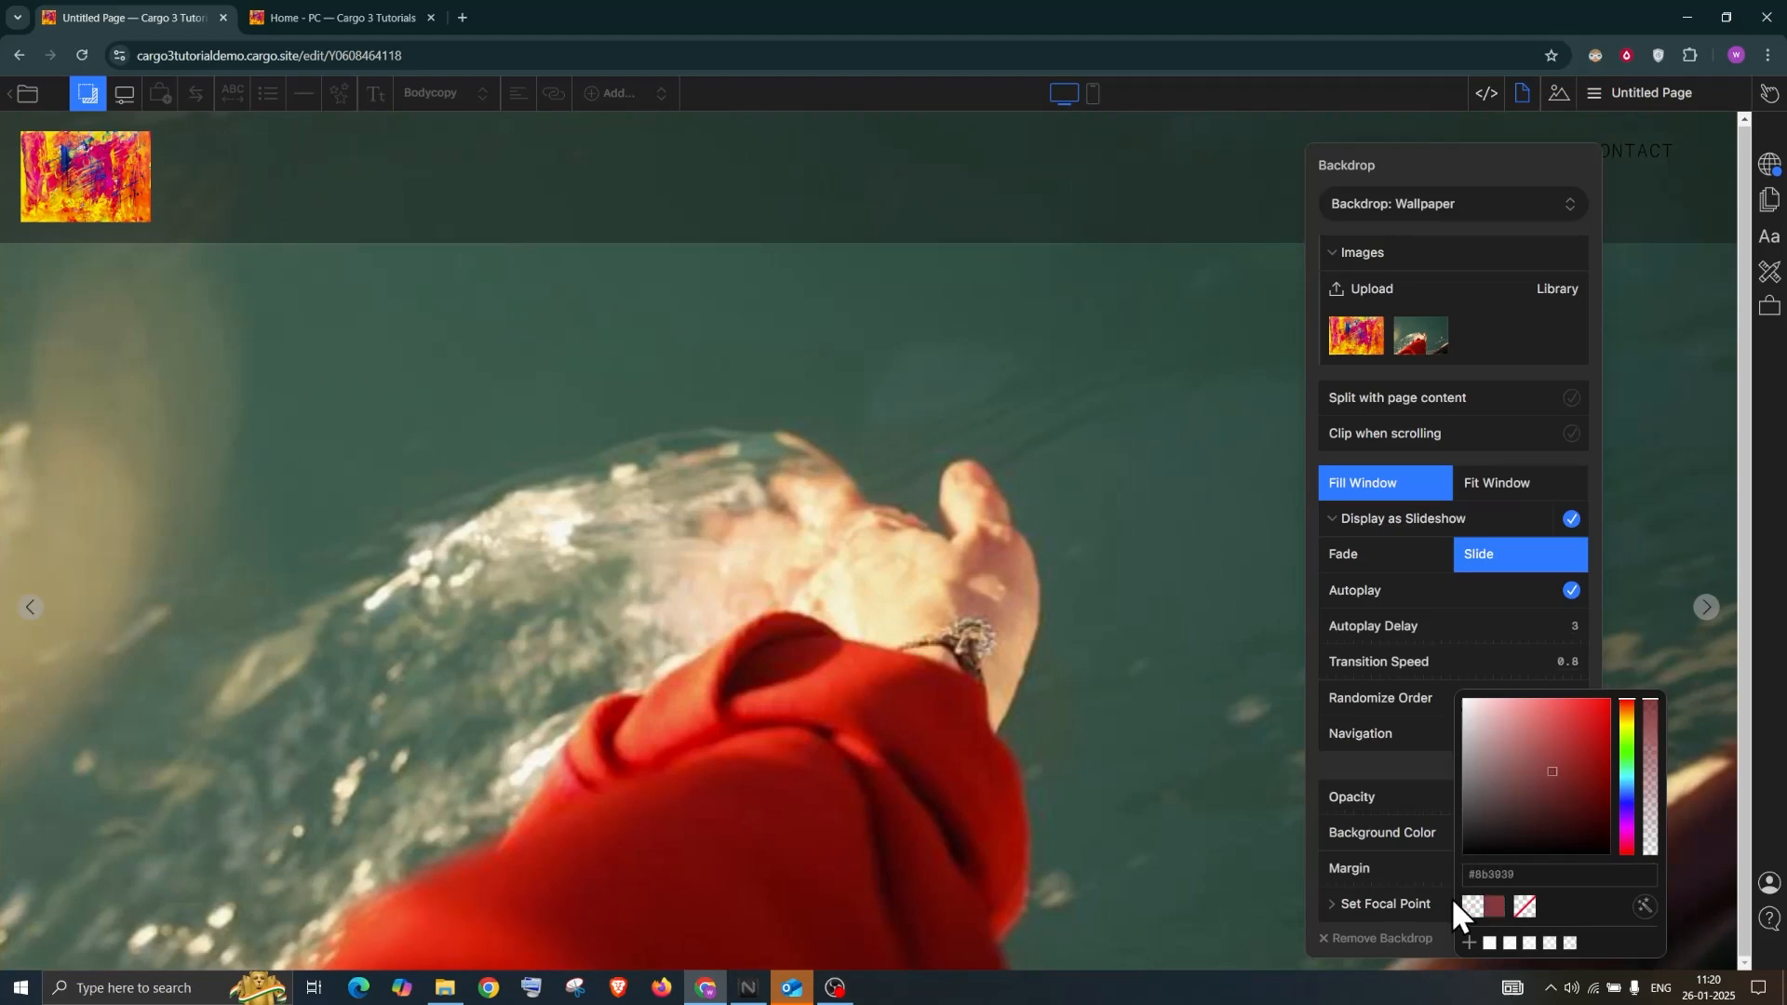
pyautogui.click(1487, 149)
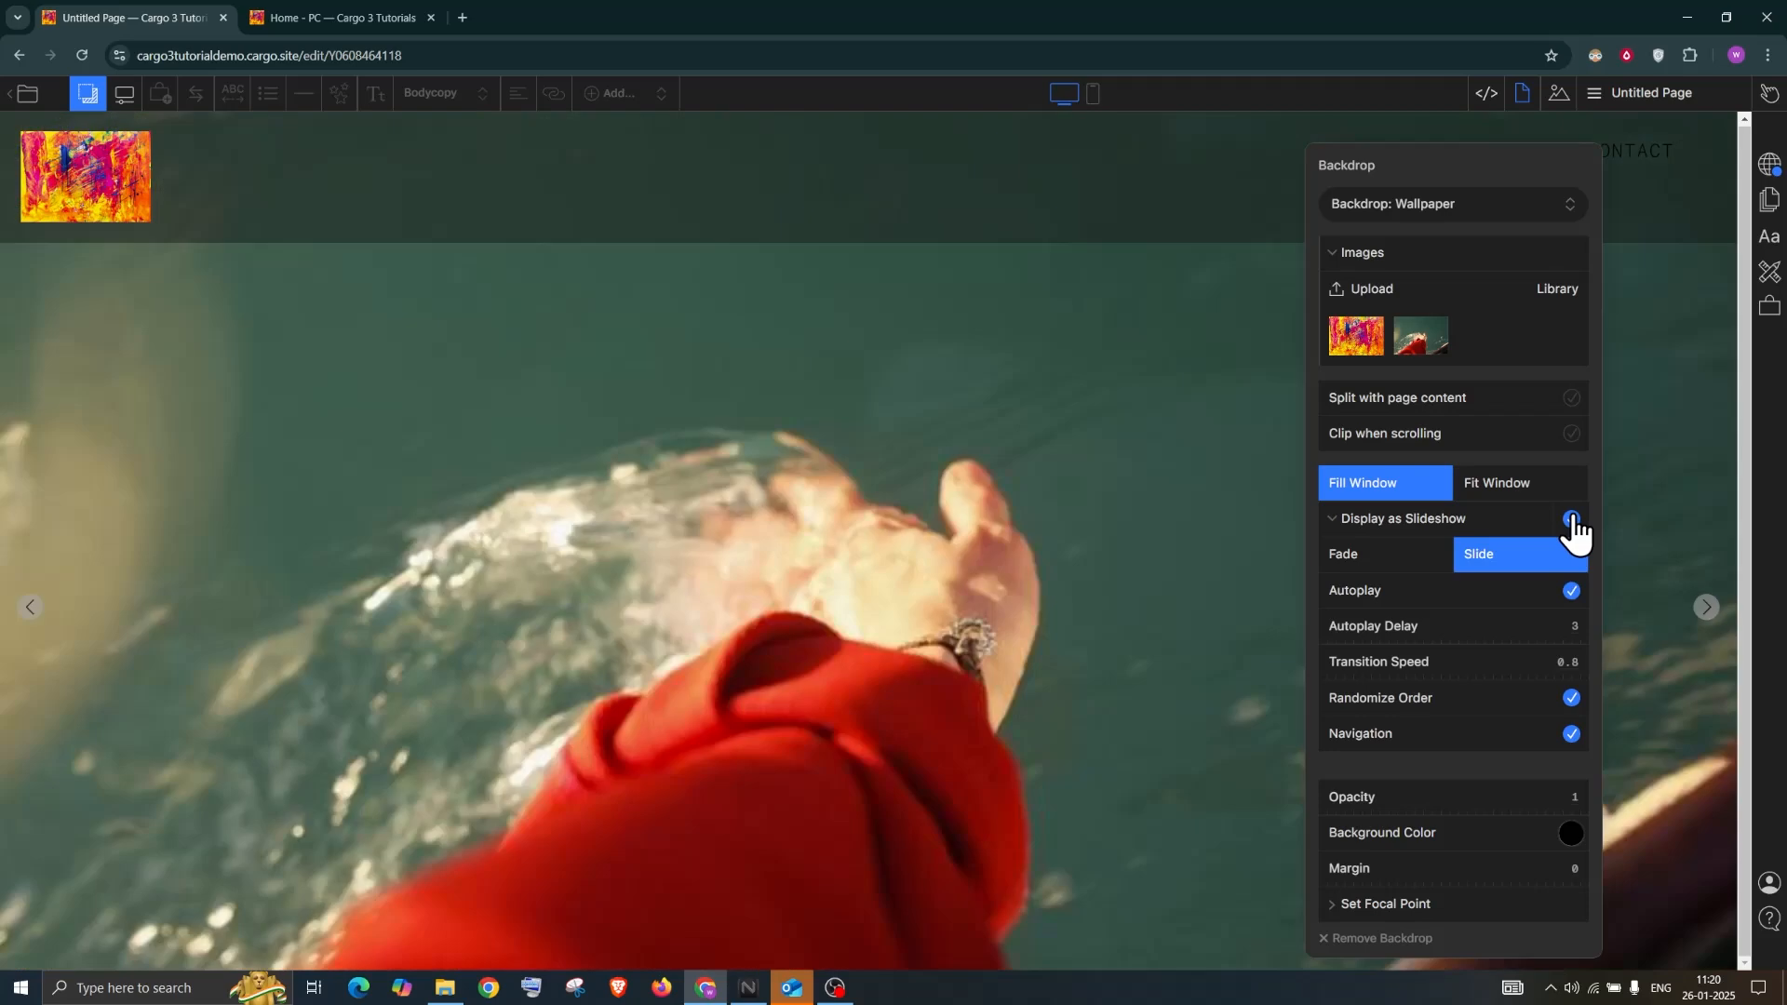
pyautogui.click(1570, 519)
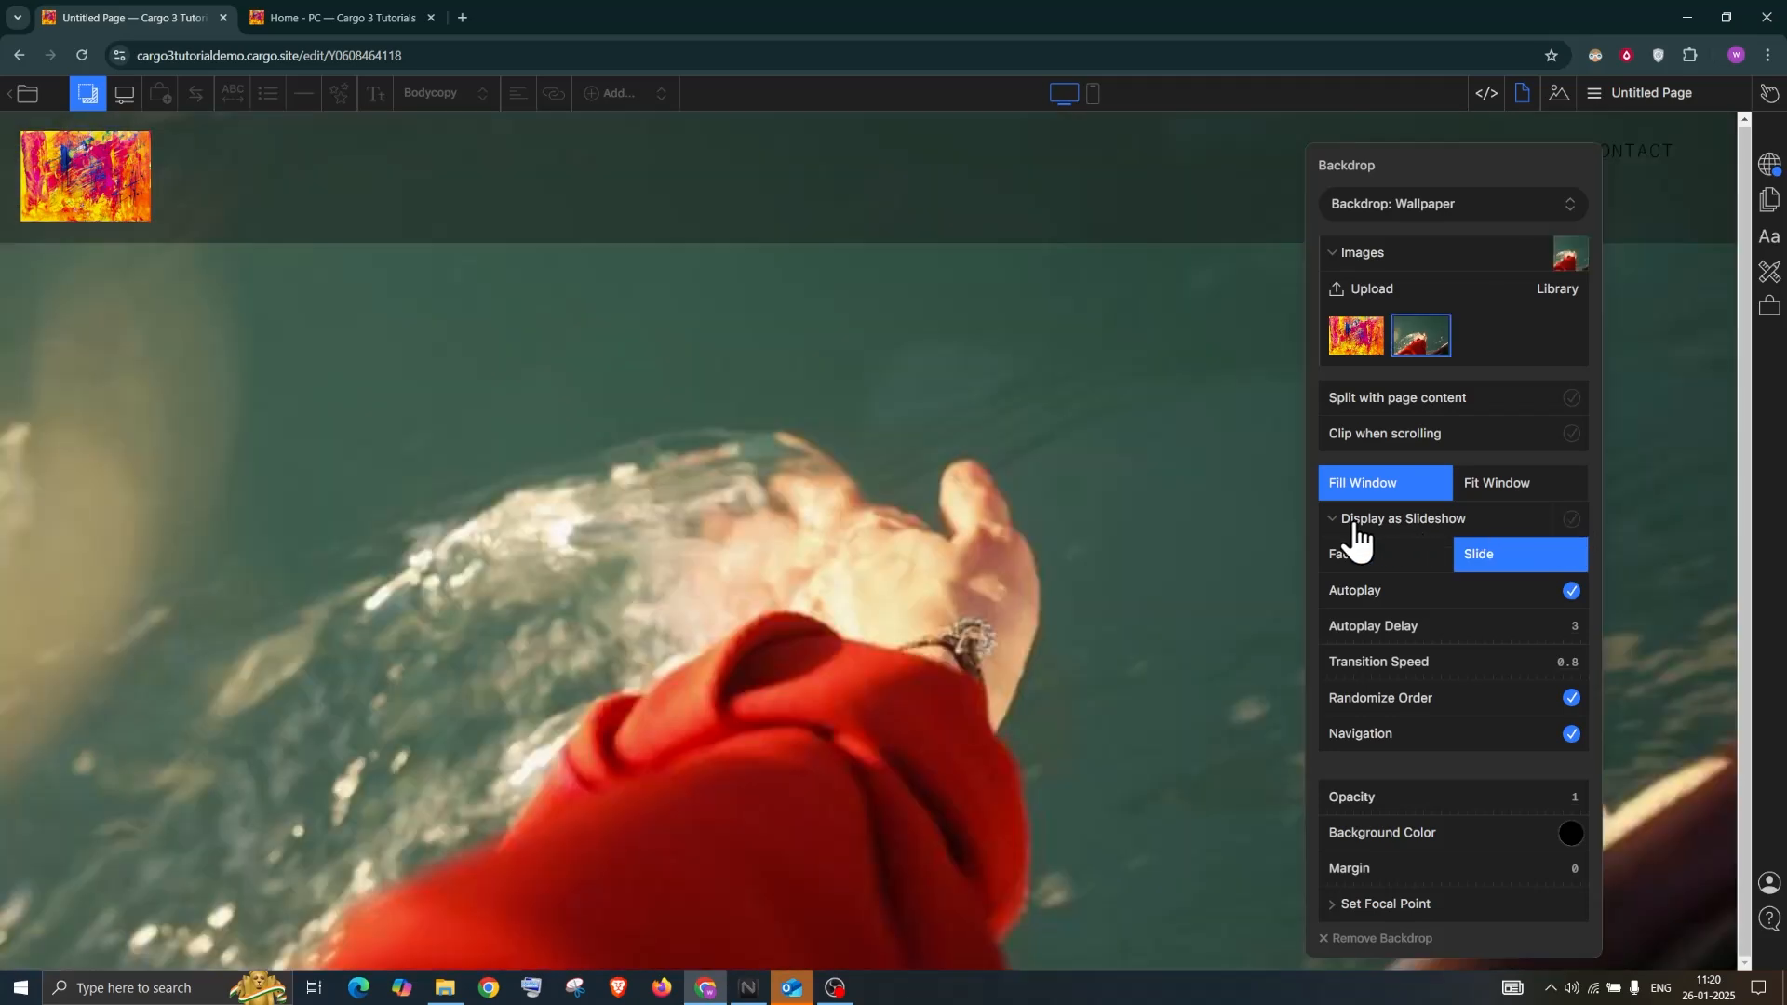
pyautogui.click(1356, 521)
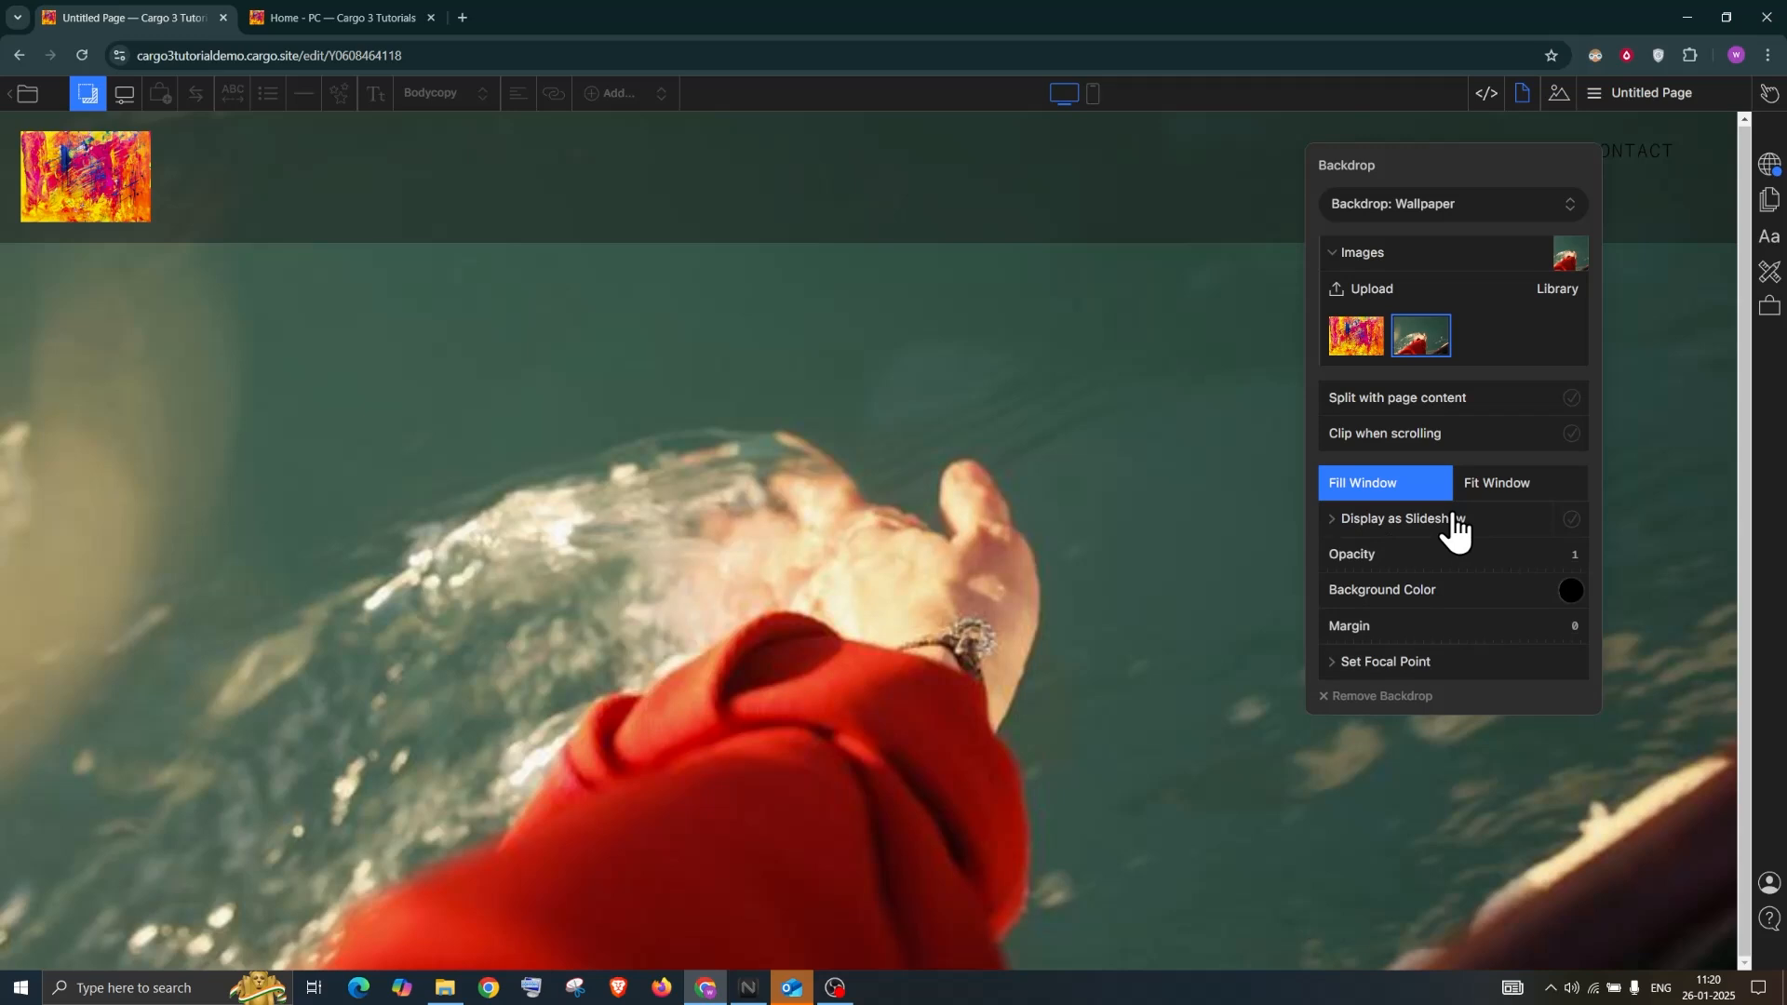
pyautogui.click(88, 96)
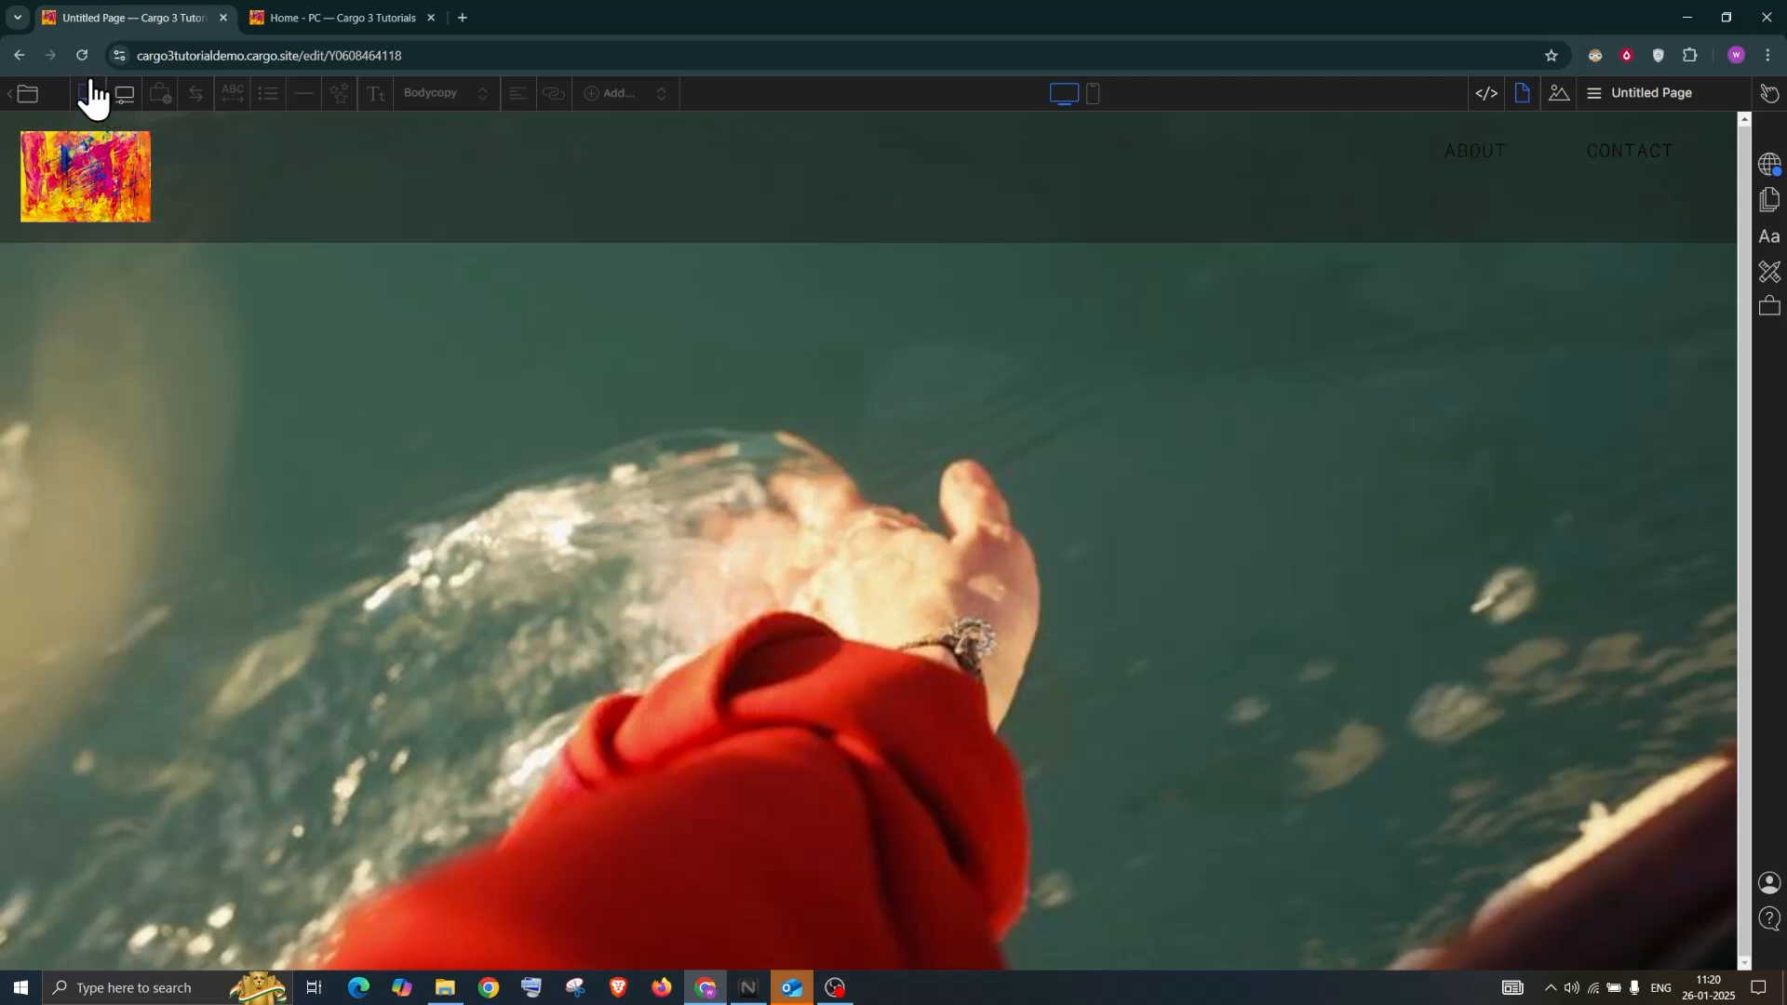
pyautogui.click(88, 96)
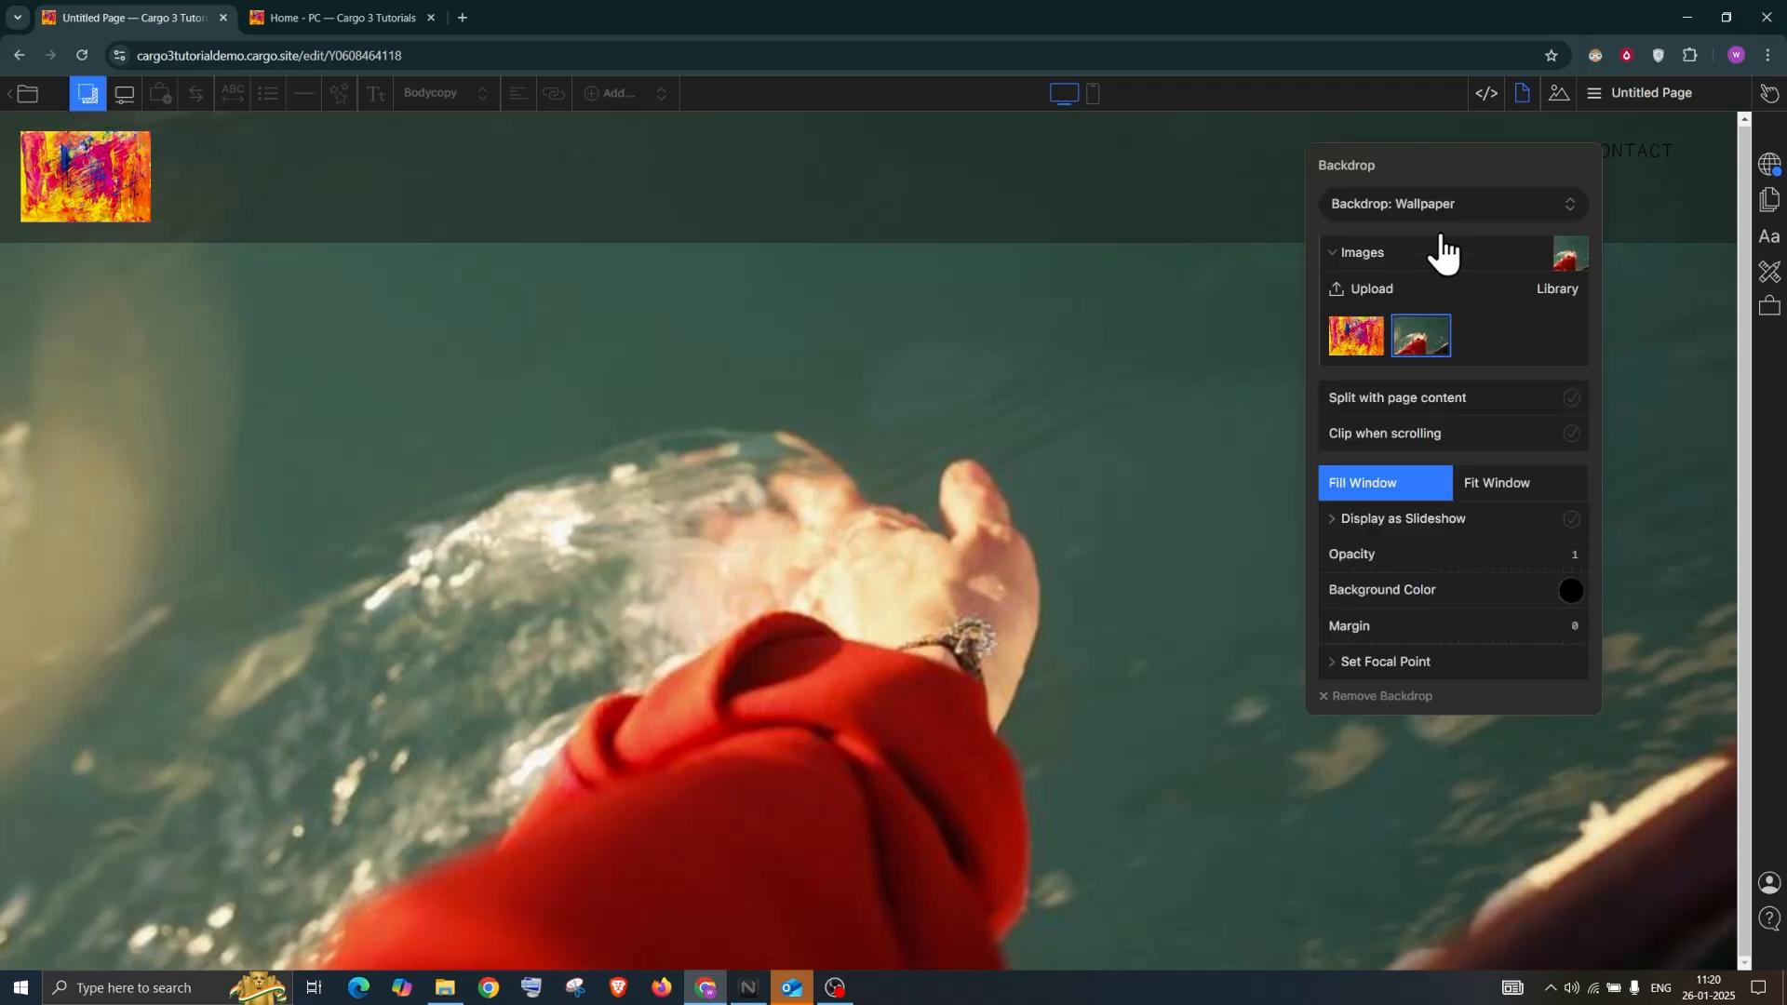
# Switch the backdrop to a Gradient with olive-yellow Color One, split with the page content
pyautogui.click(1432, 202)
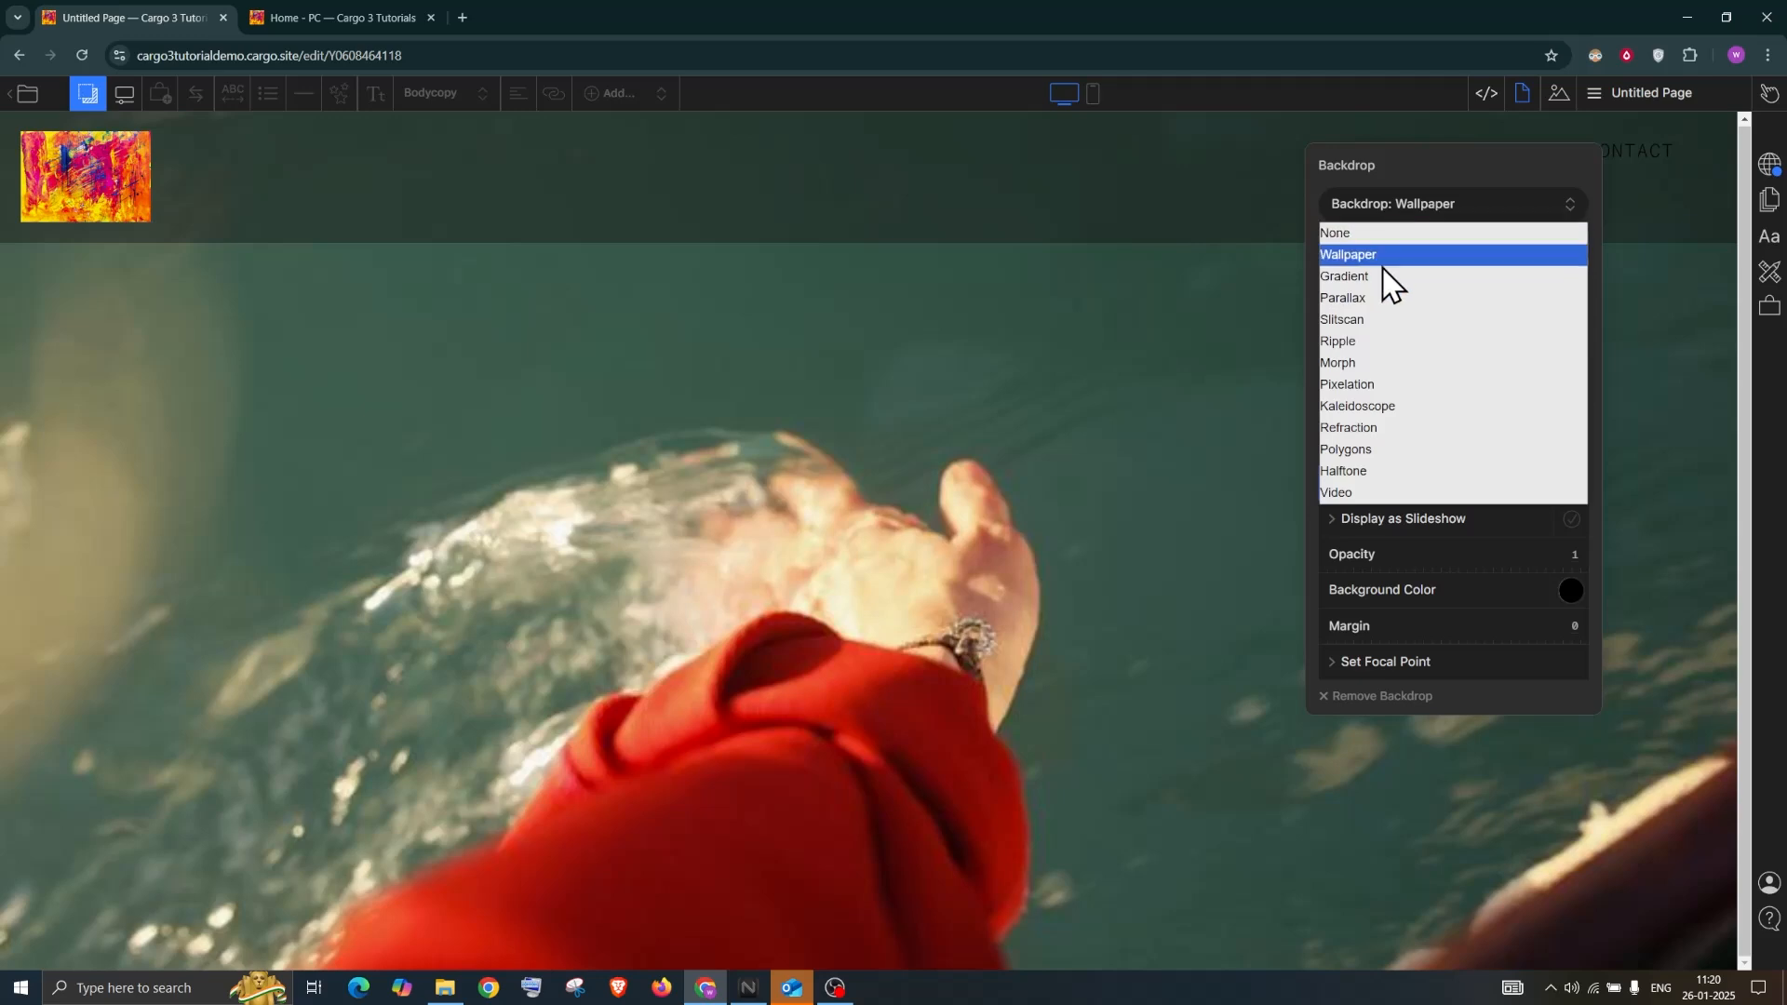
pyautogui.press('Escape')
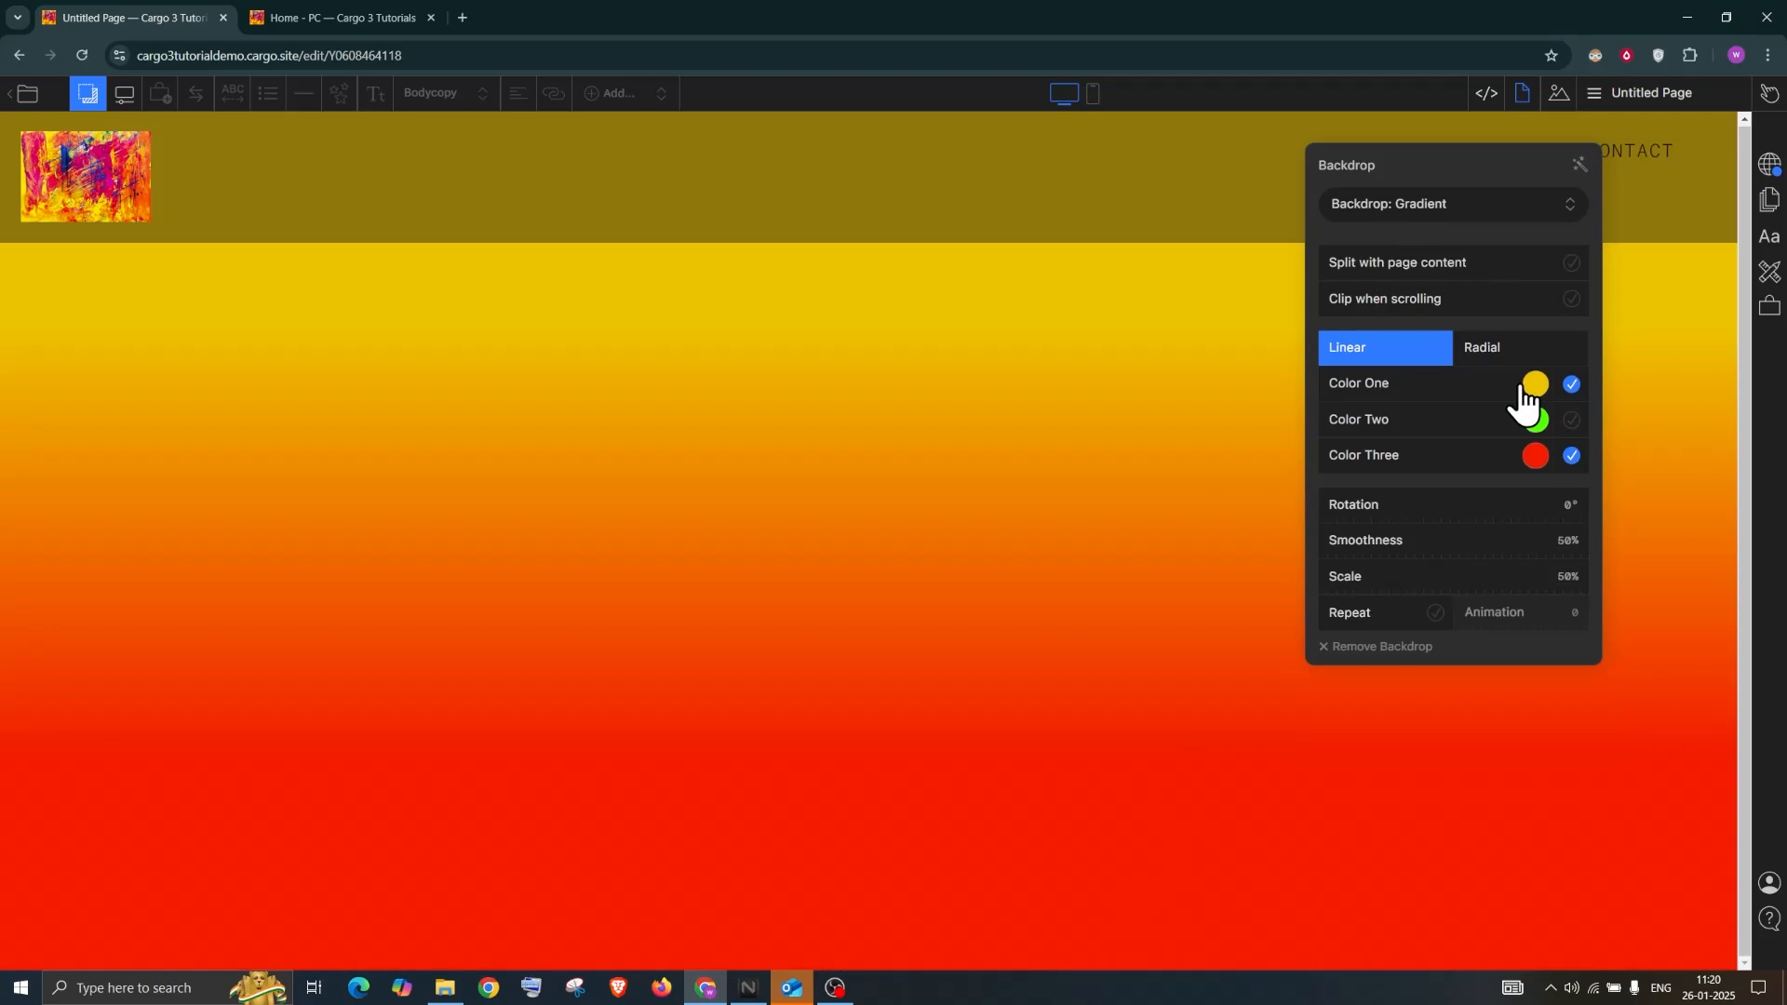
pyautogui.click(1526, 389)
pyautogui.click(1548, 420)
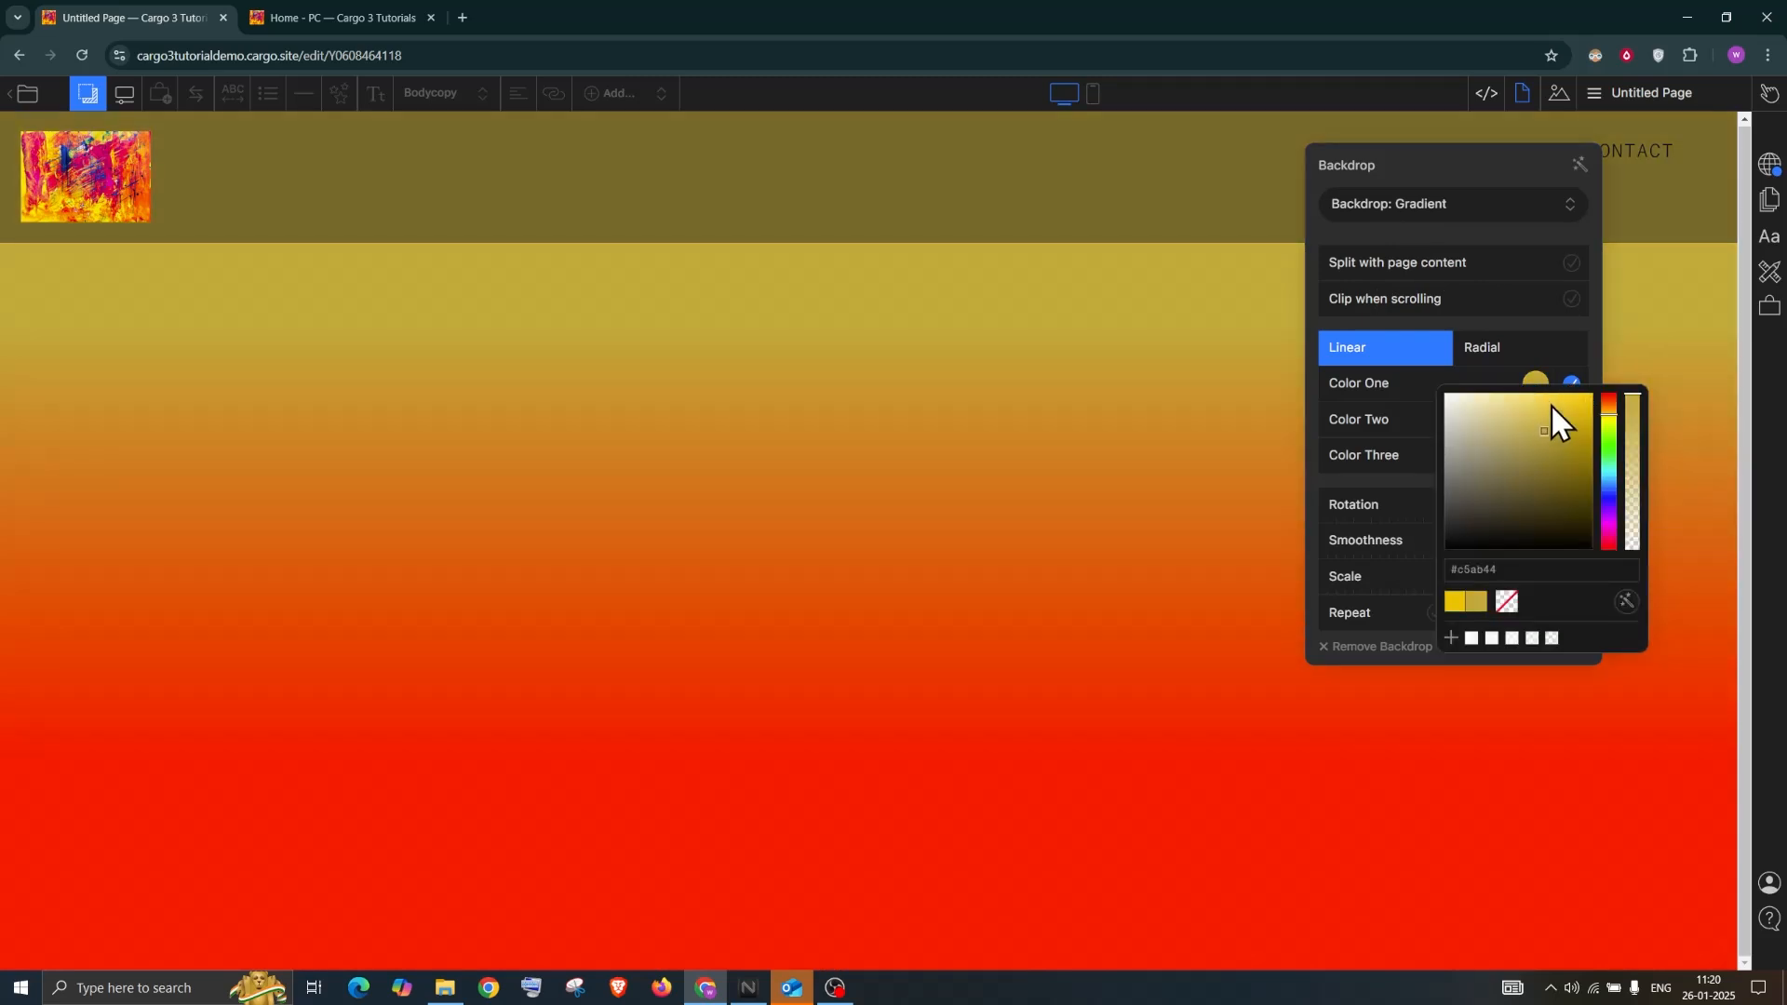
pyautogui.click(1552, 405)
pyautogui.click(1536, 550)
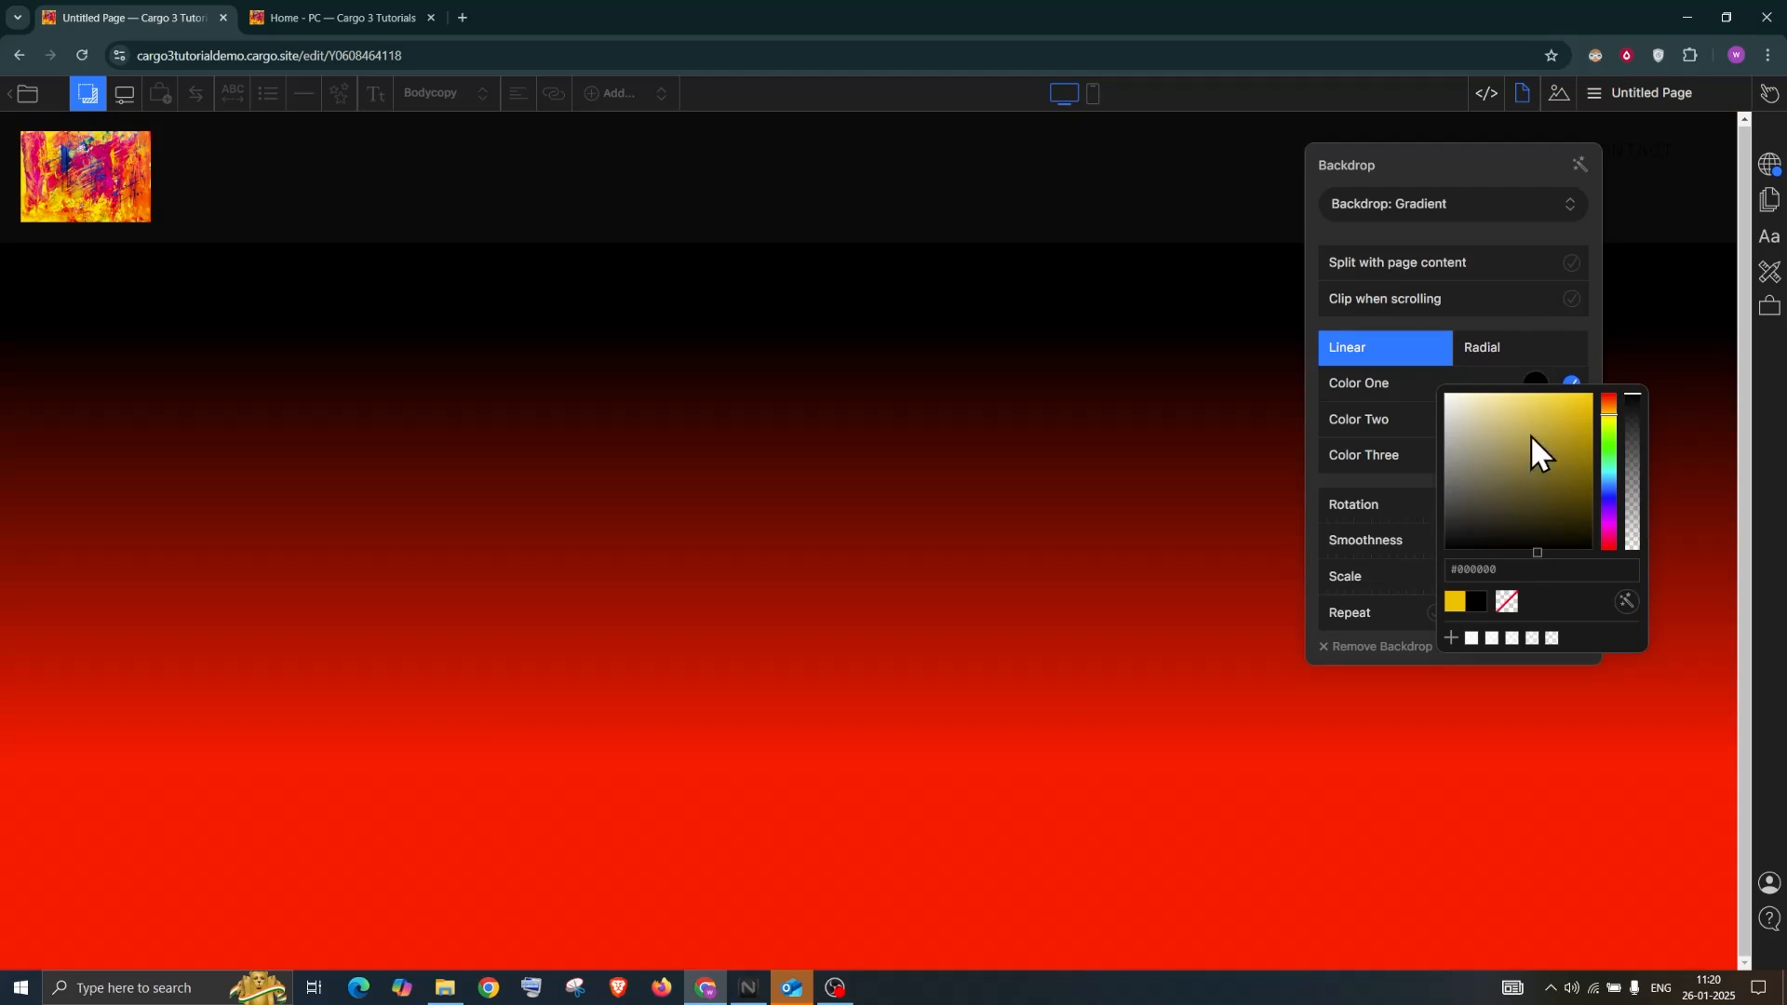
pyautogui.click(1529, 434)
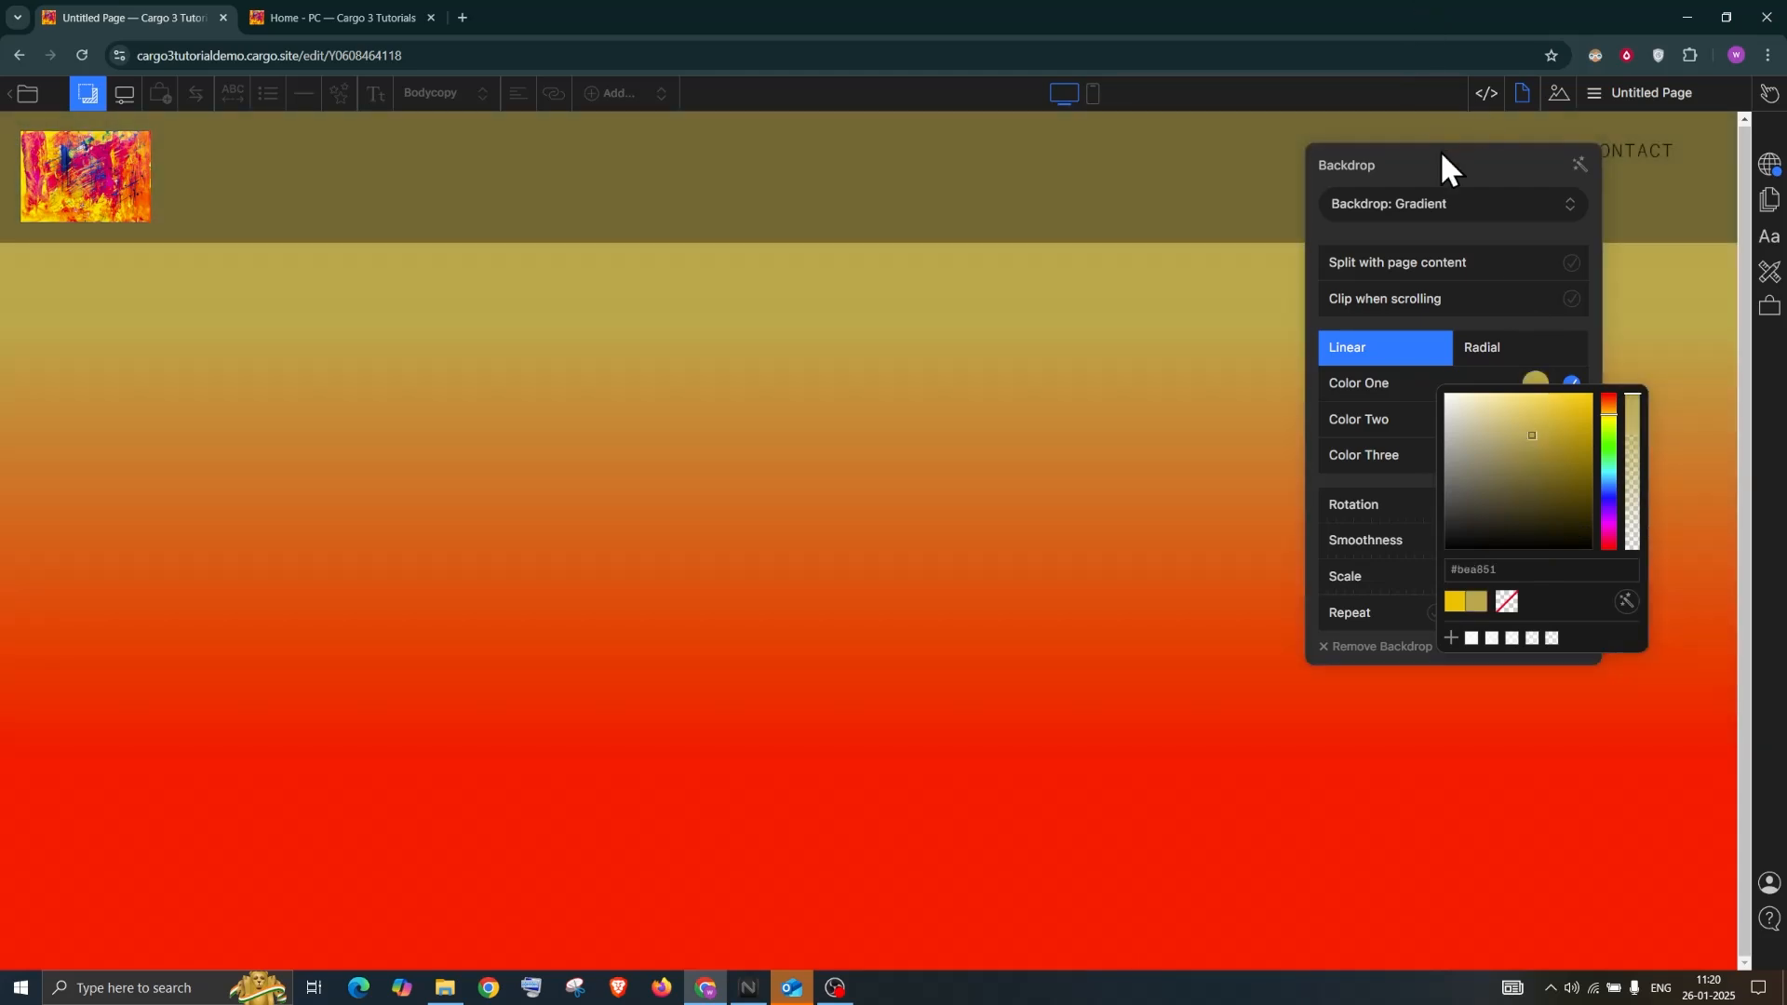
pyautogui.click(1441, 154)
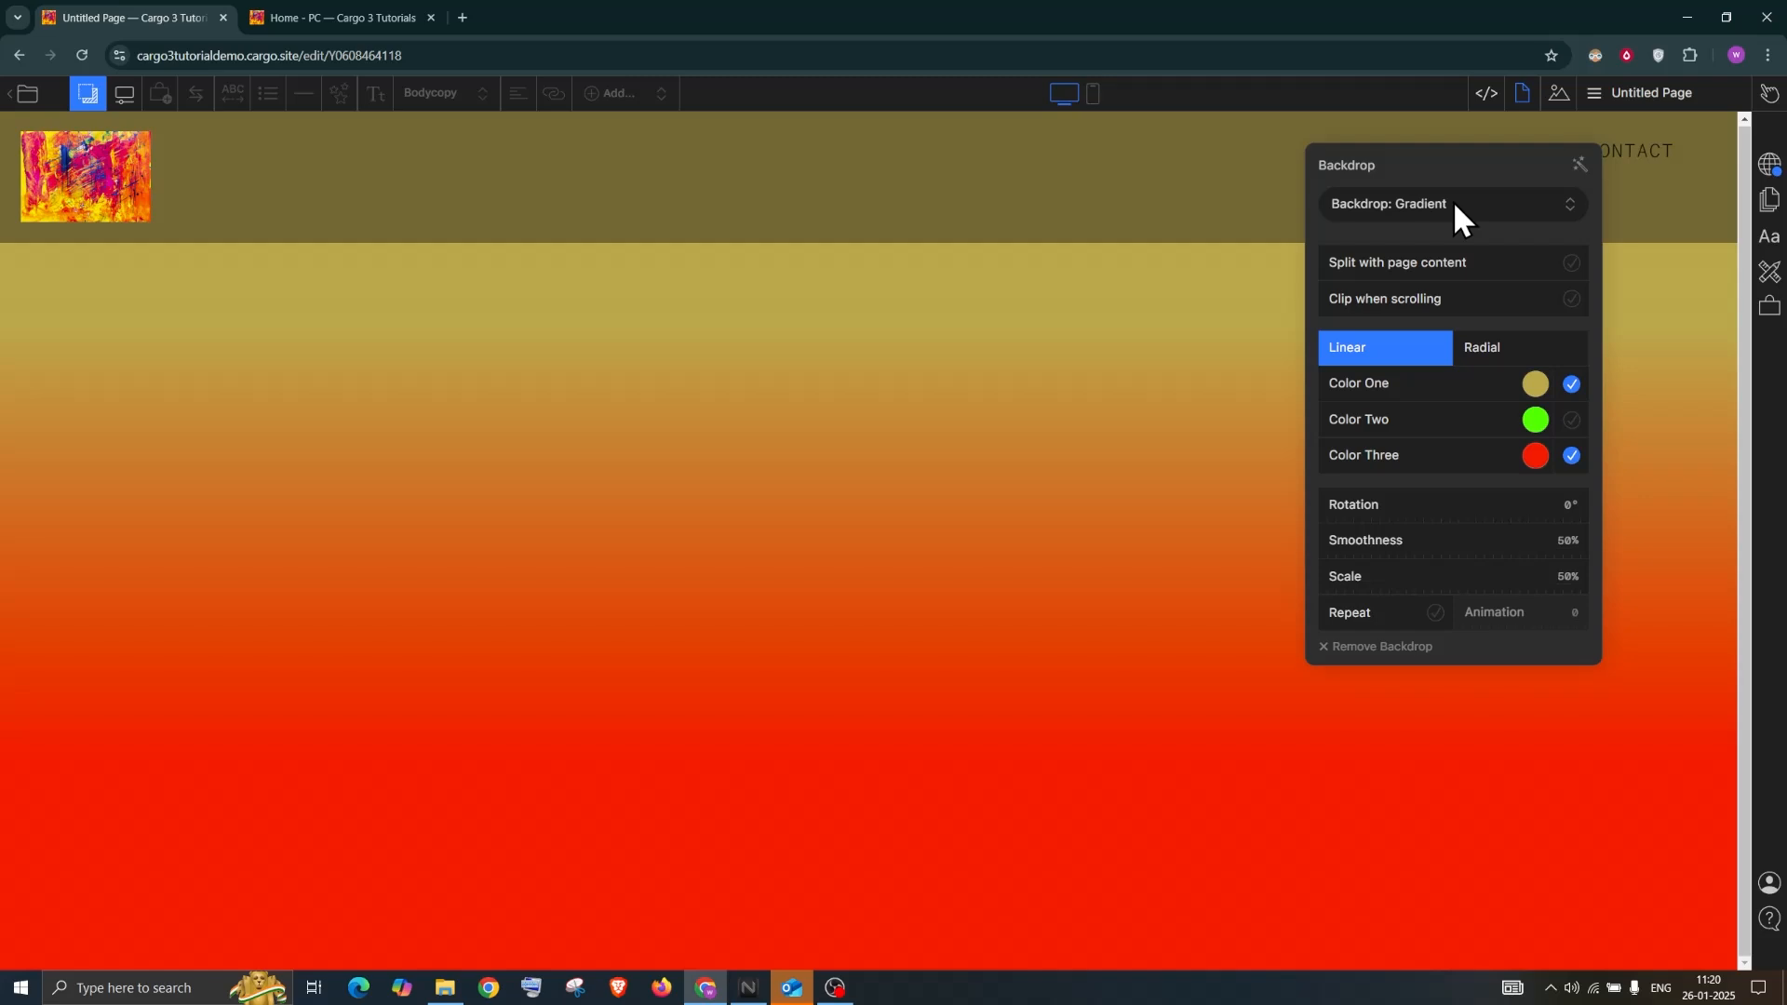
pyautogui.click(1572, 263)
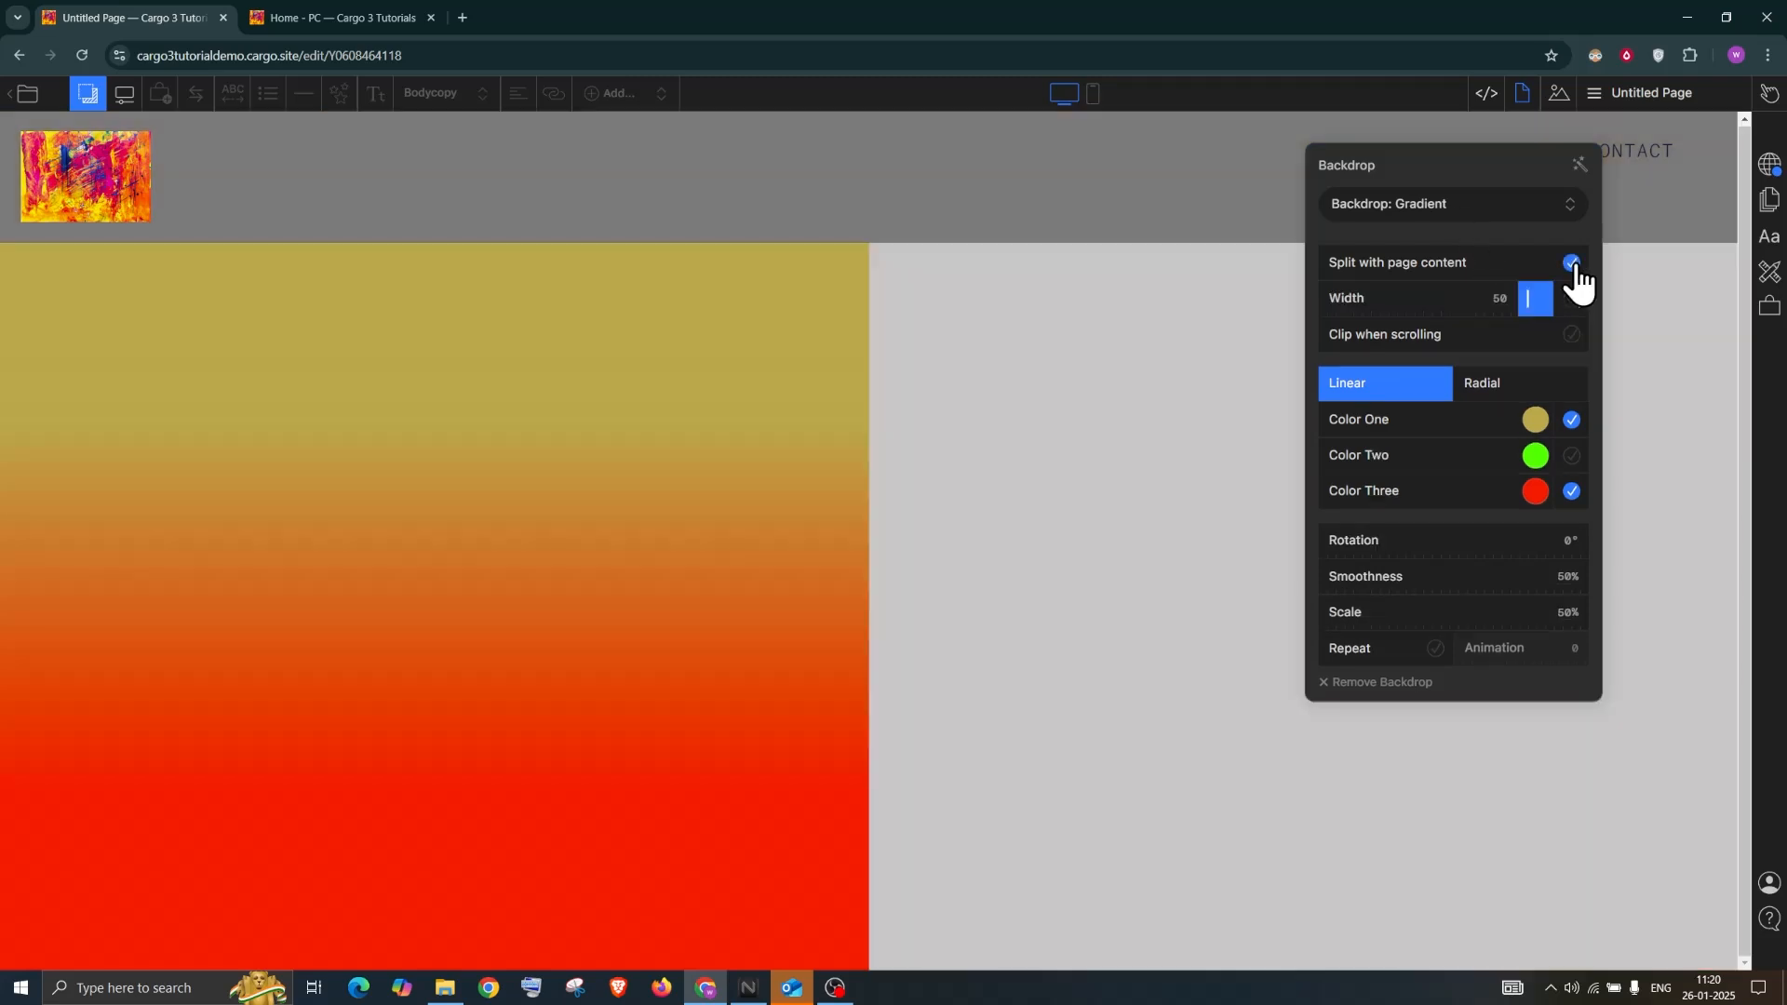
pyautogui.click(937, 339)
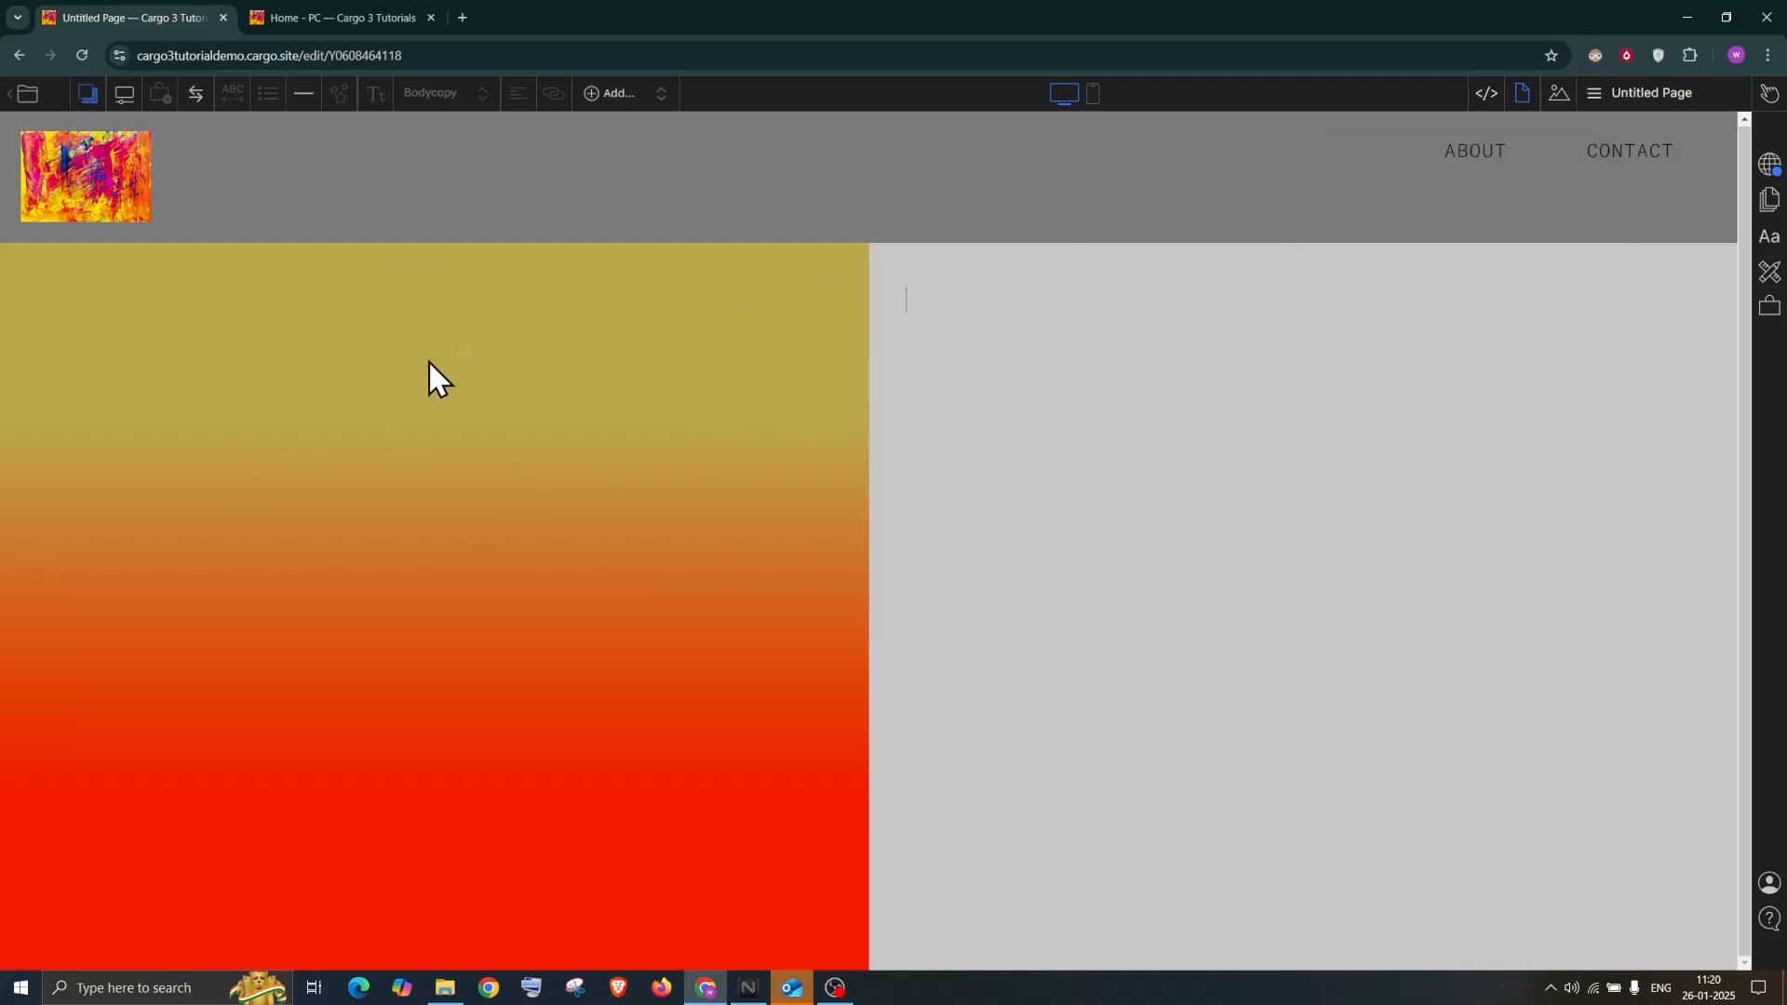
# Fill the right column with placeholder text and move the gradient backdrop to the right side
pyautogui.click(616, 93)
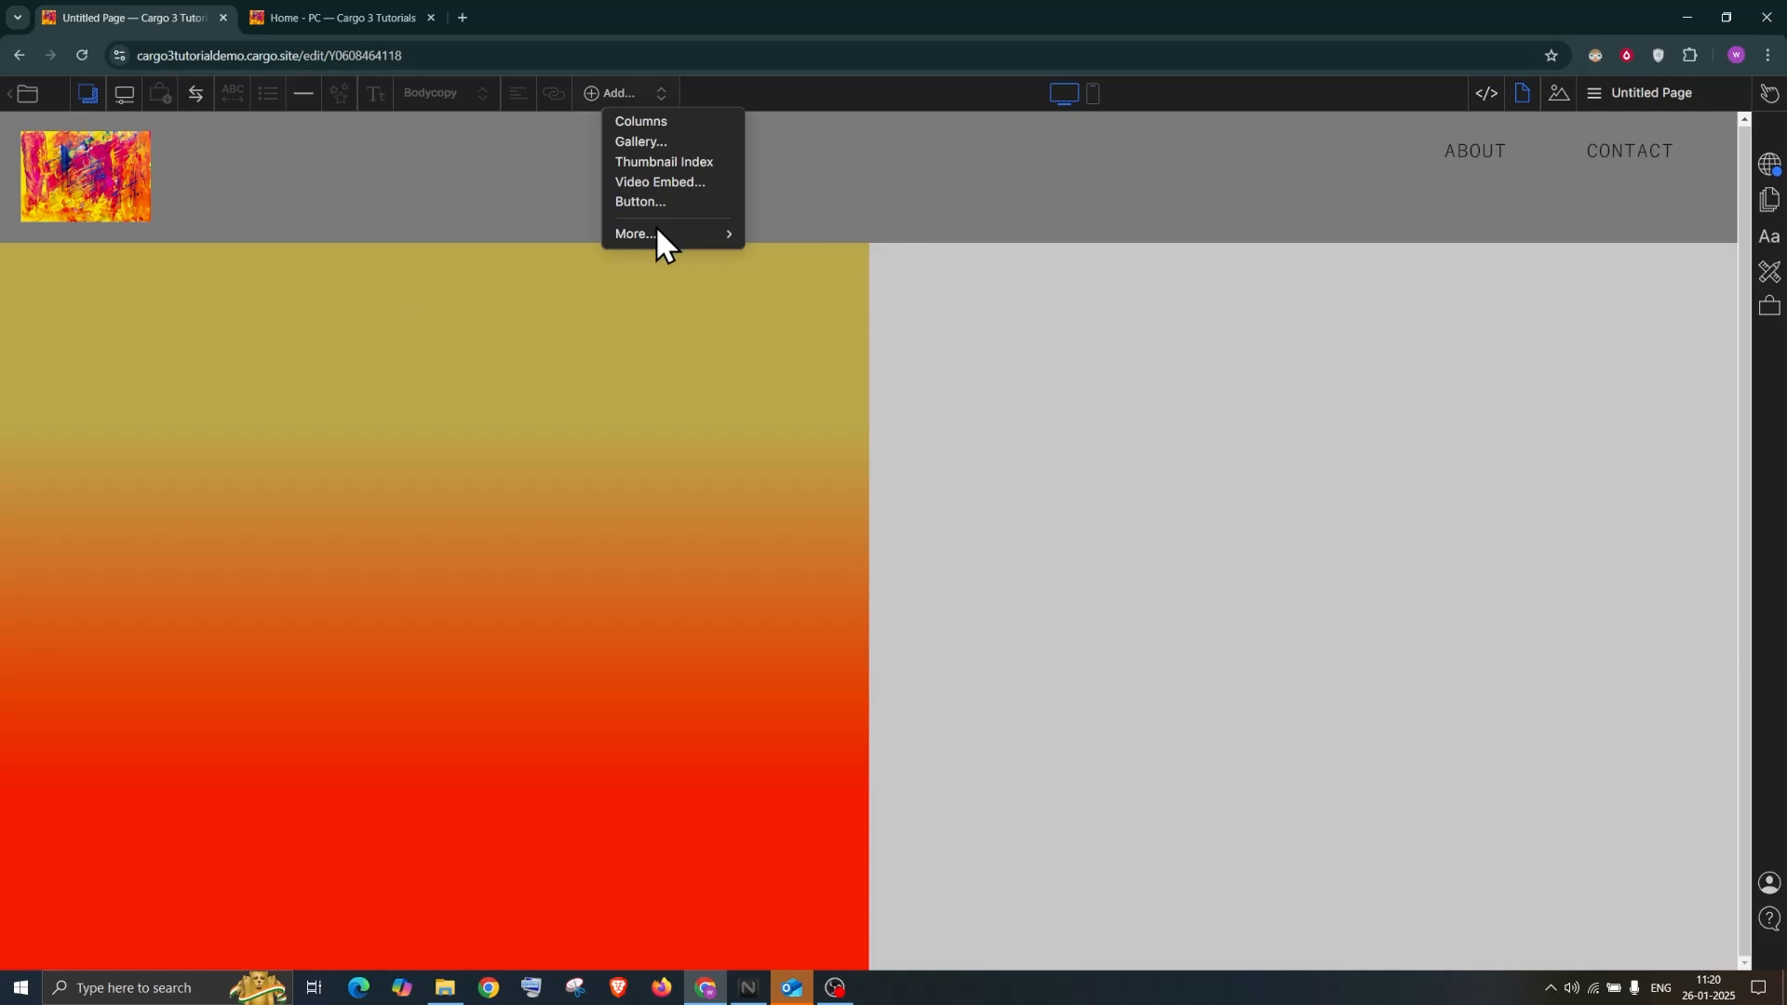
pyautogui.click(758, 231)
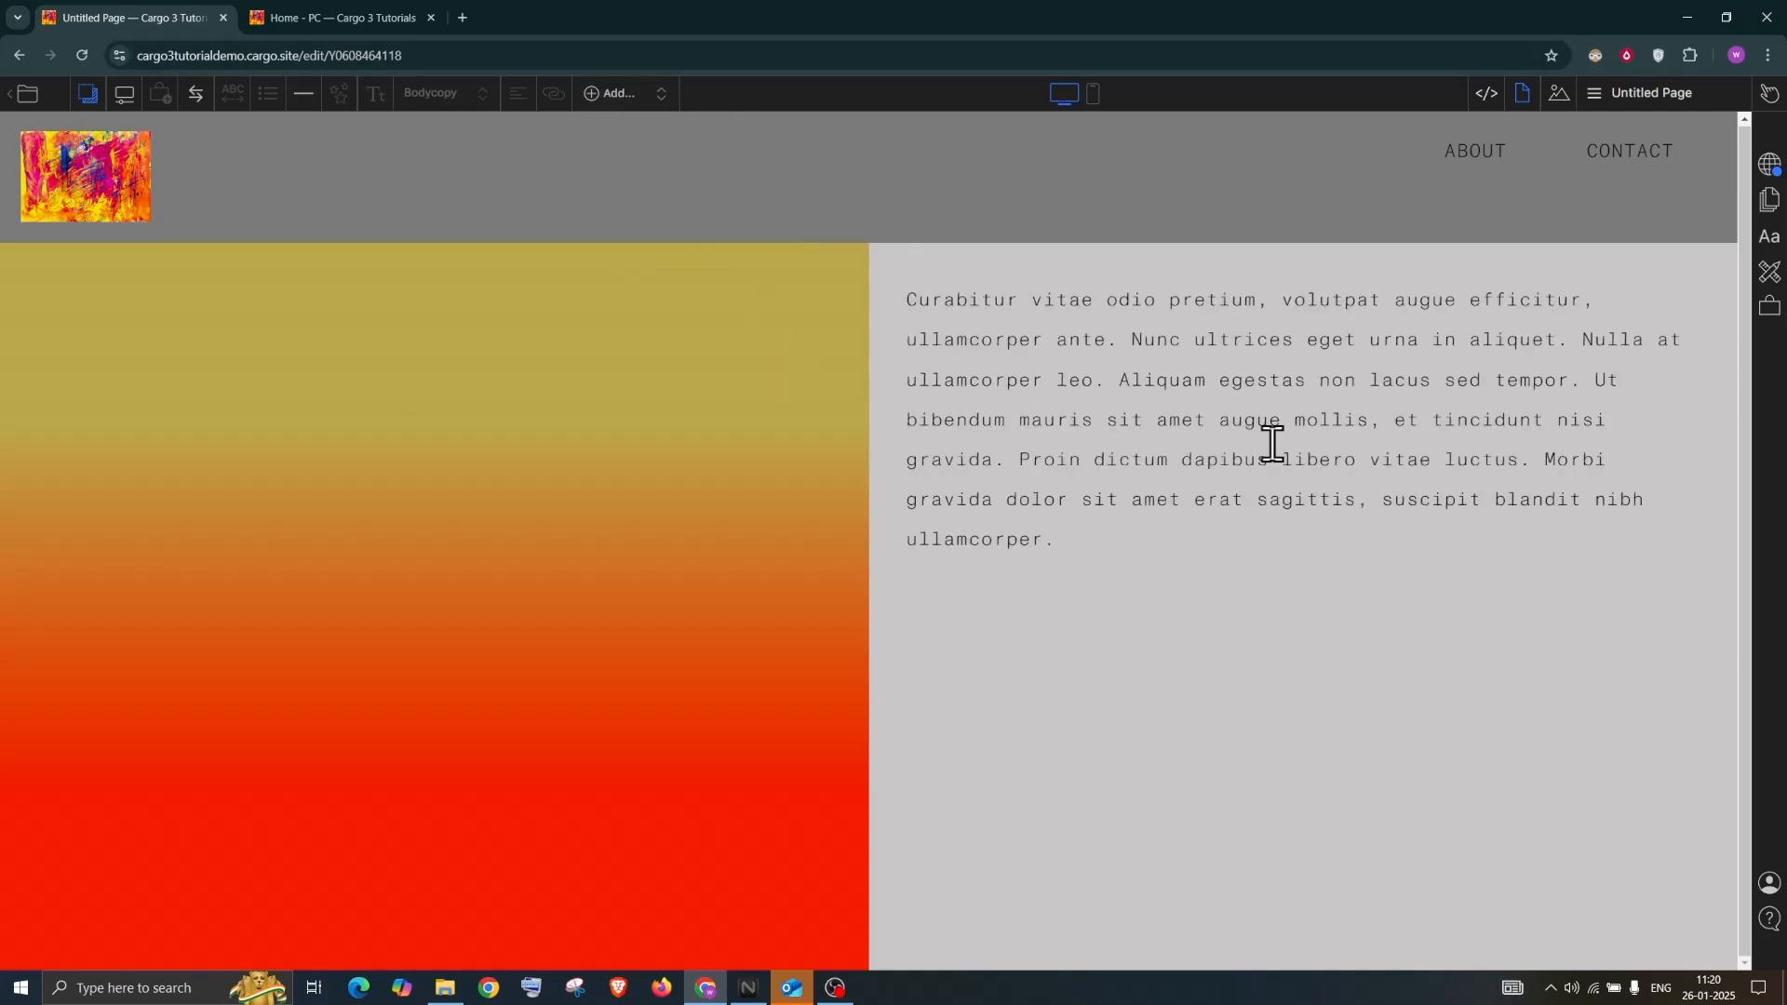
pyautogui.click(87, 93)
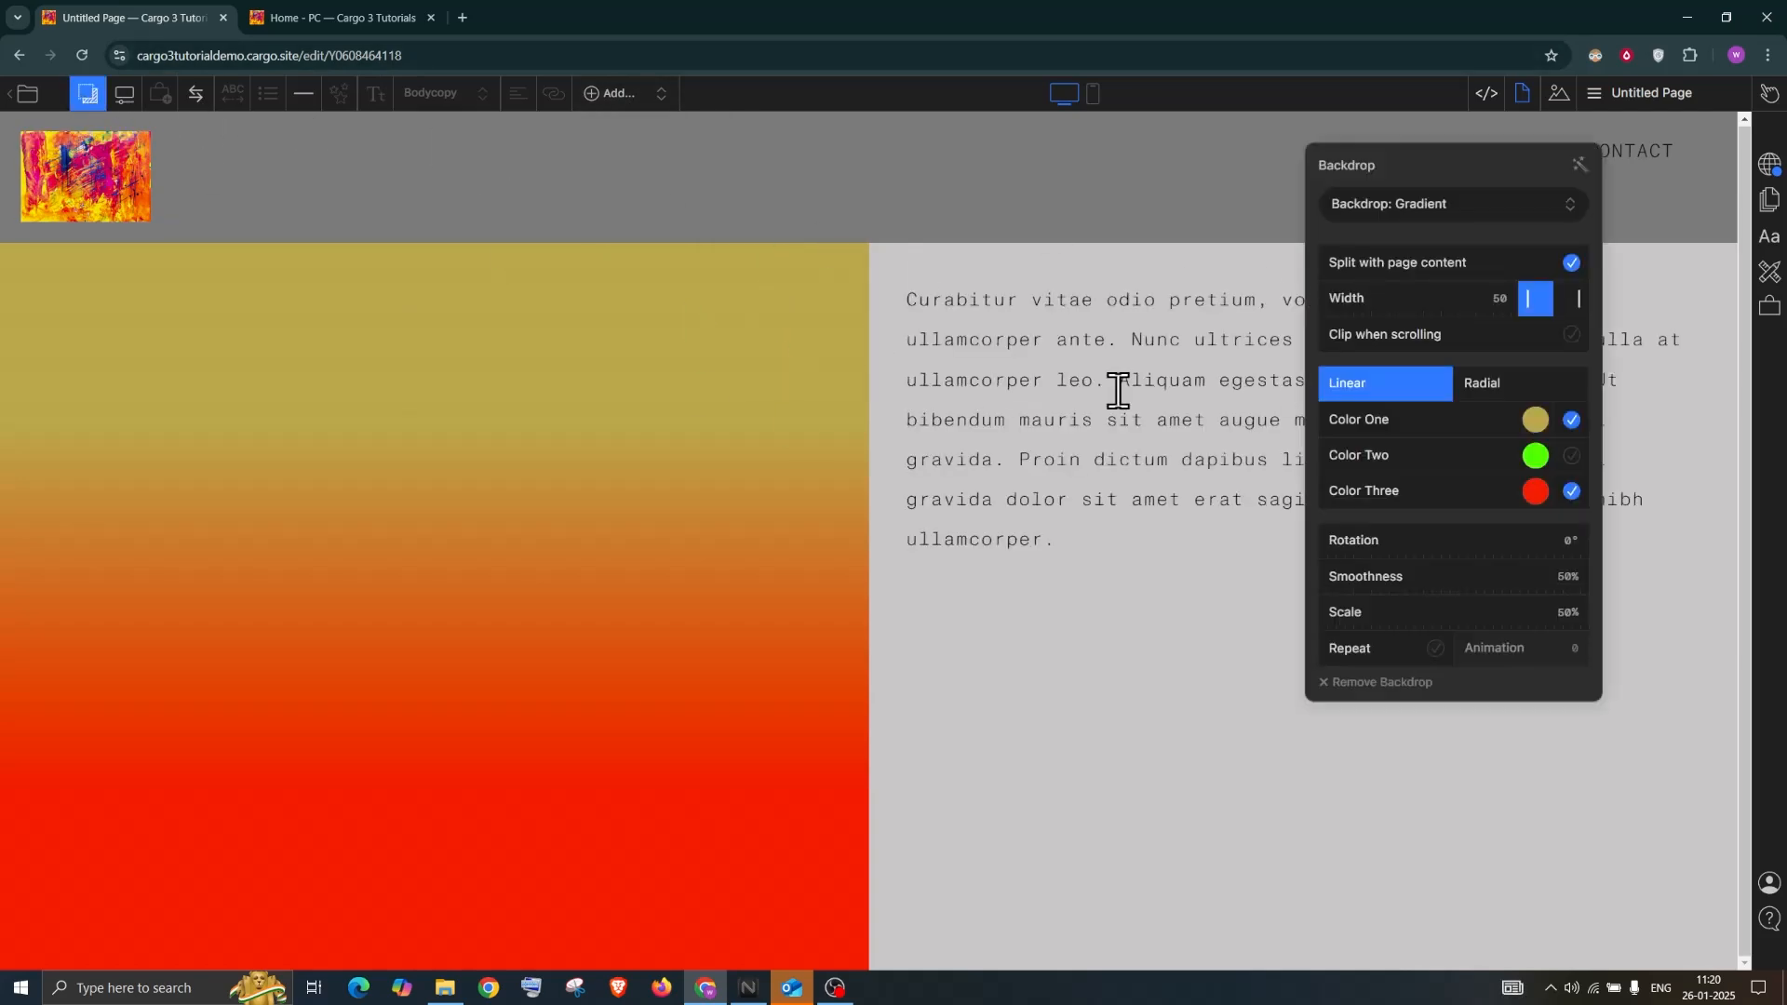
pyautogui.click(1580, 311)
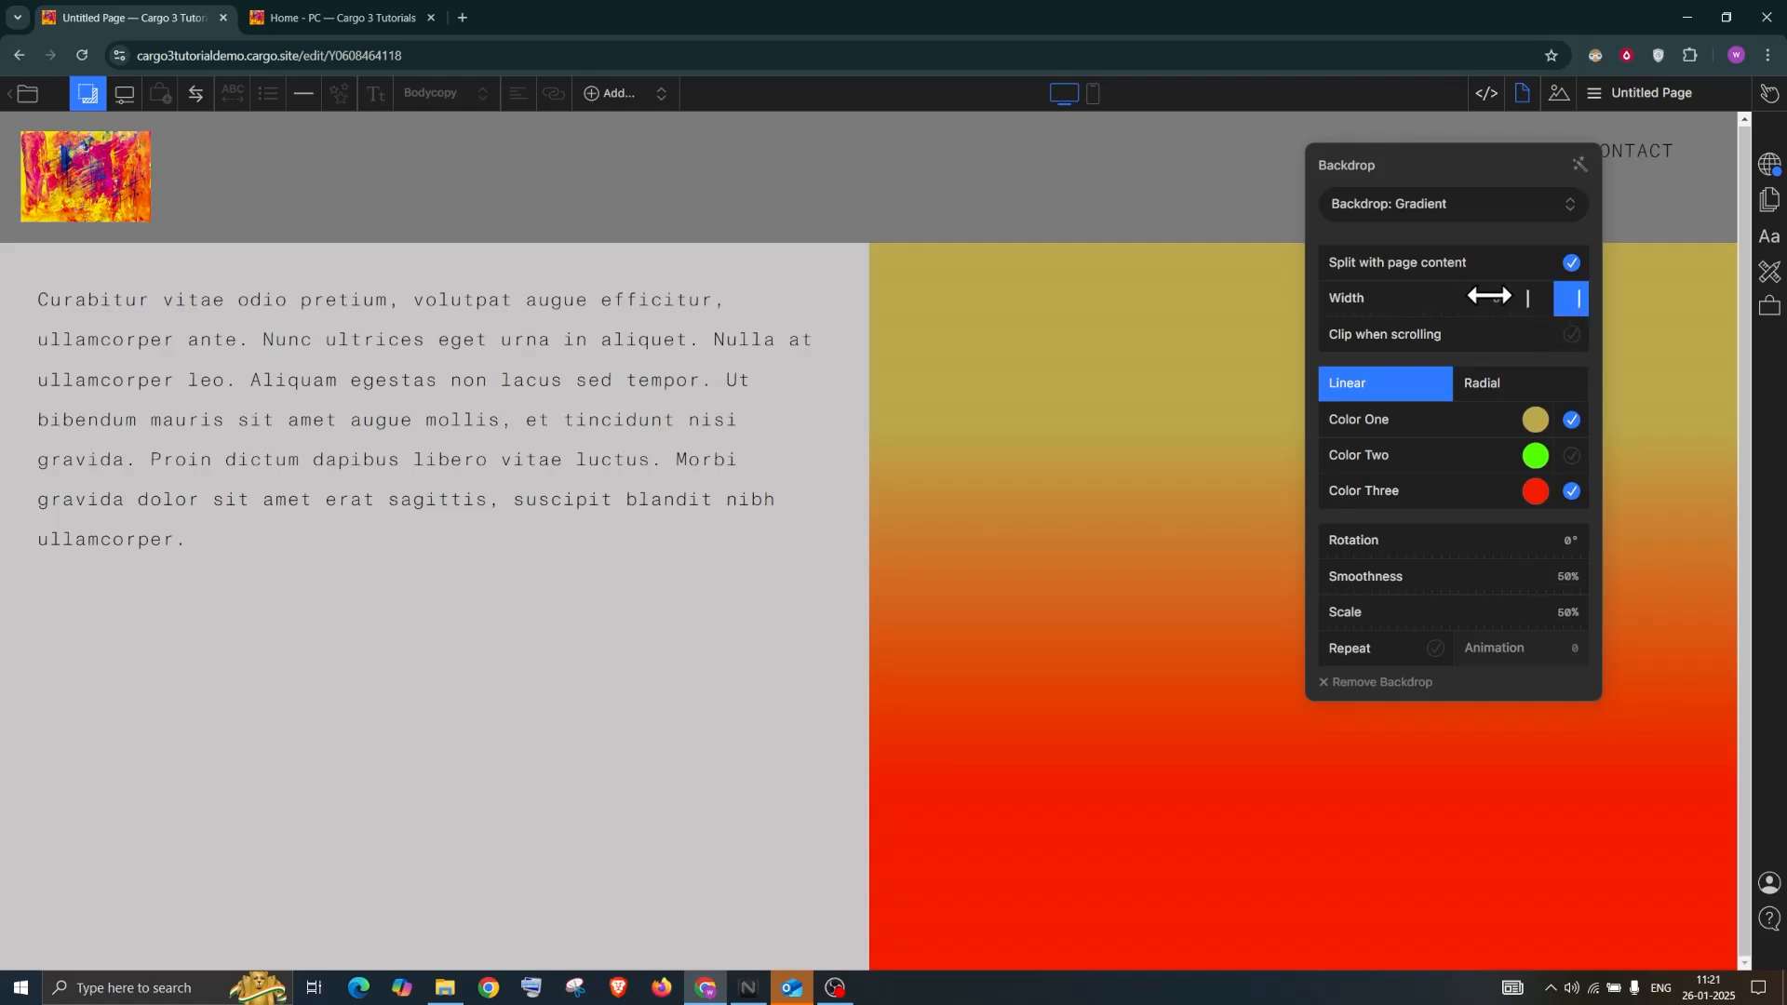
# Set backdrop width to 50, rotate the gradient horizontally, and repeat it as stripes animated at 100
pyautogui.moveTo(1433, 314); pyautogui.dragTo(1505, 301)
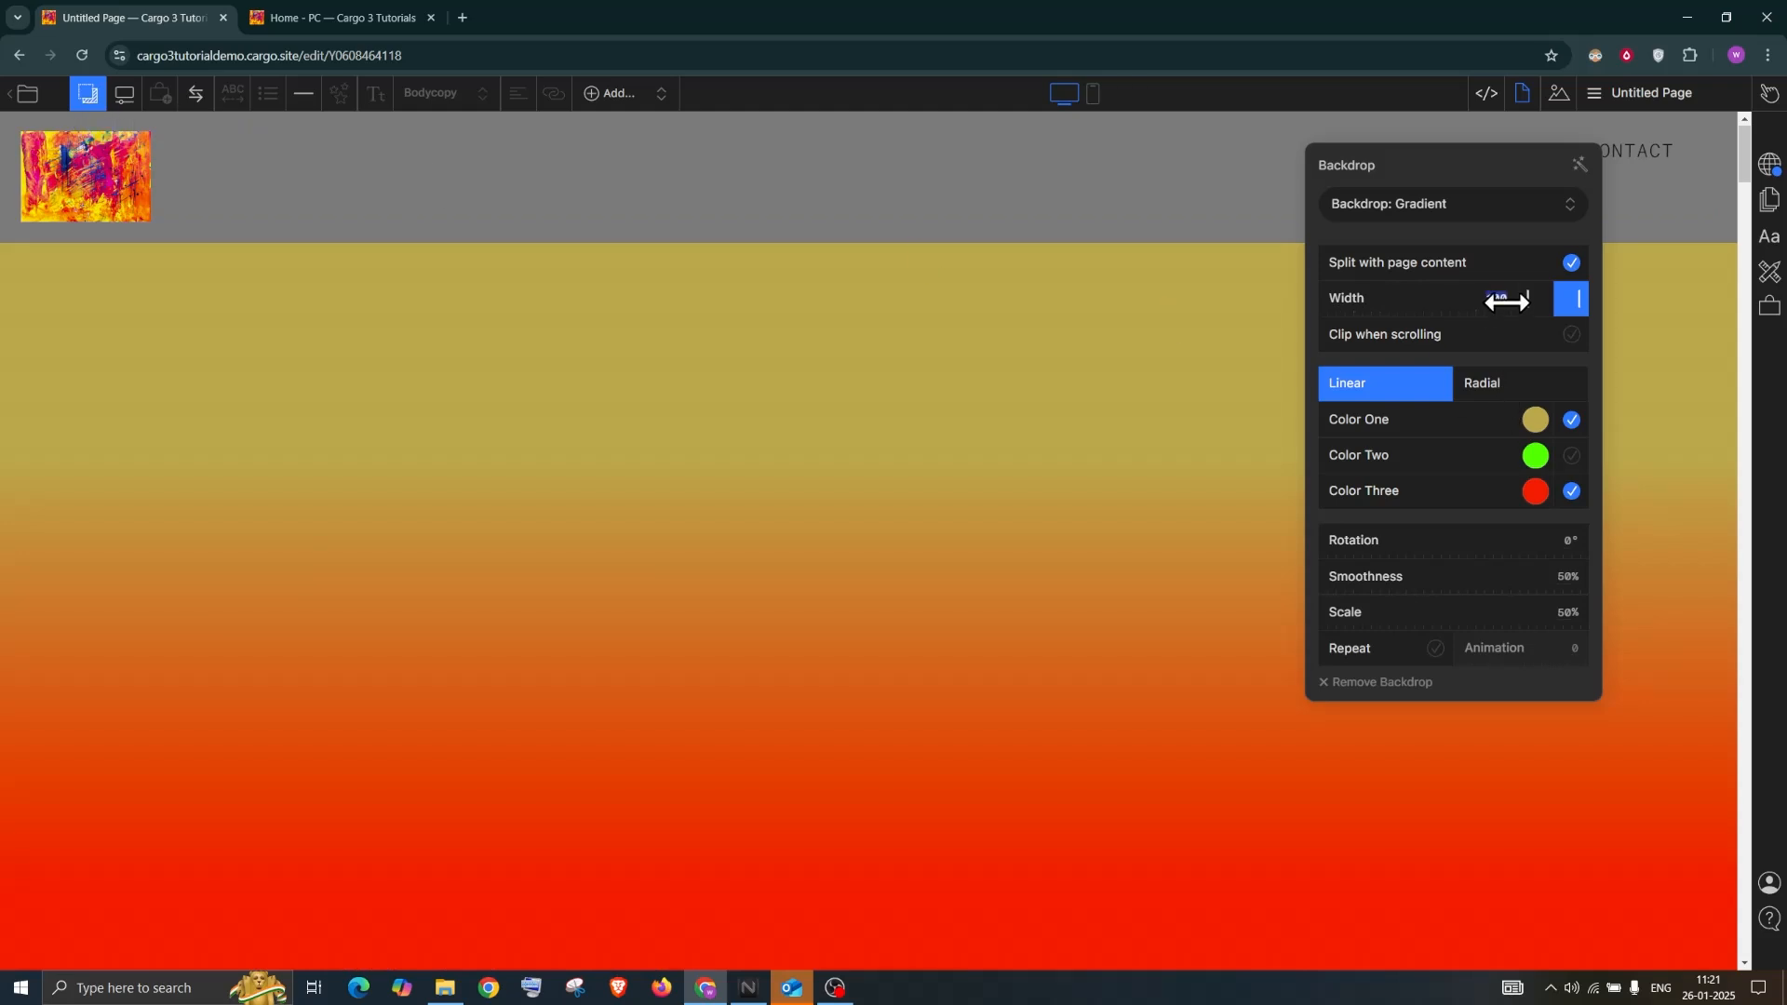
pyautogui.write('50')
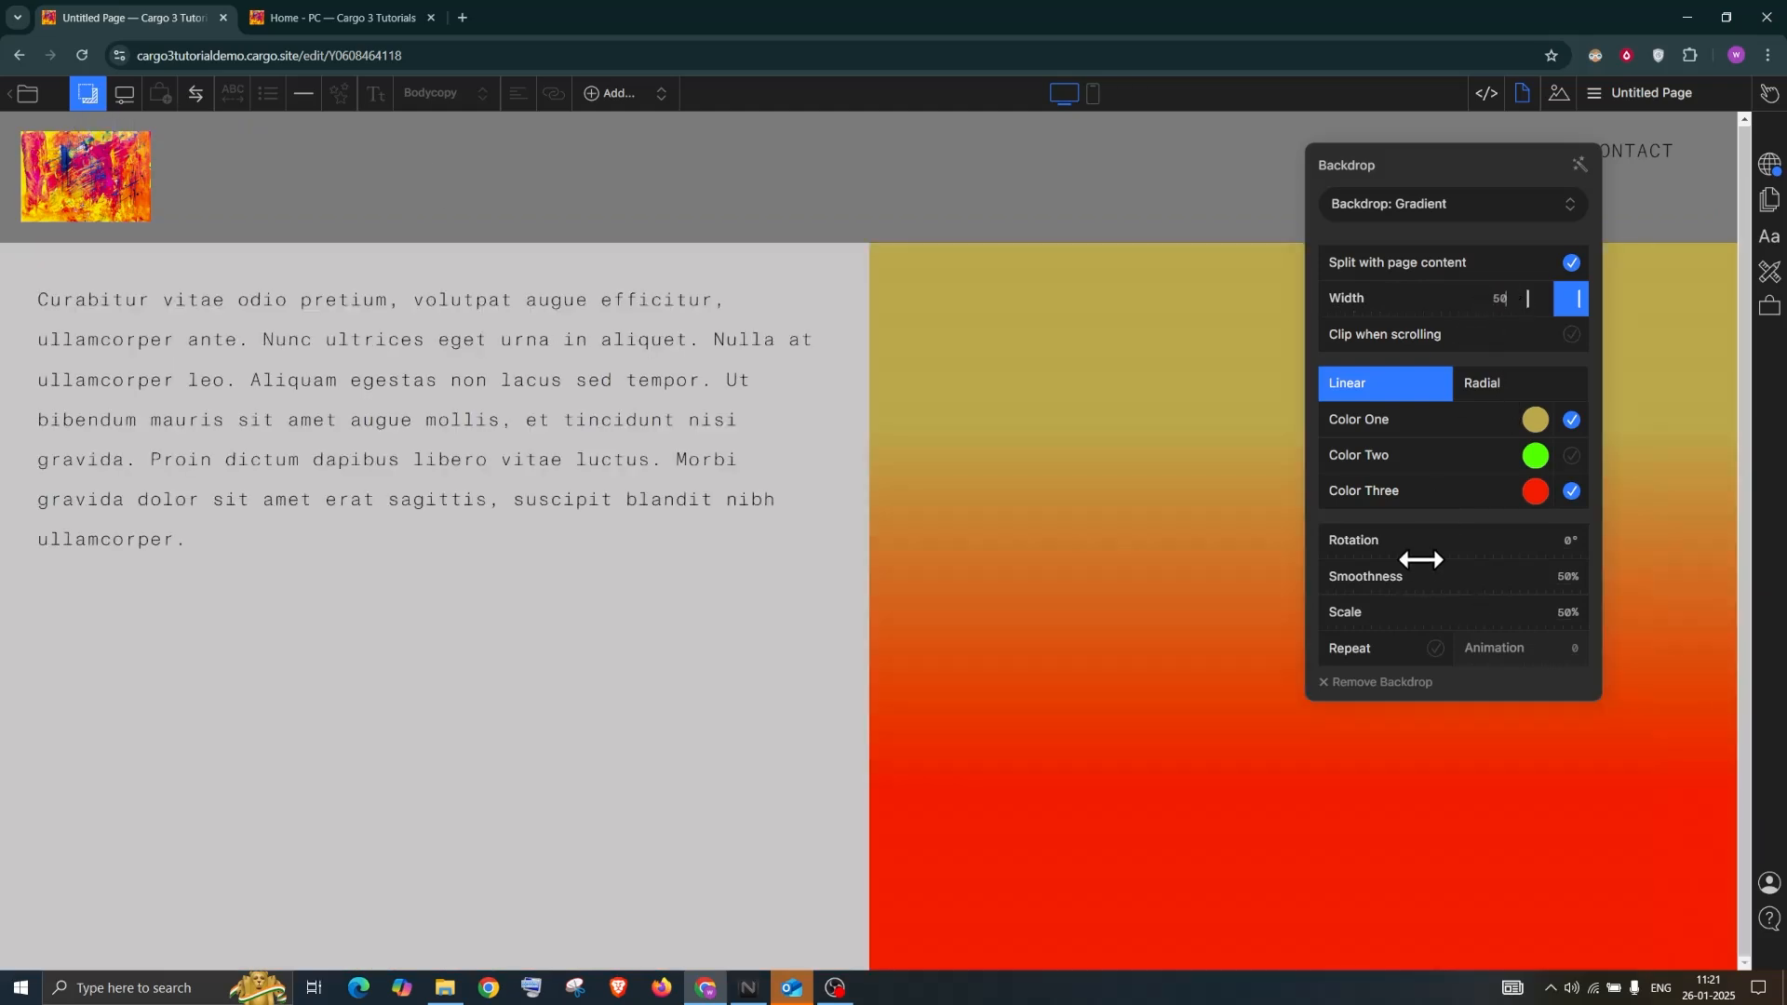
pyautogui.moveTo(1405, 541); pyautogui.dragTo(1453, 541)
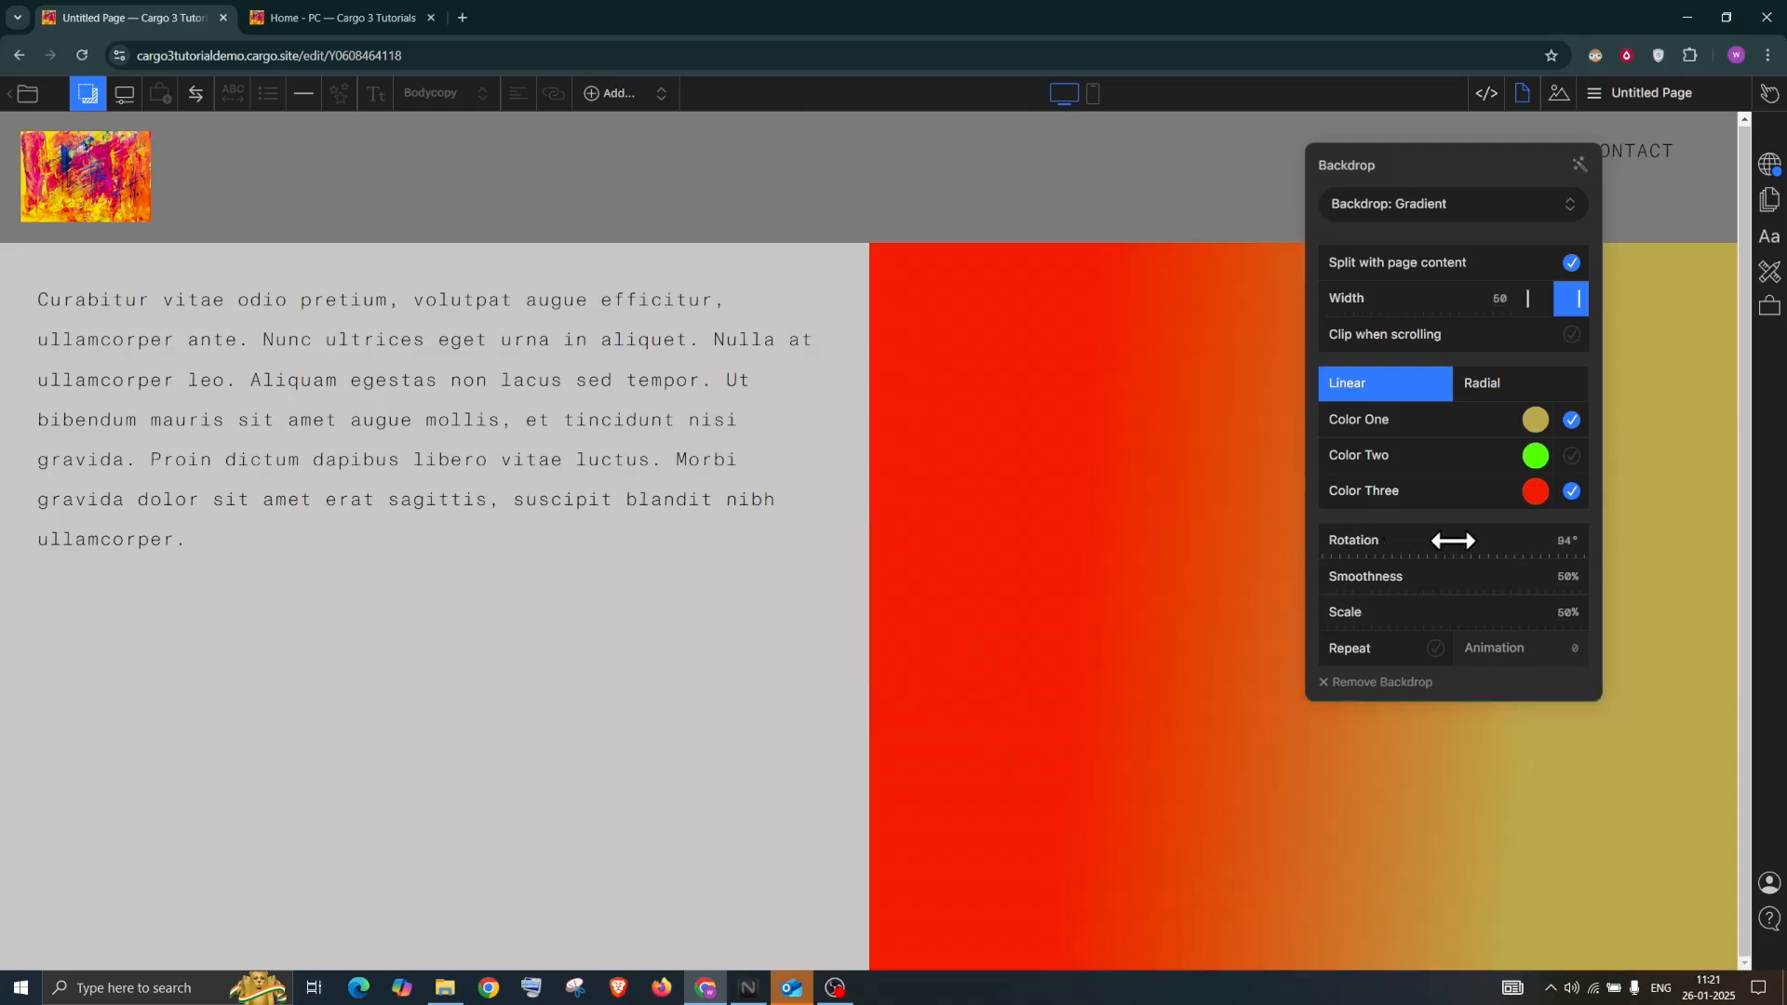
pyautogui.click(1438, 650)
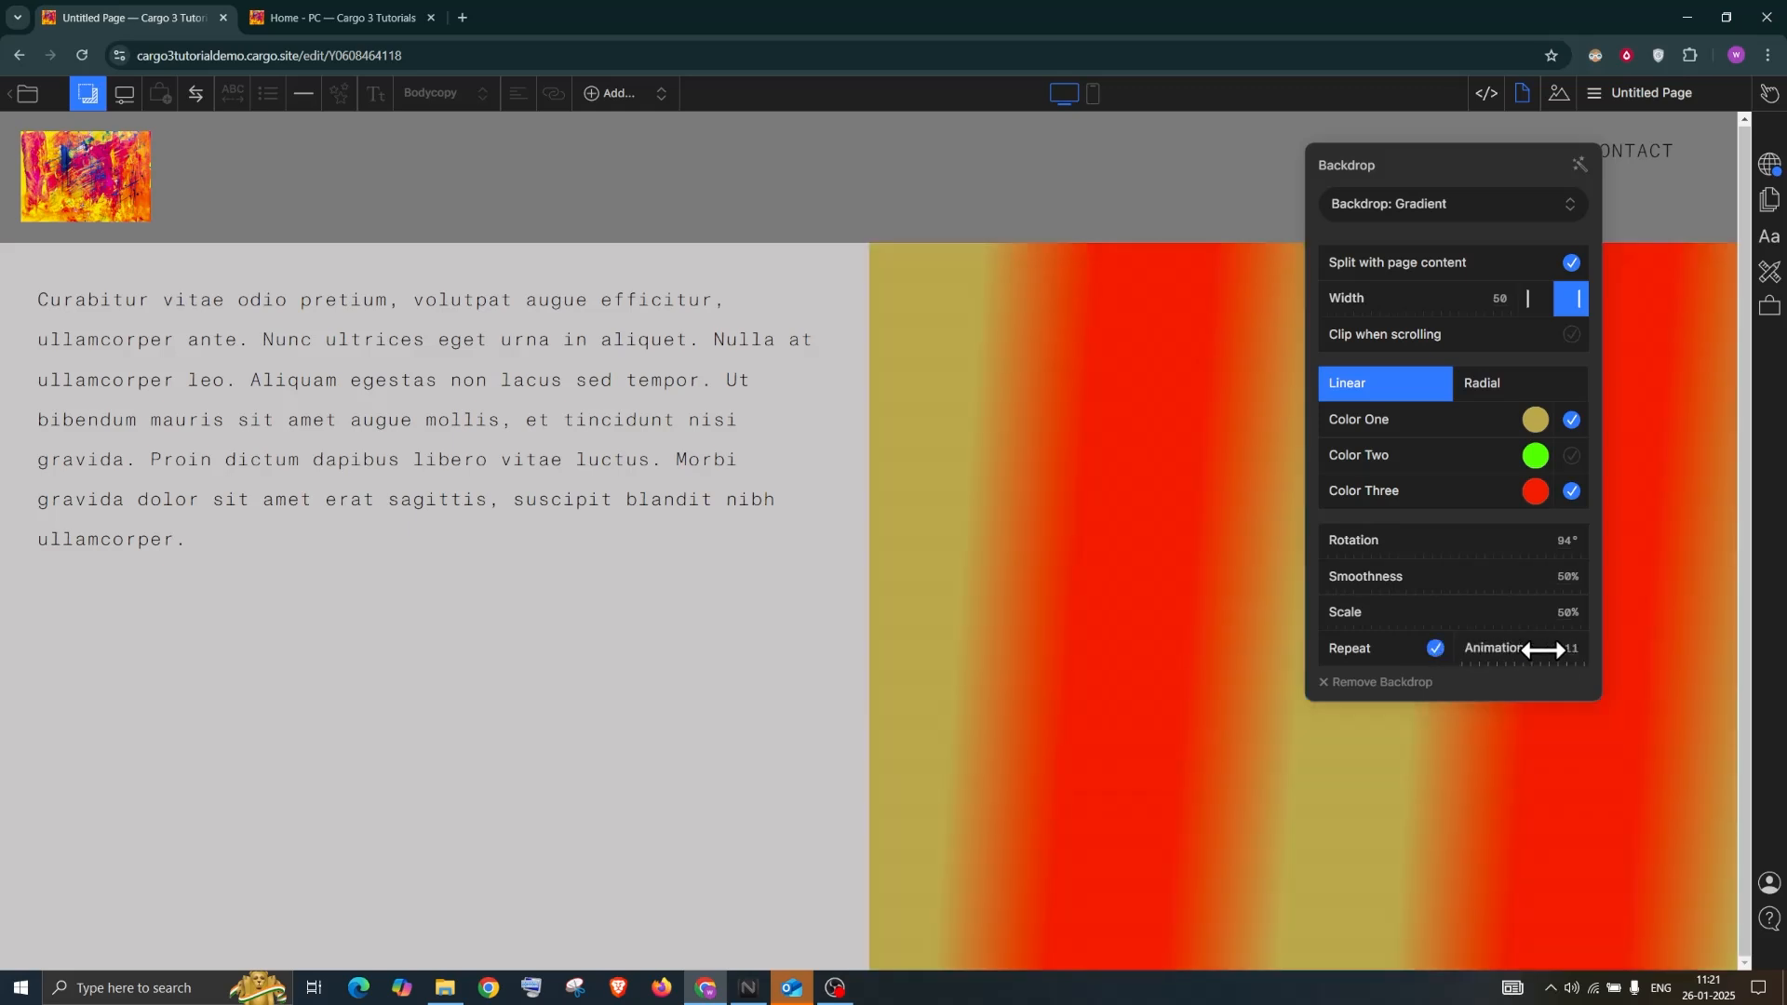
pyautogui.moveTo(1510, 648); pyautogui.dragTo(1616, 642)
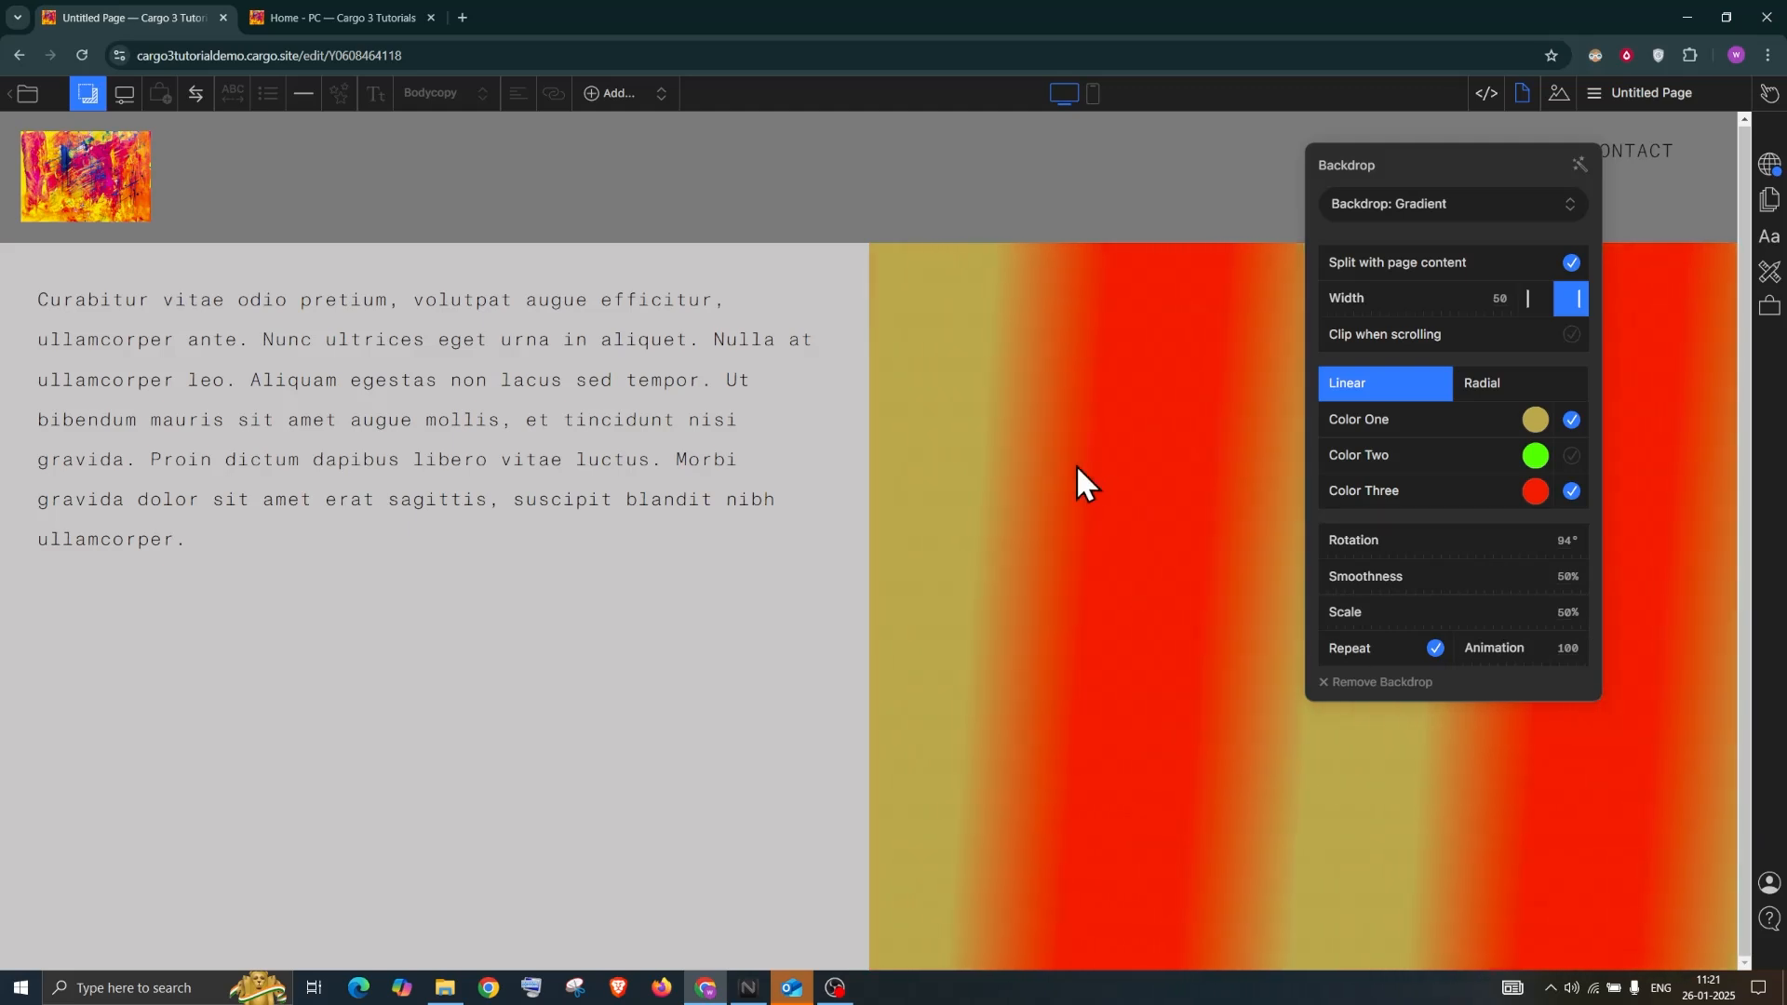
pyautogui.click(96, 93)
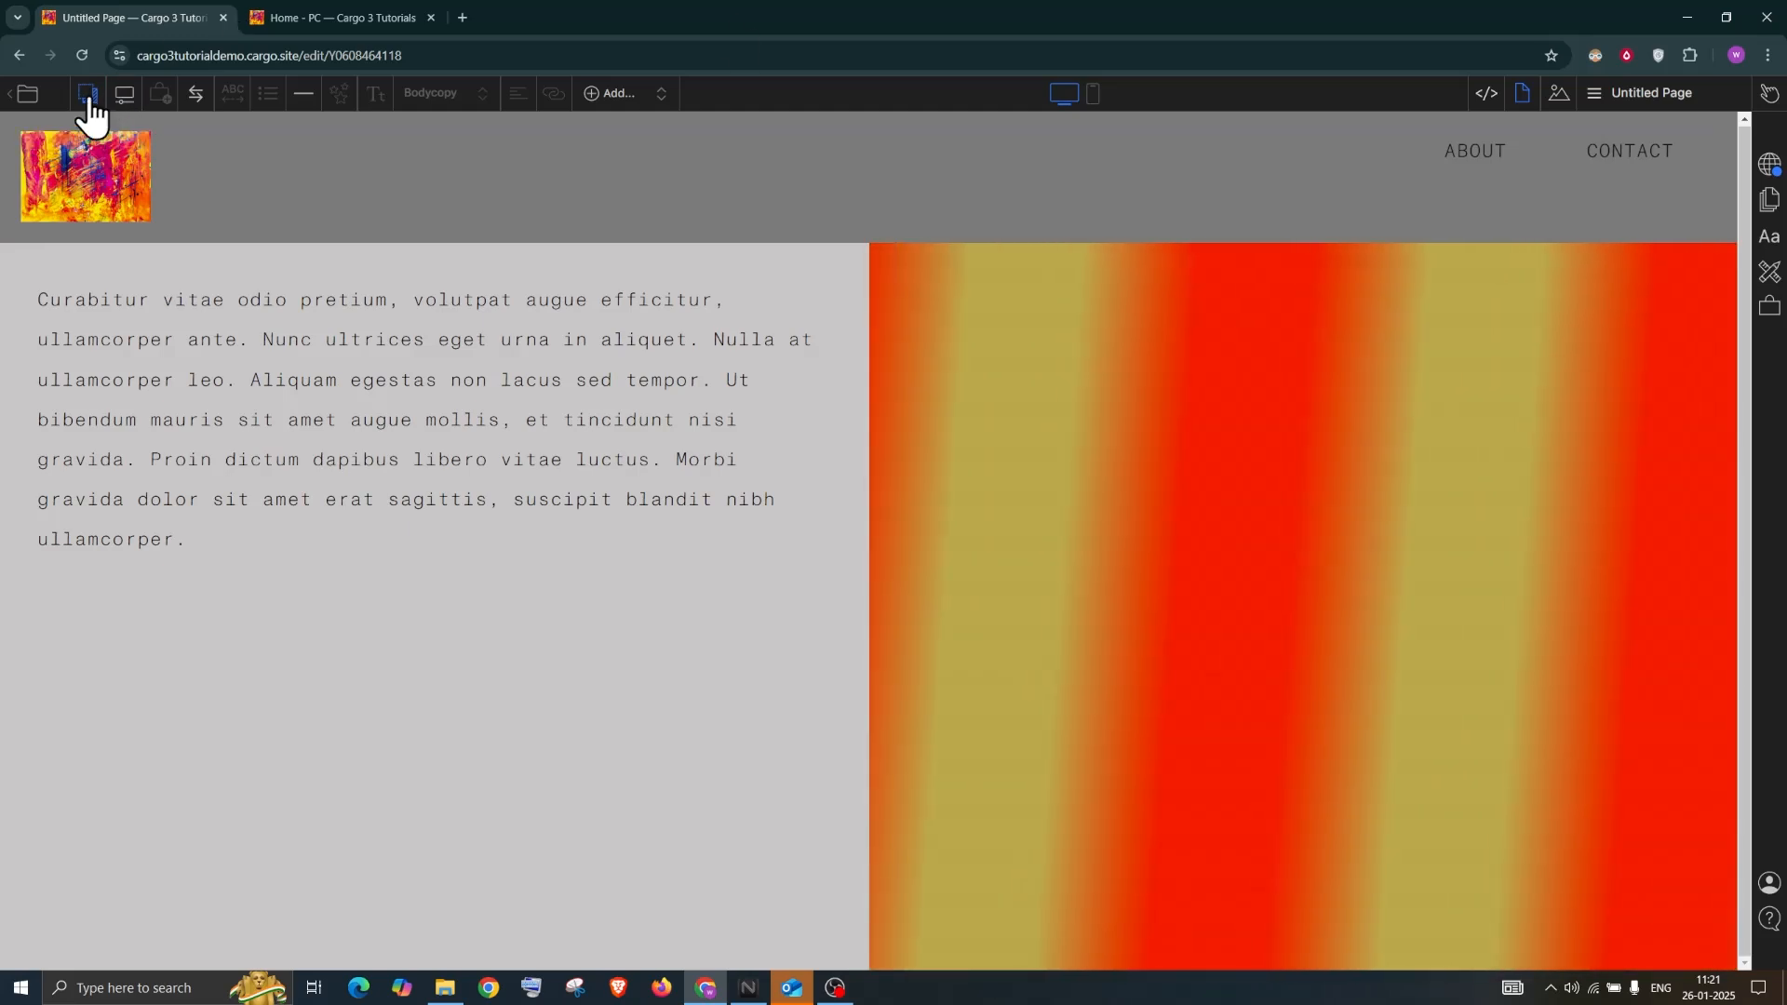
pyautogui.click(88, 97)
# Switch the backdrop back to the hand-in-water Wallpaper, kept split beside the page text
pyautogui.click(1417, 203)
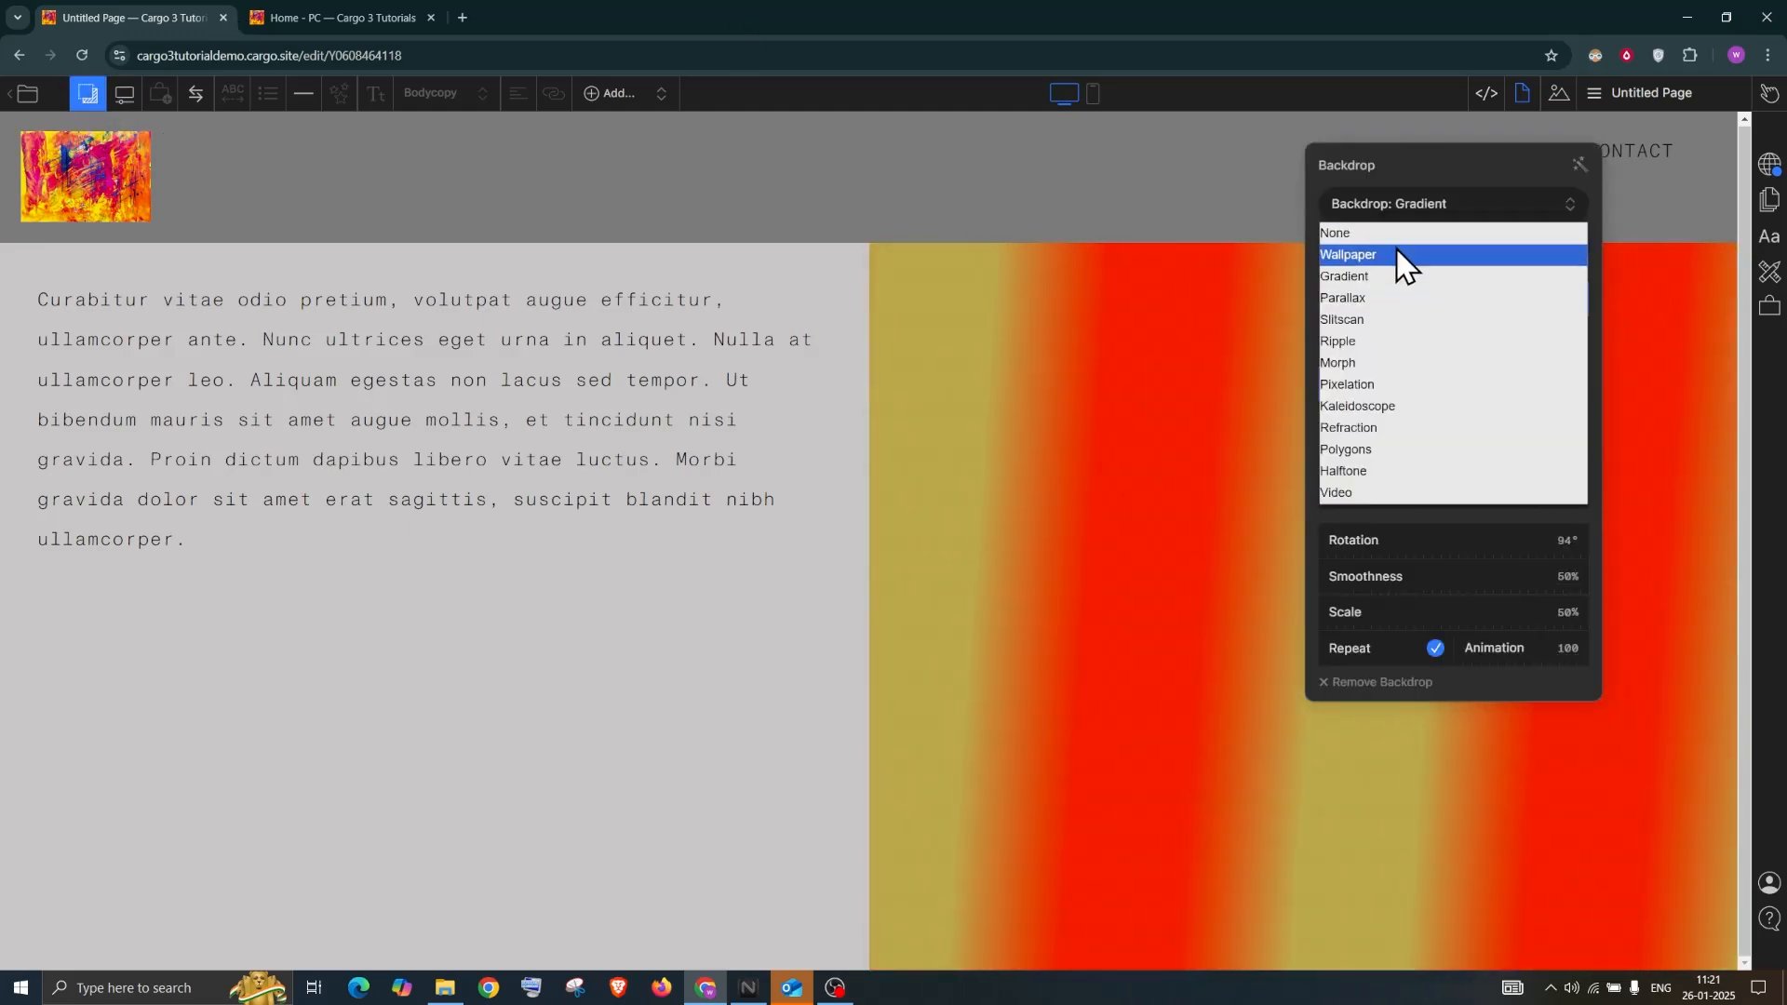
pyautogui.click(1394, 255)
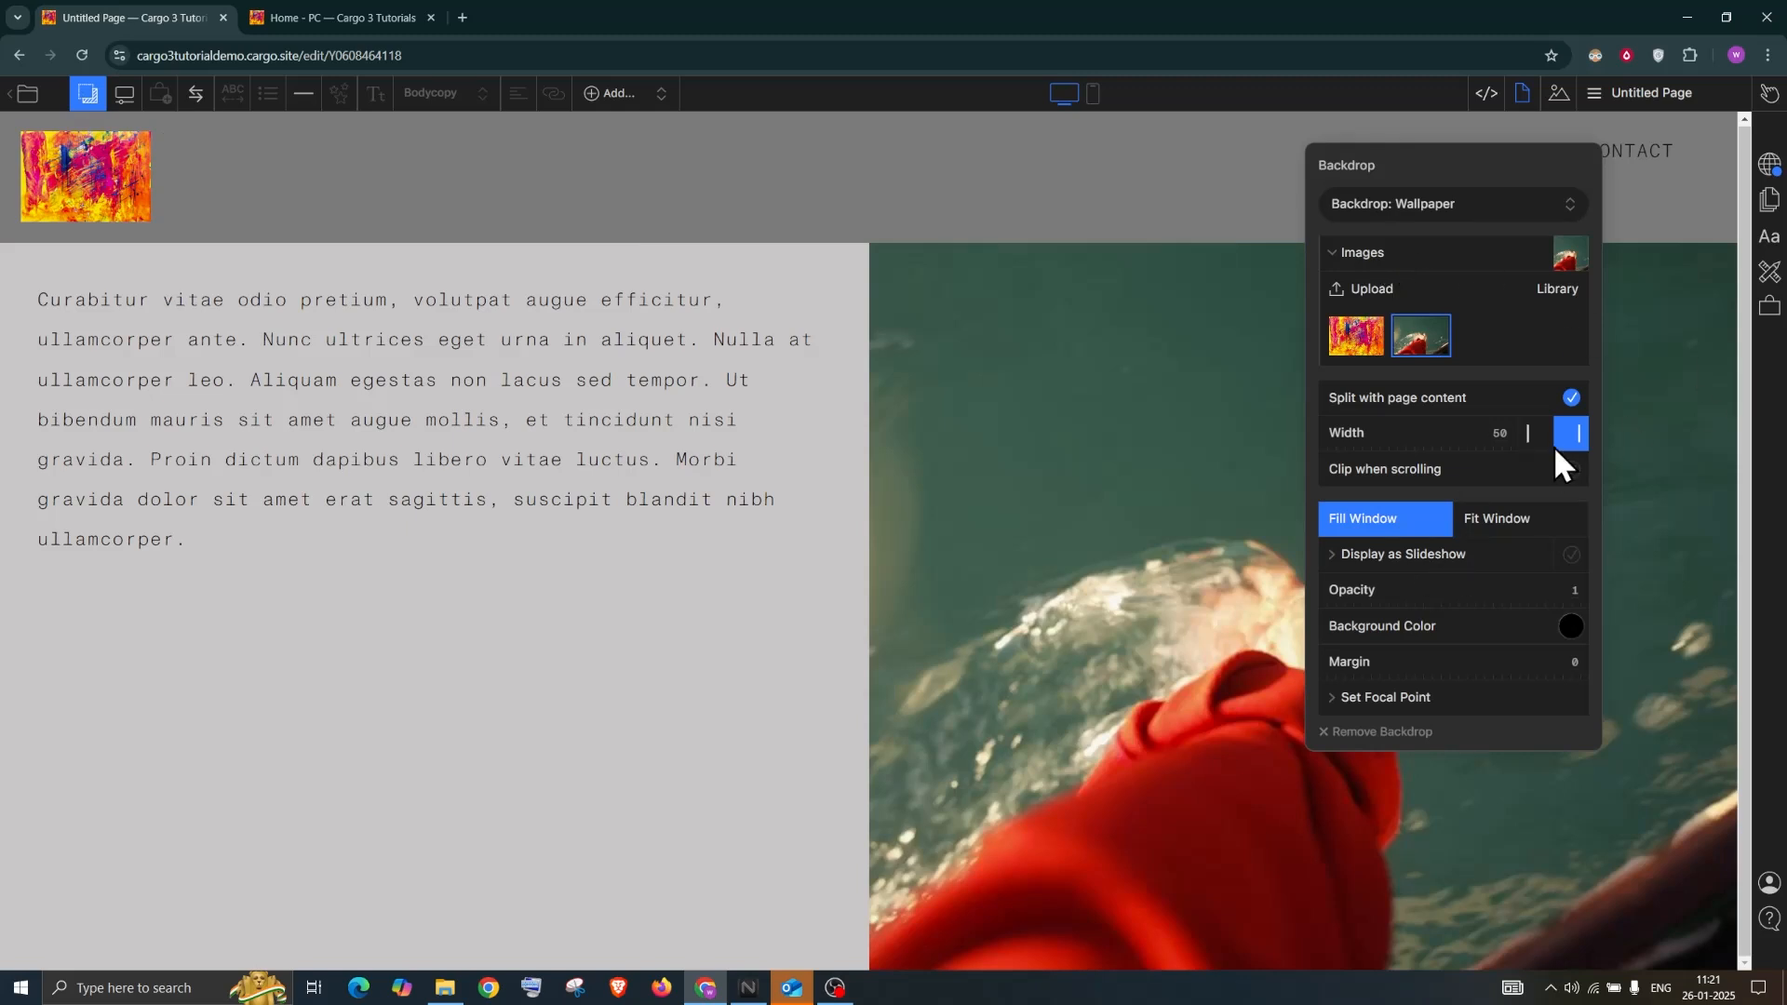
pyautogui.click(1571, 398)
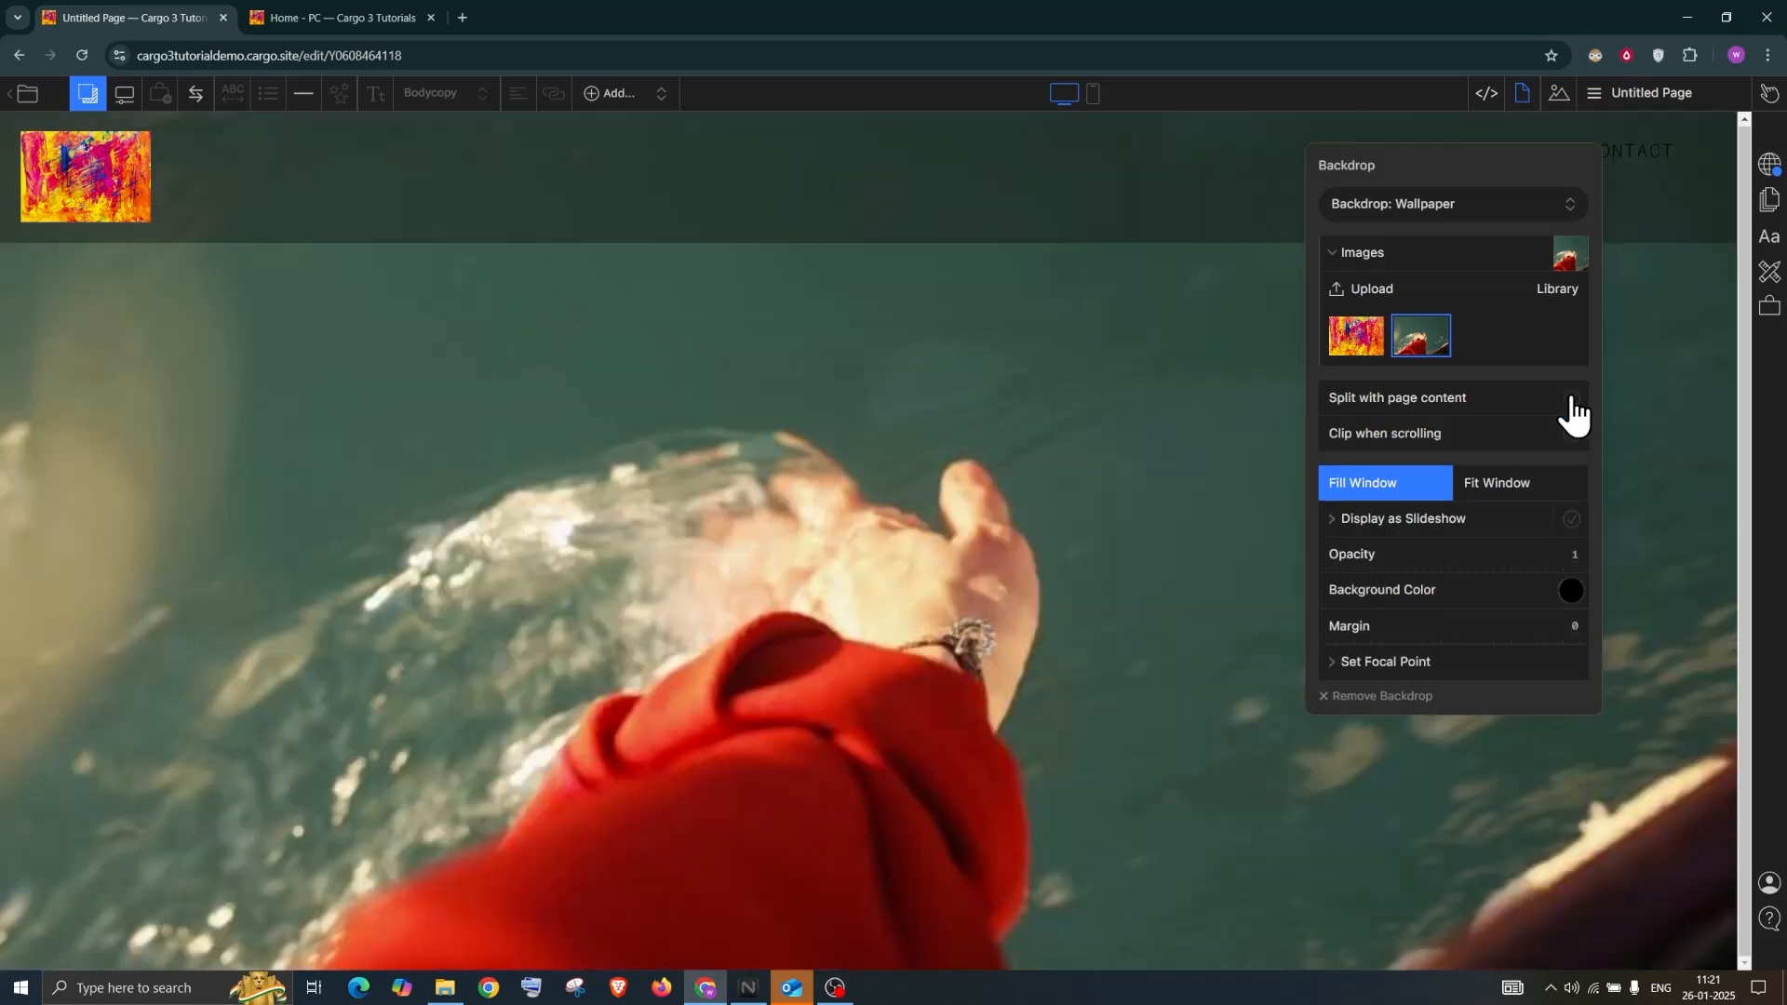
pyautogui.click(1572, 400)
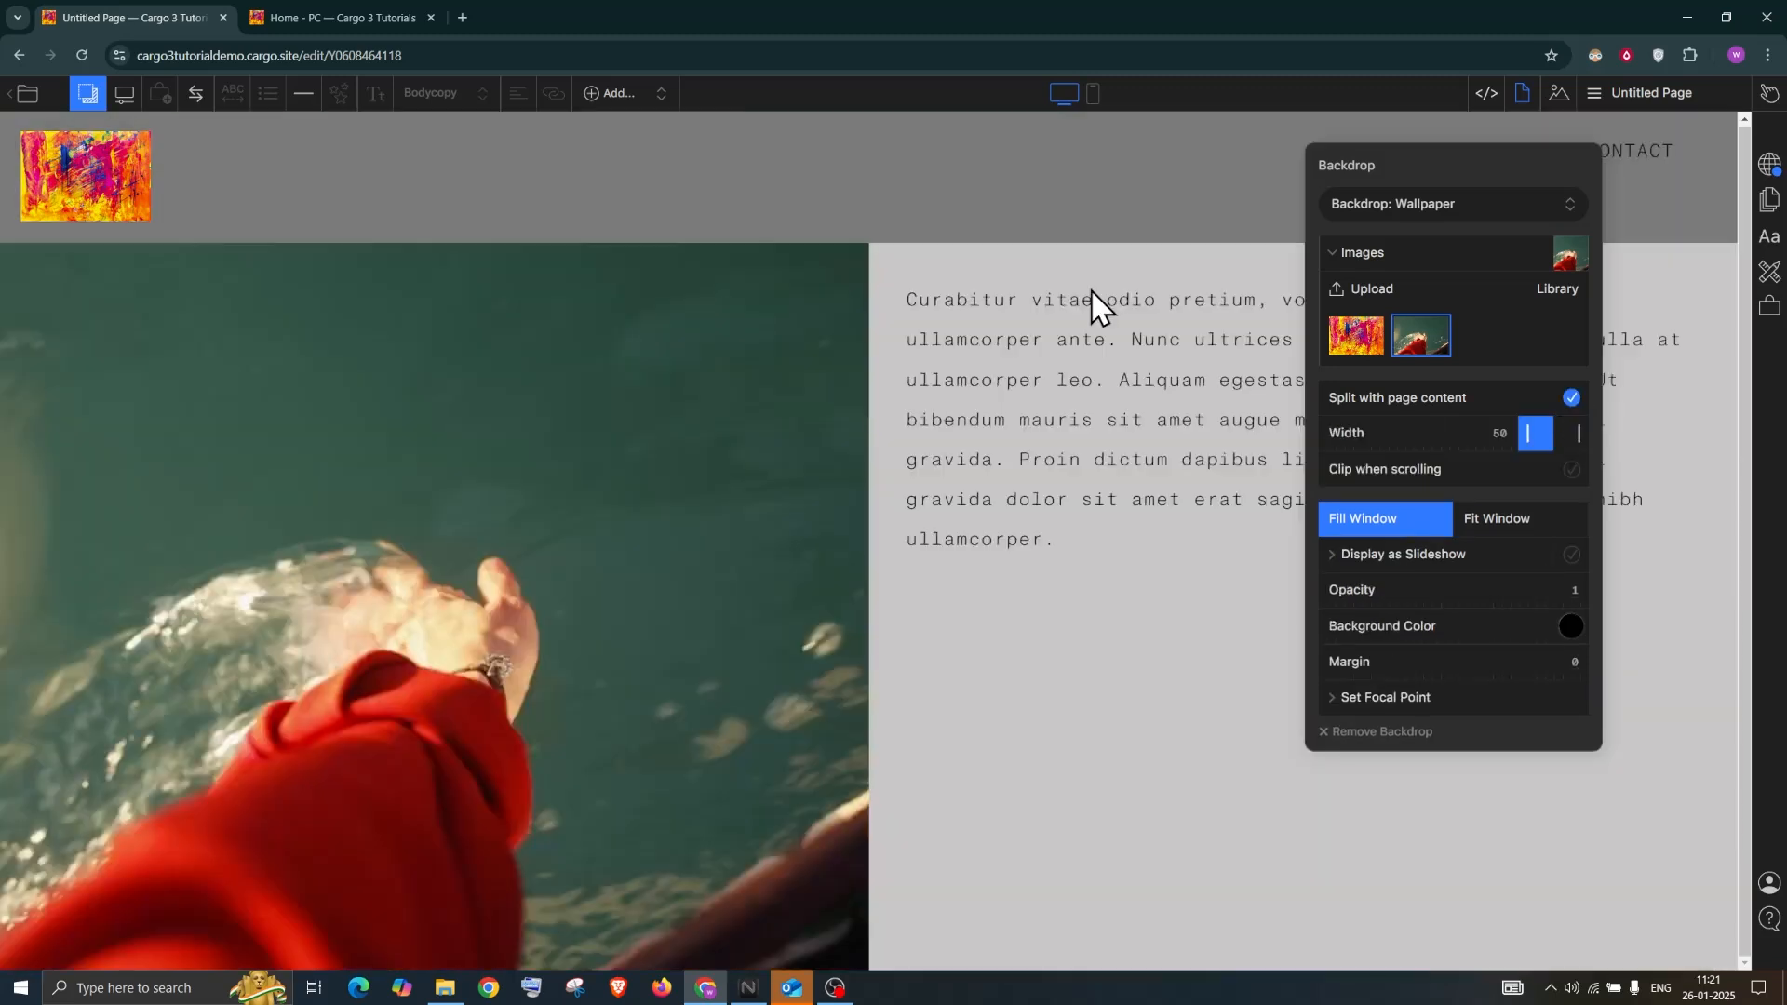
pyautogui.click(87, 94)
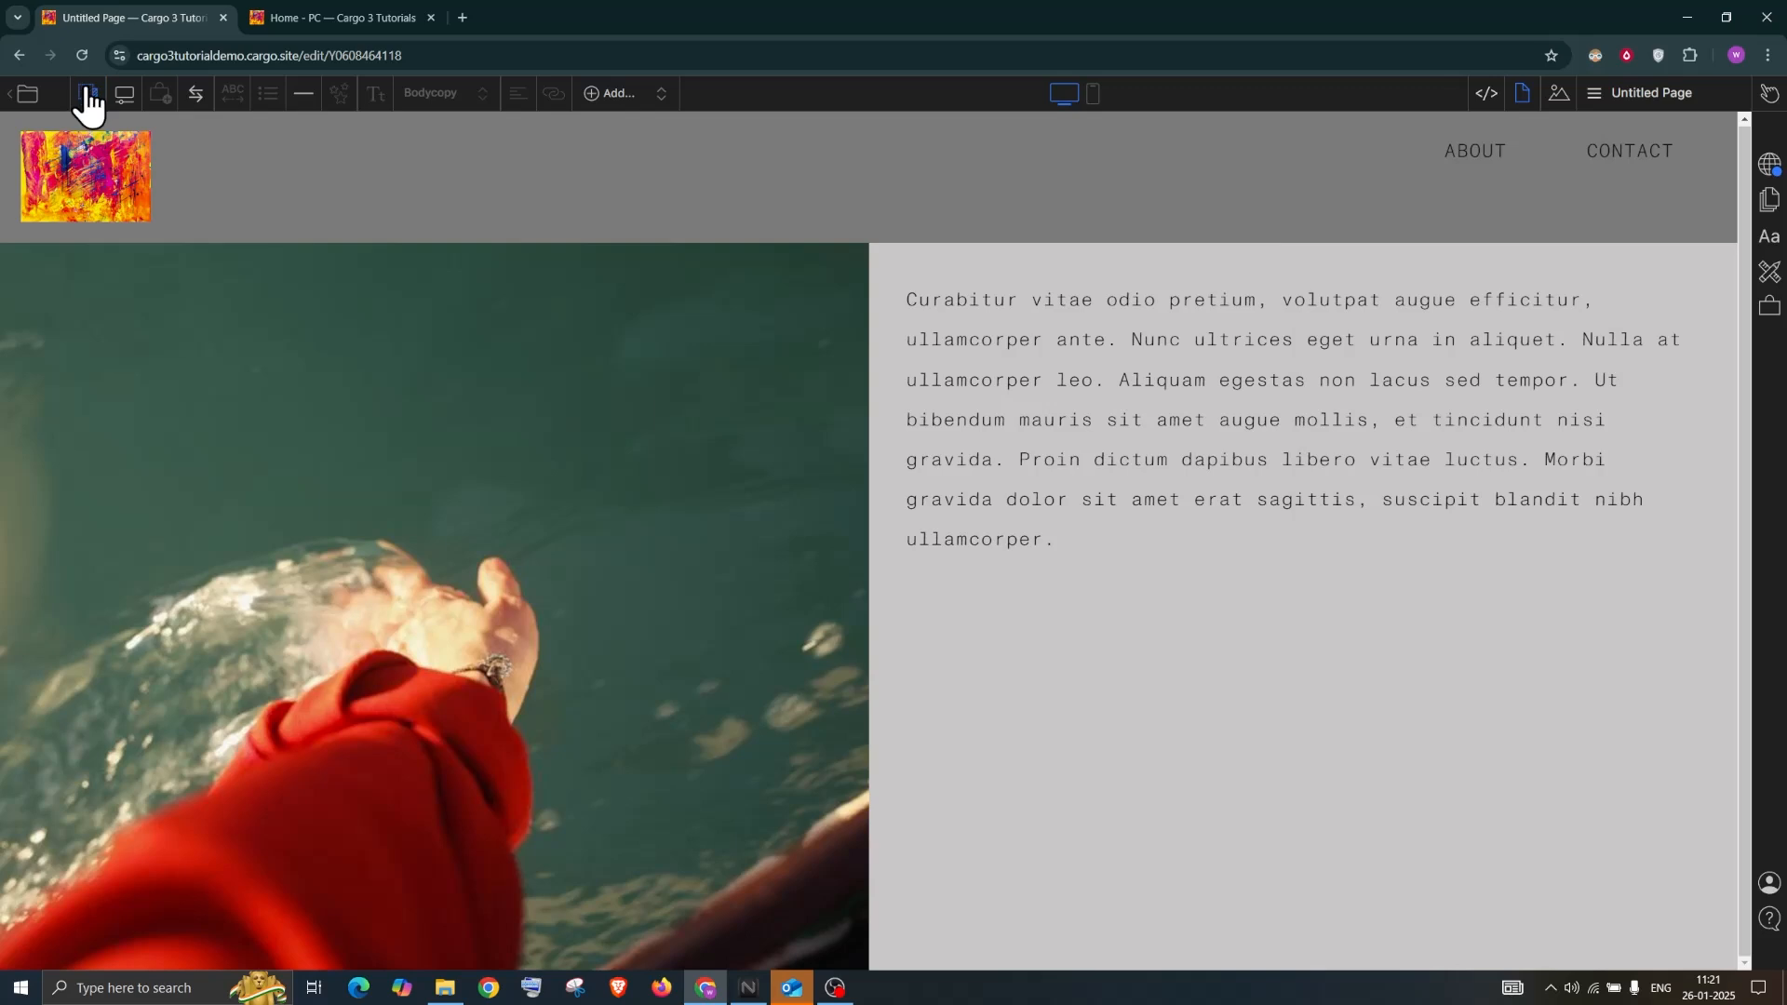
pyautogui.click(88, 94)
pyautogui.click(1467, 203)
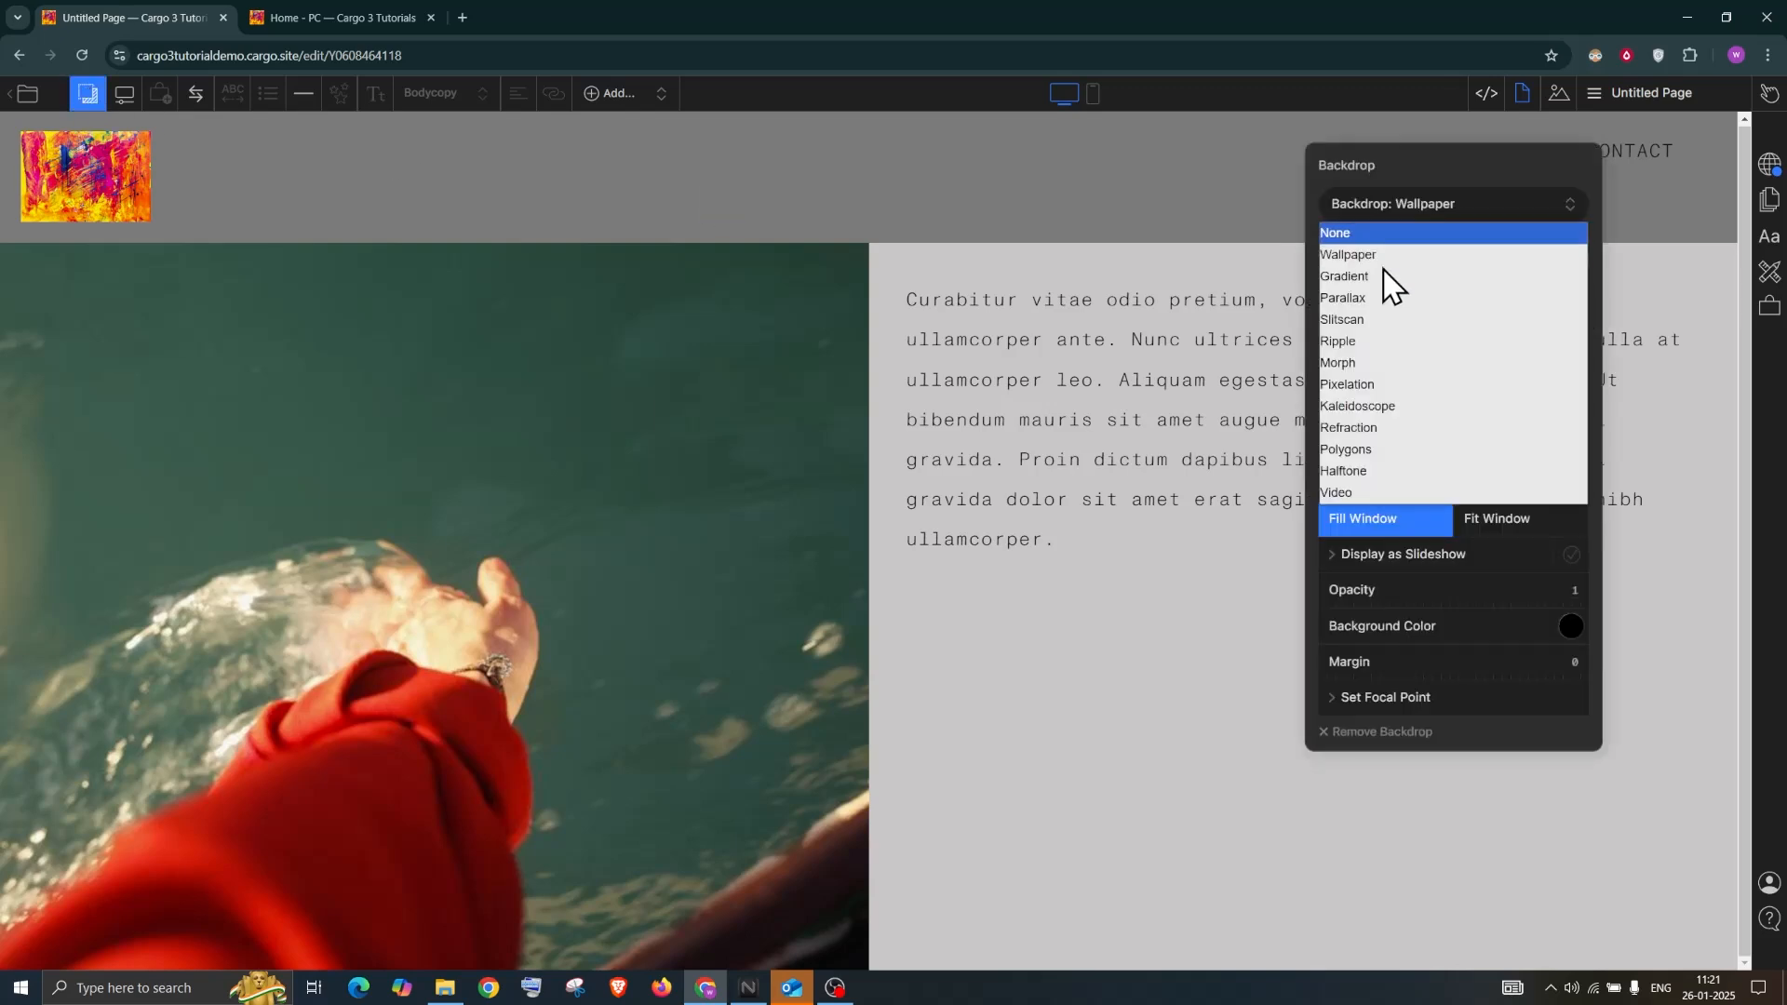
# Try Parallax with a circle knockout mask, then Slitscan and Ripple, before choosing a Video backdrop
pyautogui.click(1377, 295)
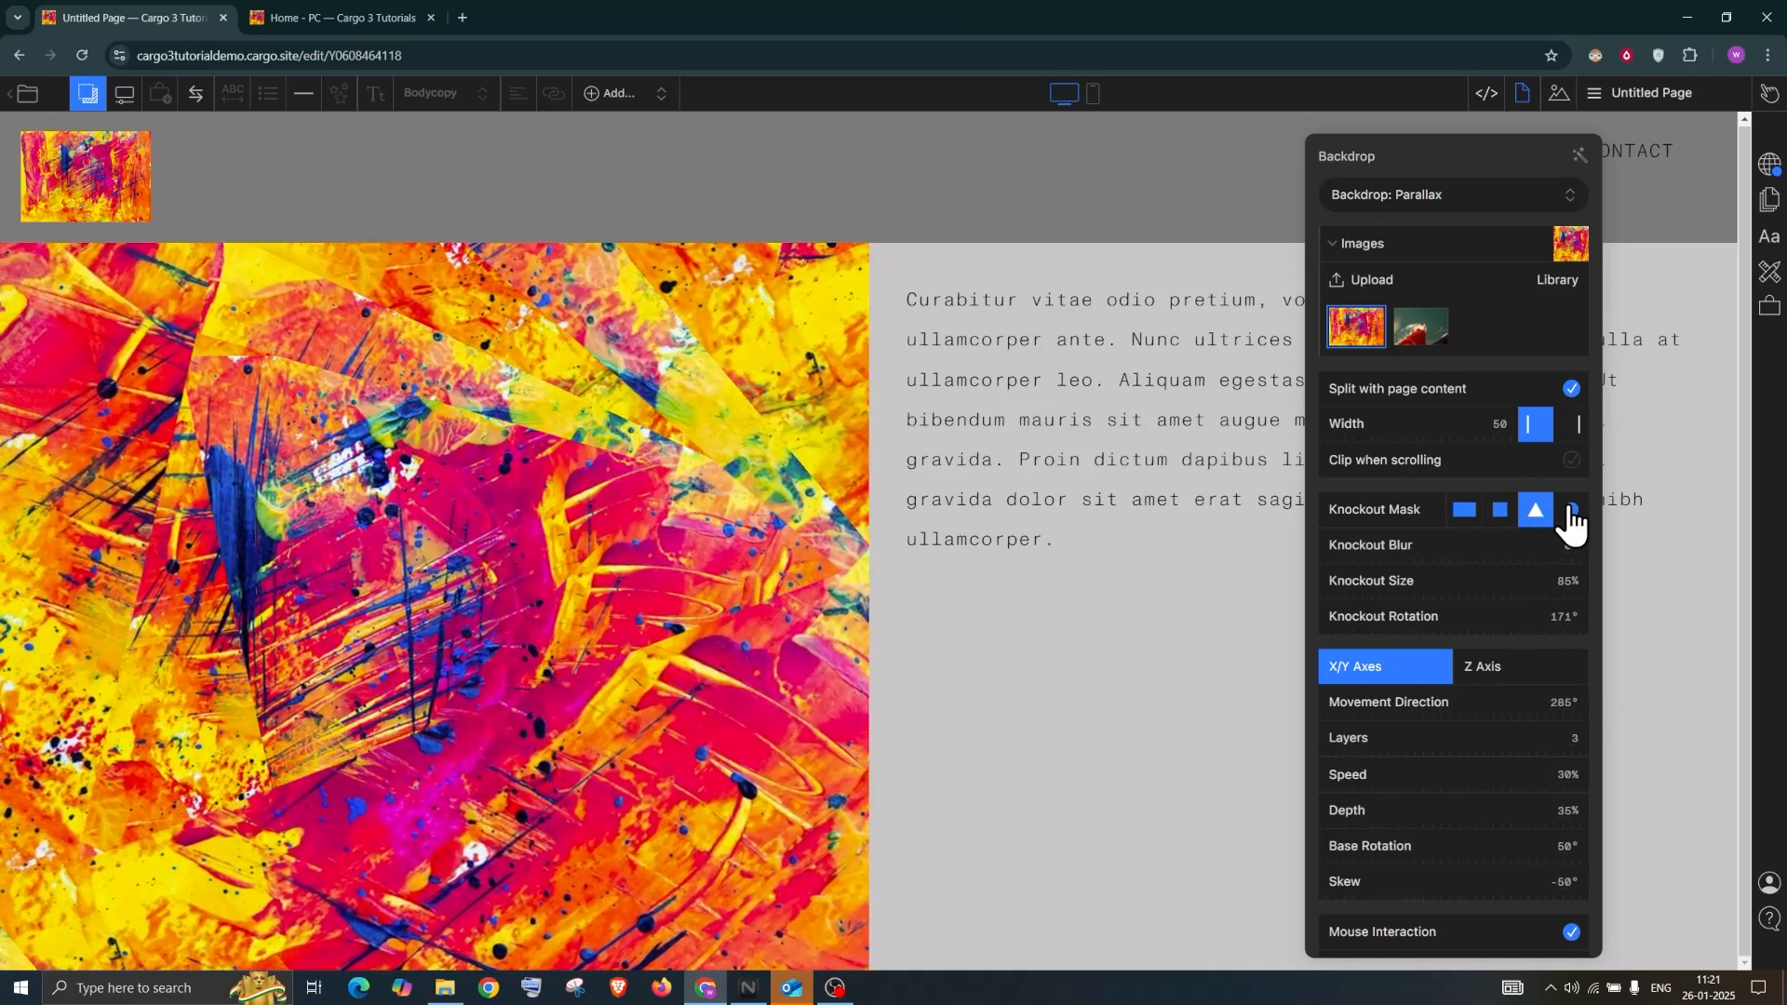
pyautogui.click(1569, 509)
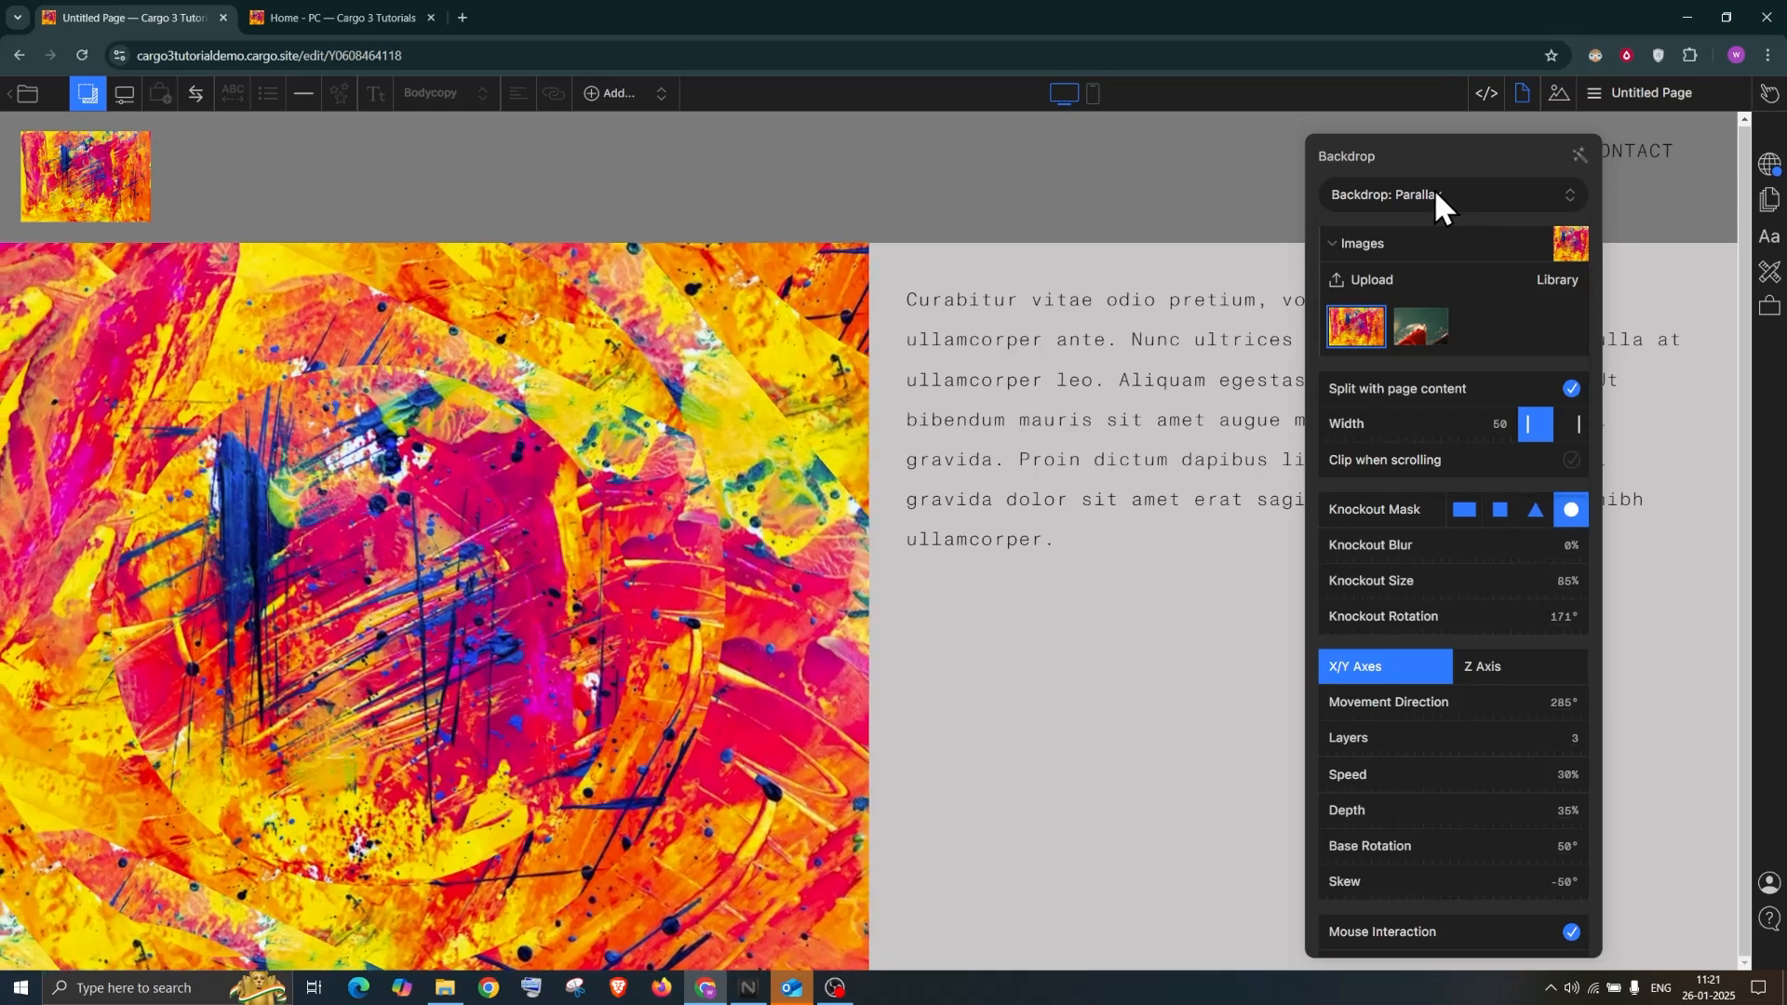
pyautogui.click(1436, 194)
pyautogui.click(1387, 310)
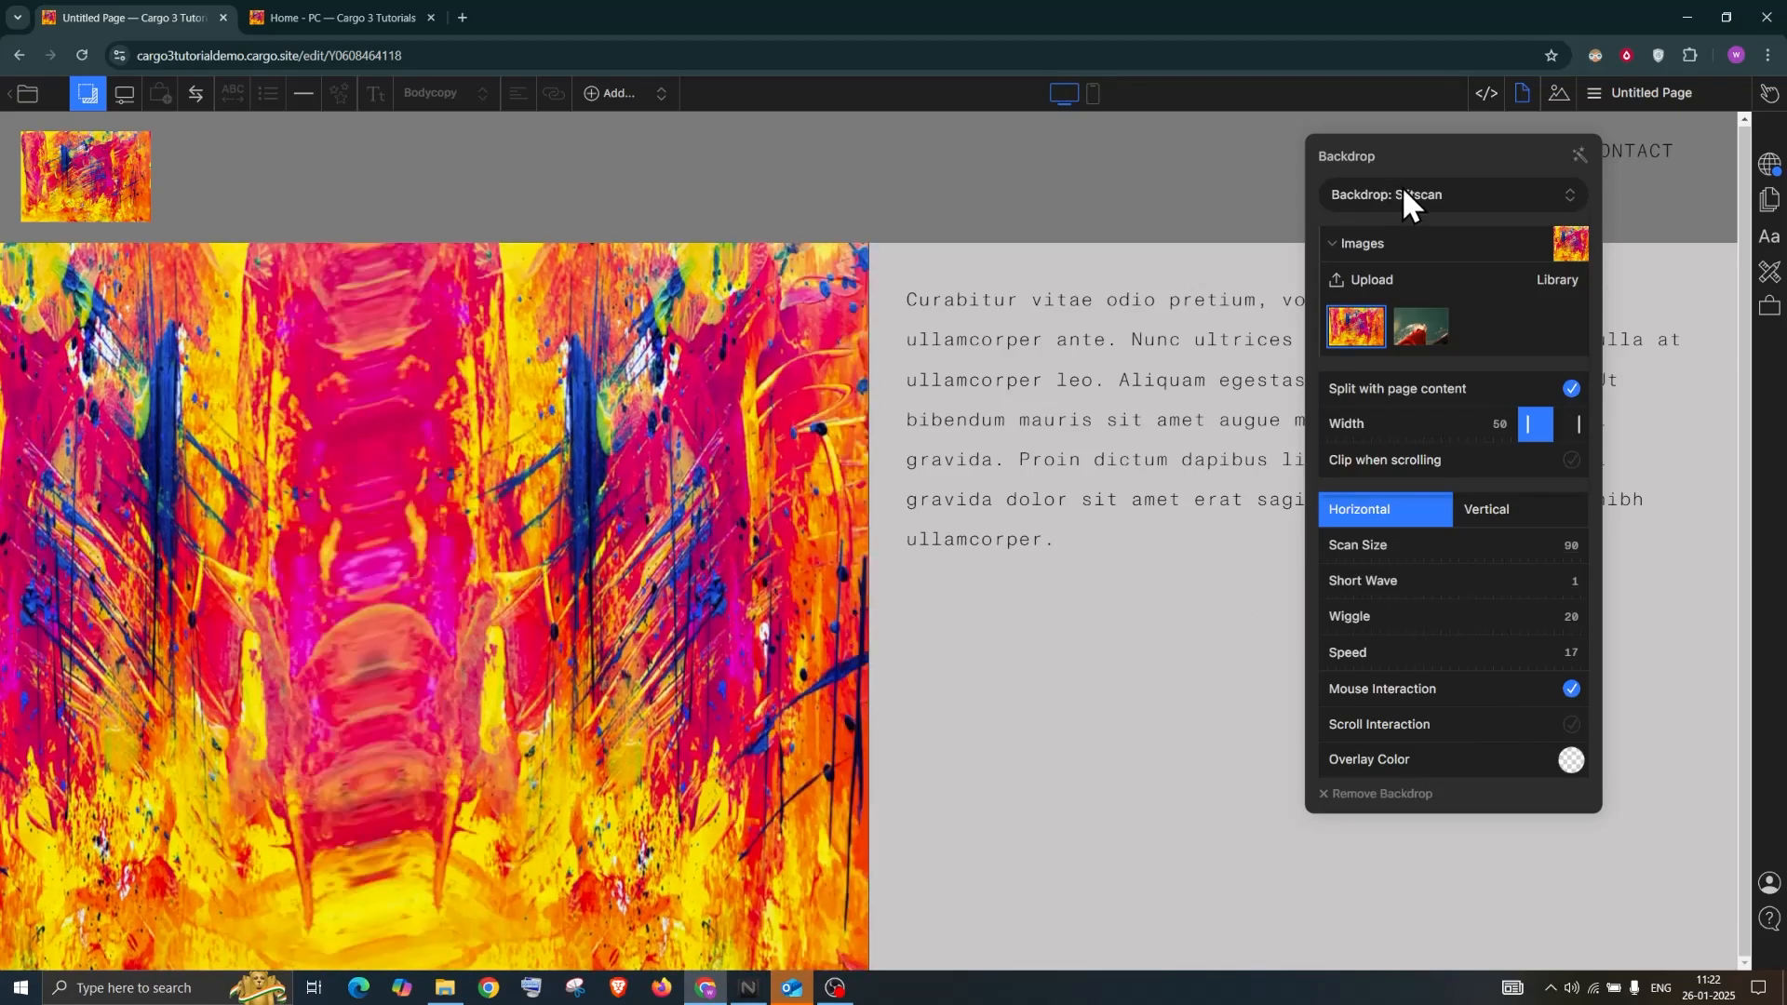
pyautogui.click(1401, 195)
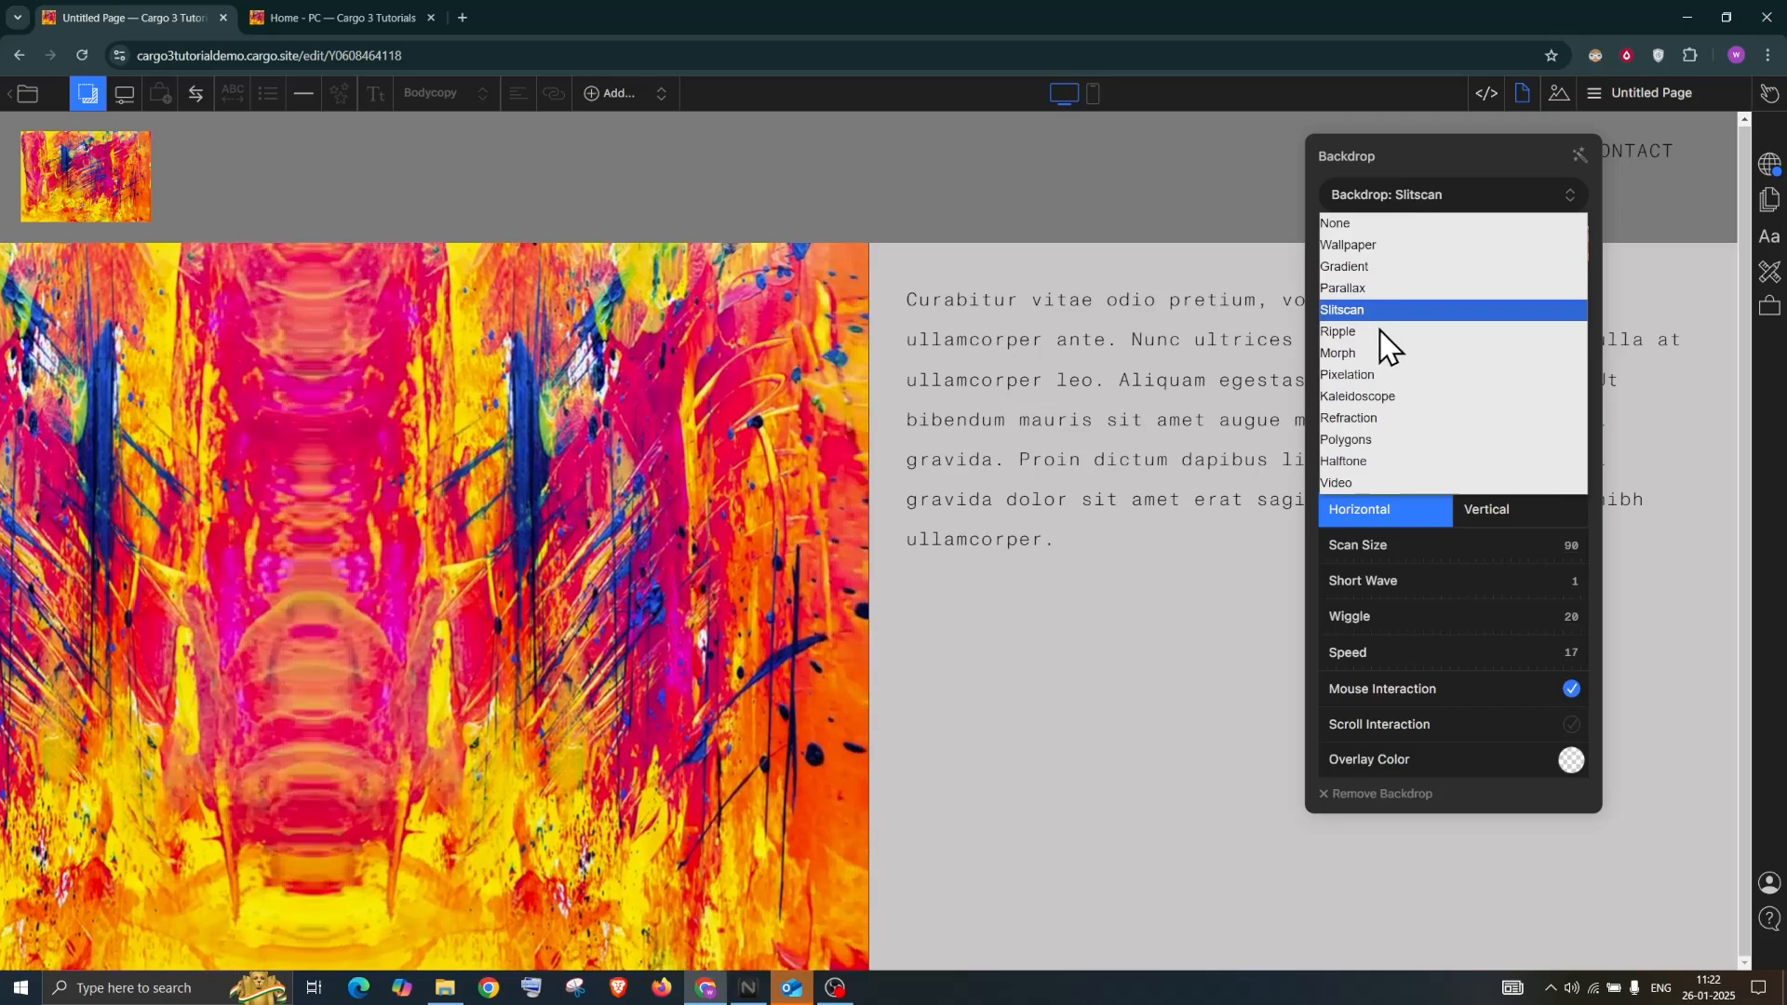
pyautogui.click(1370, 332)
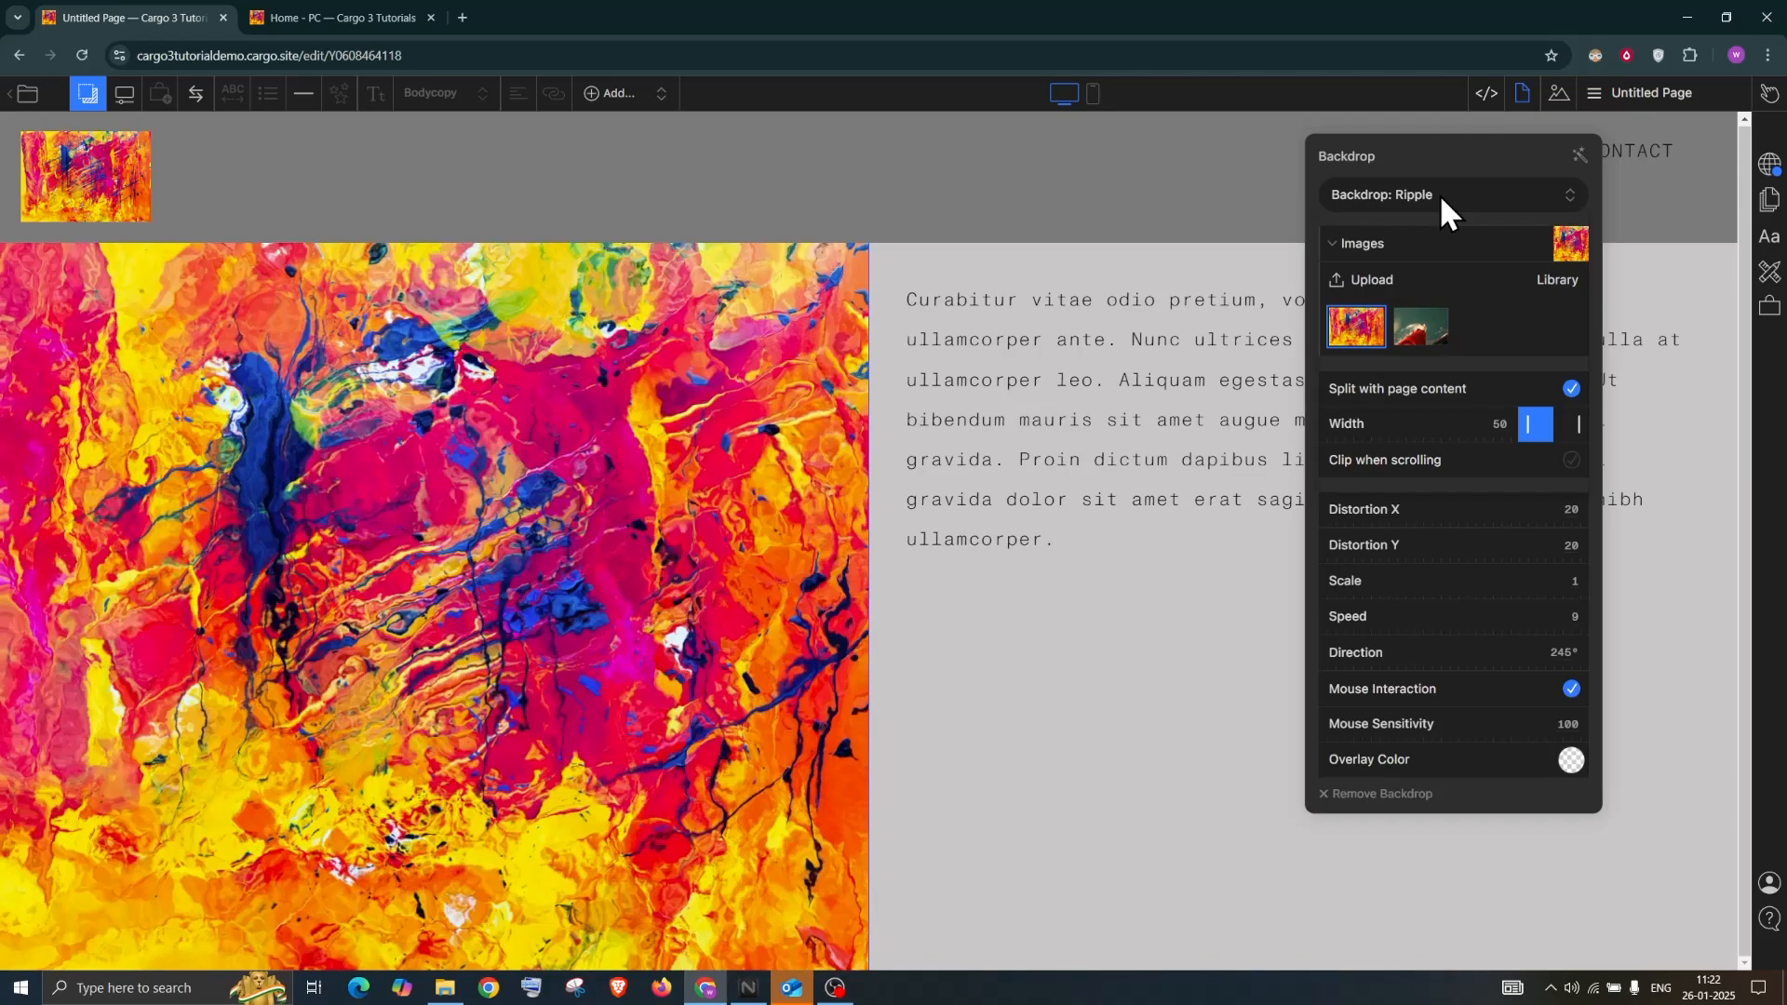
pyautogui.click(1438, 194)
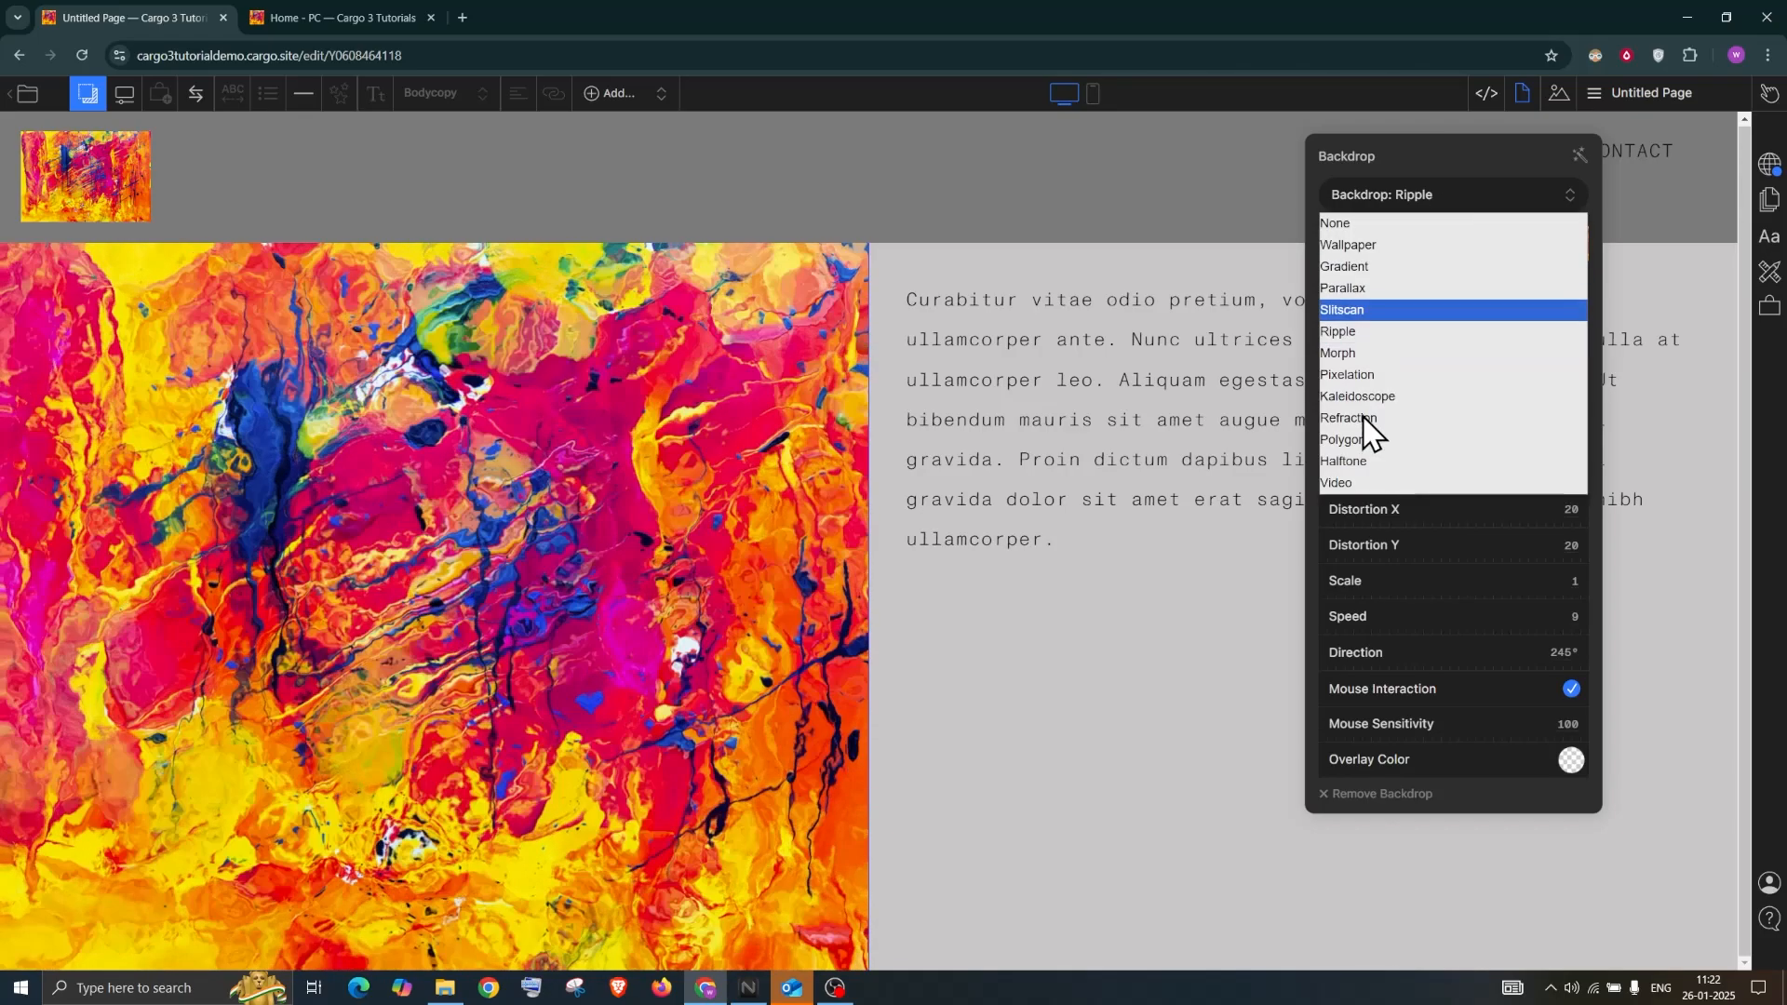
pyautogui.click(1375, 482)
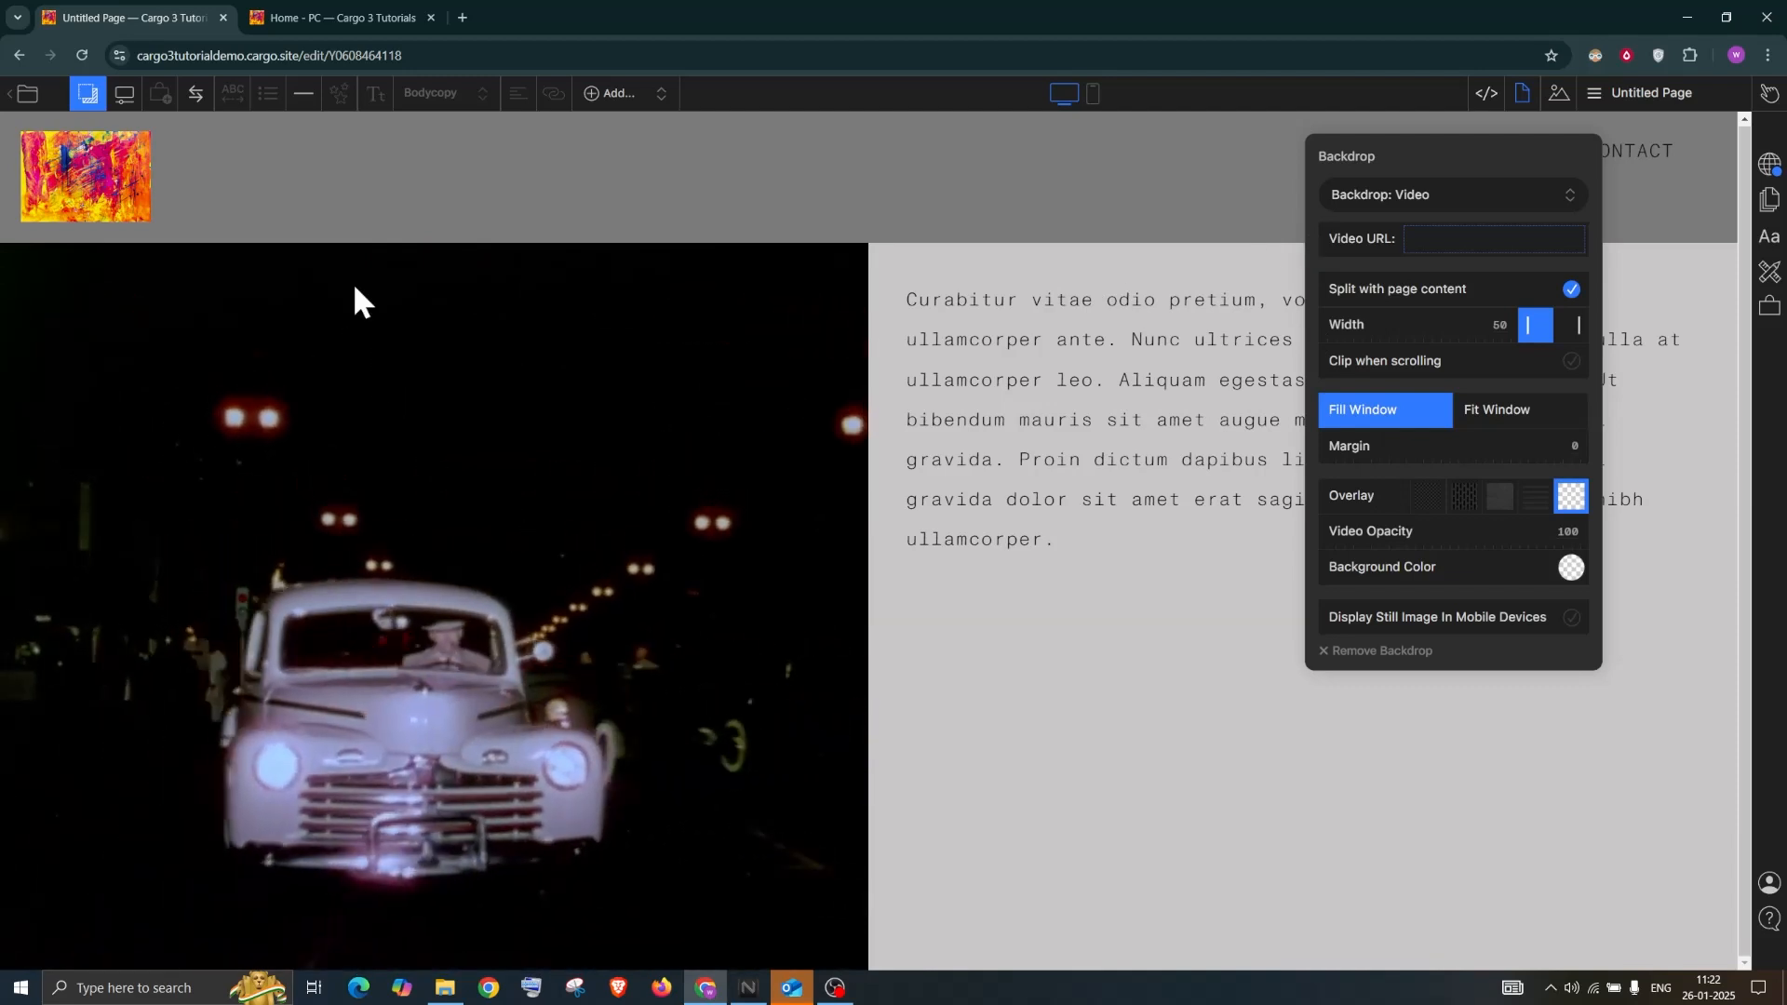
pyautogui.click(1444, 240)
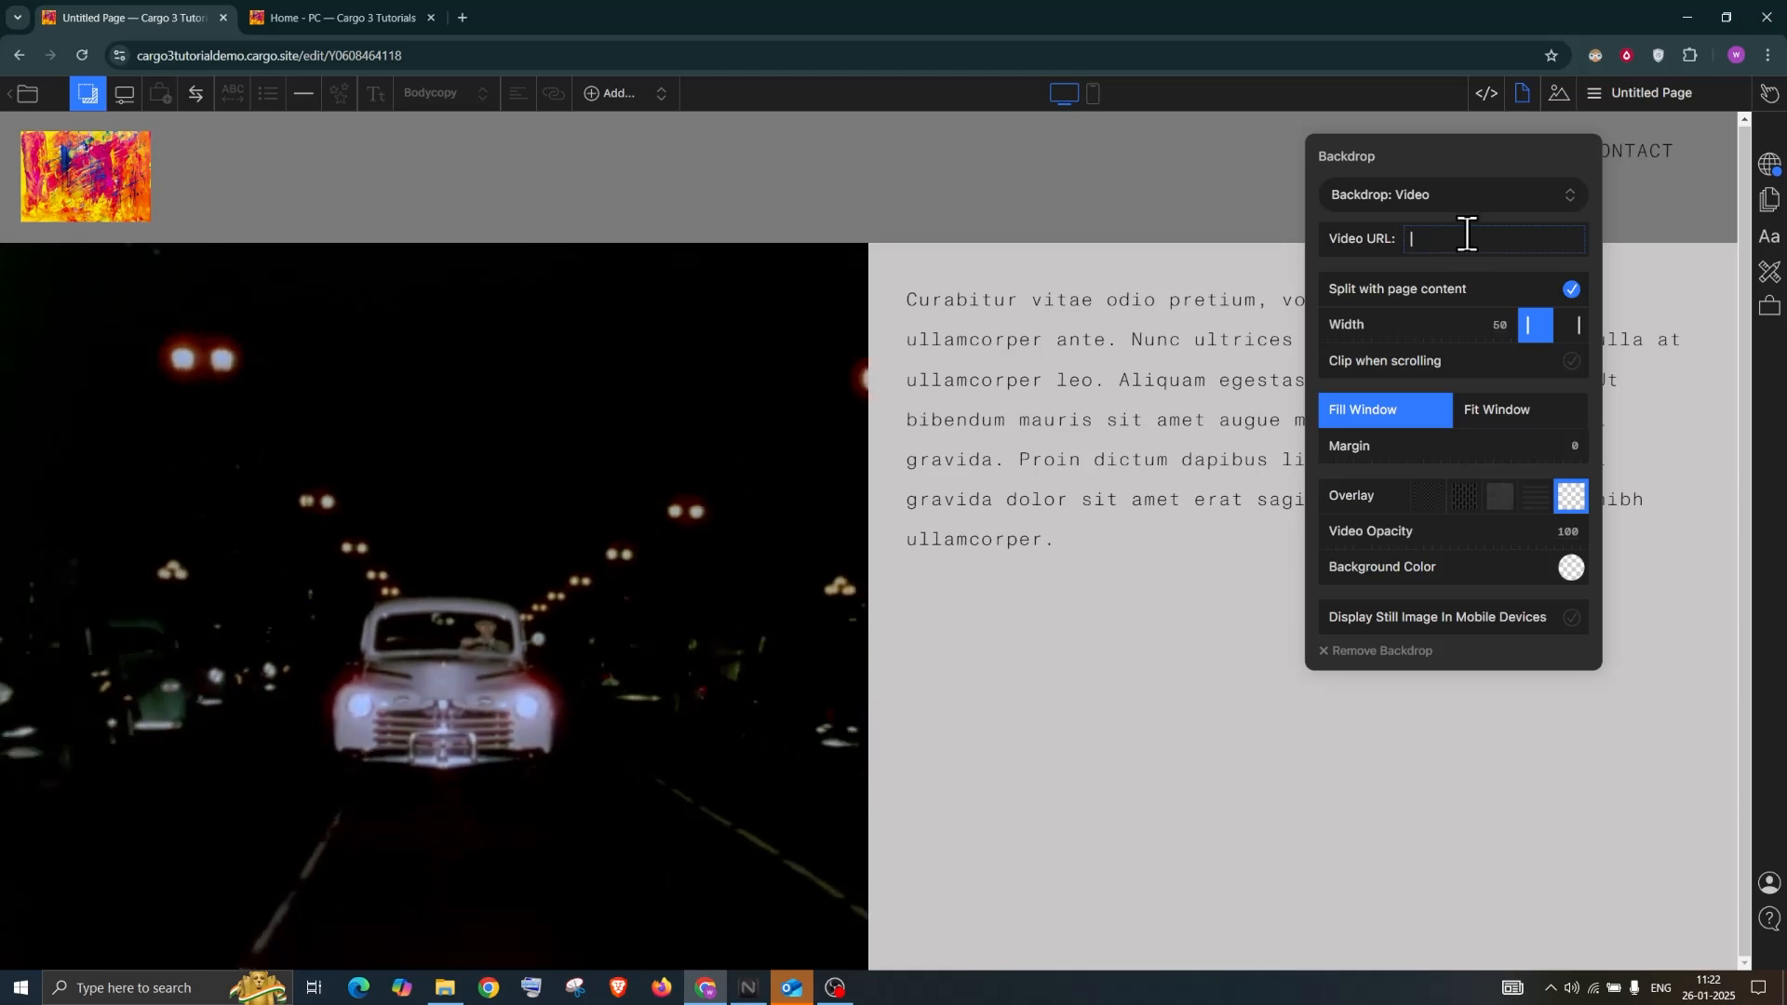
# Paste the Vimeo video URL, make it fill the whole page, and remove the lines overlay
pyautogui.write('https://vimeo.com/347119375')
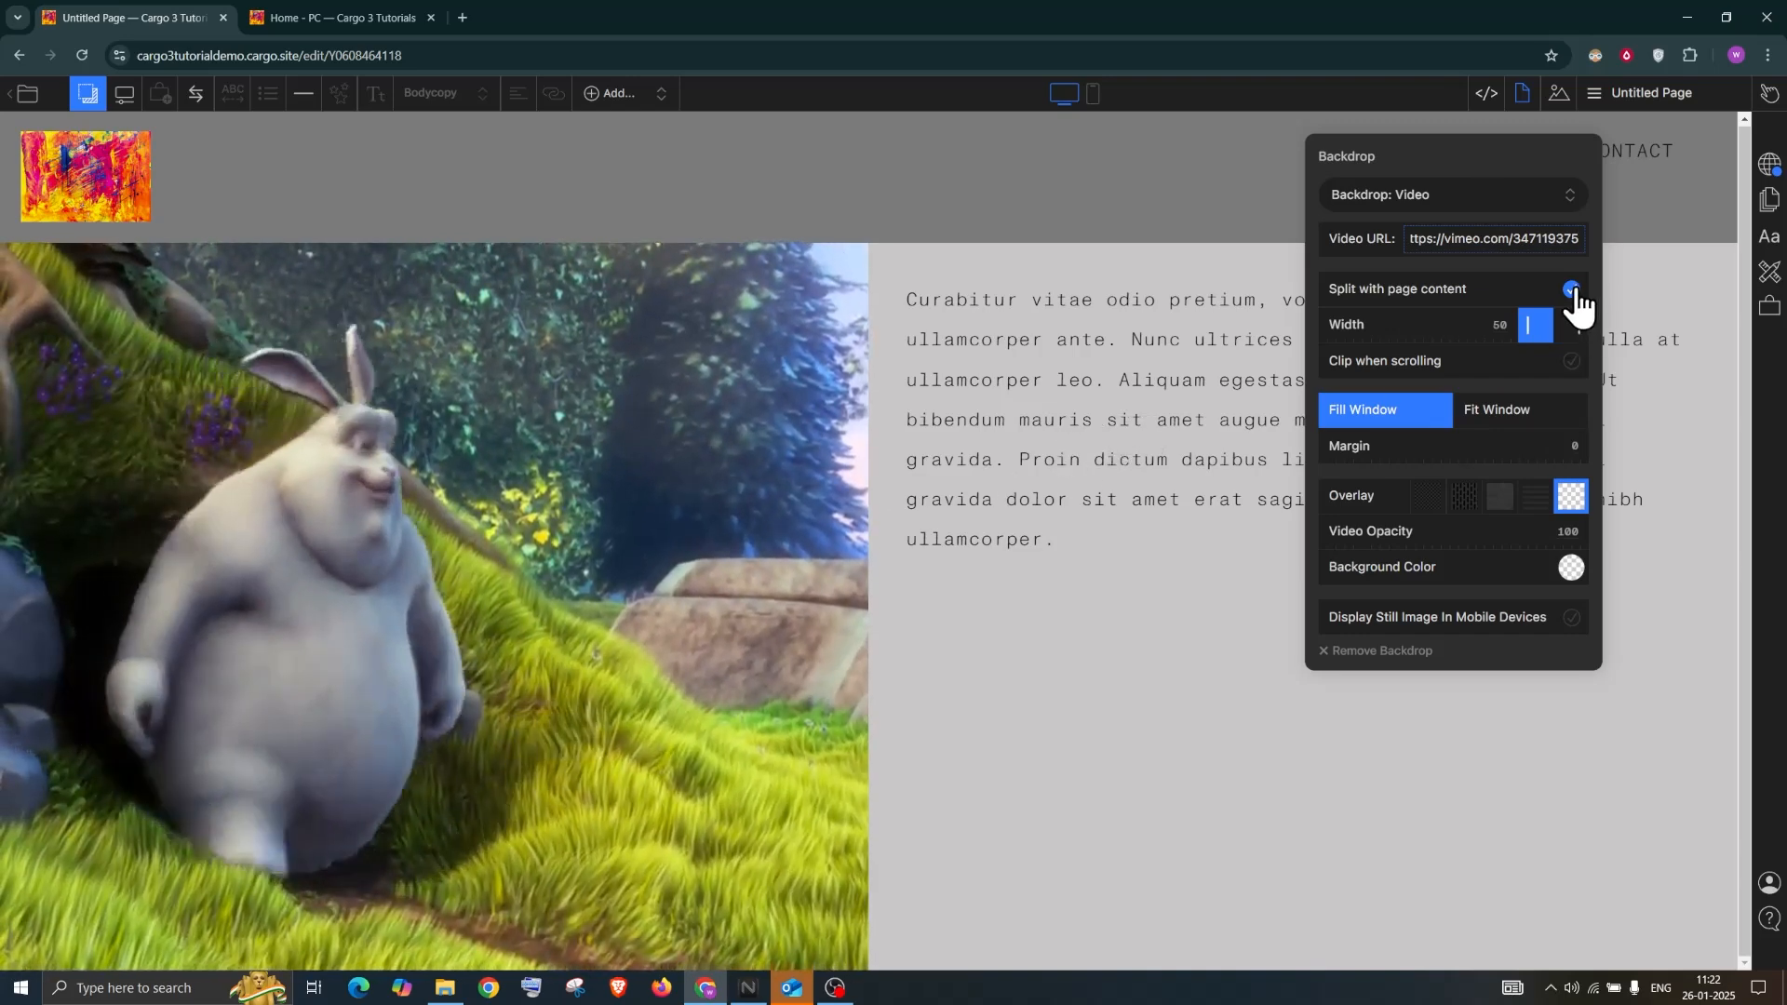
pyautogui.click(1571, 291)
pyautogui.click(1572, 290)
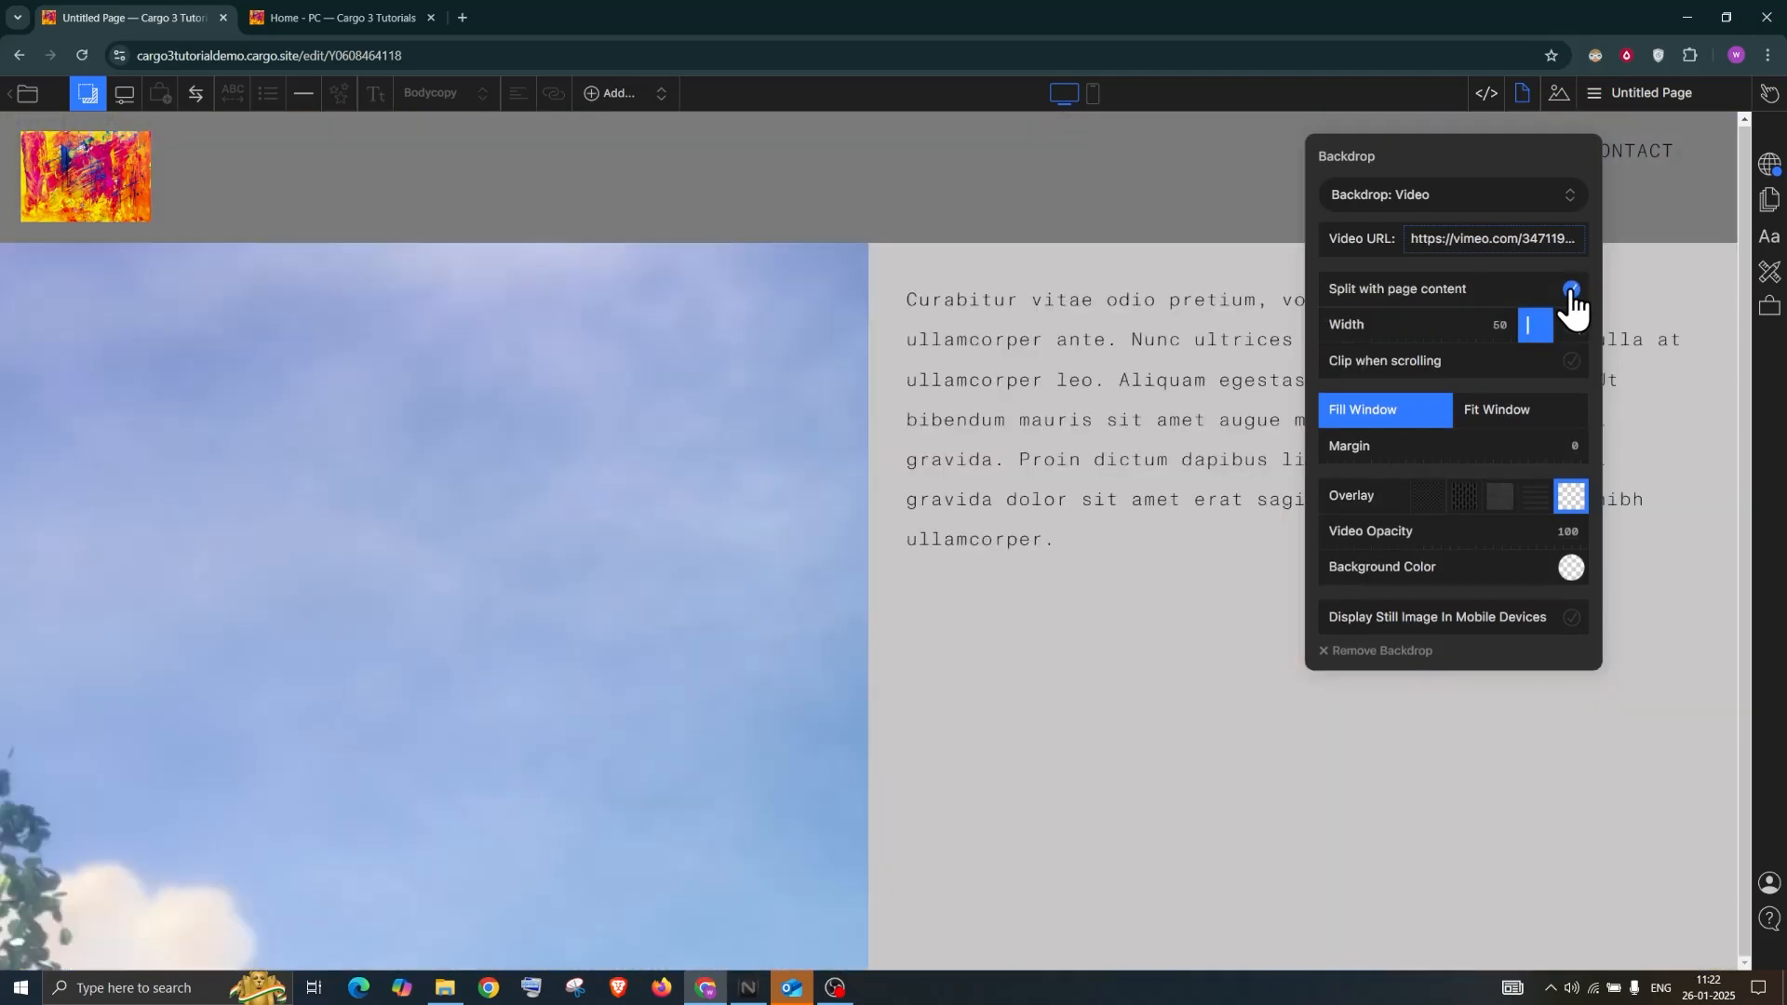
pyautogui.click(1572, 290)
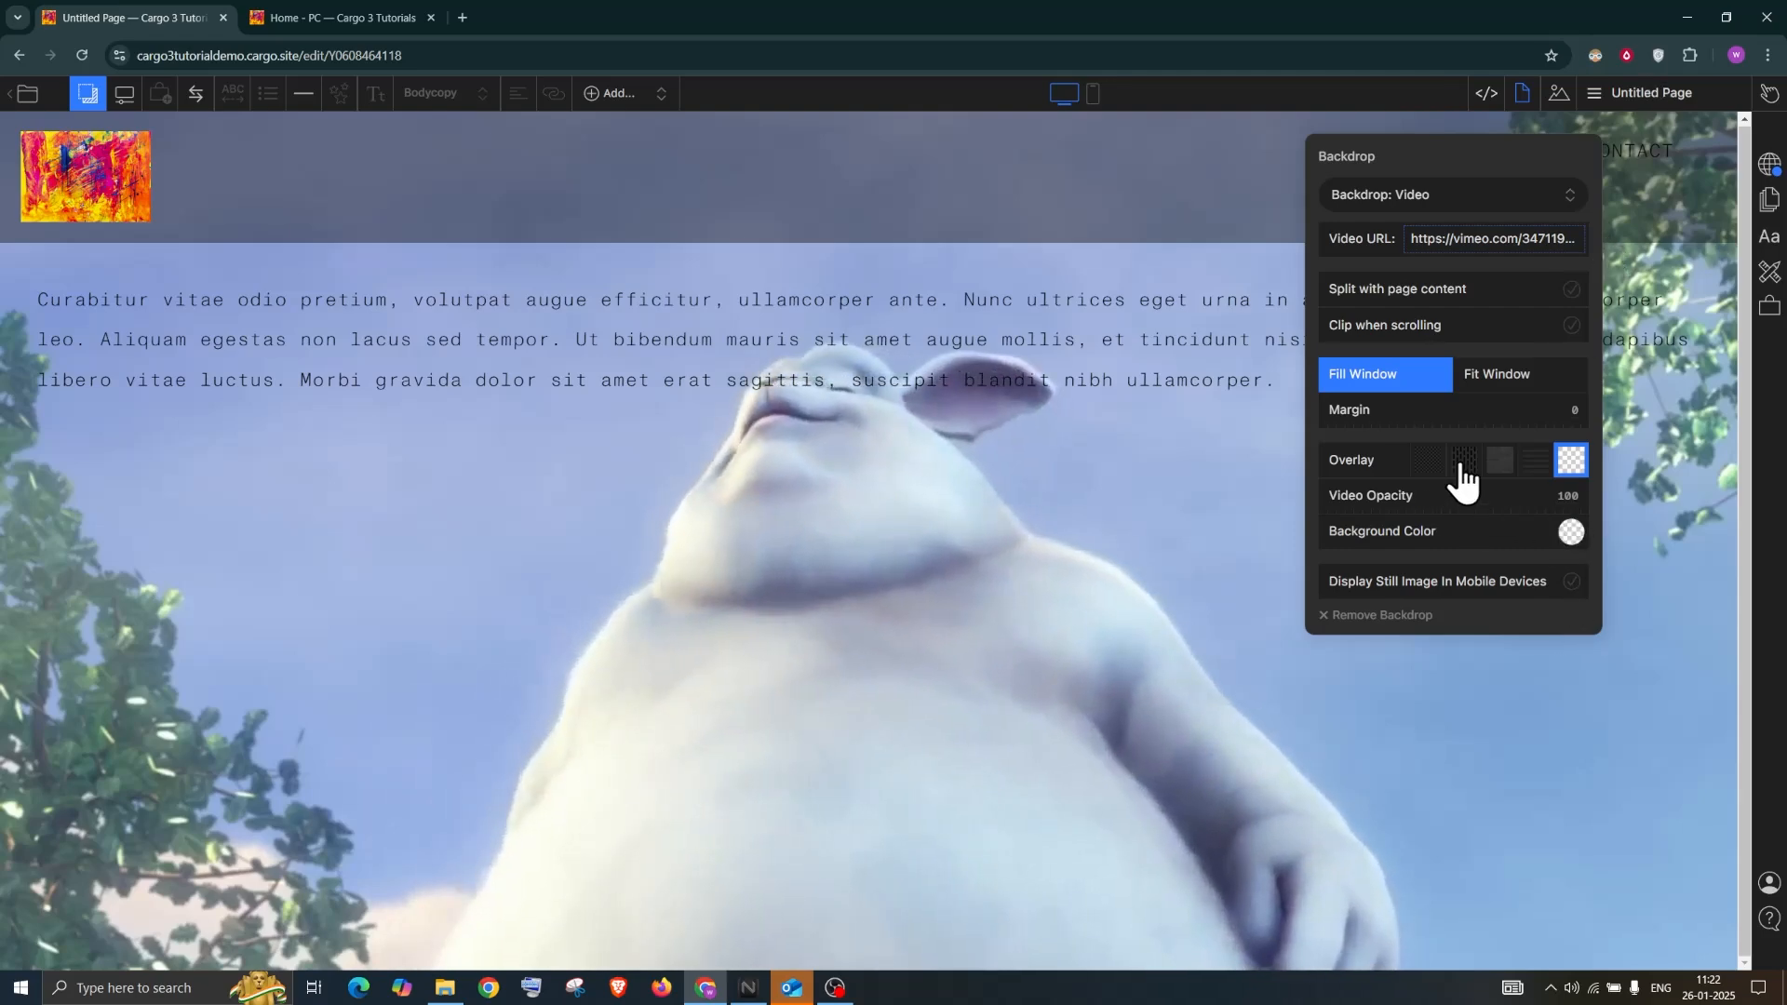
pyautogui.click(1537, 460)
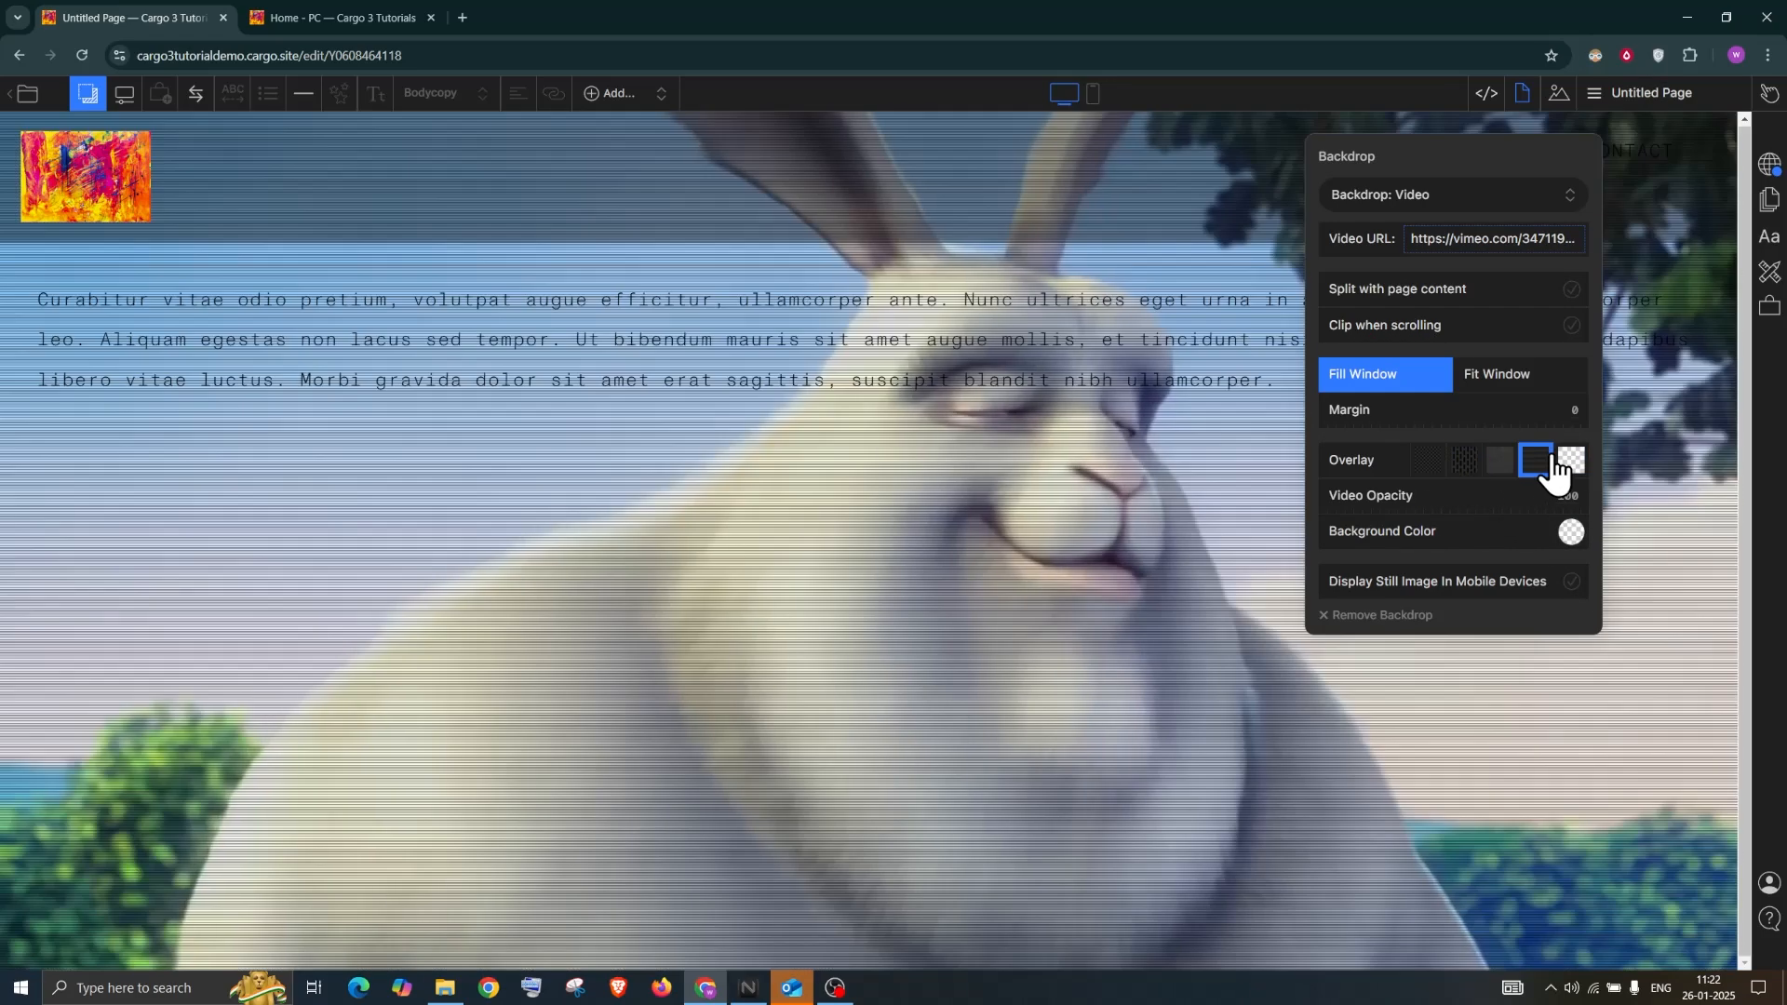
pyautogui.click(1421, 461)
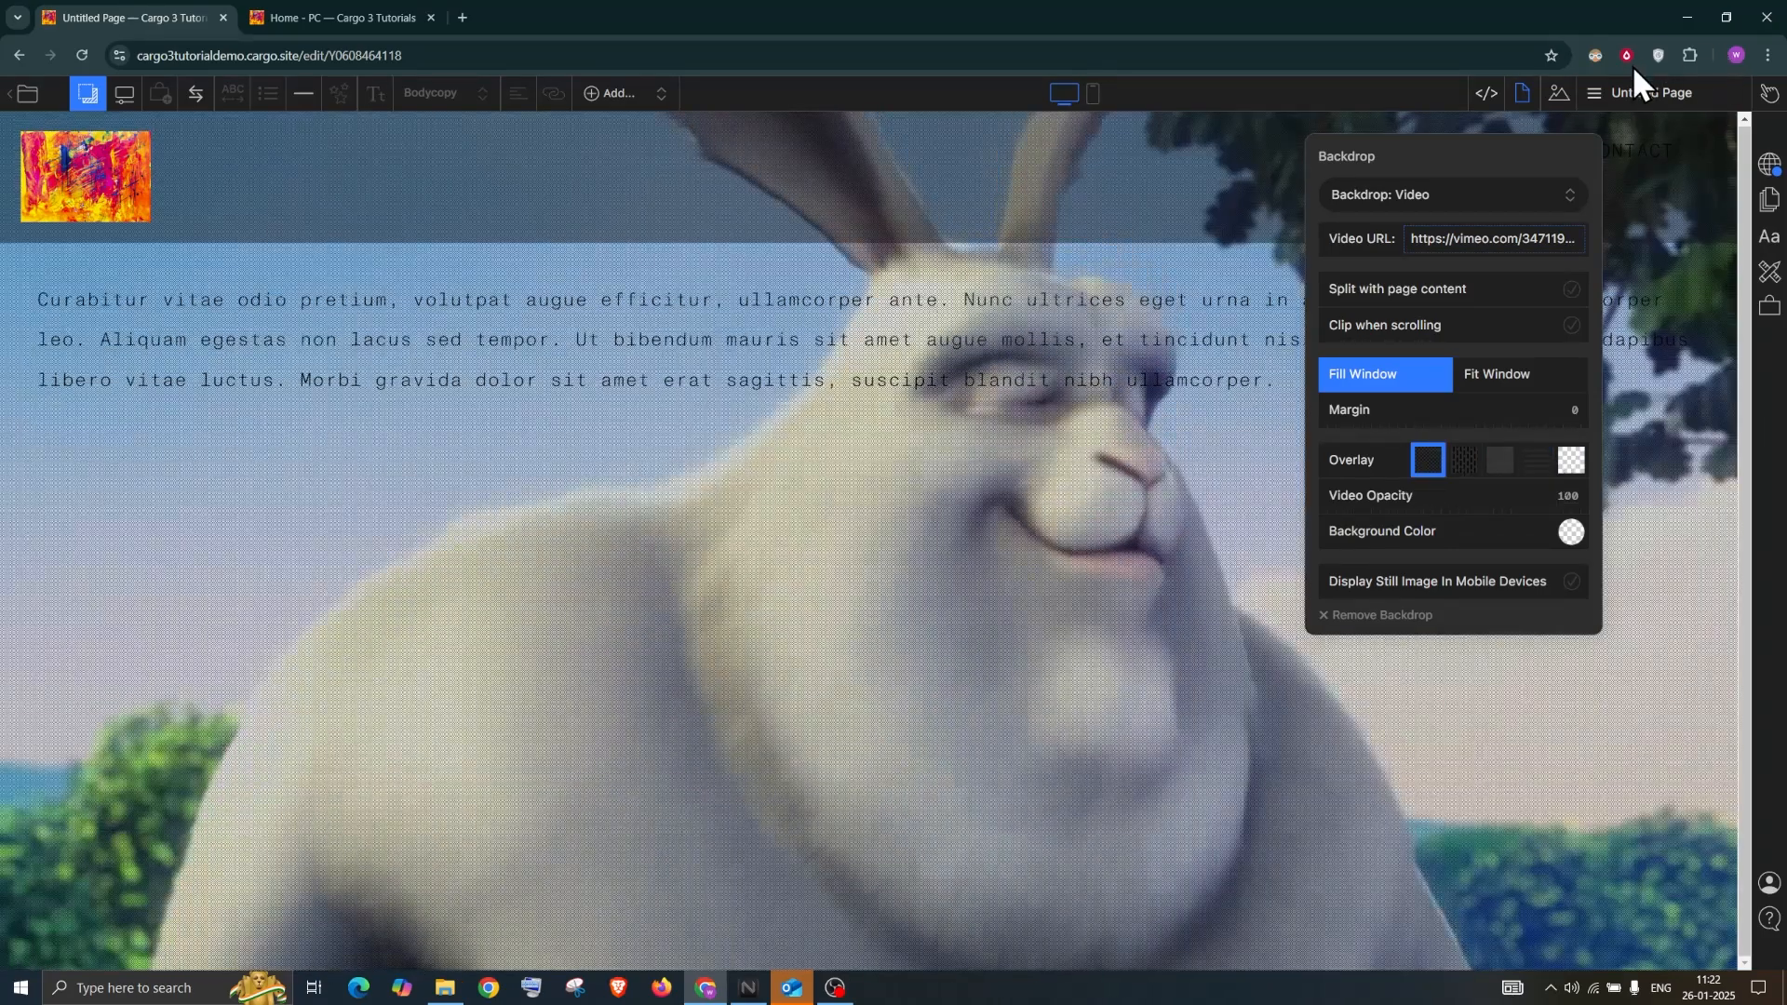
pyautogui.click(1638, 93)
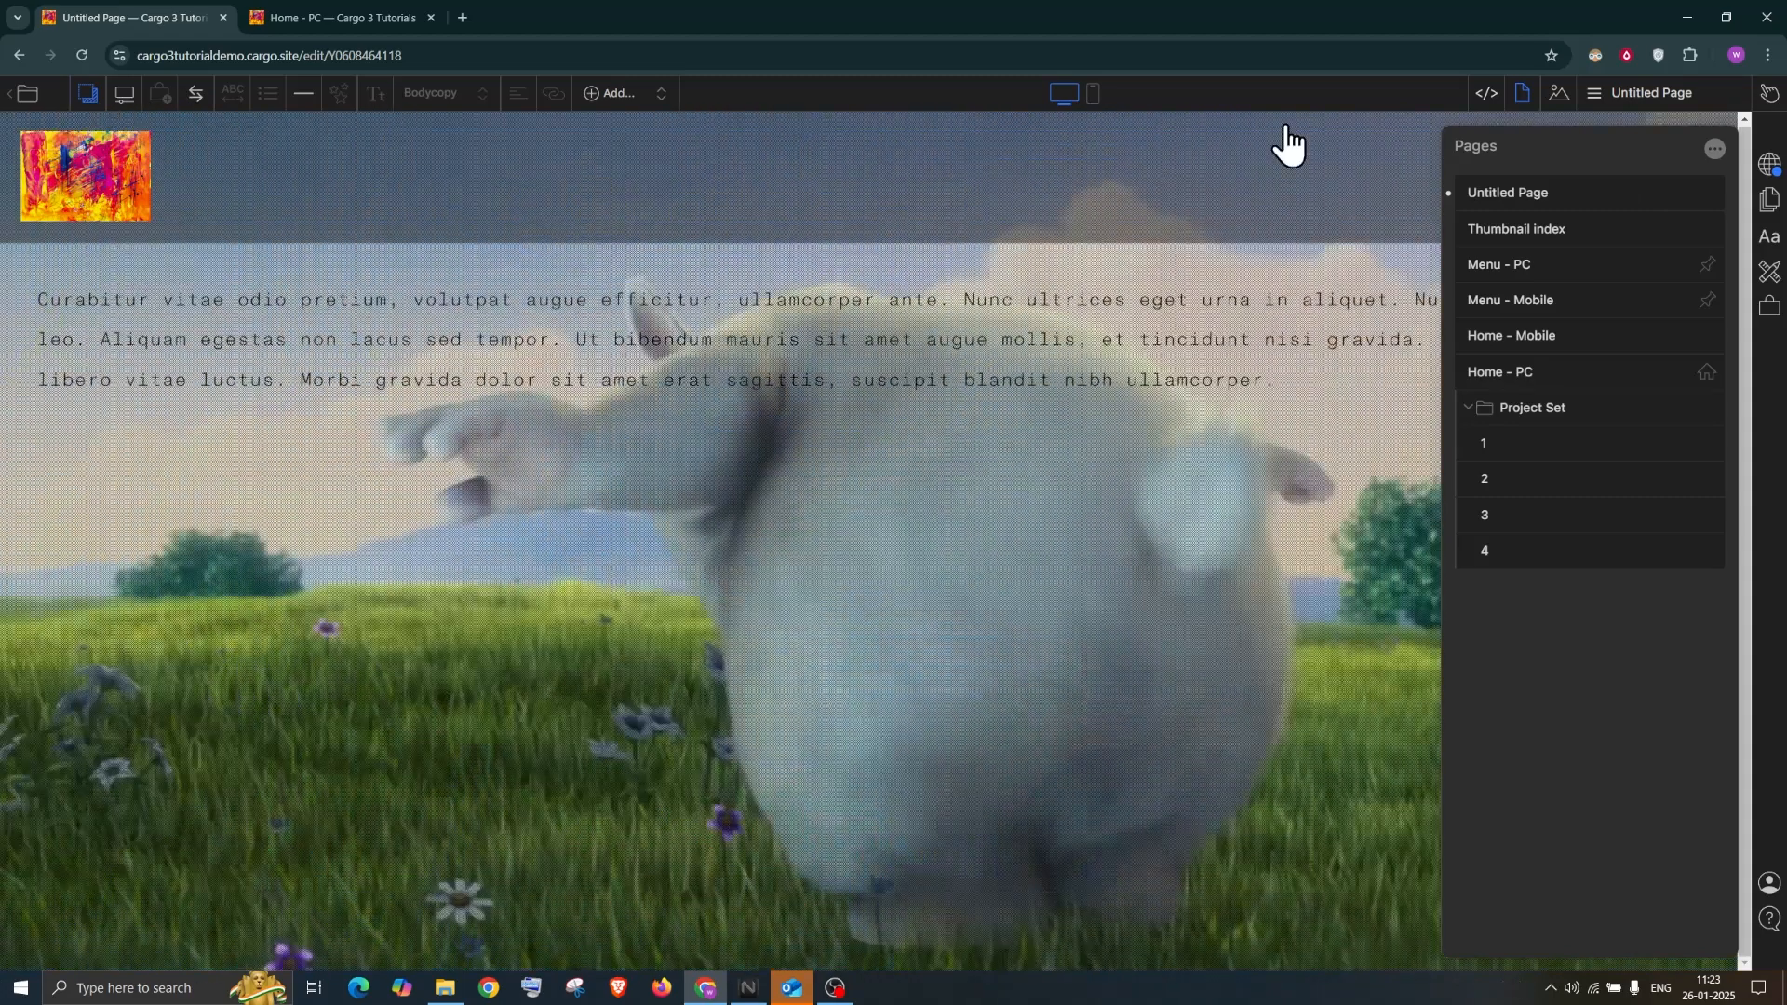
# Add another new Untitled Page and start editing its content
pyautogui.click(1714, 149)
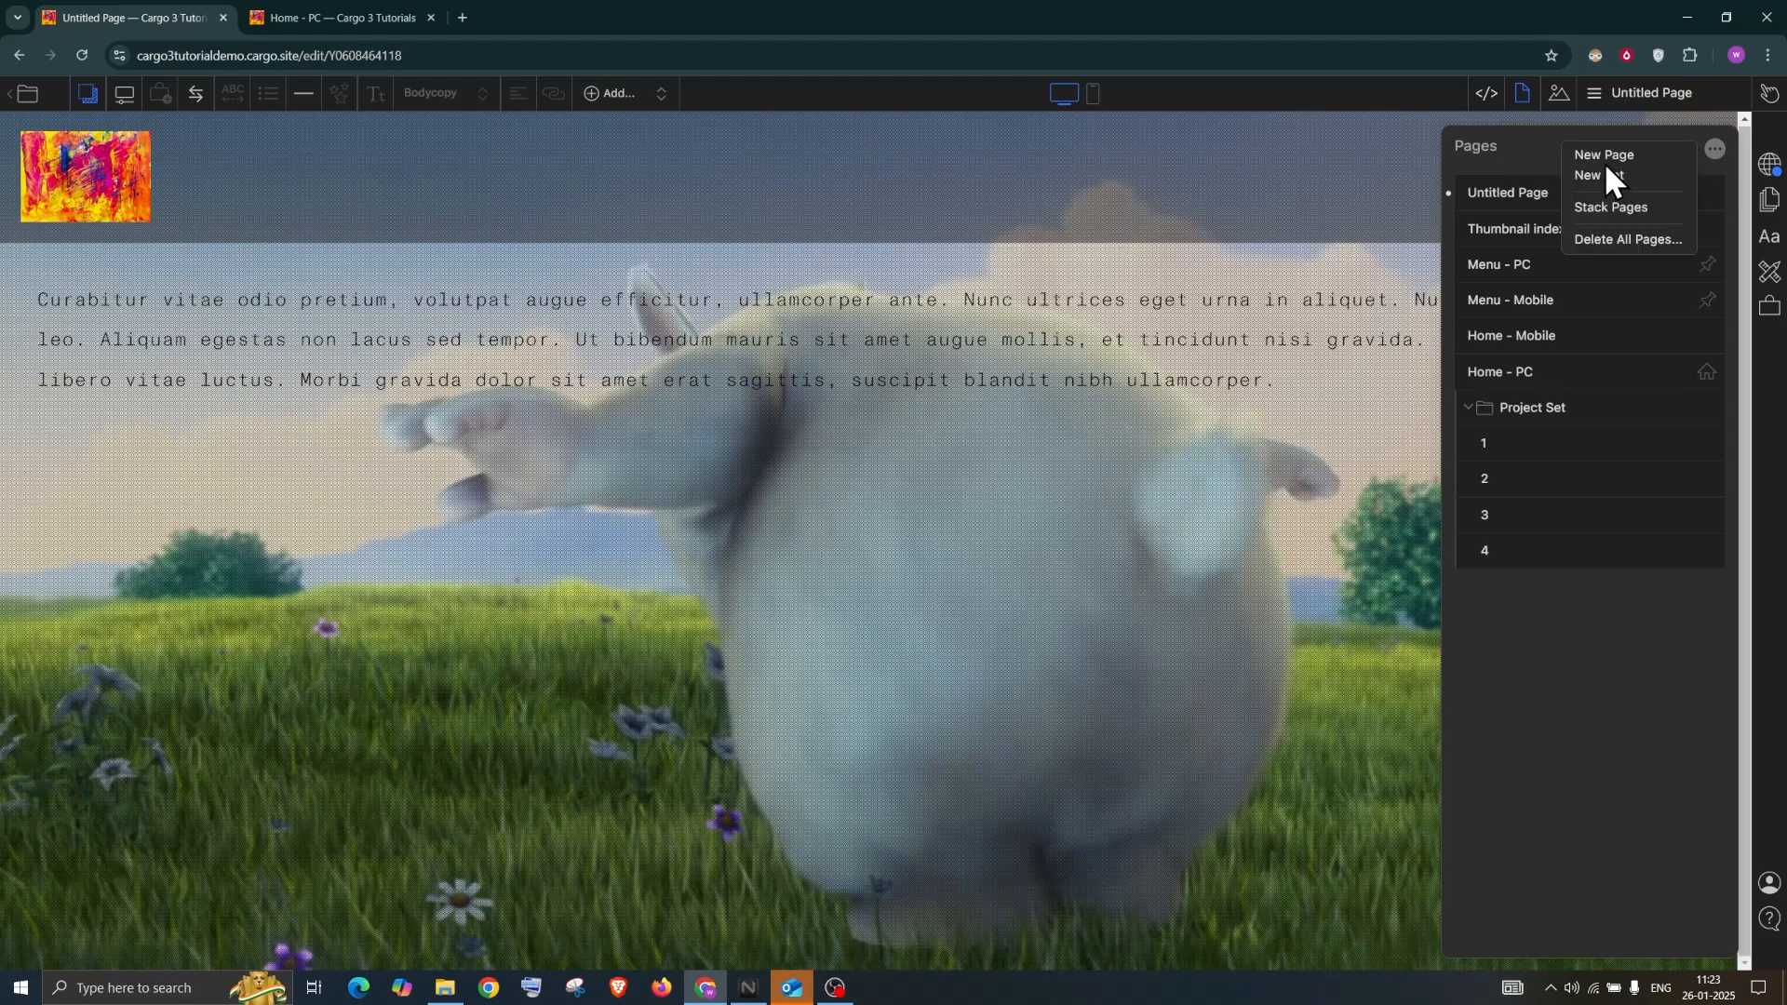
pyautogui.click(1611, 153)
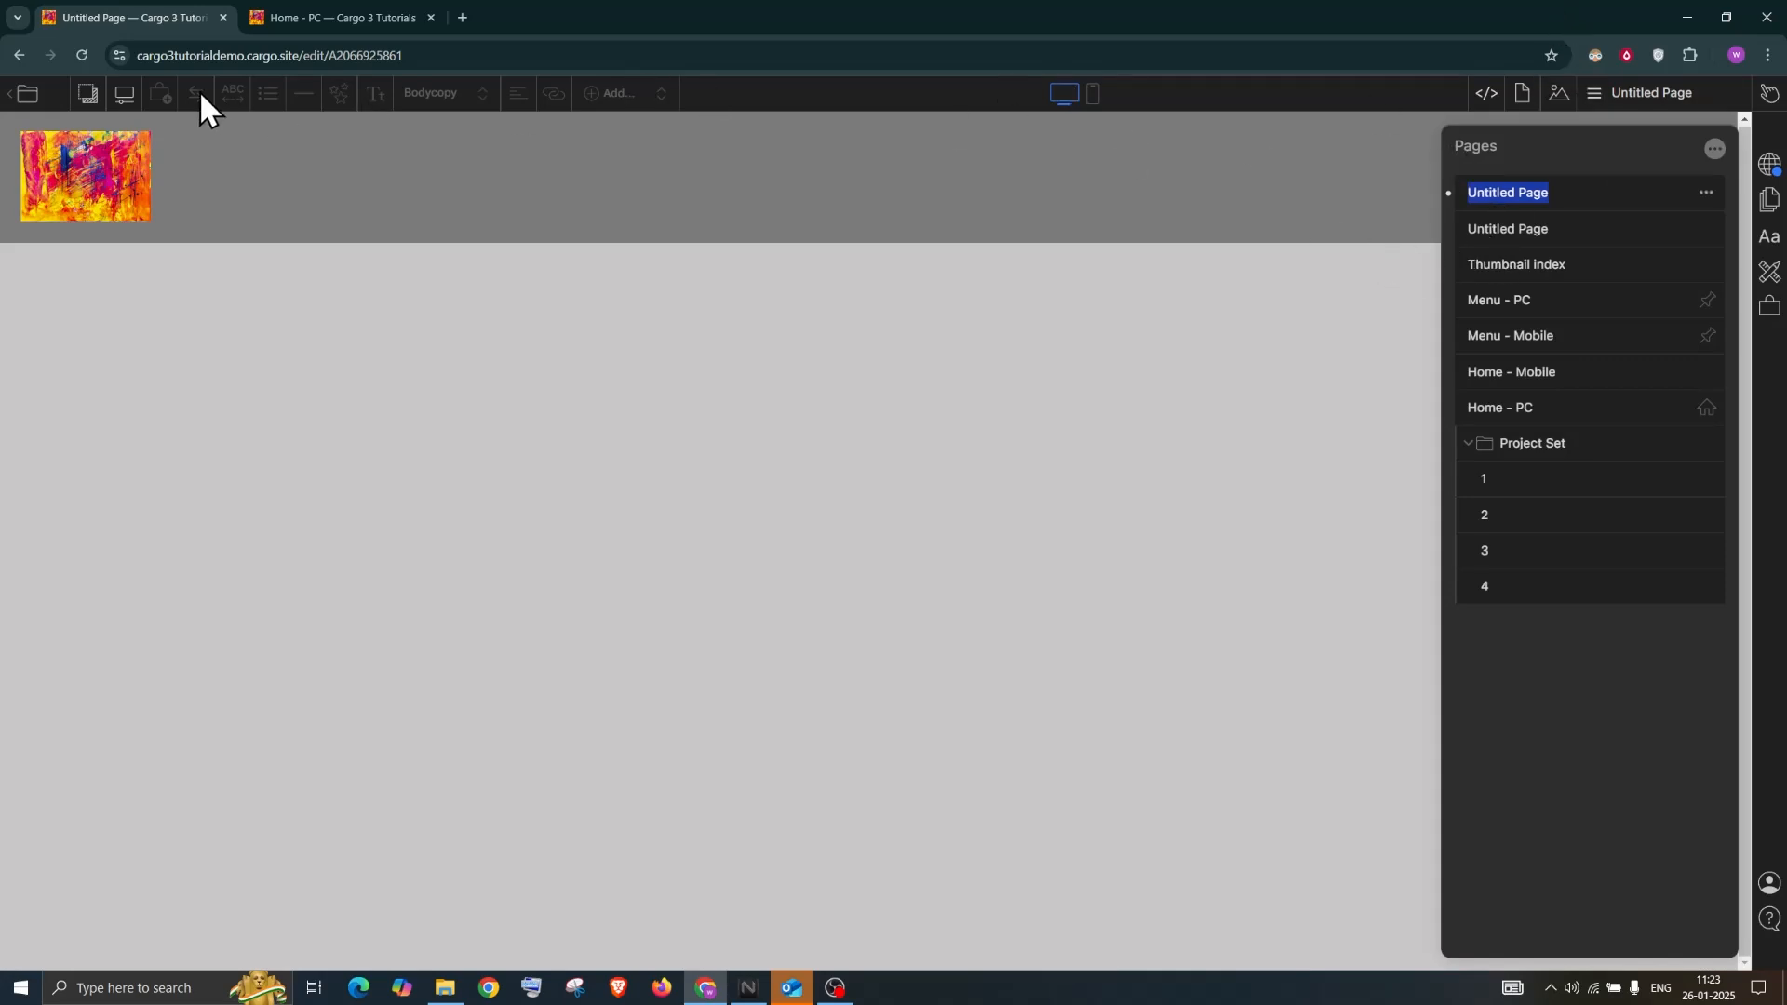
pyautogui.click(181, 329)
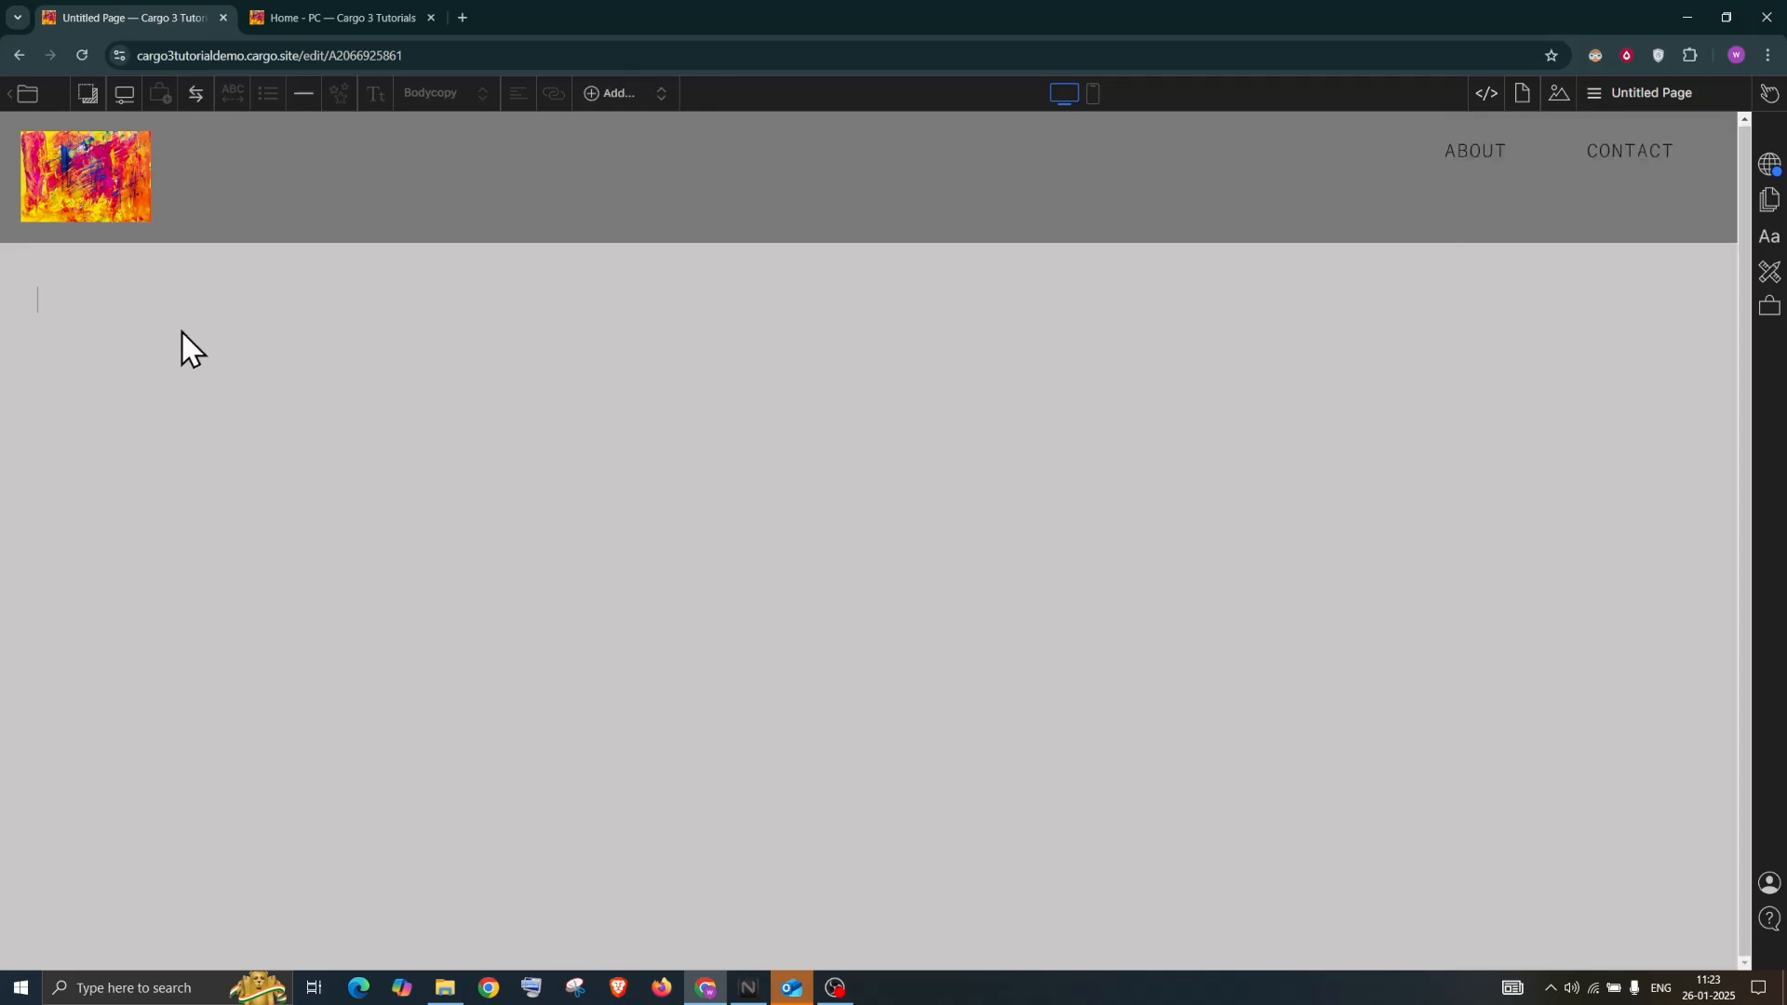
# Insert an Instagram icon at the top left of the page and select it
pyautogui.click(196, 97)
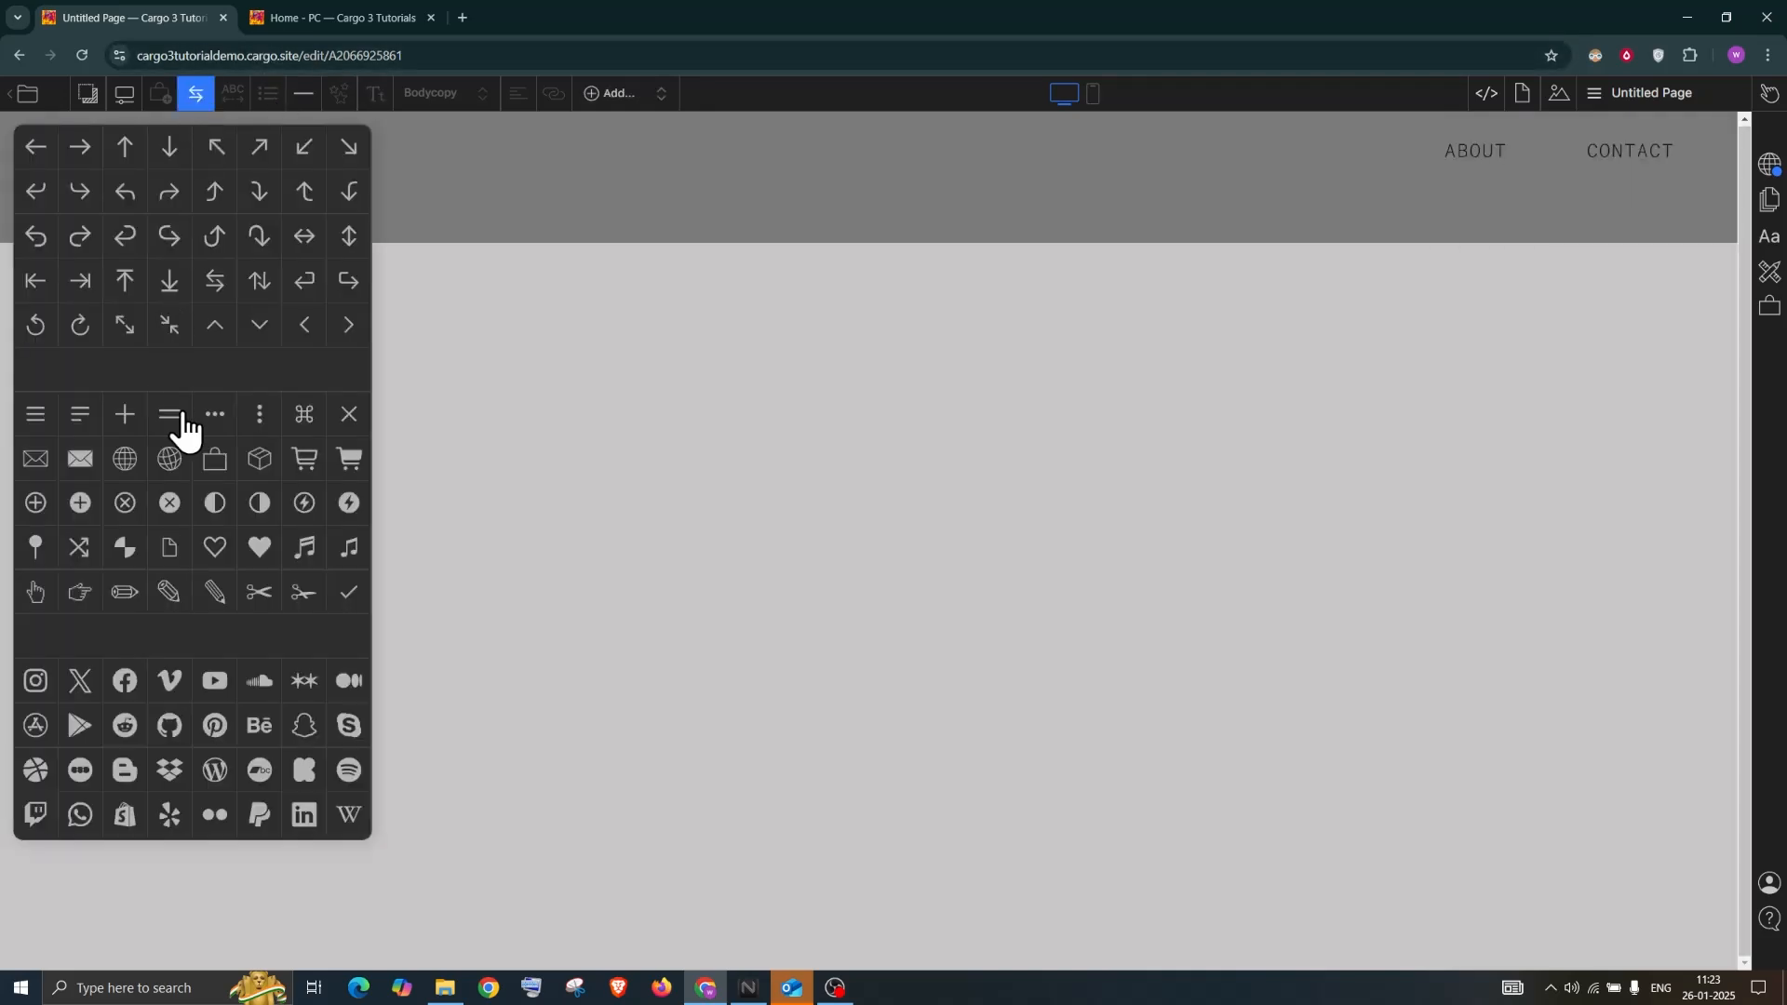
pyautogui.scroll(-5, 166, 605)
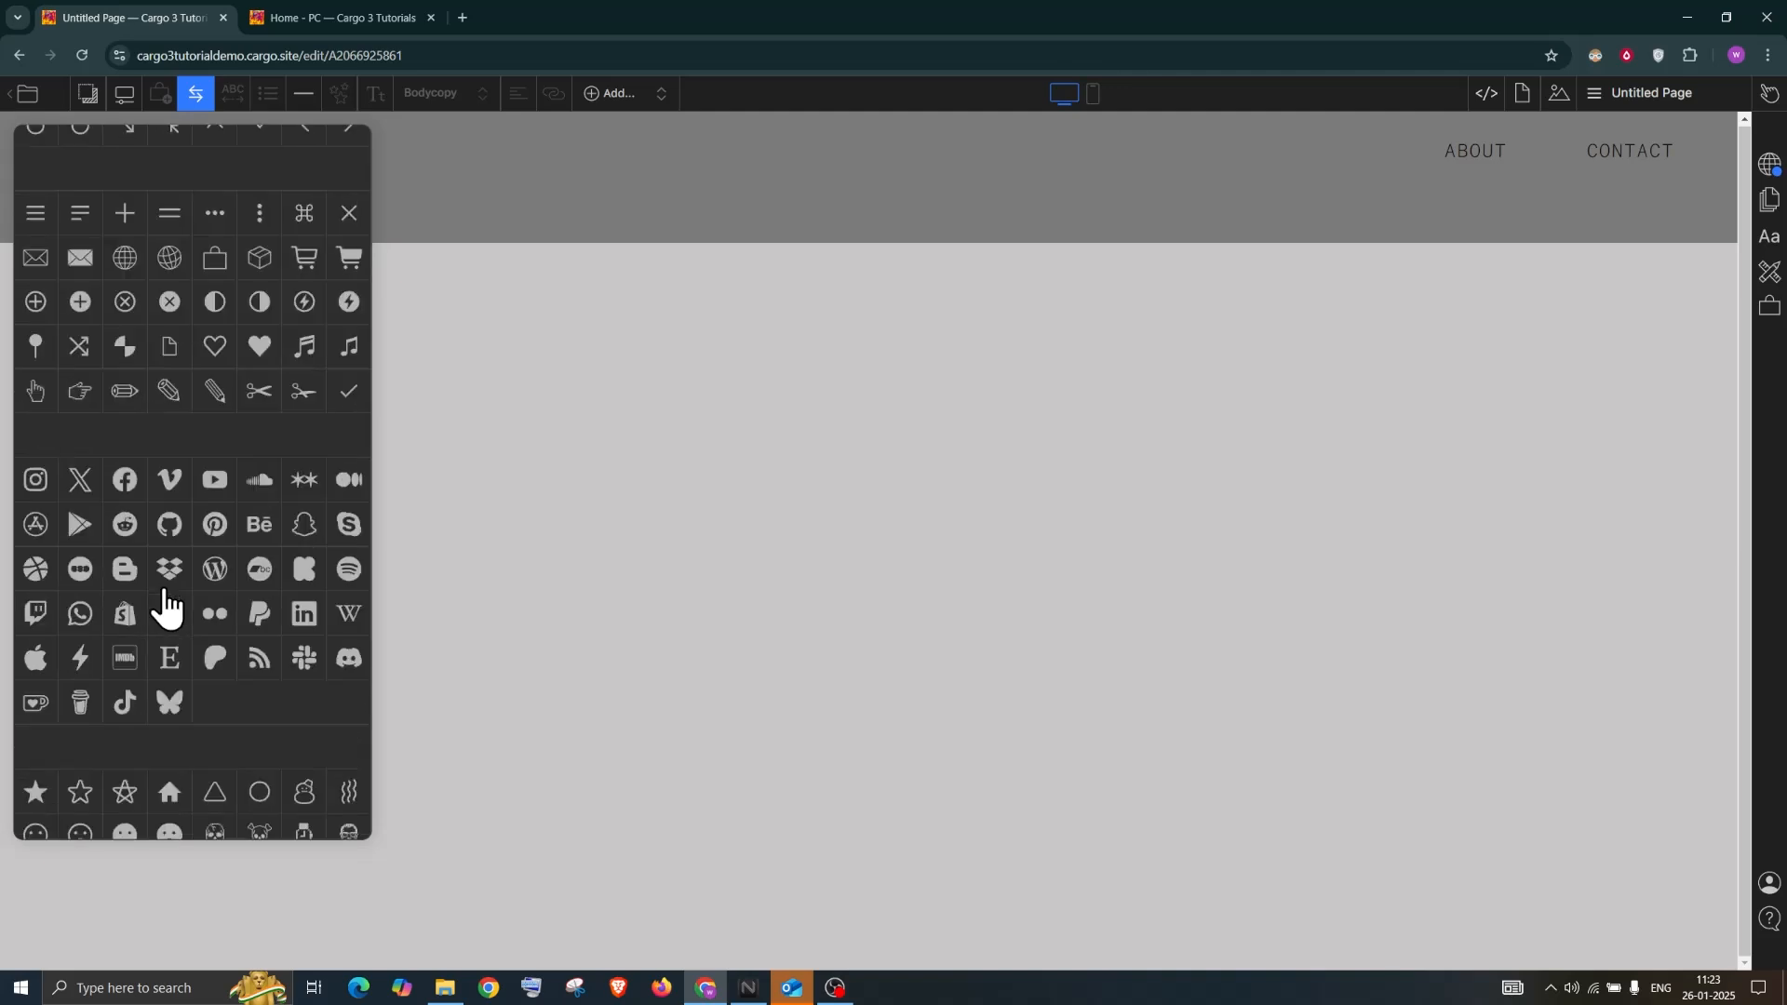
pyautogui.scroll(3, 166, 605)
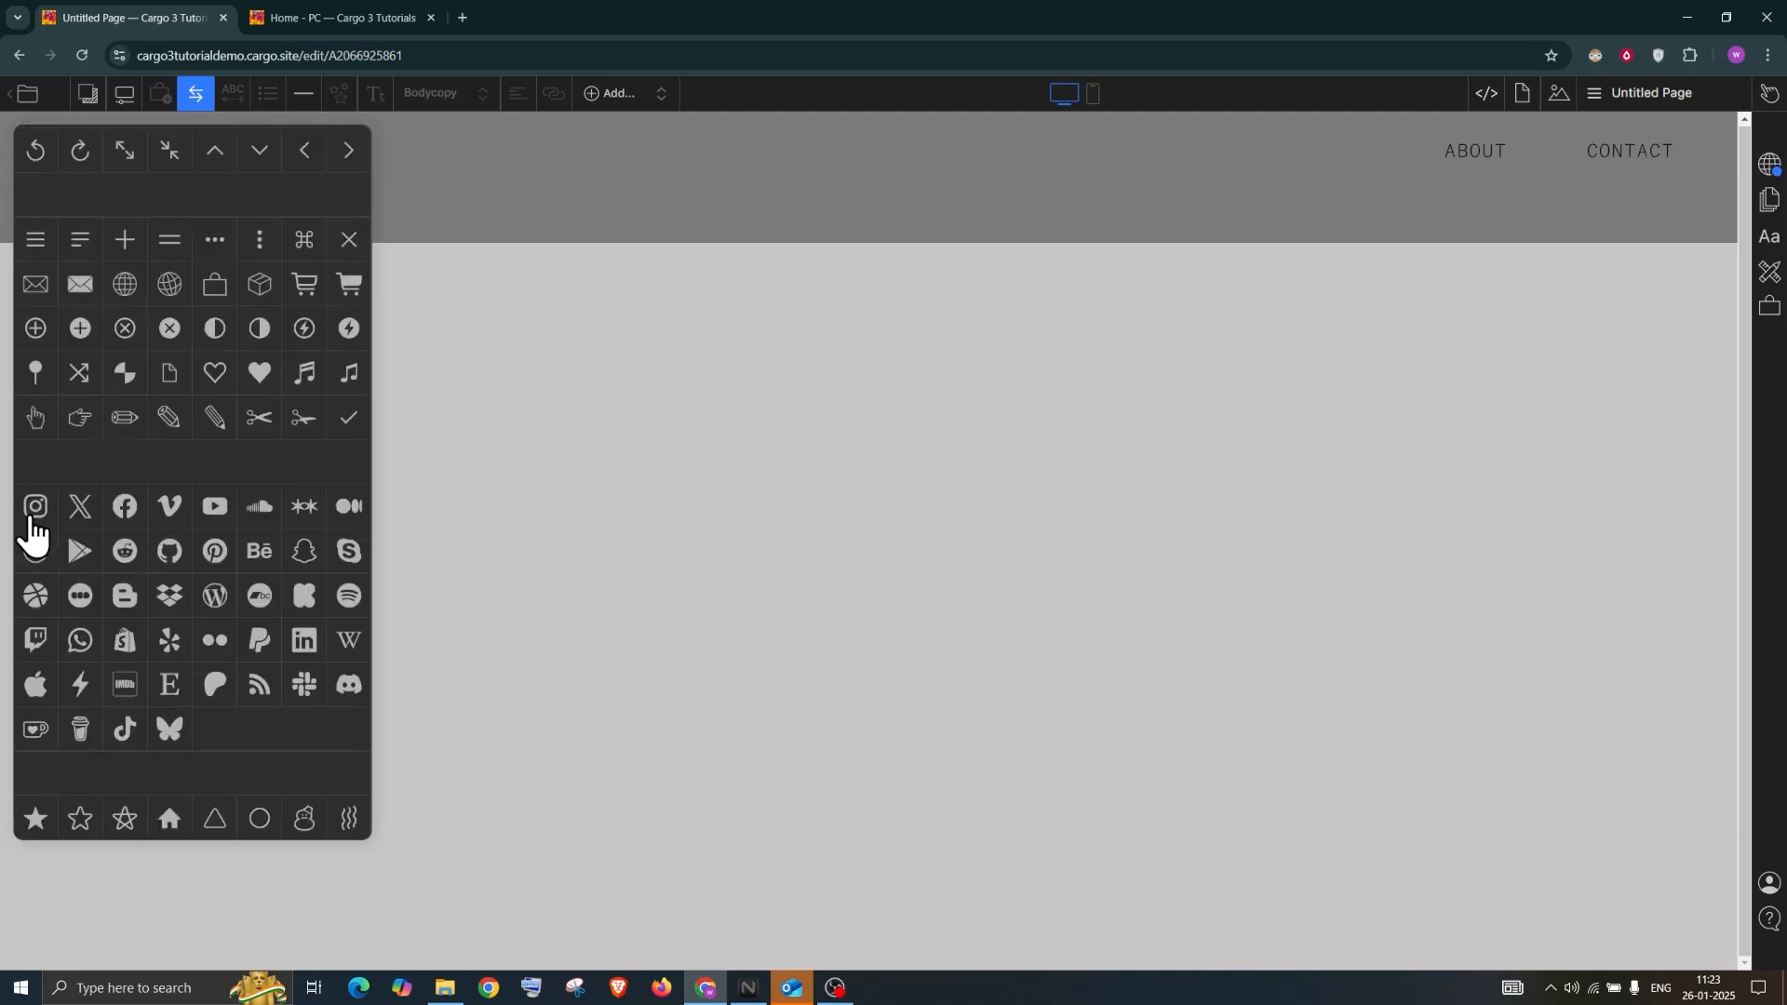
pyautogui.click(34, 506)
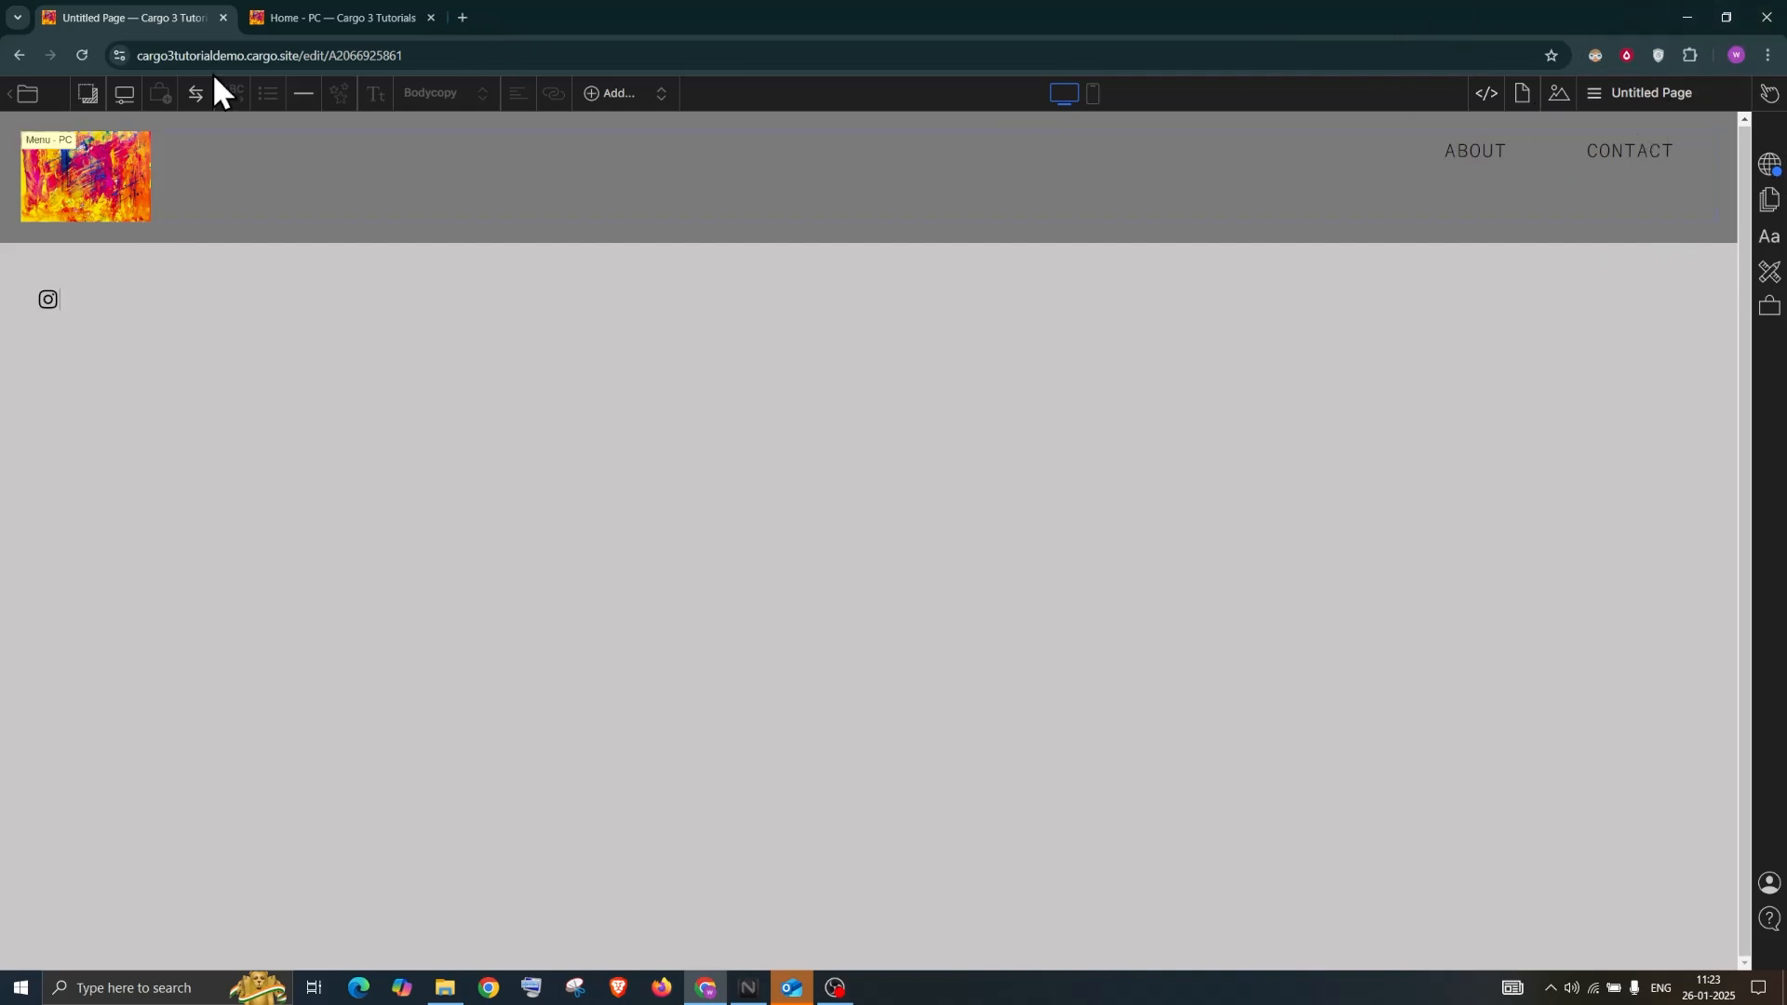
pyautogui.click(62, 296)
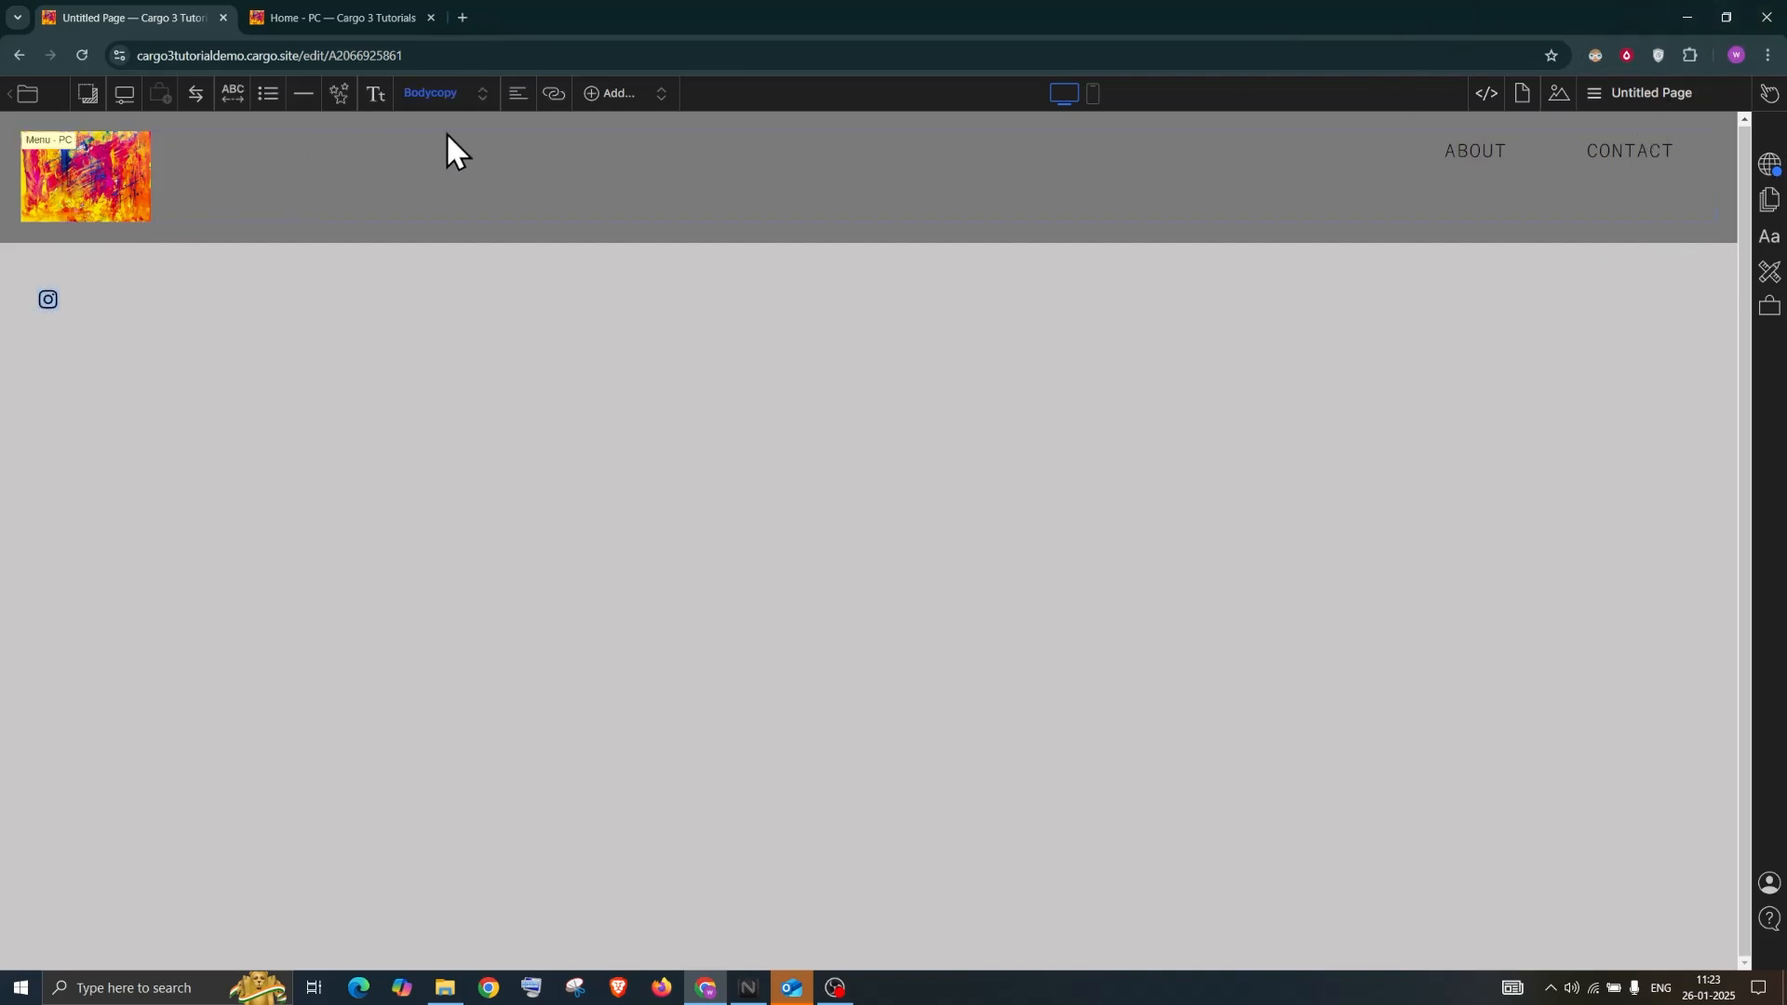
# Make the Instagram icon's link open in a new tab
pyautogui.click(554, 96)
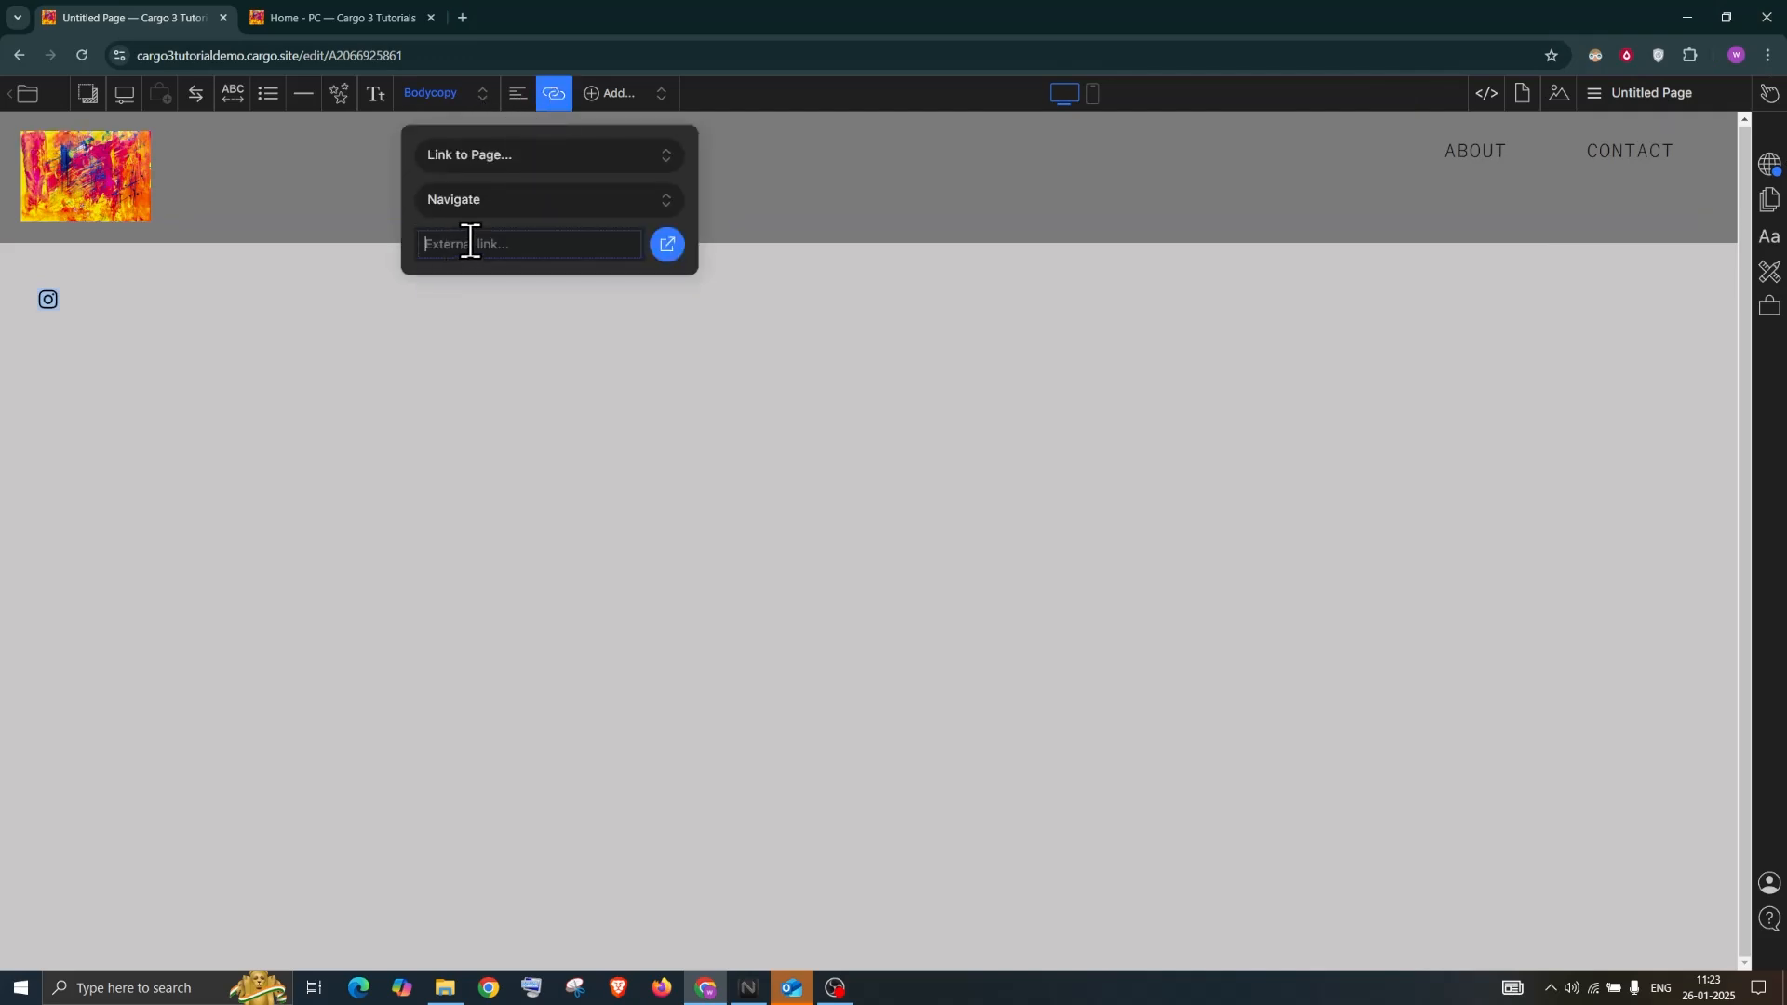
pyautogui.write('tes')
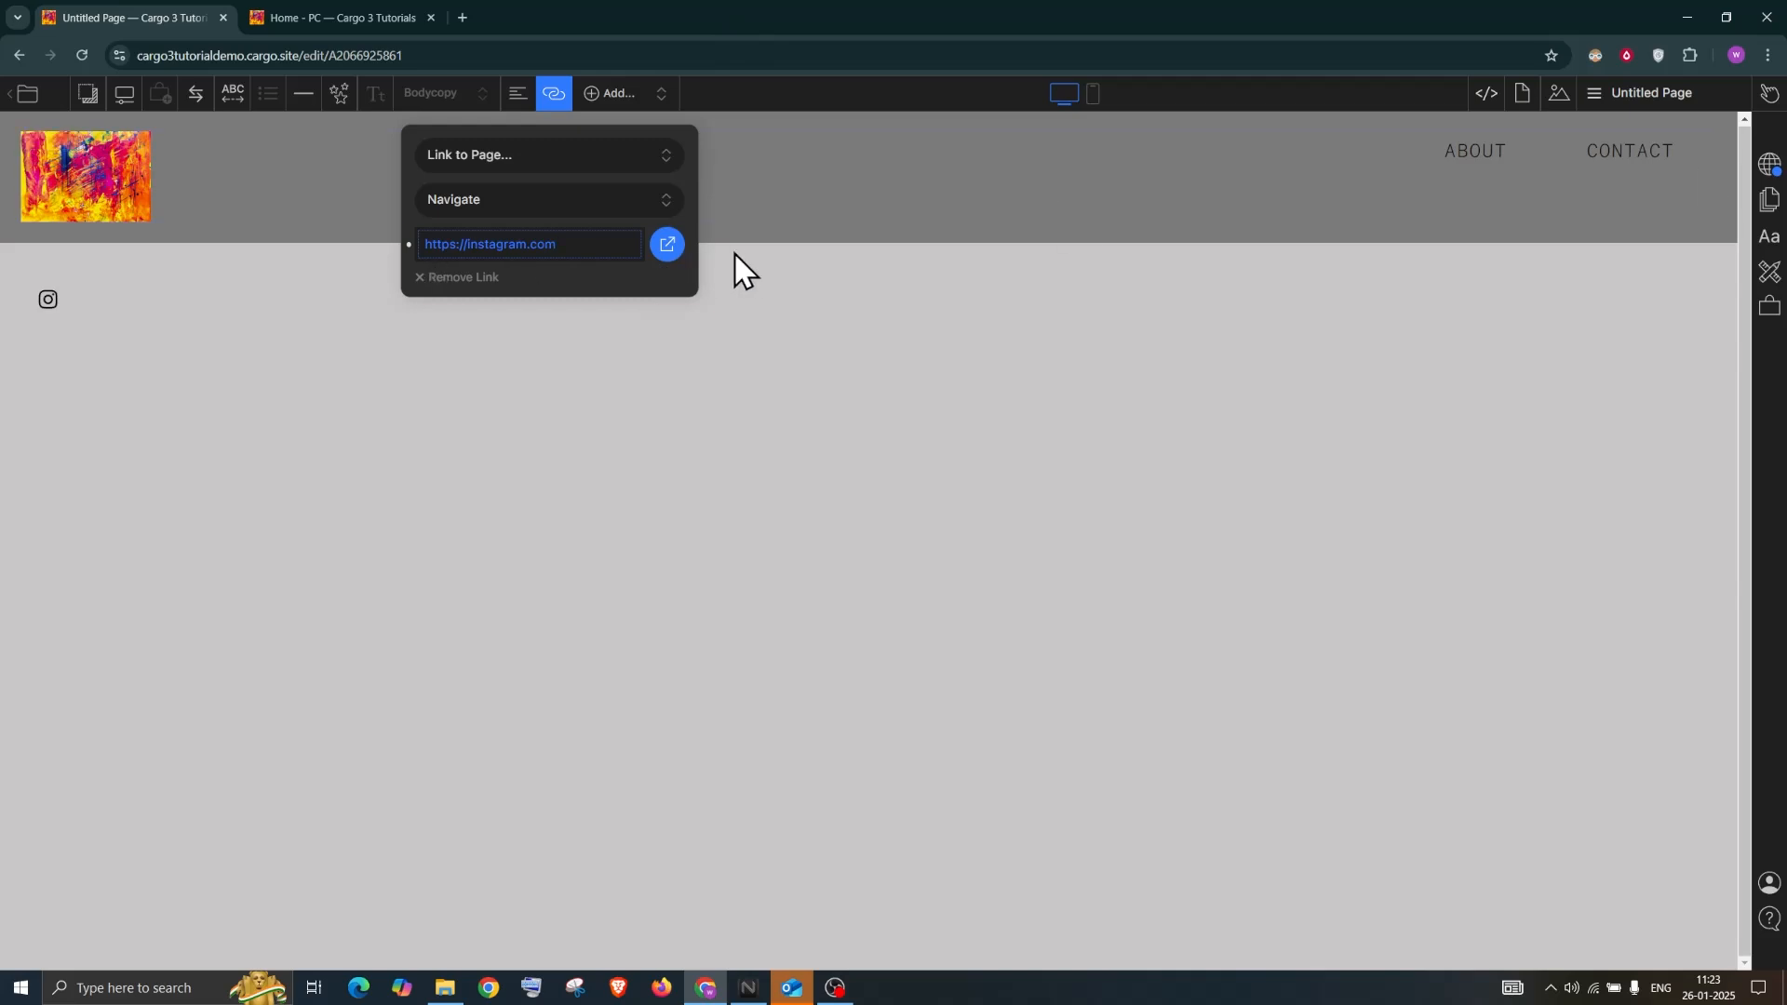
pyautogui.click(669, 247)
# Publish the latest site changes from Publish Settings and return to the page
pyautogui.click(1773, 171)
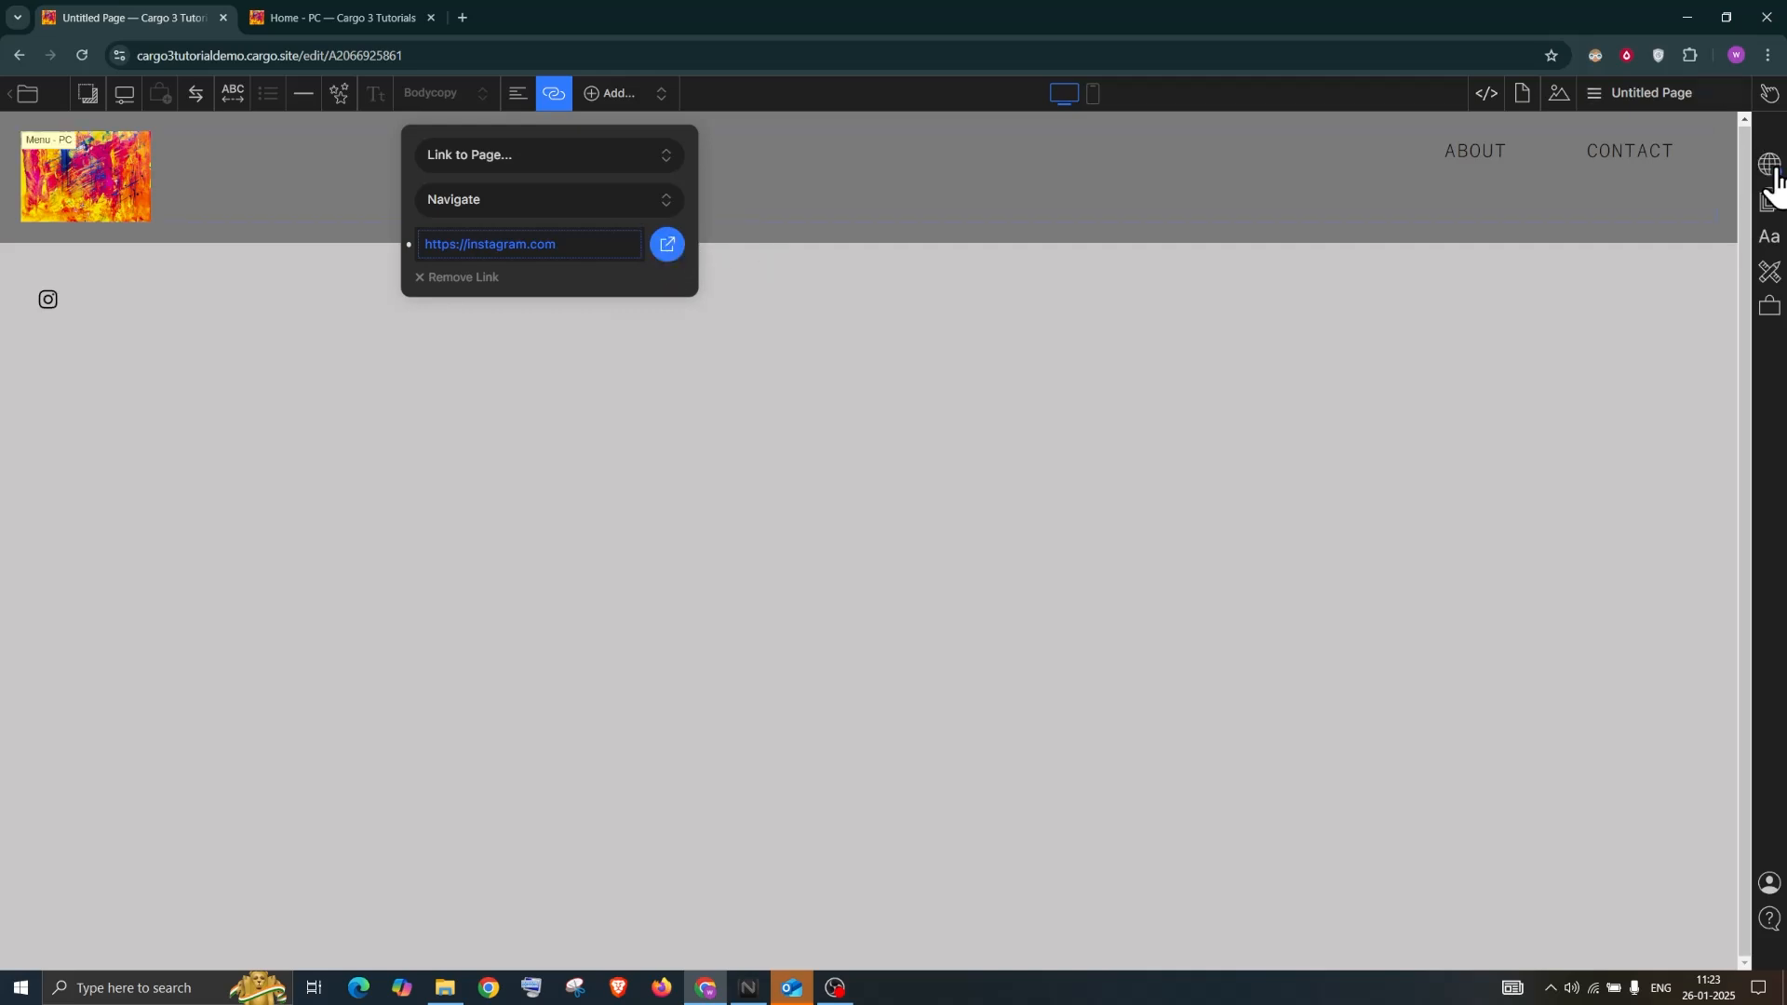
pyautogui.click(1524, 194)
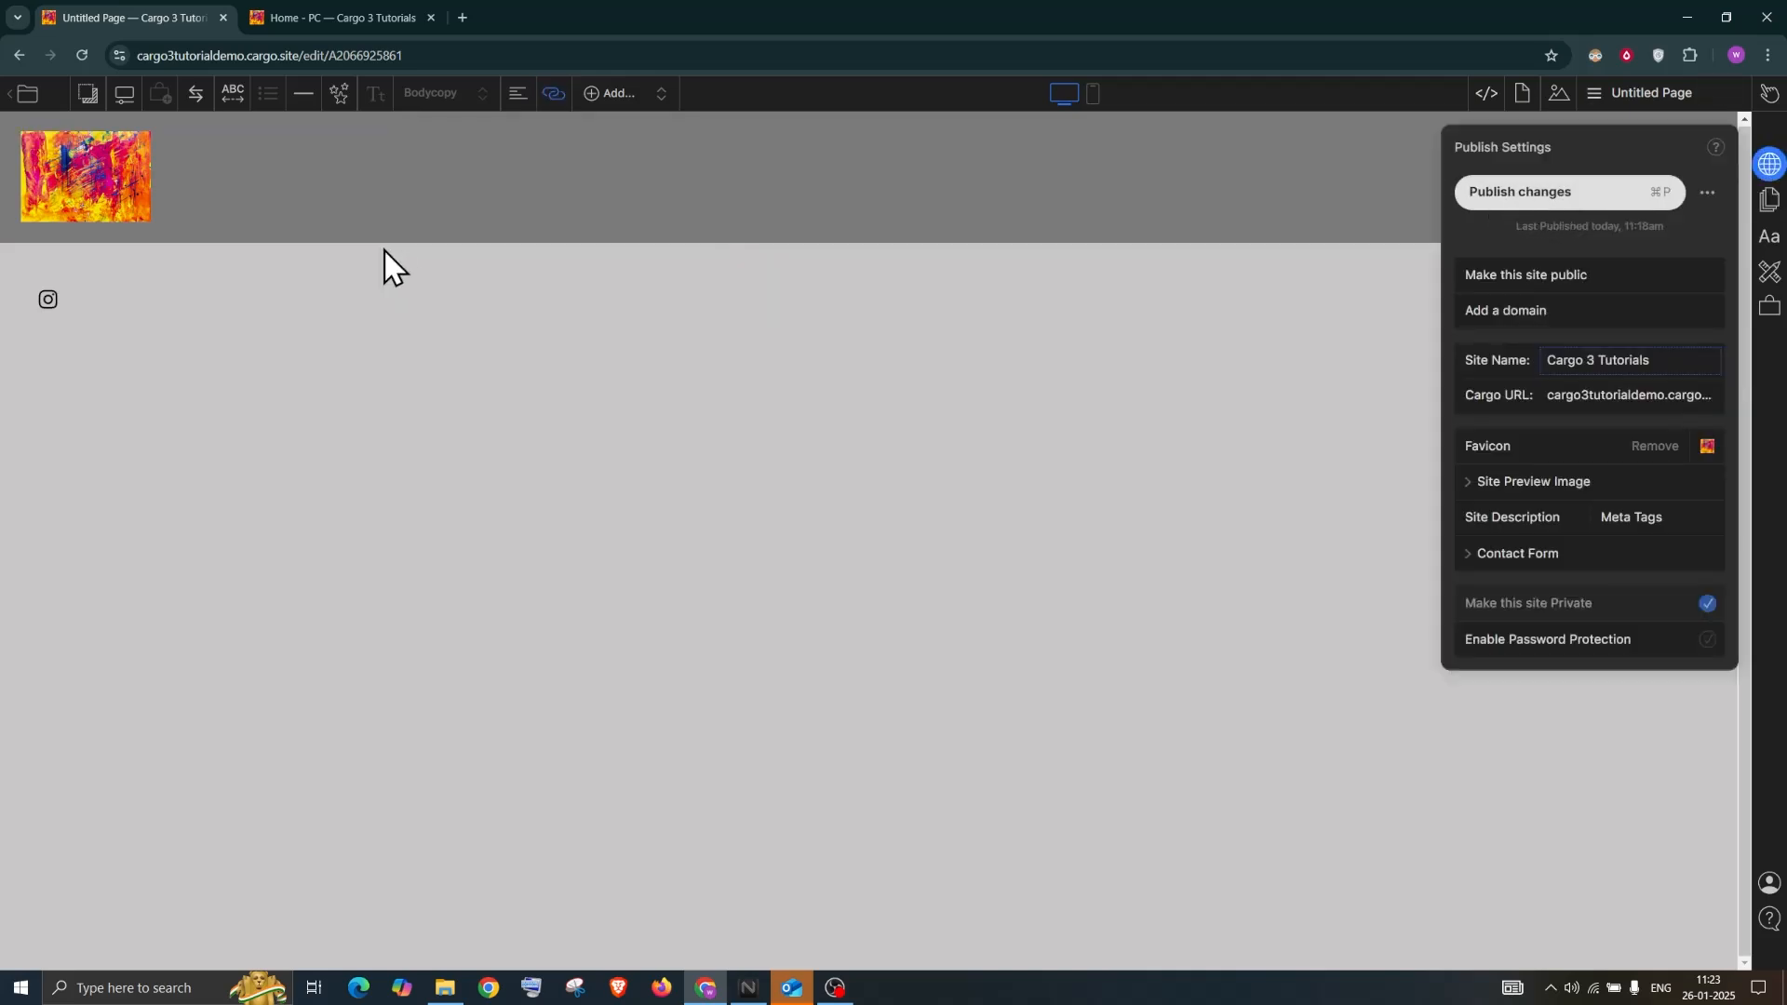
pyautogui.click(107, 299)
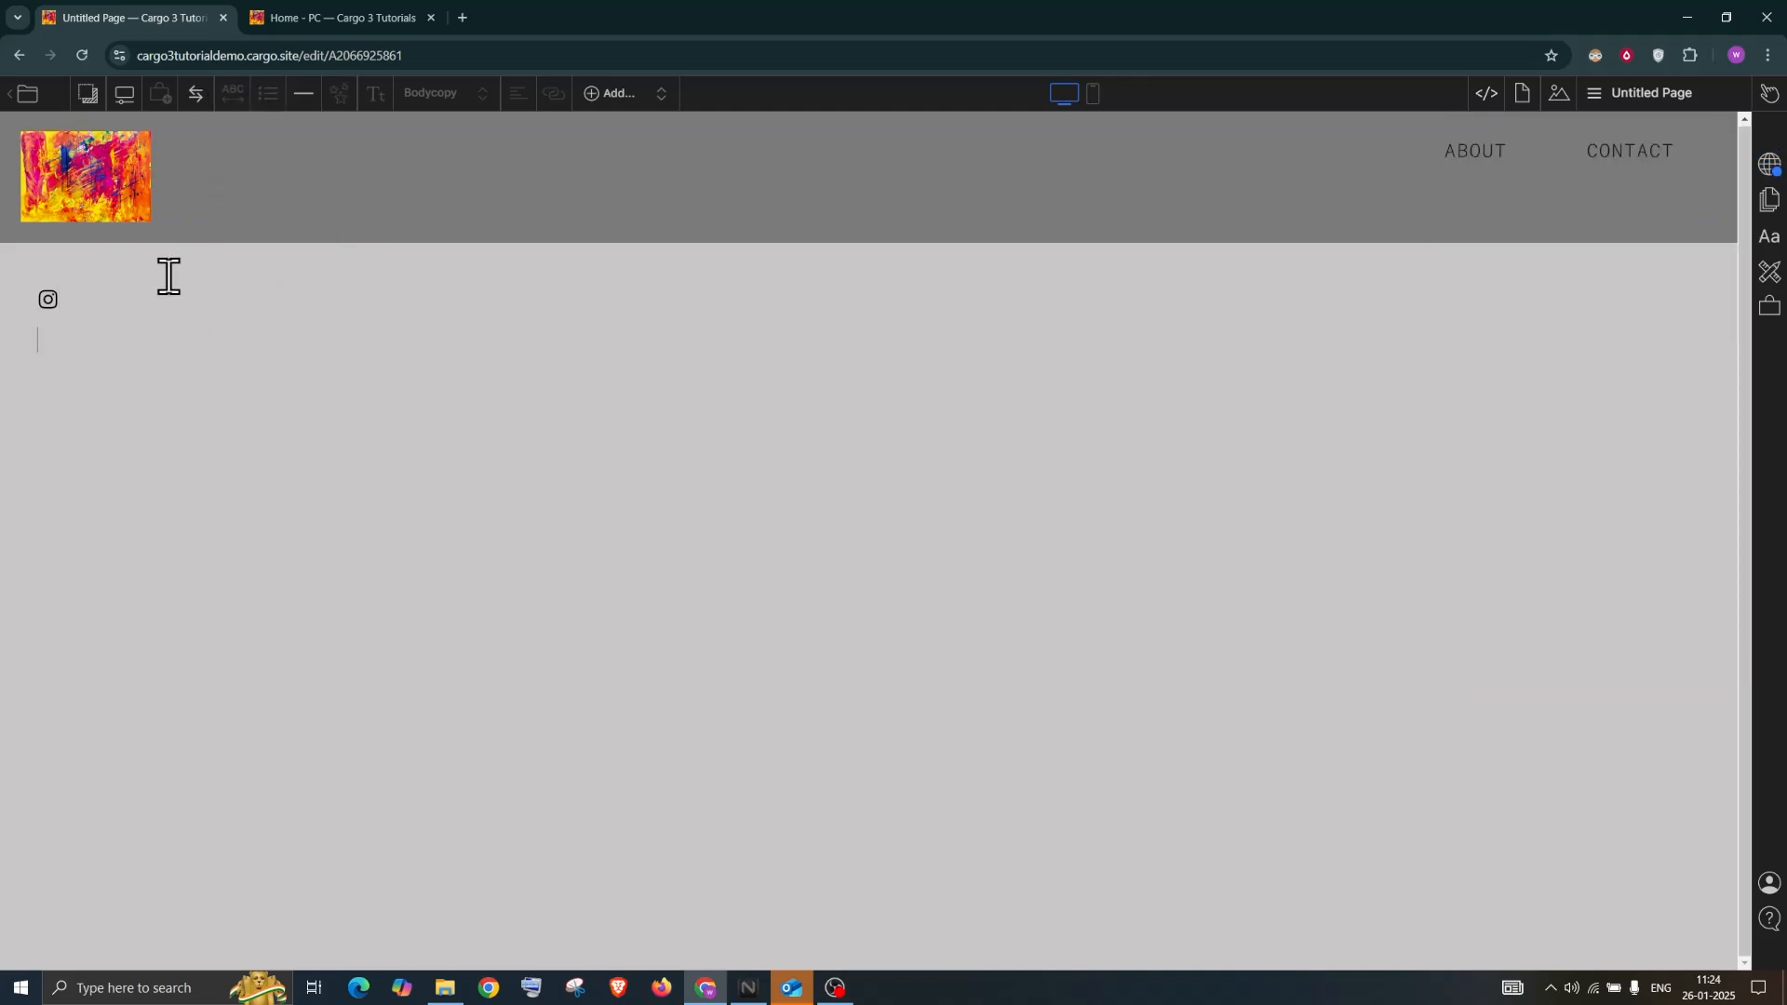
# Insert a horizontal rule below the Instagram icon and set its colour to black
pyautogui.click(304, 96)
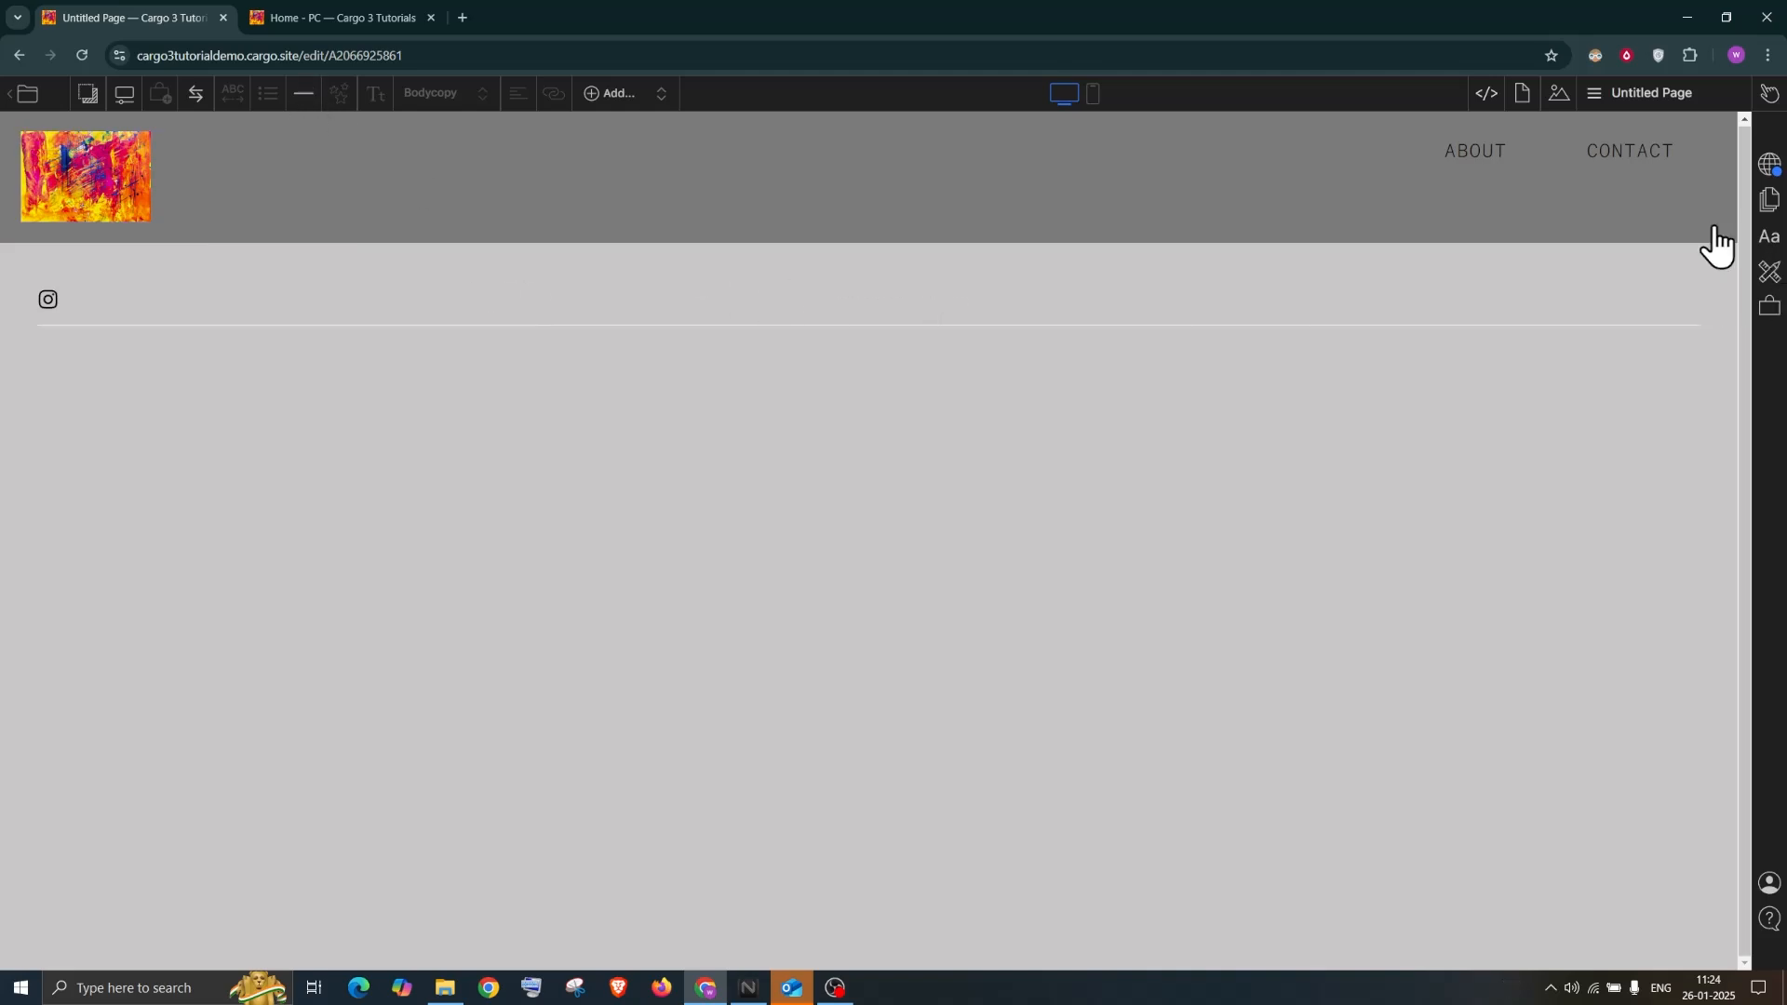
pyautogui.click(1772, 271)
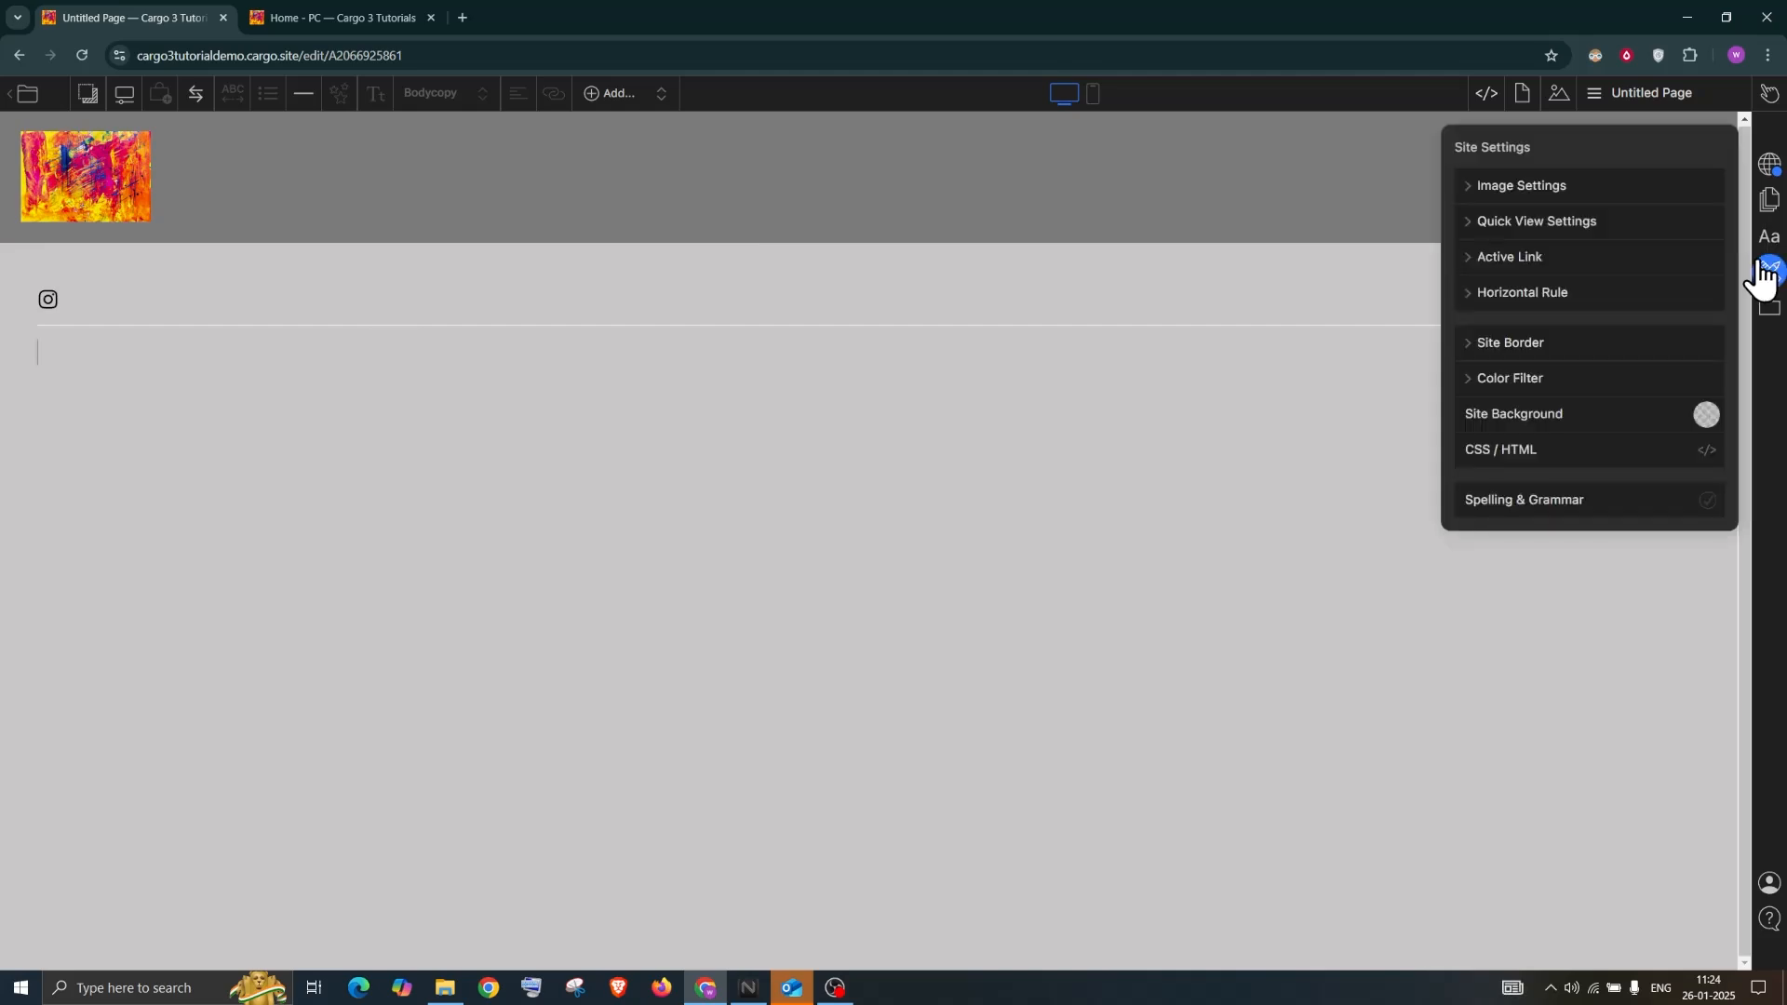
pyautogui.click(1466, 294)
pyautogui.click(1707, 366)
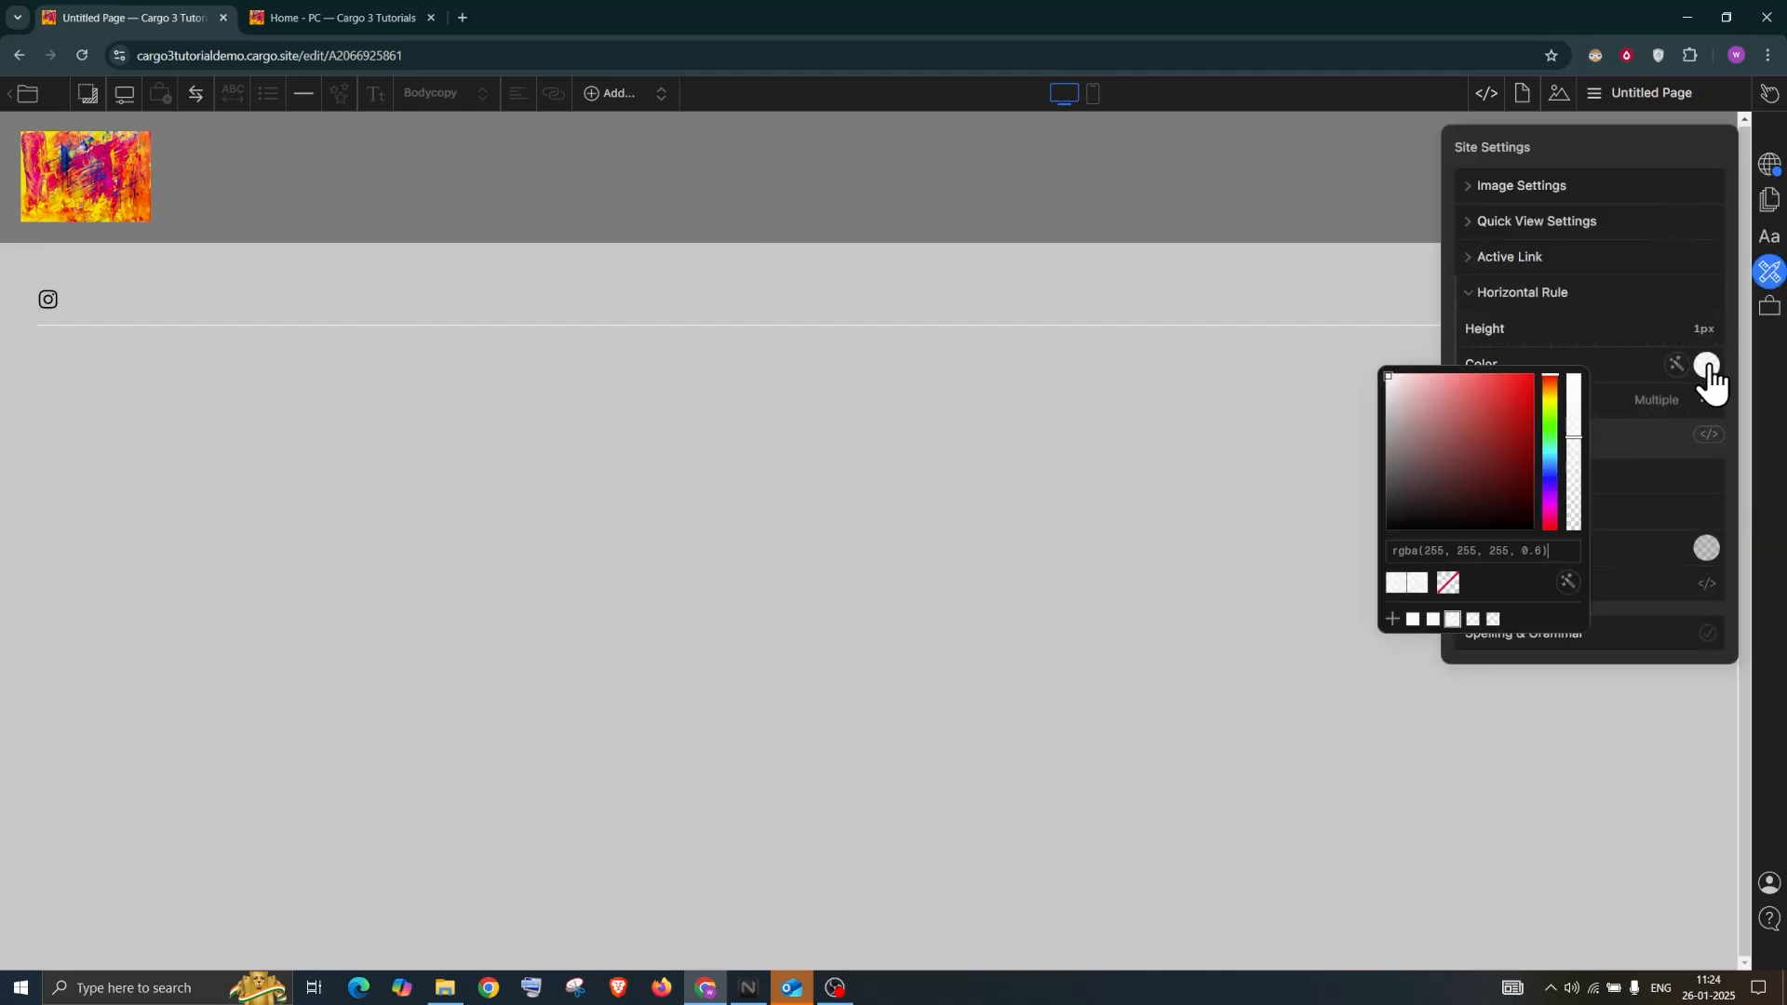
pyautogui.moveTo(1467, 452); pyautogui.dragTo(1329, 635)
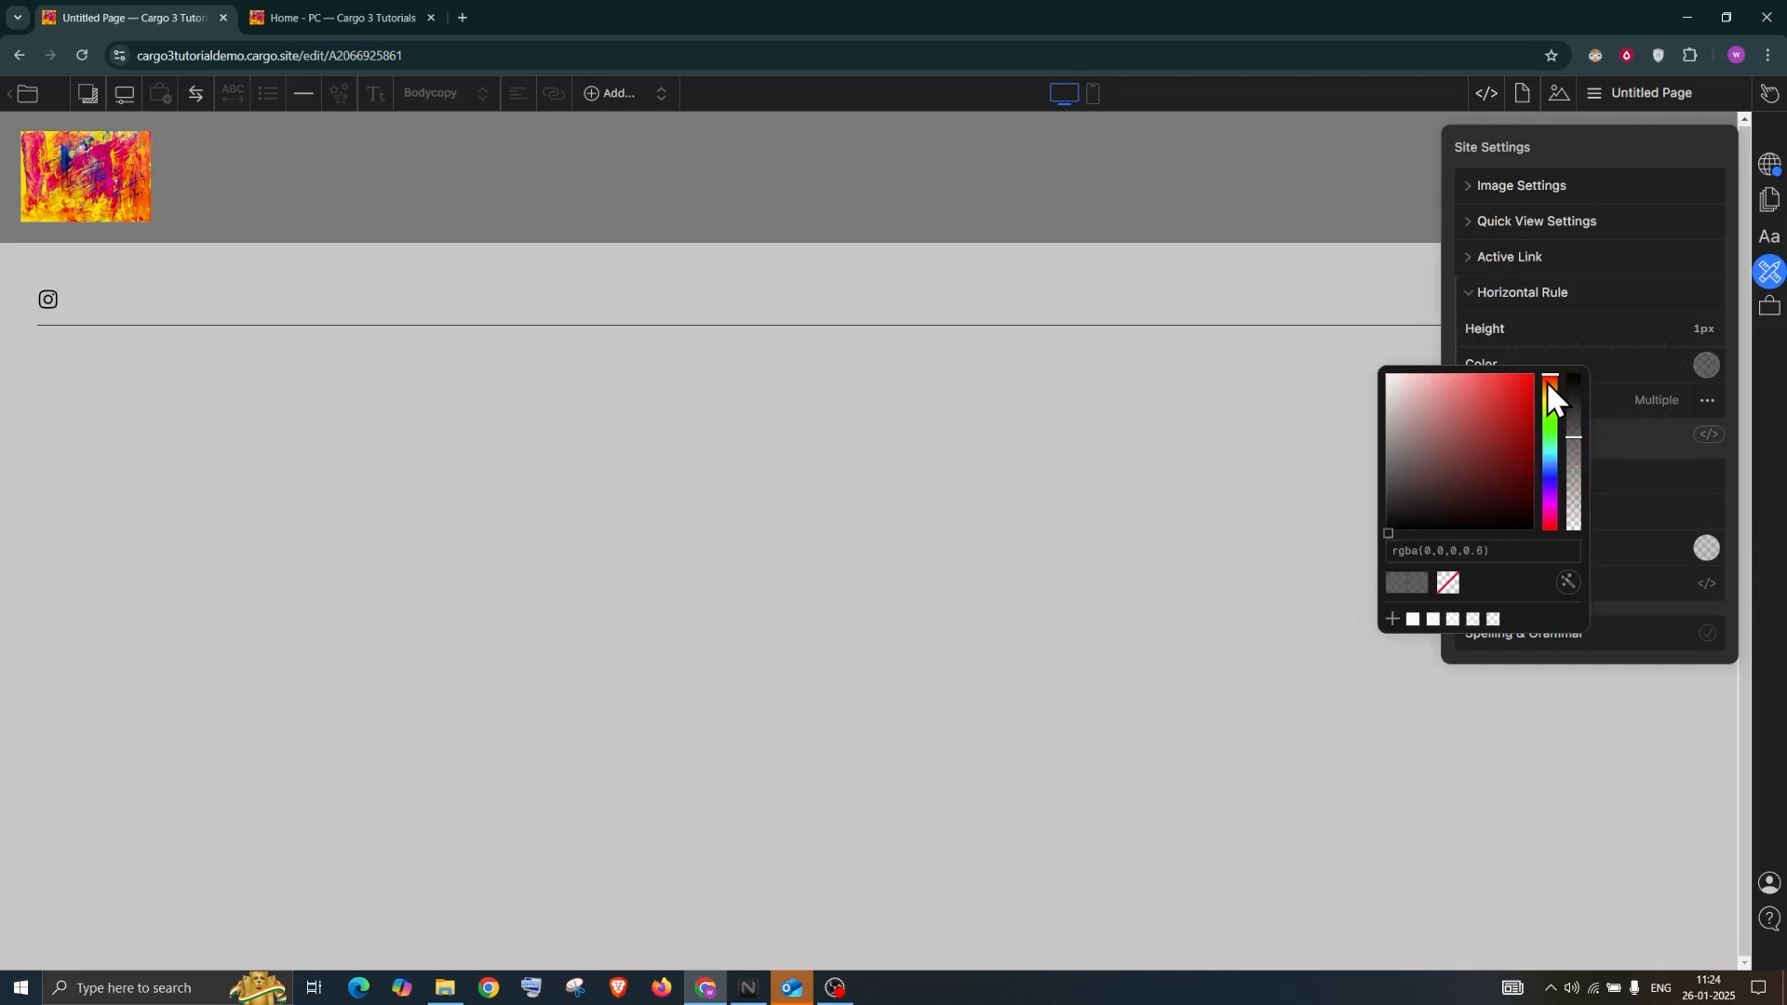
# Set the horizontal rule height to 3px and raise its margin to 1.8
pyautogui.click(1690, 325)
pyautogui.press('Up')
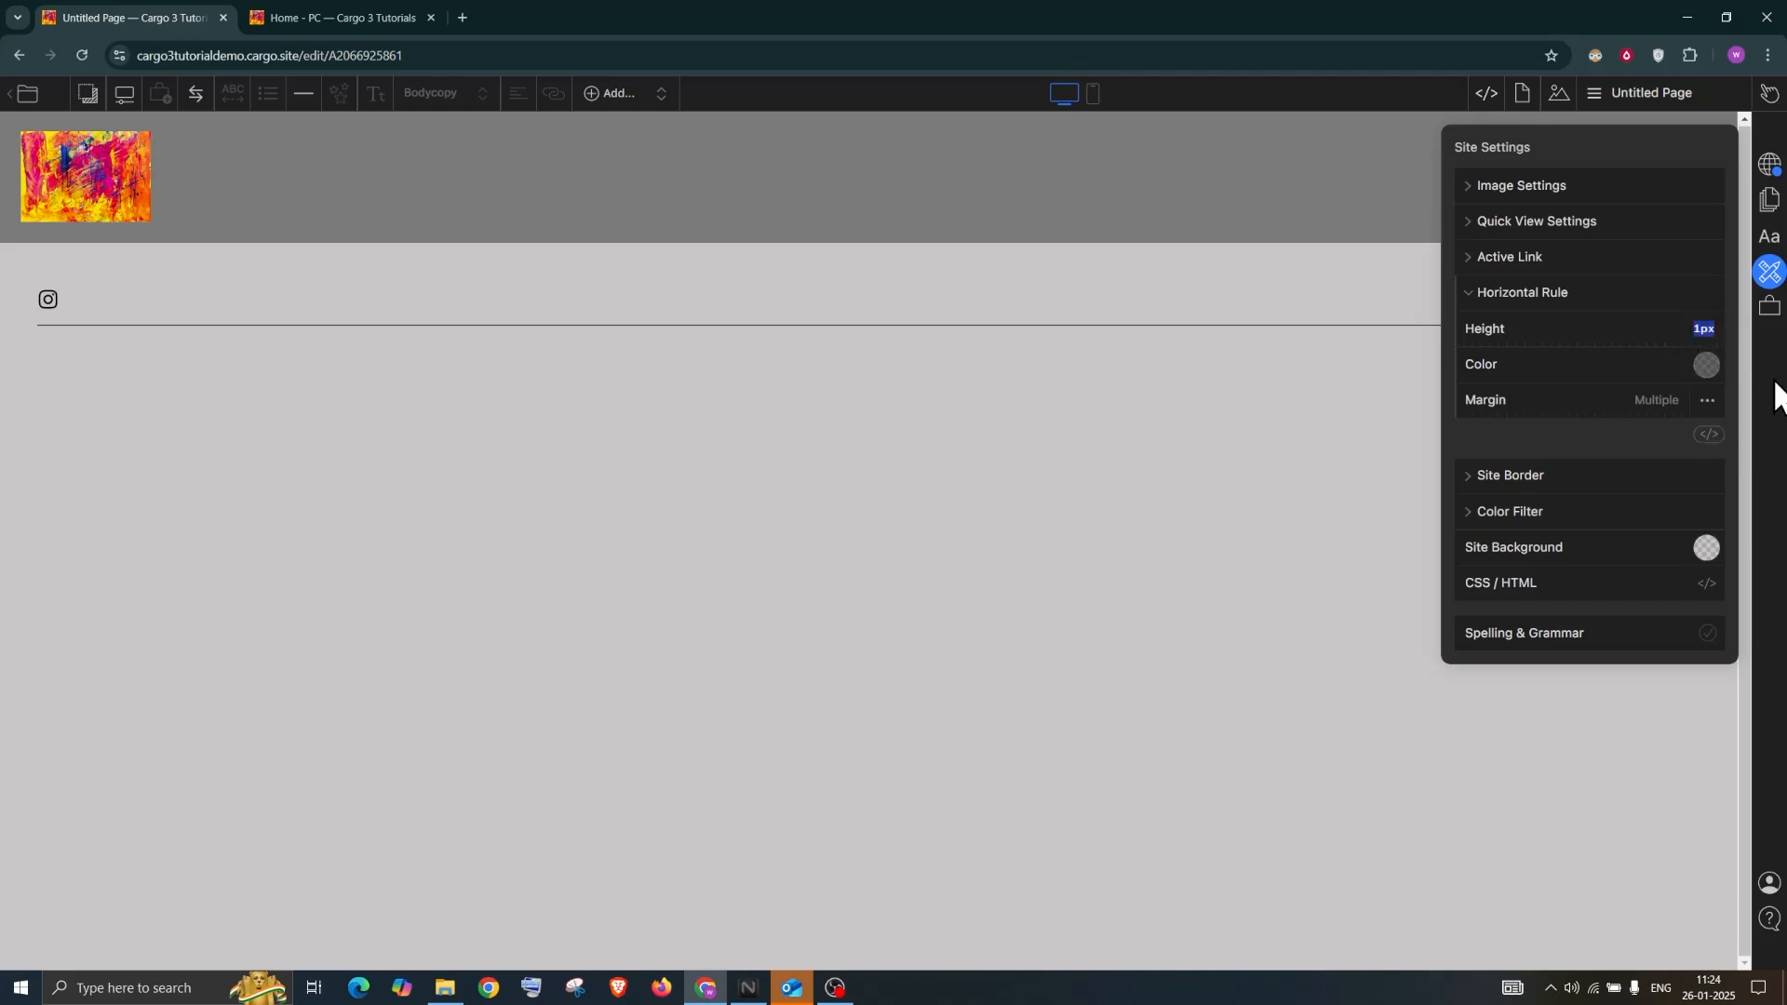
pyautogui.press('Return')
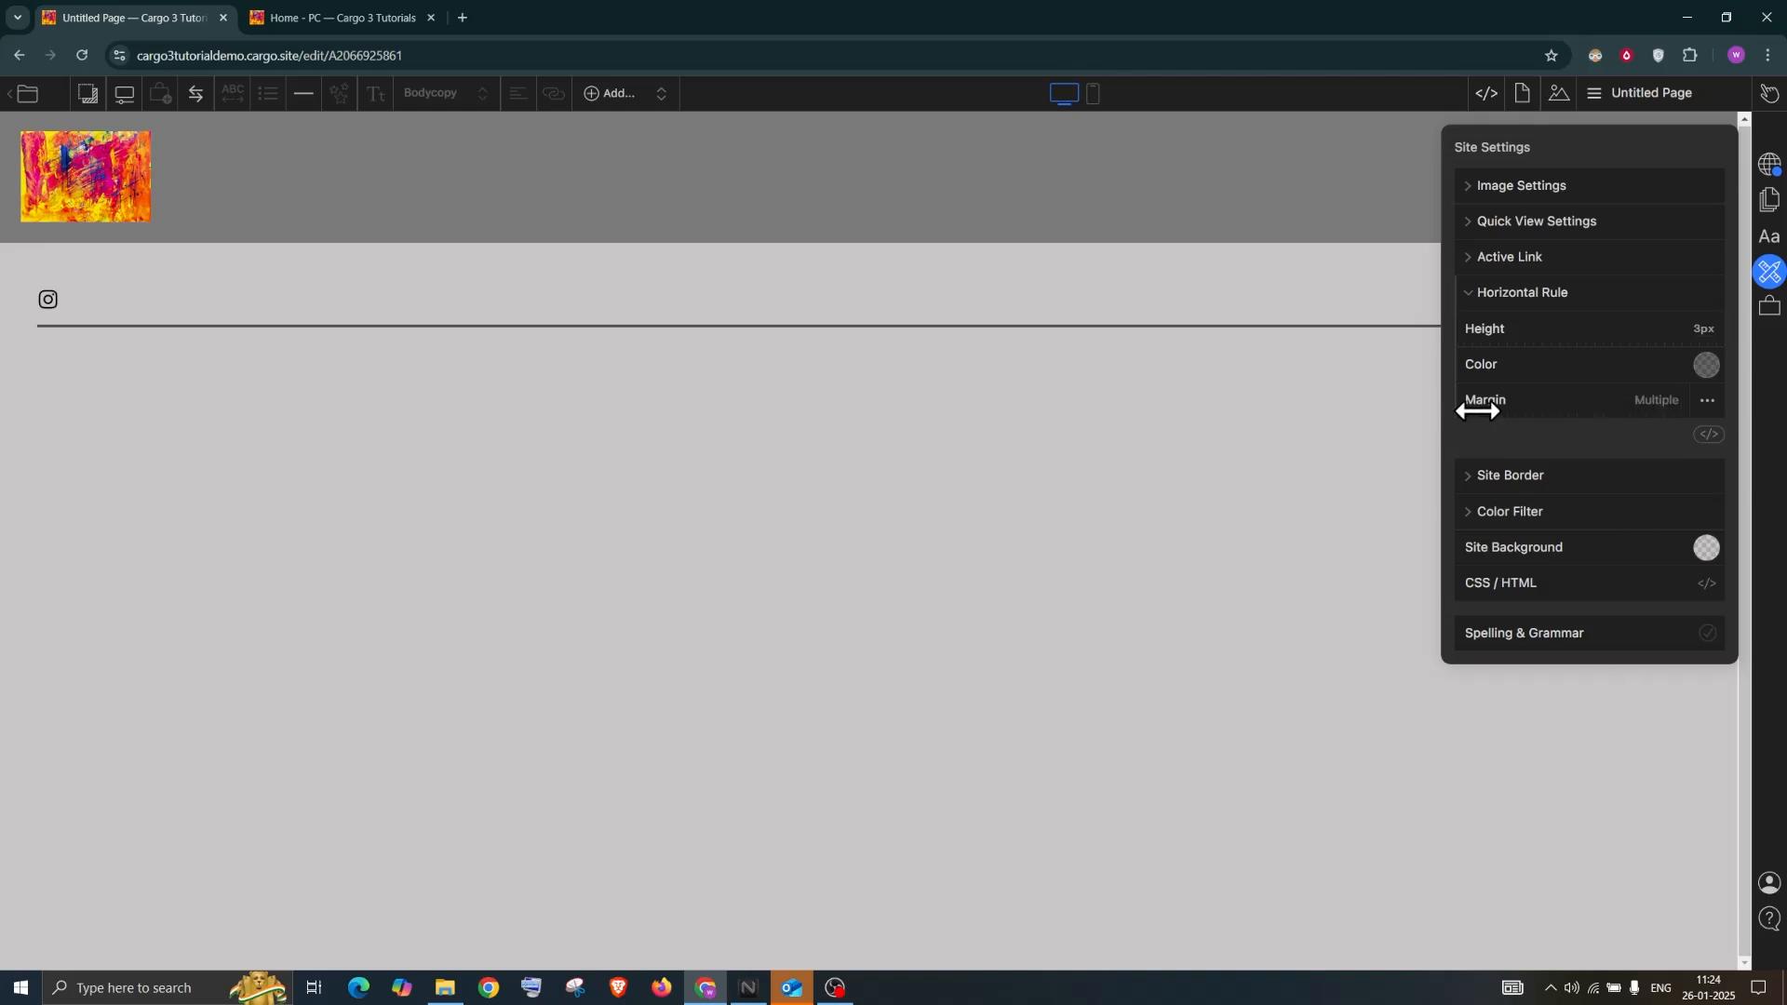
pyautogui.moveTo(1502, 404)
pyautogui.mouseDown()
pyautogui.moveTo(1527, 400)
pyautogui.moveTo(1444, 399)
pyautogui.moveTo(1470, 398)
pyautogui.mouseUp()
pyautogui.click(553, 375)
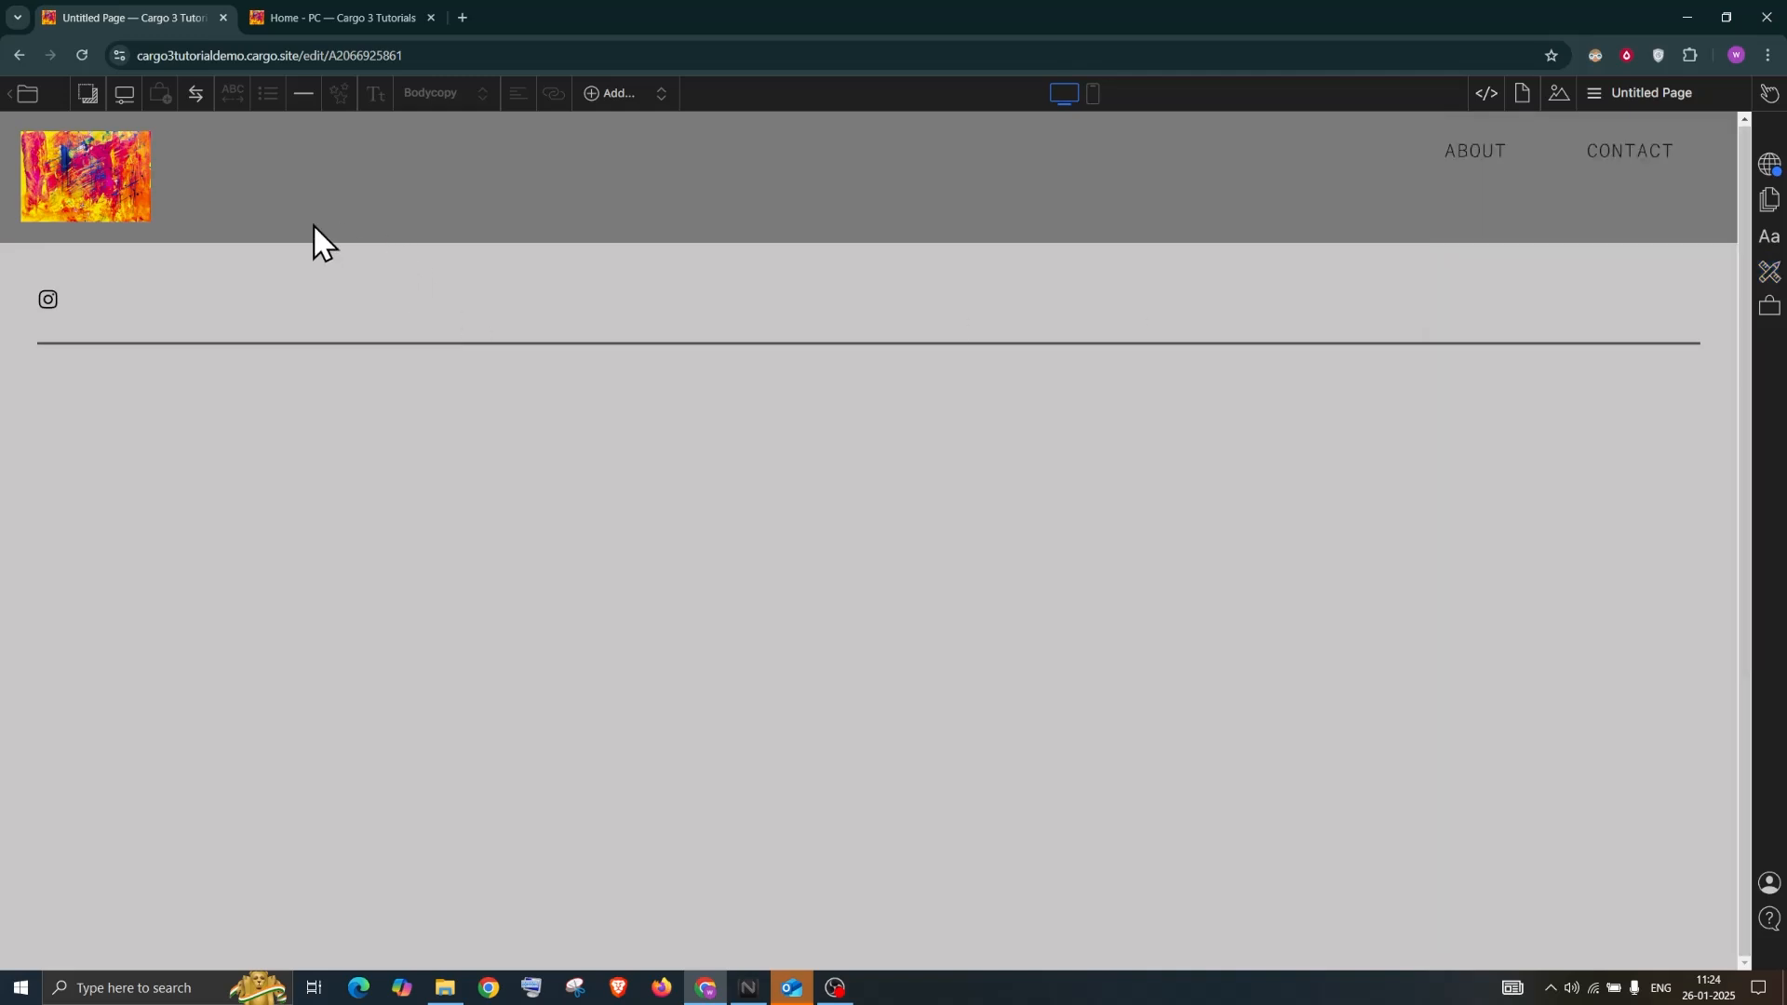
# Type a placeholder line 'sdffsdsdfsdfsdfsds' below the rule and turn it into a marquee
pyautogui.click(634, 109)
pyautogui.click(90, 382)
pyautogui.write('sdffsdsdfsdfsdfsds')
pyautogui.moveTo(269, 386); pyautogui.dragTo(28, 379)
pyautogui.click(234, 93)
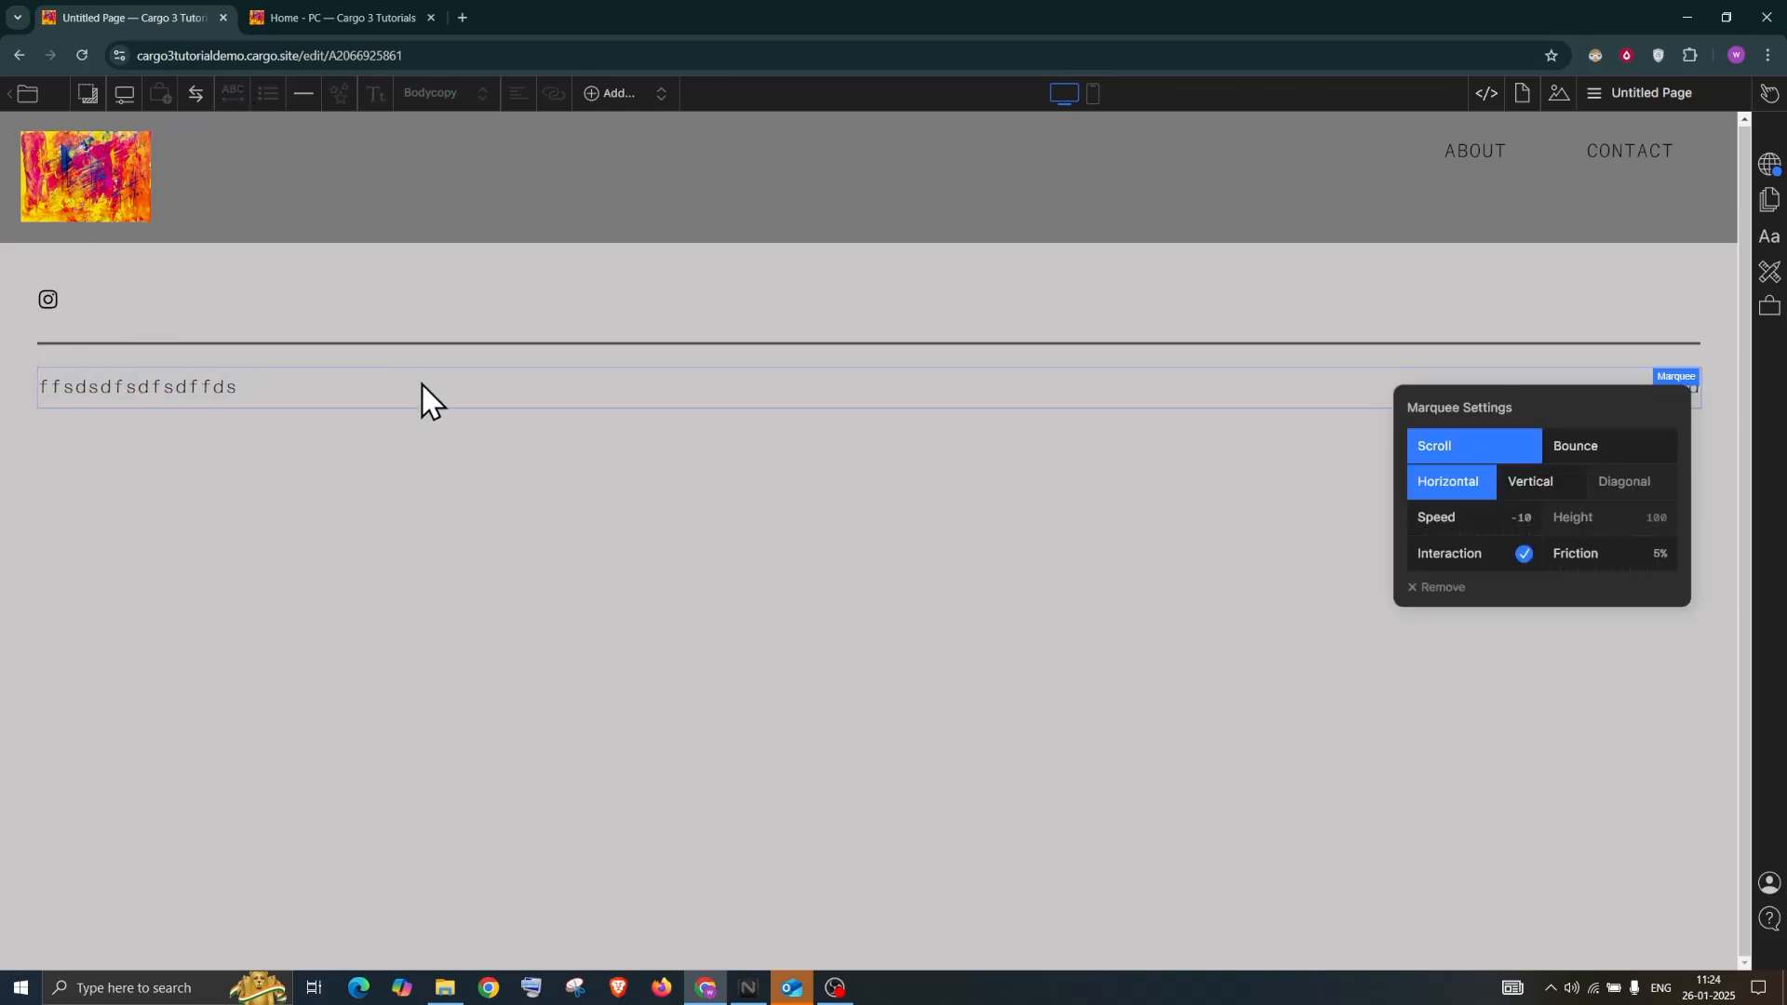
# Make the marquee bounce at speed 100 in the Horizontal direction
pyautogui.moveTo(1540, 393); pyautogui.dragTo(1299, 517)
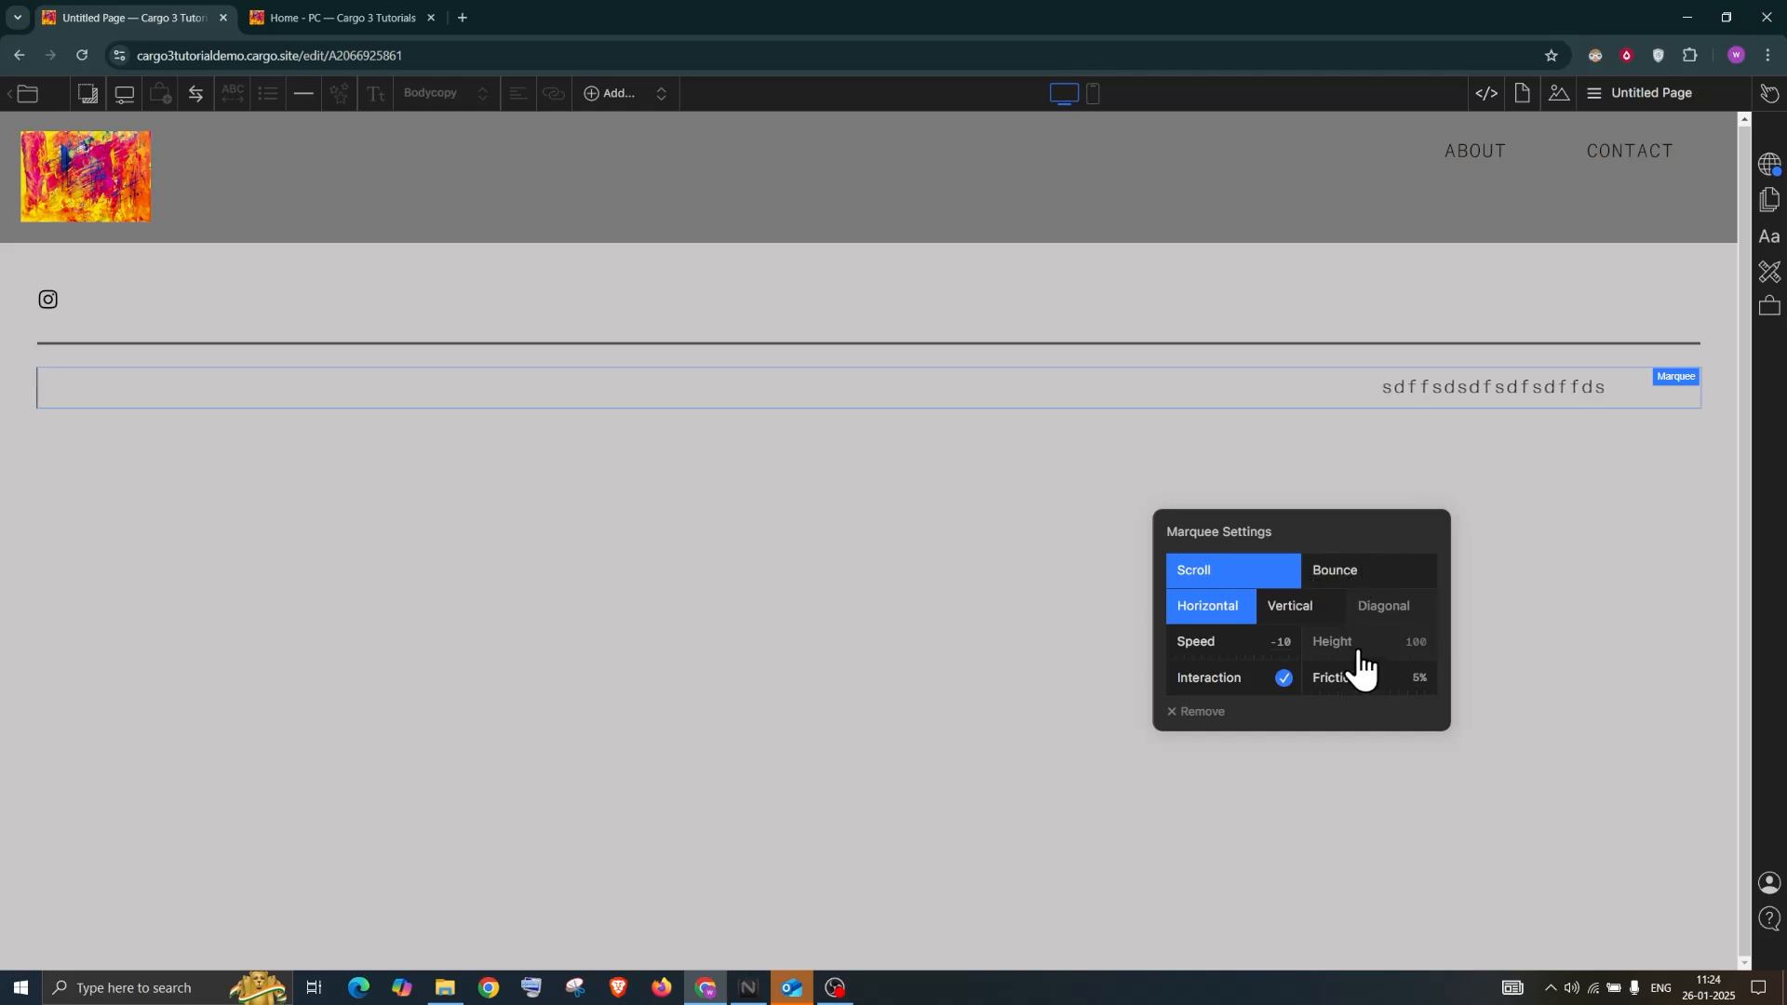
pyautogui.click(1345, 570)
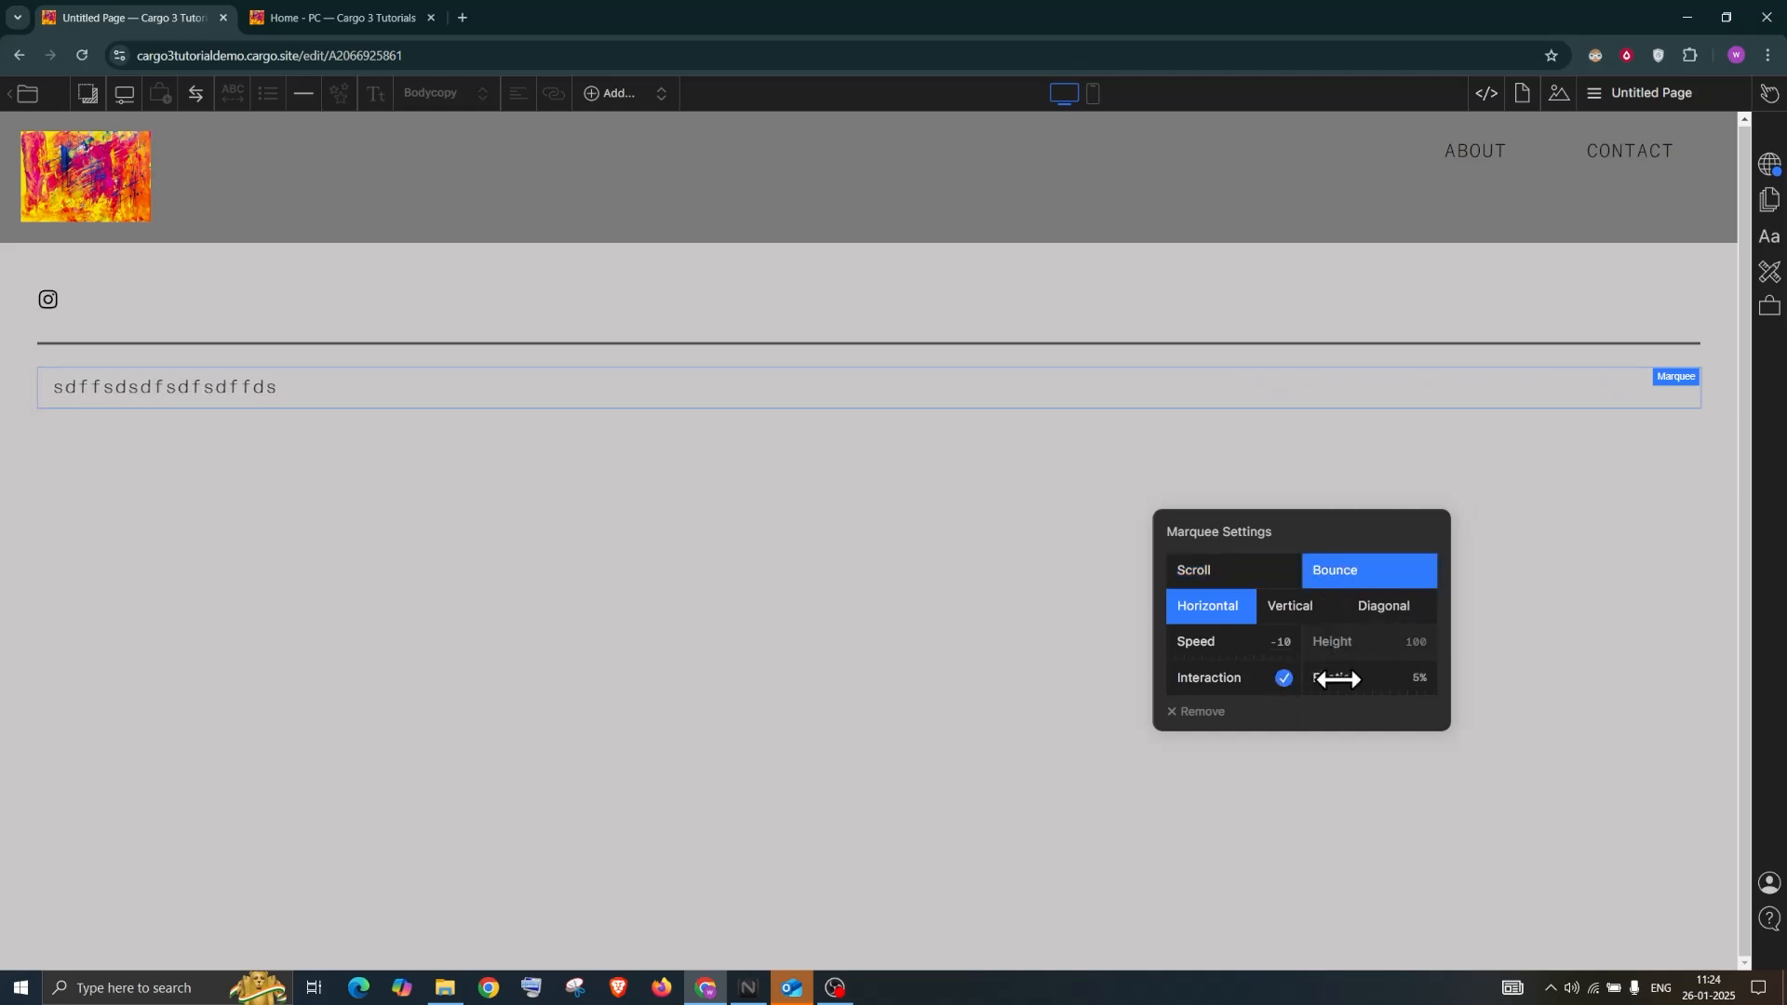
pyautogui.moveTo(1201, 640); pyautogui.dragTo(1347, 647)
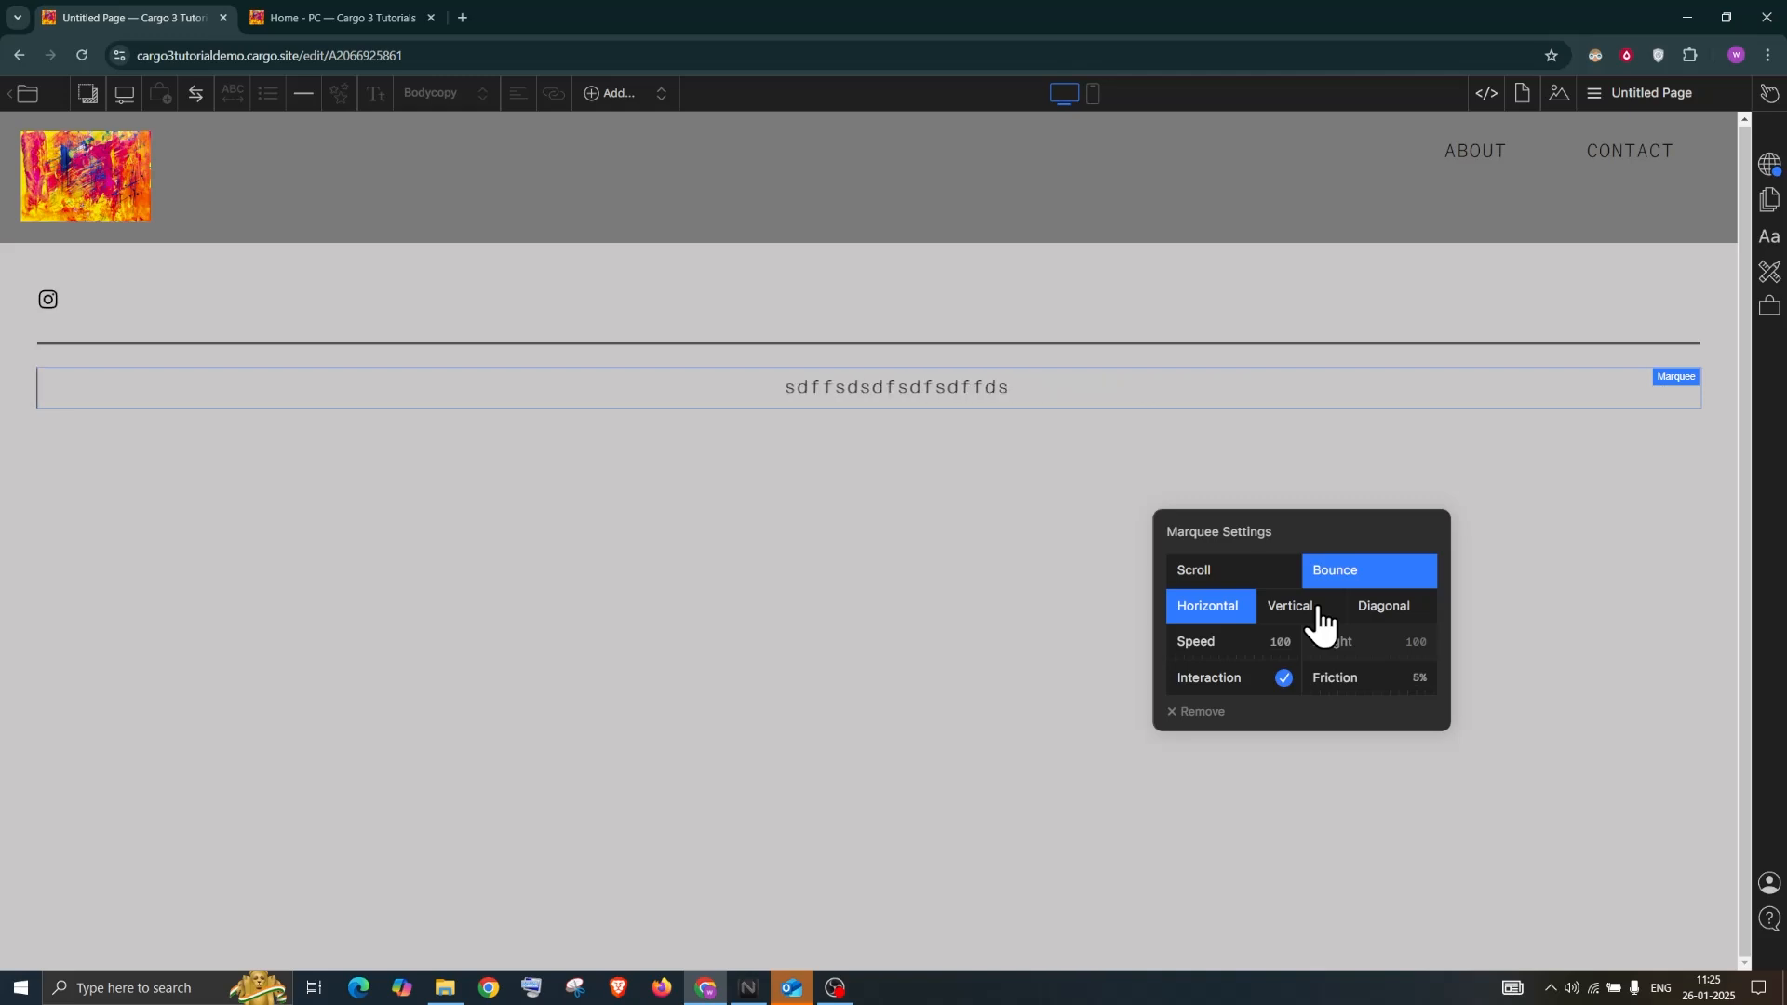
pyautogui.click(1319, 621)
pyautogui.click(1390, 619)
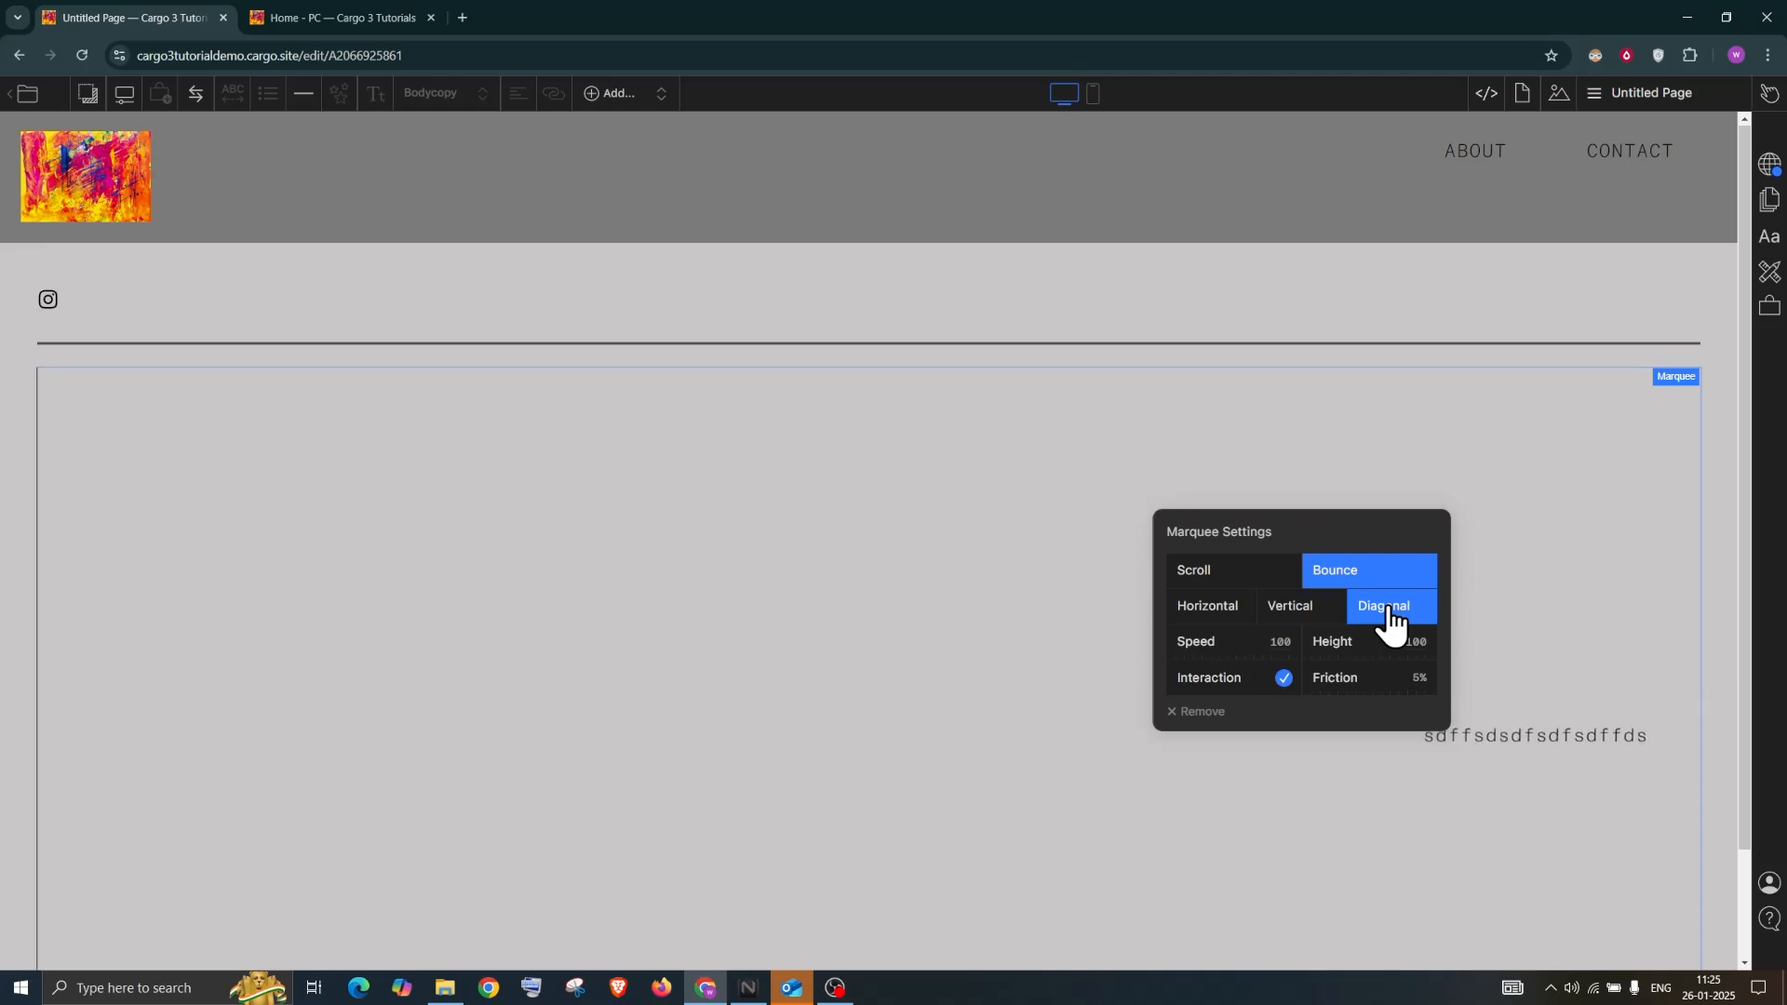
pyautogui.click(1295, 618)
pyautogui.click(1245, 609)
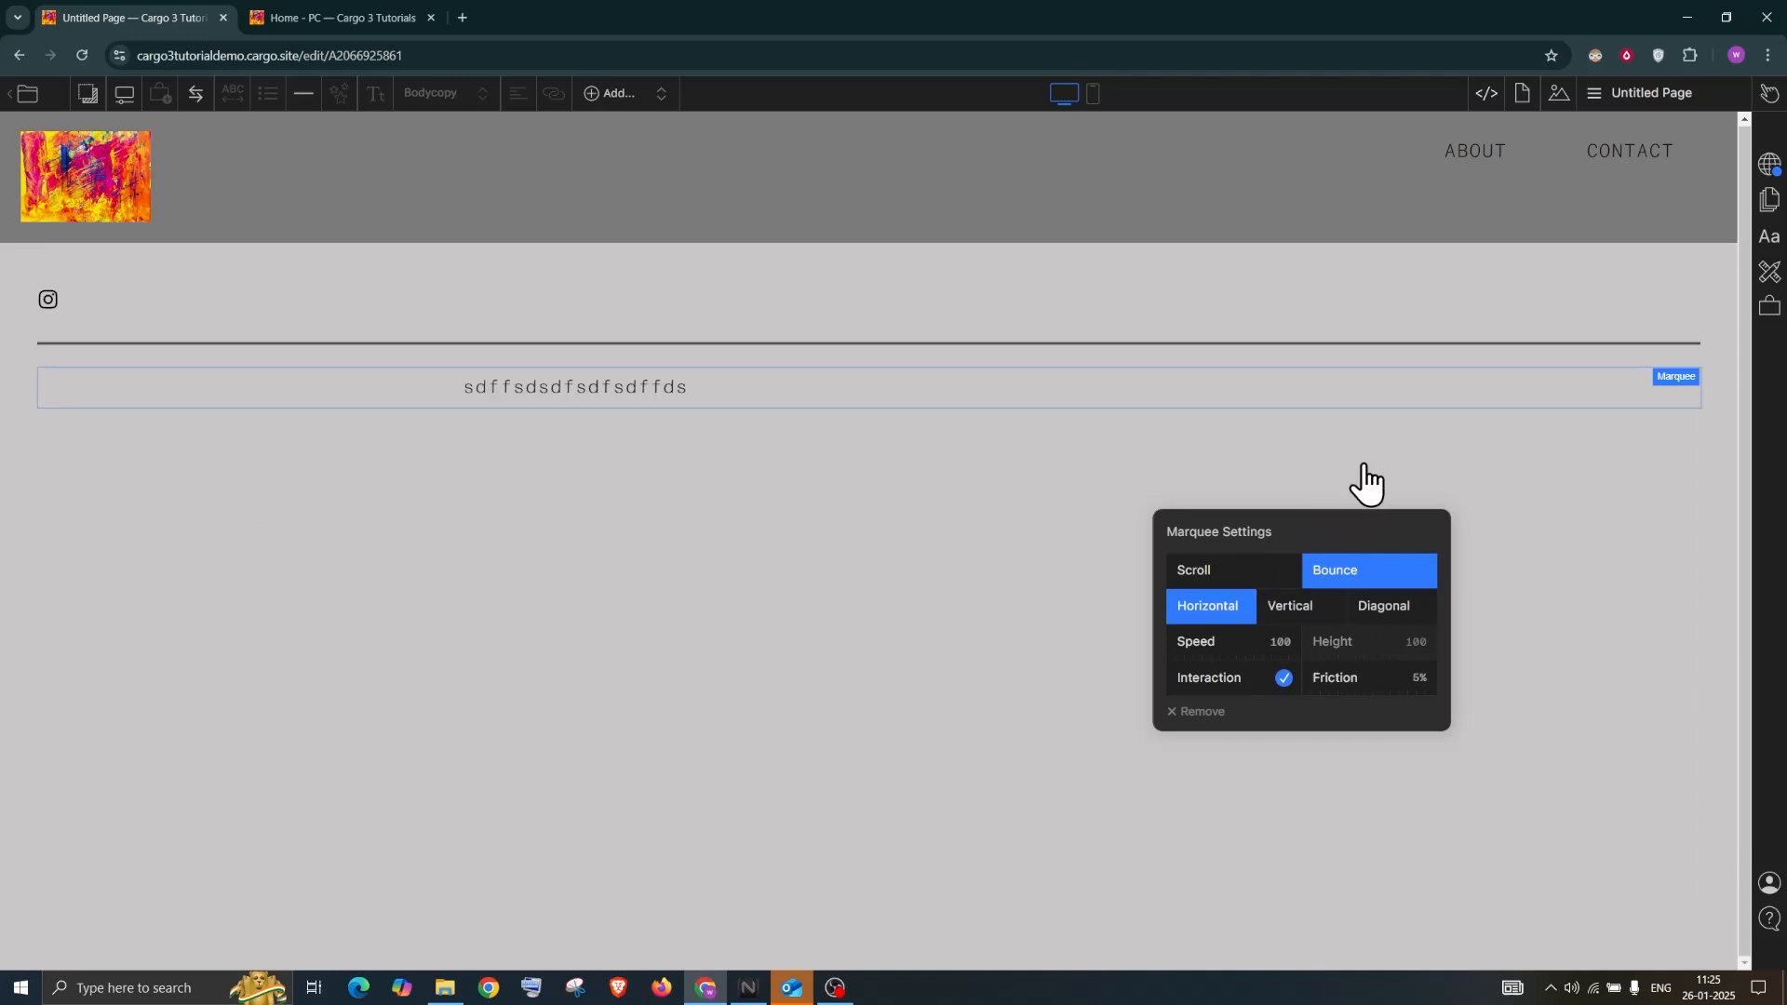
# Append 'dsf' to the marquee line and try bullet formatting, then undo it
pyautogui.click(1063, 445)
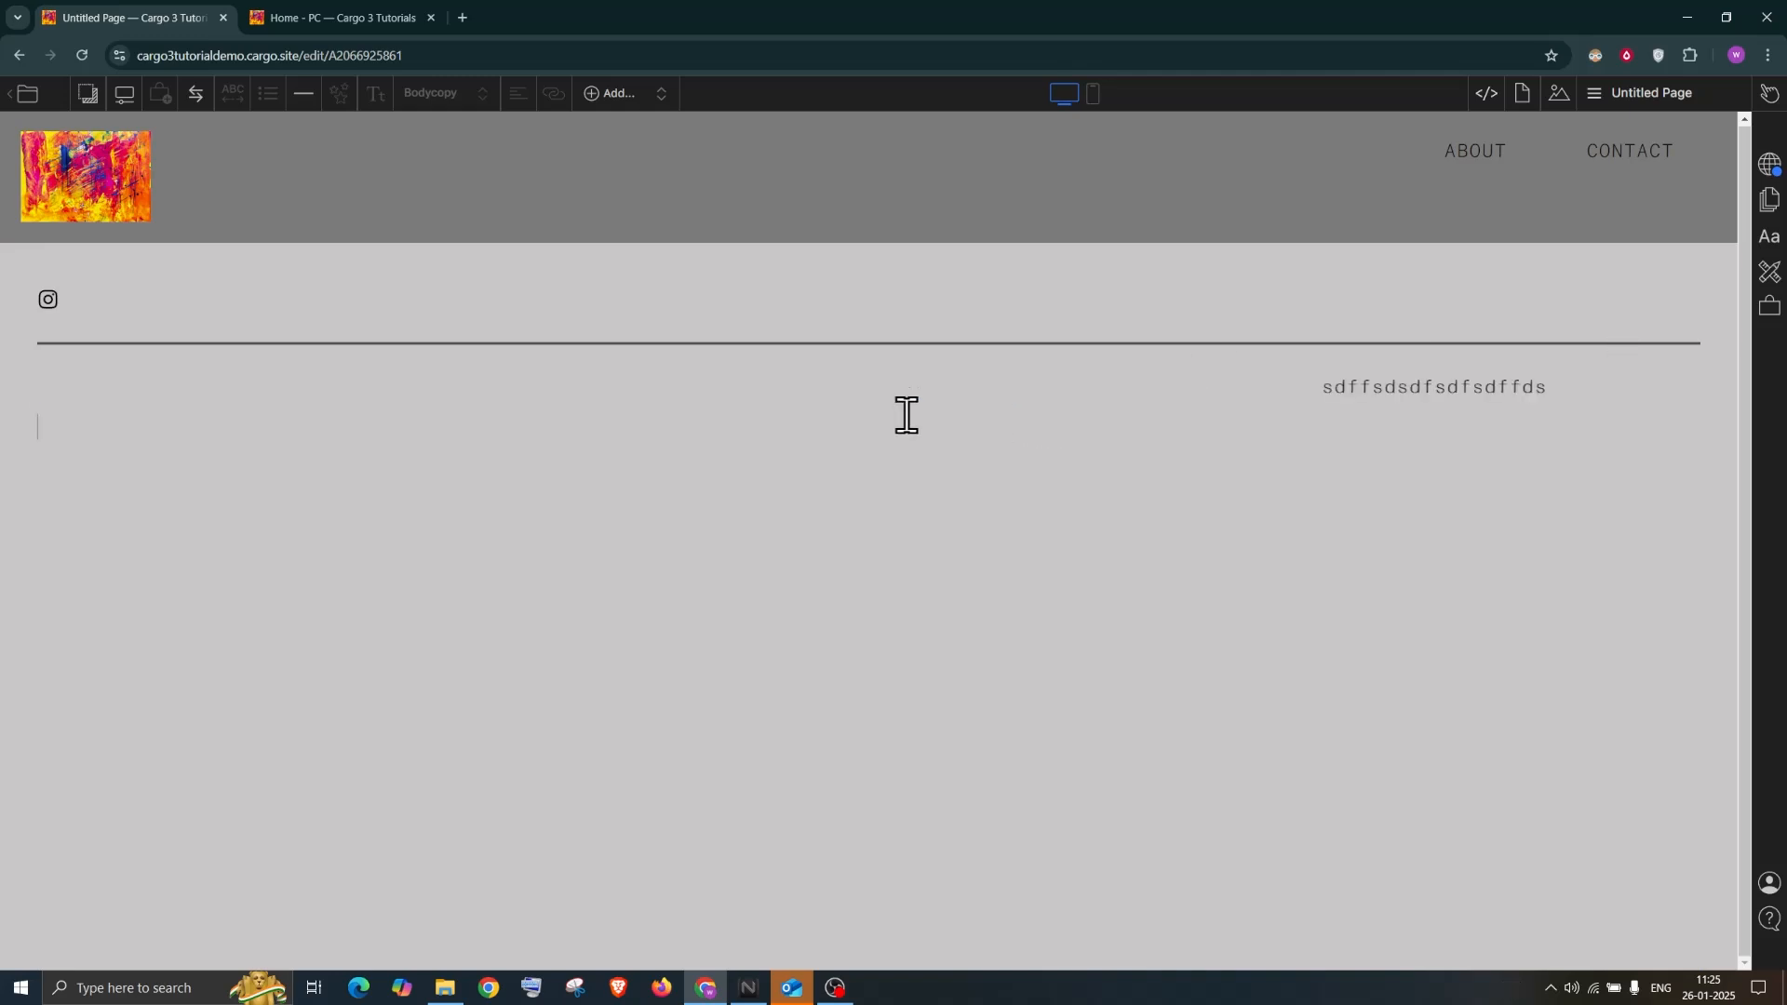
pyautogui.click(191, 404)
pyautogui.write('dsfsdf')
pyautogui.moveTo(345, 386); pyautogui.dragTo(36, 402)
pyautogui.moveTo(261, 92)
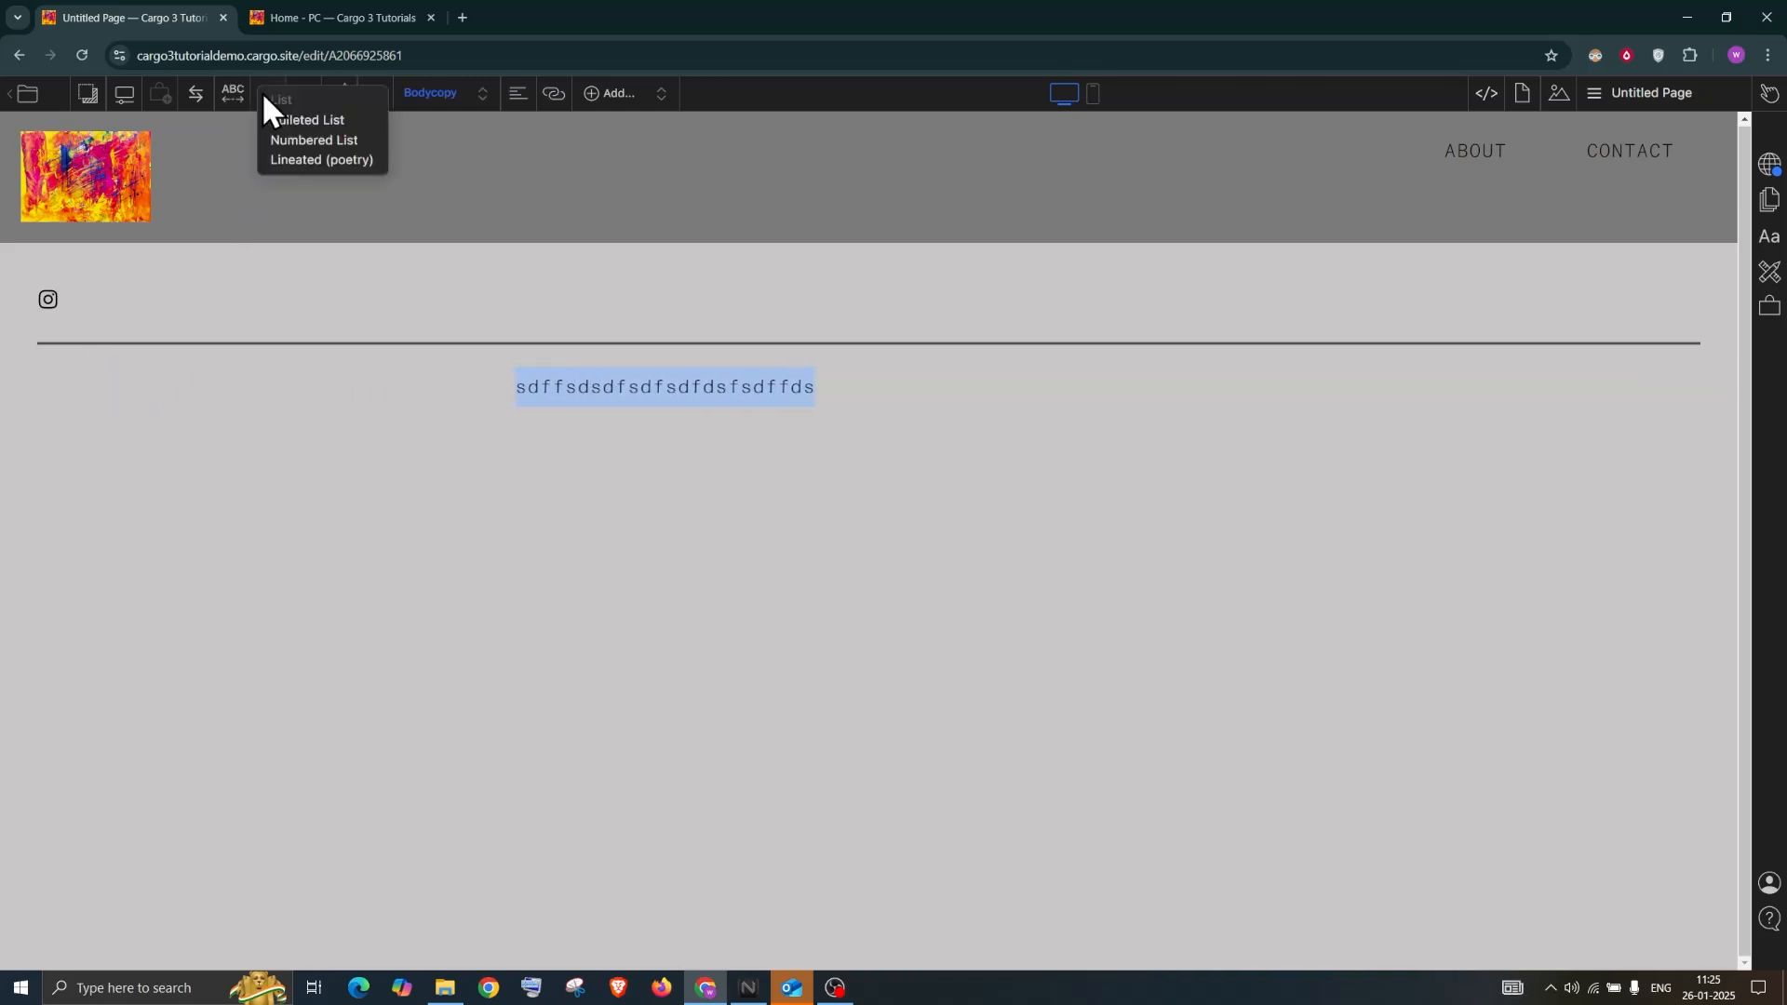
pyautogui.click(294, 117)
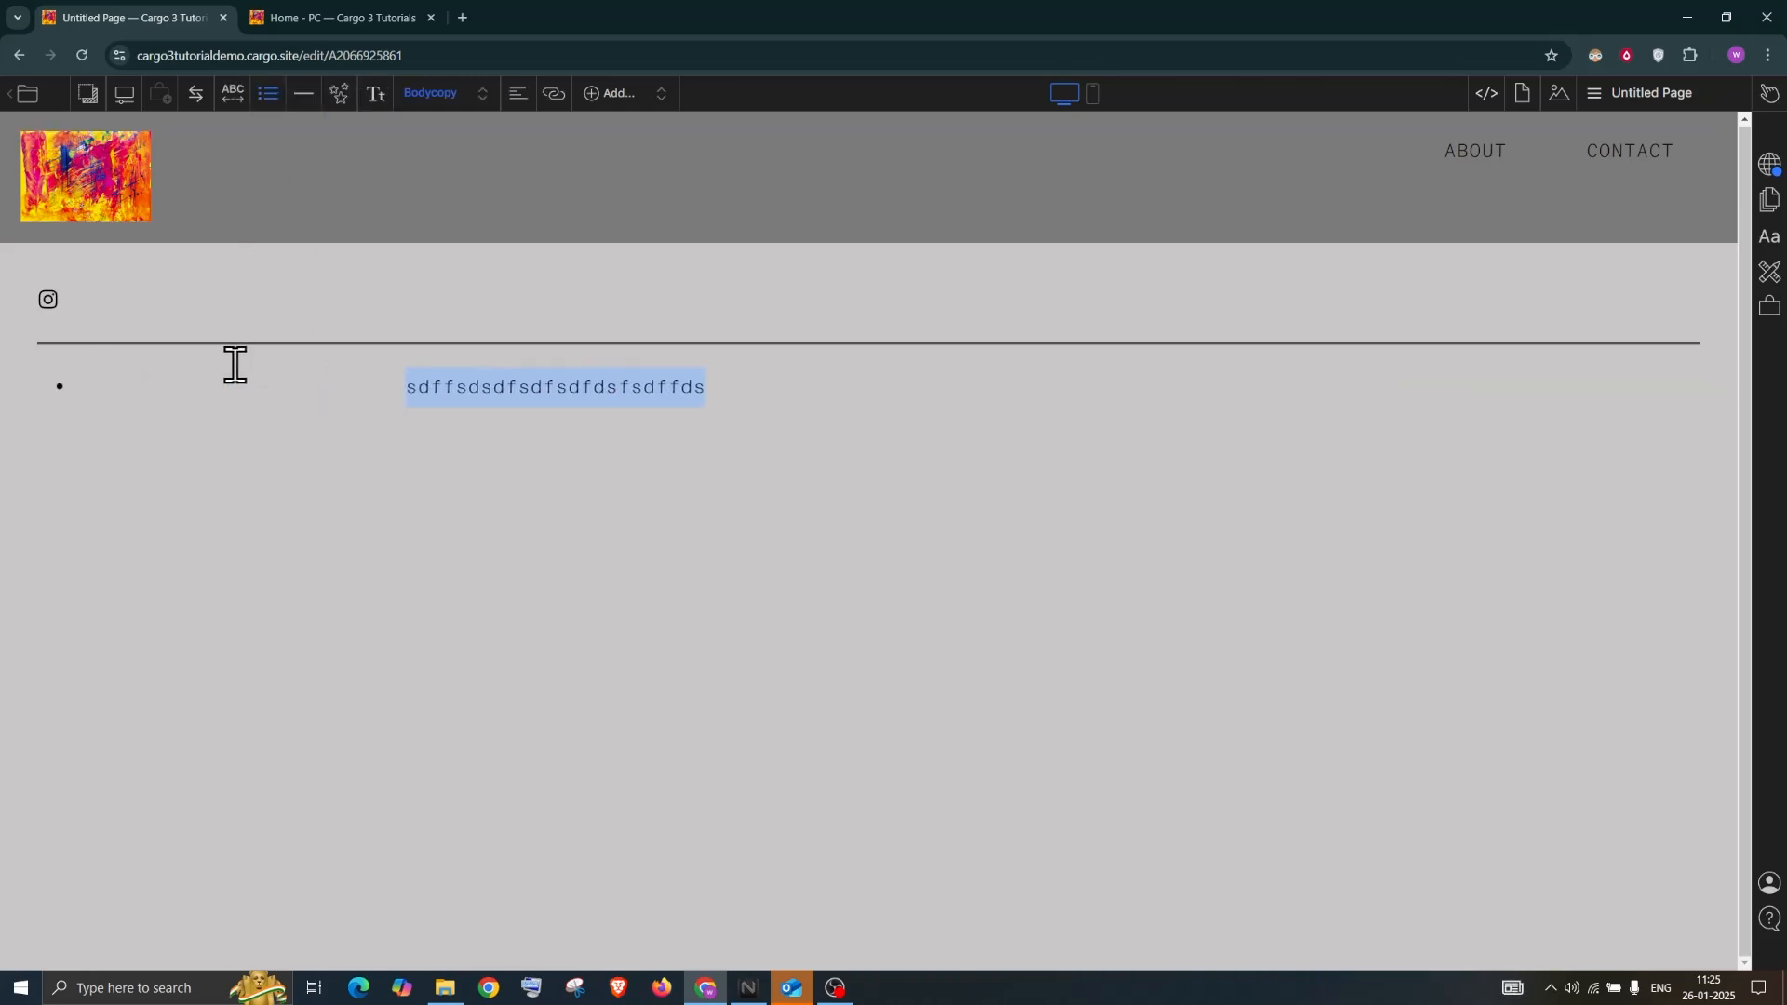
pyautogui.hotkey('ctrl', 'z')
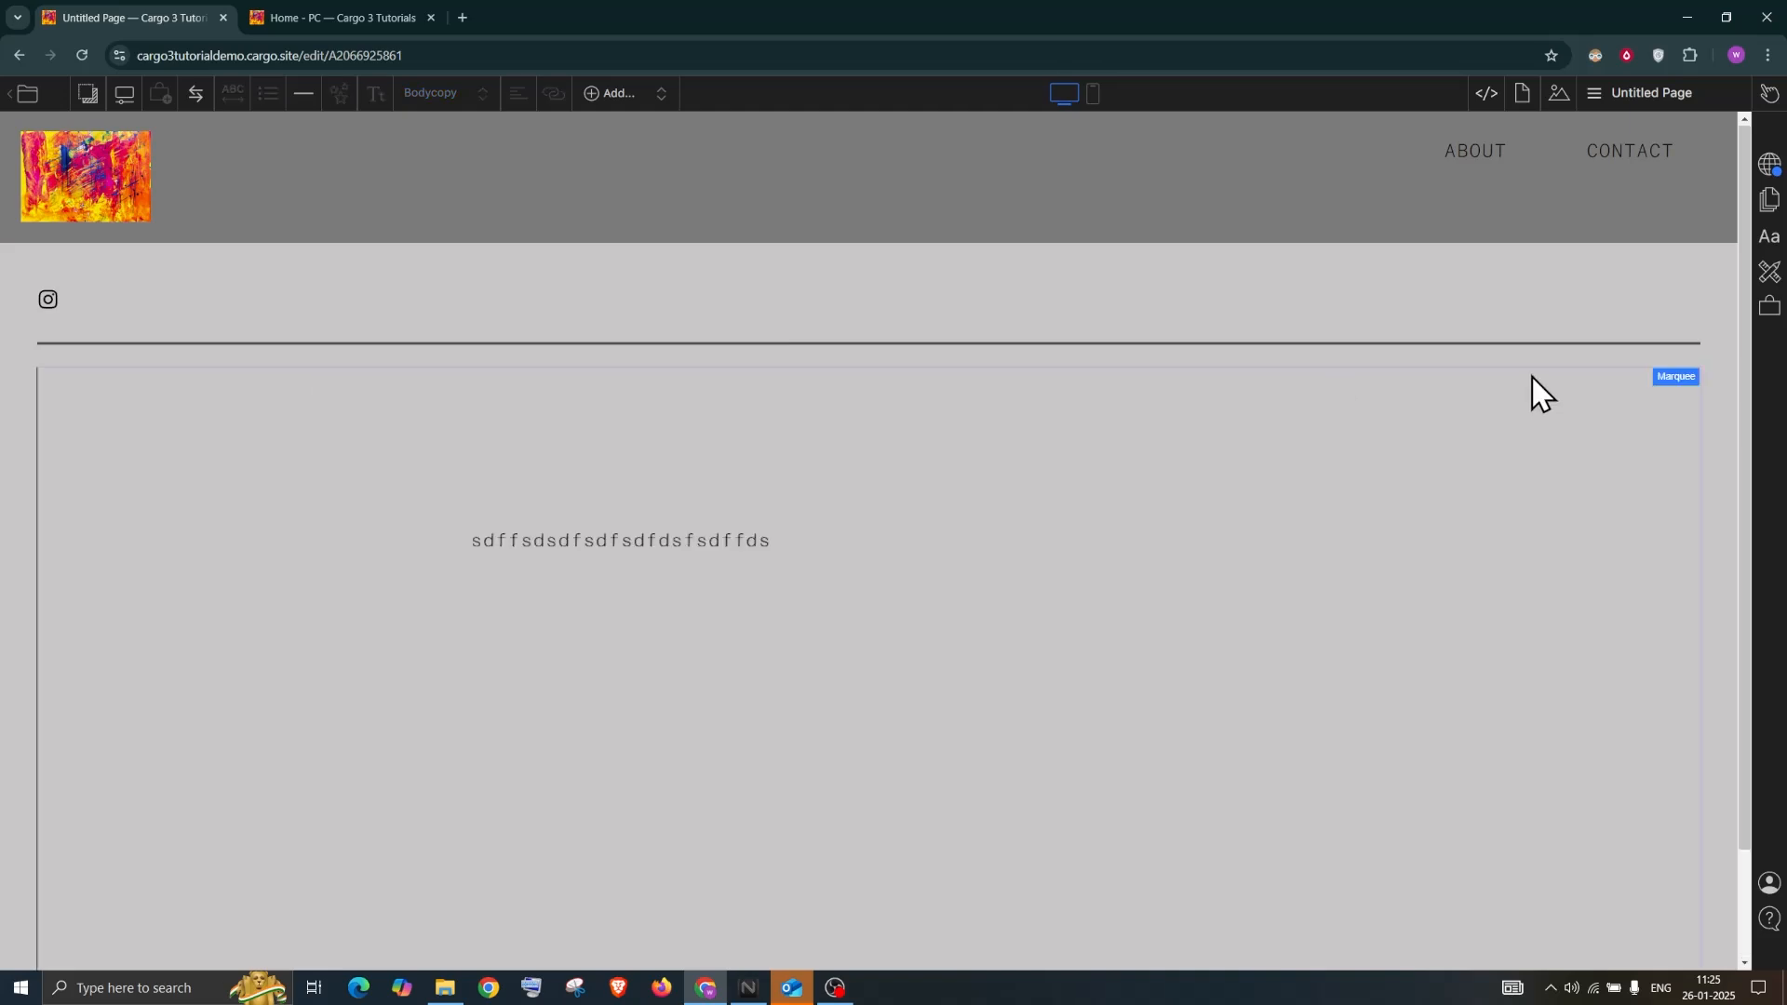
# Remove the marquee effect, bullet the line, and add a second line 'hgfgfhfghfghhgf'
pyautogui.click(1679, 378)
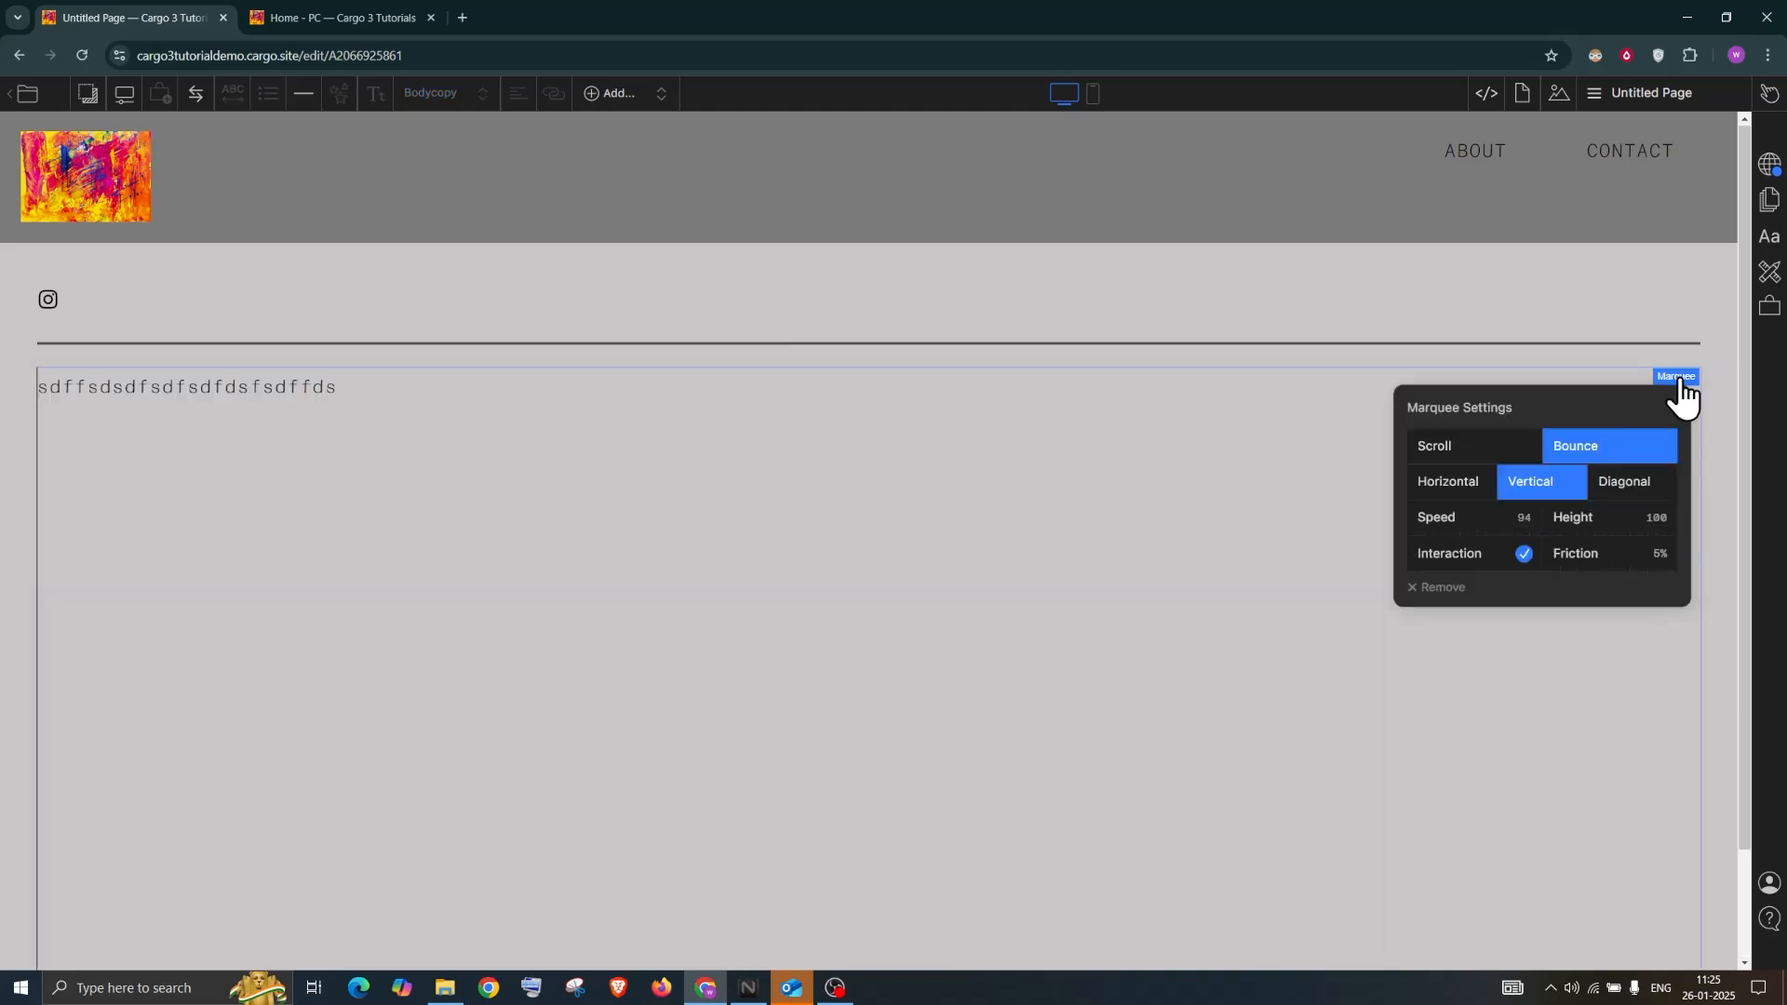
pyautogui.click(1441, 587)
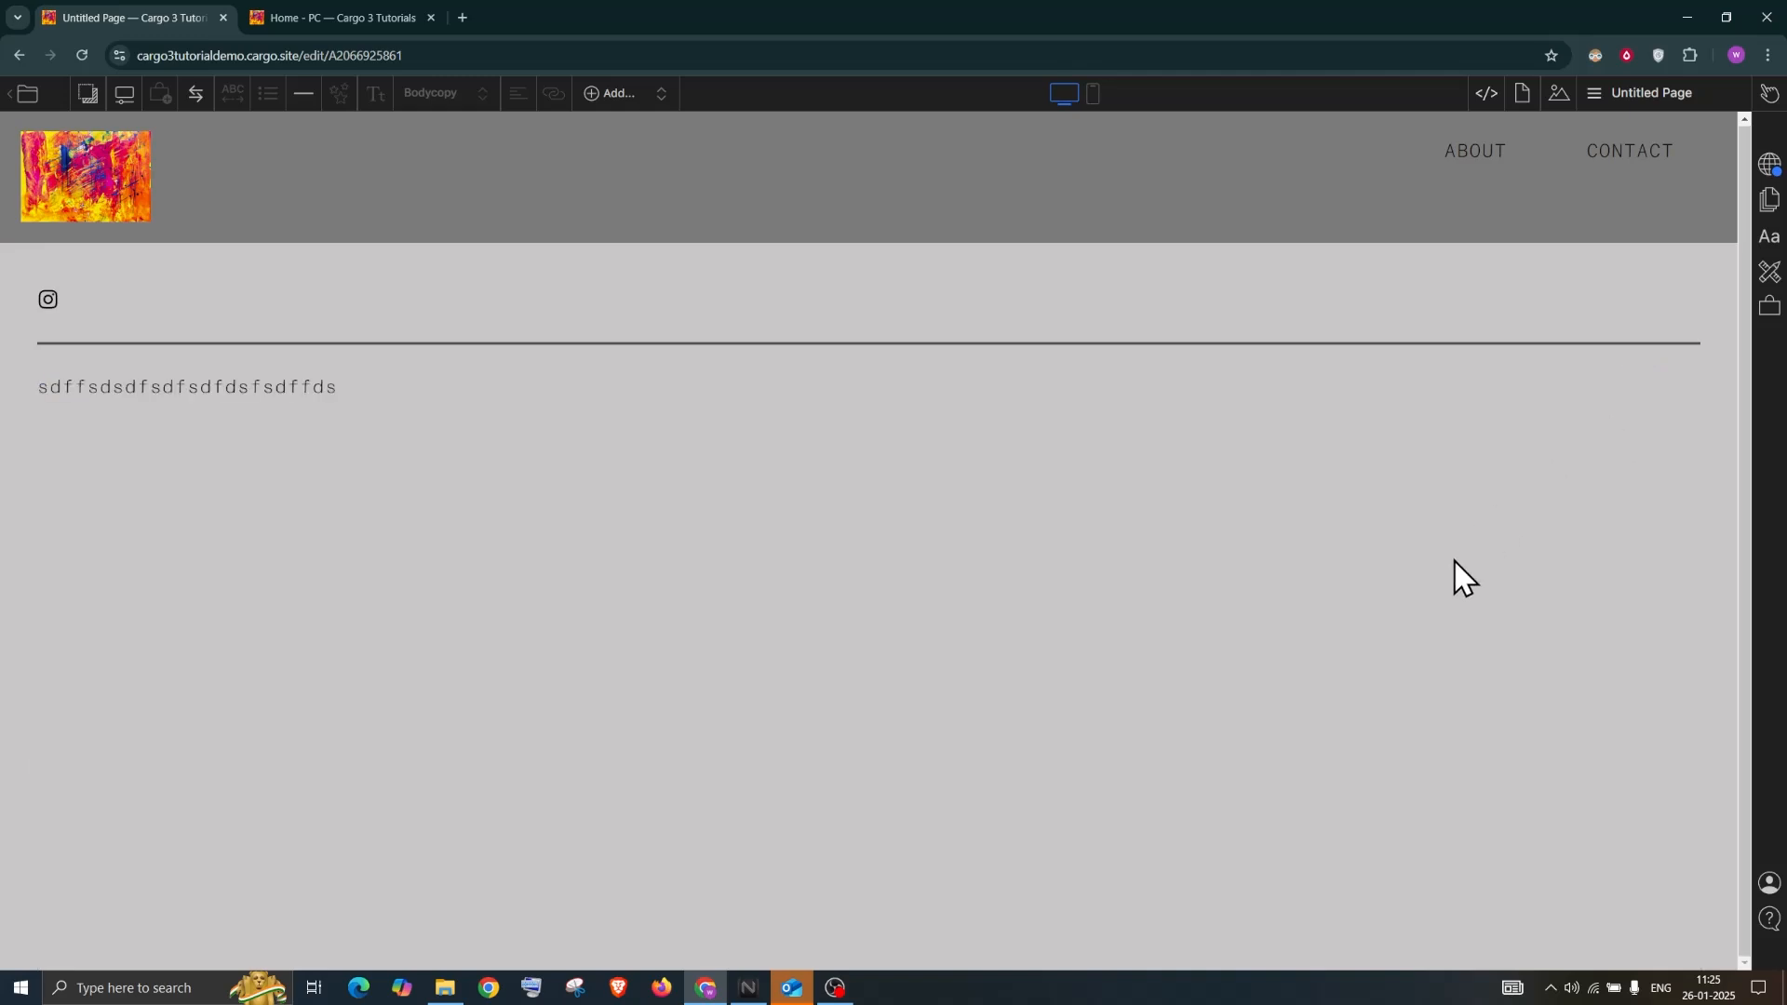
pyautogui.moveTo(346, 388); pyautogui.dragTo(40, 387)
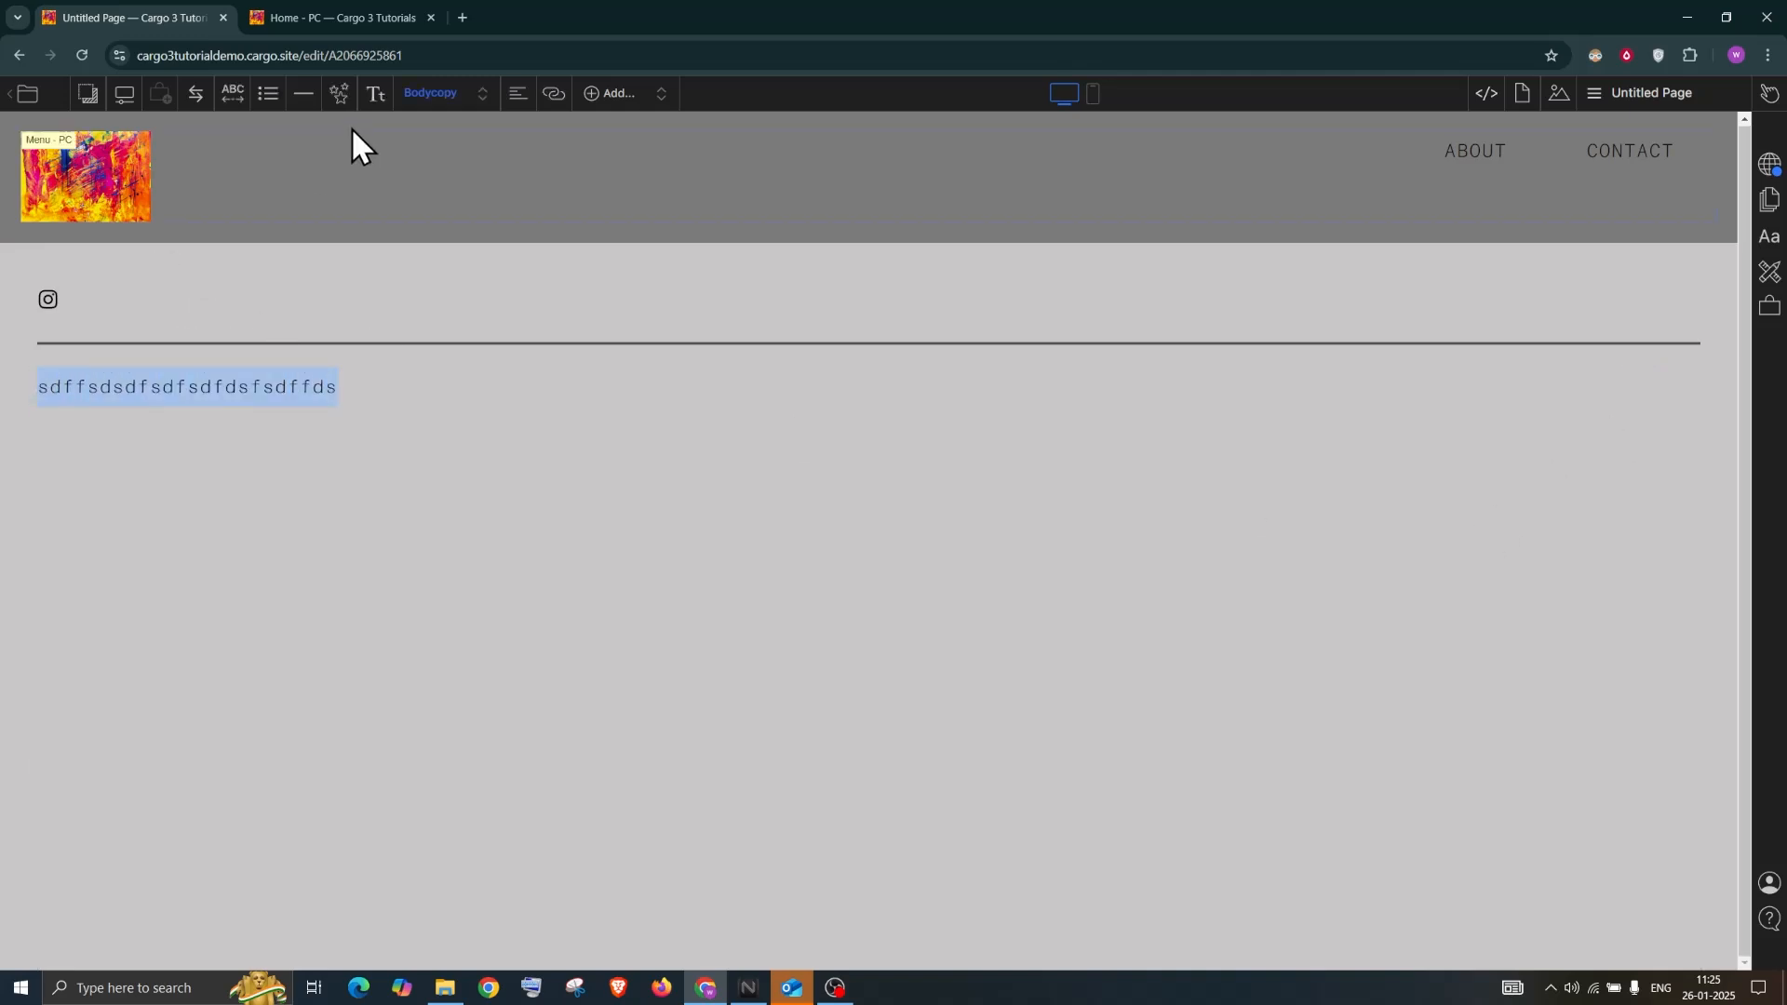
pyautogui.click(267, 93)
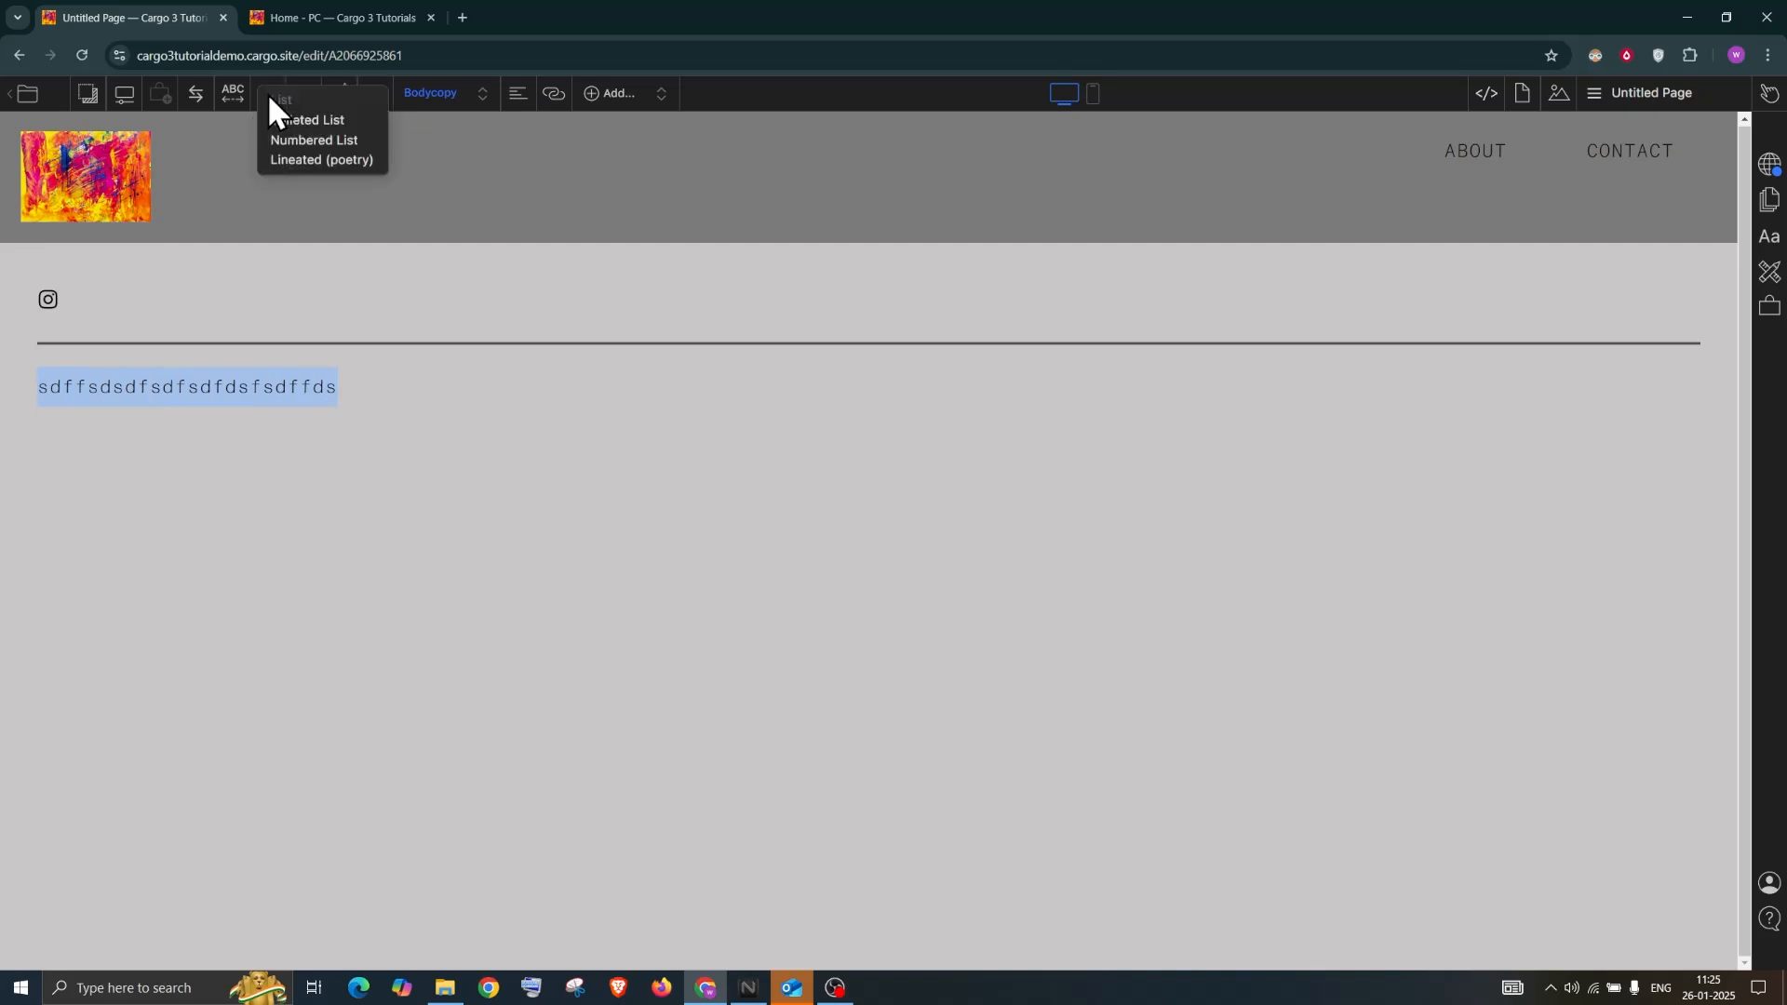
pyautogui.click(298, 118)
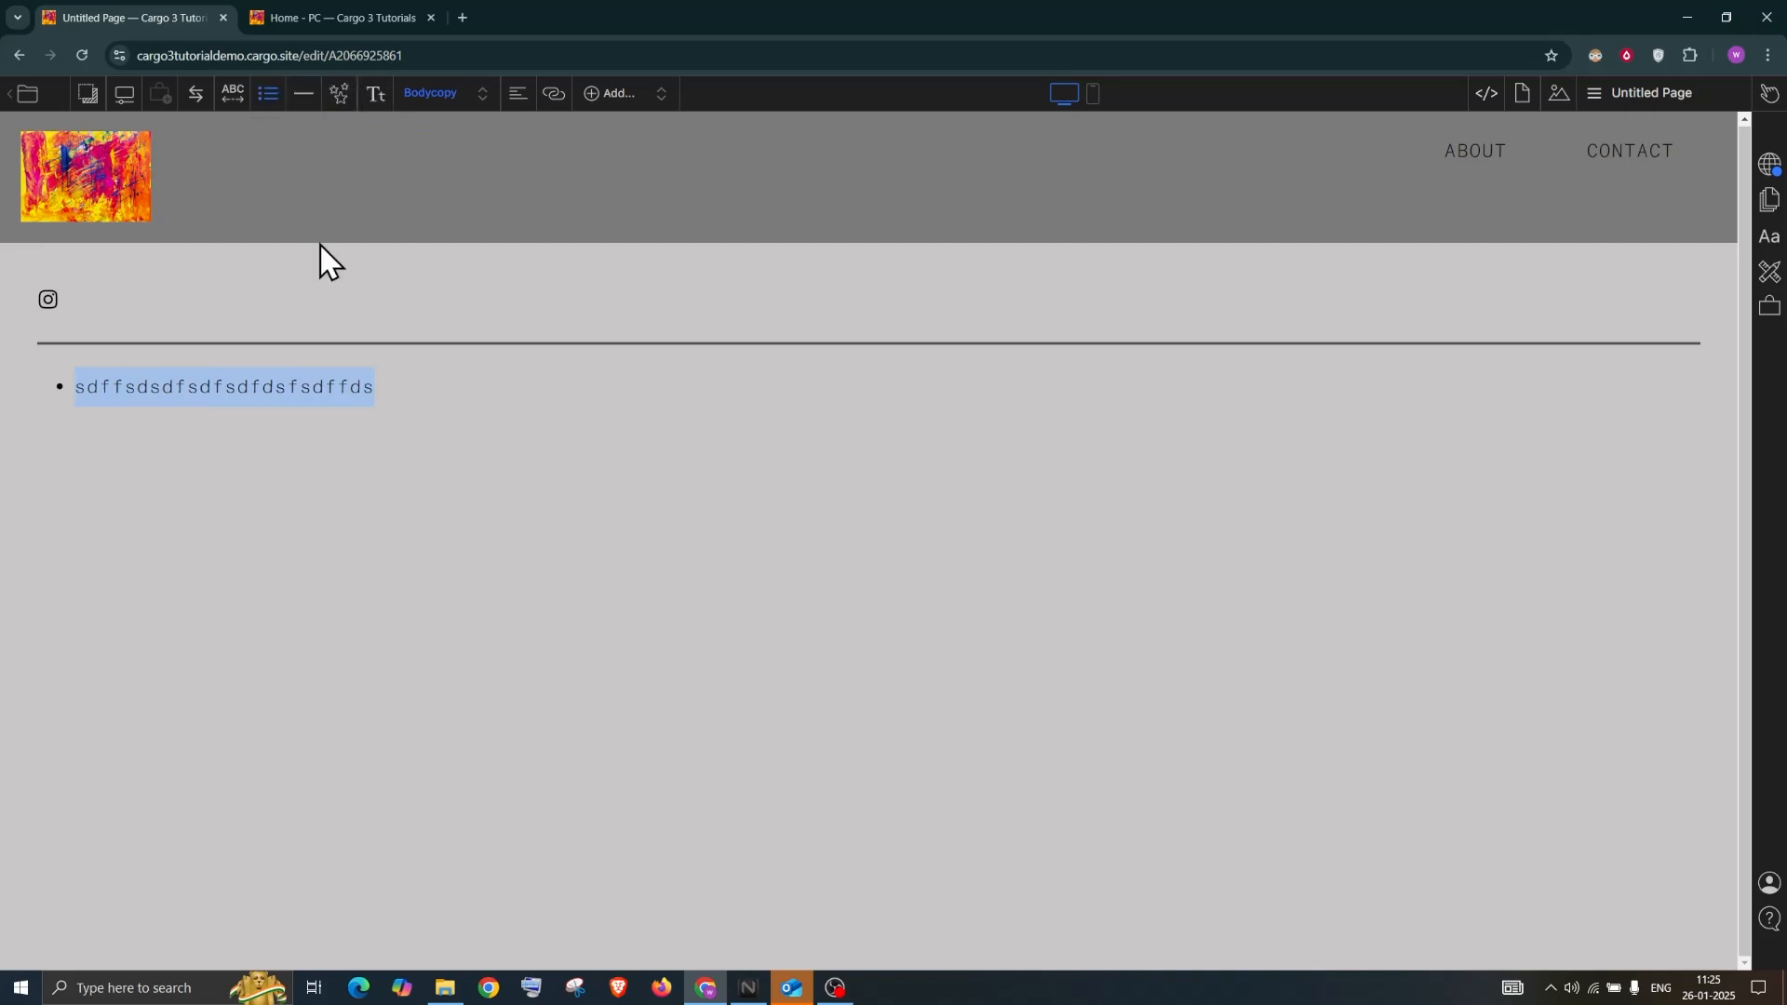
pyautogui.click(391, 386)
pyautogui.write('hgf')
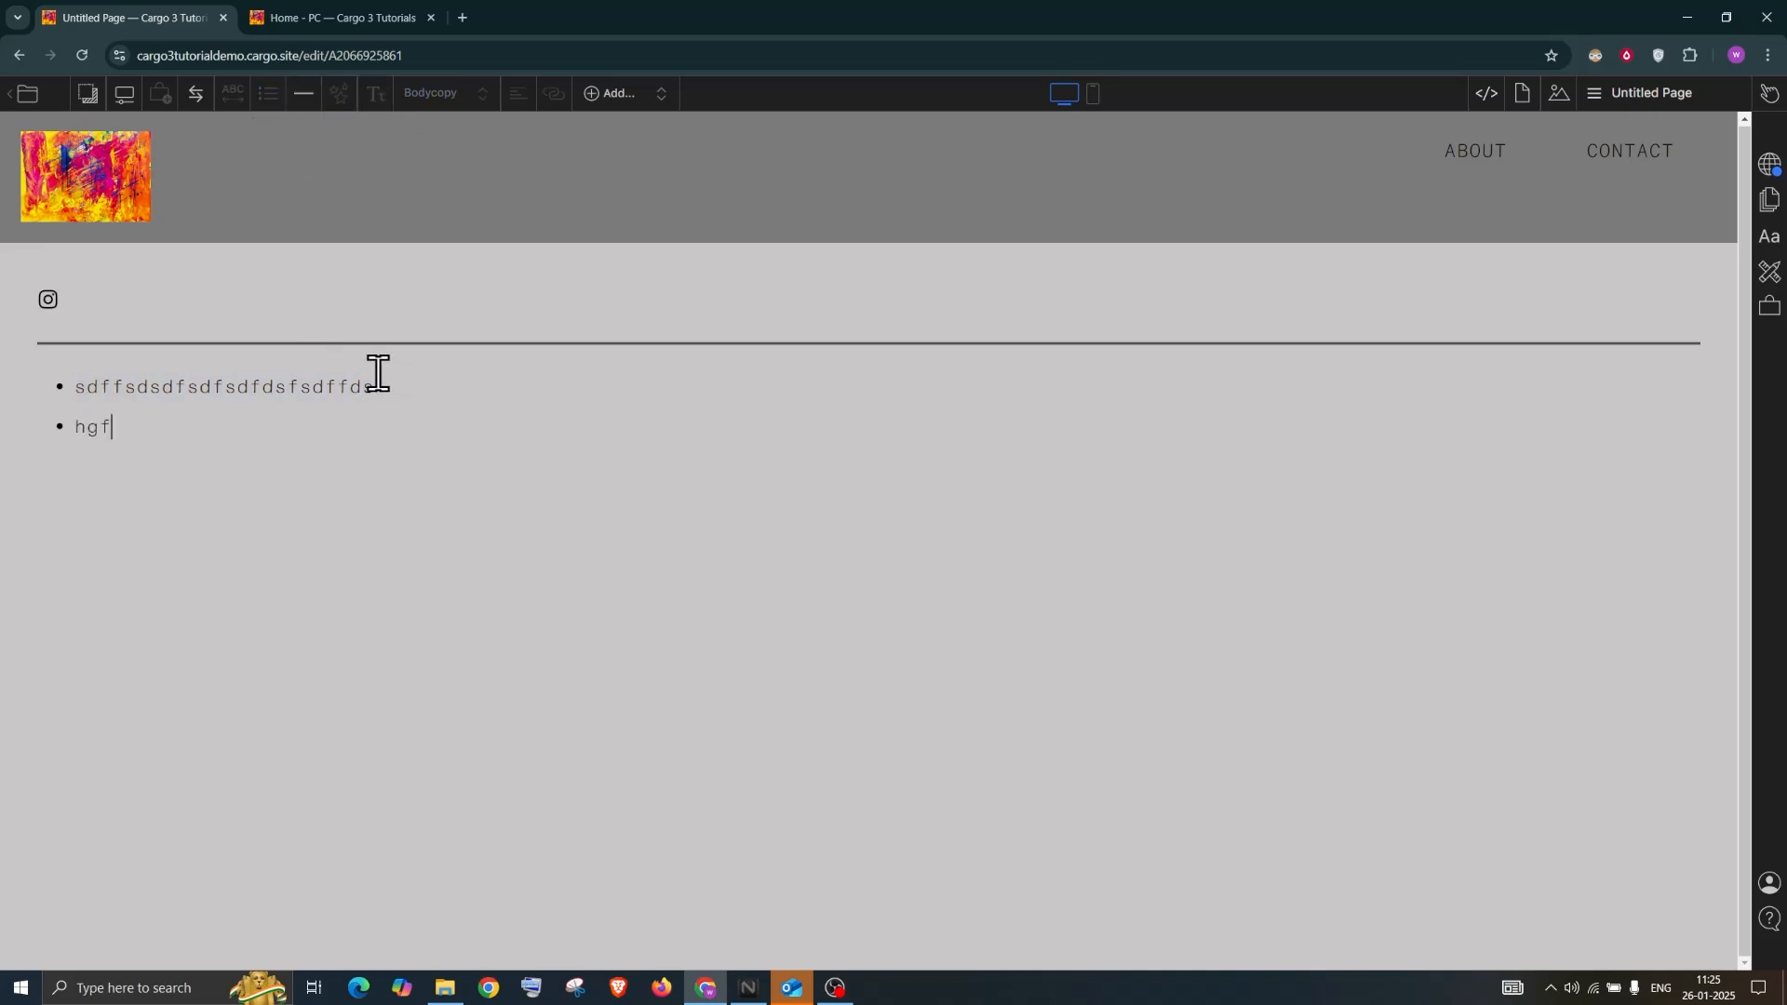
pyautogui.write('gfhfghfghhgf')
# Switch both lines from numbered to a Lineated (poetry) list
pyautogui.keyDown('shift'); pyautogui.click(293, 431); pyautogui.keyUp('shift')
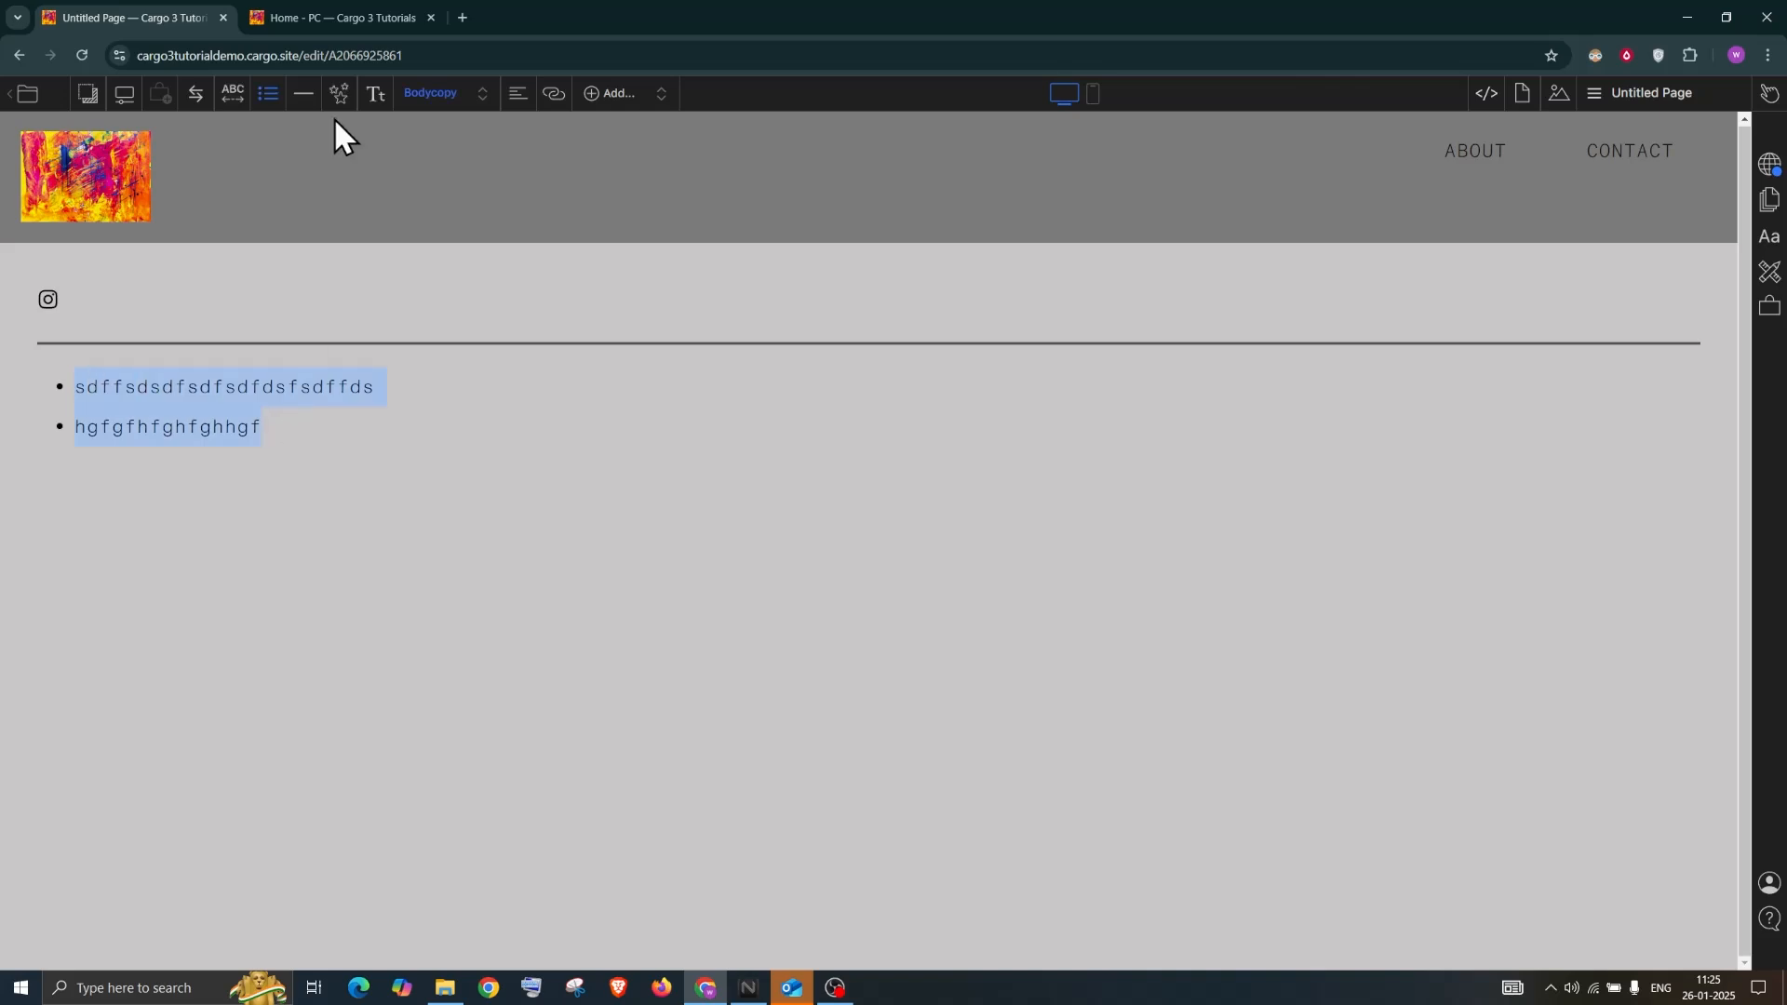
pyautogui.click(261, 103)
pyautogui.click(285, 139)
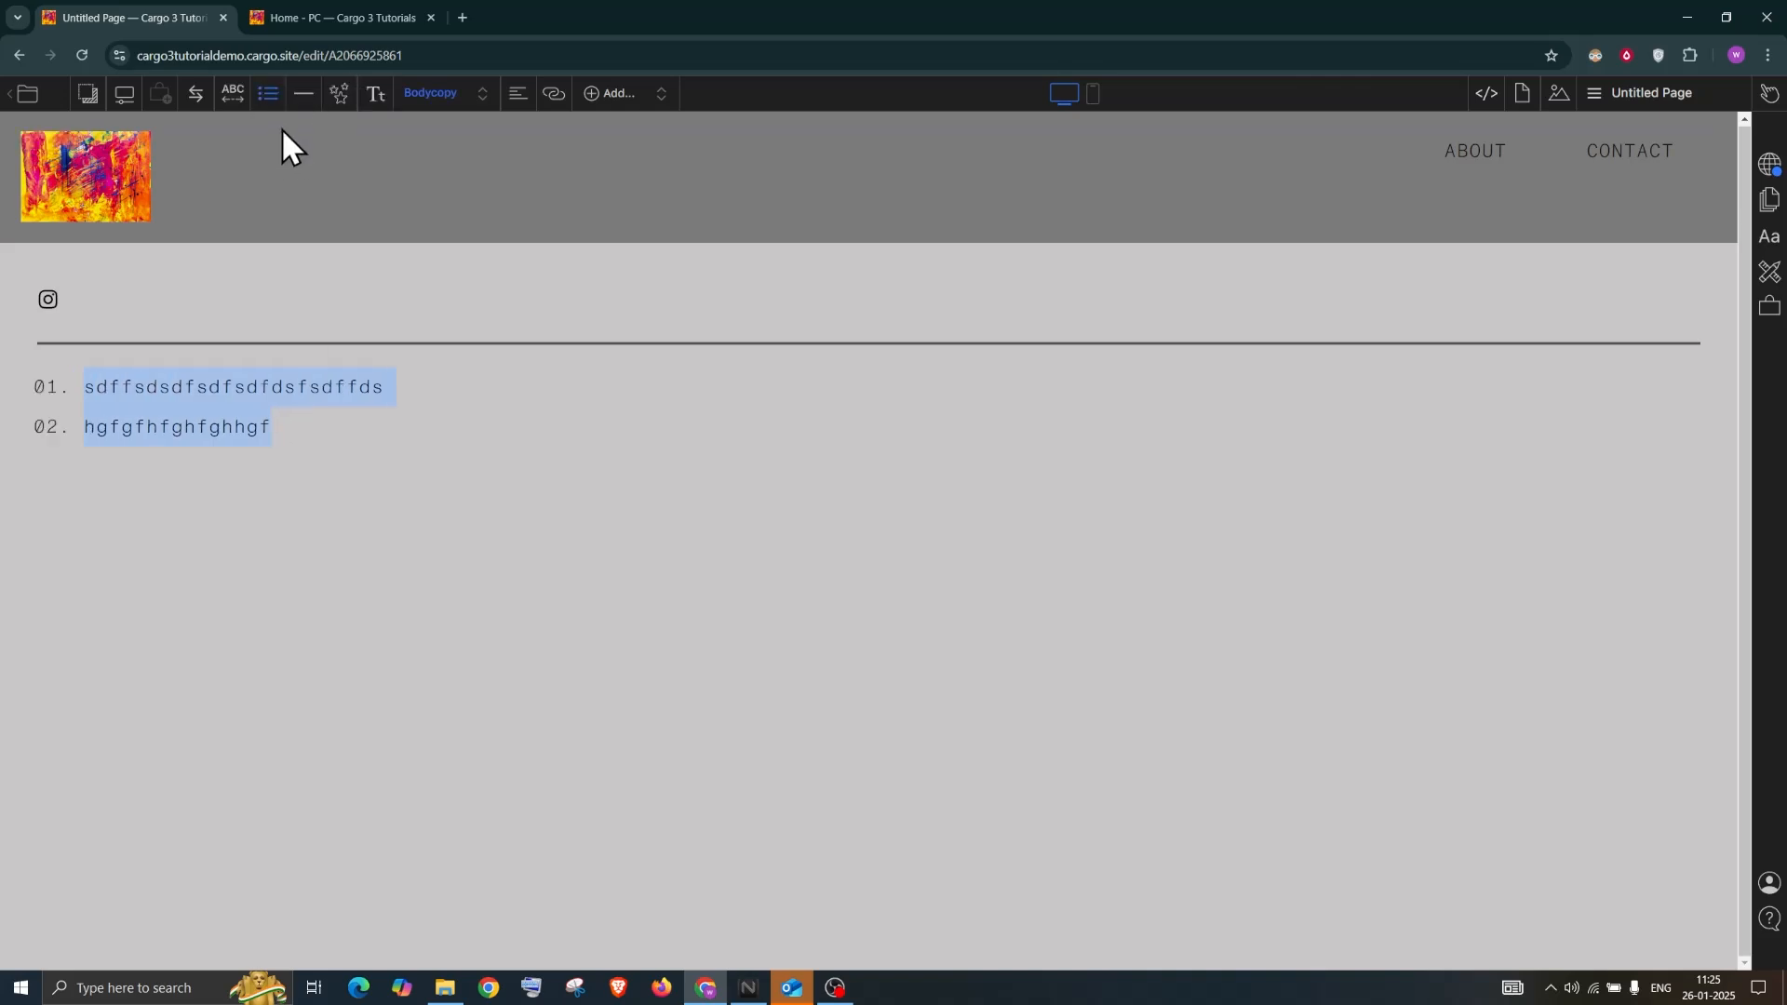
pyautogui.click(262, 100)
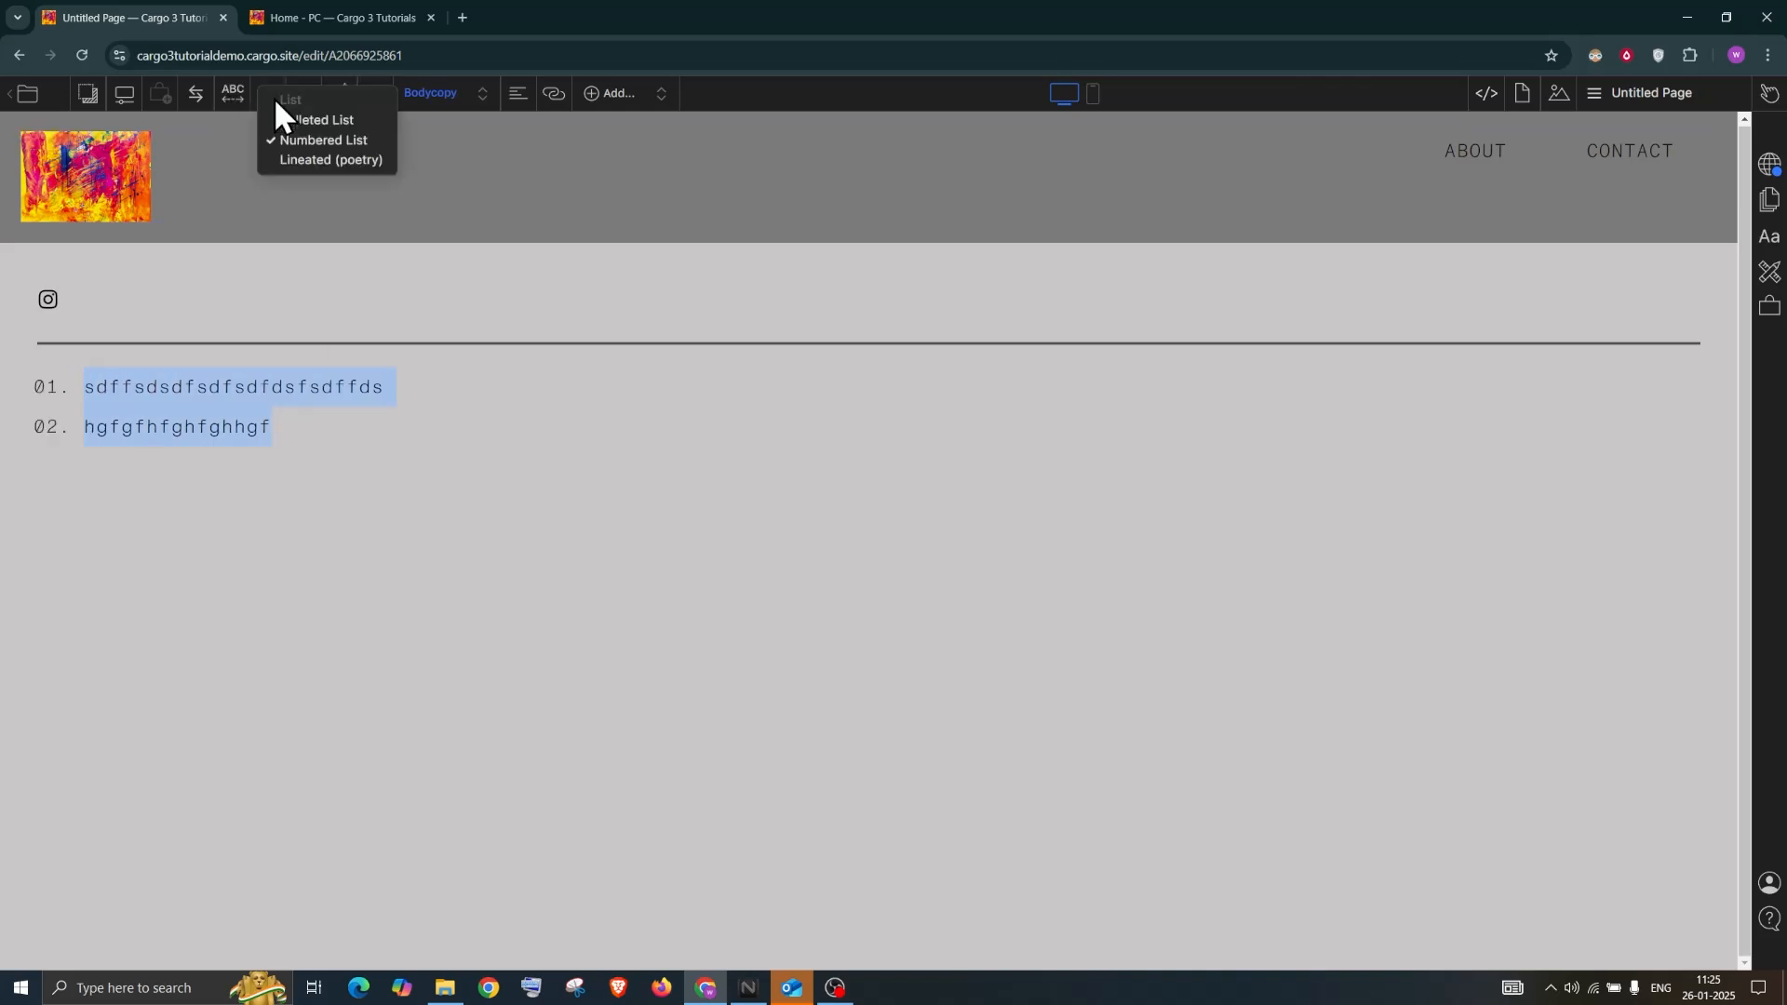
pyautogui.click(318, 160)
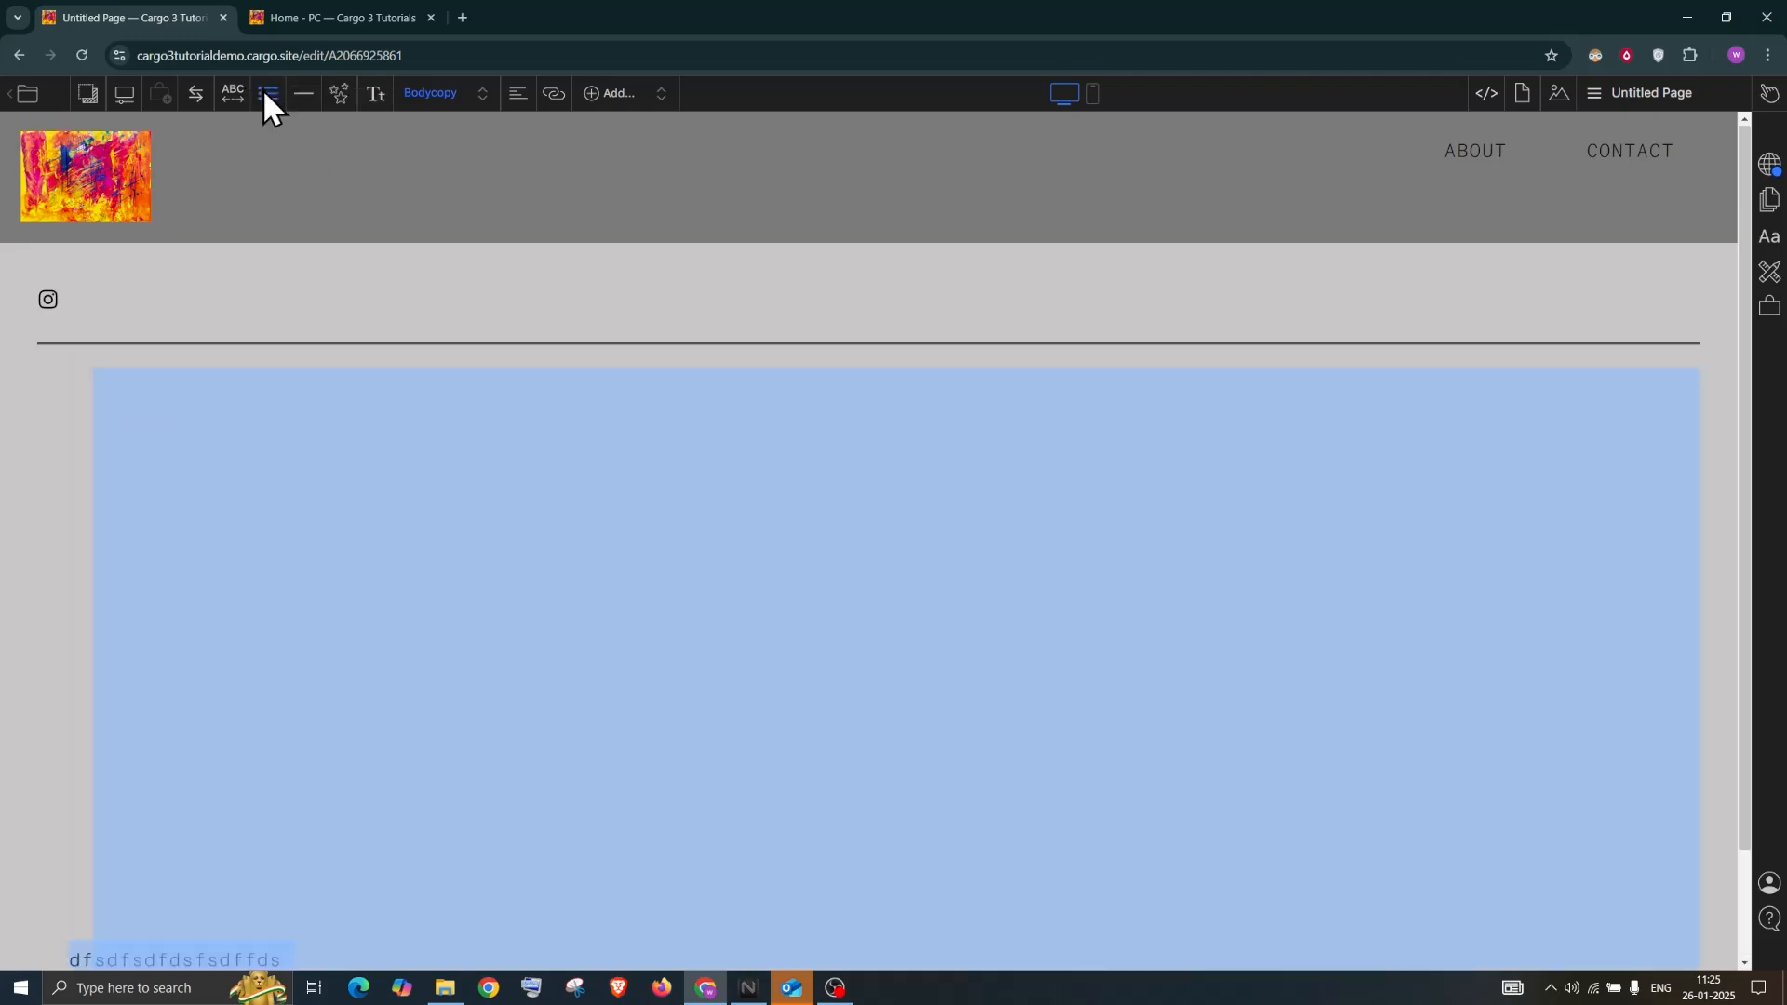
pyautogui.click(262, 87)
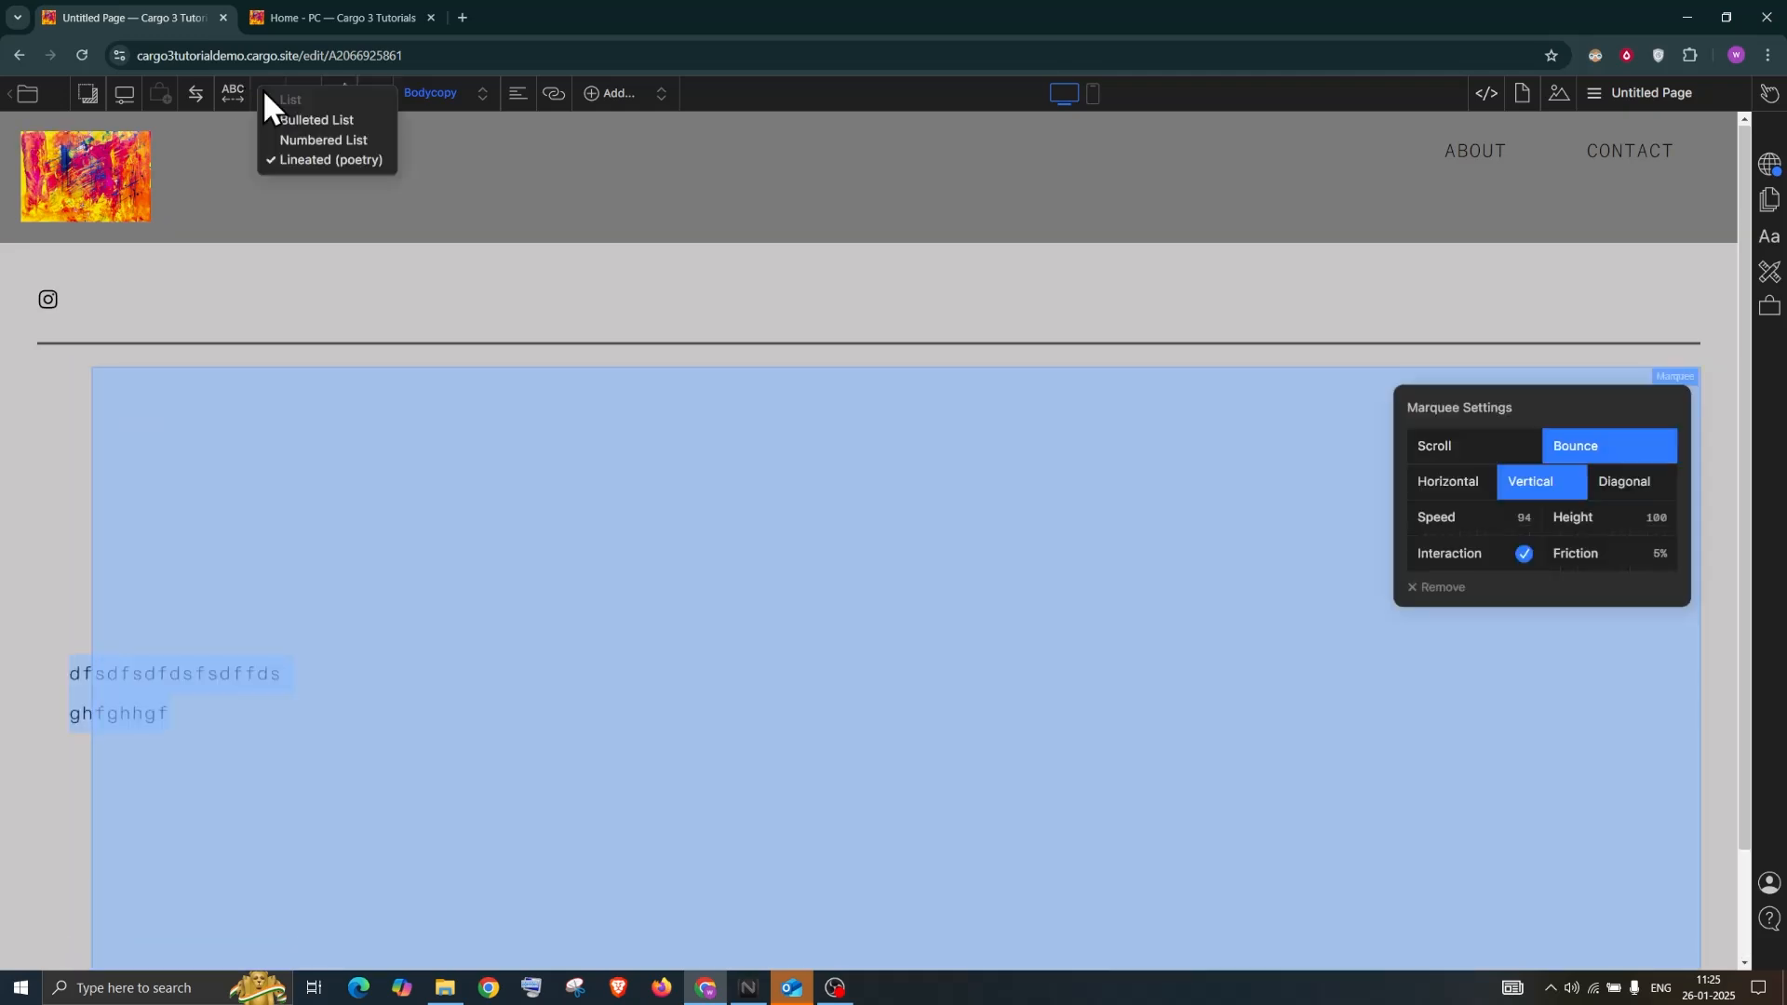
pyautogui.click(278, 288)
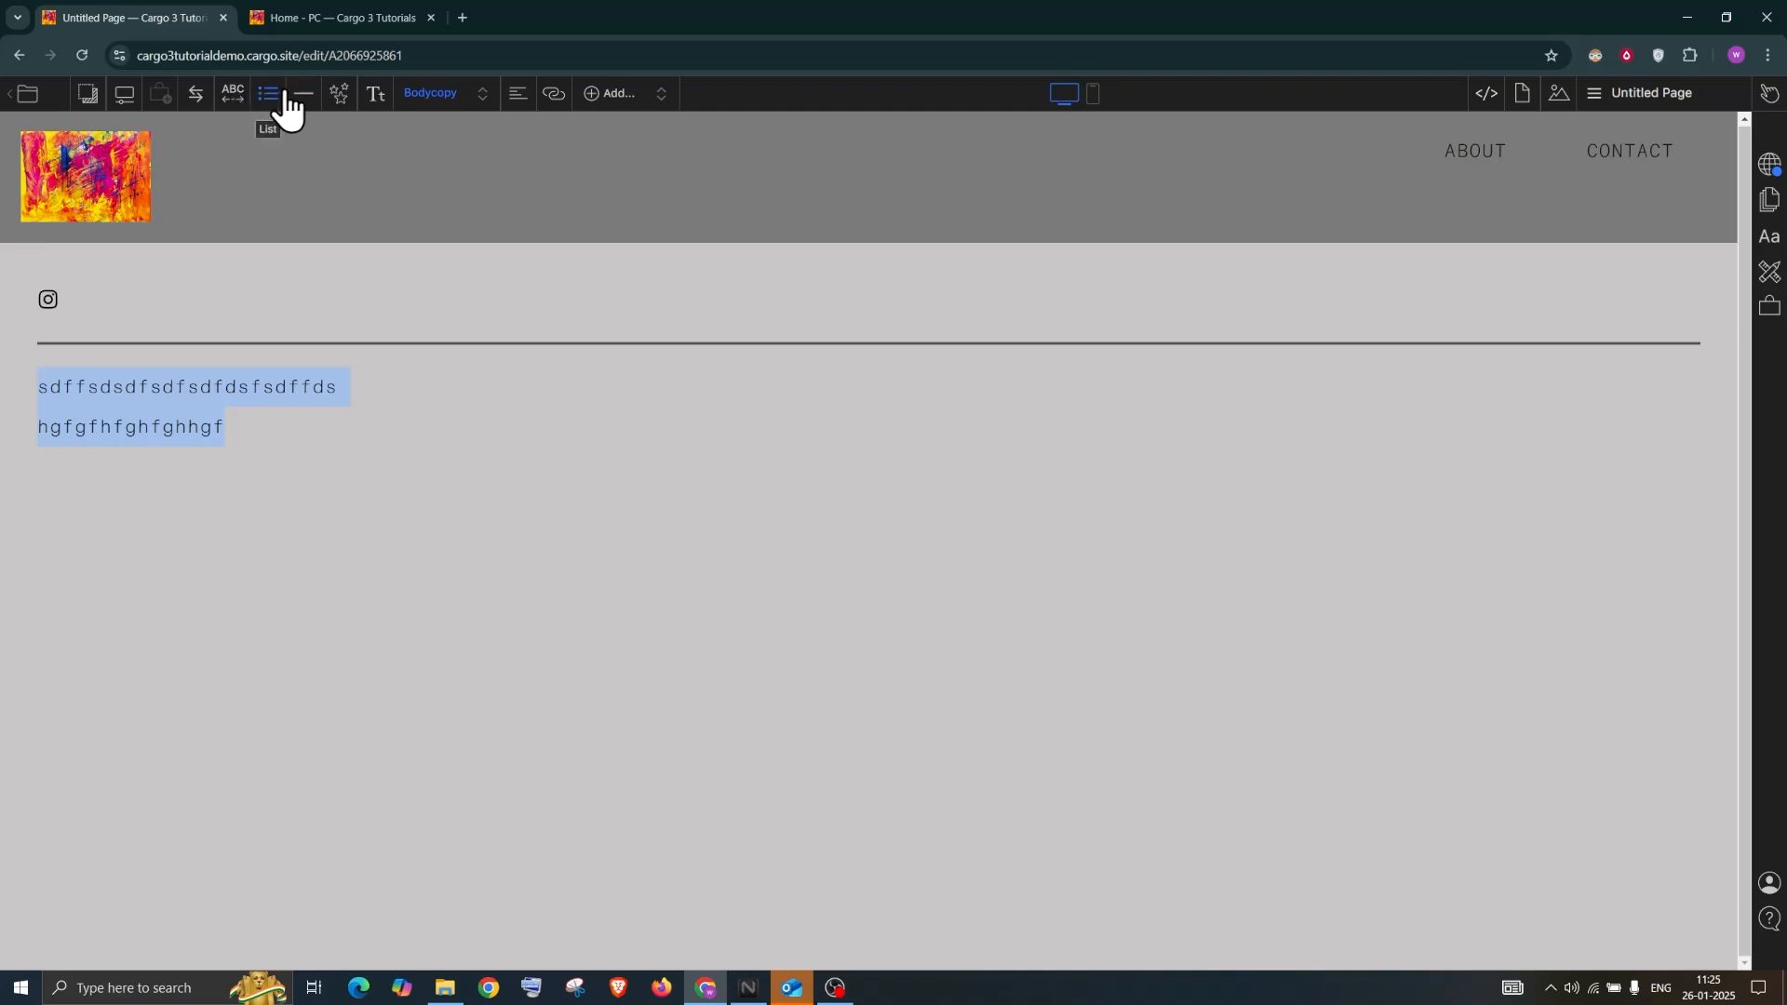
pyautogui.click(340, 95)
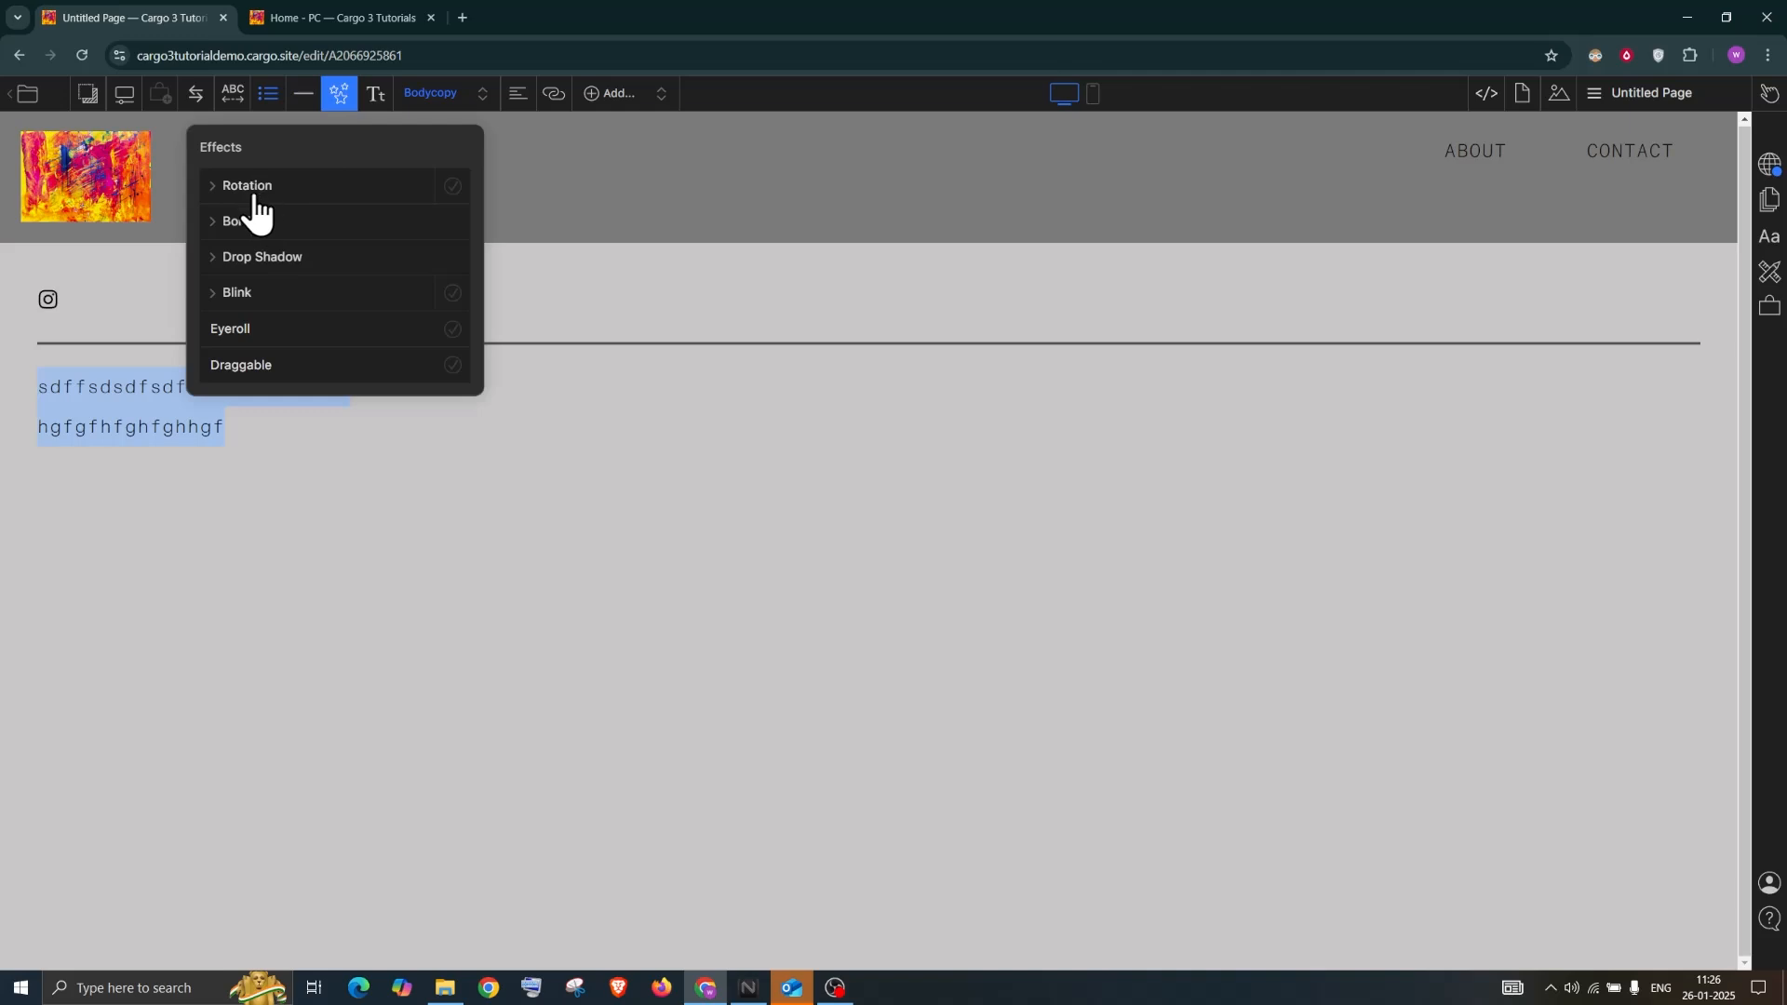
pyautogui.click(450, 187)
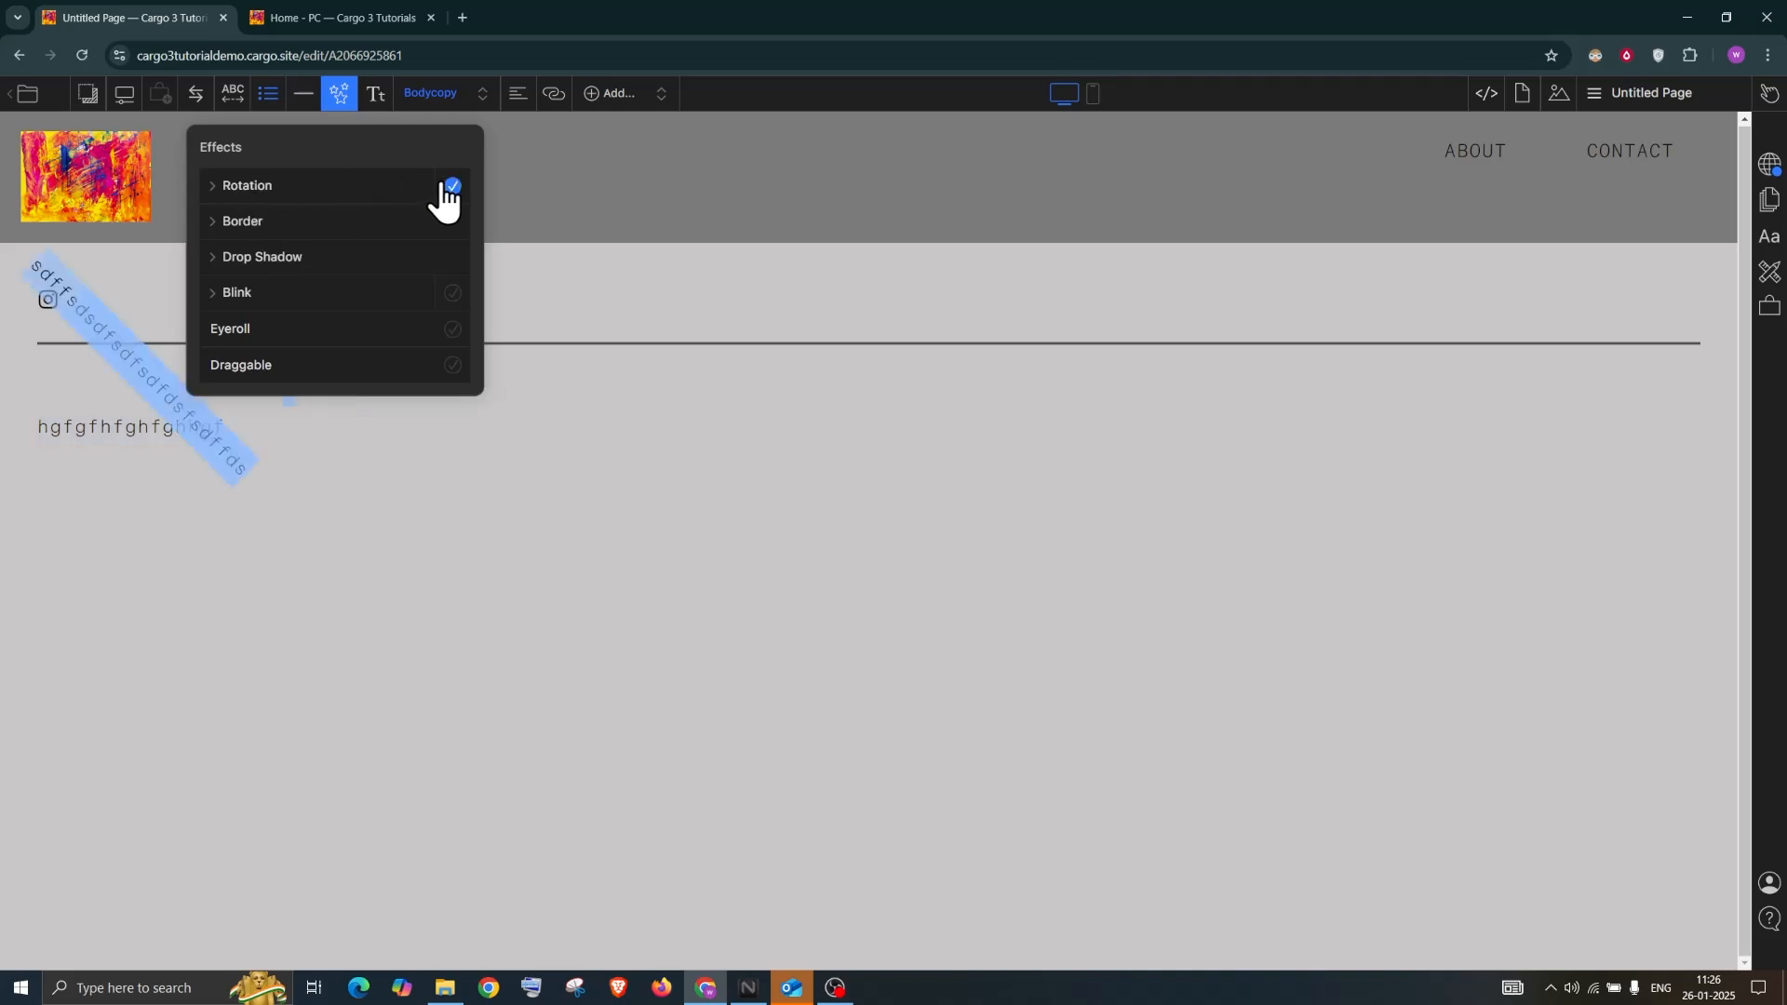
pyautogui.click(235, 189)
pyautogui.moveTo(221, 264); pyautogui.dragTo(295, 259)
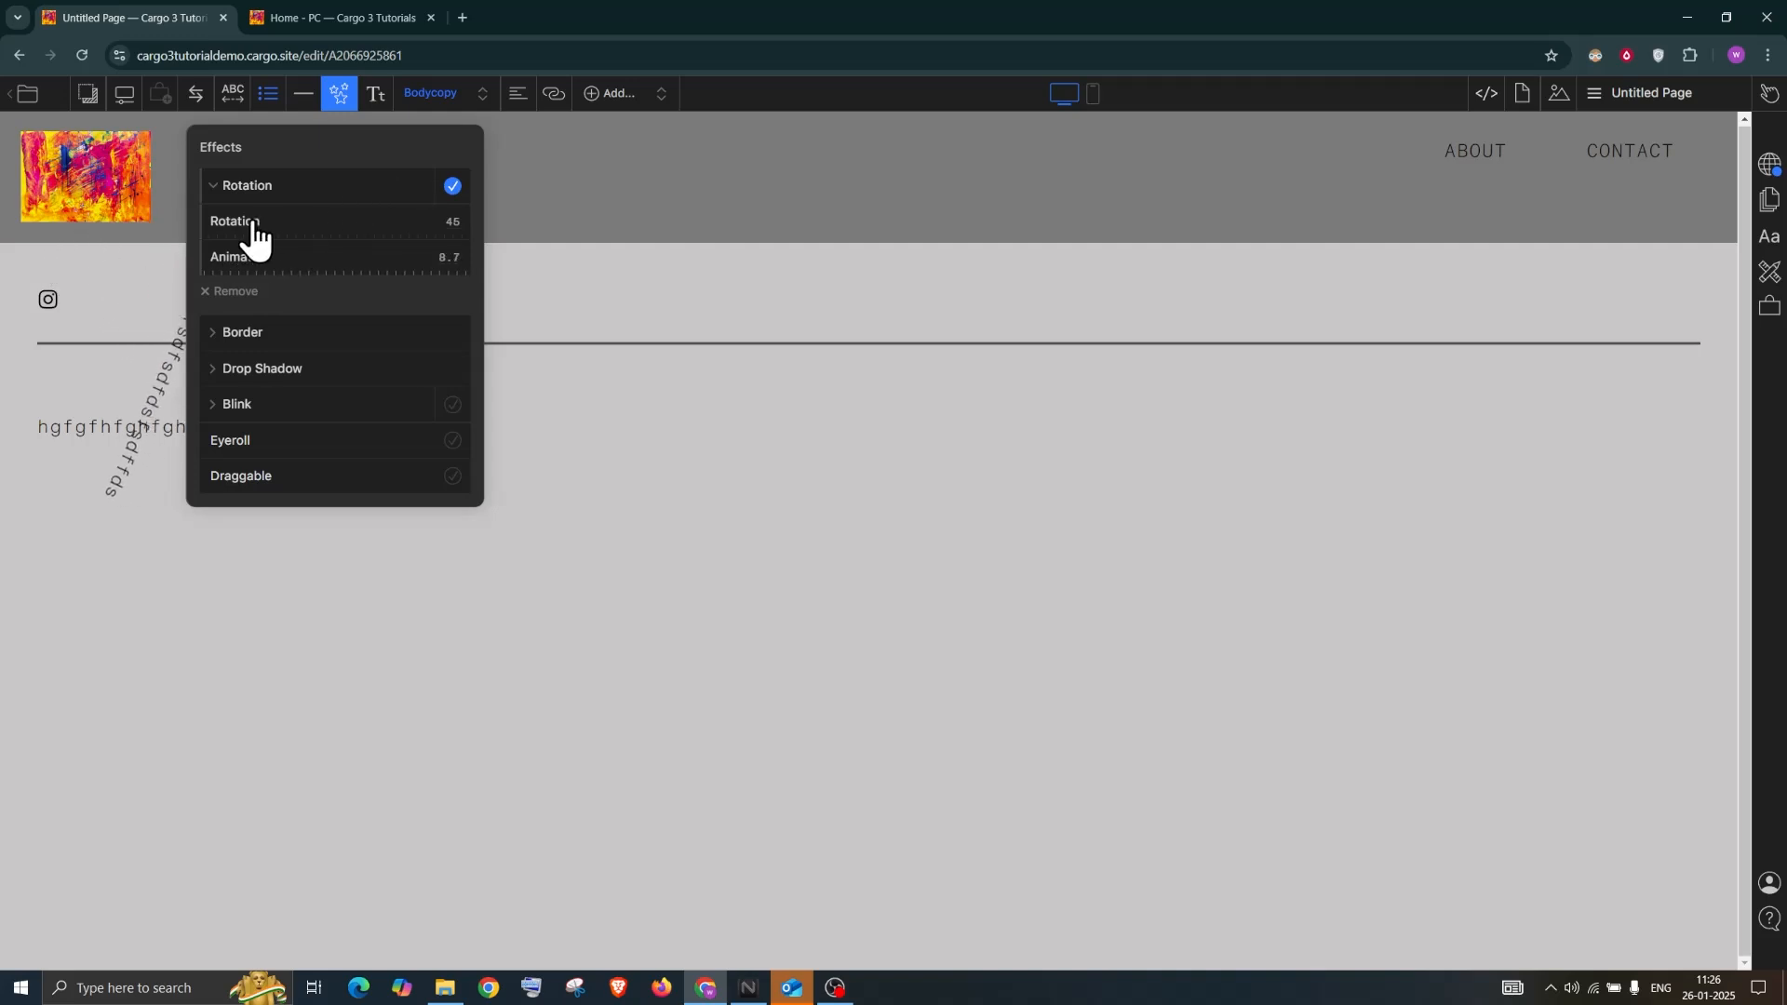
pyautogui.click(449, 186)
pyautogui.click(450, 189)
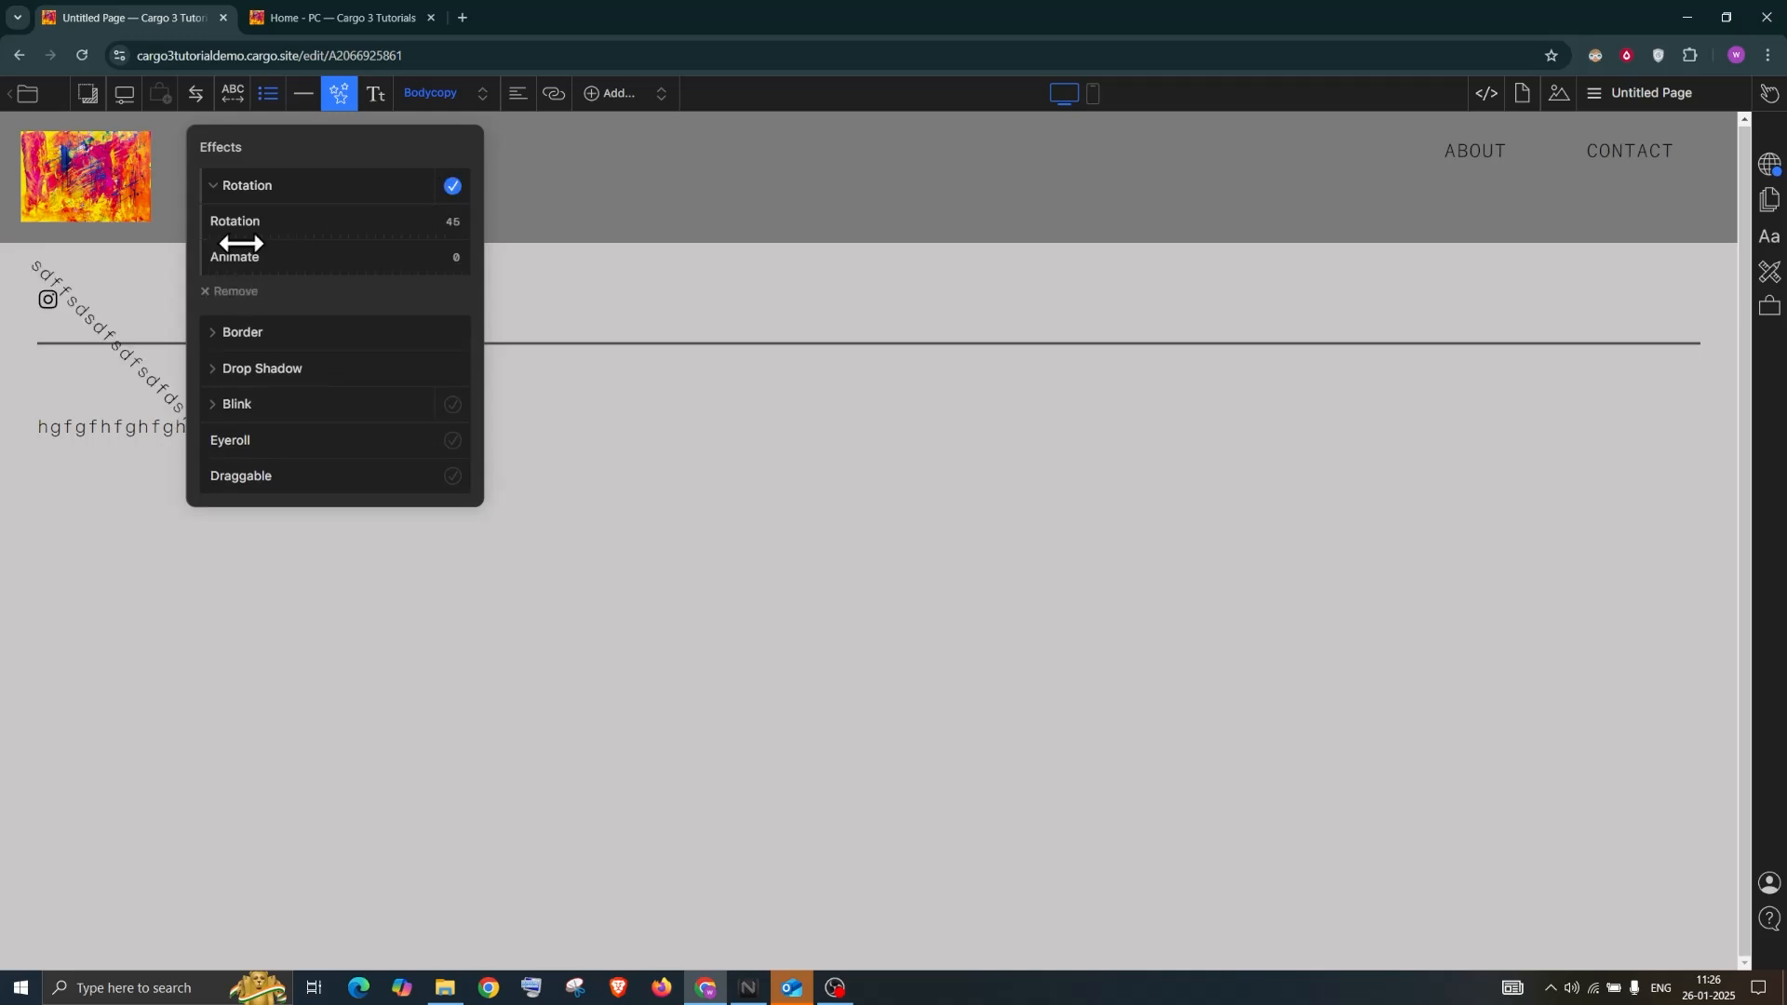
pyautogui.click(452, 188)
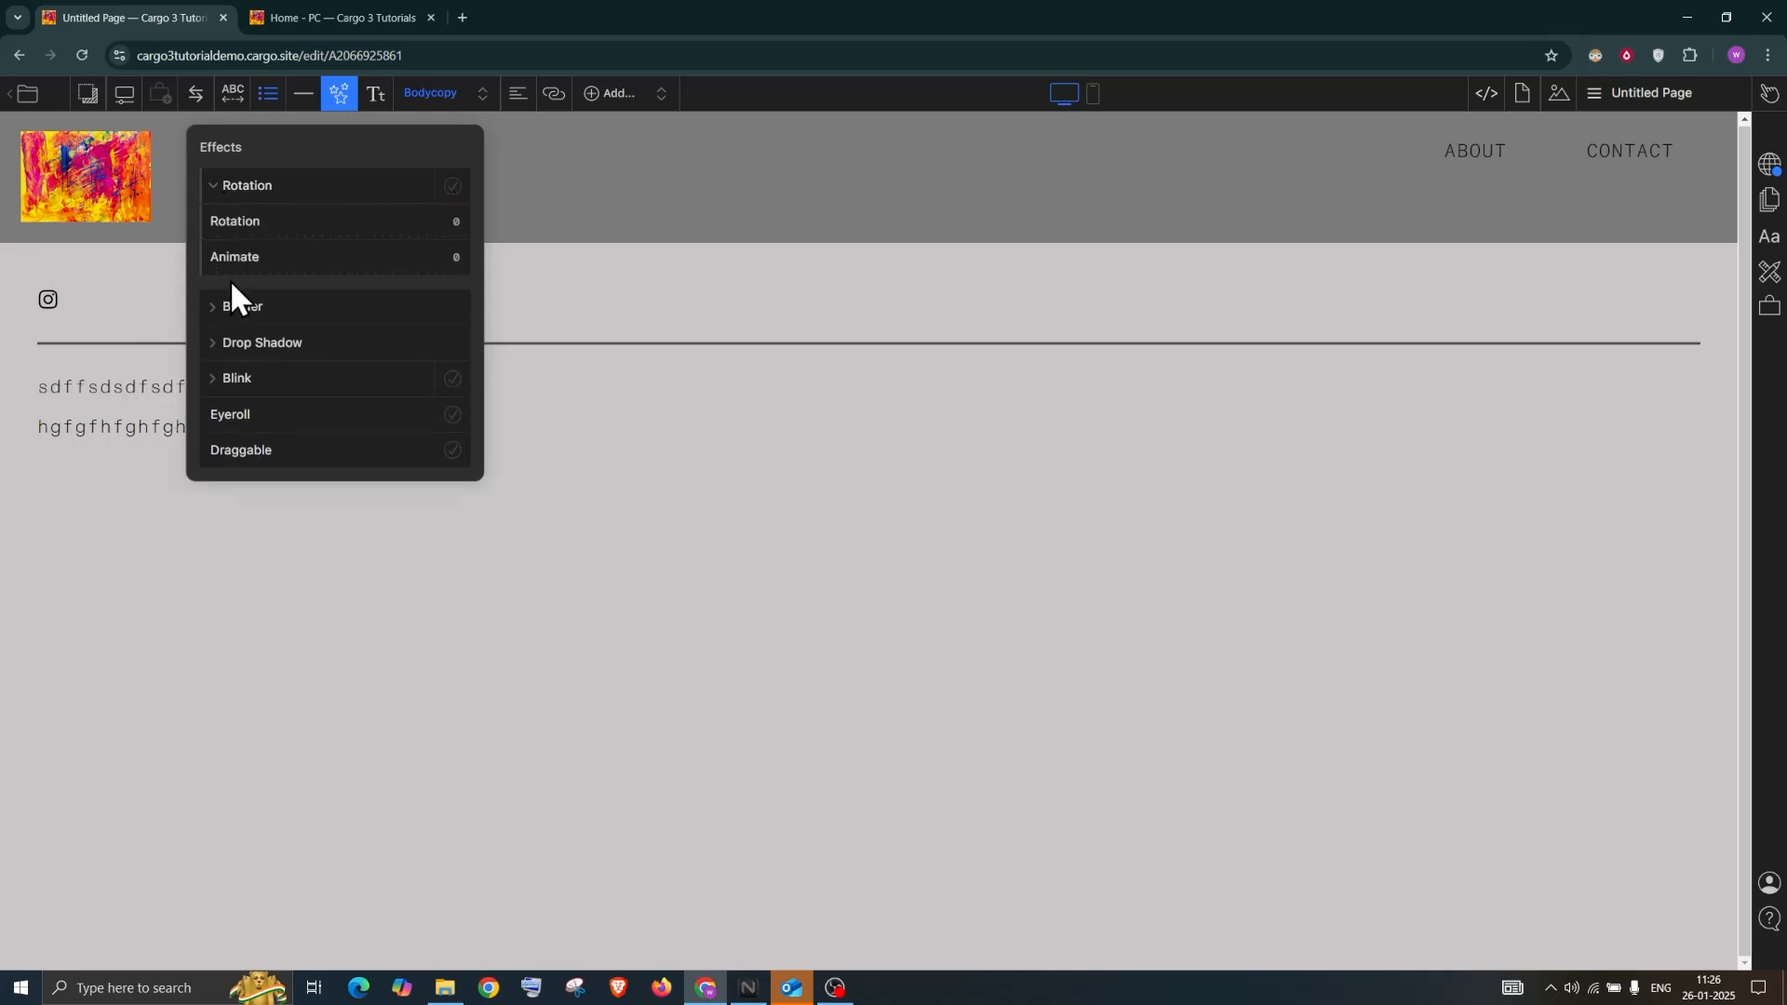
pyautogui.click(237, 308)
pyautogui.moveTo(268, 346)
pyautogui.mouseDown()
pyautogui.moveTo(295, 342)
pyautogui.moveTo(251, 343)
pyautogui.mouseUp()
pyautogui.moveTo(227, 444); pyautogui.dragTo(322, 415)
pyautogui.click(451, 378)
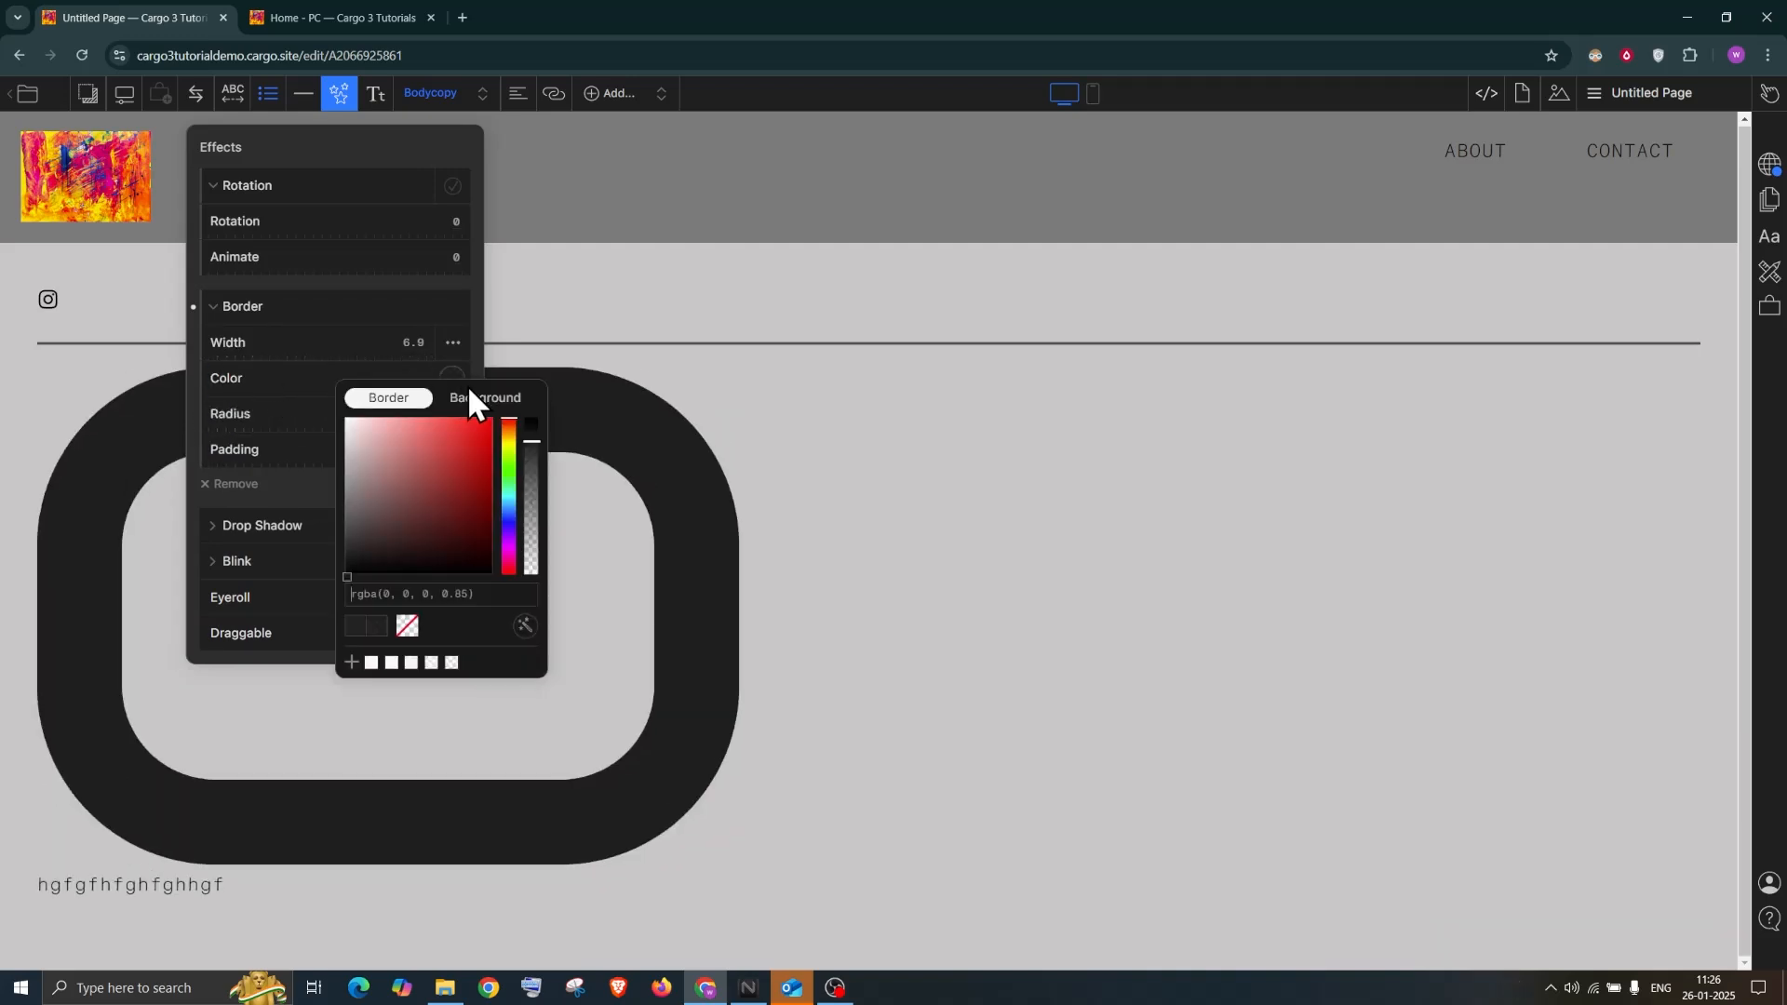
pyautogui.click(493, 444)
pyautogui.click(268, 393)
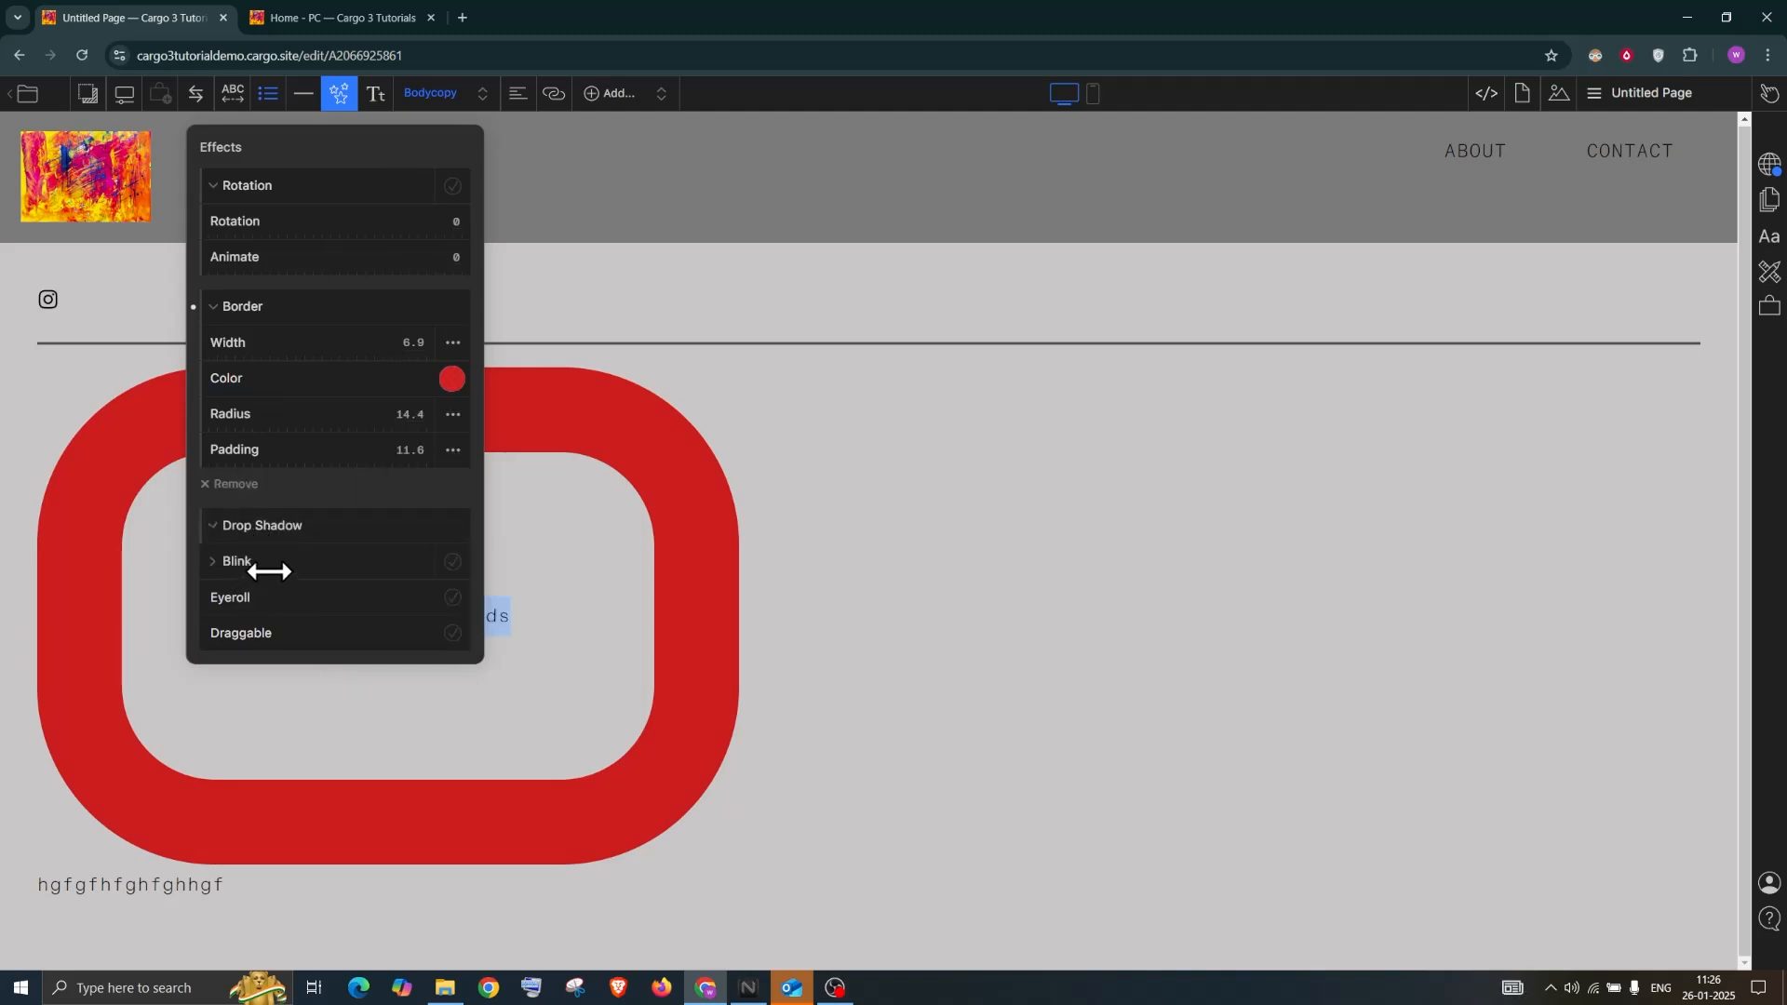
pyautogui.click(252, 526)
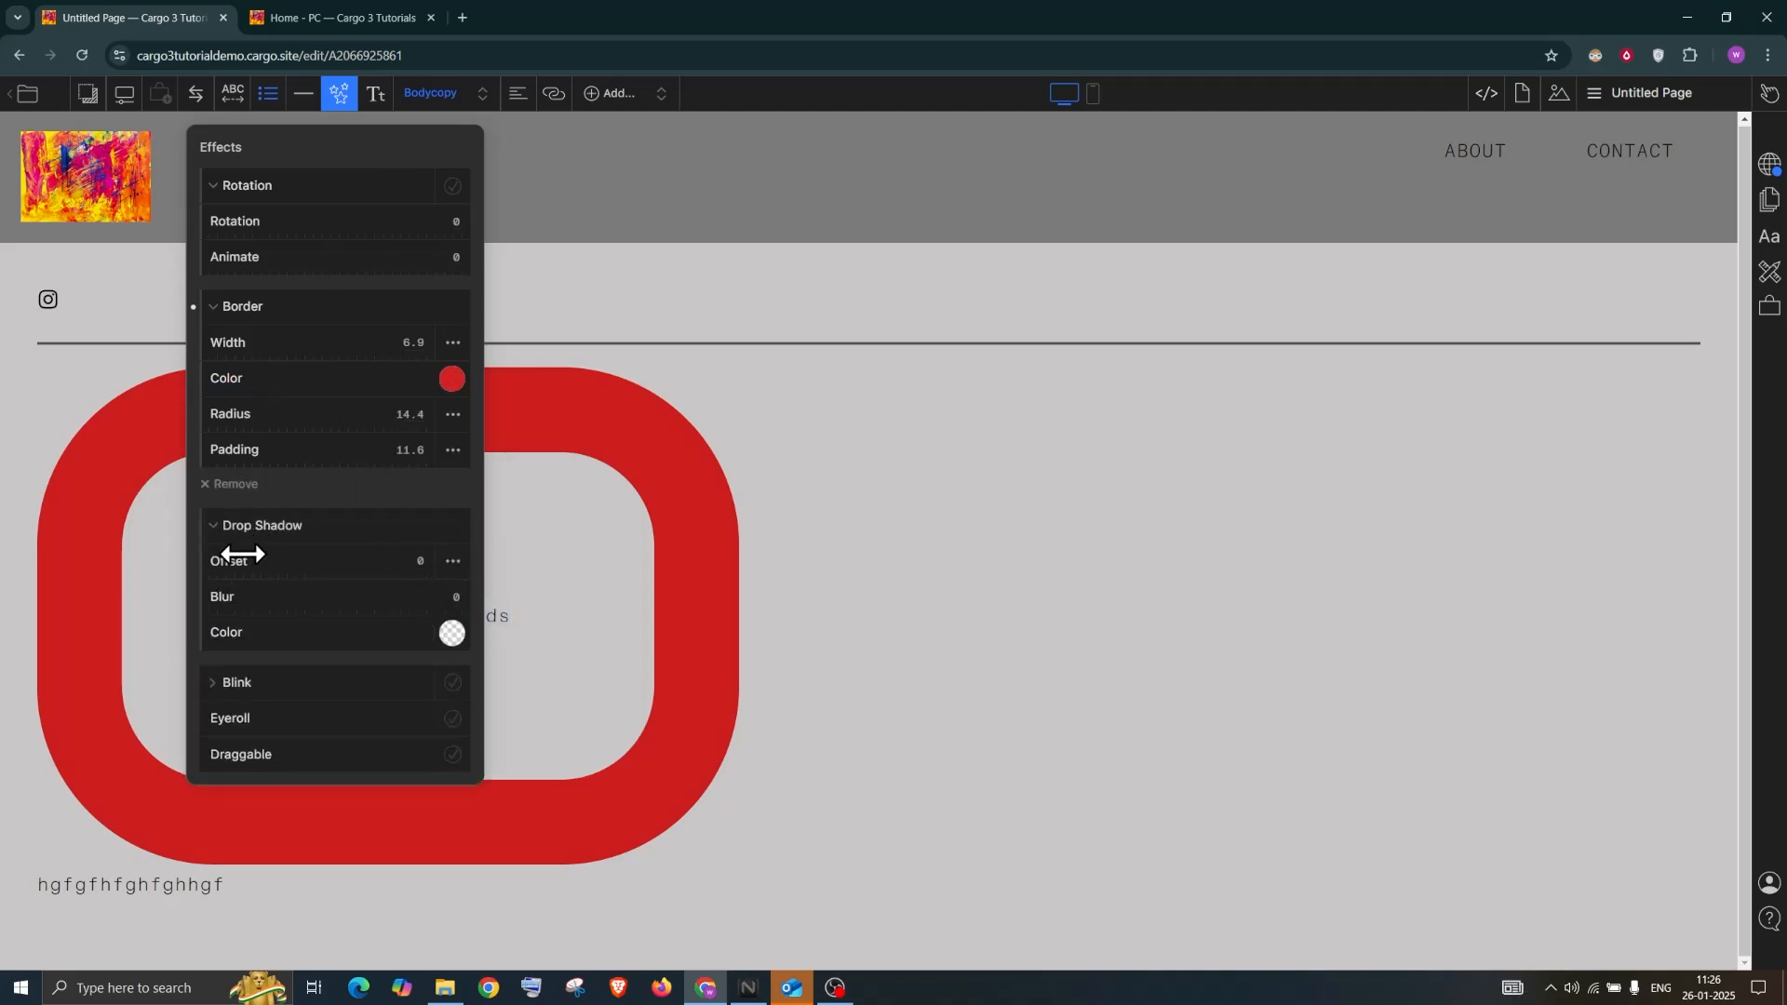
pyautogui.moveTo(220, 556); pyautogui.dragTo(275, 558)
pyautogui.click(451, 633)
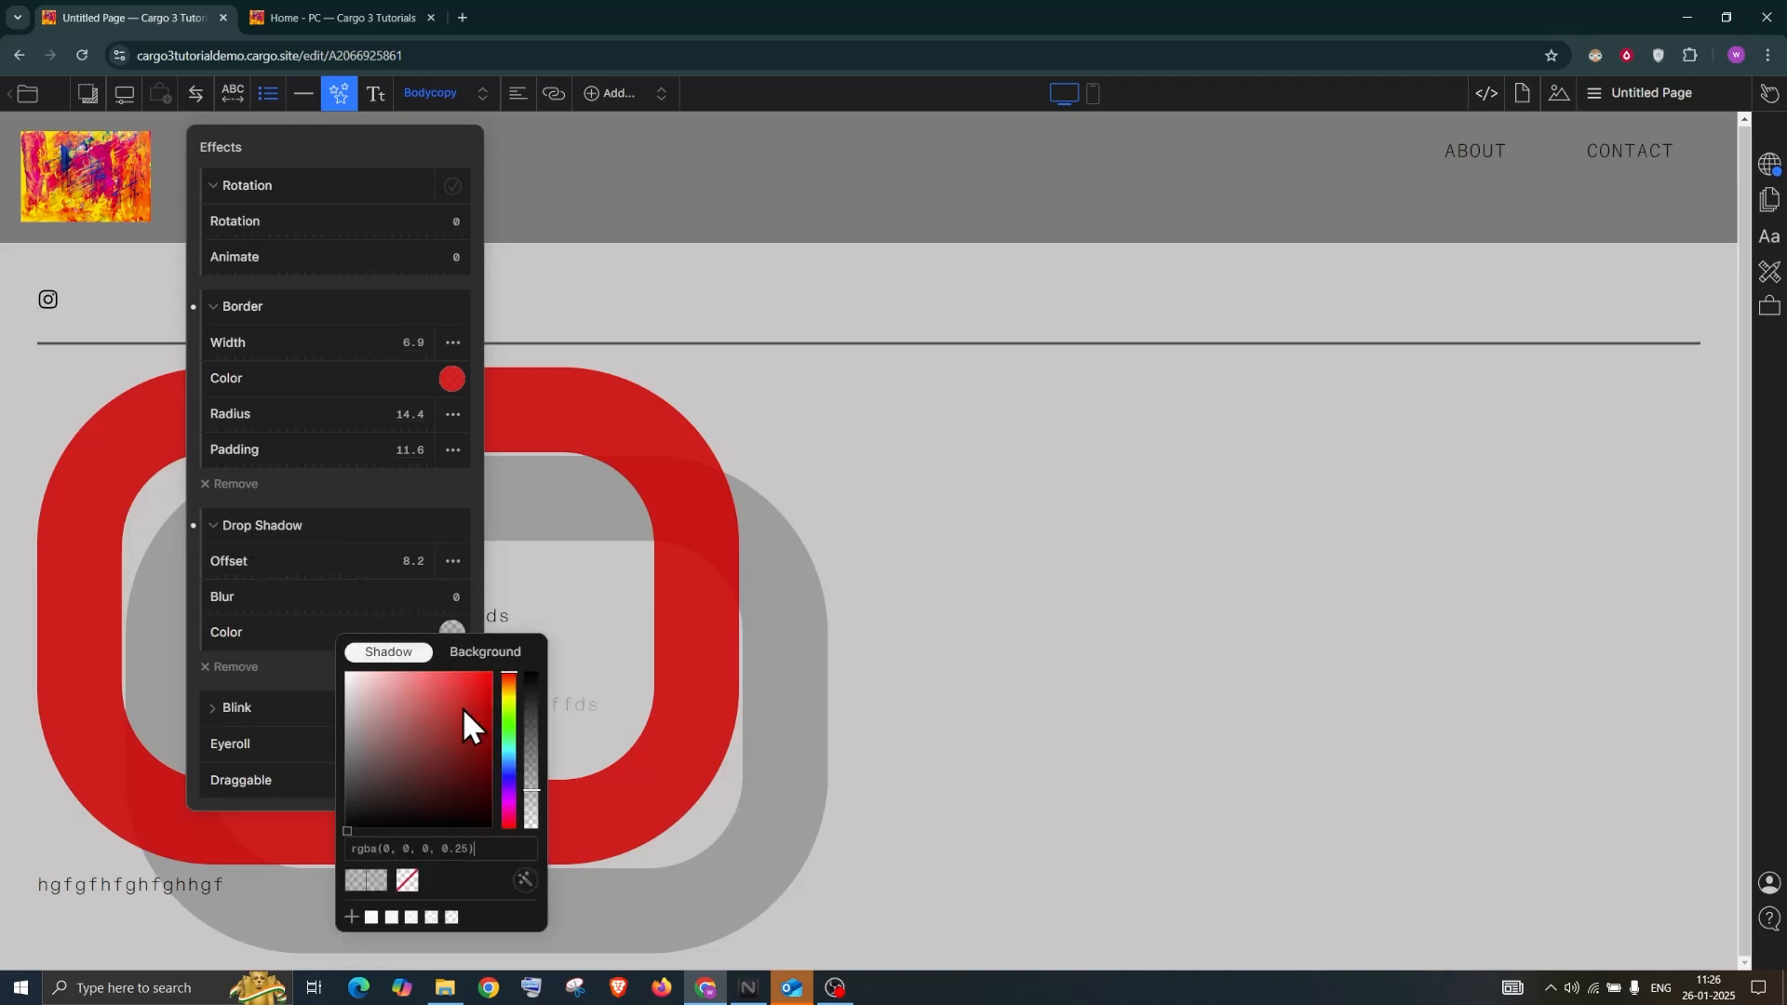
pyautogui.click(443, 744)
pyautogui.click(386, 159)
pyautogui.click(452, 711)
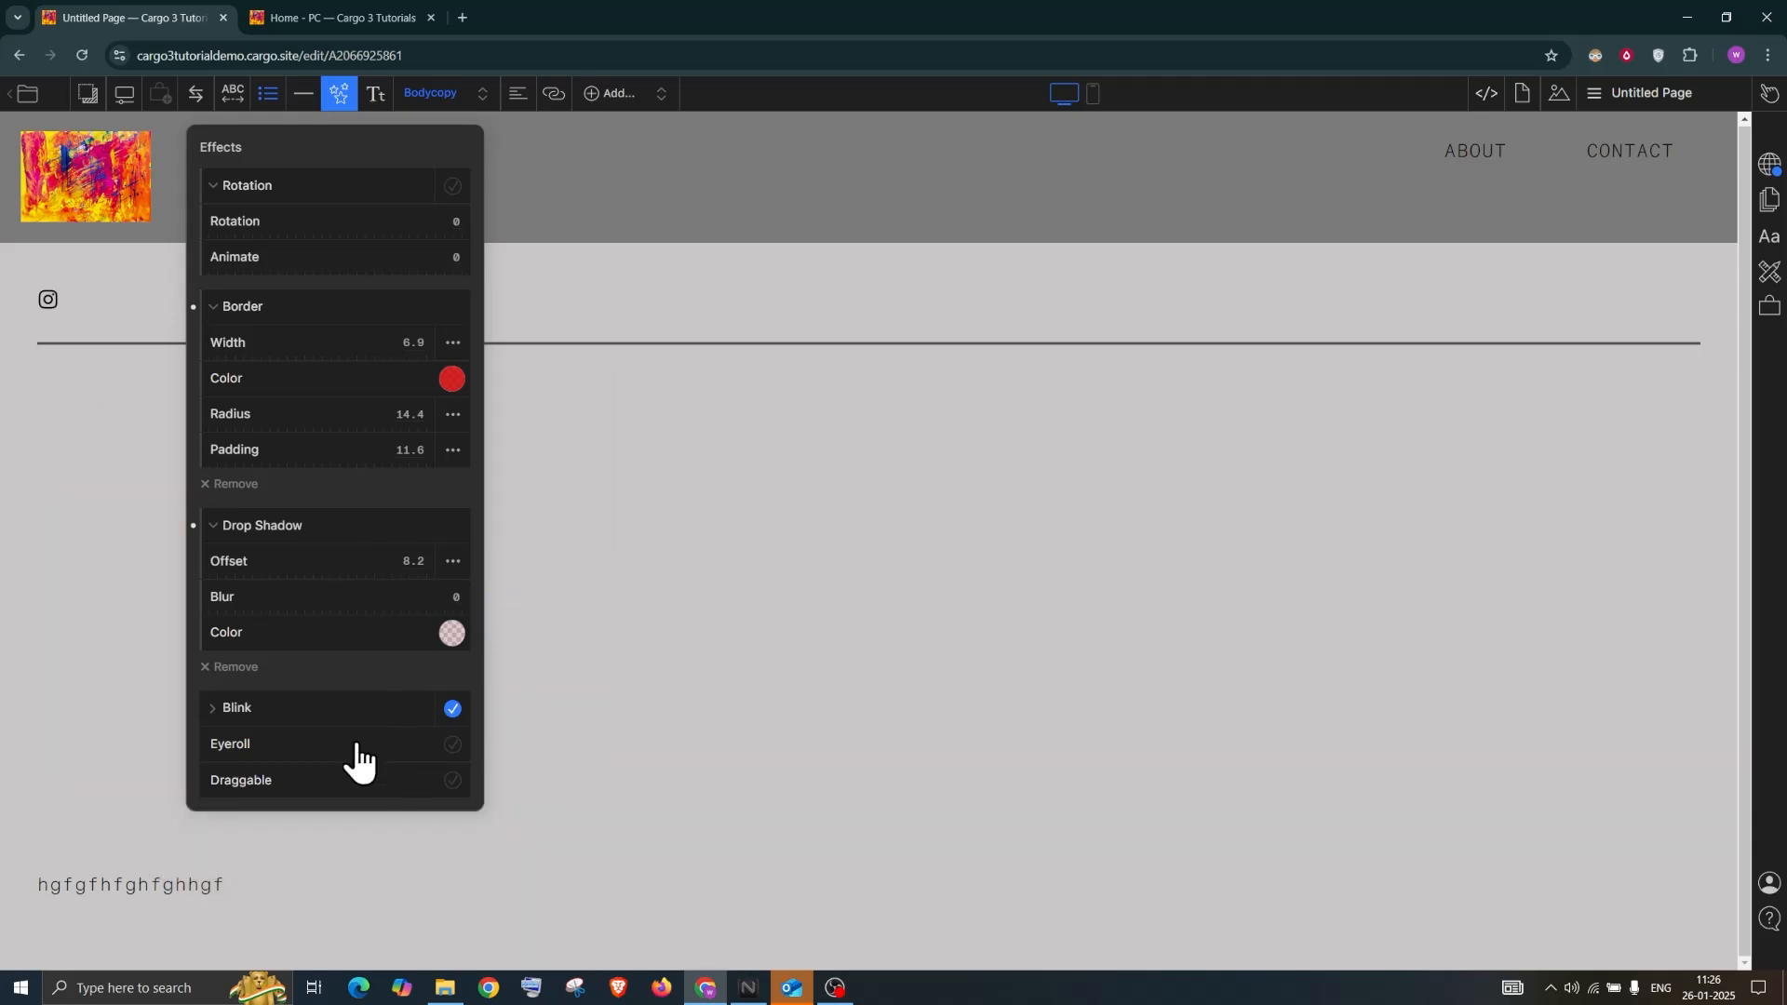
pyautogui.click(452, 745)
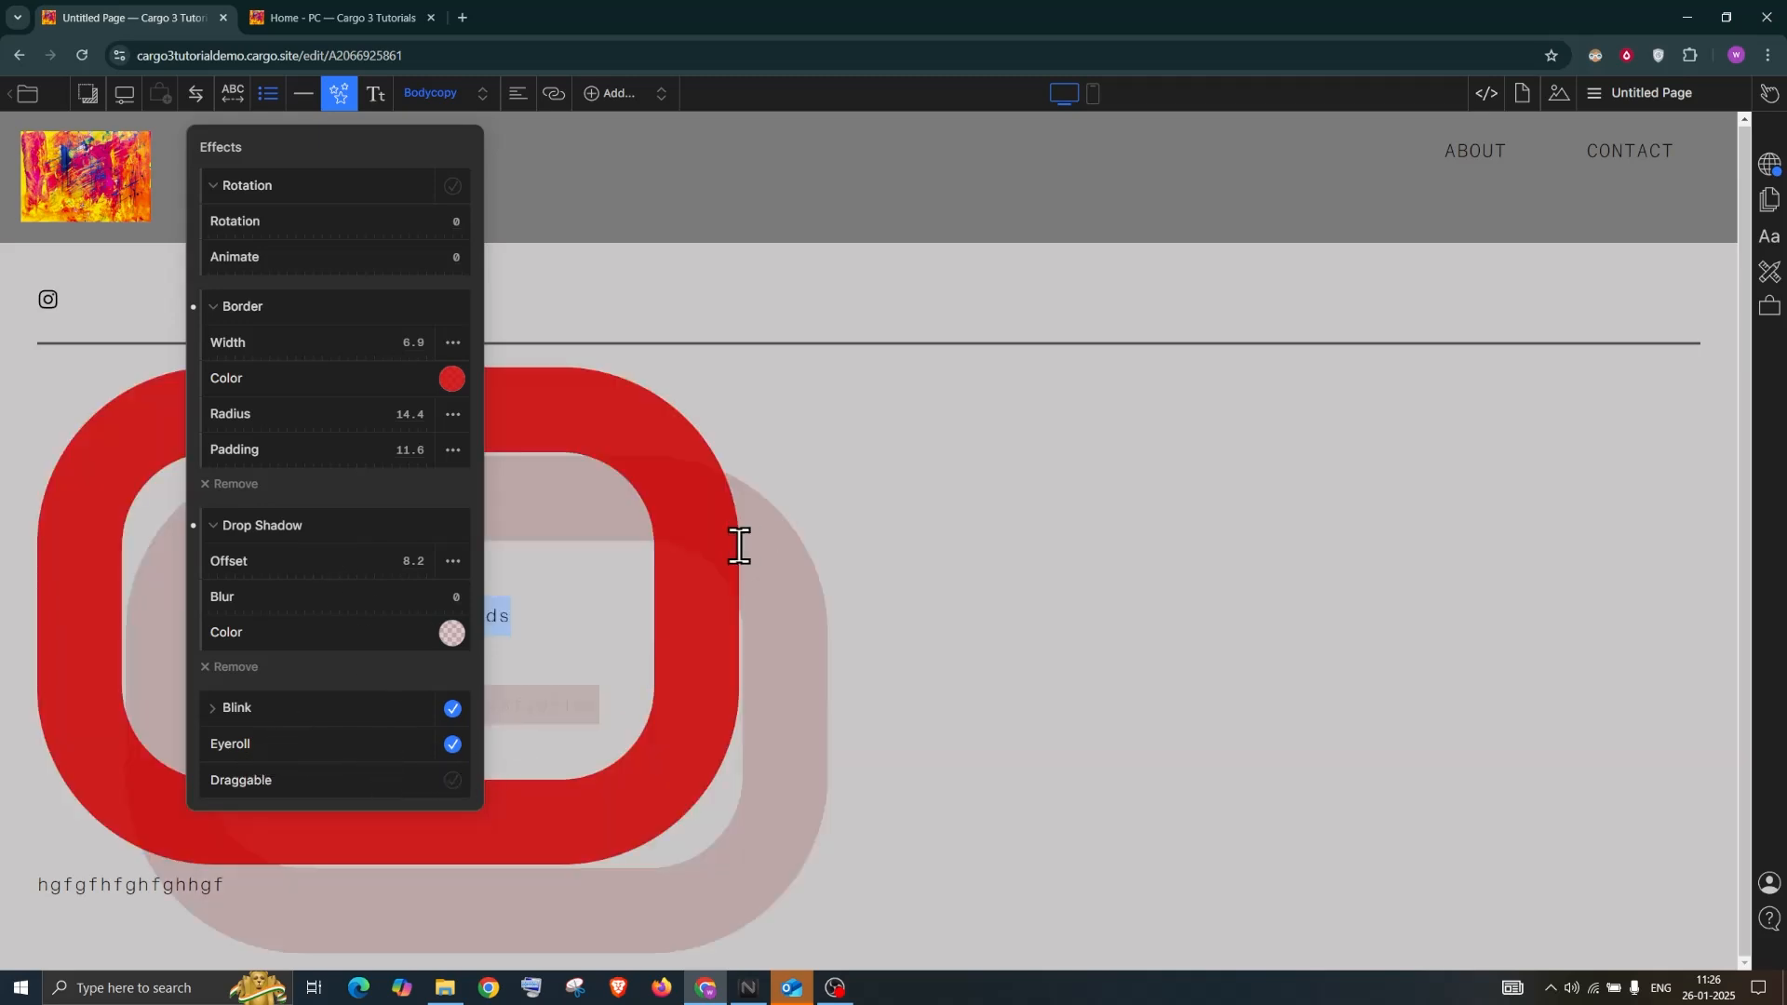
pyautogui.click(453, 781)
pyautogui.click(236, 667)
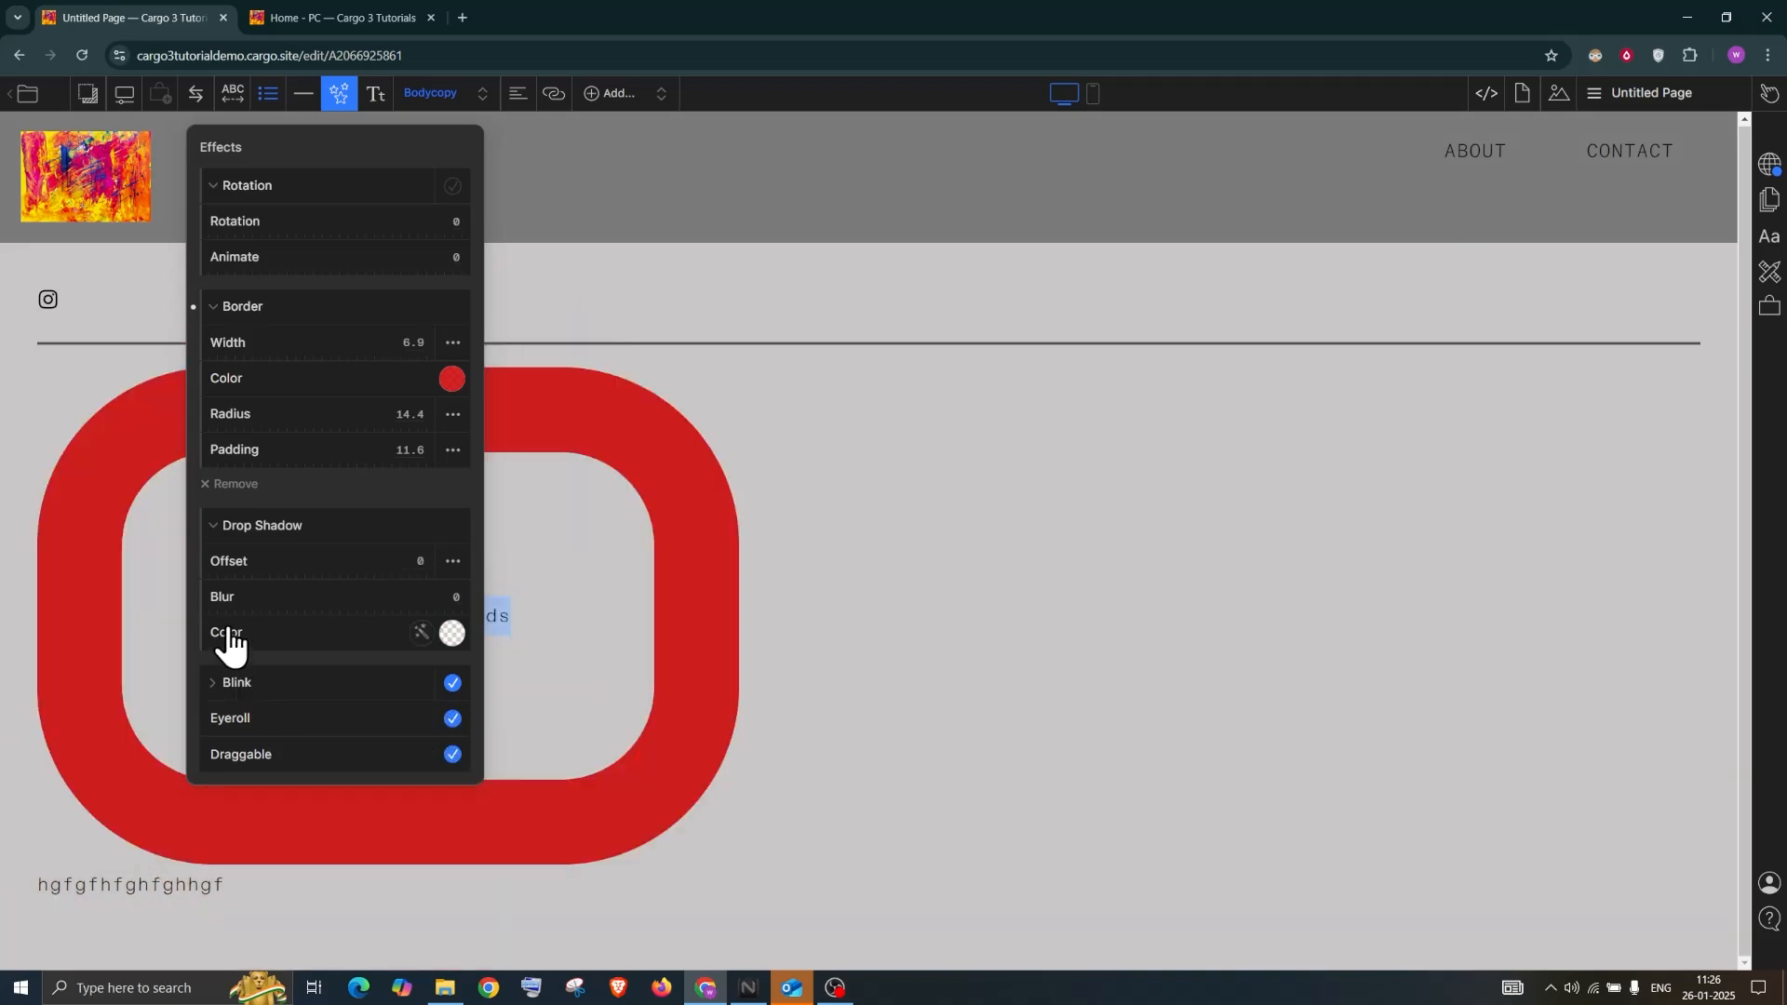
pyautogui.click(445, 750)
pyautogui.click(452, 718)
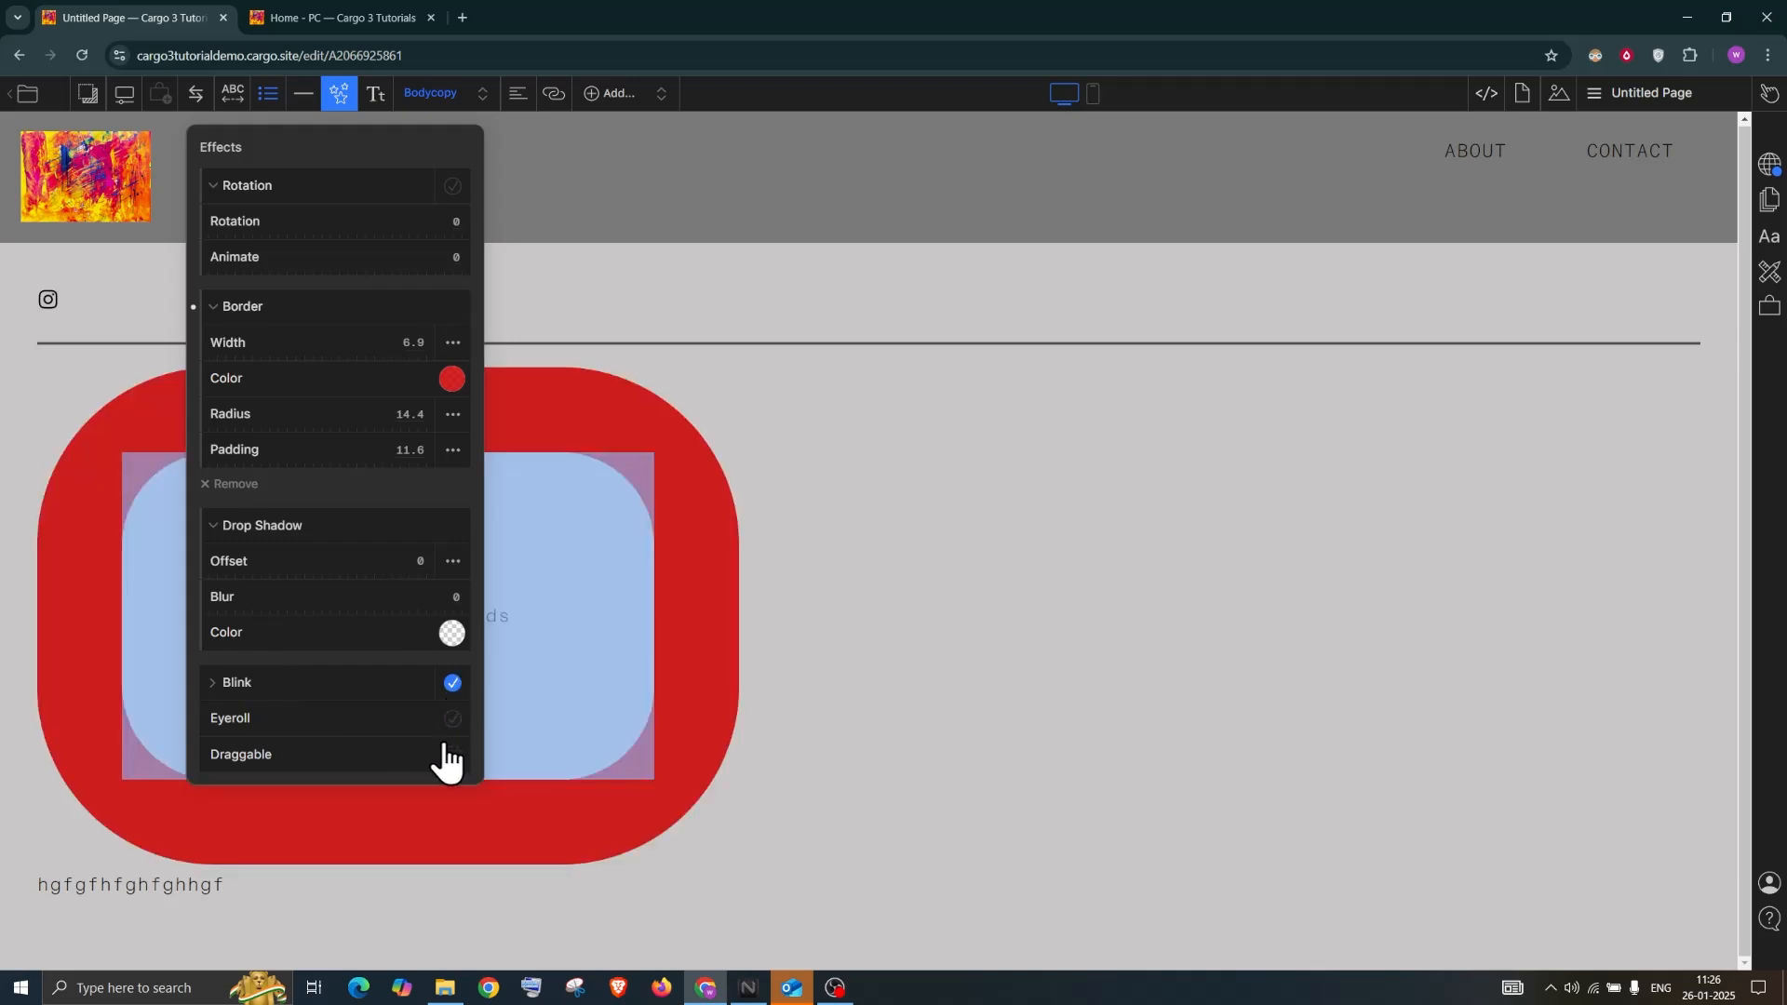
pyautogui.click(452, 683)
pyautogui.click(237, 474)
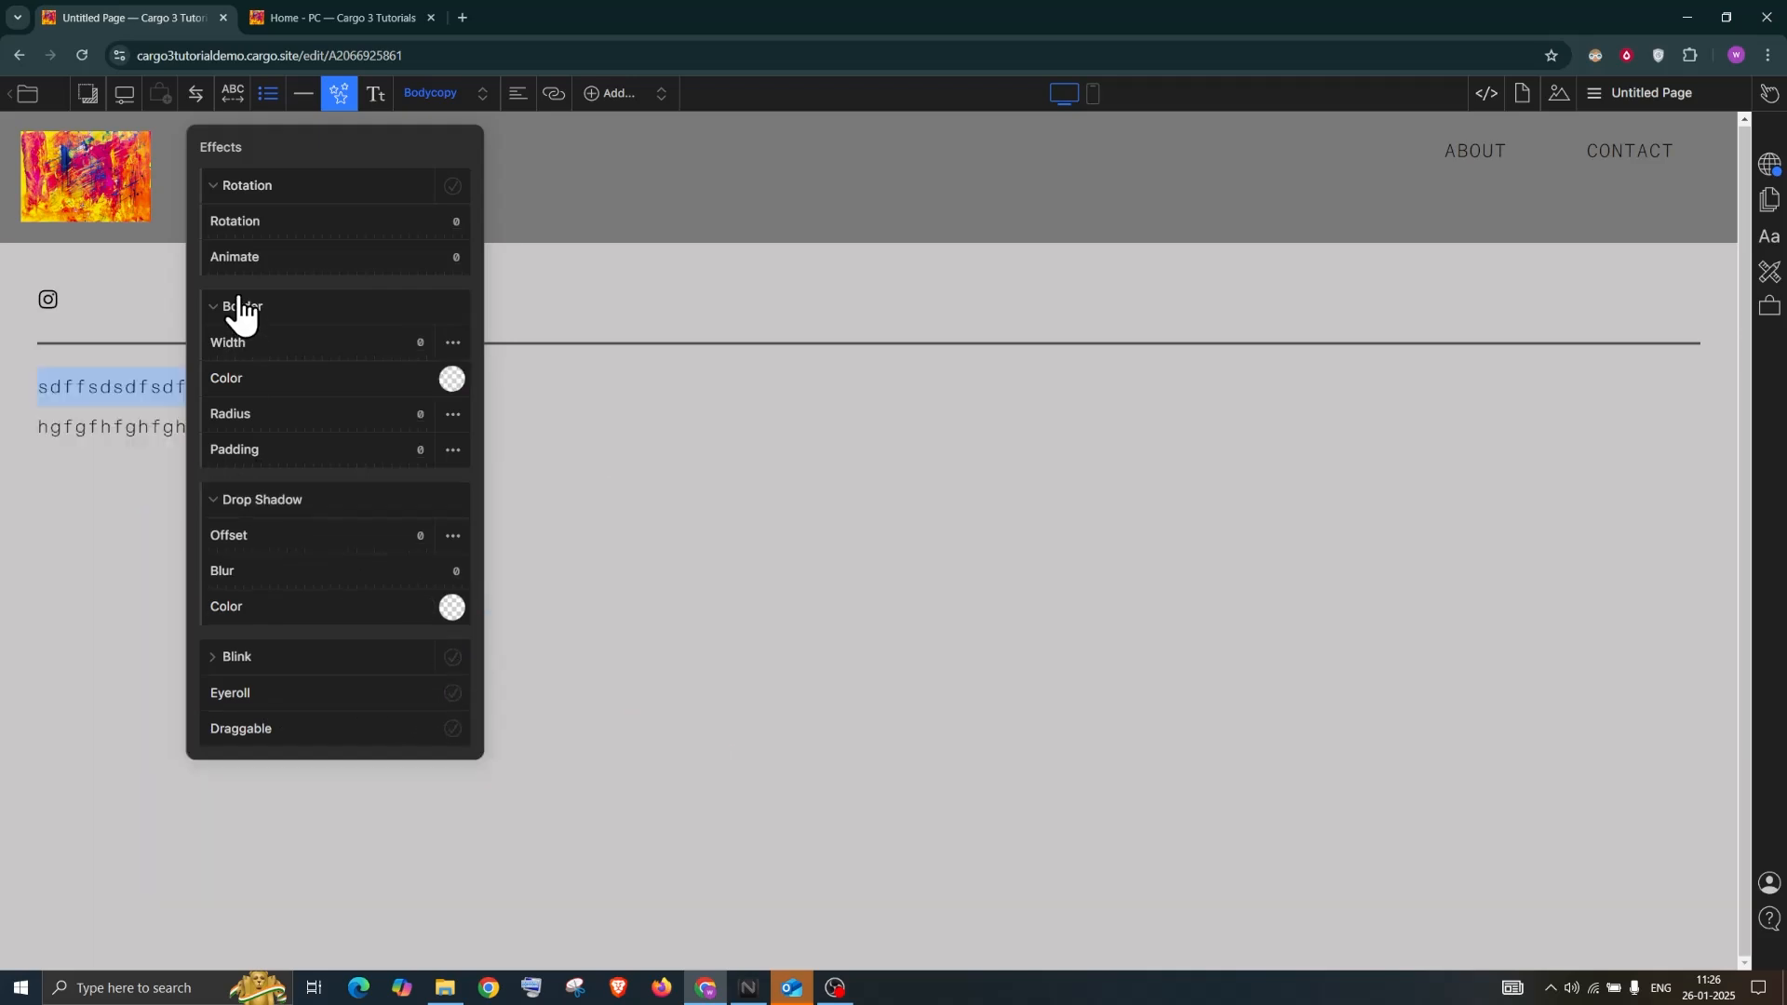
pyautogui.click(717, 505)
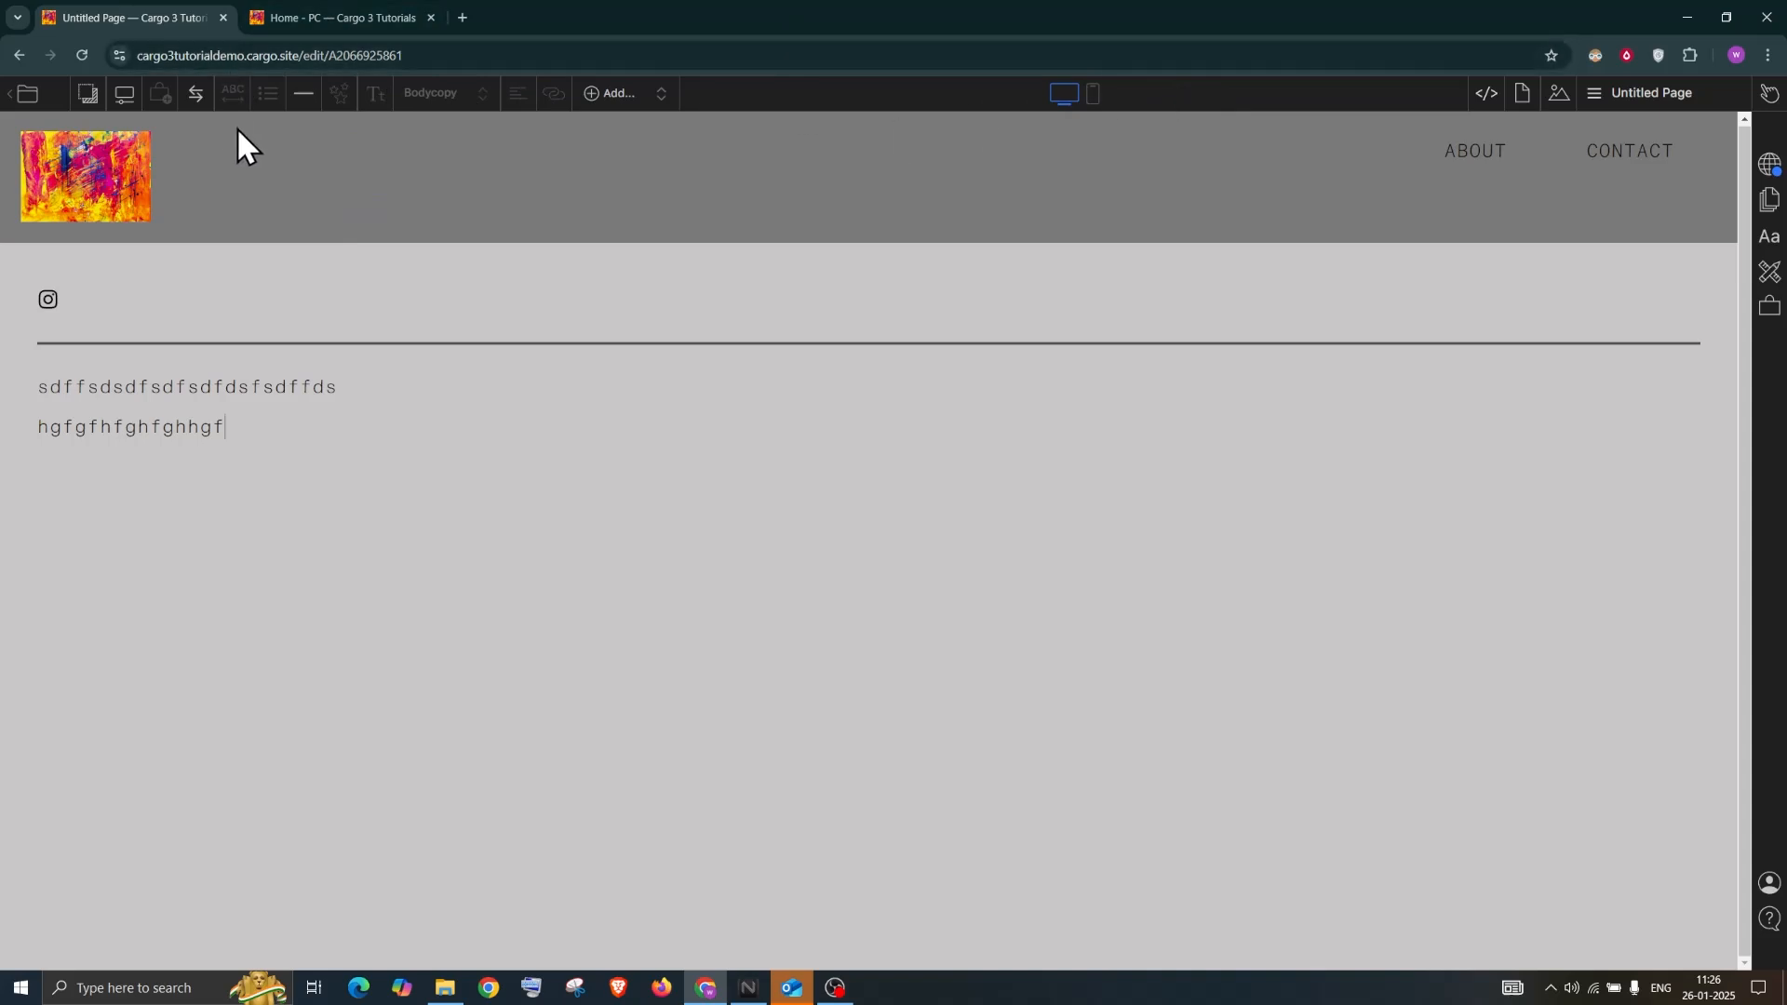
# Apply a red site colour filter with the Difference blend mode
pyautogui.click(1489, 98)
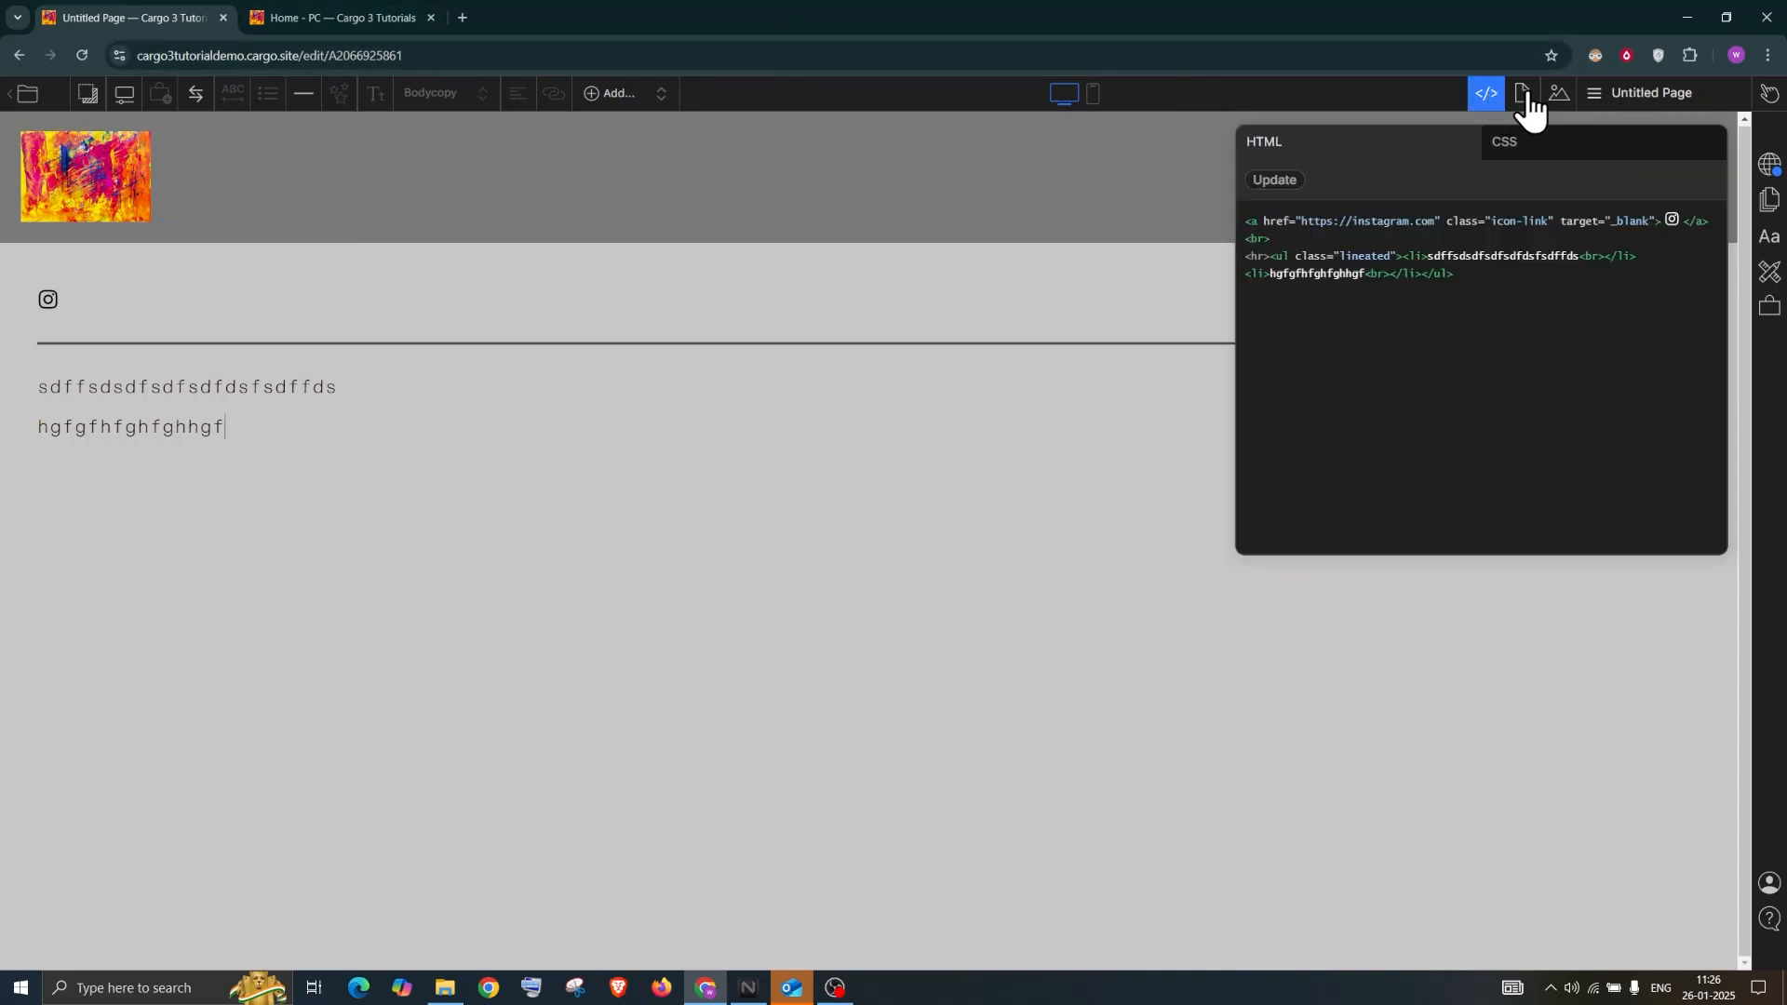
pyautogui.click(1527, 101)
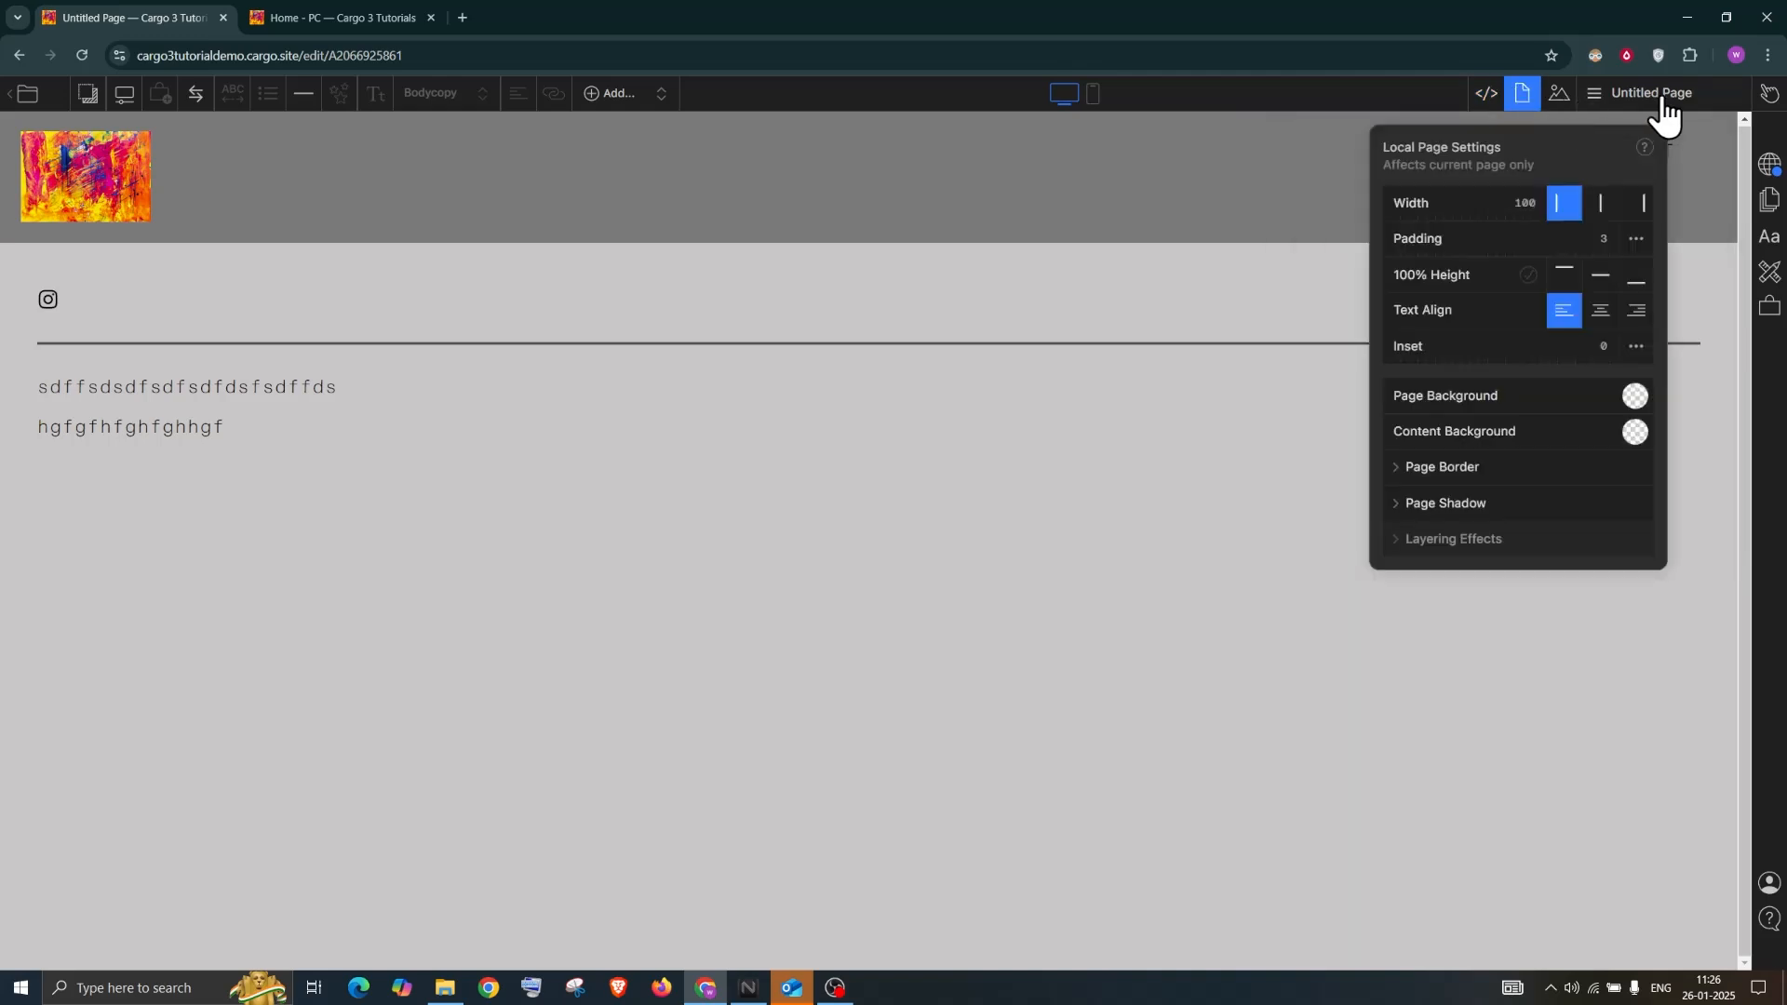
pyautogui.click(1771, 274)
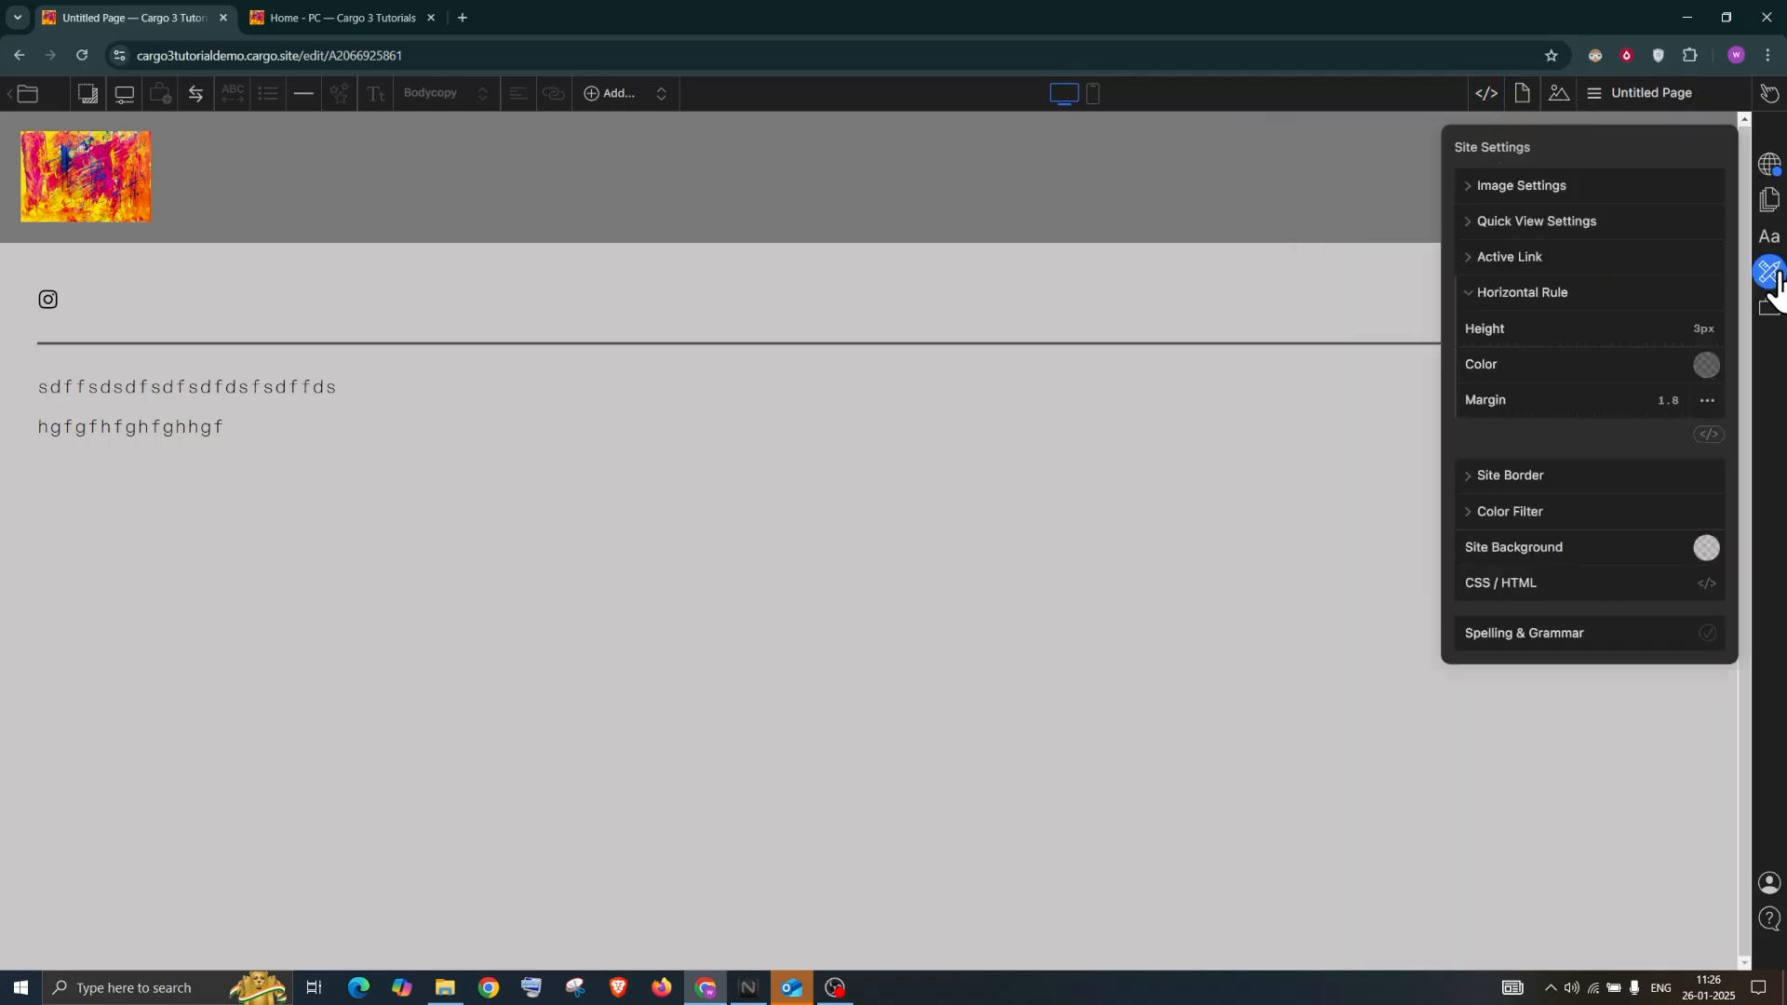
pyautogui.click(1512, 516)
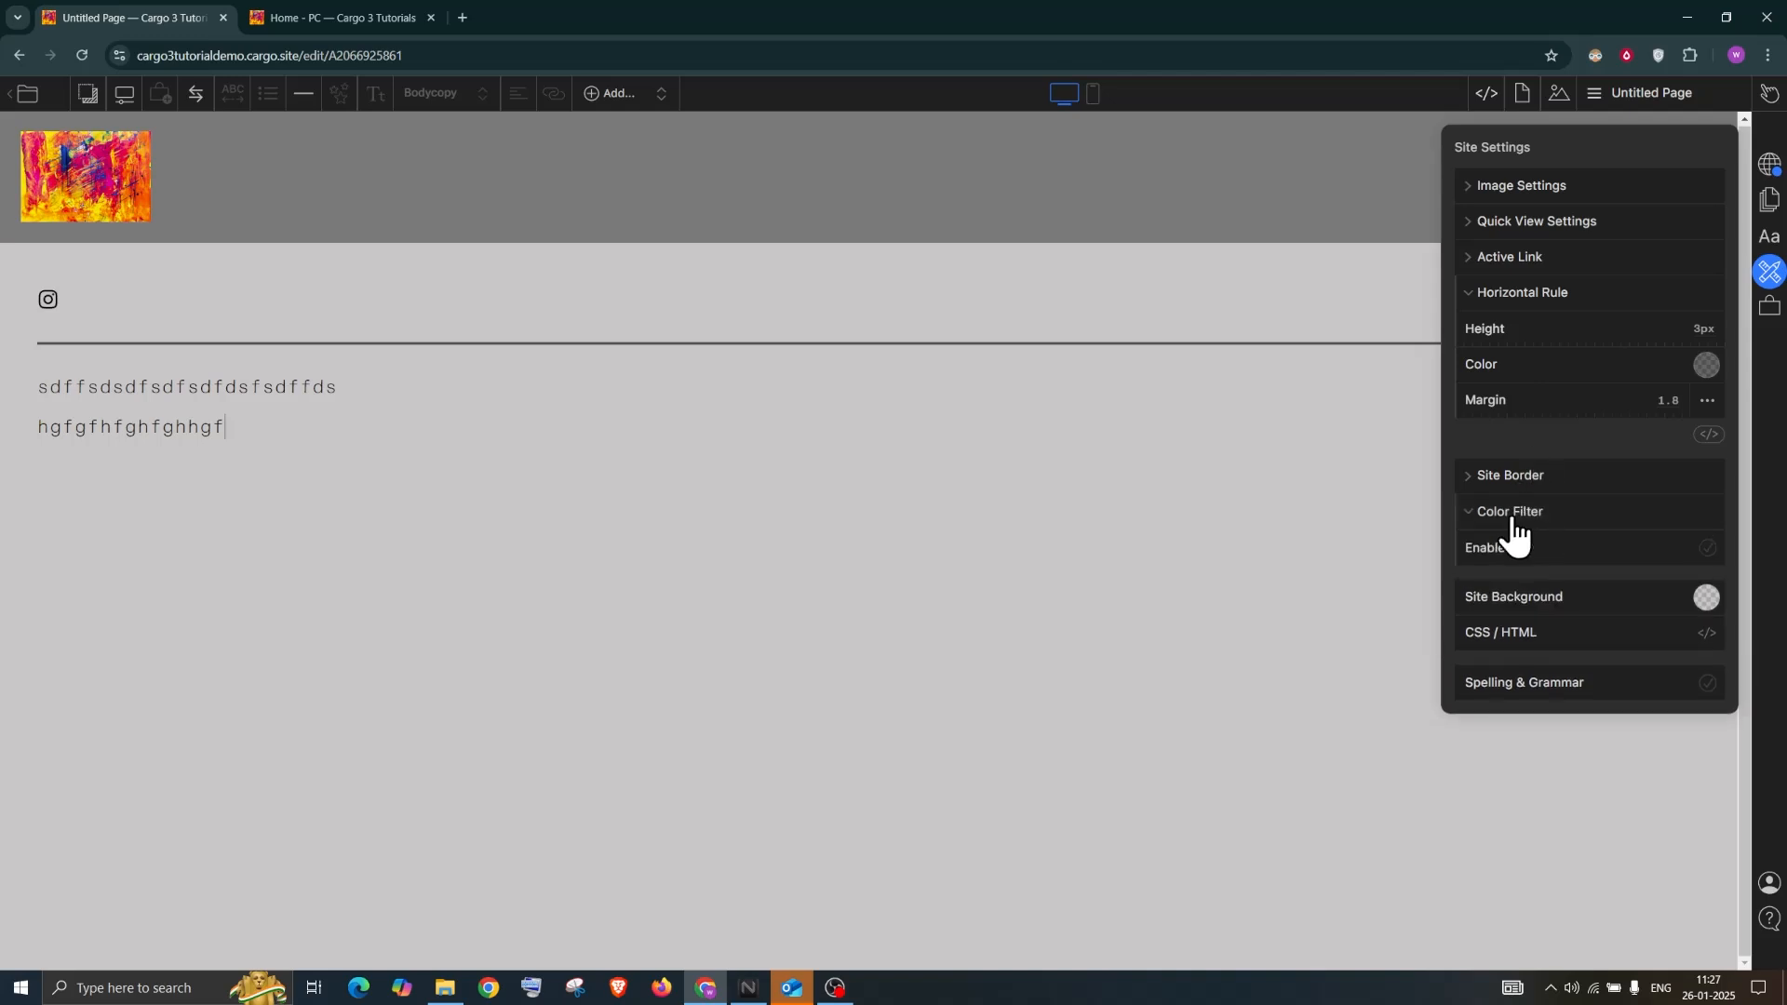
pyautogui.click(1707, 549)
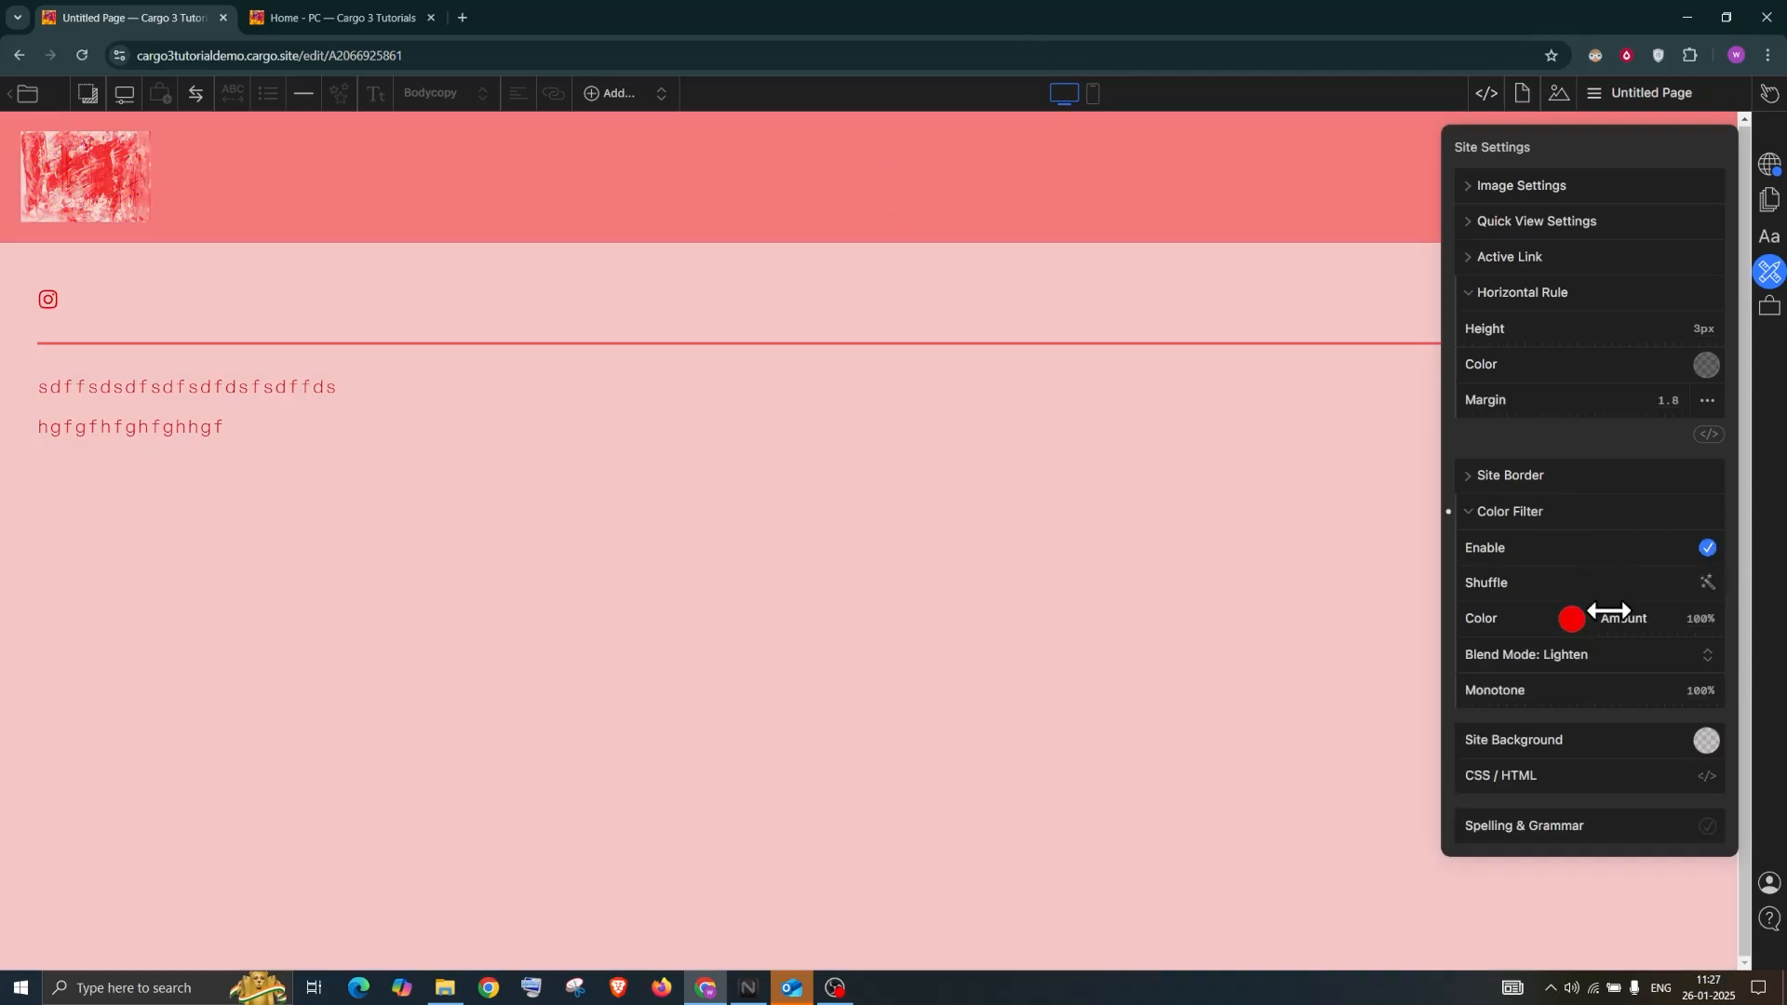
pyautogui.click(1573, 655)
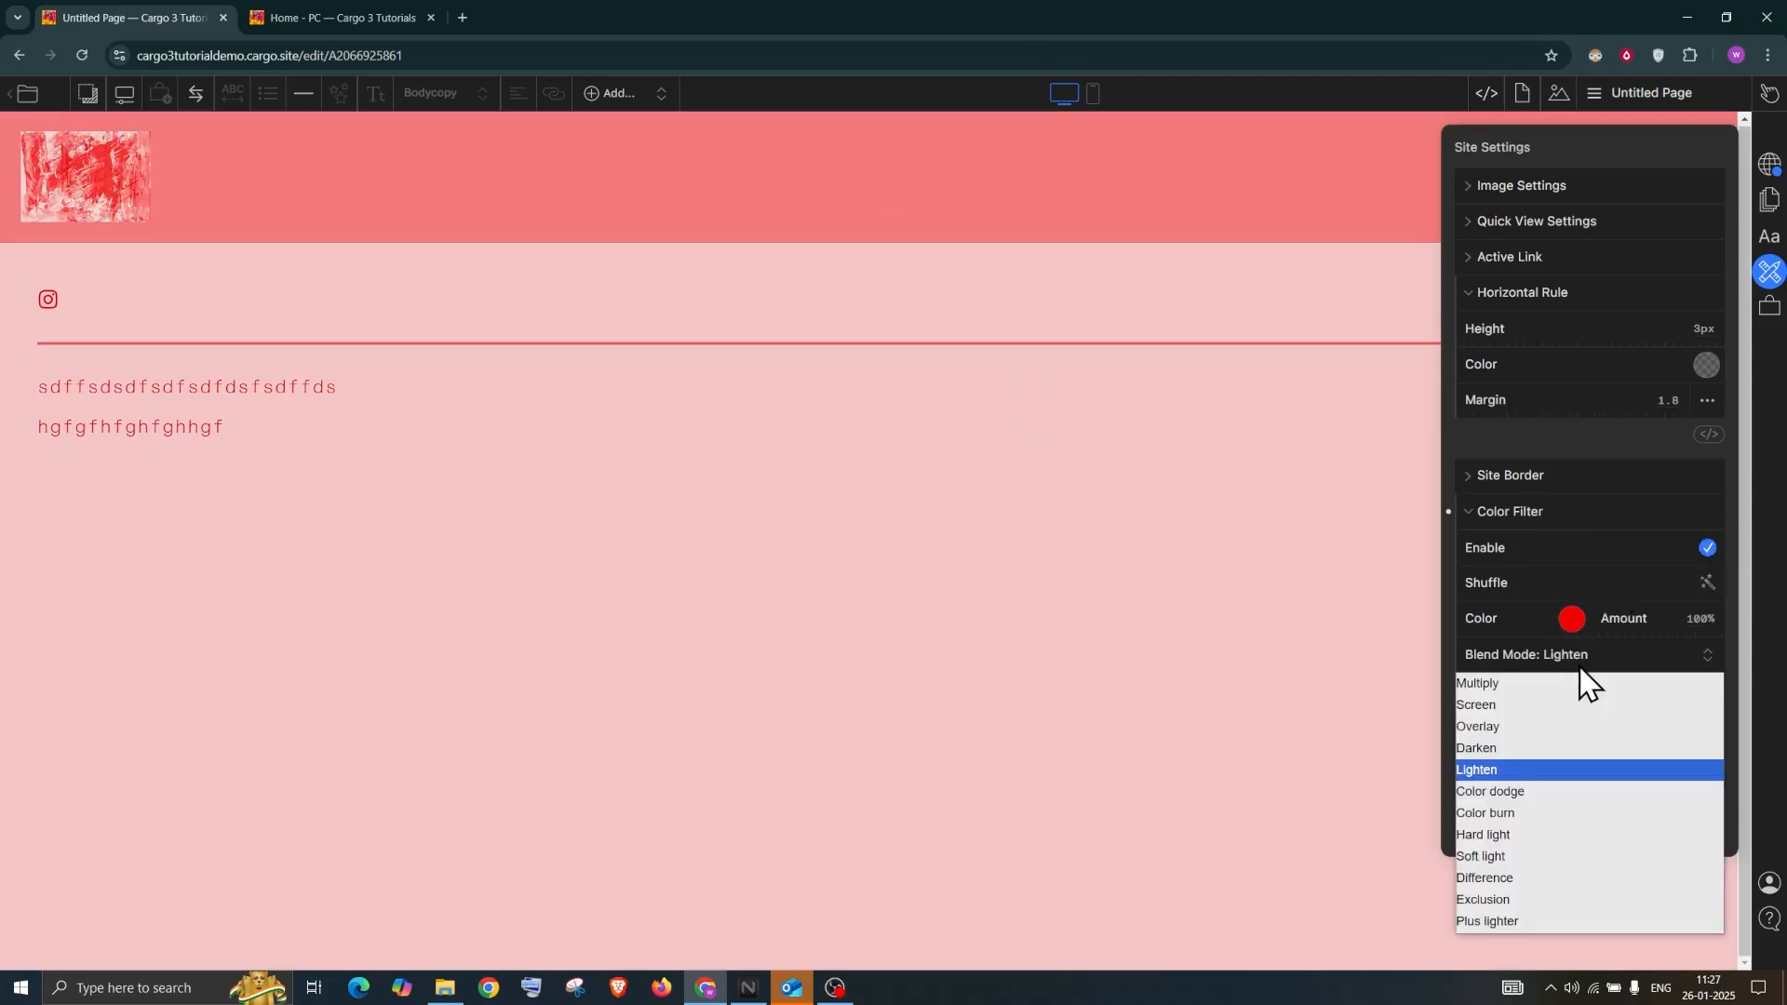
pyautogui.click(1517, 882)
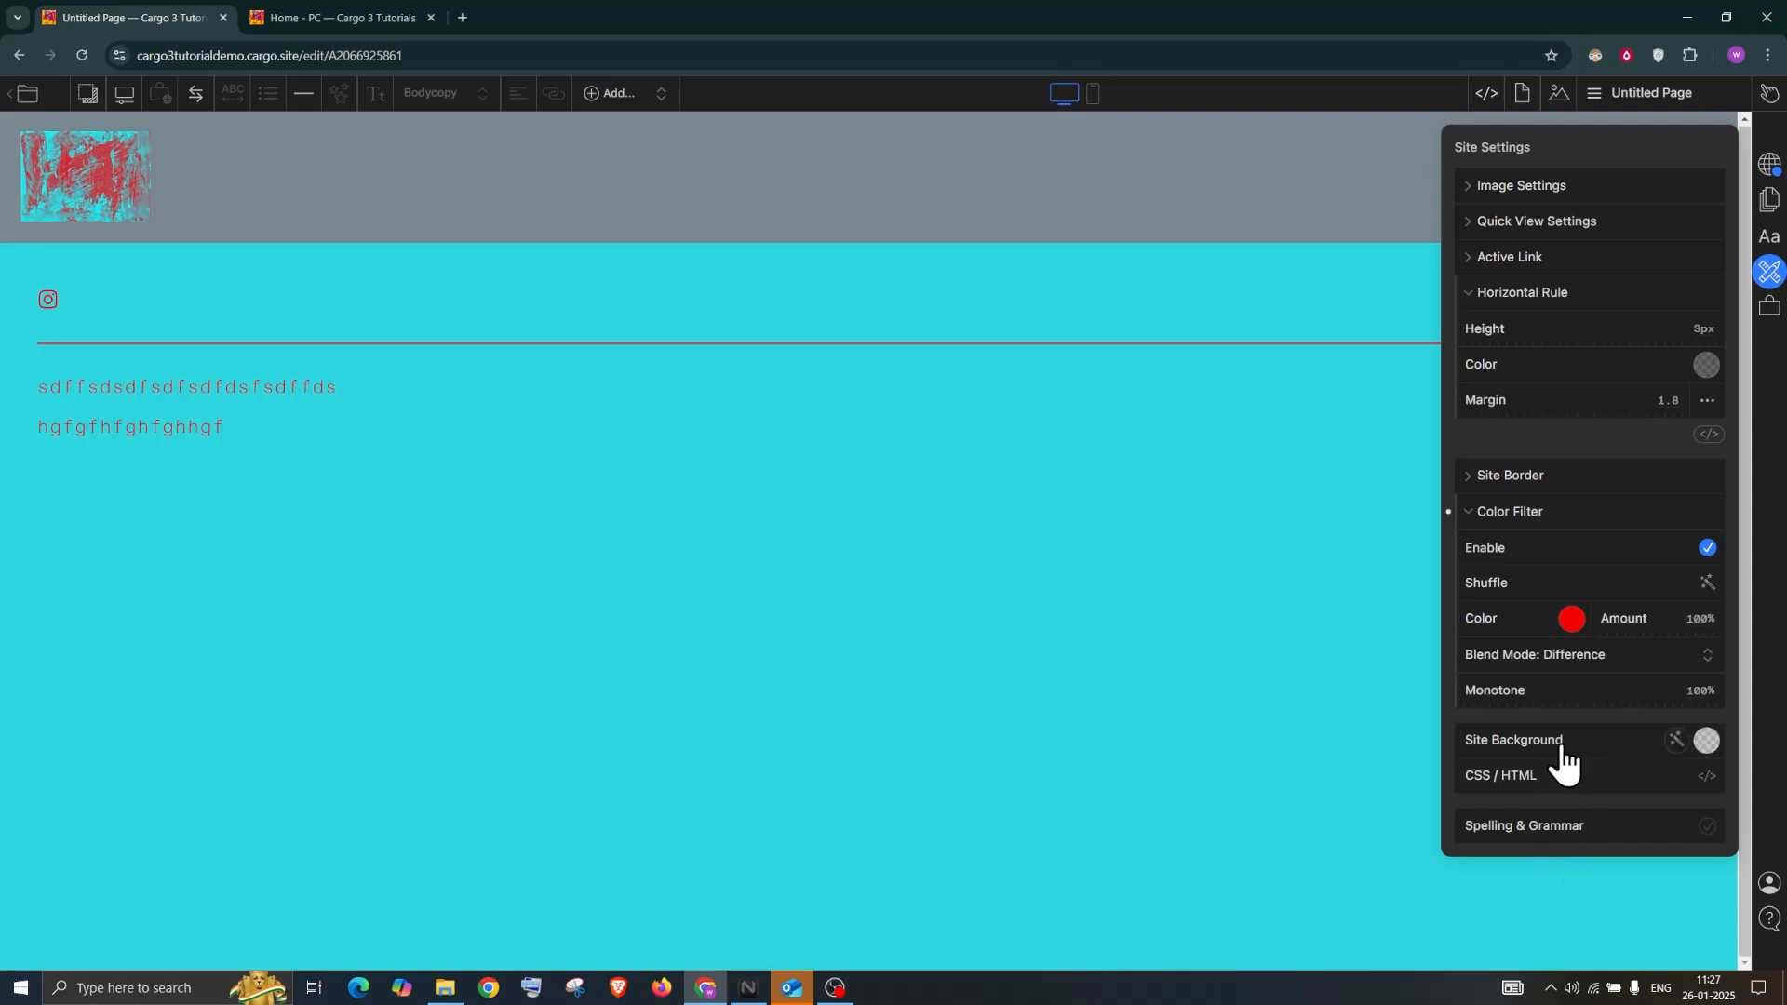
# Try a transparent filter colour, then turn the site colour filter off
pyautogui.click(1626, 652)
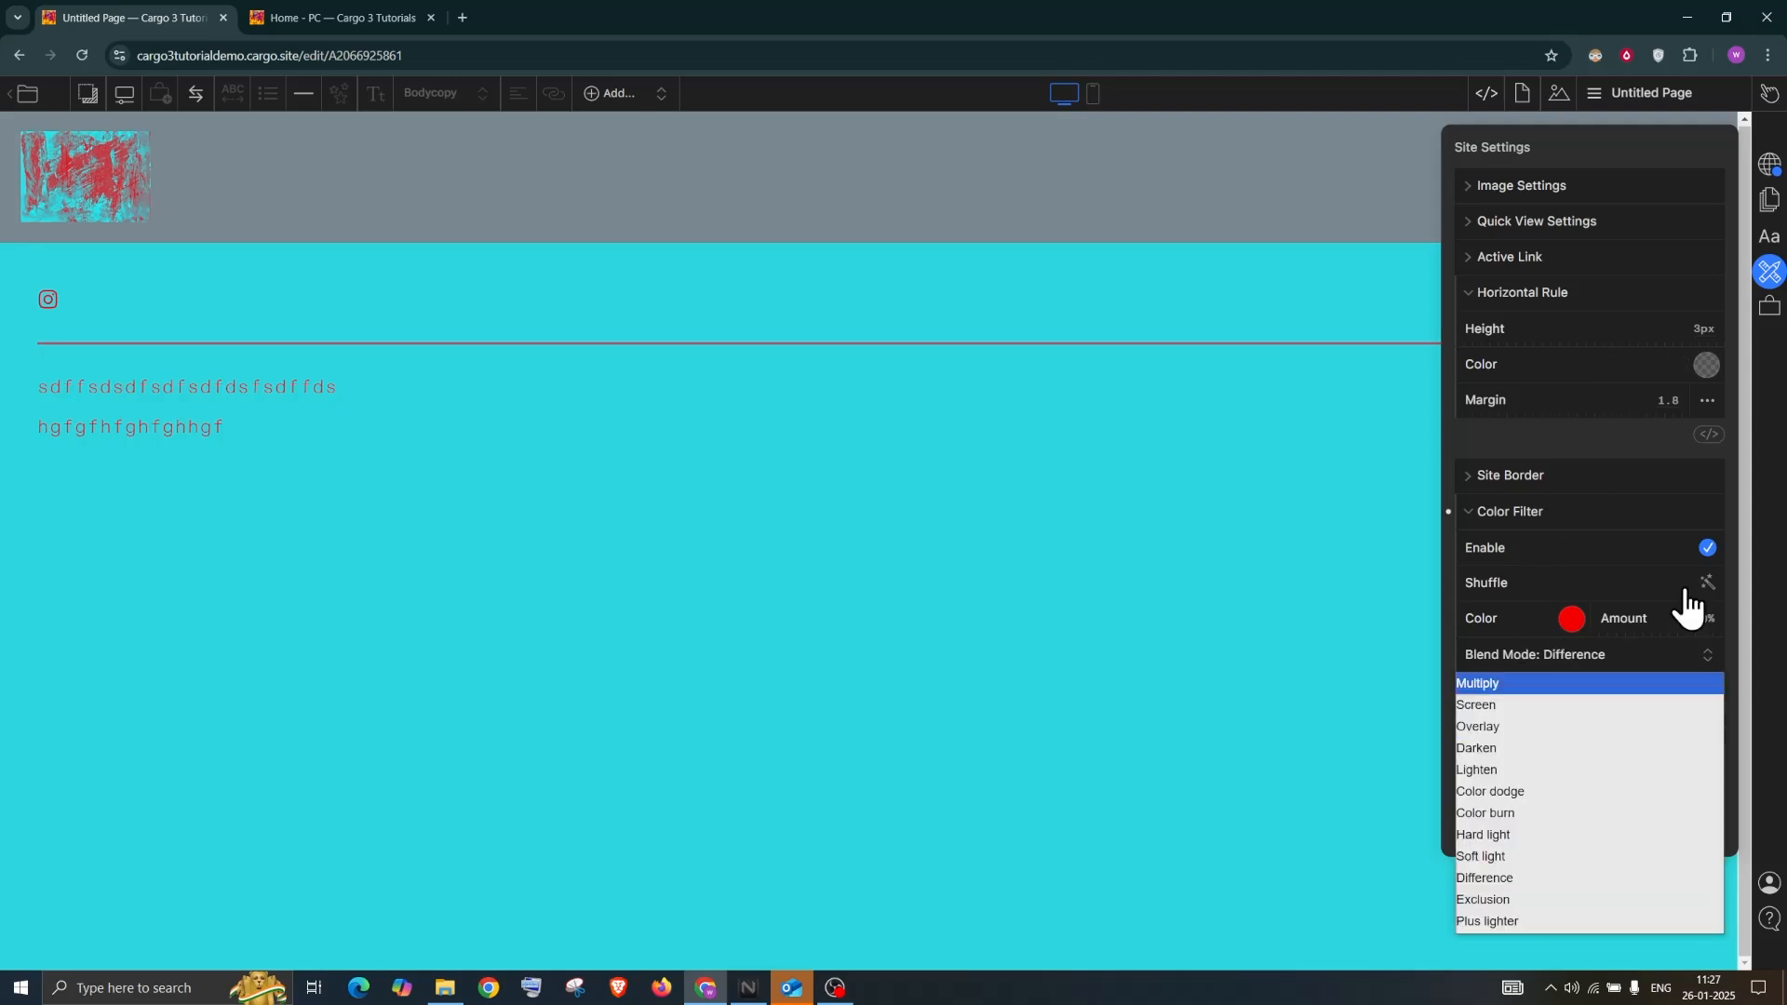
pyautogui.click(1638, 133)
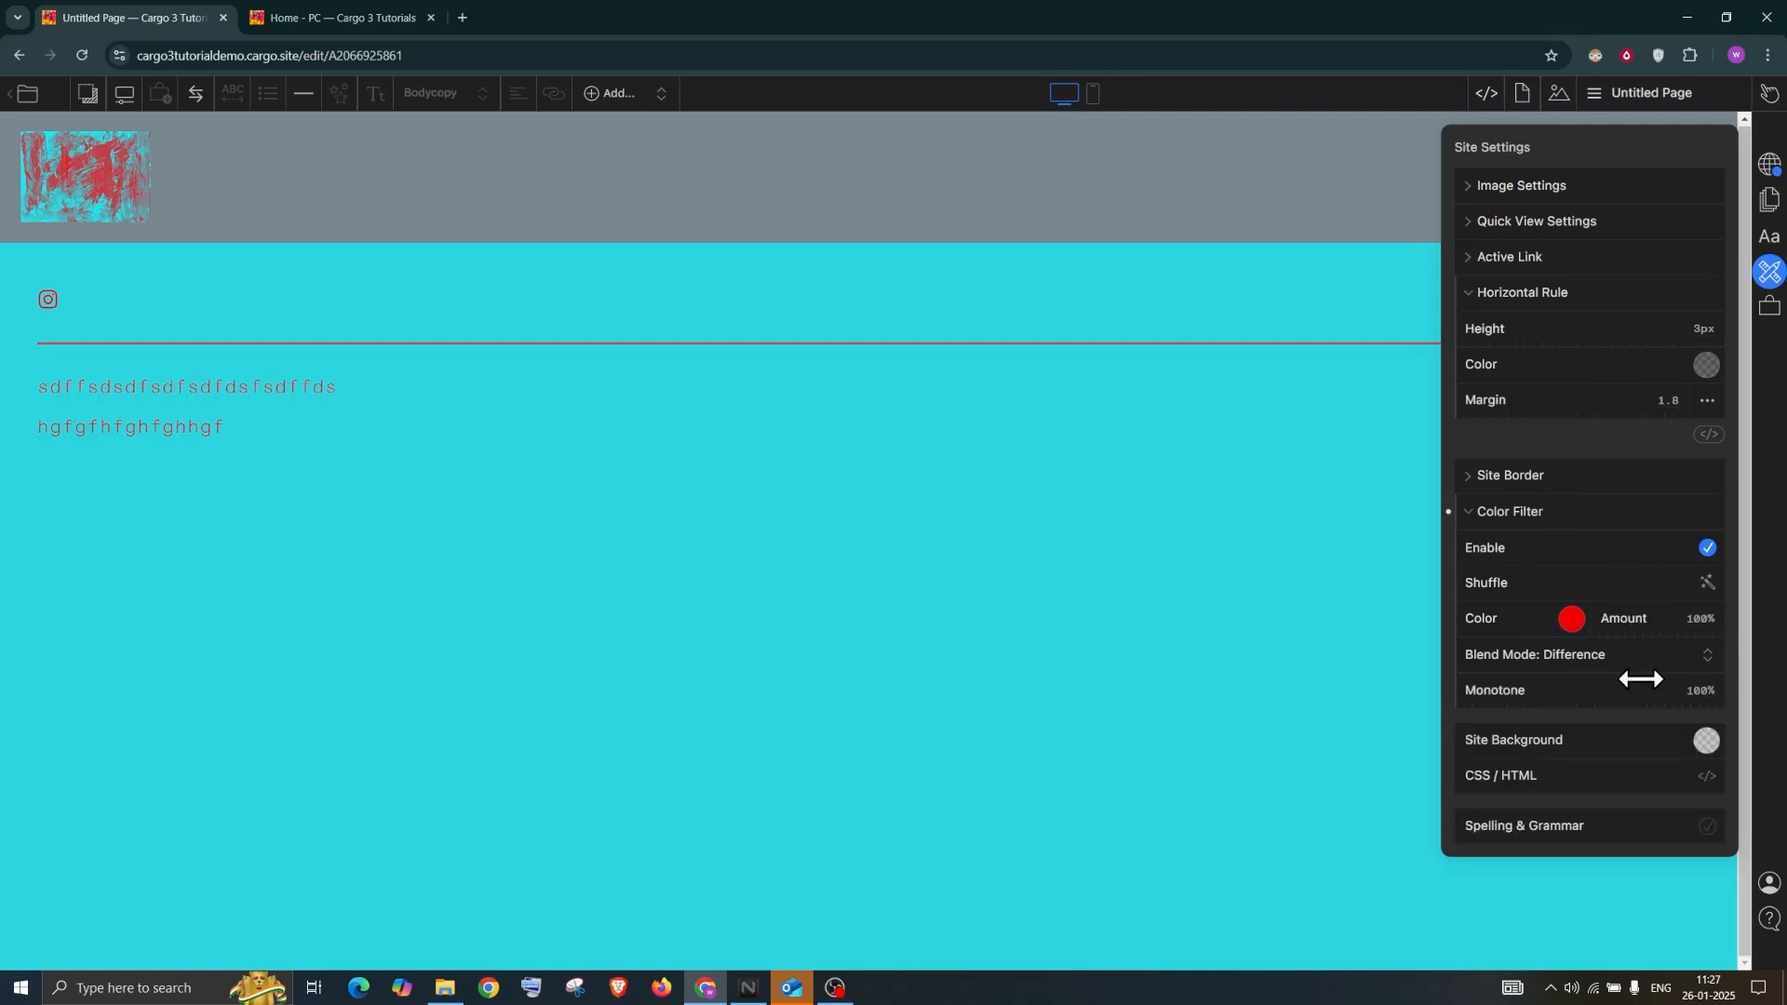
pyautogui.click(1573, 620)
pyautogui.click(1593, 837)
pyautogui.click(1595, 172)
pyautogui.click(1567, 649)
pyautogui.click(1617, 128)
pyautogui.click(1704, 554)
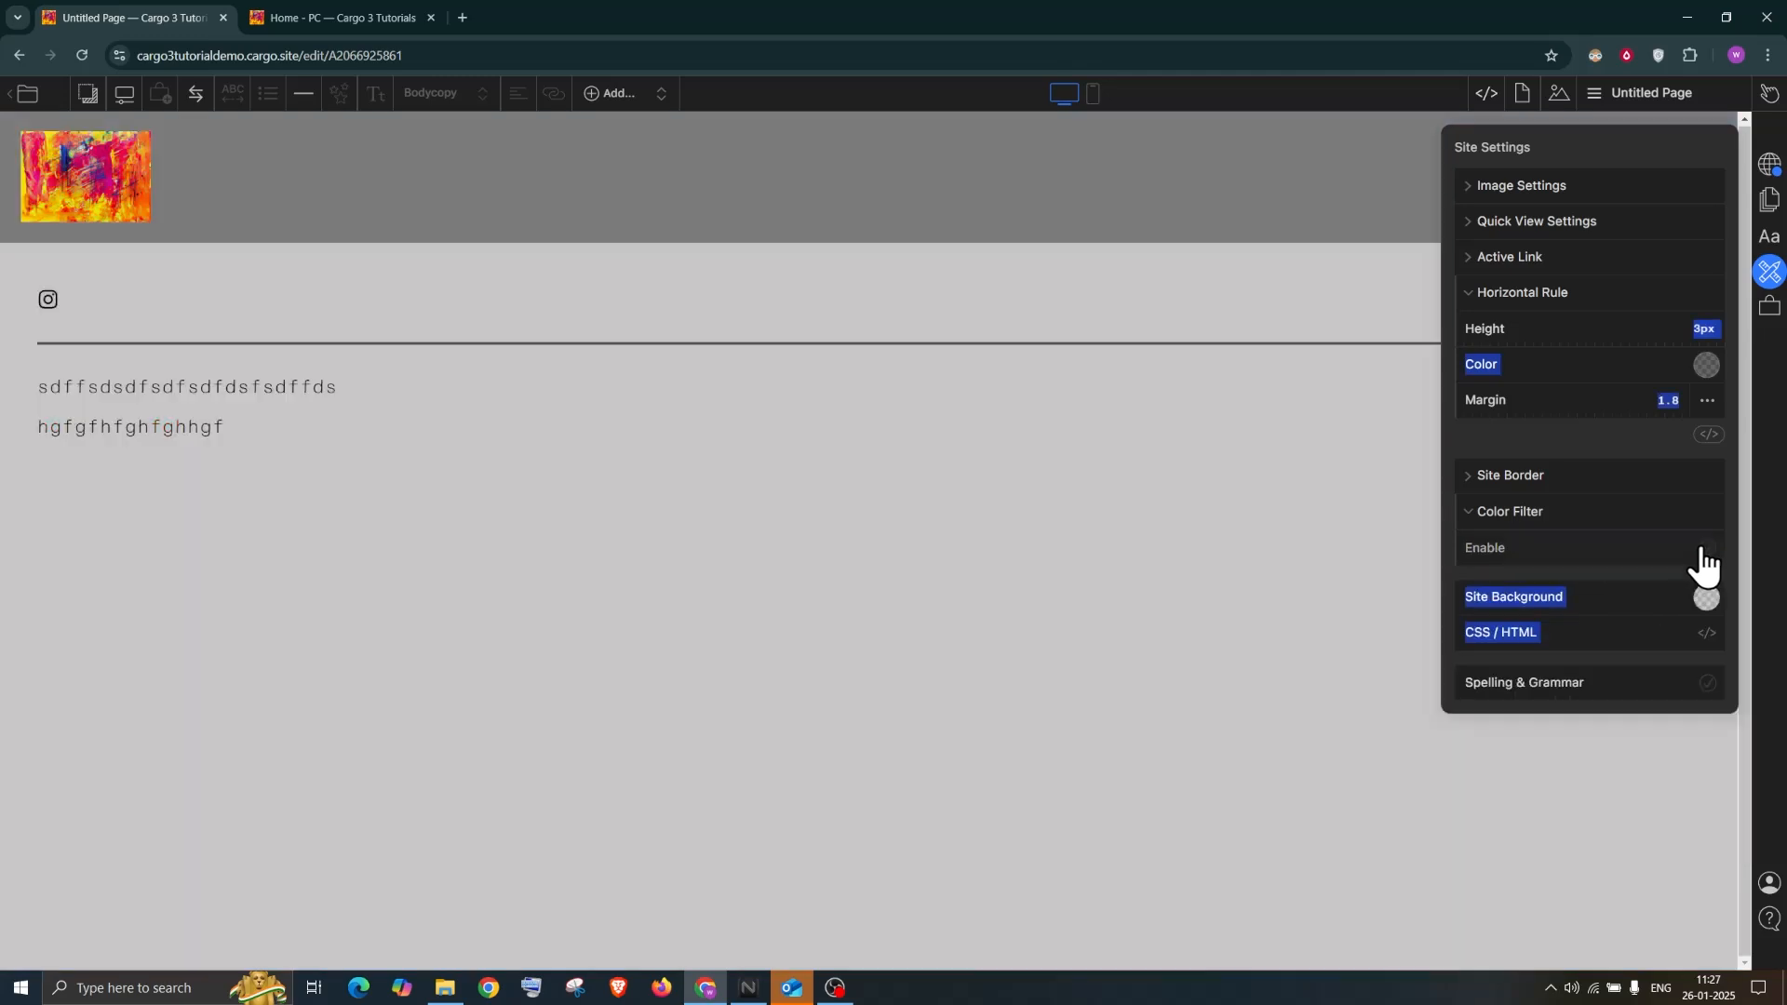
pyautogui.click(1485, 513)
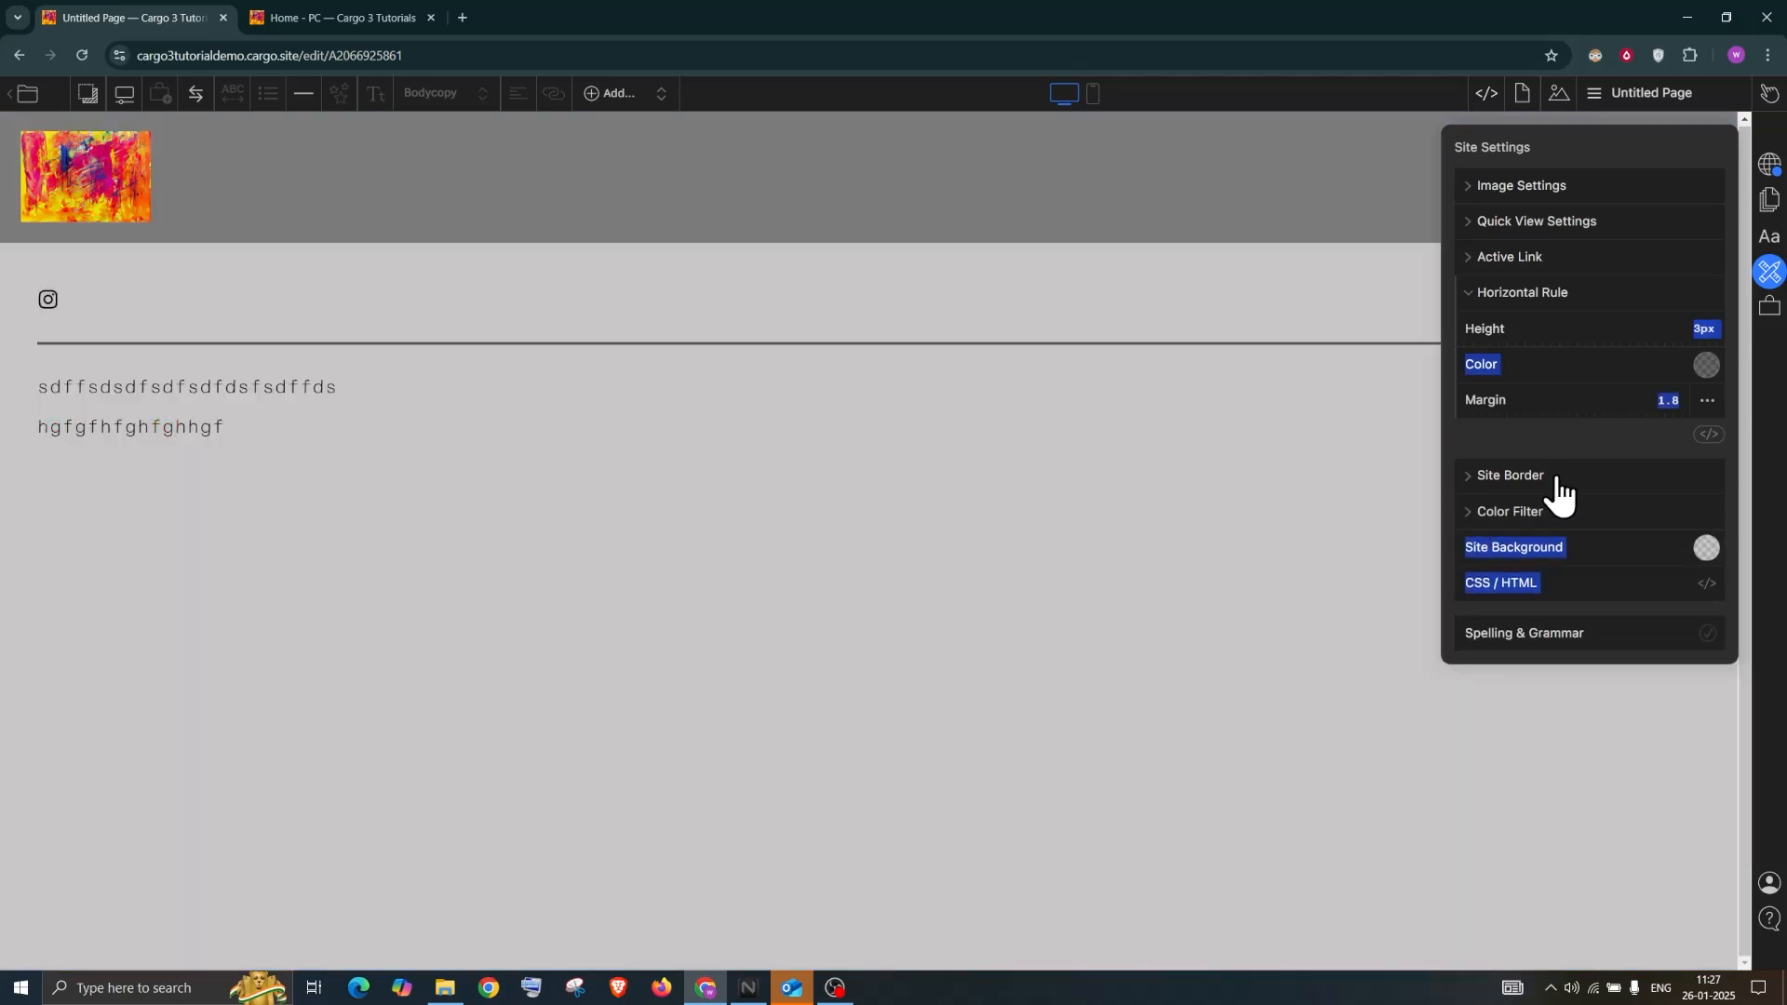
# Expand the active link colour settings, select the first text line, and switch to the 'This is demo' page
pyautogui.click(1489, 294)
pyautogui.click(1490, 258)
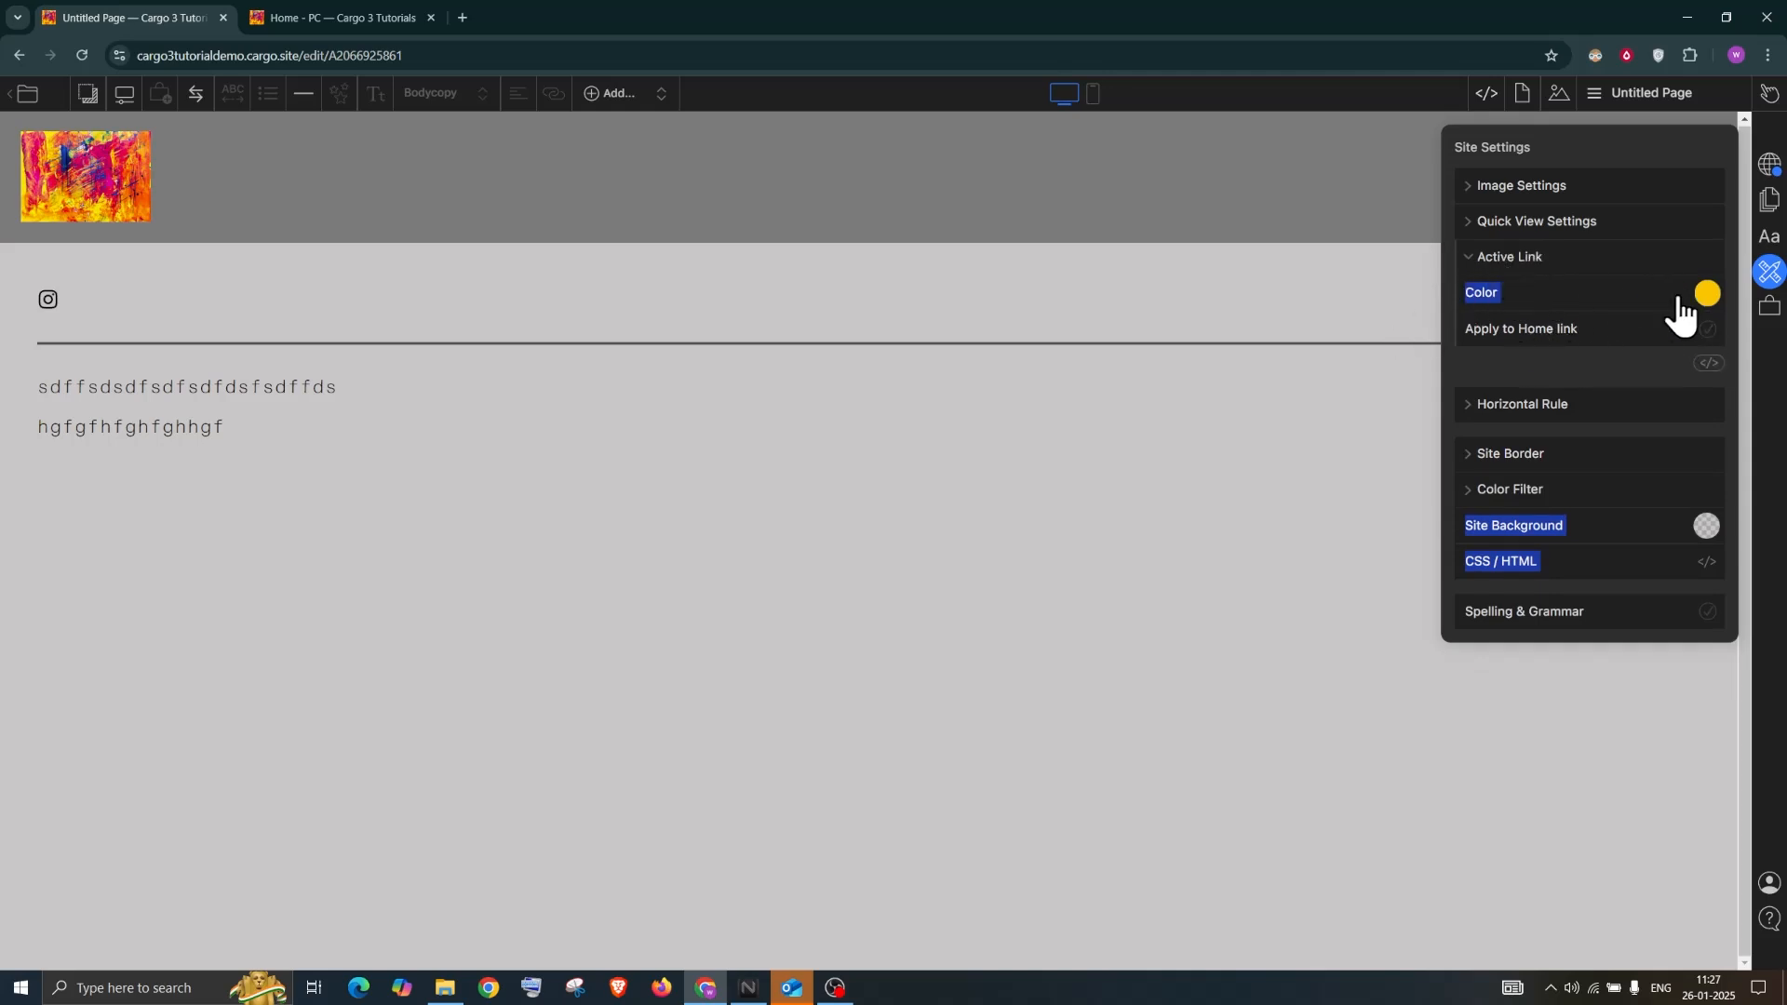
pyautogui.moveTo(359, 389); pyautogui.dragTo(49, 383)
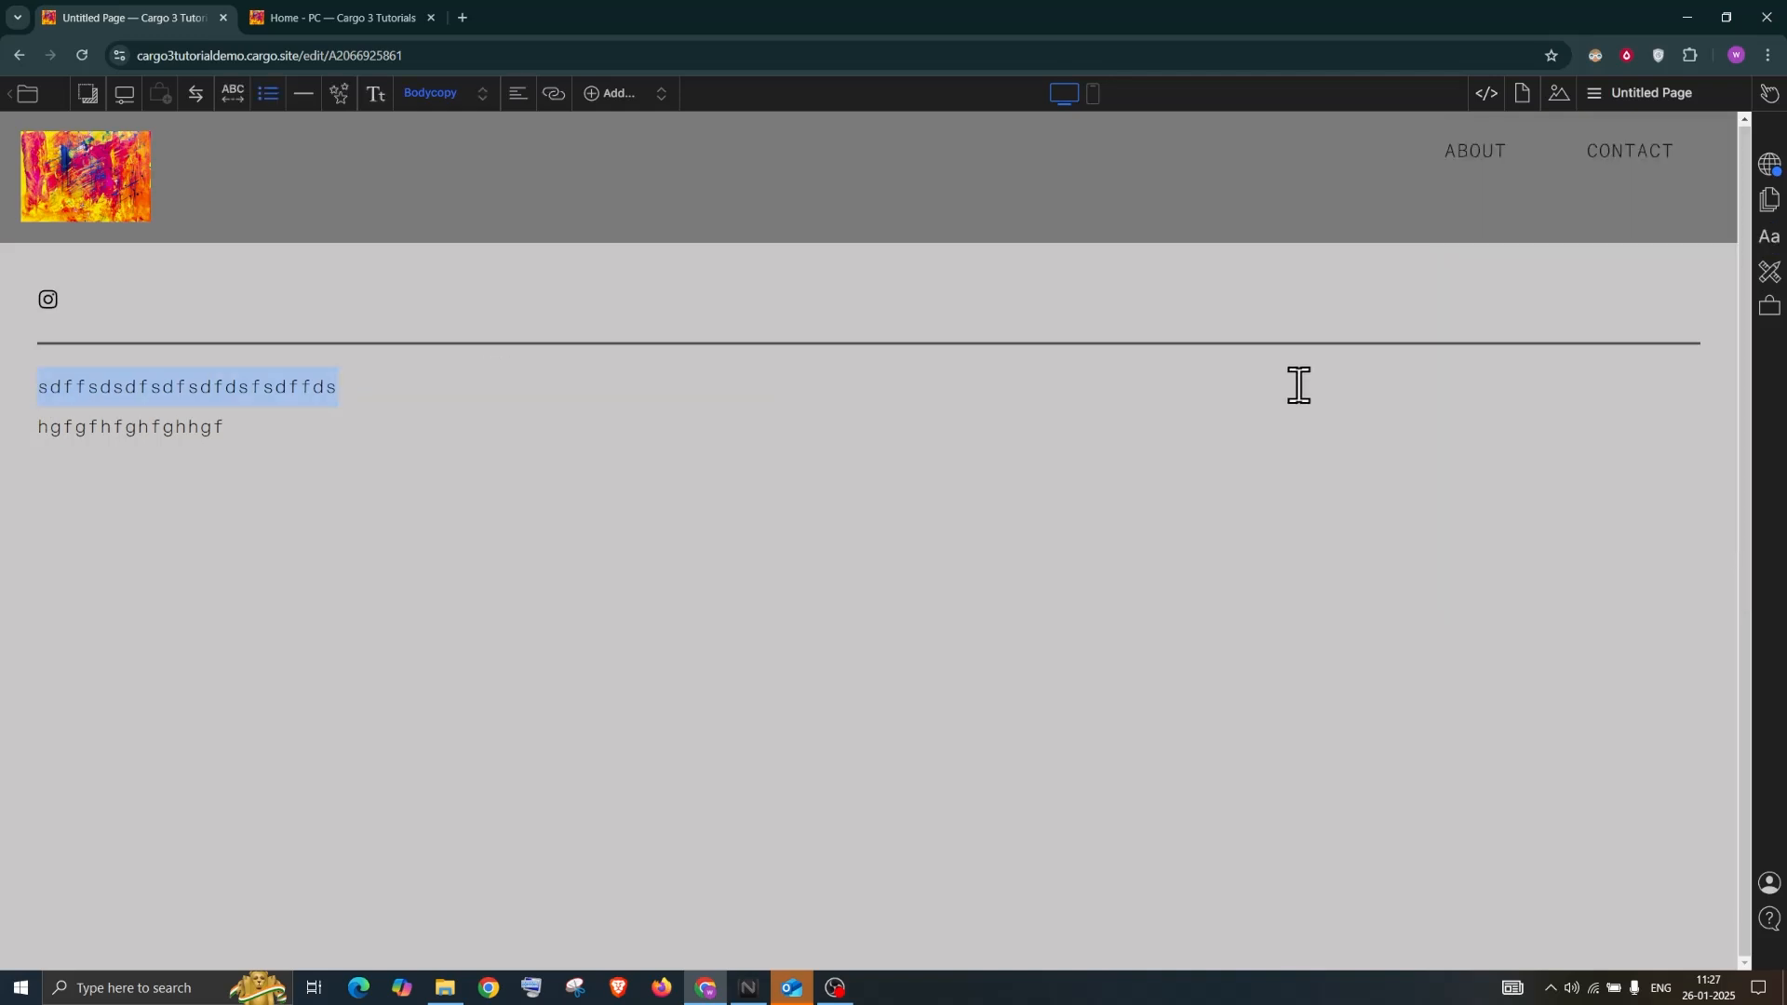
pyautogui.click(59, 137)
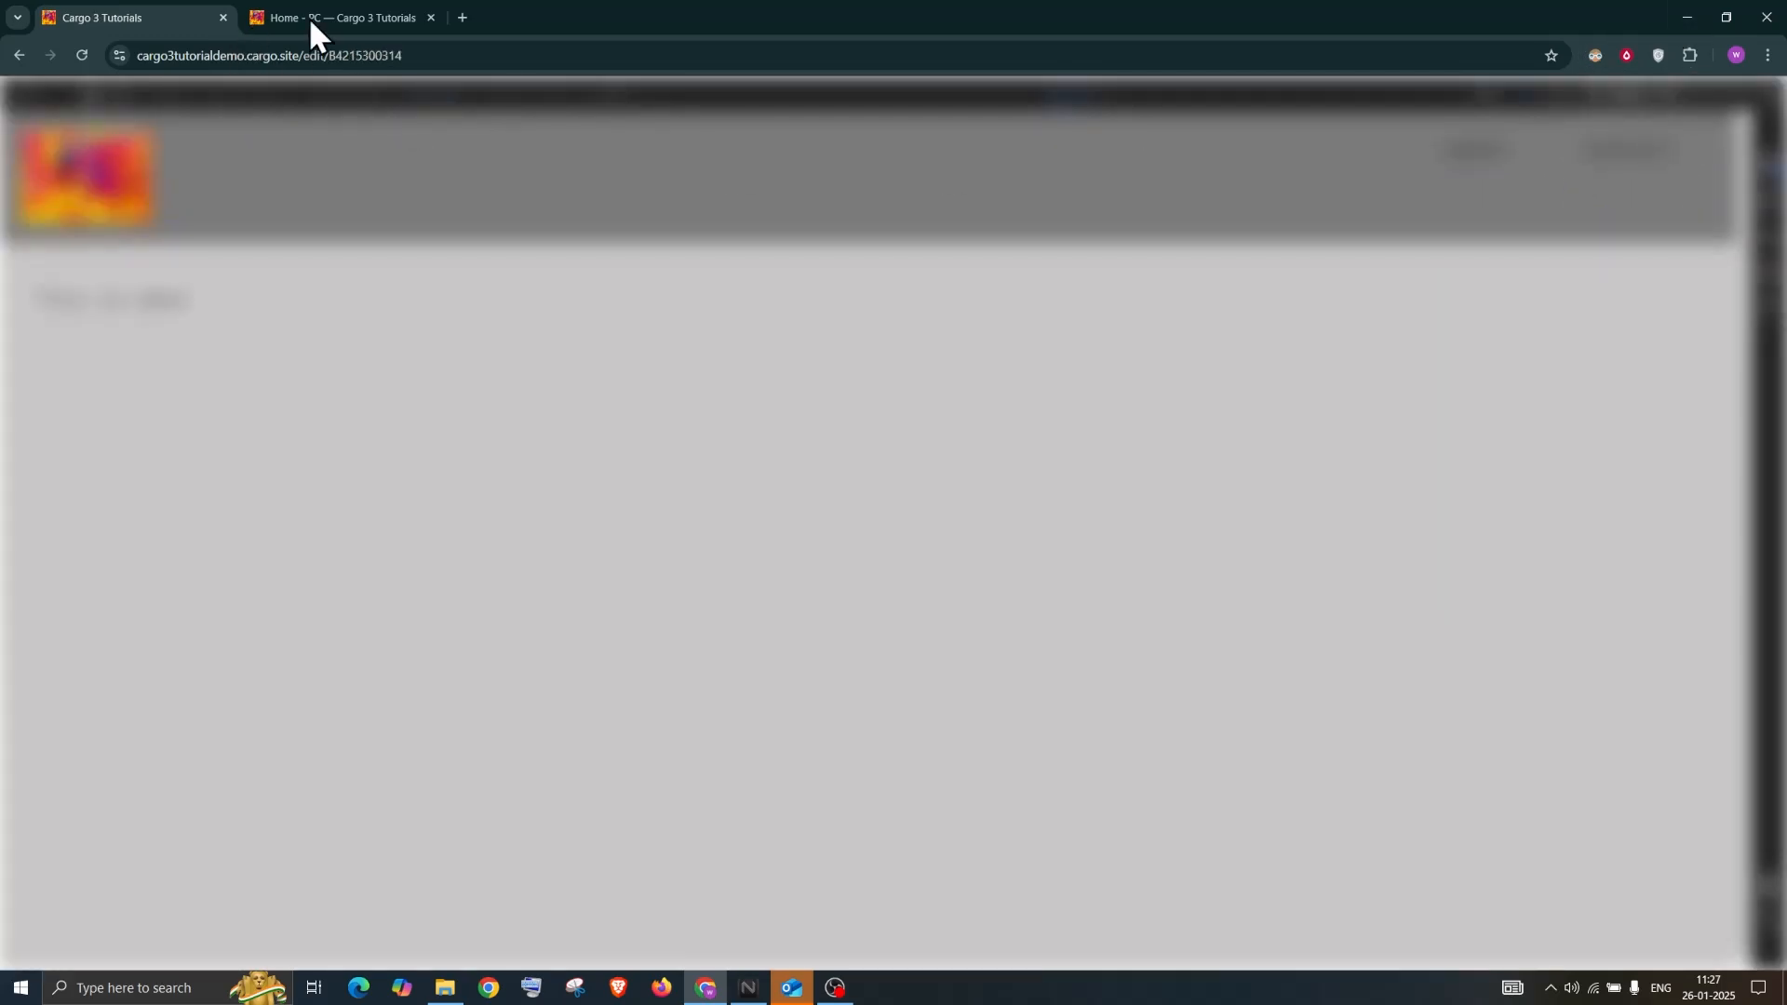
# Check the ABOUT link on the live site, then return to the editor
pyautogui.click(322, 16)
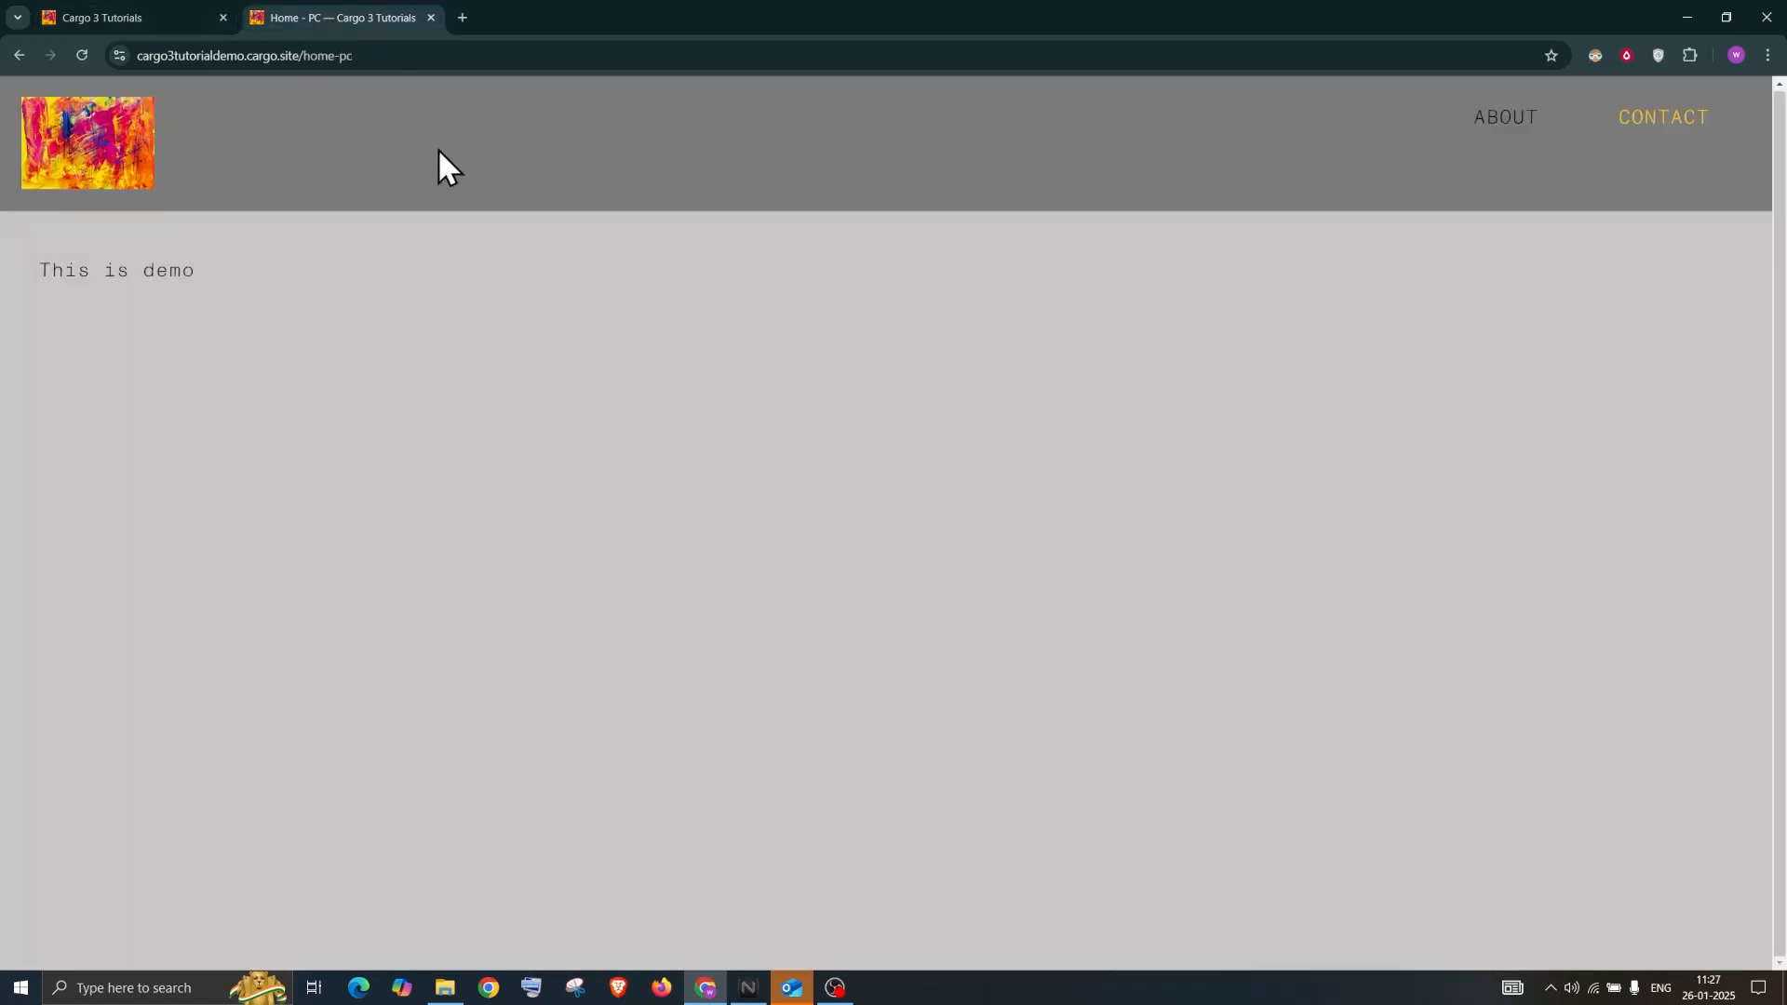
pyautogui.click(1513, 119)
pyautogui.click(19, 55)
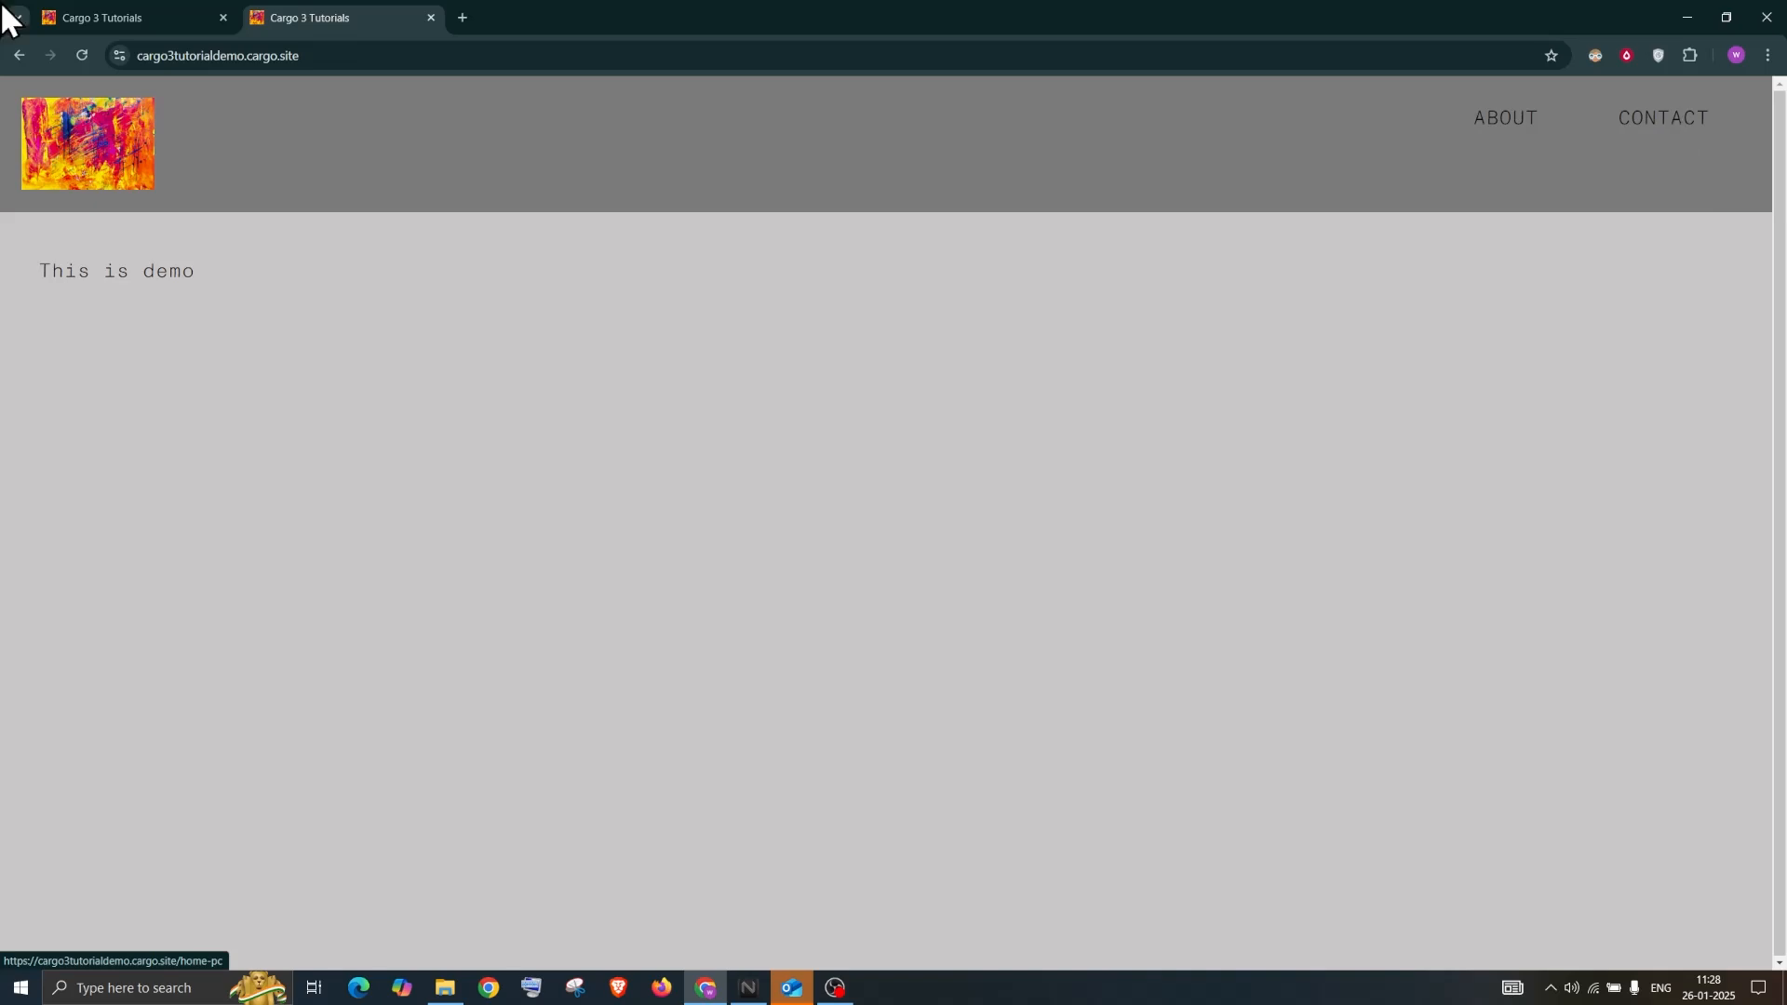
pyautogui.click(105, 20)
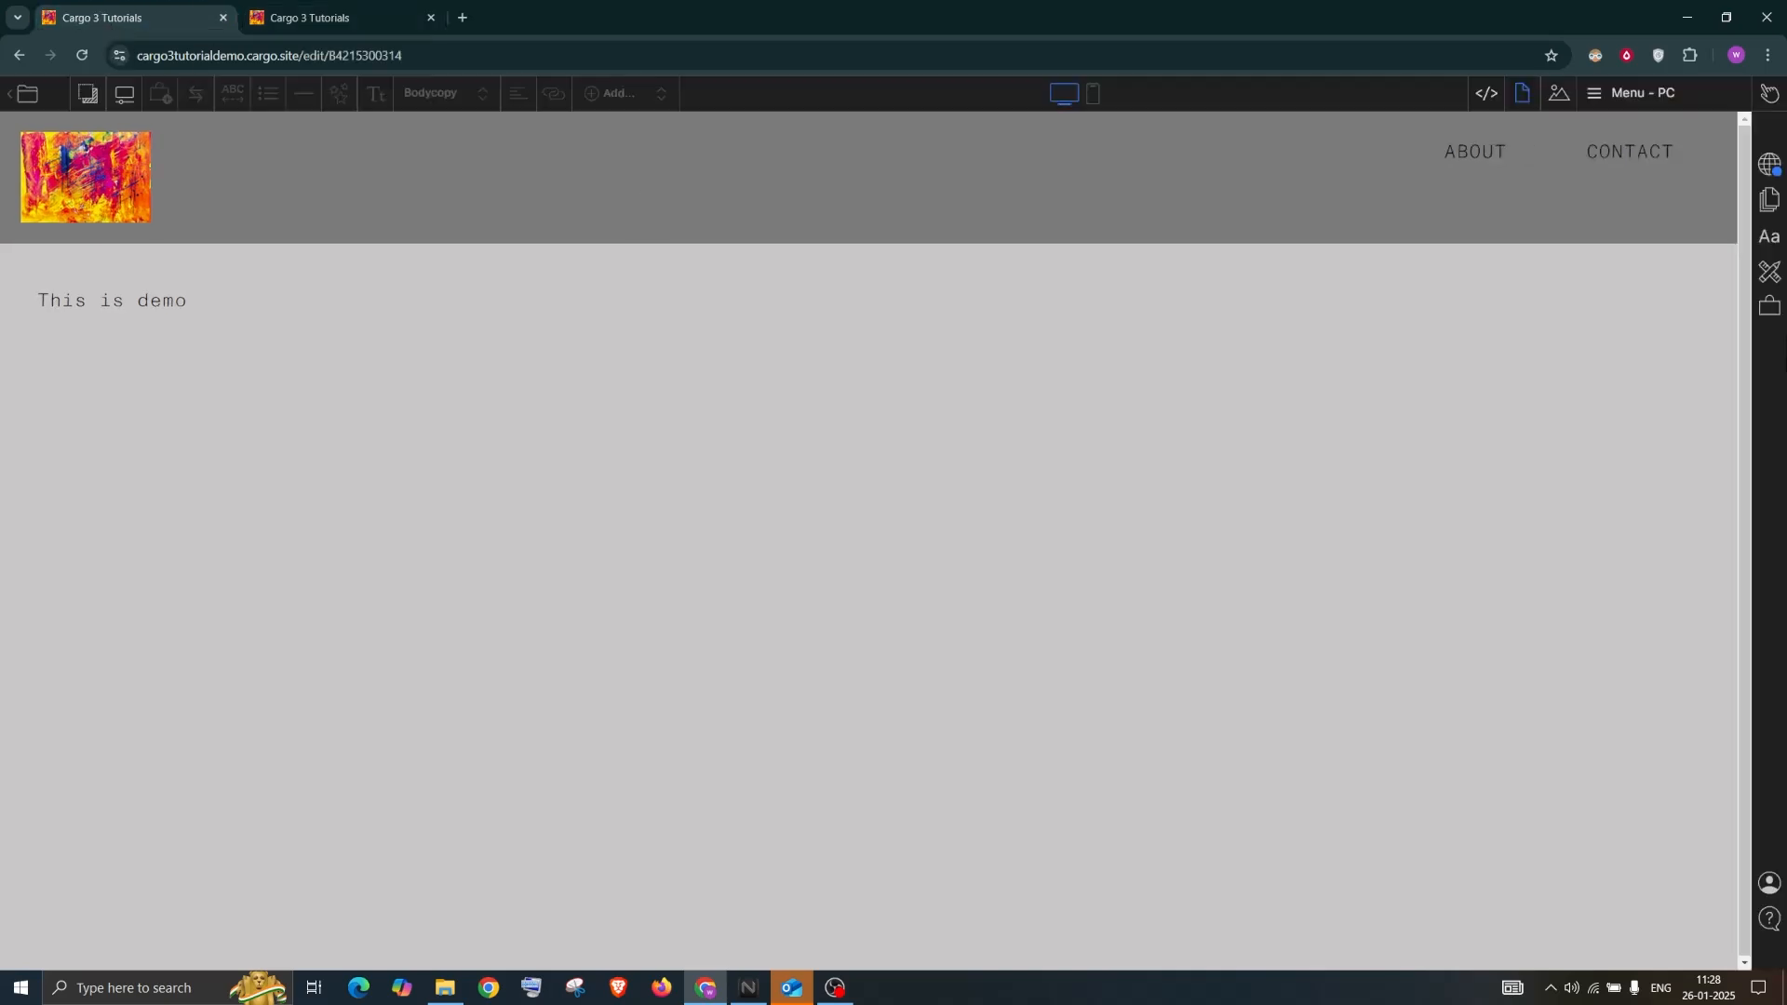
# Link the CONTACT menu item to the Thumbnail index page and publish the changes
pyautogui.doubleClick(1626, 150)
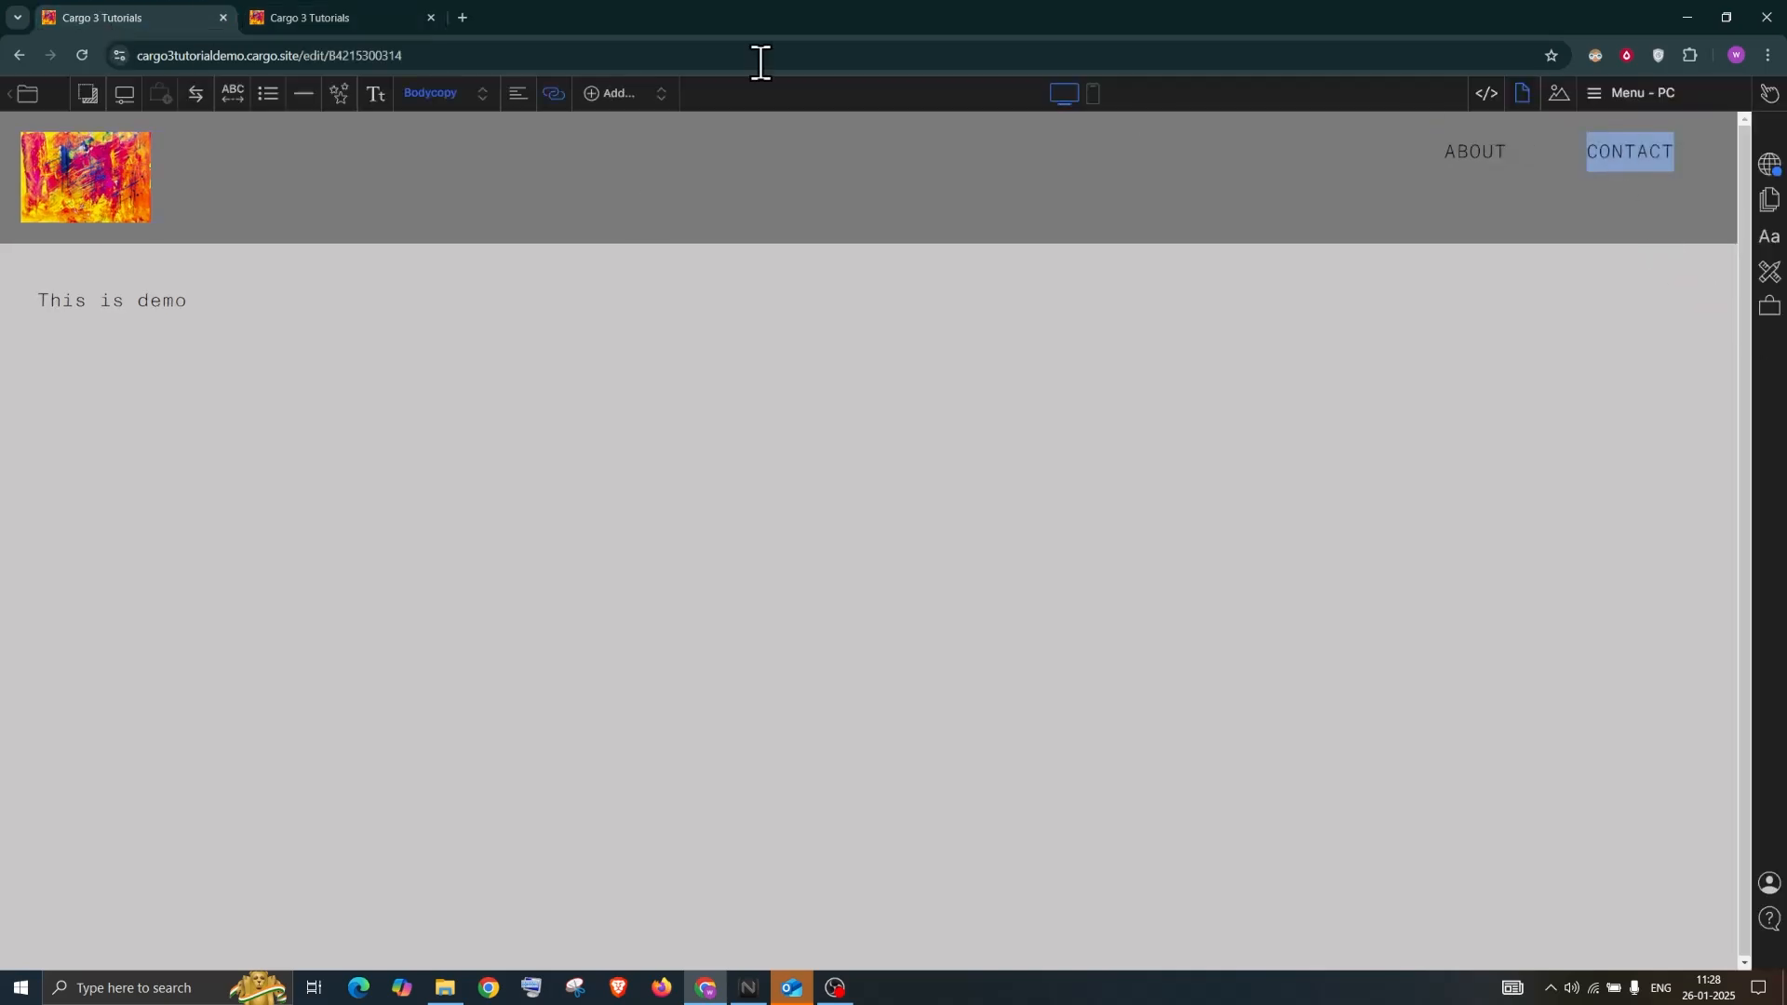
pyautogui.click(553, 93)
pyautogui.click(505, 152)
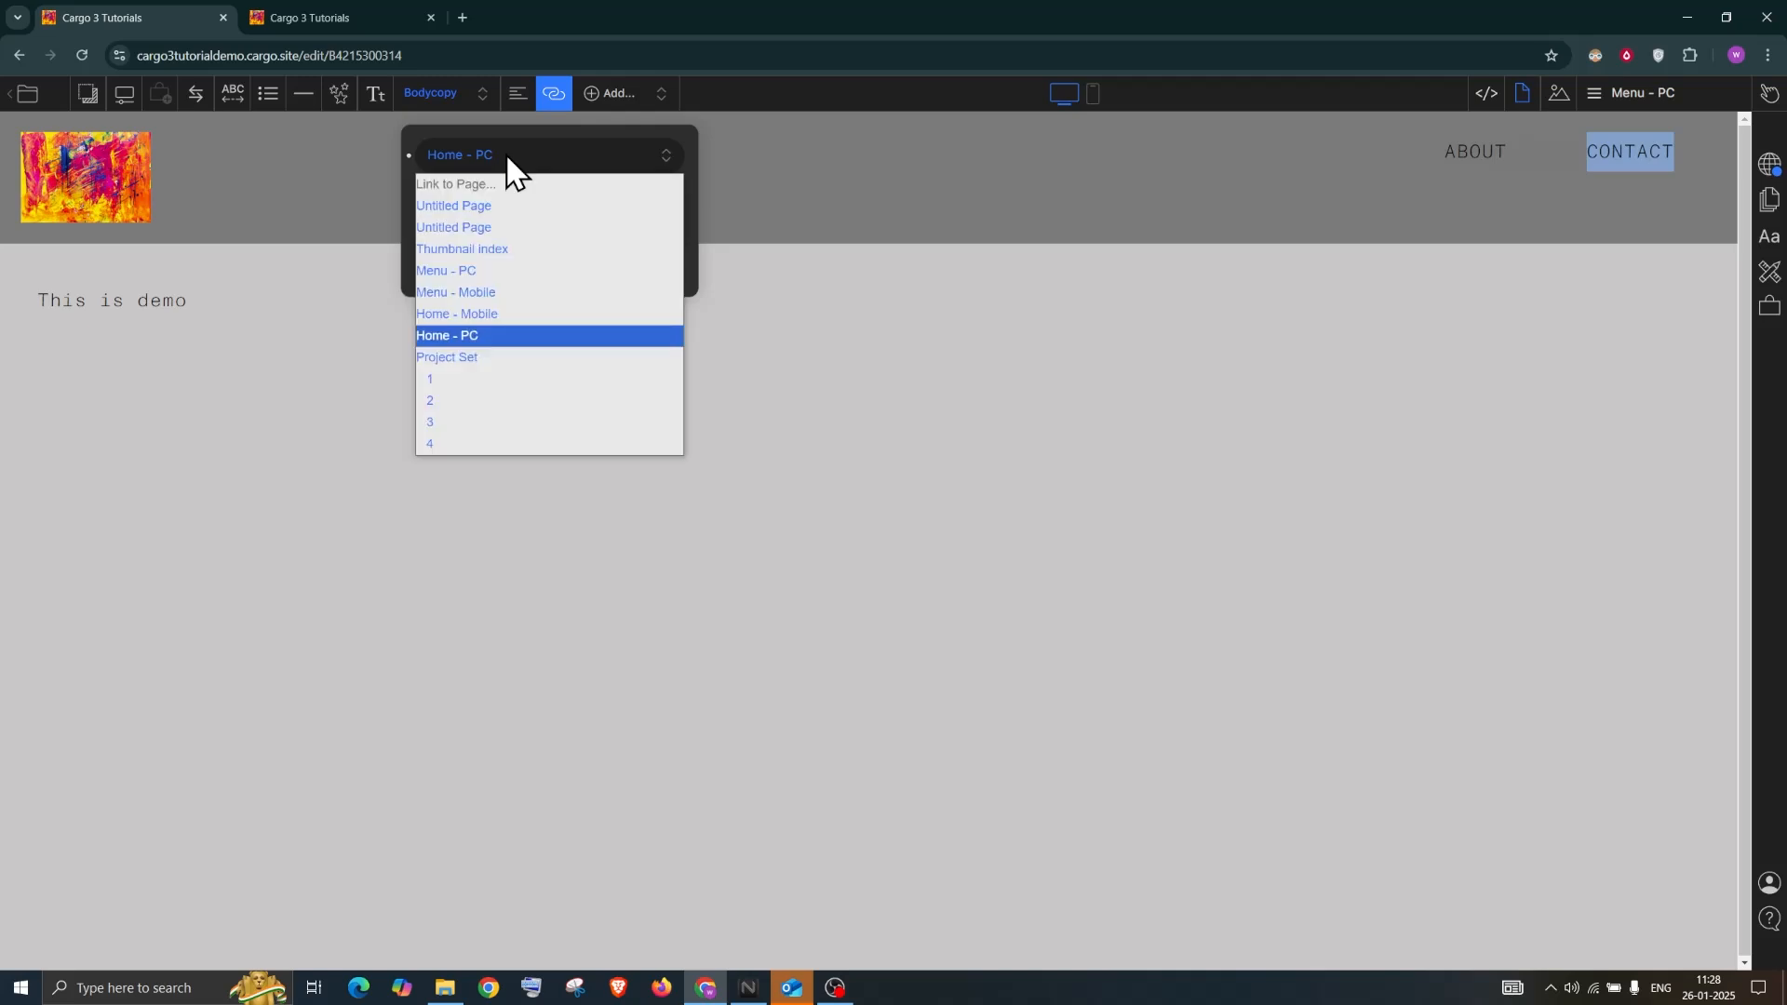
pyautogui.click(493, 250)
pyautogui.click(1768, 175)
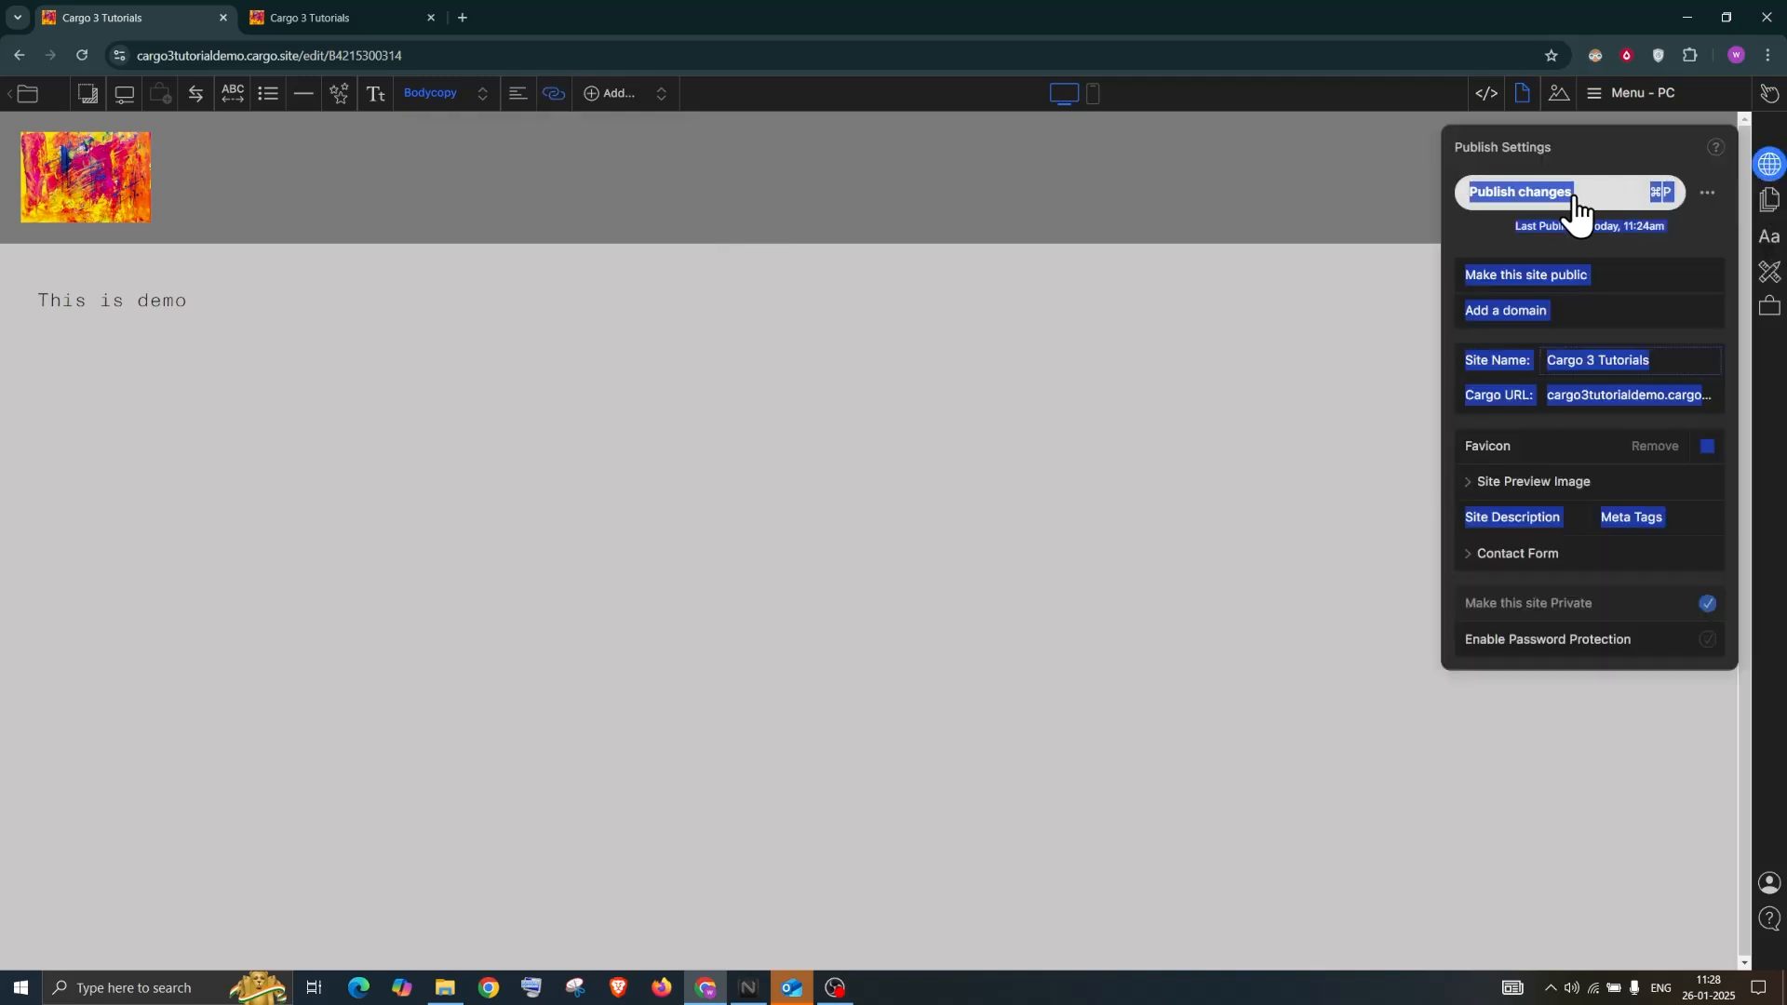
pyautogui.click(1572, 207)
# Reload the live site and confirm CONTACT opens the Thumbnail index
pyautogui.click(264, 18)
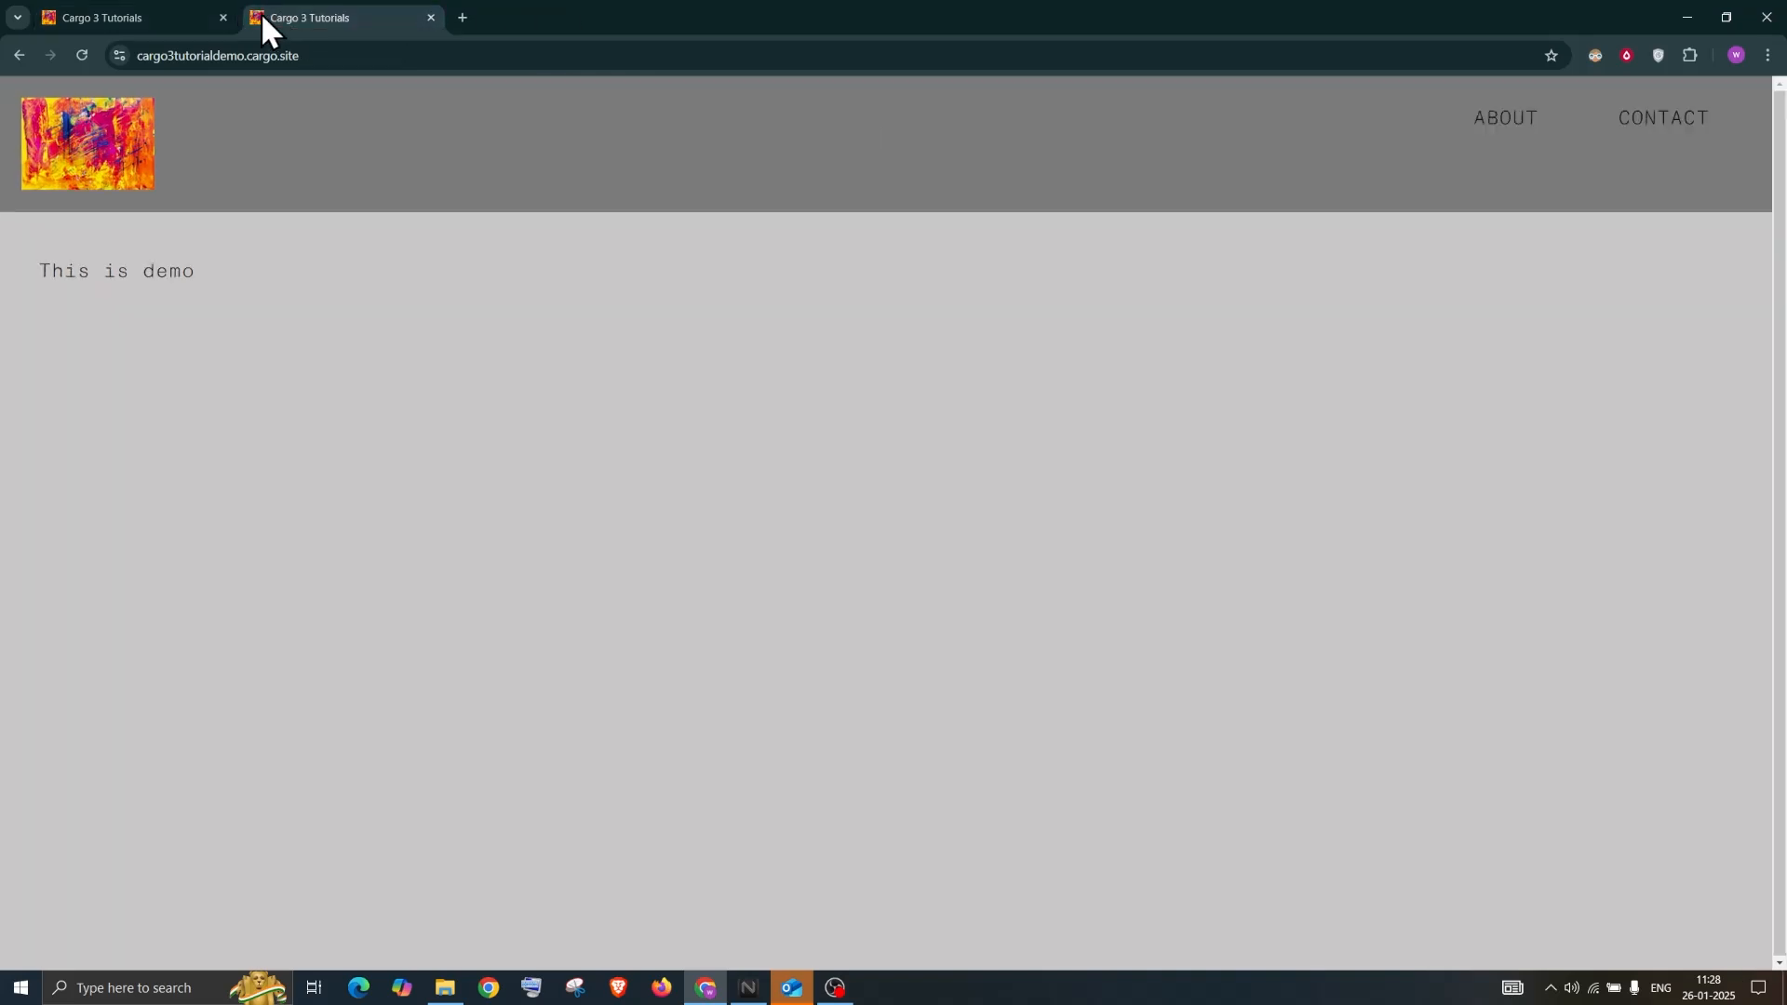
pyautogui.click(82, 55)
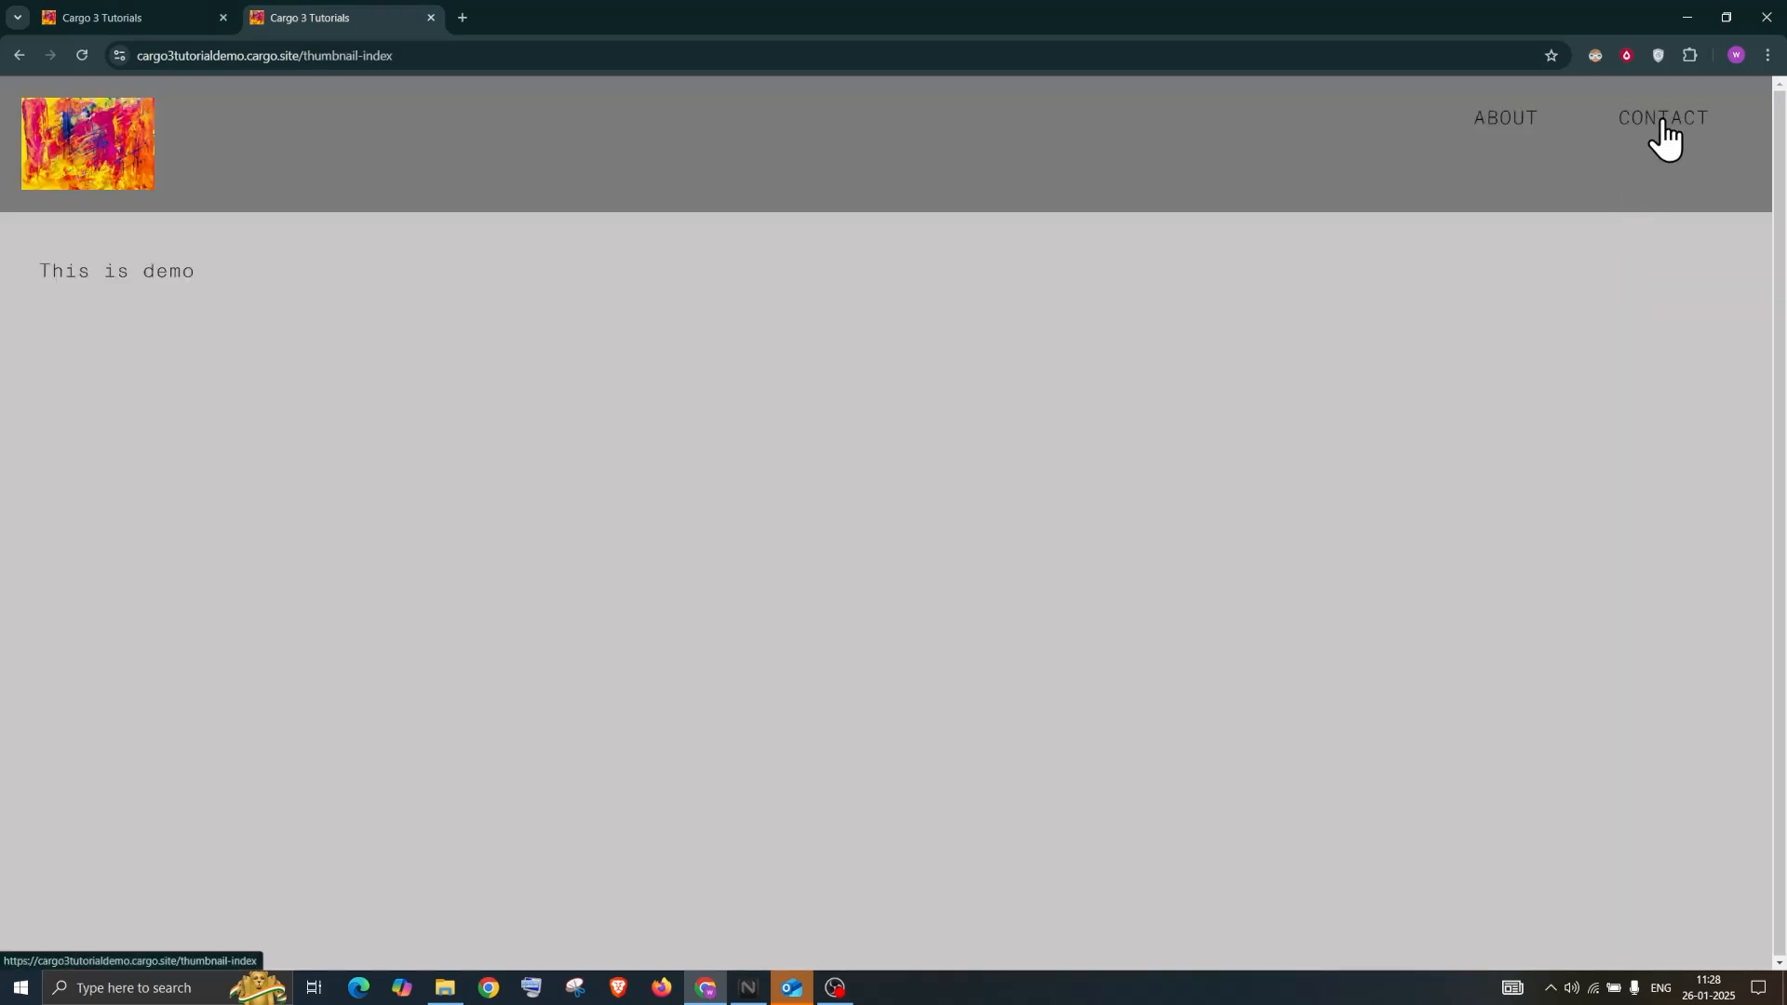
pyautogui.click(1663, 119)
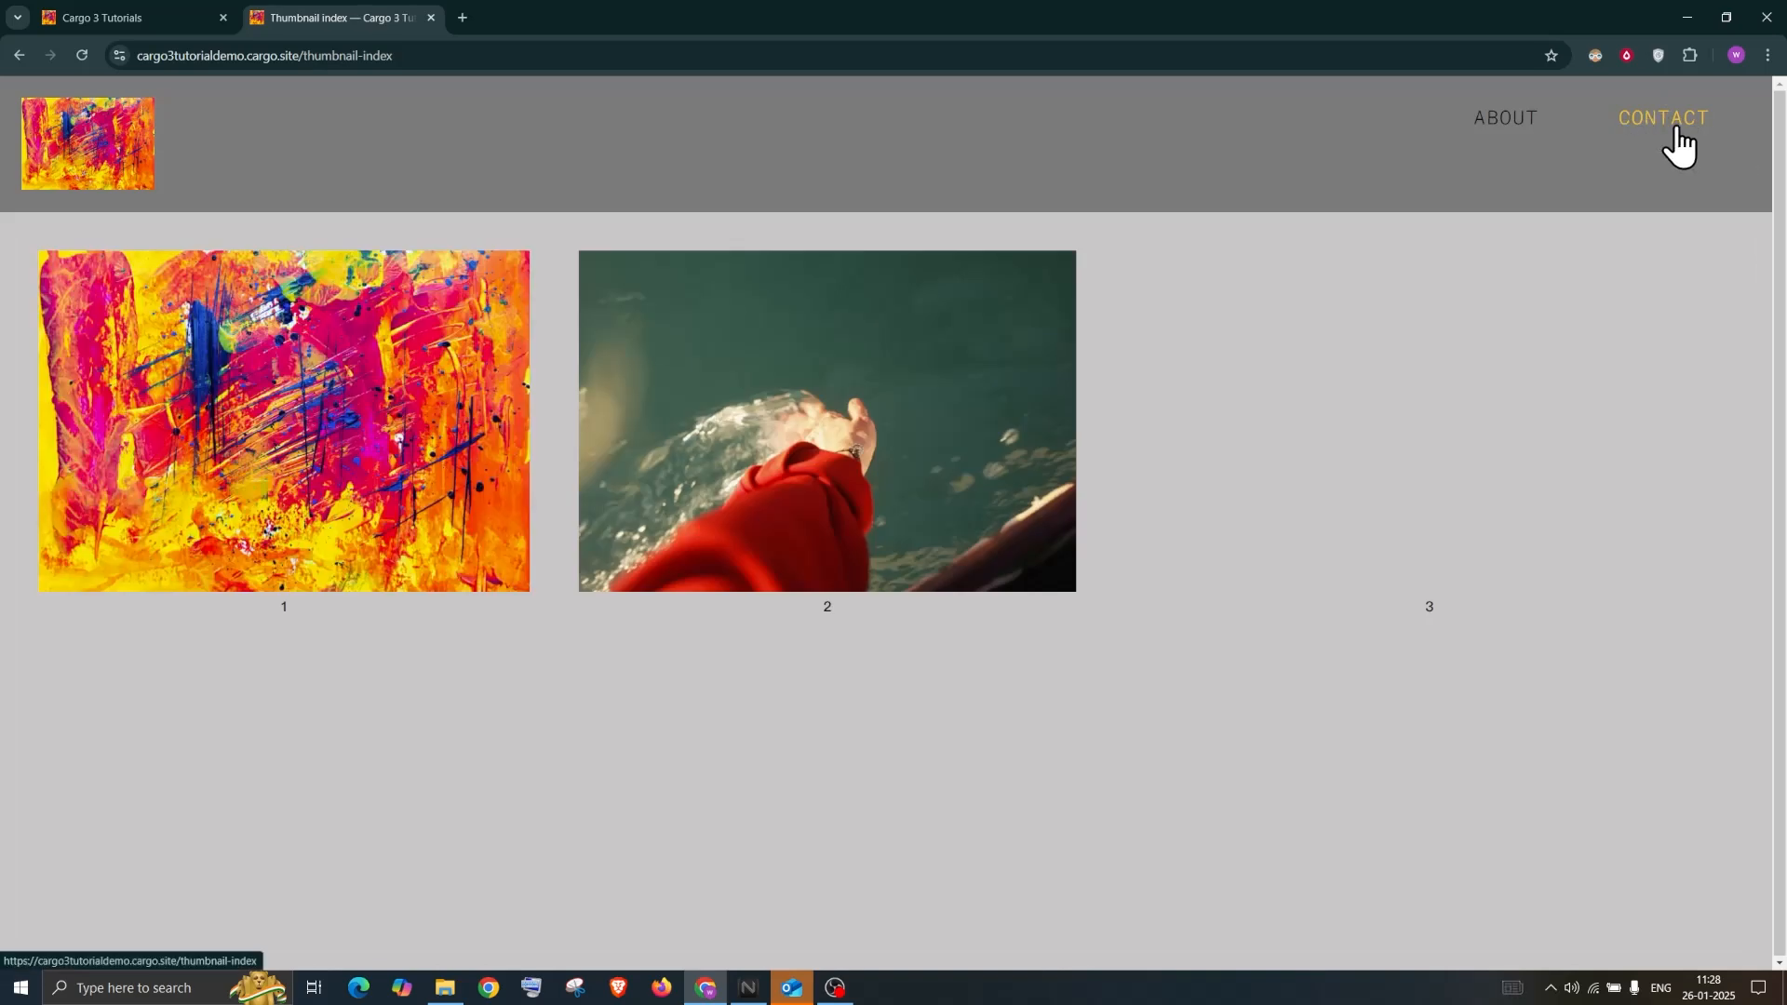
# Set the site's active link colour to a bright green
pyautogui.click(168, 16)
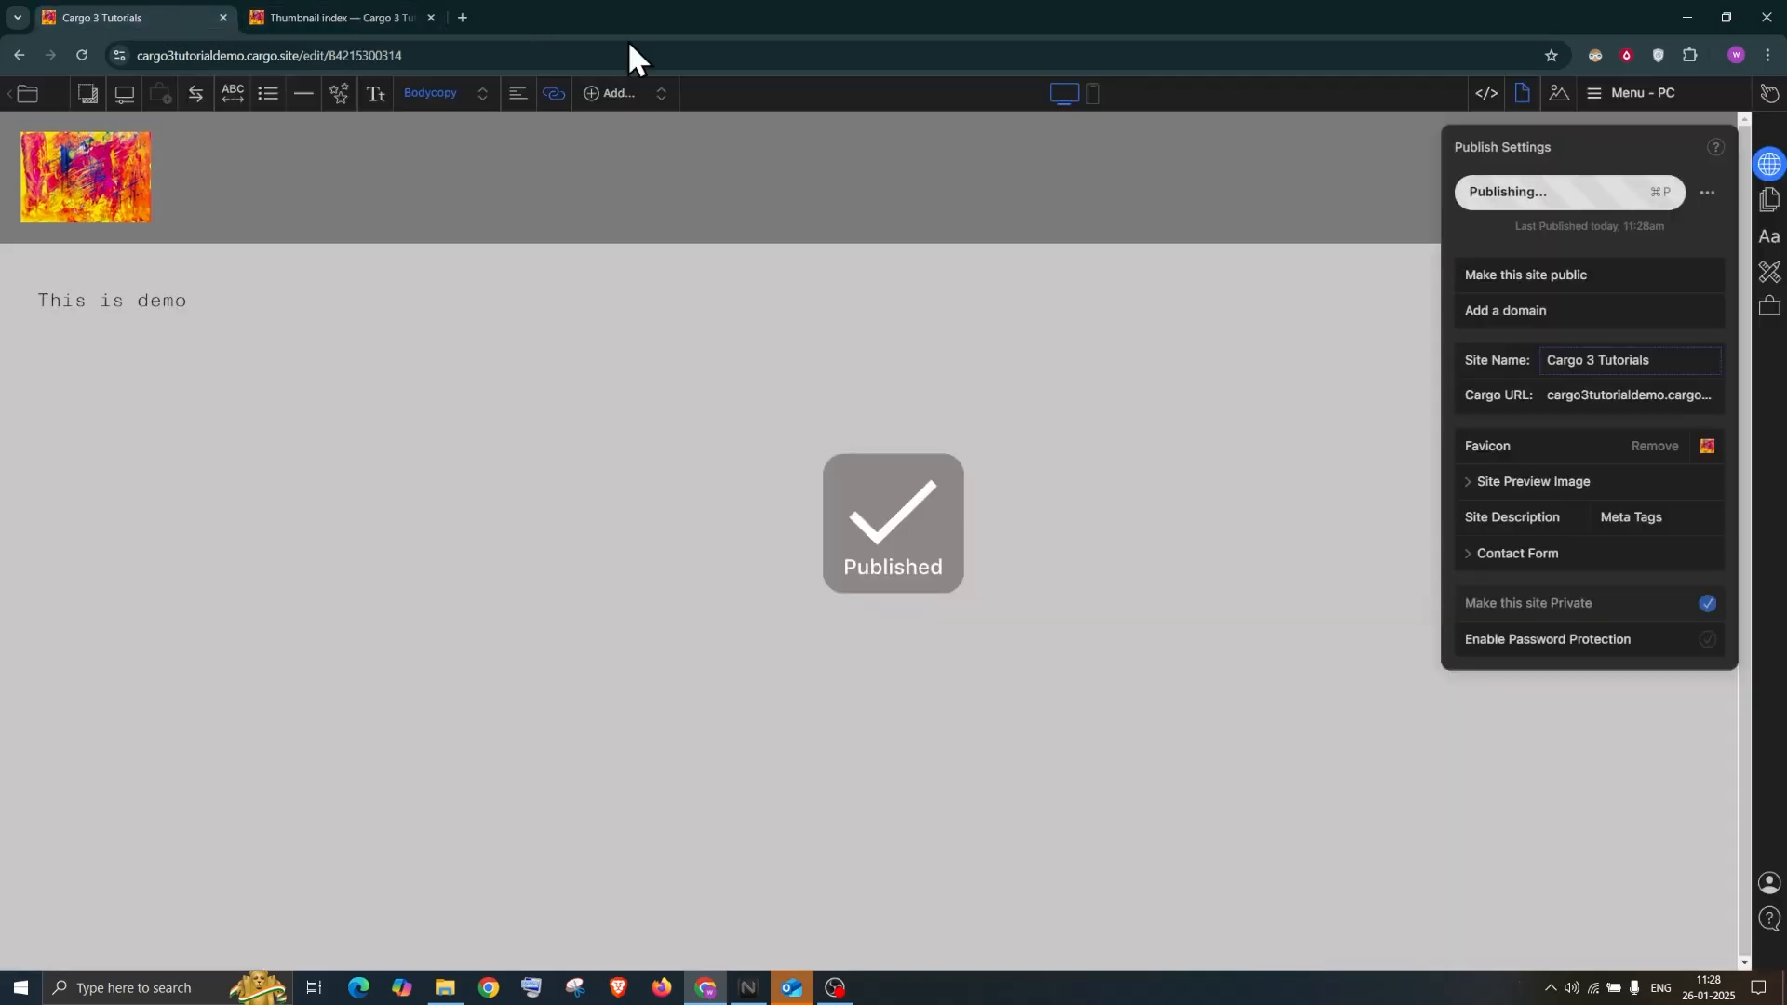
pyautogui.click(1773, 242)
pyautogui.click(1773, 201)
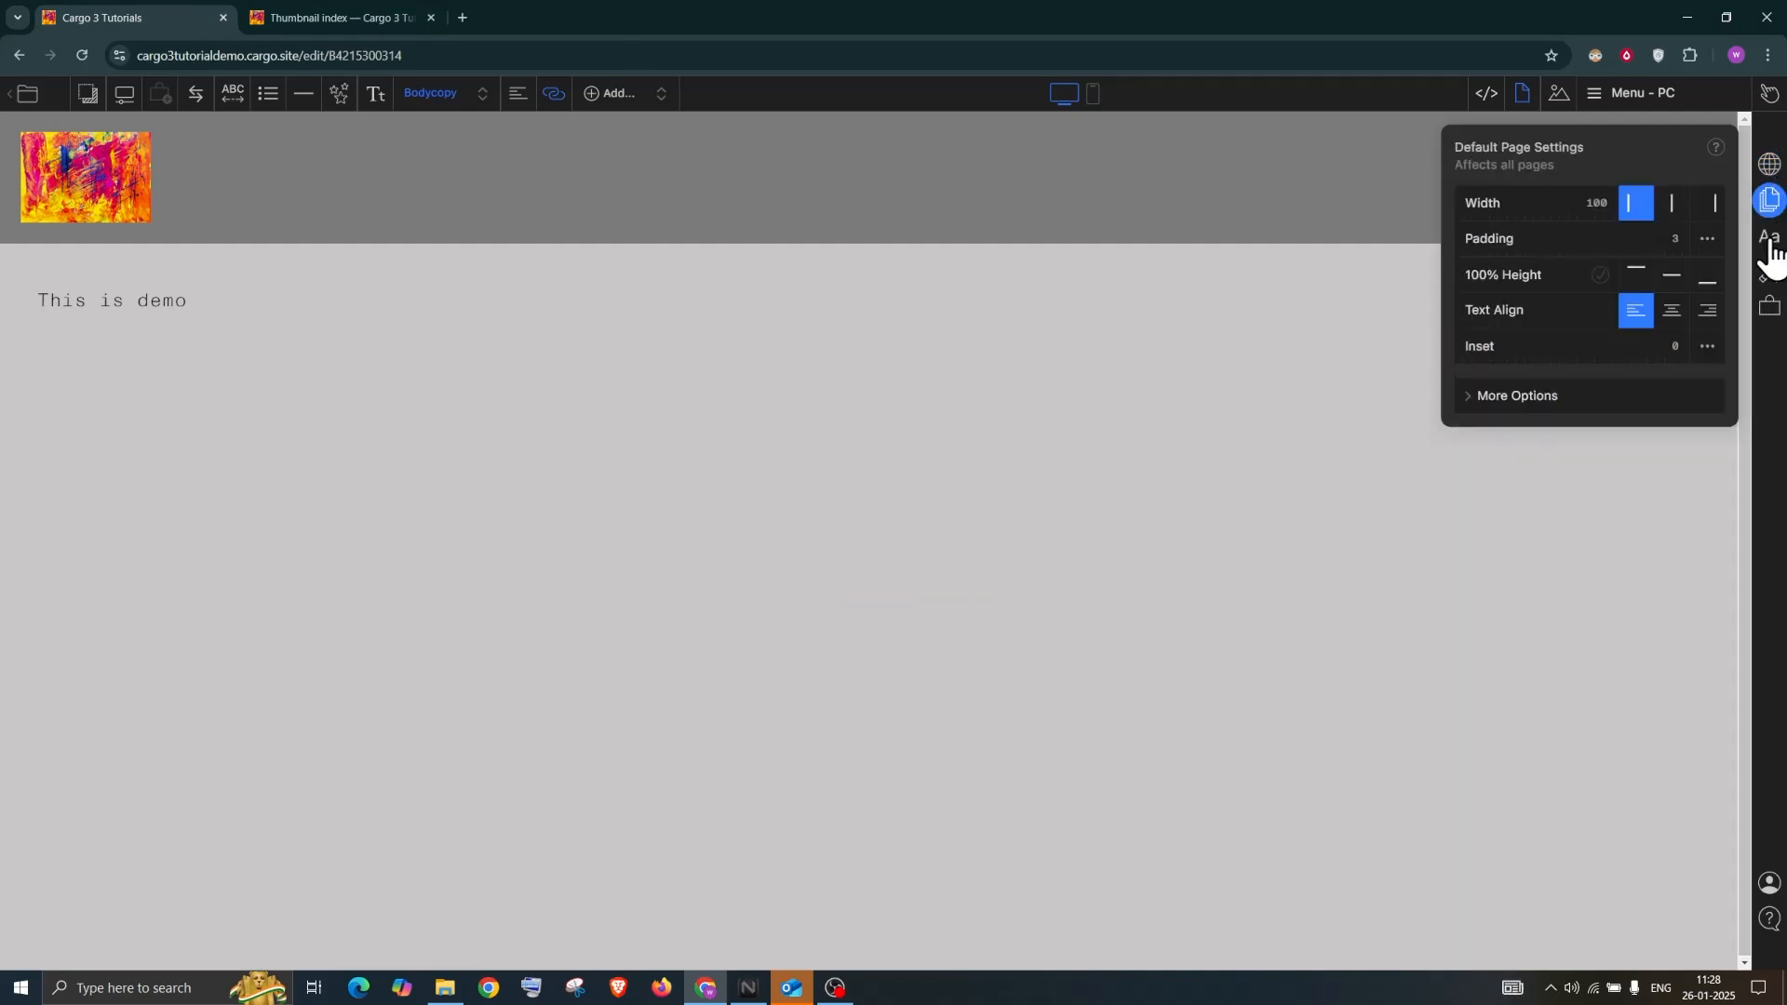
pyautogui.click(1771, 244)
pyautogui.click(1771, 275)
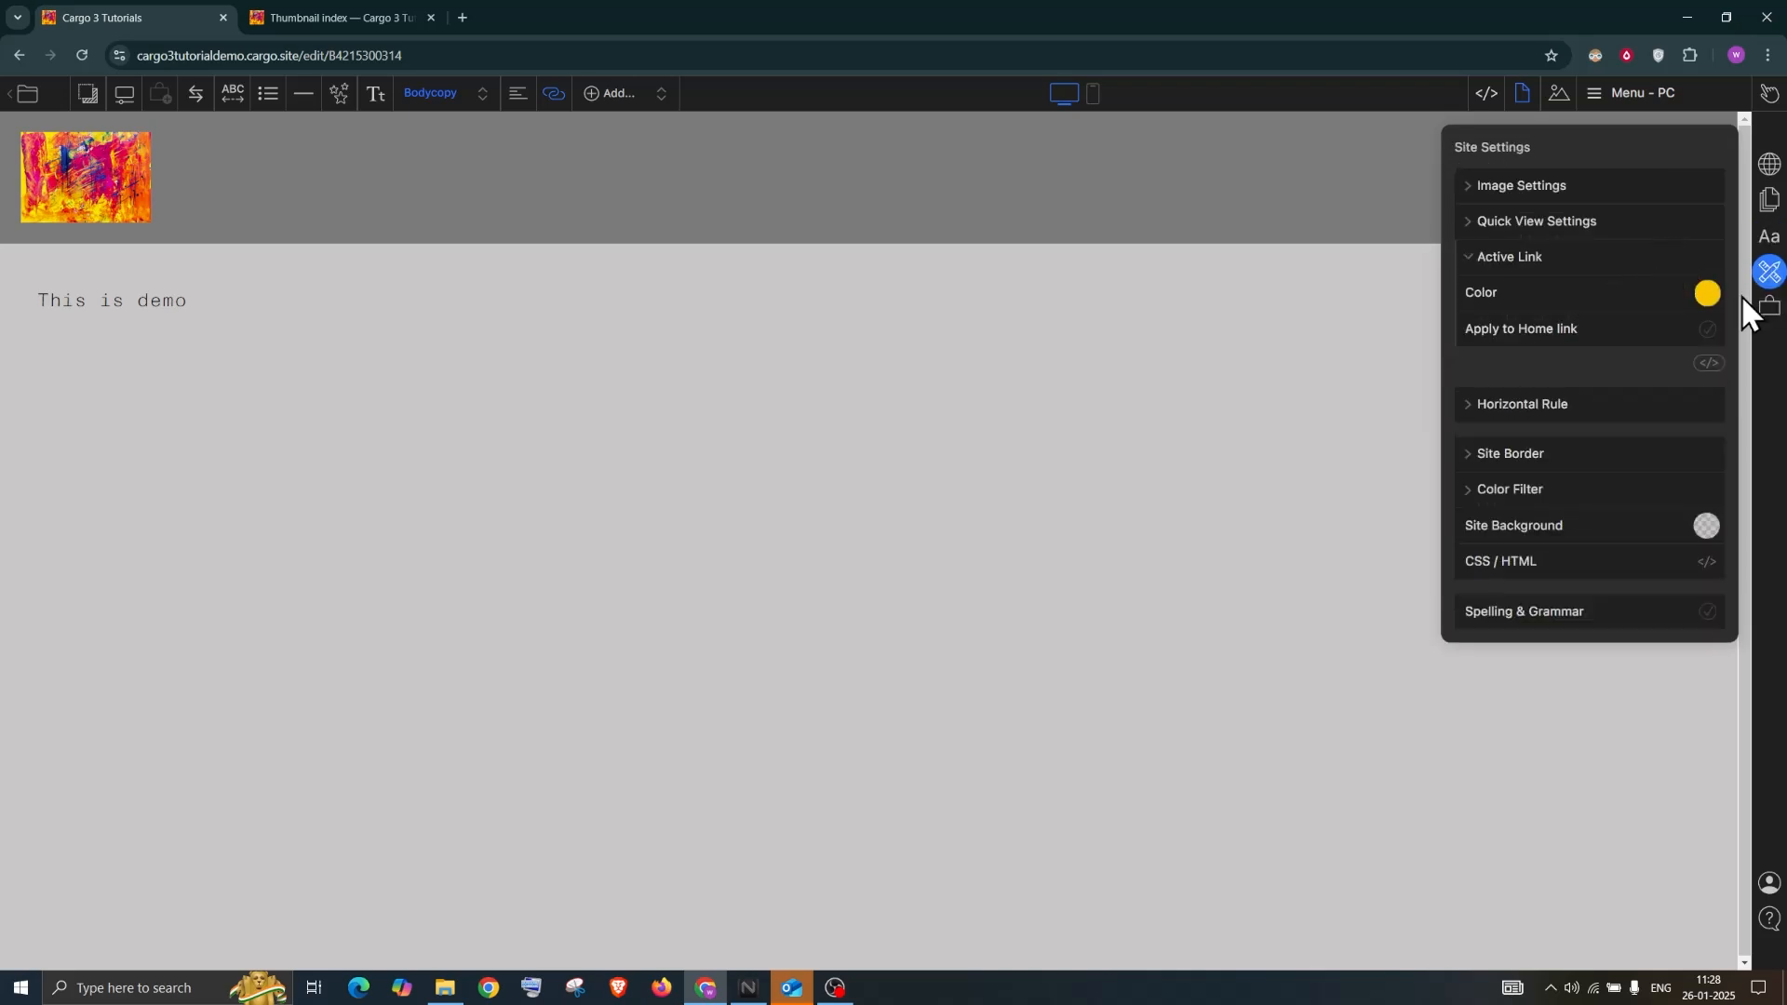
pyautogui.click(1708, 295)
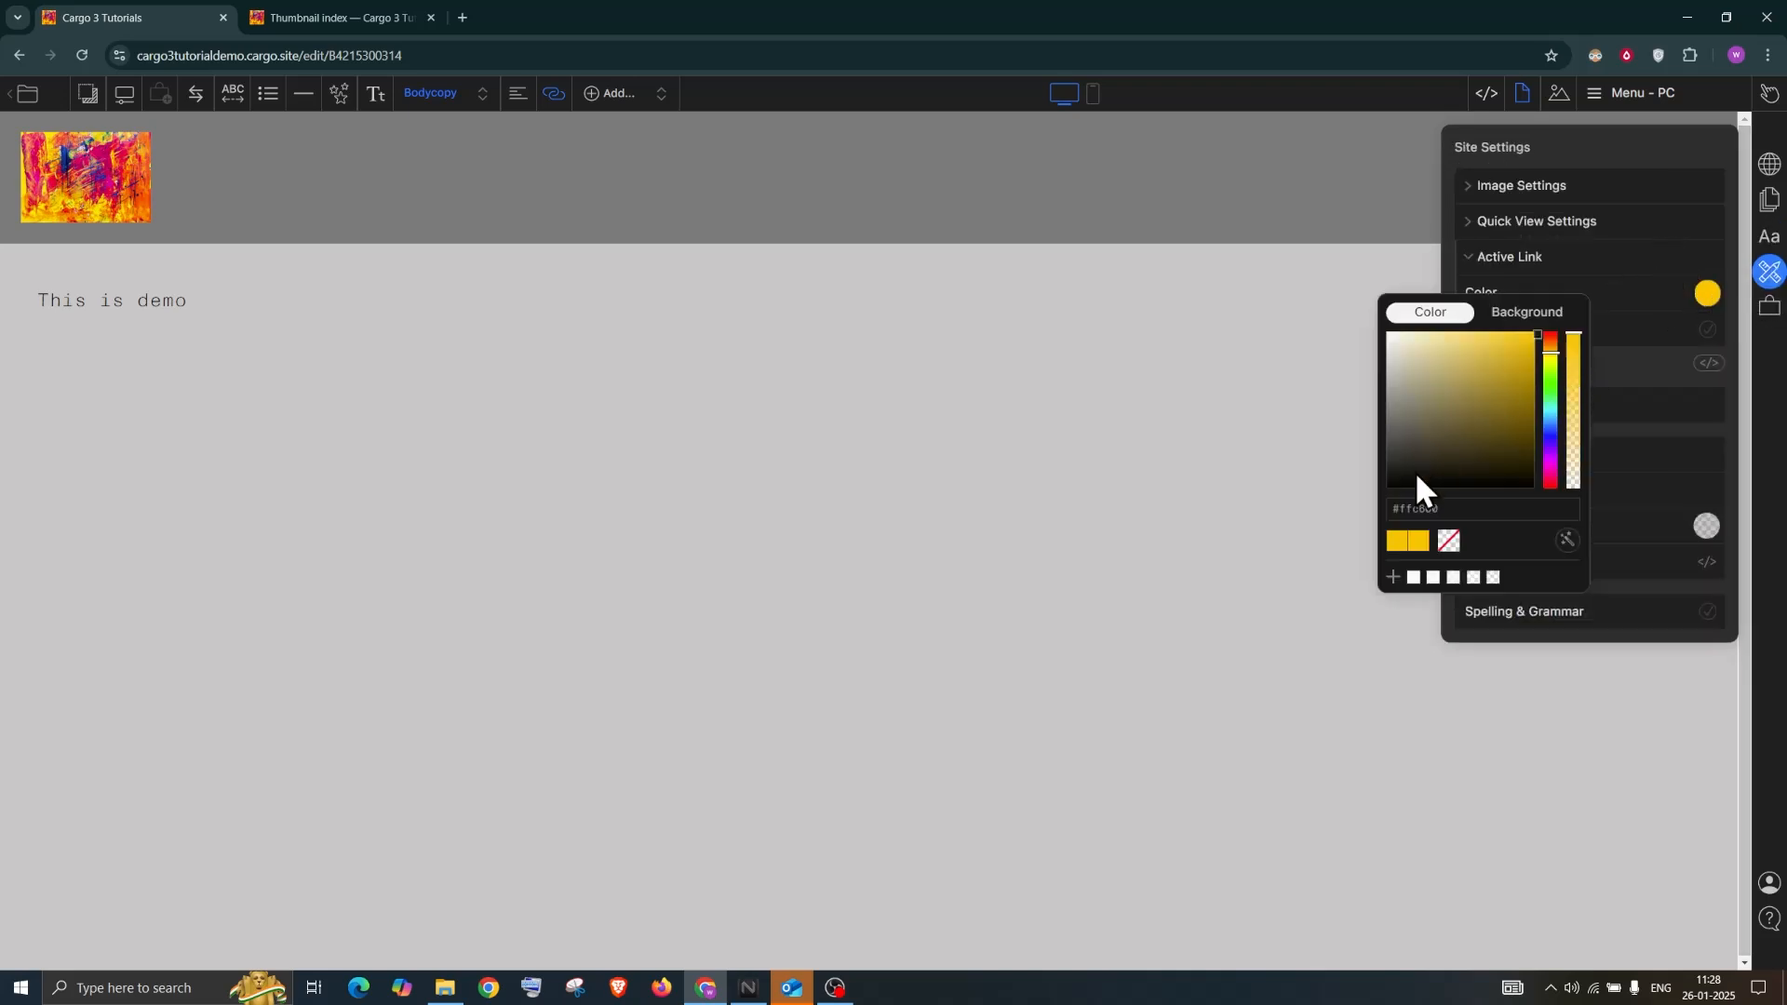
pyautogui.click(1419, 463)
pyautogui.click(1480, 400)
pyautogui.moveTo(1550, 409); pyautogui.dragTo(1552, 379)
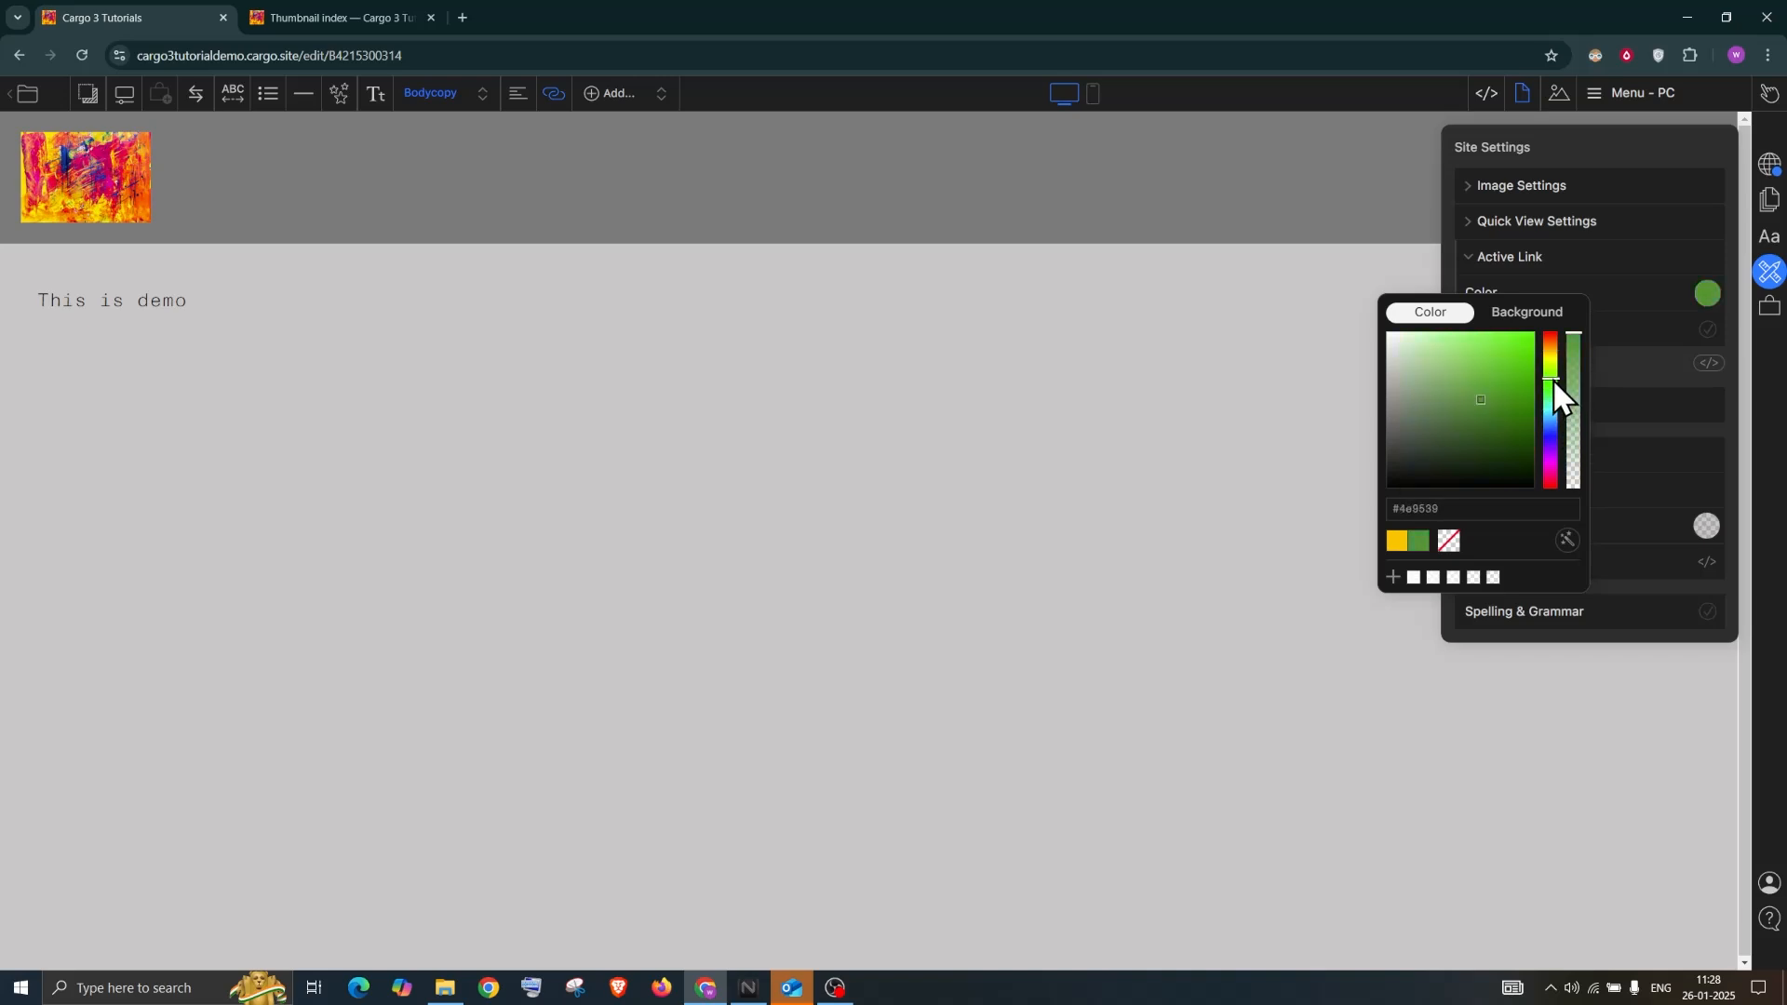
pyautogui.click(1509, 363)
pyautogui.click(1592, 139)
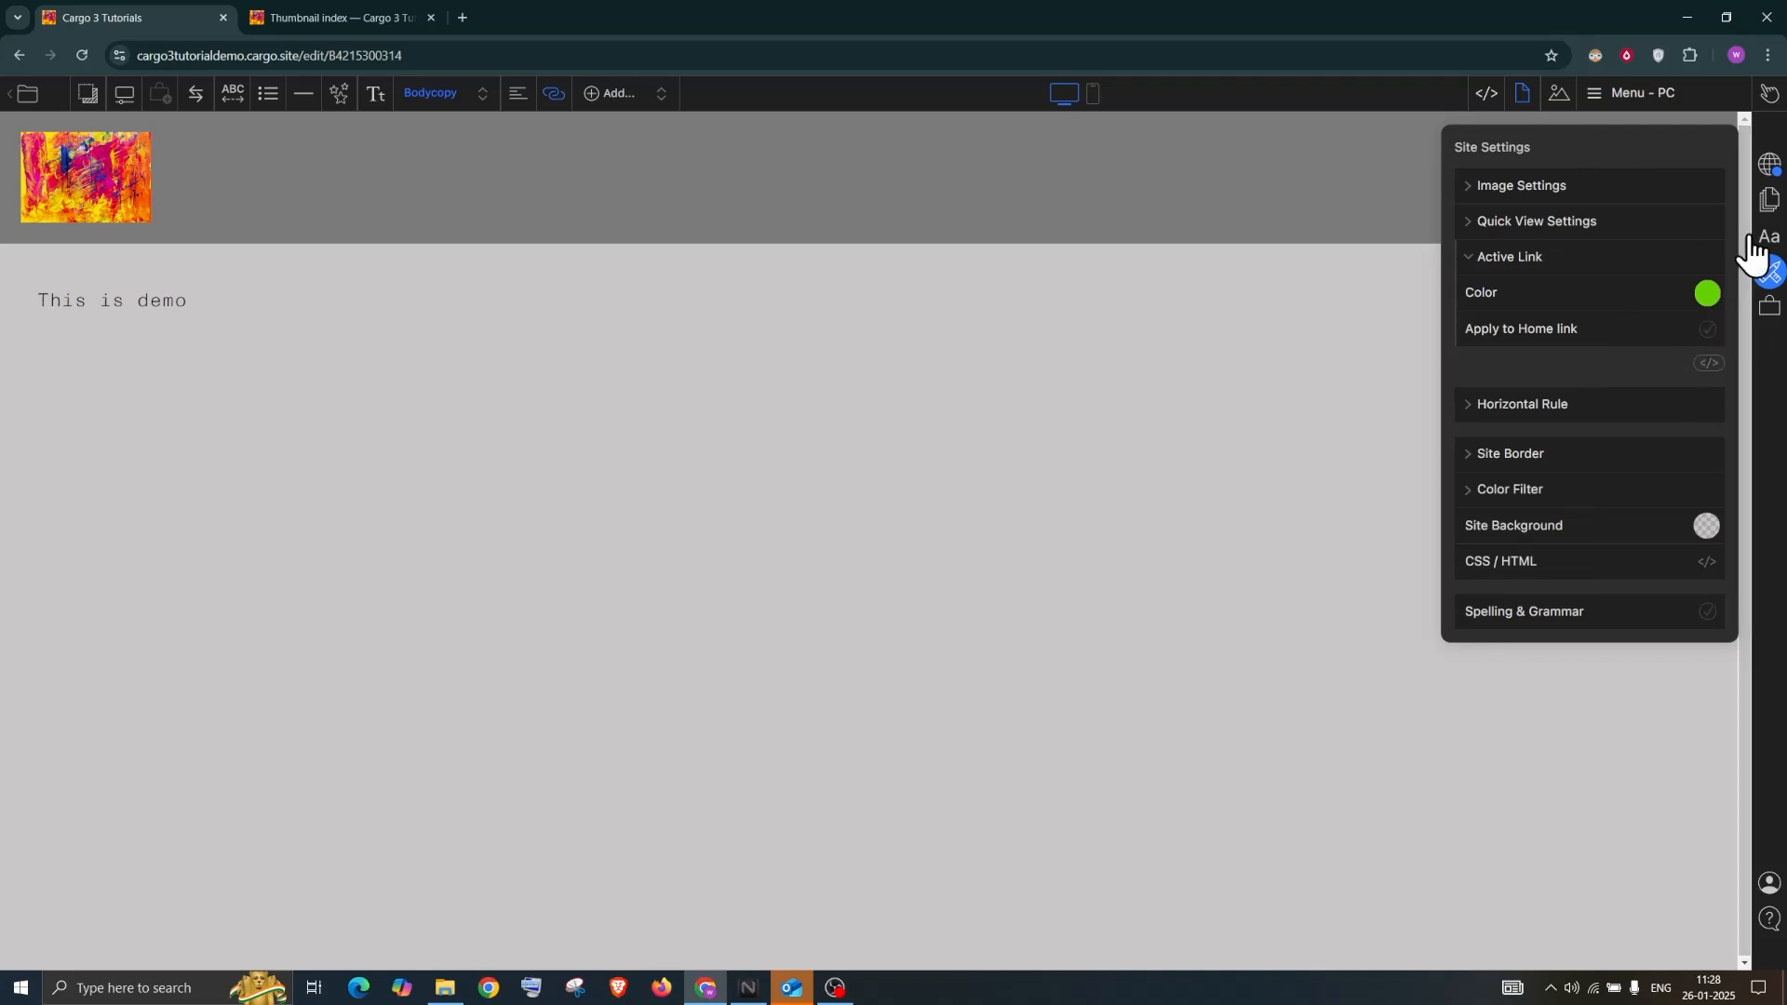
# Apply the active link colour to the home link and publish the change
pyautogui.click(1708, 329)
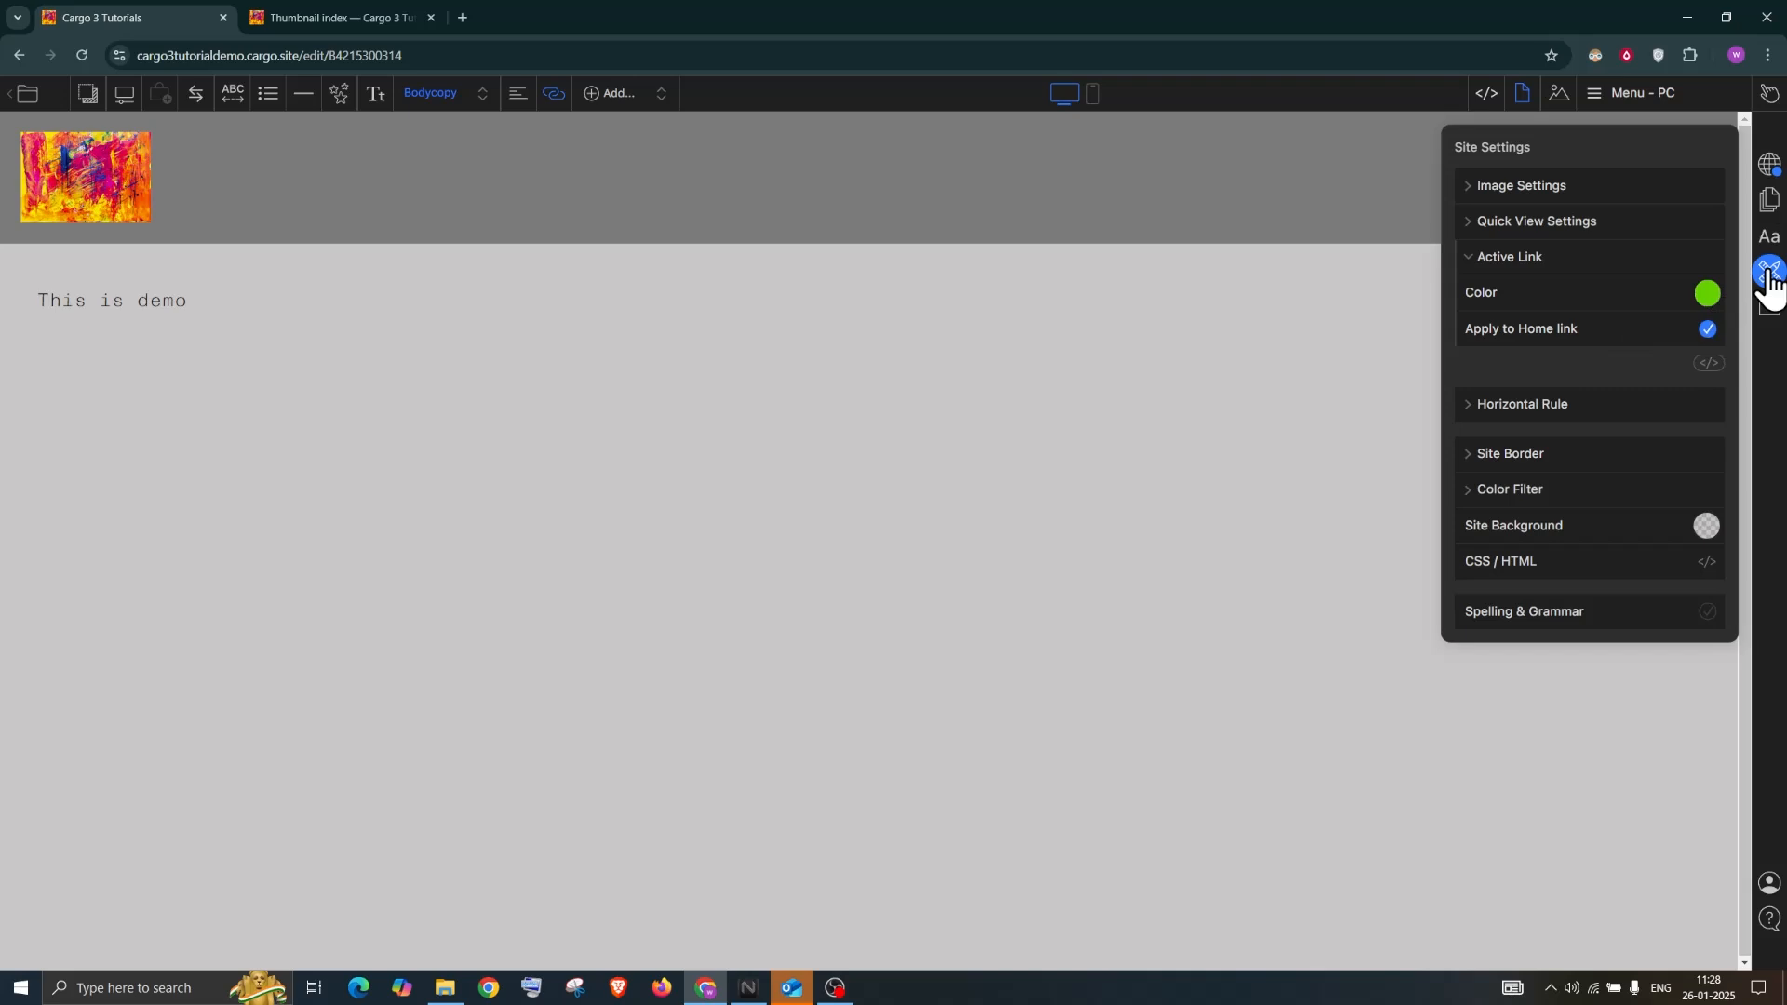
pyautogui.click(1769, 164)
pyautogui.click(1620, 197)
# Reload the live site to confirm CONTACT is green, then expand Image Settings in Site Settings
pyautogui.click(352, 17)
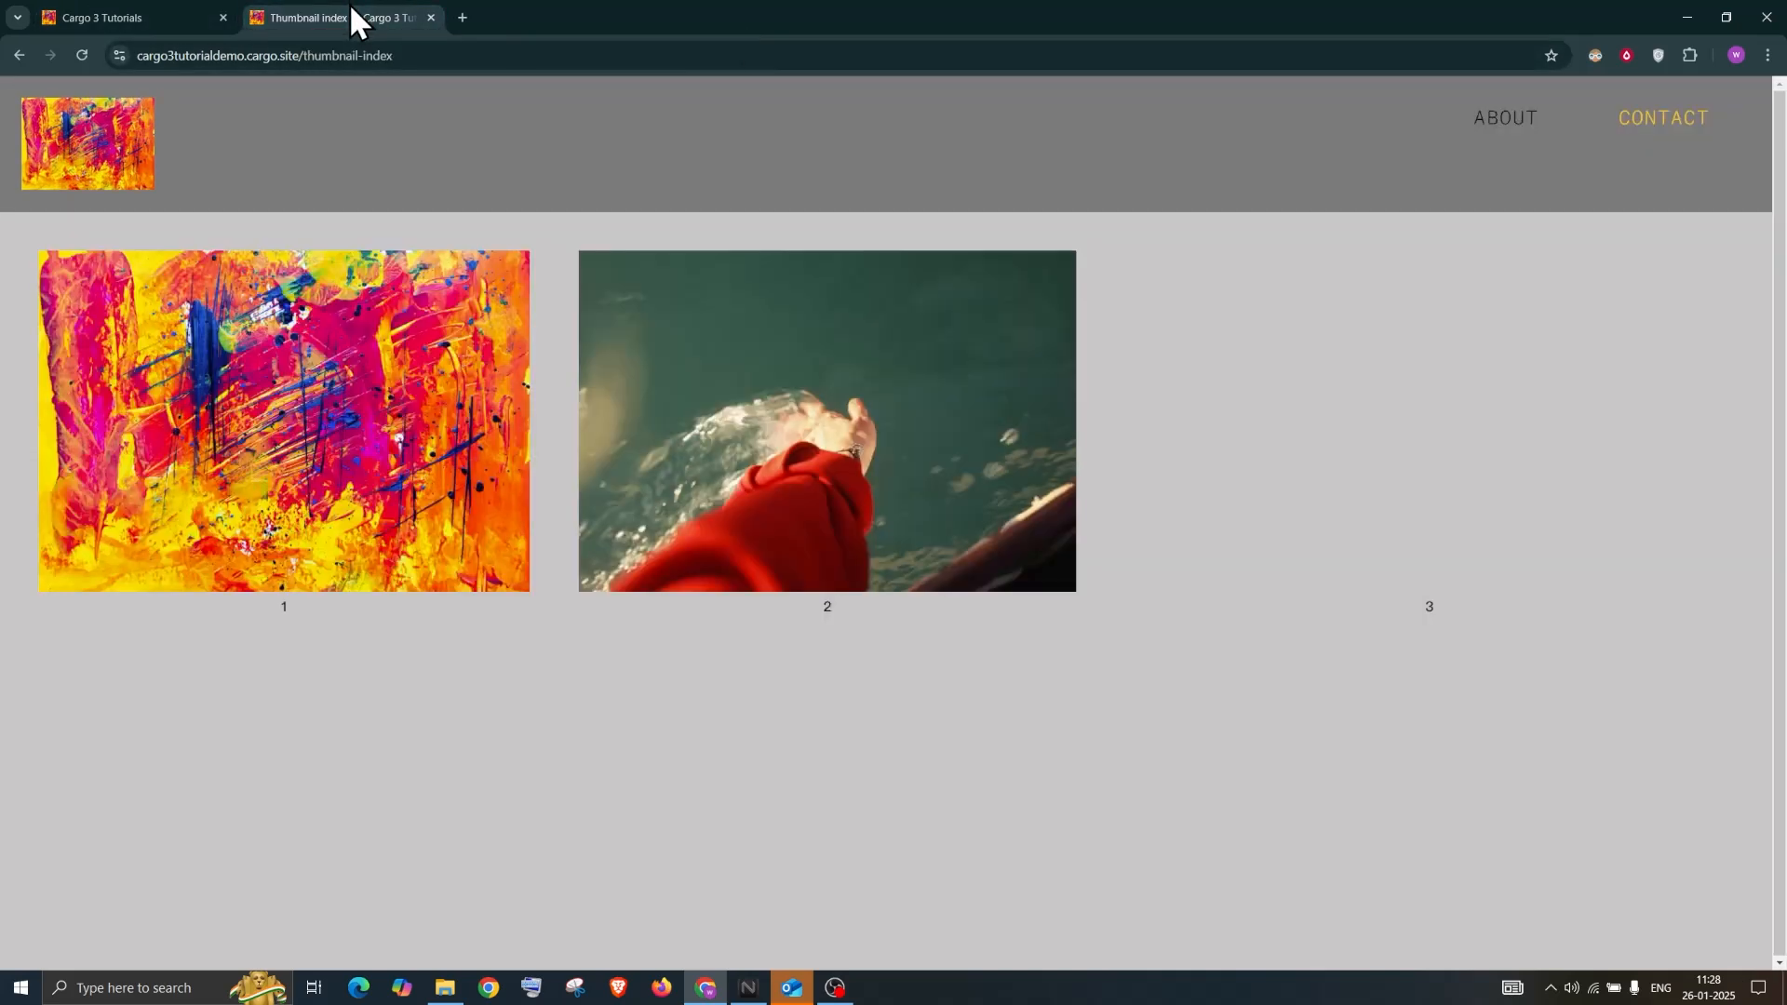
pyautogui.click(81, 56)
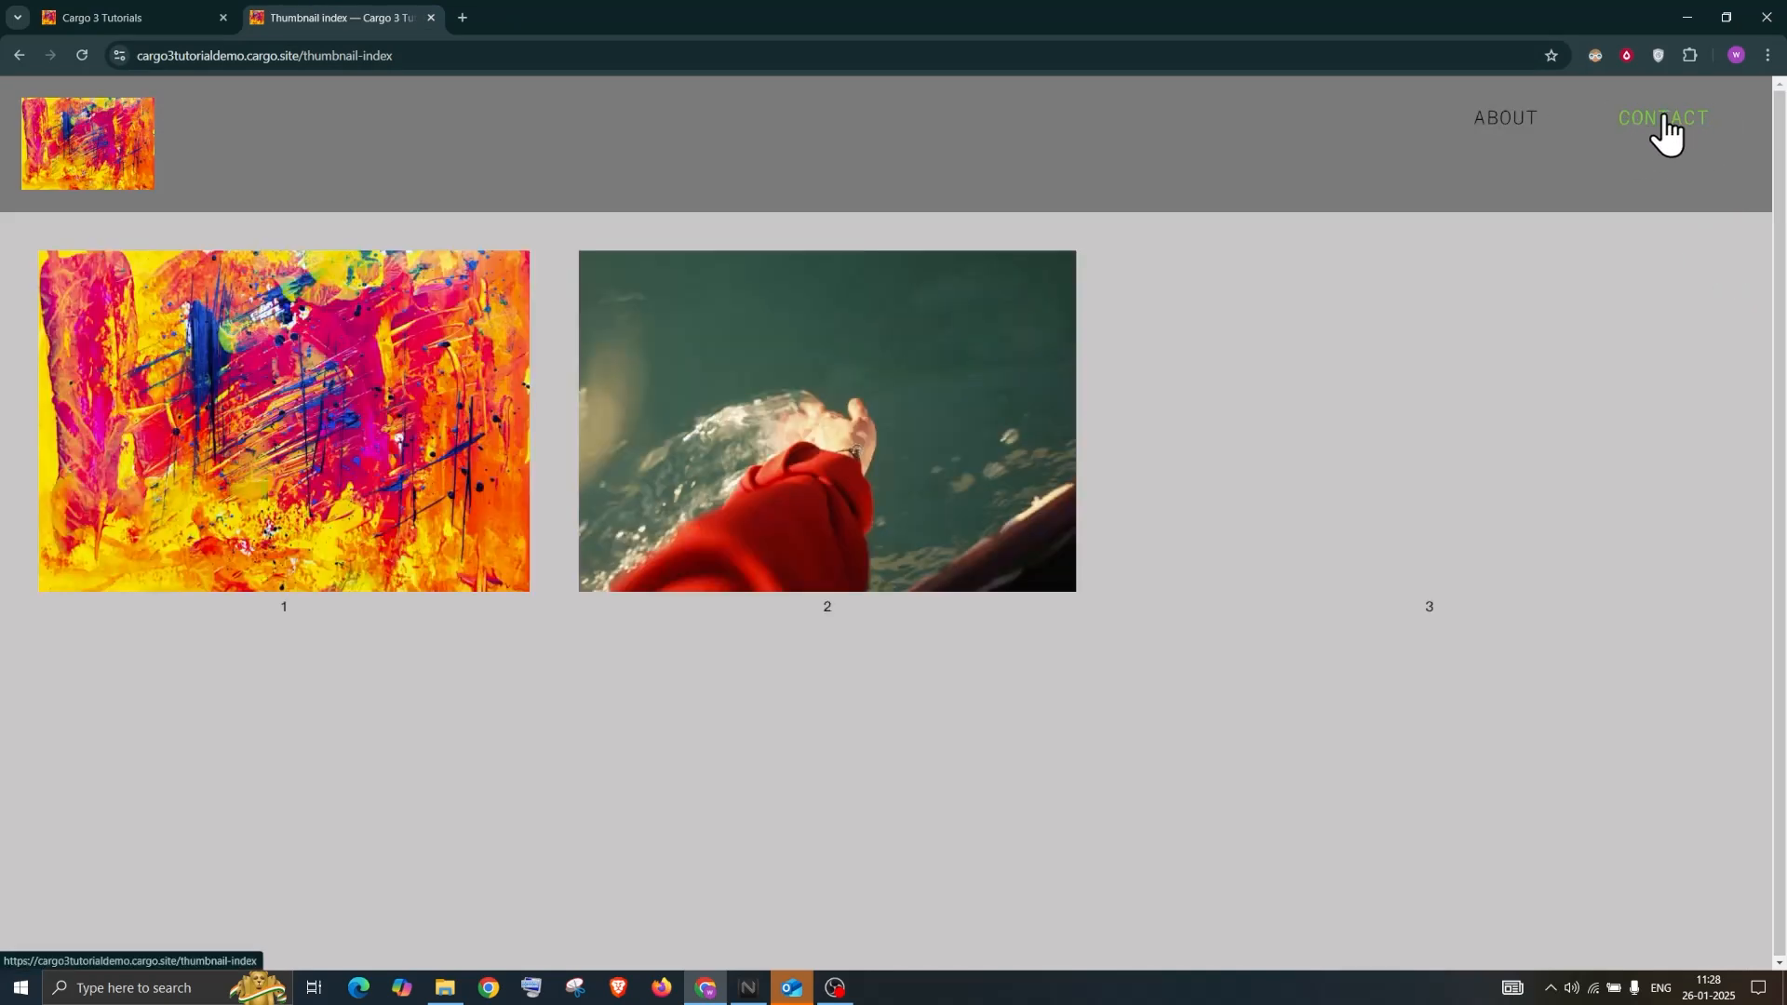
pyautogui.click(146, 19)
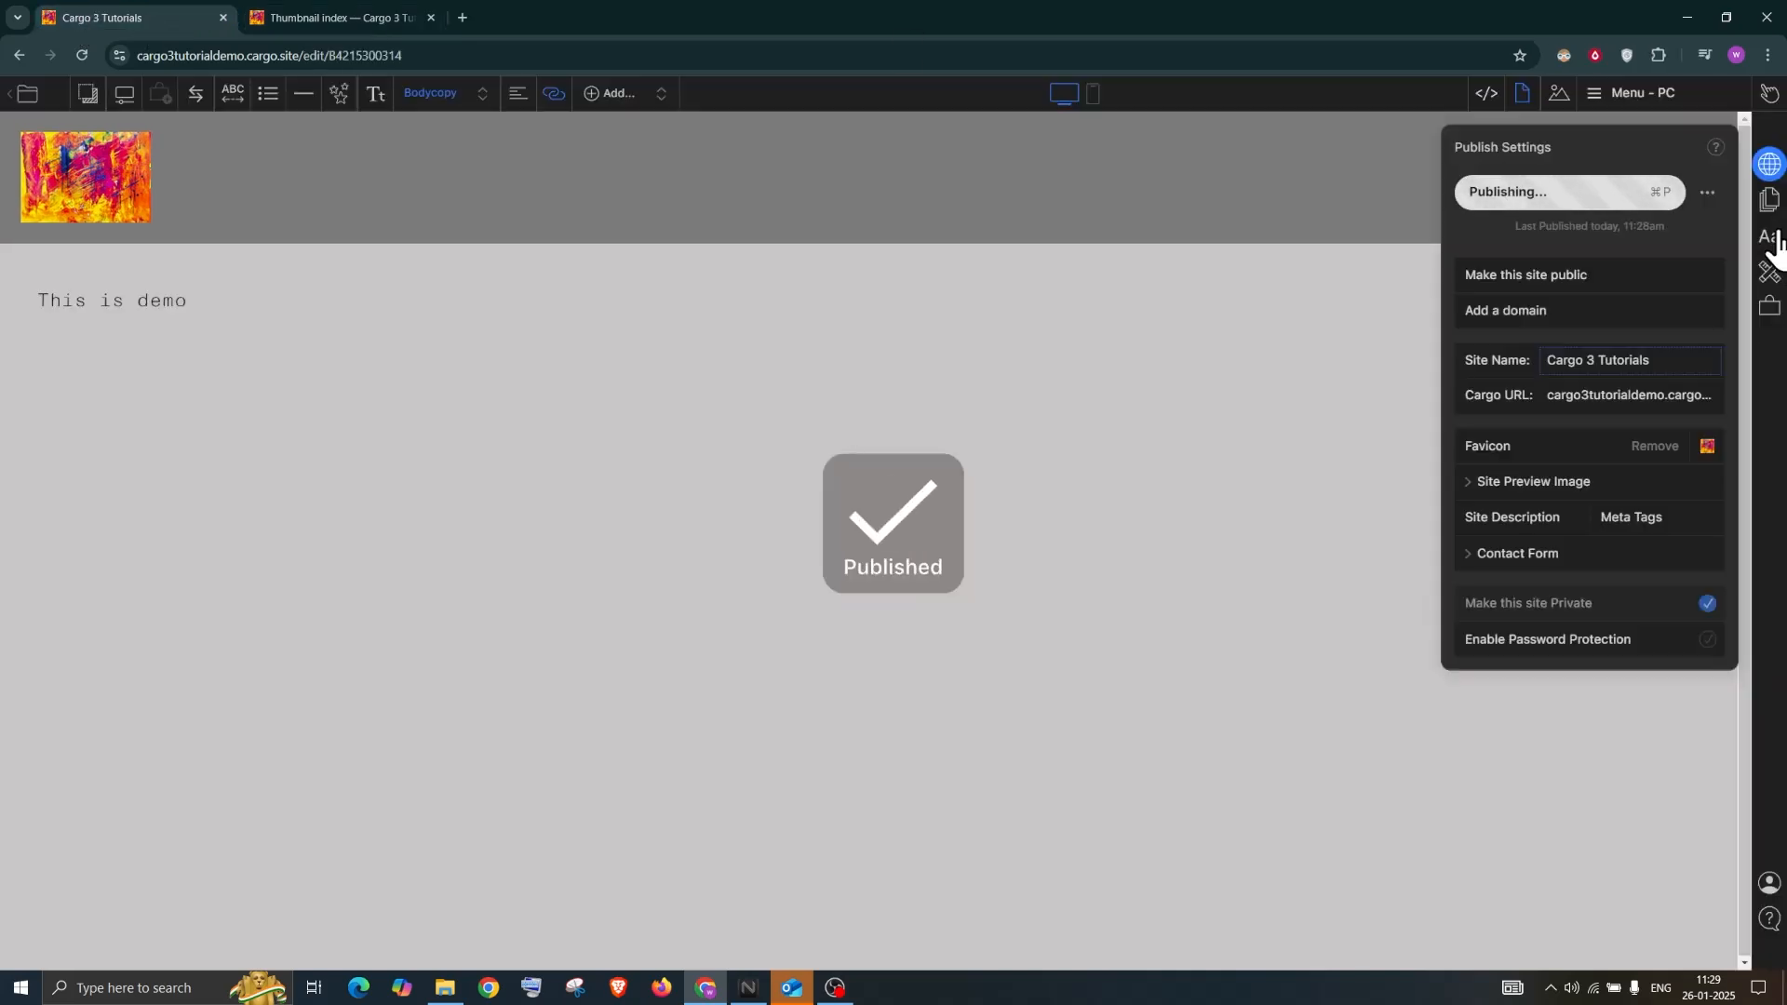
pyautogui.click(1768, 244)
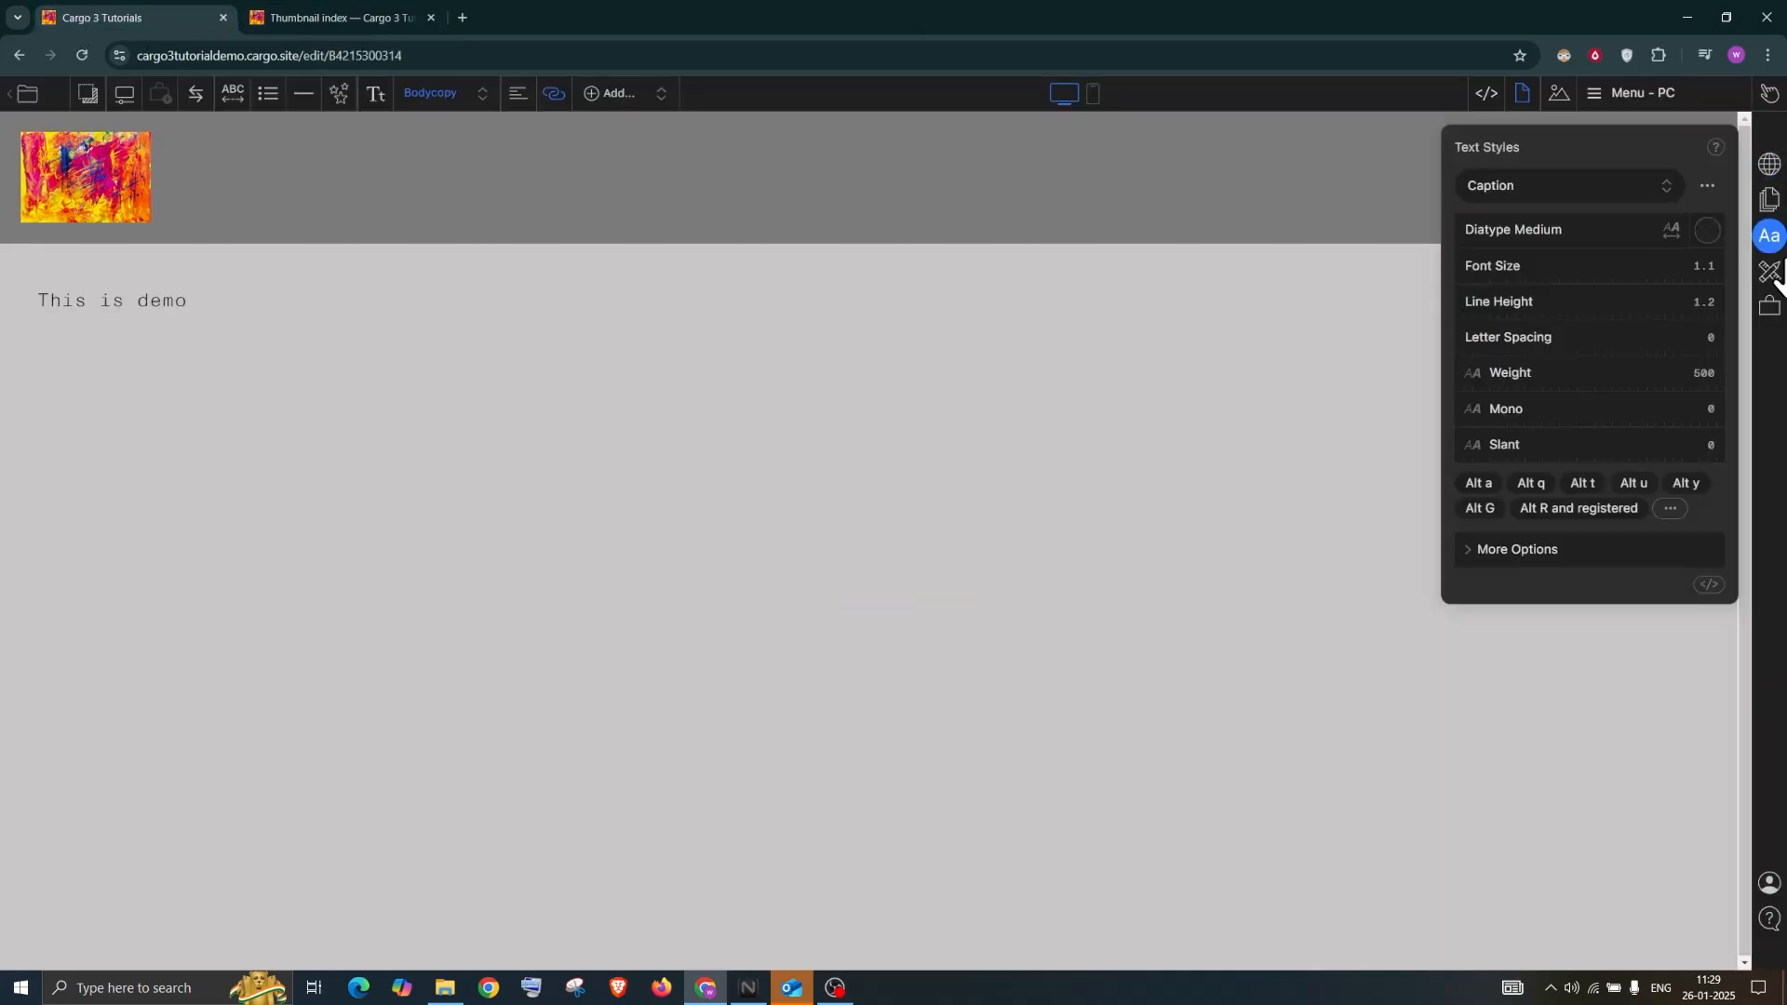
pyautogui.click(1769, 272)
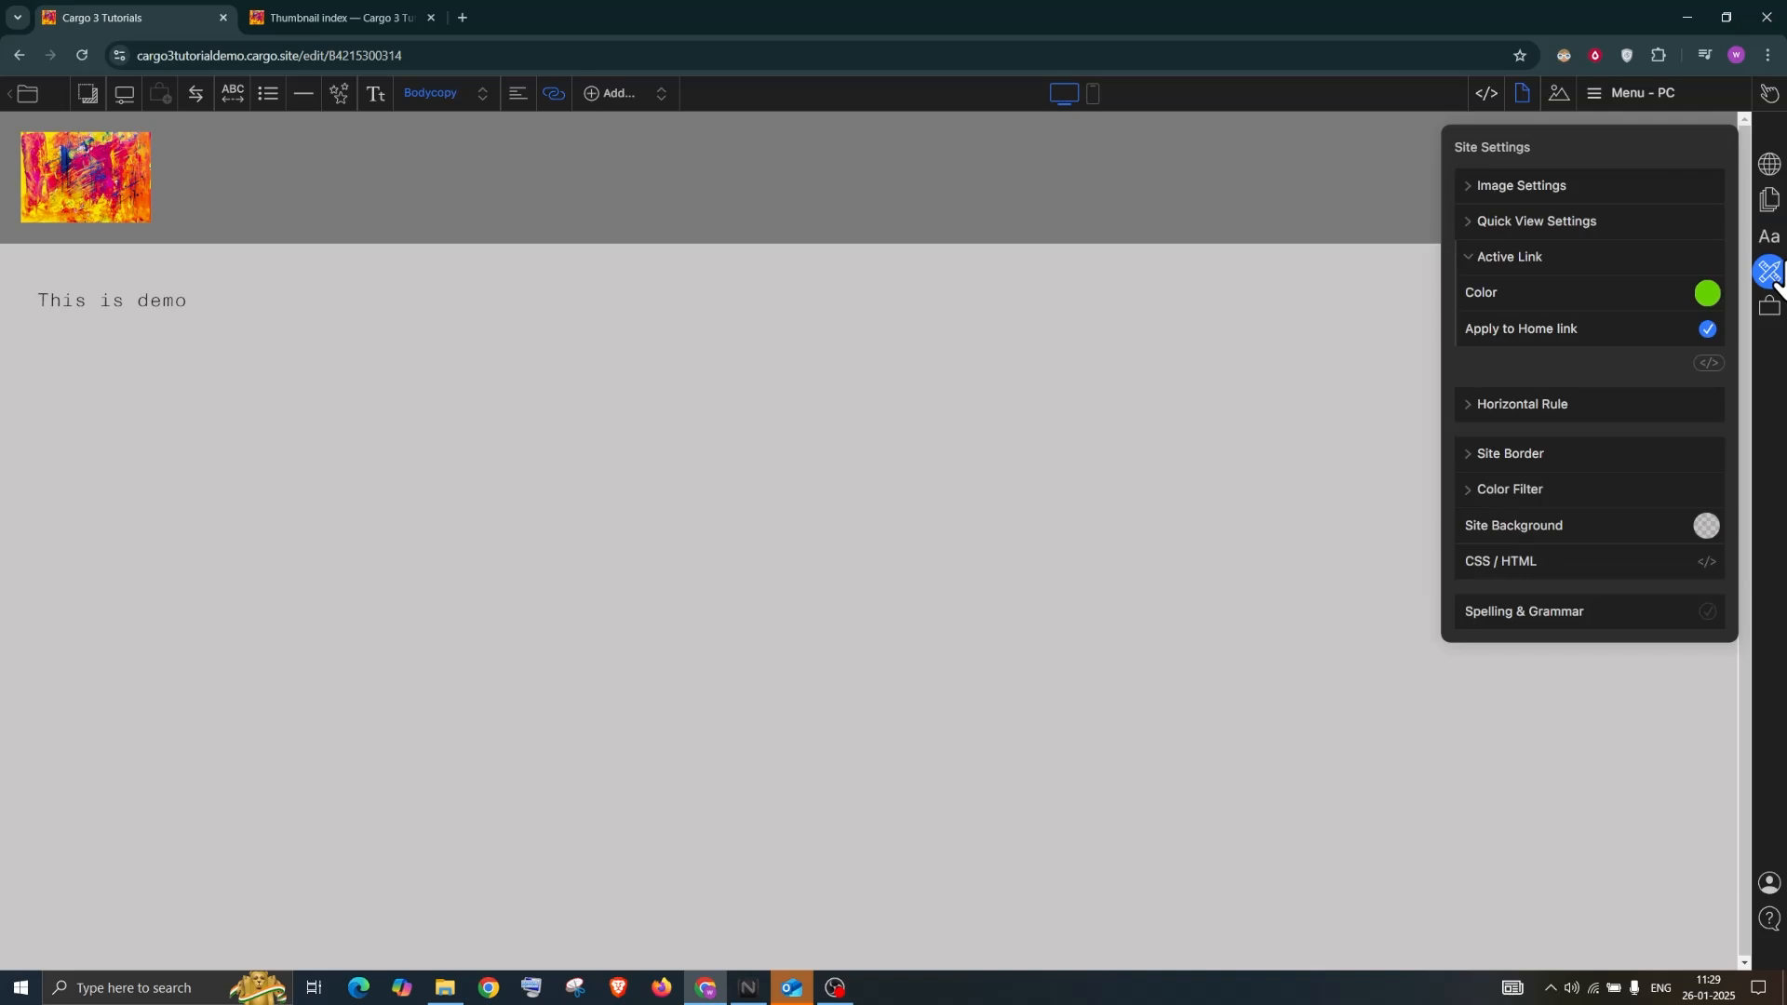
pyautogui.click(1530, 191)
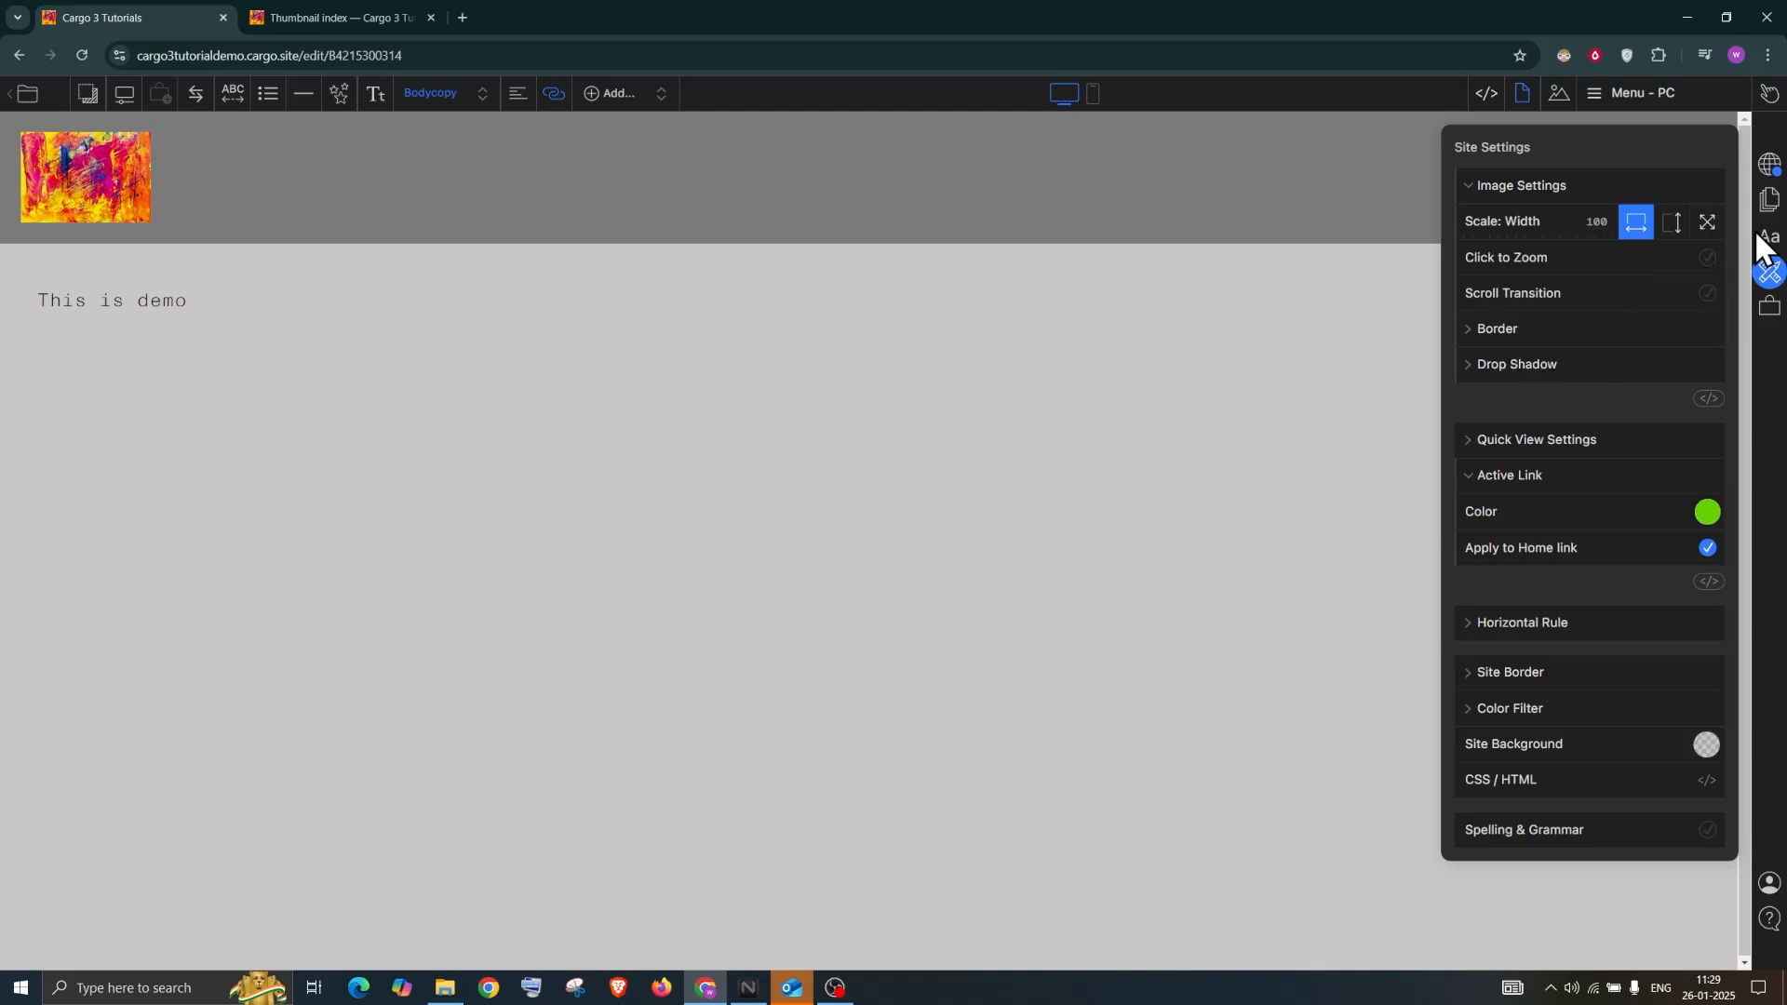
# Publish the site changes and check the live site tab
pyautogui.click(1768, 164)
pyautogui.click(1536, 192)
pyautogui.click(316, 14)
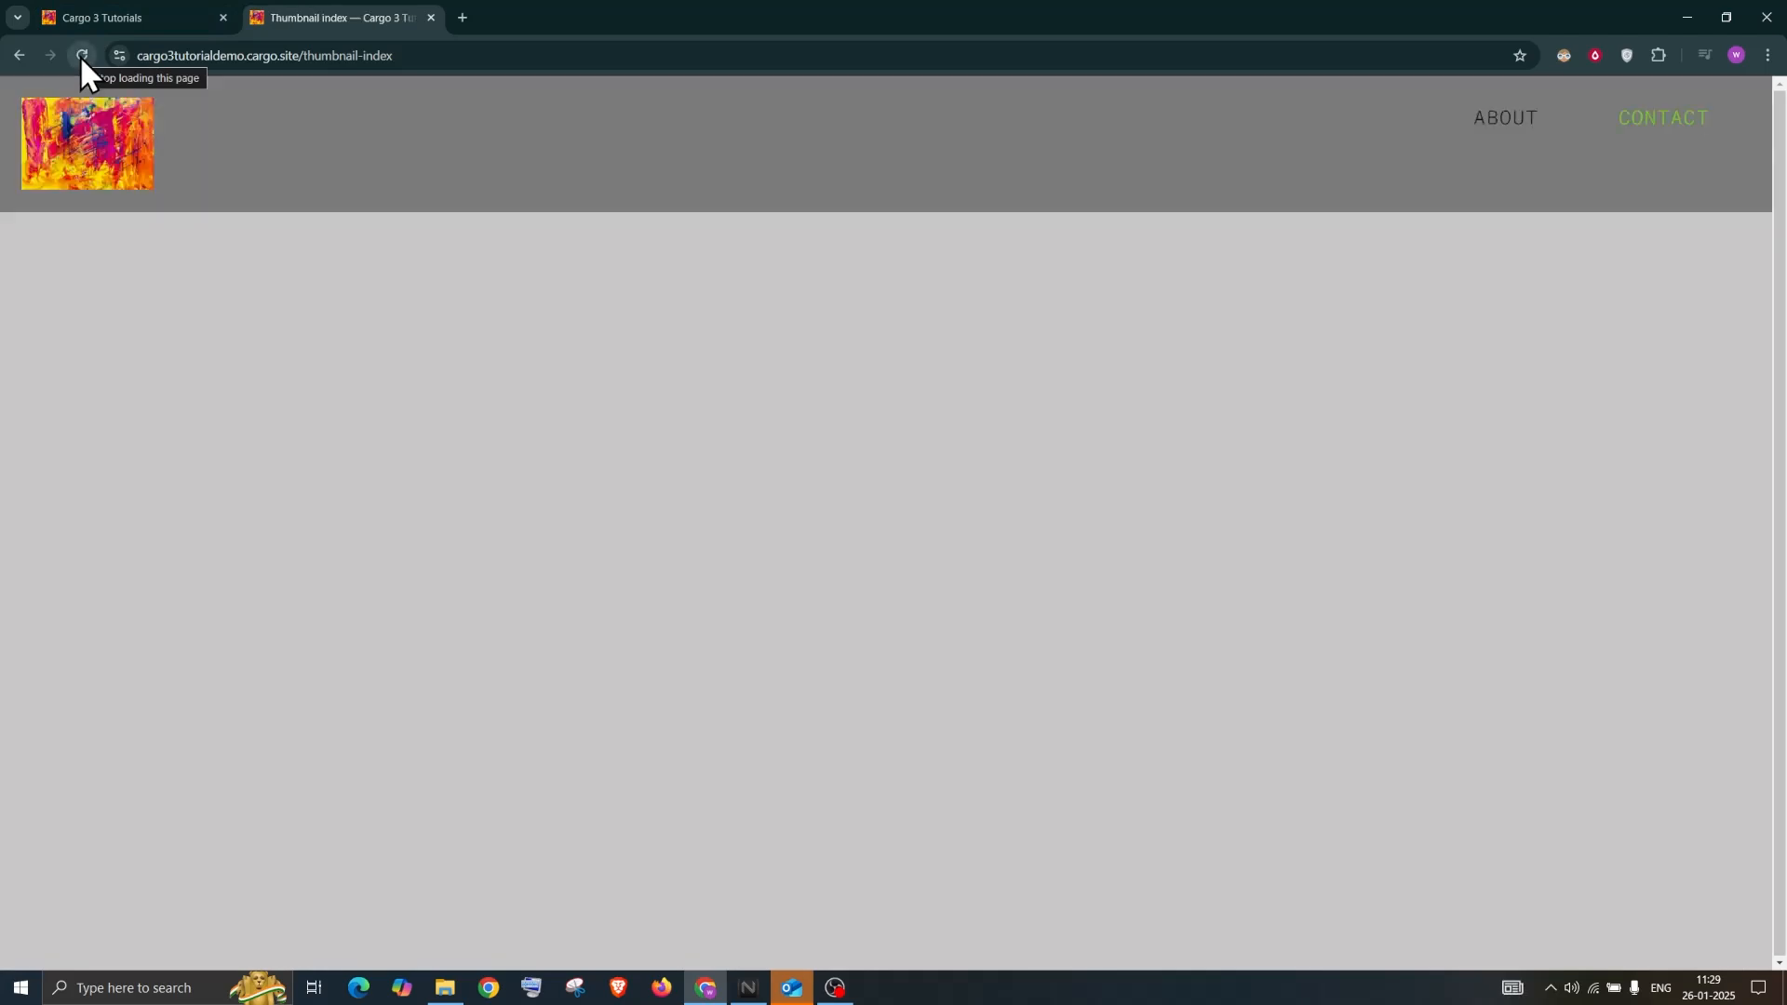
pyautogui.click(118, 14)
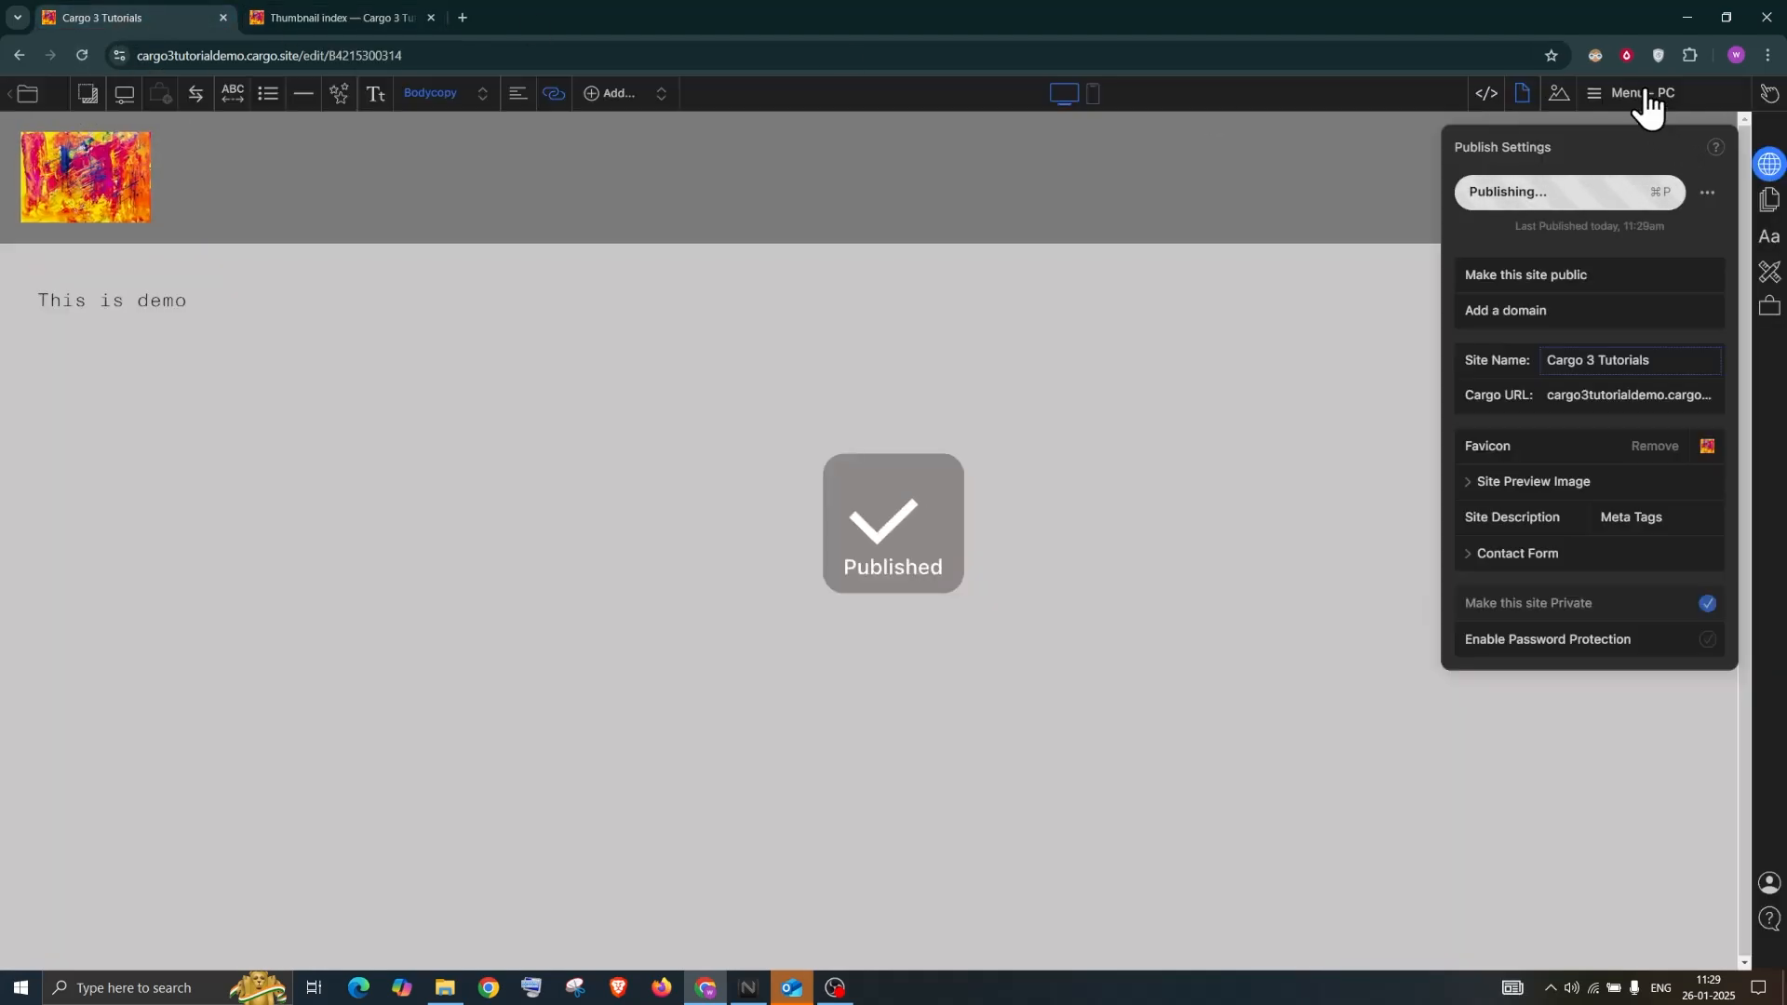
# From the pages list, open both Untitled Pages and then Home - PC in the editor
pyautogui.click(1645, 95)
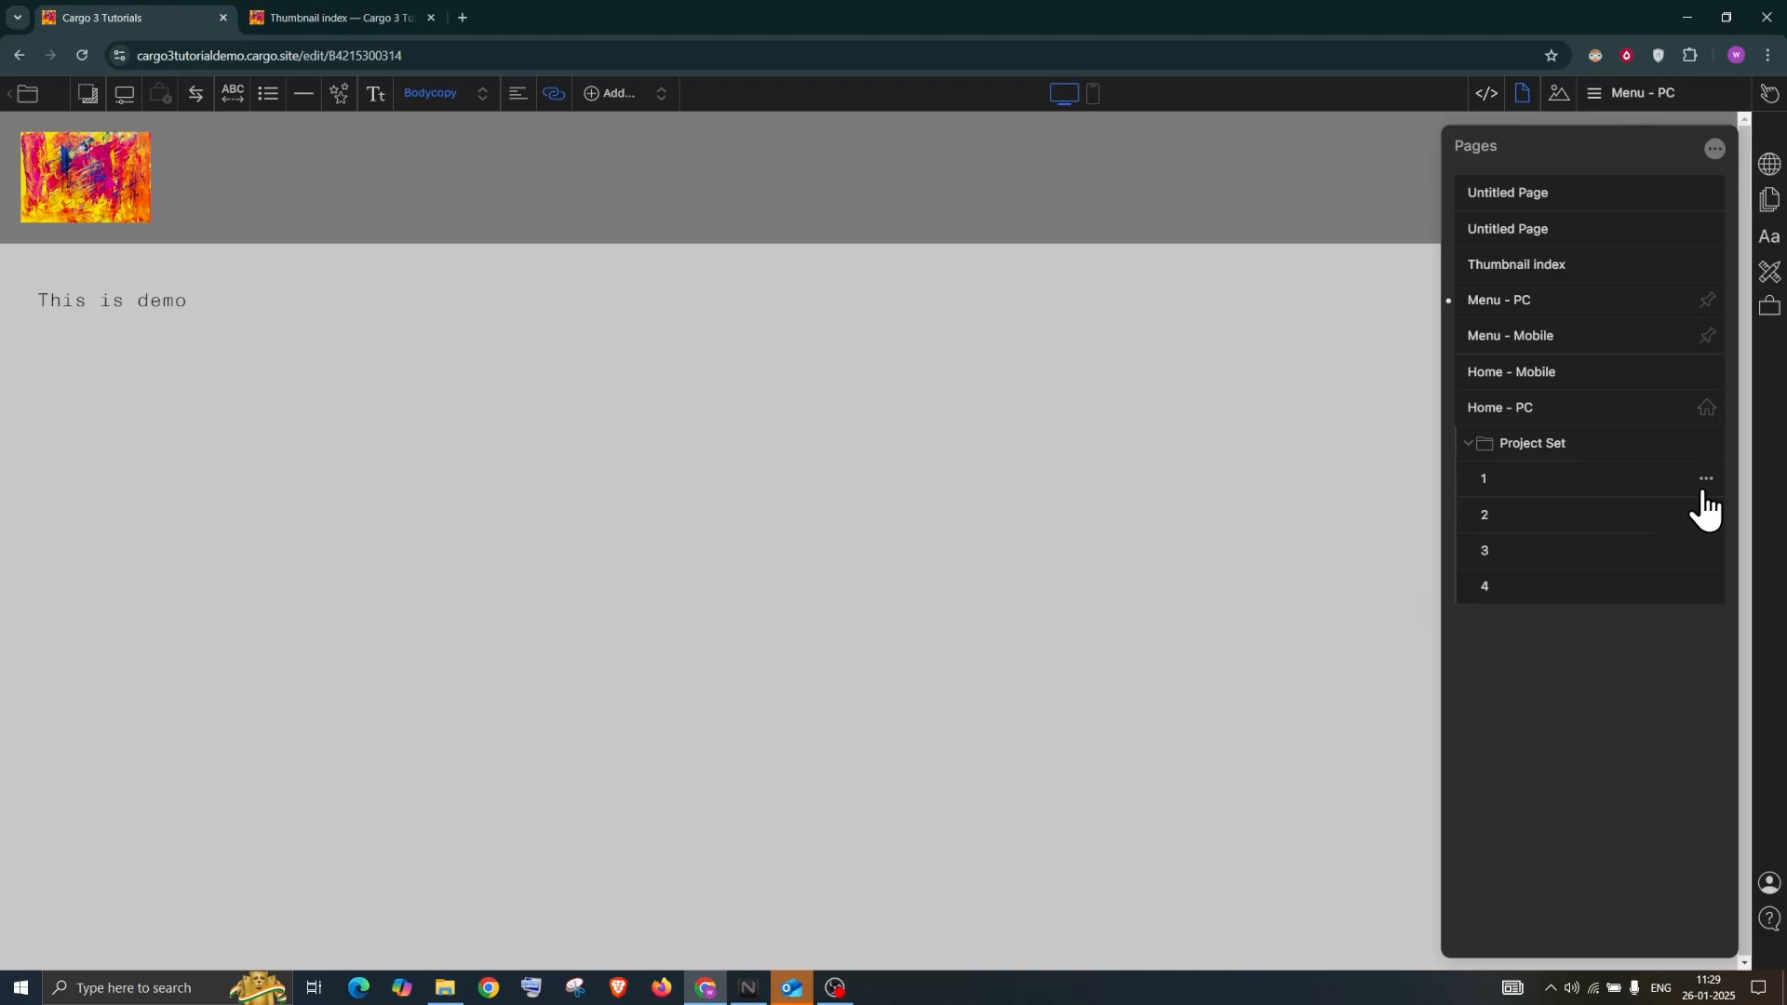
pyautogui.click(339, 15)
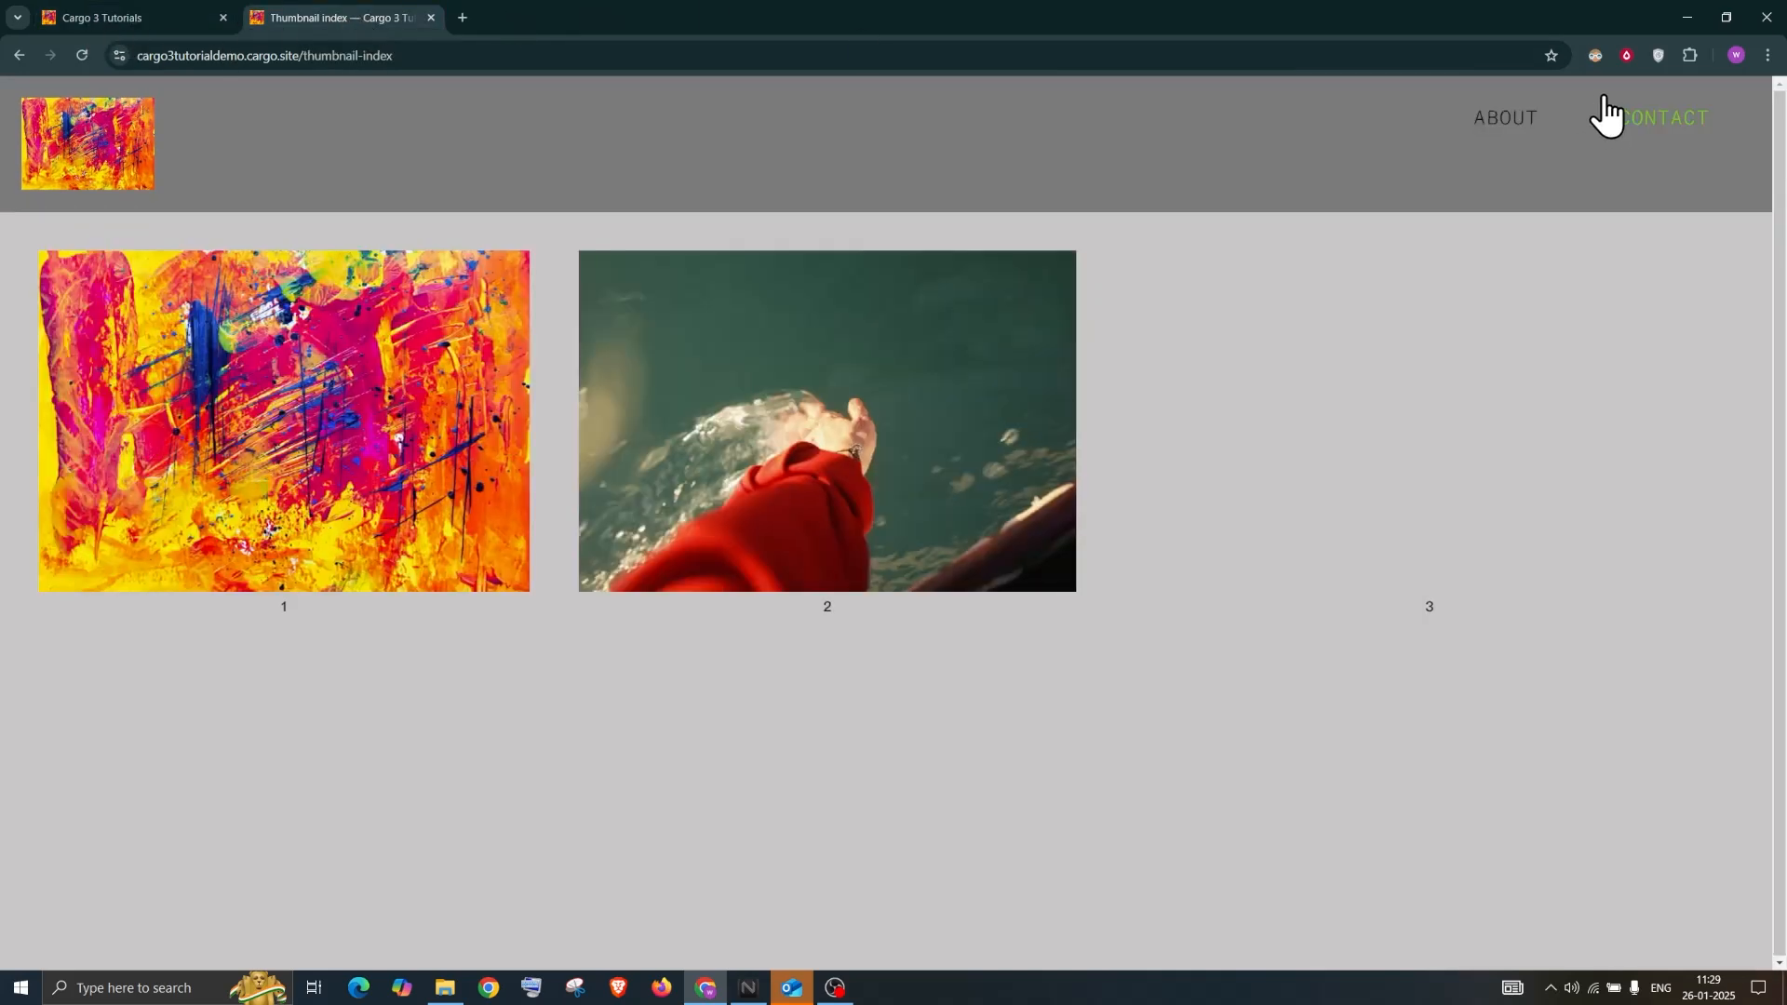
pyautogui.hotkey('ctrl', 'Tab')
pyautogui.click(1638, 94)
pyautogui.click(1640, 97)
pyautogui.click(1543, 206)
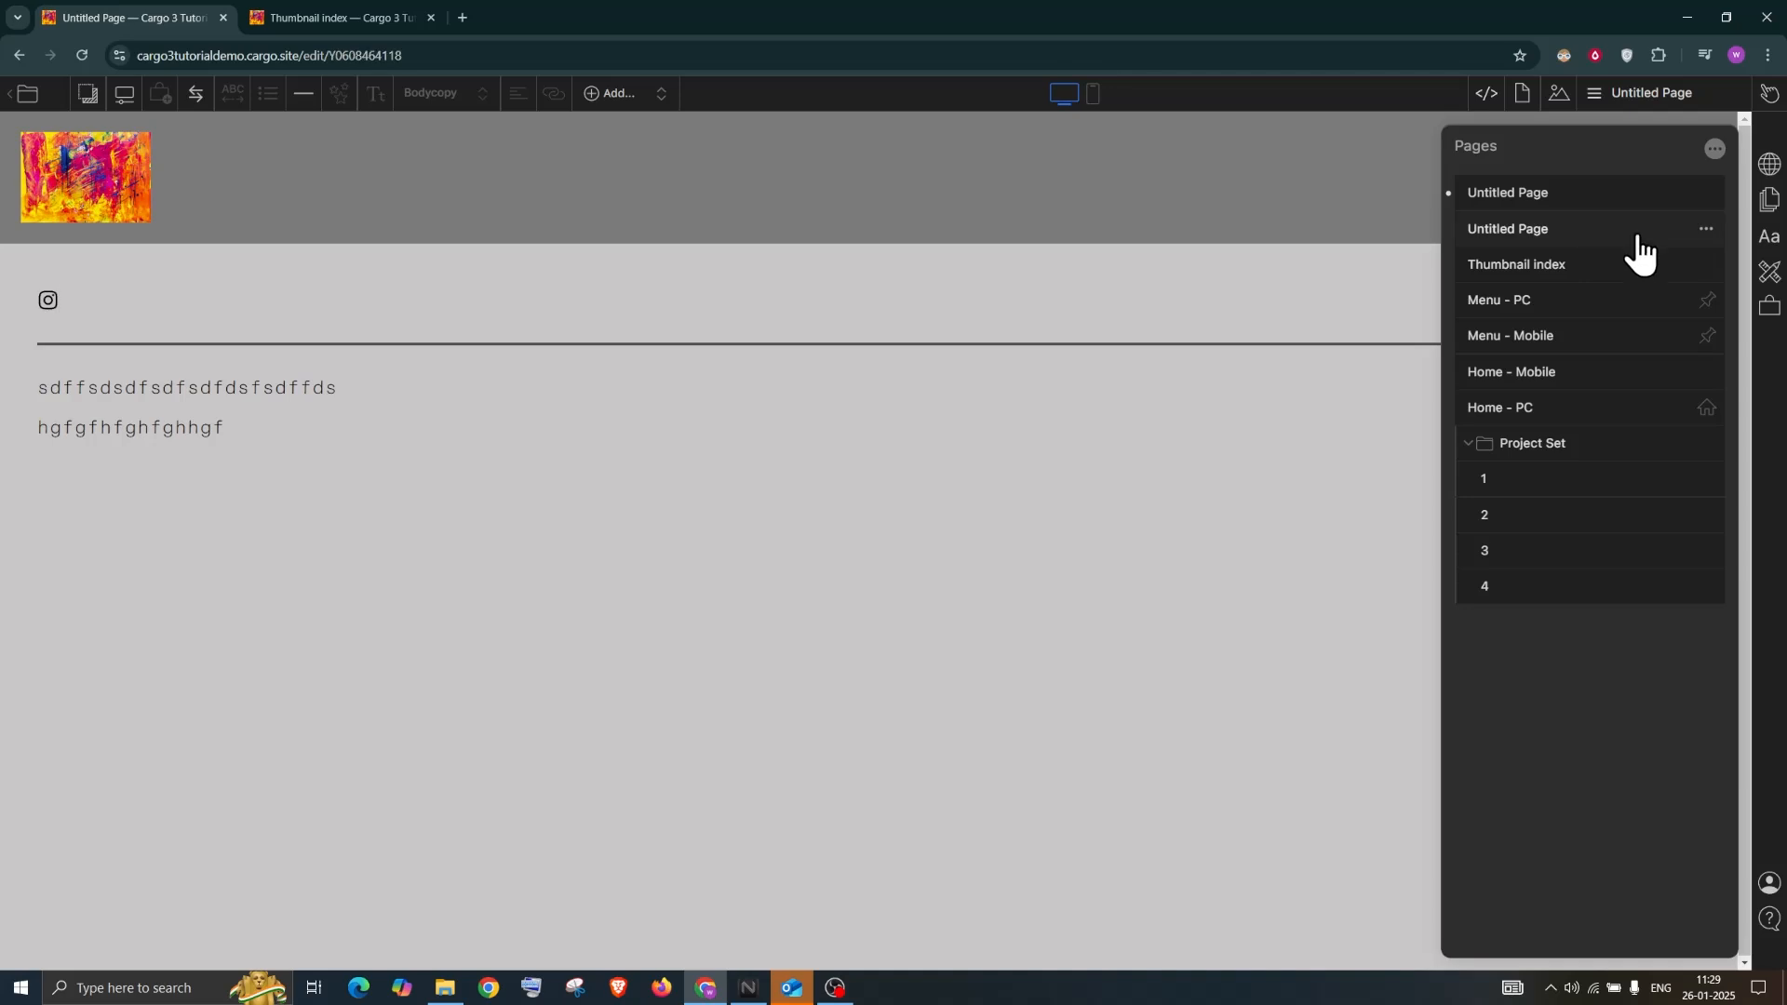
pyautogui.click(1706, 235)
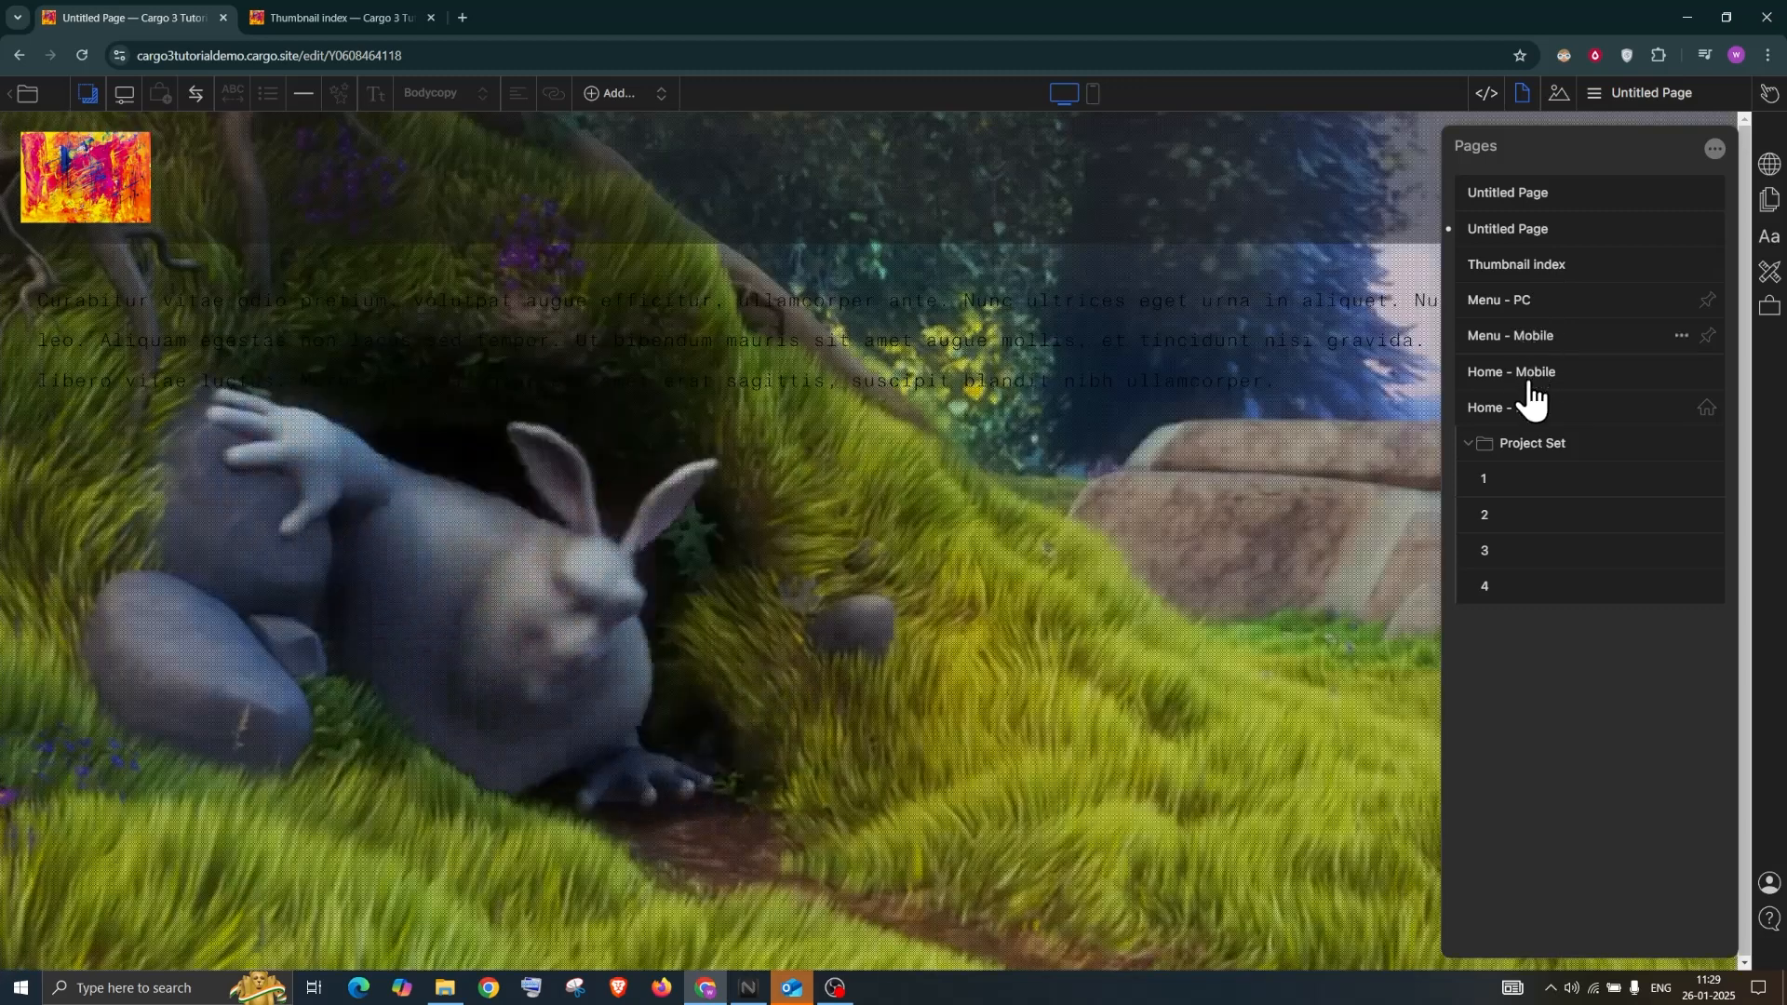
pyautogui.click(1519, 414)
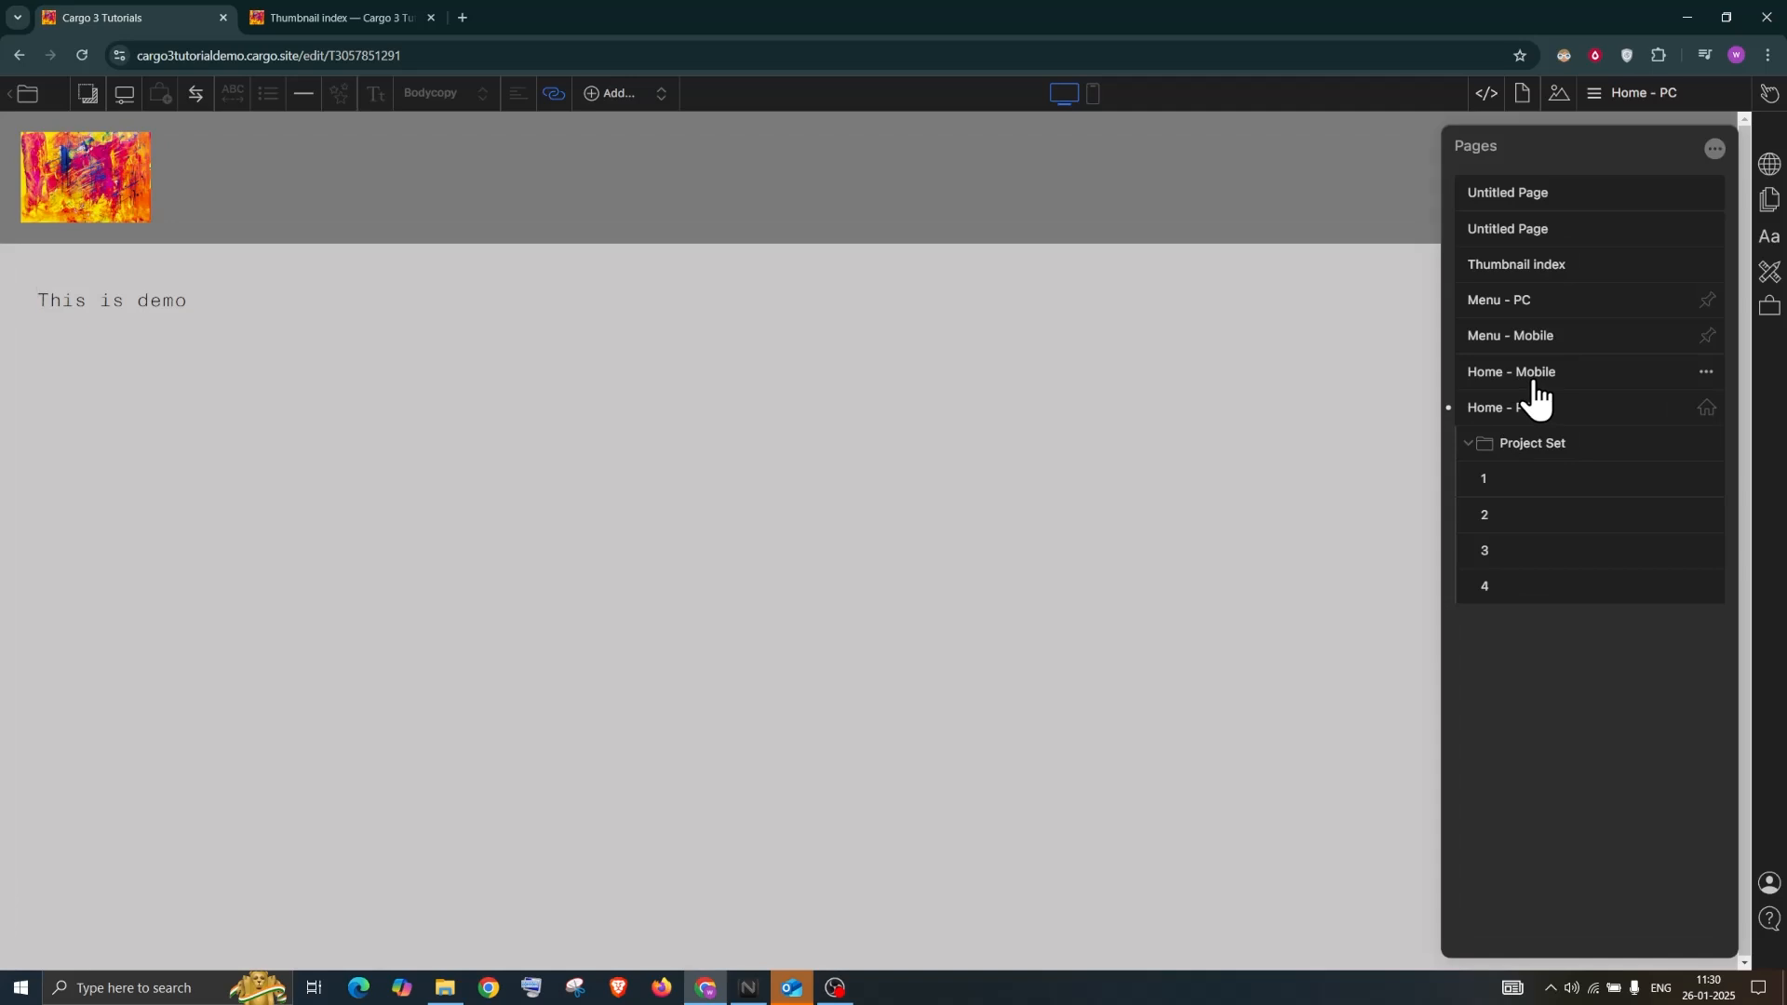
# Open Home - Mobile's Direct Link in a new tab and scroll through its borderless images
pyautogui.click(1534, 382)
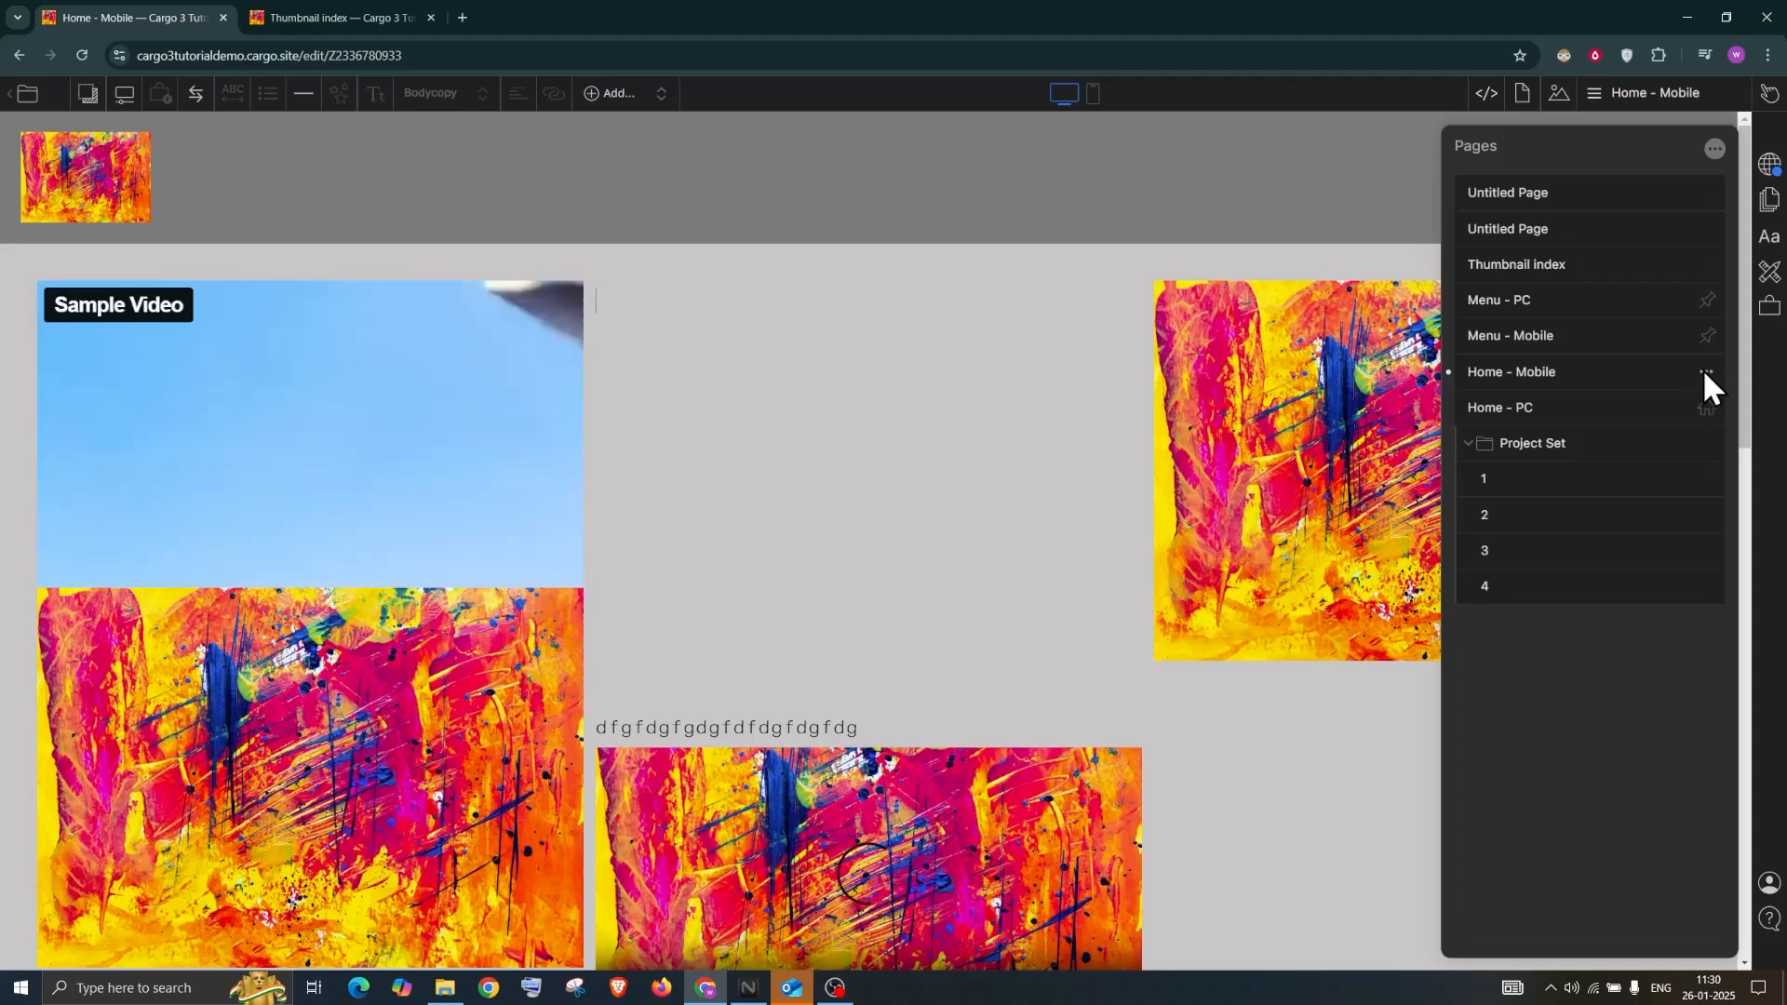
pyautogui.click(1704, 372)
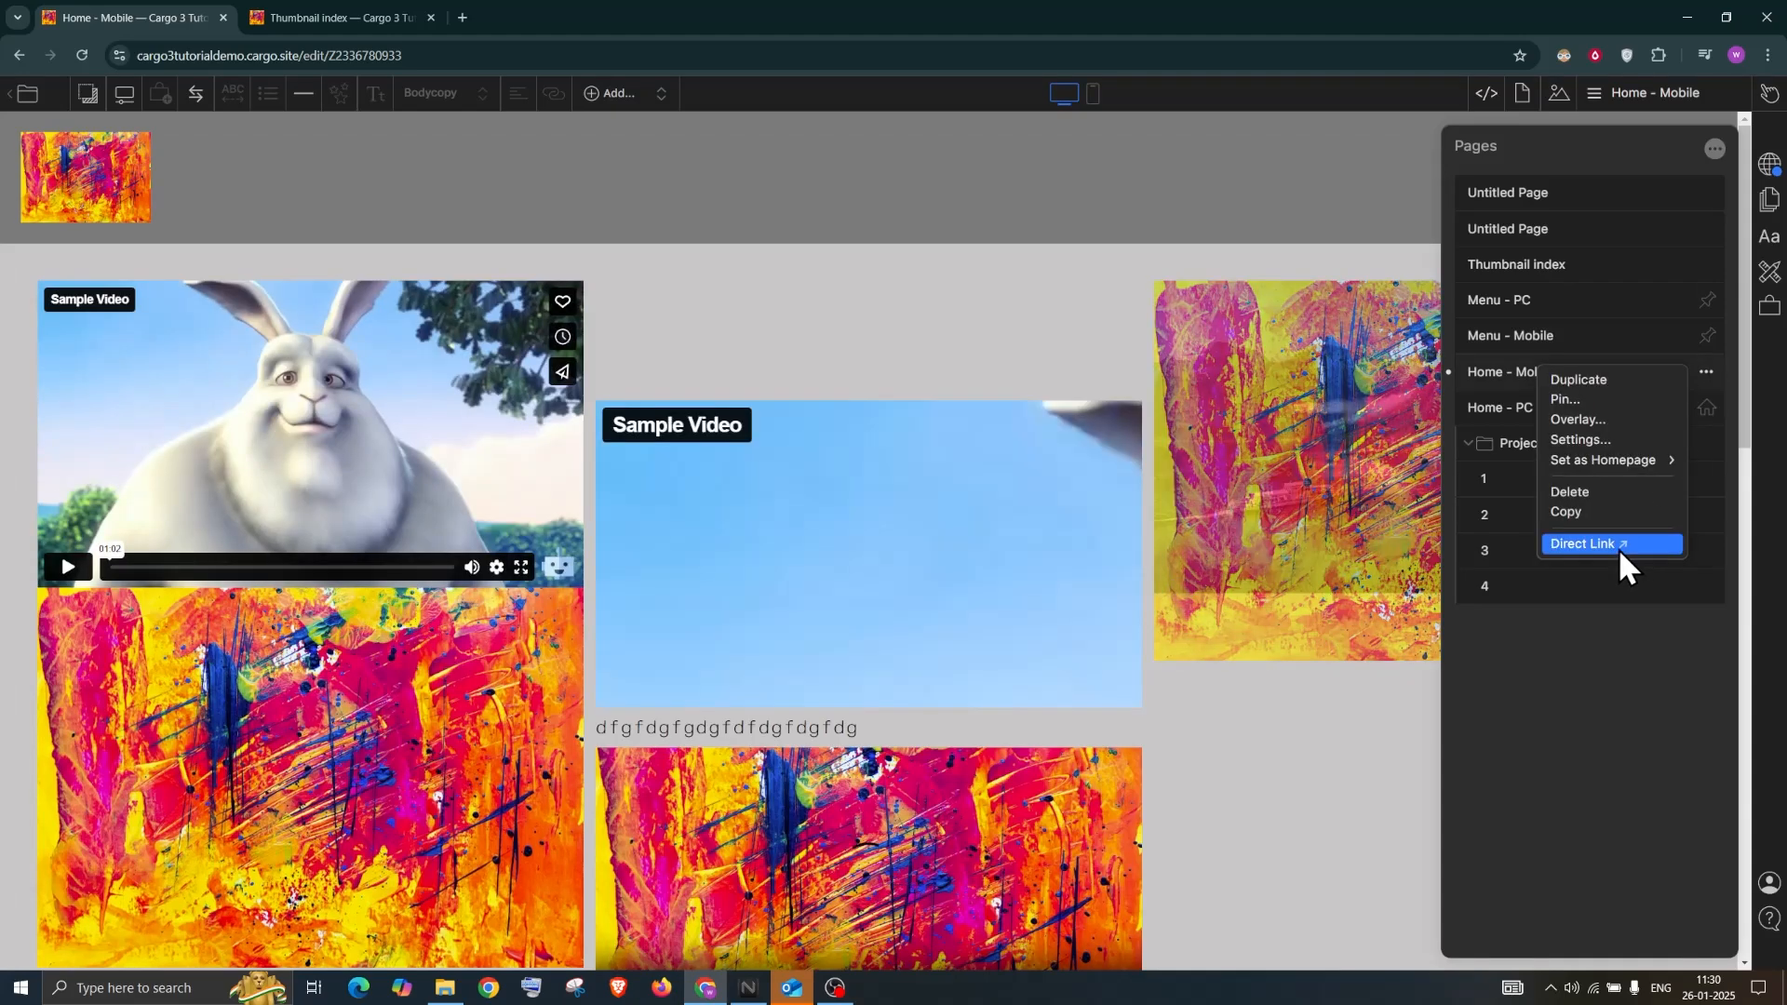
pyautogui.click(1618, 545)
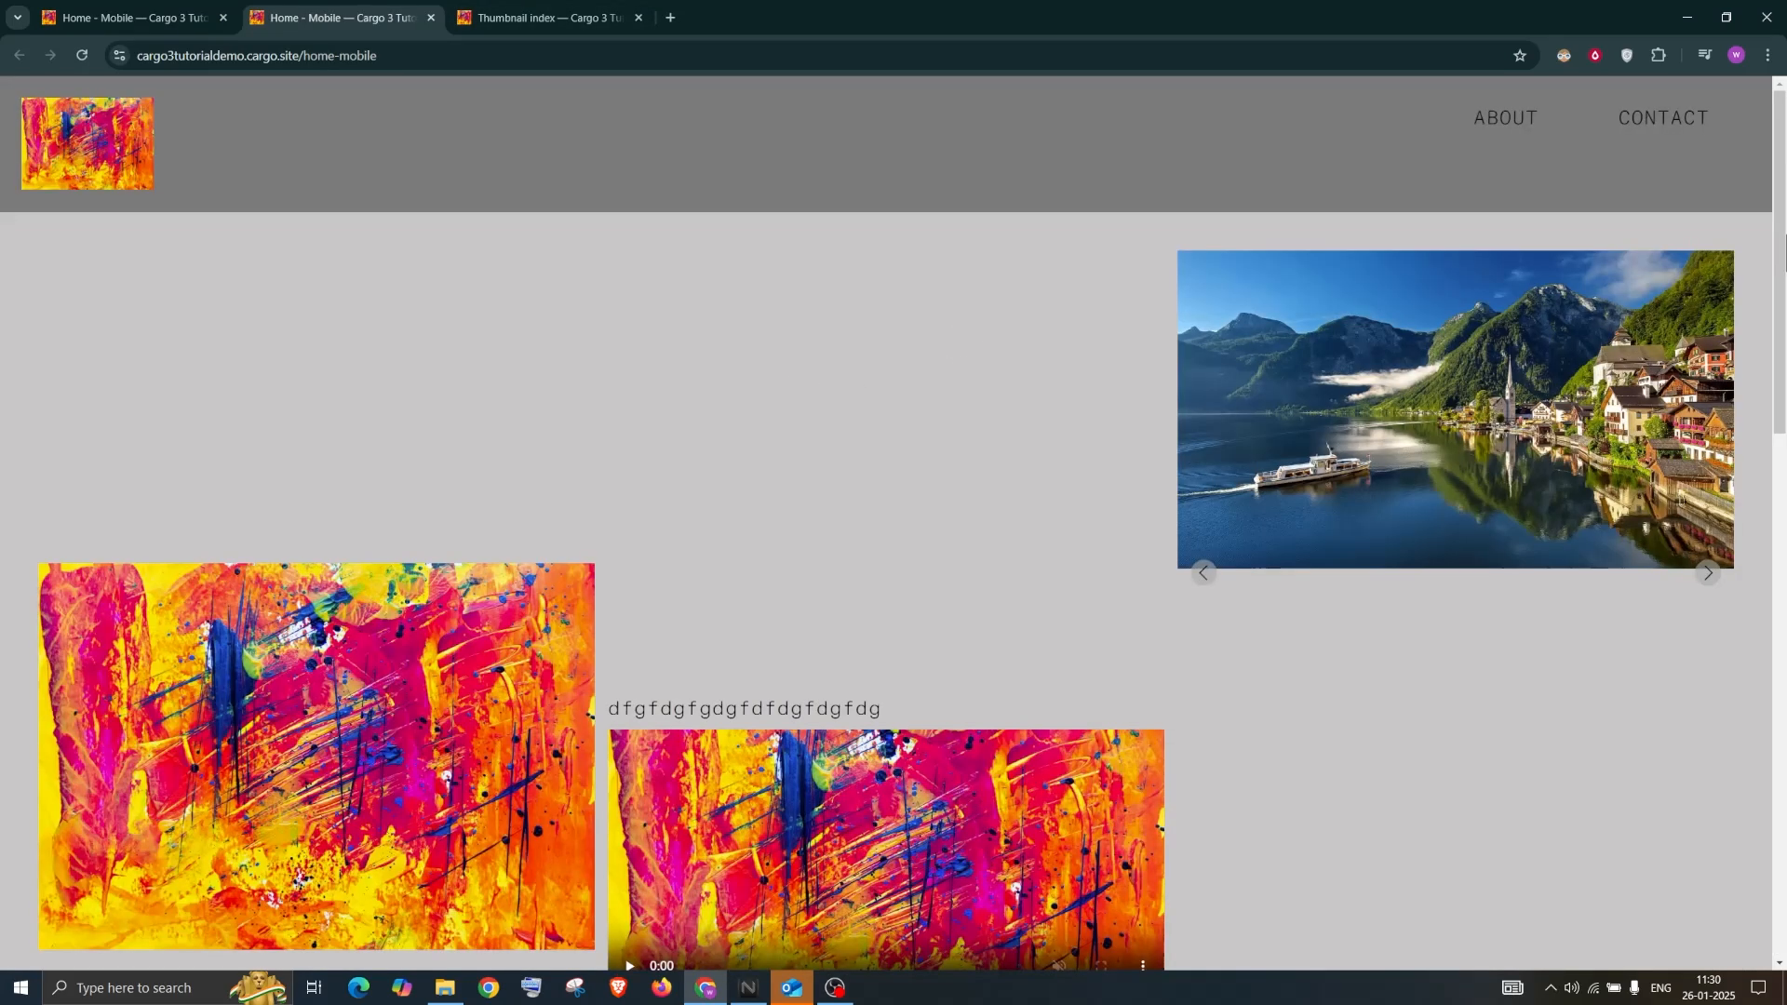
pyautogui.moveTo(1783, 296)
pyautogui.mouseDown()
pyautogui.moveTo(1779, 382)
pyautogui.moveTo(1695, 707)
pyautogui.mouseUp()
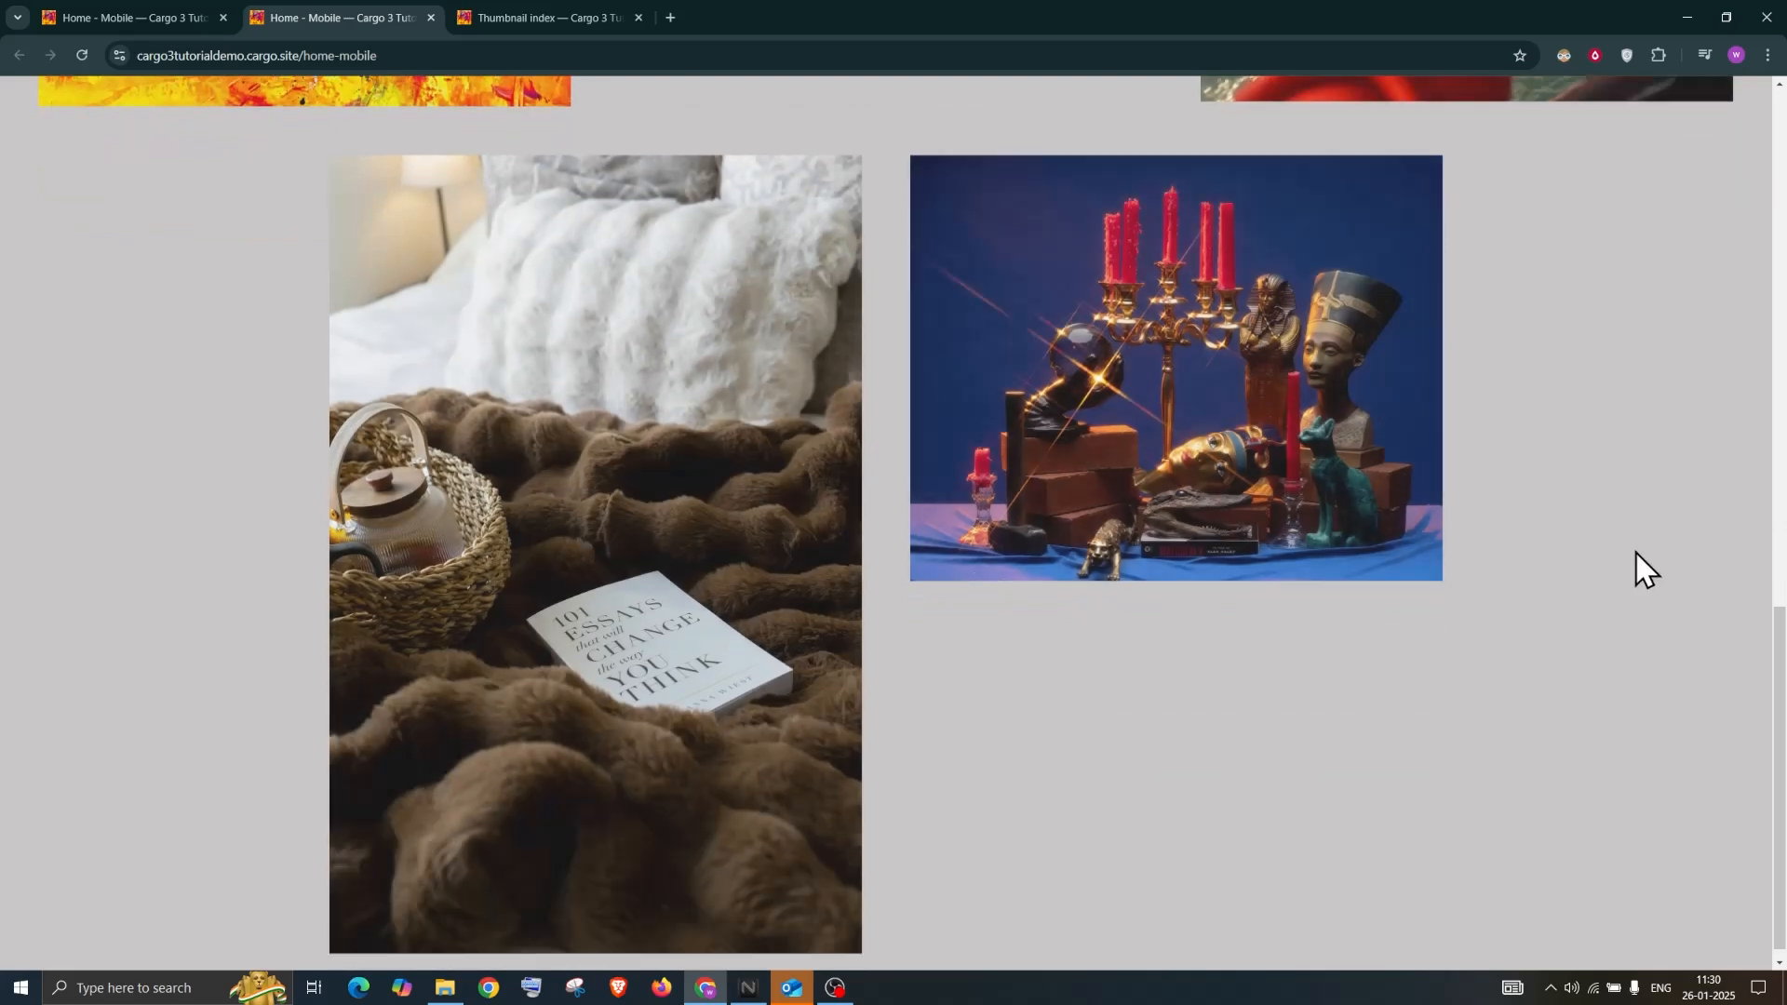
pyautogui.scroll(5, 1643, 565)
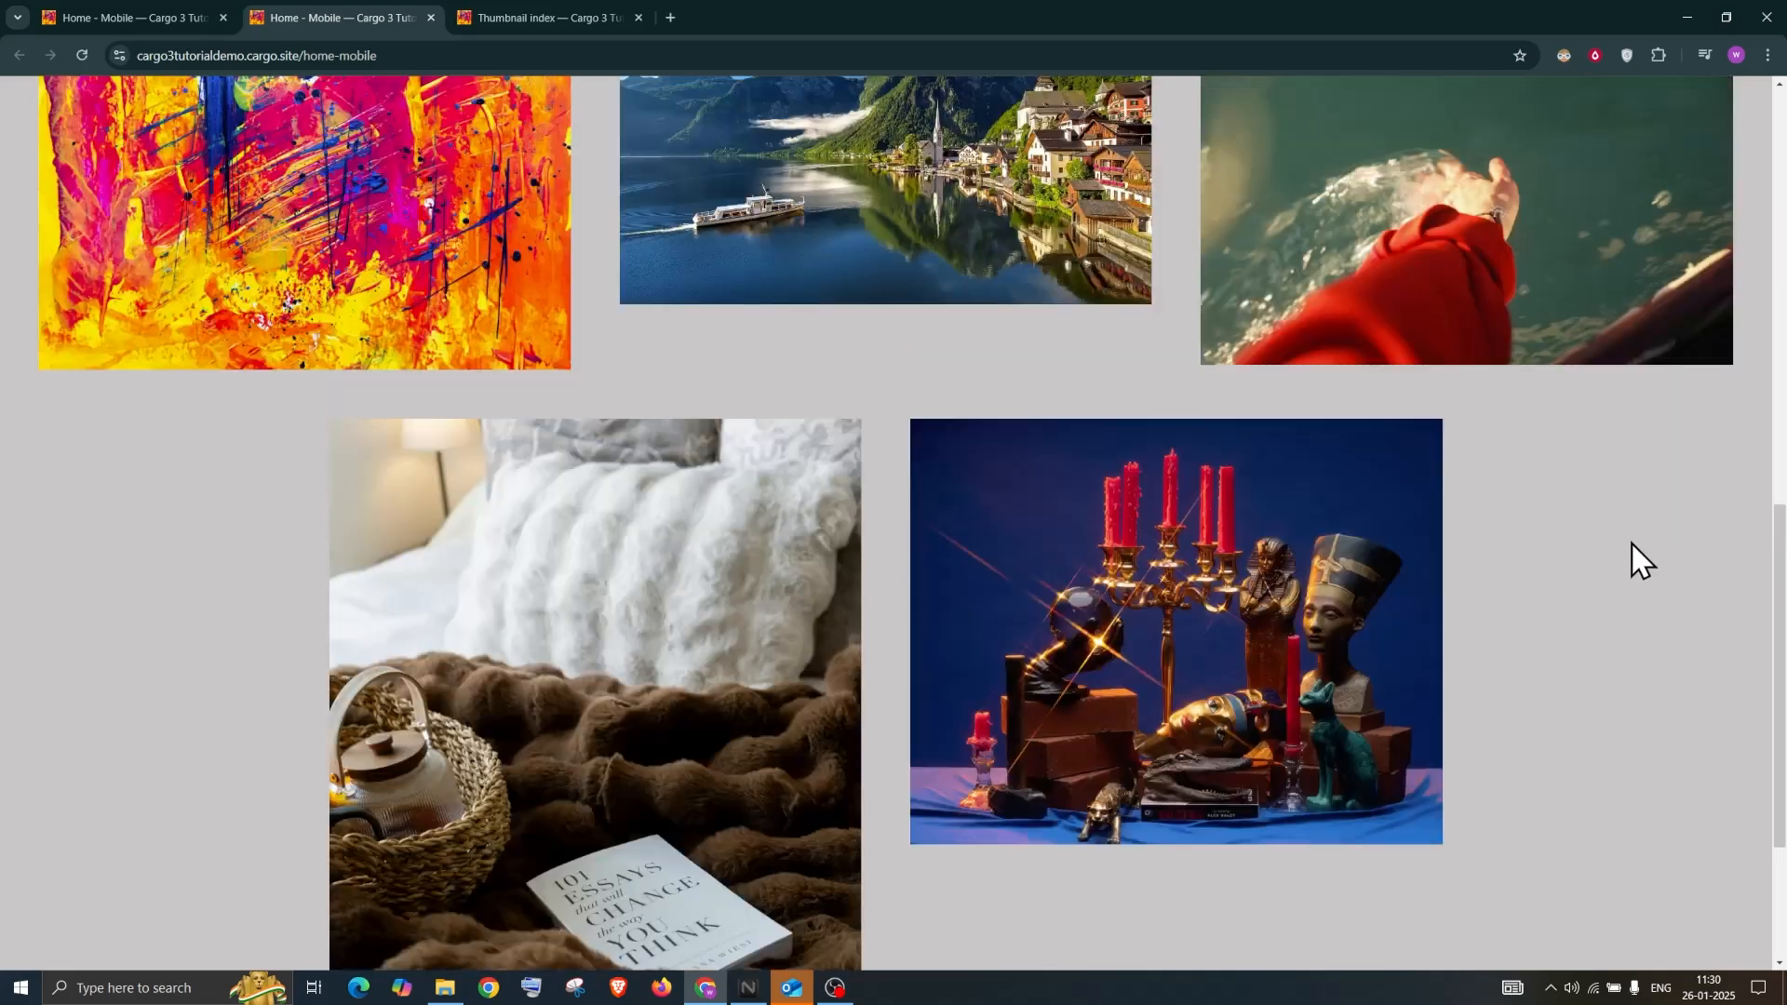
pyautogui.scroll(4, 1635, 556)
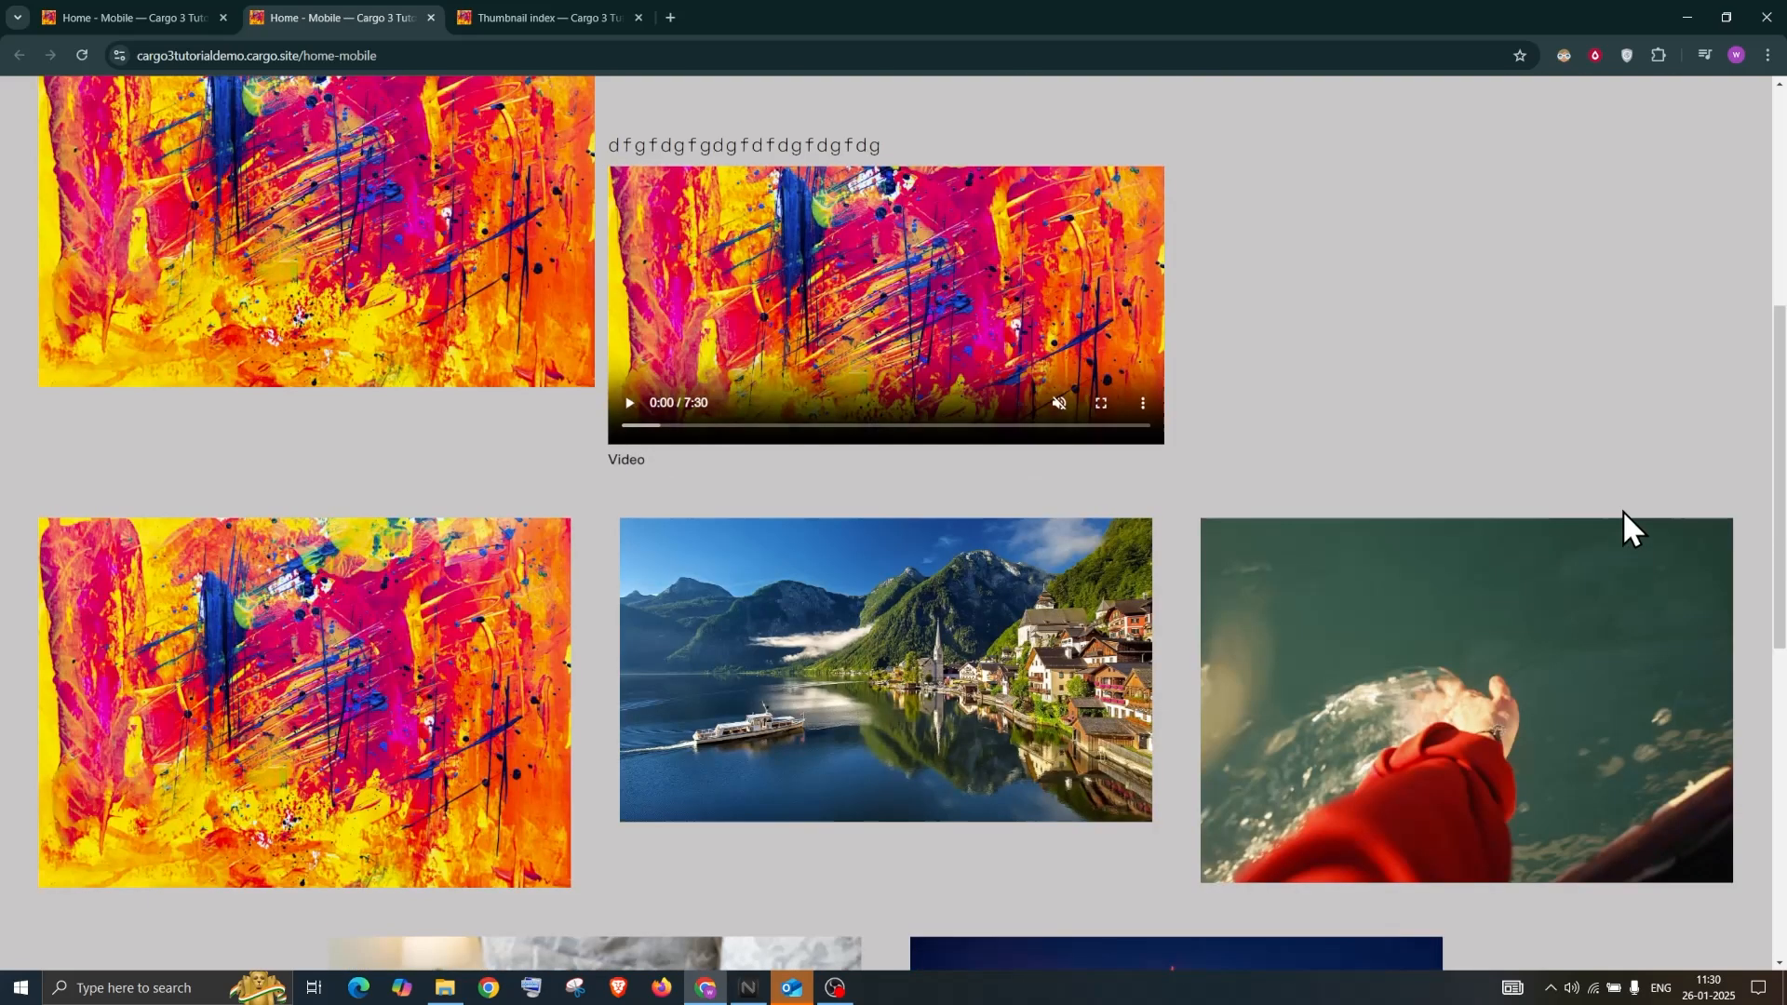
pyautogui.scroll(6, 1602, 331)
pyautogui.scroll(-7, 1601, 332)
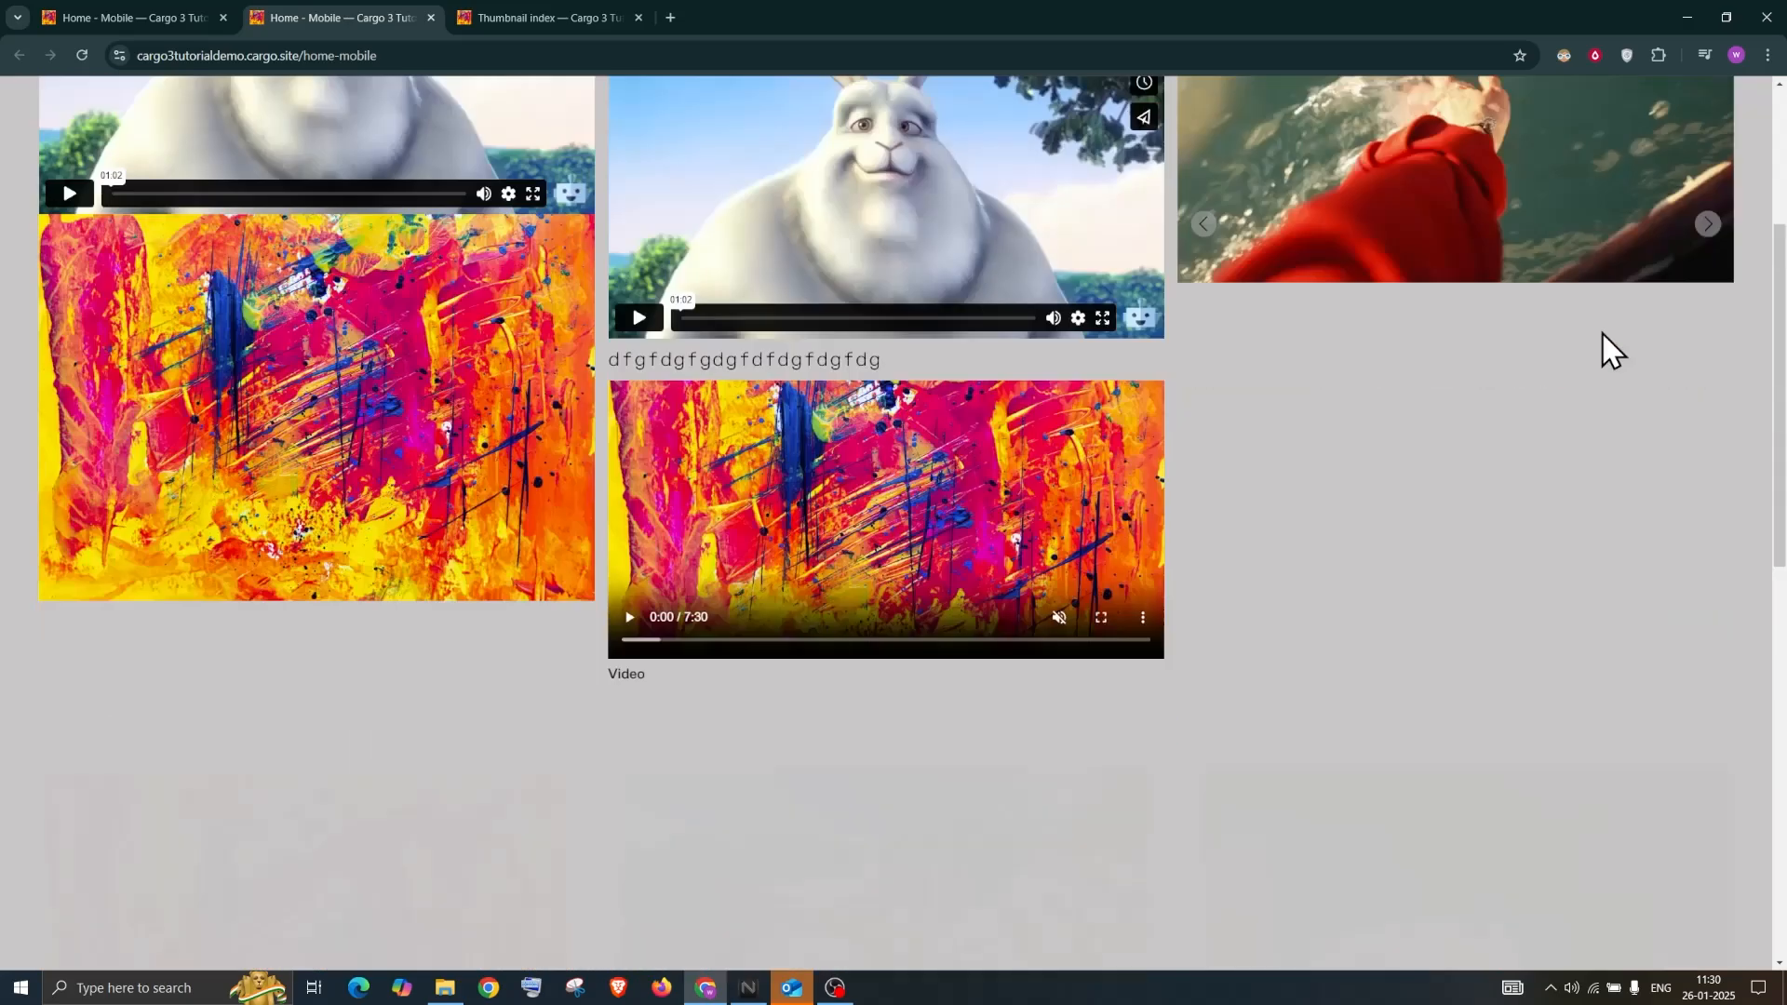
pyautogui.scroll(7, 1601, 332)
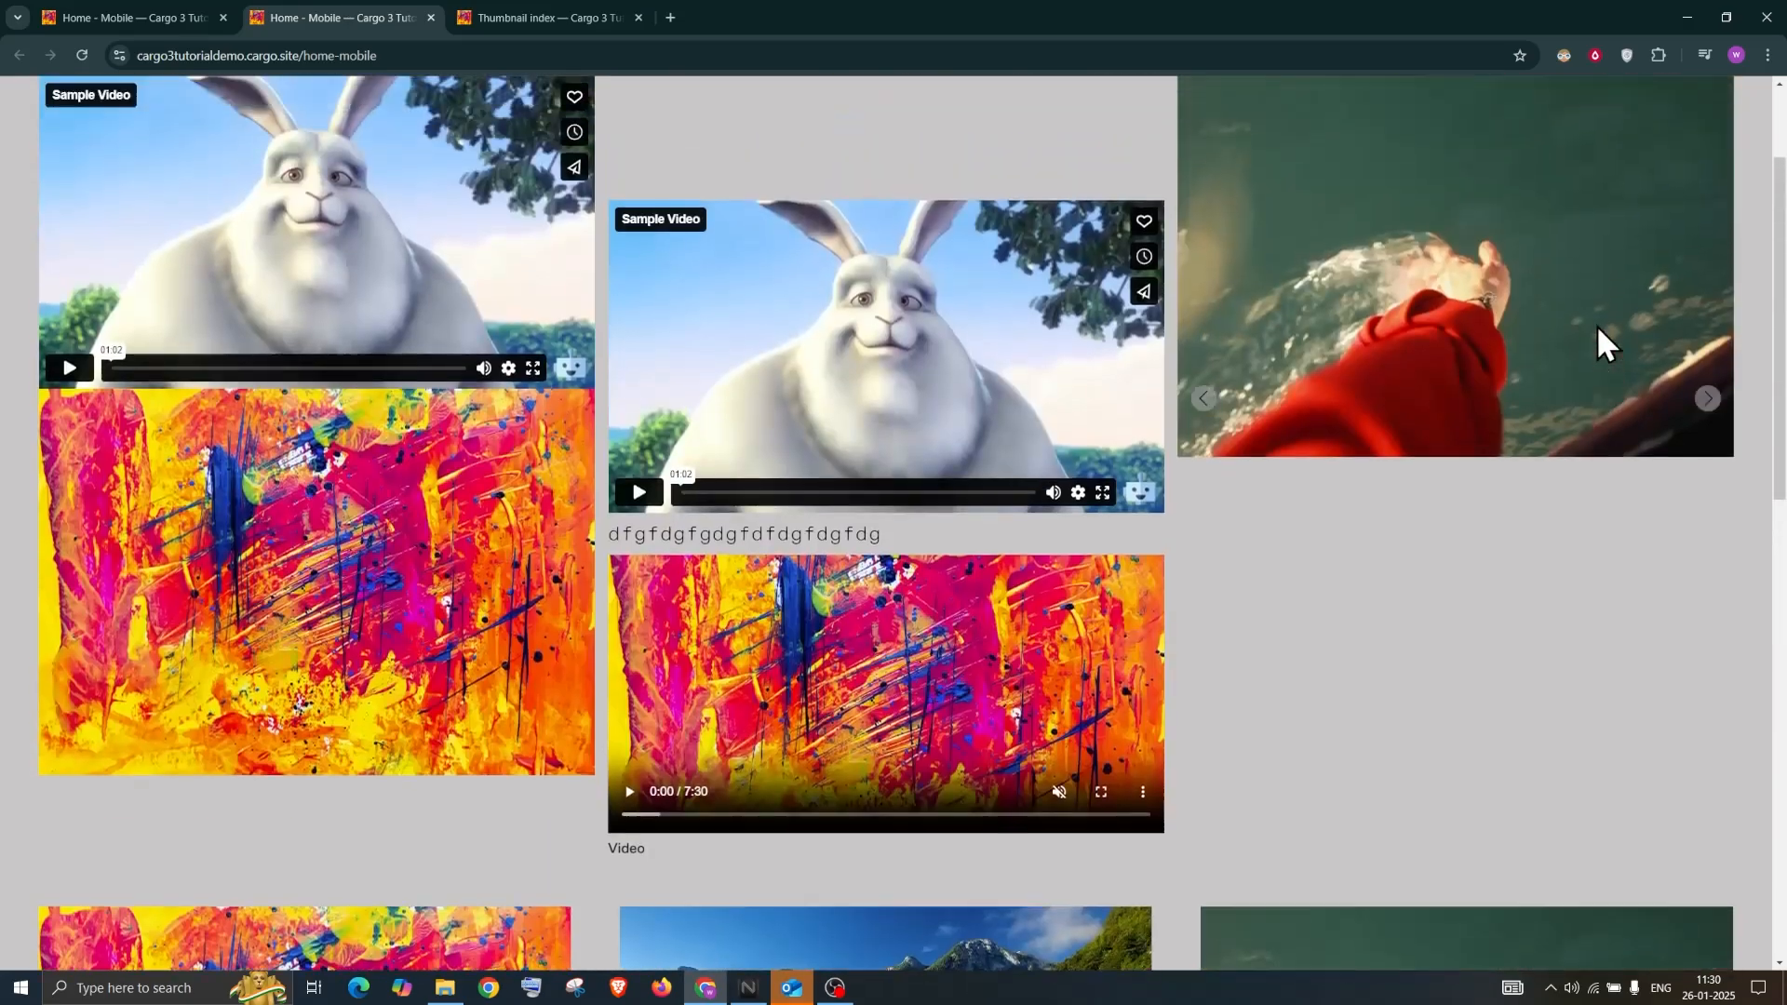
pyautogui.scroll(-5, 1597, 335)
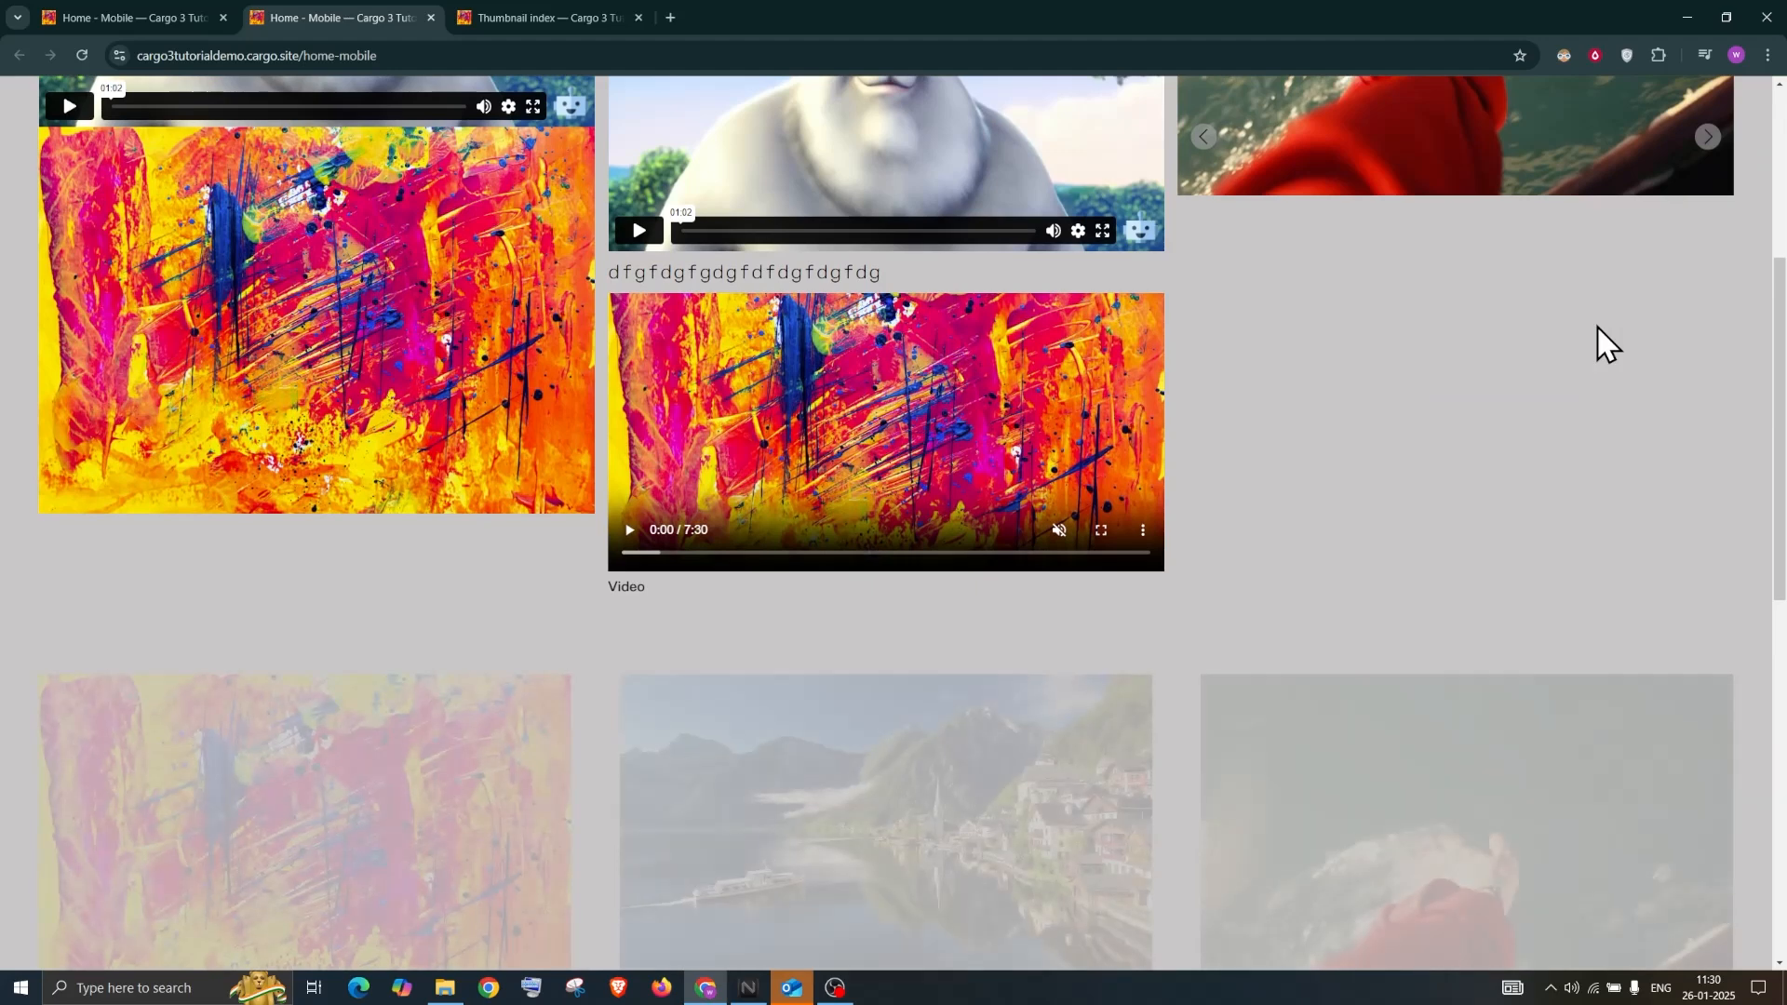
# Give all site images a thin black border of width 0.5 under Image Settings > Border
pyautogui.click(122, 25)
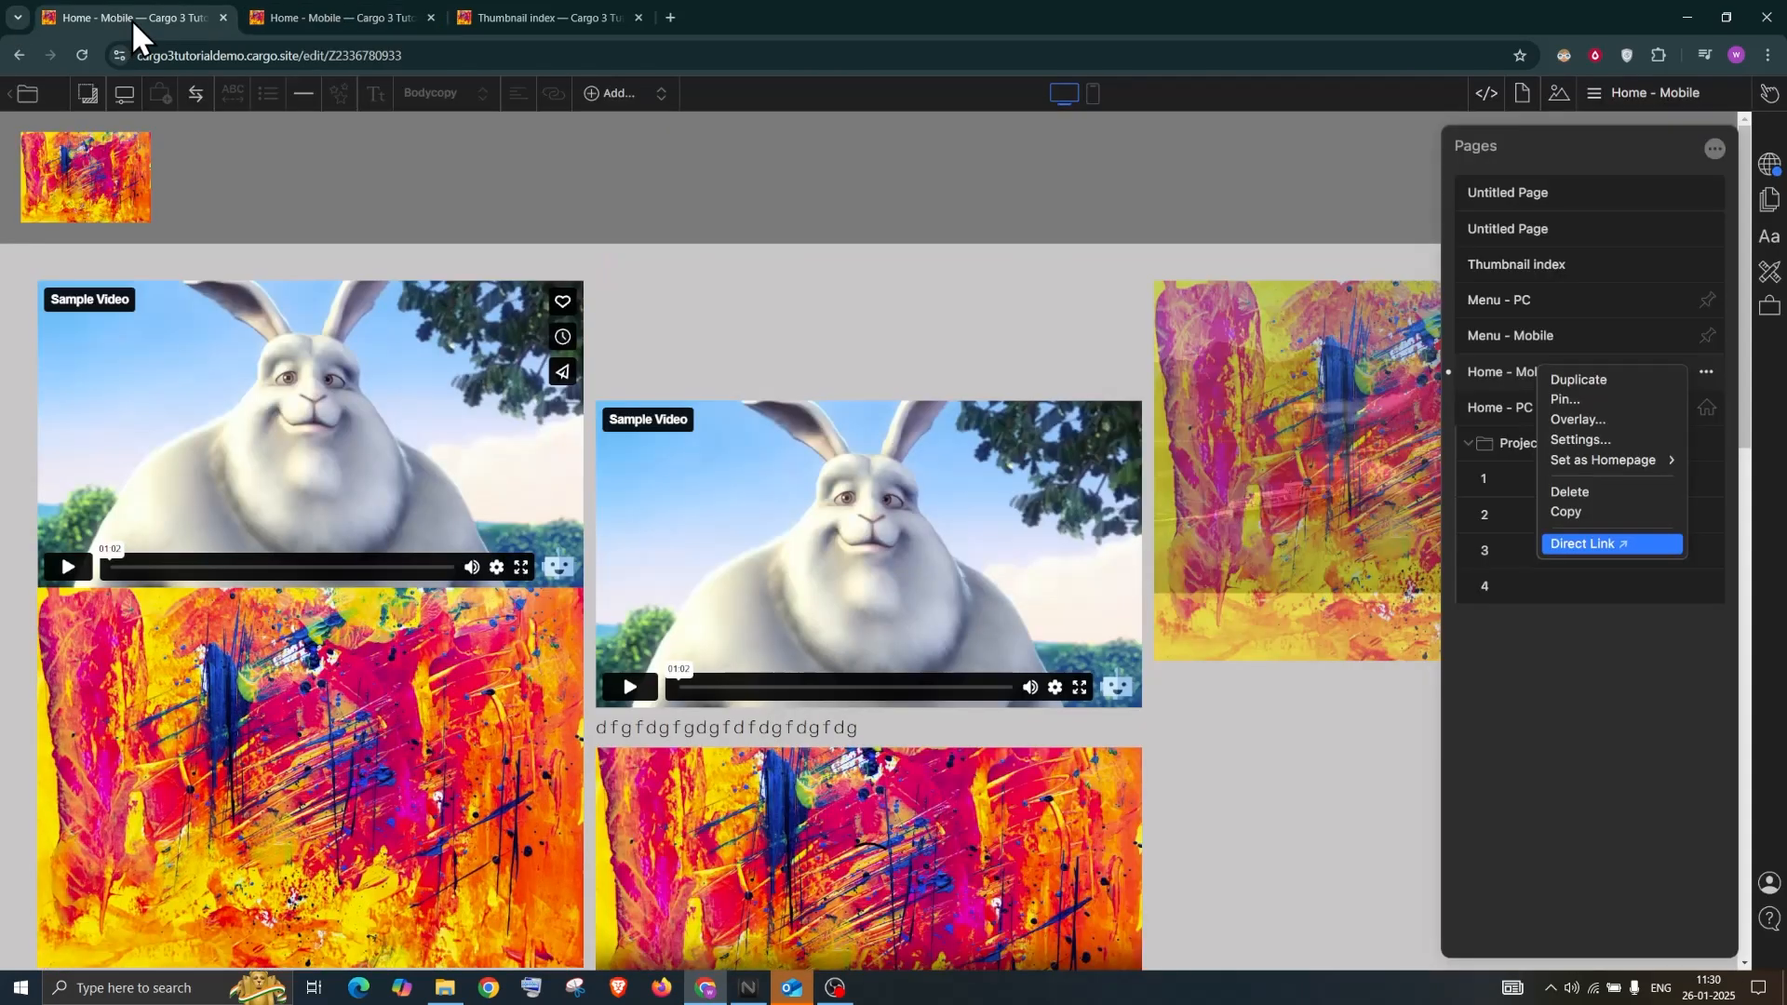
pyautogui.click(1774, 246)
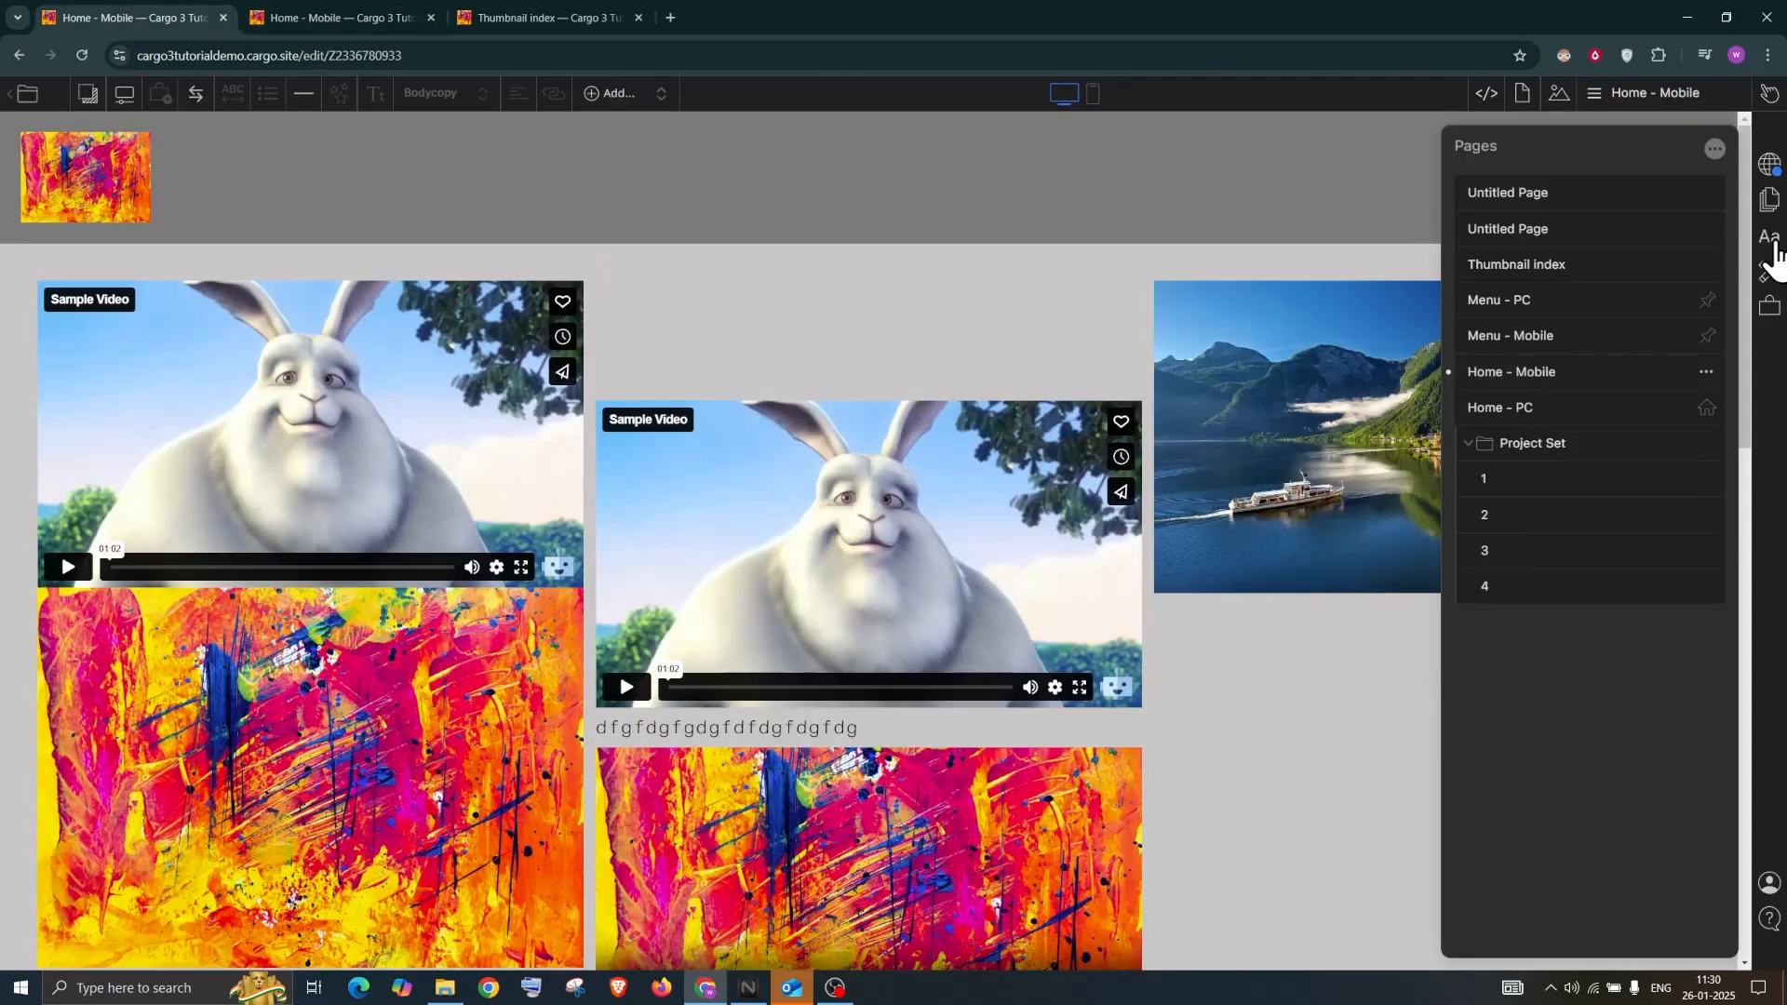
pyautogui.click(1773, 244)
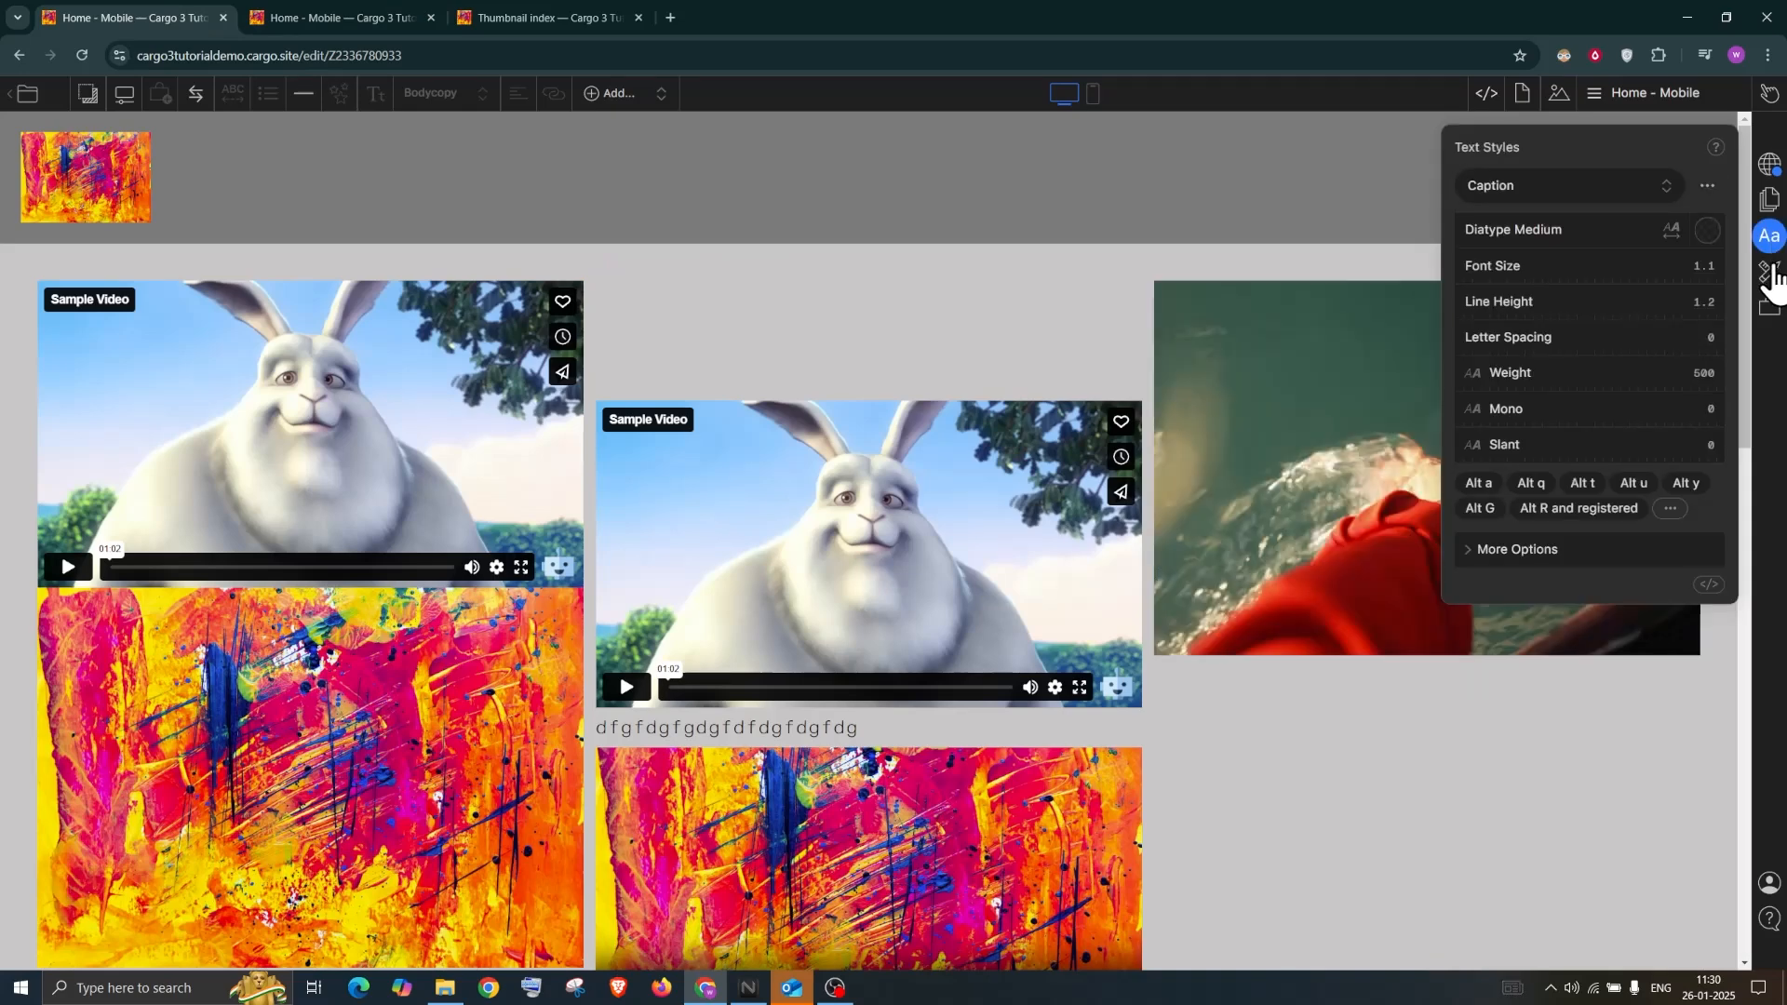
pyautogui.click(1770, 271)
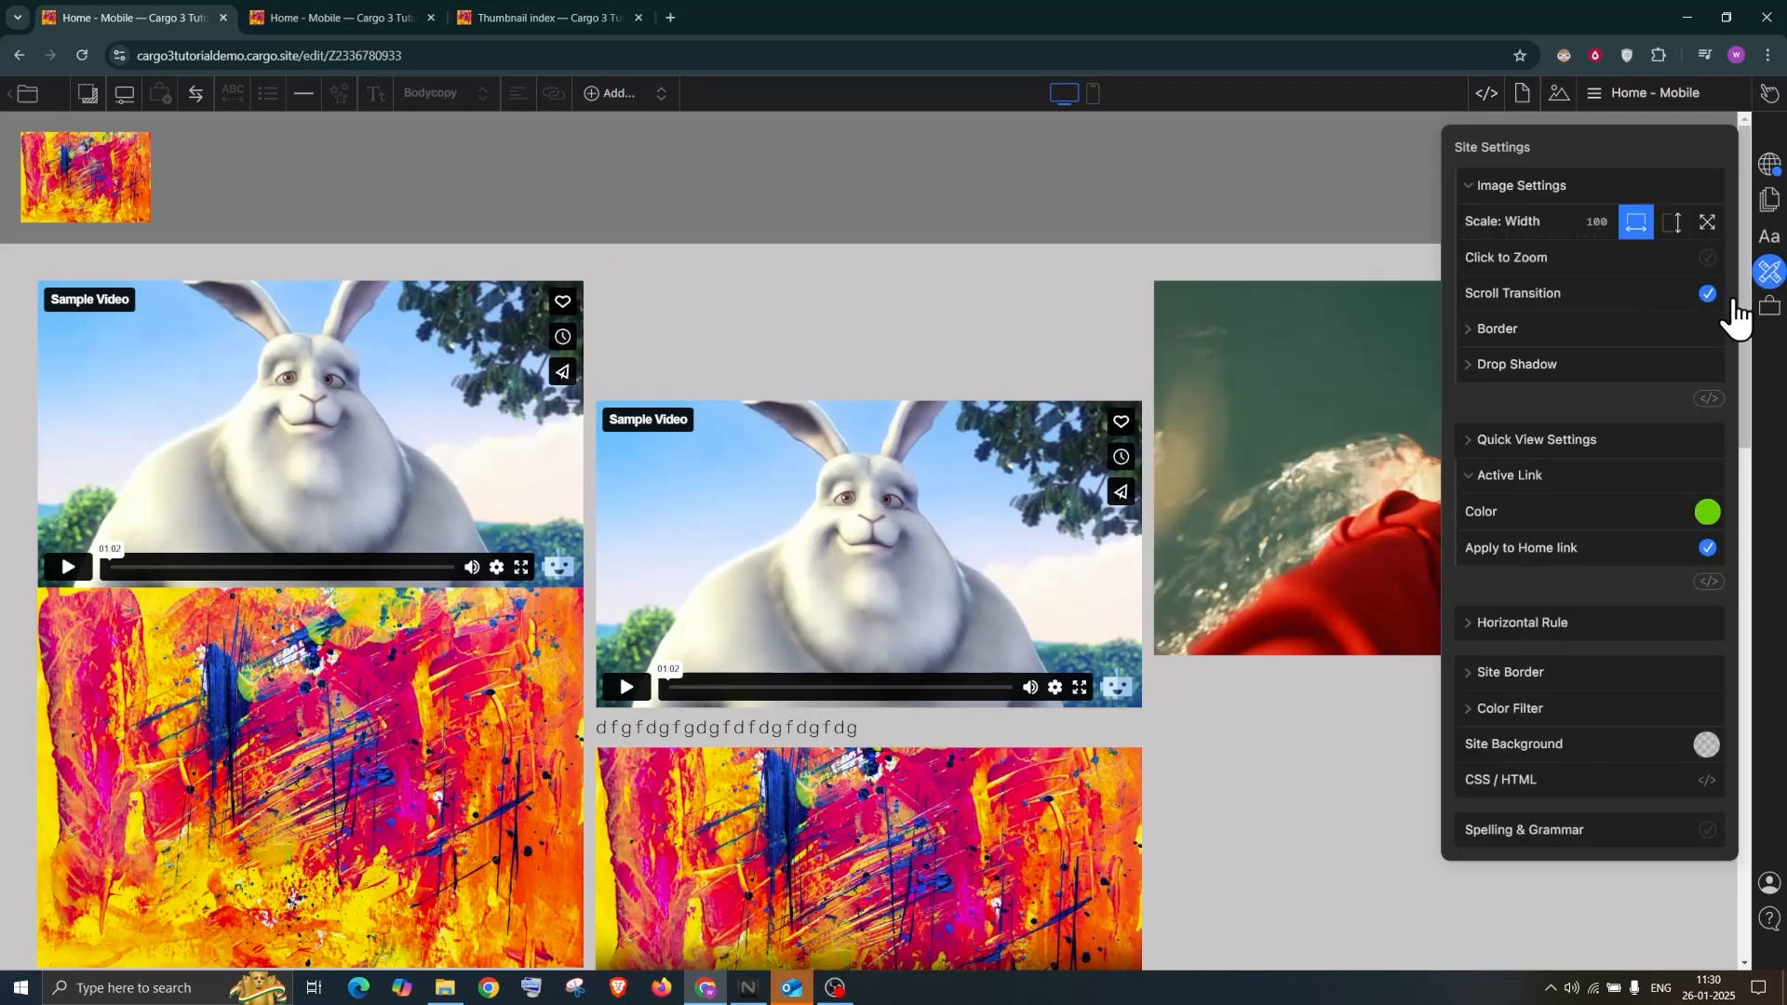
pyautogui.click(1542, 333)
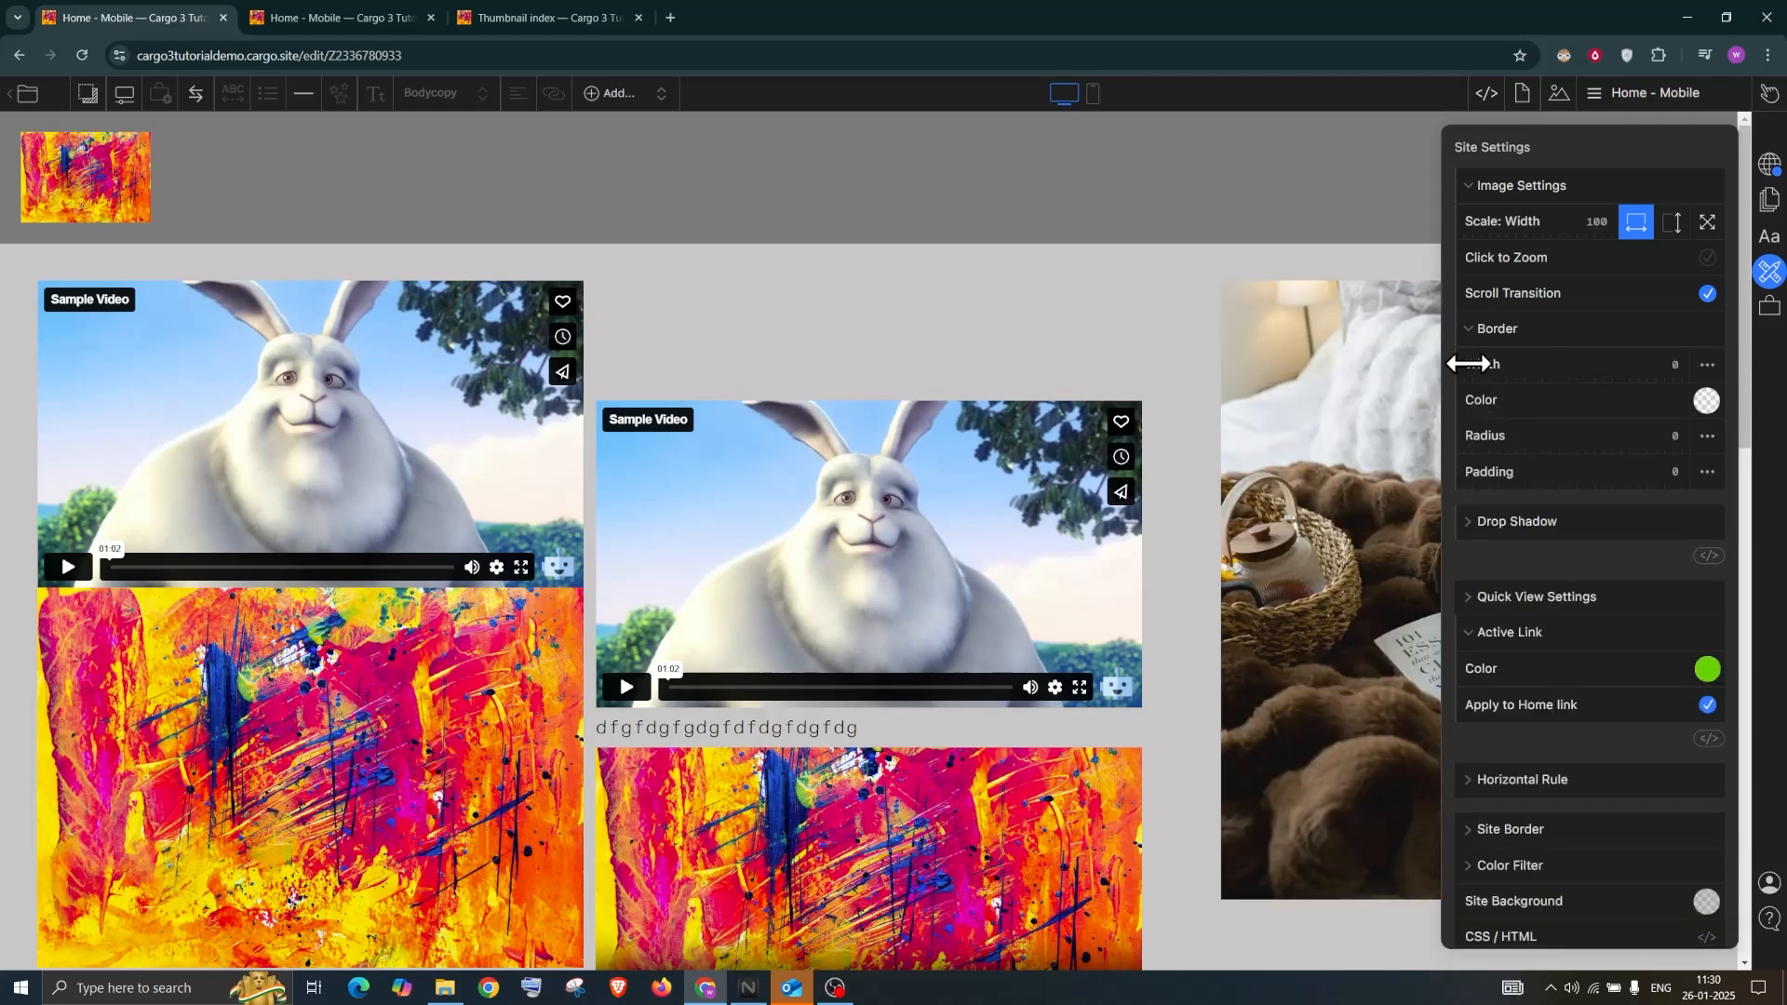
pyautogui.moveTo(1483, 361); pyautogui.dragTo(1473, 472)
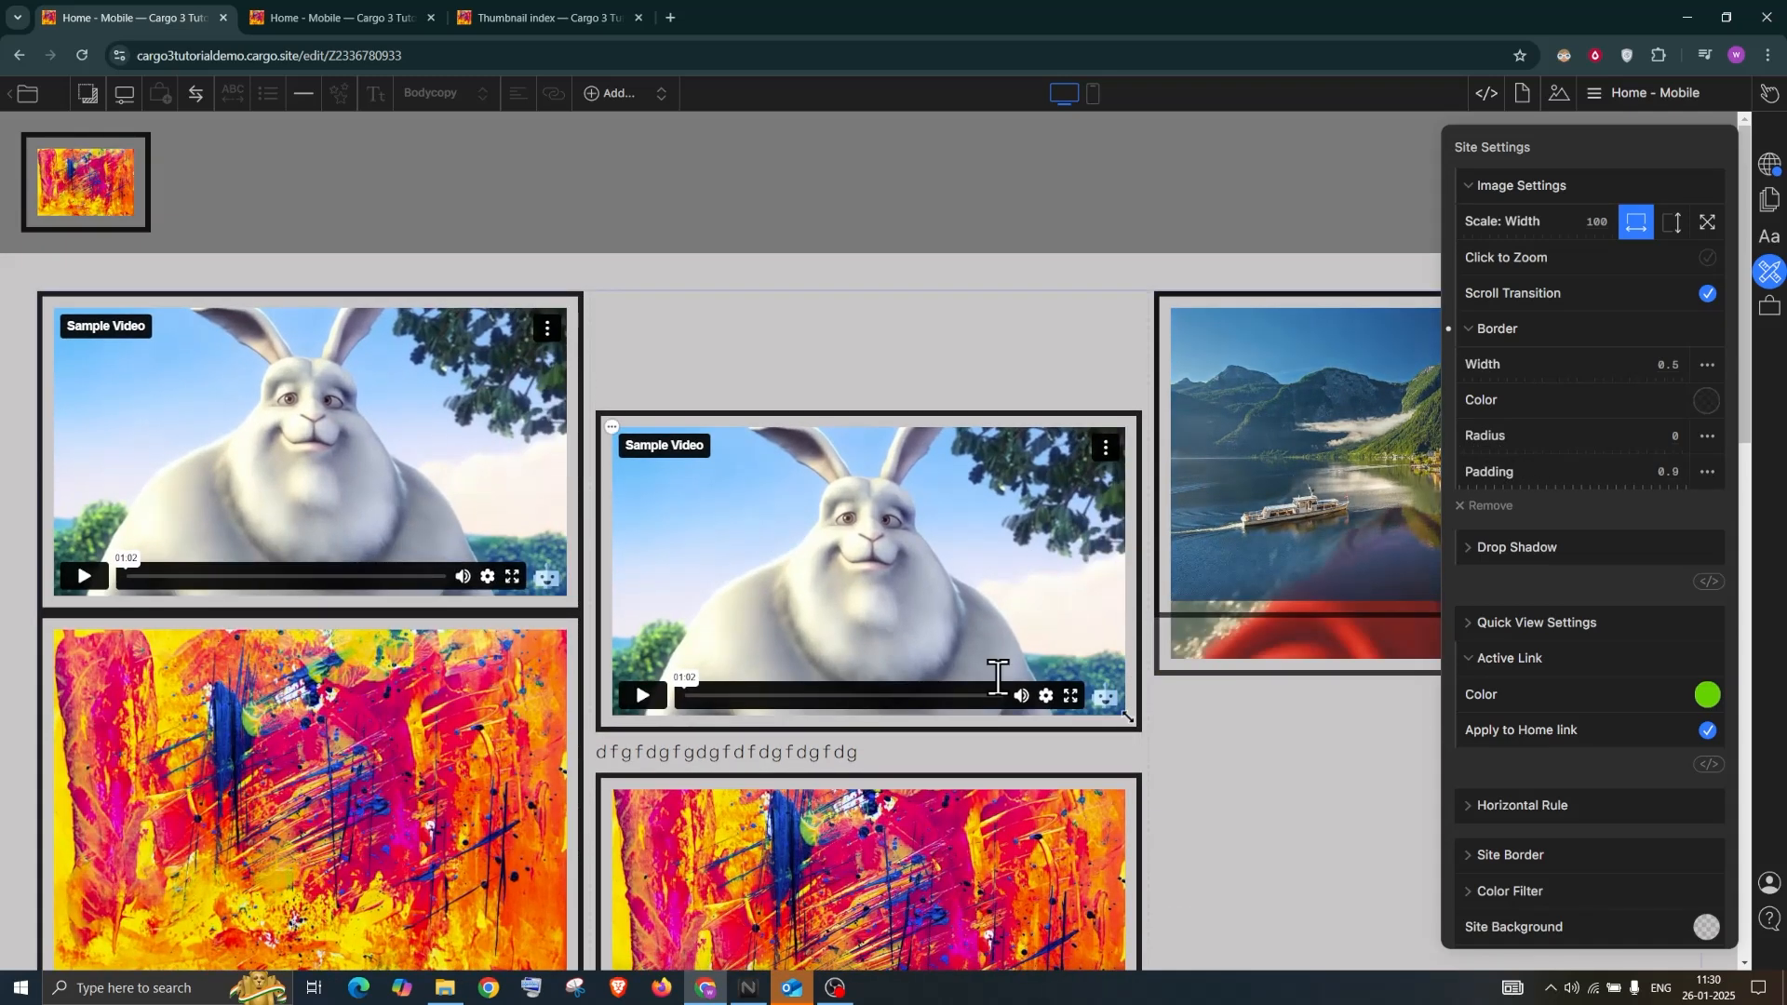
pyautogui.scroll(-5, 1001, 678)
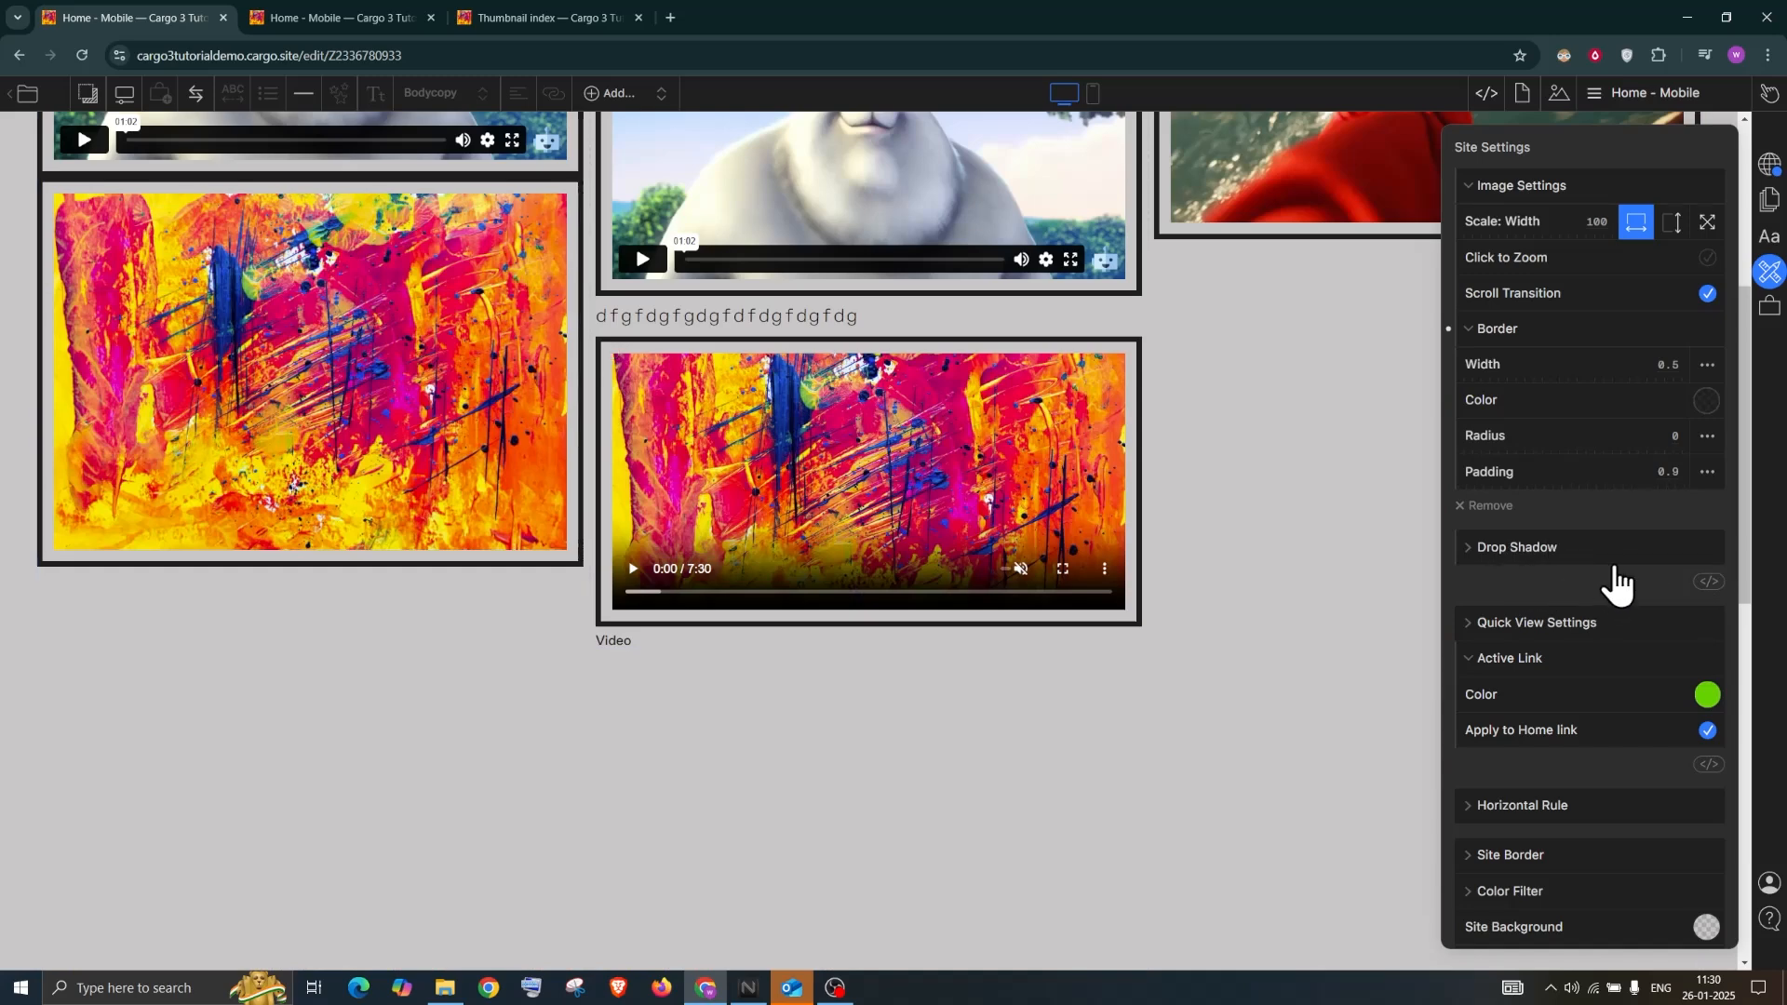
pyautogui.scroll(-3, 1517, 591)
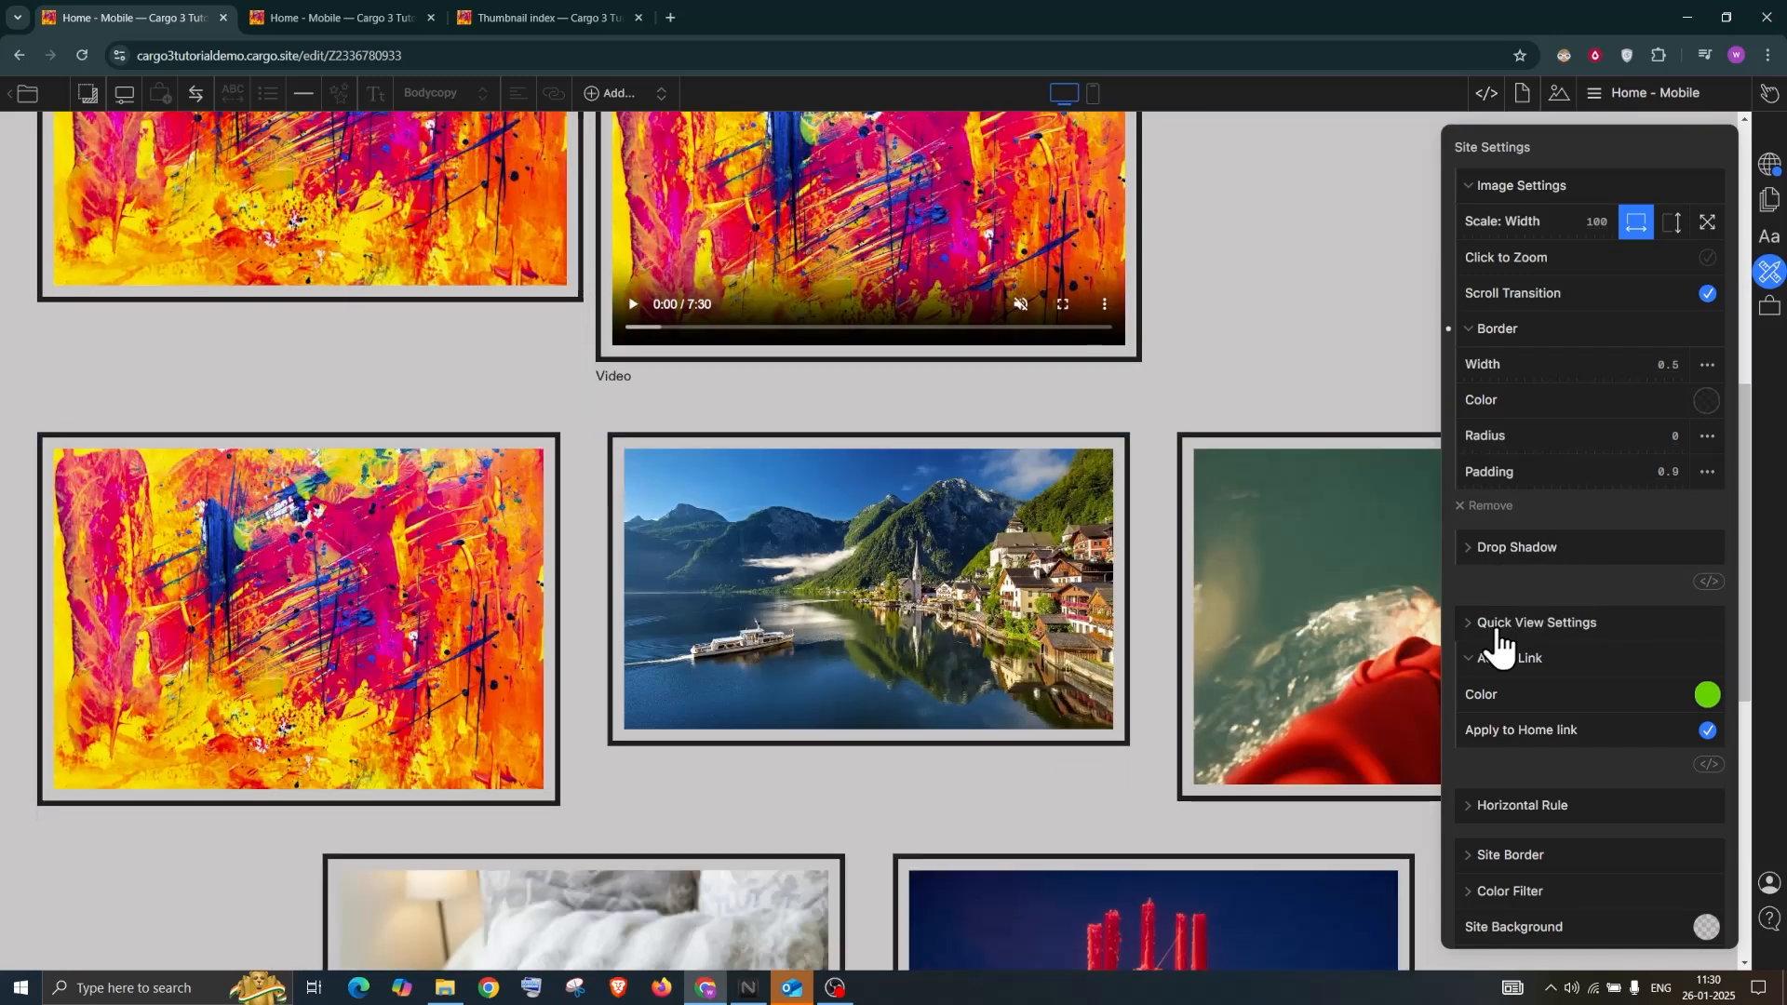
pyautogui.click(1494, 626)
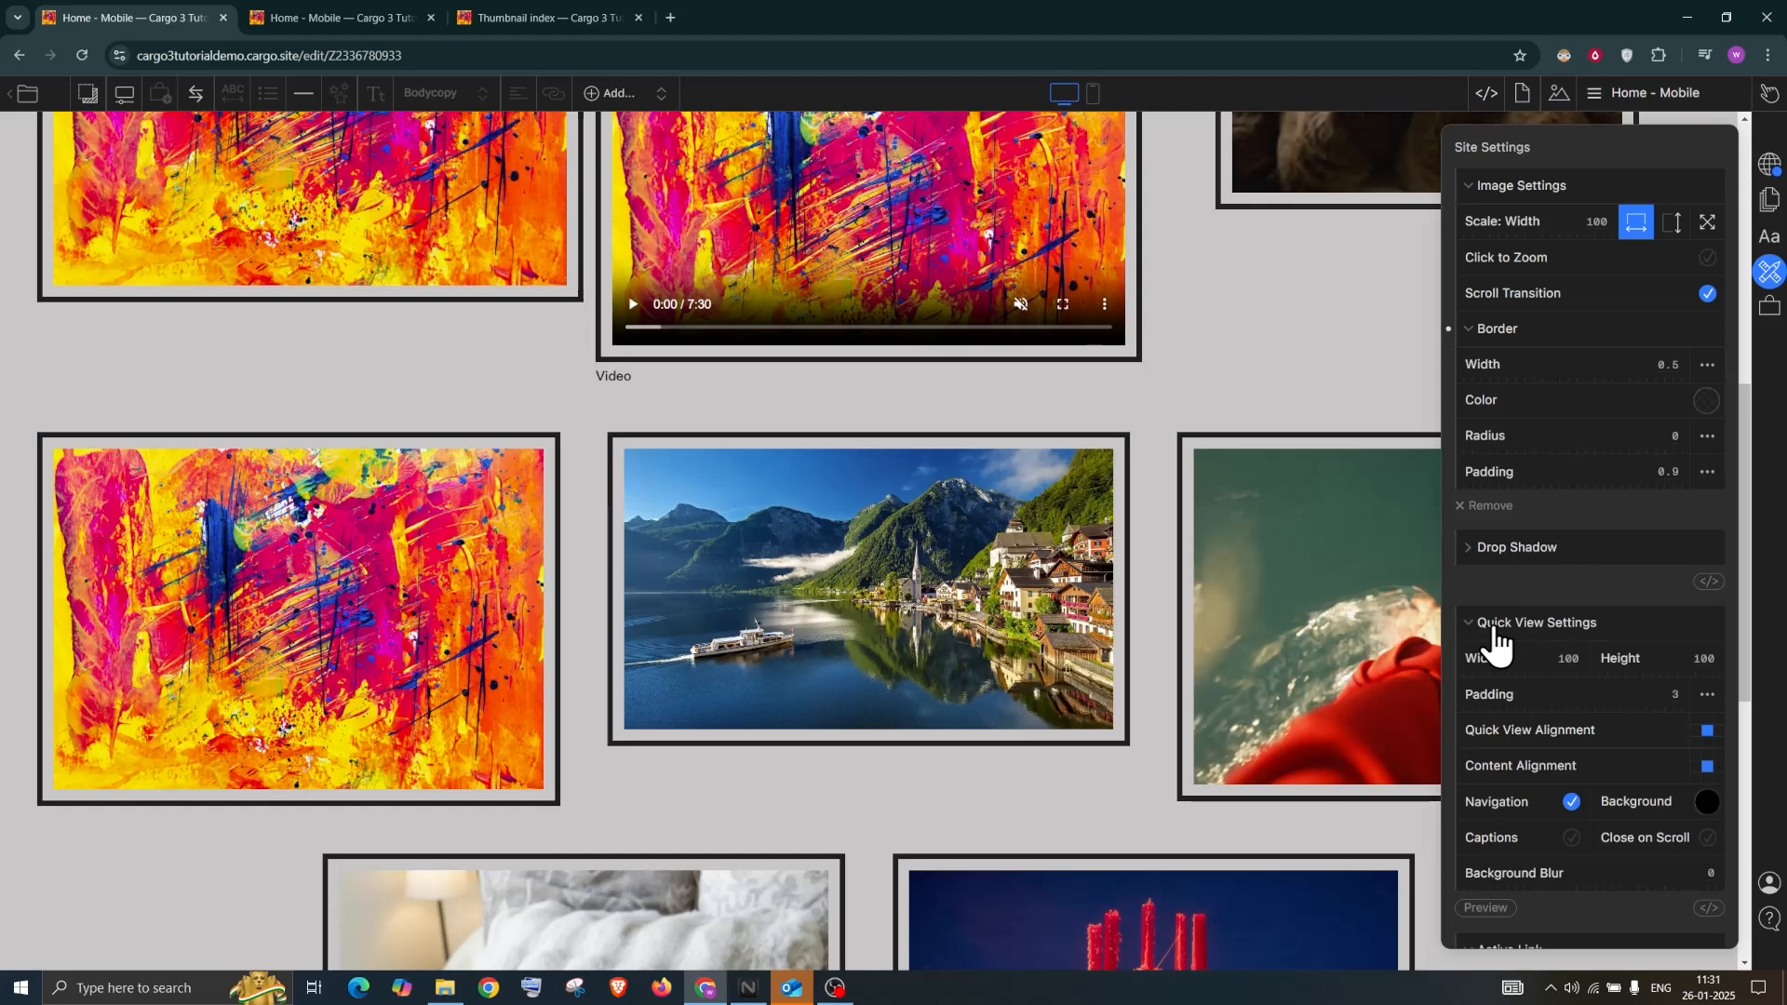
pyautogui.click(1770, 164)
# Publish the changes and reload the live Home - Mobile page to confirm the black image borders
pyautogui.click(1599, 187)
pyautogui.click(303, 13)
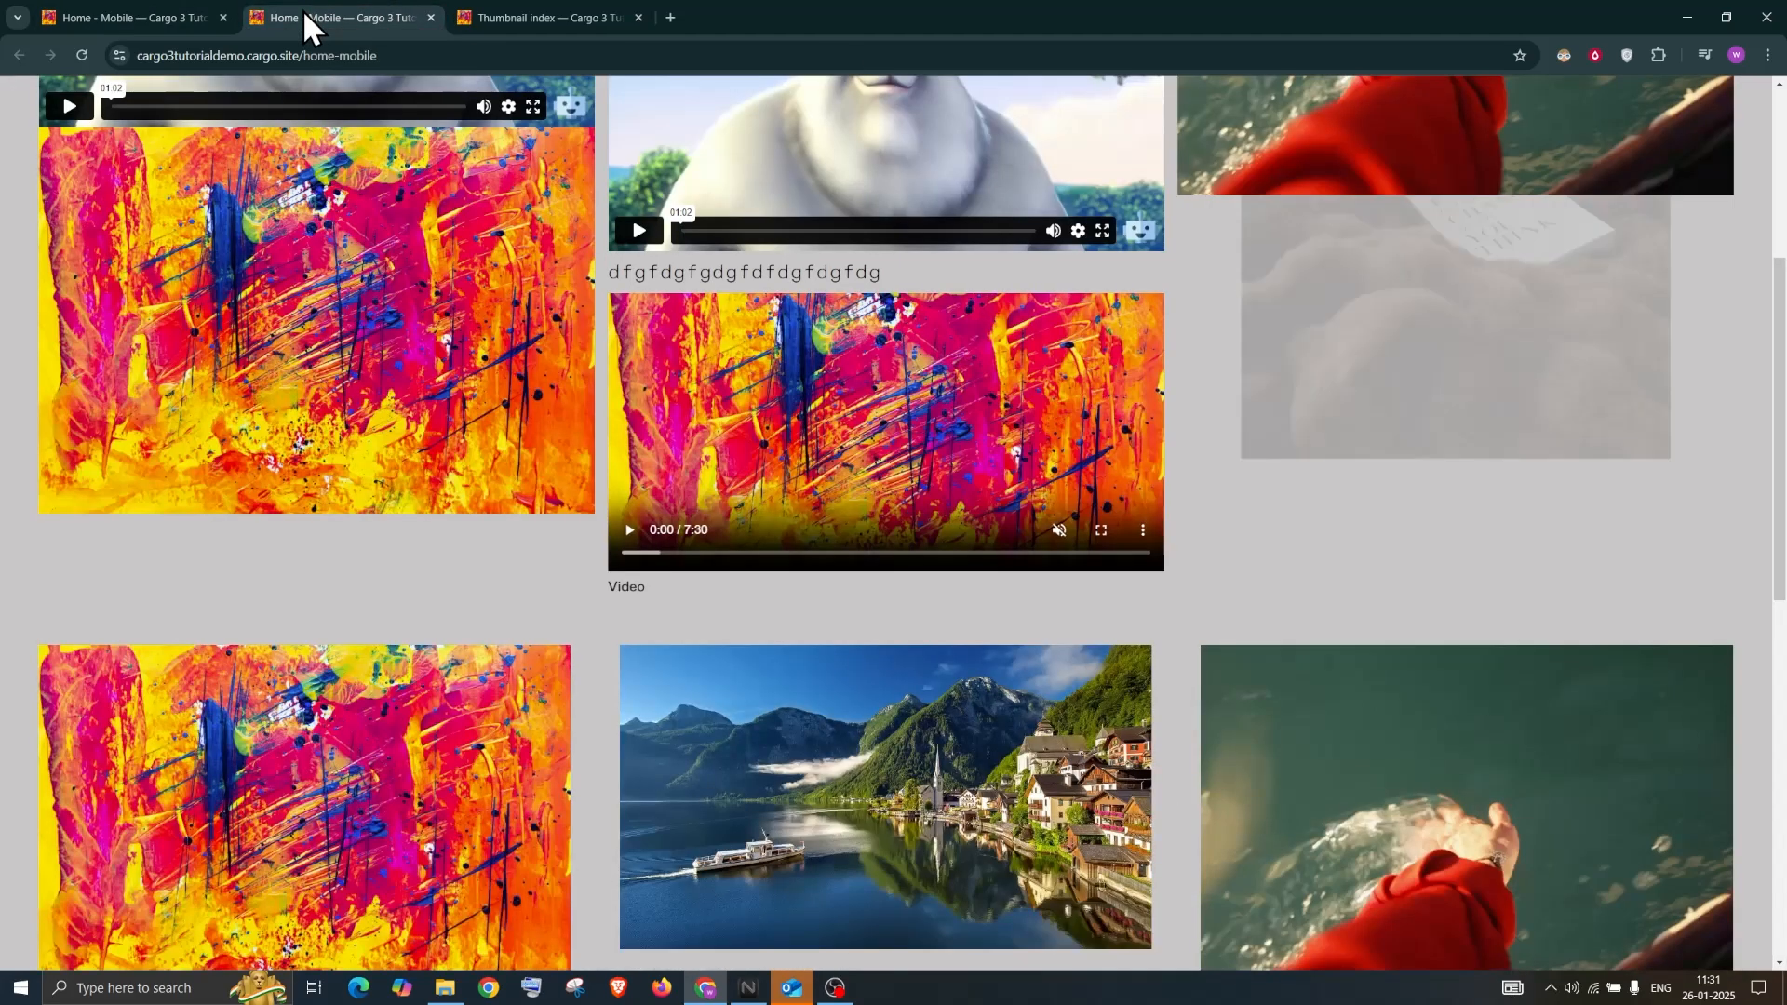
pyautogui.click(86, 57)
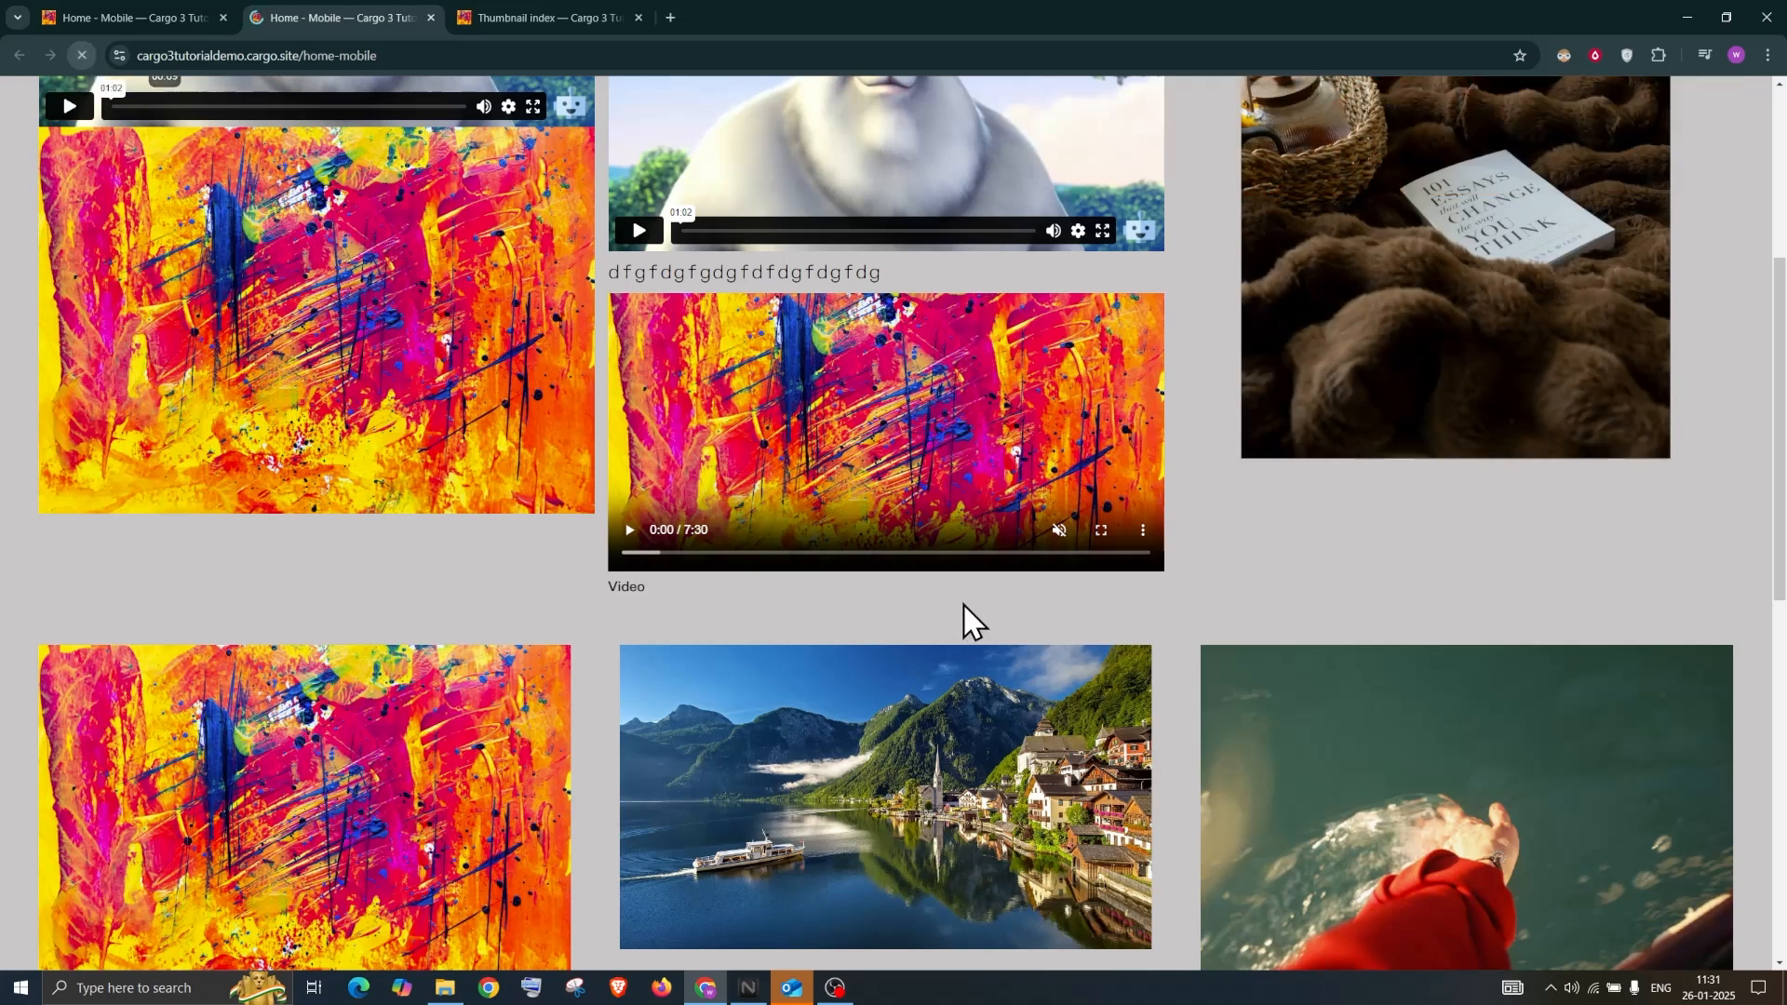
pyautogui.click(142, 14)
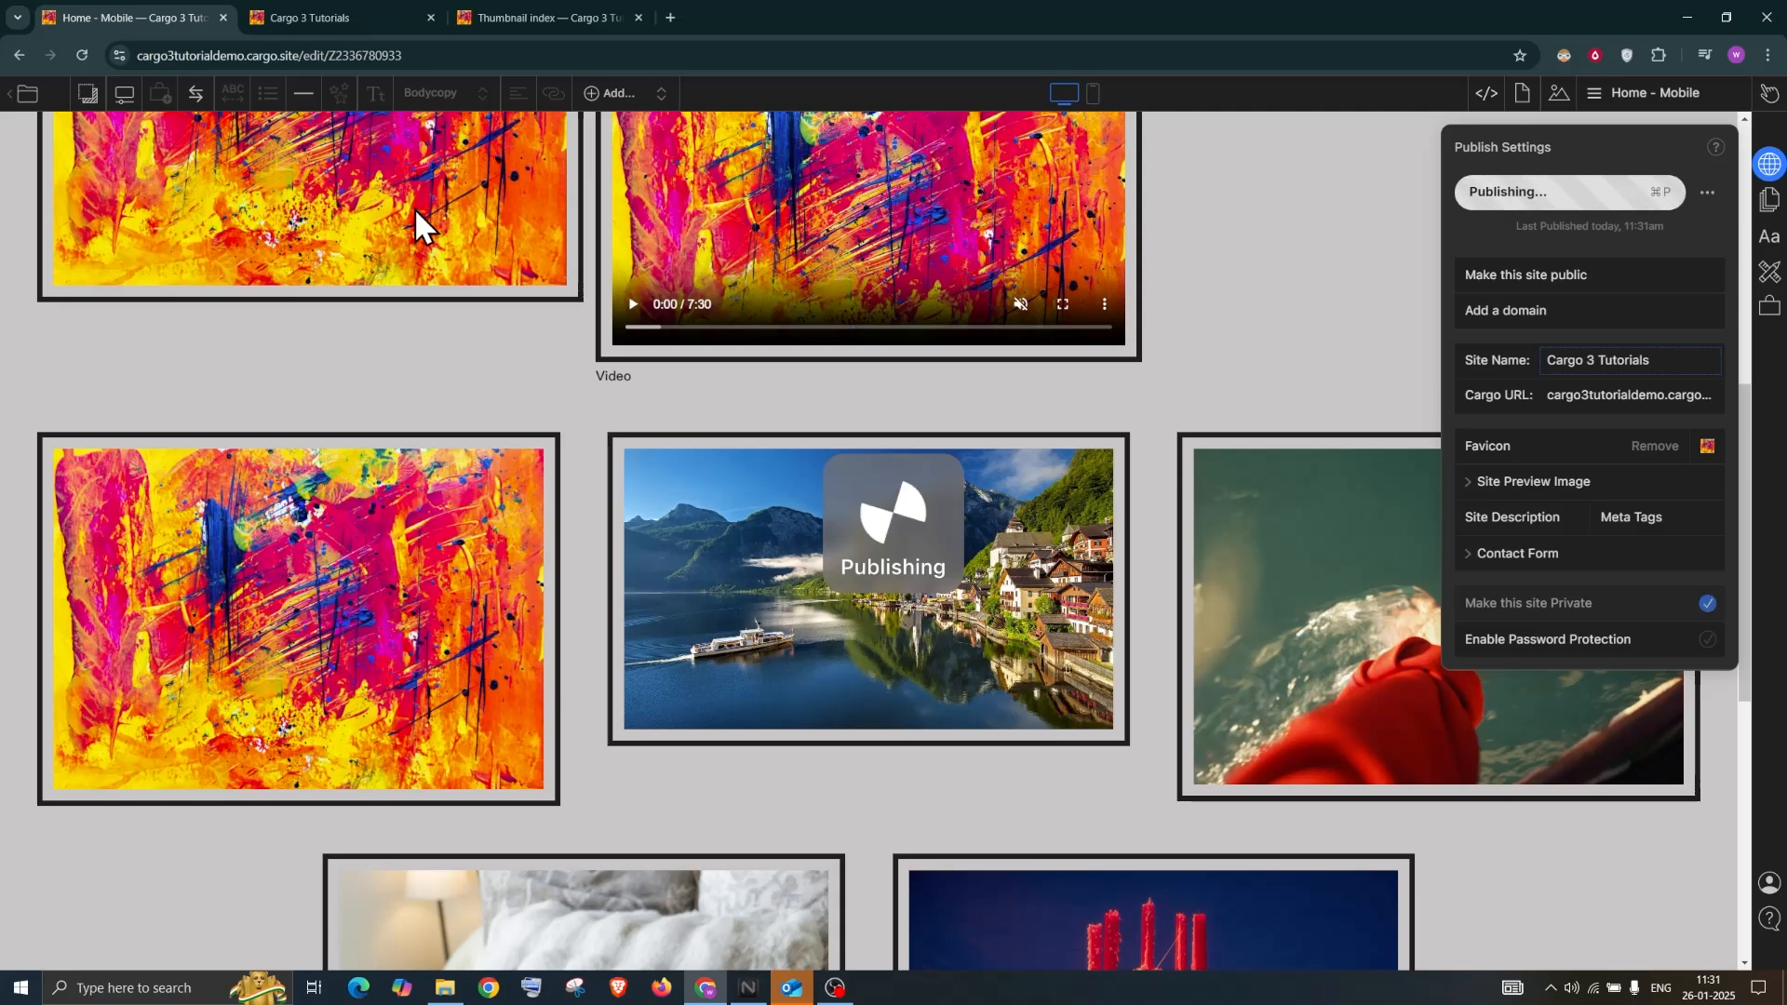
pyautogui.hotkey('ctrl', 'Tab')
pyautogui.scroll(-3, 594, 460)
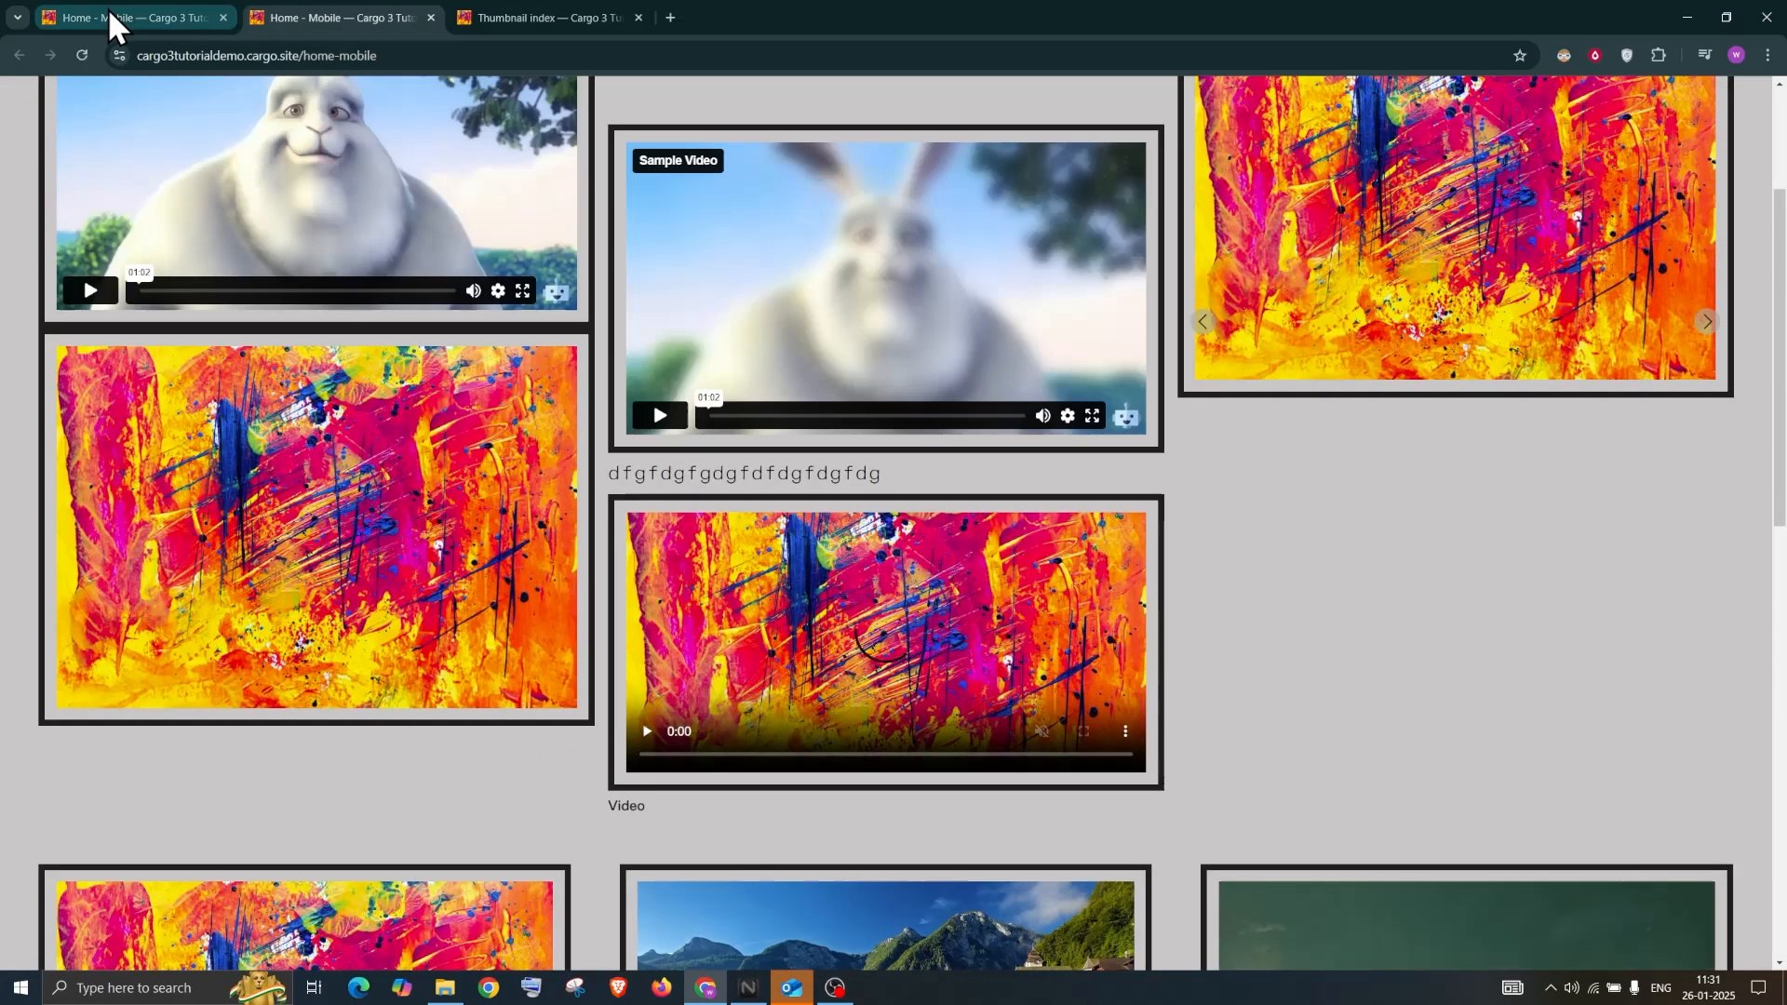
# Back in the editor, close the publishing settings and the settings panel
pyautogui.click(108, 17)
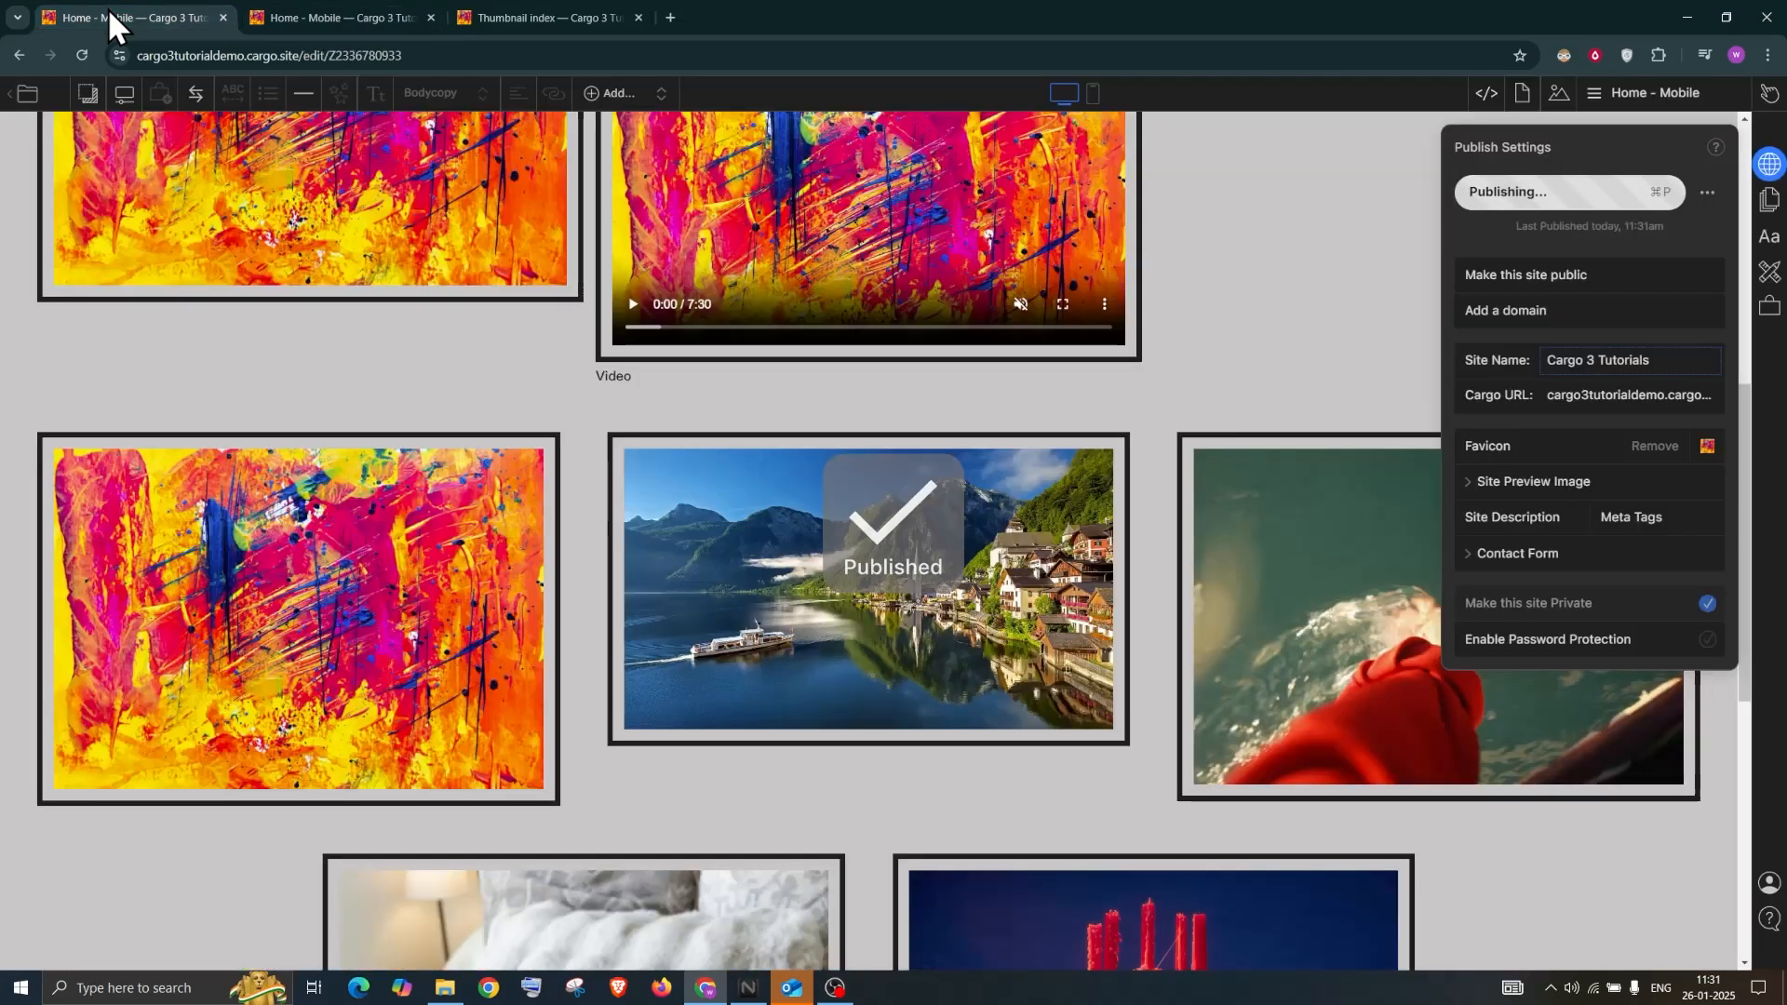
pyautogui.click(1772, 202)
pyautogui.click(1774, 237)
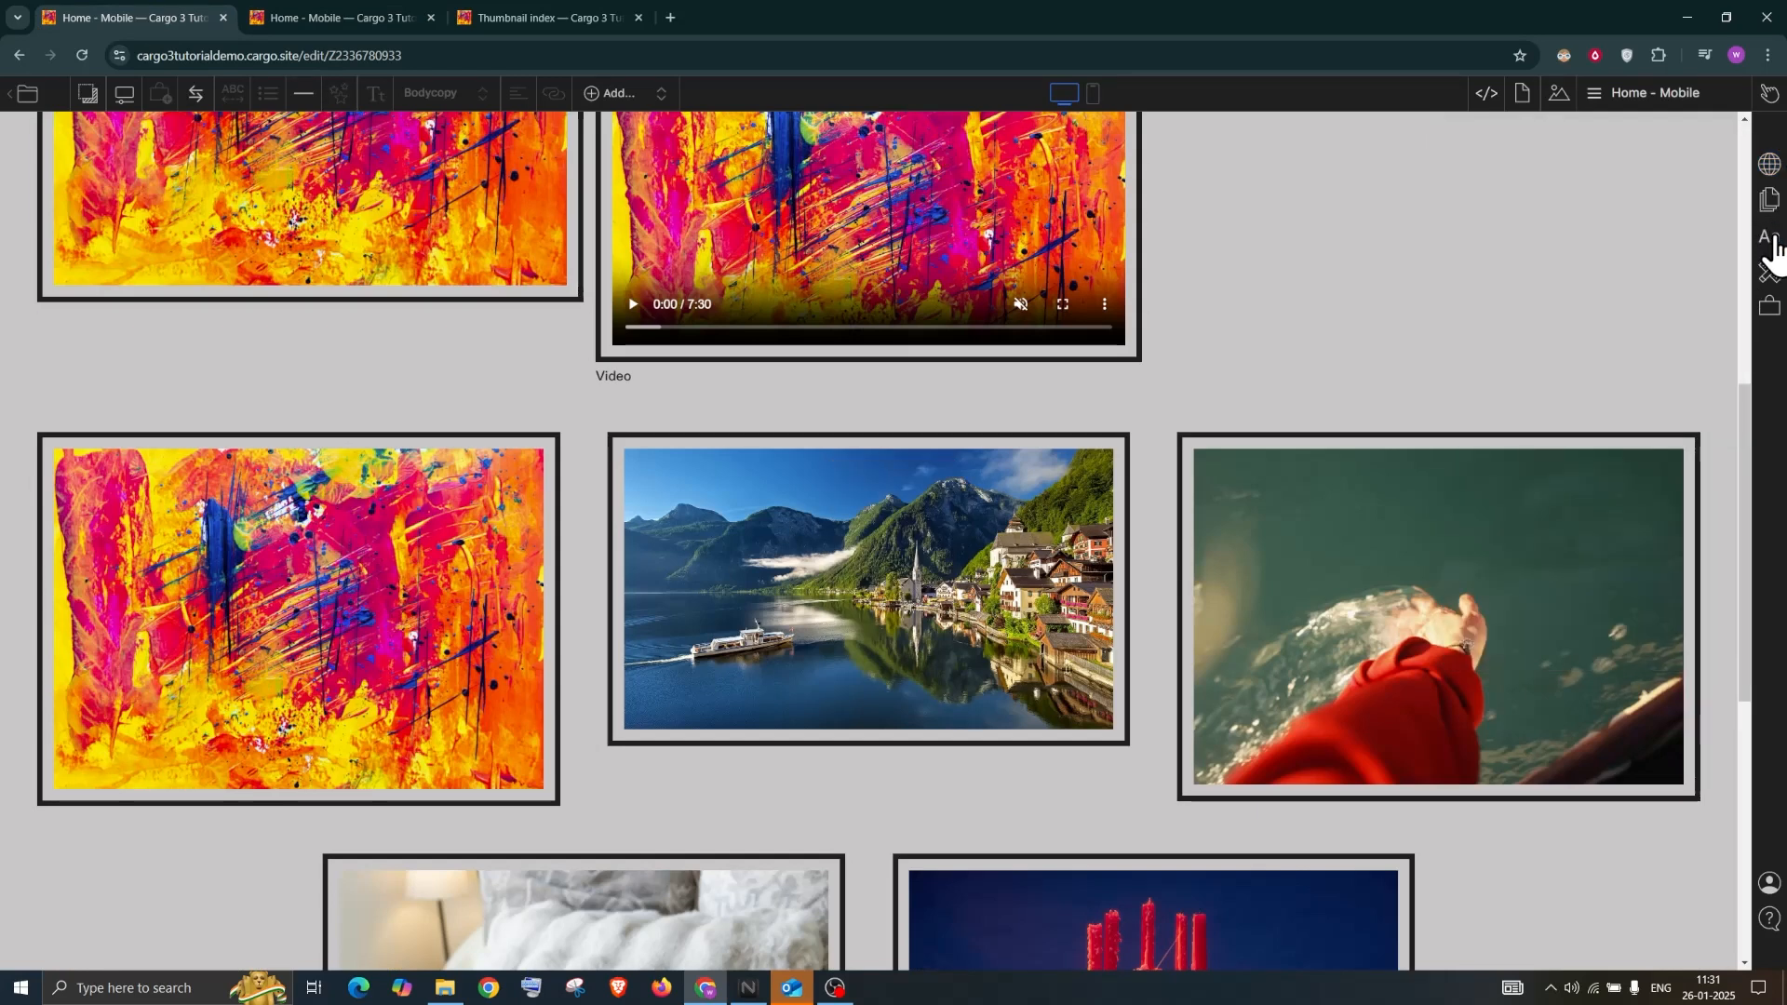
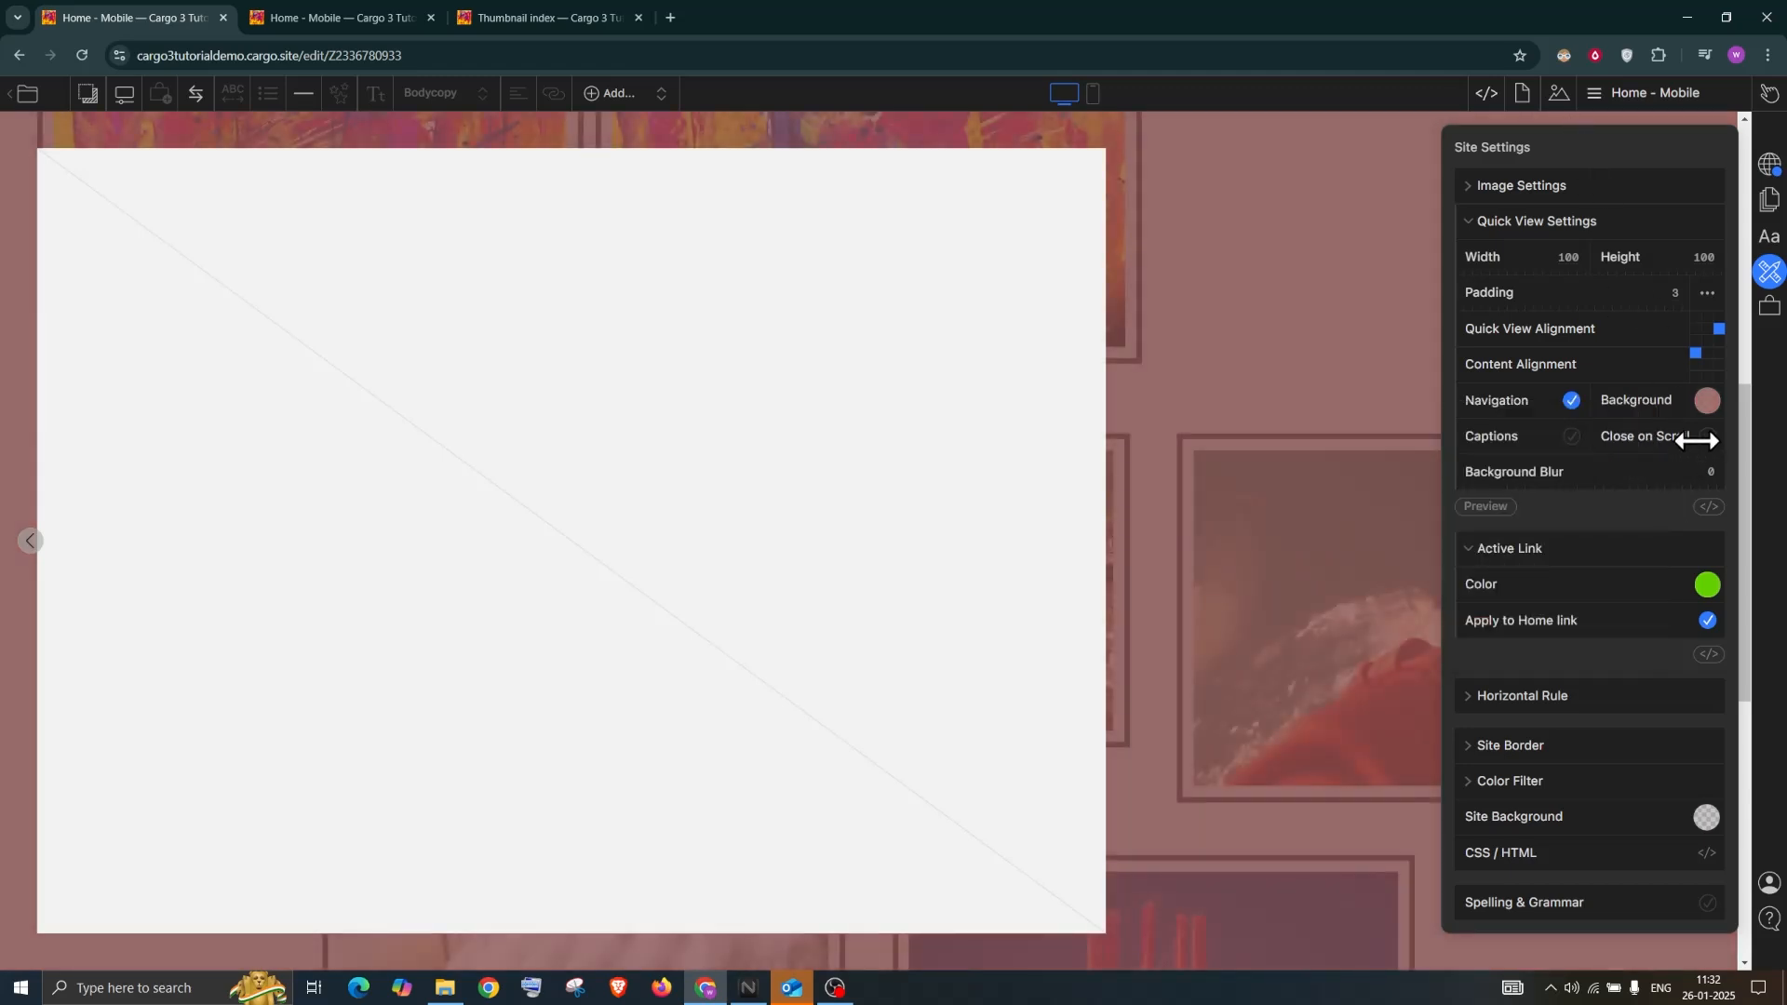
# Turn on quick-view Captions and Close on Scroll, and set Background Blur to 0.65
pyautogui.click(1571, 436)
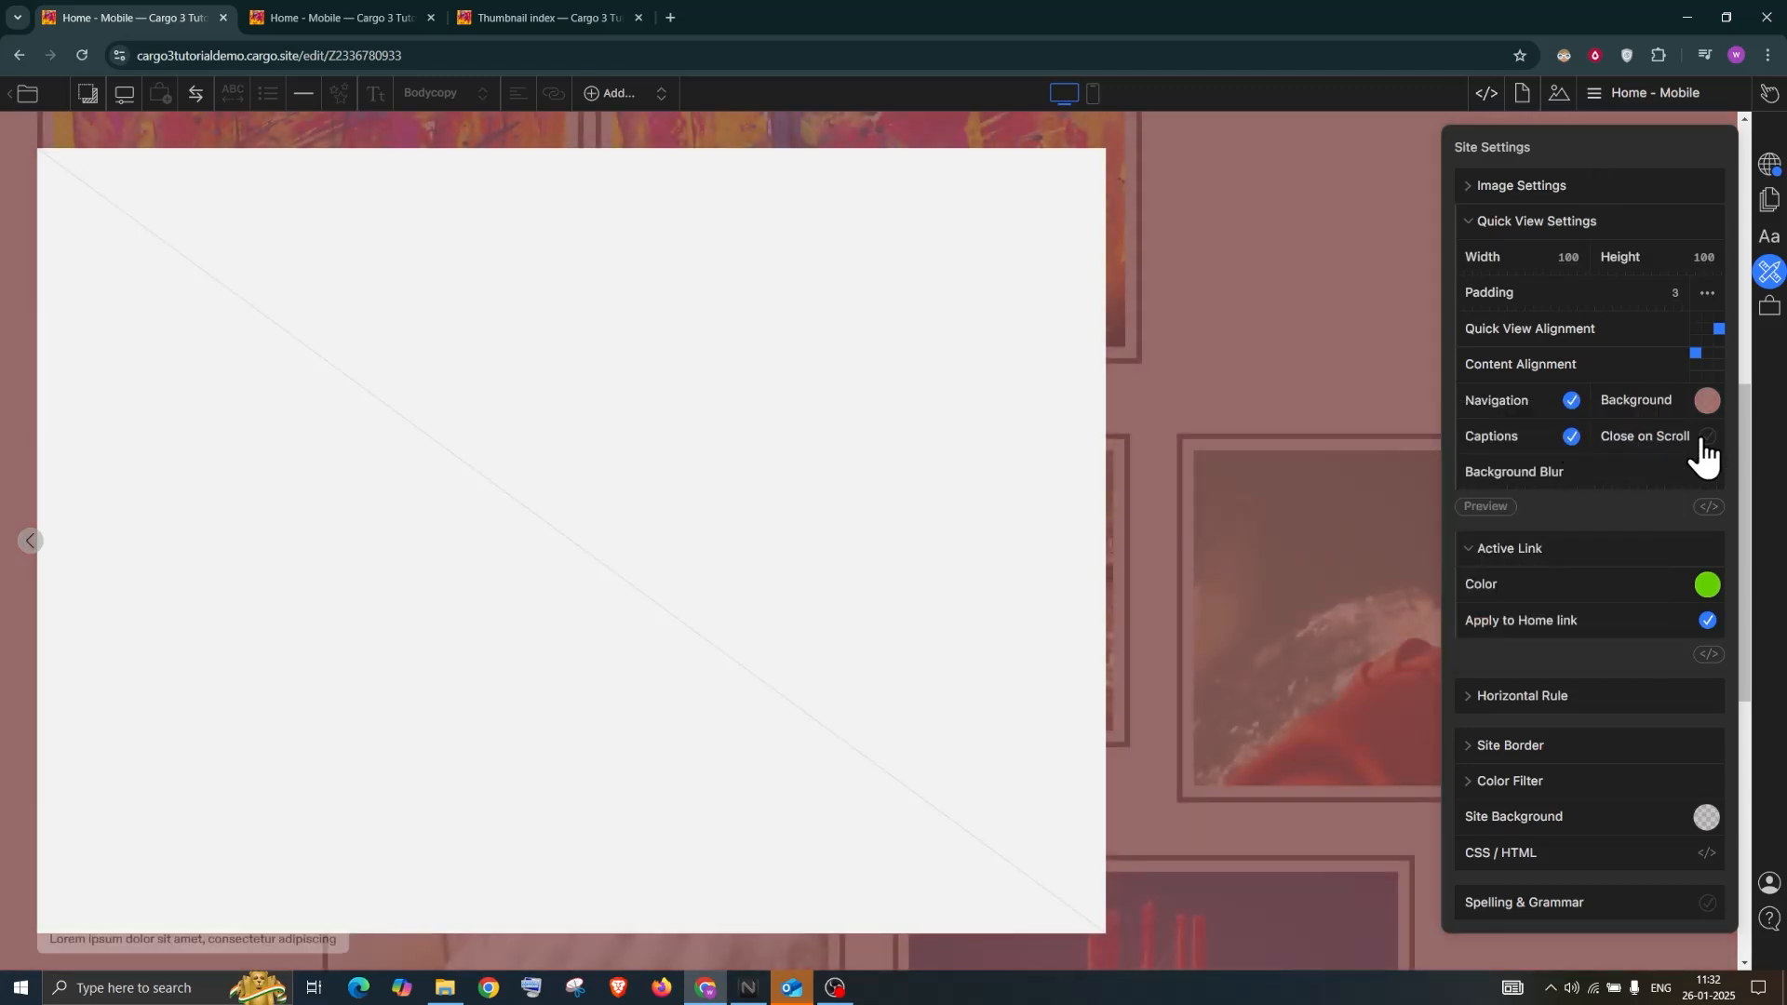
pyautogui.click(1707, 437)
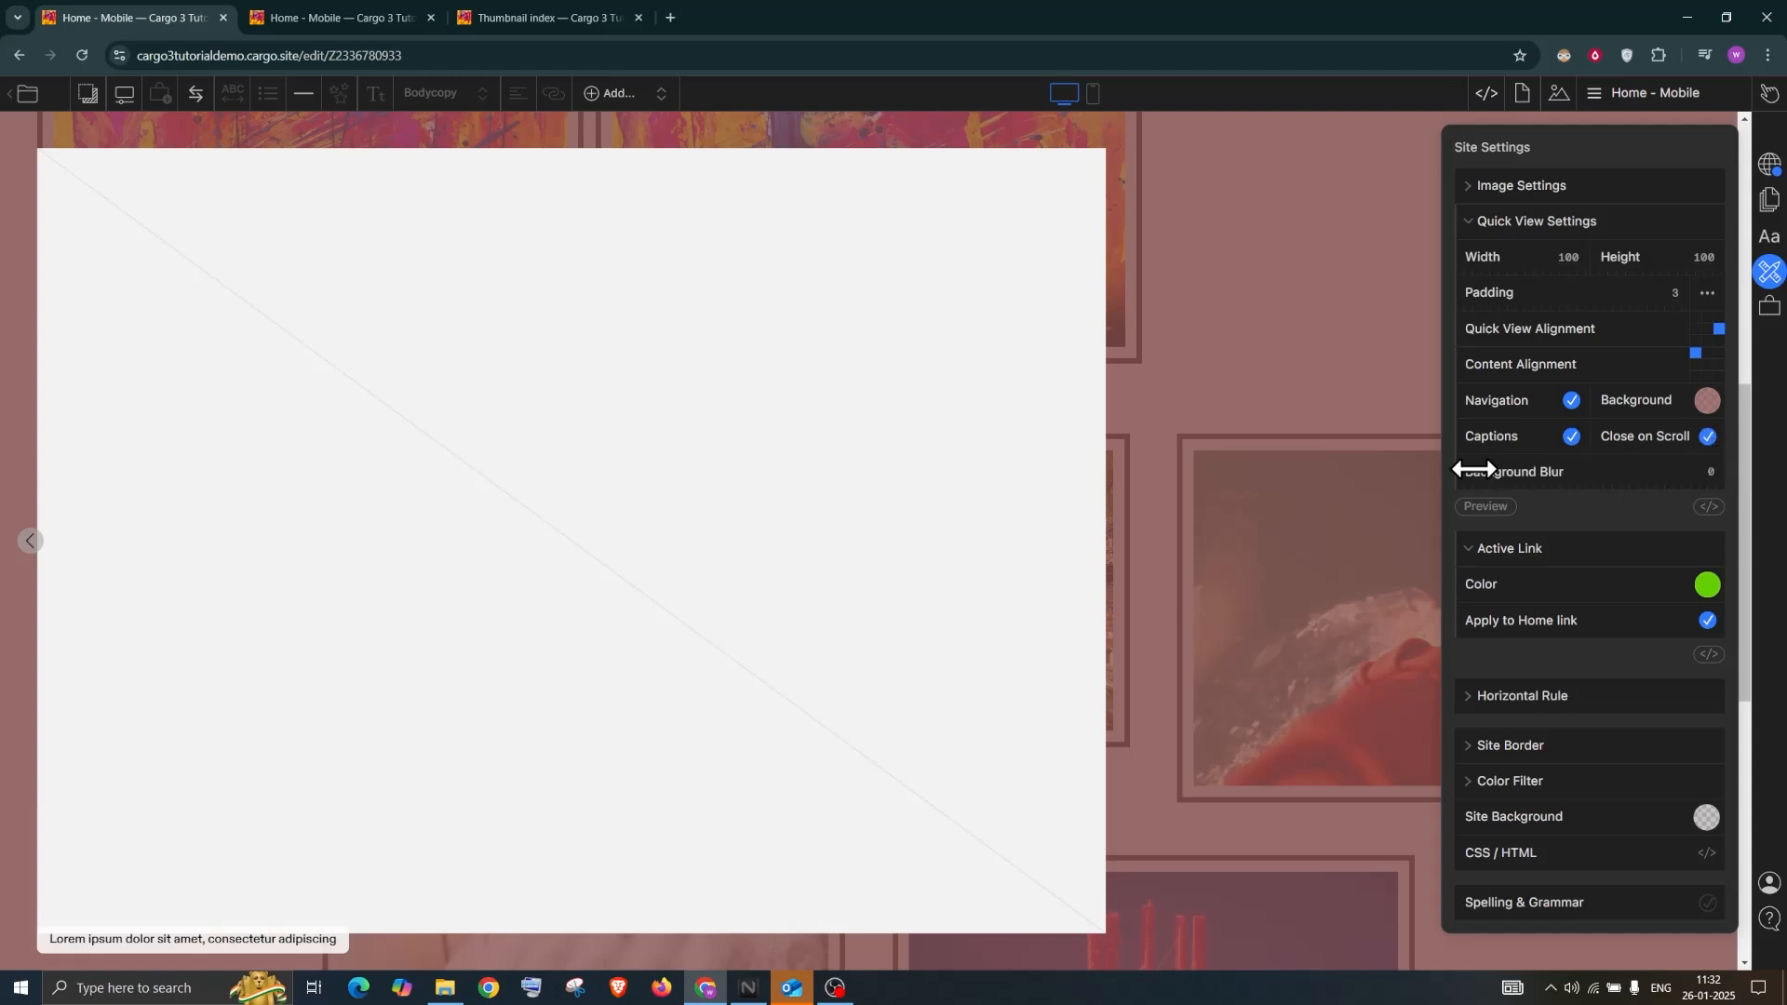
pyautogui.moveTo(1577, 473); pyautogui.dragTo(1516, 483)
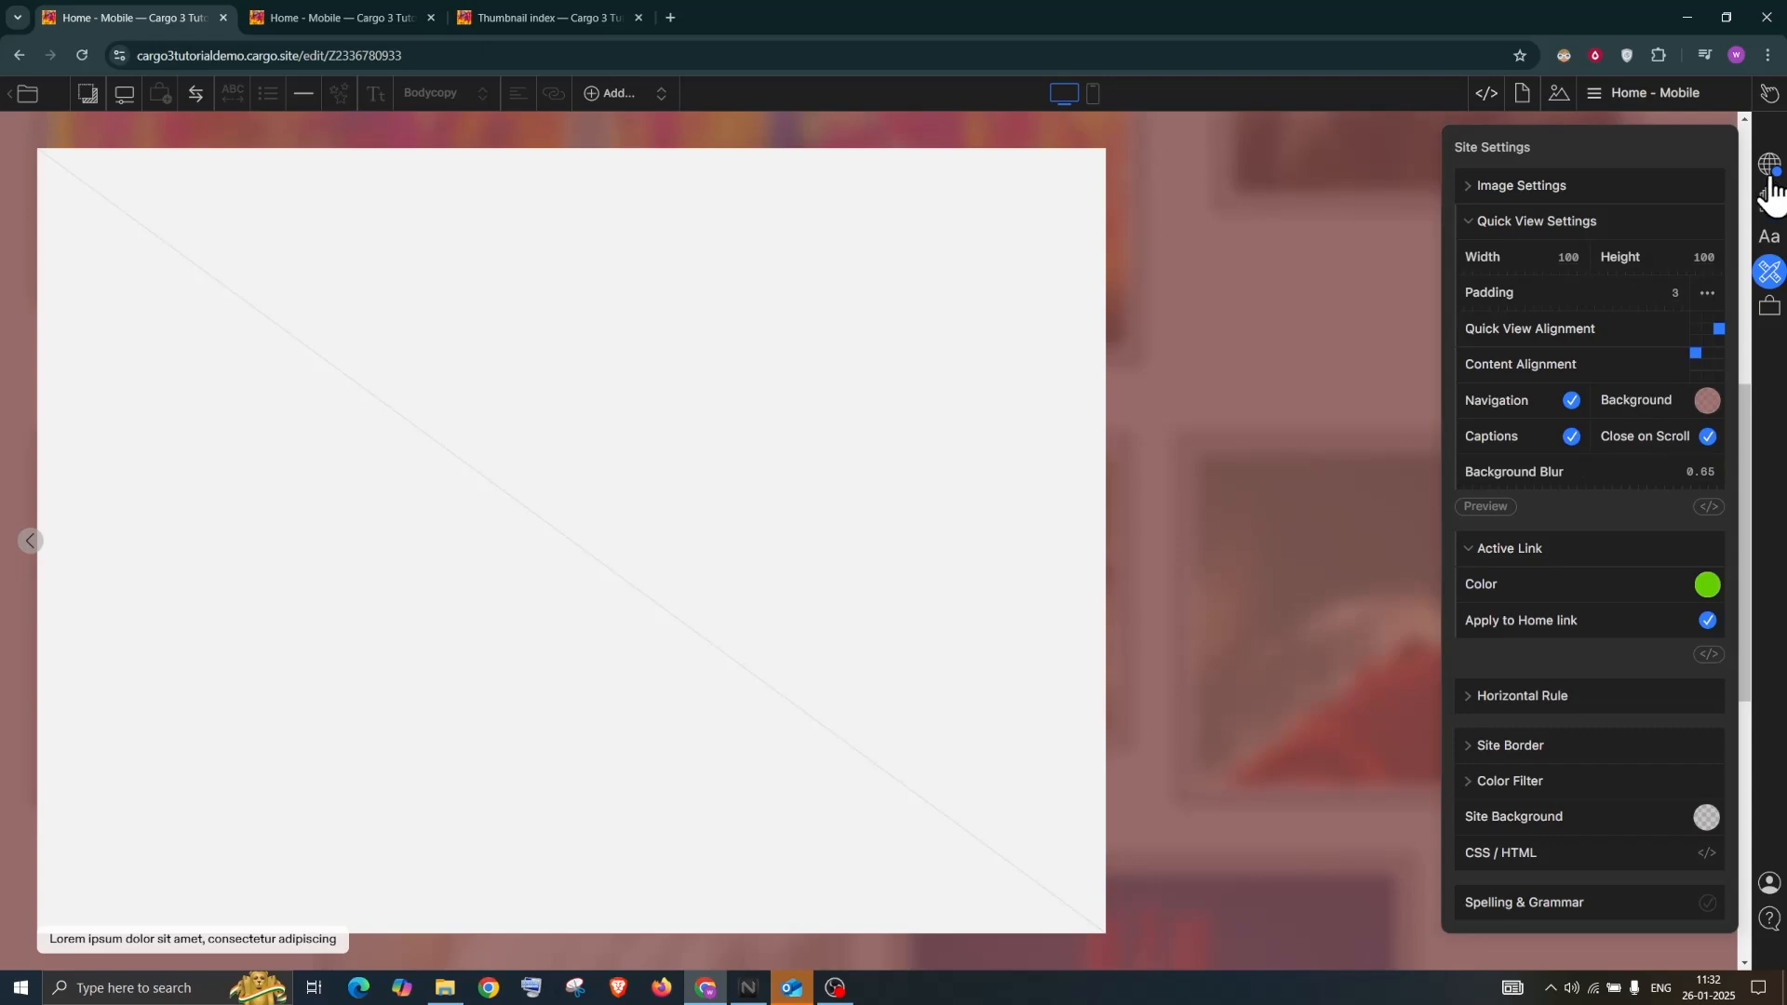
pyautogui.click(1771, 98)
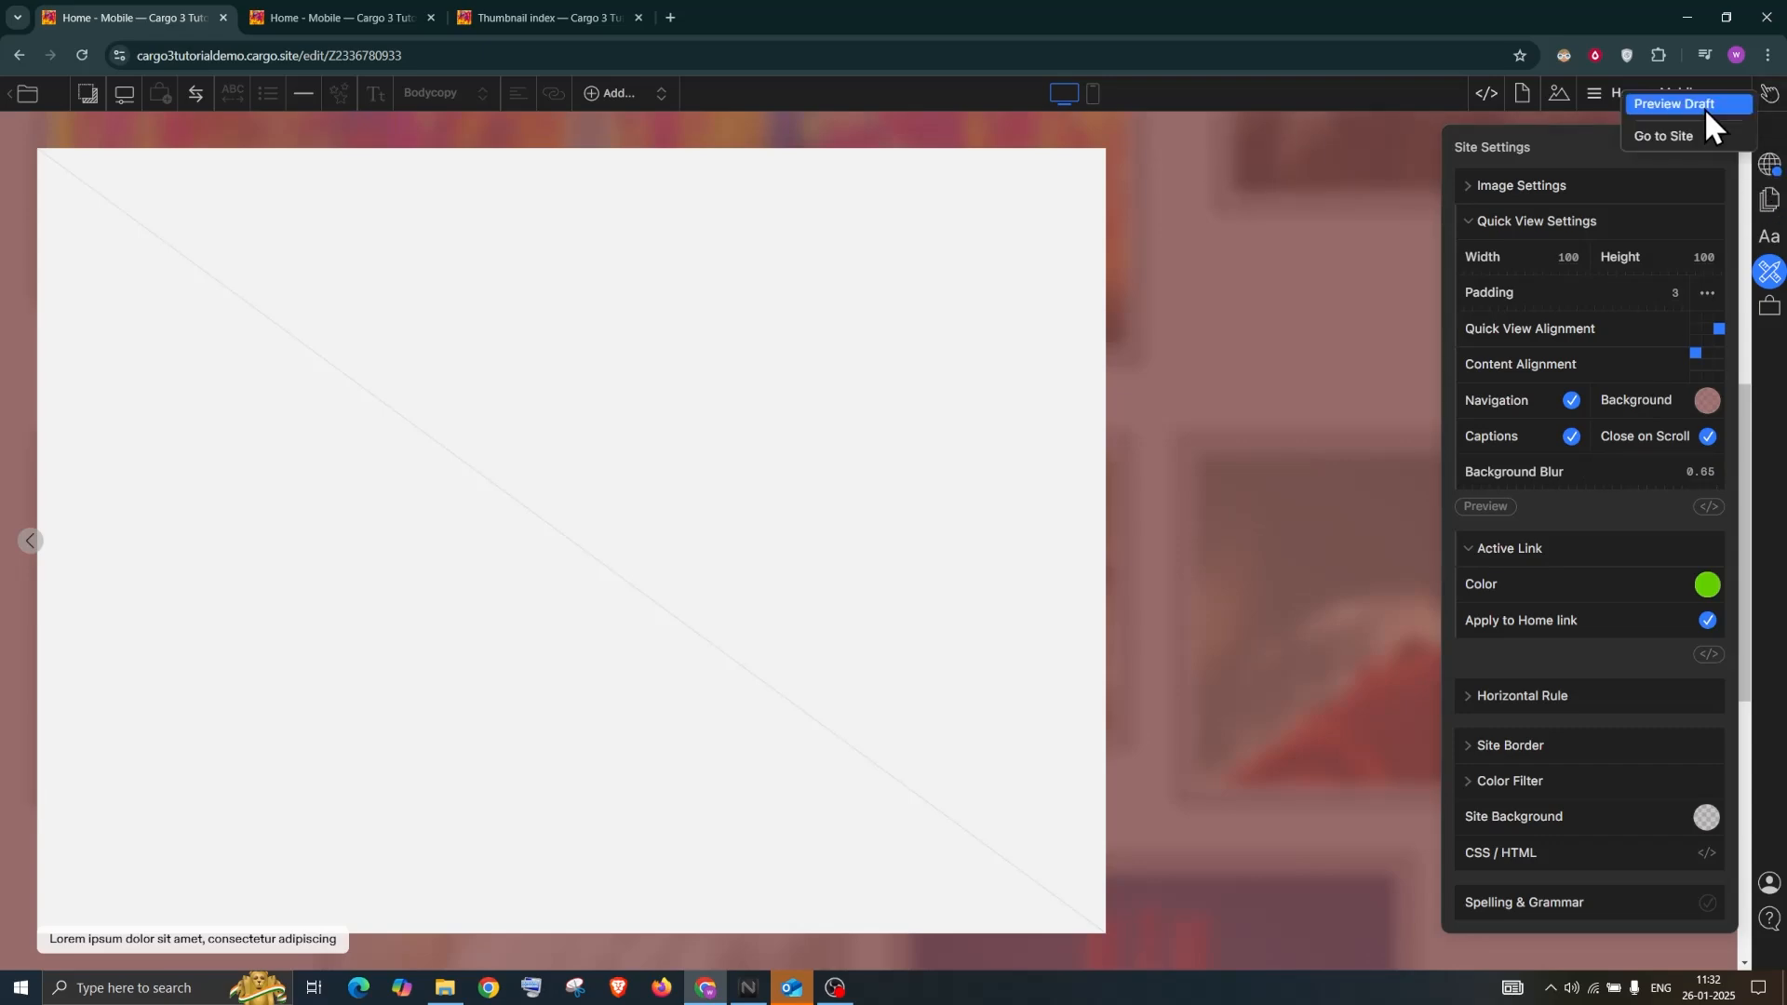
pyautogui.click(1705, 108)
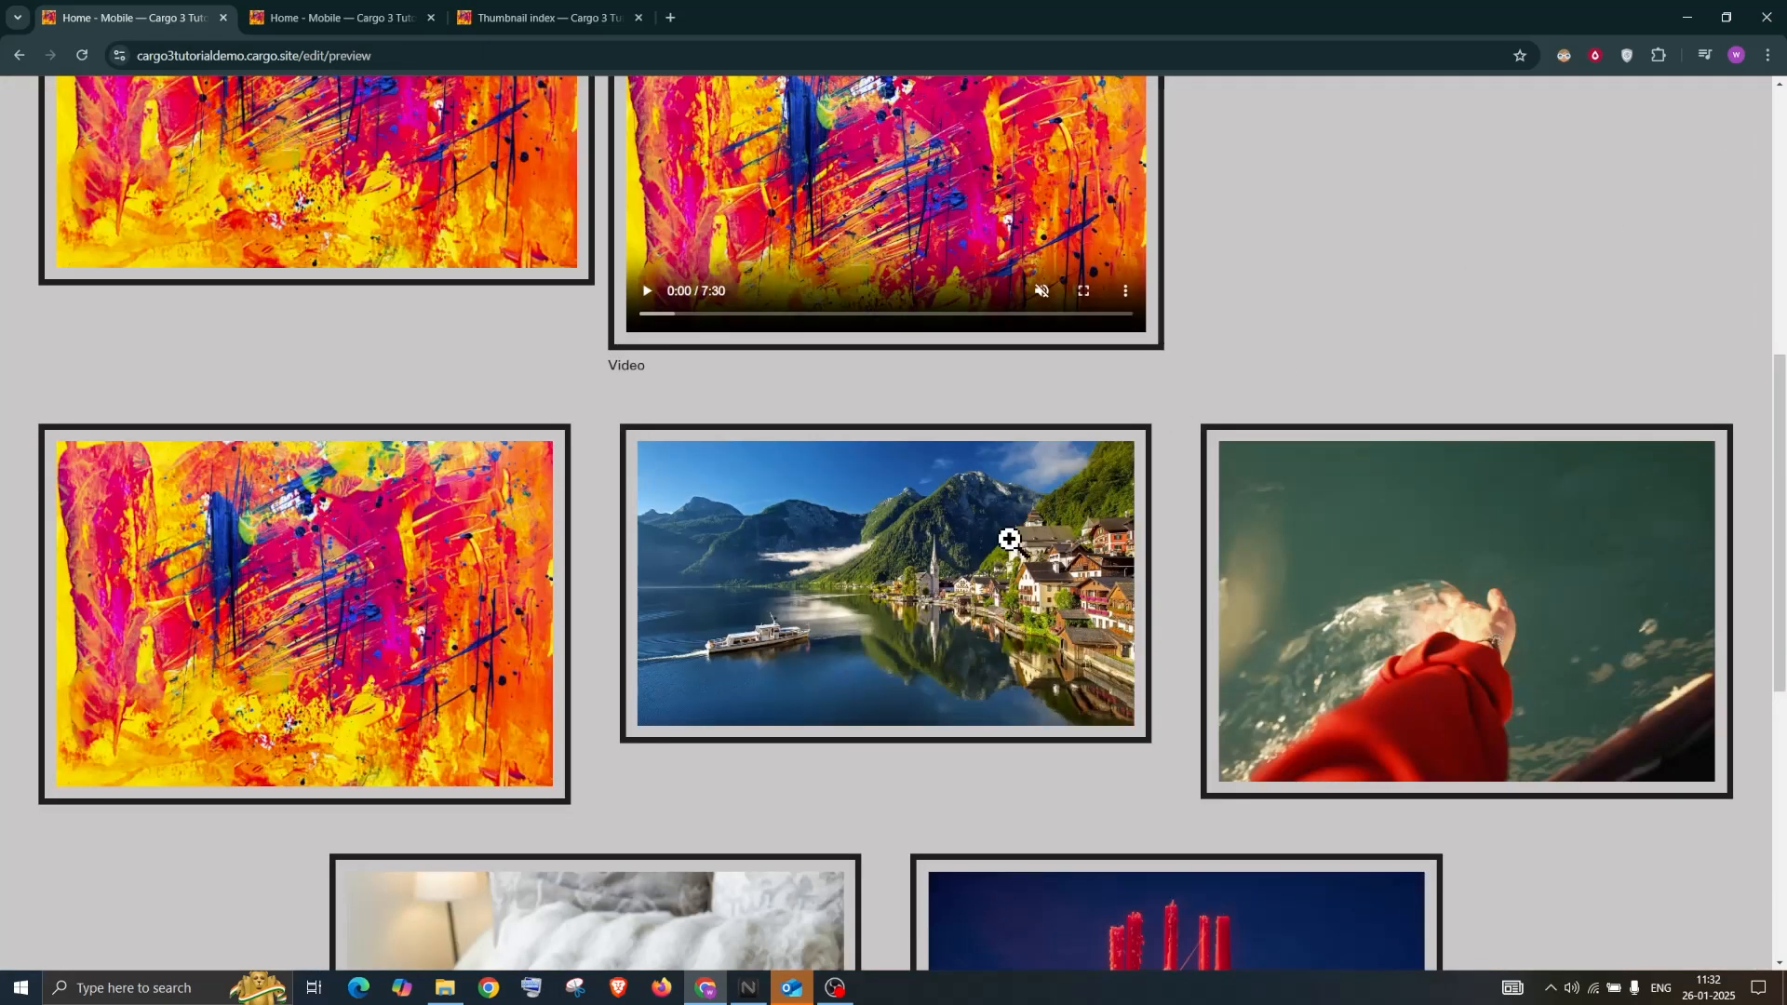
pyautogui.click(936, 549)
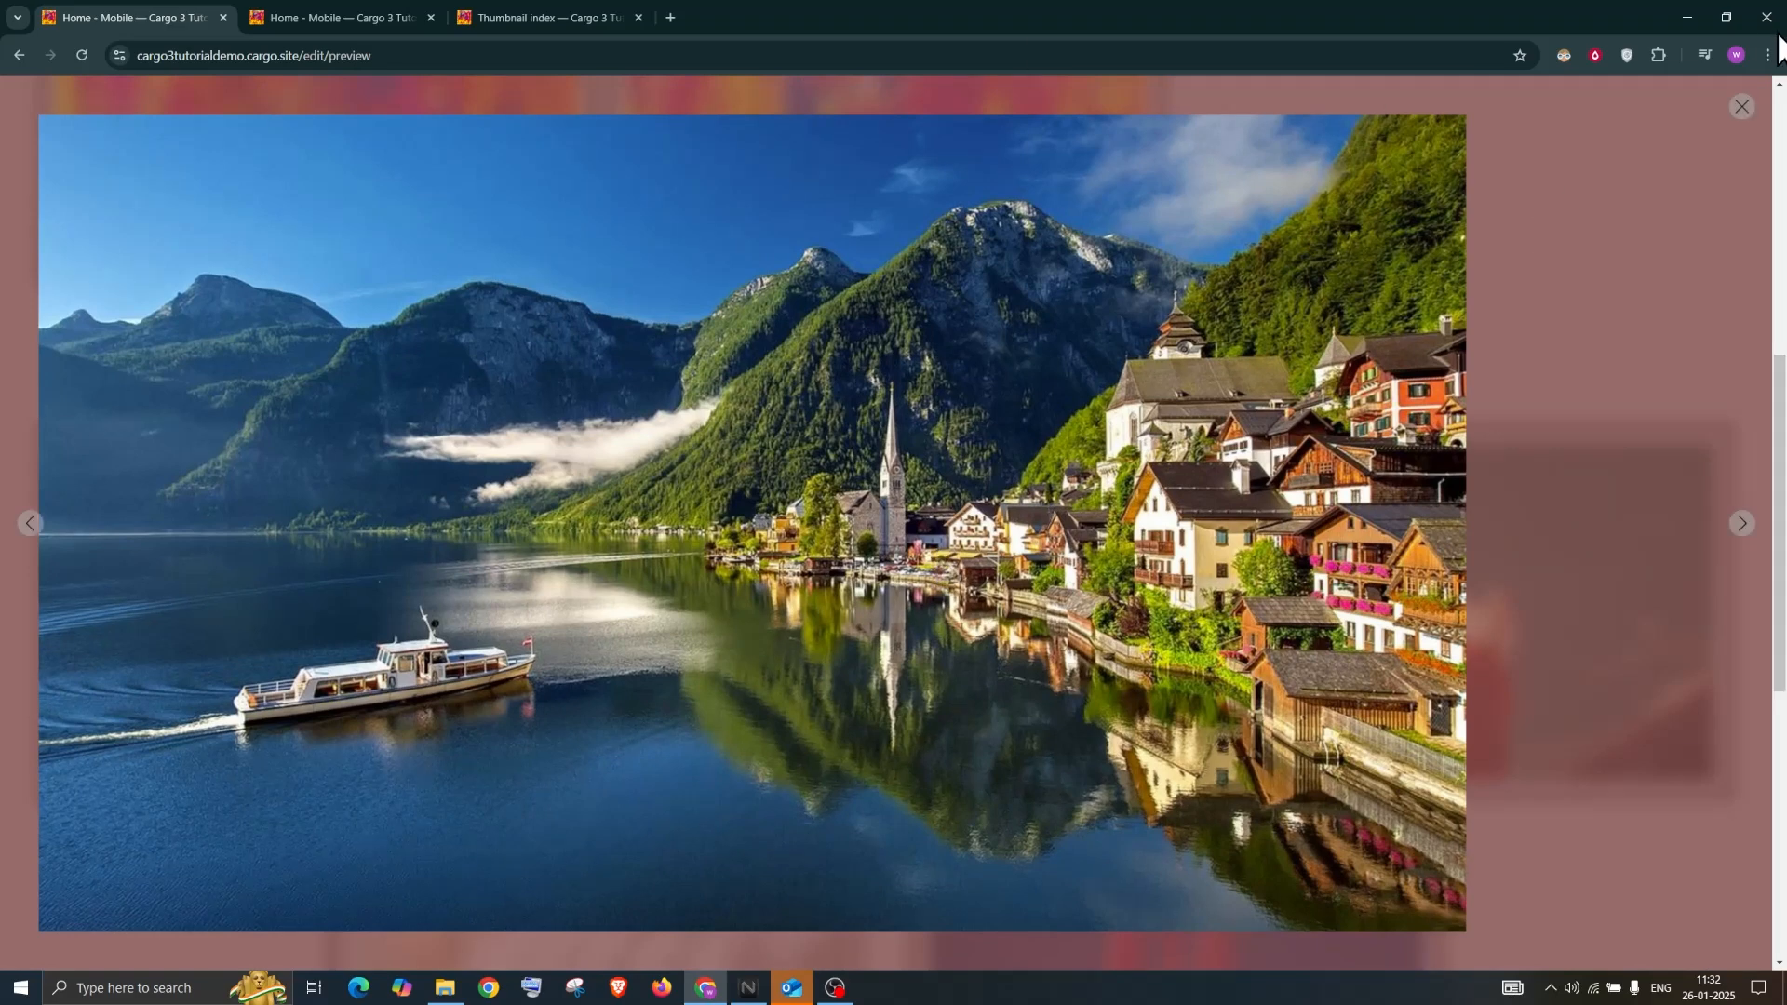
pyautogui.click(1741, 109)
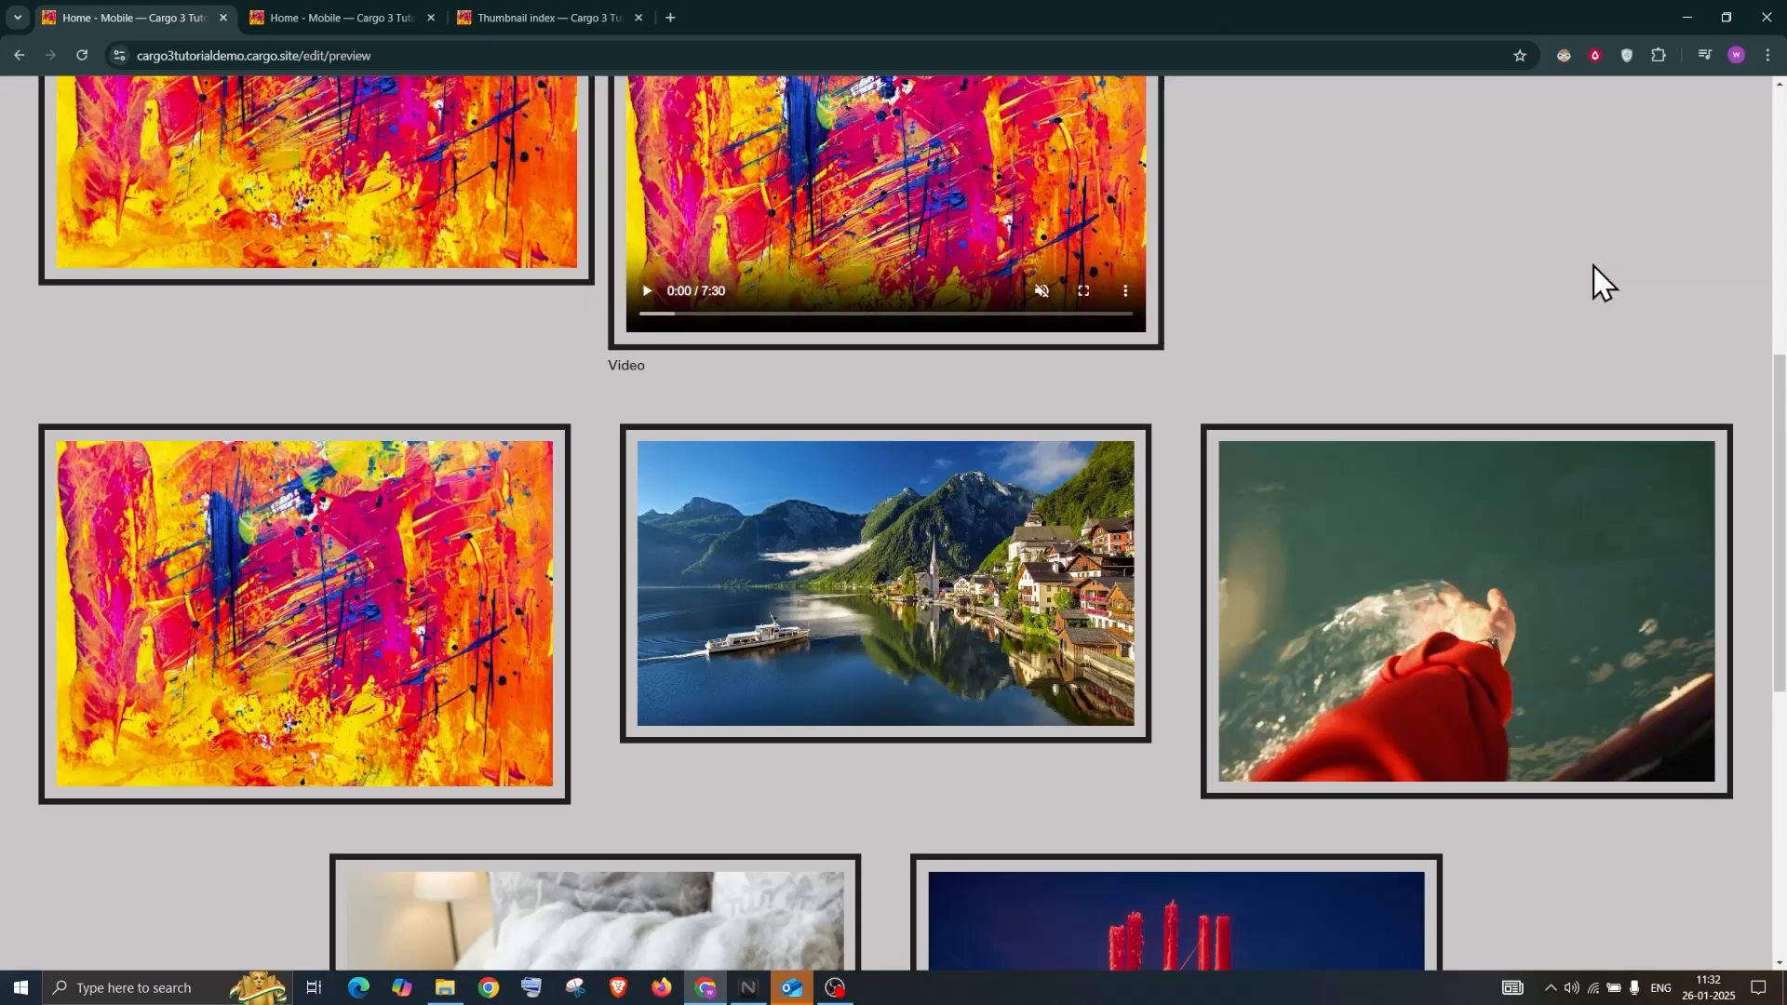
pyautogui.press('Escape')
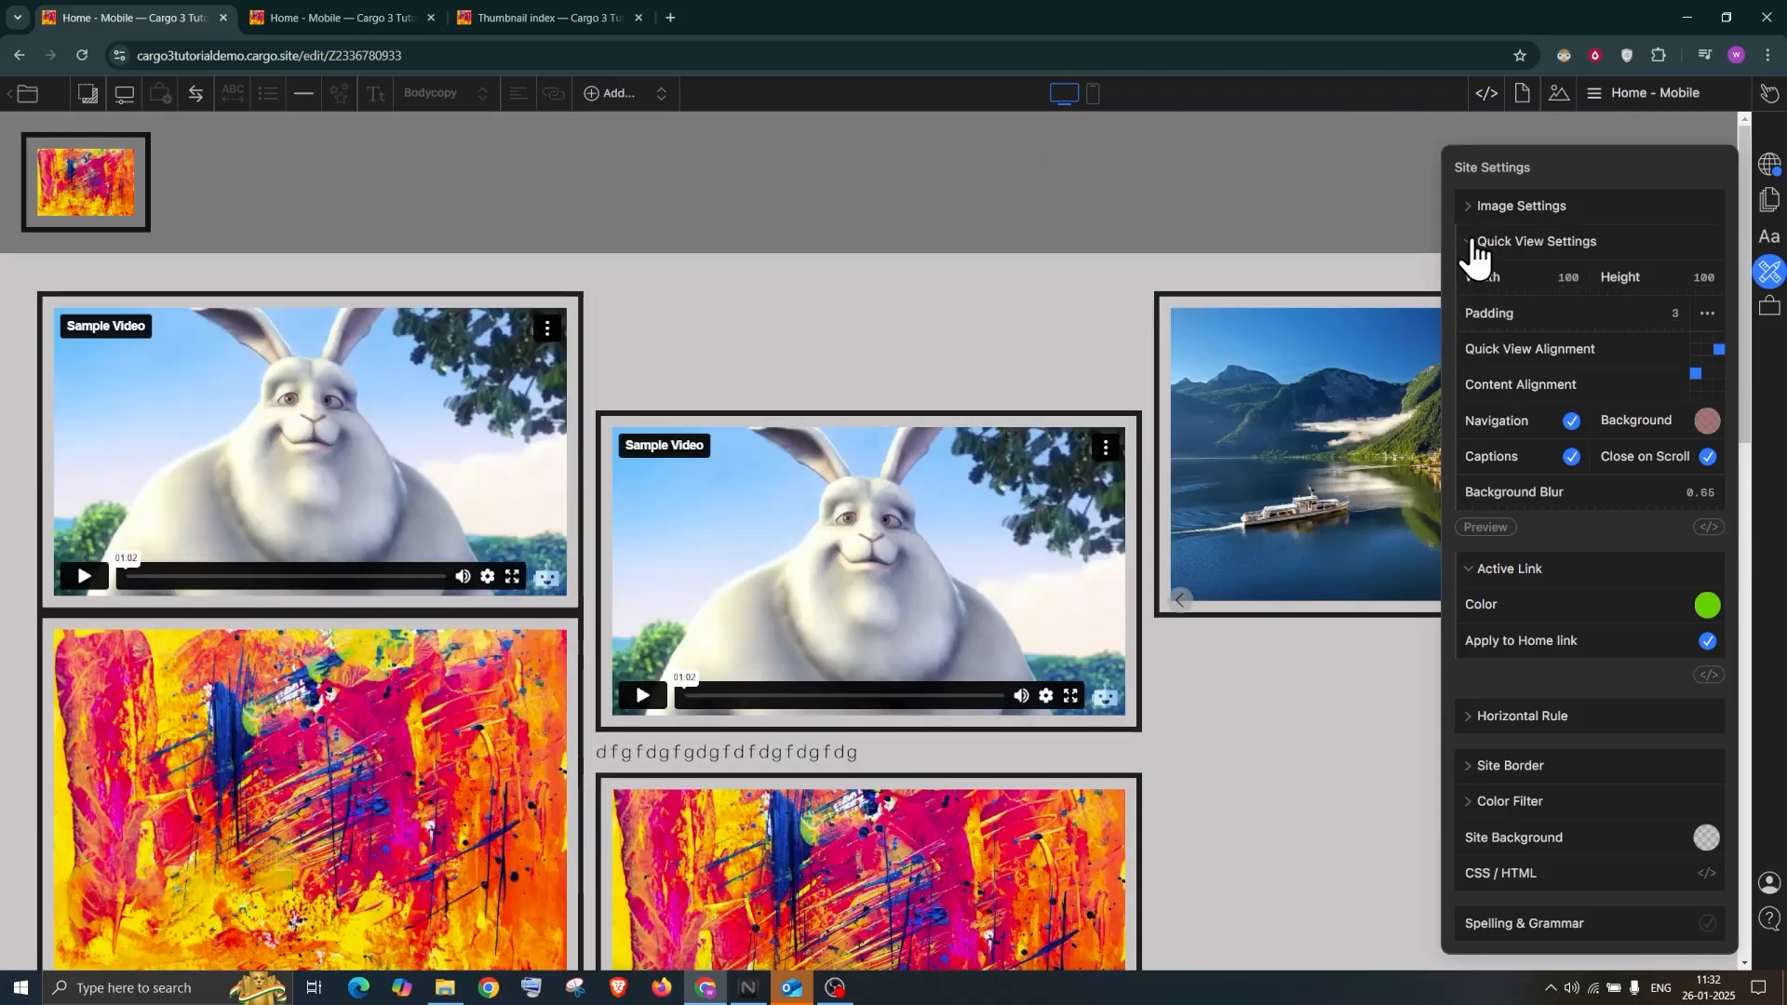
# Collapse Quick View Settings and close Site Settings to show the Home - Mobile image gallery
pyautogui.click(1469, 253)
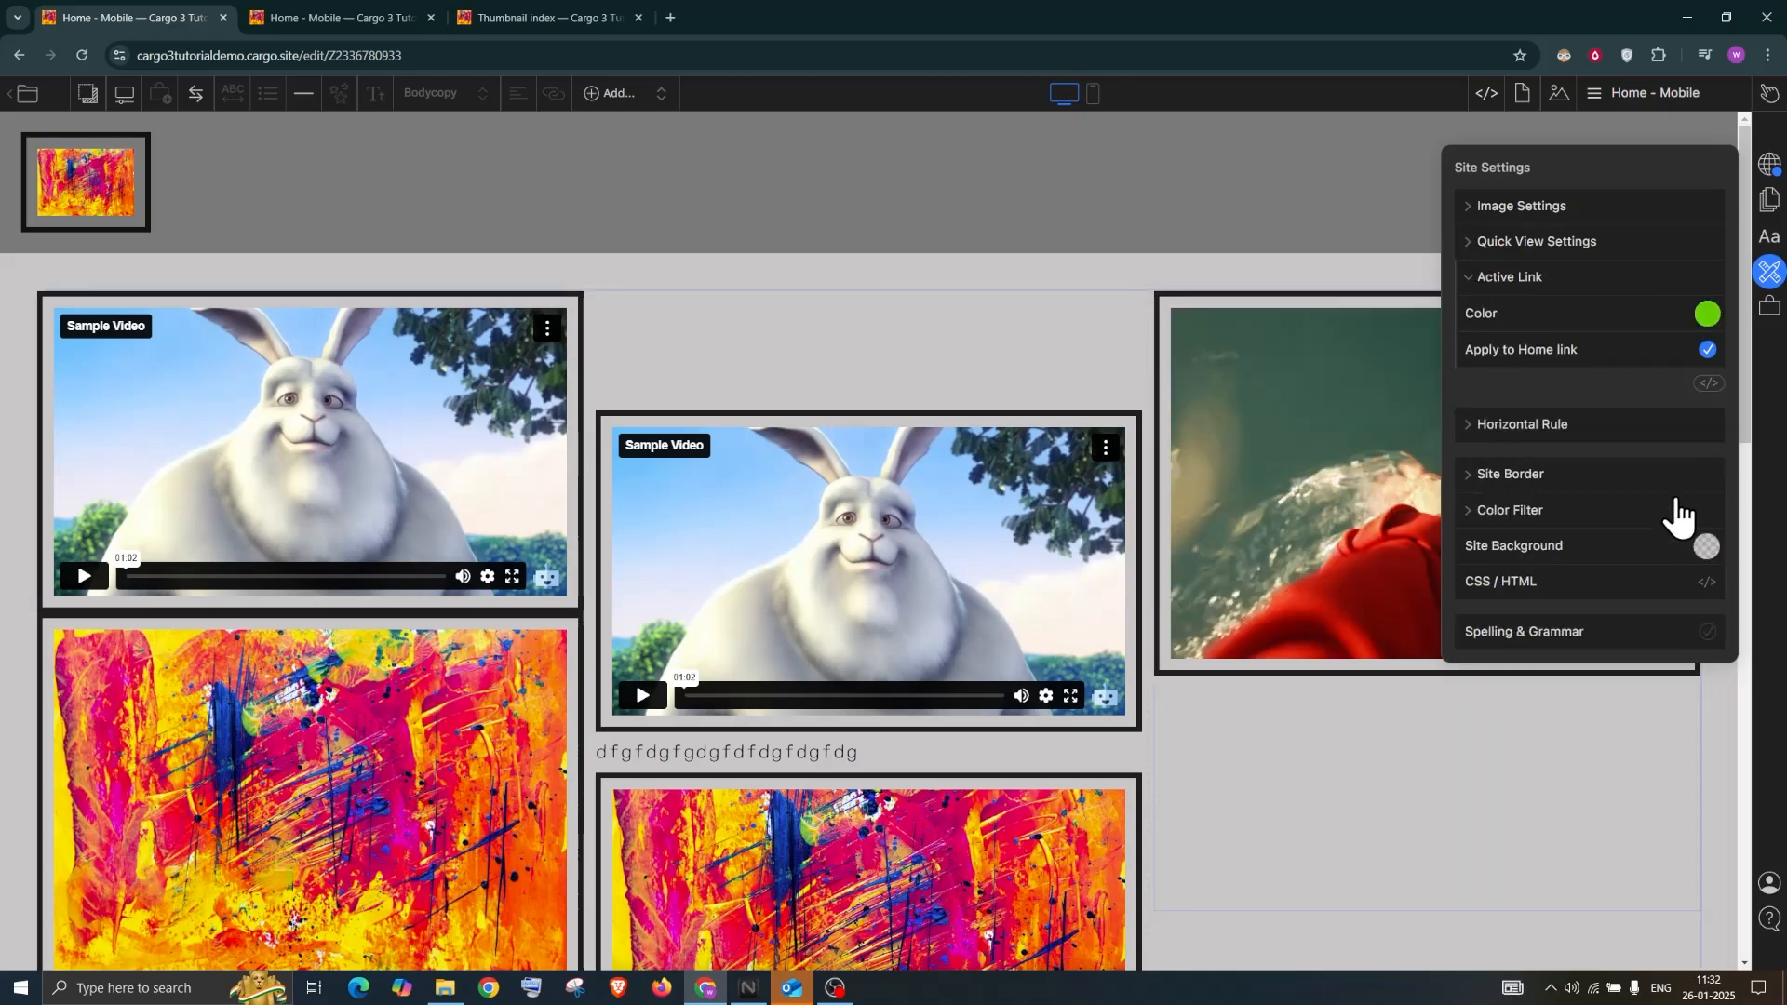
pyautogui.scroll(-10, 684, 553)
pyautogui.scroll(10, 686, 570)
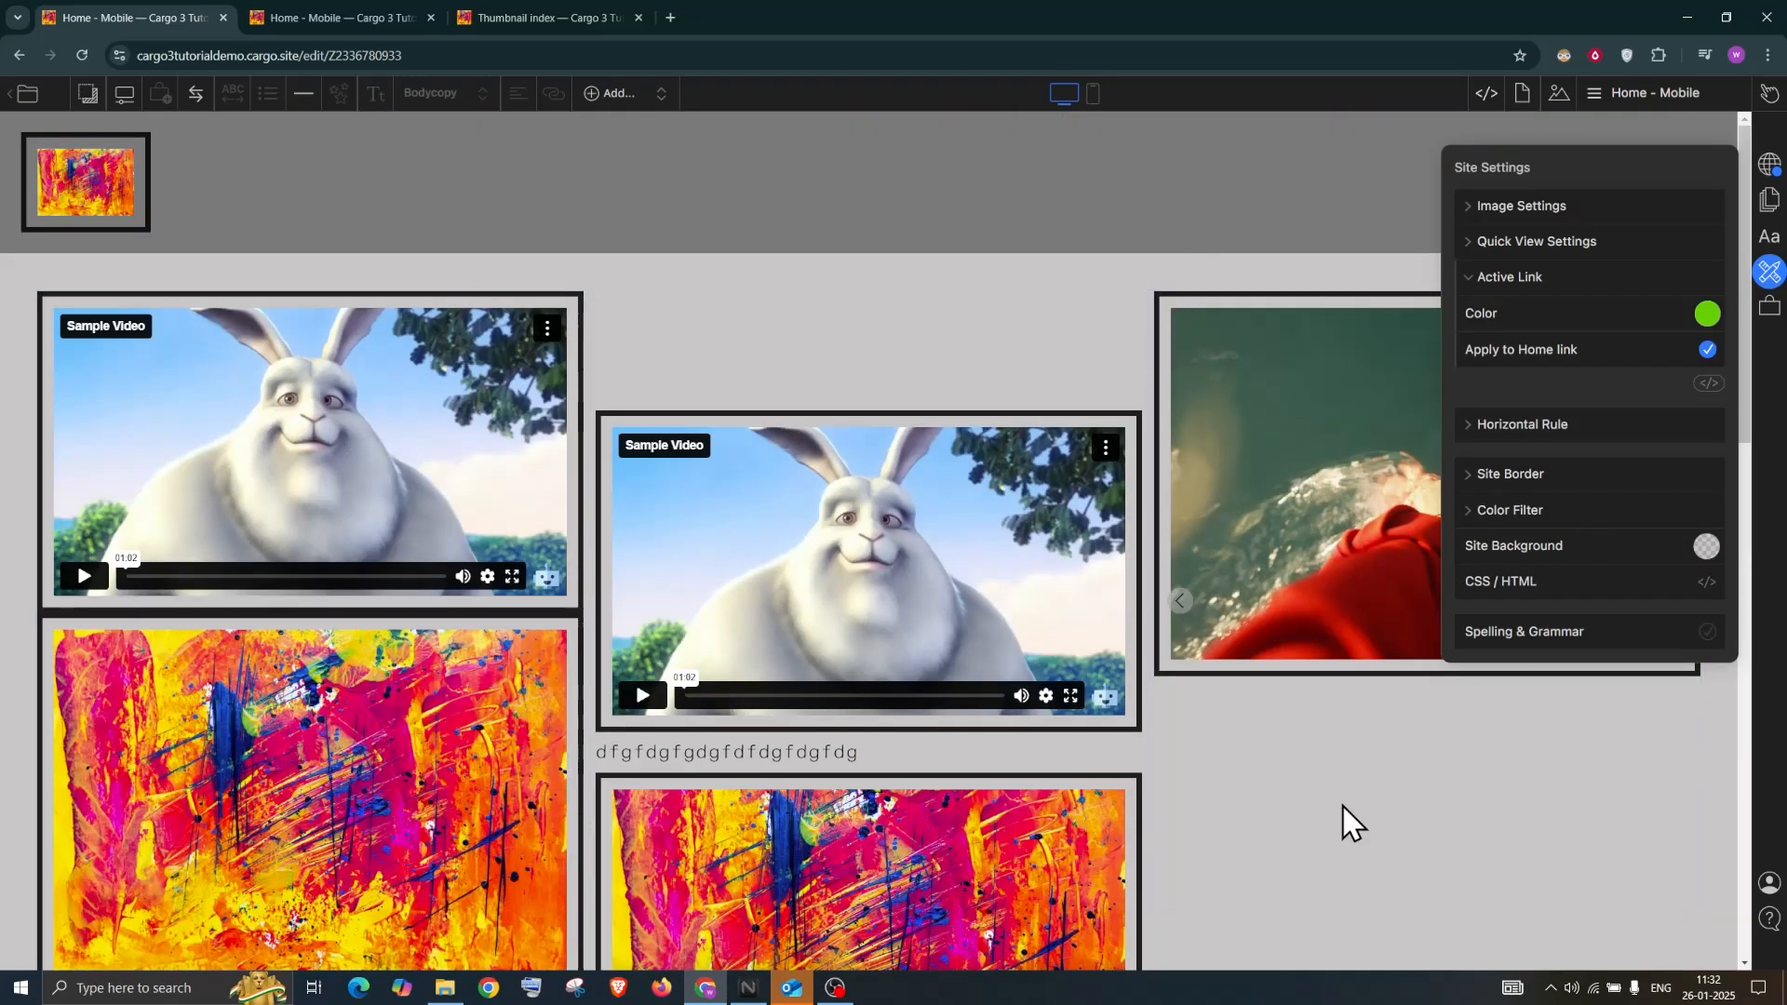
pyautogui.moveTo(1273, 526); pyautogui.dragTo(763, 575)
pyautogui.scroll(-3, 901, 573)
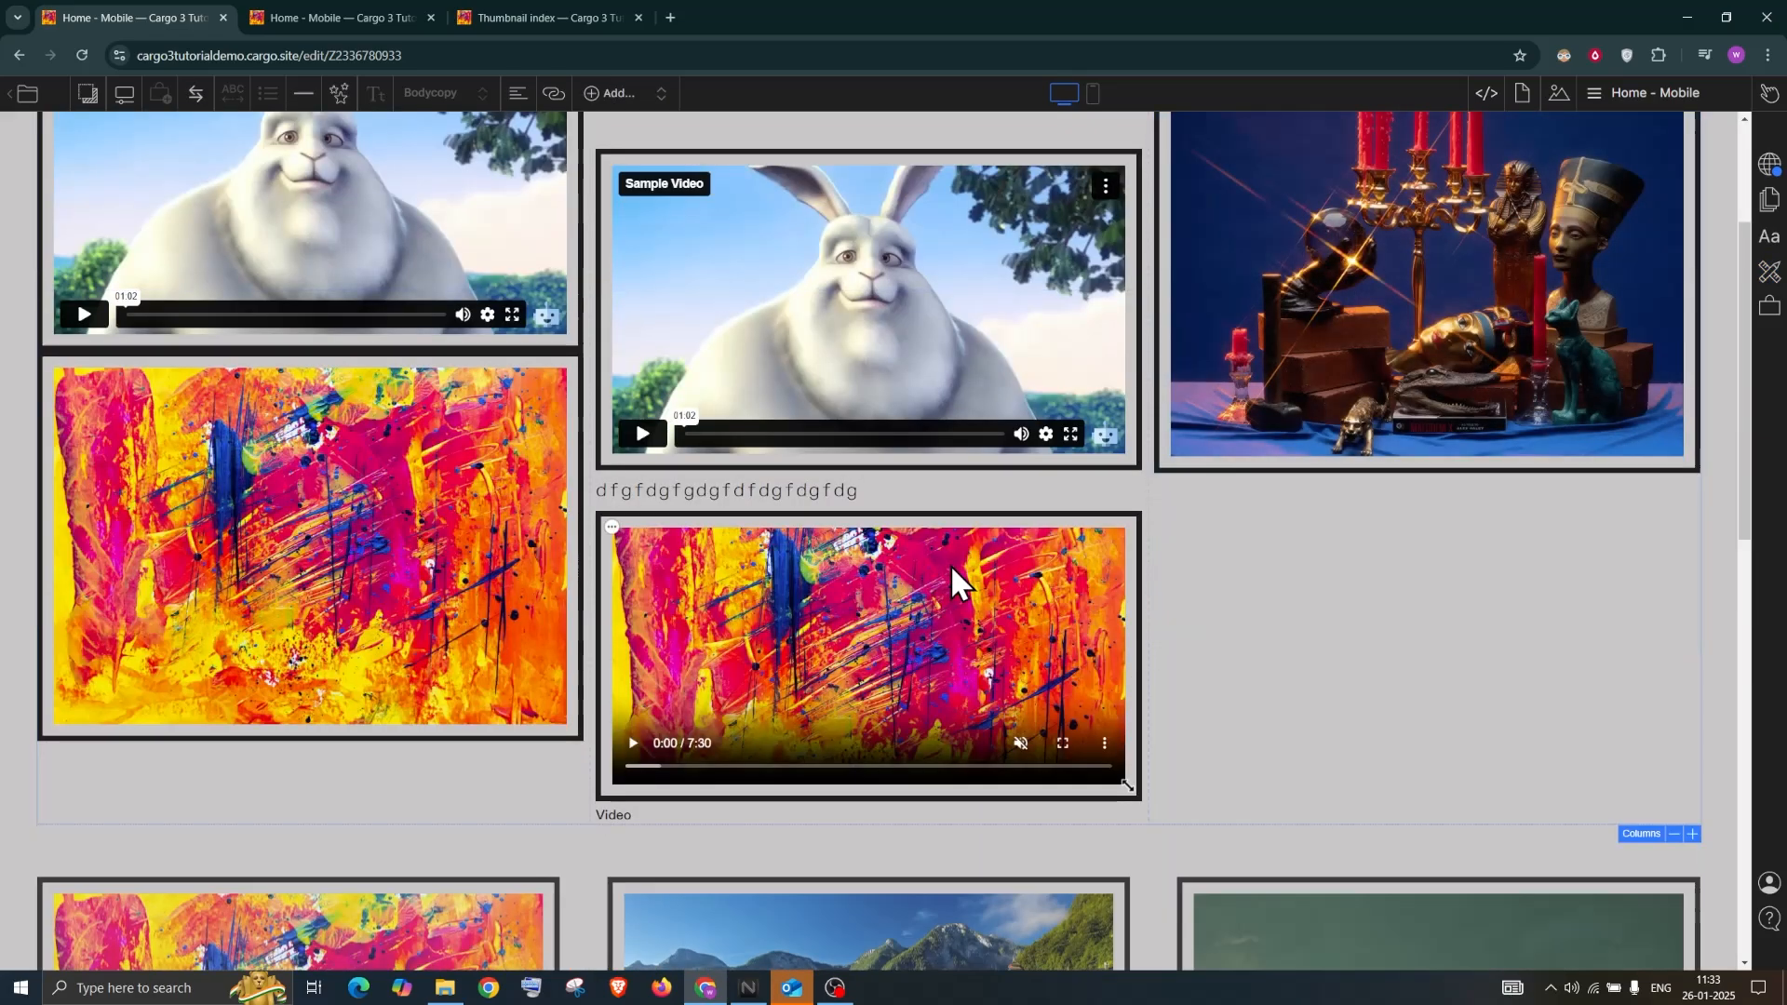
pyautogui.scroll(-10, 951, 528)
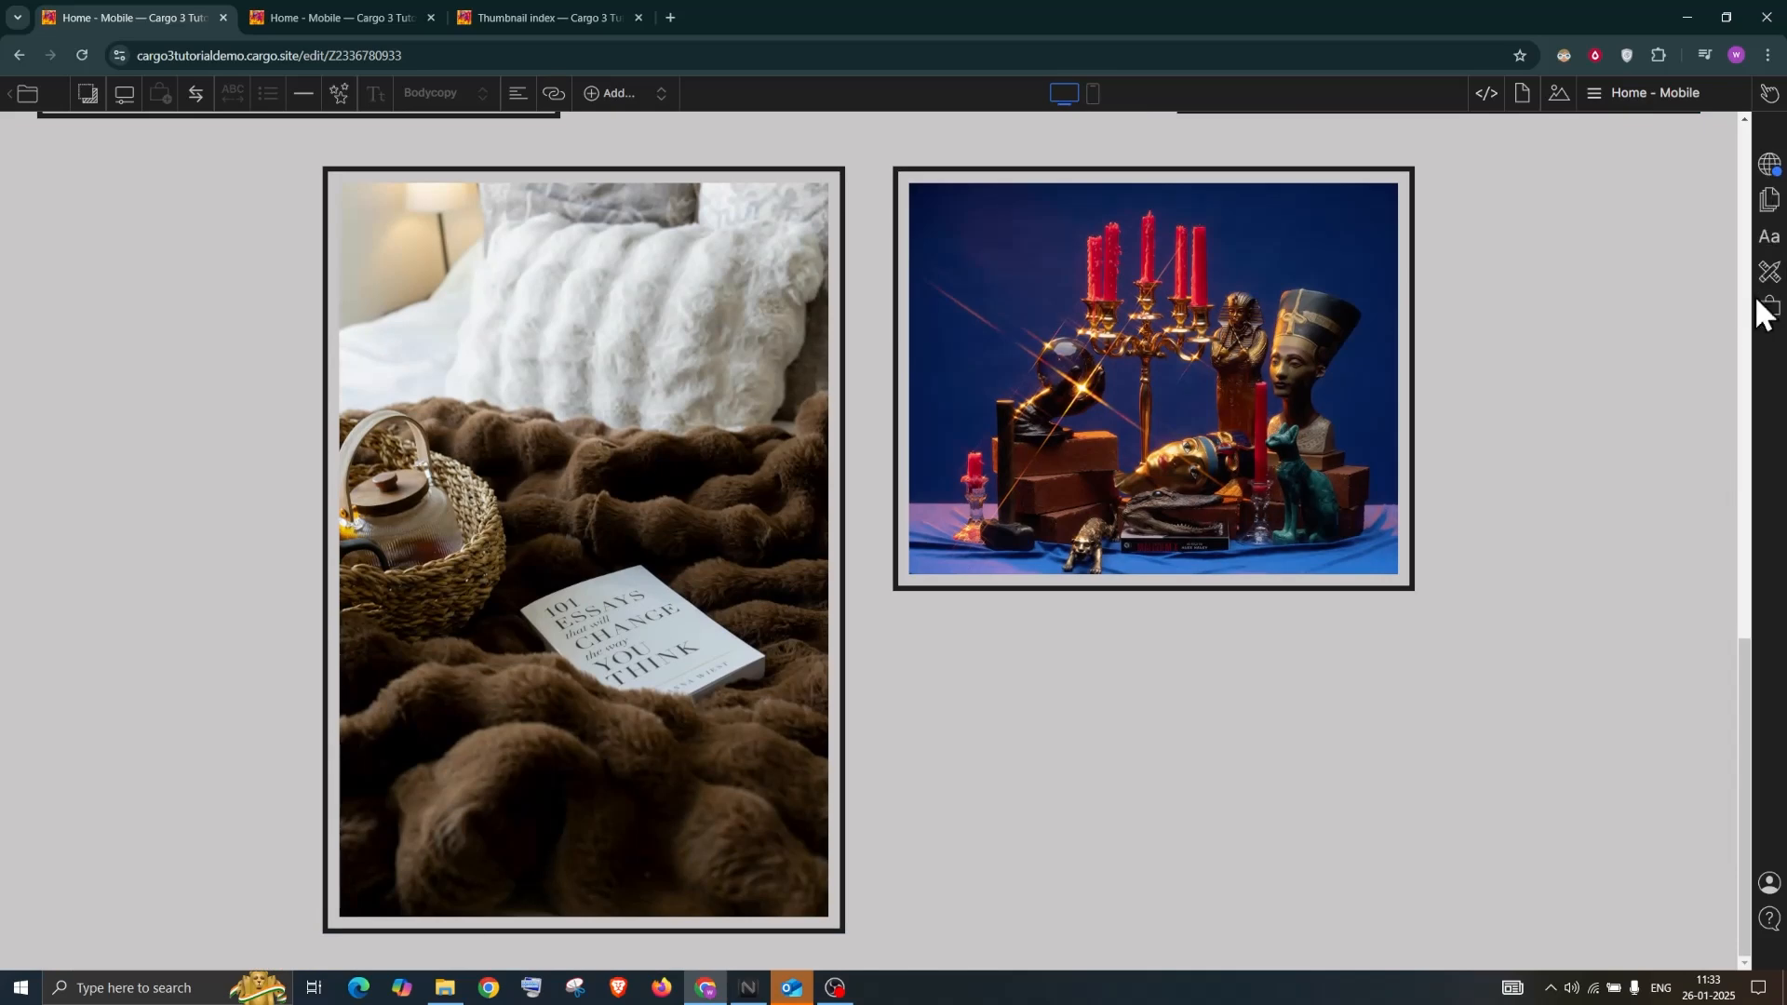
# Open Commerce past its introduction and look over the orders and products lists
pyautogui.click(1768, 310)
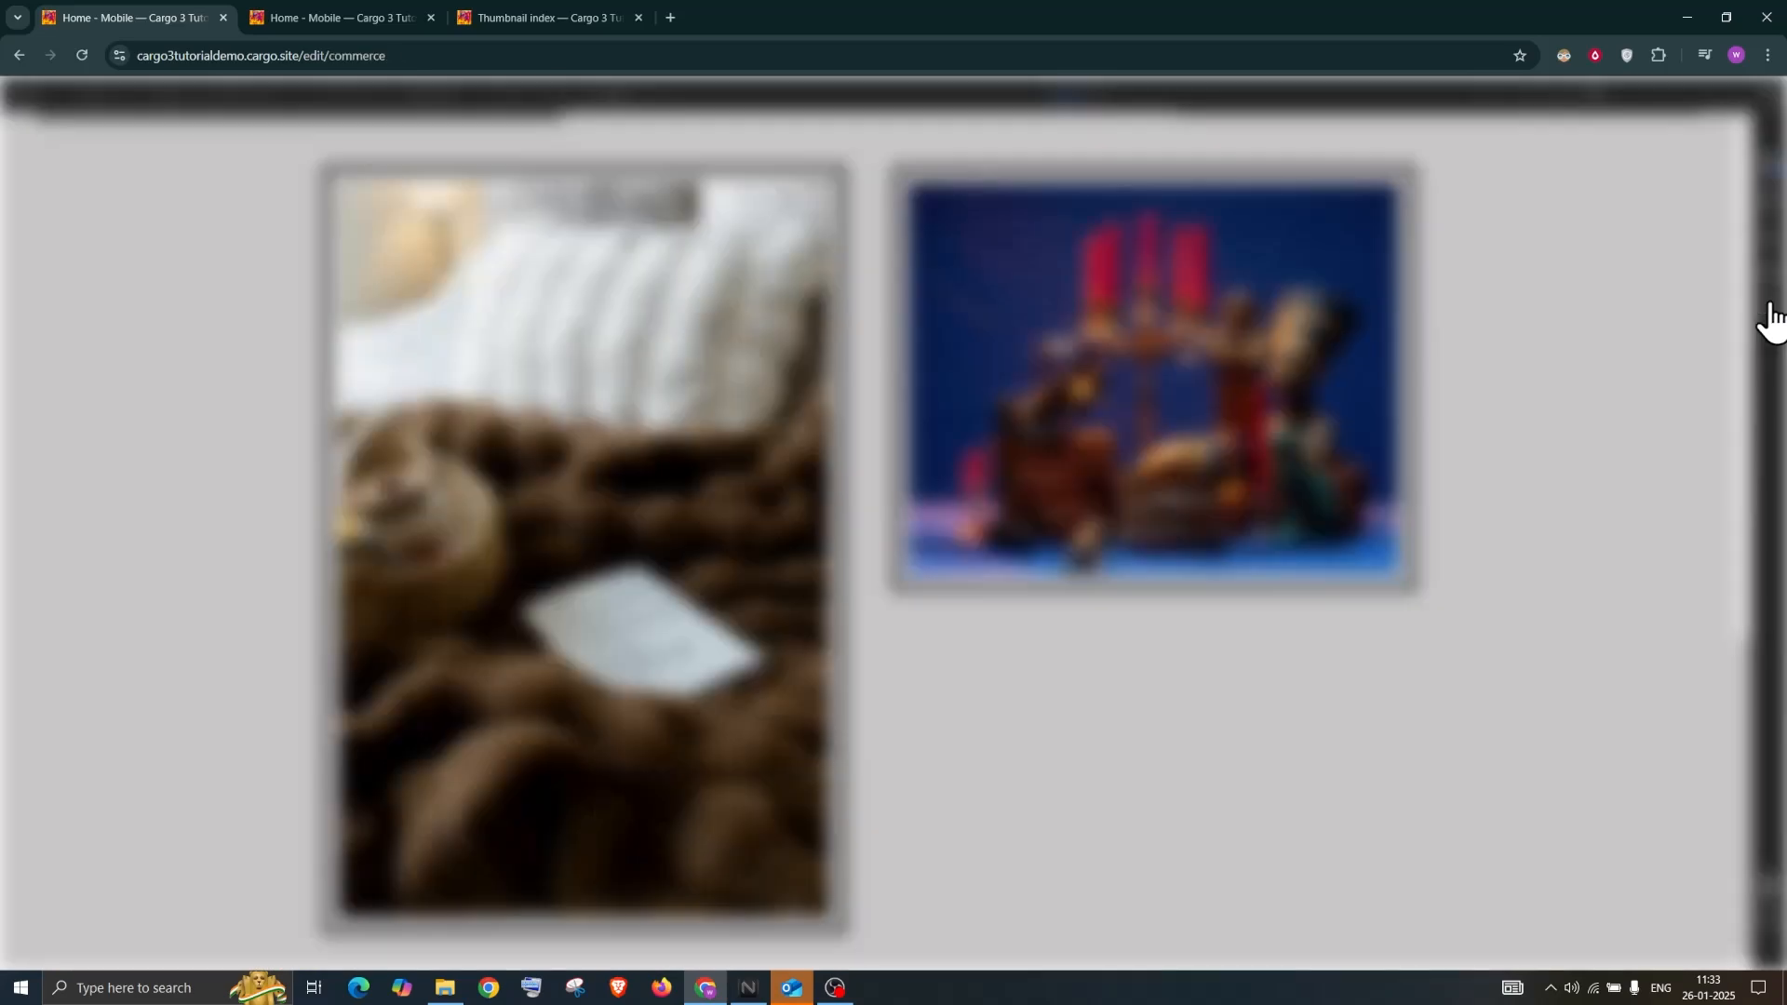
pyautogui.click(1646, 319)
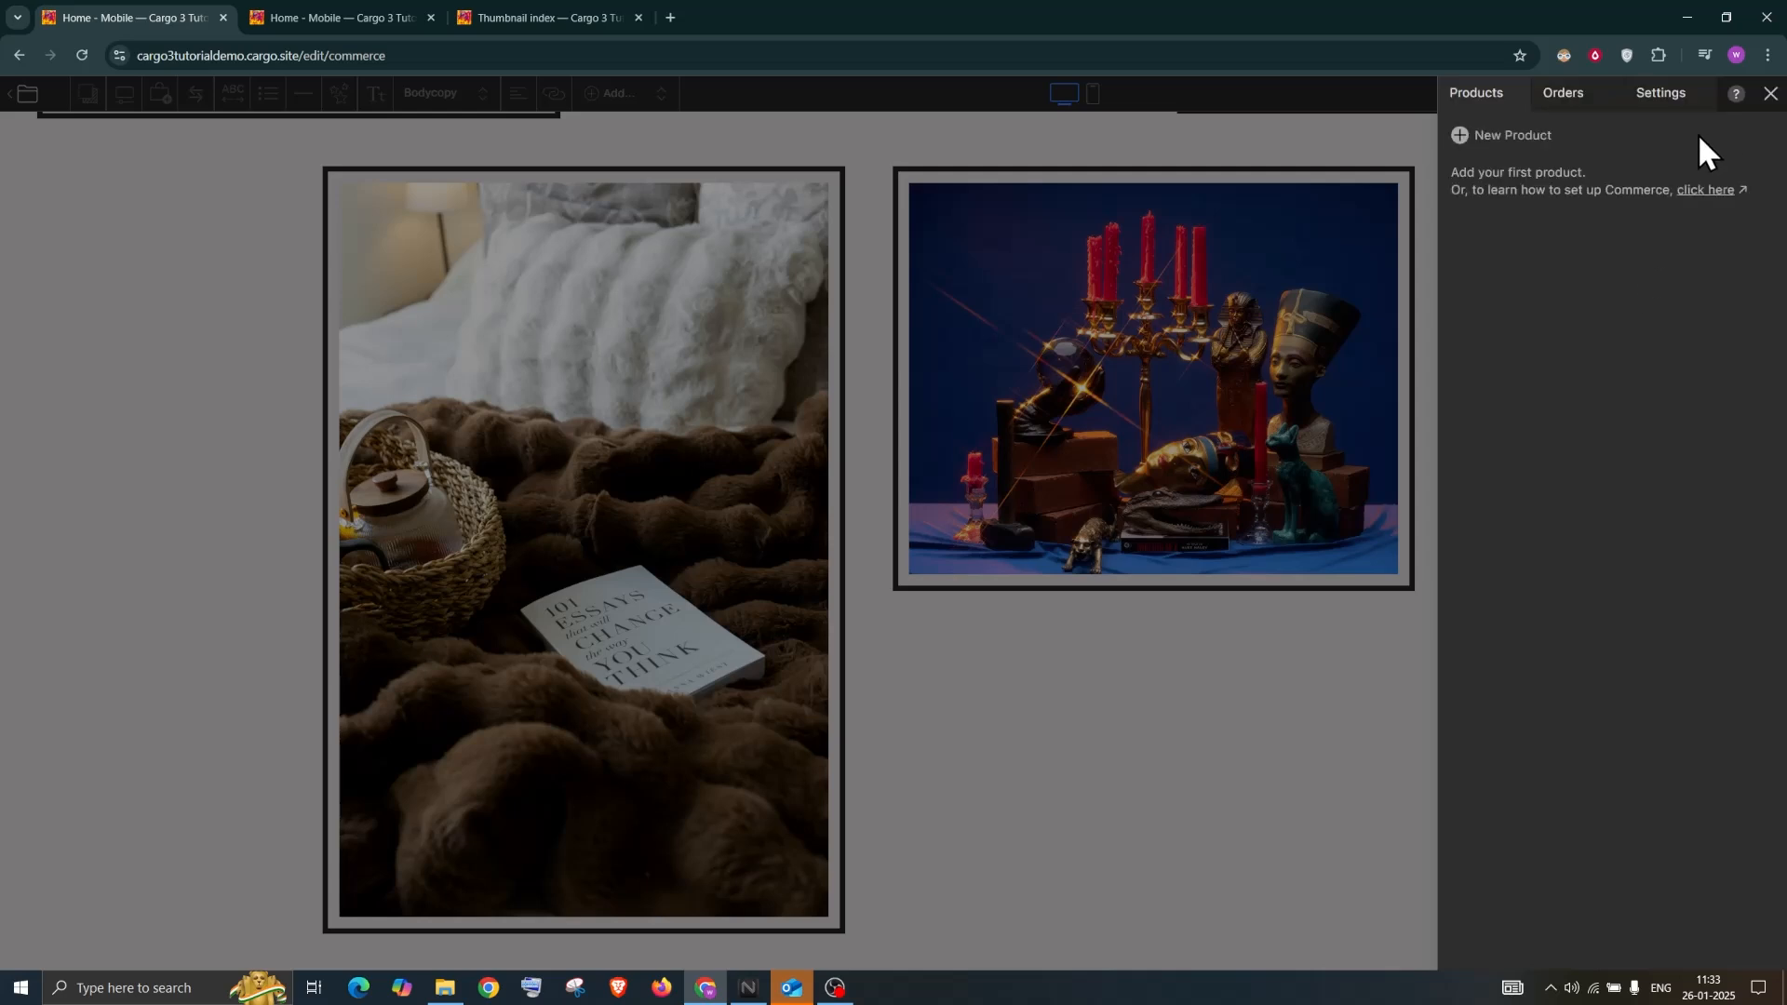
pyautogui.click(1579, 108)
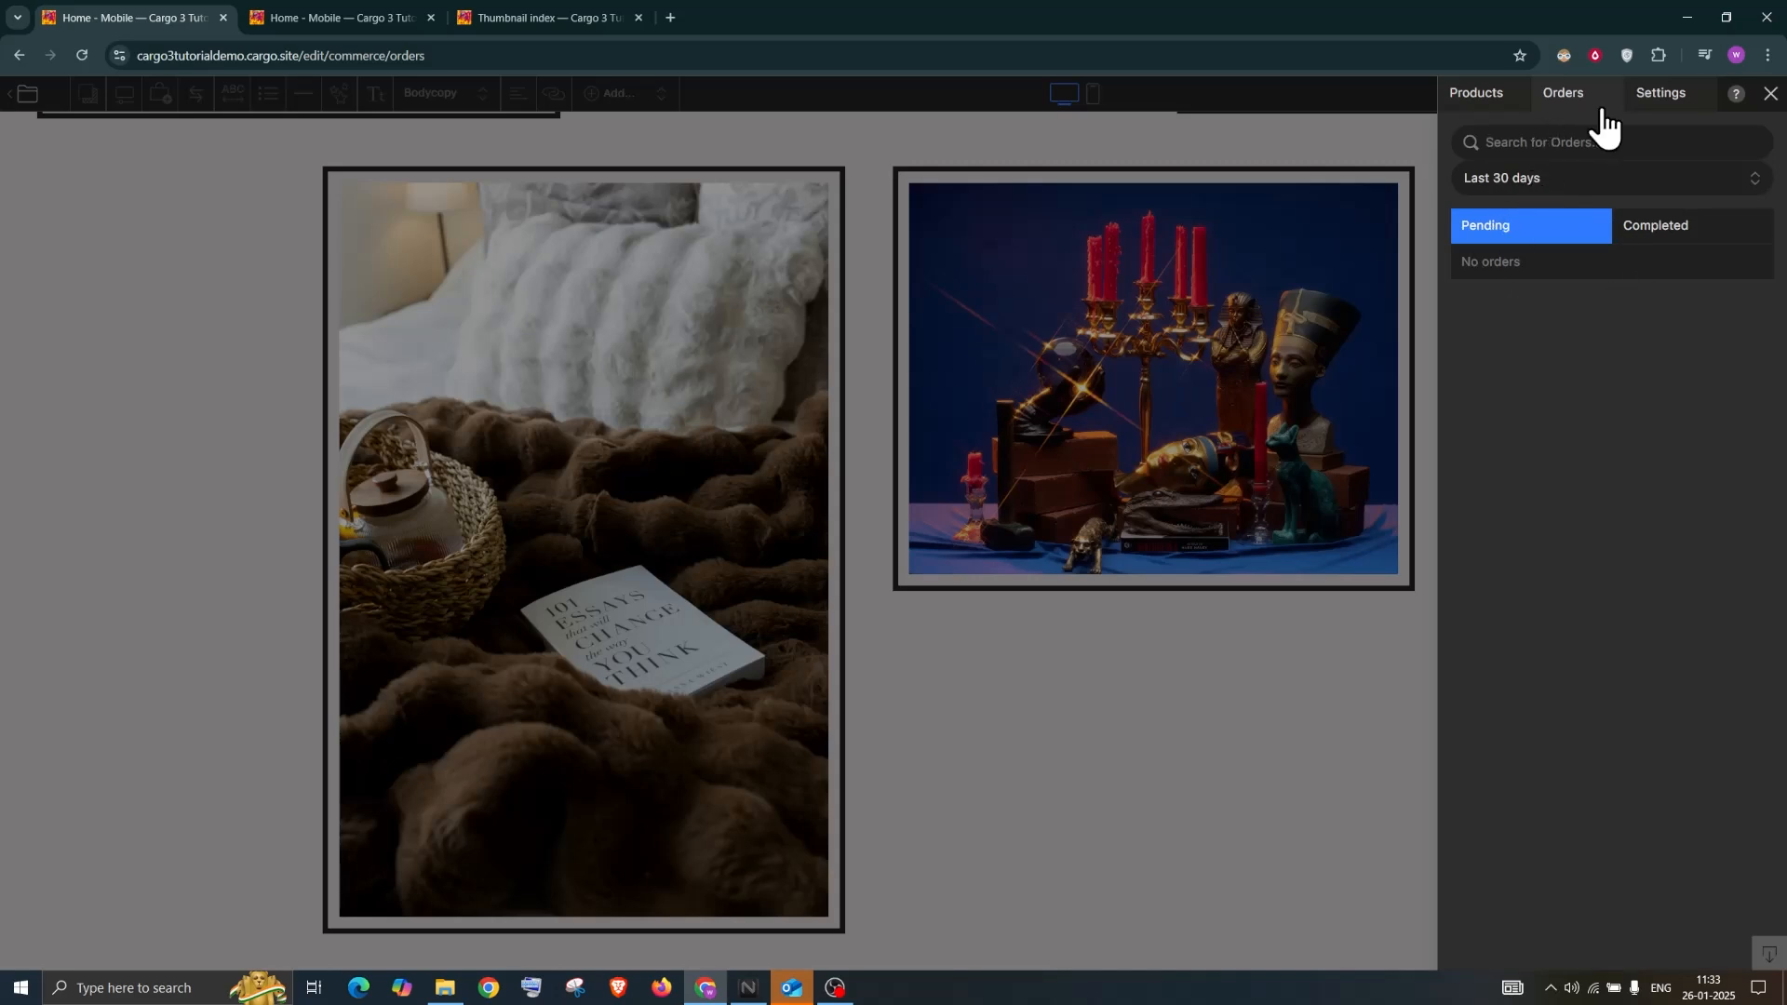
pyautogui.click(1481, 92)
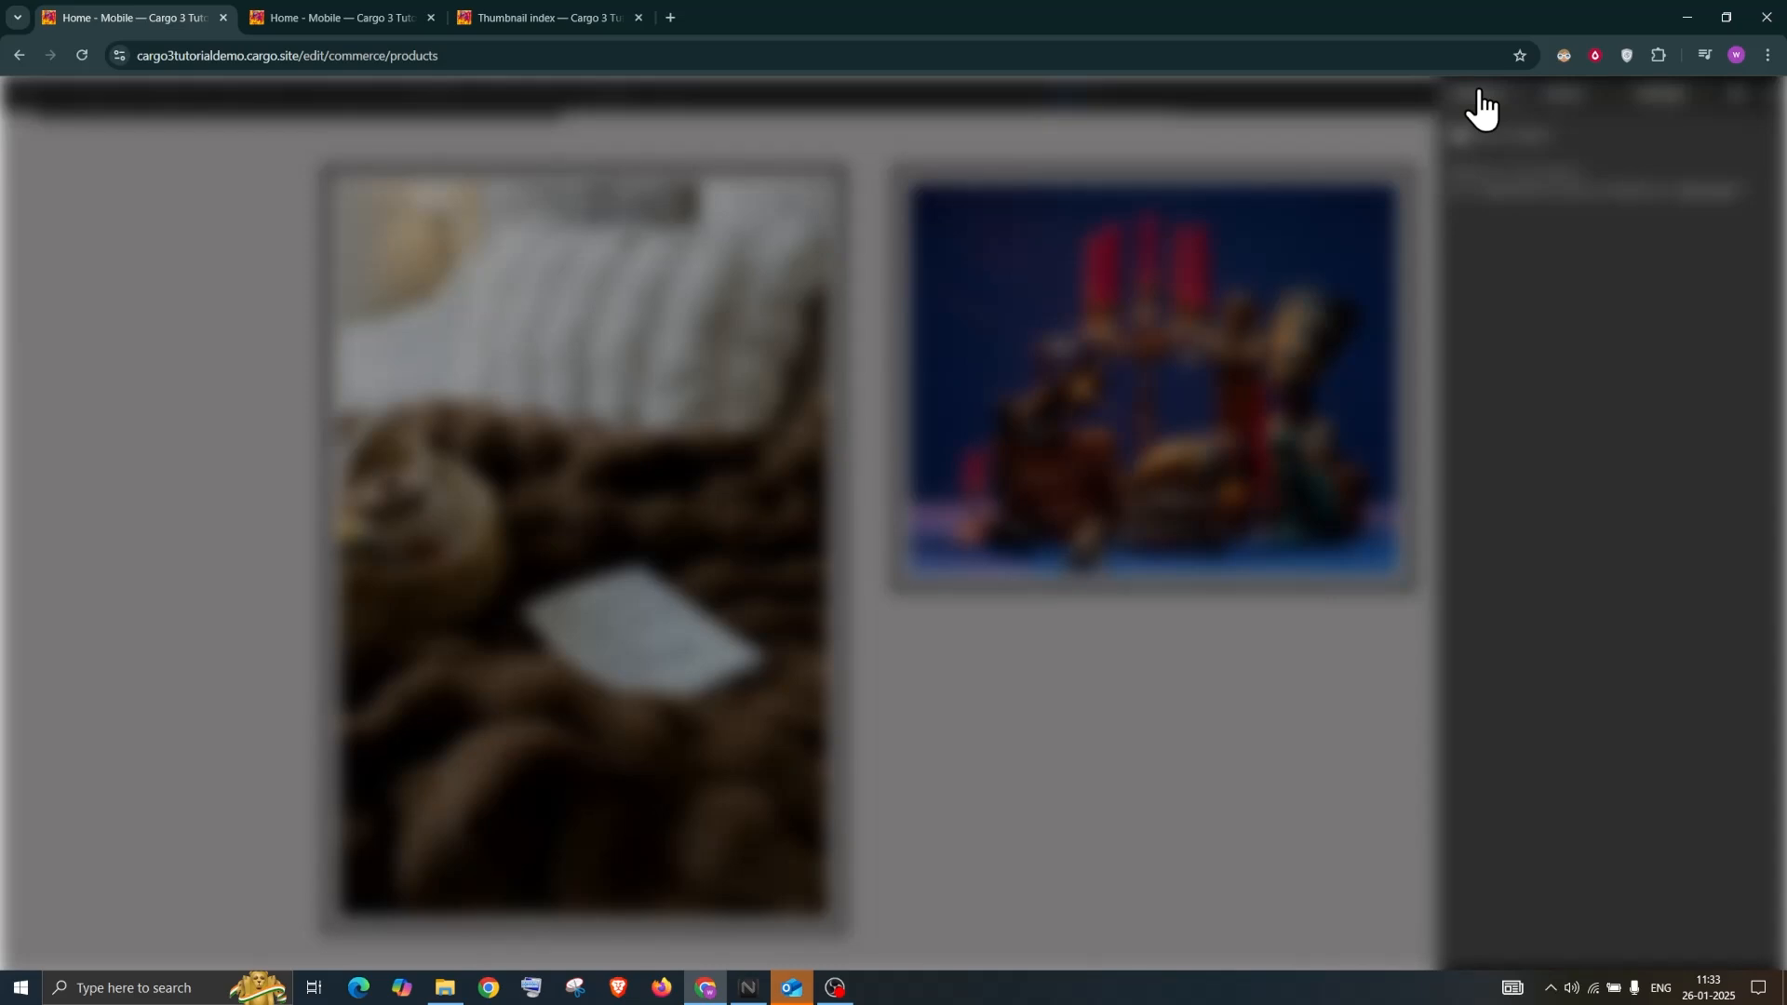
# Create and save product 'Product One' at $1000, inventory 2, weight 2 oz
pyautogui.click(1453, 136)
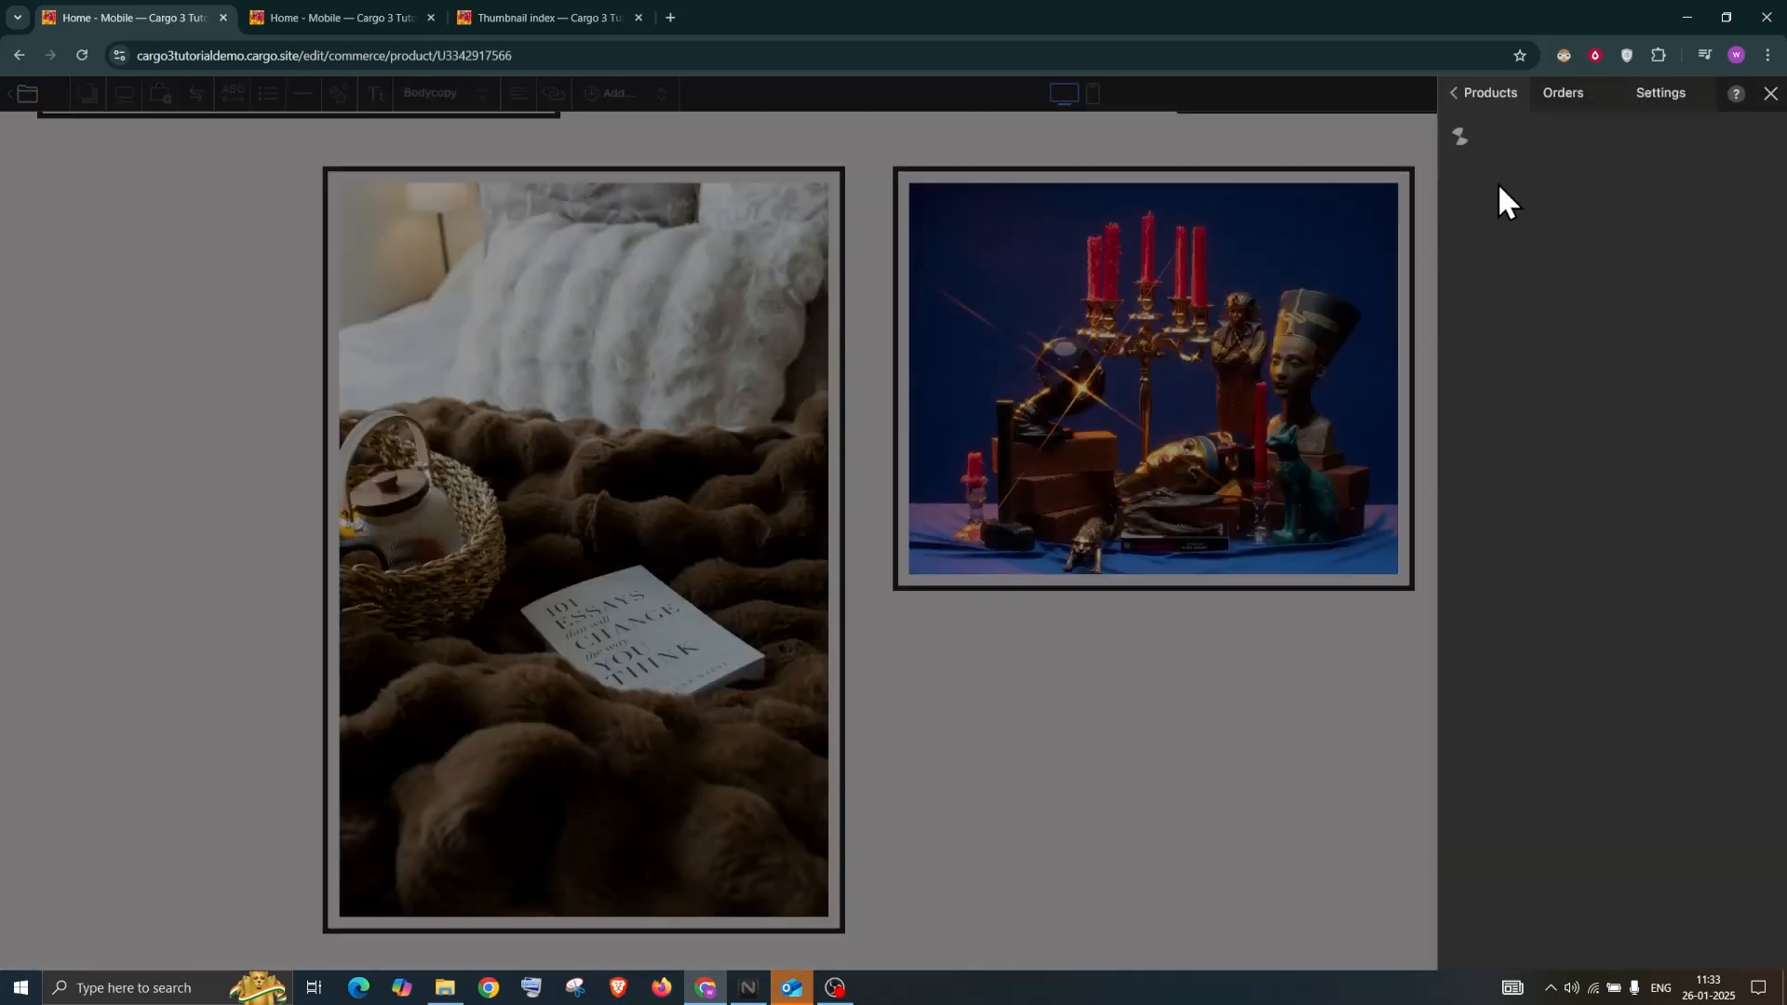
pyautogui.moveTo(1573, 141); pyautogui.dragTo(1469, 138)
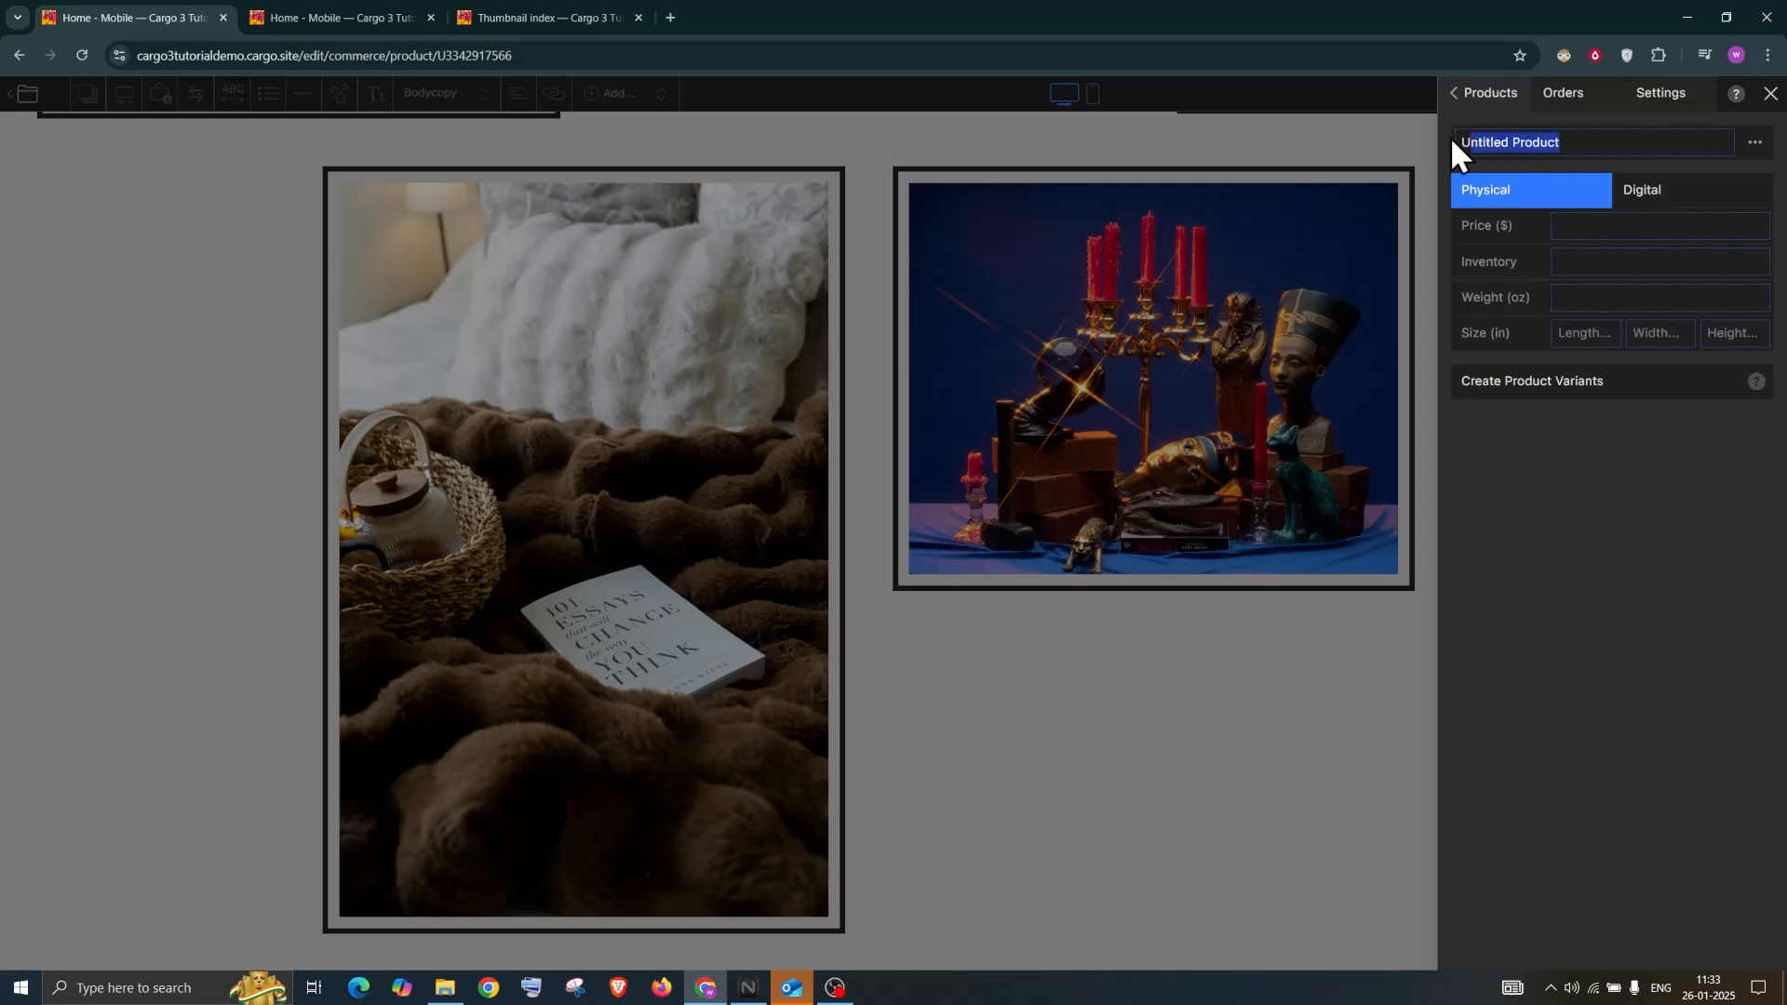
pyautogui.write('Prod')
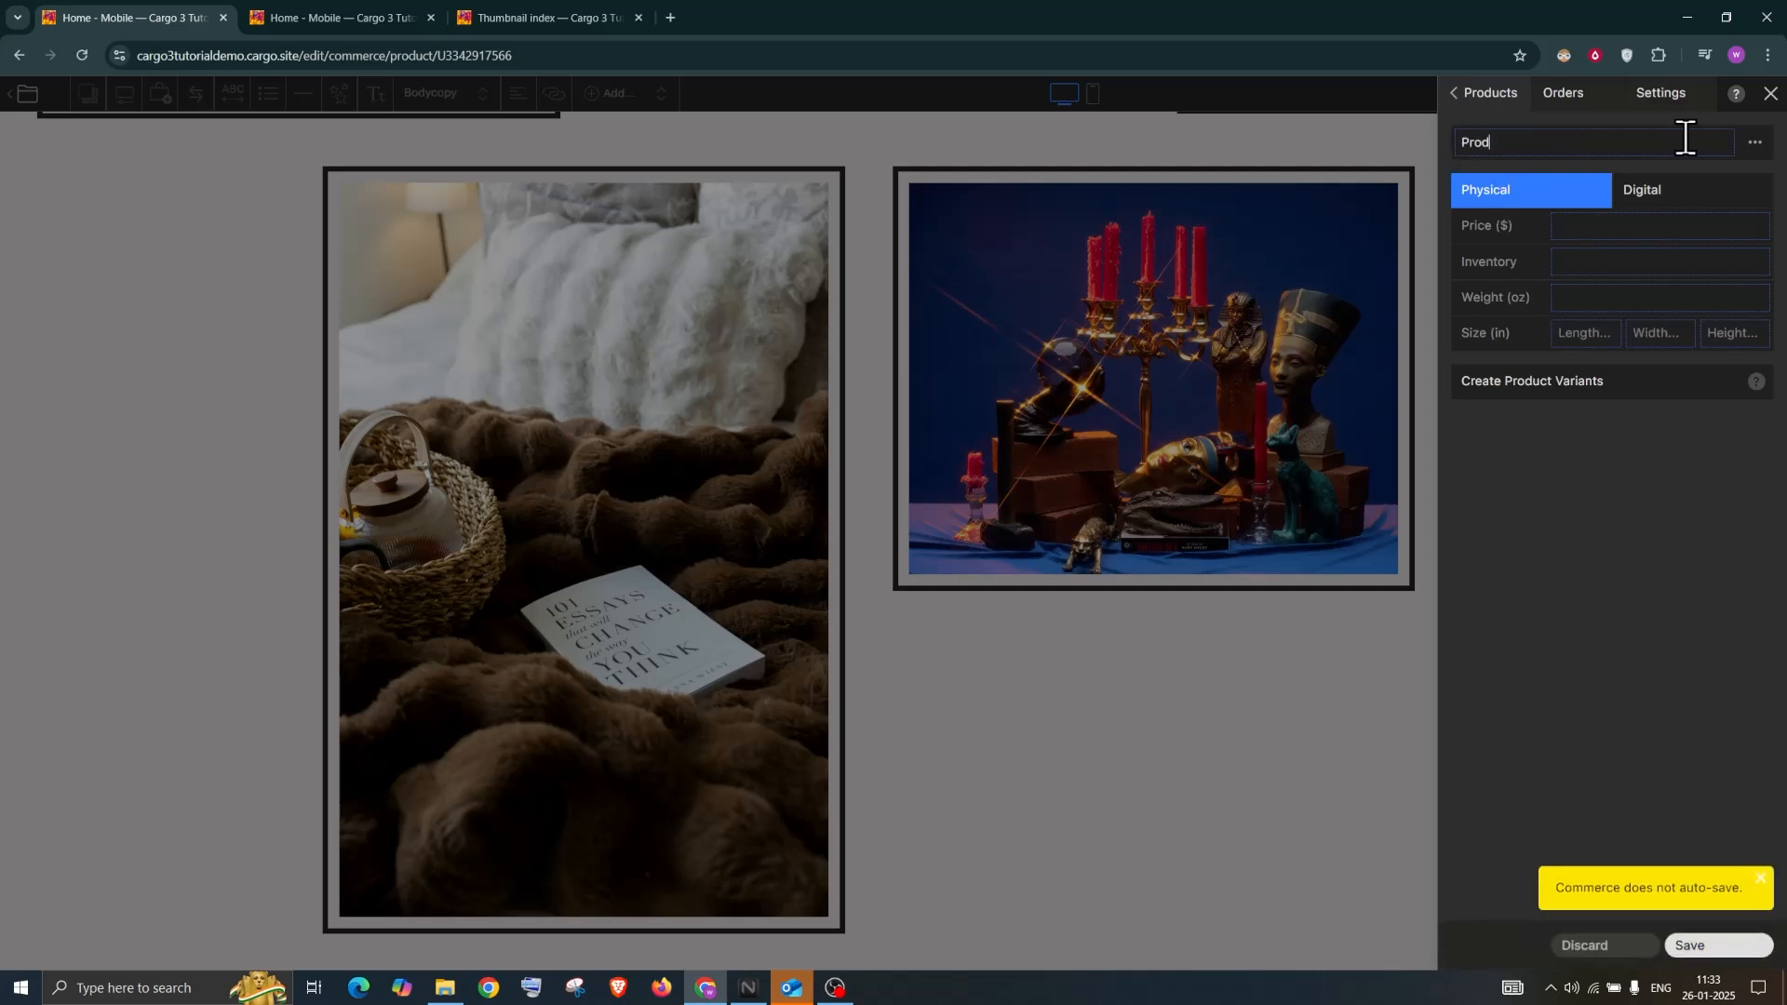
pyautogui.write('uct One')
pyautogui.click(1569, 230)
pyautogui.click(1589, 265)
pyautogui.click(1623, 300)
pyautogui.write('2')
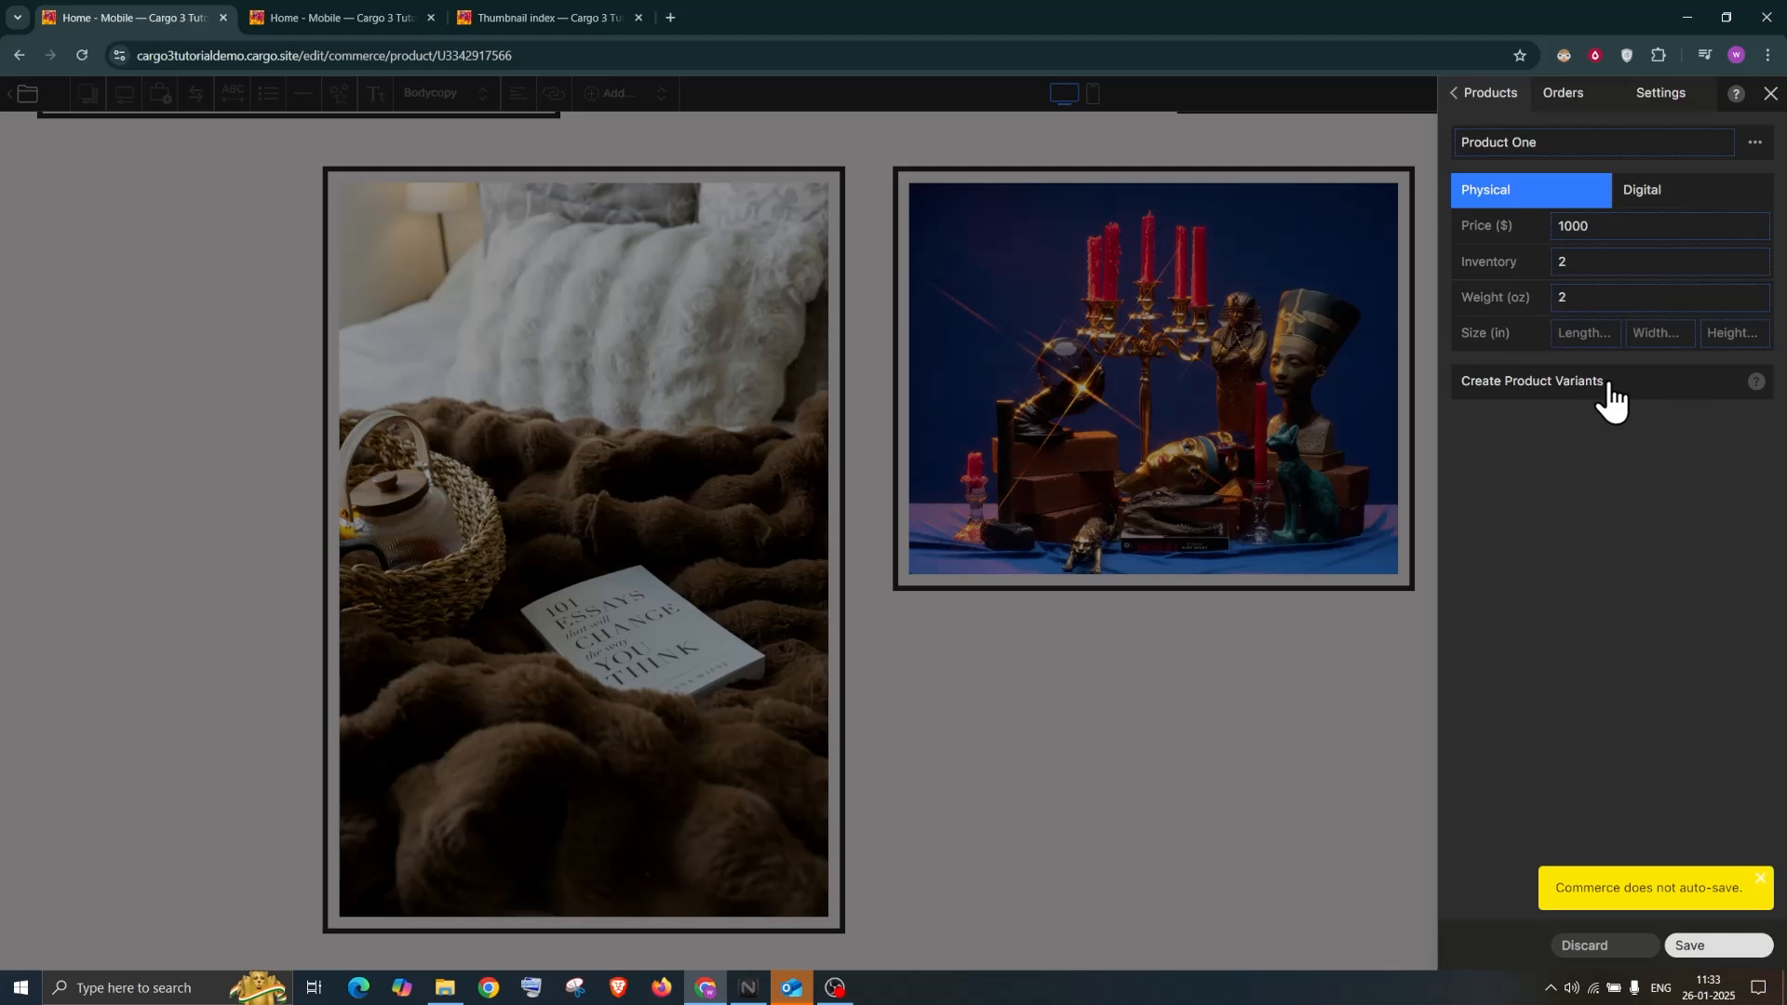
pyautogui.click(1704, 946)
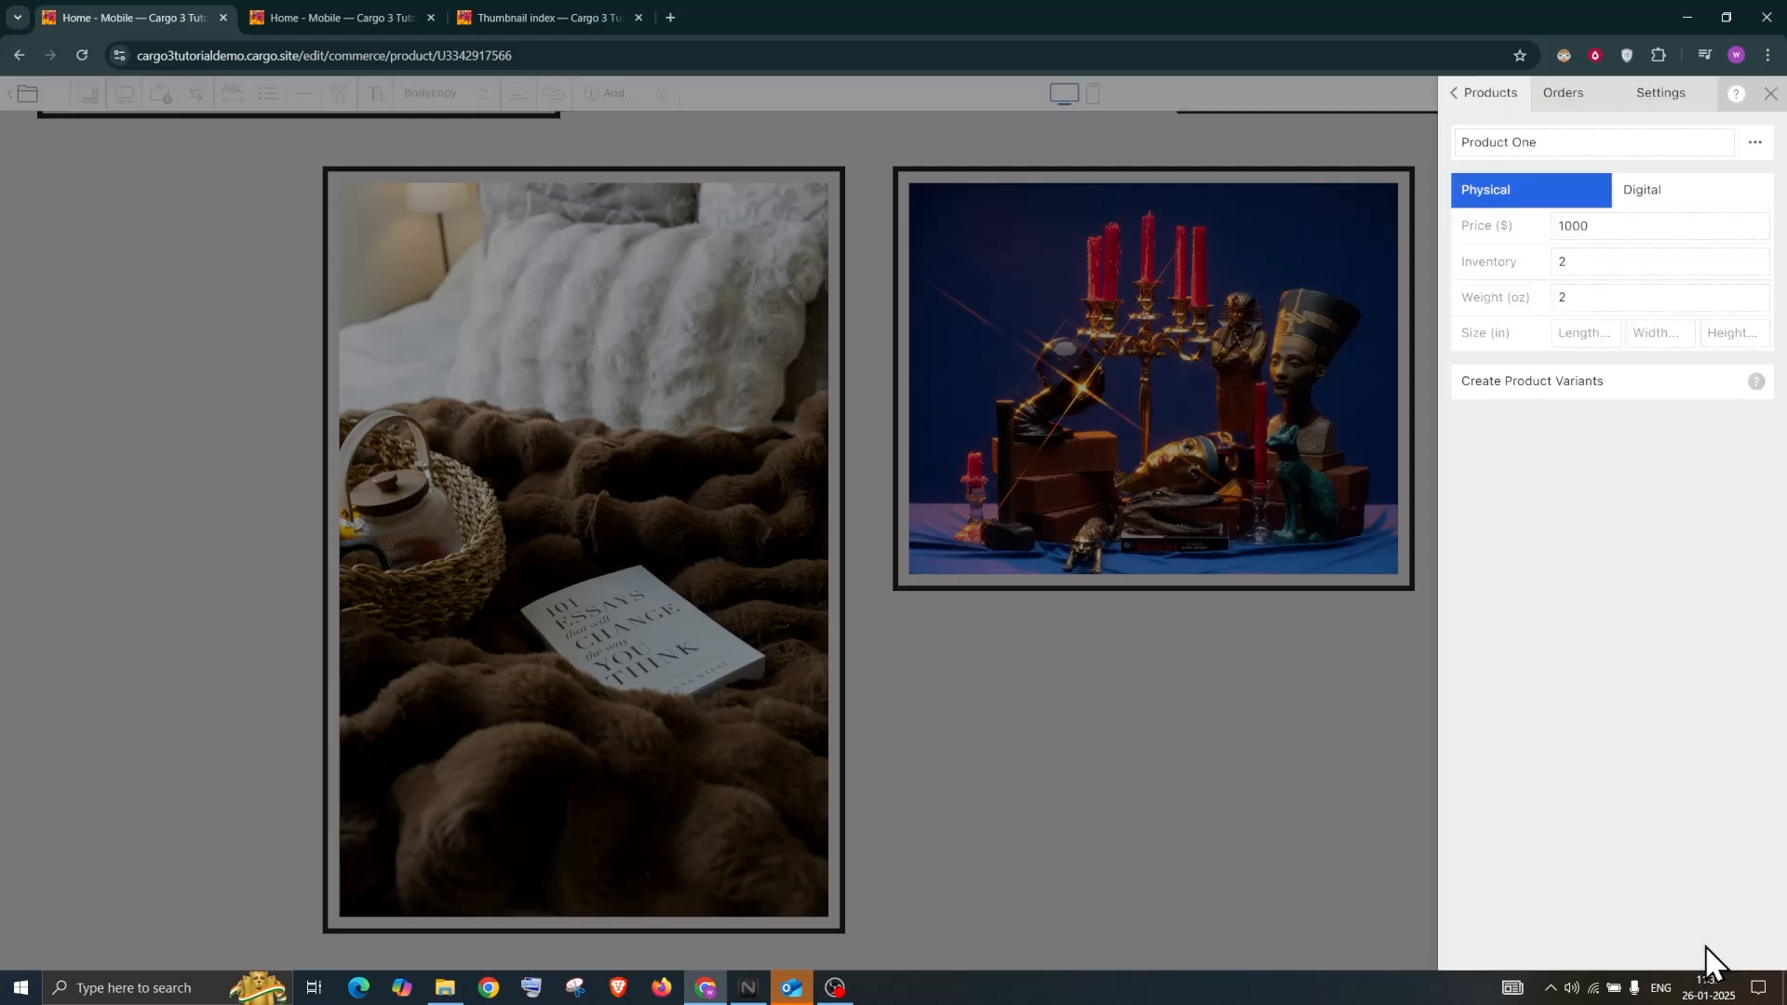
# Close the commerce panel and create a new page named Product
pyautogui.click(1770, 95)
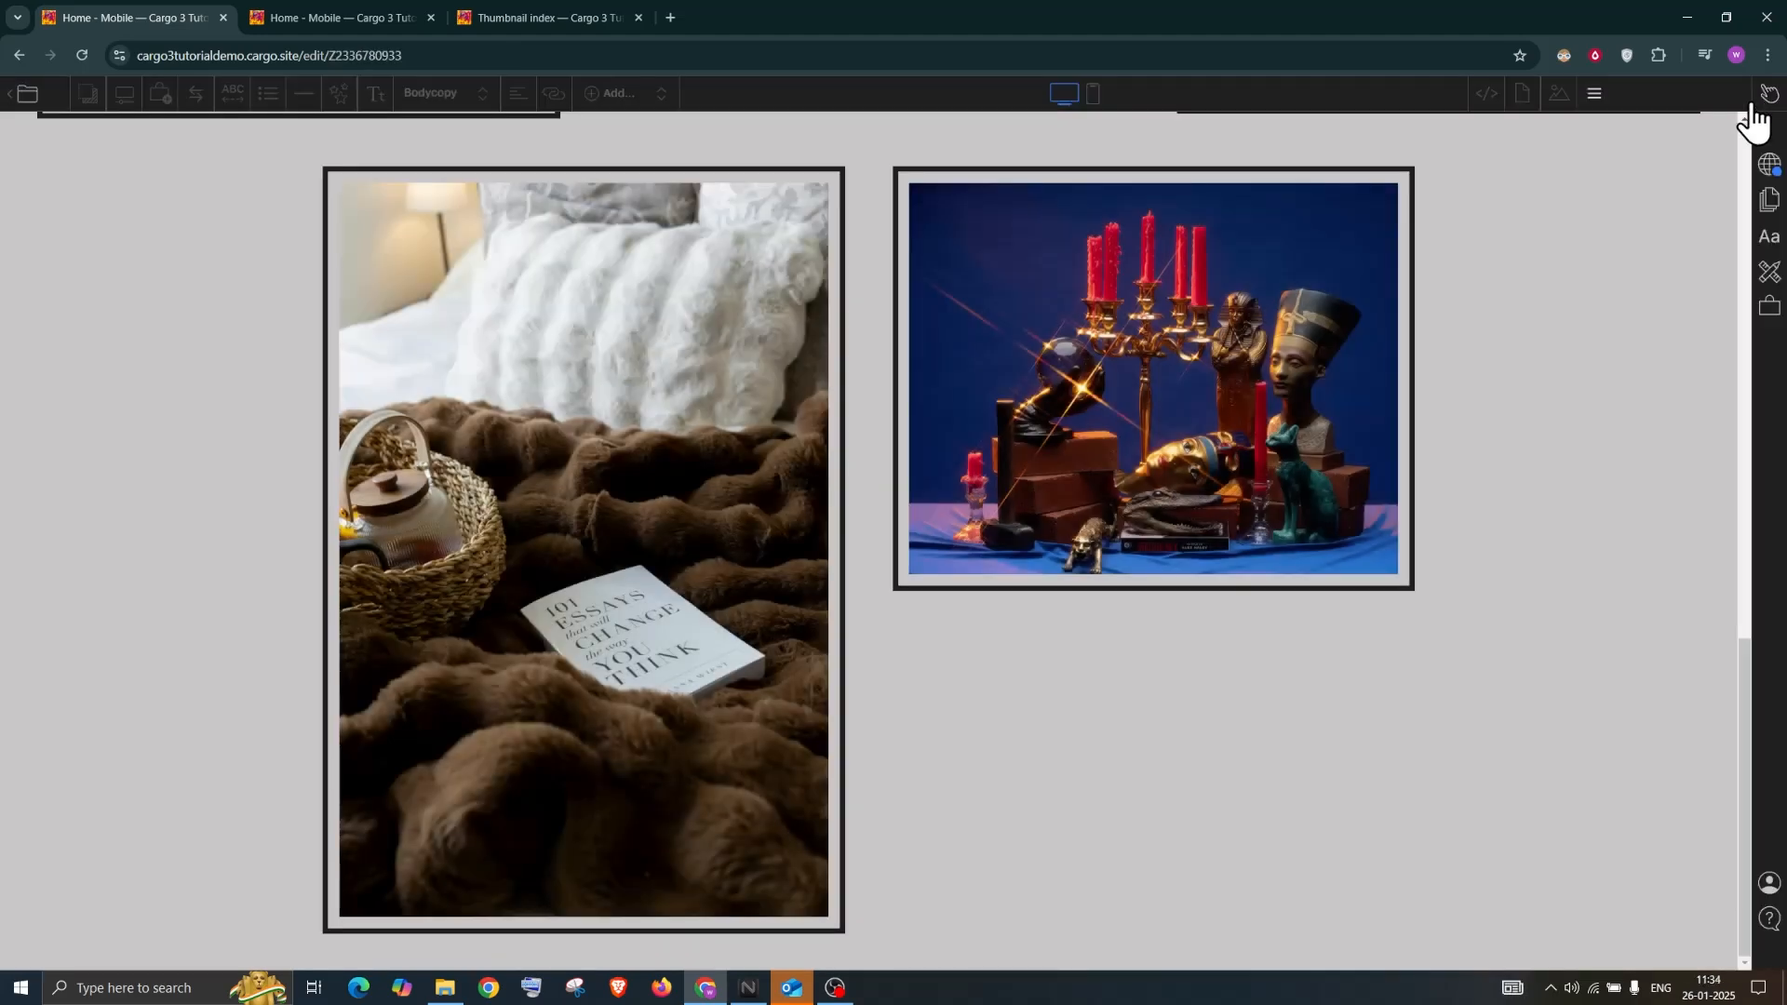
pyautogui.click(1651, 97)
pyautogui.click(1714, 147)
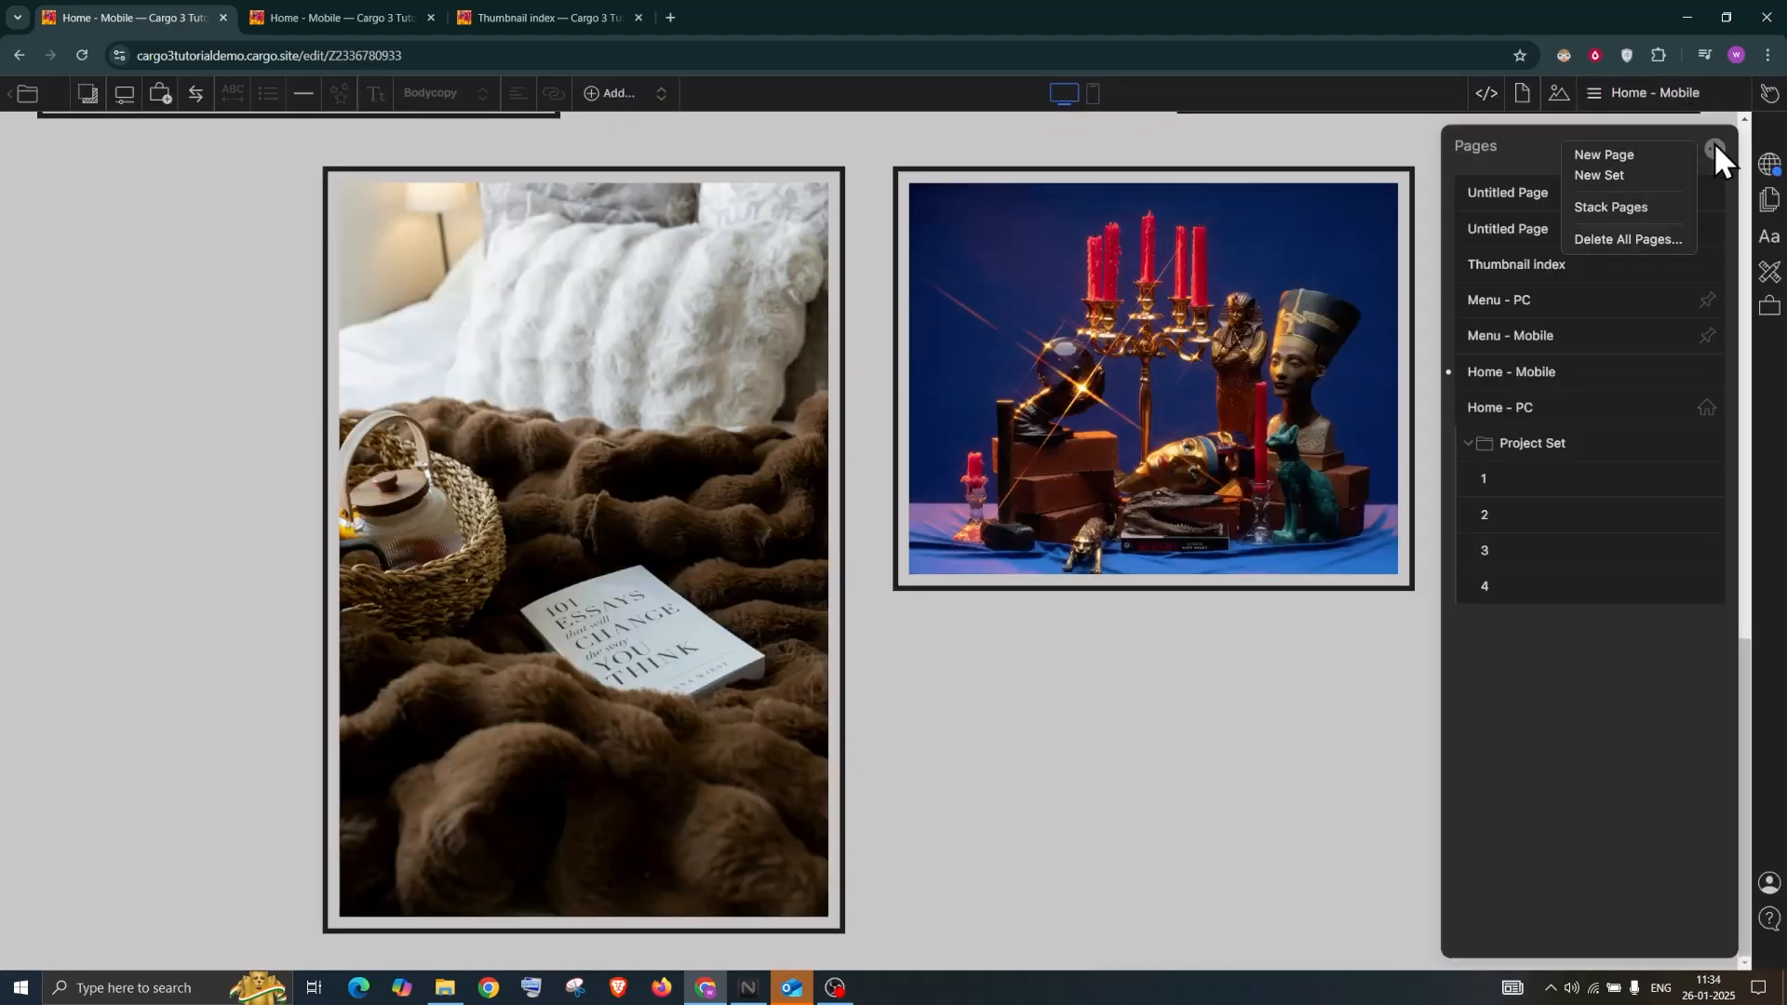
pyautogui.click(1668, 153)
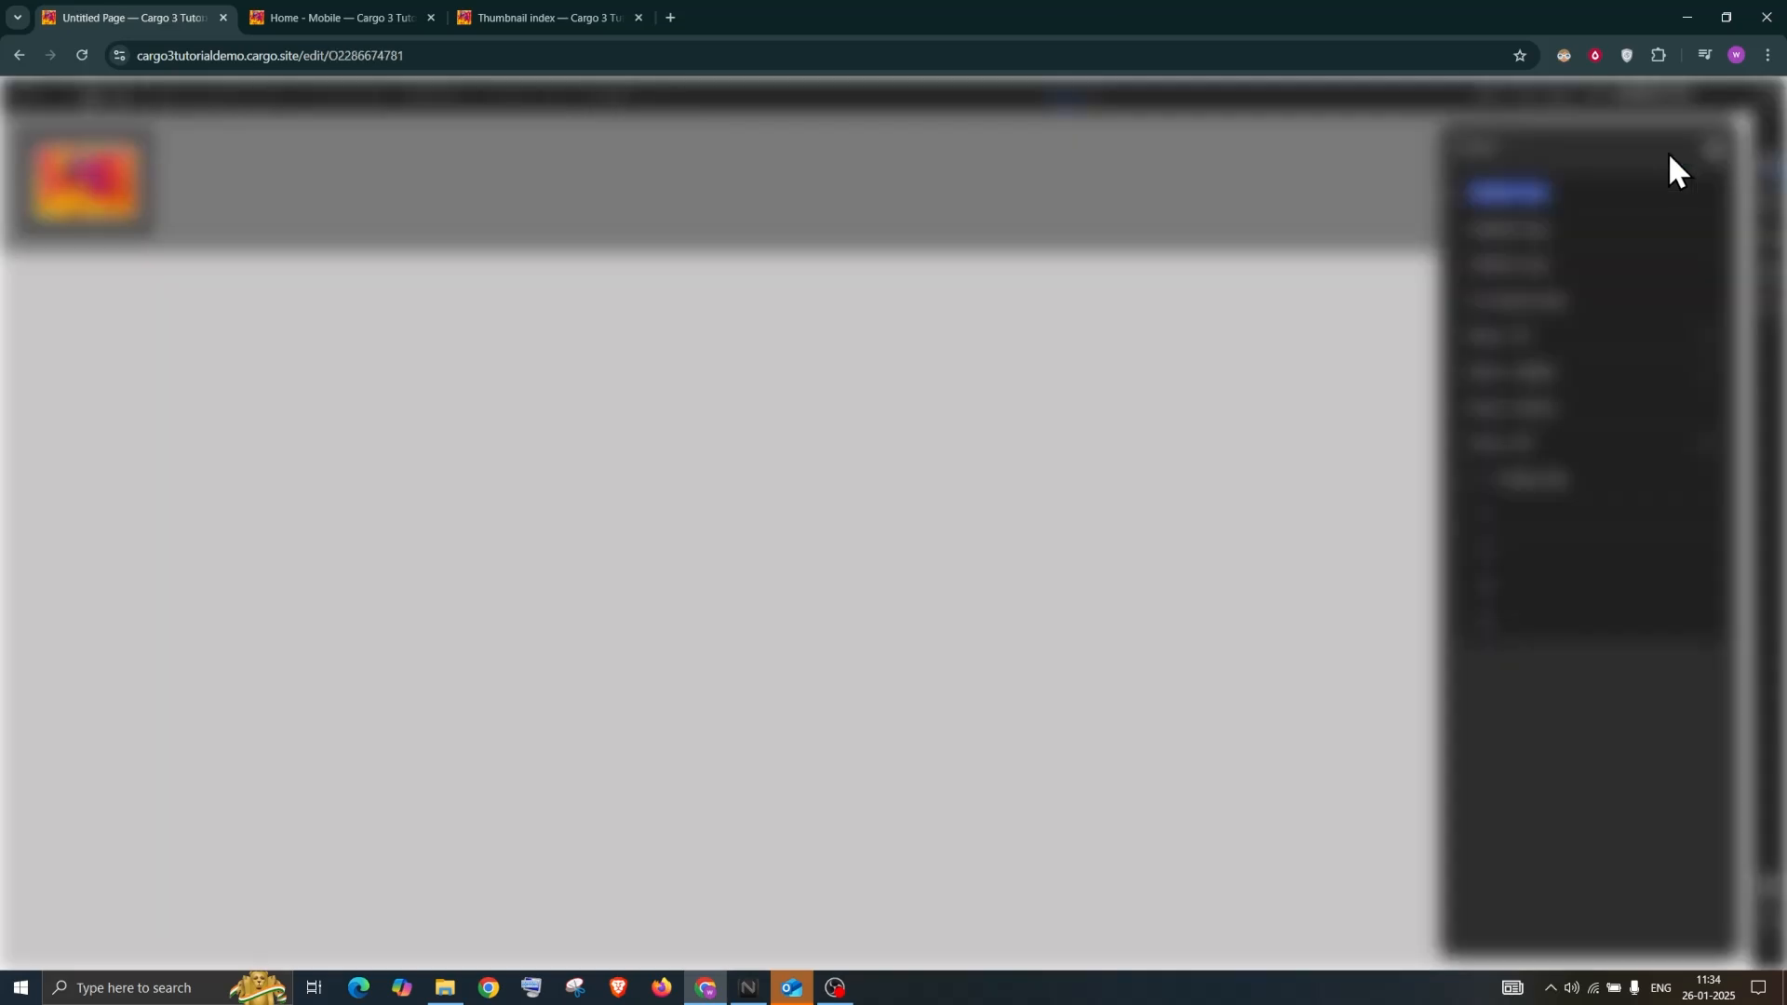
pyautogui.write('Product')
pyautogui.press('Return')
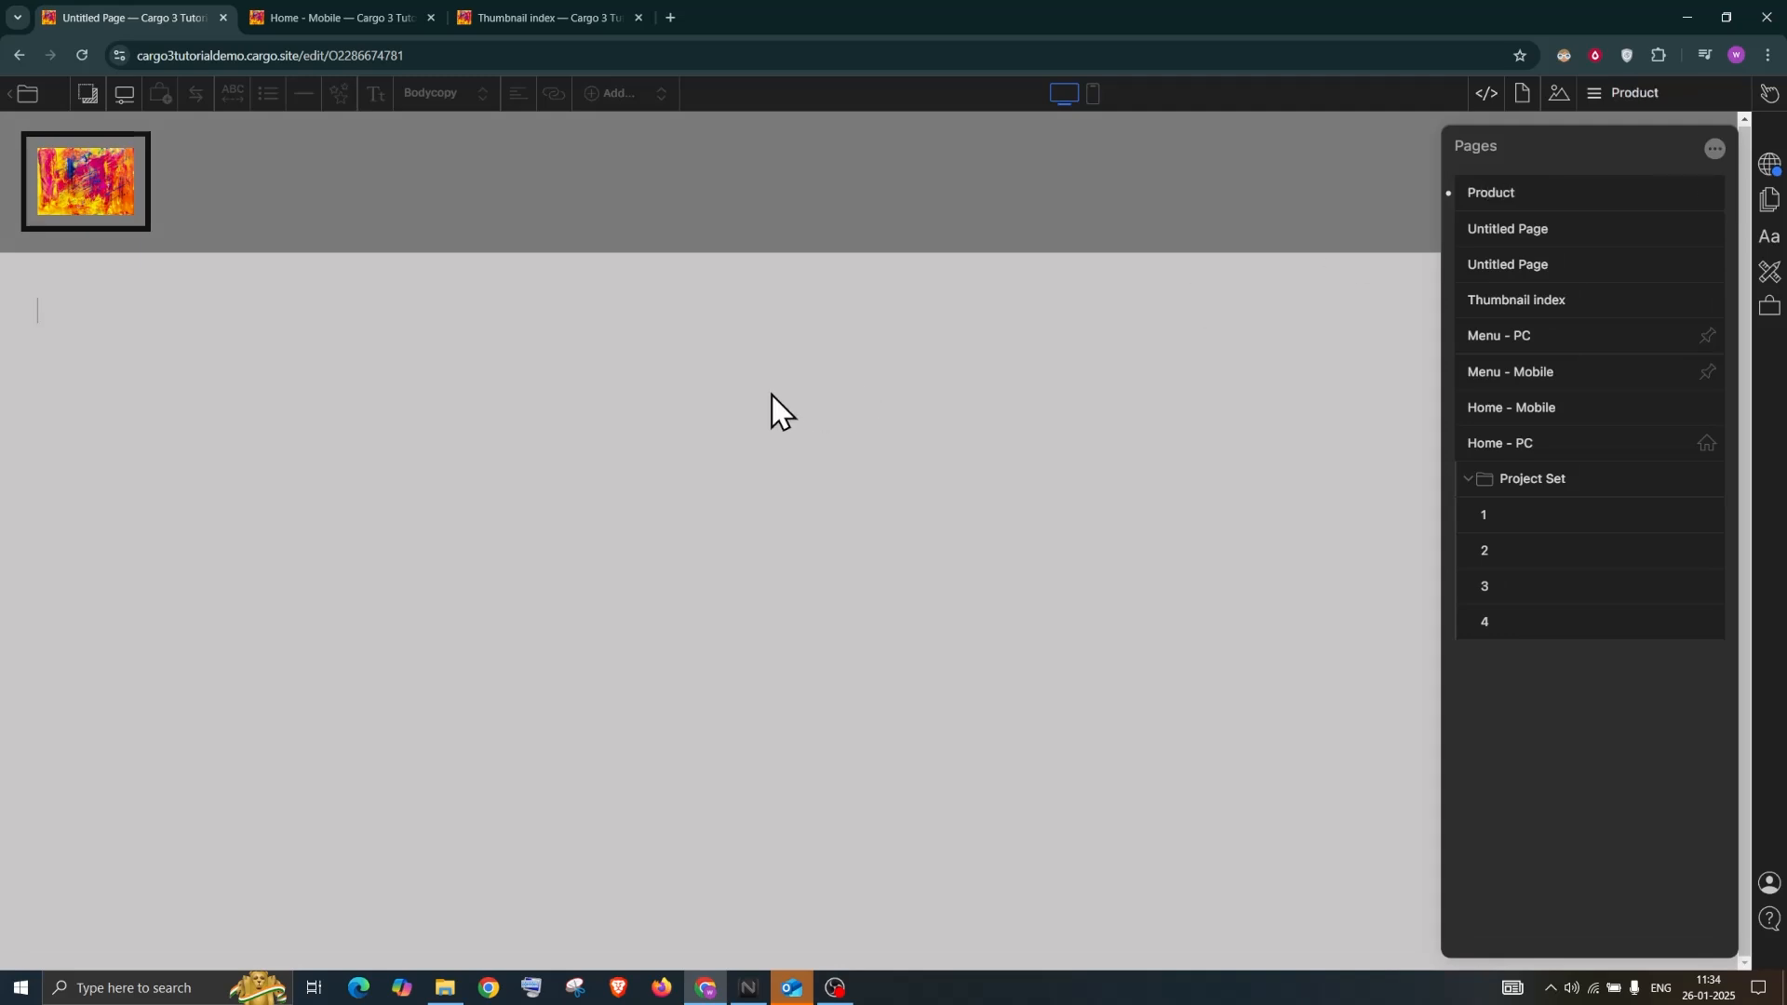
# Insert Product One on the page, showing its $1,000 price and Add to Cart button
pyautogui.click(156, 313)
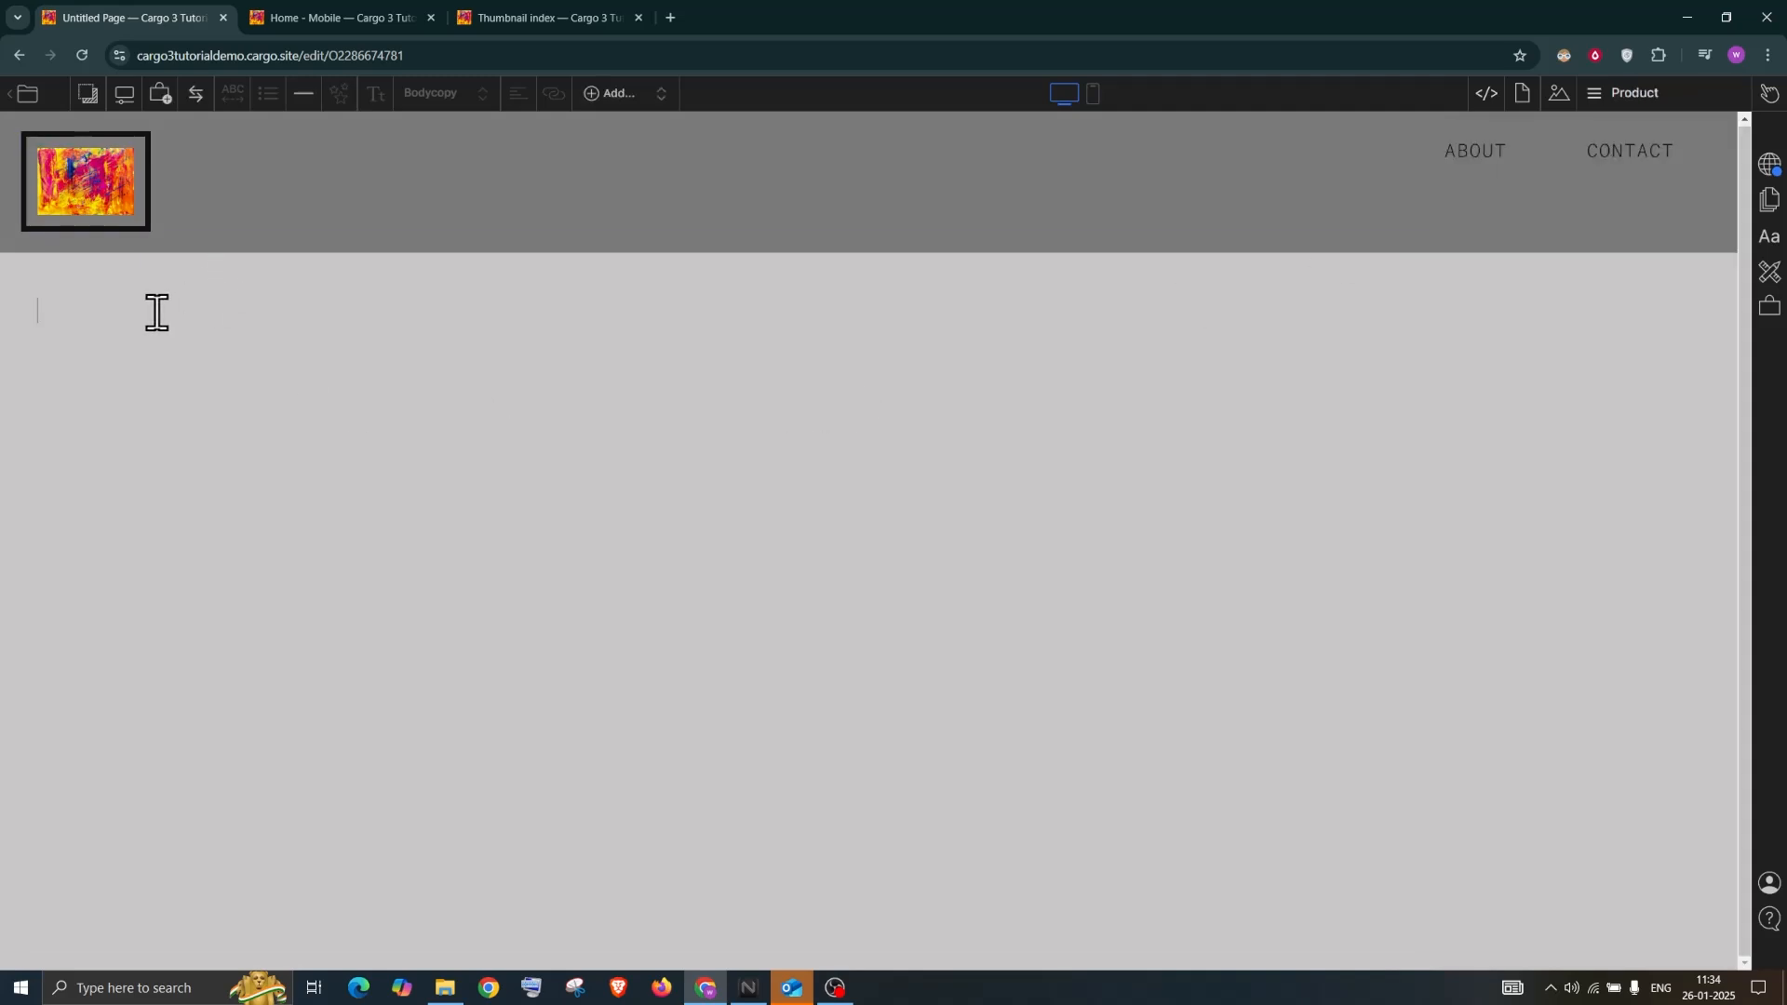
pyautogui.click(164, 92)
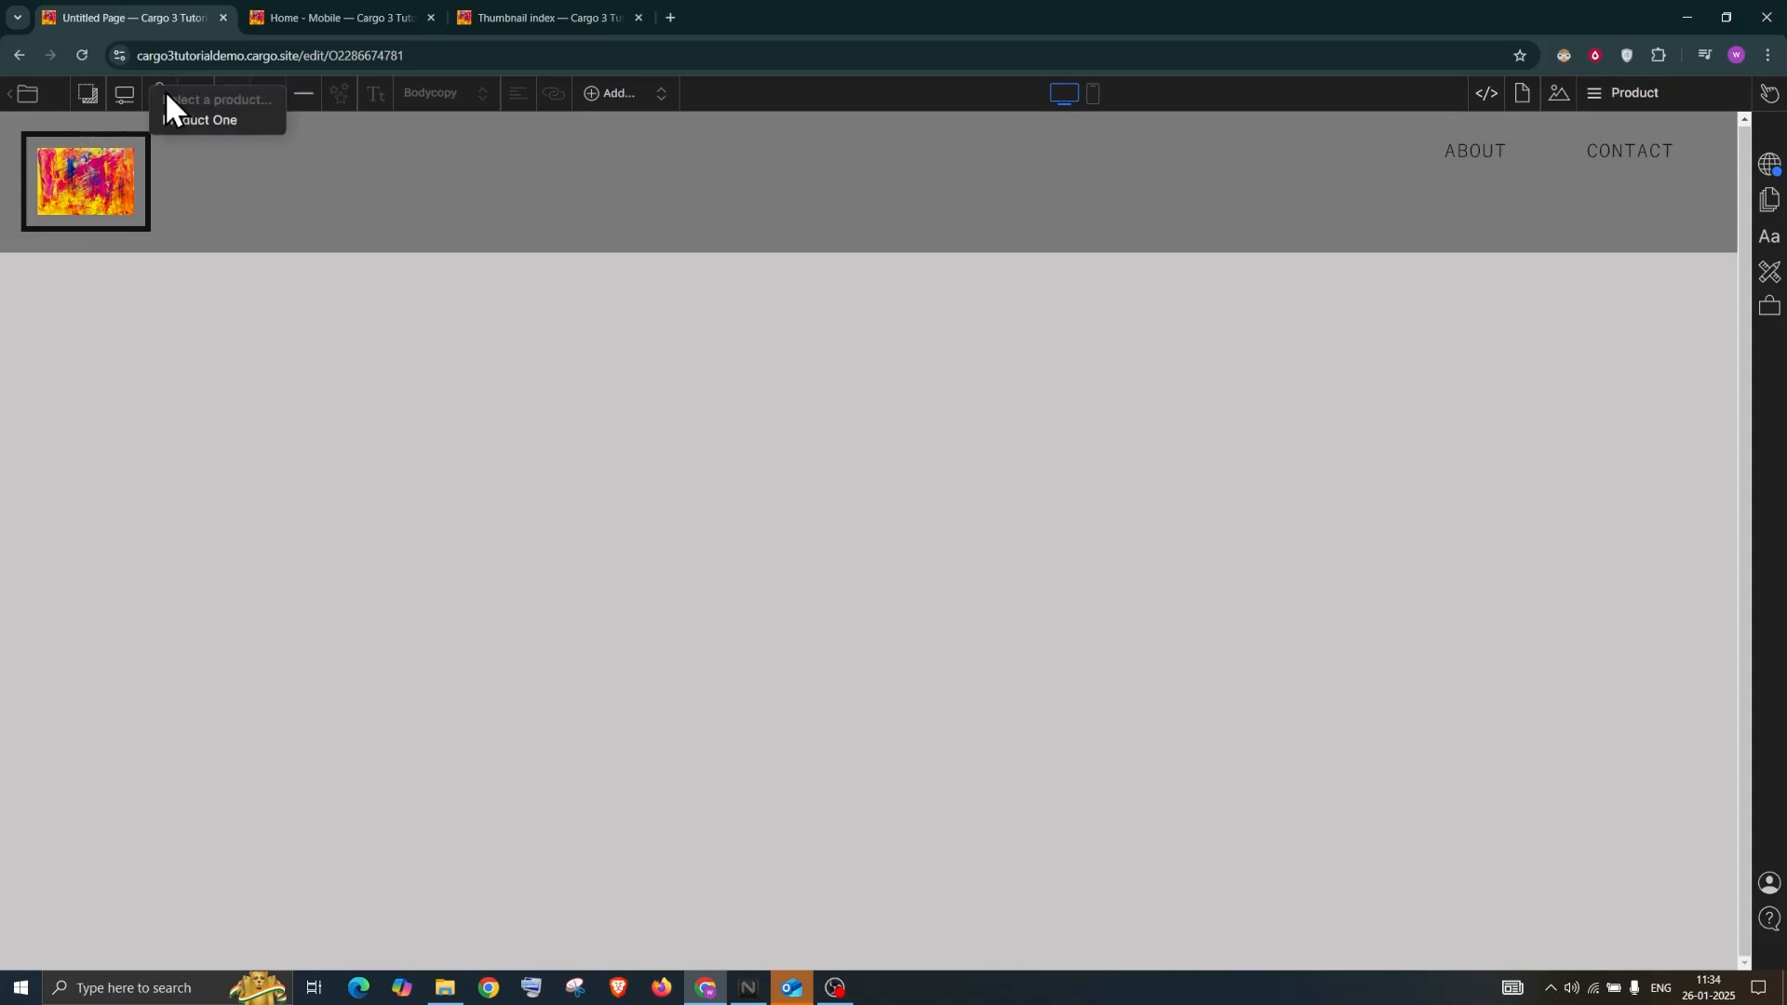
pyautogui.click(243, 121)
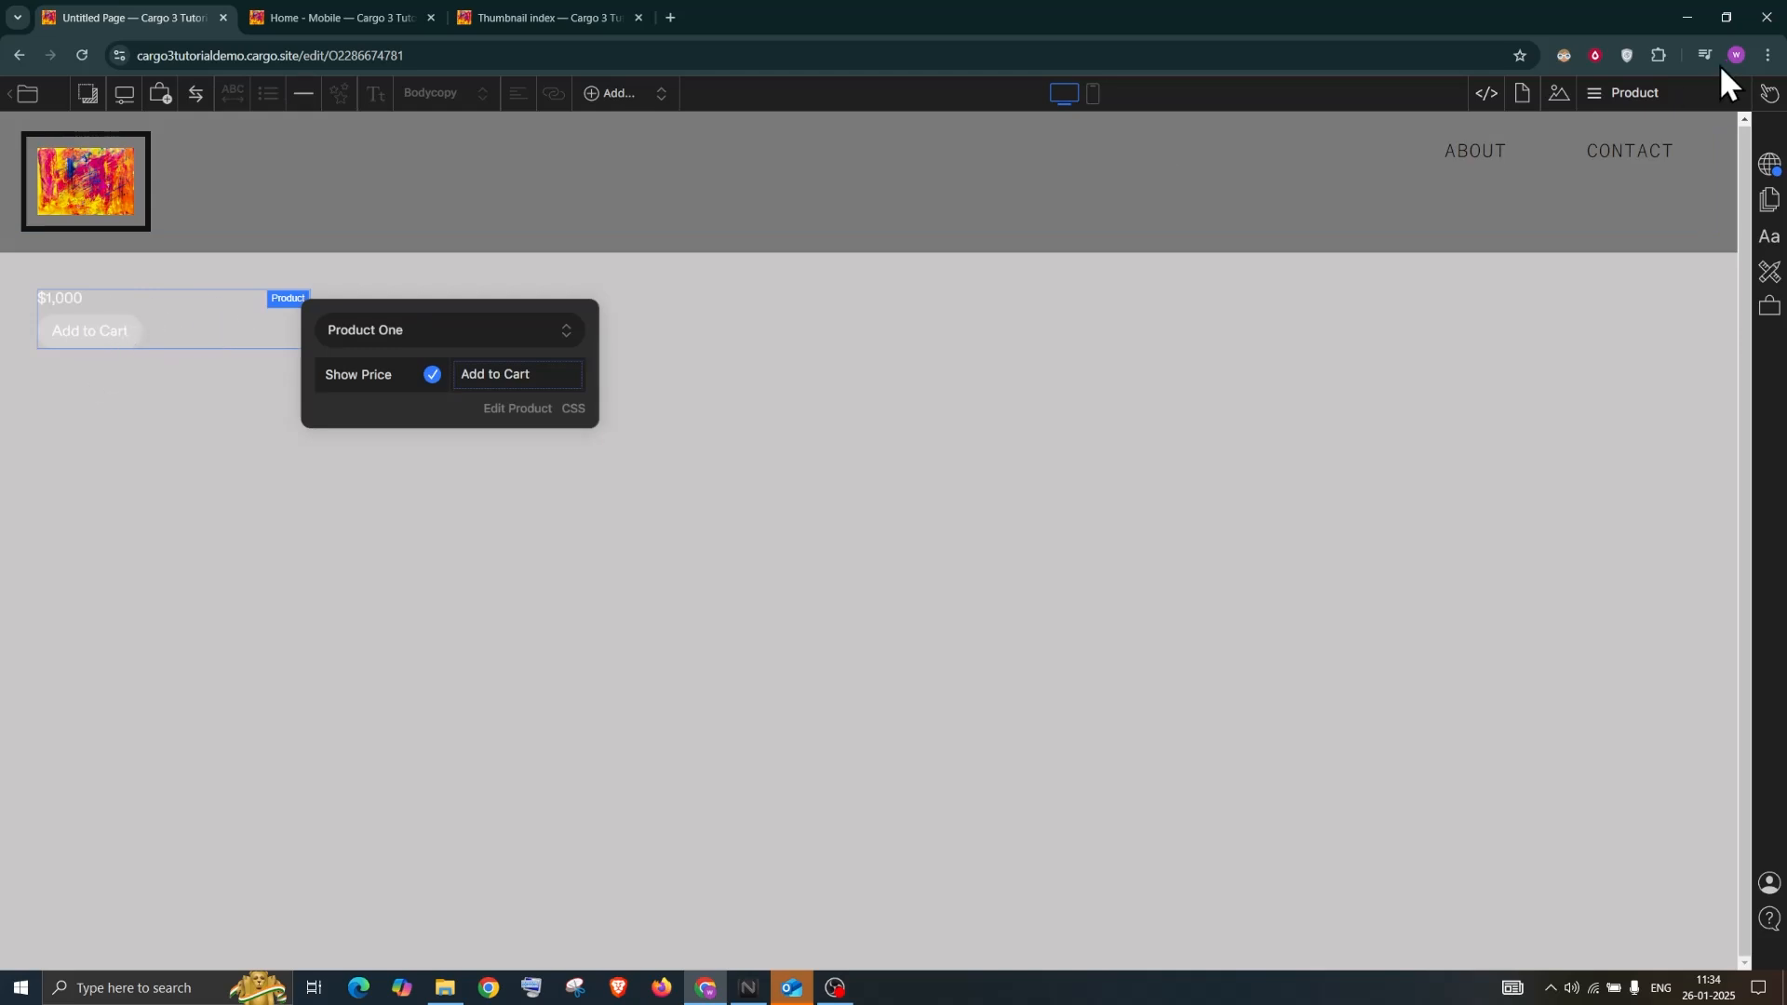
pyautogui.click(1524, 94)
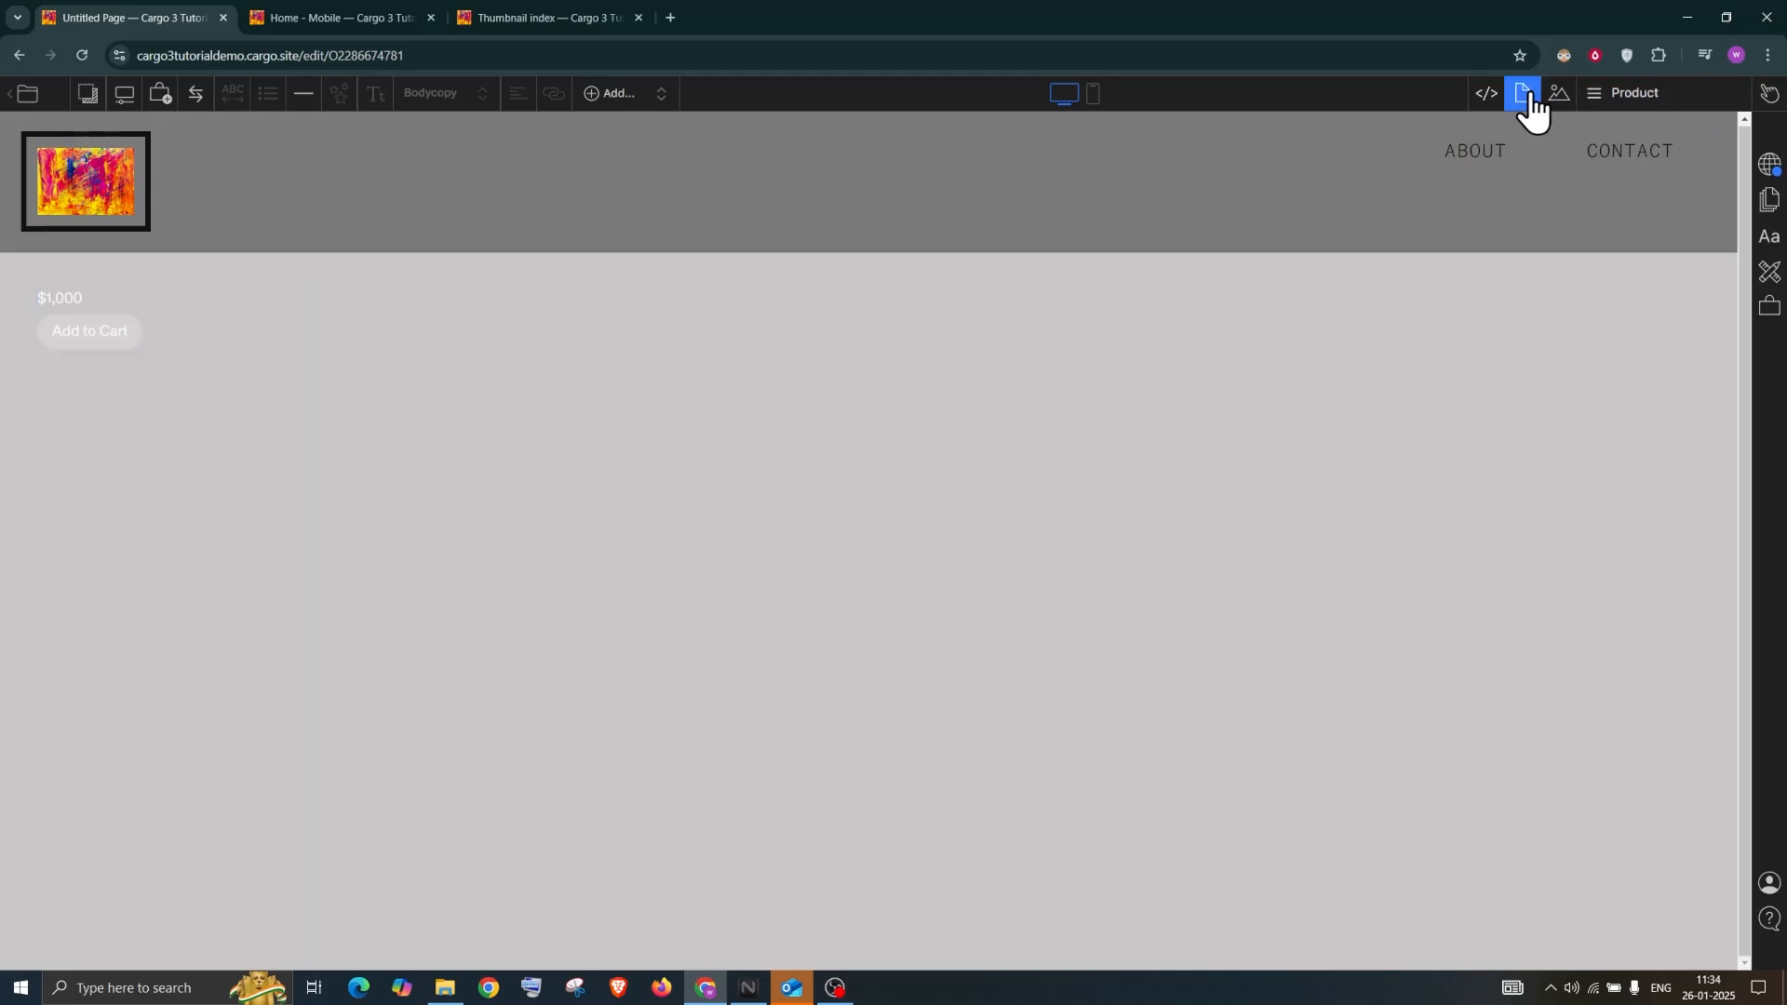
# Set the page background to black (#000000) with 100% Height
pyautogui.click(1634, 392)
pyautogui.moveTo(1604, 527); pyautogui.dragTo(1504, 592)
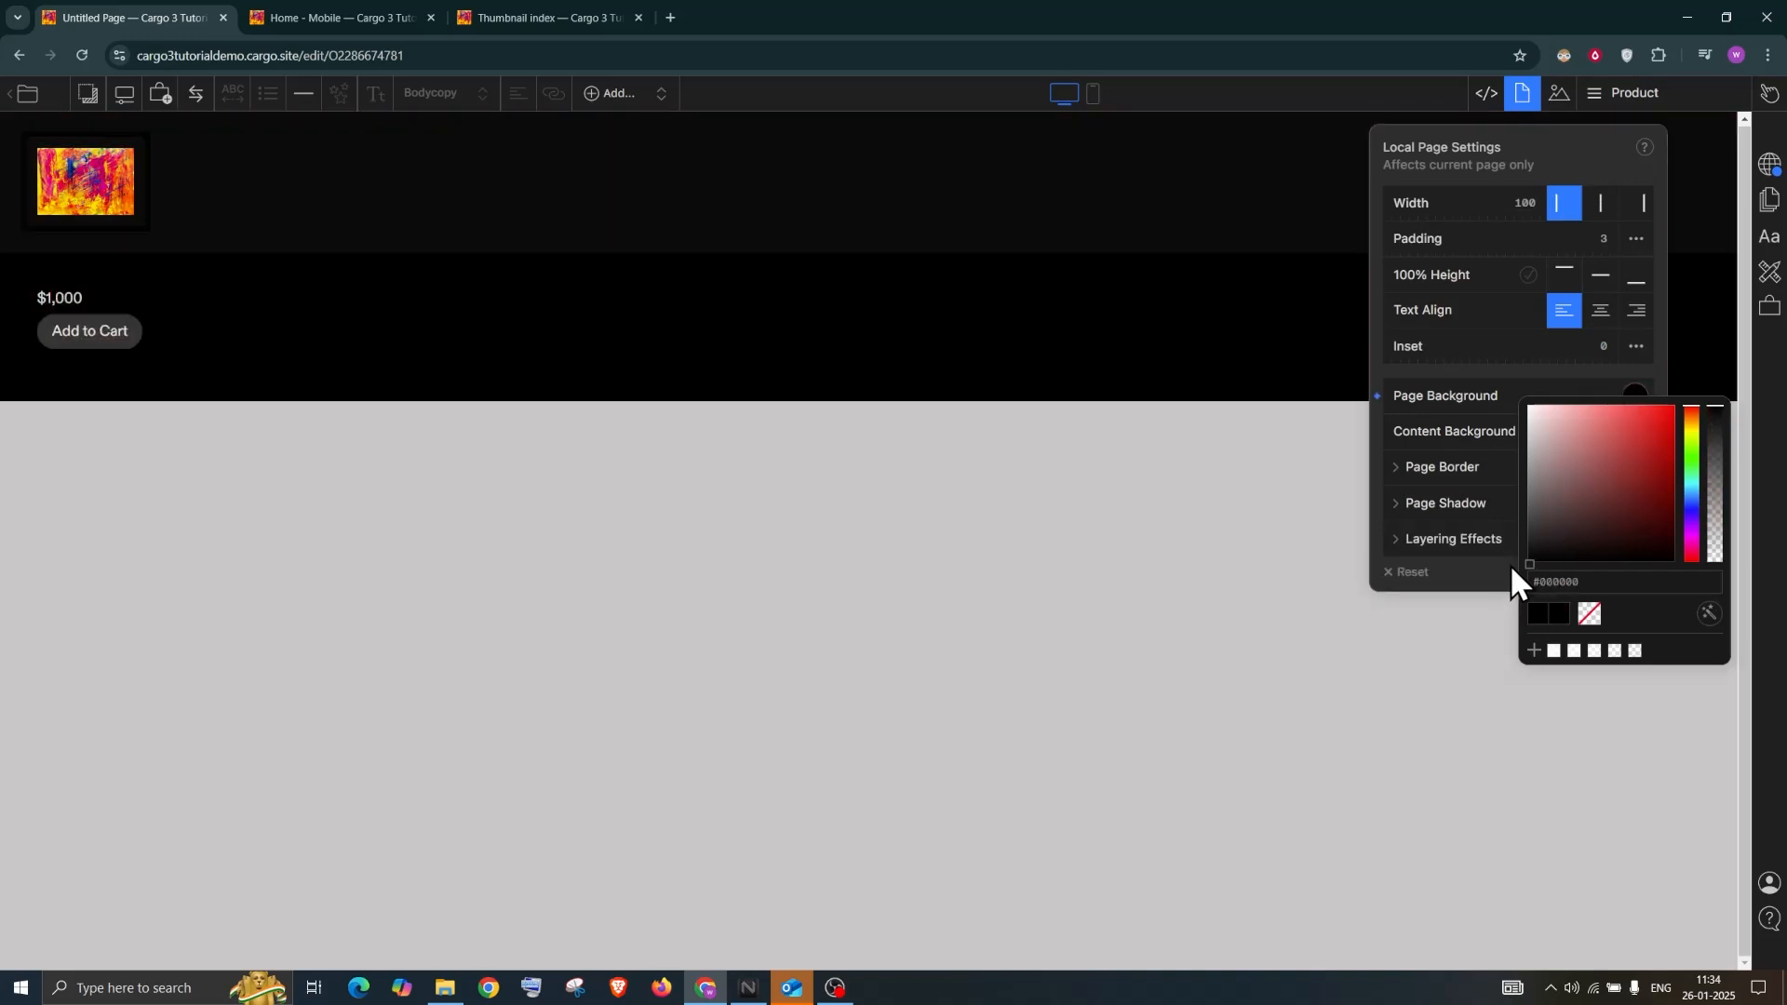
pyautogui.click(1528, 276)
pyautogui.click(136, 262)
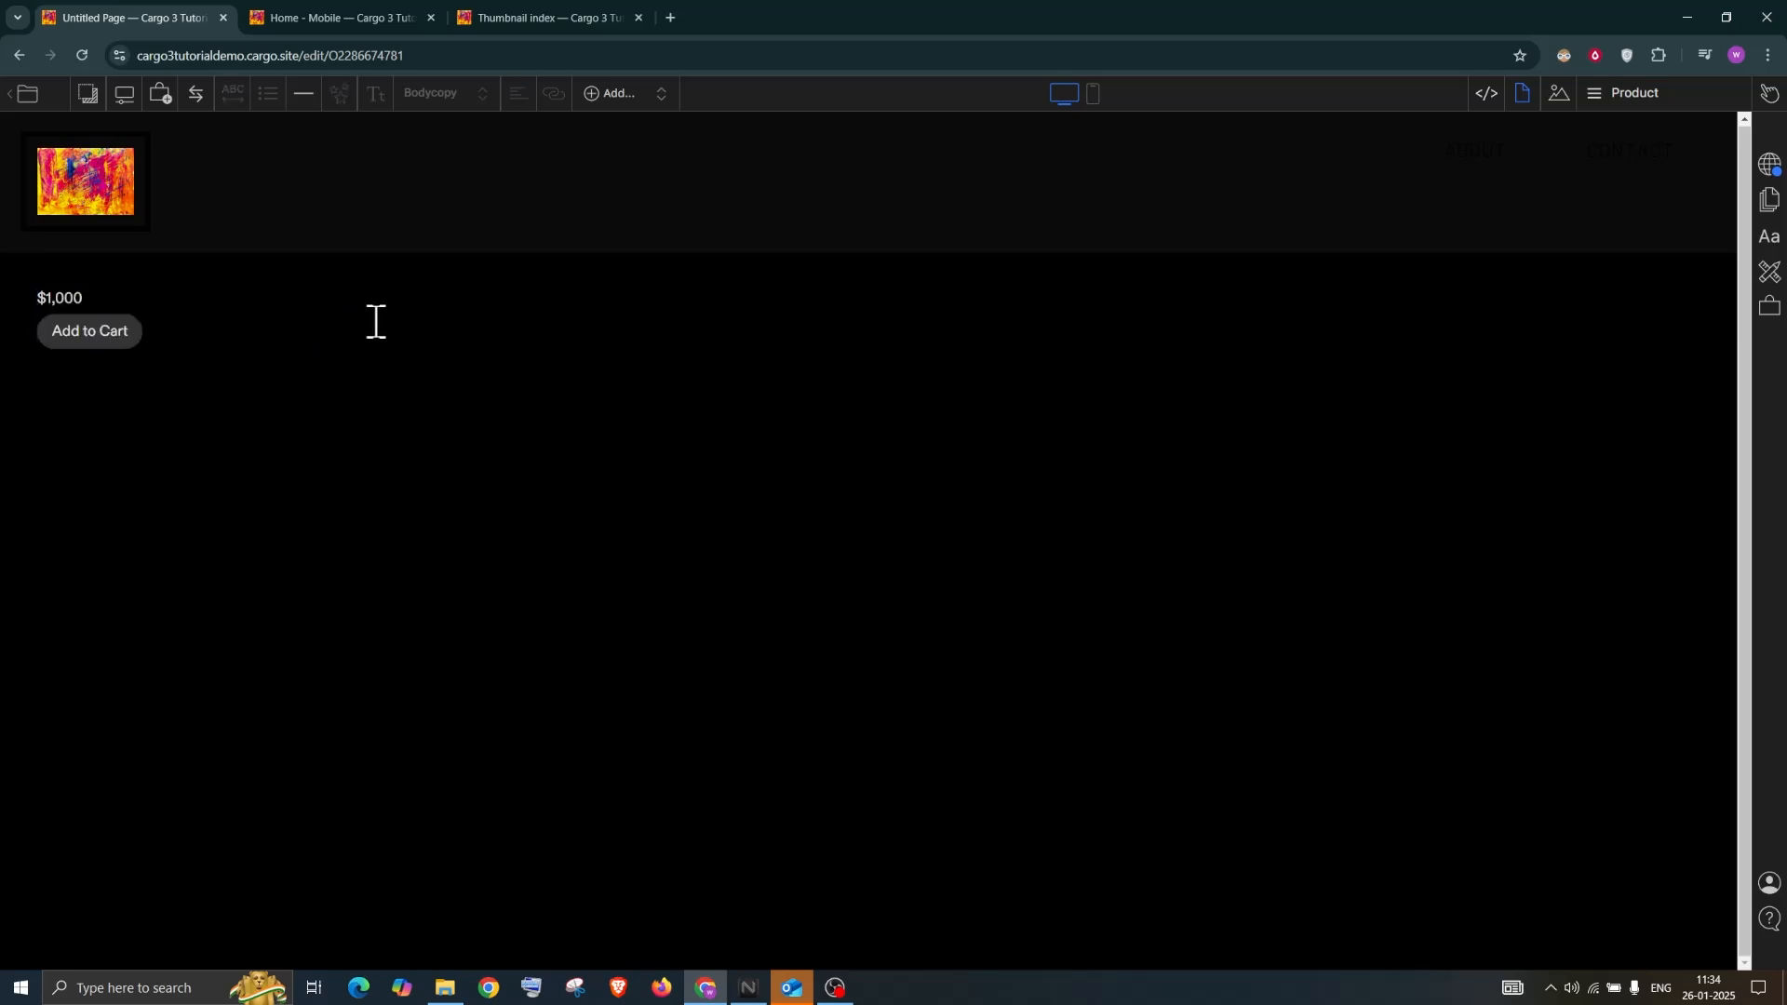
# Select the Product One block and delete it from the page
pyautogui.click(66, 294)
pyautogui.click(302, 303)
pyautogui.click(283, 304)
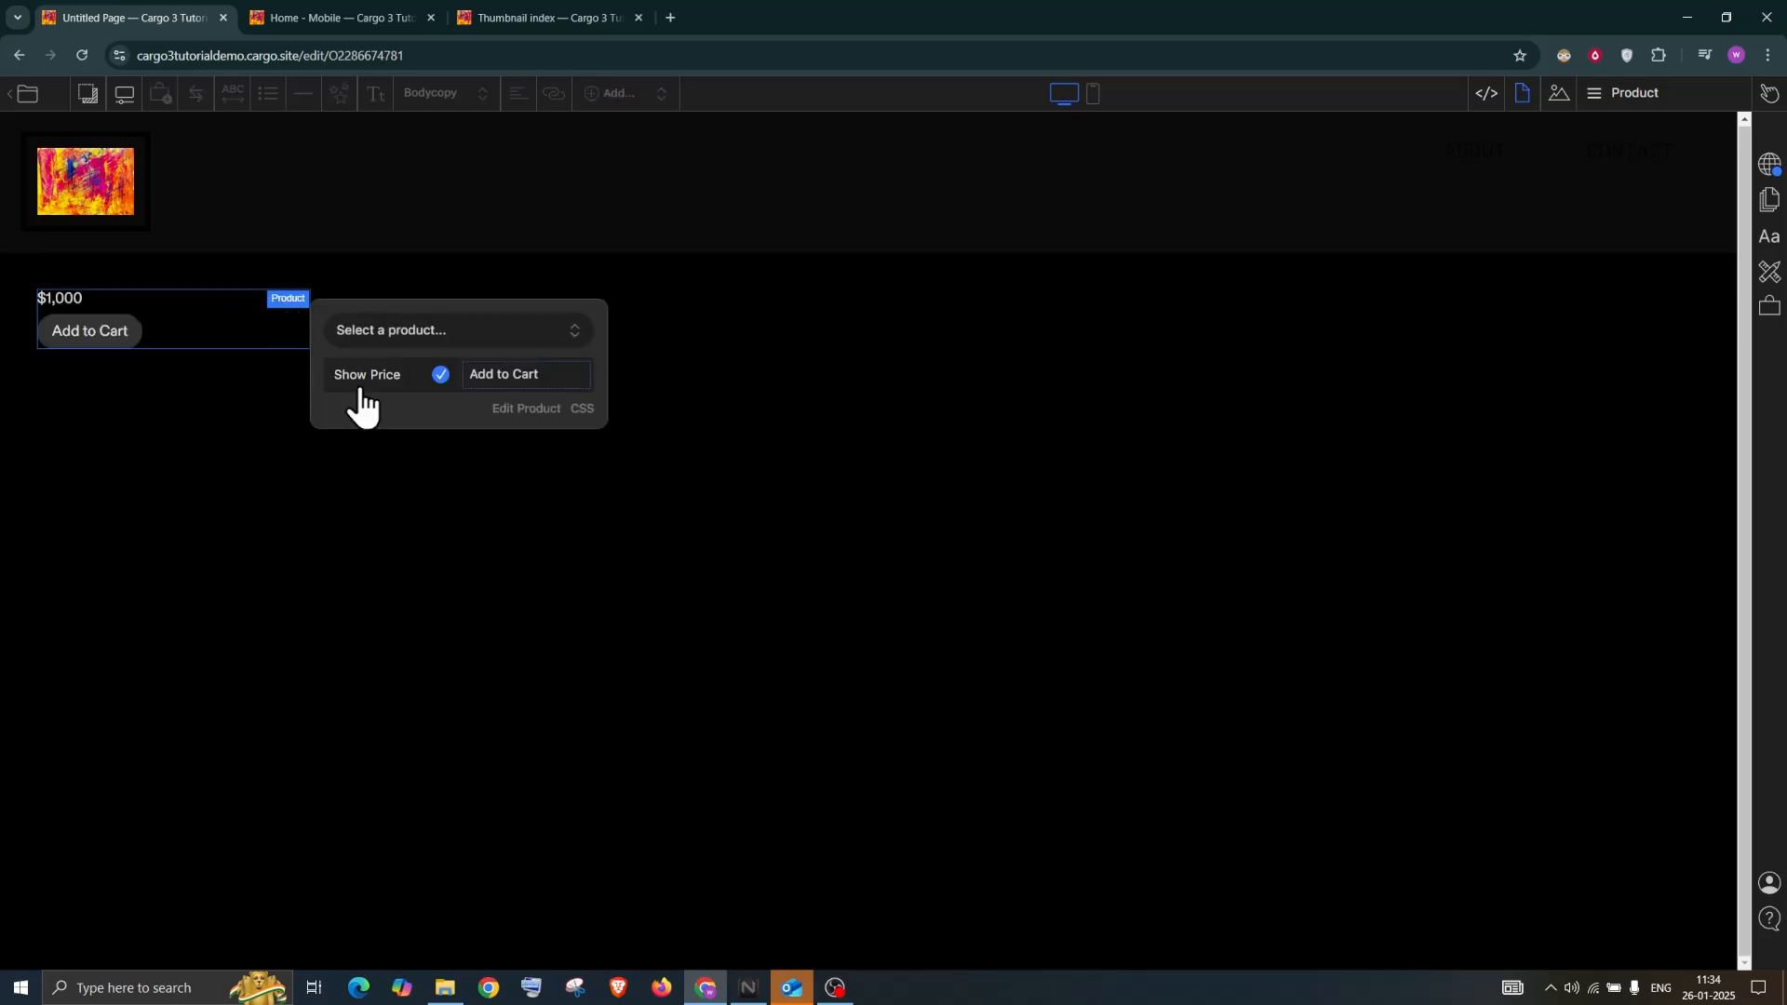
pyautogui.click(193, 309)
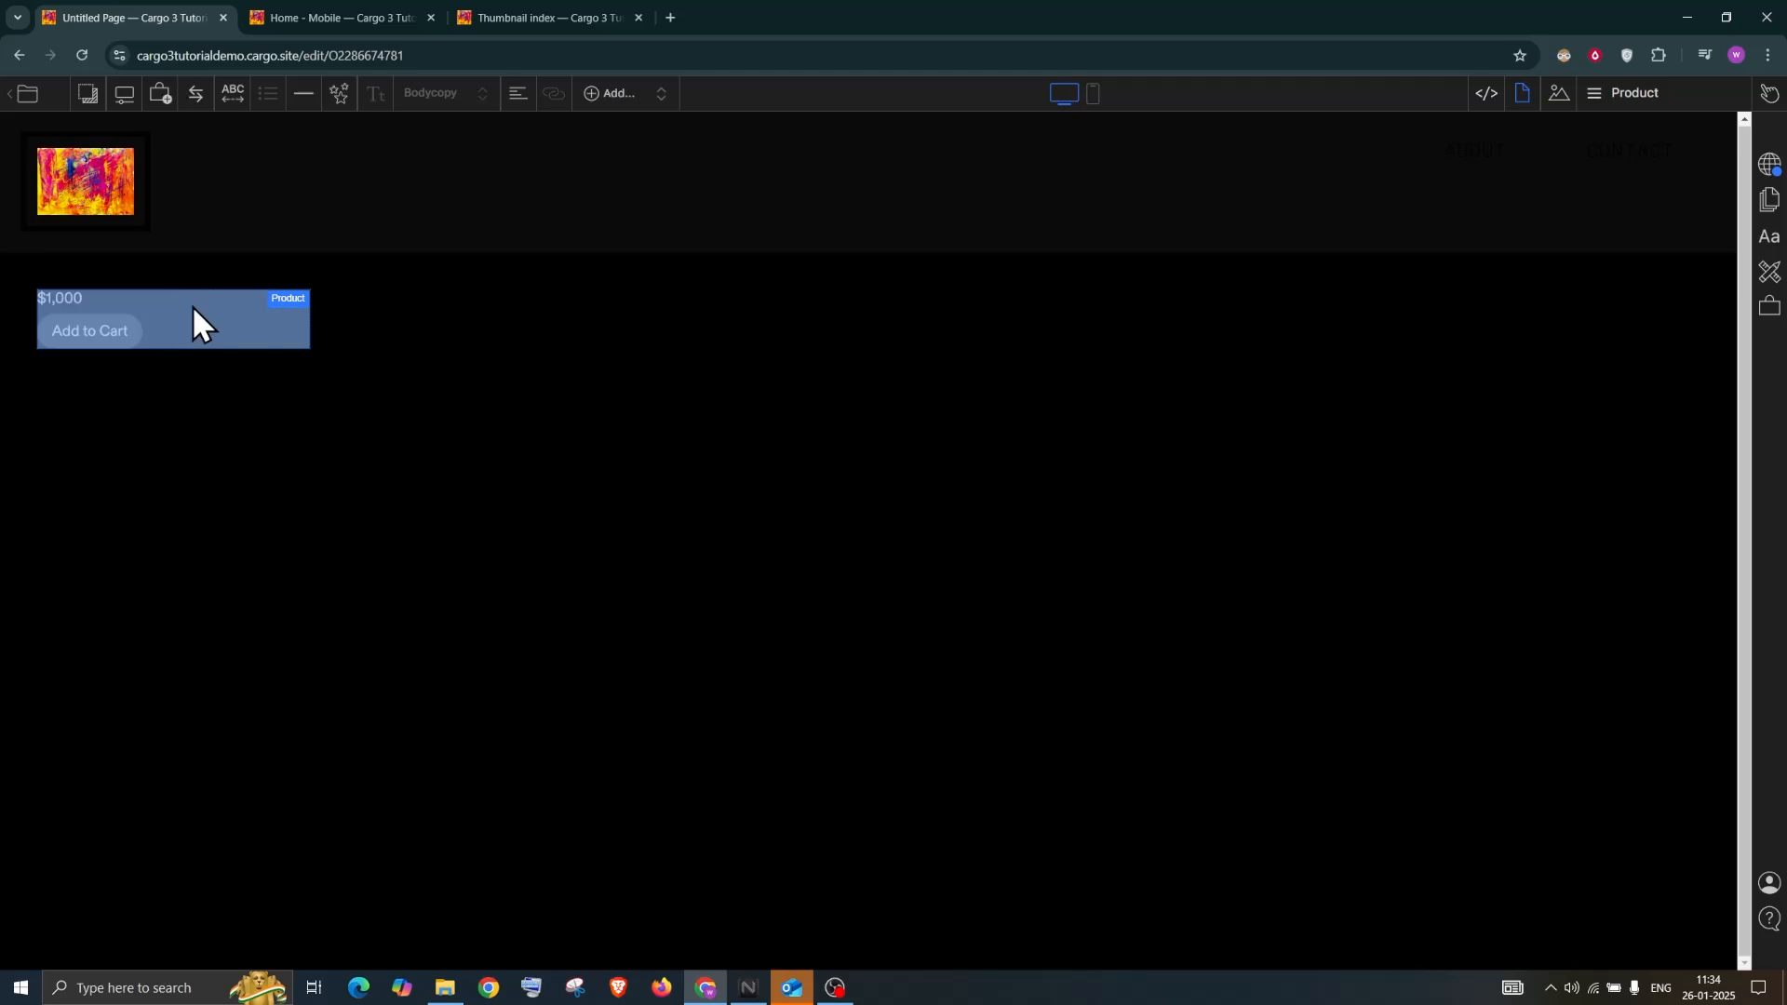
pyautogui.press('Delete')
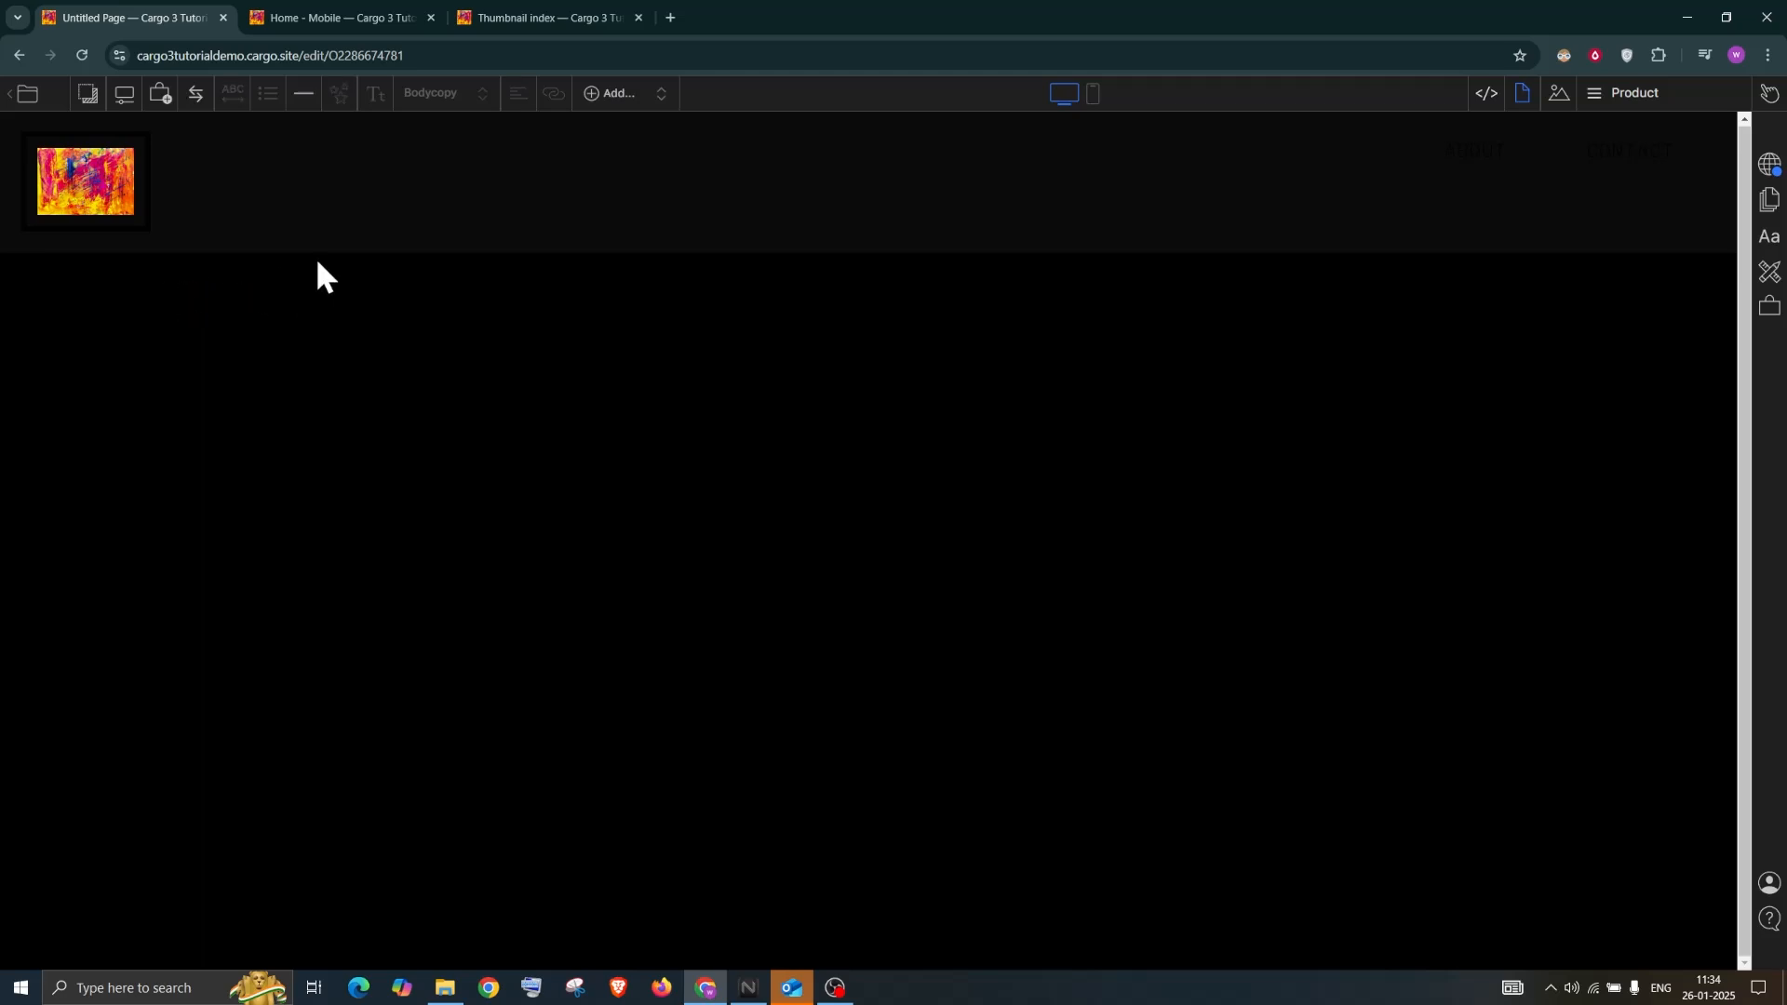
pyautogui.click(626, 95)
# Add a columns layout and place the abstract painting from the image library in the first column
pyautogui.click(651, 121)
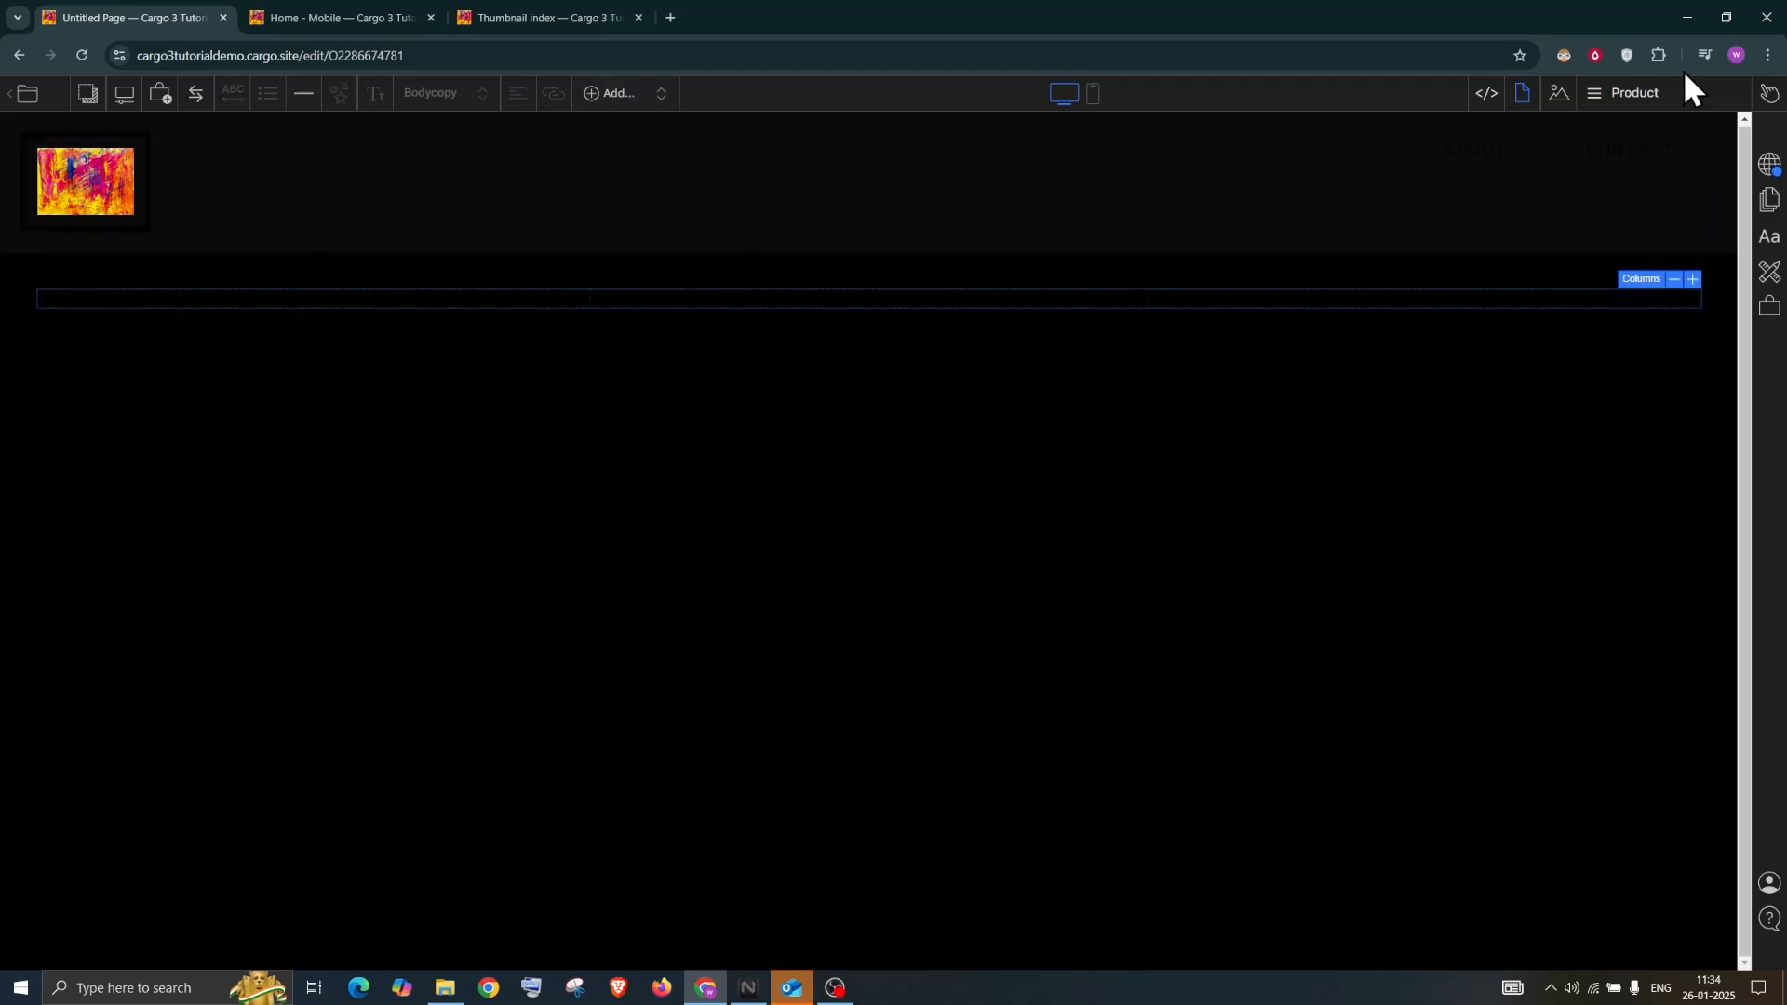
pyautogui.click(1558, 93)
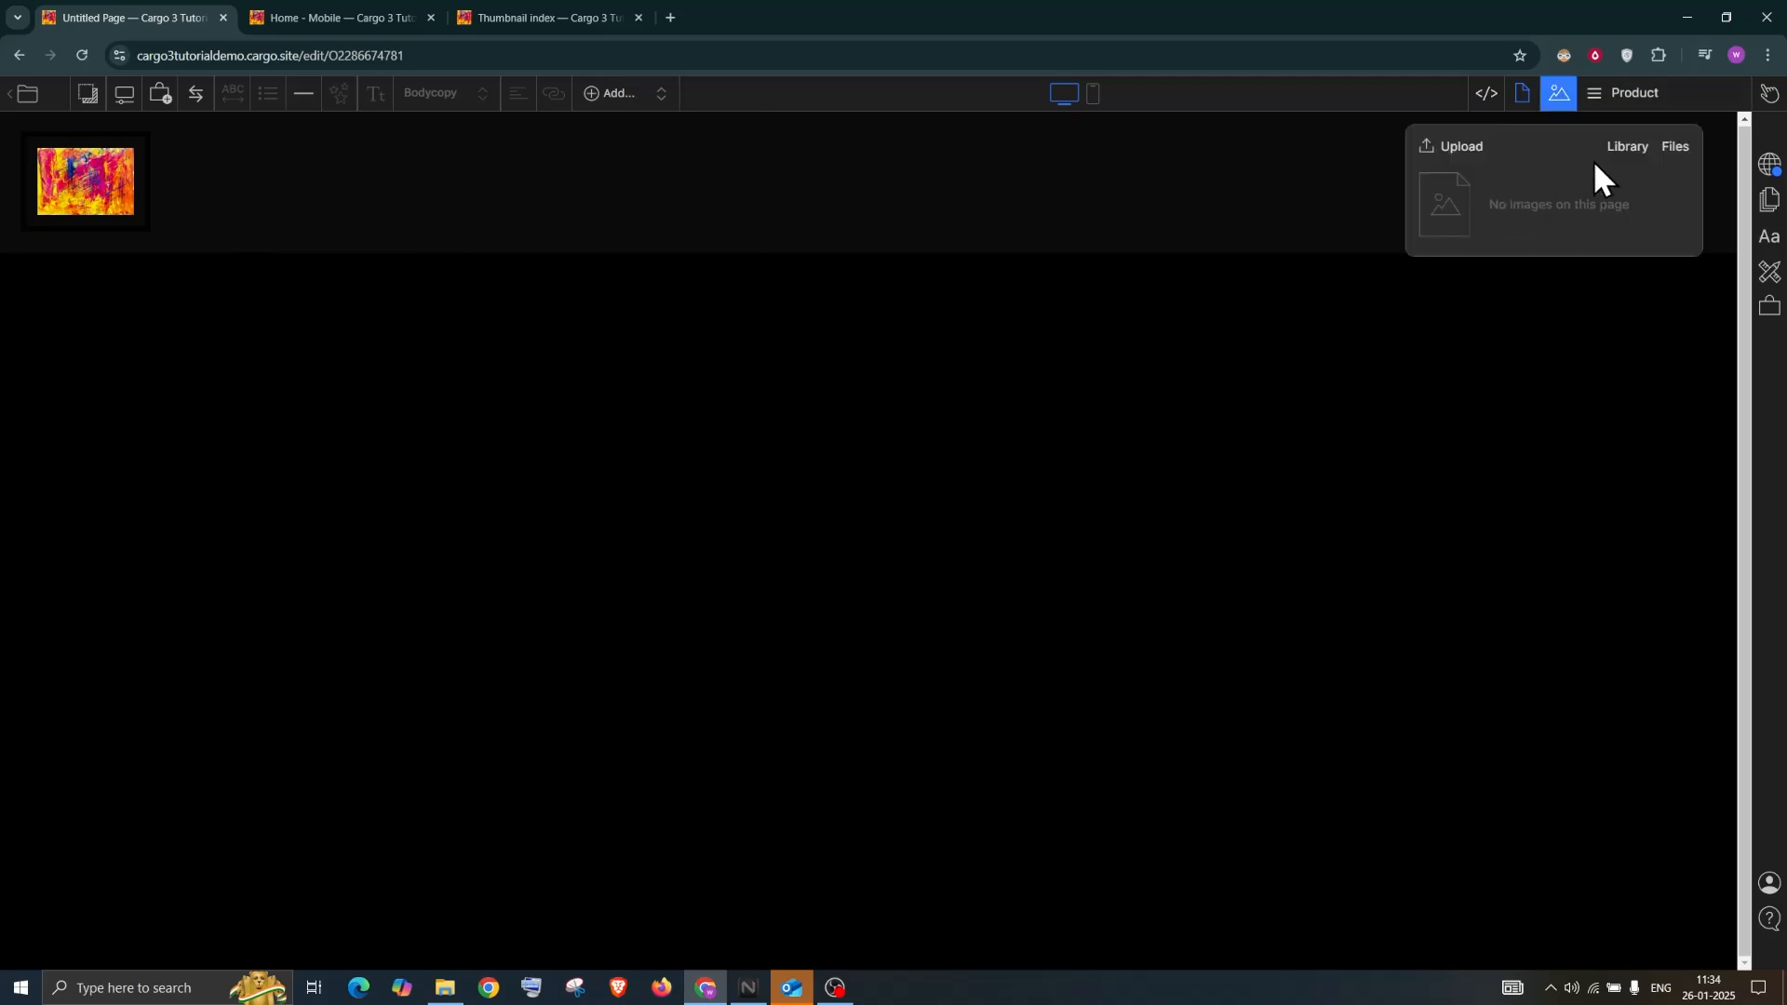
pyautogui.click(1676, 147)
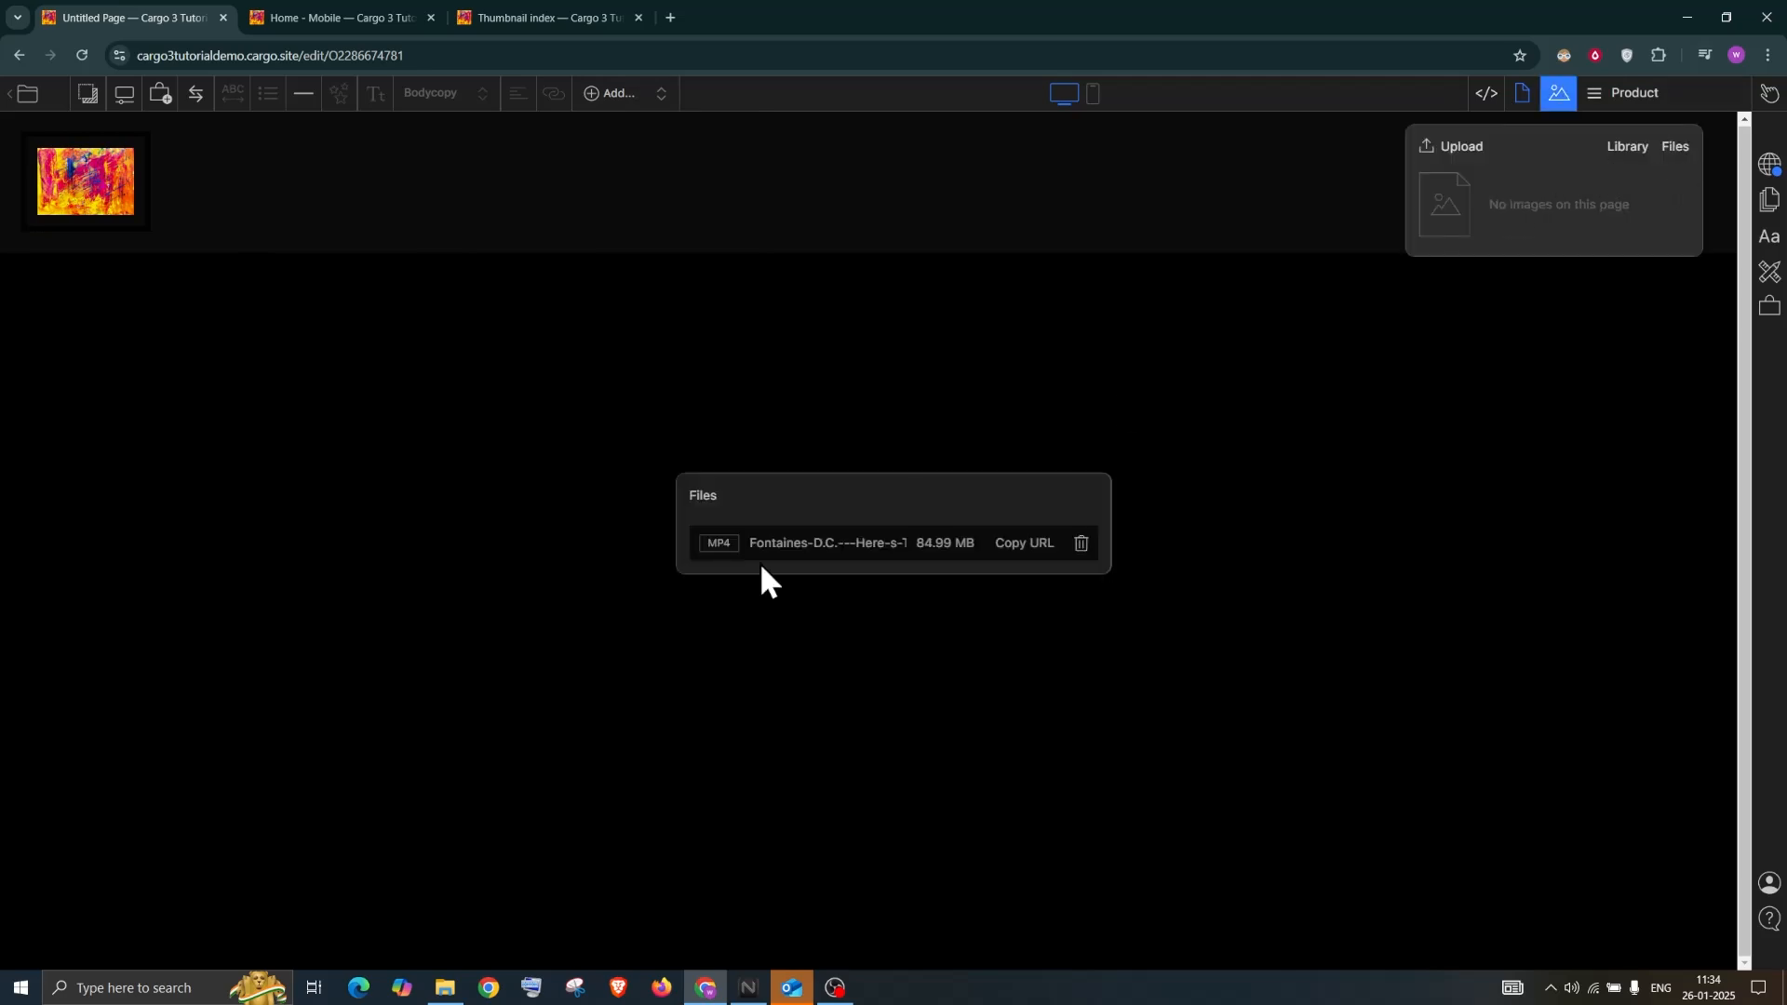
pyautogui.click(1626, 152)
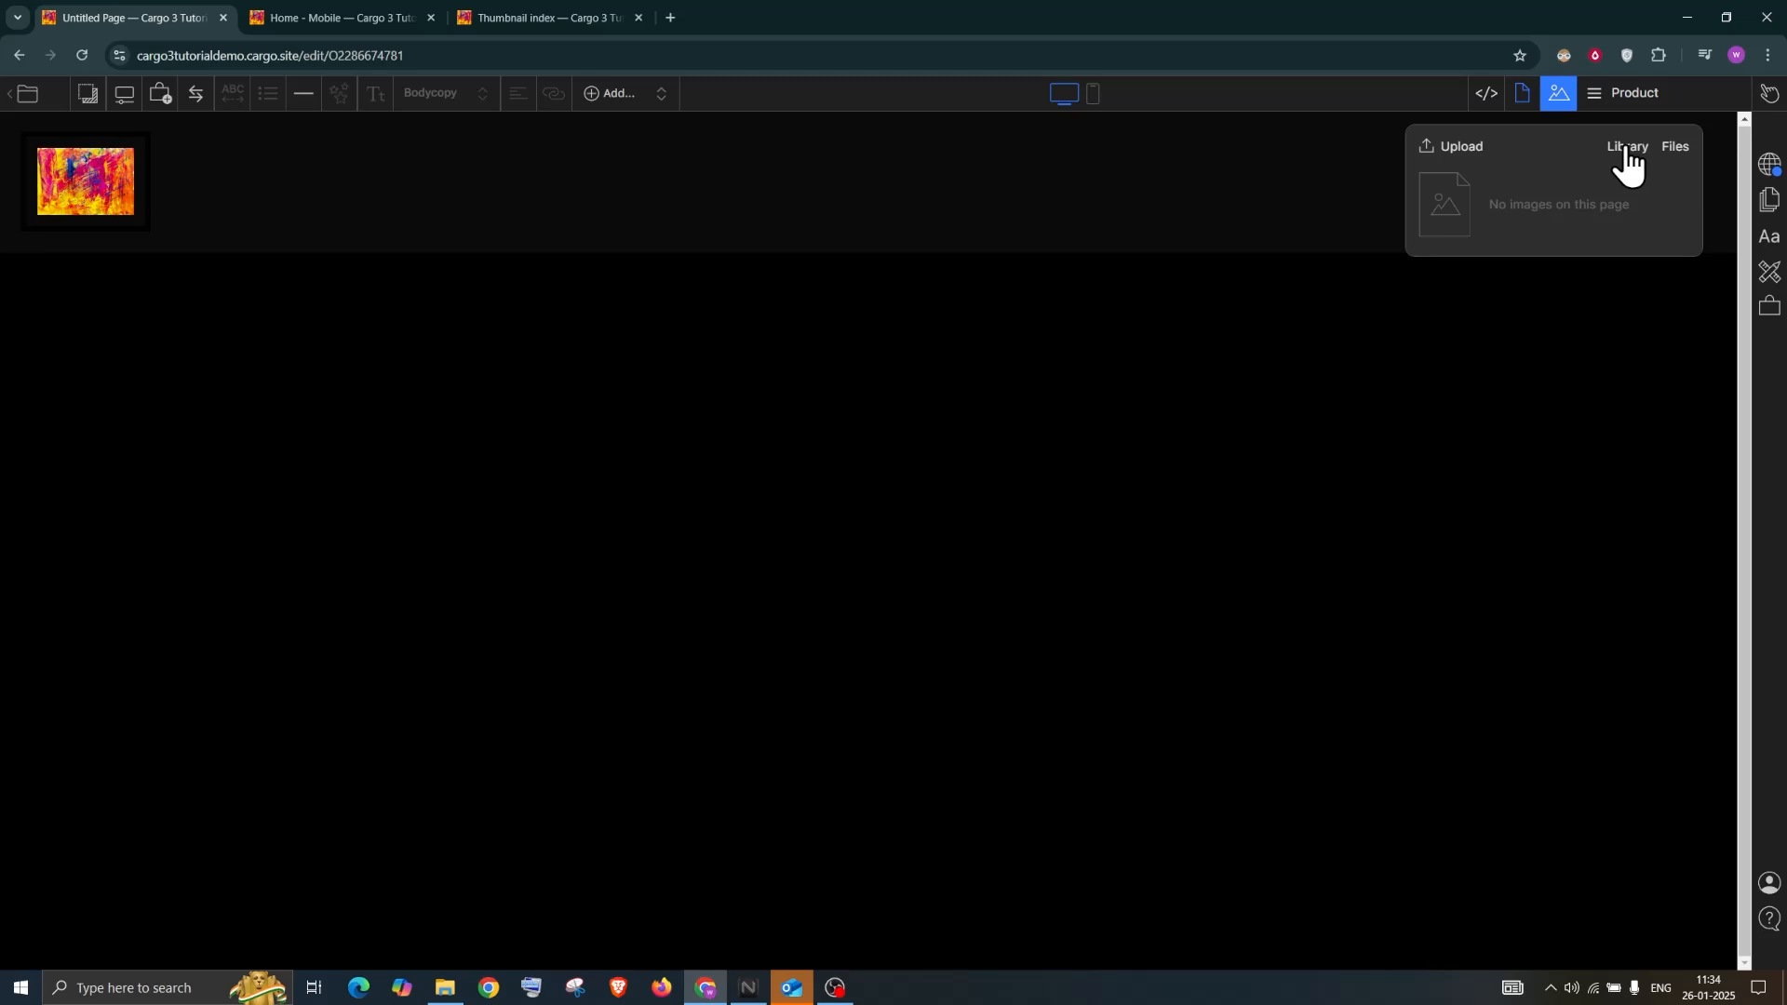
pyautogui.click(1627, 152)
pyautogui.moveTo(768, 467); pyautogui.dragTo(136, 313)
pyautogui.click(456, 439)
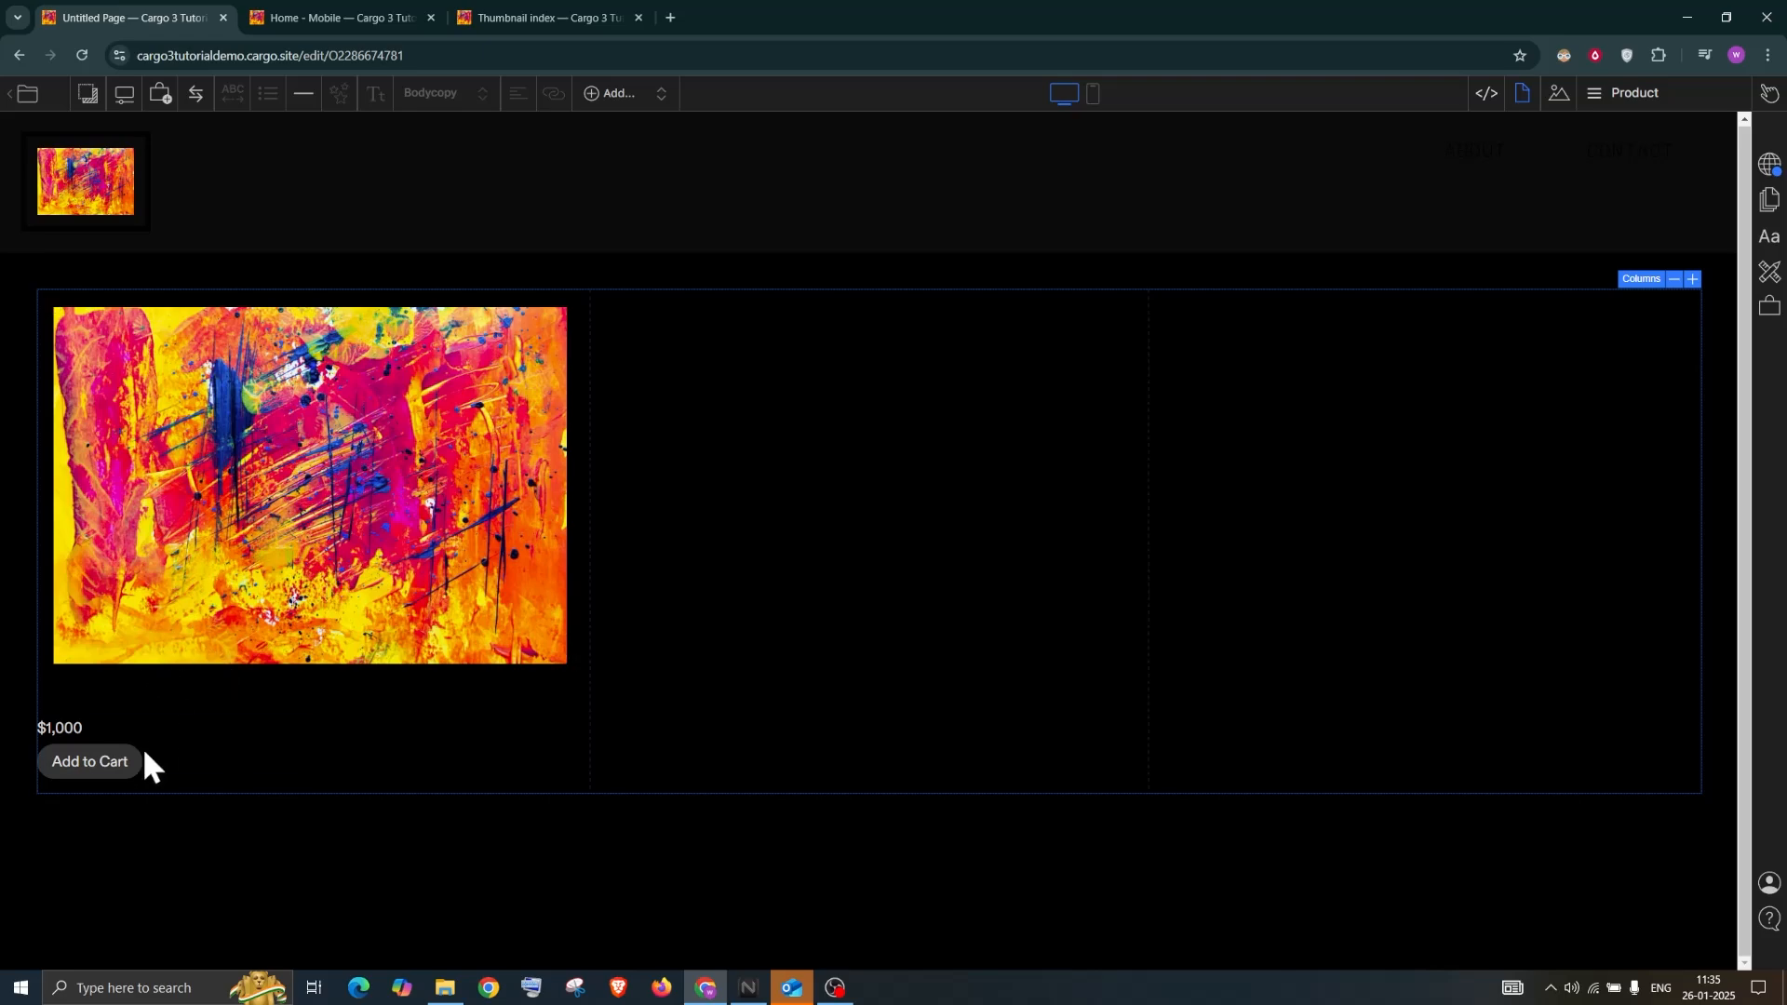
pyautogui.click(1771, 312)
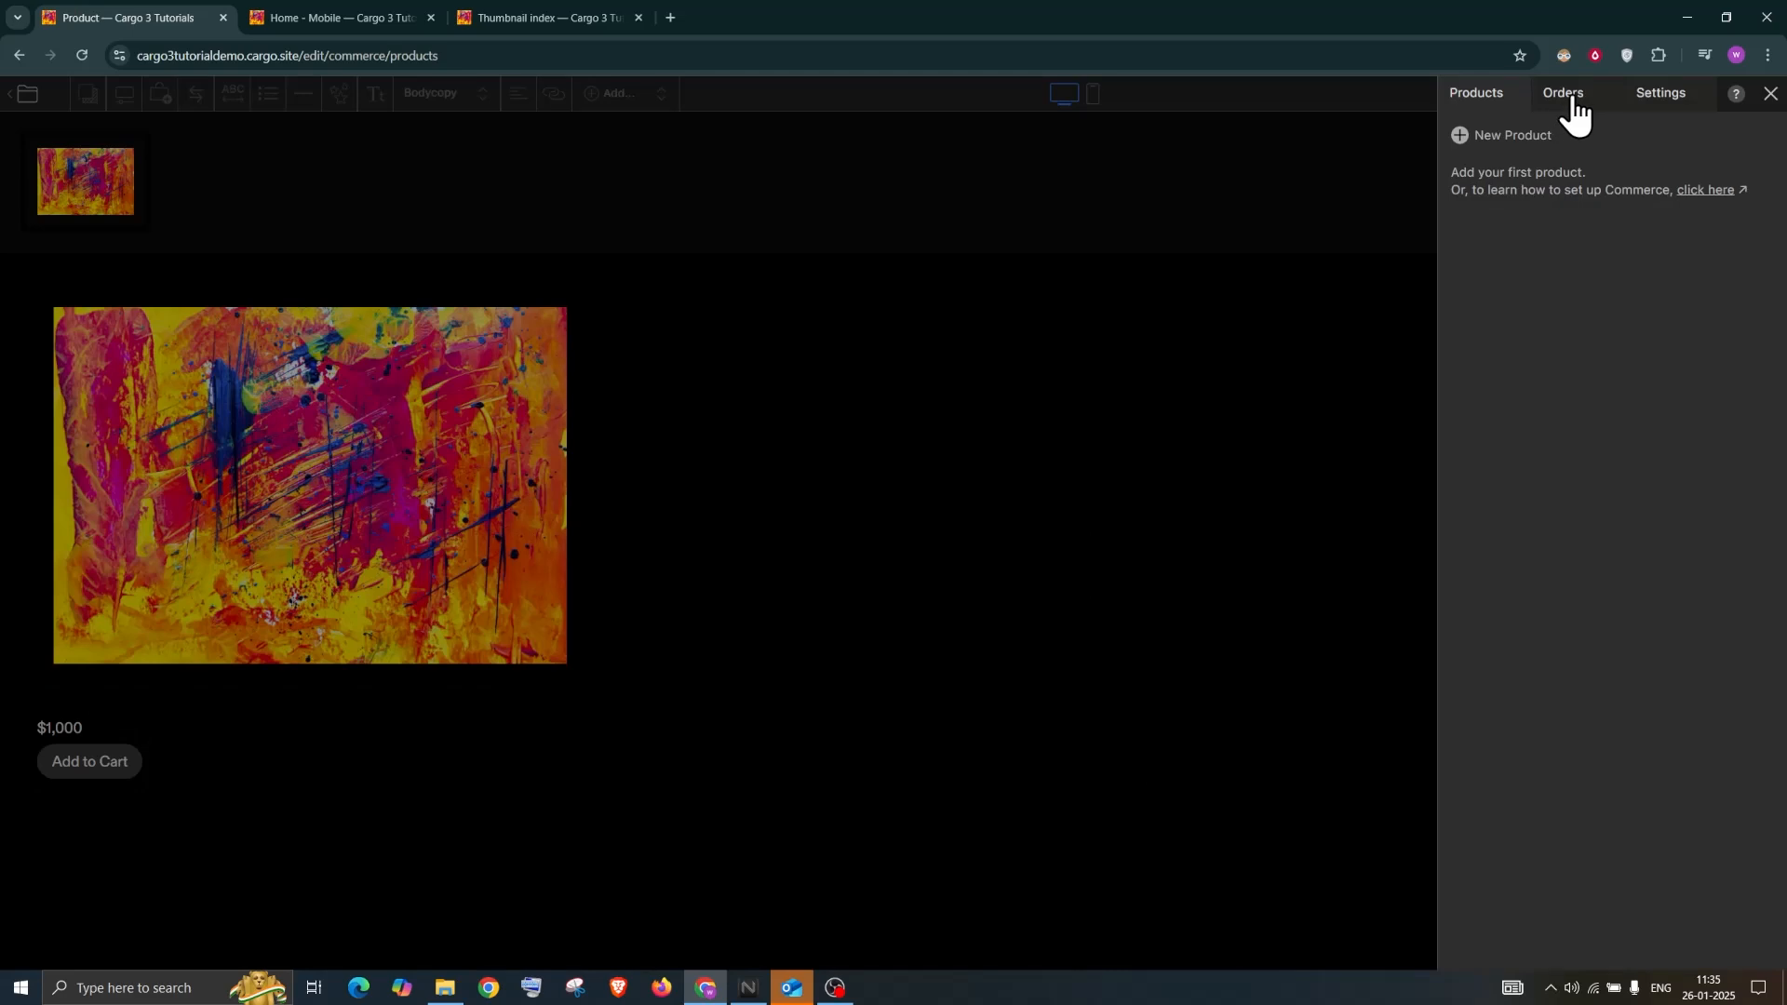
# Open Commerce settings and expand Payment Providers to show Stripe and PayPal
pyautogui.click(1587, 110)
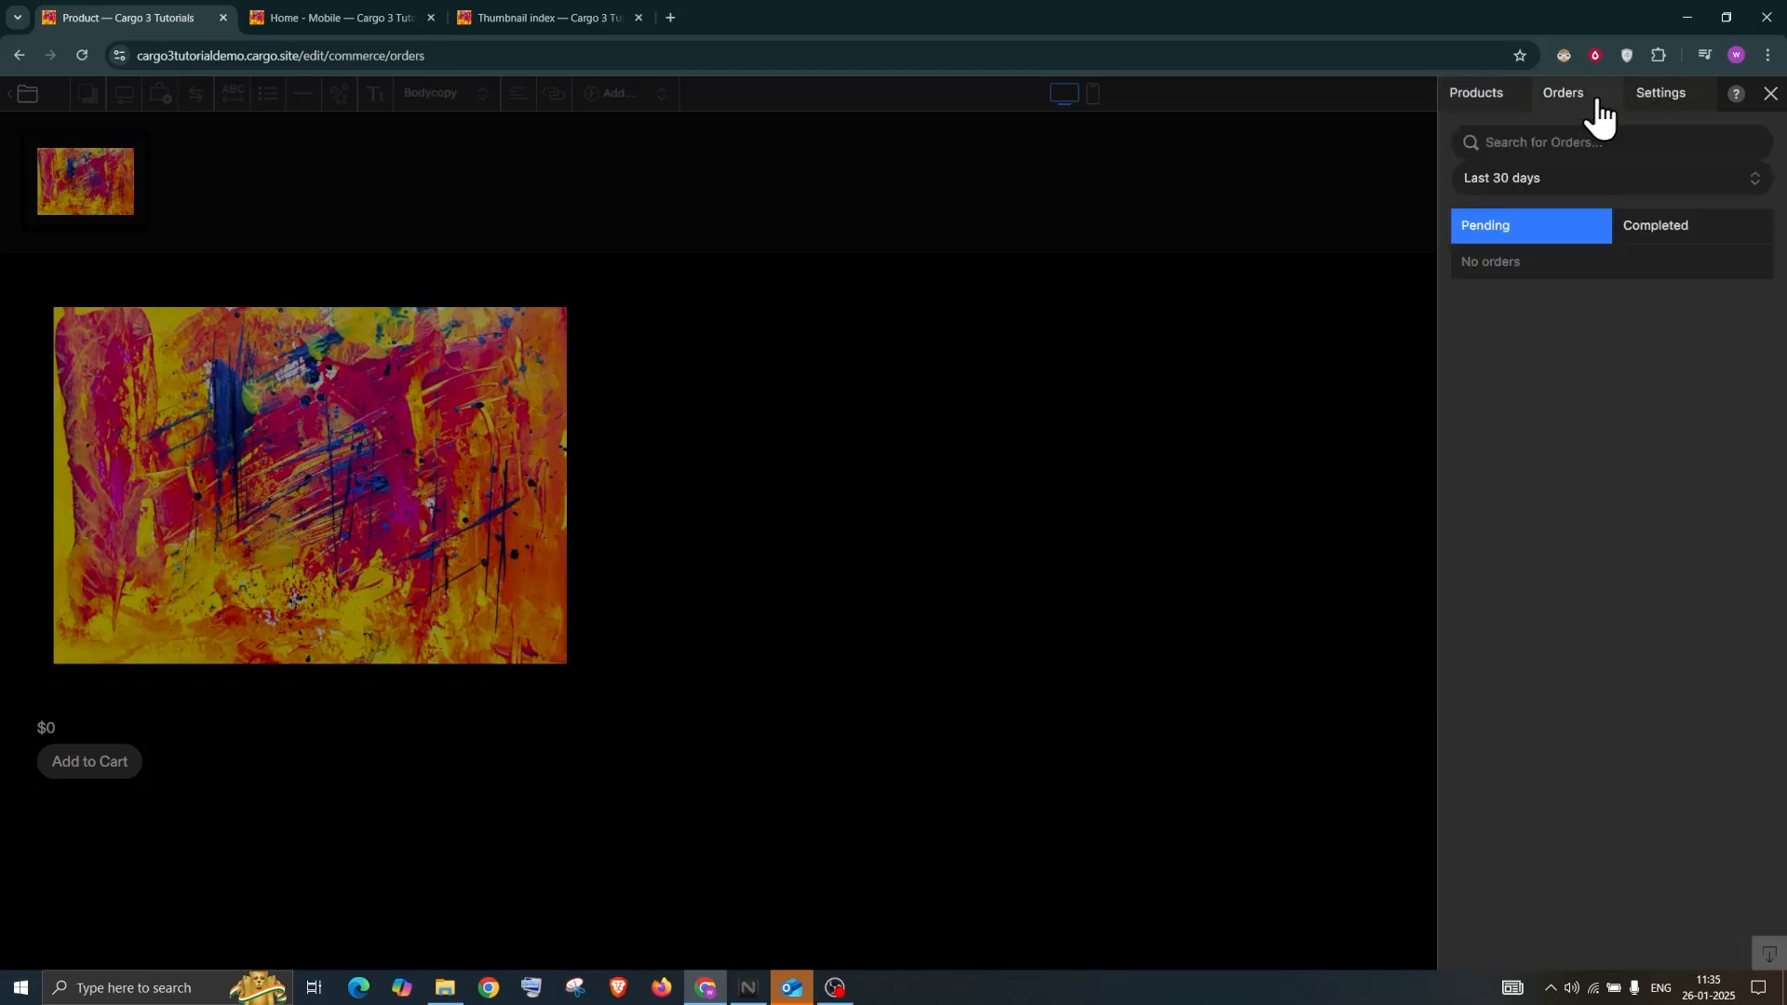
pyautogui.click(1664, 104)
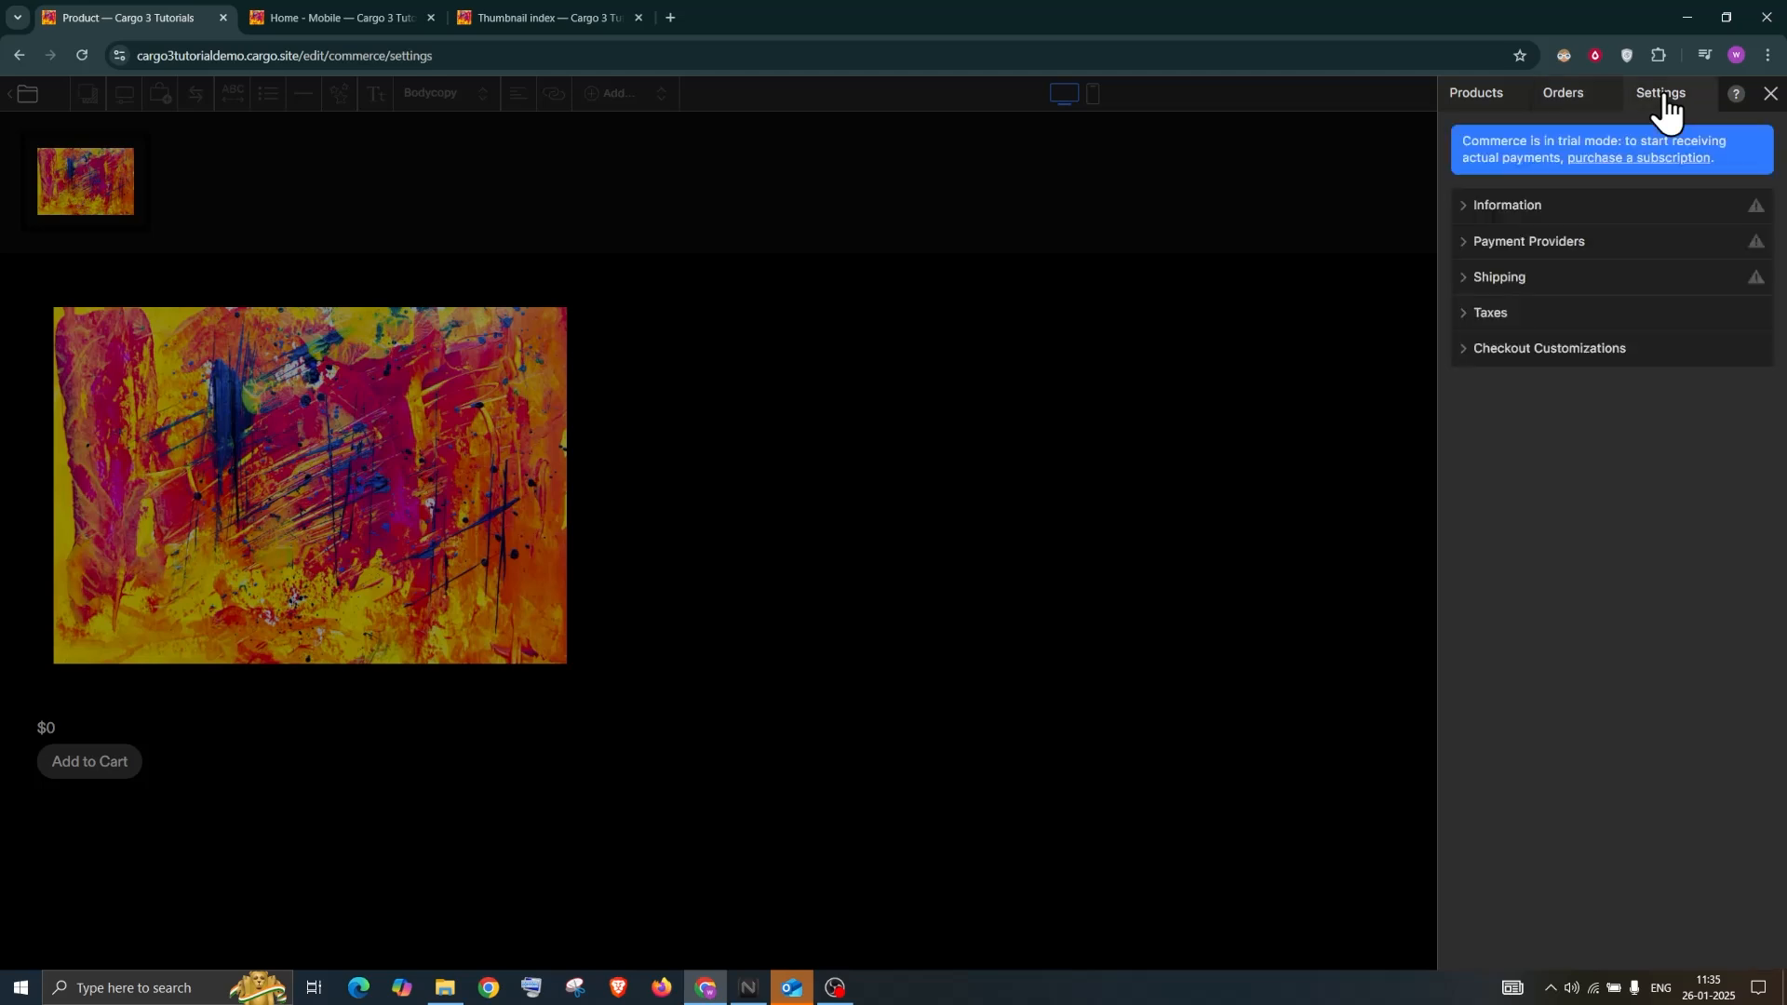
pyautogui.click(1518, 205)
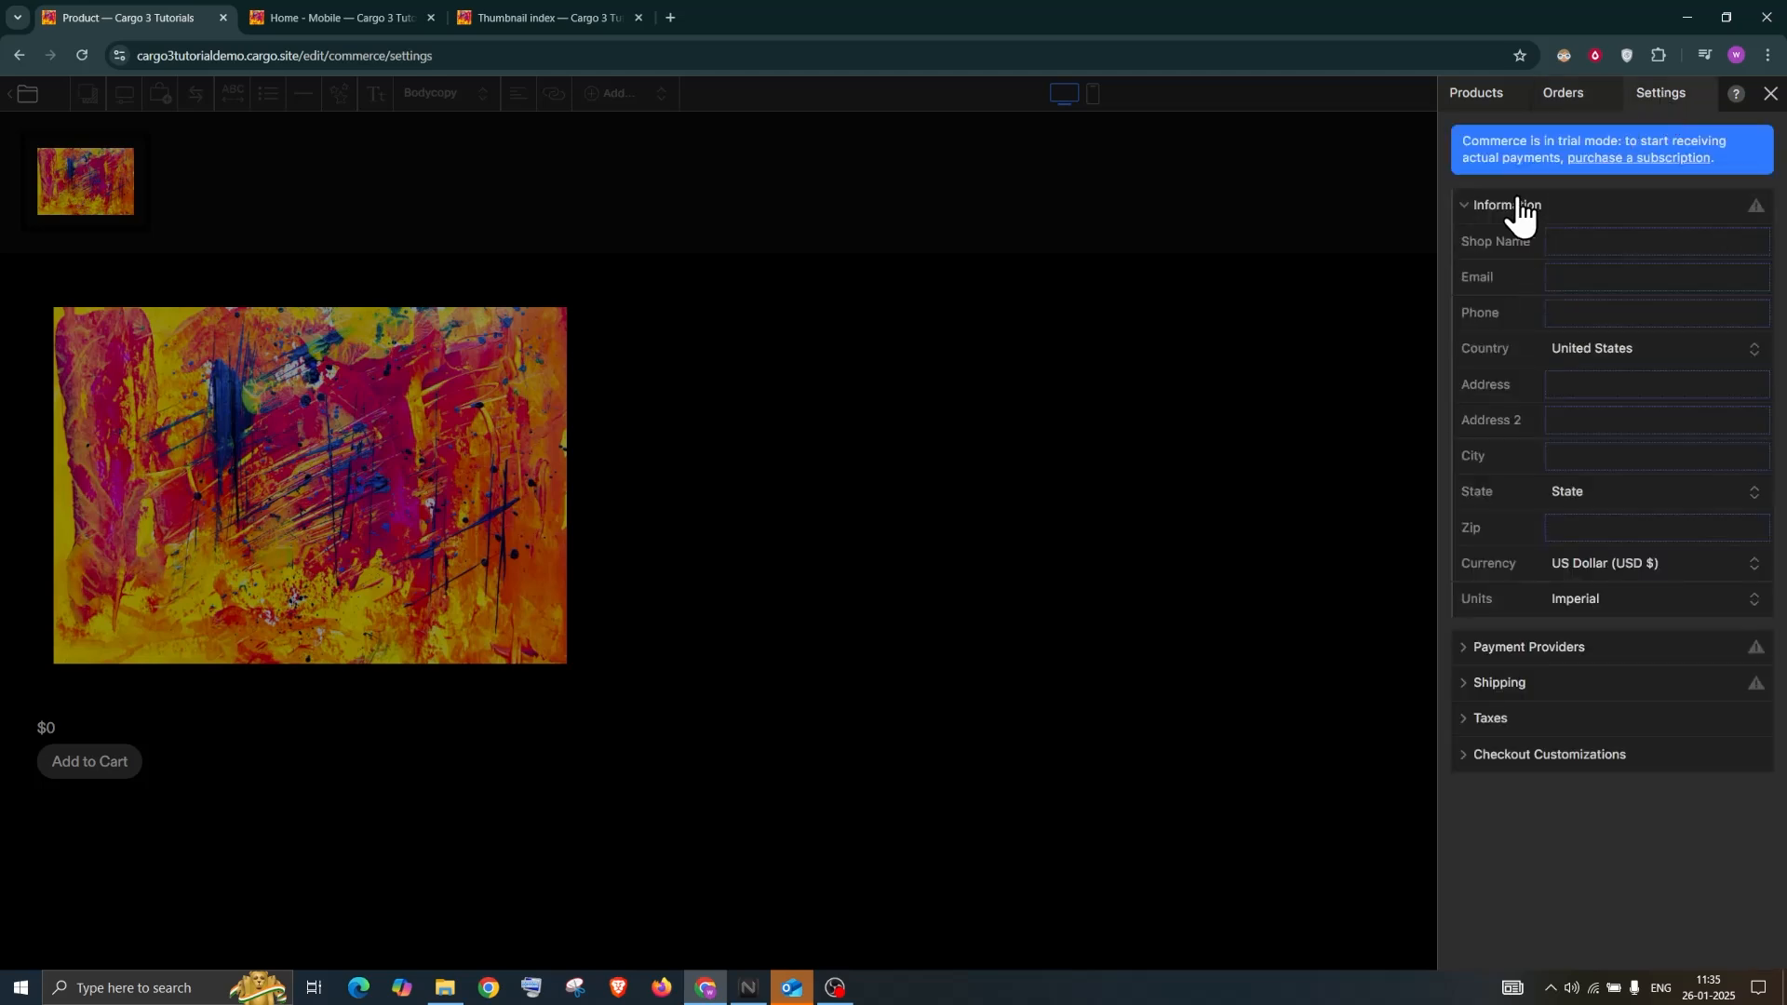
pyautogui.click(1518, 206)
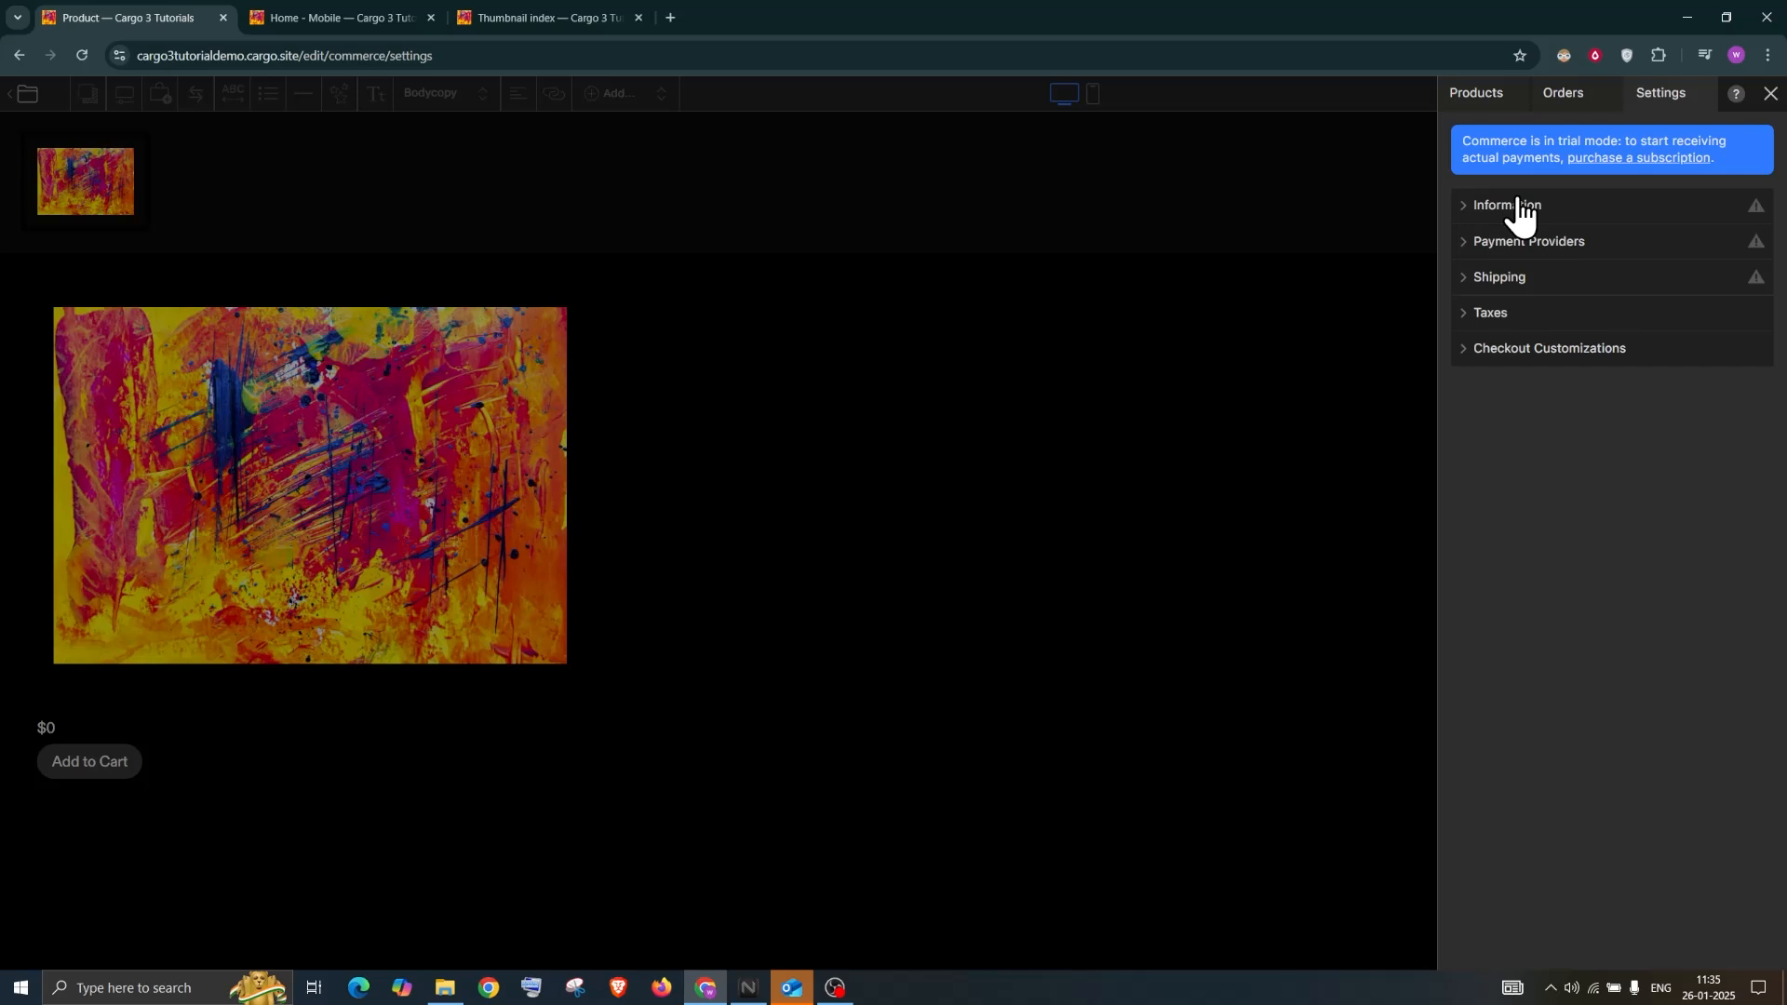
pyautogui.click(1518, 205)
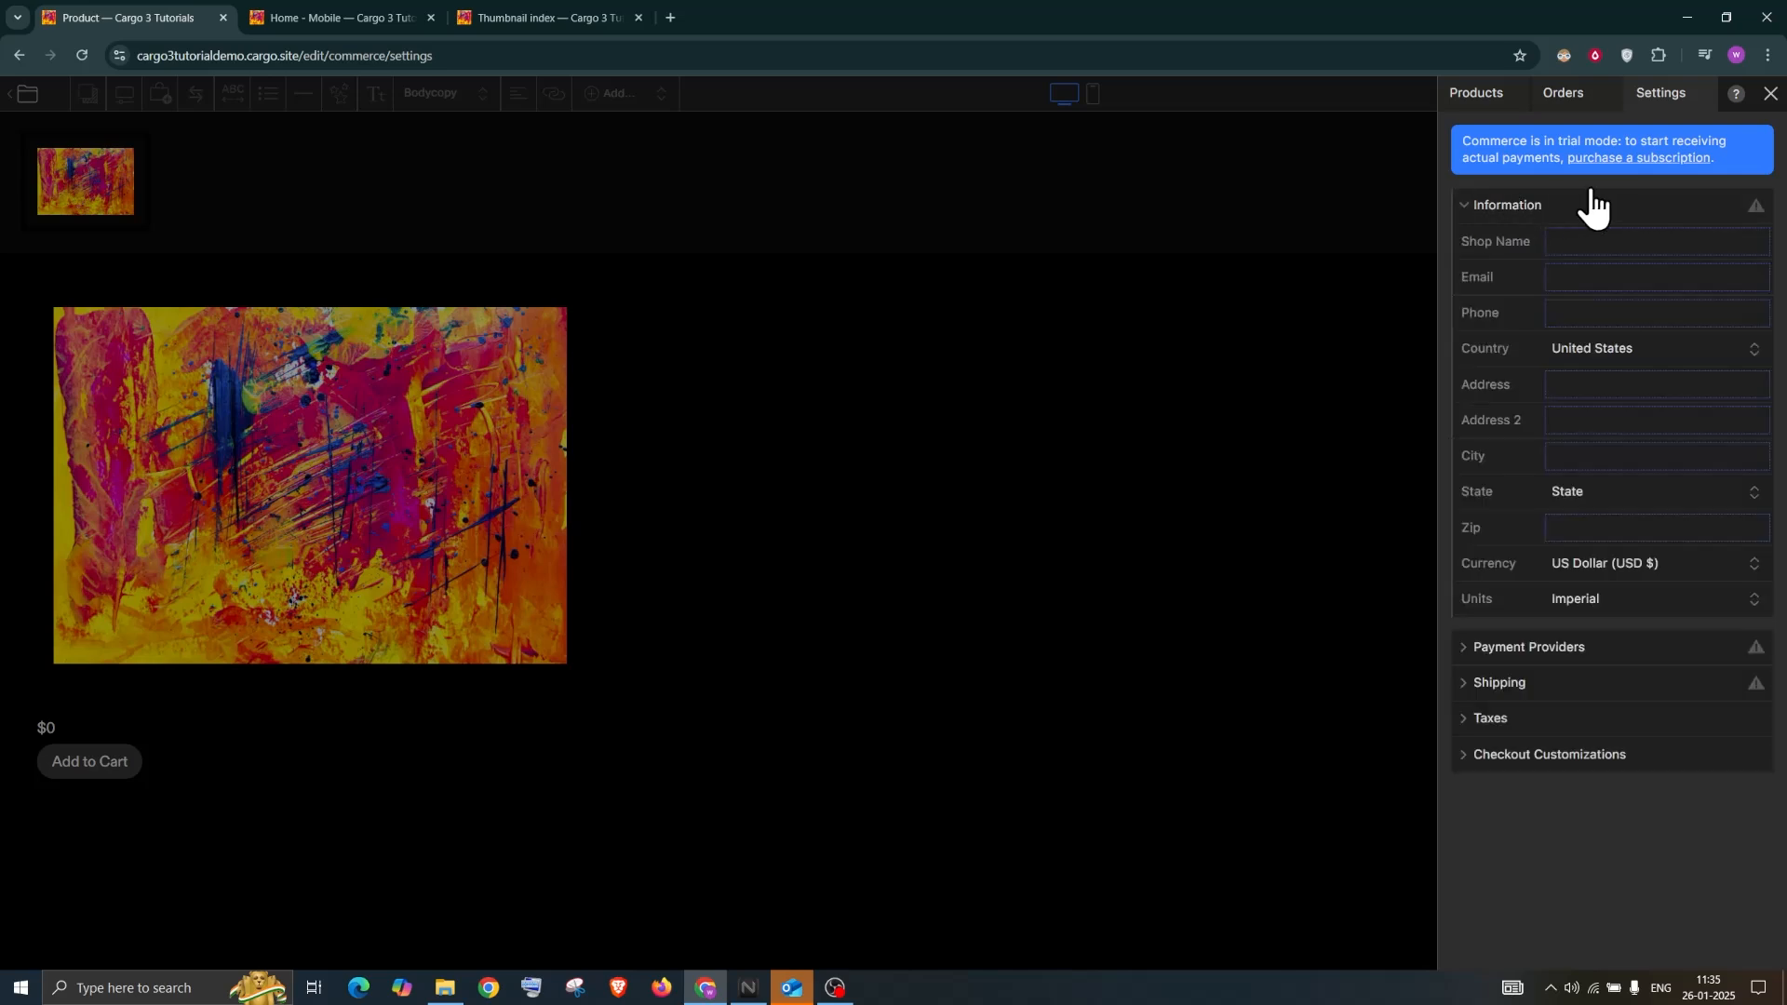
pyautogui.click(1522, 205)
pyautogui.click(1514, 241)
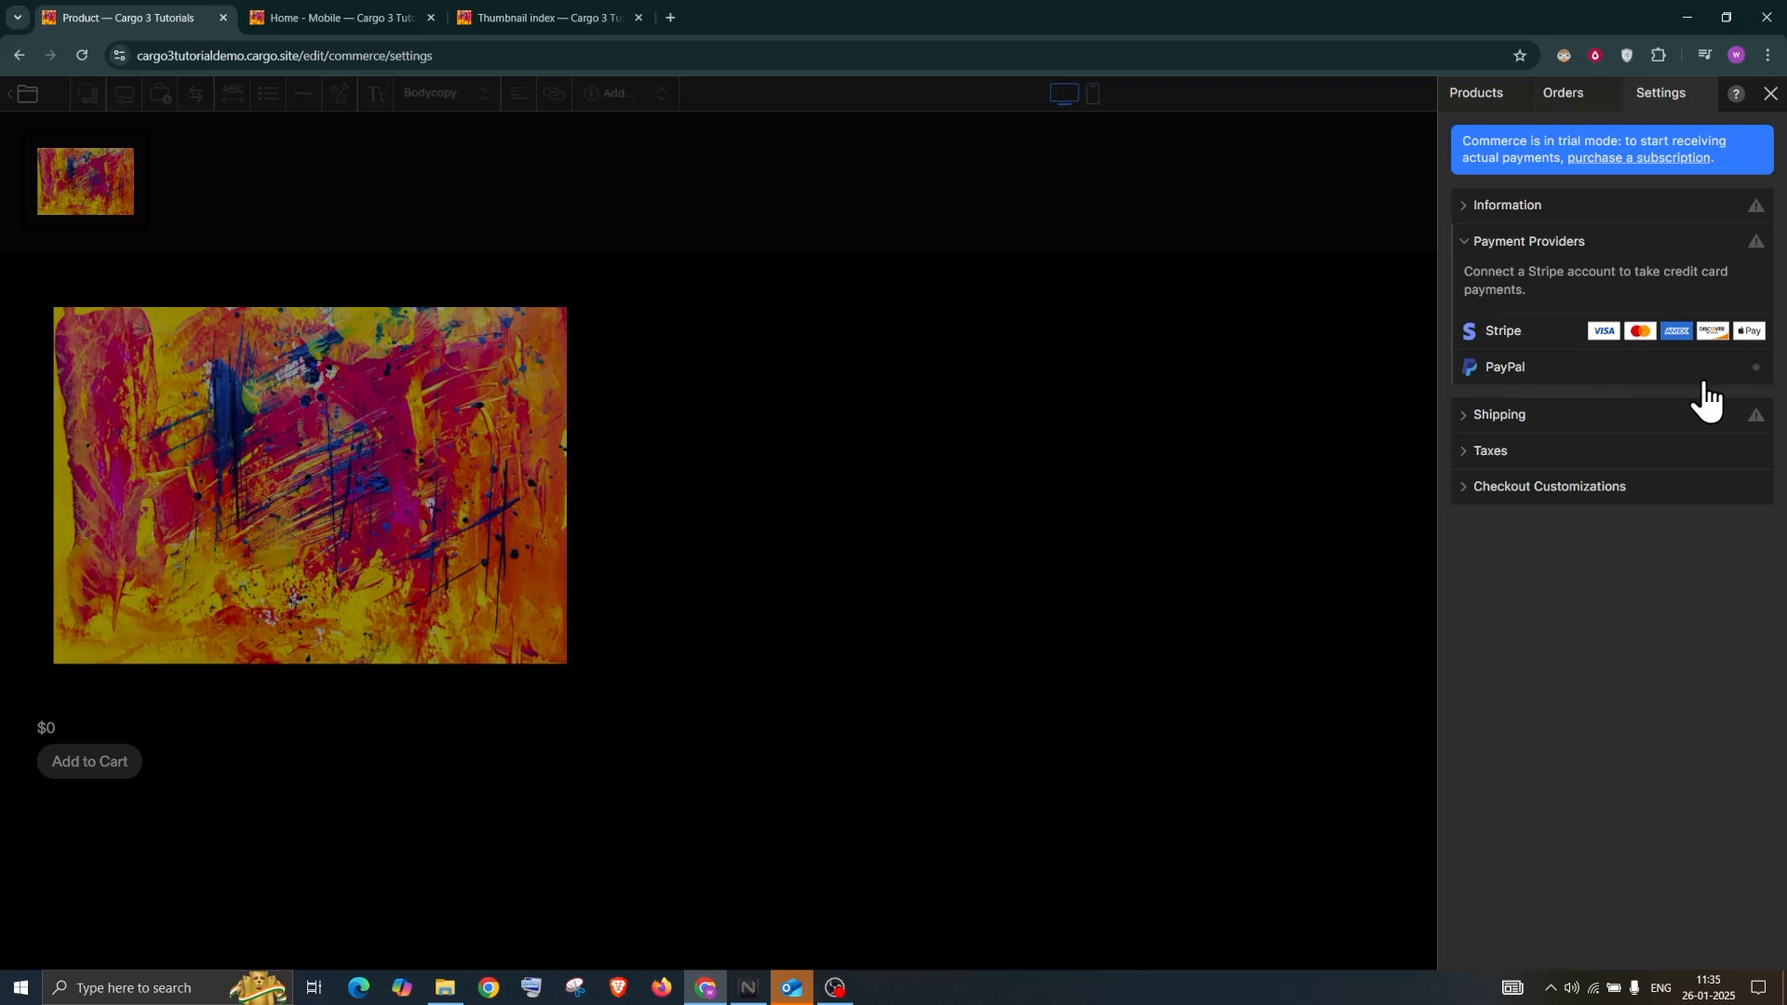
# Start connecting PayPal, then cancel so it stays unconnected
pyautogui.click(1755, 370)
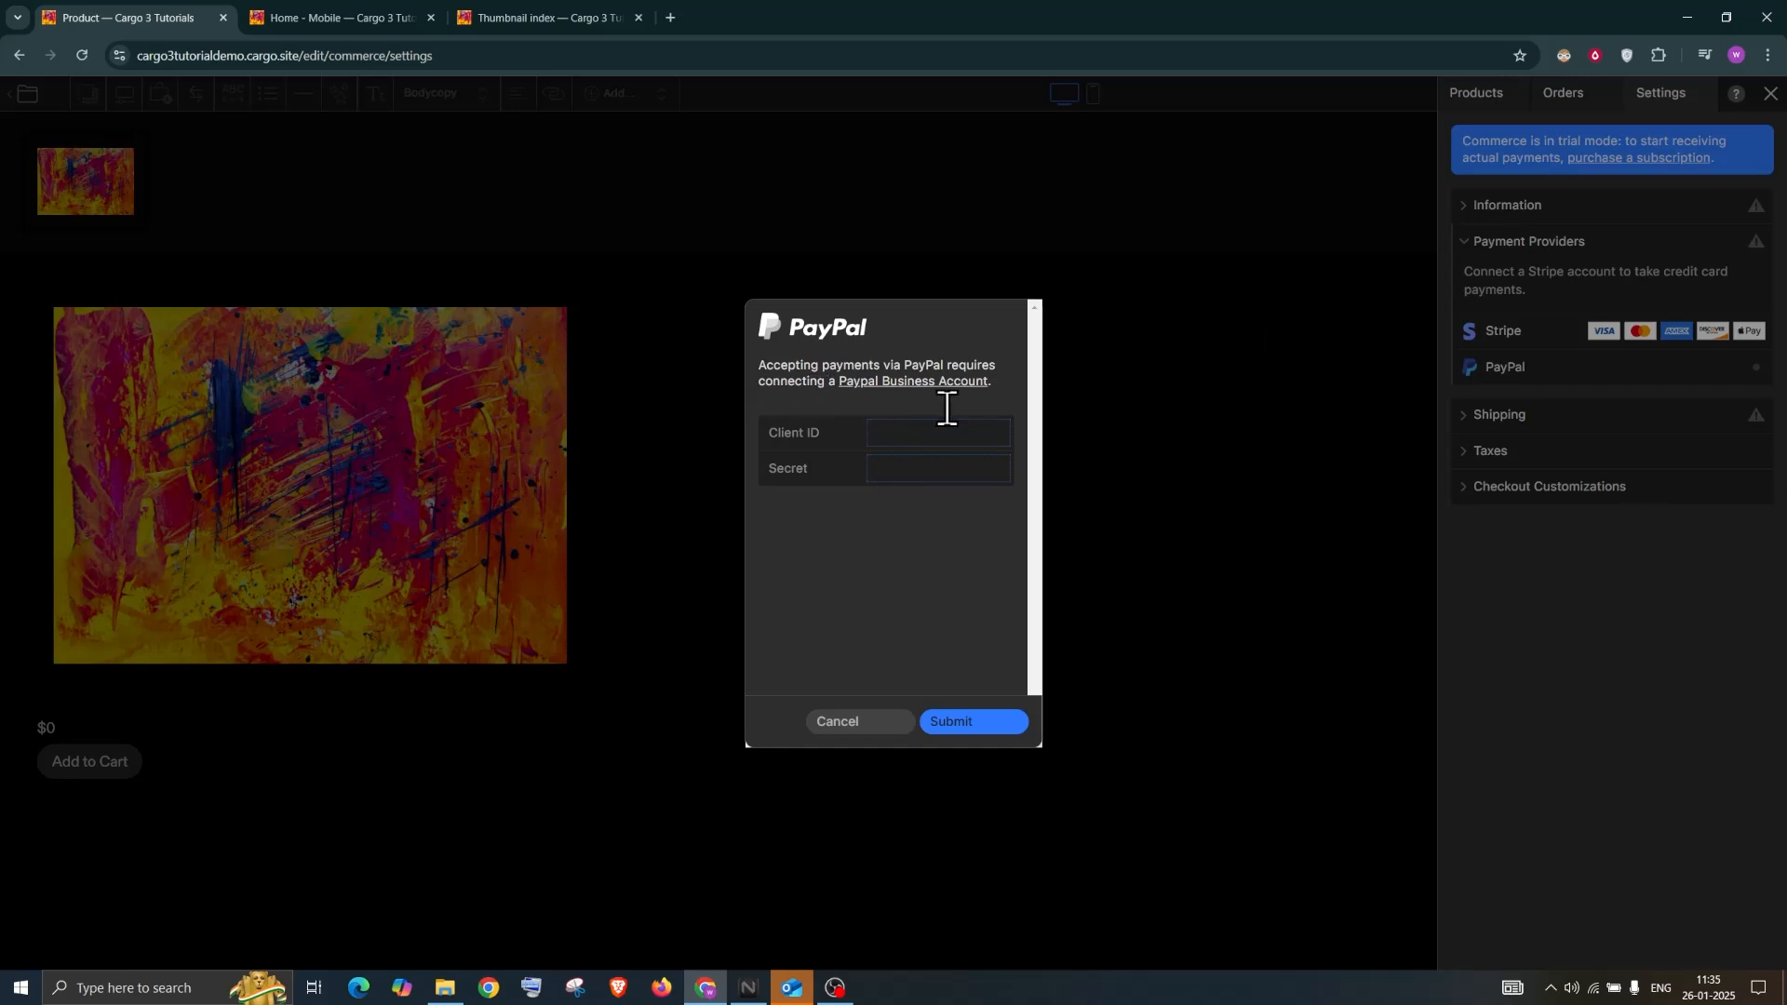
pyautogui.click(838, 723)
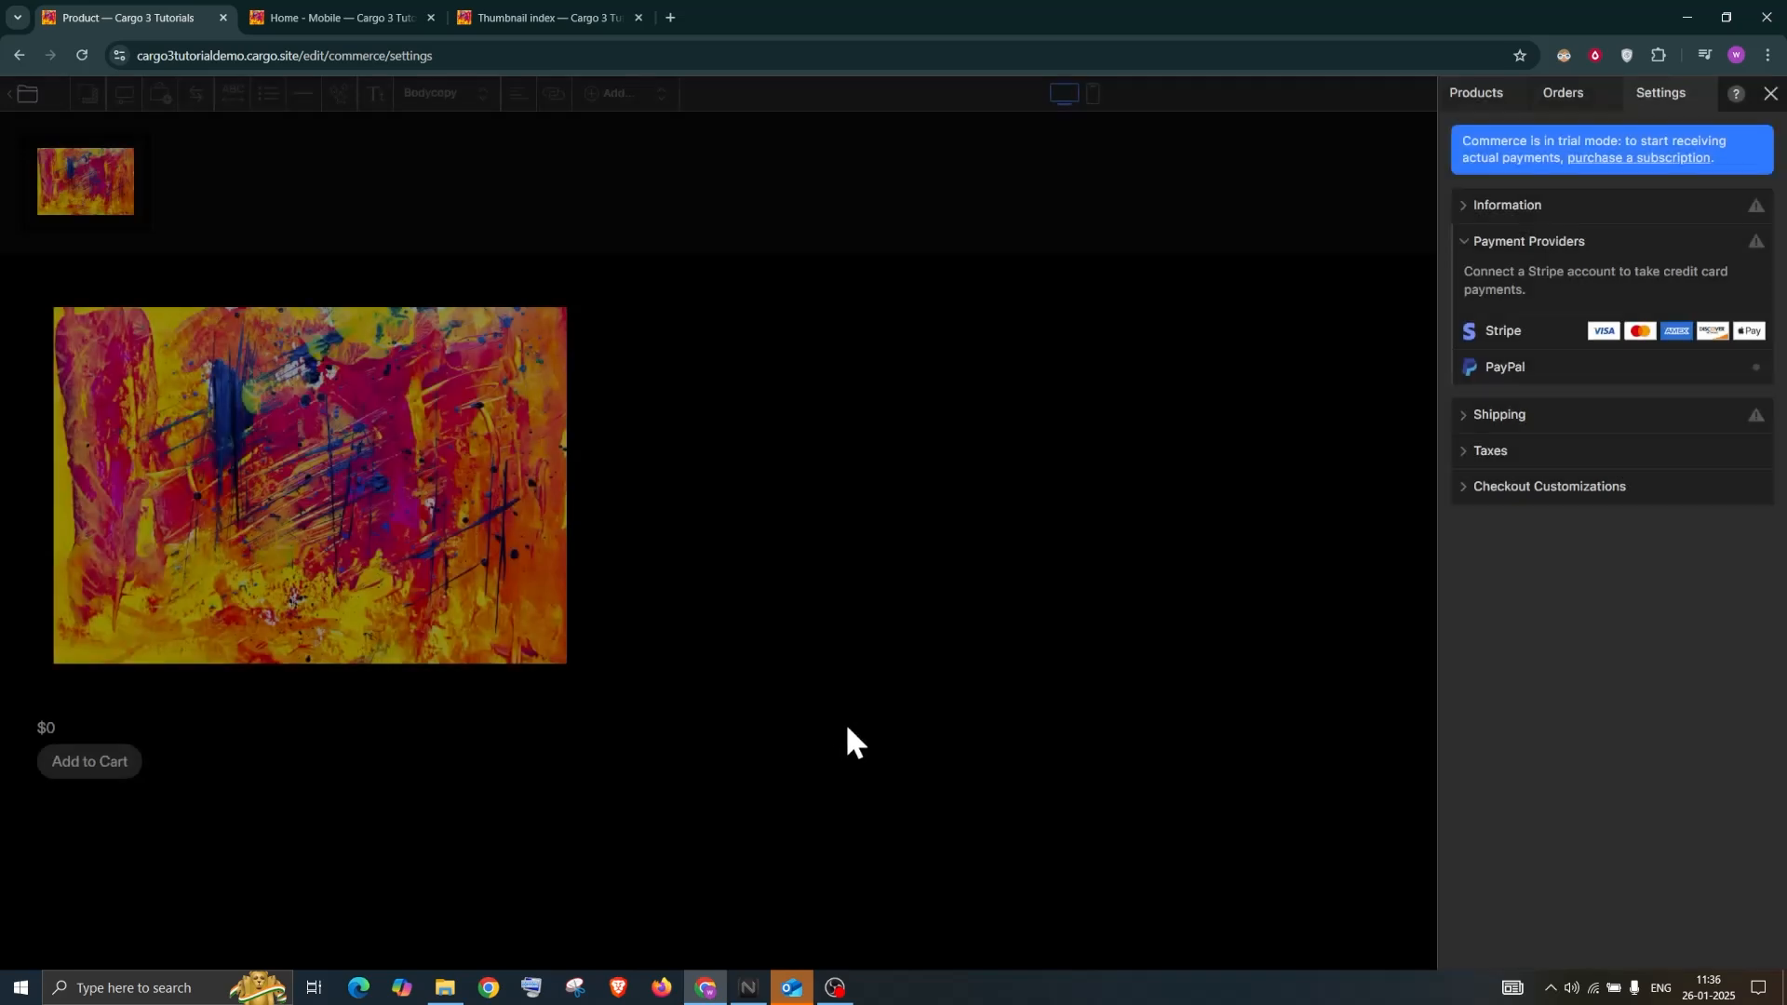
pyautogui.click(1529, 429)
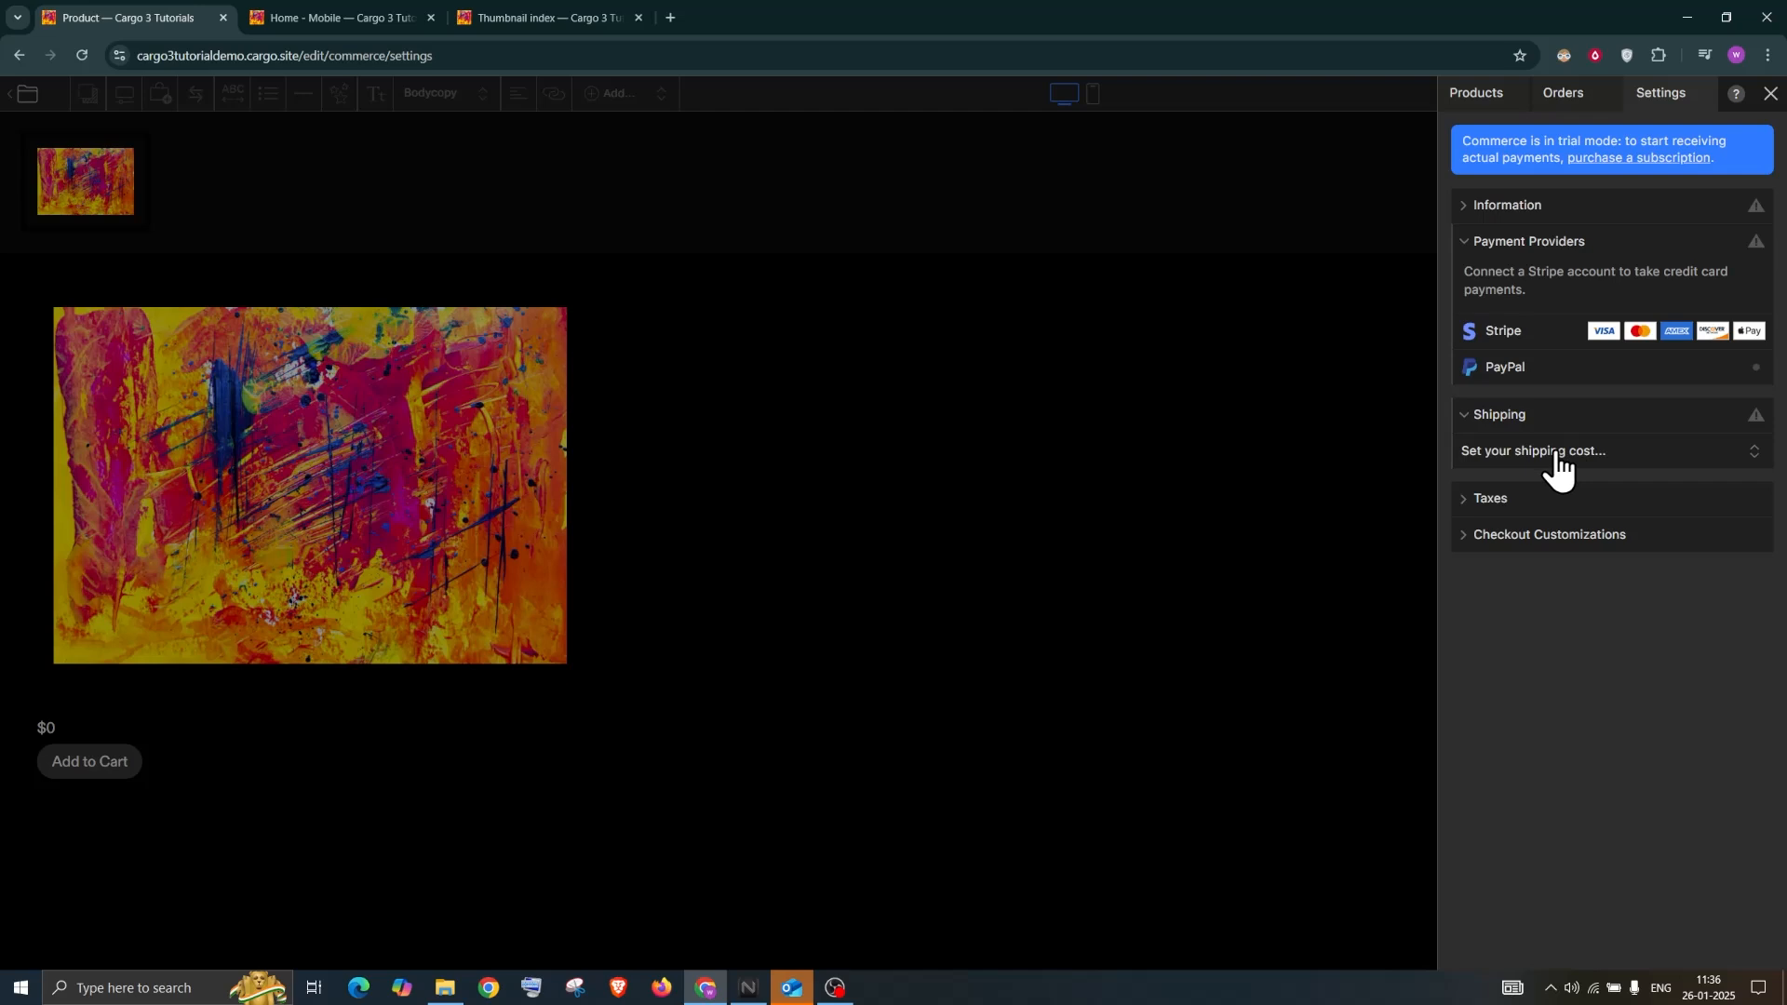
# Change the shipping cost from free shipping to 'Define your own shipping options'
pyautogui.click(1553, 455)
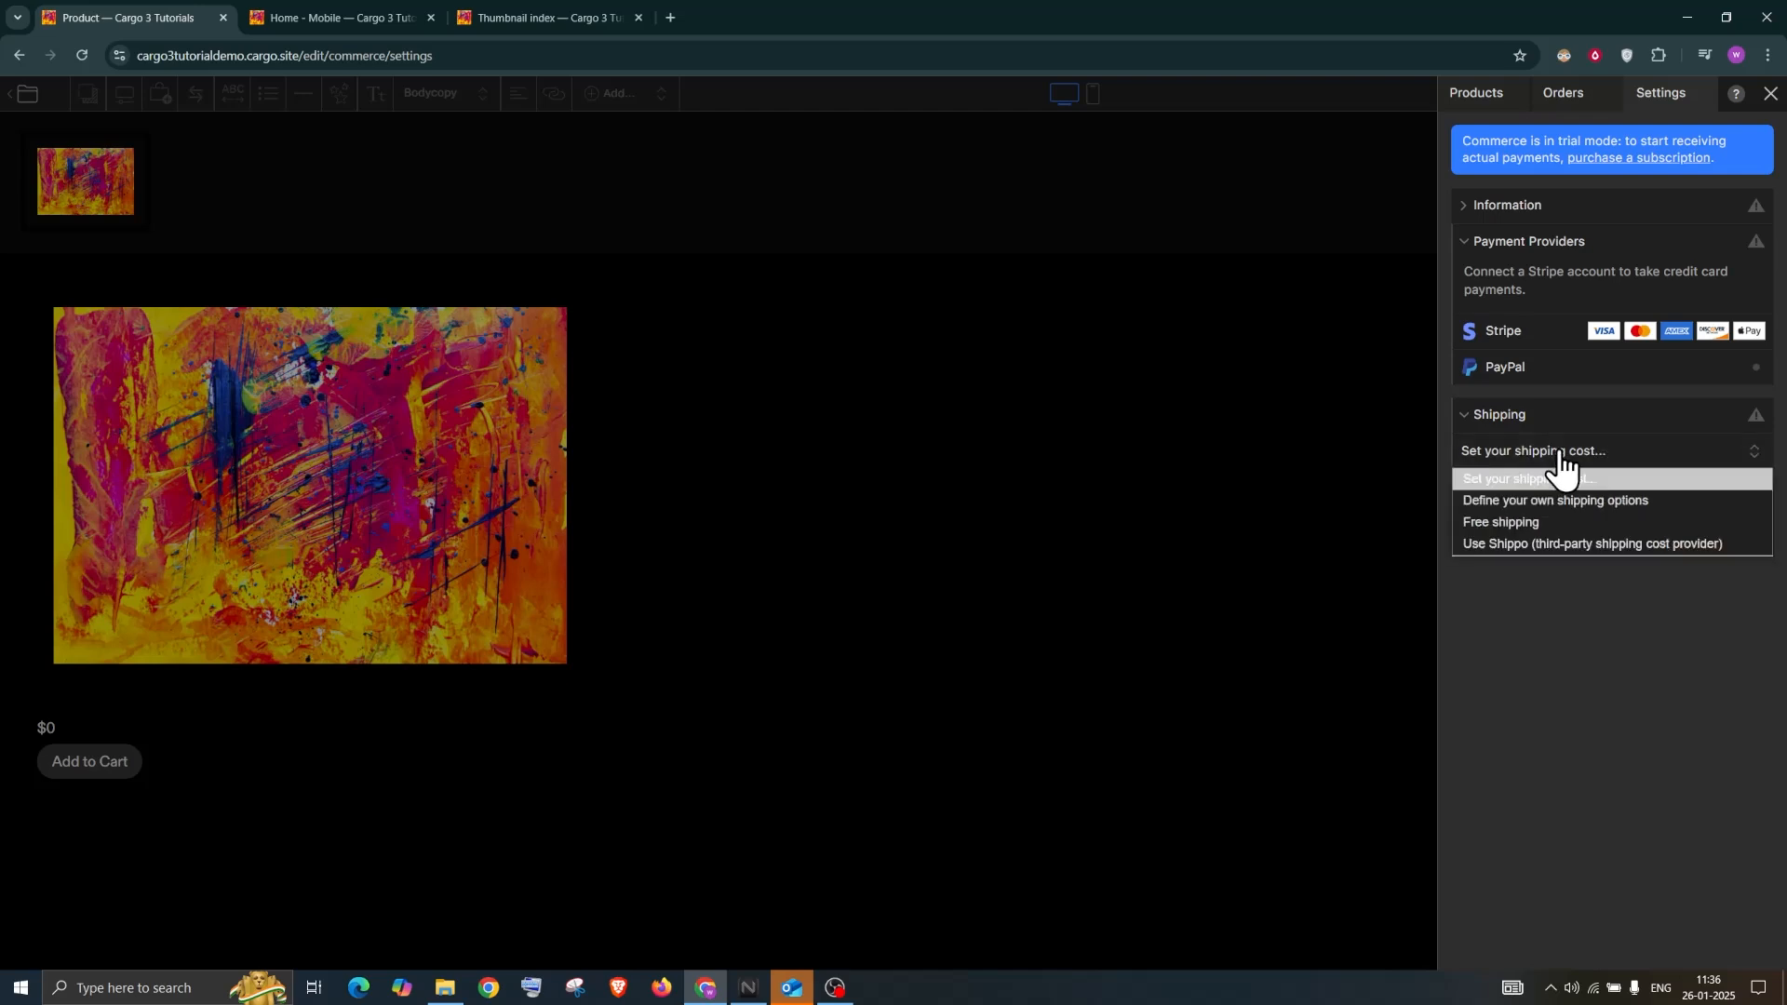
pyautogui.click(1538, 519)
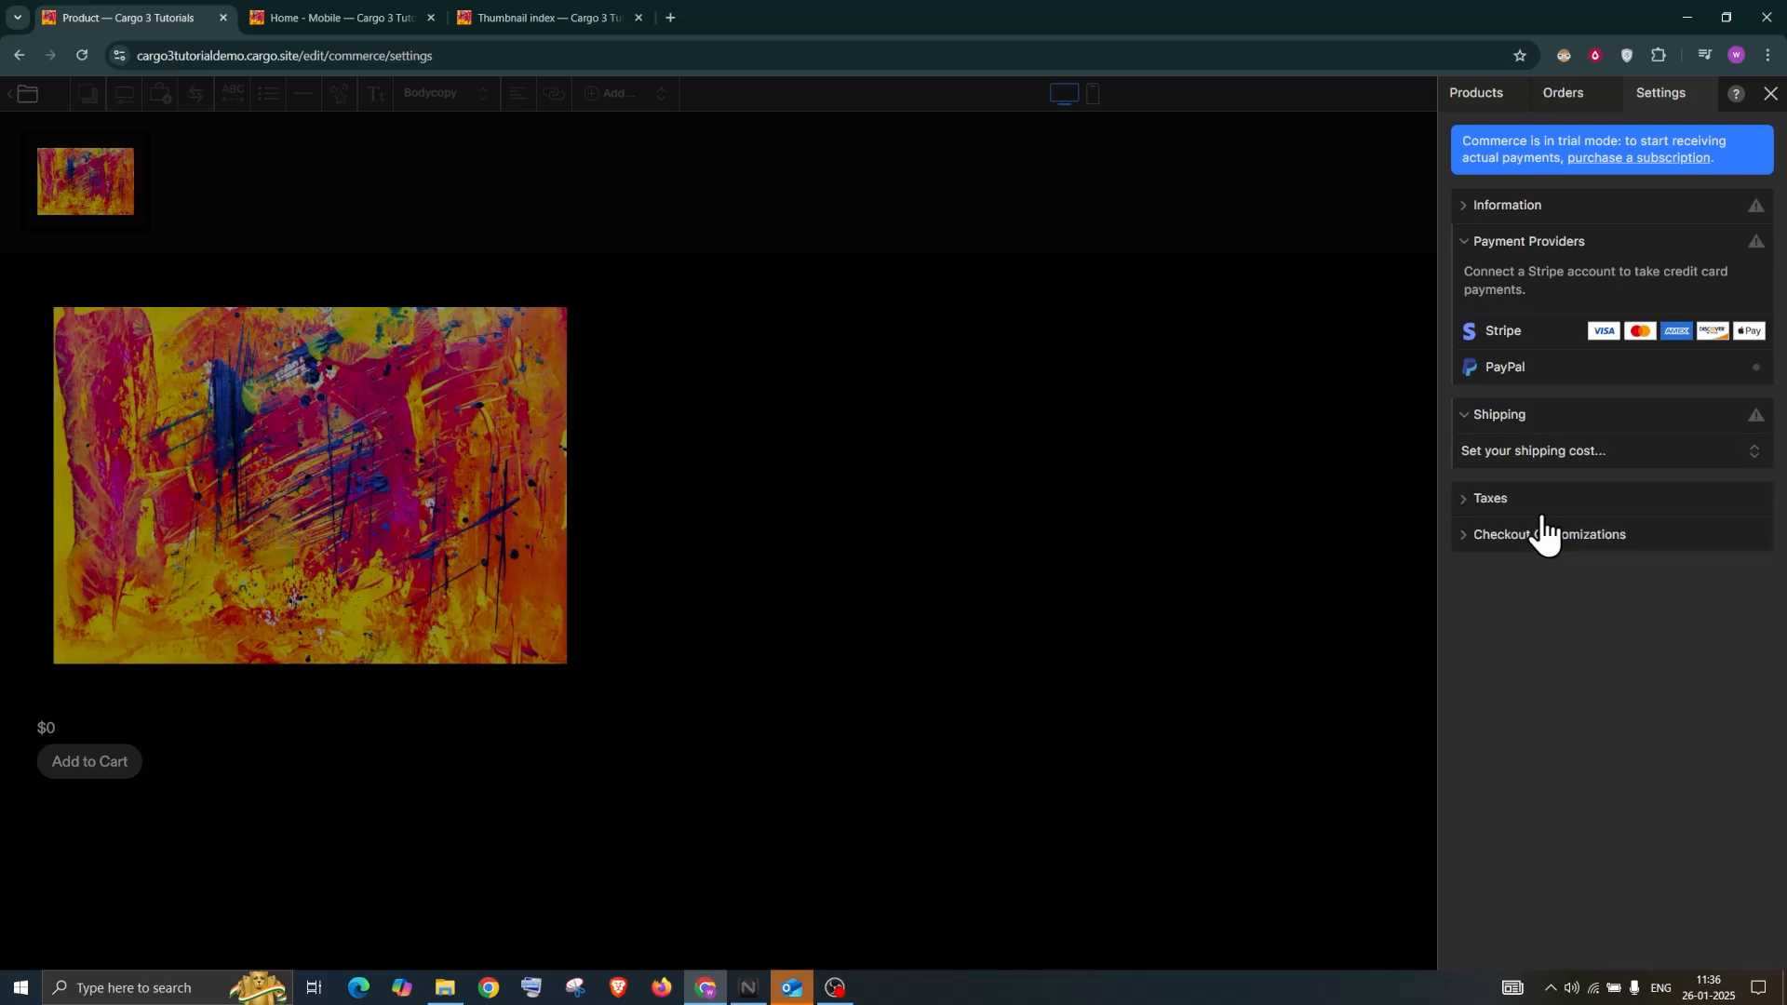
pyautogui.click(1542, 452)
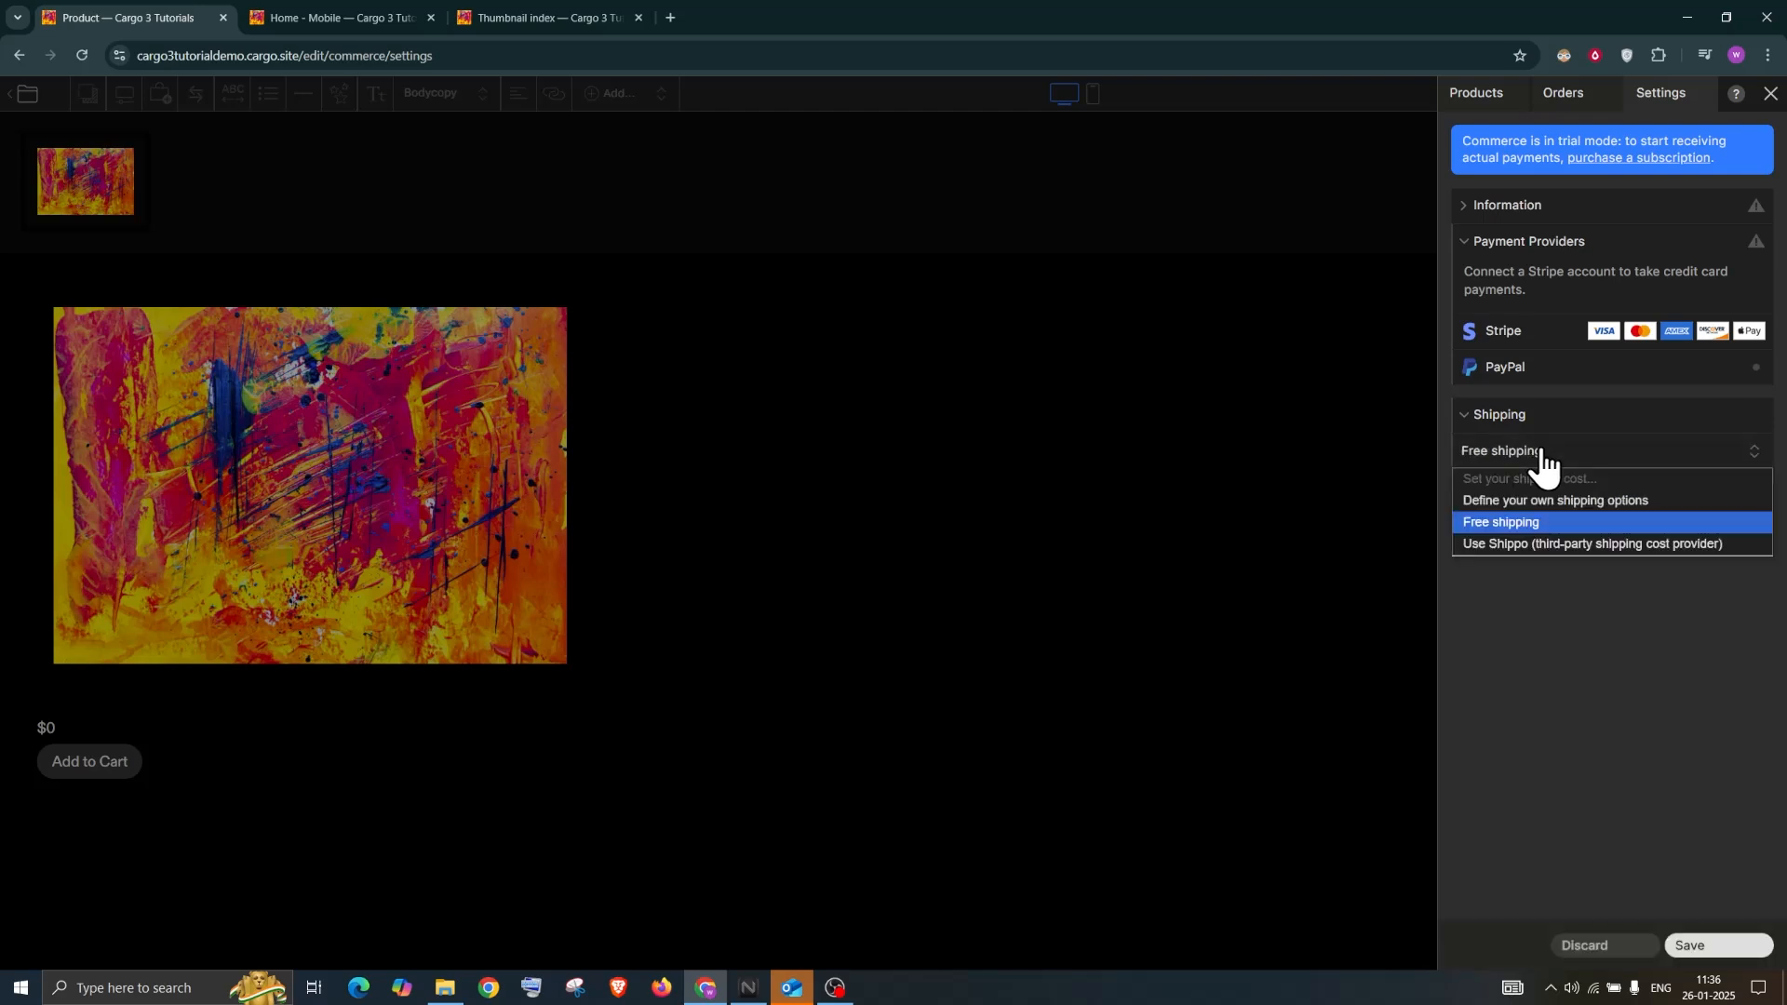
pyautogui.click(1544, 503)
# Start a shipping option named Sales Tax for the United States at $10
pyautogui.click(1509, 485)
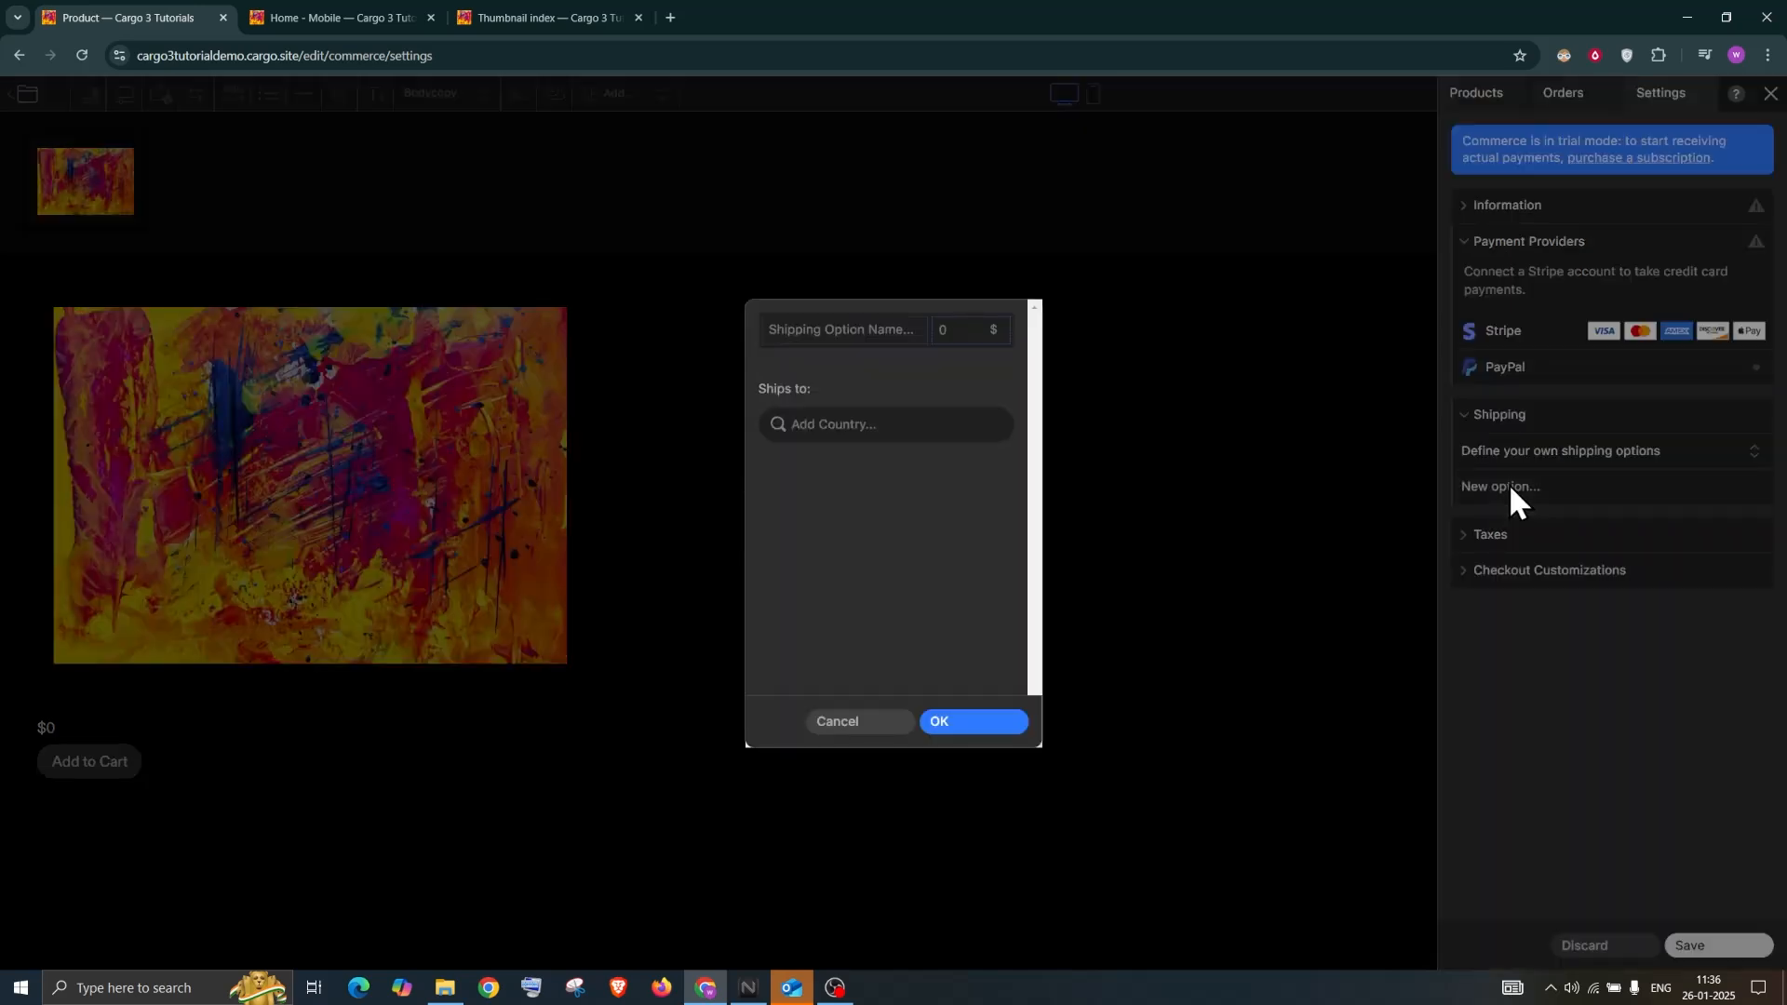
pyautogui.write('Sales ')
pyautogui.write('Te')
pyautogui.write('x')
pyautogui.write('unite')
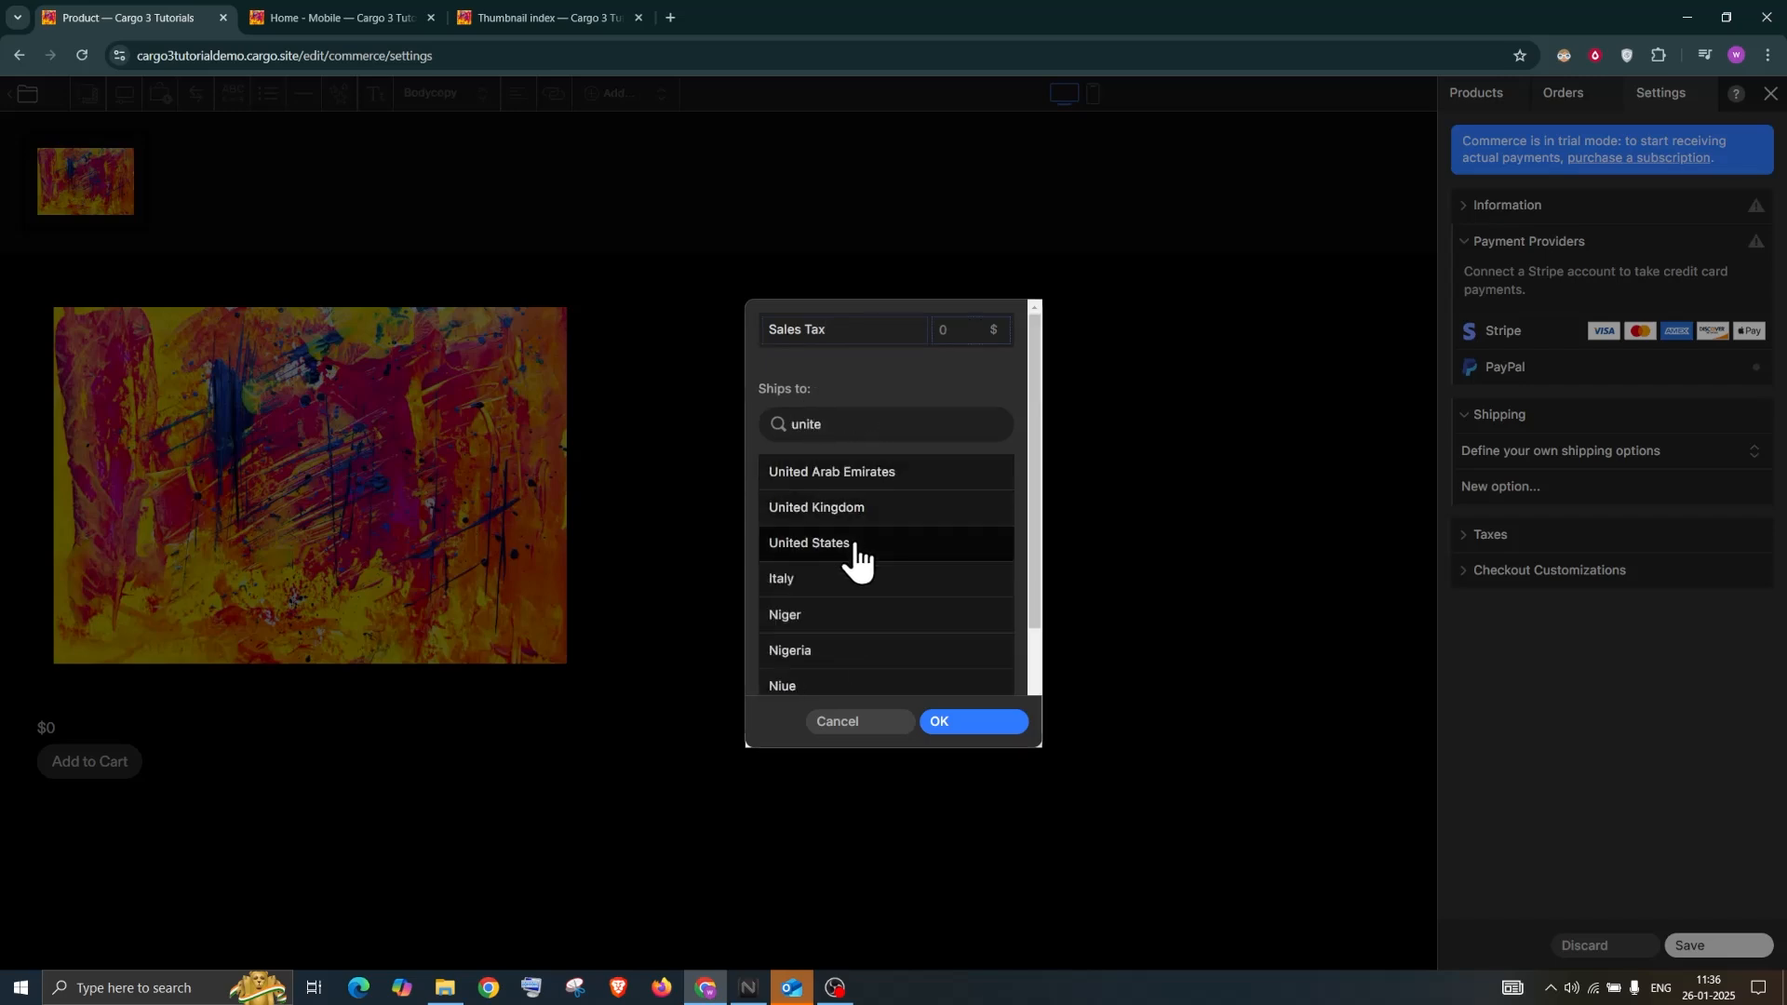
pyautogui.click(854, 542)
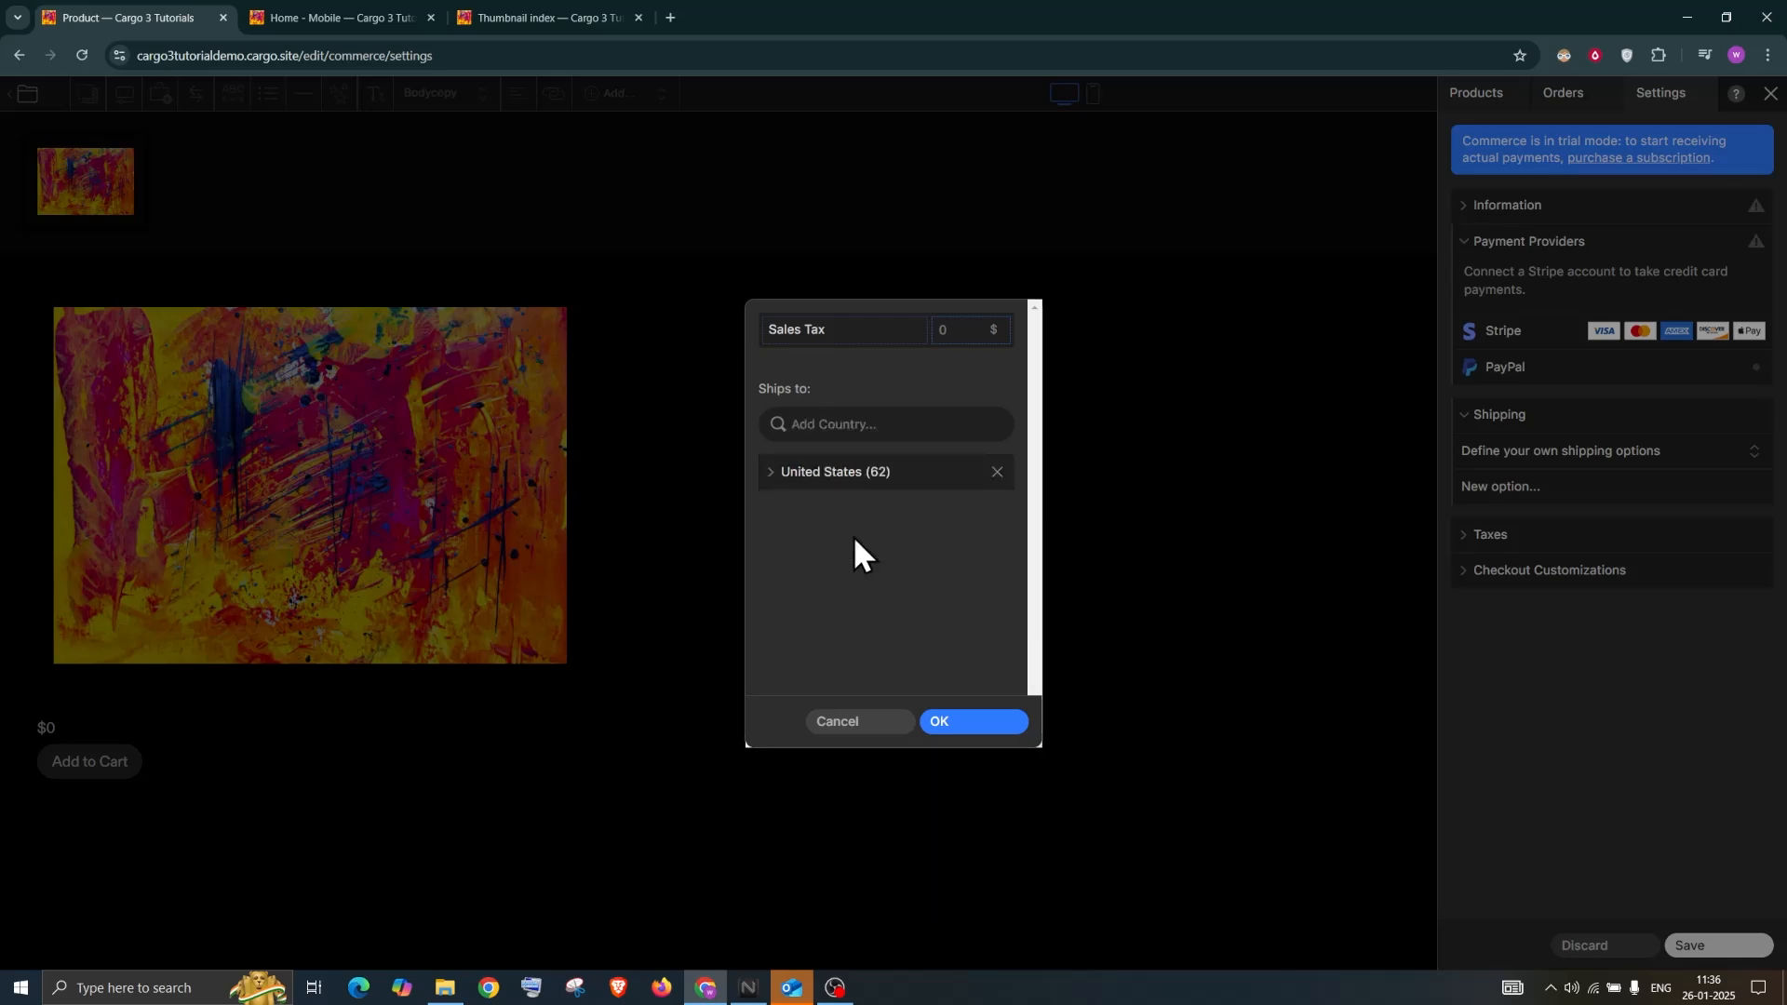
pyautogui.click(776, 473)
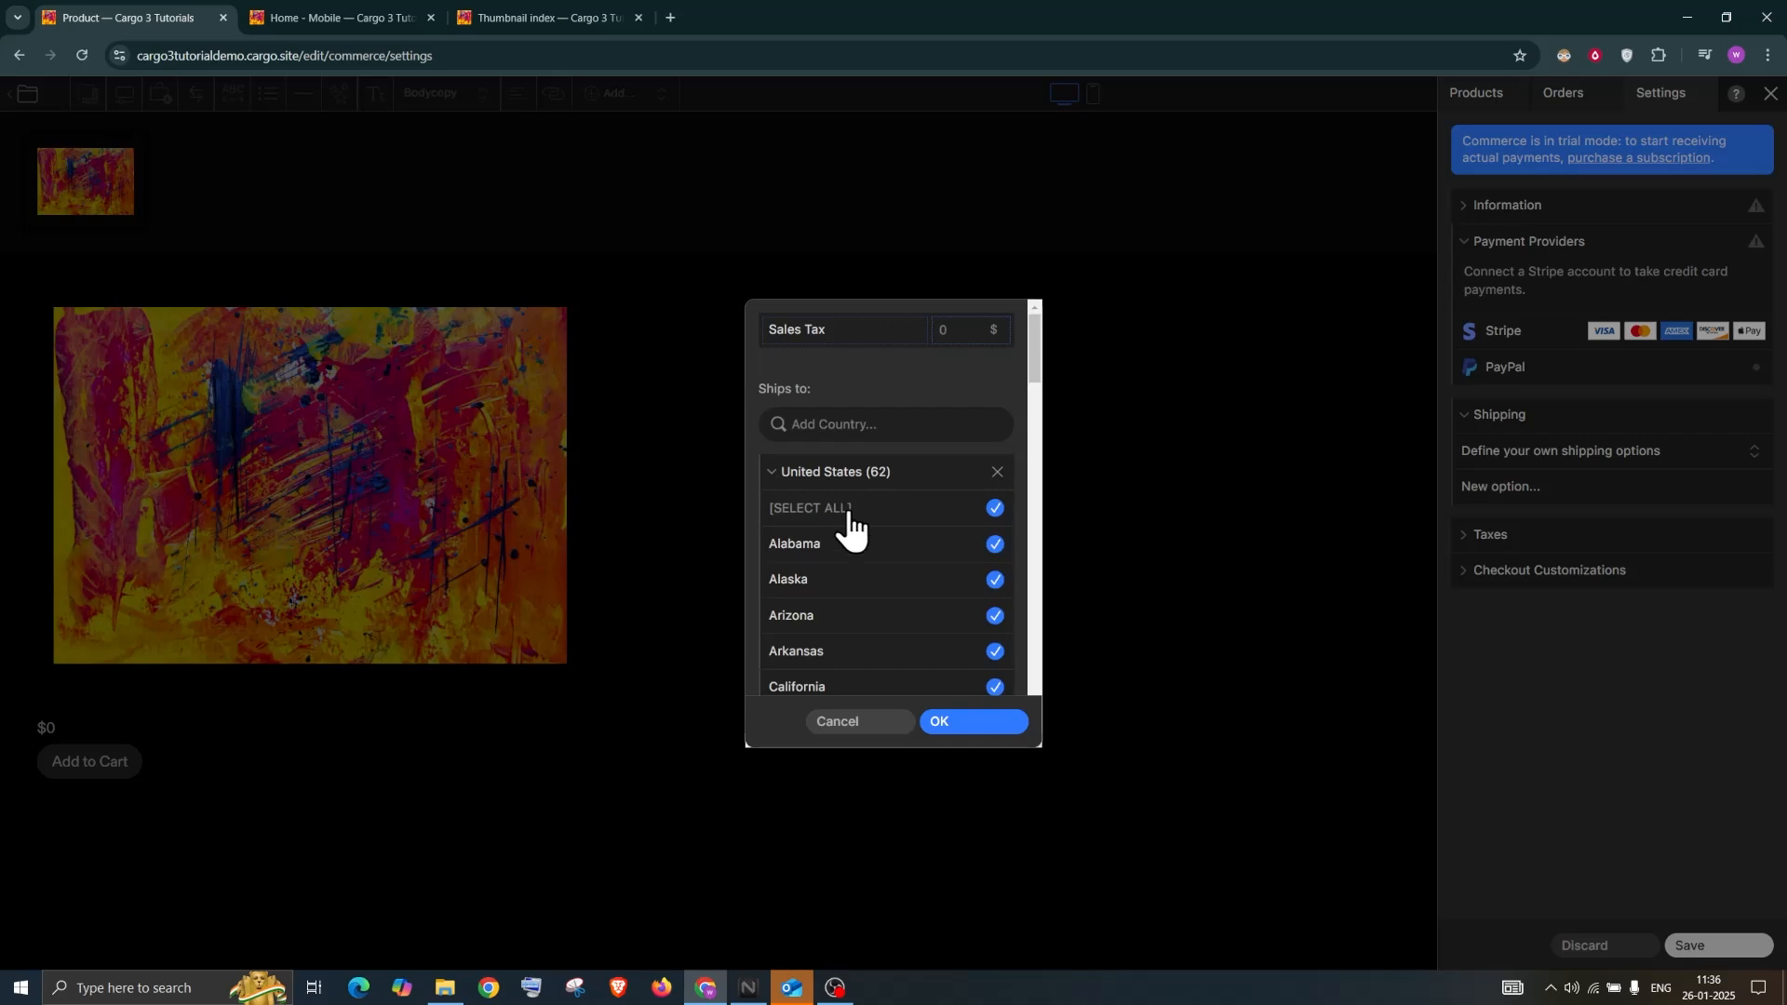
pyautogui.click(774, 472)
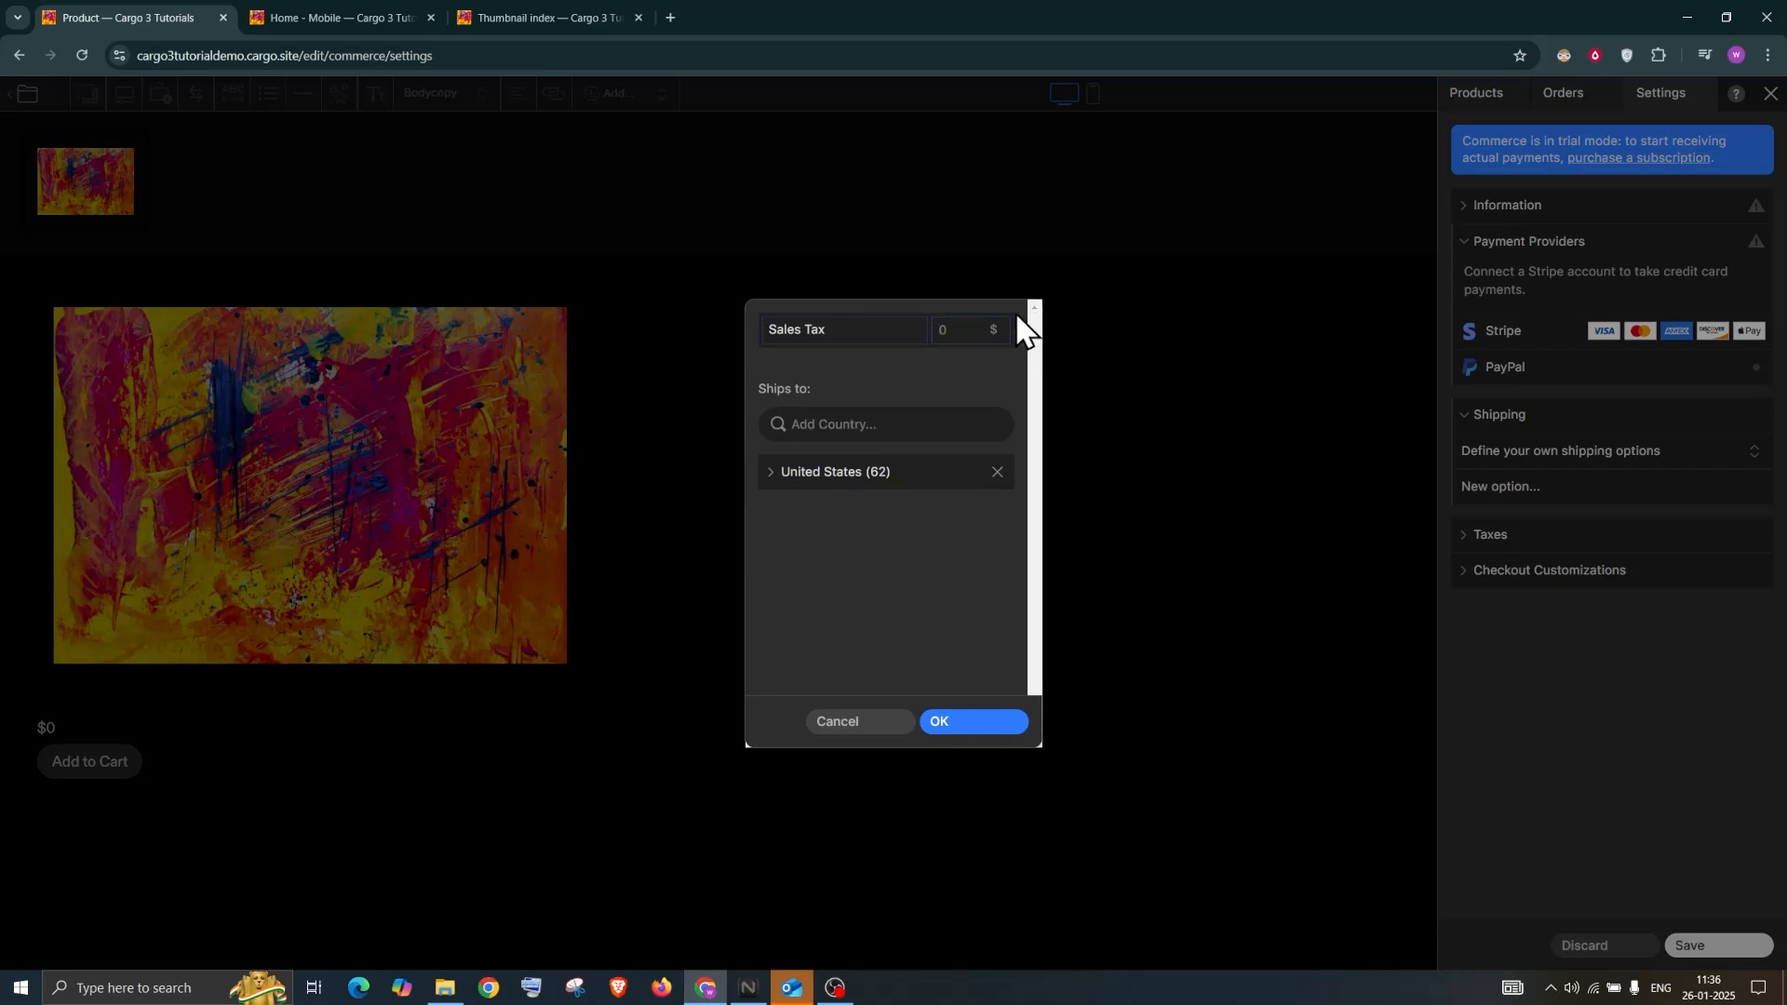
pyautogui.write('10')
pyautogui.press('BackSpace')
# Replace United States with Canada, raise the price to $100, and confirm the option
pyautogui.write('cans')
pyautogui.press('BackSpace')
pyautogui.write('da\\')
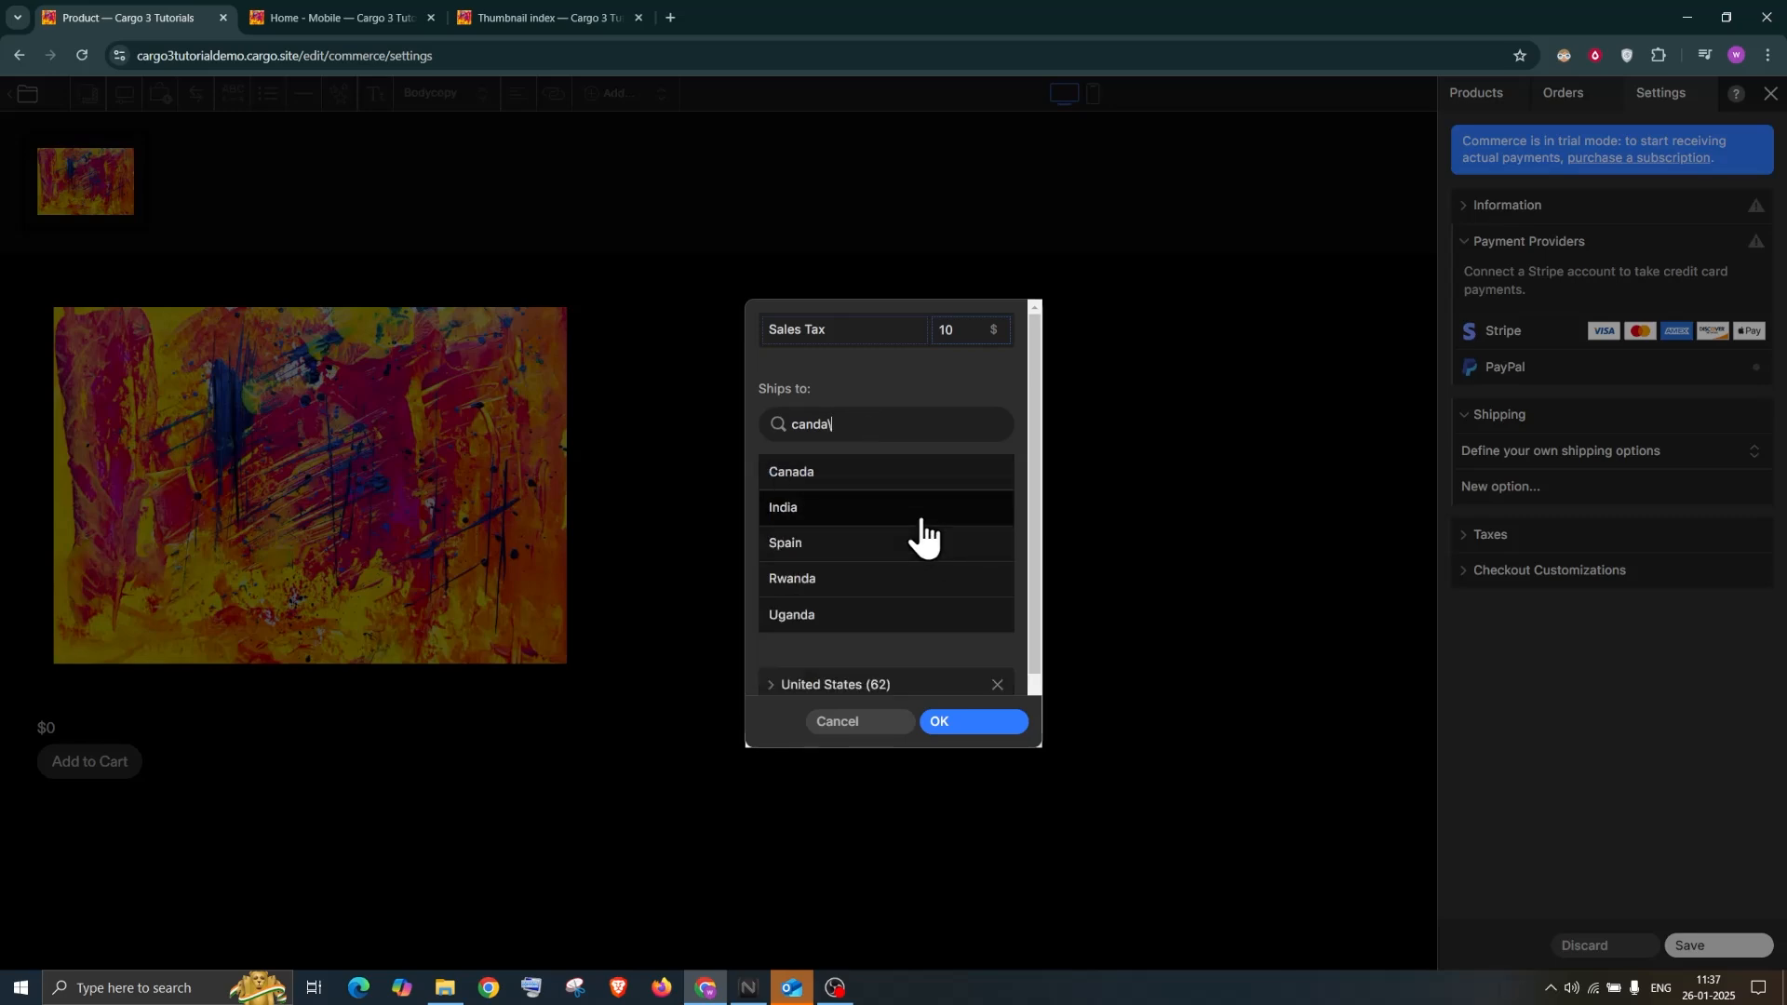
pyautogui.press('BackSpace')
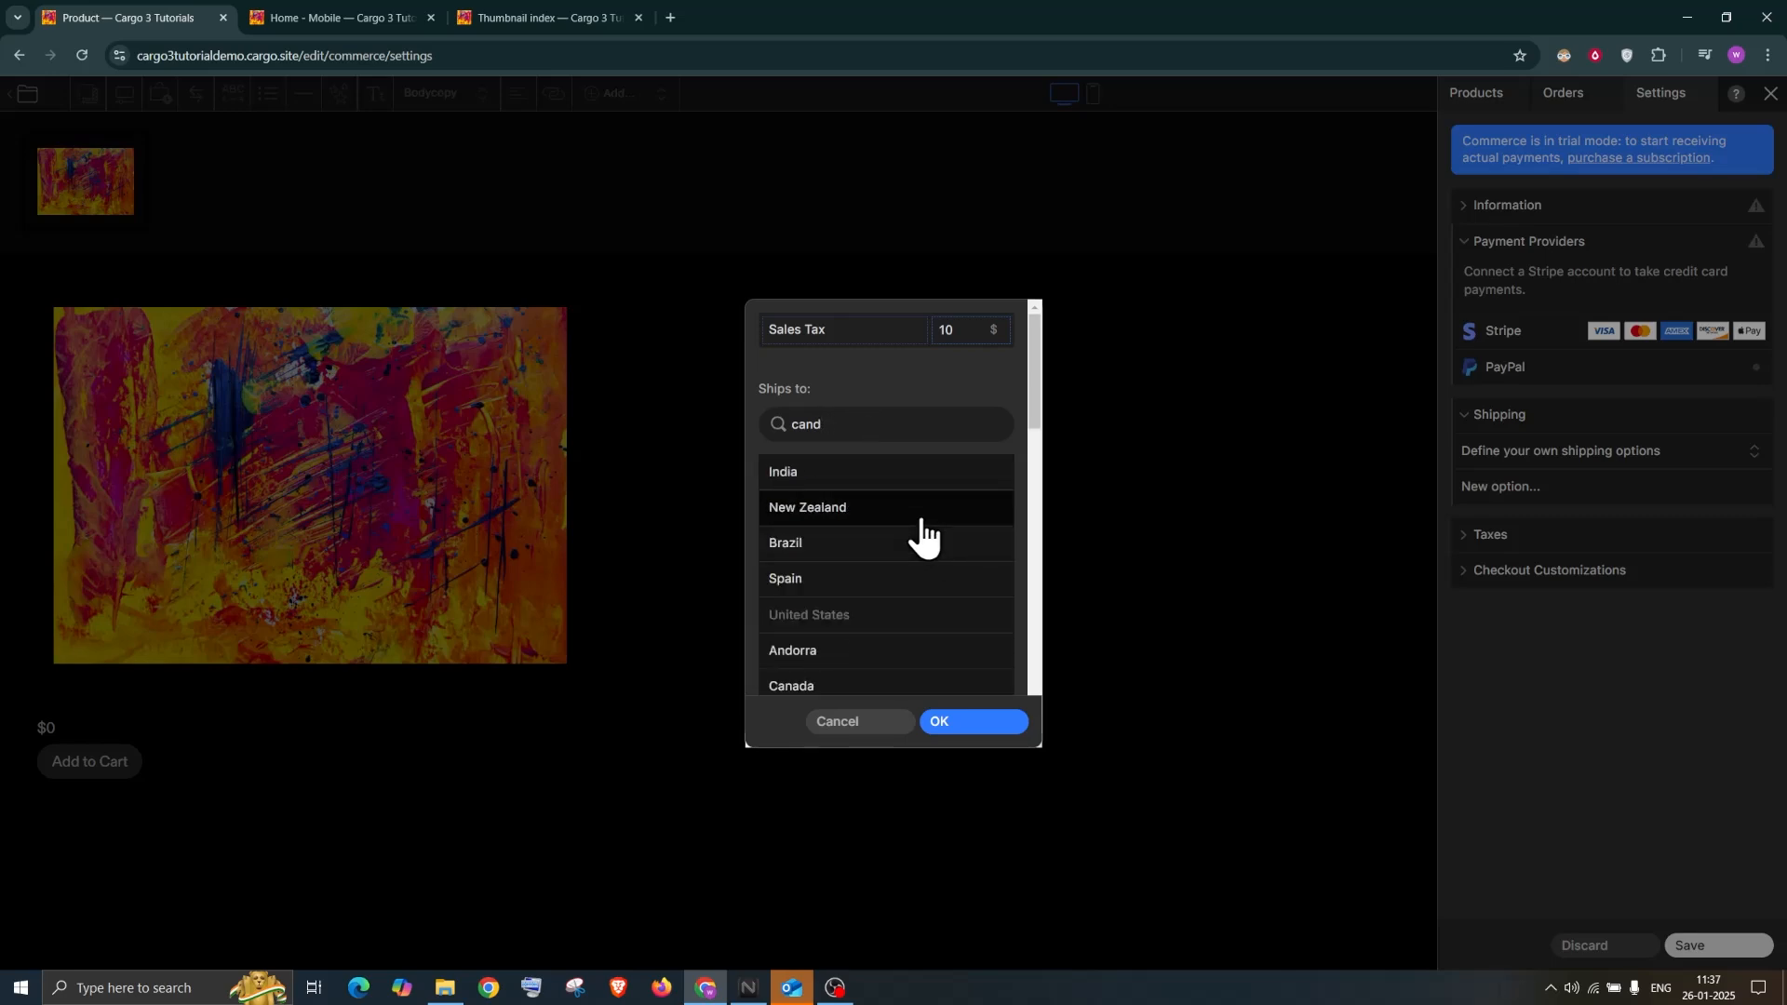
pyautogui.press('BackSpace')
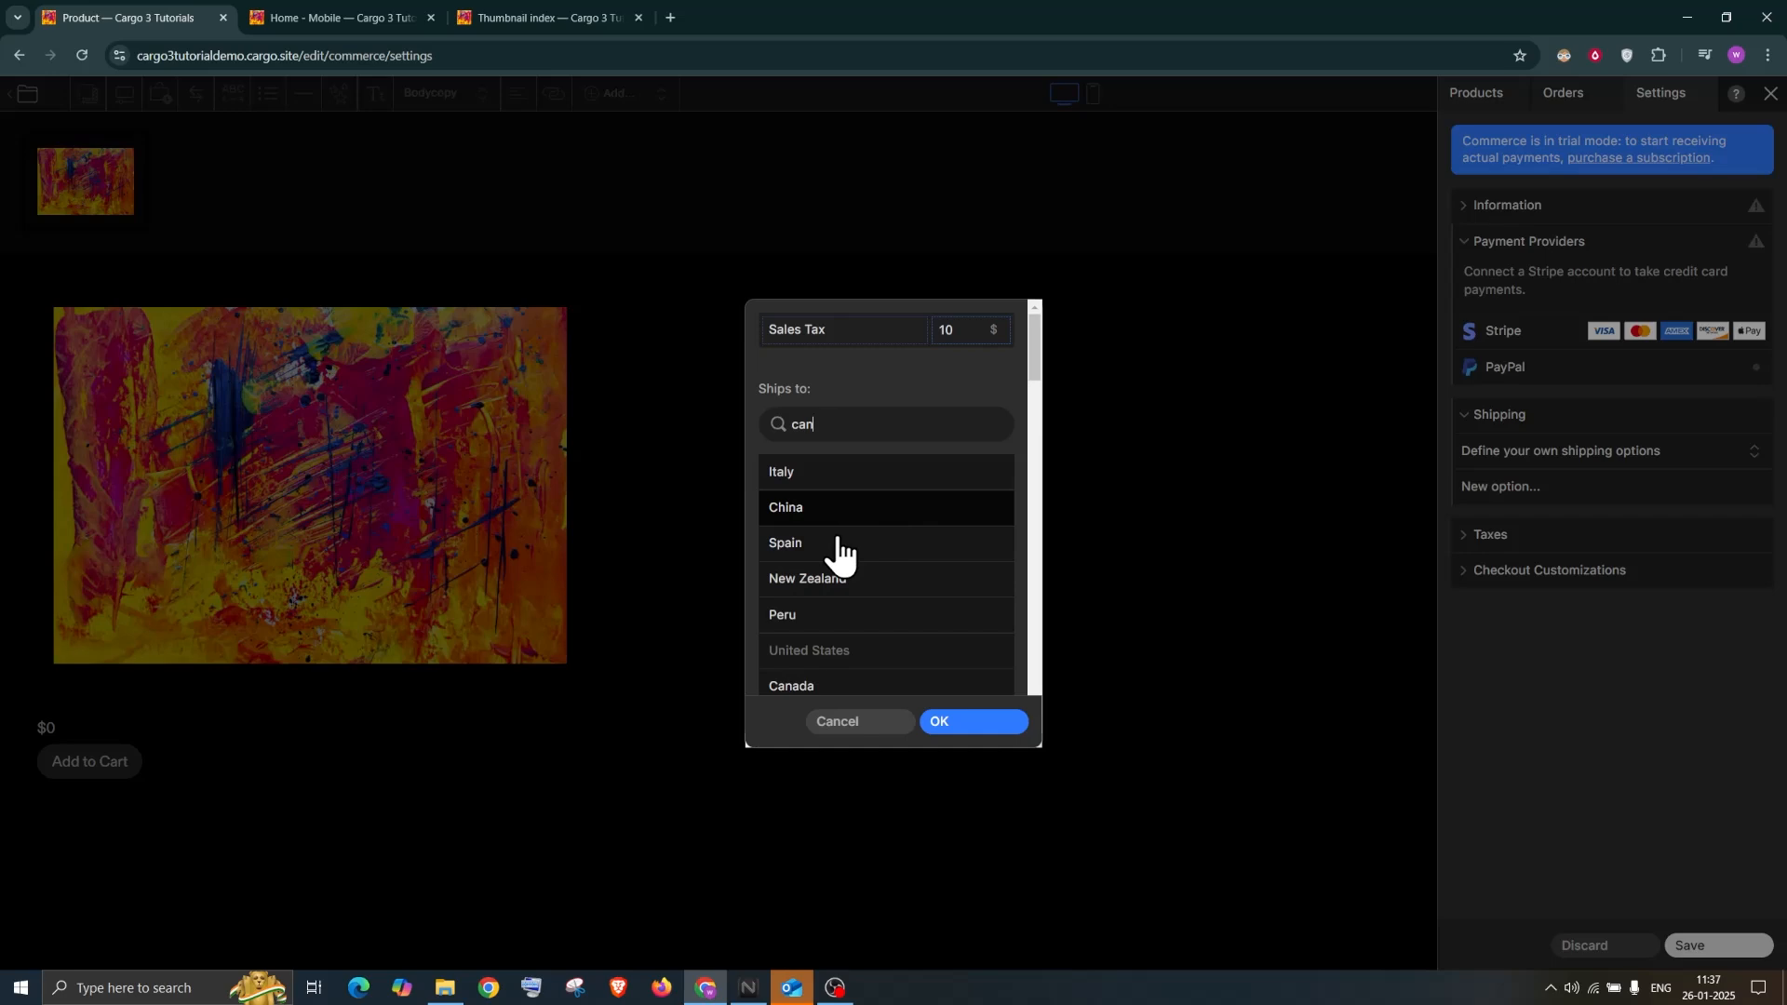
pyautogui.write('a')
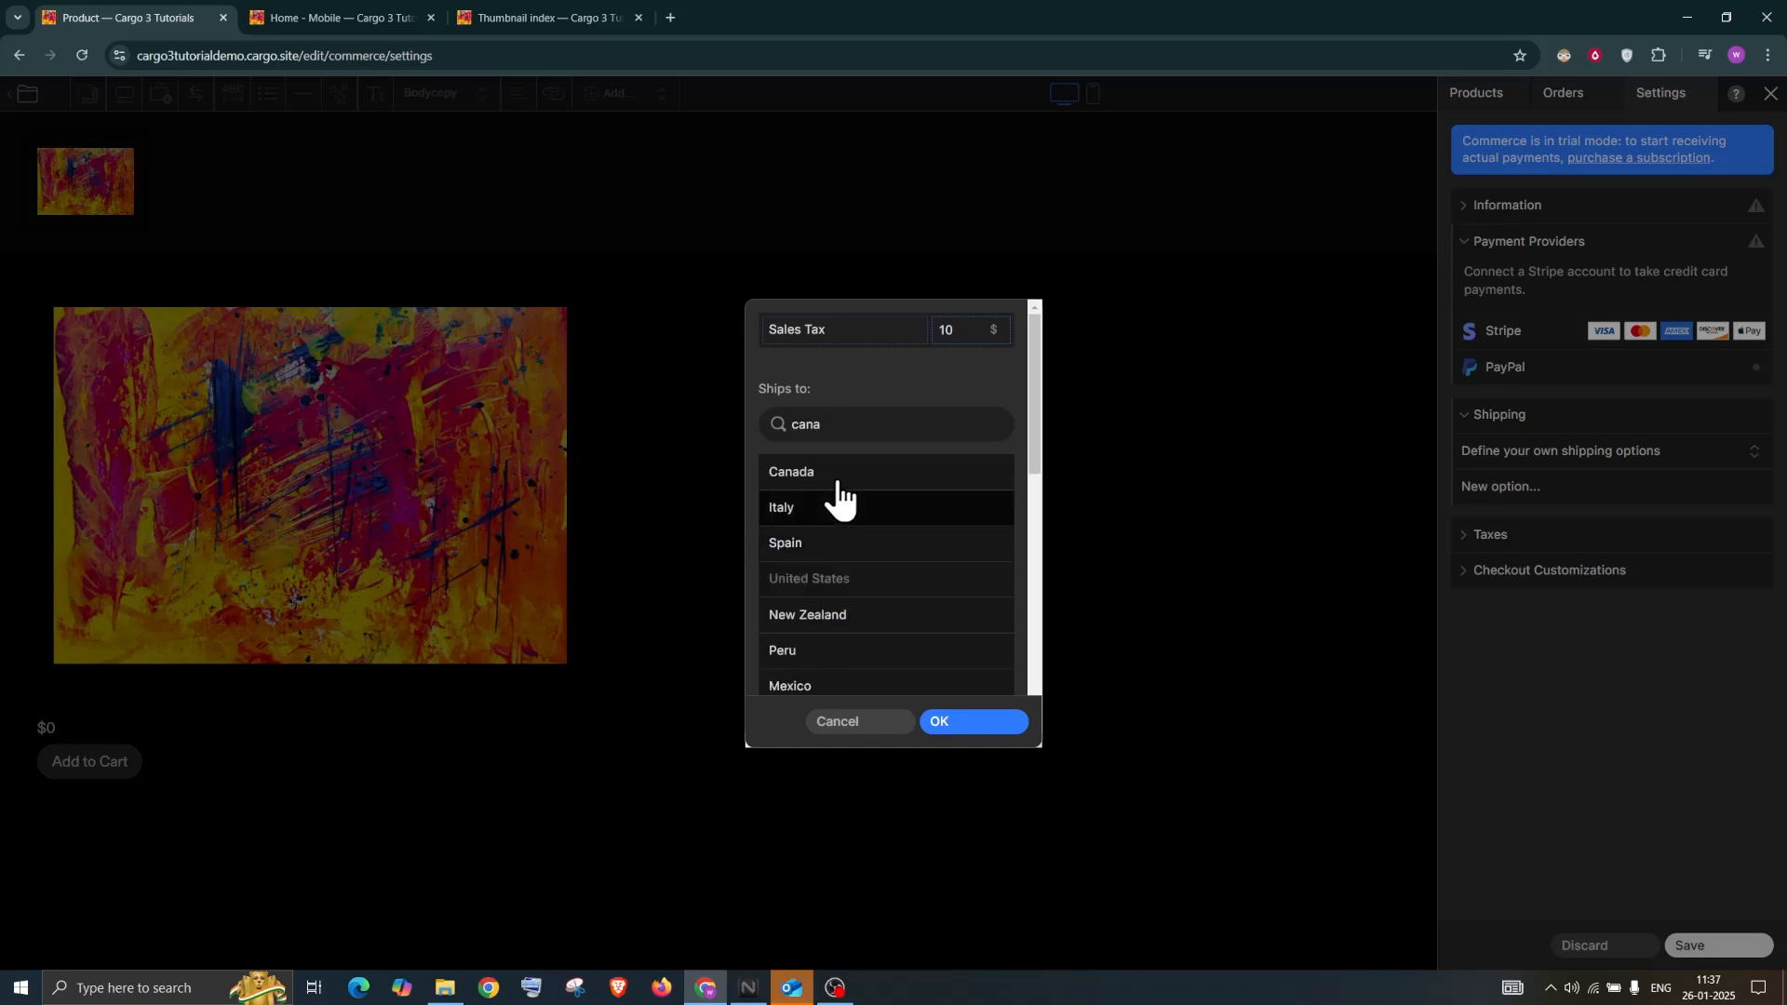
pyautogui.click(840, 475)
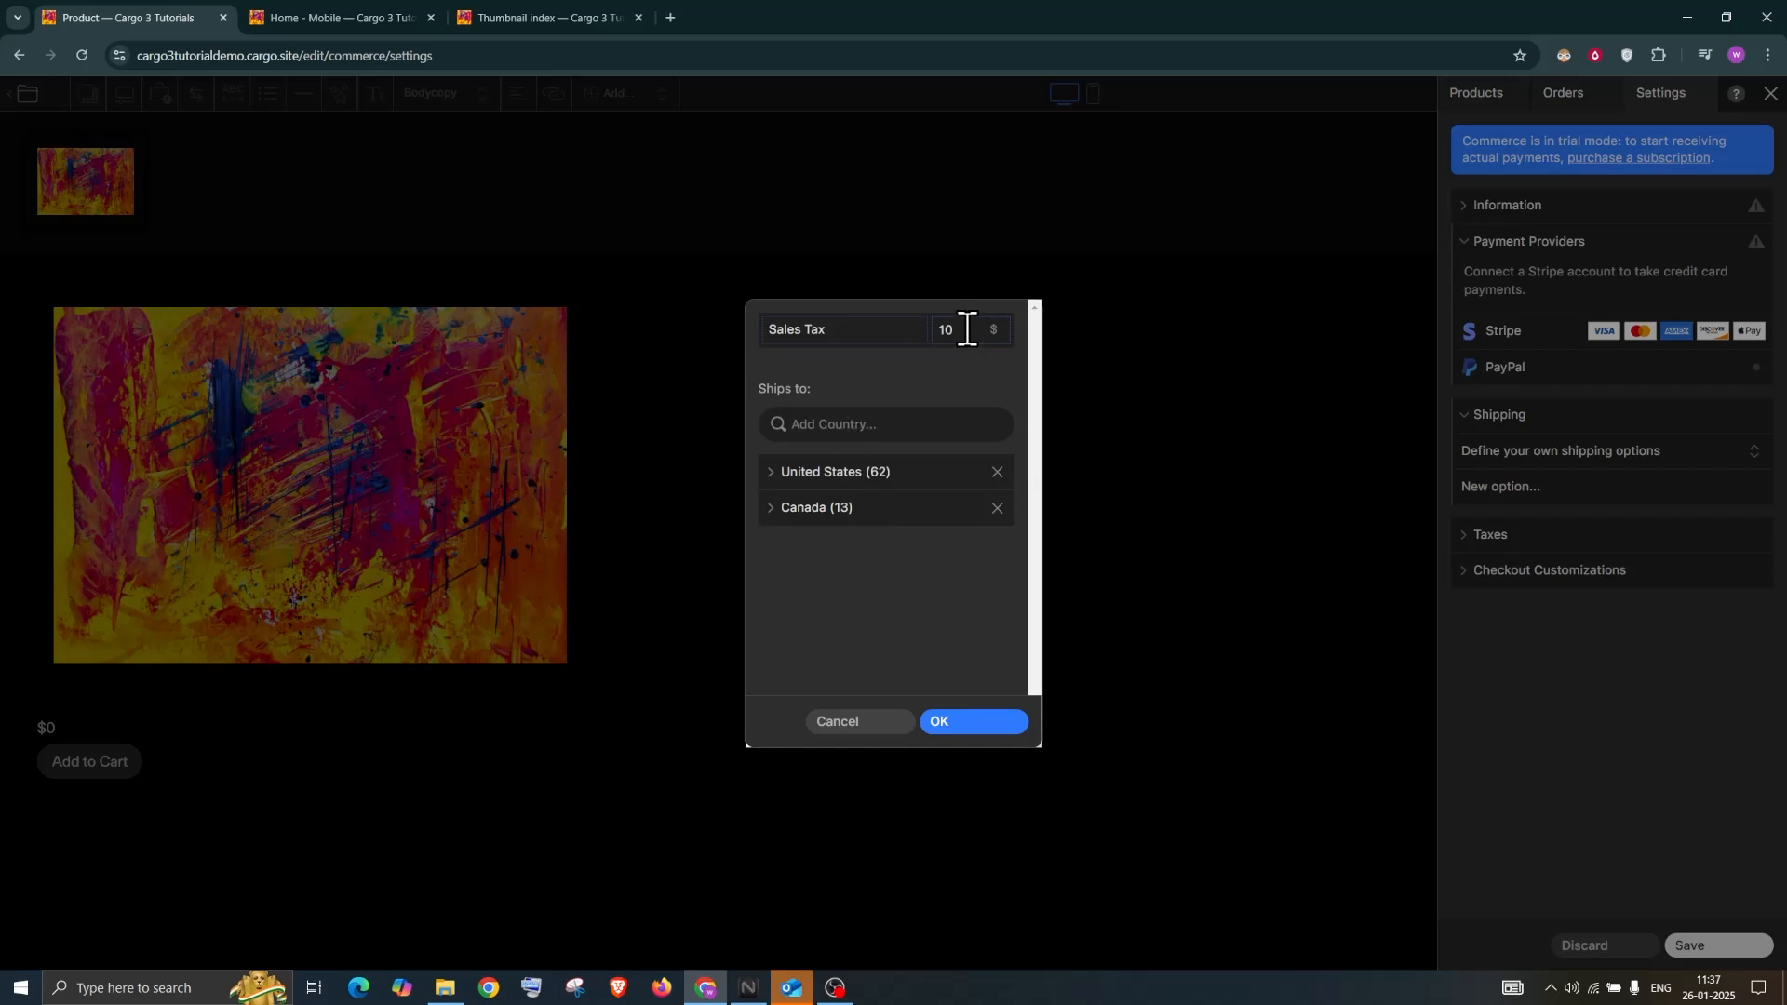
pyautogui.click(996, 471)
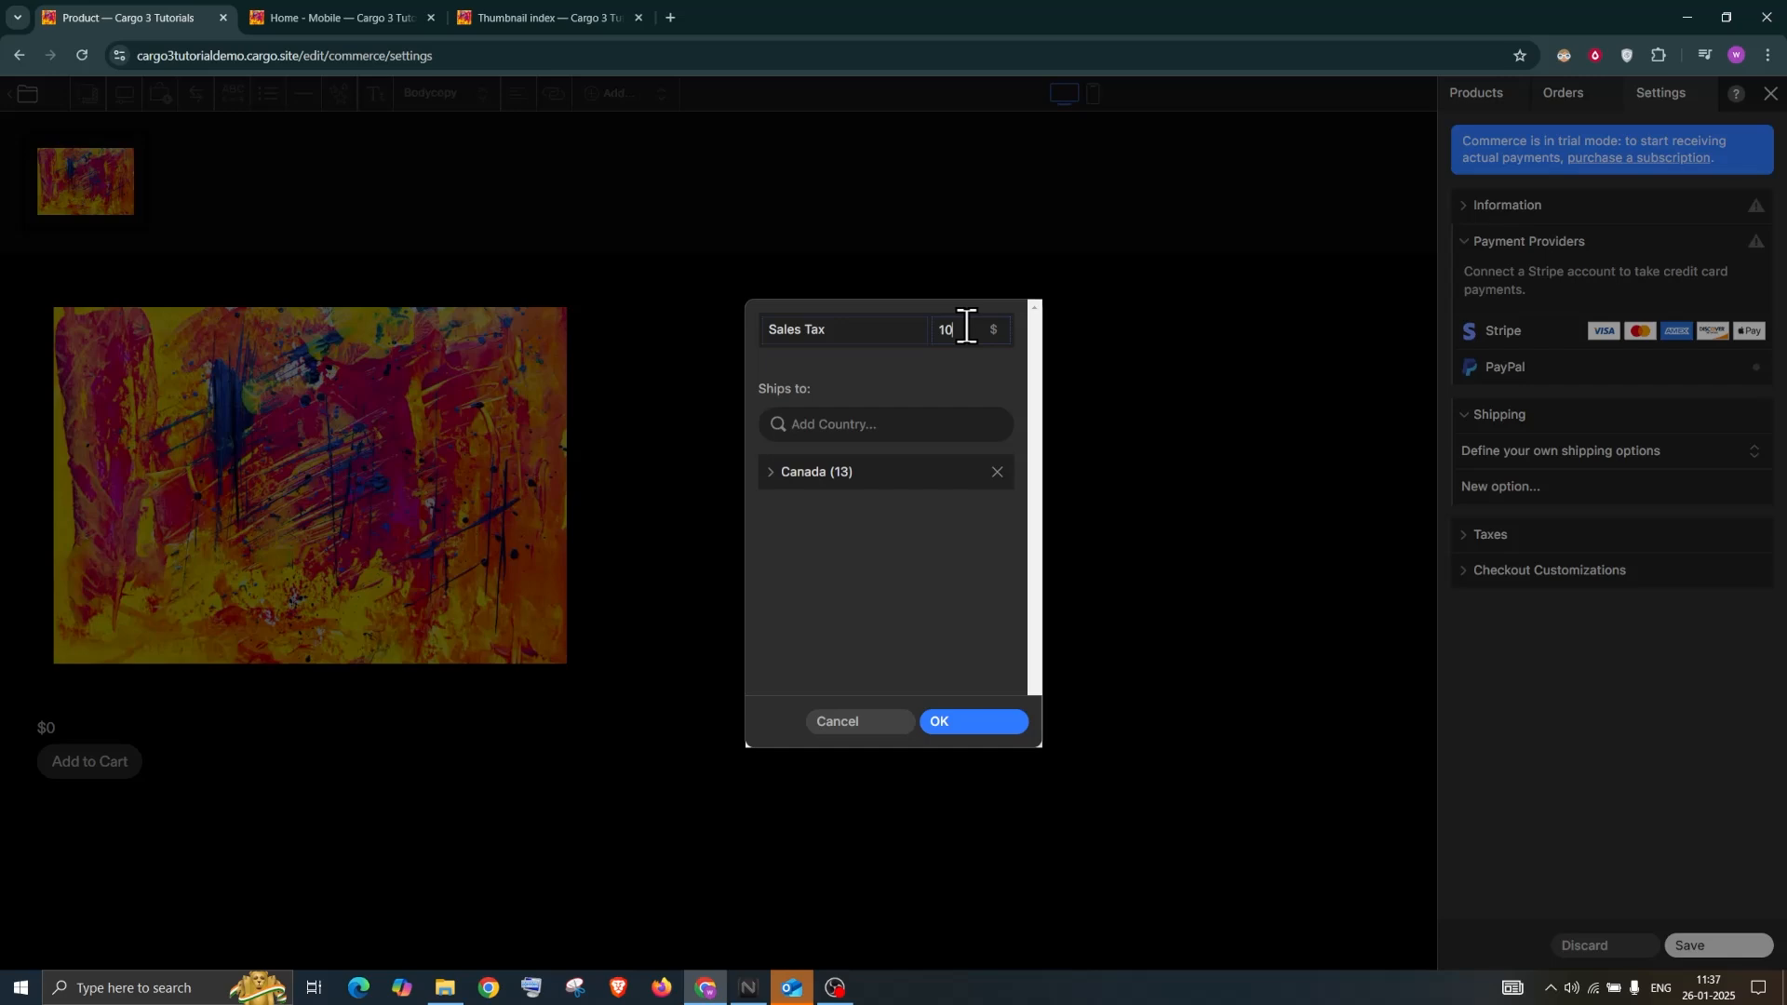
pyautogui.write('0')
pyautogui.click(973, 722)
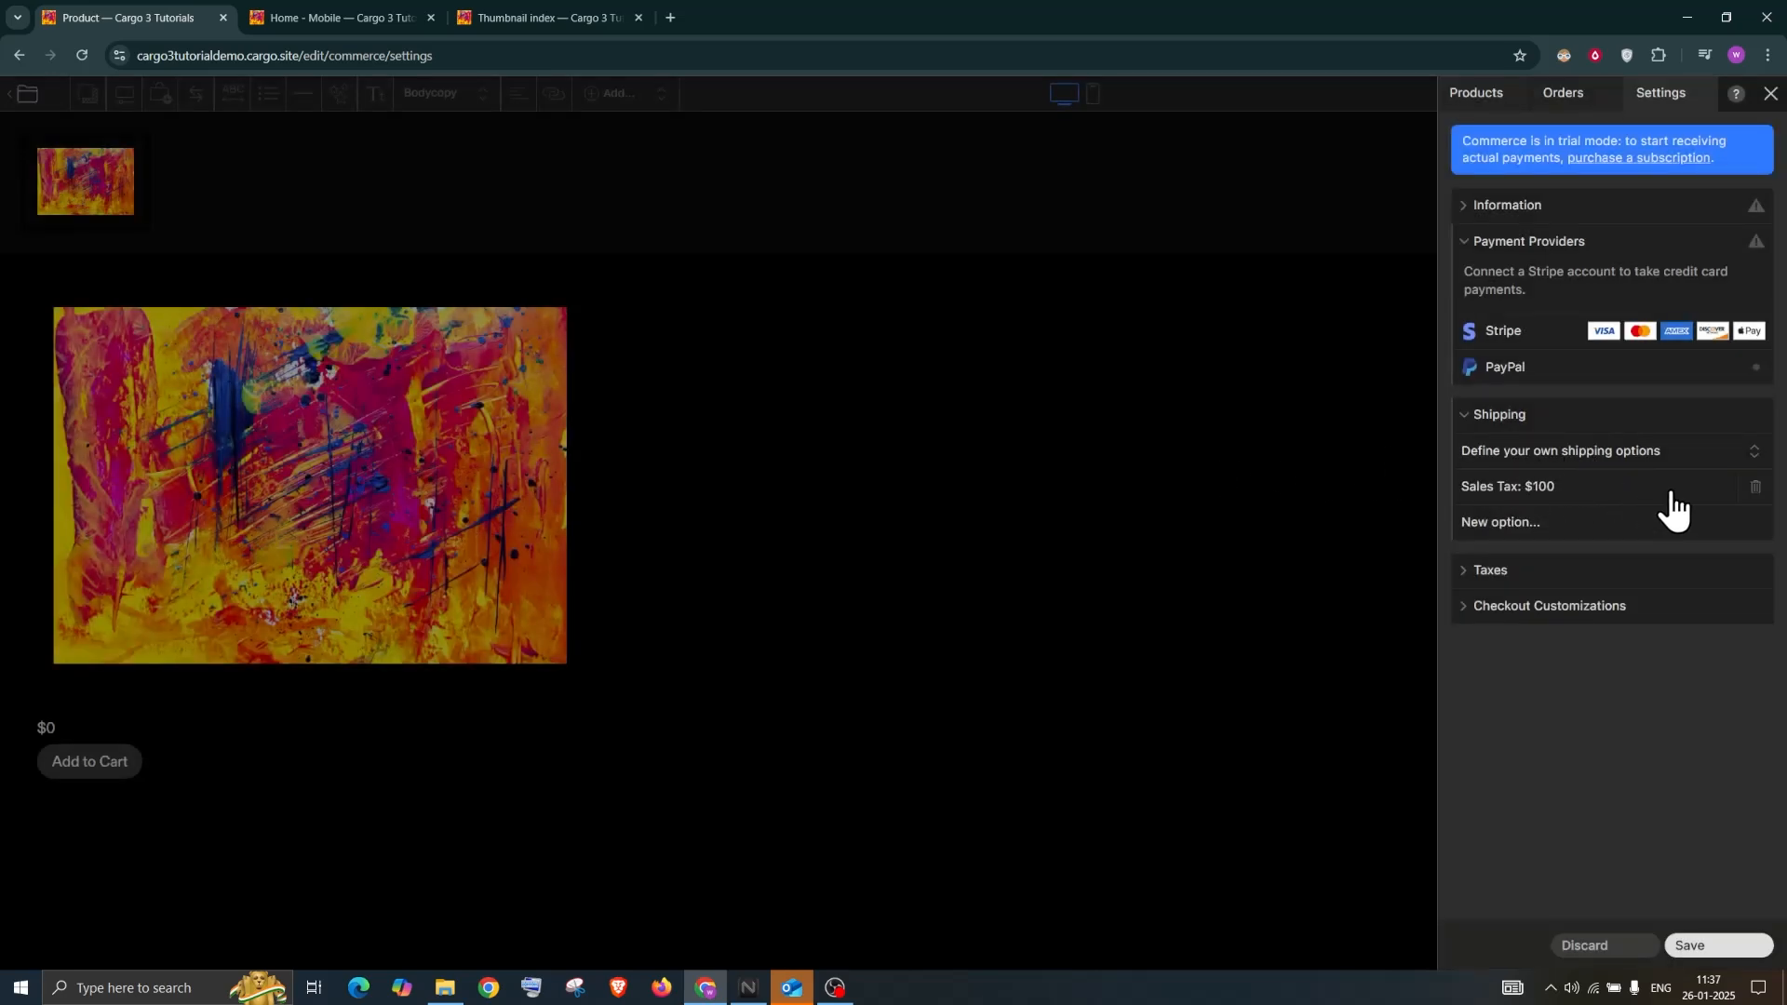
pyautogui.click(1547, 519)
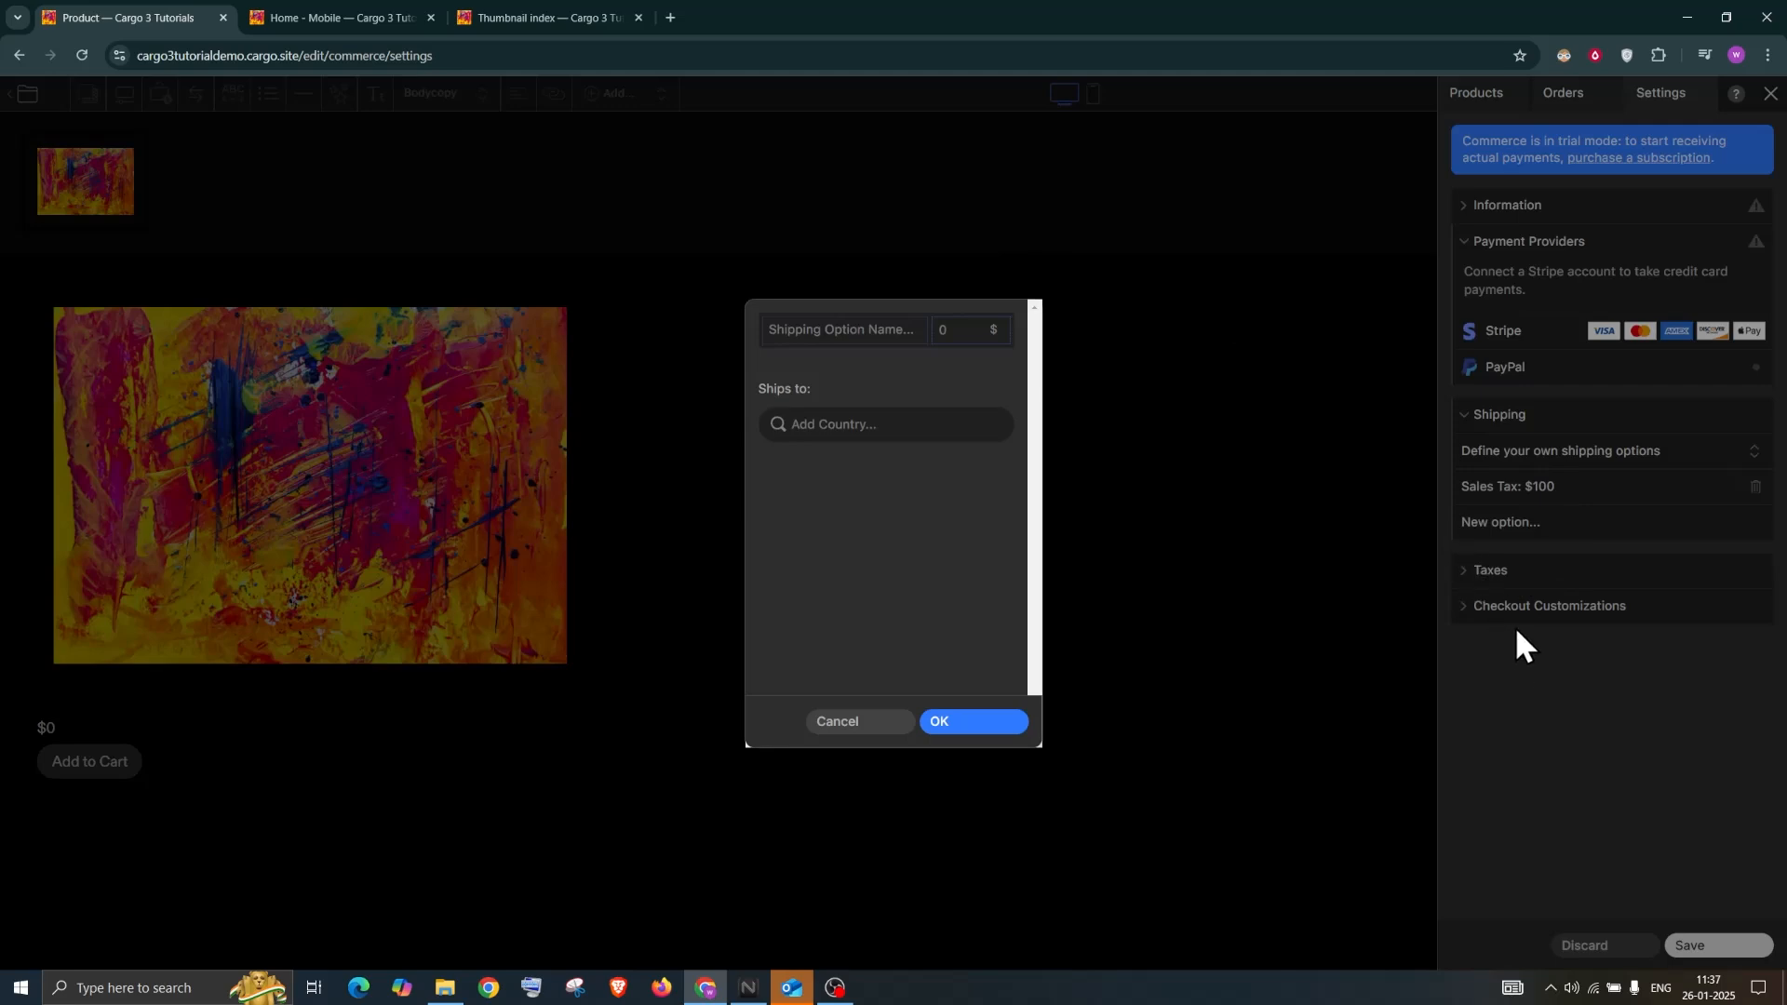
# Cancel the blank shipping option, keeping custom-defined shipping options as the method
pyautogui.click(838, 723)
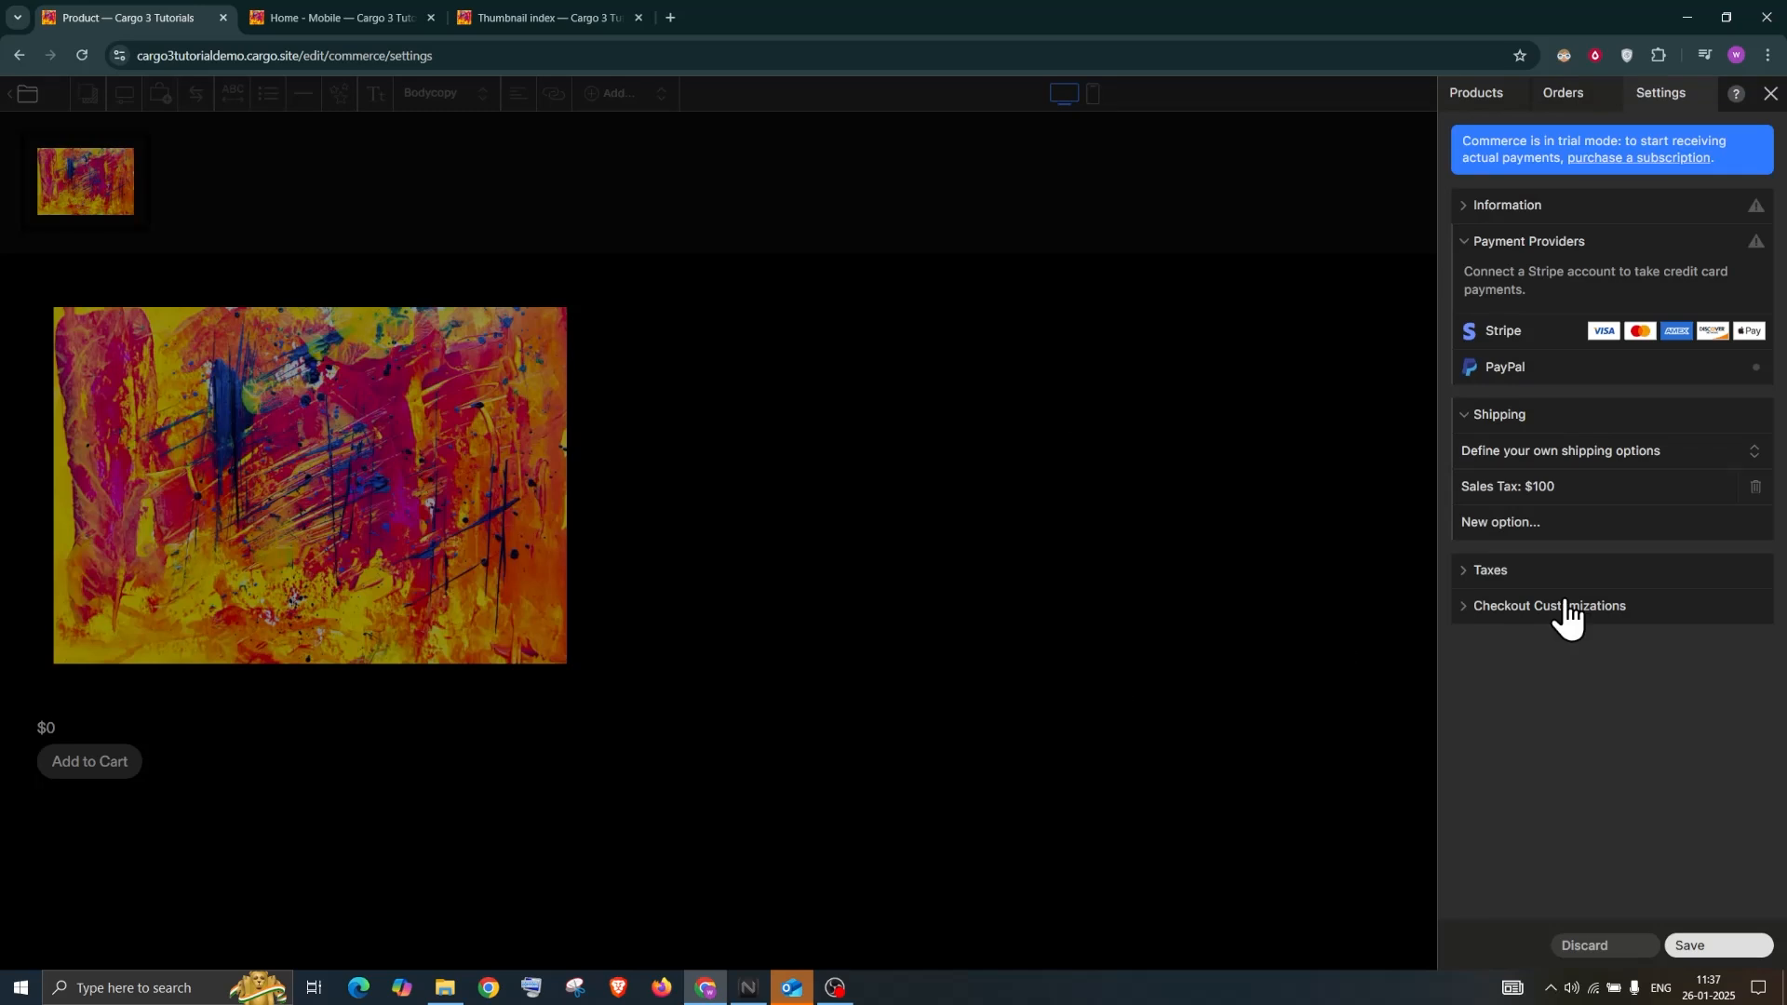
pyautogui.click(1569, 456)
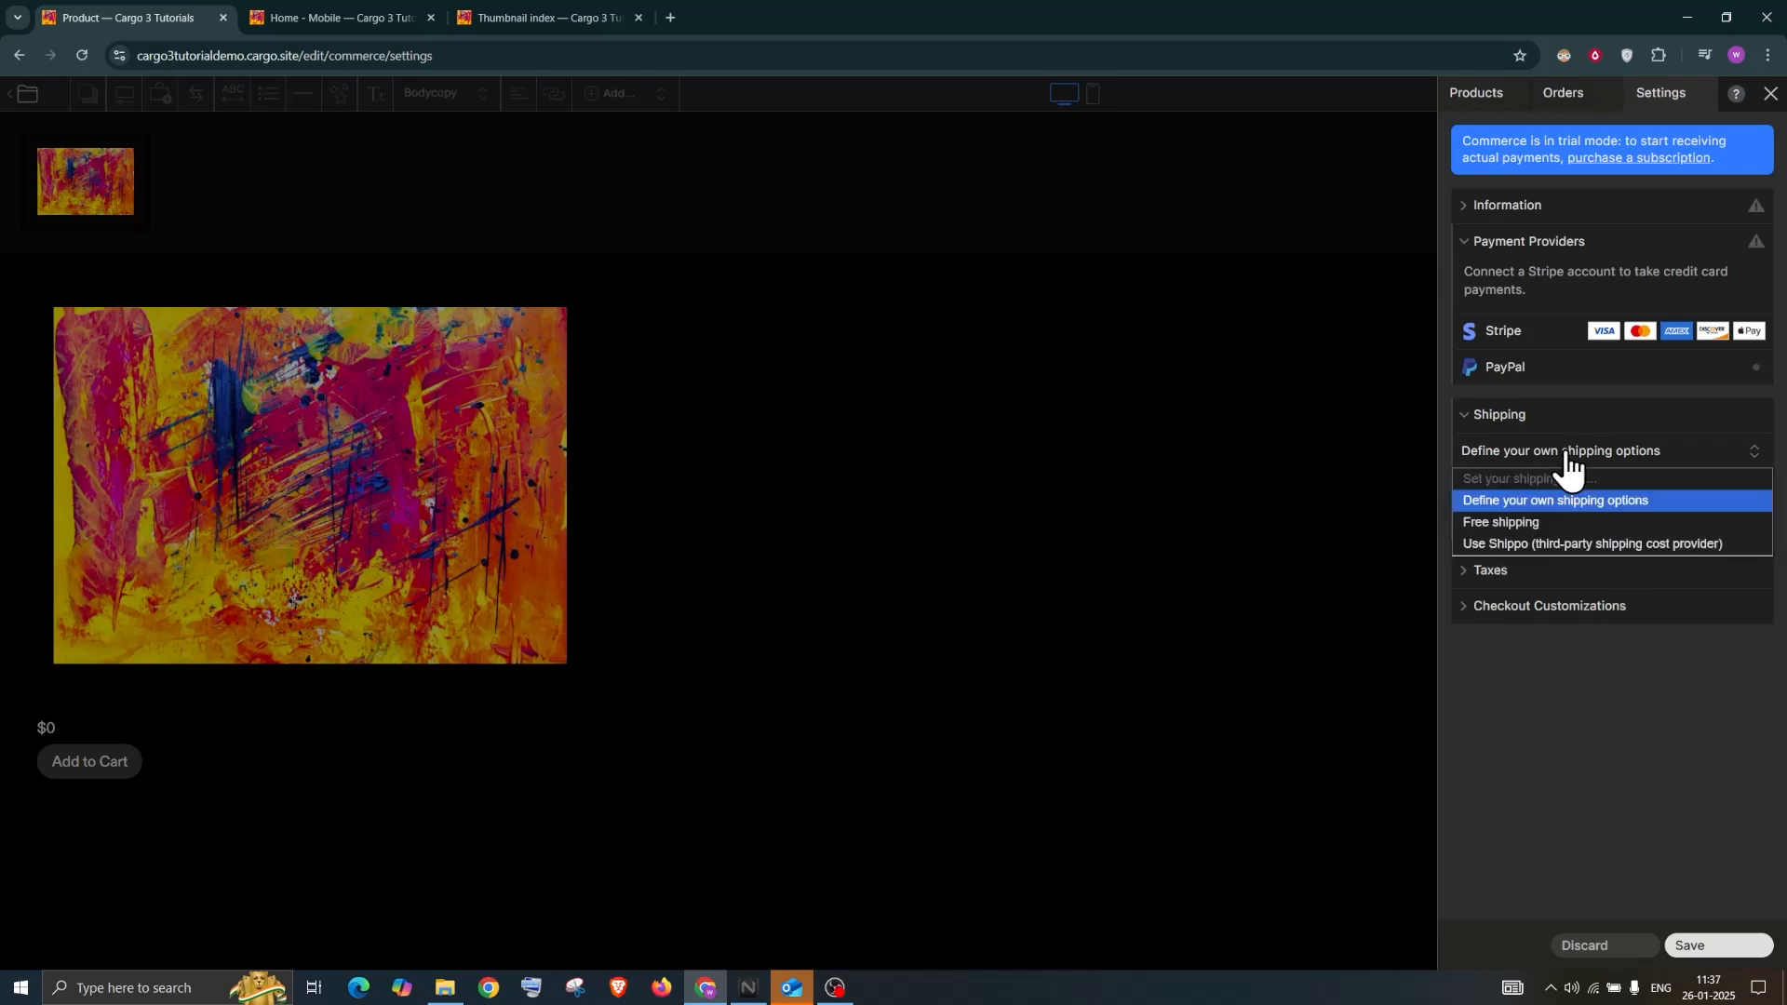
pyautogui.press('Down')
pyautogui.press('Down')
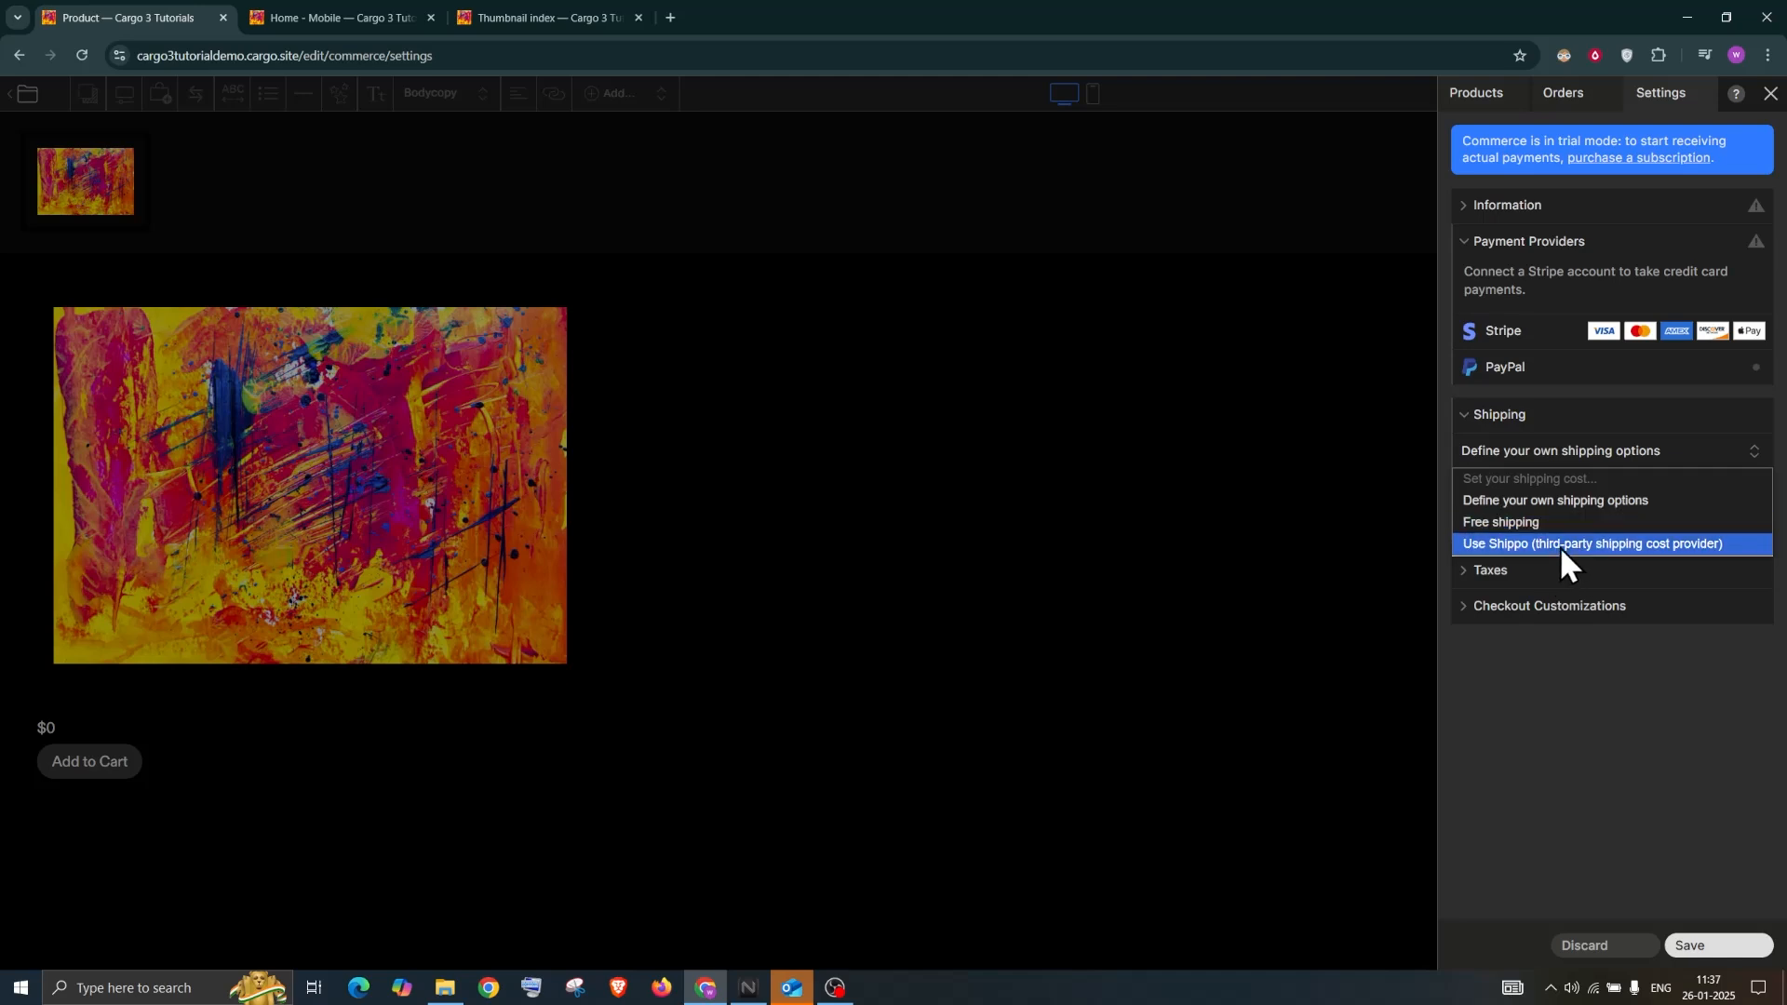
pyautogui.click(1597, 684)
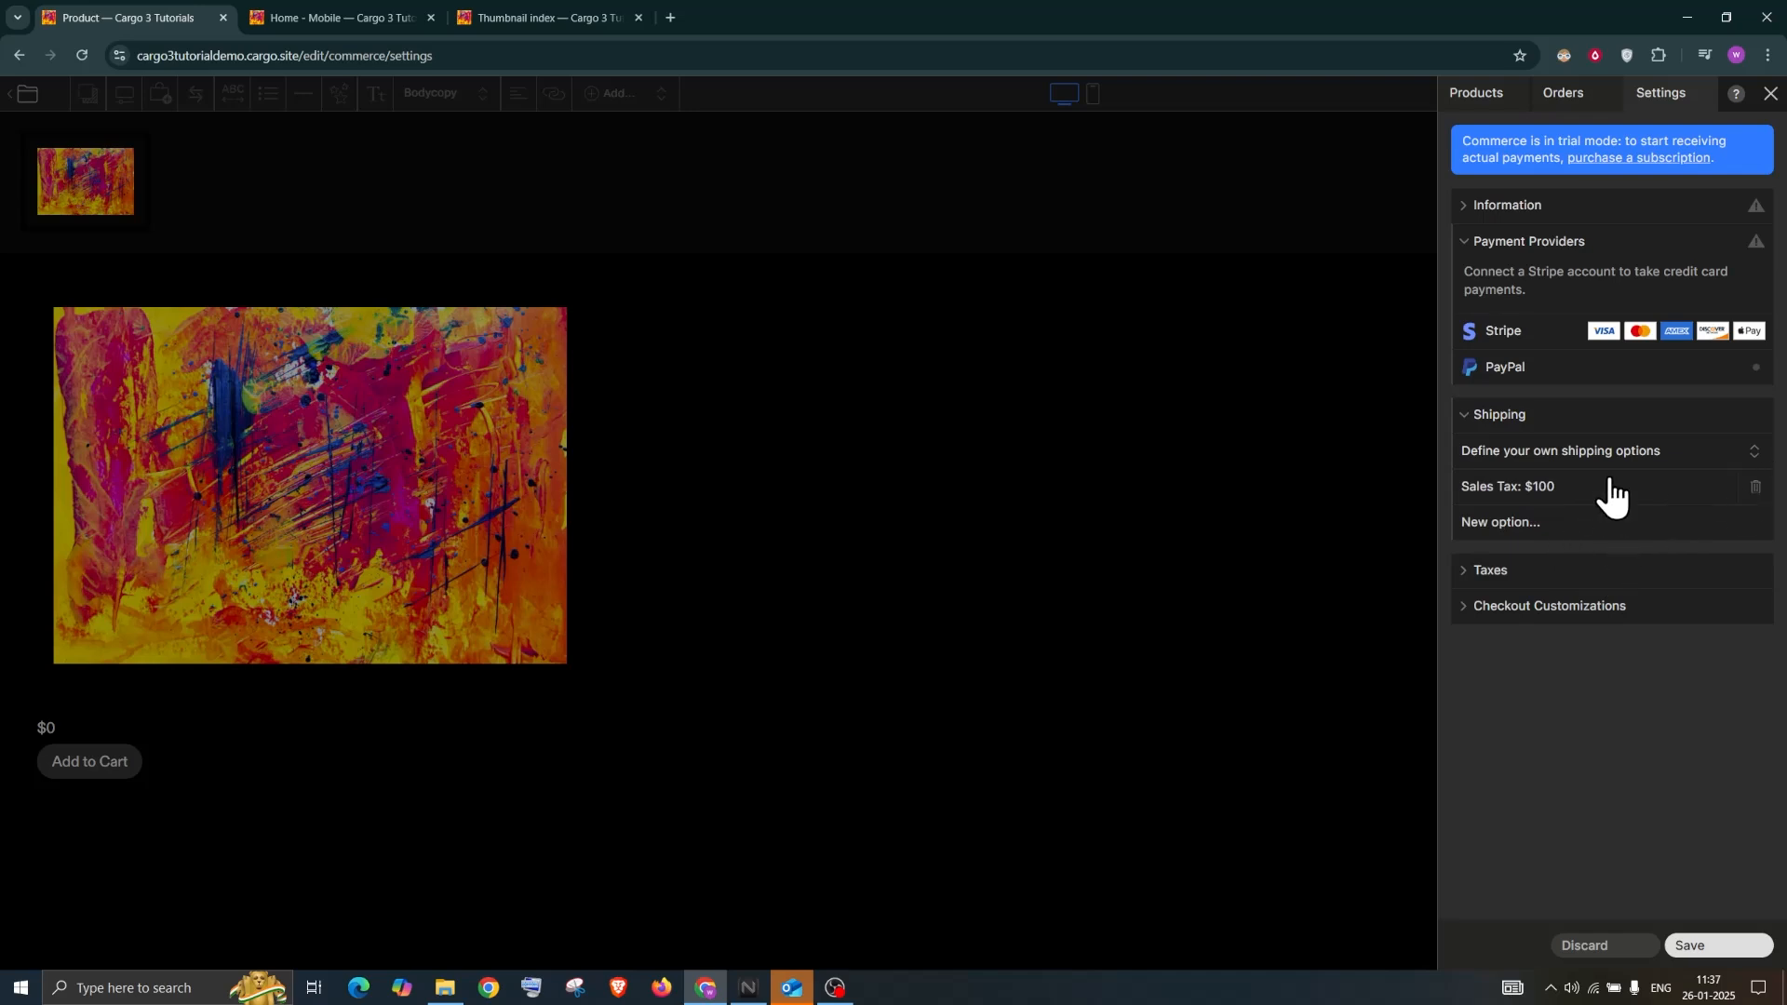
# Switch the tax settings to defining your own tax rates
pyautogui.click(1518, 573)
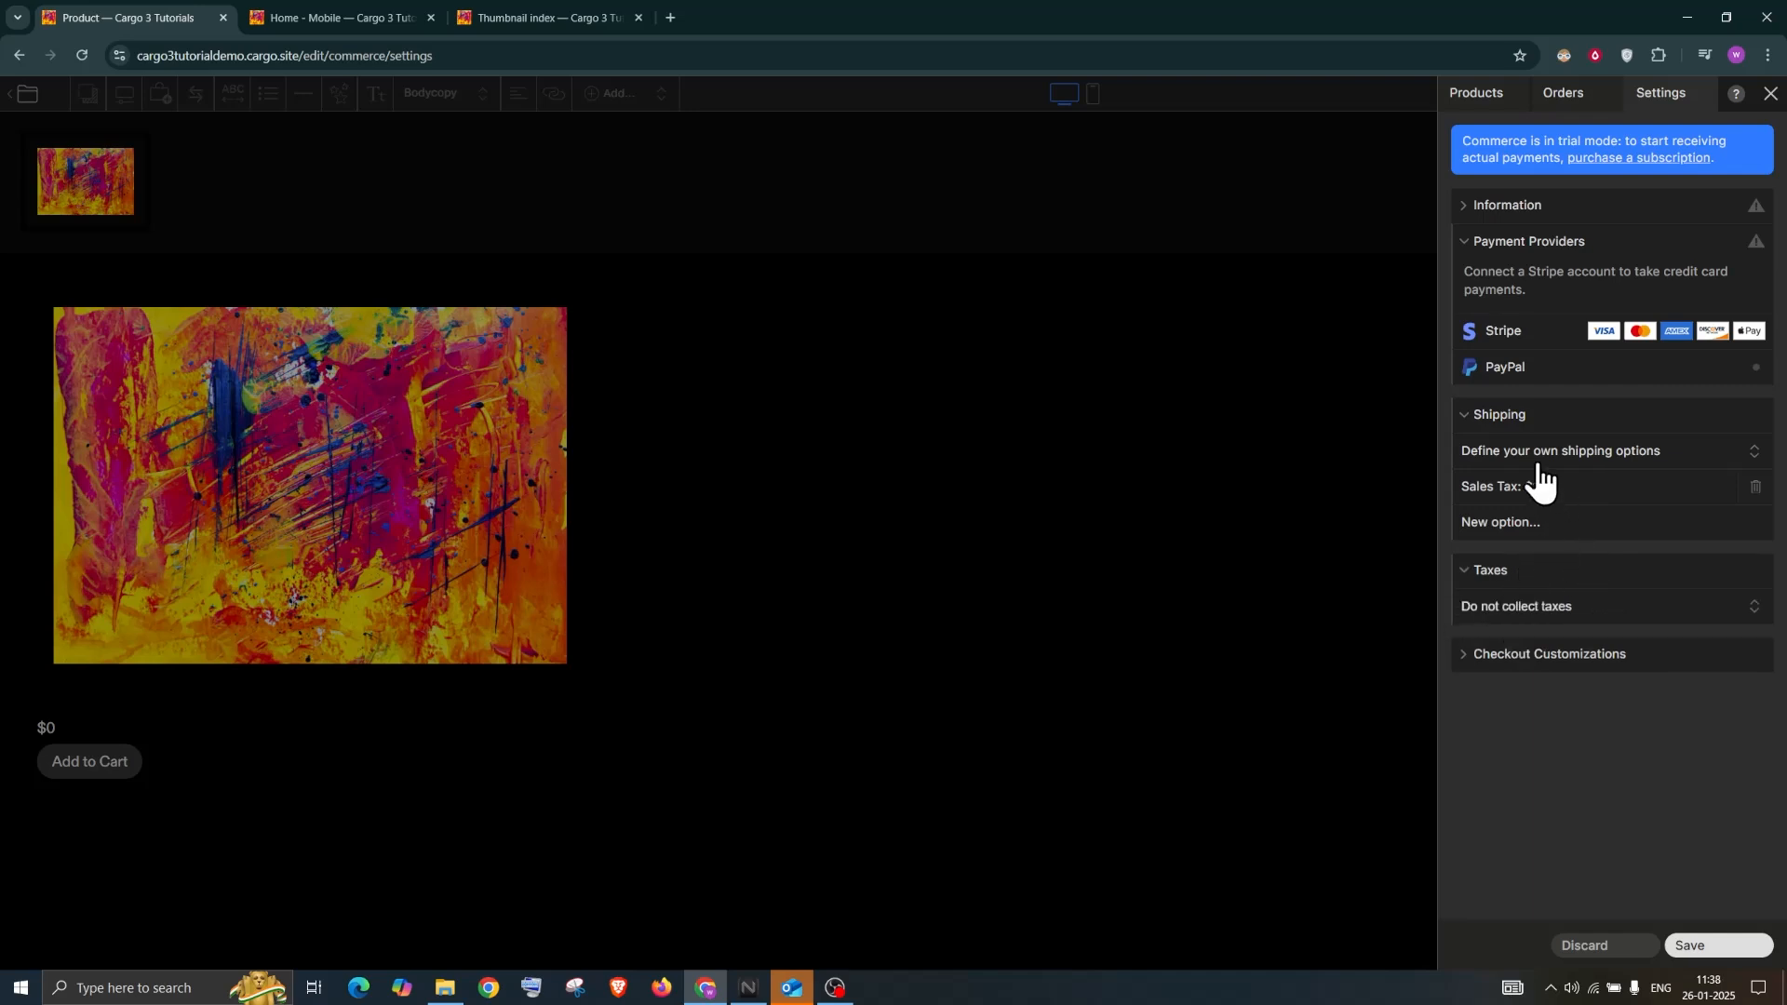
pyautogui.click(1524, 613)
pyautogui.click(1522, 650)
pyautogui.click(1531, 616)
pyautogui.click(1542, 615)
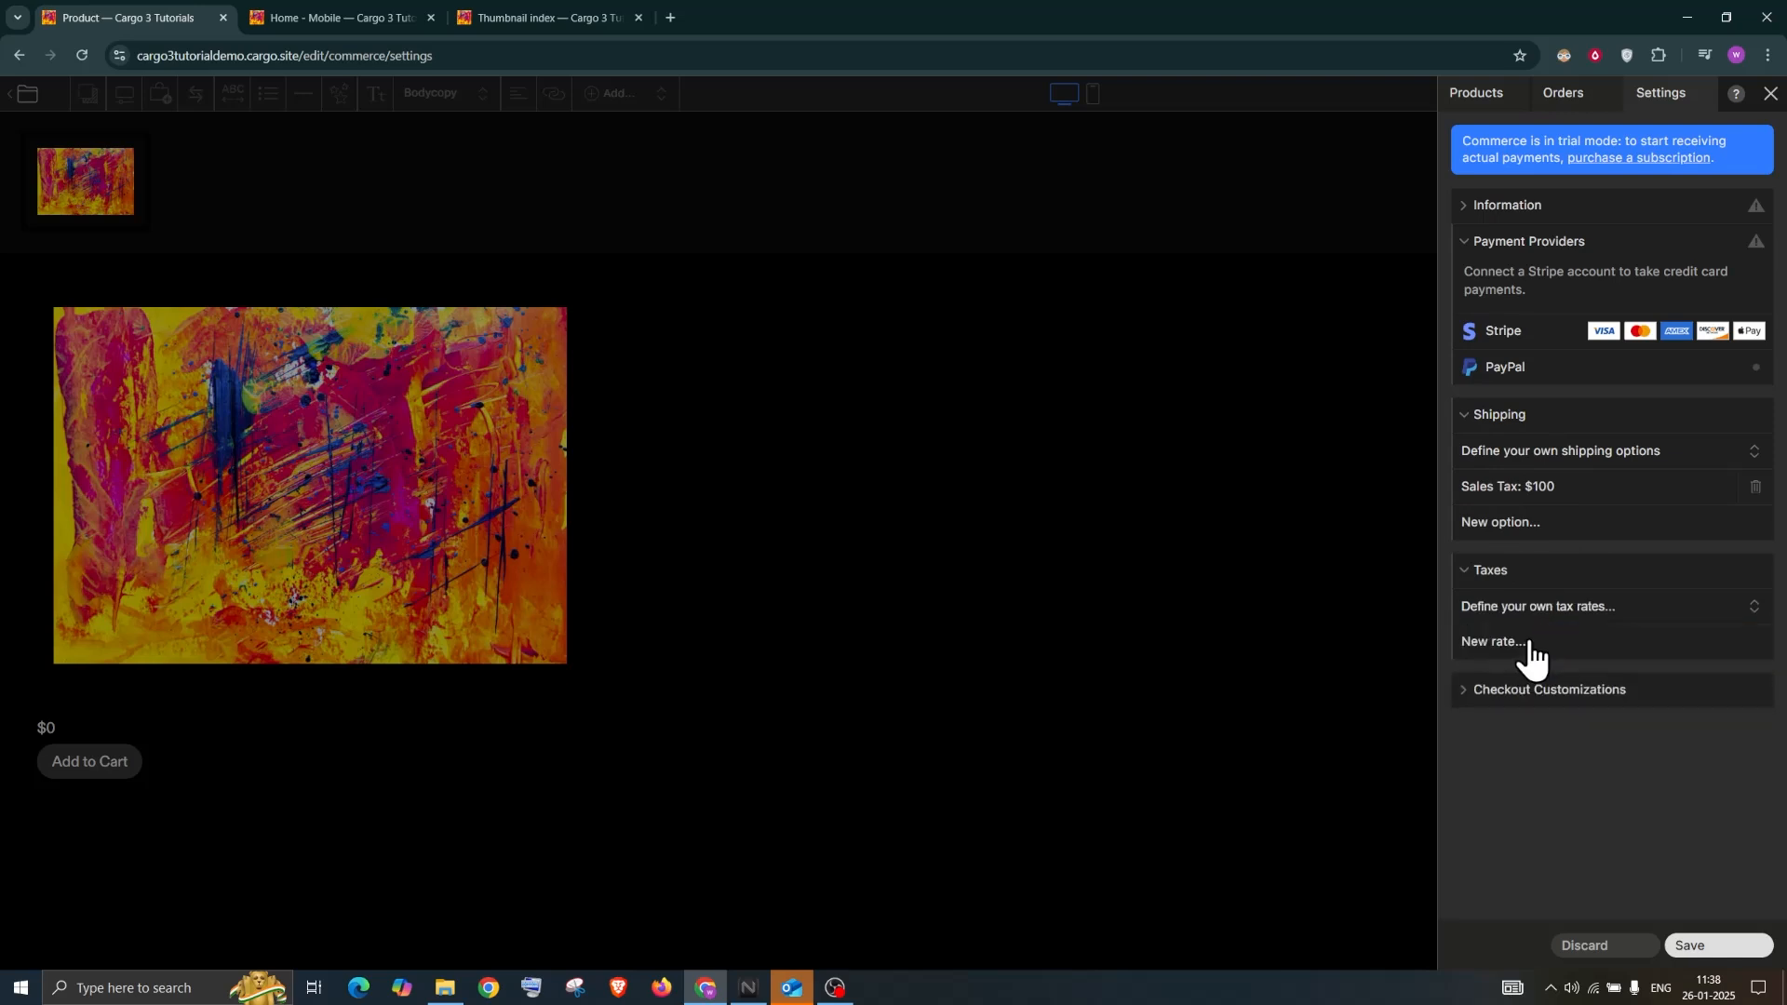
# Add a 50% 'sales tax' rate for Canada that includes shipping cost
pyautogui.click(1523, 642)
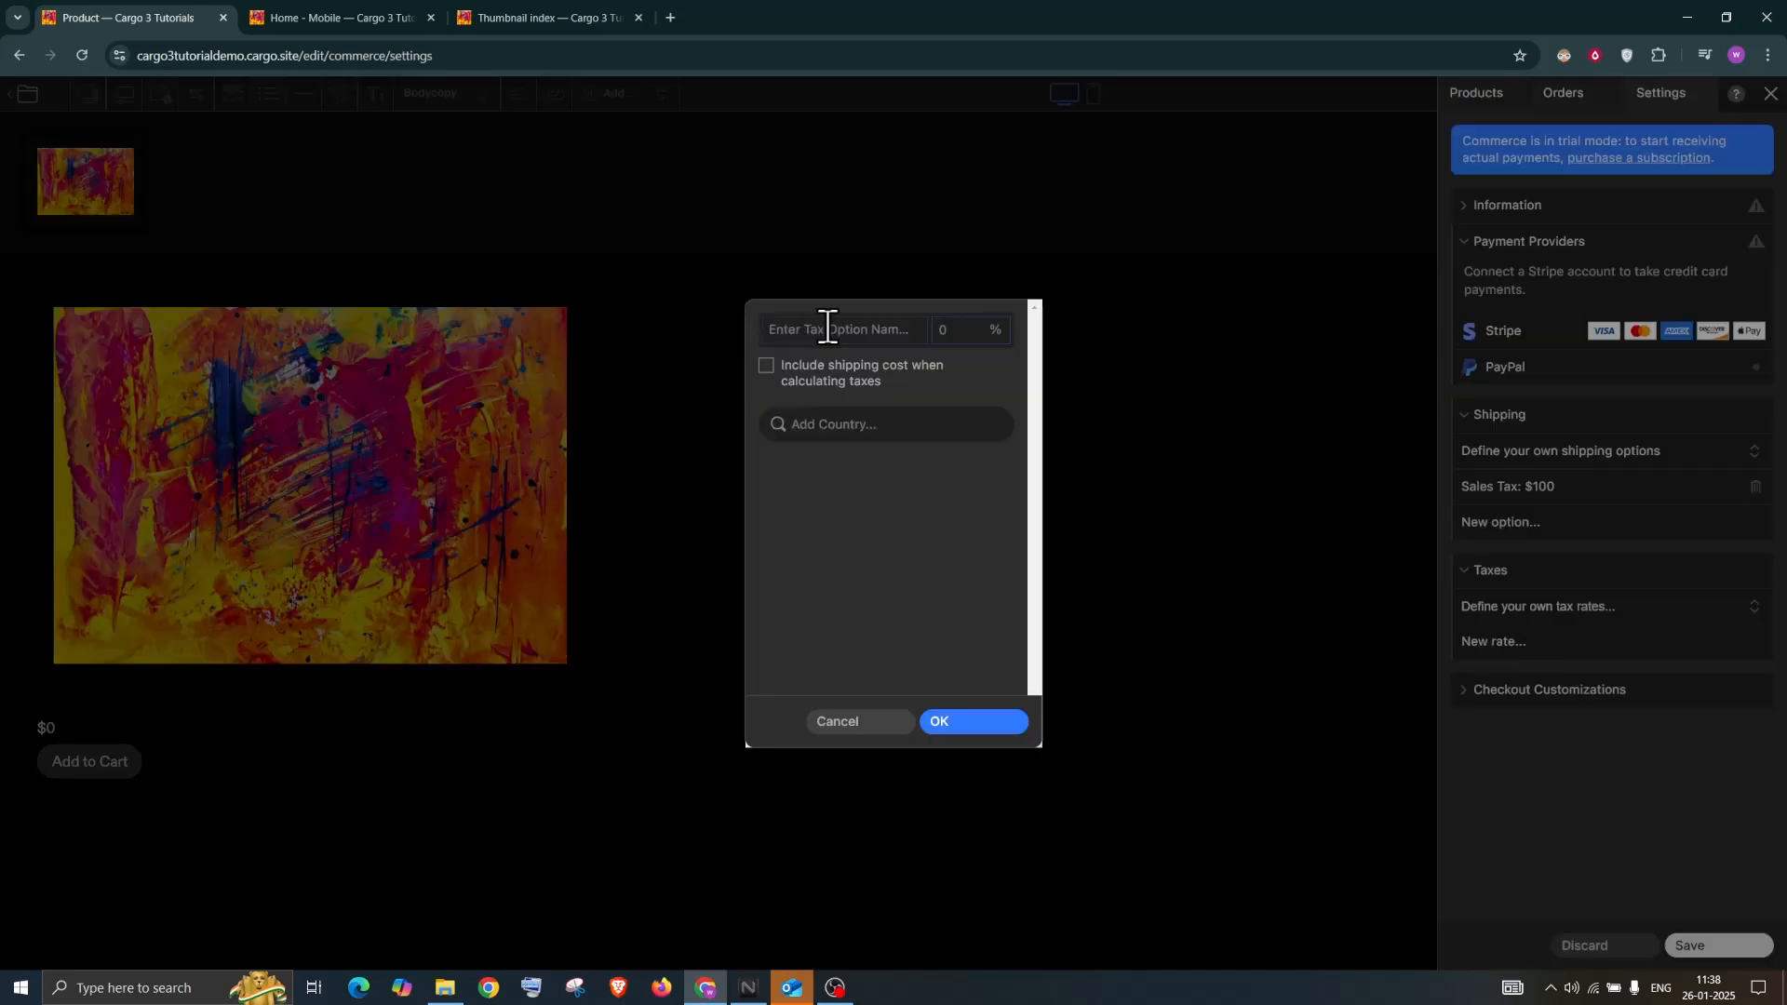
pyautogui.write('sales tax')
pyautogui.write('50')
pyautogui.write('can')
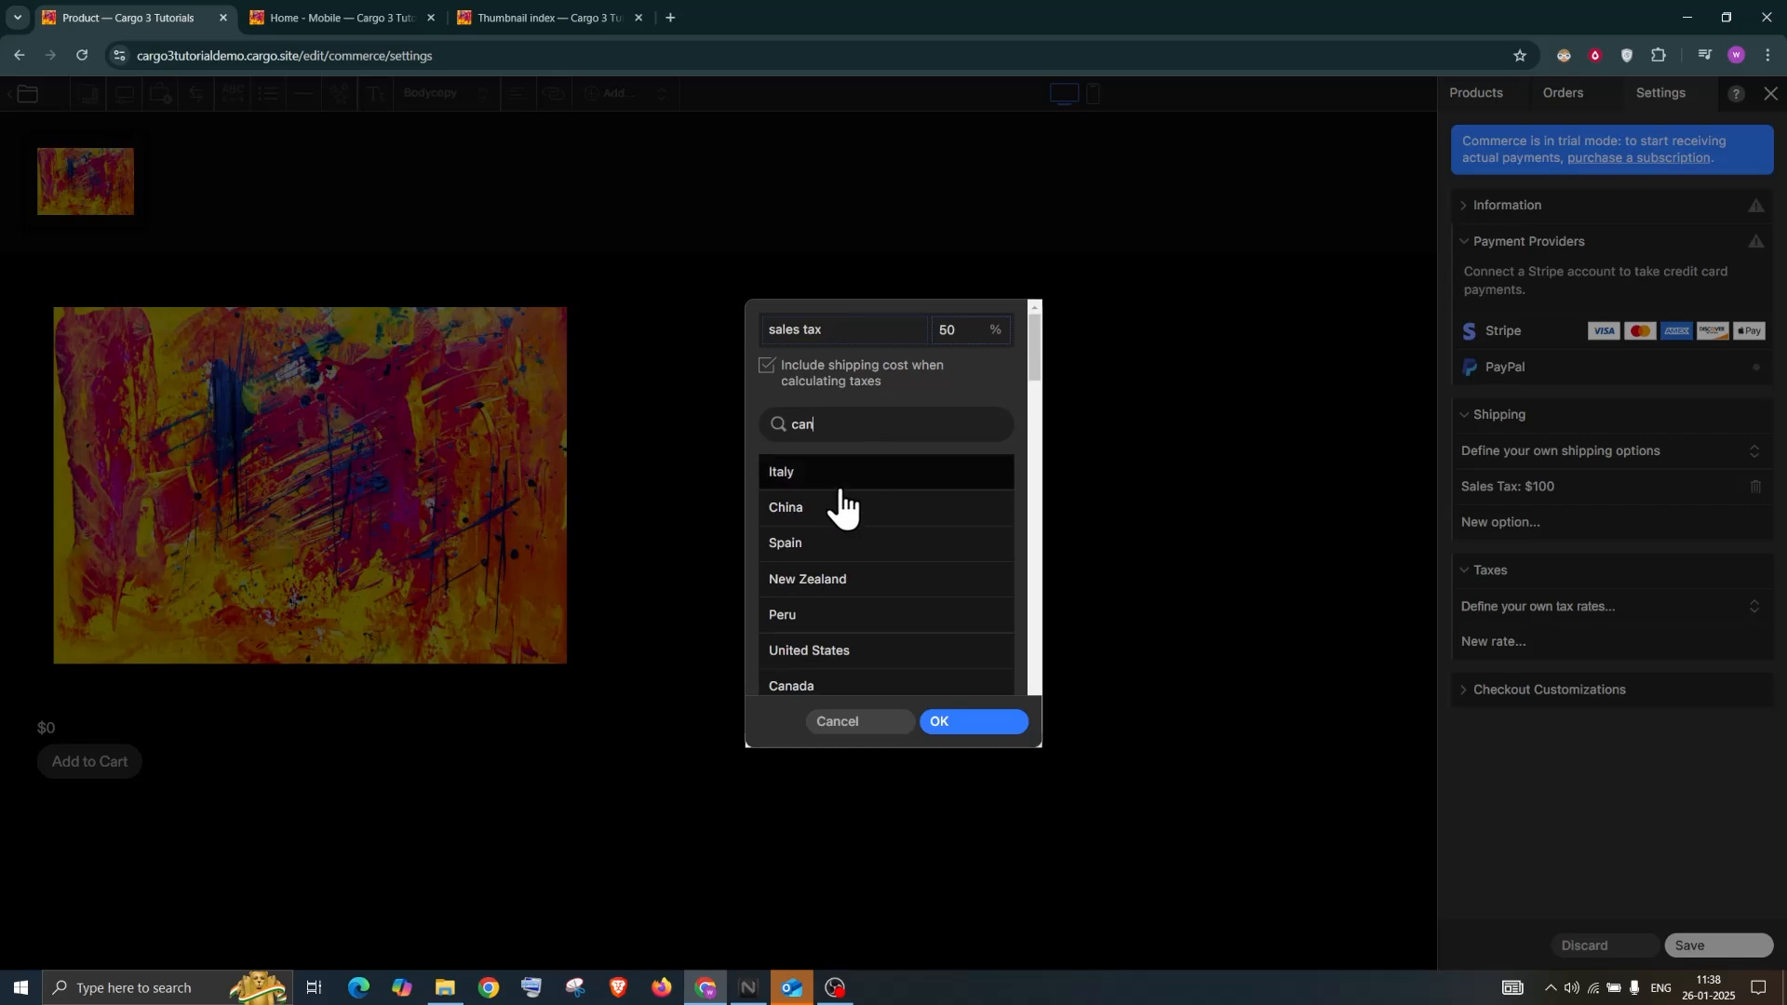
pyautogui.write('ada')
pyautogui.click(848, 486)
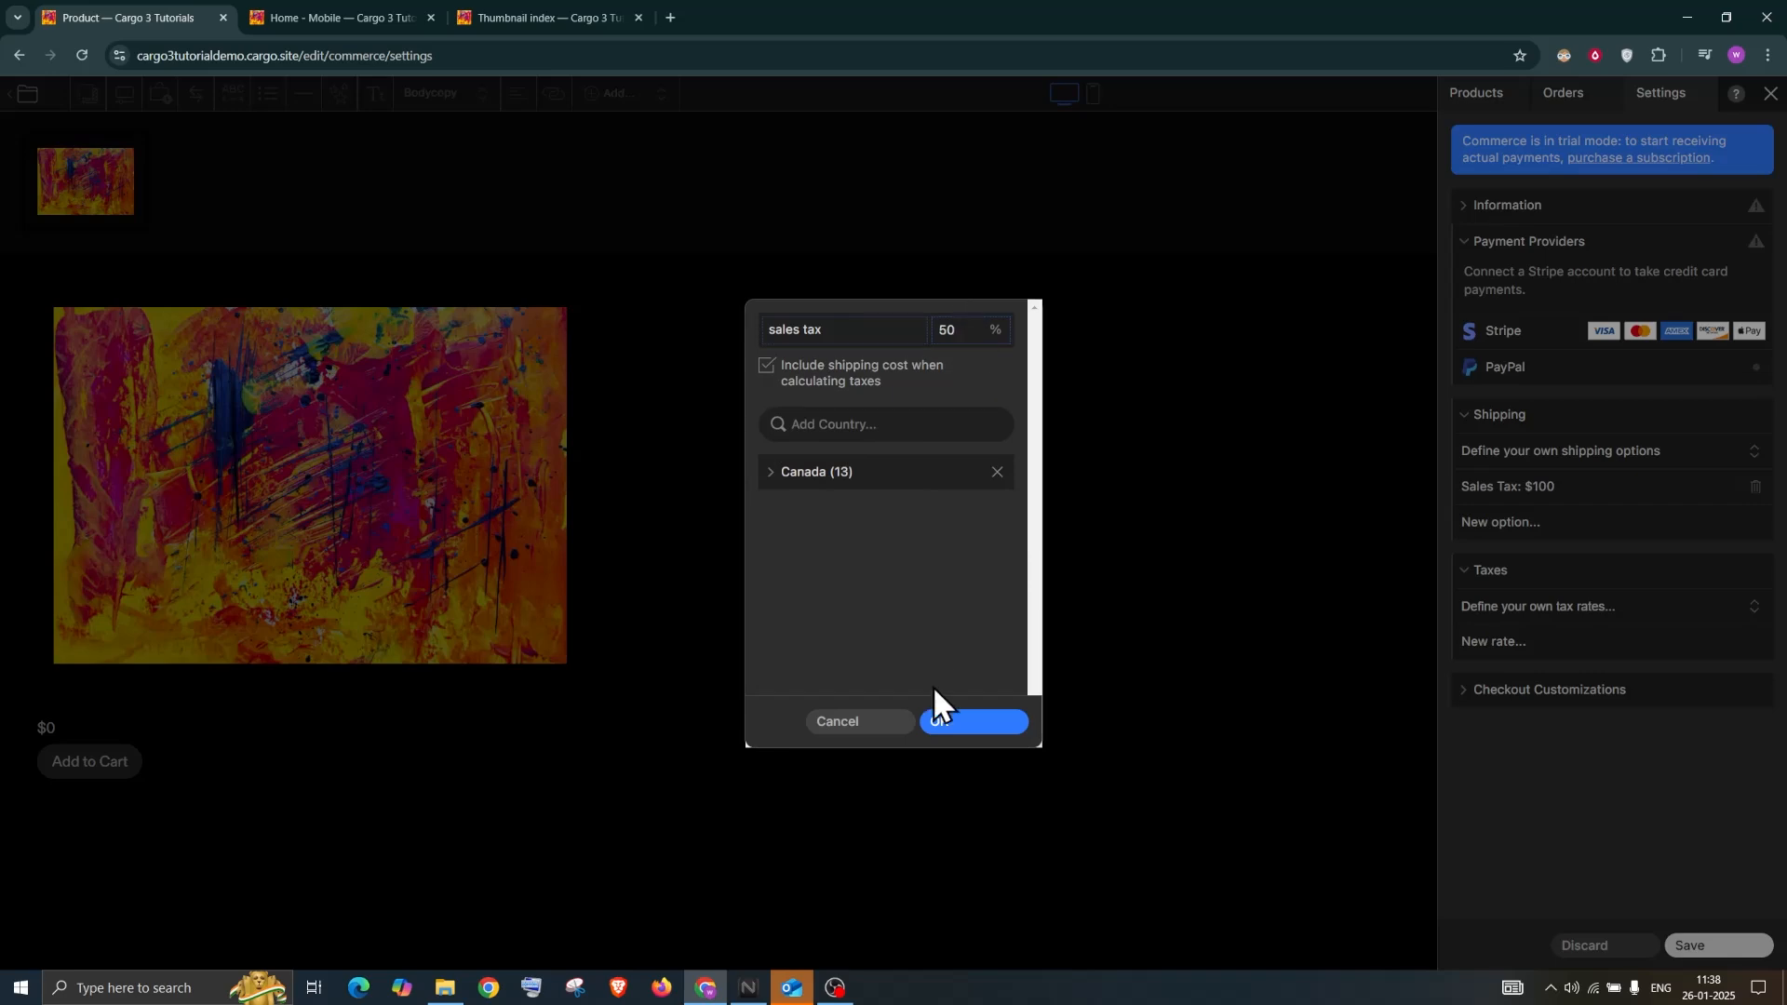
pyautogui.click(961, 723)
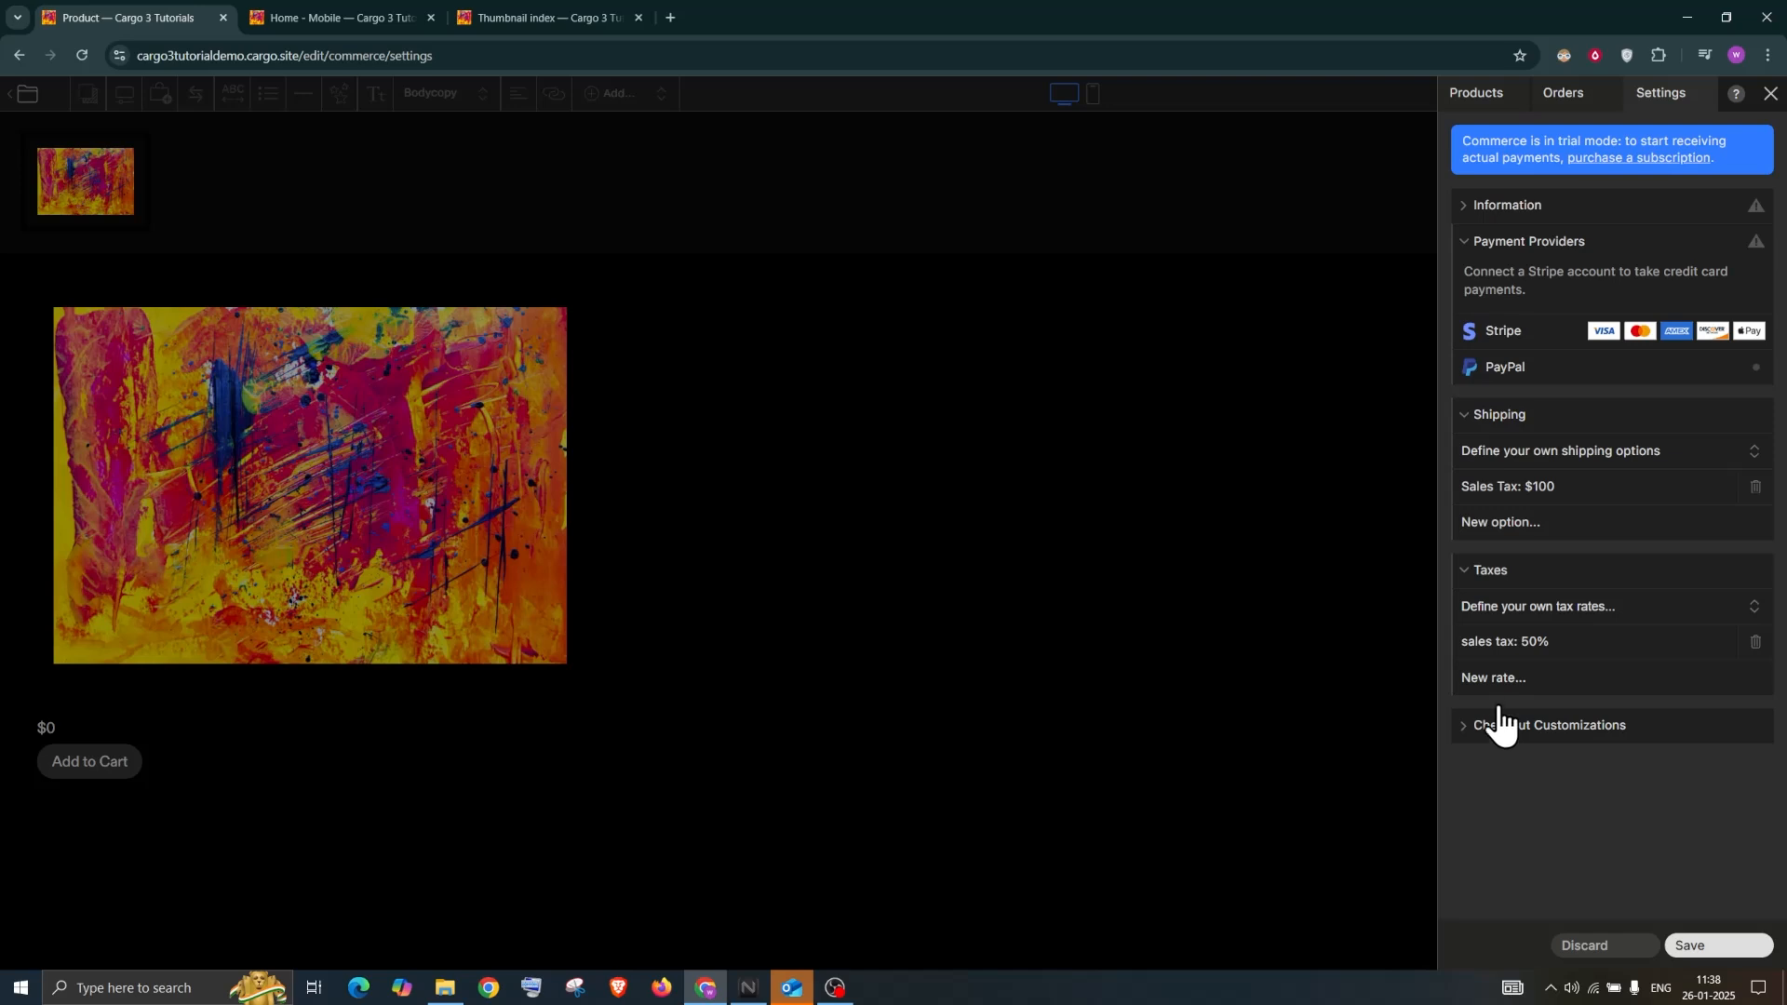
pyautogui.click(1510, 735)
# Require a Terms & Conditions check at checkout using Untitled Page
pyautogui.scroll(-1, 1521, 741)
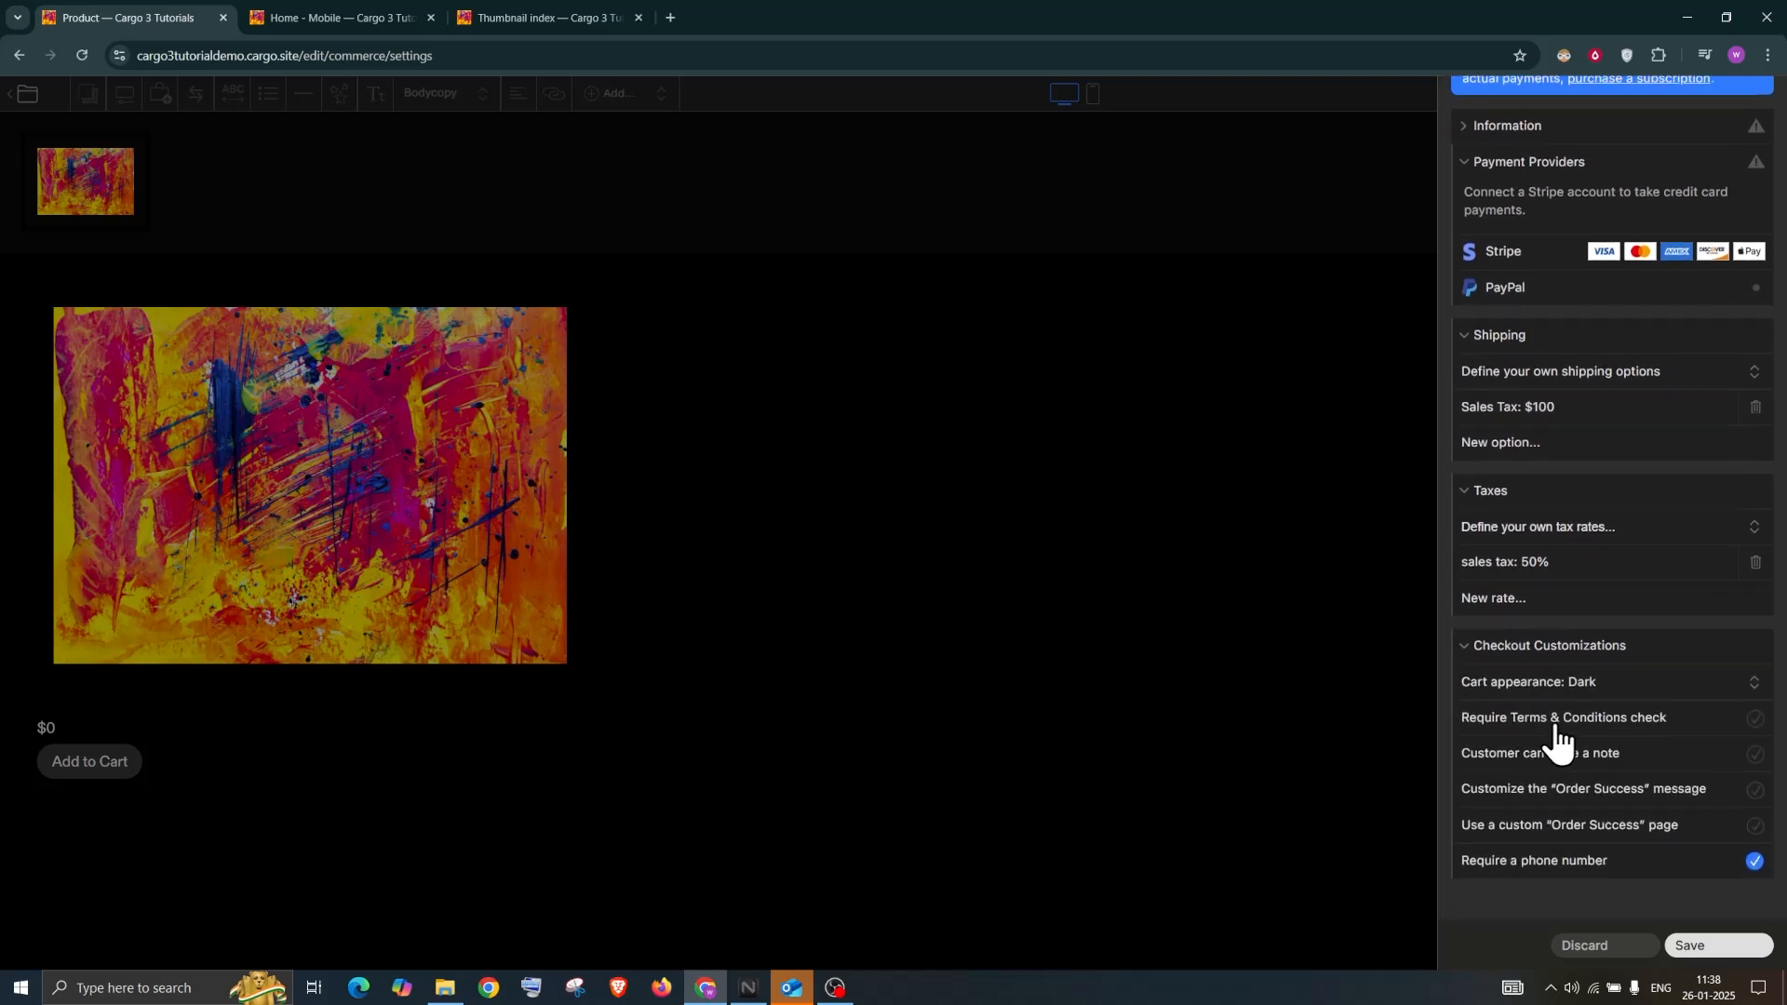
pyautogui.click(1756, 722)
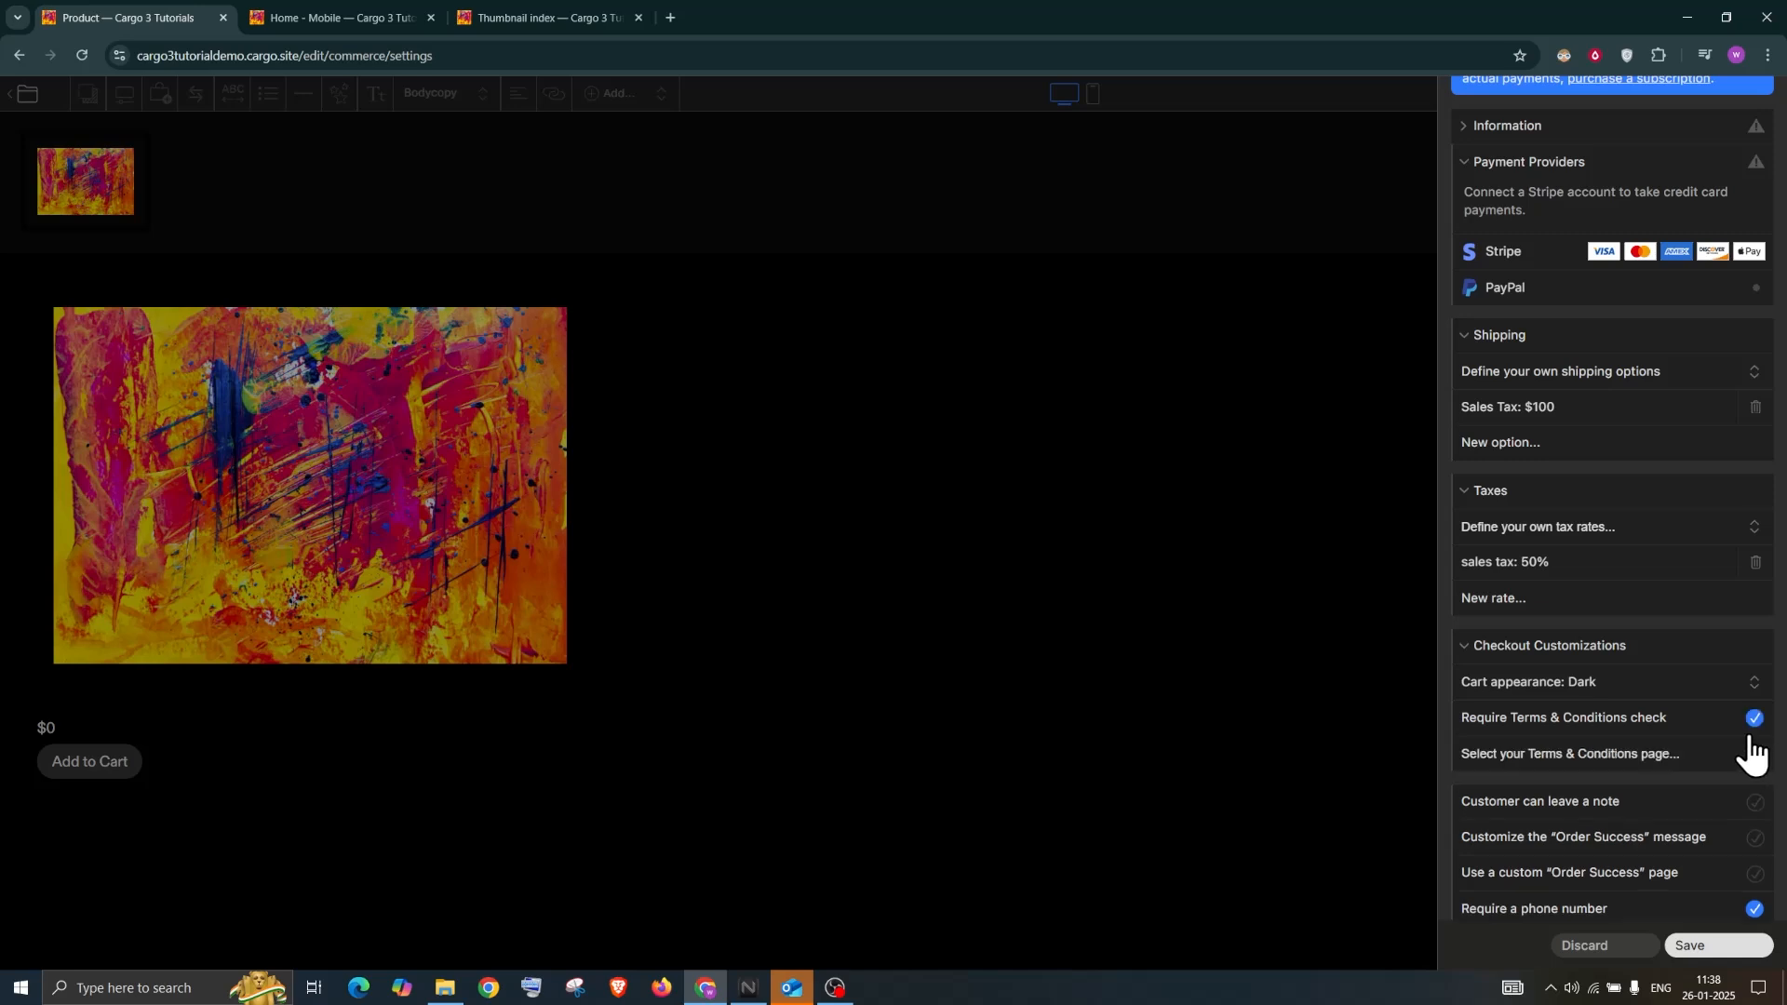
pyautogui.click(1618, 761)
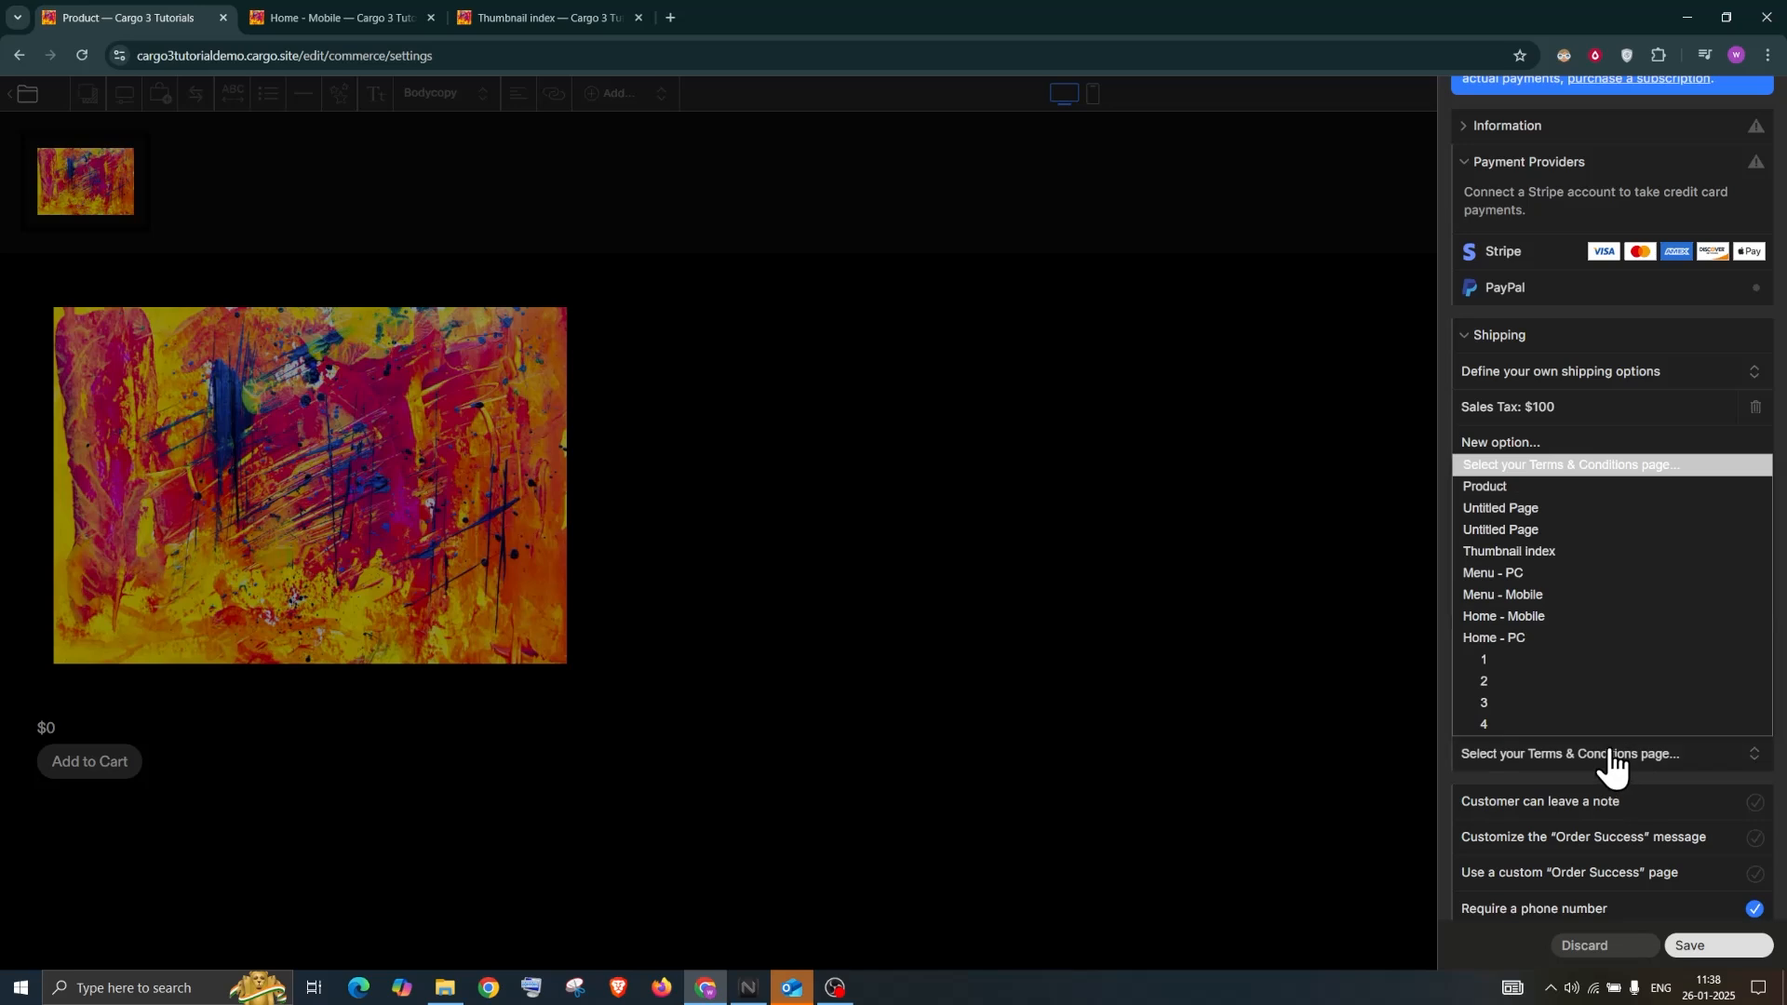
pyautogui.click(1551, 516)
# Let customers leave a required checkout note and save the commerce settings
pyautogui.scroll(-1, 1611, 745)
pyautogui.click(1751, 758)
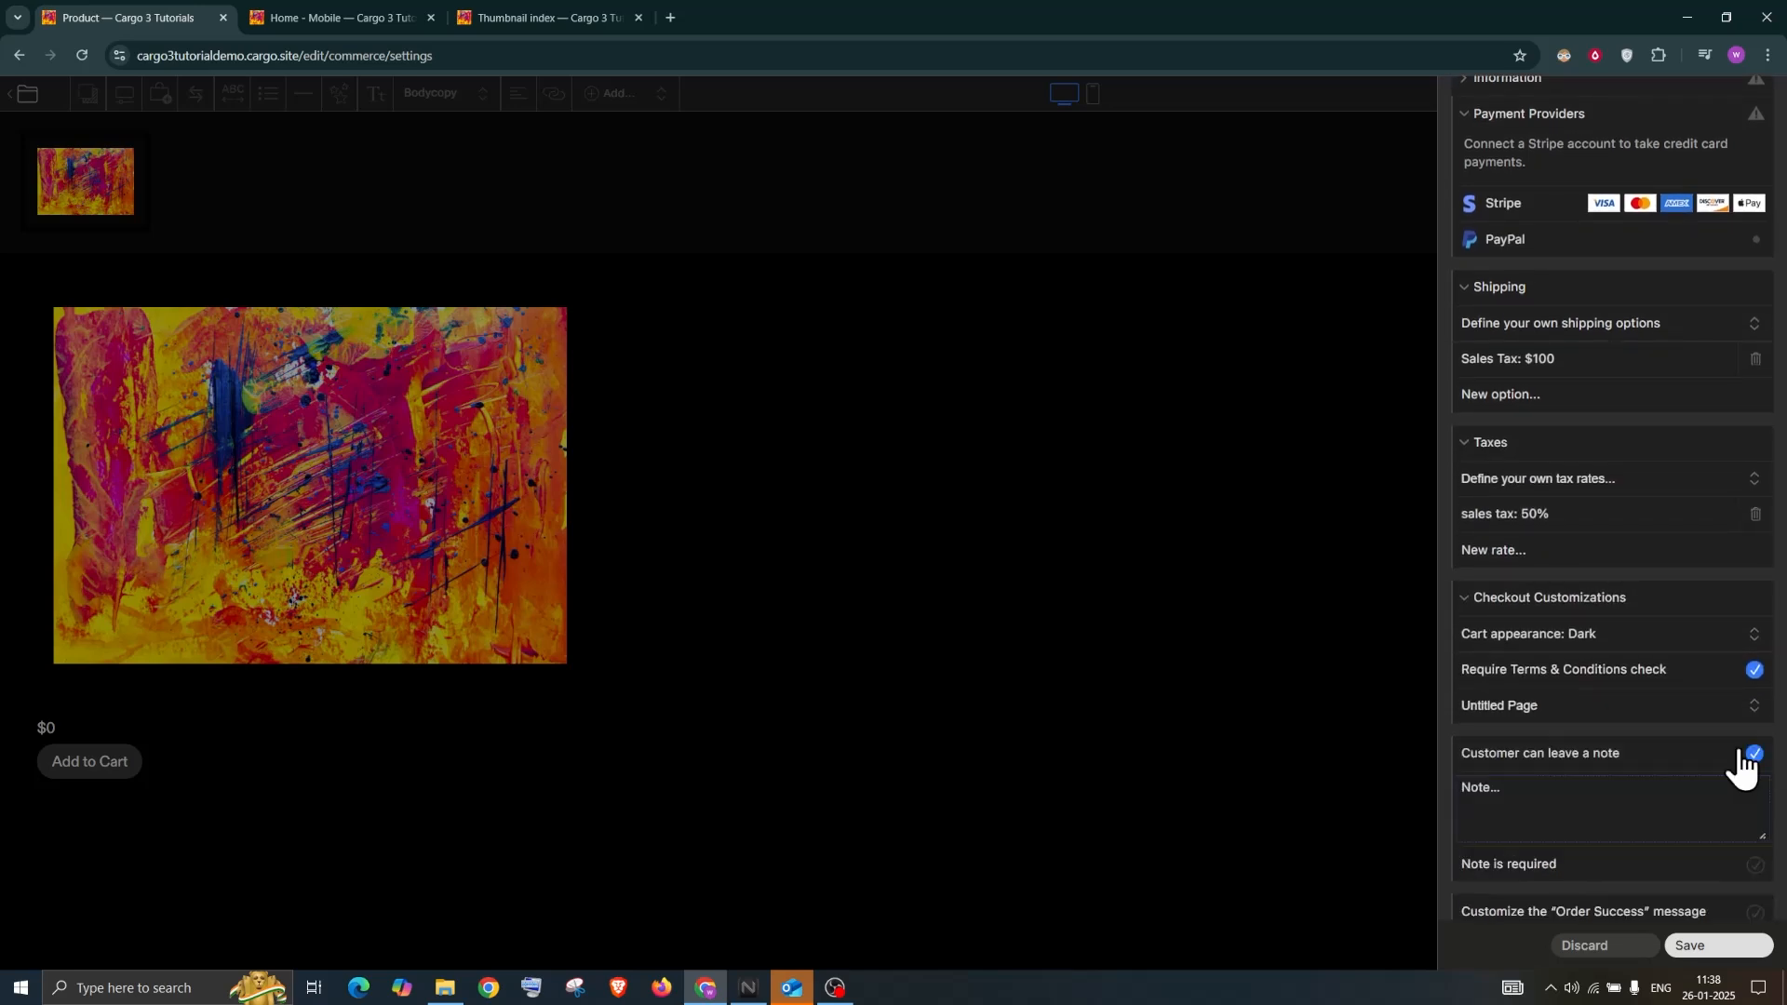
pyautogui.scroll(-2, 1624, 778)
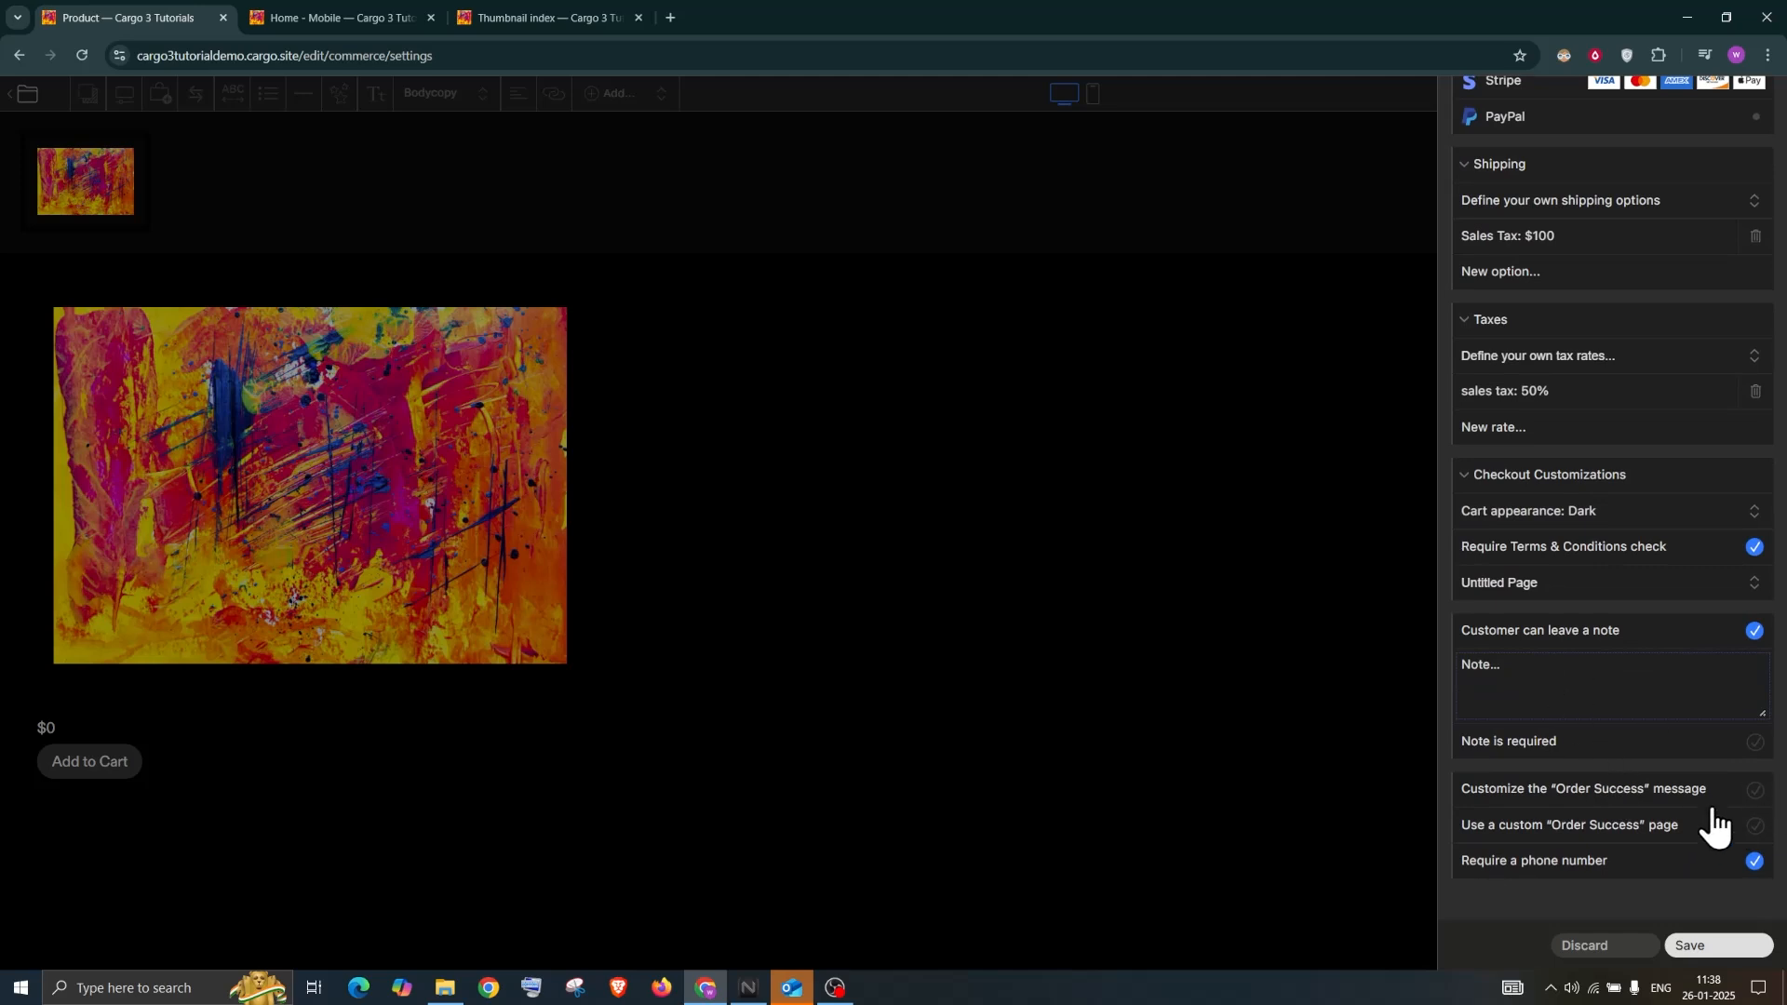
pyautogui.click(1755, 745)
pyautogui.click(1703, 946)
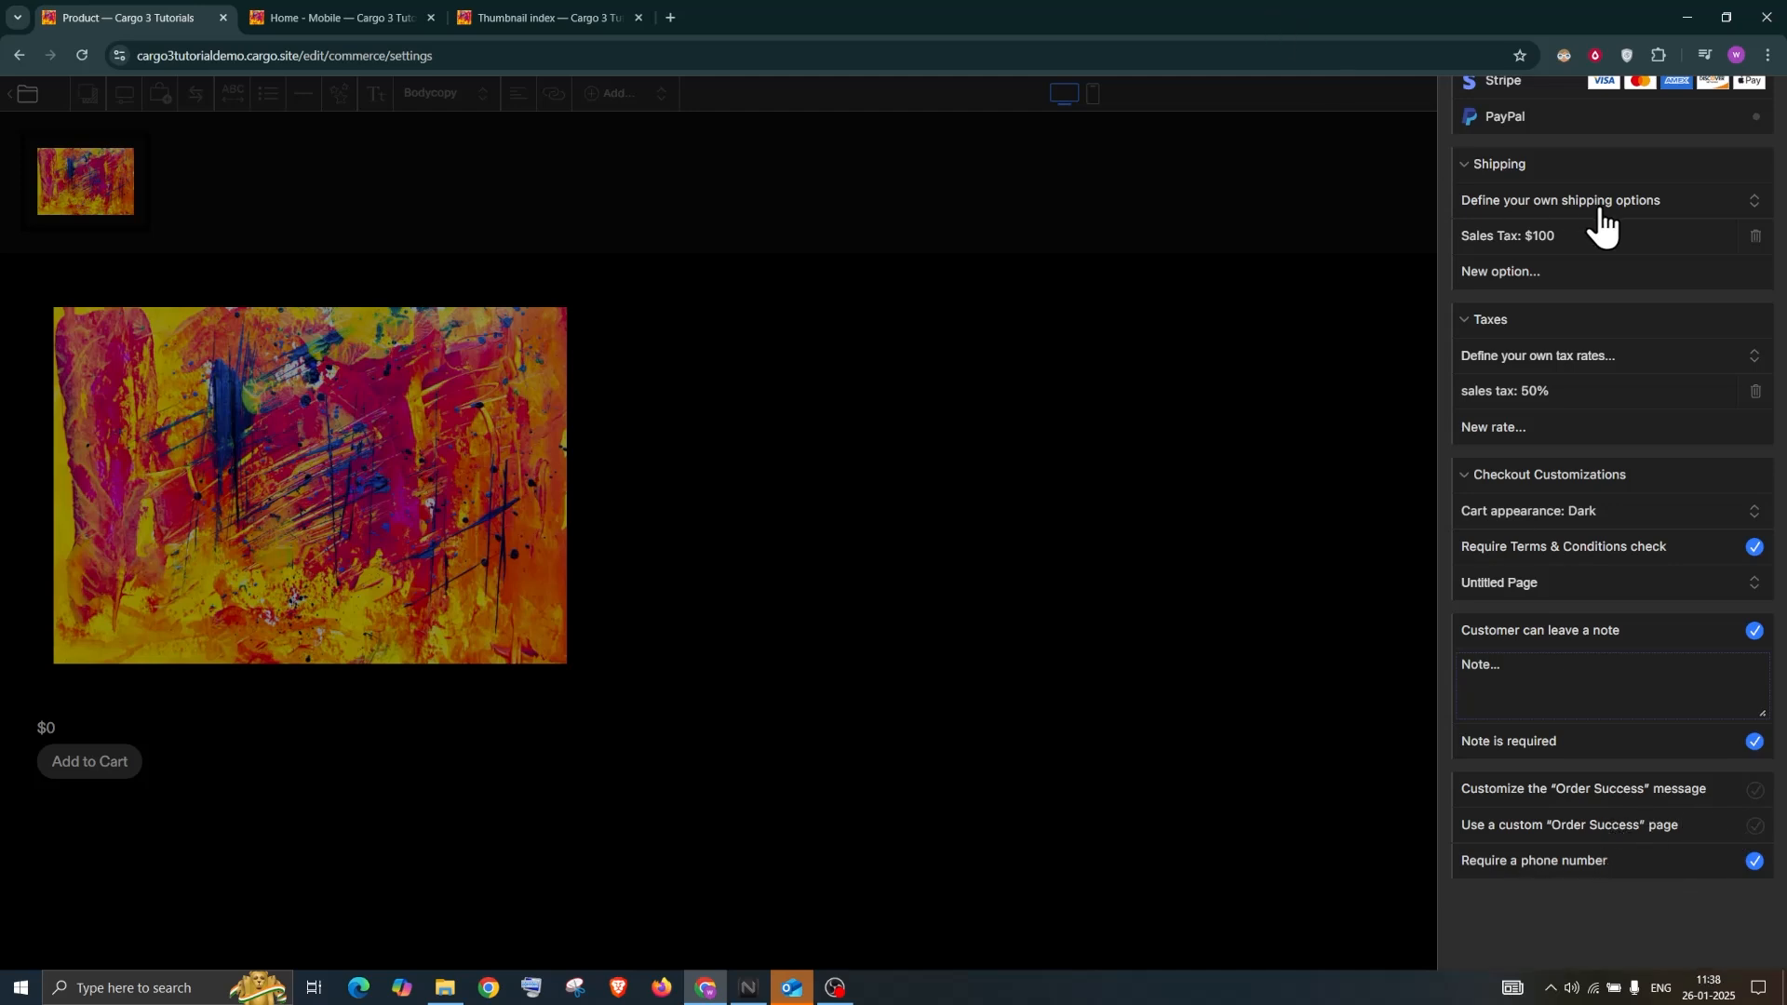
pyautogui.scroll(3, 1555, 267)
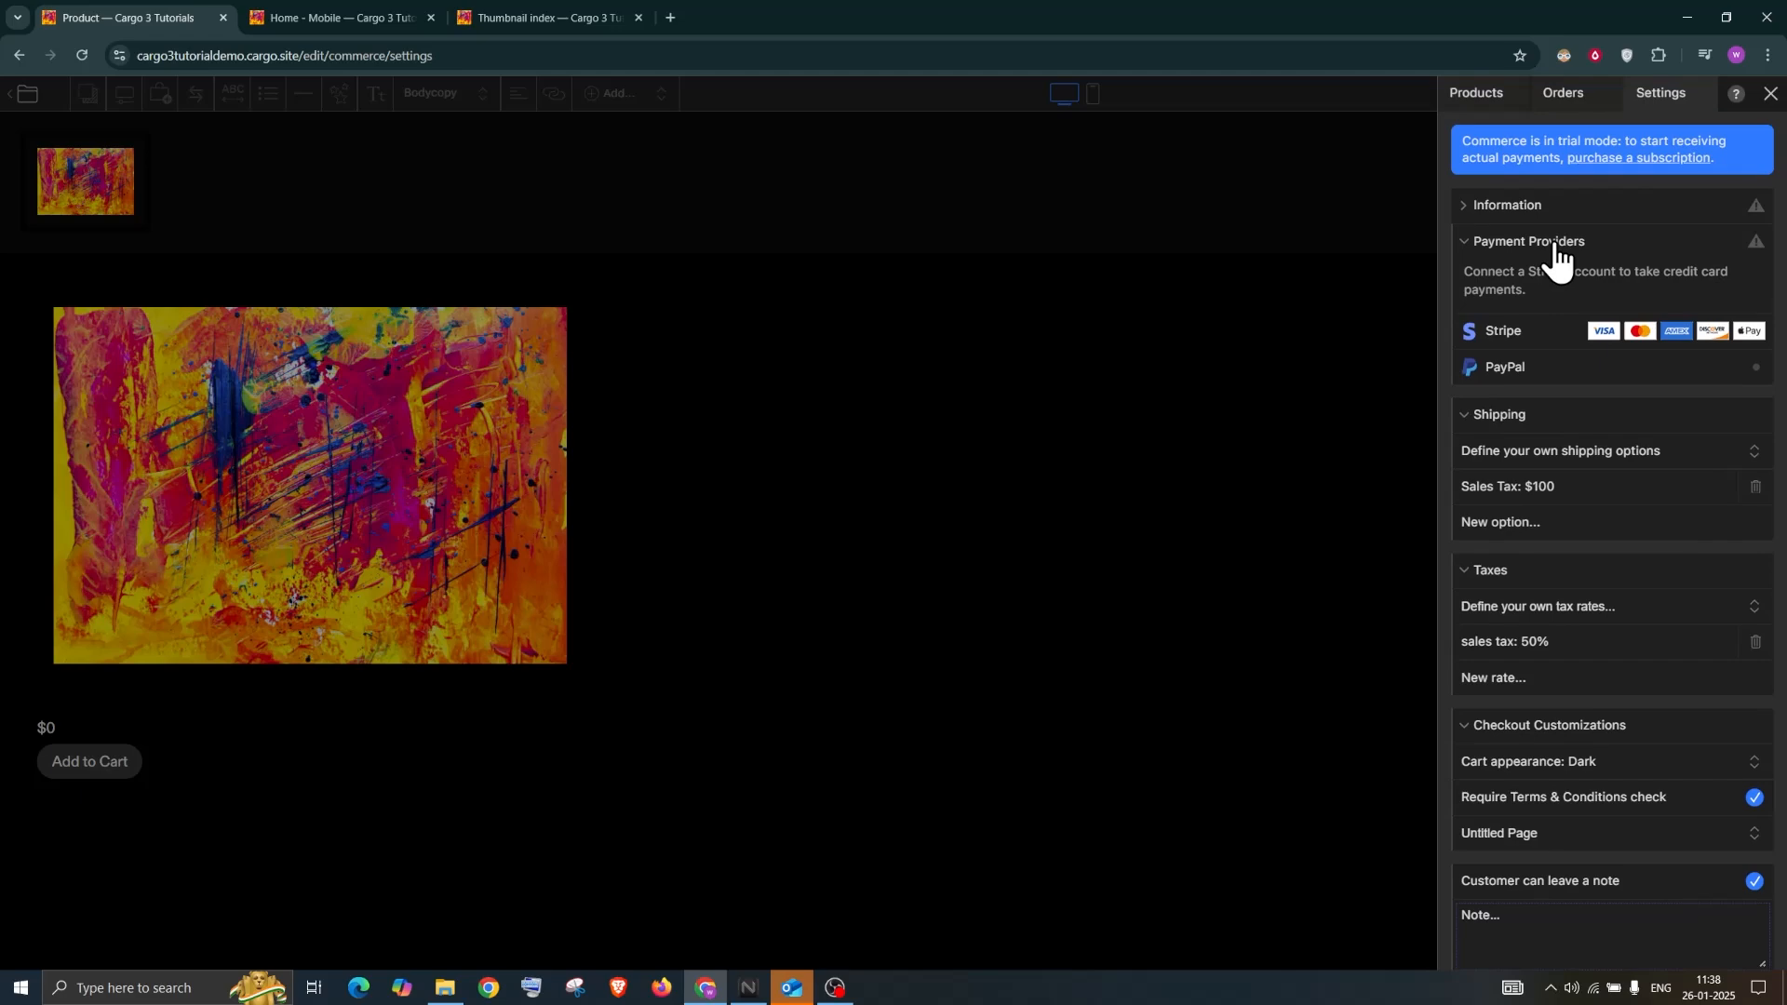
pyautogui.click(1771, 94)
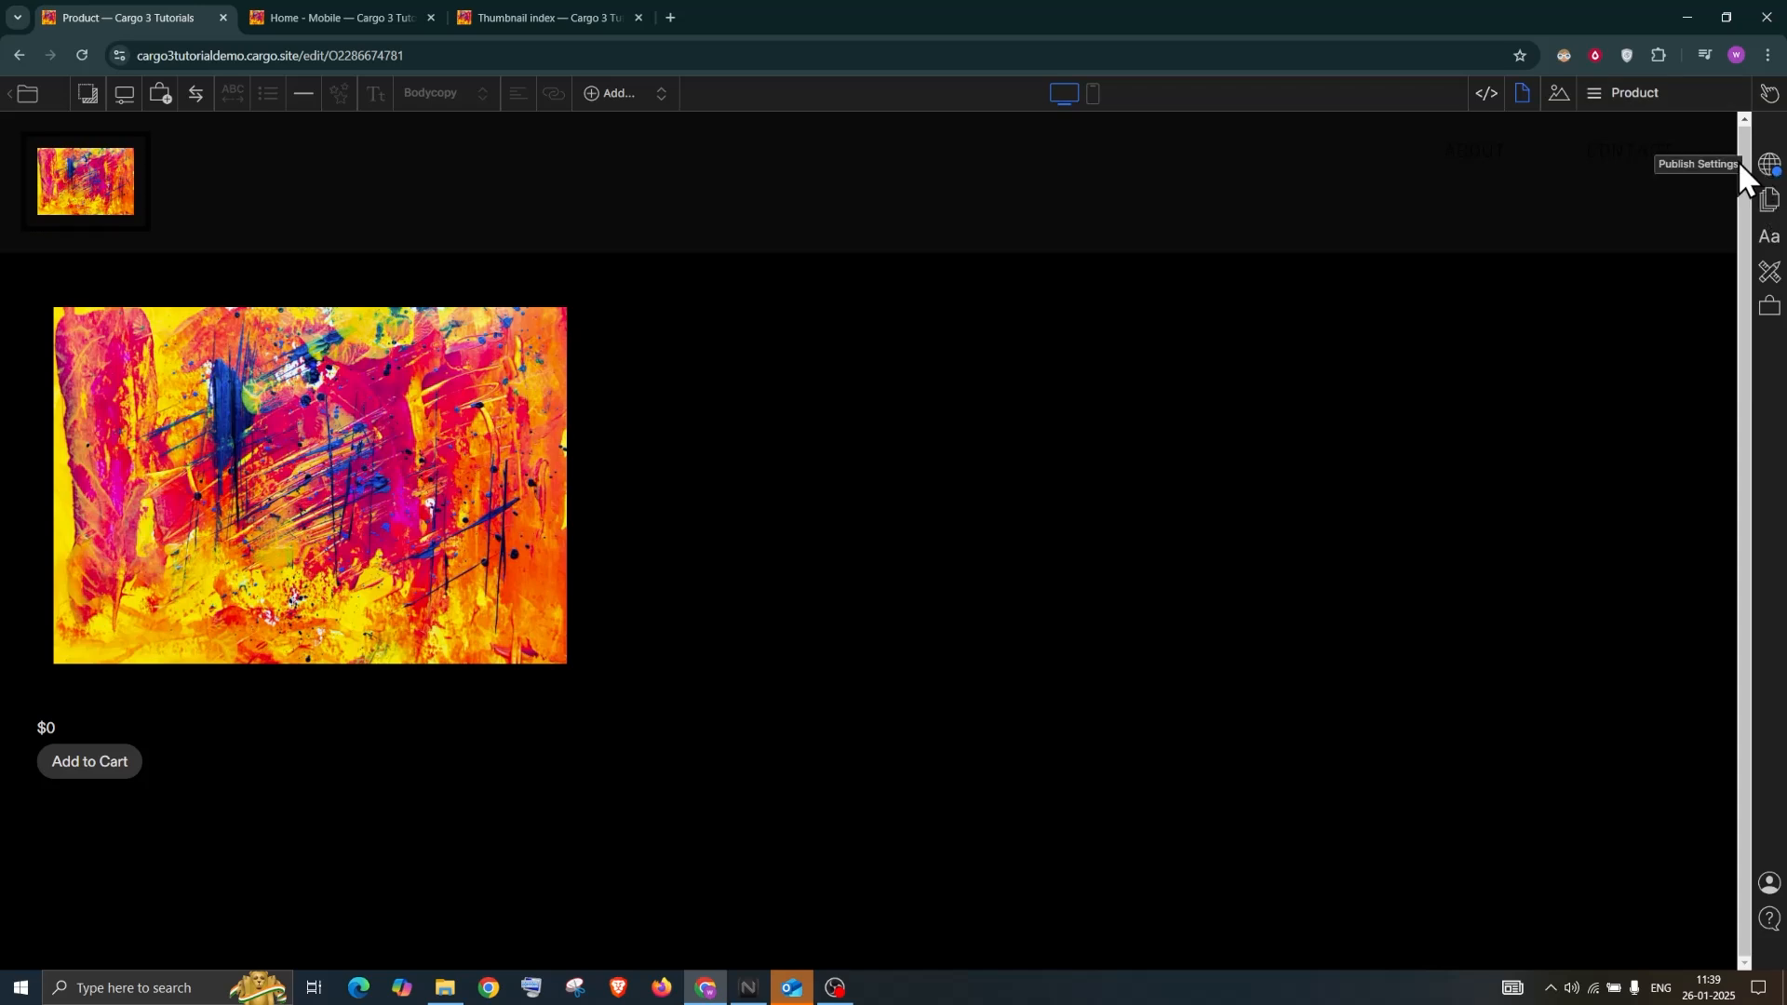
# Publish the site changes from the globe Publish Settings panel
pyautogui.click(1767, 167)
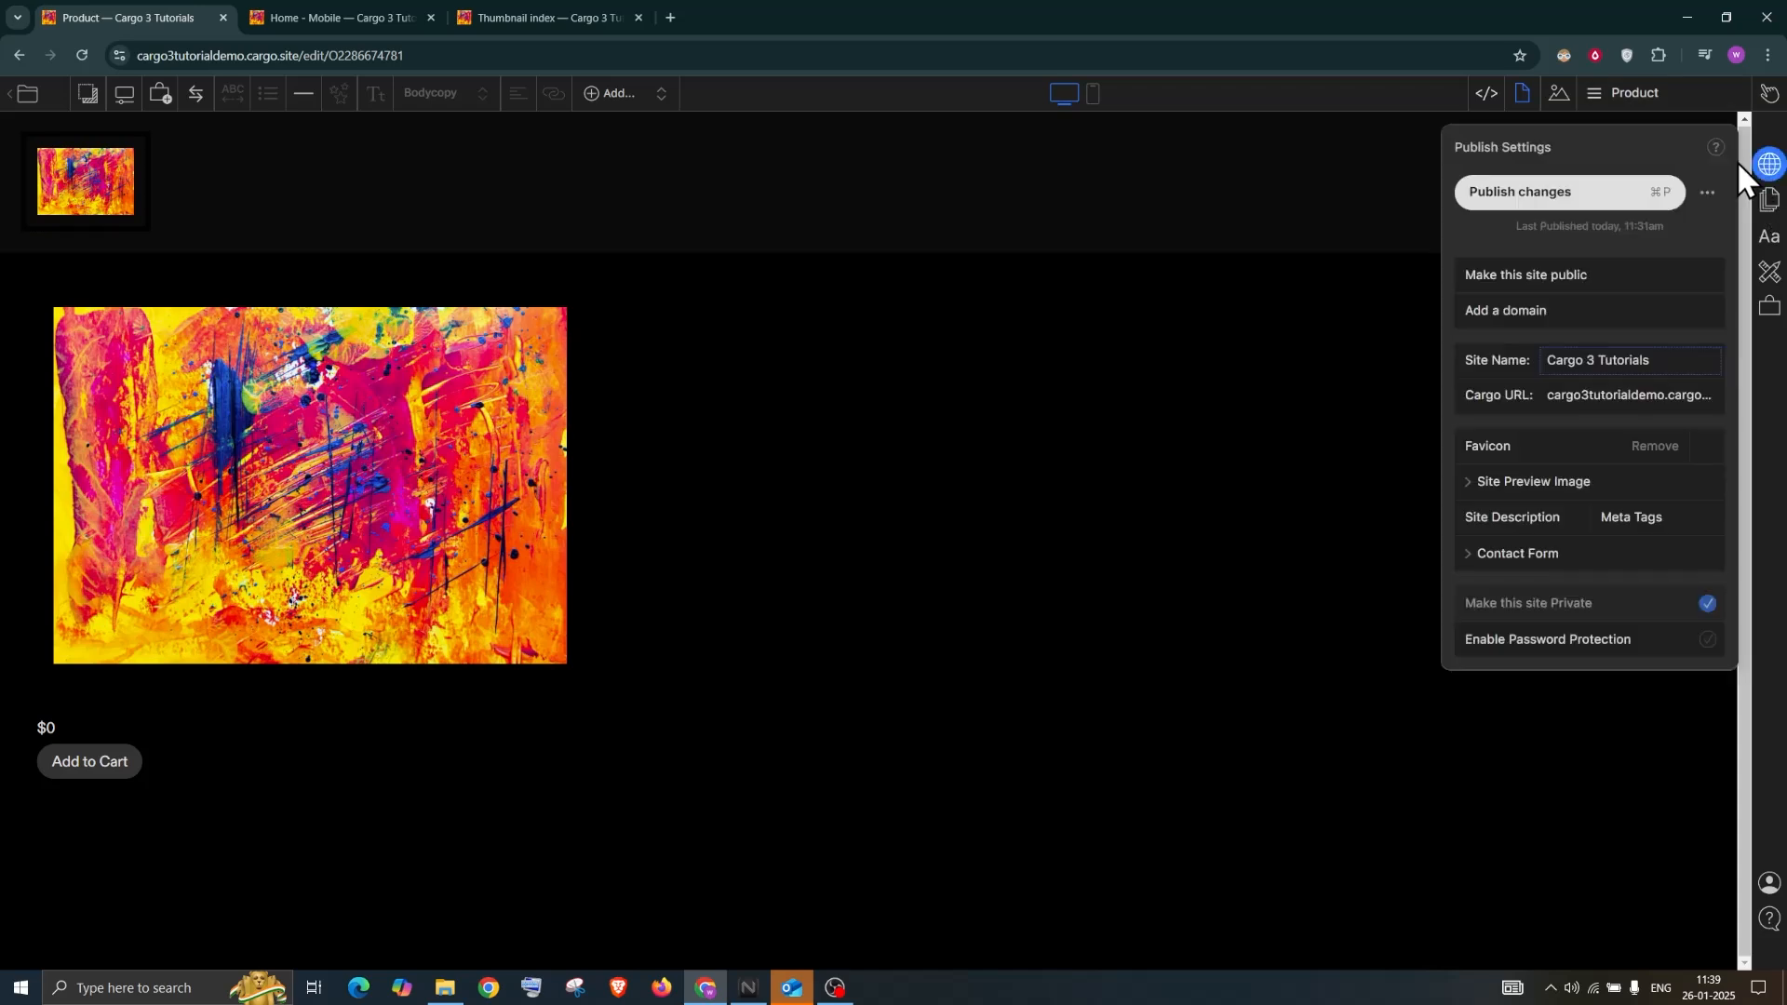
pyautogui.click(1597, 194)
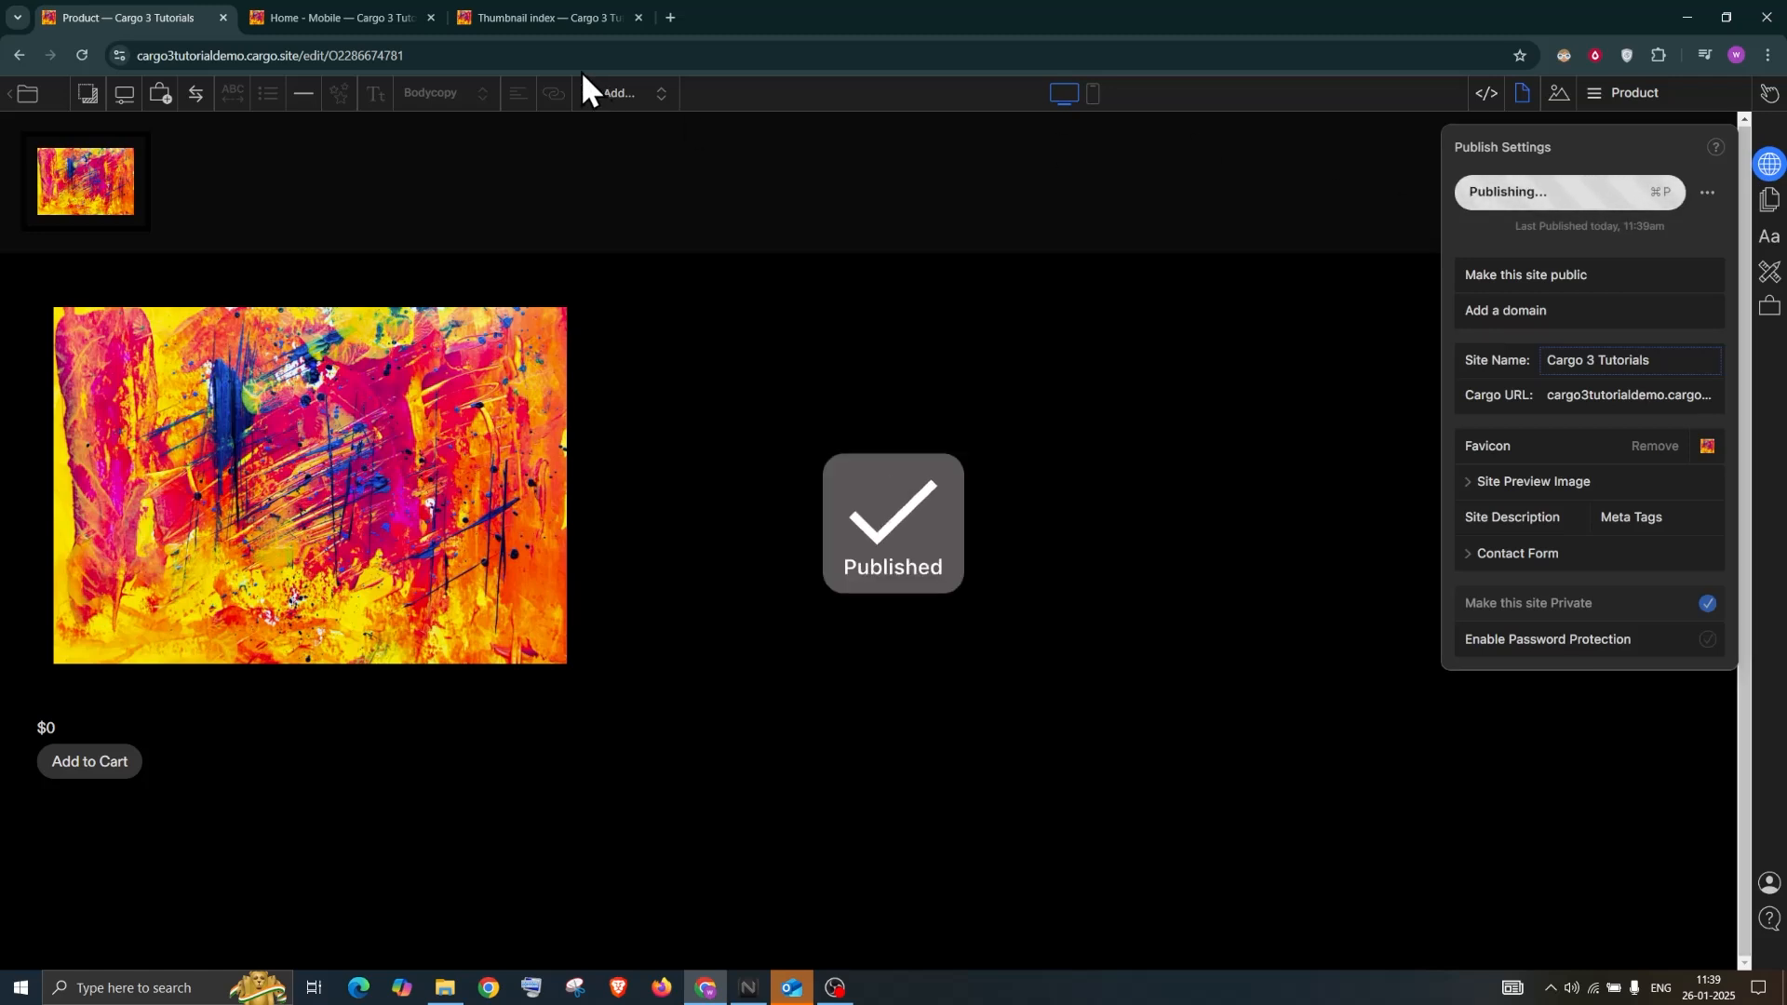